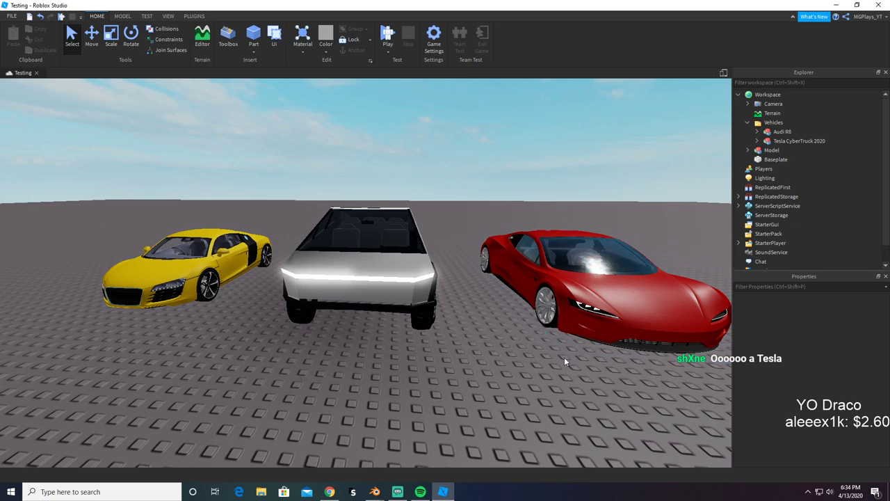
Step: Examine the red Tesla from the rear, the side and the front
key(d)
key(d)
right_drag(562, 384, 561, 380)
key(w)
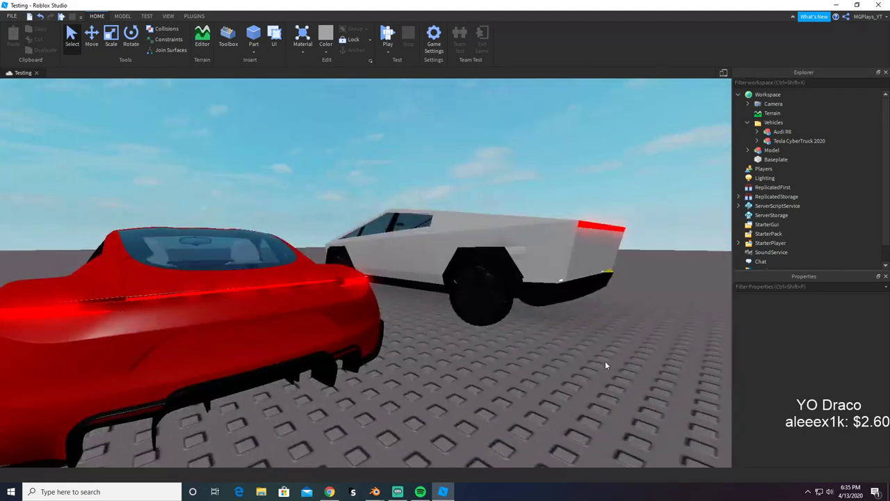
key(a)
right_drag(486, 361, 486, 362)
click(486, 365)
key(f)
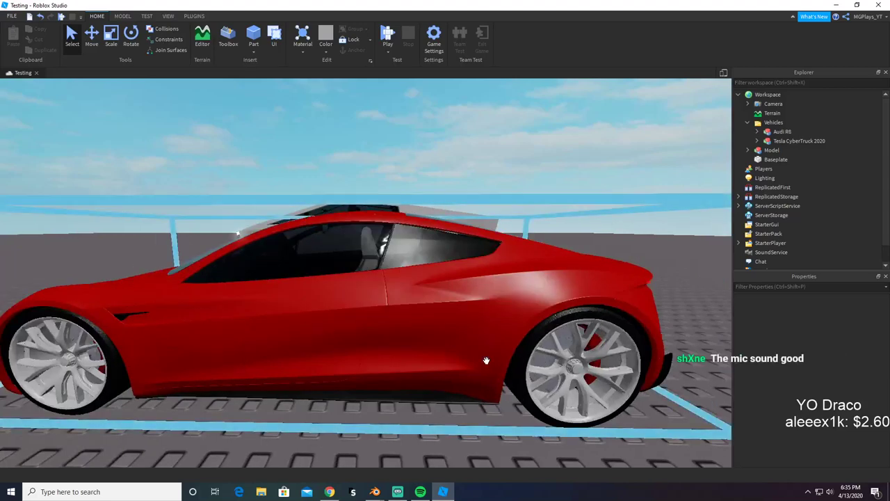
right_drag(293, 429, 275, 394)
key(s)
key(d)
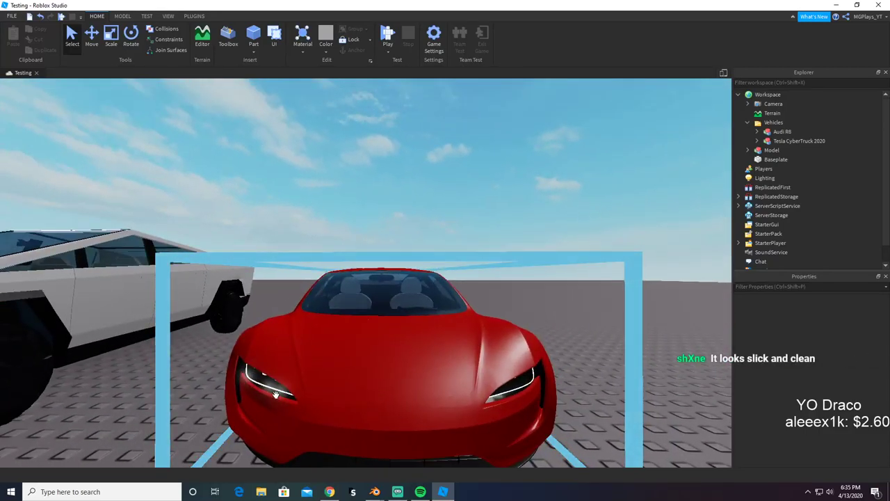
key(s)
key(a)
key(d)
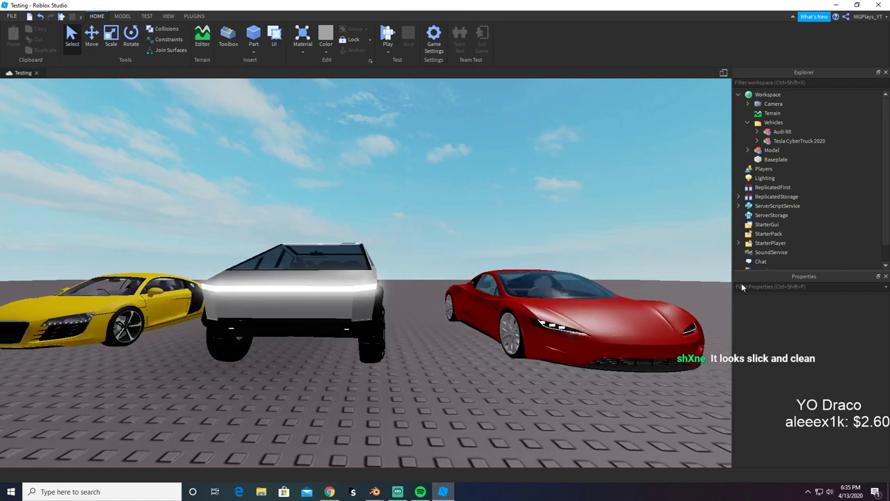
Step: Examine the Cybertruck from the front, along its side and at the rear
key(a)
key(a)
key(w)
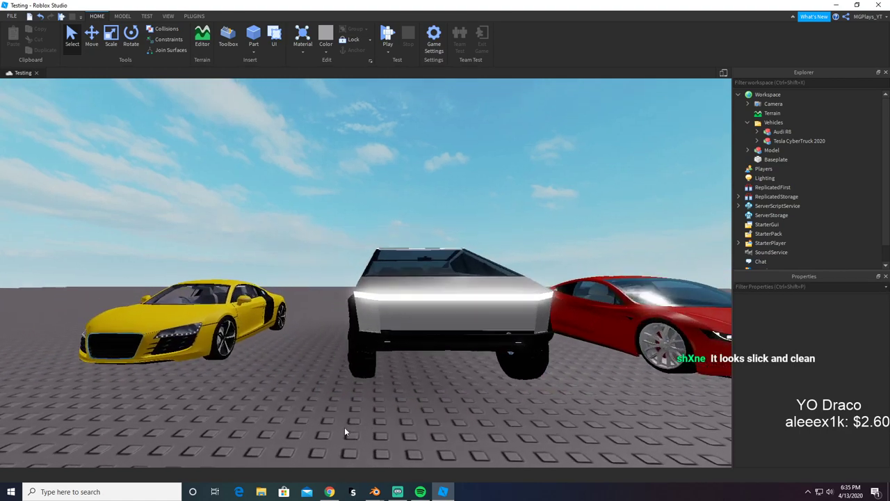
key(d)
right_drag(345, 428, 345, 427)
key(d)
key(d)
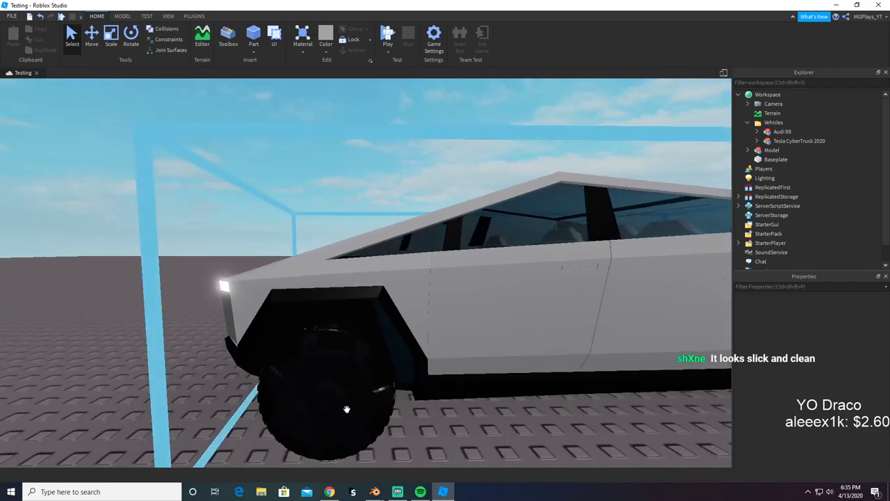
key(s)
right_drag(220, 290, 220, 290)
key(d)
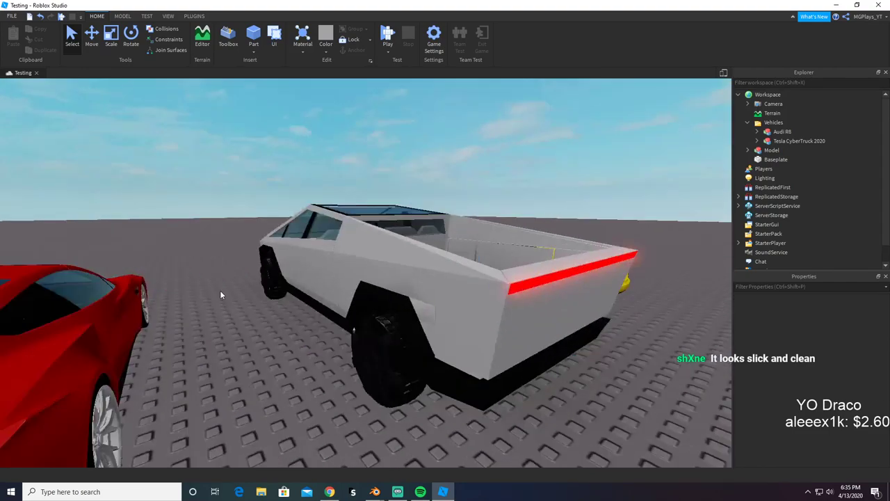
key(w)
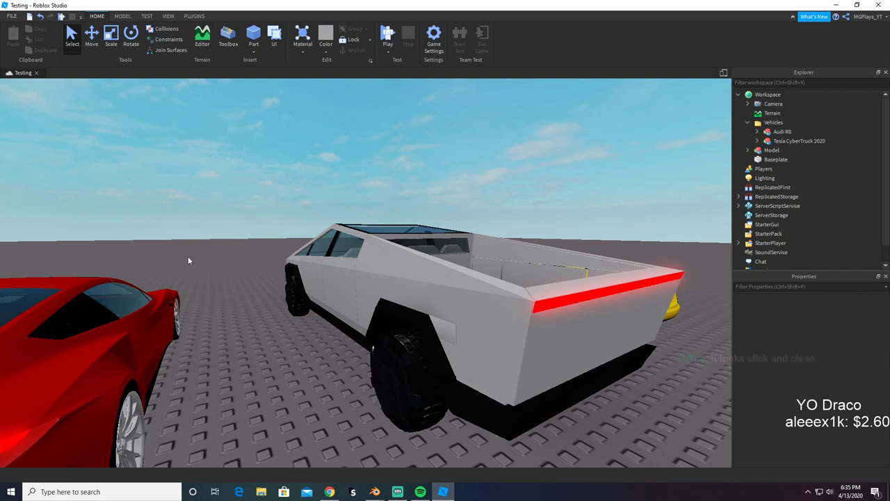
Step: Inspect the Cybertruck up close, moving around from its rear bed to the front end
key(w)
right_drag(260, 245, 260, 246)
key(d)
key(a)
key(s)
key(w)
key(d)
key(a)
key(w)
key(s)
key(s)
key(s)
key(s)
key(s)
key(d)
key(w)
key(s)
key(d)
key(w)
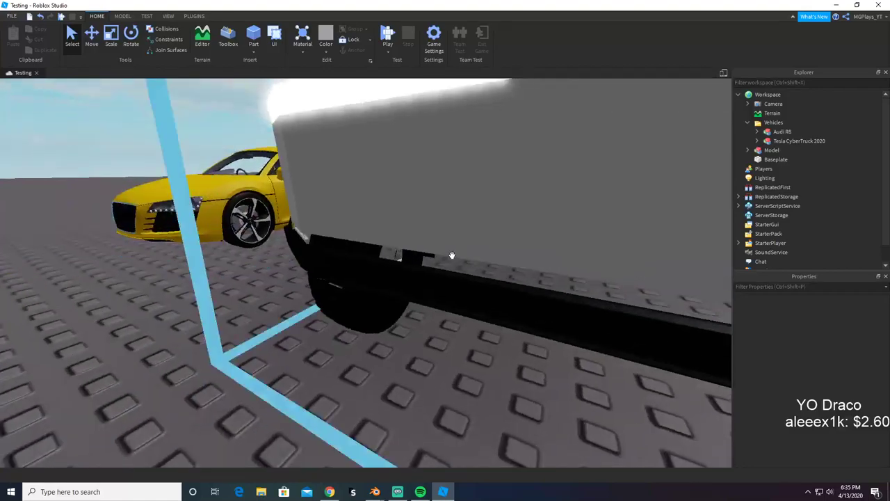
Step: Examine the Cybertruck's front bumper and light bar up close, and its profile beside the yellow Audi
right_drag(318, 249, 318, 249)
key(s)
key(a)
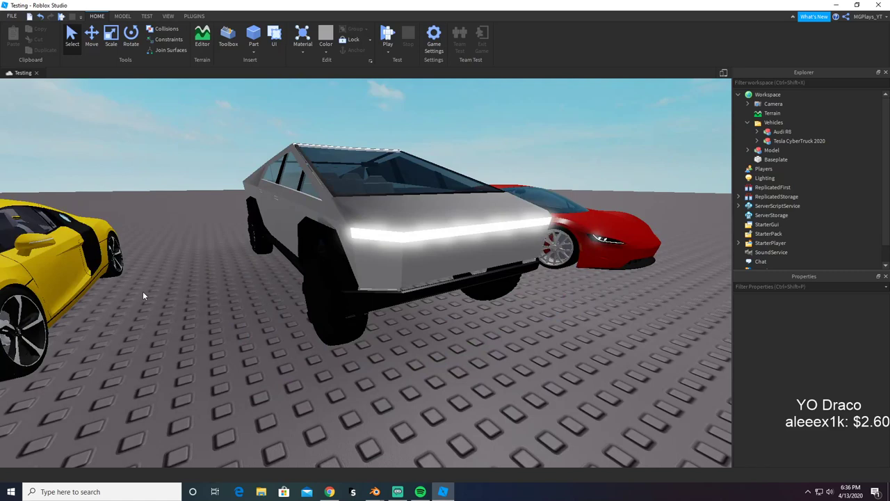
key(a)
key(d)
right_drag(493, 304, 494, 303)
key(w)
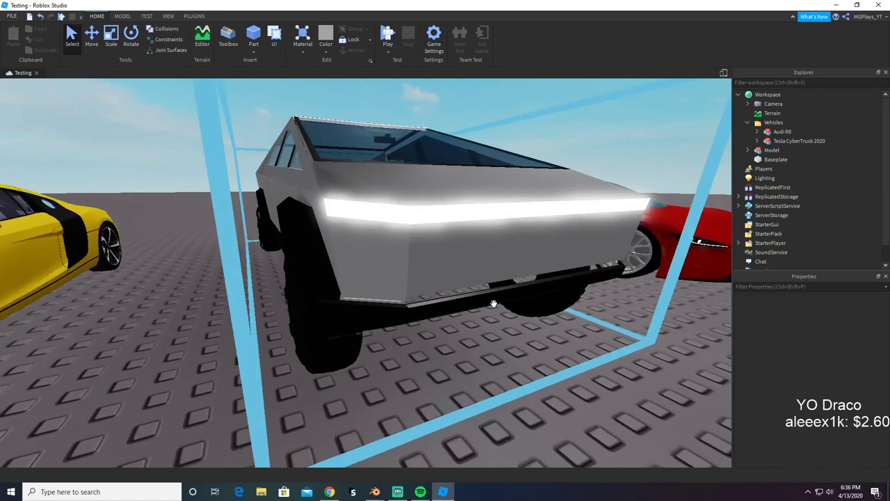
scroll(492, 304, up, 5)
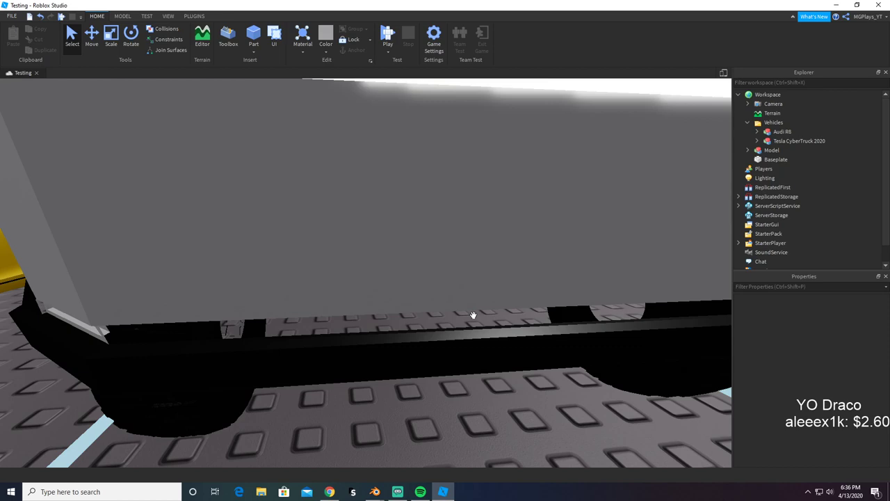
scroll(536, 300, down, 8)
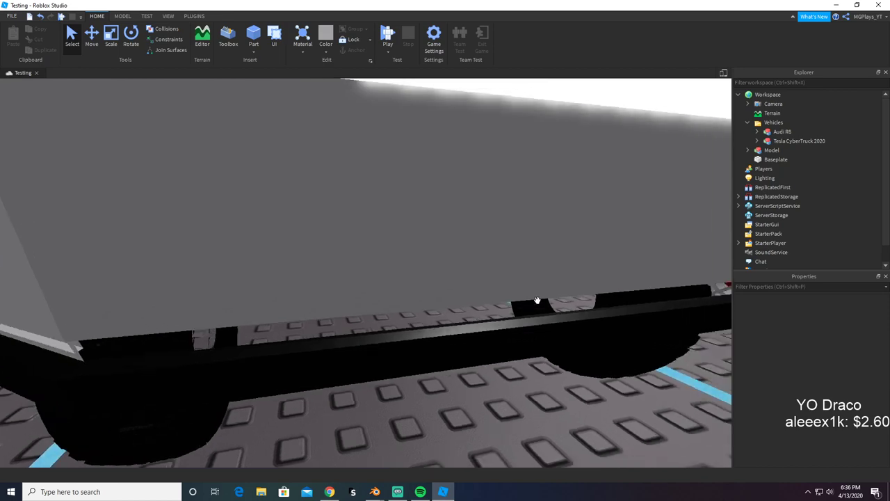
scroll(453, 242, down, 5)
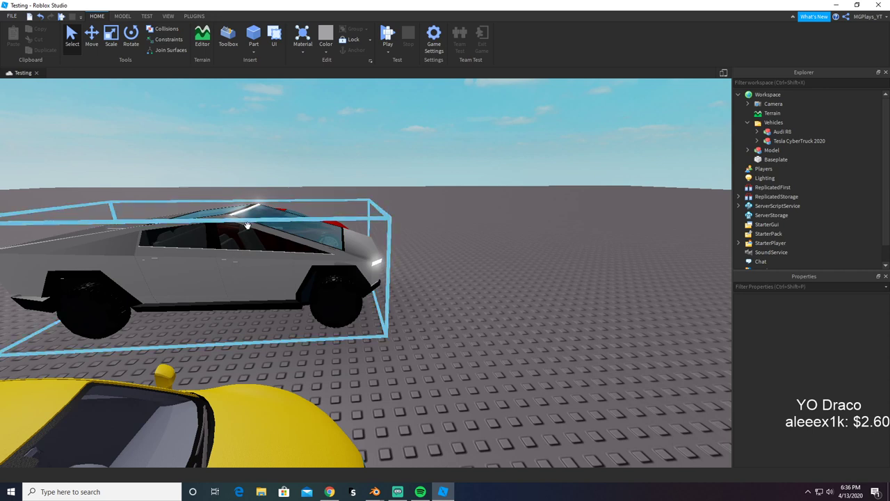
Step: Start a play test and run the character over to the parked vehicles
click(387, 35)
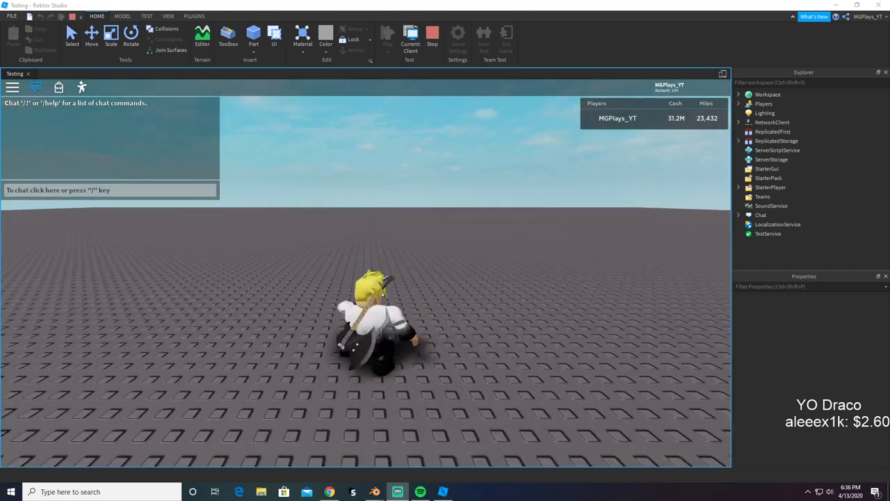
click(211, 329)
right_drag(230, 327, 231, 332)
key(w)
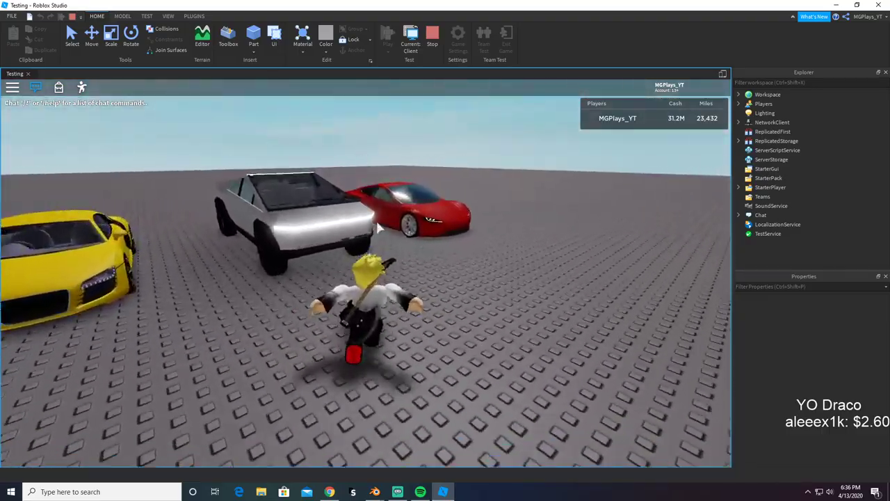
right_drag(377, 227, 377, 227)
key(d)
key(a)
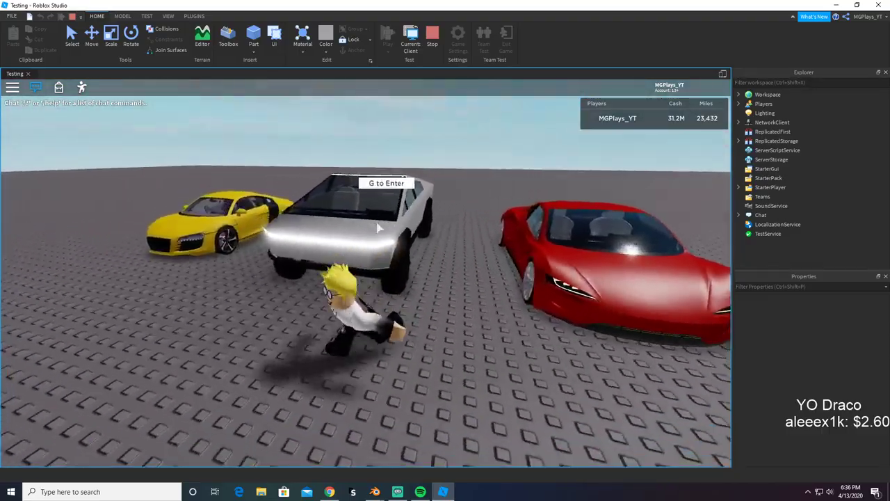
Step: Run the character to the yellow Audi R8 and test getting in and out of it
key(w)
key(a)
right_drag(421, 208, 421, 207)
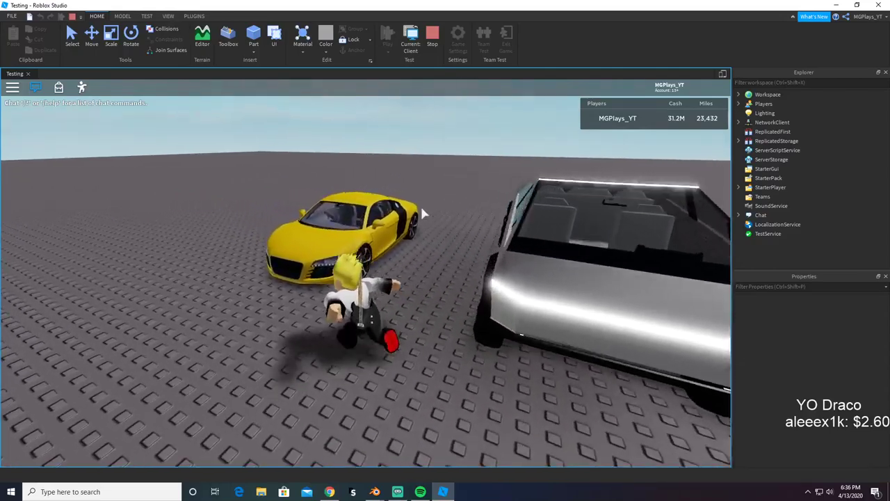
key(w)
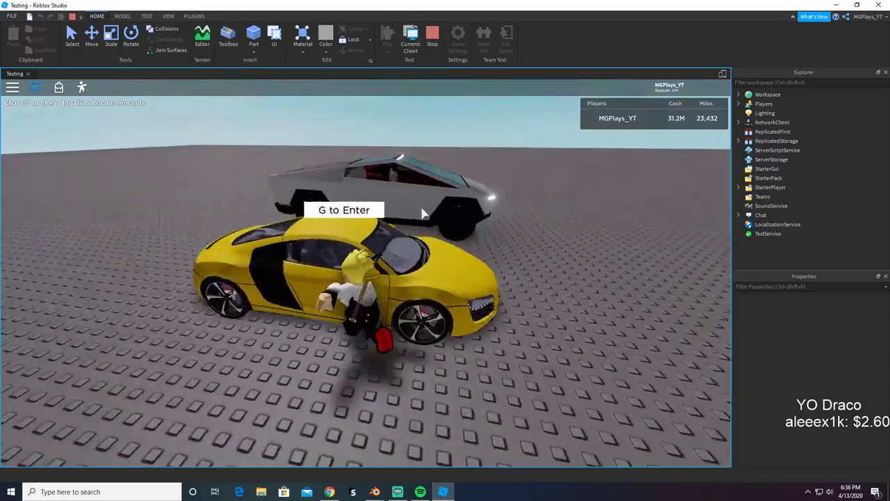
key(g)
key(space)
key(s)
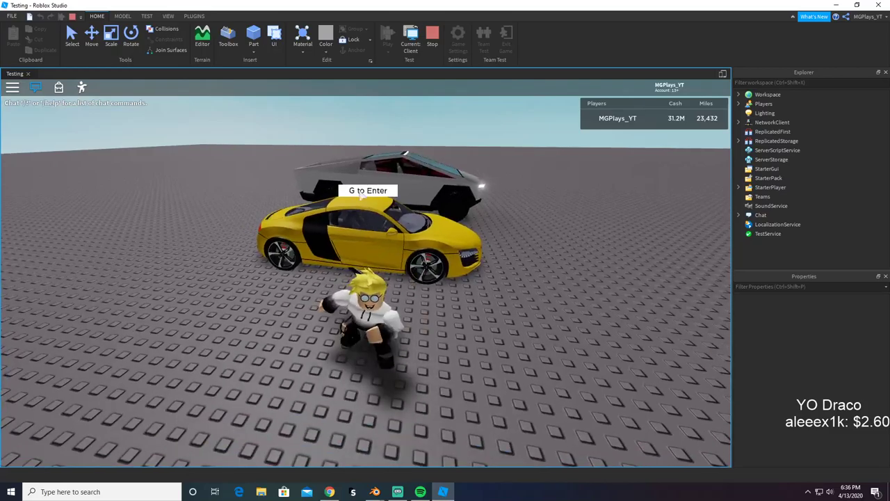
key(g)
key(space)
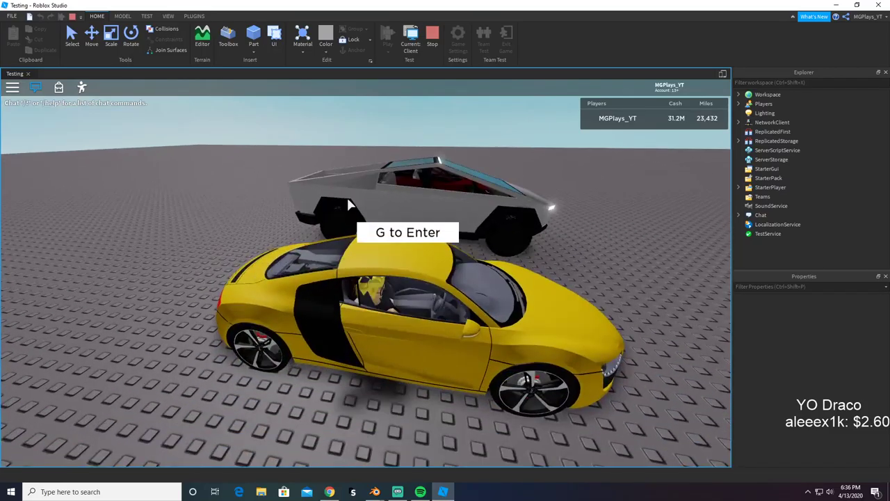
Step: Move the character from the Audi to the side of the Cybertruck
key(s)
key(d)
key(w)
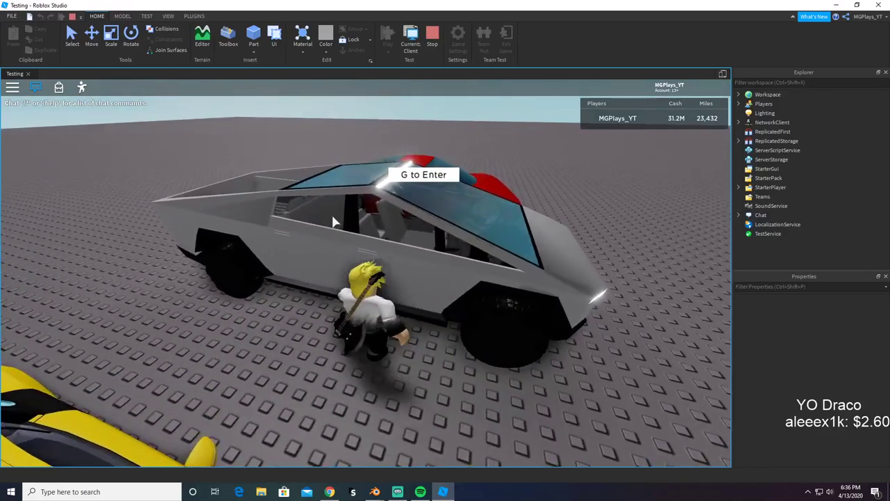
key(s)
key(space)
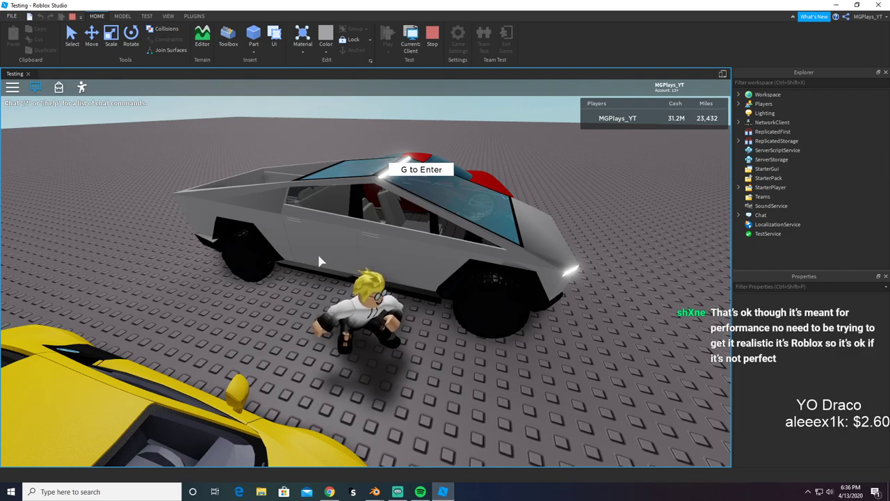
key(s)
key(w)
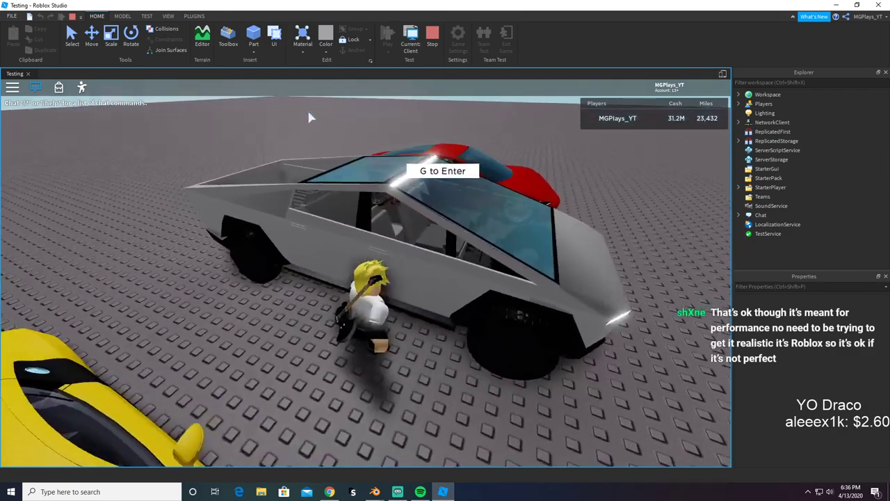
Step: Run the character around behind the Cybertruck and jump onto the red Tesla
key(a)
right_drag(308, 112, 308, 112)
key(d)
key(a)
key(w)
key(space)
key(w)
key(space)
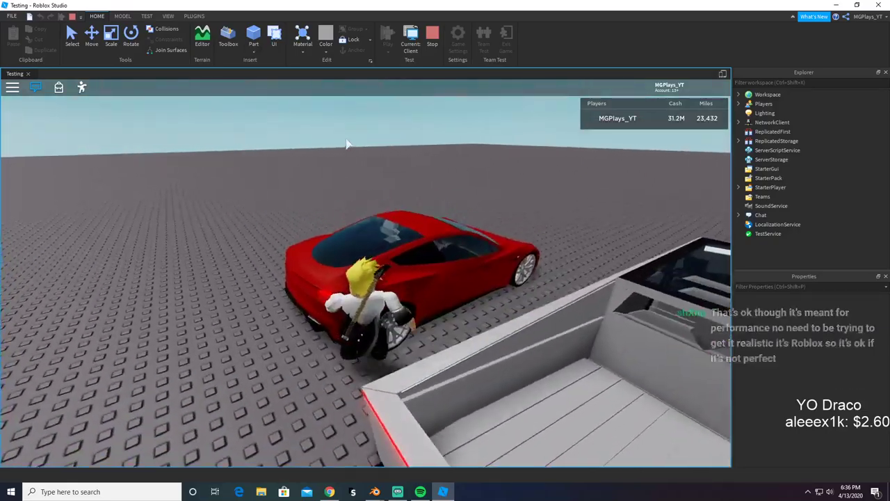
key(w)
key(space)
right_drag(347, 143, 346, 143)
key(w)
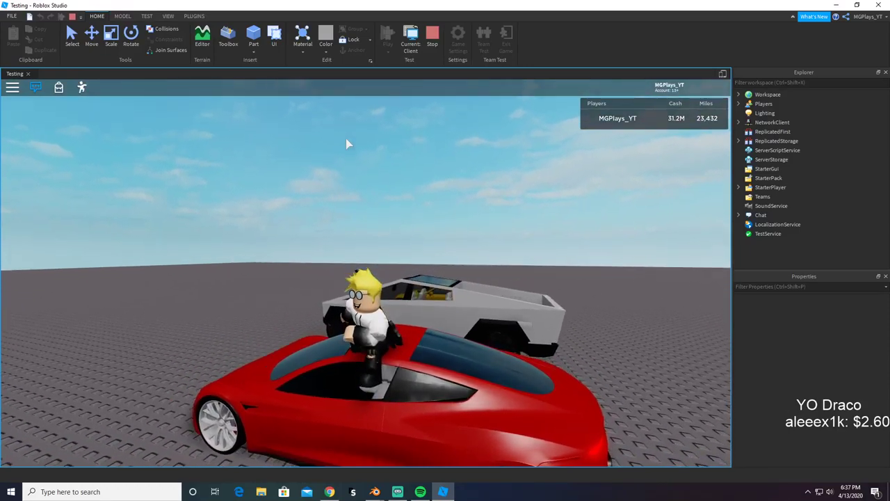
Step: Enter the Cybertruck, jump out of it, and get back into the driver's seat
key(g)
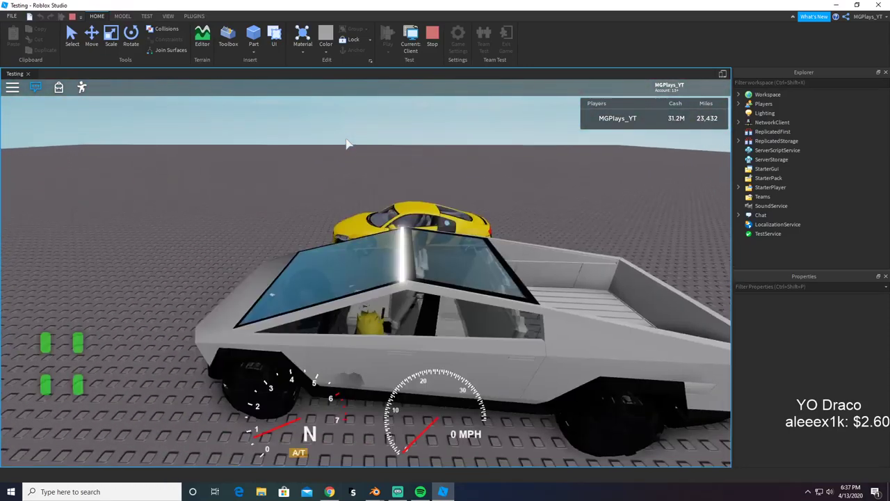
right_drag(347, 139, 346, 139)
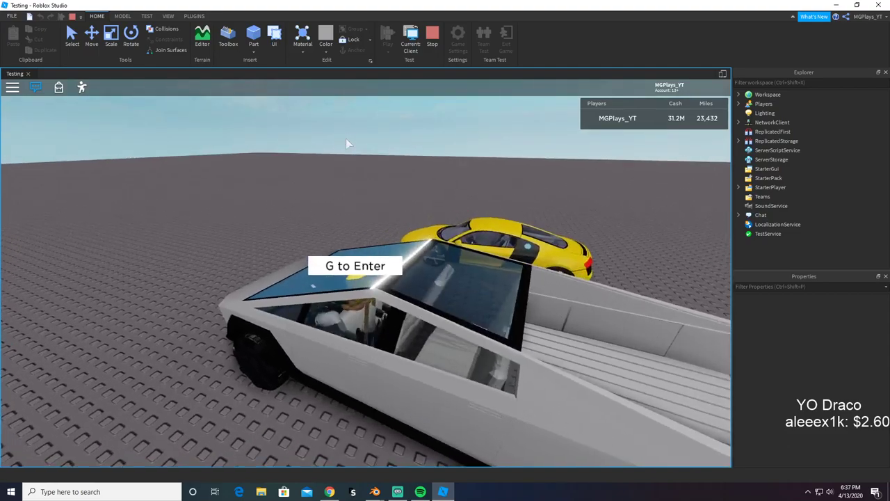
right_drag(320, 230, 320, 230)
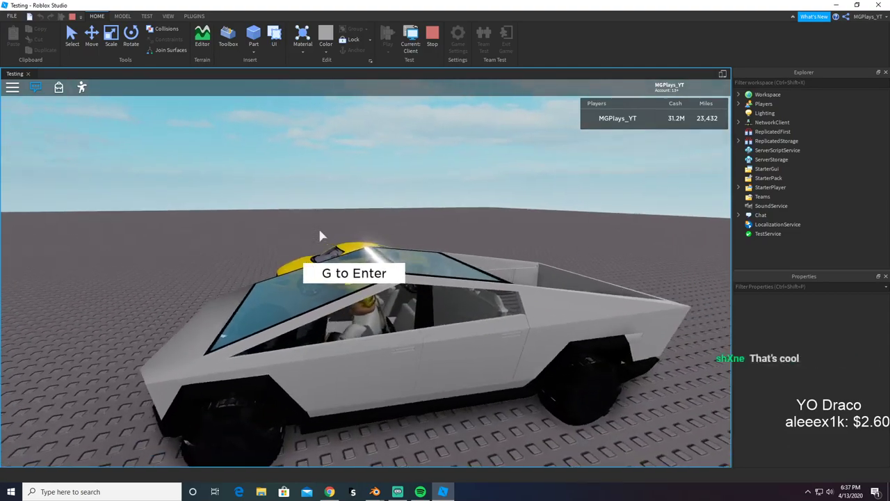
key(g)
key(space)
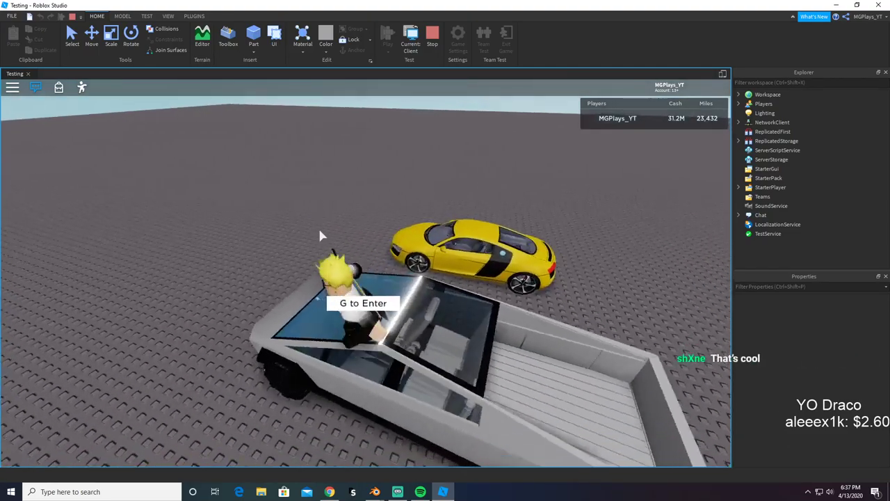
key(g)
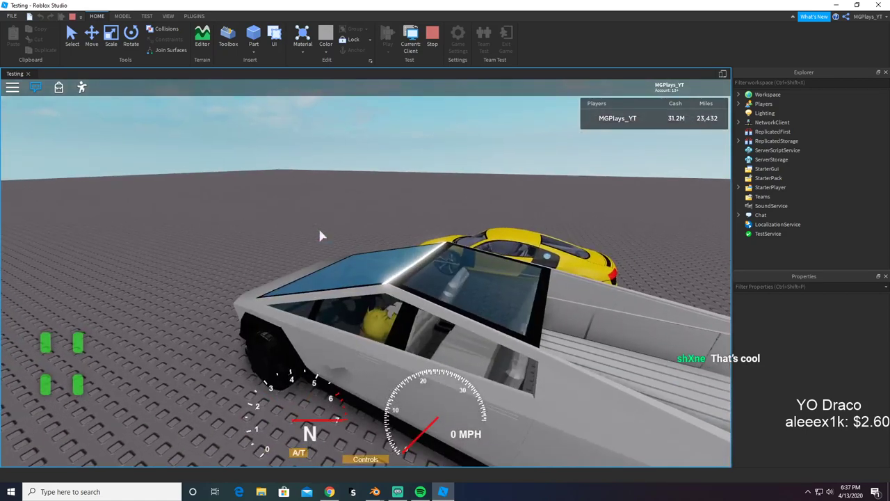
Step: Drive the Cybertruck forward across the baseplate, turn it left and brake
key(w)
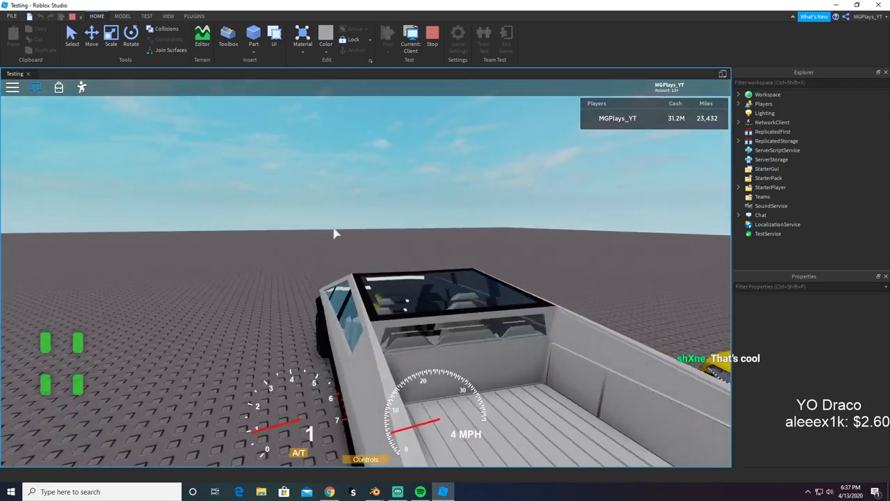
right_drag(334, 229, 362, 221)
scroll(333, 228, down, 3)
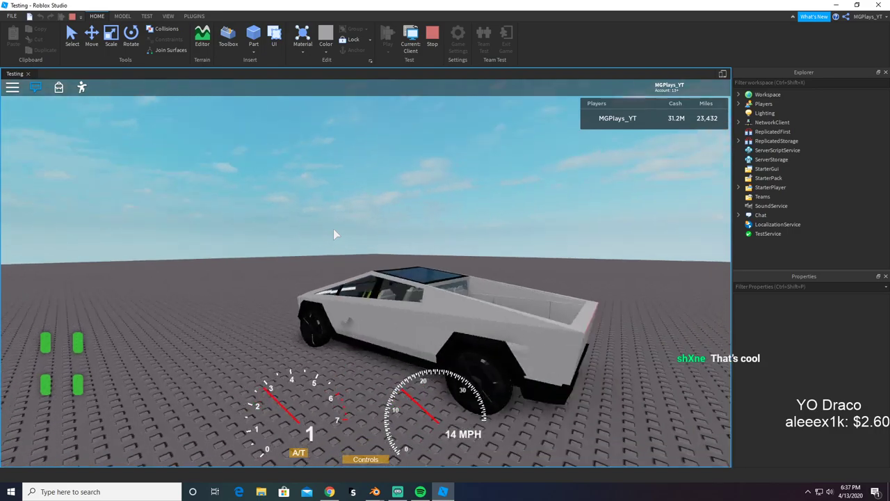
key(w)
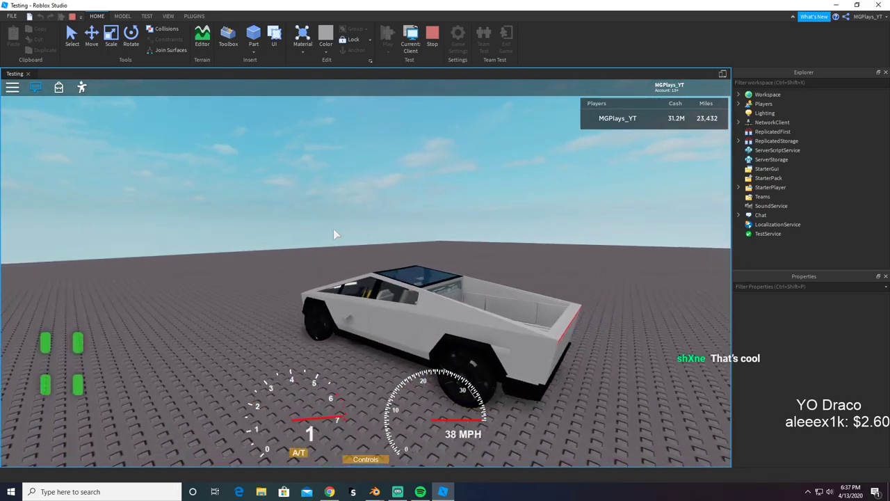
key(a)
key(s)
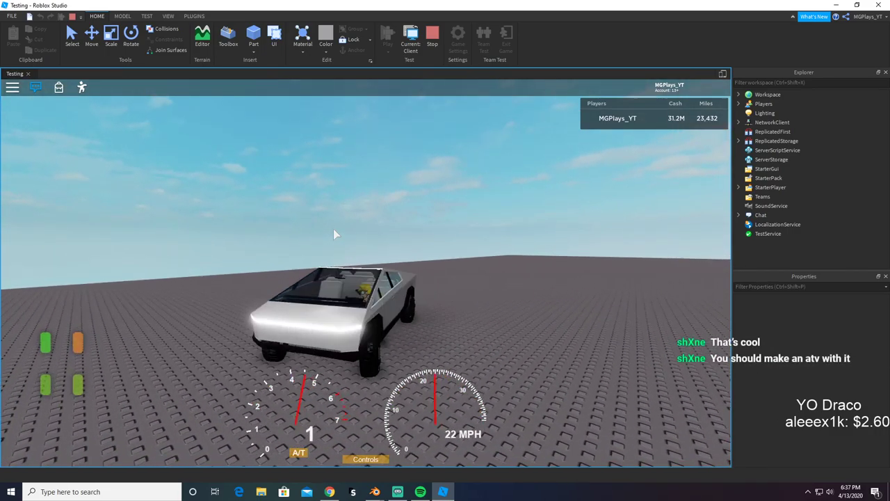
Step: Drive the Cybertruck toward the parked Audi and red Tesla, steering left and right across the open baseplate
right_drag(334, 229, 417, 229)
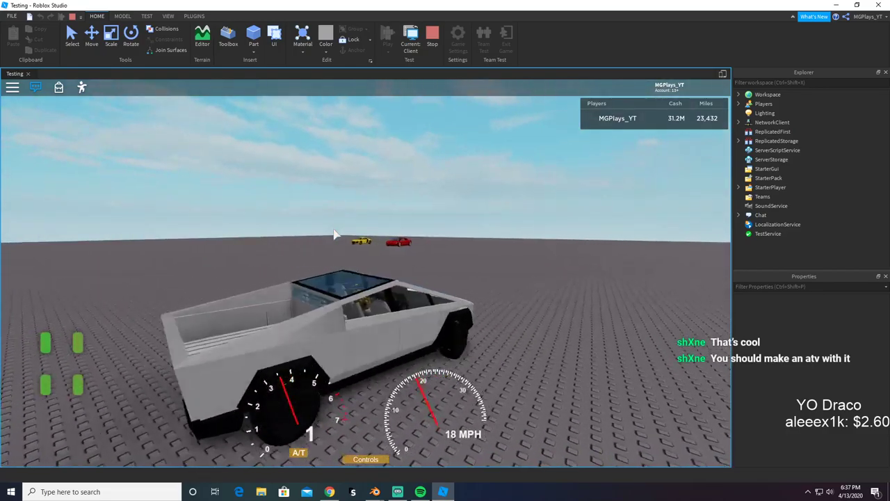
key(a)
key(w)
key(d)
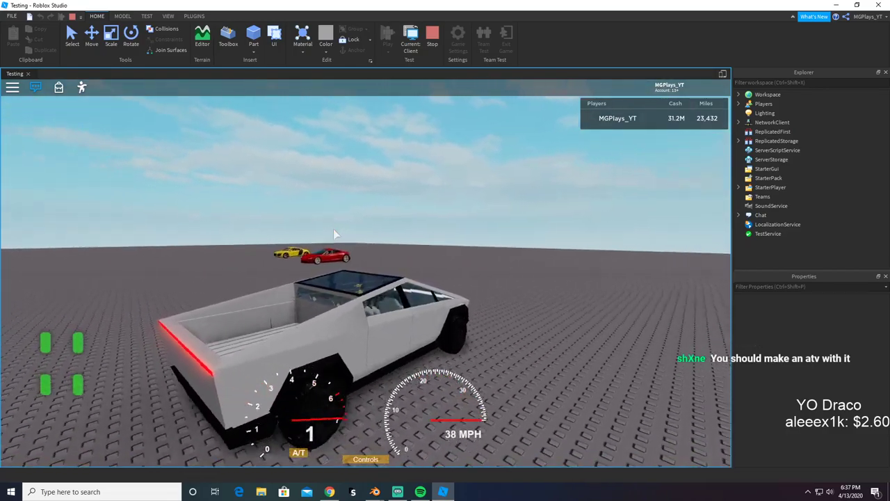
key(a)
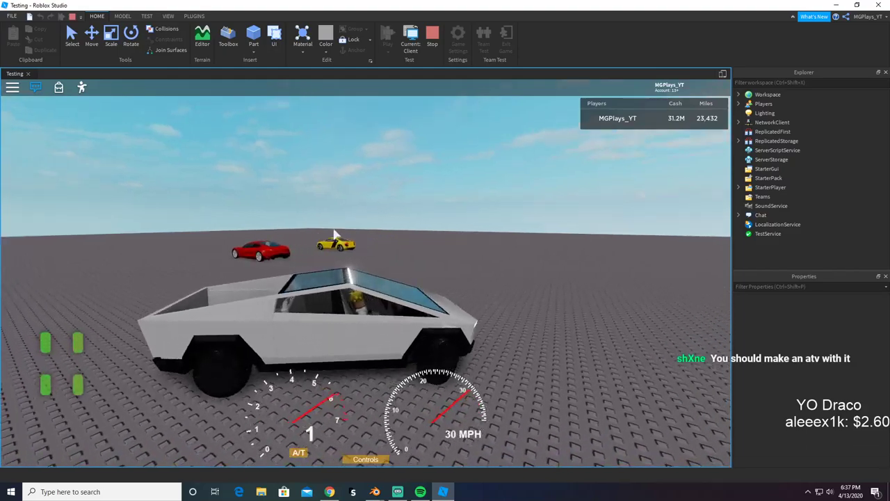
key(w)
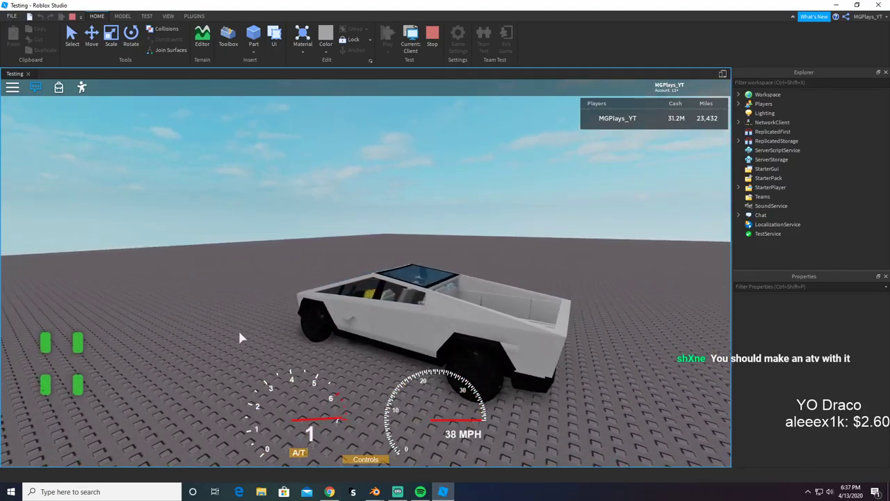
key(d)
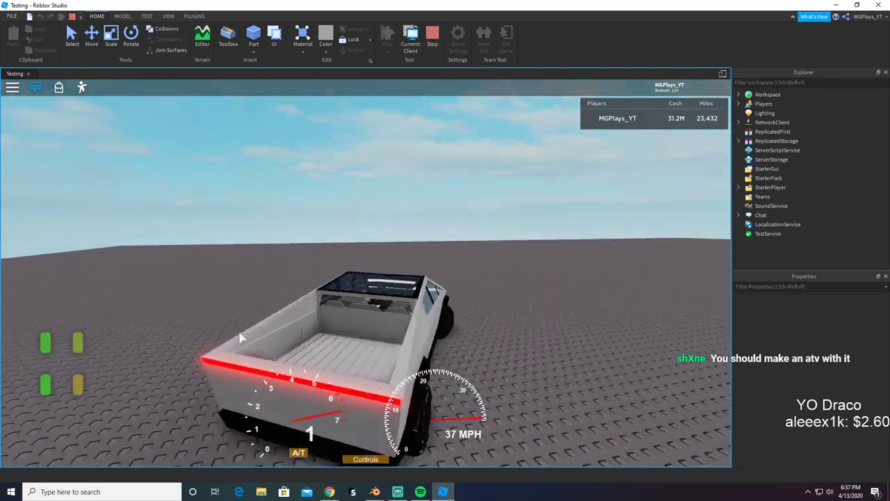
Step: Weave the Cybertruck left and right, brake it and drive it forward between the parked red Tesla and yellow Audi
key(a)
scroll(240, 338, up, 2)
key(d)
key(a)
scroll(239, 337, down, 5)
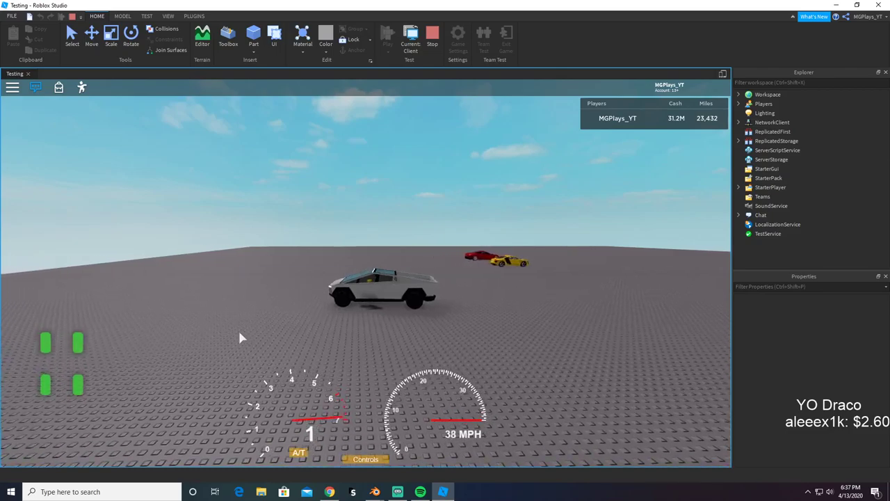
key(s)
key(w)
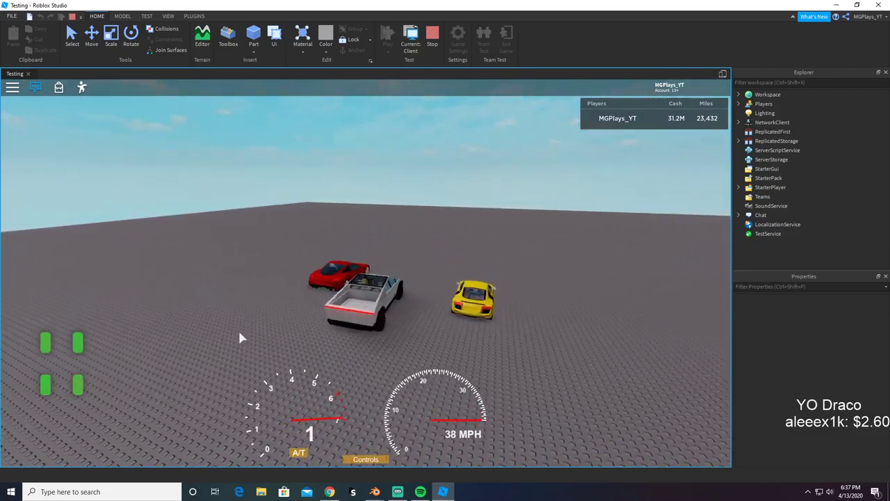
Step: Turn the Cybertruck left in a wide loop and drive it back past the two parked cars
right_drag(239, 333, 239, 333)
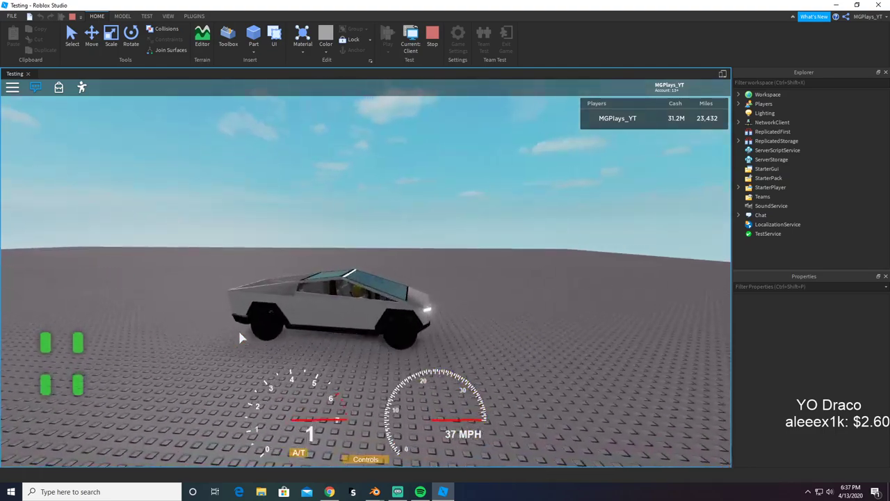
key(a)
key(a)
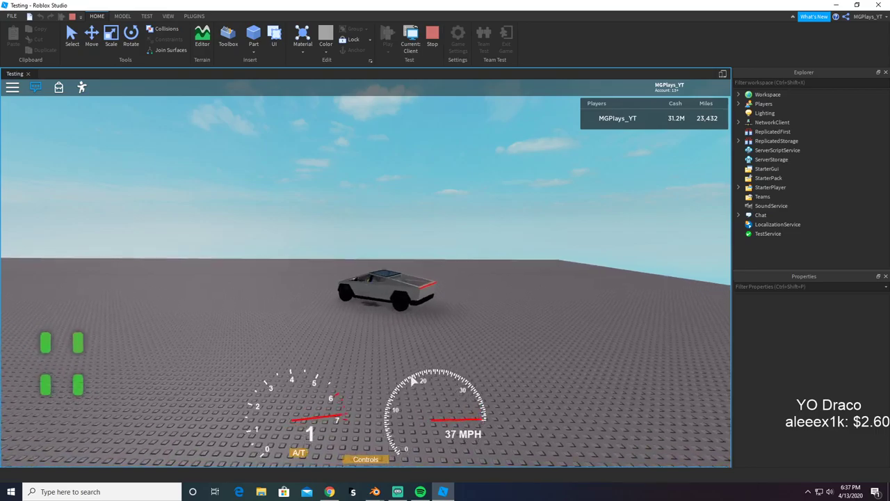
right_drag(432, 295, 432, 295)
scroll(433, 295, up, 5)
scroll(432, 296, down, 5)
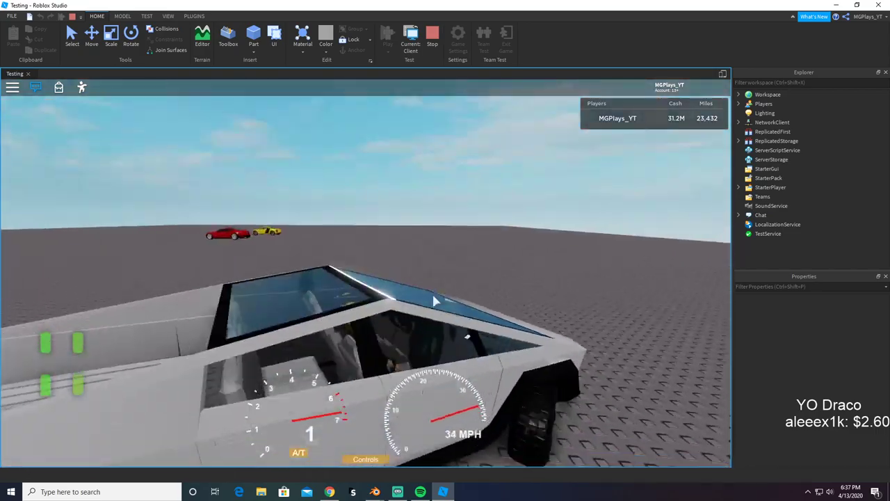
key(a)
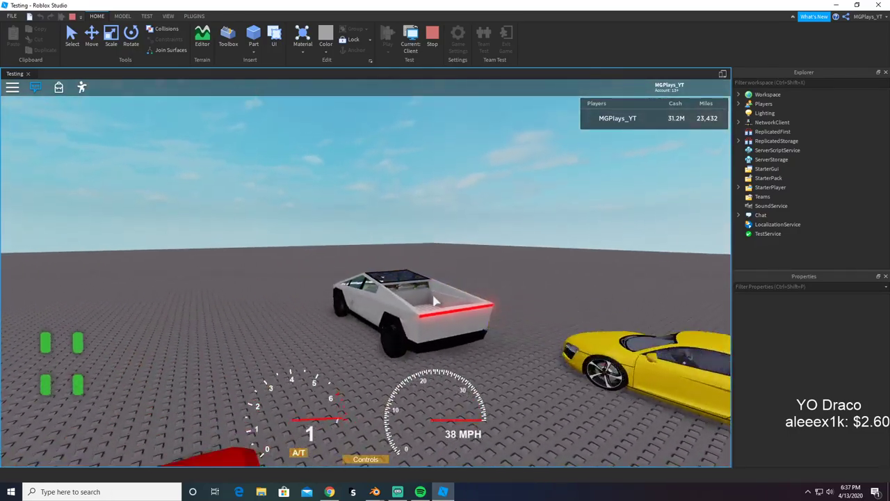
Step: Swing the Cybertruck right, steer left past the Audi and red Tesla, and curve right again onto open ground
right_drag(432, 300, 433, 301)
key(d)
key(d)
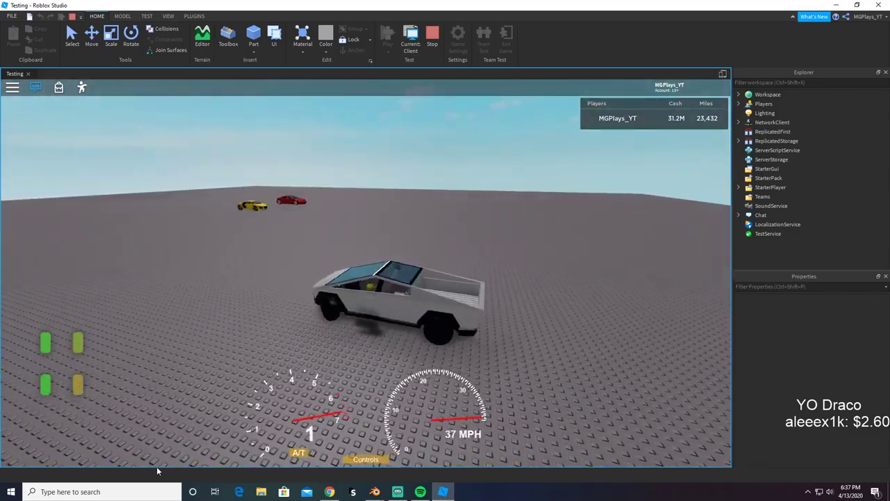
key(a)
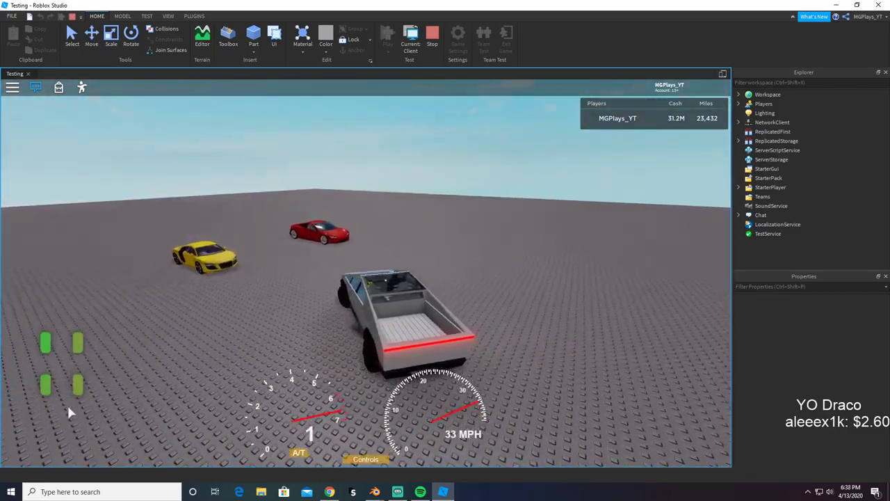
right_drag(423, 257, 422, 258)
key(a)
key(a)
key(d)
key(d)
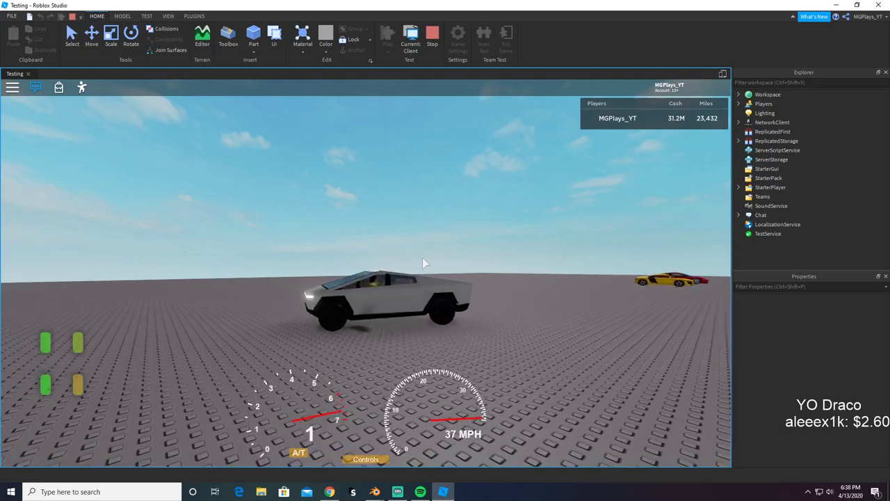
Step: Circle the Cybertruck repeatedly to the left close to the parked Audi and red Tesla
right_drag(423, 257, 487, 268)
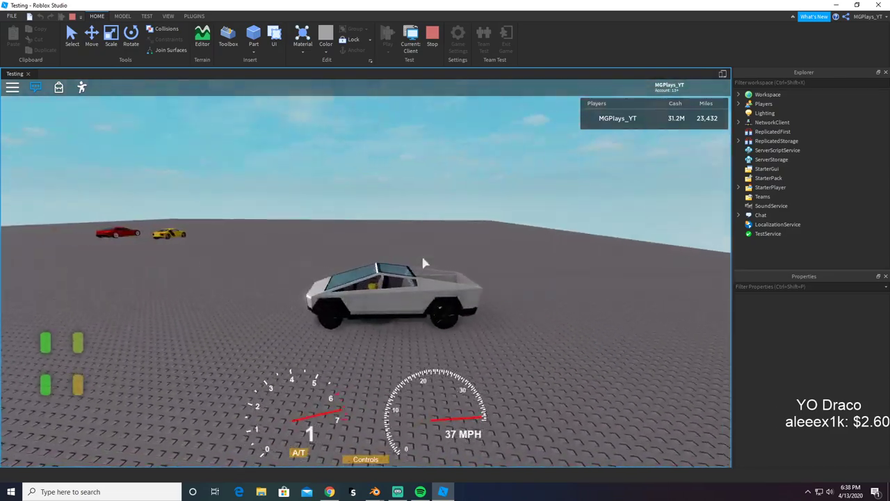
key(a)
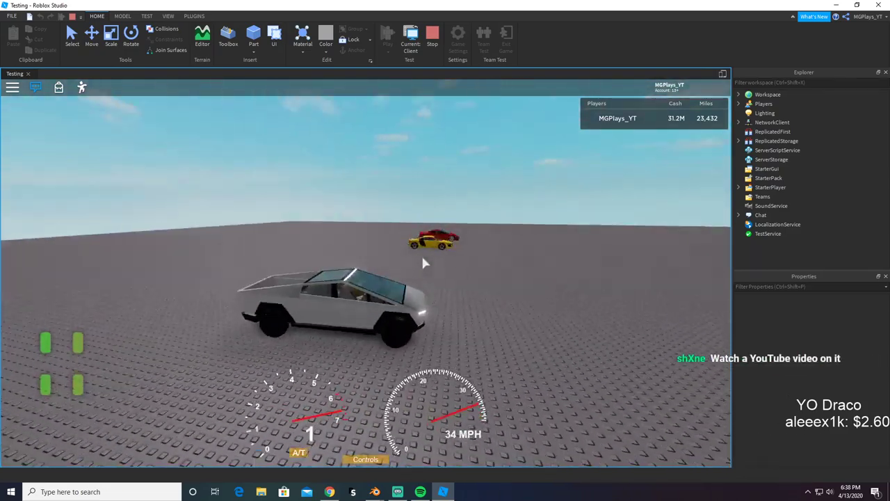
key(a)
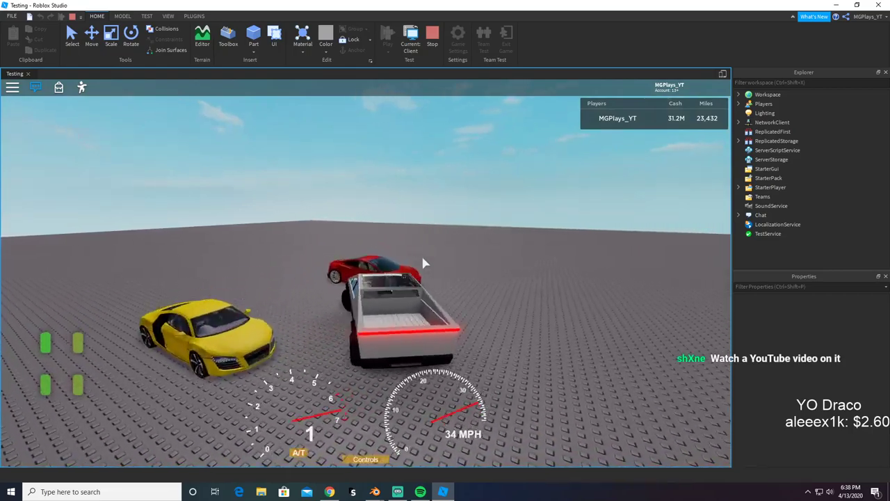
key(a)
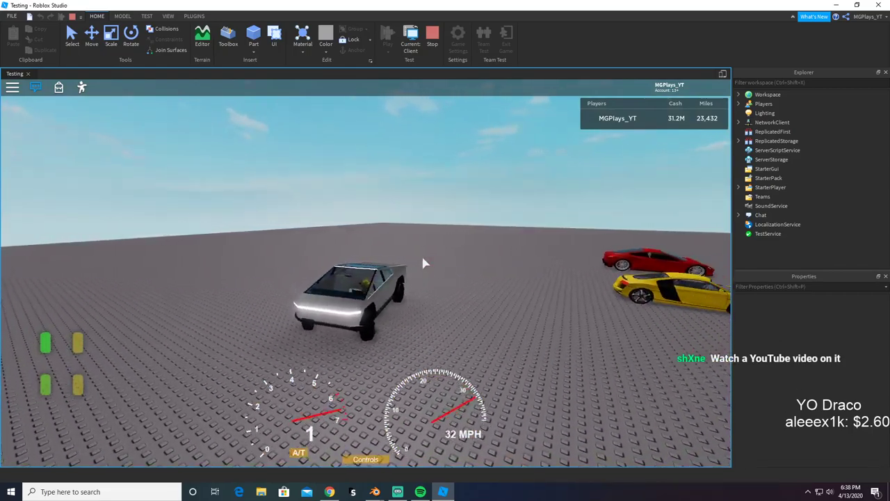
key(a)
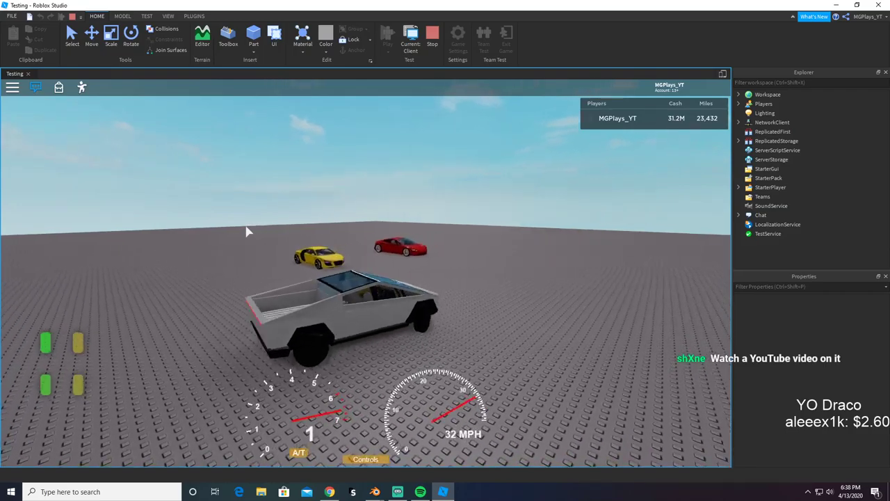
Step: Lower the Windows speaker volume and return to the running play test
click(829, 492)
drag(792, 470, 770, 470)
click(606, 313)
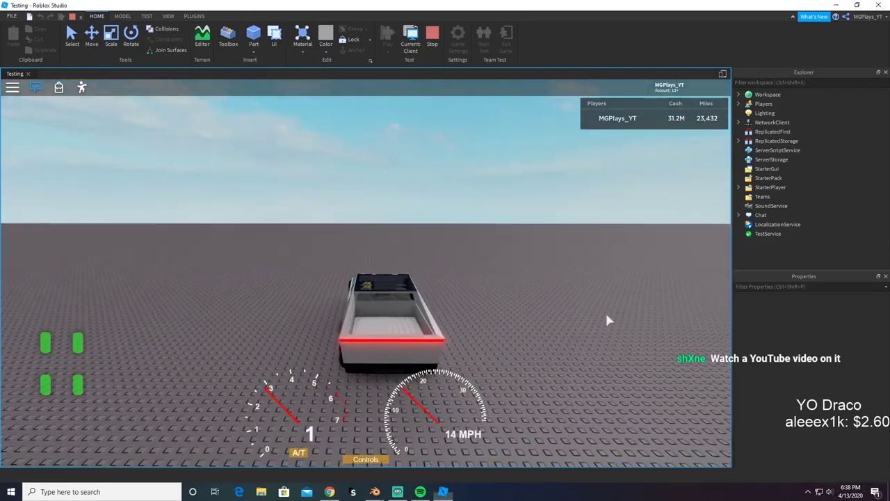
Step: Bring the Cybertruck to a stop, jump the character out of it and end the play test
right_drag(591, 304, 590, 305)
key(space)
key(g)
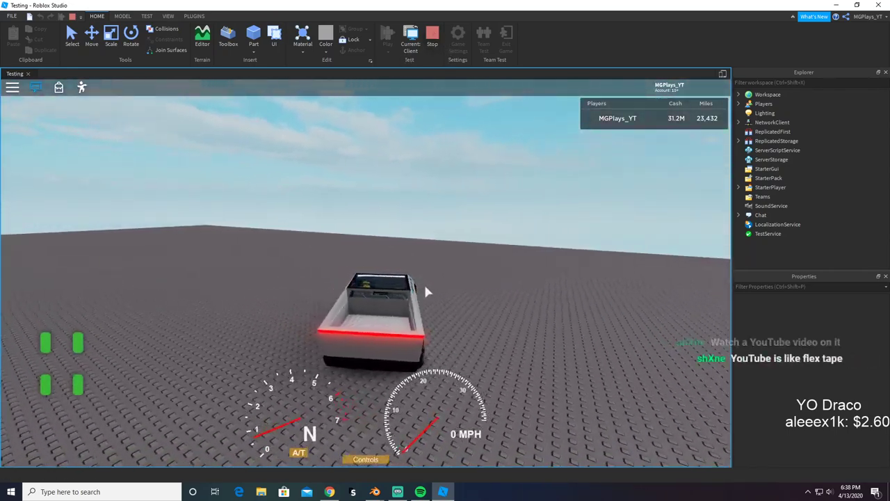
key(space)
key(a)
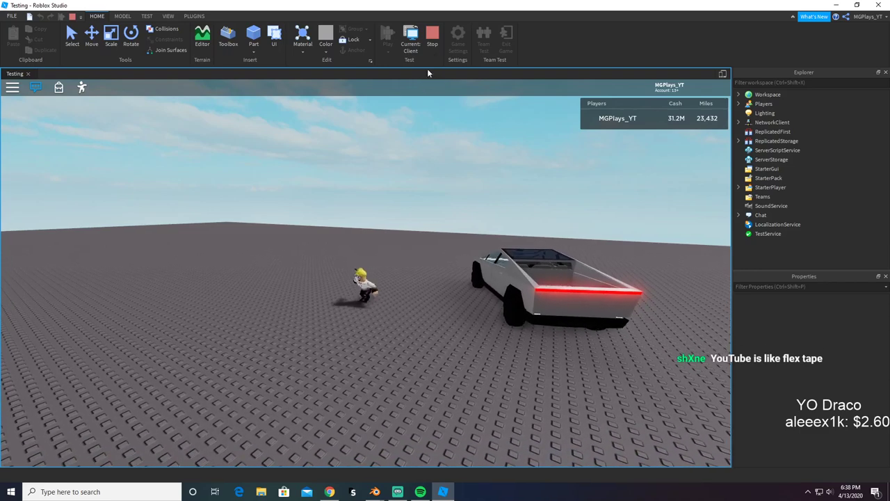
click(430, 38)
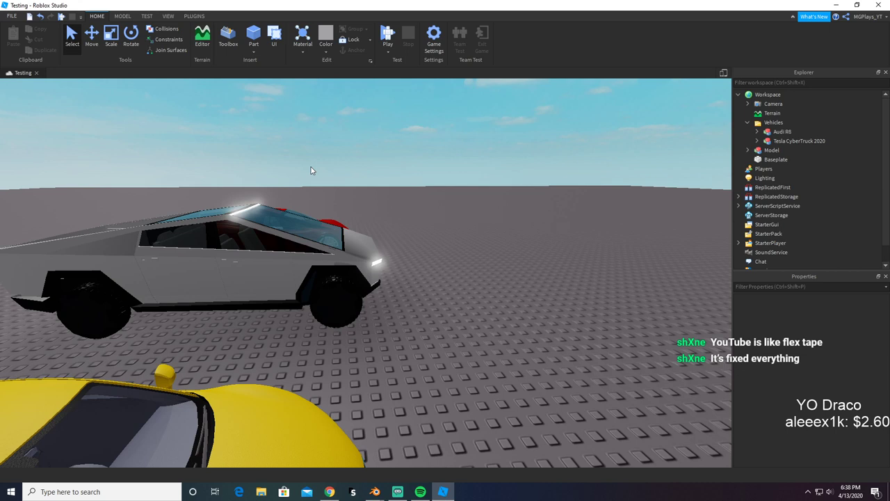
Step: Lower the system volume to 14 and skip to the next Spotify track
key(XF86AudioLowerVolume)
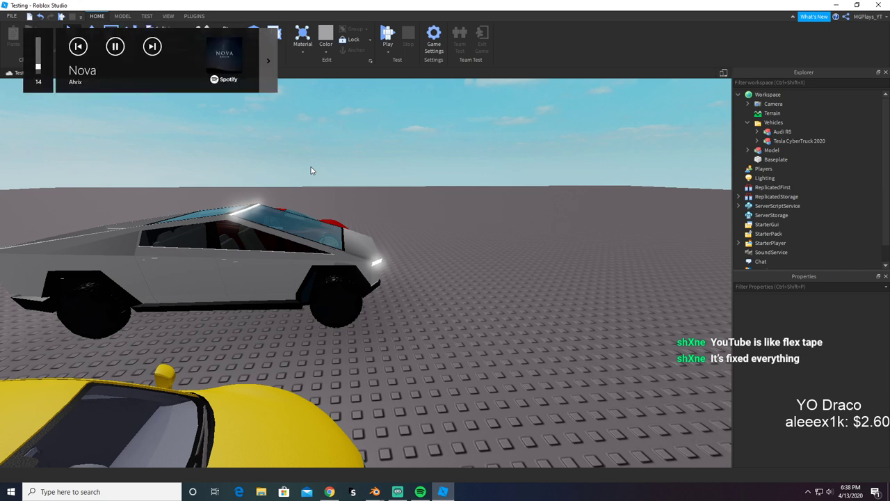
key(XF86AudioNext)
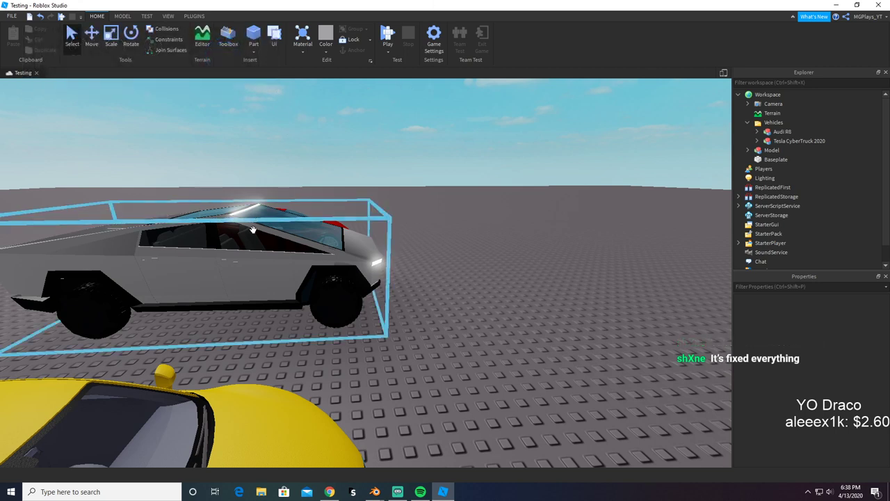
click(399, 492)
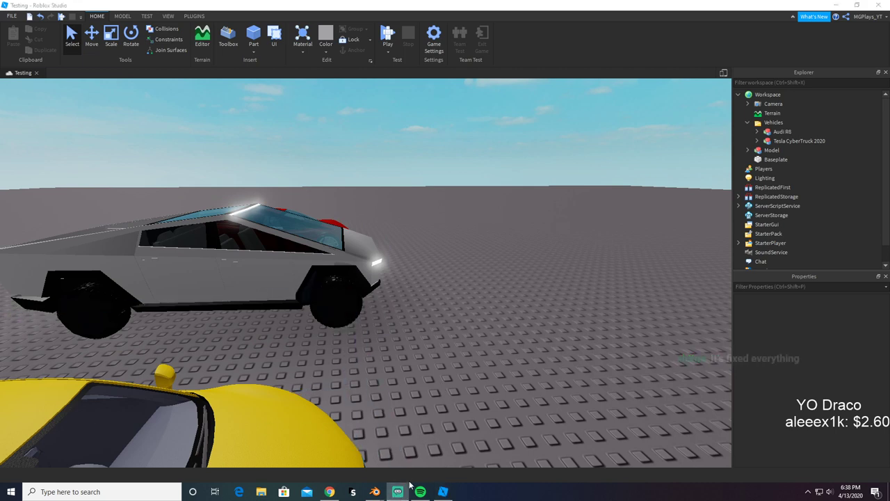
click(399, 492)
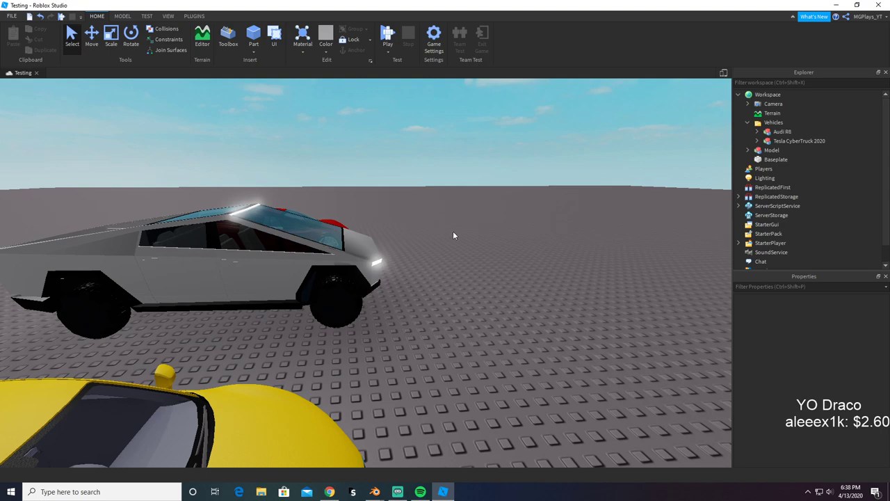
Step: Pull the camera back to frame all three vehicles from the front and set the speaker volume to 2
key(s)
right_drag(453, 232, 454, 231)
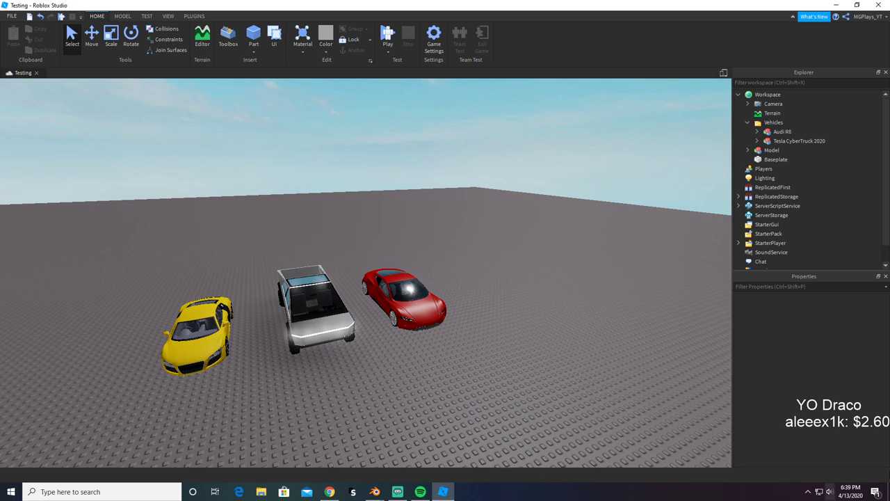
click(829, 492)
drag(776, 473, 758, 474)
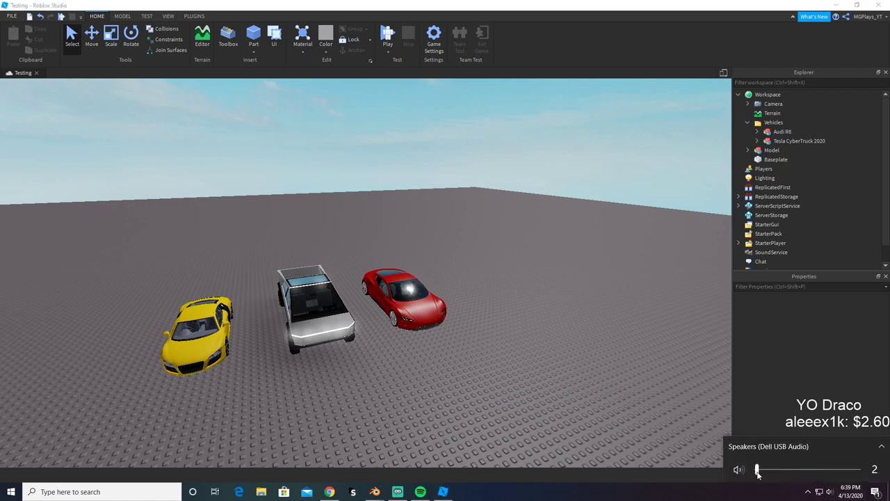
click(589, 401)
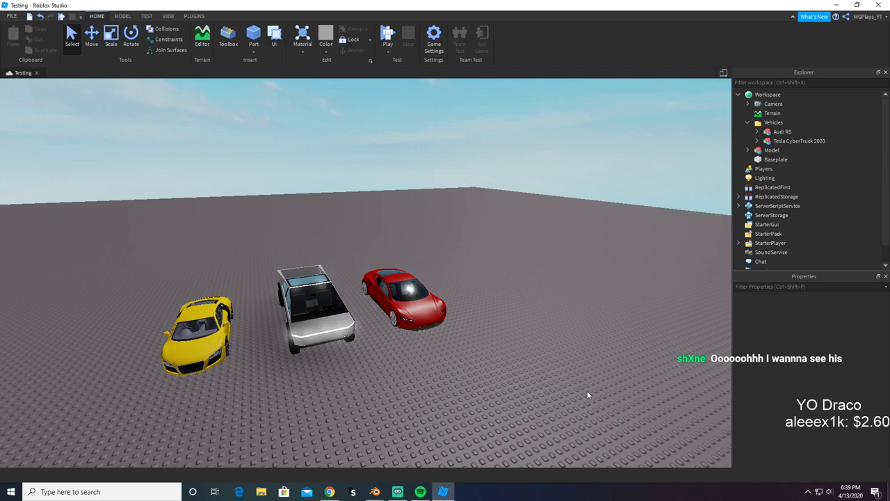
Step: Switch to the first Blender window, maximize it and return to Roblox Studio
mouse_move(375, 491)
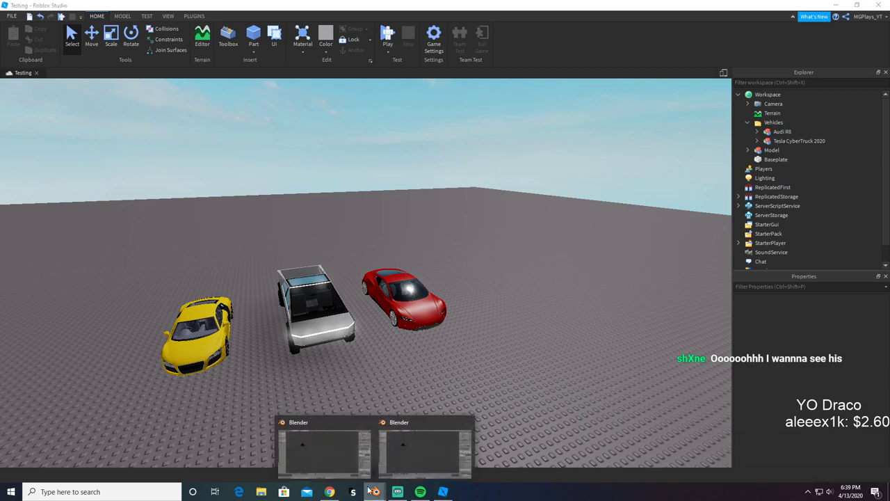
click(323, 448)
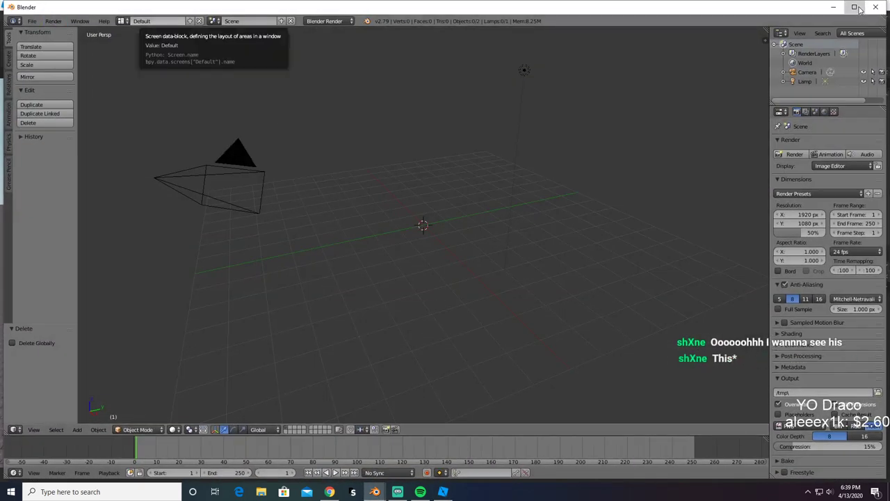
click(854, 7)
click(449, 494)
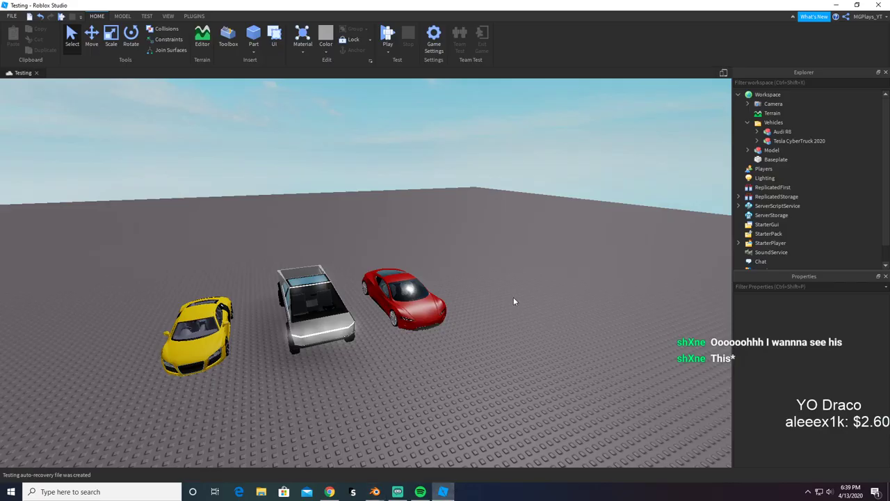
Step: Select the Audi R8, the Tesla CyberTruck 2020 and the red Tesla model together on the baseplate
key(d)
right_drag(513, 300, 513, 297)
key(w)
key(a)
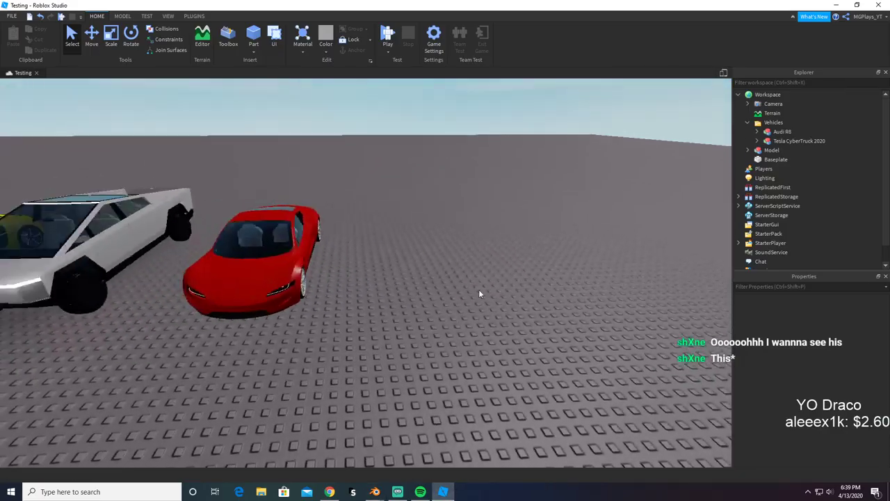
key(s)
drag(153, 212, 553, 349)
scroll(565, 219, down, 10)
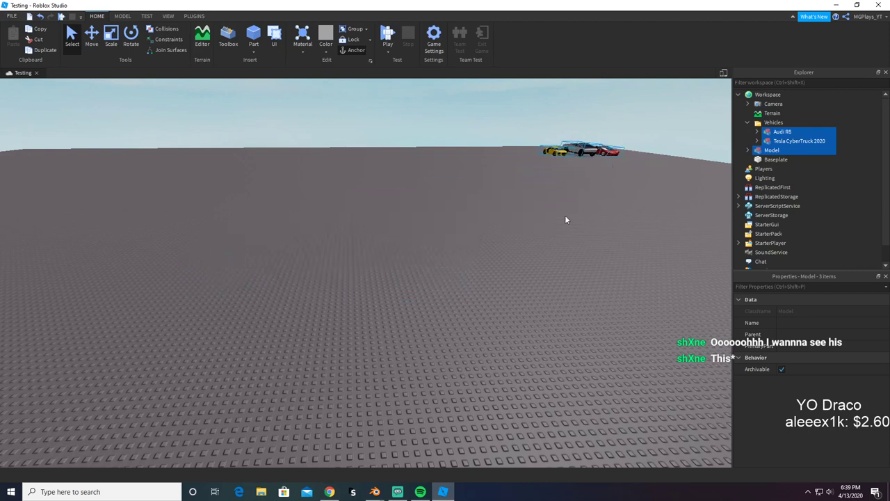
Step: Clear the vehicle selection and insert a new MeshPart onto the empty area of the baseplate
click(565, 220)
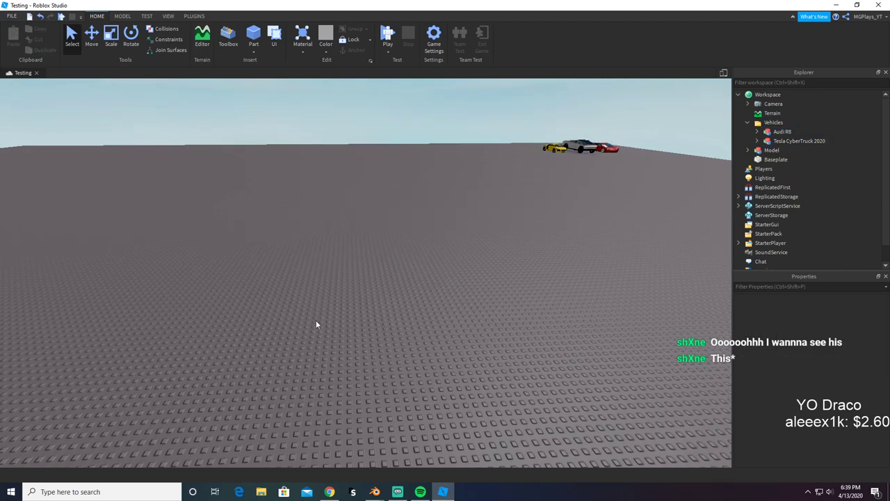
right_click(335, 330)
click(366, 305)
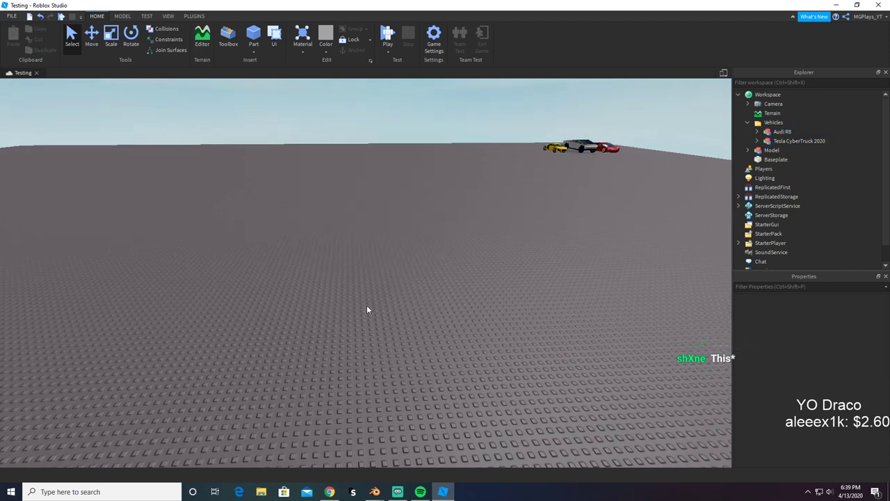
click(406, 208)
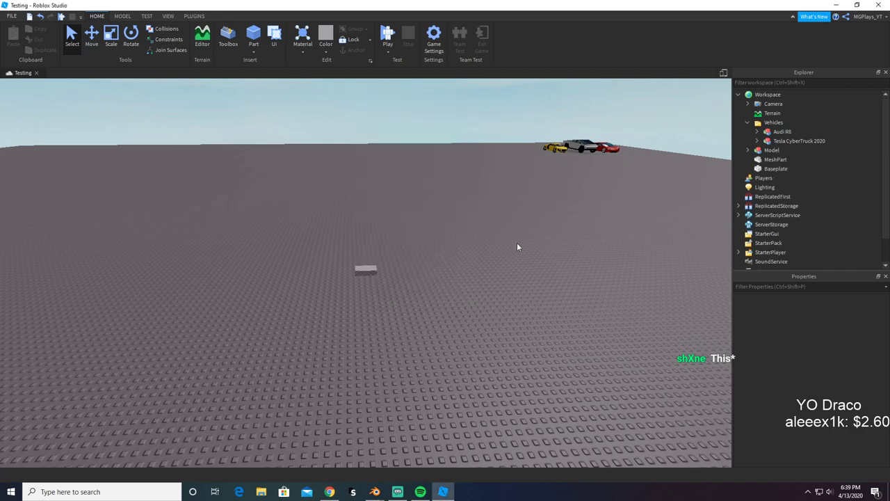
right_drag(517, 242, 465, 280)
scroll(464, 282, up, 4)
scroll(465, 283, up, 2)
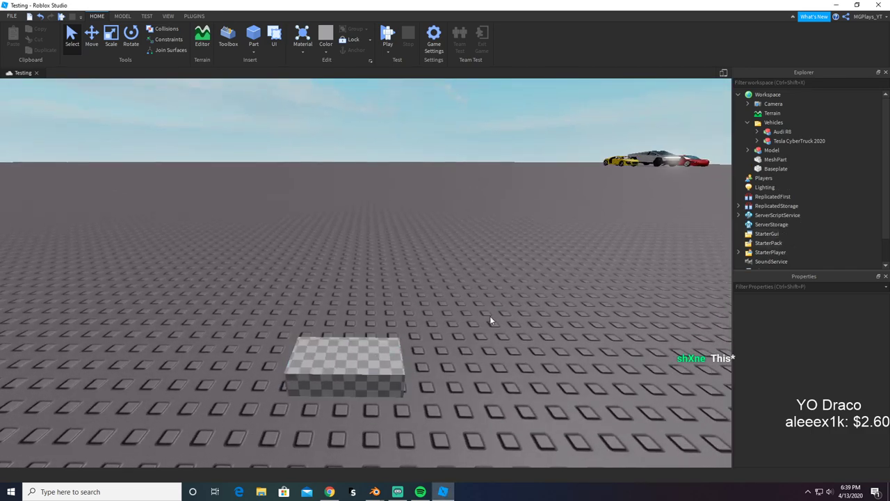
Step: Duplicate the MeshPart and try moving the copy along the red axis, undoing that move
click(344, 365)
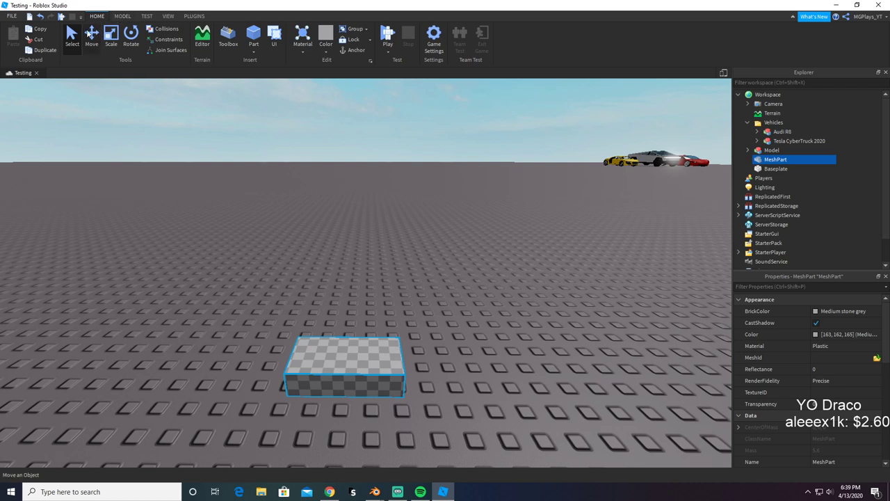
key(ctrl+2)
key(ctrl+d)
click(462, 355)
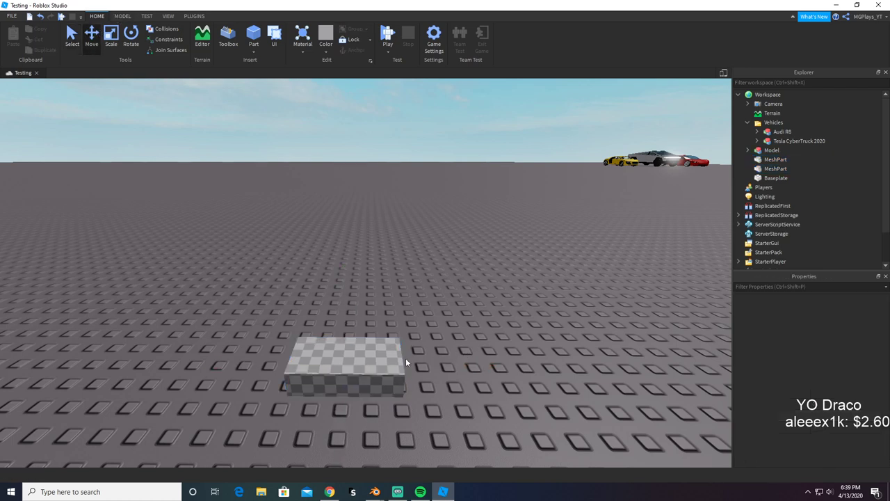
click(399, 363)
drag(444, 368, 577, 354)
key(ctrl+z)
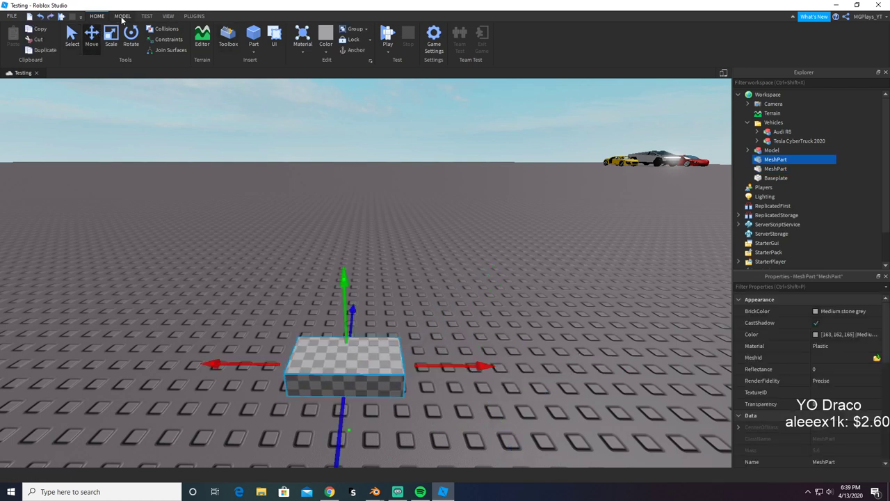
Step: Set the move snap increment to 1 stud and shift the duplicate along the red axis to sit beside the original
click(122, 16)
click(221, 45)
text(1)
key(Return)
drag(470, 363, 453, 338)
Step: Extend the row to three MeshParts, and duplicate those three along the red axis to make a row of six
key(ctrl+d)
key(s)
key(d)
drag(132, 260, 434, 369)
key(ctrl+d)
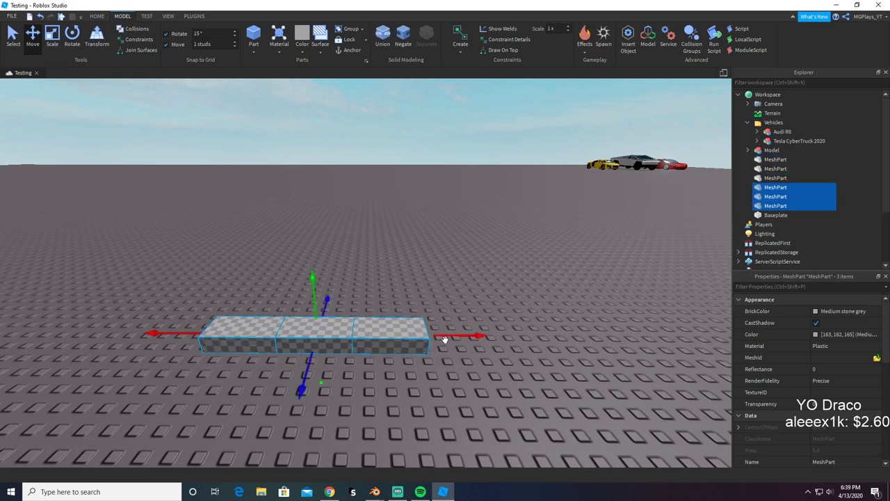
key(d)
drag(445, 339, 598, 324)
scroll(607, 323, down, 3)
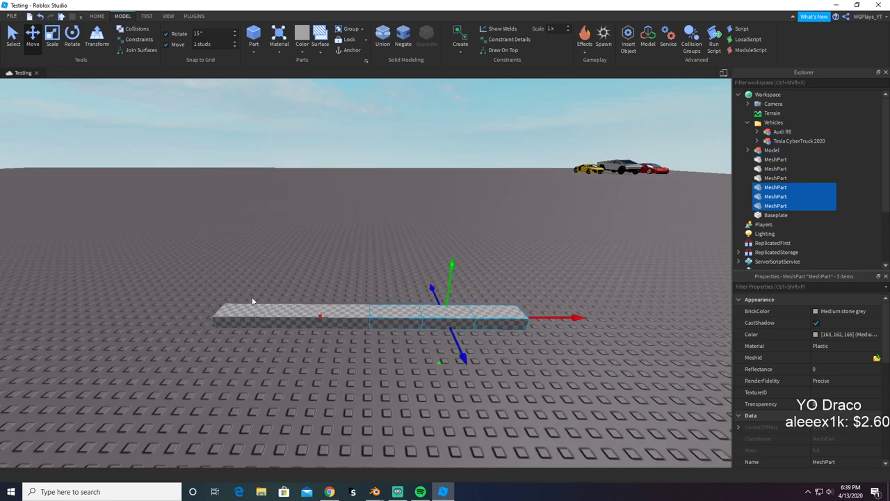
Step: Duplicate the six-part row end to end along the red axis and select all twelve MeshParts
mouse_move(193, 260)
mouse_down()
mouse_move(489, 320)
mouse_move(685, 294)
mouse_move(669, 297)
mouse_up()
key(ctrl+d)
key(d)
key(s)
key(a)
drag(225, 263, 591, 322)
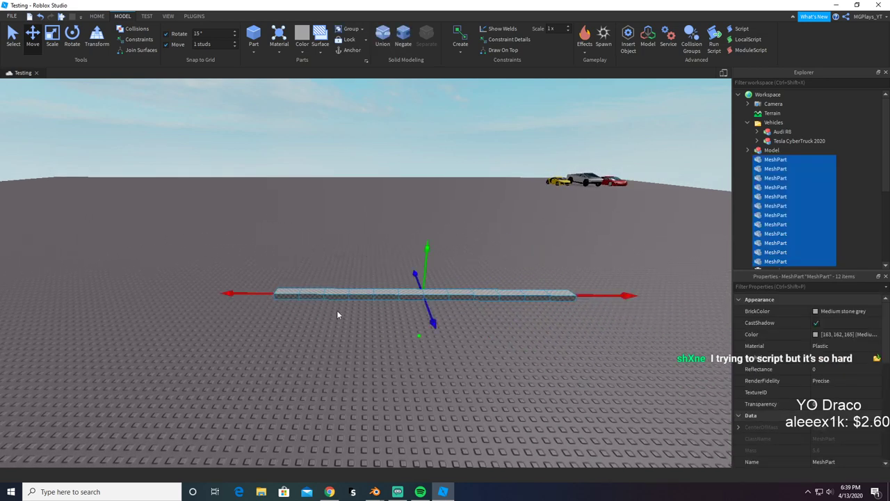
Step: Duplicate the twelve-part row along the blue axis, and copy both rows together to form four adjoining rows
key(ctrl+d)
mouse_move(433, 322)
mouse_down()
mouse_move(445, 340)
mouse_move(445, 333)
mouse_up()
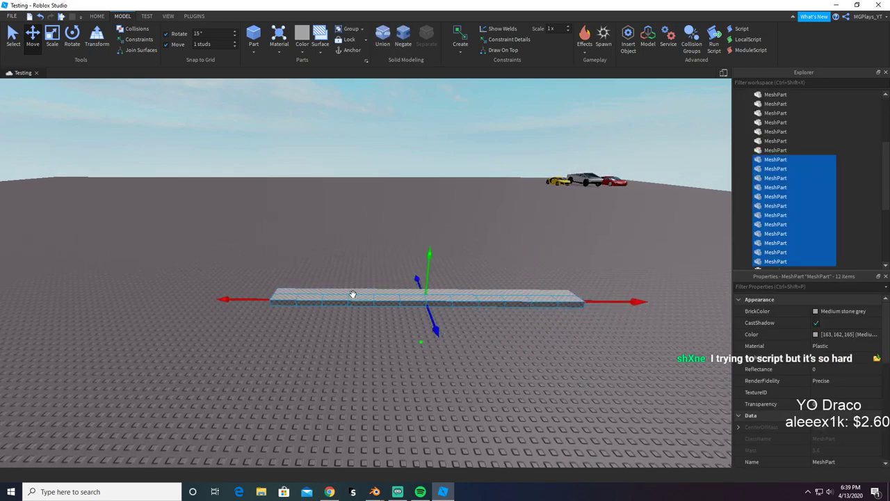
click(260, 254)
drag(222, 242, 641, 340)
key(ctrl+d)
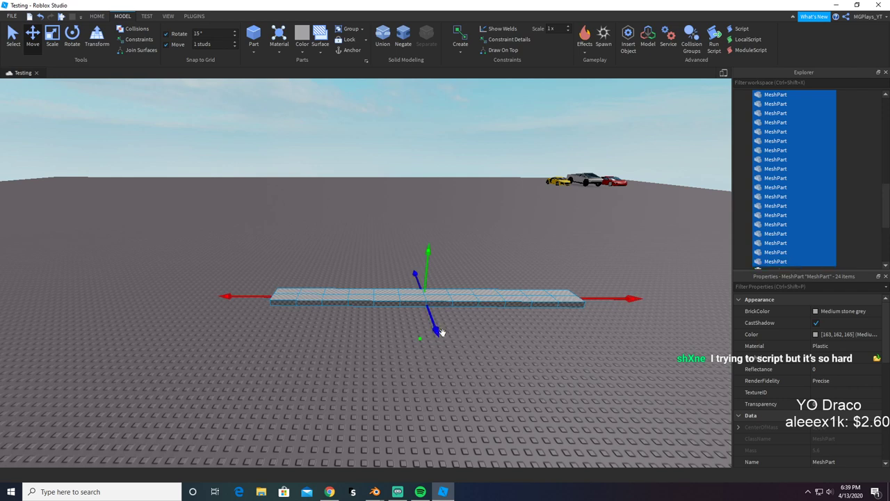
drag(441, 333, 455, 350)
Step: Duplicate the whole block of MeshParts twice more along the blue axis to form a slab of sixteen rows
drag(218, 253, 674, 368)
key(ctrl+d)
drag(448, 347, 474, 404)
click(187, 237)
drag(188, 237, 723, 403)
key(ctrl+d)
scroll(462, 424, down, 2)
drag(454, 374, 464, 427)
Step: Change the material of the entire MeshPart slab and move the slab aside on the baseplate
click(620, 245)
drag(244, 244, 640, 442)
click(855, 346)
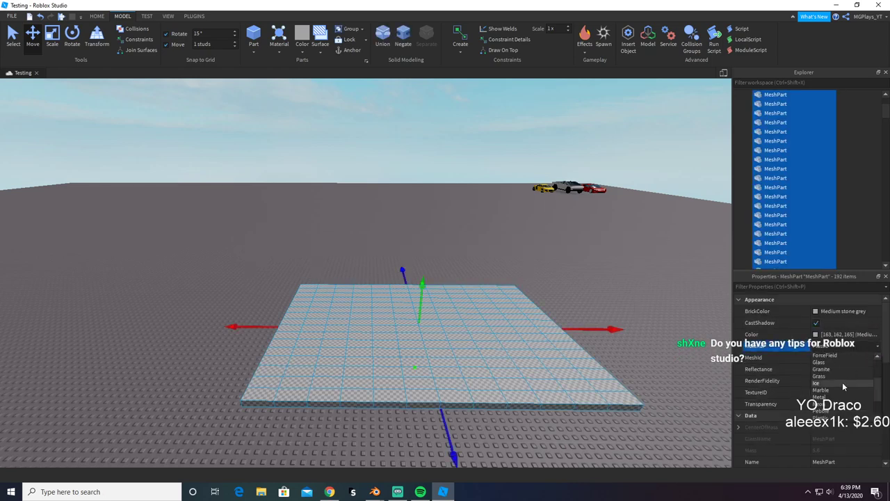
click(844, 405)
drag(519, 377, 737, 312)
key(d)
click(497, 394)
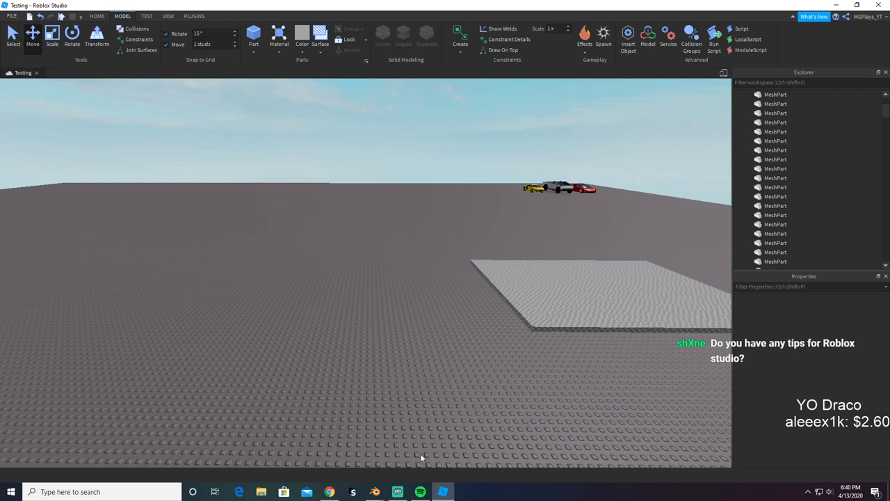
Step: Switch to the first Blender window and import 2020 C8 Corvette.obj from the Documents folder
mouse_move(384, 493)
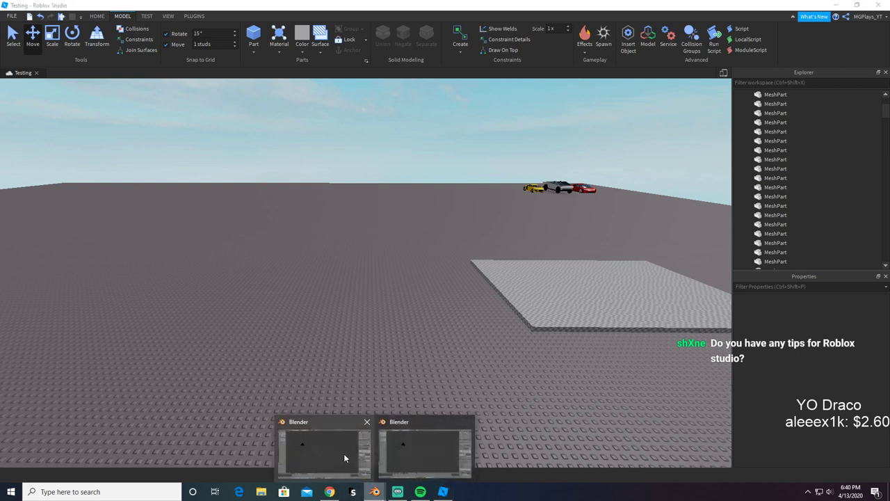
click(343, 453)
click(29, 17)
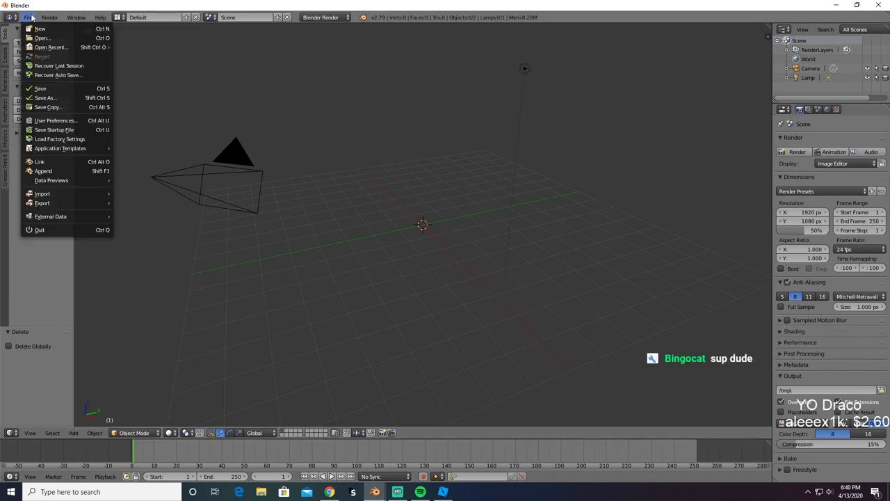
mouse_move(48, 207)
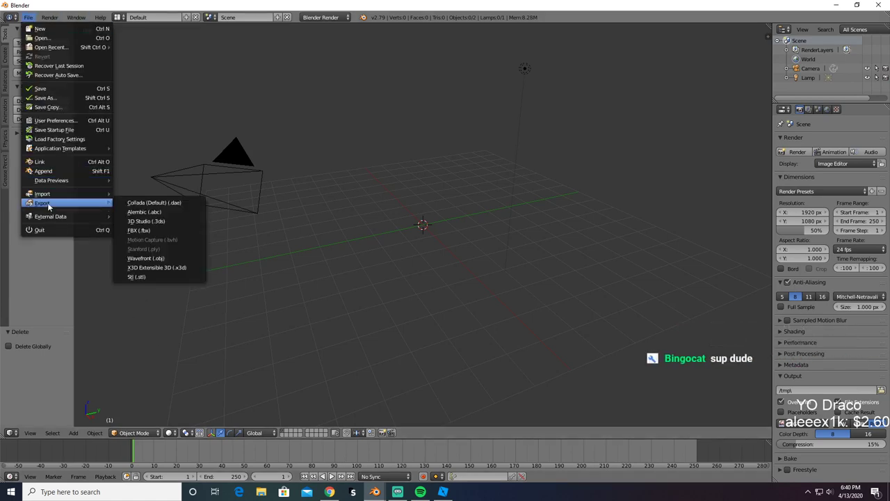
click(165, 255)
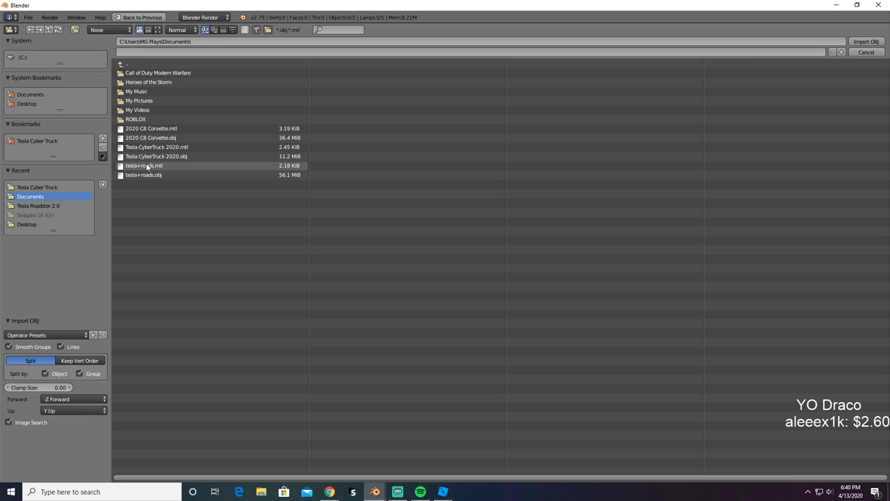
click(209, 138)
double_click(209, 139)
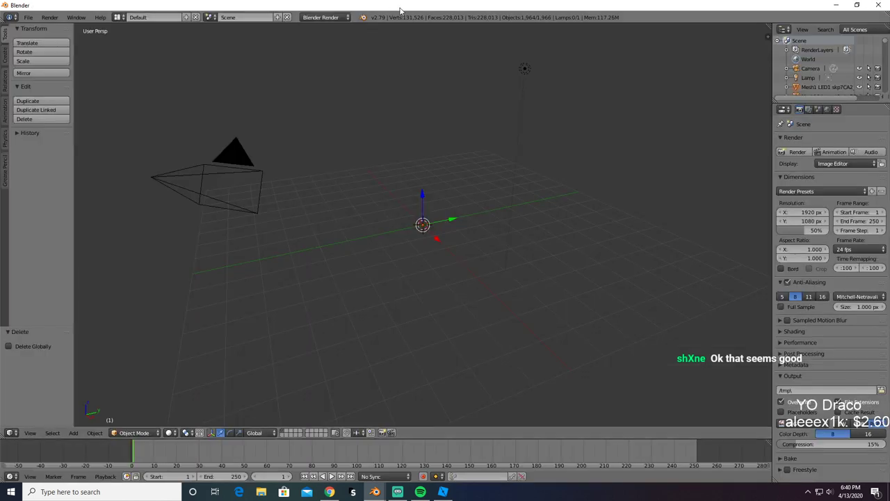
Step: Scale the imported Corvette down to 0.020 and view it from the front
scroll(493, 180, down, 12)
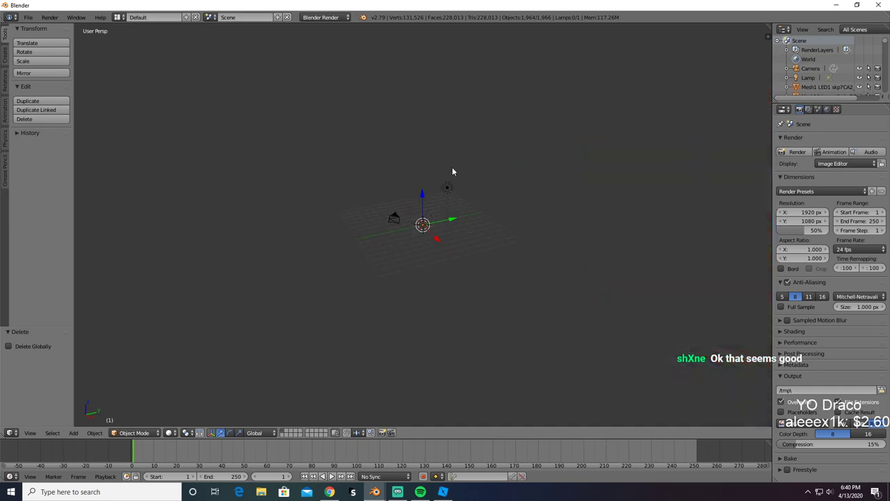
key(s)
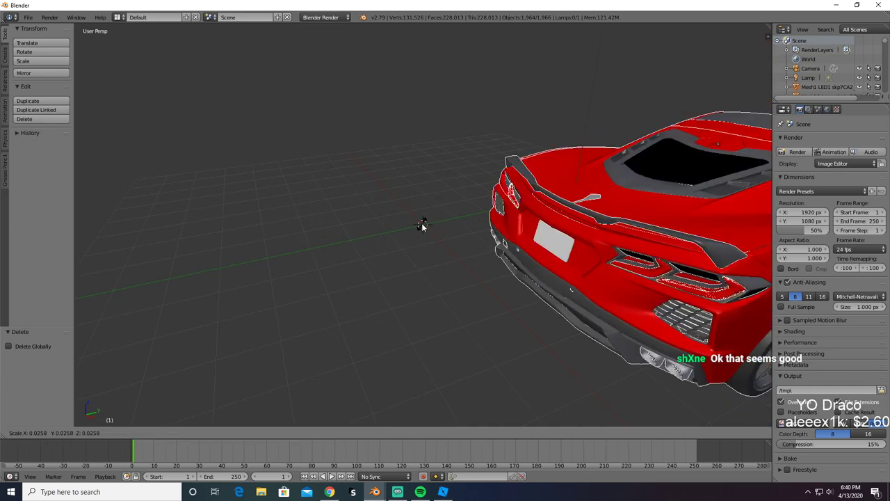
click(423, 225)
middle_drag(485, 197, 394, 167)
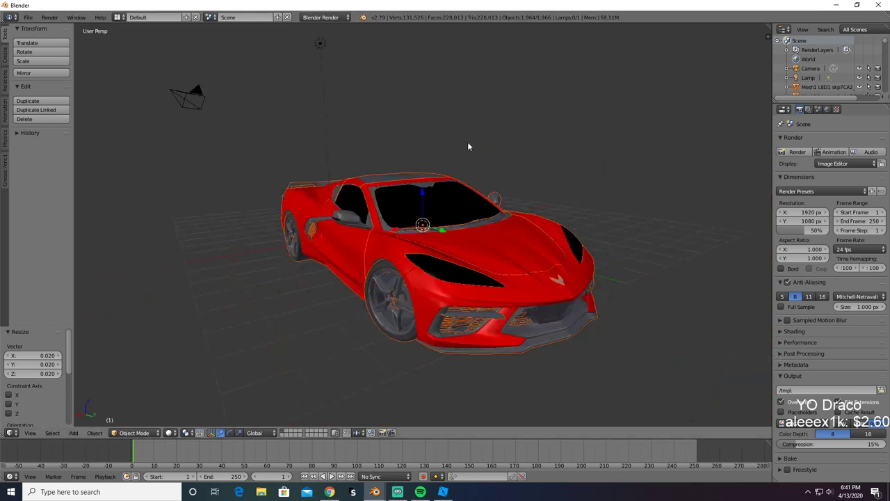
middle_drag(448, 207, 384, 218)
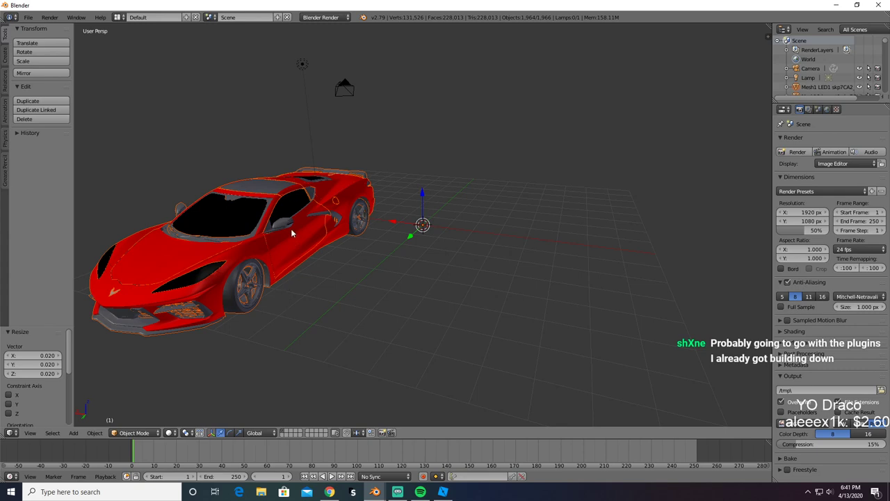
Step: Try deleting the Corvette's rear wheel mesh on the side facing the view
middle_drag(333, 253, 511, 241)
right_click(523, 238)
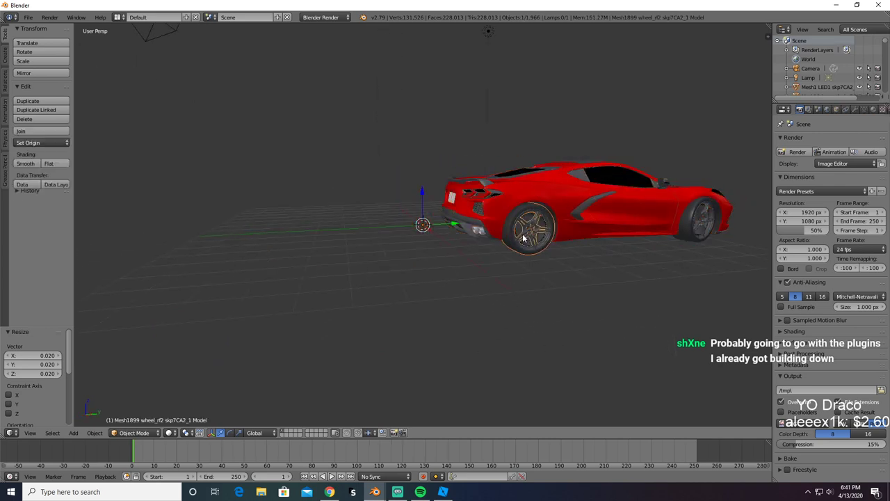
scroll(523, 238, up, 2)
key(x)
click(515, 244)
scroll(586, 164, up, 3)
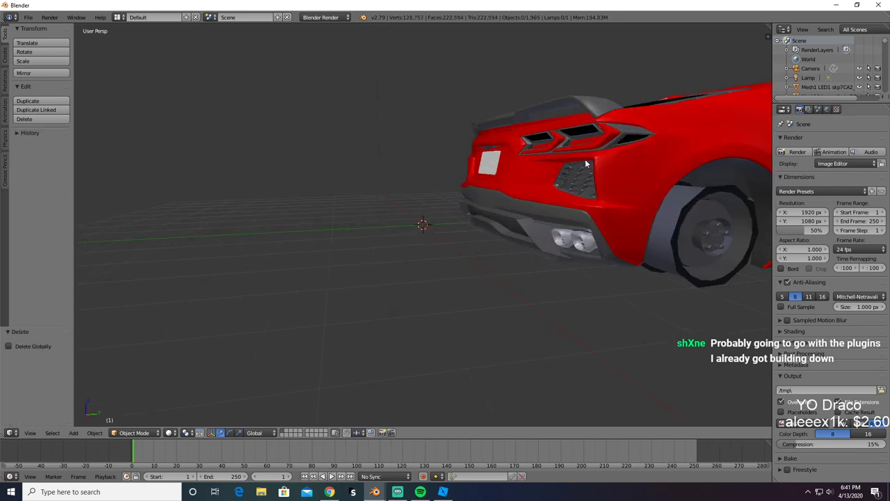
mouse_move(586, 164)
middle_down()
mouse_move(563, 159)
mouse_move(572, 155)
middle_up()
Step: Delete the rear wheel mesh again to examine the hub and brake parts behind it, and undo each deletion
right_click(535, 190)
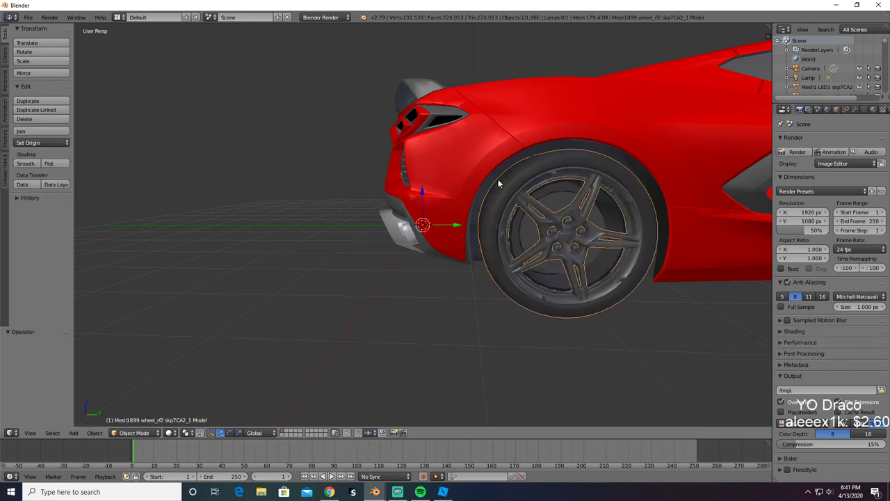
key(x)
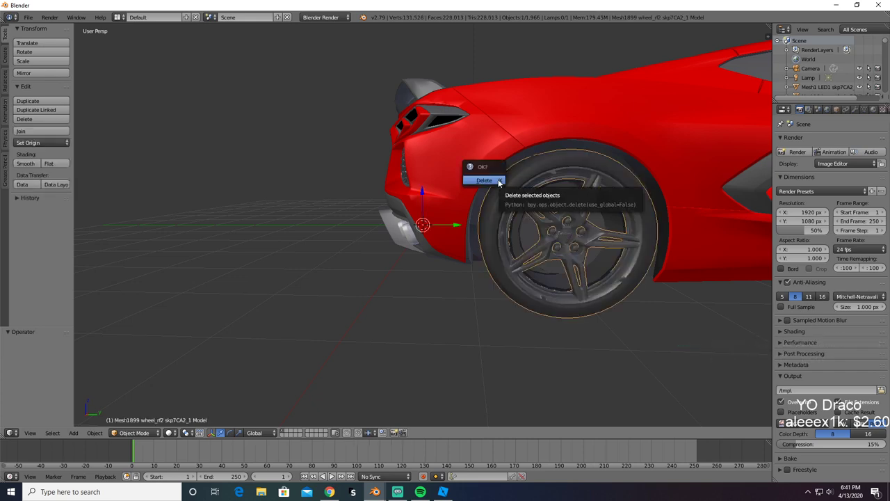
click(498, 181)
scroll(229, 128, up, 10)
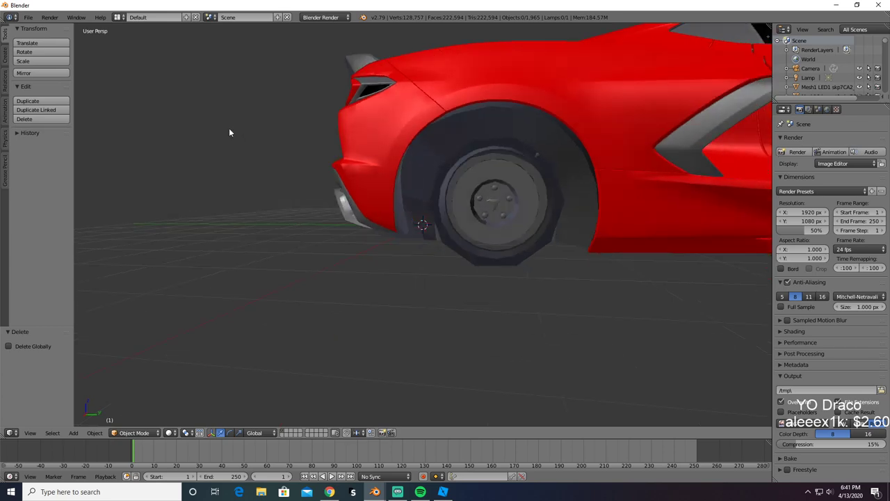
key(ctrl+z)
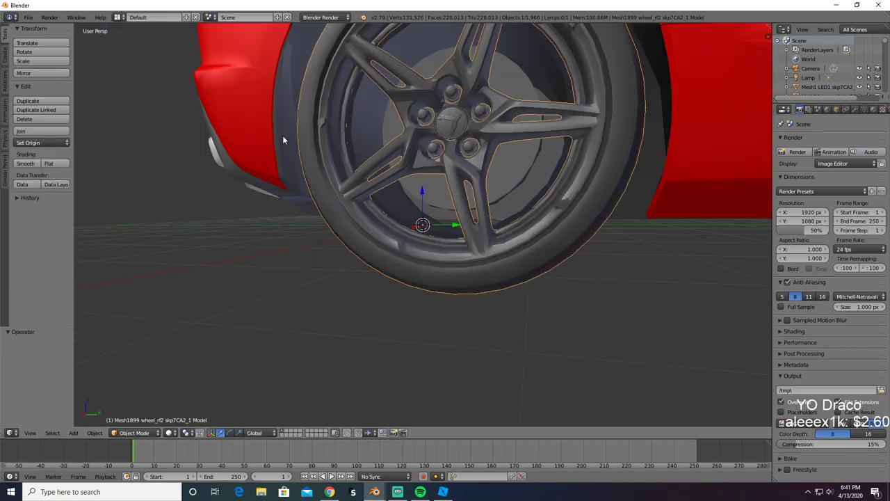
scroll(285, 142, down, 1)
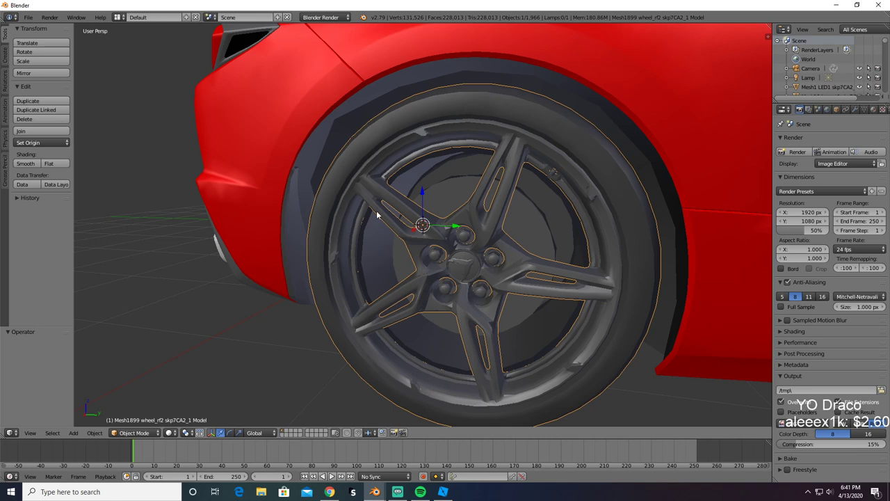
key(x)
click(247, 327)
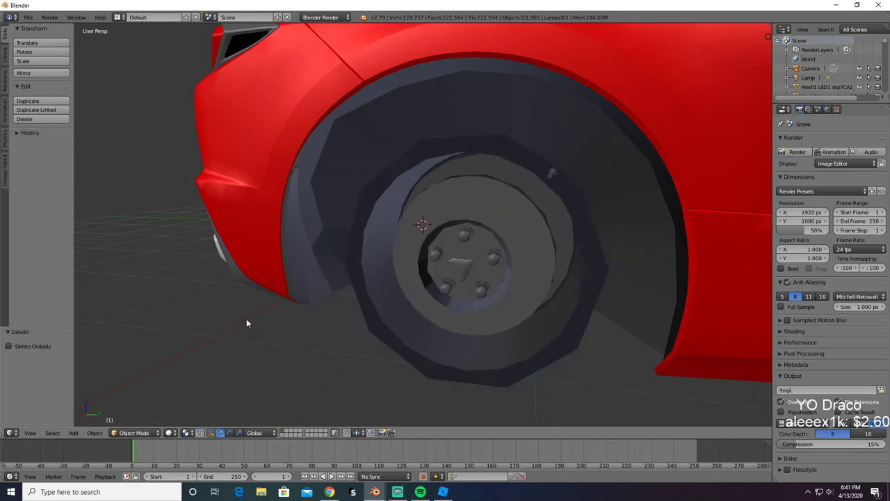
key(ctrl+z)
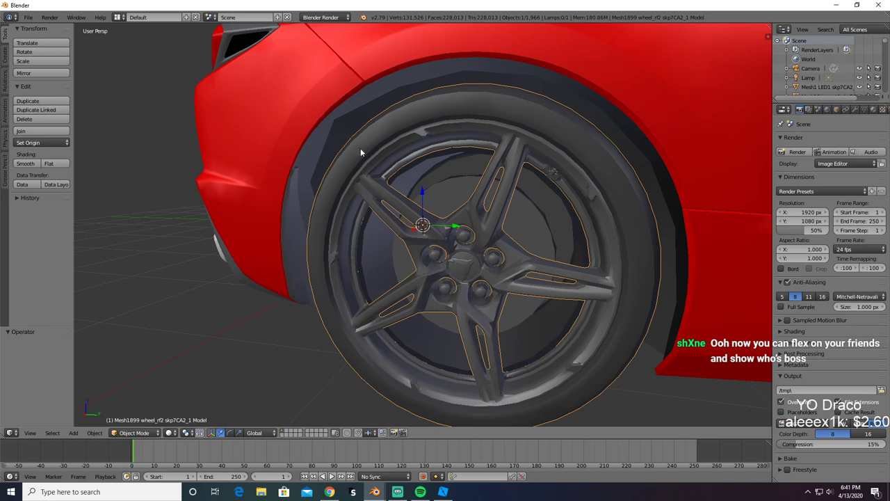
Step: Select the Corvette's chassis mesh, inspect it in wireframe and return to solid shading
scroll(369, 160, down, 10)
middle_drag(383, 179, 573, 230)
scroll(557, 271, up, 8)
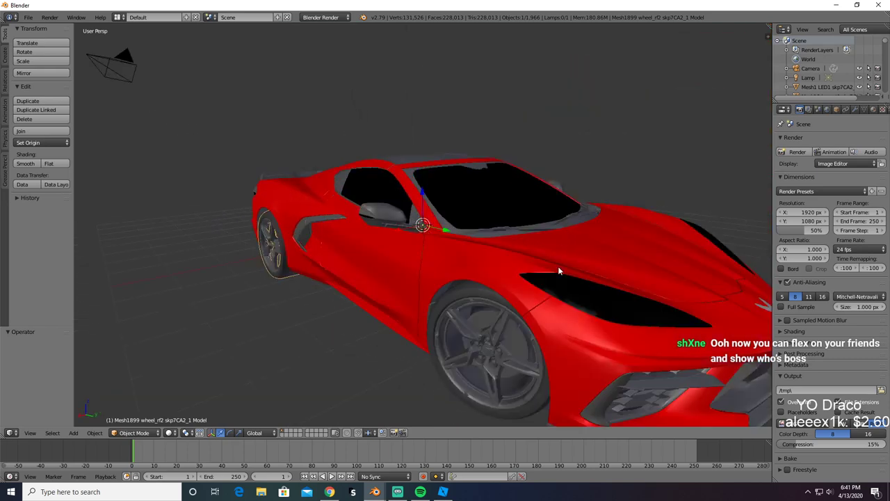
right_click(472, 273)
key(z)
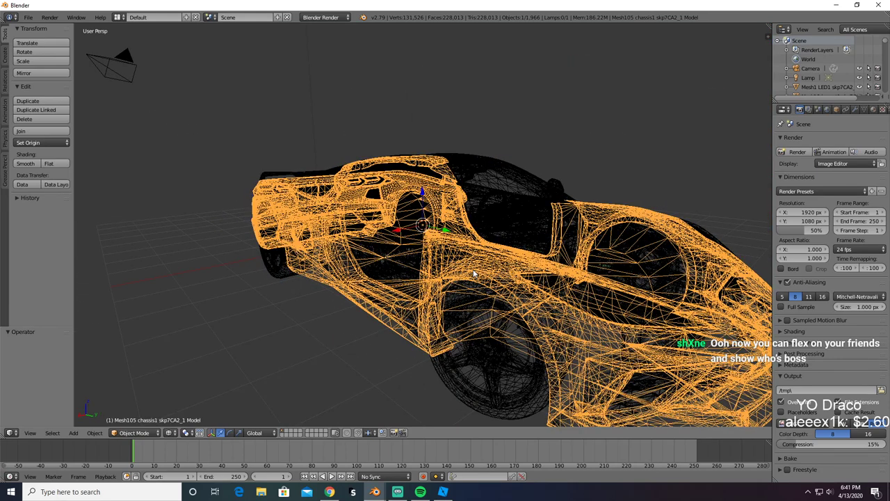
middle_drag(472, 273, 500, 274)
key(z)
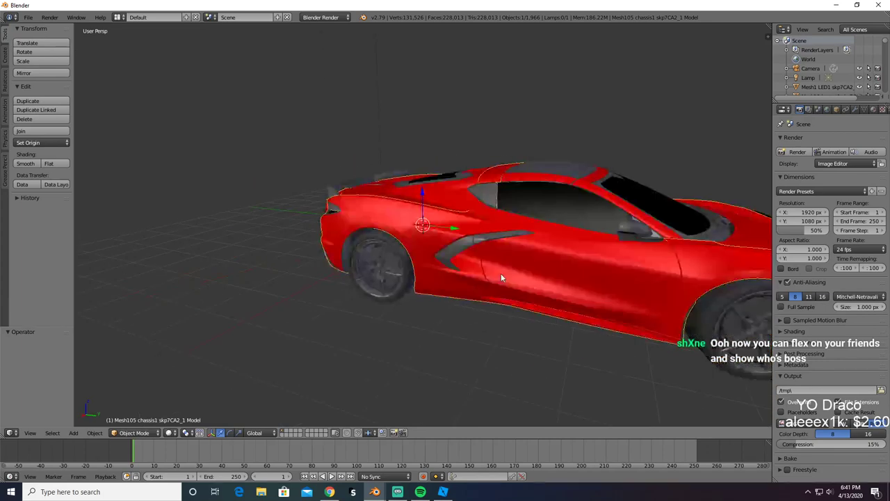
Step: Delete the Corvette's chassis mesh twice to examine the parts beneath it from the side, undoing each deletion
key(x)
click(453, 311)
scroll(453, 310, up, 2)
key(ctrl+z)
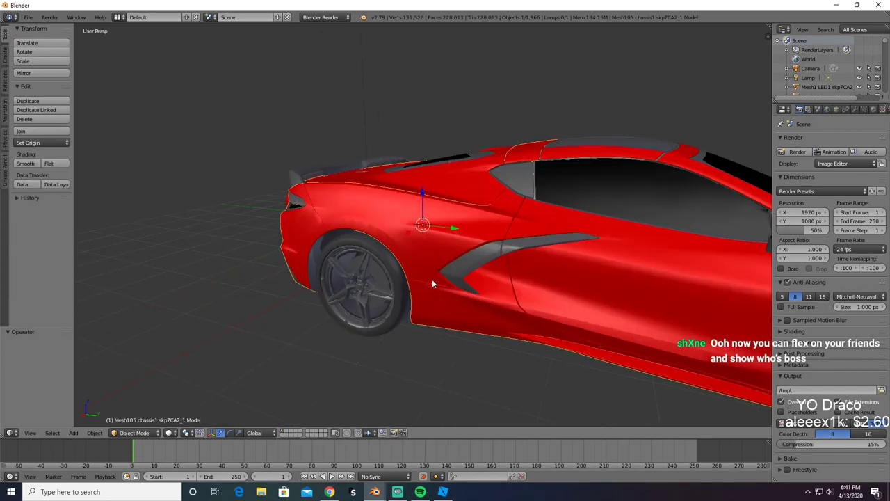
key(x)
click(444, 292)
middle_drag(442, 290, 378, 275)
key(ctrl+z)
middle_drag(311, 280, 439, 226)
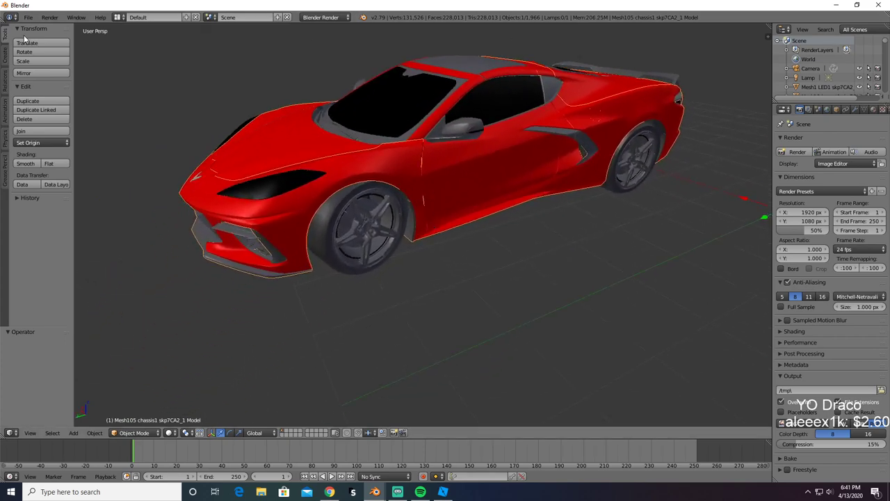
Step: Open the Toyota+avalon SketchUp file from the desktop and return to the Blender window containing the Corvette
click(838, 5)
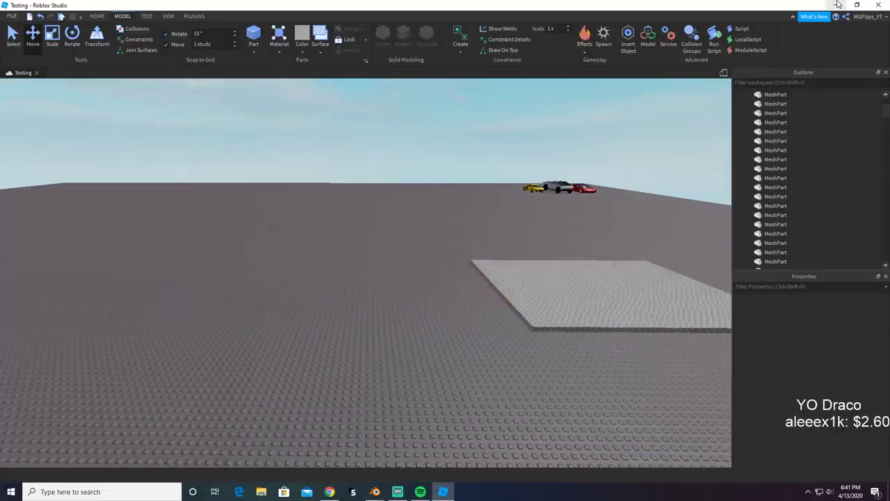
click(838, 5)
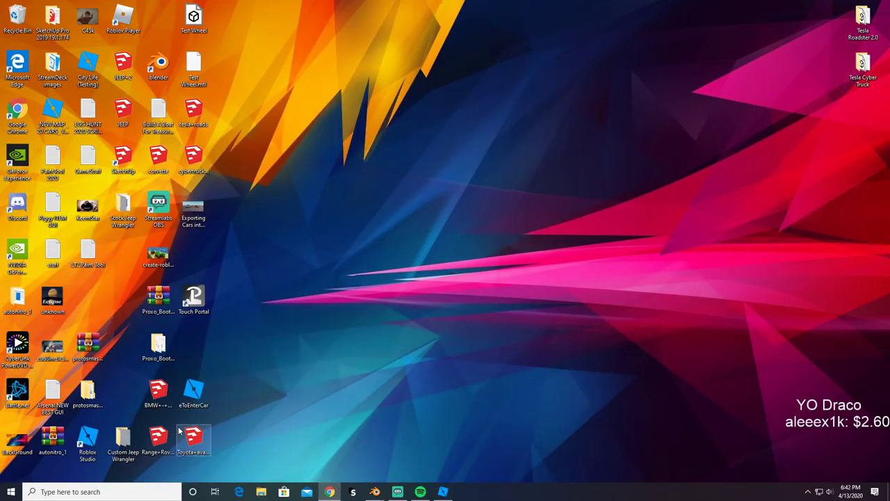
click(198, 445)
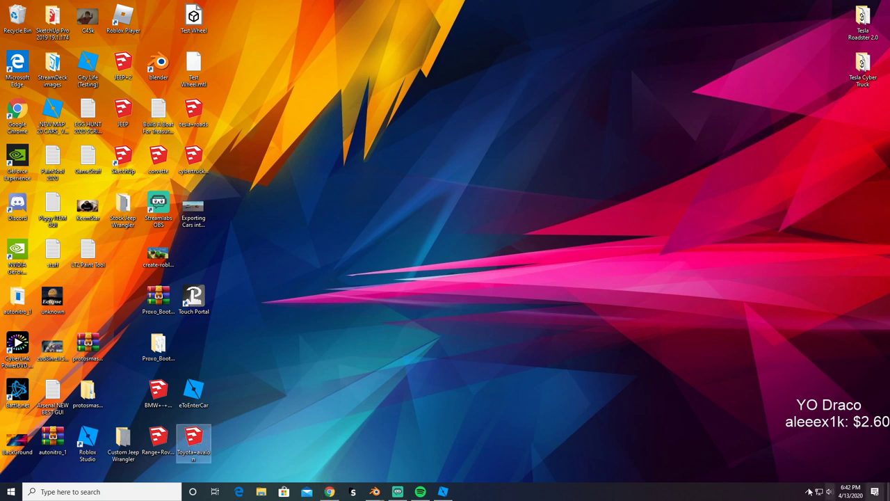
click(366, 497)
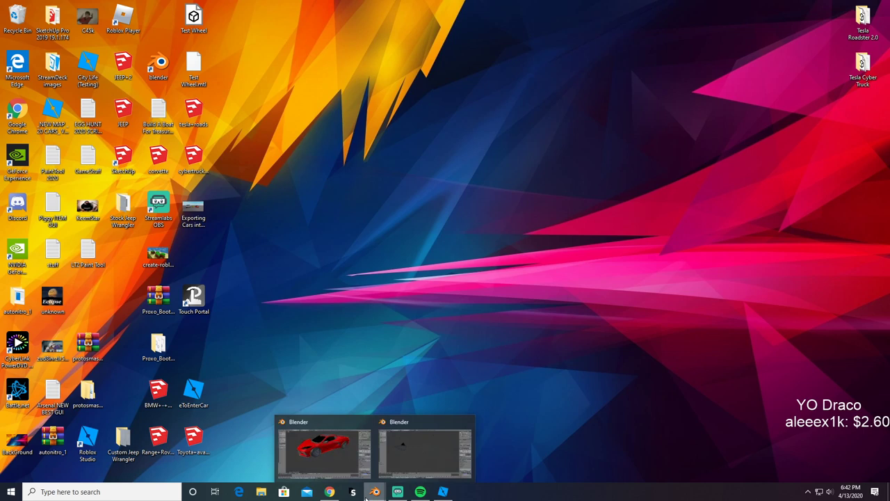
click(348, 467)
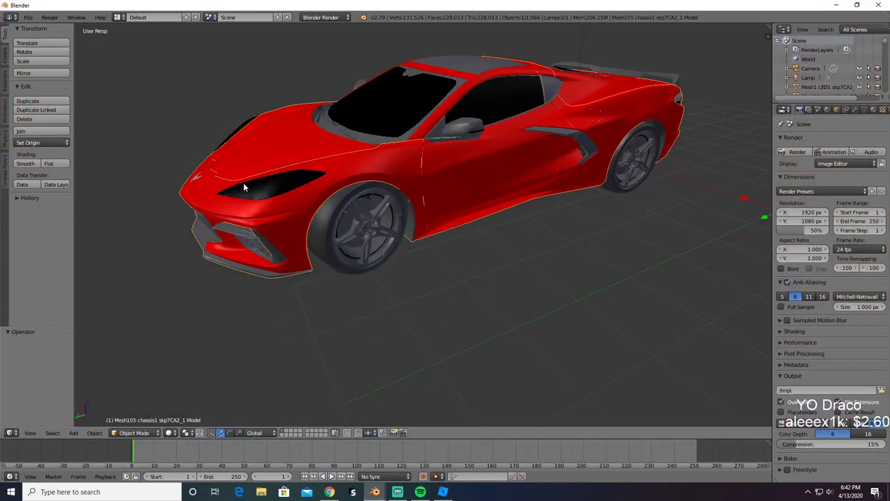
Step: Delete the Corvette's chassis mesh to inspect the remaining body parts from the front, and undo each deletion
key(x)
click(244, 186)
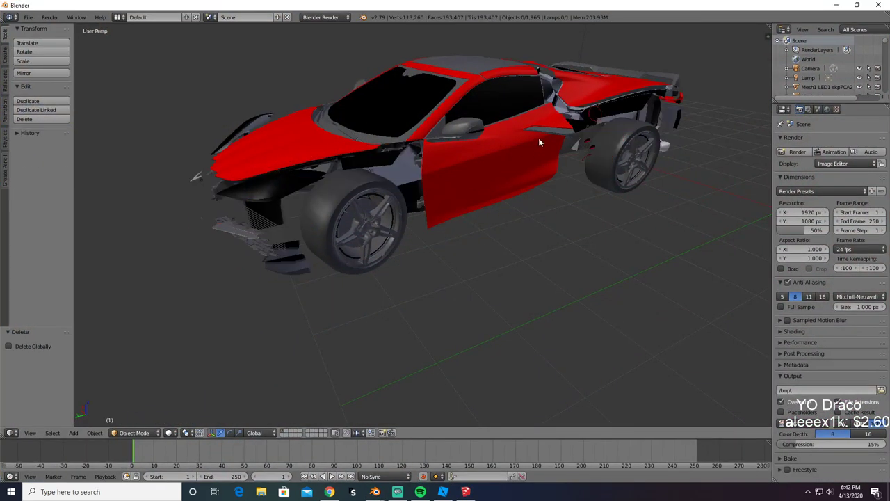
key(ctrl+z)
middle_drag(582, 151, 620, 181)
key(x)
click(597, 171)
key(ctrl+z)
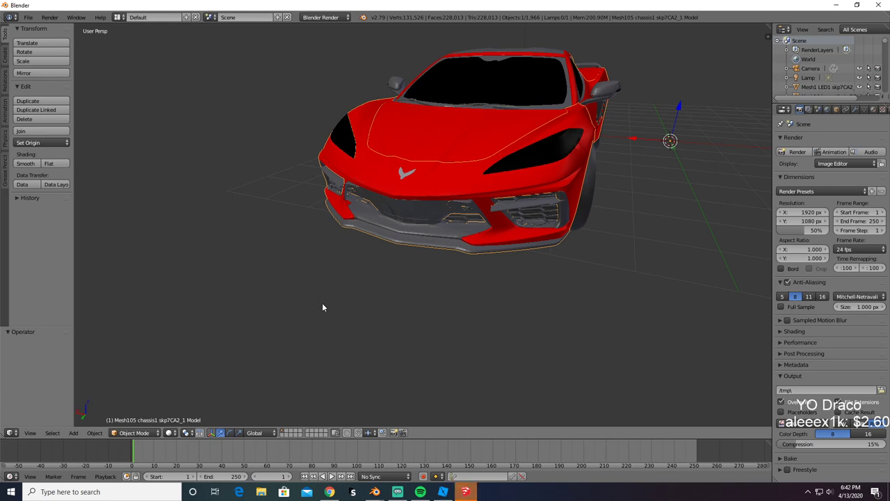
Step: Delete the chassis mesh while viewing the Corvette's rear, and undo the deletion
middle_drag(208, 294, 490, 307)
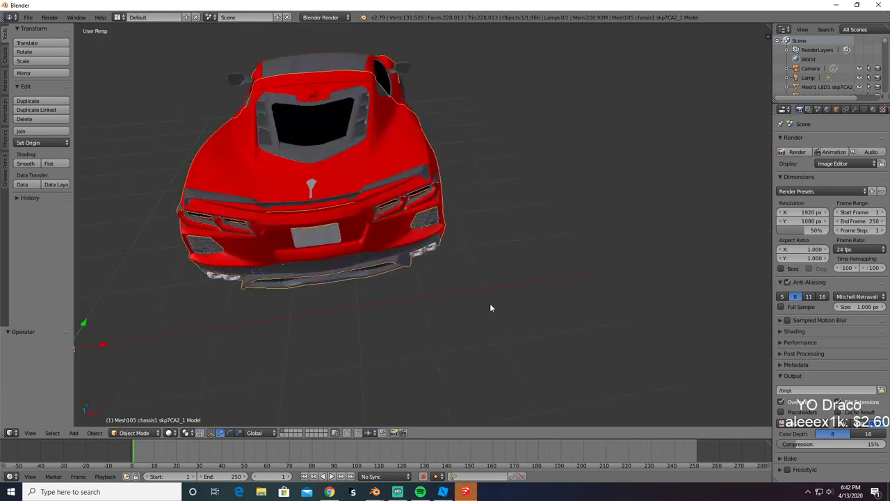
key(x)
click(457, 387)
key(ctrl+z)
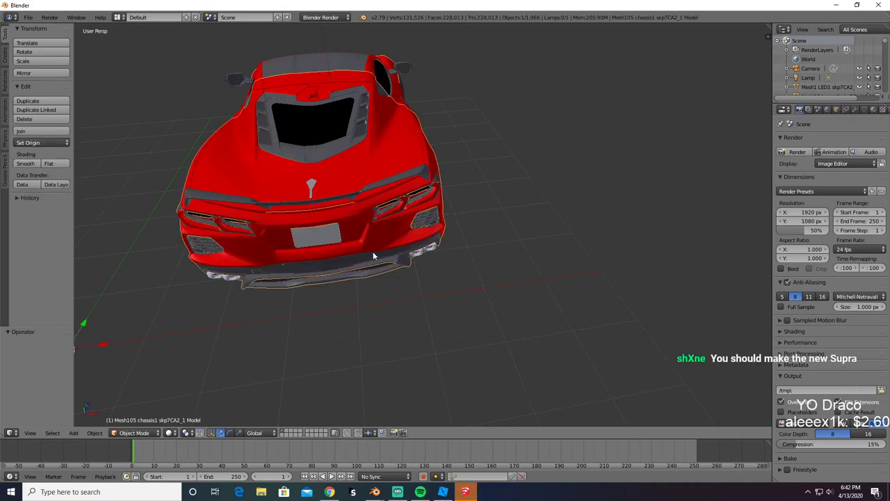
middle_drag(373, 256, 470, 462)
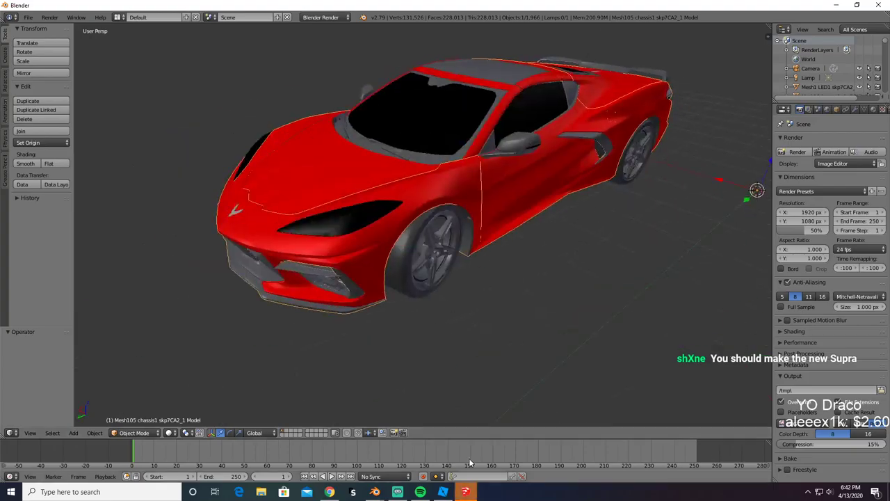
Step: Switch to SketchUp, zoom to the selected Toyota Avalon component and inspect the car from its front corners
click(466, 493)
mouse_move(490, 281)
middle_down()
mouse_move(210, 290)
mouse_move(713, 289)
middle_up()
middle_drag(221, 358, 448, 332)
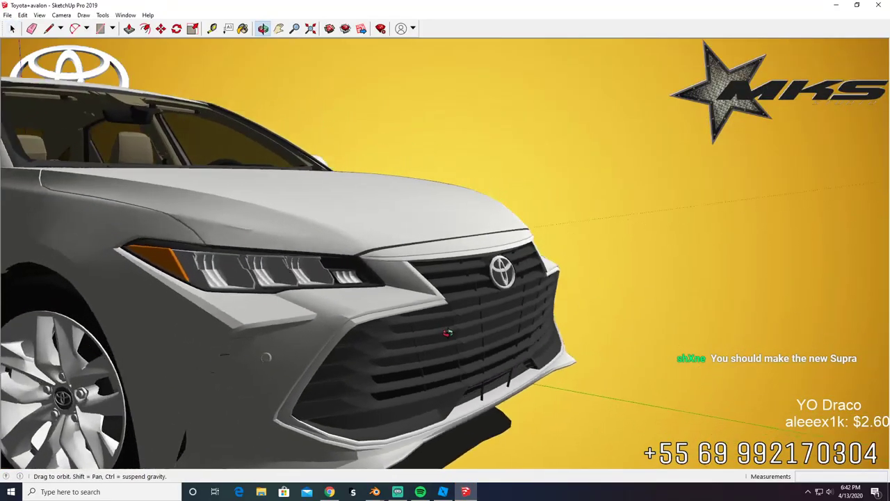
scroll(447, 333, down, 3)
right_click(188, 285)
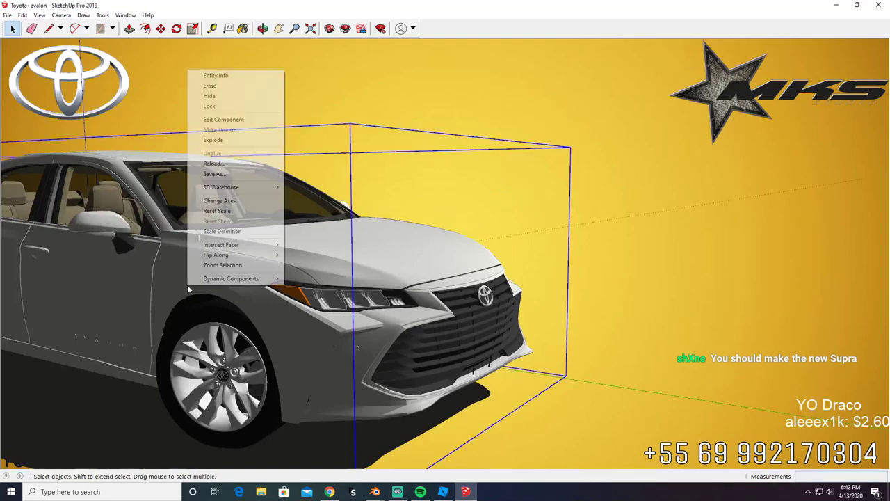
click(264, 265)
middle_drag(107, 290, 494, 406)
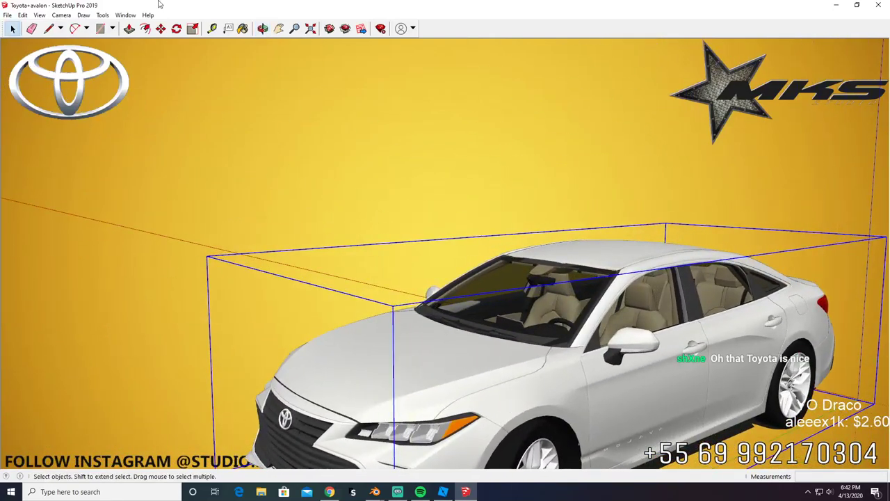
Step: Export the Toyota Avalon as an OBJ file named Toyota+avalon in the Documents folder
click(5, 13)
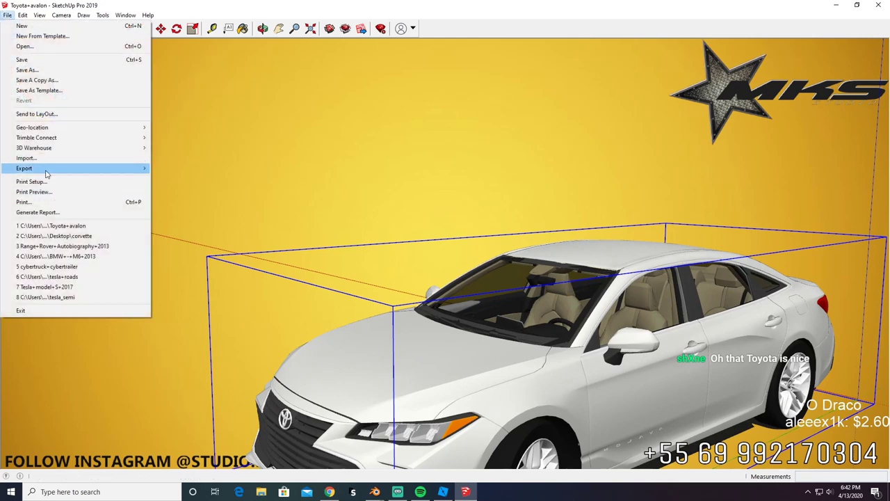
mouse_move(135, 175)
click(202, 169)
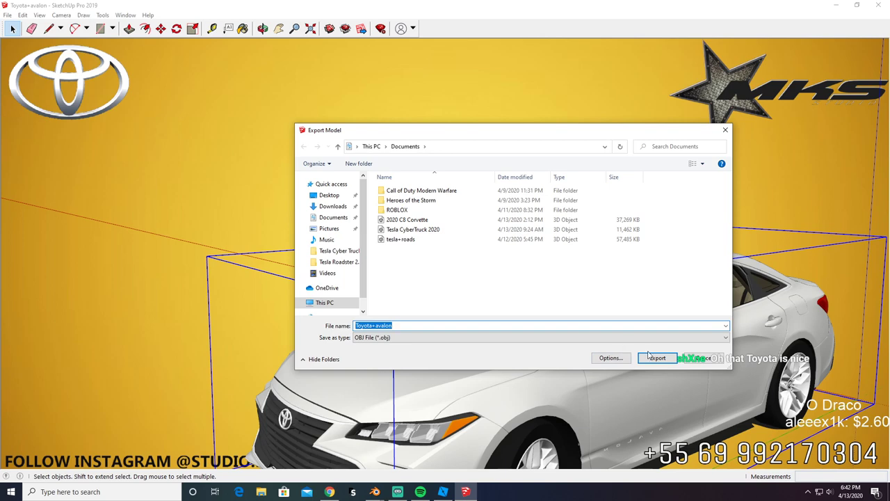
click(654, 358)
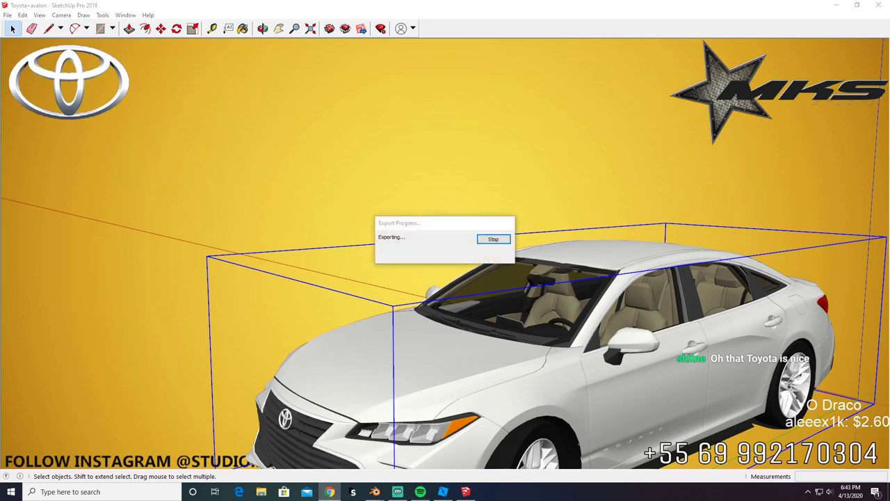
Step: Switch to Chrome and open the bookmarked Studio.MKS page on 3D Warehouse
mouse_move(0, 139)
mouse_down()
mouse_move(2, 161)
mouse_move(662, 183)
mouse_move(483, 2)
mouse_up()
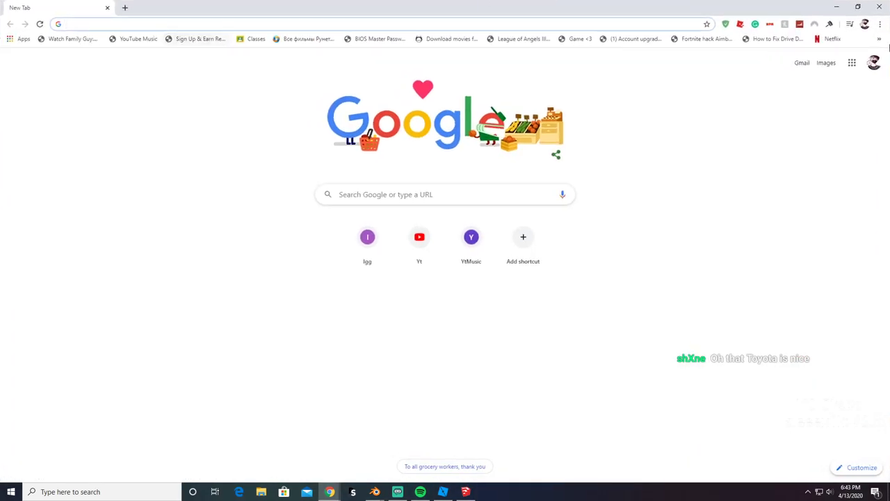
click(878, 39)
click(737, 341)
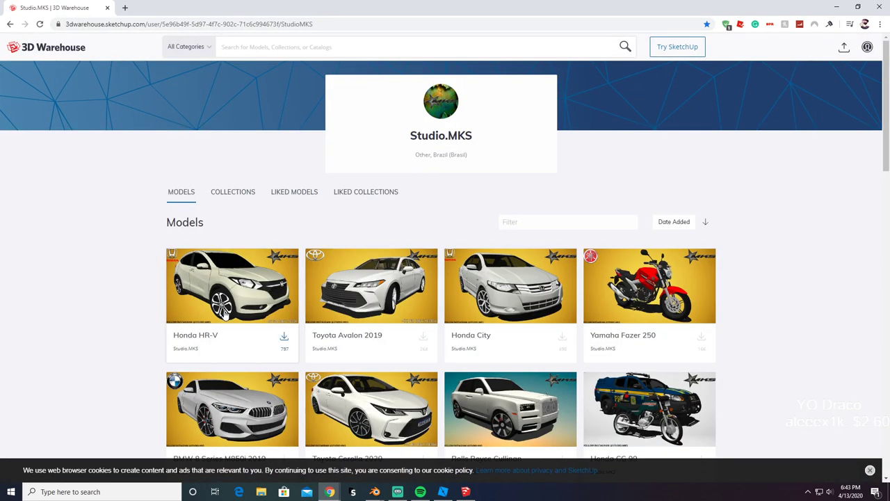
Step: Browse the Studio.MKS vehicle models on 3D Warehouse for further cars to use
scroll(160, 333, down, 4)
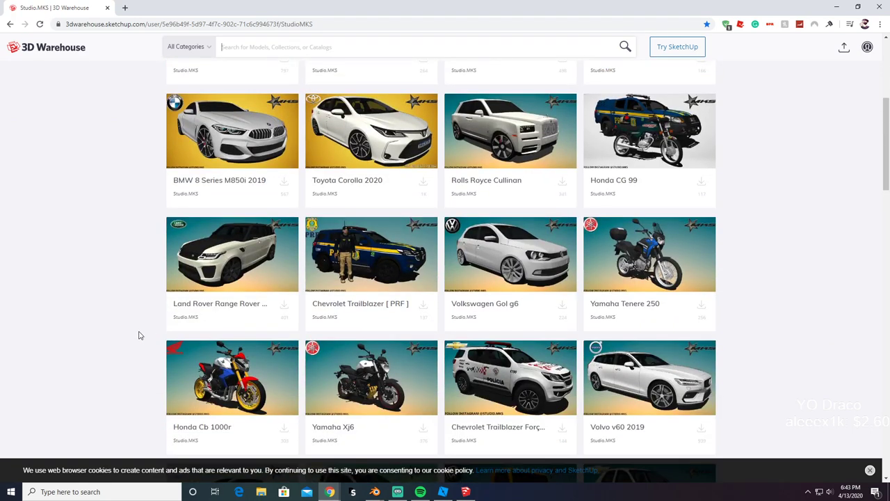
scroll(138, 335, down, 3)
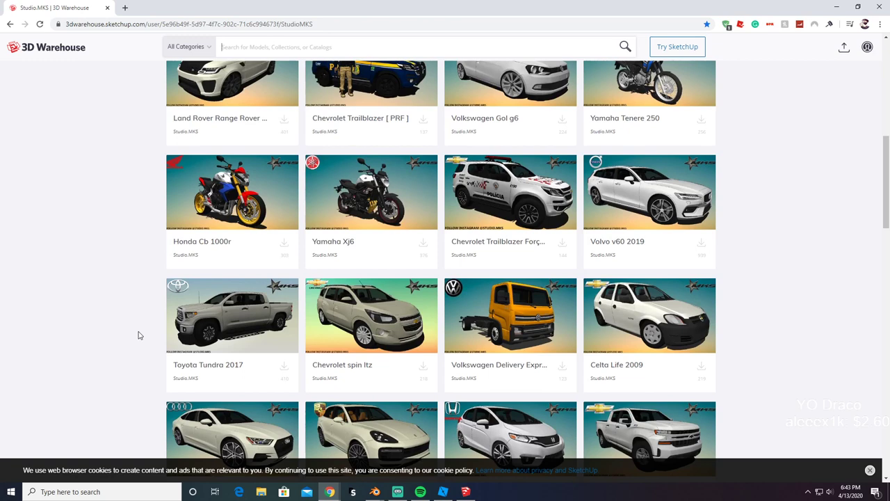
scroll(132, 299, down, 2)
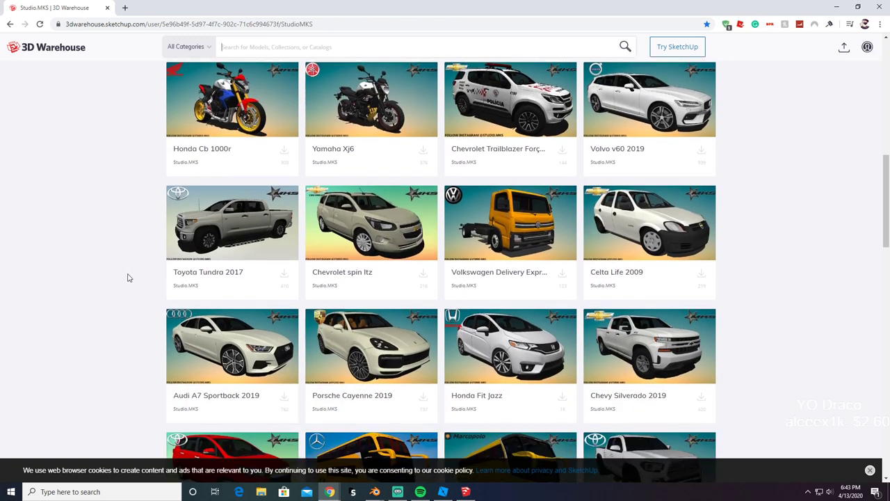
scroll(127, 277, down, 1)
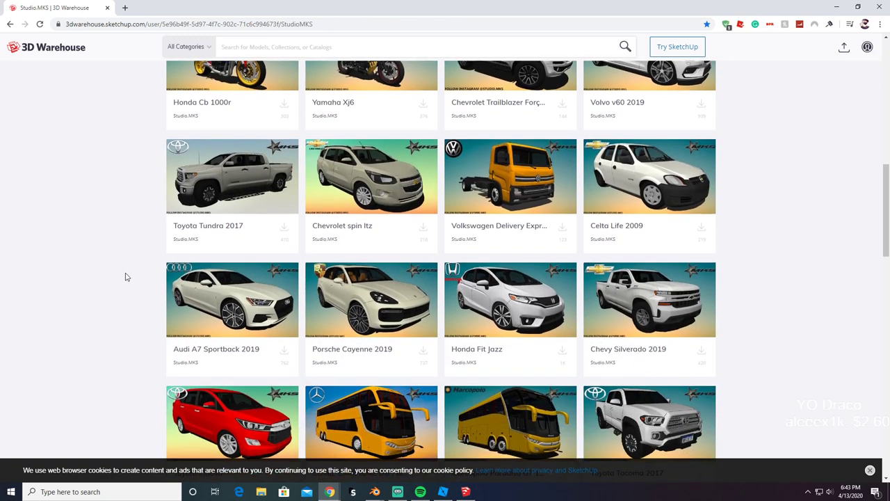
scroll(115, 274, down, 3)
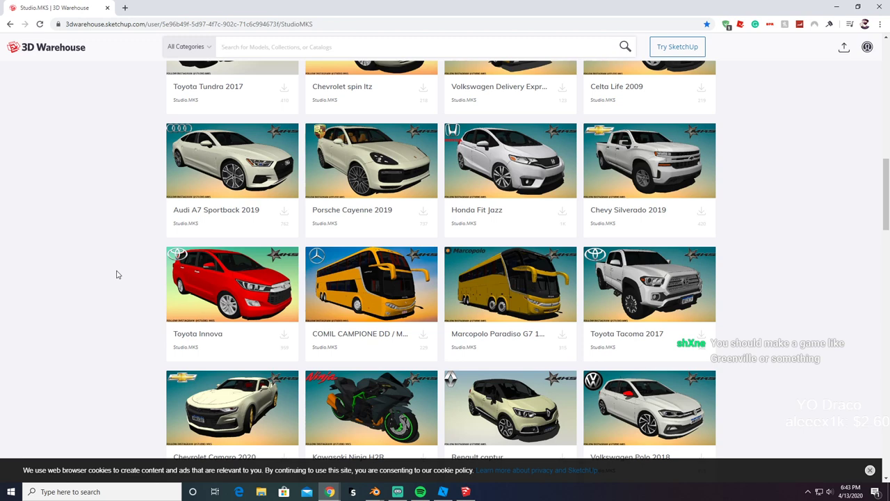
scroll(116, 274, down, 4)
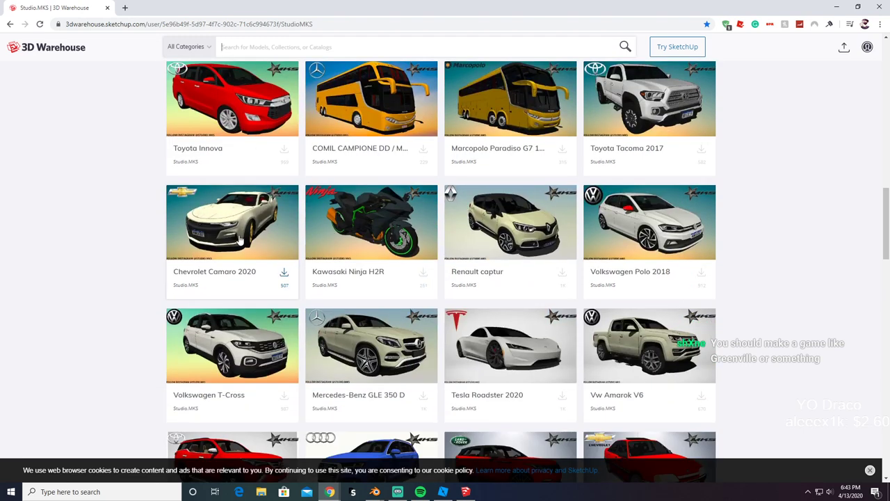
scroll(228, 236, down, 2)
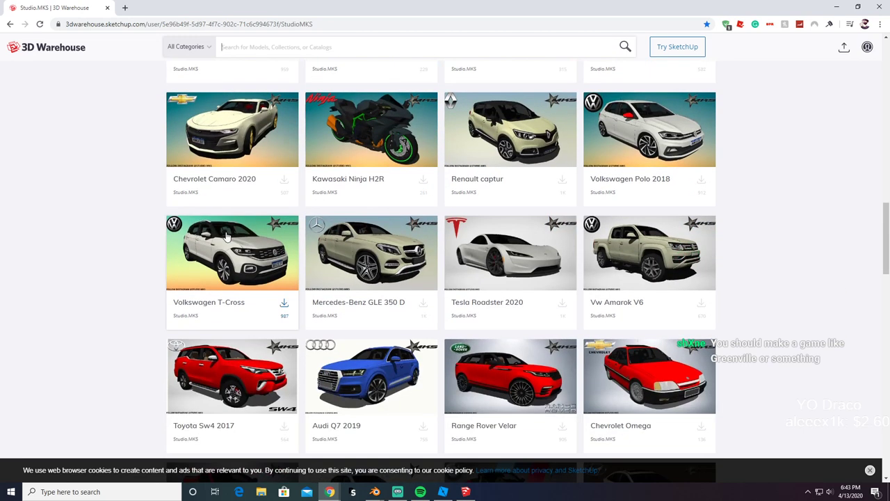
scroll(199, 236, up, 2)
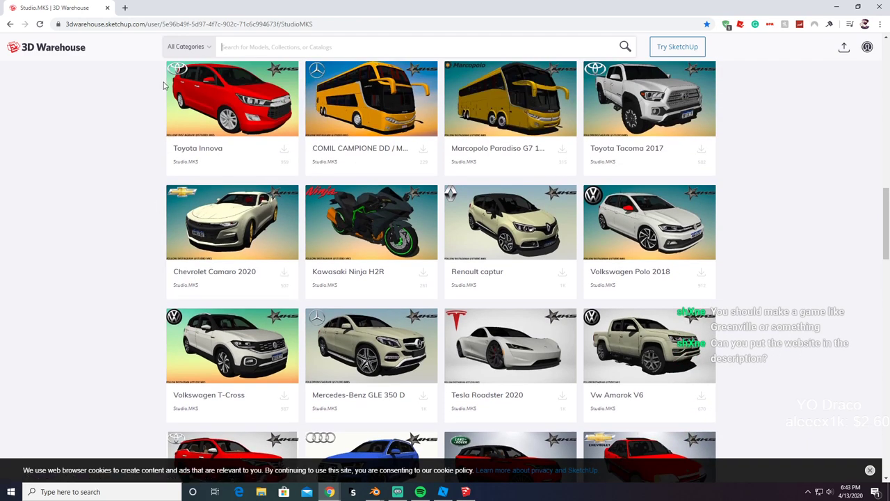
Step: Open the 3D Warehouse home page in a new tab, share its address in the stream chat and close the tab
middle_click(47, 55)
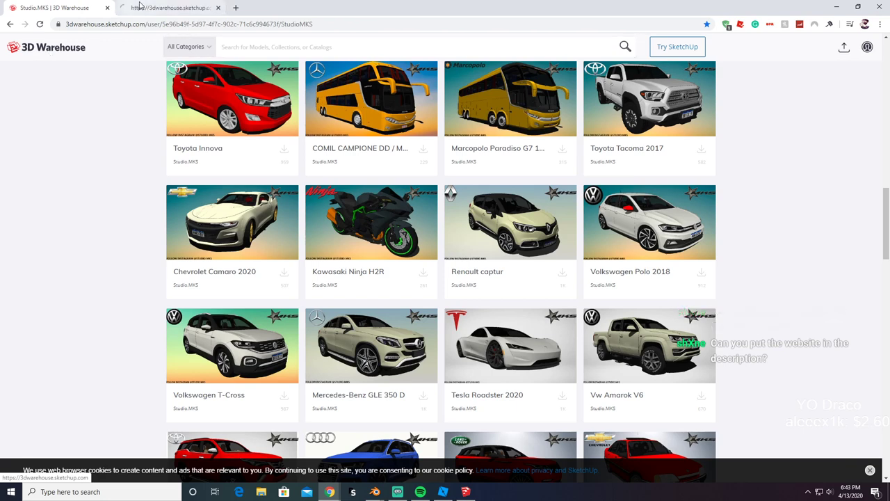
click(139, 7)
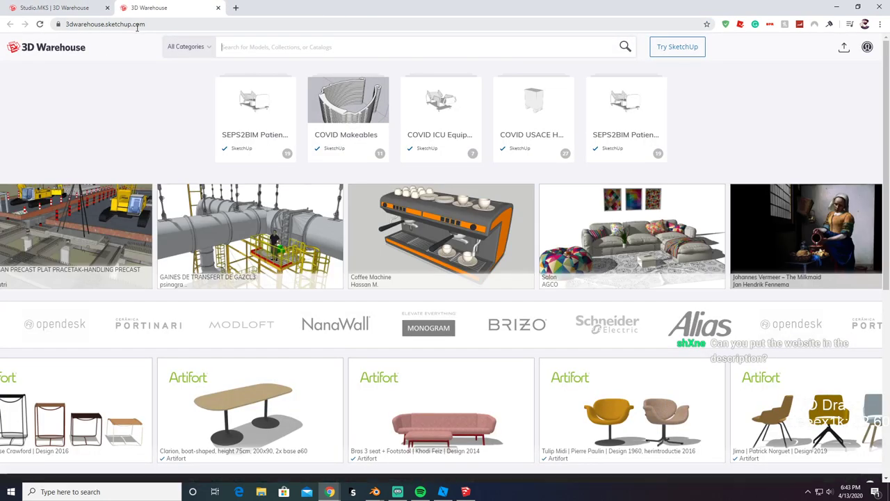
click(137, 28)
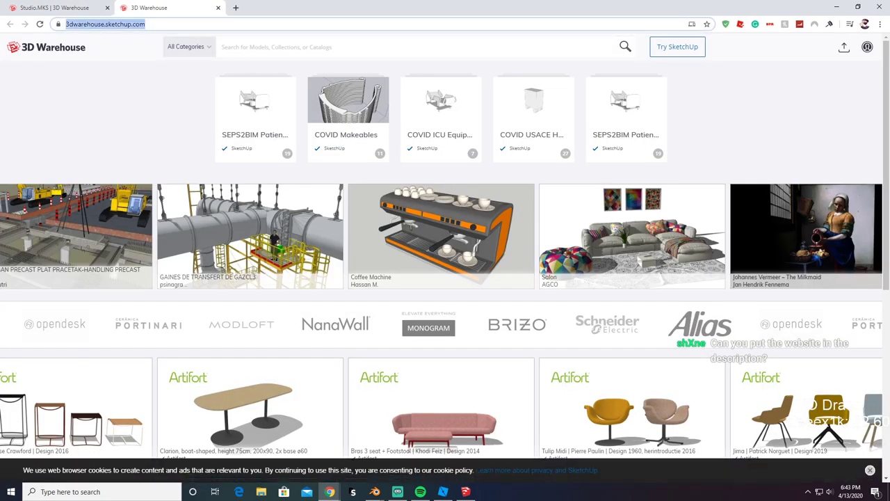
key(alt+Tab)
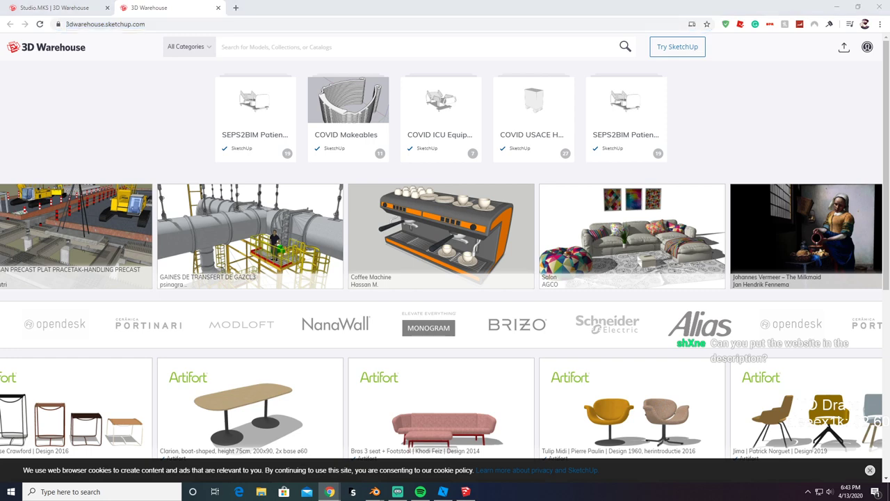
click(218, 8)
Step: Look further down the Studio.MKS model list past the Chevy Corvette C8 2020, and go back up to the earlier models
scroll(292, 245, down, 4)
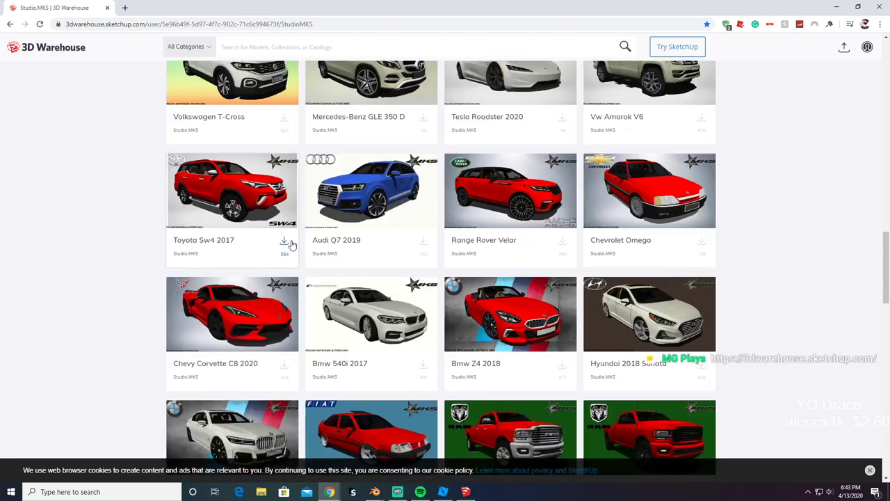
scroll(280, 232, down, 2)
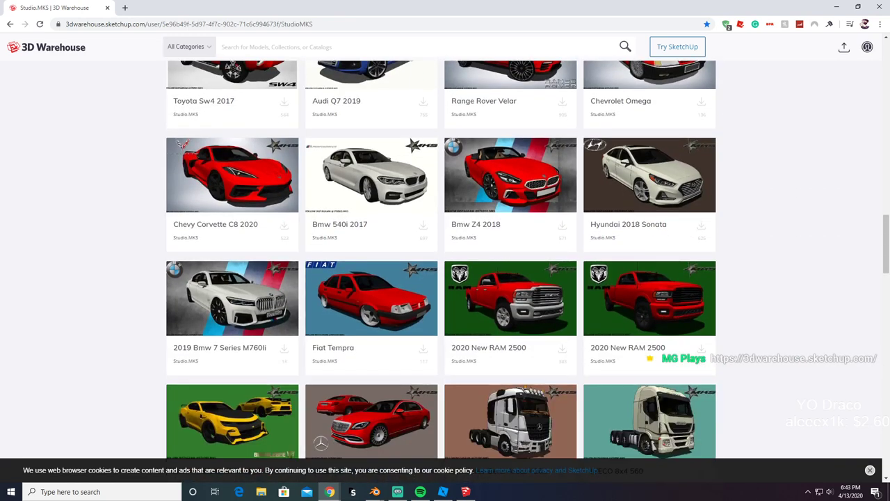
scroll(284, 279, up, 8)
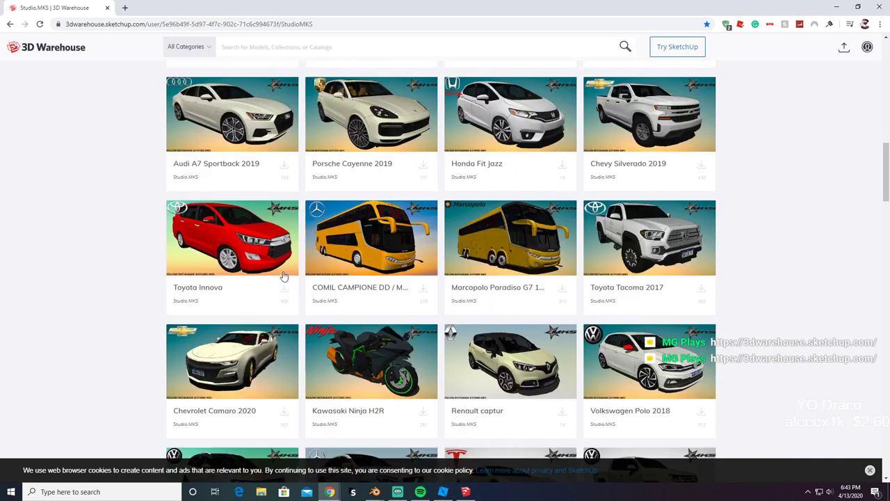
Step: View the model details of the Marcopolo Paradiso G7 1600 Ld, the COMIL CAMPIONE DD bus and the Chevrolet Camaro 2020
click(493, 250)
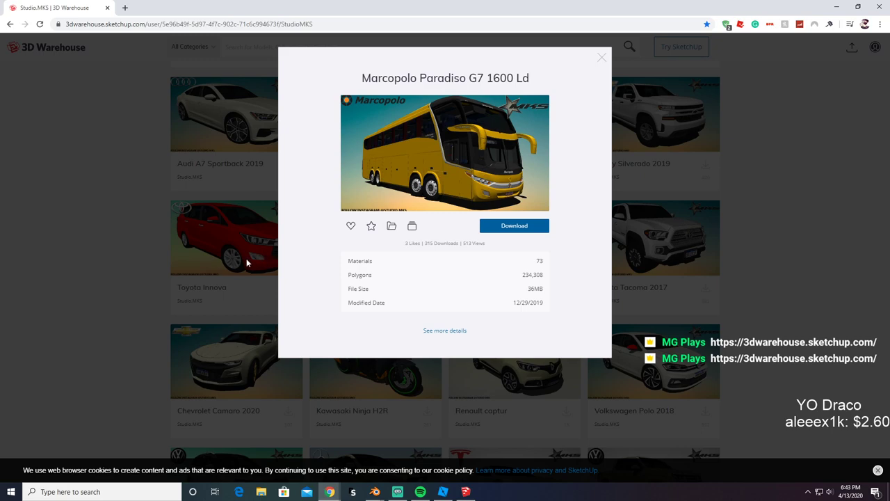
click(206, 272)
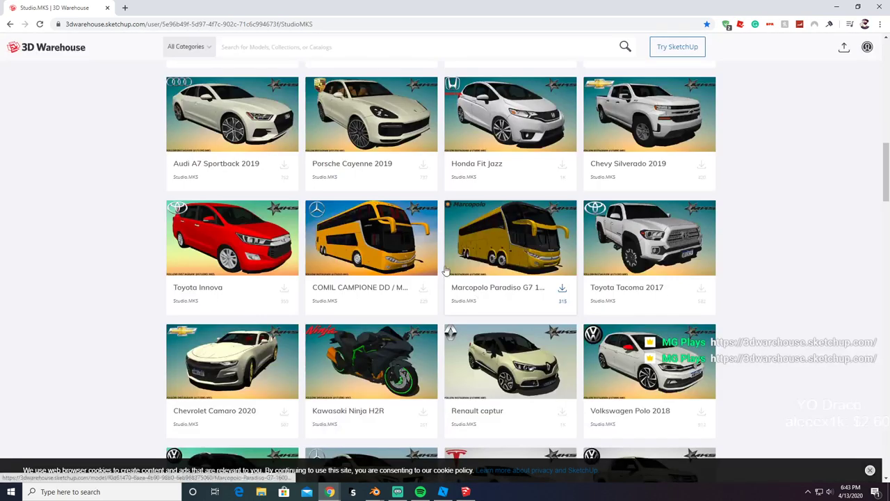
click(356, 260)
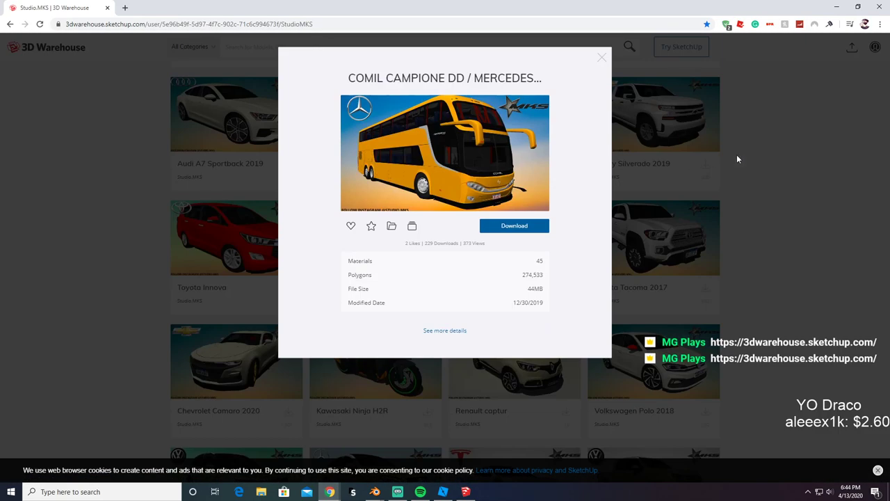
click(736, 159)
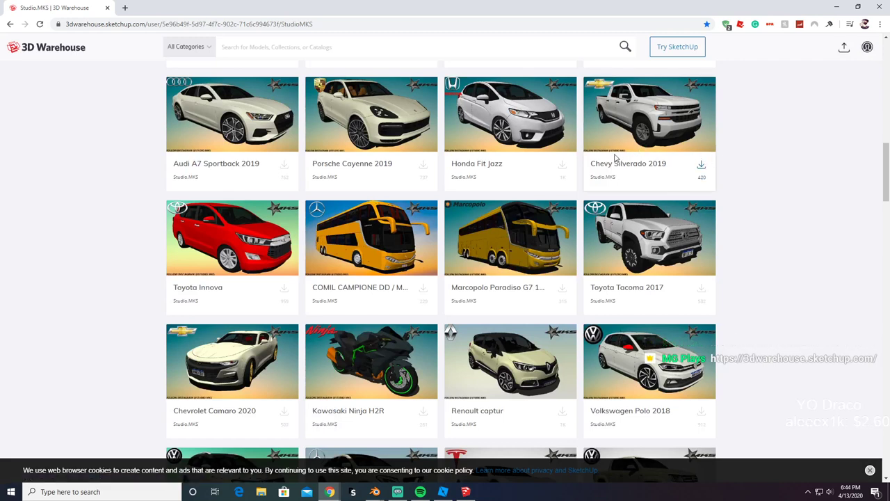
click(207, 381)
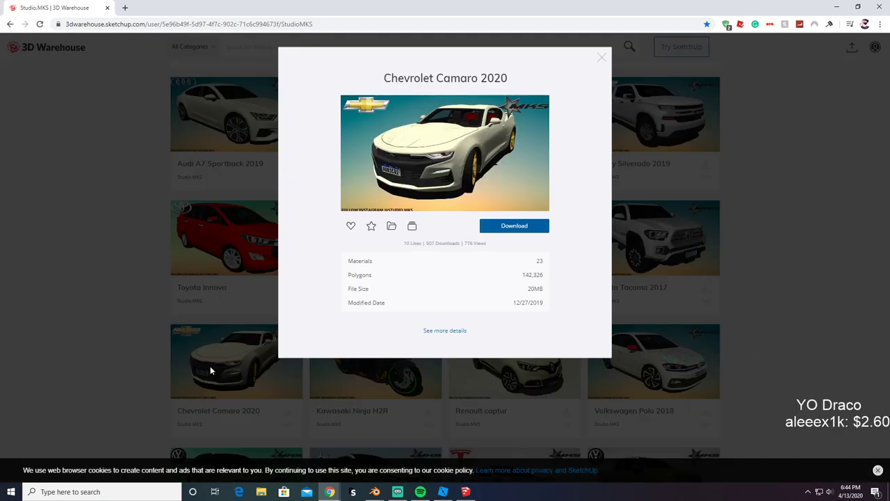
click(719, 162)
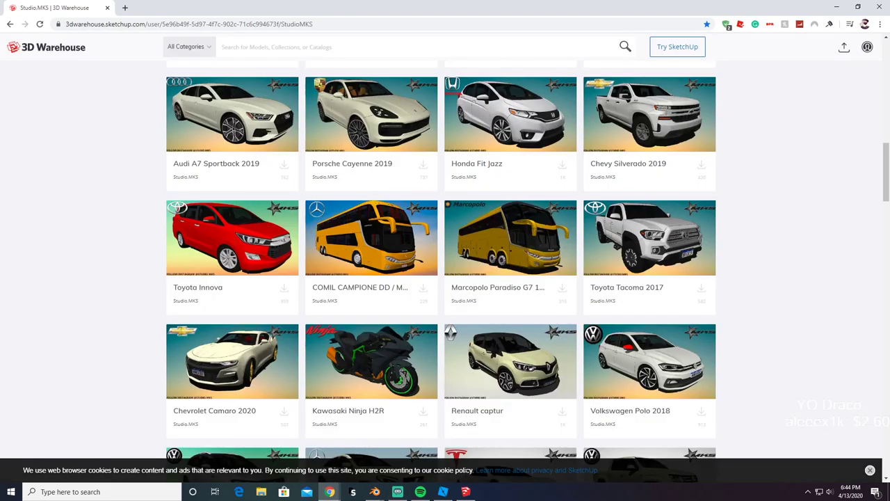
Step: Switch to SketchUp to check the Toyota Avalon export progress, and return to the Studio.MKS page in Chrome
click(465, 492)
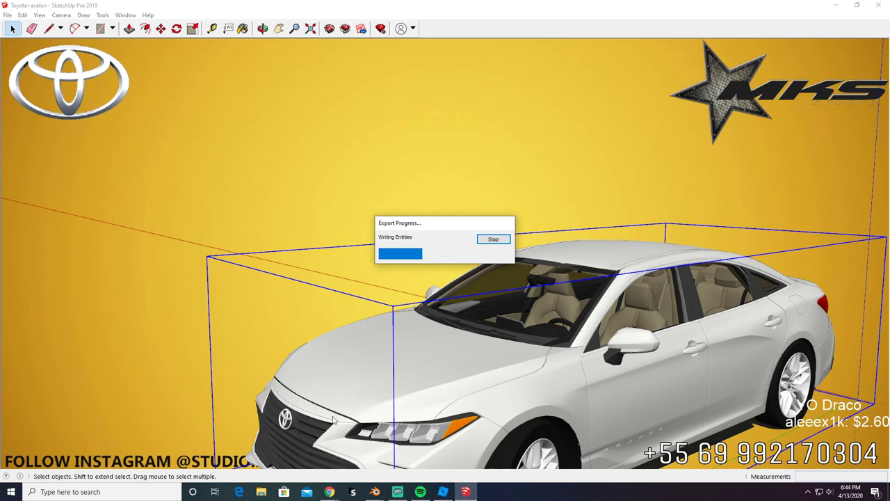
mouse_move(323, 491)
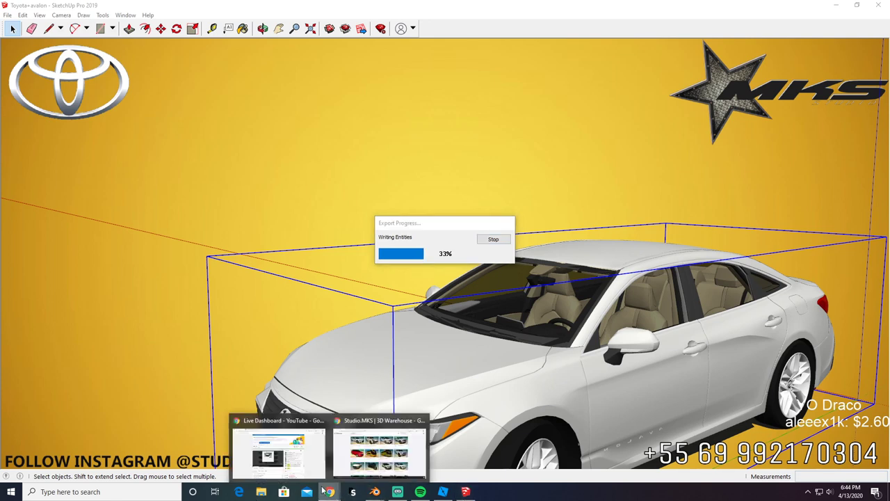
click(406, 459)
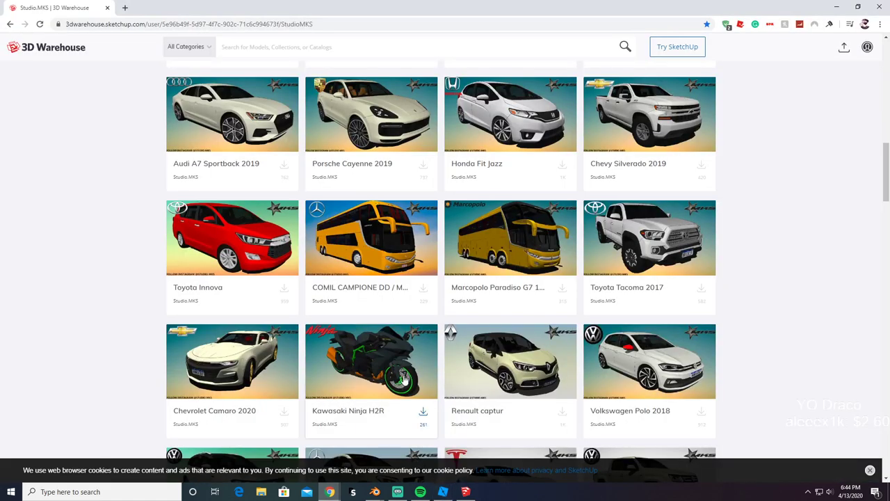
Step: Download the AUDI TT RS 2019 as a SketchUp 2019 model, saved as audi in Downloads, and close its details
scroll(403, 379, down, 5)
scroll(401, 372, down, 7)
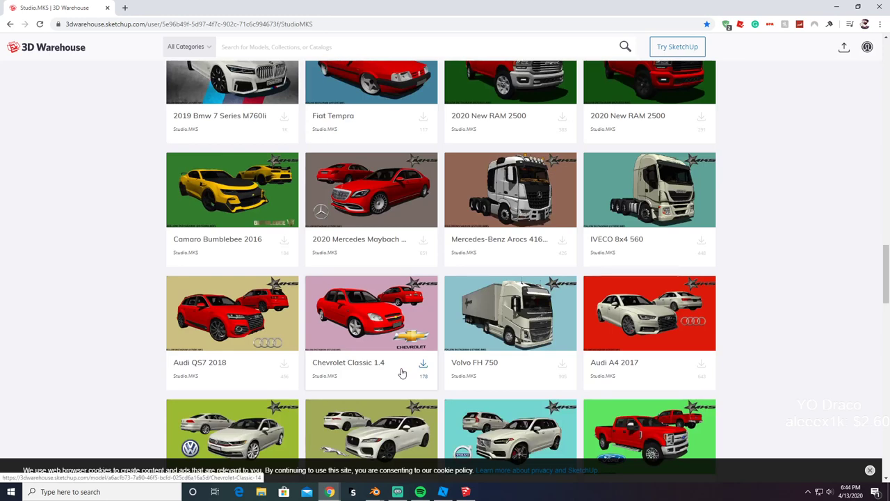
scroll(401, 374, down, 3)
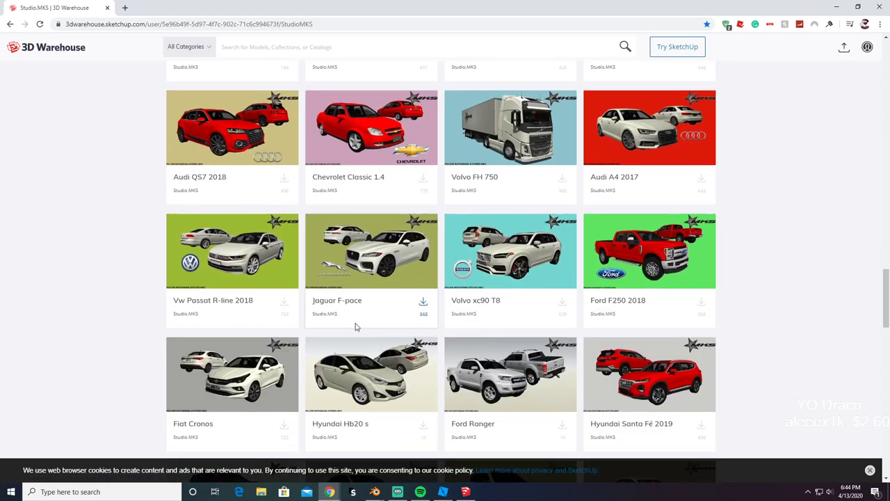
scroll(356, 325, down, 2)
scroll(351, 321, down, 3)
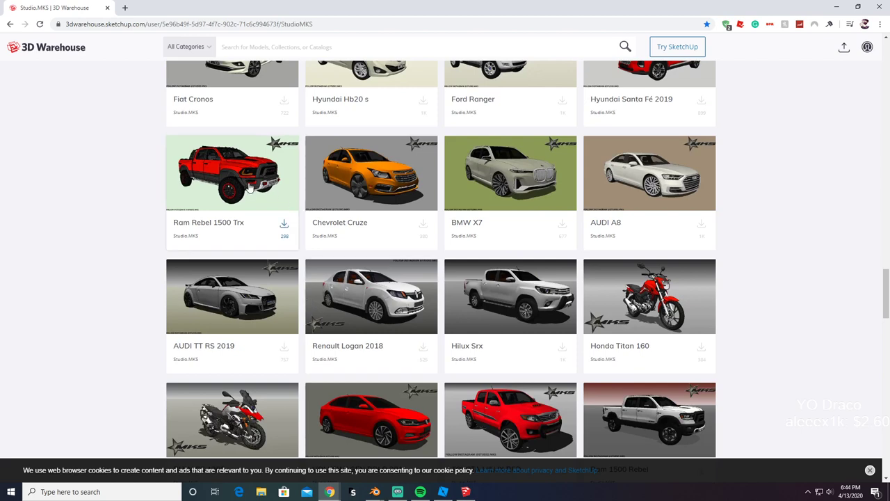
click(254, 325)
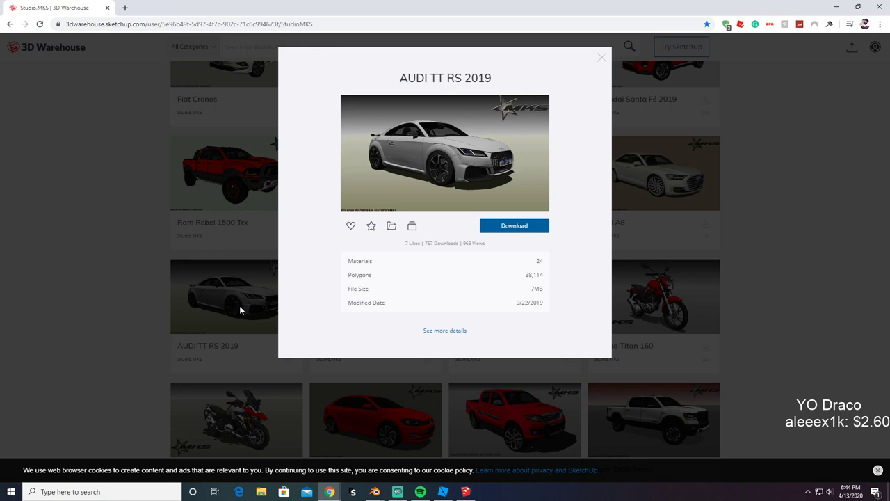
click(511, 229)
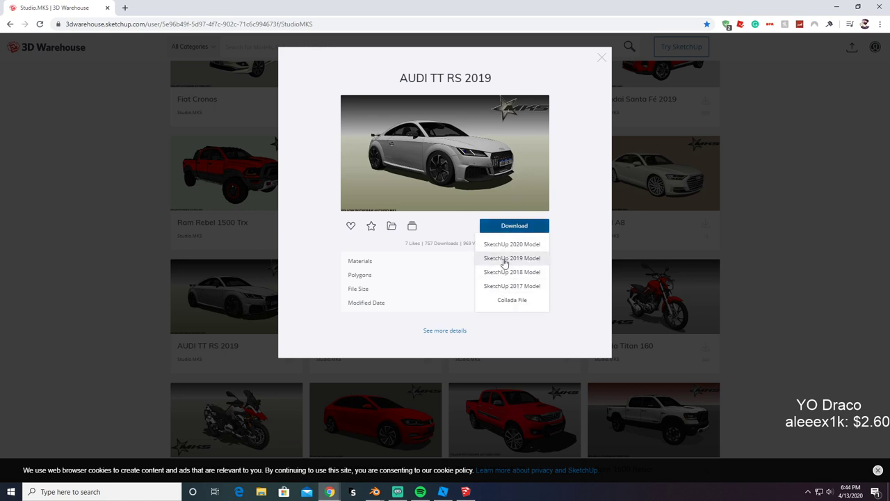
click(503, 259)
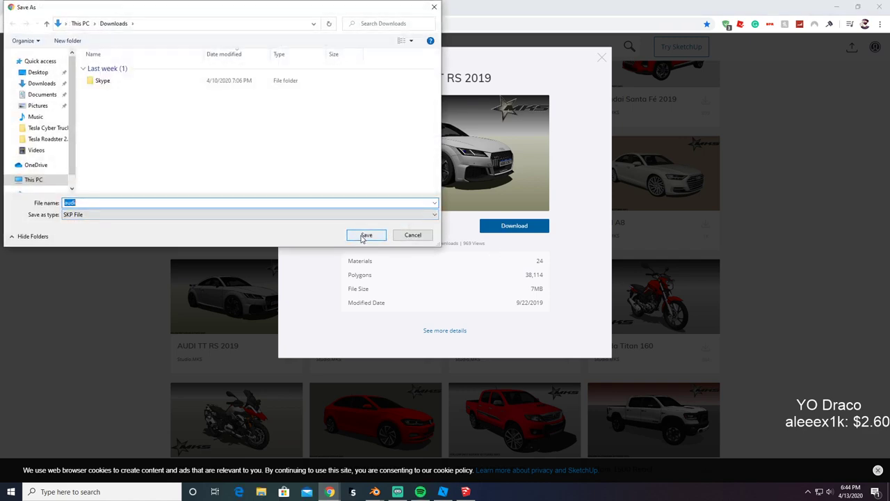
click(365, 236)
click(796, 189)
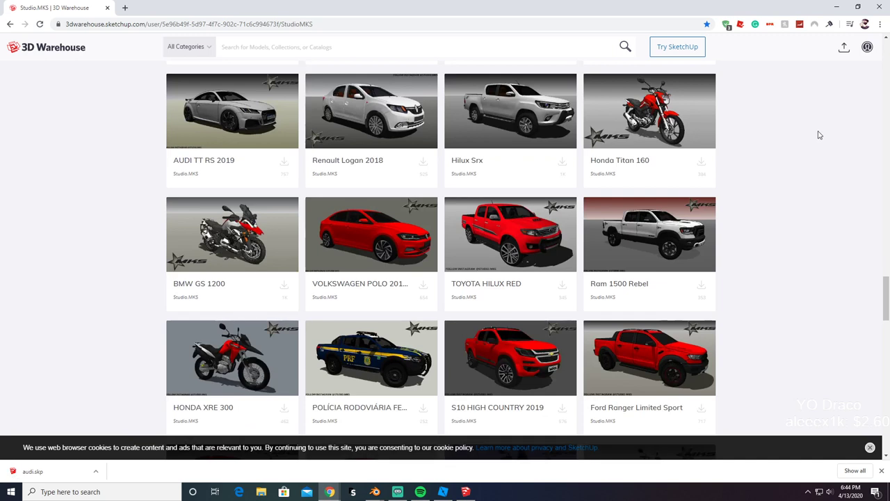
Step: Browse the remaining Studio.MKS vehicle models below the AUDI TT RS 2019 down to the end of the list
scroll(776, 200, down, 1)
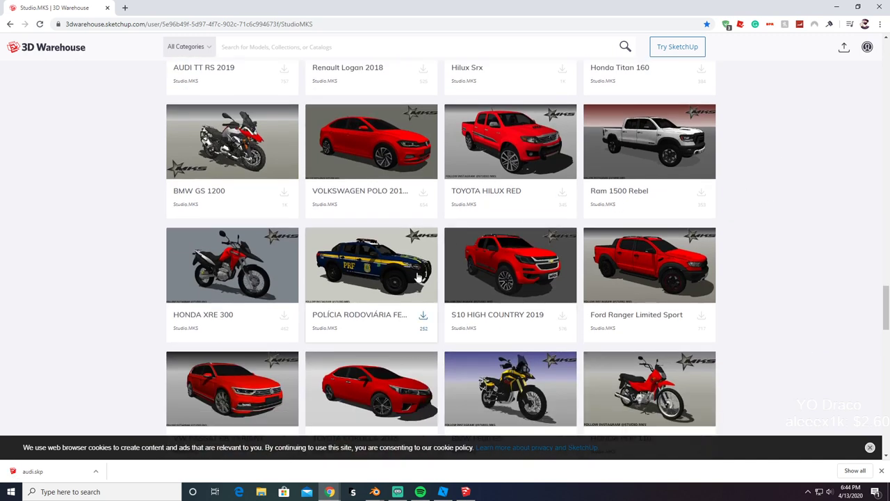
click(867, 47)
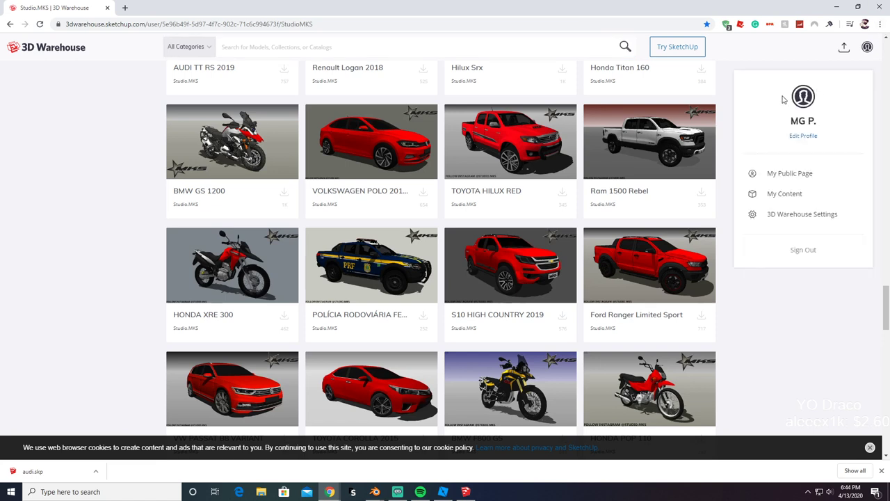
click(738, 319)
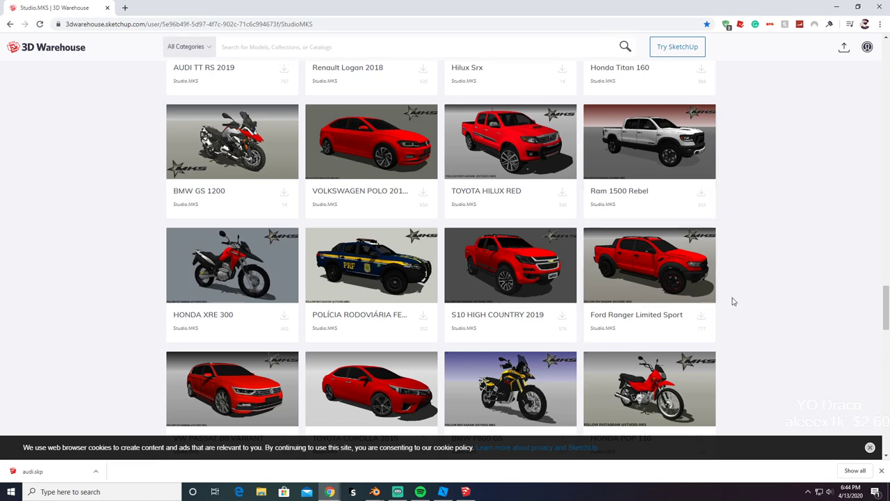
scroll(664, 258, down, 4)
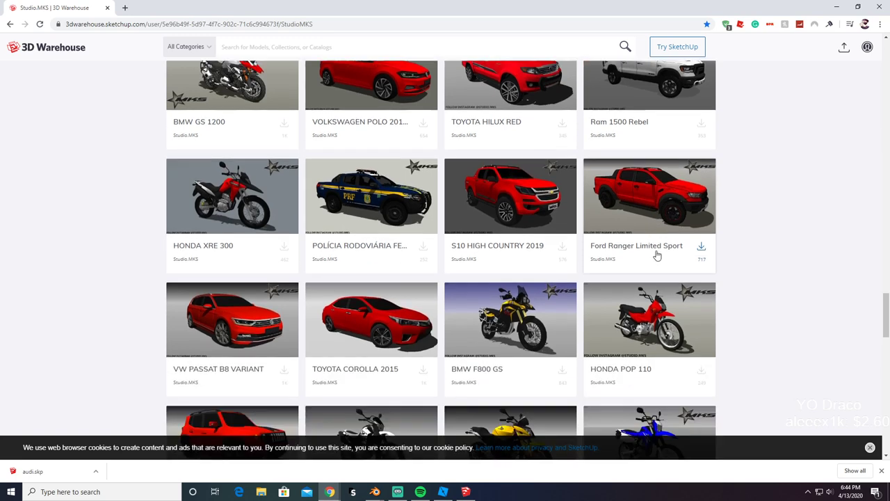
scroll(653, 249, down, 2)
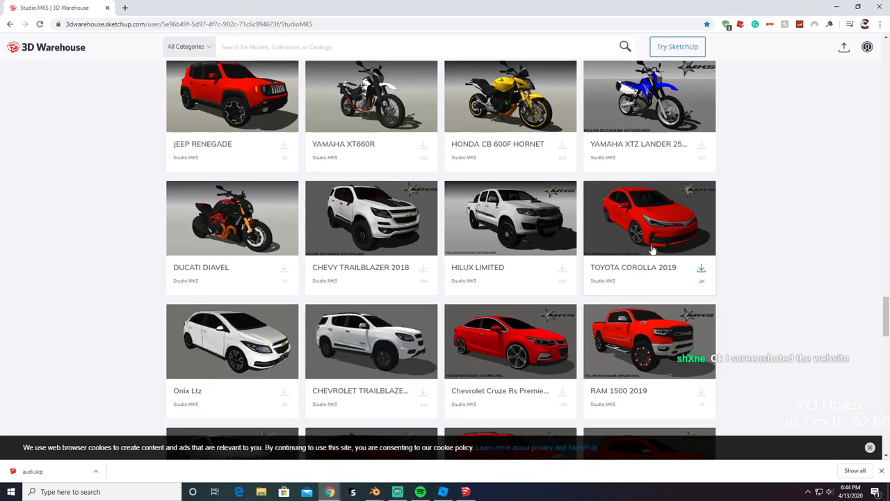
scroll(652, 248, down, 2)
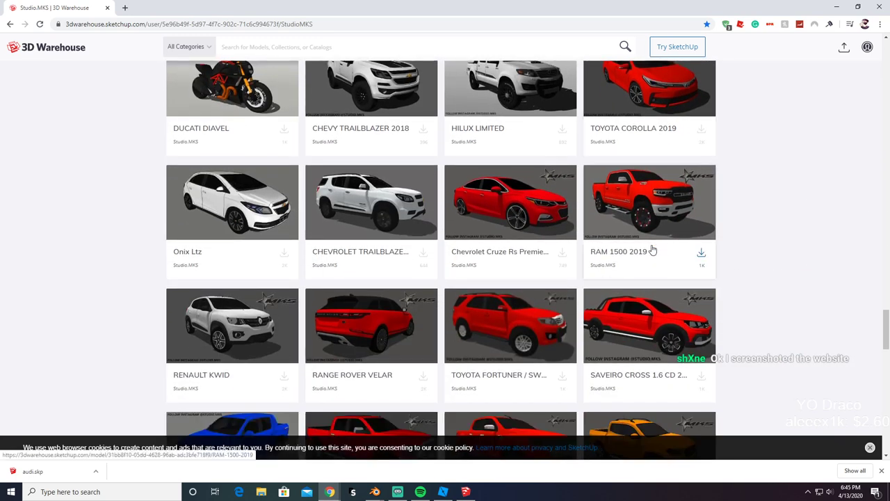
scroll(653, 249, down, 2)
scroll(648, 248, down, 3)
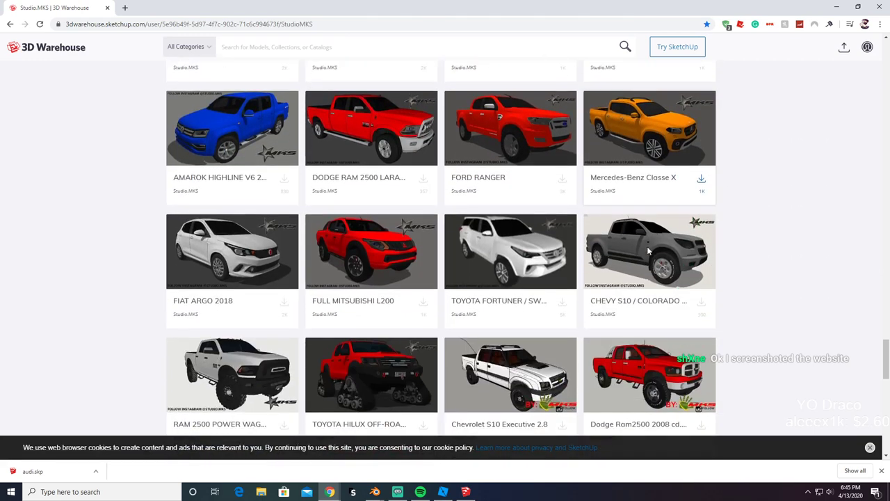
scroll(648, 251, down, 3)
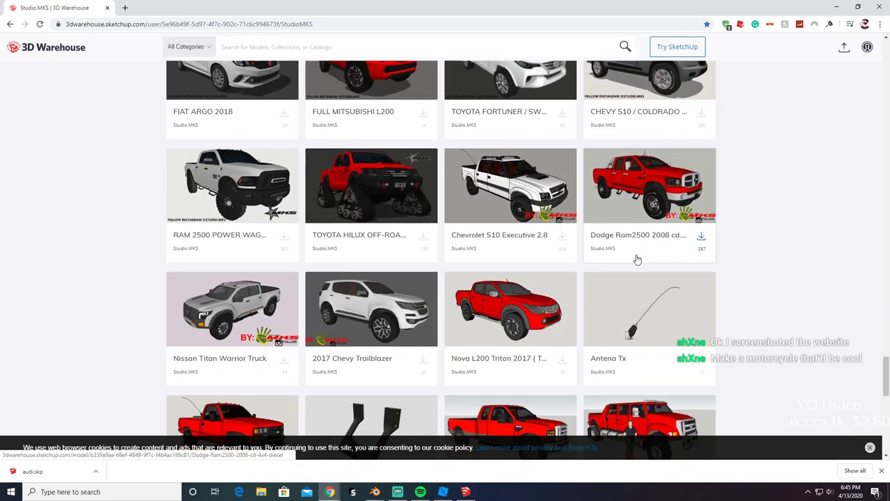
scroll(636, 256, down, 2)
scroll(634, 258, down, 4)
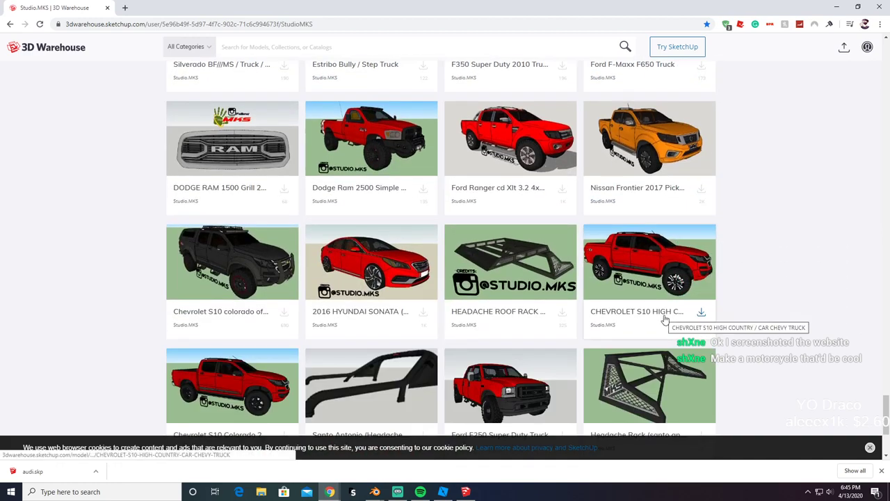
scroll(781, 403, down, 3)
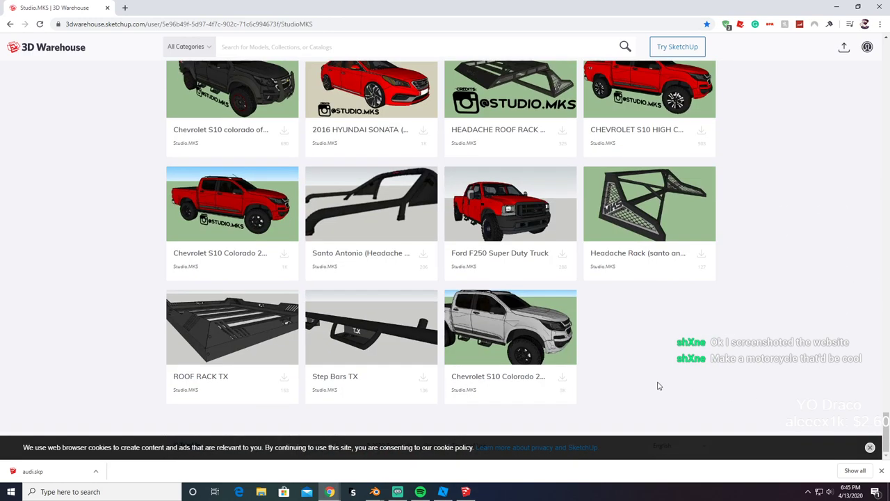
Step: Go back up to the Studio.MKS profile header, view the creator's collections and return to the models list
scroll(660, 381, up, 20)
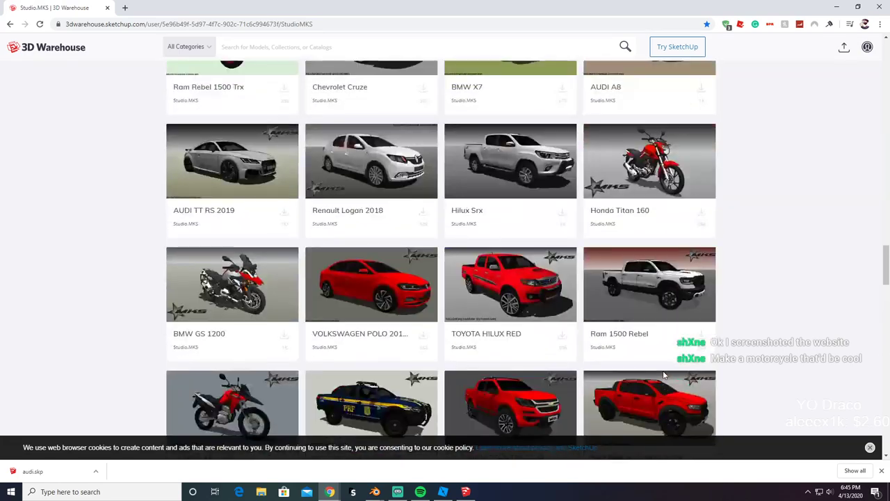
scroll(663, 376, up, 10)
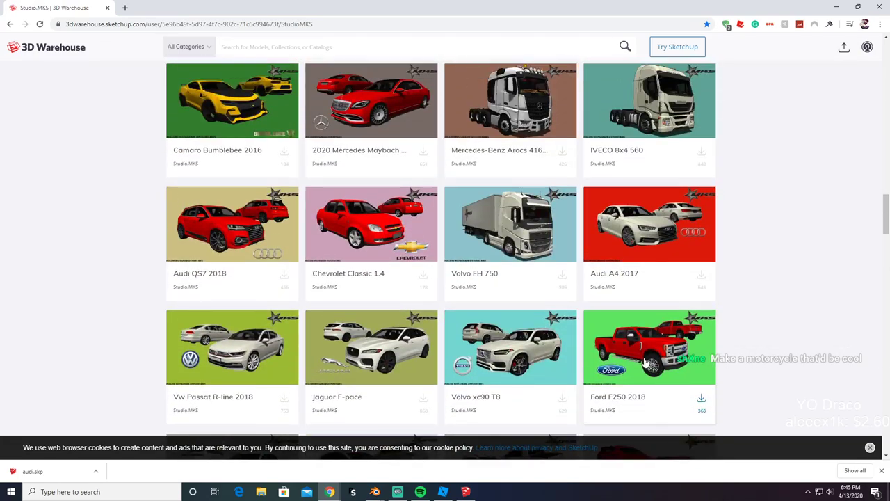
scroll(640, 360, up, 5)
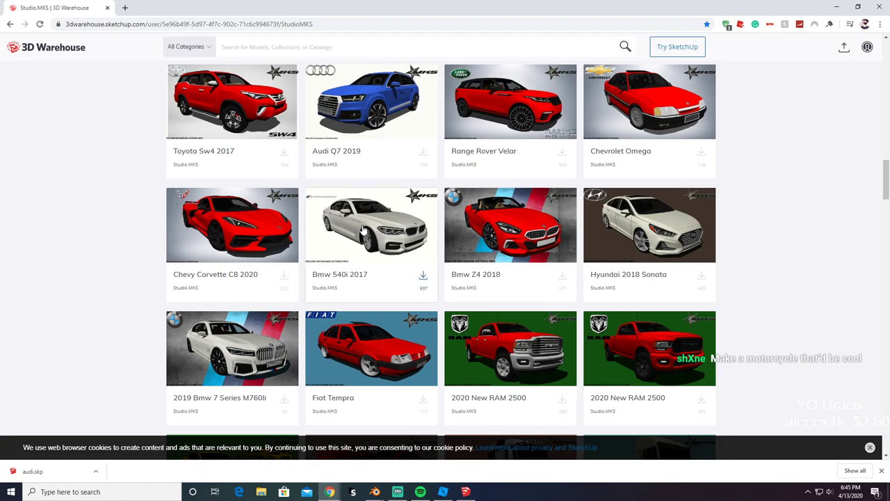
scroll(362, 233, up, 12)
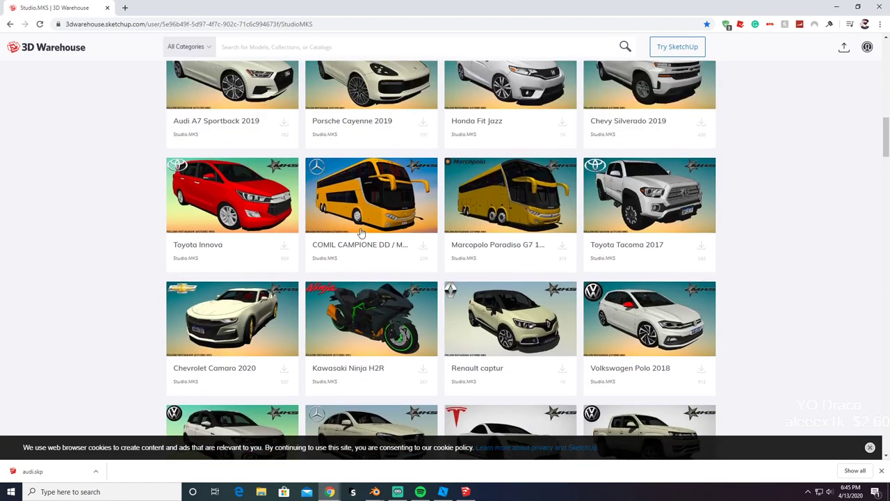
scroll(360, 233, up, 7)
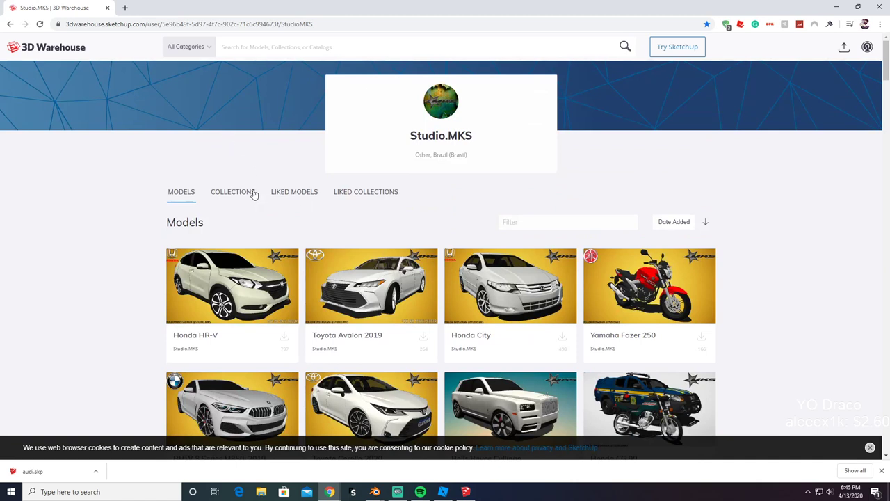
click(253, 193)
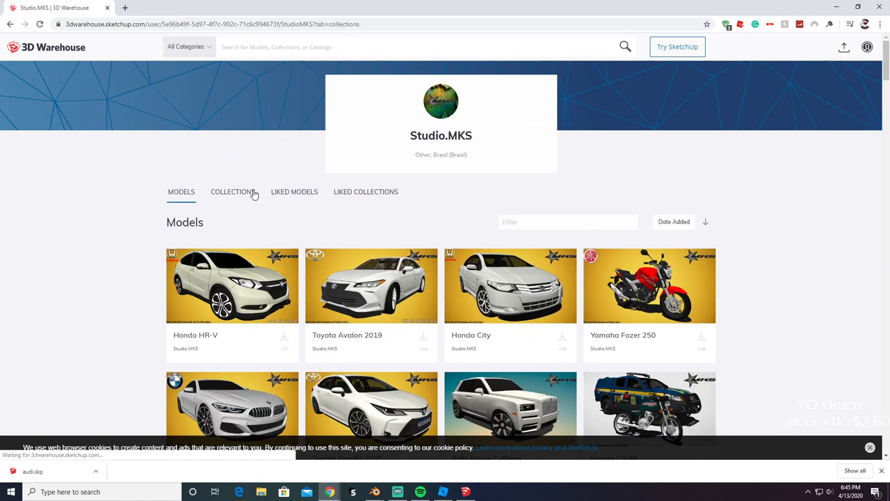
click(195, 196)
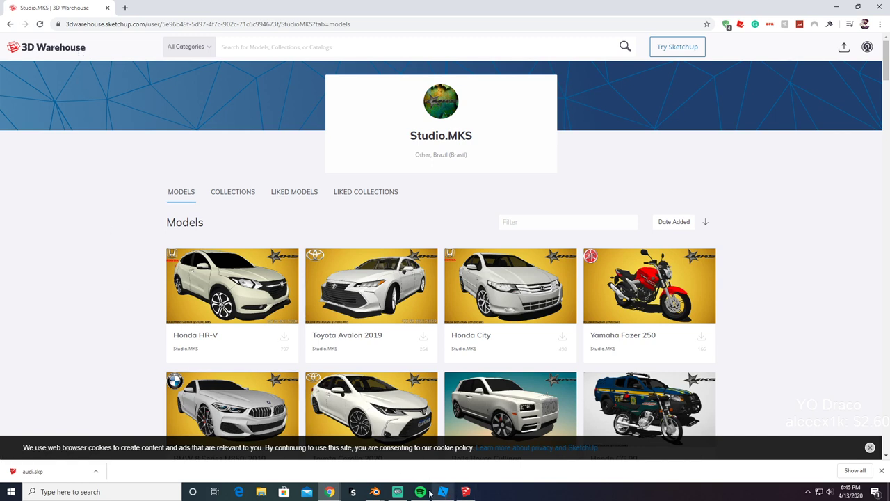
Step: Check the Toyota Avalon export progress in SketchUp and switch to the Testing place in Roblox Studio
click(466, 493)
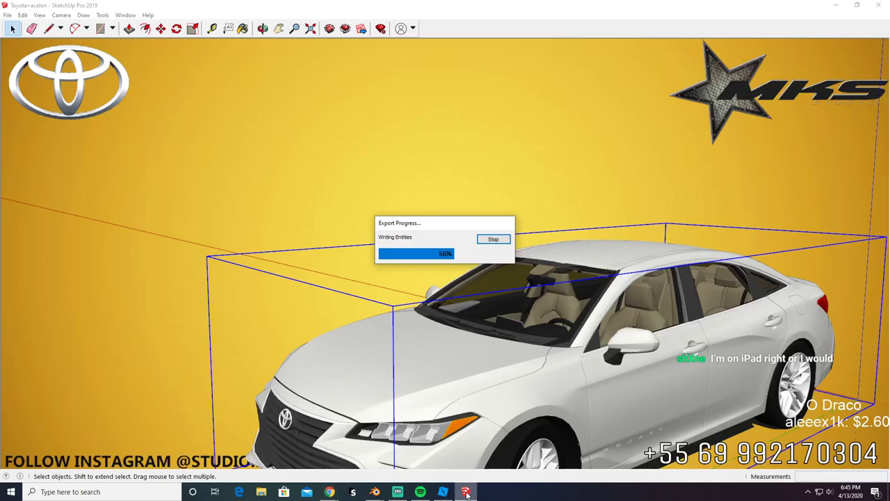
click(330, 491)
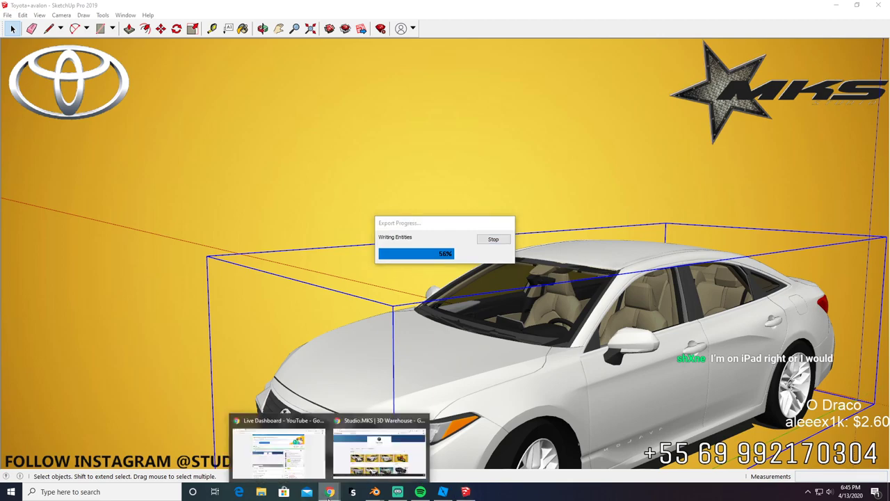
click(442, 491)
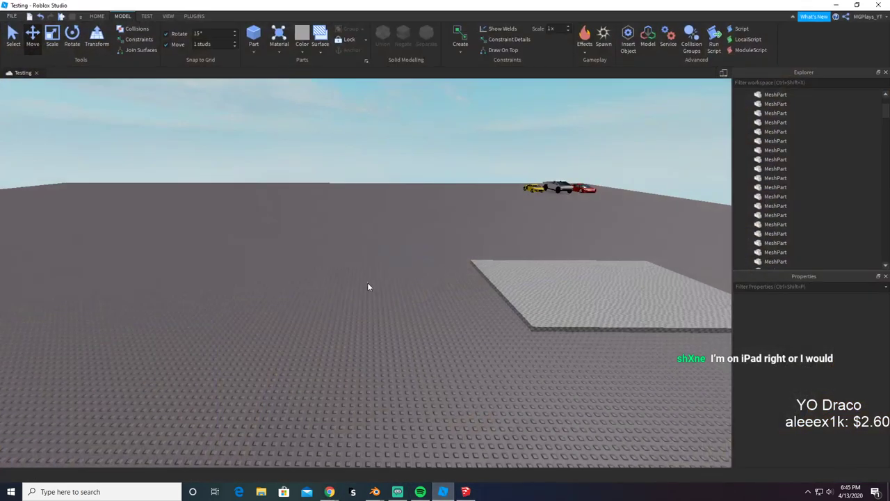
Step: Approach the three parked cars and reposition the grey truck near the yellow car
key(w)
right_drag(370, 274, 370, 274)
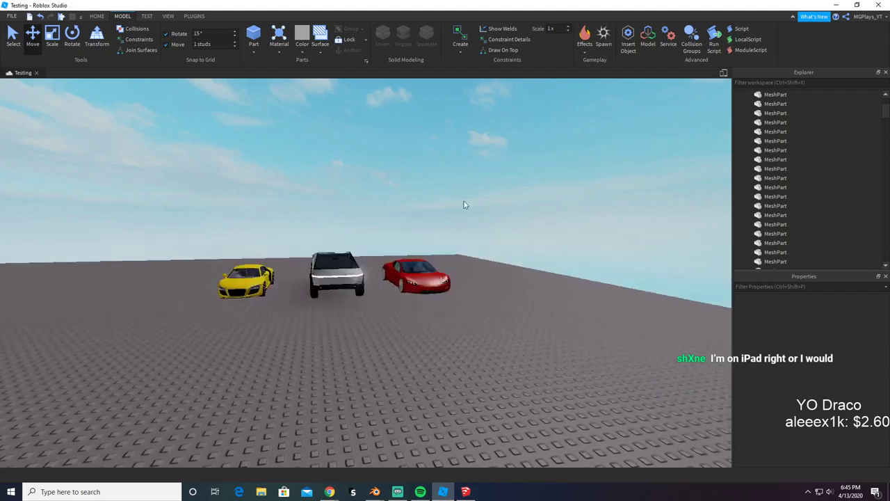
key(w)
right_drag(442, 205, 442, 206)
key(s)
drag(330, 303, 185, 247)
click(250, 287)
key(w)
right_drag(332, 230, 342, 219)
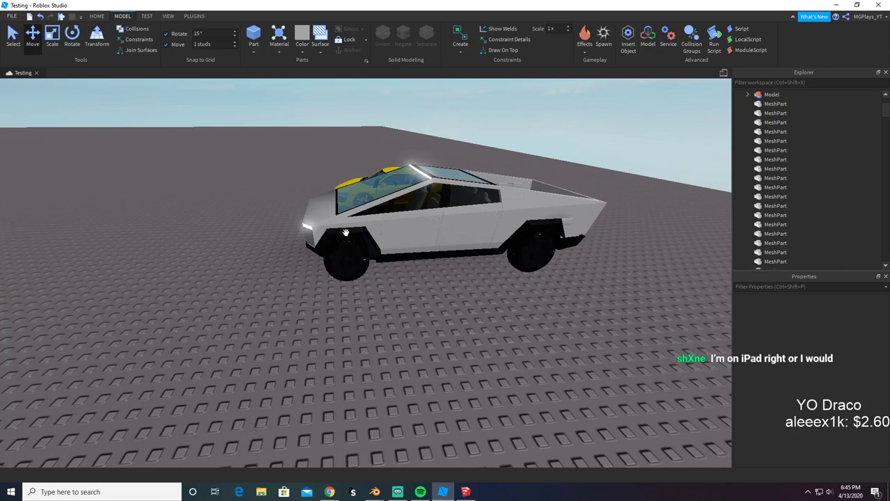
right_drag(332, 240, 331, 240)
Step: Examine the red car from its side and front
key(a)
key(w)
key(s)
key(a)
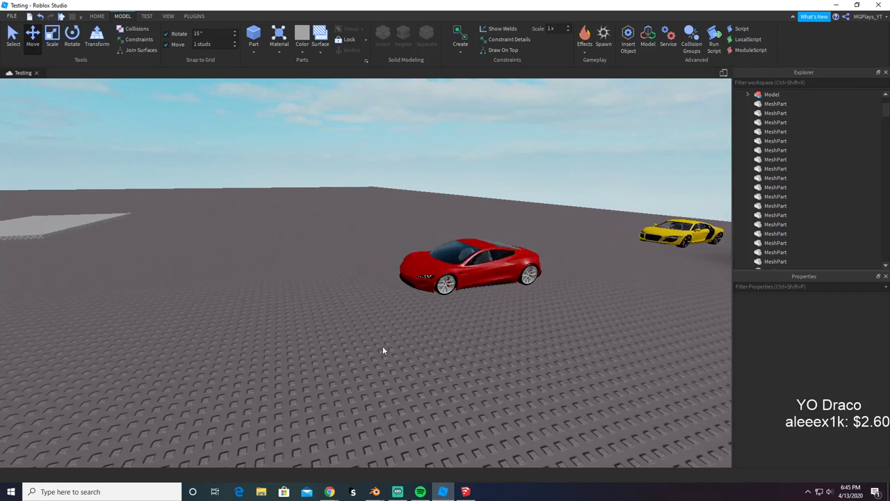
right_drag(382, 346, 362, 324)
key(d)
key(w)
key(s)
key(d)
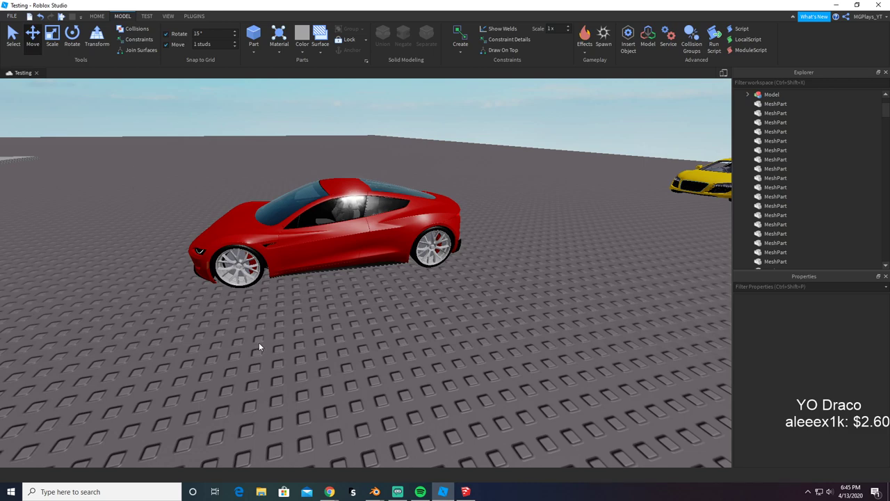
key(a)
right_drag(259, 345, 260, 339)
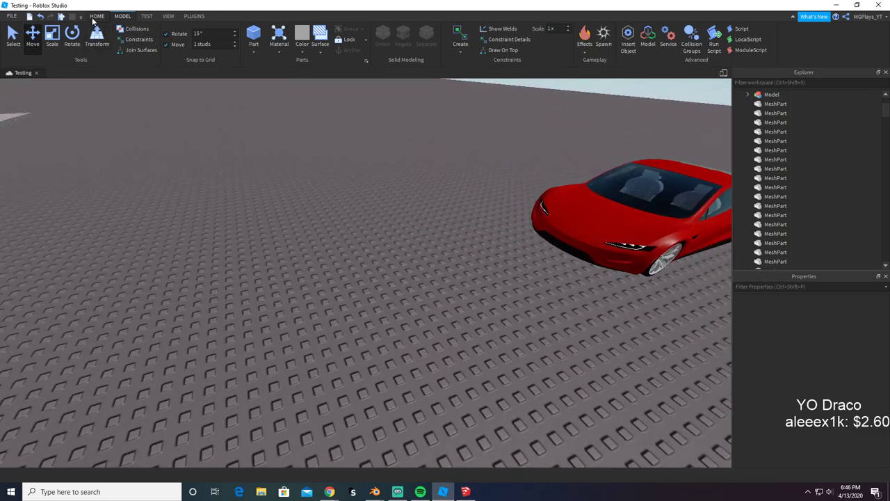
Step: Open the Toolbox and inspect the red car's front wheel up close
click(95, 16)
click(229, 38)
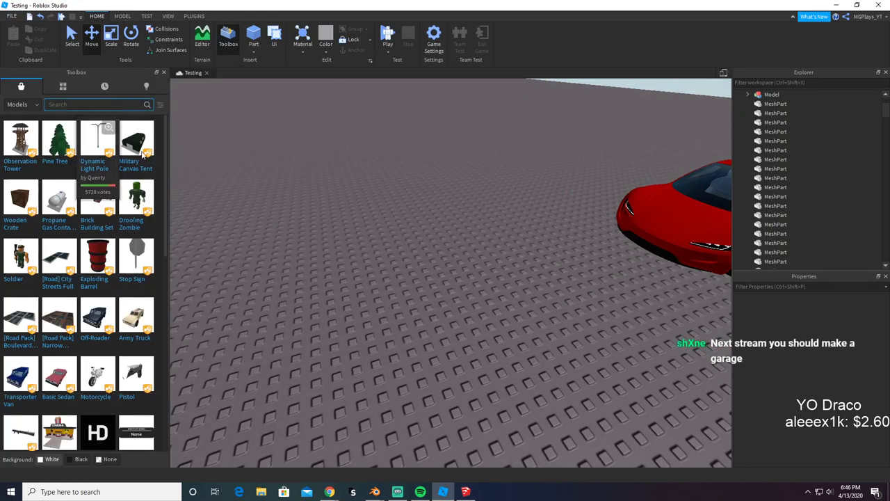
right_drag(336, 193, 337, 193)
key(w)
key(w)
right_drag(494, 270, 519, 278)
key(s)
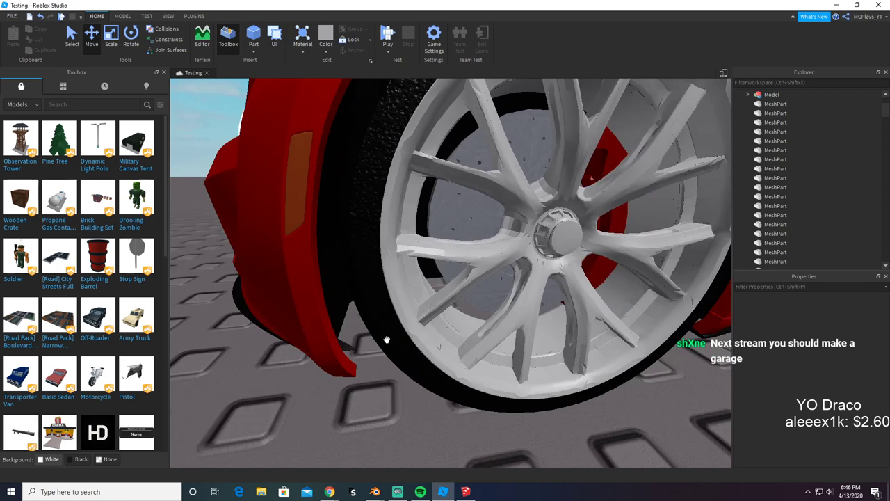
scroll(386, 339, down, 10)
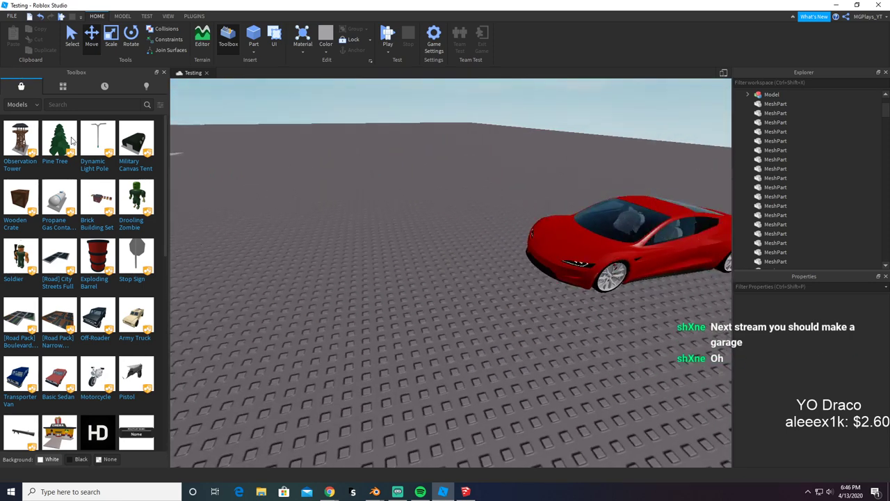
Step: Search the Toolbox models for "Chassis", insert A-Chassis 6.81T by Novena and close the Toolbox
click(58, 105)
text(Chassis)
key(Return)
right_drag(269, 339, 251, 352)
key(s)
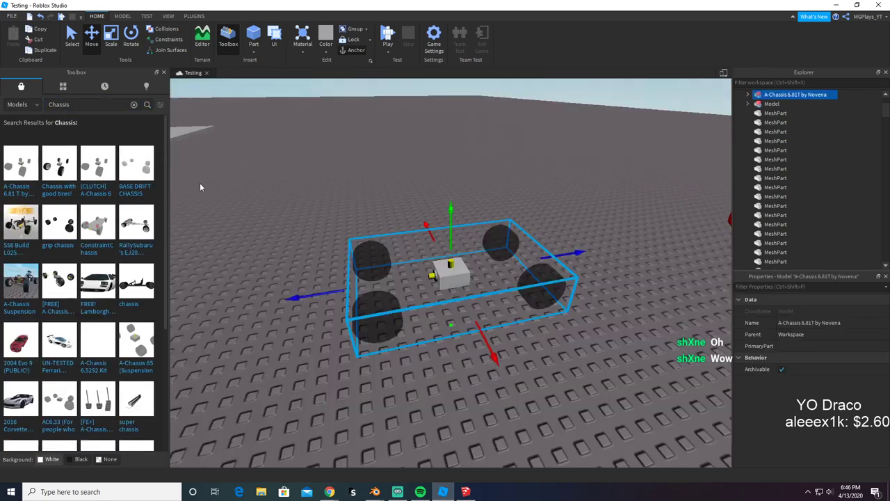
click(164, 73)
Step: Duplicate the A-Chassis and place the copy beside the yellow car
click(437, 304)
click(449, 281)
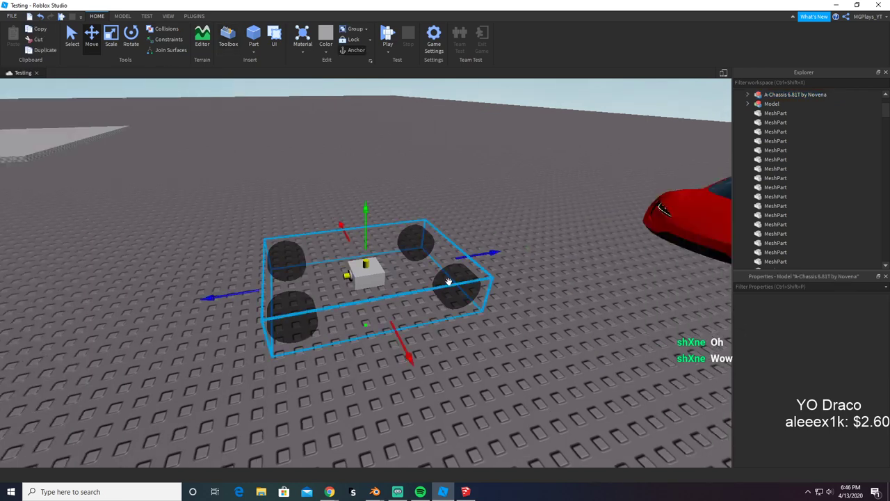
key(ctrl+d)
key(s)
drag(454, 292, 591, 190)
key(d)
click(573, 210)
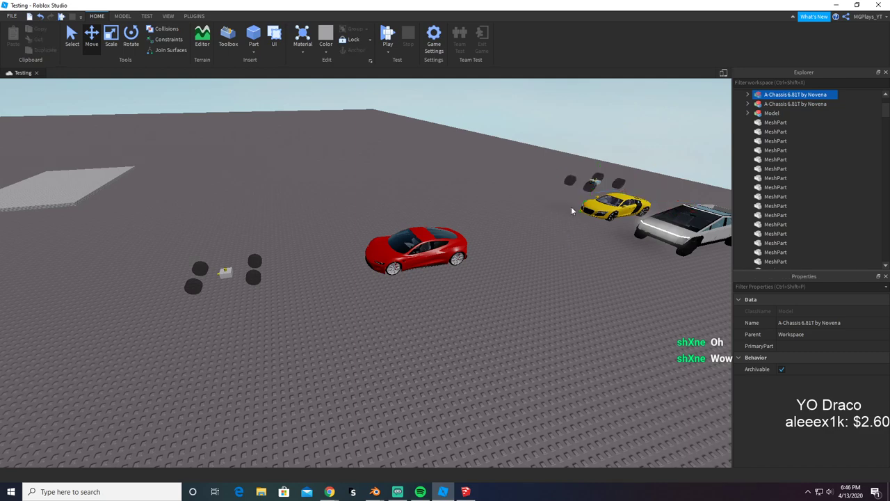
click(593, 186)
click(564, 196)
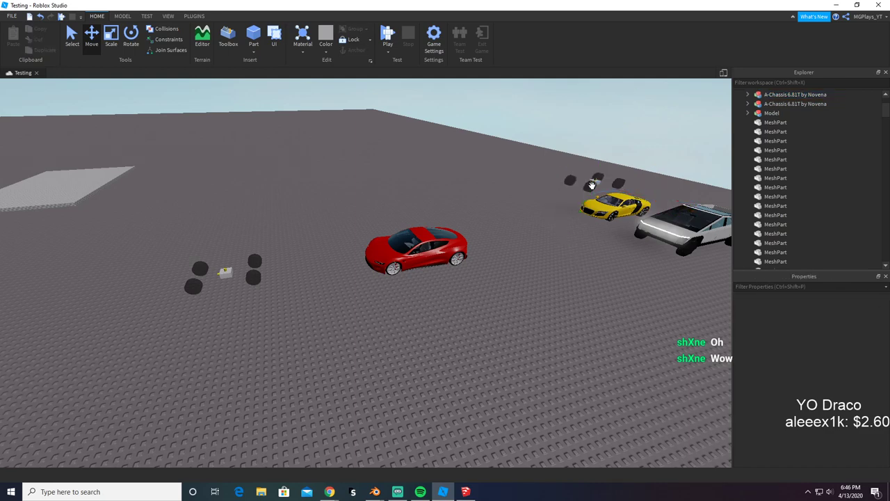
drag(590, 185, 565, 198)
click(454, 388)
Step: Move the original A-Chassis right next to the side of the red car
key(w)
key(a)
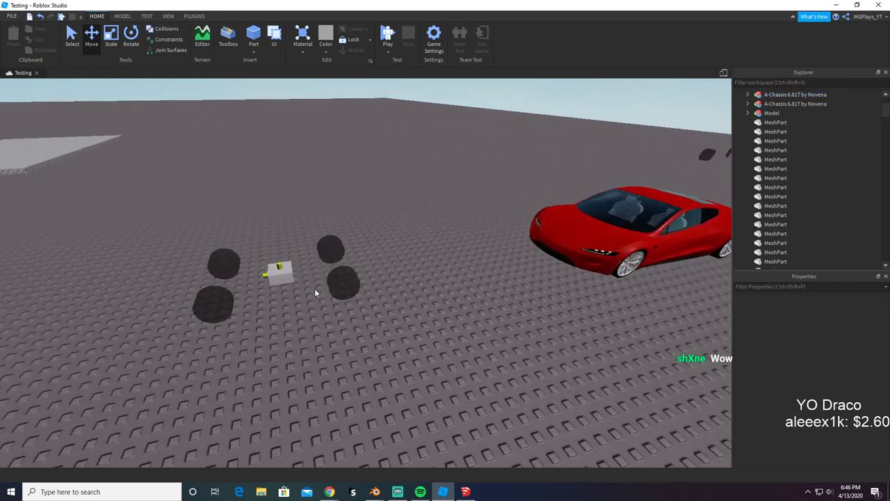
click(330, 293)
key(d)
click(457, 391)
key(s)
key(a)
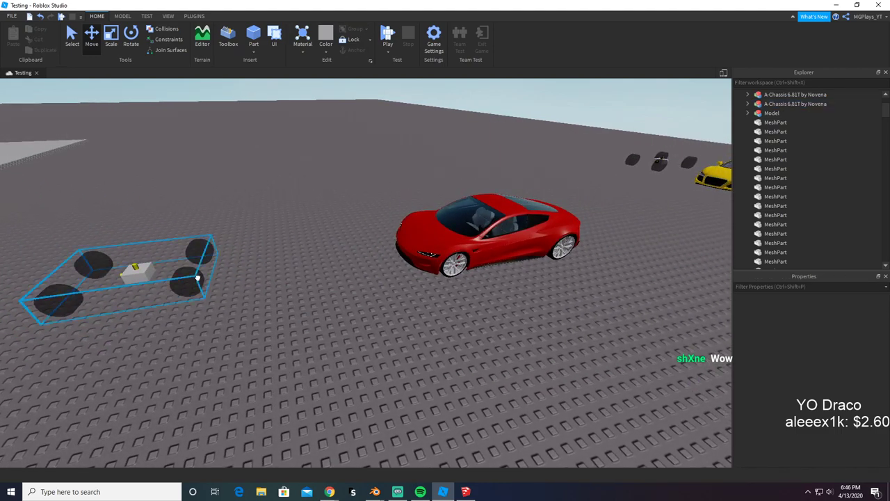
click(197, 279)
key(f)
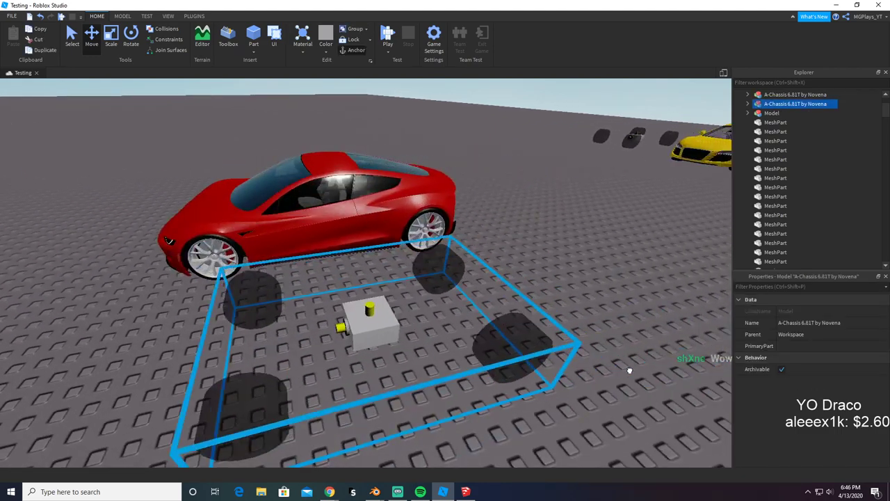
drag(629, 370, 466, 347)
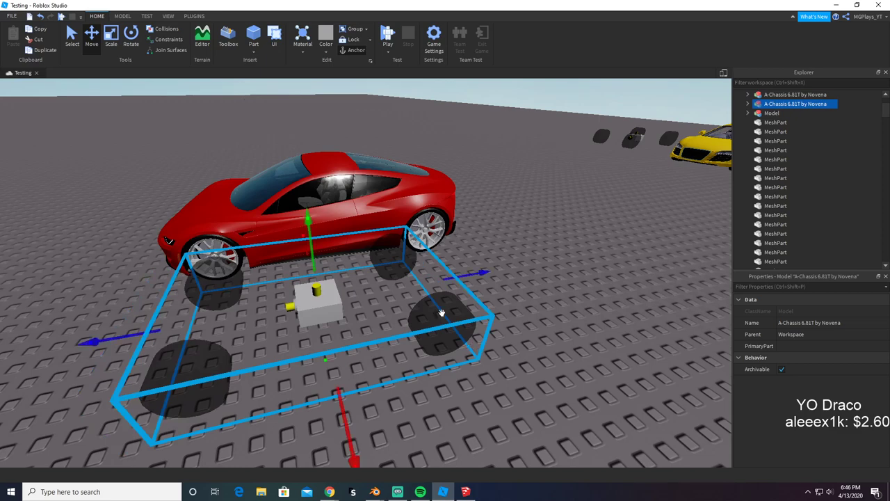
key(a)
Step: Set the move snapping to 0.1 studs and shift the chassis sideways toward the red car
click(123, 16)
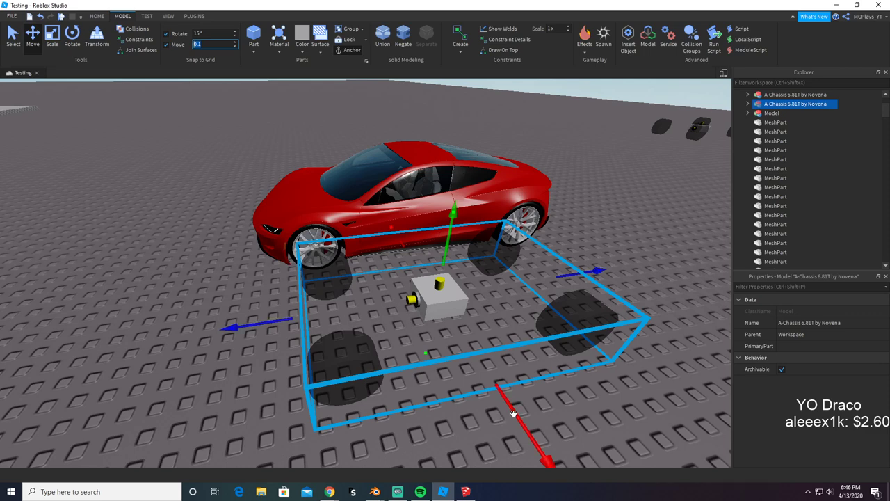
drag(512, 413, 484, 358)
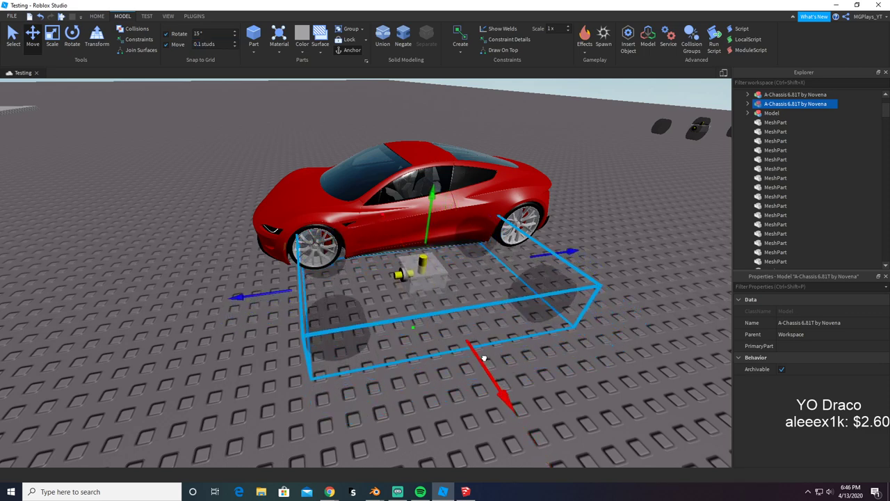
right_drag(480, 357, 467, 359)
key(w)
key(s)
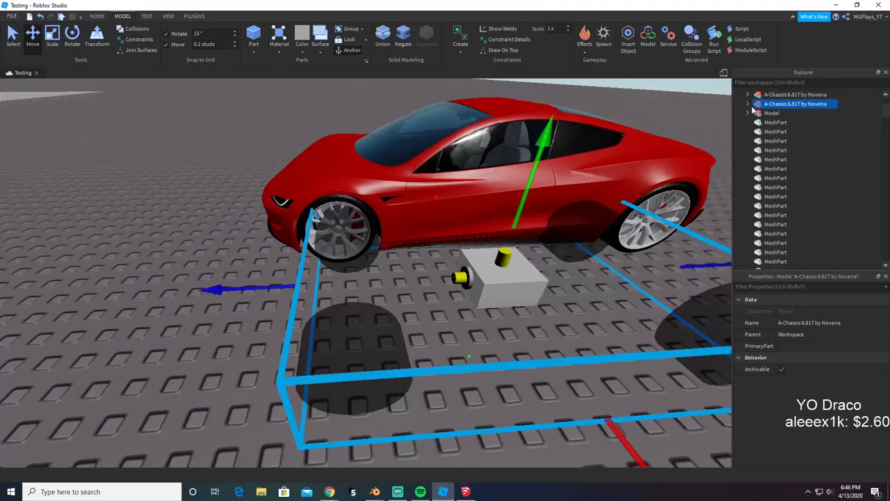
Step: Set the BrickColor of the chassis wheels FL, FR, RL and RR to Institutional white
click(748, 104)
click(757, 149)
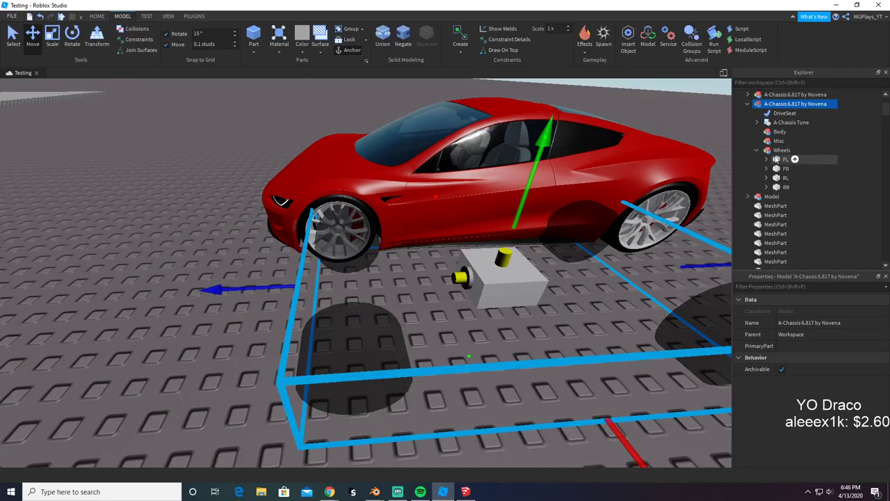
click(782, 159)
click(785, 187)
shift+click(786, 160)
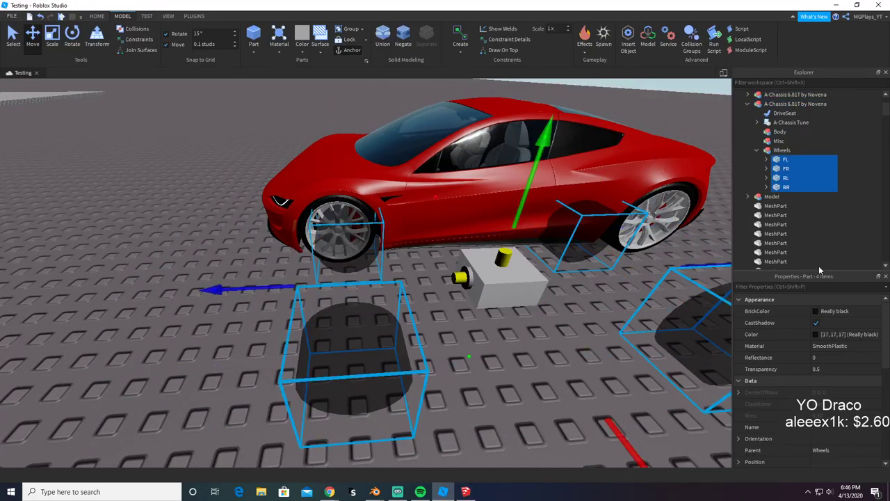
click(848, 311)
click(866, 293)
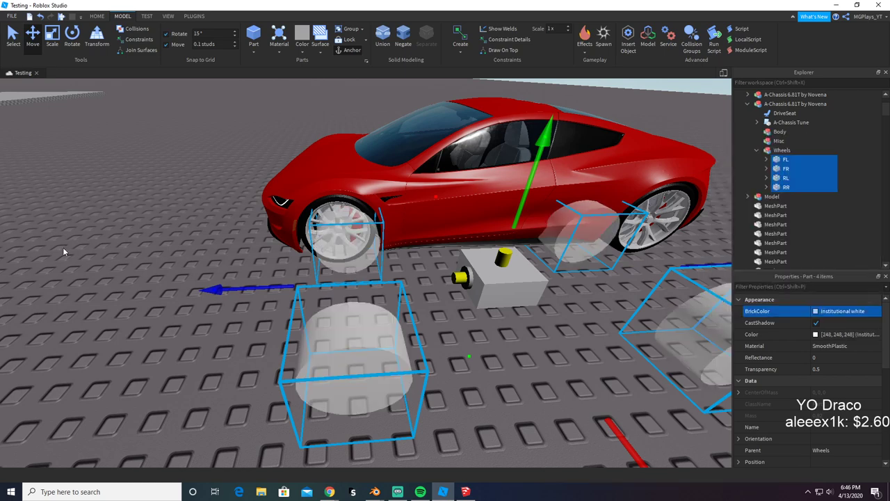
click(223, 280)
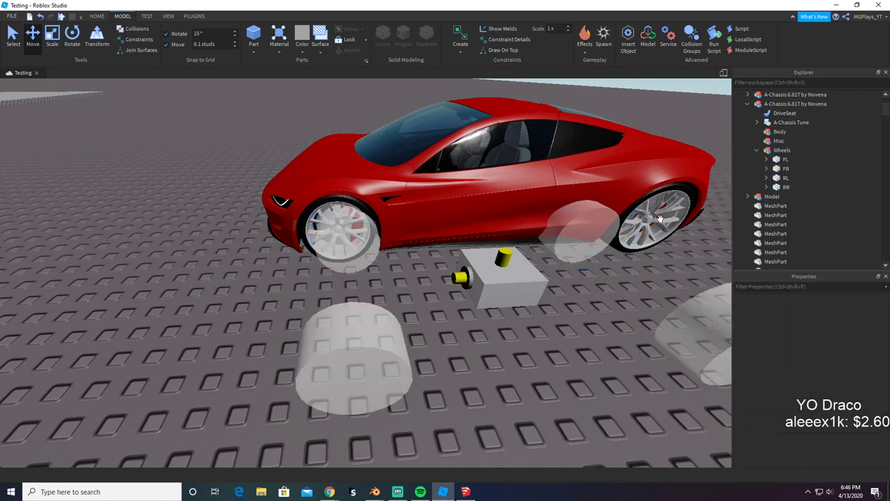
Step: Move the whole chassis forward along its length to line its front wheels up with the red car's front wheel
click(377, 387)
scroll(338, 336, up, 5)
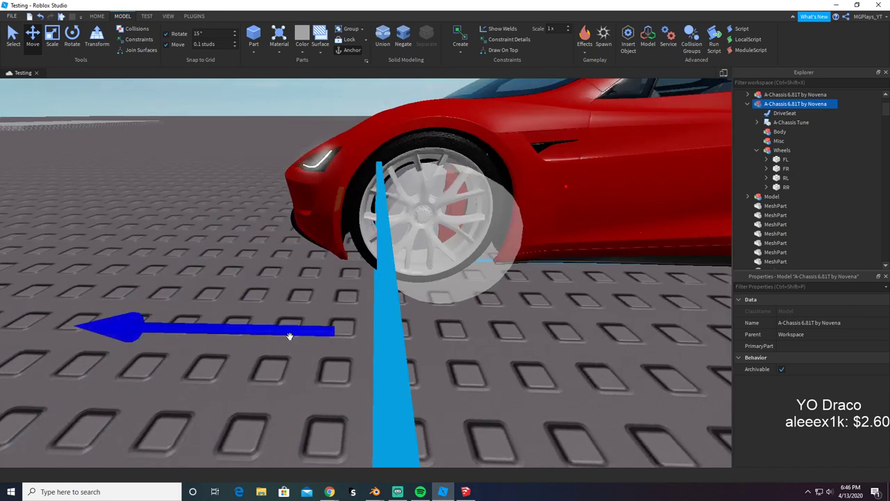
drag(290, 336, 255, 333)
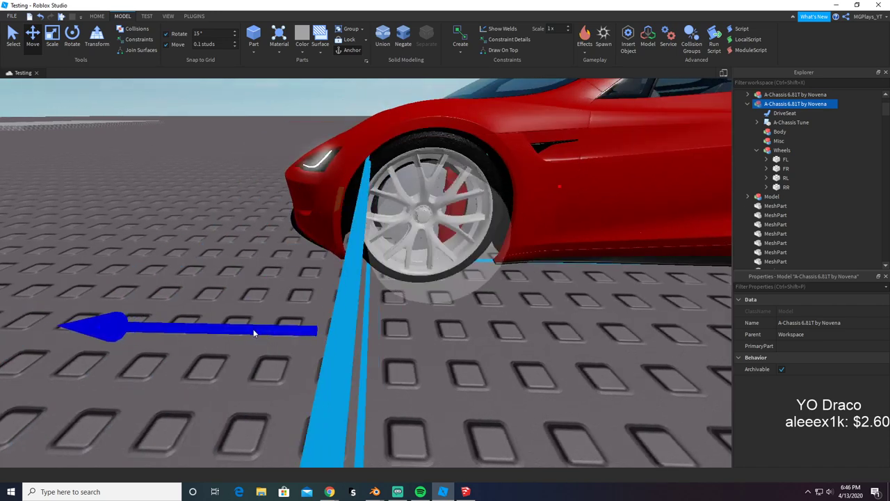
scroll(93, 169, down, 10)
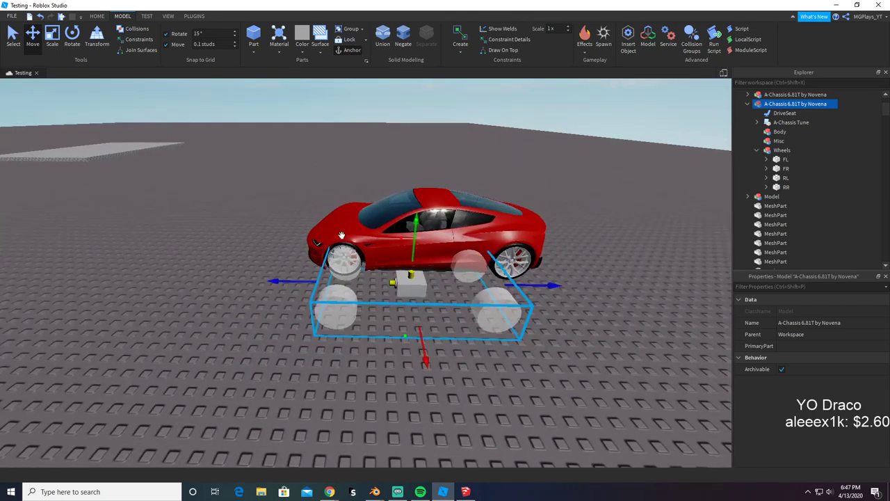
scroll(342, 235, up, 3)
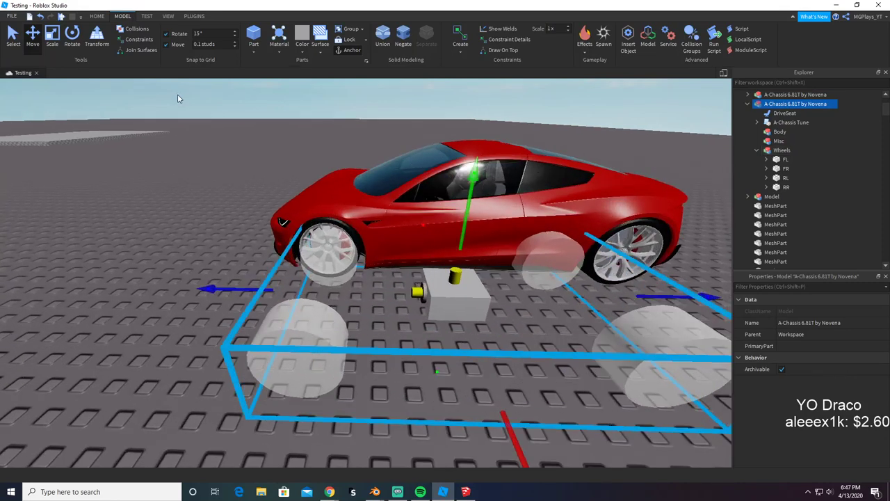
Step: Scale the chassis up slightly toward the wheel size and wheelbase of the red car
click(52, 36)
right_drag(94, 127, 94, 127)
mouse_move(296, 250)
mouse_down()
mouse_move(287, 219)
mouse_move(289, 243)
mouse_up()
key(a)
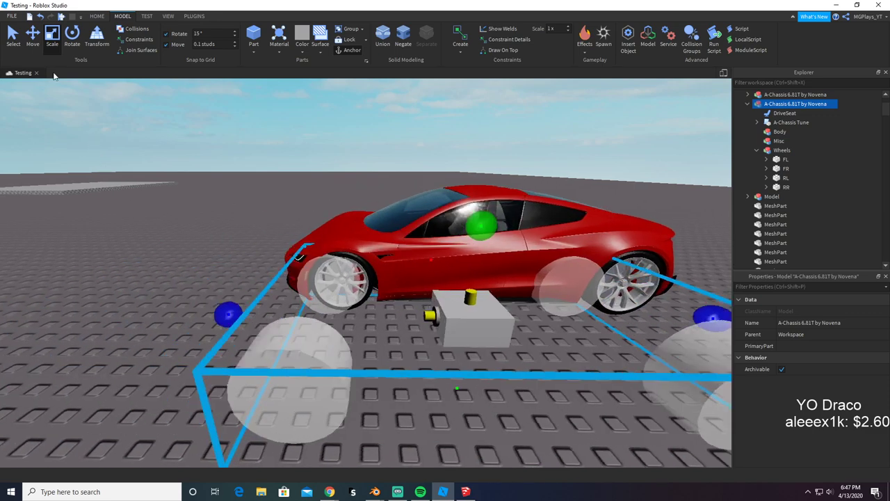
Step: Shift the enlarged chassis back along its length to realign its front wheels with the red car's front wheel
click(33, 40)
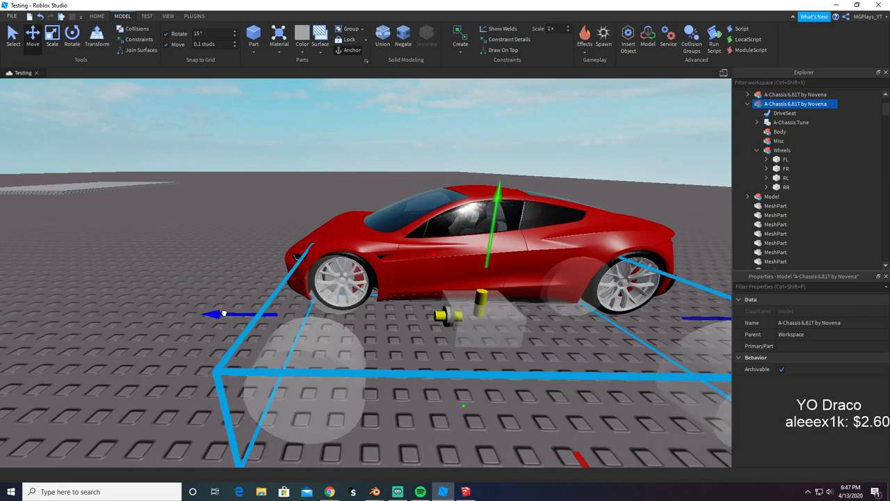
drag(228, 313, 227, 316)
key(w)
right_drag(224, 332, 224, 333)
key(s)
scroll(224, 330, down, 10)
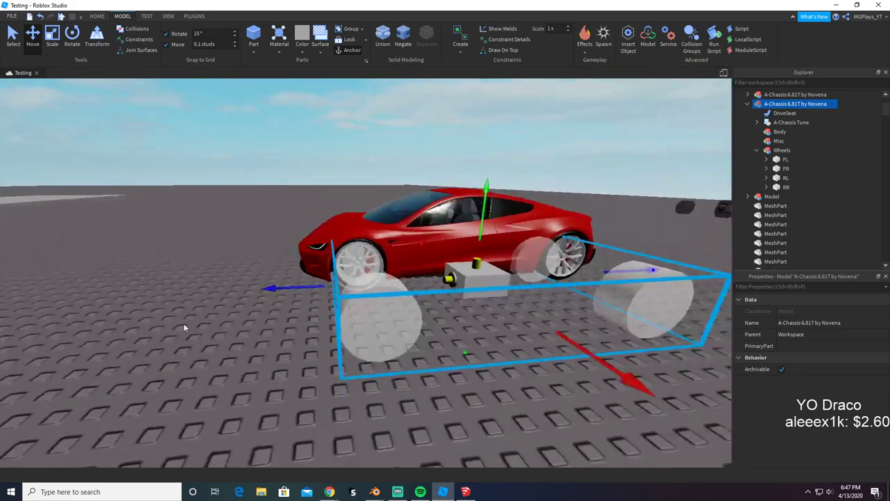
Step: Scale the whole chassis up slightly further to match the red car's front wheel size, keeping the front wheels aligned
click(53, 41)
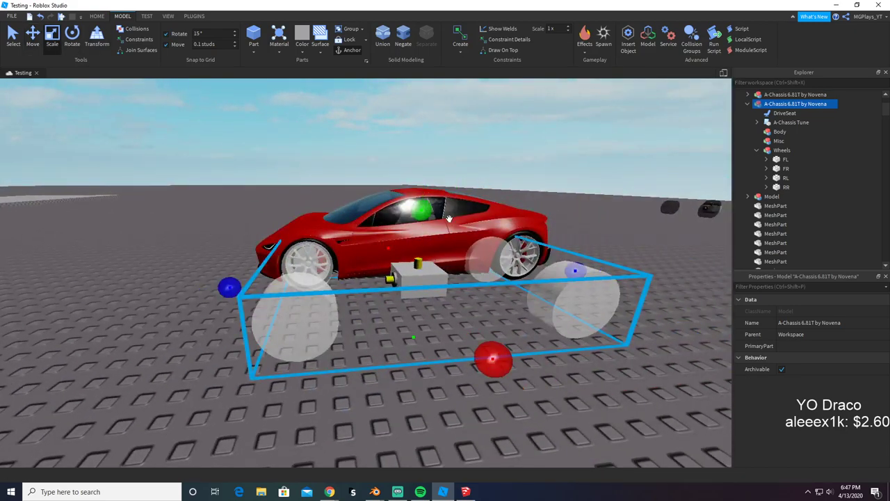
drag(423, 214, 423, 214)
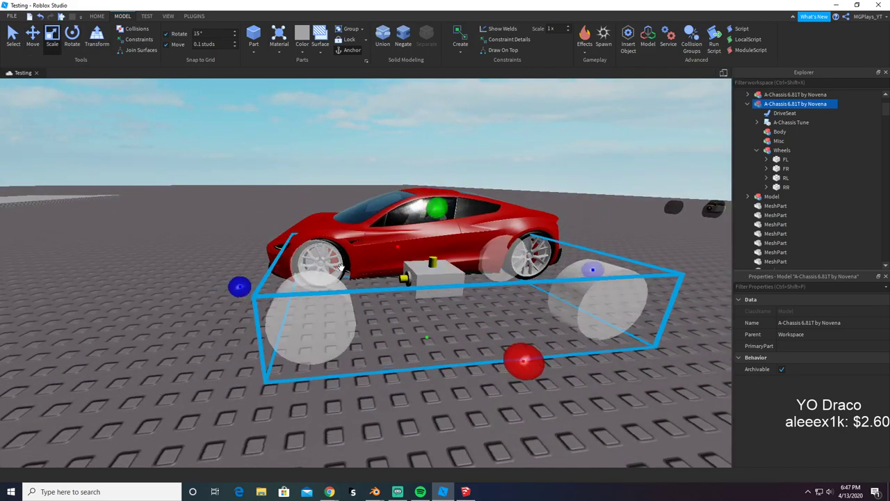
scroll(106, 85, up, 5)
click(30, 40)
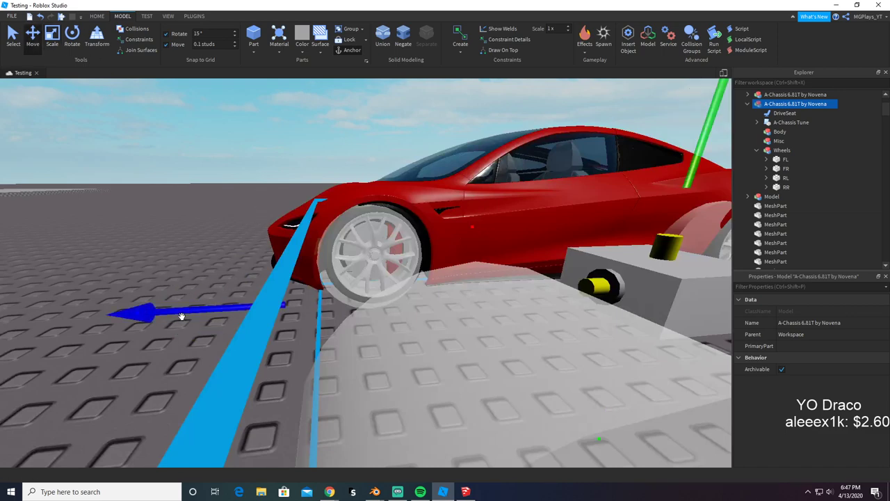
scroll(183, 315, up, 5)
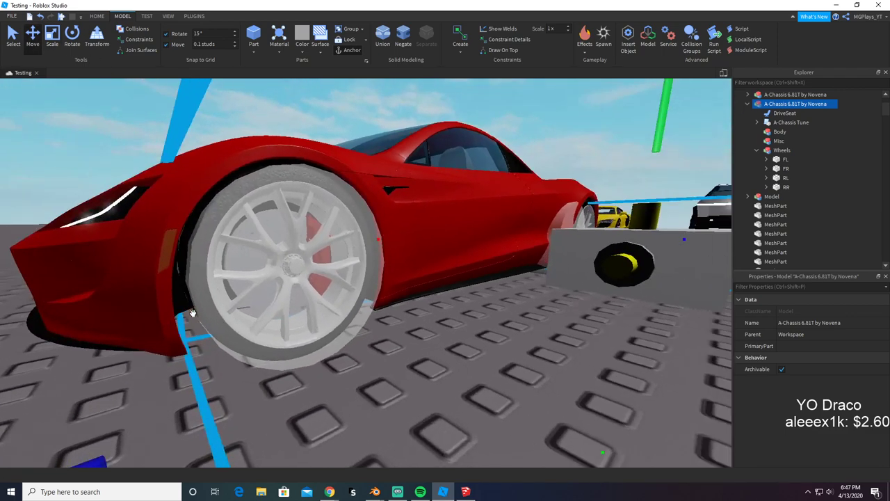
right_drag(192, 313, 193, 312)
scroll(412, 287, down, 5)
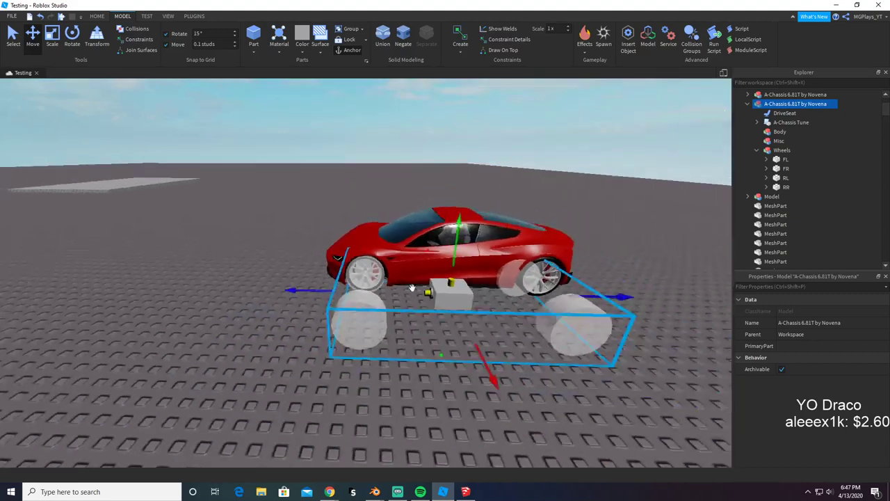
scroll(411, 287, down, 4)
Step: Ungroup the red car's model into its separate mesh parts
click(382, 244)
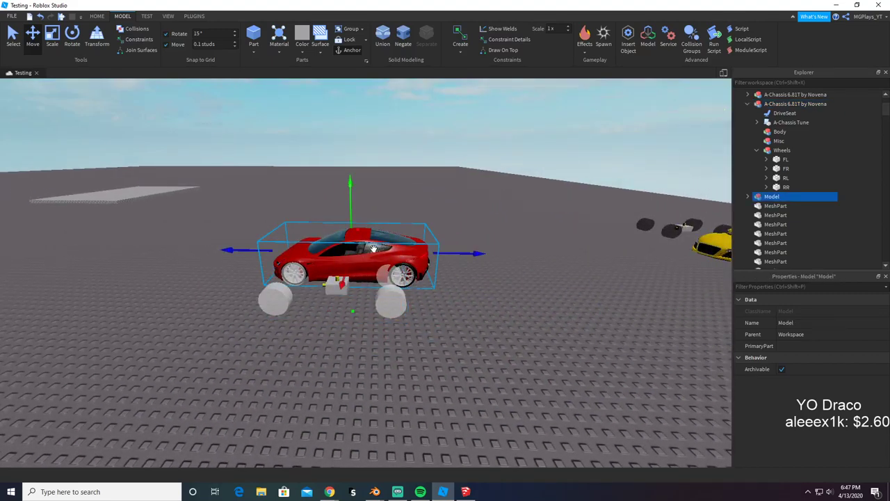
key(ctrl+u)
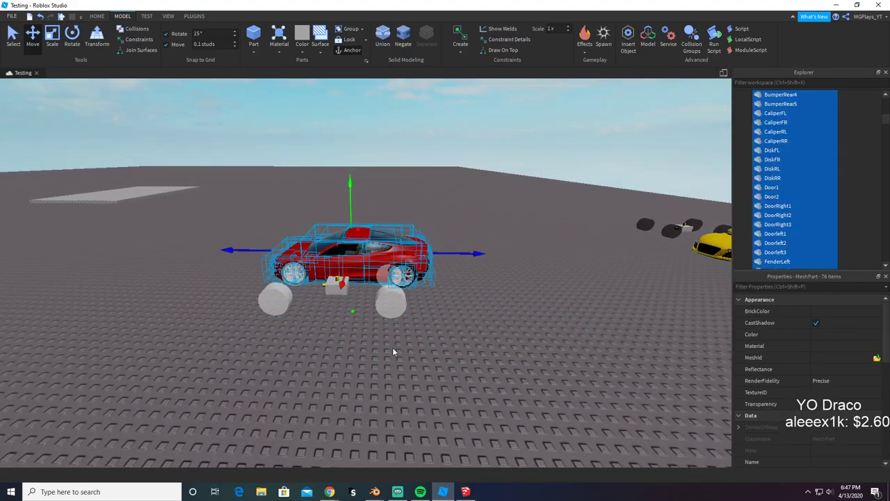
click(402, 353)
scroll(402, 353, up, 5)
Step: Move the chassis wheels RL and RR rearward to line them up with the red car's rear wheel
click(419, 353)
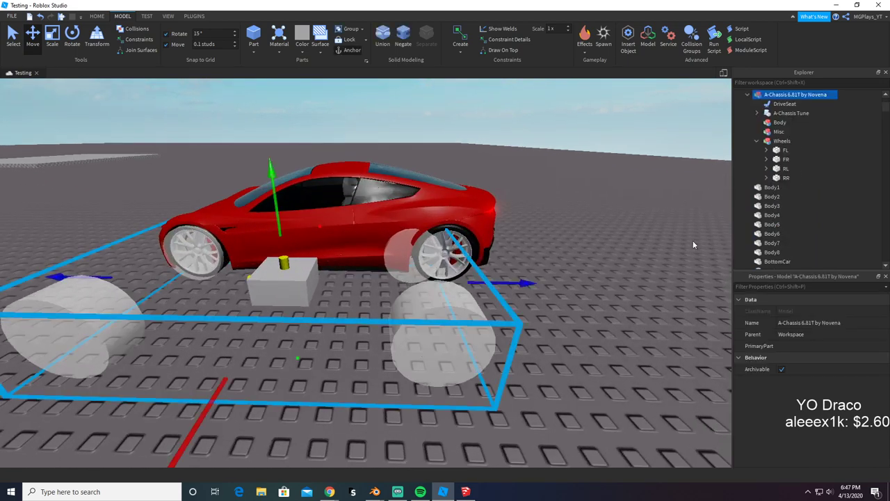
click(777, 170)
ctrl+click(778, 178)
scroll(584, 295, up, 4)
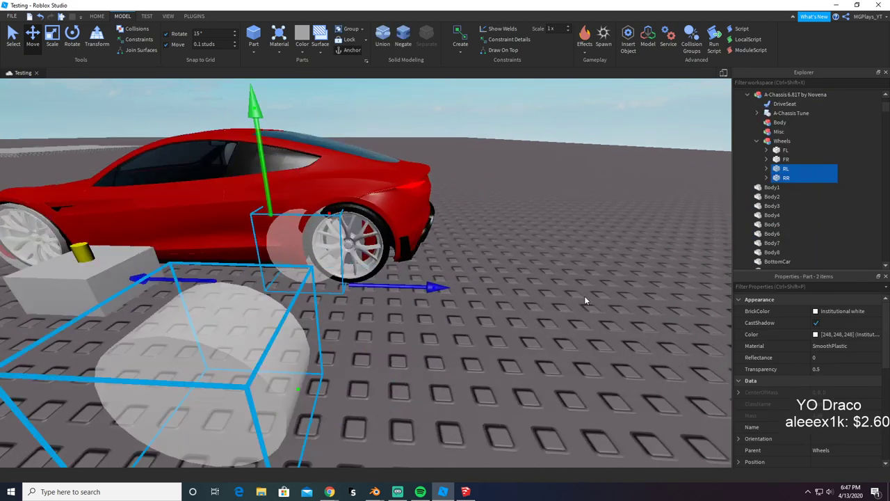
drag(371, 291, 461, 283)
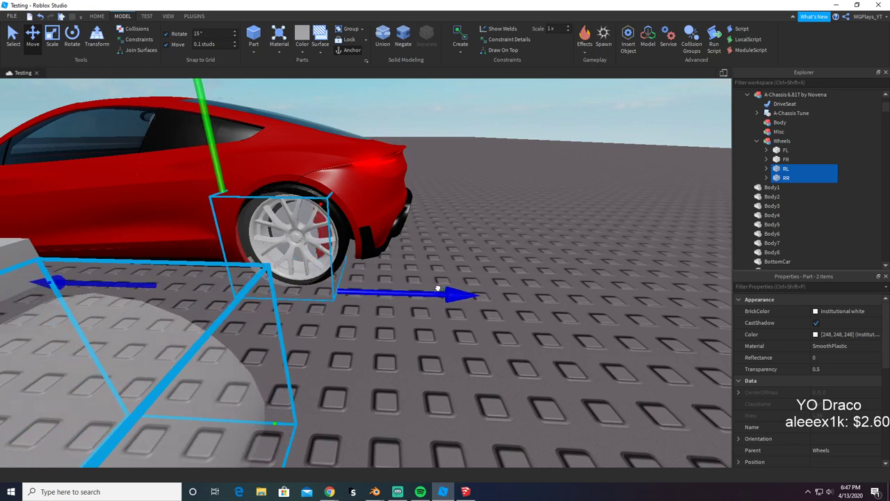
key(a)
key(d)
scroll(461, 283, down, 5)
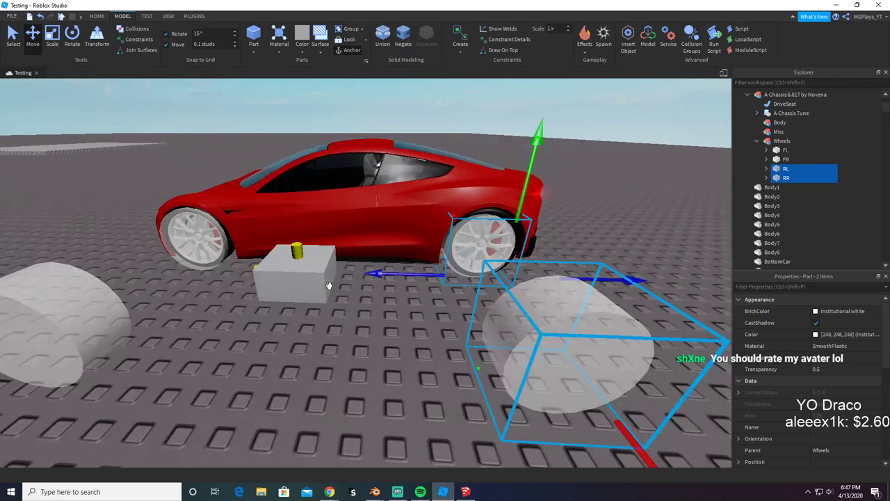
Step: Examine from the side how closely the RL and RR wheels line up with the red car's rear wheel
scroll(329, 285, up, 3)
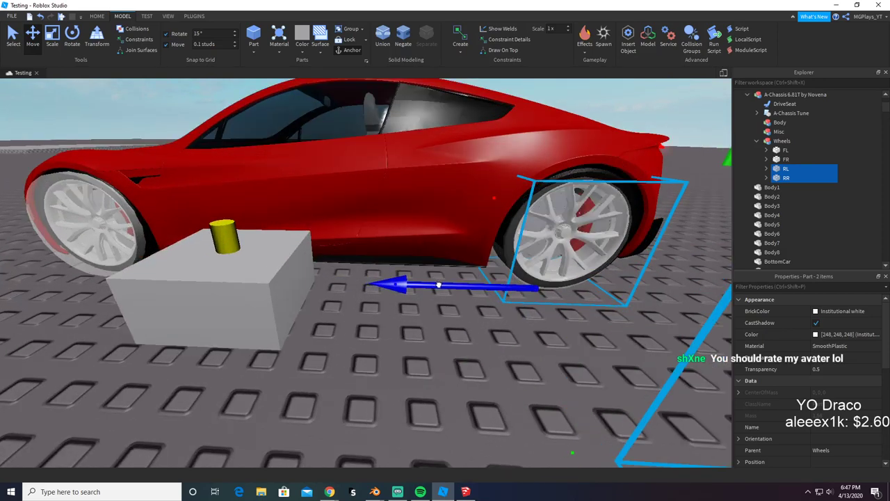
scroll(437, 285, down, 5)
scroll(437, 285, up, 5)
right_drag(437, 285, 439, 286)
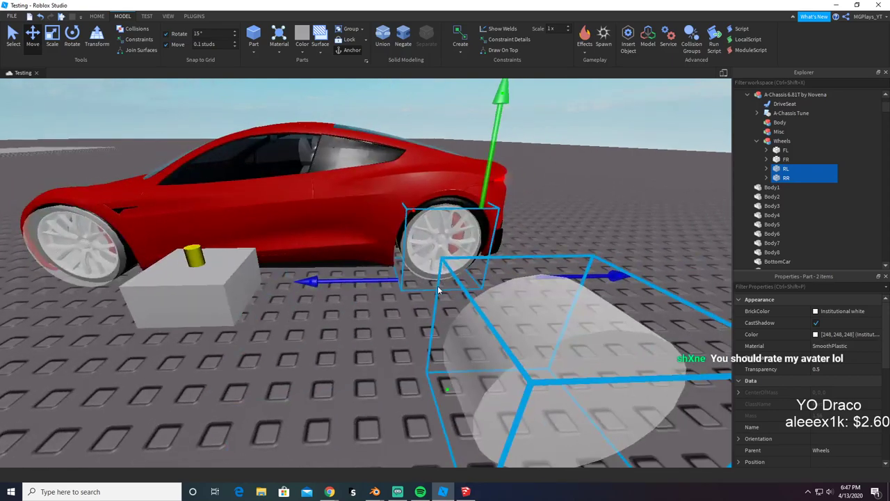
key(d)
key(w)
right_drag(382, 285, 391, 284)
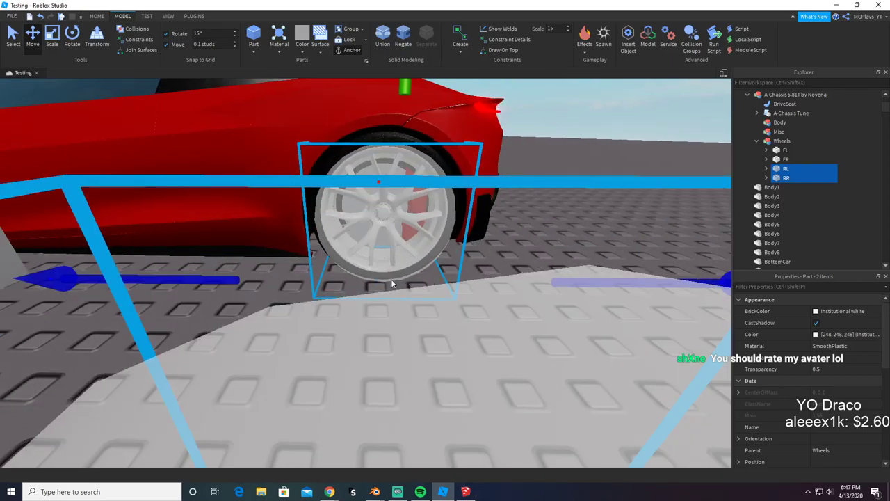
scroll(391, 279, down, 5)
key(f)
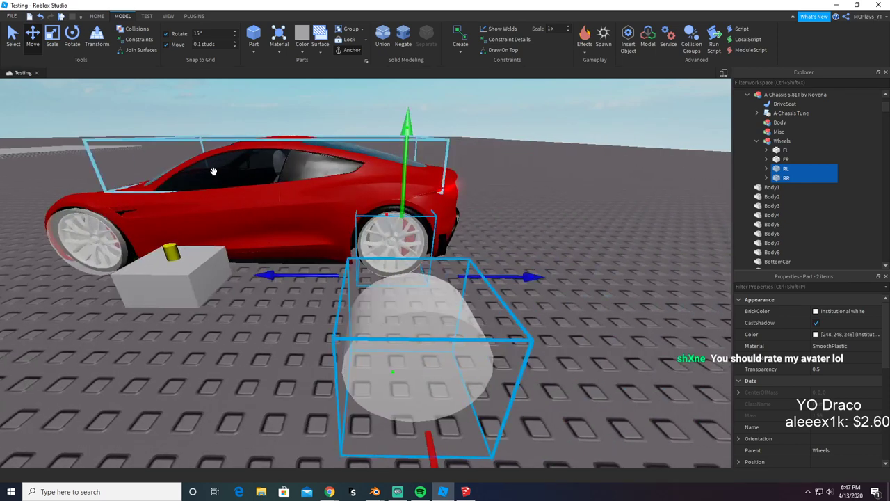
Step: Scale the chassis wheels RL and RR up slightly toward the size of the red car's rear tire
click(52, 41)
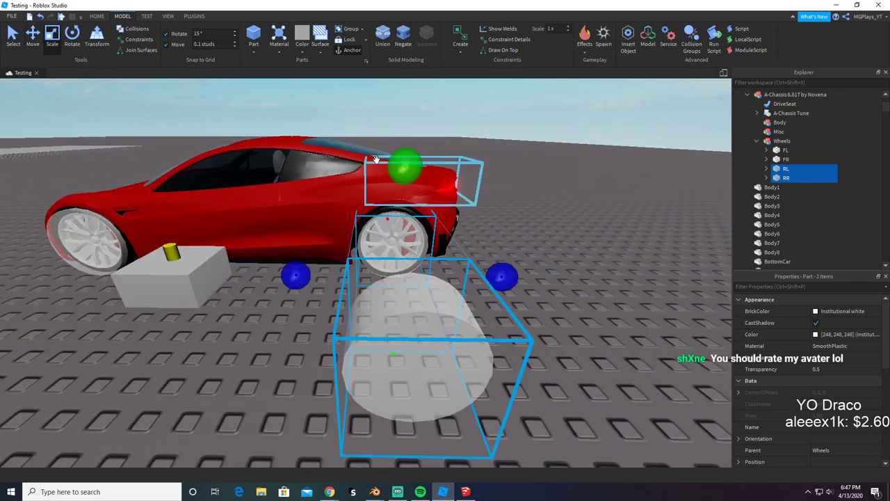
drag(410, 168, 407, 155)
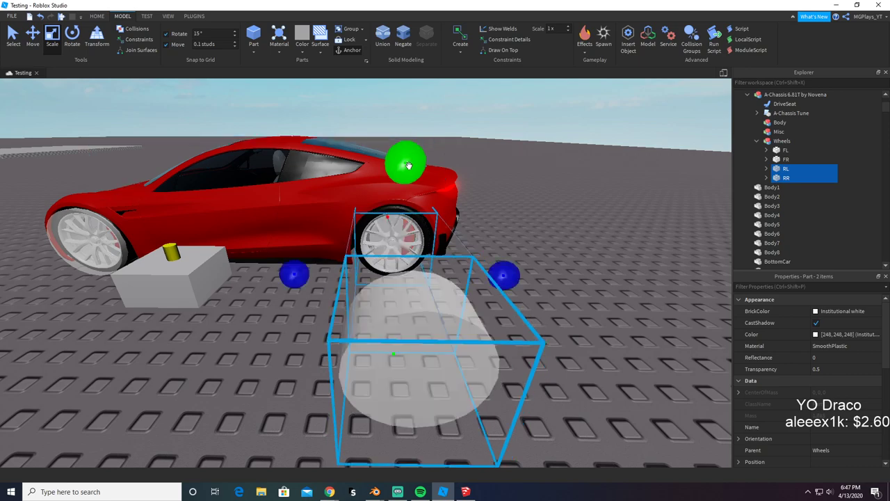
scroll(406, 171, up, 6)
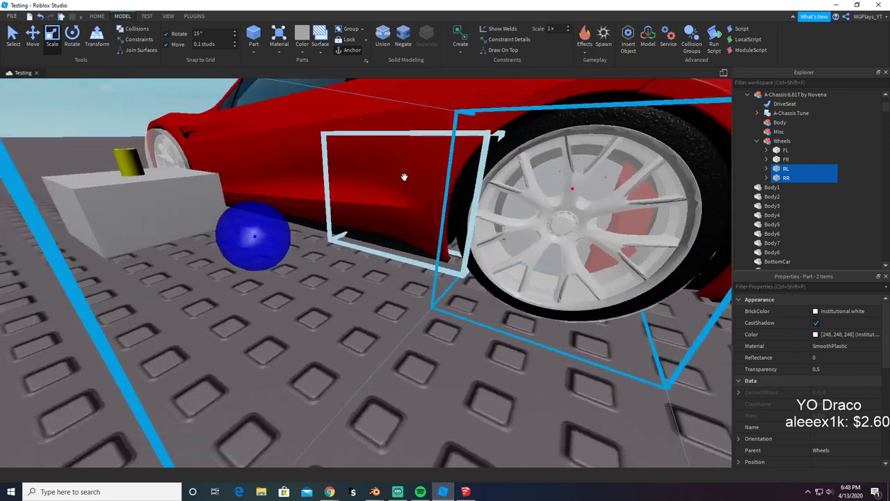
scroll(404, 177, down, 5)
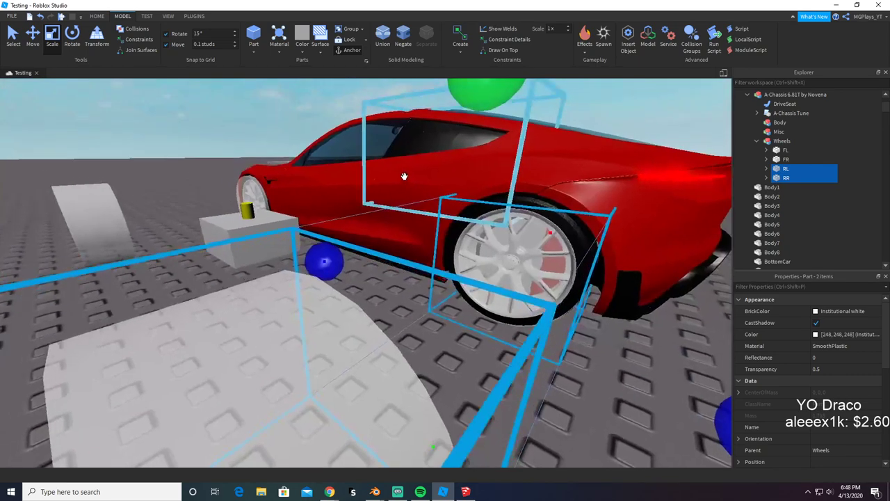
right_drag(404, 175, 404, 138)
scroll(405, 137, down, 2)
drag(457, 176, 456, 173)
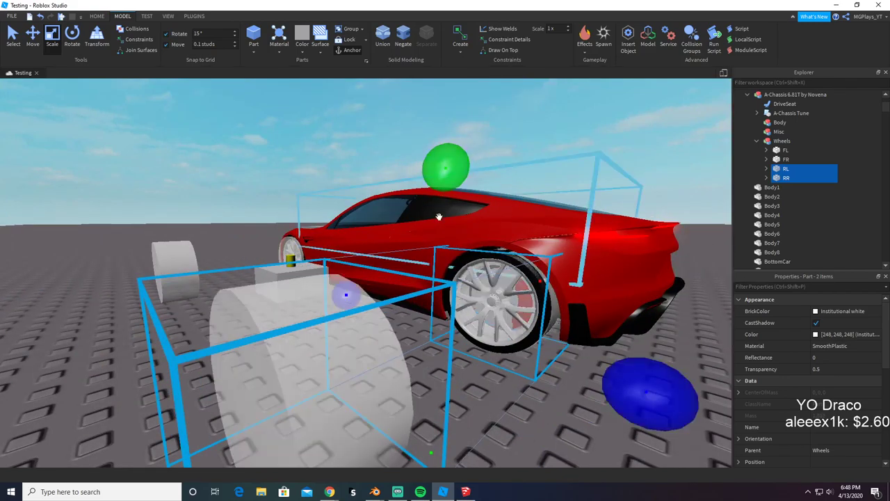
Step: Examine the size and fit of the enlarged RL and RR wheels from behind and beside the car
right_drag(437, 215, 395, 231)
scroll(394, 231, down, 8)
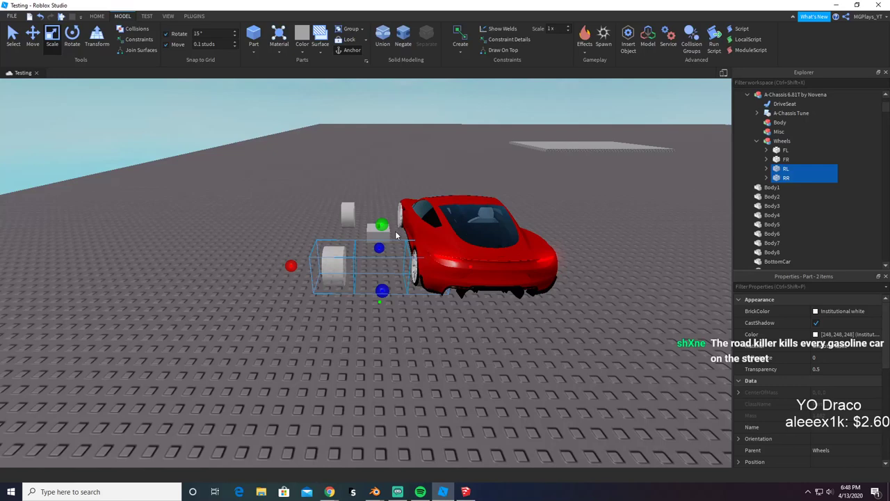
scroll(395, 233, up, 2)
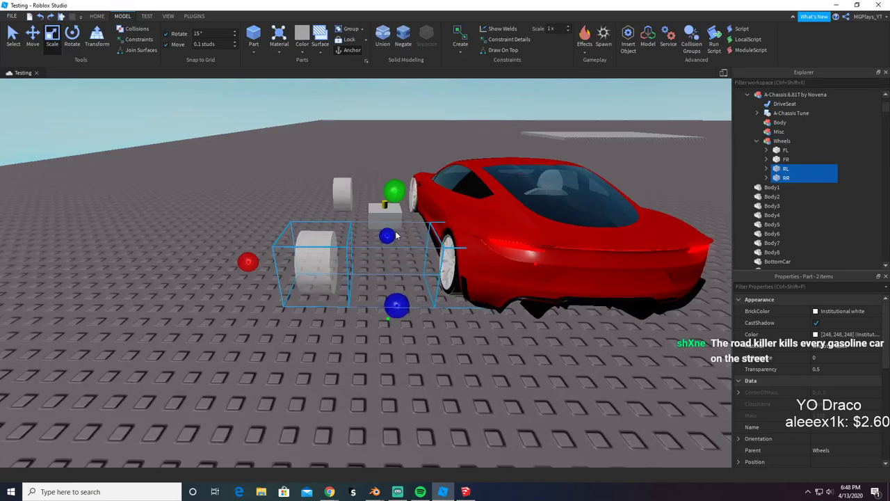
scroll(395, 235, up, 2)
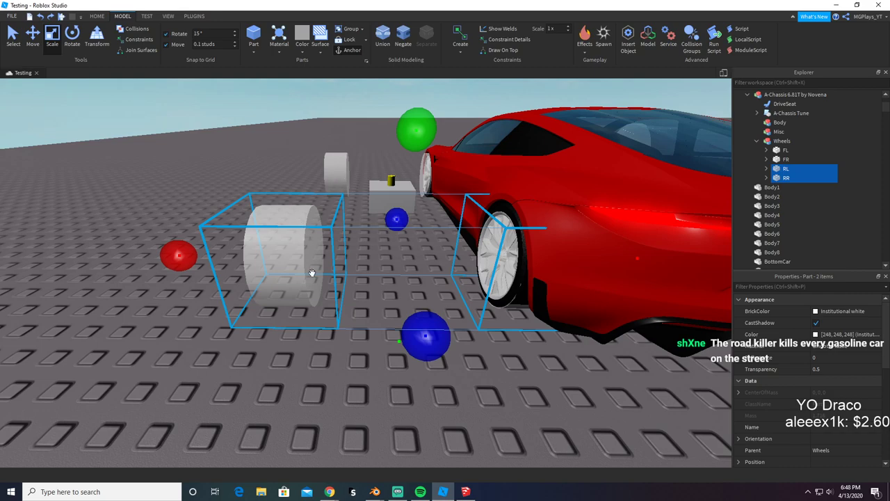
scroll(312, 273, up, 4)
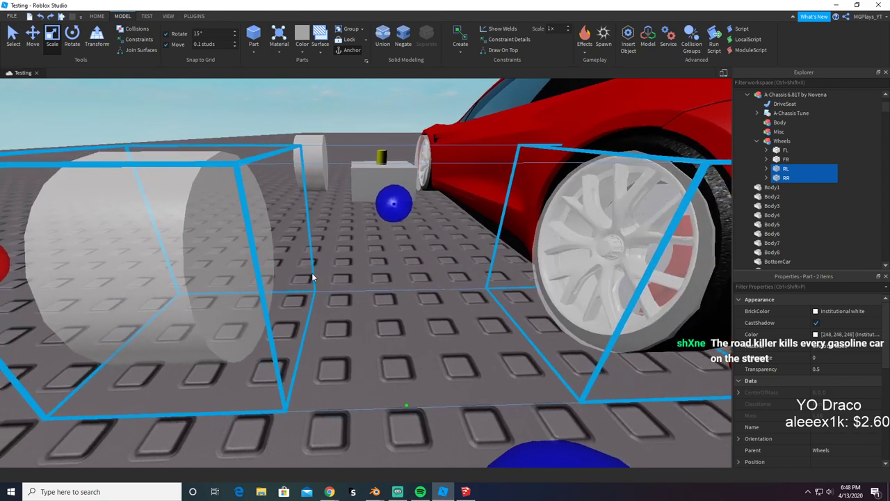
right_drag(311, 273, 314, 273)
scroll(312, 272, down, 4)
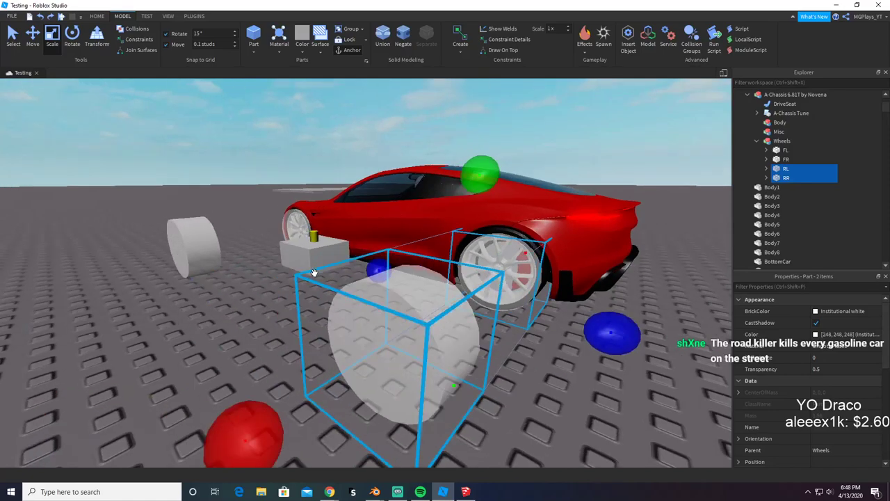
key(d)
Step: Scale the RR chassis wheel up on its own to fit the red car's rear tire more closely
click(785, 169)
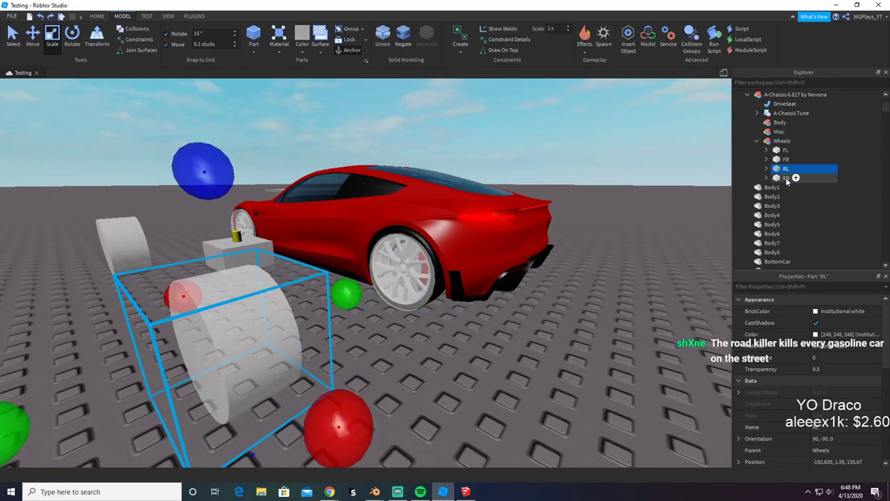
click(786, 178)
key(f)
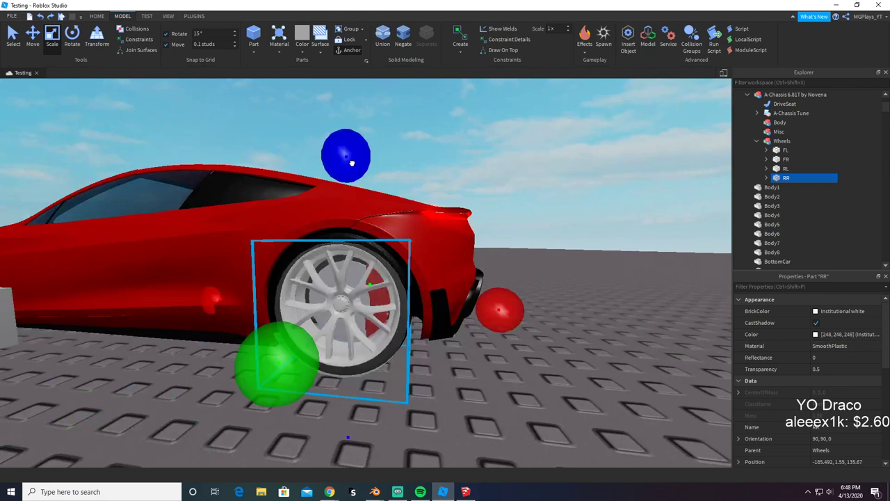
drag(351, 162, 350, 157)
scroll(336, 175, down, 3)
right_drag(336, 175, 337, 174)
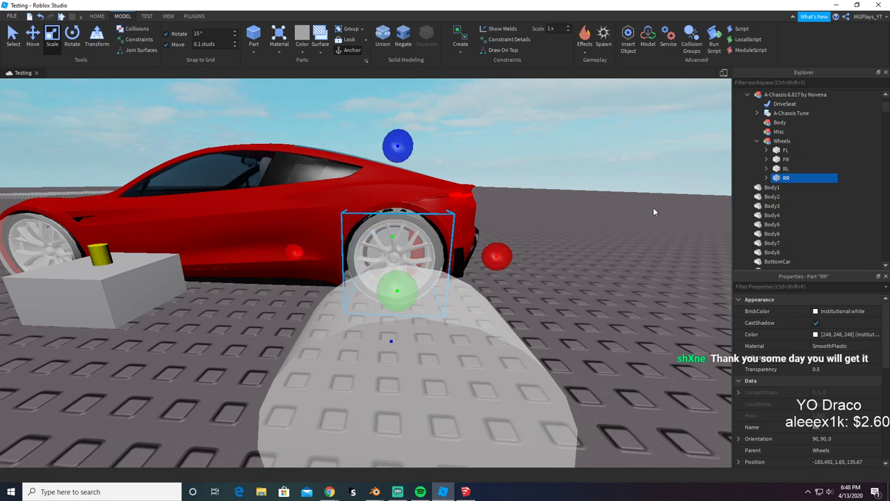
scroll(661, 204, down, 1)
Step: Scale the RL chassis wheel up by the same amount as the RR wheel, then deselect it
click(786, 169)
click(787, 169)
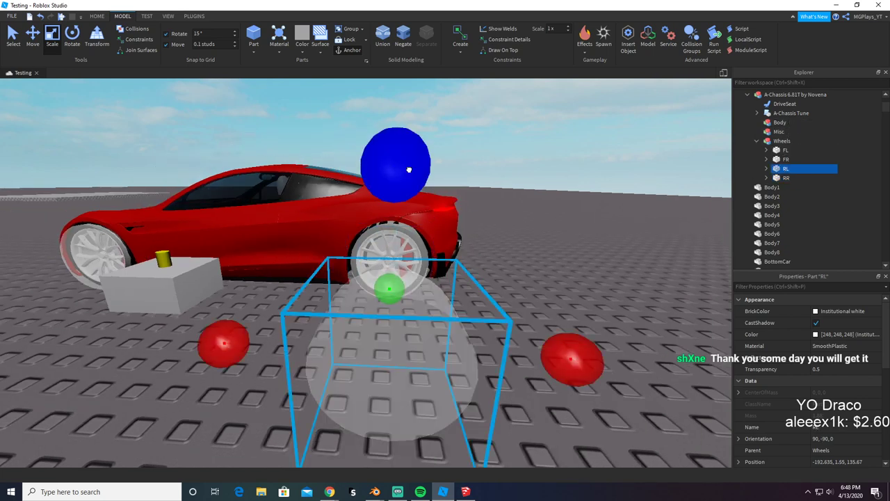
drag(408, 169, 410, 155)
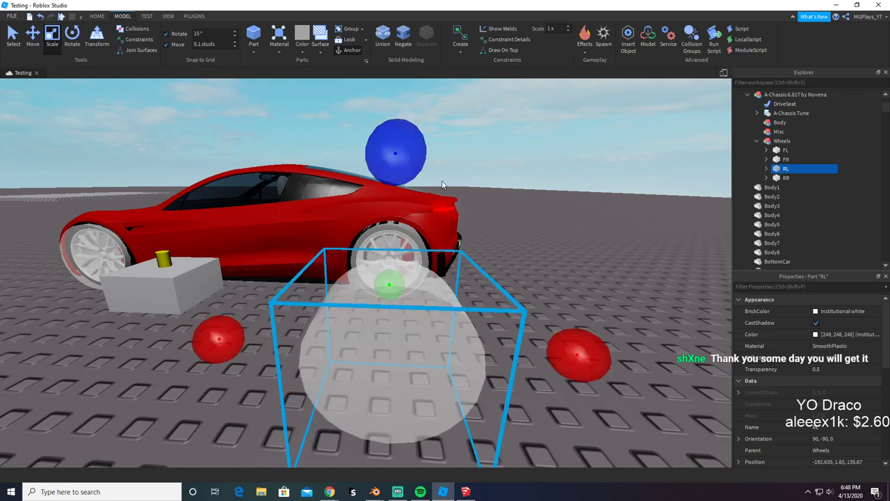
click(537, 200)
Step: Examine up close how the chassis front wheel fits the red car's front tire and wheel arch
key(s)
key(a)
key(w)
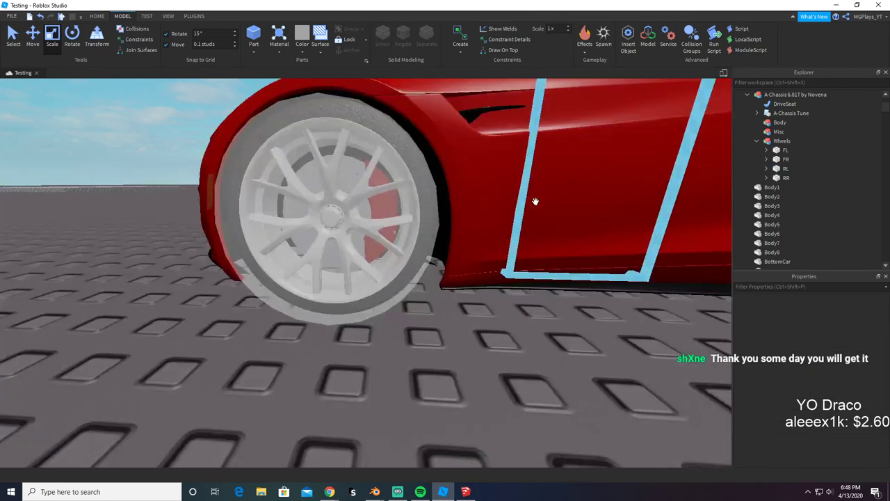
key(a)
key(s)
right_drag(367, 254, 367, 258)
key(w)
scroll(367, 258, up, 6)
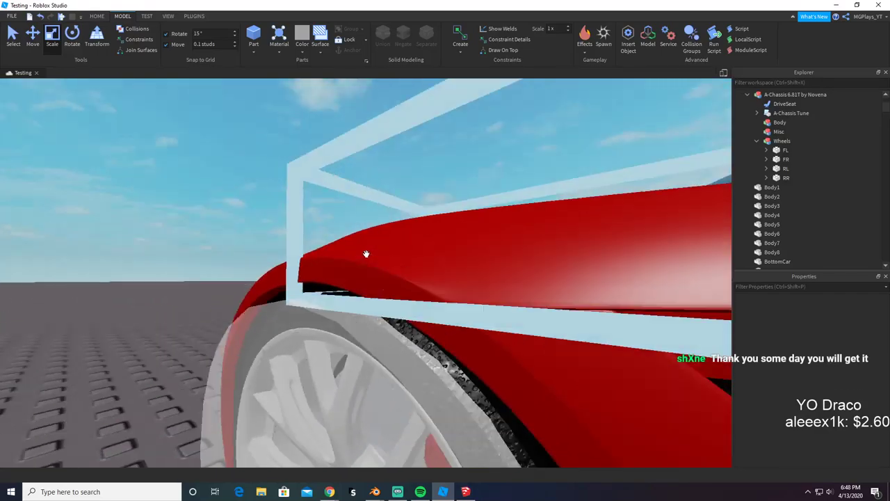
scroll(367, 253, down, 10)
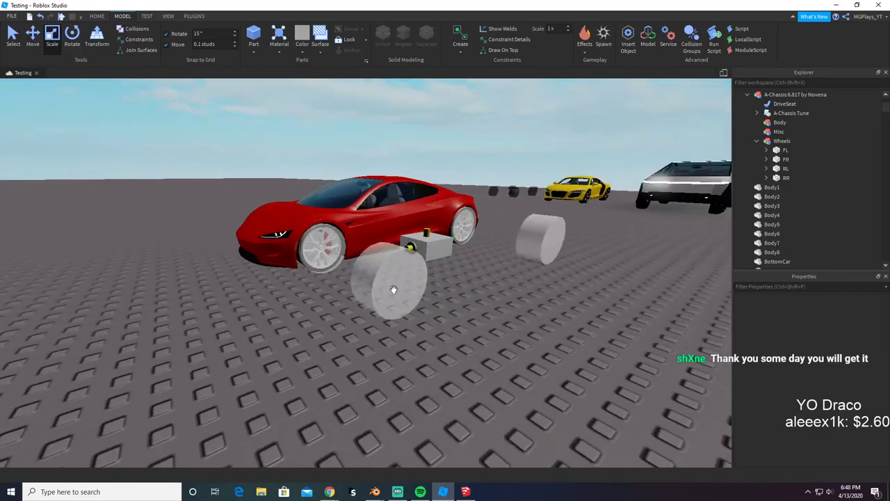
Step: Move the whole A-Chassis model sideways onto the red car so its wheels line up with the car's tires
click(507, 287)
key(a)
right_drag(507, 288, 508, 287)
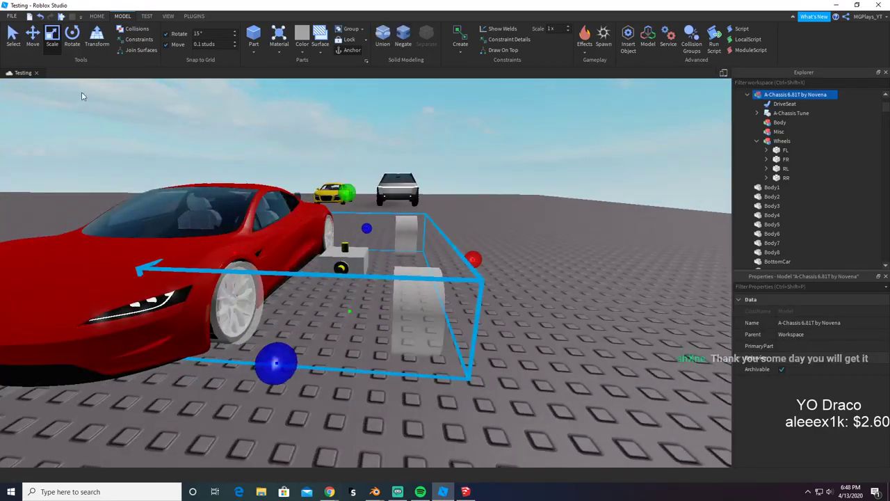
click(31, 39)
drag(494, 258, 370, 238)
key(a)
right_drag(370, 238, 372, 237)
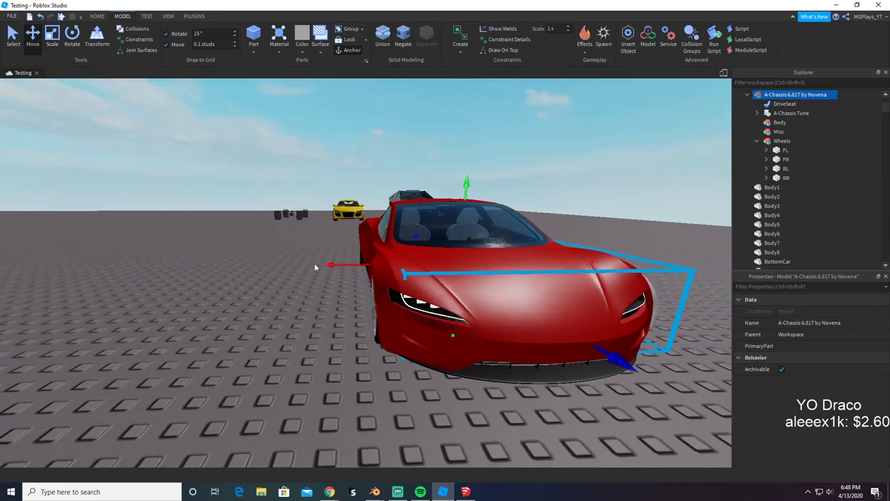
key(d)
key(a)
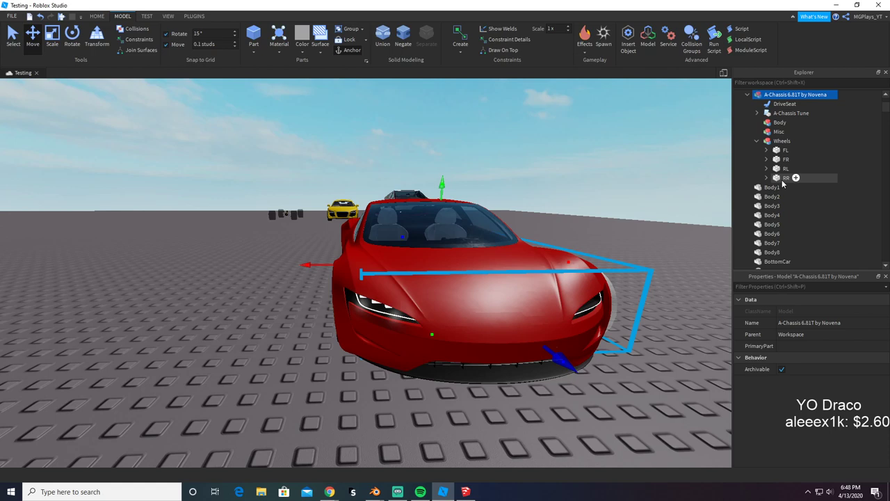
Step: Move the FR and RR chassis wheels together outward to line up with the red car's right-side tires
click(783, 178)
right_drag(264, 208, 270, 218)
key(a)
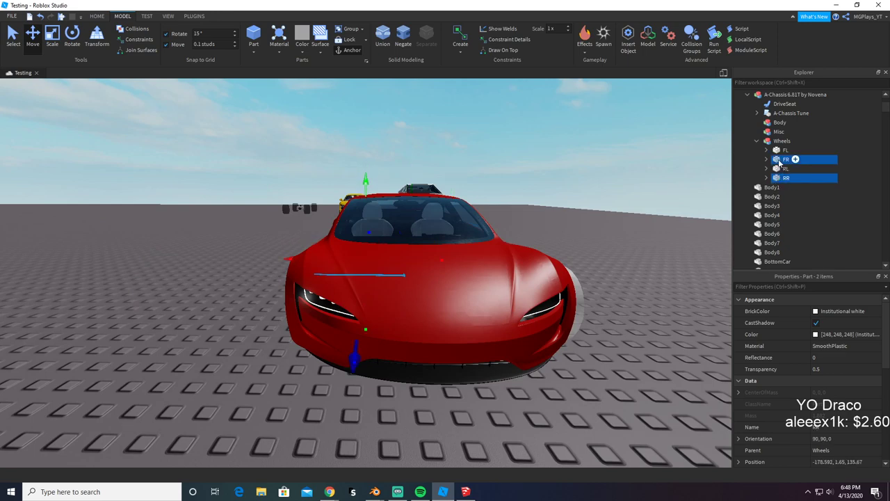
right_drag(339, 223, 344, 220)
key(a)
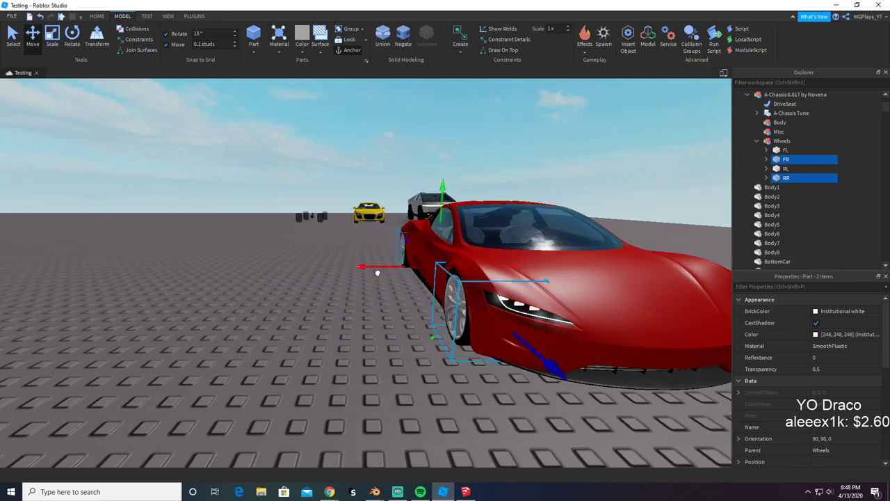
drag(377, 272, 360, 273)
right_drag(359, 273, 366, 292)
scroll(358, 290, up, 5)
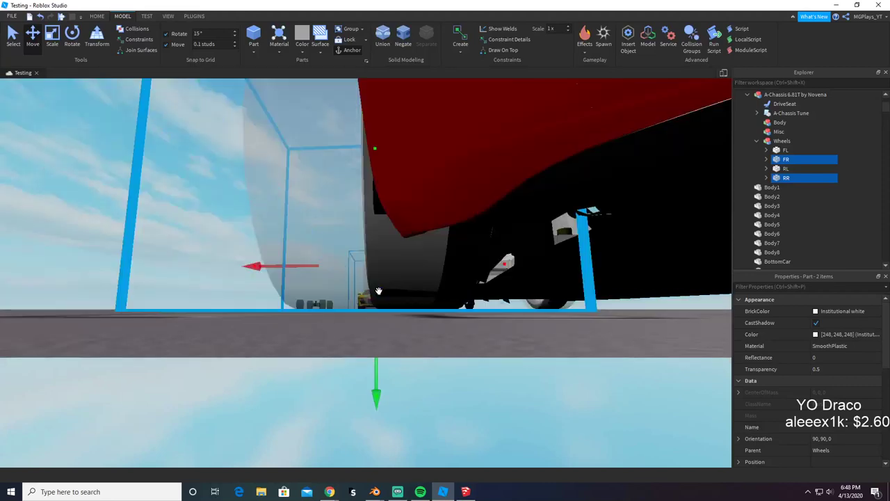
key(d)
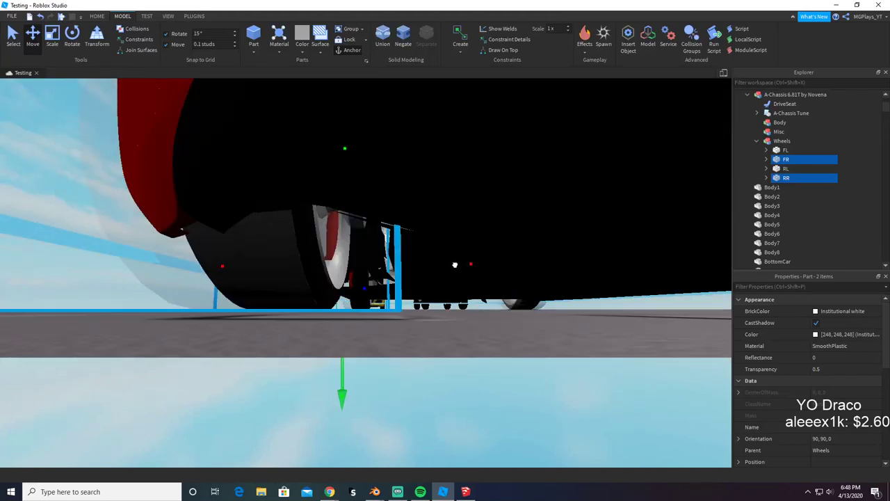
drag(455, 264, 459, 265)
key(d)
Step: Deselect the chassis wheels and examine their fit around the red car's tires from below and from the side
right_drag(445, 288, 422, 309)
key(d)
key(e)
scroll(437, 227, down, 10)
click(422, 310)
key(d)
key(d)
scroll(421, 310, up, 6)
scroll(422, 308, down, 3)
scroll(422, 309, down, 5)
key(a)
key(d)
scroll(422, 308, up, 3)
scroll(422, 309, down, 5)
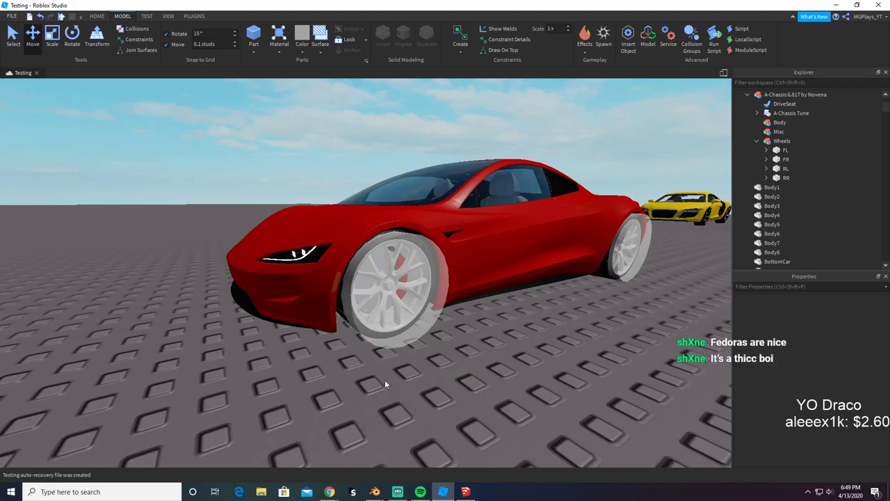
scroll(387, 385, up, 5)
right_drag(386, 385, 386, 385)
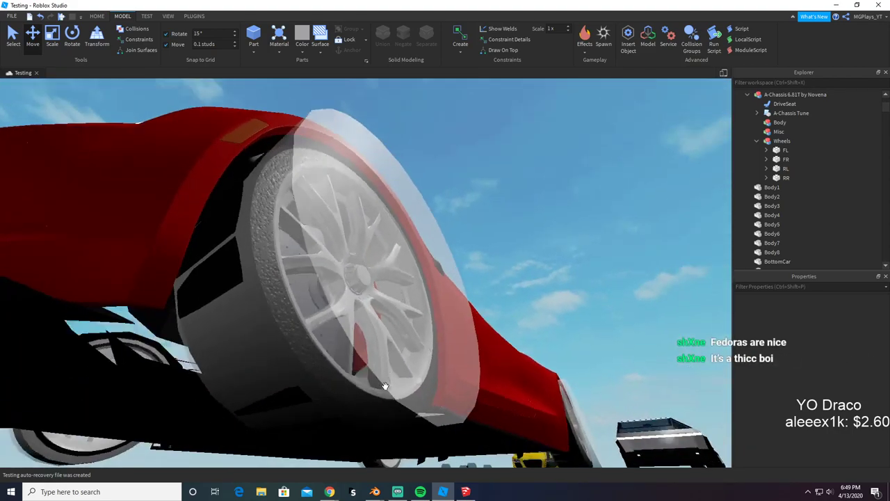
scroll(385, 385, down, 3)
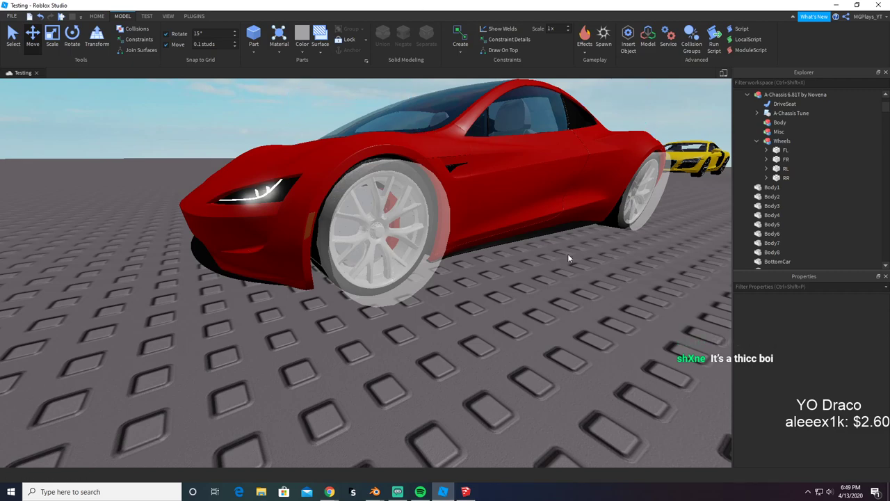
key(s)
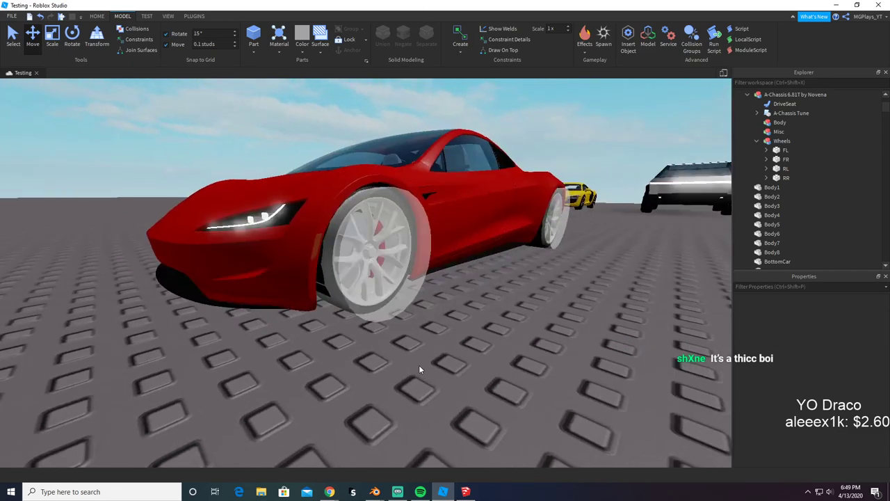
Step: Look over the red car from above and around, and compare it with the yellow car and the silver truck
key(d)
right_drag(419, 369, 418, 365)
key(w)
key(s)
key(d)
key(s)
key(a)
key(w)
key(w)
key(s)
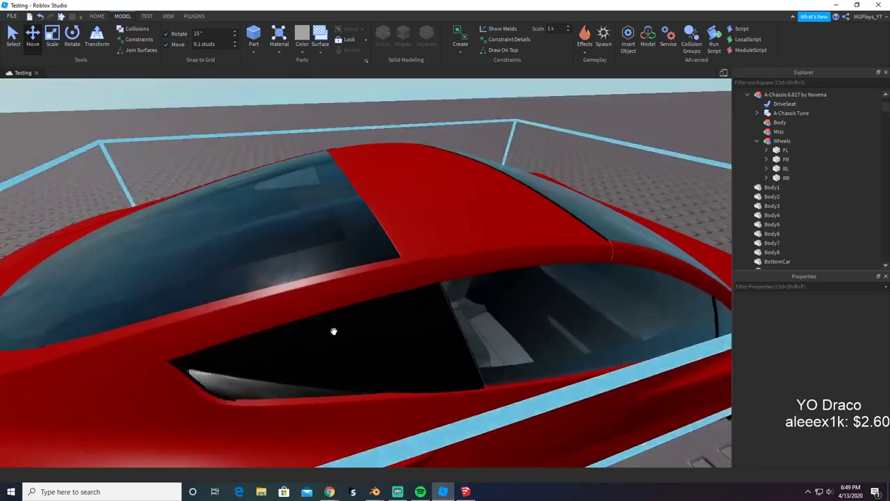
right_drag(309, 353, 309, 354)
key(s)
key(a)
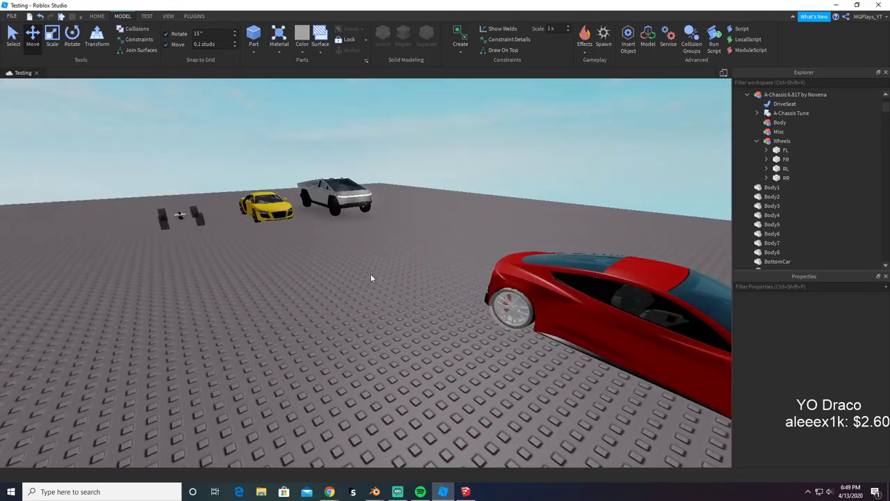
key(d)
right_drag(370, 273, 373, 274)
key(w)
key(w)
key(a)
key(s)
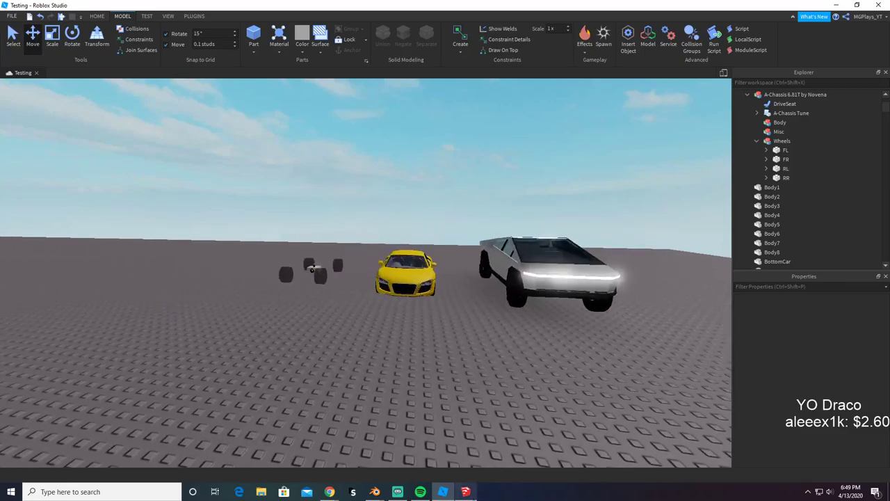
Step: Switch to SketchUp, close the Toyota Avalon model and return to Roblox Studio
click(464, 495)
click(494, 316)
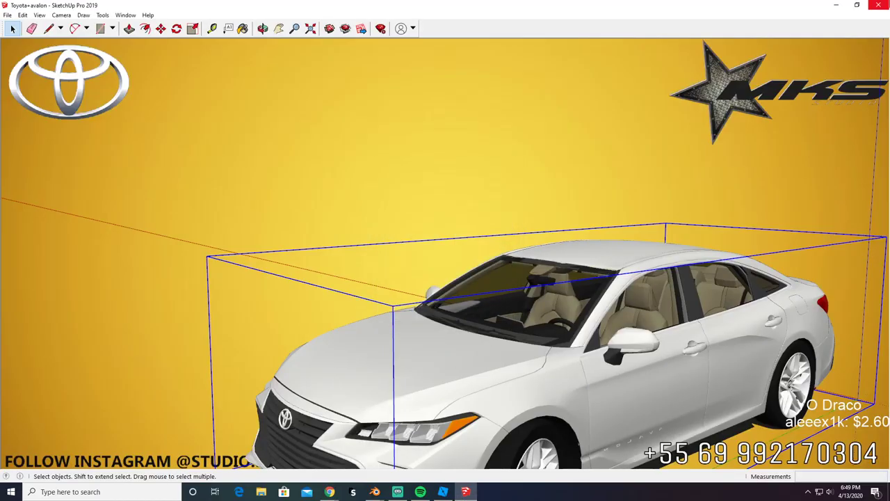
key(alt+Tab)
Step: Examine the chassis front left wheel up close against the red car's front tire and wheel arch
right_drag(487, 369, 485, 369)
key(a)
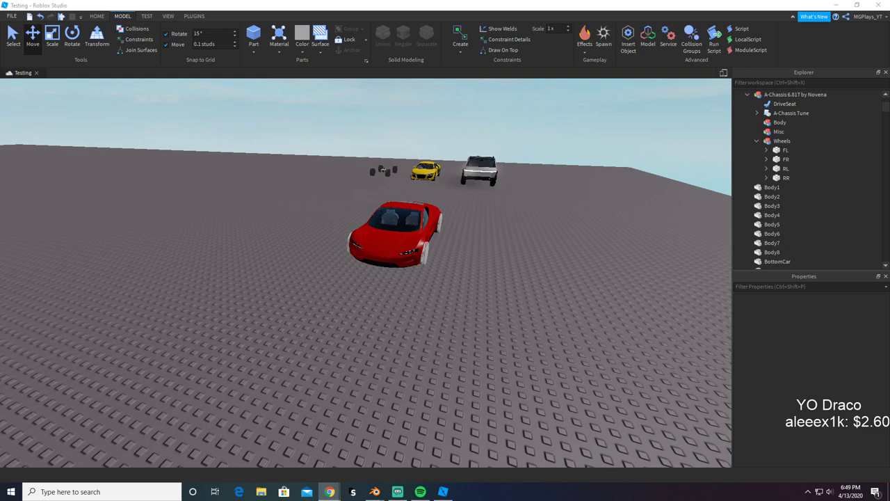
key(w)
right_drag(298, 331, 298, 330)
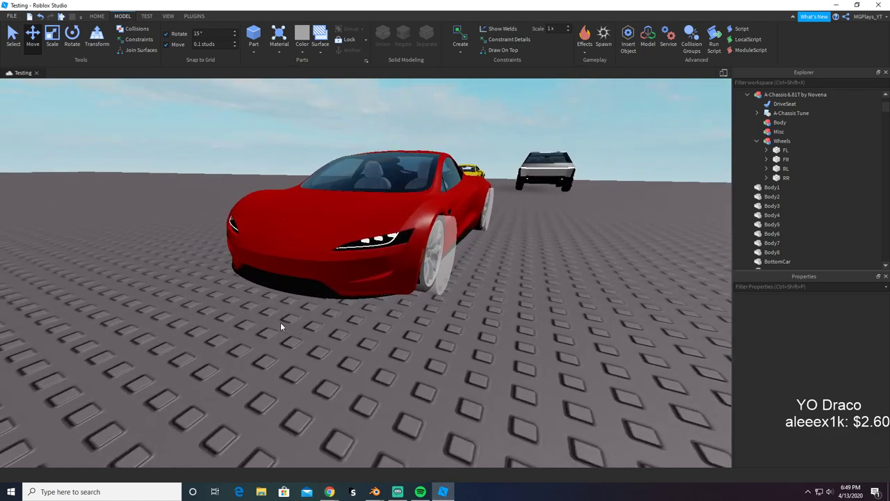
key(w)
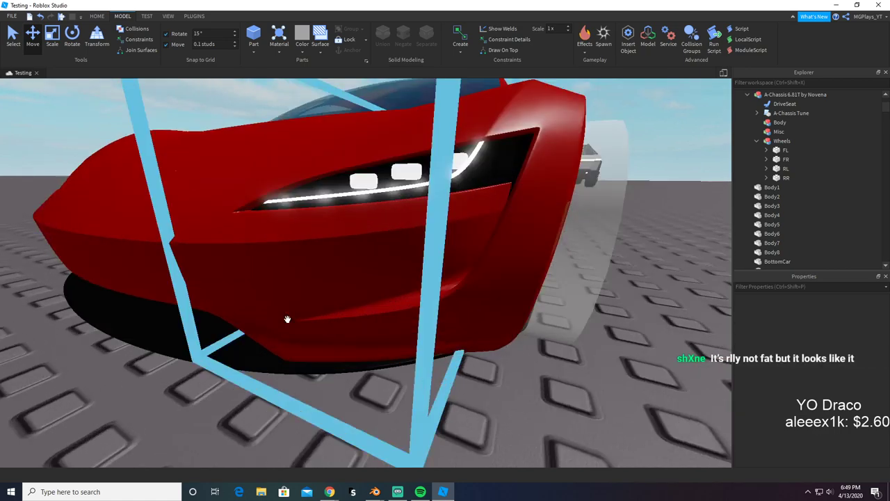
right_drag(287, 318, 287, 318)
key(w)
key(s)
key(w)
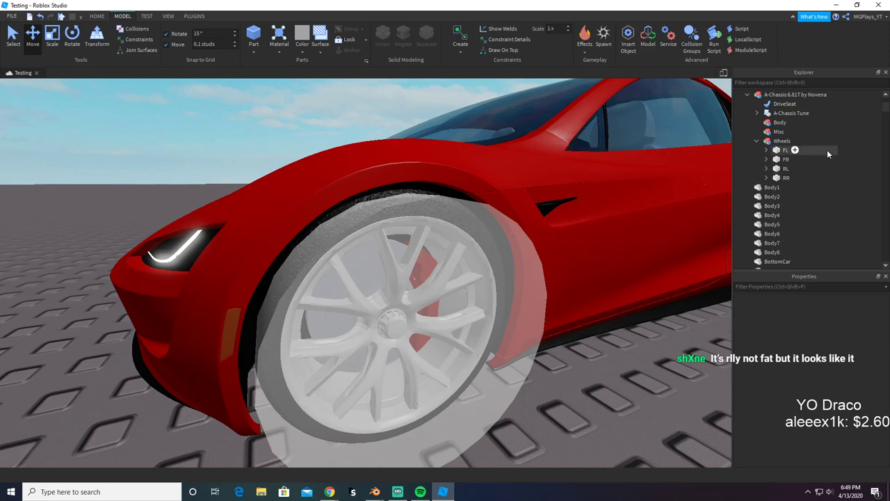
Step: Scale the FL chassis wheel up slightly in height to match the red car's front tire more closely
click(783, 150)
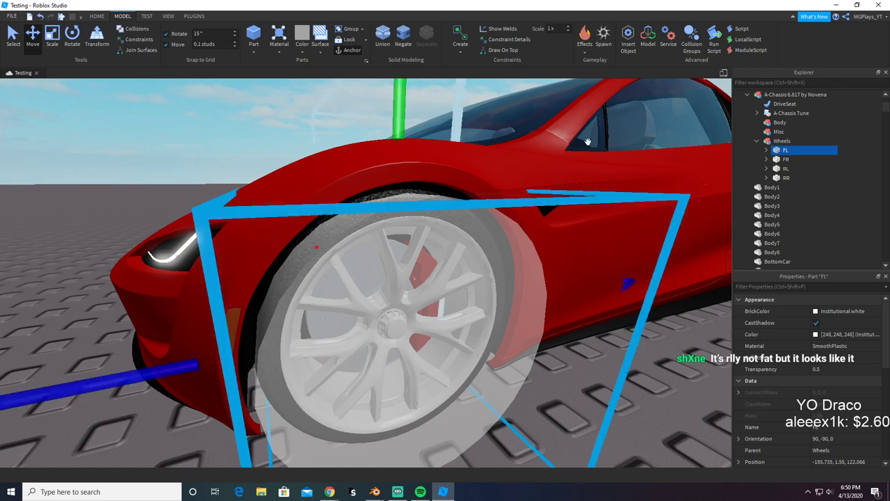
click(60, 41)
scroll(421, 183, down, 4)
scroll(394, 165, up, 2)
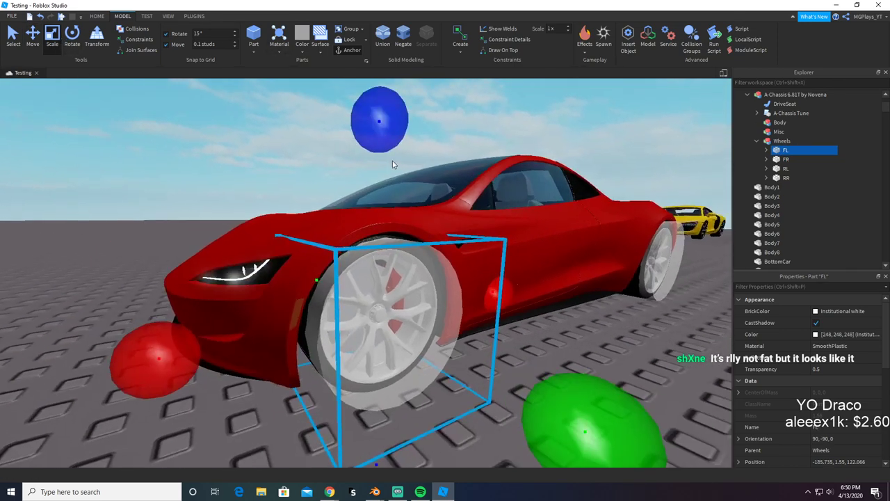
scroll(382, 135, up, 5)
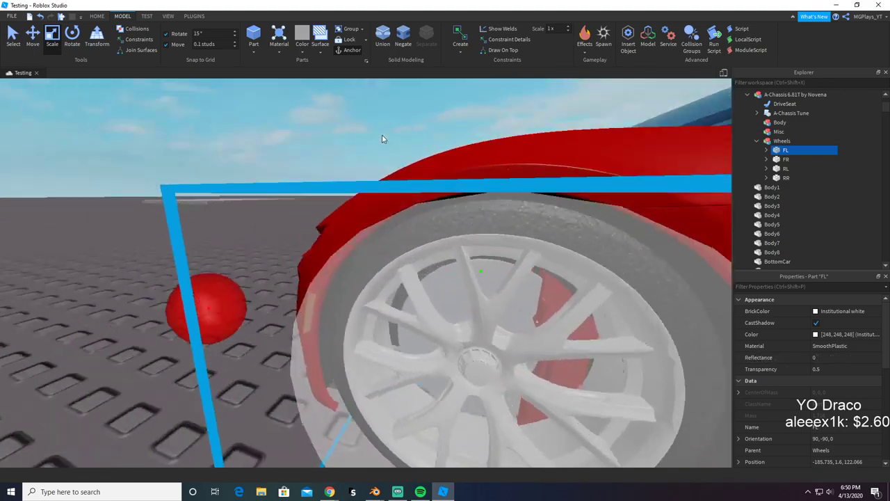
scroll(382, 136, down, 6)
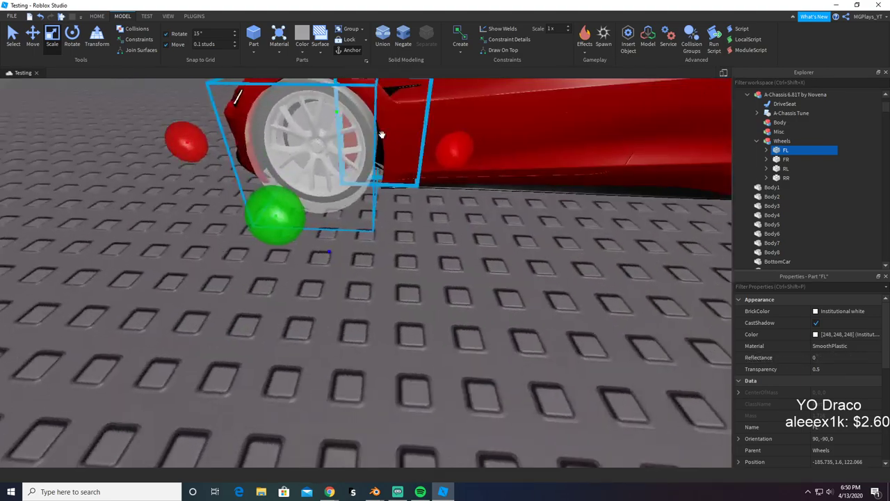
right_drag(382, 134, 350, 126)
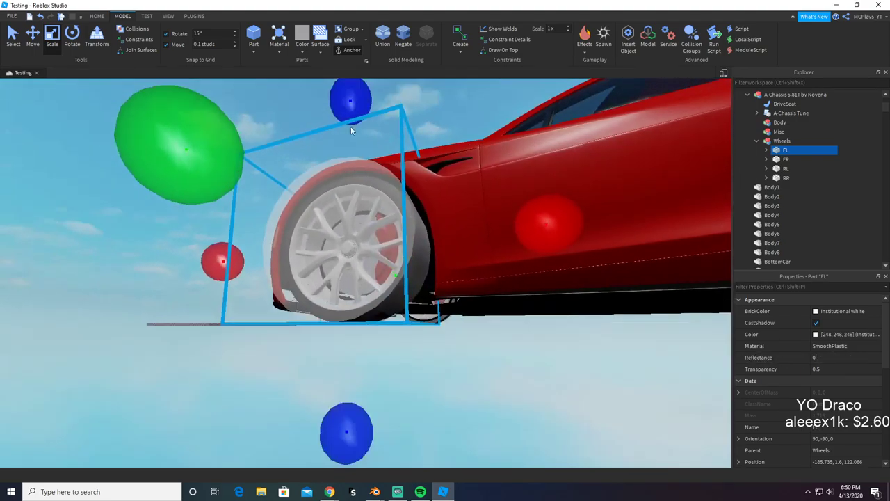
Step: Set the move increment to 0.01 studs and adjust the FL wheel vertically to a Y position of 1.59
key(ctrl+2)
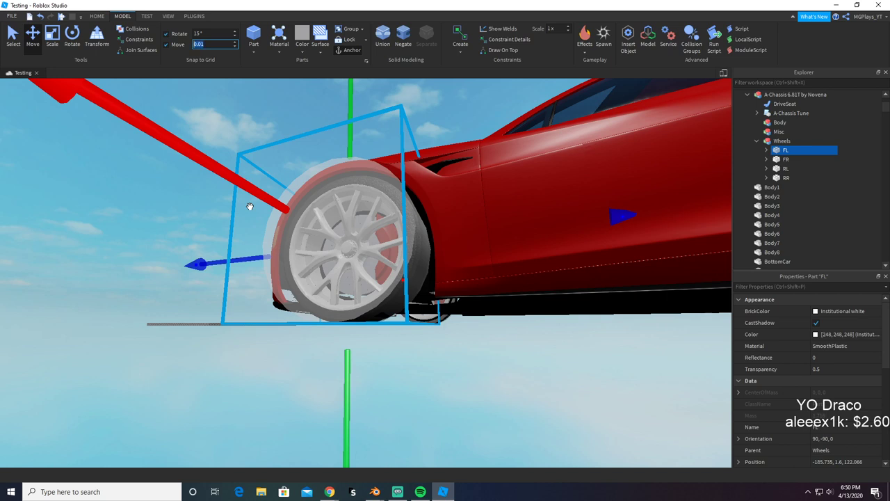
drag(346, 405, 346, 411)
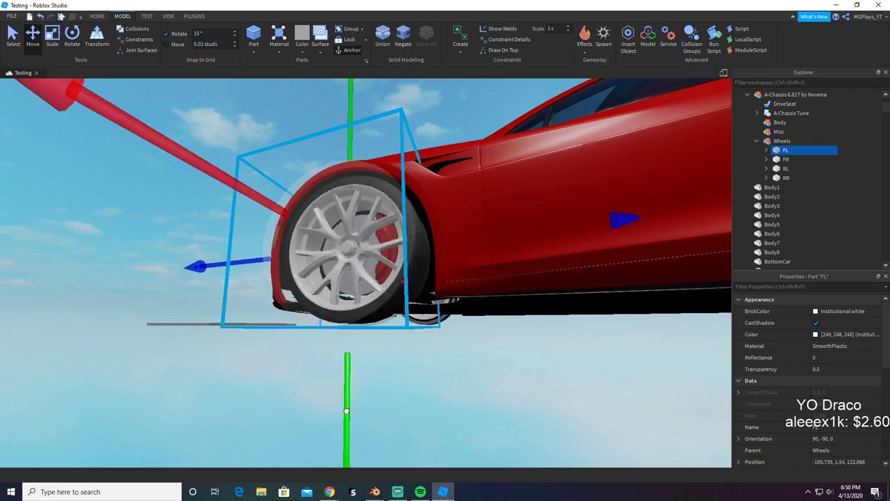
right_drag(346, 410, 347, 409)
scroll(347, 409, up, 3)
scroll(346, 409, down, 2)
scroll(345, 408, down, 5)
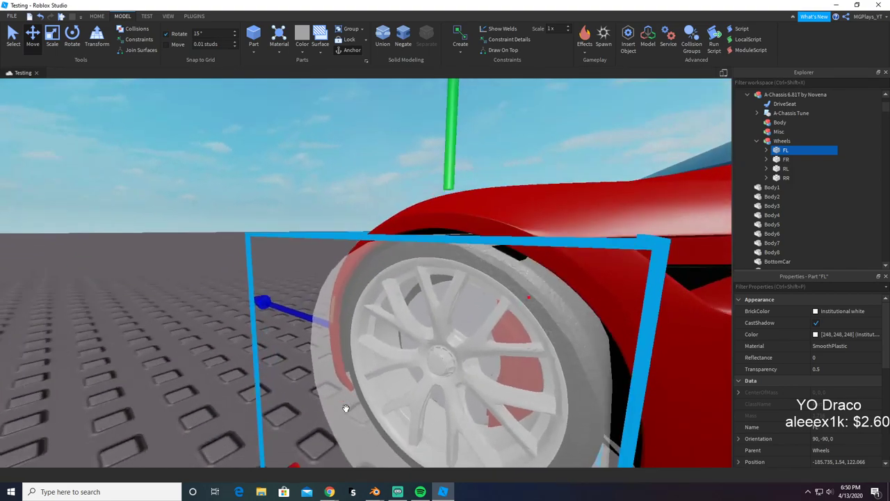
drag(390, 167, 381, 118)
right_drag(380, 118, 381, 123)
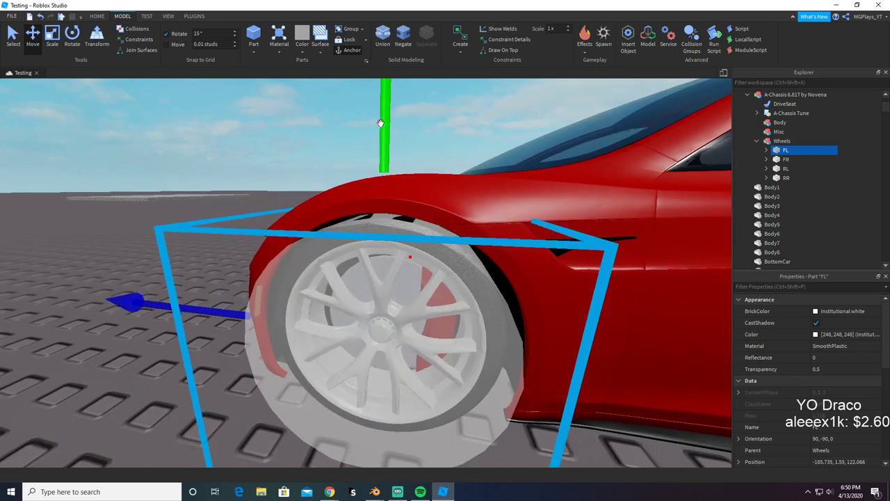
drag(381, 123, 381, 120)
right_drag(381, 121, 278, 183)
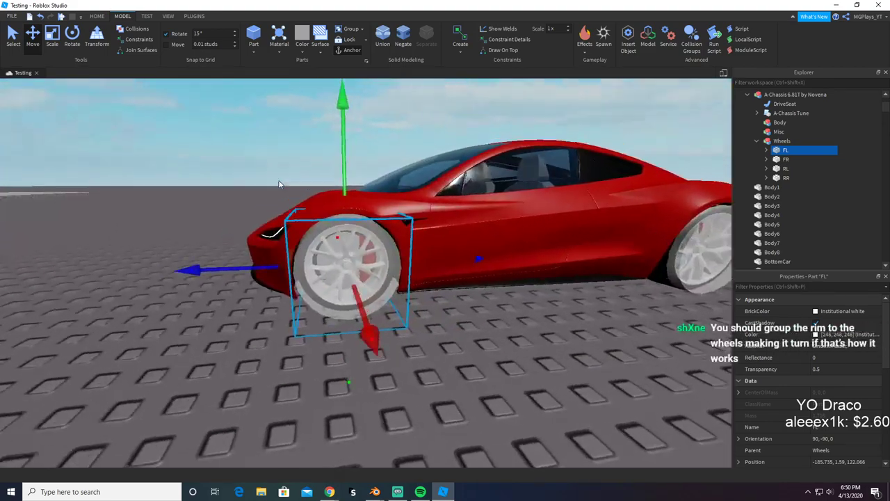
Step: Check the FL chassis wheel's fit around the red car's front tire and reveal its Parts group under Wheels
scroll(278, 184, up, 5)
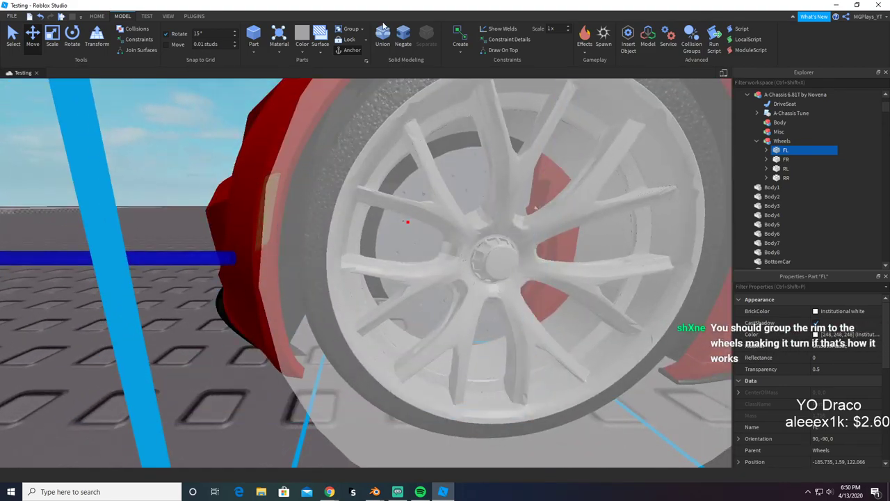
right_drag(238, 269, 229, 287)
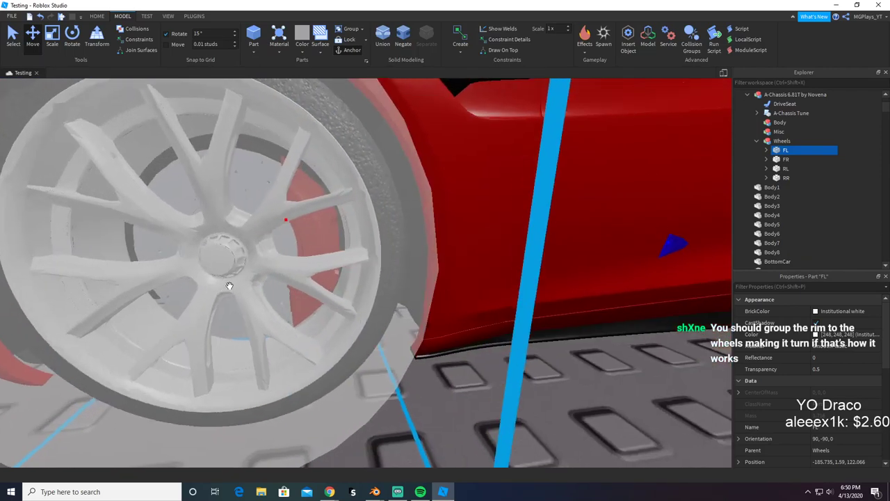
scroll(229, 287, down, 10)
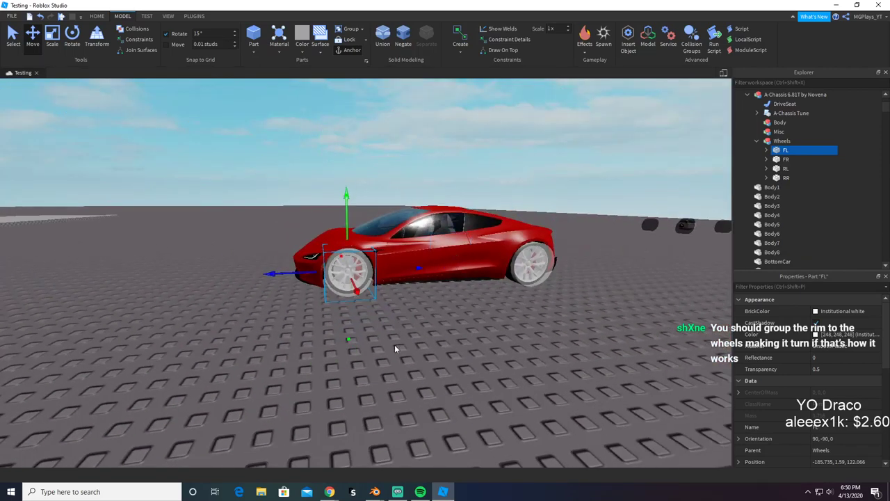
scroll(394, 344, up, 4)
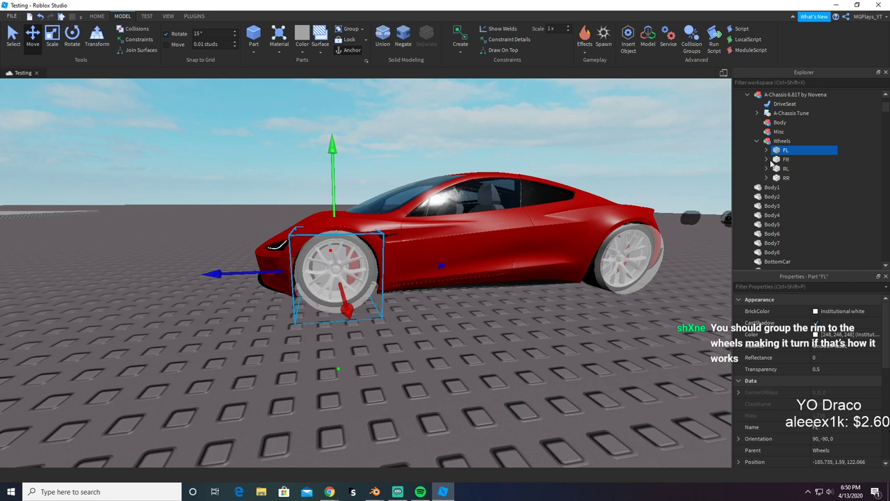
click(766, 150)
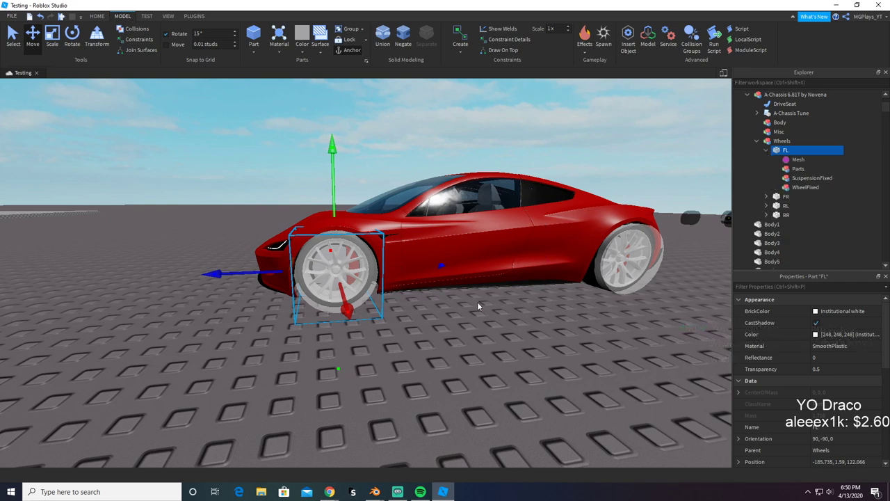
click(787, 170)
Step: Select the red car's front left wheel pieces together: CaliperFL, DiskFL, RimFL1, RimFL2, RimFL3 and TireFL
scroll(756, 212, down, 3)
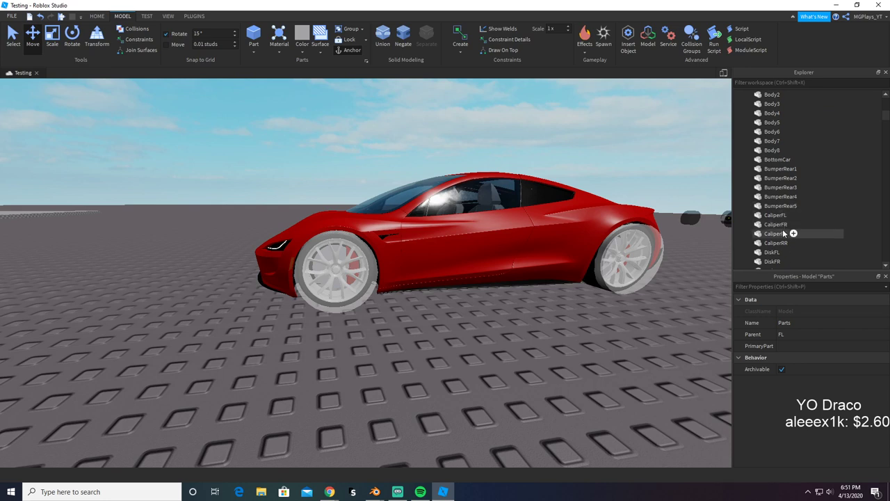
click(774, 217)
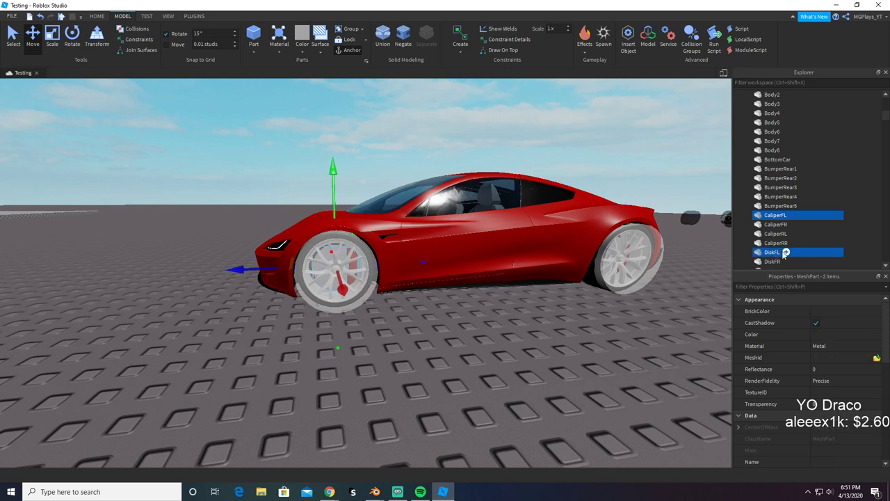
scroll(784, 252, down, 3)
scroll(783, 252, down, 2)
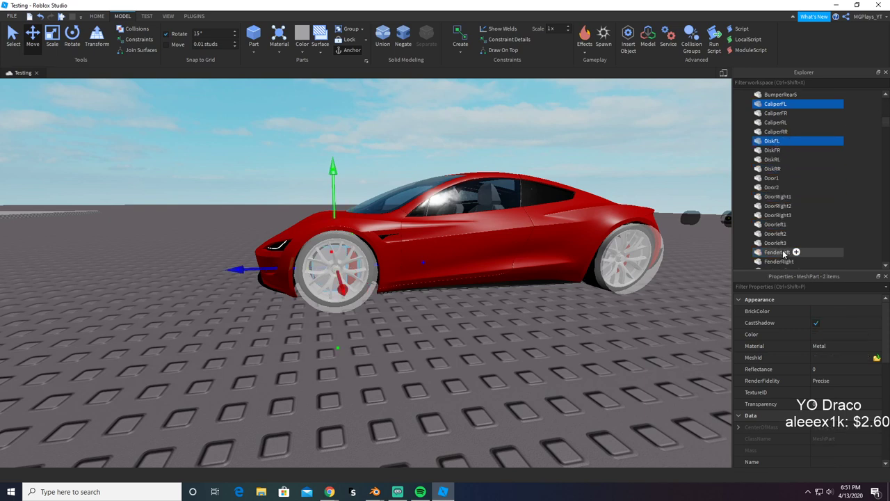
scroll(780, 244, down, 3)
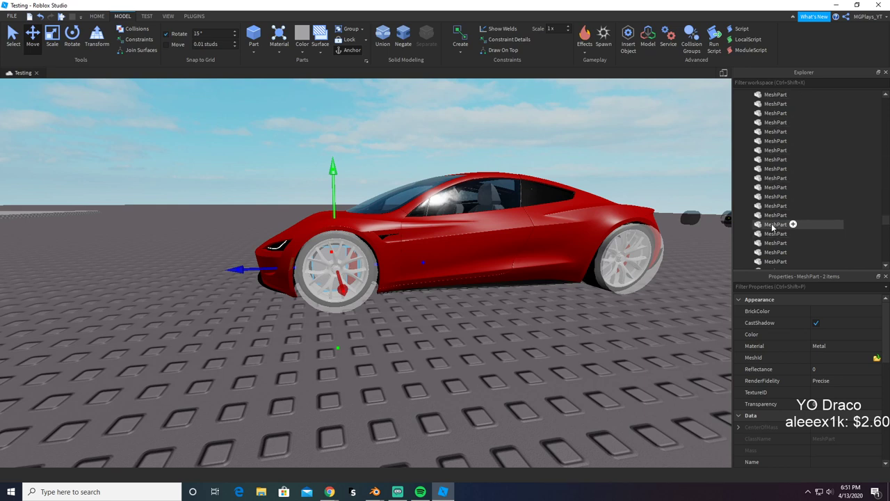
scroll(773, 226, down, 5)
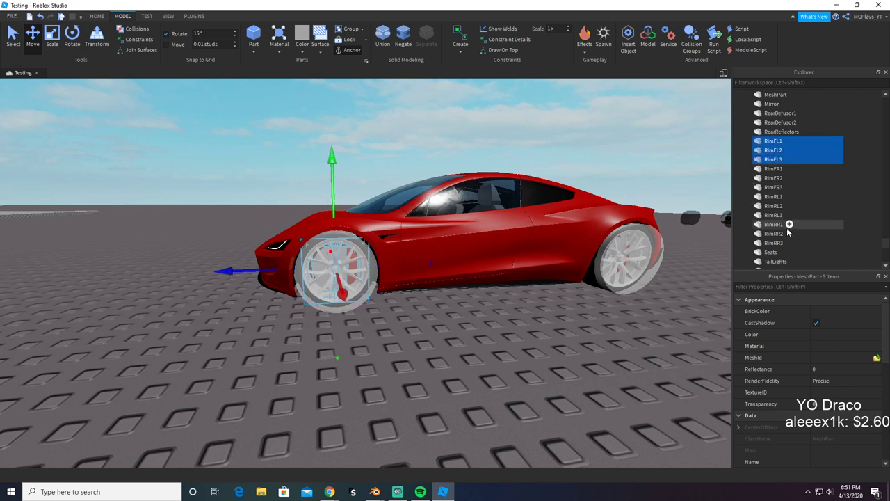
drag(778, 261, 782, 260)
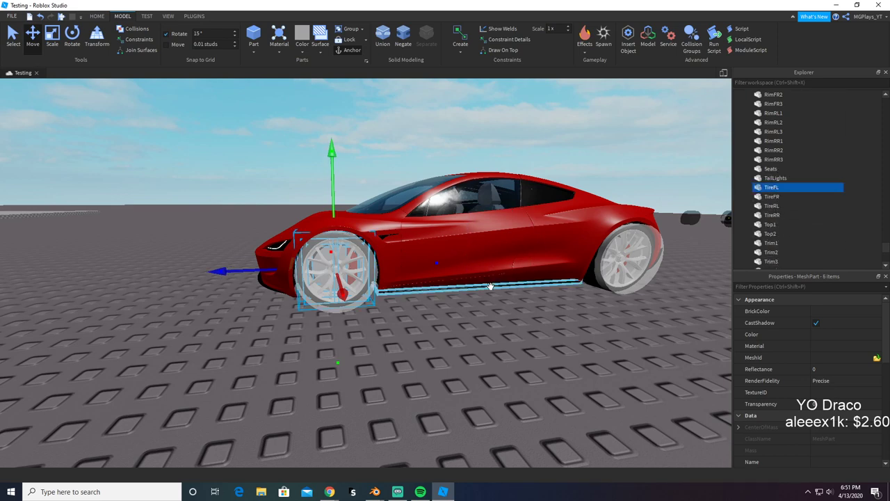
Step: Pull the selected front left wheel pieces away from the car to check the selection, and undo the move
right_drag(490, 286, 457, 307)
key(d)
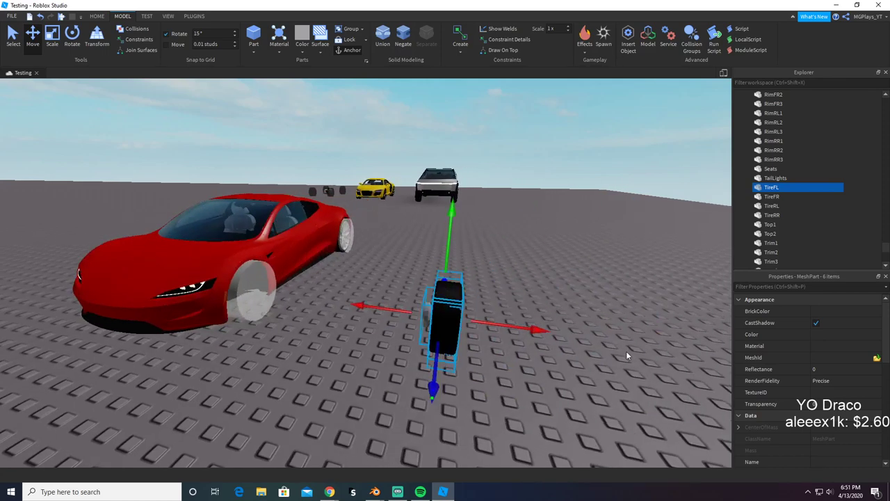
right_drag(627, 353, 589, 354)
key(ctrl+z)
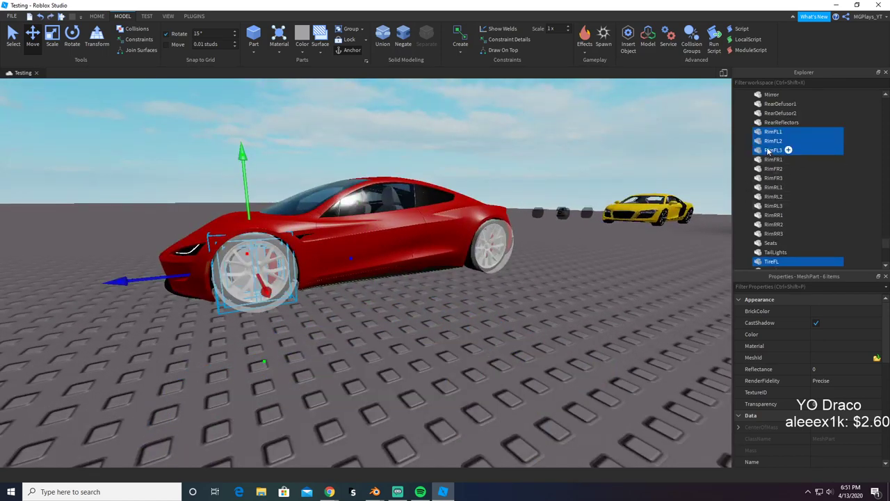
Step: Place the selected front left wheel pieces in the FL wheel's Parts group and turn off CanCollide for them
drag(768, 150, 828, 218)
scroll(835, 390, down, 4)
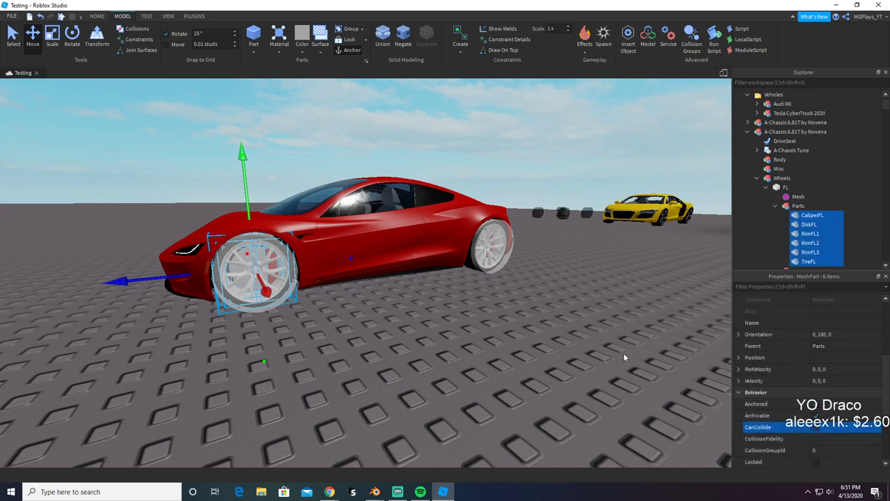
click(571, 366)
right_drag(572, 366, 558, 353)
scroll(562, 358, down, 5)
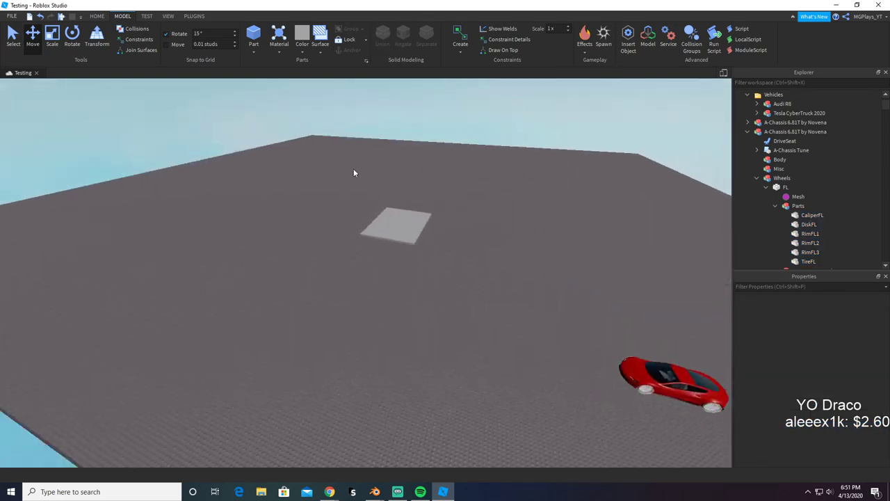
drag(342, 166, 445, 274)
click(460, 330)
right_drag(461, 338, 461, 337)
scroll(461, 338, up, 6)
right_drag(408, 260, 408, 260)
click(338, 213)
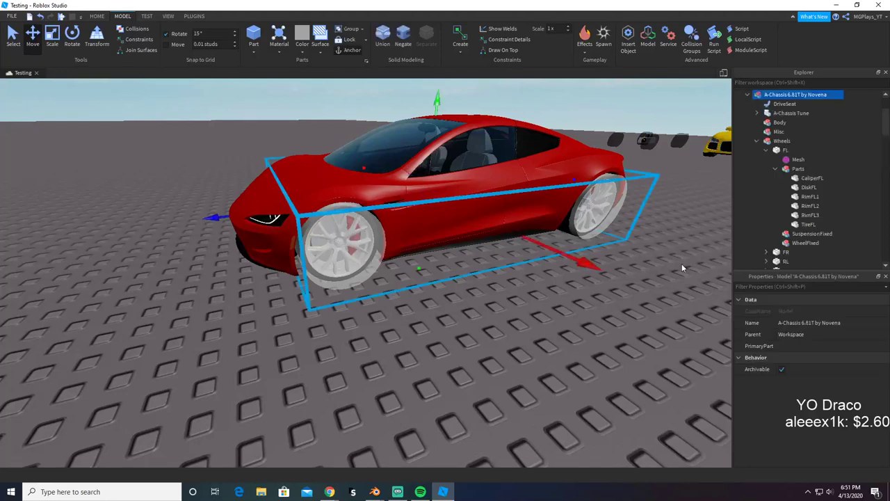
Step: Enable CustomPhysicalProperties for DiskFL, RimFL1, RimFL2, RimFL3 and TireFL, leaving out CaliperFL
click(810, 178)
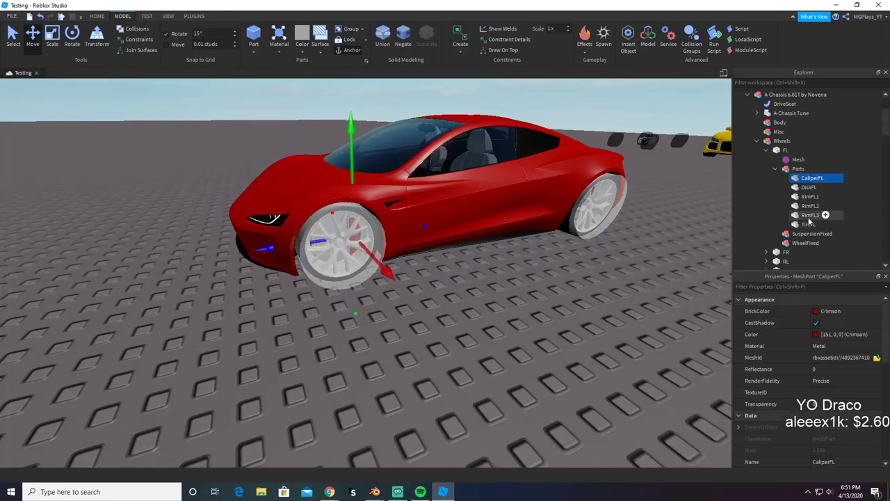
click(808, 224)
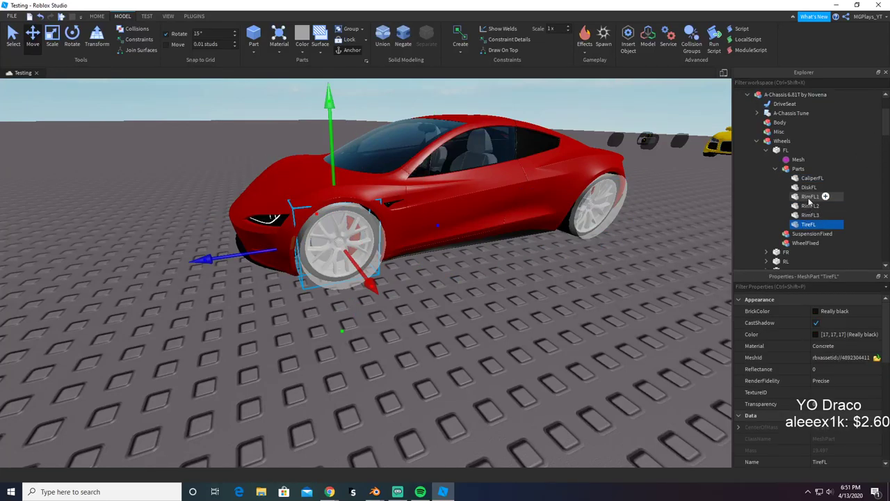
shift+click(808, 197)
key(f)
shift+click(808, 187)
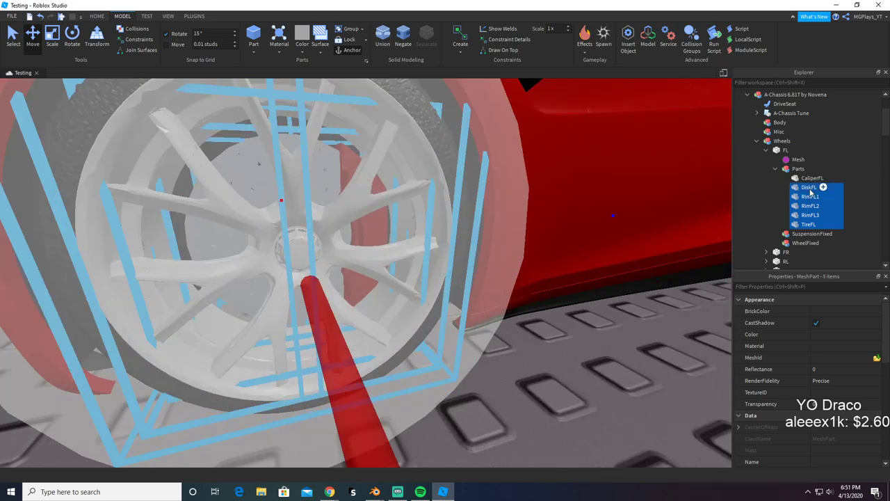
scroll(801, 389, down, 6)
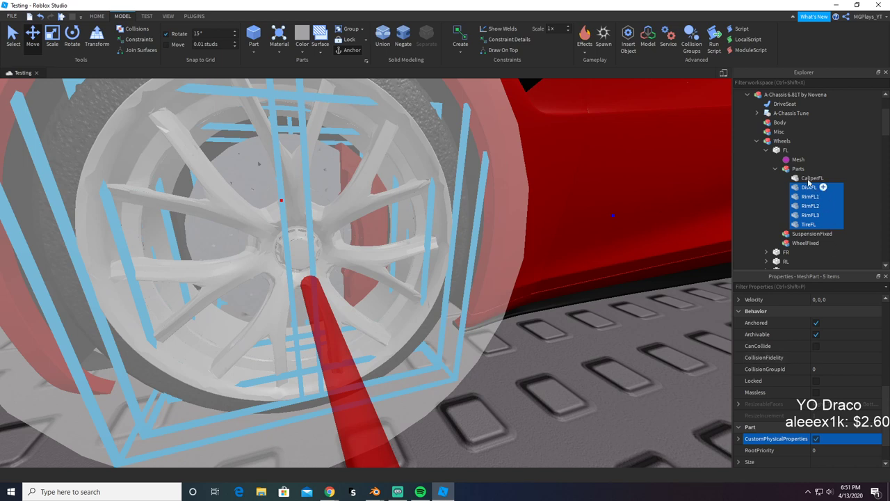
Step: Turn on Massless for all six front left wheel pieces, from CaliperFL through TireFL
click(812, 178)
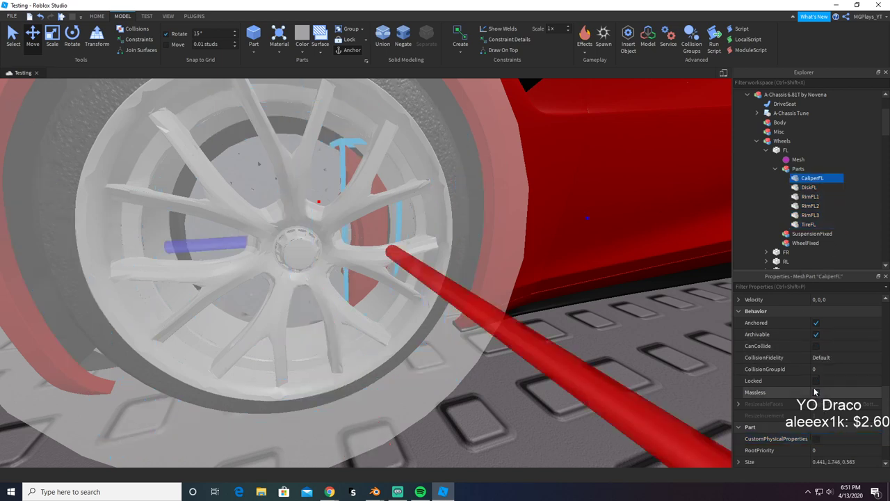
click(808, 187)
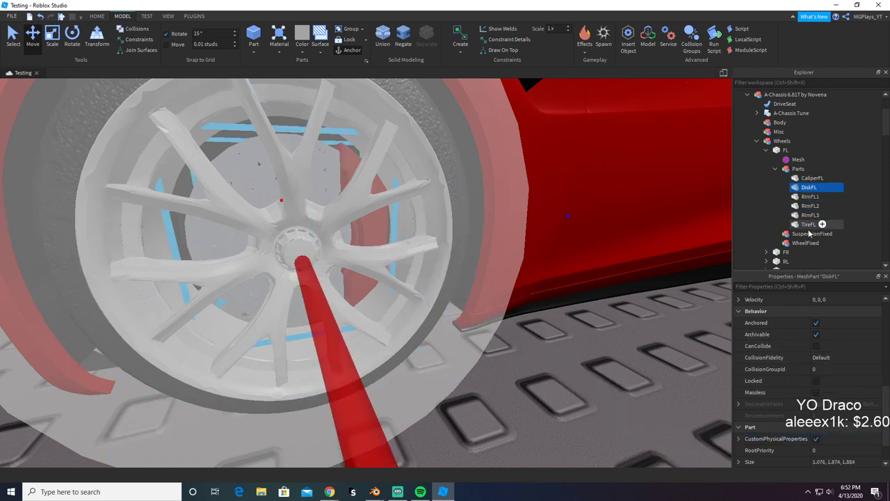
shift+click(806, 225)
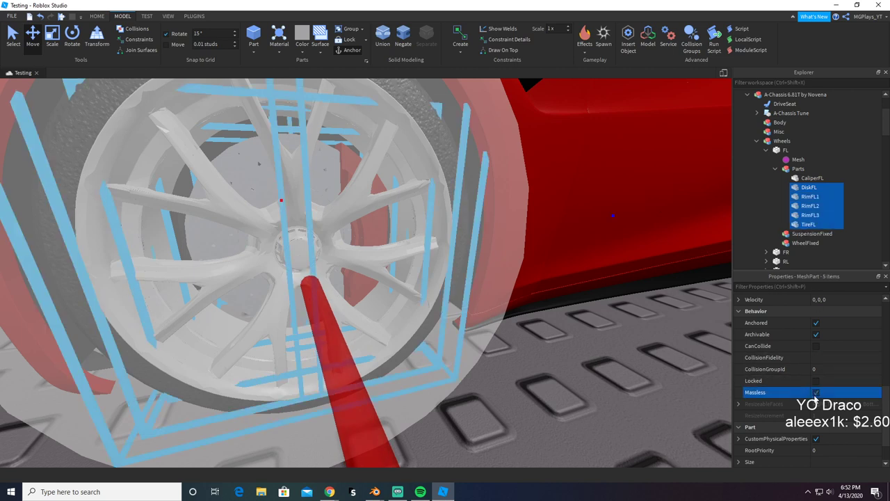
click(801, 179)
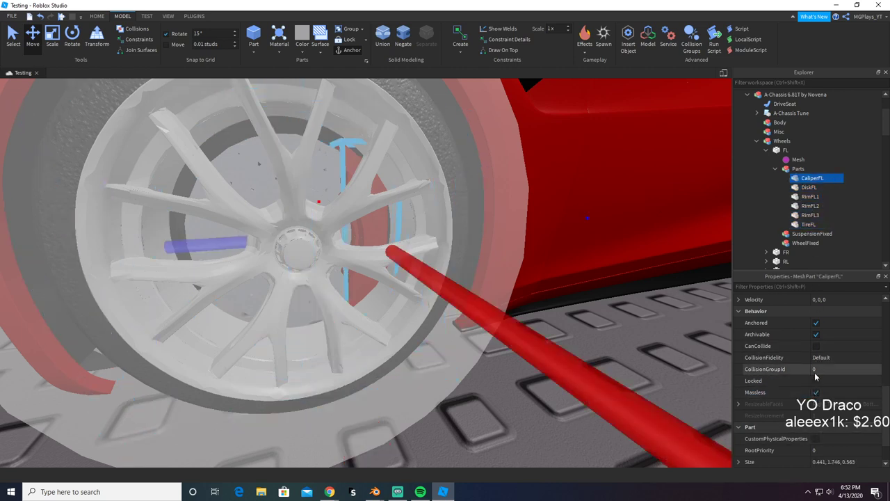
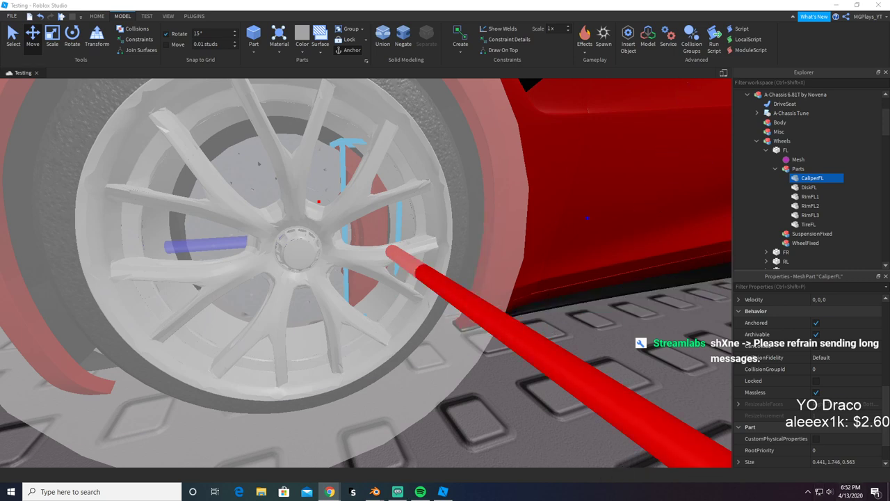
Step: Move the whole A-Chassis out from under the red car onto the open ground beside it
mouse_move(397, 491)
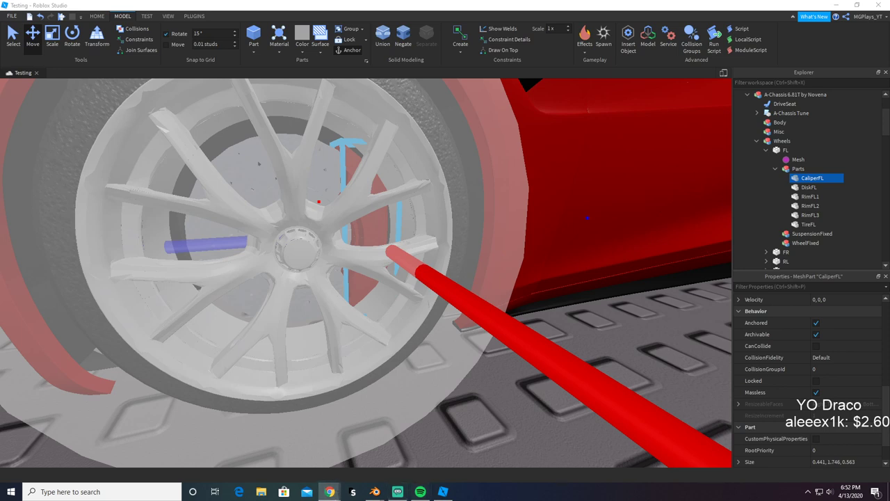
right_drag(547, 200, 526, 185)
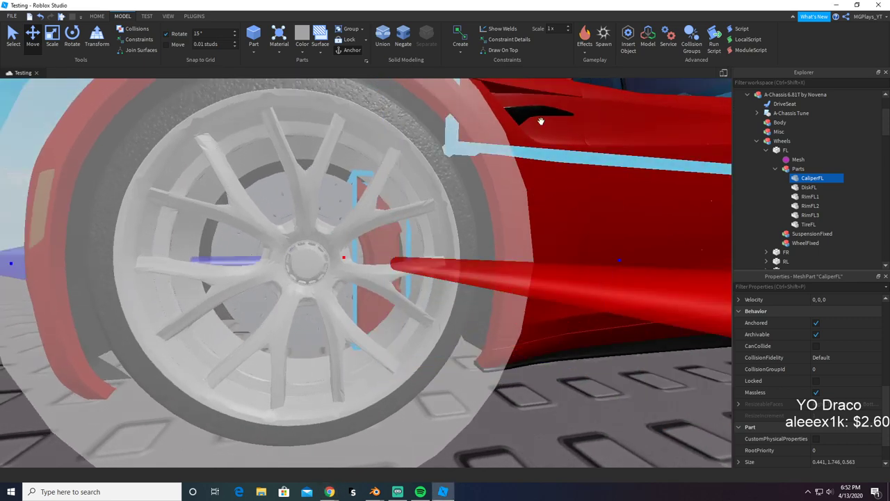
right_drag(623, 199, 623, 200)
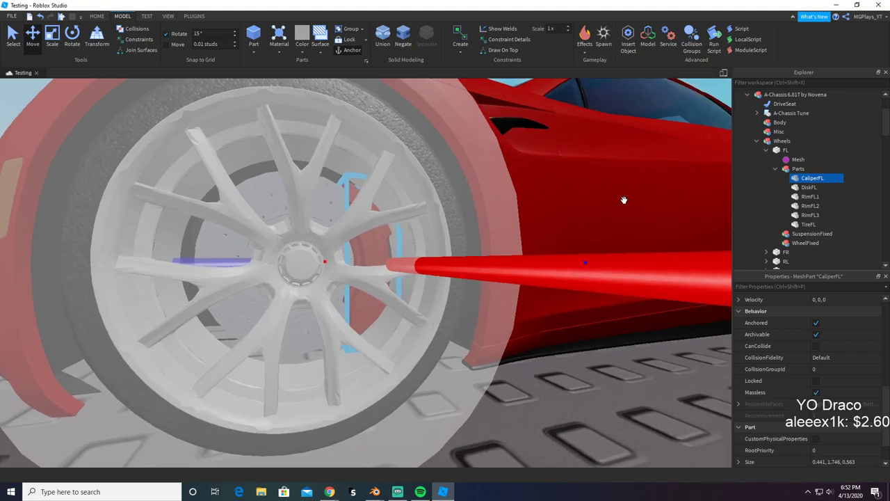
scroll(624, 200, down, 10)
click(357, 252)
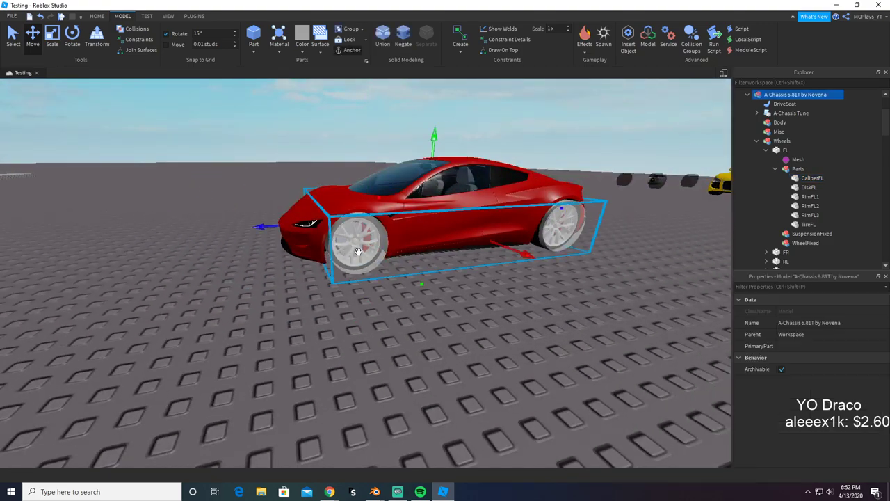
right_drag(358, 252, 370, 252)
scroll(379, 247, down, 4)
drag(380, 249, 612, 313)
click(610, 370)
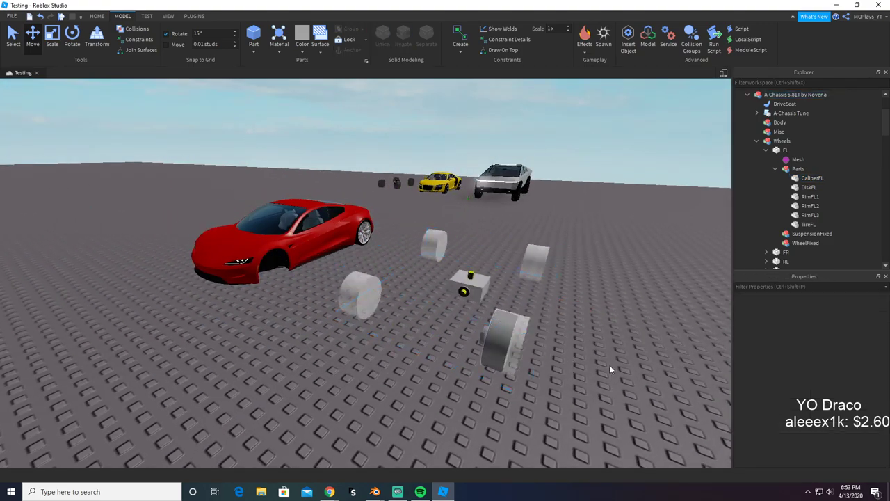
Step: Insert a spawn location on the open baseplate near the moved chassis
right_drag(611, 369, 626, 366)
key(w)
key(d)
click(603, 36)
key(s)
key(a)
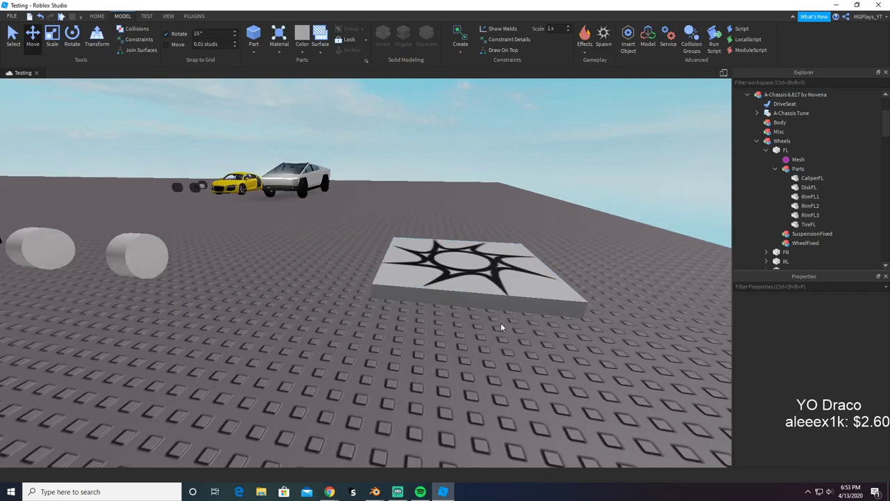
key(s)
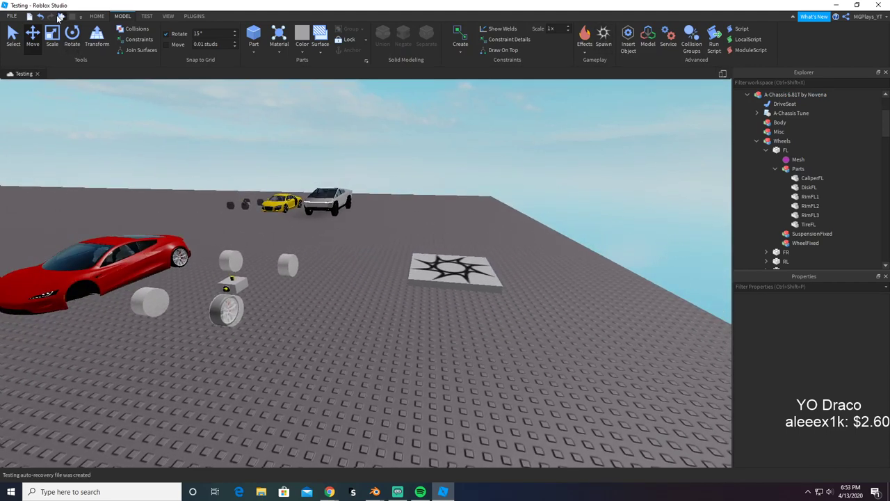
Step: Start a playtest and run the character over to the chassis to examine its wheels and suspension
click(61, 16)
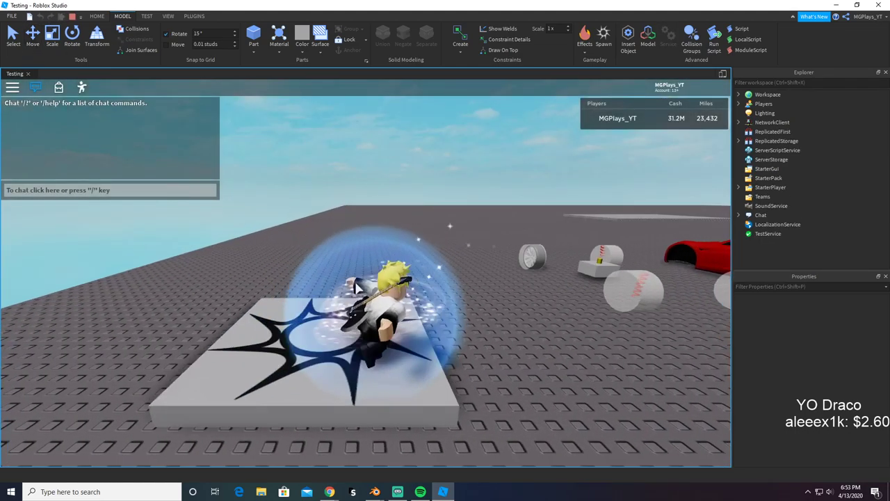
key(w)
right_drag(356, 288, 356, 288)
key(space)
key(s)
key(w)
key(w)
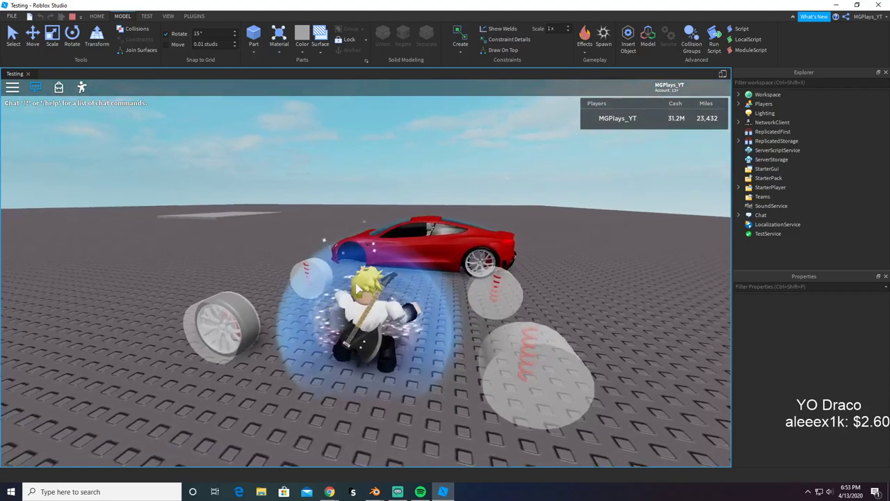
key(space)
key(s)
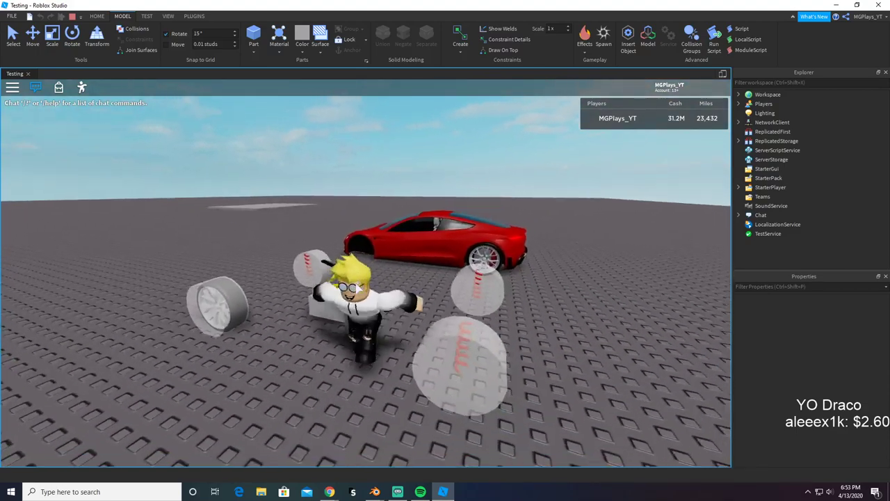
Step: Seat the character in the chassis, drive it forward and steer to examine the front left wheel, and end the playtest
key(w)
key(w)
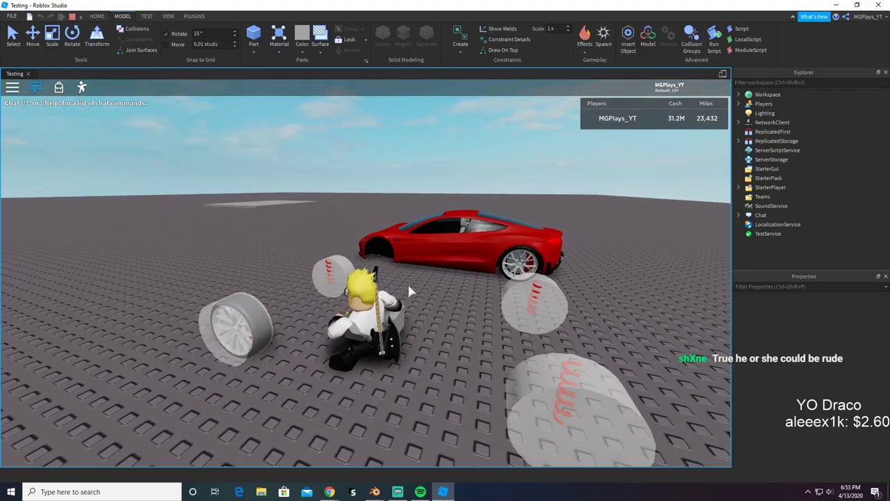
right_drag(369, 290, 369, 290)
key(w)
key(w)
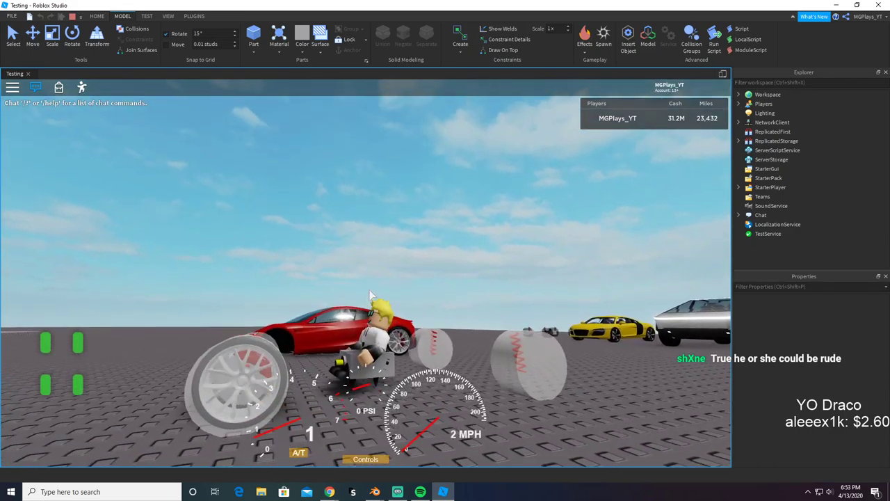
key(w)
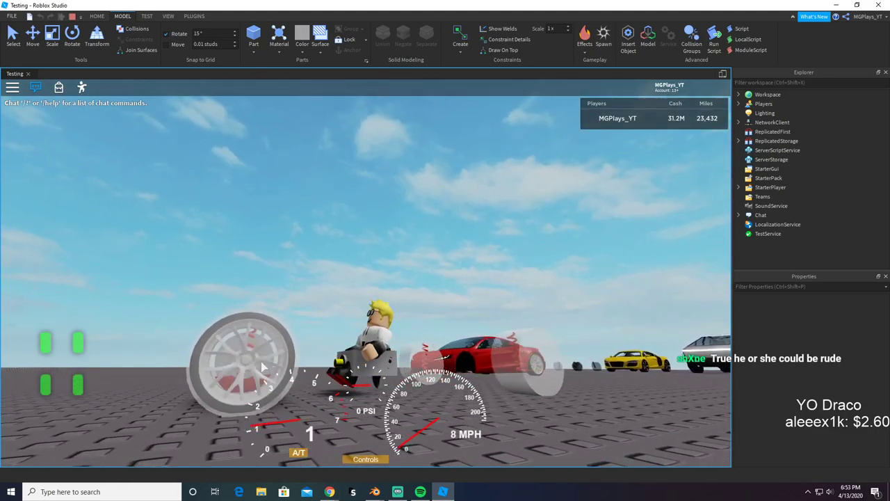
key(a)
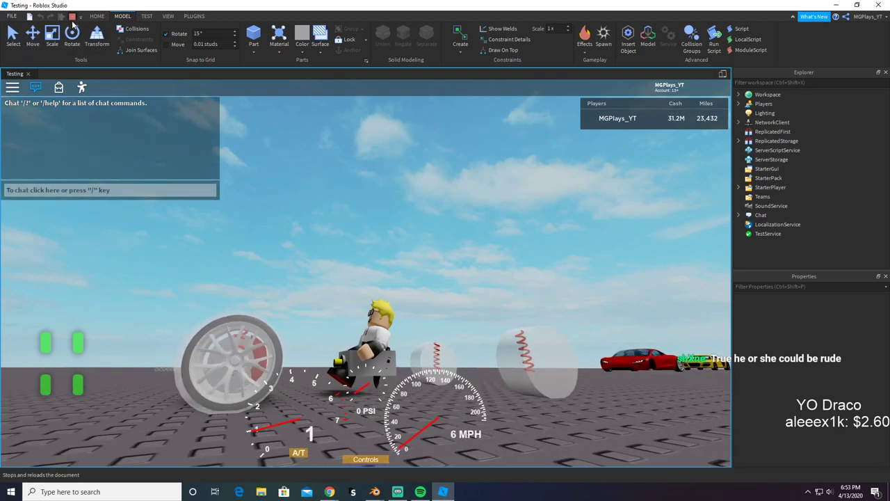
click(72, 17)
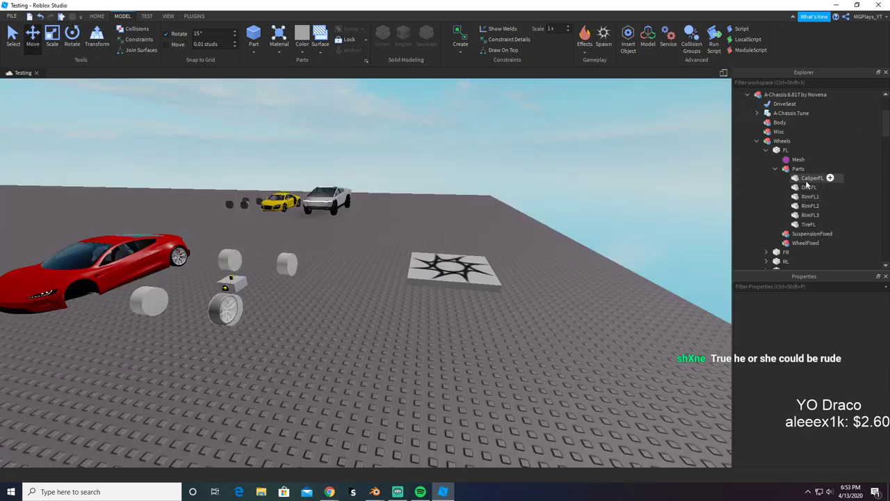
Step: Reparent CaliperFL from the Parts group directly to the front left wheel part FL and start a new playtest
drag(808, 179, 789, 159)
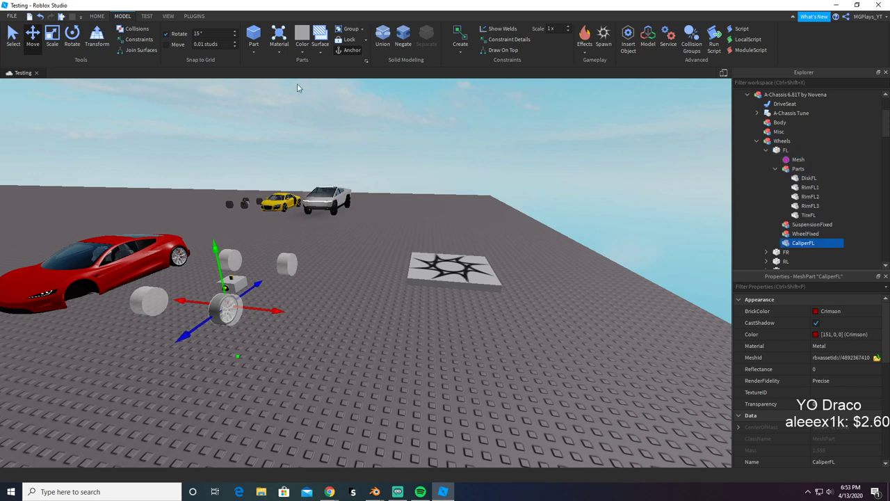
click(63, 17)
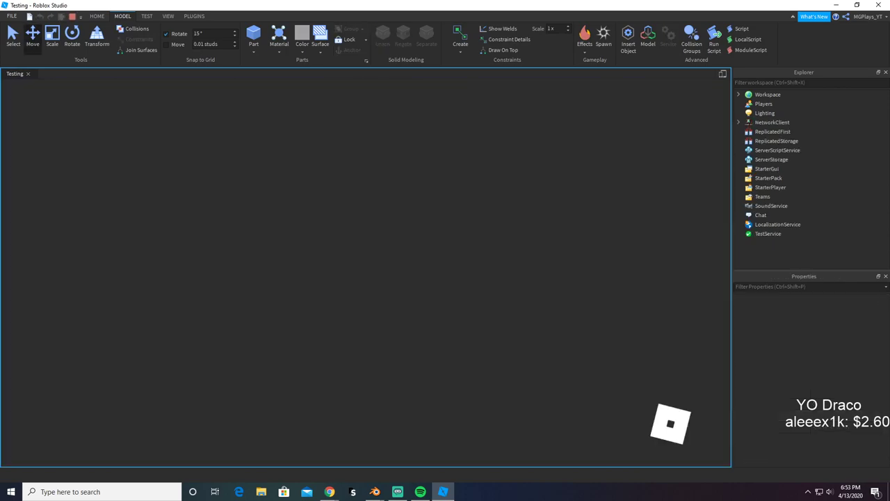
key(alt+Tab)
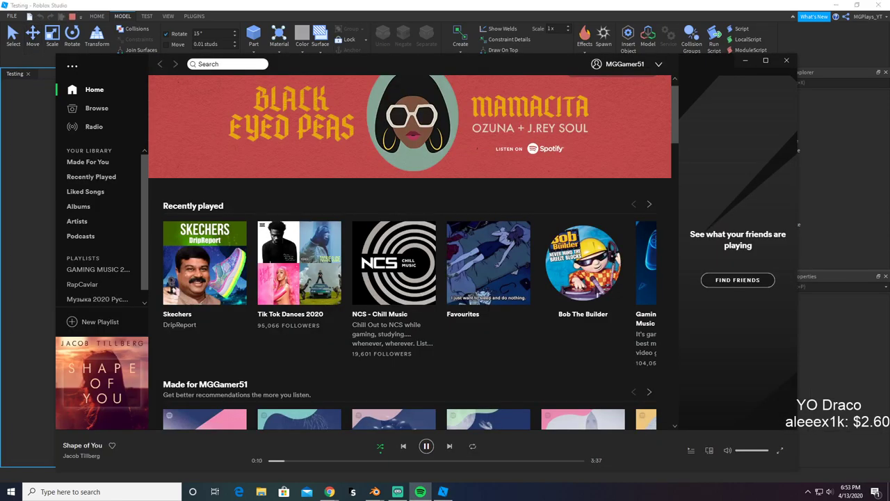
key(alt+Tab)
key(alt+Tab)
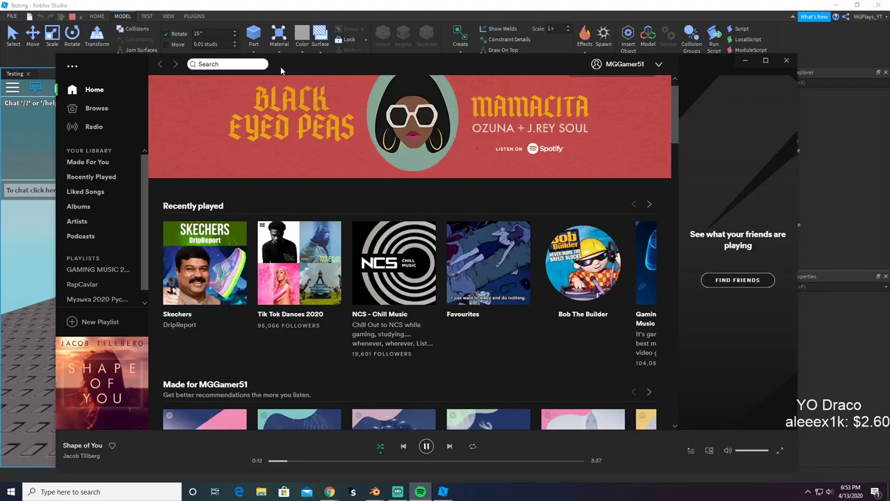
key(alt+Tab)
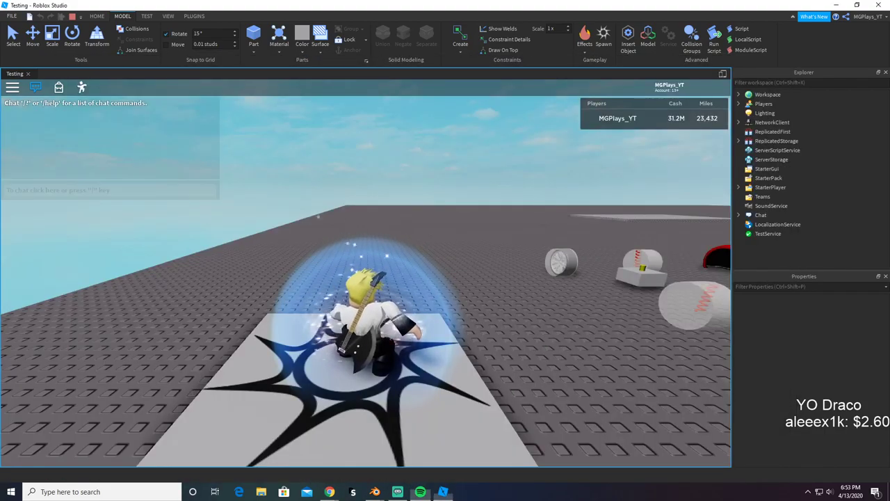
Step: Run the character into the chassis seat to check the front left wheel and caliper, and end the playtest
key(w)
right_drag(359, 266, 357, 261)
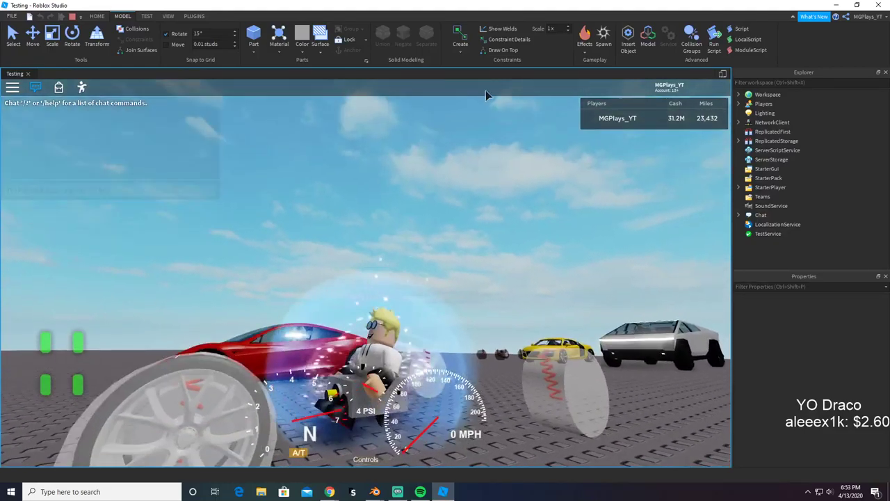
click(72, 18)
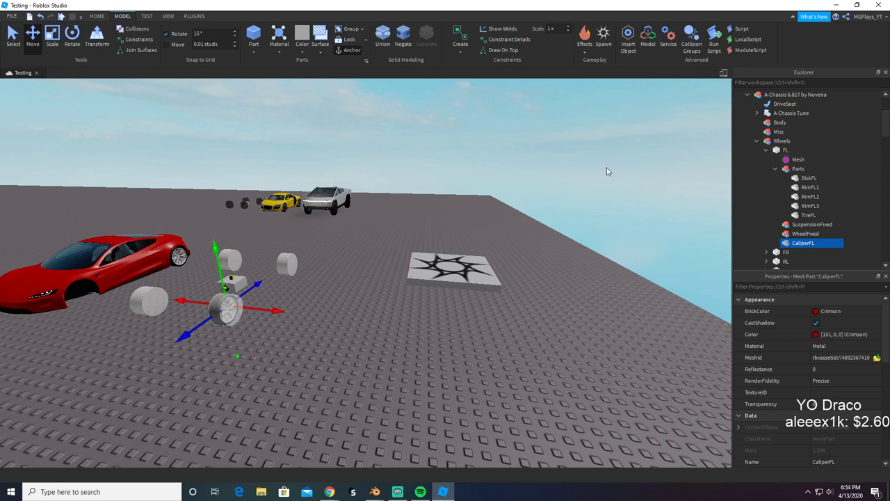
Step: Select CaliperFL under FL and examine its collision and anchoring properties
click(783, 150)
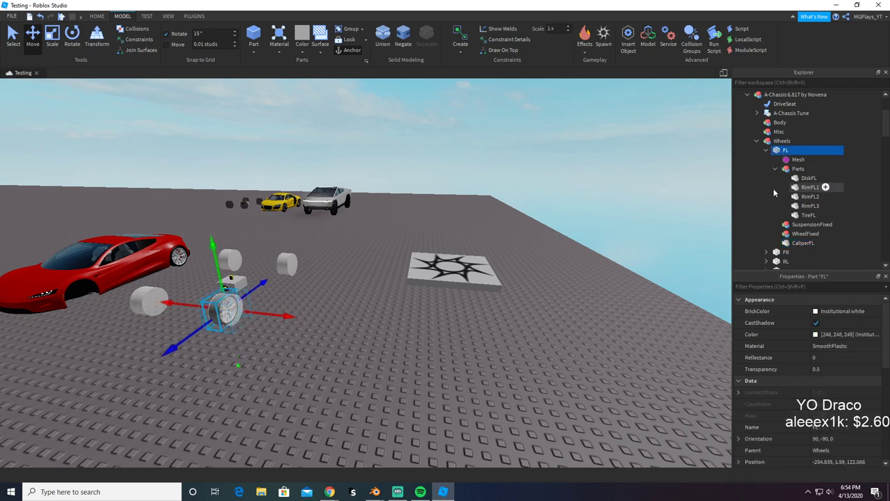
click(803, 243)
scroll(812, 417, down, 4)
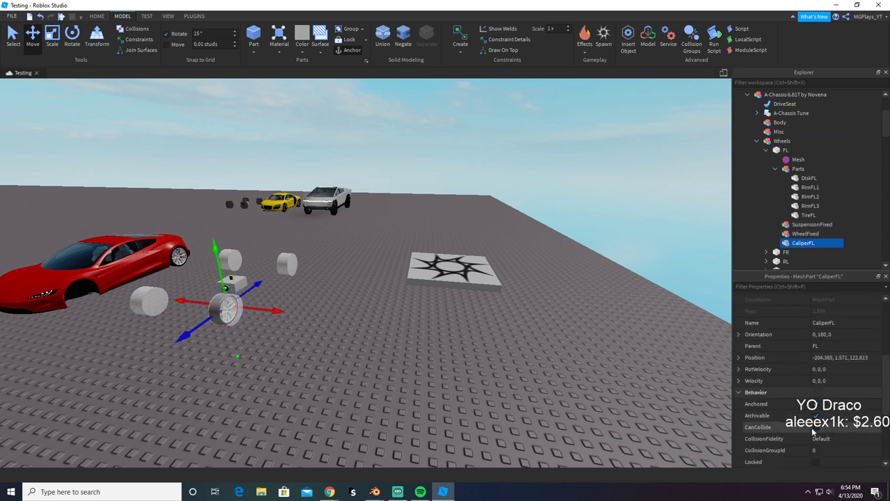
Step: Playtest again and run the character from the spawn location over to the chassis and into its seat
click(60, 17)
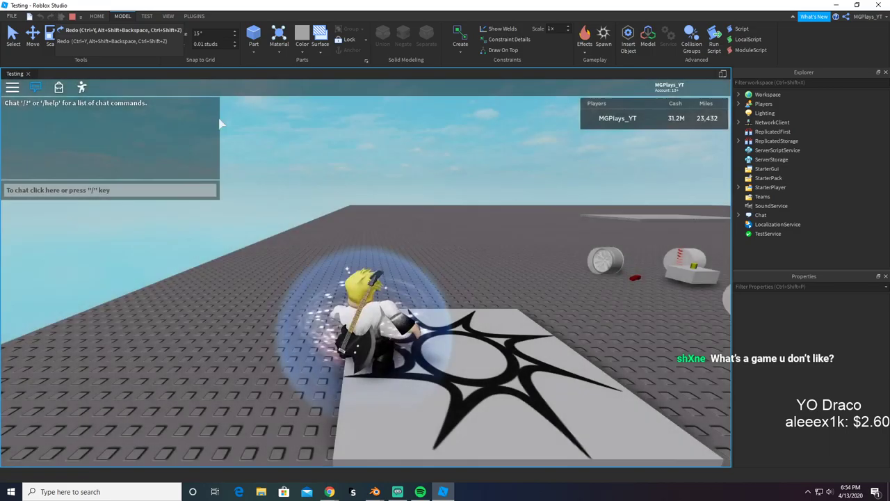
key(w)
right_drag(515, 340, 515, 340)
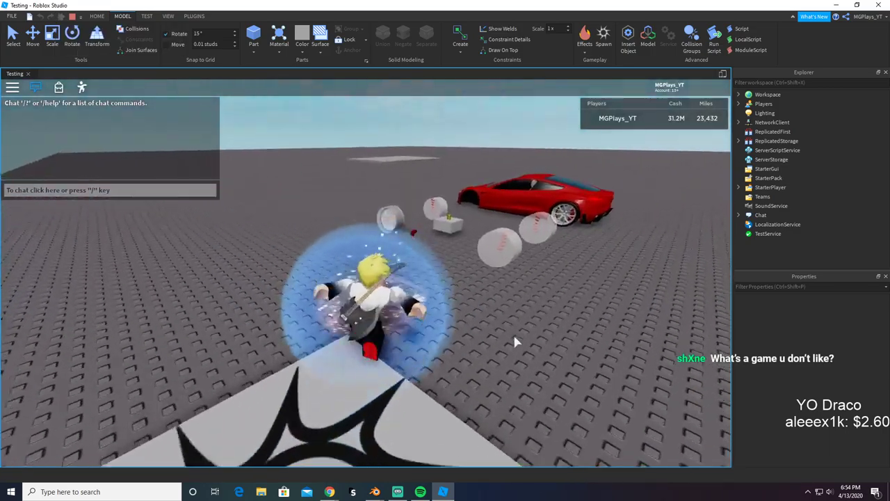
key(w)
key(d)
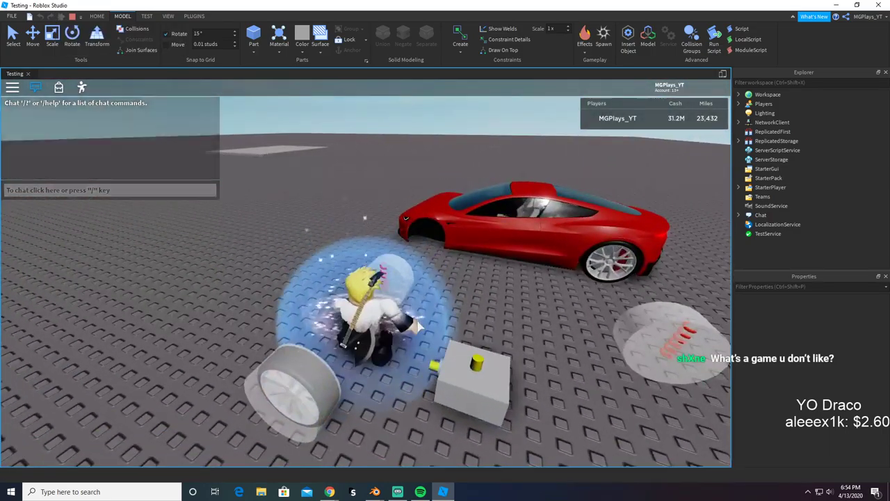
key(w)
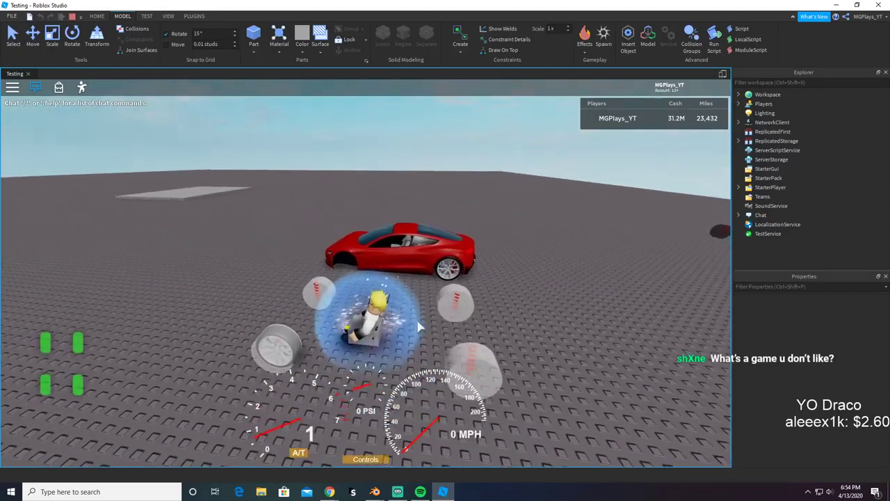
Step: Drive the chassis across the baseplate to watch how the front left wheel spins, and stop the playtest
key(w)
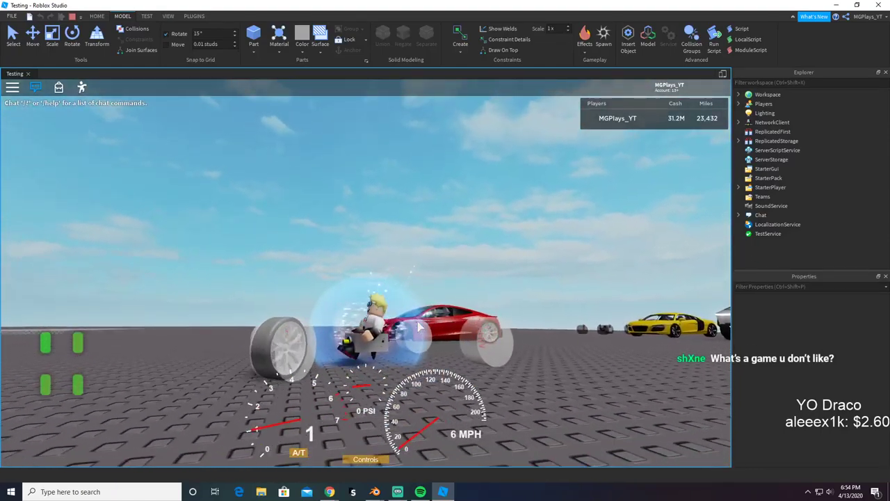
right_drag(418, 320, 417, 321)
key(w)
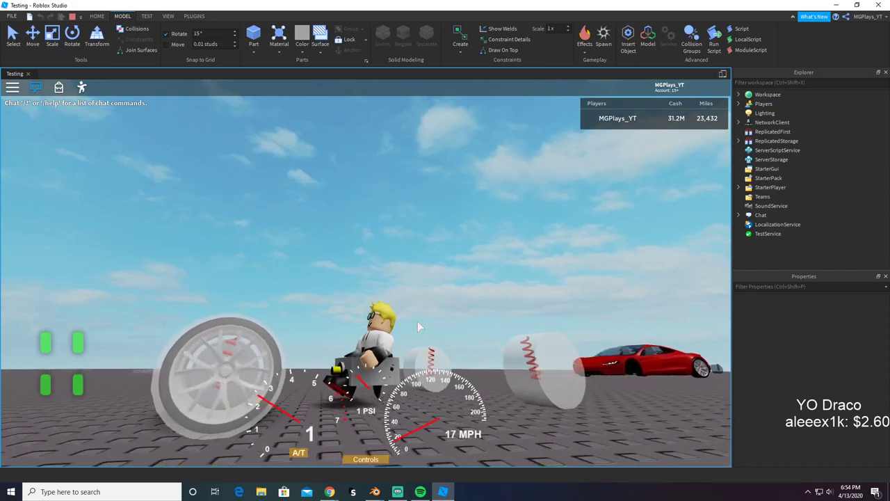
key(w)
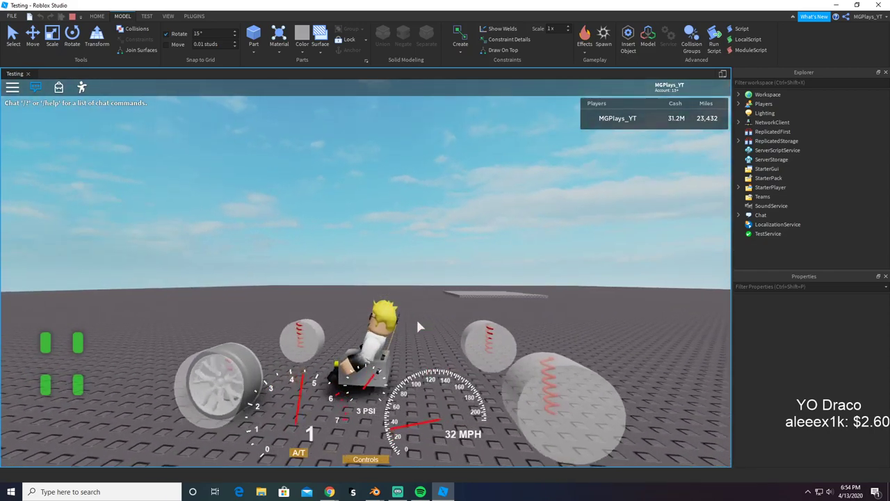
key(w)
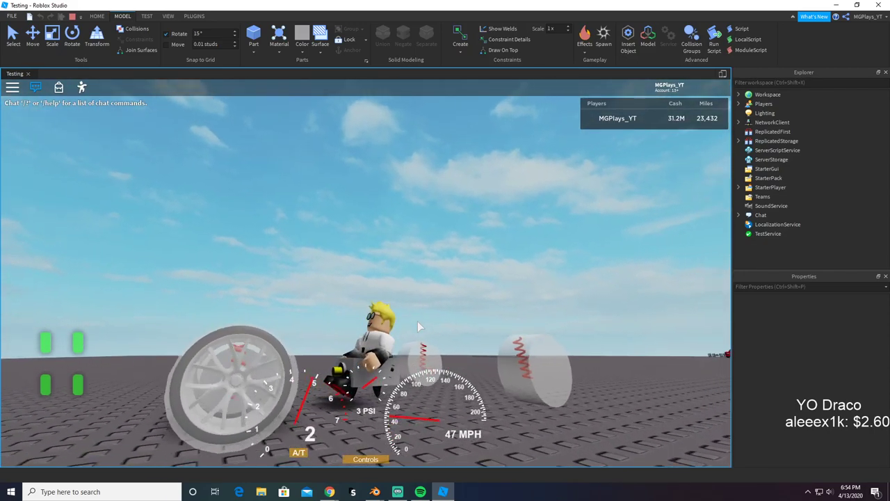
key(w)
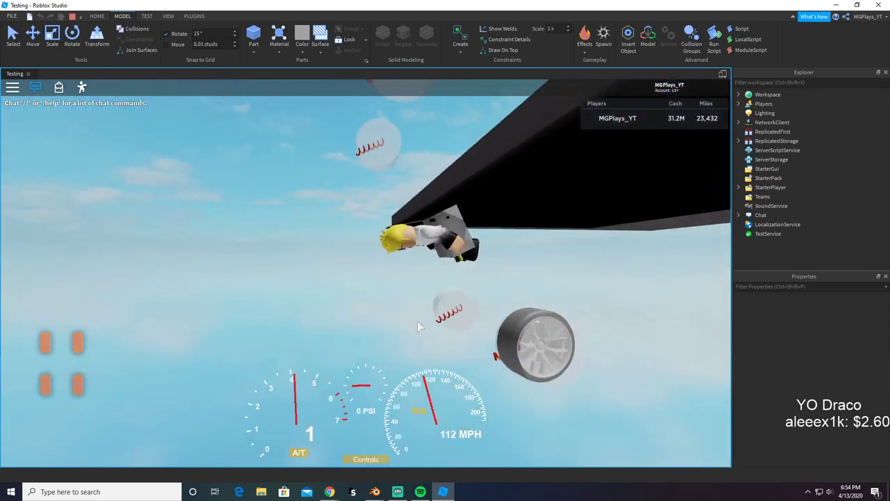
click(72, 15)
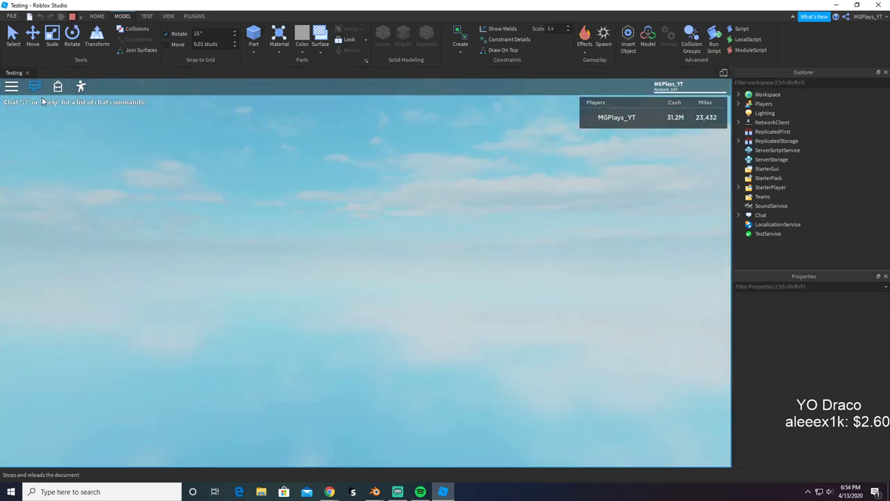
Step: Undo the recent edits back through the caliper reparenting and the chassis relocation, restoring the A-Chassis under the red car
key(w)
right_drag(285, 316, 285, 320)
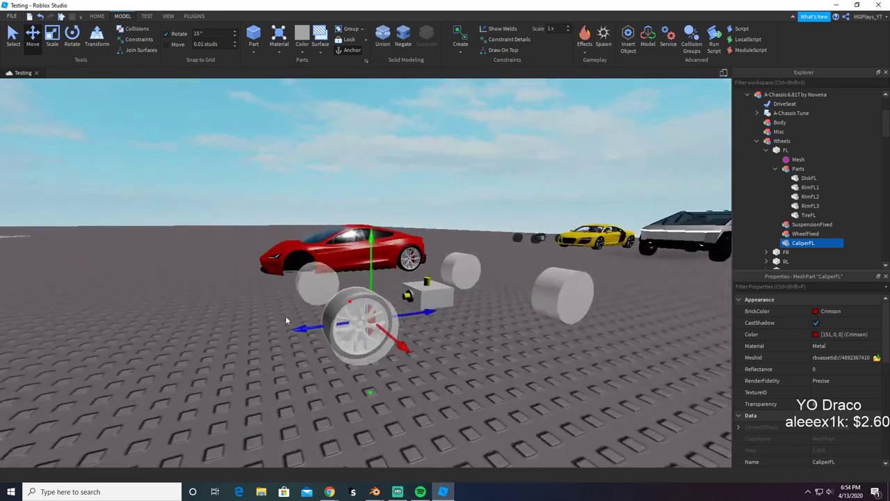
key(ctrl+z)
key(ctrl+z)
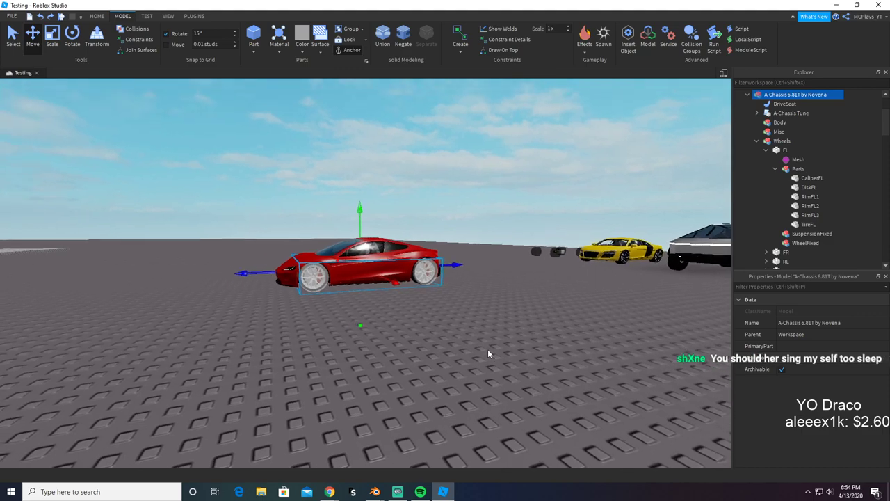
Step: Examine up close how the front left wheel and its caliper sit in the red car's wheel arch
key(f)
right_drag(487, 350, 488, 350)
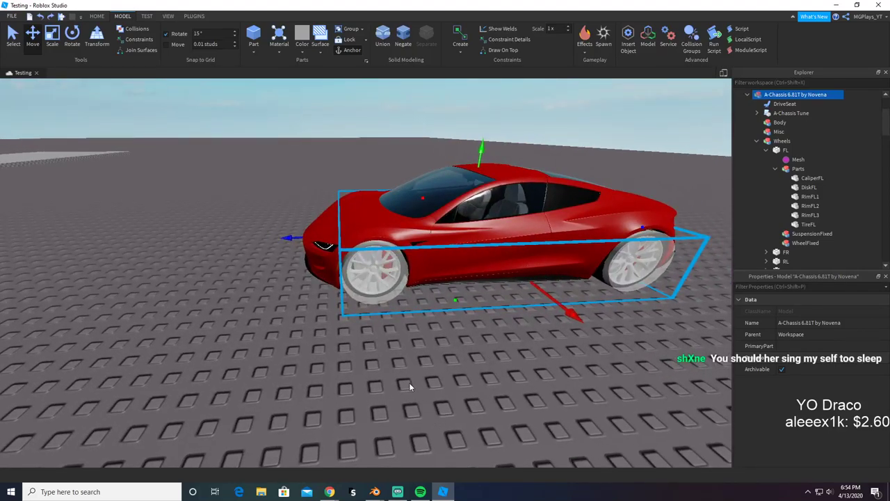
scroll(415, 267, up, 4)
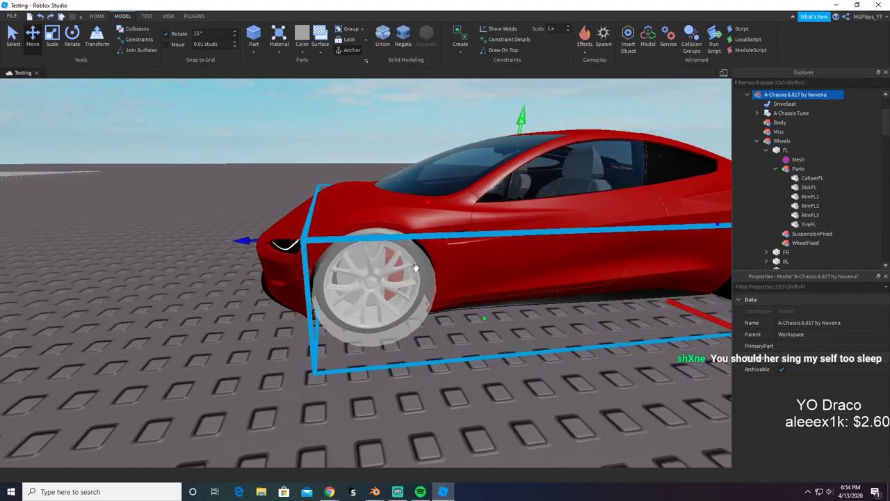
scroll(415, 267, up, 3)
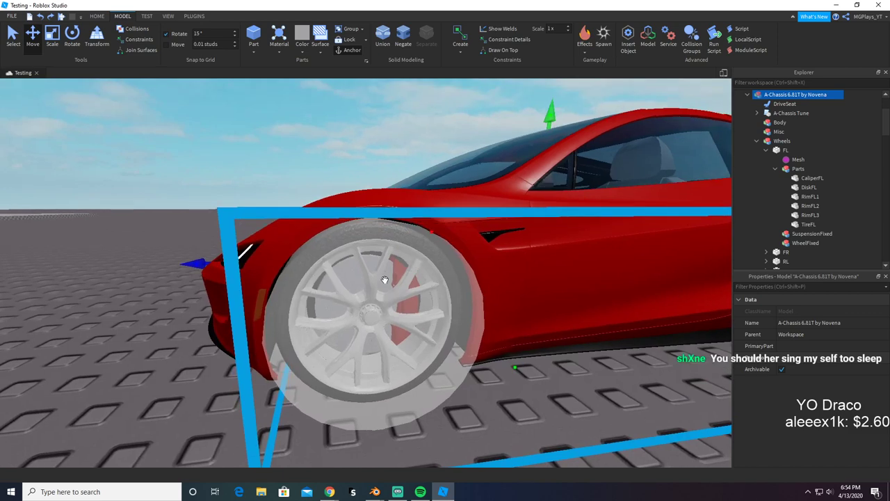
scroll(384, 279, down, 5)
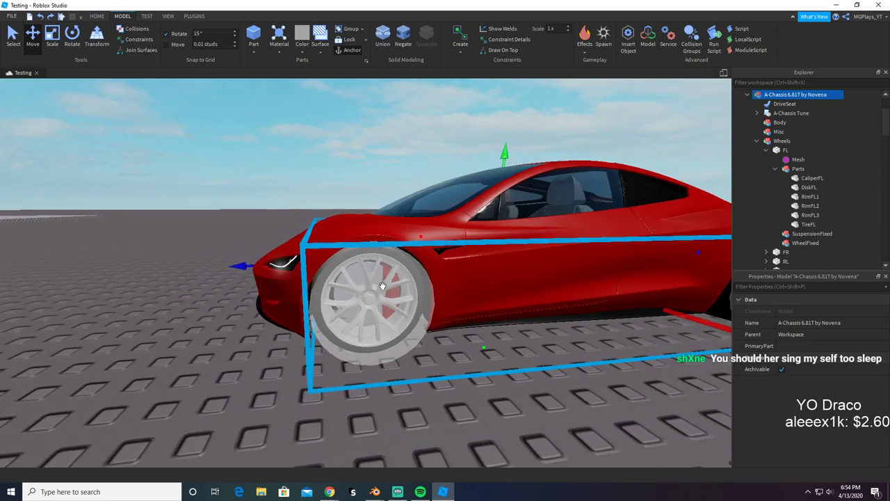
scroll(382, 286, up, 6)
key(s)
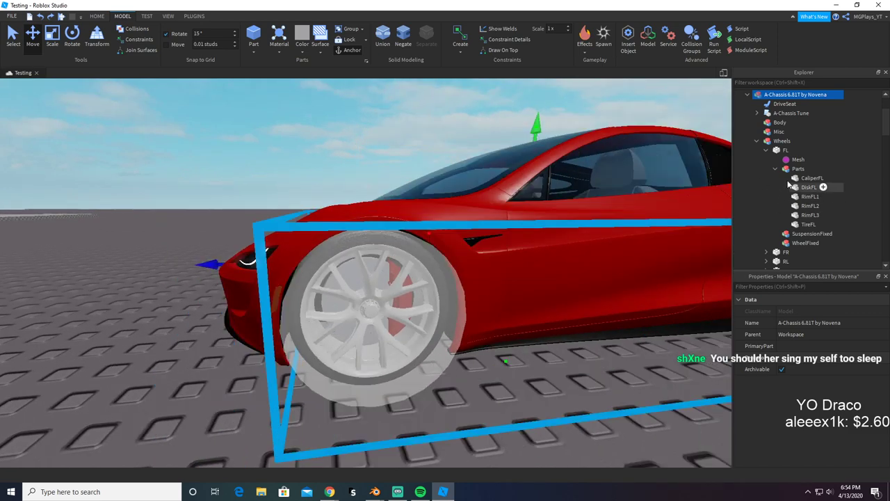
key(w)
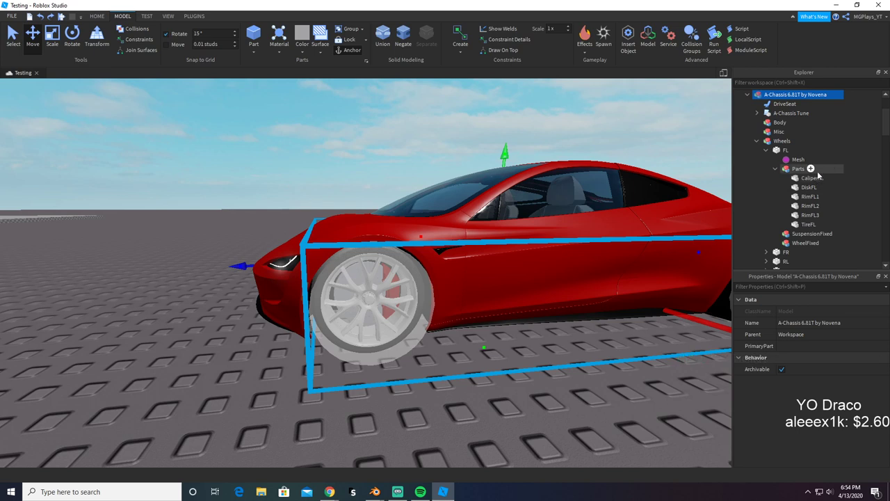
Step: Check the behavior properties of the CaliperFL part in the A-Chassis front left wheel
click(800, 169)
click(808, 178)
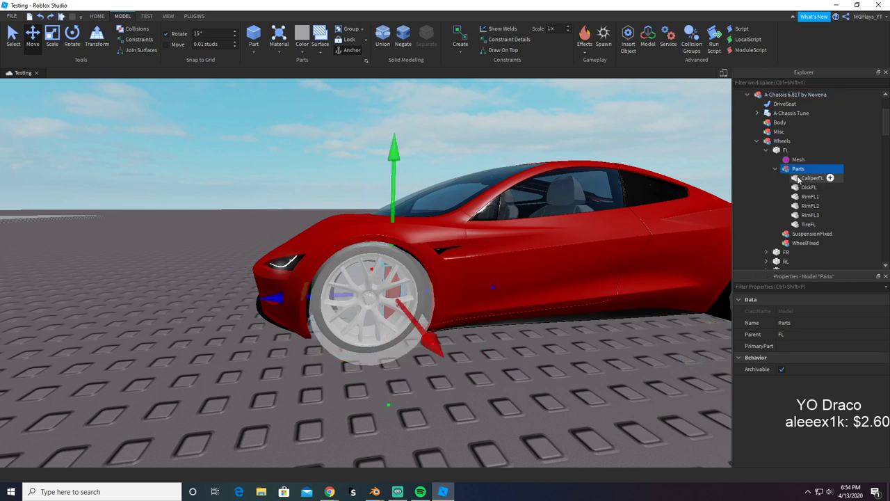
scroll(812, 405, down, 8)
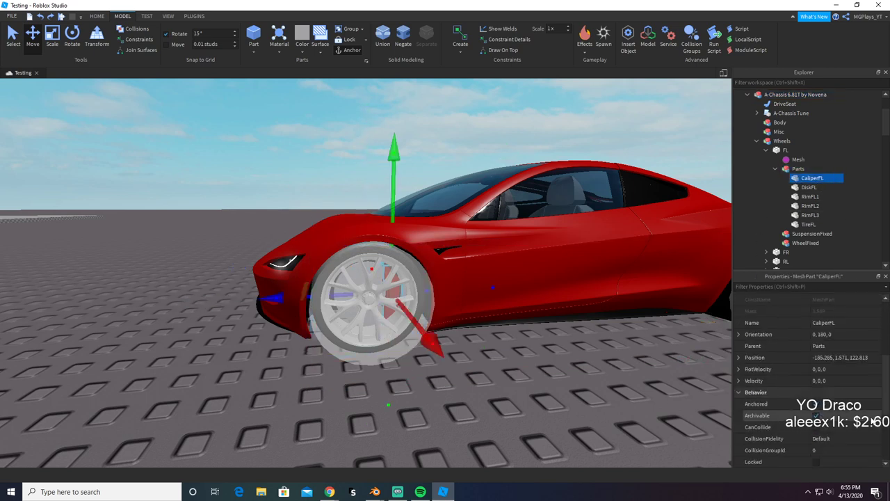
scroll(816, 388, down, 1)
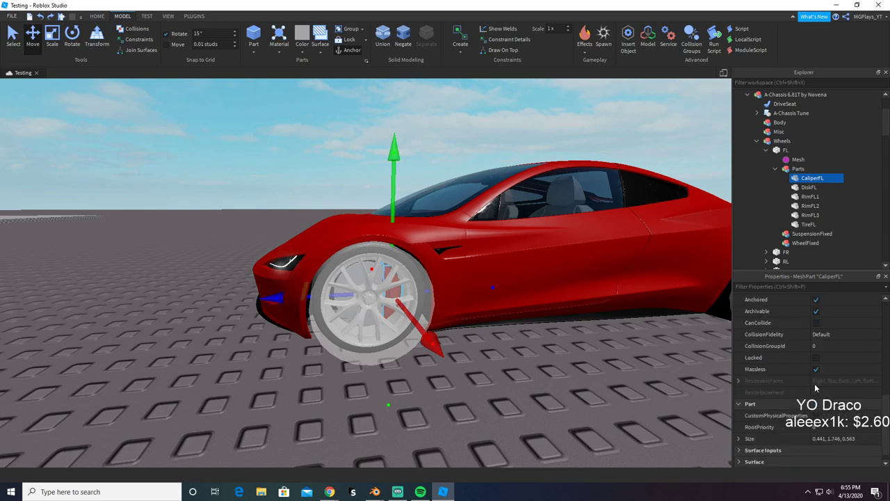
Step: Search the model library for "Car" and place the Lamborghini Huracan on the open baseplate
click(512, 404)
scroll(513, 404, down, 5)
right_drag(459, 316, 361, 293)
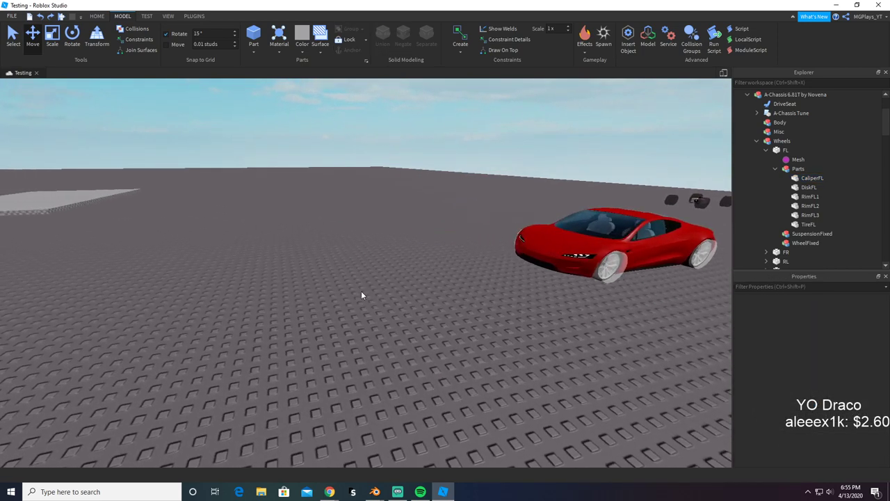
right_drag(221, 89, 173, 76)
click(97, 15)
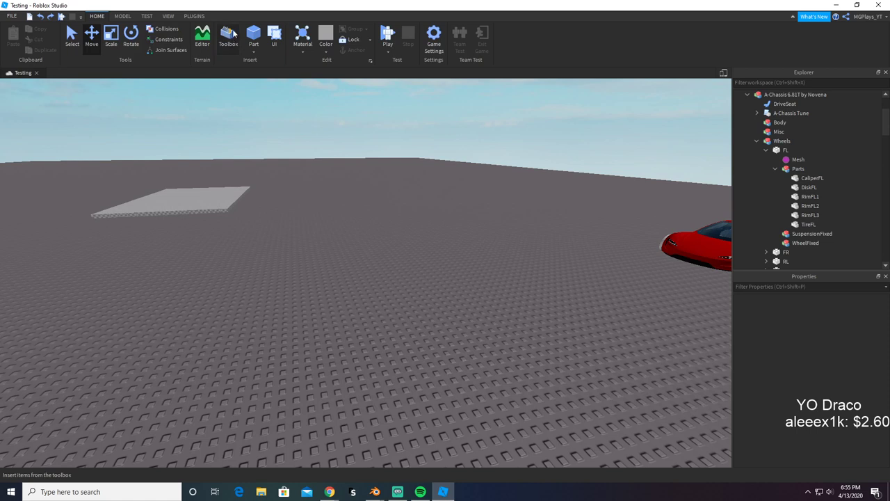
click(233, 32)
key(ctrl+a)
key(BackSpace)
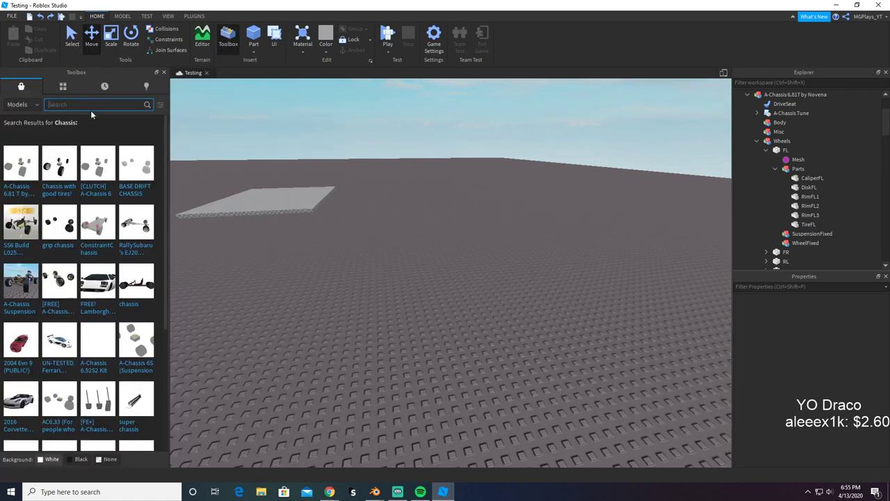
text(Car)
key(Return)
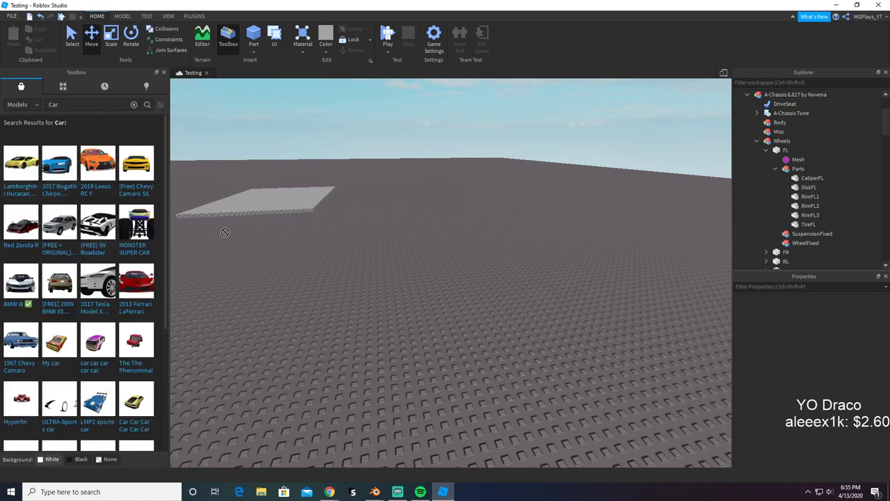
drag(225, 231, 391, 407)
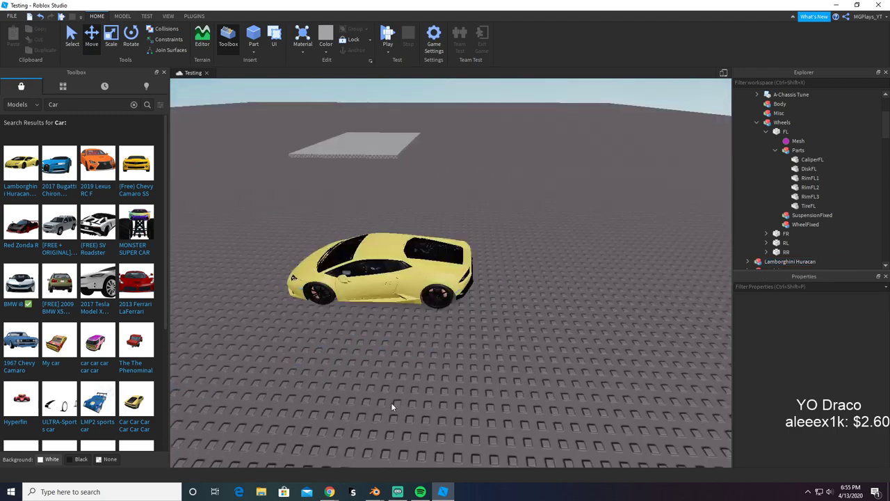
Step: Go up close to the Lamborghini Huracan and examine its model hierarchy, including the SW and Popups models under Misc
key(w)
right_drag(392, 406, 392, 402)
click(391, 401)
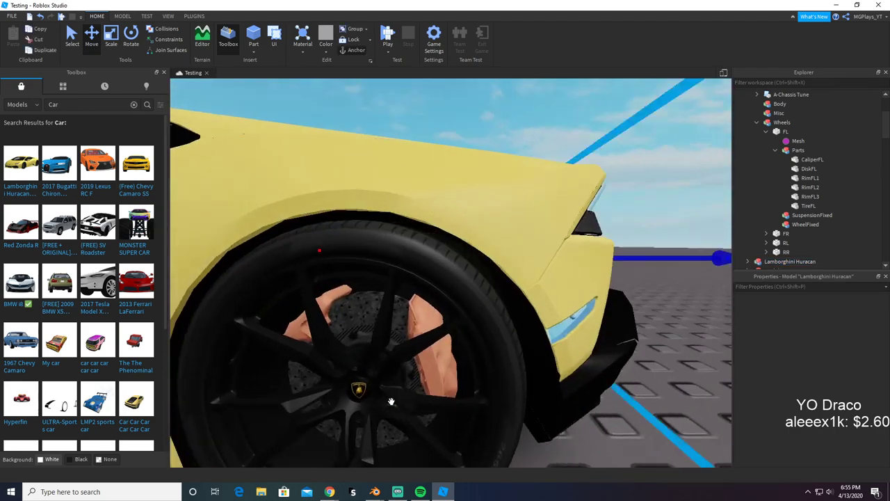
scroll(390, 401, down, 8)
scroll(796, 223, down, 3)
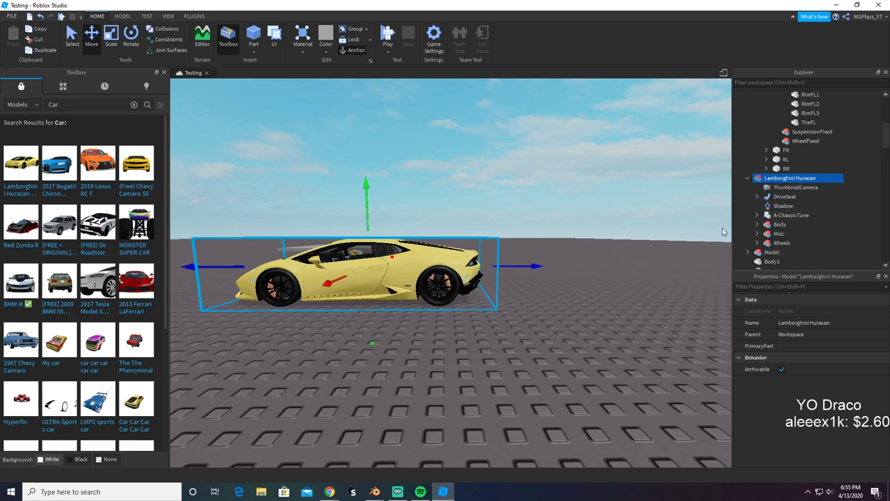
scroll(757, 234, down, 1)
click(773, 224)
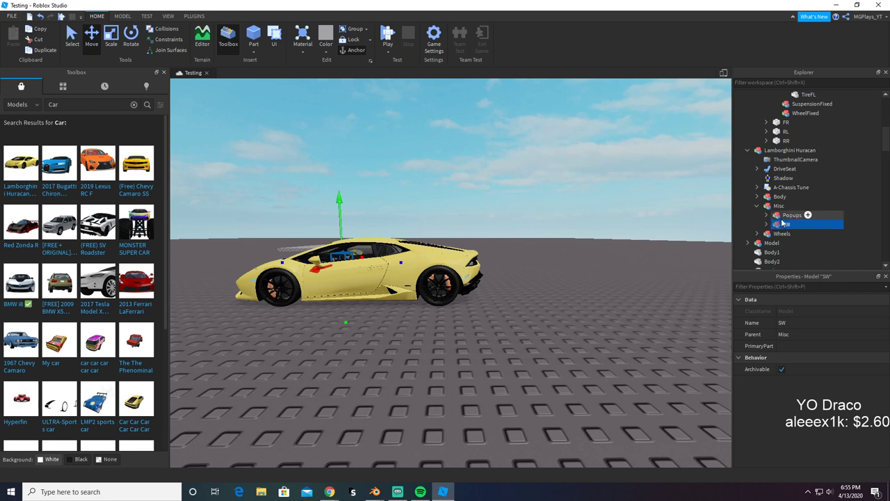
click(791, 215)
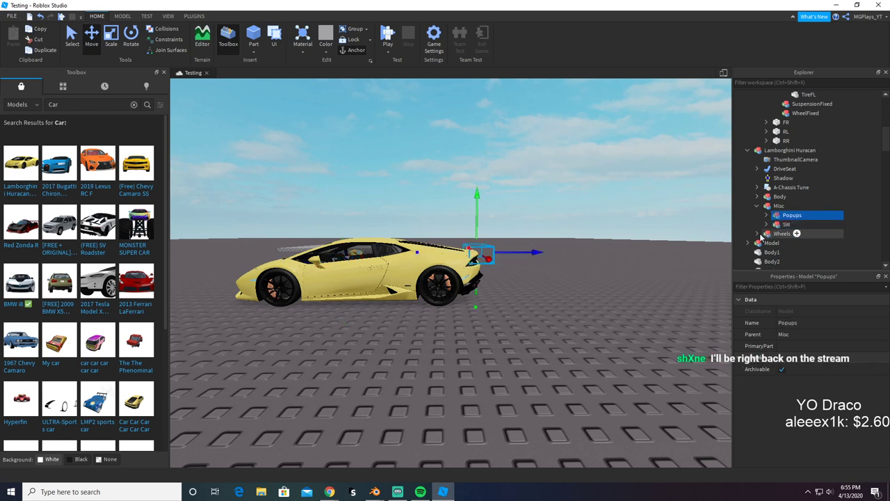
Step: Inspect the Disc, Tire, Rim and Logo parts of the Lamborghini's front left wheel to find where the caliper belongs
scroll(759, 237, down, 3)
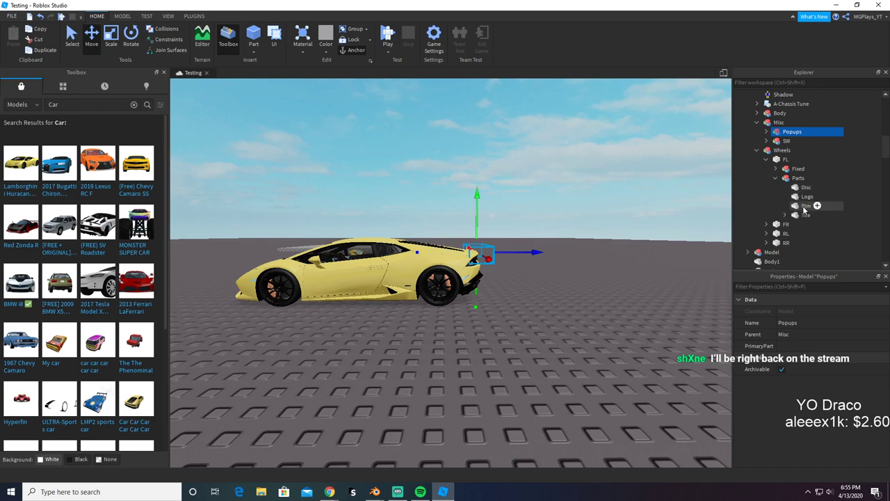
click(805, 187)
key(f)
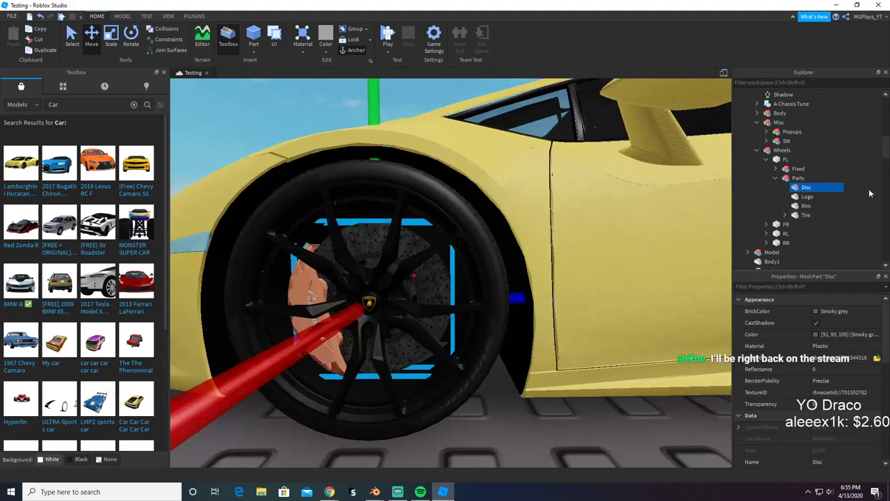
click(804, 215)
click(805, 206)
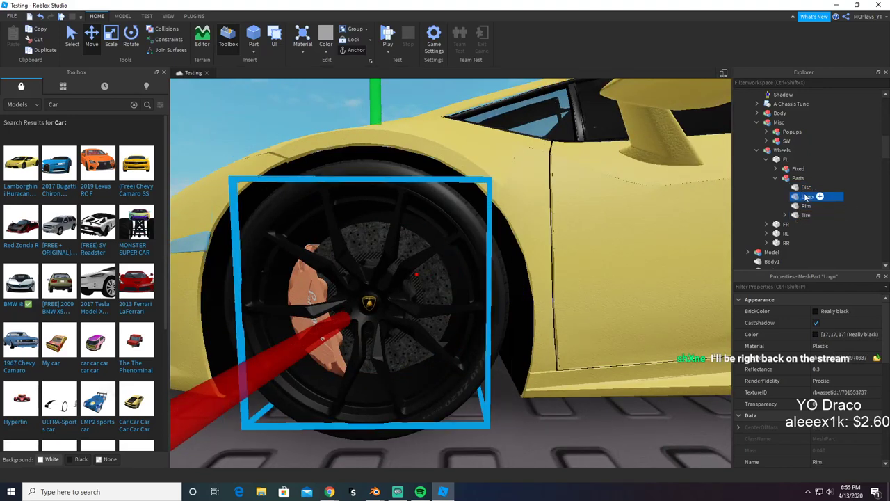
click(806, 196)
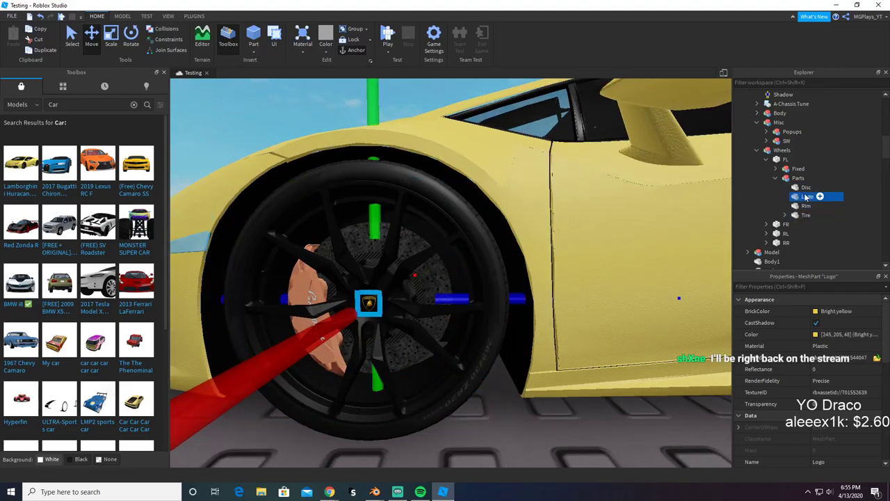
click(485, 416)
scroll(313, 279, down, 5)
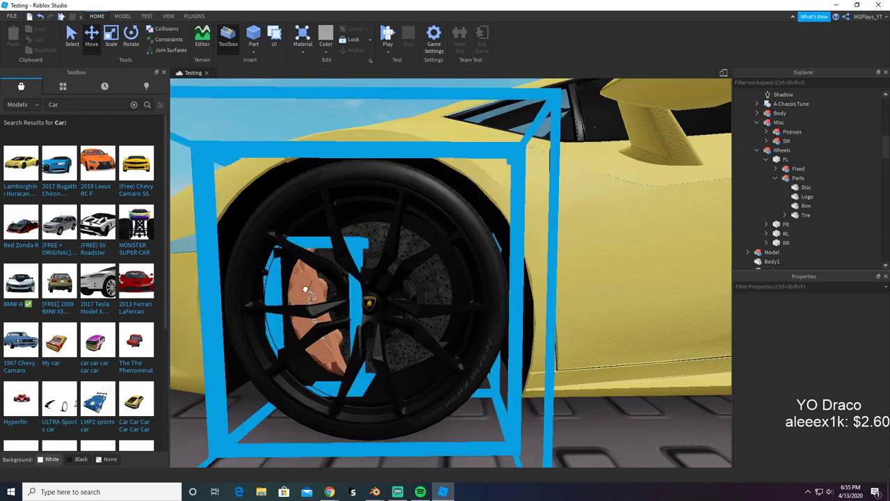
Step: Try pulling the Lamborghini's FL wheel part and its rim outward to identify them, undoing each move
click(321, 310)
right_drag(321, 309, 330, 314)
drag(526, 367, 636, 381)
key(ctrl+z)
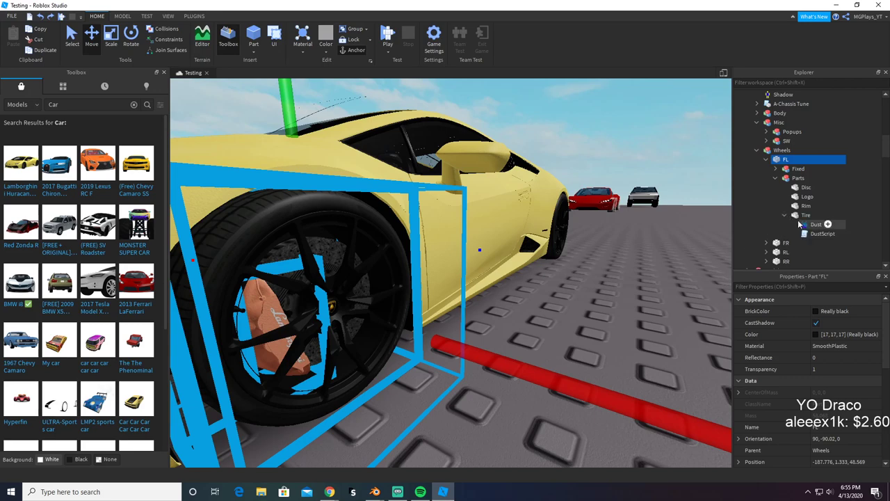
click(801, 216)
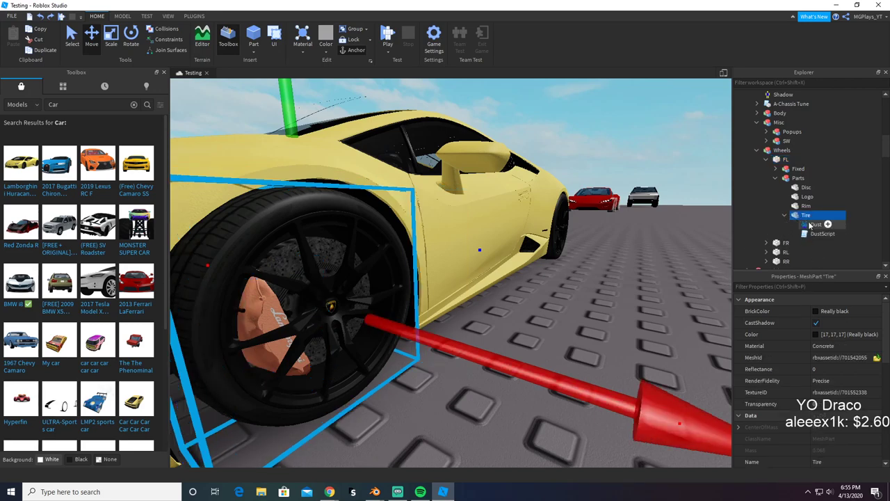
click(805, 206)
drag(453, 369, 702, 400)
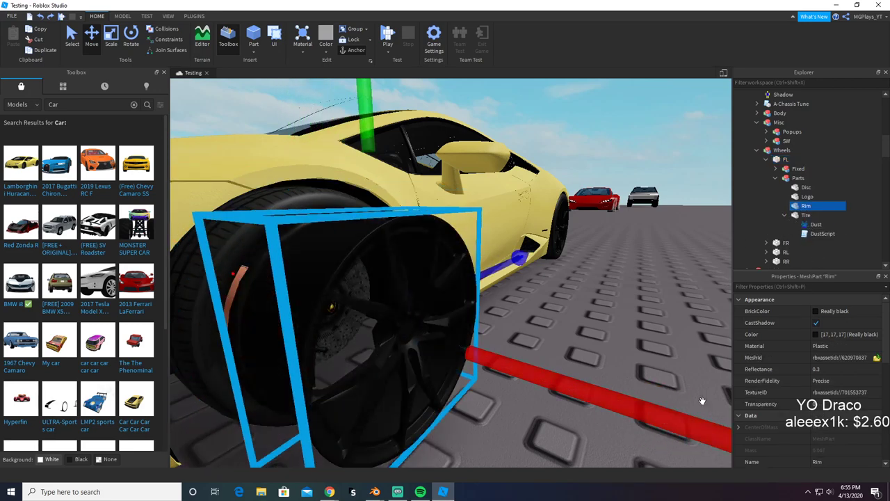
key(ctrl+z)
click(806, 188)
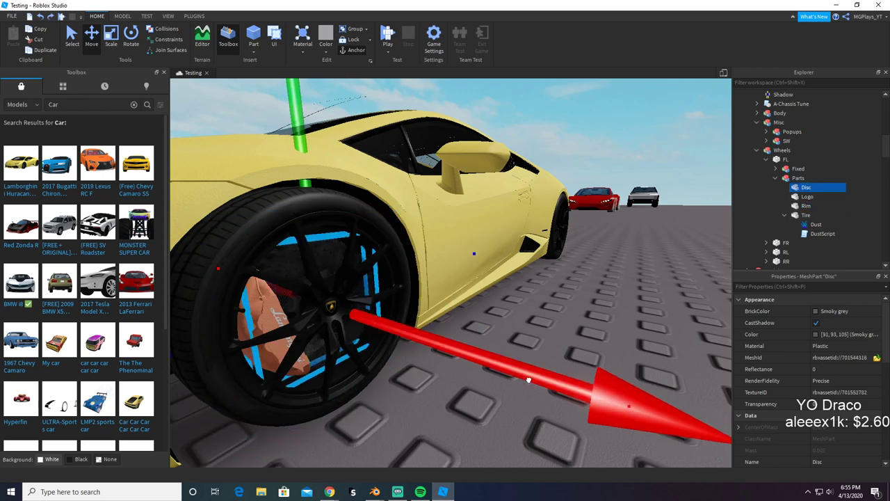
Step: Examine the Caliper and Part inside the Lamborghini's front left Fixed model, pulling Part outward and undoing the move
click(774, 170)
click(808, 159)
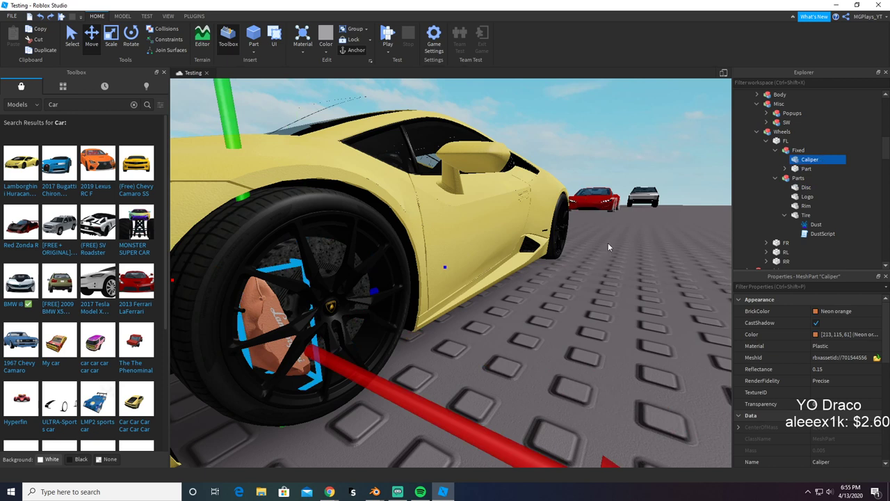
click(806, 169)
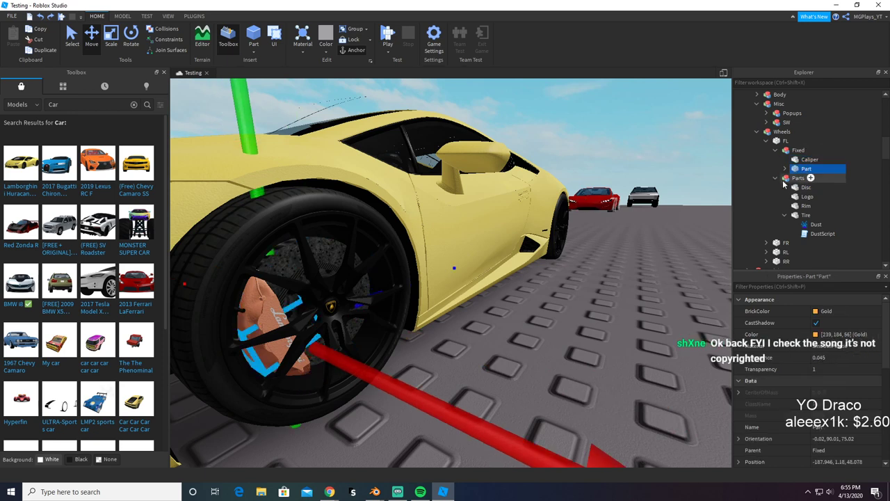
drag(443, 405, 645, 349)
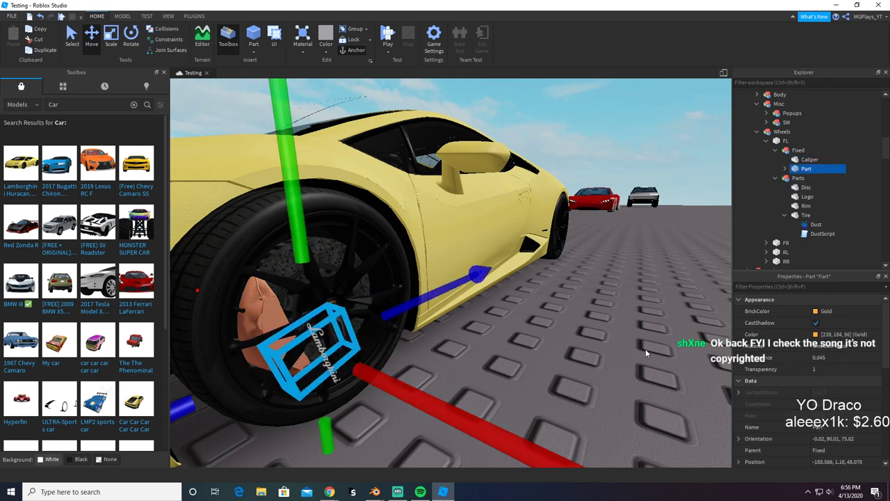
key(ctrl+z)
click(806, 160)
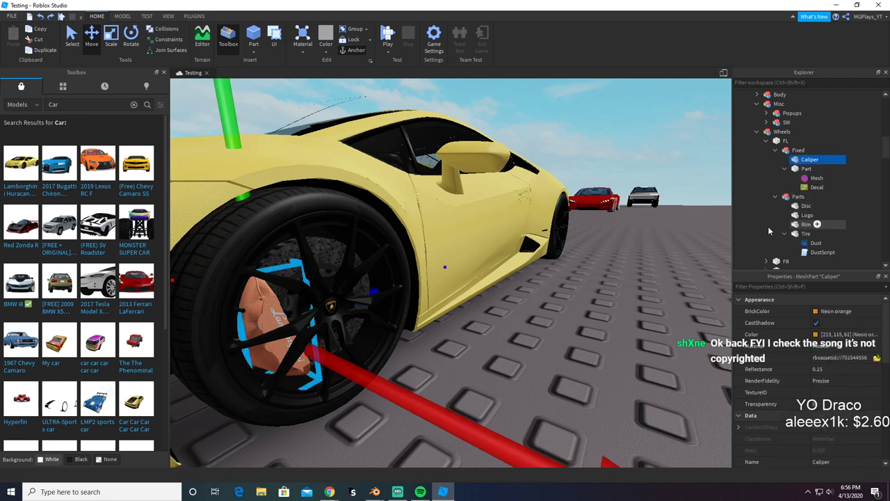
Step: Delete the Lamborghini Huracan from the baseplate
scroll(575, 231, down, 5)
click(556, 240)
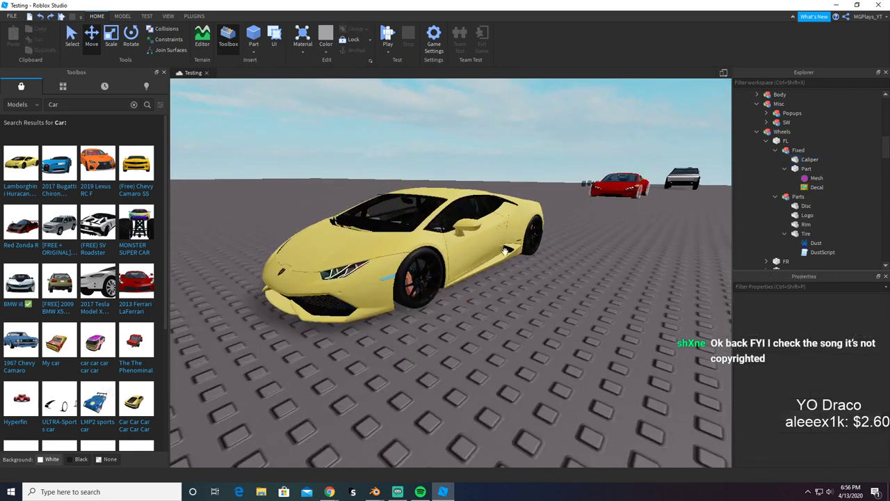
click(503, 242)
key(Delete)
key(d)
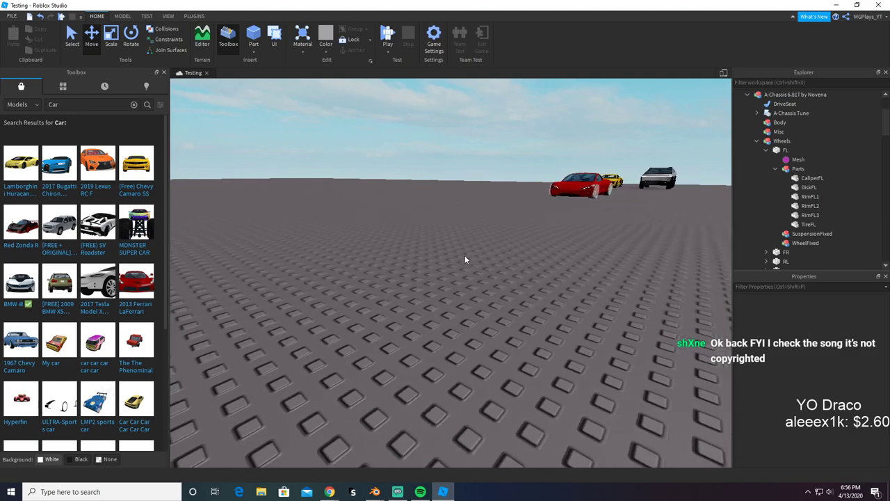
Step: Move CaliperFL from the front left wheel's Parts model into its WheelFixed model
right_drag(464, 255, 464, 258)
key(w)
key(w)
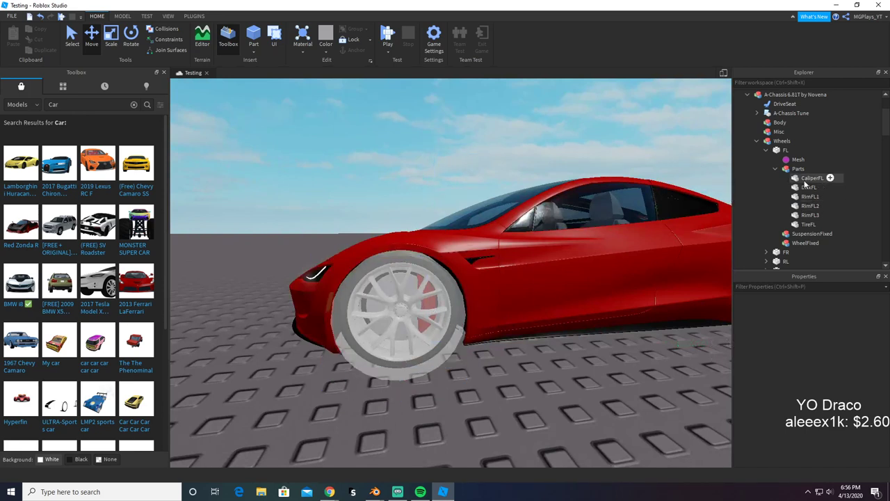
drag(807, 178, 807, 245)
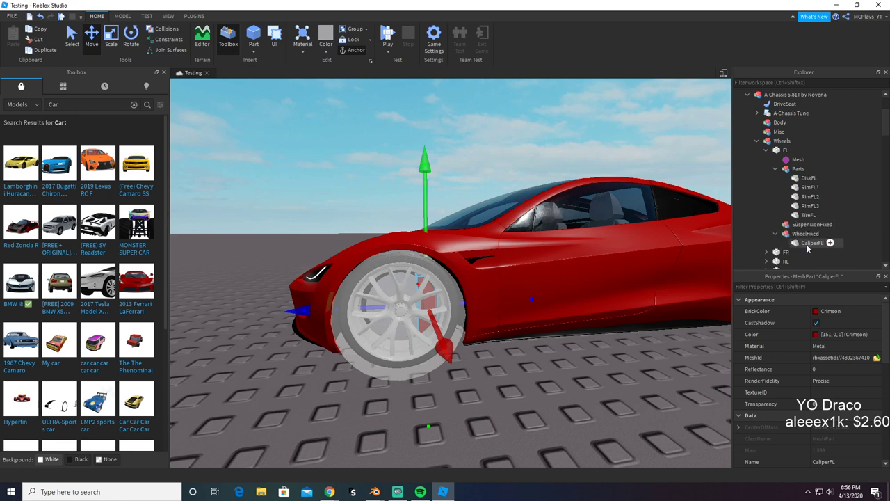
scroll(810, 403, down, 5)
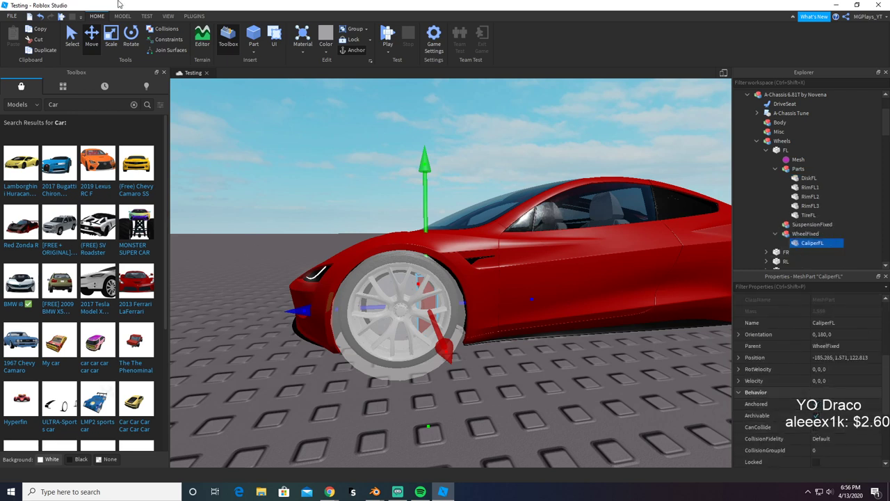
click(65, 18)
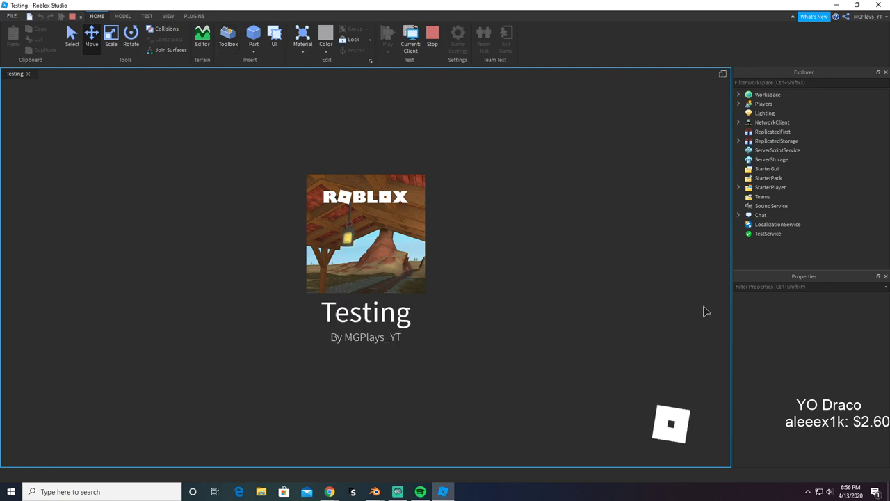
key(w)
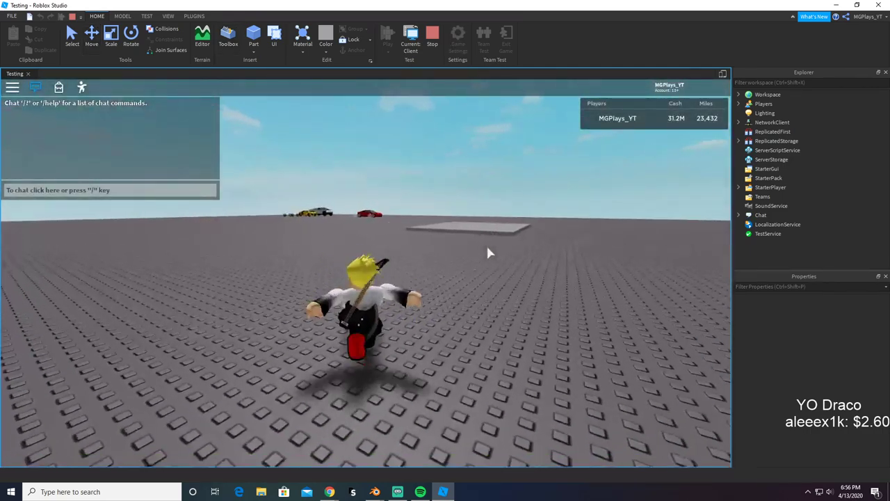
click(426, 45)
click(423, 58)
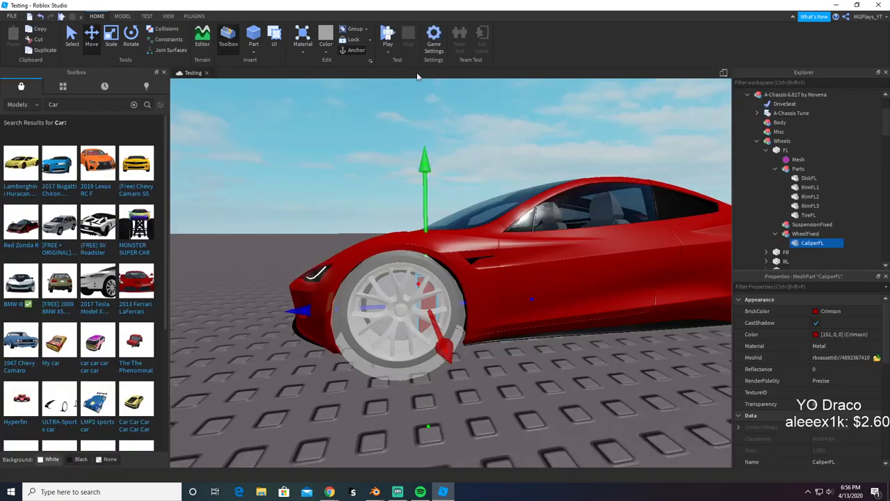
Step: Move the whole A-Chassis sideways out of the red car onto the open baseplate
scroll(472, 371, down, 5)
click(367, 314)
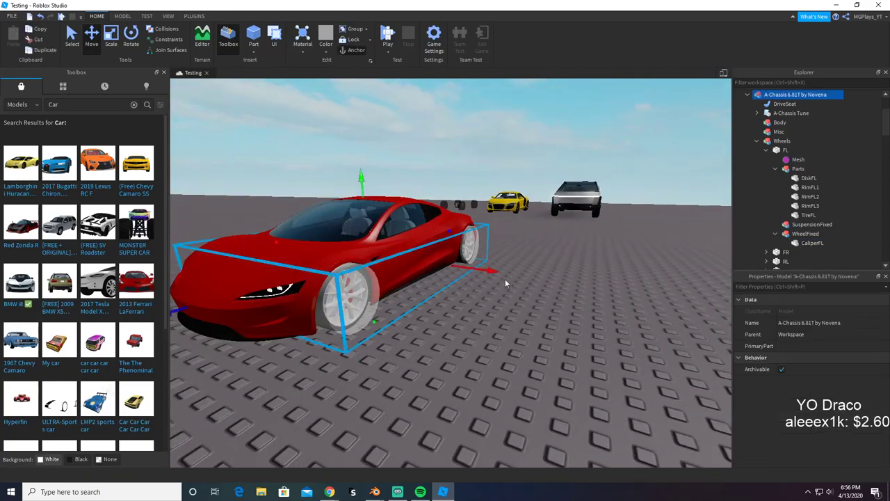
key(d)
drag(502, 275, 574, 320)
click(571, 234)
right_drag(571, 234, 228, 4)
key(w)
key(s)
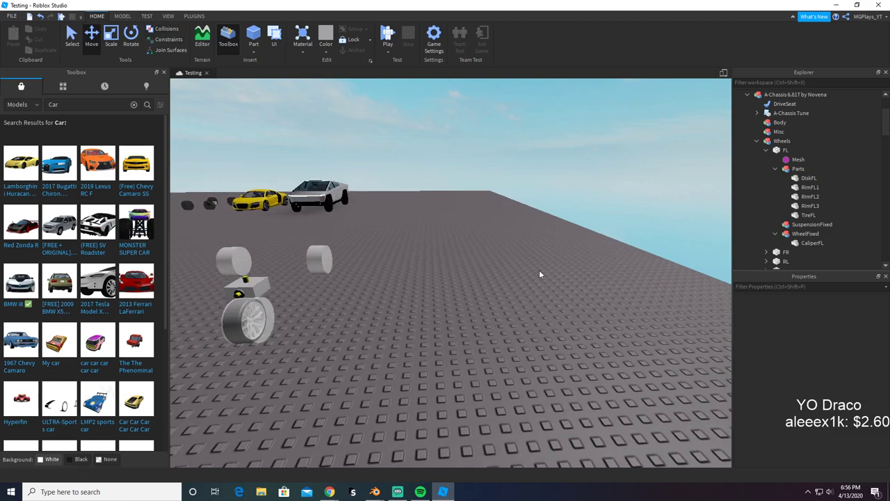
Step: Undo the sideways move of the A-Chassis and insert a spawn location on the open baseplate
key(ctrl+z)
right_drag(539, 269, 530, 251)
key(w)
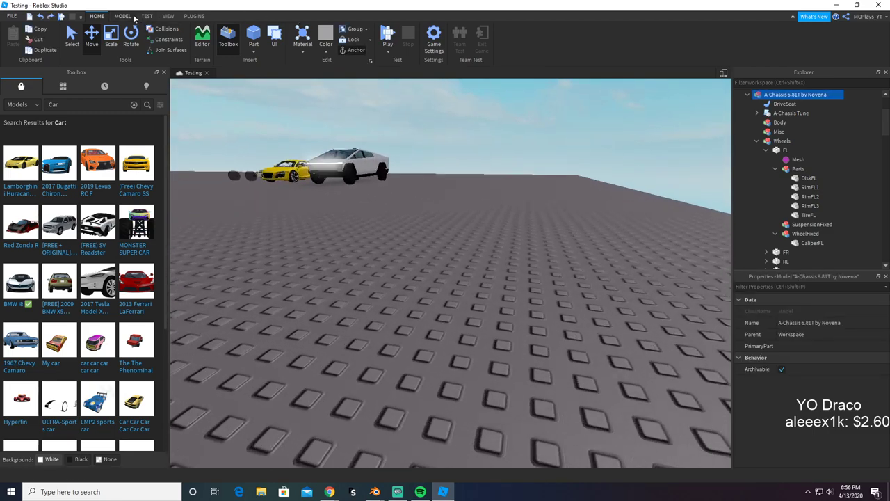
click(123, 16)
click(604, 37)
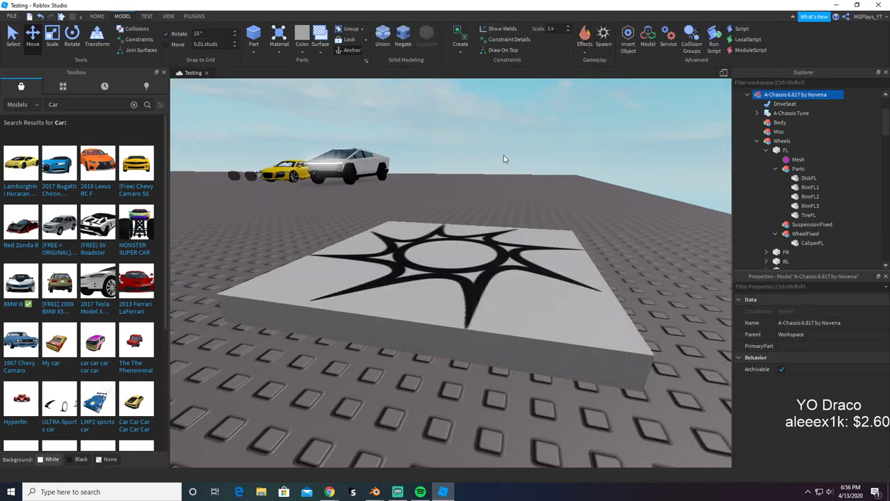
Step: Move the whole A-Chassis sideways out of the red car onto the baseplate between the car and the spawn location
right_drag(316, 207, 323, 214)
key(s)
key(a)
click(314, 288)
click(313, 335)
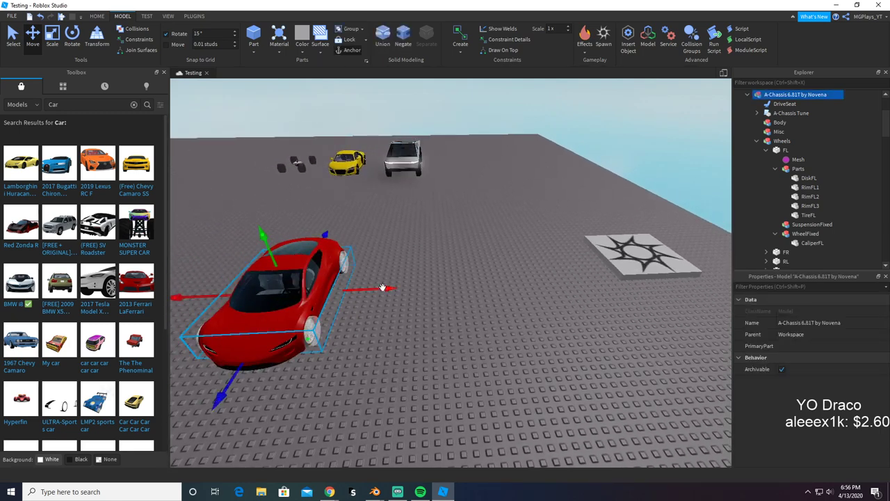
drag(383, 287, 562, 330)
click(561, 334)
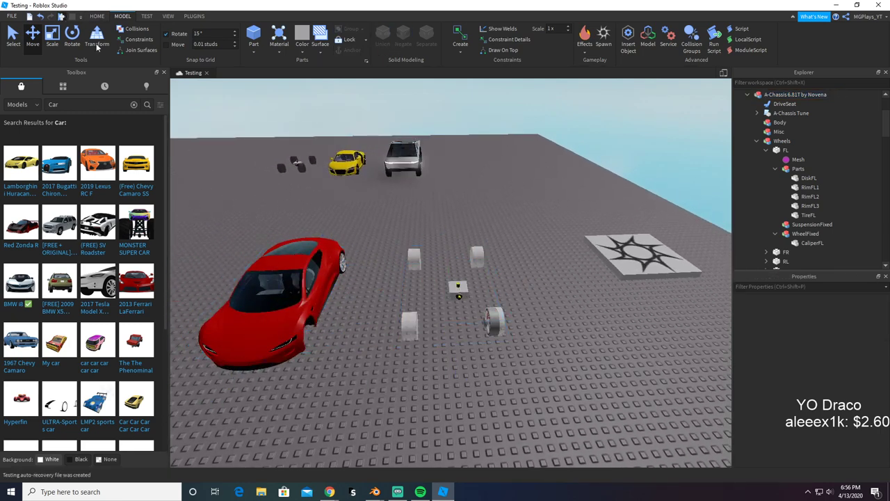
Step: Start a playtest and walk the character from the spawn location into the A-Chassis drive seat
key(F5)
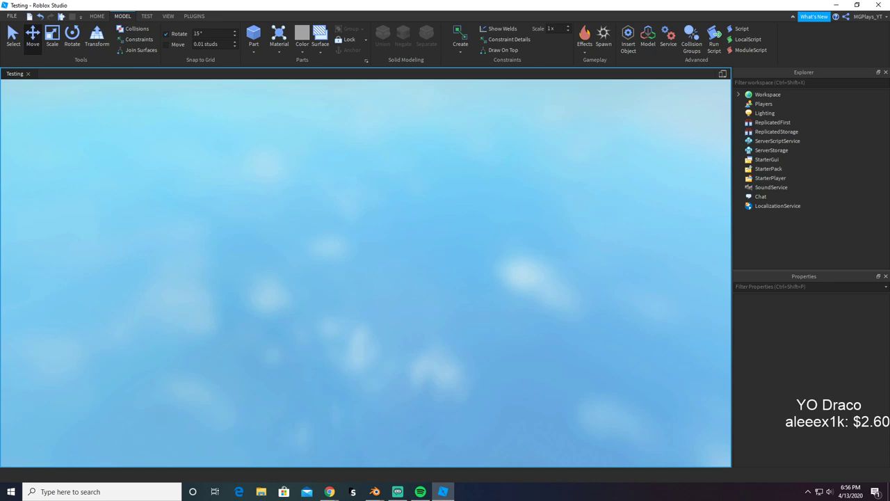
key(F5)
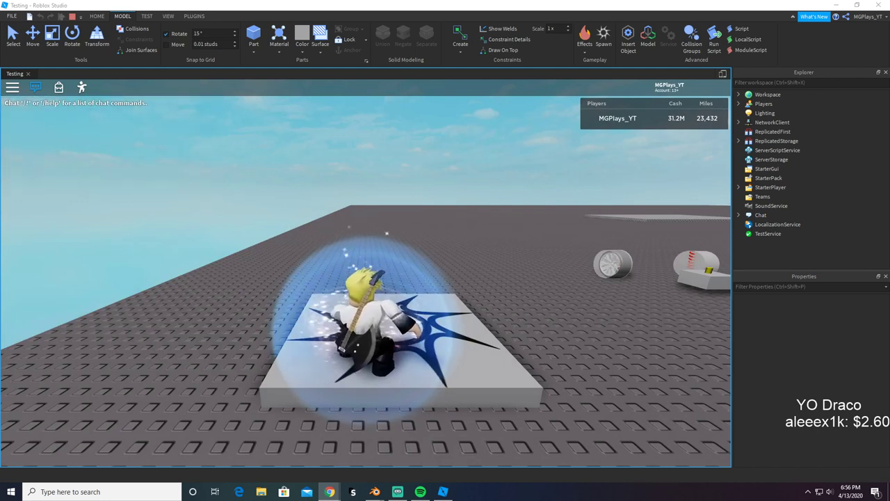
click(261, 353)
right_drag(261, 352, 221, 235)
key(w)
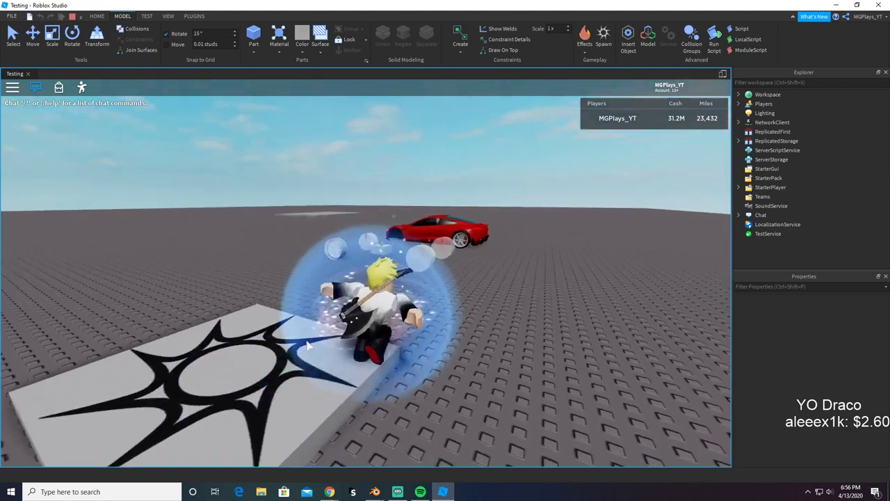
key(w)
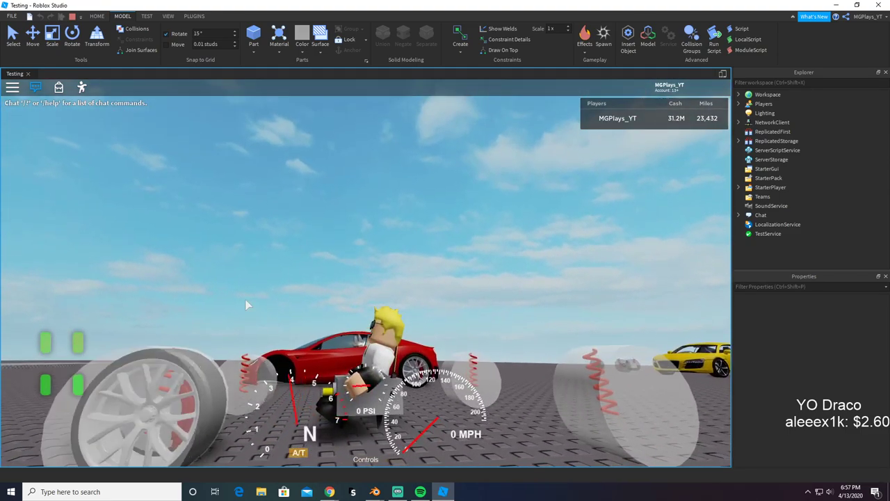
Step: Drive the bare A-Chassis forward and in reverse to check the front left wheel and caliper, and end the playtest
key(w)
key(w)
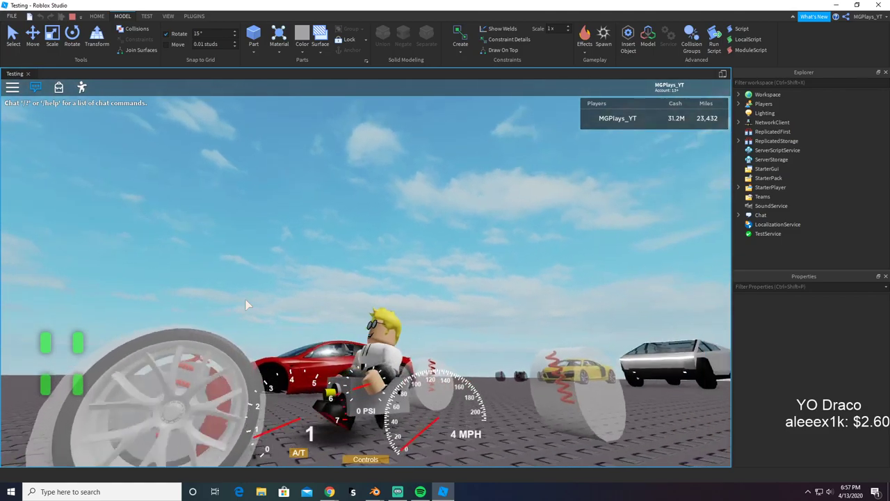
key(w)
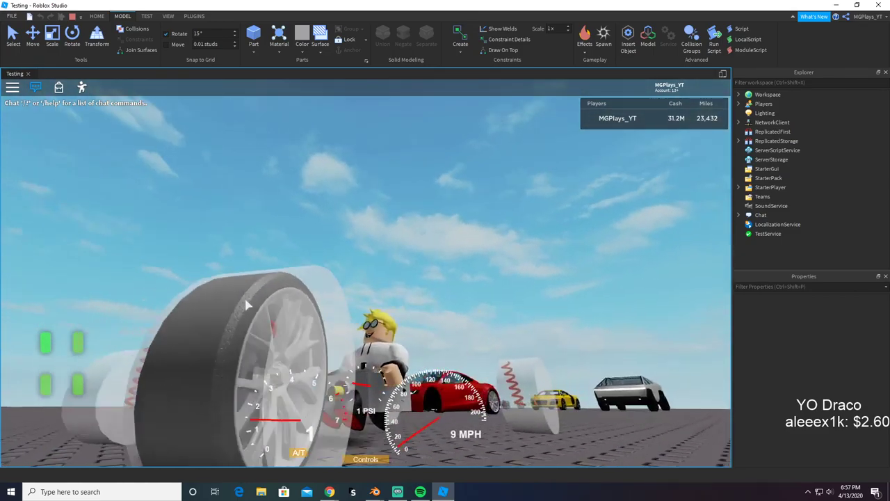
key(w)
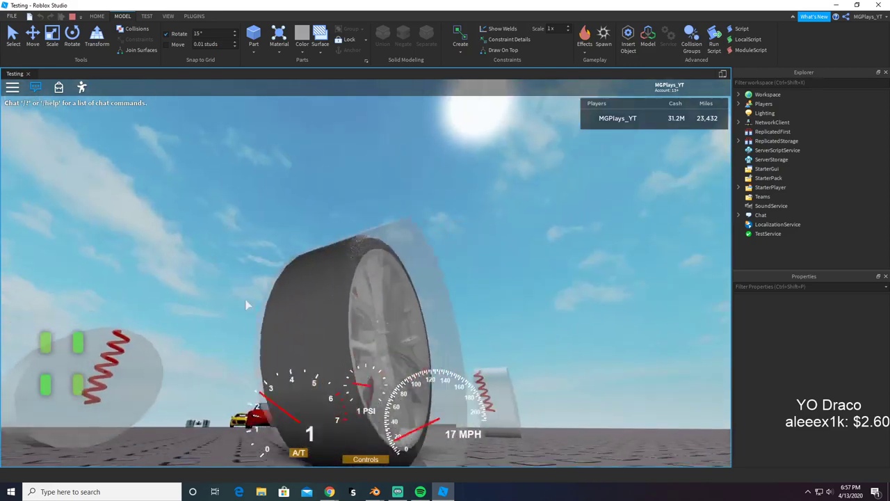
key(s)
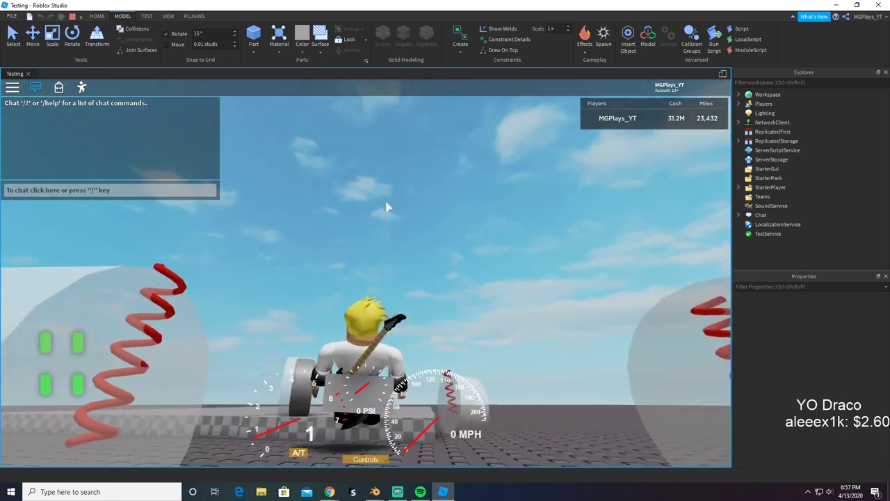
right_drag(302, 250, 303, 249)
key(s)
key(s)
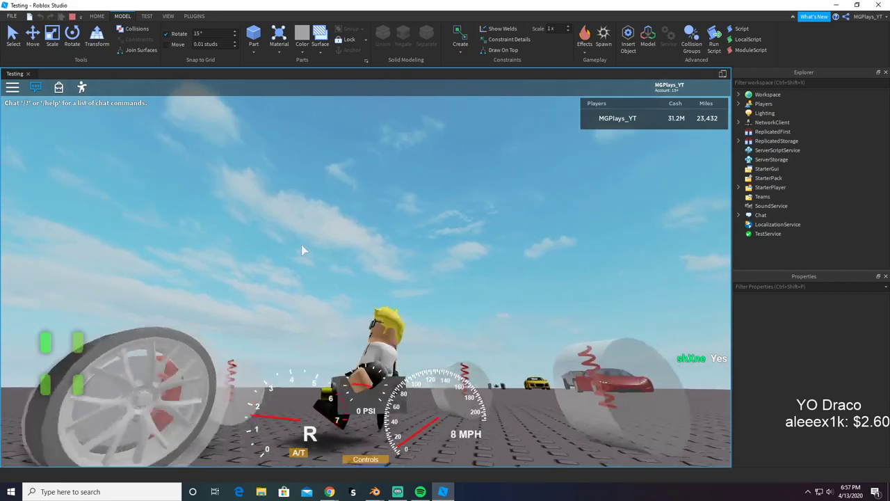
key(w)
right_drag(301, 246, 301, 245)
key(w)
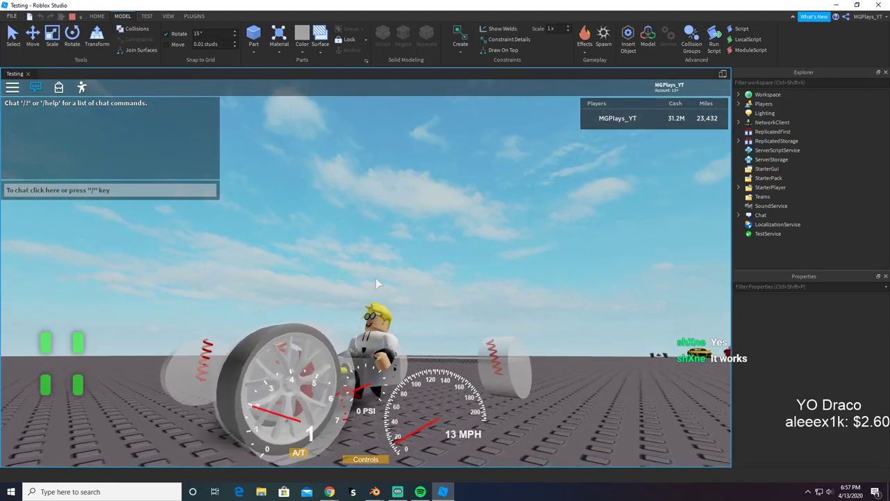
click(72, 16)
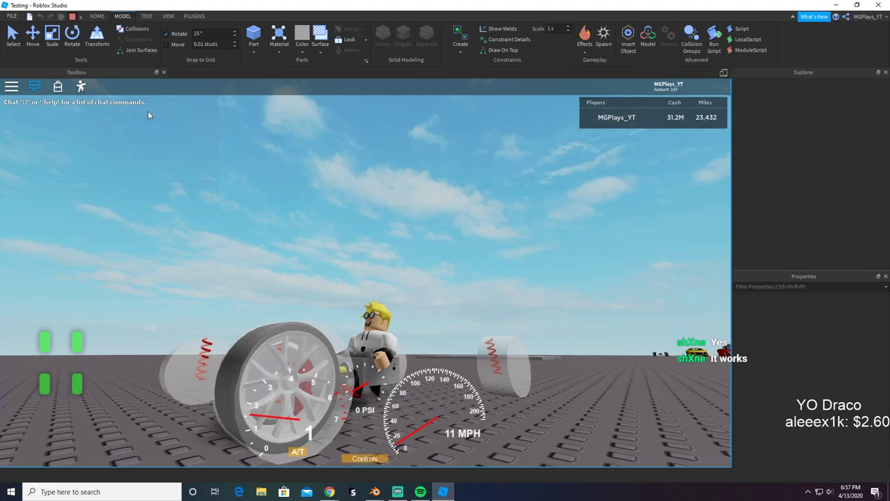
Step: Undo the A-Chassis move to put it back inside the red car, and view the wheel from the side
key(d)
right_drag(555, 361, 555, 360)
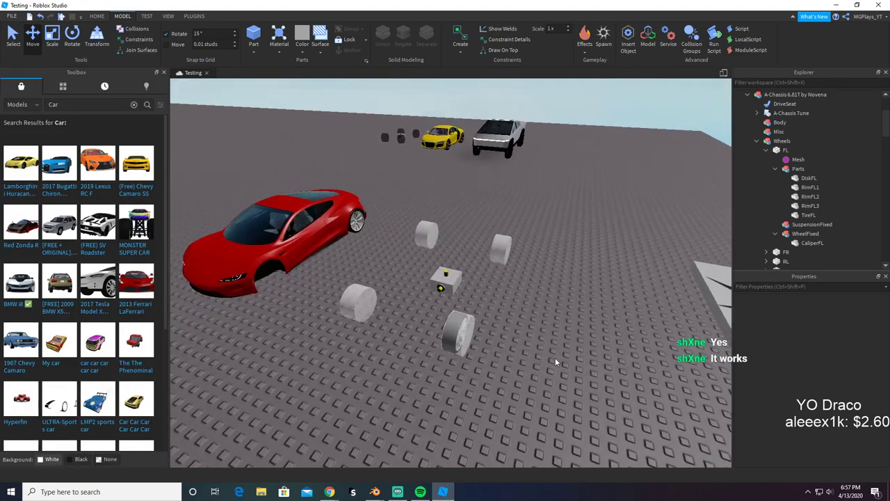
key(ctrl+z)
click(549, 359)
right_drag(507, 342, 506, 343)
key(w)
key(d)
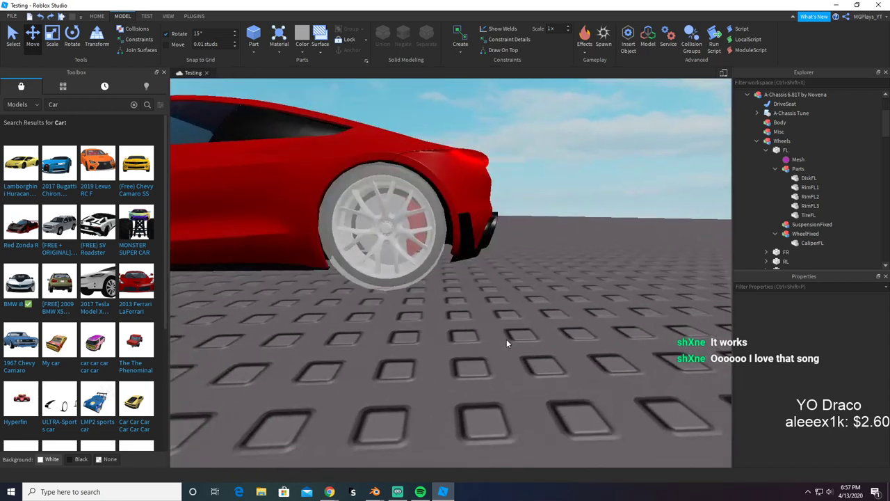
key(a)
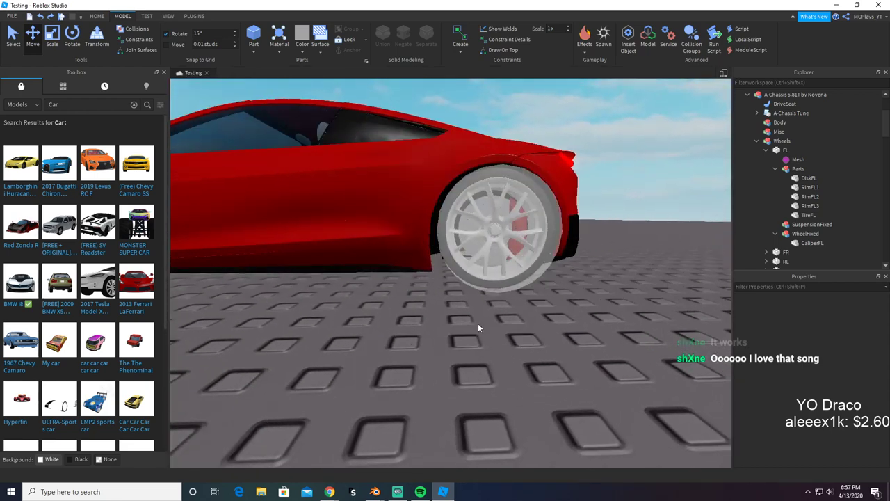
Step: Collapse the FL wheel model and select the car's loose front right wheel parts, including RimFR1, RimFR2 and RimFR3
click(807, 179)
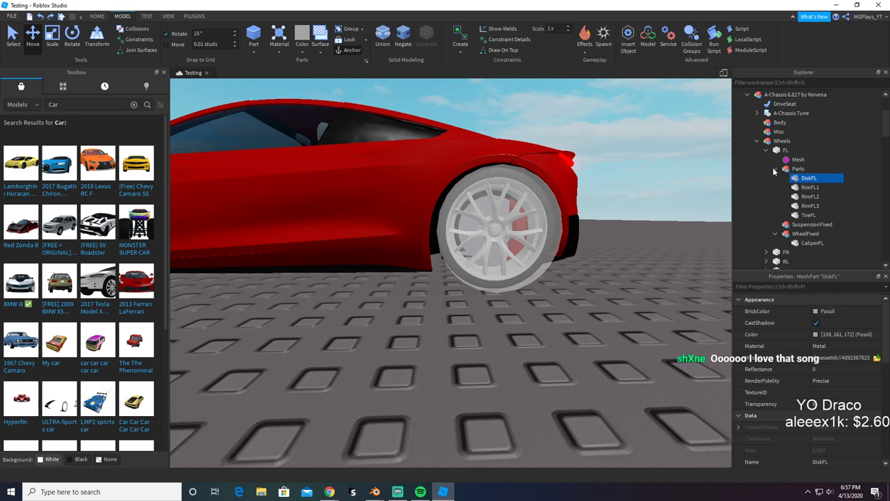
click(775, 169)
click(766, 150)
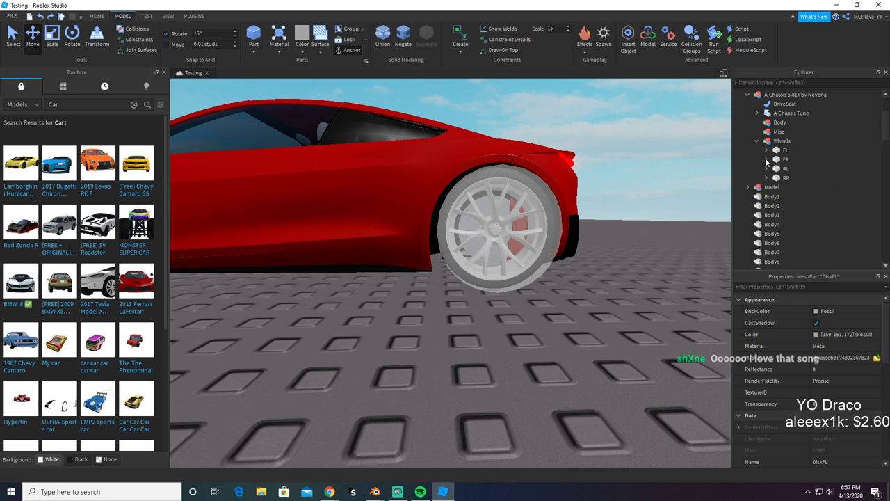
click(767, 159)
scroll(785, 178, down, 3)
scroll(785, 178, down, 5)
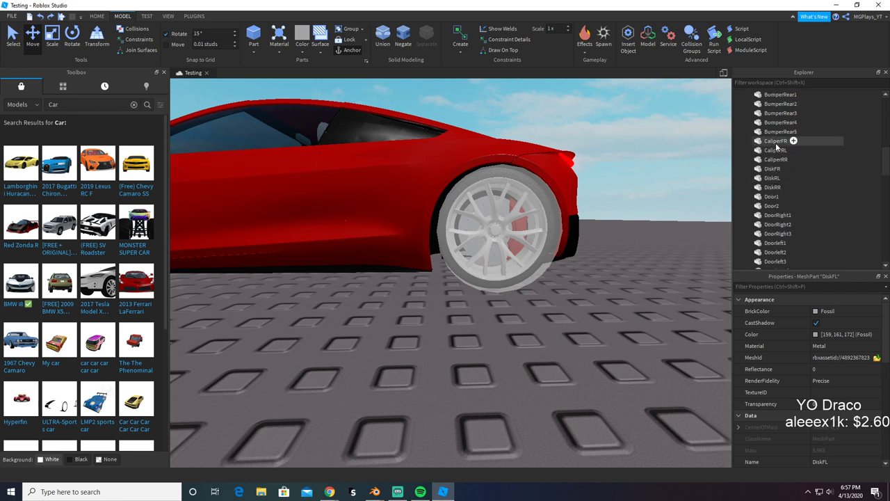
scroll(794, 192, down, 6)
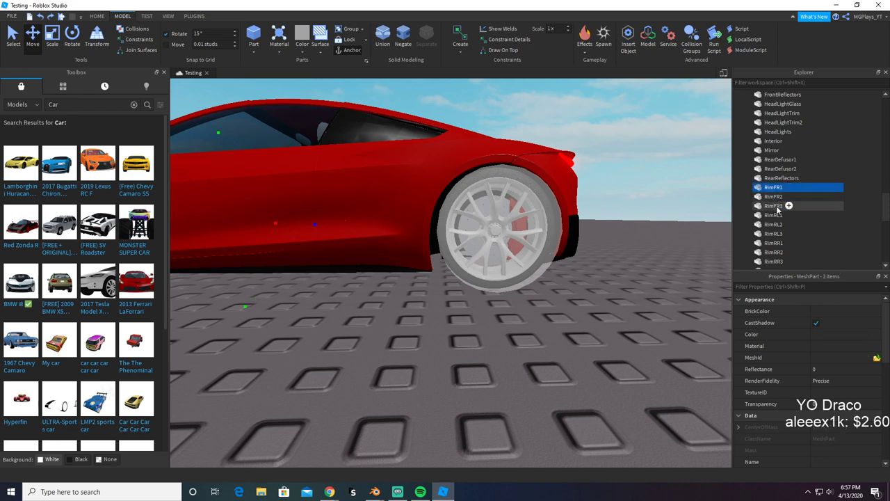
scroll(774, 236, down, 3)
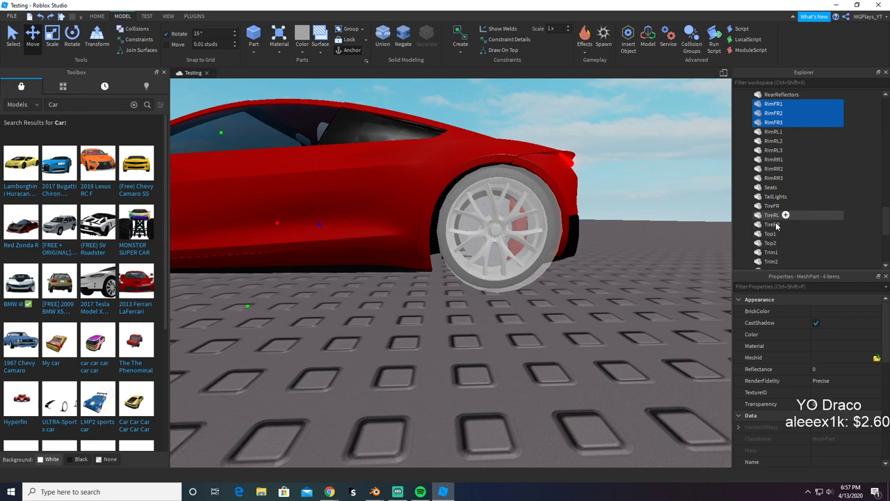
Step: Try moving the selected front-right caliper, rim and tire meshes away from the car, and undo the move
key(a)
right_drag(361, 293, 362, 293)
drag(498, 315, 271, 314)
right_drag(285, 317, 285, 316)
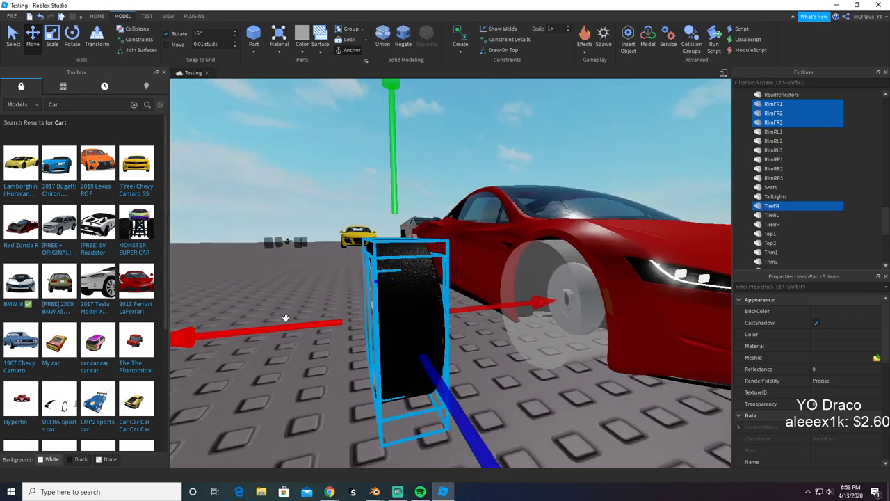
key(ctrl+z)
Step: Add DiskFR to the selected front-right meshes and move all six into the FR wheel's Parts model
scroll(766, 153, up, 5)
scroll(775, 173, up, 10)
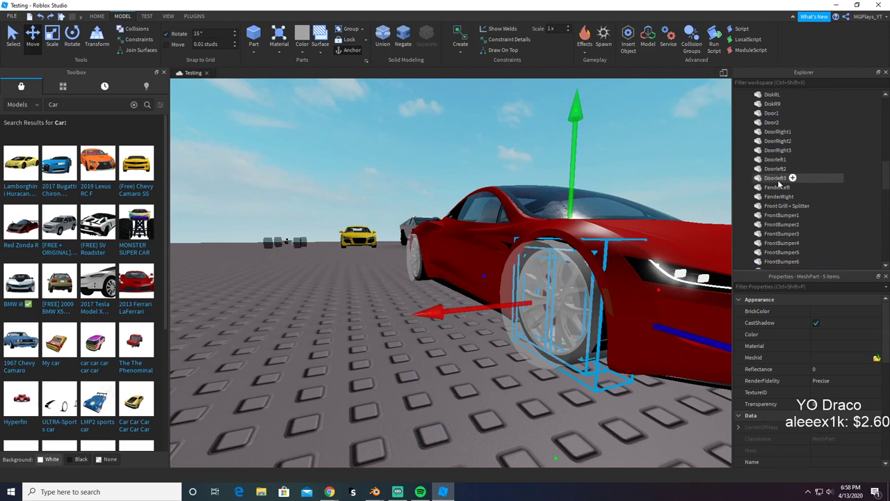
scroll(780, 181, up, 4)
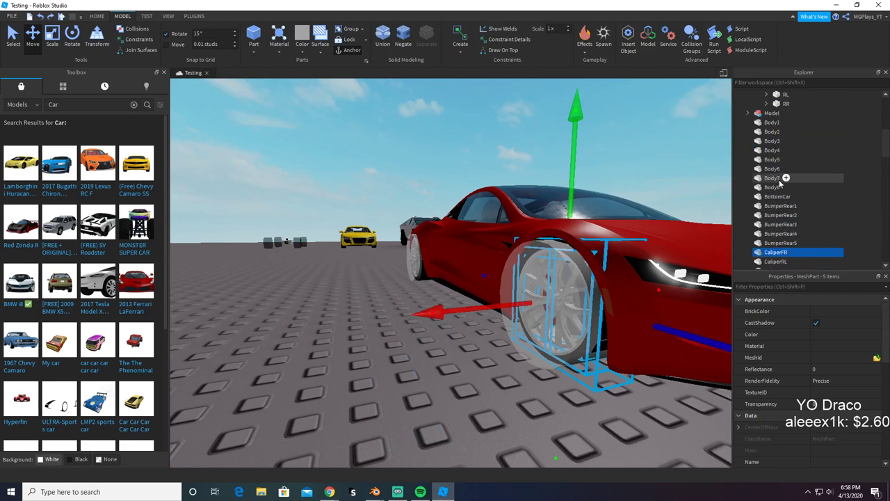
scroll(782, 177, down, 2)
ctrl+click(776, 223)
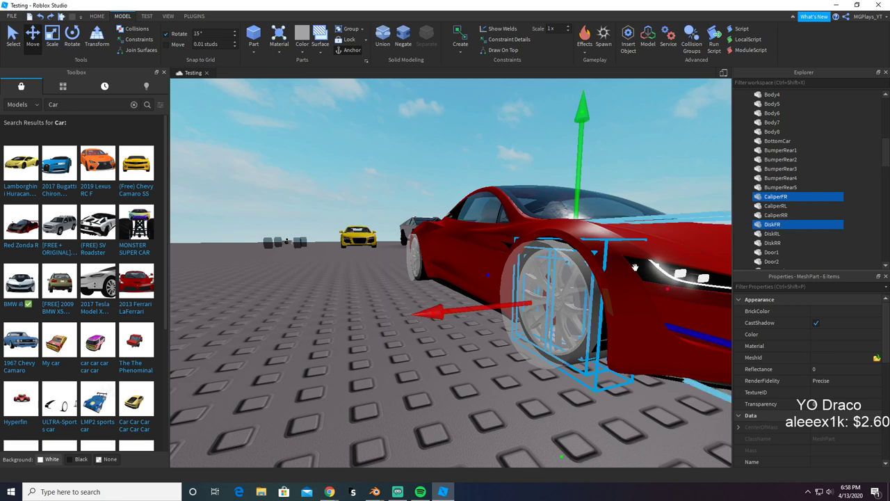
scroll(772, 208, down, 5)
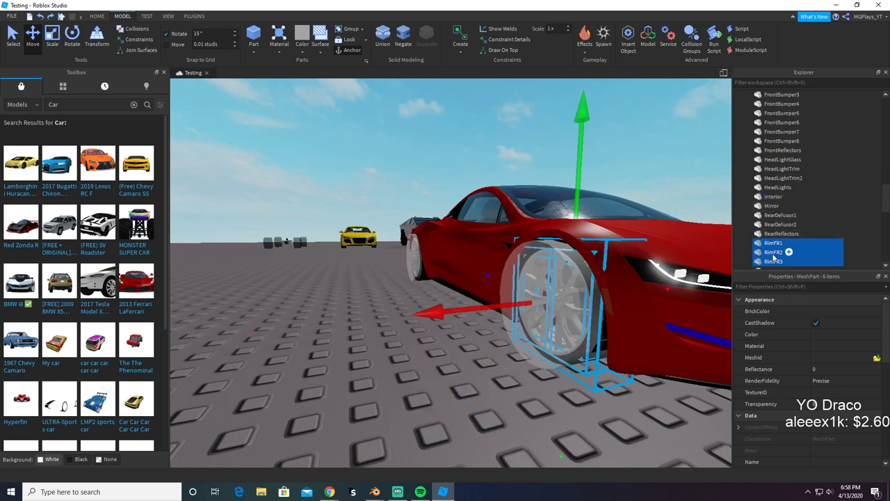
drag(773, 257, 824, 210)
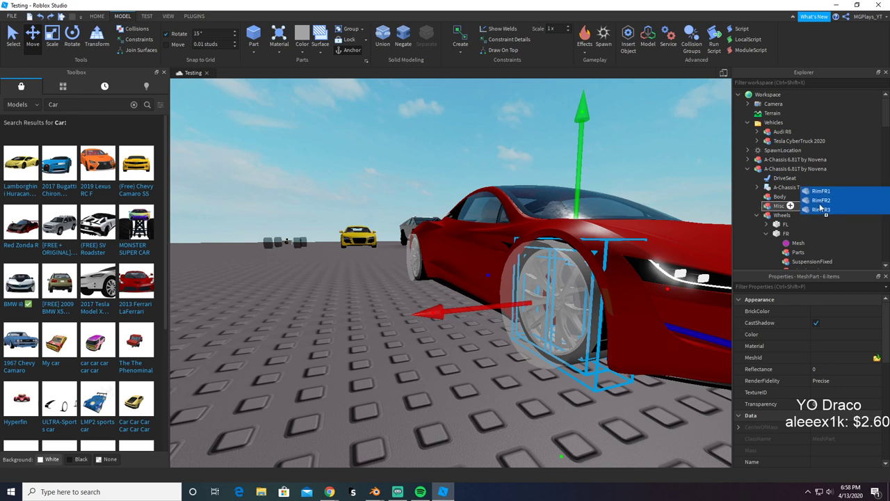
drag(821, 207, 815, 221)
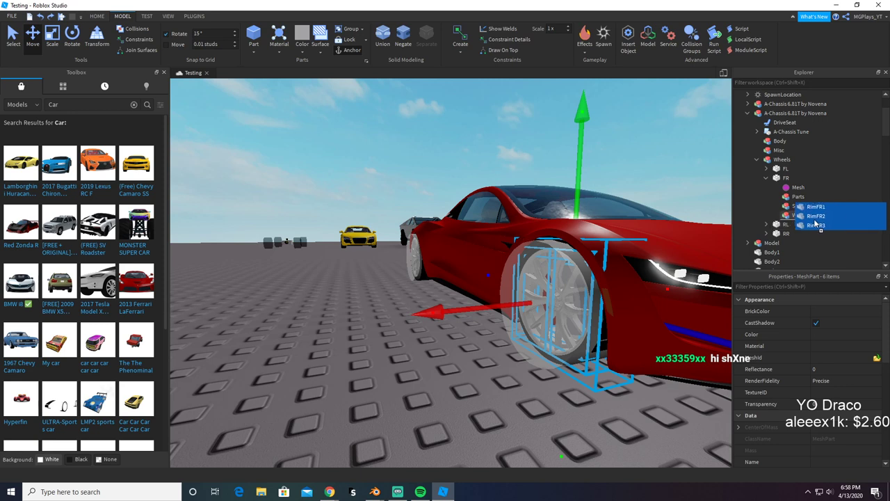
drag(814, 221, 835, 202)
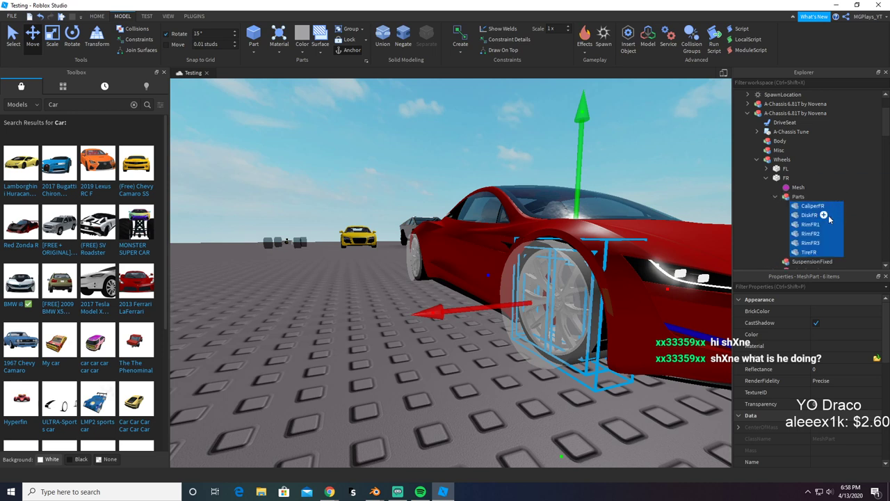
Step: Move CaliperFR out of Parts into the FR wheel's WheelFixed model
click(807, 206)
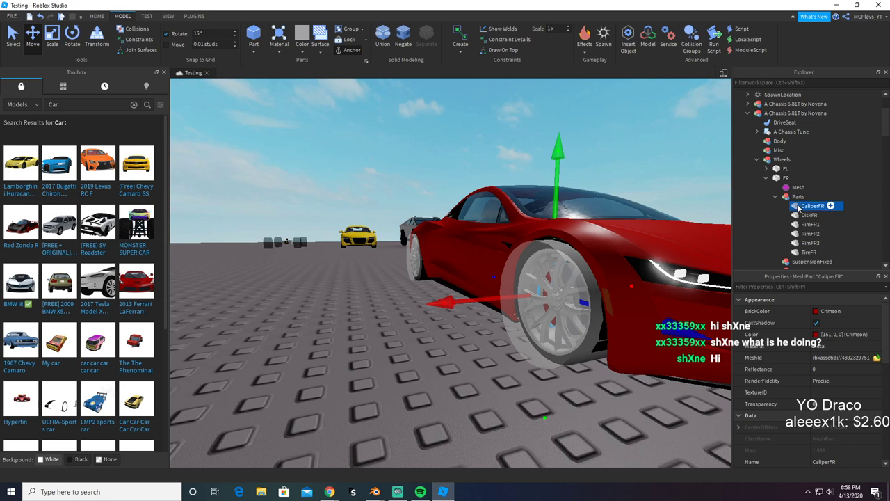
drag(752, 220, 800, 208)
scroll(818, 360, down, 6)
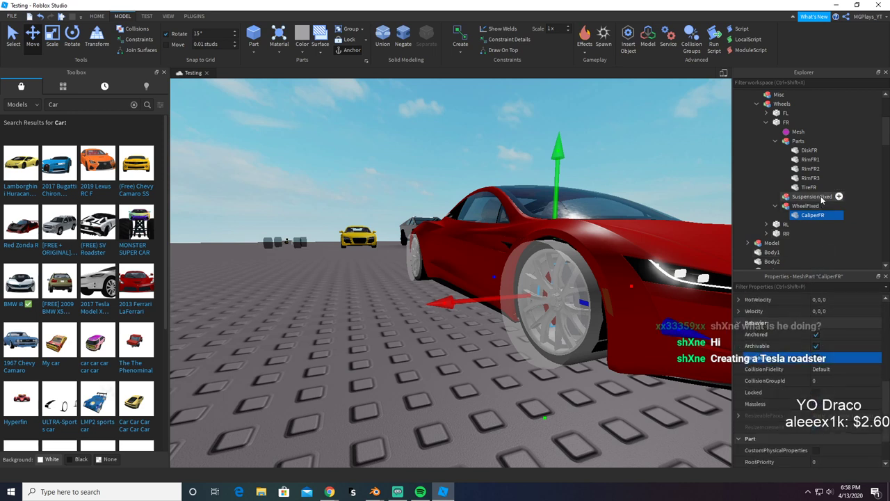
Step: Review the collision and physical properties of the DiskFR, RimFR and TireFR meshes and of CaliperFR
click(809, 150)
shift+click(809, 187)
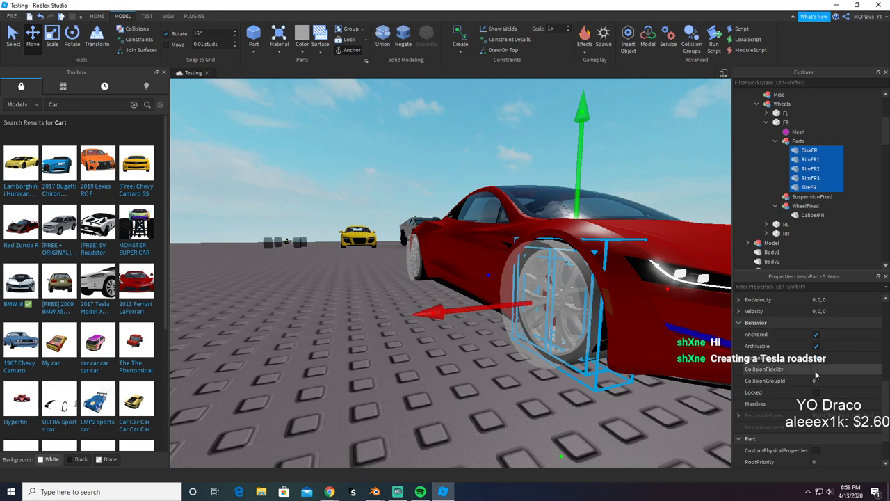
scroll(818, 369, down, 2)
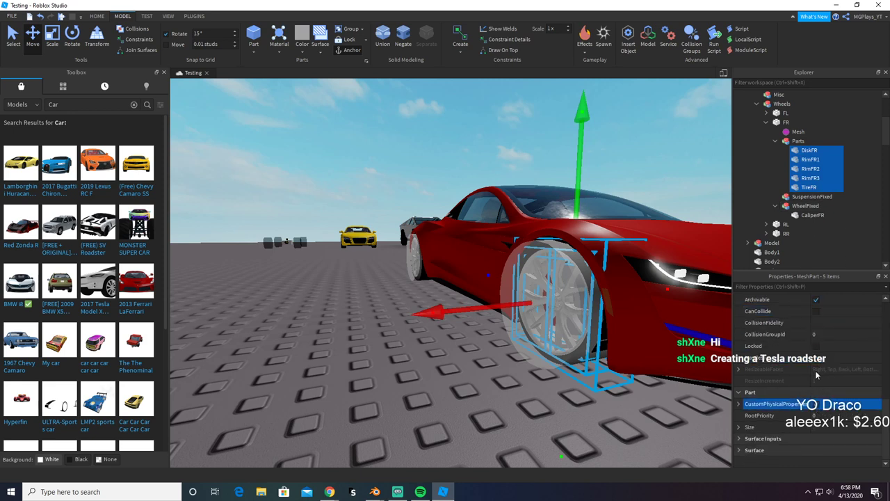
click(810, 215)
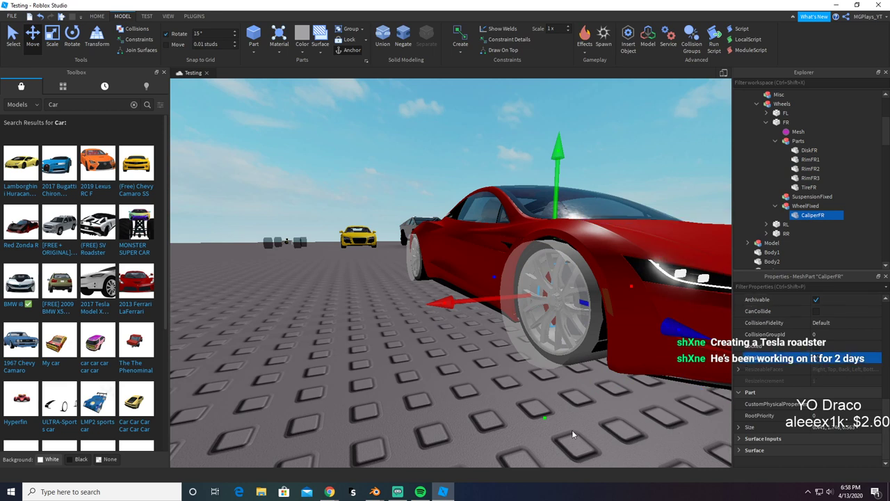
Step: Select the FR wheel part for scaling and set the move snap increment to 0.1 studs
click(365, 387)
right_drag(365, 387, 366, 387)
key(e)
key(q)
key(w)
key(w)
scroll(397, 346, down, 2)
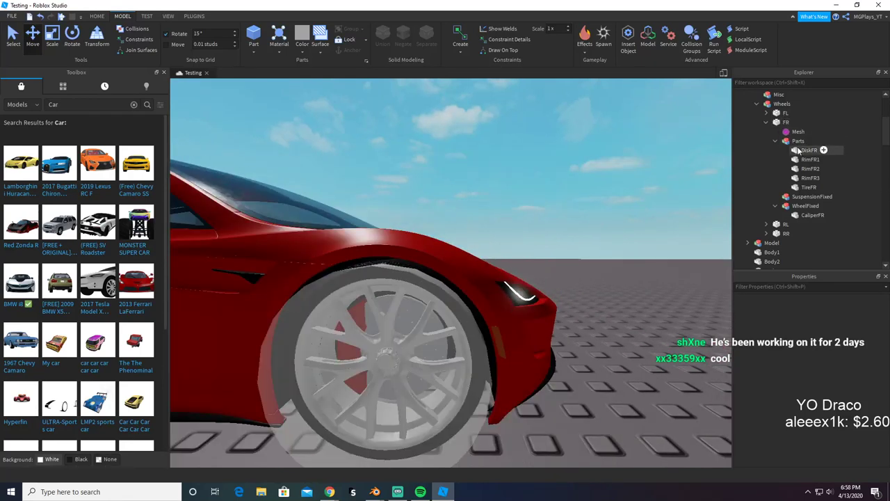
click(784, 123)
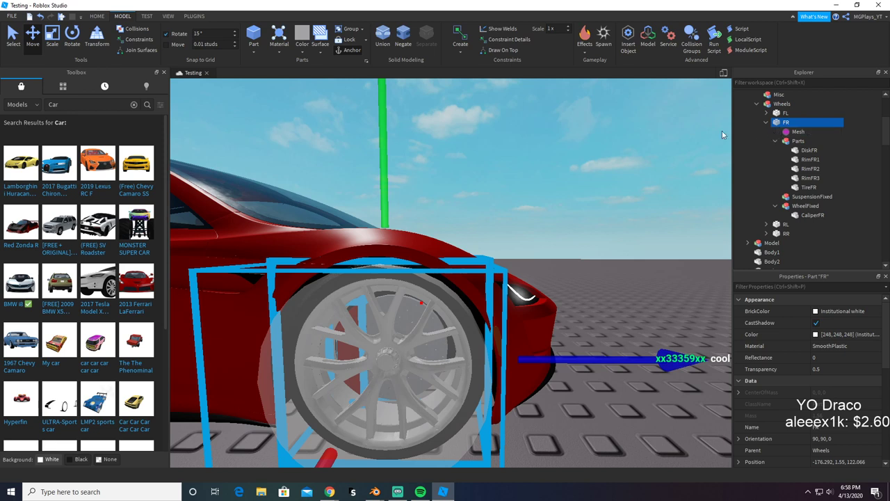
click(58, 42)
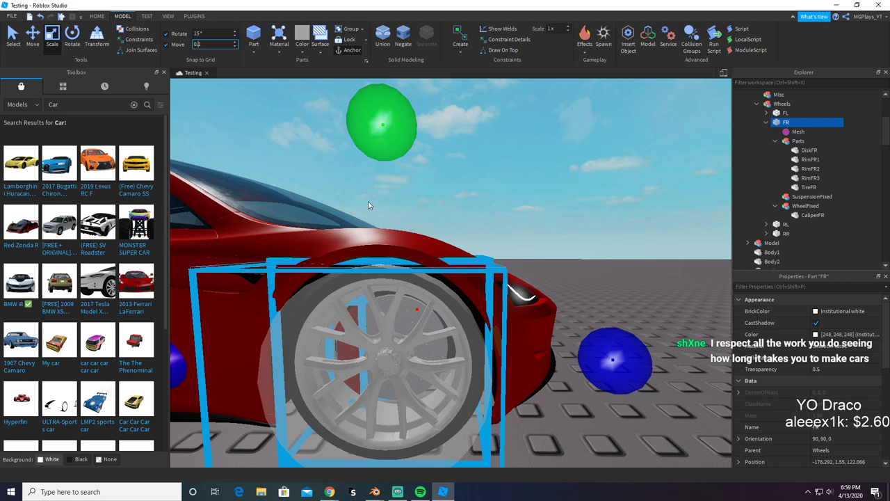
Step: Undo the transfer of the front-right meshes into the FR wheel's Parts and WheelFixed models
scroll(440, 237, down, 5)
key(ctrl+z)
key(ctrl+z)
key(ctrl+z)
key(ctrl+z)
key(ctrl+z)
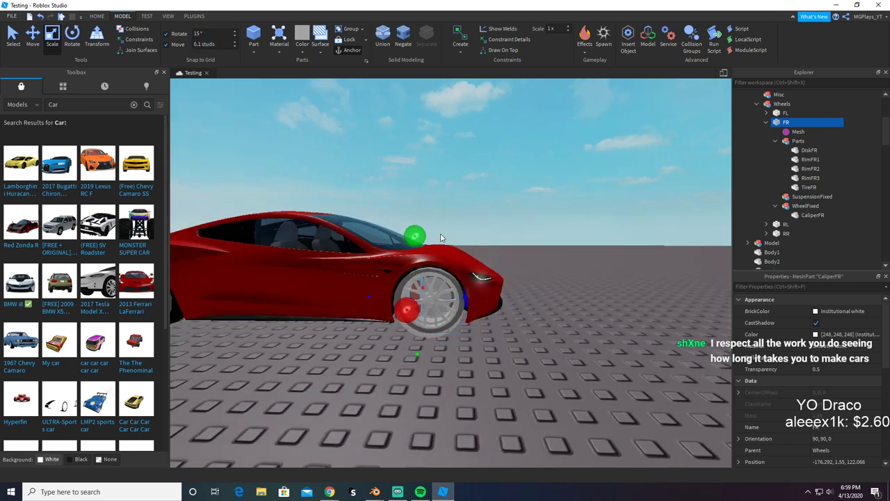
right_drag(440, 238, 437, 238)
key(ctrl+z)
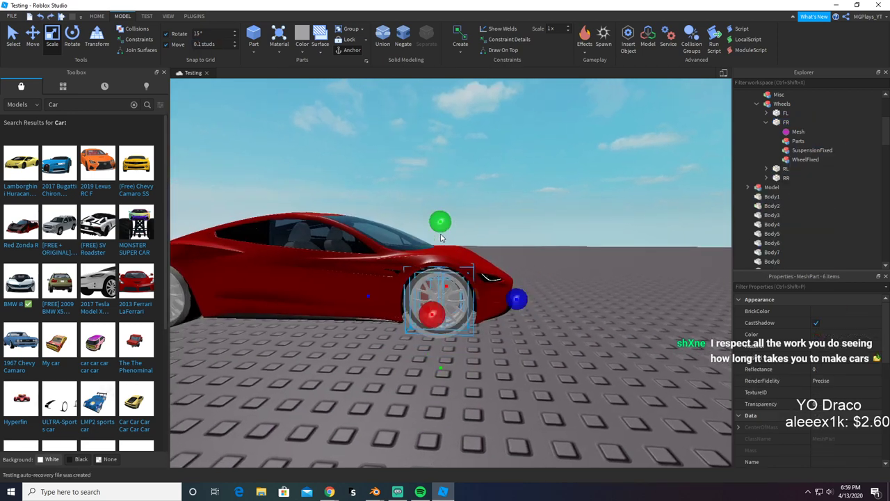
key(ctrl+z)
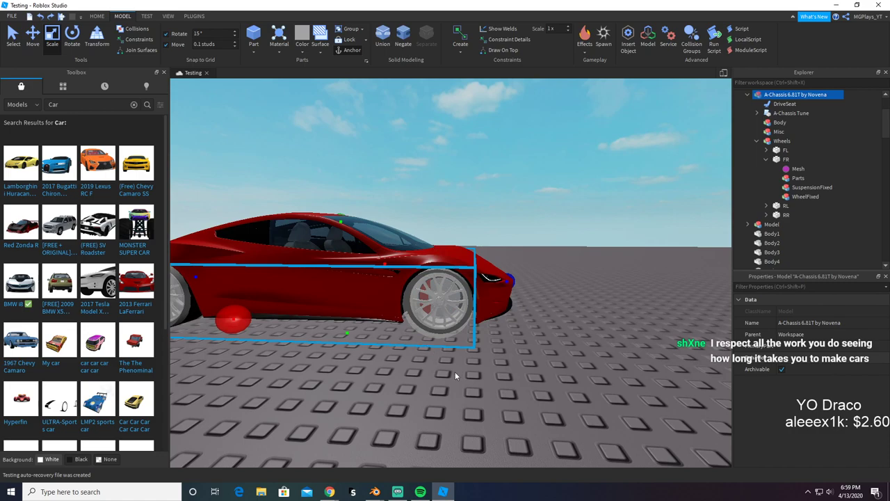
key(ctrl+z)
Step: Select the FR wheel part in the second A-Chassis and scale it slightly from its upper side to match the tire
right_drag(456, 375, 455, 375)
key(w)
click(515, 382)
key(w)
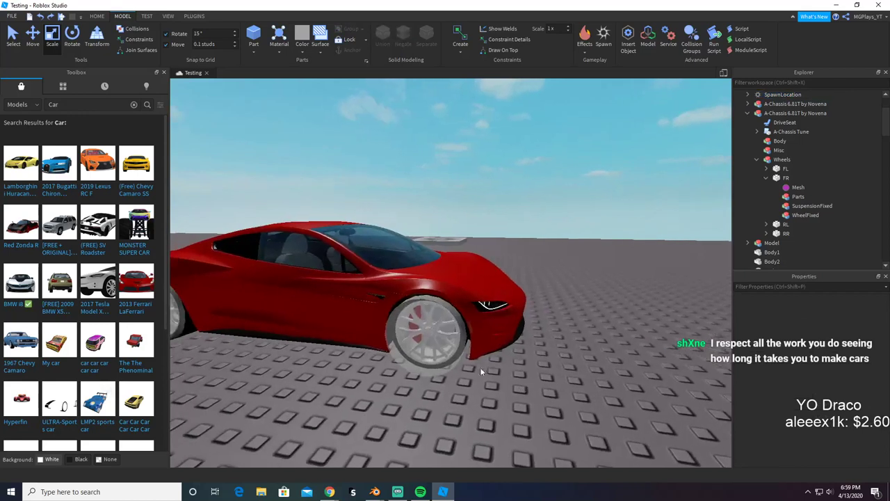
click(434, 339)
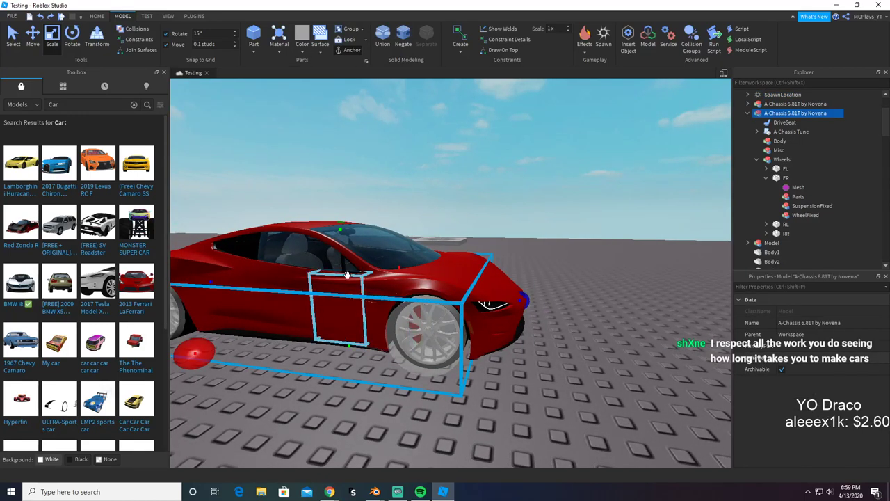
click(786, 178)
key(f)
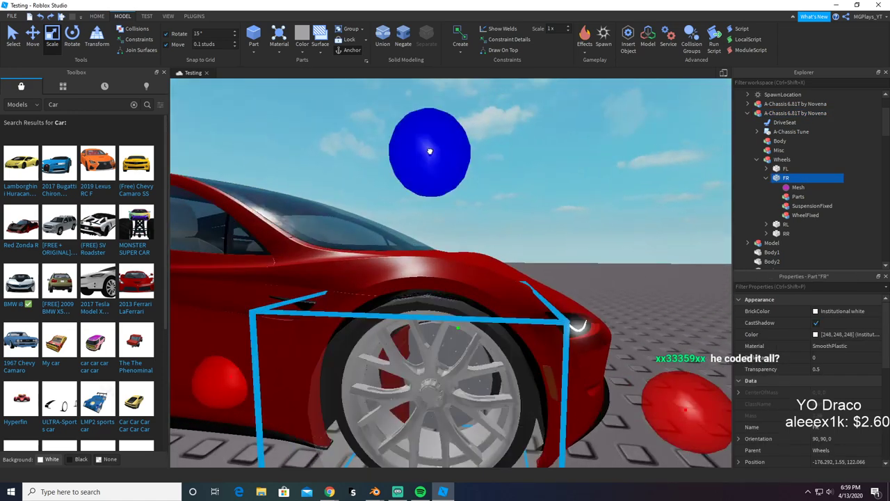
ctrl+drag(430, 151, 429, 148)
Step: Compare the front and rear wheel fit, and switch to Move with a snap increment of 0.01 studs
key(a)
key(d)
right_drag(429, 162, 430, 160)
key(w)
key(a)
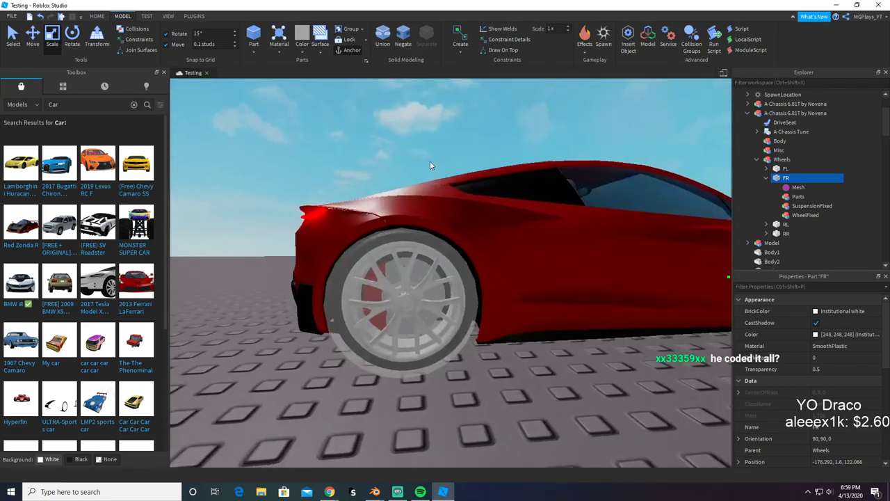
key(d)
key(d)
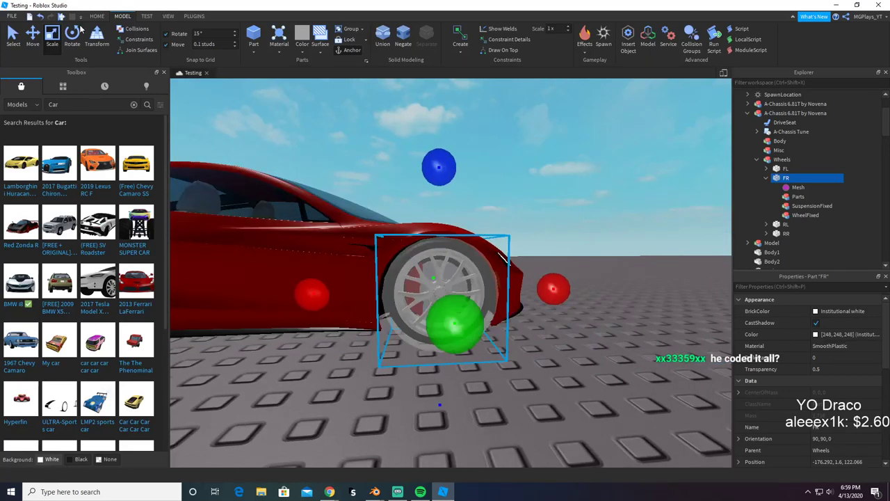
click(36, 38)
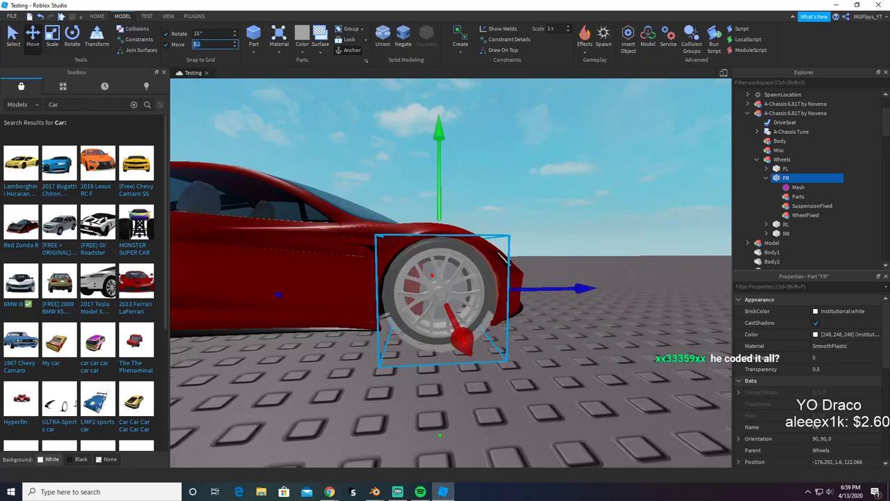
text(0)
key(Return)
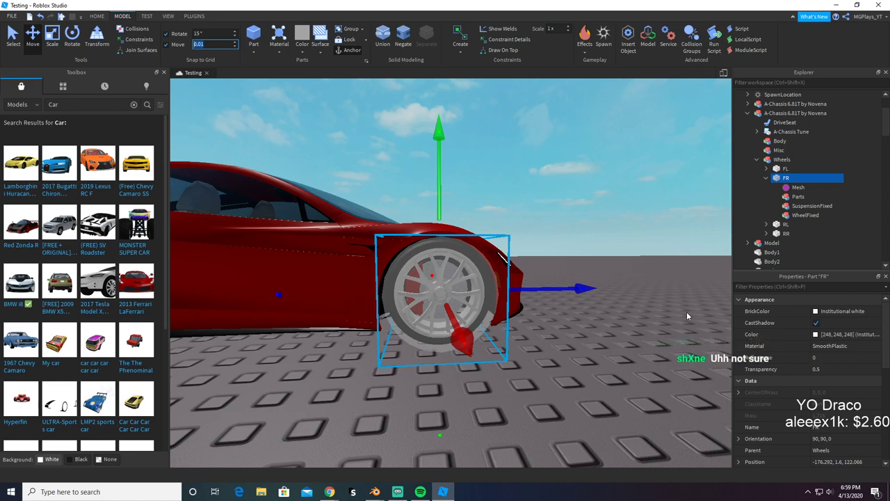
Step: Move the FR wheel part vertically to a Y position of 1.56 to centre it on the rim
scroll(516, 209, up, 3)
right_drag(516, 209, 515, 208)
scroll(487, 298, down, 3)
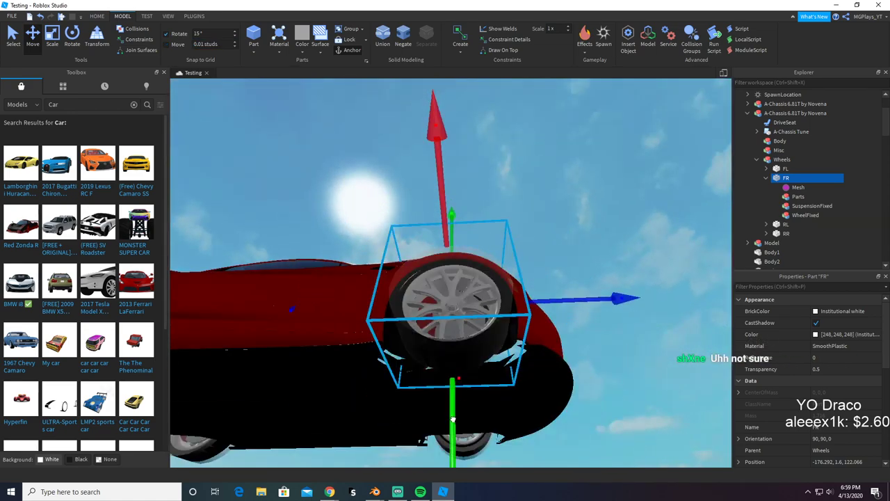
right_drag(452, 422, 452, 421)
scroll(452, 421, up, 4)
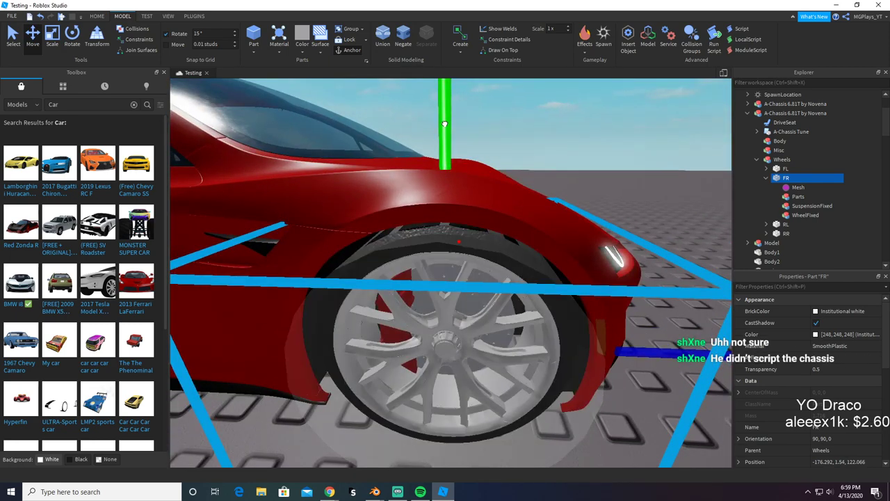
drag(445, 122, 445, 119)
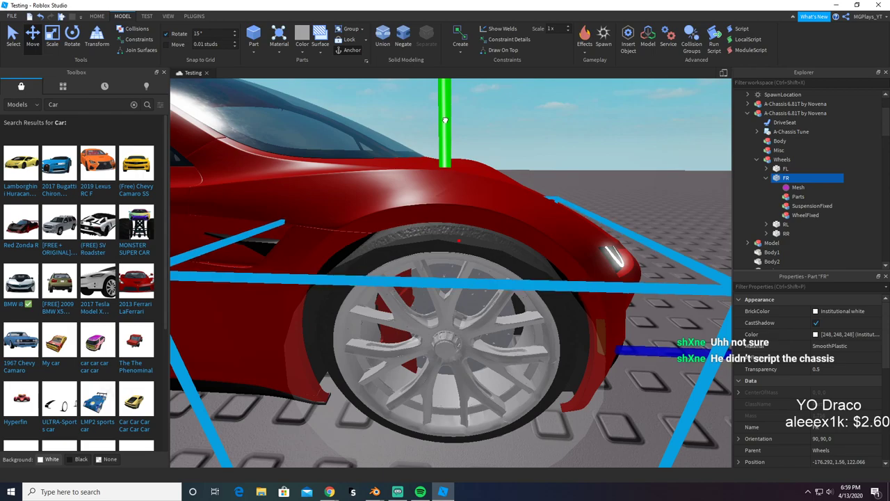
Step: Nudge the FR wheel part along the car's length to a Z position of 122.076 and deselect it
right_drag(442, 130, 415, 151)
scroll(442, 130, up, 3)
scroll(415, 151, down, 4)
scroll(415, 151, up, 3)
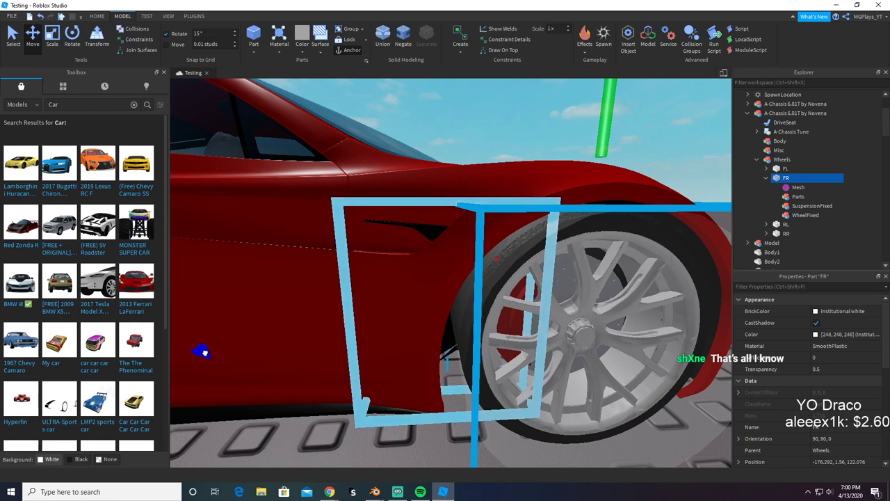
drag(206, 347, 205, 347)
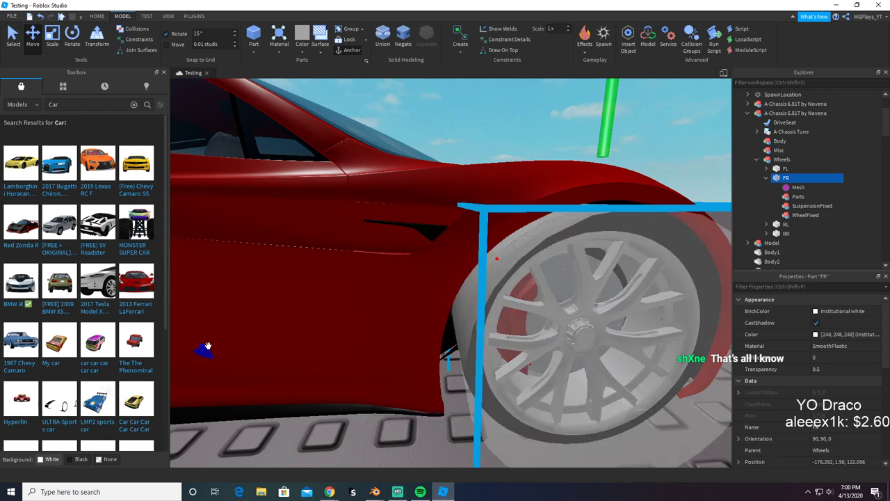
right_drag(205, 347, 214, 347)
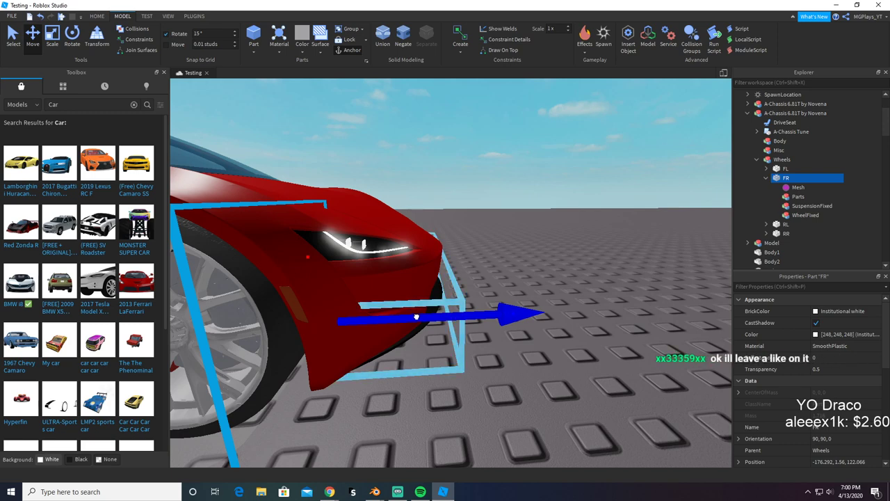
key(f)
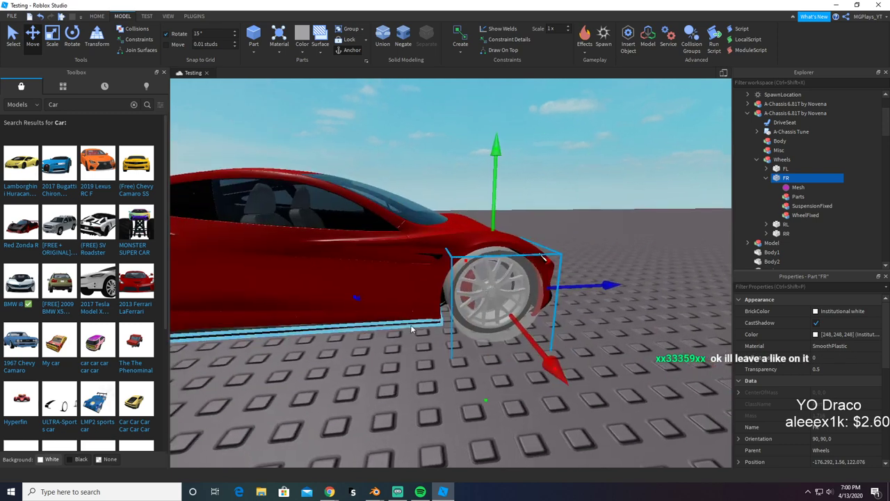
click(501, 344)
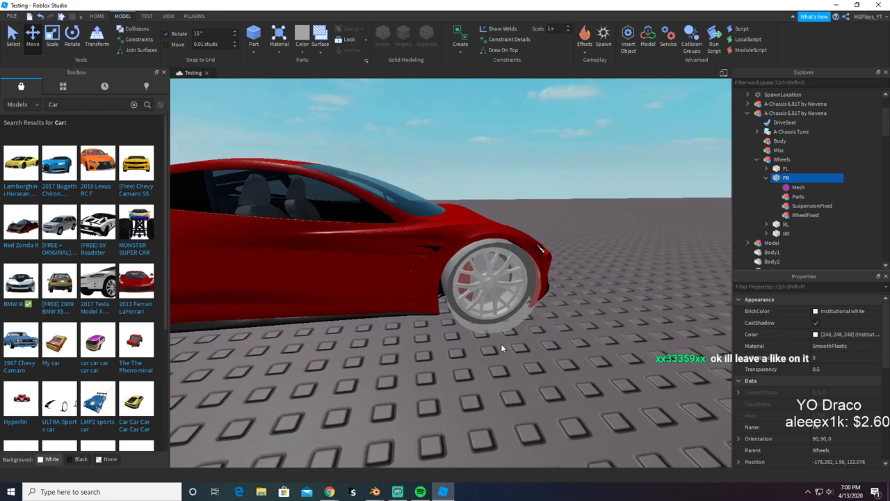
Step: Move CaliperFR, DiskFR, RimFR1, RimFR2, RimFR3 and TireFR together into the Parts model of the second A-Chassis's FR wheel
scroll(868, 208, down, 3)
scroll(859, 207, down, 4)
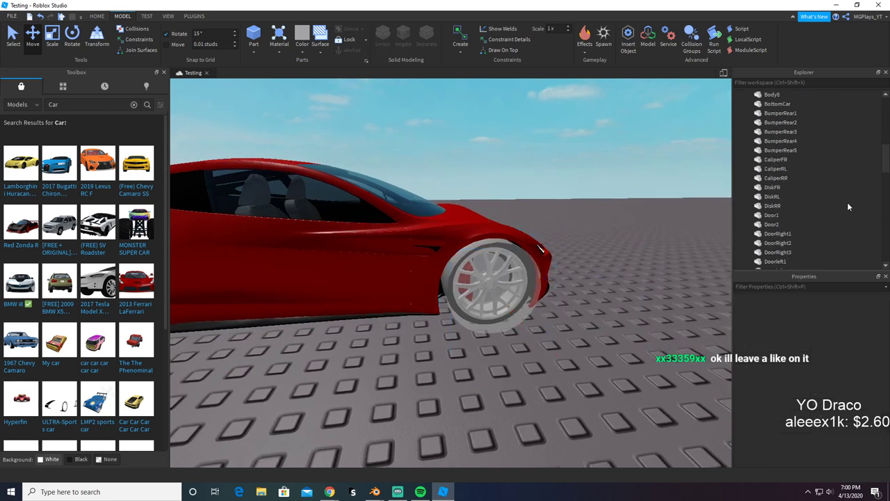
click(773, 159)
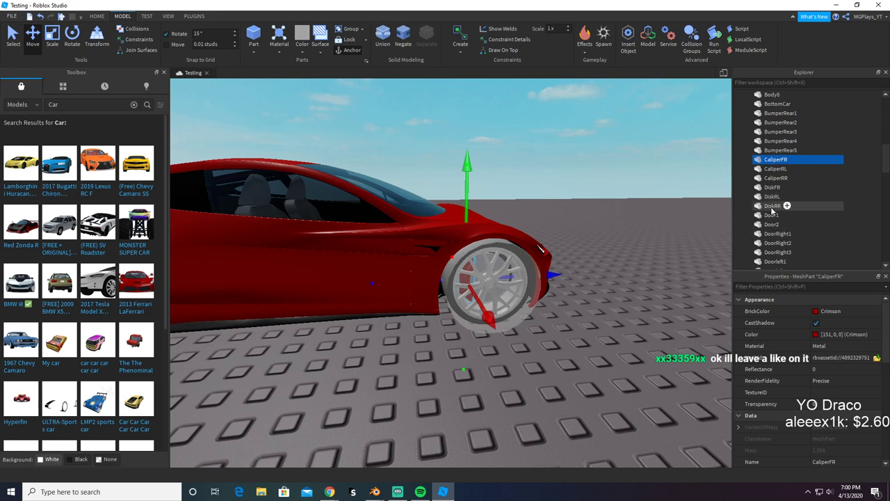
ctrl+click(770, 188)
scroll(773, 209, down, 5)
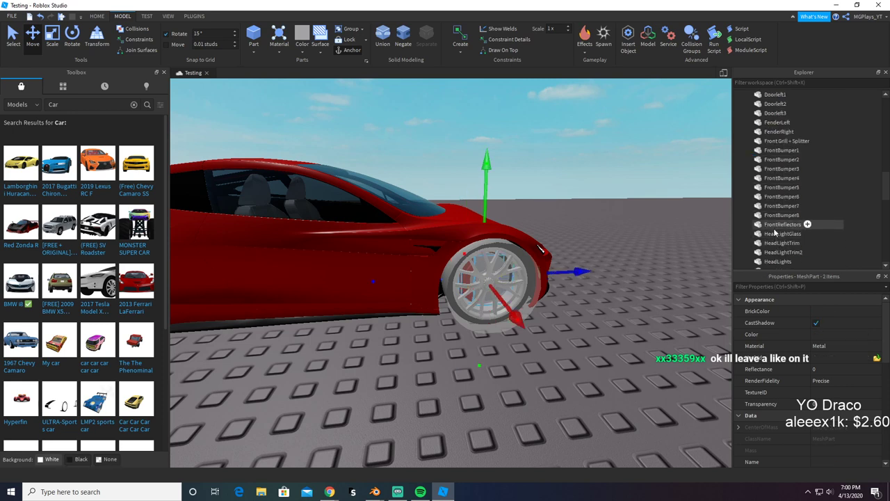
ctrl+click(773, 178)
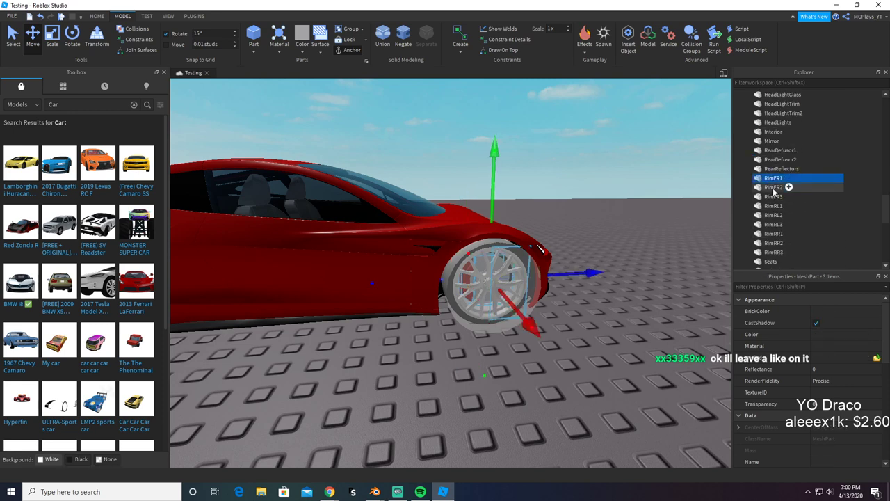
shift+click(773, 196)
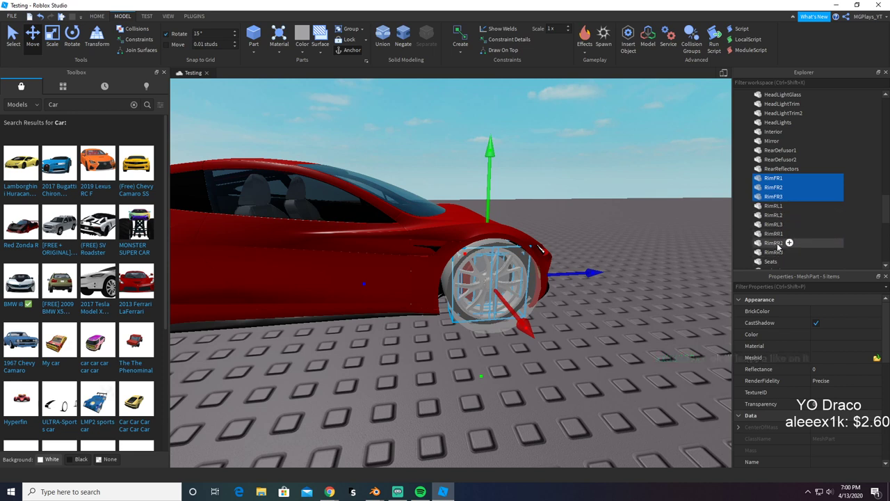
scroll(783, 244, down, 2)
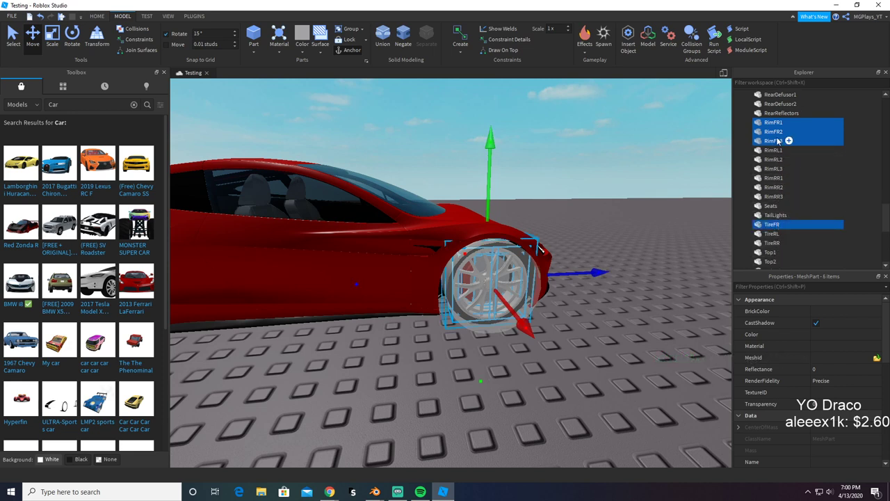
drag(777, 140, 837, 171)
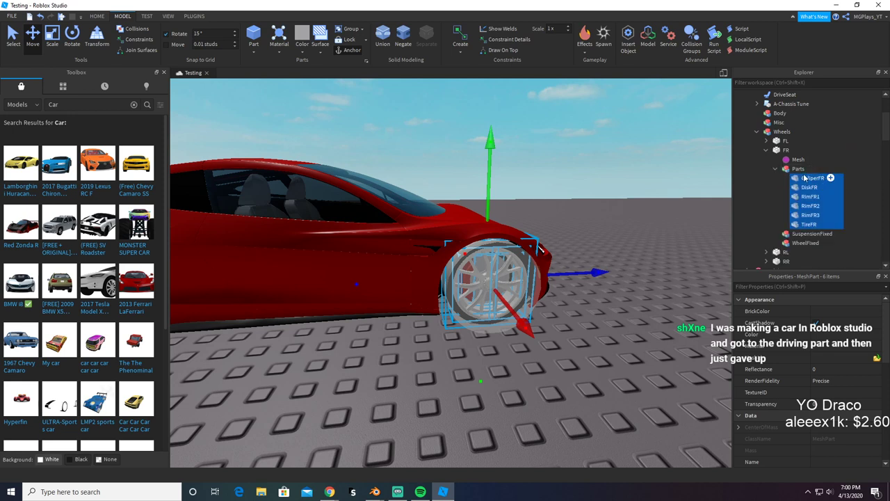
Step: Move CaliperFR out of the FR wheel's Parts model and into its WheelFixed model
click(807, 180)
scroll(820, 360, down, 6)
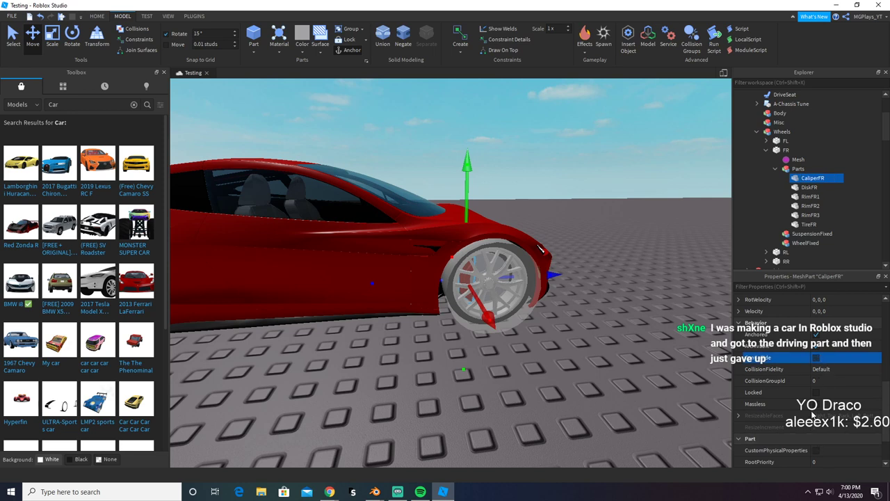
click(778, 404)
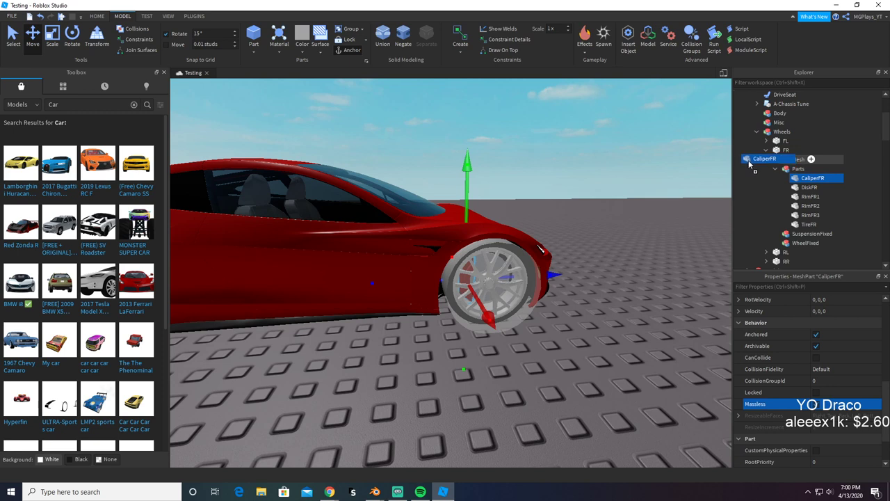
drag(749, 158, 788, 176)
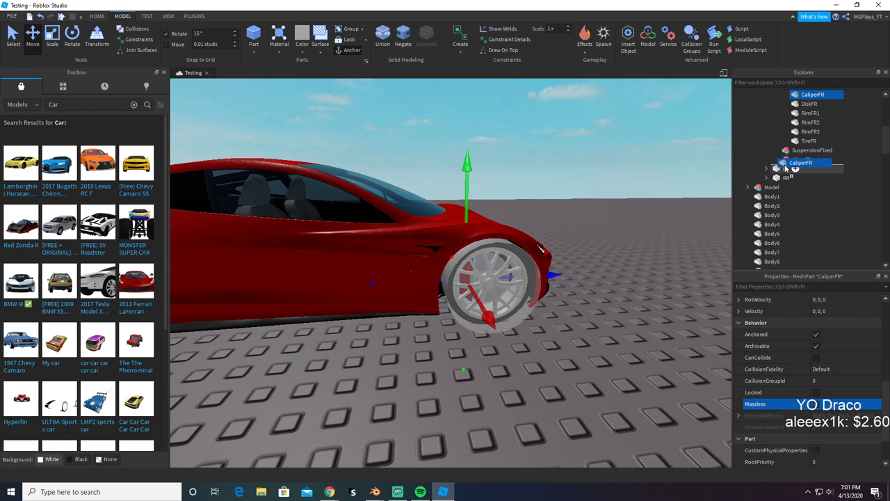
drag(785, 175, 806, 159)
scroll(805, 139, up, 2)
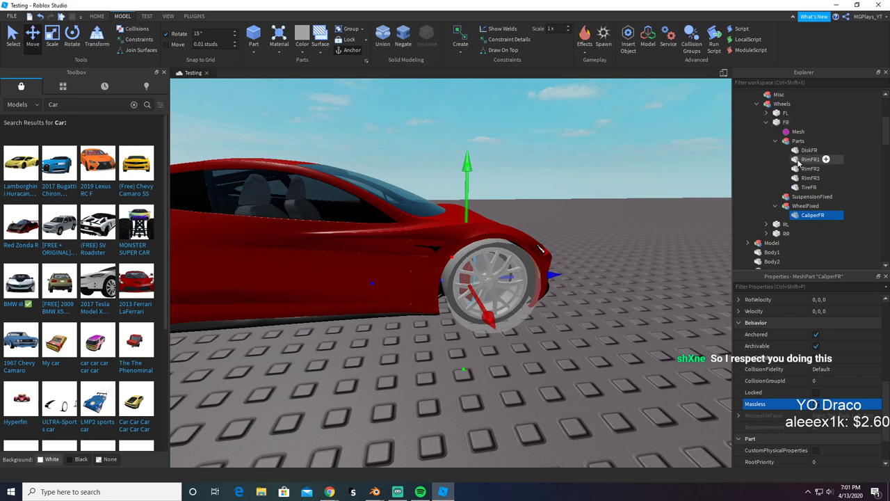
Step: Enable CustomPhysicalProperties and Massless for DiskFR, RimFR1 to RimFR3 and TireFR together
click(803, 151)
shift+click(805, 188)
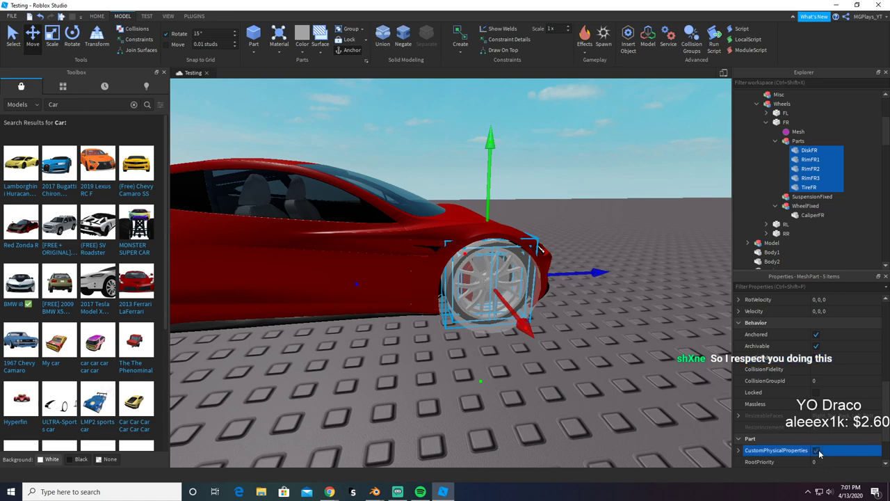
click(815, 407)
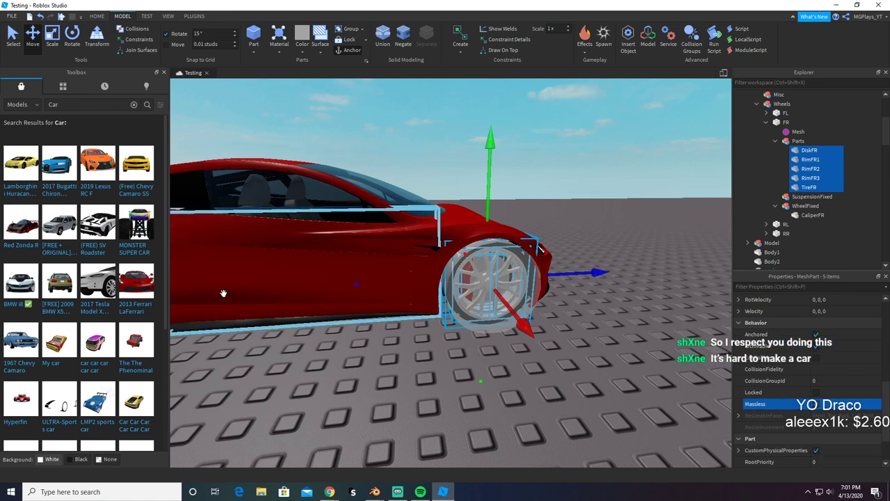
Step: Move the A-Chassis with its fitted wheel meshes sideways, clear of the red Roadster body, and deselect it
click(374, 368)
right_drag(373, 369, 409, 224)
click(407, 220)
drag(421, 161, 635, 157)
scroll(635, 158, down, 3)
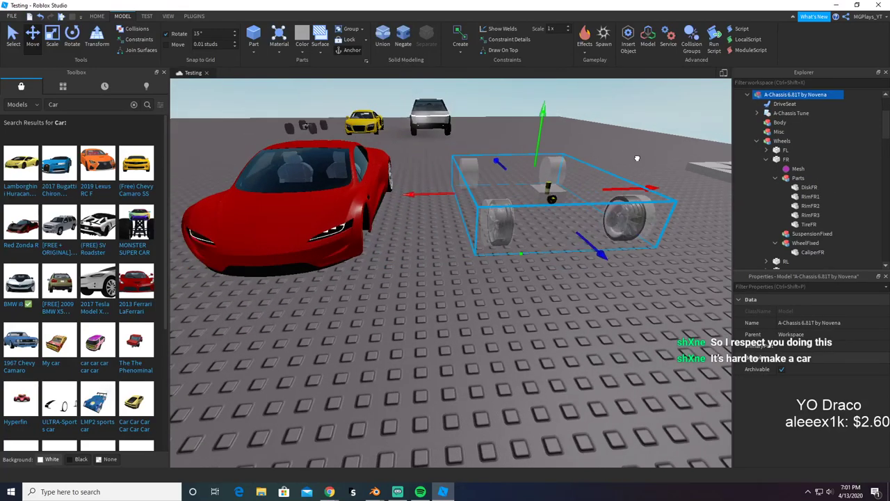
click(583, 312)
Step: Focus on the chassis's FR wheel part and set the move snap increment to 0.1 studs
right_drag(537, 307, 524, 312)
scroll(538, 308, up, 3)
key(a)
key(d)
key(w)
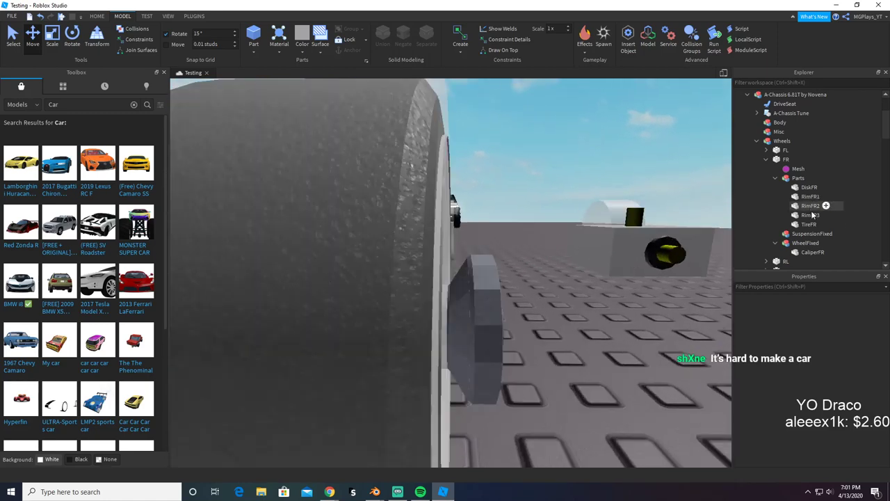
key(s)
click(786, 159)
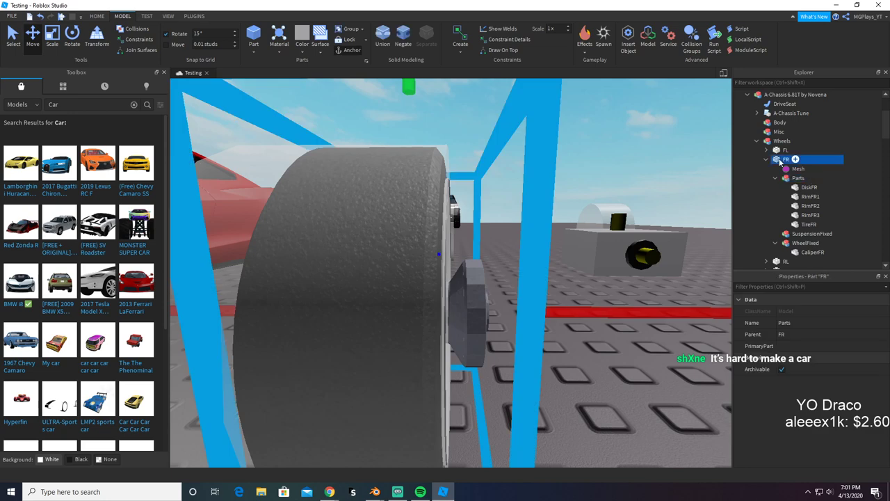
key(f)
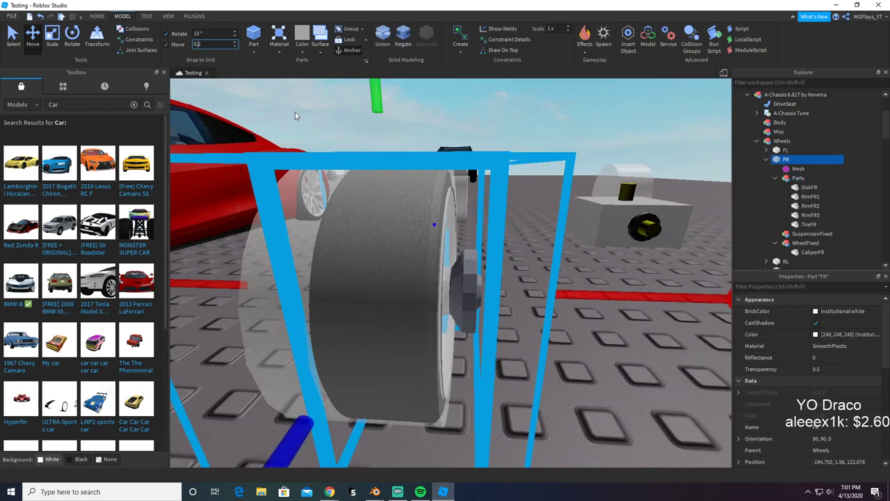
Step: Examine how the tire and rim meshes sit inside the transparent front wheel parts
scroll(558, 311, down, 5)
click(557, 338)
scroll(487, 298, up, 5)
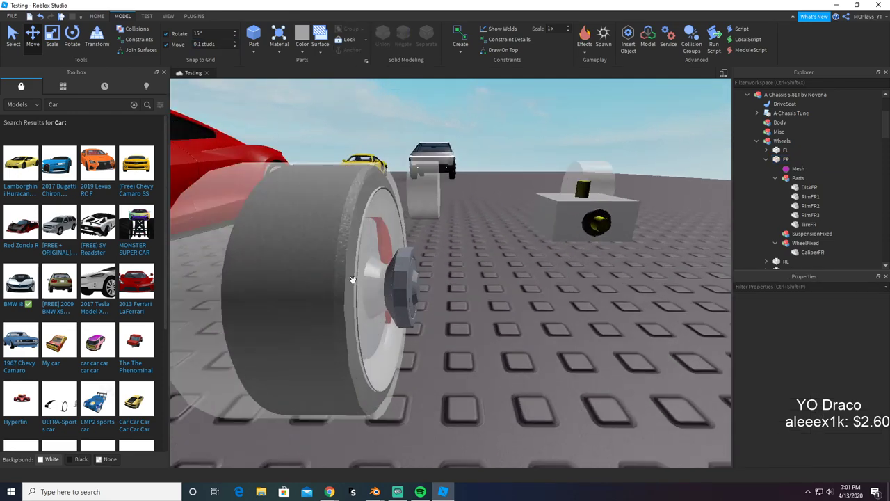
scroll(548, 233, down, 5)
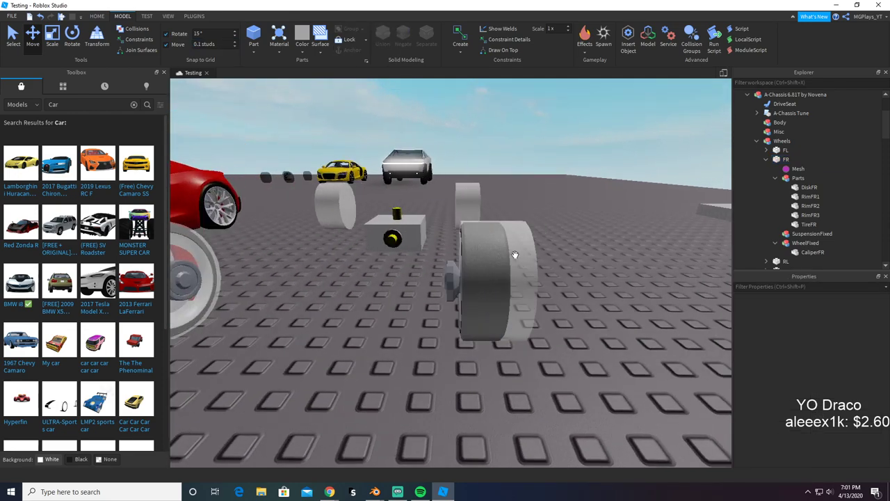
scroll(514, 254, down, 3)
scroll(406, 167, down, 3)
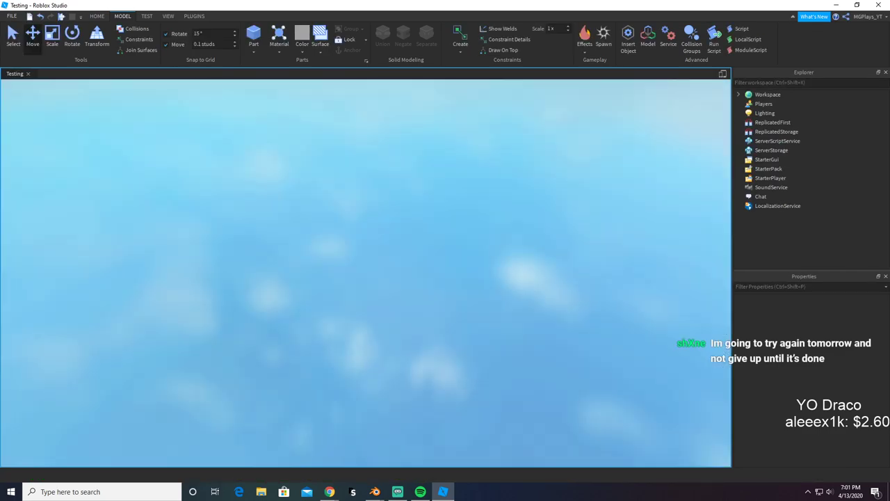
Step: Playtest the place by driving the A-Chassis to check how the front wheel meshes behave, and stop the test
key(F5)
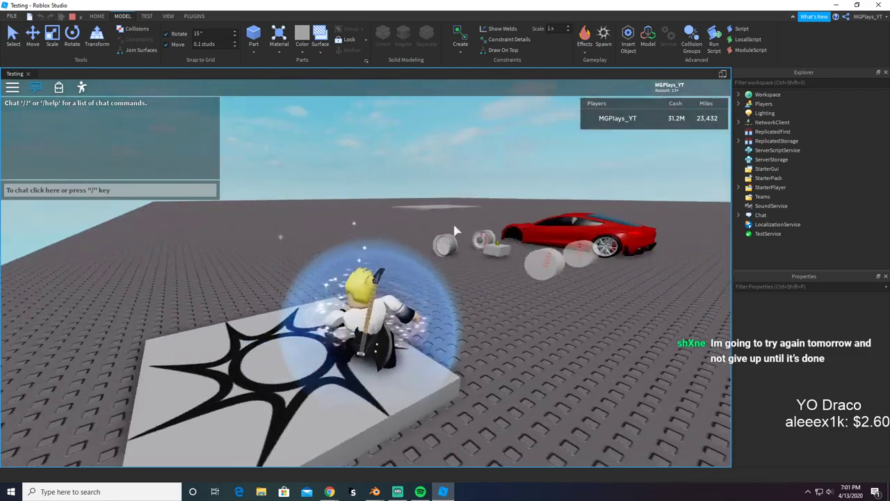
key(w)
right_drag(324, 259, 322, 259)
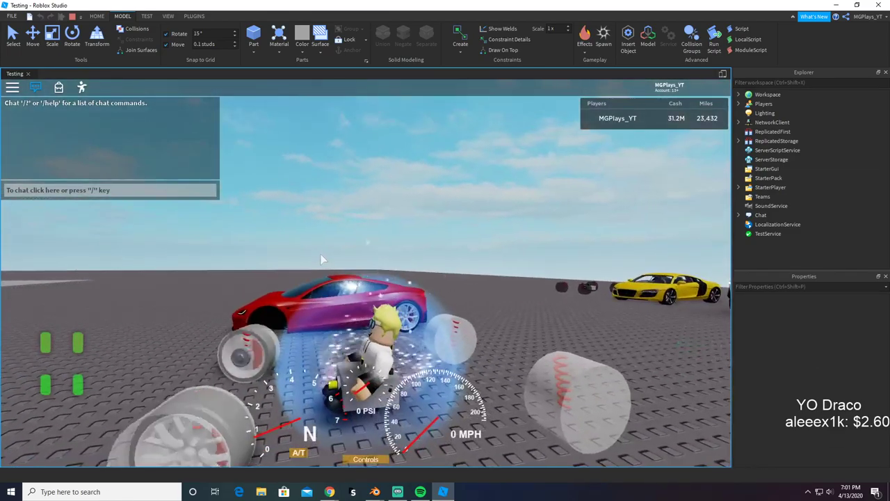
key(w)
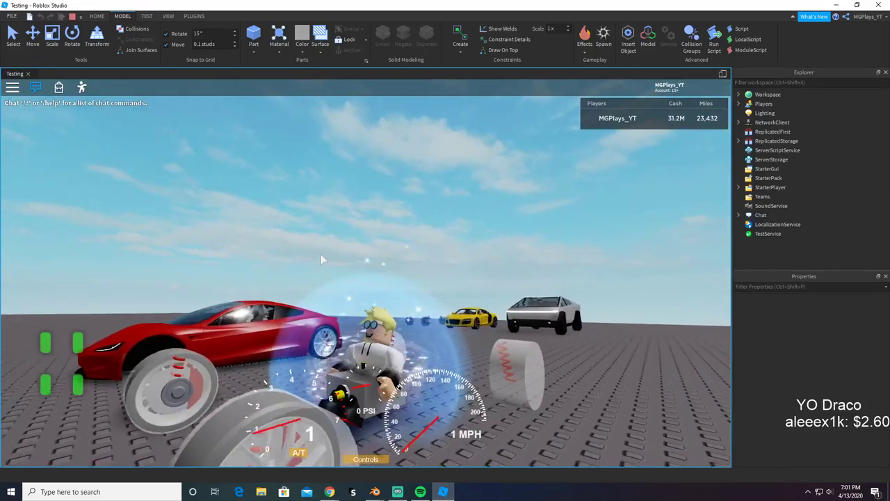
right_drag(322, 260, 321, 254)
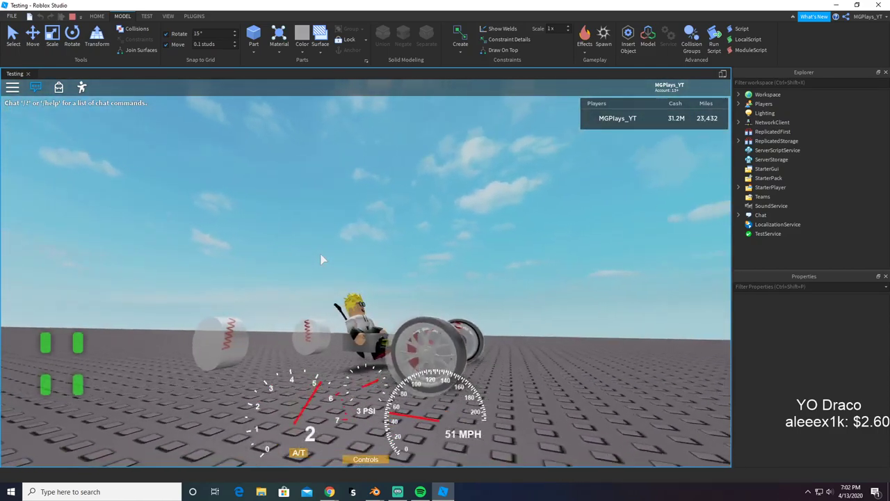
key(w)
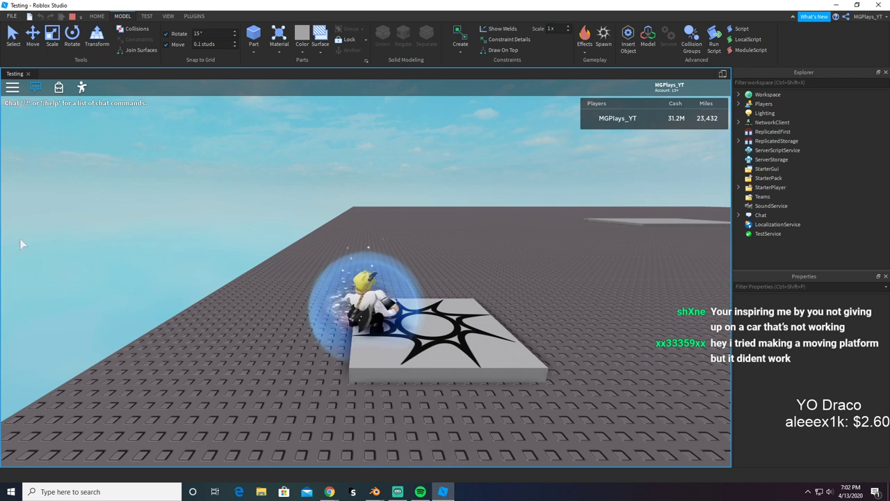
click(73, 16)
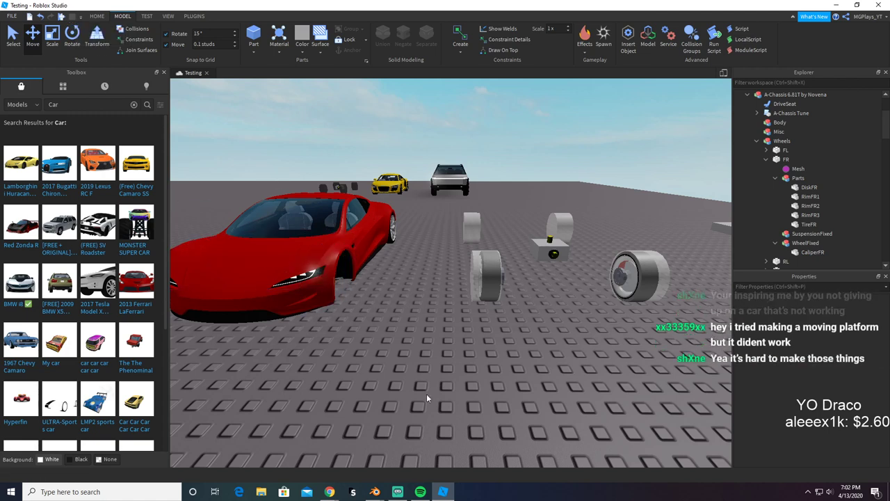
Step: Duplicate the distant A-Chassis with dark wheels and move one of the two onto open ground nearer the view
key(d)
key(w)
right_drag(427, 389, 425, 388)
key(s)
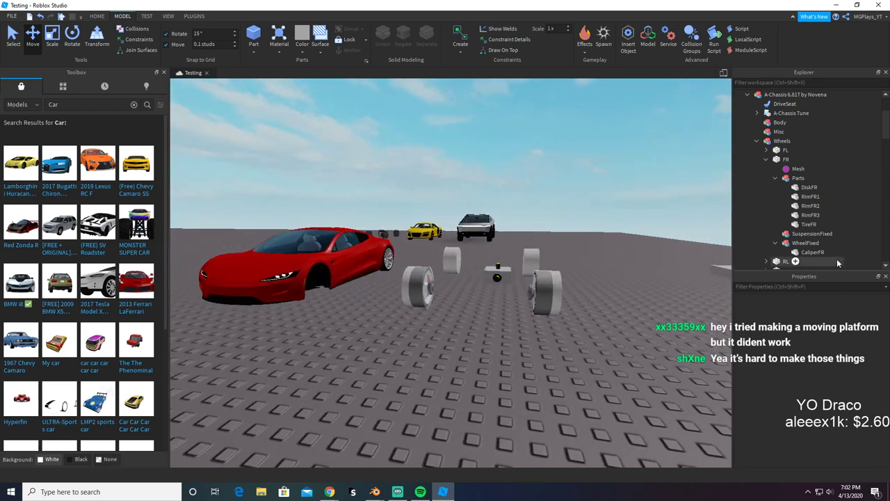
key(a)
right_drag(403, 264, 399, 258)
key(a)
click(508, 146)
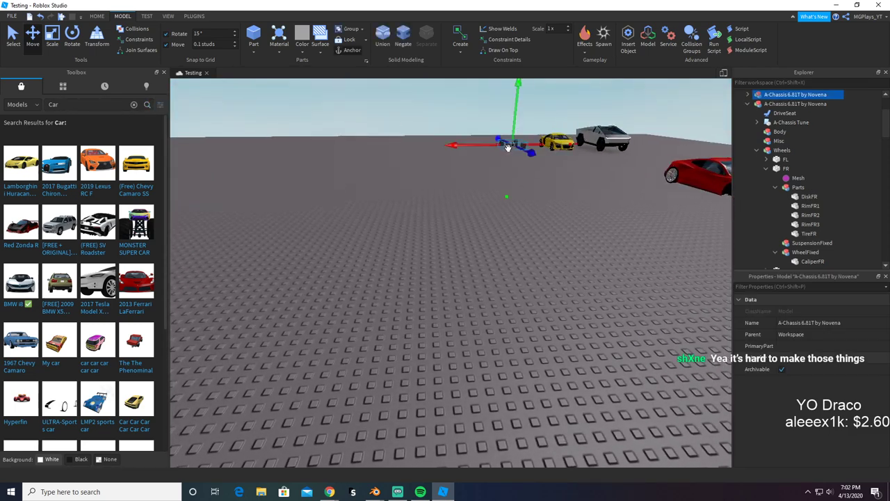
key(Delete)
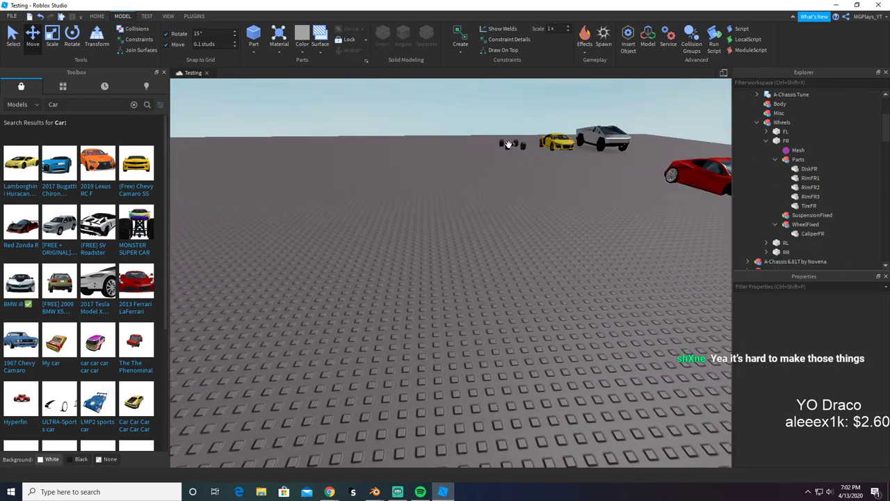
drag(508, 145, 506, 409)
click(429, 371)
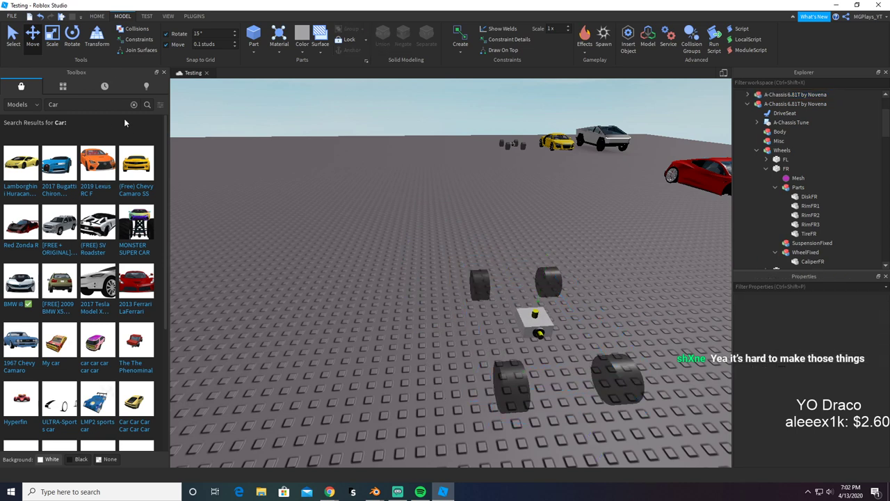
Step: Close the Toolbox and set the move snap increment to 1 stud
click(164, 72)
click(463, 334)
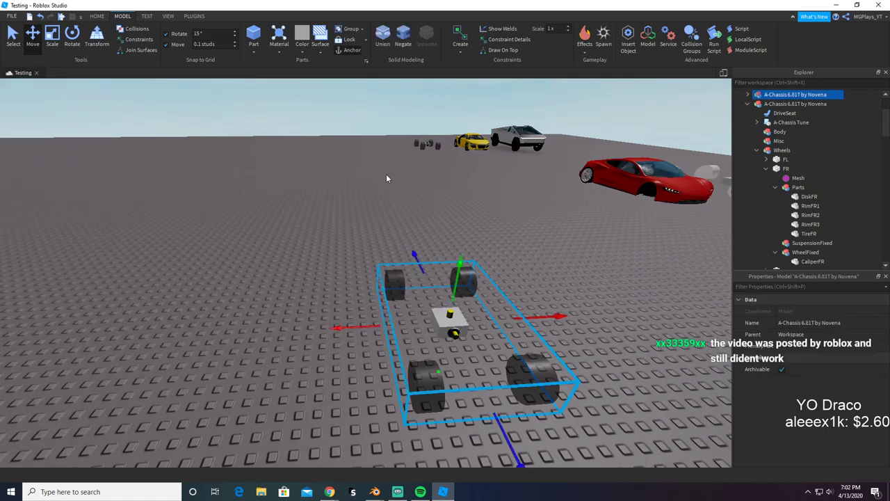
click(327, 208)
right_drag(326, 209, 327, 212)
key(w)
key(a)
key(s)
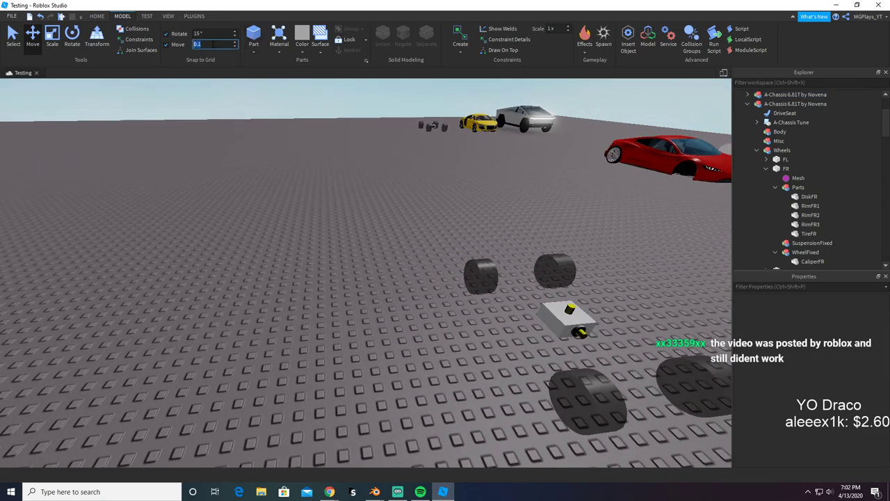
Step: Reposition the nearby dark-wheeled A-Chassis farther back across the baseplate and deselect it
click(553, 324)
key(s)
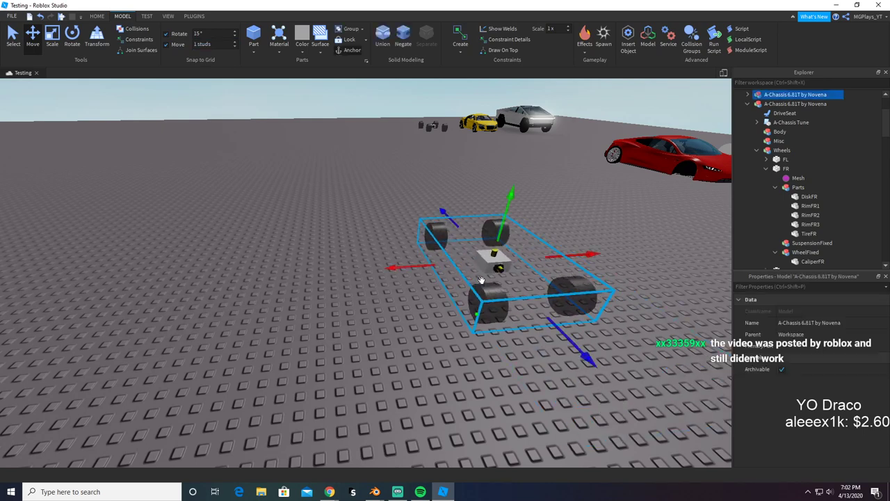
click(285, 149)
Step: Insert a block part on the baseplate beside the dark-wheeled A-Chassis
key(w)
key(d)
key(a)
click(256, 35)
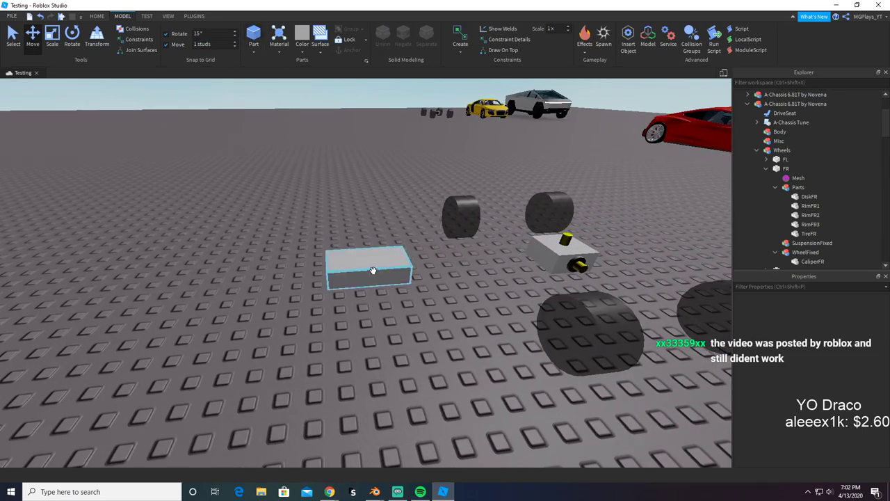
drag(373, 271, 393, 269)
right_drag(431, 279, 439, 275)
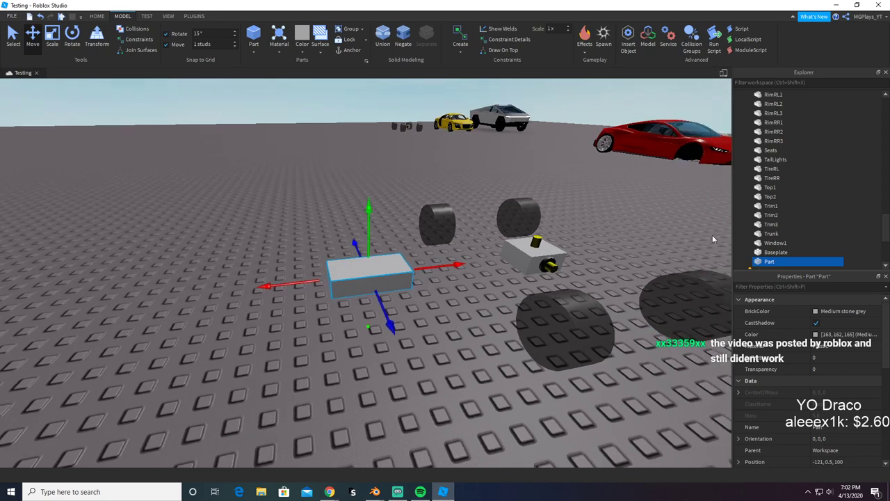
Step: Anchor the new block part and turn off its CanCollide property
scroll(798, 373, down, 3)
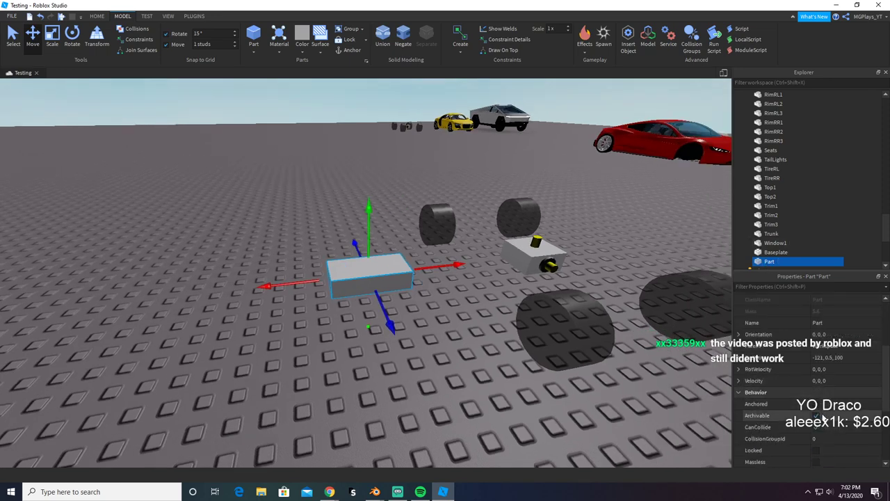
click(817, 405)
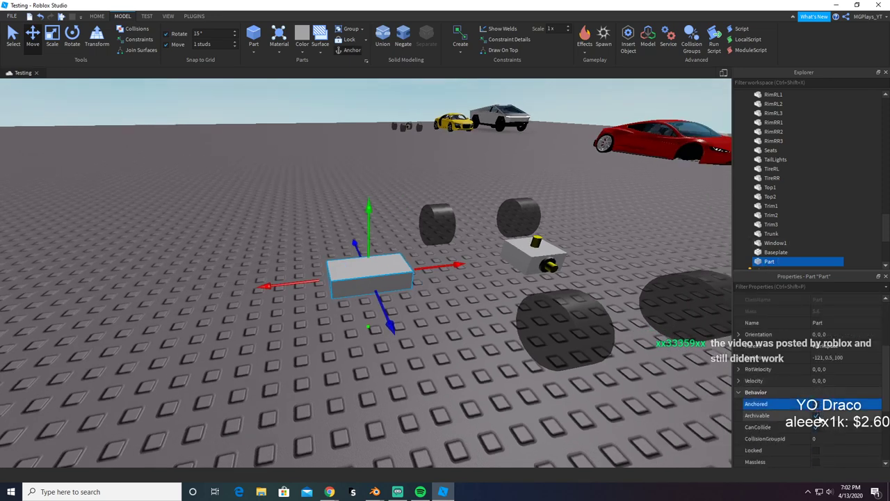
click(816, 427)
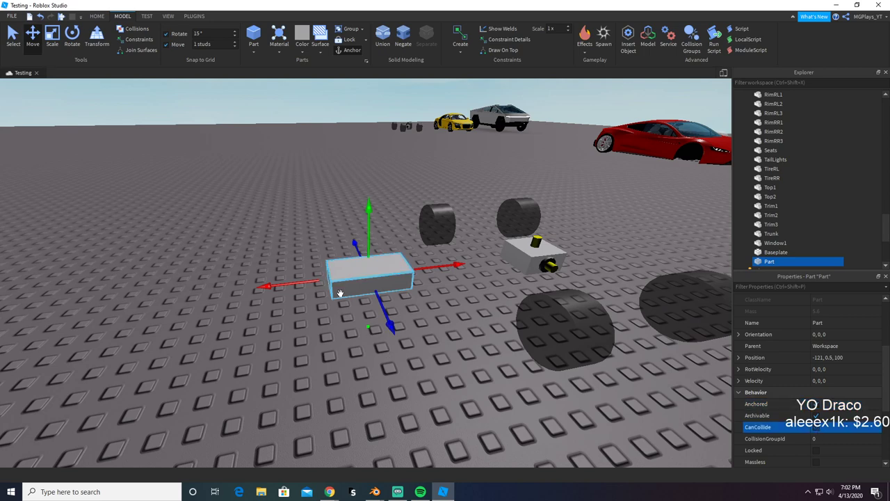
Step: Move the block part into the Body group of the nearby dark-wheeled A-Chassis in the object hierarchy
right_drag(448, 293, 454, 294)
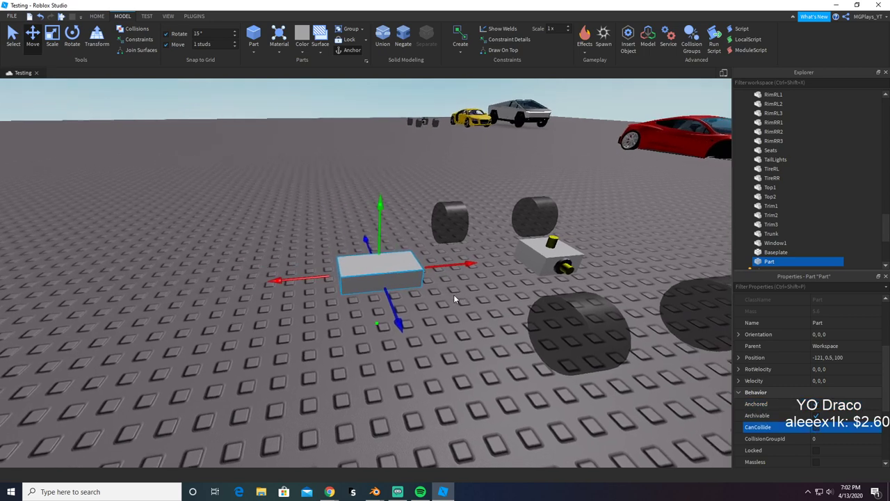
key(d)
key(d)
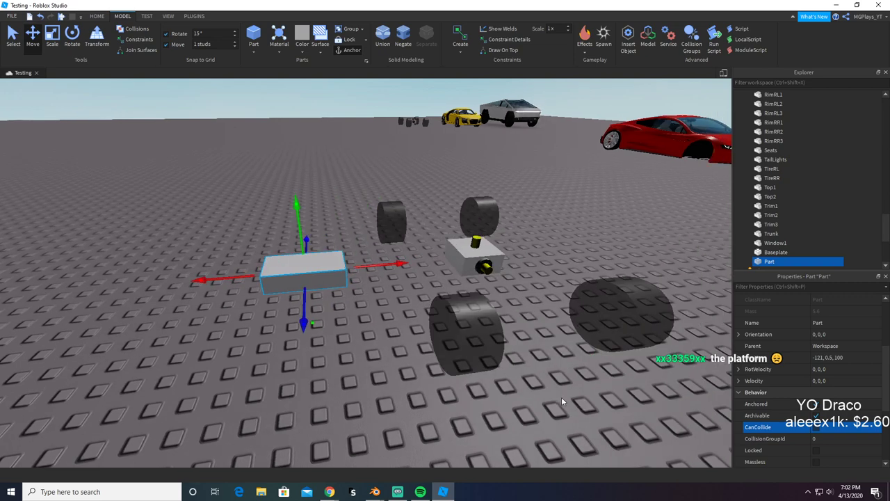
click(459, 341)
scroll(793, 192, down, 15)
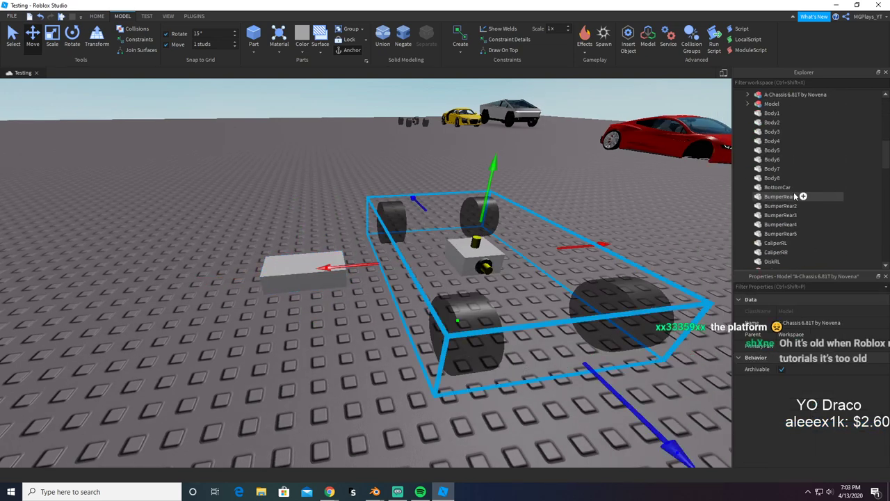
drag(769, 215, 788, 124)
scroll(783, 191, down, 1)
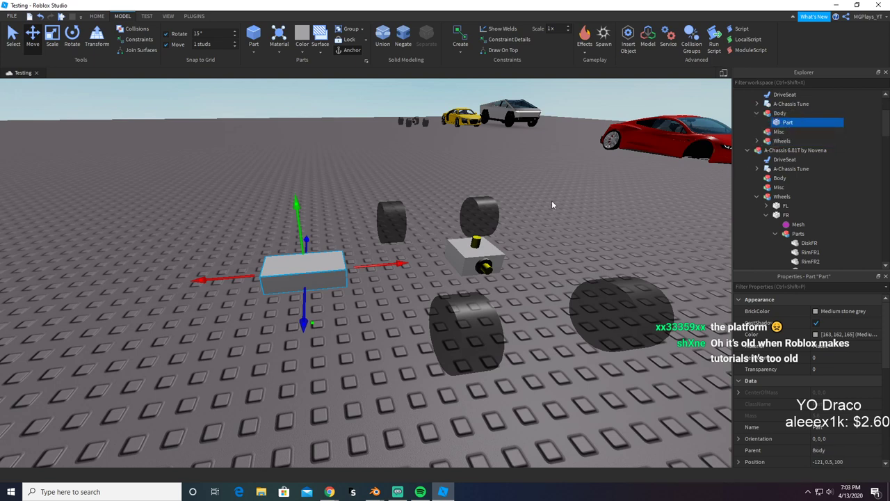
Step: Reposition the block between the chassis wheels beside the drive seat and raise it by 1 stud
drag(379, 271, 530, 243)
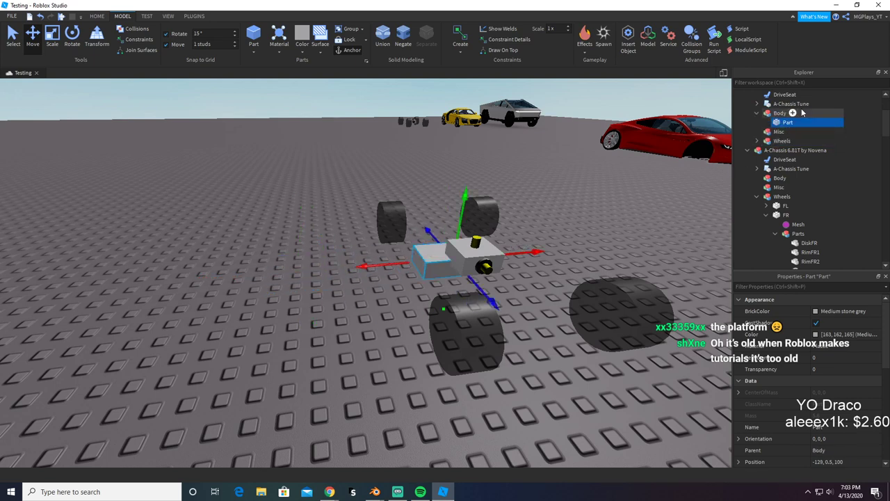
drag(801, 113, 794, 135)
click(569, 338)
scroll(590, 373, up, 2)
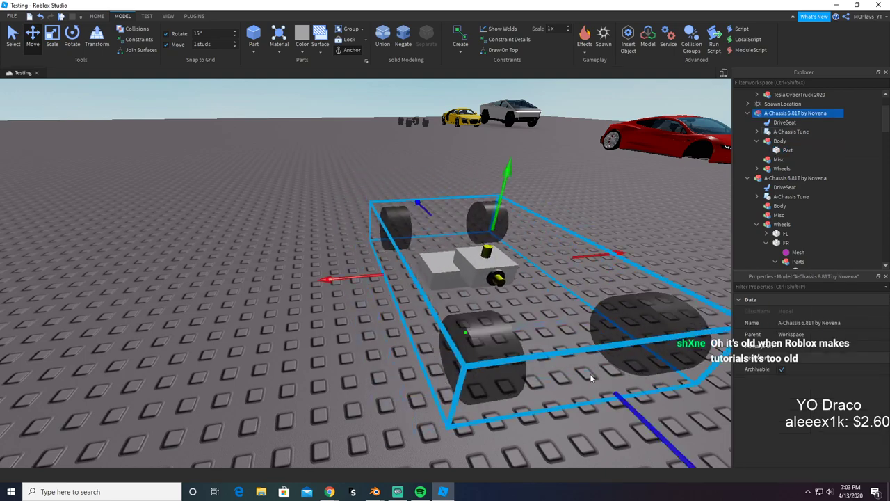
click(789, 151)
scroll(461, 242, up, 3)
right_drag(462, 242, 451, 254)
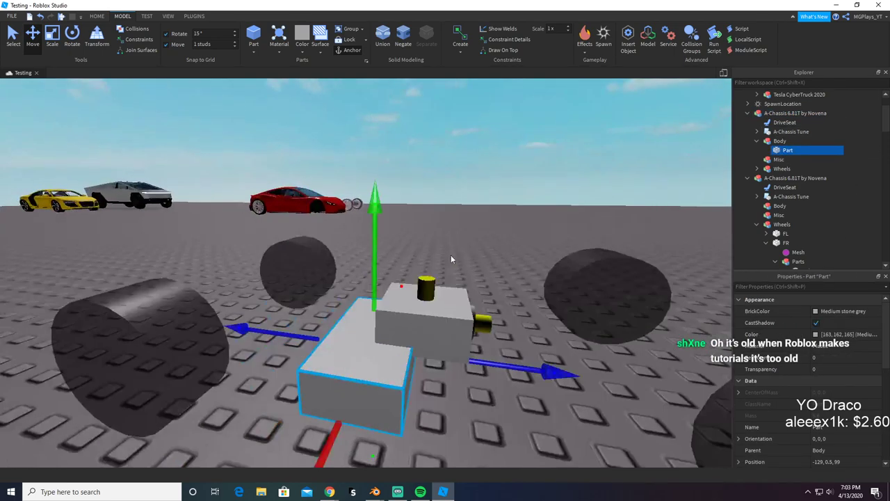
drag(375, 264, 395, 201)
Step: Set the snap increment to 0.5 studs and rescale the block's sides to centre it between the left and right wheels
right_drag(395, 201, 297, 162)
click(53, 39)
scroll(256, 253, down, 3)
right_drag(256, 254, 257, 253)
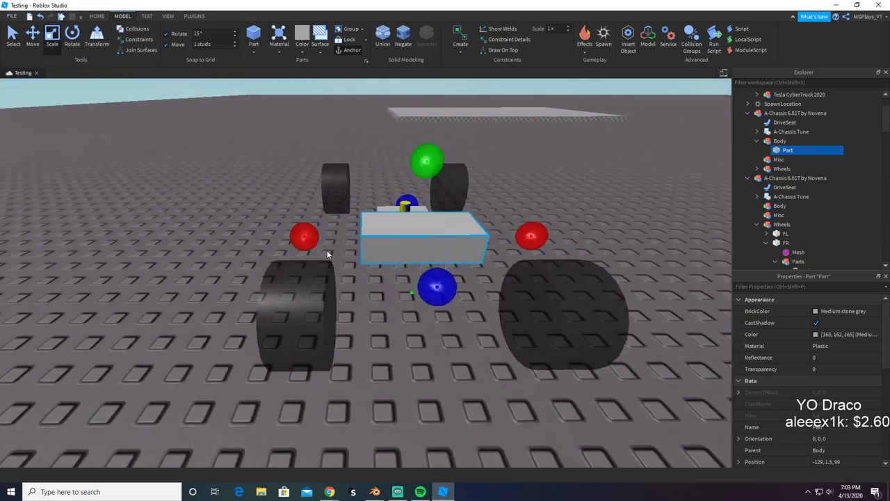
drag(302, 235, 276, 235)
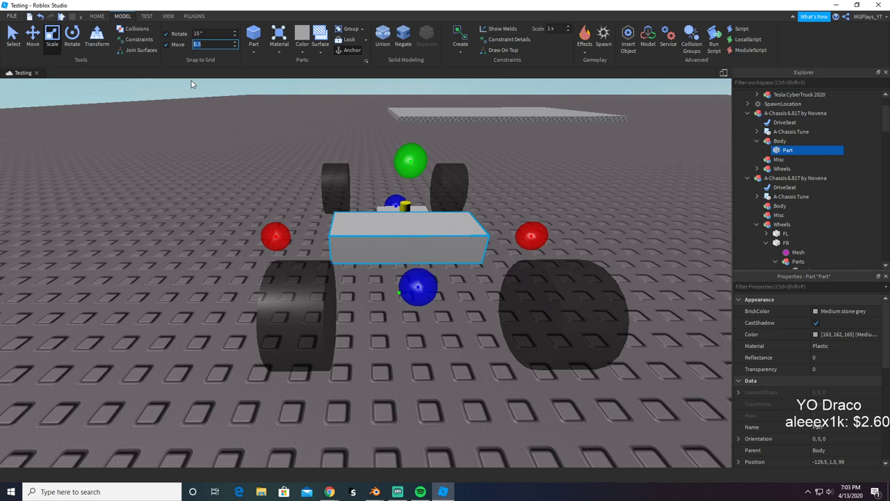
drag(277, 236, 292, 236)
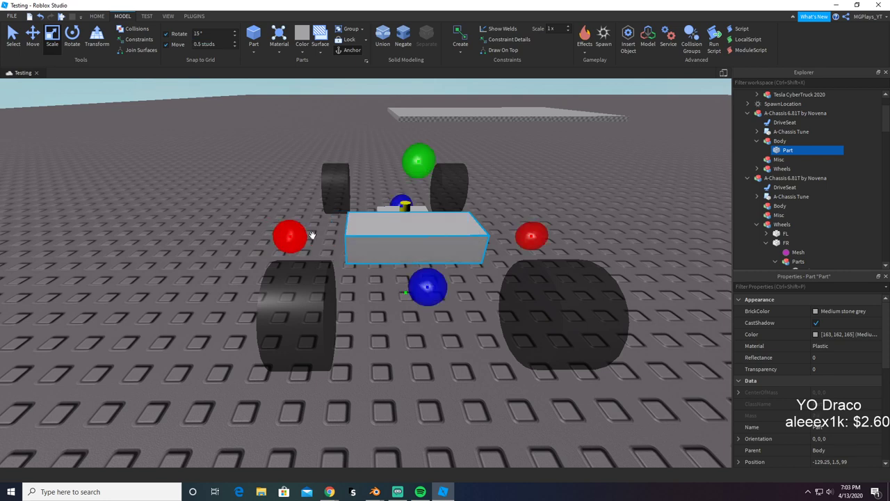
key(d)
key(d)
drag(462, 233, 449, 234)
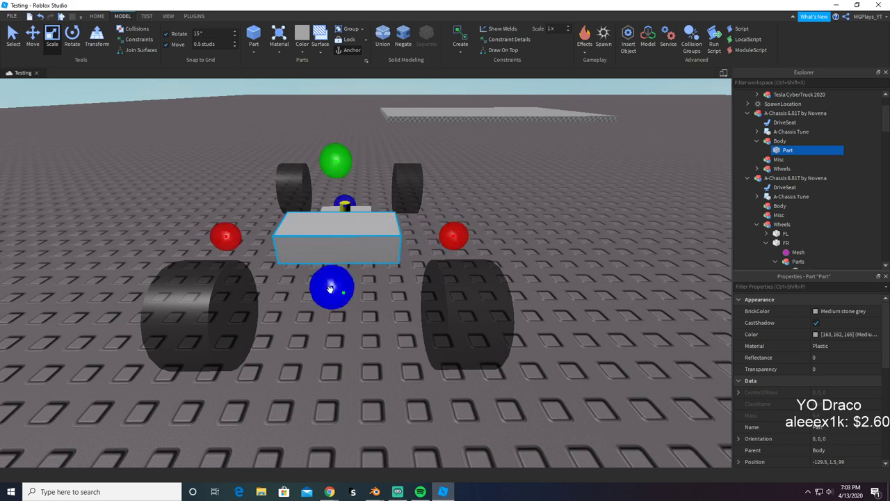
Step: Lengthen the block at both ends so it spans the chassis from front to rear wheels, then deselect it
drag(341, 287, 330, 445)
right_drag(344, 389, 369, 365)
key(a)
key(s)
drag(397, 319, 239, 328)
right_drag(238, 327, 243, 333)
key(d)
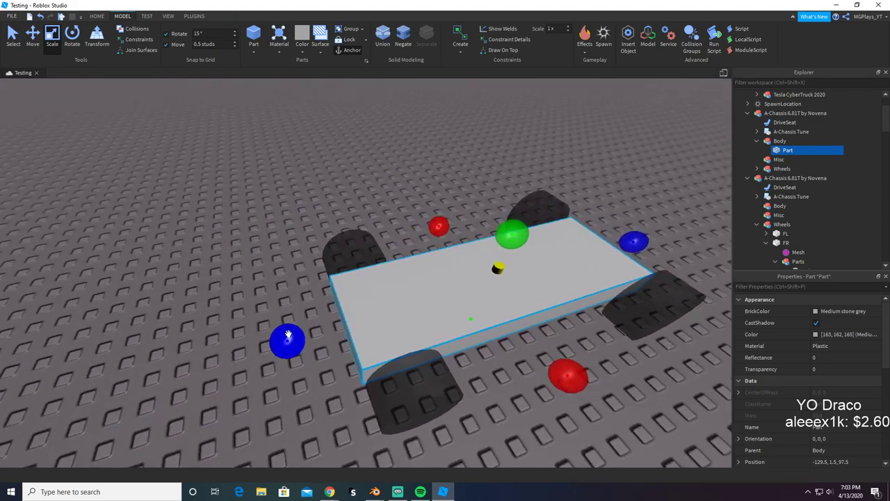
drag(289, 336, 276, 331)
key(d)
right_drag(353, 297, 426, 248)
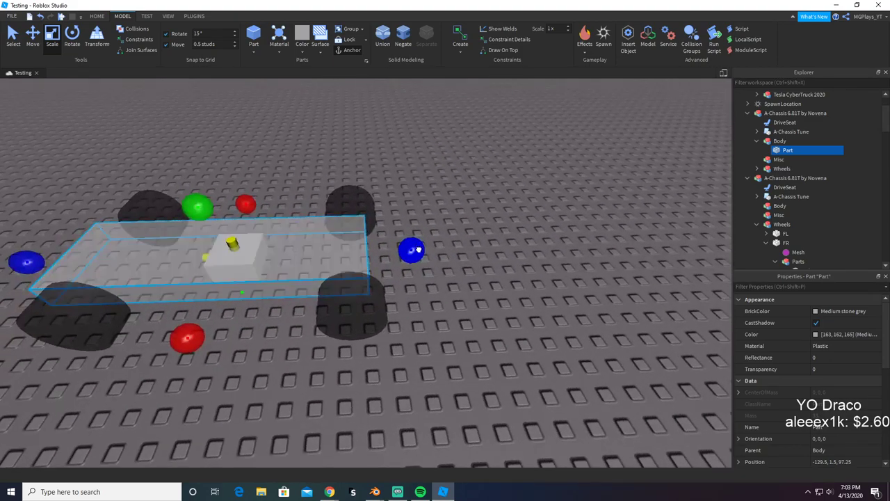
drag(435, 246, 438, 274)
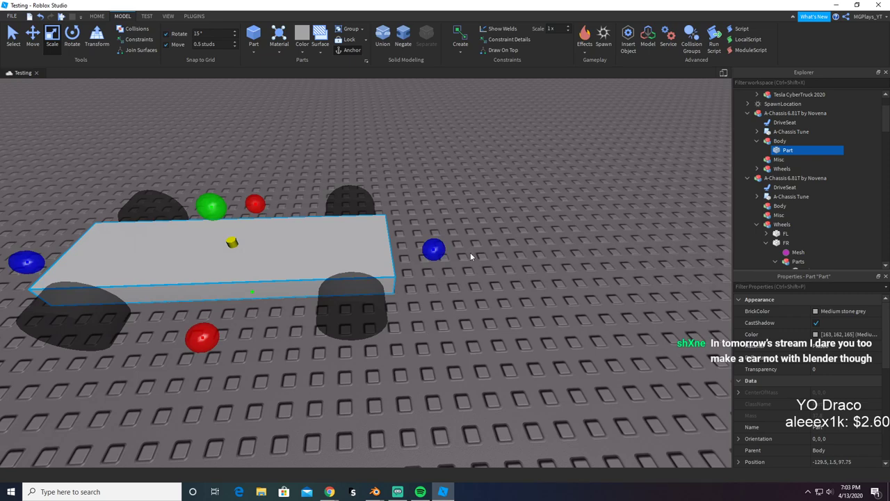
key(f)
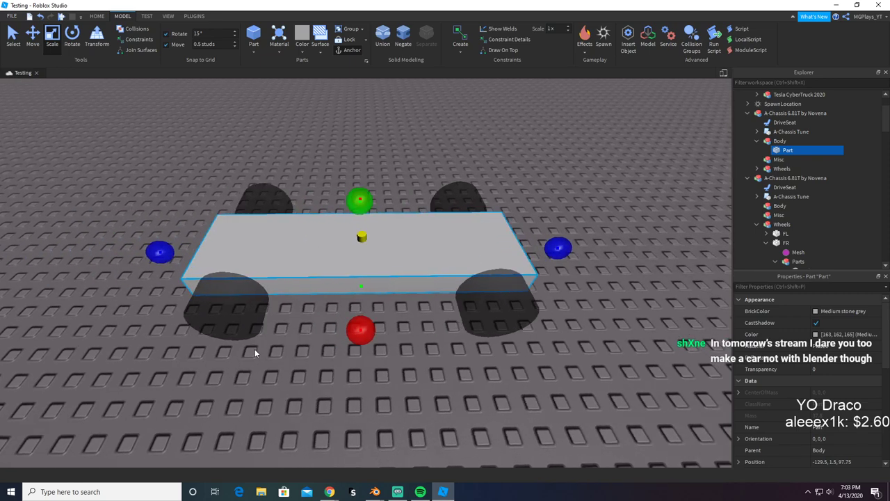
click(123, 233)
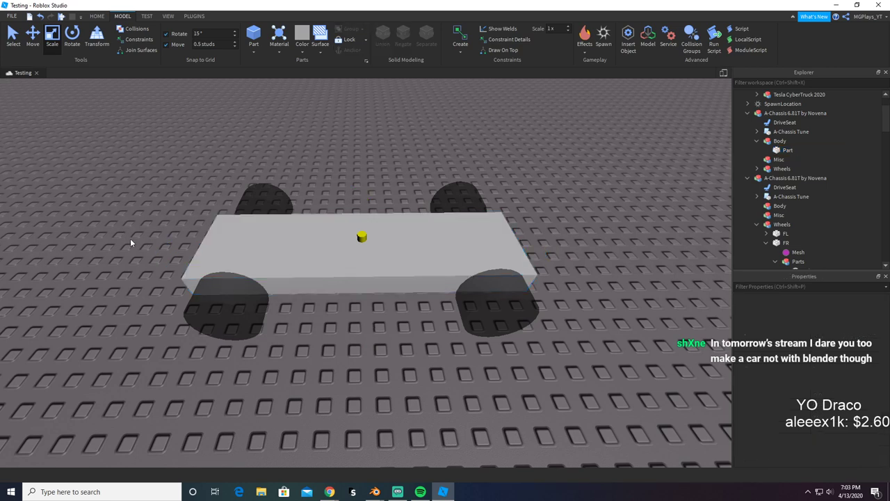
Step: Set the transparency of the chassis wheels FL, FR, RL and RR to 1
click(766, 114)
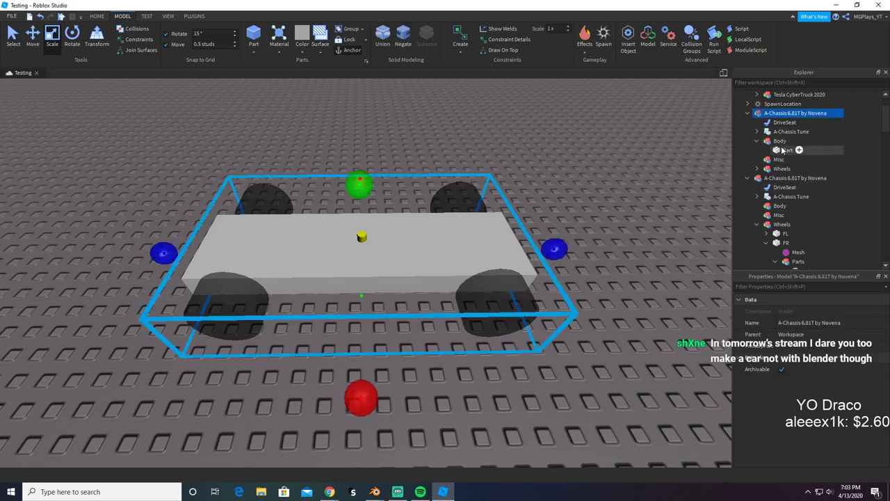
click(757, 169)
click(785, 178)
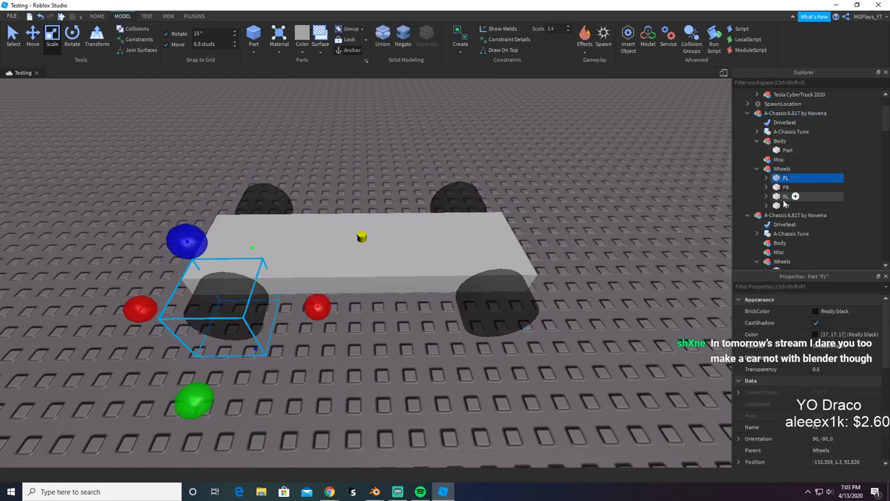
shift+click(786, 205)
scroll(827, 349, up, 1)
click(826, 335)
text(1)
key(Return)
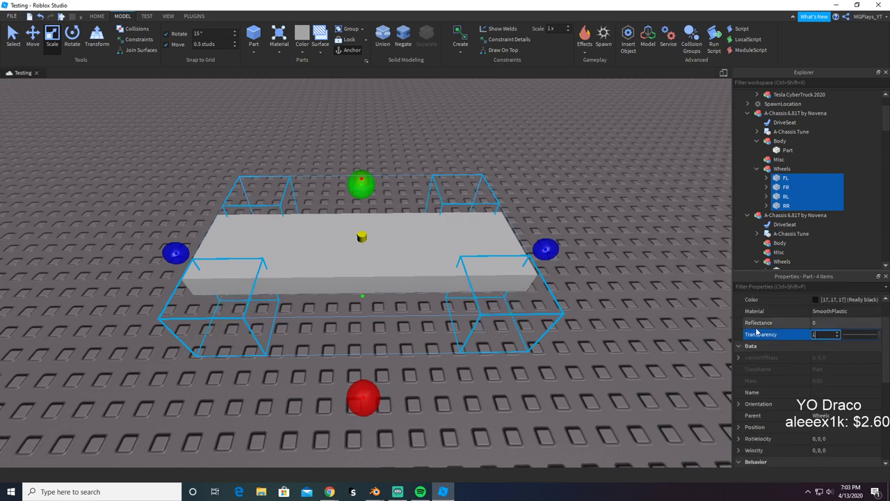
Step: Shift the block-bodied chassis slightly along the baseplate and move it into the Vehicles folder
click(640, 341)
drag(359, 247, 324, 285)
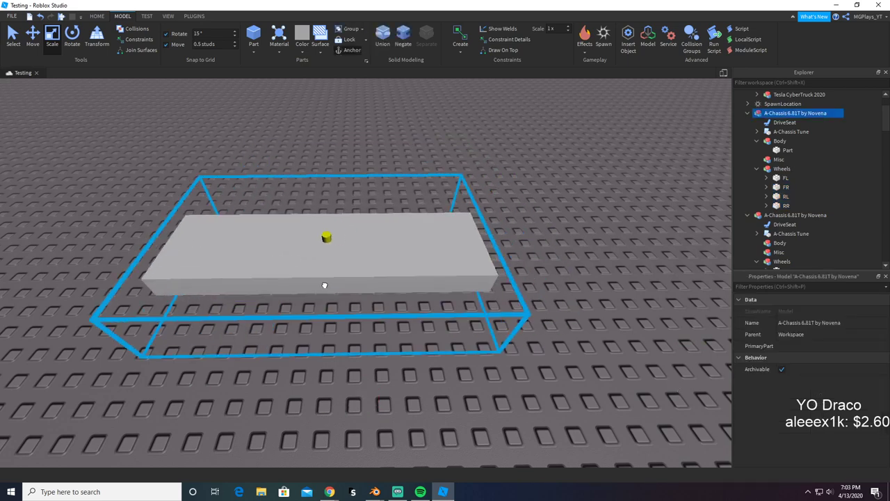
drag(784, 112, 827, 125)
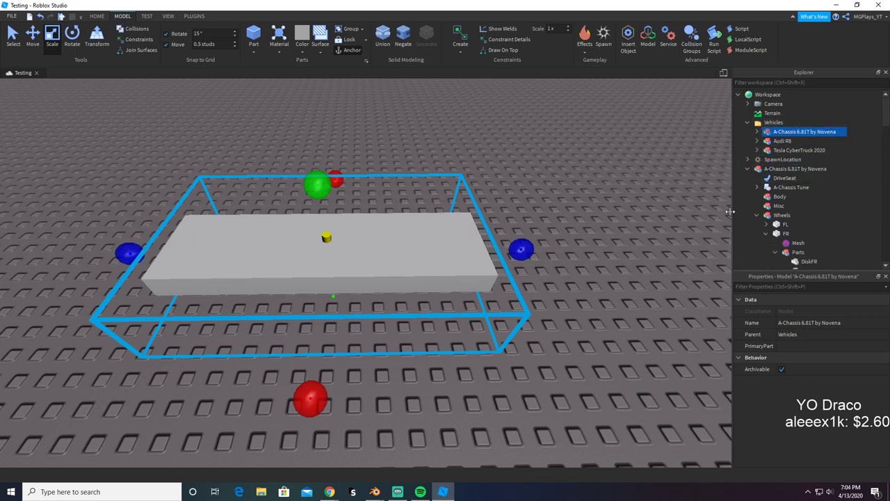
Step: Start a playtest, walk the character to the block-bodied chassis and enter its drive seat
click(63, 16)
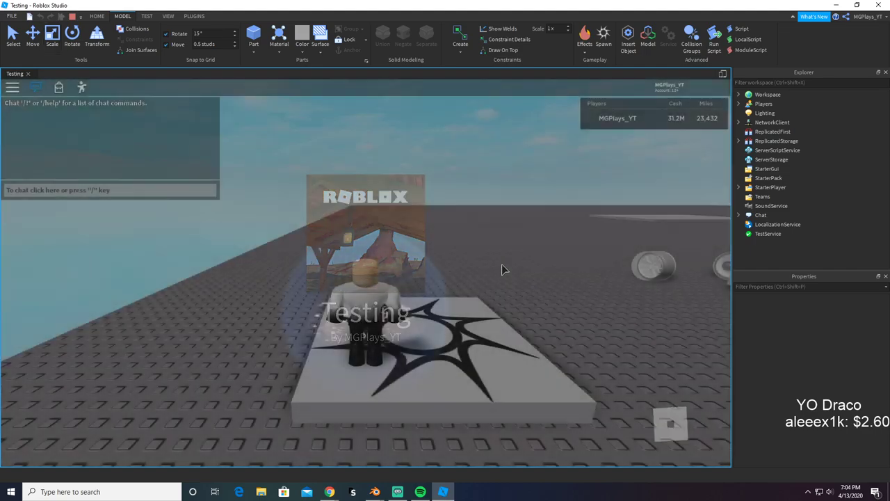
key(w)
right_drag(460, 238, 459, 238)
key(w)
key(w)
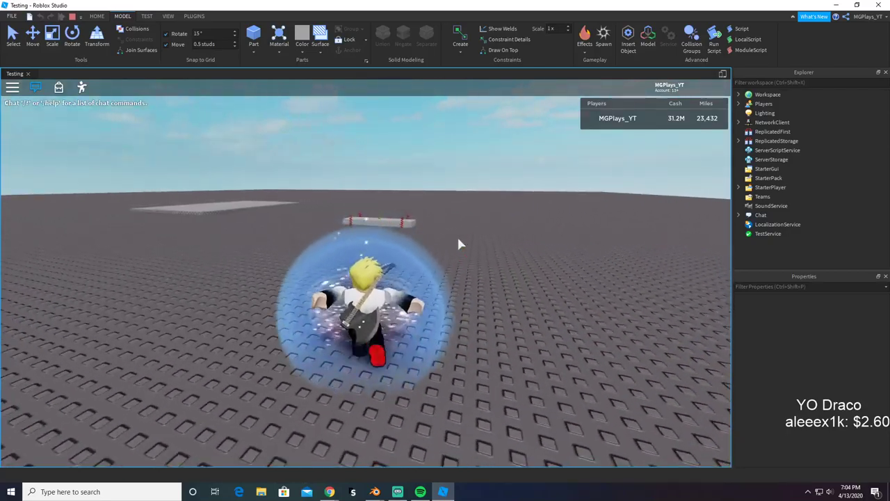
key(w)
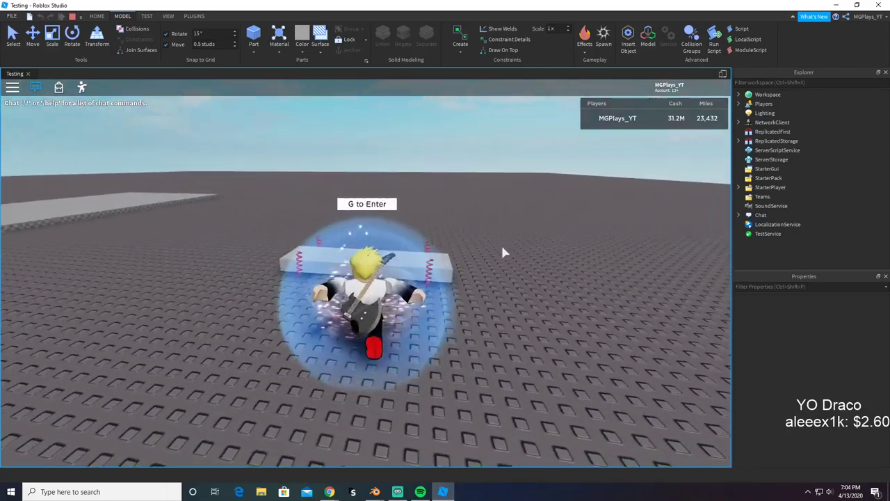
key(g)
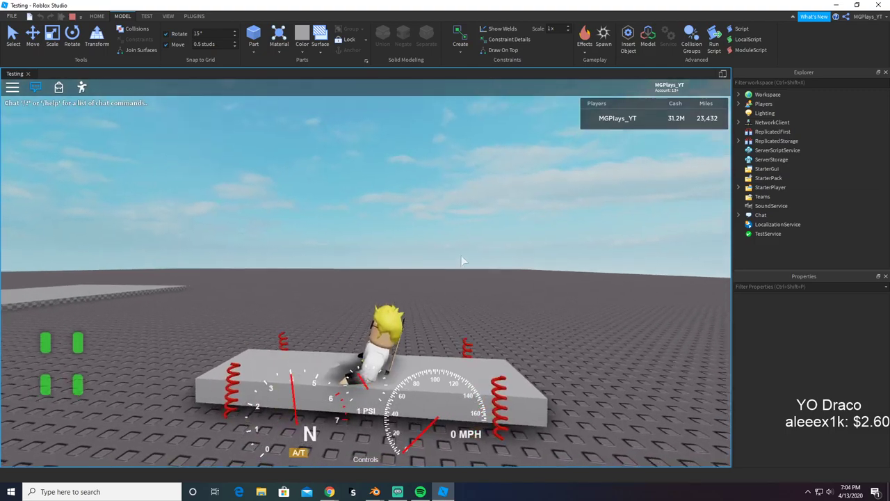
Step: Test-drive the block vehicle around the baseplate with left and right turns, and stop on the checkered platform
key(w)
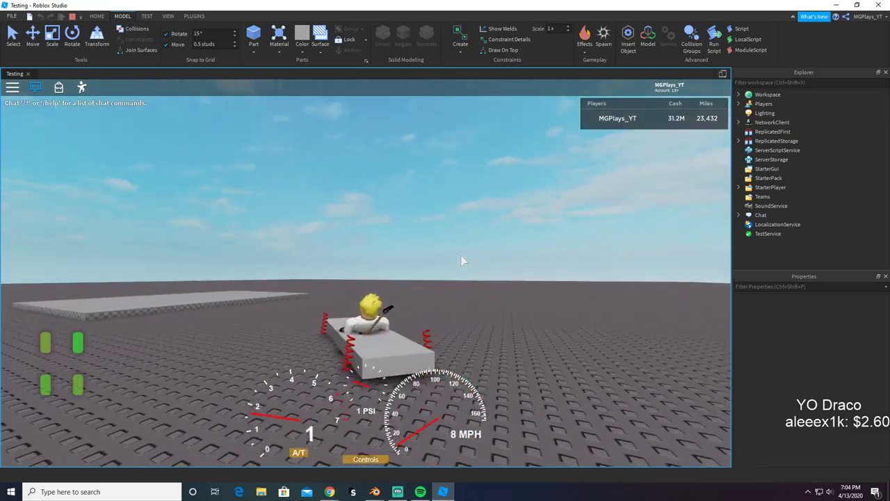
right_drag(461, 255, 459, 251)
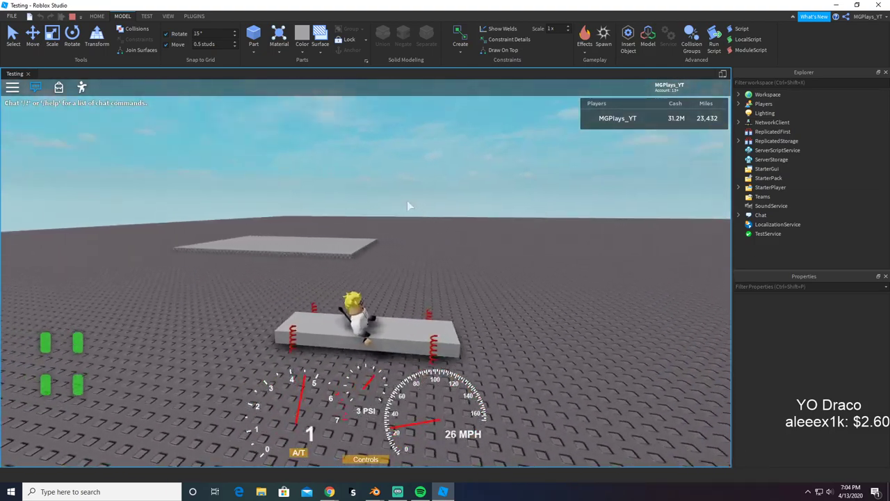
key(w)
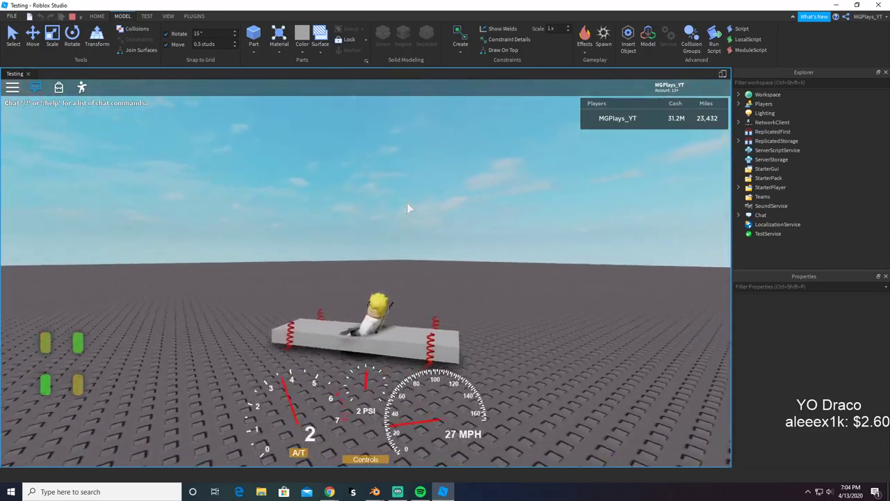
key(w)
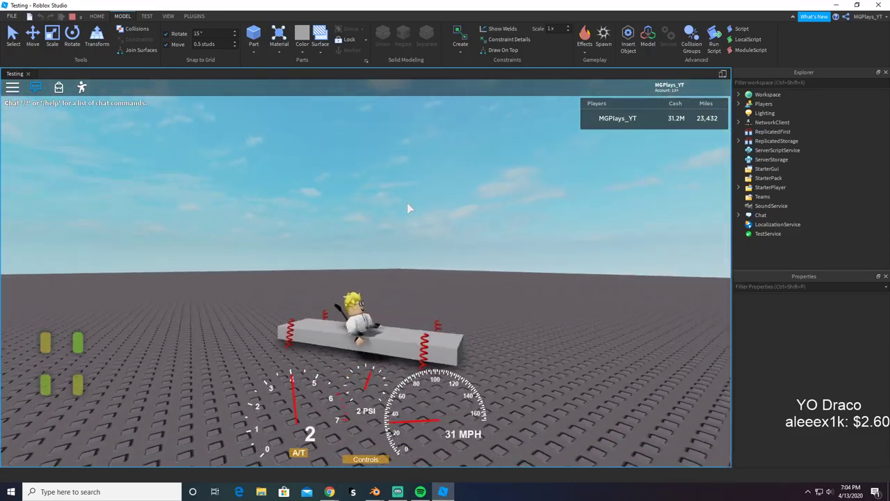
key(w)
key(a)
key(d)
right_drag(407, 203, 407, 203)
key(w)
key(d)
key(a)
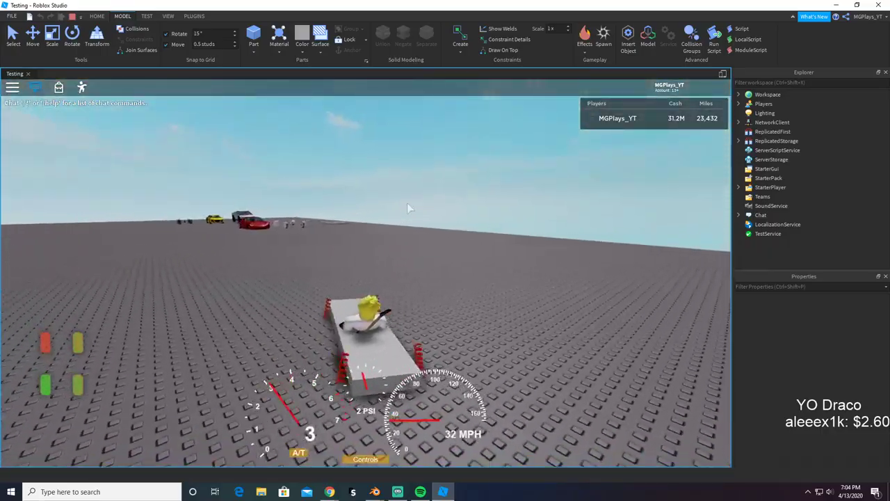
key(w)
key(a)
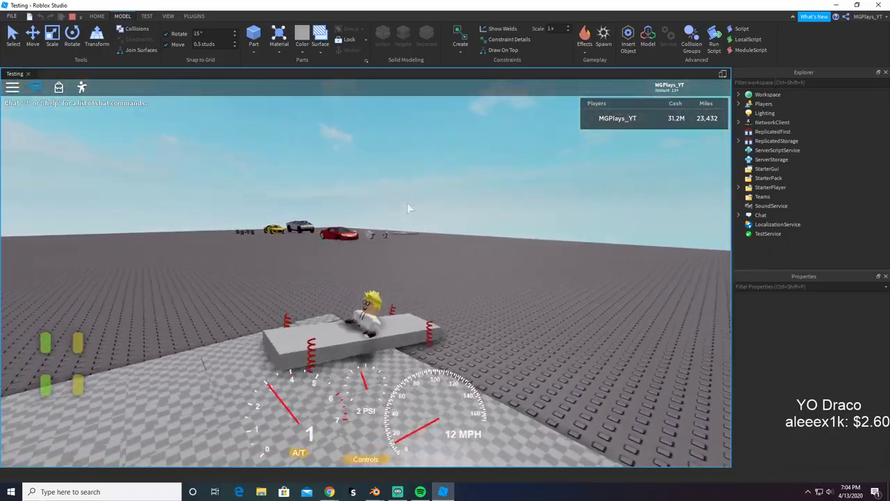
key(s)
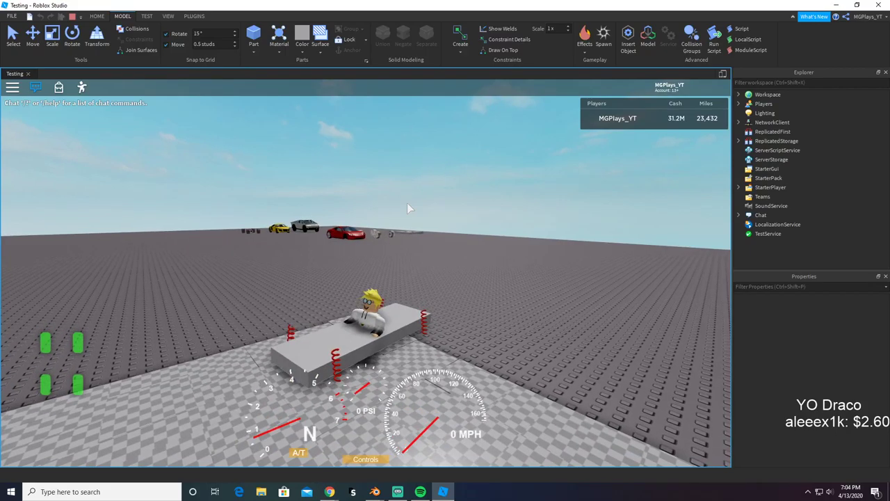
Step: Reverse the block vehicle off the checkered platform, drive it past the parked cars and run it off the baseplate's edge
key(s)
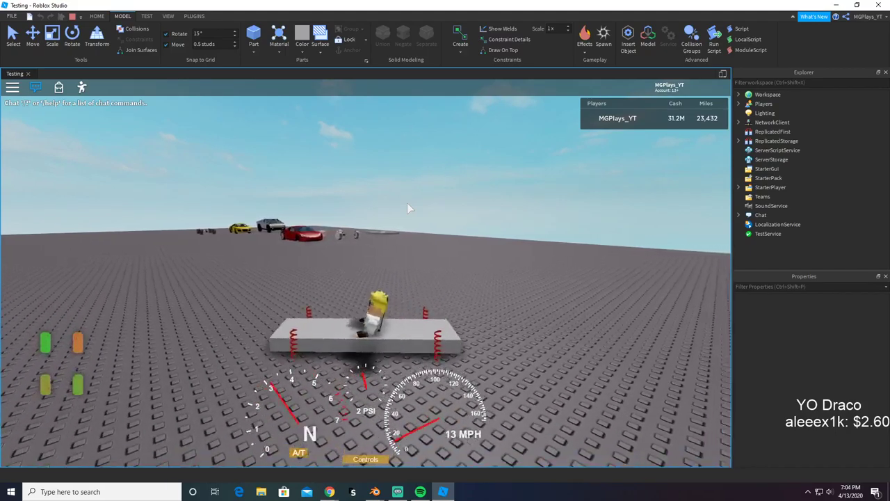
key(w)
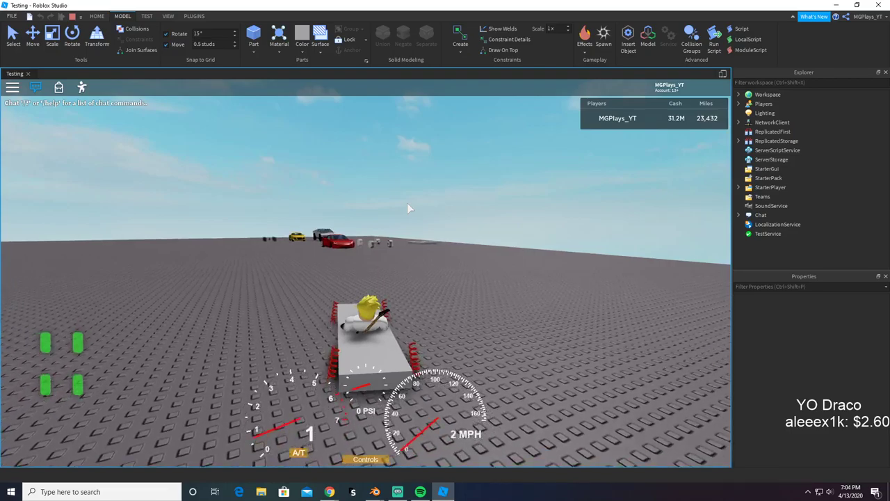
right_drag(392, 207, 392, 207)
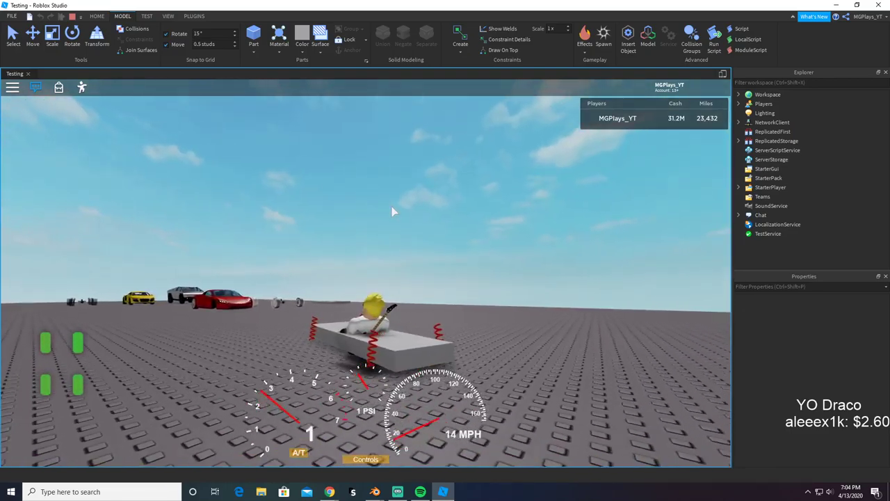
key(w)
key(d)
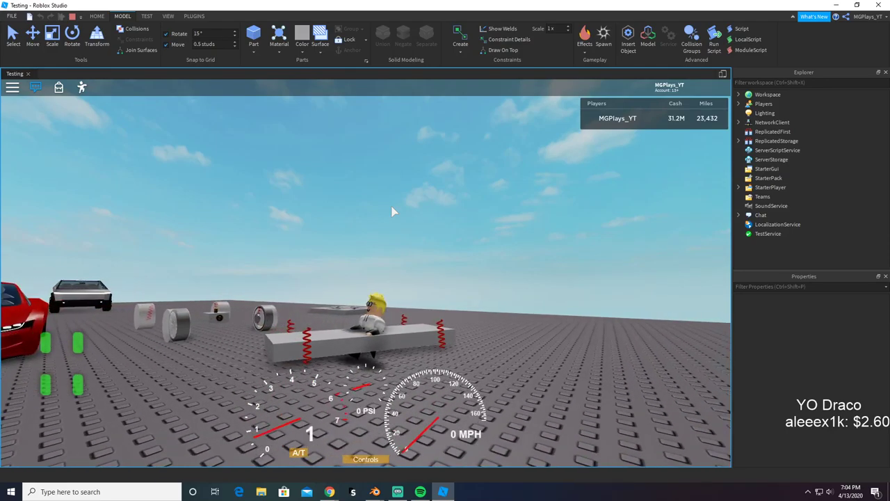
key(w)
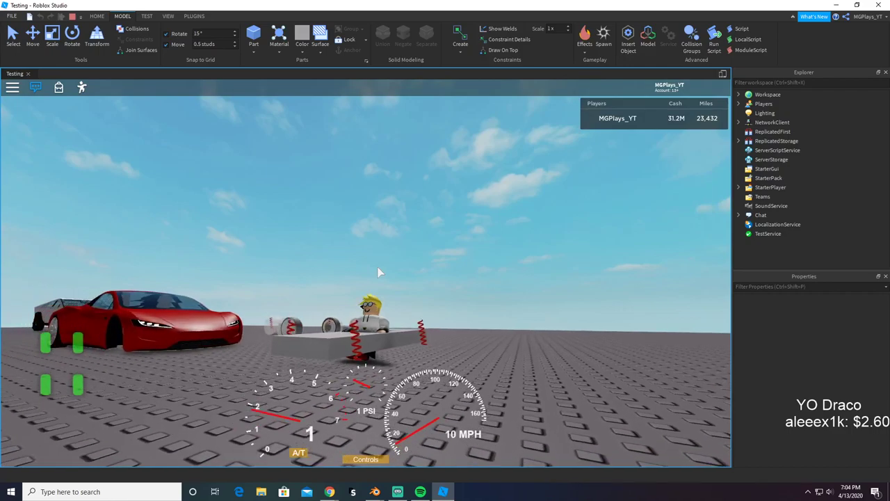
key(w)
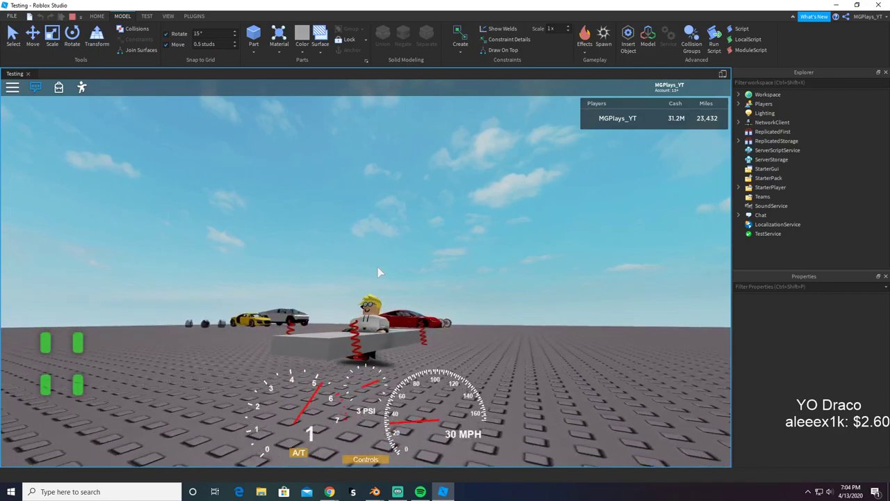
key(w)
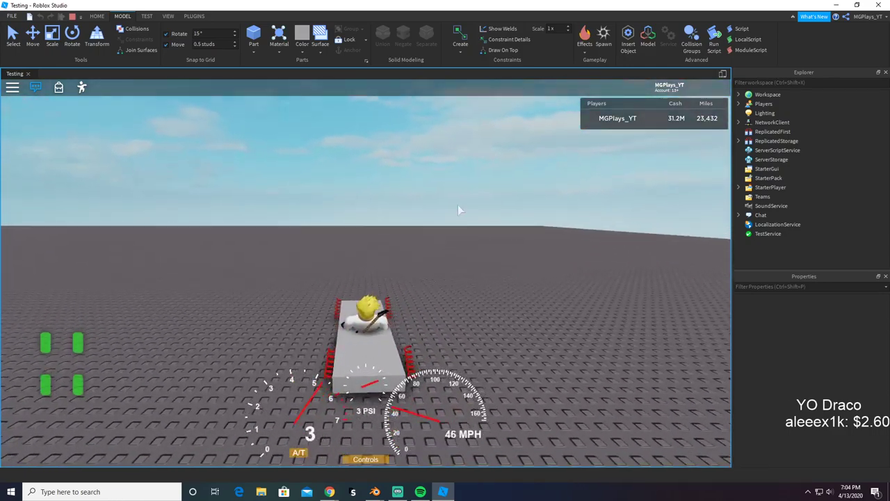
key(w)
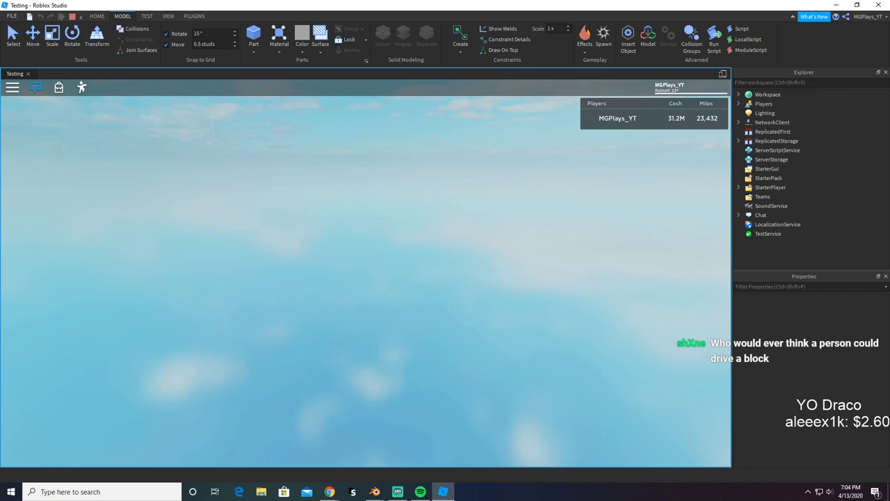
Step: Stop the playtest after the character respawns and return to editing the place
key(alt+Tab)
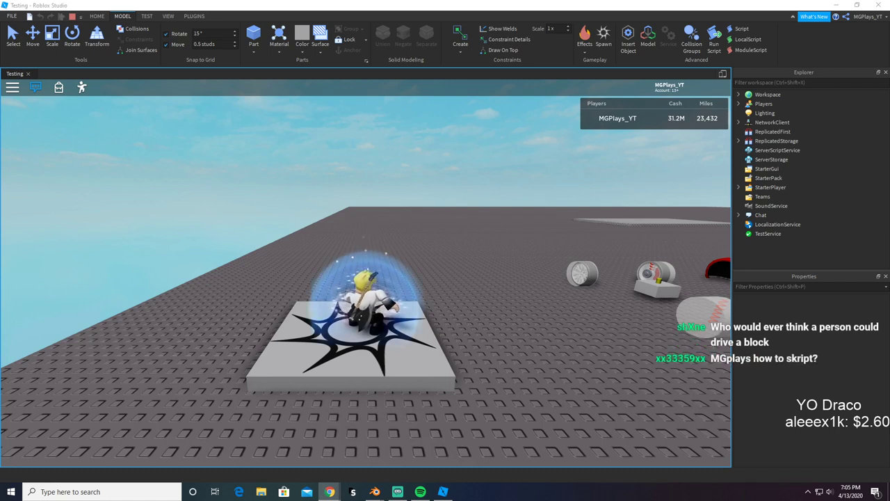
click(414, 278)
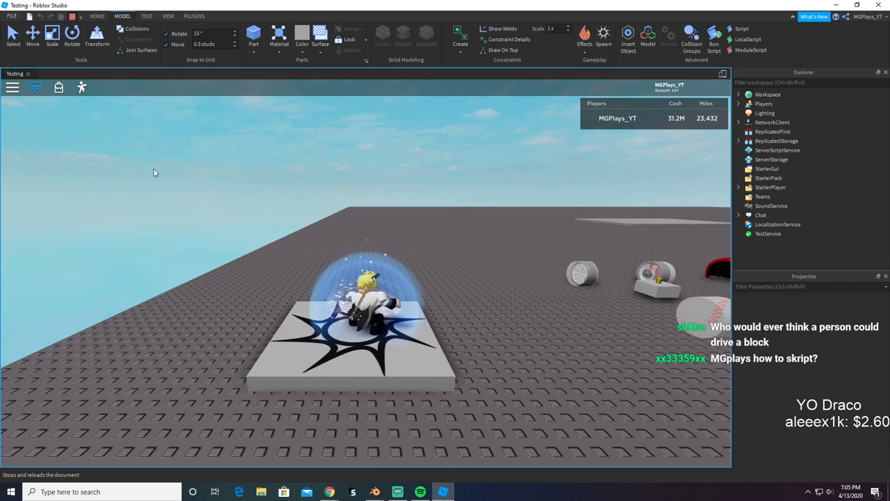
key(a)
key(s)
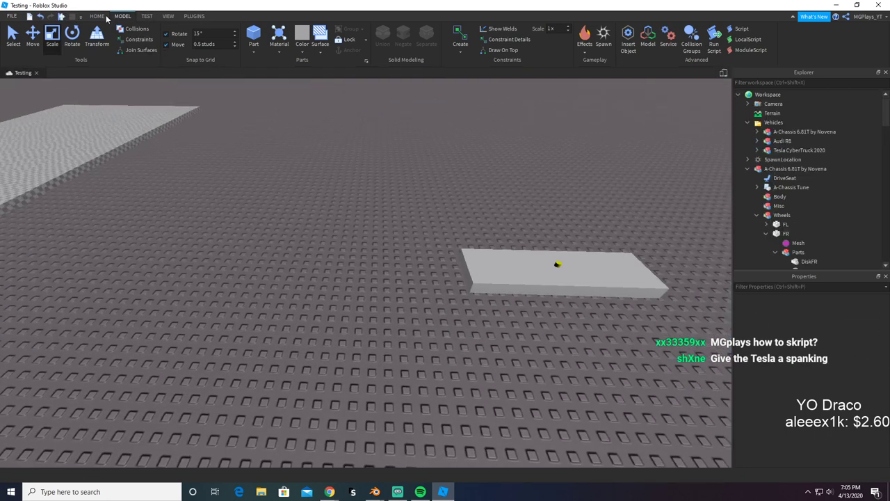
Step: Search the Toolbox models for "Chassis", look over the A-Chassis offerings, and close the Toolbox
click(104, 16)
click(228, 38)
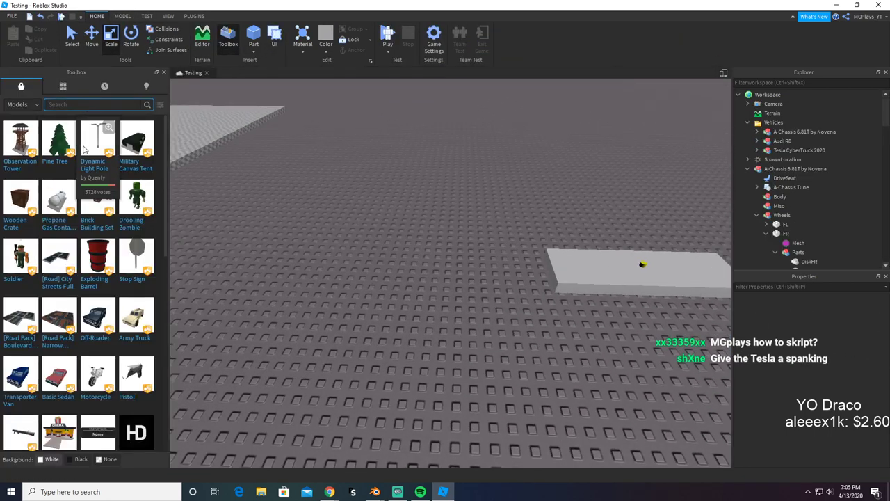
text(Chassis)
key(Return)
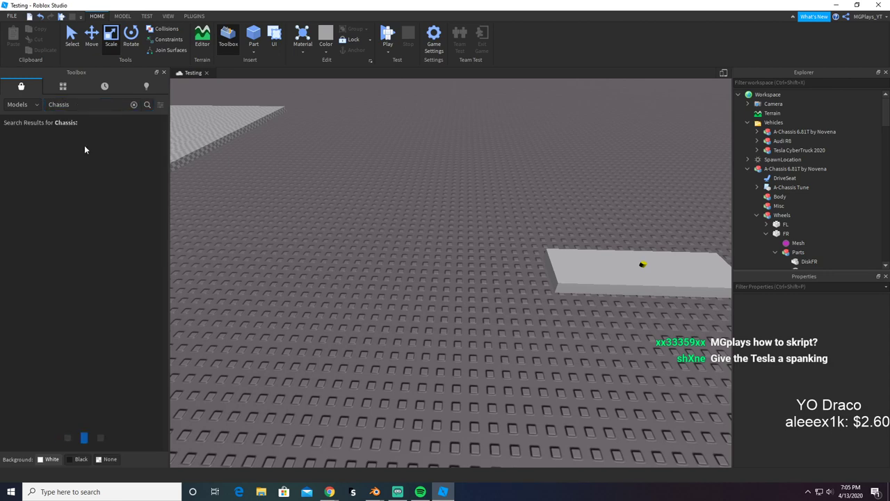
key(s)
key(a)
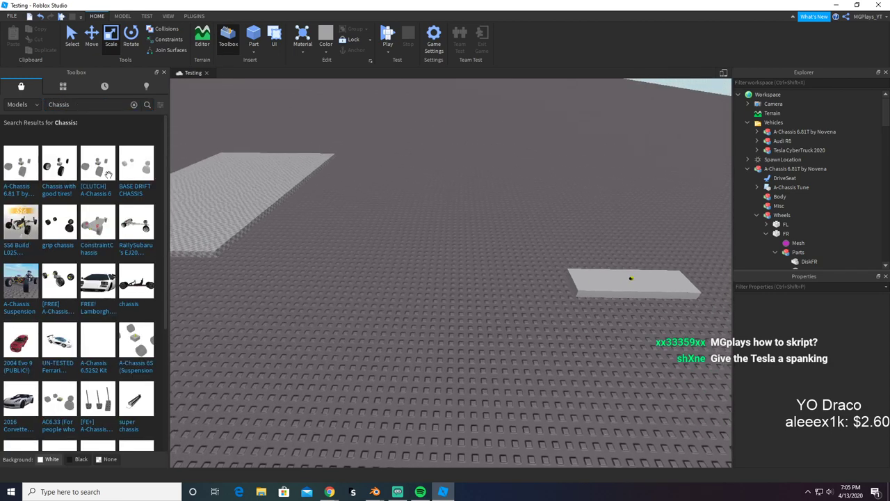
mouse_move(25, 189)
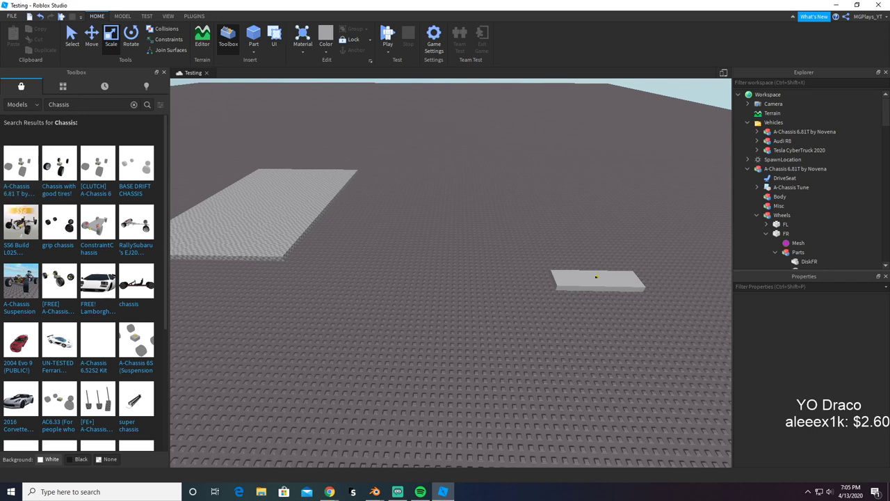
key(alt+Tab)
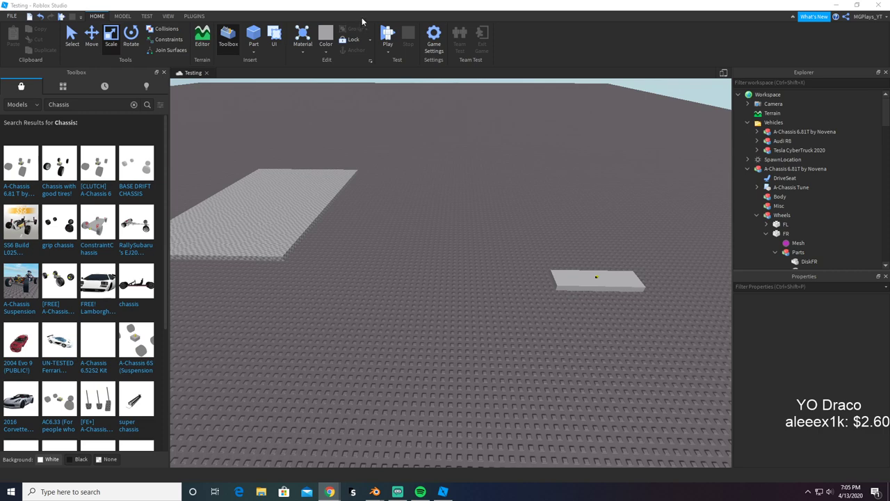
click(164, 72)
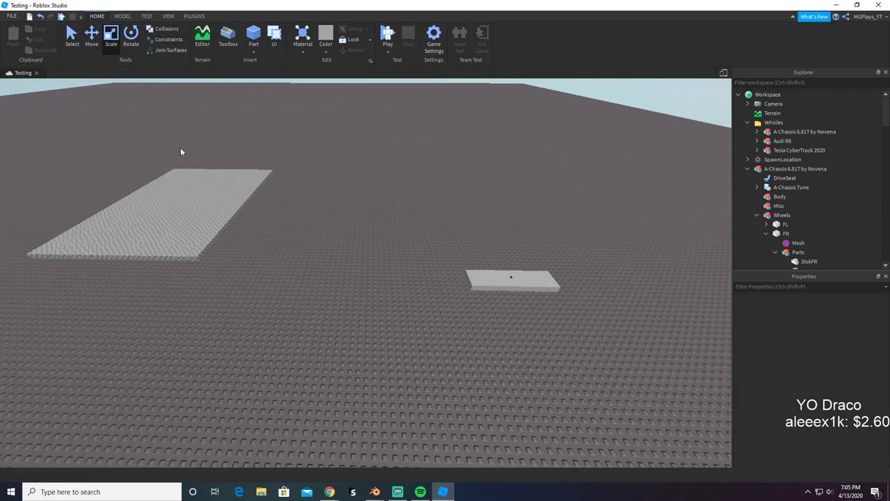
Step: Undo the block vehicle's edits step by step until its body part and spare chassis are gone from the baseplate
click(524, 286)
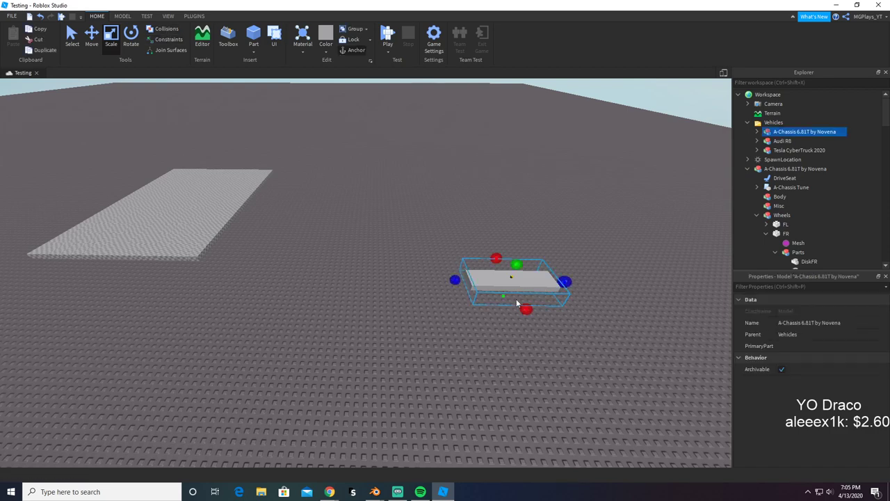
key(ctrl+z)
key(ctrl+z)
key(ctrl+z)
key(ctrl+z)
key(ctrl+z)
key(ctrl+z)
key(ctrl+z)
key(ctrl+z)
key(ctrl+z)
key(ctrl+z)
key(ctrl+z)
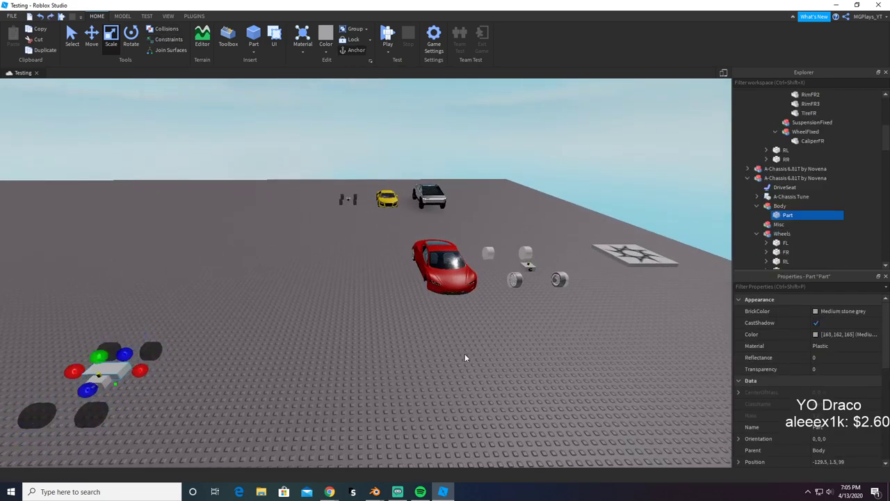
key(ctrl+z)
key(ctrl+z)
key(ctrl+z)
key(ctrl+z)
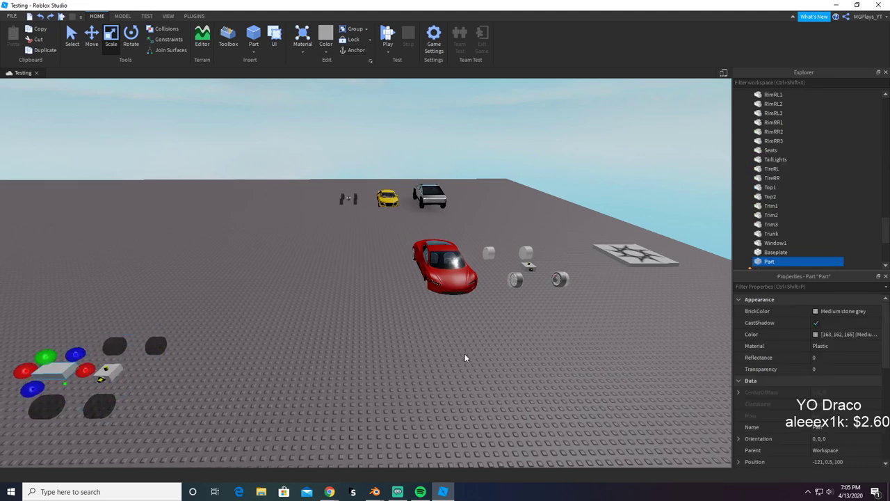
key(ctrl+z)
key(ctrl+z)
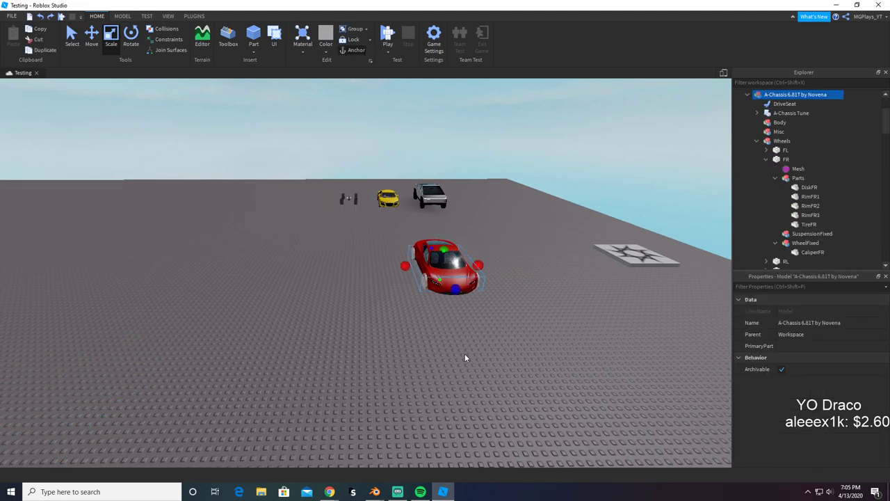
Step: Examine how the red Roadster's rear wheel meshes sit inside the transparent chassis wheels on both sides of the car
click(457, 386)
scroll(457, 385, up, 2)
key(w)
key(d)
right_drag(456, 384, 457, 384)
key(d)
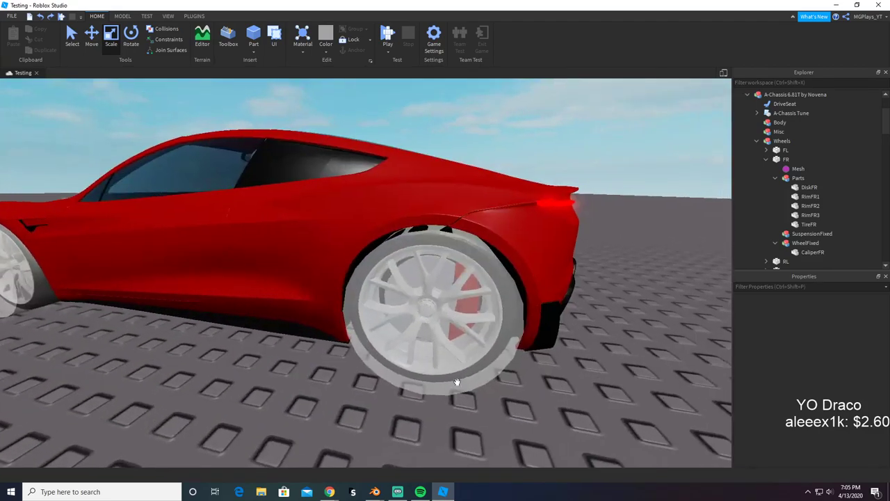
key(a)
right_drag(363, 349, 364, 349)
key(w)
right_drag(375, 289, 376, 289)
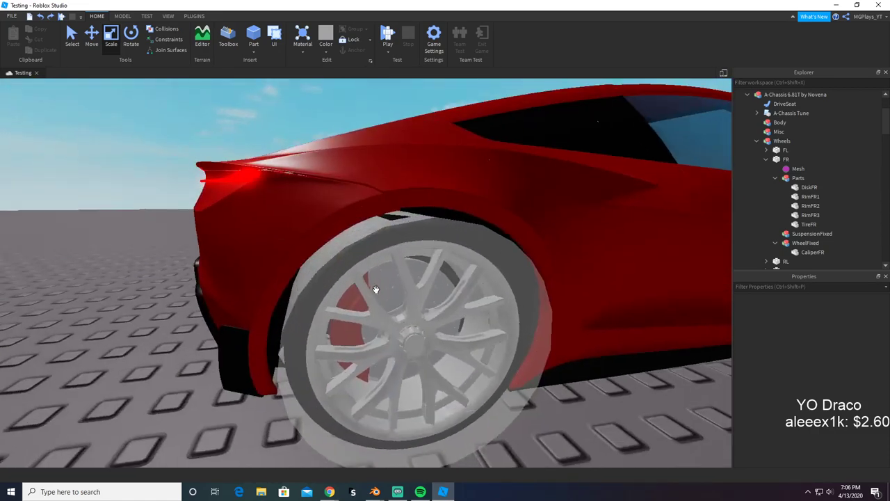
Step: Collapse the FR wheel's contents, select the RL wheel part of the Roadster's chassis and frame it in the viewport
click(767, 160)
click(786, 169)
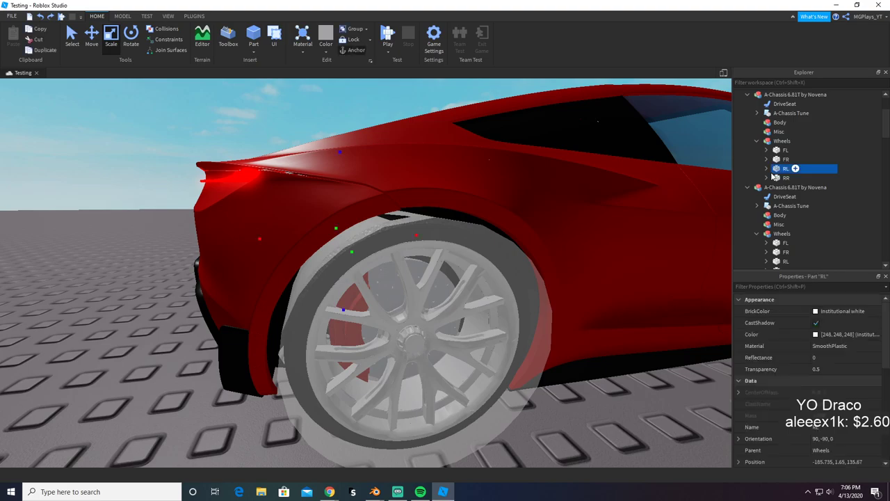
key(f)
key(w)
key(a)
right_drag(429, 239, 430, 240)
key(s)
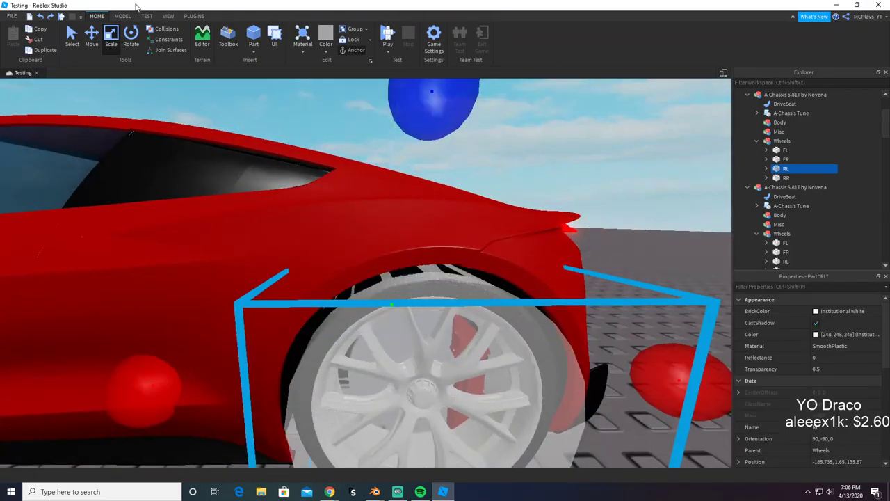
Step: Set the move snapping increment to 0.1 studs and slightly resize the RL chassis wheel vertically
click(122, 16)
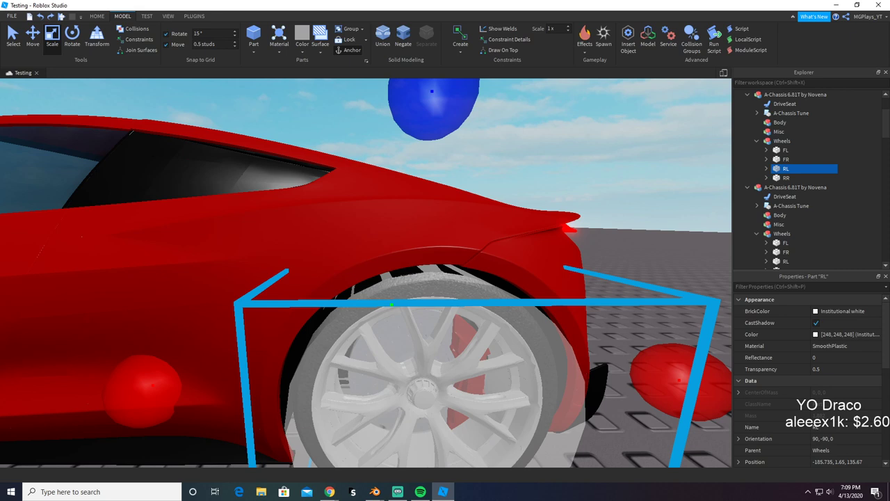
key(alt+Tab)
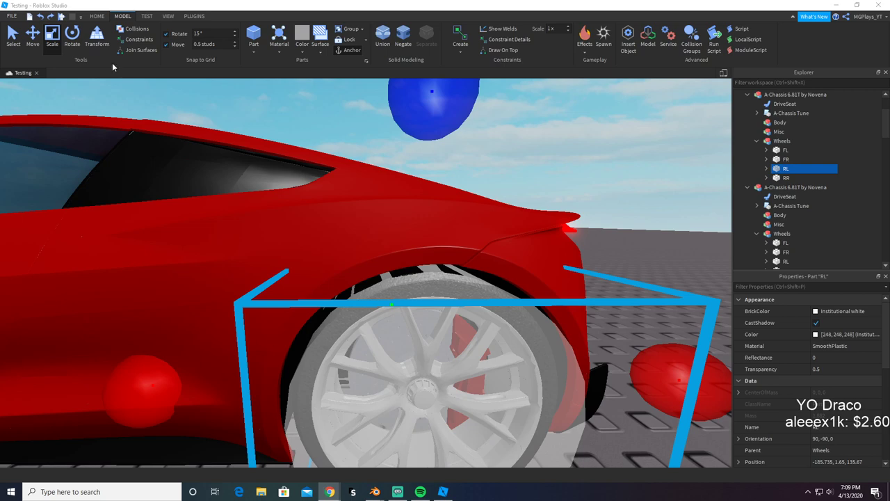
right_drag(591, 134, 587, 135)
scroll(588, 139, down, 3)
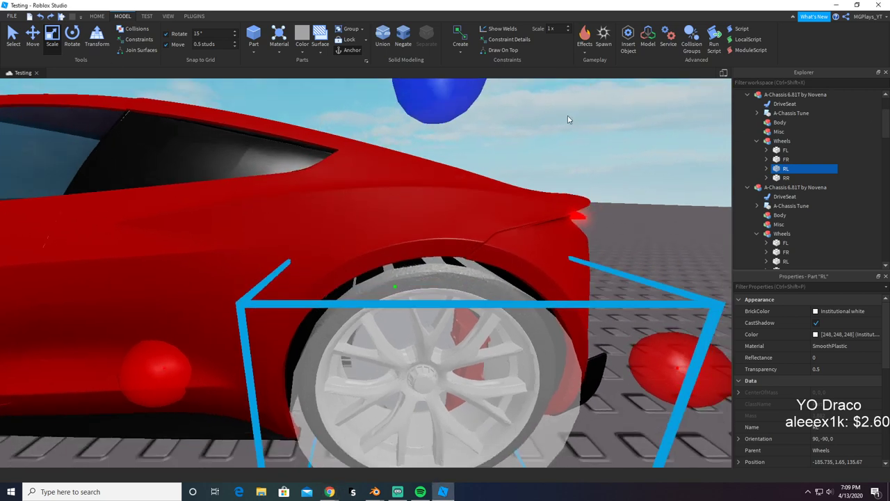
scroll(588, 139, down, 3)
click(204, 44)
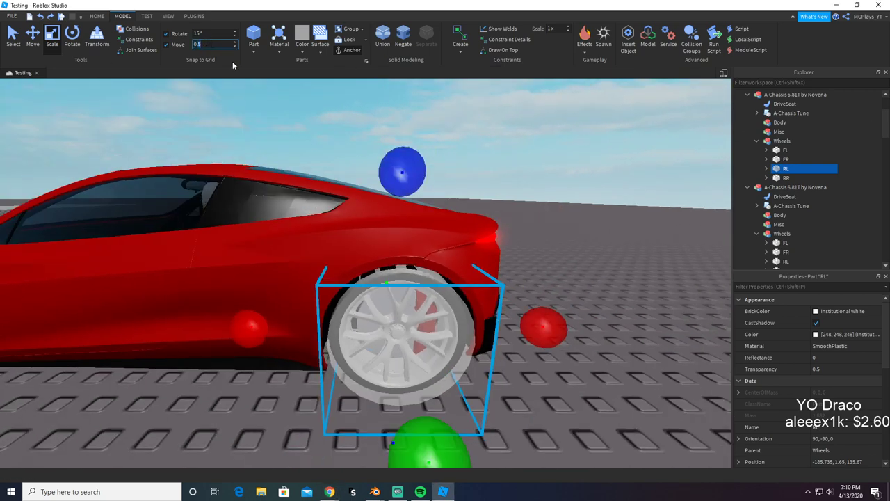
text(0.1)
key(Return)
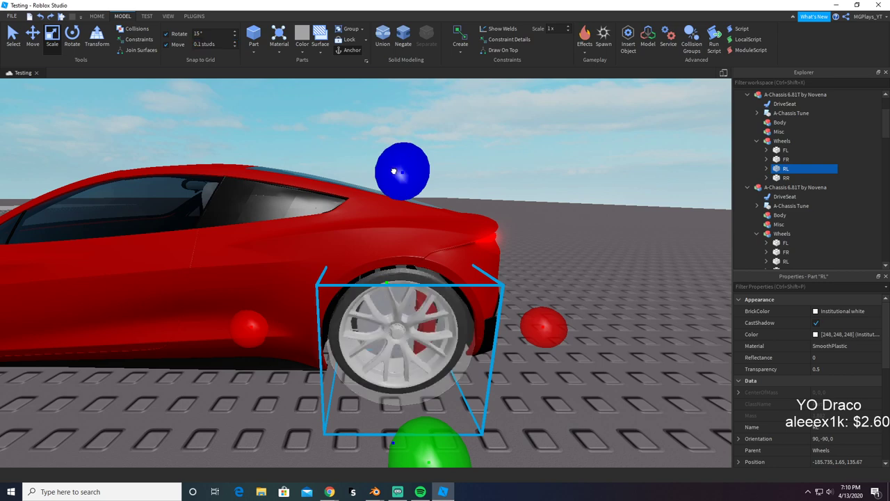
scroll(374, 220, up, 8)
scroll(374, 221, down, 2)
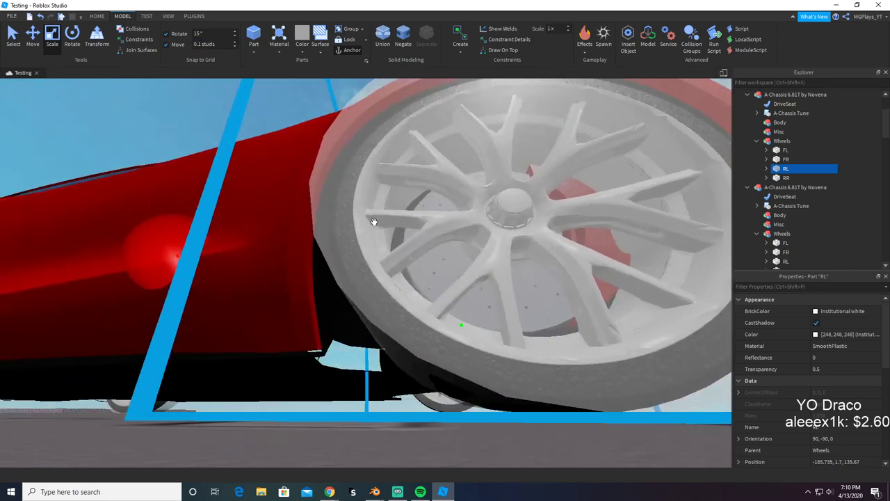
Step: Activate the Move tool for the RL wheel and set the move snapping increment to 0.01 studs
scroll(373, 221, down, 3)
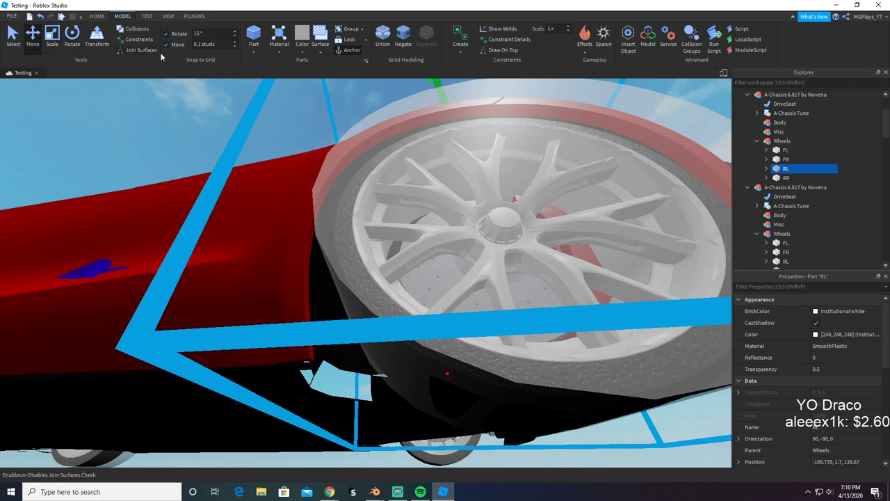
click(202, 44)
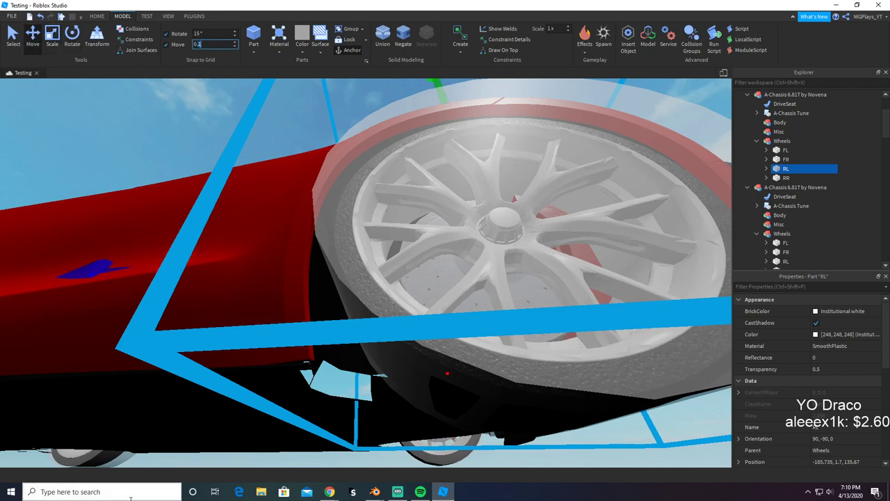
text(0.01)
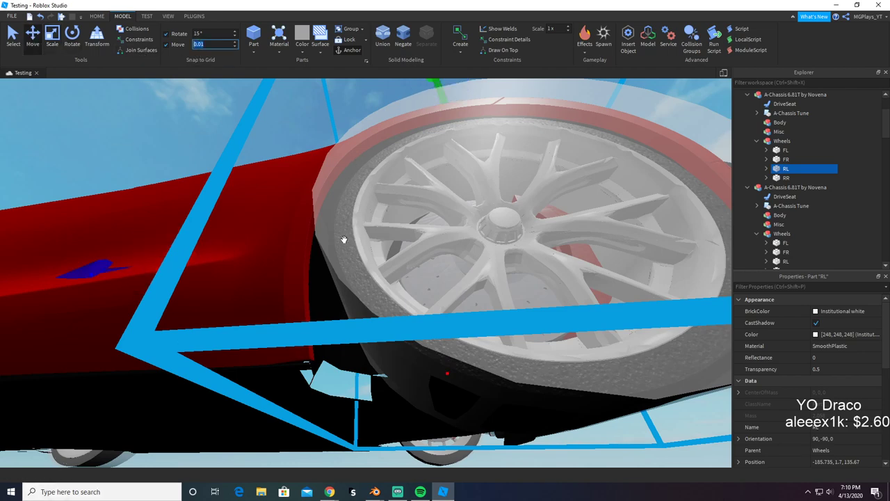
right_drag(343, 239, 344, 239)
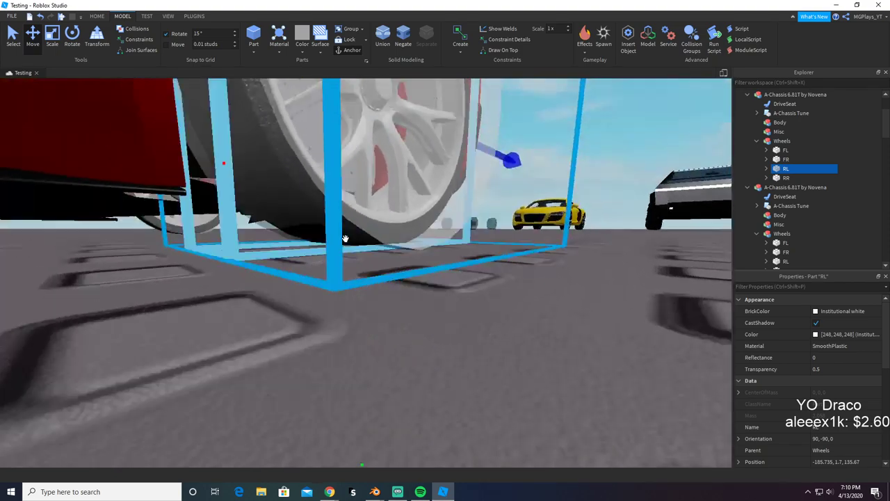
Step: Lower the RL chassis wheel vertically to a Y position of 1.66 with the Move tool
key(q)
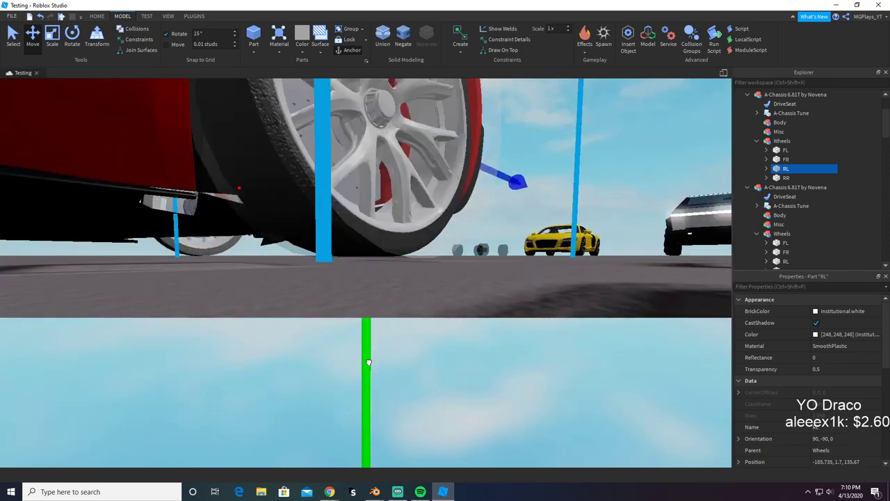
drag(369, 362, 368, 363)
scroll(368, 363, down, 5)
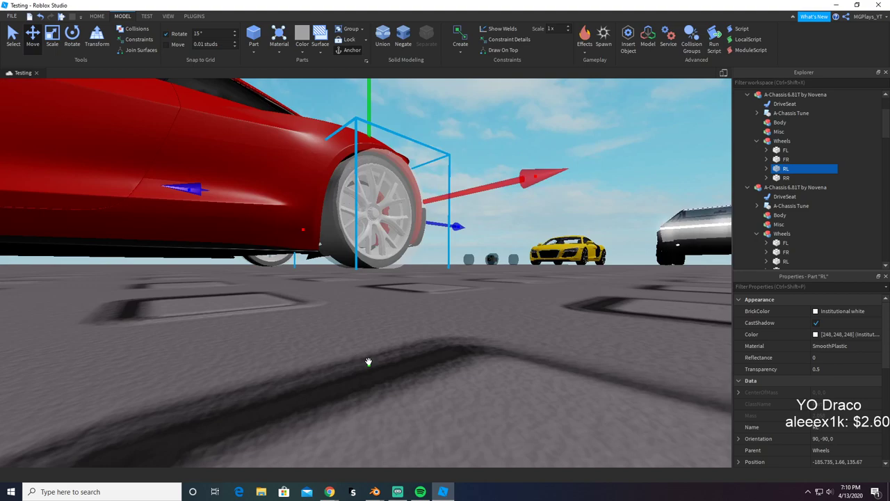
Step: Lower the RL chassis wheel to a Y position of 1.64, checking its top edge against the tire mesh
key(w)
right_drag(339, 296, 338, 297)
key(s)
key(w)
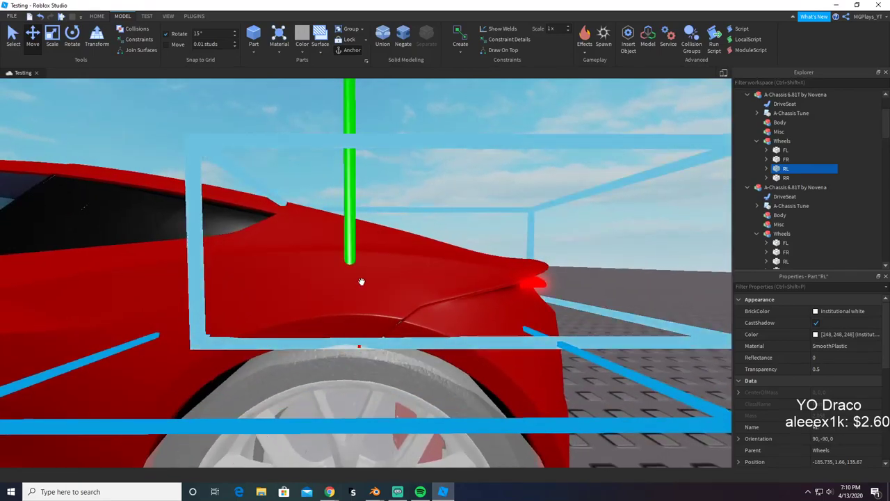
key(s)
right_drag(363, 260, 374, 293)
key(w)
key(w)
key(s)
key(w)
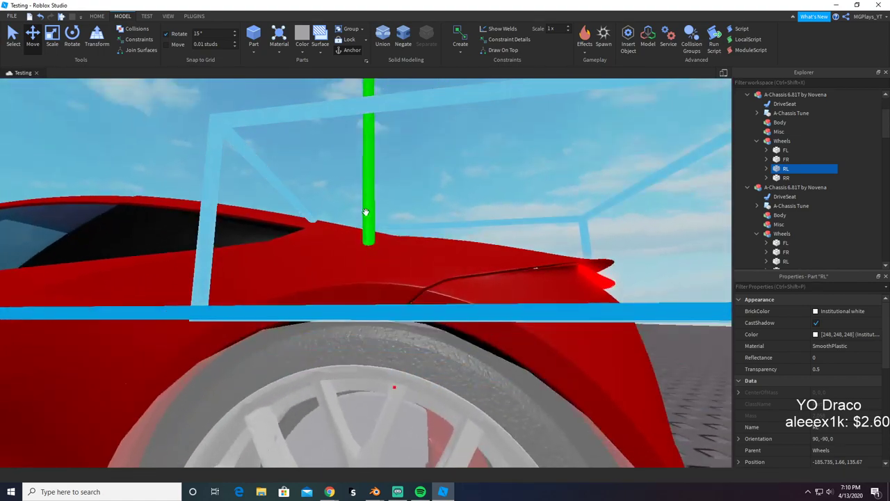
key(a)
right_drag(367, 196, 364, 194)
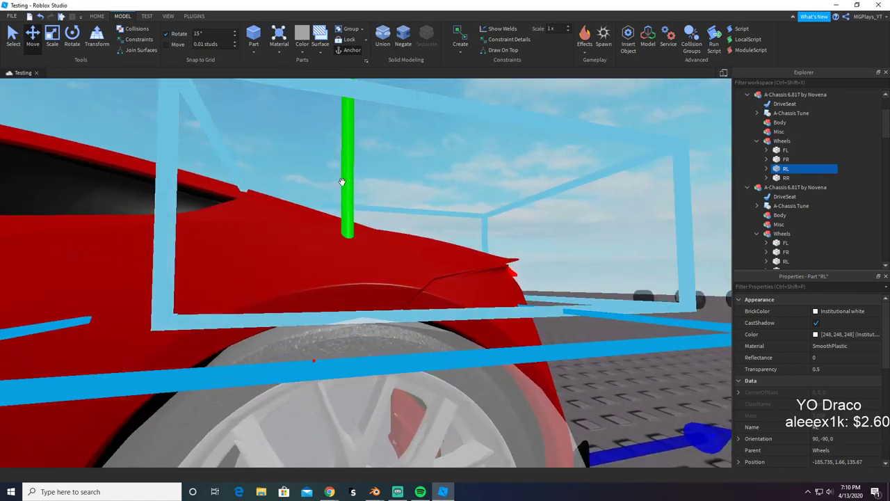
drag(349, 179, 351, 183)
right_drag(438, 292, 439, 292)
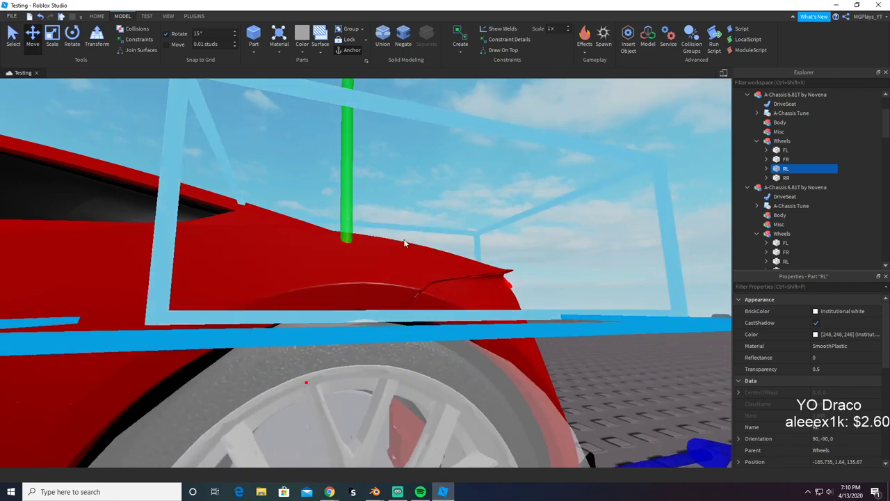
Step: Move the RL chassis wheel further down to a Y position of 1.62
right_drag(348, 213, 348, 213)
drag(369, 185, 369, 188)
scroll(370, 189, down, 10)
scroll(370, 189, up, 10)
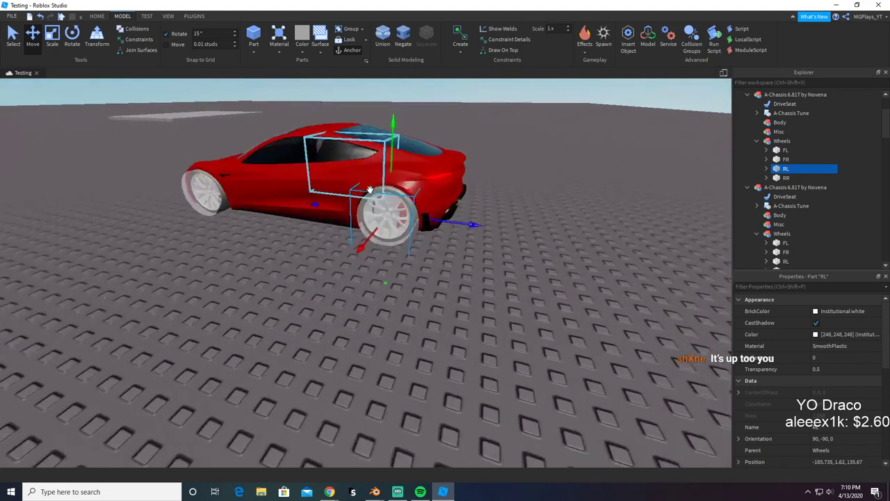
Step: Scale the RL chassis wheel by pulling its bottom face up until its Y position is 1.645
scroll(370, 189, up, 8)
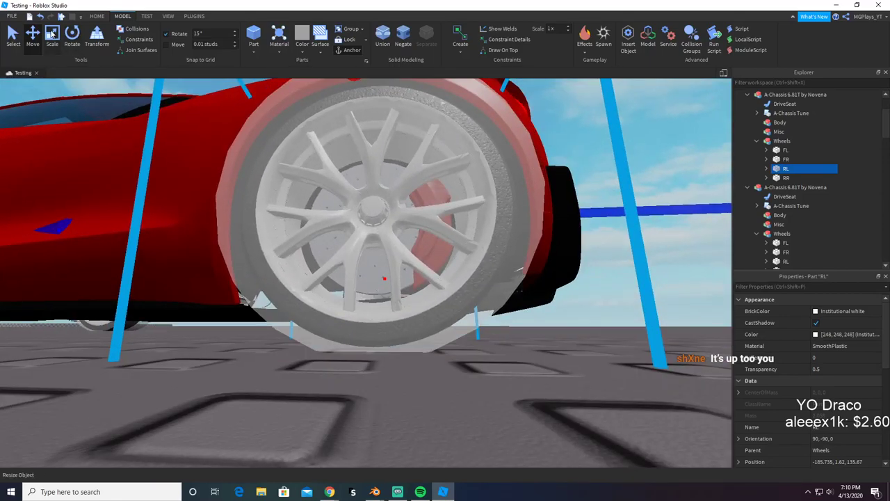
key(ctrl+3)
right_drag(205, 224, 207, 224)
scroll(206, 224, down, 4)
scroll(207, 224, up, 4)
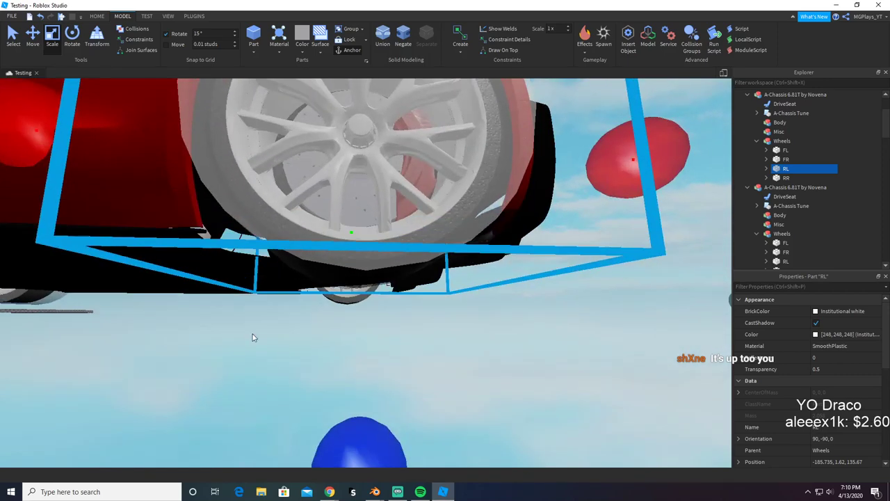
drag(344, 428, 351, 424)
right_drag(352, 423, 351, 423)
scroll(350, 423, down, 4)
scroll(445, 392, up, 3)
scroll(441, 401, up, 1)
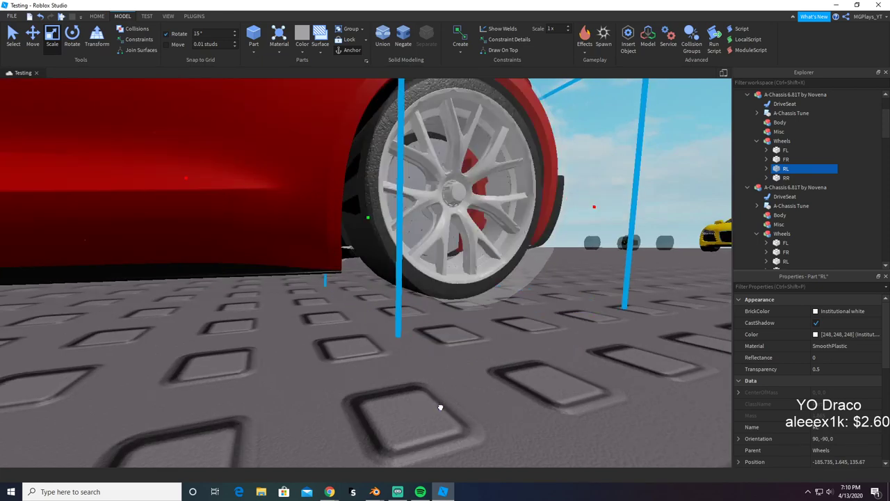
Step: Extend the RL chassis wheel's bottom face slightly downward to a Y position of 1.63 and inspect the fit around the tire
drag(441, 406, 441, 409)
key(d)
right_drag(440, 408, 440, 409)
key(w)
right_drag(413, 316, 413, 315)
key(s)
key(w)
scroll(413, 316, down, 4)
scroll(413, 315, up, 3)
scroll(414, 315, down, 3)
scroll(413, 315, up, 5)
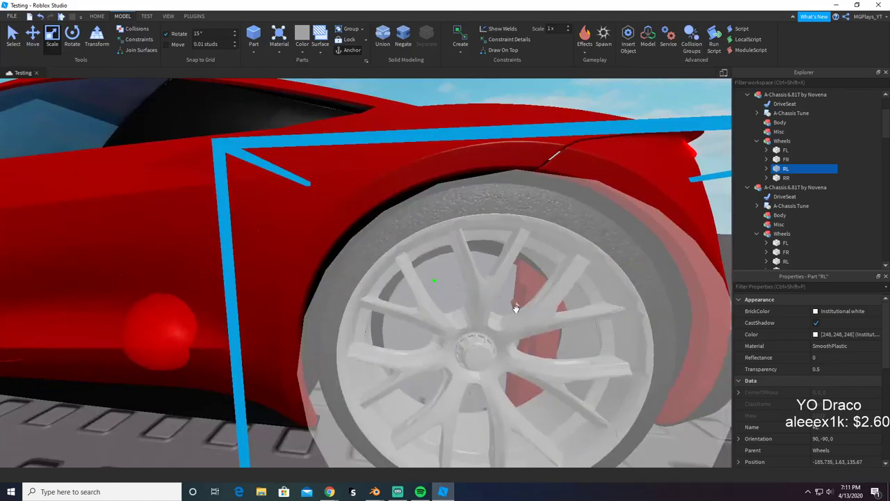
scroll(515, 306, down, 5)
mouse_move(624, 361)
right_down()
mouse_move(616, 359)
mouse_move(623, 362)
right_up()
scroll(624, 362, down, 3)
Step: Select and frame the Roadster's RR chassis wheel, and raise its top face until its Y position is 1.66
click(784, 178)
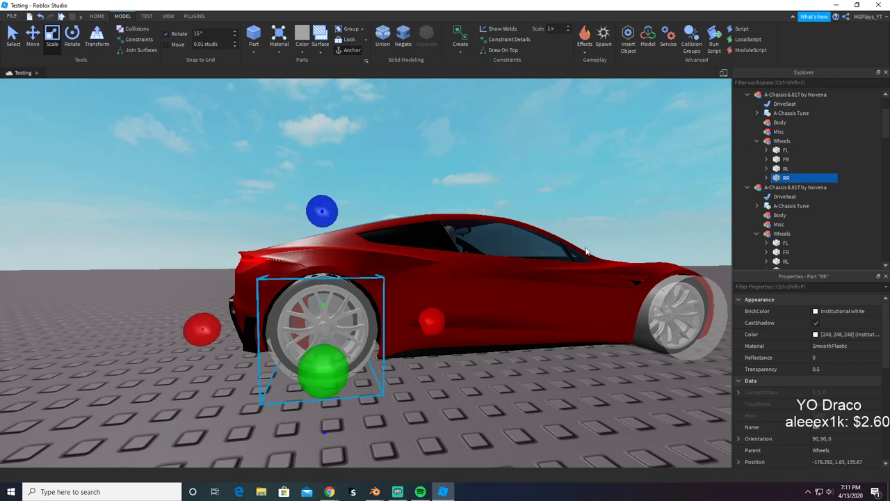
key(f)
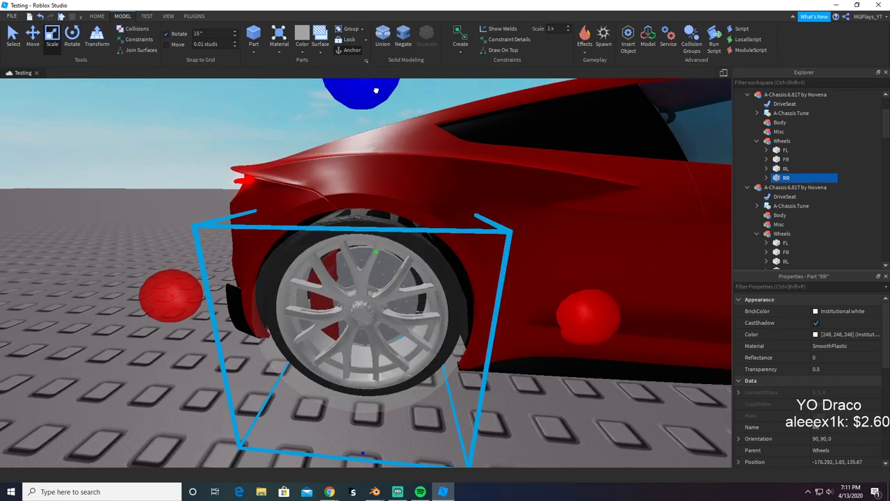
drag(377, 90, 378, 87)
right_drag(382, 108, 384, 112)
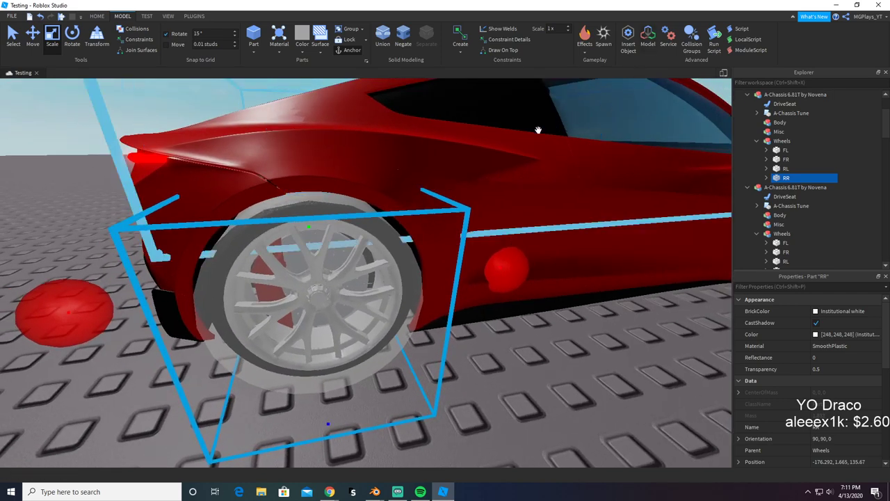
right_drag(511, 145, 511, 145)
scroll(511, 145, up, 3)
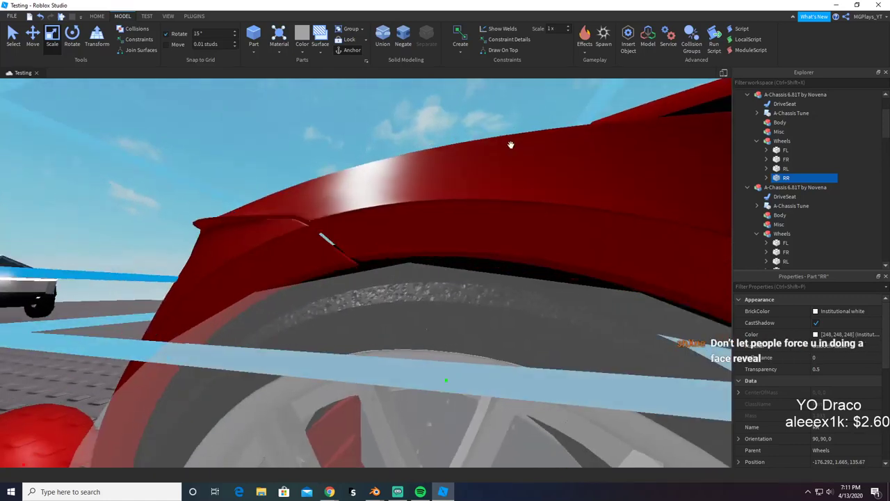
scroll(510, 144, down, 5)
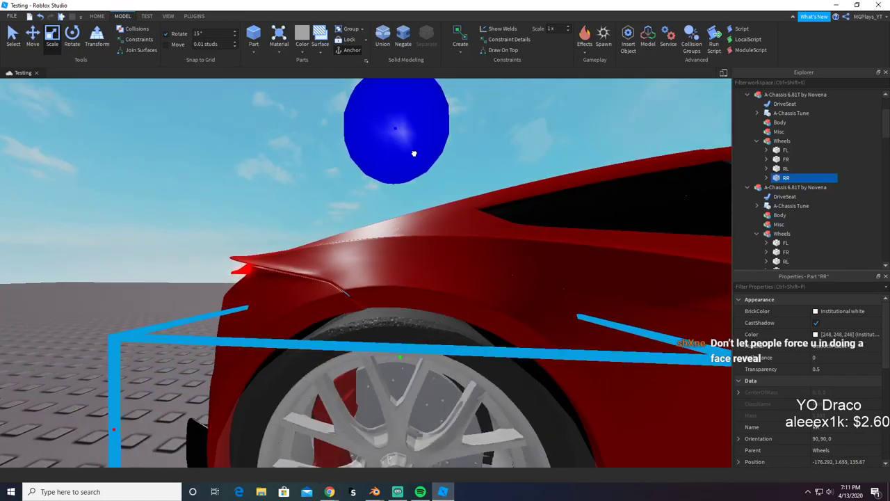
right_drag(414, 153, 412, 159)
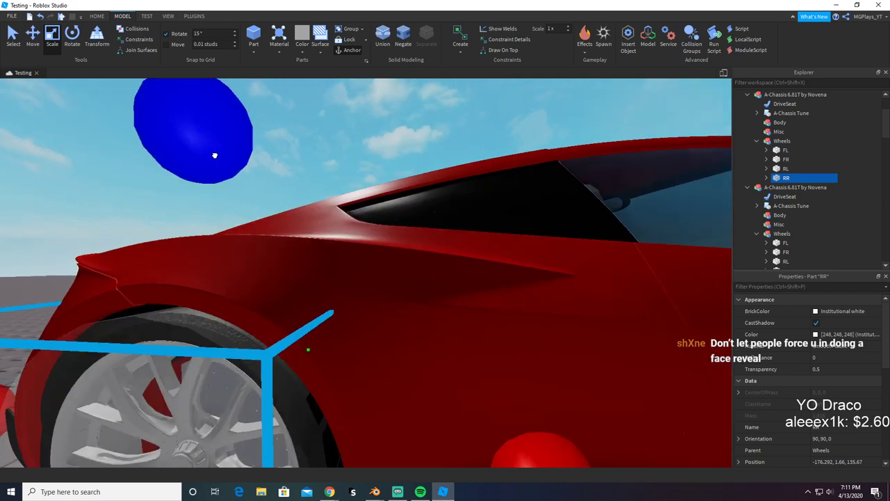
Step: Extend the RR chassis wheel's top face further upward to a Y position of 1.7
scroll(215, 167, down, 5)
right_drag(216, 167, 215, 167)
scroll(216, 167, up, 5)
scroll(216, 166, down, 5)
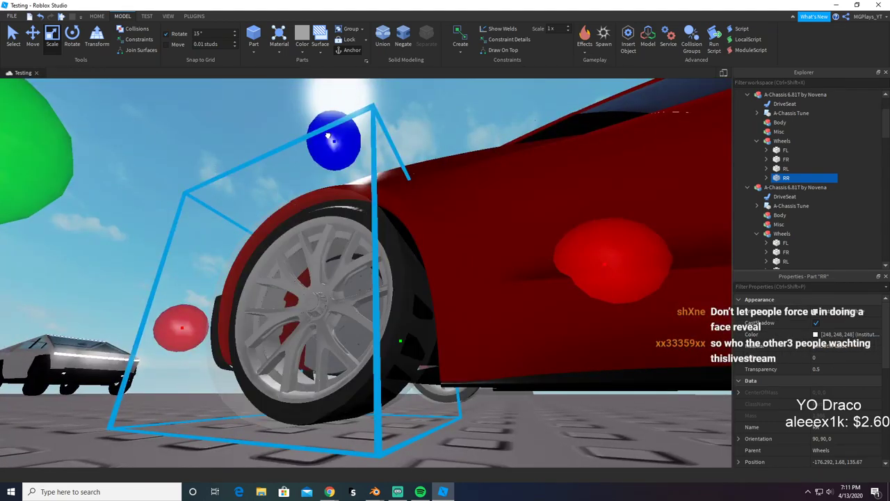
drag(328, 135, 327, 133)
right_drag(327, 133, 327, 134)
scroll(327, 133, down, 3)
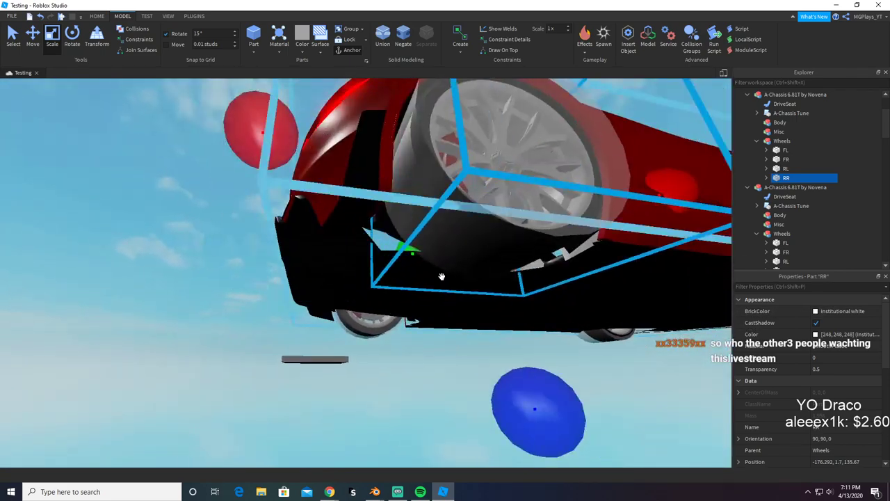
Step: Extend the RR chassis wheel's bottom face downward until its Y position is 1.685
key(d)
drag(432, 405, 431, 405)
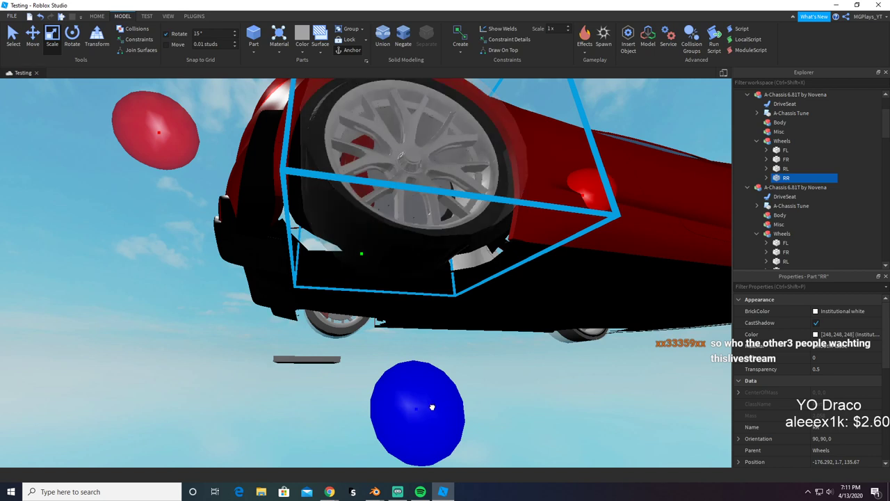
drag(431, 407, 432, 409)
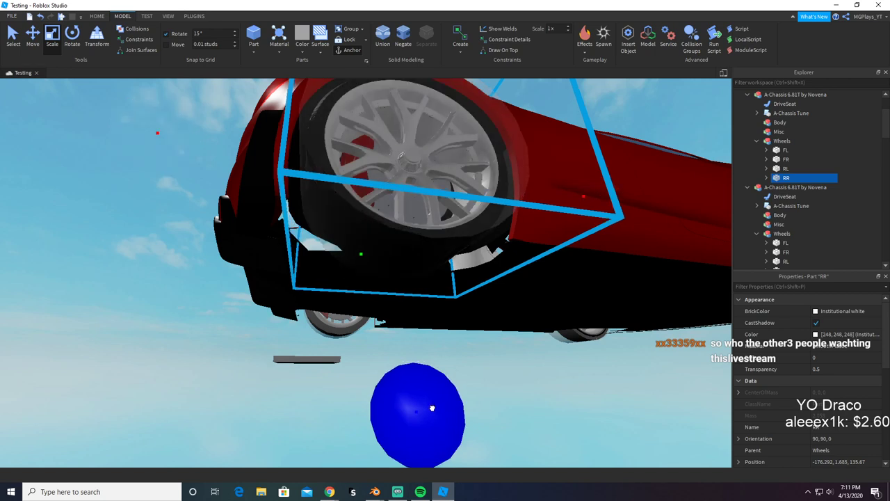
Step: Pull the RR chassis wheel's top face down to a Y position of 1.65 and check its fit around the tire
key(d)
right_drag(432, 408, 431, 407)
key(w)
key(s)
key(w)
key(s)
drag(320, 128, 319, 132)
right_drag(320, 151, 320, 151)
key(w)
scroll(320, 150, down, 10)
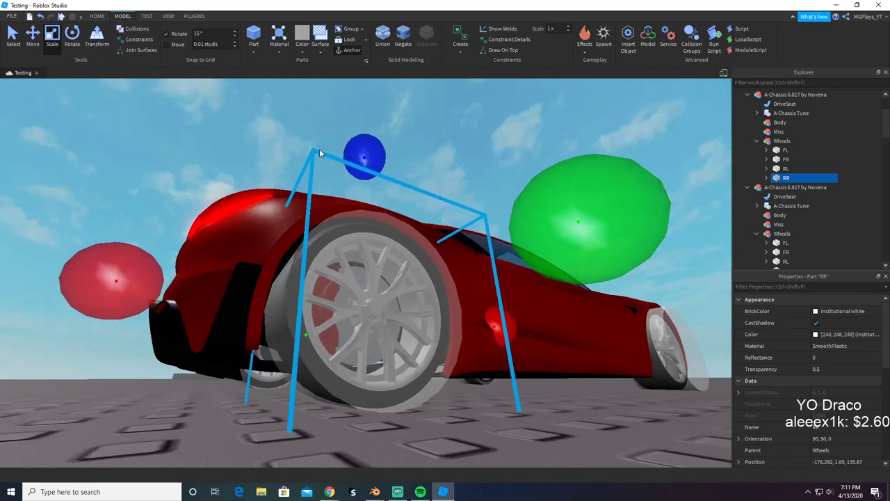
right_drag(319, 149, 319, 149)
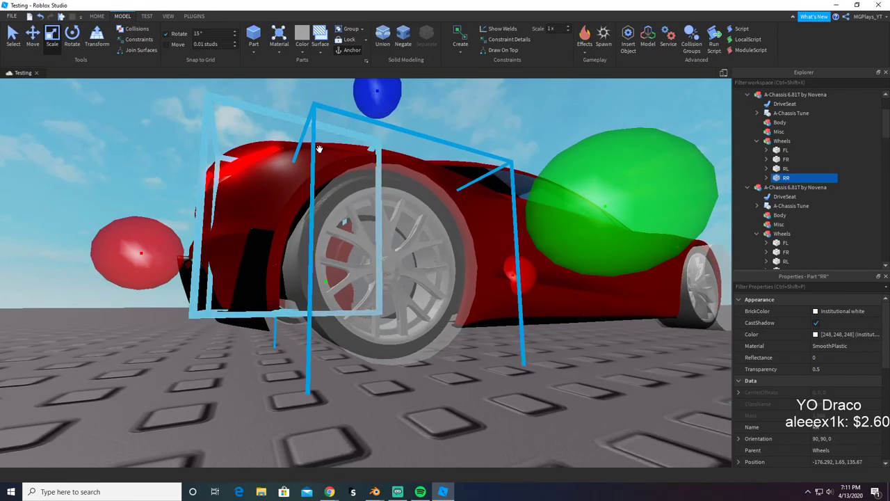
scroll(319, 150, down, 10)
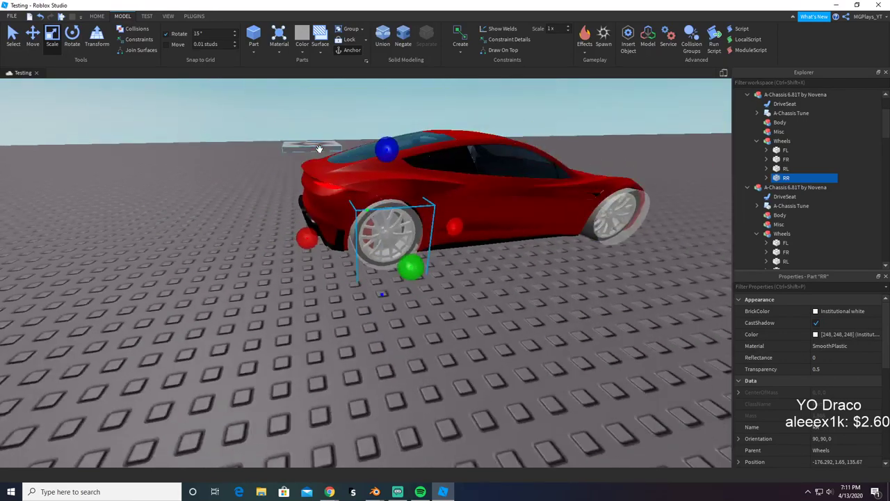
scroll(319, 149, down, 3)
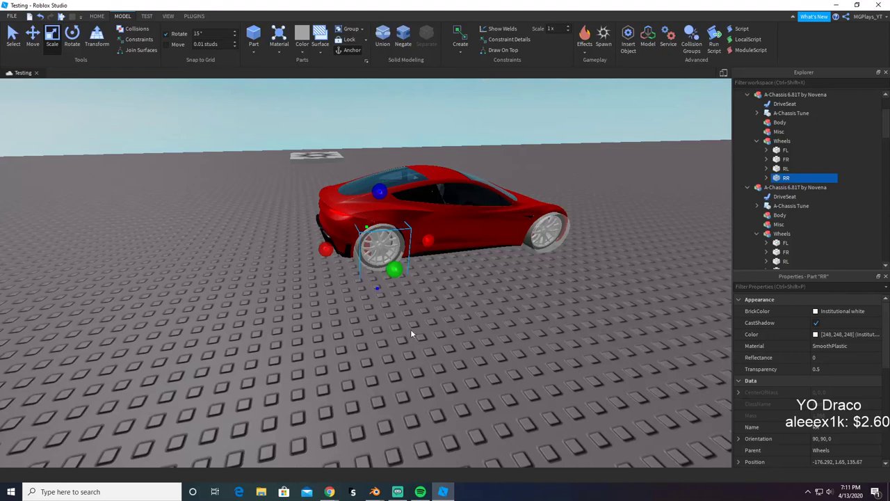
scroll(411, 333, up, 2)
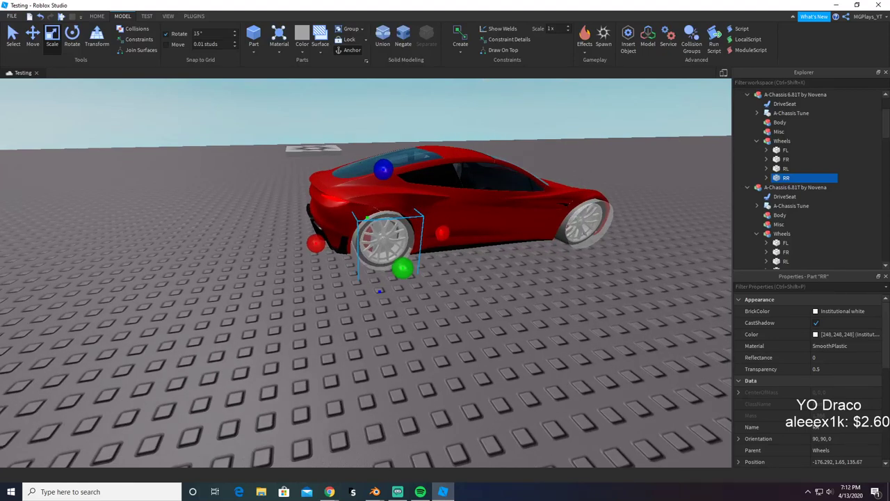
Step: Expand the RR chassis wheel's contents and look through the objects listed around the two A-Chassis models
key(alt+Tab)
scroll(423, 365, up, 3)
right_drag(422, 363, 616, 317)
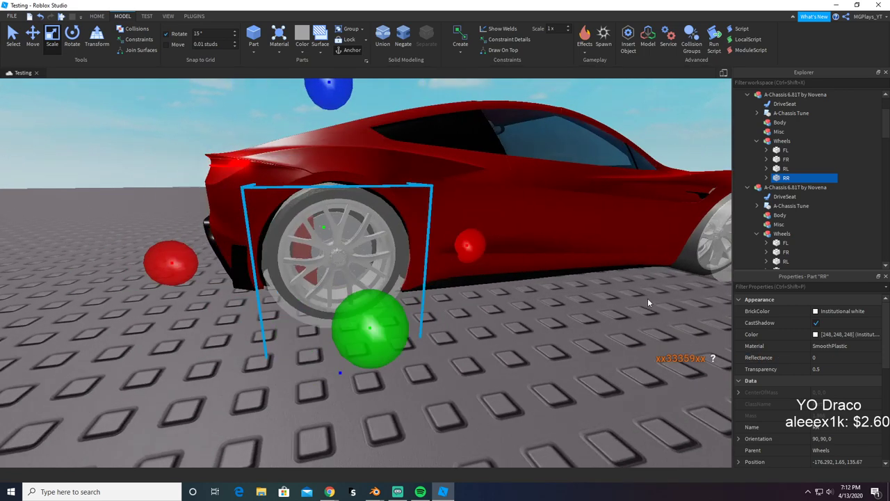
click(767, 178)
scroll(767, 209, down, 4)
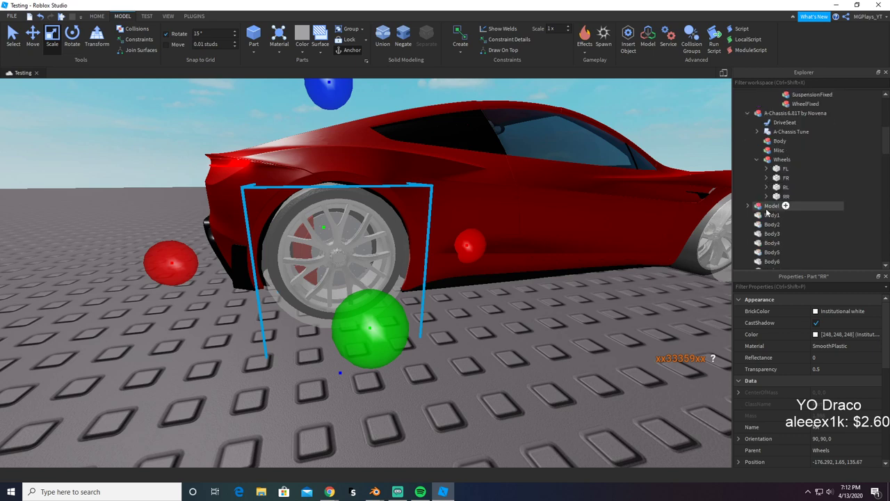
scroll(767, 212, down, 2)
scroll(765, 214, up, 3)
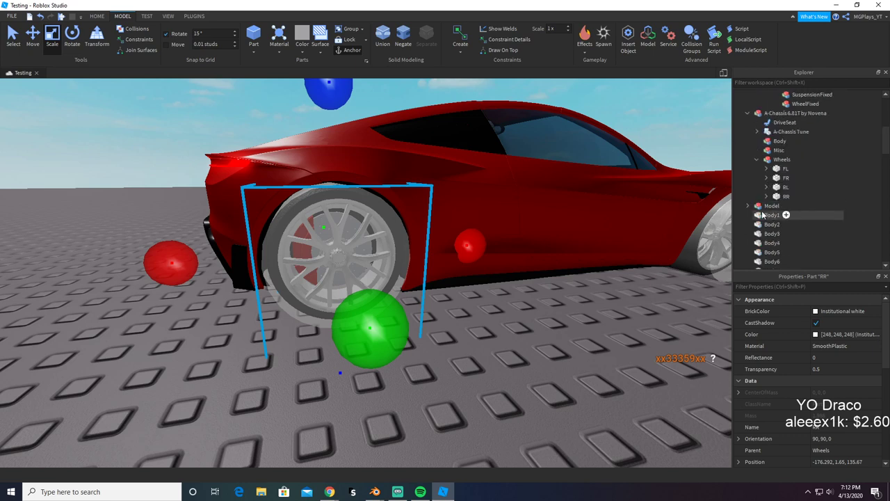
scroll(764, 190, up, 2)
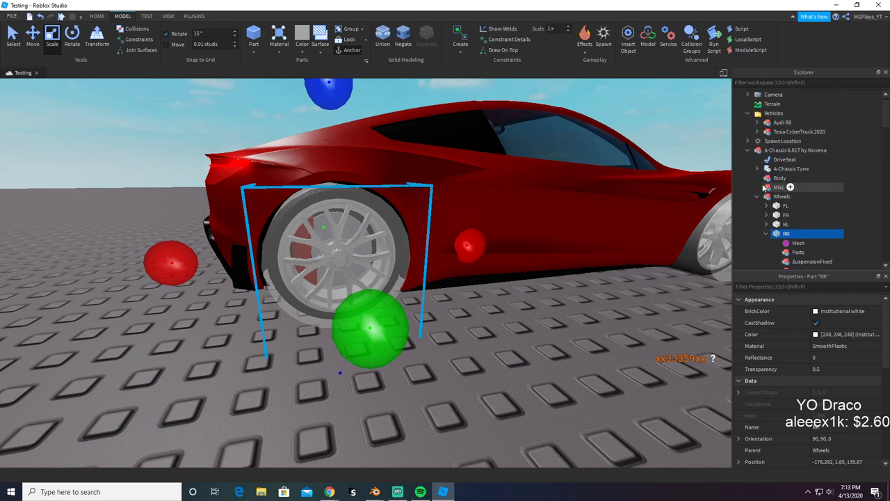
Step: Rename the first A-Chassis model, the one fitted to the car, as Tesla Roadster 2.0
click(786, 150)
key(ctrl+d)
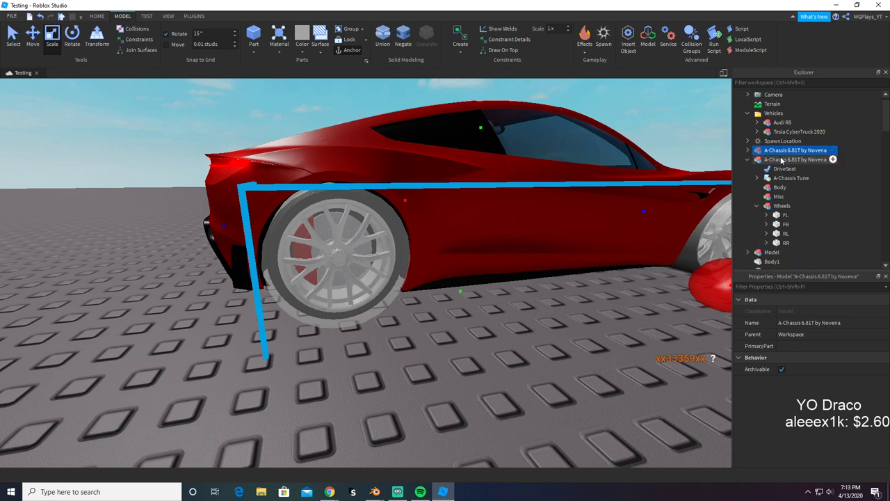
double_click(779, 152)
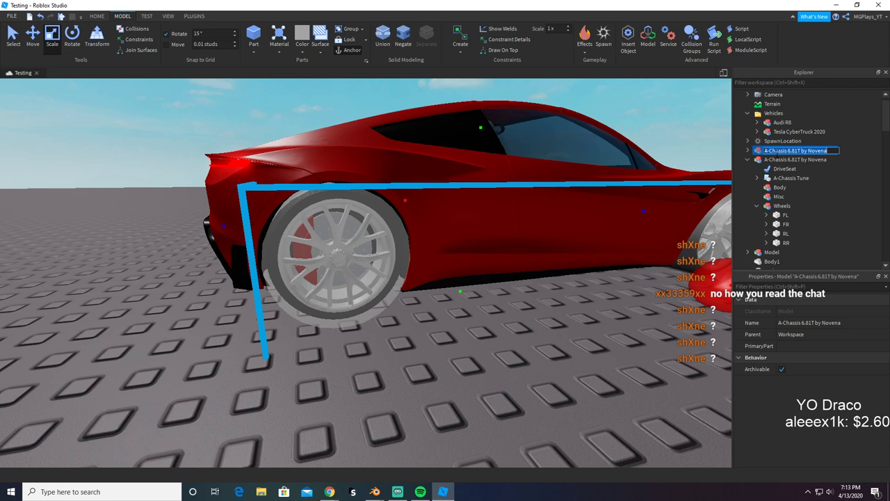
text(Tesla Ro)
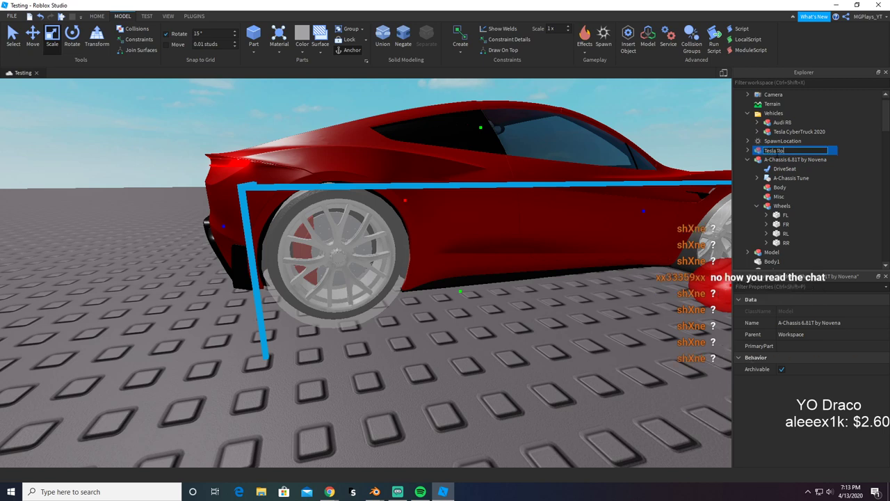
text(adst)
key(BackSpace)
key(BackSpace)
key(BackSpace)
key(BackSpace)
key(BackSpace)
key(BackSpace)
key(BackSpace)
key(BackSpace)
key(BackSpace)
key(BackSpace)
key(BackSpace)
key(BackSpace)
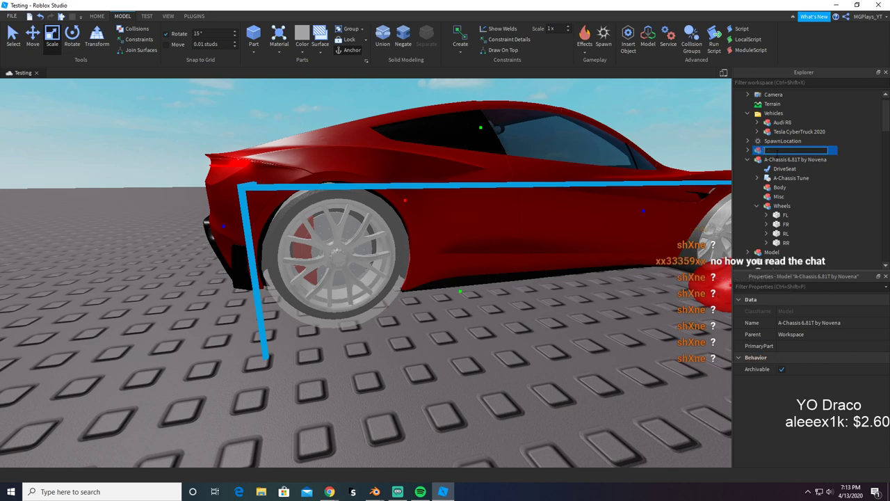
text(Tesla Roadster 2.0)
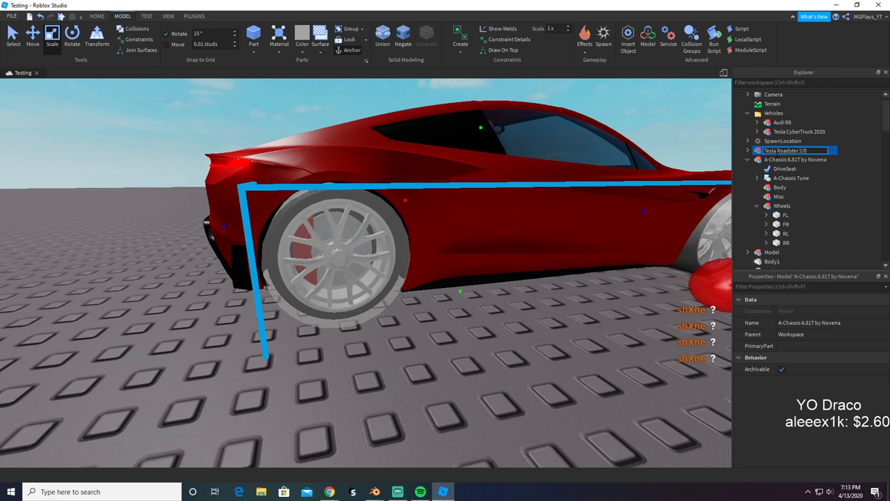
key(Return)
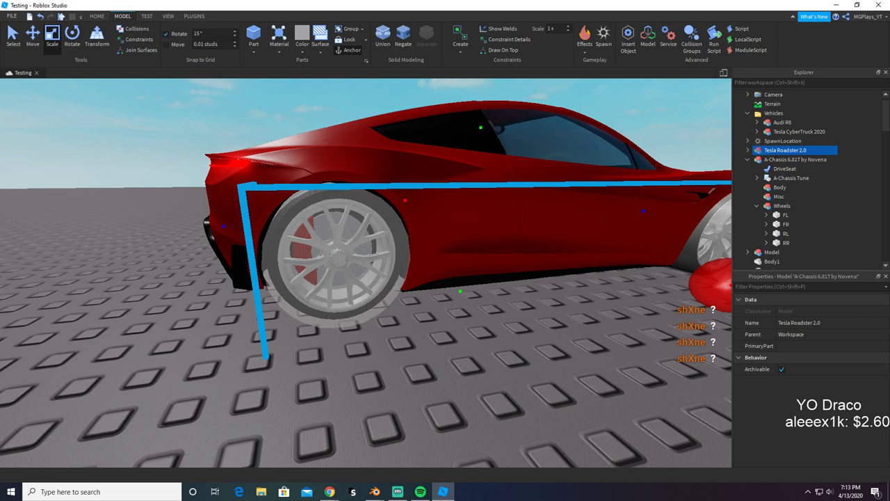
Step: Collapse the spare A-Chassis model's contents in the object tree and expand those of Tesla Roadster 2.0
right_drag(278, 336, 279, 337)
scroll(835, 180, down, 6)
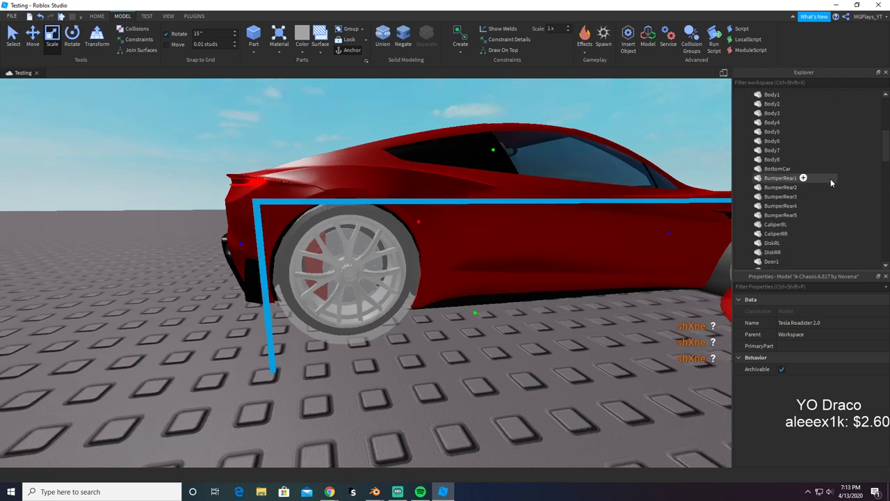
scroll(830, 178, up, 6)
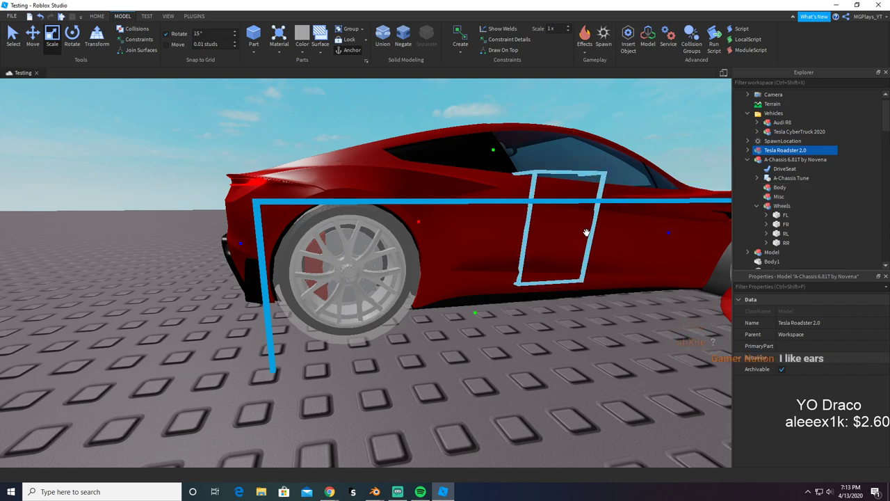
click(749, 160)
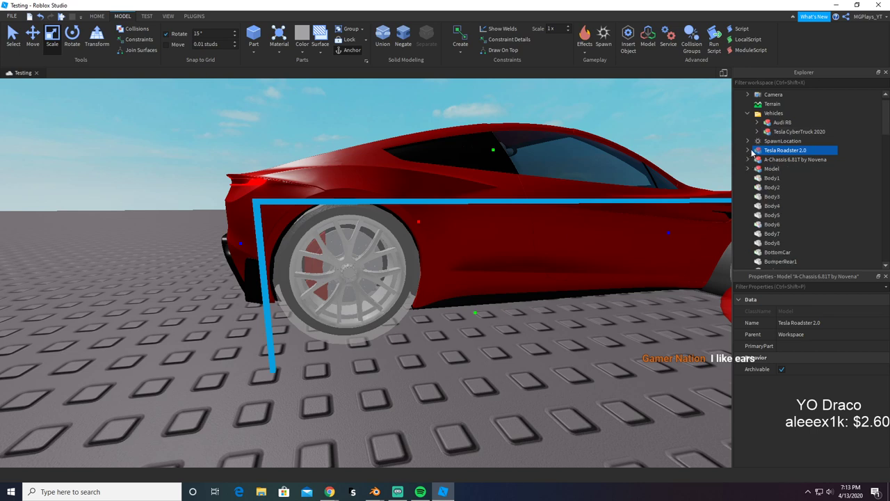
click(748, 150)
scroll(769, 222, down, 2)
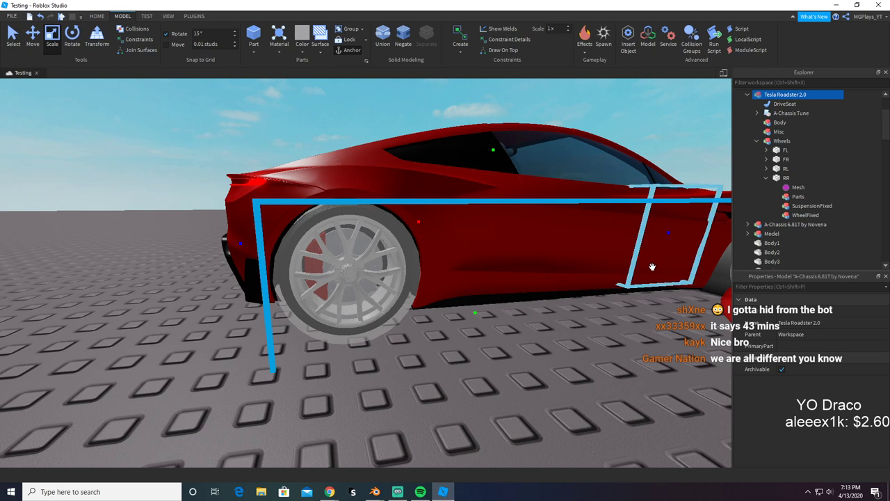
Step: Select all rear-right wheel meshes together: DiskRR, RimRR1, RimRR2, RimRR3, CaliperRR and TireRR
scroll(792, 224, down, 3)
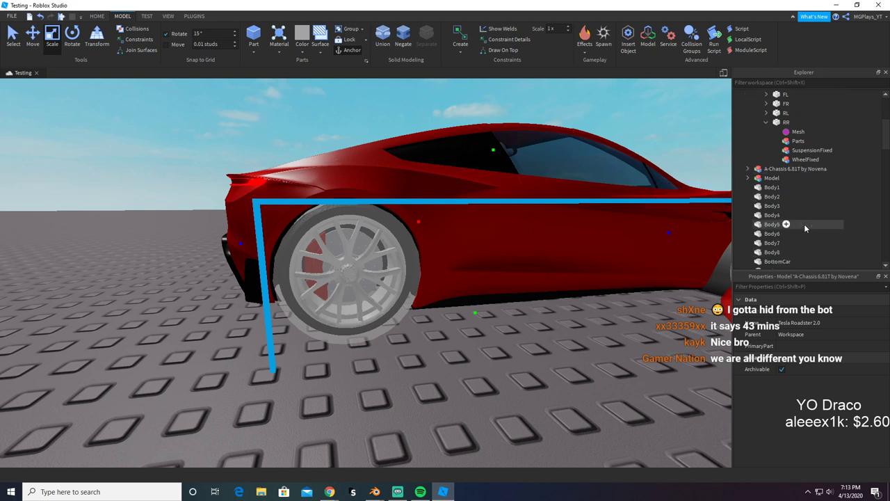
scroll(794, 217, down, 6)
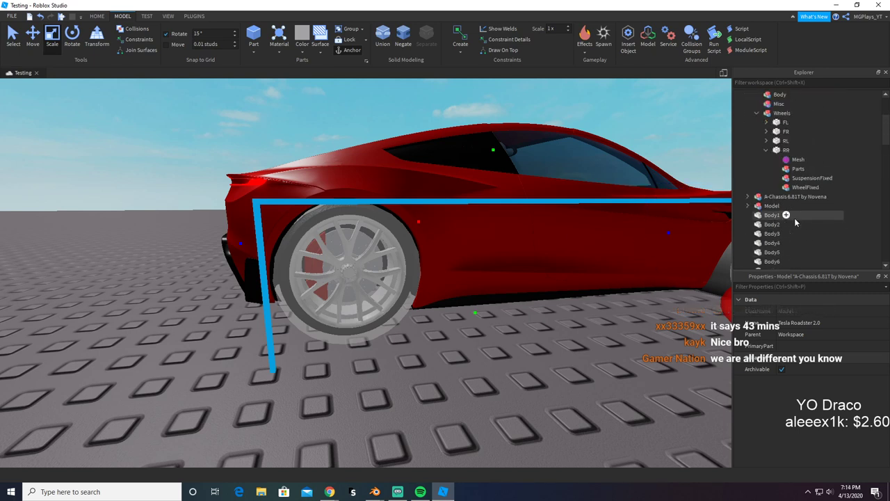
scroll(787, 189, down, 2)
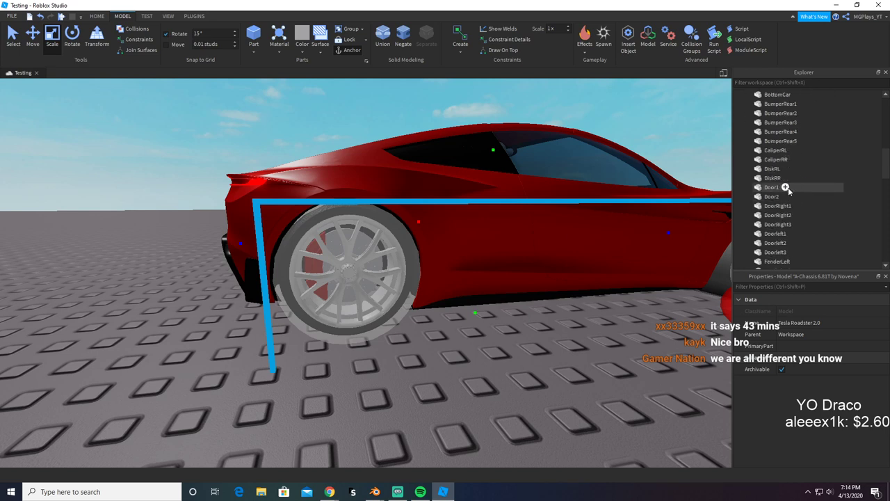
click(773, 180)
scroll(776, 198, down, 1)
scroll(778, 207, down, 10)
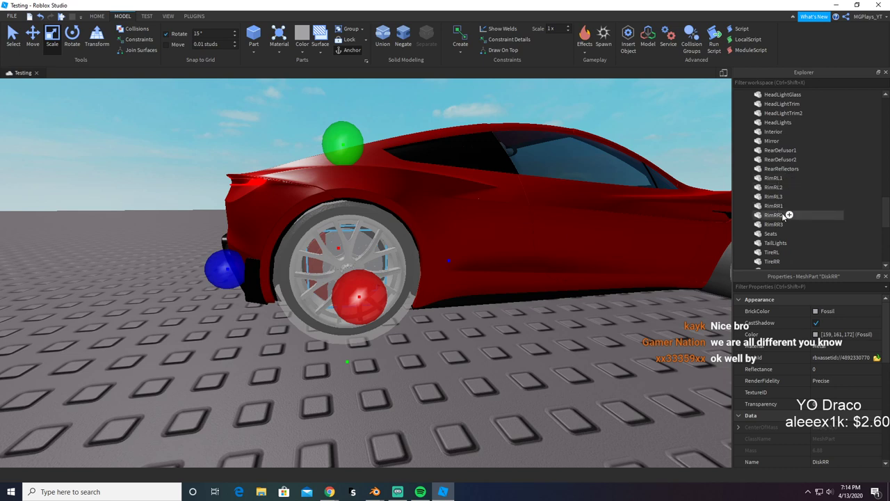
ctrl+click(786, 206)
ctrl+click(787, 215)
ctrl+click(788, 224)
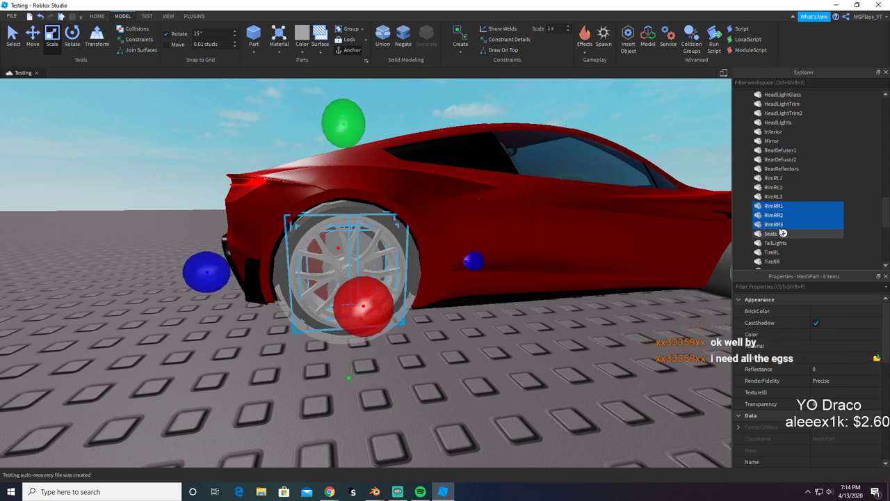
scroll(783, 208, up, 8)
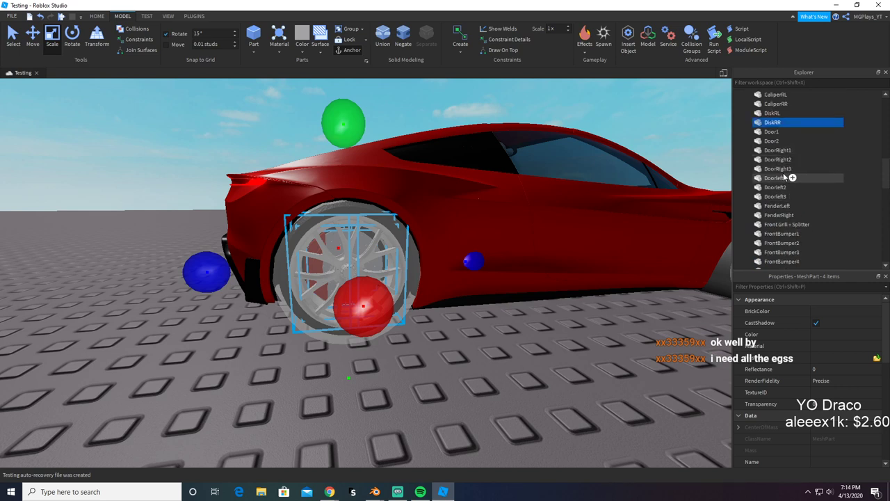
scroll(786, 142, up, 1)
ctrl+click(786, 141)
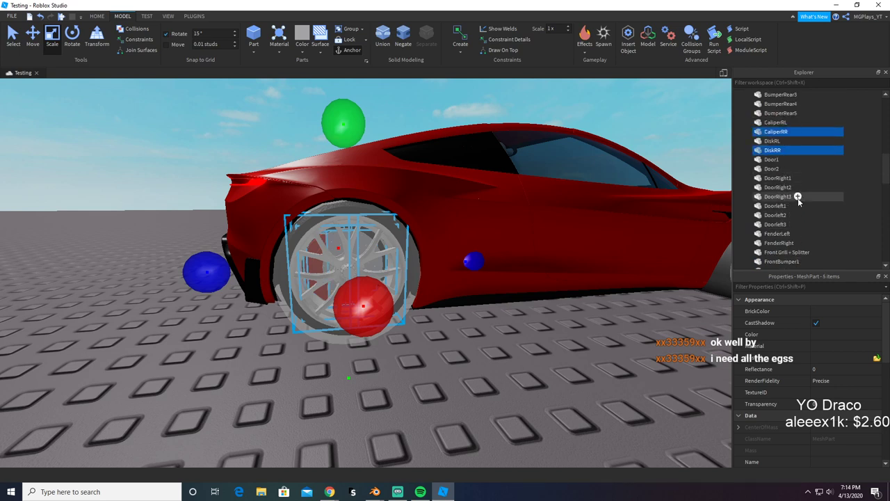
scroll(791, 202, down, 10)
ctrl+click(781, 151)
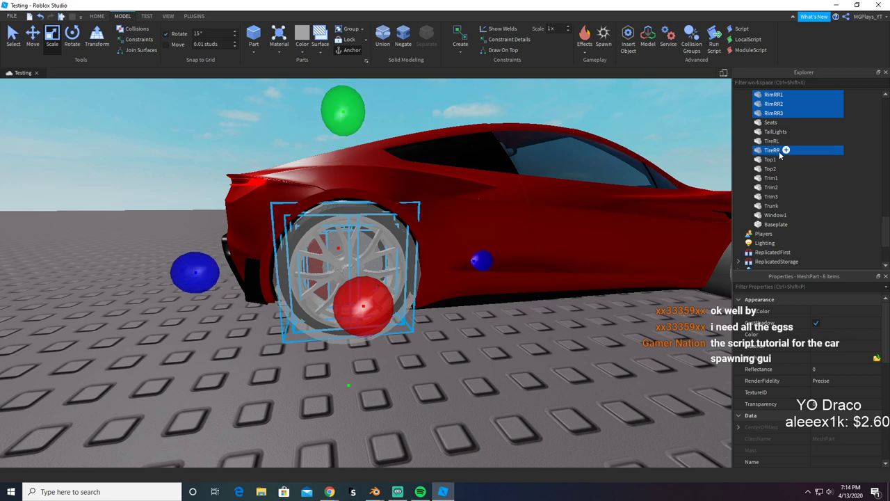
Step: Try pulling the selected rear-right wheel meshes sideways out of the car to check the selection, and undo the changes
right_drag(451, 245, 451, 246)
scroll(450, 249, down, 5)
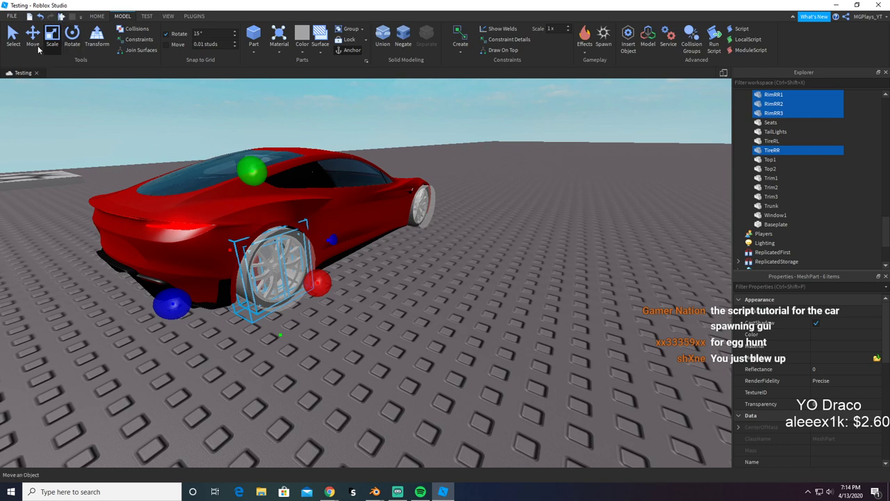
click(32, 36)
drag(330, 273, 527, 354)
key(Delete)
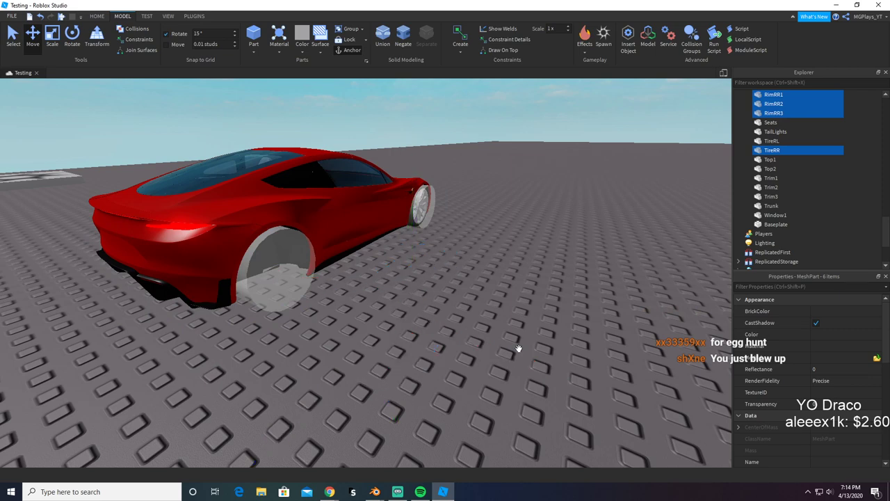
key(ctrl+z)
key(ctrl+z)
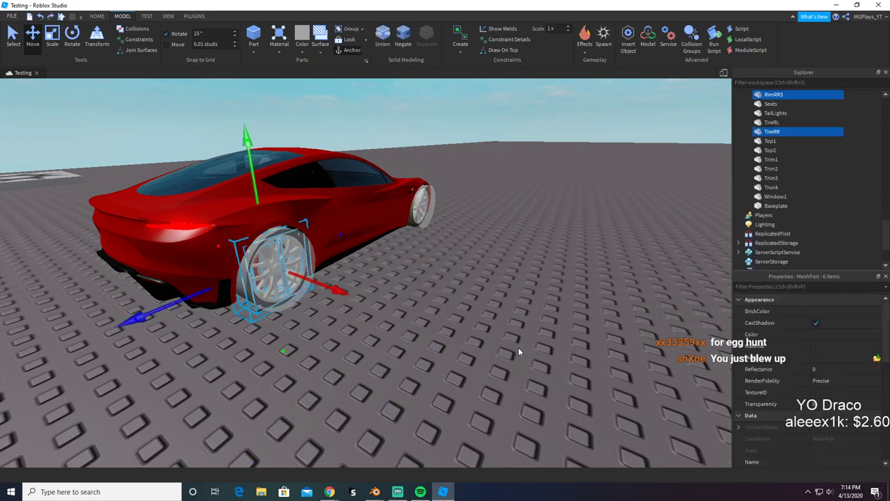
key(f)
right_drag(514, 346, 507, 364)
scroll(507, 364, down, 3)
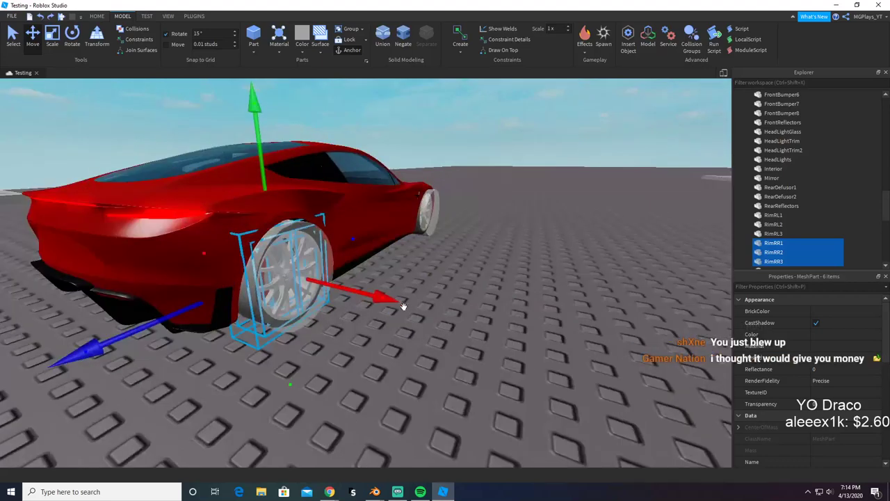
drag(404, 304, 549, 332)
key(ctrl+z)
scroll(573, 325, up, 3)
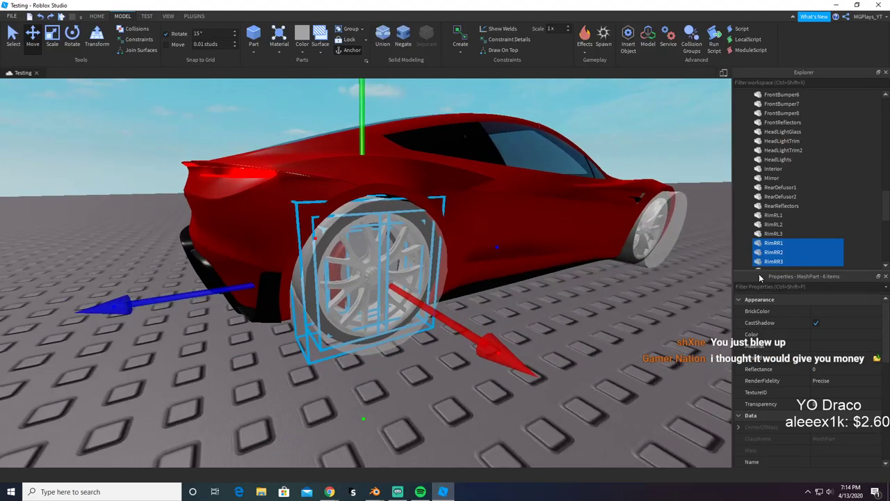
Step: Place the selected meshes in RR's Parts model, but put CaliperRR in WheelFixed with its CanCollide turned off
drag(770, 260, 799, 180)
click(807, 187)
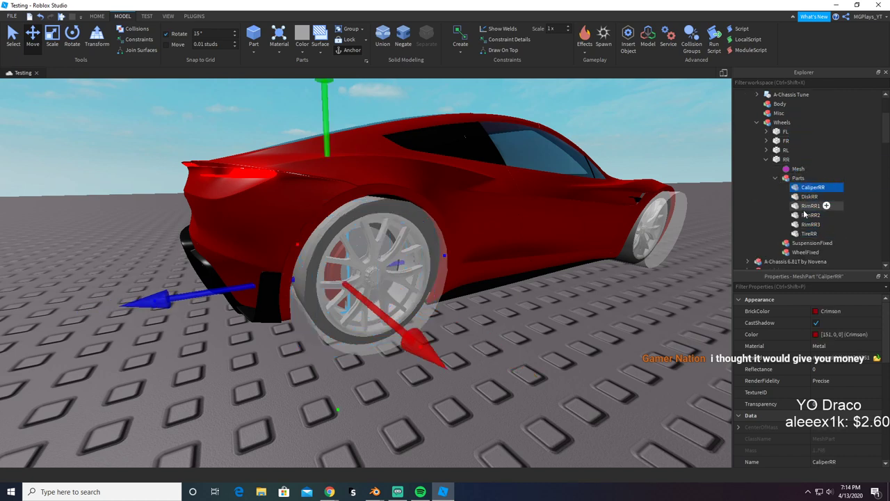
drag(797, 194, 799, 243)
scroll(795, 360, down, 6)
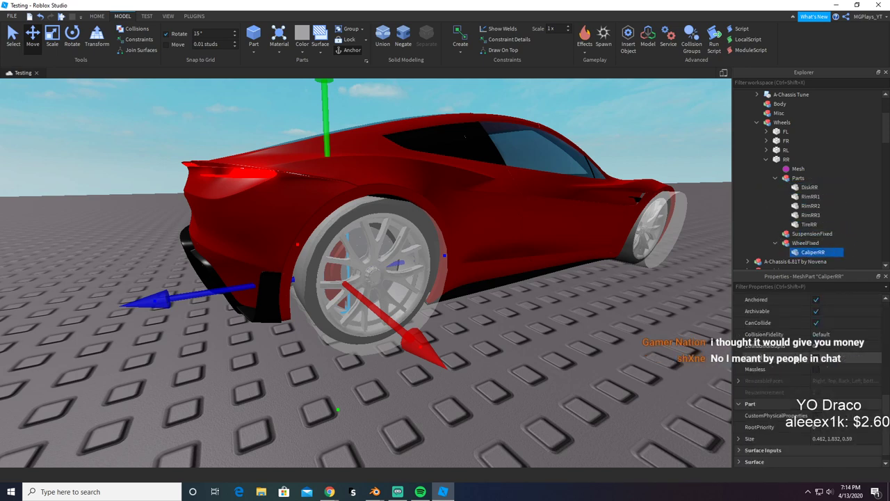
Step: For DiskRR, RimRR1, RimRR2, RimRR3 and TireRR, turn off CanCollide and turn on CustomPhysicalProperties and Massless
click(809, 187)
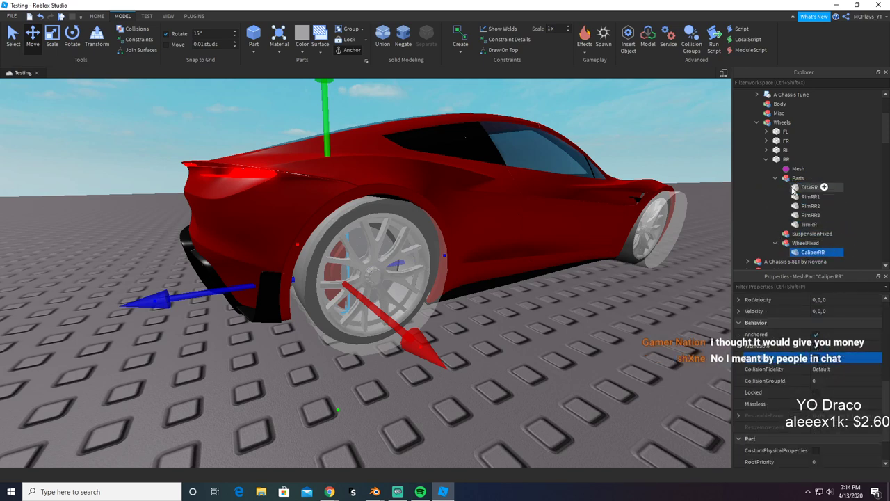
shift+click(809, 224)
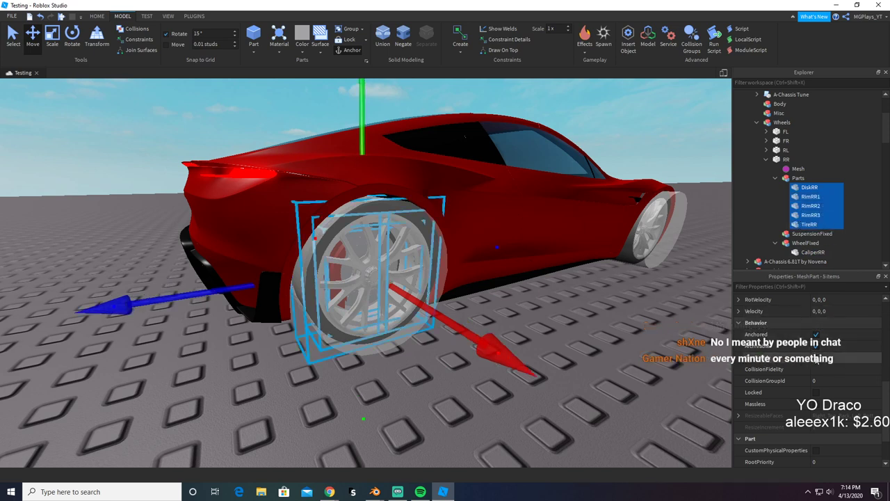
click(816, 451)
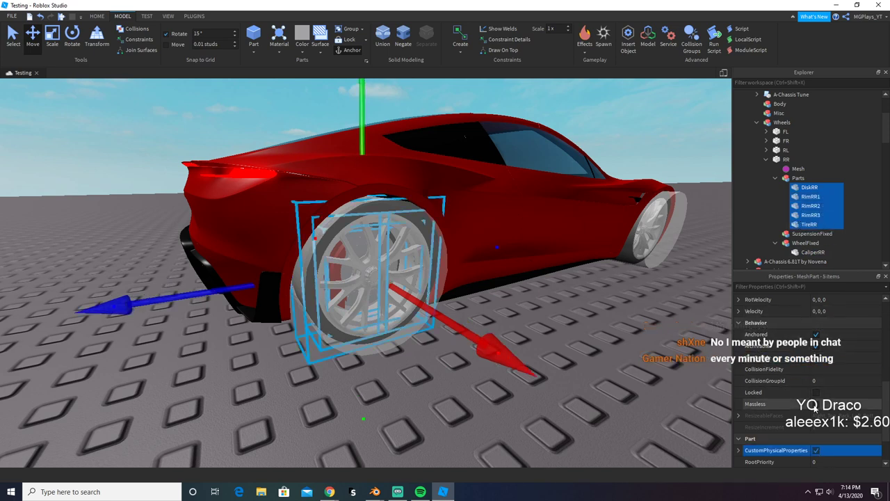
click(816, 405)
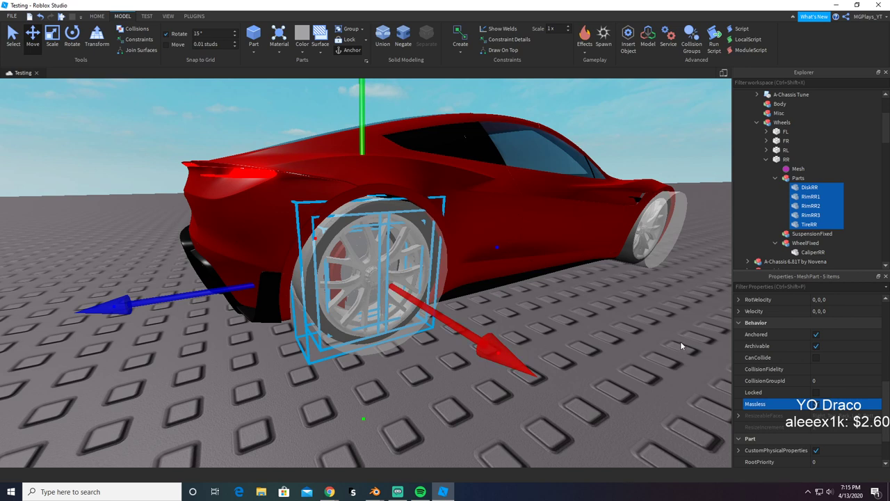
key(alt+Tab)
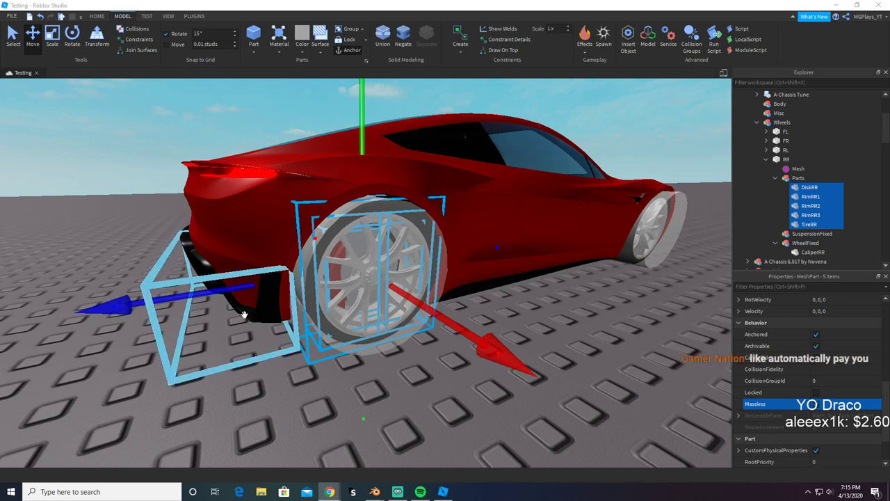
right_drag(252, 429, 251, 428)
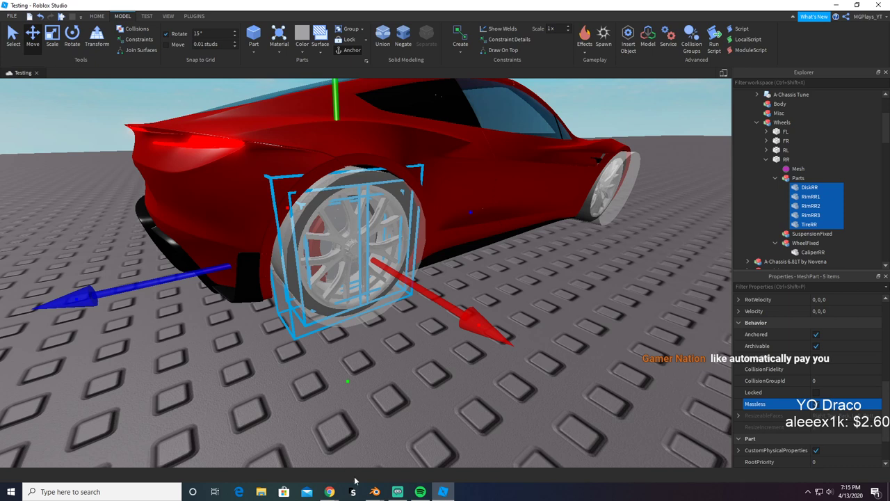
click(397, 492)
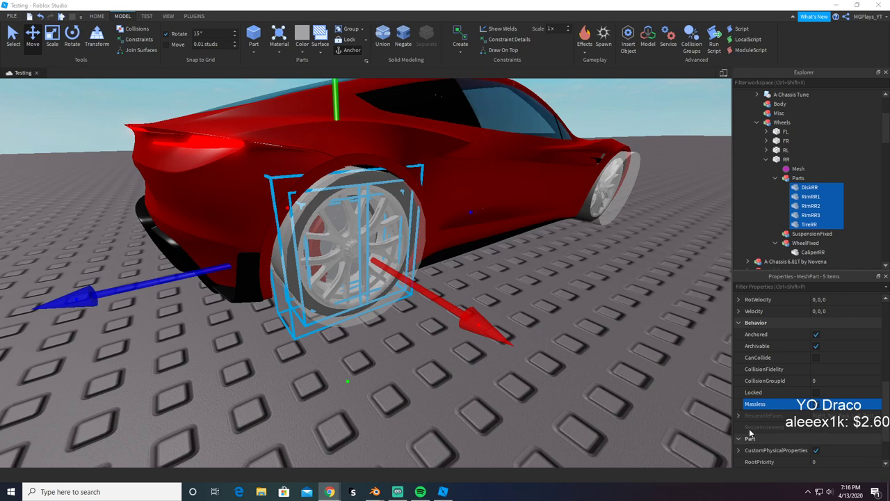
Step: Turn on Massless for CaliperRR in RR's WheelFixed model and clear the selection
click(803, 253)
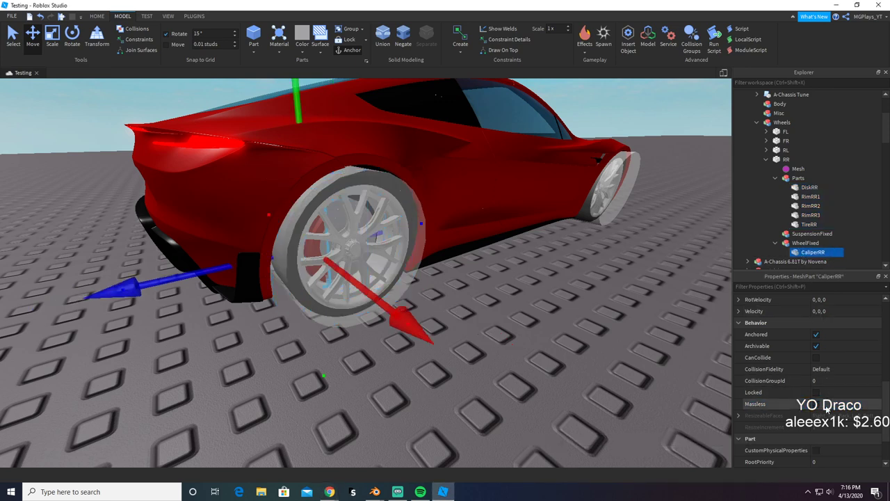
click(811, 404)
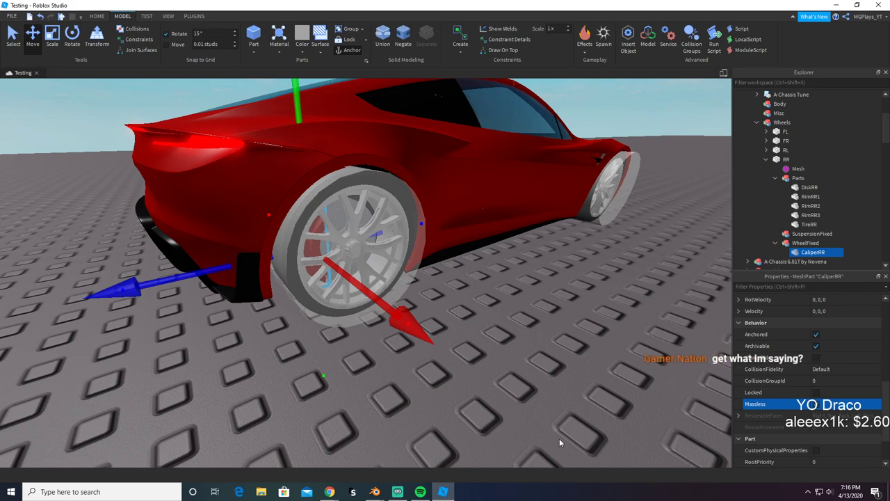
click(462, 308)
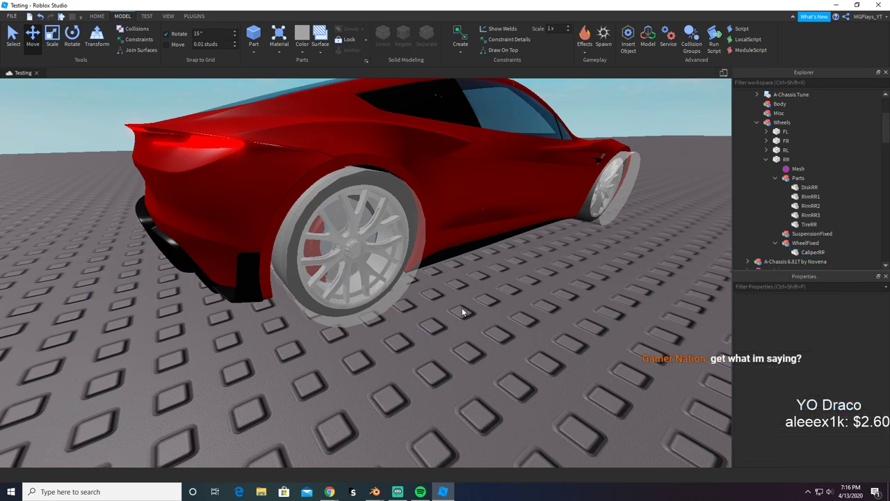
Step: Collapse the RR wheel, expand RL in the Wheels model, and locate the loose rear-left wheel meshes
right_drag(462, 307, 466, 302)
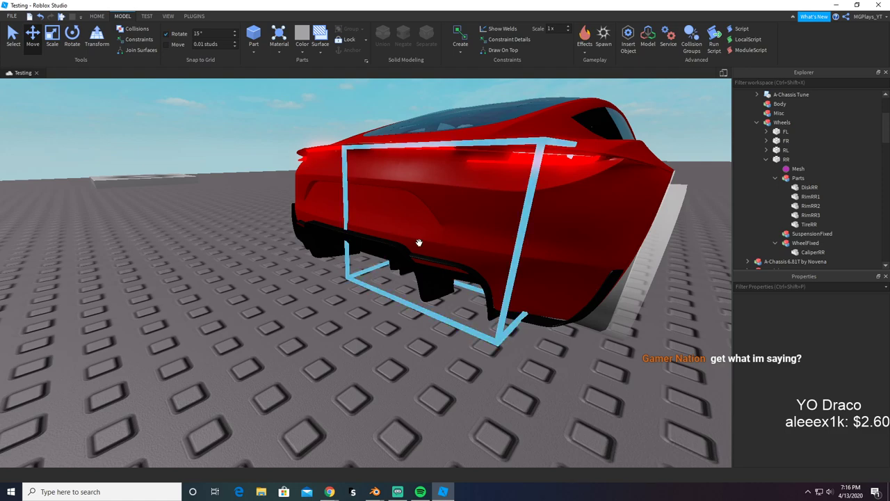
right_drag(278, 130, 279, 135)
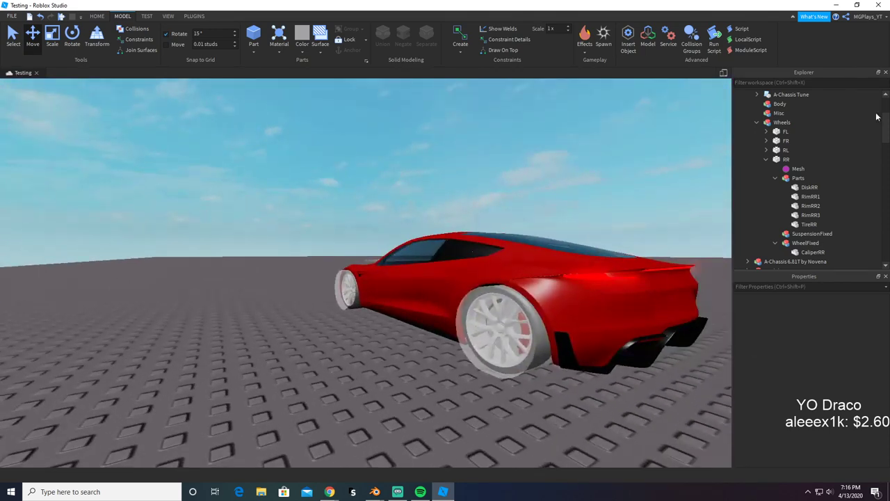
click(766, 160)
click(766, 149)
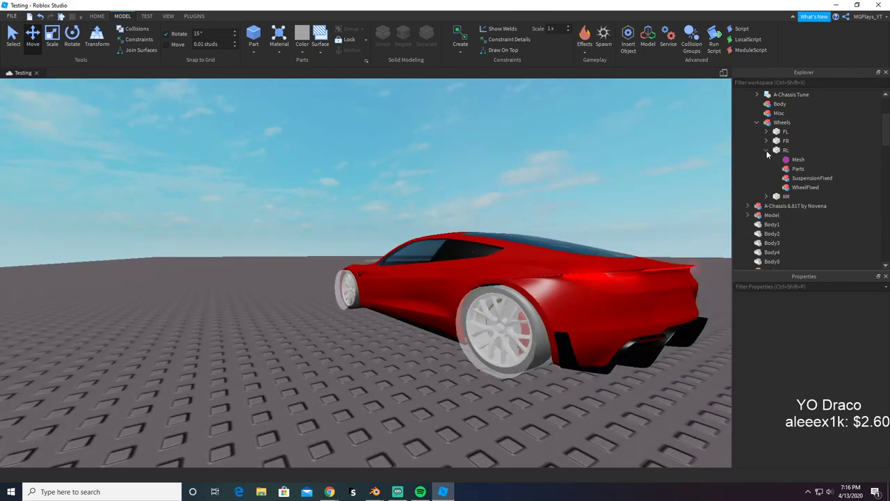
scroll(807, 182, down, 7)
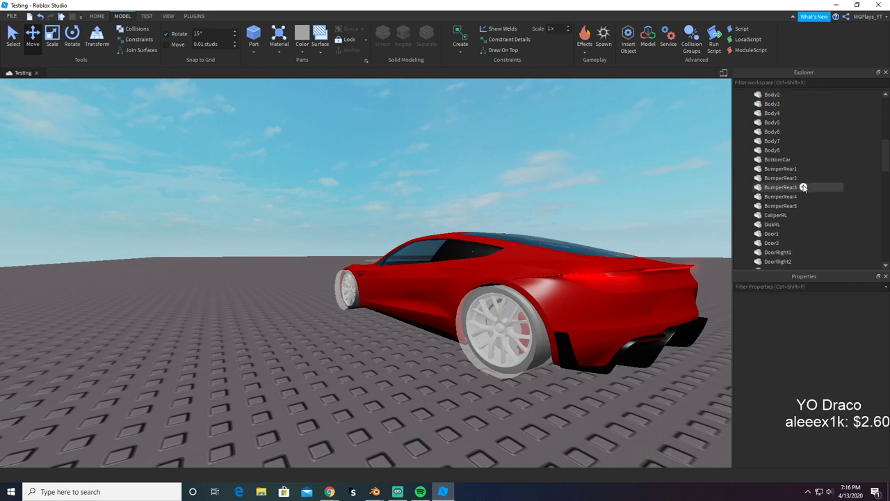
scroll(825, 173, up, 5)
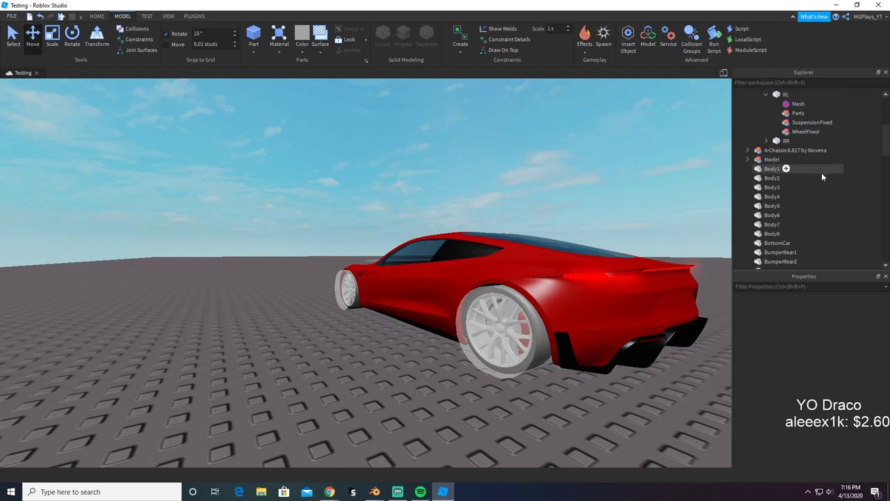
scroll(807, 184, down, 4)
scroll(786, 173, down, 3)
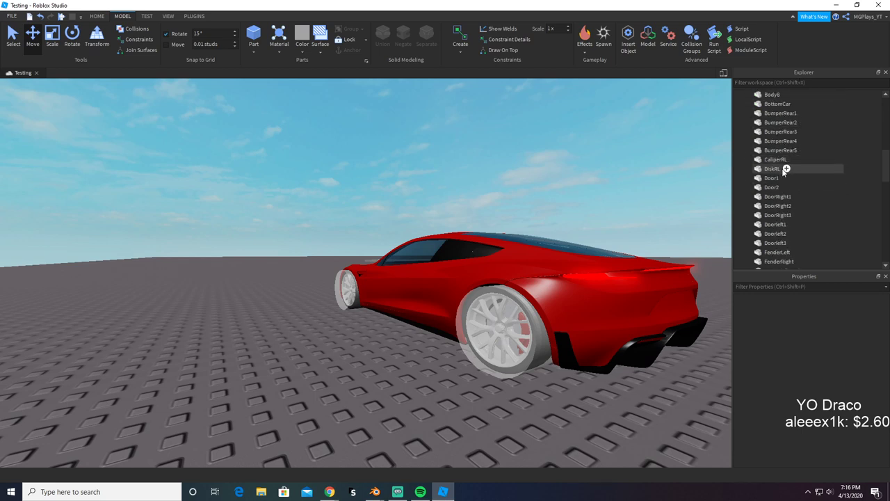
scroll(782, 170, down, 5)
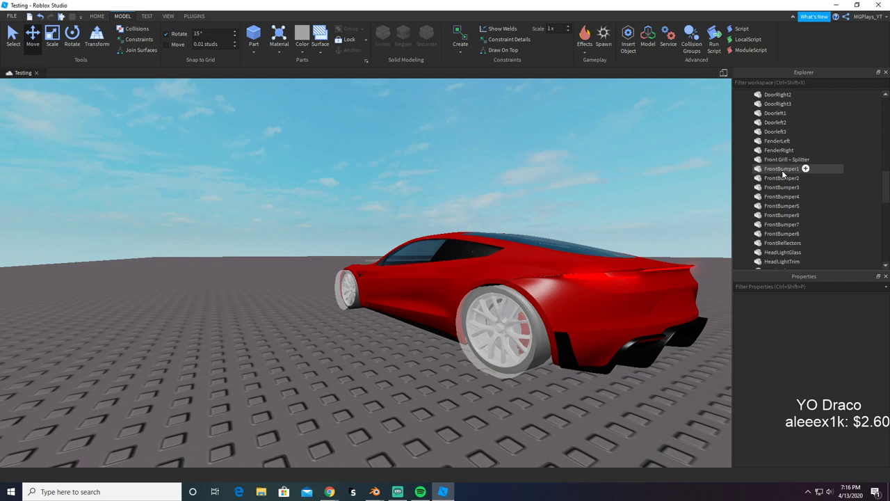
scroll(778, 198, up, 8)
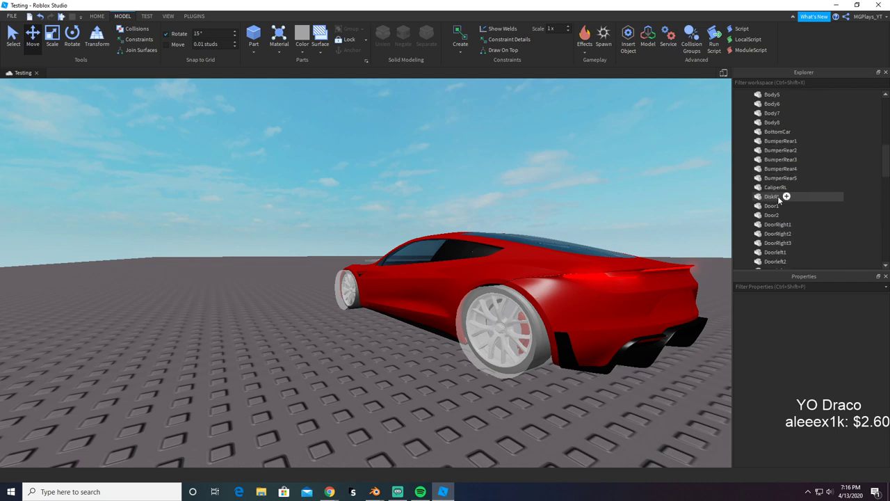
Step: Select the rear-left wheel meshes CaliperRL, DiskRL, RimRL1, RimRL2, RimRL3 and TireRL together
click(775, 189)
ctrl+click(774, 197)
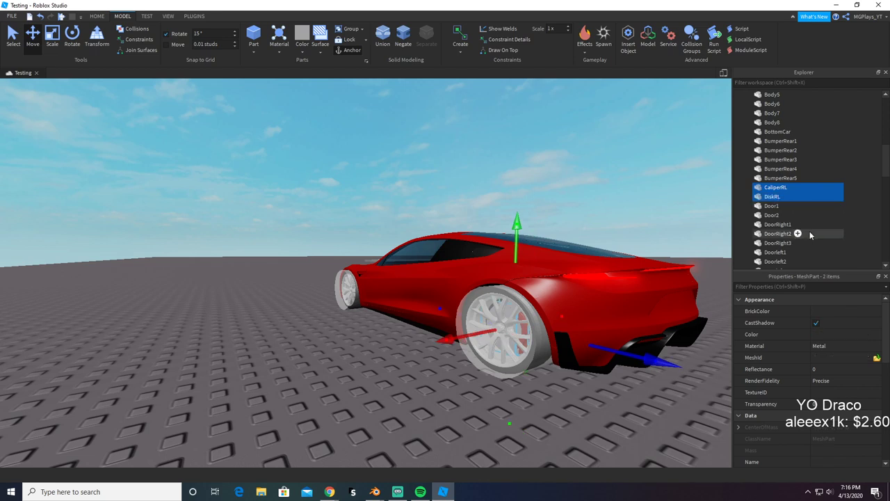
scroll(809, 231, down, 8)
click(782, 225)
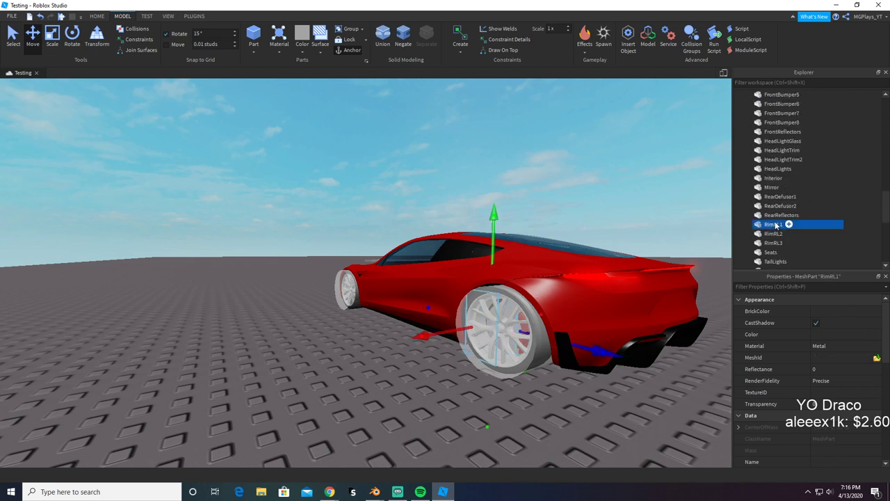
scroll(779, 223, up, 6)
scroll(775, 221, up, 3)
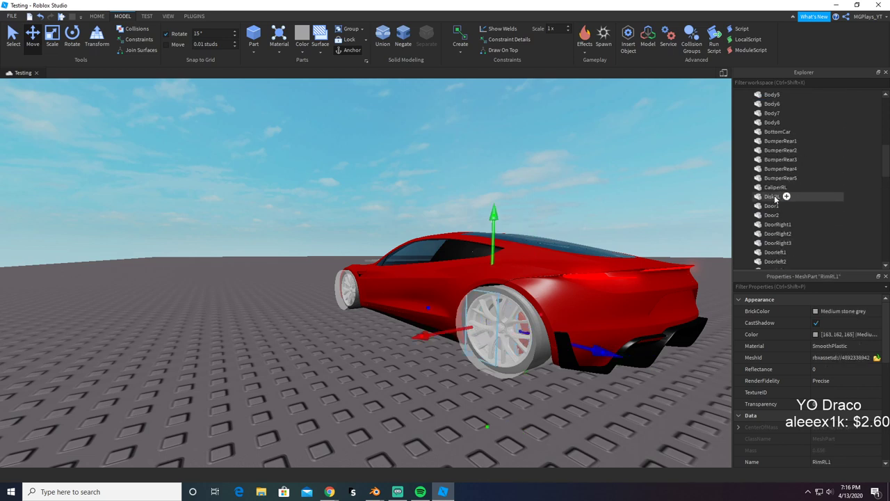
ctrl+click(775, 198)
ctrl+click(779, 189)
scroll(780, 193, down, 5)
scroll(780, 195, down, 6)
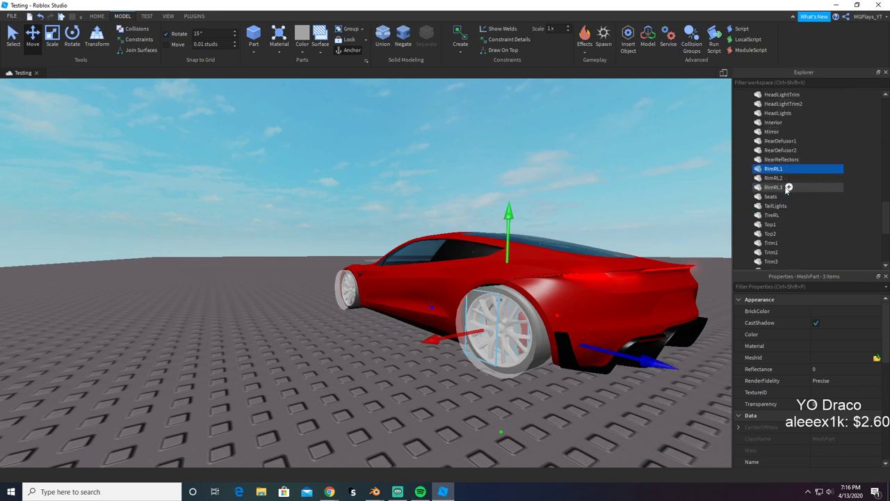
shift+click(784, 187)
ctrl+click(773, 215)
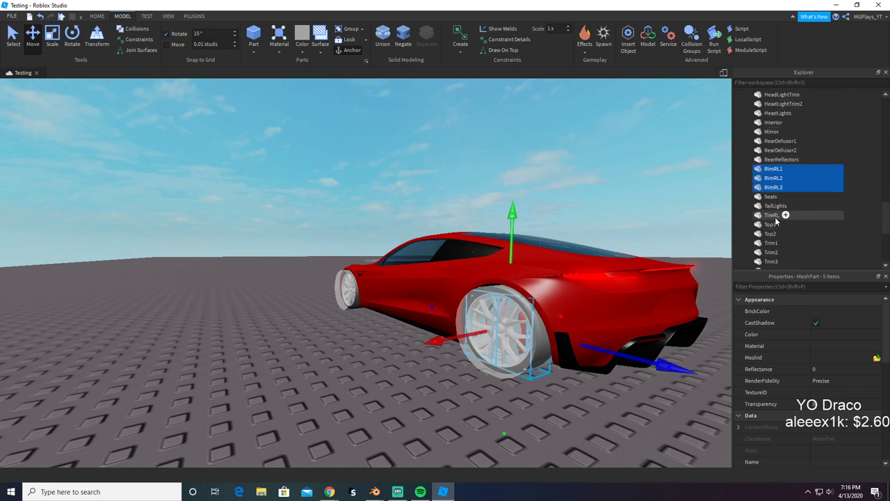
Step: Try pulling the selected rear-left wheel meshes sideways out of the car to check the selection, and undo the move
scroll(758, 226, up, 10)
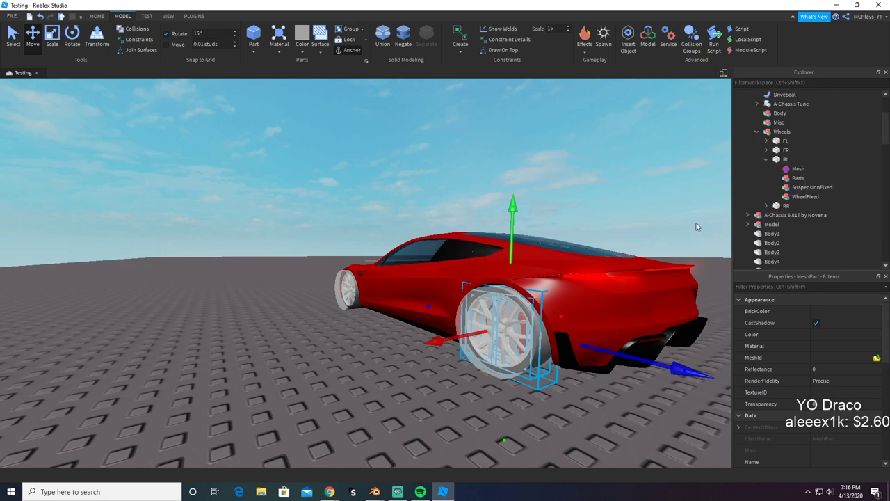
right_drag(548, 262, 548, 262)
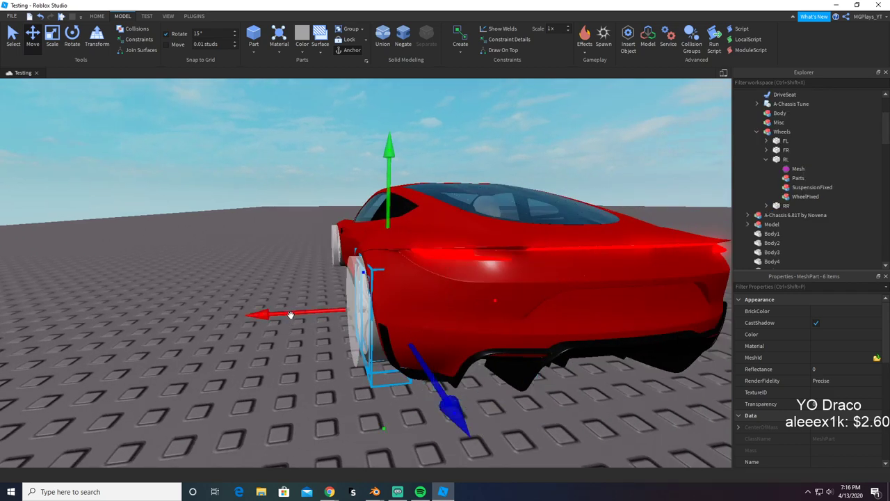
drag(288, 315, 93, 318)
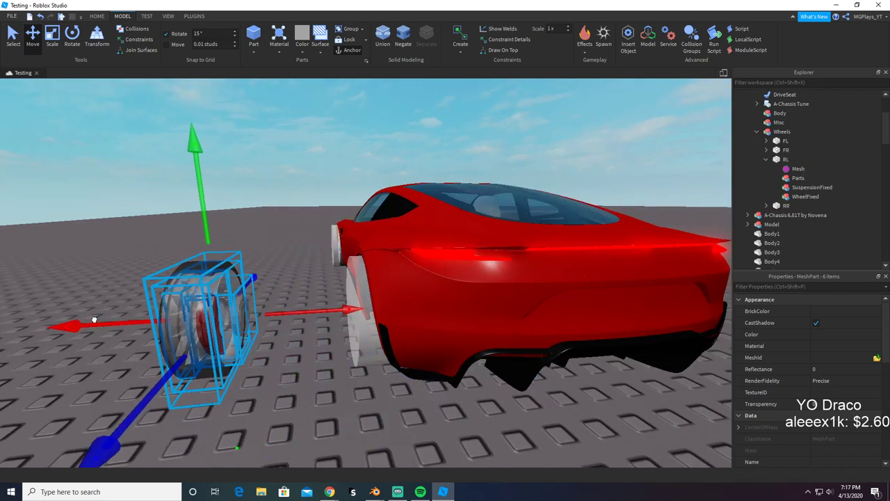
right_drag(137, 325, 136, 325)
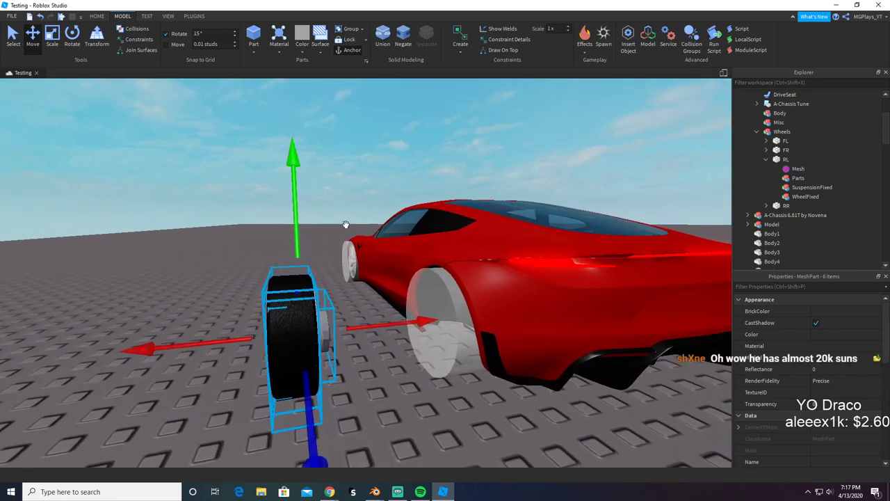
key(ctrl+z)
Step: Place the six selected meshes in RL's Parts model and turn off CanCollide for all of them
drag(801, 234, 837, 219)
click(812, 215)
click(812, 216)
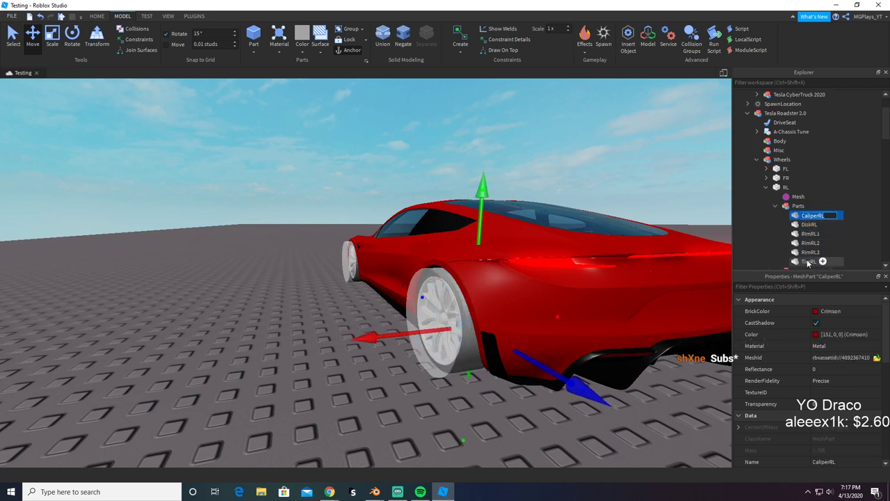
shift+click(808, 261)
scroll(865, 395, down, 7)
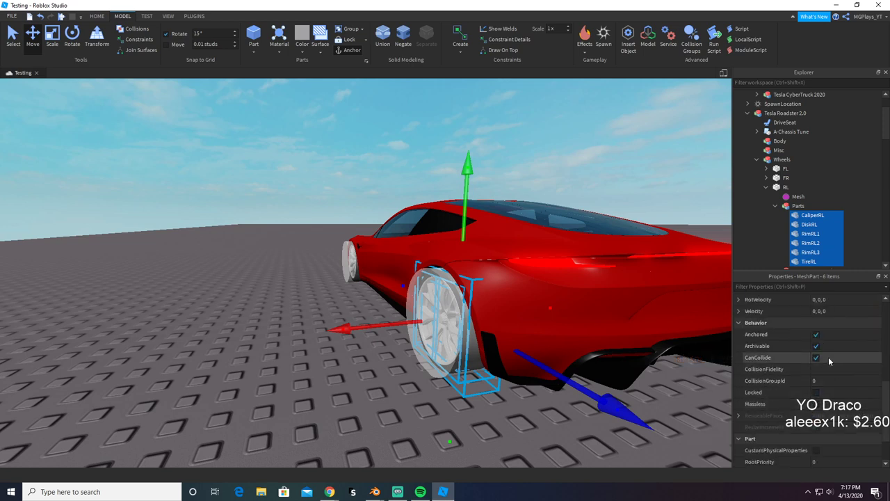
click(816, 358)
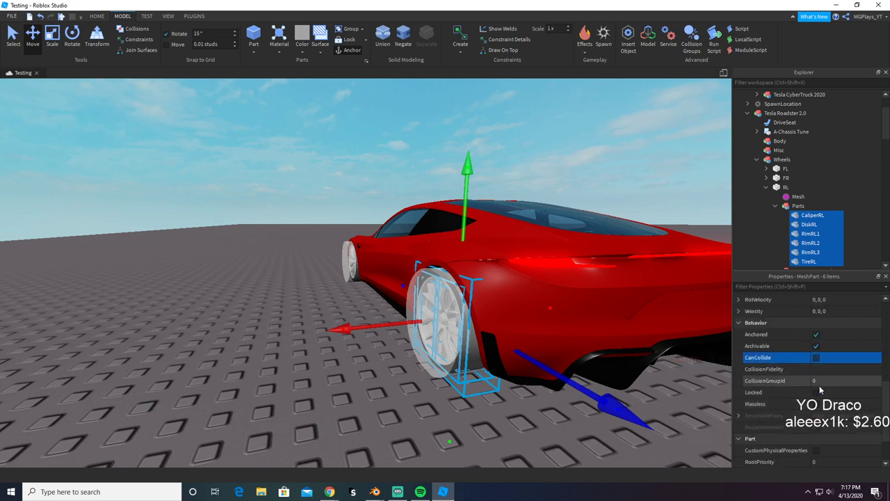
Step: Put CaliperRL in RL's WheelFixed model, and turn on Massless and CustomPhysicalProperties for DiskRL, RimRL1, RimRL2, RimRL3 and TireRL
click(807, 217)
drag(807, 217, 821, 198)
click(808, 131)
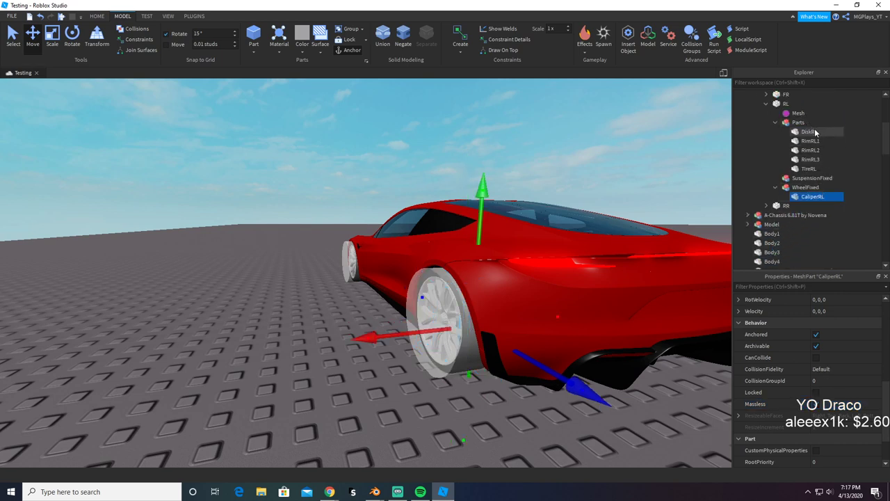
shift+click(807, 167)
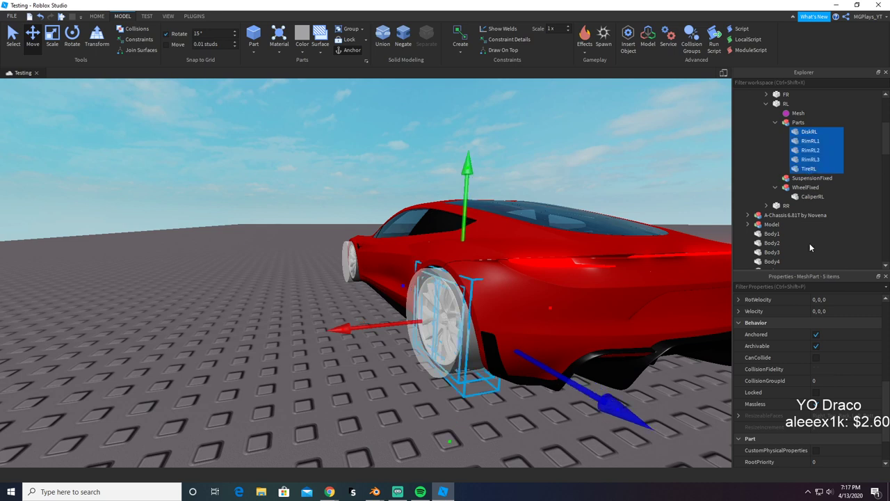
click(816, 416)
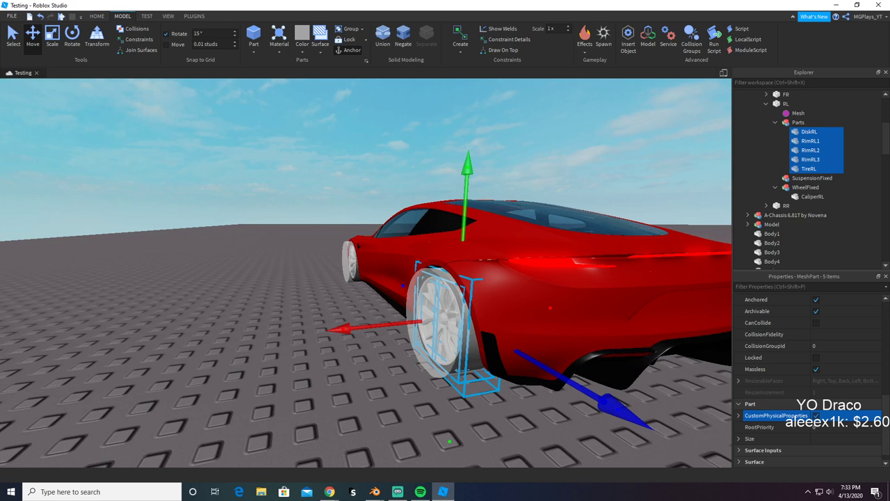
Step: Return to Roblox Studio, select the Tesla Roadster 2.0 chassis model and move it sideways out of the red car body
key(alt+Tab)
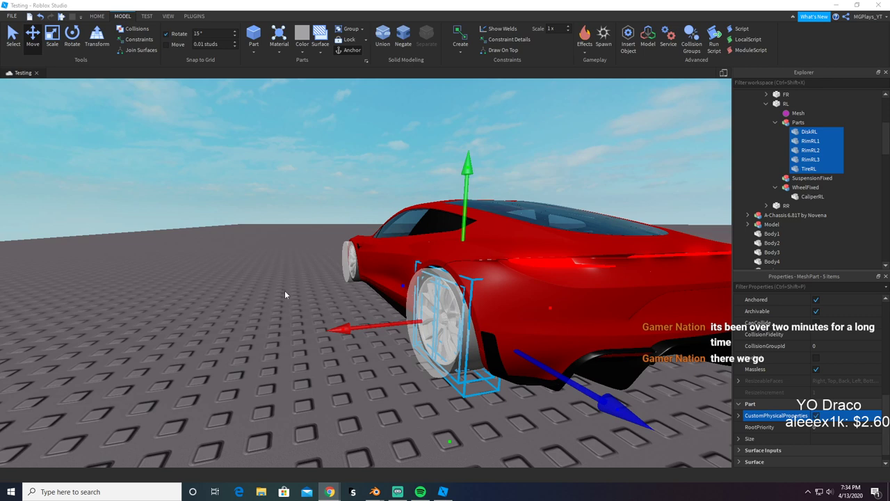
right_drag(315, 272, 307, 271)
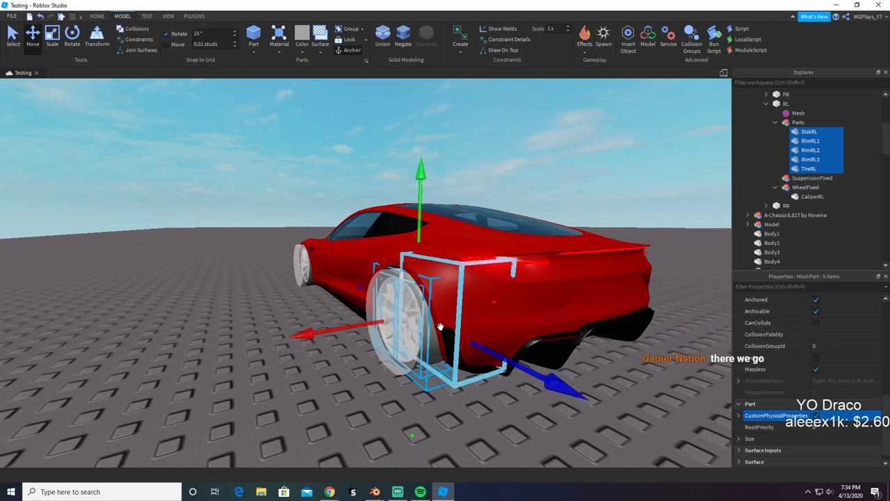
click(401, 400)
click(397, 348)
right_drag(398, 348, 397, 348)
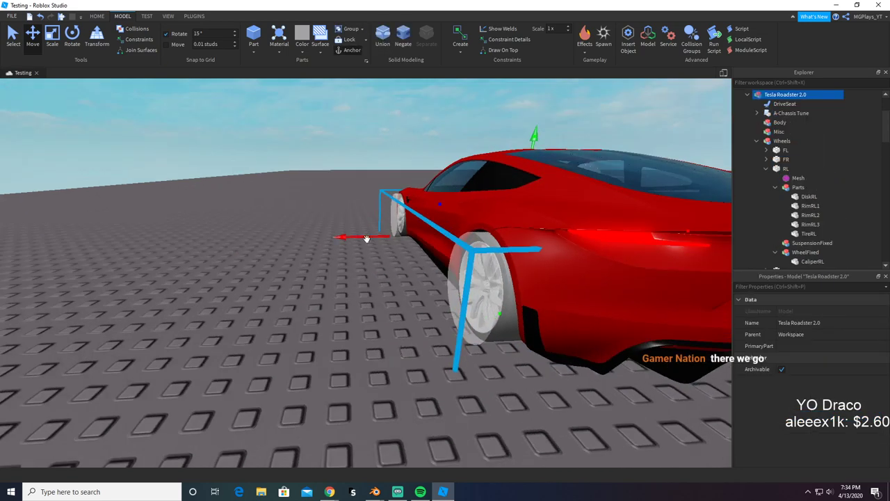
scroll(292, 242, down, 5)
drag(366, 239, 185, 251)
click(204, 364)
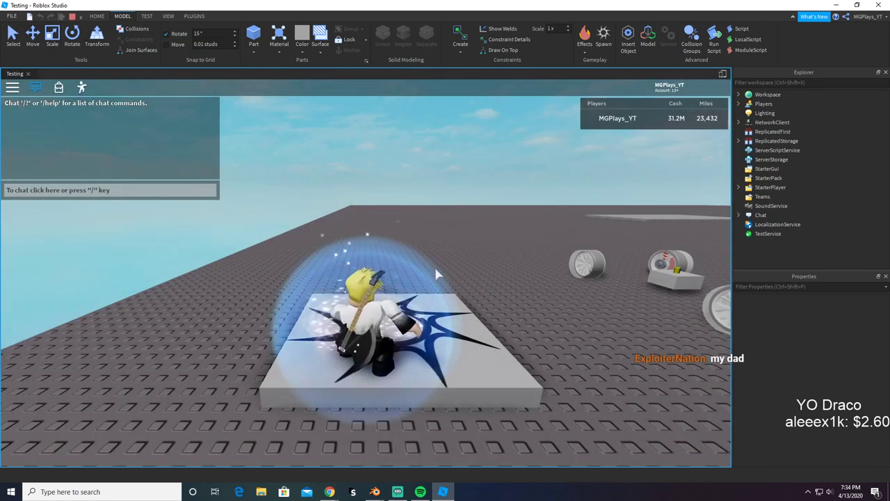
Step: Walk the avatar from the spawn pad to the chassis in the play test and sit in its drive seat
key(space)
right_drag(446, 247, 446, 247)
key(w)
key(w)
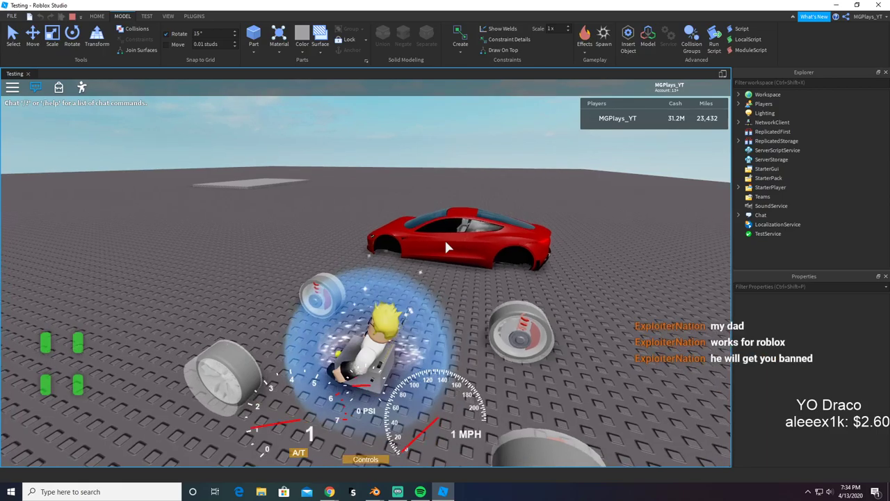
Step: Drive the chassis forward past the red car body and steer it across the open baseplate in the play test
key(w)
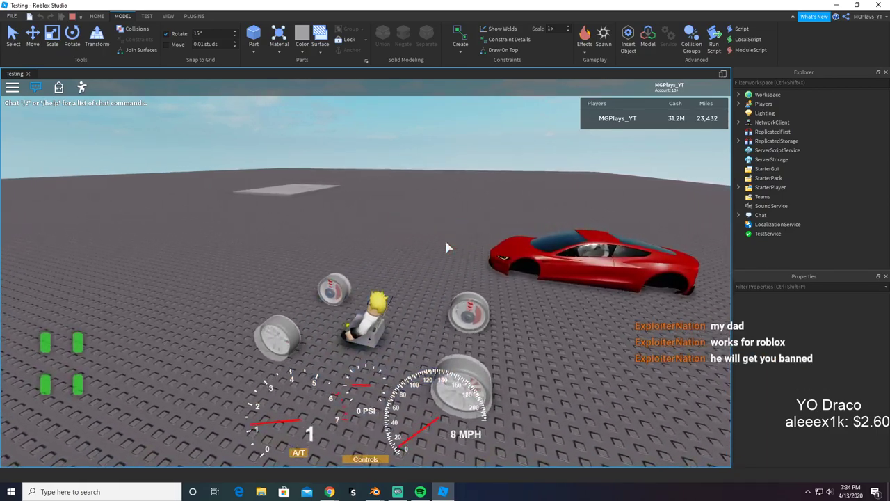
key(w)
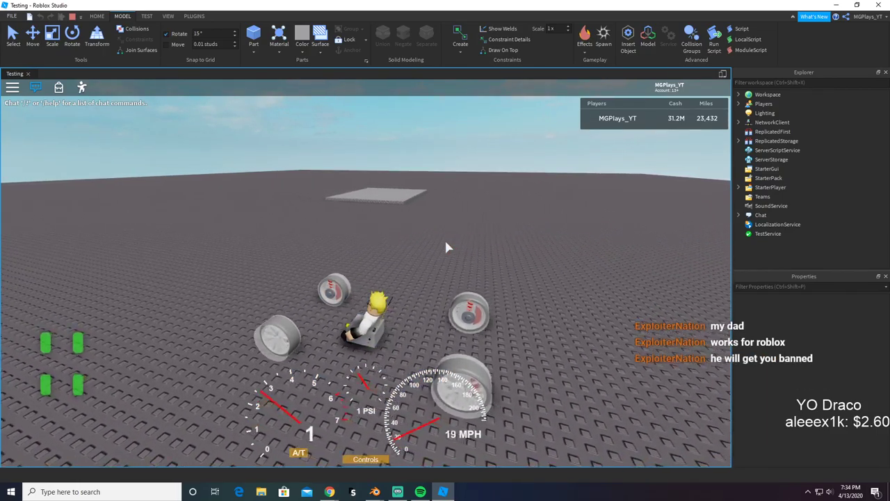
key(w)
key(d)
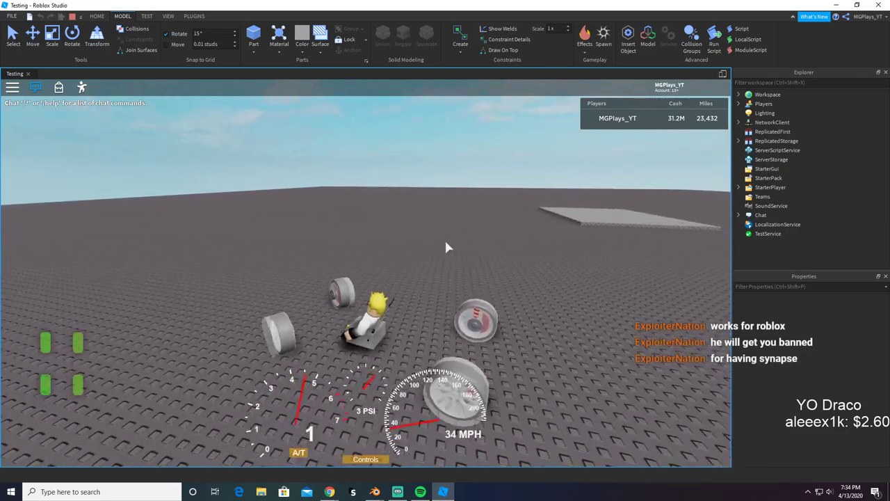
key(w)
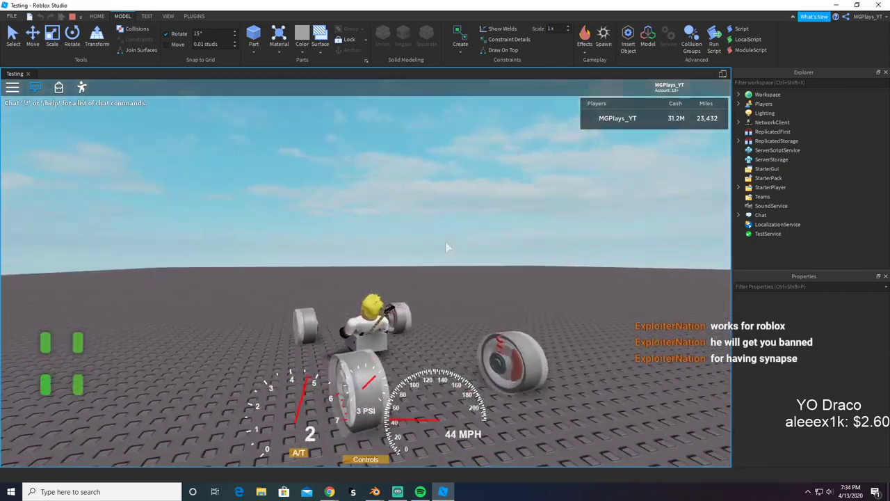
key(d)
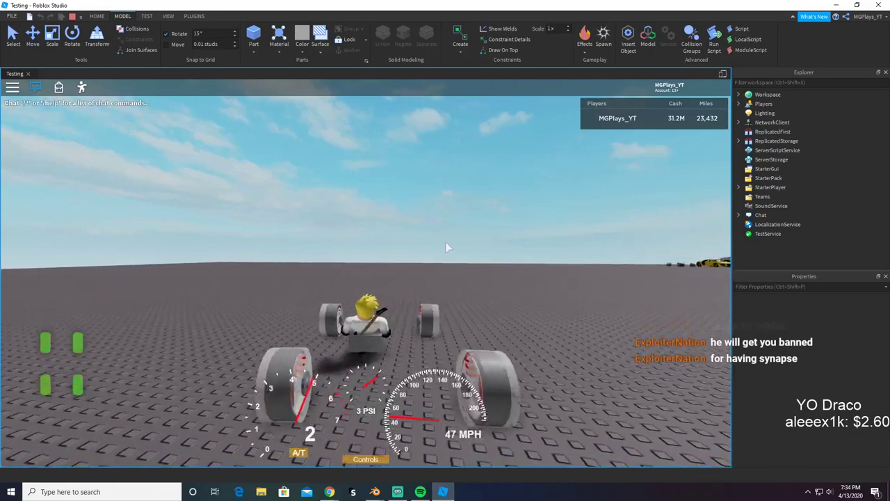
key(d)
key(a)
key(d)
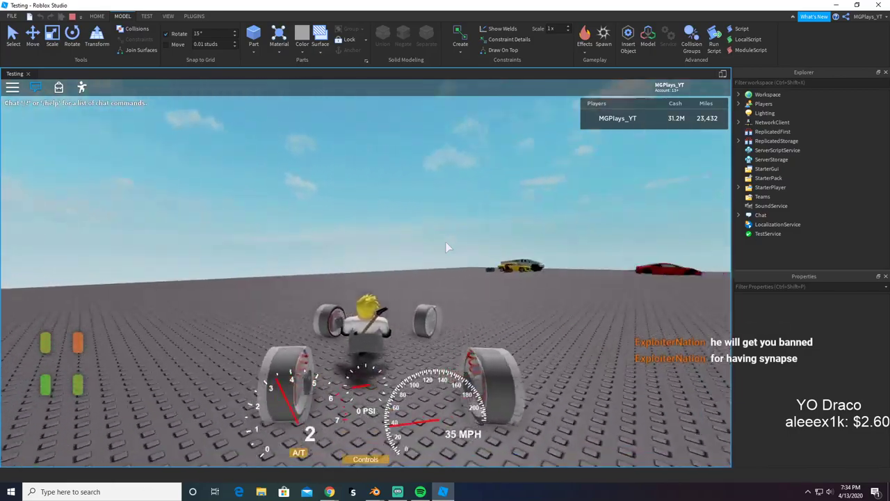
Step: Turn the chassis repeatedly to the left and loop it back over the grey pad
key(a)
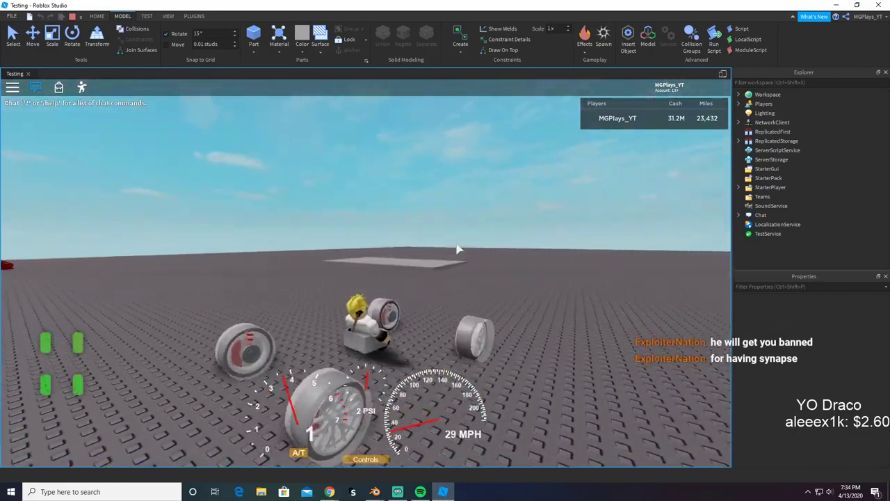
key(w)
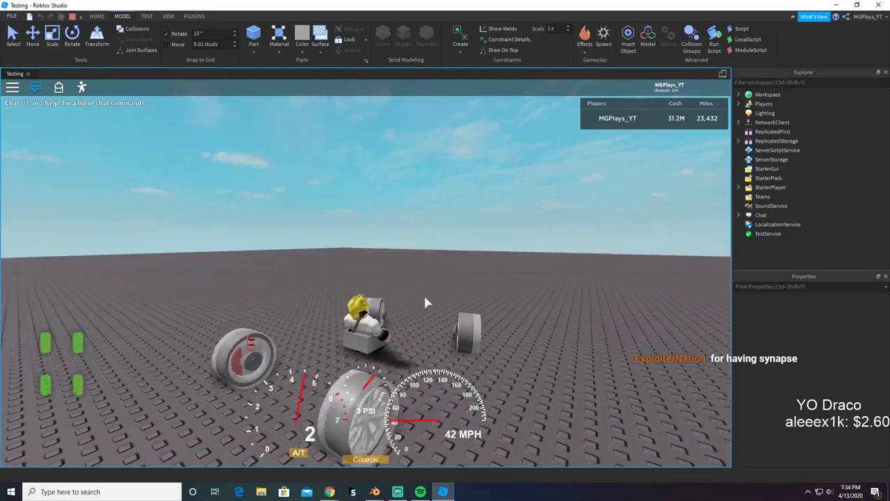
key(a)
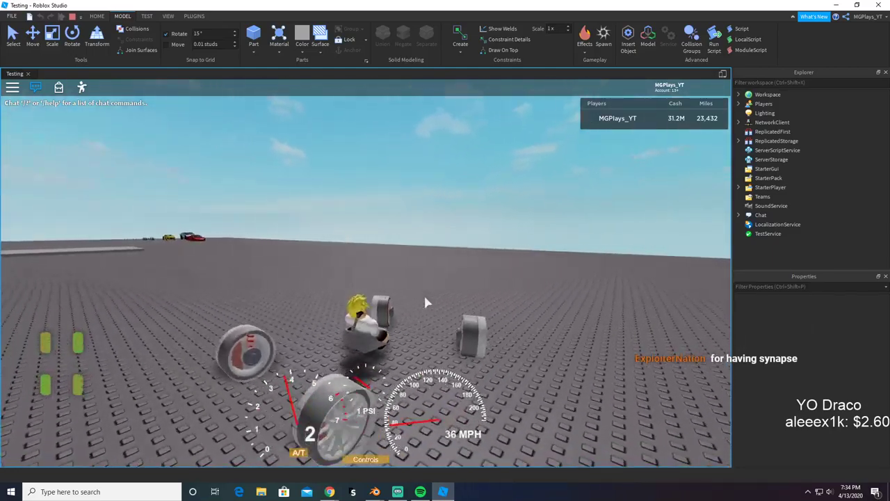
key(w)
key(a)
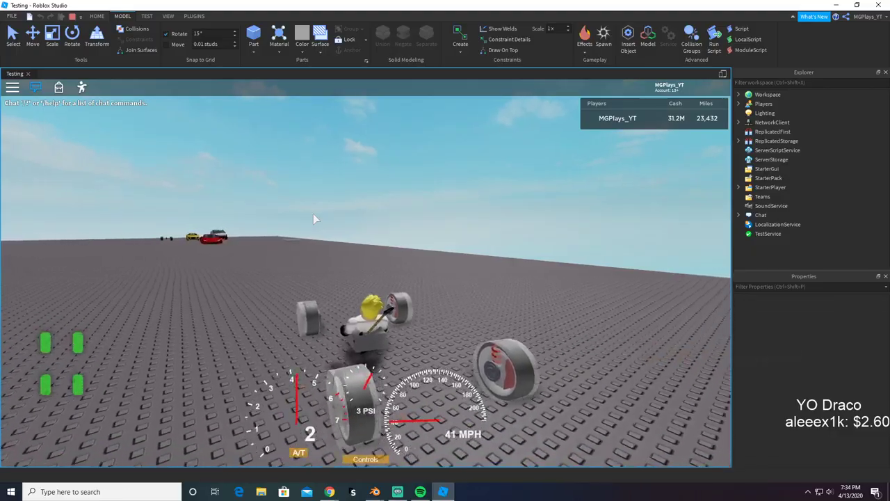
key(a)
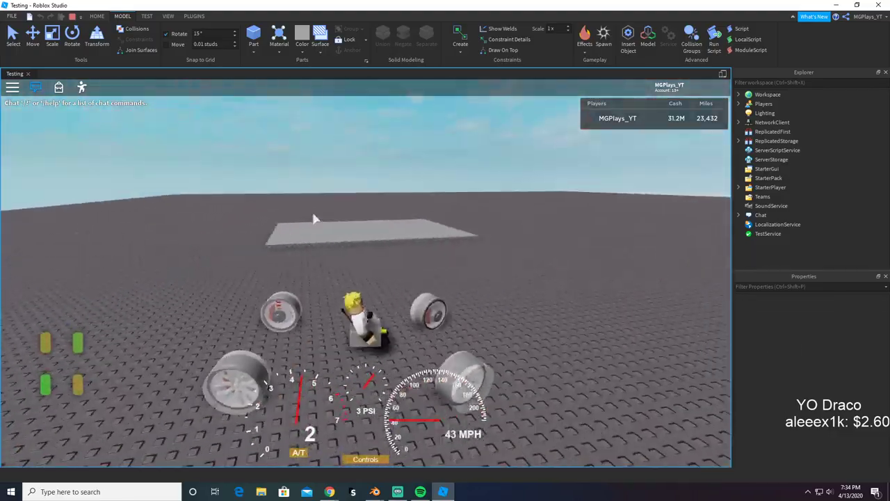
key(d)
key(a)
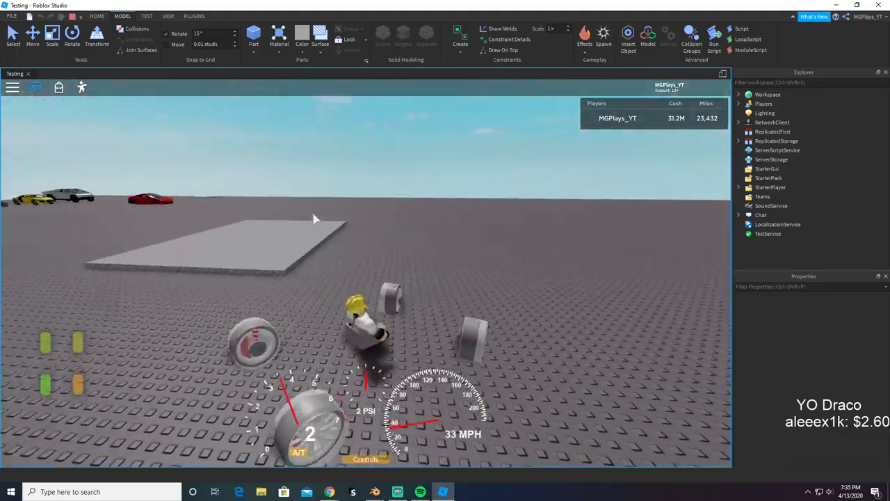
key(a)
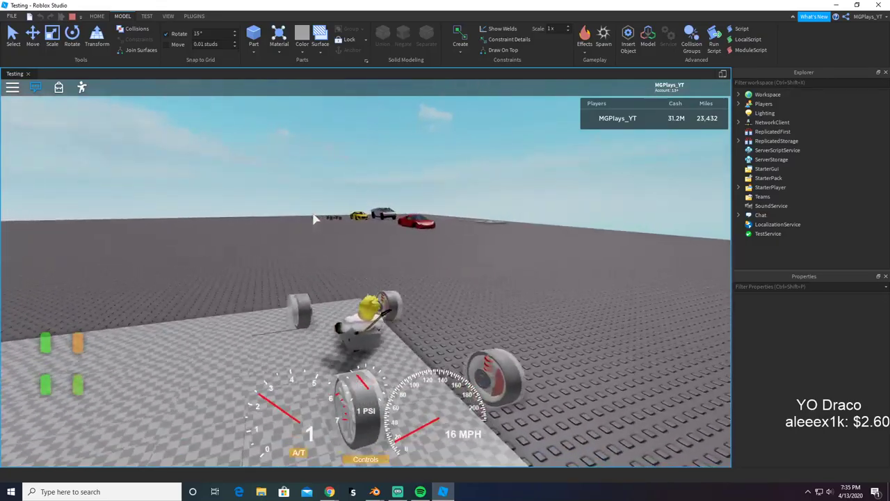
Step: Drive off the grey pad and circle to the right toward the parked cars, watching the wheels from a low side view
key(w)
right_drag(312, 214, 313, 214)
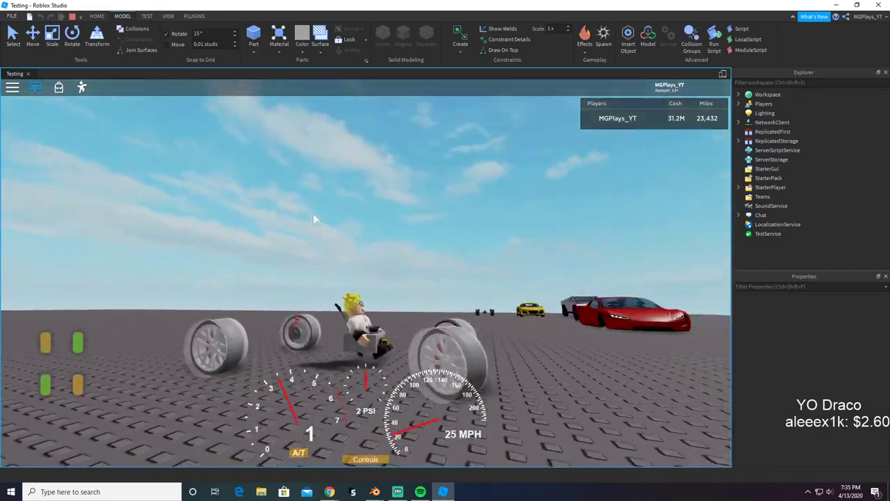
key(w)
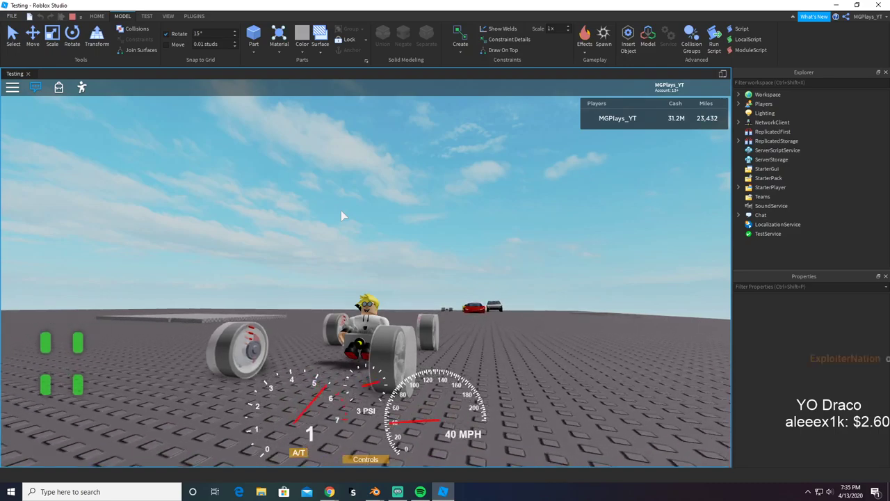
key(d)
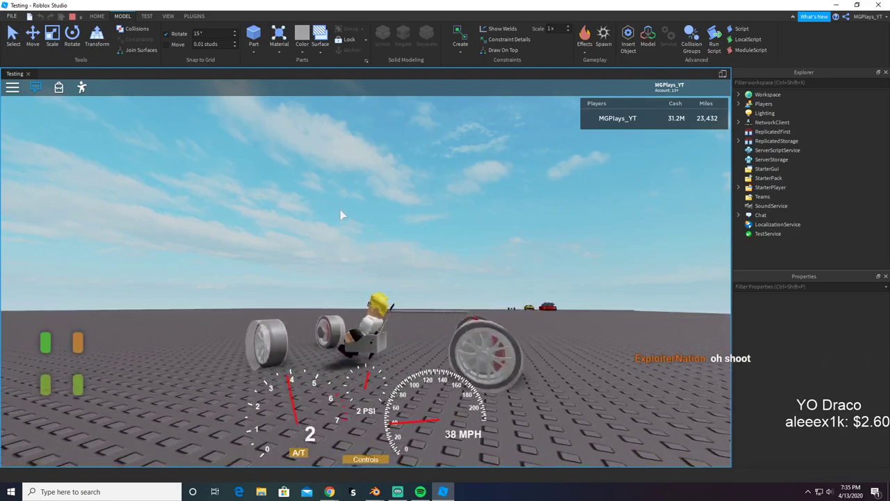
key(d)
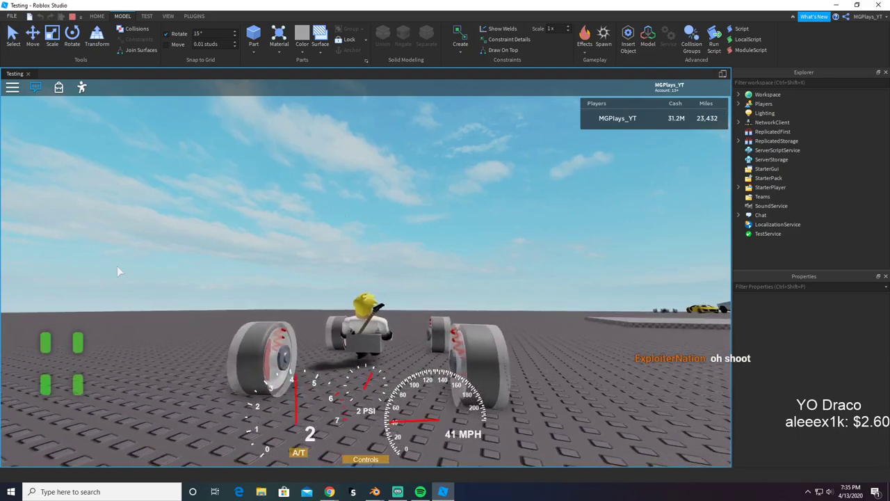
key(d)
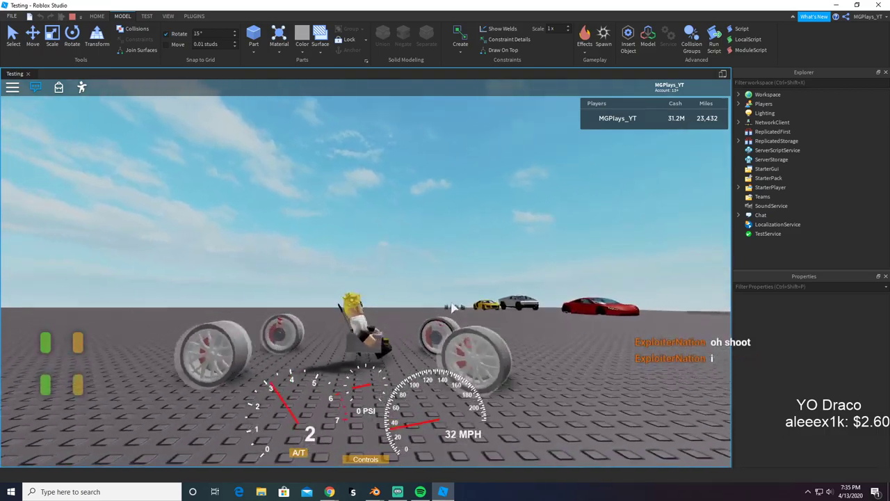
key(w)
key(d)
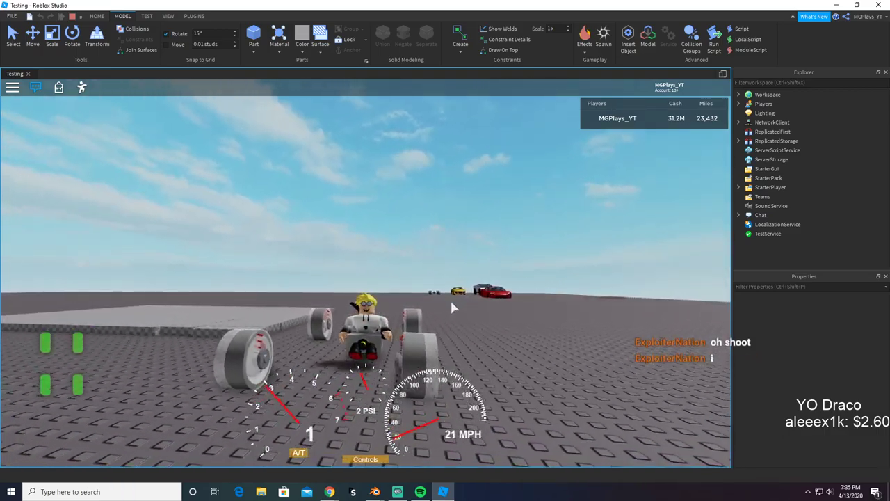
key(w)
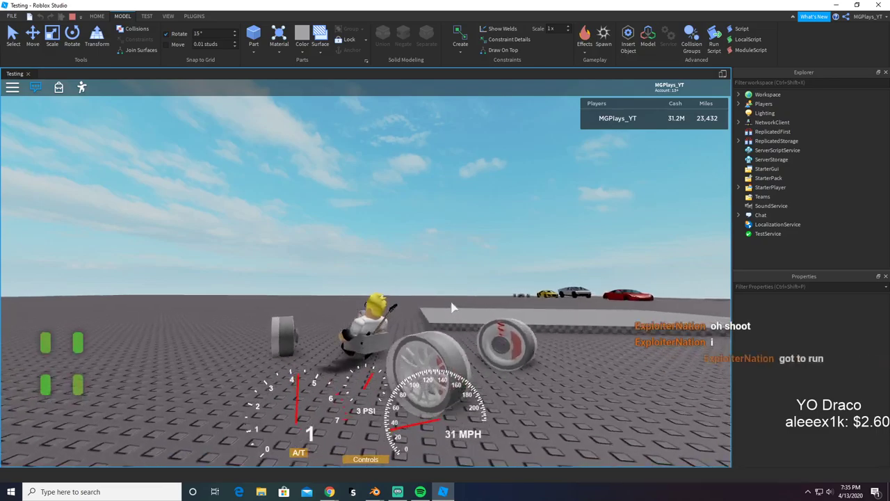
key(d)
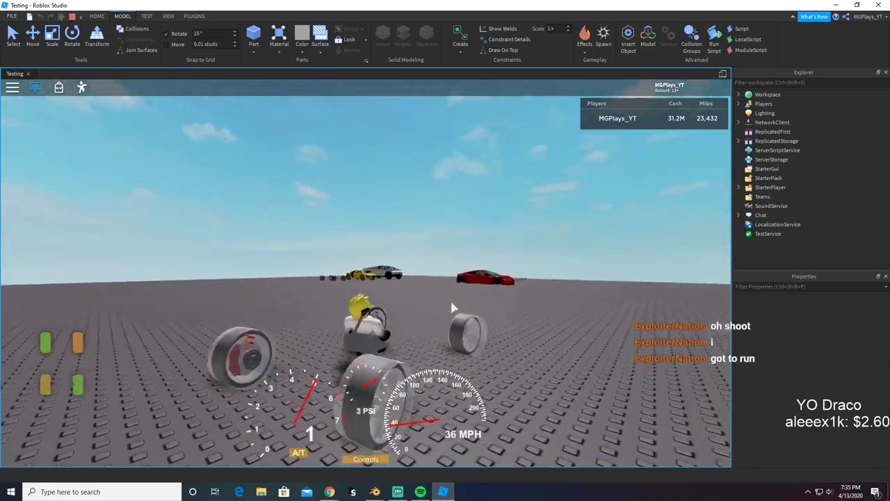
Step: Brake the chassis to a standstill near the red car body and end the play test
key(s)
right_drag(452, 307, 451, 307)
key(w)
key(s)
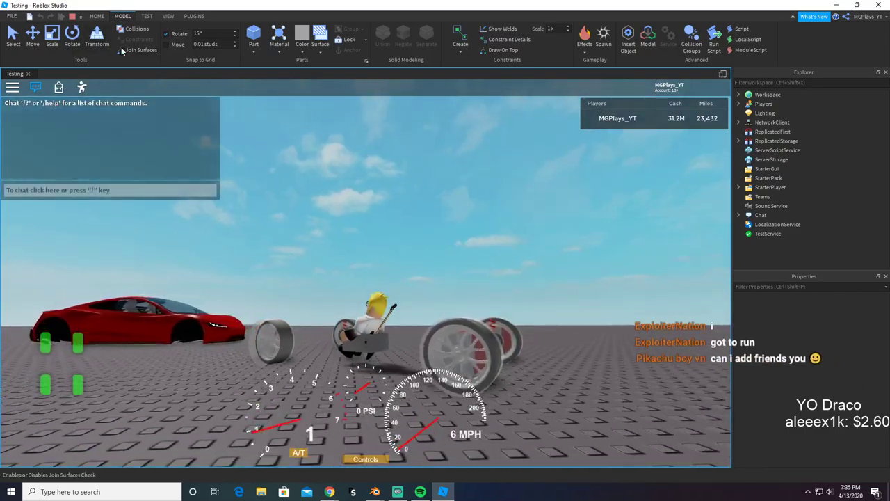
key(a)
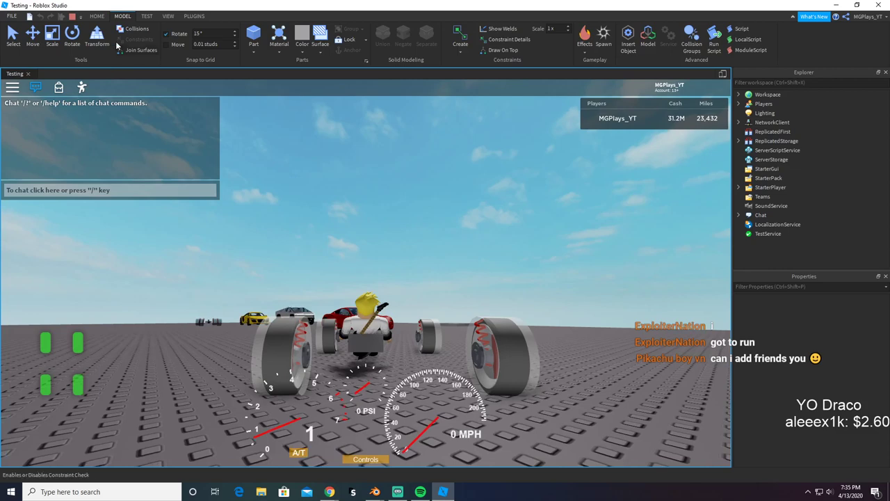
click(71, 15)
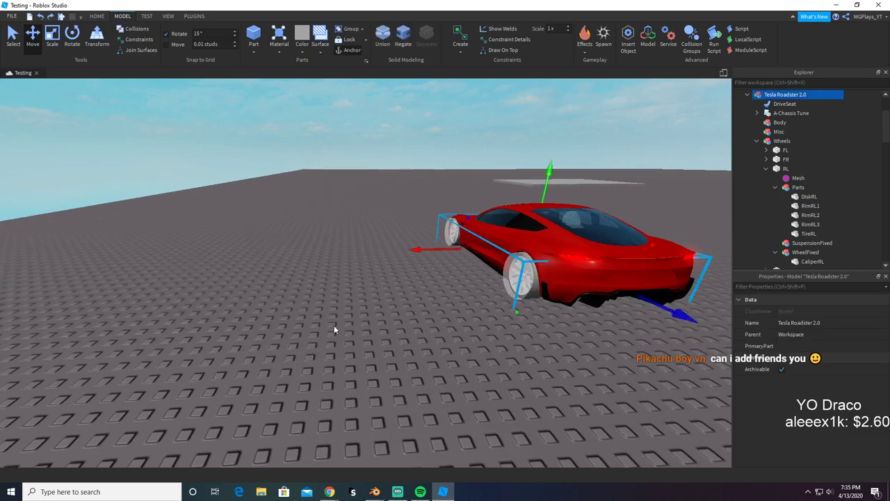
Step: Inspect how the chassis wheels sit in the red body, select the Tesla Roadster 2.0 model and collapse its RL wheel
click(331, 324)
key(w)
right_drag(321, 318, 322, 316)
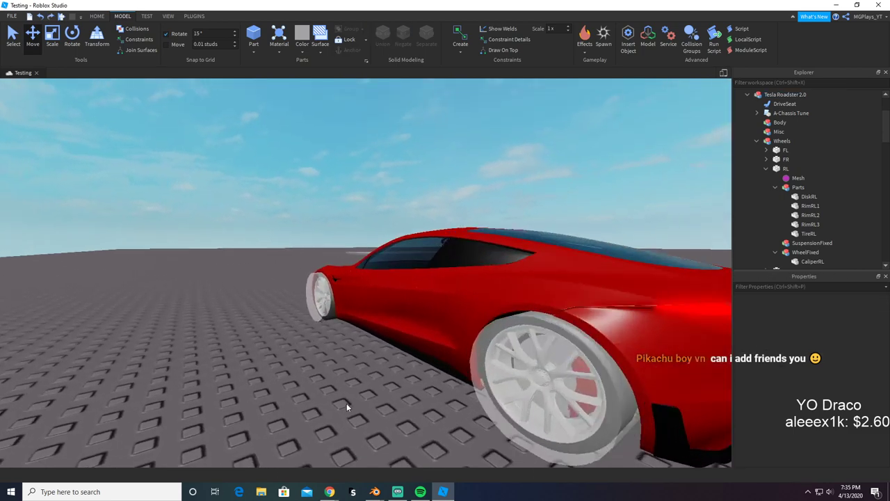
key(d)
click(392, 366)
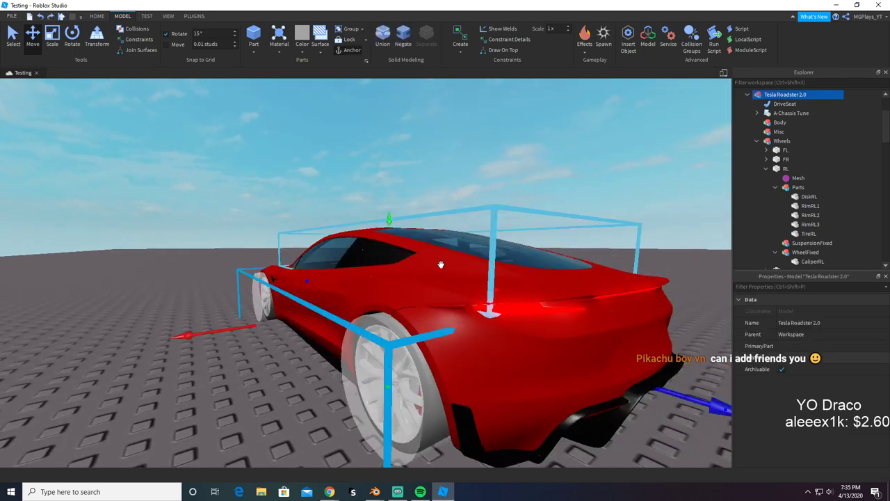
click(767, 169)
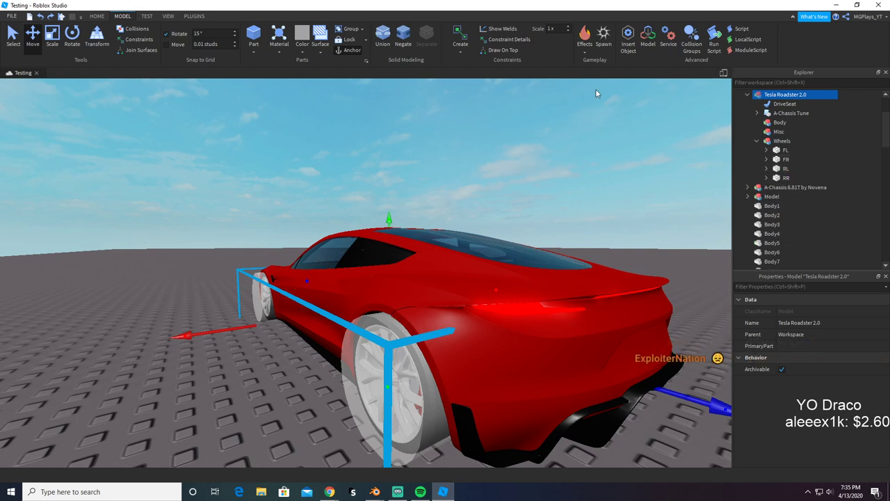
Step: Try lifting the Body1 to Body8 meshes straight up off the car, and undo the move
scroll(757, 177, down, 5)
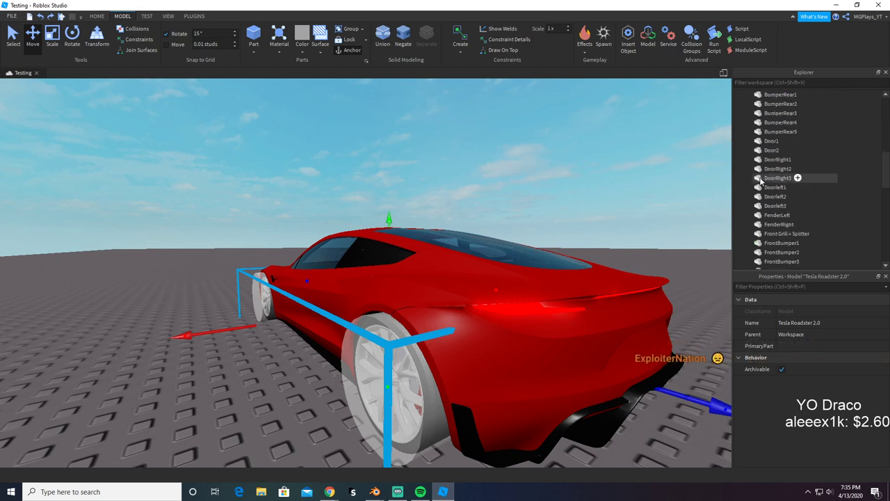
scroll(761, 183, up, 4)
click(773, 123)
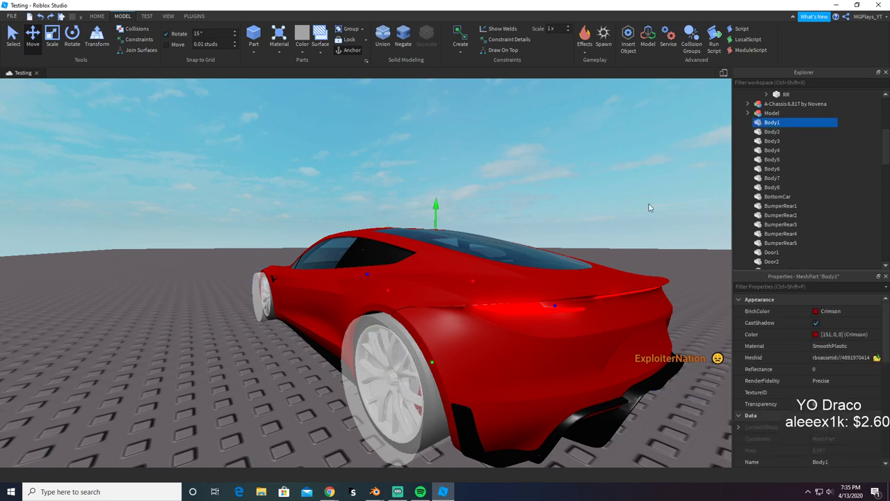
scroll(649, 204, down, 8)
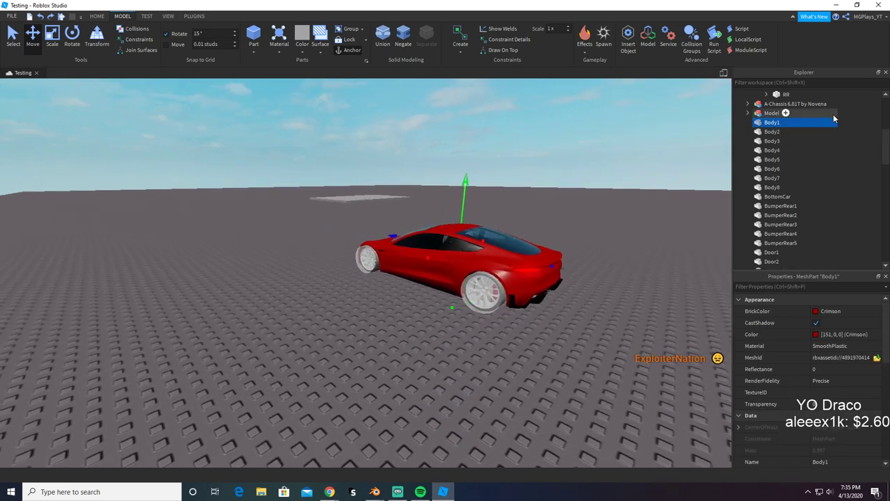
shift+click(772, 187)
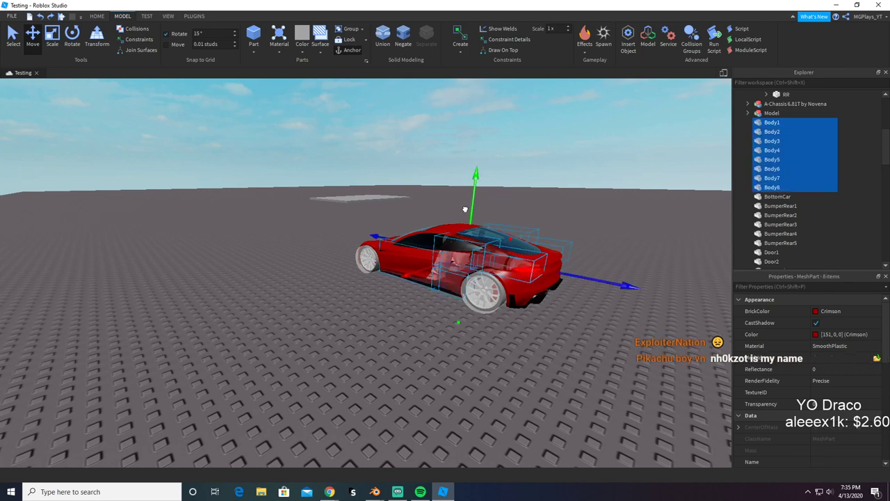
drag(465, 209, 487, 143)
scroll(480, 159, down, 3)
right_drag(481, 159, 473, 162)
scroll(473, 163, up, 5)
key(ctrl+z)
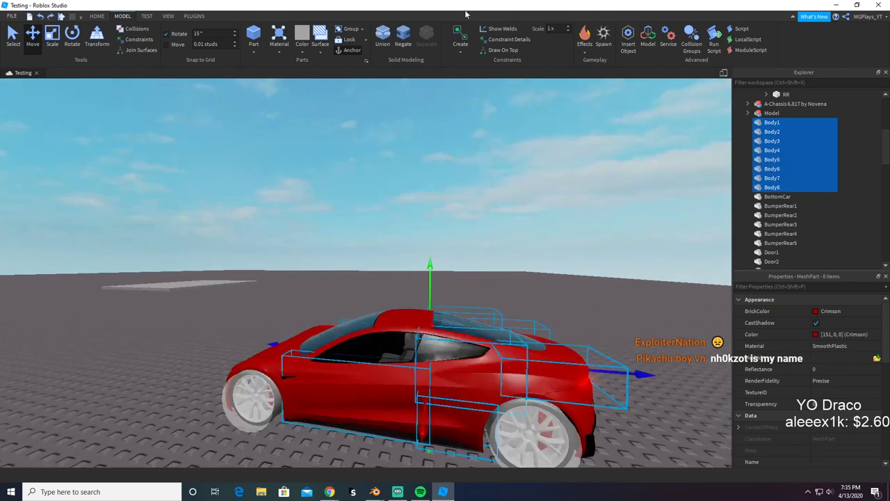
Step: Clear the selection and examine the red car's wheel area and underside up close
click(565, 229)
right_drag(565, 229, 566, 228)
scroll(564, 228, up, 5)
scroll(566, 228, down, 2)
scroll(565, 228, up, 4)
scroll(565, 228, down, 3)
scroll(564, 228, down, 4)
scroll(565, 228, up, 3)
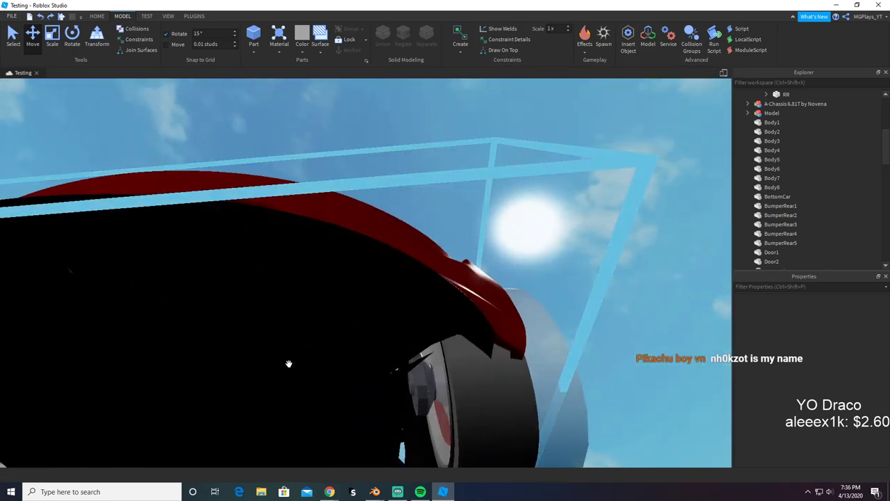
Step: Select the BottomCar mesh under the red car, move it straight down and inspect the front wheel arch
click(289, 362)
right_drag(288, 363, 288, 365)
scroll(288, 365, down, 5)
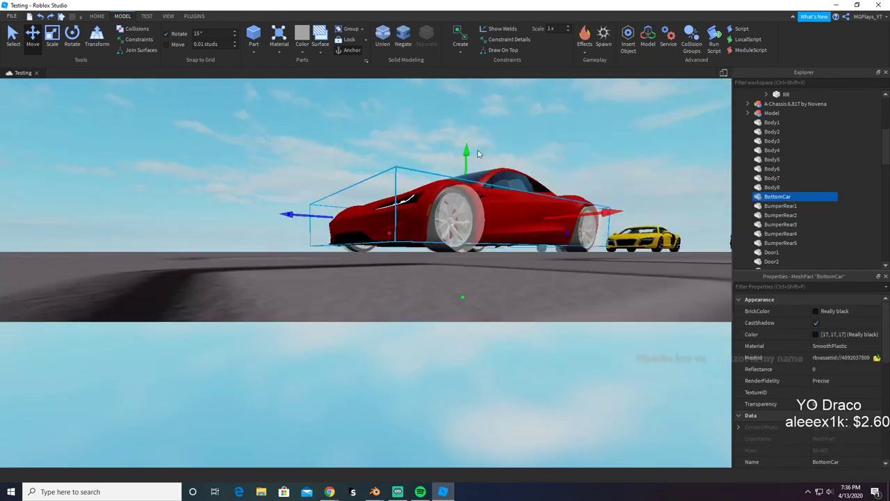
drag(467, 144, 454, 315)
scroll(454, 292, up, 6)
right_drag(454, 292, 454, 286)
key(s)
key(w)
scroll(453, 285, down, 10)
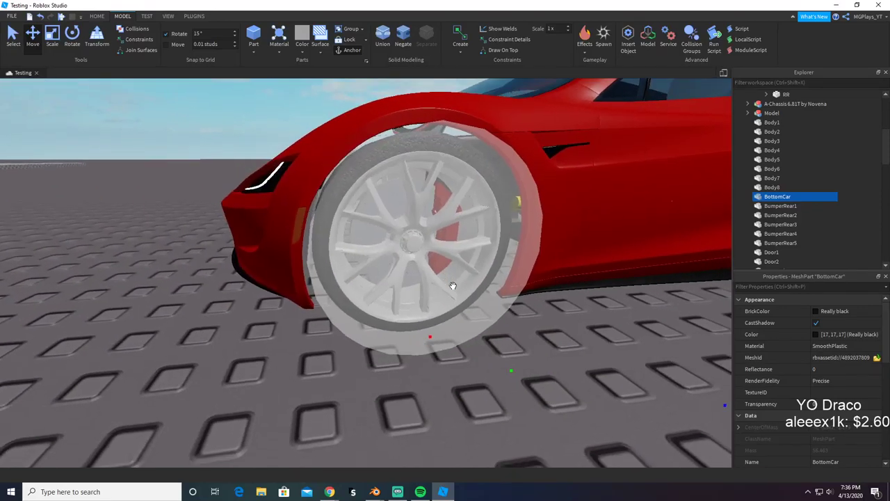
Step: Turn off CanCollide for the BottomCar mesh
scroll(452, 285, down, 10)
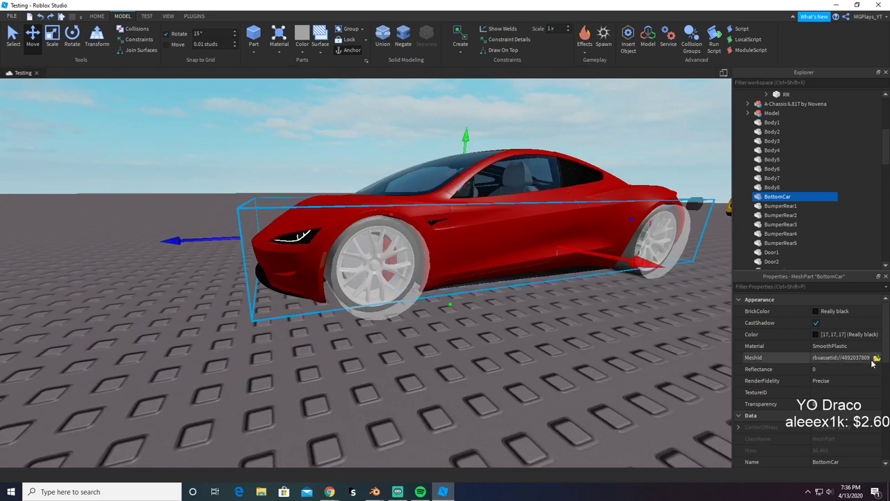
scroll(871, 363, down, 5)
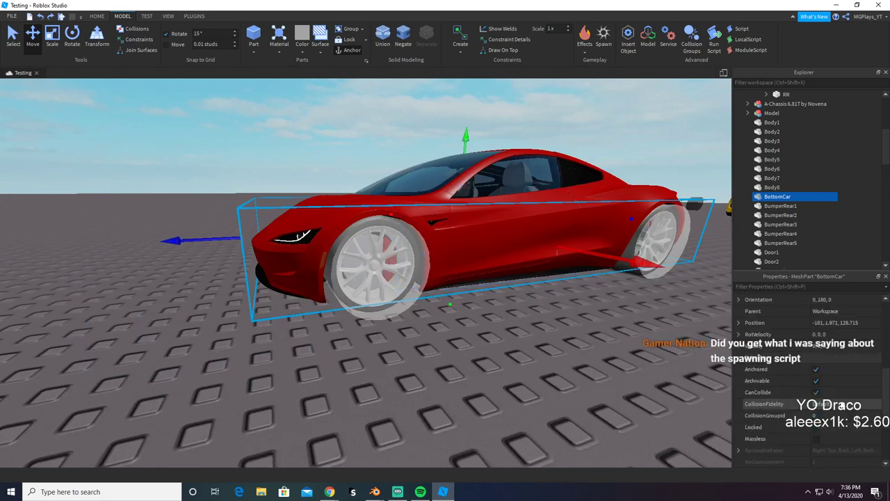
scroll(800, 268, up, 3)
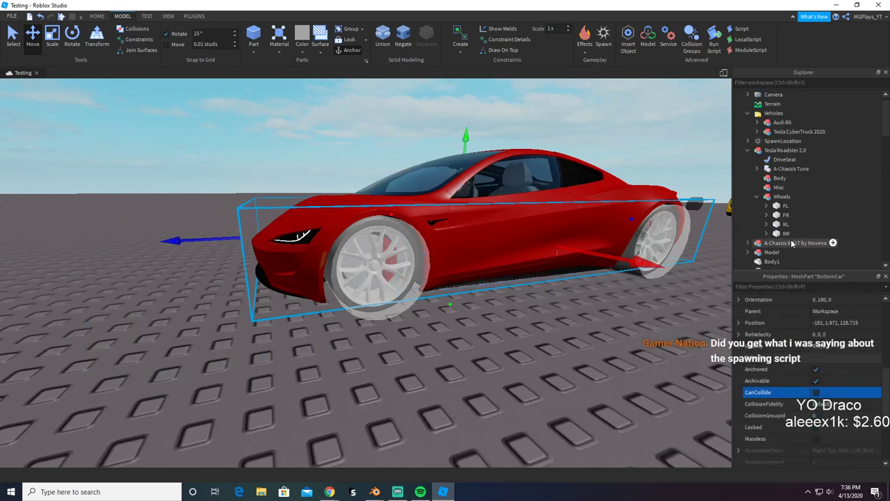
Step: Select all loose car meshes in the Workspace from Body1 through Window1
click(773, 207)
scroll(777, 219, down, 5)
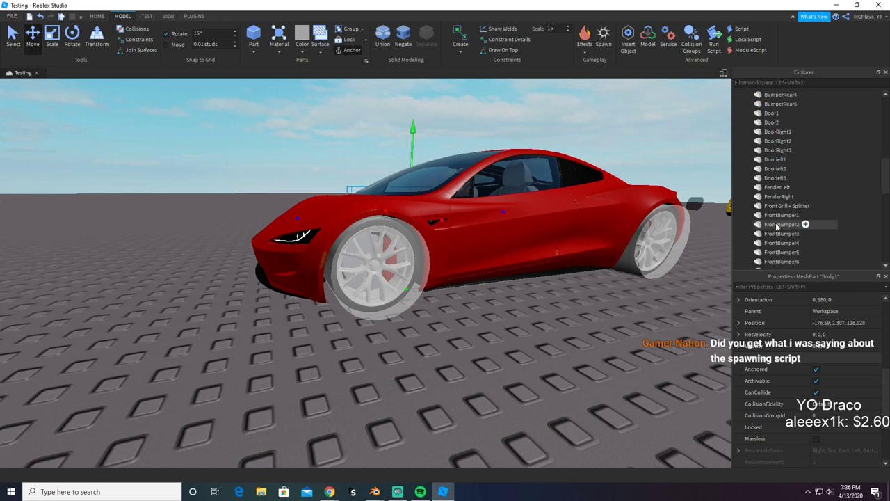
shift+click(778, 235)
scroll(486, 187, down, 5)
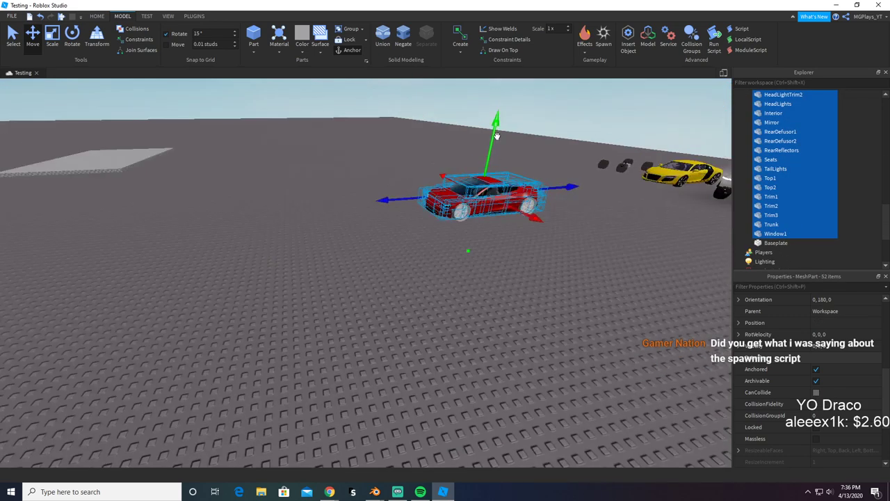
Step: Try lifting the selected car meshes straight up off the wheels, and undo the move
drag(484, 147, 513, 72)
key(w)
key(d)
key(ctrl+z)
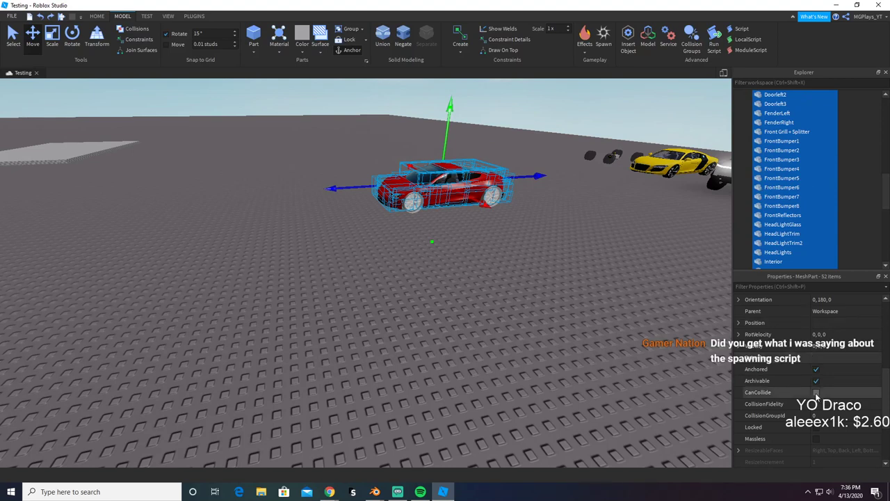
Step: Place the selected car meshes inside the Body model of the Tesla Roadster 2.0
drag(782, 214, 819, 188)
click(527, 312)
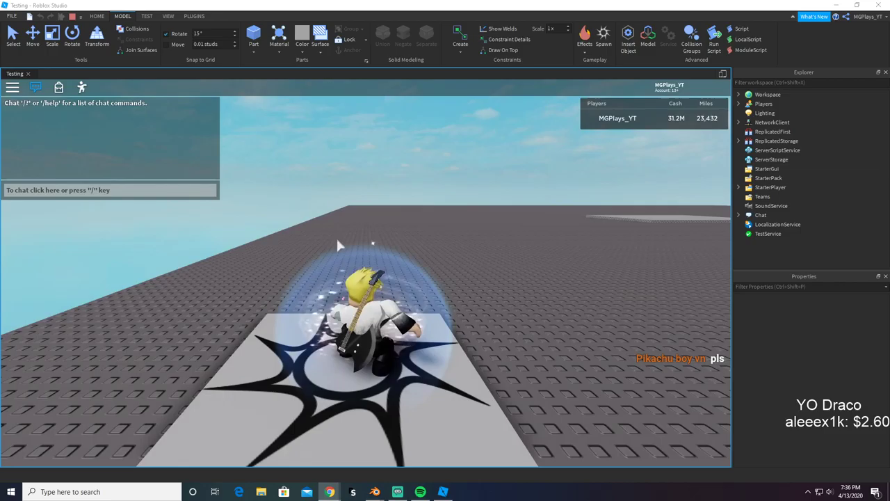
Step: Run and jump the character over to the red car in the playtest, and stop the test
key(w)
key(w)
right_drag(365, 228, 365, 228)
key(d)
key(w)
key(space)
key(w)
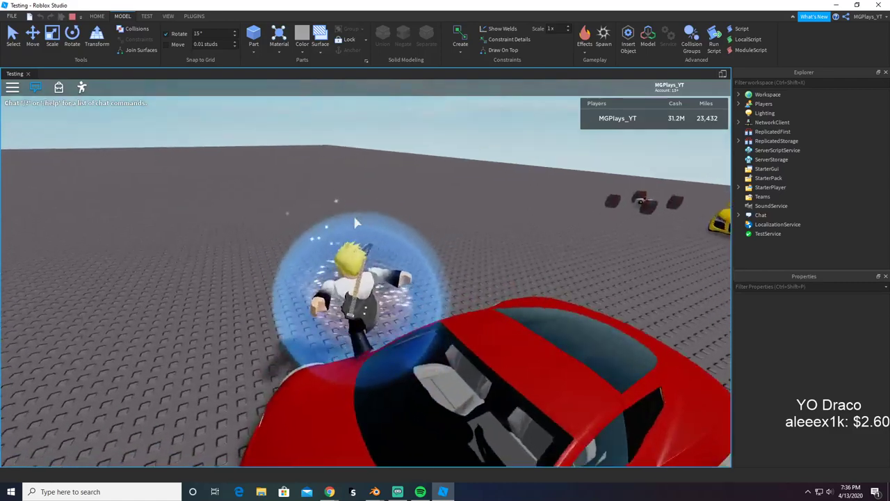
click(72, 15)
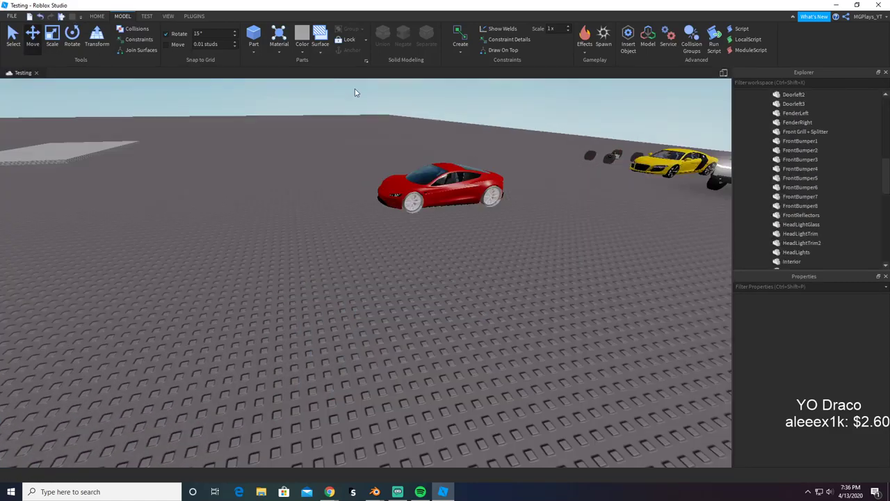
Step: Move the Tesla Roadster 2.0 model into the Vehicles folder
scroll(770, 215, up, 8)
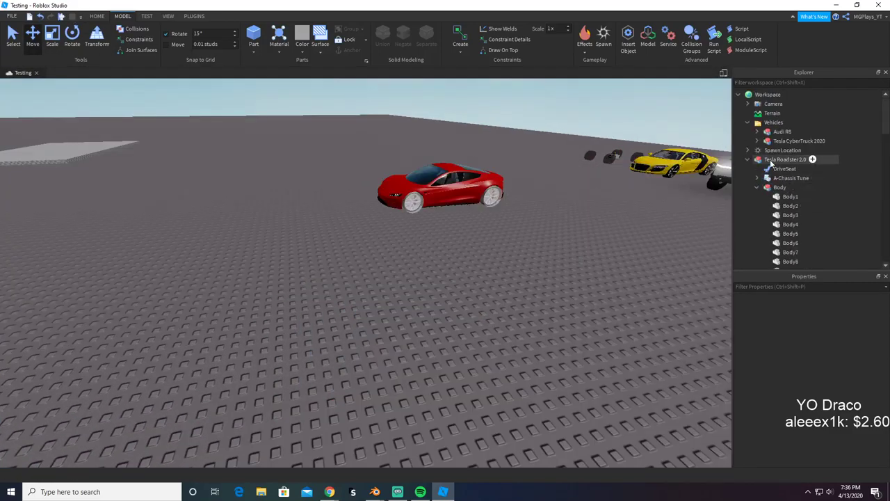
drag(762, 160, 781, 124)
click(634, 235)
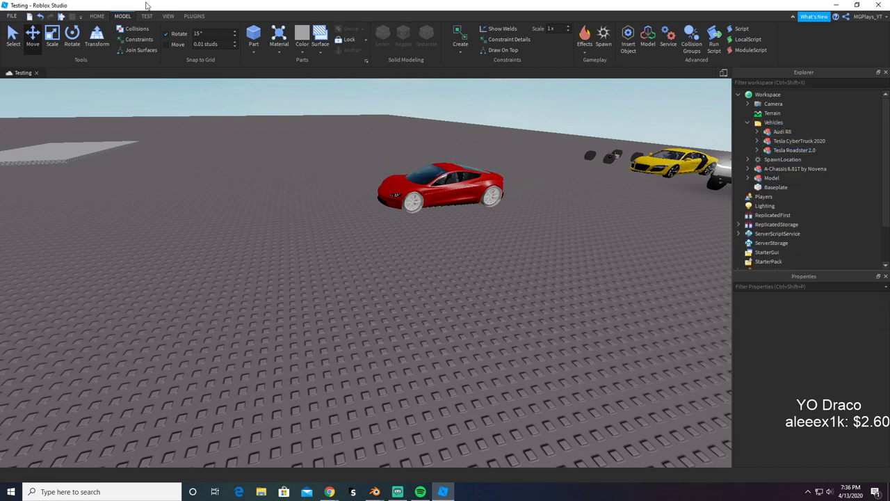
Step: Start a playtest, run to the red Roadster, enter it and drive it forward while viewing the front wheels
click(61, 17)
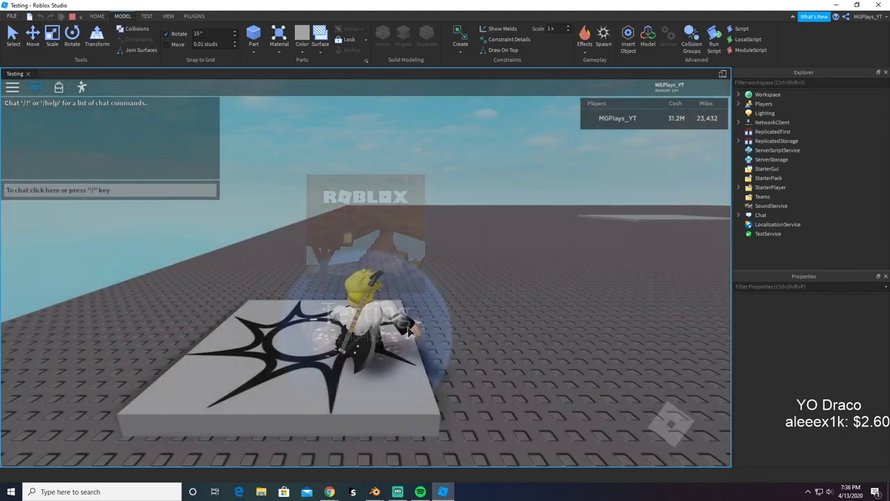
key(d)
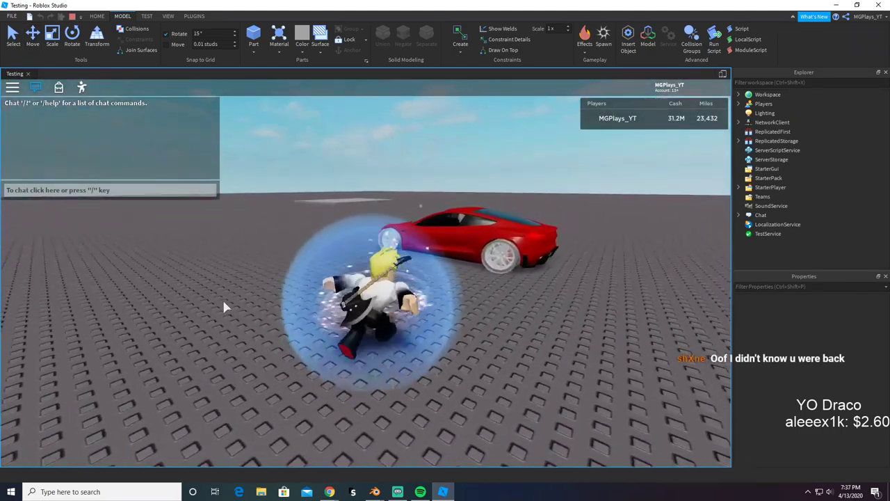
key(space)
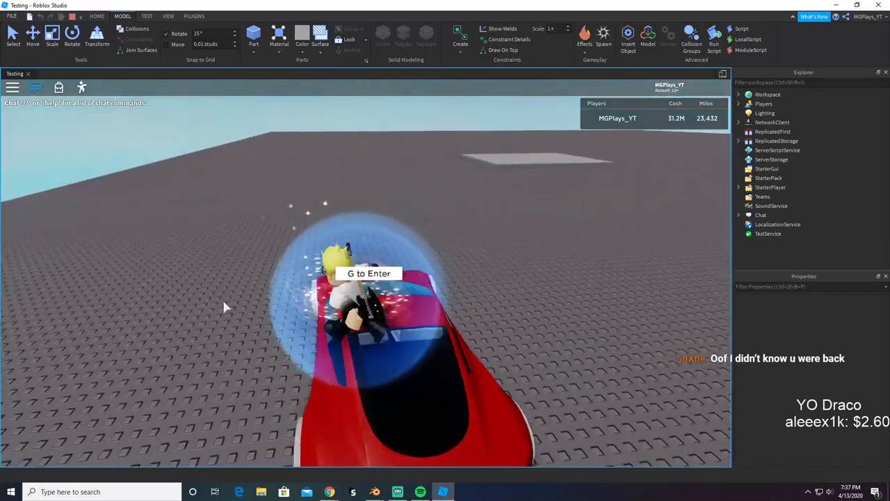
key(g)
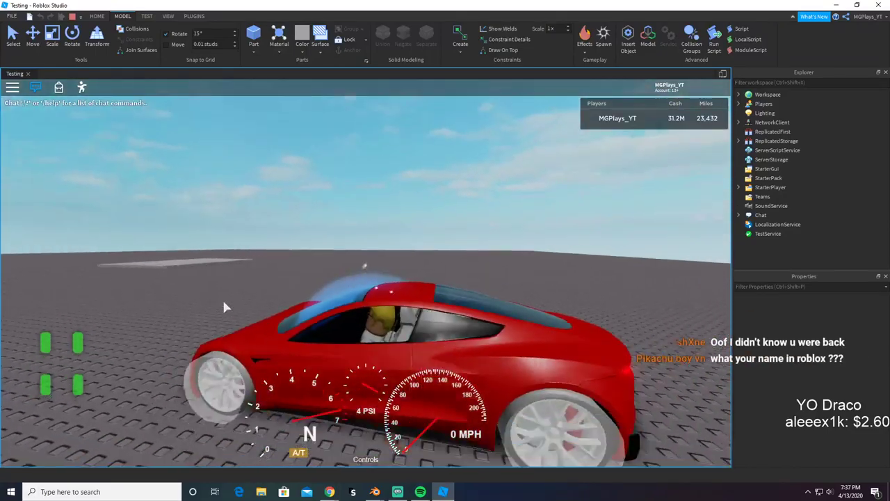
key(w)
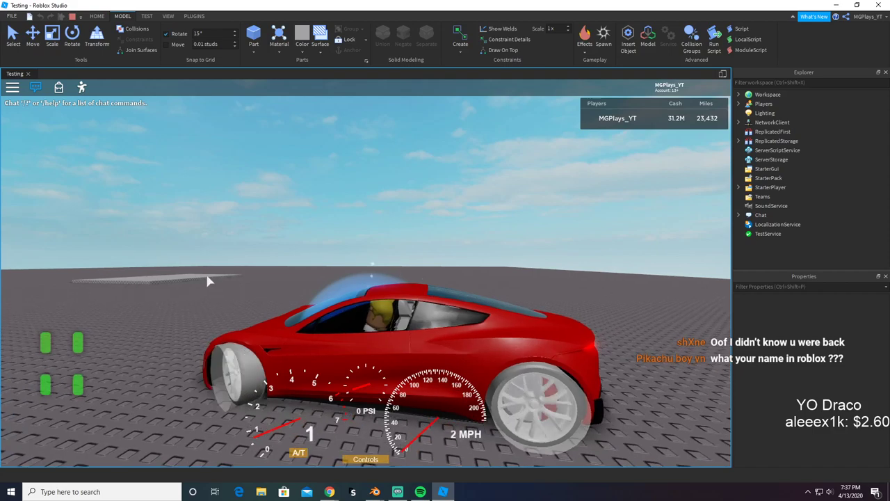
right_drag(207, 281, 207, 276)
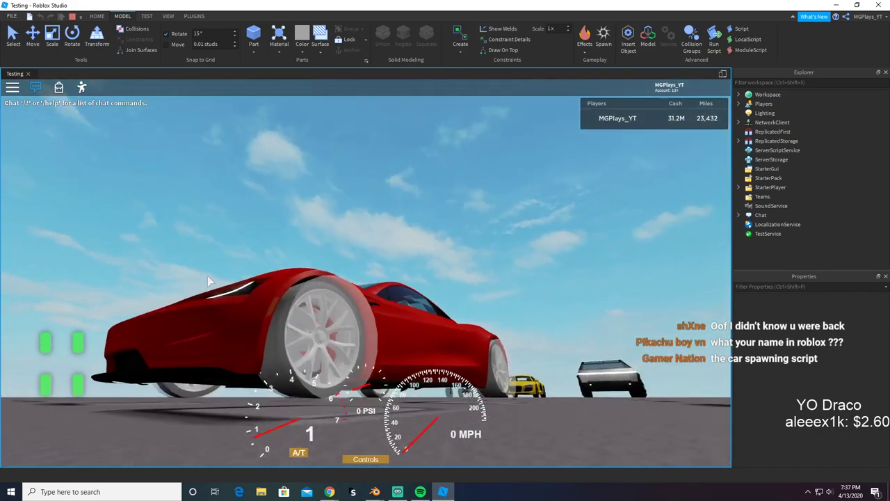
Step: Shift the Roadster into reverse and back it up while inspecting its front wheel and underside
key(q)
key(w)
key(s)
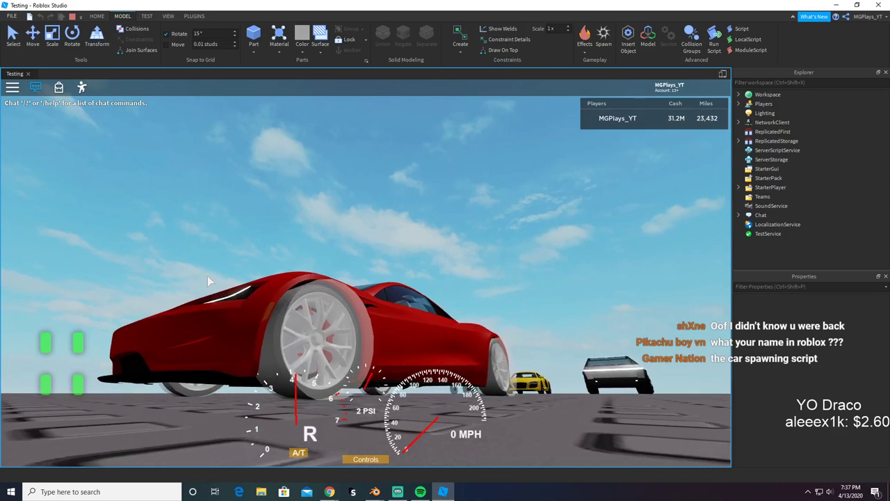
key(s)
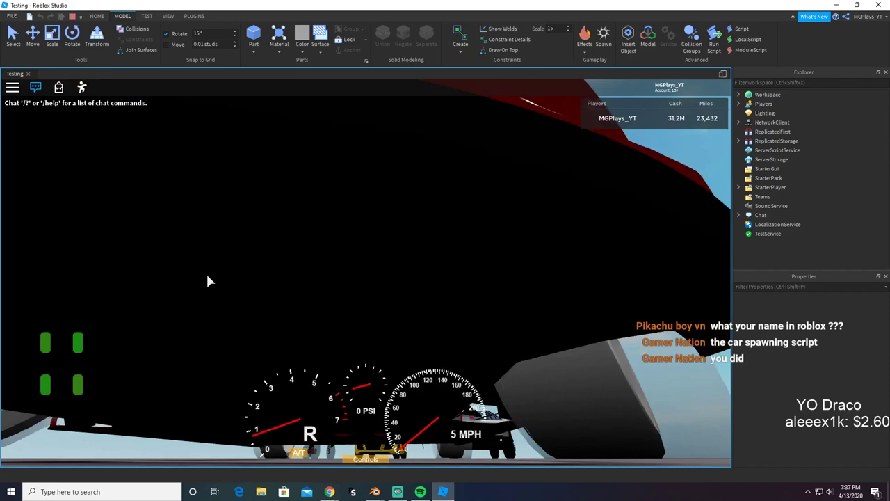
right_drag(207, 275, 207, 275)
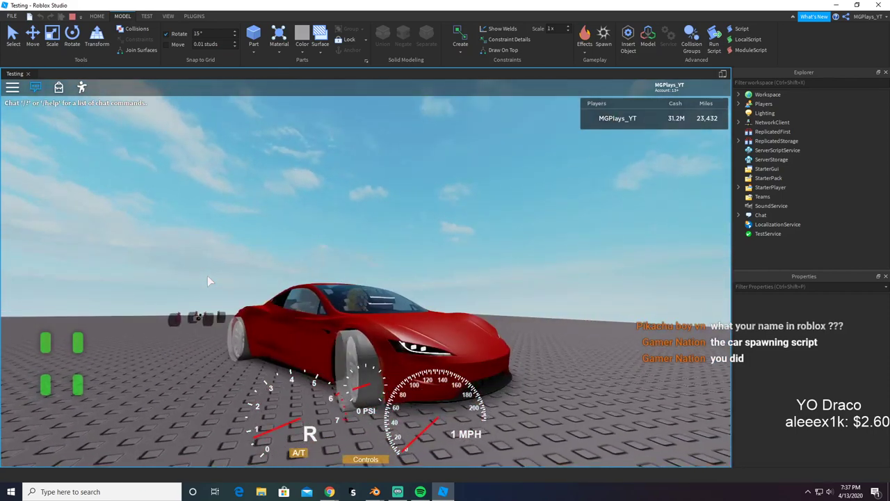
Step: Shift the Roadster back to first gear, inspect the wheels from the front and rear, and stop the playtest
key(w)
mouse_move(105, 174)
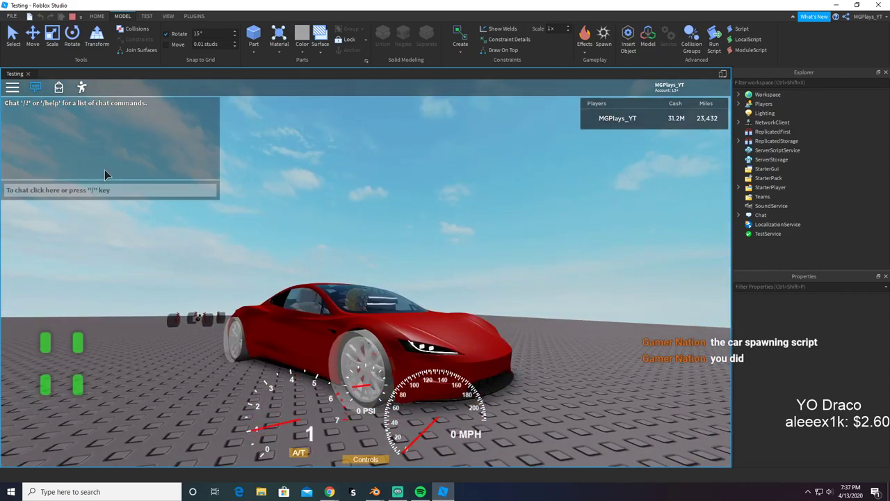
key(q)
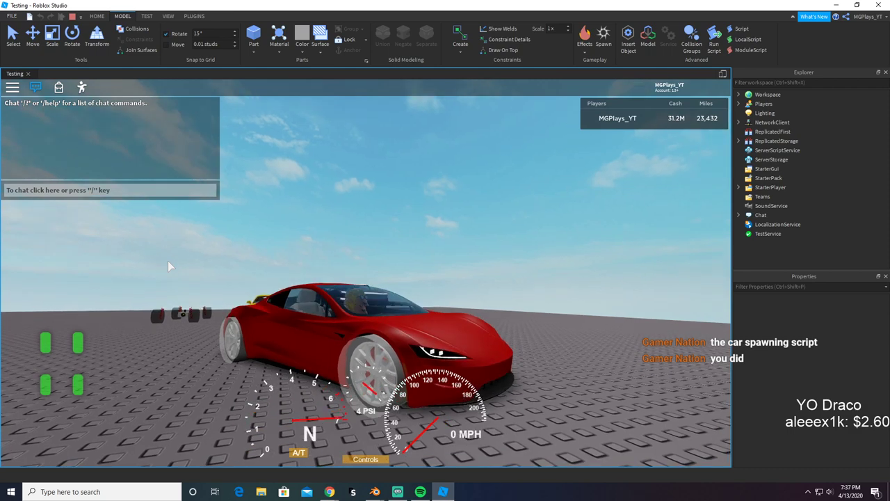
key(e)
right_drag(168, 261, 278, 261)
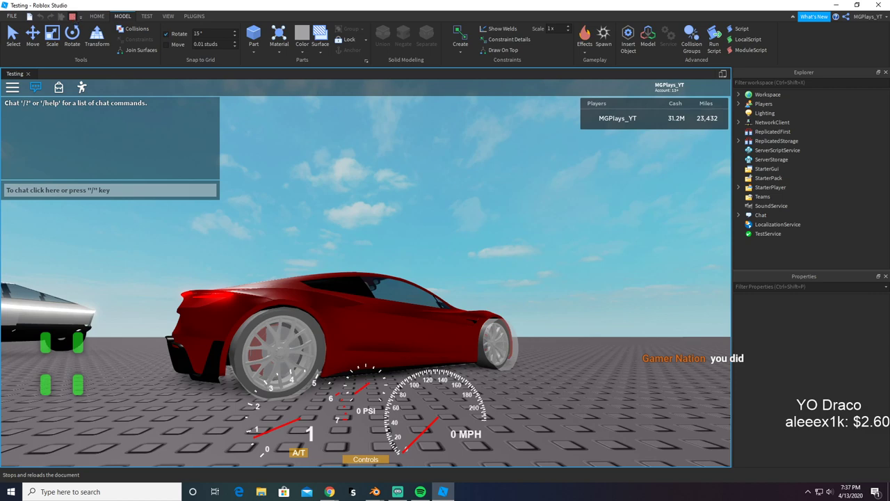
click(71, 16)
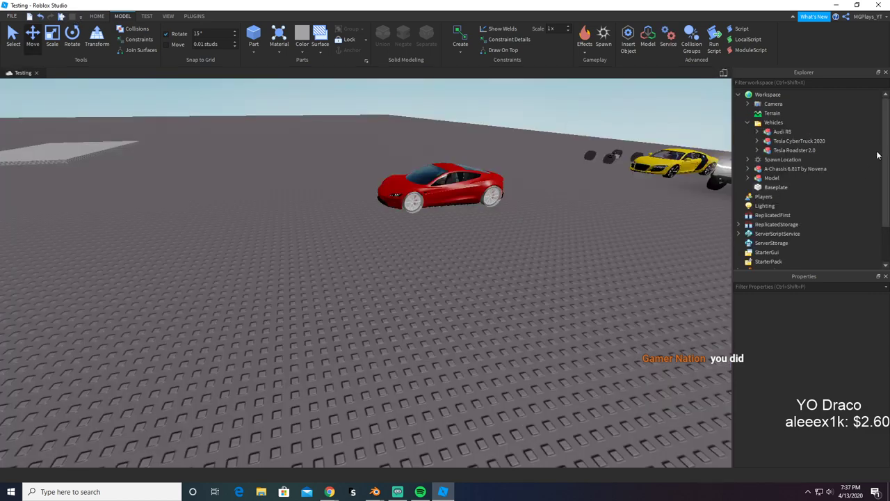
Step: Select the Body1 through Window1 meshes in the Tesla Roadster 2.0's Body model and check their collision properties
click(757, 150)
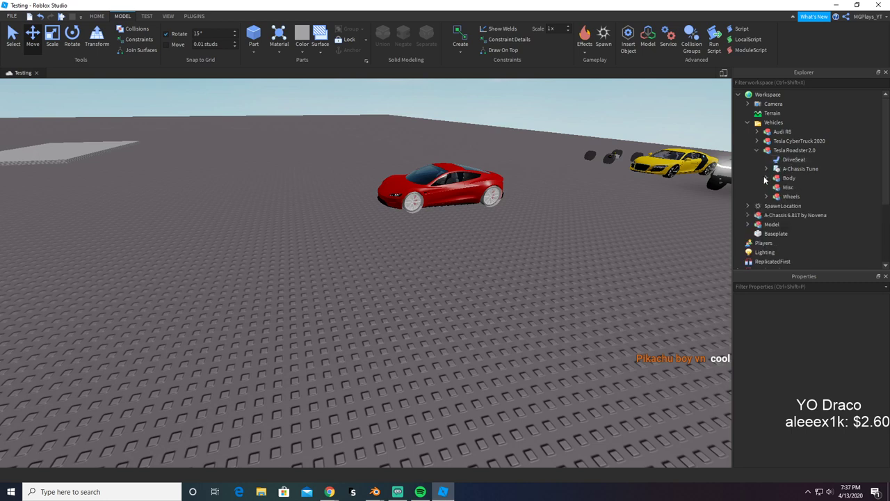
click(765, 179)
click(782, 188)
scroll(773, 212, down, 16)
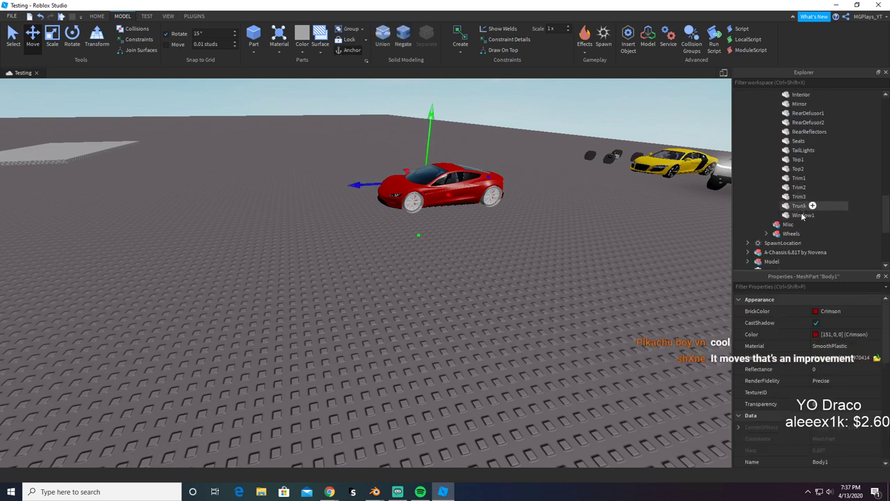
shift+click(803, 215)
scroll(797, 370, down, 5)
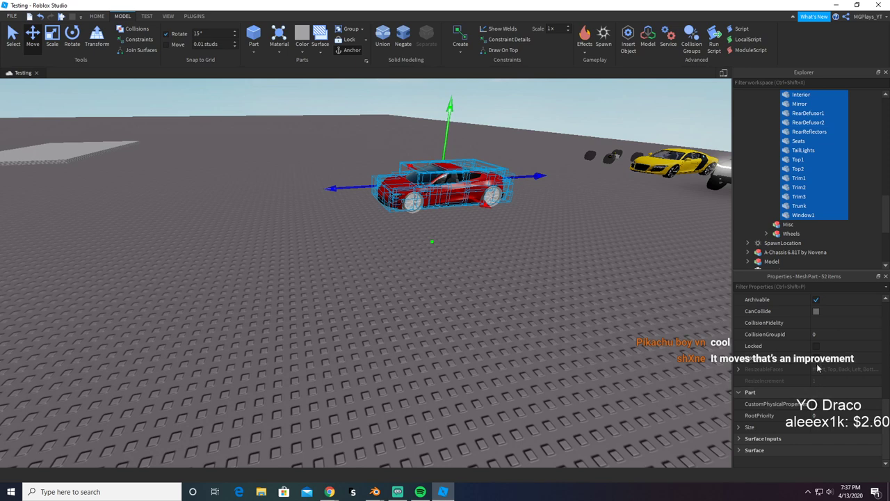
click(349, 29)
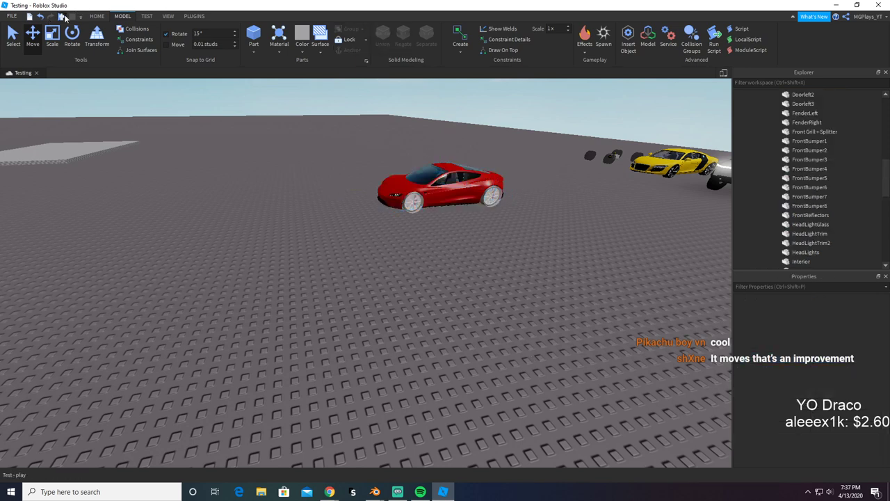
Step: Playtest the place again, enter the Roadster and drive forward while viewing its wheels from the side and rear
click(64, 18)
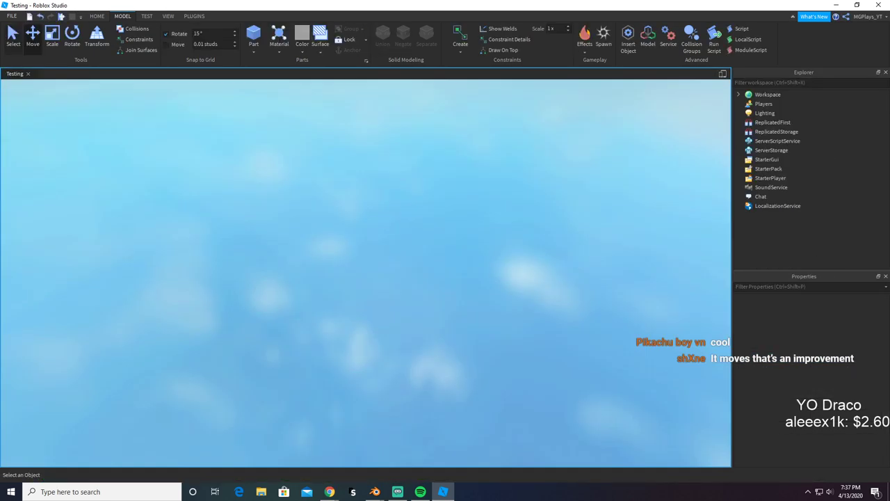
key(F5)
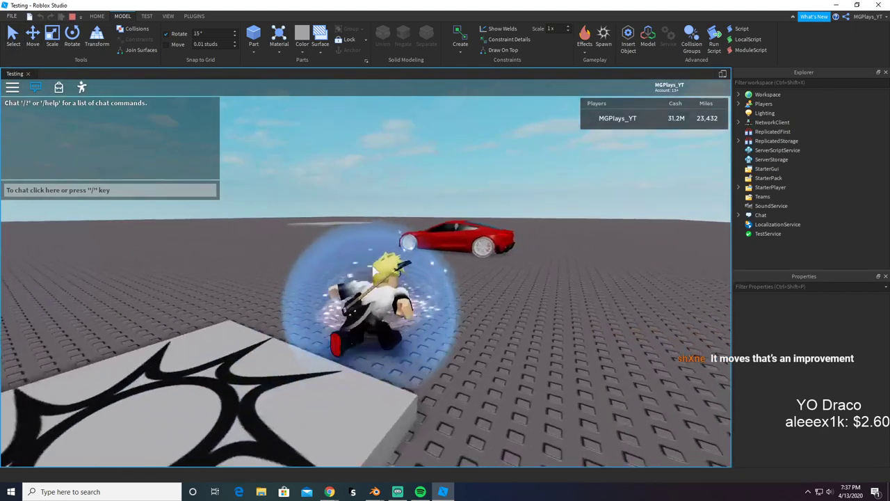
key(w)
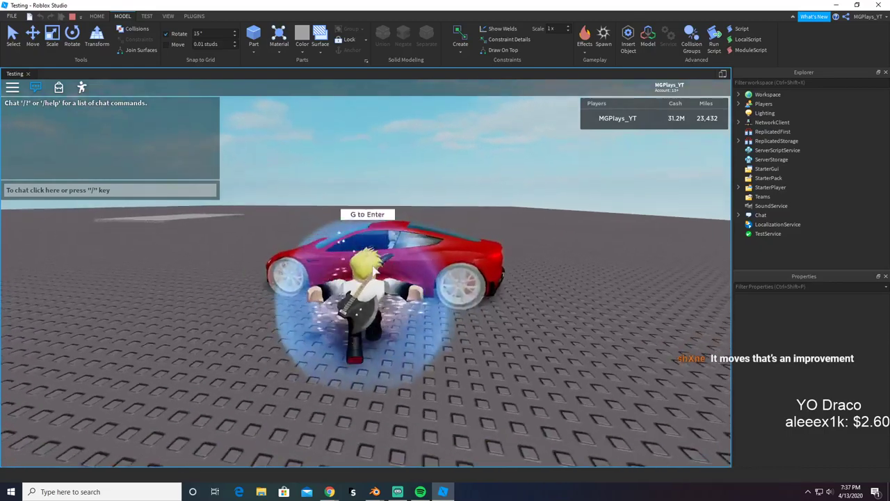
key(g)
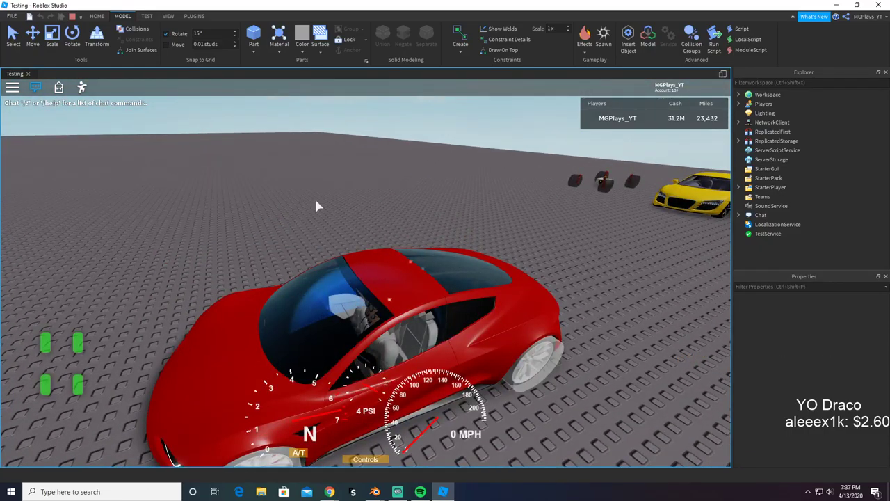
key(w)
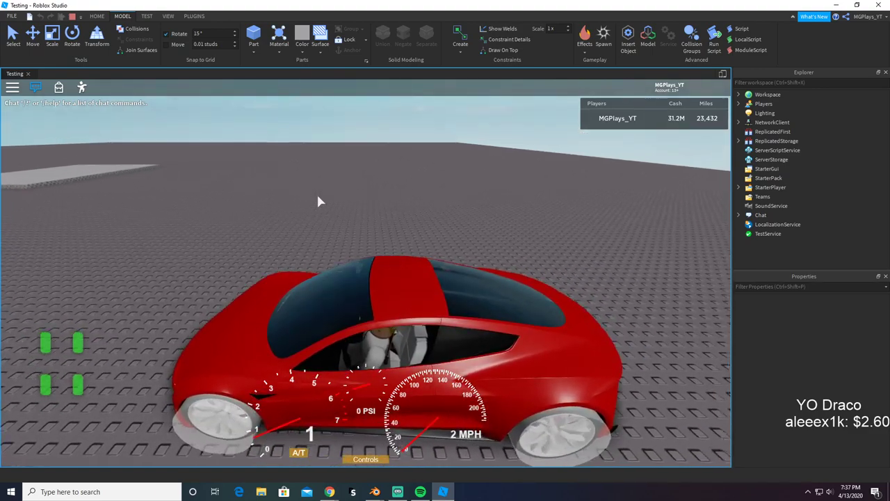
right_drag(318, 195, 318, 196)
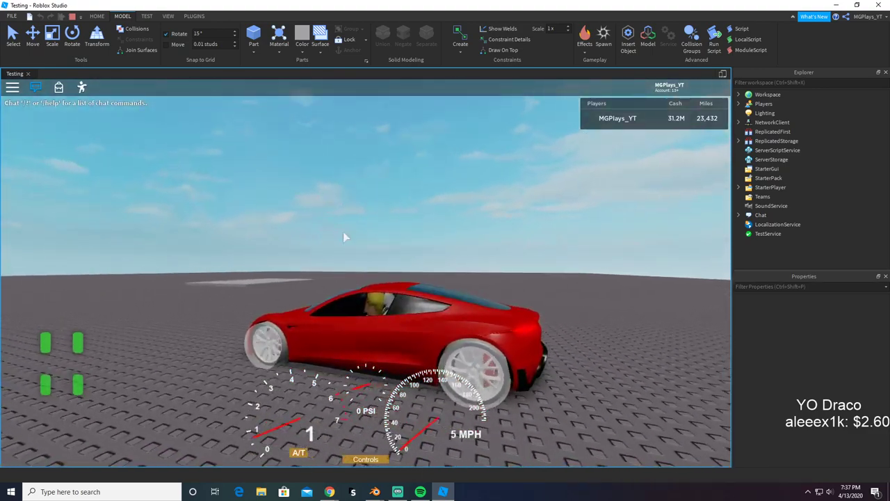
right_drag(317, 304, 317, 307)
mouse_move(82, 103)
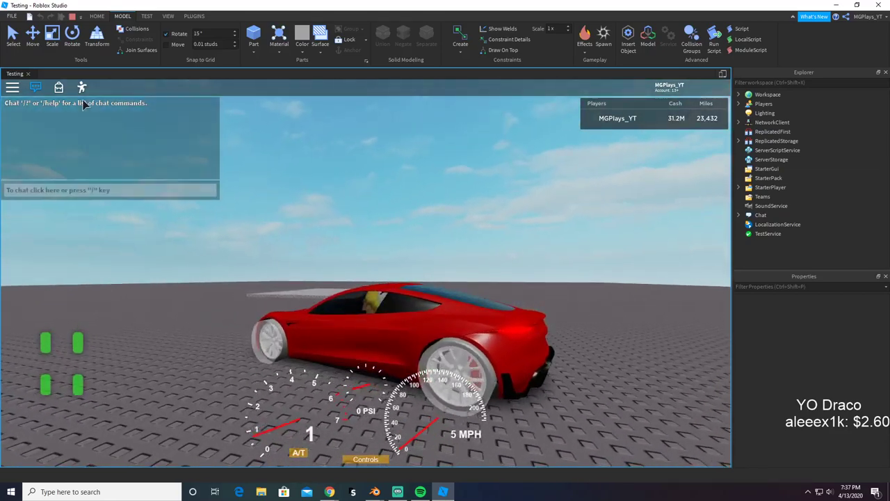
Step: Stop the Roadster playtest and switch to Google Chrome
click(72, 15)
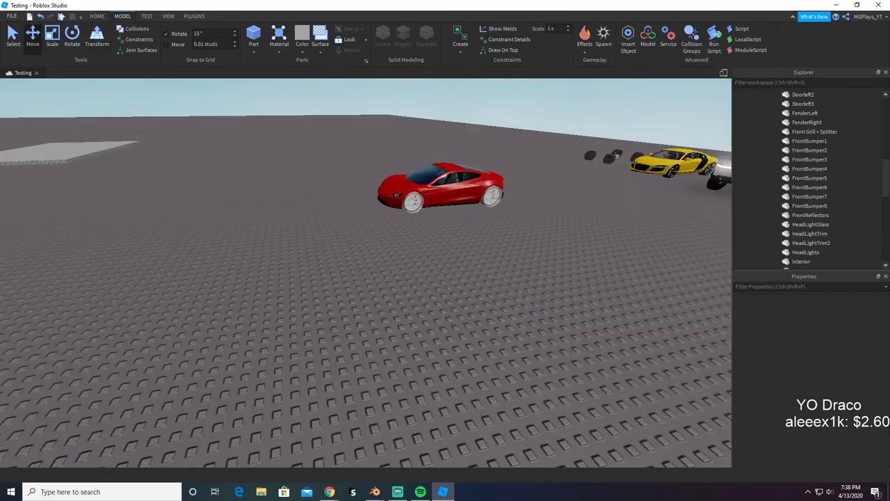
drag(0, 179, 384, 2)
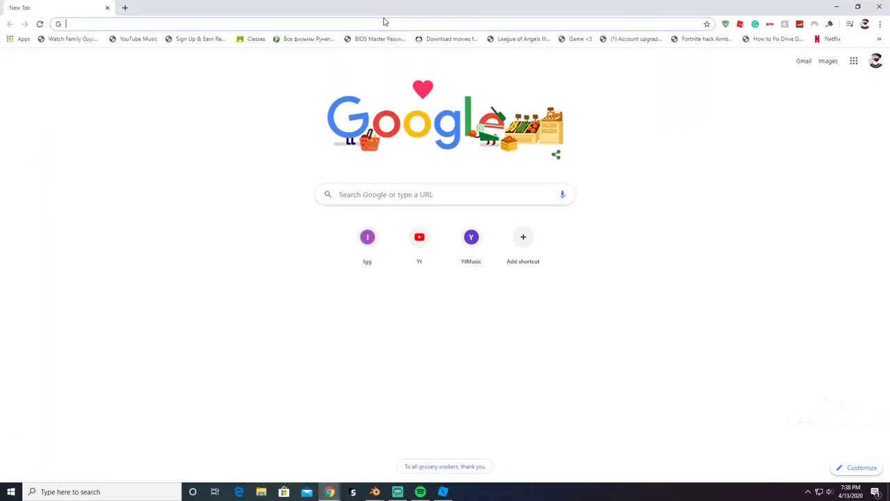
Step: Search Google for "What is the horsepower of a tesla roadster 2.0"
text(What is the)
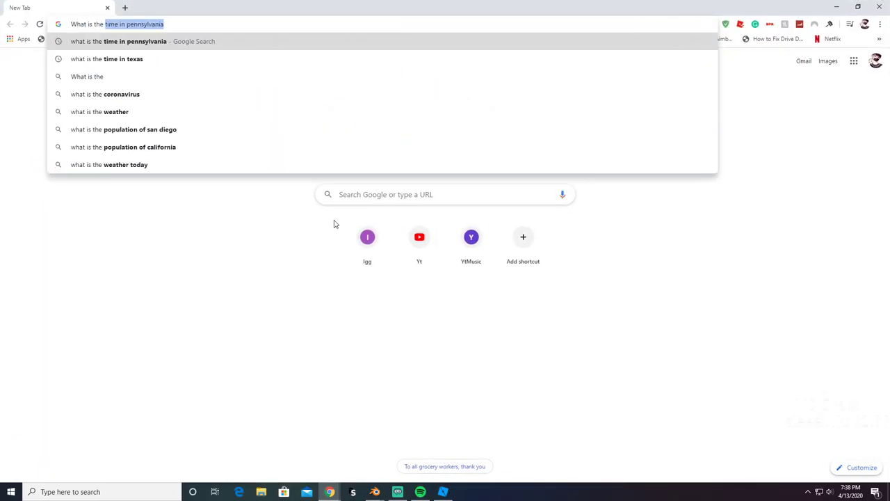
text( ho)
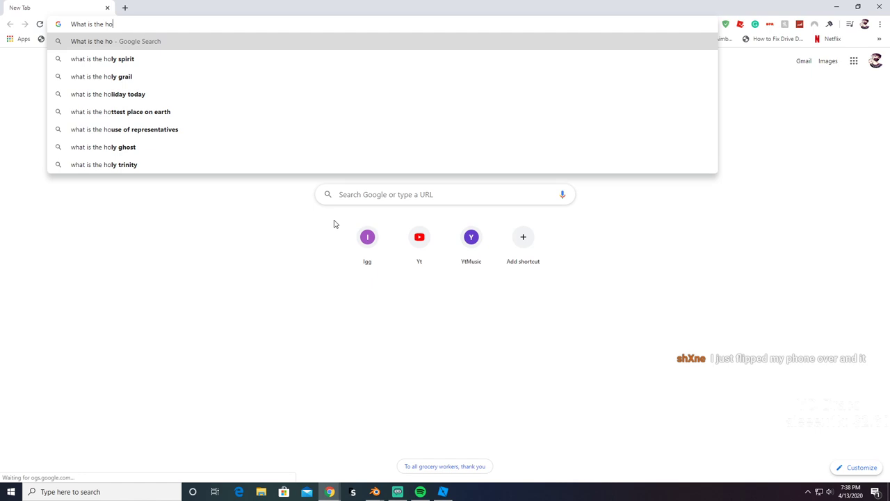
text(rsepo)
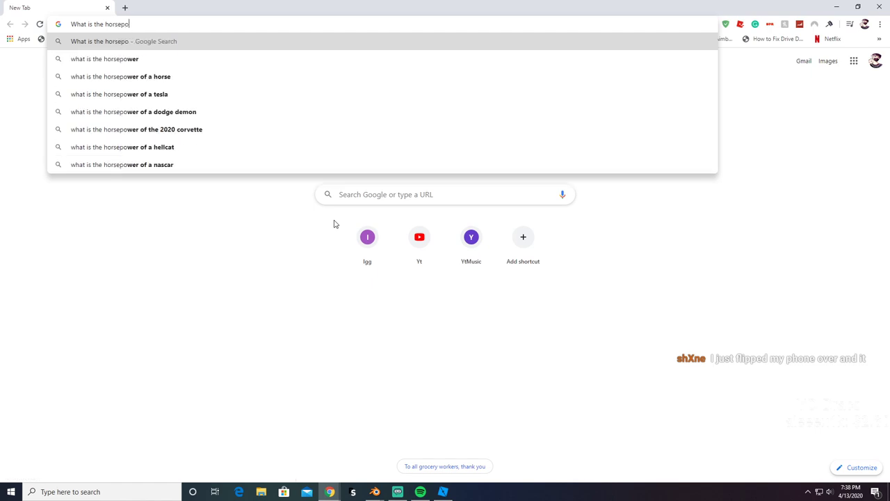
text(wer of a tesla)
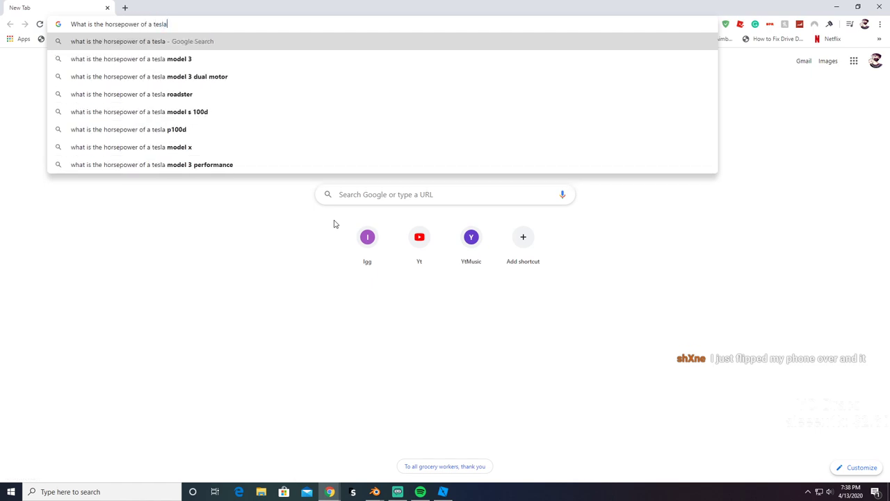
text( roads)
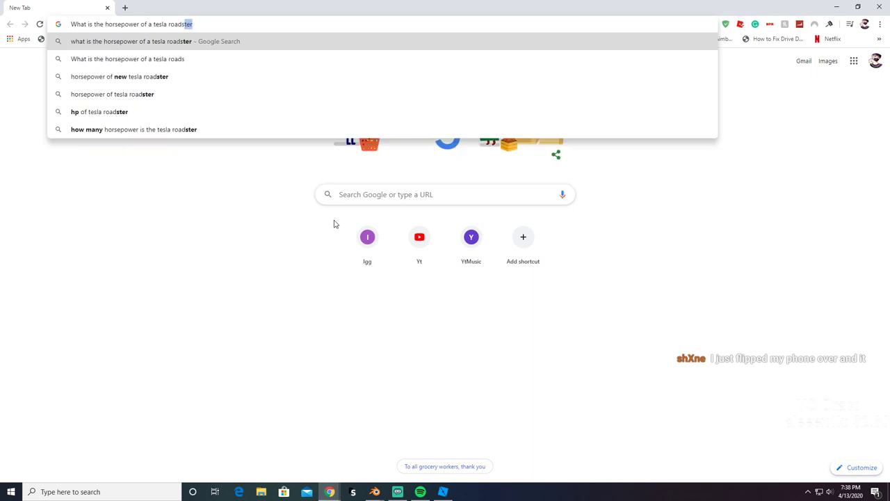
text(ter 2.0)
key(Return)
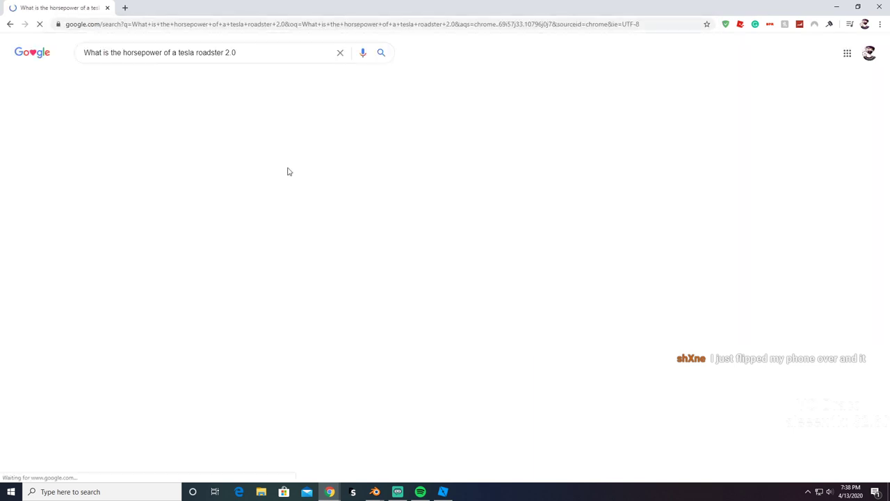
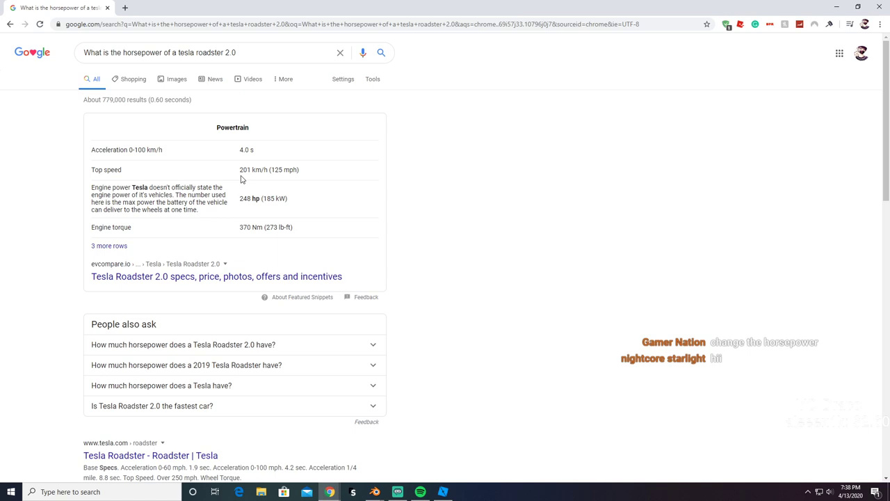
Step: Open the EV Compare page for the Tesla Roadster 2.0, check its powertrain details, and return to the search results
click(123, 250)
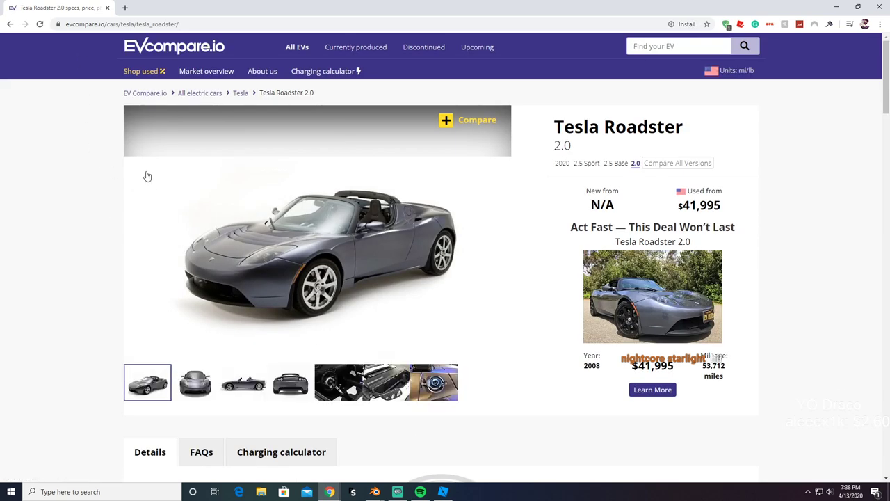
scroll(148, 177, down, 3)
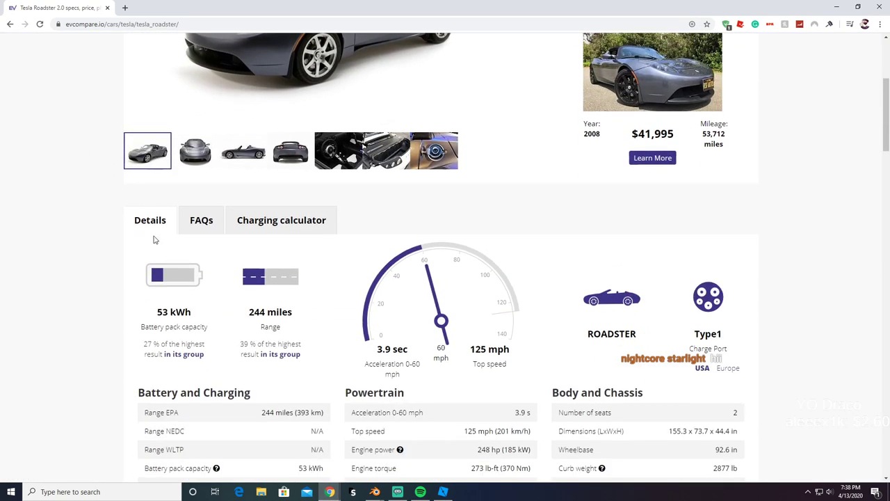
scroll(157, 258, down, 1)
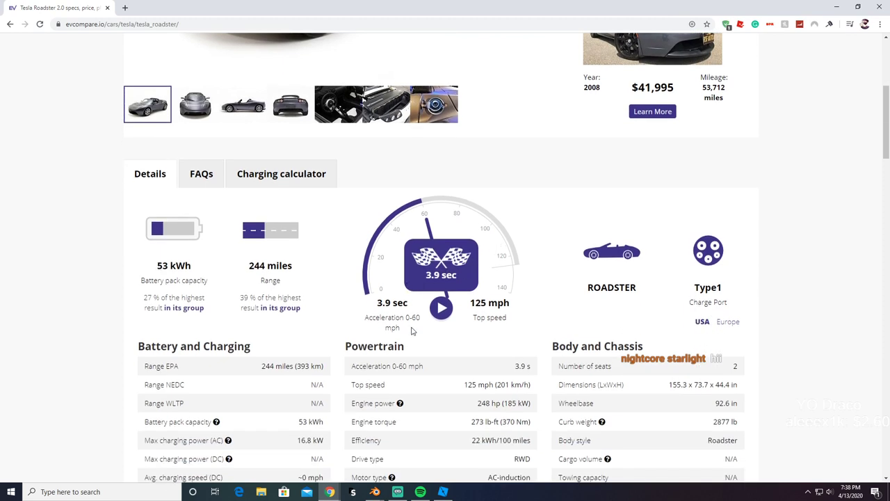
click(11, 25)
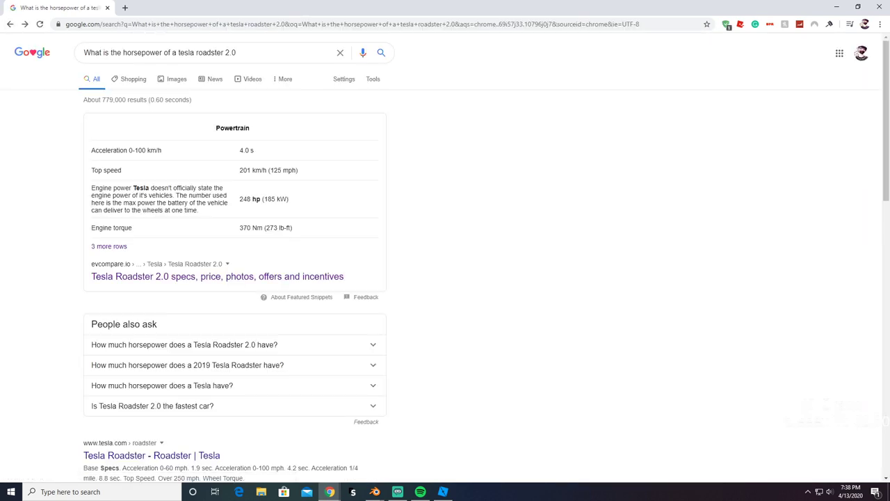
scroll(23, 155, down, 1)
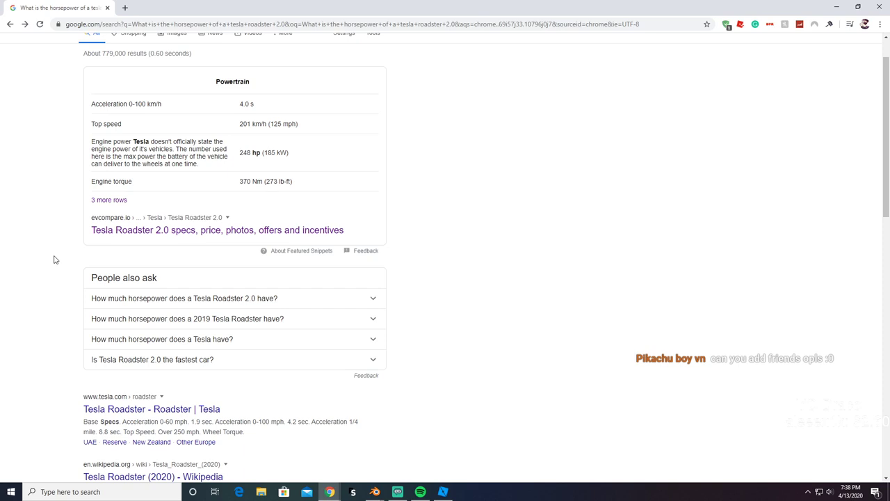
scroll(128, 249, up, 1)
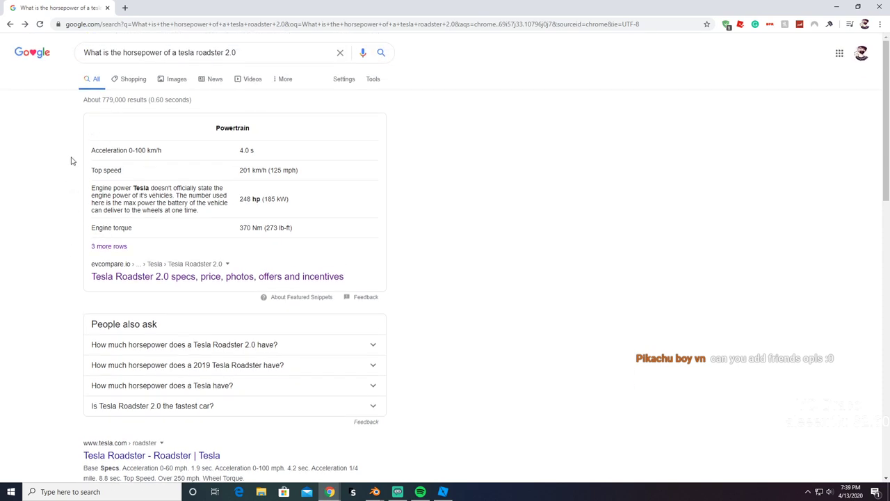
Step: Replace the Google query with "Tesla Roadster 2020 hp" and run the search
triple_click(244, 54)
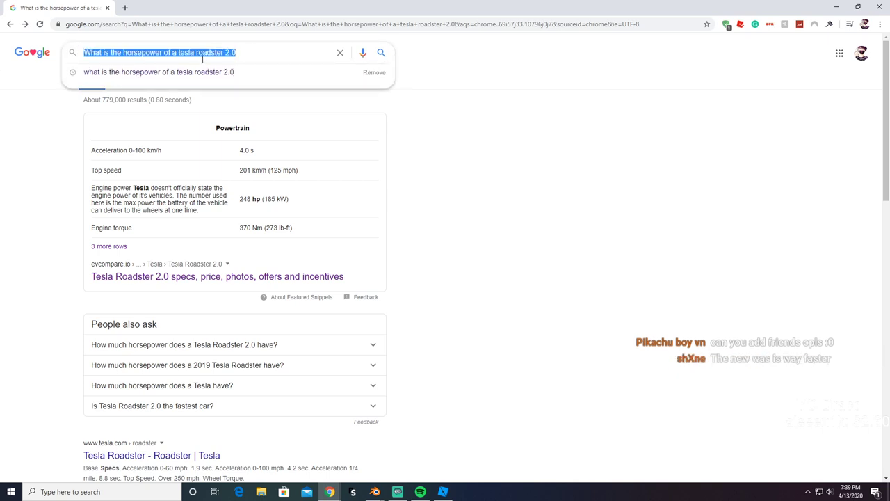
key(alt+Tab)
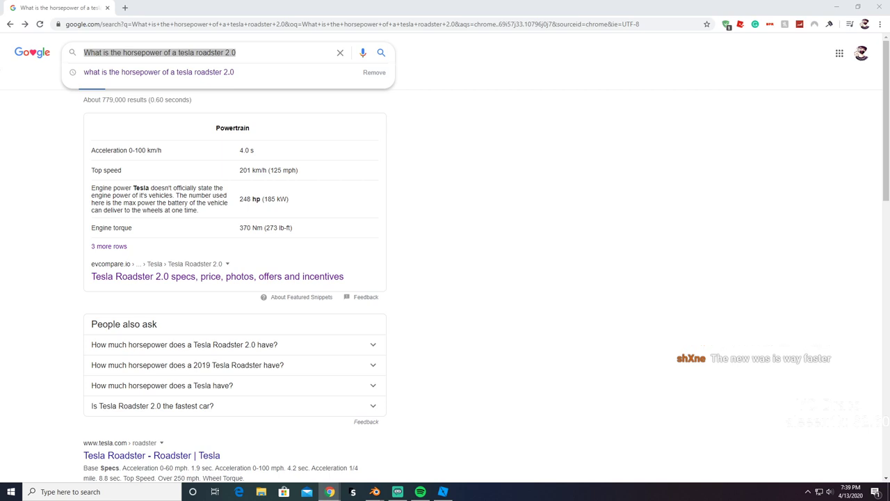
key(alt+Tab)
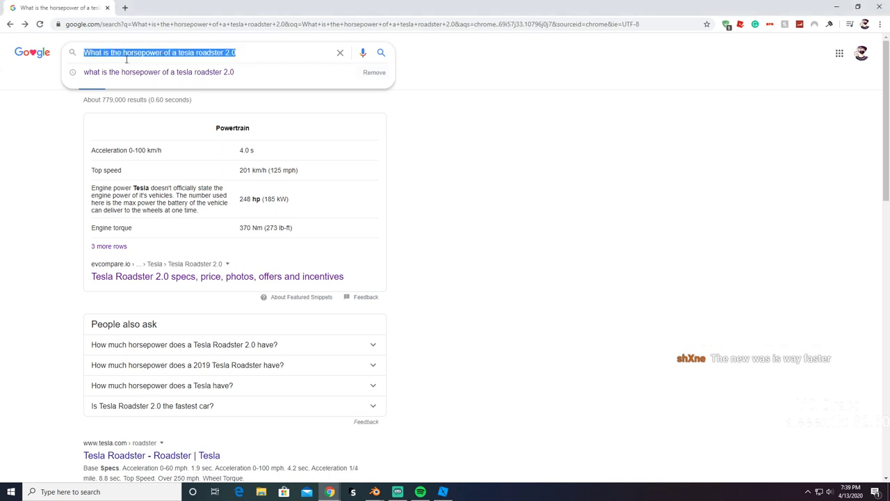
key(BackSpace)
text(The is the)
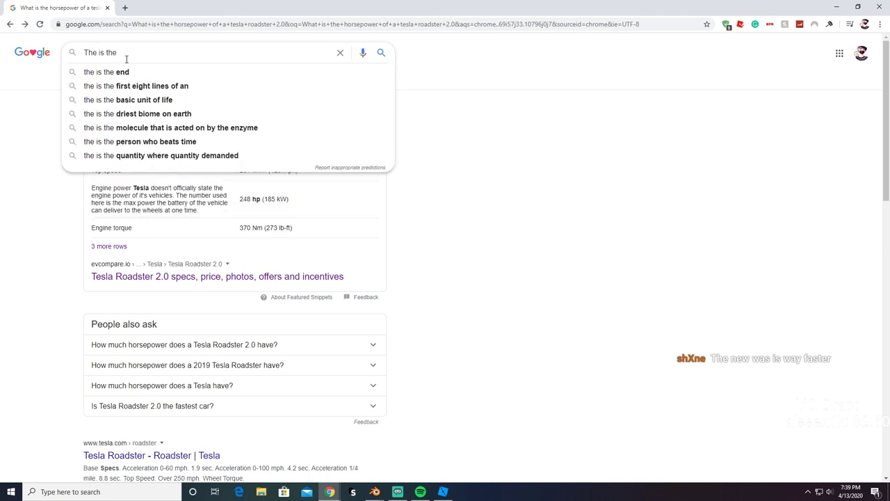
key(ctrl+a)
key(BackSpace)
text(te)
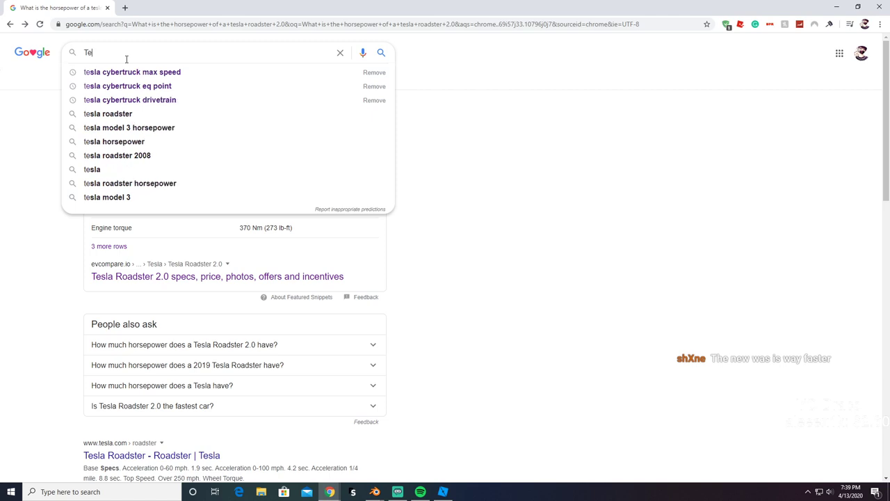
key(BackSpace)
key(BackSpace)
text(Tesla m)
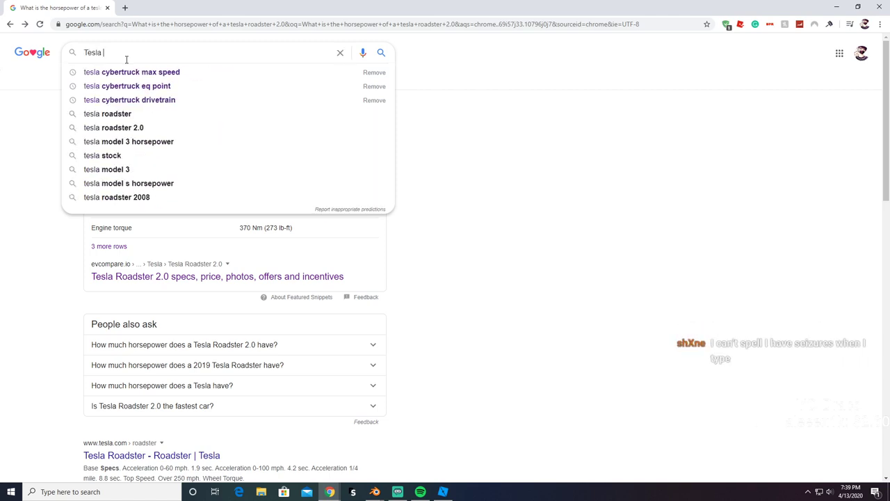
key(BackSpace)
key(BackSpace)
text(Roaster)
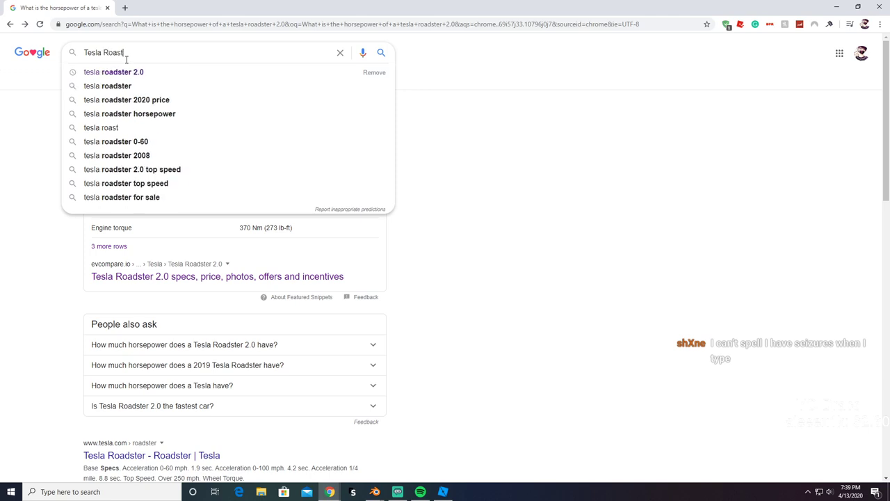
key(BackSpace)
key(BackSpace)
key(BackSpace)
key(BackSpace)
text(dster 2)
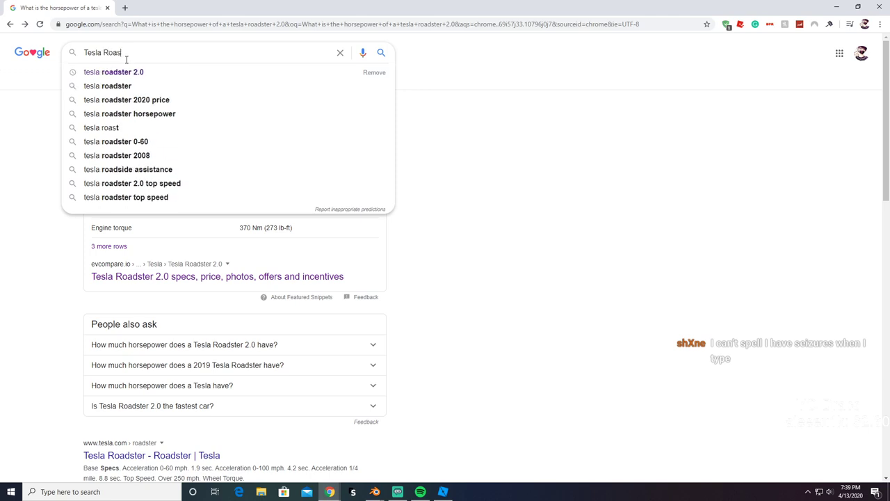
text(0202)
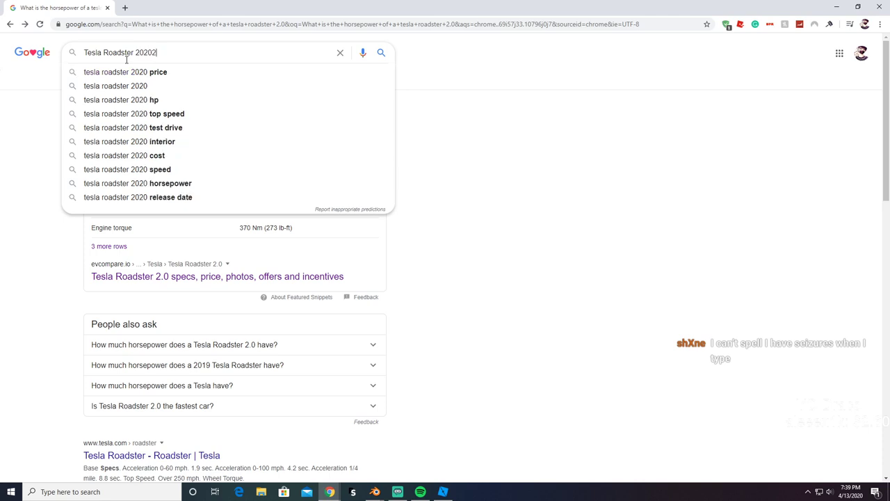
key(BackSpace)
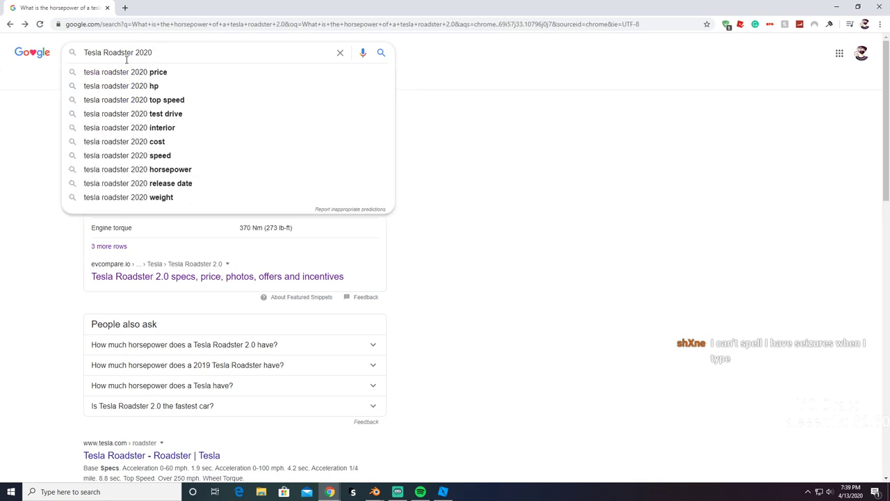
text(hp)
key(Return)
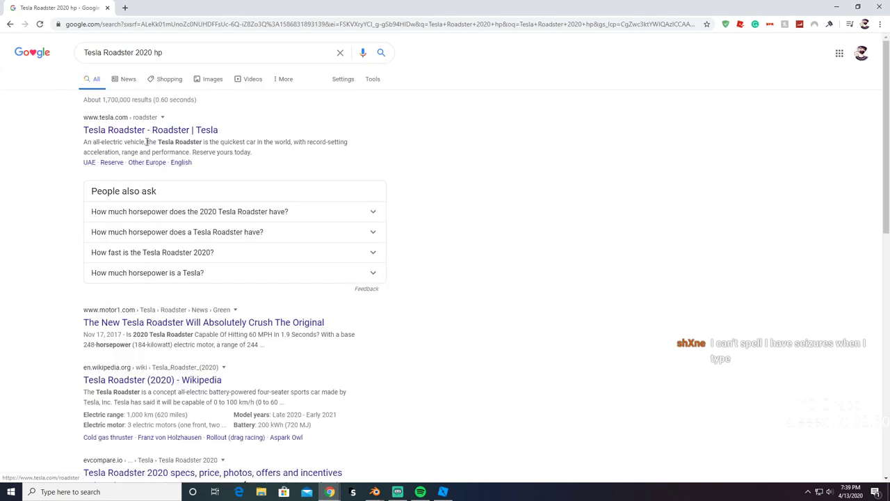
Step: Open Tesla's official Roadster page and examine the base specs and headline figures for acceleration, top speed, torque and drive type
click(149, 130)
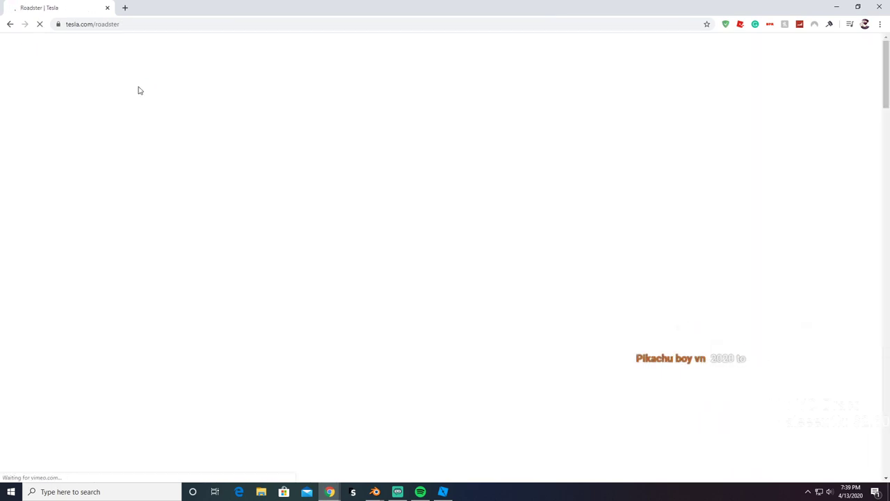
scroll(282, 160, down, 10)
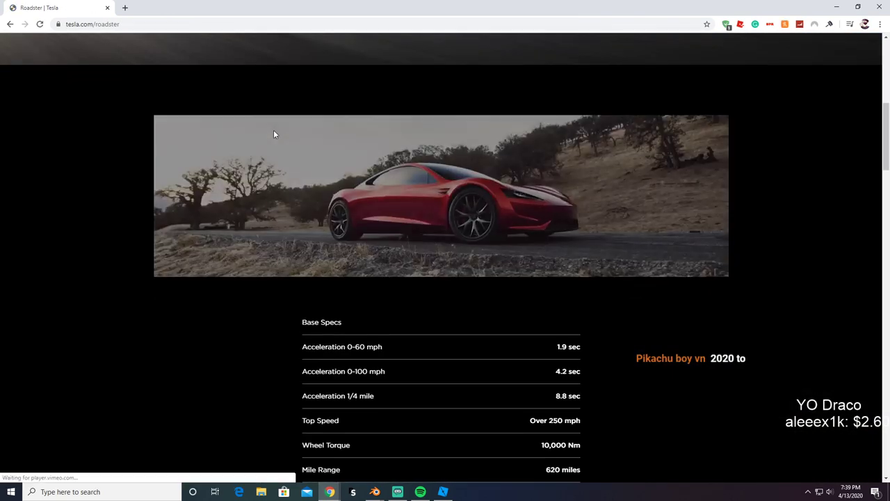
scroll(273, 129, down, 1)
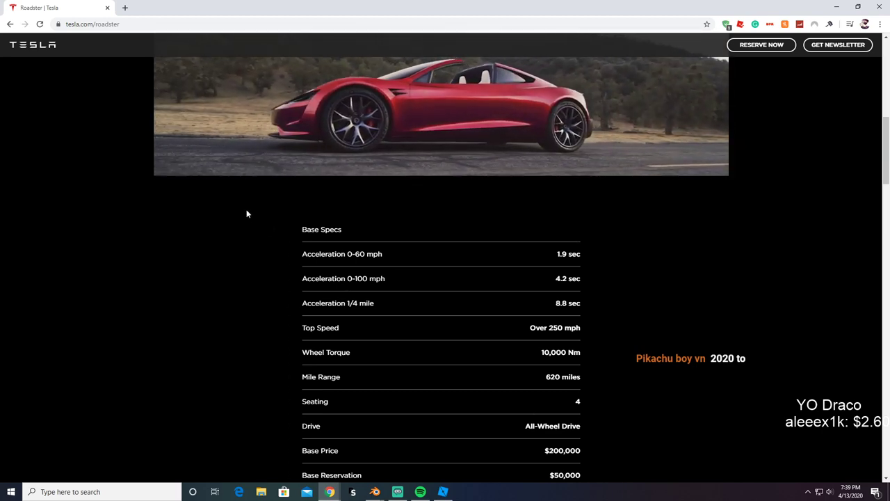
scroll(246, 213, down, 1)
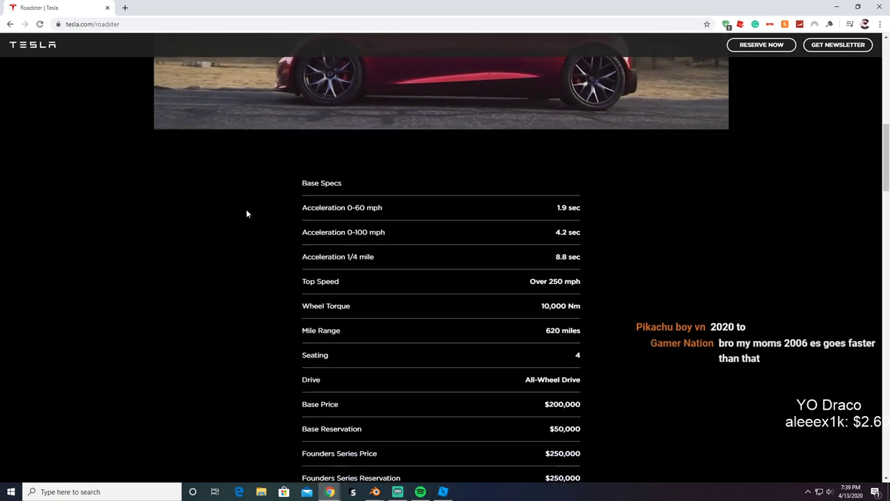
scroll(247, 213, down, 1)
scroll(243, 205, up, 4)
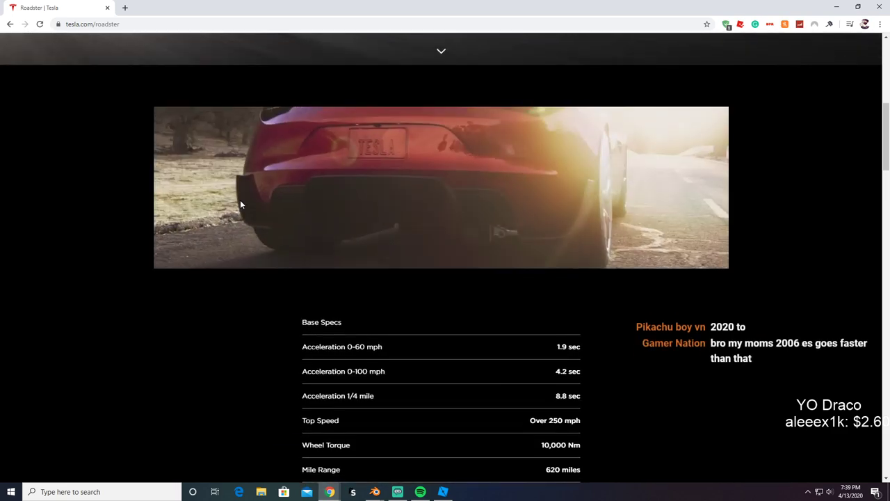
scroll(240, 202, down, 4)
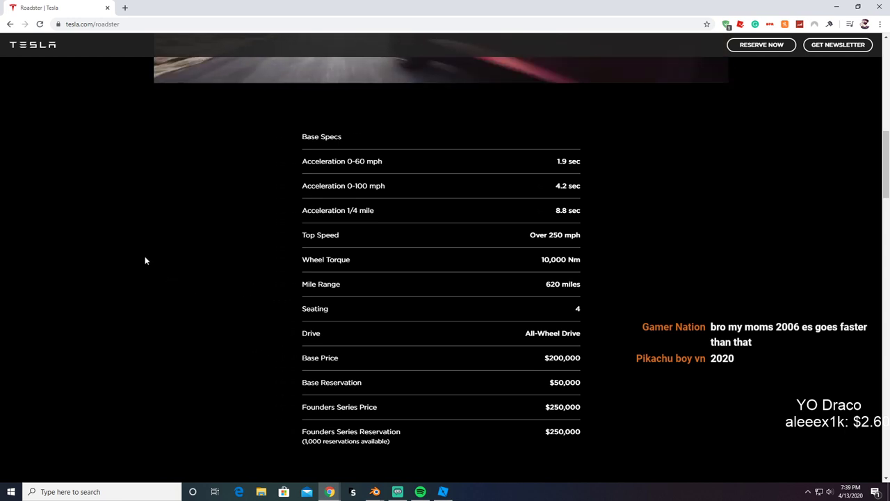
scroll(126, 250, up, 1)
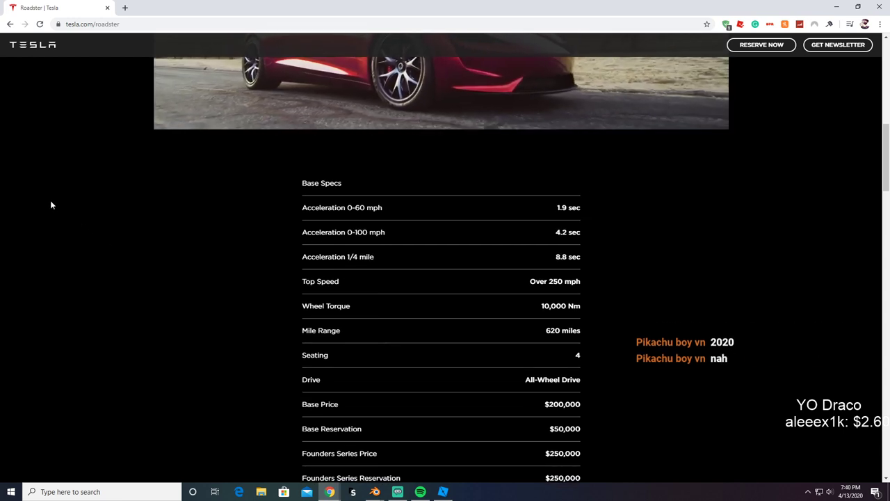
scroll(596, 232, up, 5)
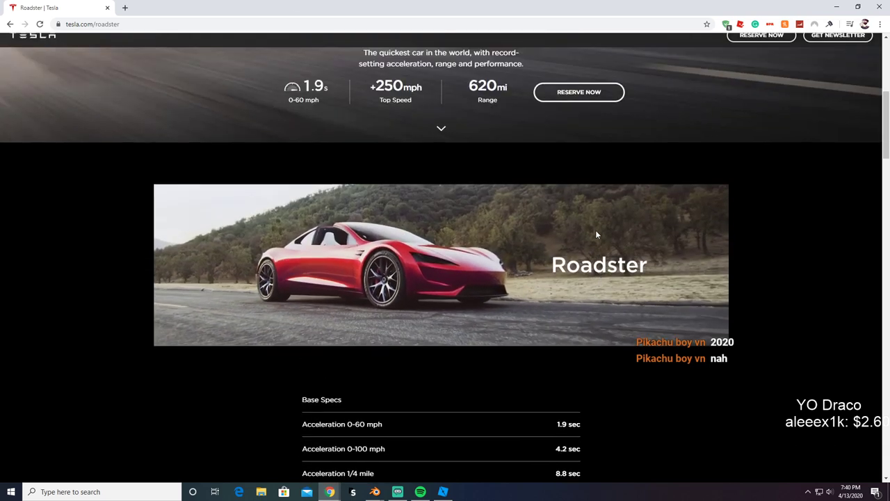
scroll(559, 235, down, 1)
scroll(438, 230, up, 4)
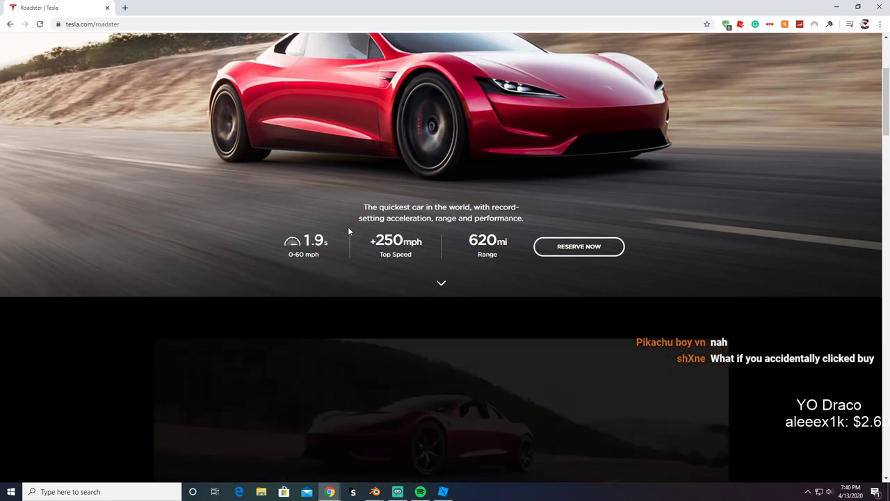
Step: Look through the rest of Tesla's Roadster page, down past the interior section, for further performance details
scroll(348, 230, down, 15)
scroll(348, 230, down, 6)
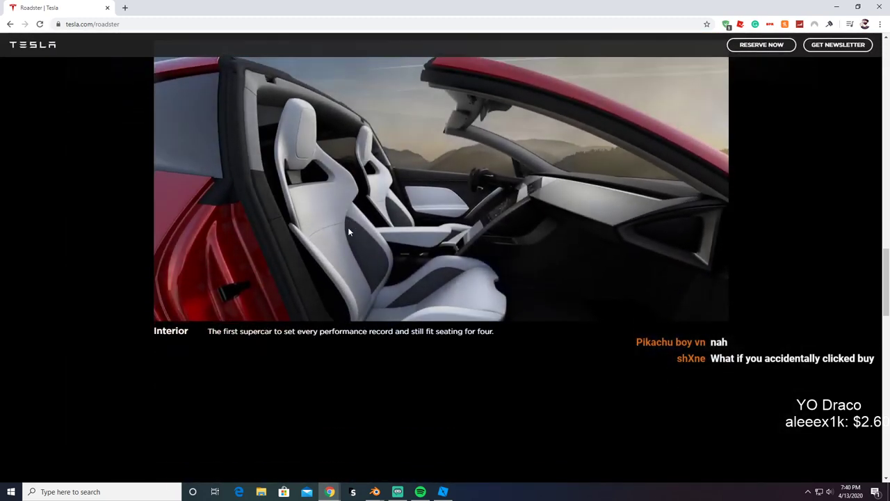
scroll(348, 230, down, 4)
scroll(332, 193, up, 1)
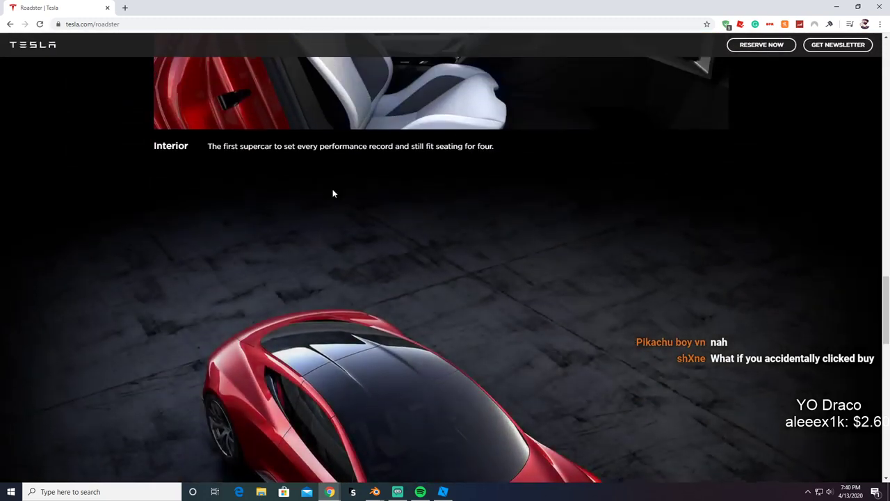
Step: Search Google in a new tab for "What is the horsepower of the 2020 tesla roadster"
click(125, 7)
text(What)
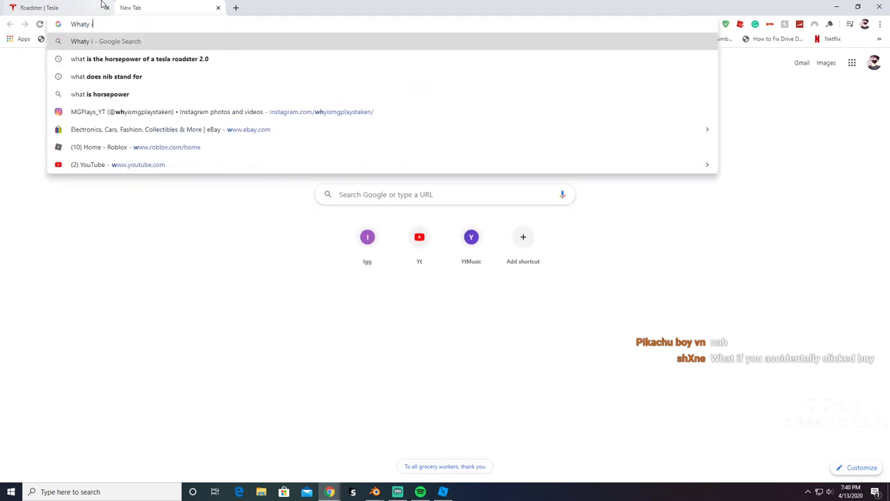
text( is t)
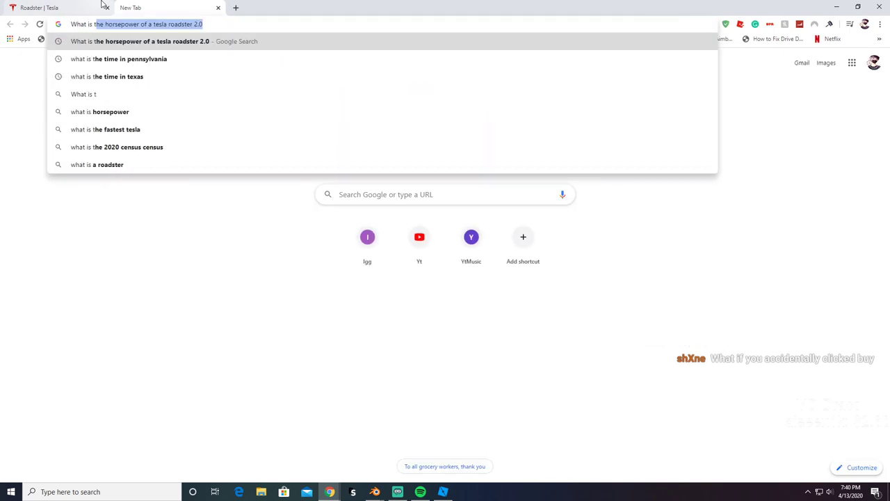
text(he horsepower of the )
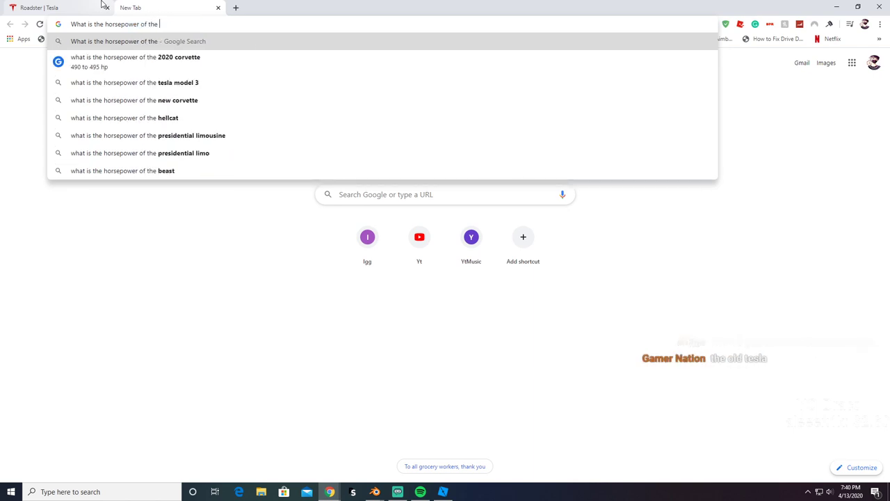
text(2020 tesl)
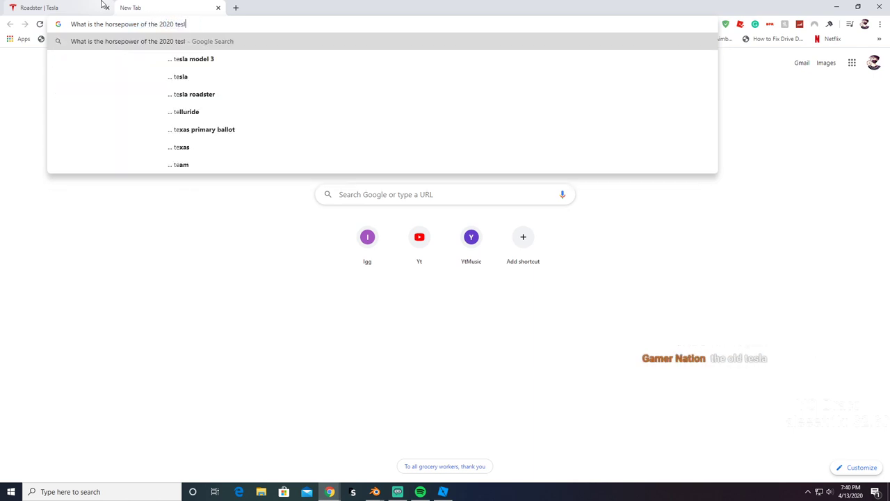
text(a roadster)
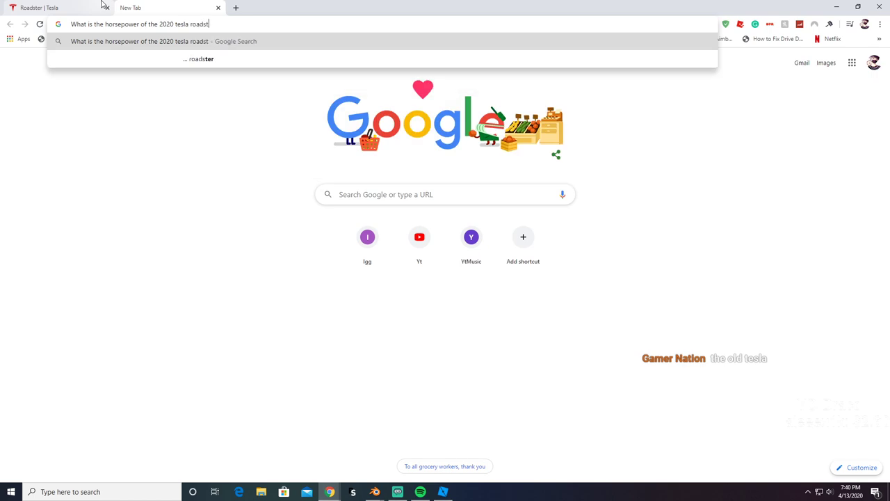
key(Return)
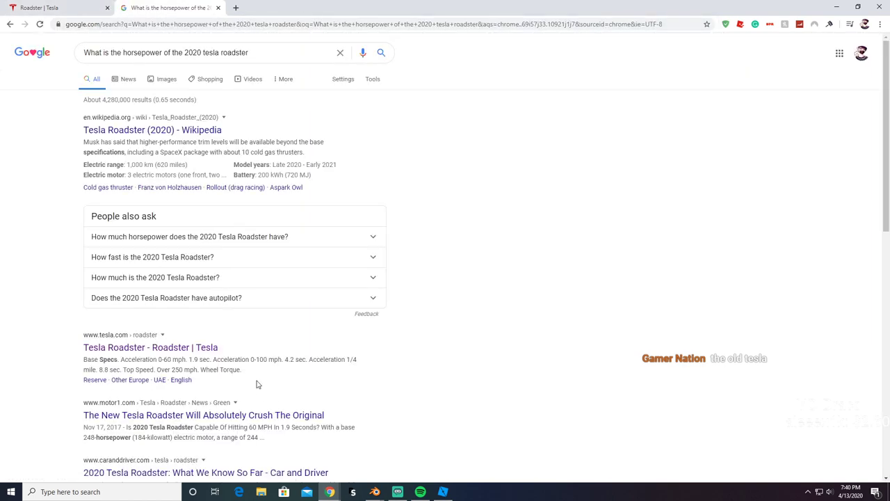
Step: Open the Wikipedia article on the Tesla Roadster (2020) in its own tab and examine its design, performance and analysis sections
middle_click(93, 131)
click(258, 16)
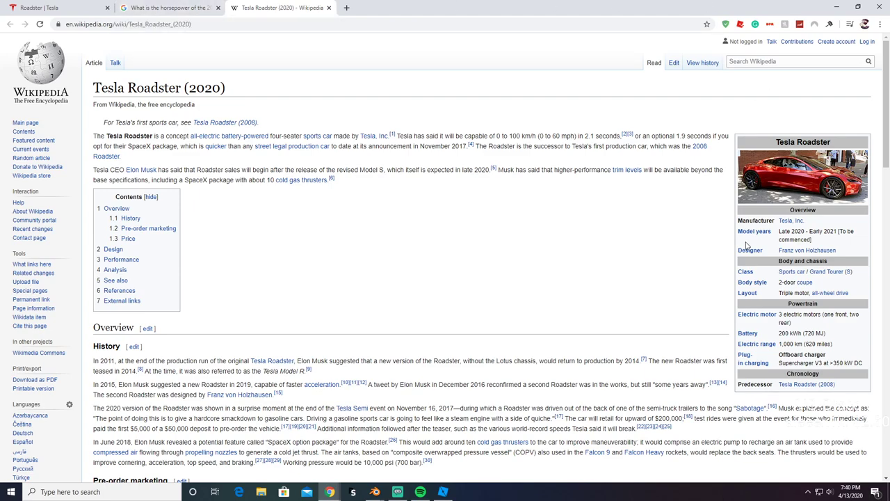
scroll(492, 229, down, 3)
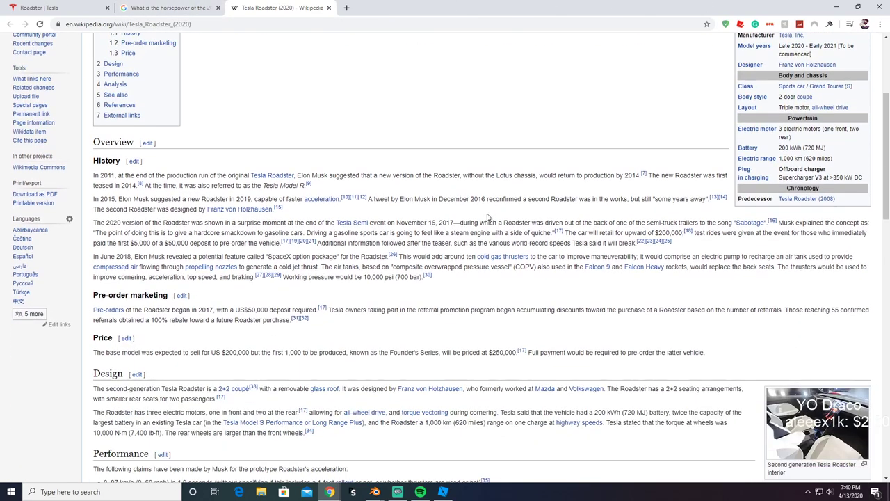
scroll(487, 218, down, 2)
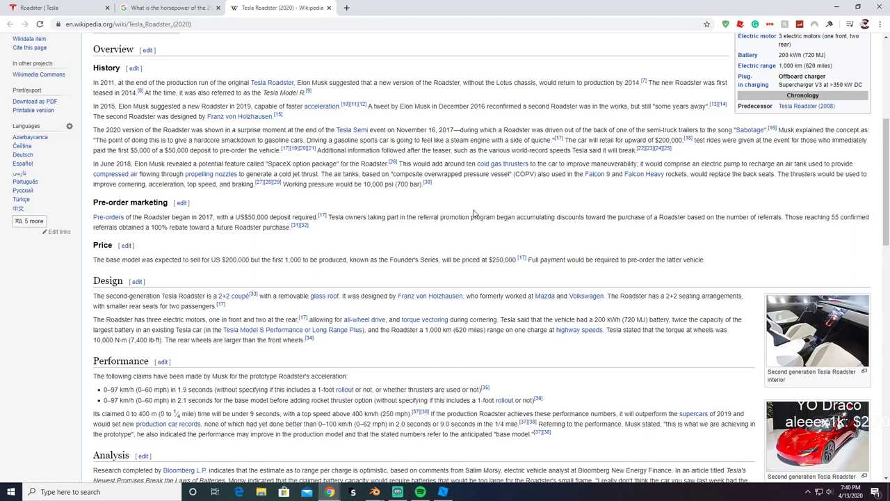
scroll(473, 213, down, 2)
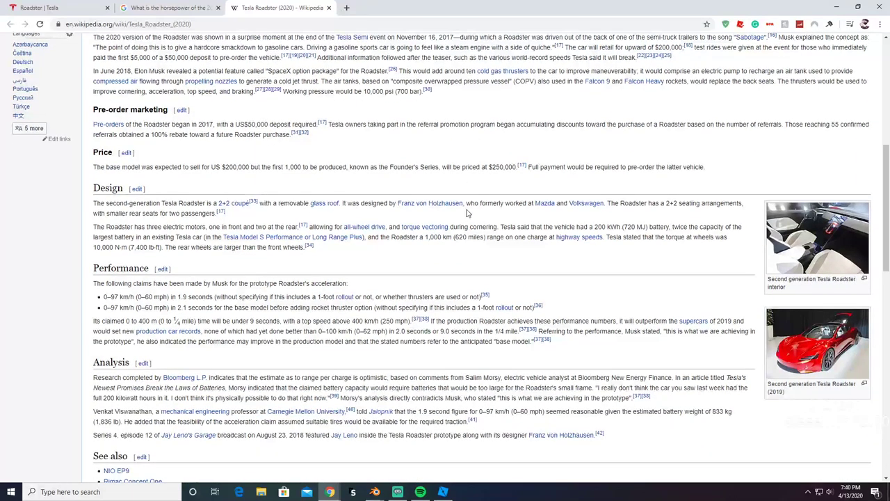
scroll(467, 213, down, 5)
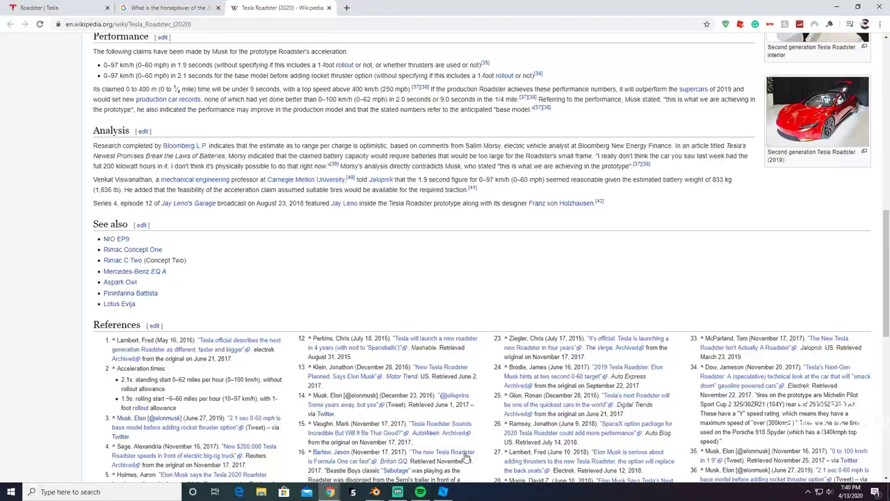
mouse_move(420, 492)
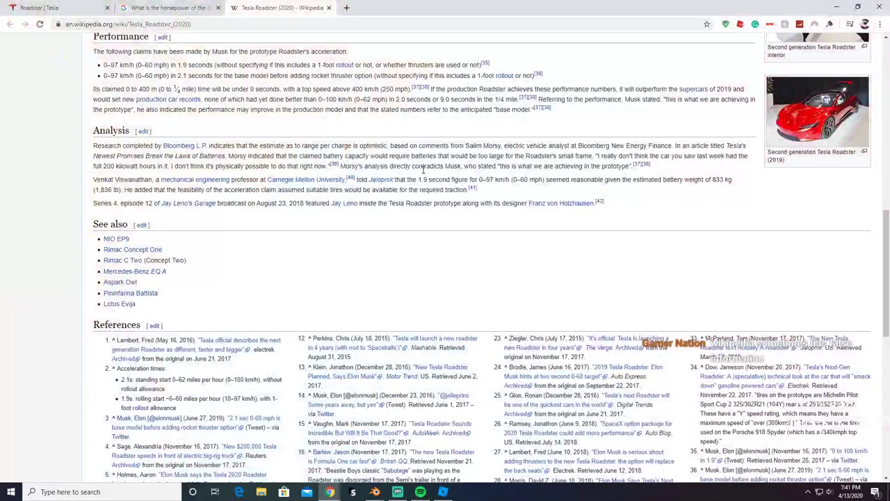
scroll(422, 169, up, 9)
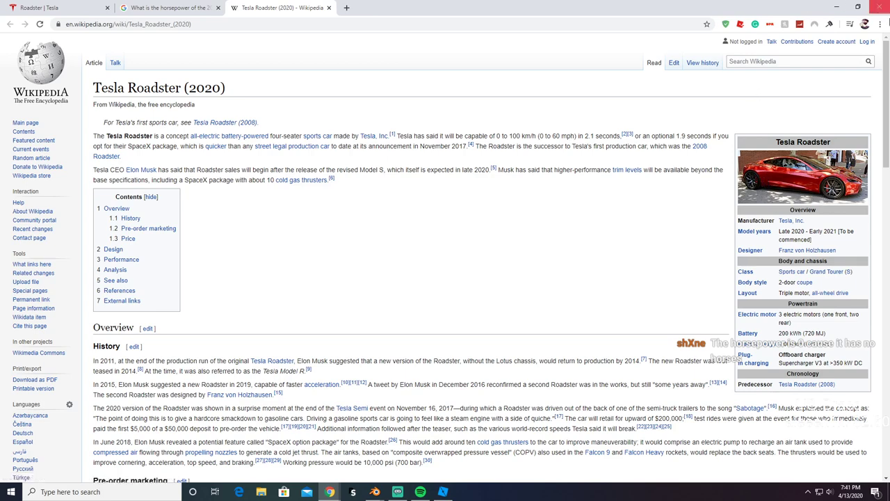
Step: Switch back to Roblox Studio and examine the properties of the Roadster's four wheel parts FL, FR, RL and RR
click(829, 7)
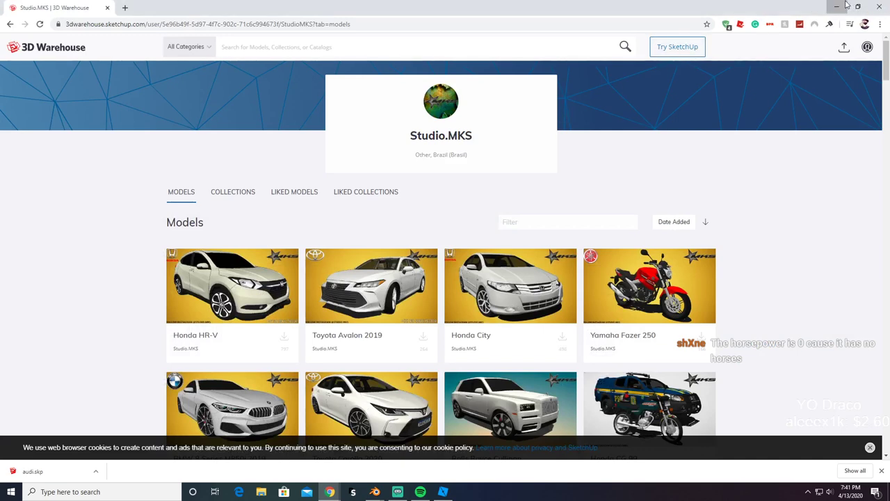
click(843, 4)
right_drag(528, 232, 549, 219)
drag(401, 233, 439, 330)
scroll(786, 160, down, 5)
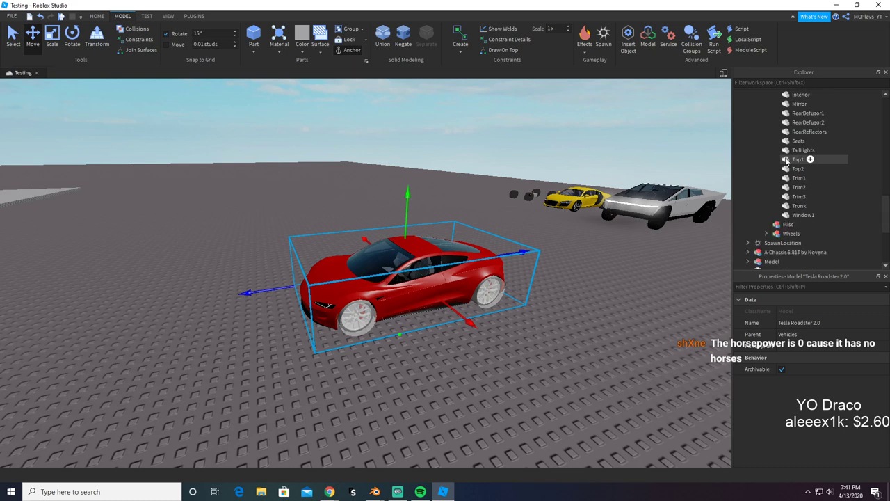
click(766, 123)
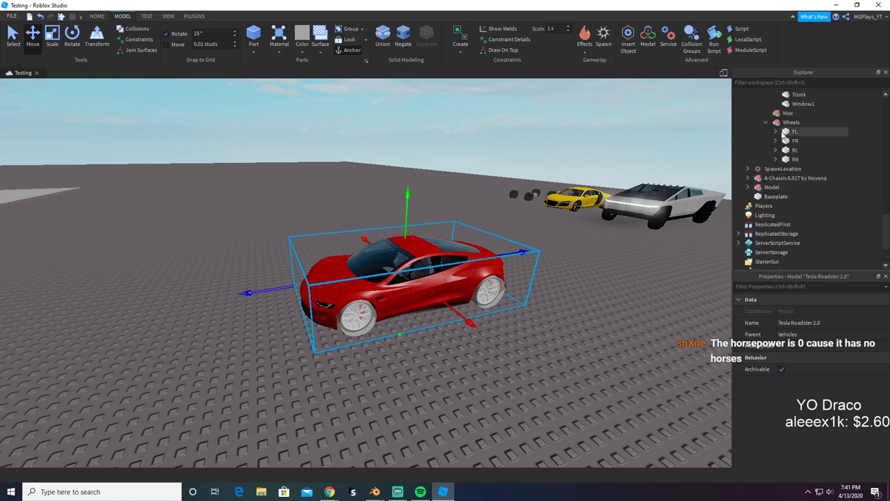
click(794, 131)
shift+click(795, 159)
scroll(824, 375, down, 4)
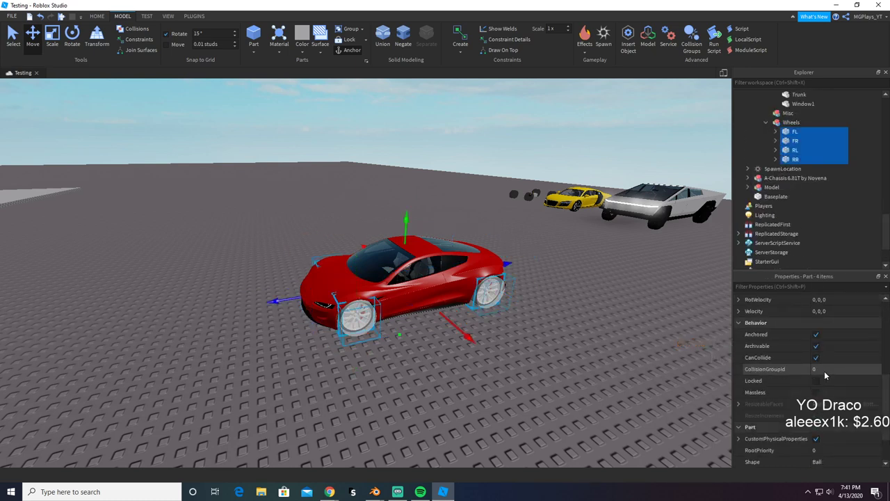
scroll(819, 379, up, 4)
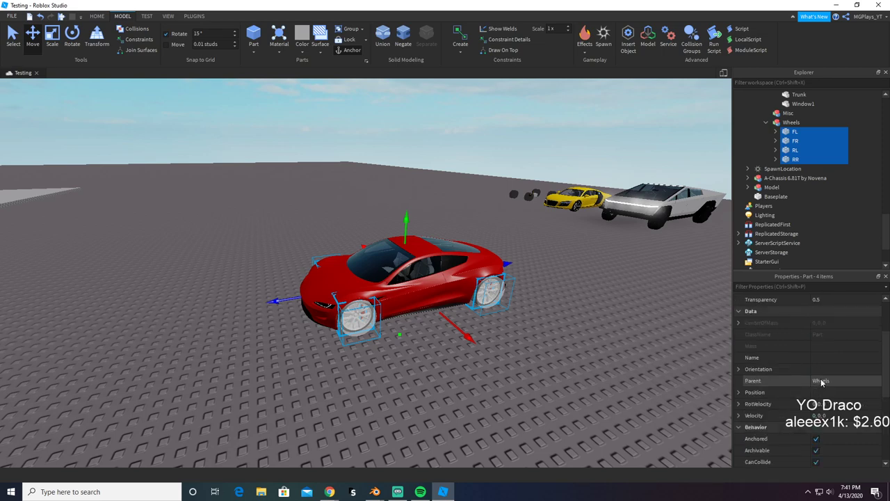
click(637, 406)
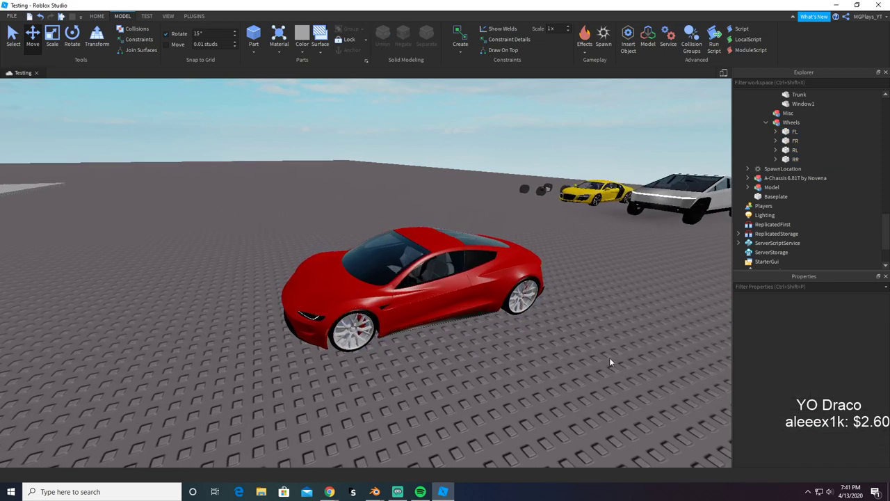
Step: In the Tesla Roadster 2.0's A-Chassis Tune script, delete the ratios for gears 2 through 8 and set the first gear ratio to 30.641
scroll(609, 358, up, 5)
scroll(803, 141, up, 3)
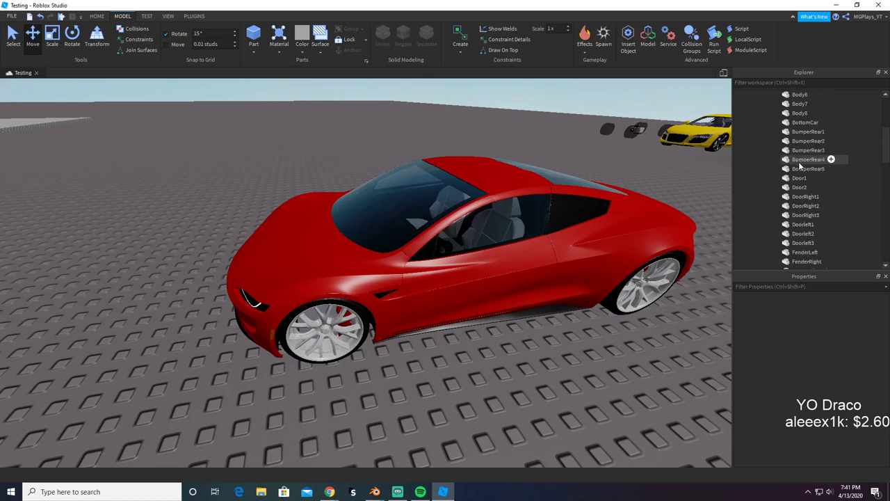
double_click(779, 170)
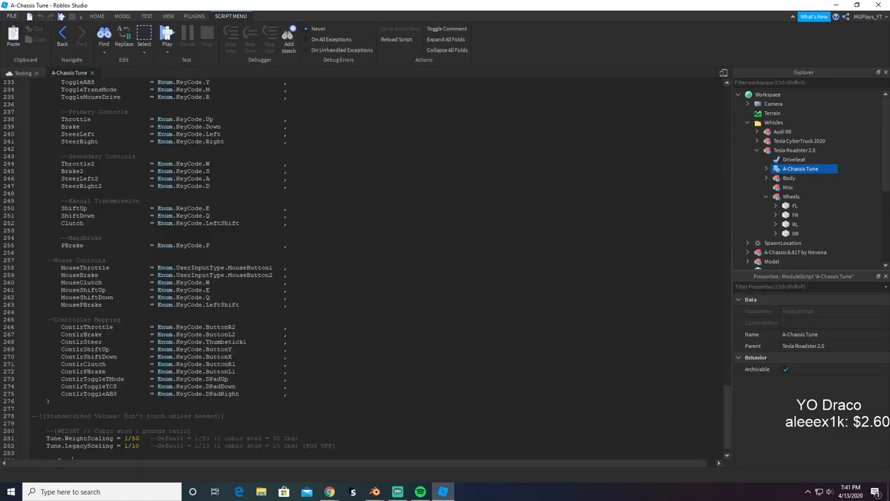
scroll(201, 141, up, 15)
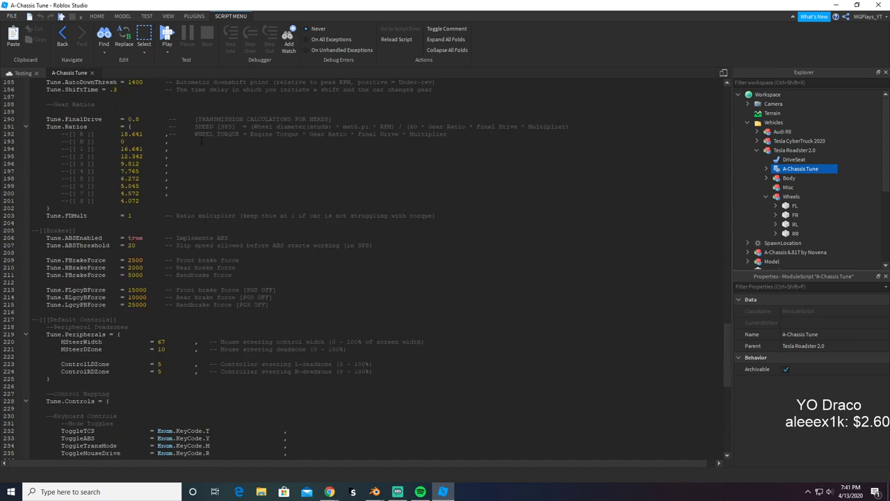
scroll(201, 141, up, 9)
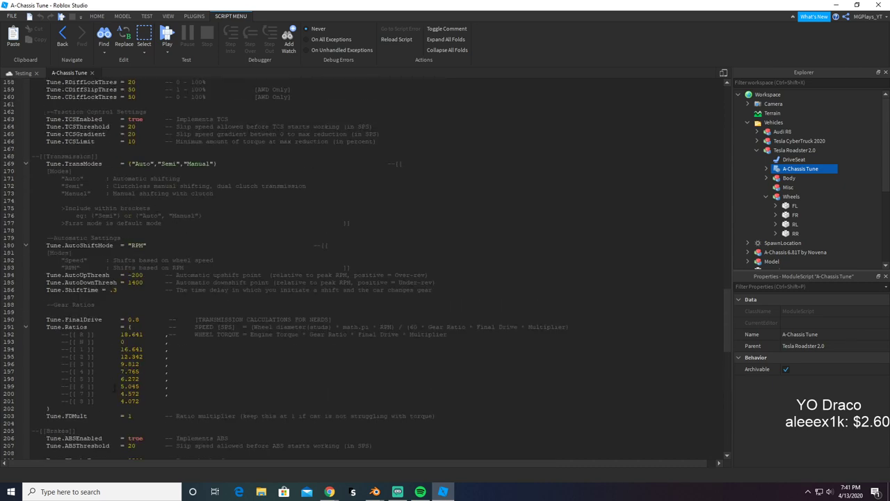
drag(149, 402, 25, 356)
key(BackSpace)
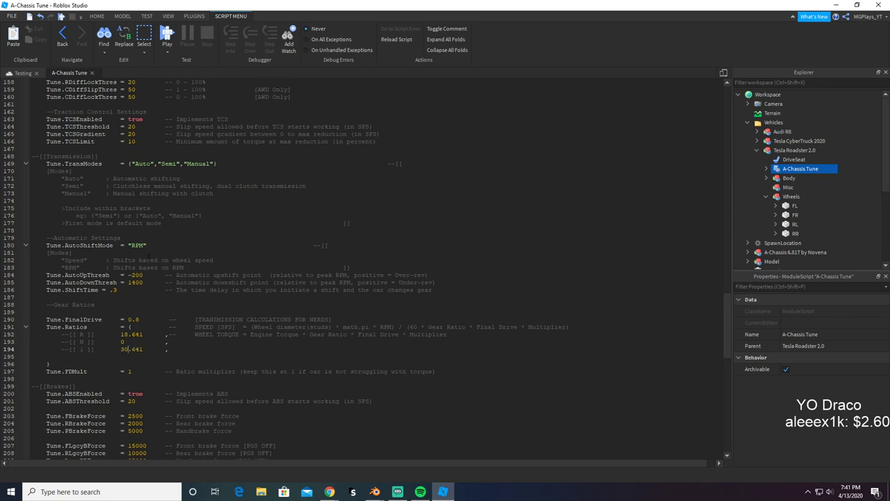
Step: Set Tune.Horsepower in the engine section of the tune script to 1000
scroll(148, 256, up, 13)
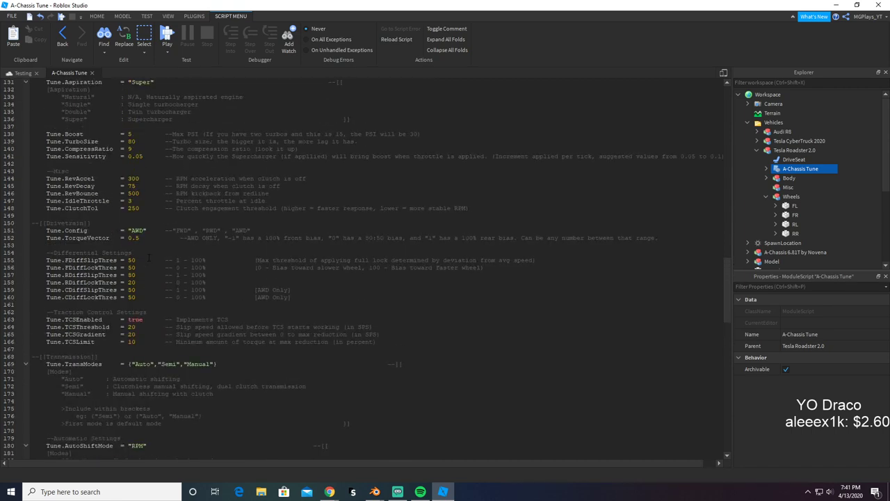
scroll(118, 251, up, 3)
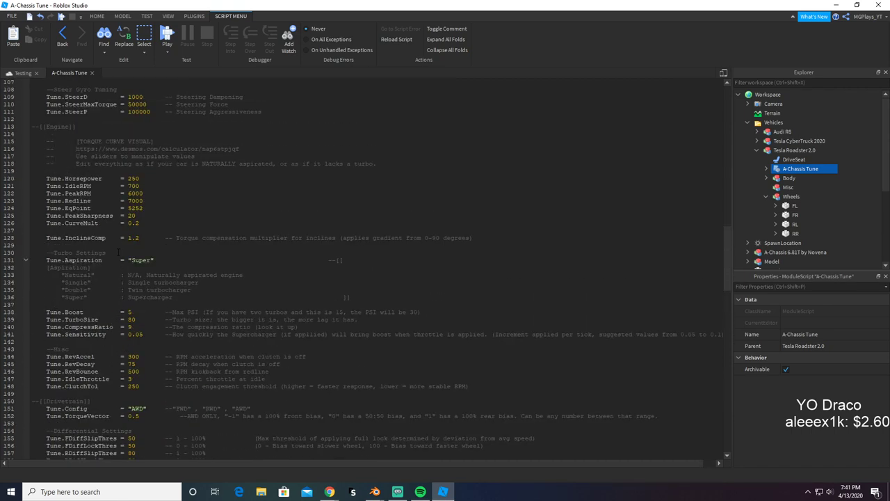
double_click(134, 178)
text(1000)
Step: Start a playtest and get the character into the Roadster's driver seat
click(168, 35)
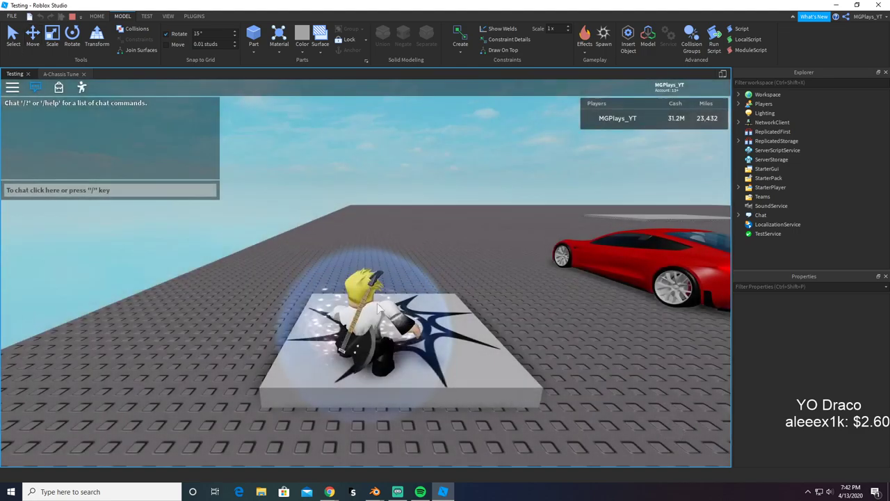
right_drag(378, 308, 410, 312)
key(w)
key(e)
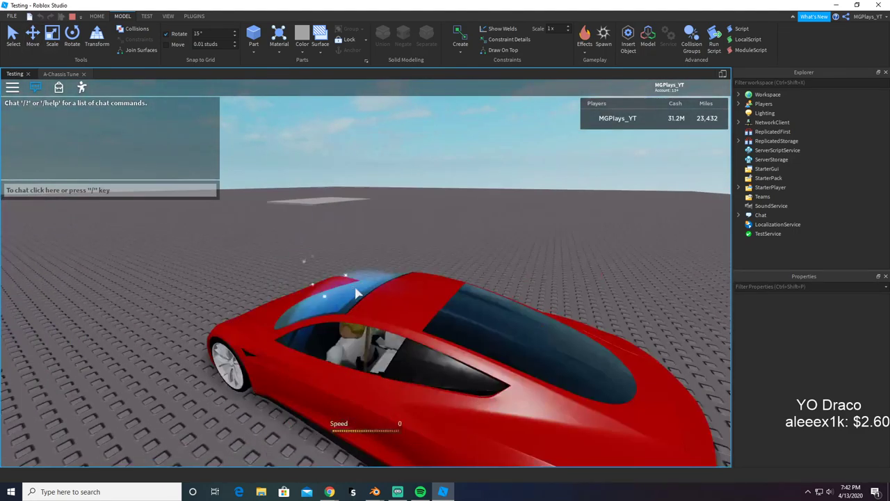
Step: Test-drive the Roadster across the baseplate, accelerating, braking and steering to judge its acceleration and handling
key(w)
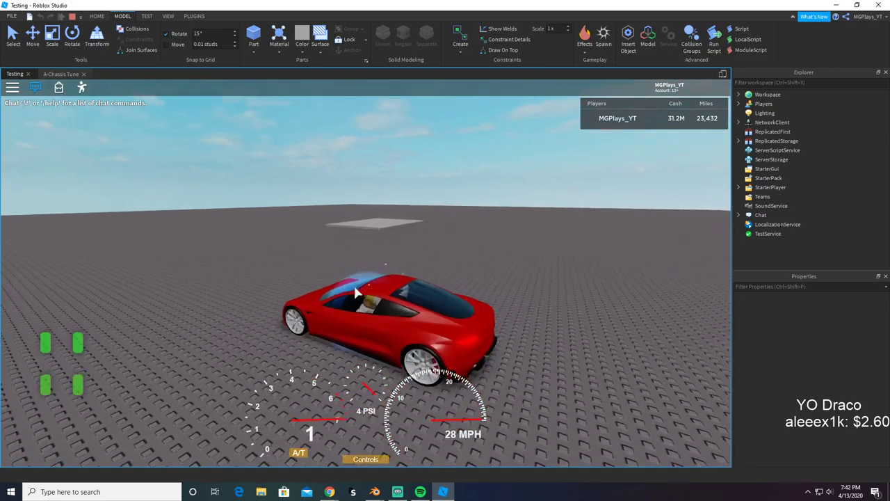
right_drag(355, 292, 355, 292)
key(s)
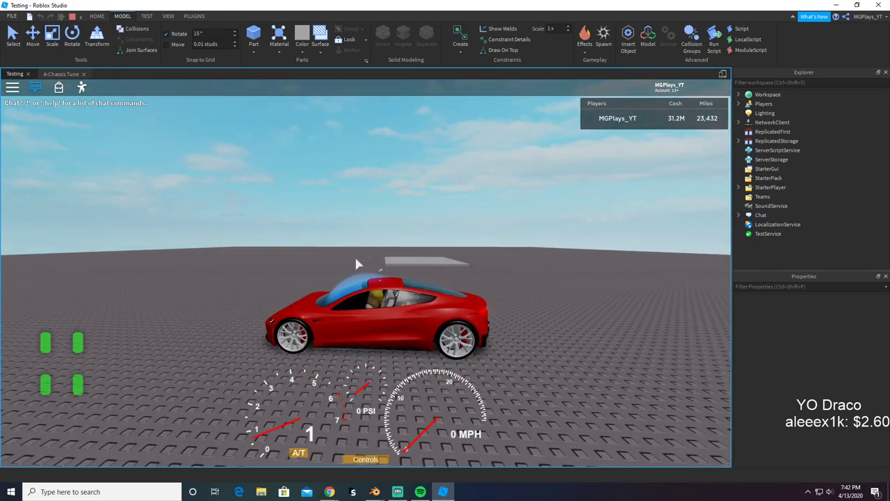
key(w)
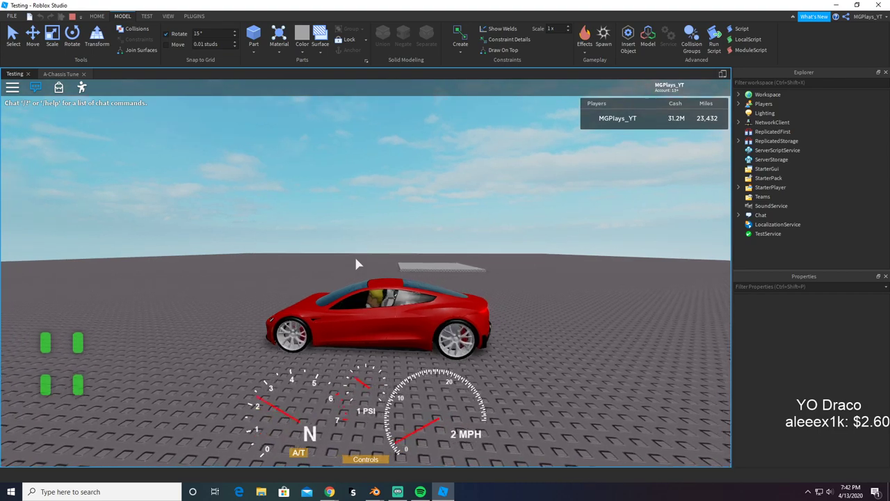
key(w)
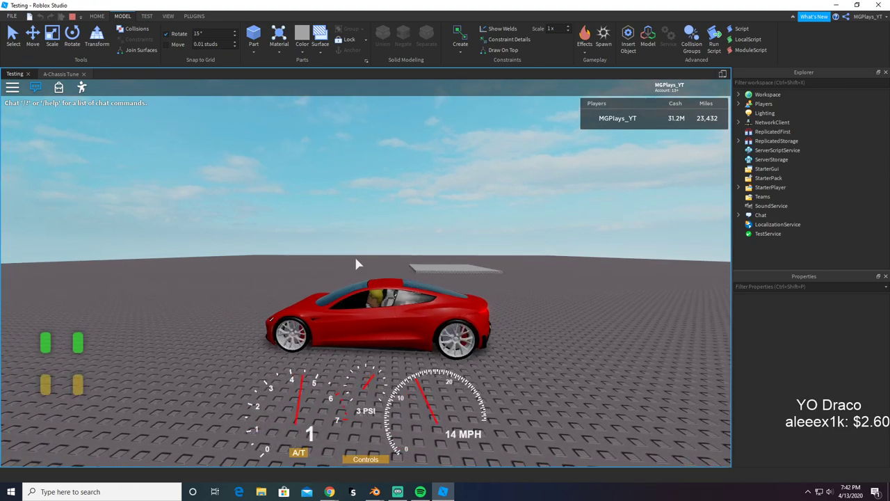
key(d)
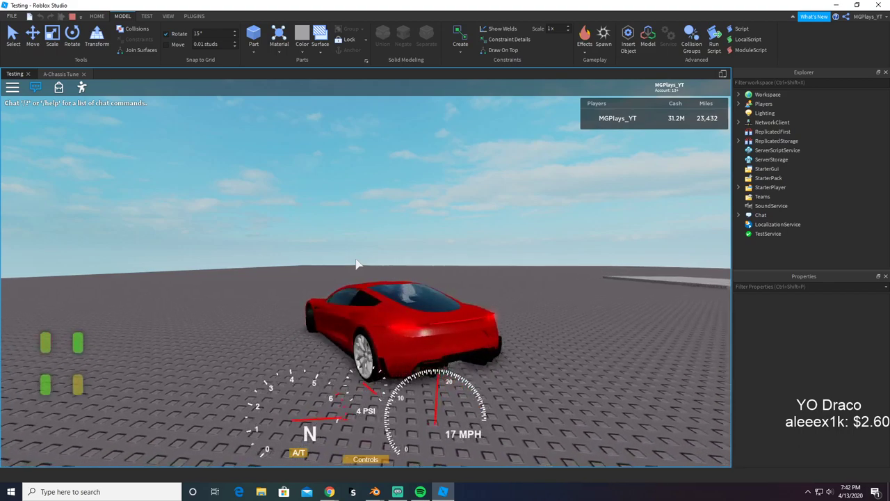
key(d)
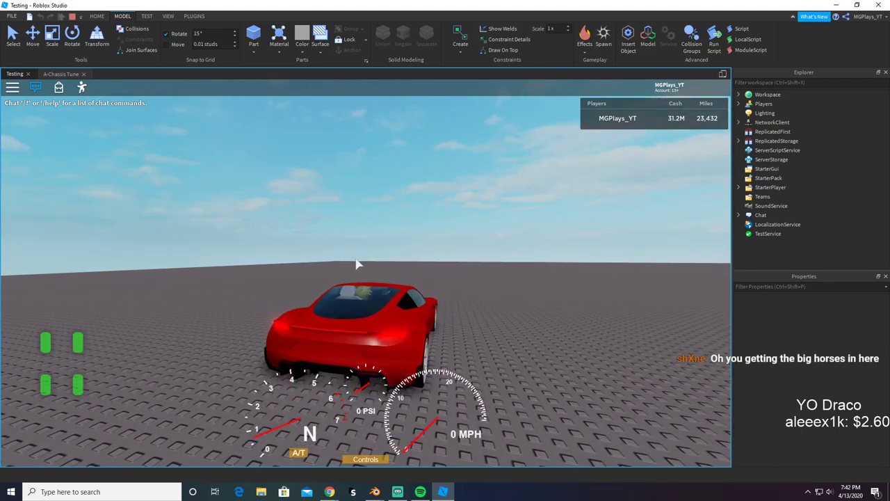
key(w)
right_drag(356, 259, 356, 259)
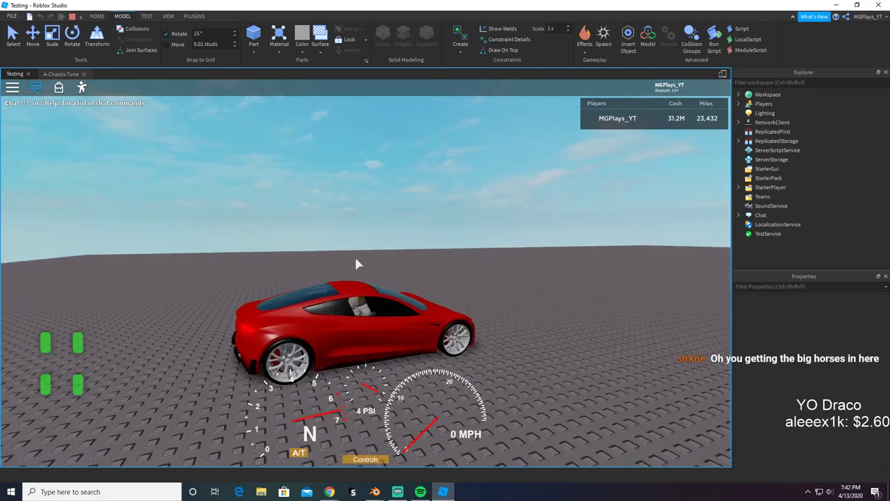
key(w)
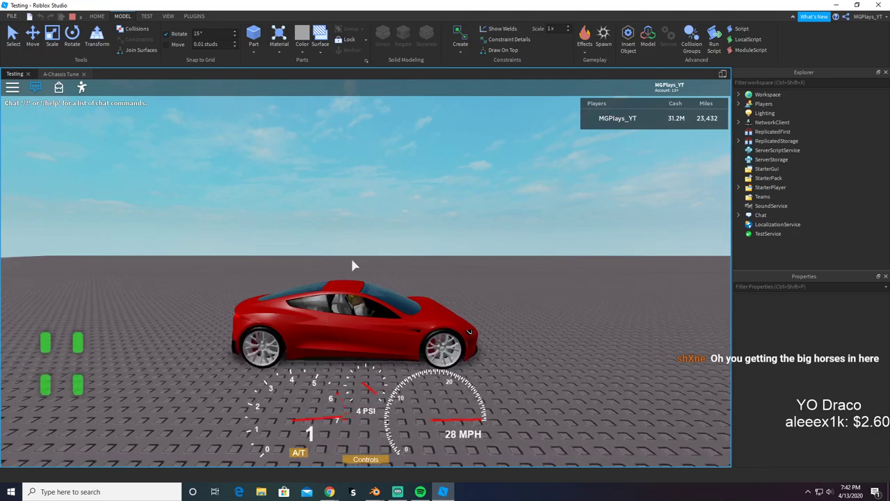
key(s)
right_drag(353, 260, 355, 258)
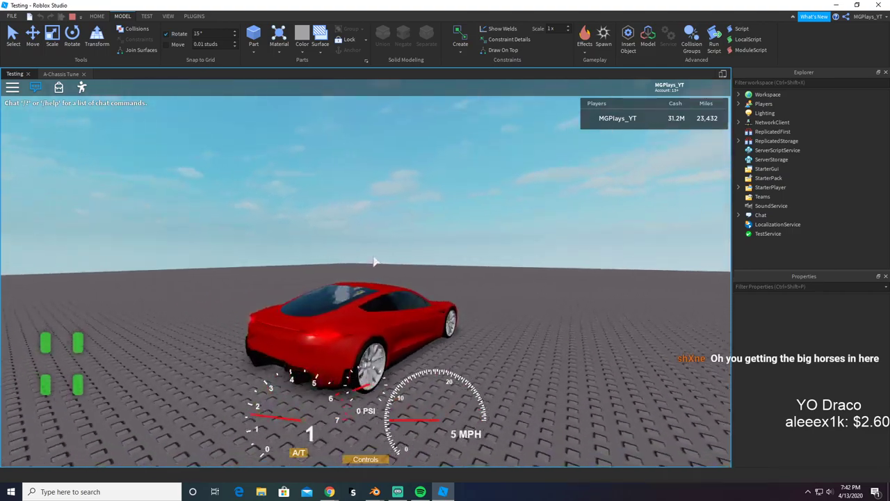
Step: Test the Roadster's cornering and reverse driving, including reversing while steering, and end the playtest
key(w)
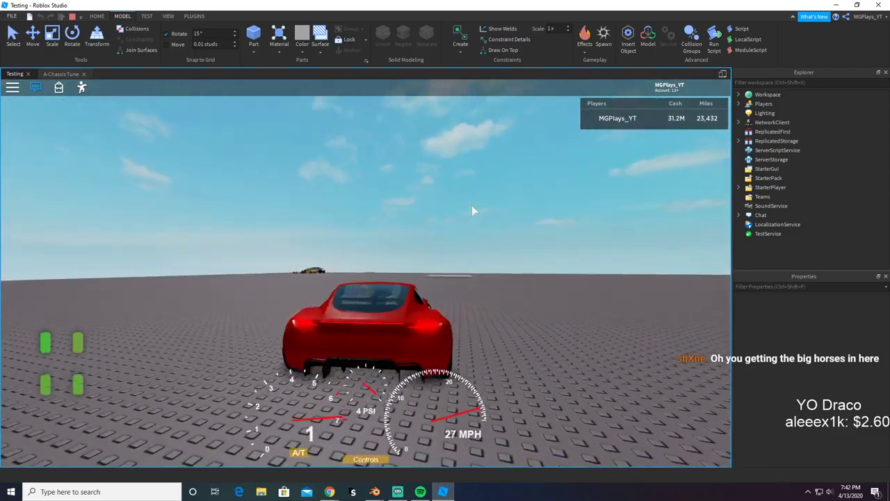
key(d)
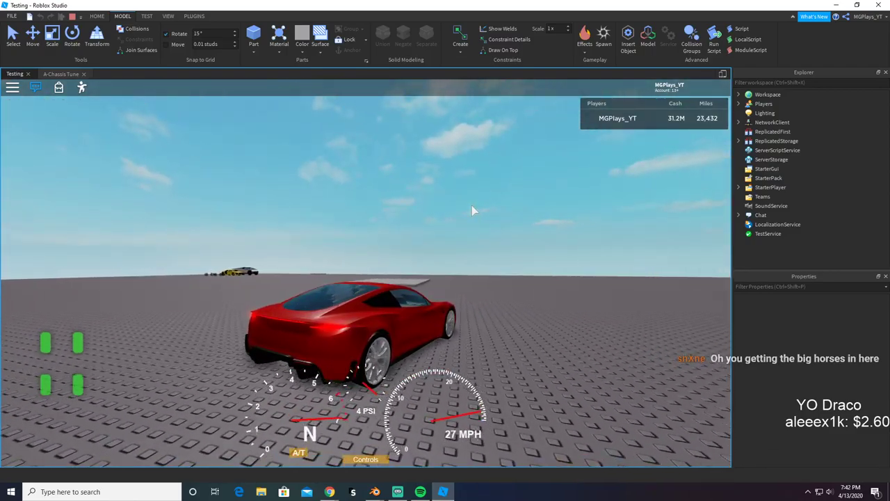
key(s)
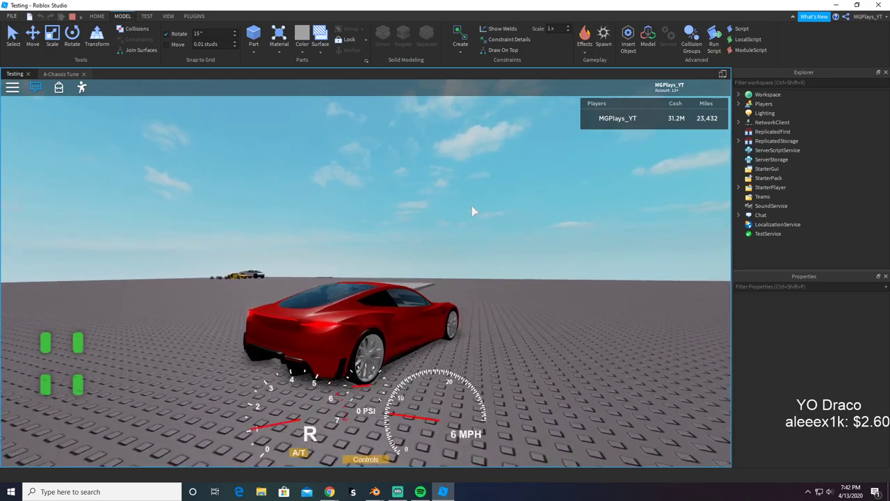
key(s)
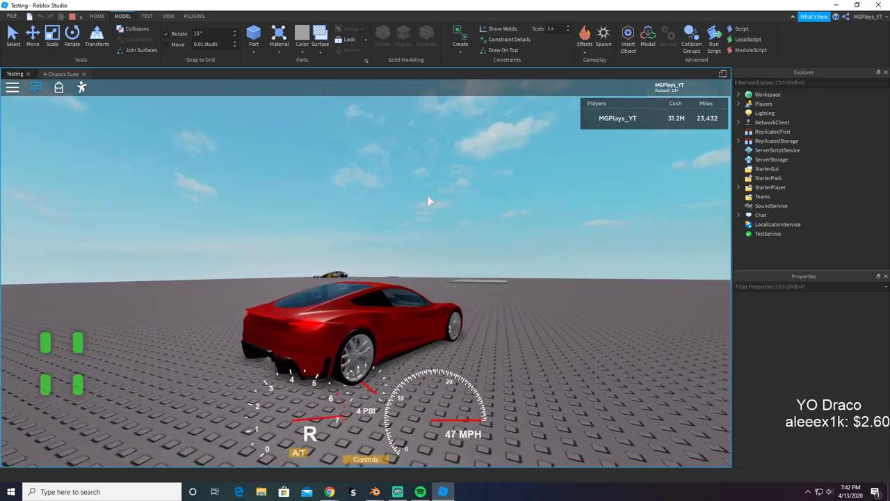
key(w)
key(a)
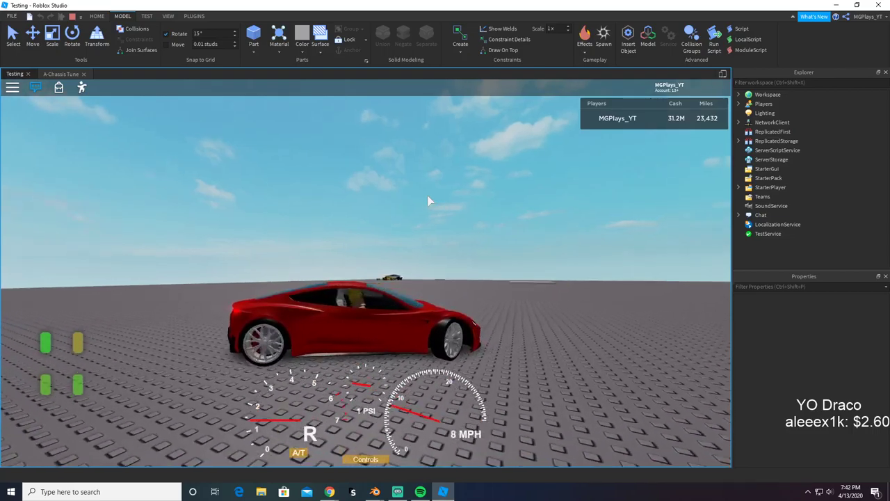
key(s)
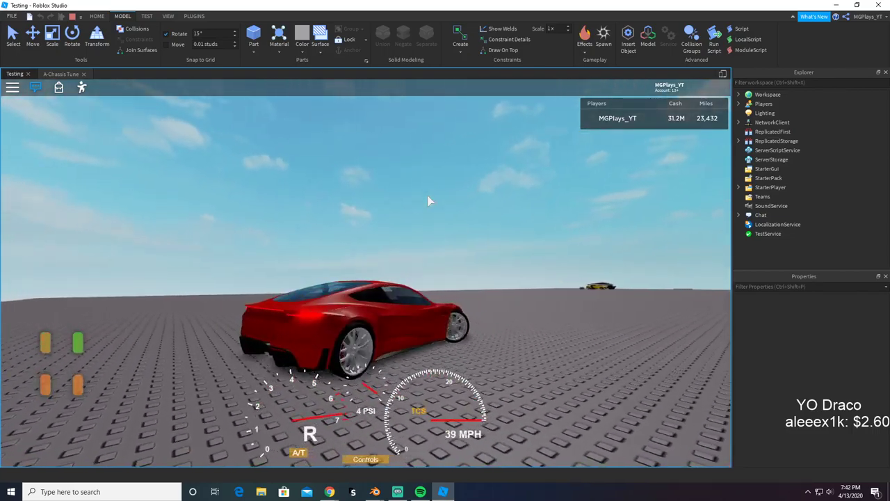
key(s)
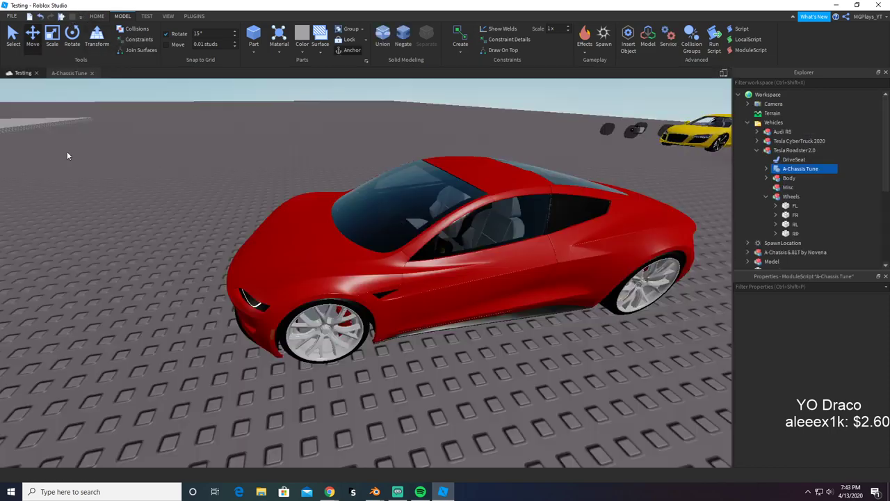
Step: Move the Tesla Roadster 2.0 model across the baseplate to park it beside the Tesla CyberTruck, and deselect it
drag(428, 274, 490, 243)
right_drag(490, 243, 482, 268)
scroll(481, 269, down, 10)
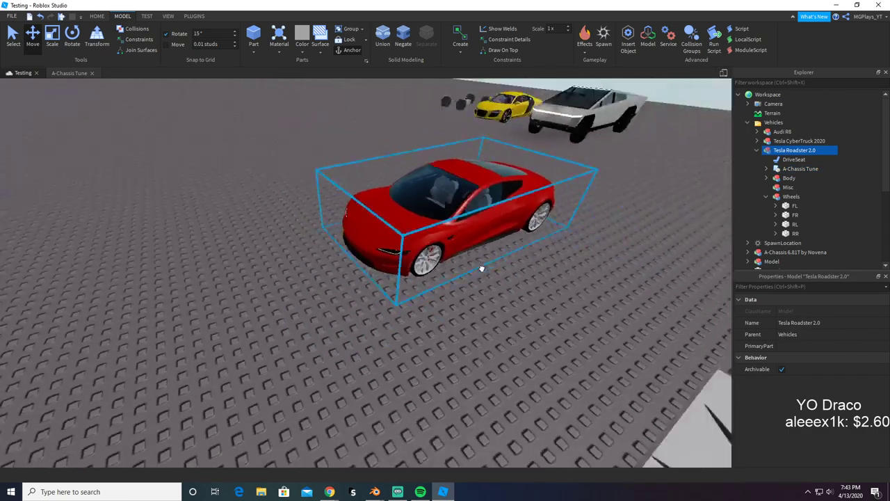
drag(528, 183, 569, 186)
click(399, 297)
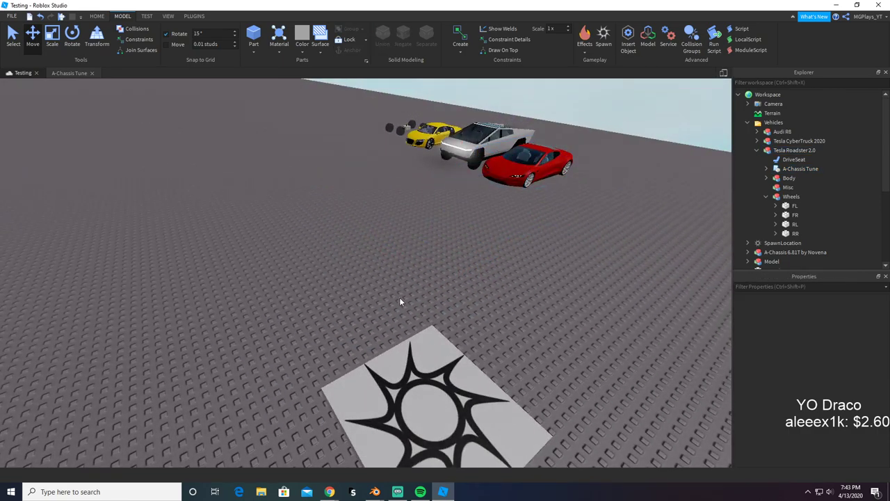
Step: Ungroup the flat grey platform's model in the Workspace and collapse the Tesla Roadster 2.0 hierarchy
right_drag(399, 297, 399, 297)
click(226, 217)
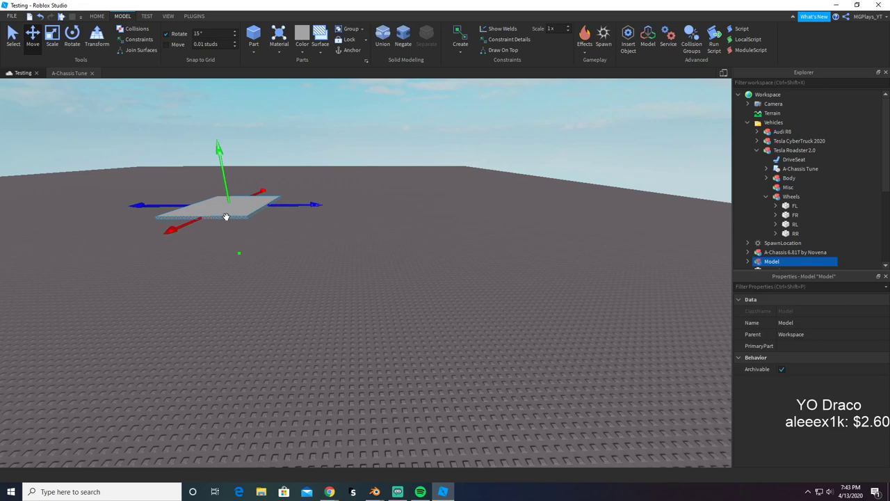
key(ctrl+u)
click(547, 271)
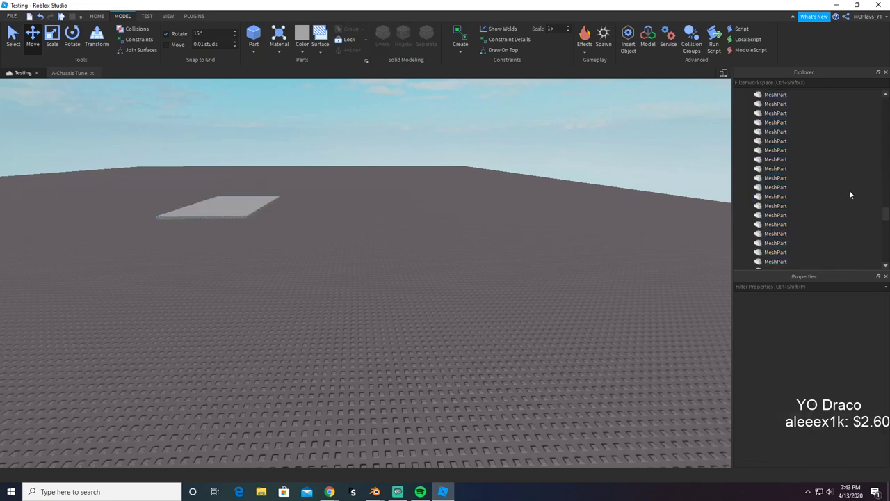
scroll(851, 194, up, 15)
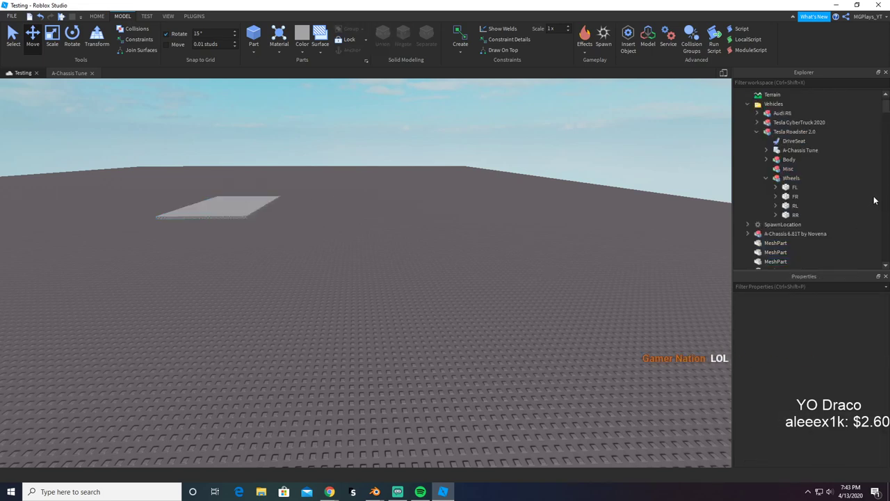
scroll(834, 188, up, 1)
click(756, 150)
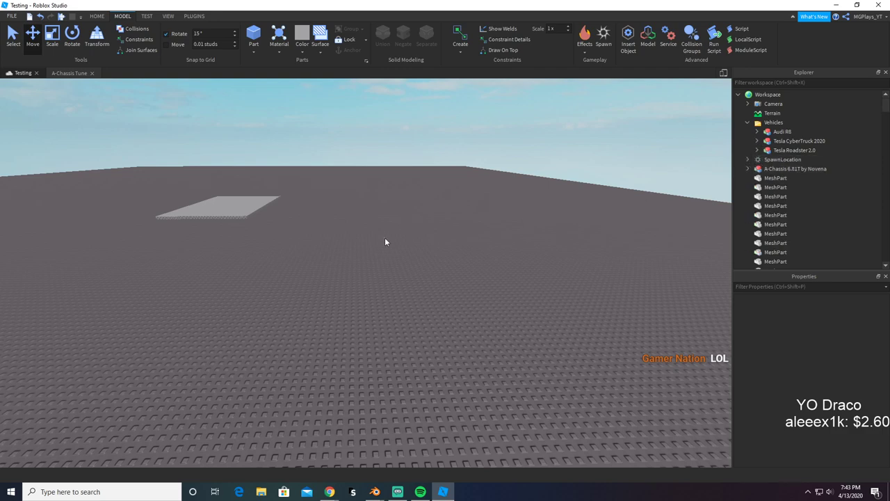
Step: Duplicate the A-Chassis 6.81T by Novena model and place the copy beside the original, near the Audi R8
right_drag(386, 241, 384, 237)
click(520, 402)
key(ctrl+d)
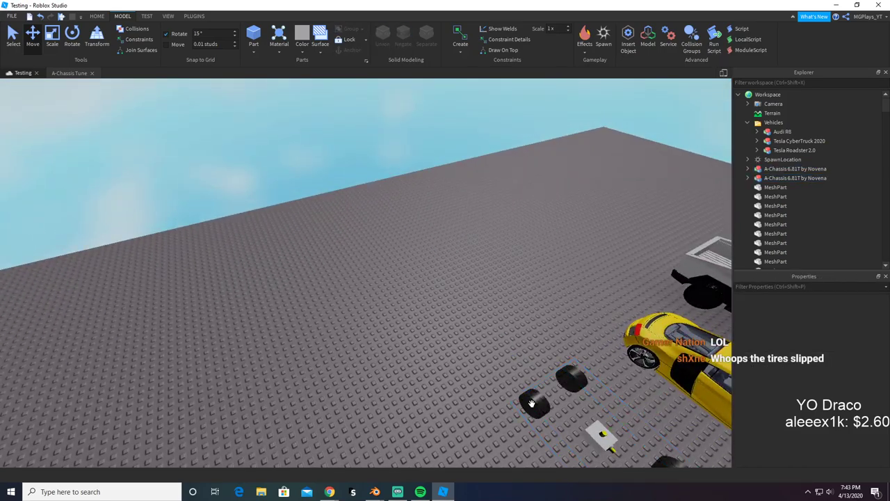
drag(521, 402, 439, 303)
click(351, 371)
Step: Look over the baseplate around the platform and bring up the open Blender windows to switch to Blender
key(a)
right_drag(330, 350, 329, 350)
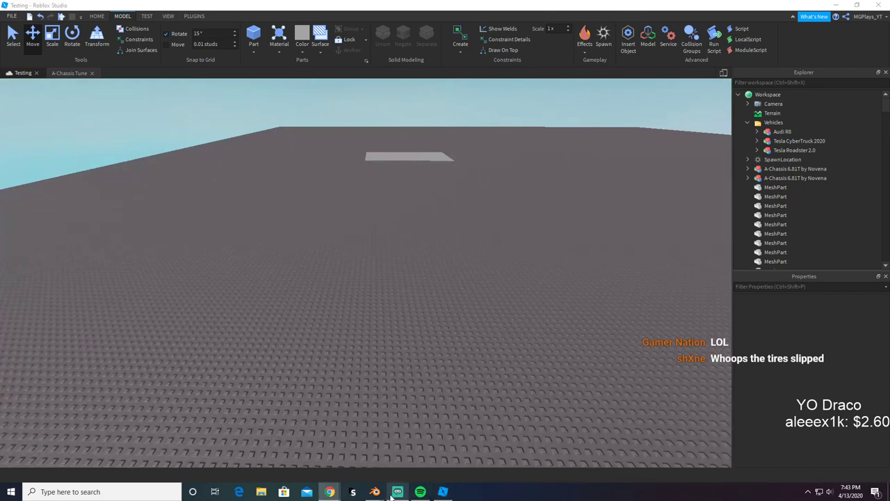
right_drag(361, 306, 360, 301)
mouse_move(379, 491)
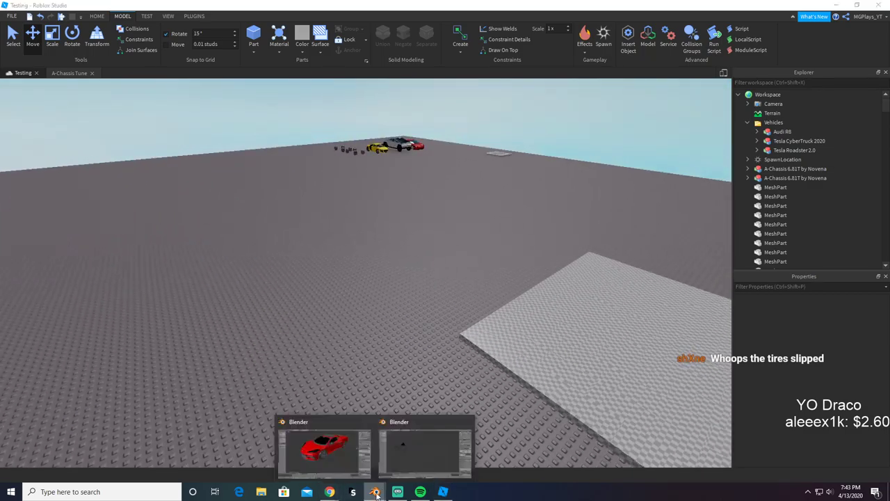
Step: Switch to the Blender window with the red Corvette and undo the model's import to empty the scene
click(327, 452)
click(28, 18)
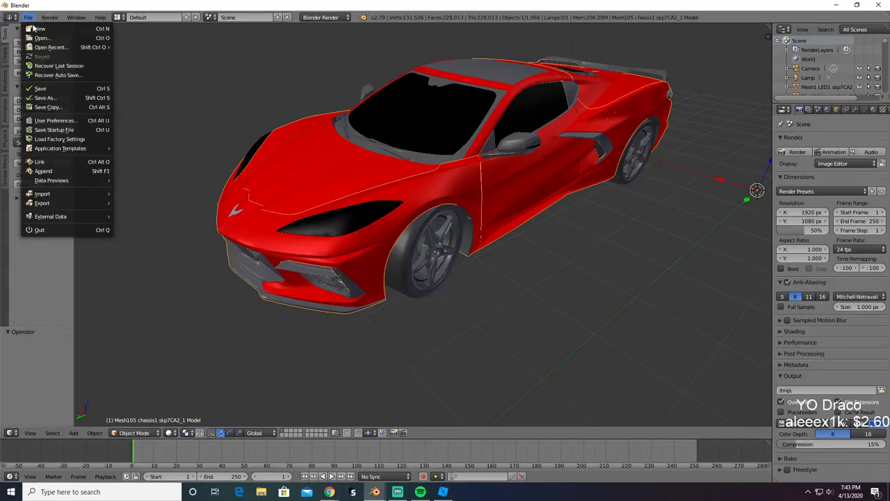
mouse_move(77, 207)
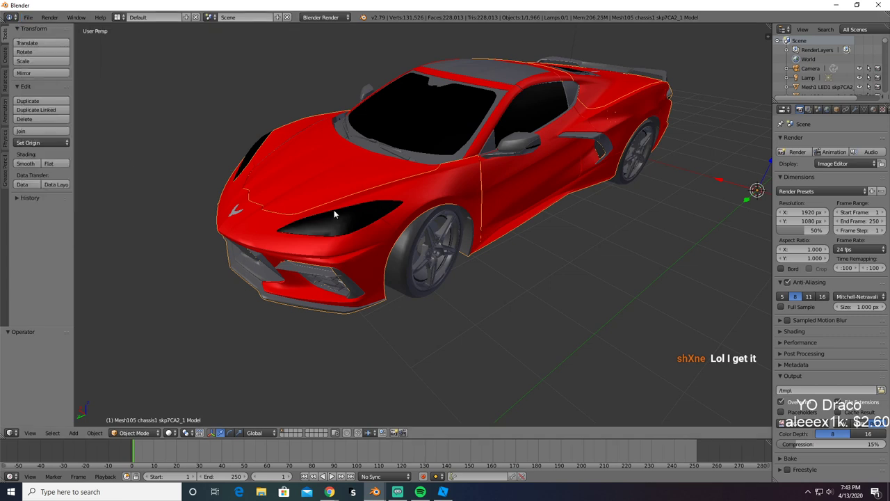
key(ctrl+z)
key(ctrl+z)
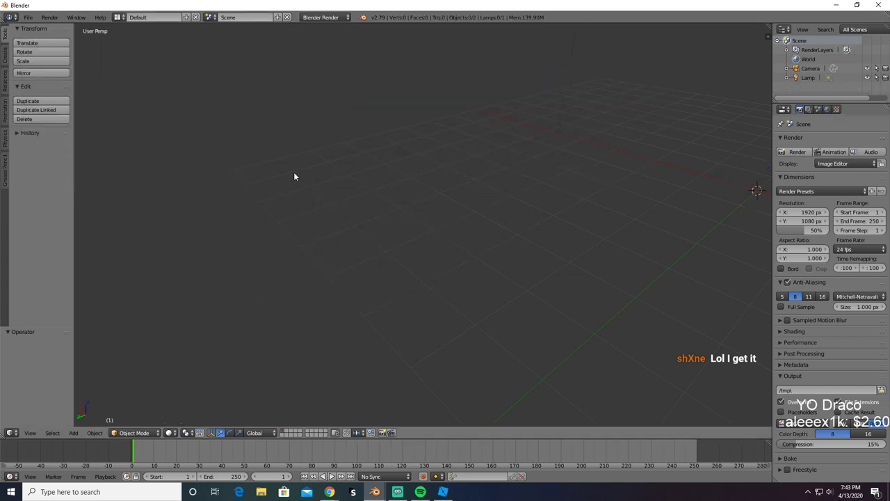
Step: Import the Wavefront file Toyota+avalon.obj from the Documents folder
click(35, 17)
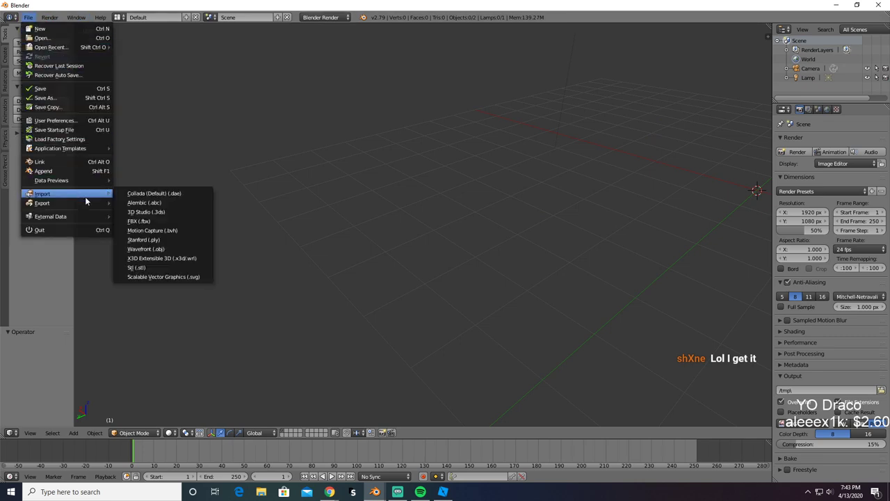
click(146, 248)
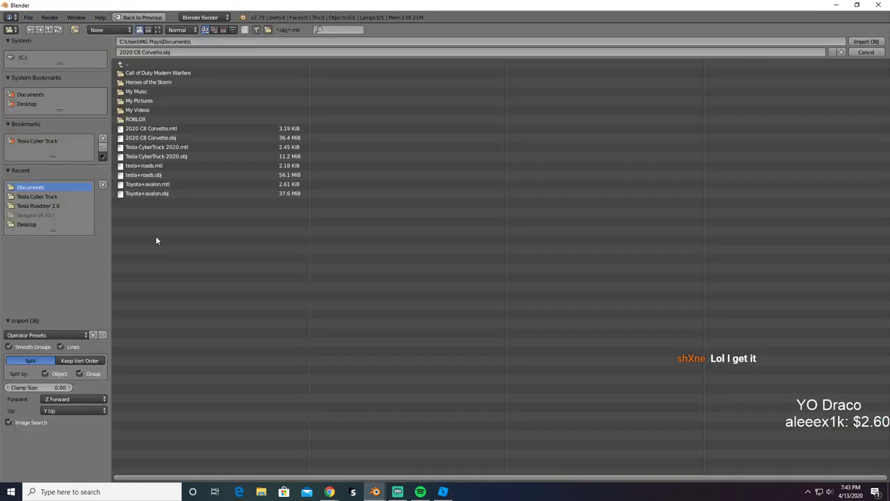
click(152, 193)
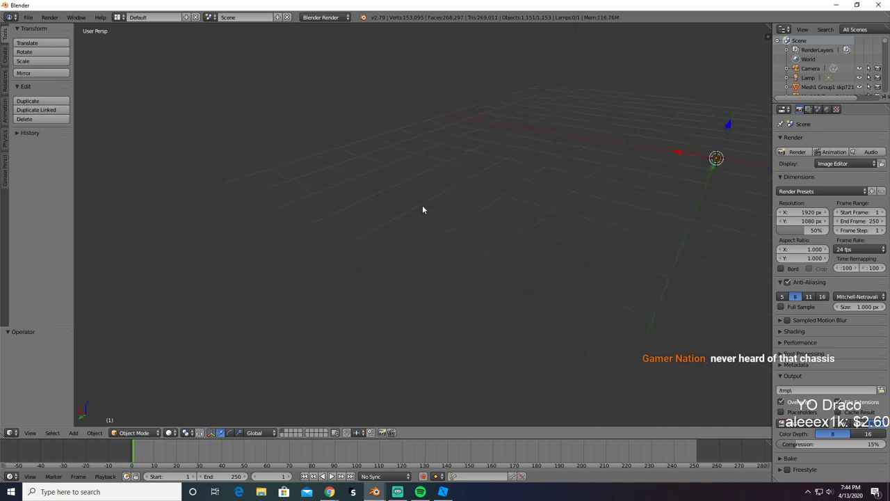
Step: Try to delete the Avalon's nearest rear tyre, and undo until the whole imported car is selected again
middle_drag(422, 206, 369, 167)
scroll(333, 257, down, 8)
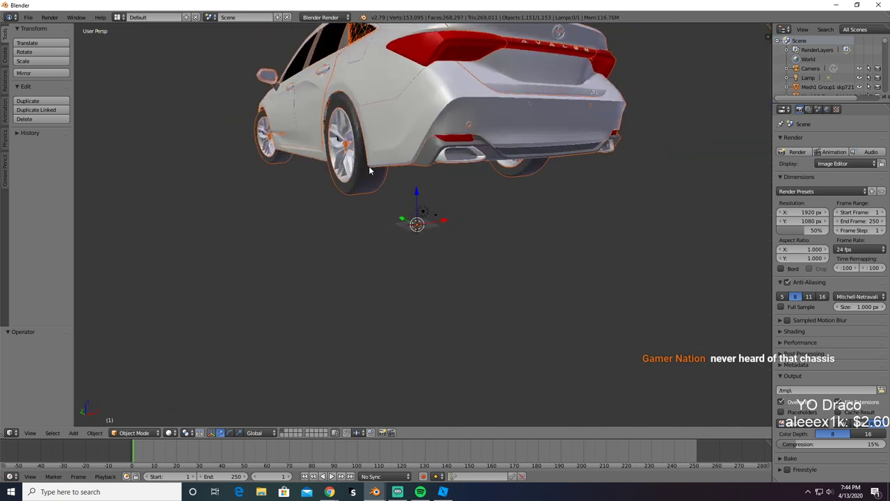
right_click(363, 177)
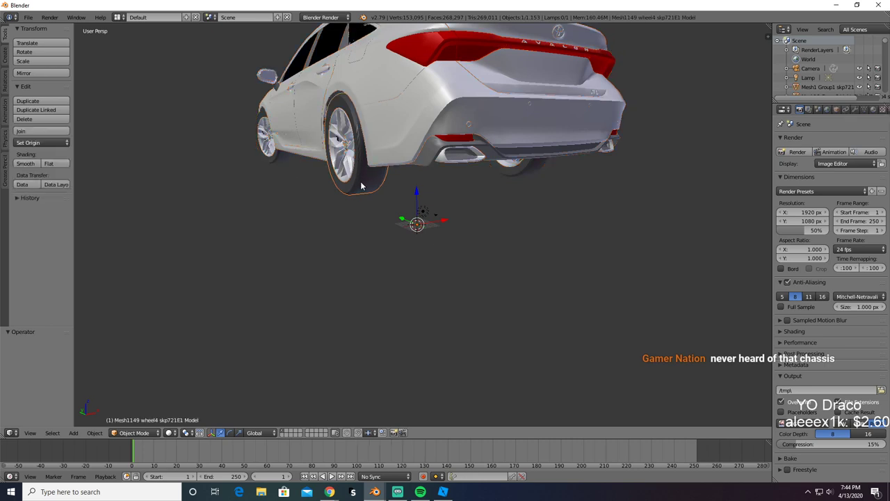
key(x)
click(358, 194)
key(ctrl+z)
key(ctrl+z)
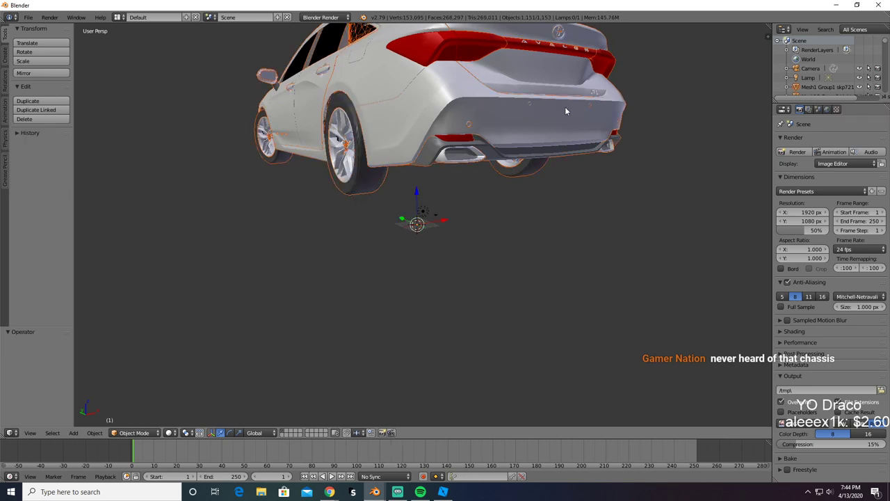
Step: Scale the whole imported car down to about 0.022 of its size
scroll(477, 166, up, 8)
scroll(477, 170, up, 3)
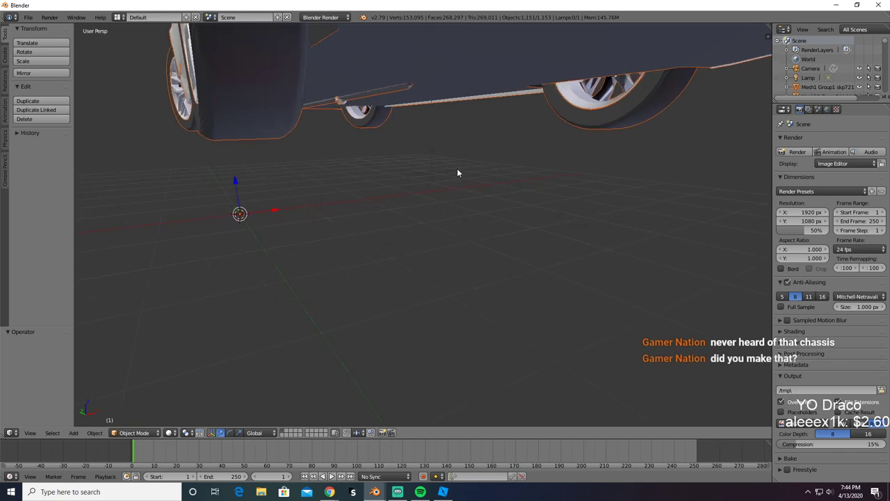
middle_drag(457, 169, 508, 283)
key(s)
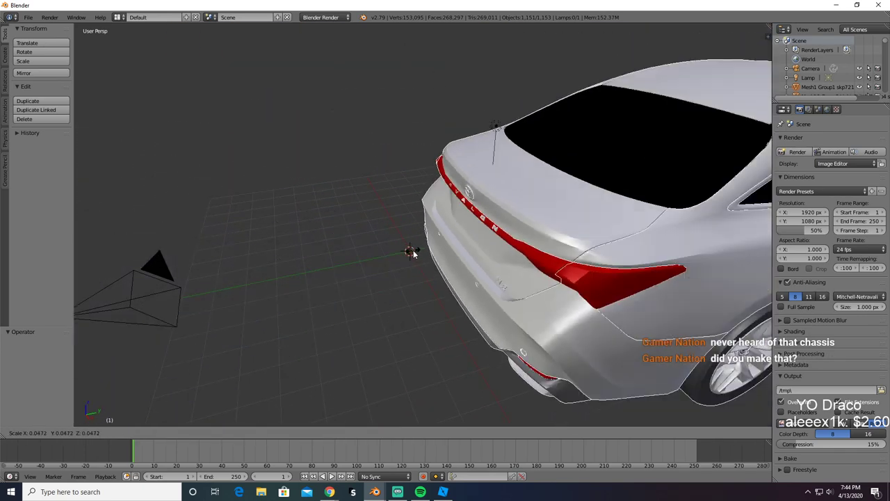
click(486, 320)
Step: Try to delete the car's bonnet, toggle the wireframe display, and undo the deletion
scroll(487, 317, up, 1)
middle_drag(465, 312, 374, 282)
scroll(373, 286, down, 3)
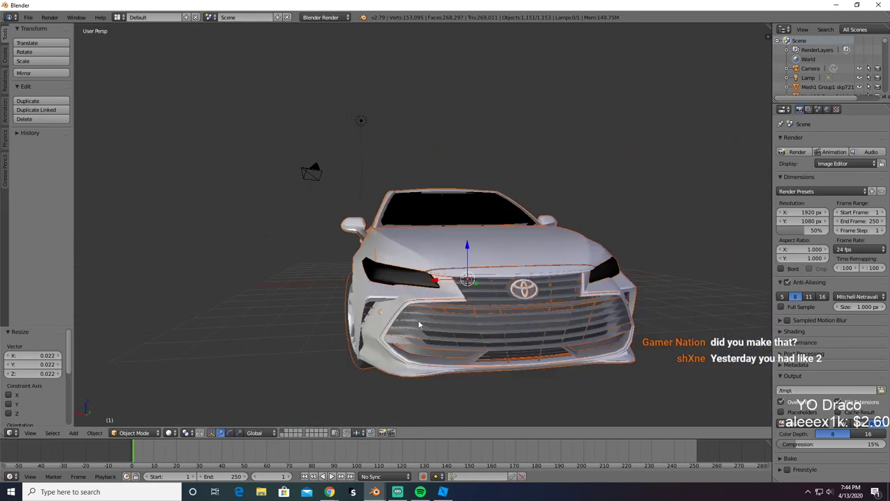
right_click(453, 332)
key(x)
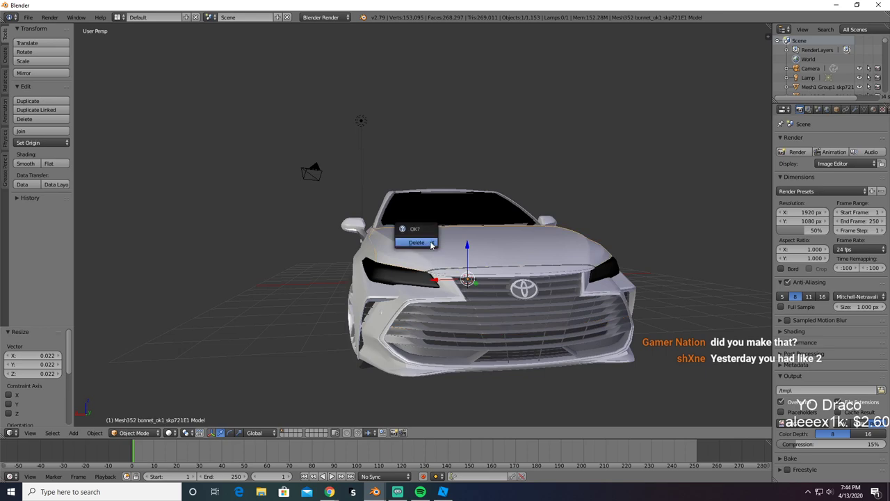
click(431, 245)
middle_drag(431, 245, 432, 267)
key(z)
key(ctrl+z)
key(z)
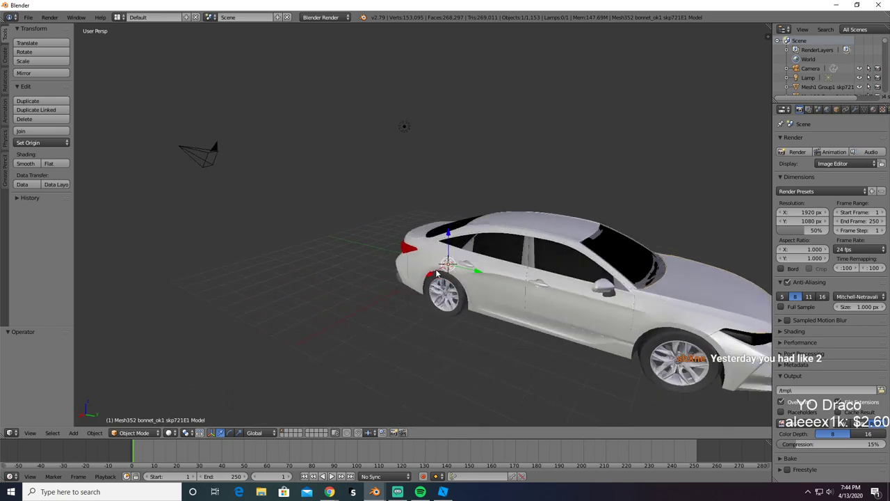
Step: Examine the rear body panel's mesh in wireframe and solid display, the front end, and the cabin interior
right_click(431, 265)
scroll(434, 252, up, 3)
key(z)
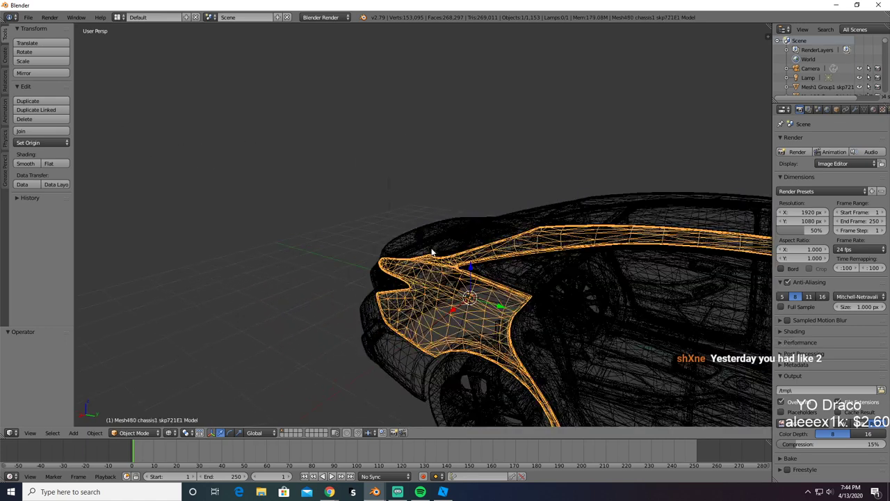
key(z)
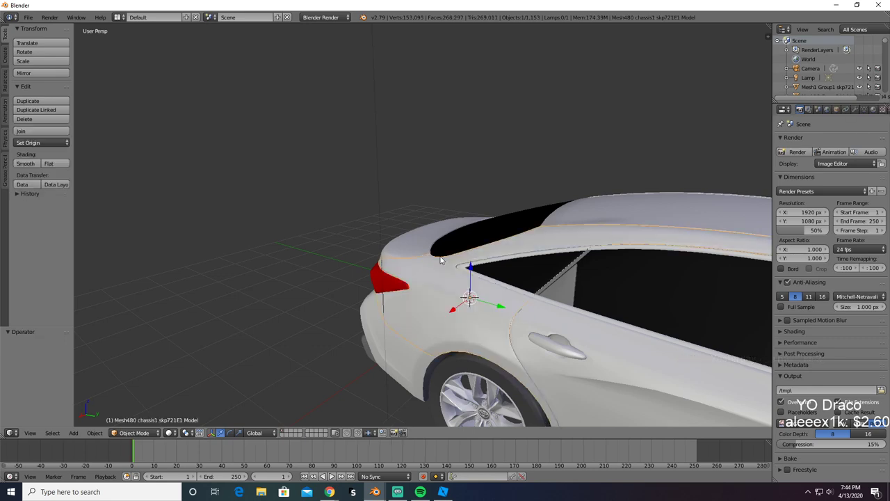
mouse_move(441, 255)
middle_down()
mouse_move(509, 276)
mouse_move(711, 193)
mouse_move(692, 205)
middle_up()
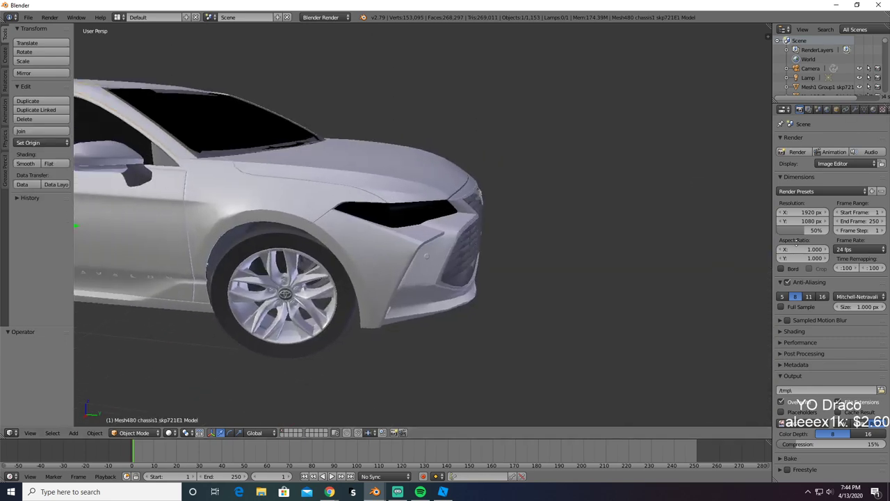
middle_drag(559, 280, 650, 279)
scroll(662, 248, up, 8)
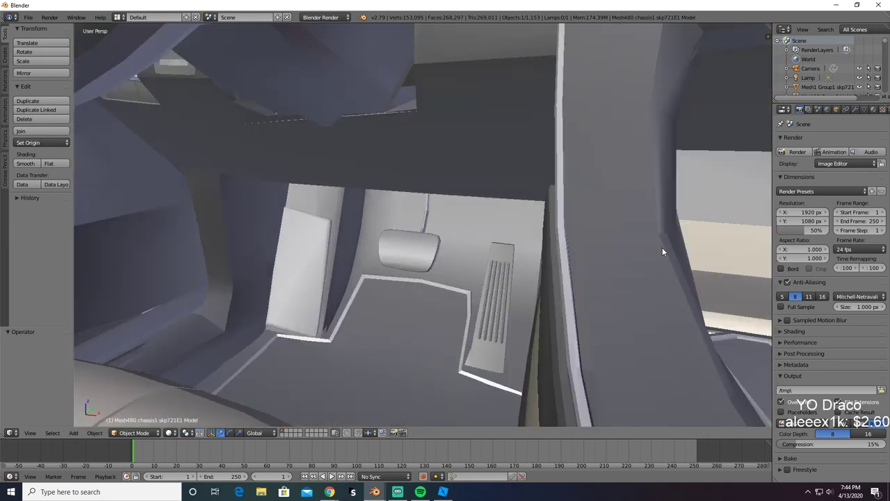
scroll(645, 228, down, 4)
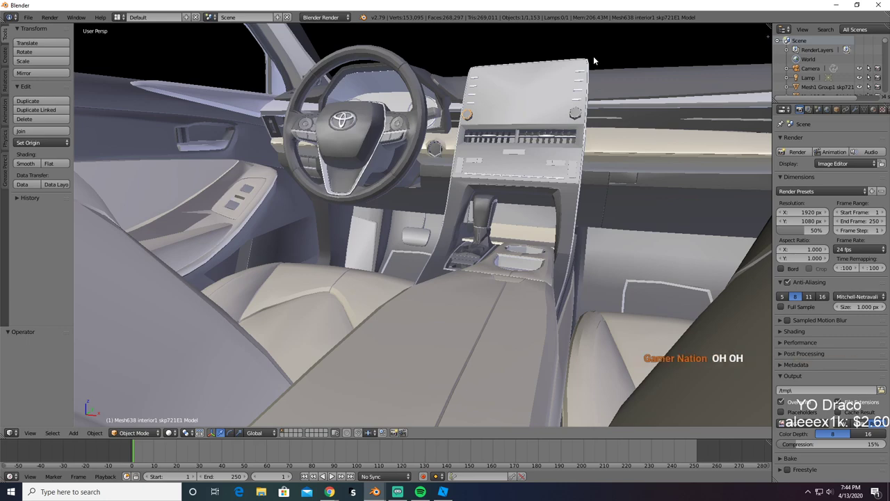
Step: Delete the knob pieces beside the centre console screen on the steering wheel side
scroll(580, 98, up, 6)
scroll(579, 100, down, 6)
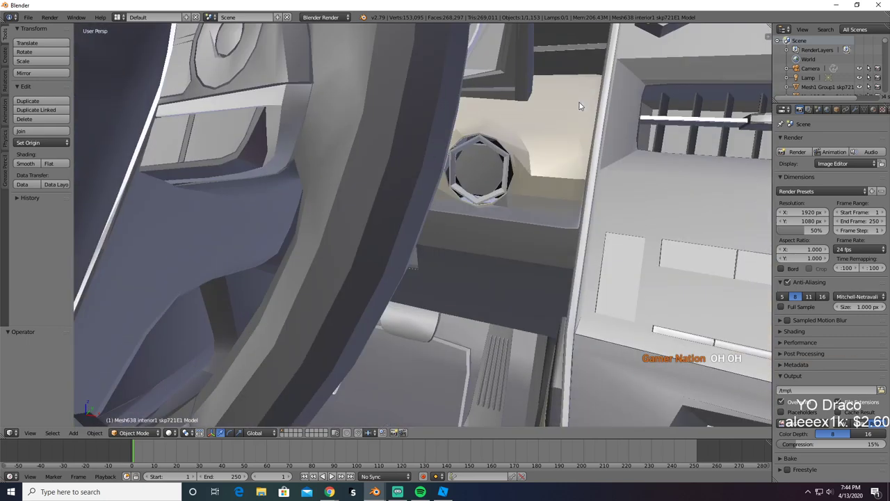
key(x)
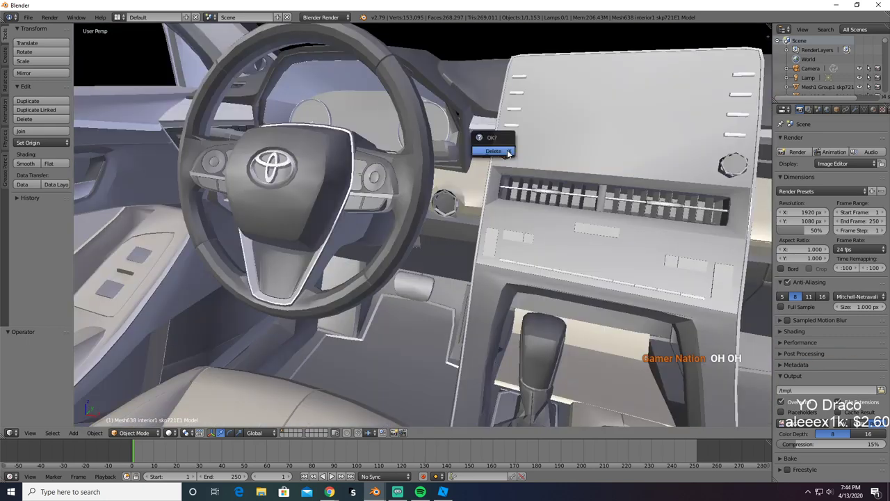
click(507, 154)
right_click(507, 154)
key(x)
click(508, 153)
Step: Try to delete the centre console's face panel and undo the deletion
right_click(508, 154)
key(x)
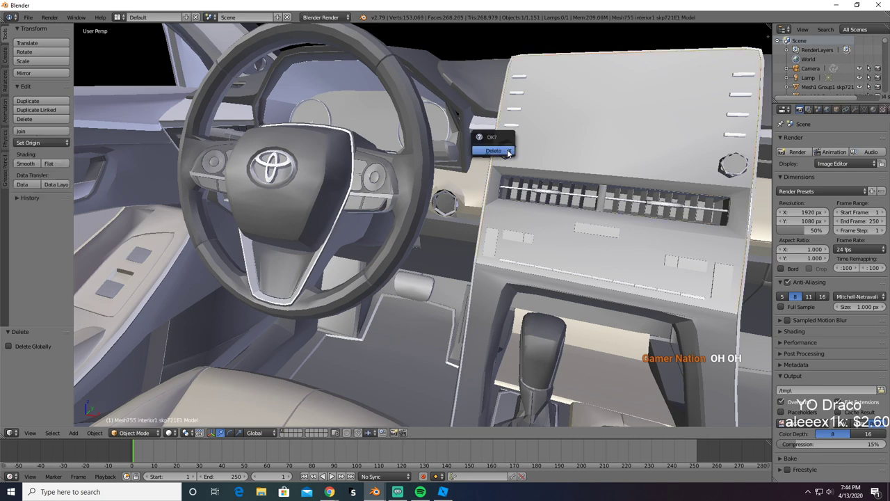
click(493, 151)
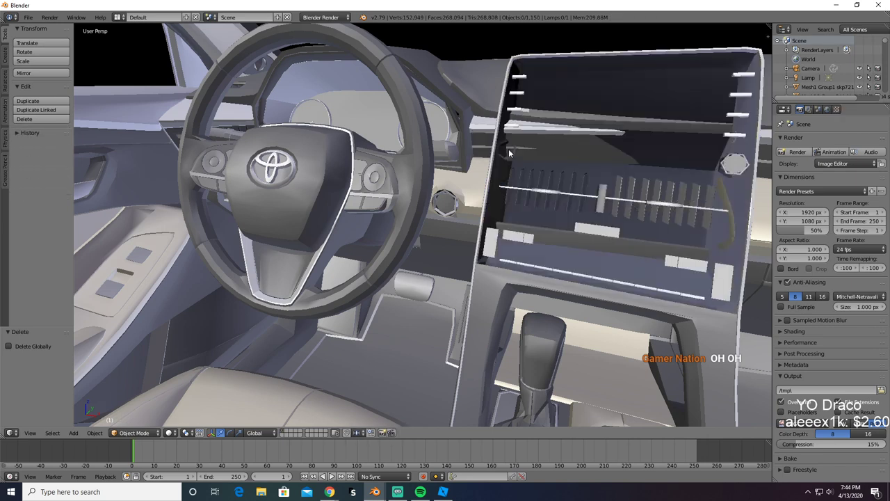
key(ctrl+z)
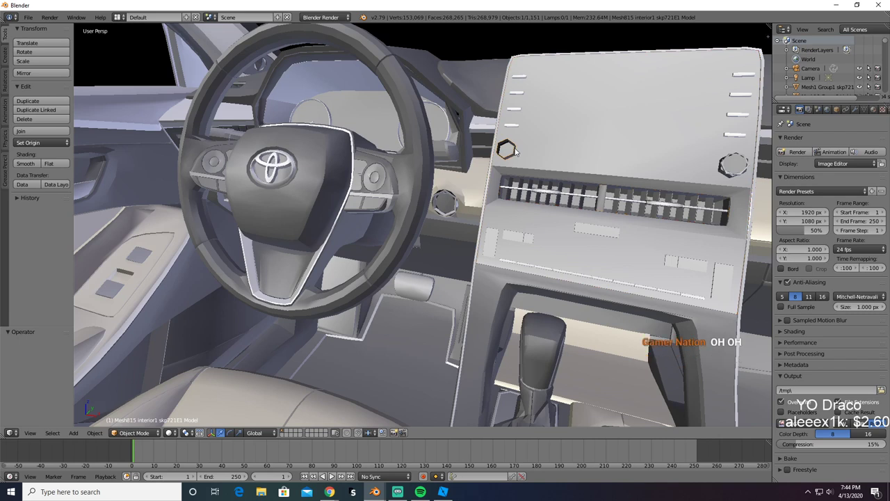
Step: Try to delete the remaining hexagonal knob ring on the console, undo it, and select the console's face panel
key(x)
click(515, 151)
key(ctrl+z)
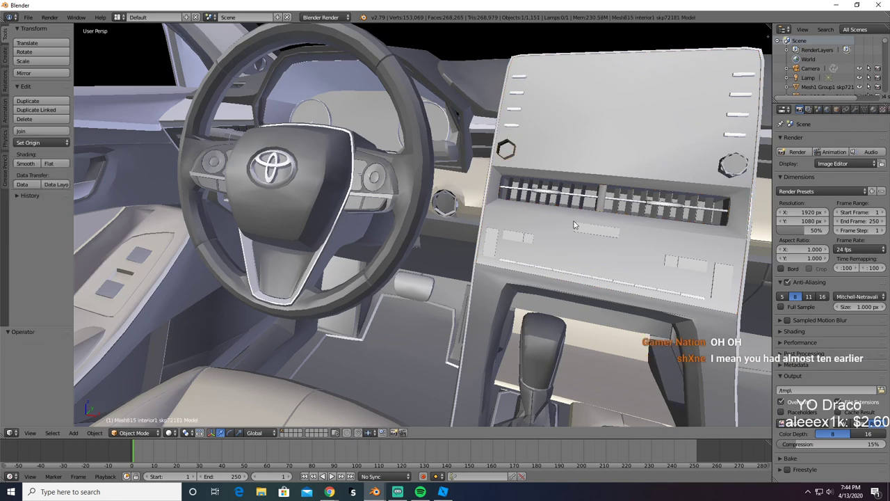
right_click(523, 145)
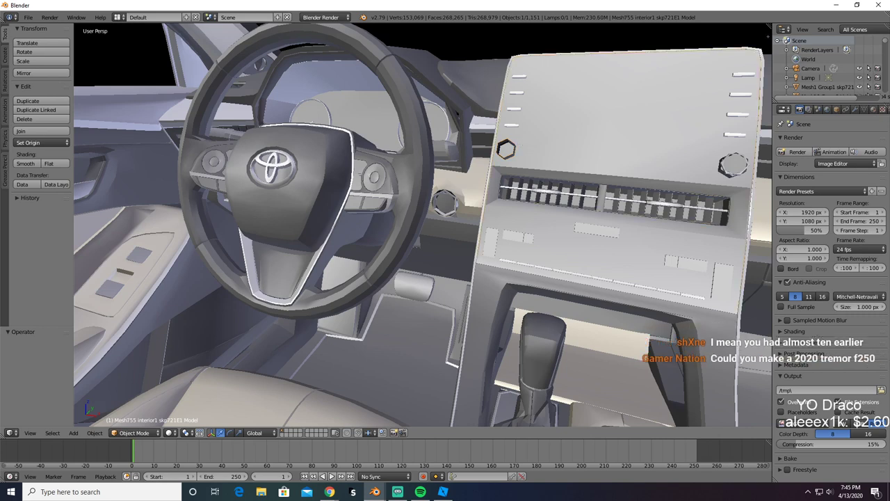
Step: Switch to Chrome and look through the photos and text of the motor1.com review of the 2020 Ford F-250 Tremor
key(alt+Tab)
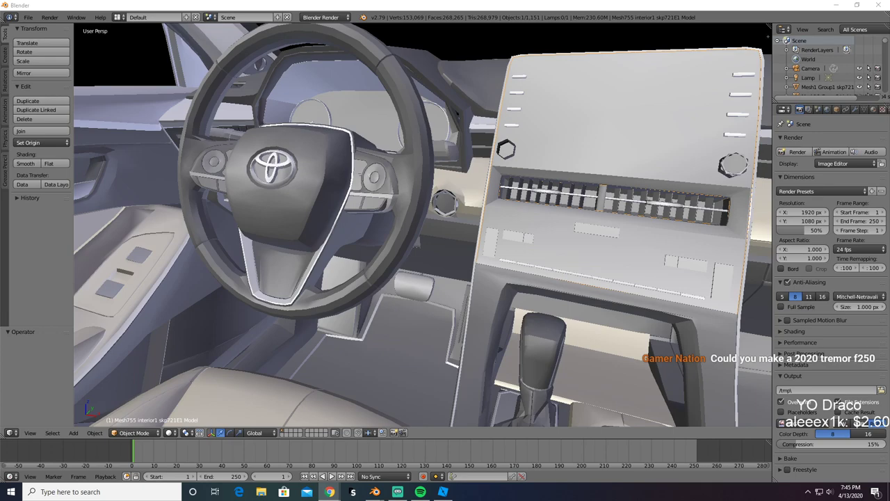
drag(0, 234, 442, 2)
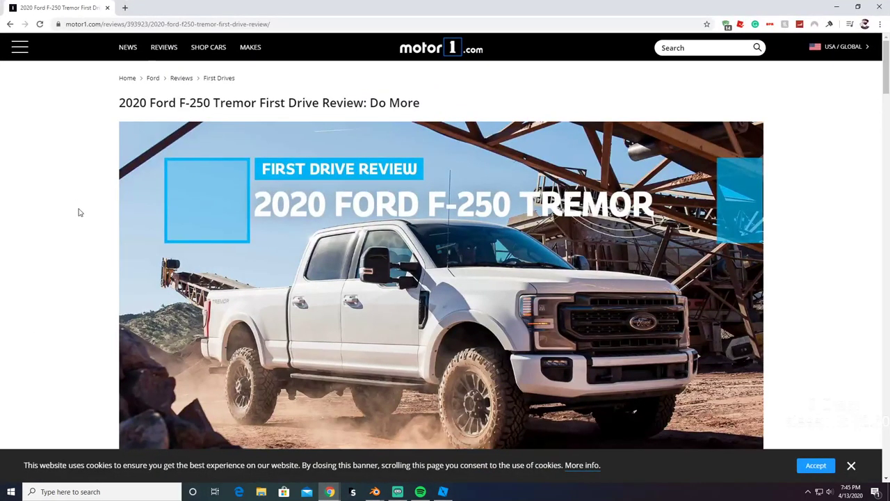
scroll(78, 211, down, 1)
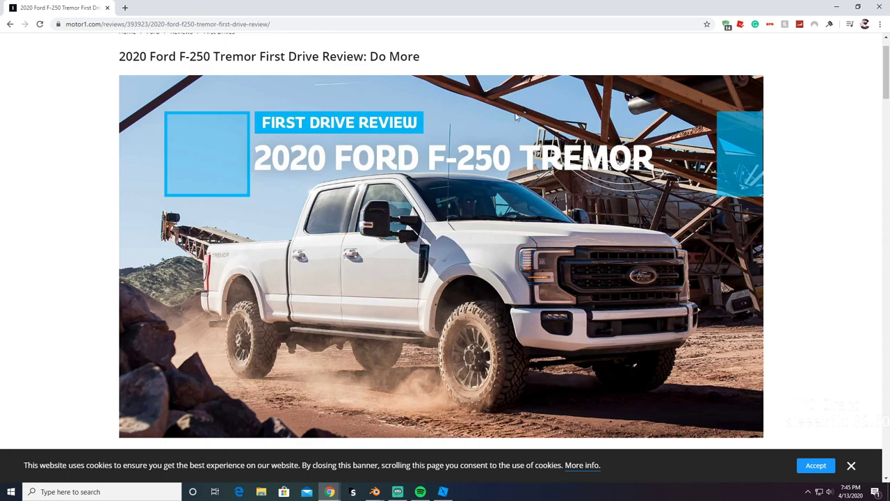
scroll(541, 147, down, 5)
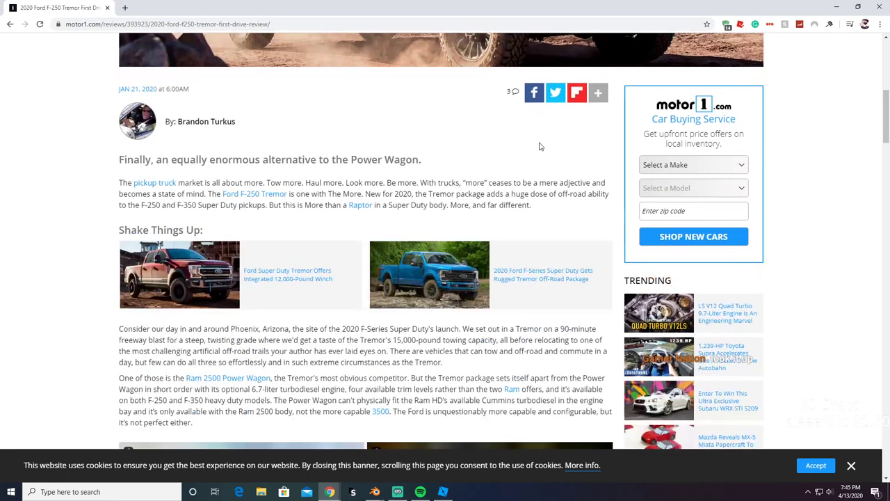
scroll(540, 147, up, 5)
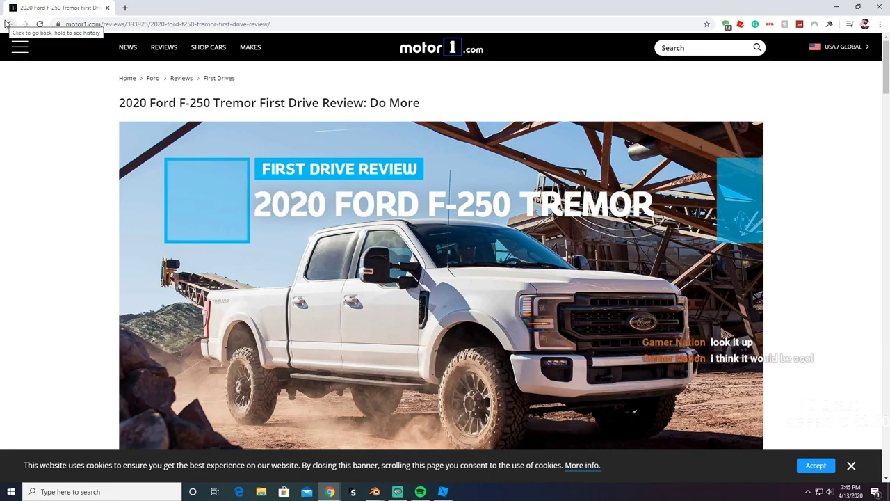
scroll(76, 191, down, 10)
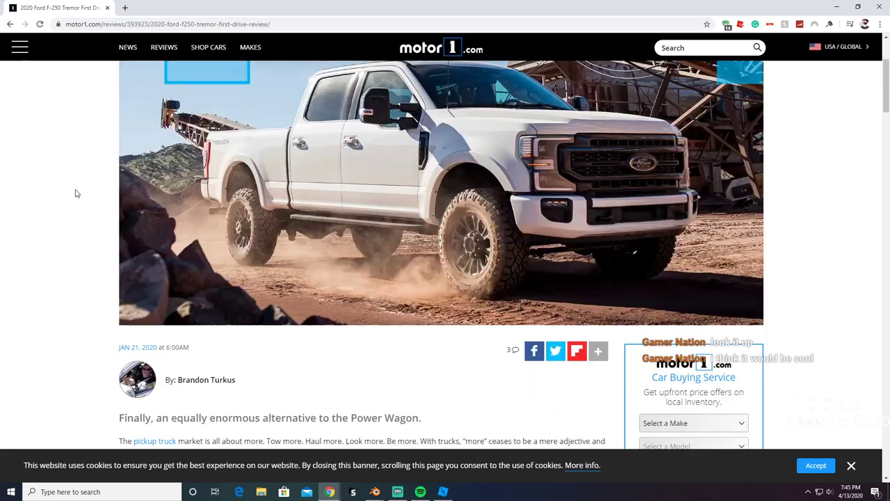
scroll(82, 179, up, 1)
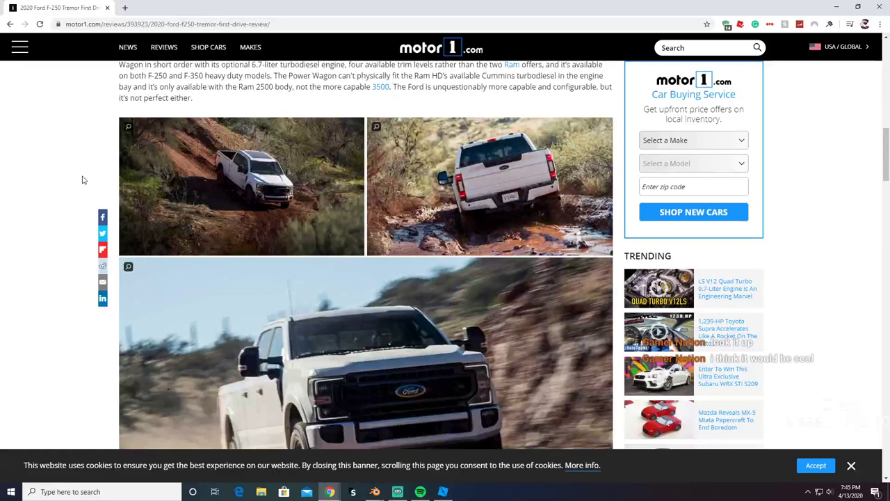
scroll(82, 179, down, 2)
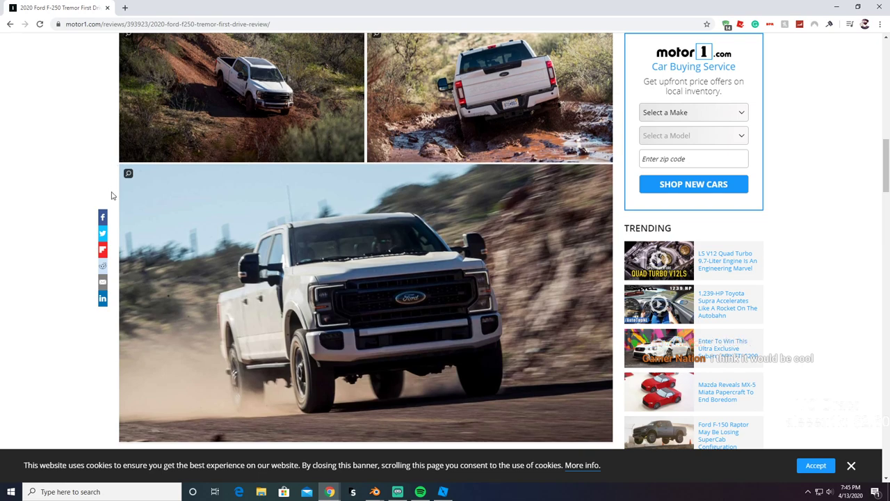
scroll(111, 197, down, 5)
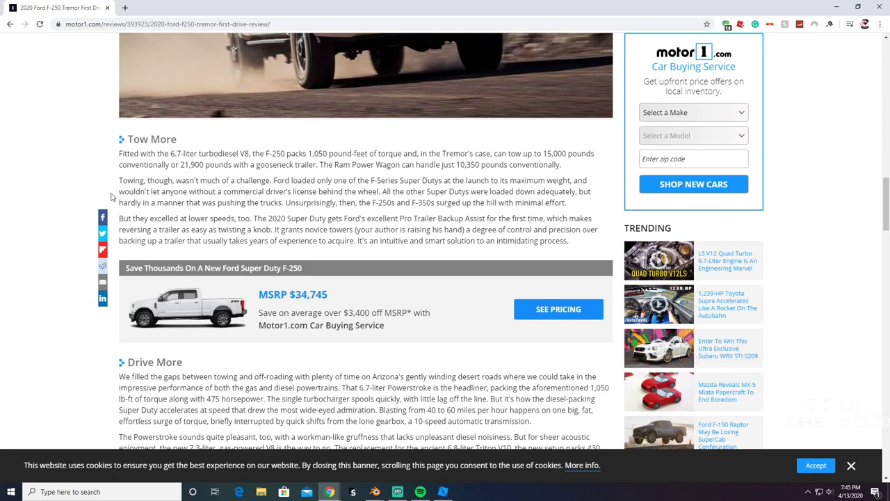
Step: Finish skimming the Tremor review, return to the search results and enlarge a rear-view photo of the blue 2020 F-250 Tremor in image search
scroll(259, 255, down, 10)
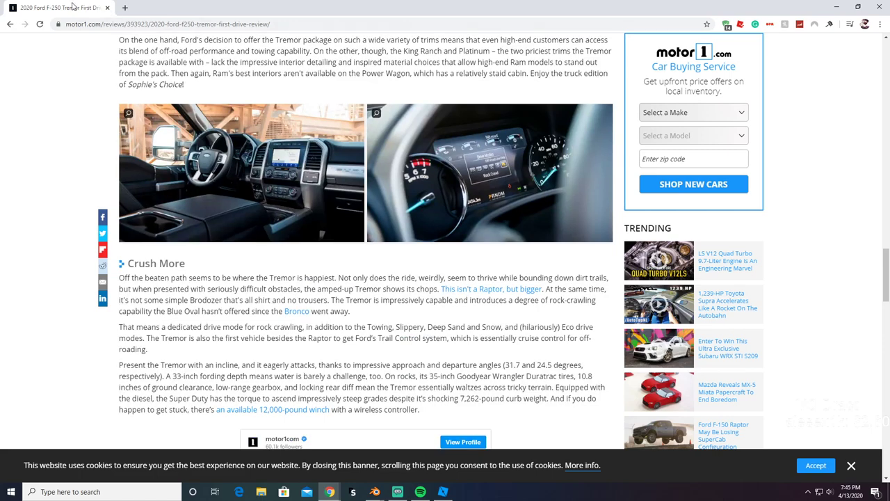
click(10, 25)
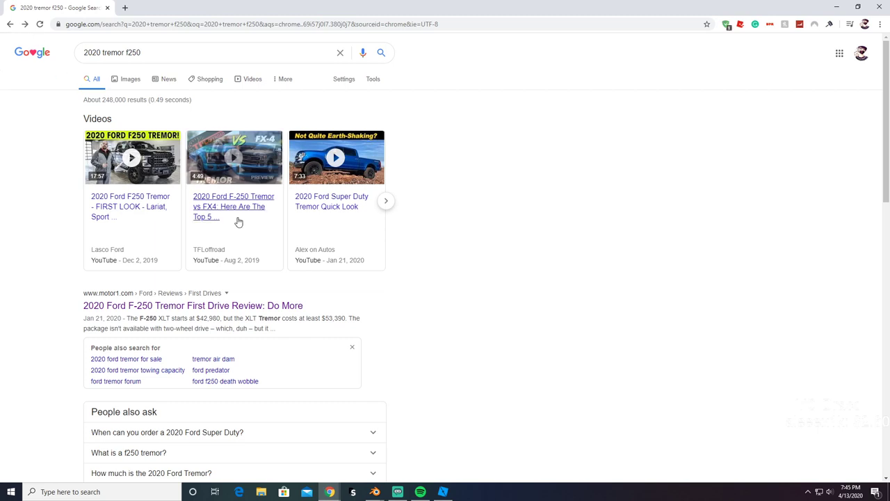
scroll(238, 222, down, 4)
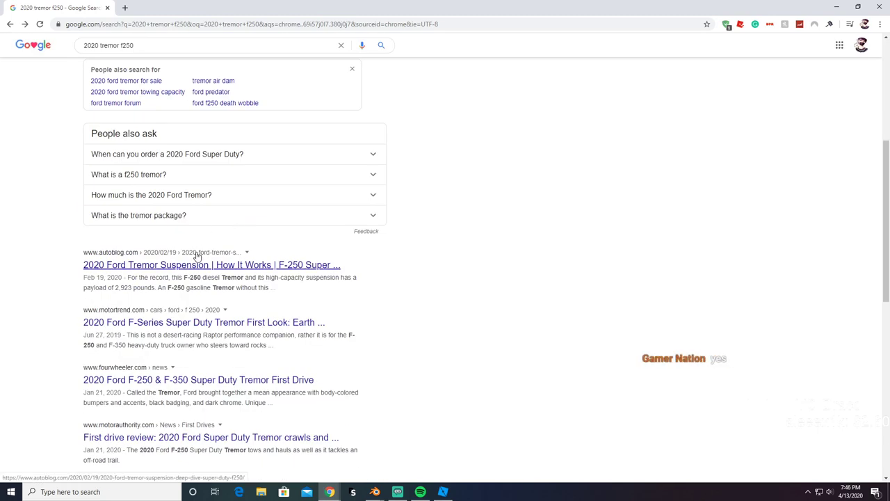
scroll(222, 271, up, 4)
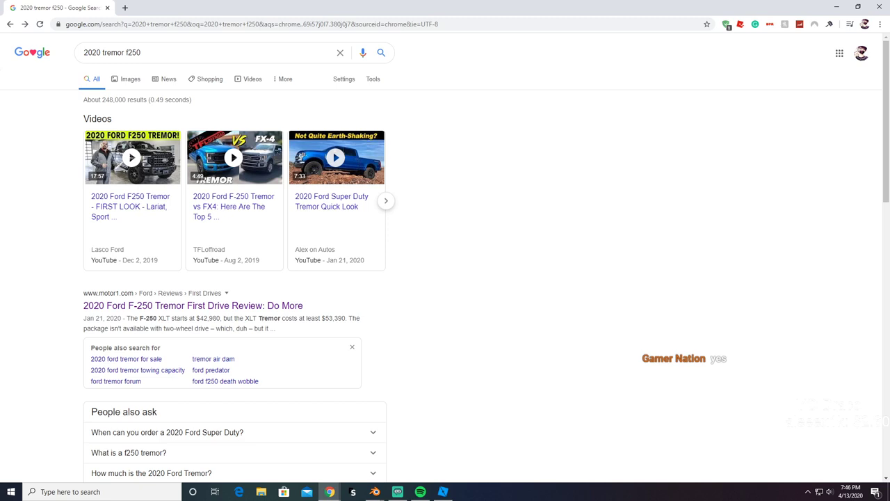
click(125, 85)
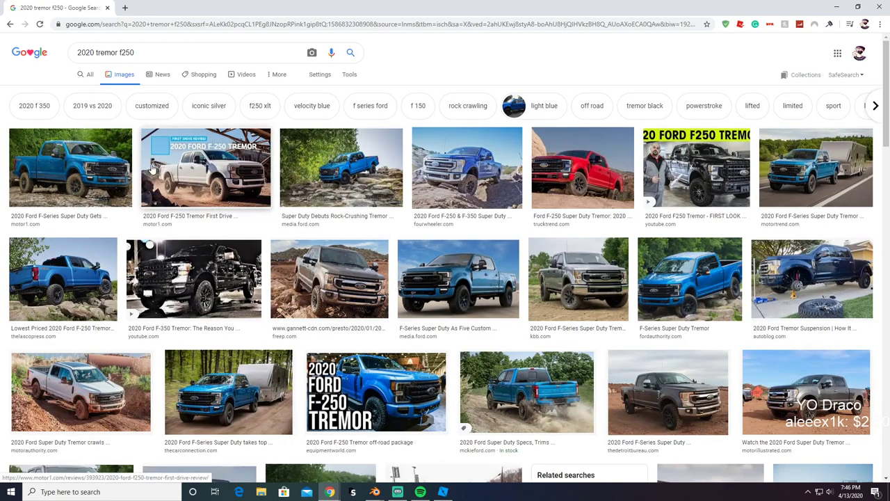
click(72, 288)
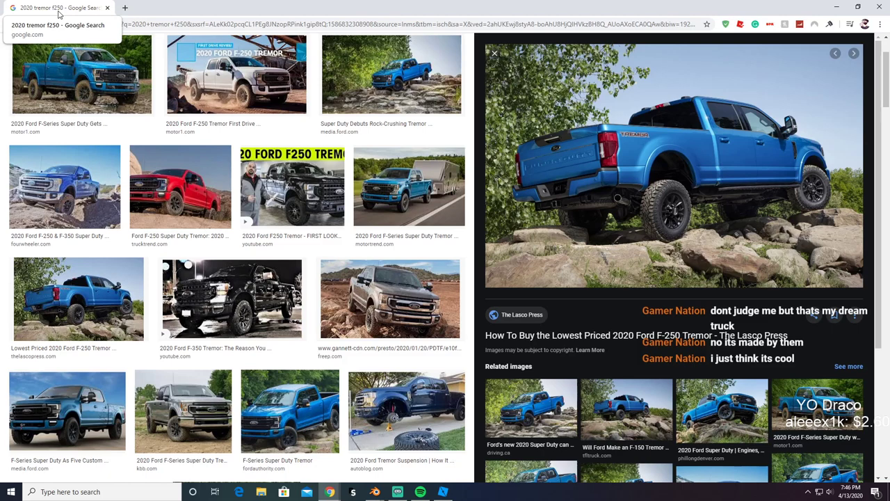
Step: Search images for "ford raptor 2020", enlarge the grey F-150 Raptor photo from Wade Ford and close the browser
scroll(151, 34, up, 3)
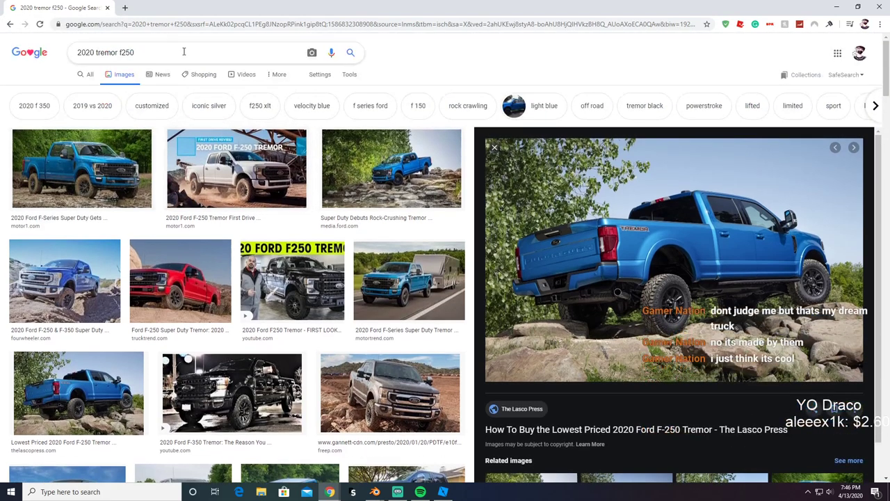
drag(161, 53, 98, 61)
key(ctrl+a)
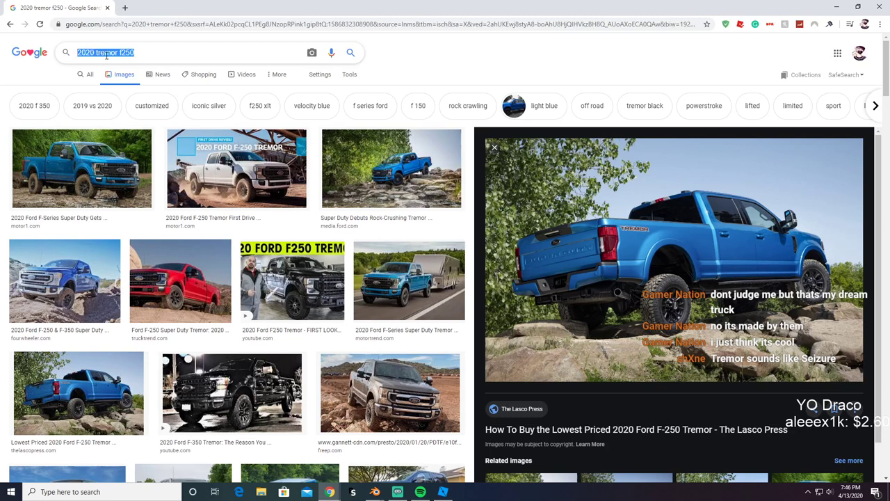
key(BackSpace)
text(ford raptor 2020)
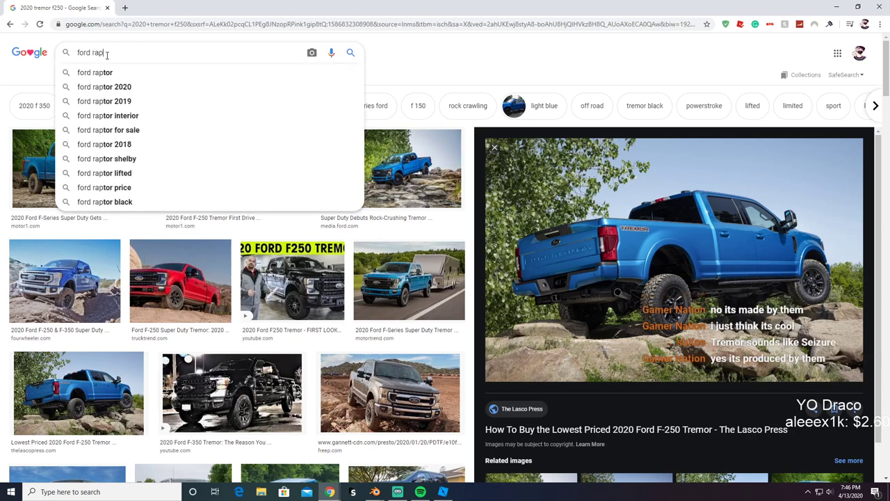
key(Return)
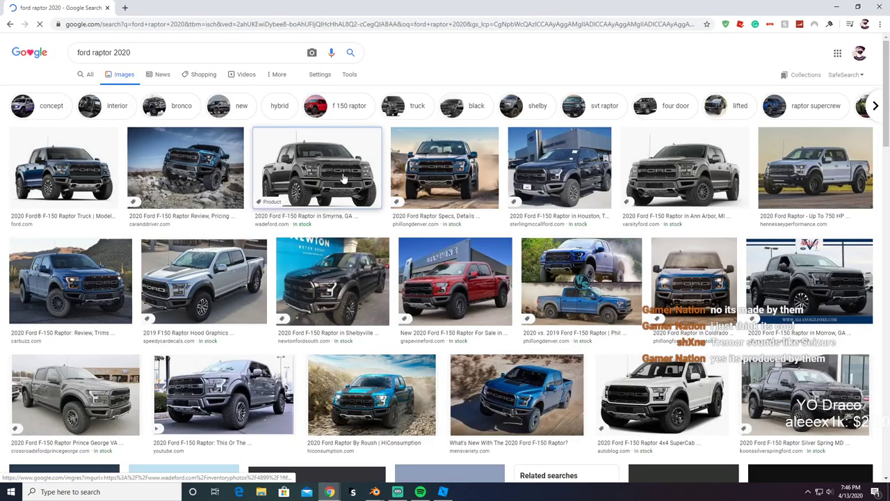
click(343, 178)
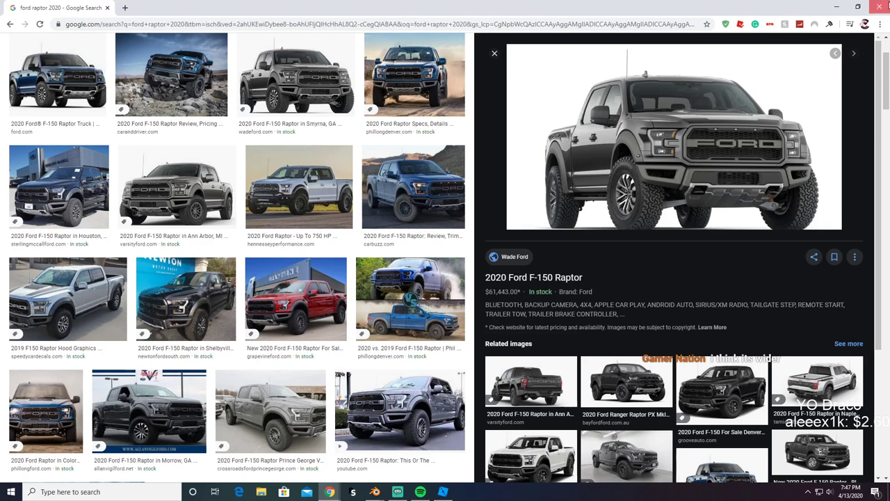
click(877, 6)
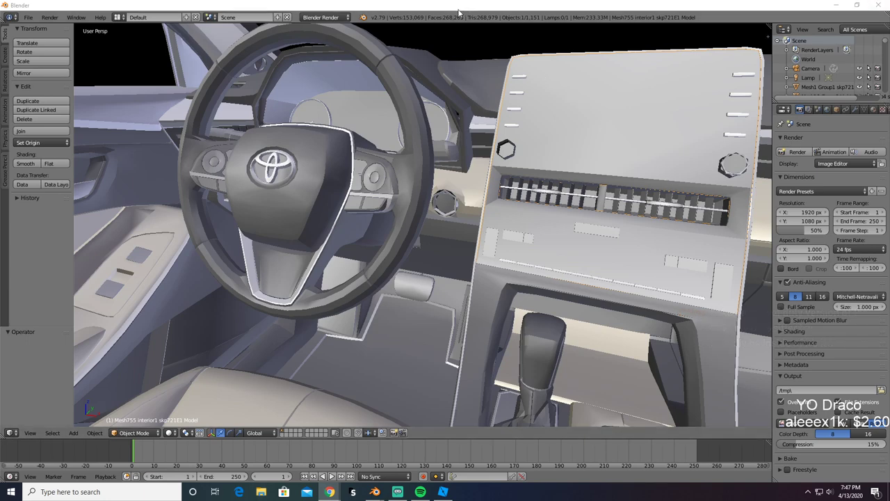
scroll(425, 123, down, 6)
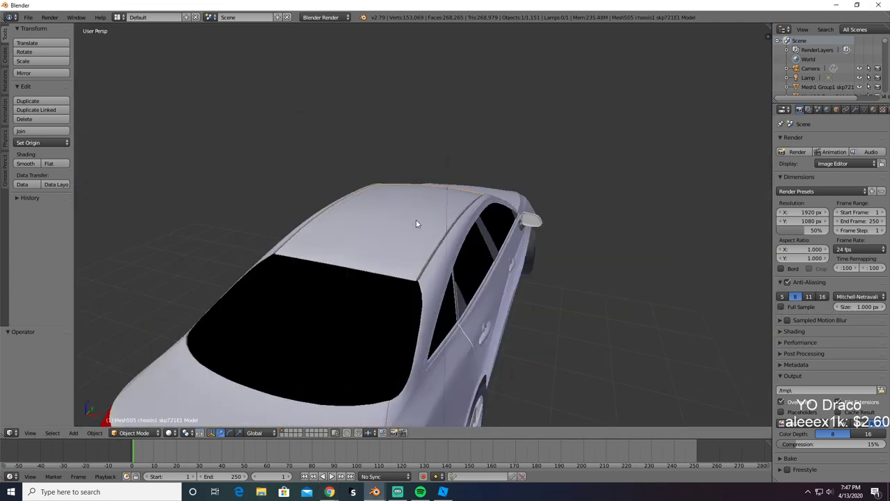
alt+right_click(416, 219)
click(416, 220)
mouse_move(408, 322)
middle_down()
mouse_move(514, 329)
mouse_move(403, 325)
middle_up()
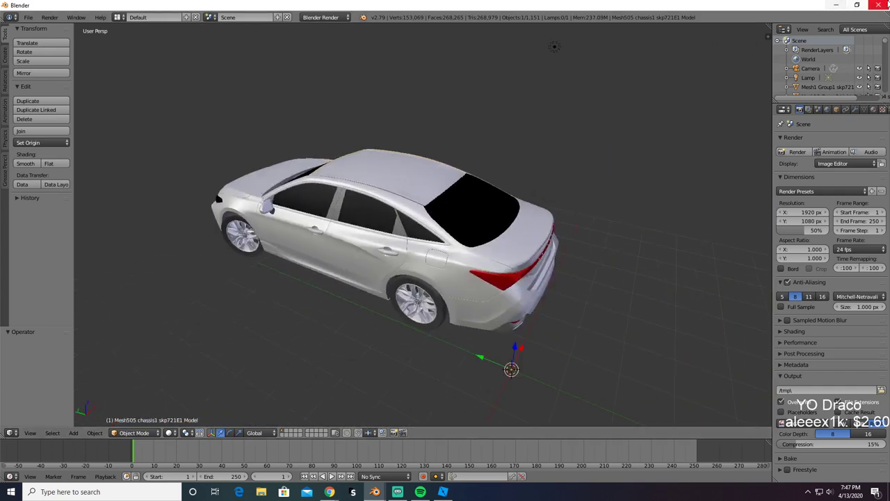
Step: Minimize Blender, create a desktop folder named Toyota Avalon and place it directly below the Tesla Cyber Truck folder
click(836, 4)
click(836, 5)
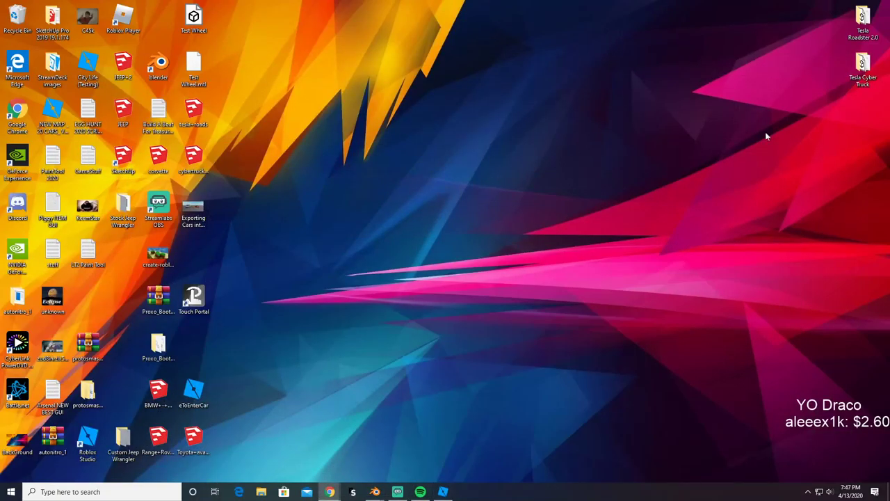
right_click(741, 138)
click(877, 122)
right_click(884, 121)
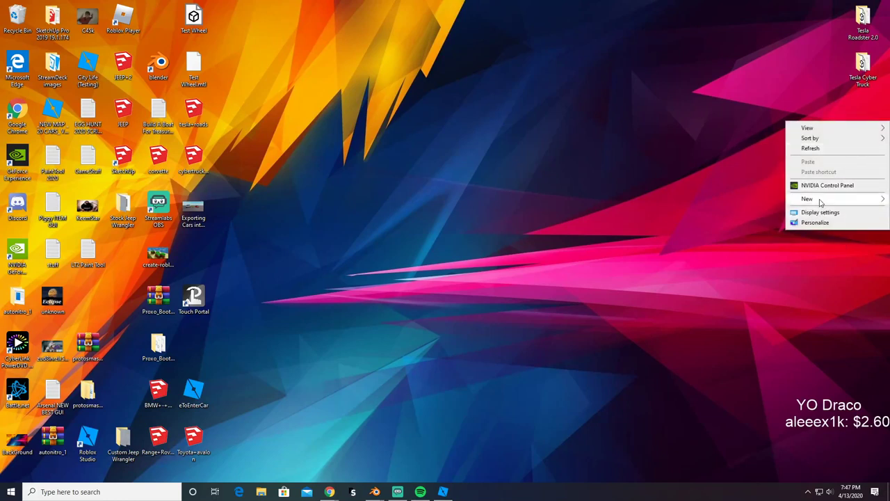
mouse_move(804, 201)
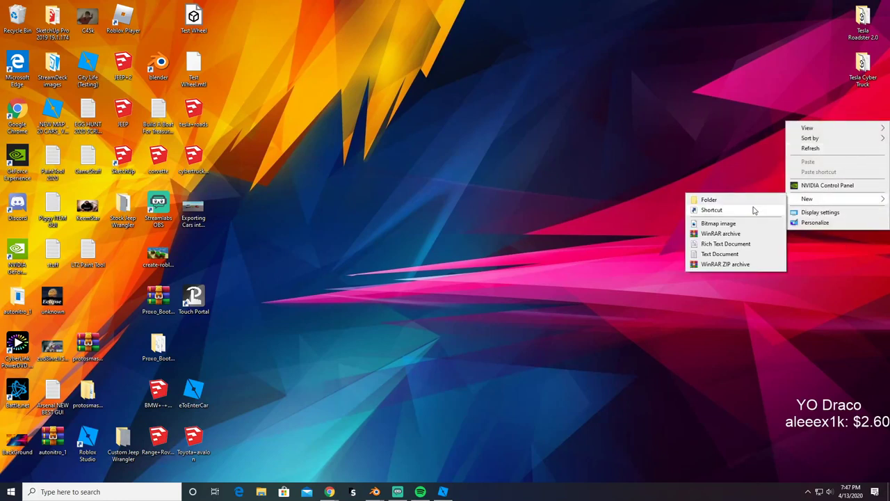
click(754, 200)
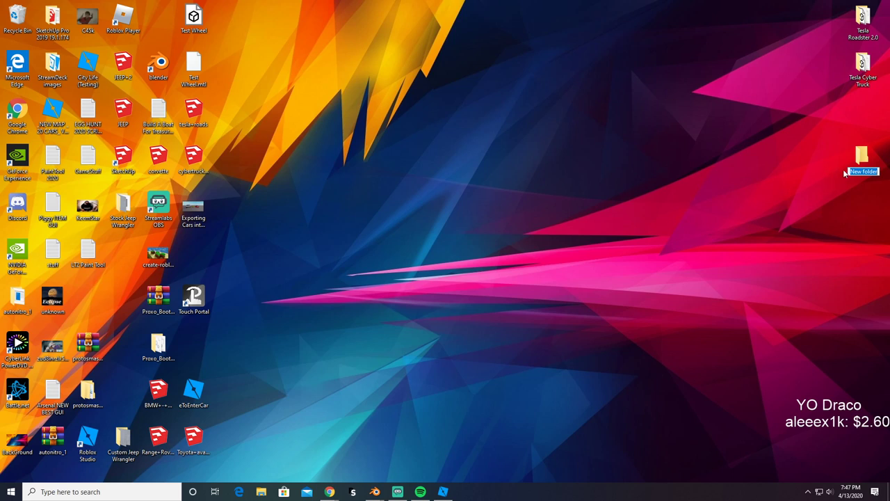
text(Toyoa)
key(BackSpace)
text(ta Avalon)
key(Return)
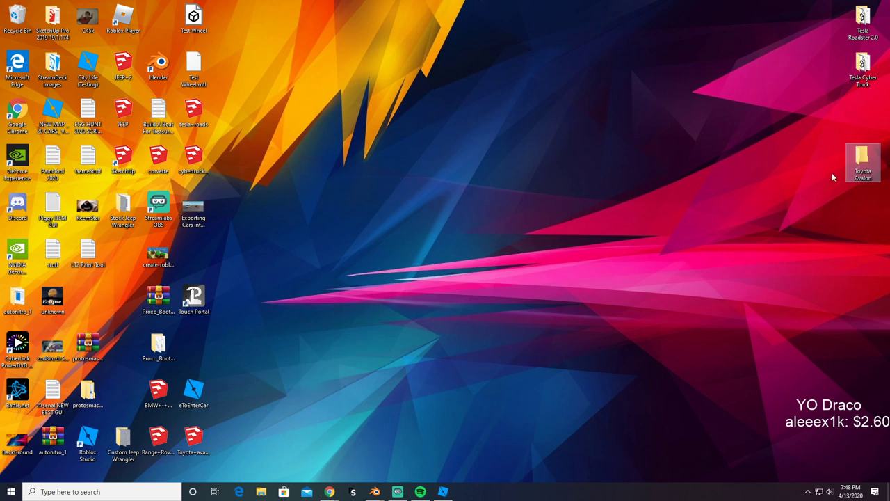
drag(850, 164, 850, 117)
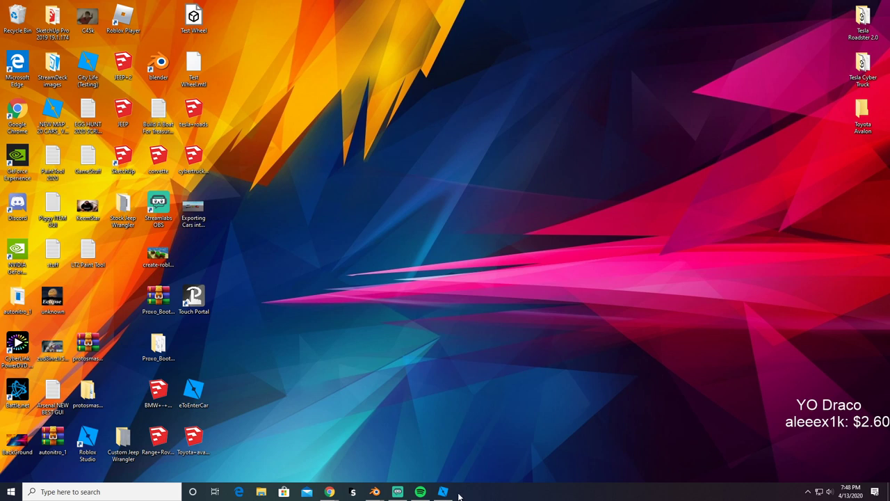
Step: Switch back to the Blender window containing the car, try to delete the front wheel's rim and undo the deletion
mouse_move(377, 491)
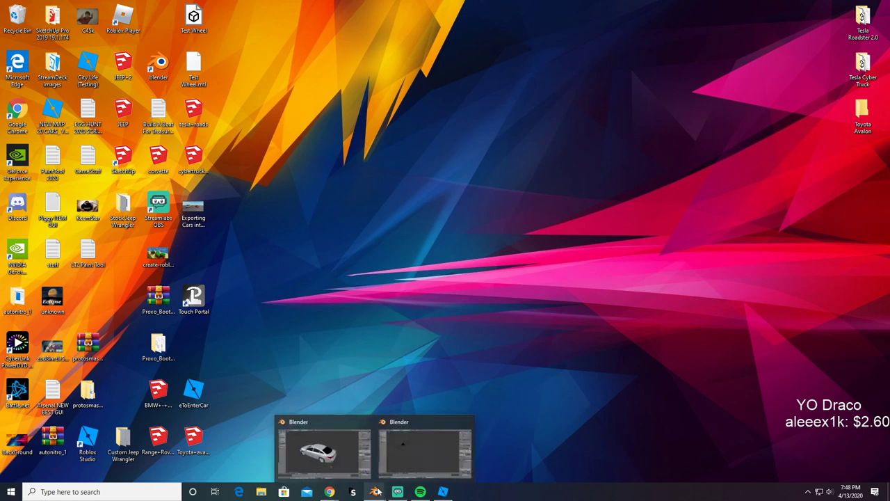
click(334, 459)
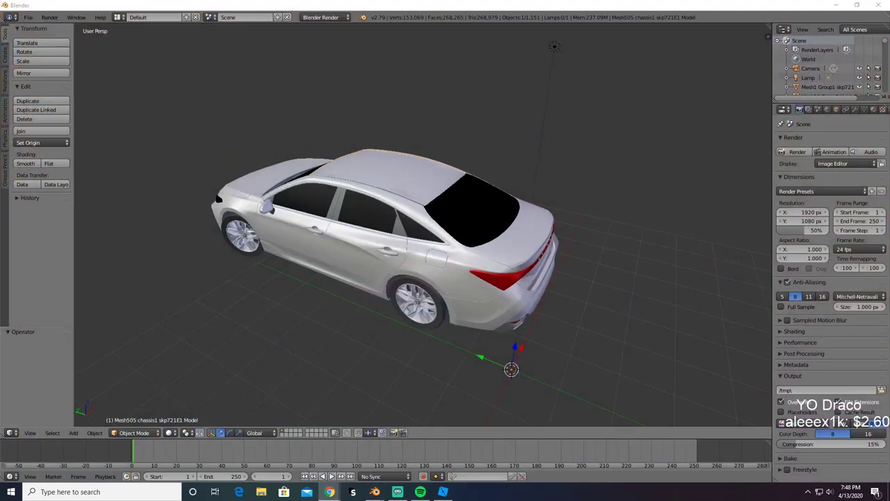
scroll(358, 260, up, 4)
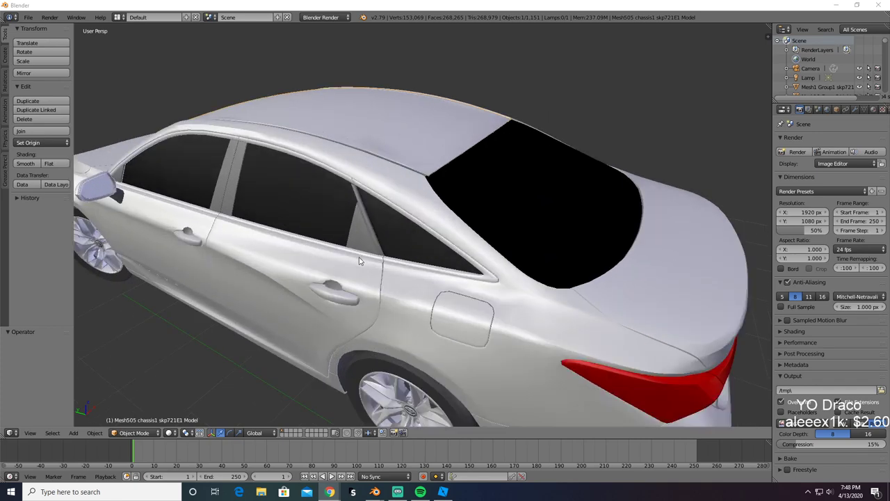
middle_drag(359, 259, 476, 232)
right_click(444, 267)
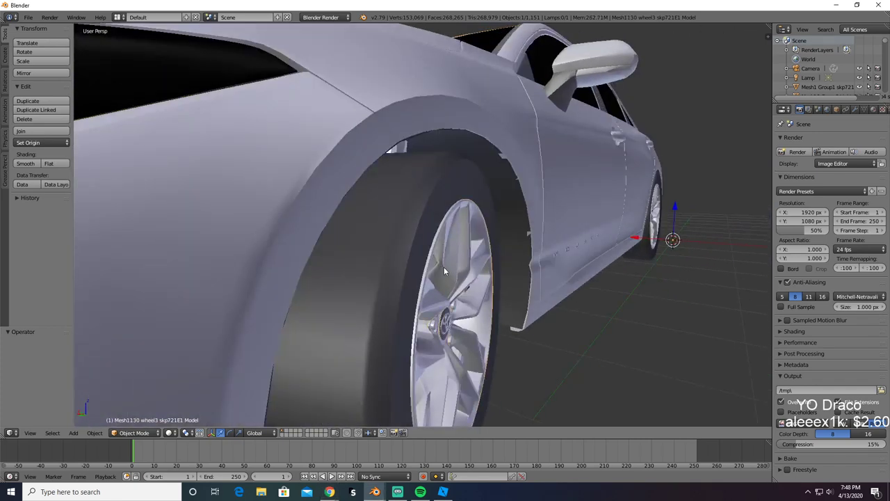
key(x)
click(444, 267)
scroll(444, 267, up, 4)
scroll(431, 270, down, 6)
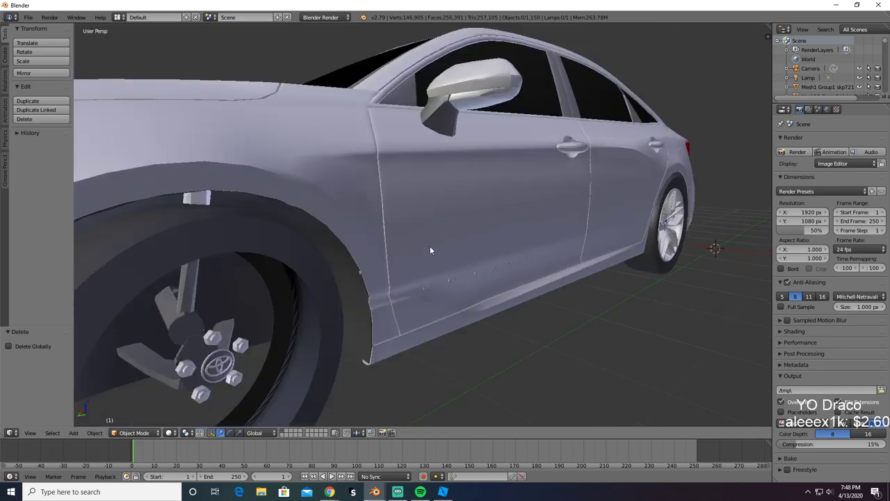
key(ctrl+z)
Step: Check the selected front rim in wireframe, try deleting it again in solid view and undo that deletion
key(z)
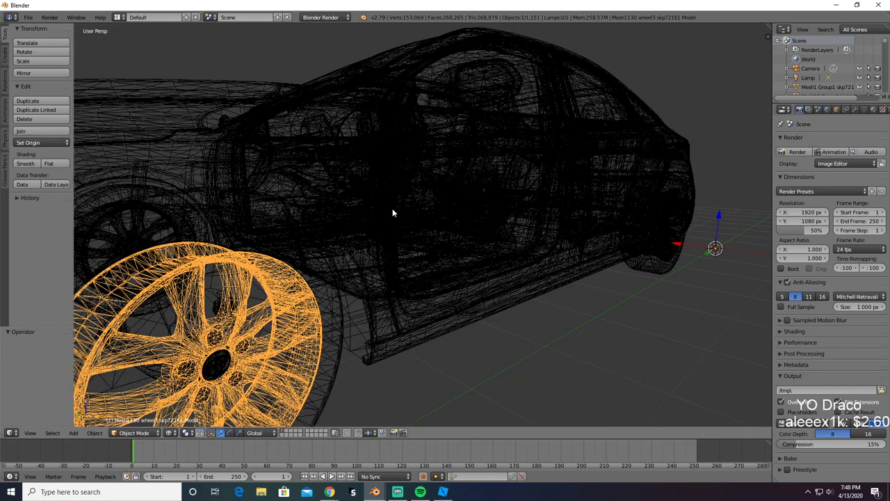
key(z)
key(x)
click(388, 211)
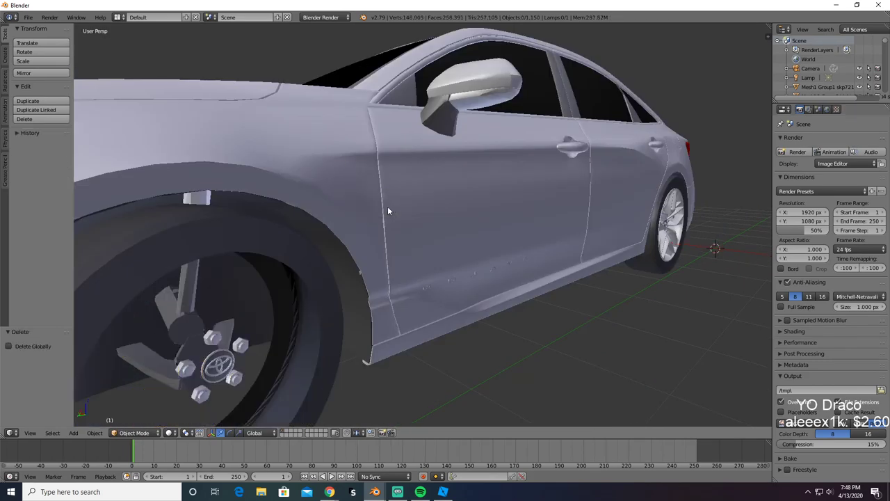
key(ctrl+z)
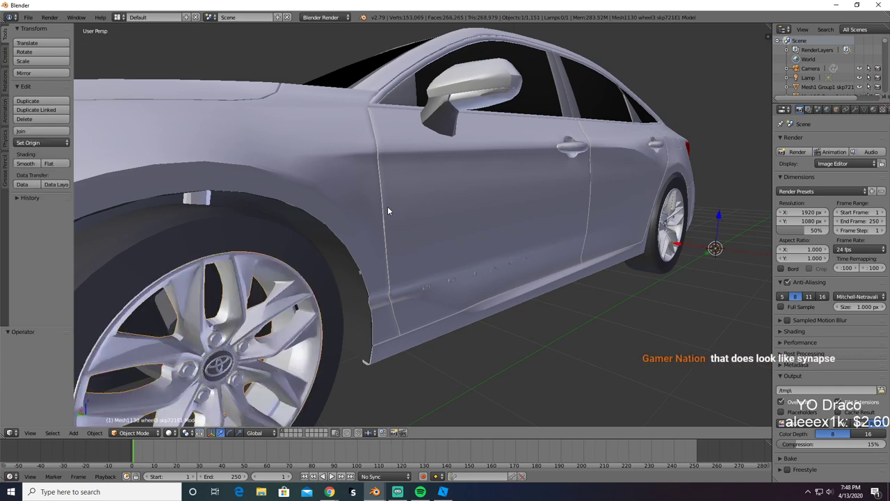
Step: Examine the mesh density of the front wheel's rim in wireframe from close up and from afar, and return to solid shading
key(z)
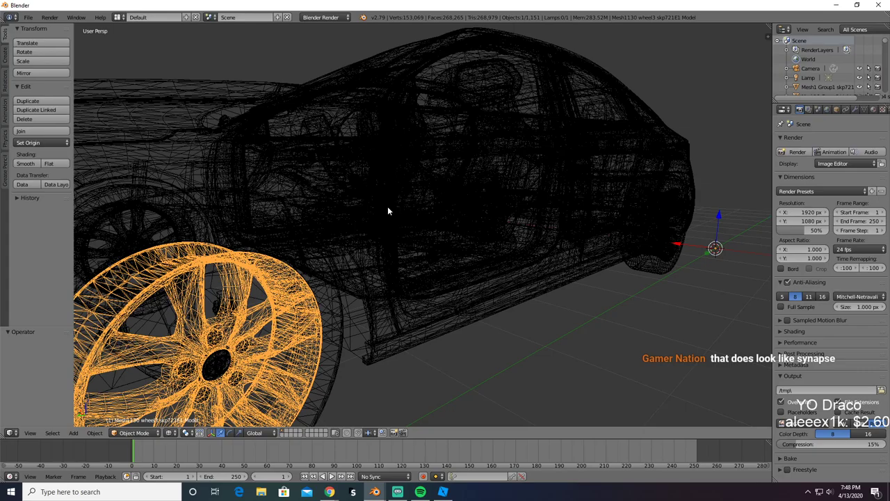
middle_drag(291, 306, 306, 291)
scroll(291, 291, up, 4)
scroll(294, 290, down, 2)
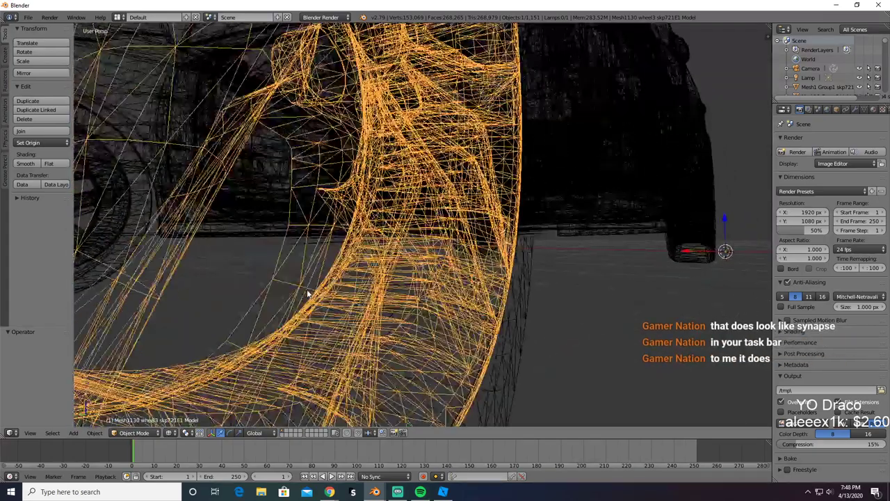
scroll(308, 294, down, 8)
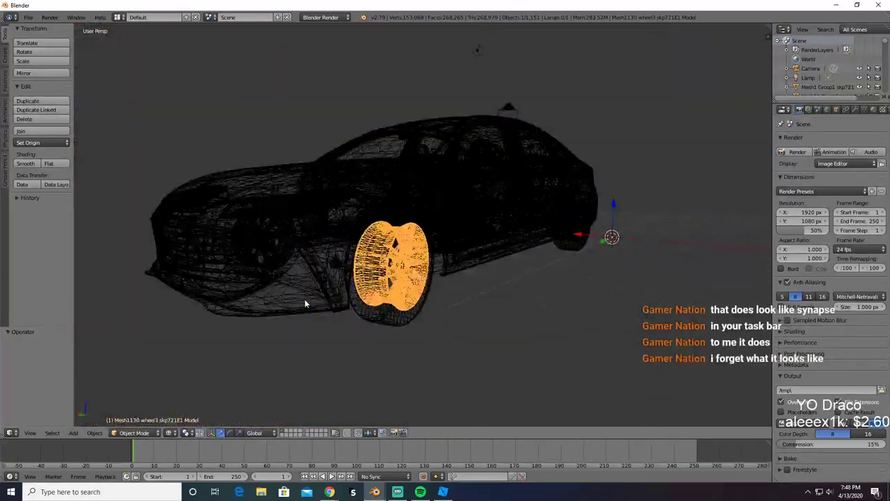
middle_drag(305, 302, 299, 303)
key(z)
scroll(313, 301, up, 2)
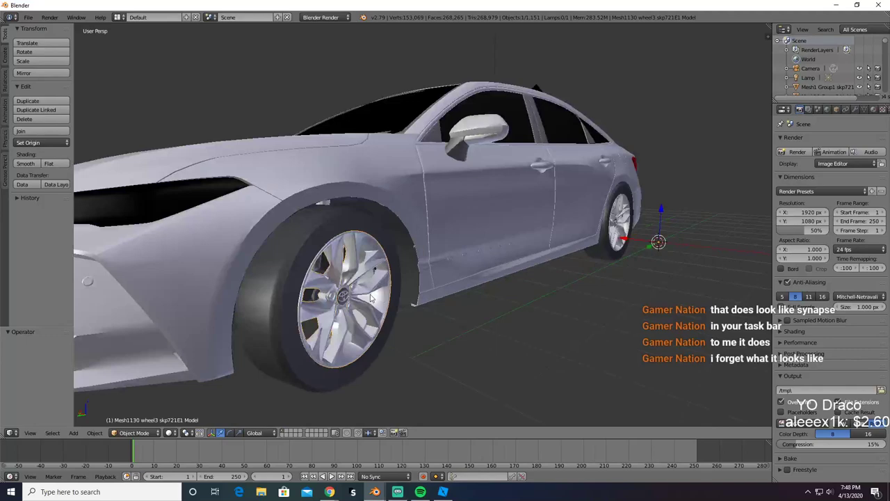
Step: Try to delete the rim of the rear wheel on the other side of the car and undo the deletion
middle_drag(371, 295, 300, 284)
scroll(307, 286, up, 4)
right_click(471, 230)
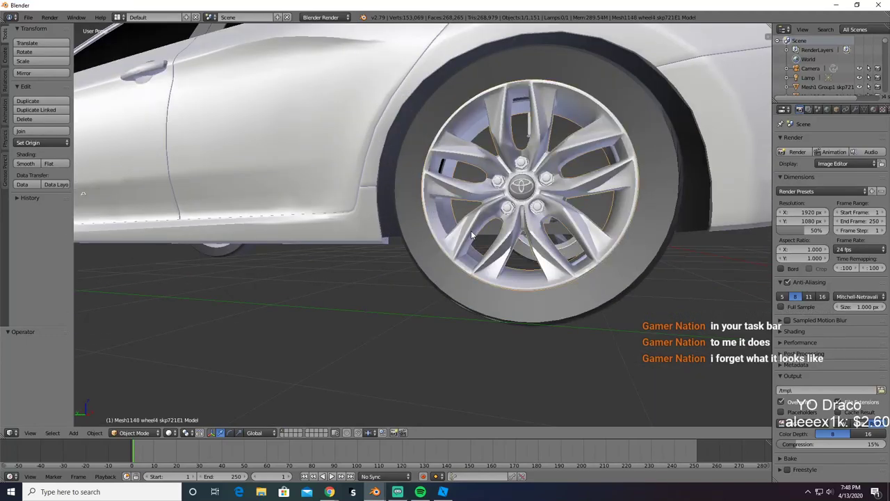
key(x)
click(467, 234)
key(ctrl+z)
Step: Delete the Toyota emblem parts from the centre cap of the wheel currently in view
scroll(535, 191, up, 7)
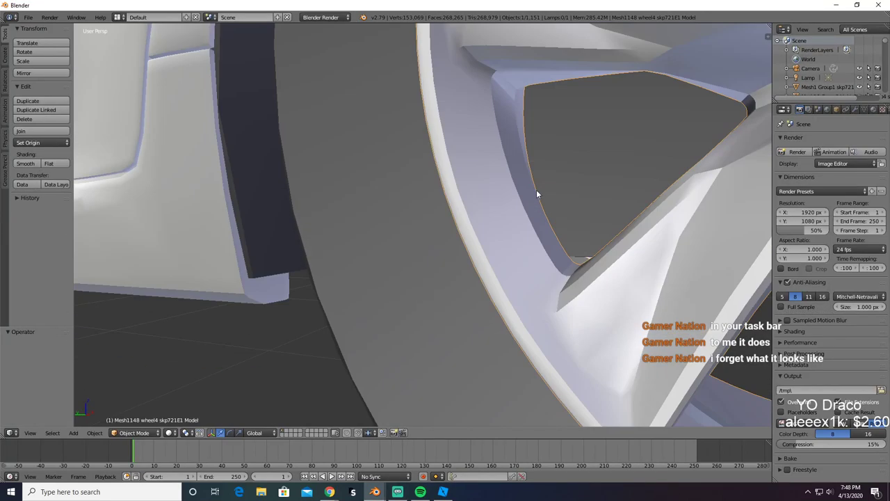
scroll(537, 190, down, 4)
right_click(612, 156)
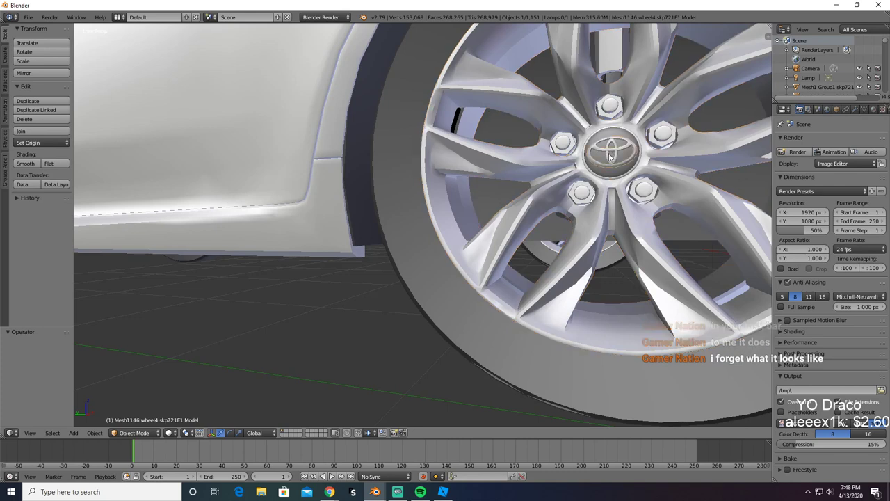
key(x)
click(610, 158)
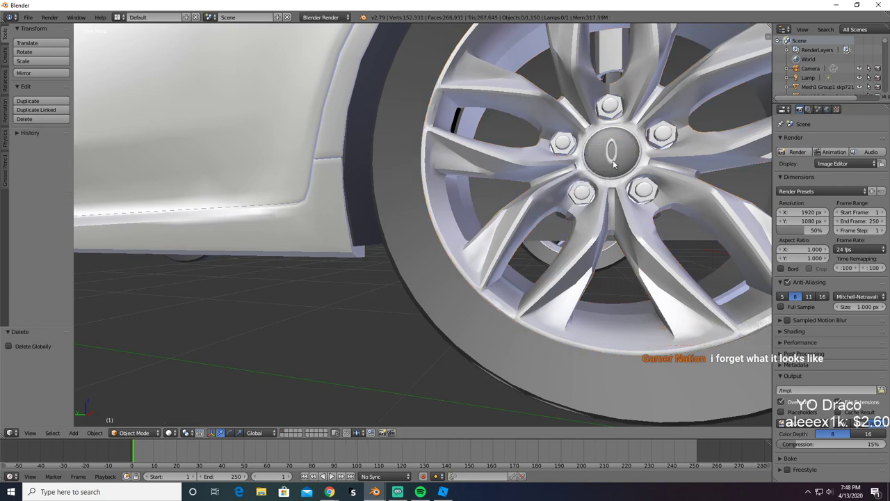
right_click(610, 158)
key(x)
click(625, 179)
Step: Delete the X, L and E letters of the XLE badge on the car's rear
middle_drag(651, 190, 585, 207)
scroll(585, 207, down, 5)
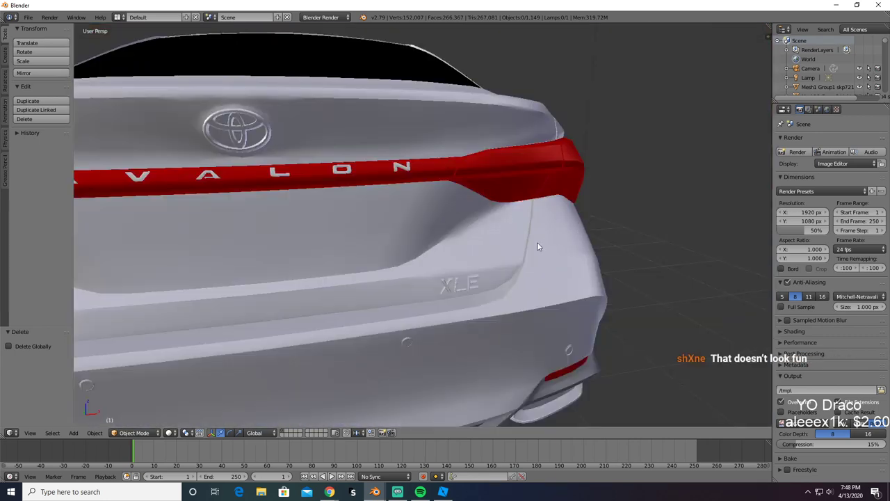
right_click(445, 286)
key(x)
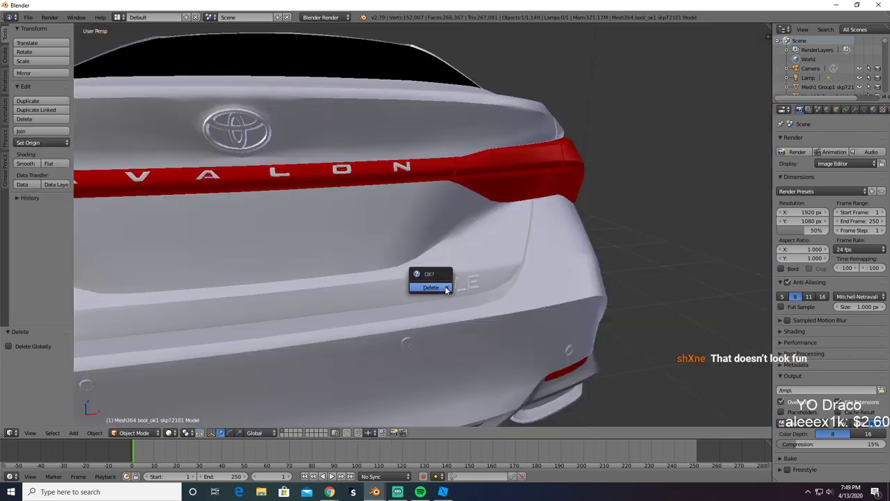
click(447, 288)
right_click(457, 280)
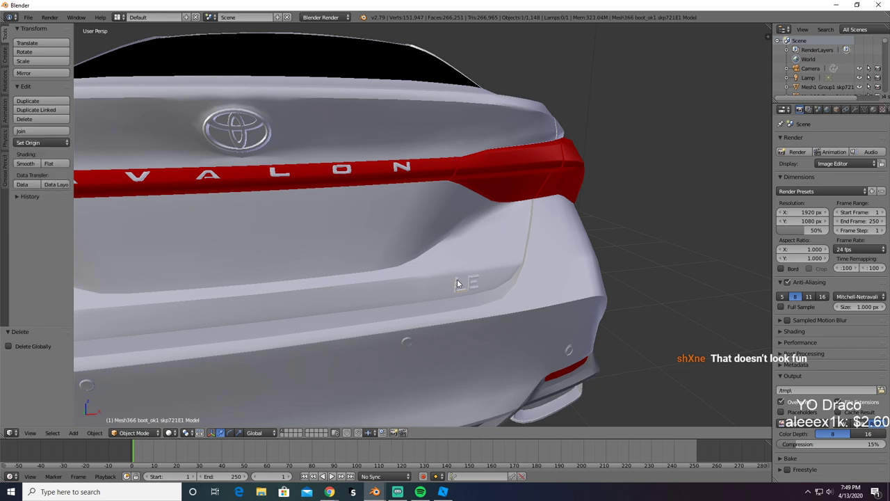
key(x)
click(470, 280)
right_click(470, 281)
key(x)
click(470, 280)
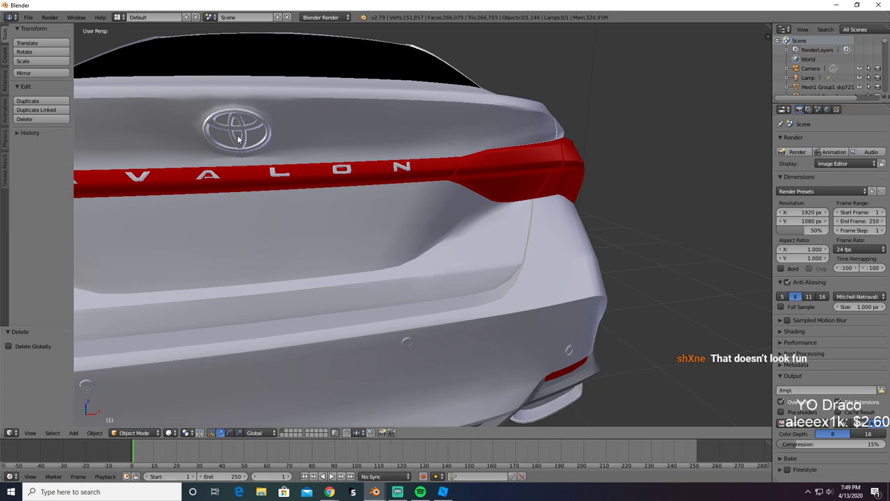
Step: Delete the outer and inner parts of the Toyota emblem on the boot lid
right_click(239, 132)
key(x)
click(240, 133)
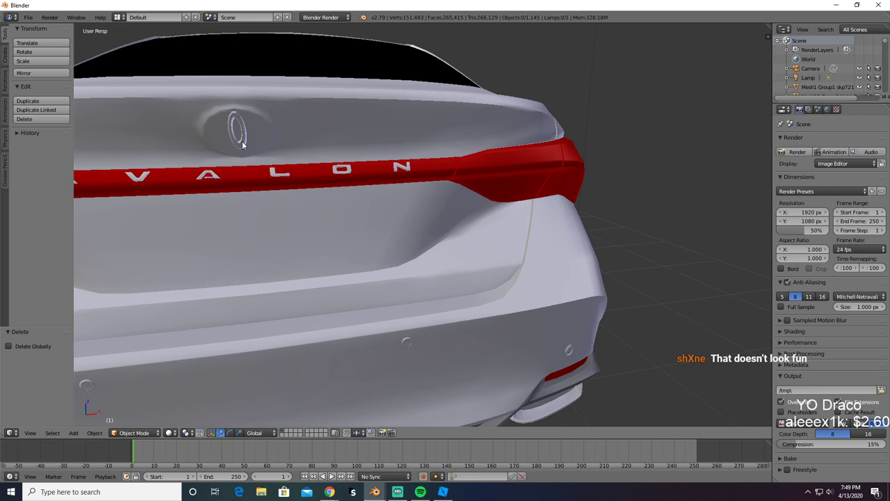
right_click(241, 140)
key(x)
click(242, 142)
Step: Delete the letters L, O and N of the AVALON lettering on the red rear light bar
right_click(270, 176)
key(x)
click(273, 176)
right_click(334, 174)
key(x)
click(335, 175)
right_click(398, 170)
key(x)
click(394, 167)
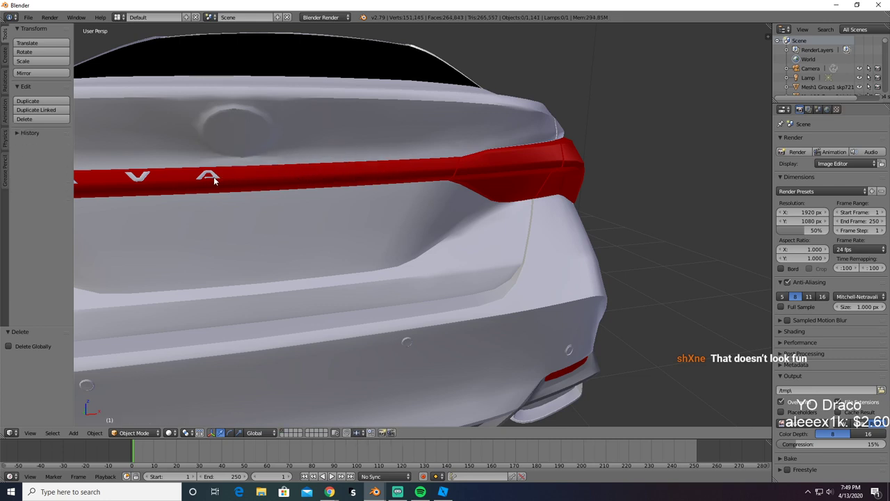
Step: Delete the remaining letters A, V and A of the AVALON lettering on the rear light bar
right_click(213, 176)
key(x)
click(217, 173)
middle_drag(213, 184, 234, 189)
right_click(406, 207)
key(x)
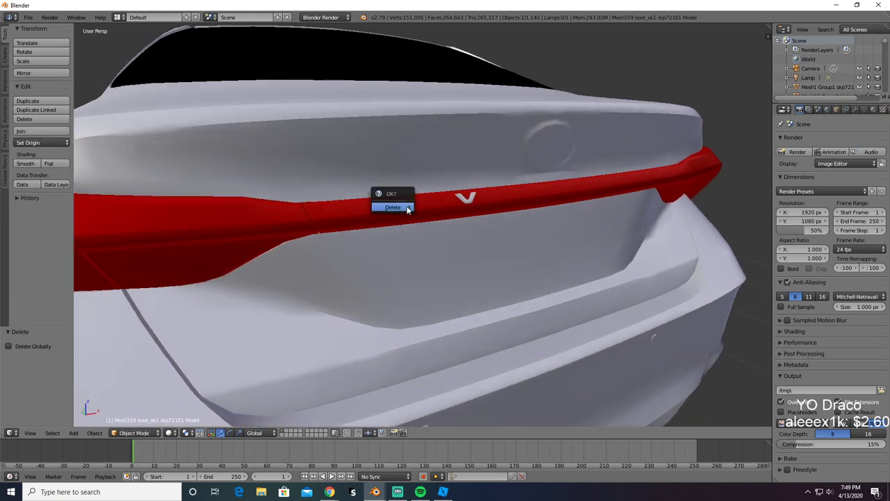
click(397, 205)
right_click(462, 200)
key(x)
click(463, 203)
Step: Delete all the Toyota emblem parts from the hub of the rear wheel on the car's other side
middle_drag(476, 208, 495, 245)
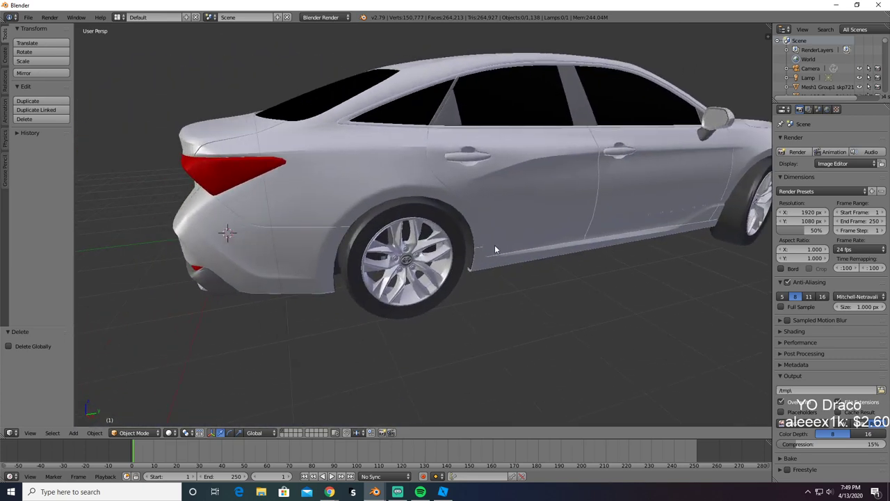
scroll(422, 271, up, 6)
shift+middle_drag(387, 349, 401, 199)
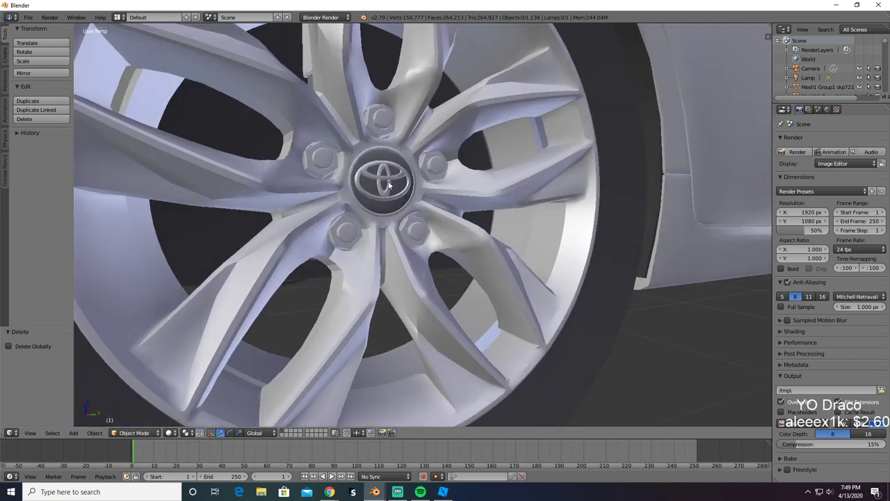
right_click(388, 184)
key(x)
click(391, 183)
right_click(389, 184)
key(x)
click(390, 184)
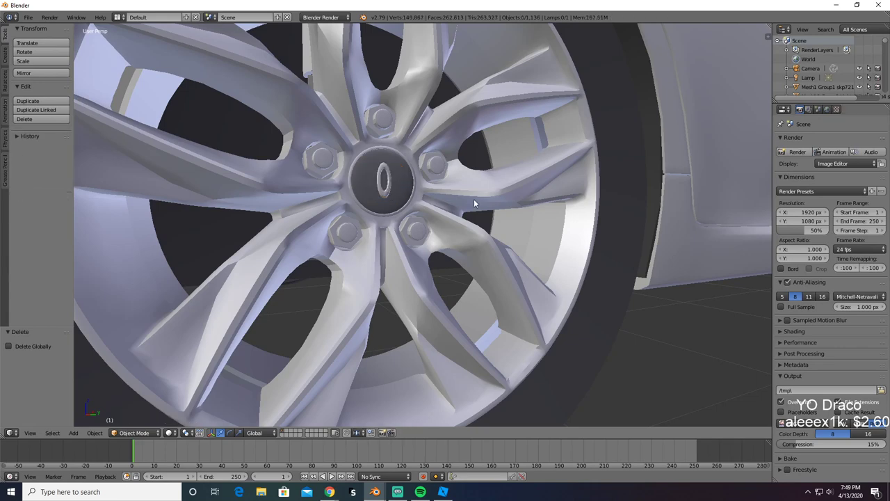
right_click(388, 193)
key(x)
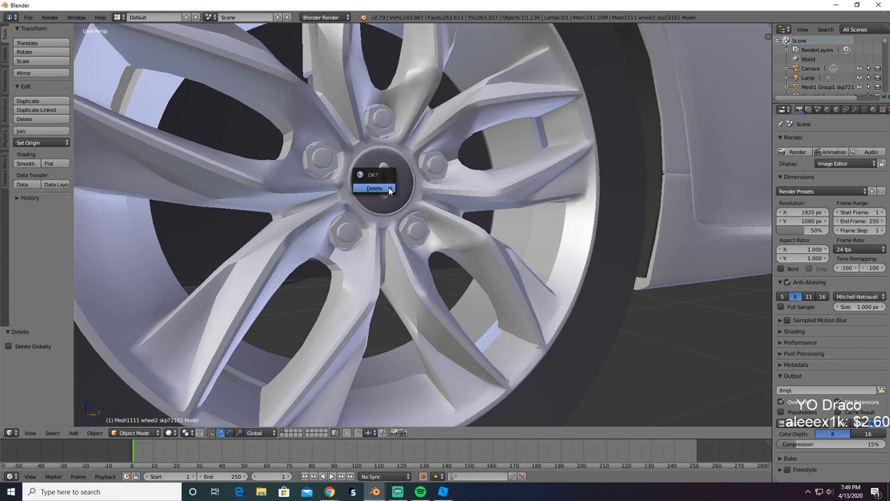
click(387, 192)
Step: Delete the two parts of the raised Toyota emblem on the front grille, keeping its round base
scroll(387, 194, down, 8)
scroll(417, 194, up, 2)
middle_drag(418, 192, 354, 185)
scroll(354, 185, down, 6)
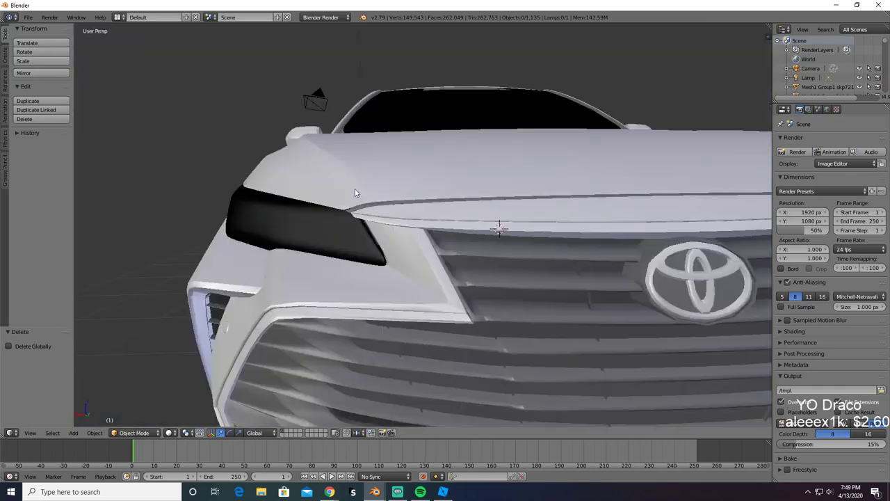
right_click(521, 242)
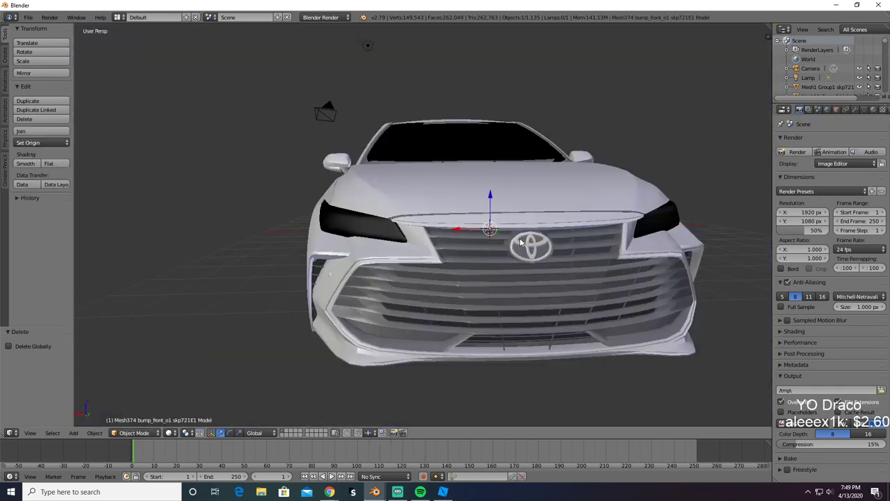
key(x)
click(520, 241)
right_click(528, 253)
key(x)
click(527, 253)
Step: Delete the outer and inner parts of the Toyota emblem on the steering wheel inside the car
middle_drag(444, 241, 256, 323)
scroll(371, 250, up, 5)
middle_drag(372, 250, 455, 275)
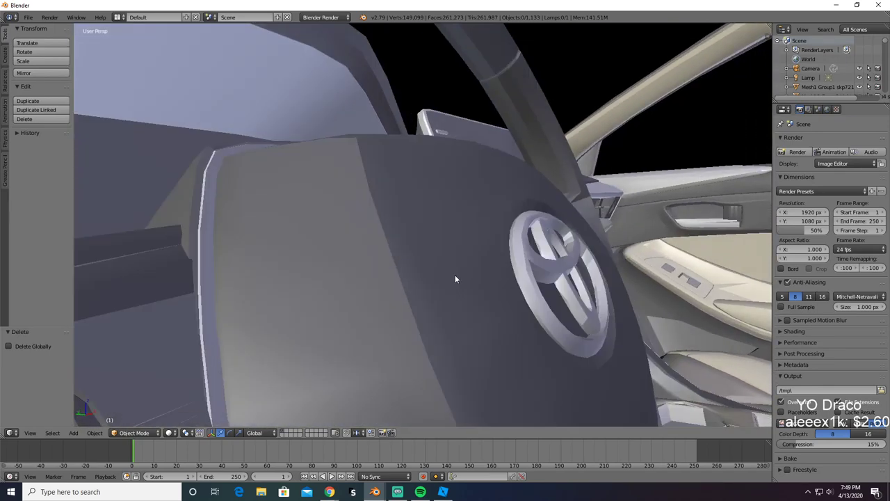
right_click(513, 264)
key(x)
click(508, 258)
right_click(546, 268)
key(x)
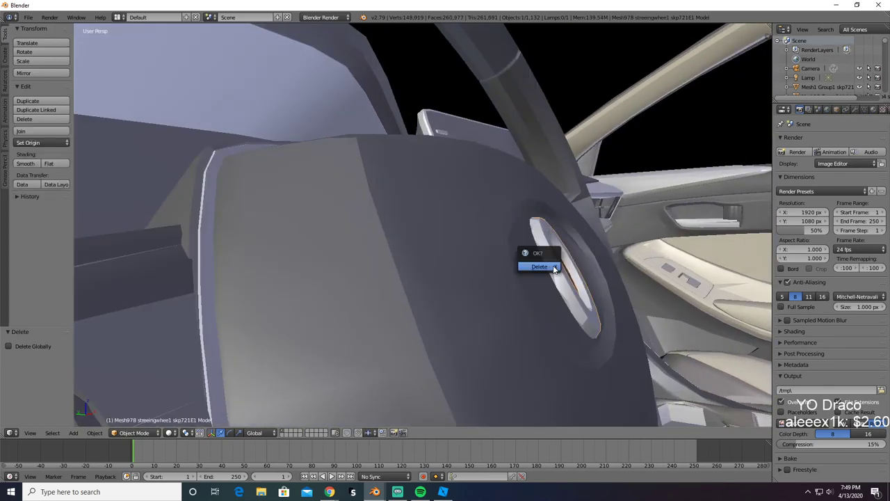
click(536, 265)
Step: Try to delete the boot lid at the car's rear and undo the deletion
middle_drag(407, 265, 524, 289)
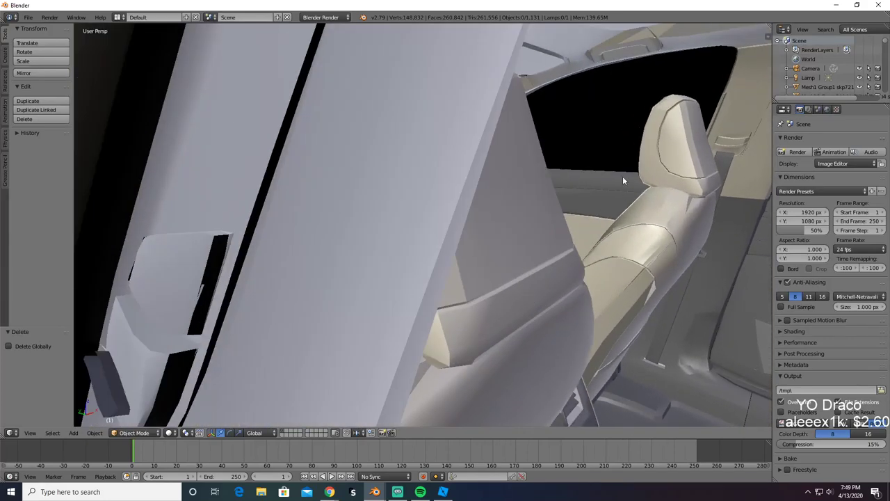
scroll(622, 179, down, 8)
middle_drag(493, 252, 422, 115)
right_click(415, 133)
key(x)
click(380, 127)
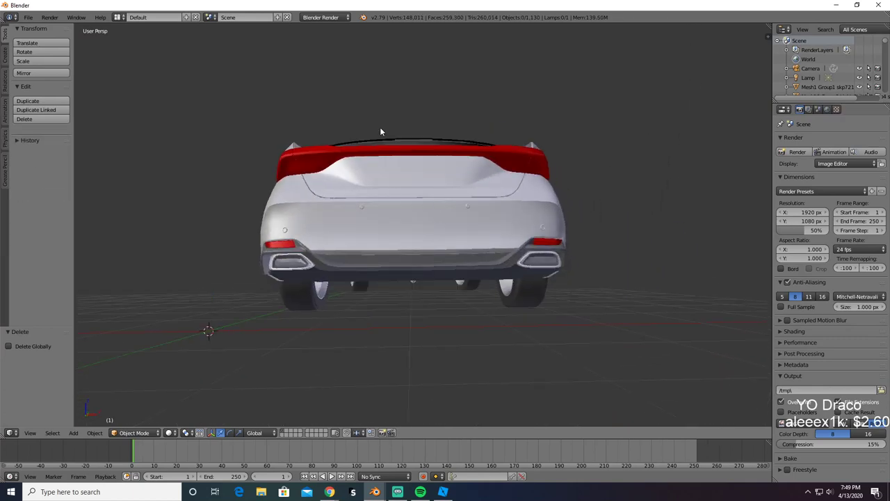
key(ctrl+z)
scroll(379, 128, up, 8)
middle_drag(380, 128, 385, 142)
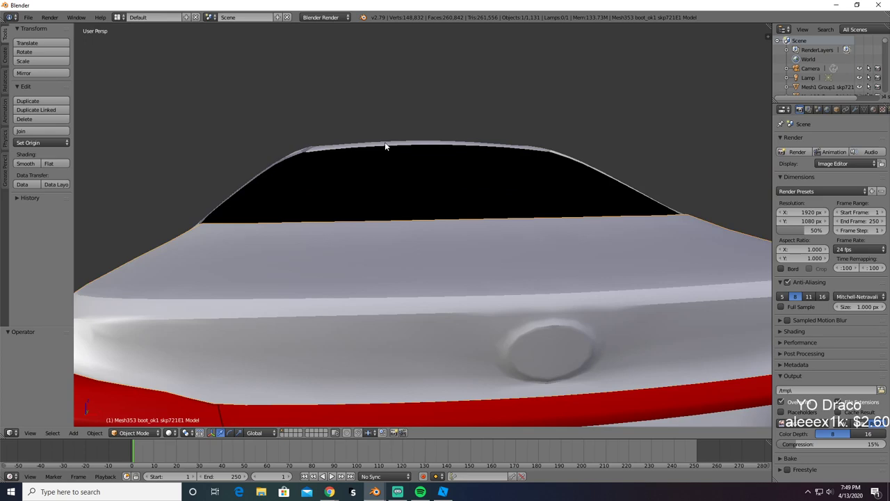
Step: Delete the round emblem base from the front grille, then undo and redo that deletion
scroll(371, 179, down, 5)
middle_drag(353, 201, 539, 200)
middle_drag(440, 229, 470, 242)
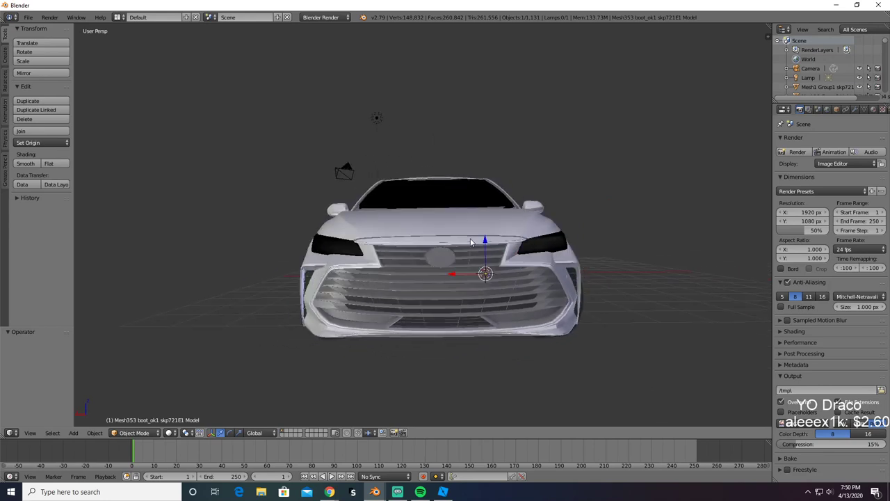
scroll(471, 242, up, 2)
key(x)
click(450, 272)
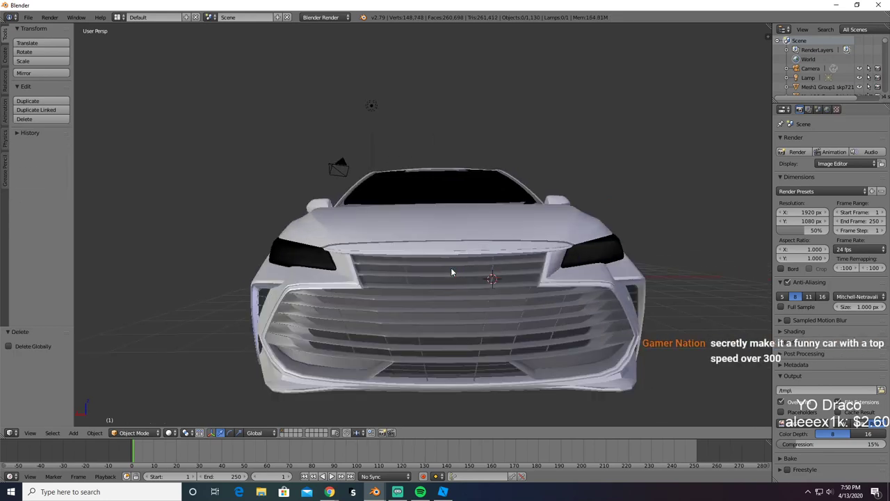
middle_drag(451, 271, 462, 285)
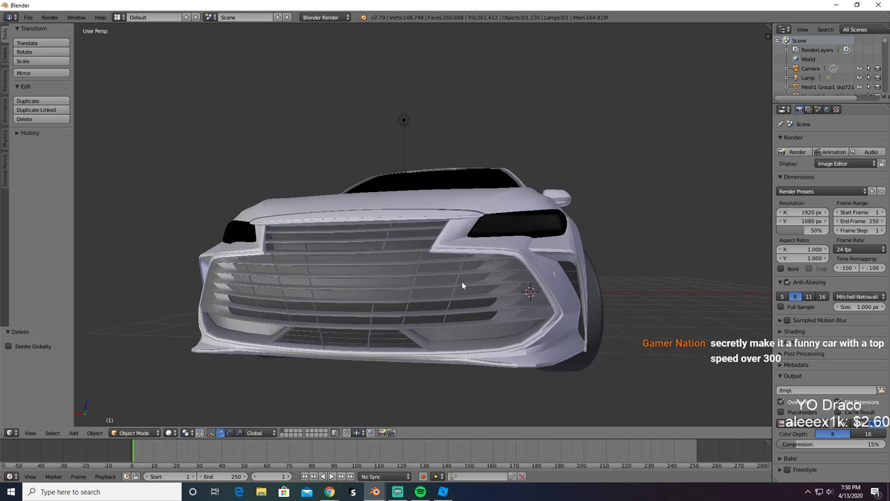
key(ctrl+z)
key(ctrl+shift+z)
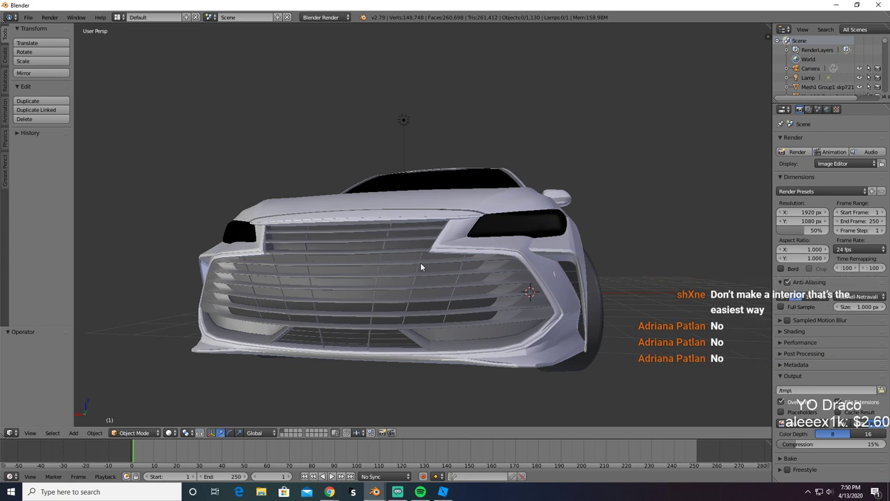
Step: Select the boot lid and examine its round emblem recess and the rest of the car, checking wireframe briefly
middle_drag(610, 234, 416, 232)
middle_drag(146, 208, 290, 151)
right_click(295, 144)
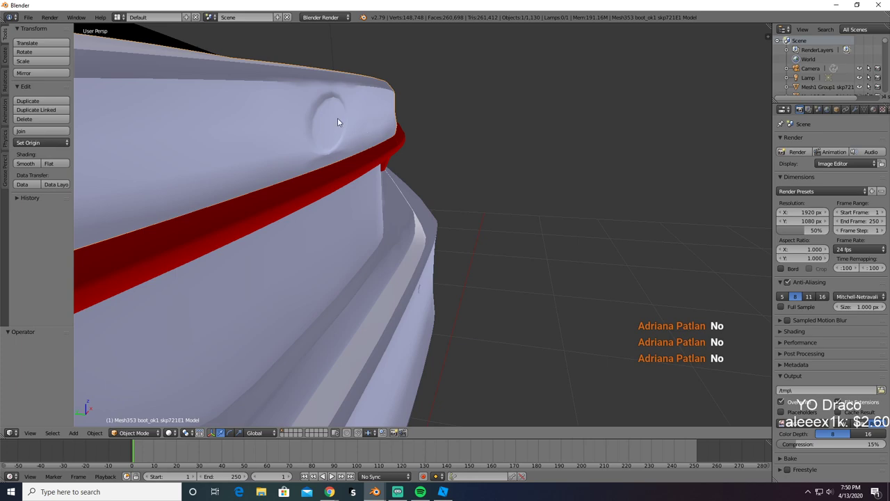
scroll(370, 125, down, 10)
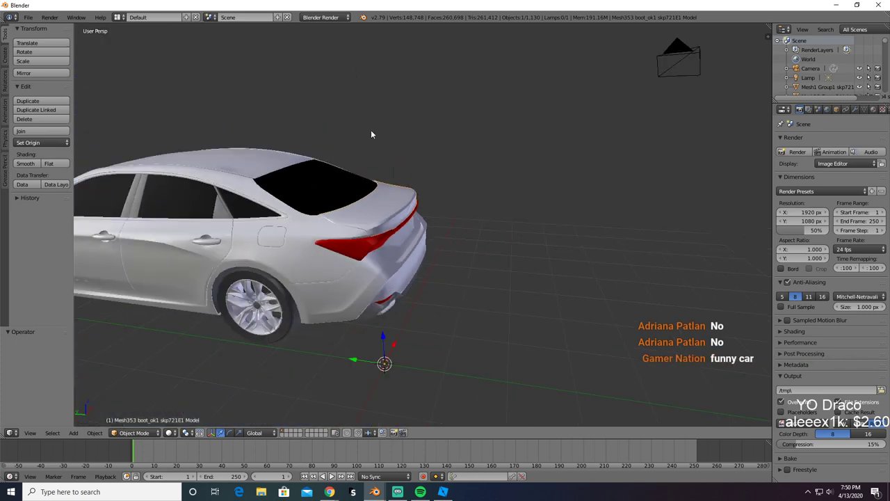
middle_drag(371, 129, 432, 159)
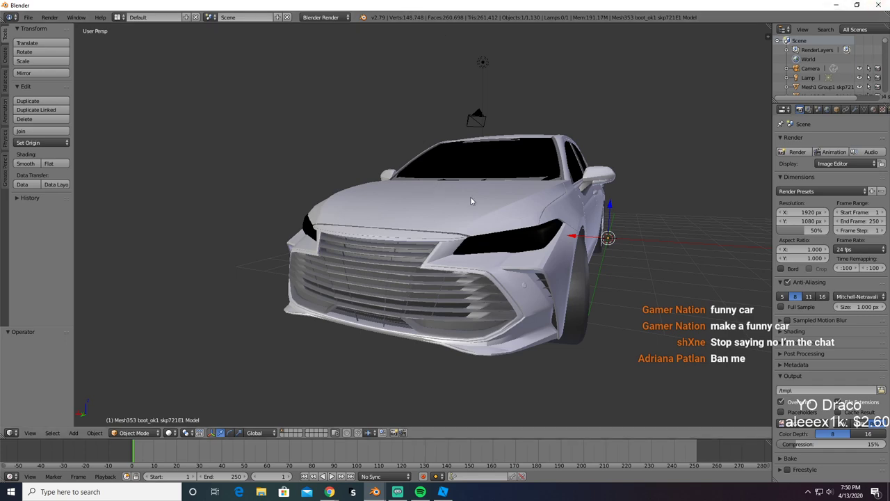
scroll(470, 198, up, 4)
middle_drag(463, 202, 363, 243)
scroll(380, 252, up, 5)
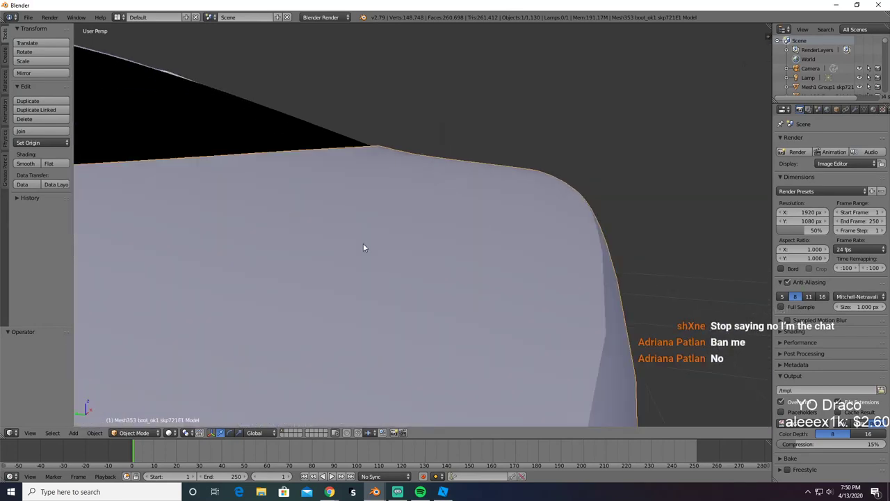
scroll(359, 241, down, 3)
key(z)
key(z)
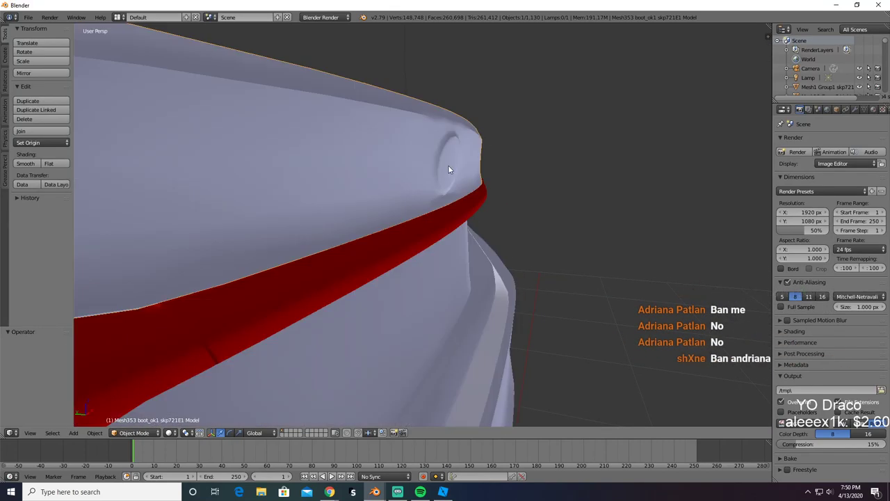
Step: Open the boot lid mesh for editing and select one vertex on the rim of the round emblem recess
key(Tab)
scroll(448, 167, up, 3)
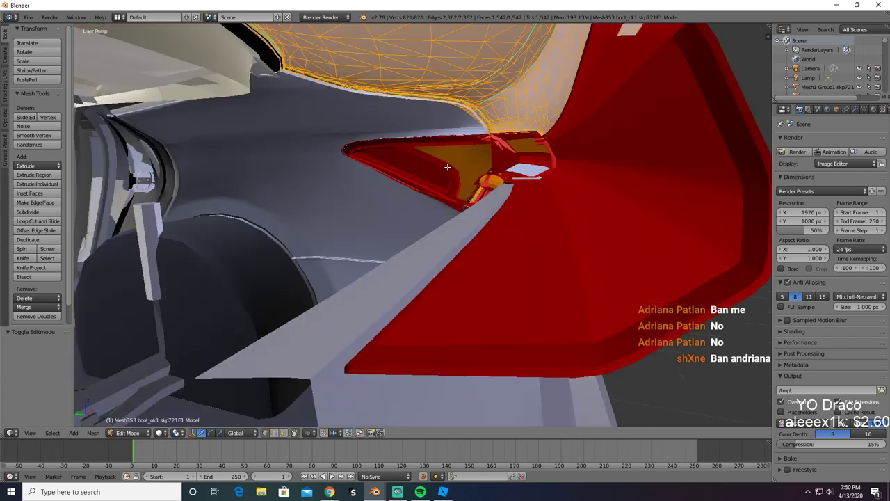
scroll(435, 177, down, 5)
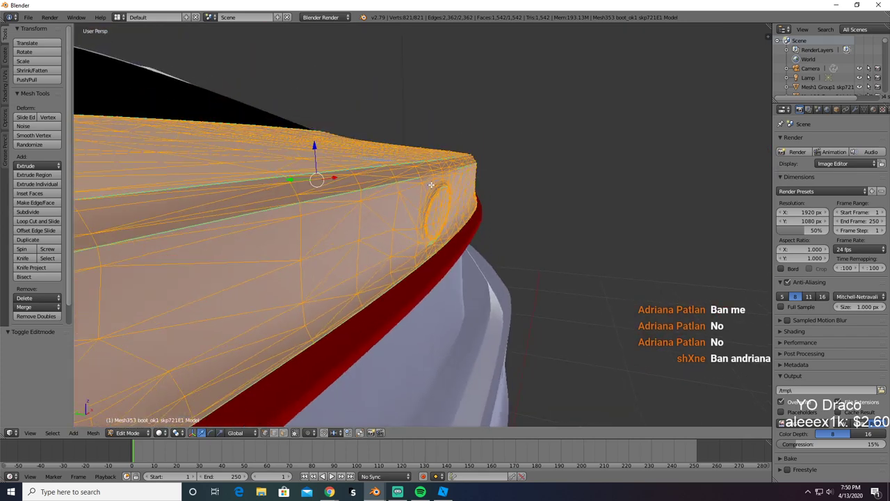
scroll(387, 196, up, 3)
scroll(437, 203, down, 3)
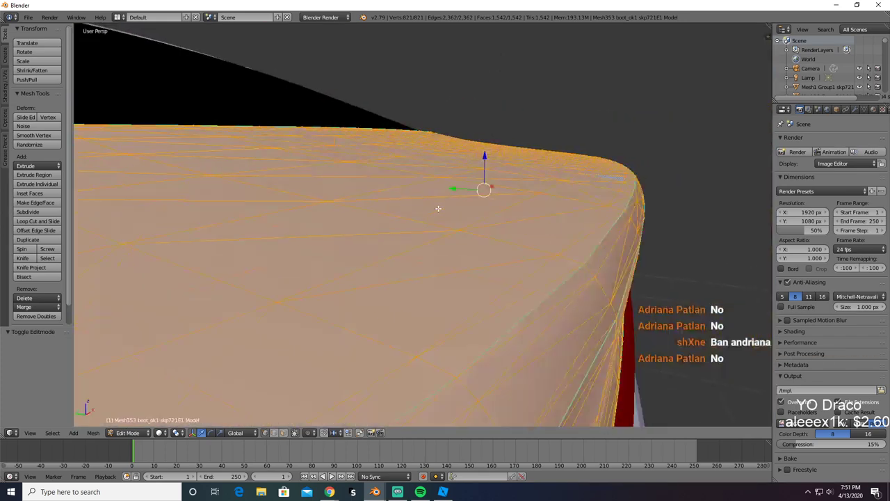
scroll(438, 204, up, 3)
scroll(437, 204, down, 3)
scroll(386, 202, up, 4)
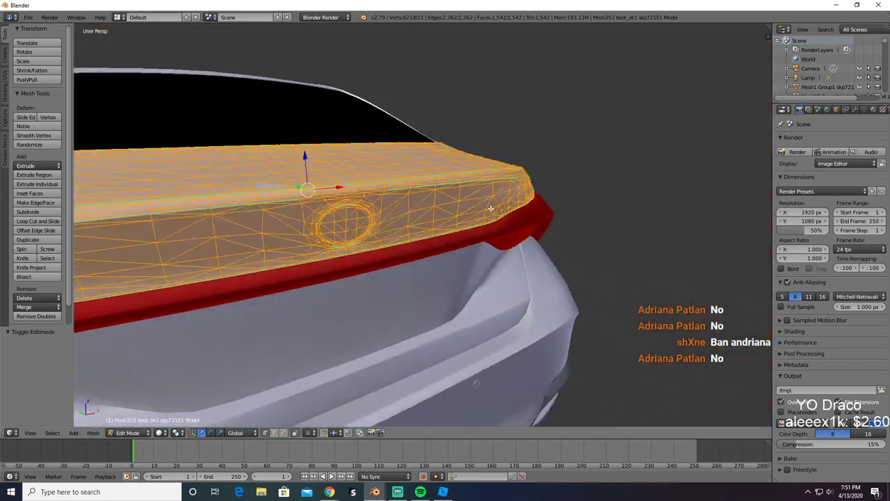
scroll(472, 214, up, 3)
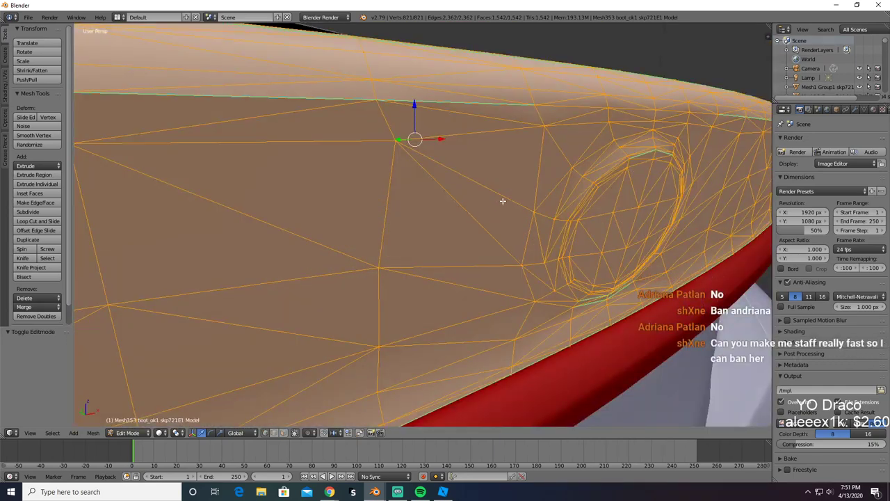
right_click(594, 182)
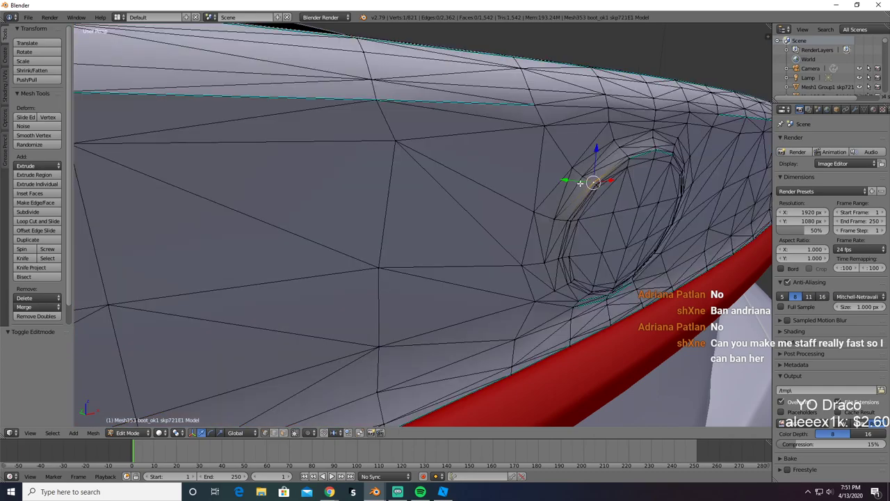
Step: Examine the boot lid's surface and edges around the emblem recess, comparing Edit Mode with Object Mode, and leave Edit Mode
scroll(603, 214, down, 6)
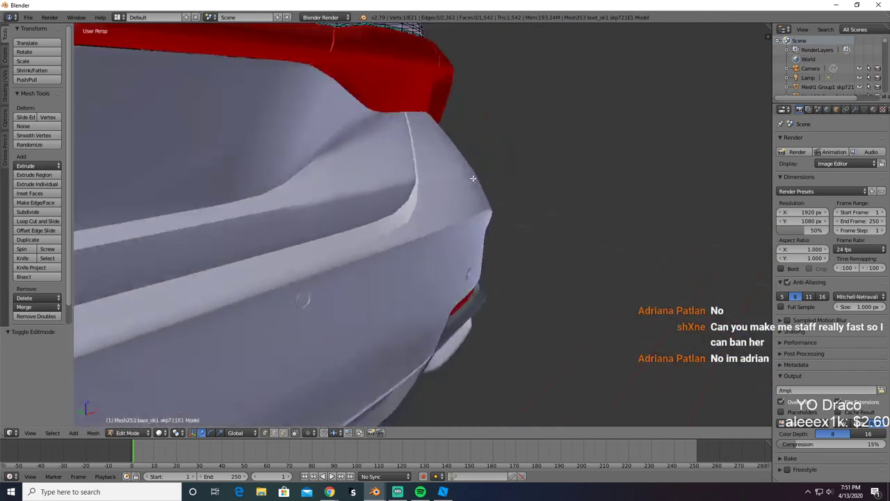
scroll(466, 202, up, 6)
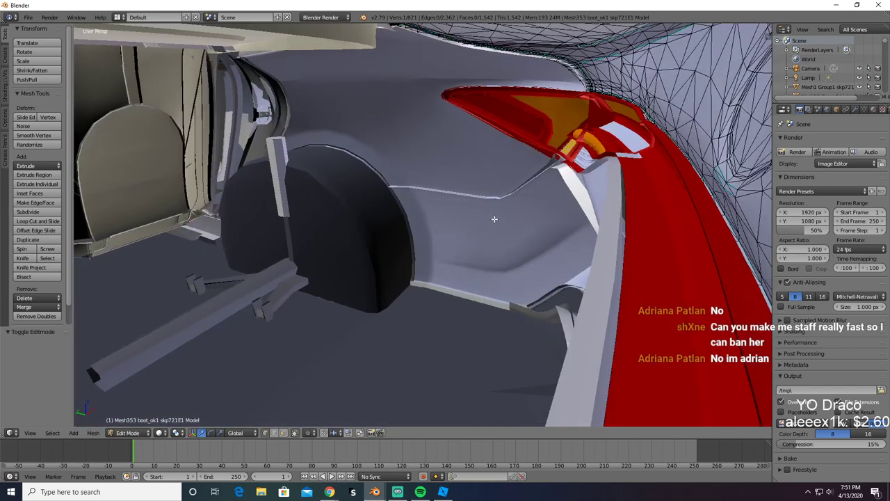
scroll(494, 219, down, 5)
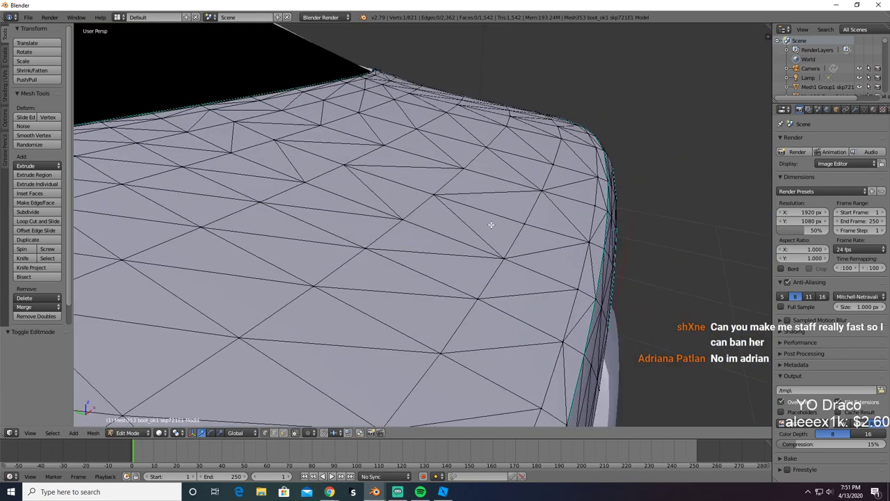
scroll(491, 224, down, 2)
scroll(491, 223, down, 1)
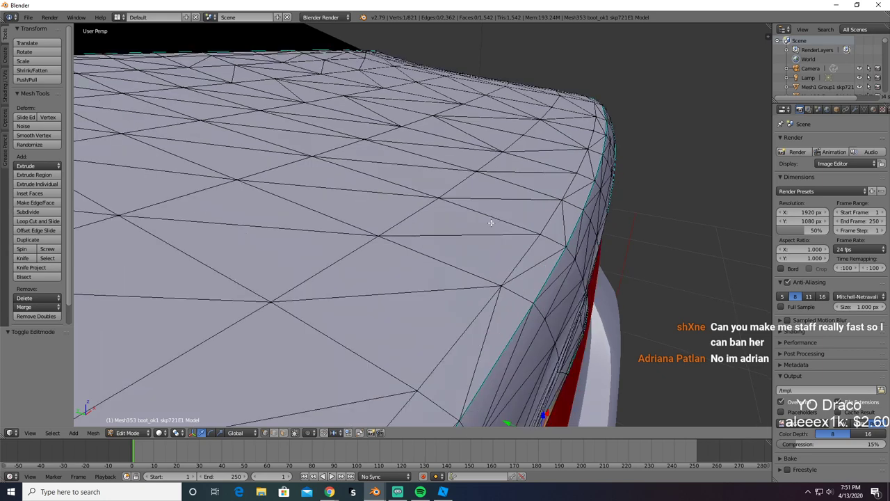
scroll(491, 222, up, 5)
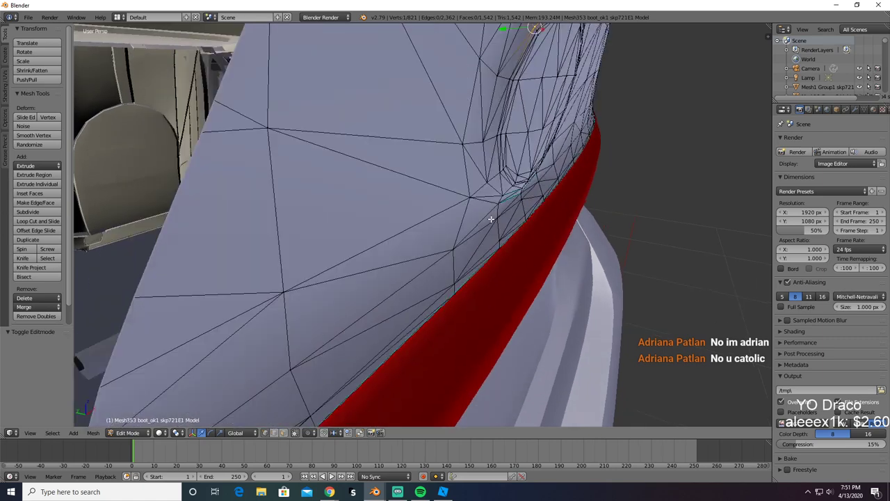
middle_drag(491, 219, 490, 222)
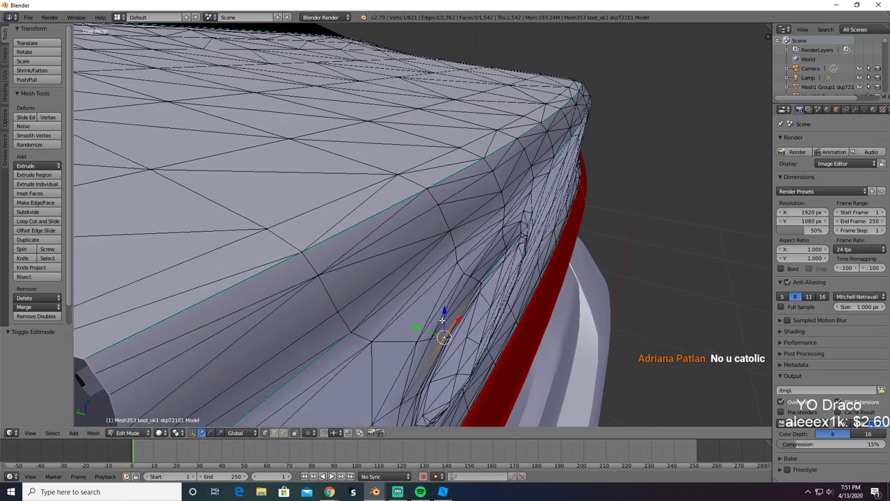
click(412, 324)
key(Tab)
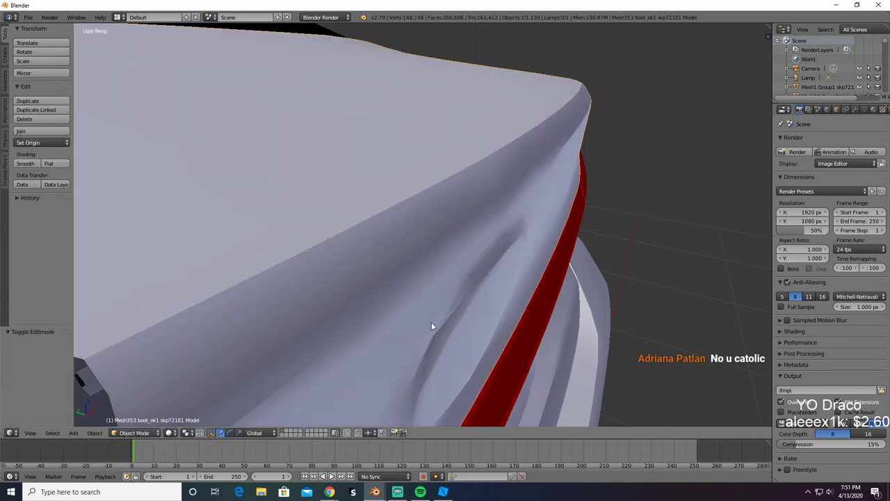
middle_drag(431, 323, 431, 320)
key(Tab)
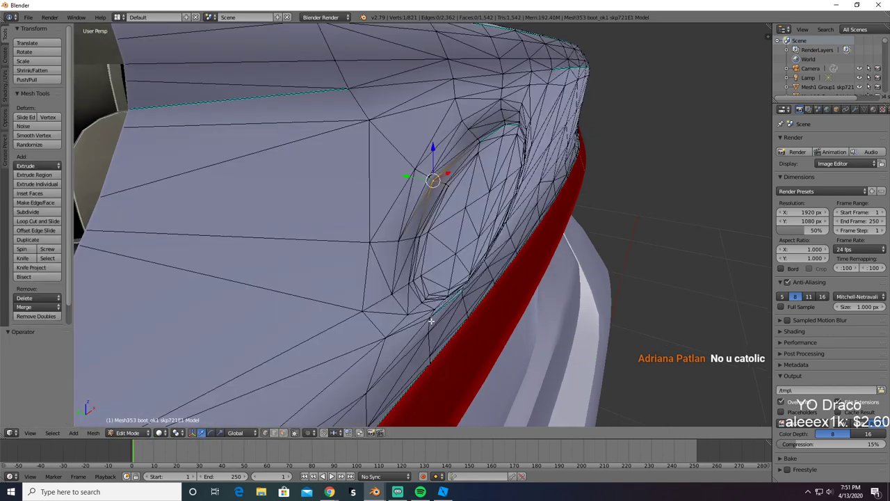
key(ctrl+z)
key(Tab)
Step: Add the front door skin to the selected boot lid, test deleting them and undo the deletion
scroll(615, 202, down, 7)
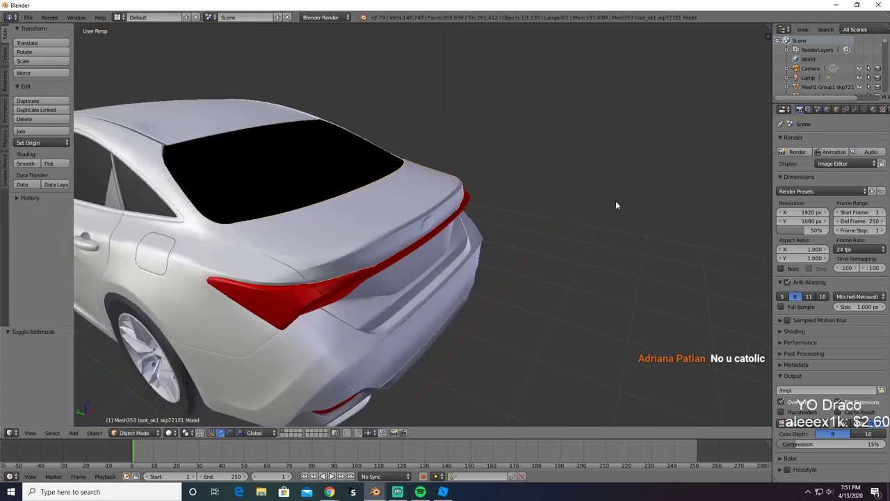
middle_drag(480, 274, 601, 258)
scroll(601, 257, down, 6)
middle_drag(535, 292, 479, 300)
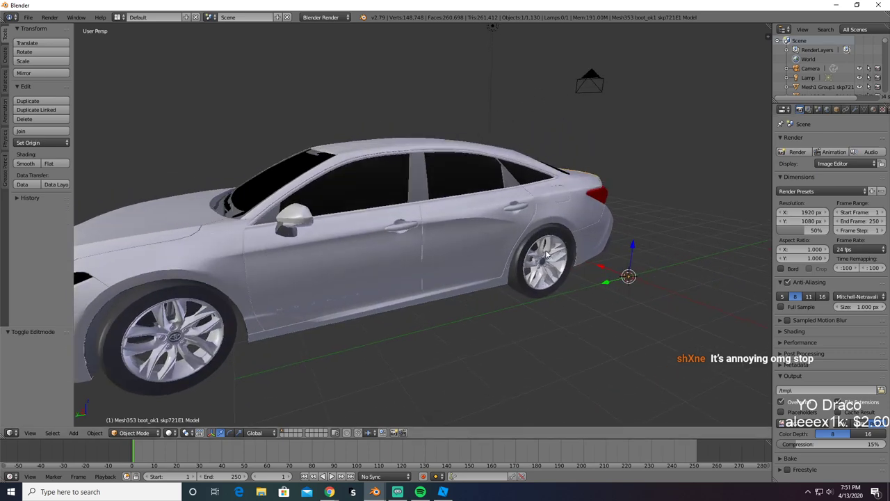
right_click(404, 261)
key(x)
click(404, 260)
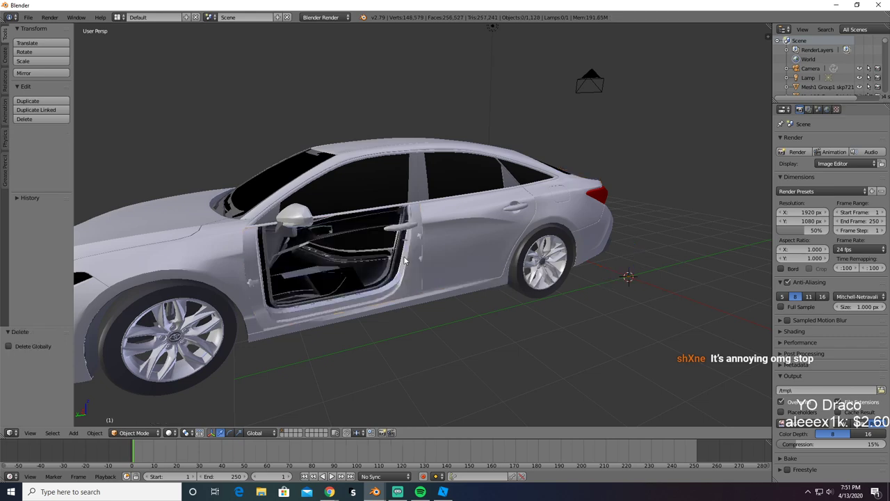
key(ctrl+z)
Step: Add the front door handle and the rear door skin to the selection, test deleting after each addition and undo each deletion
scroll(406, 253, up, 5)
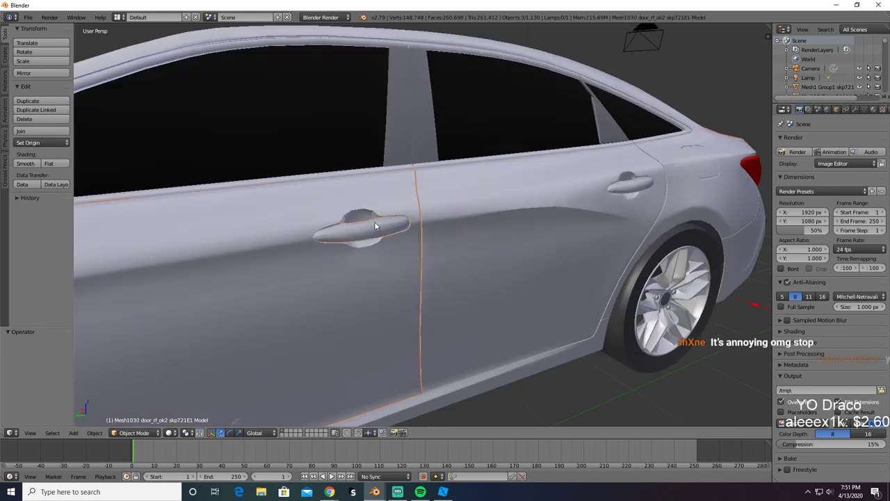
key(x)
click(354, 253)
key(ctrl+z)
shift+right_click(506, 232)
key(x)
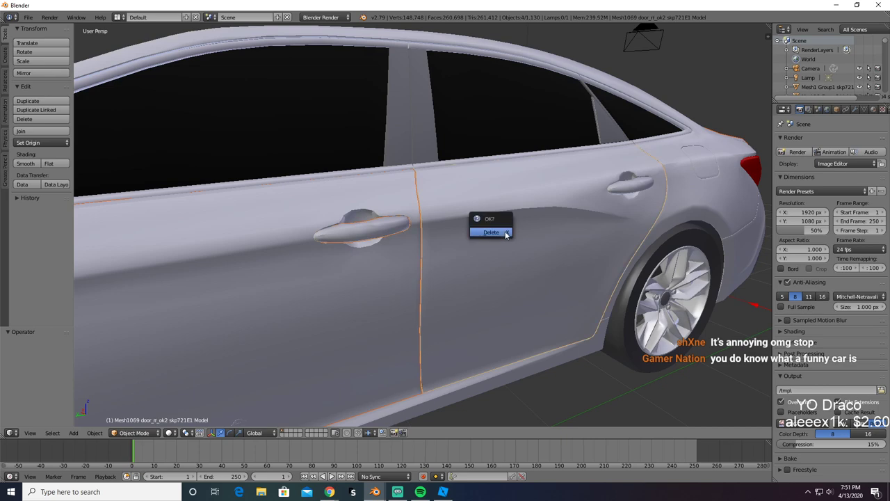
click(506, 233)
key(ctrl+z)
Step: Add the rear door handle and the rear quarter panel to the selection, undoing a test deletion after each addition
shift+right_click(627, 202)
key(x)
click(626, 200)
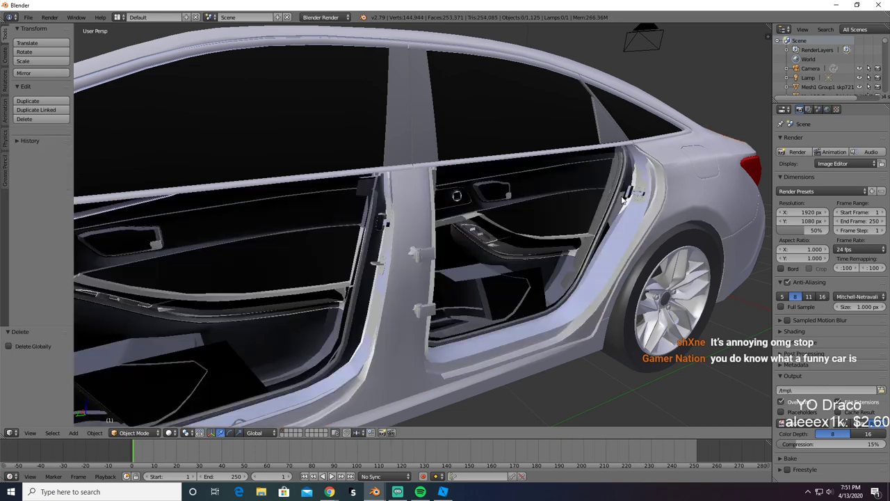
key(ctrl+z)
middle_drag(623, 199, 580, 214)
shift+right_click(580, 214)
key(x)
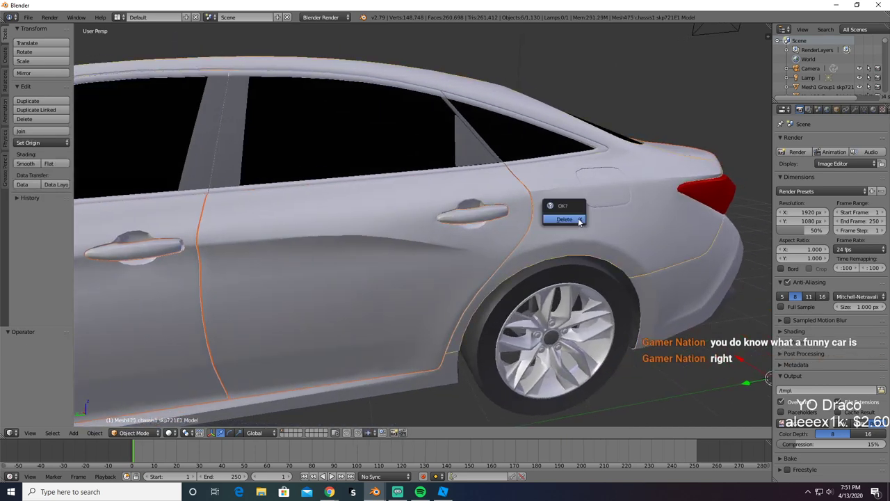
click(579, 220)
key(ctrl+z)
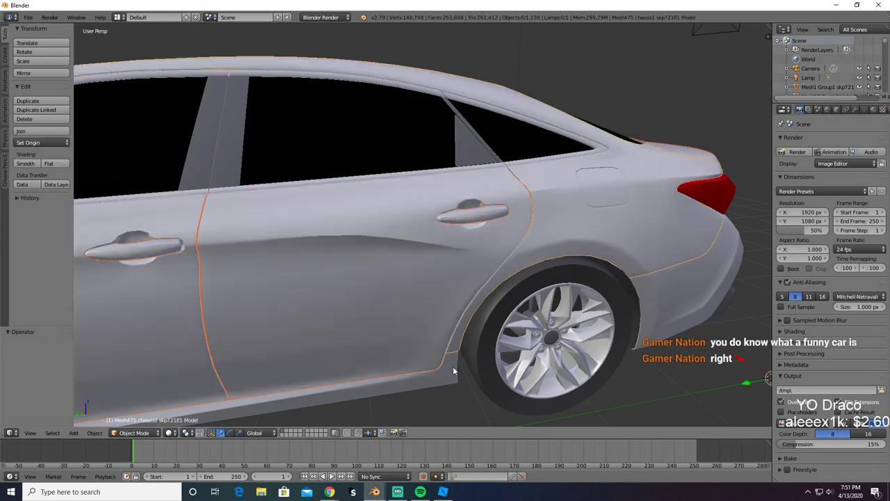
Step: Add the side sill below the doors to the selection, test deleting the parts and undo the deletion
key(x)
click(453, 365)
key(ctrl+z)
Step: Add the rear bumper to the selected body parts and check its extent in wireframe and with test deletions that are undone
middle_drag(528, 368, 499, 338)
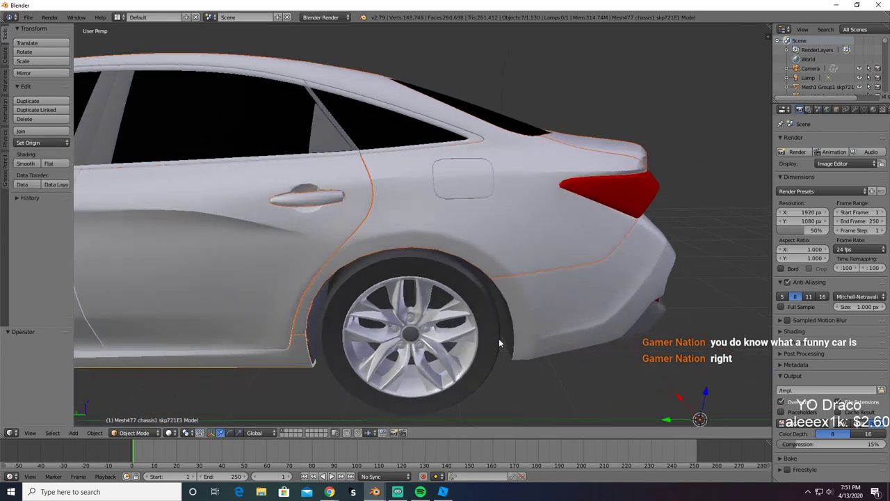
shift+right_click(583, 306)
key(x)
click(583, 306)
key(ctrl+z)
key(z)
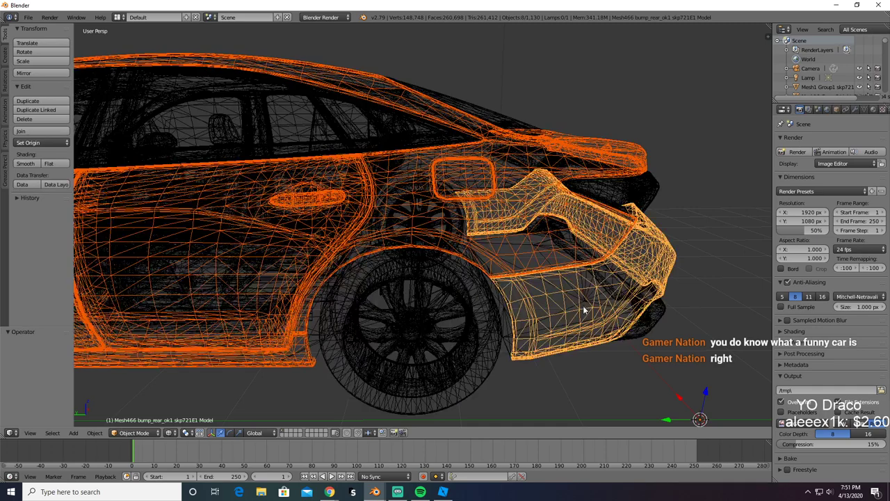
mouse_move(583, 305)
middle_down()
mouse_move(566, 313)
mouse_move(479, 278)
mouse_move(438, 282)
middle_up()
key(z)
key(x)
click(479, 278)
key(ctrl+z)
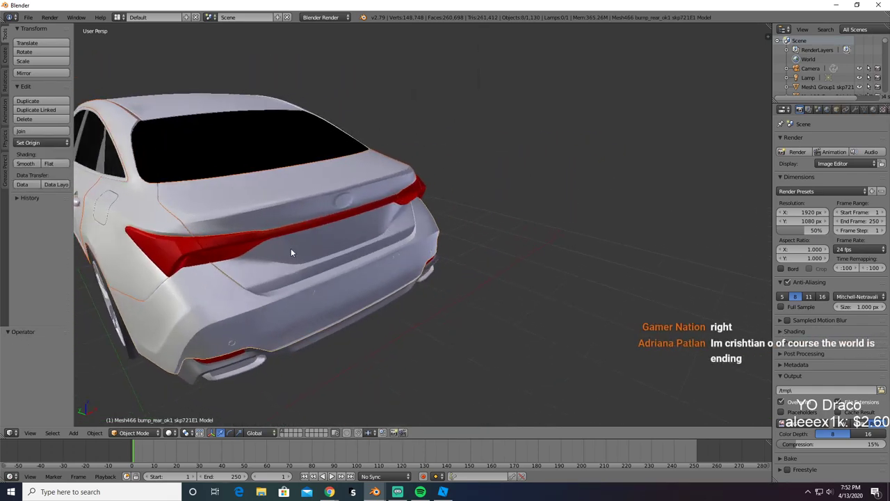
Step: Add the lower boot panel below the red light strip to the selection, test deleting all selected parts and undo it
right_click(291, 253)
key(x)
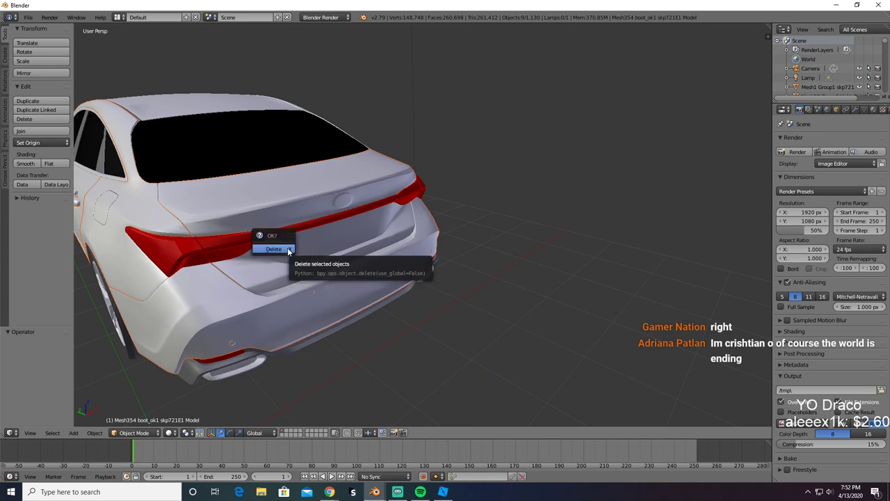
click(274, 249)
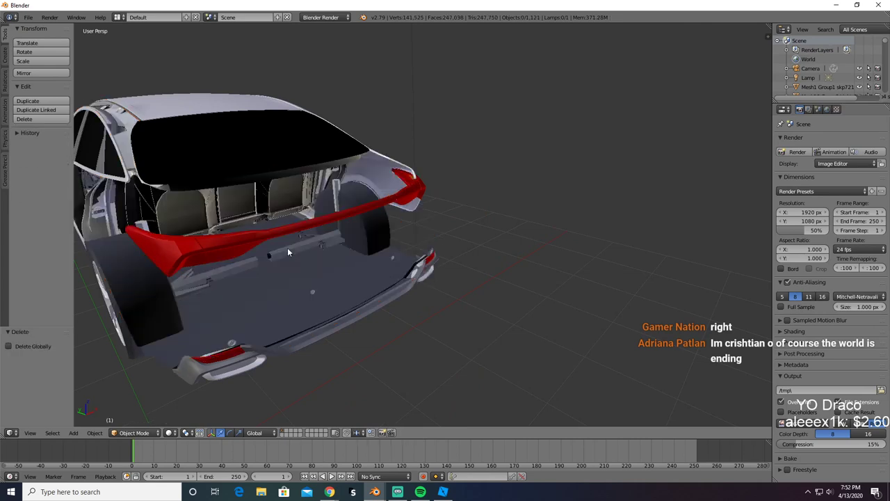
middle_drag(287, 247, 399, 225)
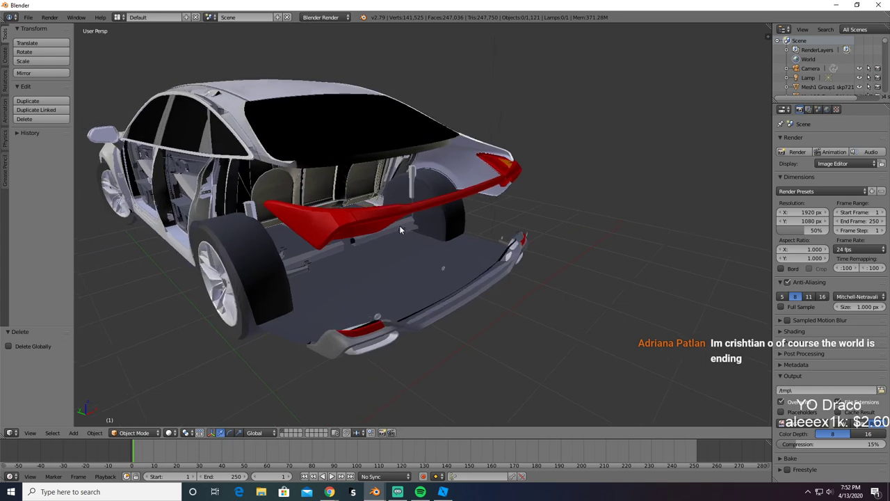
key(ctrl+z)
Step: Select only the rear bumper, test deleting it and undo the deletion
right_click(413, 312)
key(x)
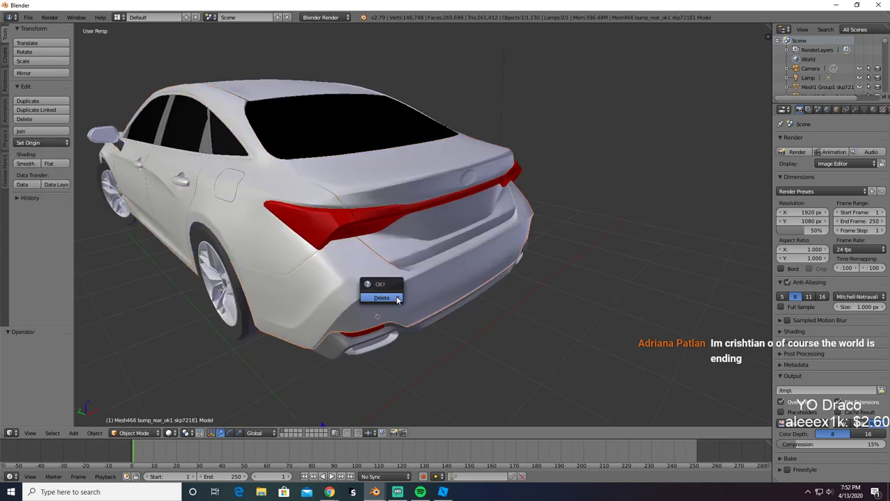
click(396, 296)
scroll(397, 296, up, 5)
middle_drag(396, 296, 389, 275)
key(ctrl+z)
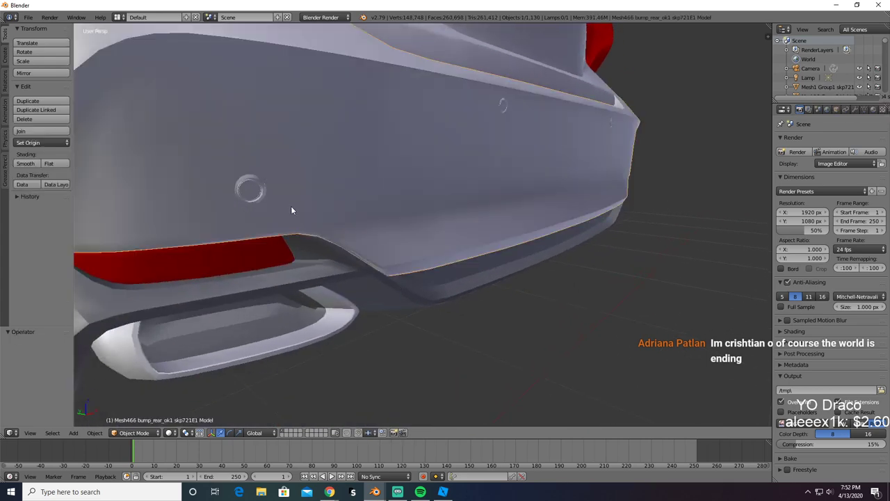
Step: Add two round sensor pieces on the rear bumper to the selection, undoing a test deletion after each addition
shift+right_click(253, 188)
key(x)
click(250, 179)
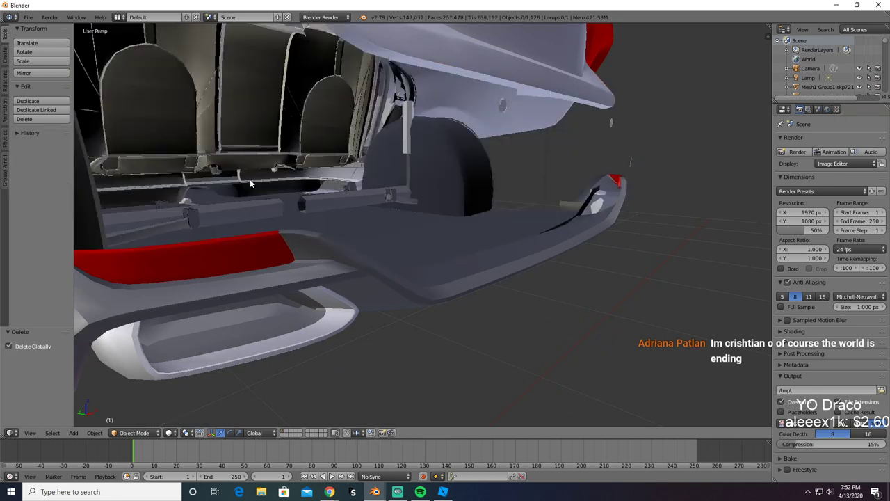
key(ctrl+z)
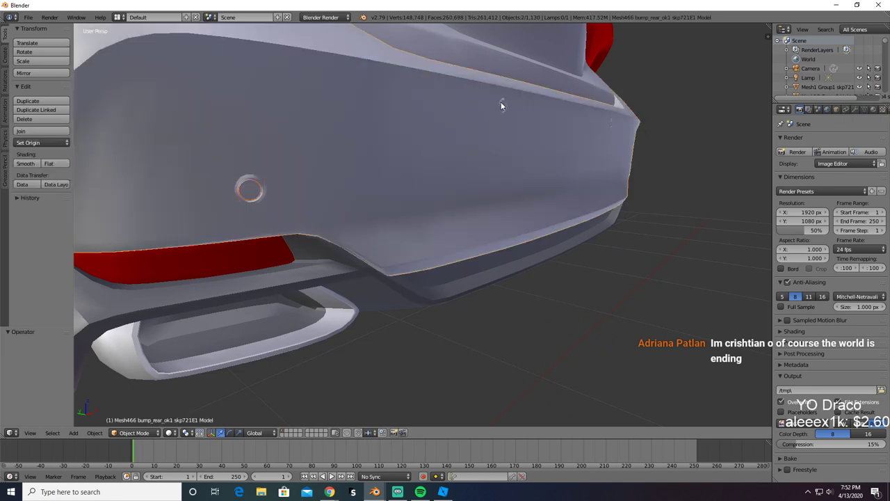
key(x)
click(503, 105)
key(ctrl+z)
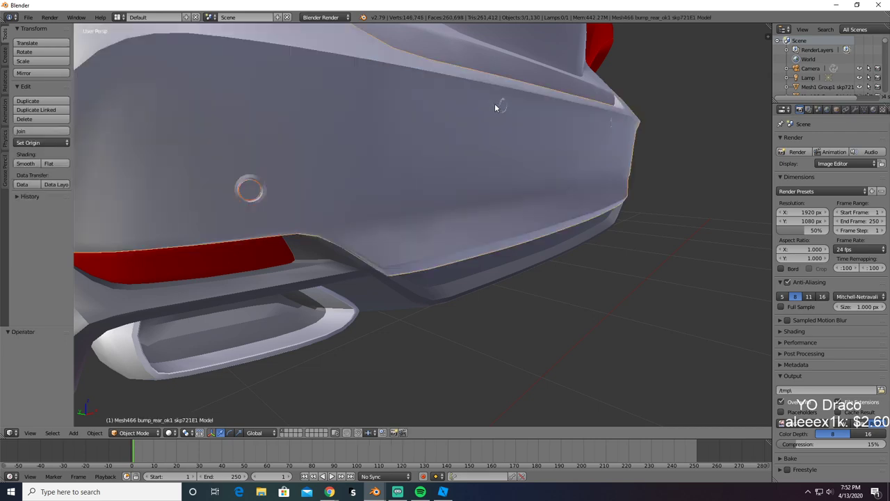
Step: Add another round sensor piece on the rear bumper to the selection and delete it together with the bumper
middle_drag(494, 103, 437, 156)
scroll(437, 158, up, 2)
middle_drag(418, 229, 440, 212)
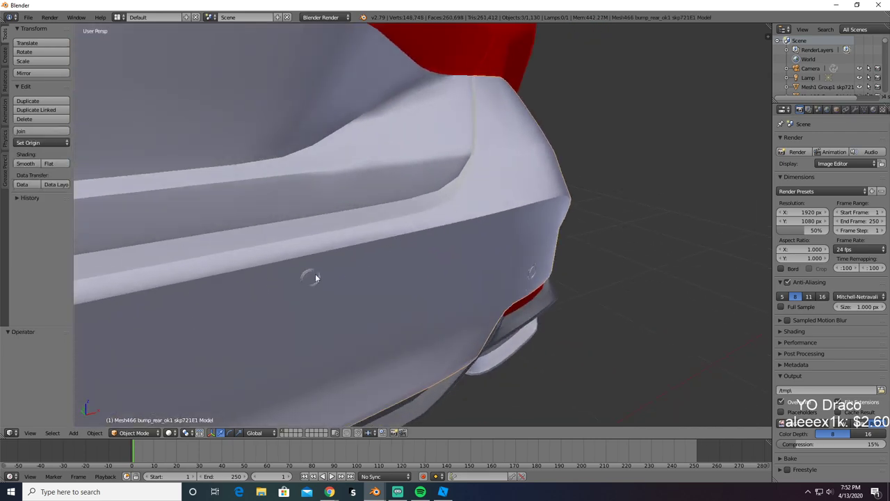
shift+right_click(308, 275)
shift+right_click(307, 276)
key(x)
click(302, 277)
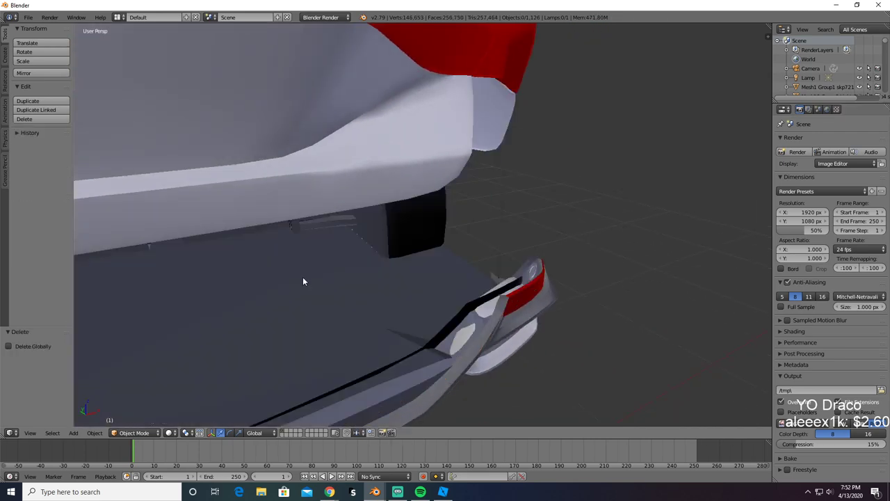
Step: Undo the rear bumper deletion, add the remaining round sensor to the selection, test deleting all selected parts and undo it
key(ctrl+z)
middle_drag(447, 275, 423, 271)
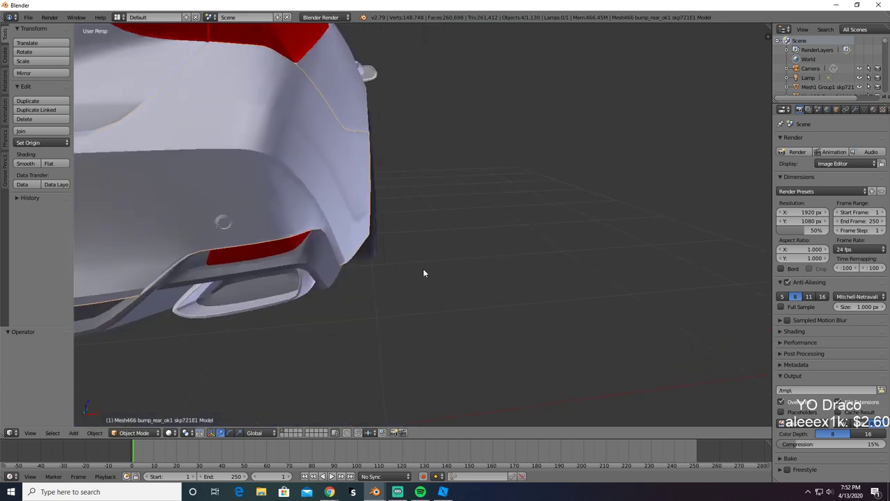
shift+click(221, 215)
key(x)
click(339, 240)
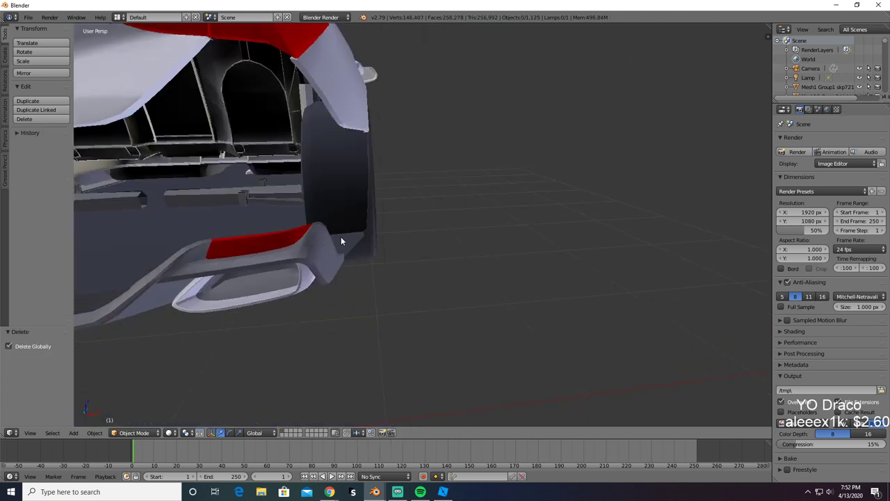
key(ctrl+z)
Step: Copy the selected rear bumper parts and paste them into the other Blender window's scene
key(ctrl+c)
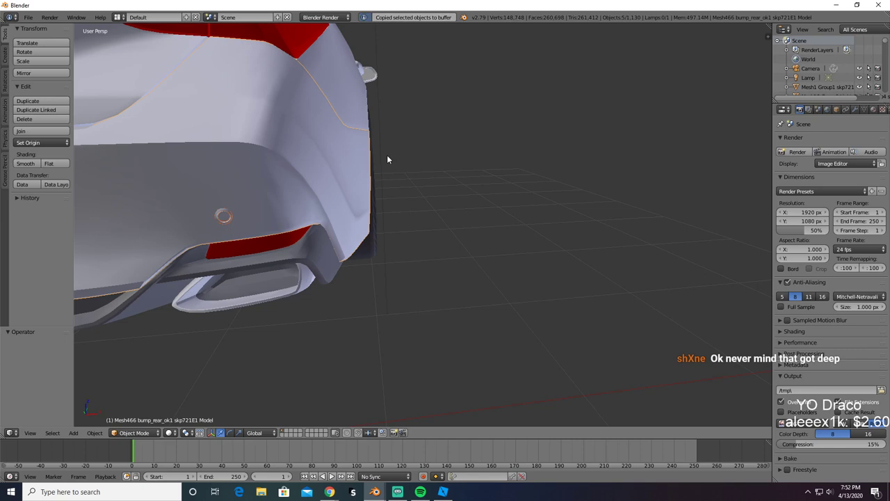
key(alt+Tab)
key(alt+Tab)
key(alt+Tab)
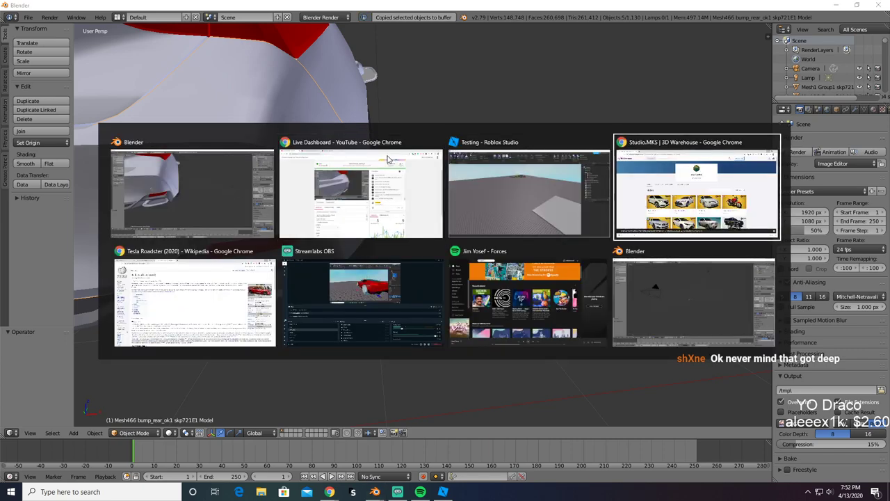
key(alt+Tab)
key(alt+Tab)
key(alt+Tab)
key(alt+Tab)
key(ctrl+v)
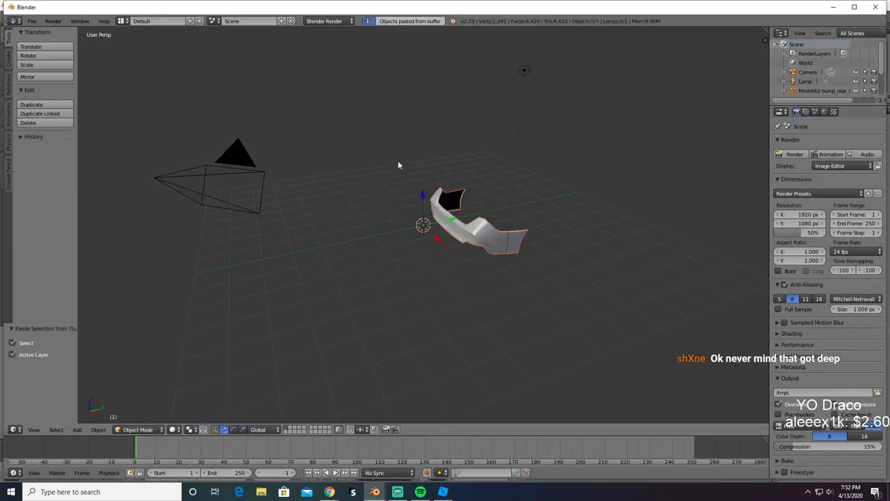
middle_drag(398, 164, 508, 187)
scroll(273, 202, up, 4)
Step: Export the rear bumper as the Wavefront file RearBumper.obj into the Toyota Avalon folder on the Desktop
click(32, 21)
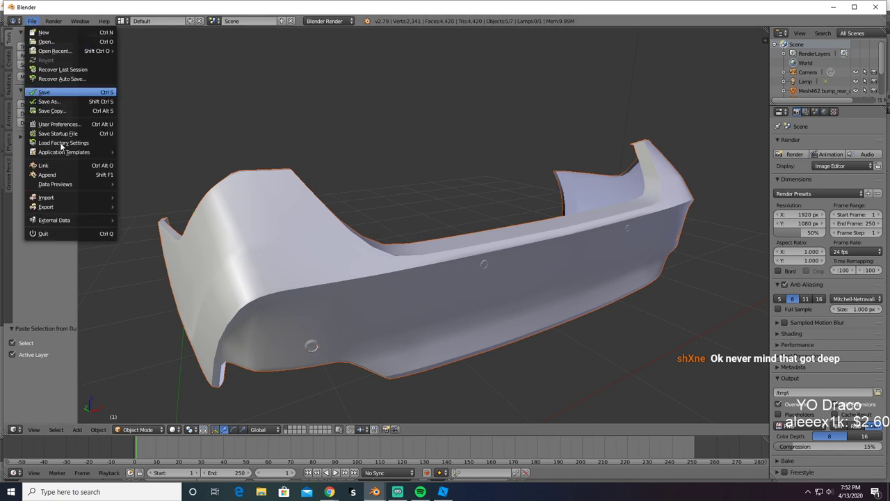
mouse_move(86, 207)
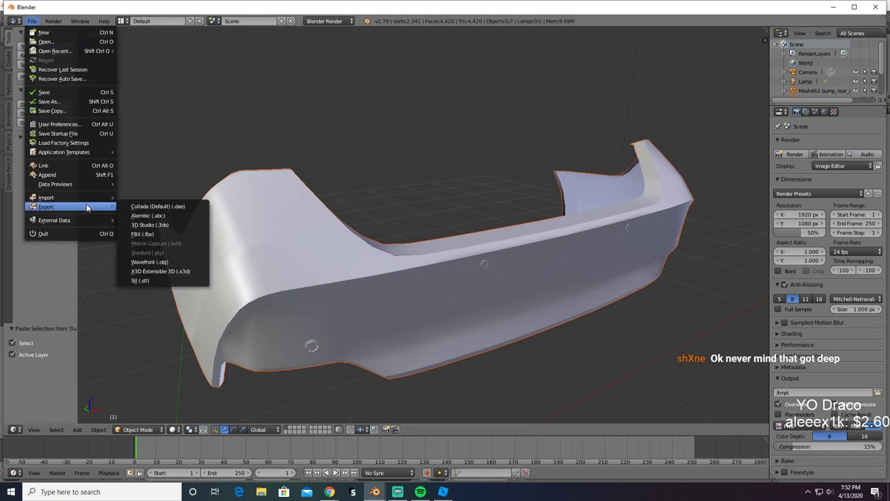
click(176, 264)
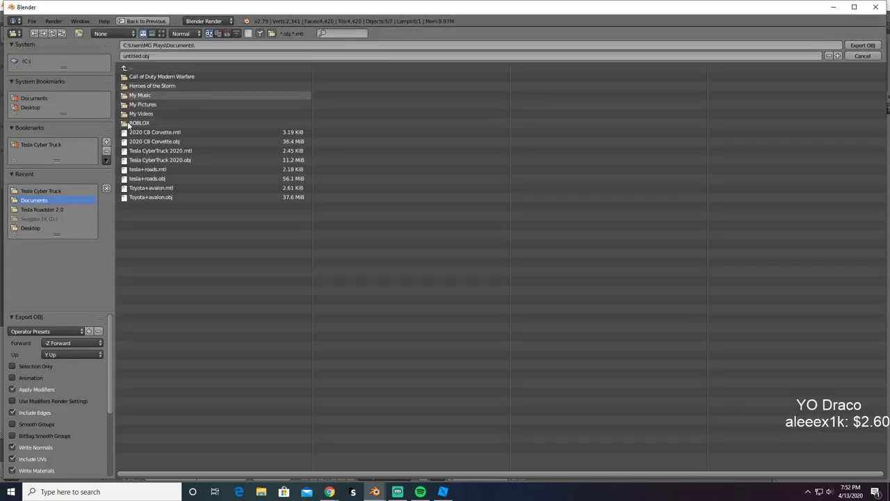
click(47, 108)
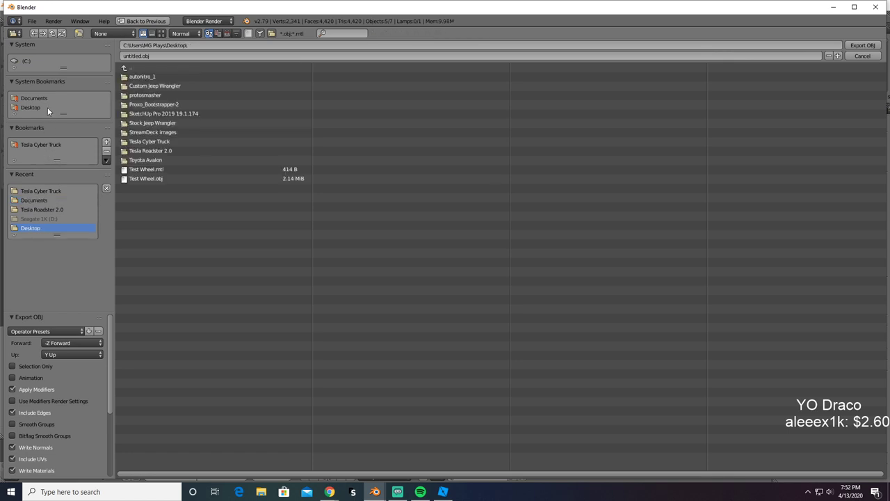
click(161, 161)
click(168, 57)
text(Ri)
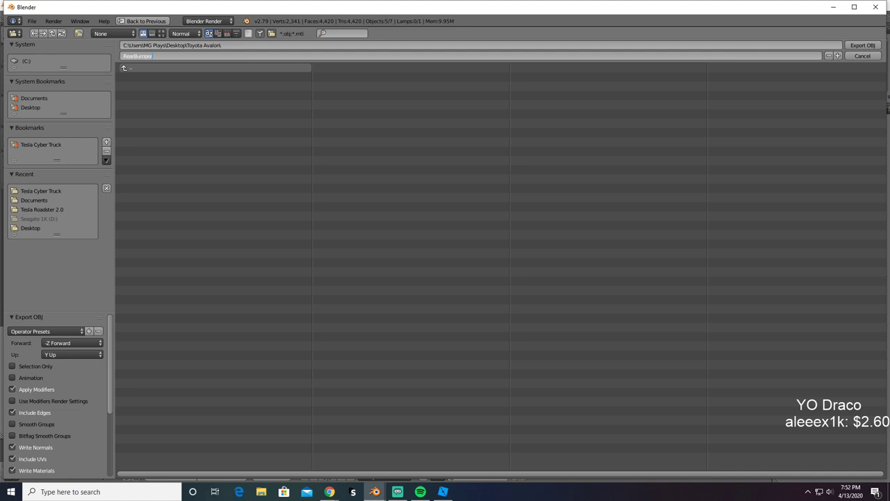
text(RearBumper)
click(14, 21)
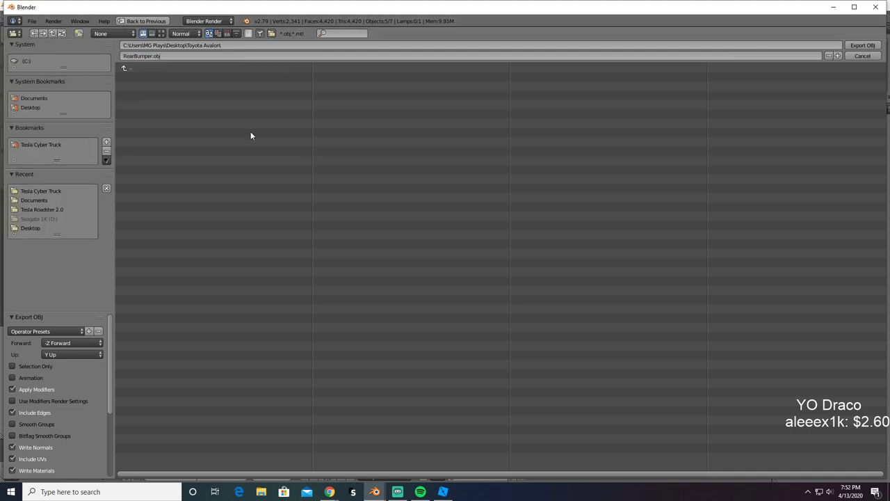
key(Return)
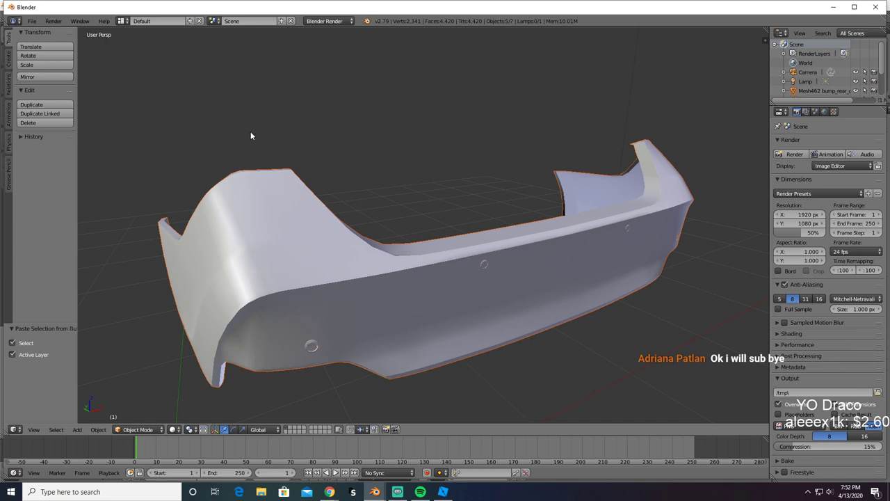
Step: Delete the exported bumper parts from the scene and switch to Roblox Studio
key(Delete)
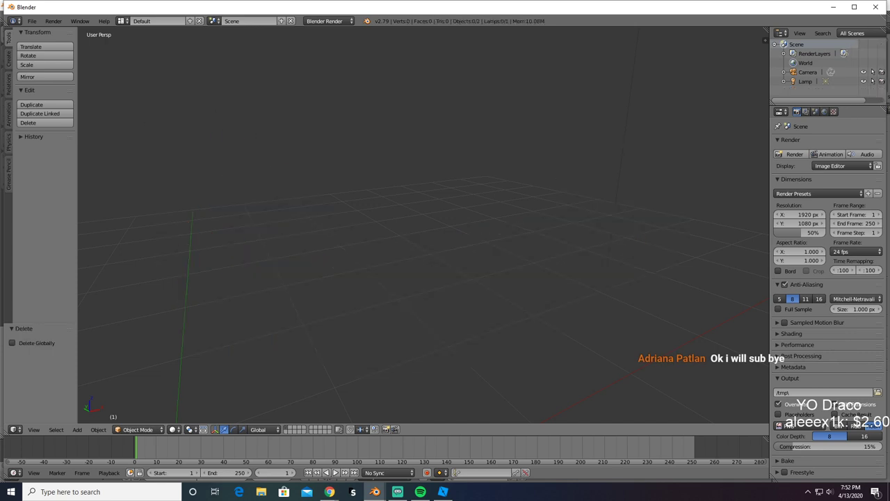
key(alt+Tab)
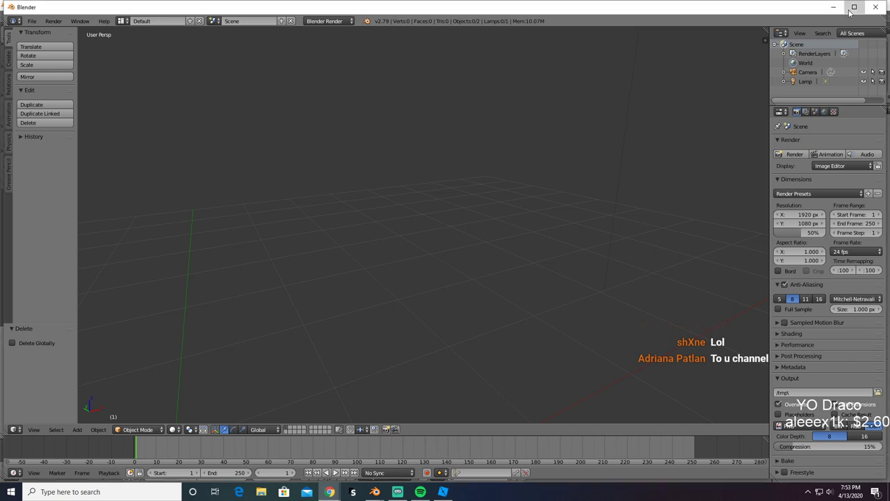
click(853, 8)
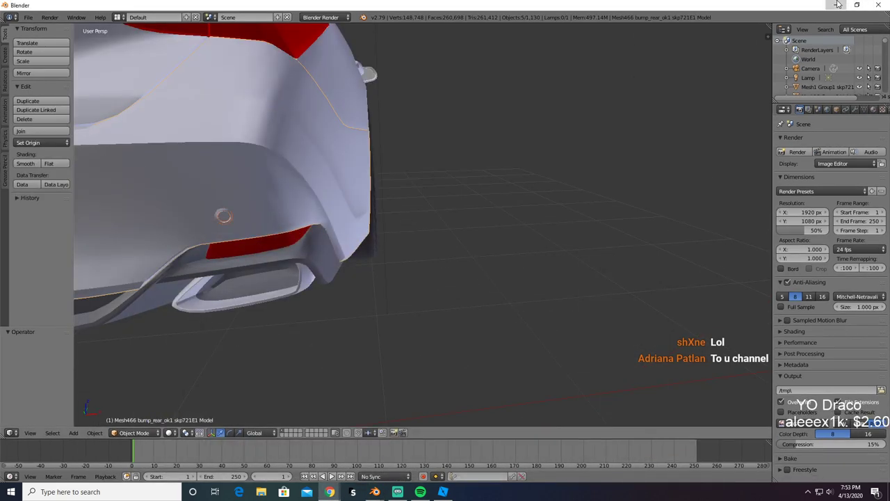
click(836, 5)
click(443, 492)
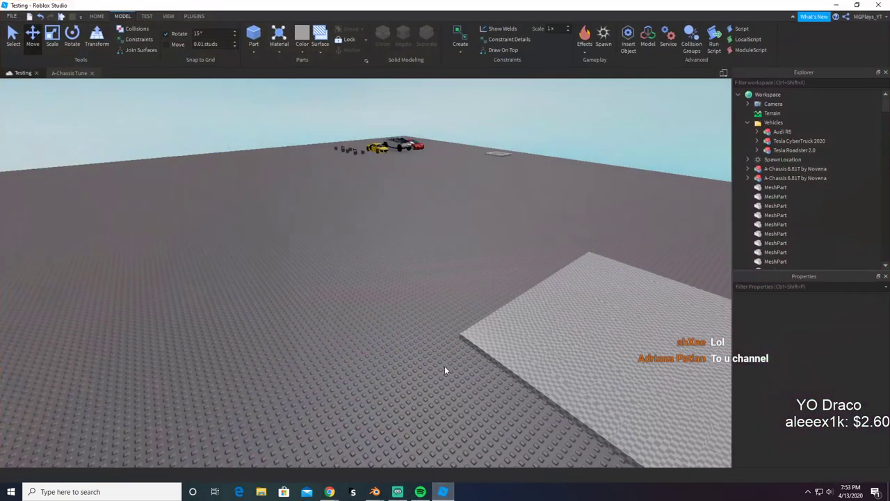
Step: Try the Really red BrickColor on the mesh part at the checkered platform's corner and undo the change
right_drag(386, 342, 386, 342)
key(w)
key(a)
click(385, 342)
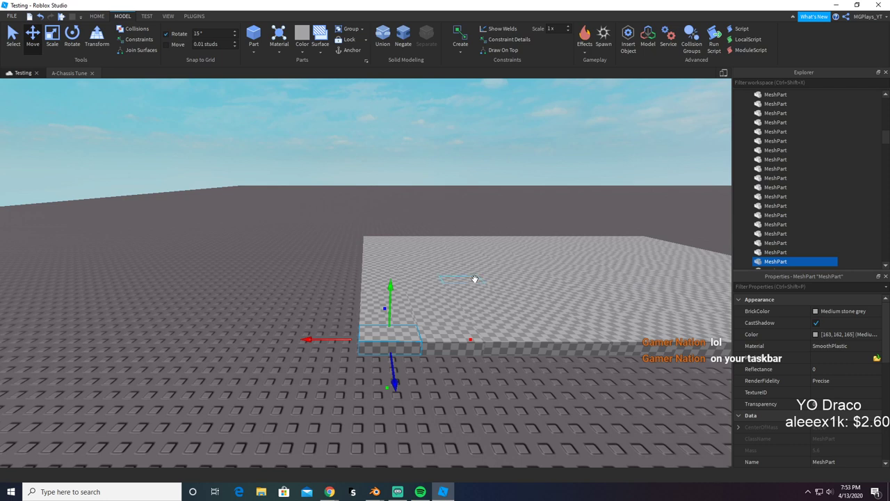
click(841, 310)
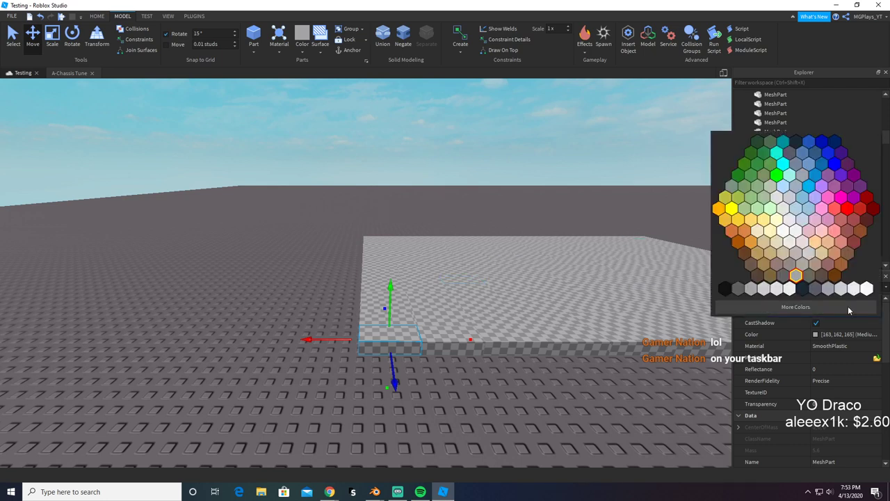
click(848, 210)
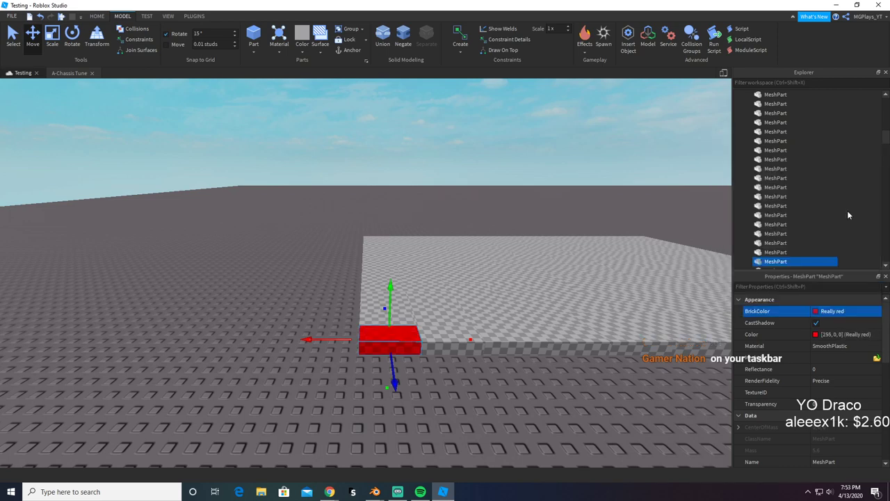
click(599, 387)
right_drag(598, 387, 588, 385)
key(ctrl+z)
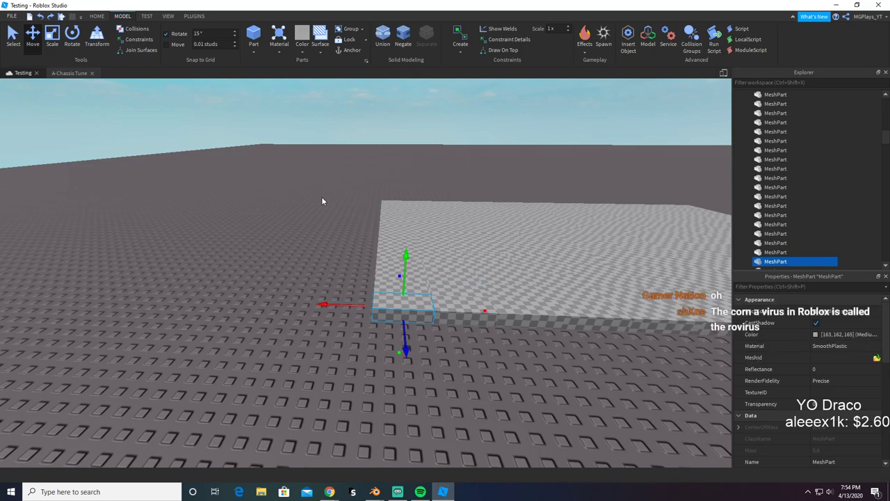
Step: Examine the red Tesla Roadster and the Tesla CyberTruck in the workspace, clearing the mesh part selection
right_drag(322, 201, 431, 264)
key(w)
key(w)
key(d)
key(d)
key(s)
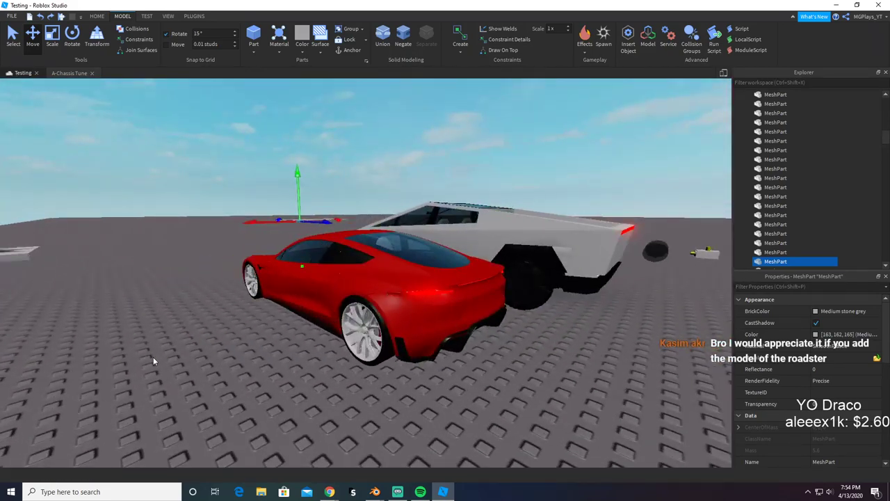
click(153, 357)
Step: Start a play test, walk the character to the red Tesla Roadster and enter the car
click(61, 20)
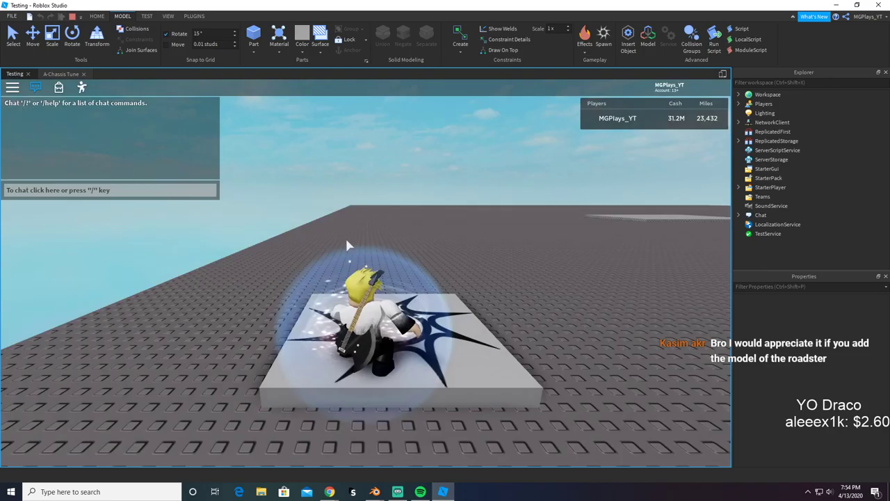
key(d)
right_drag(346, 241, 346, 241)
key(w)
key(a)
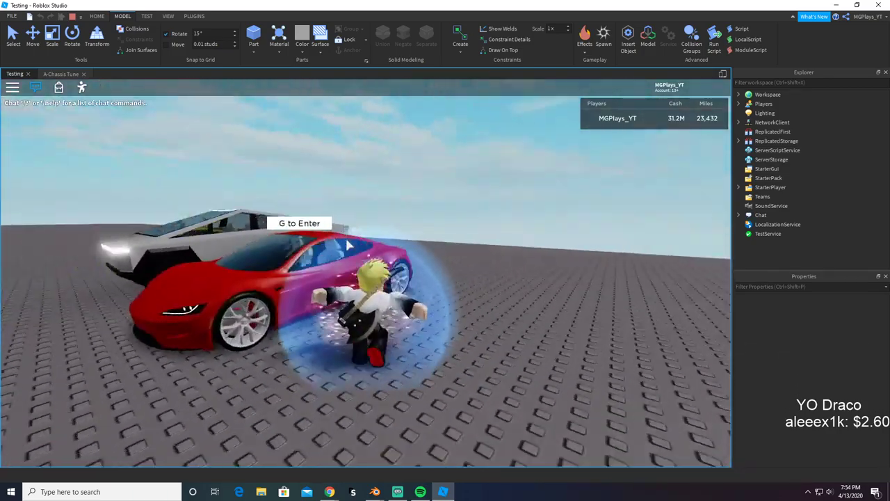
key(e)
right_drag(319, 225, 319, 226)
key(space)
key(g)
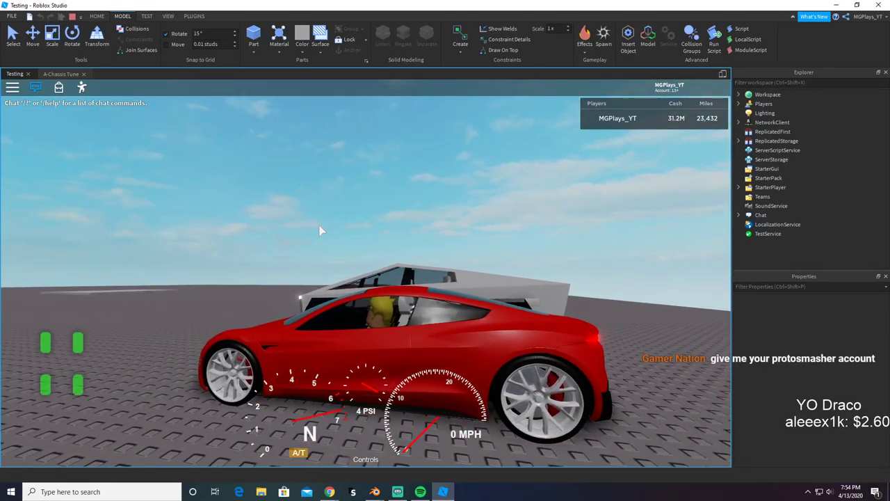
Step: Test-drive the Roadster forwards and in reverse while viewing it from the side
key(e)
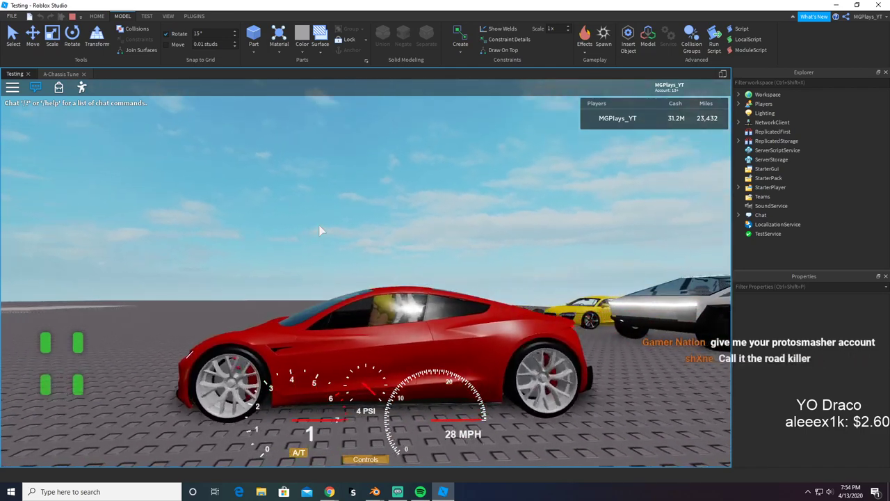
right_drag(319, 225, 319, 225)
key(s)
key(w)
key(e)
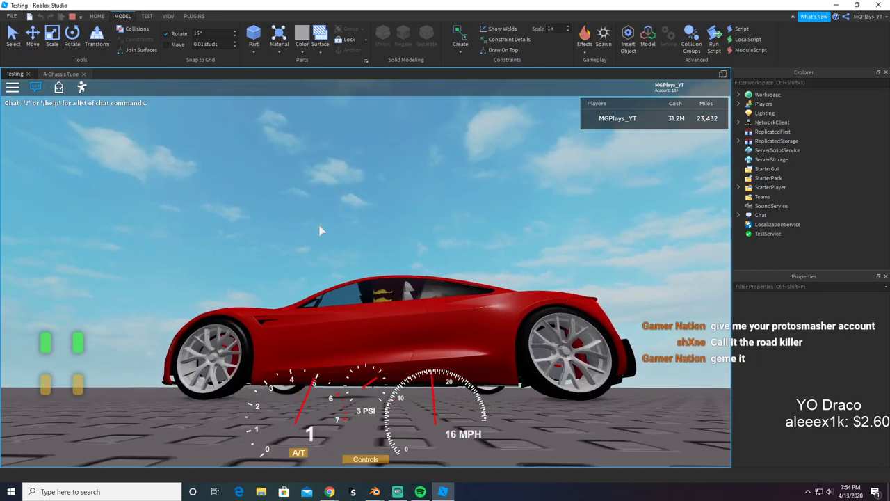
key(q)
key(q)
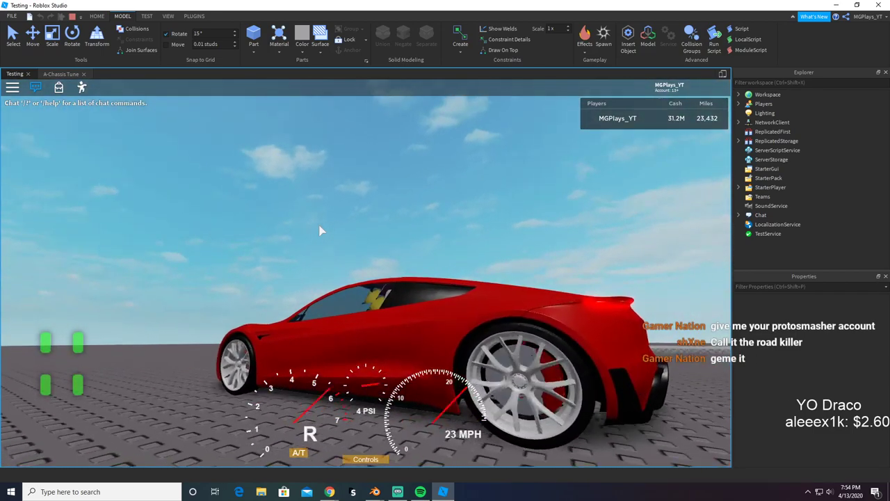
right_drag(319, 226, 319, 225)
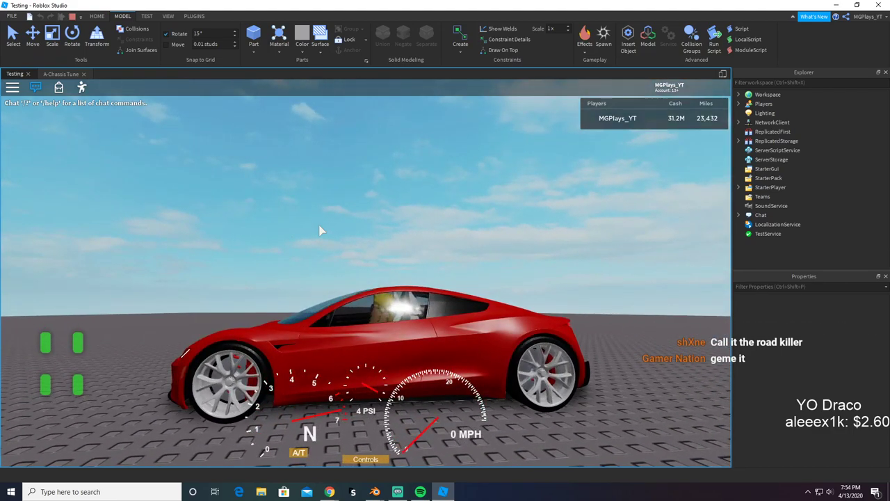
Step: Drive the Roadster through turns around the baseplate and stop the play test
key(w)
key(d)
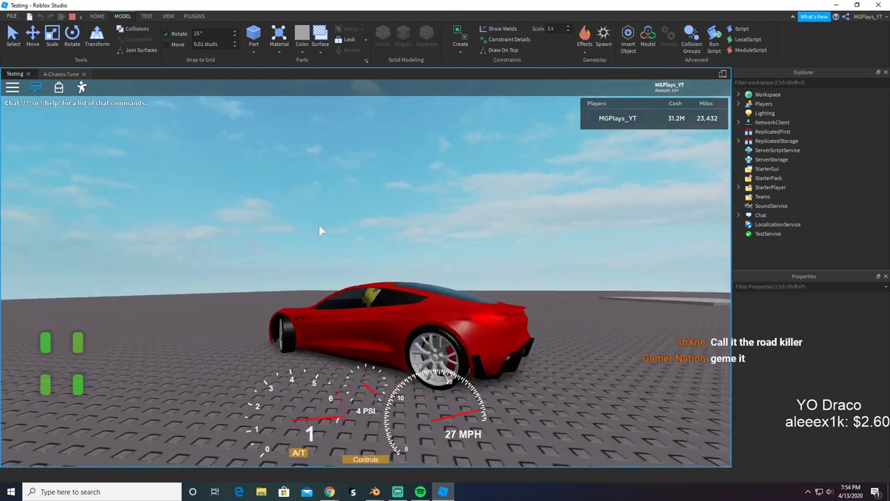
key(s)
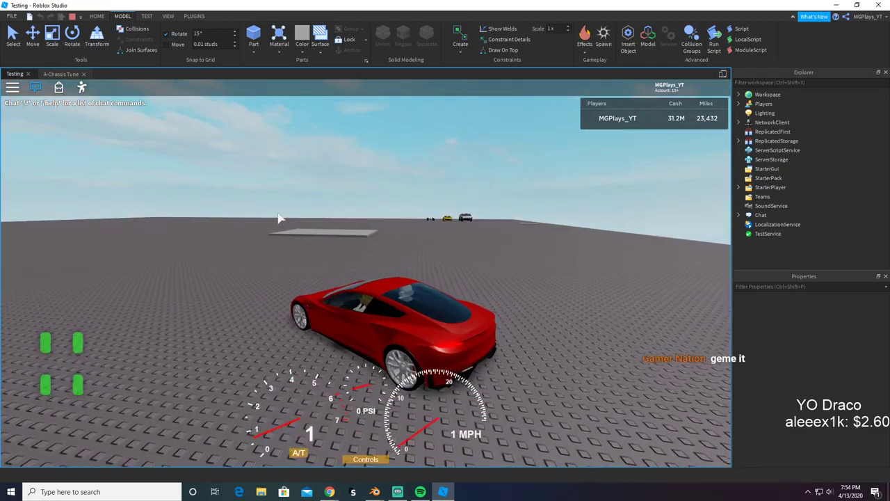
key(q)
key(w)
key(w)
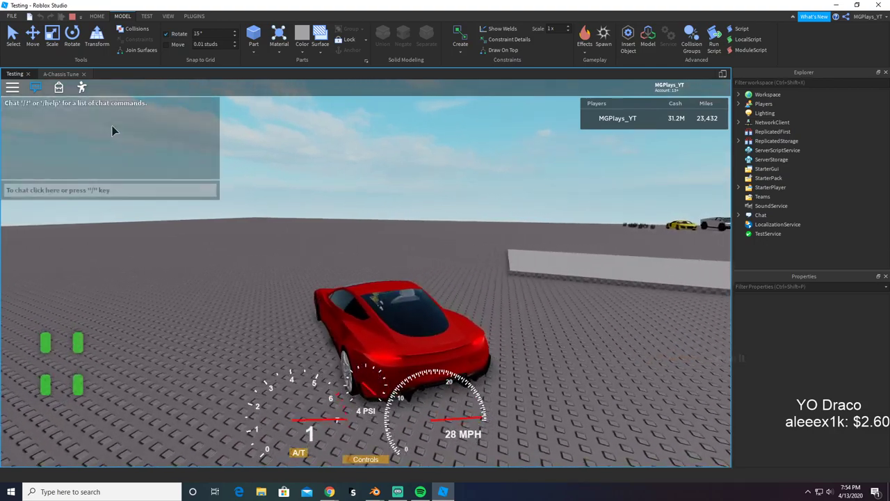
click(73, 17)
click(71, 16)
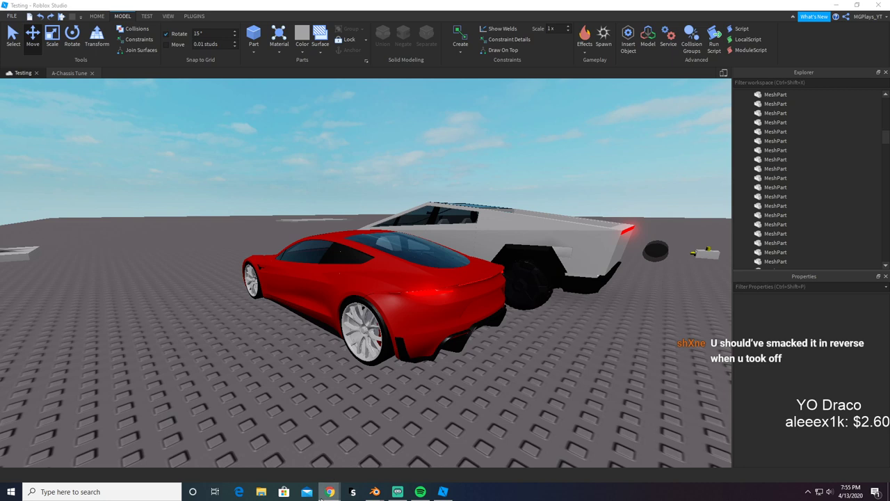
mouse_move(322, 497)
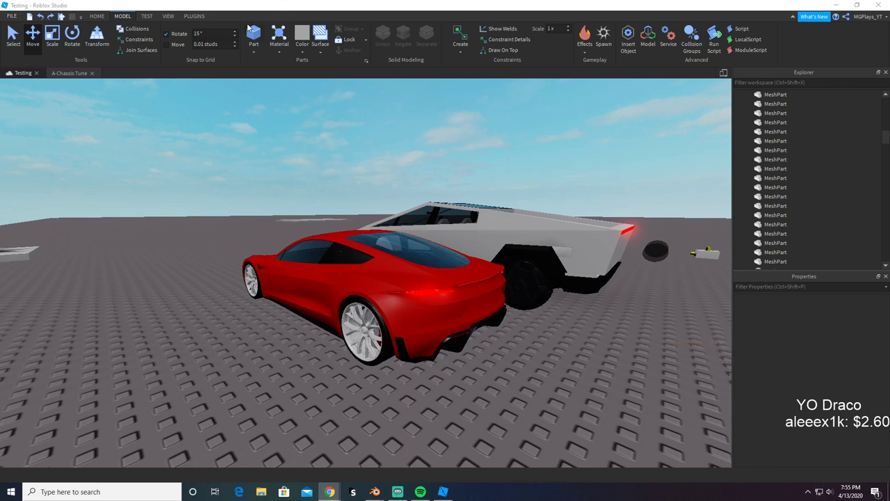
click(32, 38)
click(321, 342)
click(359, 445)
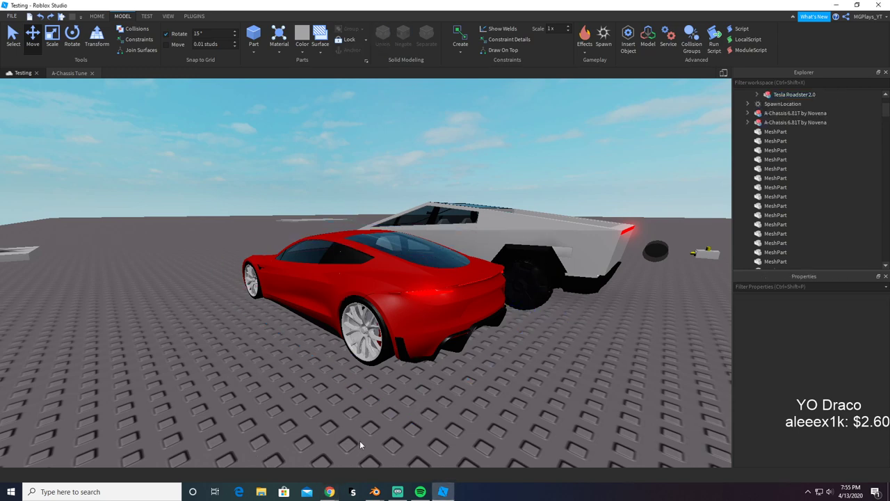
Step: Select the corner mesh part of the blank checkered grid and set its color to Navy blue
mouse_move(375, 497)
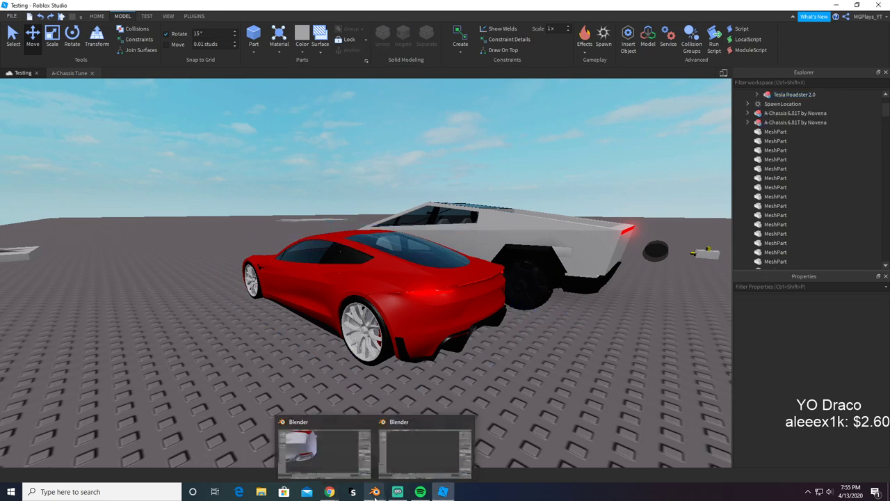
click(259, 290)
key(a)
click(251, 306)
key(w)
right_drag(251, 306, 252, 306)
key(d)
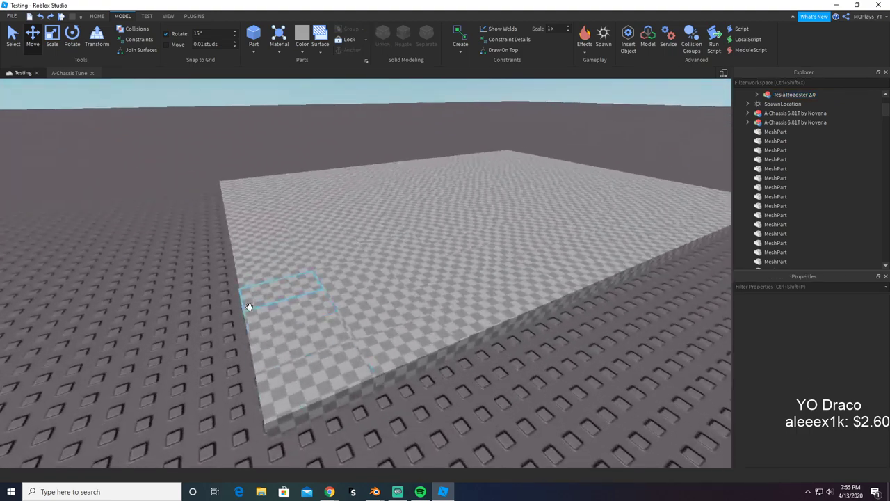
click(326, 376)
click(850, 310)
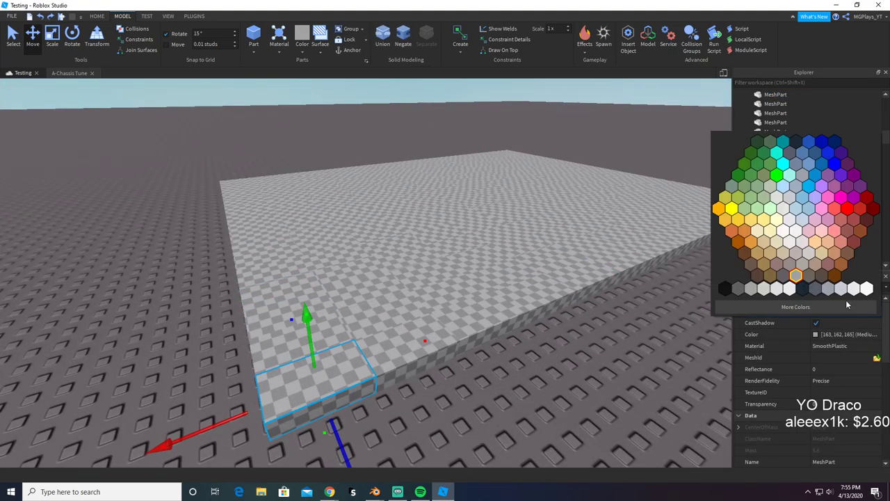
click(839, 146)
right_drag(621, 295, 621, 295)
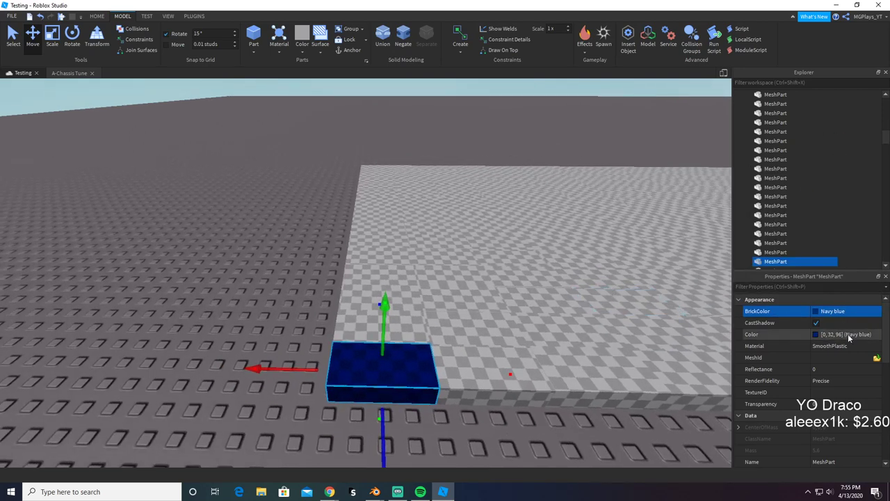
Step: Rename the navy blue mesh part RearBumper
double_click(783, 262)
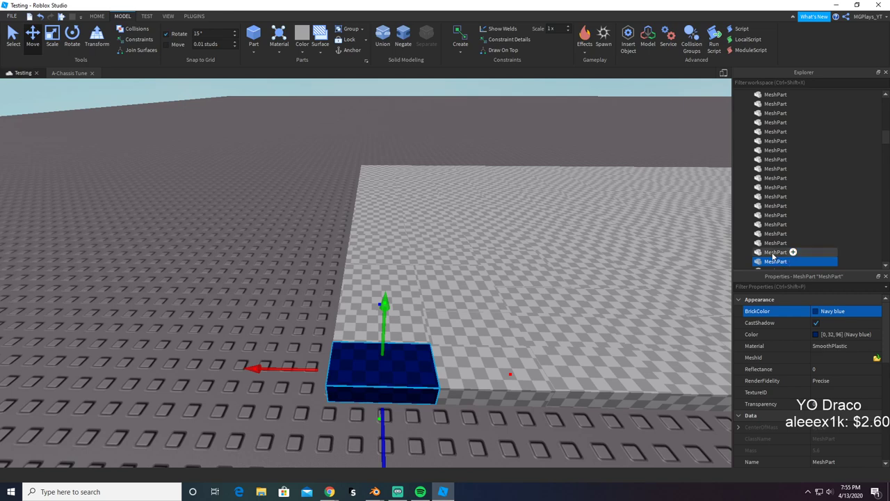
text(RearBumper)
key(Return)
Step: Load the RearBumper file from the desktop's Toyota Avalon folder as the part's mesh, moving it to the file's stored location
click(876, 357)
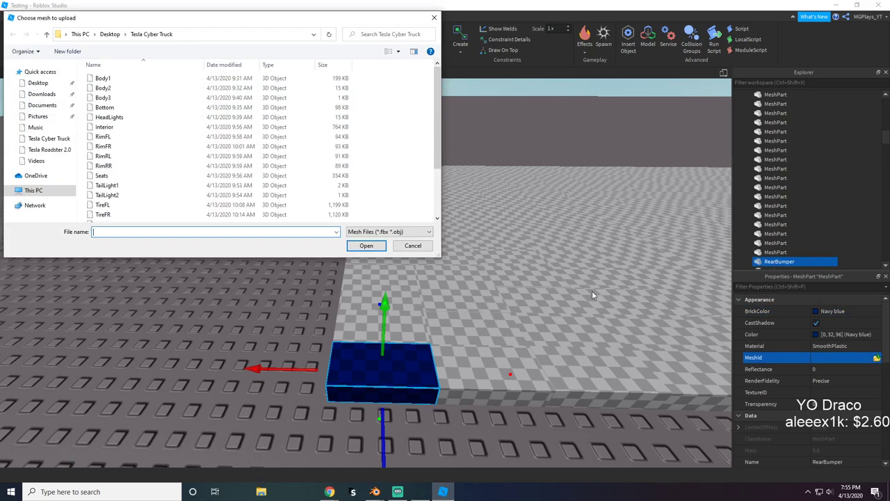
click(34, 190)
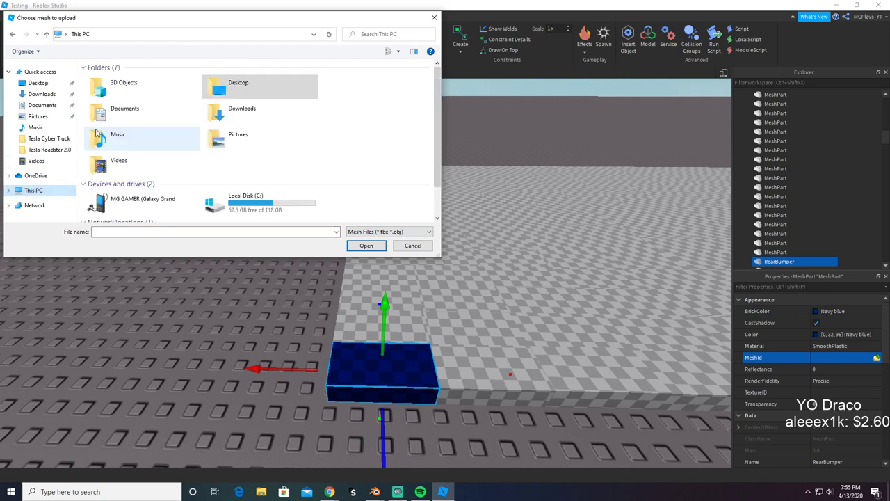
scroll(143, 152, down, 1)
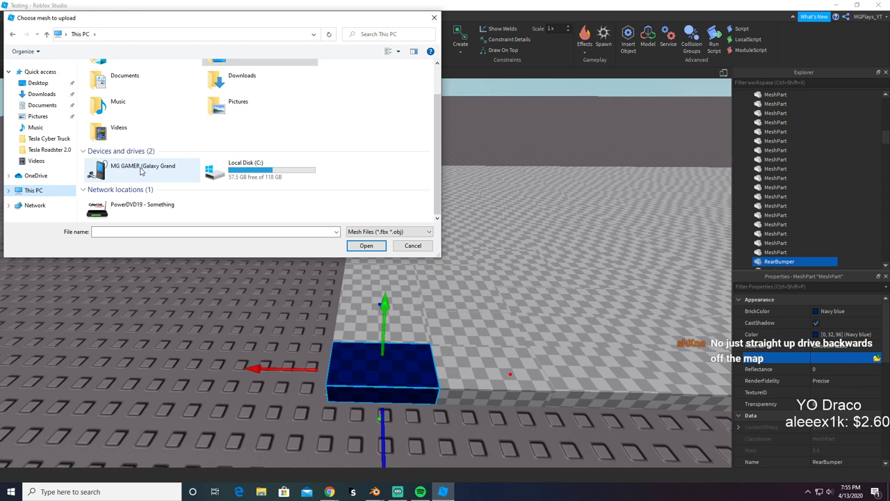
click(38, 116)
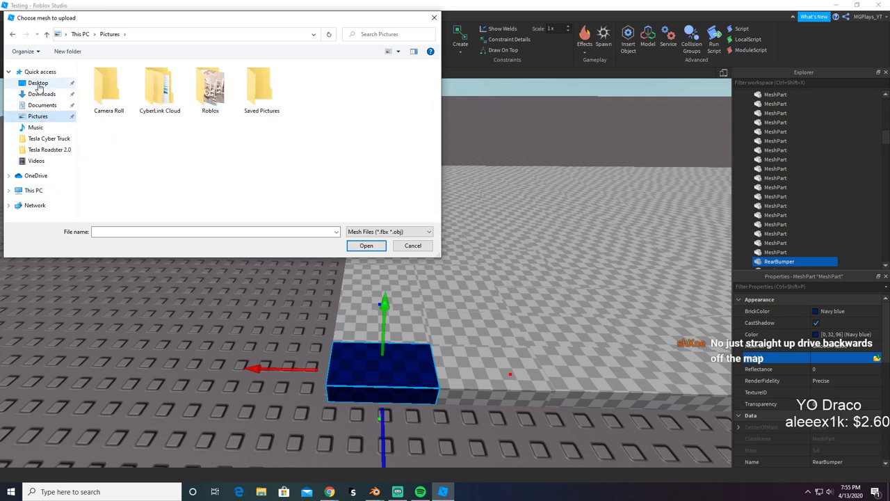
click(37, 82)
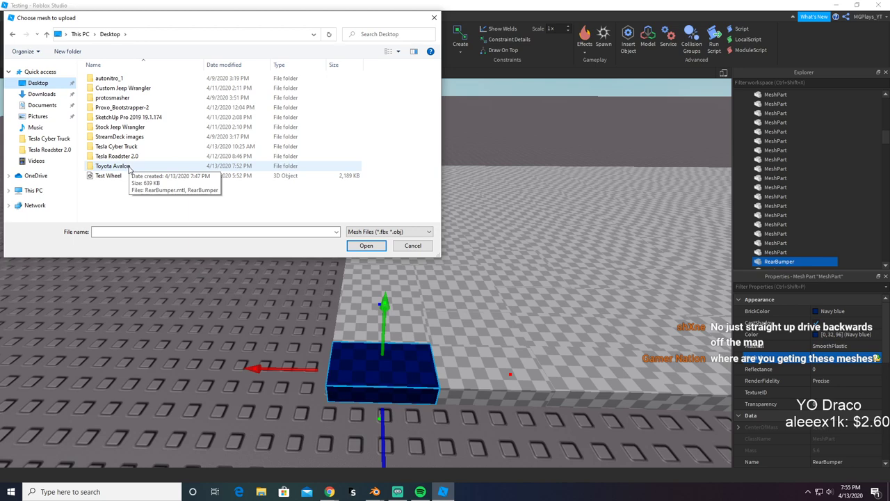
double_click(122, 168)
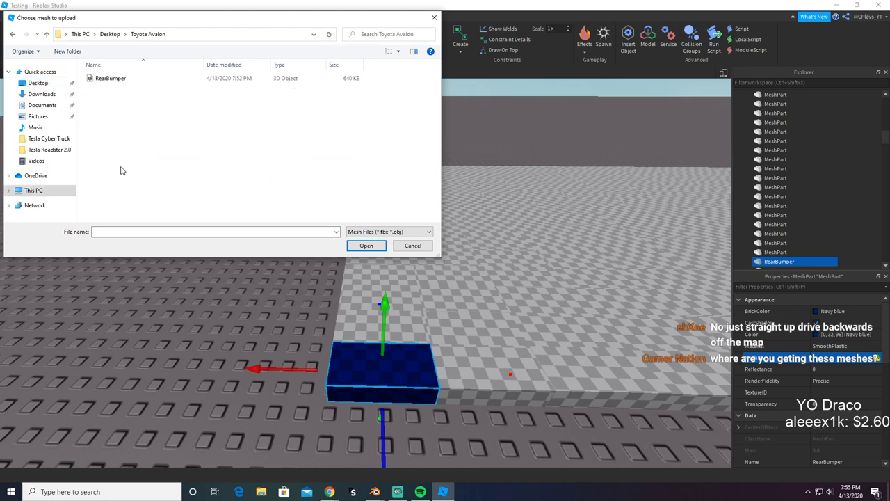
double_click(107, 79)
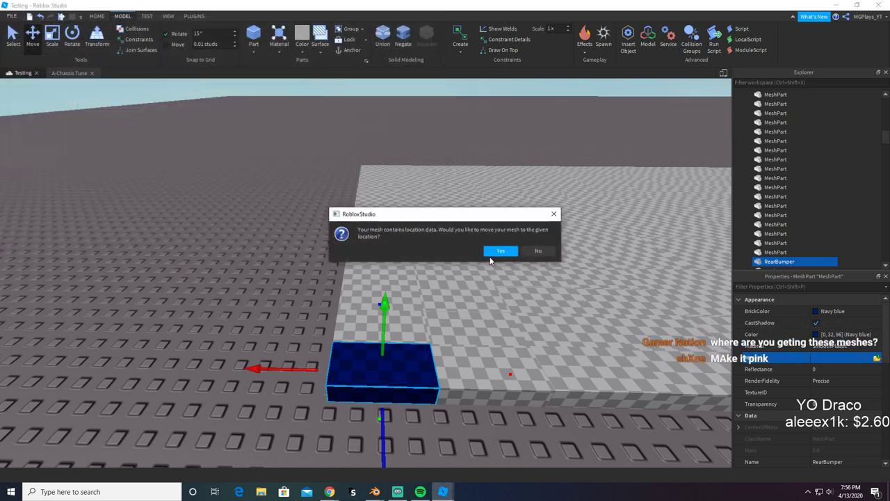
click(488, 247)
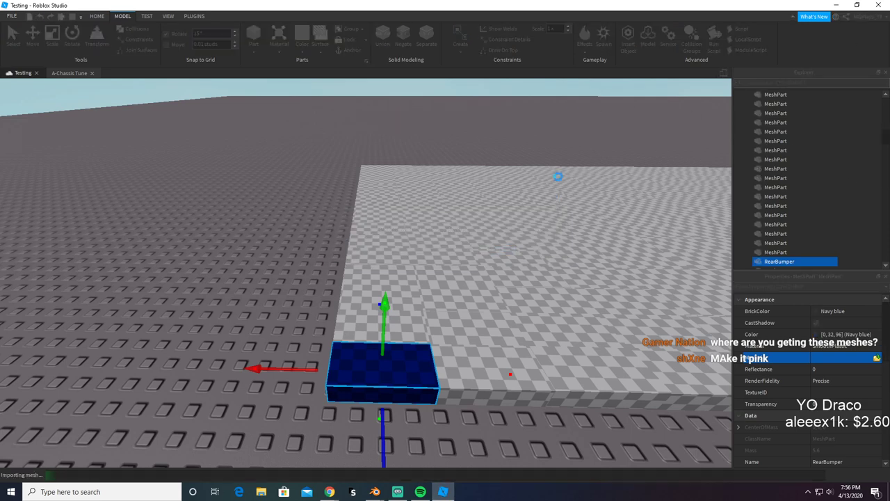
Step: Select the grid of blank mesh parts, shift it sideways along the red axis and clear the selection
right_drag(405, 250, 399, 255)
scroll(398, 254, down, 10)
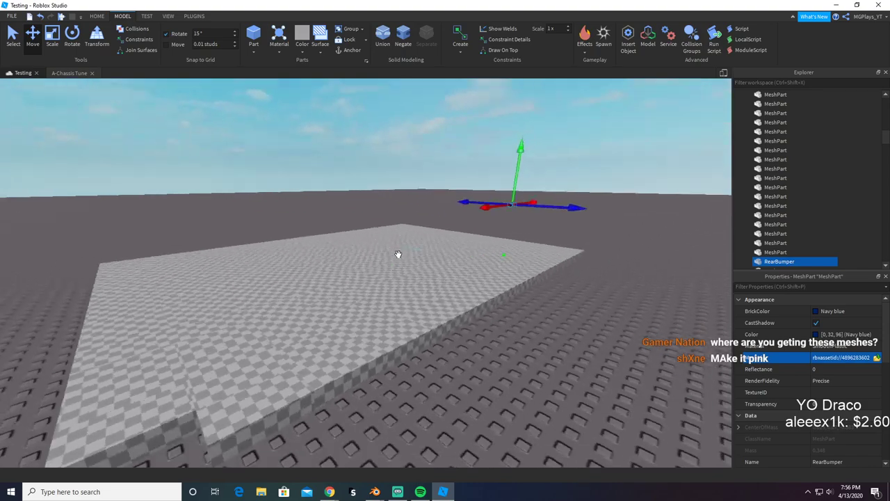
drag(228, 196, 447, 287)
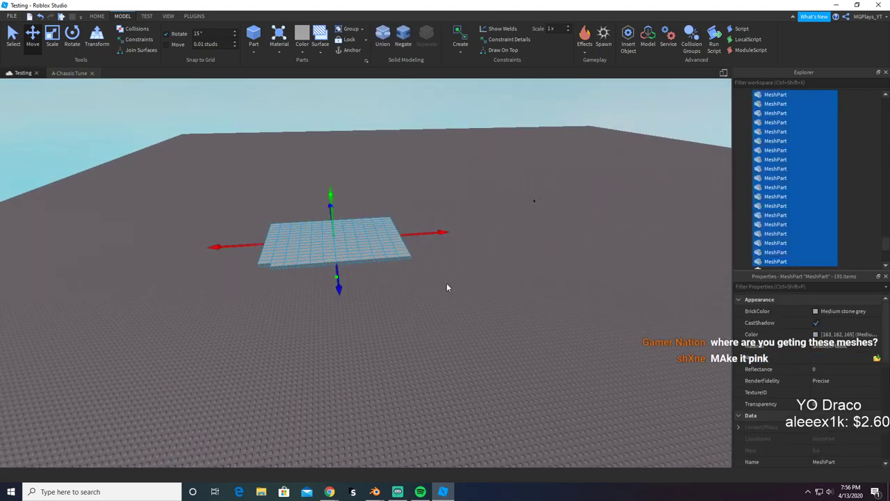
drag(442, 232, 558, 226)
click(542, 265)
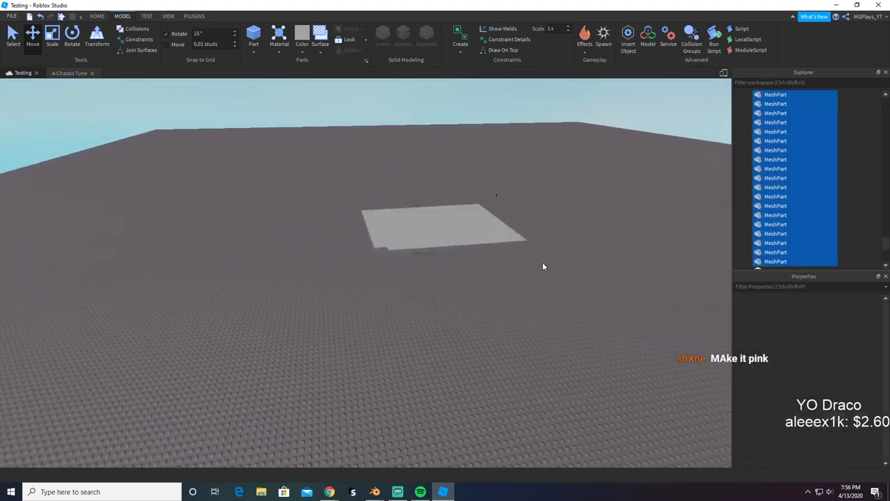
Step: Examine the imported rear bumper mesh on the baseplate
right_drag(542, 265, 544, 267)
scroll(544, 266, up, 5)
key(w)
right_drag(454, 310, 454, 309)
key(s)
key(w)
scroll(455, 313, down, 5)
Step: Switch to the Blender window with the full car and delete the selected rear bumper objects
key(alt+Tab)
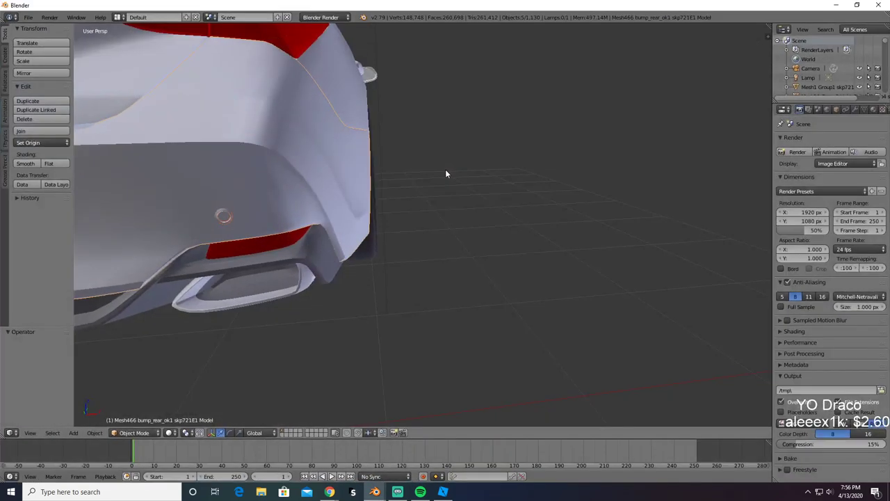
scroll(401, 195, down, 3)
key(x)
click(400, 194)
Step: Select the upper and lower trunk panels, undo a trial deletion of them and copy both
scroll(401, 195, down, 4)
middle_drag(400, 194, 408, 174)
right_click(398, 191)
shift+right_click(354, 143)
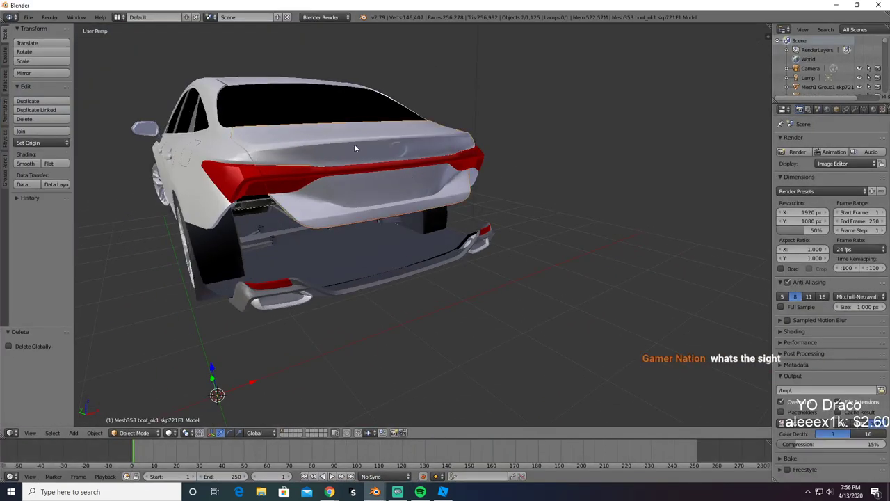
key(x)
click(345, 153)
key(ctrl+z)
key(ctrl+c)
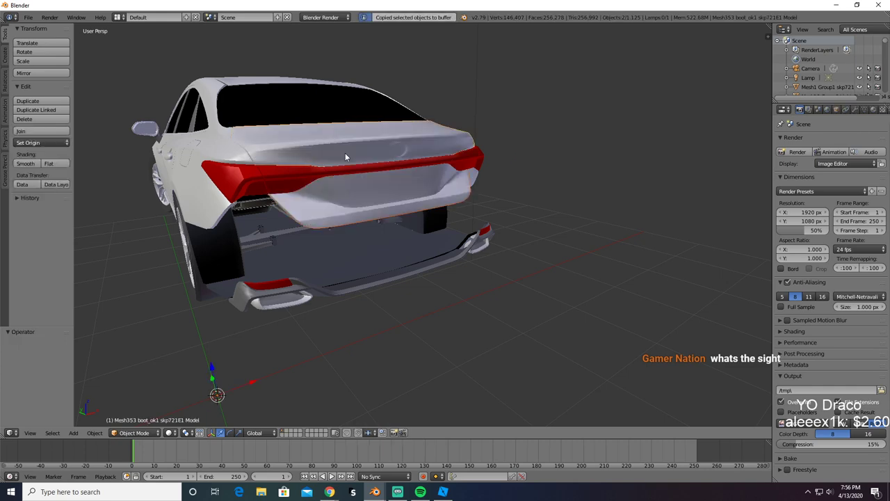
Step: Paste the two trunk panels into the empty scene of the other Blender window and frame them
key(alt+Tab)
key(alt+Tab)
key(alt+Tab)
key(ctrl+v)
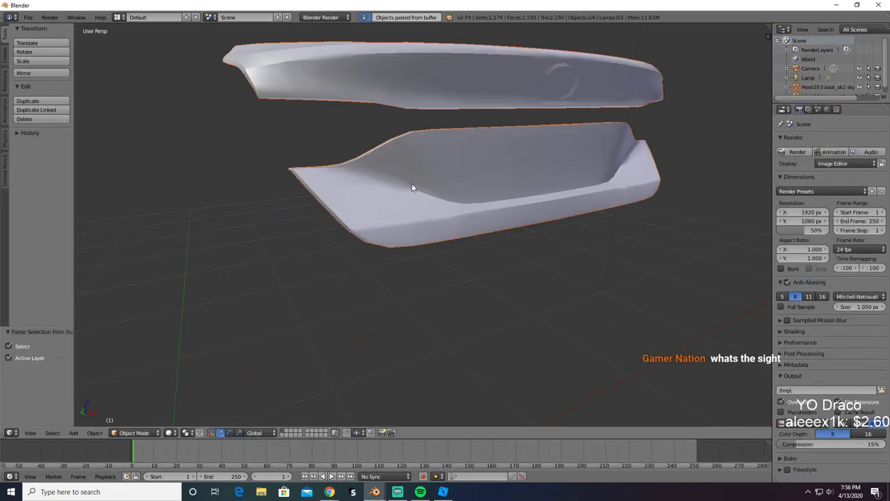
middle_drag(414, 186, 454, 200)
key(KP_Decimal)
Step: Export the trunk panels as Trunk.obj into the Toyota Avalon folder
click(28, 17)
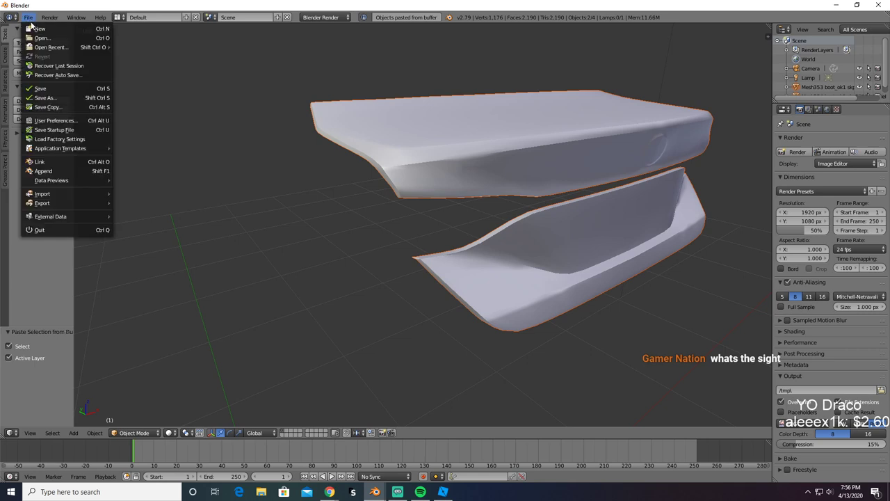
mouse_move(46, 203)
click(139, 261)
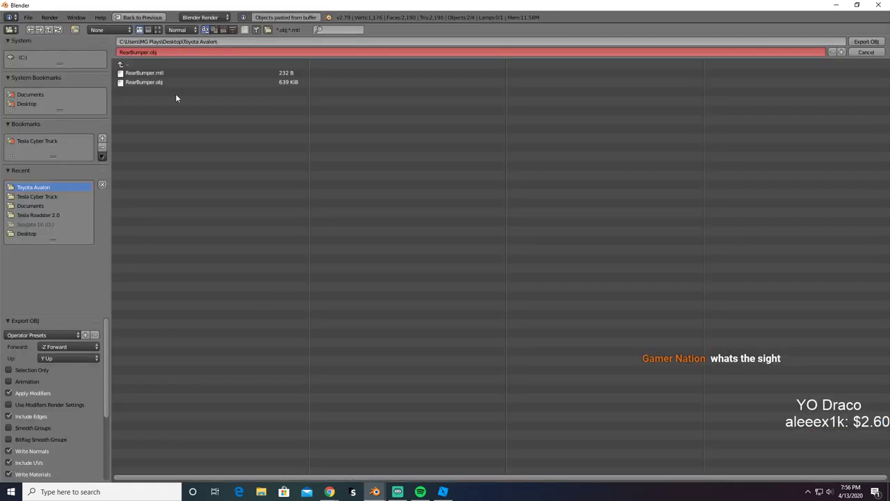
text(Trunk)
key(Return)
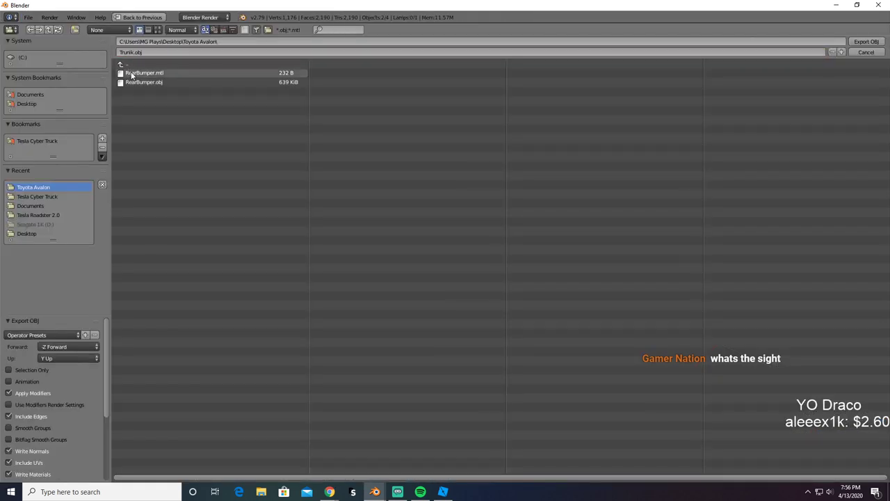
click(134, 52)
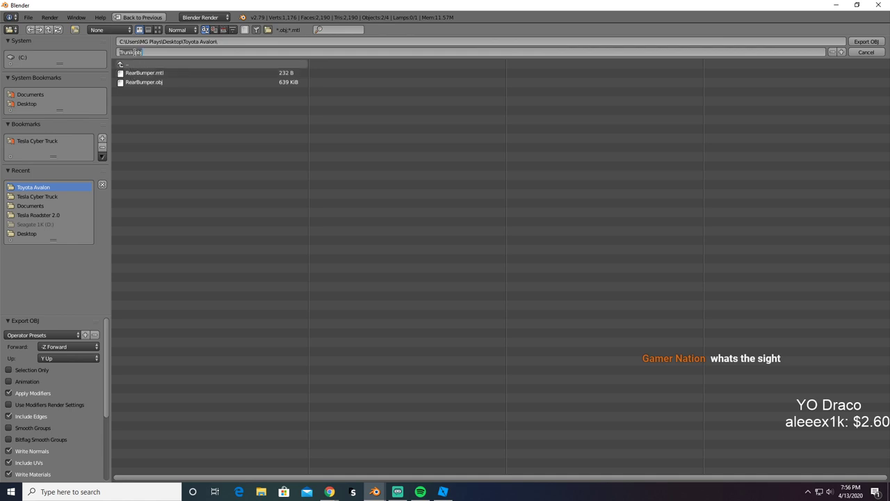
text(T)
key(Return)
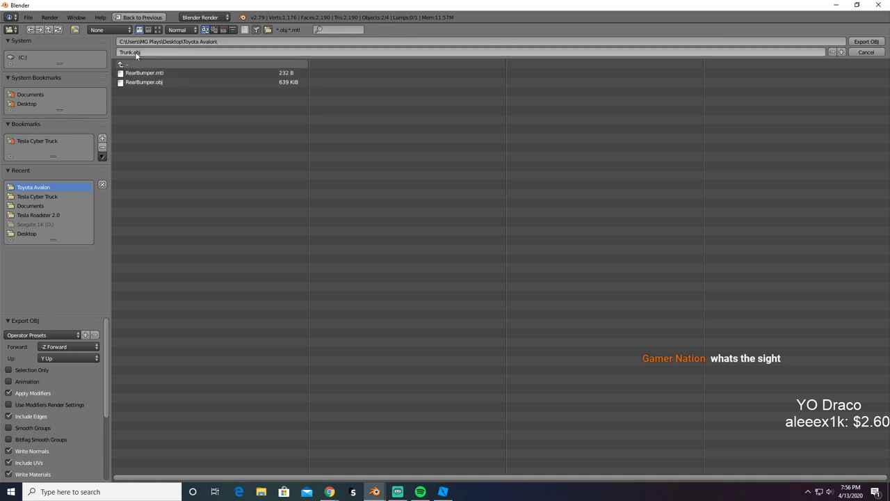
key(Return)
Step: Delete the trunk panels from the export scene and from the full car model
key(Delete)
key(Return)
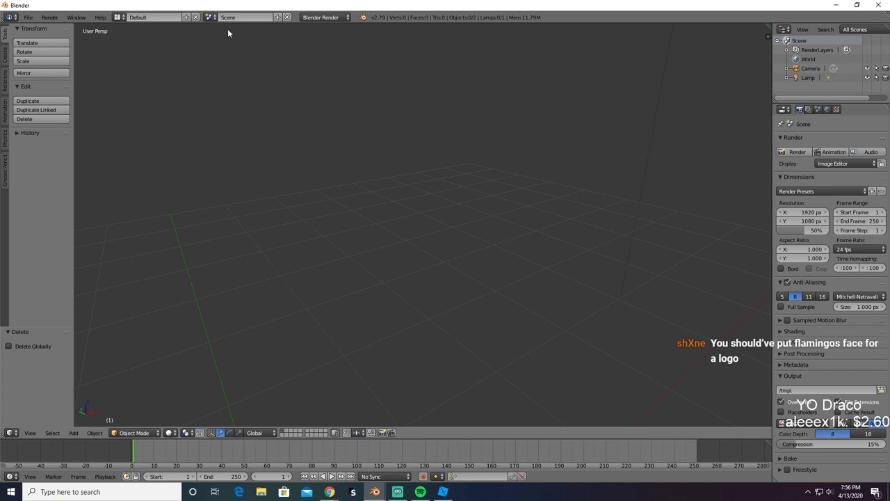
key(alt+Tab)
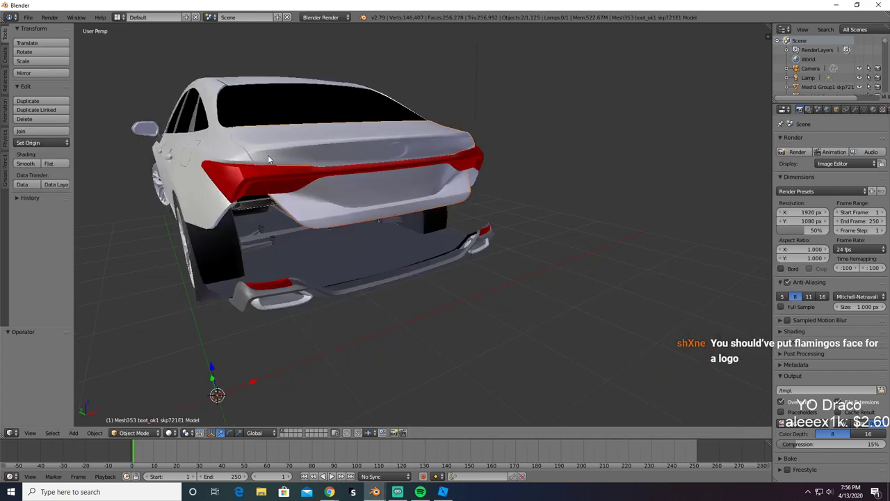
key(x)
click(258, 210)
Step: Select the body side panel around the rear wheel, checking its extent with trial deletions and undoing them
middle_drag(258, 210, 304, 217)
right_click(390, 258)
key(x)
click(331, 340)
key(ctrl+z)
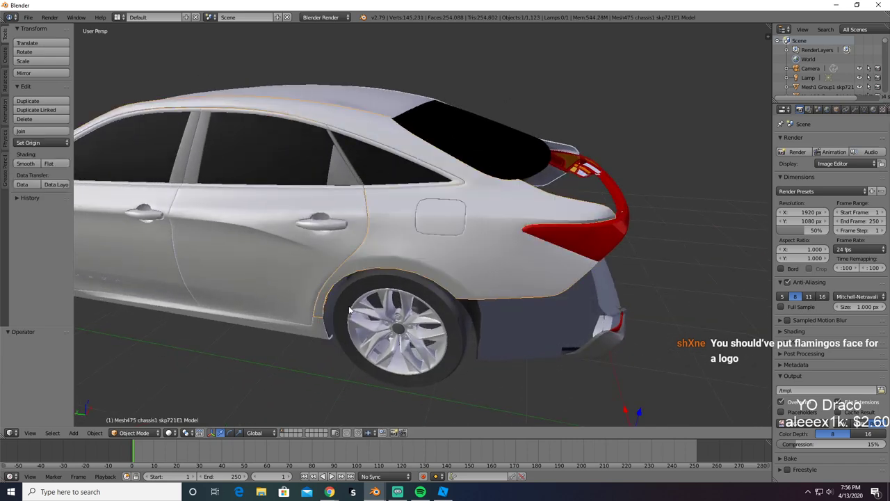
key(ctrl+c)
scroll(368, 284, down, 3)
key(Delete)
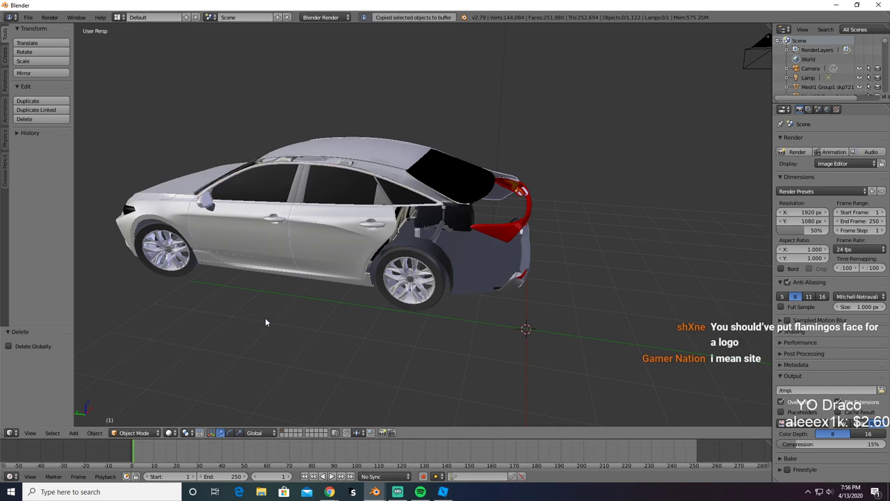
key(ctrl+z)
Step: Add the side skirt below the doors to the selection, check both panels in wireframe and copy them
shift+right_click(356, 282)
key(x)
click(356, 282)
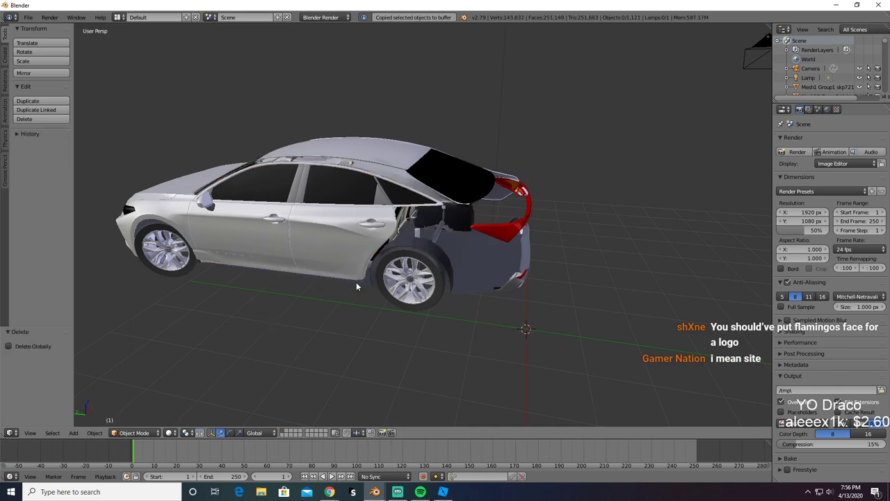
key(ctrl+z)
key(z)
scroll(356, 282, up, 2)
key(z)
key(z)
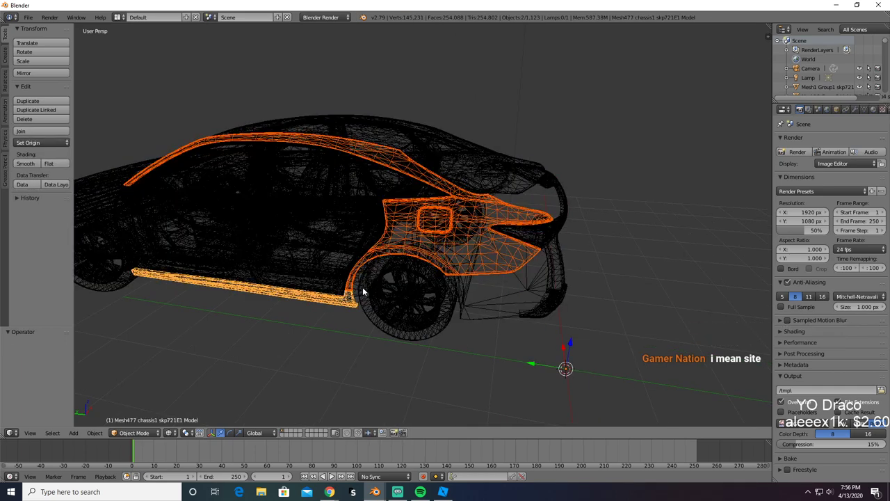
key(z)
key(ctrl+v)
Step: Paste the side panel and side skirt into the empty Blender scene, frame them and return to solid shading
key(alt+Tab)
key(alt+Tab)
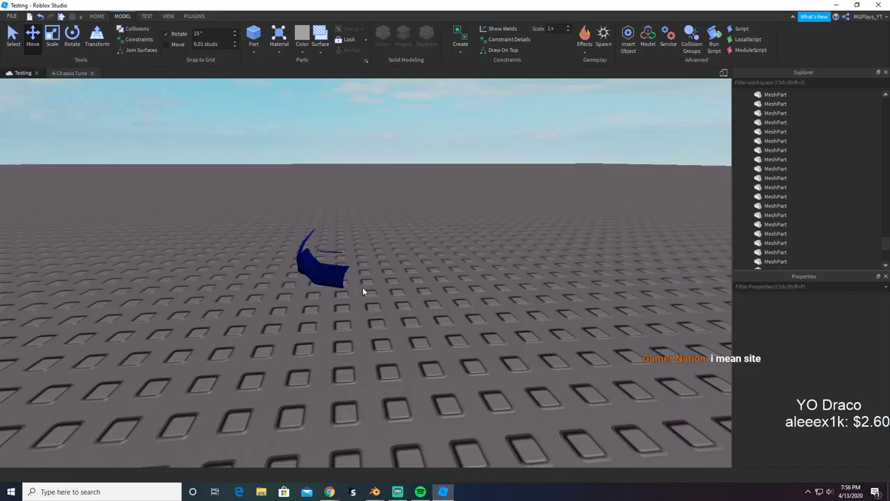
key(alt+Tab)
key(alt+Tab)
key(alt+Tab)
key(alt+Tab)
key(alt+Tab)
key(alt+Tab)
key(alt+Tab)
key(alt+Tab)
key(alt+Tab)
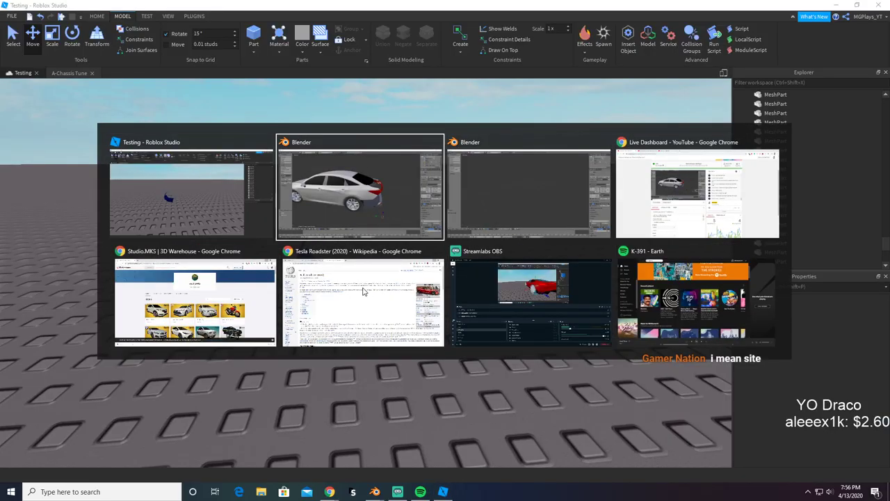
key(KP_Decimal)
key(z)
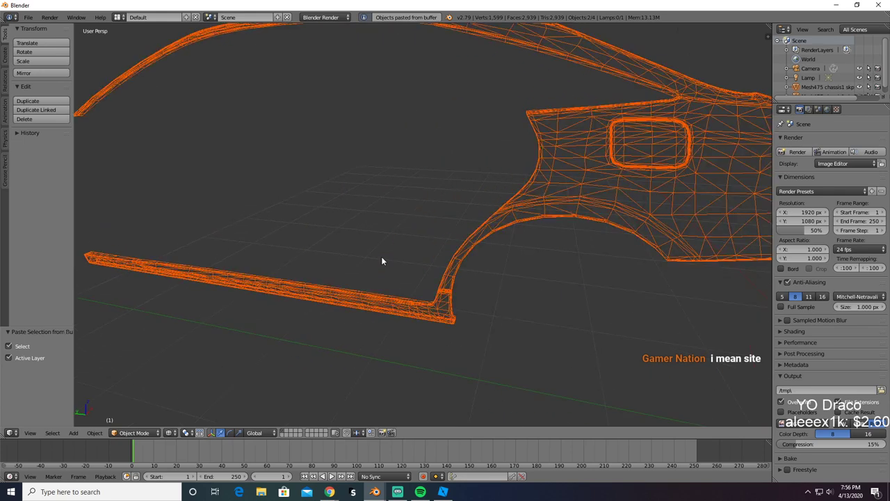
key(z)
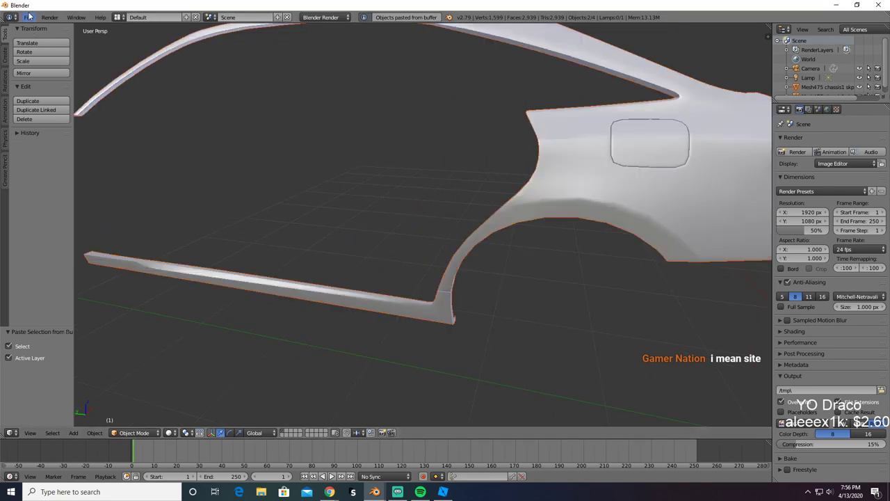
Step: Export the side panel and side skirt as a Wavefront OBJ named LeftSide in the Toyota Avalon folder
click(28, 17)
mouse_move(62, 202)
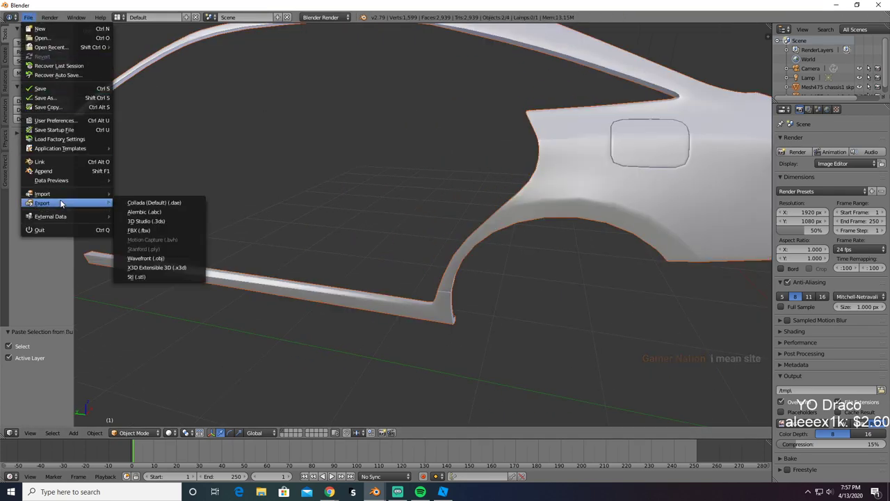
click(142, 258)
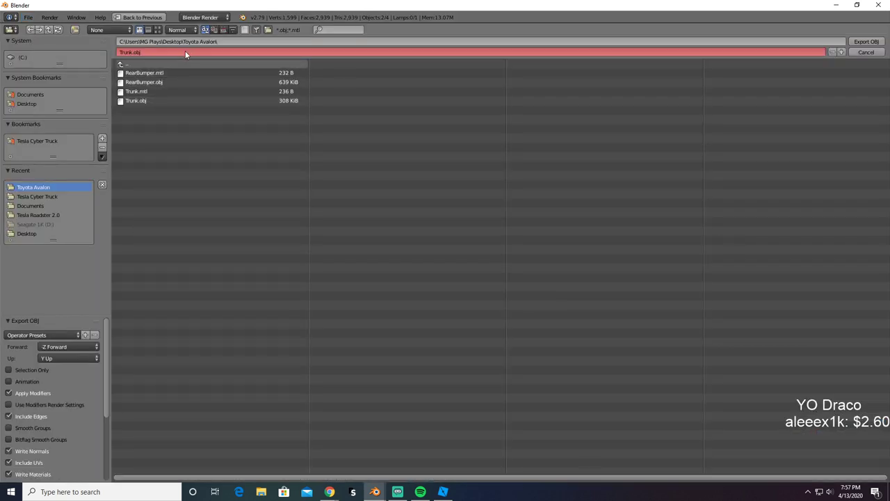
click(173, 52)
text(Lef)
key(BackSpace)
key(BackSpace)
key(BackSpace)
key(BackSpace)
key(BackSpace)
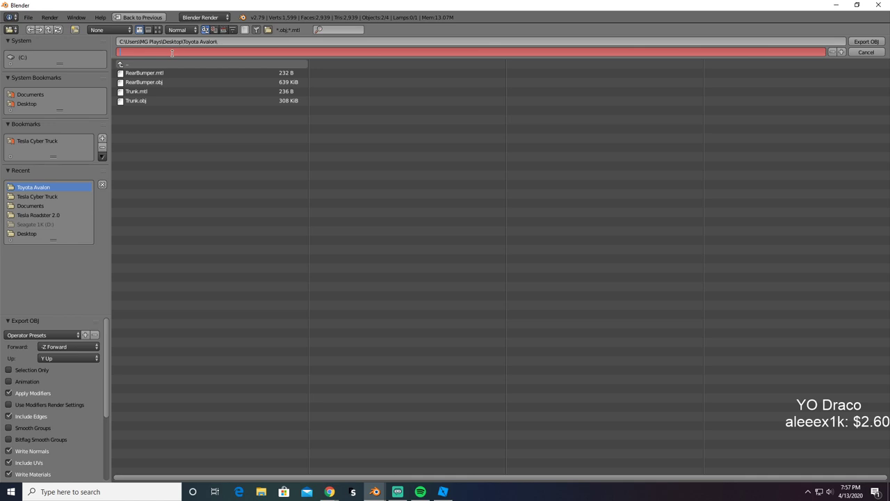
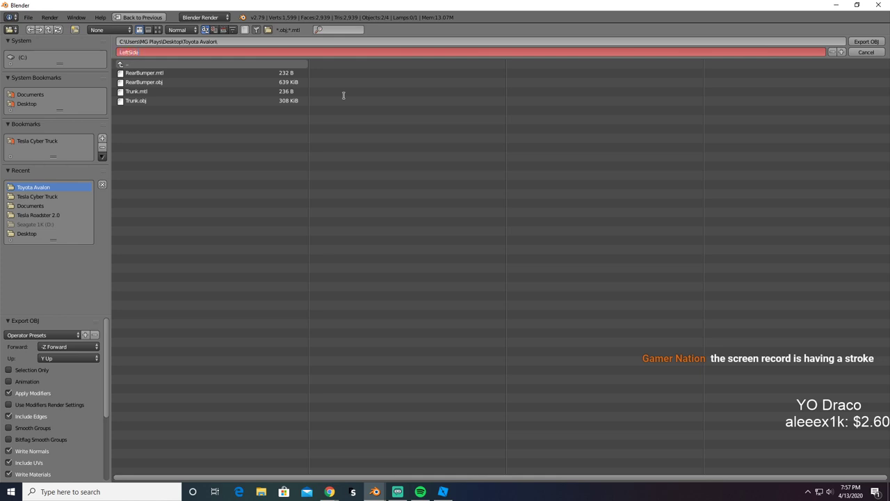
click(878, 42)
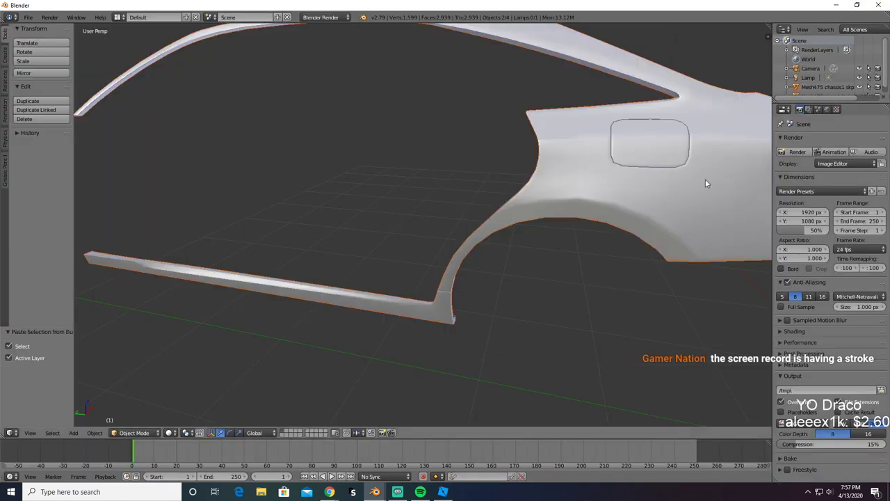
Step: Switch to Roblox Studio and set the BrickColor of two neighbouring blank mesh parts on the checkered platform's edge to Navy blue
key(alt+Tab)
key(alt+Tab)
key(alt+Tab)
key(alt+Tab)
key(alt+Tab)
key(alt+Tab)
key(alt+Tab)
key(alt+Tab)
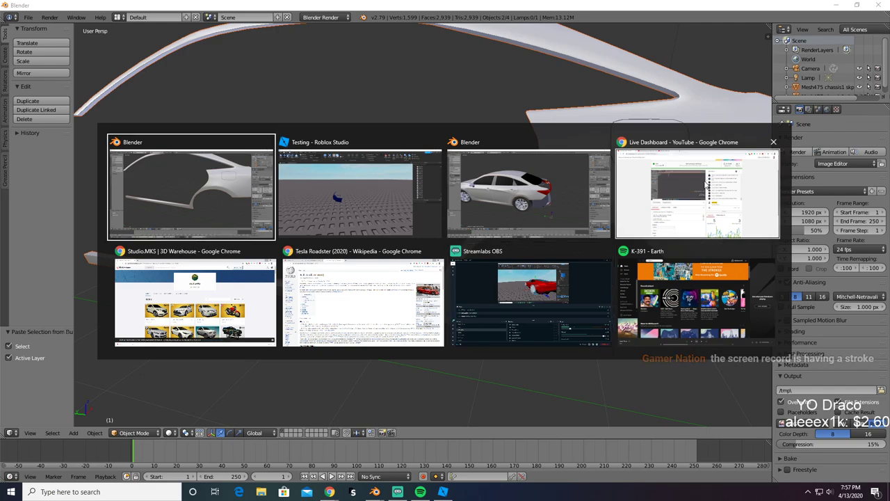
key(alt+Tab)
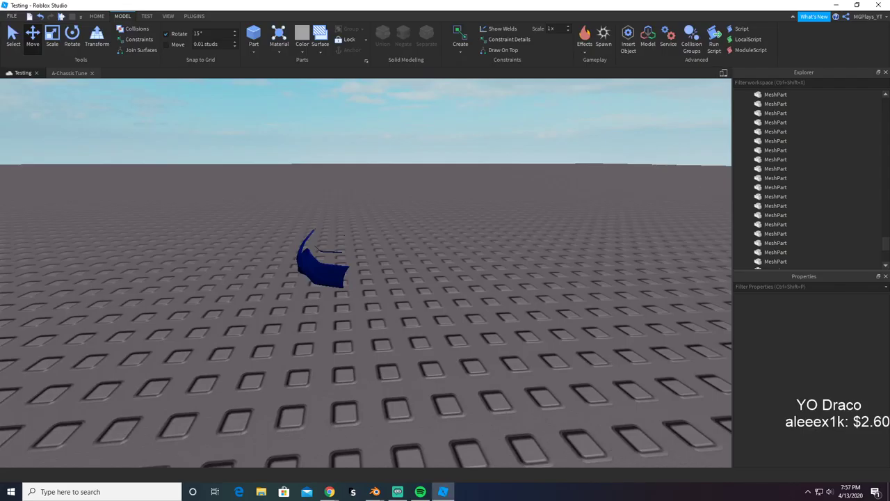
key(alt+Tab)
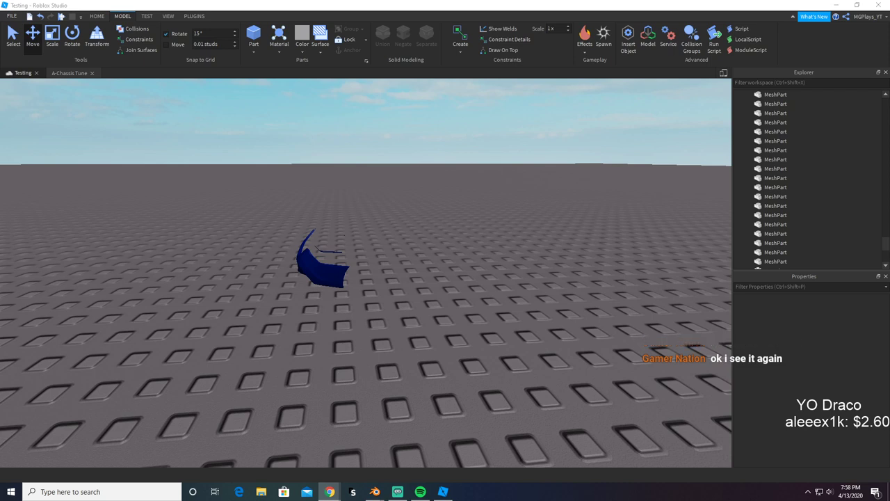
right_drag(472, 292, 472, 299)
scroll(473, 298, up, 3)
scroll(487, 313, down, 3)
click(395, 367)
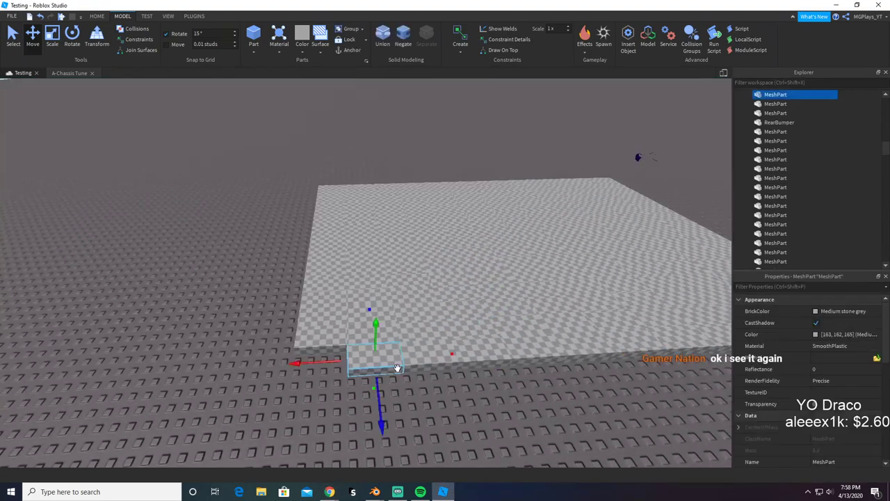
click(445, 421)
click(398, 367)
ctrl+click(430, 361)
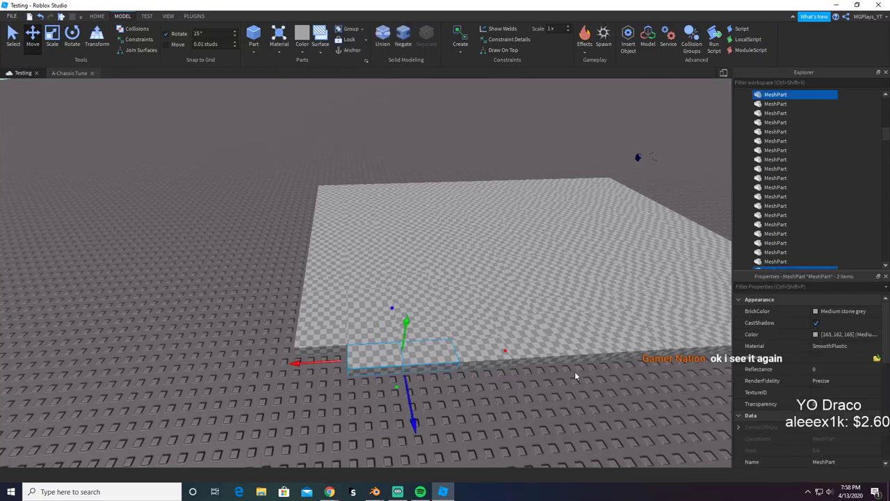
click(859, 311)
click(837, 145)
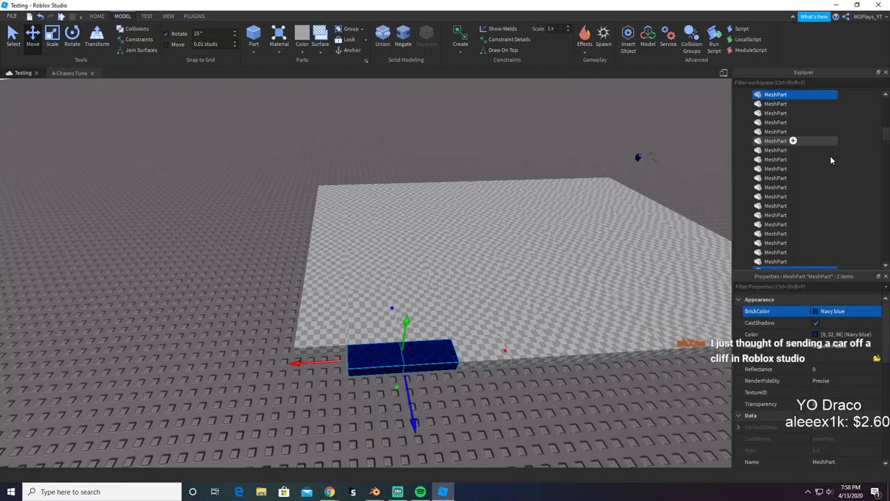
Step: Find one of the two navy blue mesh parts in the object tree and rename it Trunk
click(354, 385)
click(365, 358)
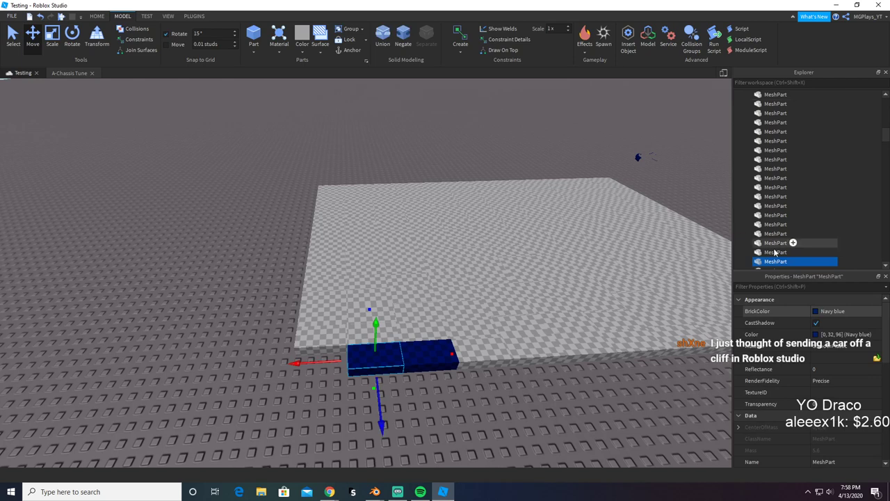
mouse_move(773, 264)
scroll(773, 264, down, 5)
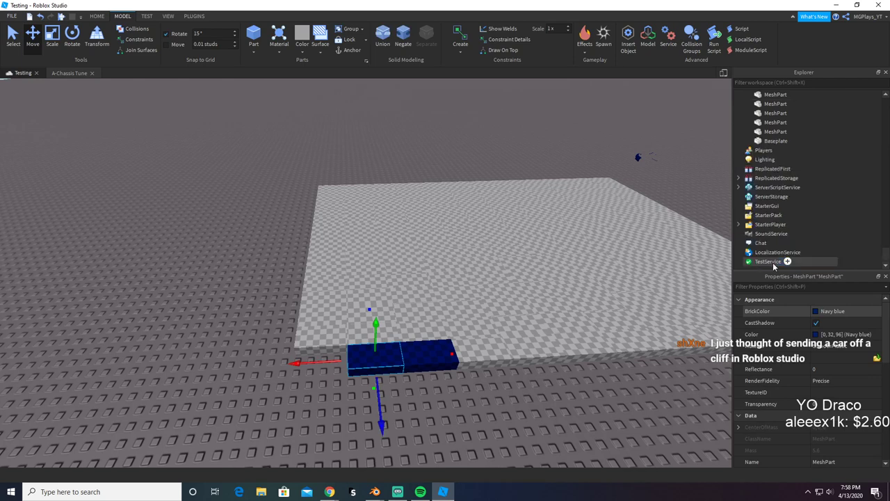
scroll(830, 184, up, 10)
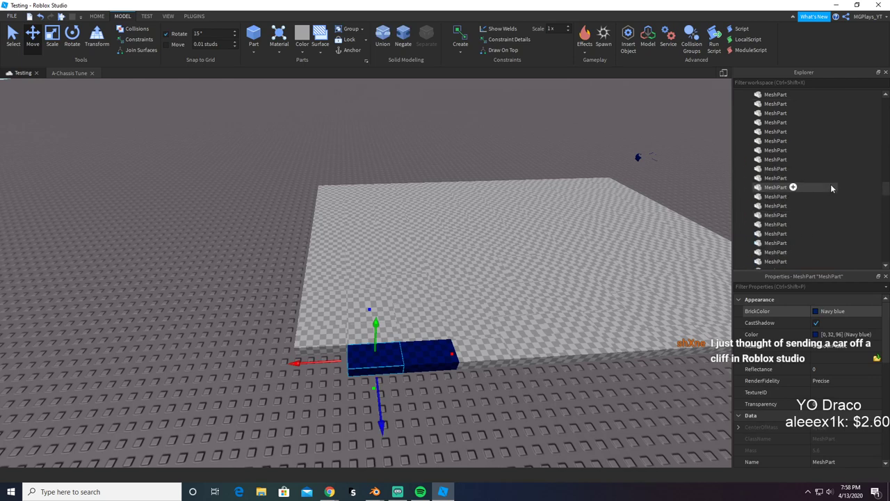
scroll(831, 186, up, 2)
click(767, 217)
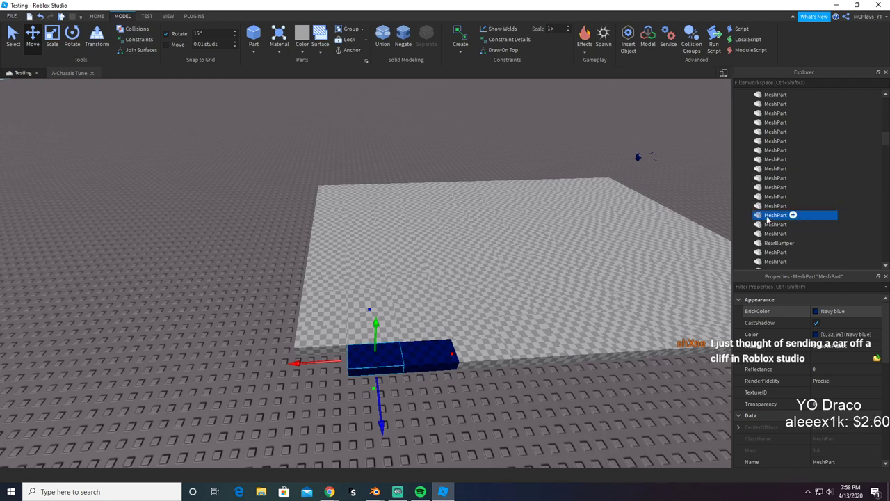
click(767, 218)
text(Trunk)
key(Return)
Step: Load the Trunk mesh file into the Trunk part at its stored location and inspect it above the rear bumper
click(876, 358)
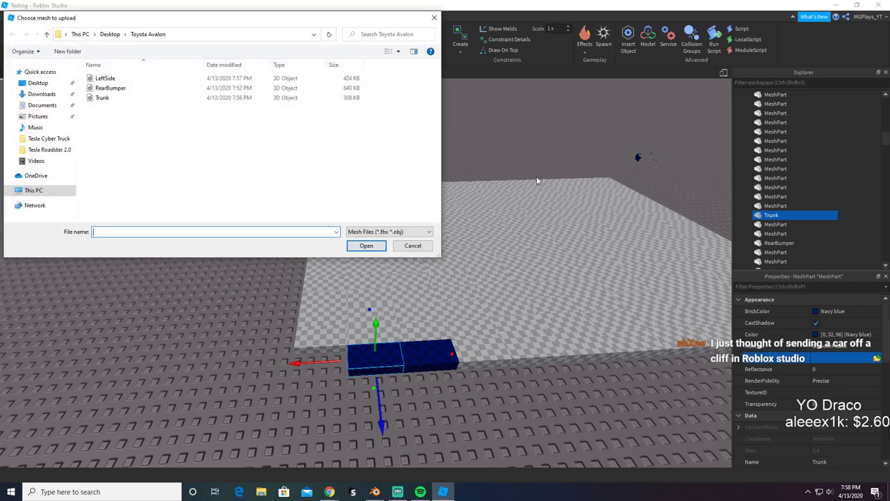
double_click(102, 98)
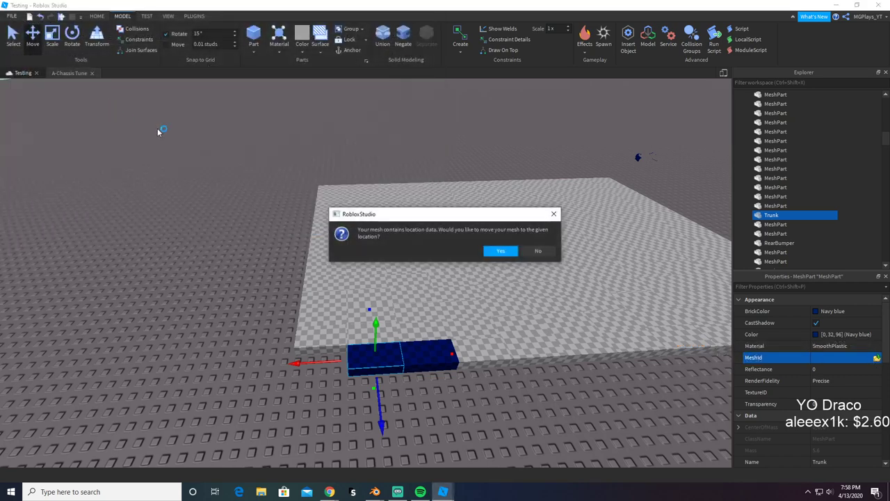
click(536, 252)
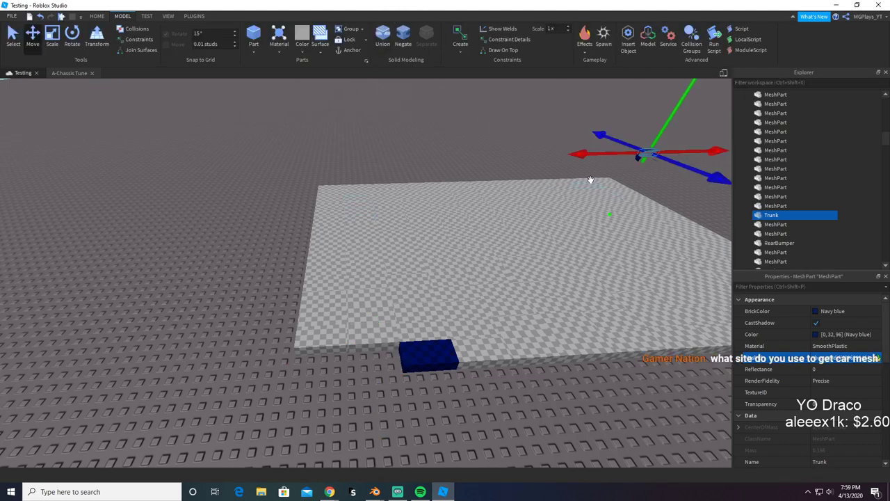
click(538, 111)
key(w)
right_drag(540, 188, 540, 188)
key(w)
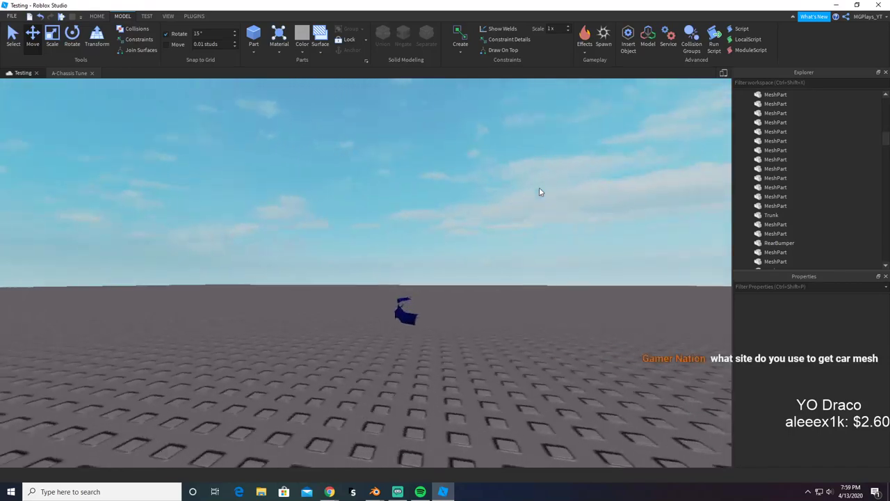
key(s)
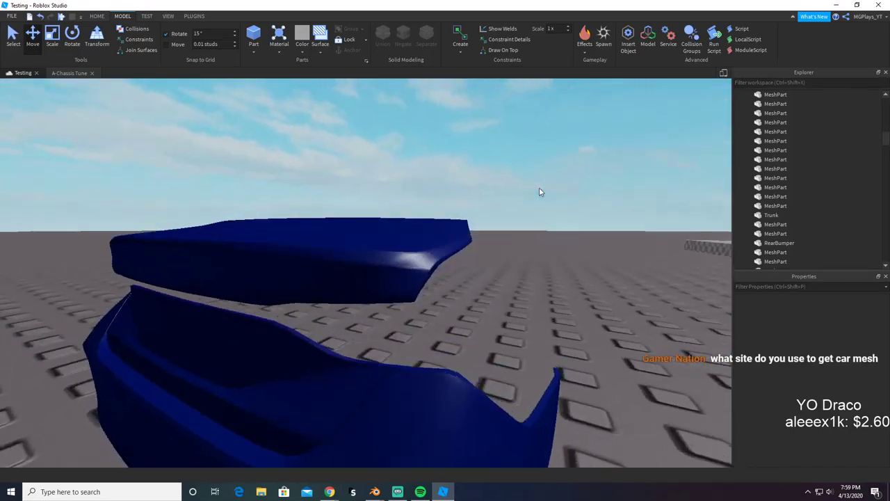
Step: Load the LeftSide mesh file into the remaining navy blue mesh part at its stored location and inspect the panel
key(d)
key(w)
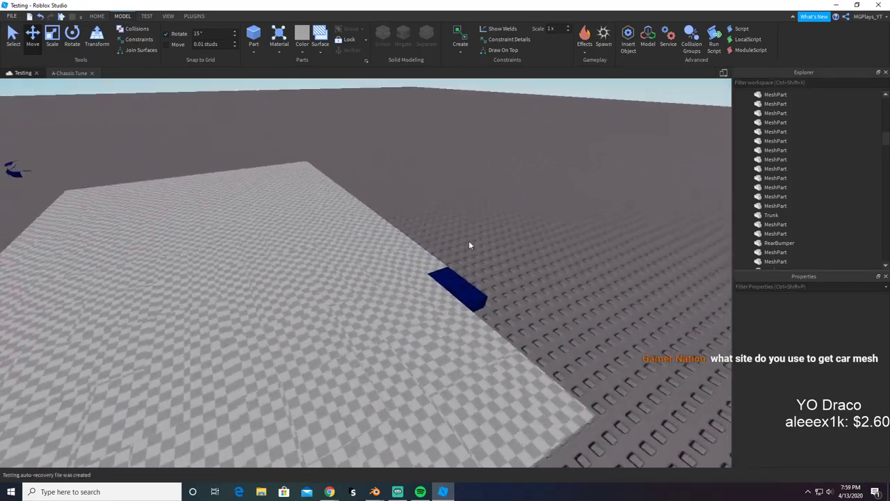
click(415, 303)
click(880, 357)
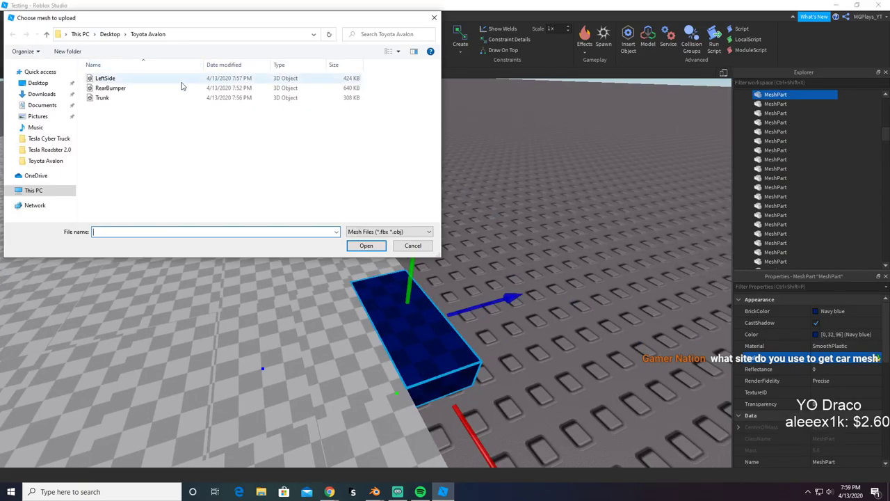
double_click(179, 80)
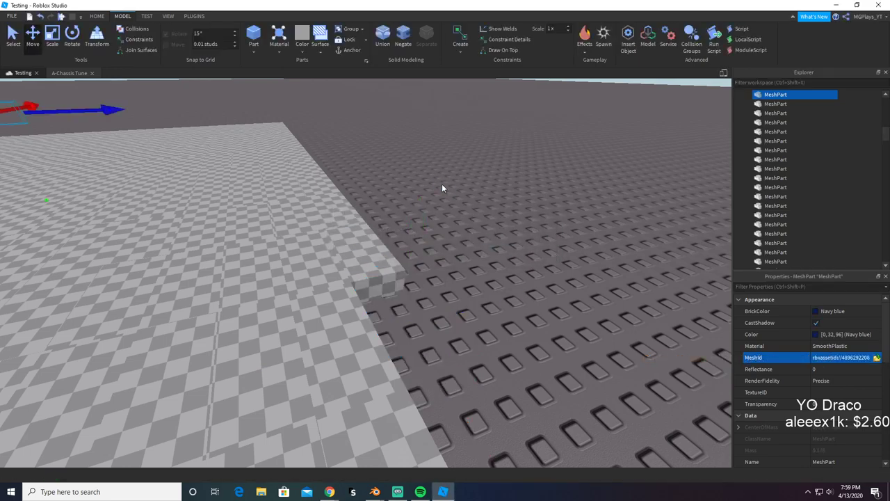
right_drag(379, 183, 380, 187)
click(379, 182)
key(w)
key(w)
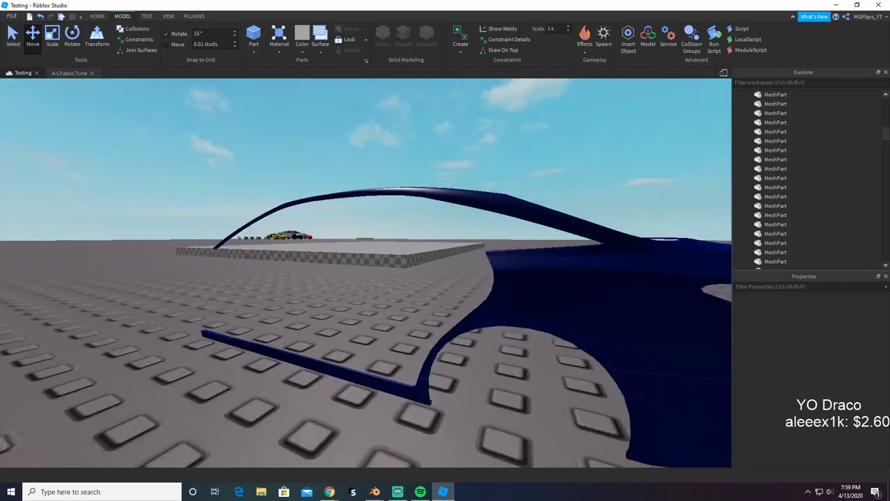
Step: Switch to the 3D Warehouse site in Chrome, check the account options and open the SketchUp trial page
key(alt+Tab)
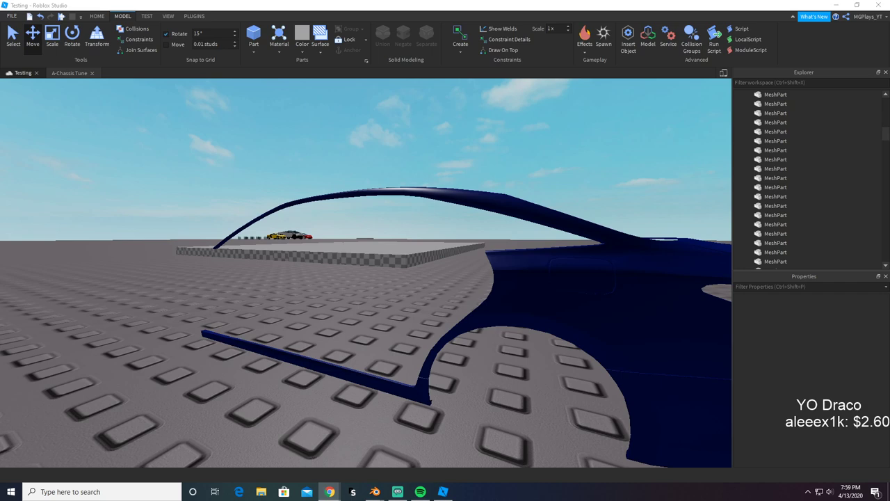
drag(0, 149, 450, 0)
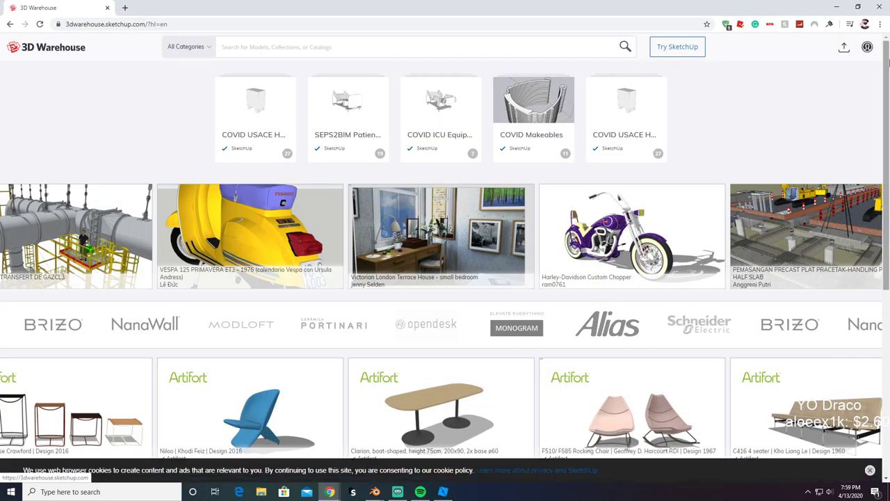
click(864, 49)
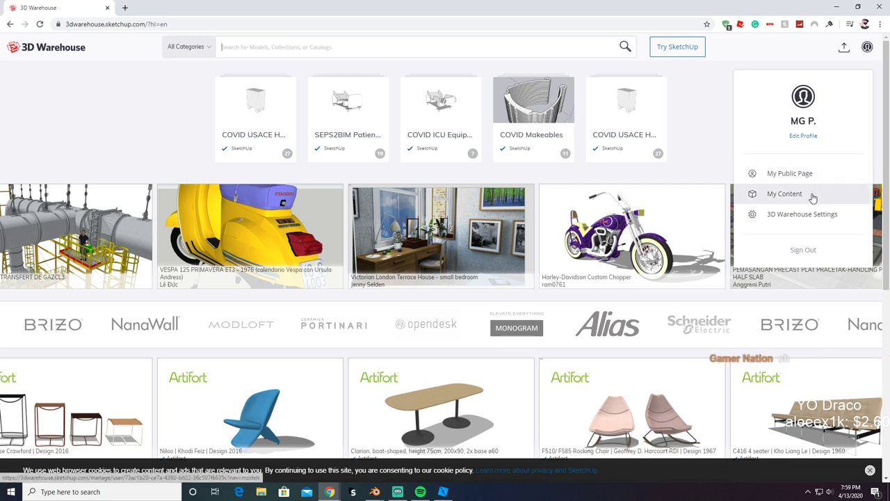
click(678, 47)
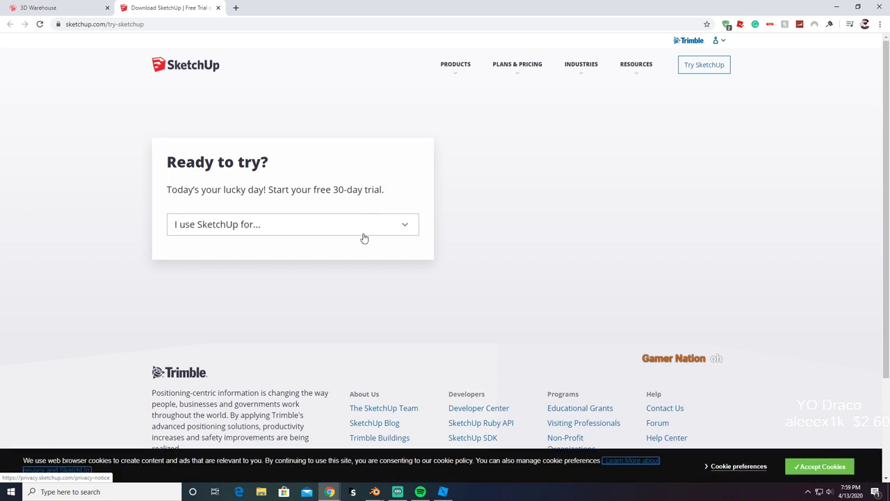
Step: Open SketchUp's plans and pricing for personal use and compare the Free, Shop and Pro plans and their features
mouse_move(535, 72)
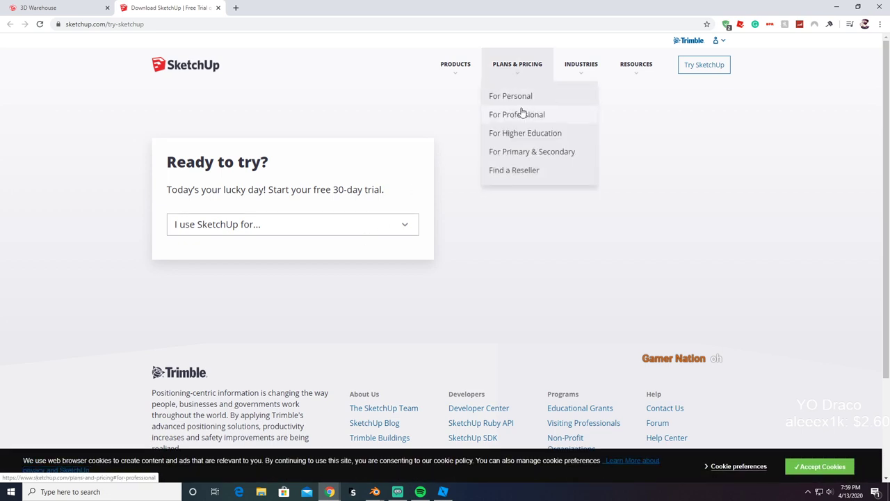
click(520, 102)
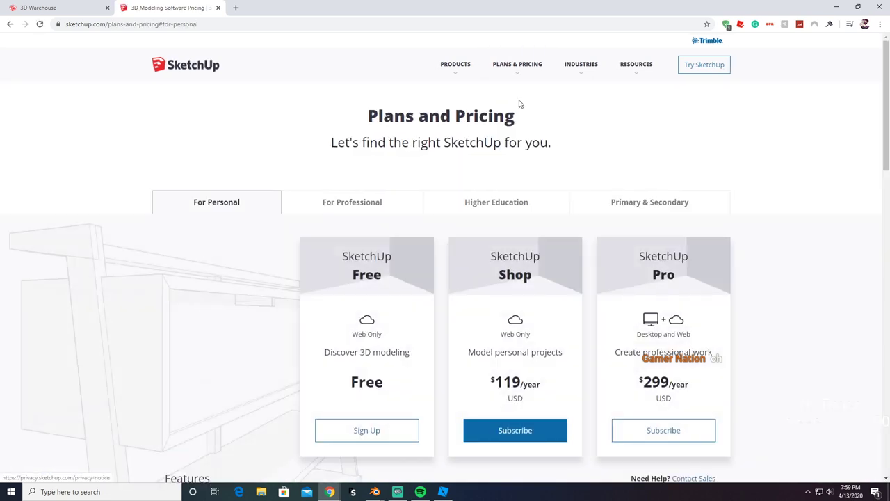
scroll(515, 118, down, 1)
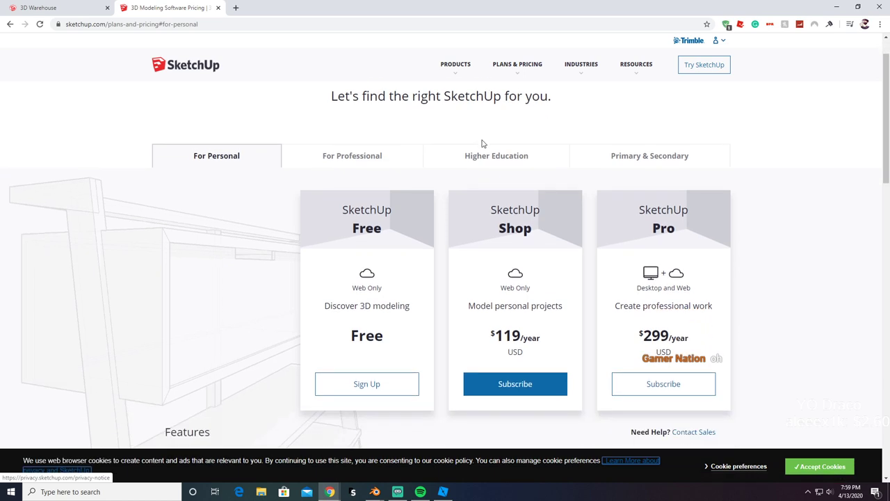
scroll(481, 139, down, 2)
scroll(482, 140, down, 1)
scroll(481, 143, up, 2)
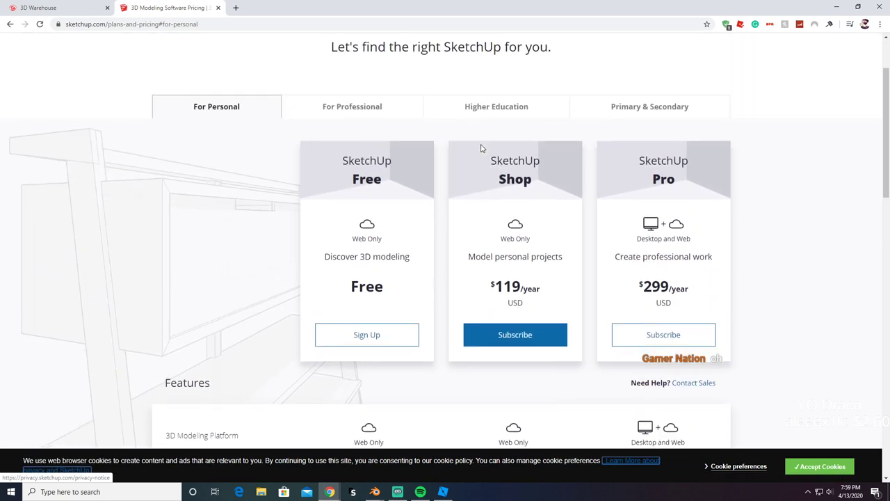
scroll(480, 144, down, 2)
scroll(480, 143, down, 1)
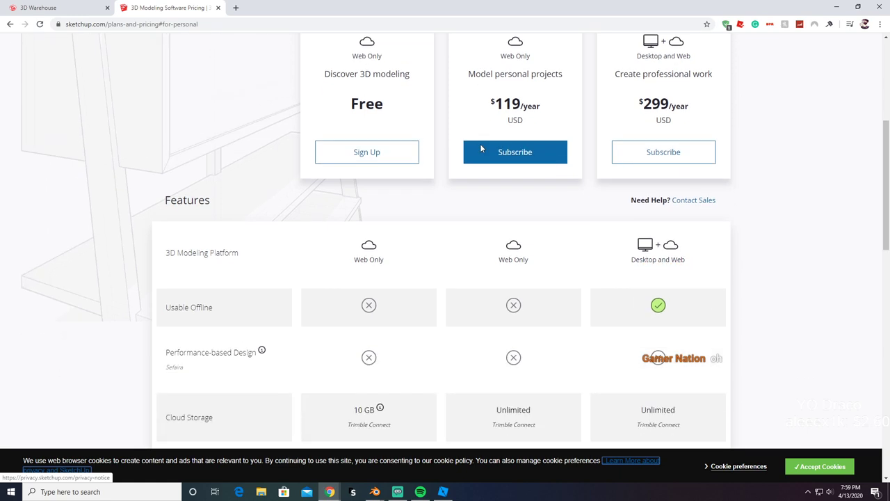
scroll(473, 167, up, 3)
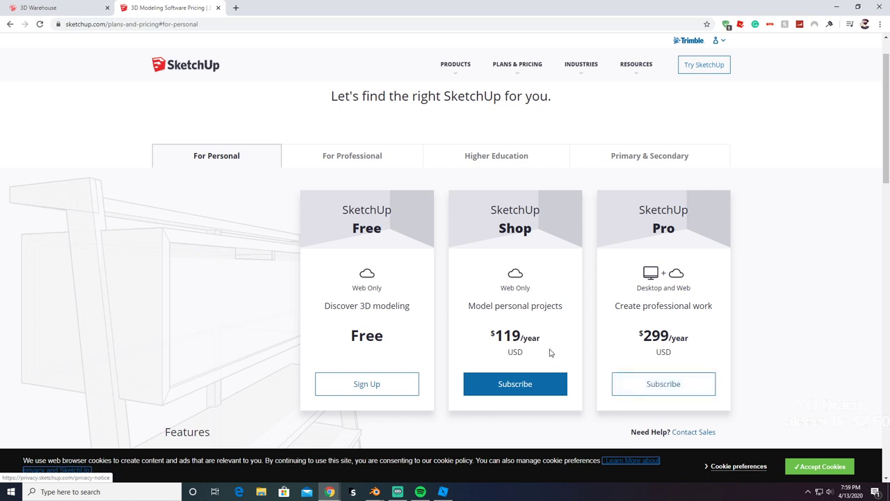
scroll(416, 317, down, 2)
scroll(413, 314, up, 3)
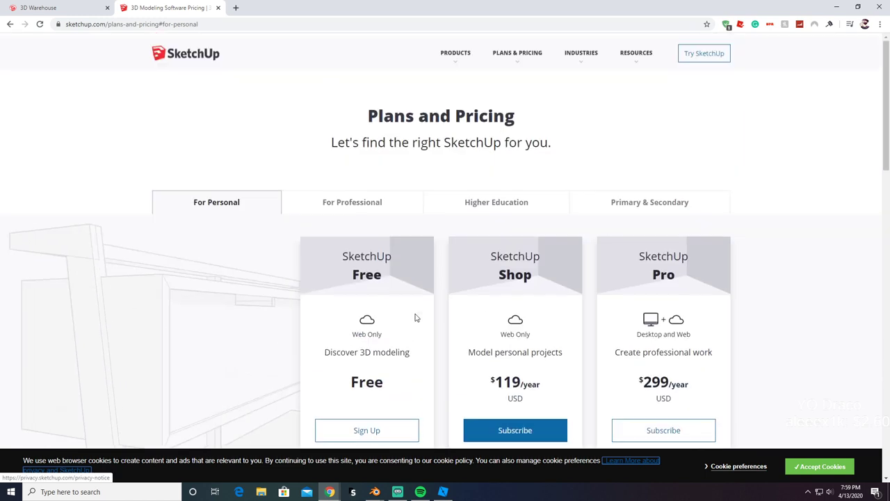
Step: Compare SketchUp's plans for professional, higher education, and primary and secondary use, and return to the personal plans
click(351, 206)
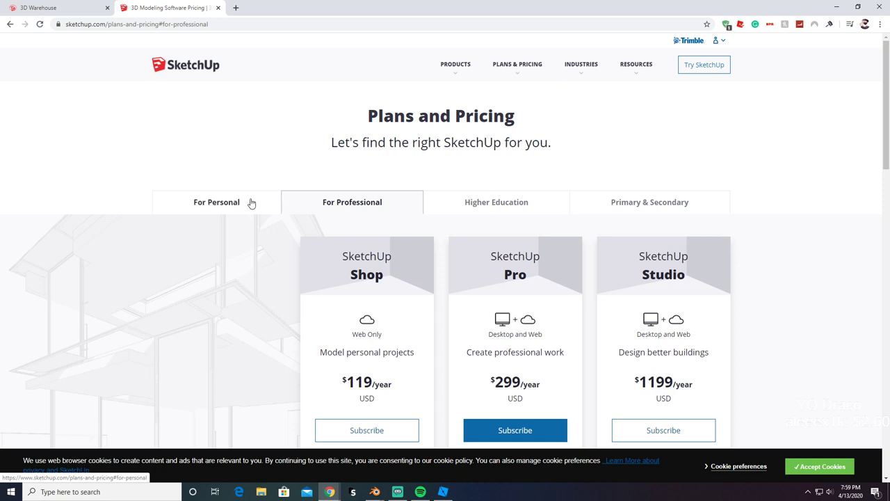
click(548, 213)
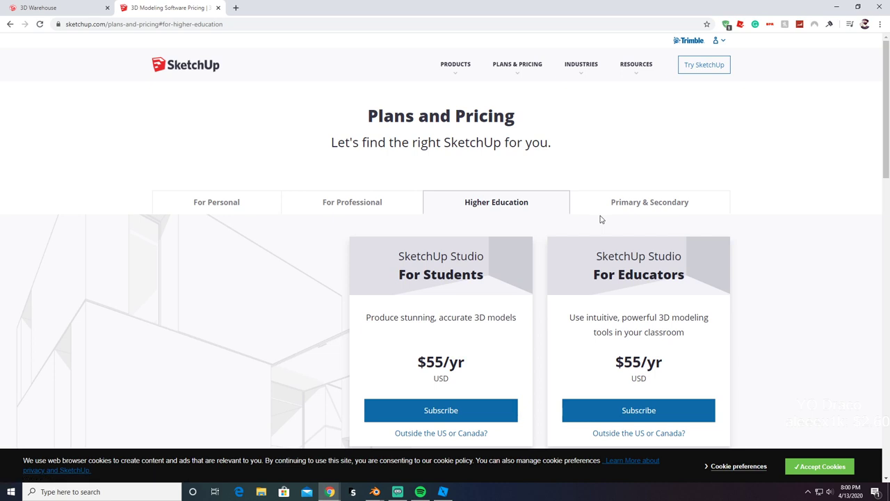
click(626, 210)
scroll(604, 324, down, 3)
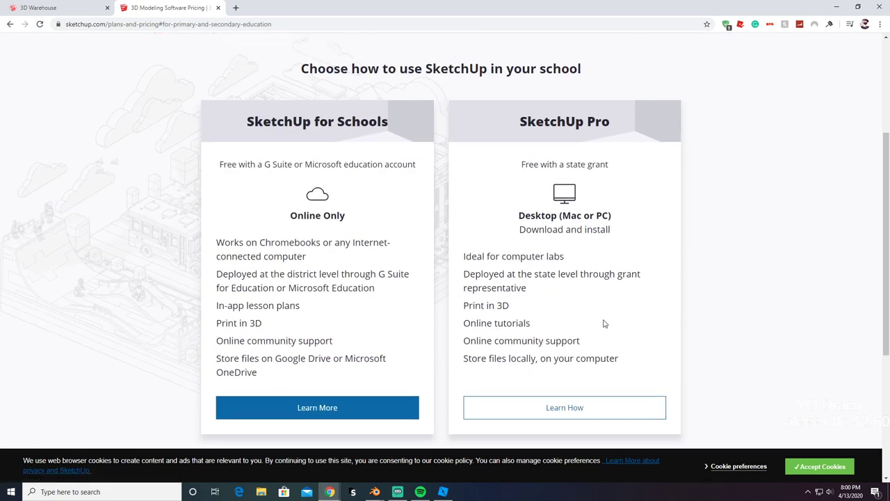
scroll(415, 215, up, 2)
click(244, 164)
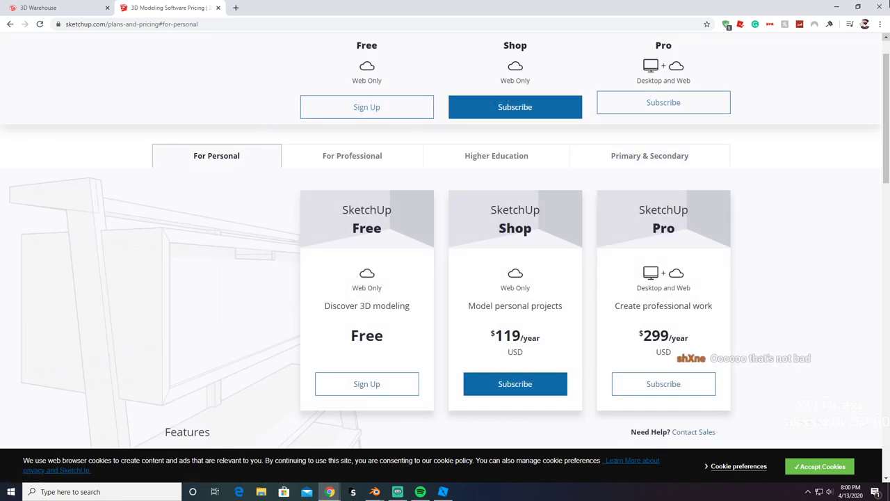
Step: Close the browser window and view the imported navy blue side panel from farther back in Roblox Studio
click(880, 6)
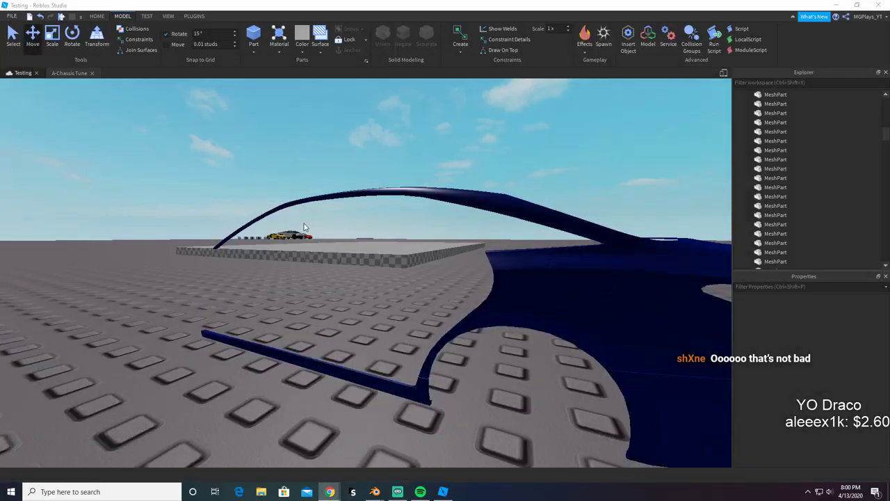
right_drag(501, 271, 503, 289)
key(s)
key(w)
right_drag(450, 333, 450, 334)
scroll(431, 299, down, 5)
Step: Switch to Blender, clear the exported side panel from the separate part scene, and return to the full car scene
key(alt+Tab)
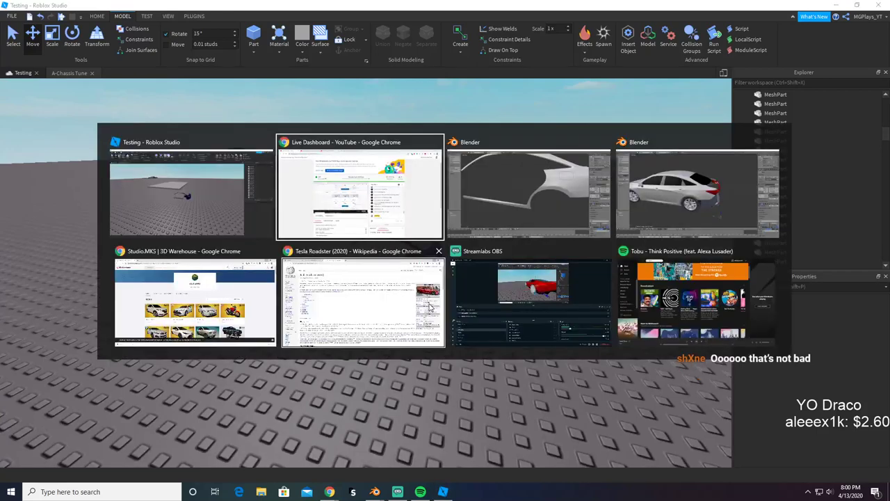
key(alt+Tab)
key(alt+Tab)
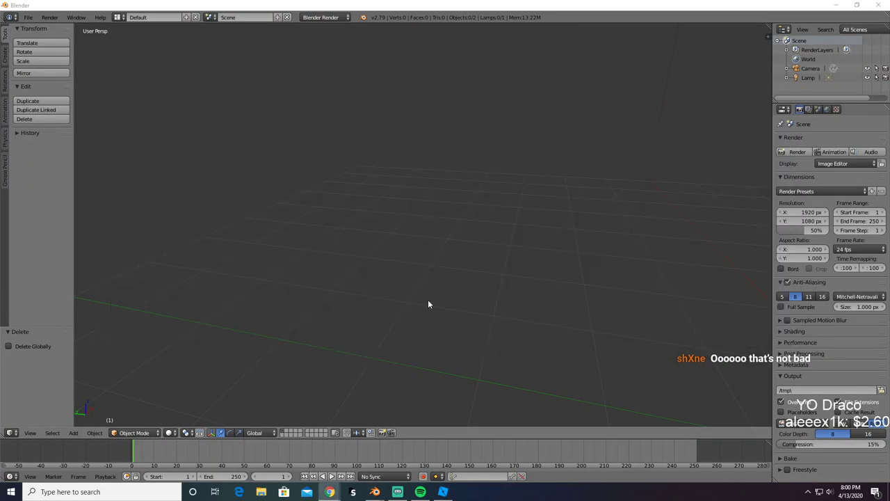
key(alt+Tab)
key(alt+Tab)
key(alt+Tab)
key(x)
click(429, 303)
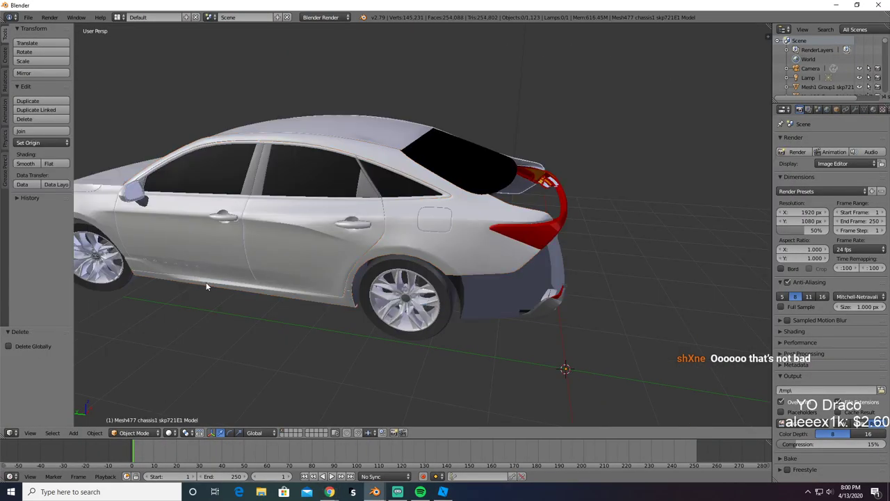
Step: Delete the already exported side body panel pieces around the doors and rear wheel arch from the full car
right_click(281, 292)
key(x)
click(281, 294)
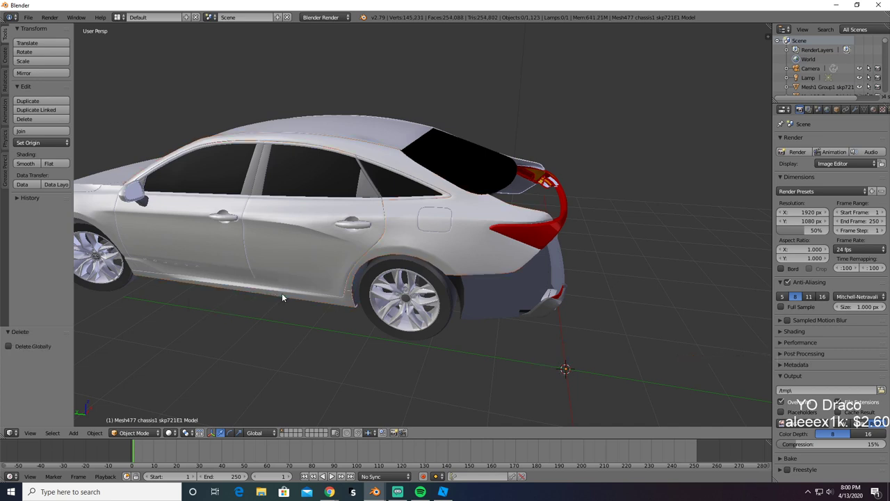
right_click(342, 301)
shift+right_click(439, 258)
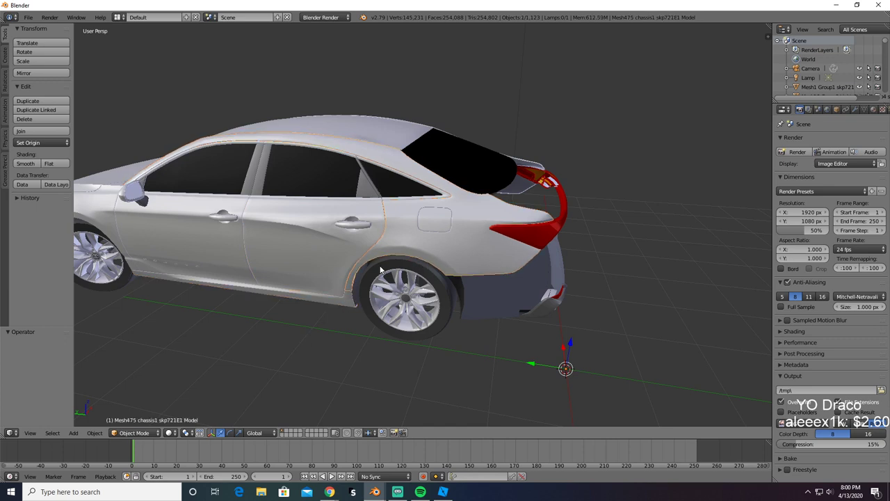
key(x)
click(341, 300)
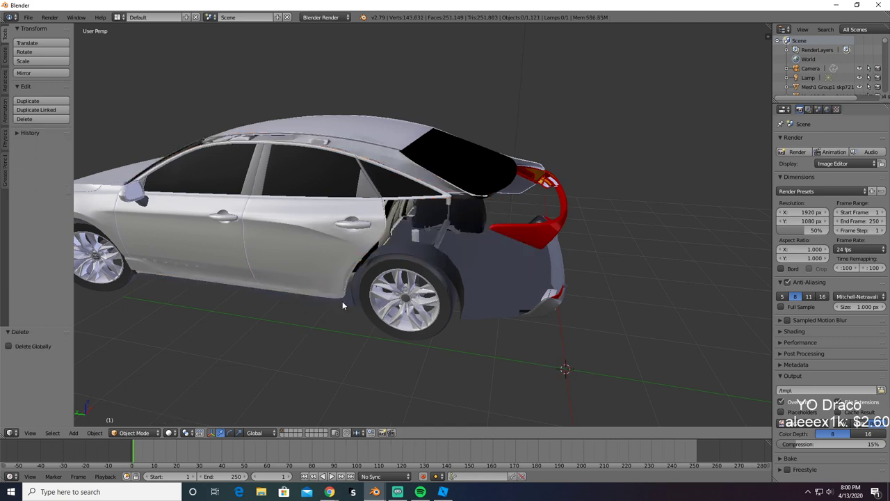
Step: Select the front and rear door panels and handles on one side, test-delete them, and undo the deletion
middle_drag(378, 301, 409, 293)
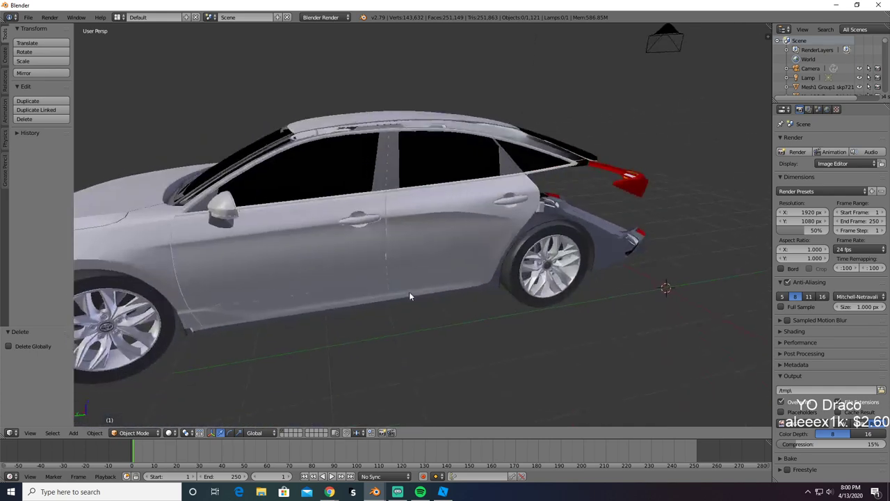
right_click(413, 258)
shift+right_click(361, 250)
shift+right_click(367, 219)
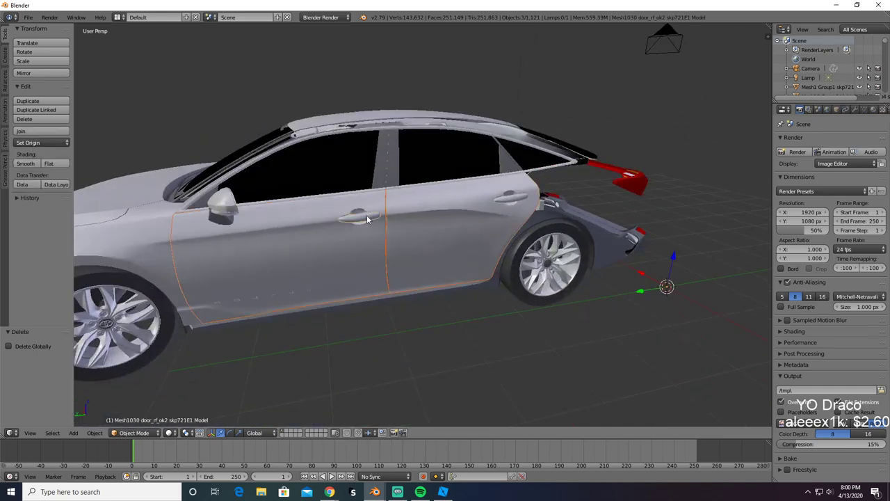
right_click(516, 200)
key(Delete)
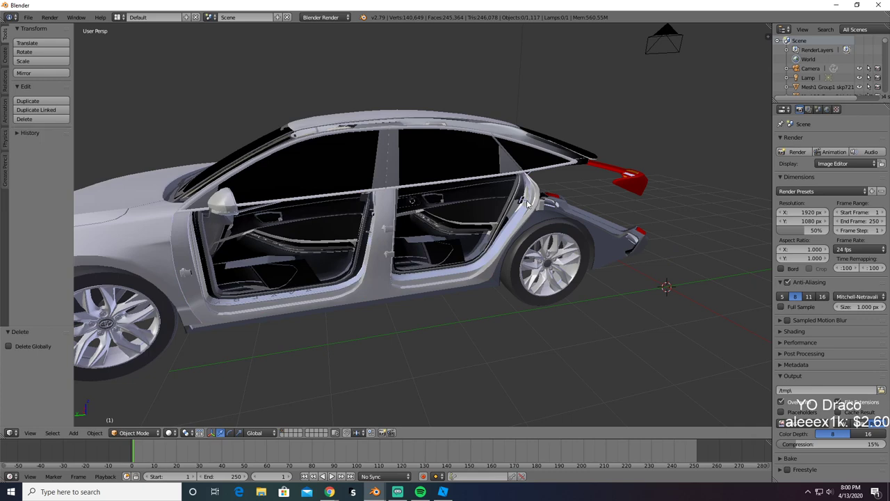
key(ctrl+z)
key(z)
key(z)
Step: Add the opposite side's door panels and handles to the selection, test-delete everything selected, and undo the deletion
mouse_move(385, 248)
middle_down()
mouse_move(424, 265)
mouse_move(375, 271)
mouse_move(454, 258)
mouse_move(455, 244)
middle_up()
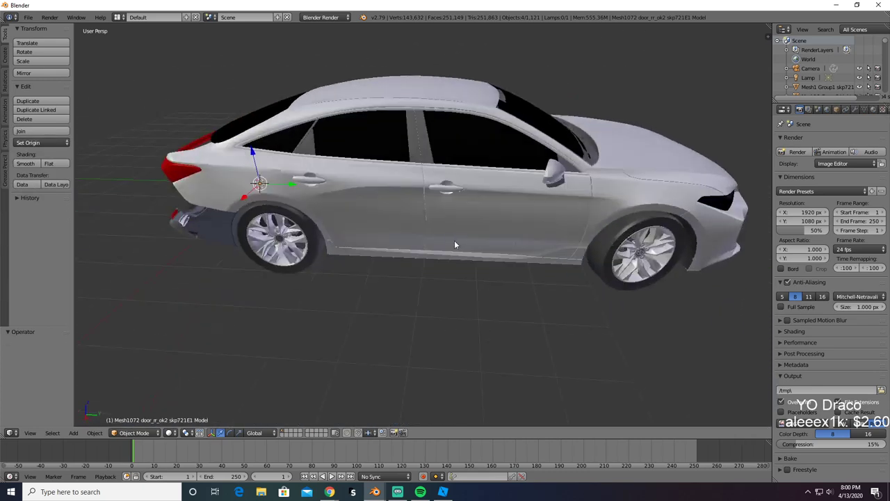
right_click(375, 195)
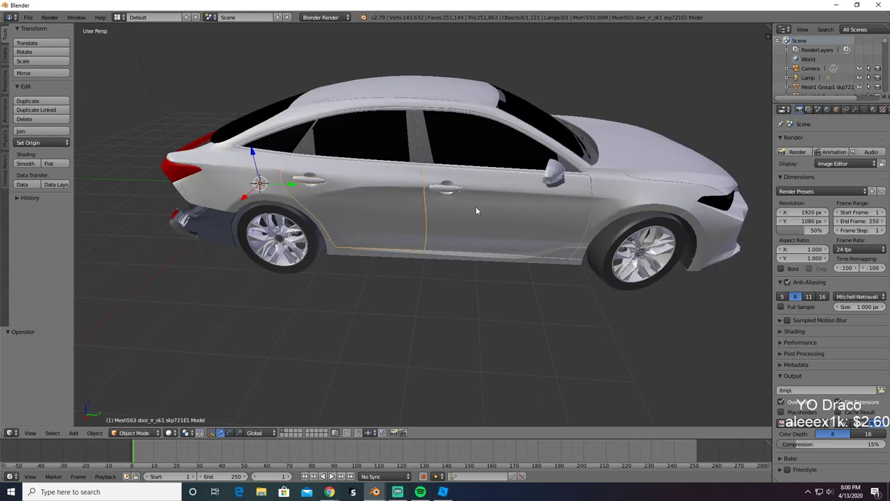
shift+right_click(469, 193)
key(Delete)
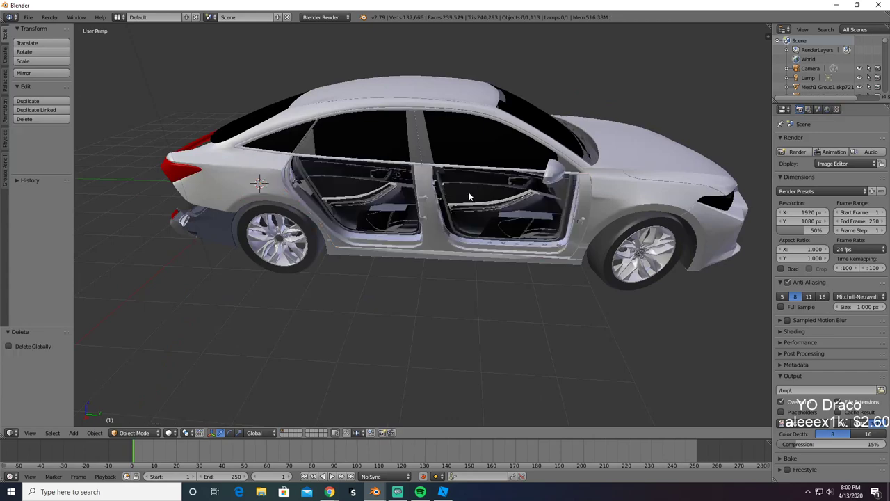
key(ctrl+z)
key(z)
scroll(469, 197, up, 5)
key(z)
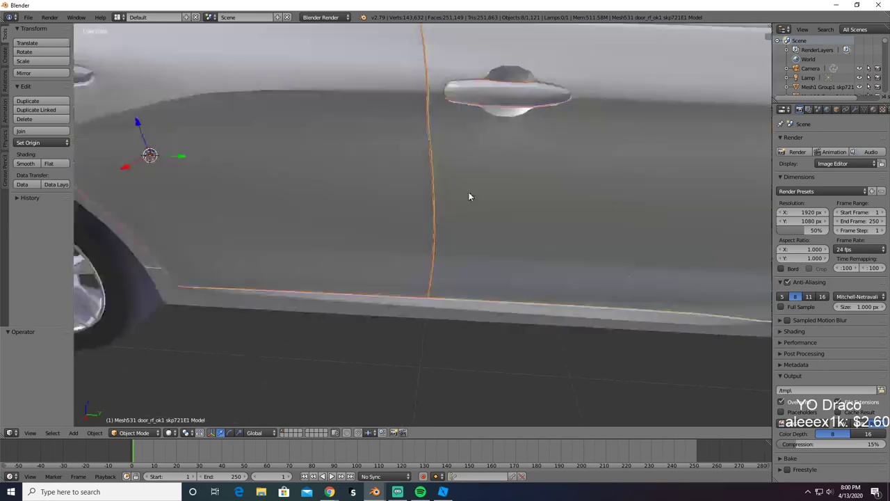
Step: Copy the selected doors and handles, try deleting them from the car, and undo the deletion
scroll(469, 197, down, 3)
key(ctrl+c)
key(x)
click(472, 197)
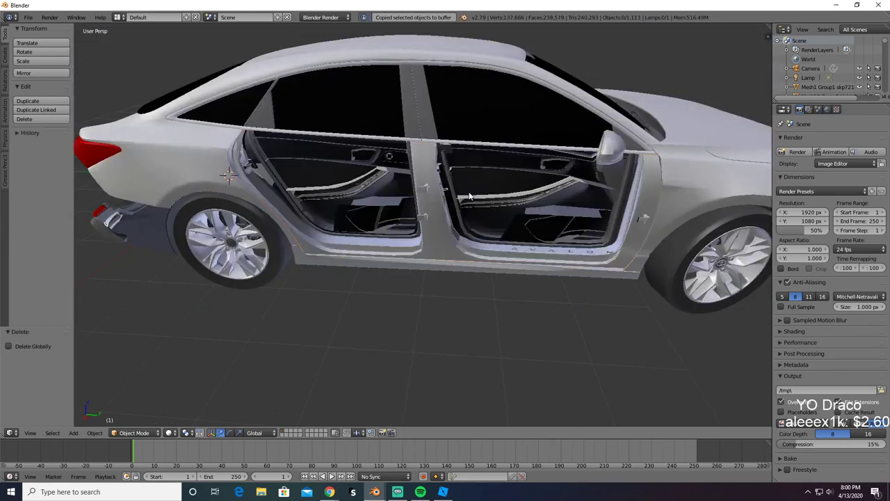
middle_drag(473, 198, 436, 208)
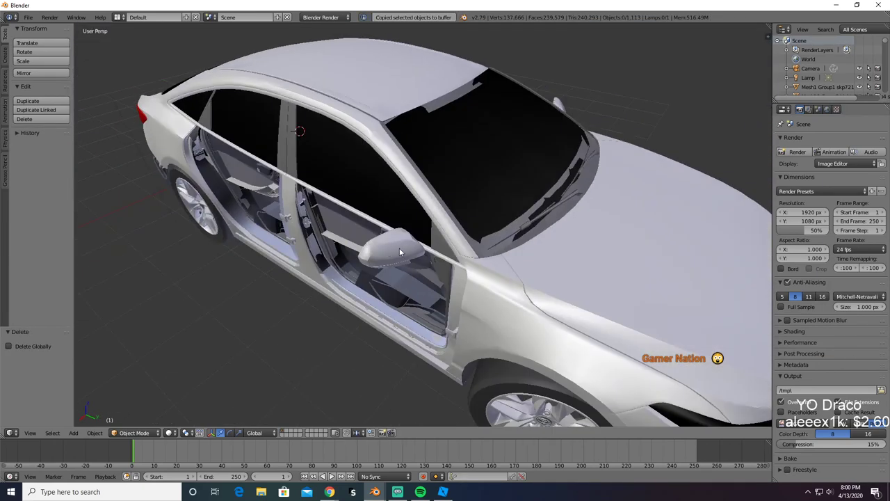
key(ctrl+z)
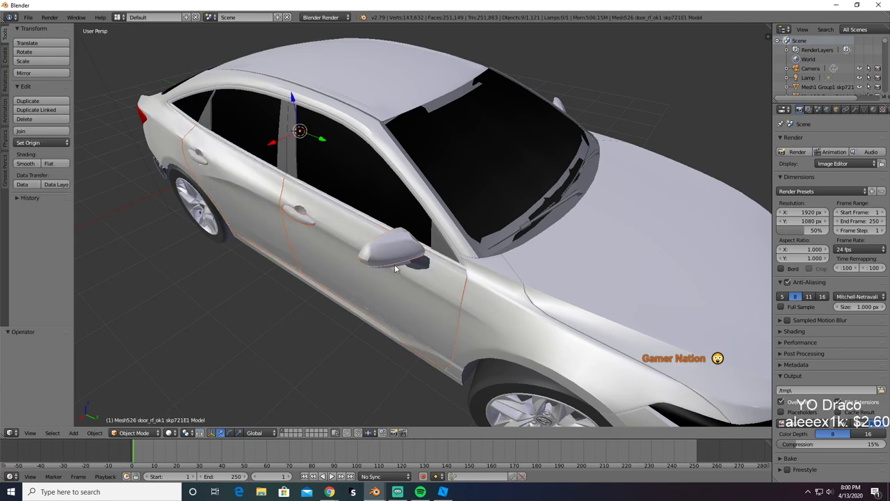
Step: Complete the selection with the near side mirror's pieces, checking for leftovers by deleting the selected parts and undoing it
key(x)
click(381, 265)
scroll(417, 264, up, 10)
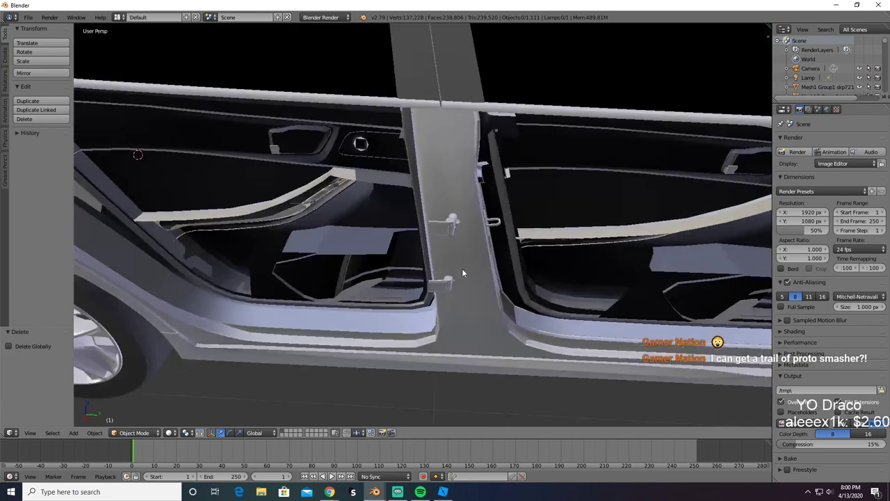
shift+middle_drag(463, 273, 351, 257)
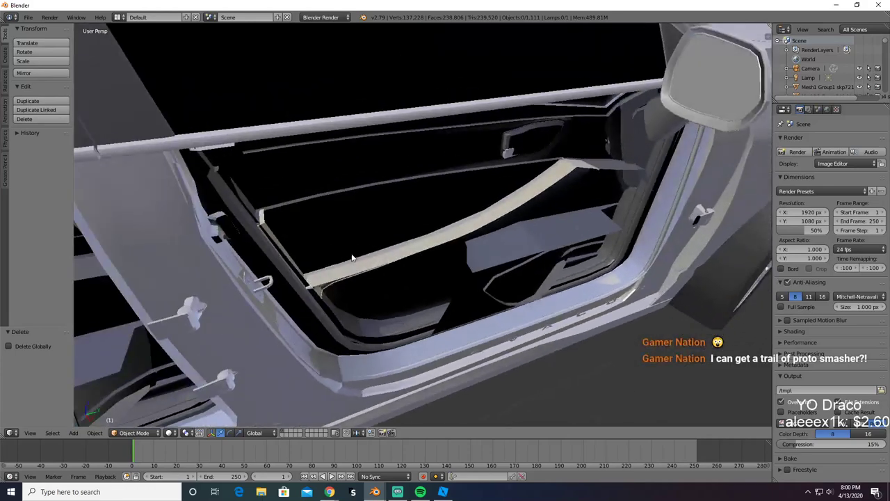
key(ctrl+z)
key(x)
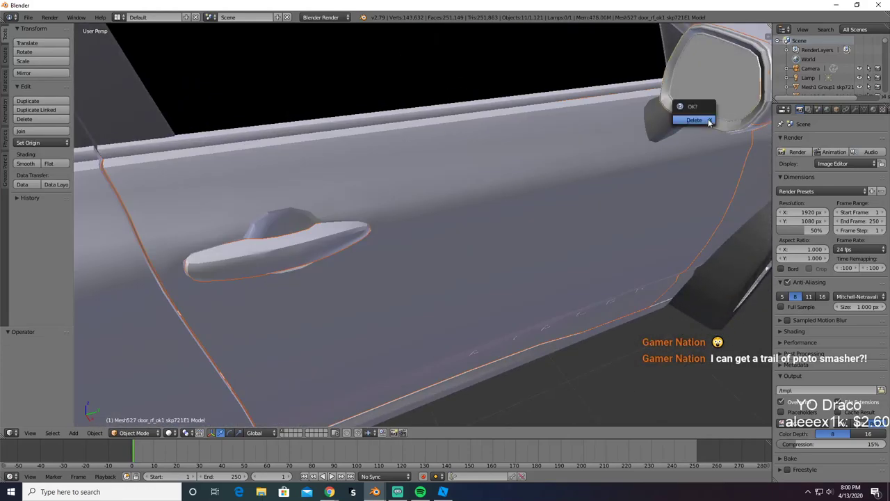
click(708, 119)
middle_drag(504, 218, 647, 245)
key(ctrl+z)
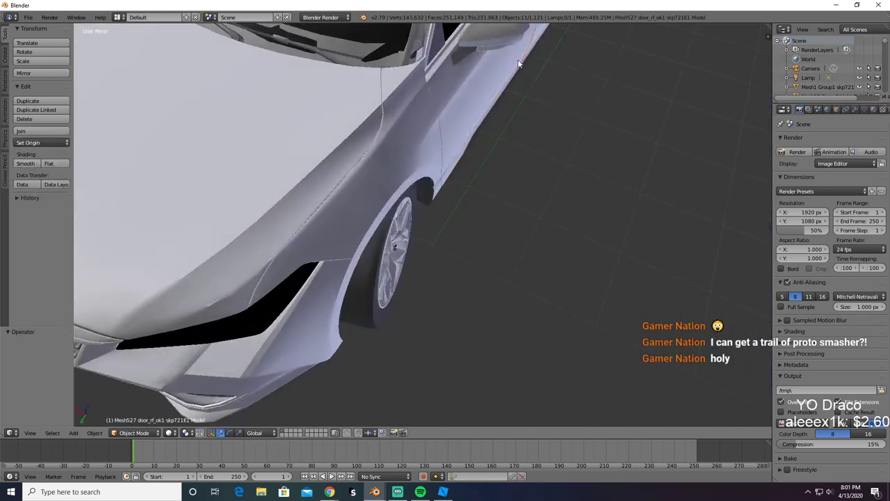
Step: Add the opposite side mirror's housing pieces to the door selection, test-delete the selected parts, and undo the deletion
shift+right_click(508, 46)
shift+right_click(495, 49)
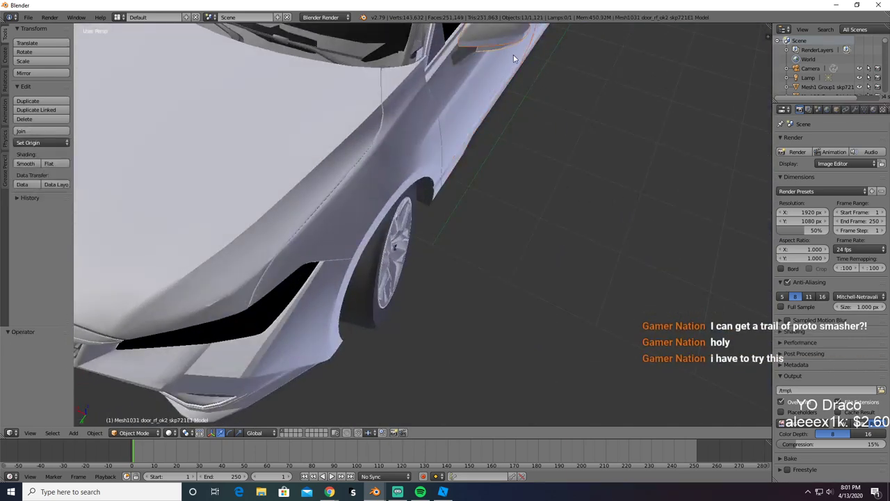
middle_drag(513, 57, 371, 64)
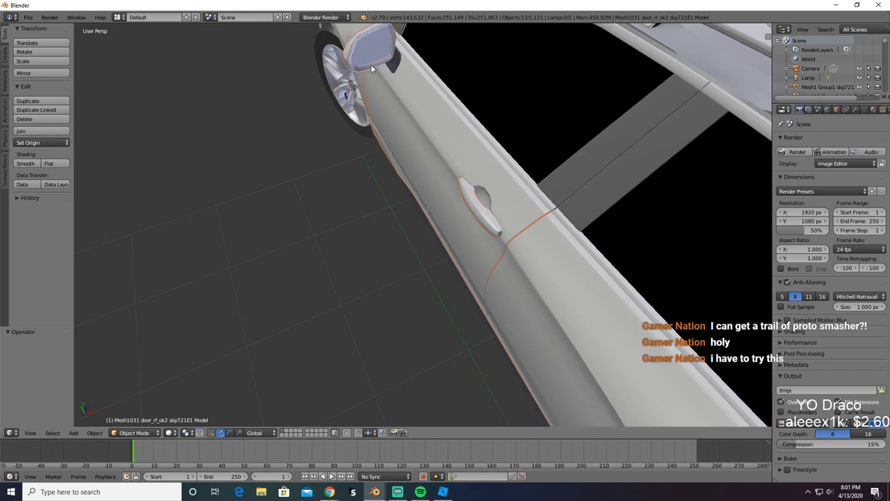
shift+right_click(371, 64)
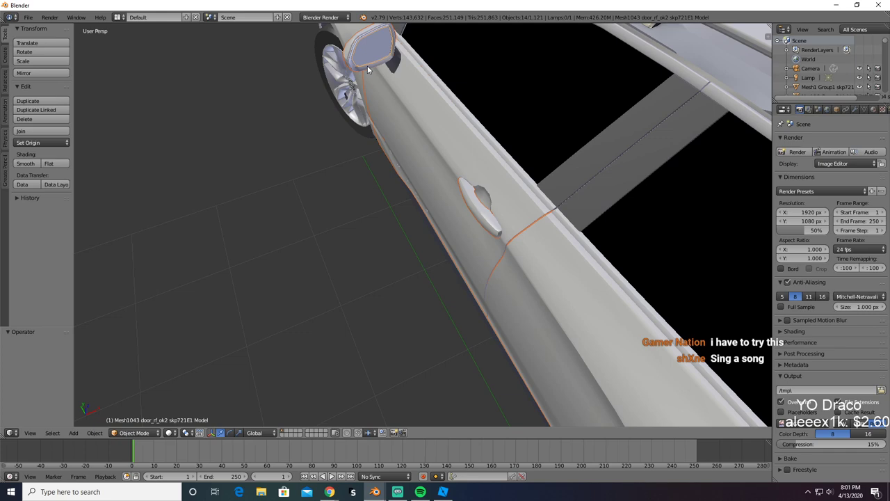
key(Delete)
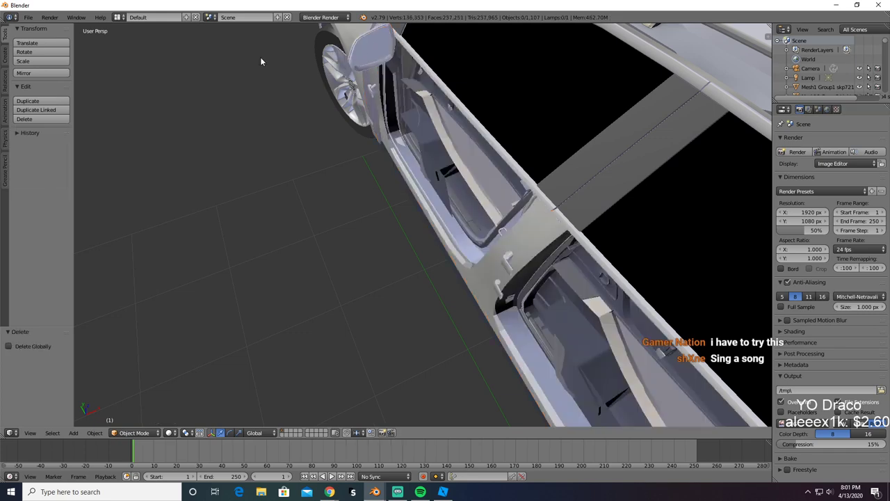
middle_drag(324, 92, 433, 181)
key(ctrl+z)
click(434, 177)
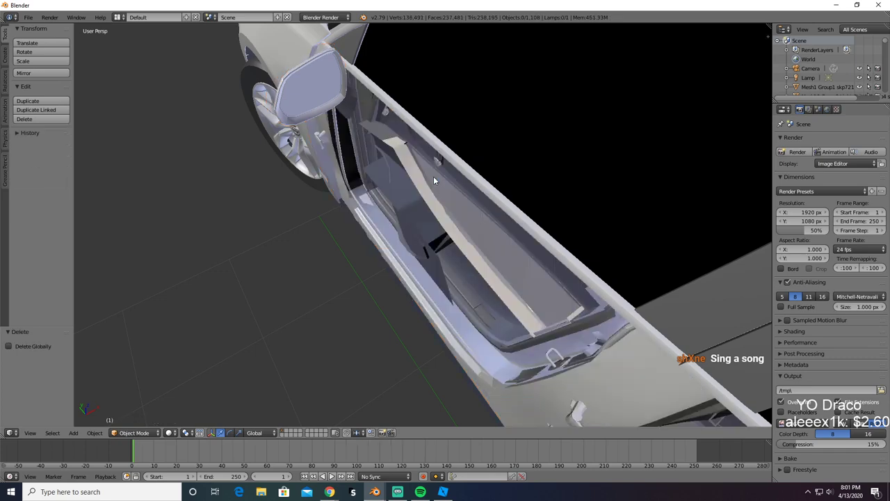
mouse_move(459, 181)
middle_down()
mouse_move(511, 182)
mouse_move(453, 176)
middle_up()
key(ctrl+z)
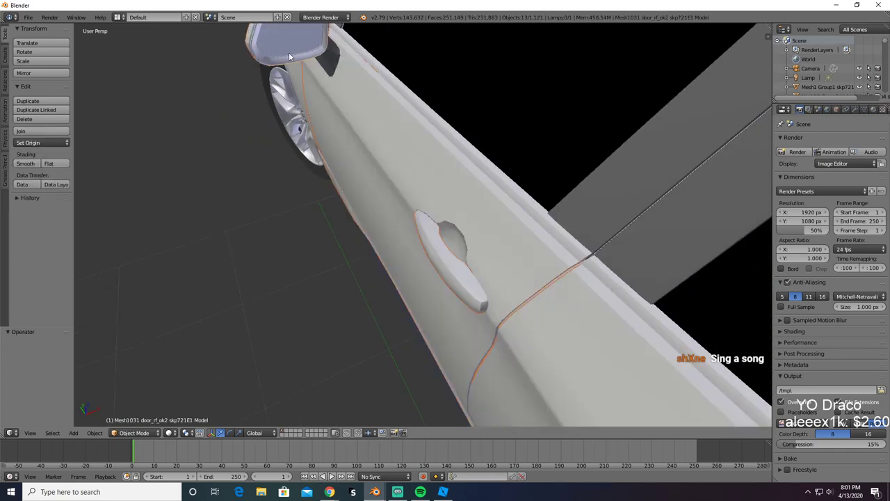
Step: Include the last missed mirror piece in the door selection, checking it with trial deletions that are undone
key(x)
click(199, 113)
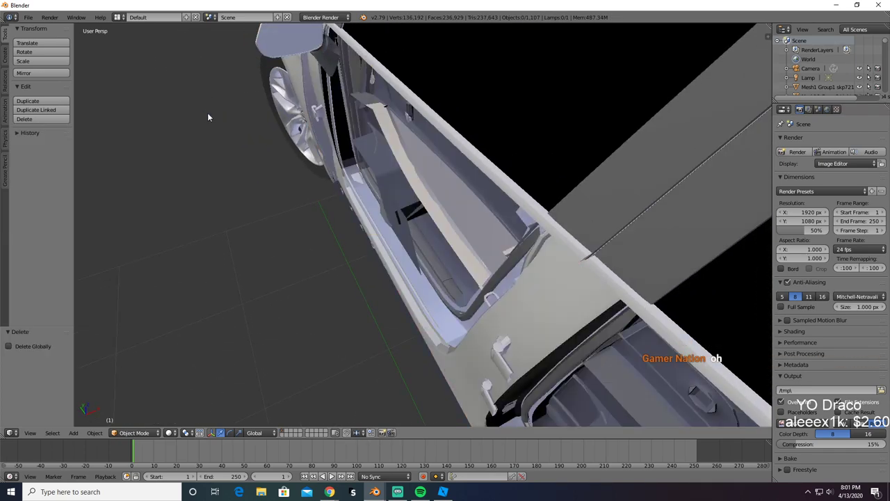
key(ctrl+z)
middle_drag(209, 117, 340, 230)
scroll(334, 264, down, 4)
key(x)
click(306, 338)
middle_drag(306, 339, 289, 273)
key(ctrl+z)
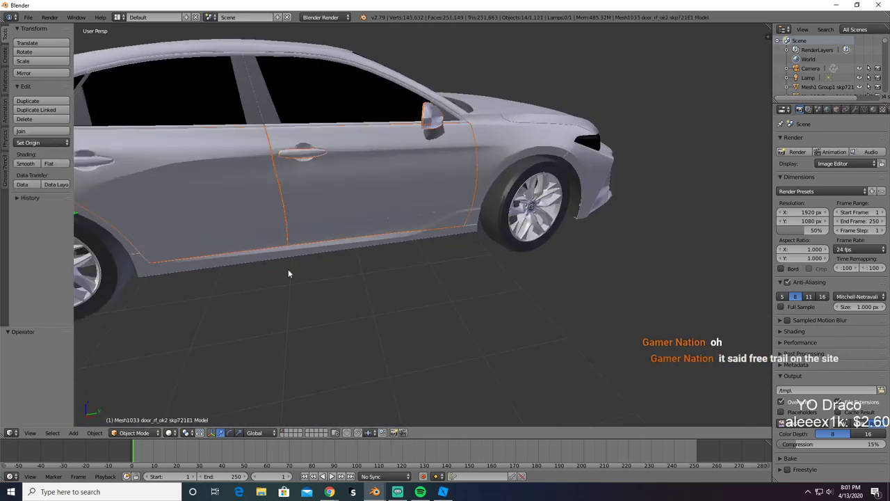
Step: Switch to the separate Blender part scene and paste the copied doors, handles and side mirrors into it
key(alt+Tab)
key(Tab)
key(ctrl+v)
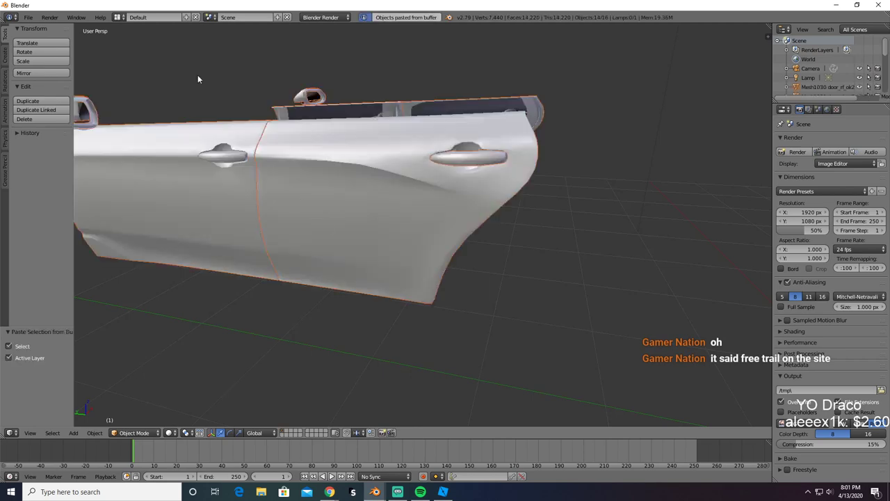
scroll(227, 159, down, 3)
middle_drag(229, 161, 140, 49)
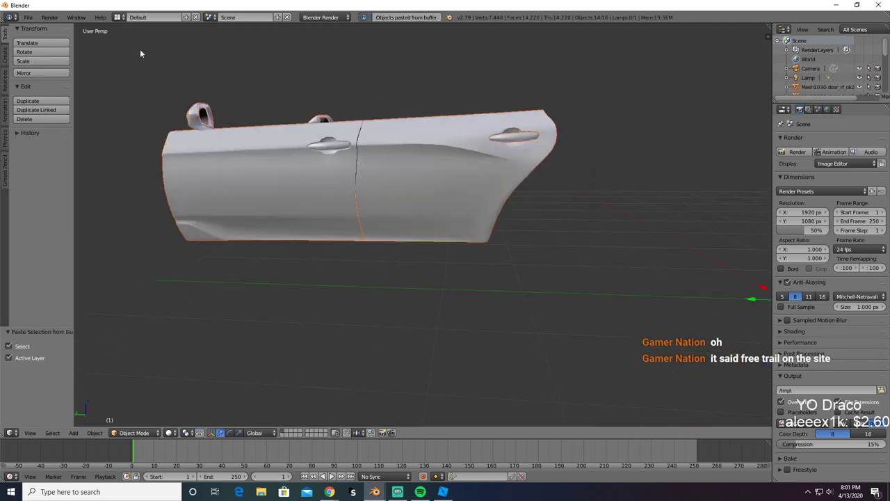
Step: Export the pasted doors, handles and side mirrors in OBJ format as Doors.obj in the Toyota Avalon folder
click(27, 17)
mouse_move(42, 202)
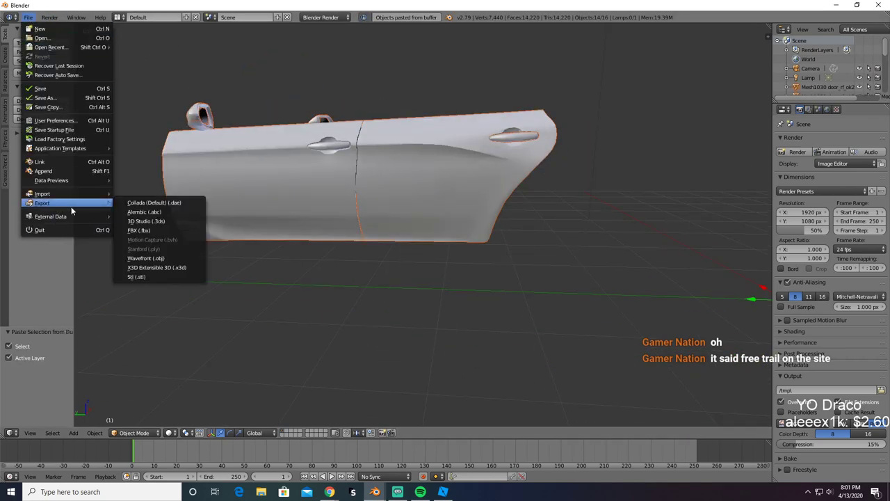
click(146, 253)
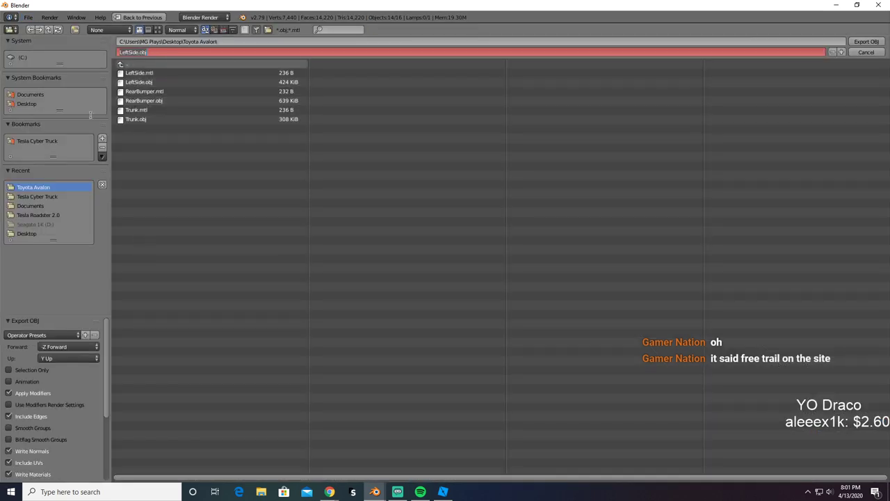
text(Doors)
key(Return)
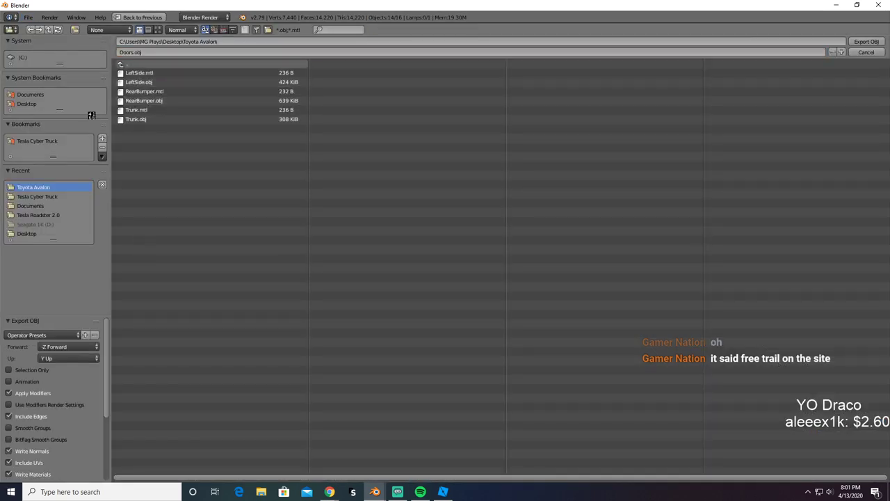
Step: Switch to Roblox Studio and rename the navy blue side panel mesh part to LeftSide
key(alt+Tab)
key(alt+Tab)
key(alt+Tab)
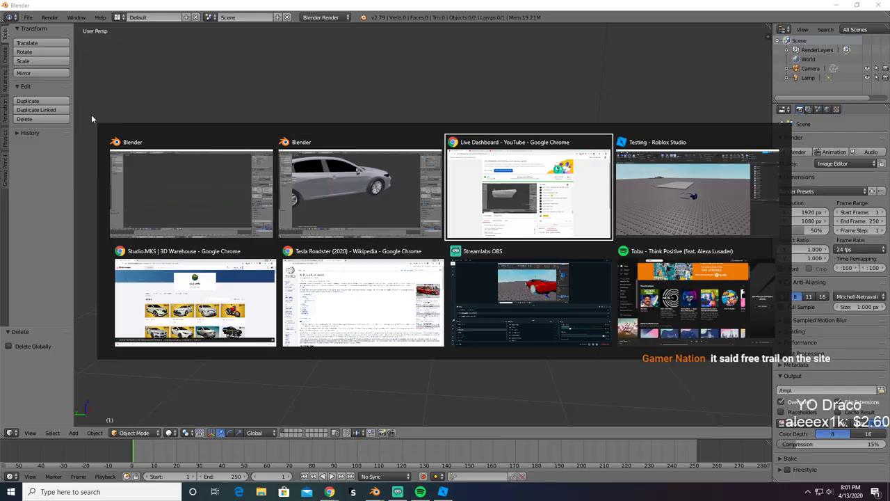
key(w)
right_drag(430, 197, 429, 257)
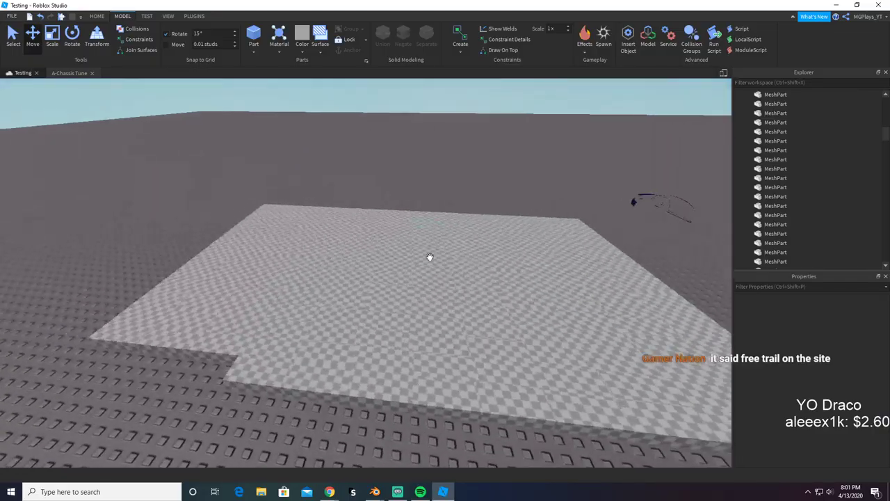
click(316, 368)
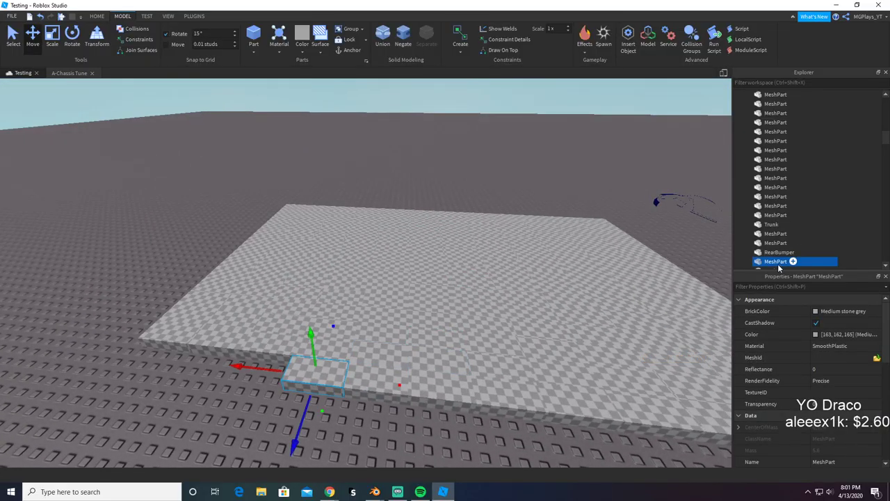
key(w)
right_drag(681, 251, 681, 250)
click(680, 250)
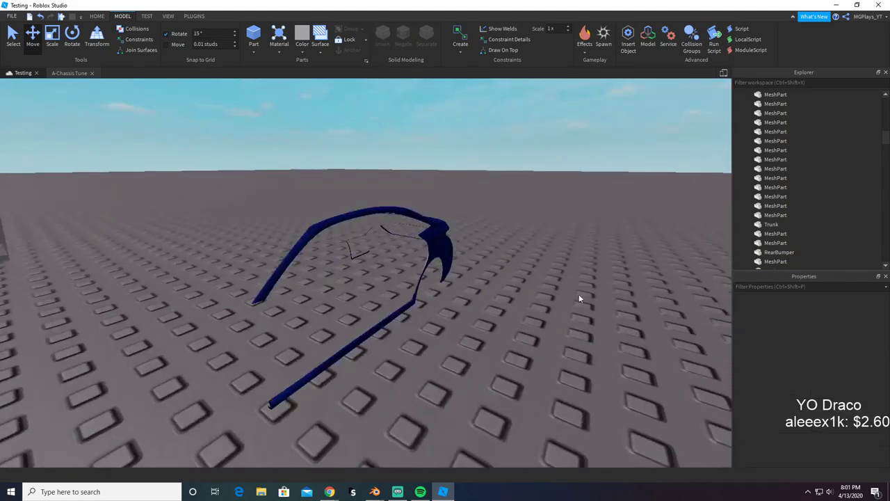
click(356, 229)
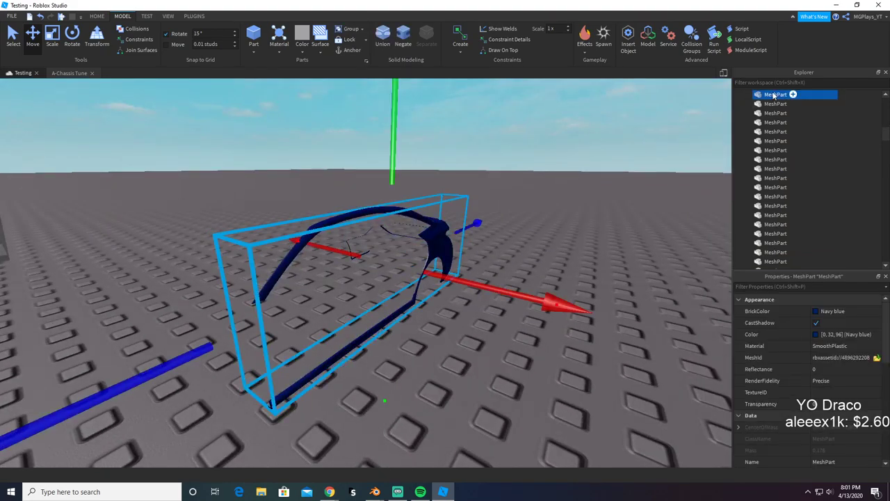
key(F2)
text(R)
text(eftSide)
key(Return)
Step: Color the blank mesh part at the platform's edge Navy blue and rename it Doors
click(533, 359)
key(s)
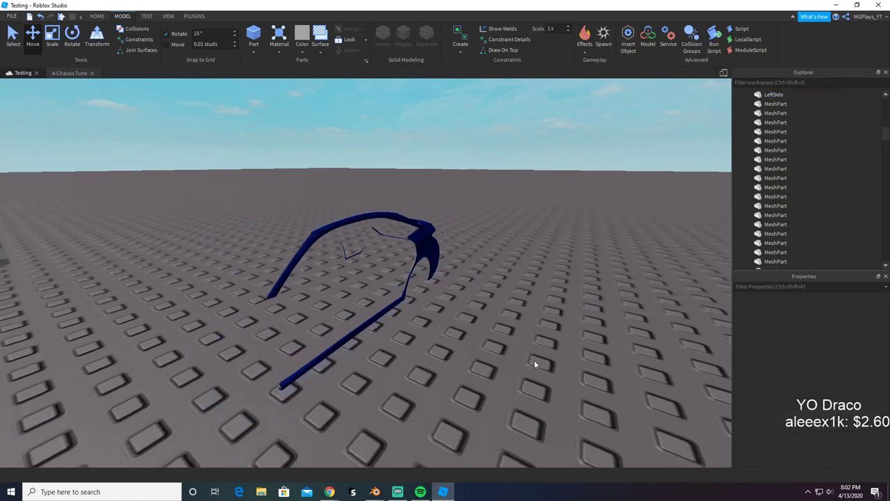
key(a)
right_drag(534, 360, 531, 364)
key(a)
key(d)
click(366, 384)
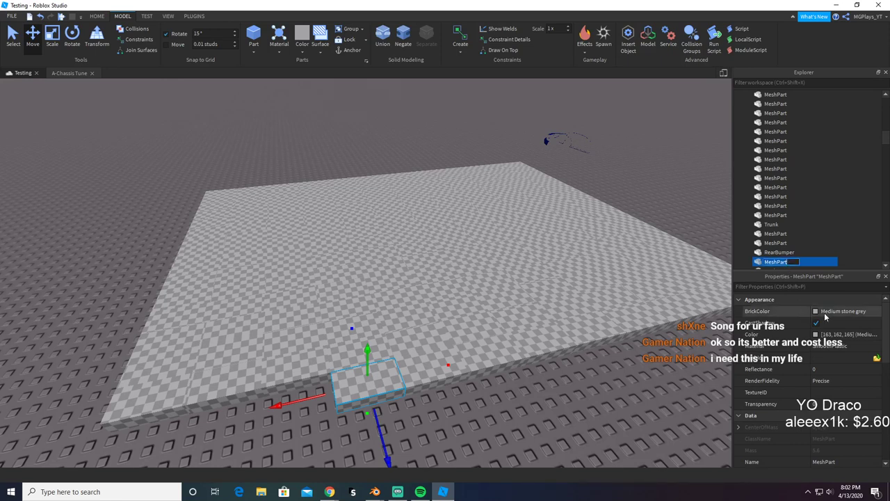
click(828, 311)
click(836, 142)
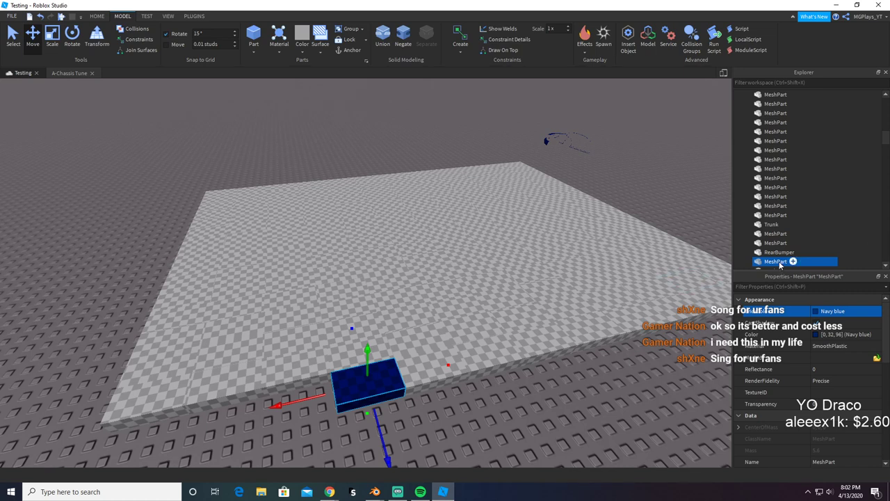
double_click(777, 261)
text(Doors)
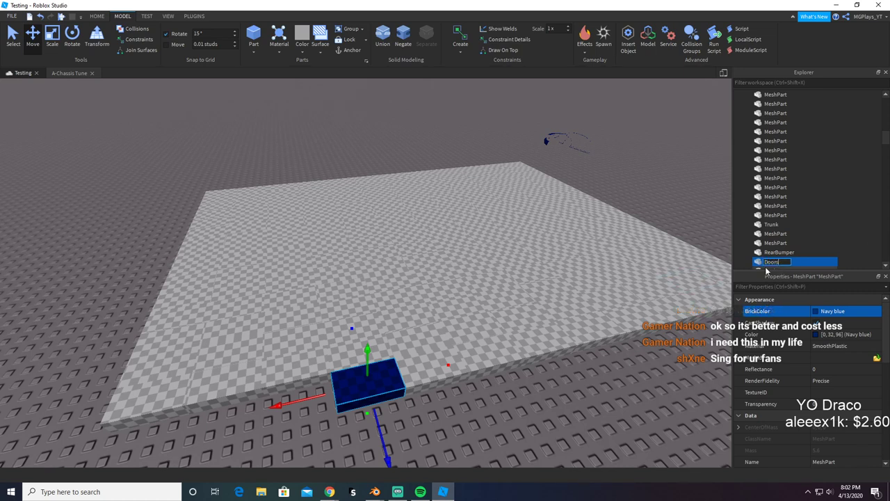
key(Return)
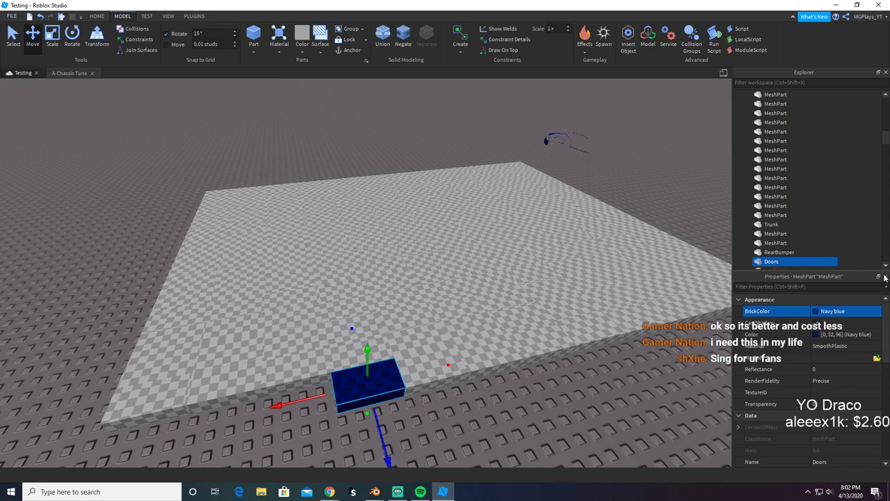
Step: Try to load the exported Doors file from the Toyota Avalon folder as the Doors part's mesh
click(877, 358)
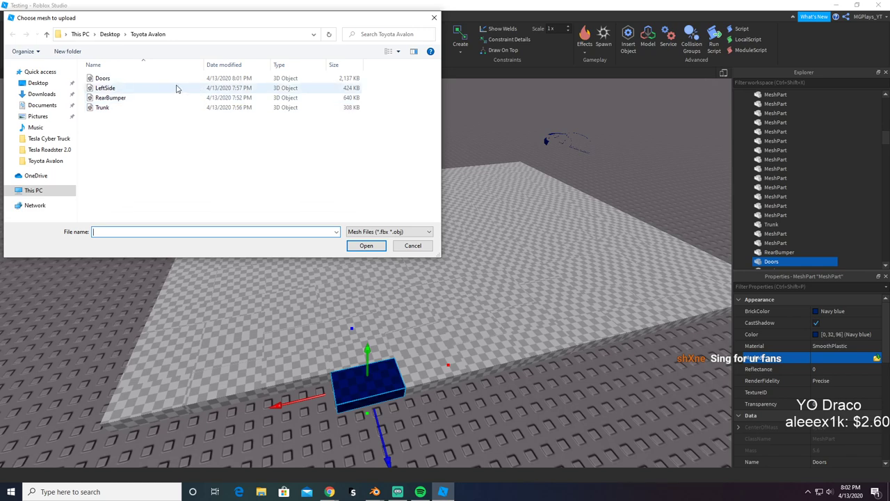
double_click(171, 78)
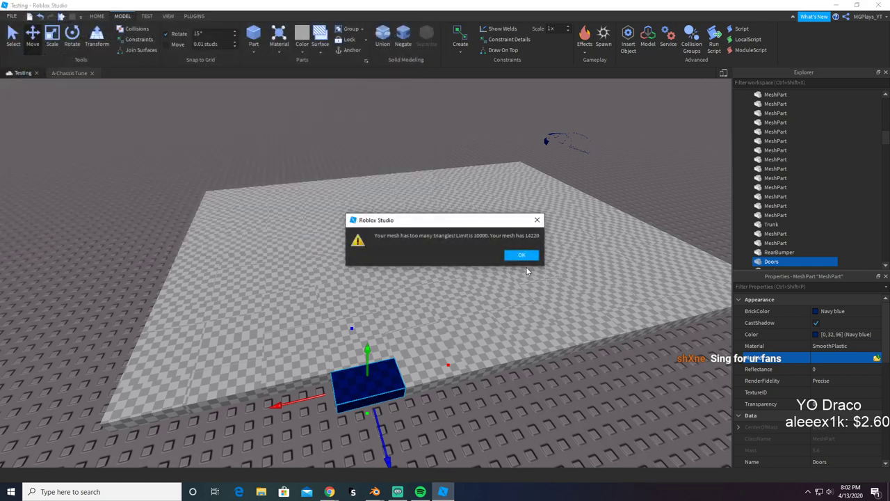
click(523, 261)
Step: Switch back to the Blender part scene and undo the deletion of the door parts
key(alt+Tab)
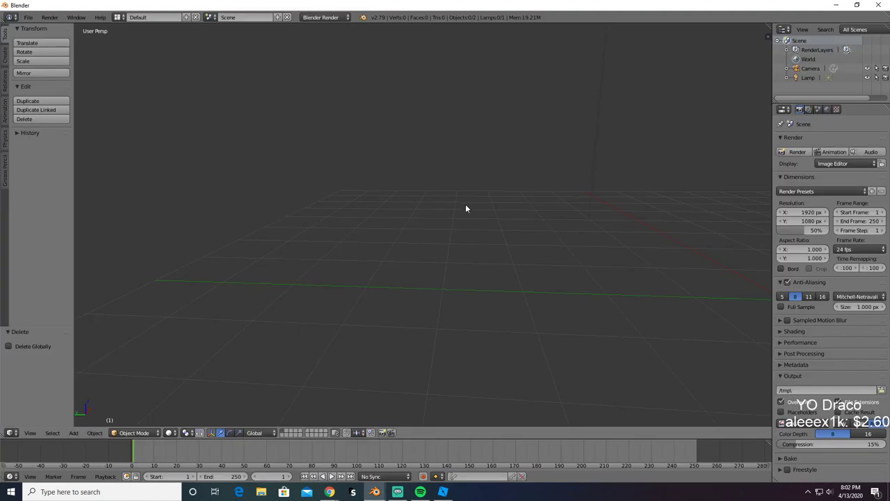
key(ctrl+z)
middle_drag(466, 205, 441, 238)
scroll(445, 216, up, 3)
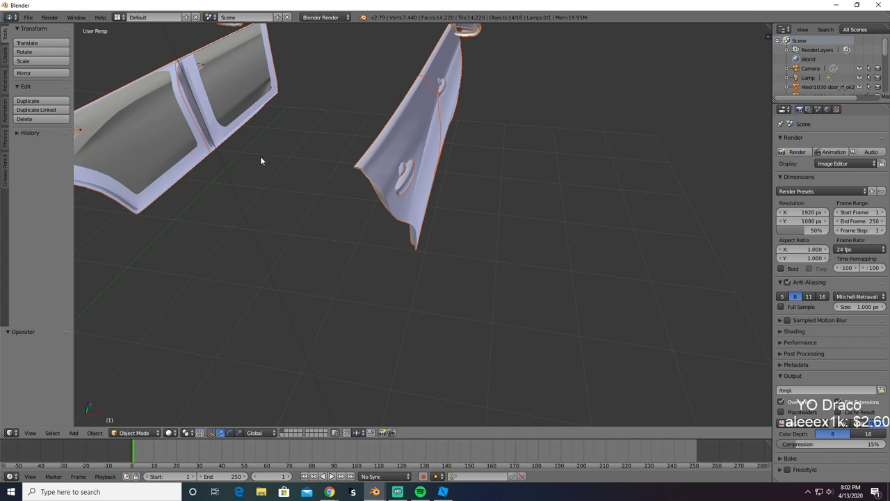
Step: Take one side's rear door panel out of the selection, test-delete the selected parts, and undo the deletion
shift+right_click(199, 119)
shift+right_click(209, 122)
shift+right_click(186, 127)
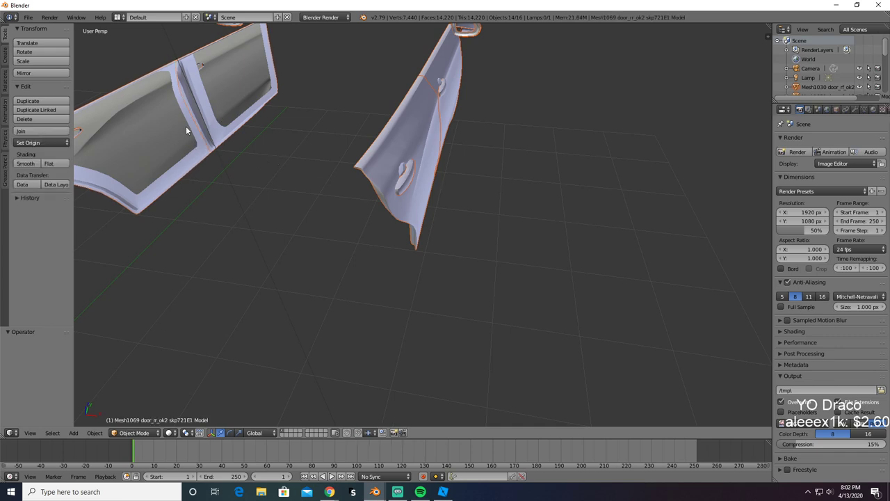
shift+right_click(186, 127)
key(x)
click(186, 127)
key(ctrl+z)
Step: Take the same side's front door panel out of the selection, test-delete the selected parts, and undo it
shift+right_click(209, 102)
shift+right_click(209, 102)
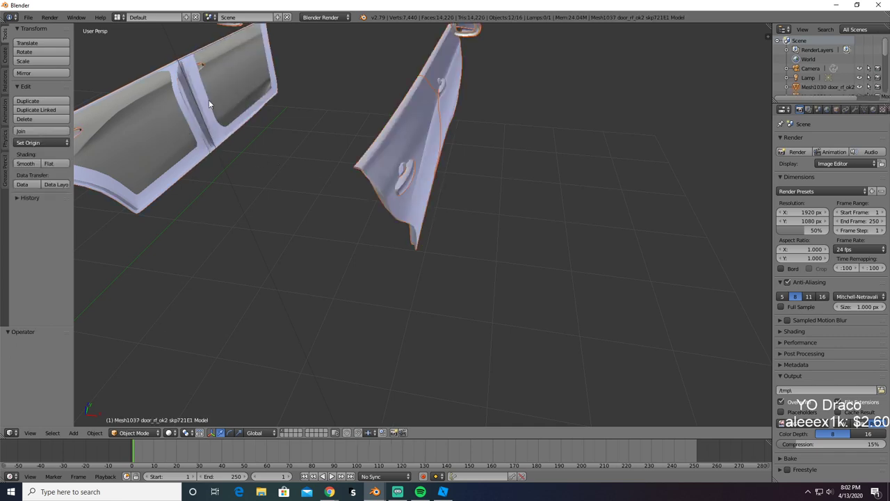
key(x)
click(202, 119)
middle_drag(202, 119, 324, 106)
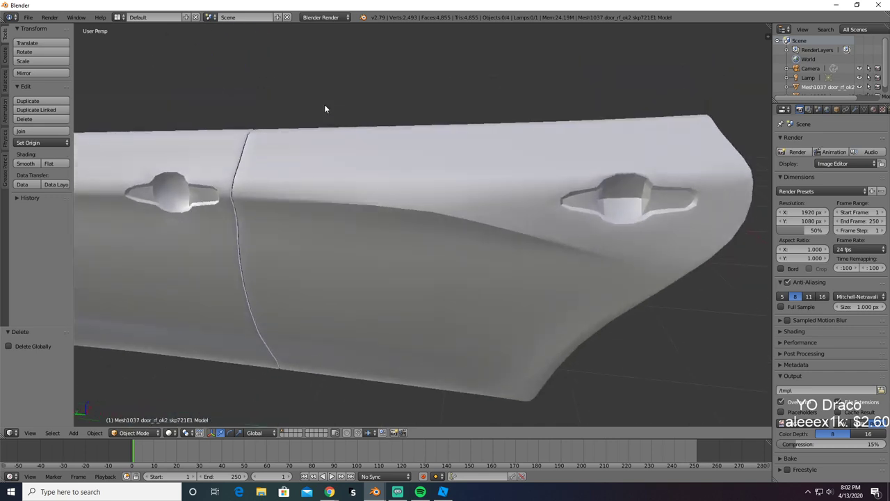
key(ctrl+z)
Step: Test-delete the rear door panel along with the selected parts and undo back to the full set of doors
shift+right_click(604, 208)
key(x)
click(604, 208)
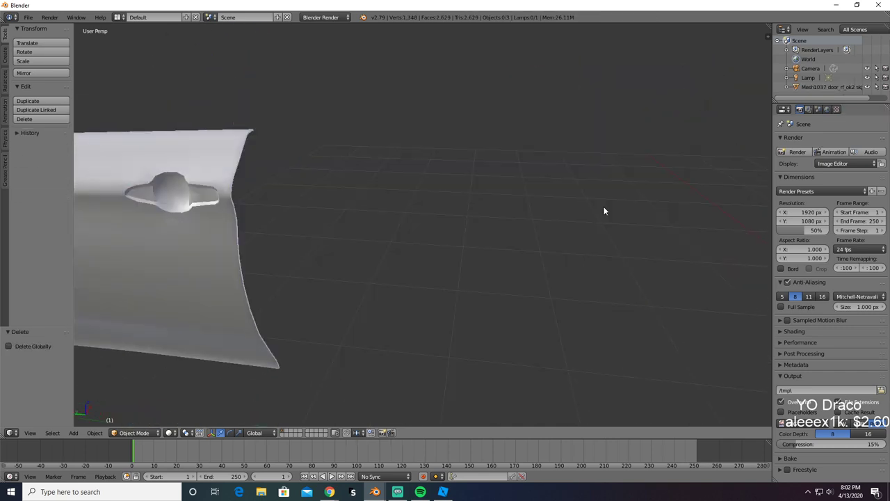
key(ctrl+z)
key(ctrl+z)
Step: Select the near side's front and rear doors, handles and mirror pieces and delete them, keeping only the opposite side
ctrl+scroll(603, 208, down, 1)
scroll(604, 208, down, 6)
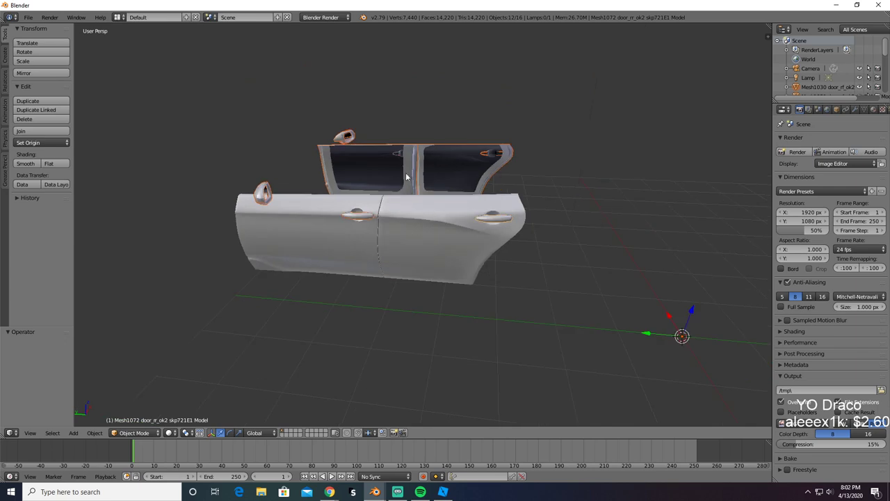
scroll(319, 227, up, 5)
middle_drag(361, 229, 348, 302)
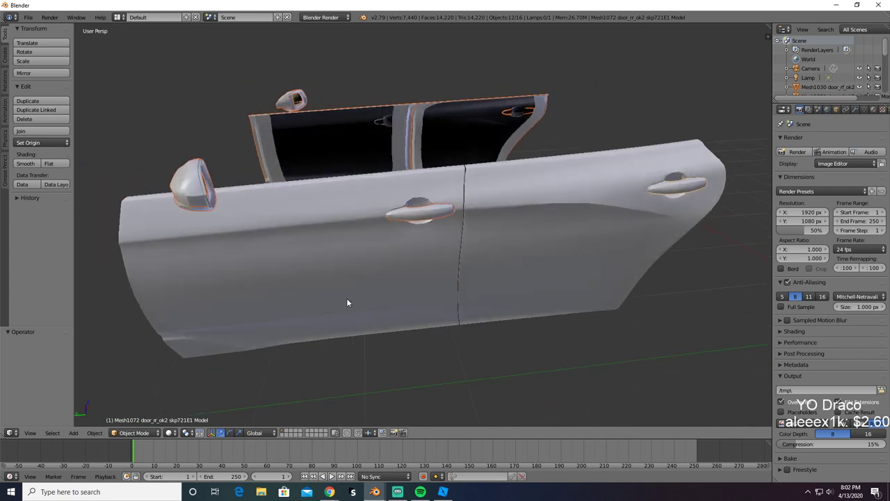
right_click(335, 270)
middle_drag(334, 268, 363, 259)
shift+right_click(369, 204)
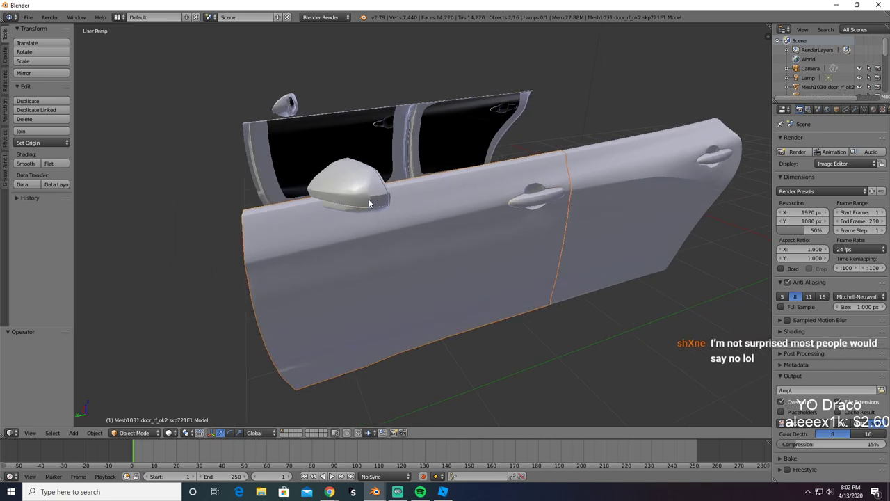
shift+right_click(370, 201)
mouse_move(381, 215)
middle_down()
mouse_move(418, 201)
mouse_move(471, 200)
mouse_move(381, 204)
middle_up()
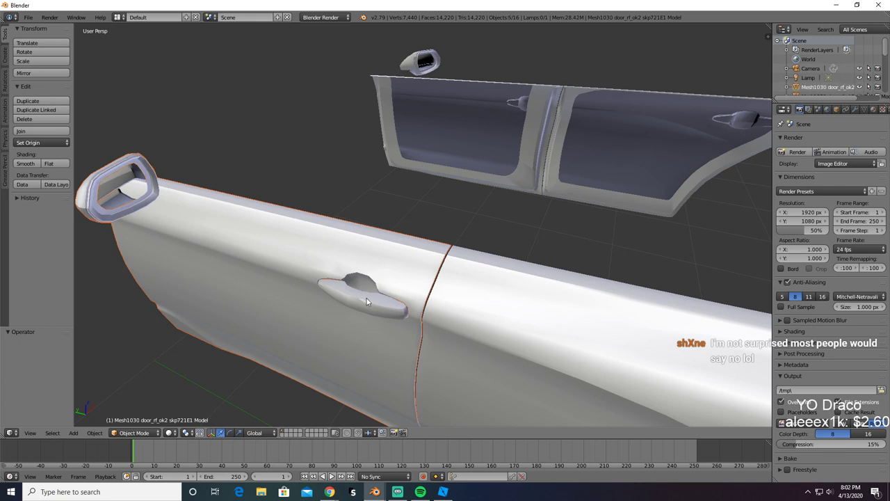
shift+right_click(492, 348)
scroll(505, 338, down, 4)
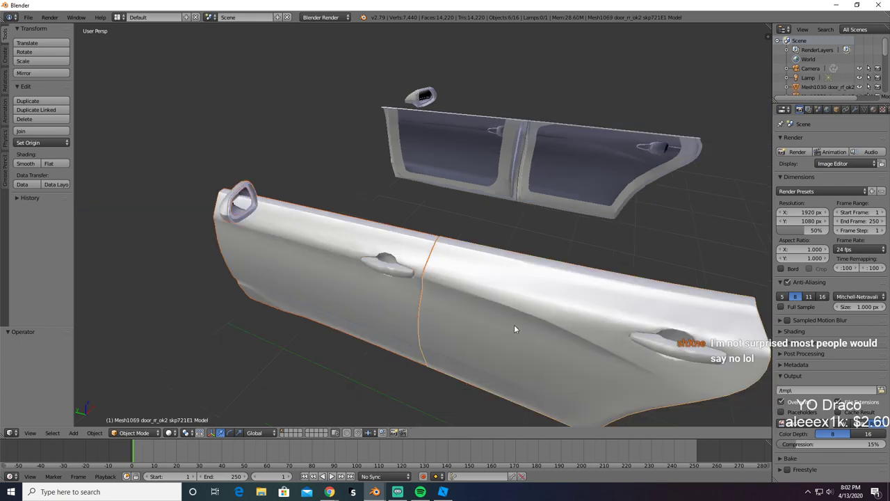
key(x)
click(662, 339)
key(ctrl+z)
key(ctrl+shift+z)
key(alt+Tab)
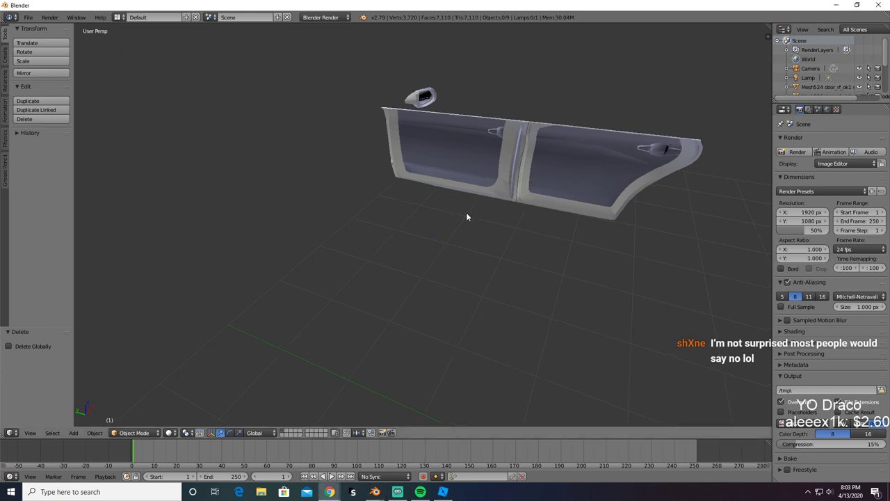
Step: Export the remaining side's doors in OBJ format as RightDoor in the Toyota Avalon folder
middle_drag(466, 212, 327, 212)
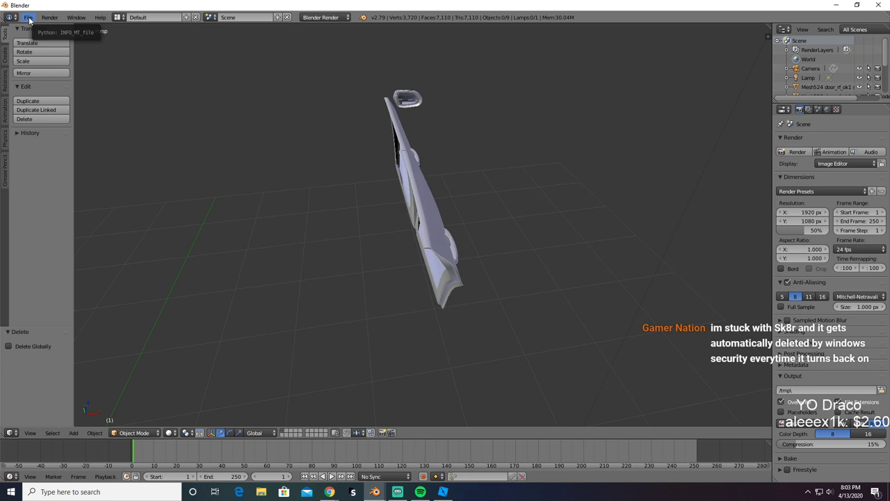
click(28, 19)
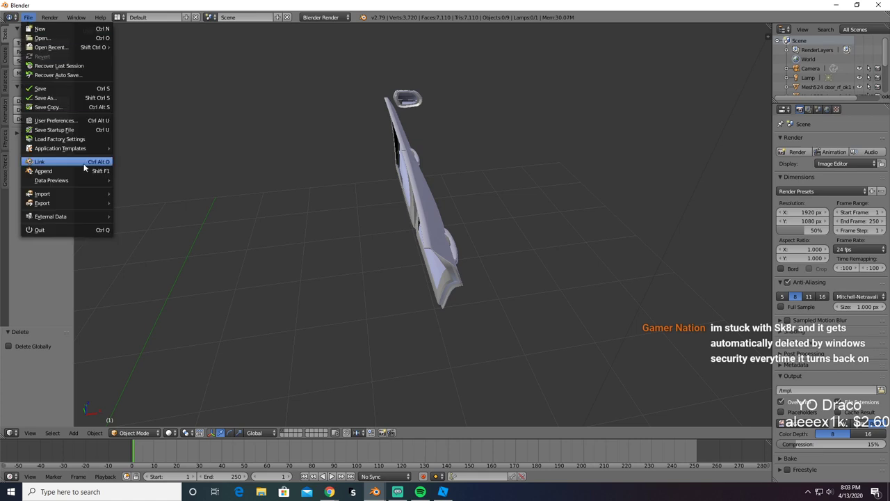
mouse_move(38, 207)
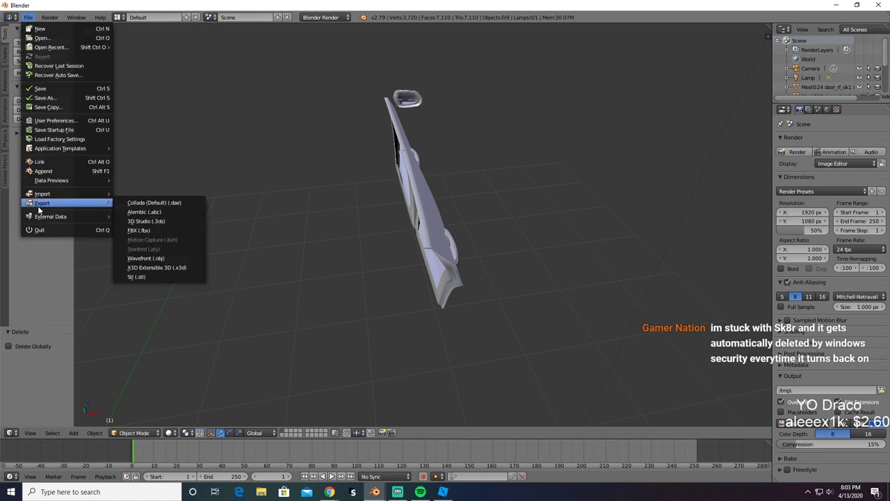
click(167, 258)
click(171, 53)
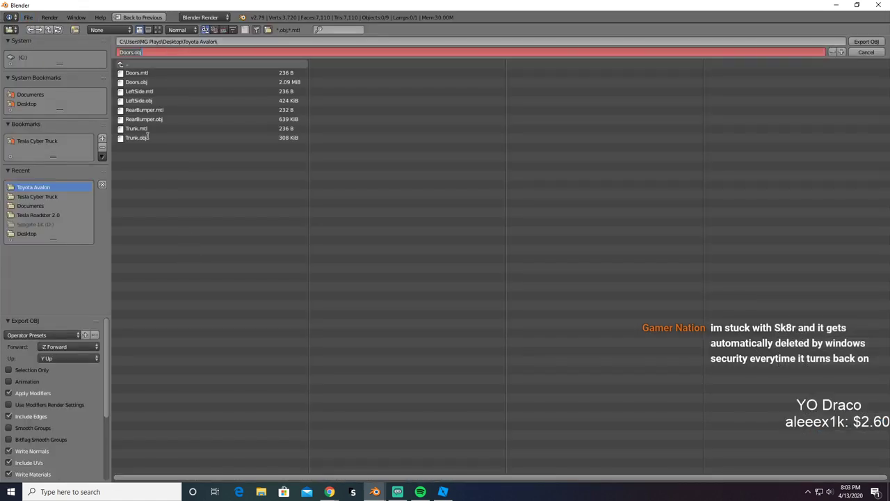
text(RightDoor)
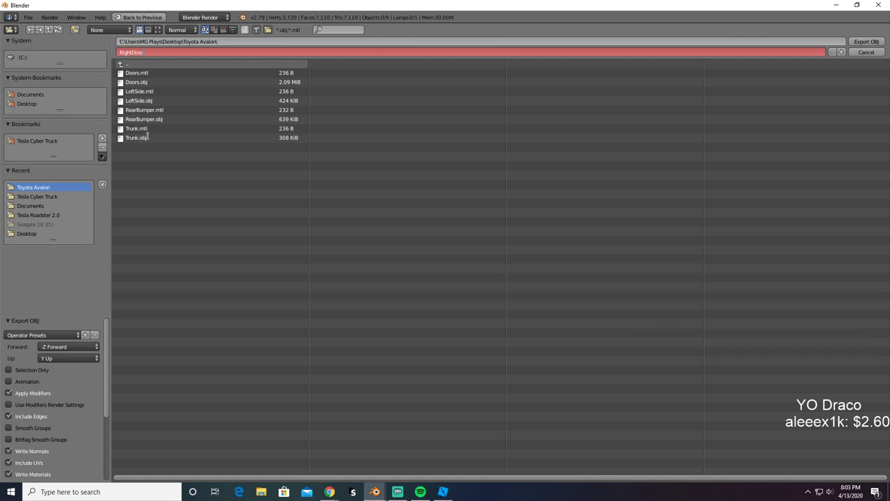
key(Return)
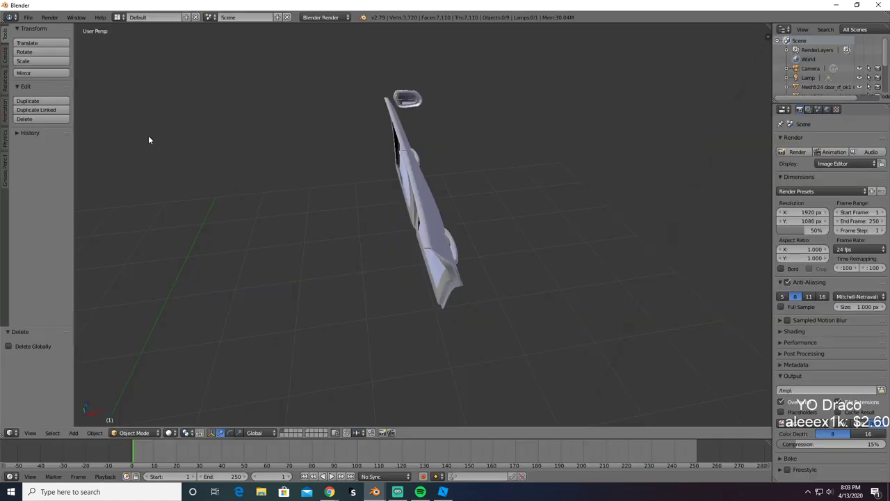
Step: Undo the deletion to restore the other side's doors, handles and mirror
key(x)
click(299, 237)
key(ctrl+z)
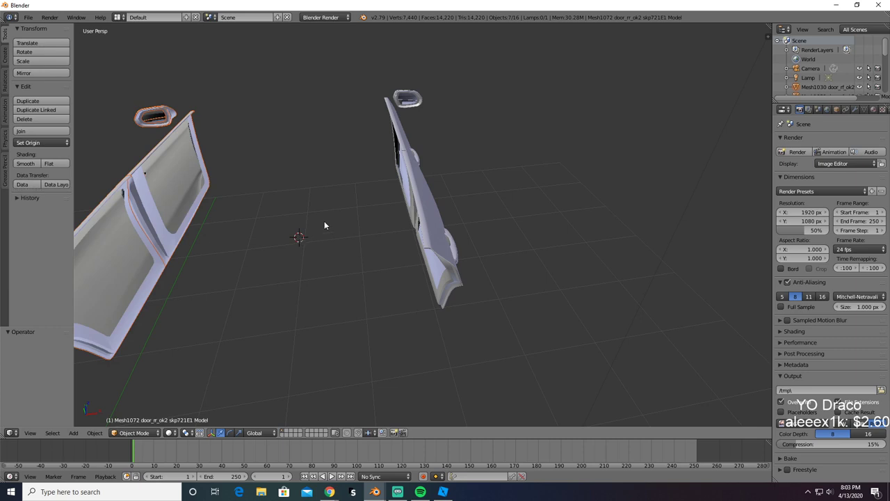
middle_drag(324, 221, 293, 218)
scroll(293, 218, up, 3)
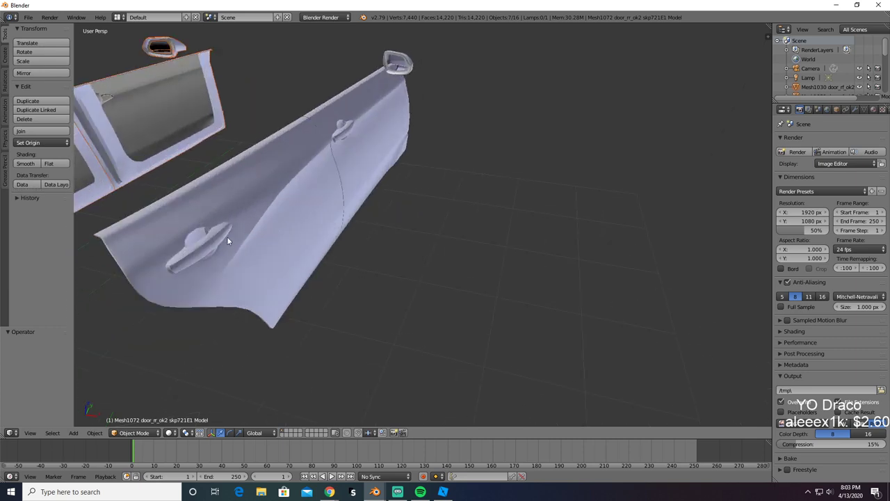
Step: Select the already exported right side's doors, handles and mirror and delete them, keeping only the opposite side
right_click(351, 130)
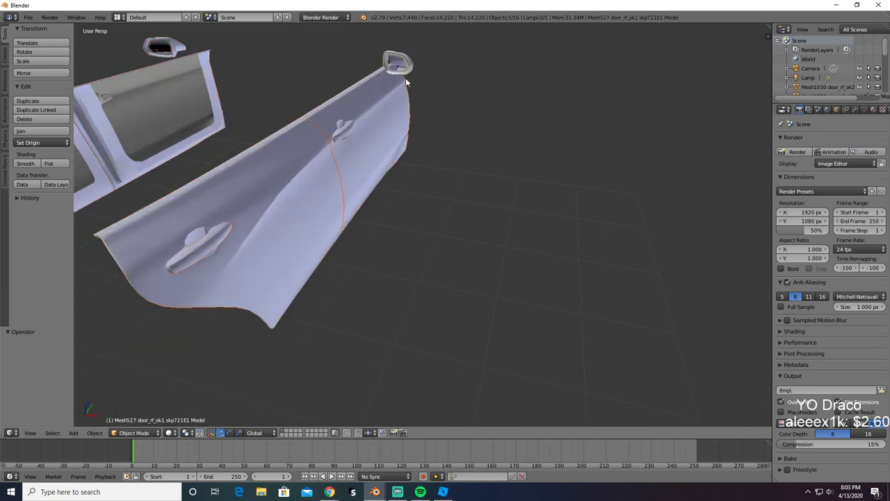
middle_drag(405, 78, 414, 50)
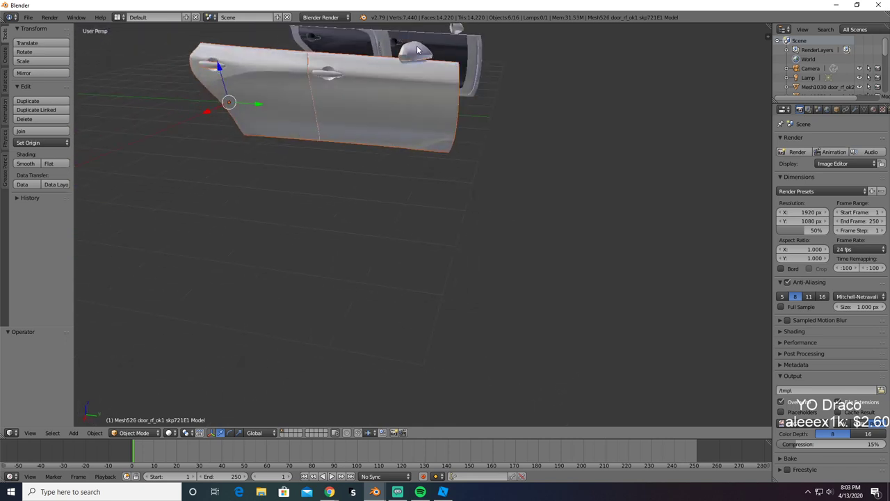
key(Delete)
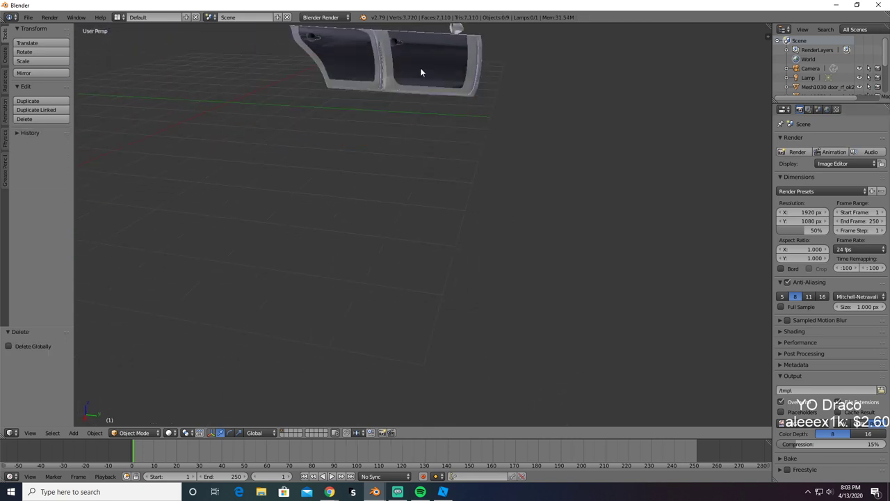
Step: Export the remaining side's doors in OBJ format as LeftDoors in the Toyota Avalon folder
middle_drag(420, 68, 531, 155)
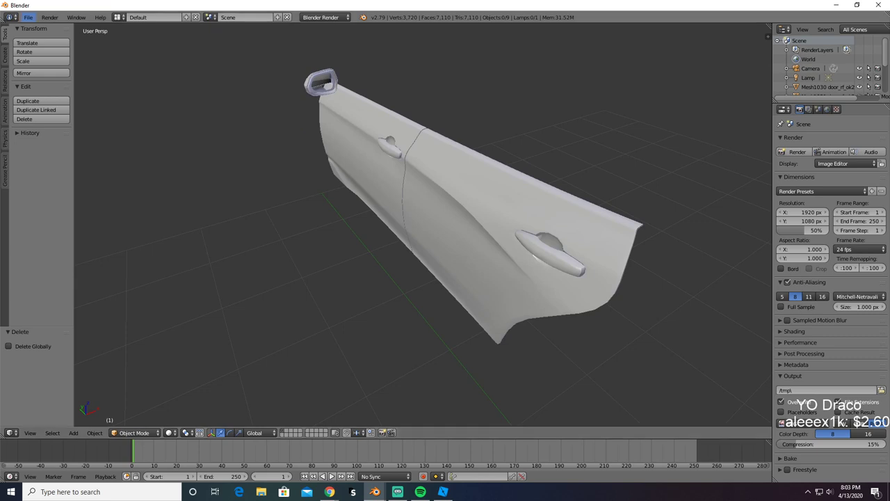
click(29, 17)
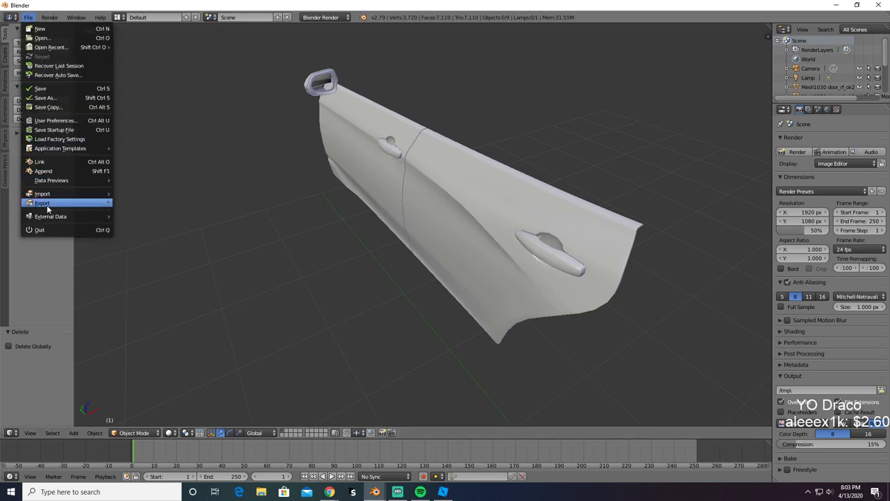
mouse_move(49, 207)
click(148, 262)
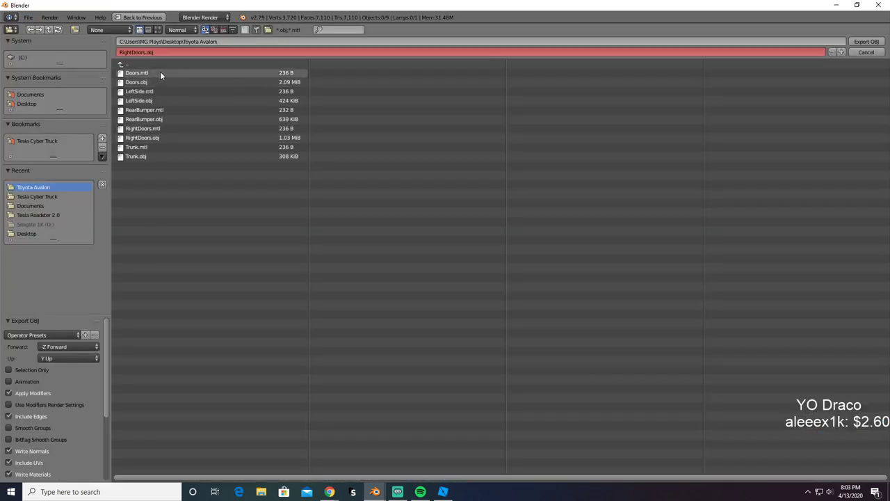
click(131, 53)
click(132, 55)
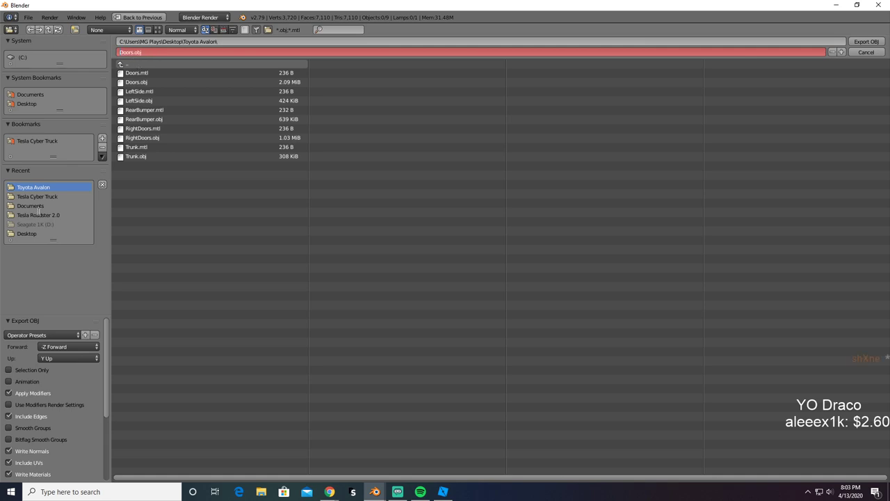
click(40, 215)
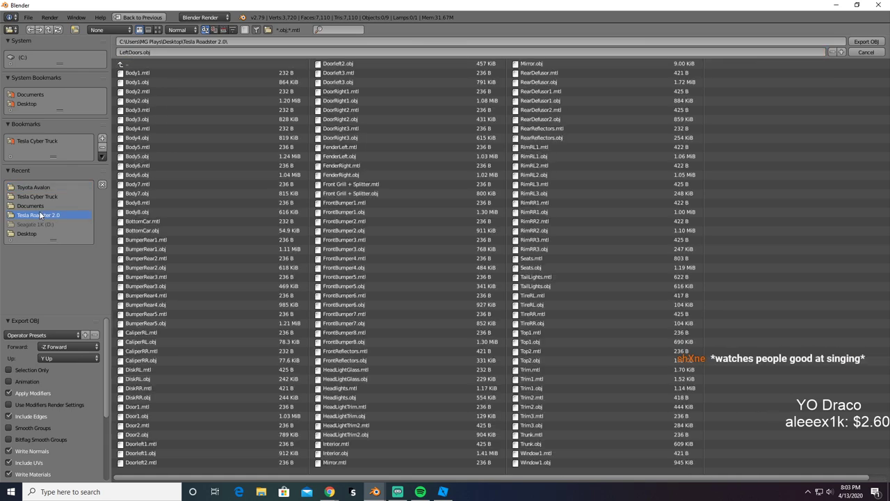
click(32, 187)
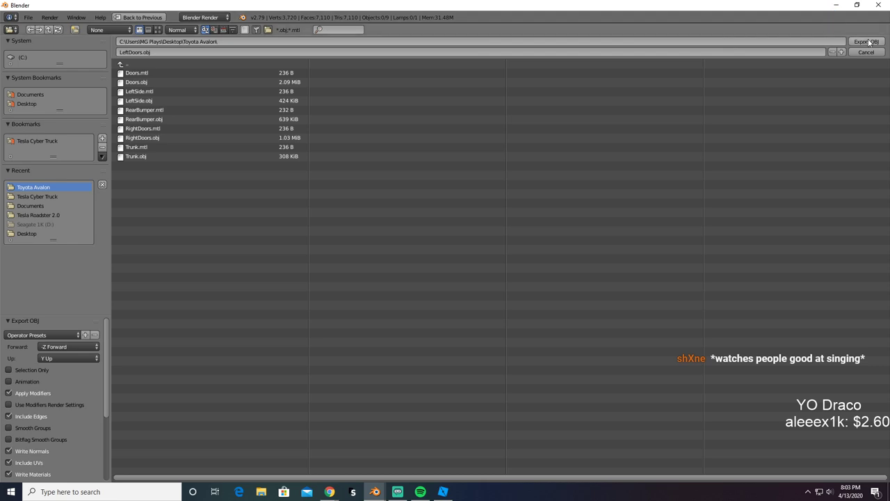
key(Return)
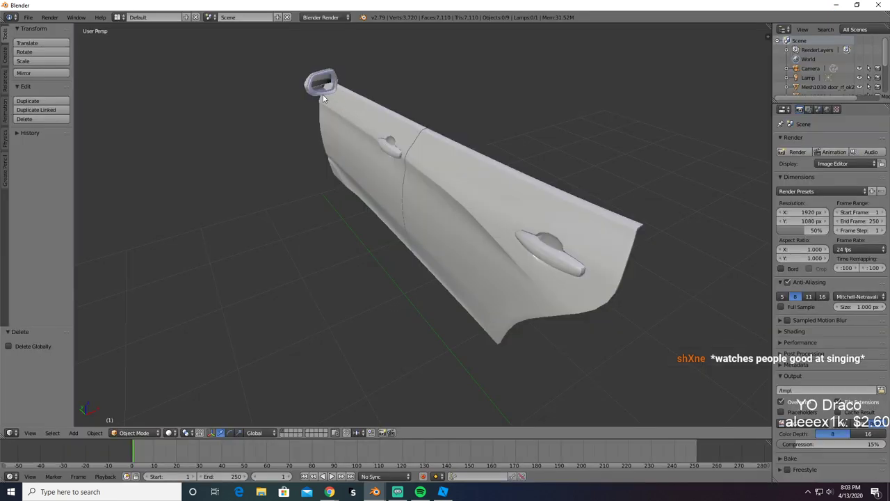
Step: Select and delete the remaining mirror pieces, door panels and handles to empty the scene of meshes
right_click(322, 94)
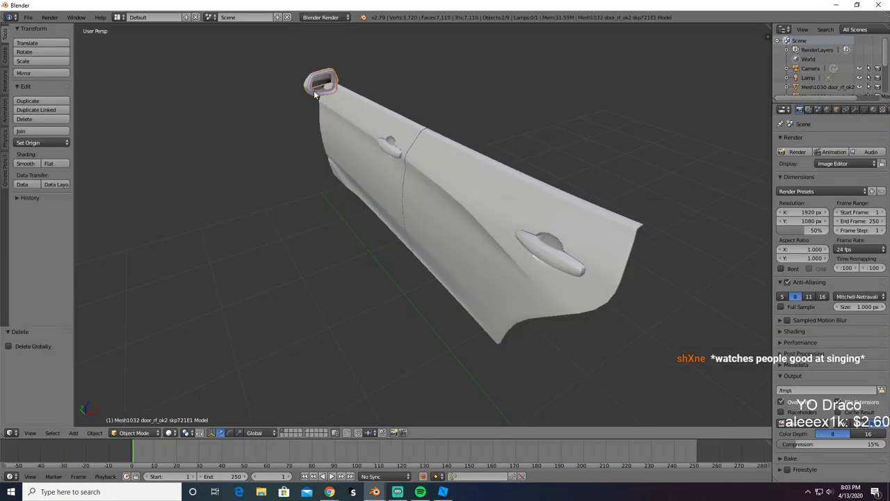
middle_drag(314, 91, 394, 89)
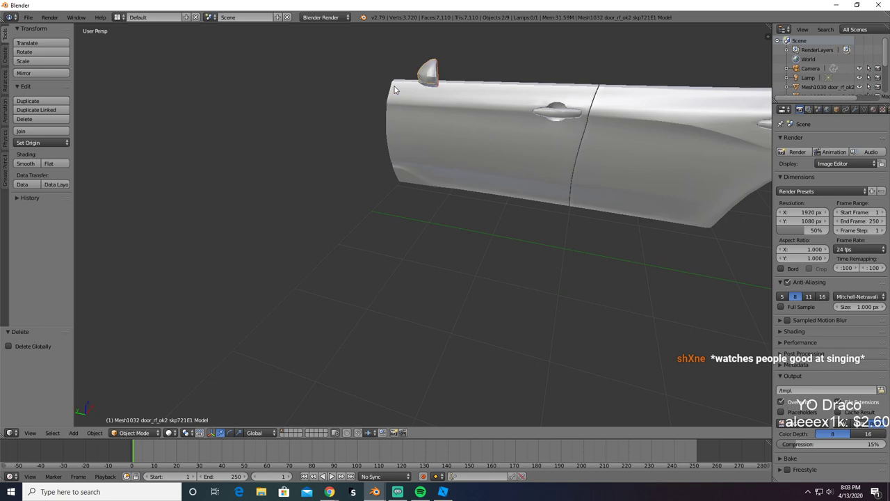
shift+right_click(559, 120)
shift+right_click(525, 137)
shift+right_click(758, 131)
shift+right_click(764, 124)
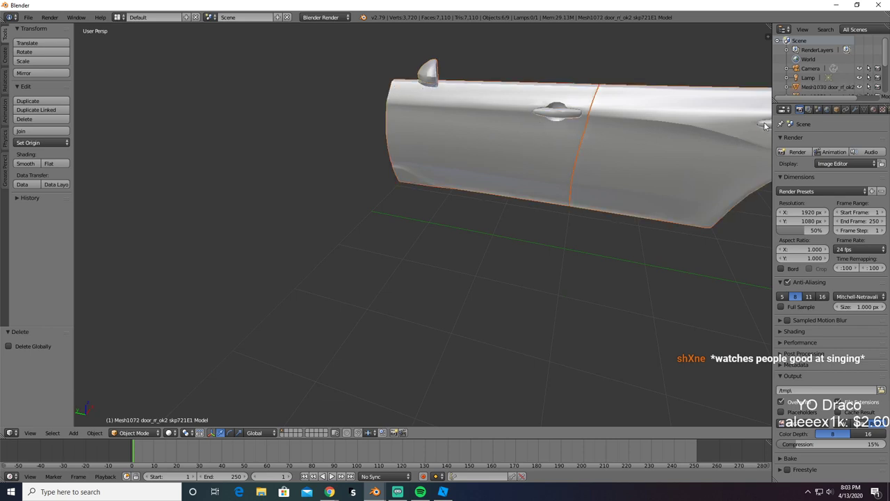
key(Delete)
right_click(436, 86)
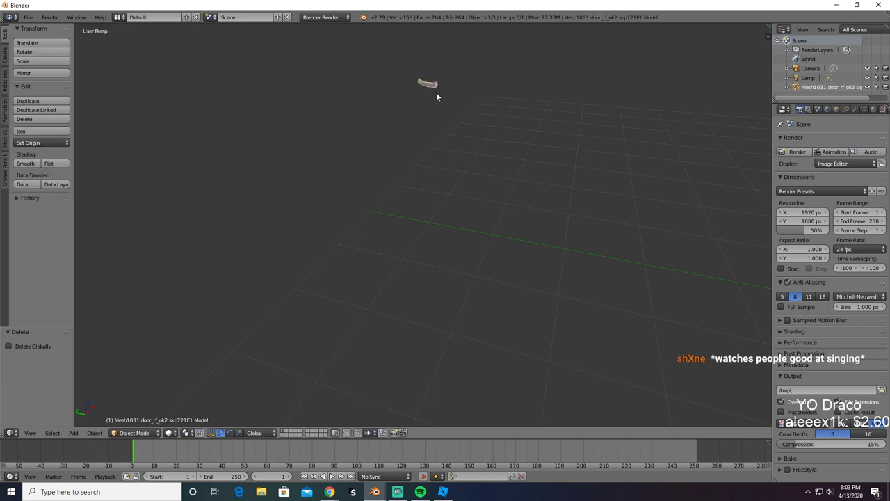
key(x)
click(436, 92)
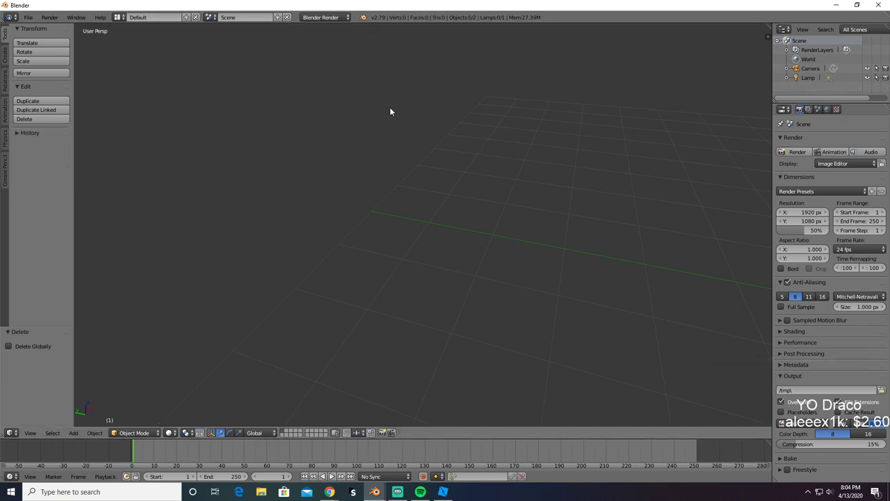
Step: Switch to the Blender window with the full car and delete the selected doors, handles and mirror pieces
key(alt+Tab)
key(alt+Tab)
key(alt+Tab)
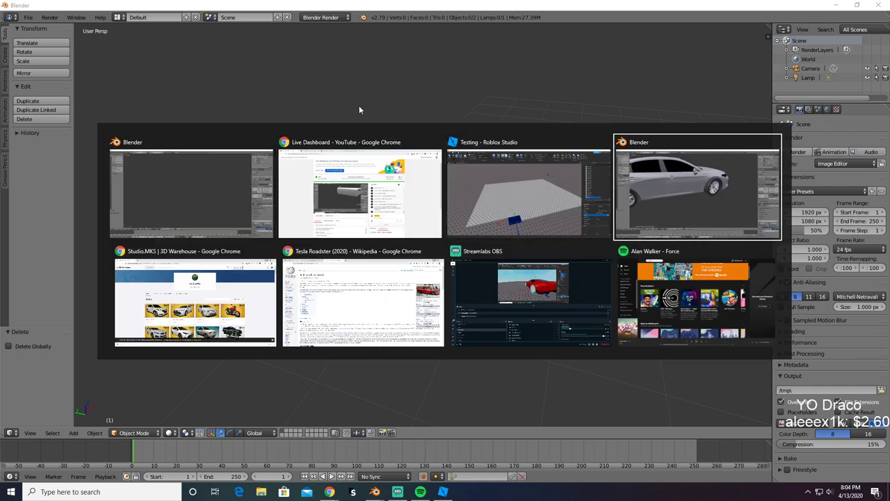
key(alt+Tab)
key(alt+Tab)
key(alt+Tab)
key(alt+Tab)
key(alt+Tab)
key(alt+Tab)
key(alt+Tab)
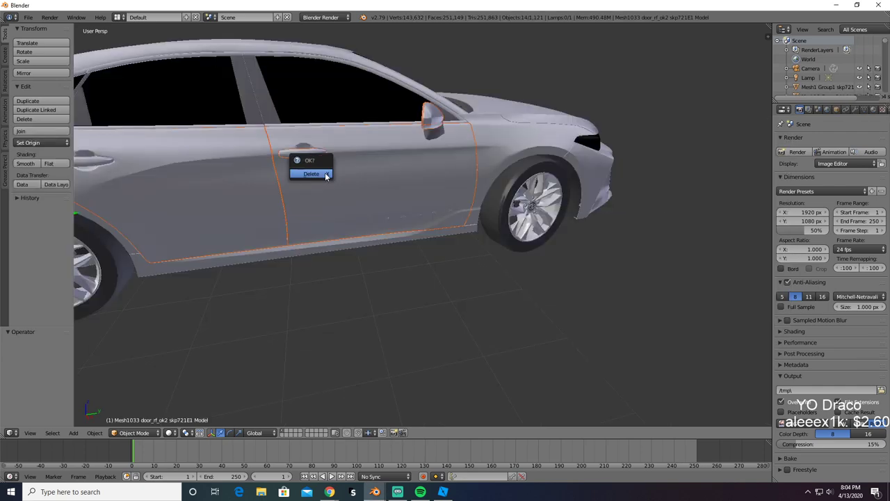
click(326, 175)
Step: Test-delete the chassis piece around the door openings and undo the deletion
scroll(332, 165, down, 2)
right_click(321, 204)
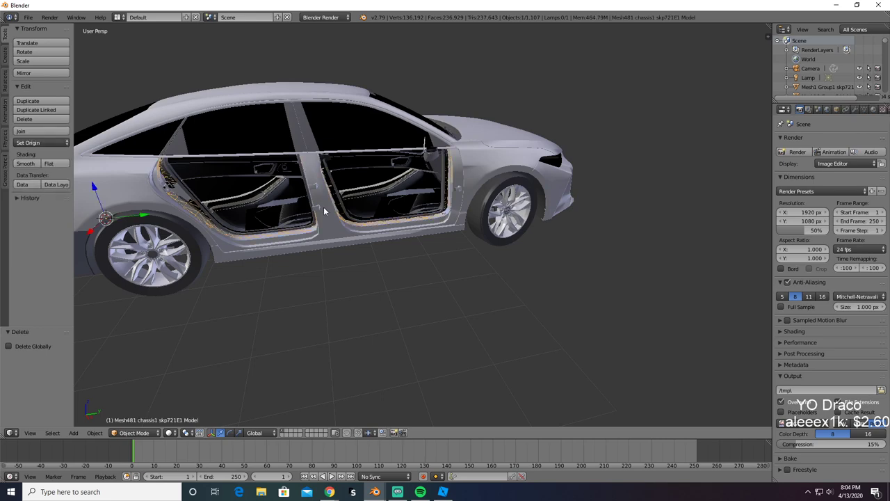
key(x)
click(323, 209)
middle_drag(324, 209, 374, 203)
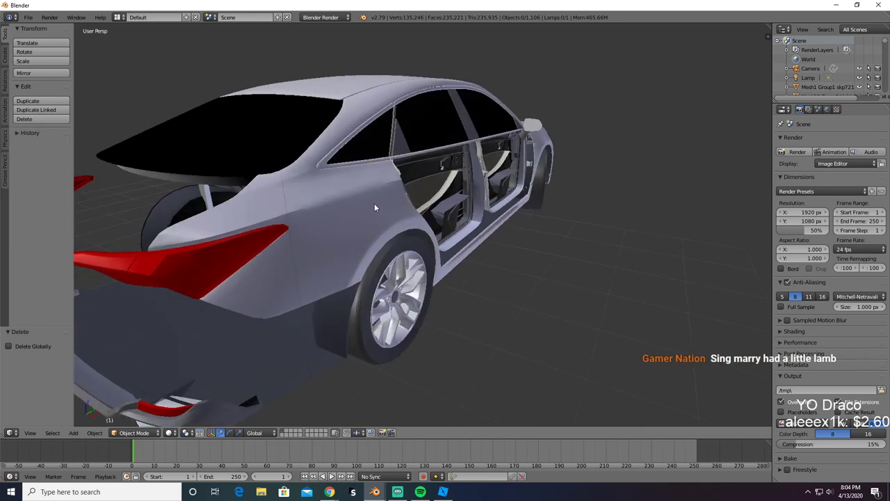
key(ctrl+z)
Step: Select the rear quarter panel and side skirt, checking them with test deletions, and copy both into the empty Blender scene
right_click(367, 220)
key(Delete)
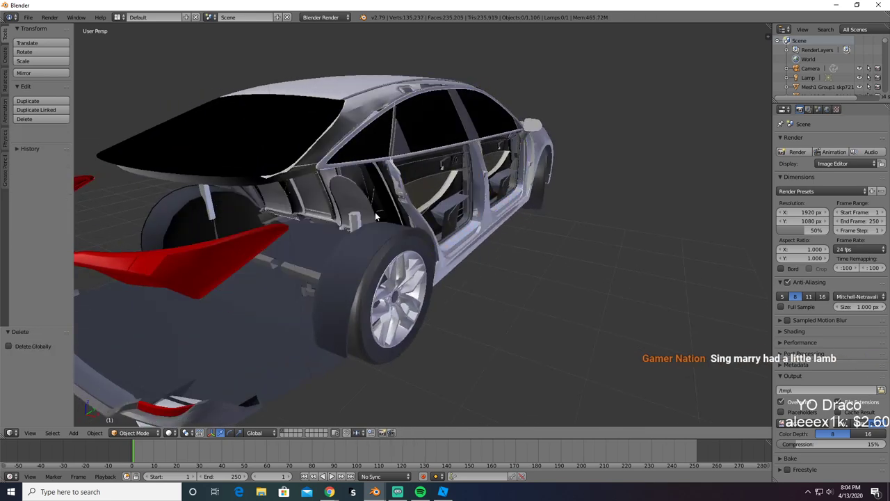
key(ctrl+z)
shift+right_click(455, 266)
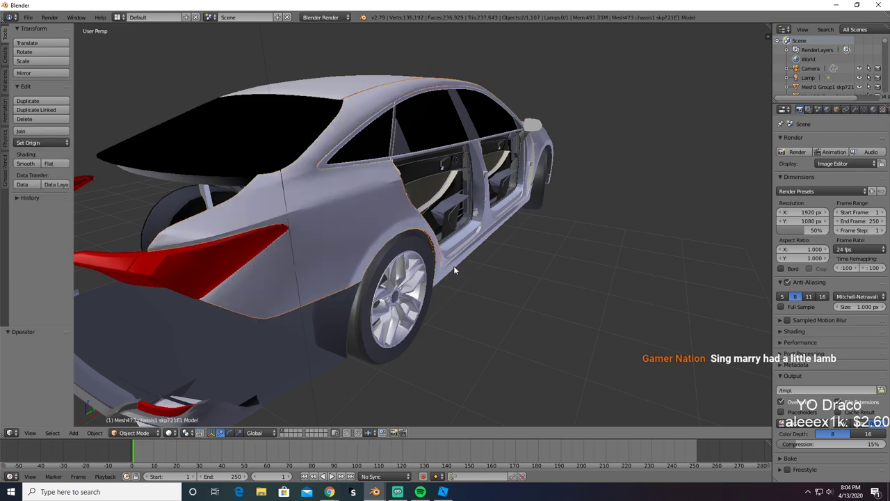
key(Delete)
key(ctrl+z)
key(ctrl+c)
key(alt+Tab)
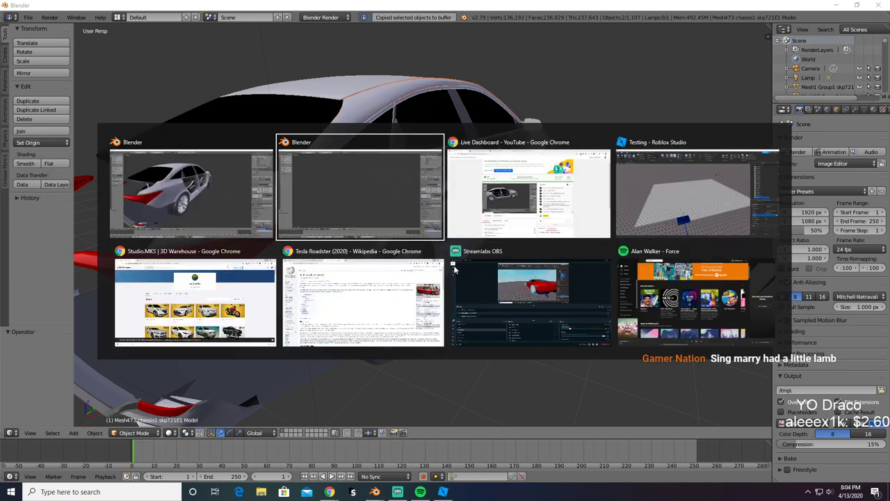
key(ctrl+v)
Step: Export the pasted side panels in OBJ format as RightSide in the Toyota Avalon folder, and clear them from the scene
click(28, 17)
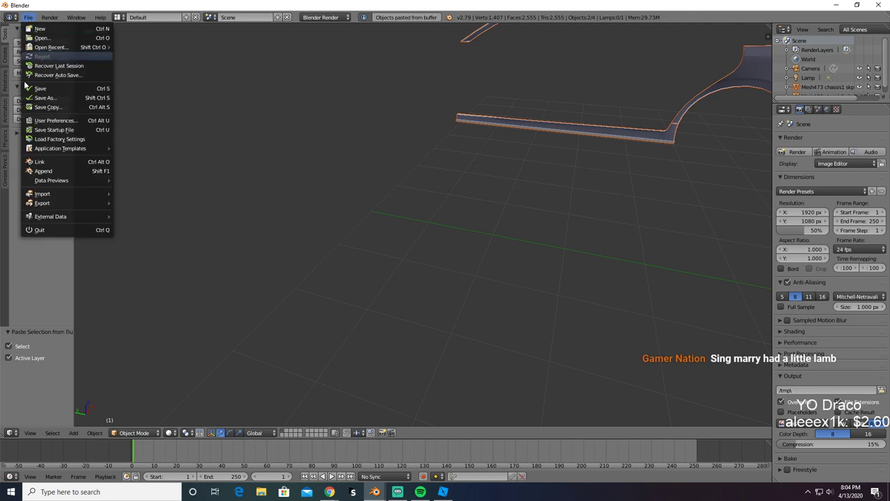
mouse_move(38, 202)
click(146, 258)
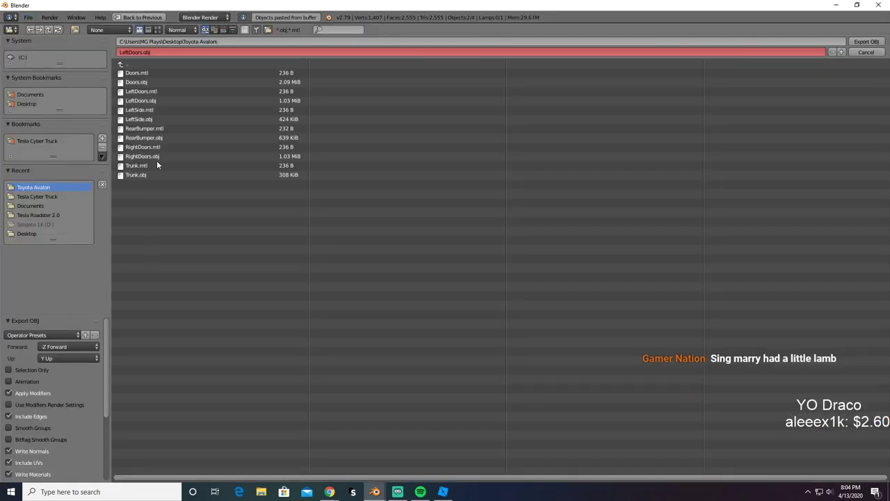
click(137, 54)
text(Right)
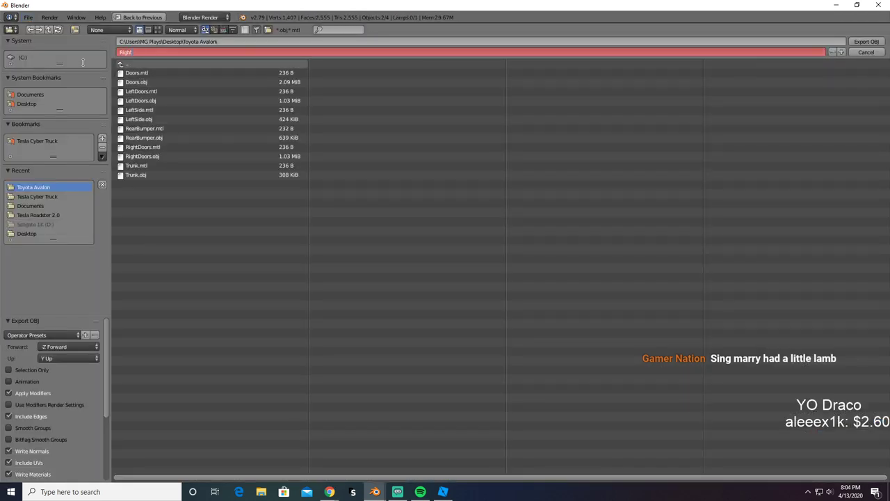
text(Side)
key(Return)
Step: Switch to Roblox Studio and rename the Doors mesh part
key(alt+Tab)
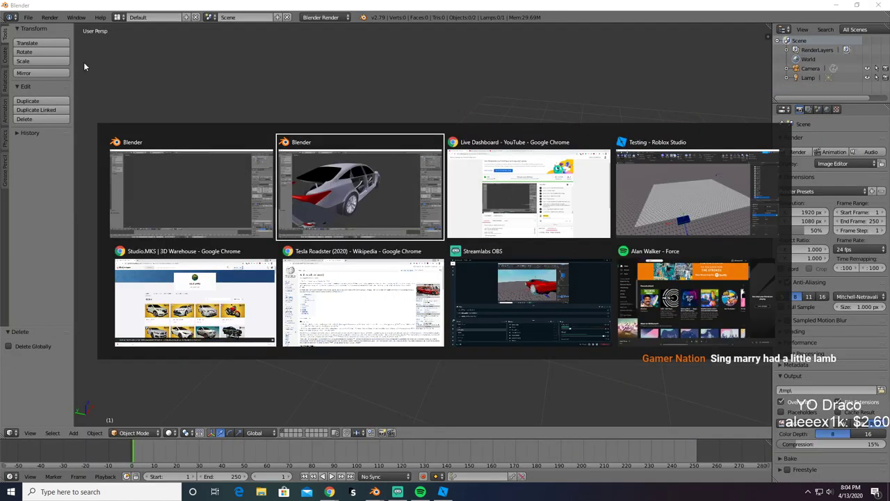
key(alt+Tab)
key(alt+Tab)
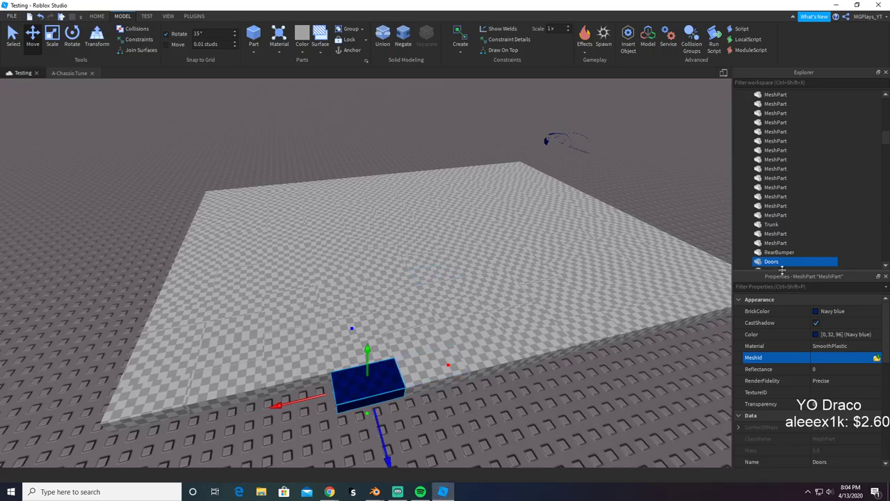
click(773, 262)
key(Return)
Step: Select the four grey mesh parts lined up beside the navy block and set their BrickColor to Navy blue
click(536, 373)
click(452, 376)
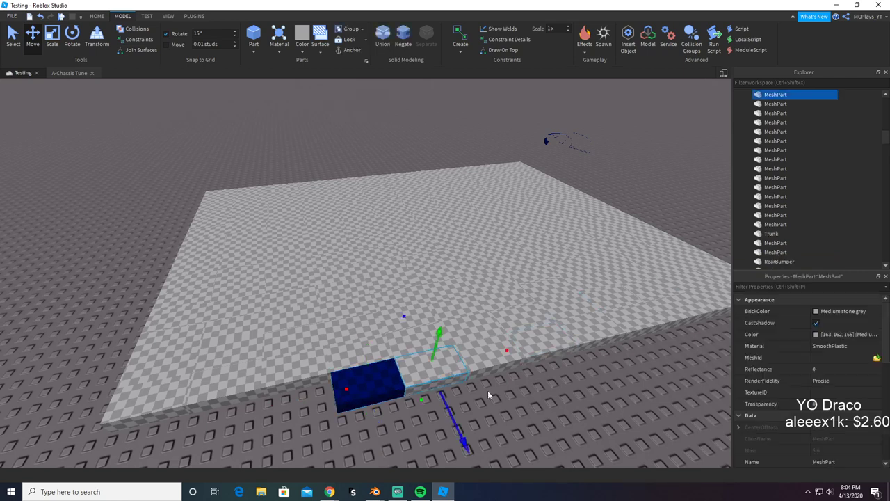
click(575, 376)
drag(430, 377, 425, 379)
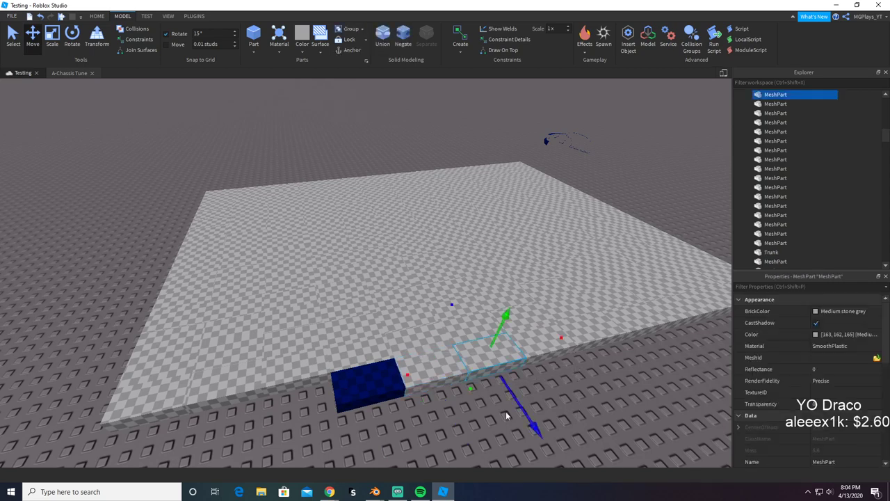
right_drag(507, 415, 516, 445)
scroll(517, 445, down, 3)
click(442, 407)
click(418, 350)
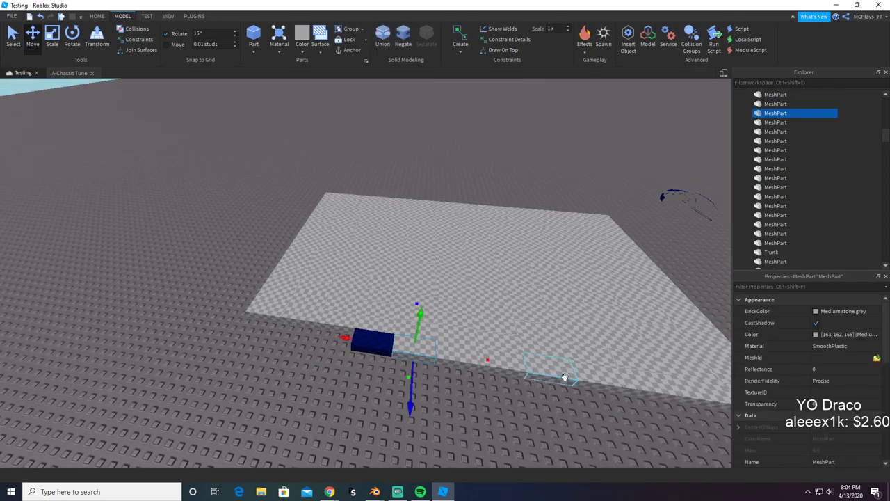
ctrl+click(564, 377)
ctrl+click(518, 367)
ctrl+click(434, 355)
ctrl+click(424, 360)
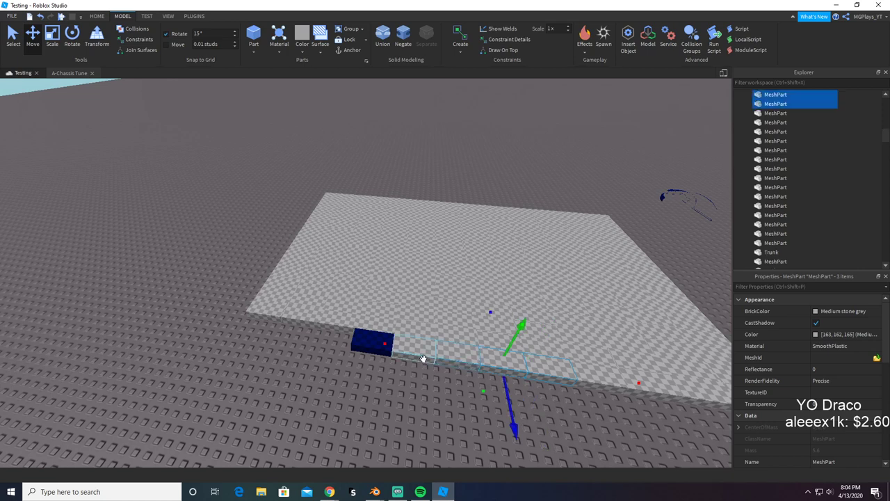
click(867, 311)
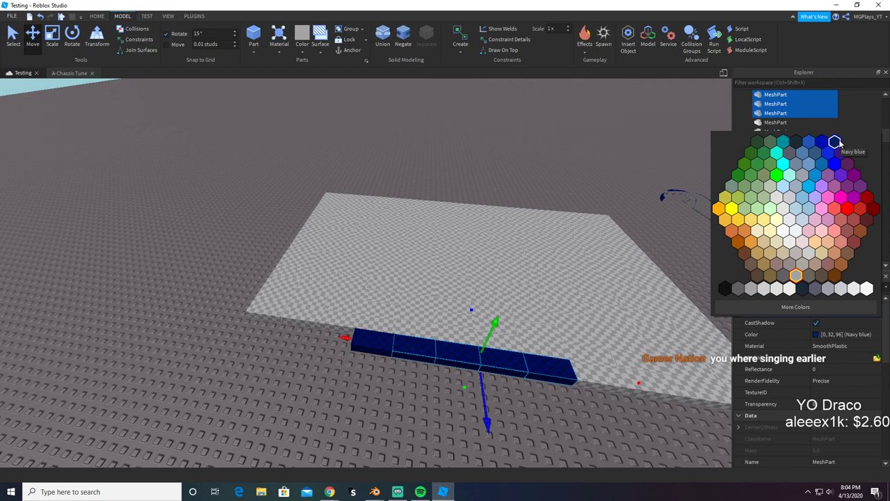
click(834, 141)
Step: Rename the first newly coloured mesh part beside the original block as LeftDoors and the adjacent one as RightSide
click(405, 364)
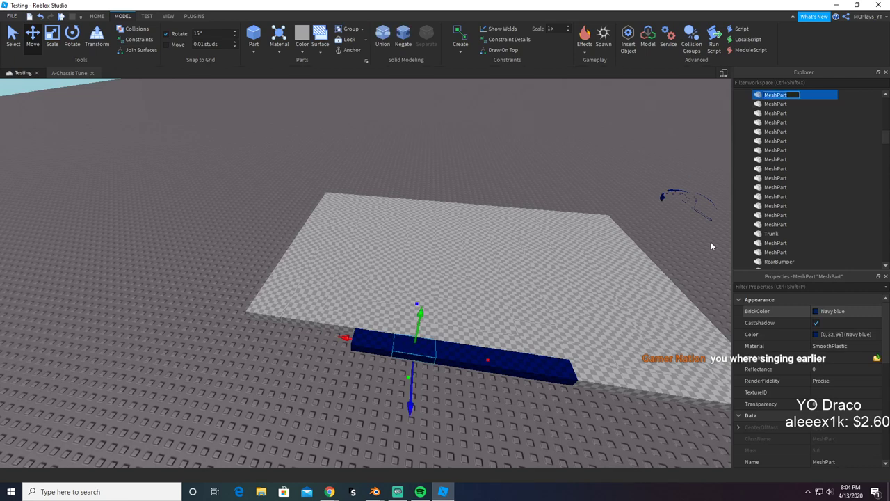
text(s)
key(Return)
click(445, 368)
click(450, 358)
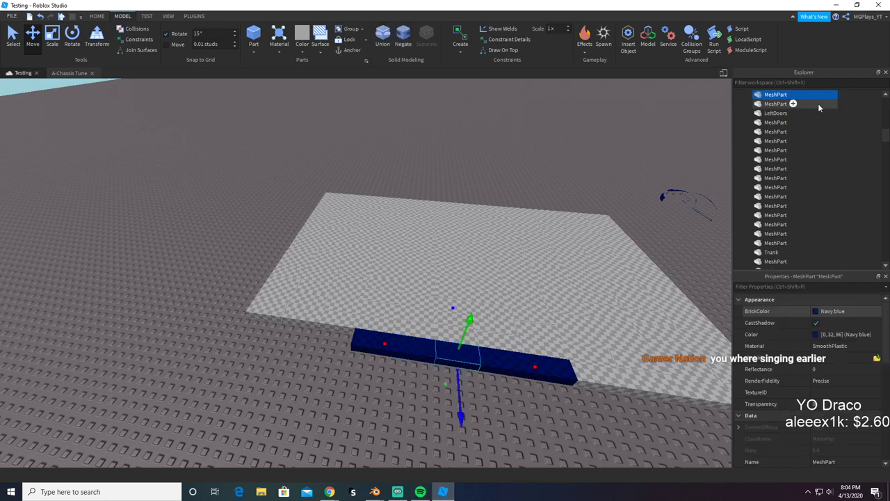
double_click(773, 94)
text(RightSide)
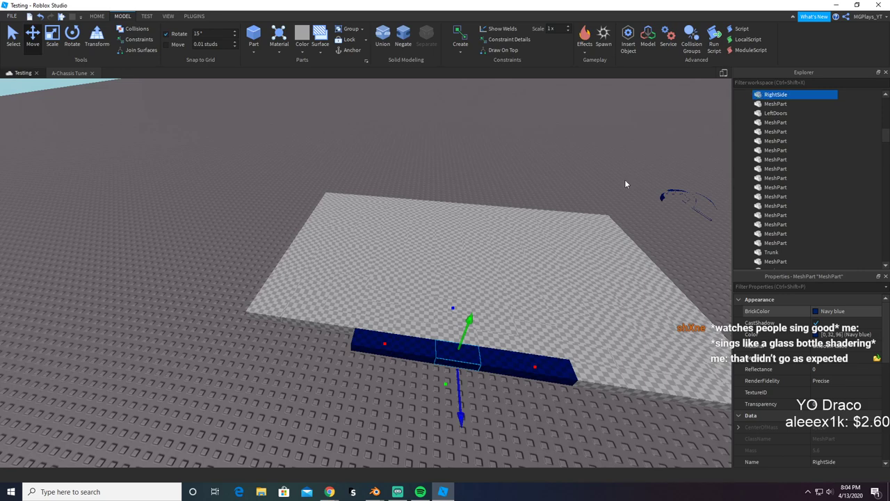
Step: Load the RightDoors mesh file from the Toyota Avalon folder into the RightDoors mesh part, moving it to its stored location
right_drag(523, 236, 517, 98)
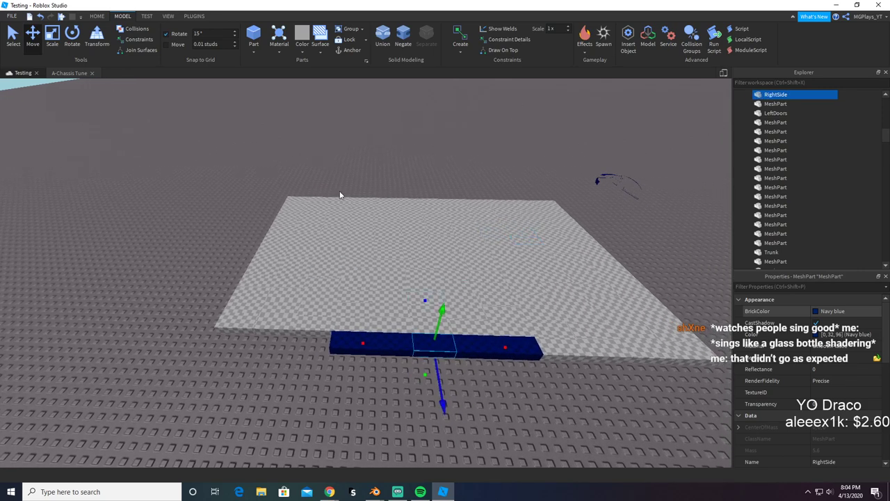
click(265, 378)
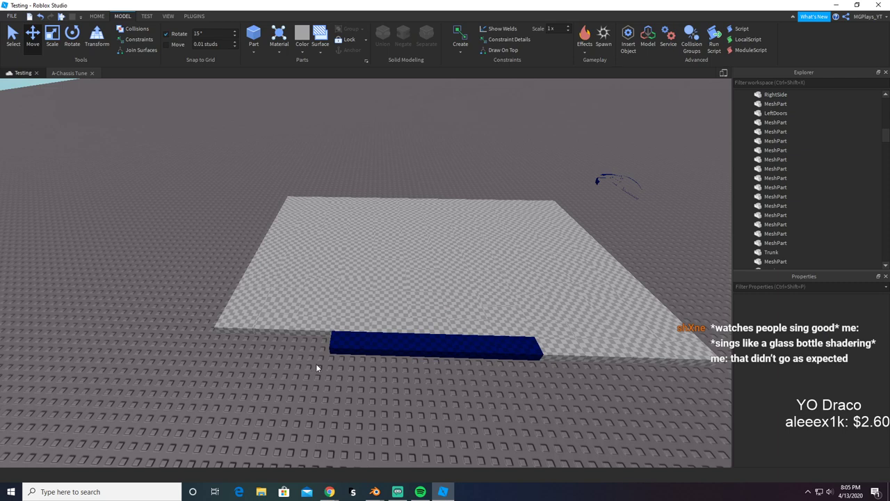
click(357, 348)
click(876, 356)
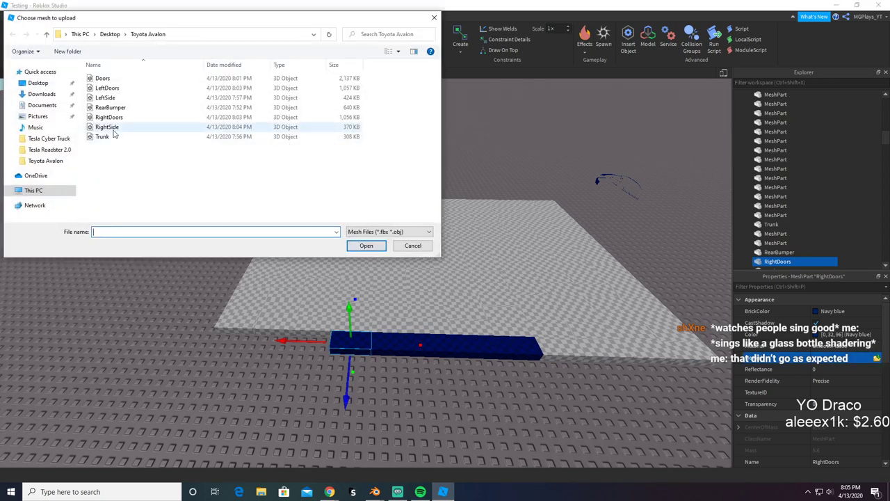
double_click(109, 117)
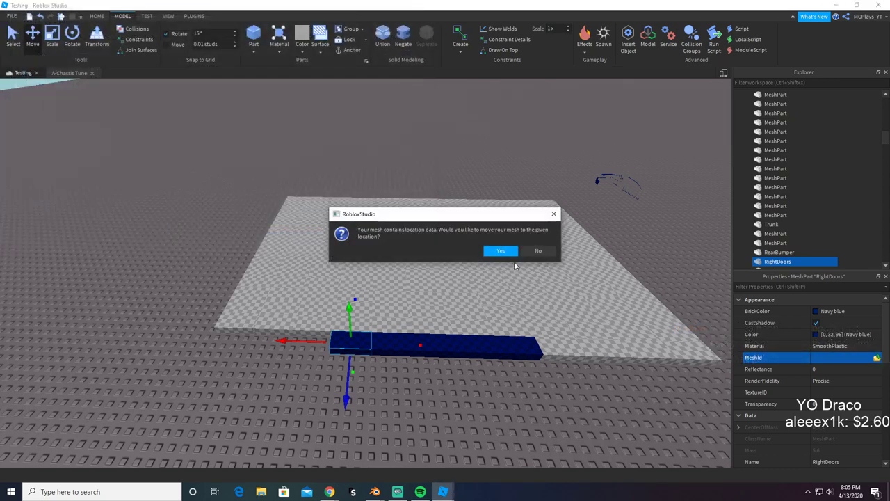
click(502, 251)
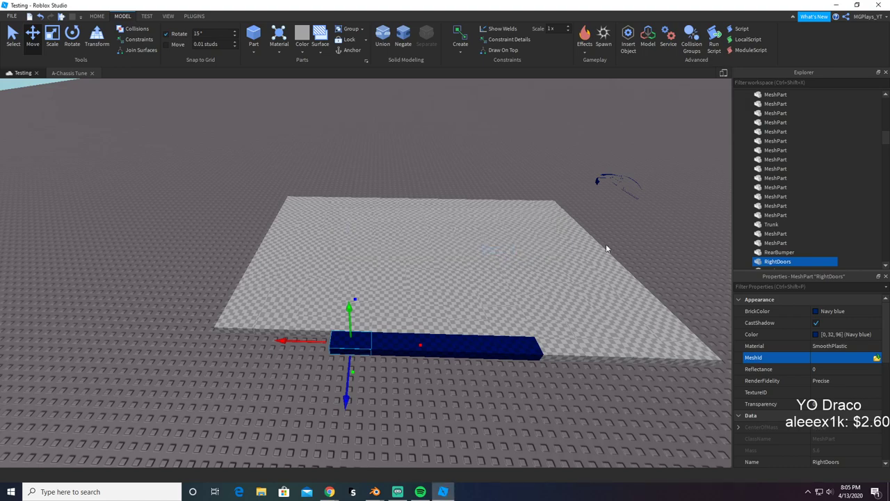
Step: Look over the imported car outline and the parked vehicles, including the grey truck's interior
right_drag(486, 274, 491, 269)
click(491, 269)
key(w)
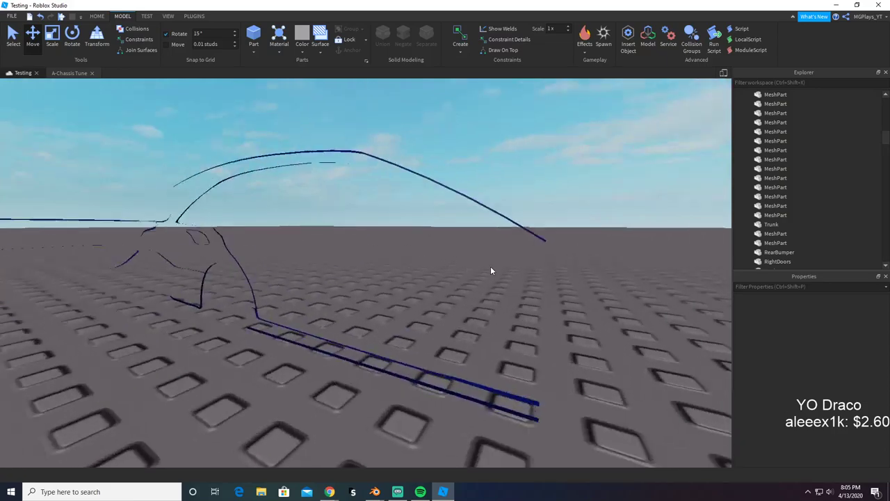
scroll(491, 271, down, 10)
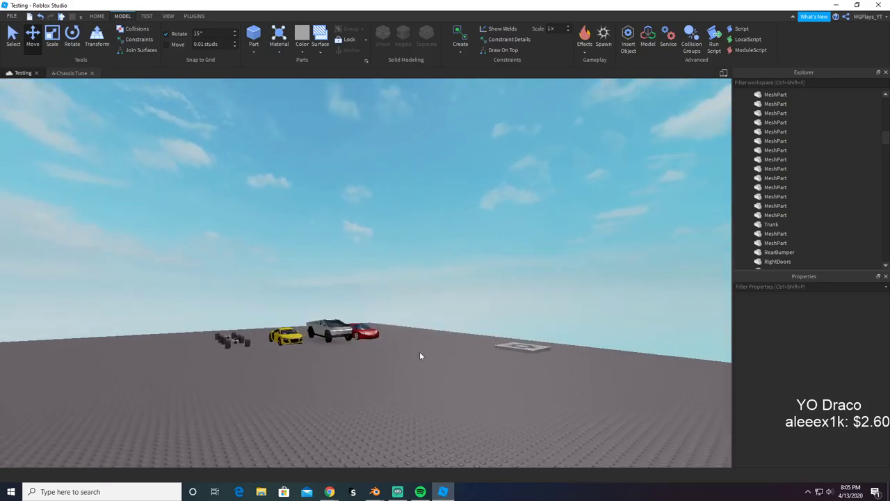
scroll(420, 355, up, 12)
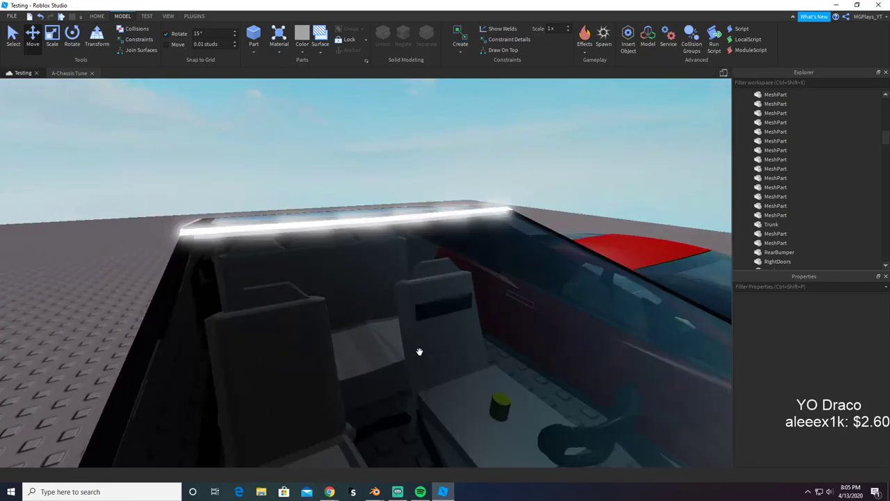
scroll(419, 351, up, 8)
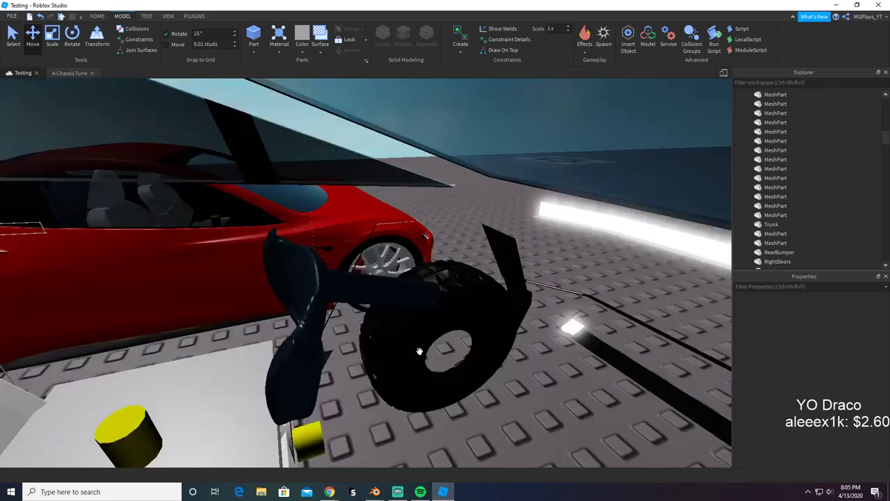
scroll(420, 351, down, 5)
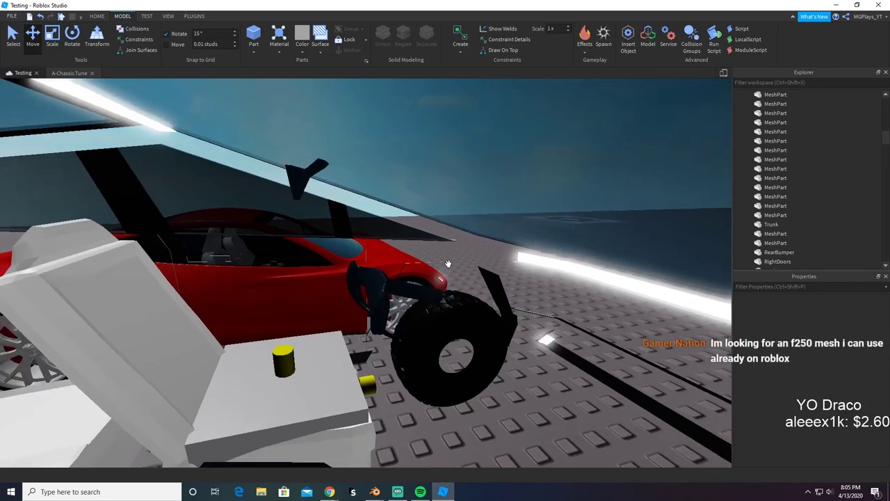
scroll(117, 279, down, 10)
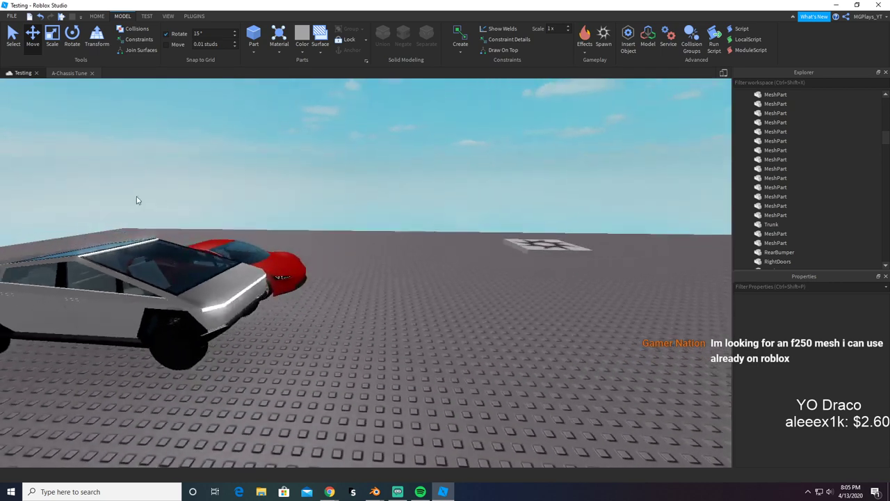
key(d)
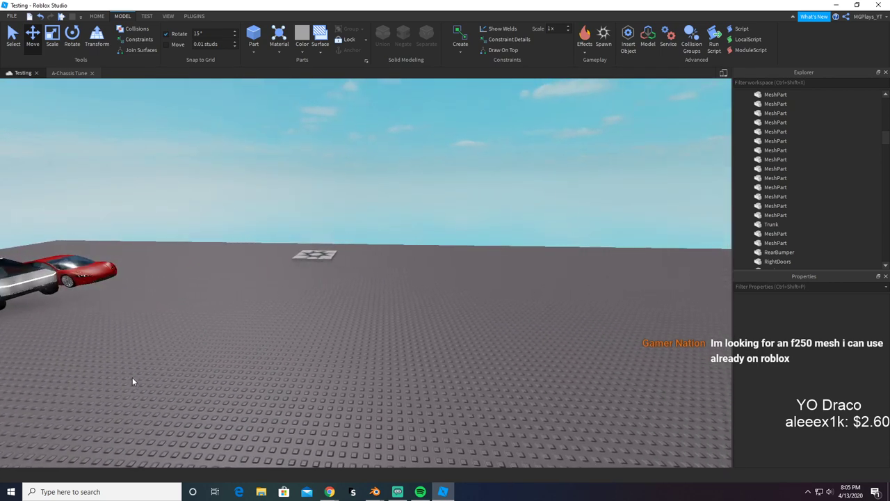
Step: Load the LeftDoors mesh file into the LeftDoors mesh part and accept moving it to its stored location
key(w)
right_drag(132, 377, 132, 377)
key(w)
right_drag(384, 342, 390, 326)
click(386, 335)
key(s)
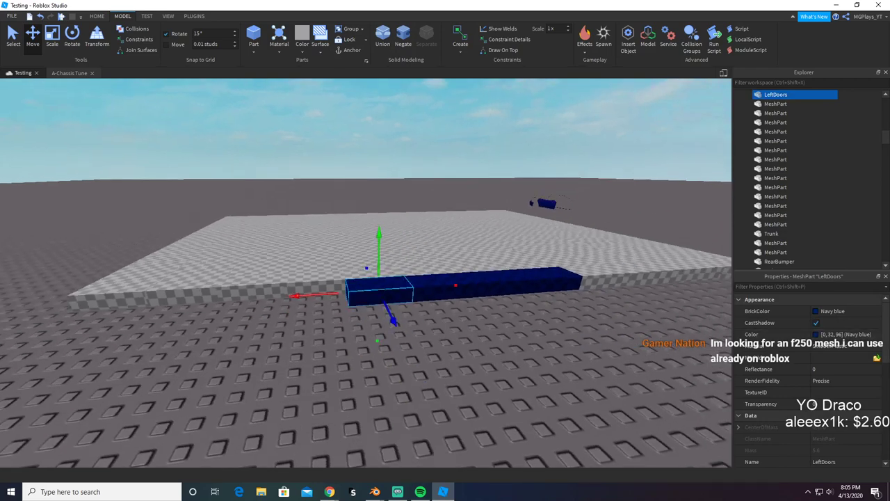
click(878, 358)
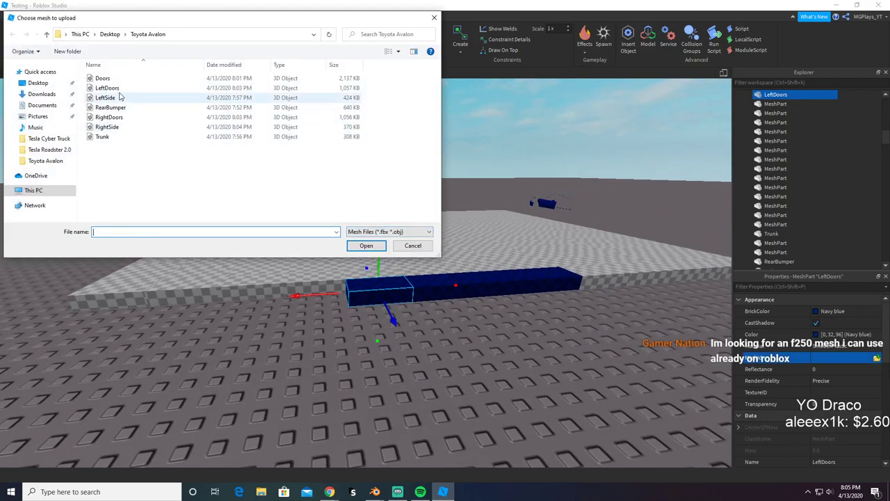
double_click(111, 89)
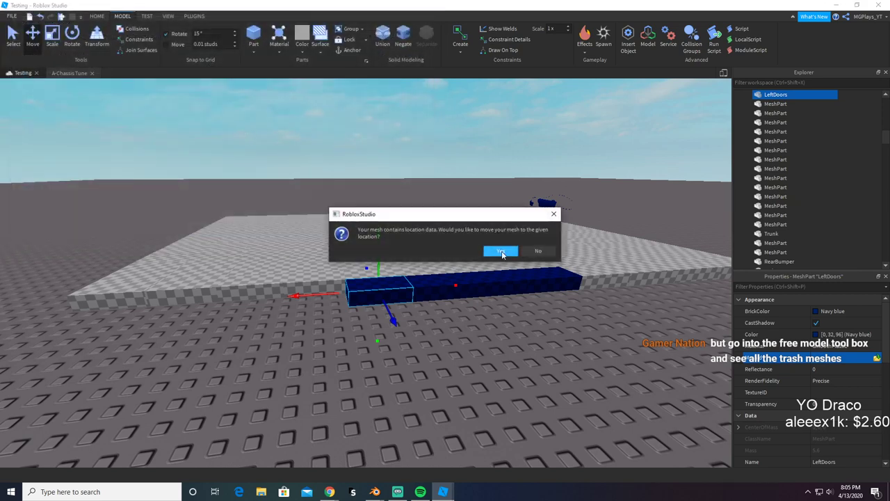
click(501, 252)
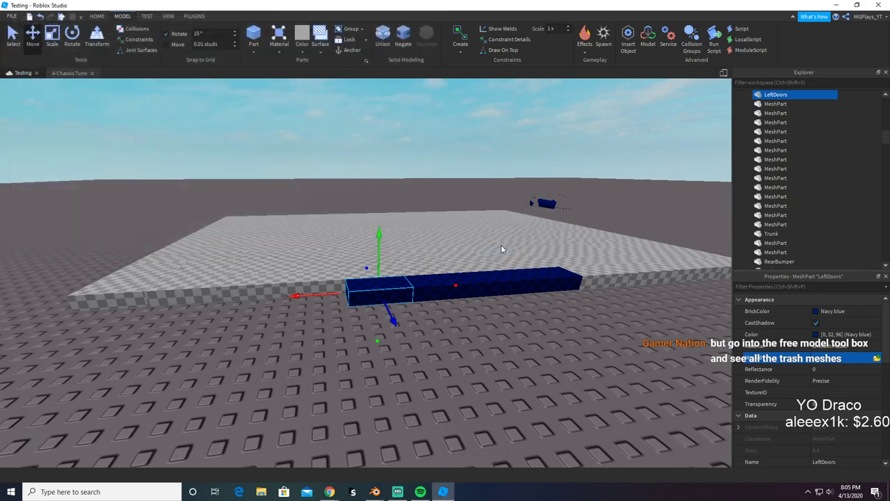
Step: Load the RightSide mesh file into the RightSide mesh part and accept moving it to its stored location
click(434, 294)
click(876, 357)
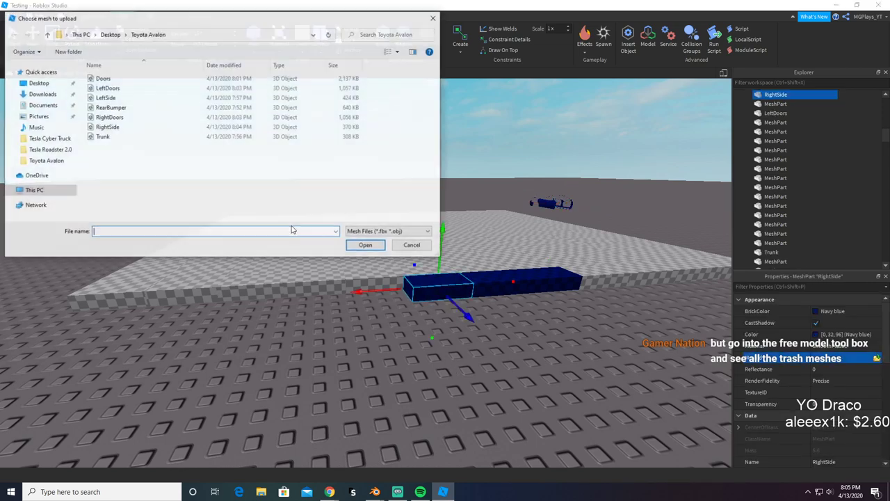
click(108, 127)
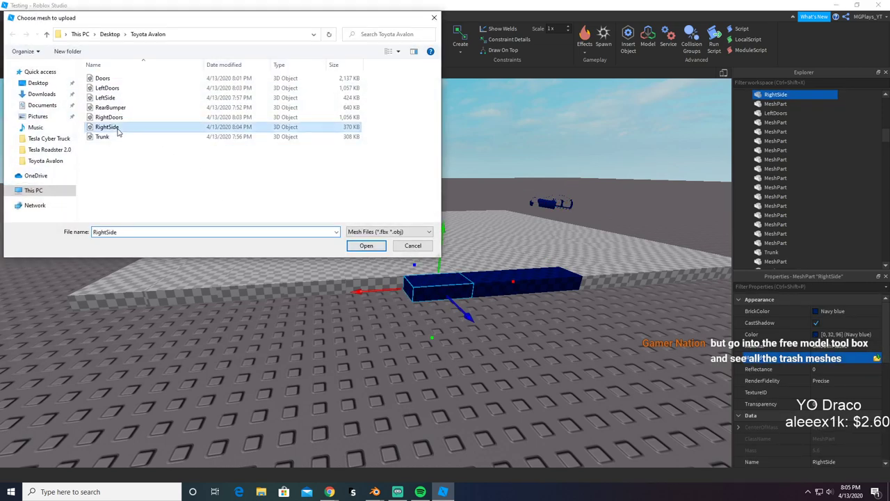
double_click(158, 133)
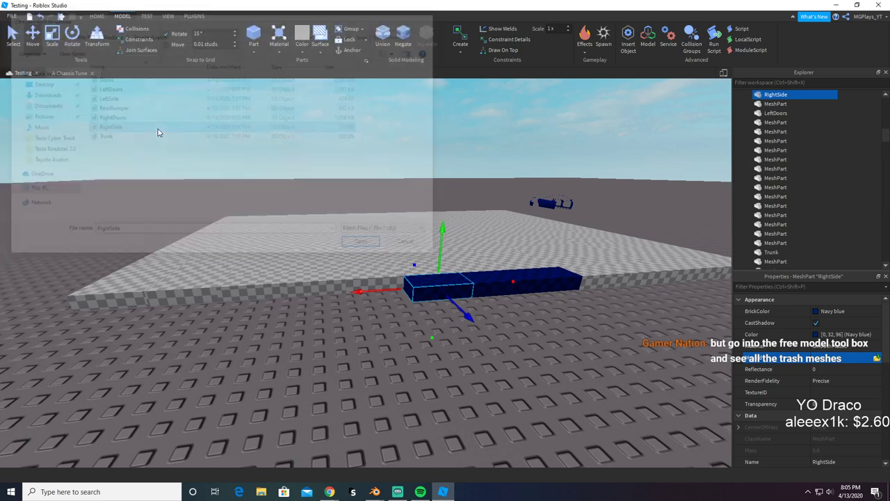
click(490, 254)
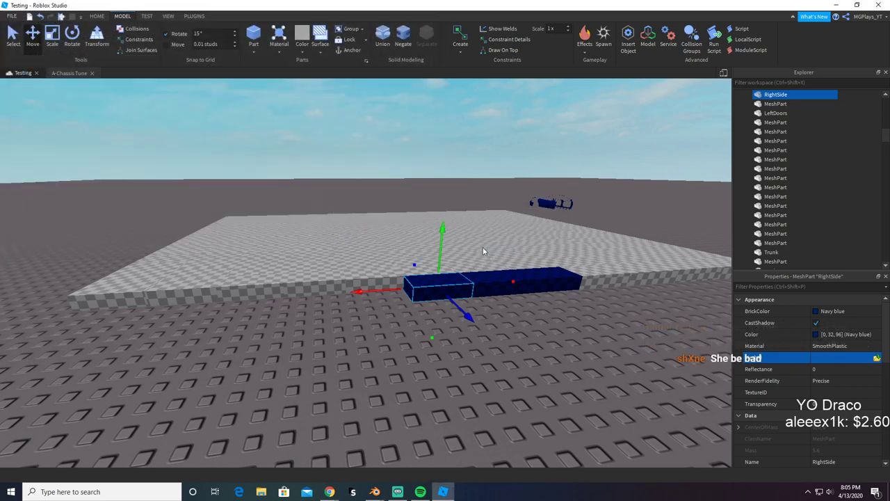
Step: Delete the combined Doors file from the Toyota Avalon folder through the mesh chooser, and close the chooser without loading a mesh
right_drag(494, 328, 484, 335)
key(d)
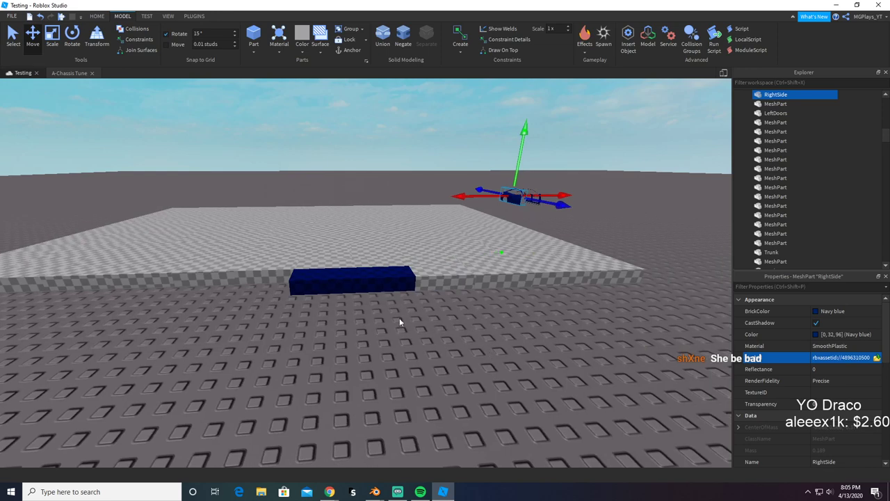
click(320, 295)
click(875, 358)
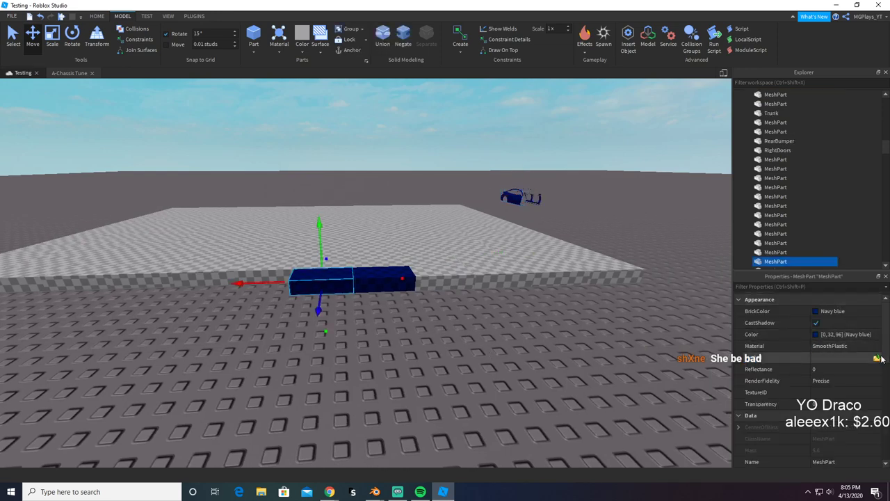
click(216, 77)
key(Delete)
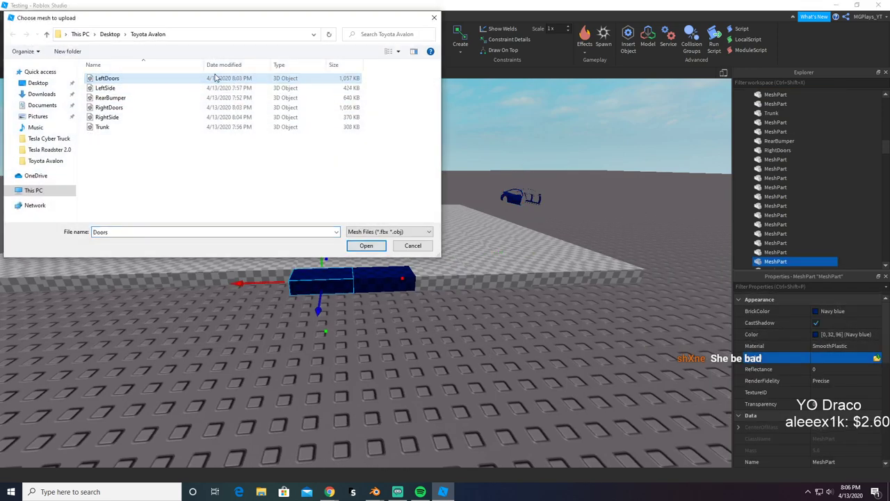
click(433, 20)
Step: Select all the assembled navy car body parts and set their colour to Fossil
click(520, 172)
key(w)
right_drag(530, 156, 530, 155)
key(w)
key(a)
key(a)
key(d)
key(w)
scroll(213, 236, down, 5)
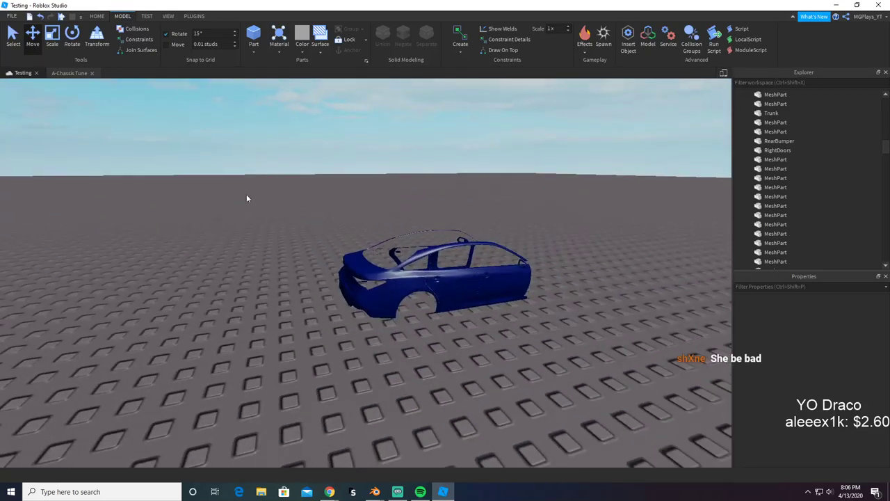
drag(246, 199, 640, 374)
click(834, 334)
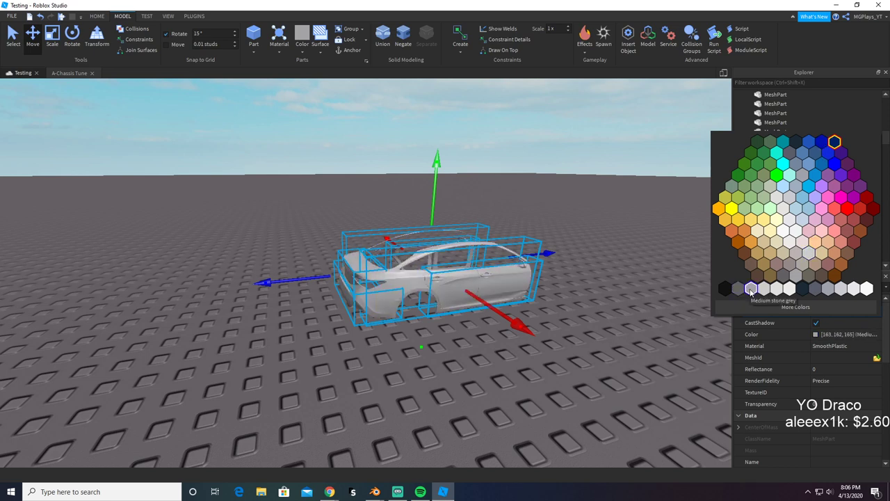
click(828, 292)
Step: Select the two remaining navy placeholder mesh parts beside the checkered plate and set their BrickColor to Fossil
click(542, 353)
key(d)
right_drag(542, 352, 542, 352)
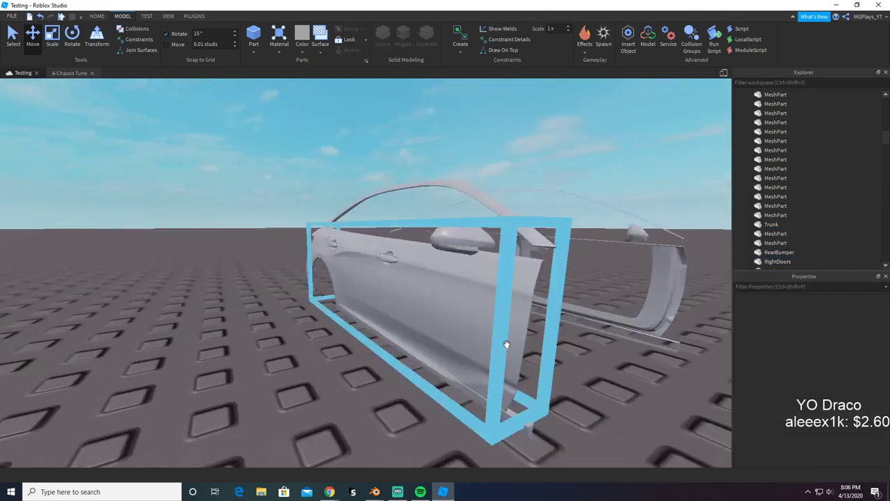
scroll(506, 343, down, 15)
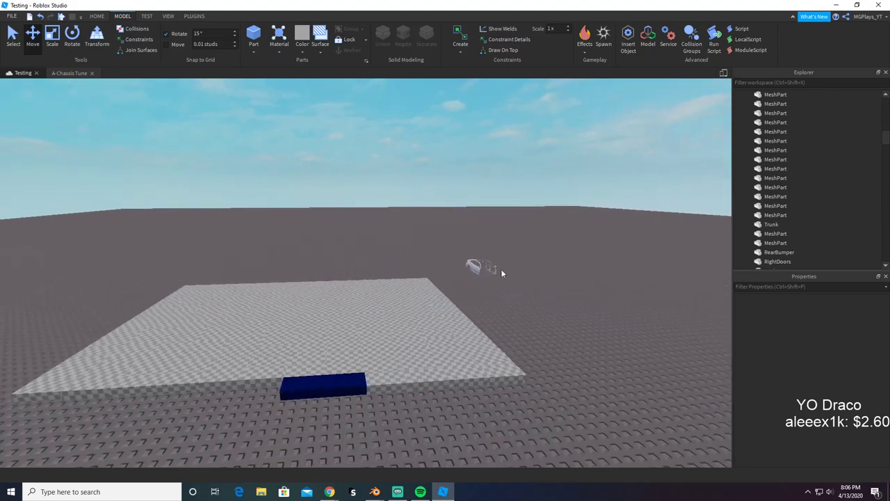
click(477, 278)
click(537, 340)
click(358, 391)
click(357, 393)
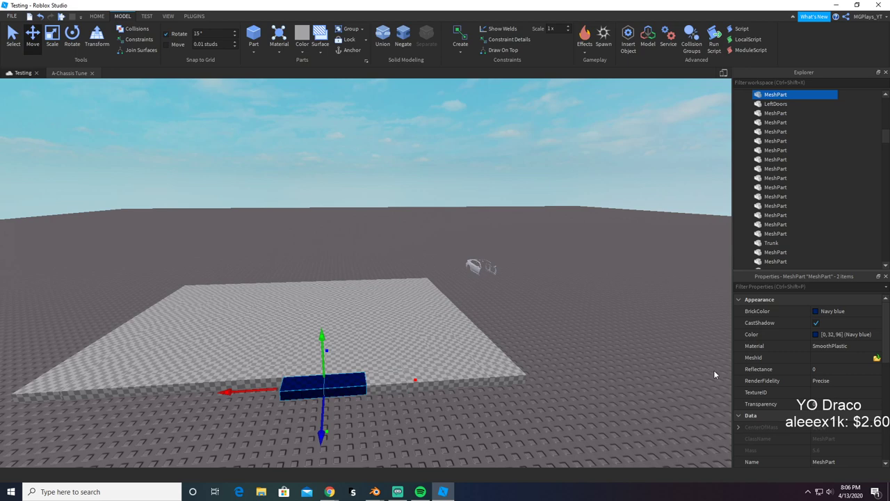
click(835, 312)
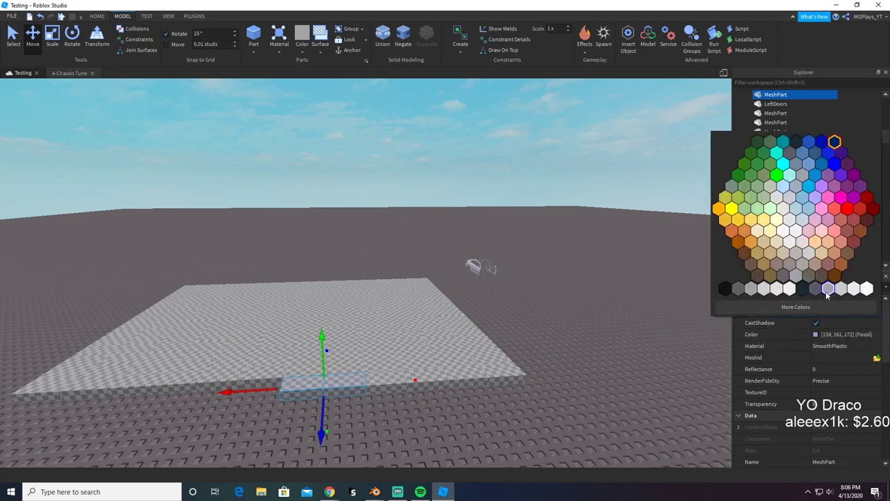
click(826, 292)
Step: Inspect the recoloured car body's doors and side panels up close
click(545, 401)
key(w)
right_drag(532, 405, 509, 358)
key(w)
key(s)
key(d)
key(w)
key(d)
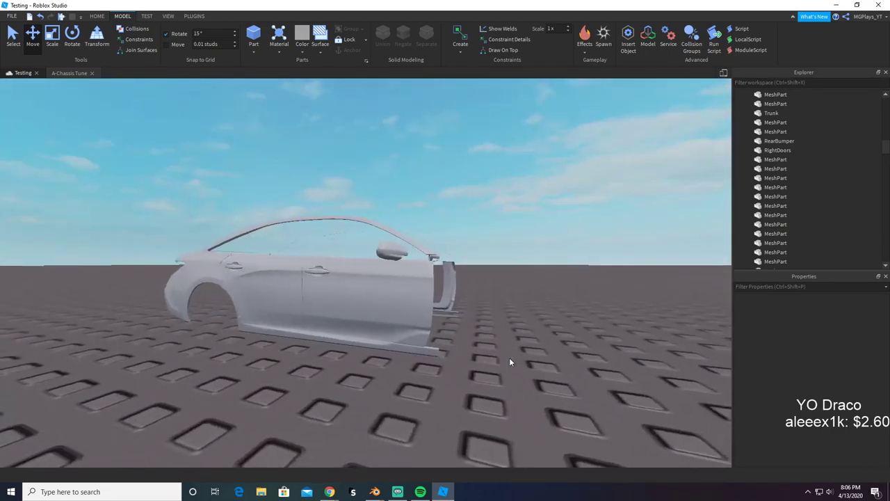
key(s)
Step: Switch to the Blender window containing the full car and copy its bonnet mesh
key(alt+Tab)
key(alt+Tab)
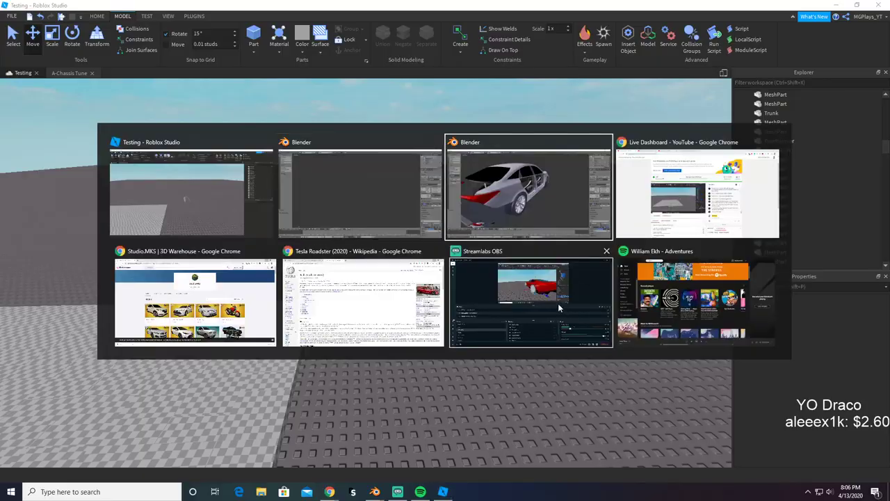
key(x)
click(572, 297)
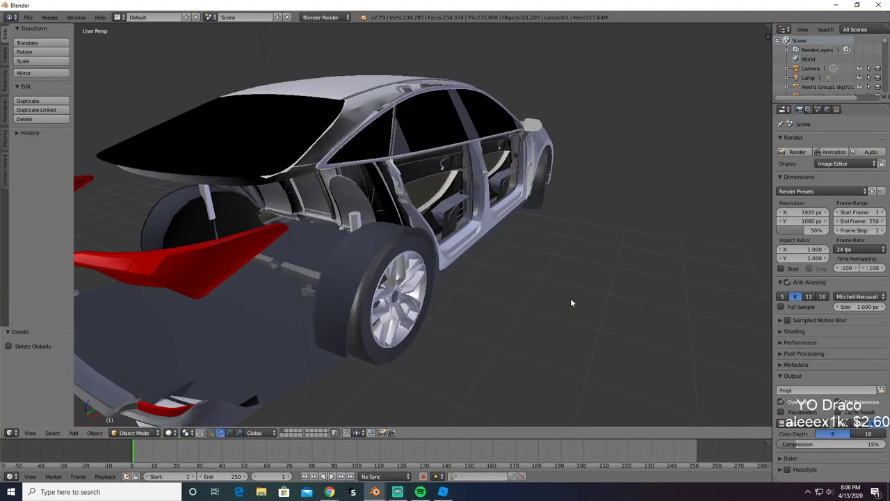
middle_drag(571, 302, 422, 328)
right_click(405, 226)
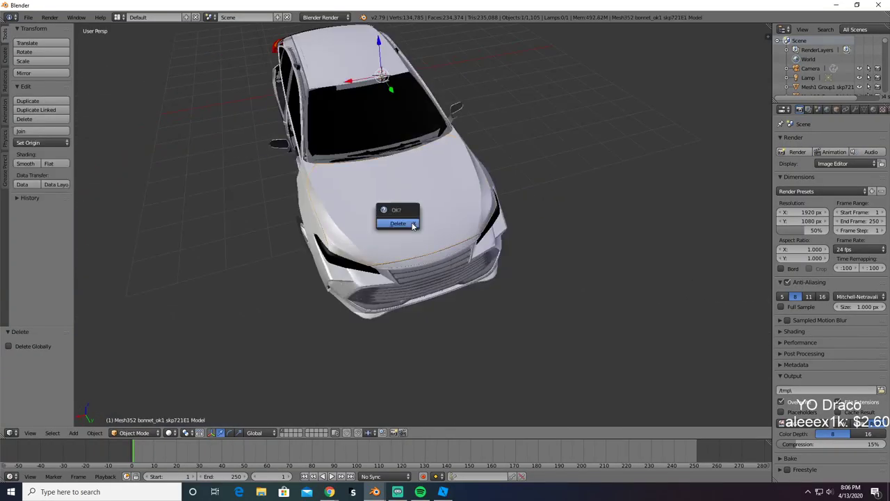
click(398, 224)
key(ctrl+z)
key(ctrl+c)
Step: Switch to the empty Blender window used for exporting and paste the copied bonnet mesh there
key(alt+Tab)
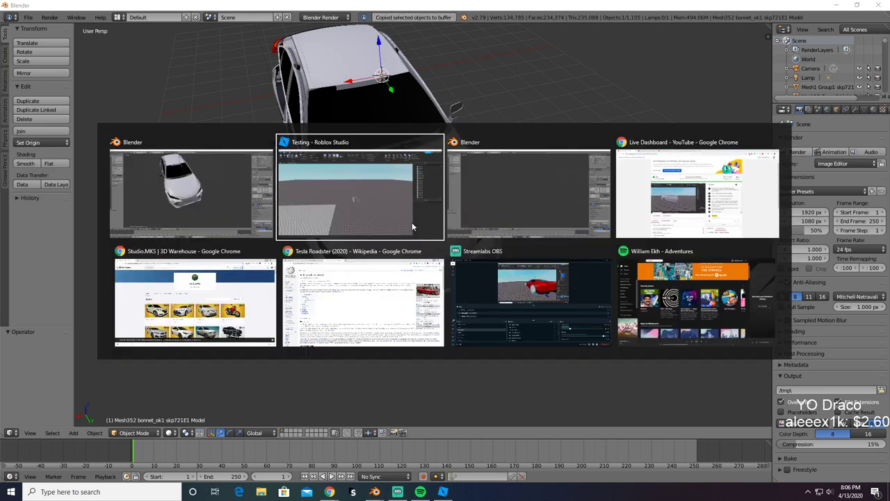
key(alt+Tab)
key(ctrl+v)
Step: Export the pasted bonnet as an OBJ file named Hood in the Toyota Avalon folder
click(35, 19)
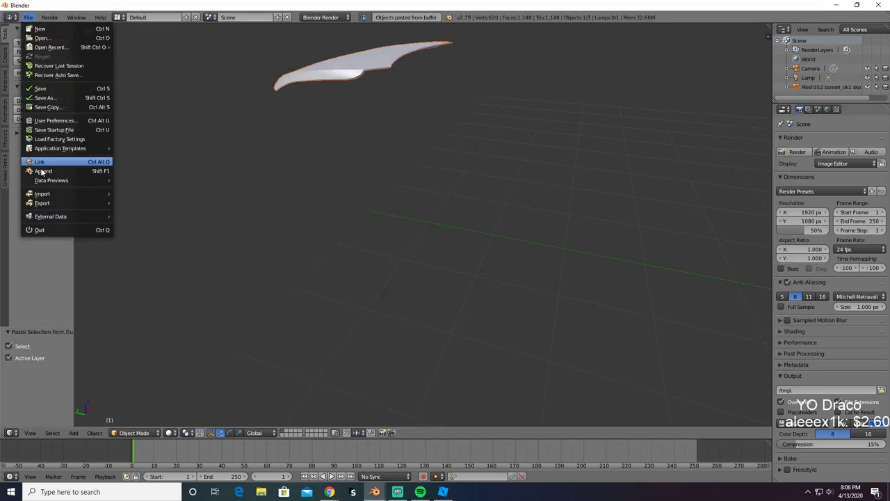
click(28, 18)
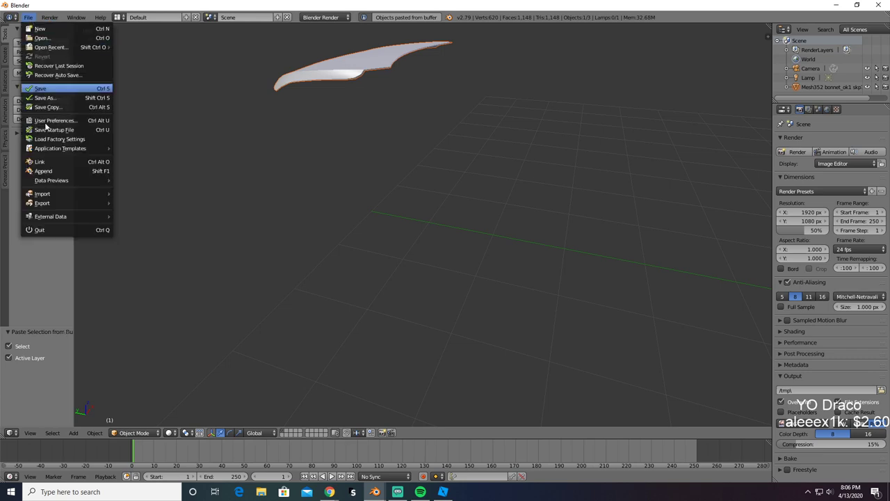
mouse_move(63, 202)
click(145, 258)
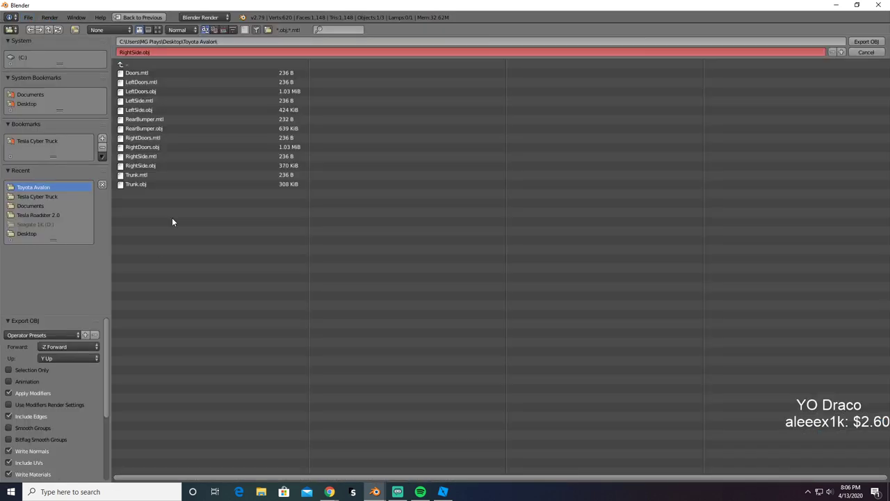
click(194, 55)
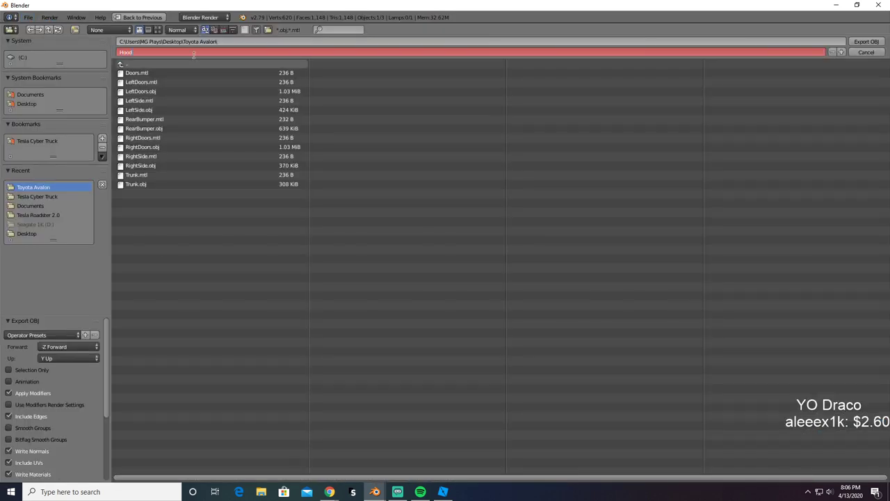
text(Hood)
key(Return)
Step: Clear the exported bonnet from the export scene and delete the original bonnet in the full-car Blender window
key(alt+Tab)
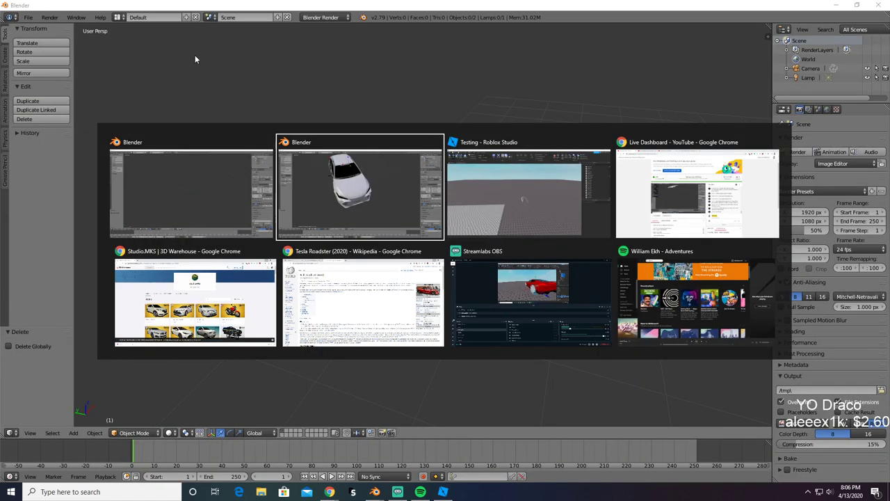
key(x)
click(336, 144)
Step: Select the front bumper shell and the round sensor beside the grille, checking the selection with trial deletions and undoing them
scroll(337, 144, up, 4)
middle_drag(332, 199, 335, 159)
right_click(317, 195)
key(x)
click(311, 207)
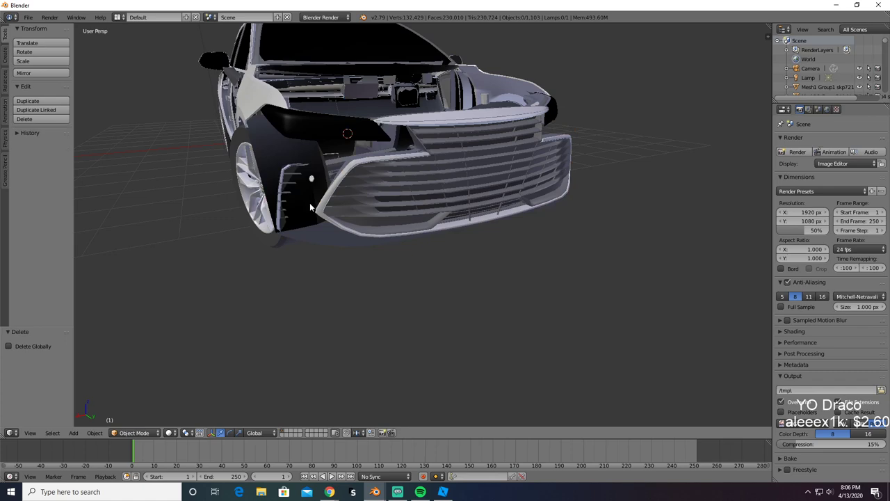
scroll(311, 207, up, 5)
key(ctrl+z)
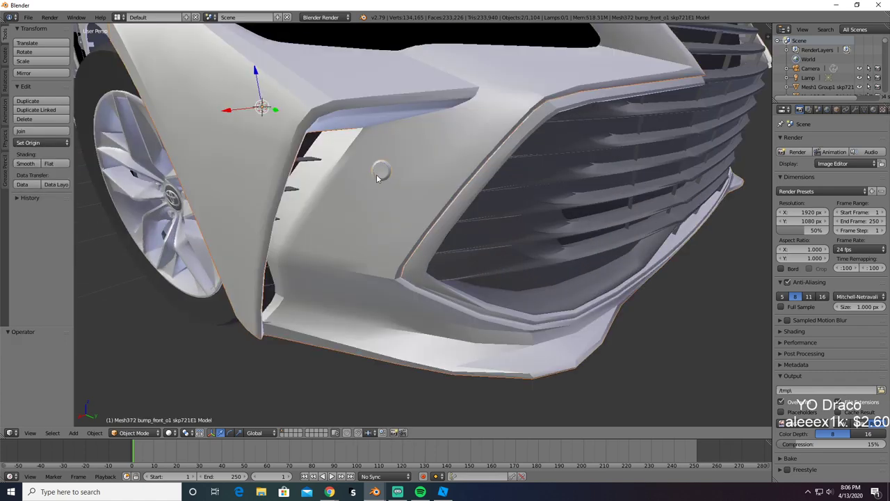
key(x)
click(385, 187)
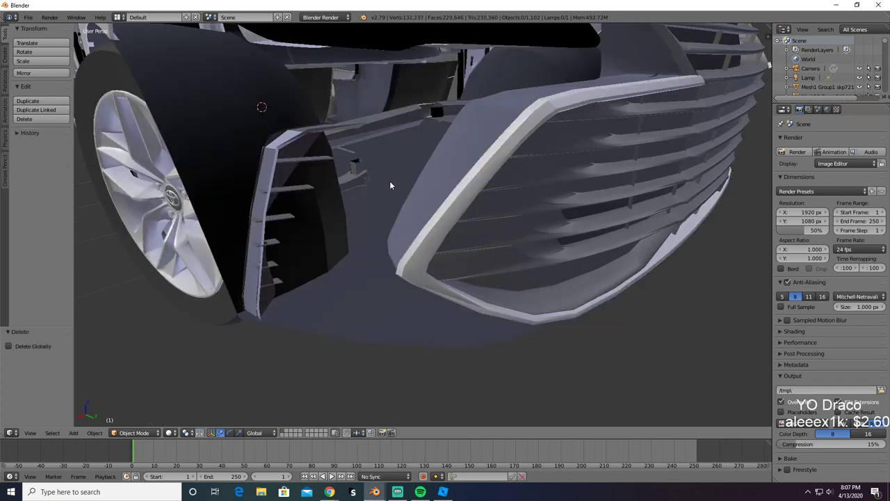
key(ctrl+z)
Step: Add the round sensor on the bumper's other side to the selection, checking it with a trial deletion and undoing it
middle_drag(479, 201, 413, 212)
right_click(418, 218)
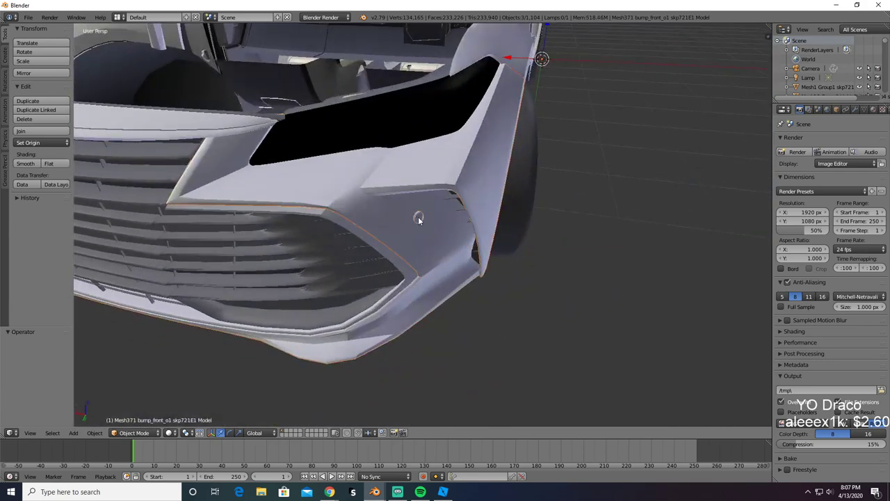
key(x)
click(417, 217)
middle_drag(416, 215, 387, 217)
key(ctrl+z)
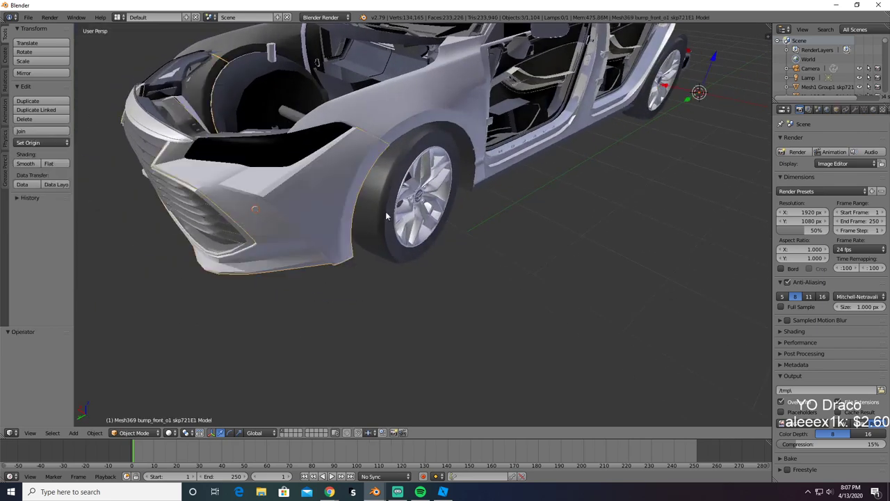
Step: Add the front fender above the nearest wheel to the bumper selection, checking the parts in wireframe
key(z)
key(z)
shift+right_click(396, 106)
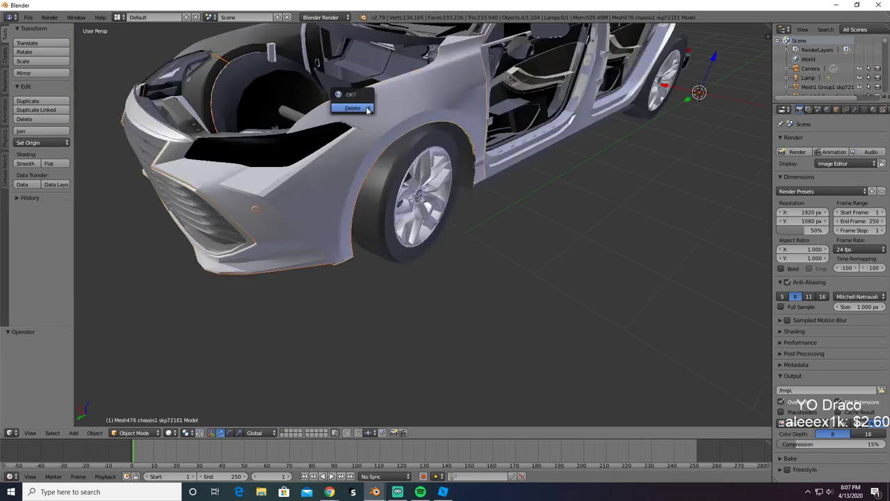
key(z)
key(z)
Step: Add the opposite front fender to the selection, trial-delete the parts, undo that, and show the selection in wireframe
middle_drag(345, 156, 471, 171)
shift+right_click(471, 171)
key(x)
click(471, 172)
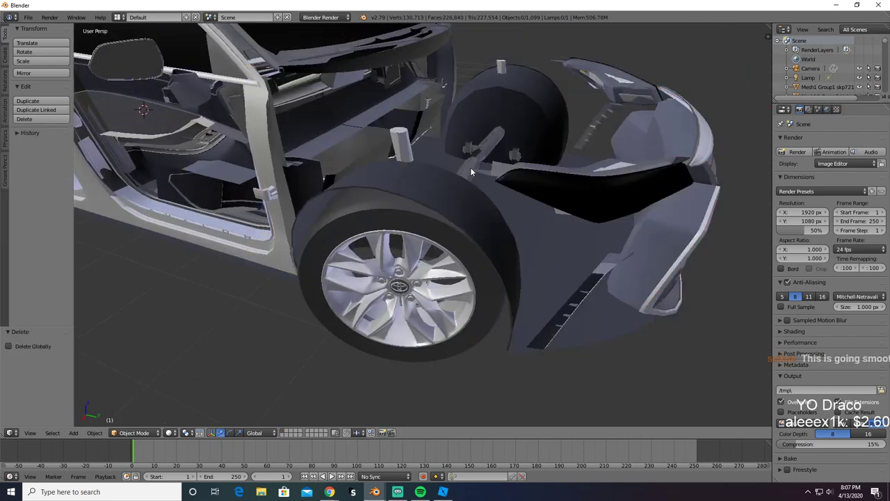
key(ctrl+z)
key(z)
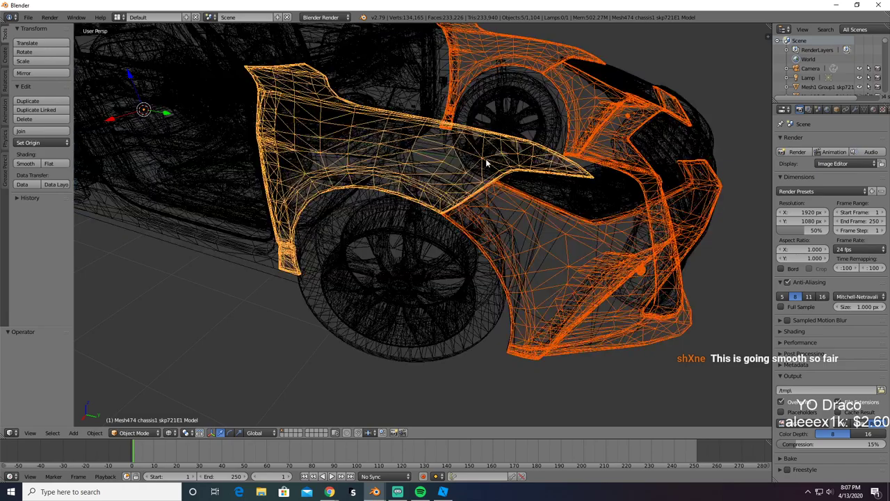
Step: Trial-delete the selected bumper, sensors and fenders to inspect the remaining front end, and undo the deletion
middle_drag(486, 163, 446, 151)
key(z)
key(Delete)
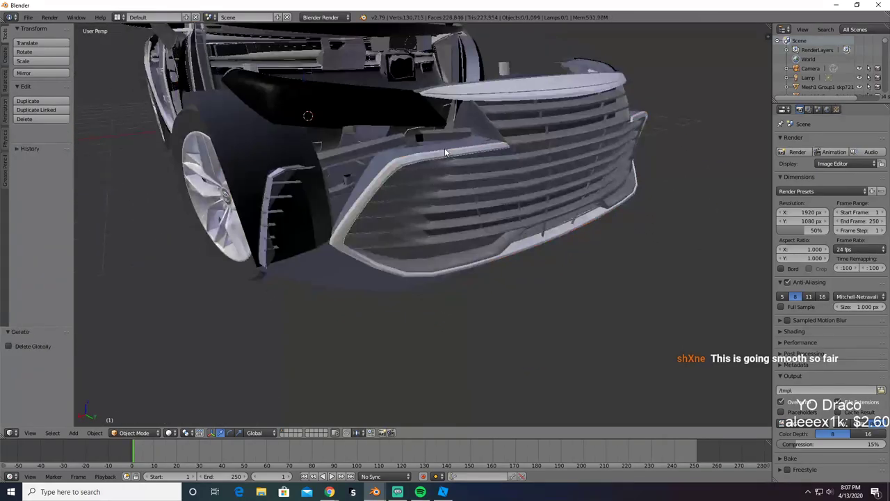
middle_drag(466, 208, 412, 222)
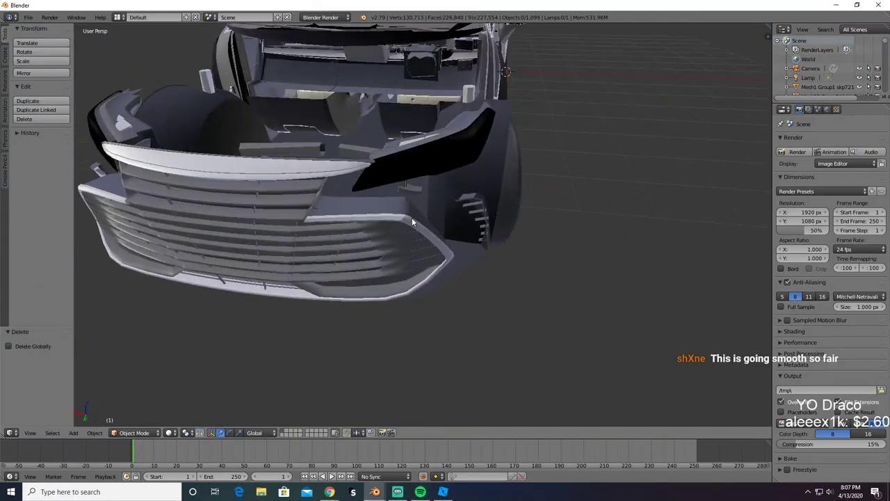
middle_drag(234, 177, 242, 157)
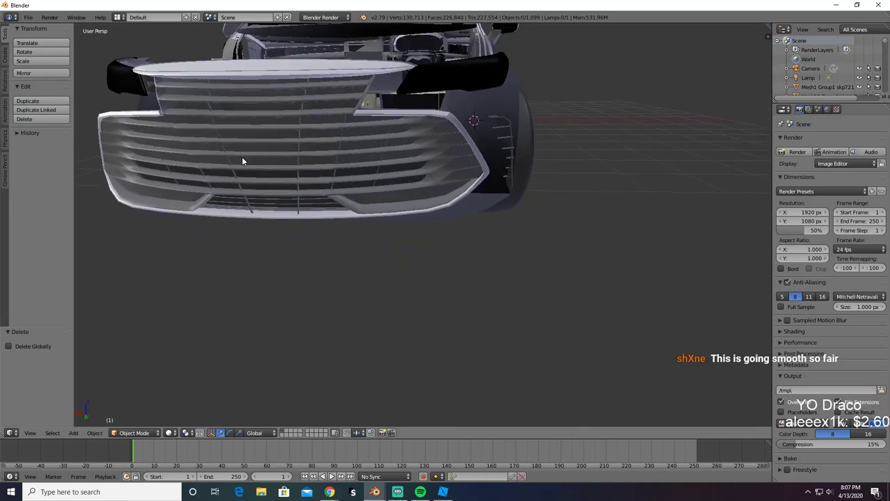
key(ctrl+z)
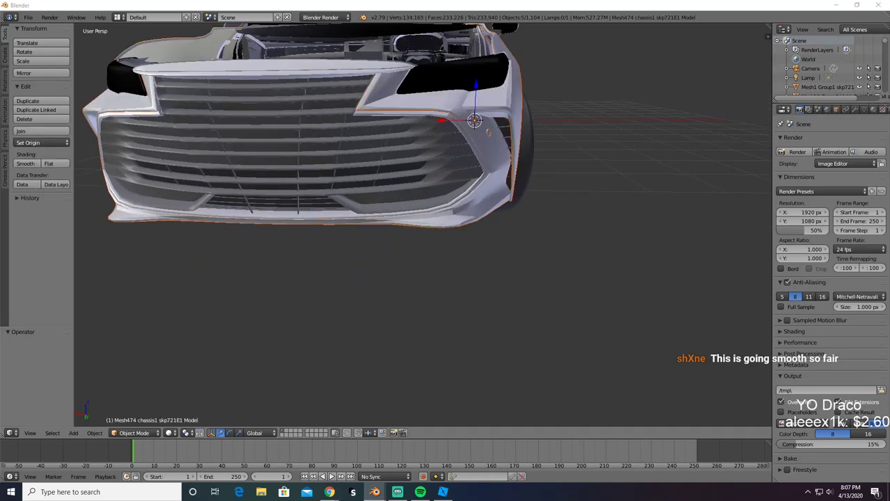
Step: Select the car's front bumper panels, trial-delete them to expose what is left, undo that, and add another front-end piece to the selection
key(alt+Tab)
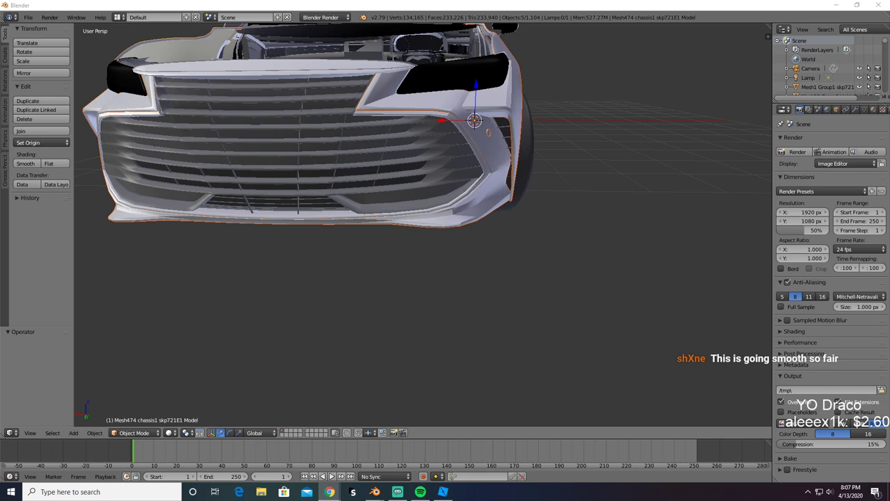
middle_drag(392, 281, 418, 295)
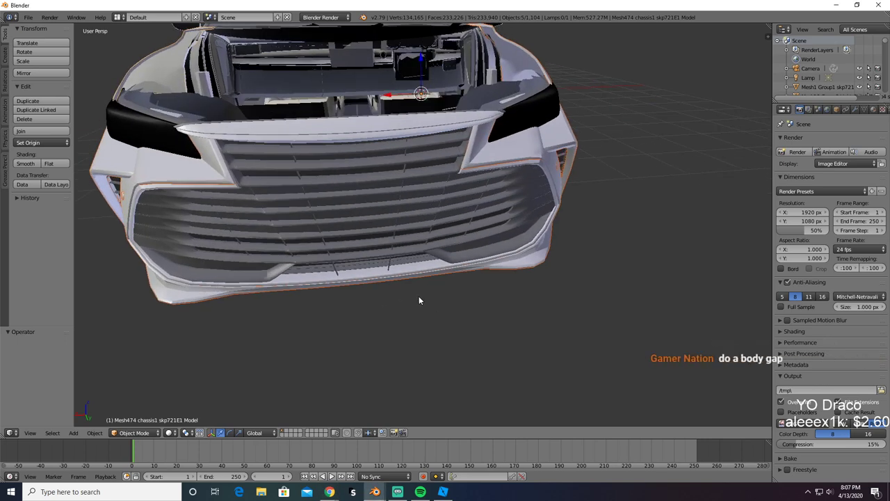
right_click(323, 183)
middle_drag(323, 194, 405, 198)
key(x)
click(348, 185)
key(ctrl+z)
shift+right_click(327, 188)
Step: Trial-delete the front-end panels to check the selection, undo the deletion, and copy the selected panels
mouse_move(479, 224)
middle_down()
mouse_move(485, 233)
mouse_move(445, 239)
mouse_move(443, 222)
mouse_move(465, 220)
middle_up()
right_click(444, 241)
key(x)
click(444, 239)
scroll(445, 239, up, 4)
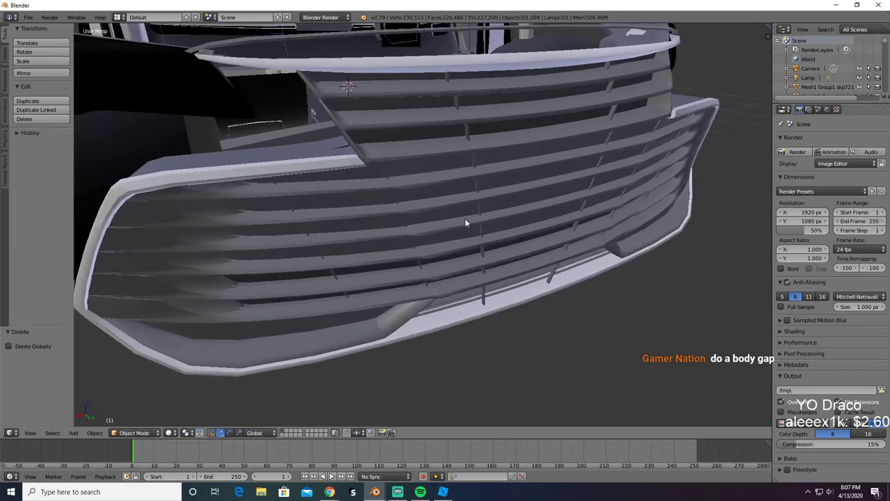
scroll(465, 221, down, 2)
key(ctrl+z)
key(ctrl+c)
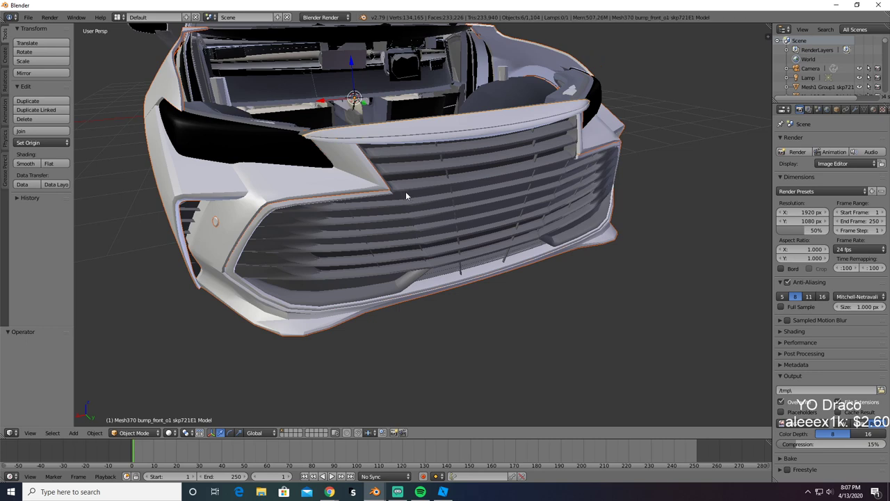
Step: Switch to the other Blender window and paste the copied front-end panels
key(alt+Tab)
key(Tab)
key(ctrl+v)
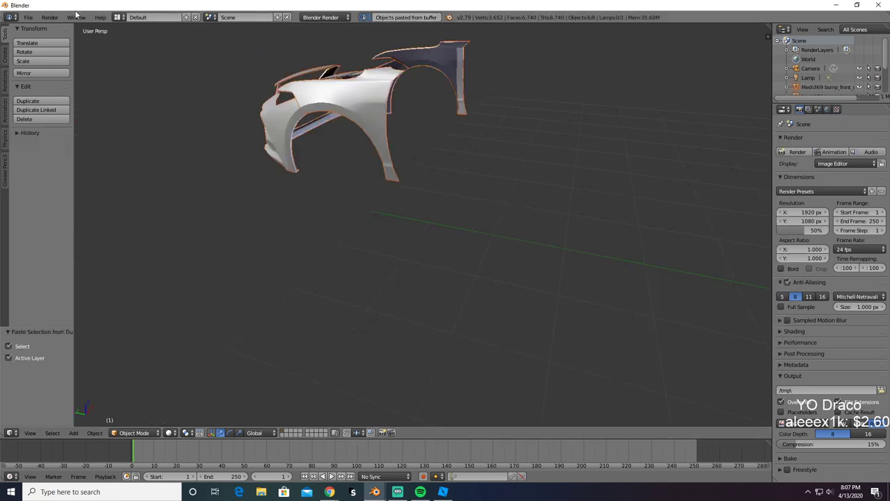
Step: Export the pasted panels as a Wavefront OBJ named FrontEnd in the Toyota Avalon folder, and request deletion of the pasted panels
click(28, 16)
mouse_move(48, 206)
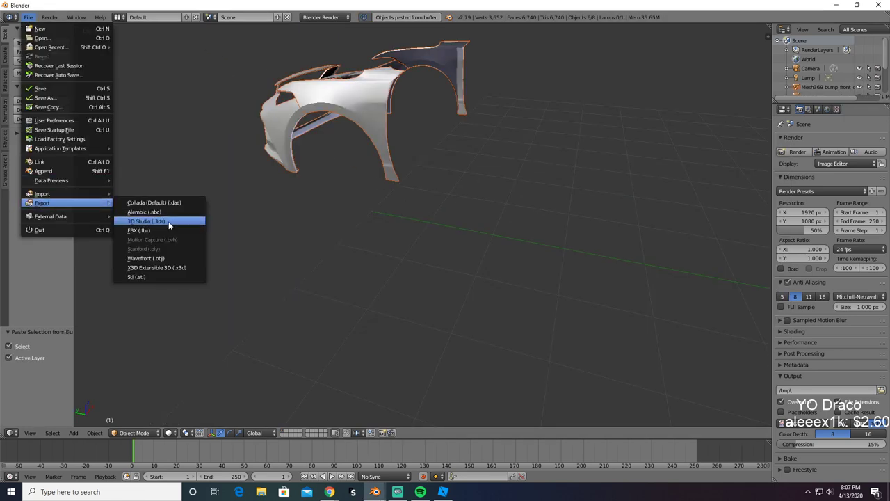
click(160, 254)
text(Fr)
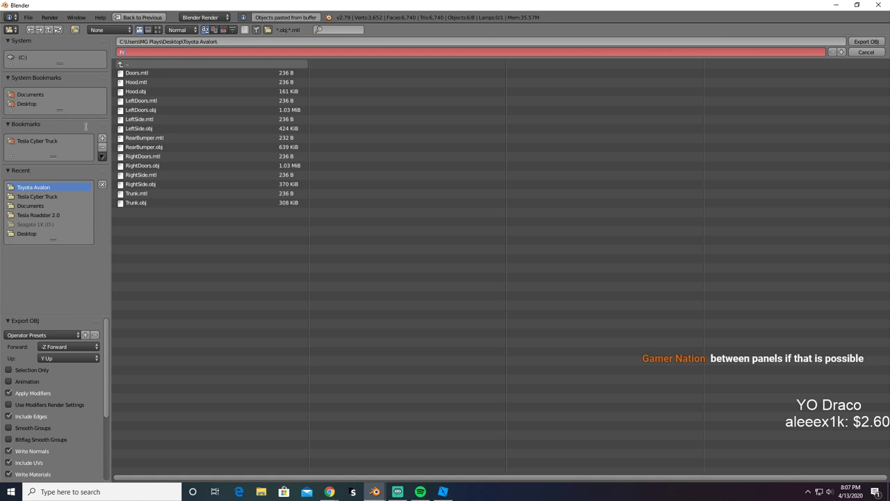
text(ontEnd)
key(Return)
click(86, 125)
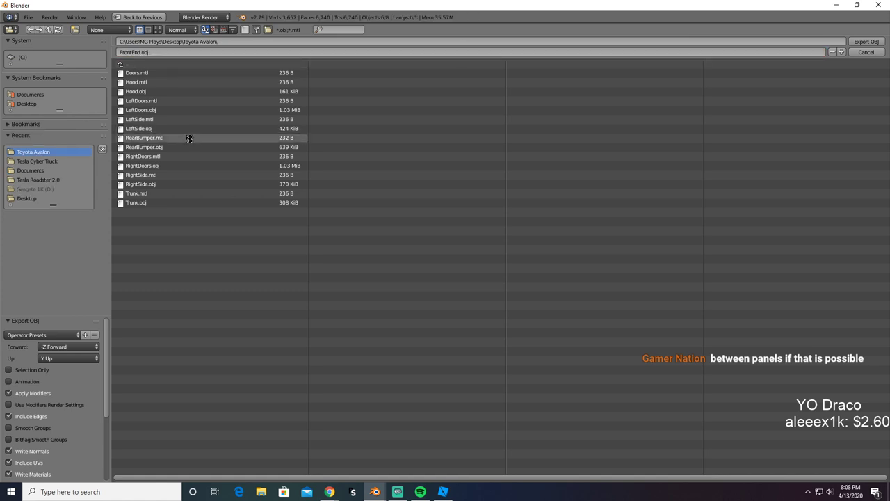
key(Return)
key(x)
Step: Switch to Roblox Studio and rename the blank mesh part at the baseplate's near edge as Hood
key(alt+Tab)
key(Tab)
key(Tab)
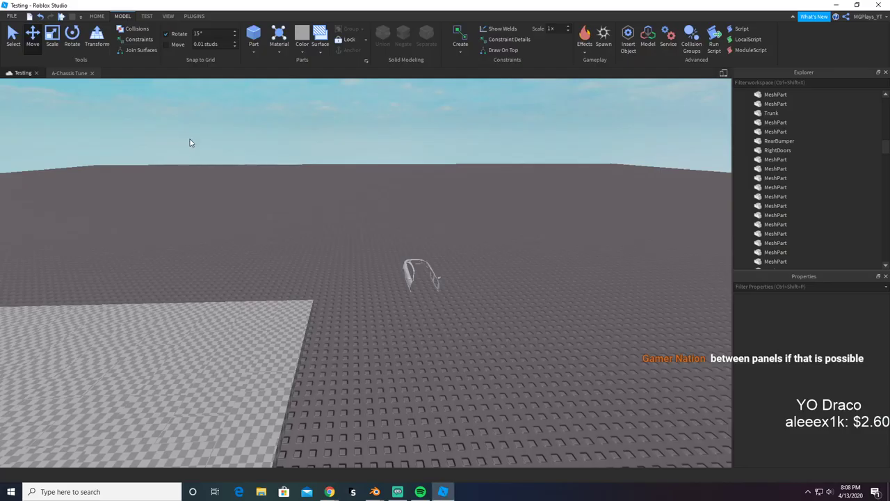
key(s)
right_drag(231, 247, 383, 382)
key(a)
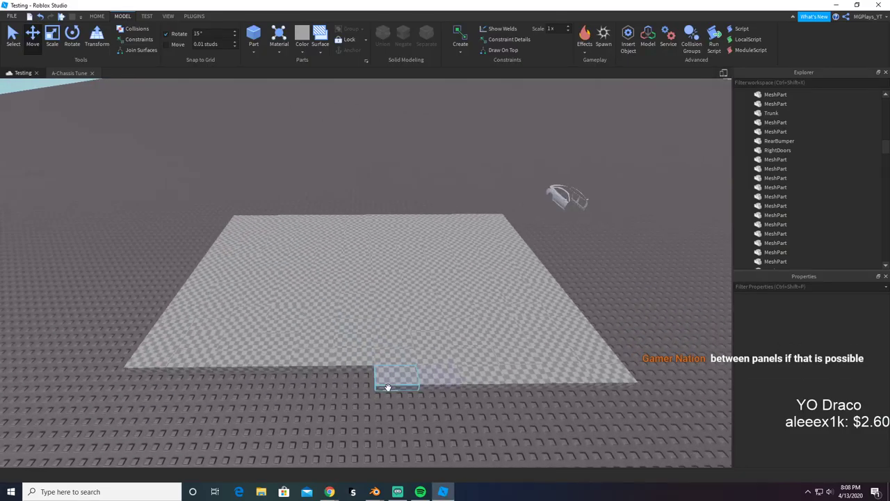
click(388, 385)
double_click(773, 261)
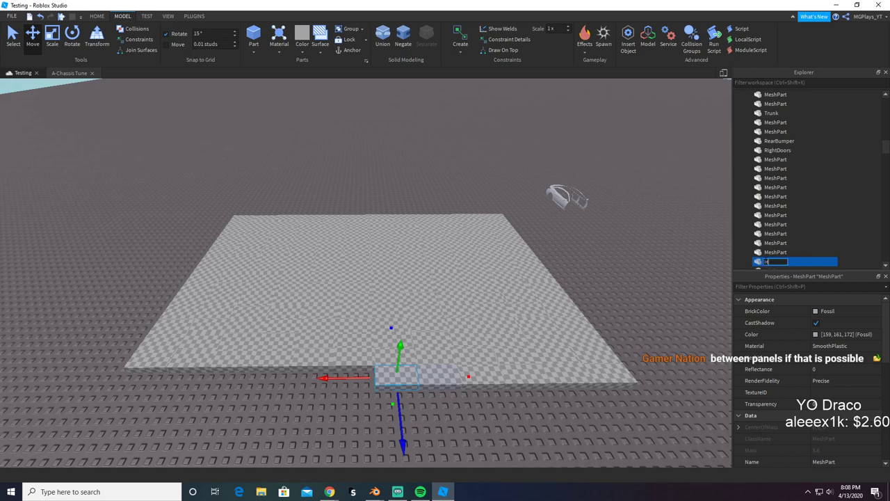
text(Hood)
key(Return)
Step: Rename the mesh part next to the Hood part as FrontEnd
click(439, 374)
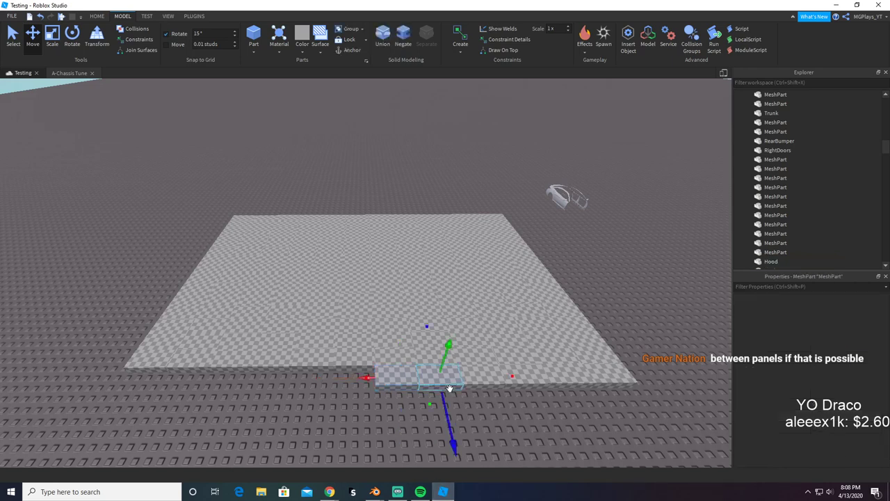
double_click(773, 94)
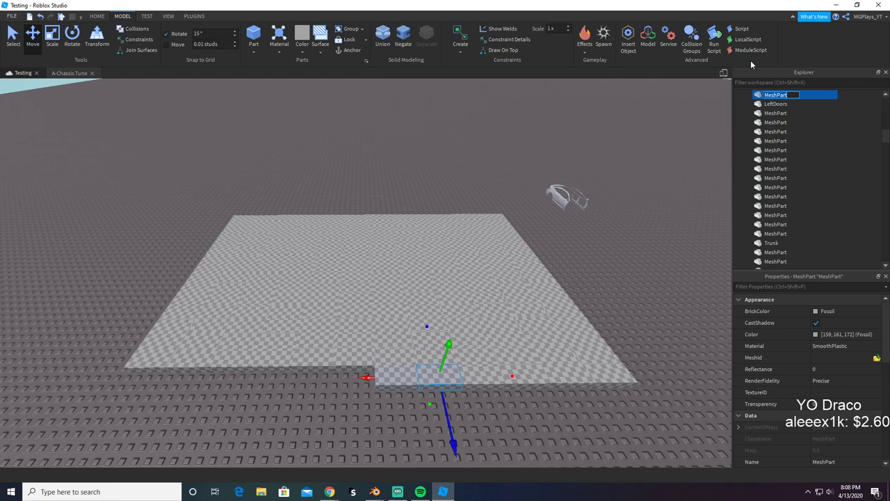
text(FrontEnd)
key(Return)
Step: Load the FrontEnd file as the FrontEnd part's mesh and accept moving it to the location stored in the file
click(876, 358)
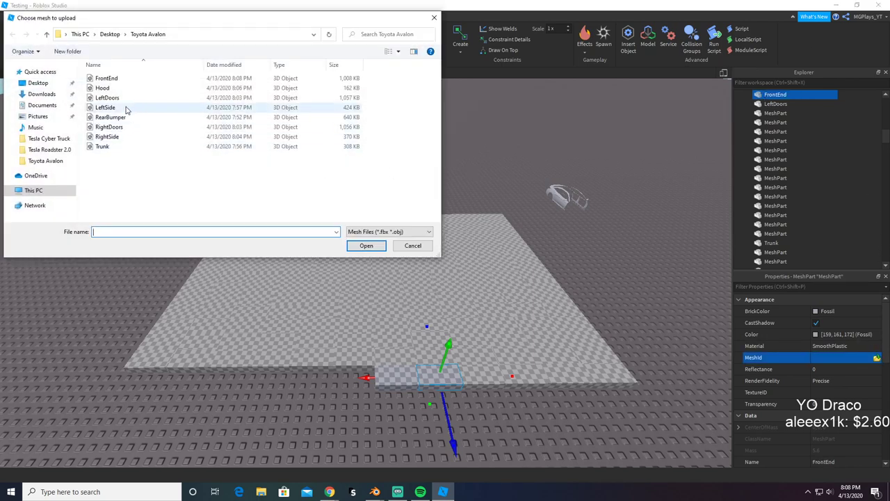
double_click(139, 79)
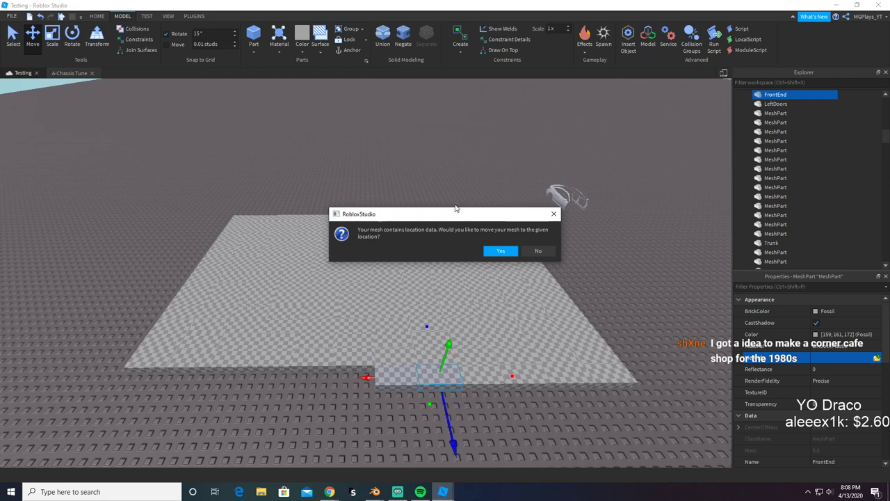
click(501, 251)
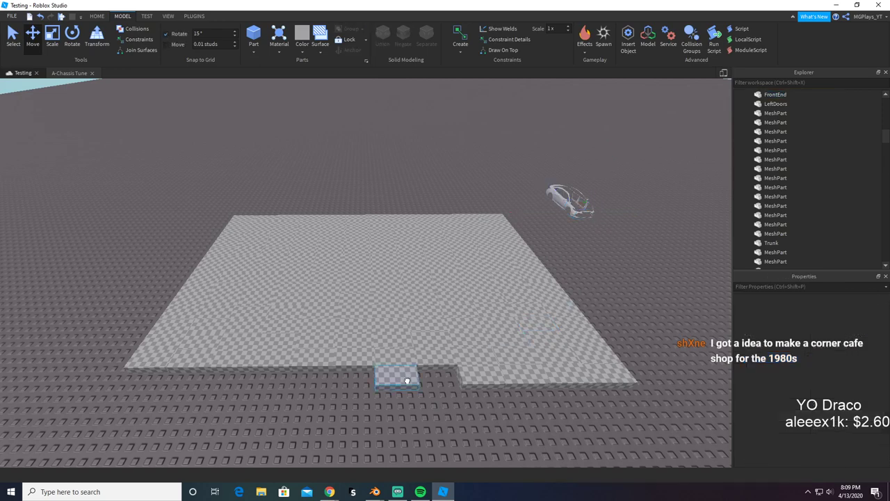
Step: Load the Hood file as the Hood part's mesh, accept its stored location, and deselect the part
click(397, 378)
click(876, 358)
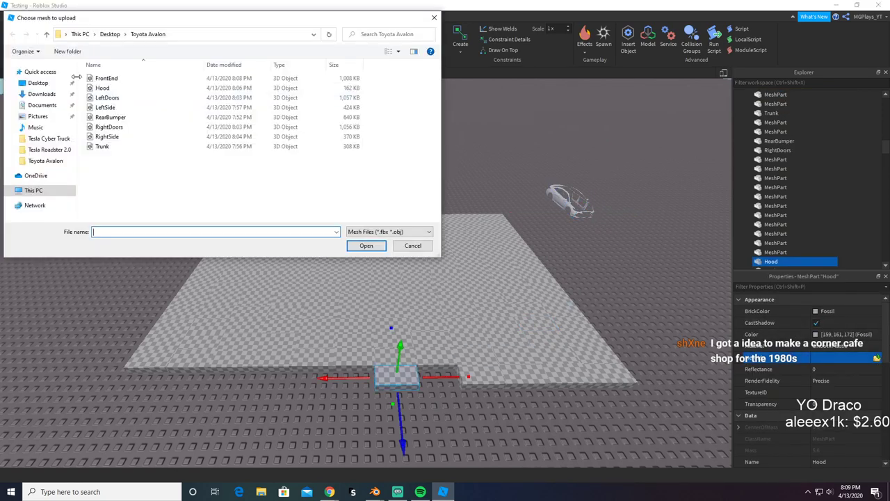
double_click(128, 89)
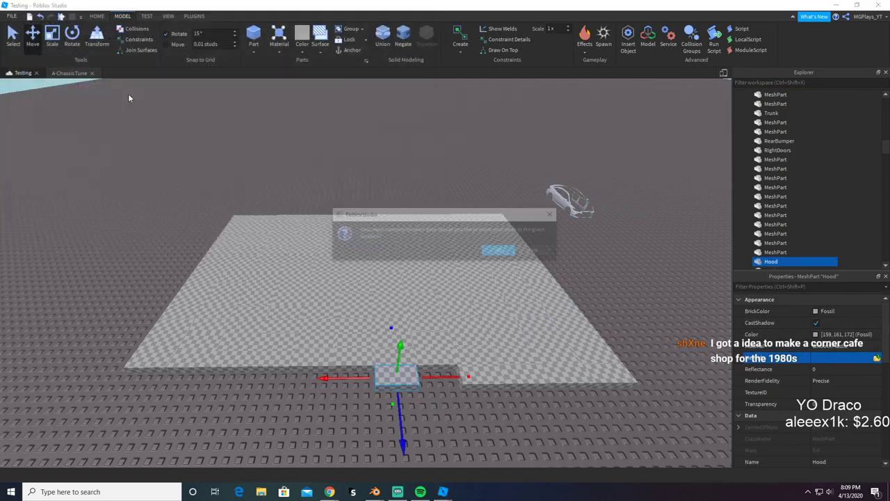
click(501, 251)
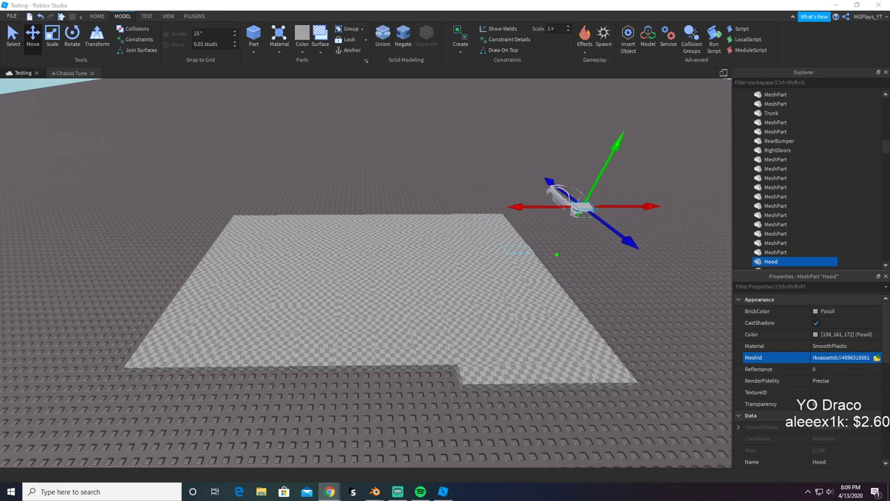
key(w)
right_drag(473, 296, 445, 367)
click(449, 319)
key(w)
key(d)
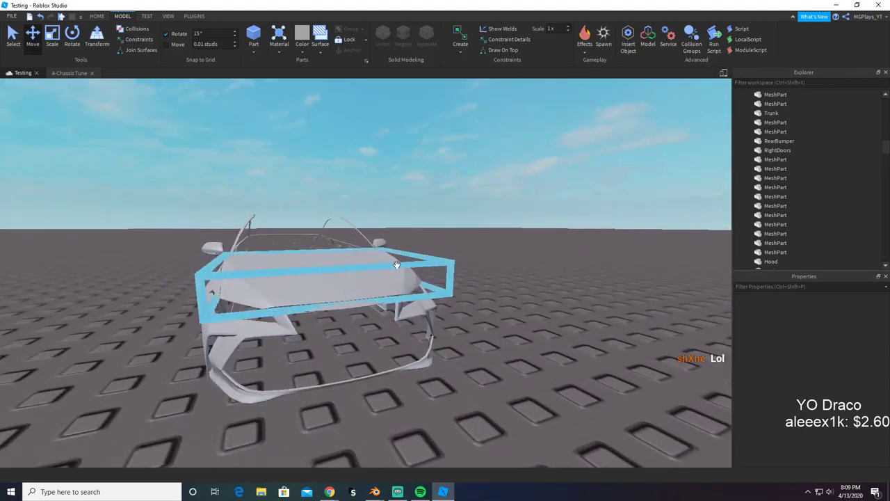
Step: Switch to the Blender window with the full car and delete the already exported front-end panels
key(alt+Tab)
key(alt+Tab)
key(alt+Tab)
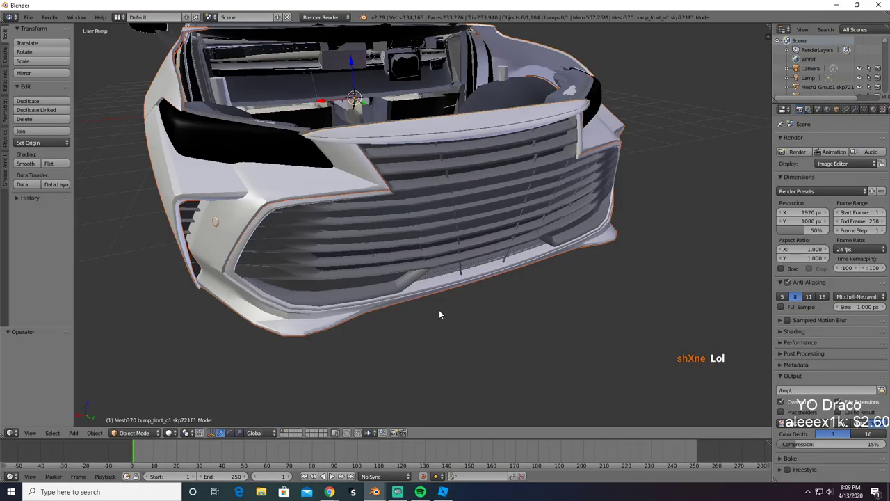
key(x)
click(372, 335)
Step: Select an upper slat of the lower front grille, trial-delete it, and undo the deletion
scroll(382, 278, up, 3)
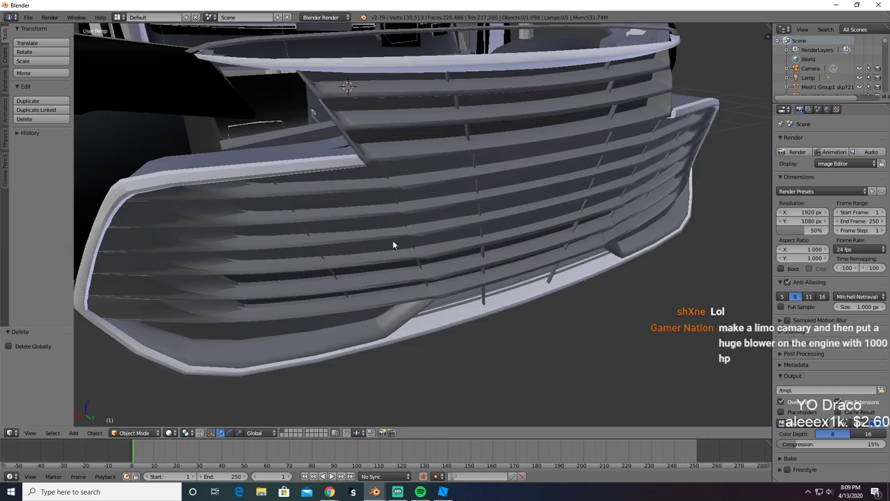
right_click(367, 213)
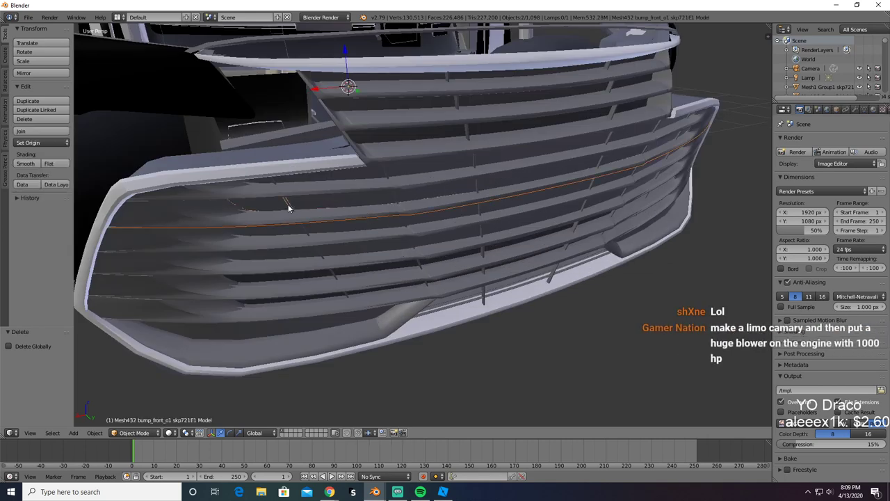
key(x)
click(147, 208)
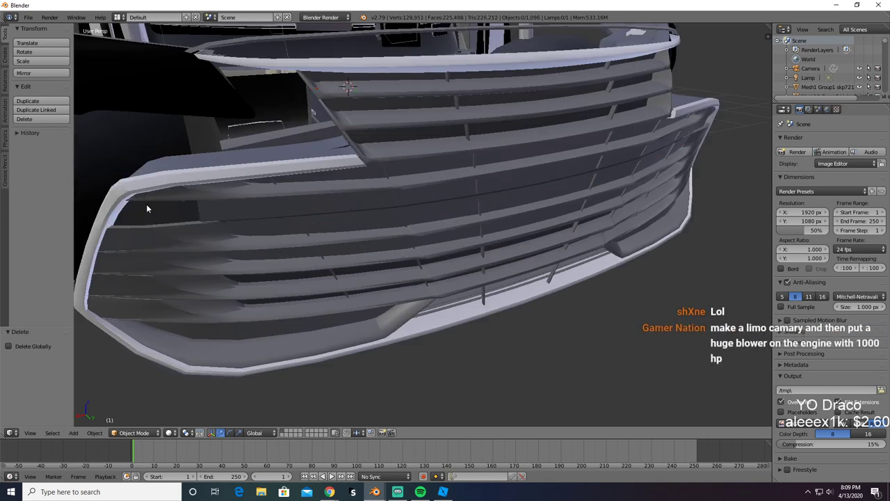
key(ctrl+z)
Step: Add the next slat above to the grille selection, trial-delete the selection, and restore it
shift+right_click(273, 193)
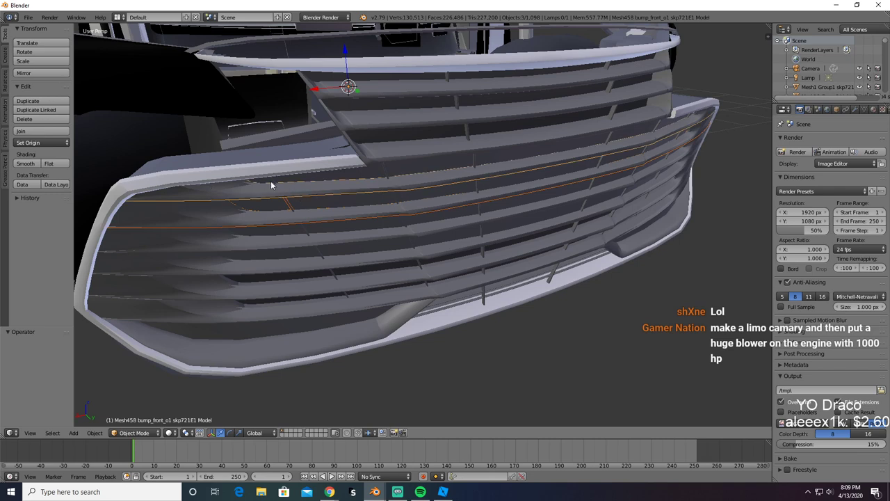
shift+right_click(340, 171)
key(x)
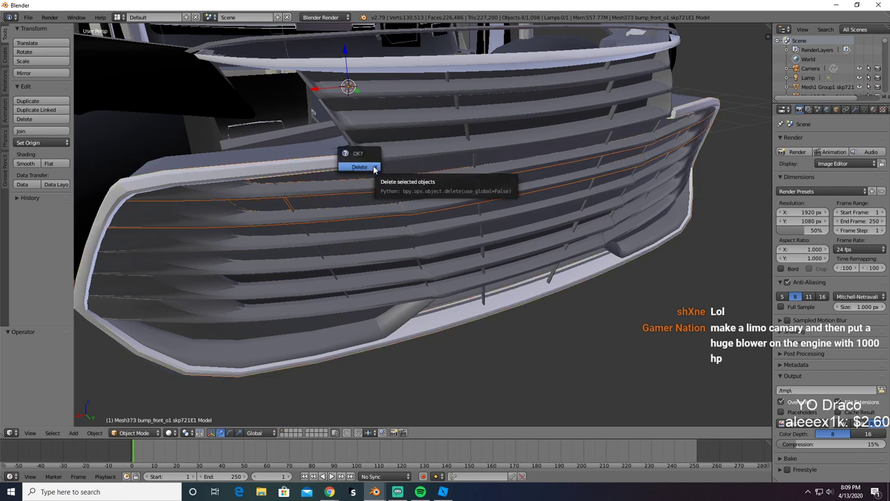
click(373, 170)
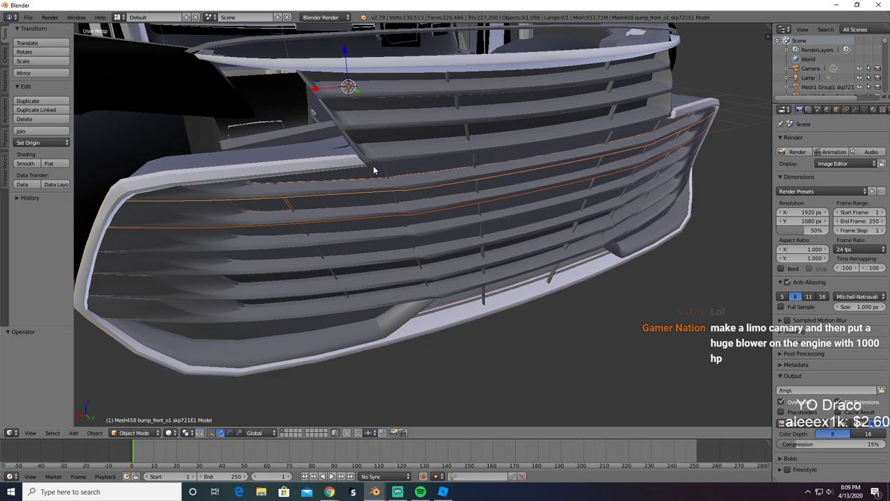
key(x)
click(374, 170)
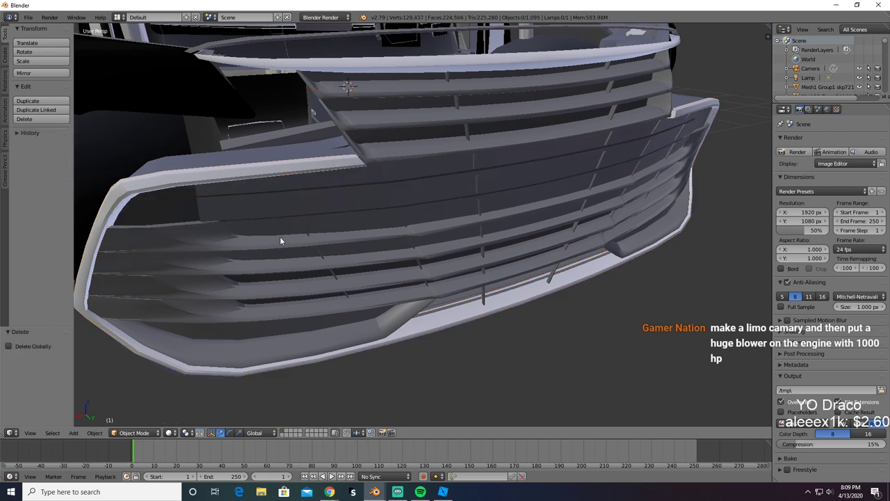
key(ctrl+z)
Step: Add the lower slats of the front grille to the selection, trial-delete them, and undo the deletion
shift+right_click(226, 275)
shift+right_click(224, 294)
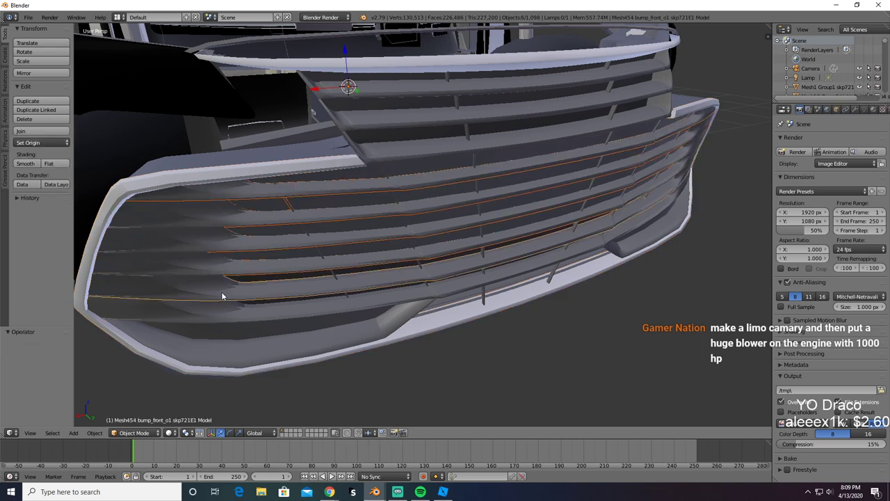
shift+right_click(224, 311)
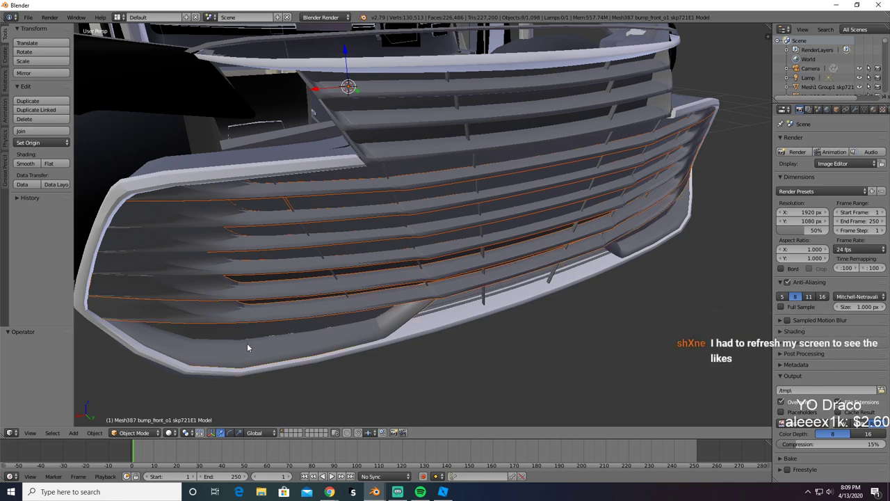
key(x)
click(248, 343)
middle_drag(246, 338, 280, 304)
key(ctrl+z)
Step: Add the slat just below the upper grille to the selection, trial-delete the selected slats, and restore them
shift+right_click(353, 133)
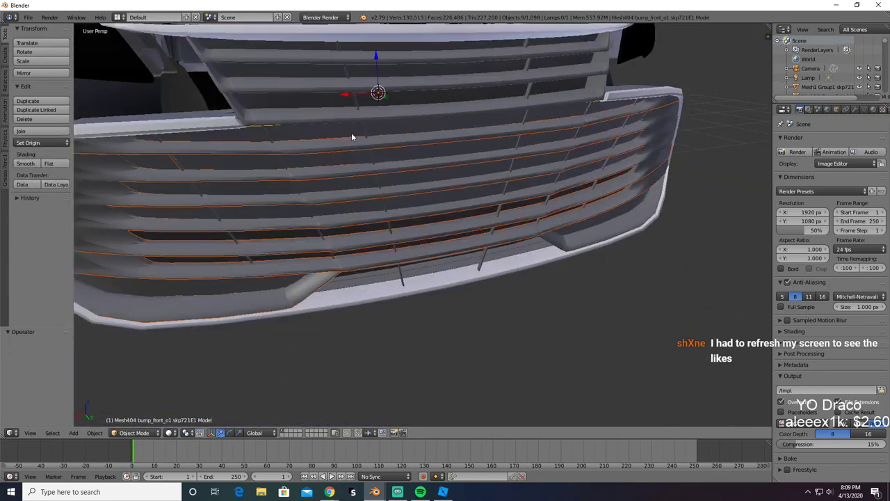
key(x)
click(338, 139)
key(ctrl+z)
Step: Add the remaining centre divider piece and the upper grille slats to the selection, trial-delete everything selected, and undo it
shift+right_click(378, 182)
shift+right_click(356, 105)
shift+right_click(312, 87)
shift+right_click(285, 54)
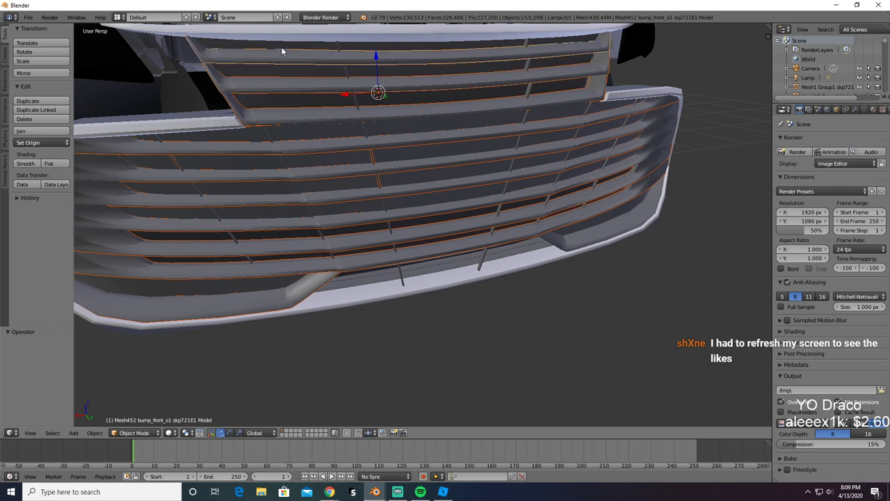
key(x)
click(258, 59)
key(ctrl+z)
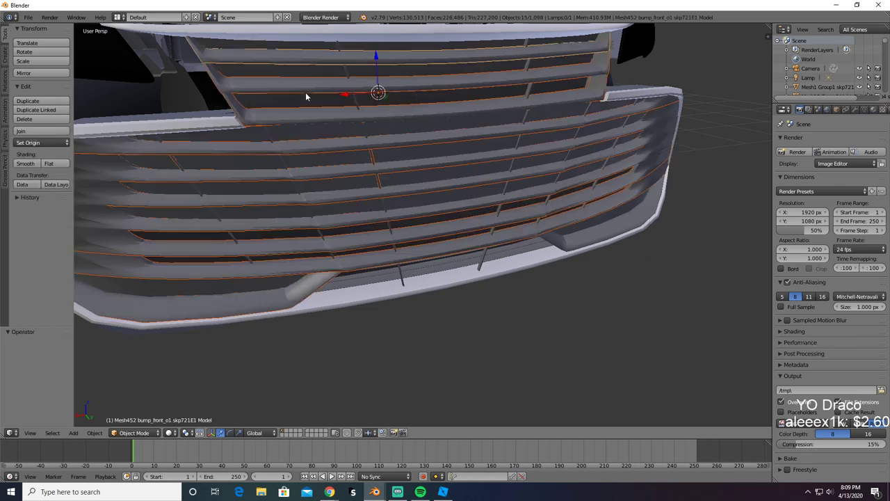
Step: Copy the selected grille parts, add two thin lower intake slats to the selection, and trial-delete and restore everything selected
key(ctrl+c)
shift+right_click(395, 268)
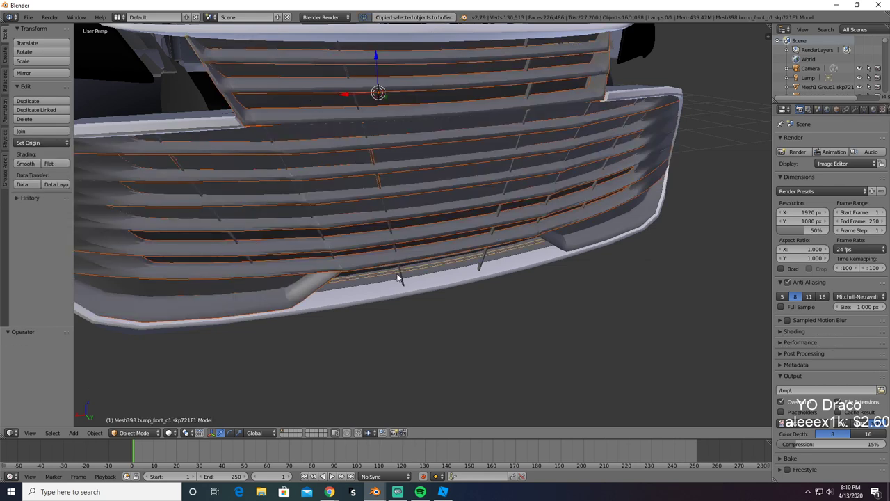
shift+right_click(400, 277)
key(x)
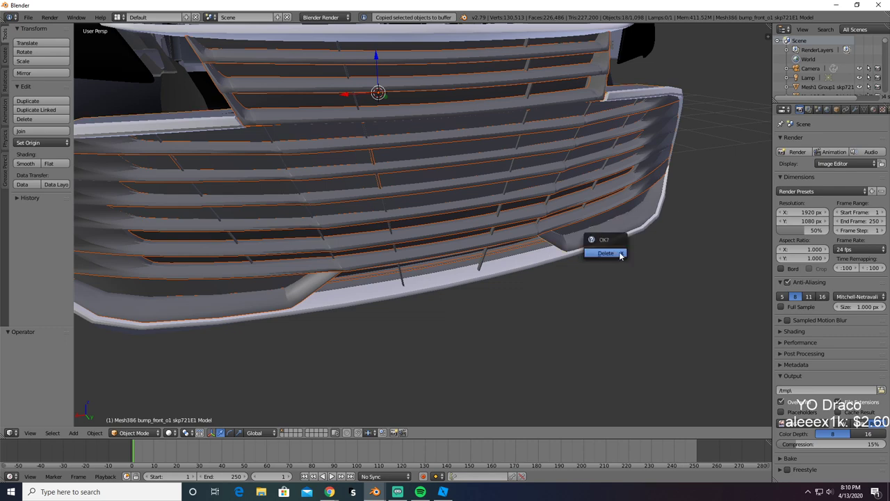
click(619, 254)
middle_drag(620, 254, 569, 256)
key(ctrl+z)
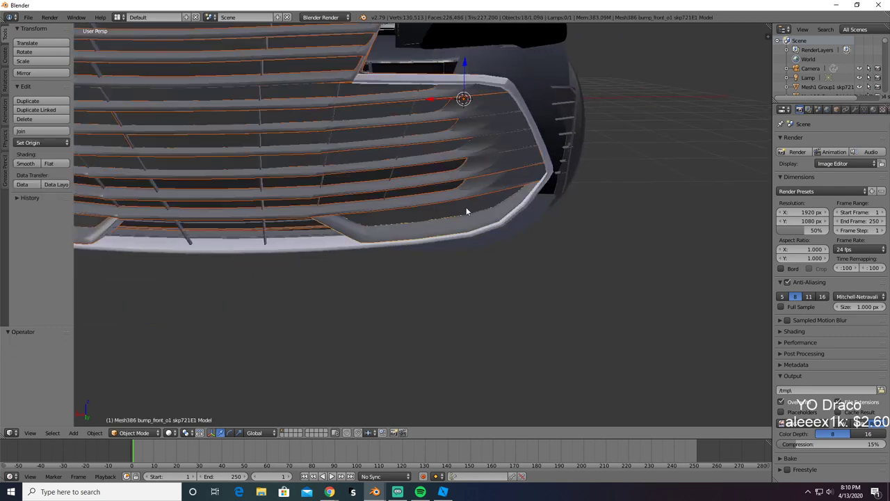
Step: Trial-delete the grille selection together with the lower corner trim, and undo the deletion
key(Delete)
middle_drag(458, 205, 433, 185)
key(ctrl+z)
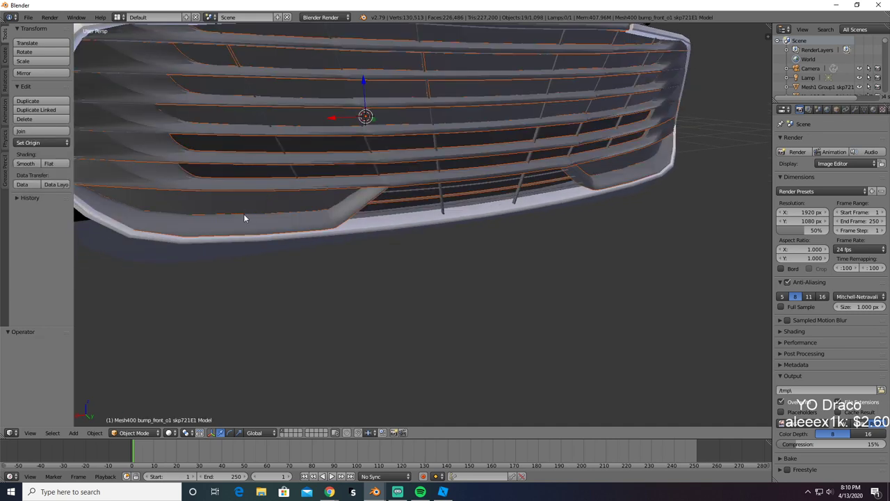
Step: Update the selection on the middle slats of the lower grille, trial-delete everything selected, and restore it
shift+right_click(239, 116)
shift+right_click(235, 89)
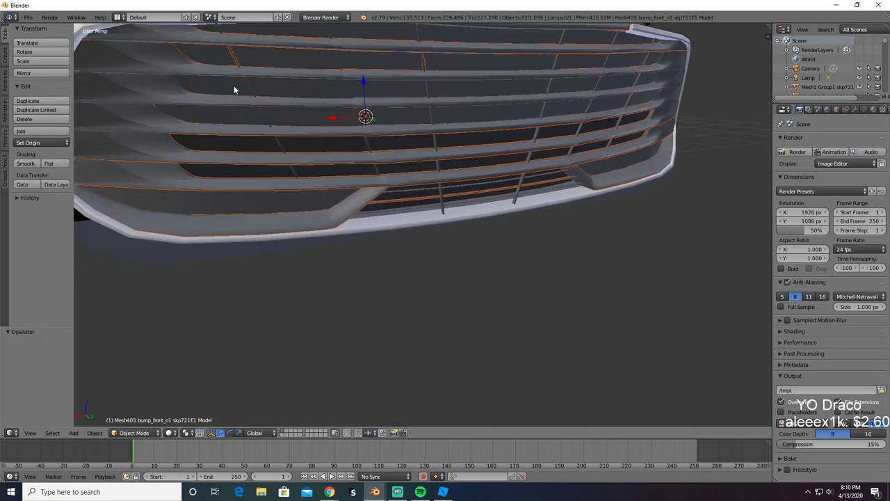
shift+right_click(222, 58)
key(x)
click(221, 56)
scroll(223, 54, down, 4)
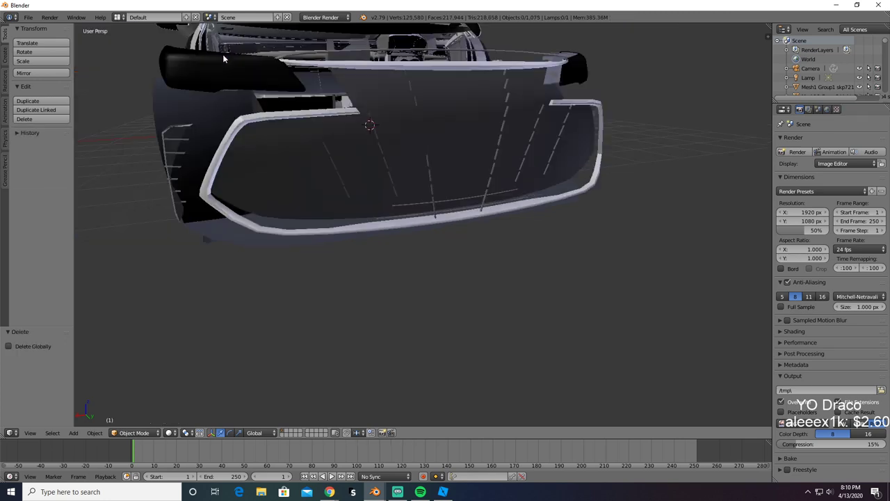
key(ctrl+z)
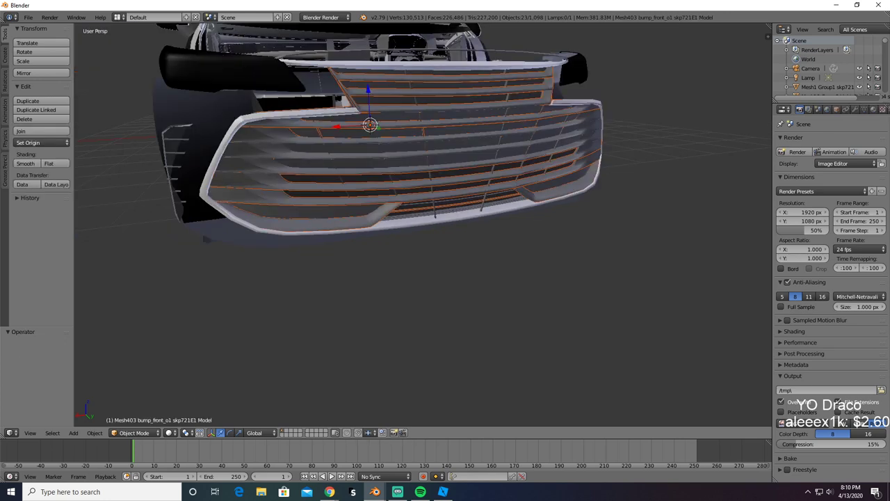
Step: Trial-delete the whole grille selection once more and undo the deletion
key(alt+Tab)
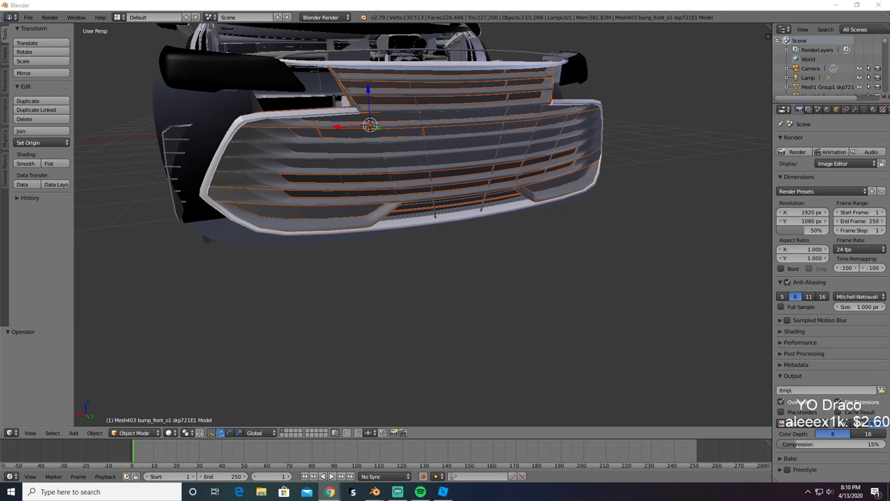
middle_drag(292, 295, 284, 289)
key(x)
click(283, 288)
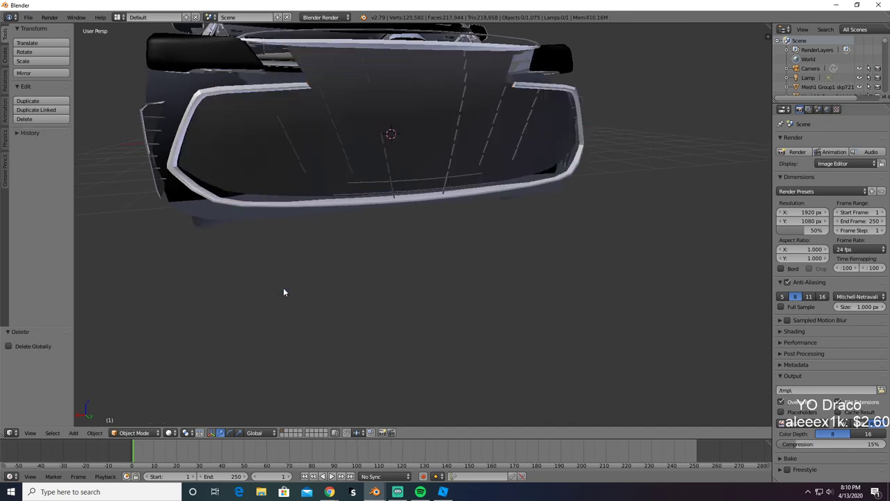
key(ctrl+z)
Step: Trial-delete the grille selection including the backing panel behind the slats, and restore the deleted parts
key(x)
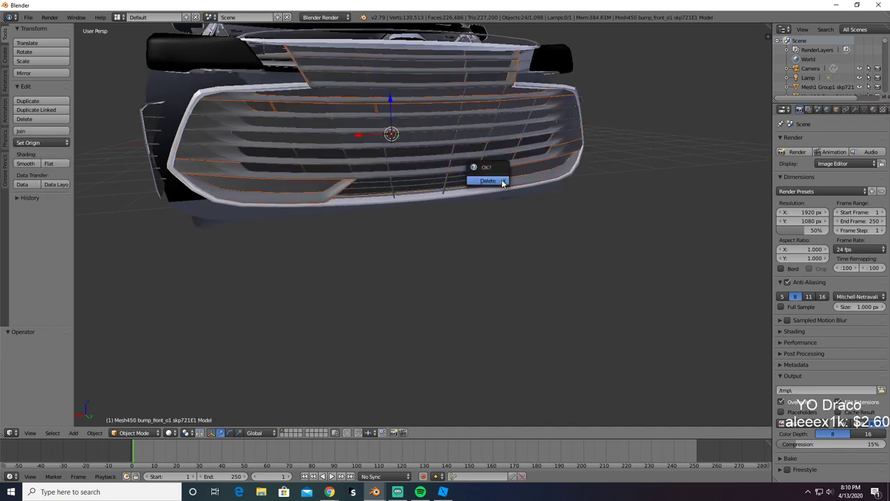
click(500, 181)
key(ctrl+z)
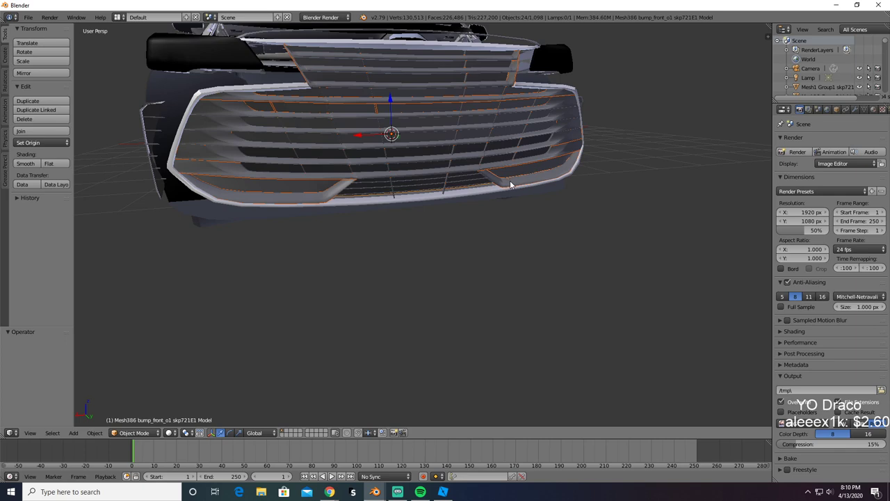
key(x)
click(511, 182)
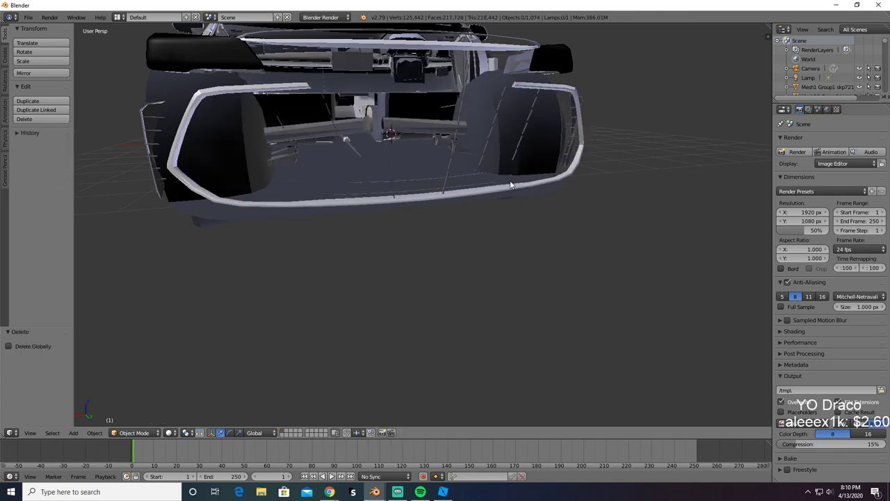
key(ctrl+z)
scroll(446, 209, up, 5)
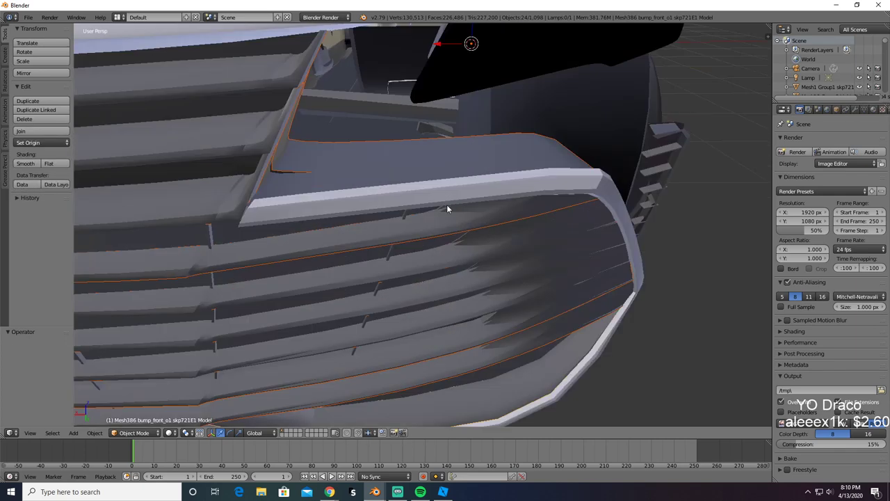
middle_drag(447, 214, 556, 338)
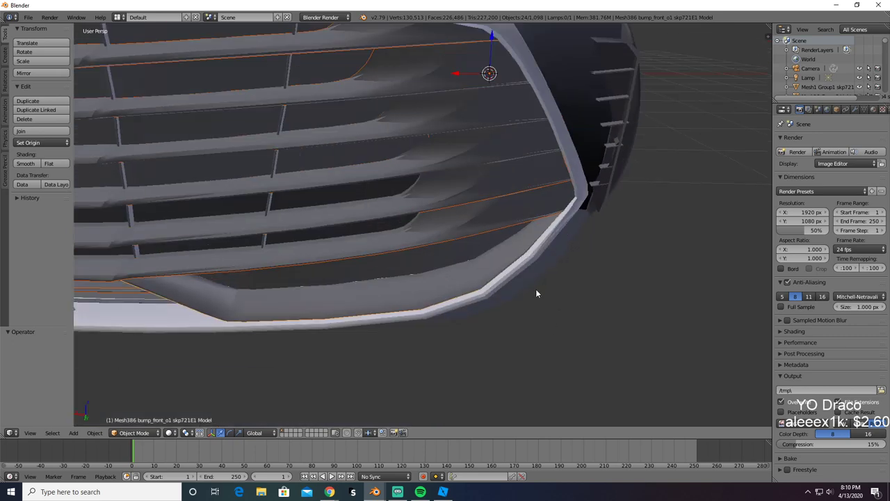
Step: Start a new selection with the wide slats of the lower grille, working upward from the lowest one, and undo any trial deletion
right_click(506, 245)
right_click(493, 219)
shift+right_click(494, 180)
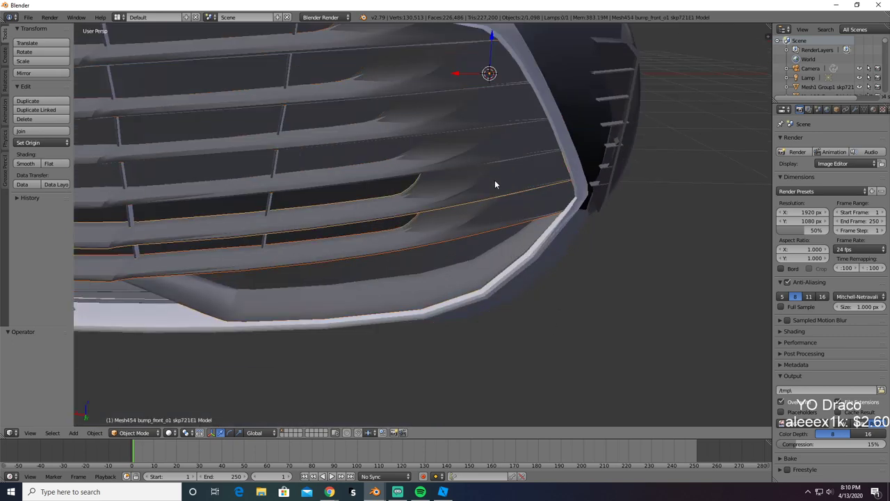
key(Delete)
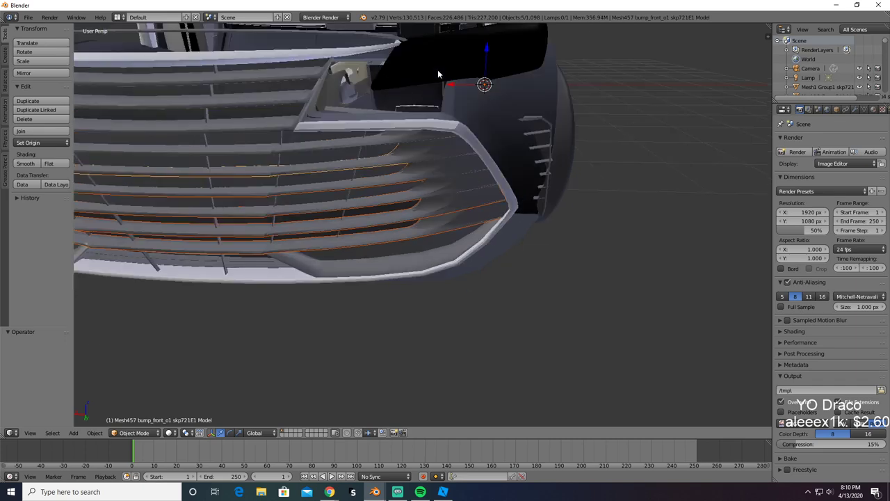
key(ctrl+z)
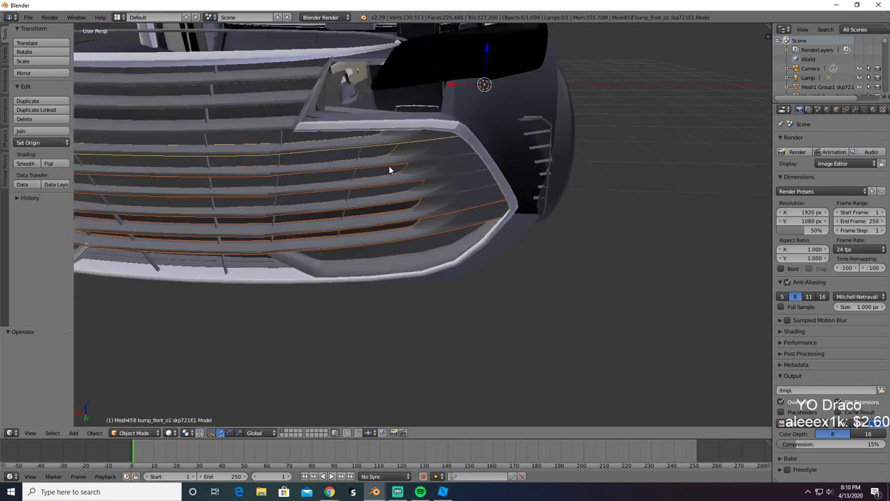
Step: Add the two upper grille slats to the selection, trial-delete the selected slats, and undo the deletion
middle_drag(390, 166, 411, 159)
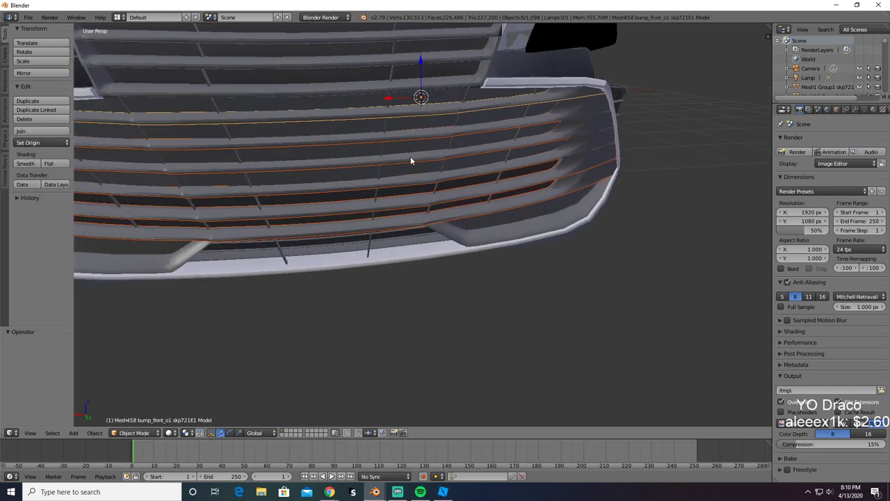
shift+right_click(455, 83)
shift+right_click(459, 53)
middle_drag(461, 68, 462, 73)
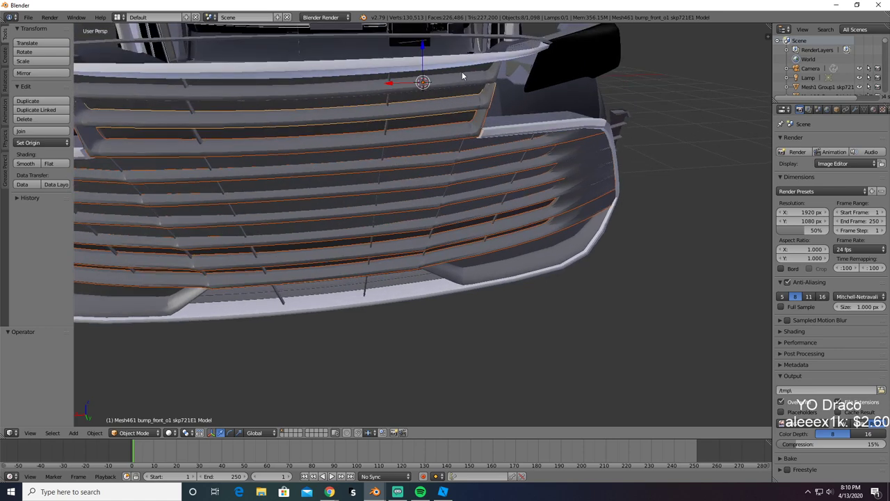
key(x)
click(473, 80)
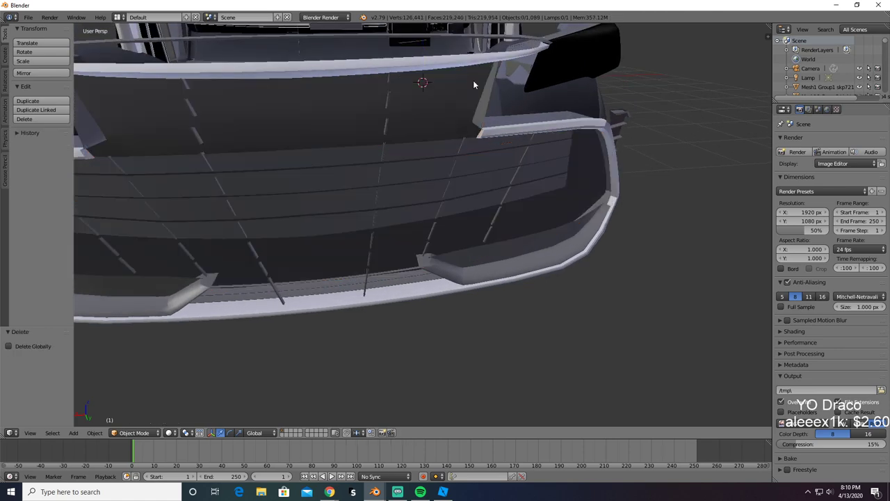
scroll(473, 80, up, 2)
middle_drag(484, 72, 524, 40)
key(ctrl+z)
Step: Add another remaining lower grille piece to the selection, trial-delete the selection, and restore it
shift+right_click(357, 177)
middle_drag(436, 178, 475, 160)
key(x)
click(491, 150)
key(ctrl+z)
Step: Add the three thin horizontal slats and the two vertical bars of the lower intake opening to the selection
scroll(434, 176, up, 2)
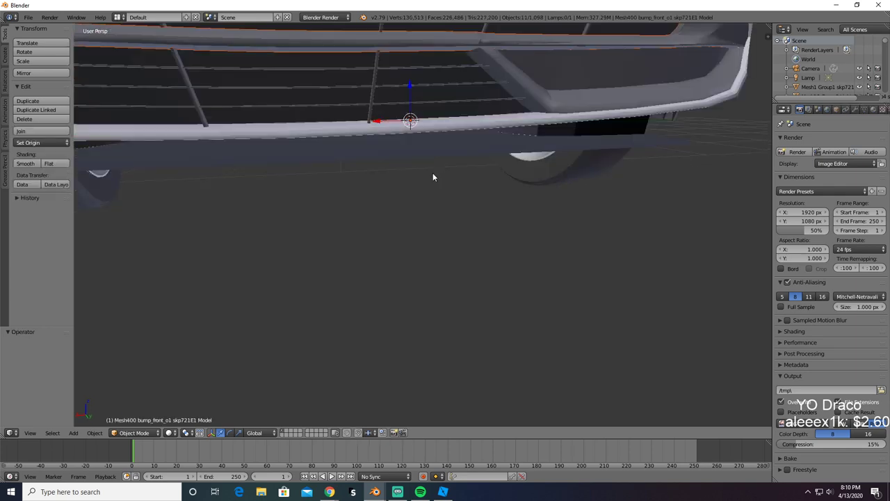
shift+right_click(366, 107)
shift+right_click(364, 87)
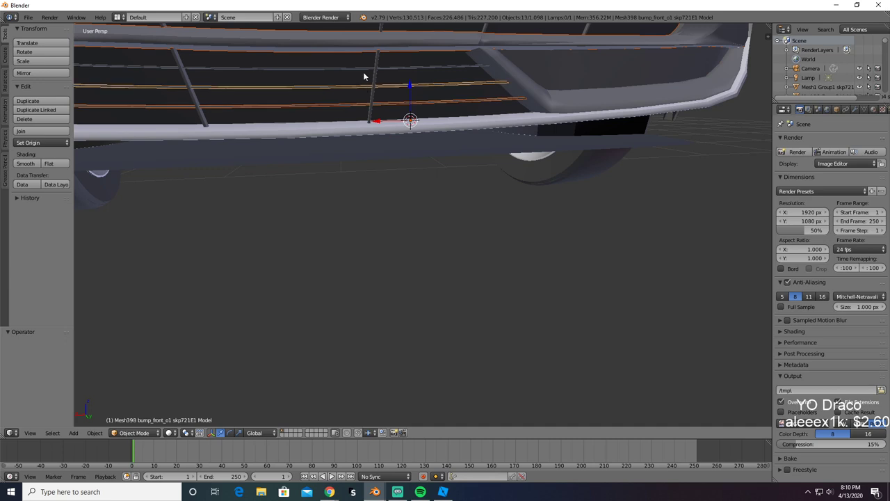
shift+right_click(369, 70)
shift+right_click(378, 64)
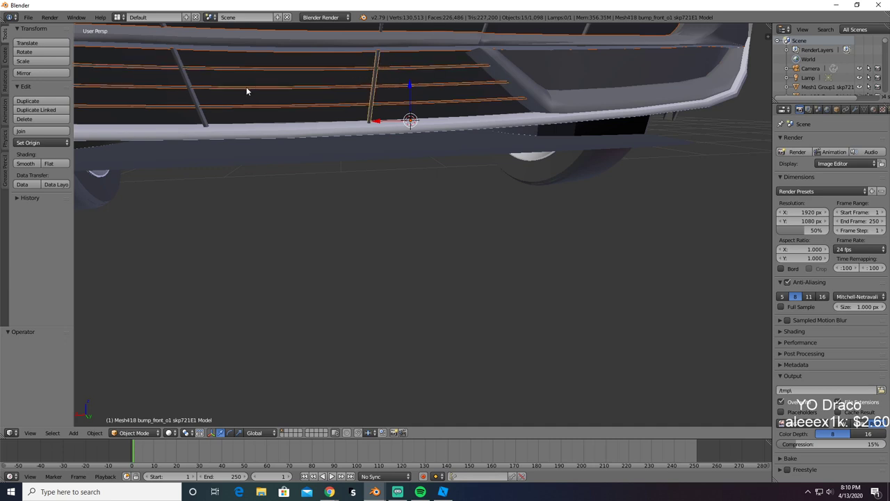
shift+right_click(193, 103)
Step: Trial-delete the selected slats and intake bars, inspect the car's front end, and undo the deletion
scroll(225, 91, down, 3)
key(Delete)
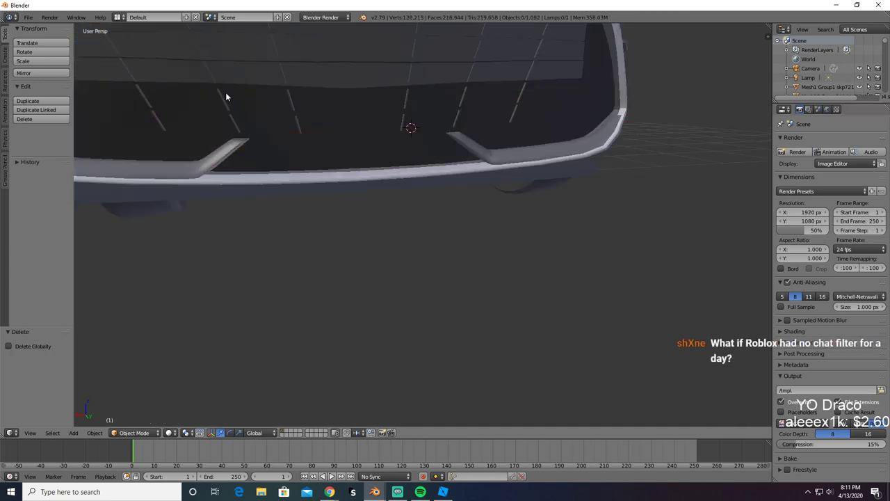
scroll(225, 92, down, 5)
middle_drag(231, 95, 215, 113)
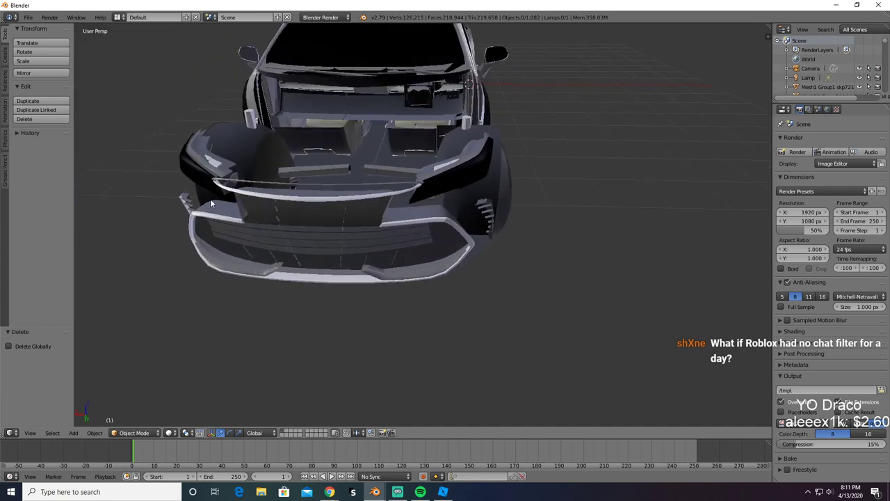
key(ctrl+z)
scroll(210, 199, up, 8)
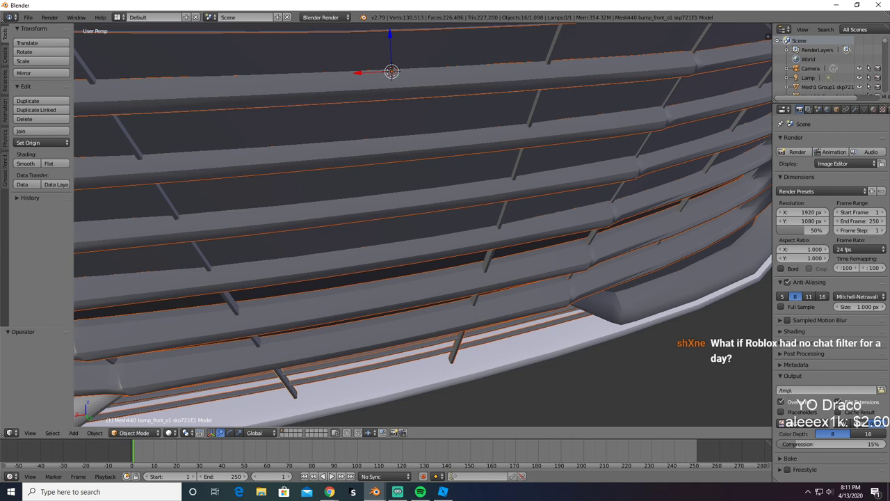
key(alt+Tab)
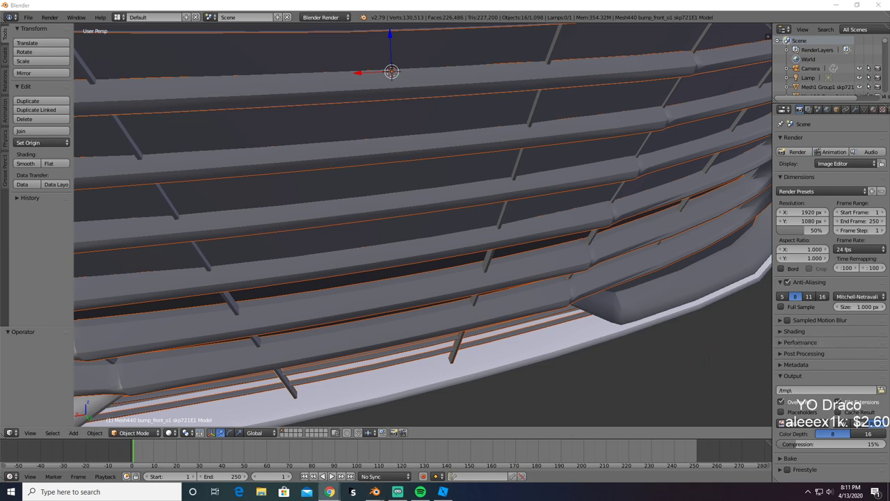
Step: Trial-delete the complete grille selection, restore it, and copy the selected grille objects
mouse_move(349, 307)
middle_down()
mouse_move(355, 285)
mouse_move(350, 302)
middle_up()
scroll(347, 302, down, 4)
key(x)
click(316, 314)
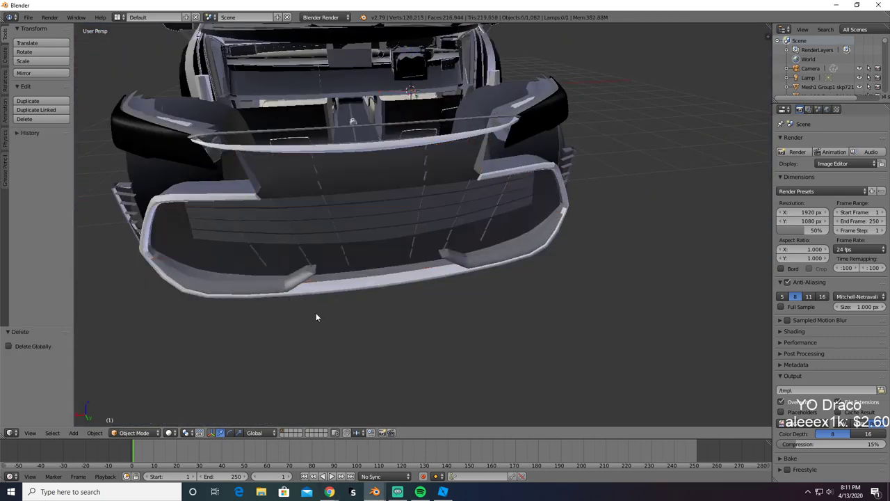
key(ctrl+z)
key(ctrl+c)
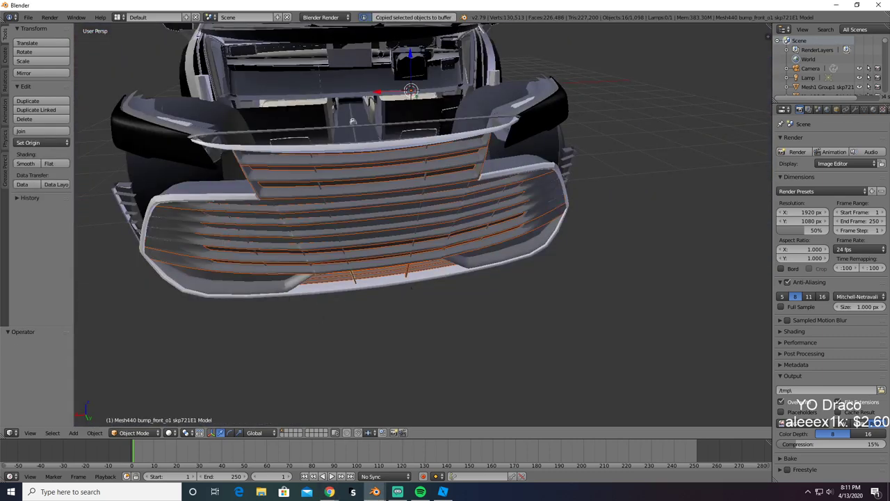
key(alt+Tab)
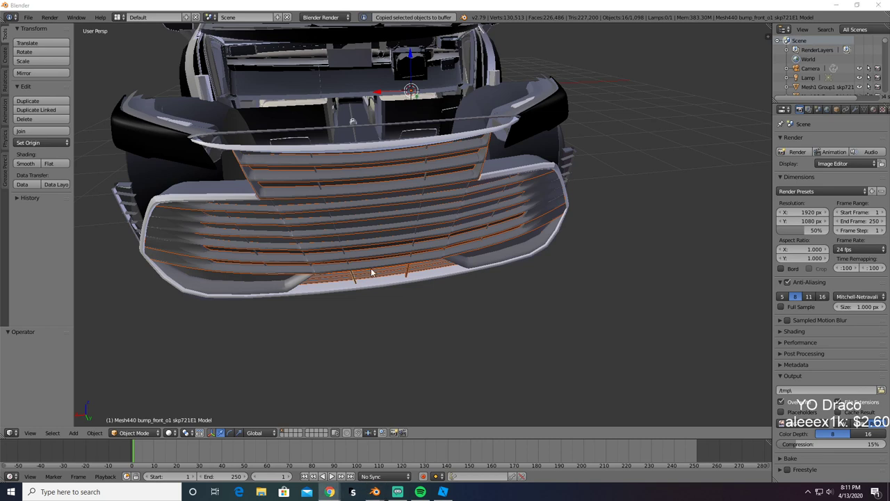
middle_drag(370, 269, 365, 271)
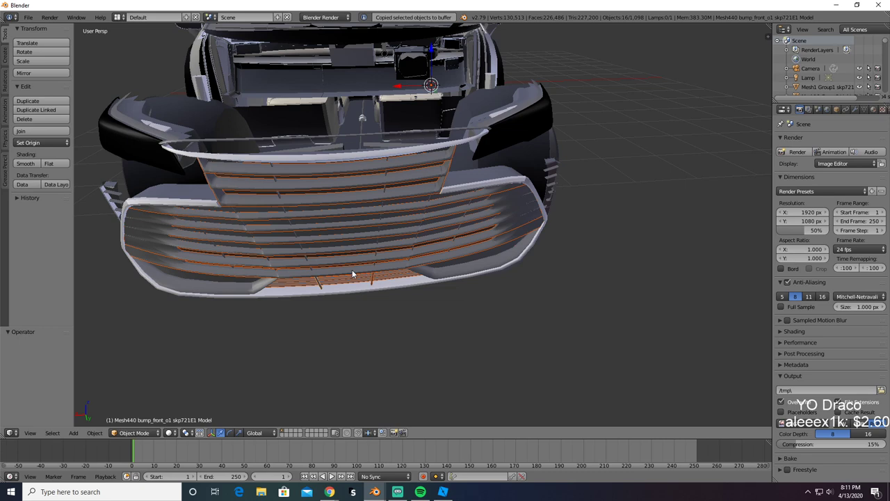
key(alt+Tab)
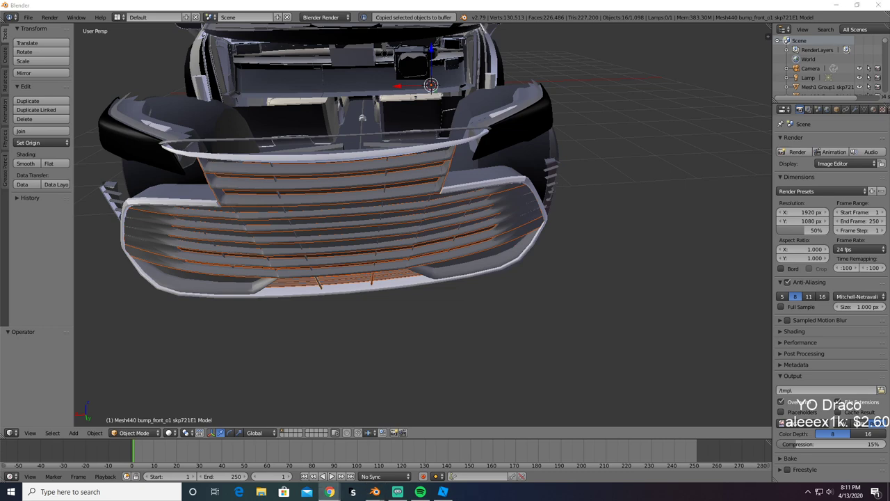
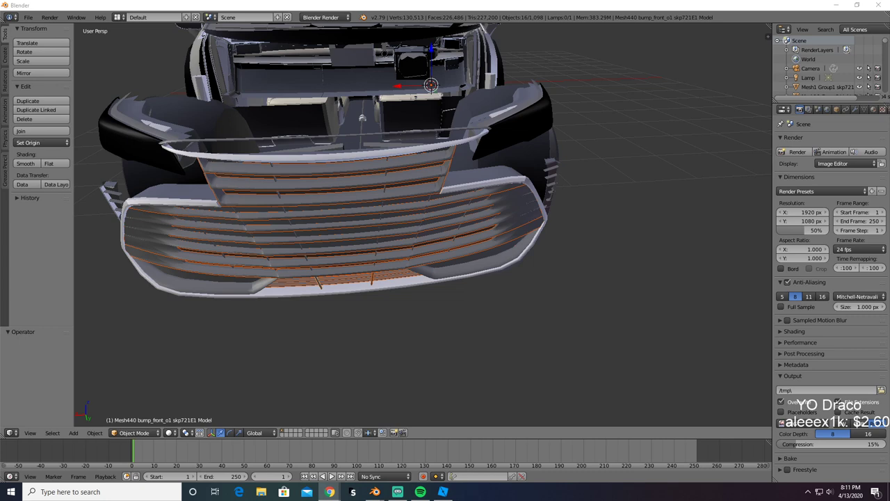
middle_drag(371, 367, 375, 362)
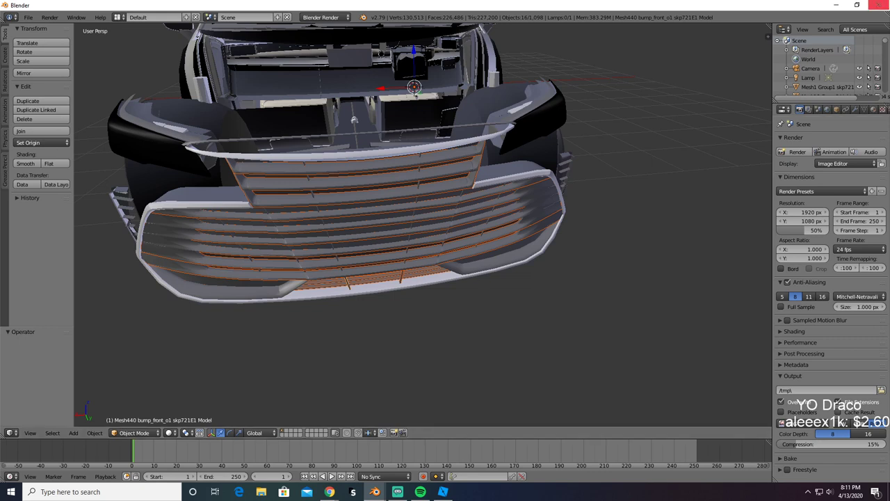
Step: Switch to the second Blender window and paste the copied grille objects into its scene
mouse_move(374, 492)
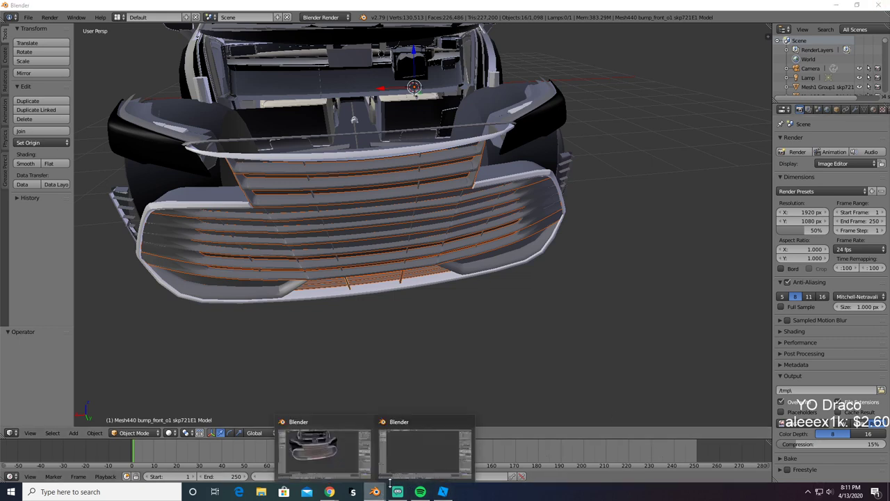
click(428, 452)
key(ctrl+v)
middle_drag(442, 269, 597, 250)
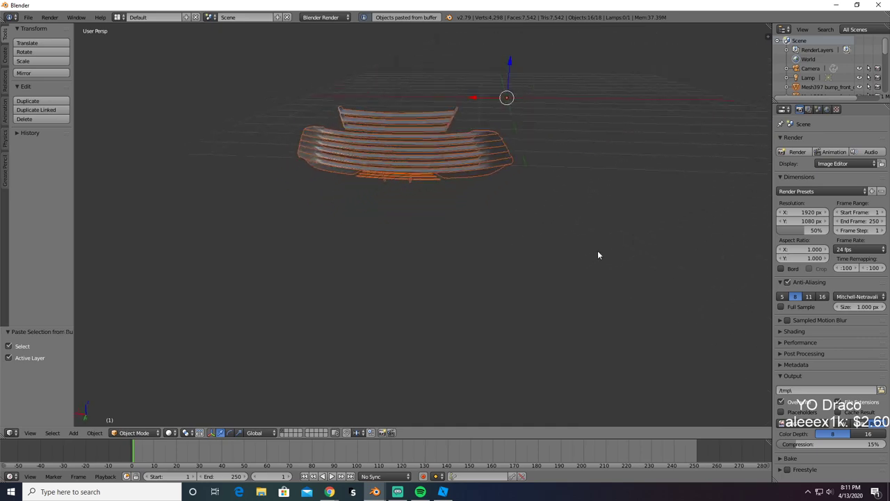
Step: Return to the full car model and delete the selected grille slats and intake pieces
key(alt+Tab)
key(x)
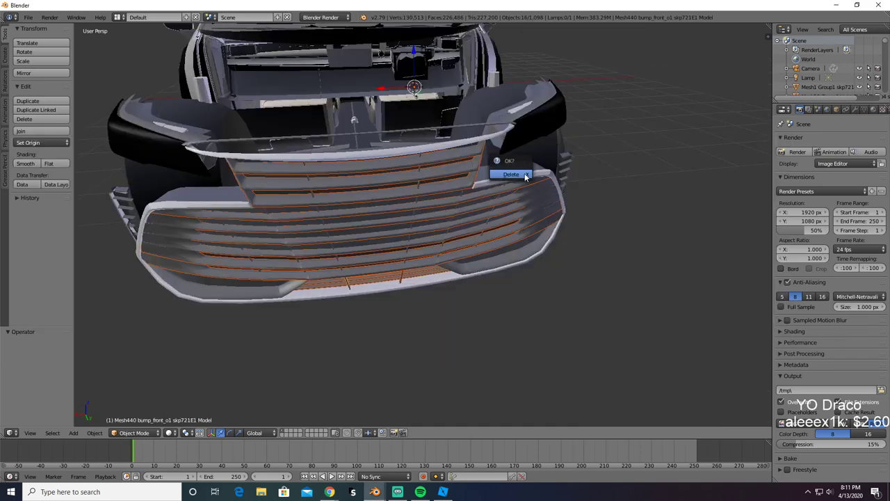
click(526, 179)
scroll(547, 171, up, 4)
scroll(546, 171, down, 2)
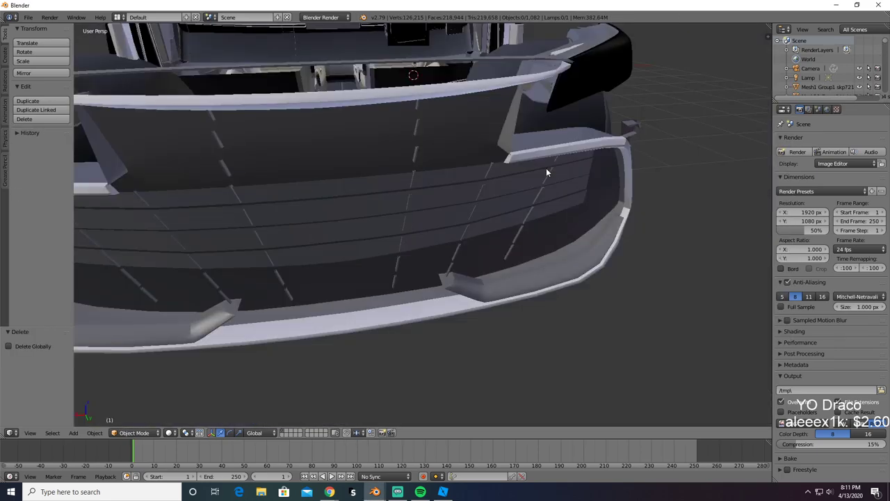
Step: Select the dark backing panels and strips in the front grille opening, trial-delete them, and restore them
right_click(463, 185)
shift+right_click(459, 199)
shift+right_click(462, 214)
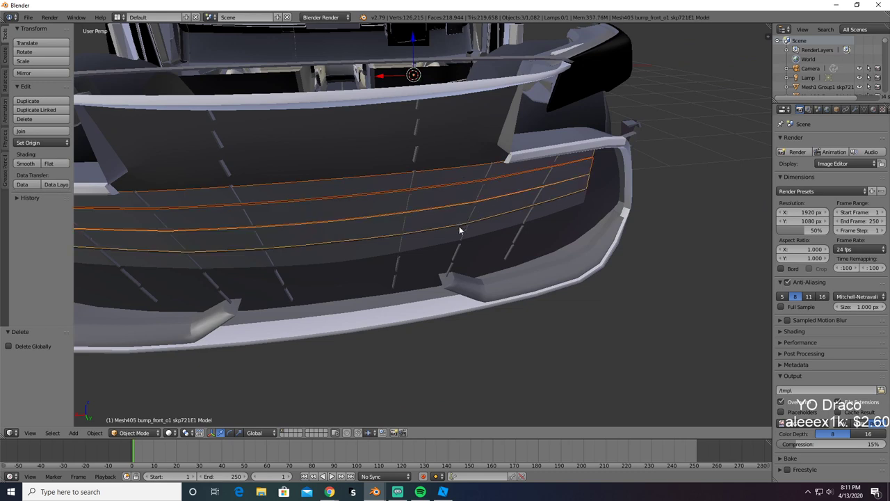
shift+right_click(459, 228)
shift+right_click(459, 135)
key(Delete)
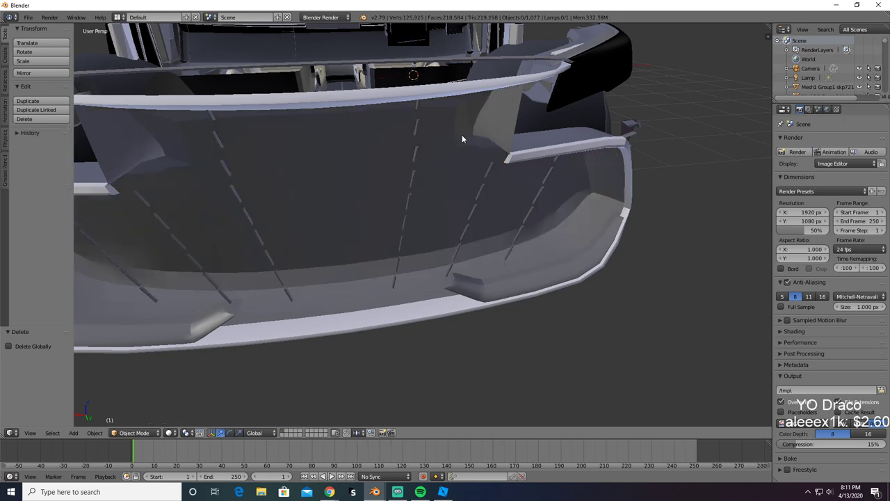
key(ctrl+z)
Step: Add the second-outermost column of vertical divider pieces on the opening's right half to the selection, trial-delete the selection, and restore it
scroll(505, 160, up, 3)
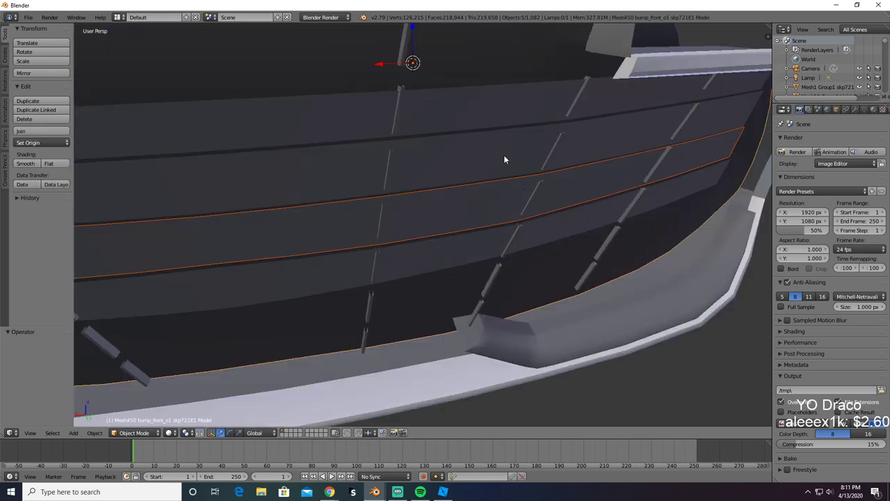
shift+right_click(586, 81)
shift+right_click(555, 152)
shift+right_click(528, 203)
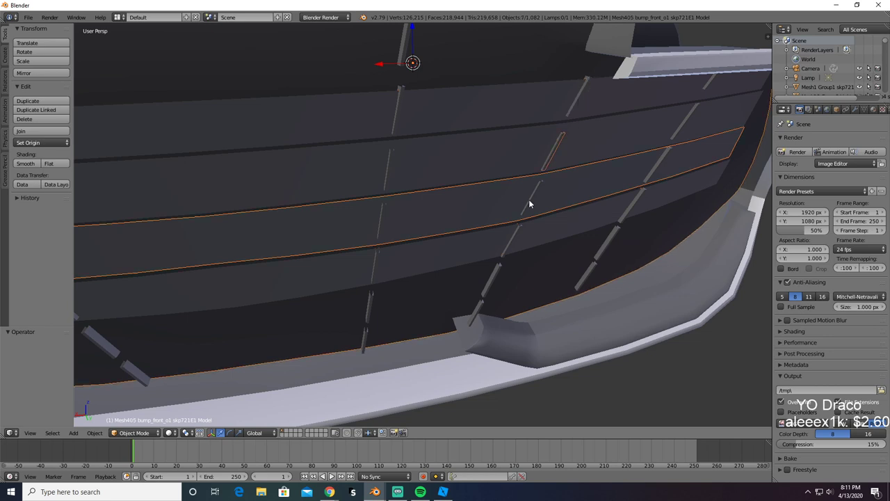
shift+right_click(513, 236)
shift+right_click(489, 283)
shift+right_click(475, 316)
key(x)
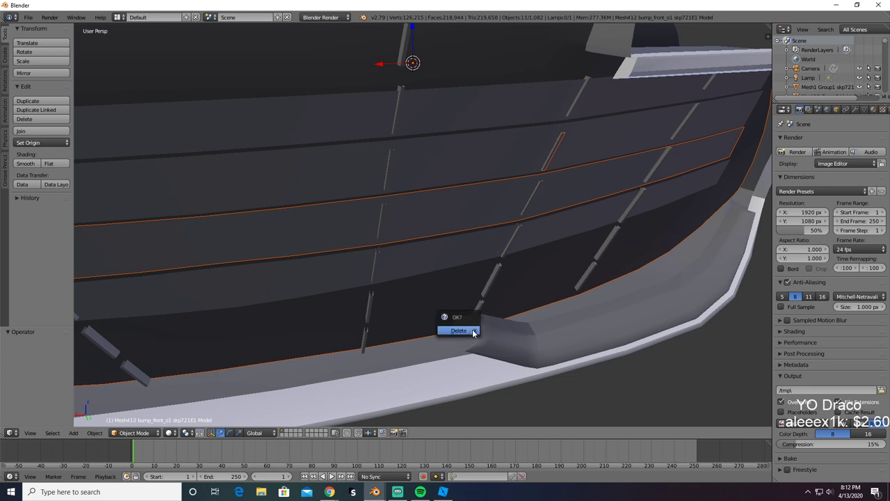
click(458, 331)
key(ctrl+z)
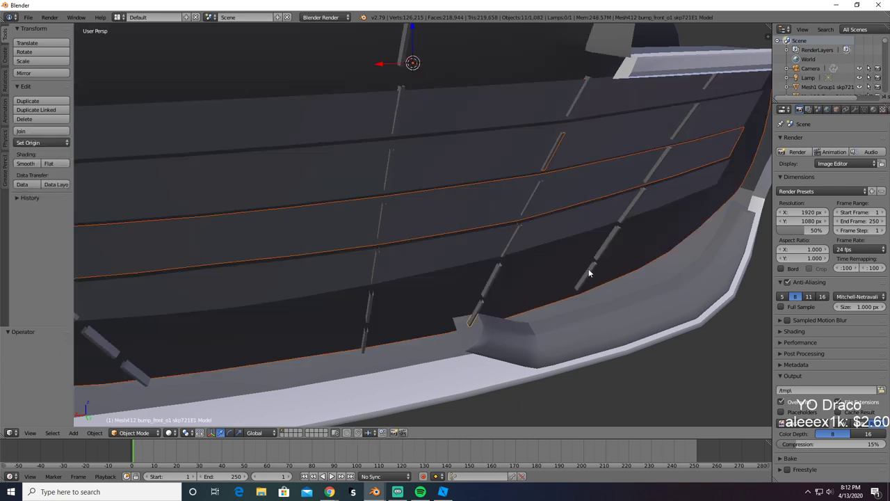
Step: Add the outermost column of divider pieces on the opening's right half to the selection, trial-delete the selection, and restore it
shift+right_click(598, 256)
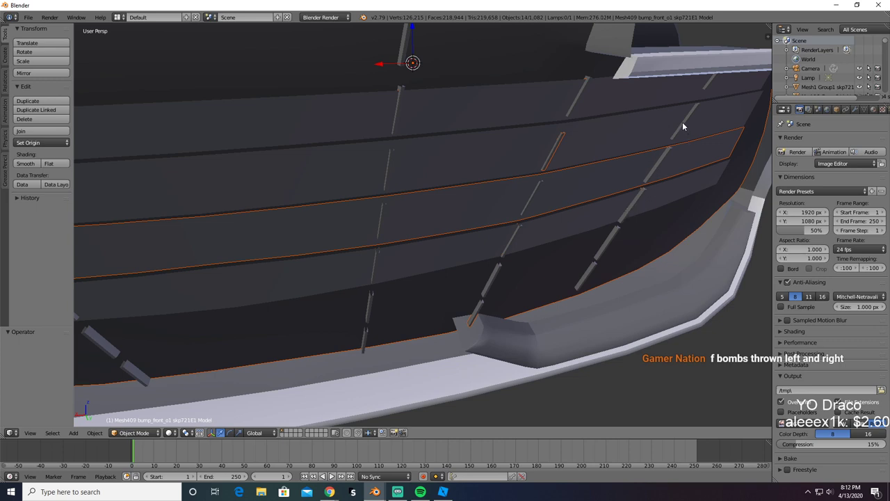
shift+right_click(712, 84)
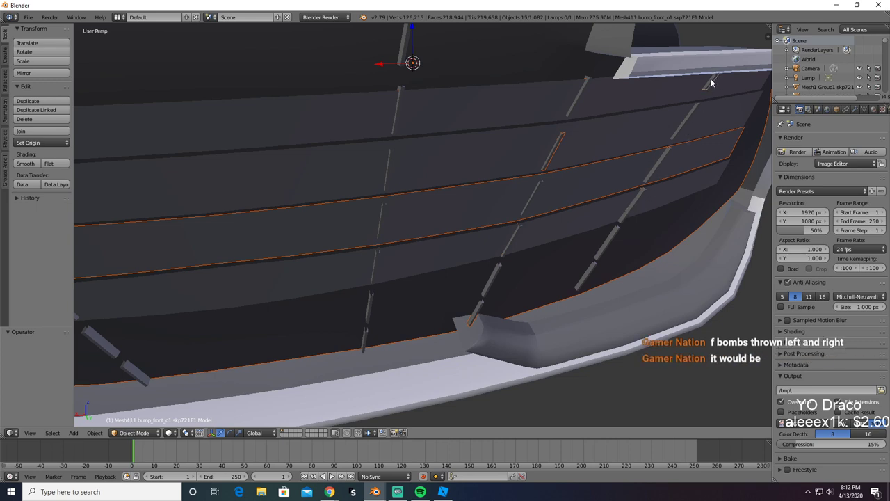
key(x)
click(701, 81)
key(ctrl+z)
shift+right_click(649, 173)
key(x)
click(630, 203)
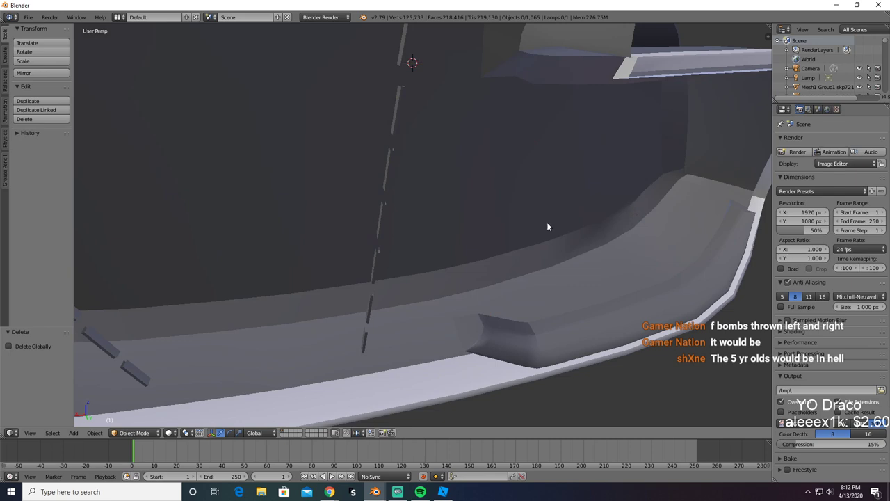
key(ctrl+z)
Step: Add the divider column nearest the centre of the opening's right half to the selection, trial-delete the selection, and restore it
shift+right_click(367, 318)
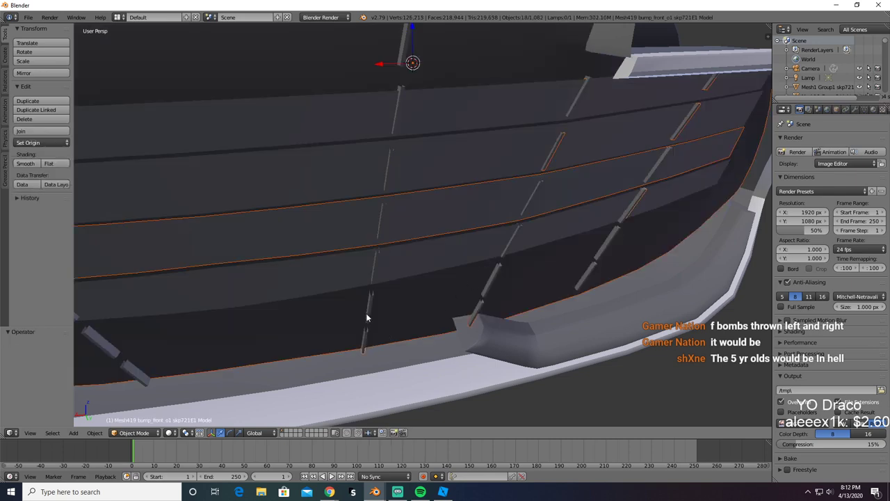
shift+right_click(374, 264)
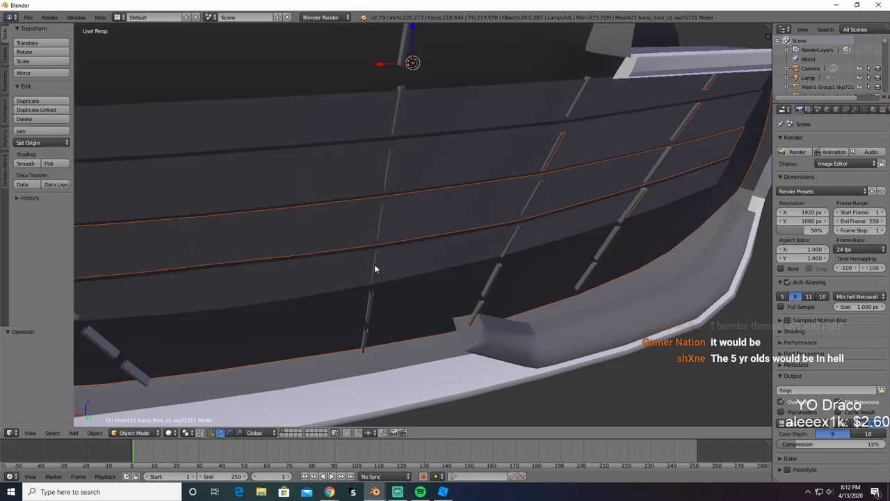
shift+right_click(382, 221)
shift+right_click(388, 169)
shift+right_click(397, 111)
shift+right_click(403, 57)
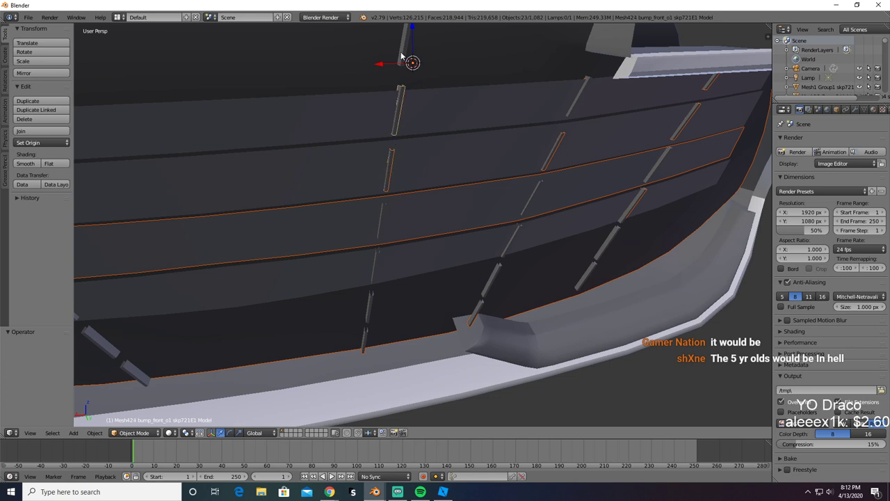
key(Delete)
scroll(445, 77, down, 5)
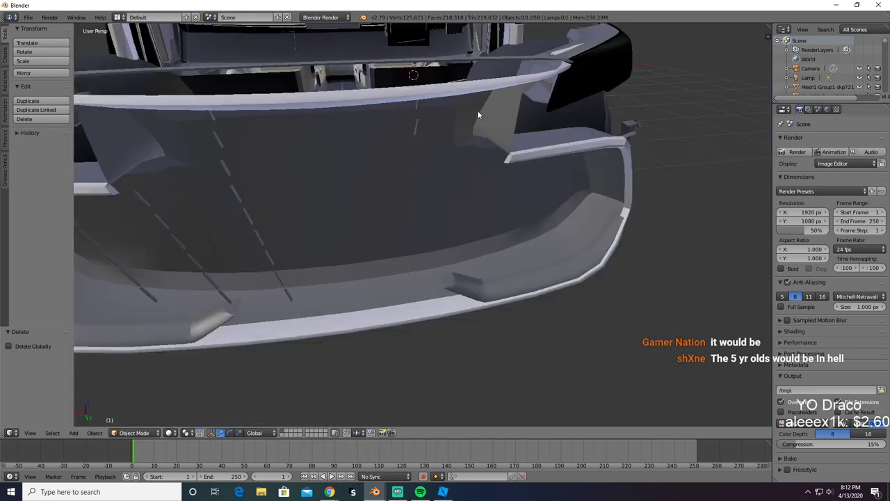
key(ctrl+z)
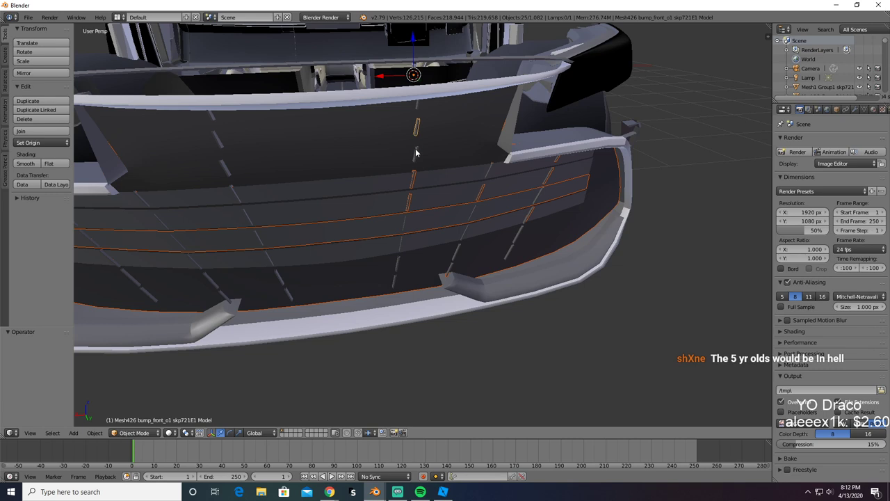
Step: Add the remaining upper divider piece of the central right column to the selection, trial-delete the selection, and restore it
shift+right_click(417, 131)
key(x)
click(413, 109)
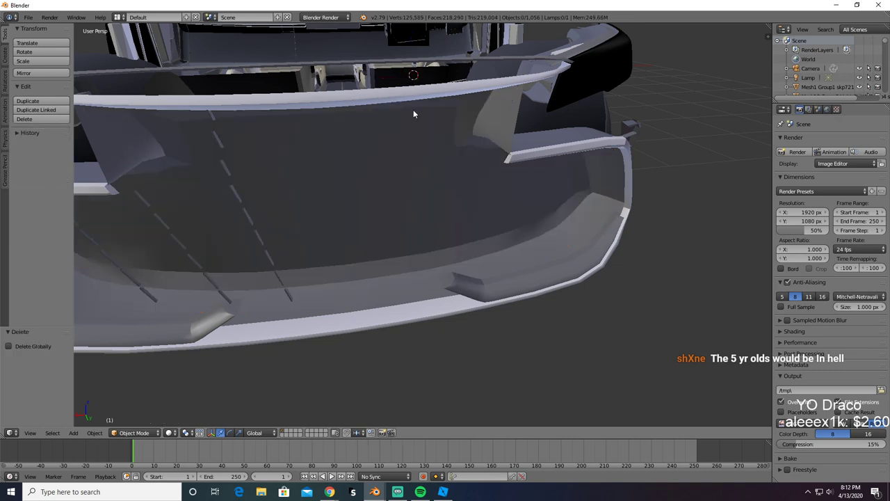
middle_drag(413, 110, 470, 150)
key(ctrl+z)
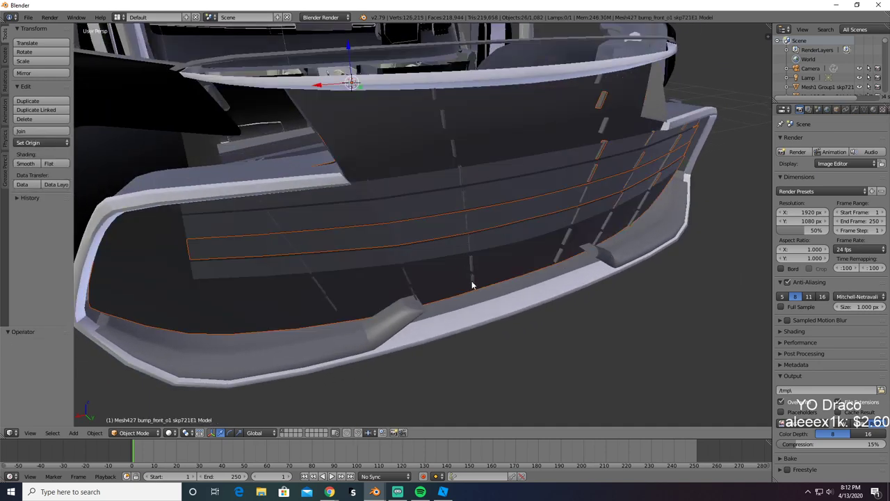
Step: Add the three divider columns on the opening's left half to the selection, trial-delete the selection, and restore it
shift+right_click(472, 280)
shift+right_click(400, 259)
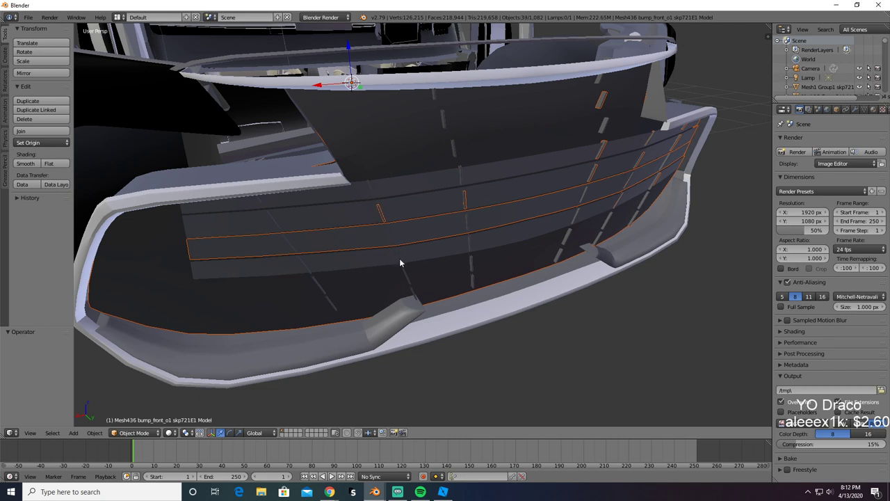
shift+right_click(412, 297)
shift+right_click(266, 214)
shift+right_click(265, 215)
key(x)
click(255, 200)
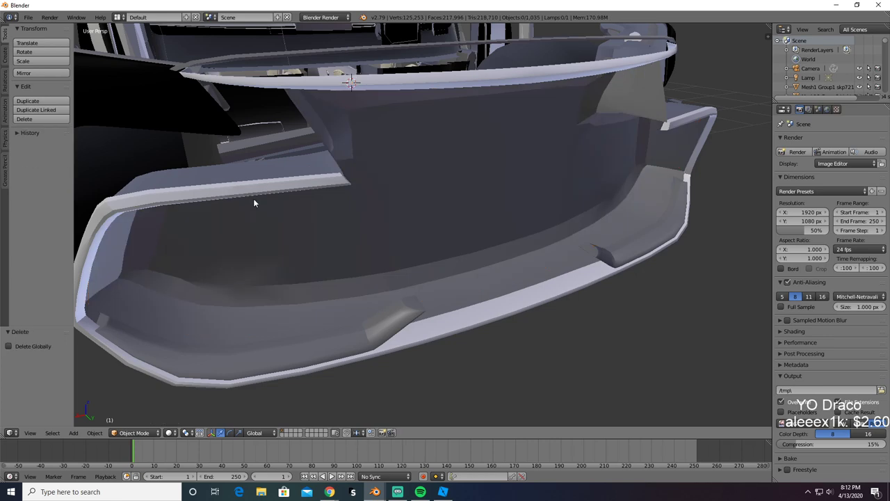
middle_drag(416, 313, 410, 281)
key(ctrl+z)
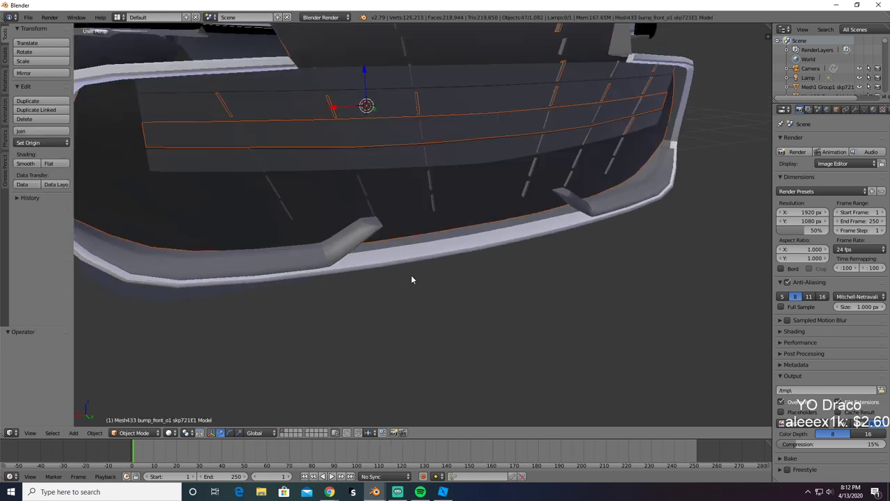
Step: Copy the selected backing panels and dividers into the second Blender window's scene and put them in a new group
key(ctrl+c)
key(alt+Tab)
key(alt+Tab)
key(alt+Tab)
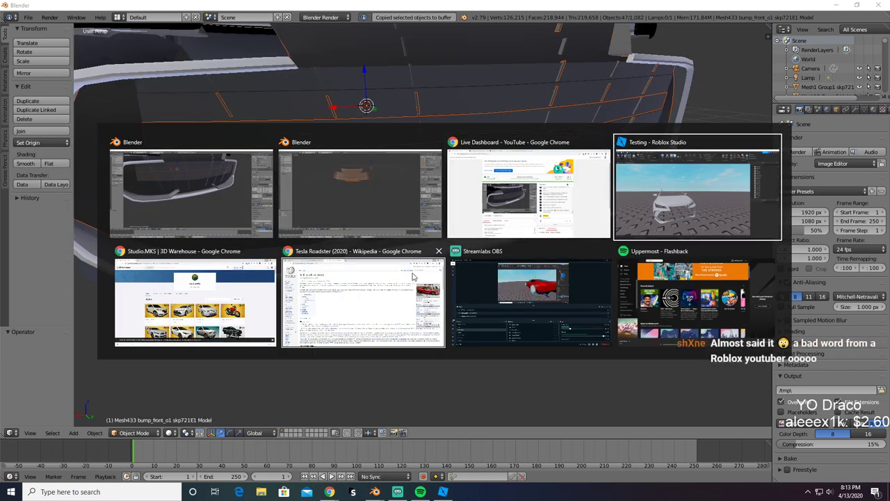
key(alt+Tab)
key(alt+Tab)
key(alt+Tab)
key(alt+Tab)
key(alt+Tab)
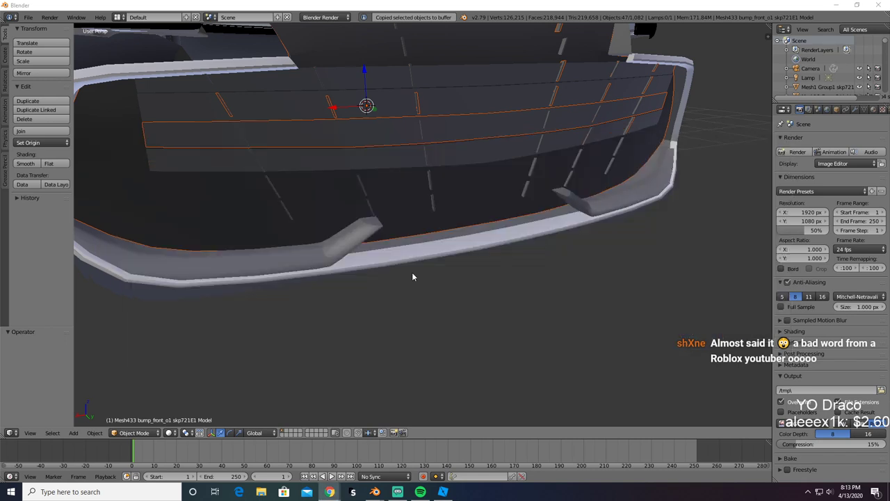
key(alt+Tab)
key(alt+Tab)
key(ctrl+v)
scroll(422, 235, up, 2)
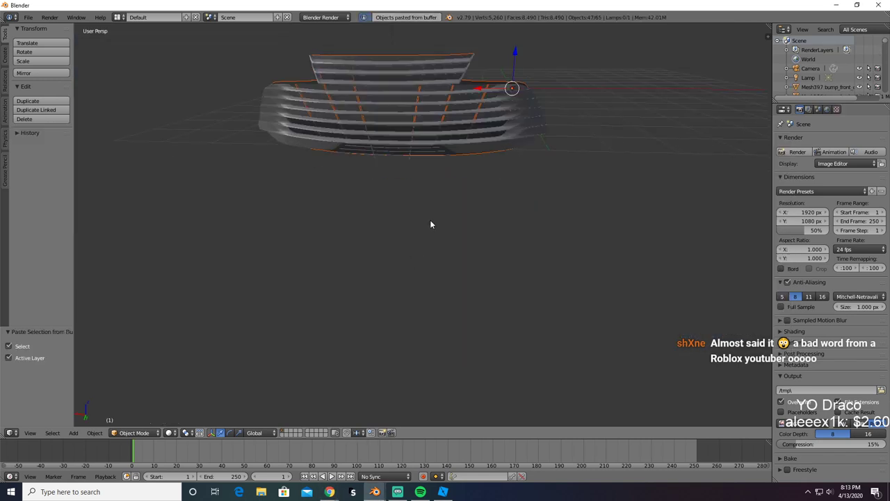
middle_drag(449, 177, 433, 113)
key(ctrl+g)
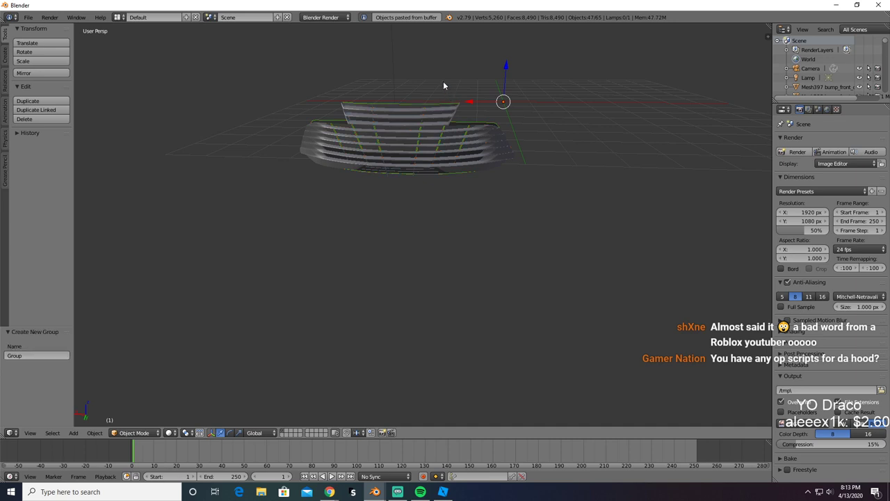
Step: Lasso-select the complete grille assembly, trial-delete it to check the selection, and restore it
mouse_move(270, 122)
ctrl+mouse_down()
mouse_move(515, 199)
mouse_move(540, 130)
ctrl+mouse_up()
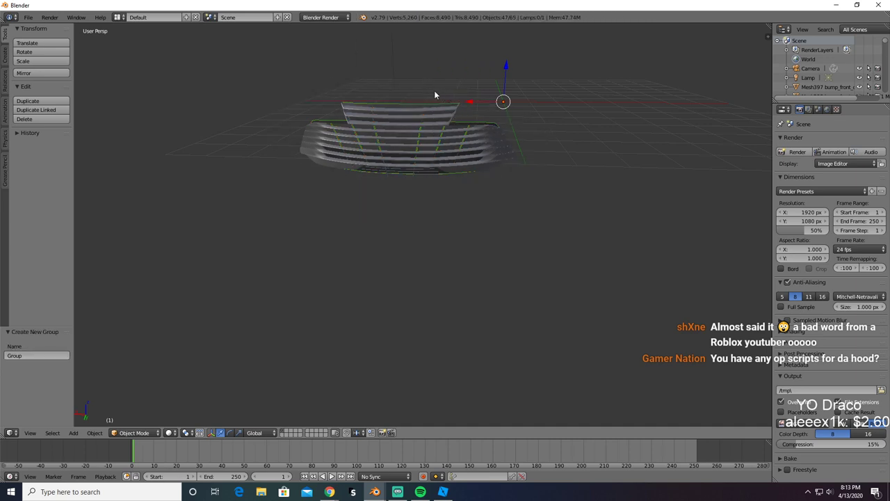
mouse_move(434, 91)
ctrl+mouse_down()
mouse_move(350, 83)
mouse_move(532, 187)
mouse_move(561, 123)
mouse_move(553, 117)
ctrl+mouse_up()
mouse_move(387, 75)
ctrl+mouse_down()
mouse_move(487, 224)
mouse_move(541, 46)
ctrl+mouse_up()
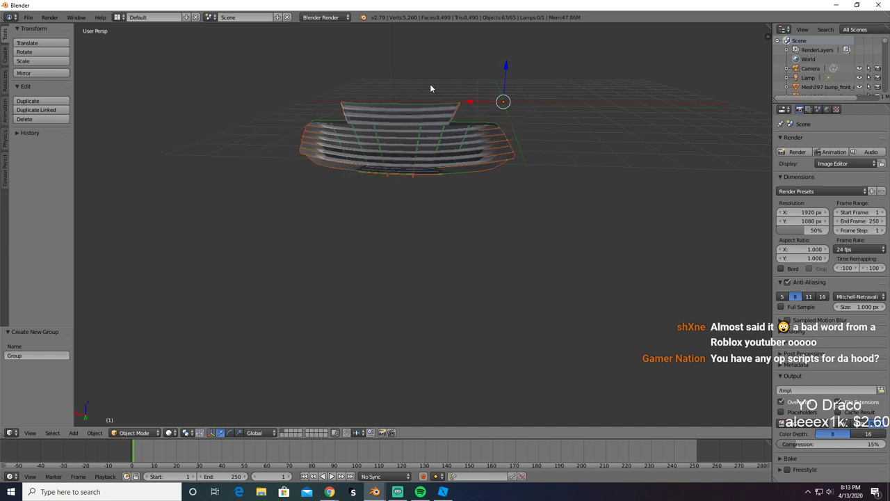
key(x)
click(259, 116)
key(ctrl+z)
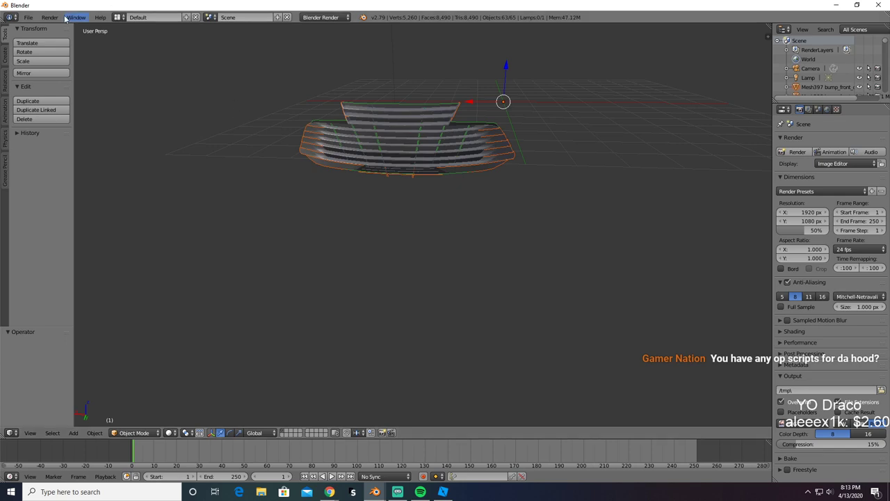
Step: Export the grille as a Wavefront OBJ file named Grill in the Toyota Avalon folder
click(28, 17)
mouse_move(70, 206)
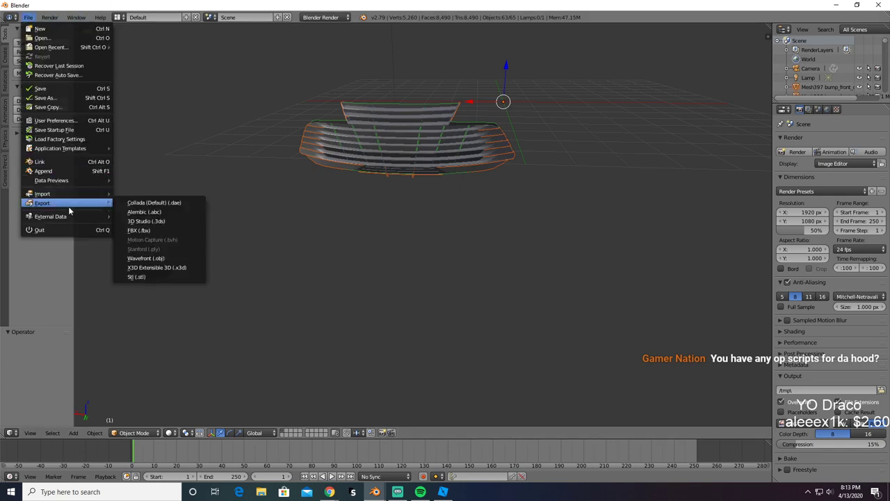
click(152, 260)
click(144, 51)
key(BackSpace)
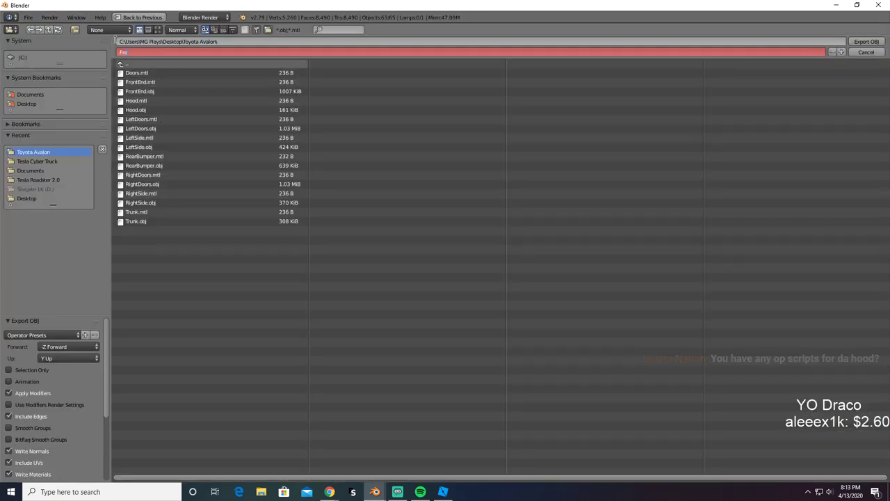
text(Grill)
key(Return)
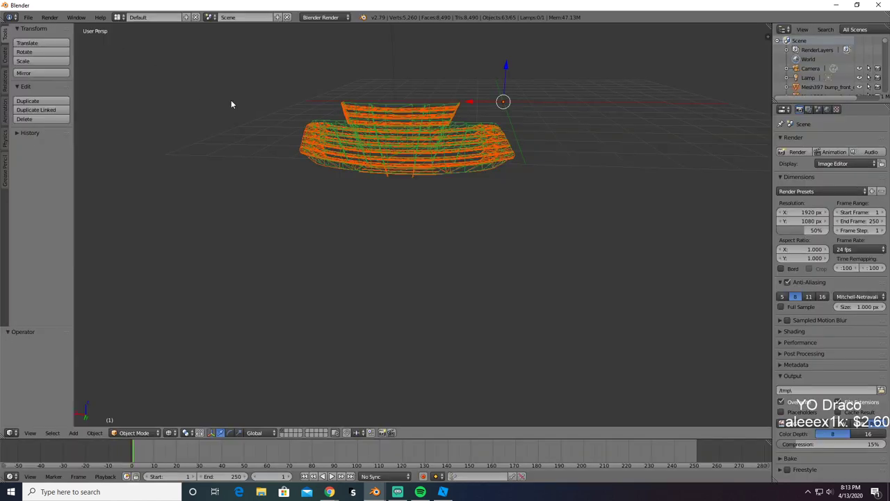
scroll(231, 103, up, 6)
key(z)
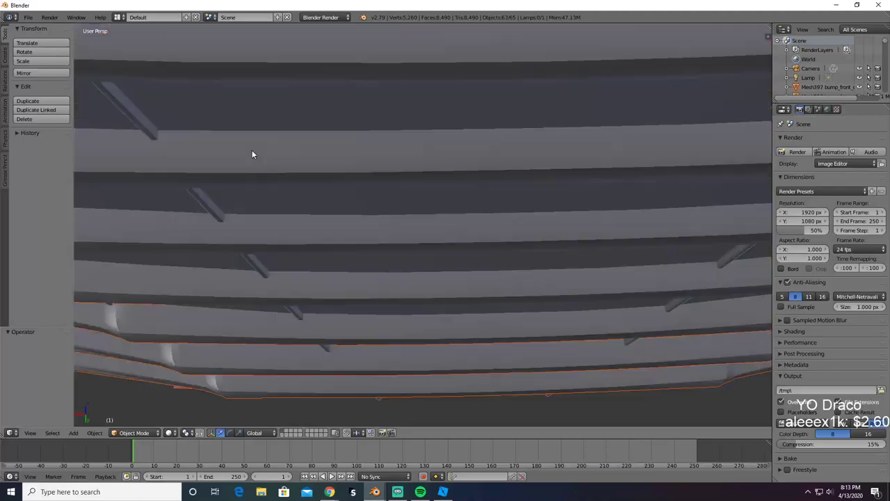
Step: Switch to Roblox Studio, select the blank mesh part at the edge of the checkered plate, and set its colour to RGB 24, 24, 24
click(443, 491)
right_drag(419, 304, 419, 306)
key(w)
click(412, 319)
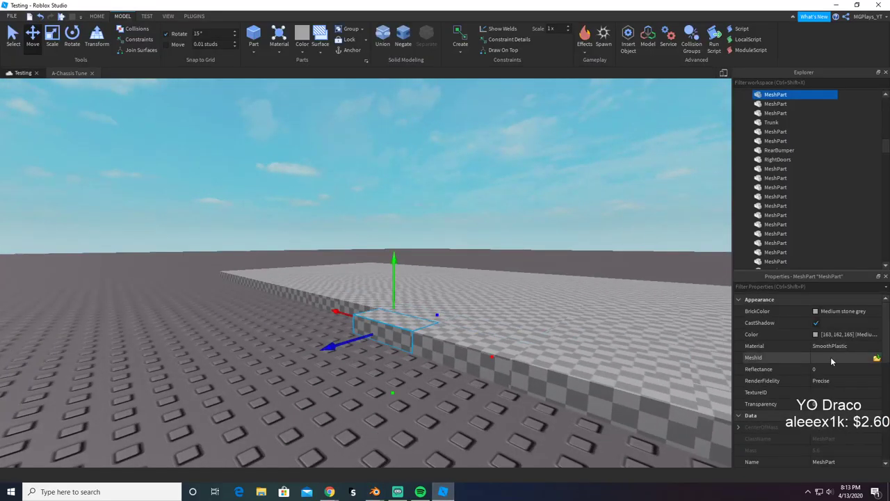
click(855, 311)
click(736, 289)
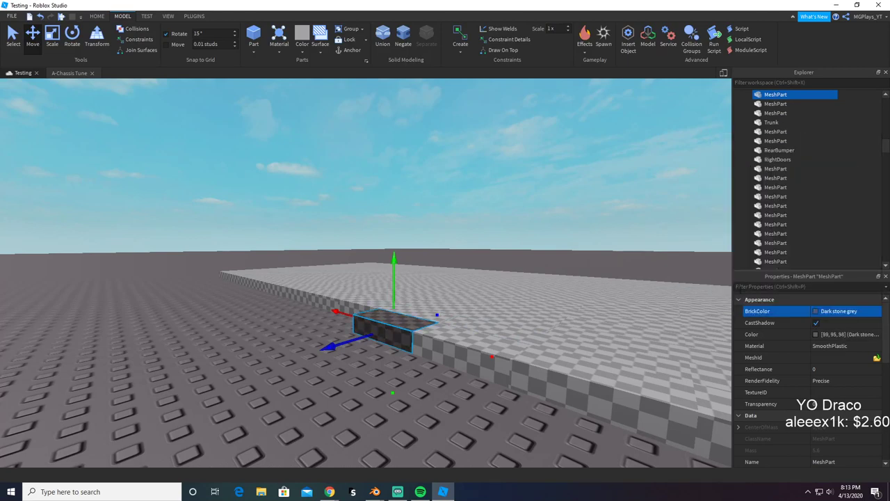
click(837, 311)
click(724, 288)
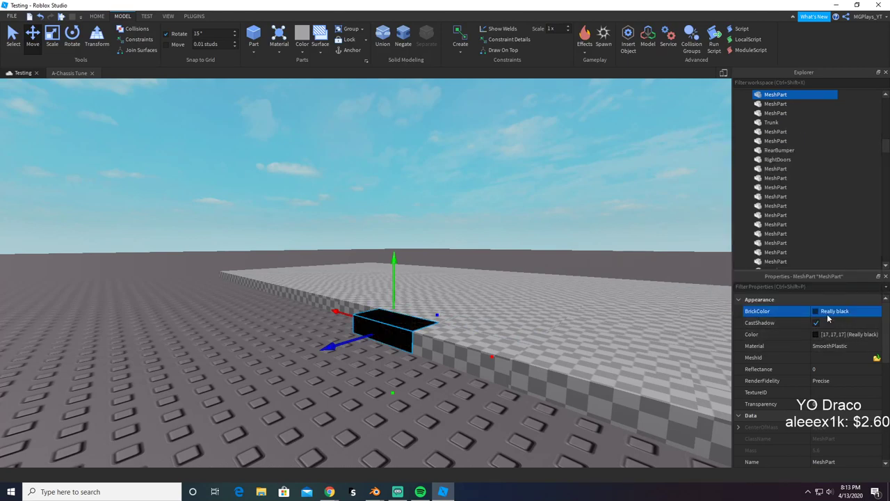
click(835, 310)
click(822, 307)
mouse_move(873, 230)
mouse_down()
mouse_move(879, 237)
mouse_move(878, 226)
mouse_up()
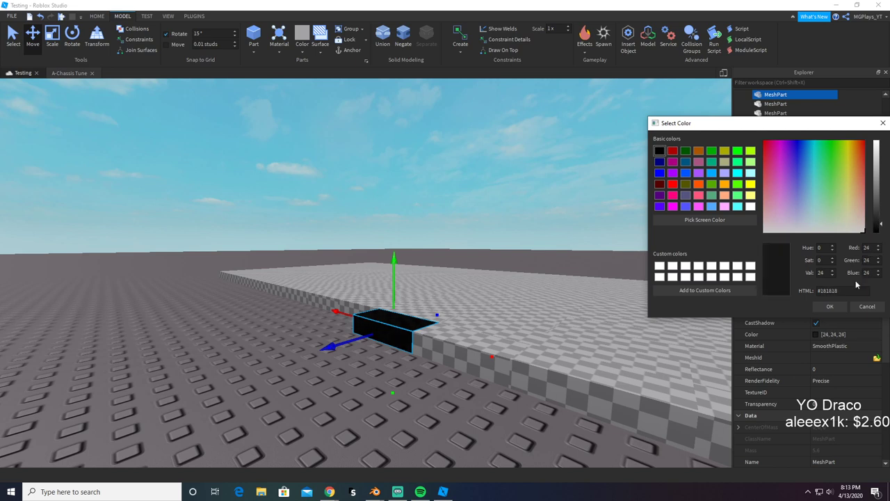
click(837, 306)
Step: Load the Grill file from the Toyota Avalon folder as the dark part's mesh
click(875, 359)
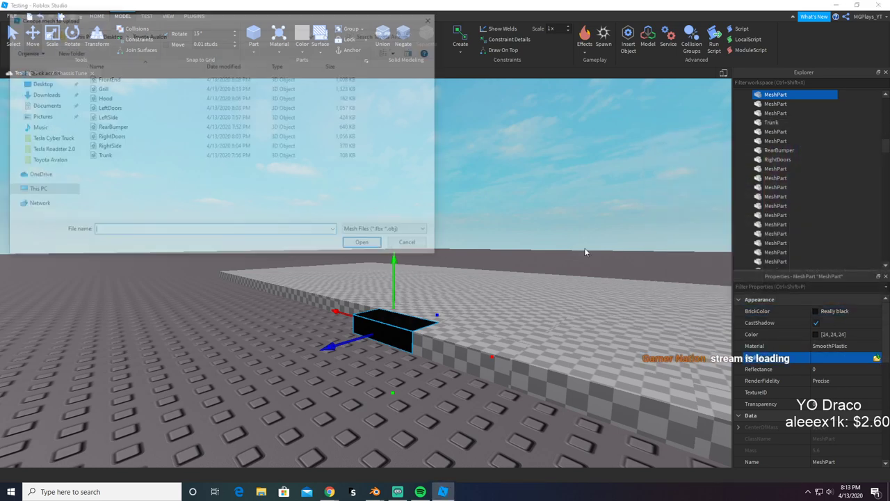
click(104, 88)
double_click(105, 88)
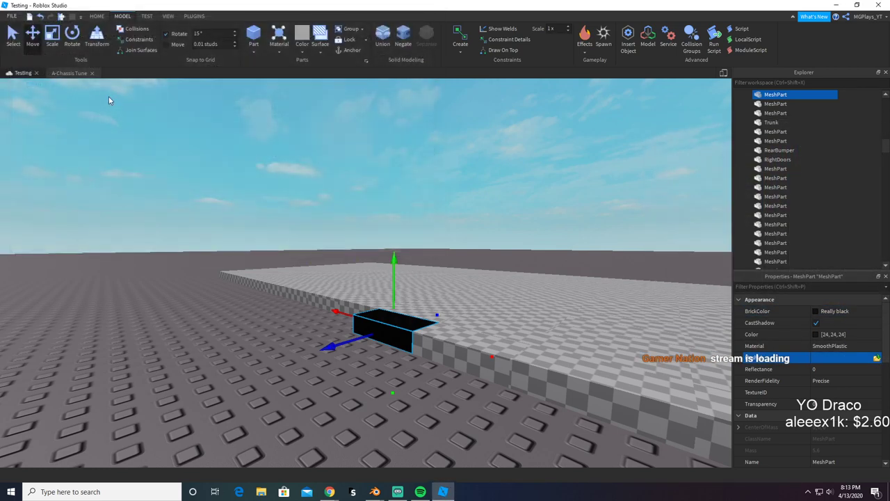
click(494, 254)
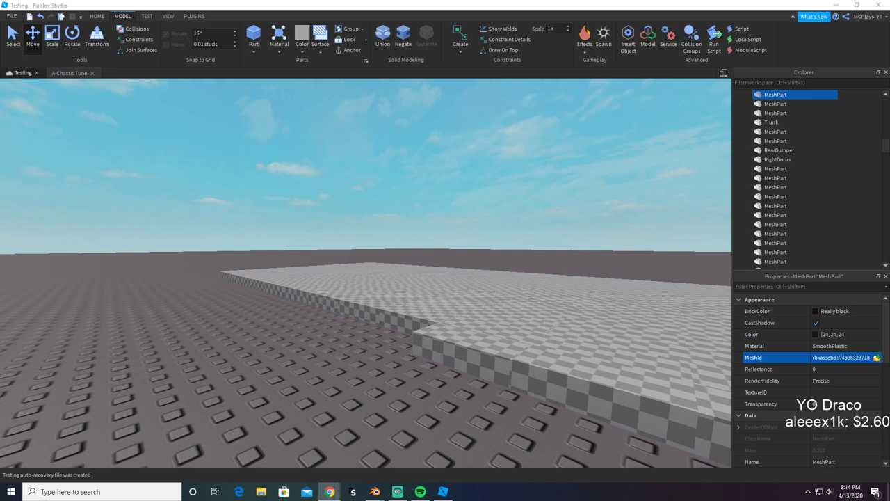
Step: Focus on the imported grille and examine its fit in the car's front end from several angles
right_drag(110, 281, 57, 274)
right_drag(111, 298, 116, 299)
key(f)
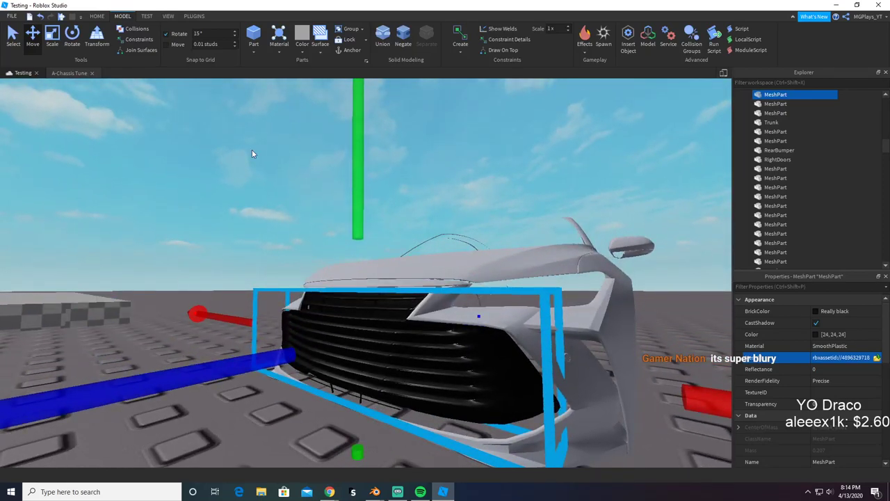
click(159, 184)
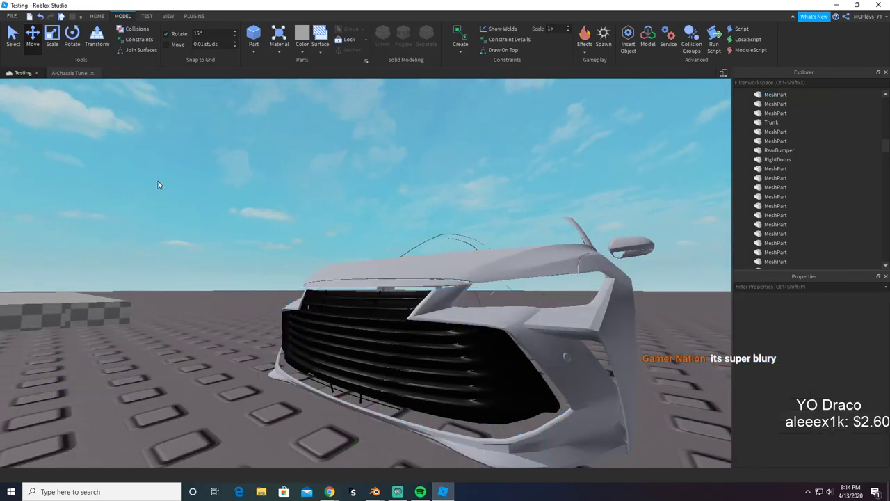
right_drag(158, 184, 158, 185)
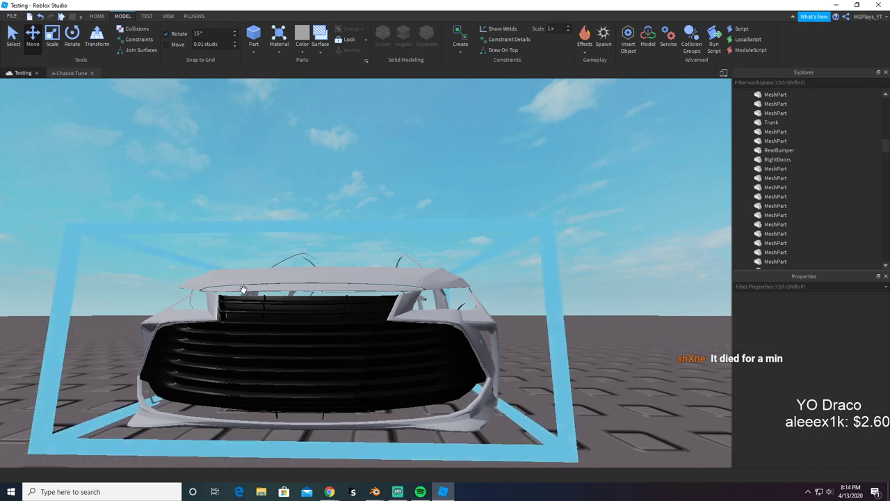
right_drag(369, 183, 369, 183)
key(s)
Step: Switch to the second Blender window and delete the exported grille from its scene
key(alt+Tab)
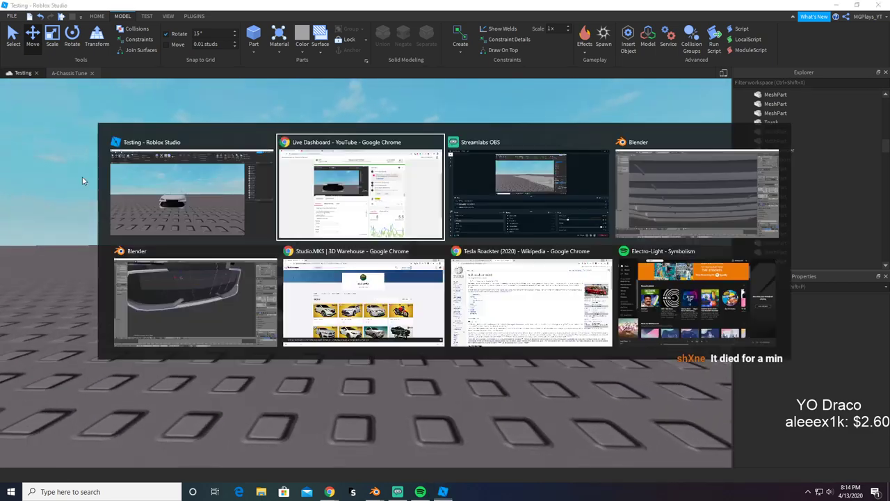
key(alt+Tab)
key(alt+Tab)
click(192, 202)
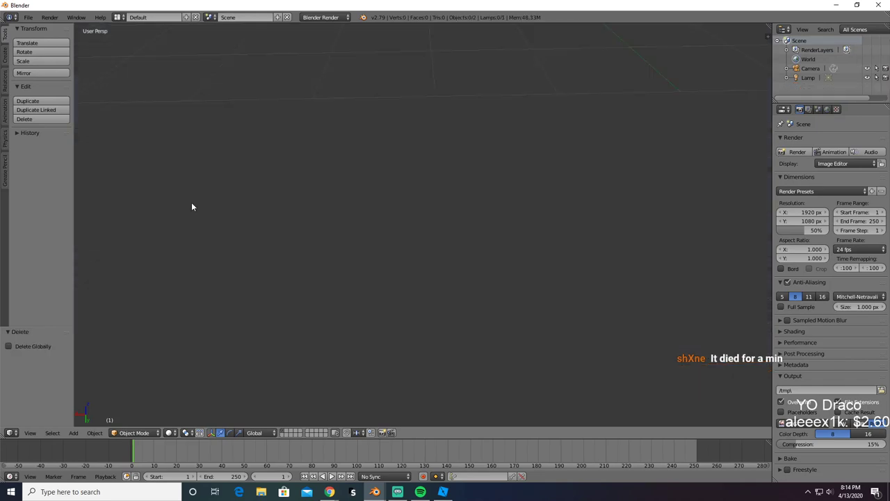
Step: Delete the selected grille parts from the full car model in the main Blender window
key(alt+Tab)
key(alt+Tab)
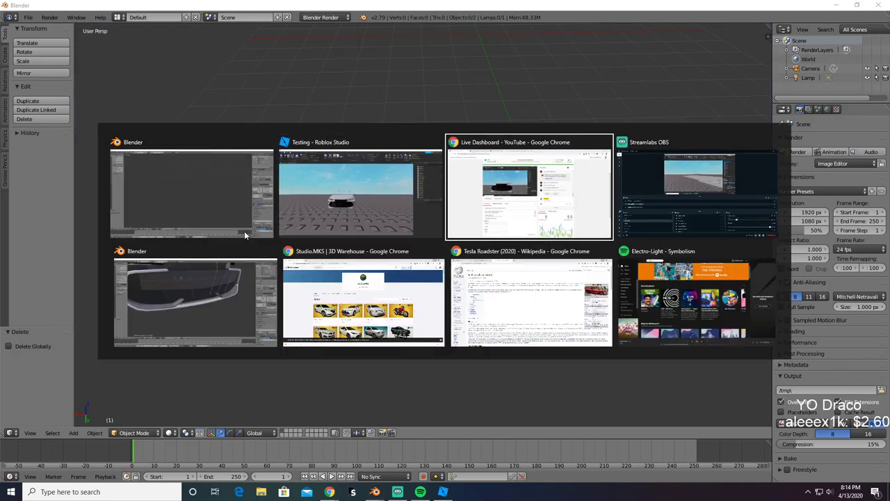
key(alt+Tab)
key(alt+Tab)
key(x)
click(235, 235)
Step: Select the upper chrome strip and the grille opening's surround trim, trial-delete them to check the selection, and restore them
scroll(235, 236, down, 6)
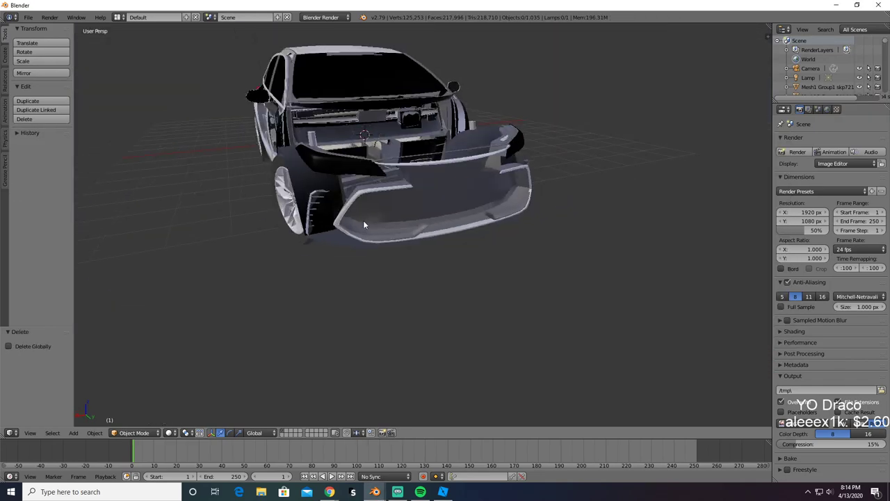
mouse_move(363, 220)
middle_down()
mouse_move(419, 231)
mouse_move(368, 230)
middle_up()
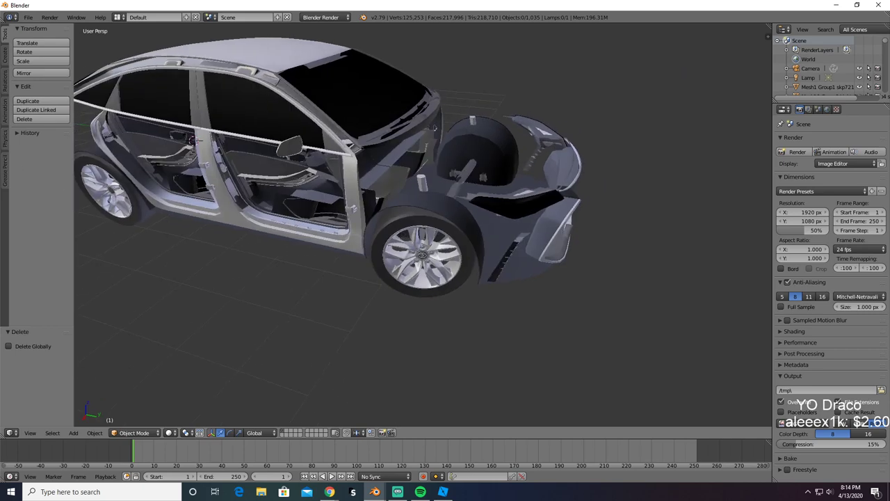
key(alt+Tab)
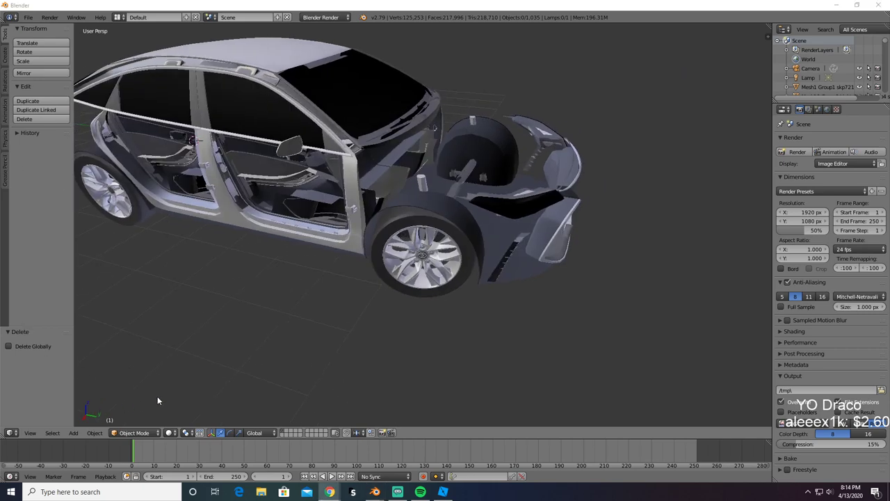
middle_drag(216, 364, 184, 368)
scroll(277, 293, up, 3)
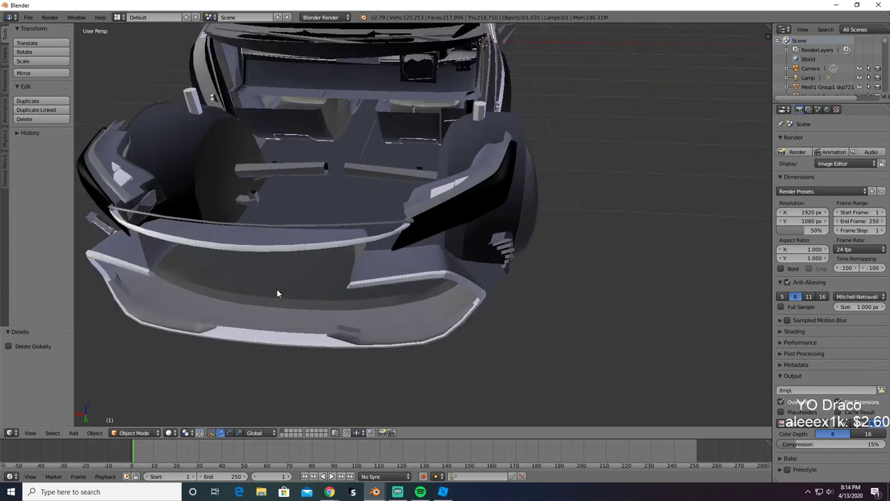
right_click(316, 251)
middle_drag(317, 268, 262, 198)
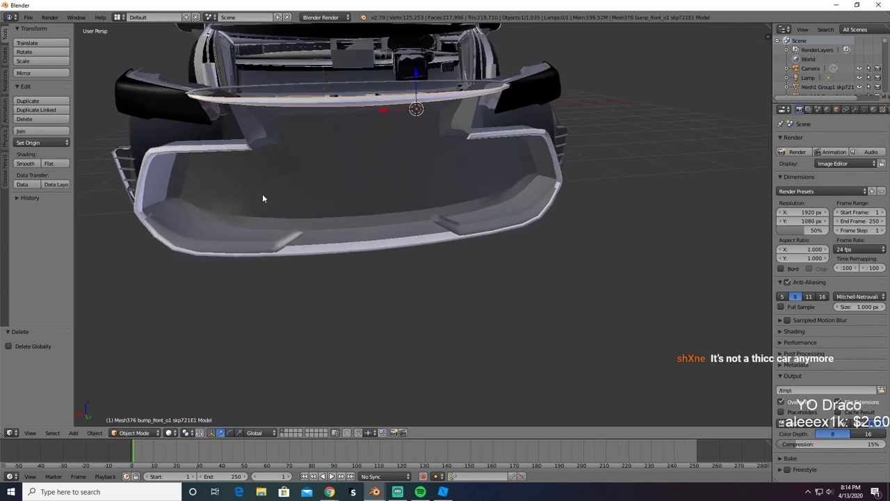
shift+right_click(233, 147)
key(x)
click(233, 165)
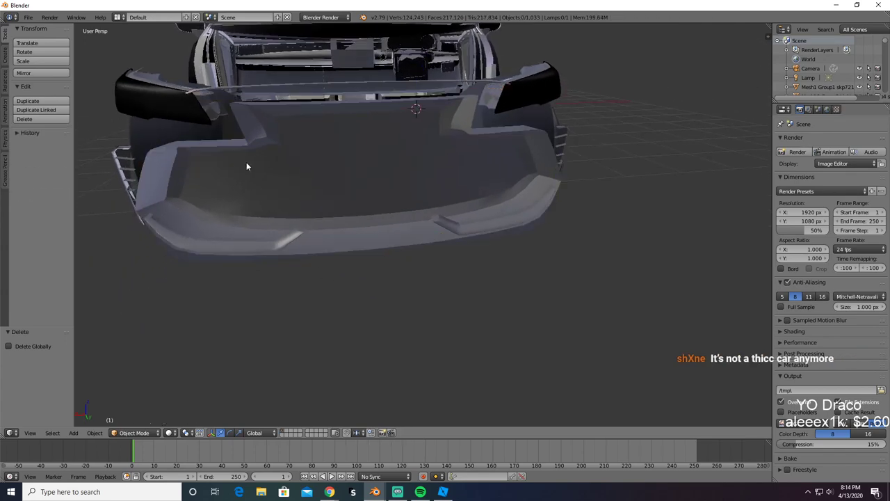
key(ctrl+z)
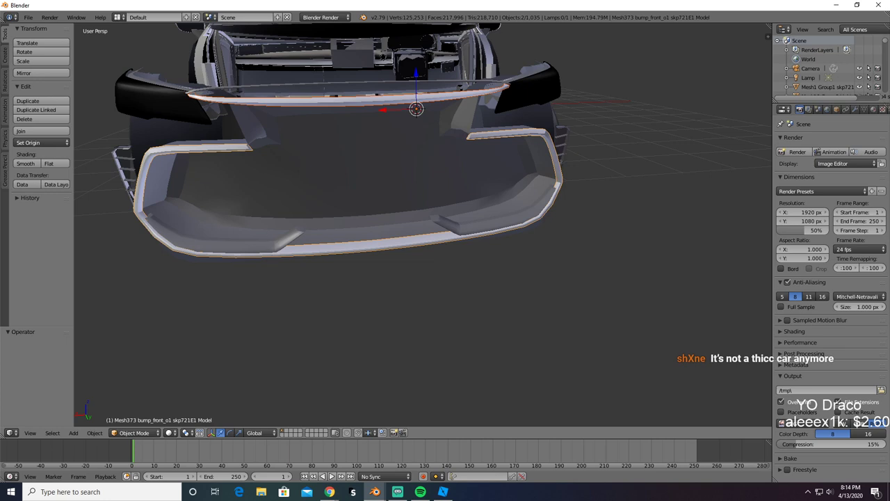
Step: Add the two lower corner pieces of the grille surround to the selection, trial-delete the selection, and restore it
key(alt+Tab)
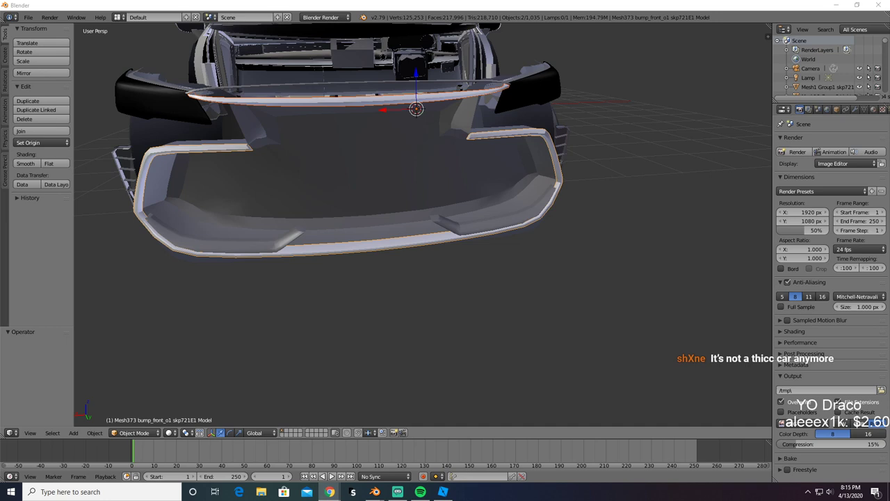
middle_drag(530, 336, 461, 256)
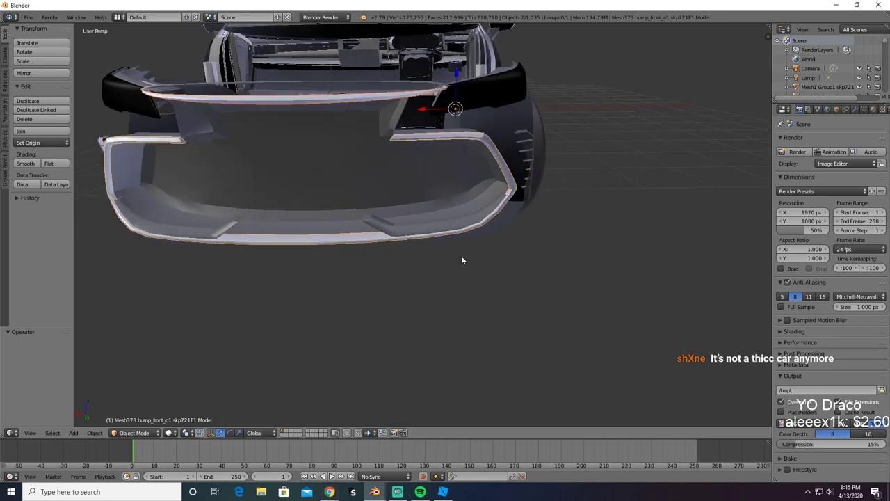
right_click(430, 230)
right_click(183, 234)
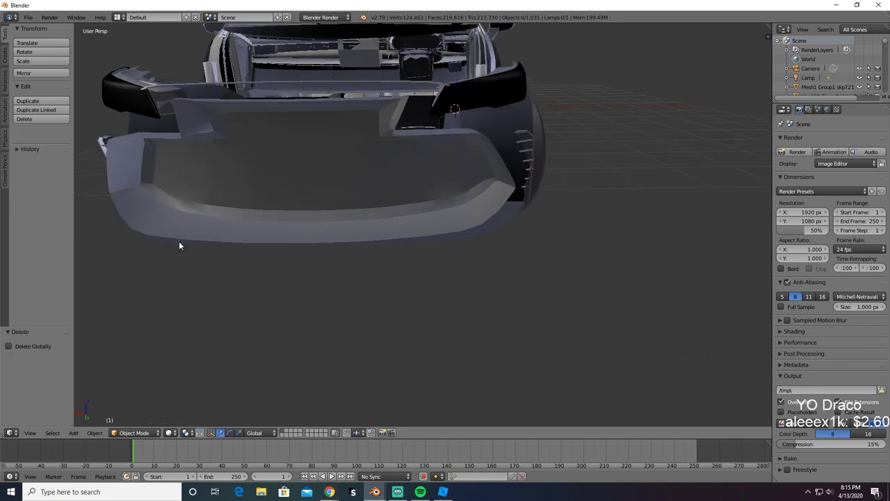
Step: Copy the four selected front bumper trim pieces into the second Blender window's scene
key(ctrl+c)
key(alt+Tab)
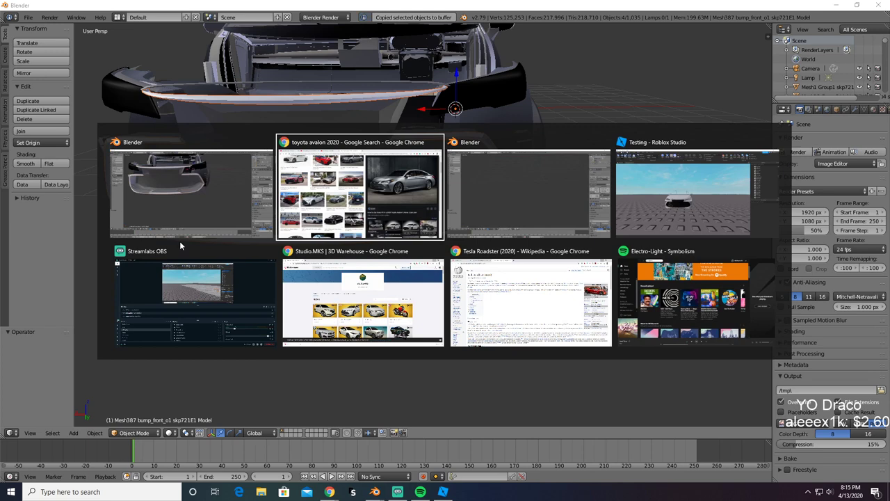
key(alt+Tab)
key(alt+Tab)
key(alt+Tab)
key(alt+Tab)
key(alt+Tab)
key(alt+Tab)
key(alt+Tab)
key(alt+Tab)
key(alt+Tab)
key(ctrl+v)
Step: Export the trim as a Wavefront OBJ named FrontBumperChrome in the Toyota Avalon folder, and delete it from the scene
click(27, 16)
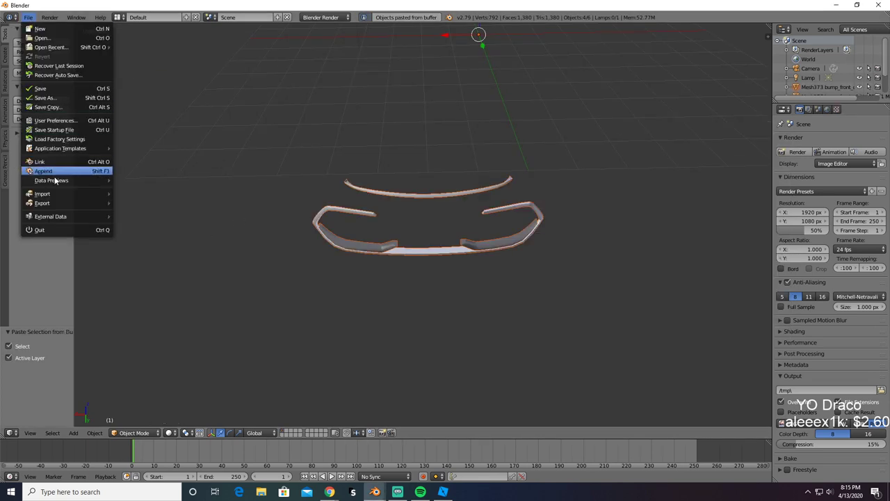
mouse_move(70, 203)
click(148, 258)
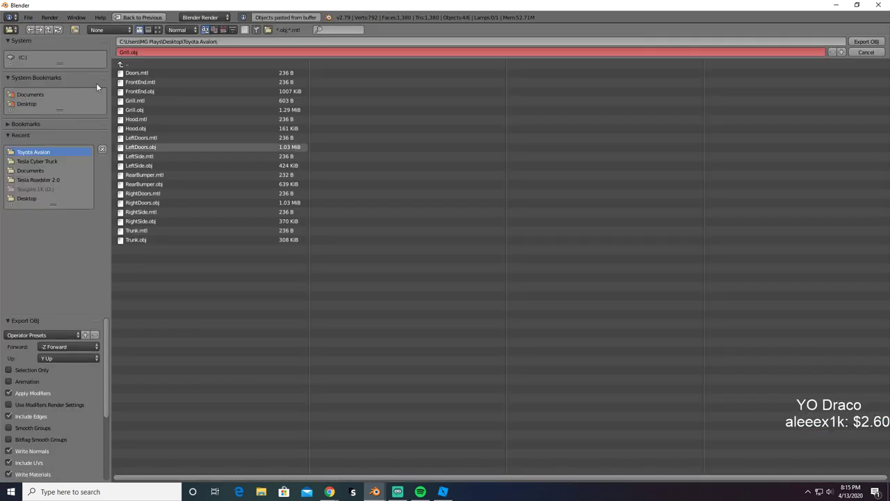
click(132, 52)
text(FrontBumperChrome)
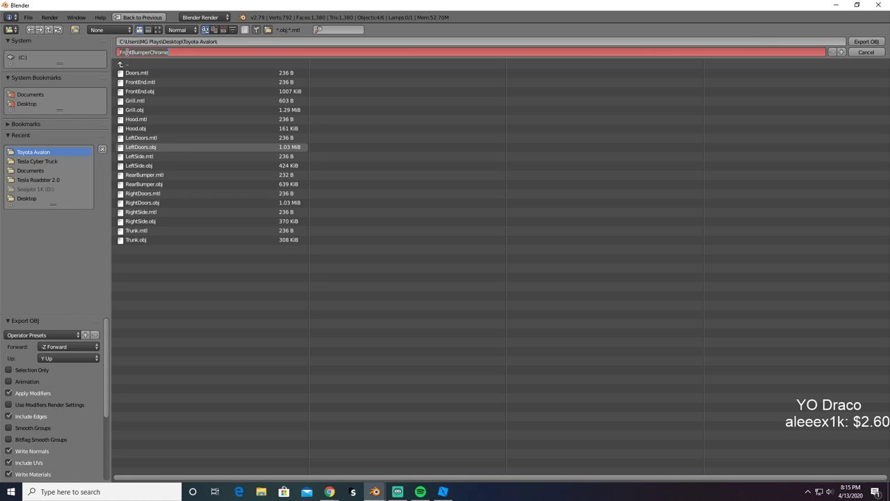
key(Return)
key(x)
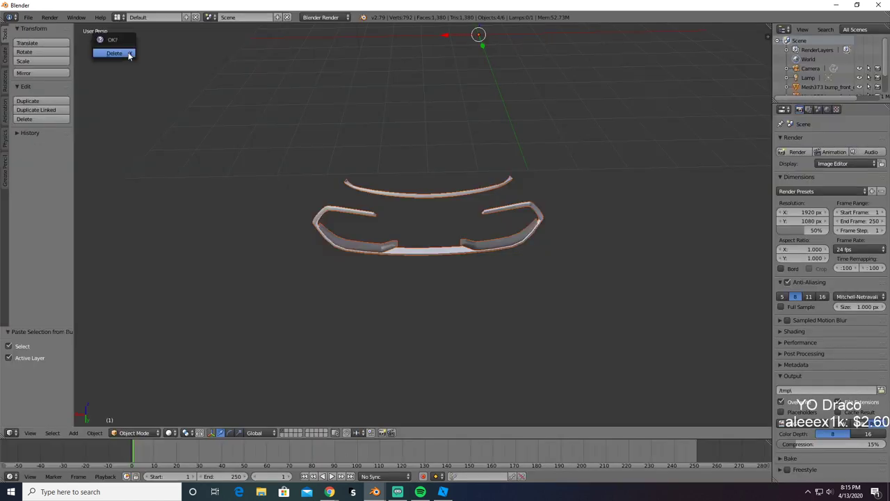
click(128, 52)
Step: Switch to Roblox Studio, select the next blank mesh part at the checkered plate's edge, and set its reflectance to 1
key(alt+Tab)
key(alt+Tab)
key(alt+Tab)
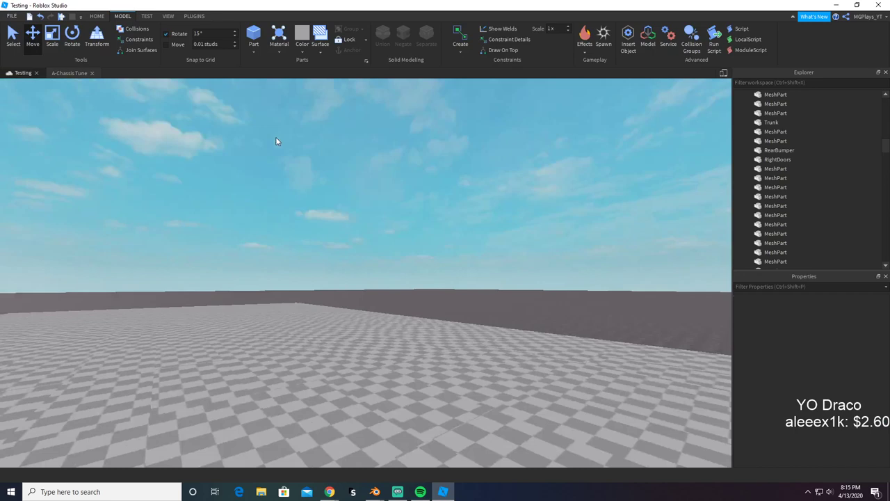
right_drag(275, 137, 319, 136)
key(s)
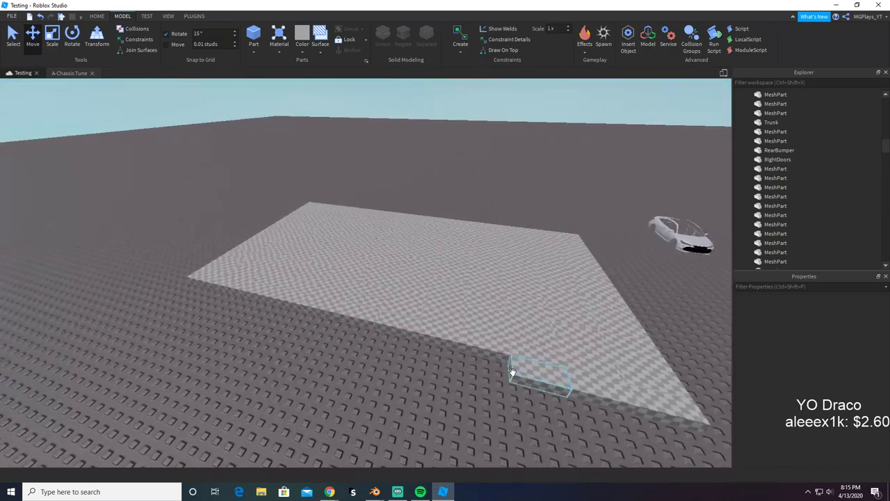
click(512, 372)
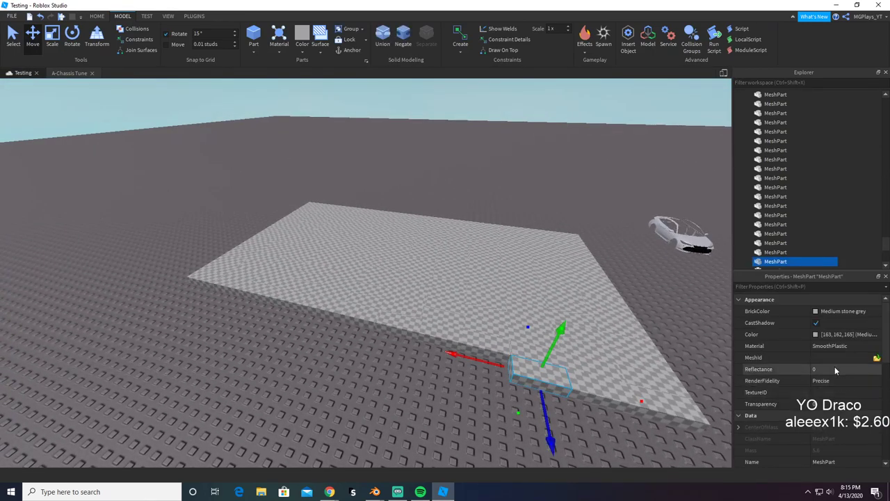
click(835, 367)
text(1)
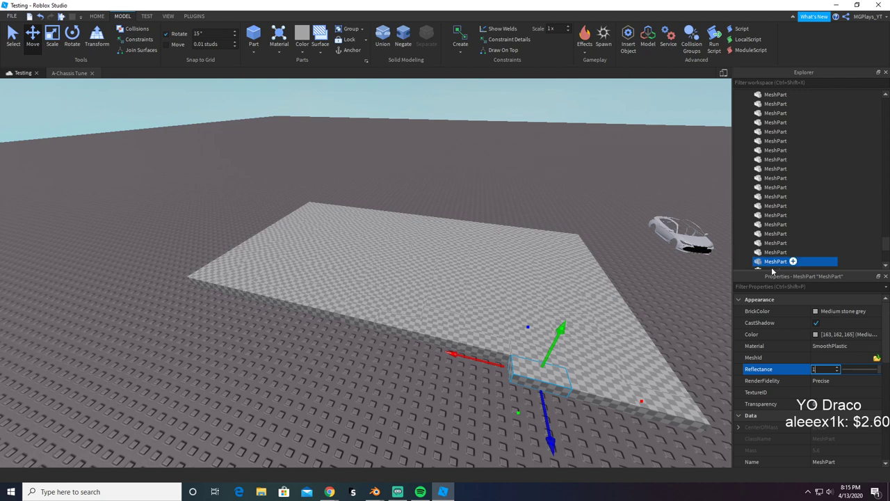
Step: Rename the selected reflective mesh part as FrontBumperChrome
click(773, 263)
key(F2)
text(Fro)
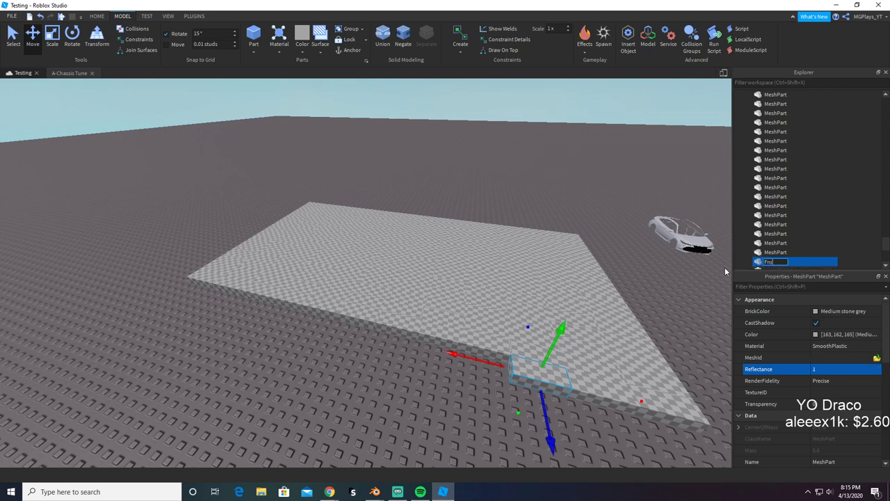
text(ntBumperChrome)
key(Return)
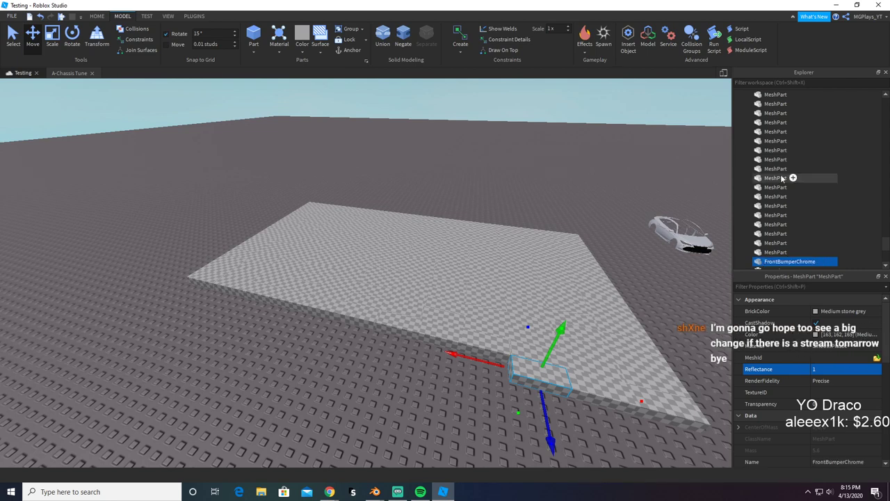
Step: Load the FrontBumperChrome file as the selected part's mesh and move it to the location stored in the file
click(876, 358)
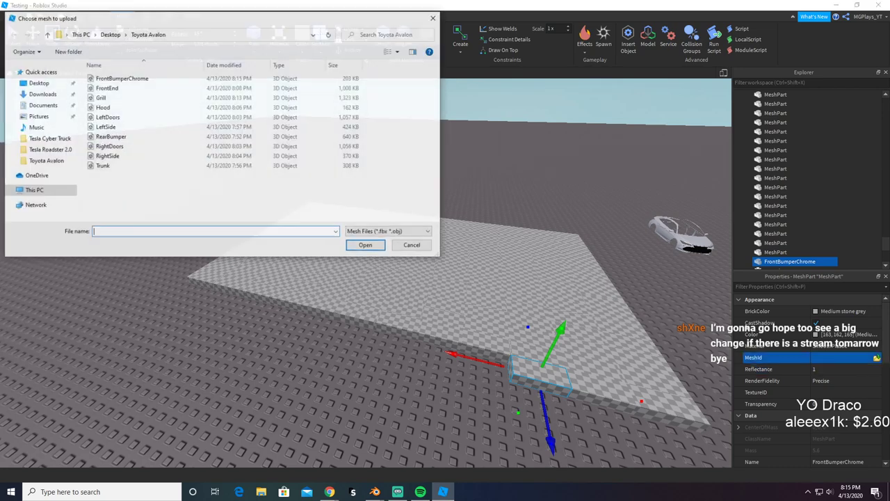
double_click(119, 79)
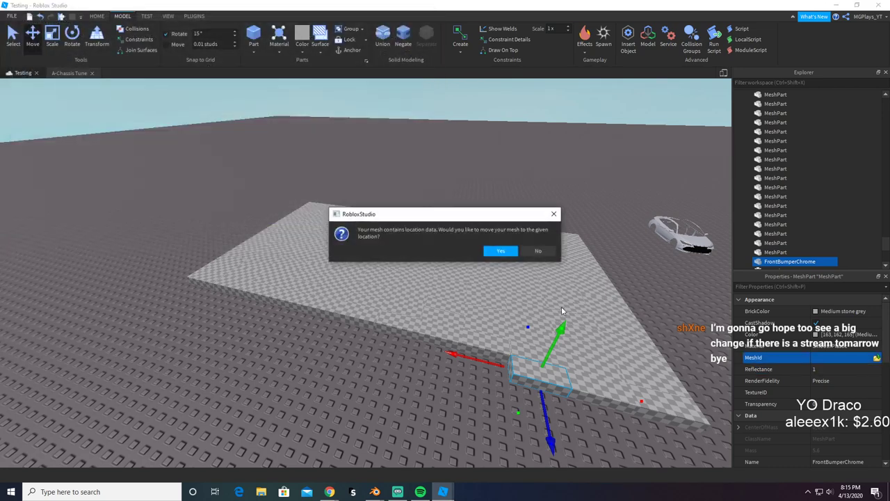
click(502, 252)
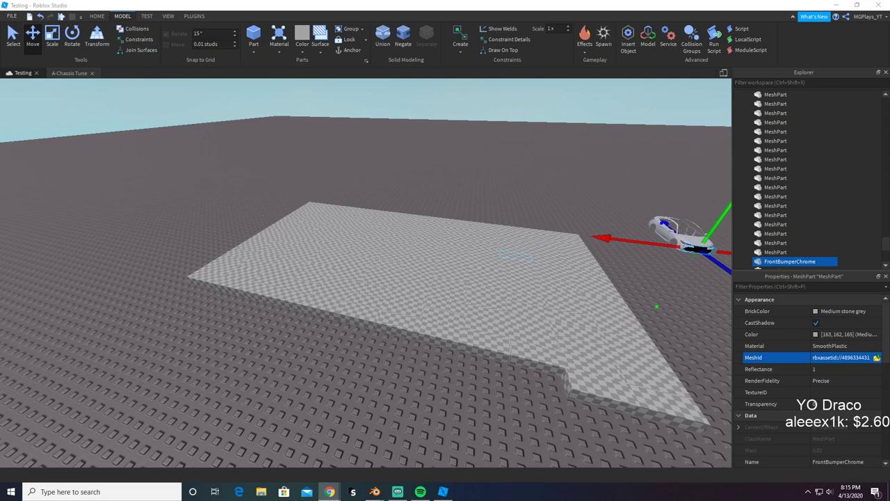
Step: Examine how the imported chrome trim sits around the grille at the front of the car
key(f)
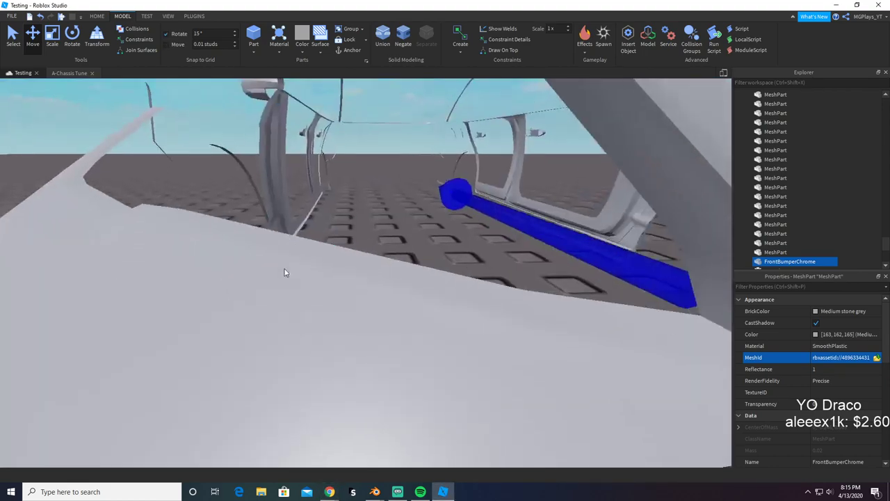
scroll(236, 270, down, 5)
click(235, 270)
scroll(239, 270, up, 5)
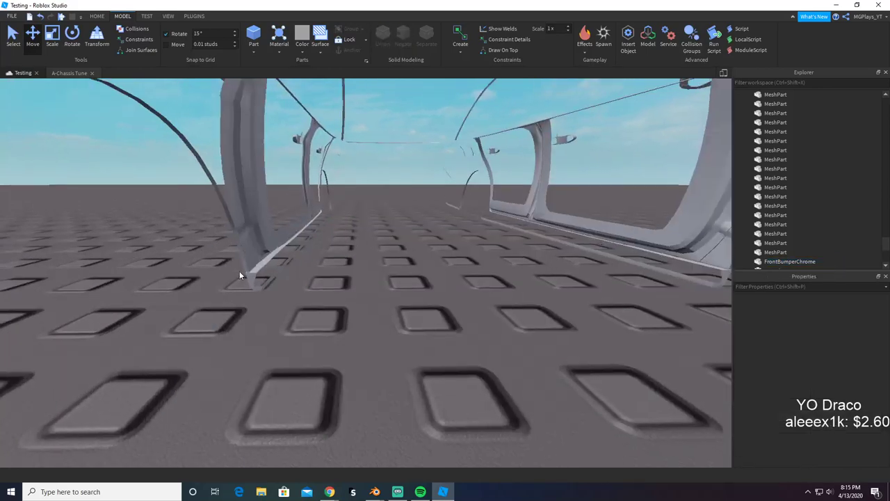
scroll(239, 271, down, 5)
right_drag(240, 271, 239, 270)
scroll(240, 270, up, 2)
scroll(239, 270, down, 6)
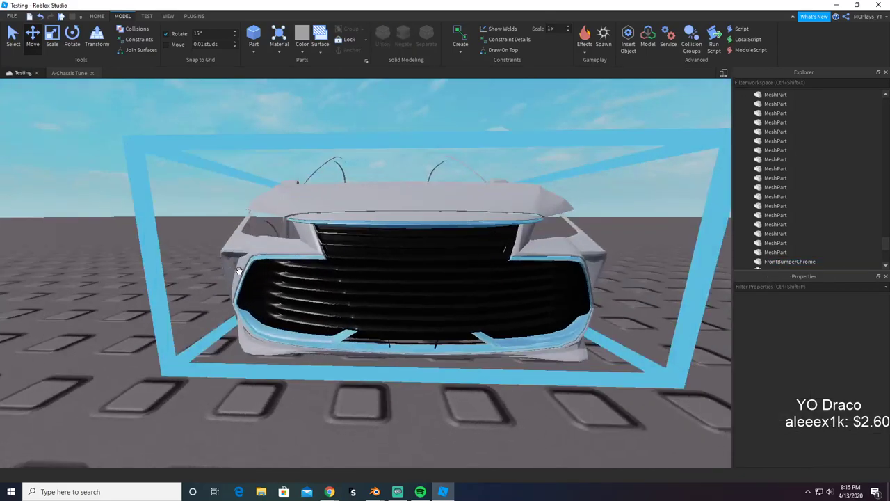
scroll(238, 270, down, 3)
Step: Try reflectance values of 0.5, 0.7, 0.8 and 0.6 on the front bumper chrome trim
click(323, 343)
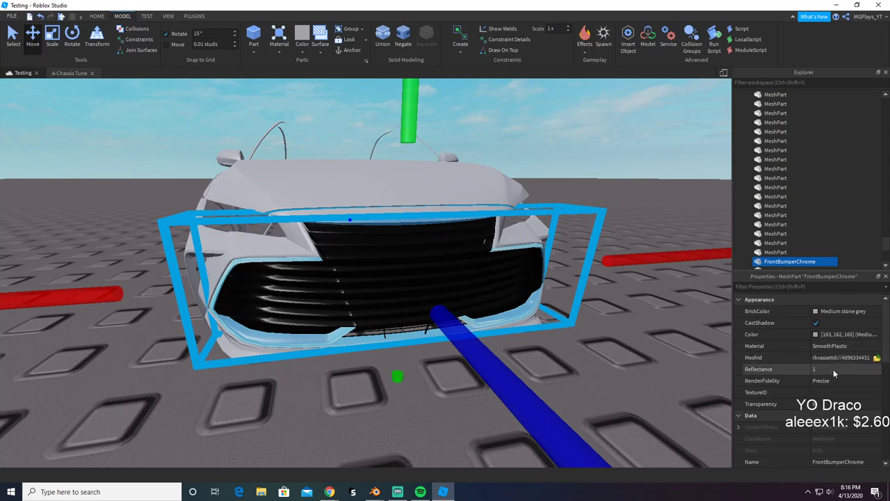
click(833, 369)
text(0.5)
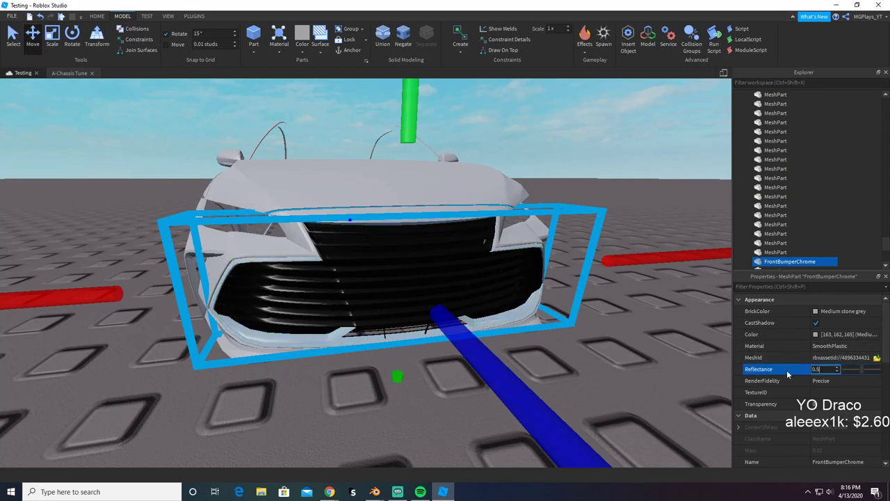
key(BackSpace)
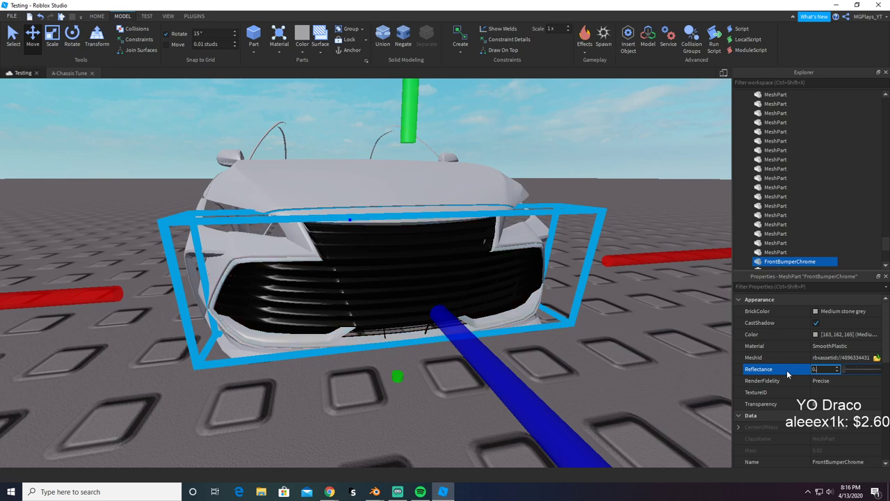
text(7)
key(BackSpace)
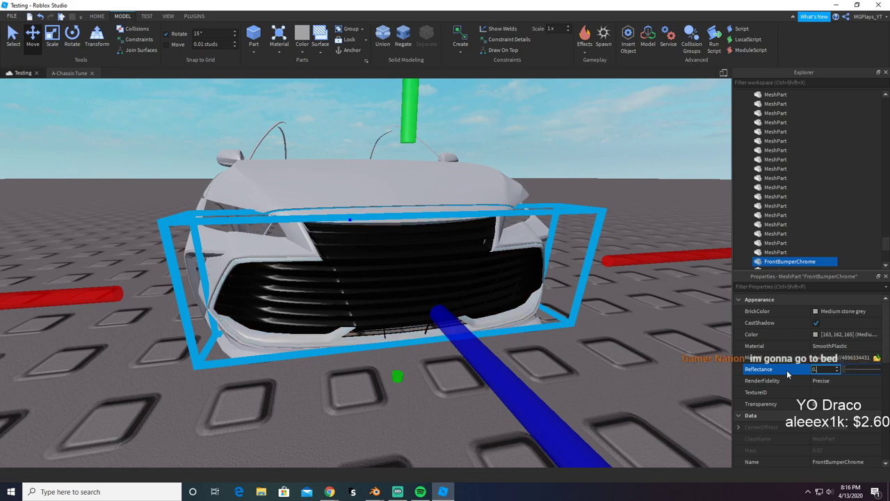
text(8)
key(BackSpace)
text(6)
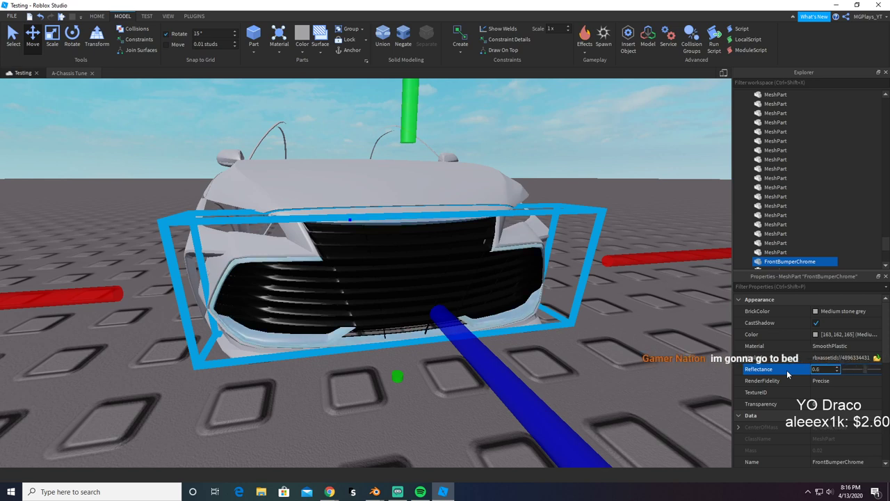
Step: Inspect the chrome trim from the front corner of the car and undo its reflectance change
click(661, 121)
key(d)
right_drag(662, 121, 651, 143)
key(w)
key(a)
key(ctrl+z)
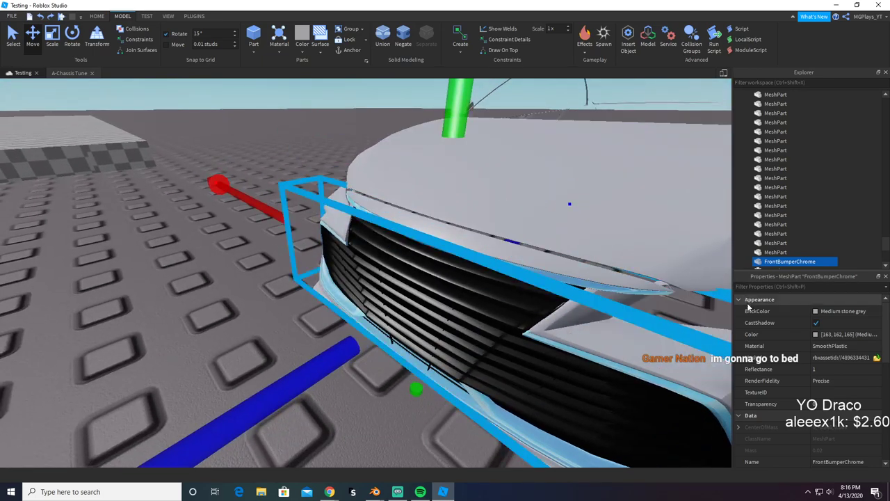
Step: Set the front bumper chrome's colour to Smoky grey and its reflectance to 0.6
click(834, 334)
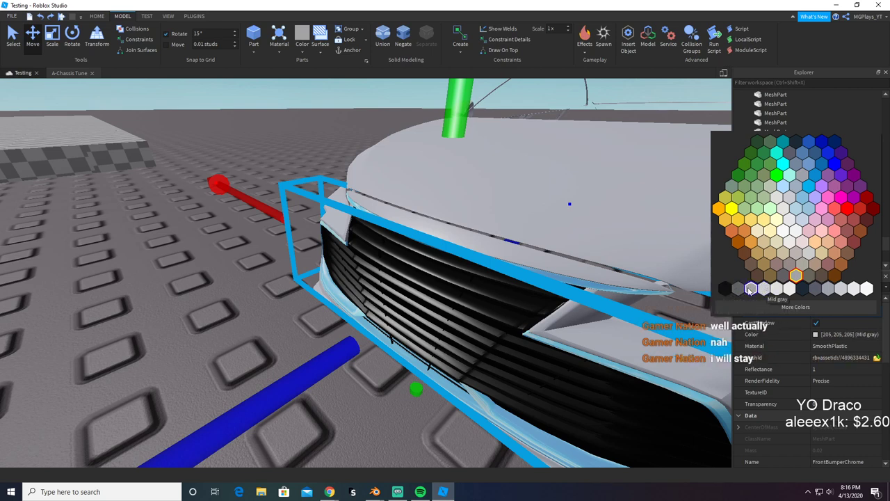
click(813, 289)
click(828, 369)
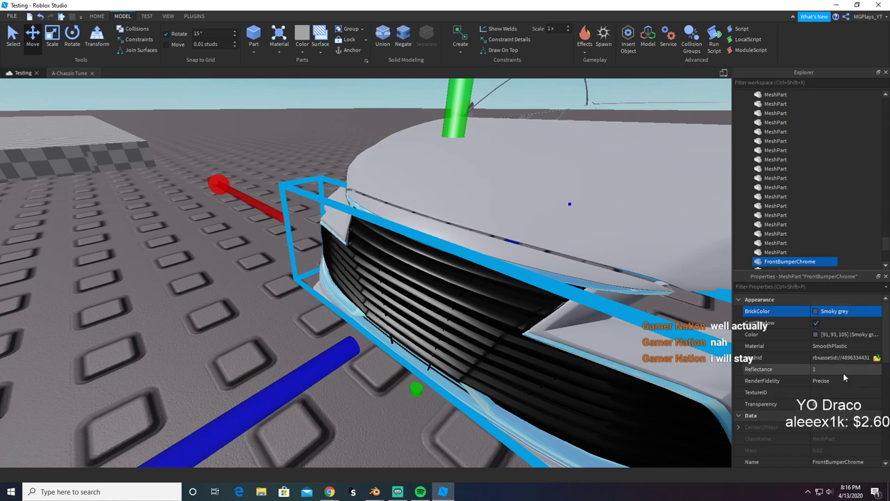
text(0)
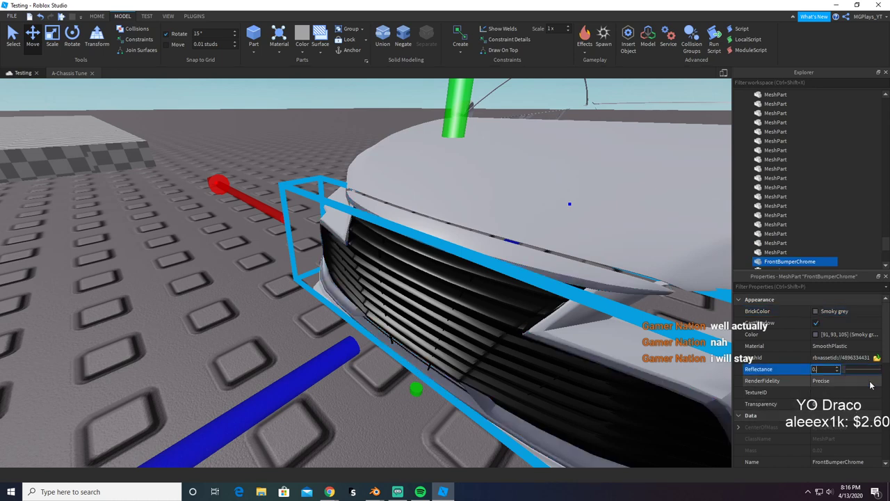
text(.5)
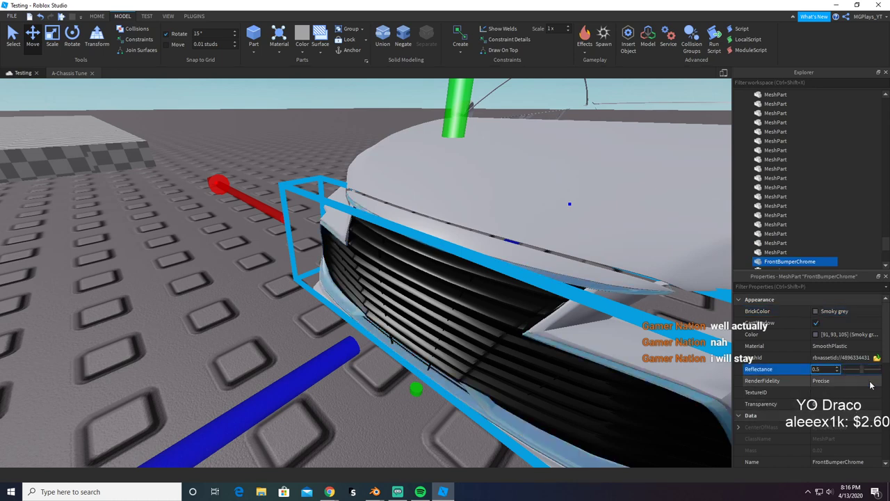
key(BackSpace)
text(6)
key(Return)
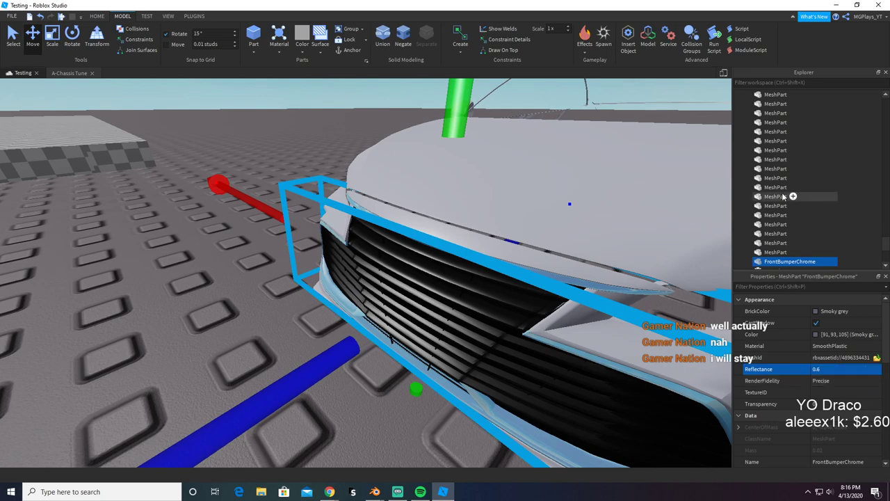
Step: Deselect the chrome trim and examine its finish from both sides of the car's front
click(183, 302)
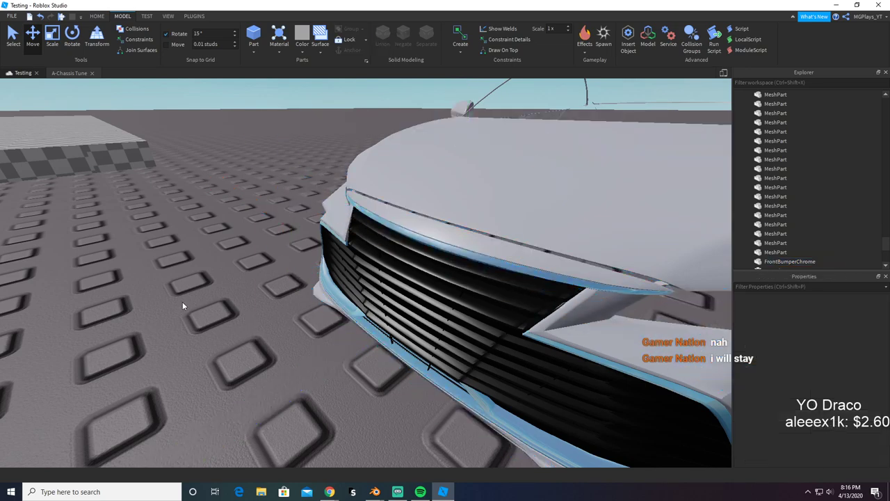
right_drag(183, 301, 182, 301)
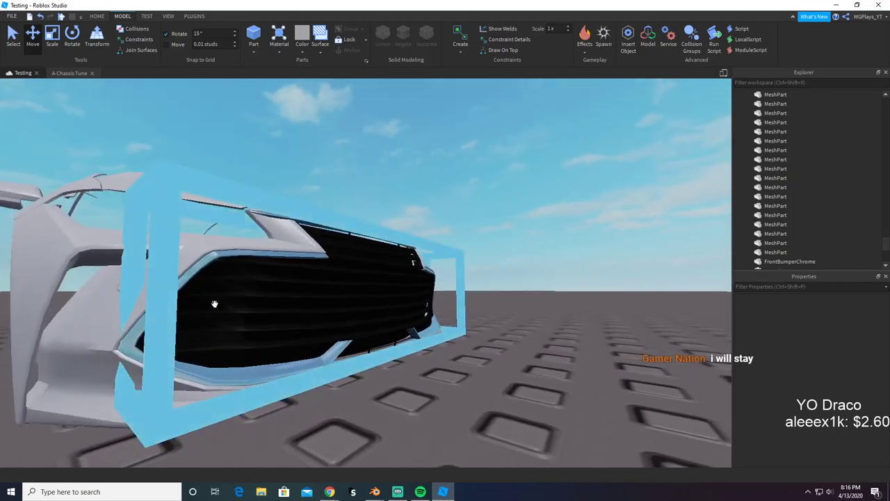
right_drag(484, 417, 485, 419)
key(s)
key(w)
key(s)
key(w)
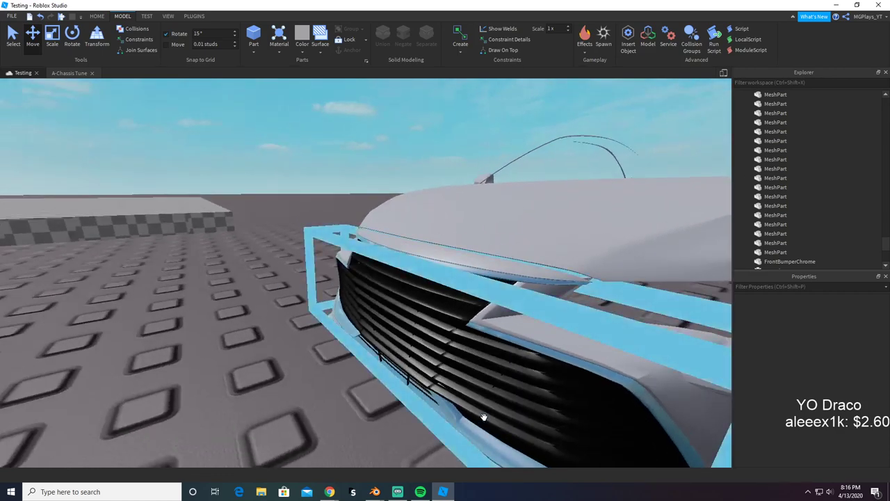
key(s)
Step: Select the black grille mesh on the car and rename it as Grill
click(438, 334)
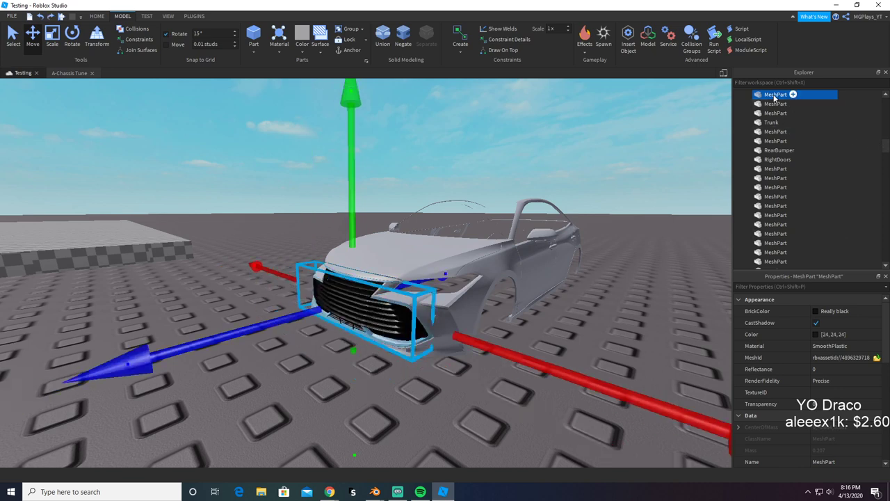
key(F2)
text(Grill)
key(Return)
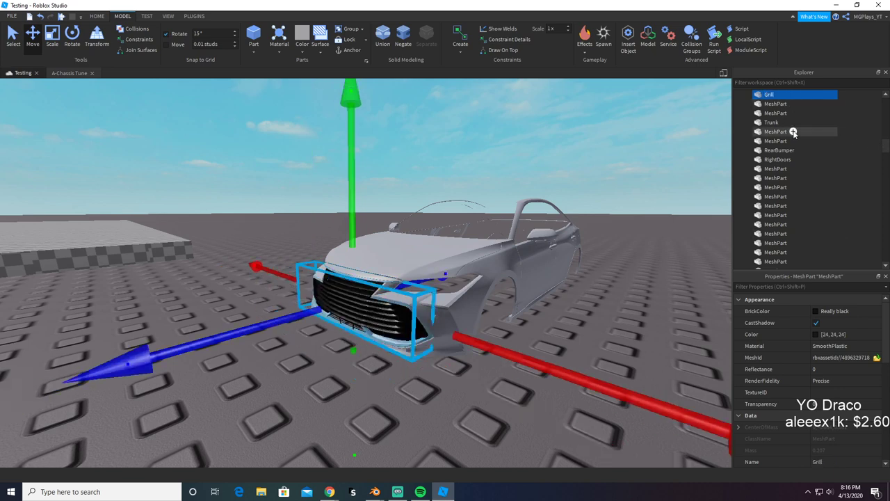
Step: Select the front bumper chrome trim and set its brick colour to Really black
scroll(794, 159, down, 3)
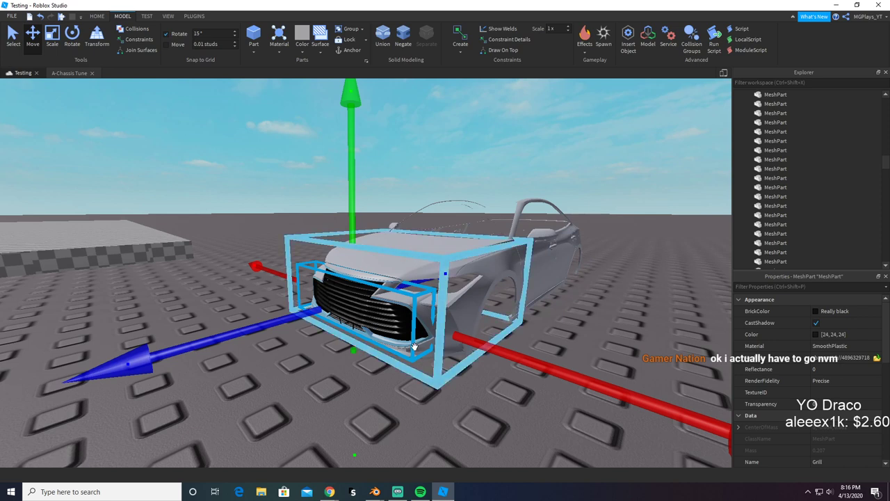
right_drag(398, 365, 415, 363)
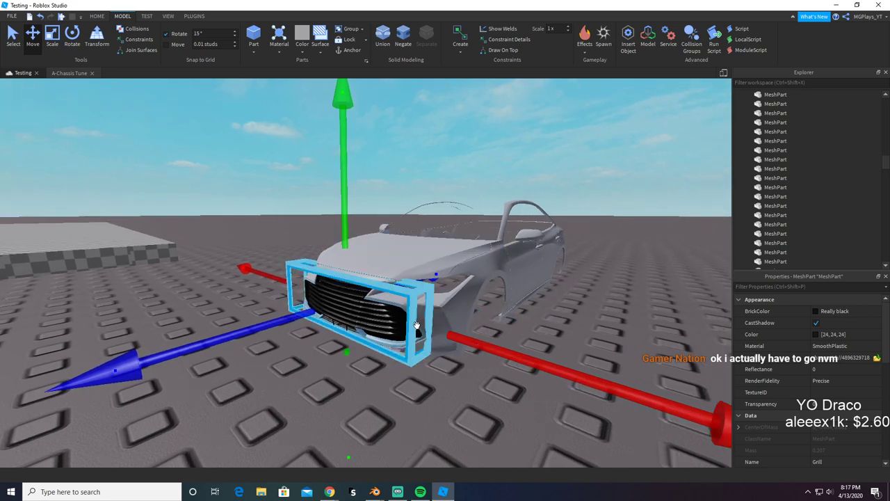
click(417, 327)
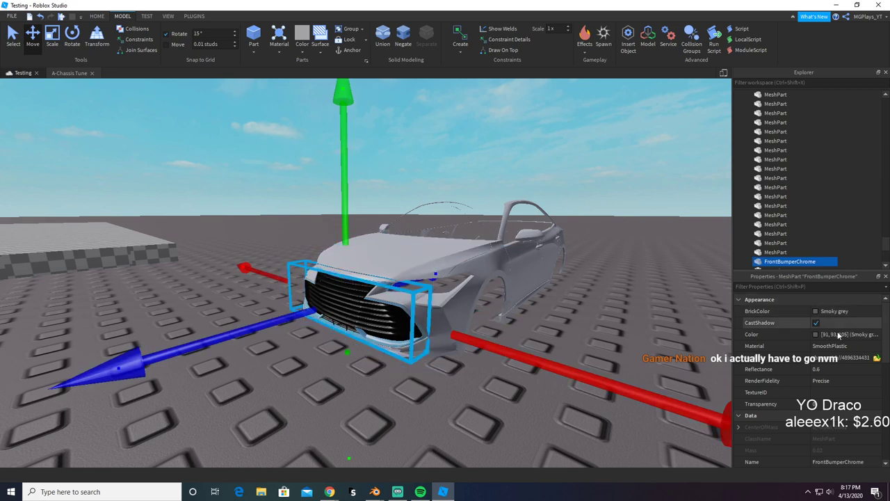
click(838, 314)
click(727, 291)
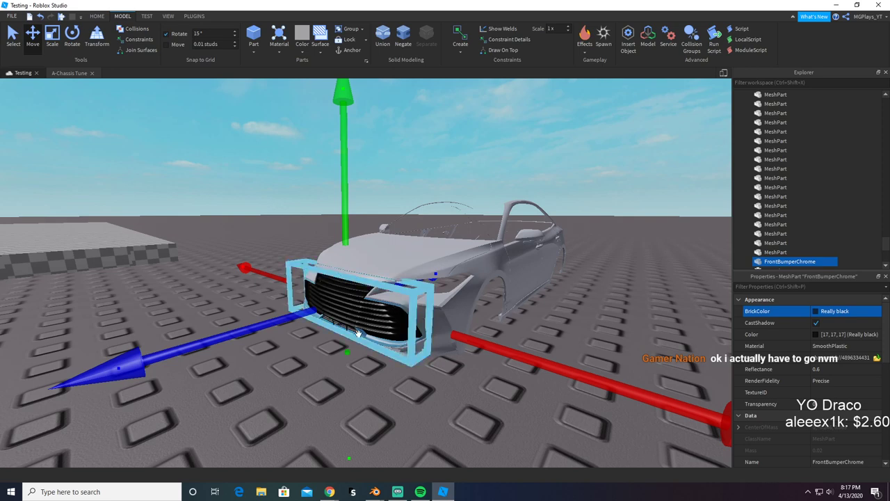
Step: Copy the Grill part's colour value and apply it to FrontBumperChrome as 24, 24, 24
scroll(360, 329, up, 4)
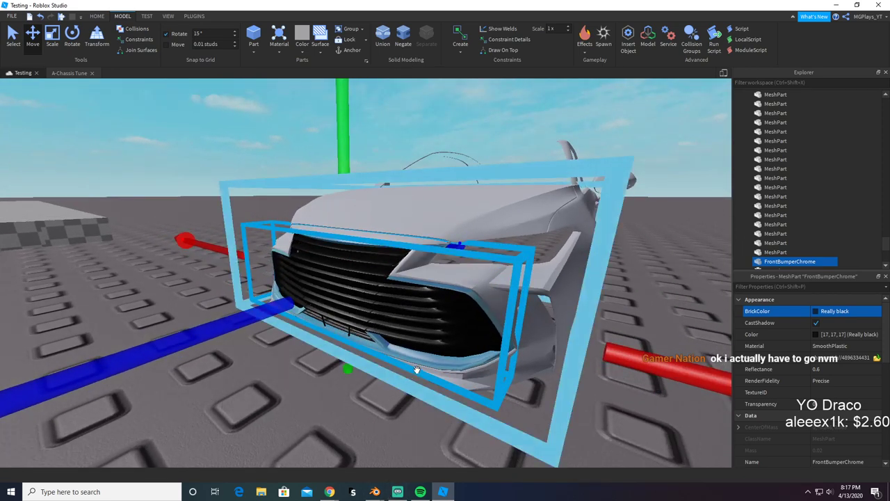
click(420, 340)
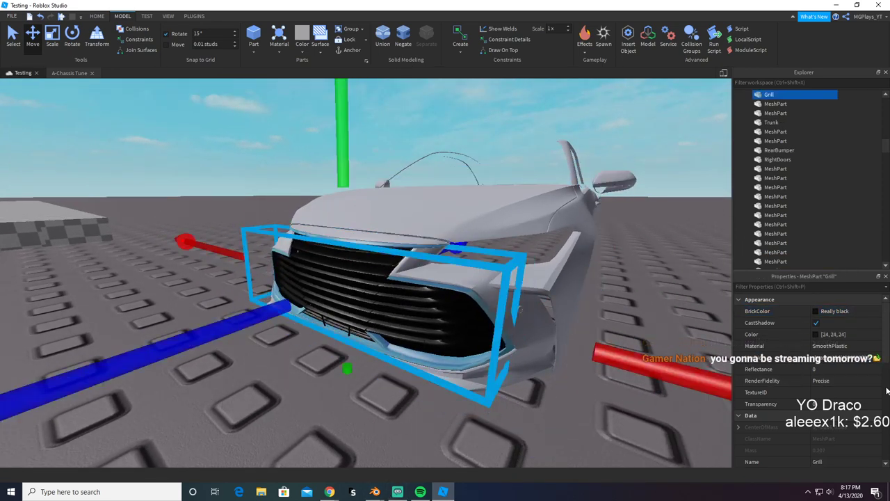
click(853, 334)
scroll(801, 263, down, 3)
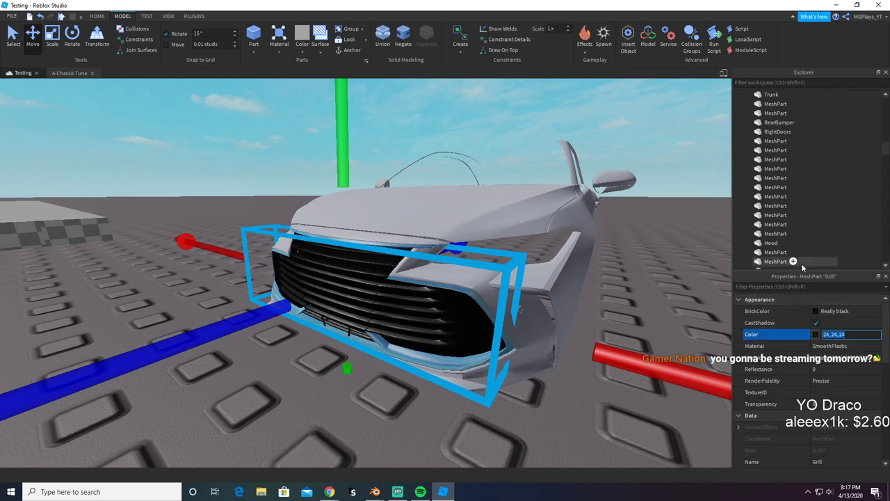
scroll(778, 212, down, 3)
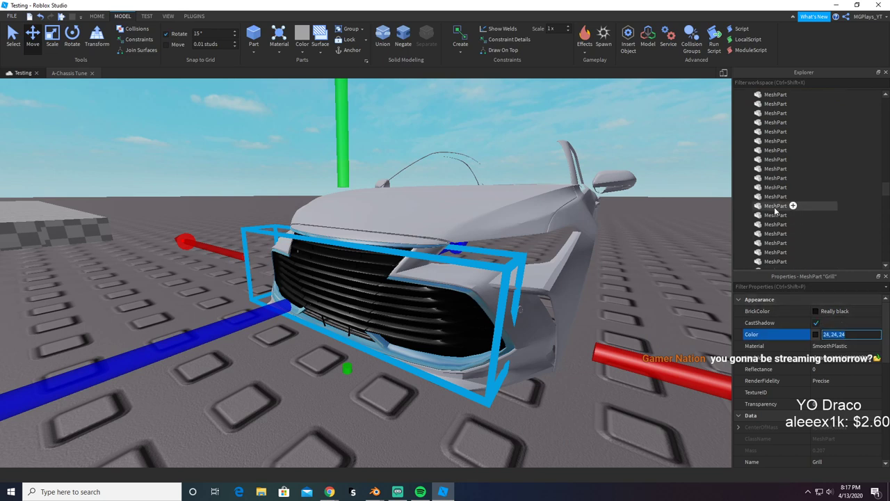
scroll(793, 212, down, 3)
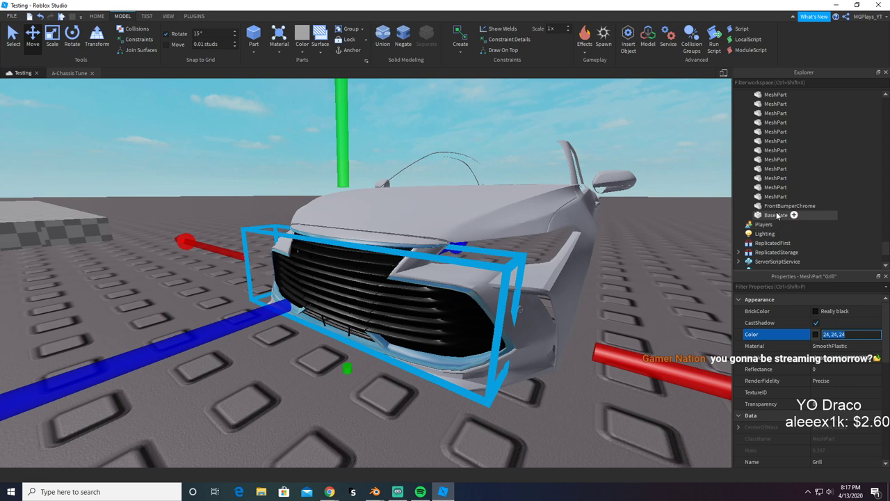
click(780, 206)
click(841, 336)
text(24, 24, 24)
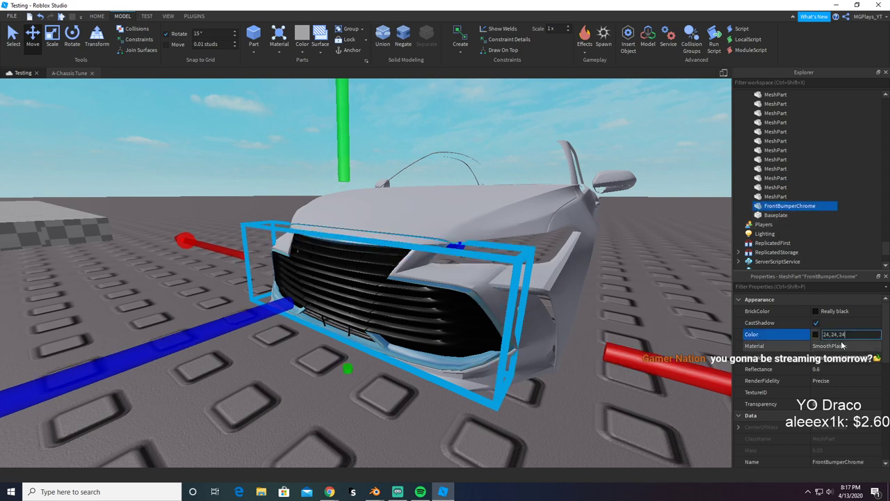
Step: Set the front bumper chrome's reflectance to 0, deselect it and check it from the front
click(832, 369)
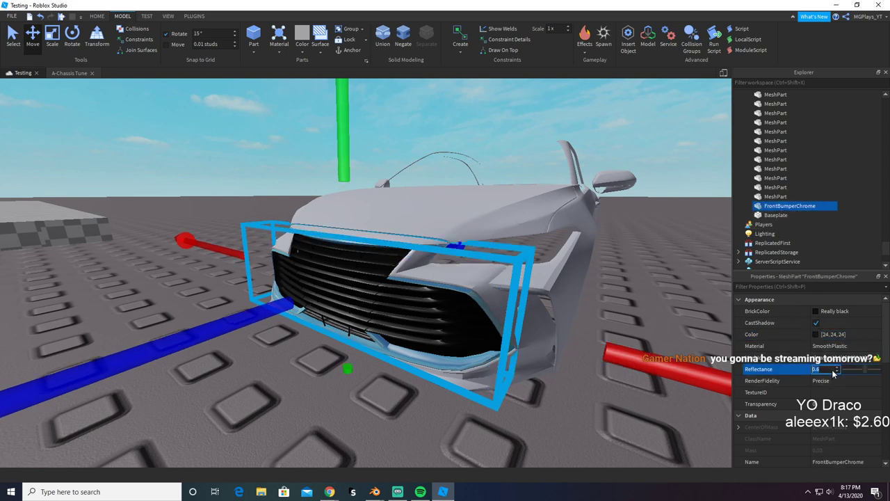
text(0)
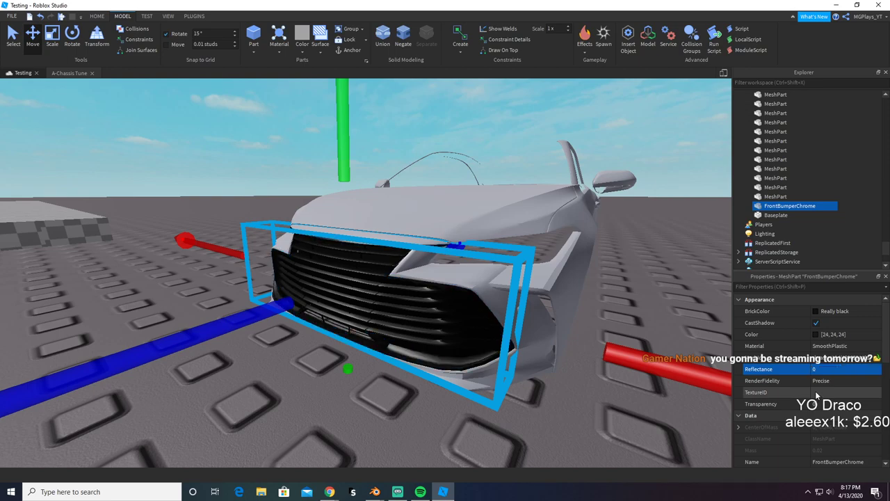
key(a)
right_drag(626, 327, 625, 329)
click(591, 225)
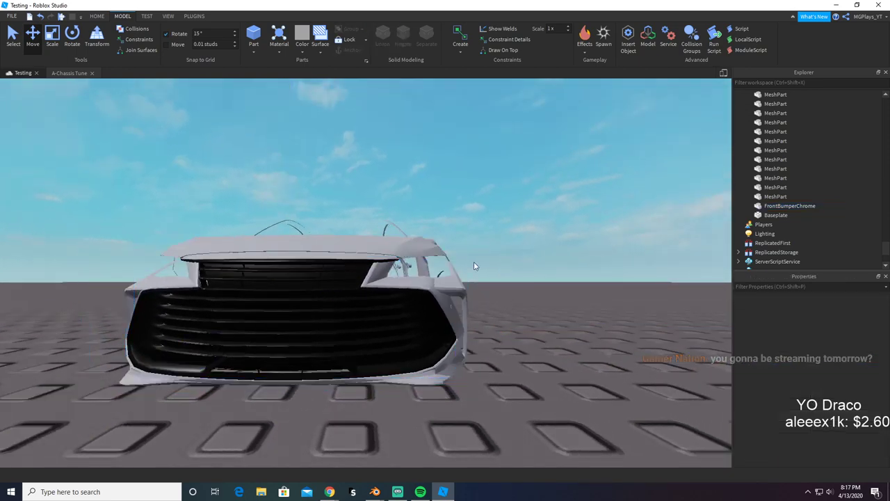
Step: Inspect the car's blackened front bumper and grille from the side and the front corner
right_drag(459, 286, 467, 254)
key(d)
key(a)
key(s)
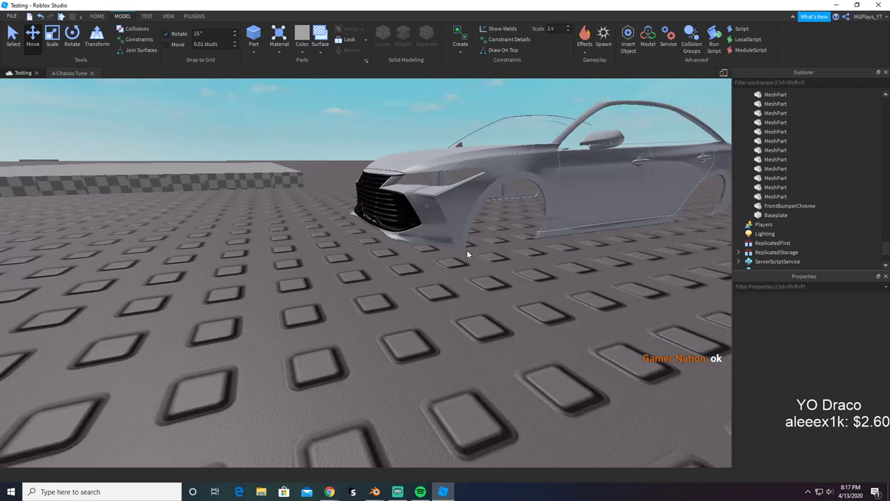
click(424, 251)
key(f)
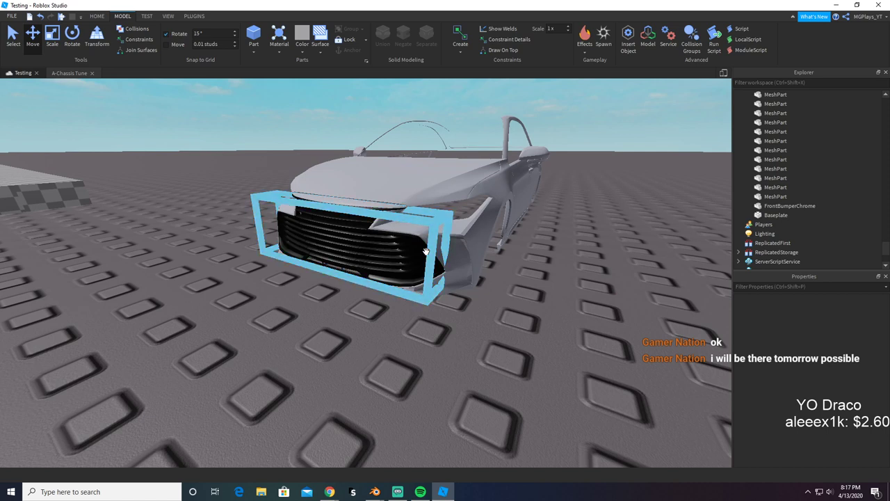
click(23, 38)
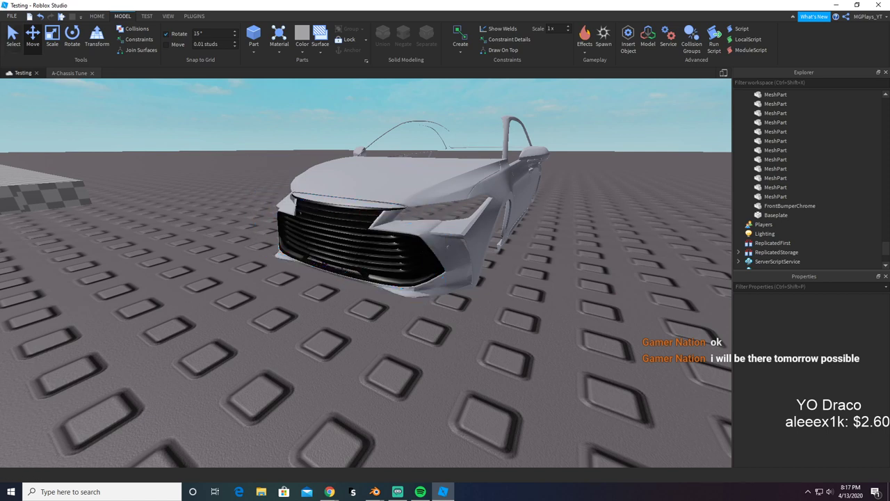
Step: Switch to the Blender window with the car and delete the selected front bumper chrome trim
key(alt+Tab)
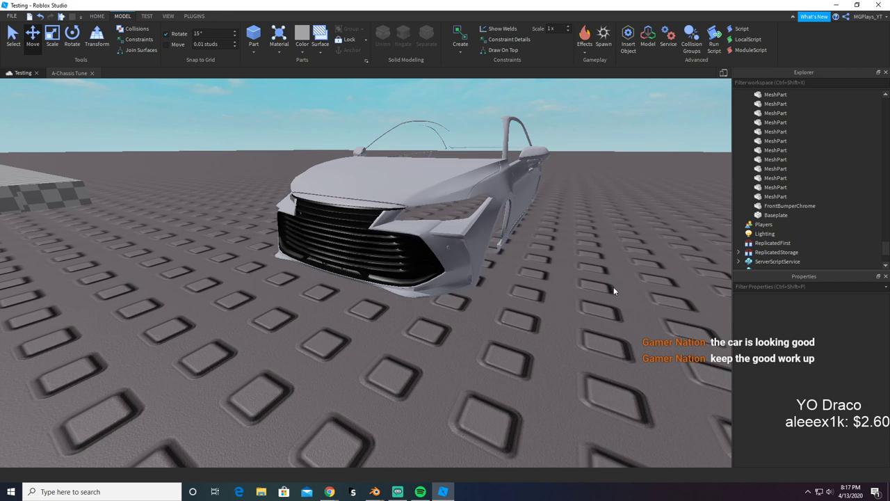
scroll(627, 393, down, 5)
key(alt+Tab)
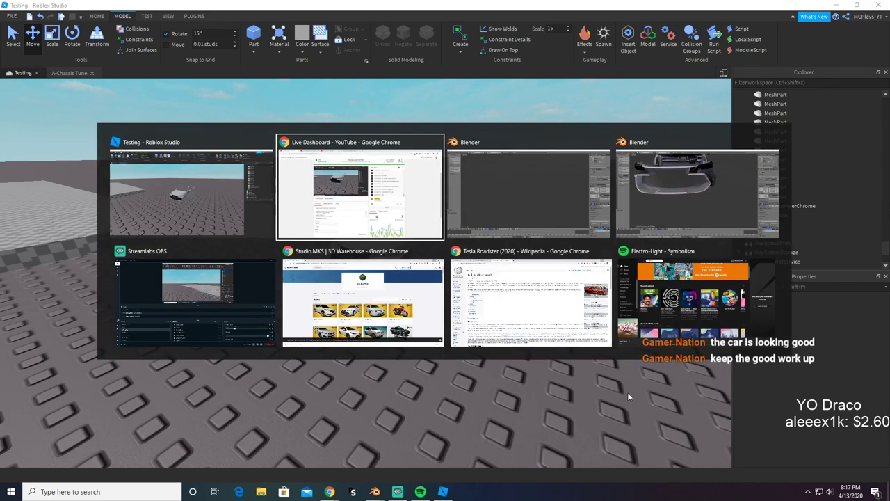
key(alt+Tab)
key(alt+Tab)
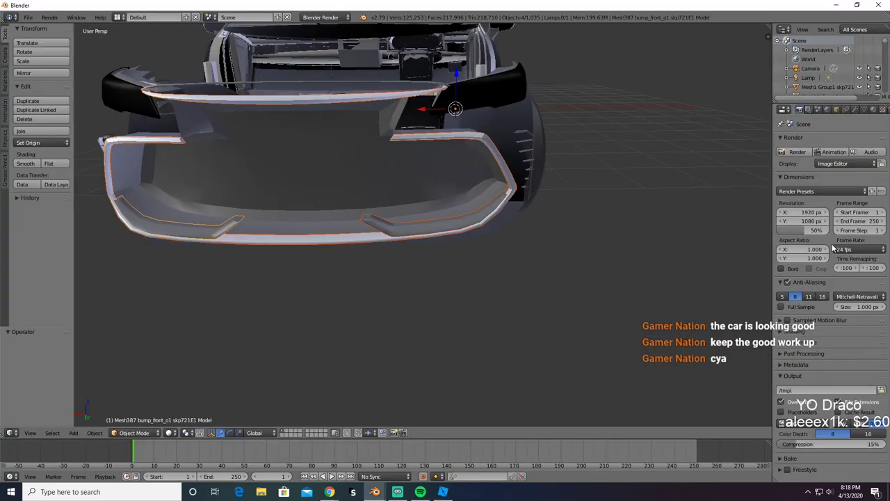
key(x)
click(564, 224)
scroll(476, 222, down, 5)
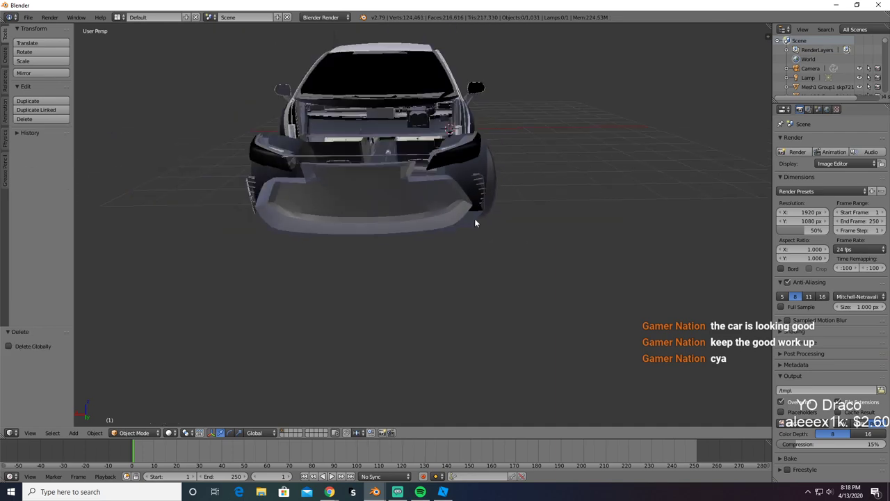
Step: Copy the front bumper's large inner panel after undoing a trial deletion of it
middle_drag(476, 220, 535, 222)
right_click(438, 196)
key(x)
click(438, 198)
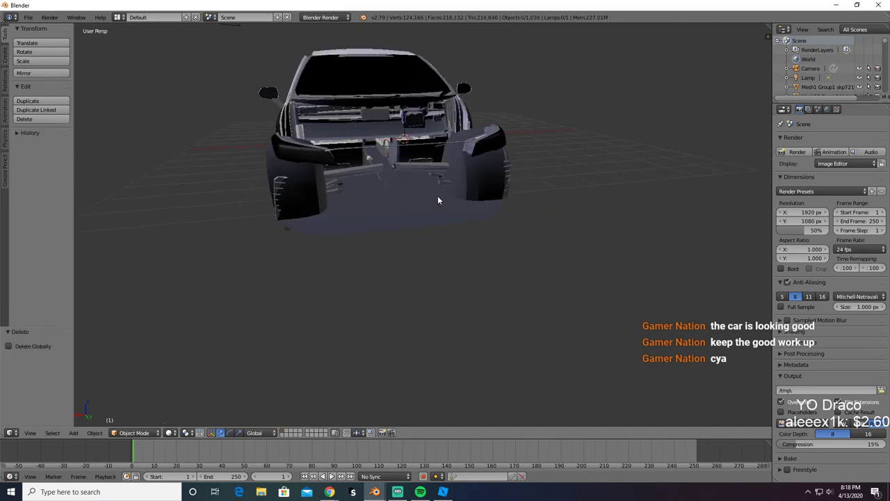
key(ctrl+z)
key(ctrl+c)
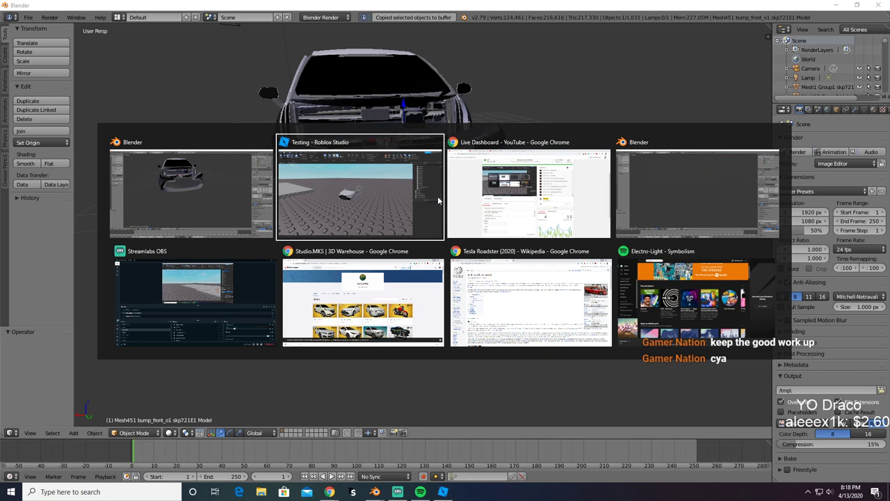
key(alt+Tab)
key(alt+Tab)
key(alt+Tab)
key(alt+Tab)
key(alt+Tab)
key(alt+Tab)
key(alt+Tab)
key(alt+Tab)
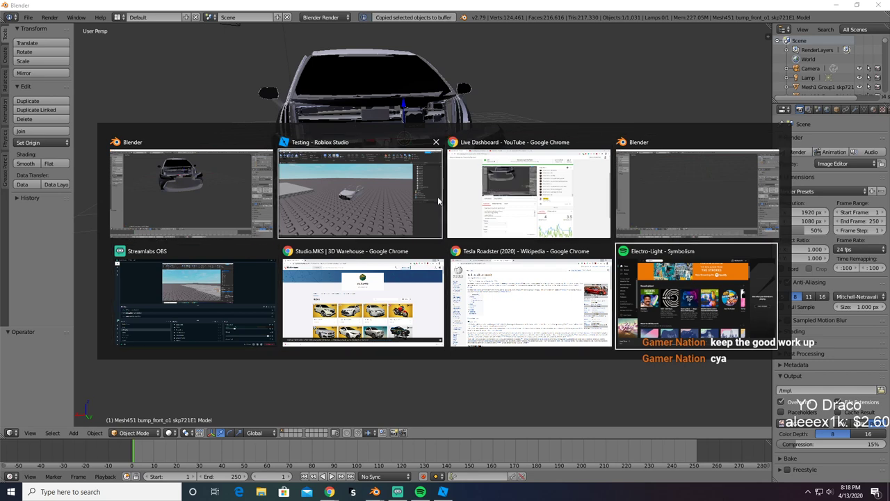
key(alt+Tab)
key(alt+Tab)
key(alt+Tab)
key(alt+Tab)
key(alt+Tab)
key(alt+Tab)
key(alt+Tab)
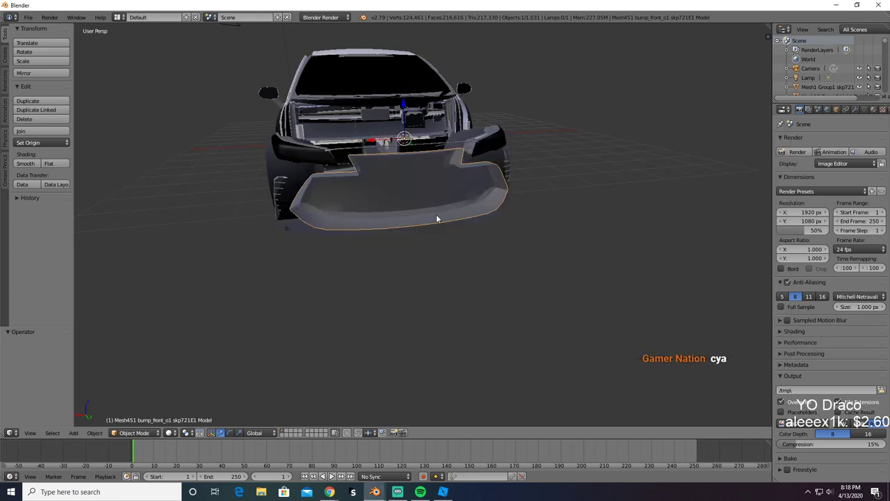
Step: Select the near front wheel arch liner and undo a trial deletion of it
middle_drag(437, 218, 506, 224)
scroll(495, 228, up, 2)
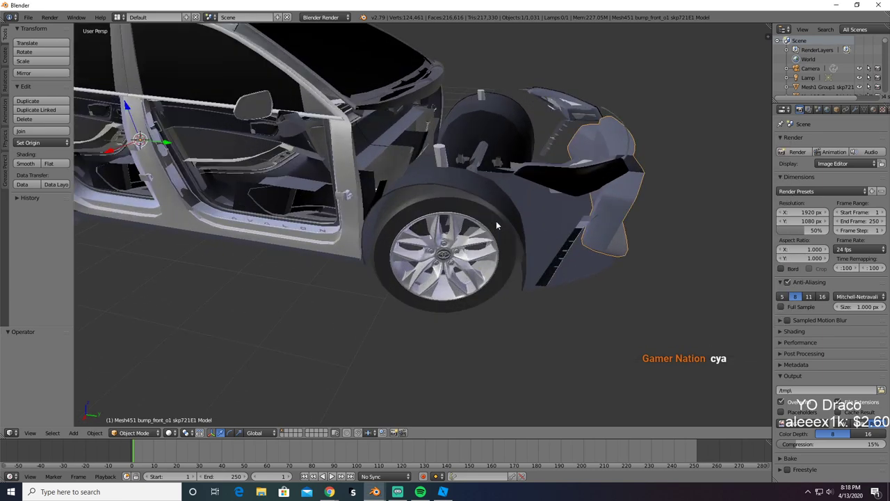
right_click(498, 212)
key(x)
click(556, 230)
key(ctrl+z)
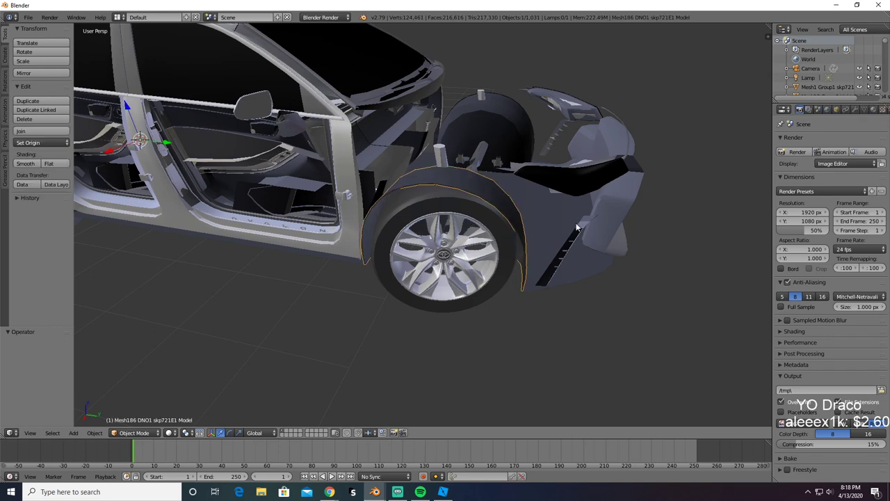
Step: Extend the selection with the underbody floor, the other front wheel arch liner and the front bumper's inner panel
middle_drag(576, 225, 545, 240)
shift+right_click(517, 223)
shift+right_click(533, 204)
middle_drag(532, 204, 548, 229)
right_click(522, 223)
key(x)
click(523, 220)
Step: Add both rear wheel arch liners to the selection and undo a trial deletion of the selected parts
right_click(489, 236)
shift+right_click(229, 233)
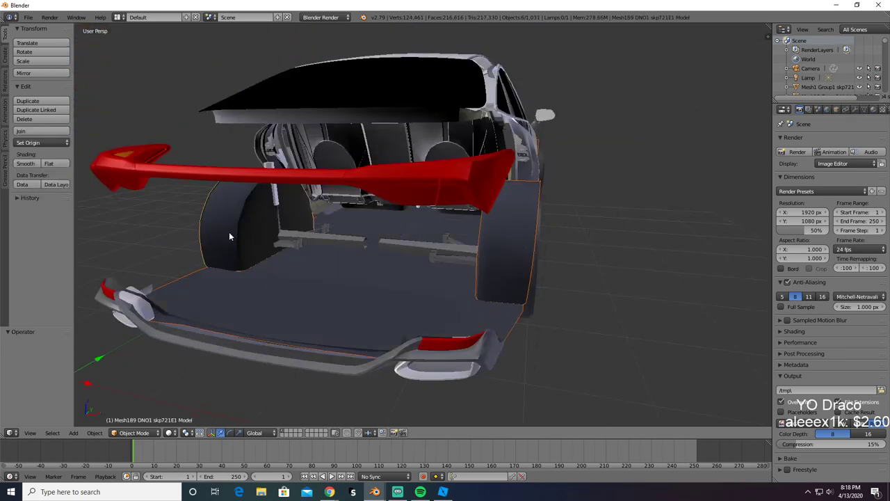
key(x)
click(228, 232)
key(ctrl+z)
Step: Paste the copied parts into the empty Blender scene, inspect them and return to the car scene
key(alt+Tab)
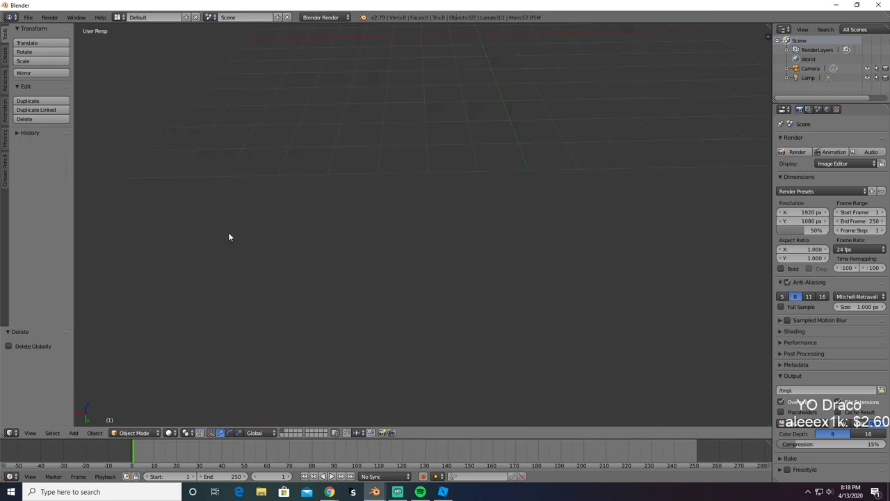
key(ctrl+v)
middle_drag(298, 231, 189, 186)
key(alt+Tab)
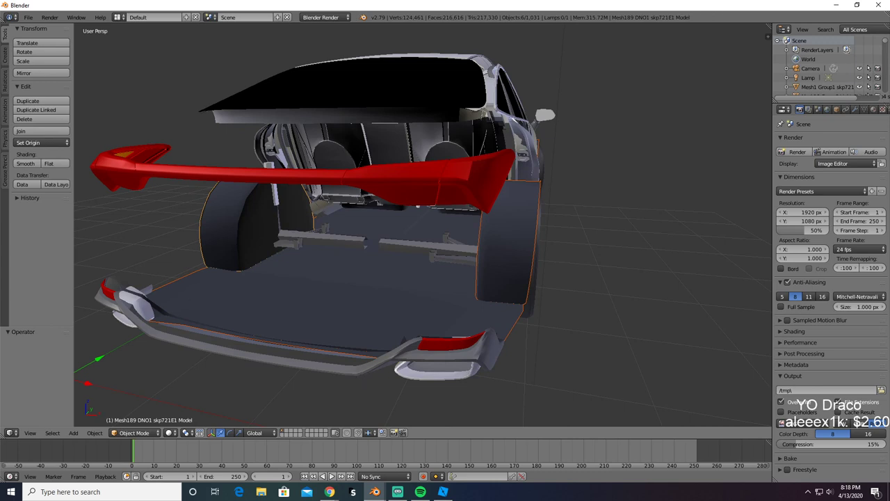
key(alt+Tab)
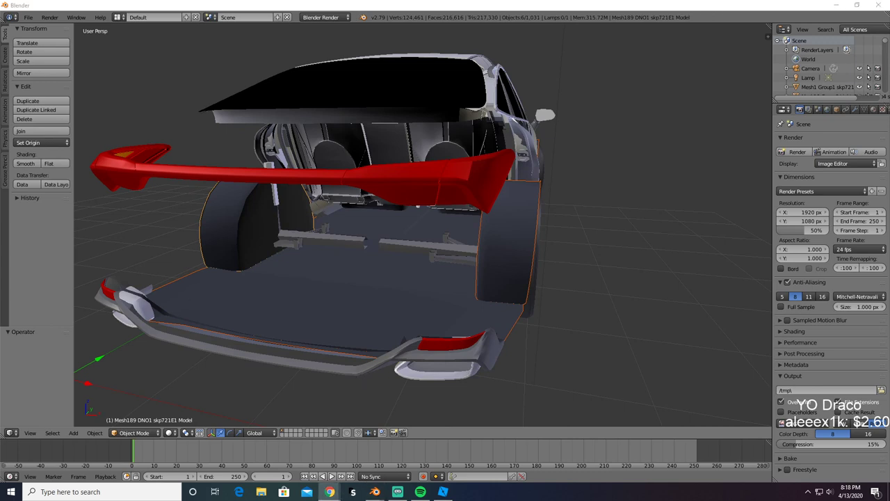
Step: Add the two lower rear bumper panels to the selection, undoing the trial deletions
middle_drag(210, 273, 233, 269)
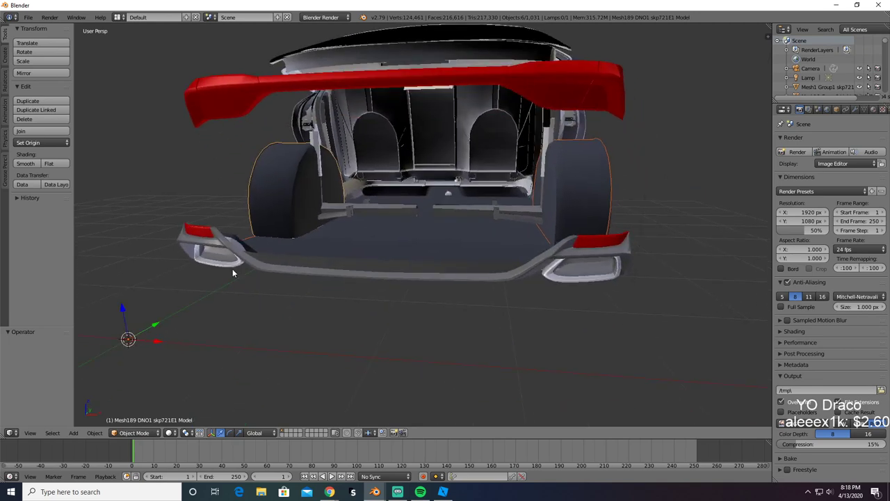
key(x)
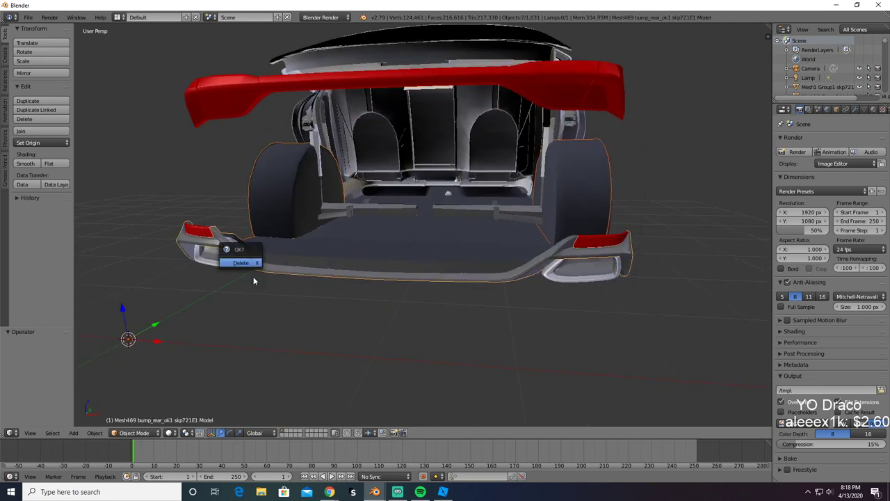
click(253, 276)
key(ctrl+z)
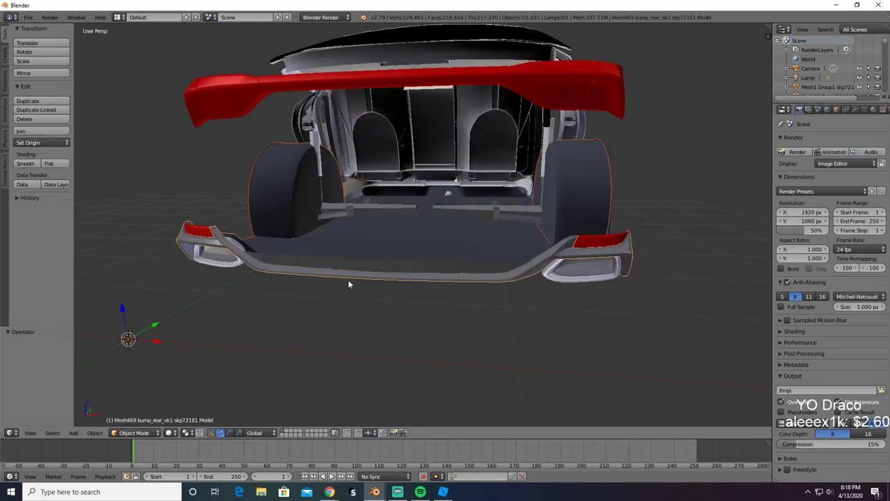
key(x)
click(336, 278)
key(ctrl+z)
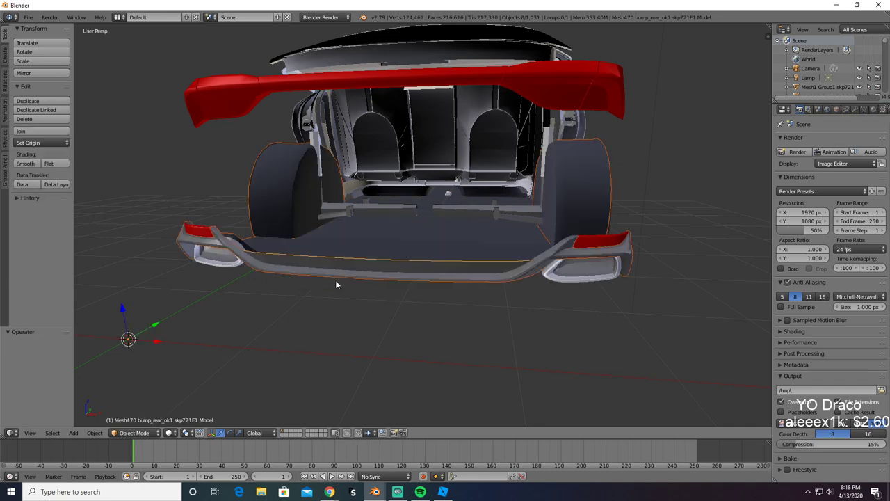
Step: Undo a trial deletion of the selection and copy the underbody, wheel arch liners and bumper panels
middle_drag(335, 280, 278, 285)
key(Delete)
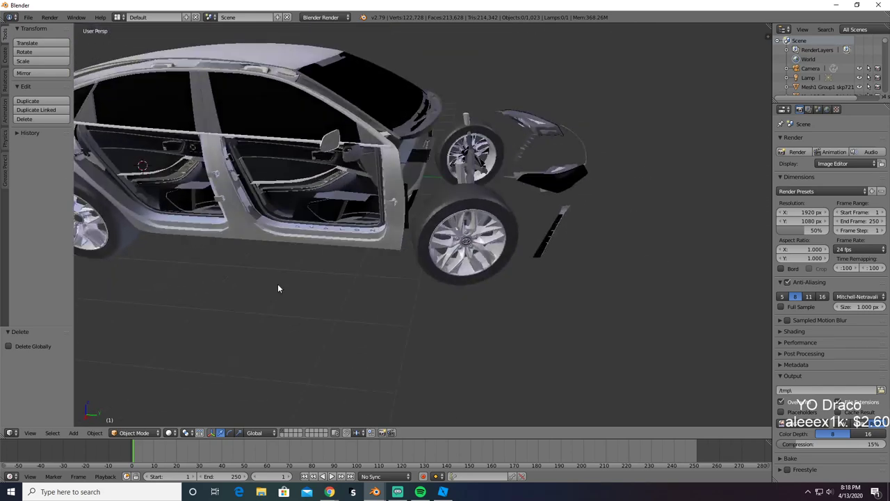
key(ctrl+z)
key(ctrl+c)
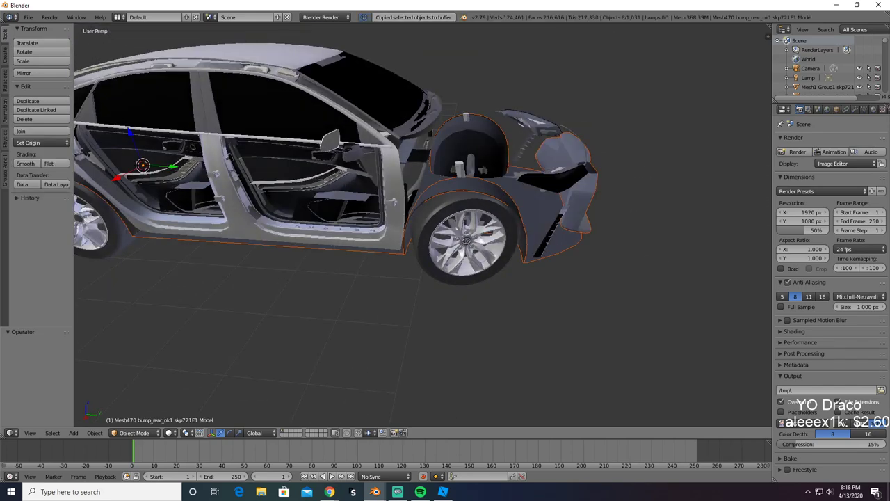
Step: Replace the earlier pasted parts in the other Blender scene with the newly copied underbody, liners and bumper panels
key(alt+Tab)
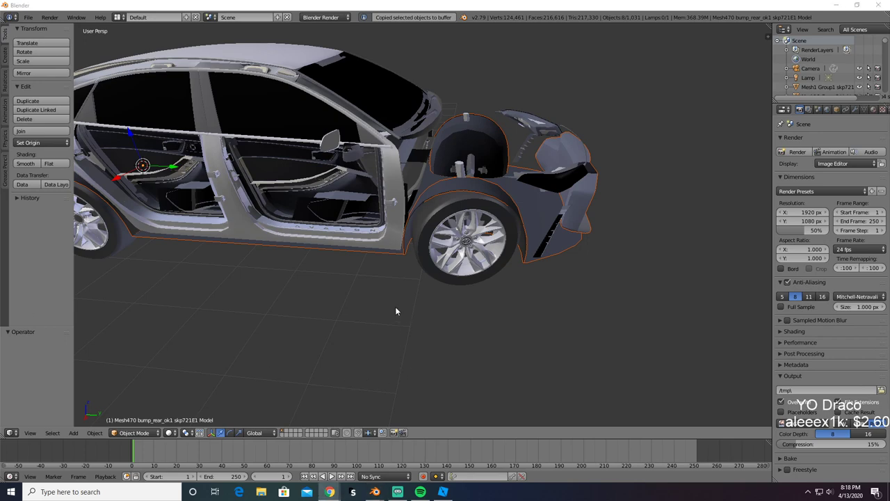
middle_drag(395, 311, 351, 295)
key(alt+Tab)
key(alt+Tab)
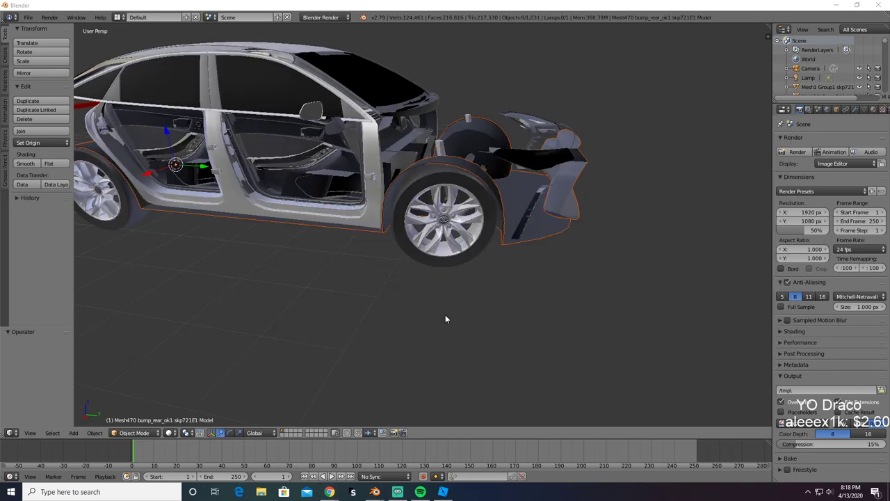
key(x)
click(418, 311)
key(ctrl+v)
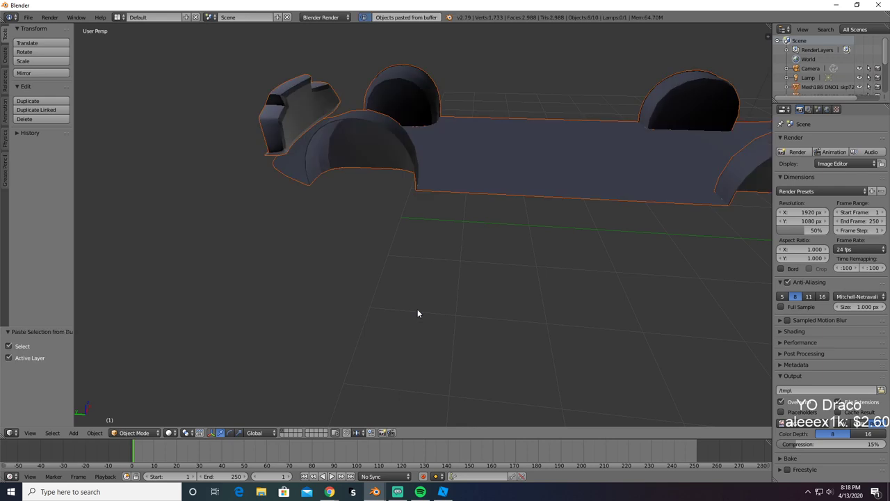
scroll(418, 312, down, 2)
middle_drag(418, 312, 324, 292)
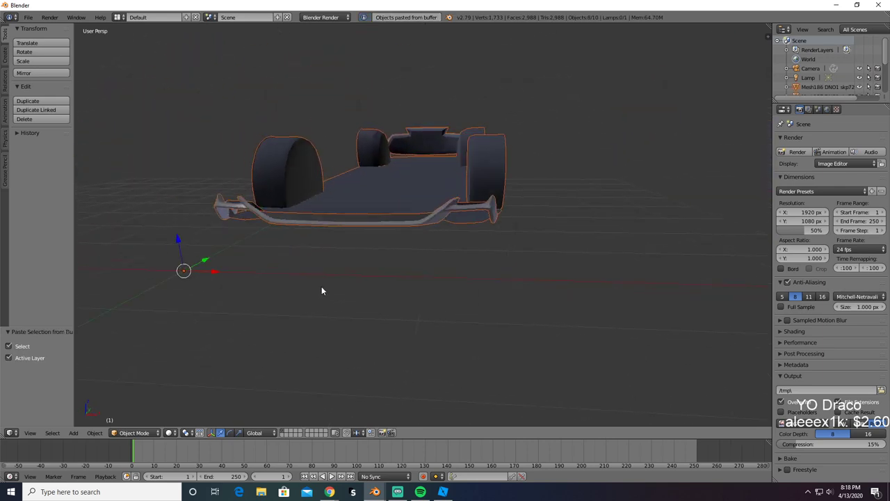
Step: Export the pasted parts as a Wavefront OBJ named Bottom in the Toyota Avalon folder and clear the scene
click(28, 18)
mouse_move(42, 202)
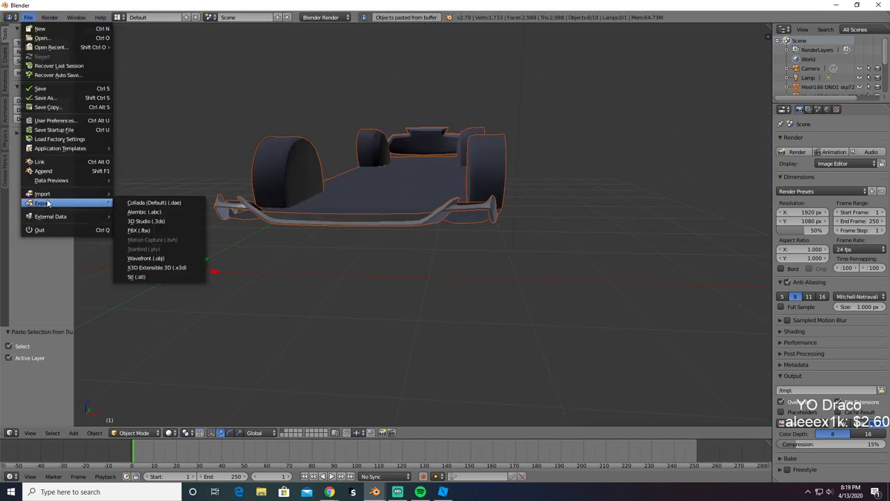
click(154, 261)
click(136, 55)
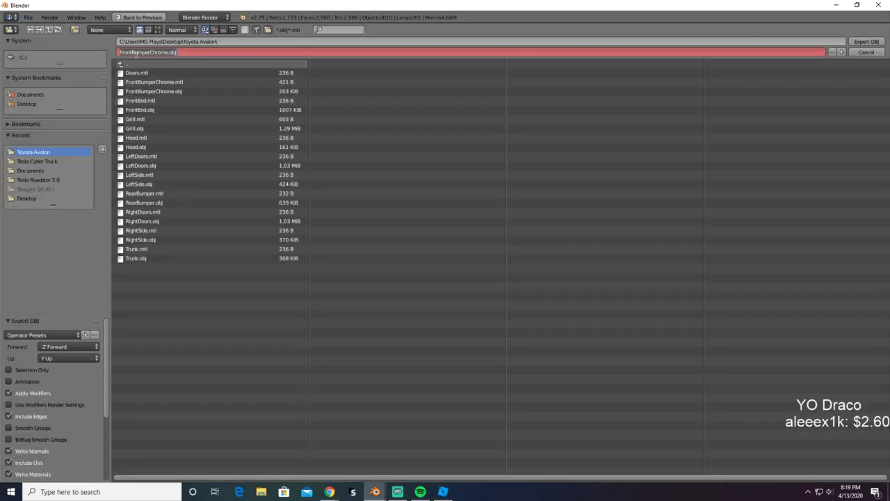
text(Bottom)
key(Return)
key(Delete)
Step: Switch to Roblox Studio, select the spare mesh part at the grey platform's near corner and rename it as Bottom
key(alt+Tab)
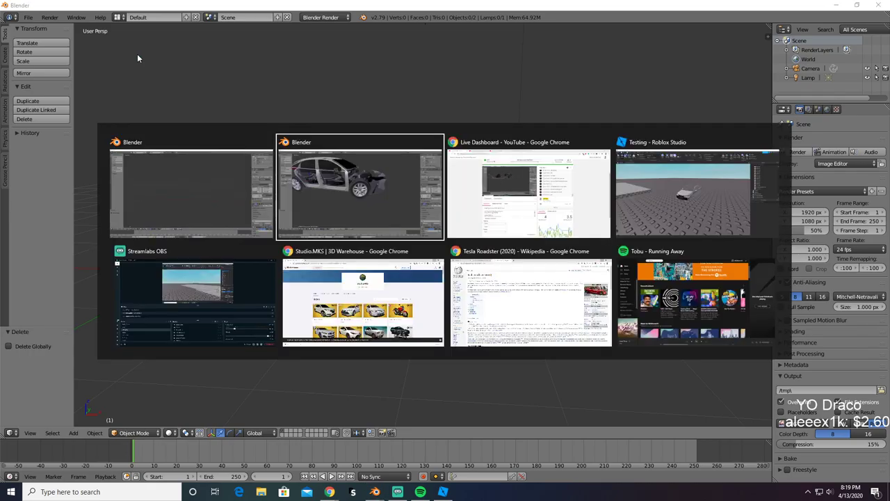
key(alt+Tab)
key(alt+Tab)
right_drag(408, 220, 409, 220)
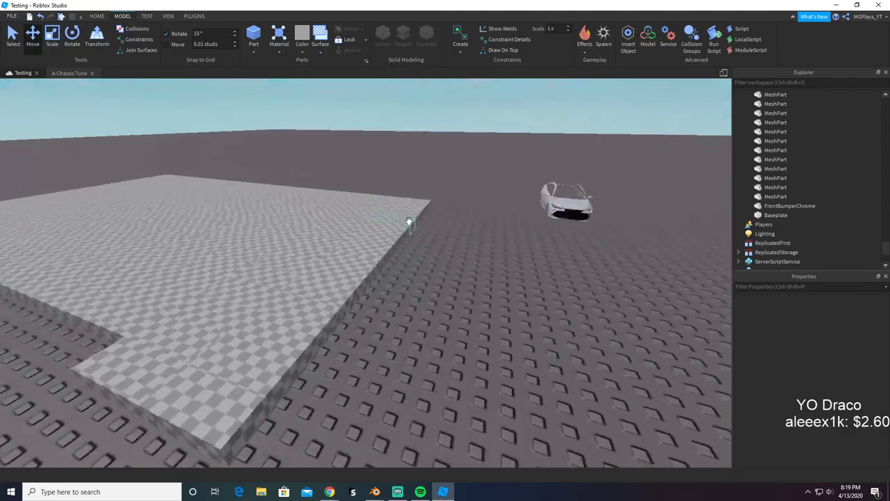
scroll(408, 221, down, 5)
click(368, 321)
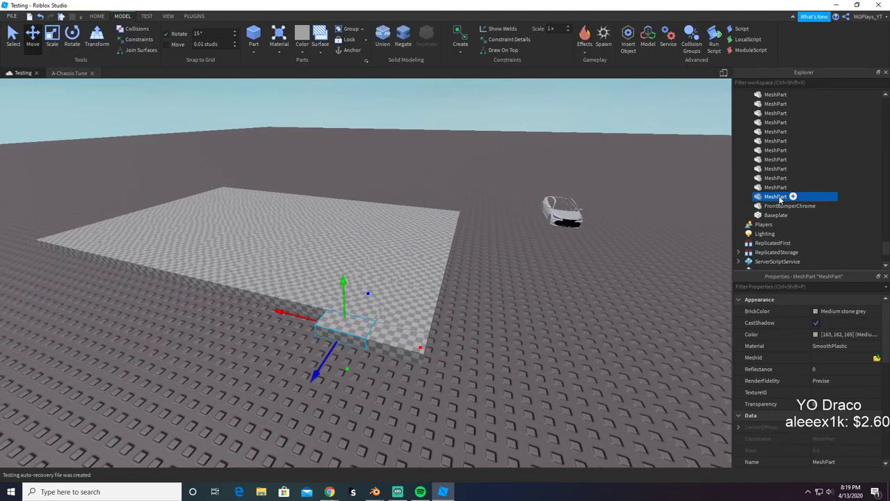
double_click(775, 196)
text(Bottom)
key(Return)
Step: Colour the Bottom part Really black and load the Bottom mesh from the Toyota Avalon folder into it
click(819, 310)
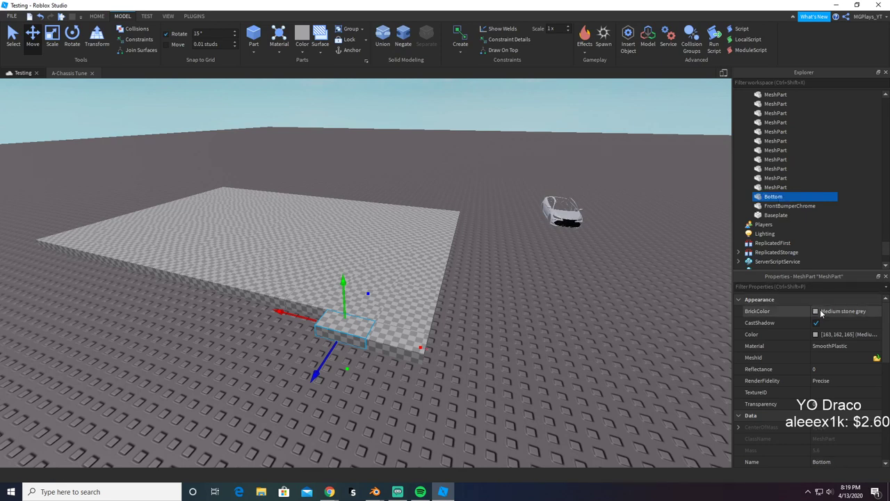
click(751, 267)
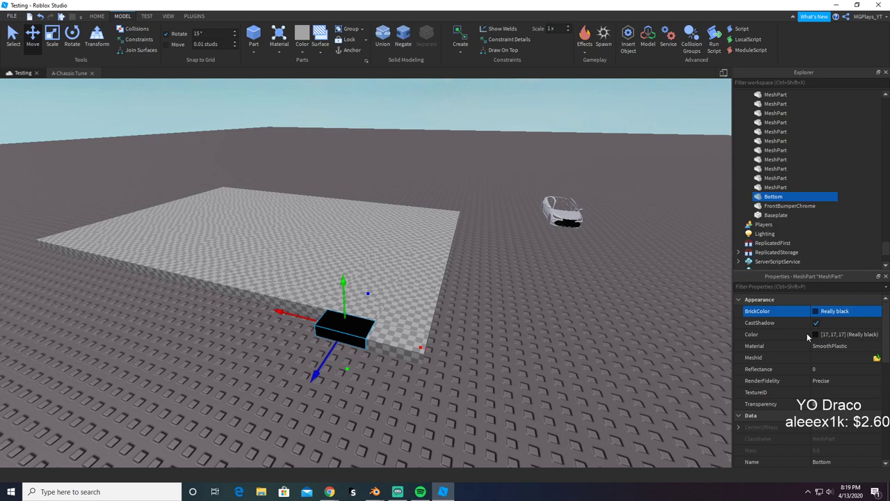
click(876, 357)
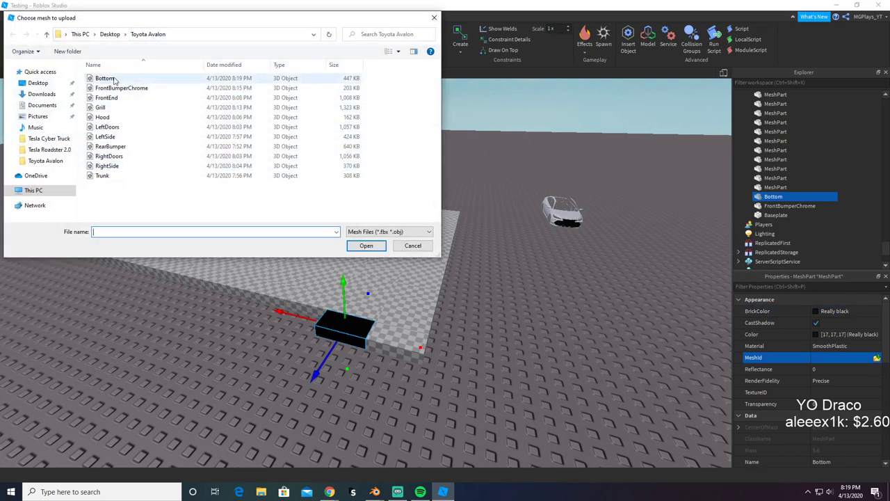
double_click(115, 80)
click(504, 250)
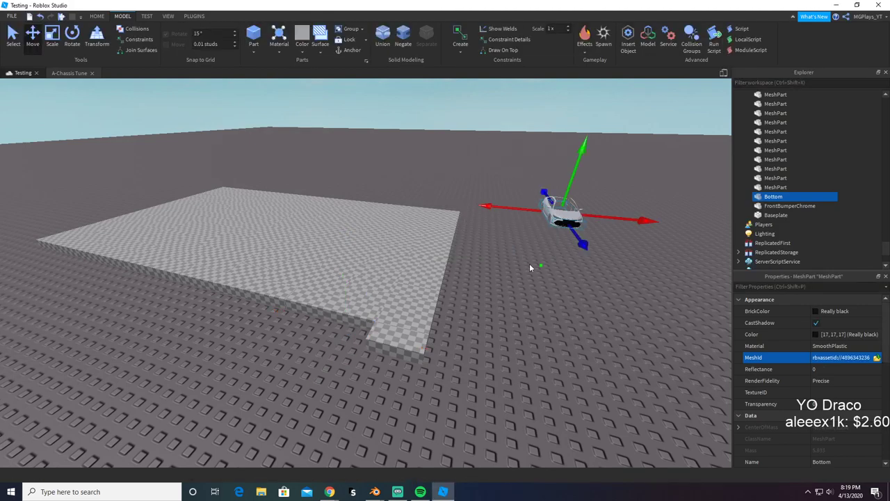
Step: Deselect the underbody and inspect the assembled car from its side and front
right_drag(545, 279, 546, 280)
key(w)
scroll(546, 279, up, 5)
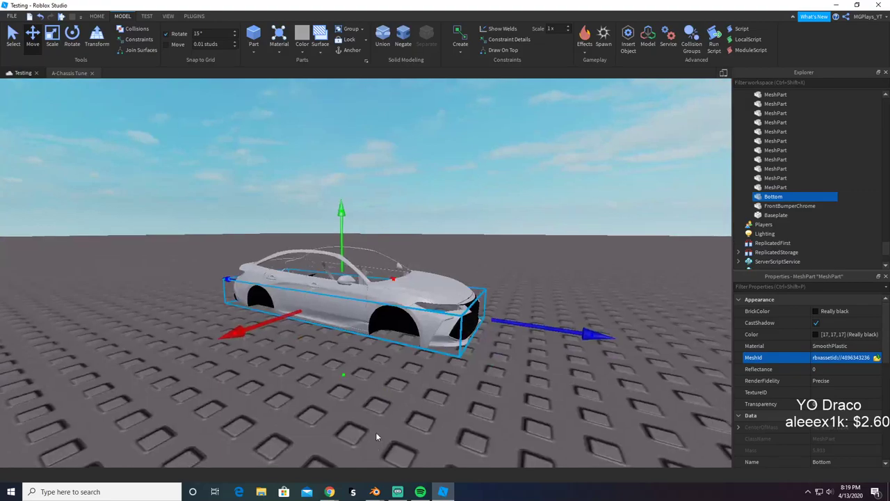
click(375, 431)
scroll(375, 431, up, 2)
key(d)
right_drag(375, 431, 354, 350)
key(a)
key(a)
key(d)
key(s)
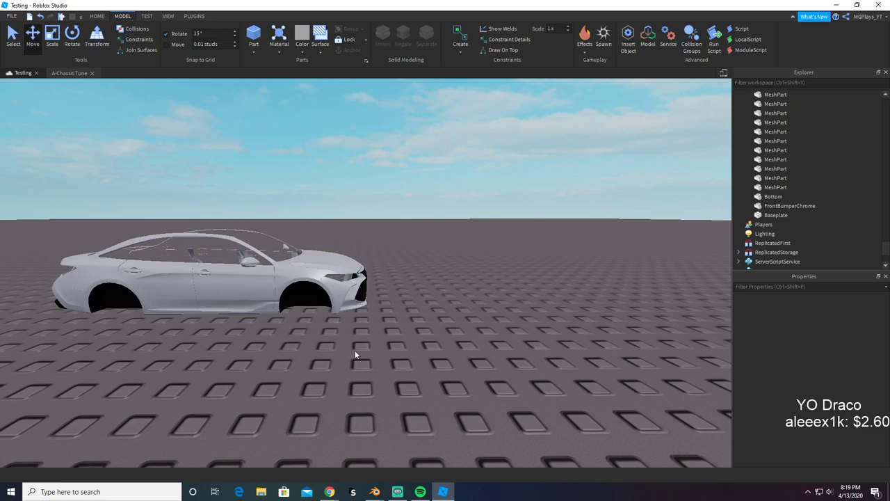
key(a)
key(d)
key(w)
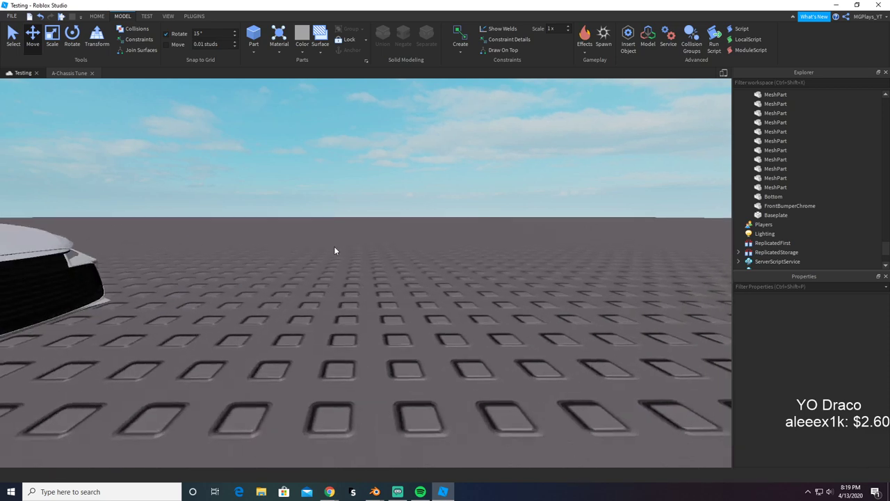
right_drag(334, 246, 338, 253)
key(a)
key(s)
right_drag(291, 269, 288, 270)
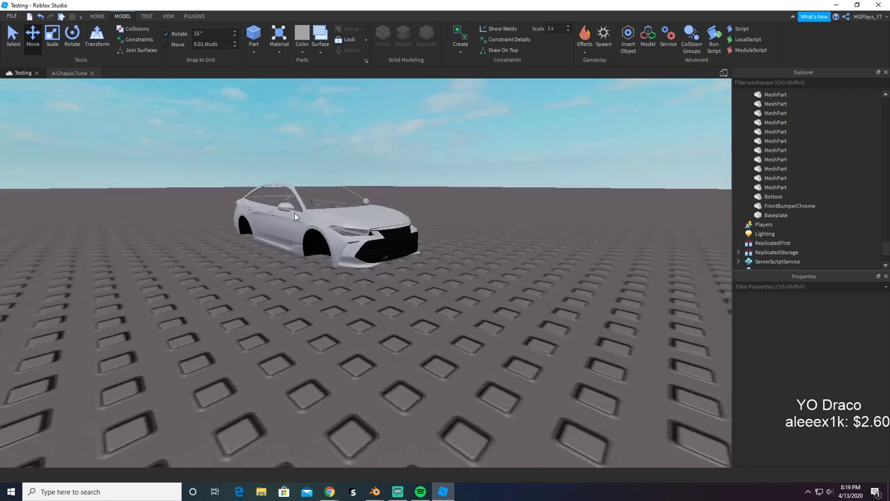
Step: Switch to the Blender car model and delete the already exported underbody, wheel arch liners and bumper panels
key(alt+Tab)
key(alt+Tab)
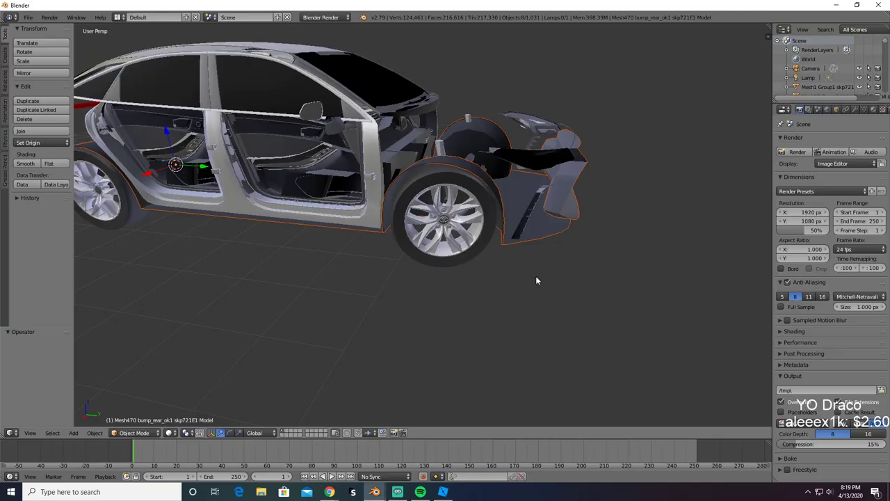
key(x)
click(527, 277)
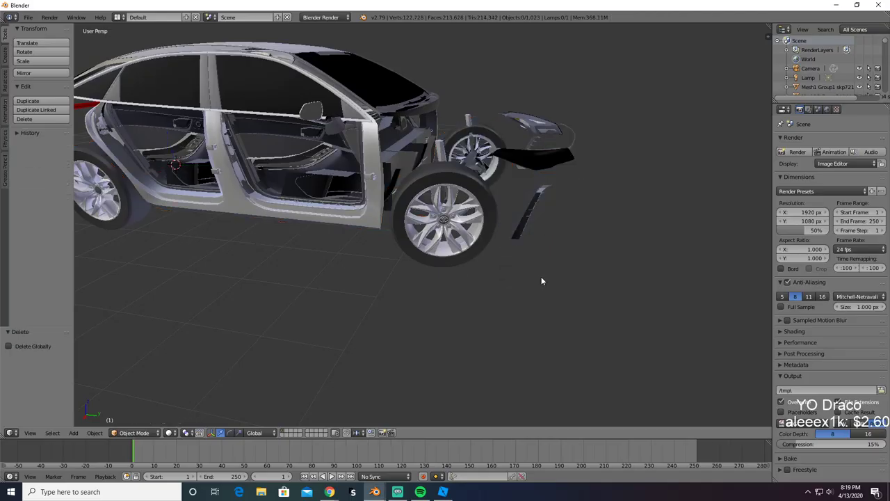
key(alt+Tab)
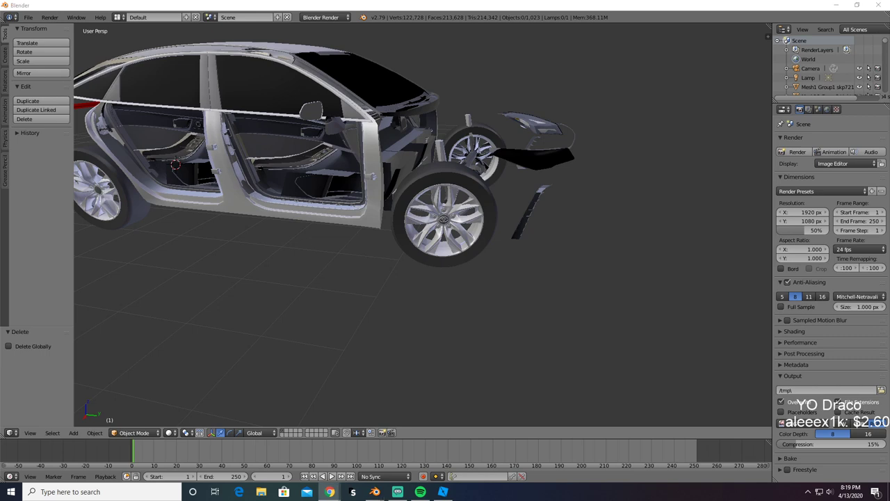
Step: Select the bumper vent slats in front of one front wheel and check the selection with a trial deletion, undoing it
mouse_move(312, 258)
middle_down()
mouse_move(238, 264)
mouse_move(301, 262)
middle_up()
scroll(238, 262, up, 4)
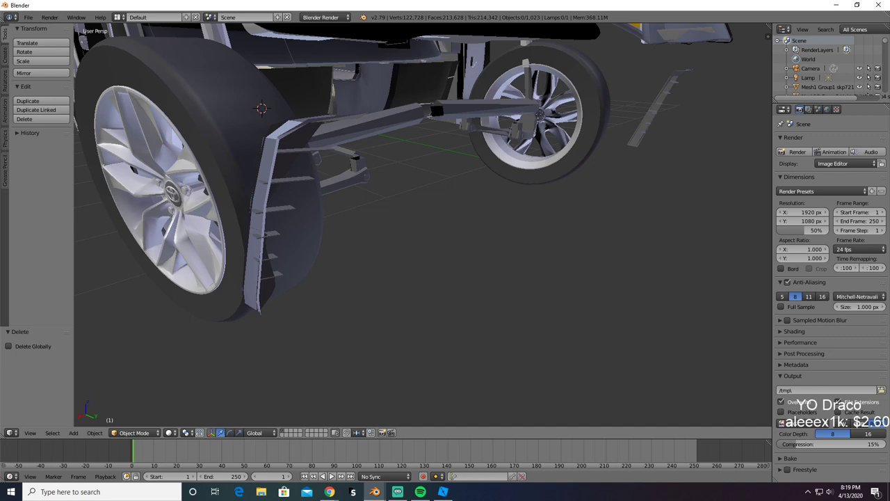
key(alt+Tab)
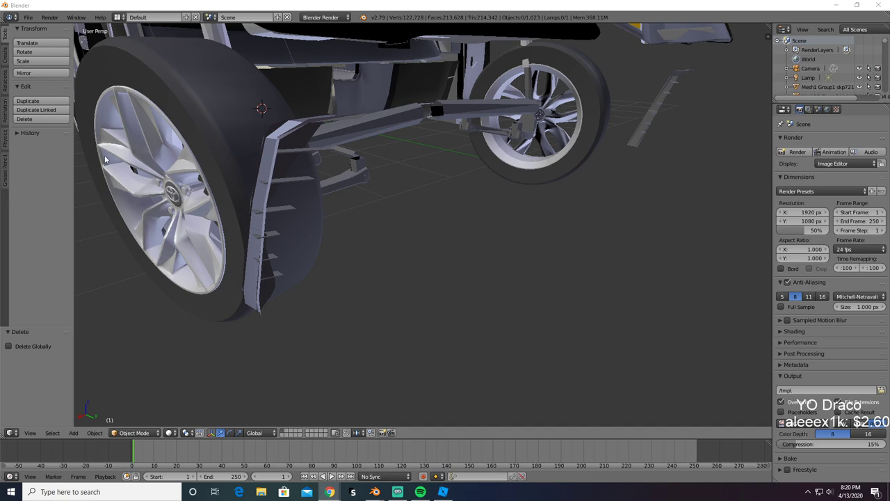
right_click(273, 187)
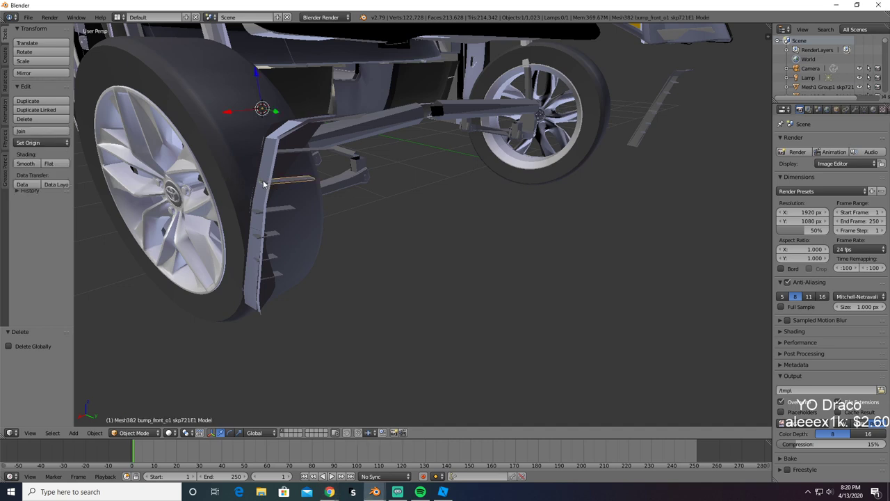
shift+right_click(301, 152)
middle_drag(301, 151, 244, 173)
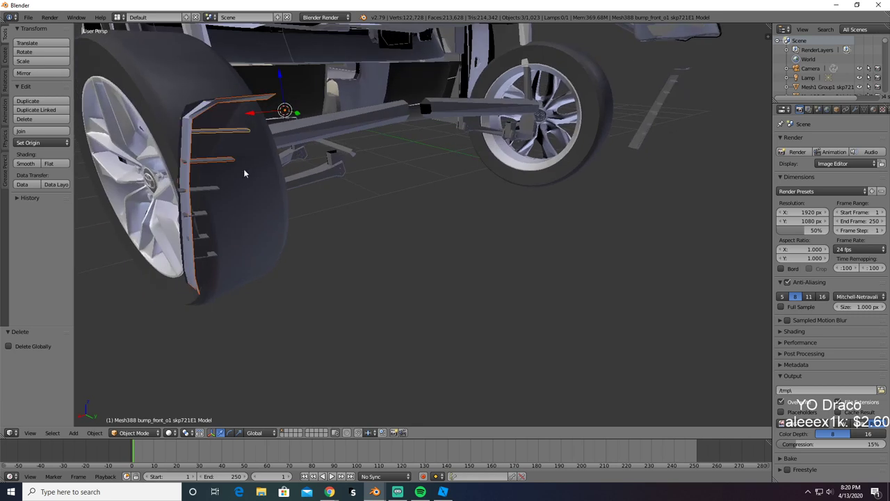
shift+right_click(205, 190)
shift+right_click(203, 214)
shift+right_click(211, 256)
key(x)
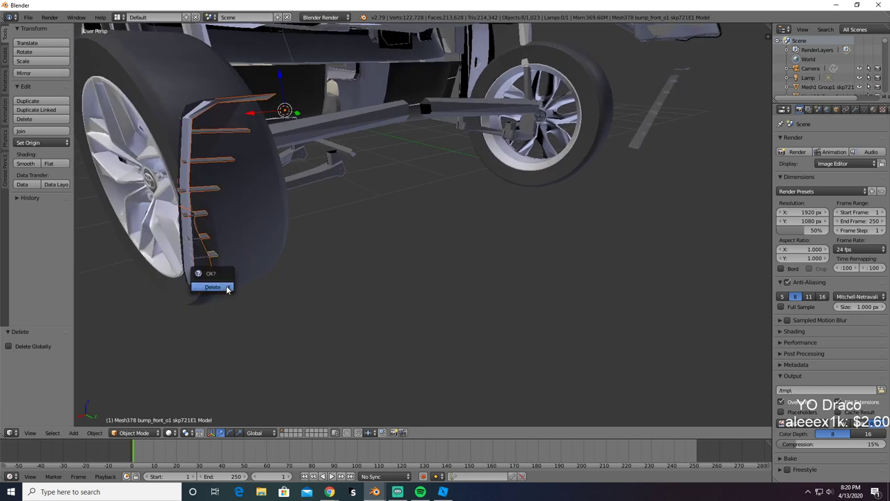
click(226, 285)
middle_drag(226, 290, 345, 229)
key(ctrl+z)
Step: Add the outer frame pieces to the vent selection and undo another trial deletion
right_click(331, 192)
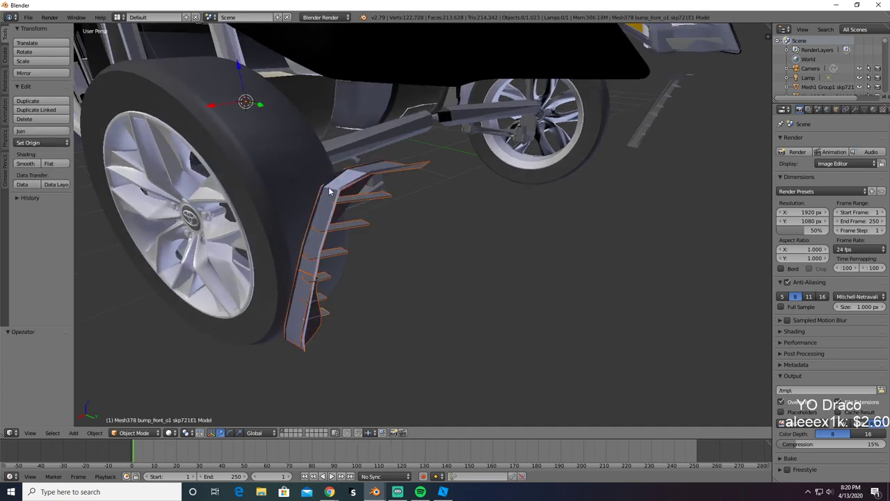
key(x)
click(325, 182)
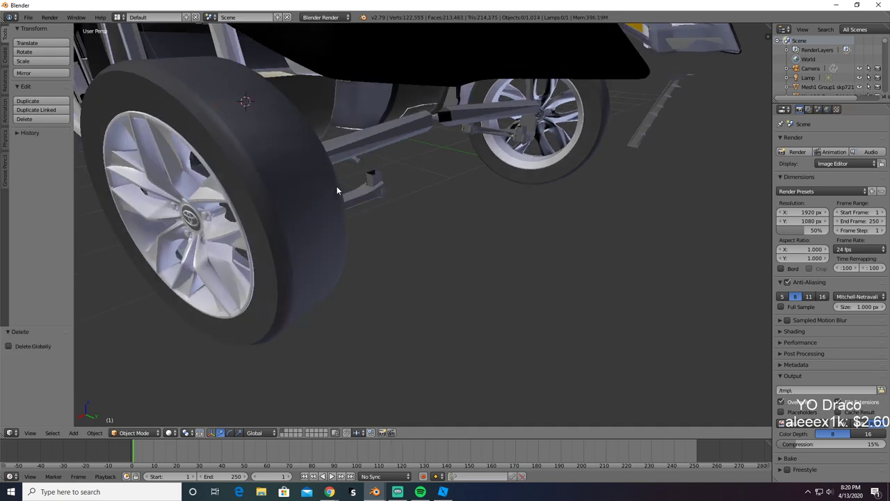
middle_drag(337, 186, 255, 187)
key(ctrl+z)
scroll(362, 188, up, 4)
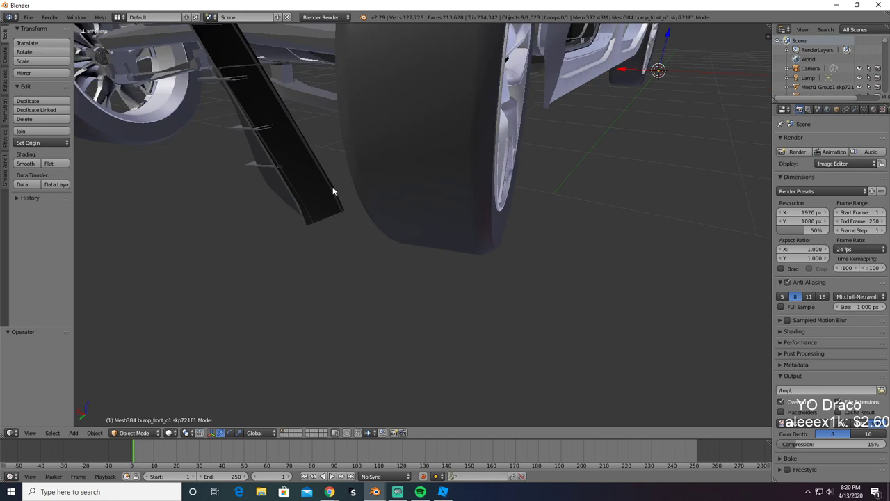
Step: Add the frame and slats of the opposite front bumper vent to the selection
shift+right_click(333, 192)
mouse_move(334, 201)
middle_down()
mouse_move(358, 197)
mouse_move(350, 201)
middle_up()
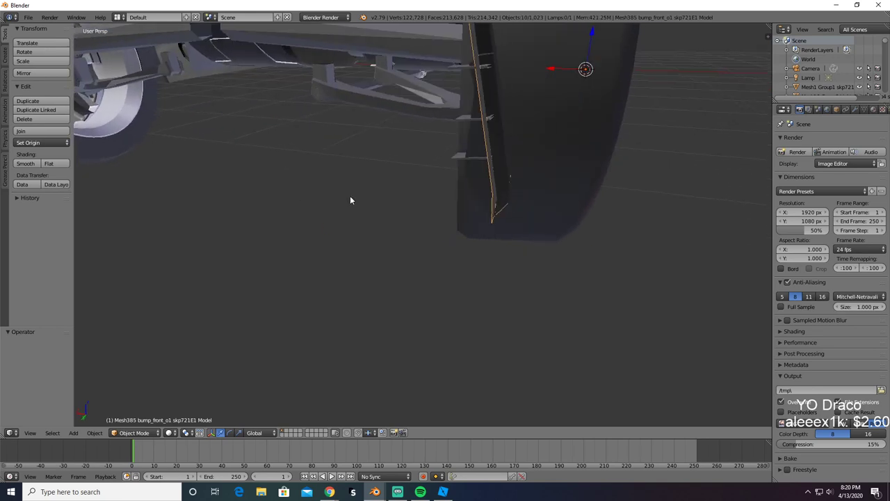
shift+right_click(469, 175)
shift+right_click(463, 151)
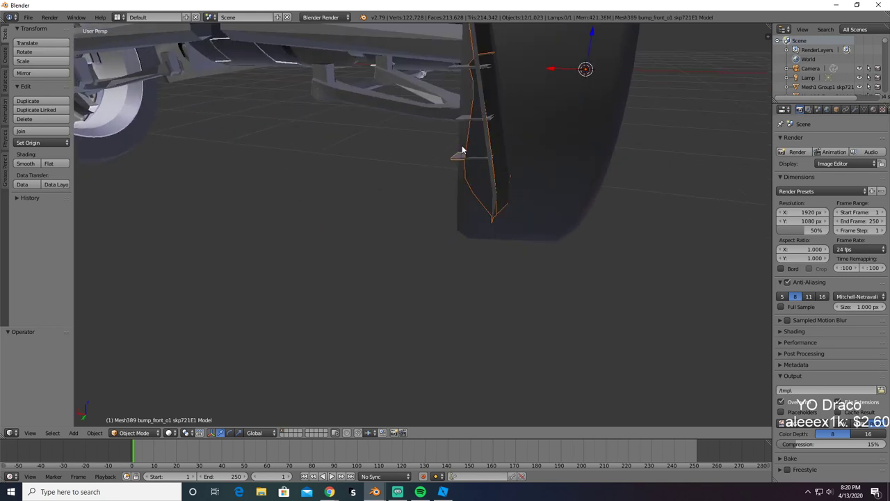
middle_drag(463, 121, 466, 131)
shift+right_click(503, 281)
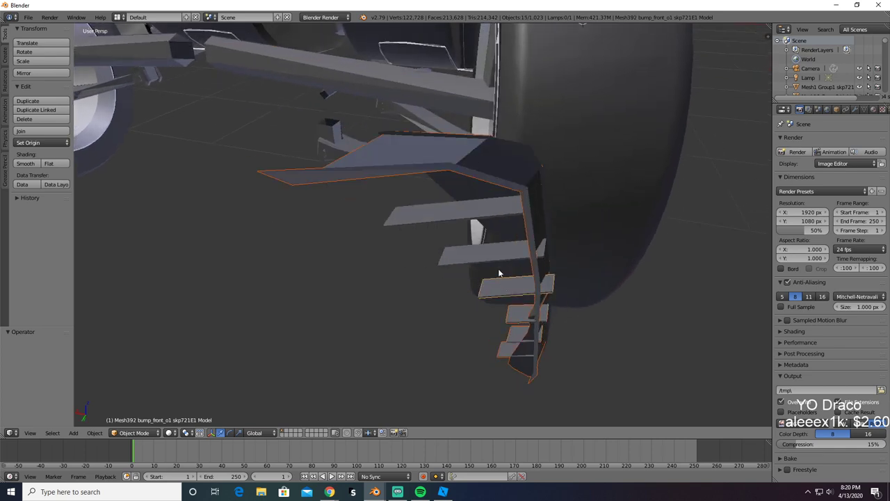
shift+right_click(490, 256)
shift+right_click(468, 211)
Step: Check for missed dark backing panels at the second vent with trial deletions and undo them
key(x)
click(444, 206)
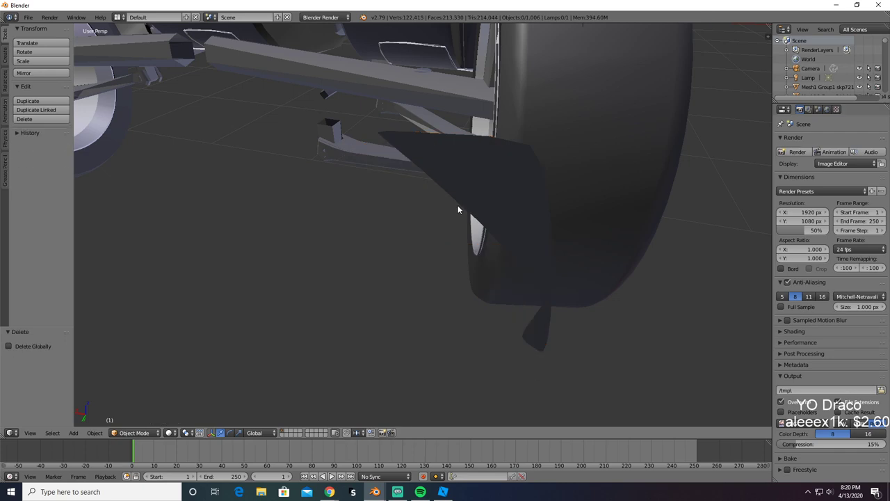
key(ctrl+z)
key(x)
click(521, 151)
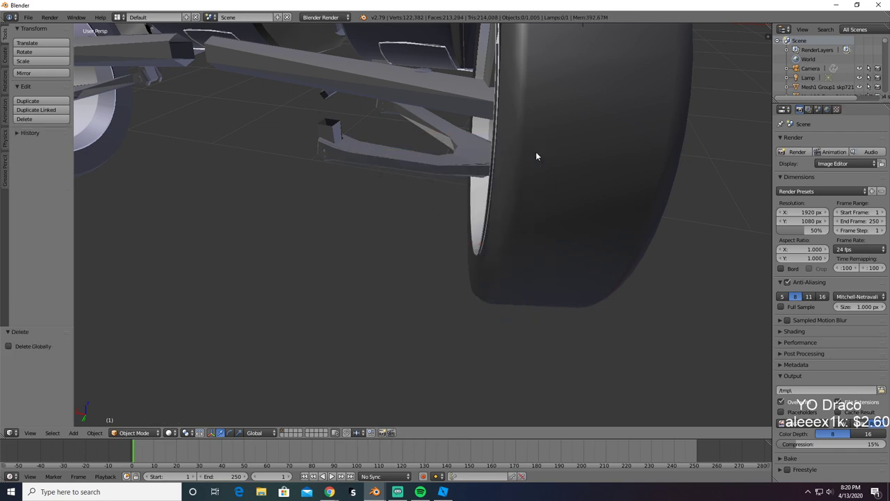
middle_drag(535, 151, 365, 255)
key(ctrl+z)
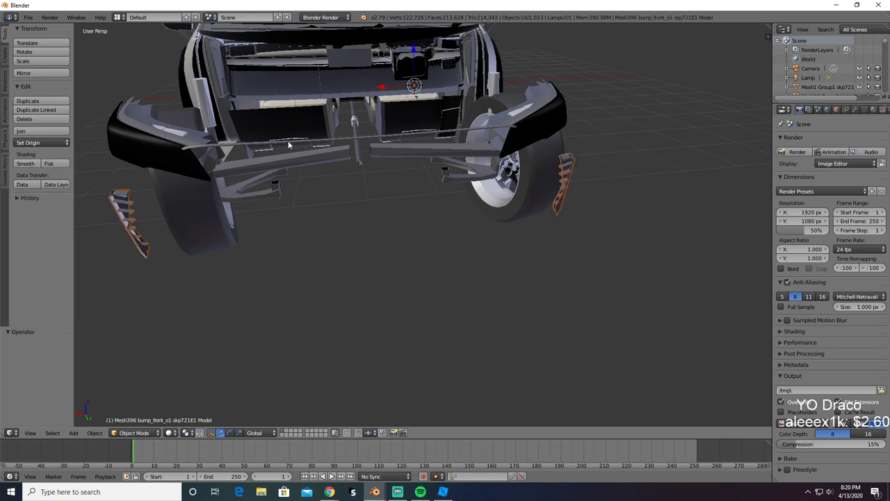
Step: Try deleting only the thin strip spanning the car's front end and undo the deletion
click(330, 491)
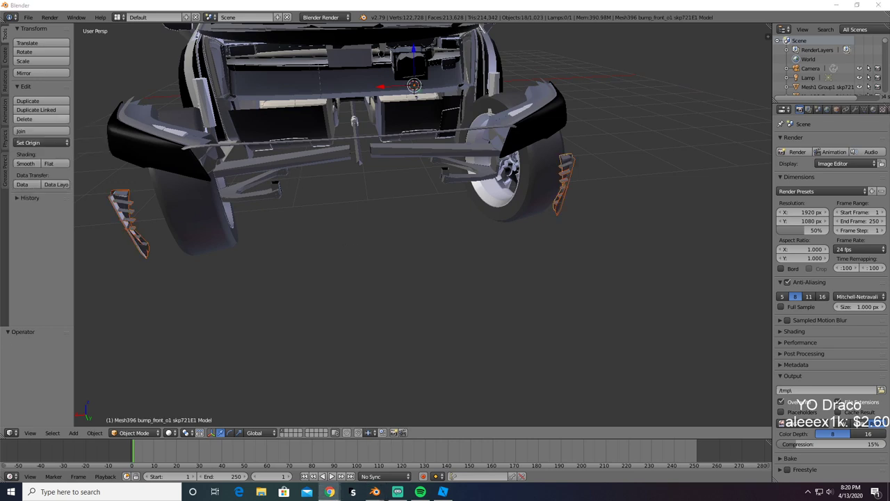
click(386, 139)
key(x)
click(370, 146)
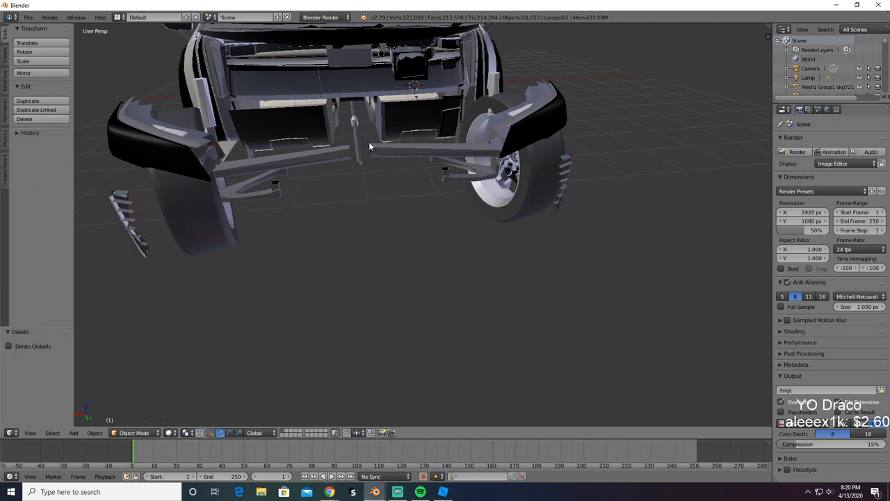
key(ctrl+z)
key(ctrl+z)
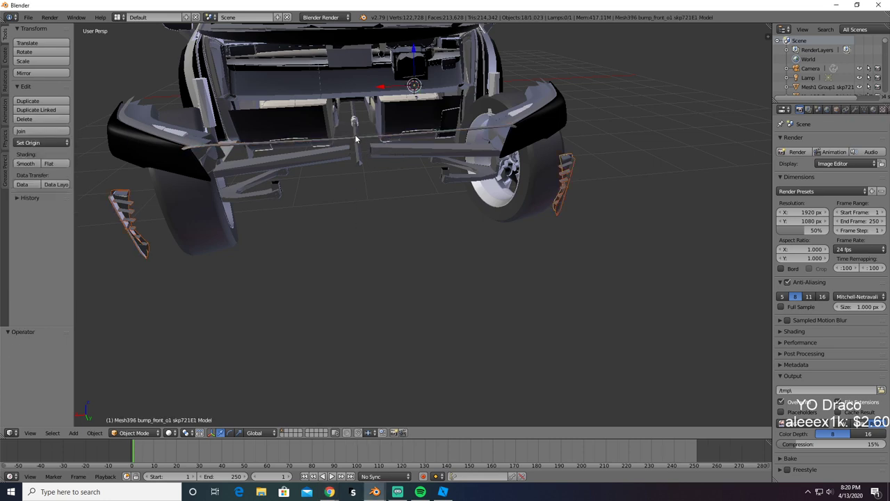
Step: Add the thin front strip to the vent selection and check it with a trial deletion, undoing it
key(x)
click(343, 146)
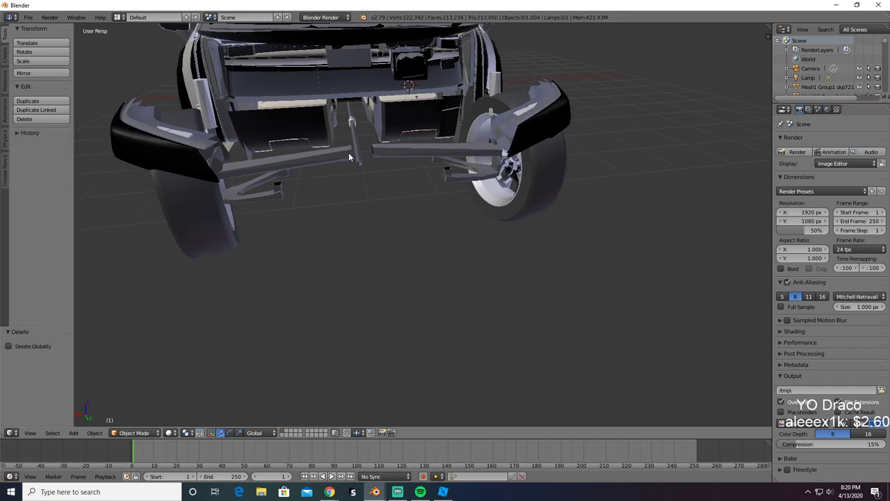
middle_drag(349, 152, 379, 157)
key(ctrl+z)
Step: Copy both bumper vents and the thin strip into the other, empty Blender scene
key(ctrl+c)
key(alt+Tab)
key(alt+Tab)
key(alt+Tab)
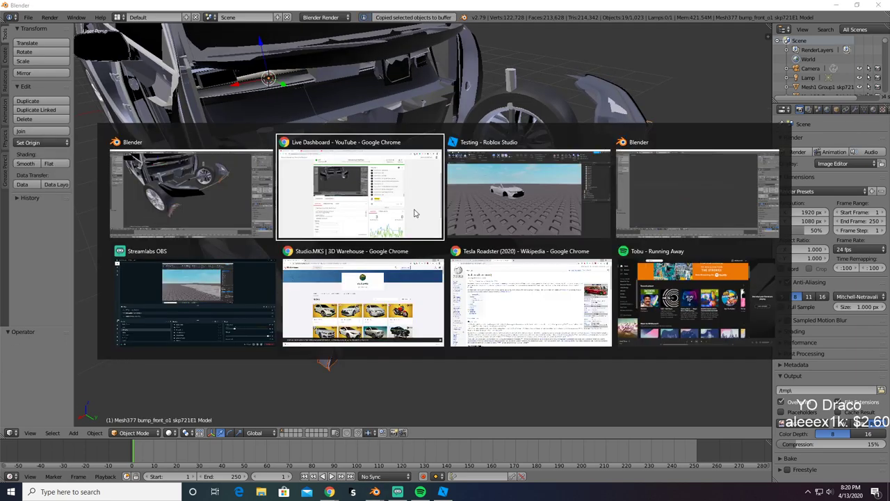
key(ctrl+v)
Step: Export the pasted parts as a Wavefront OBJ named FrontBumperExtra in the Toyota Avalon folder and clear the scene
click(28, 16)
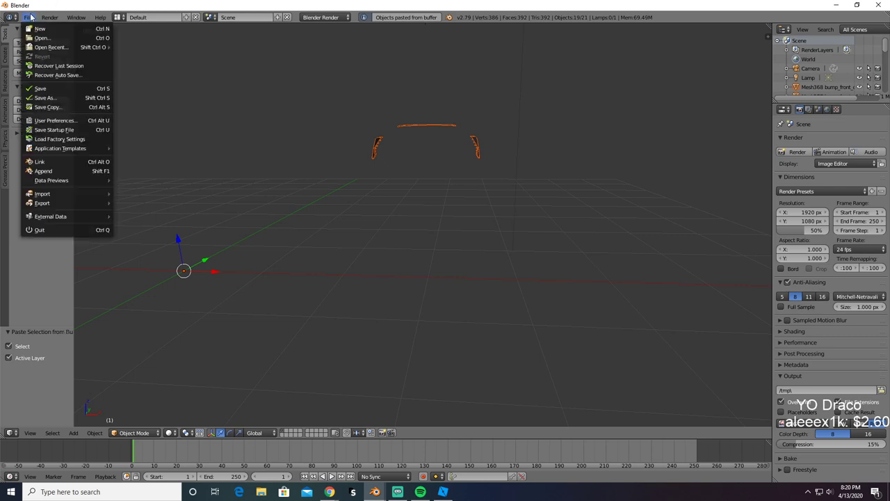
mouse_move(56, 208)
click(160, 260)
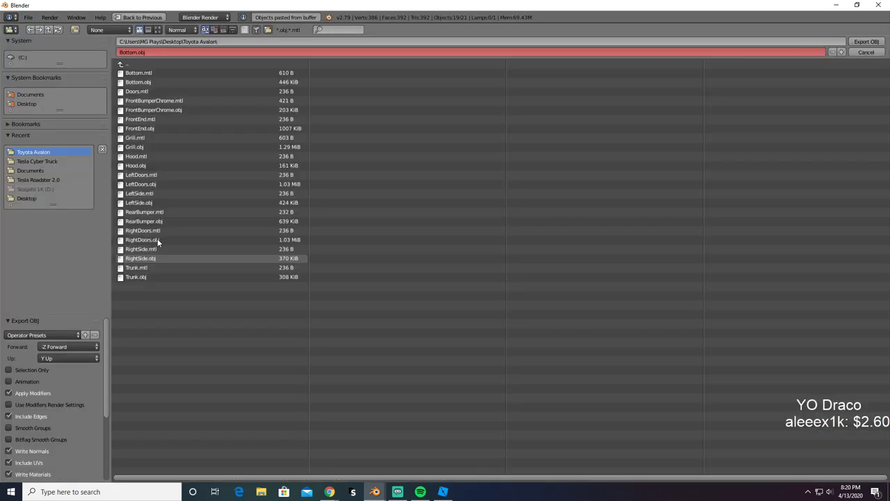
click(134, 53)
text(FrontBumperEx)
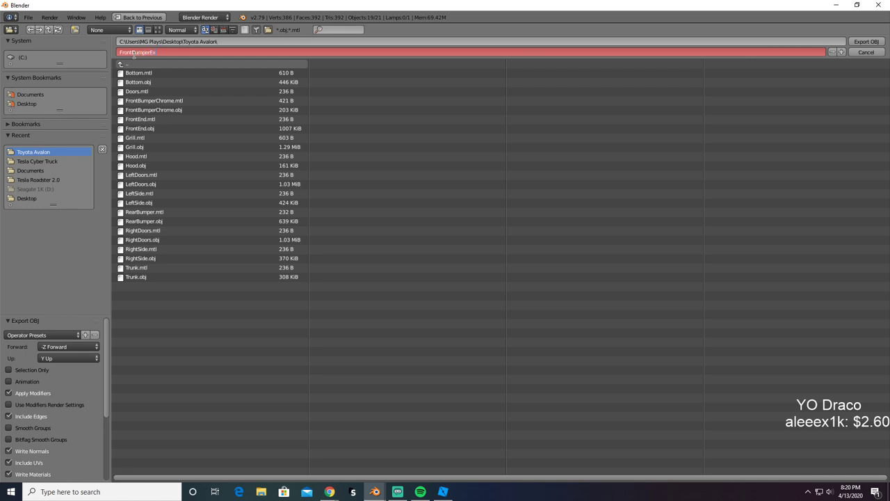
text(tra)
key(Return)
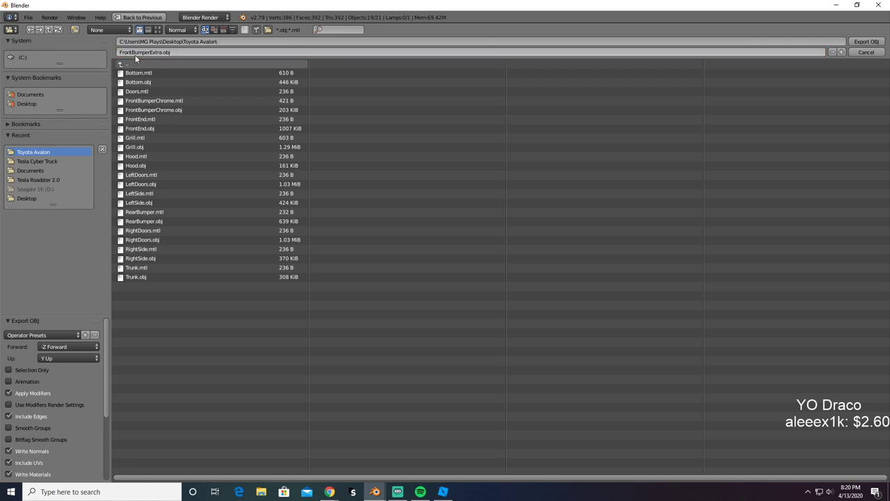
key(Delete)
Step: In Roblox Studio, rename the blank mesh part at the block's corner FrontBumperExtra and colour it Really black
key(alt+Tab)
key(alt+Tab)
key(alt+Tab)
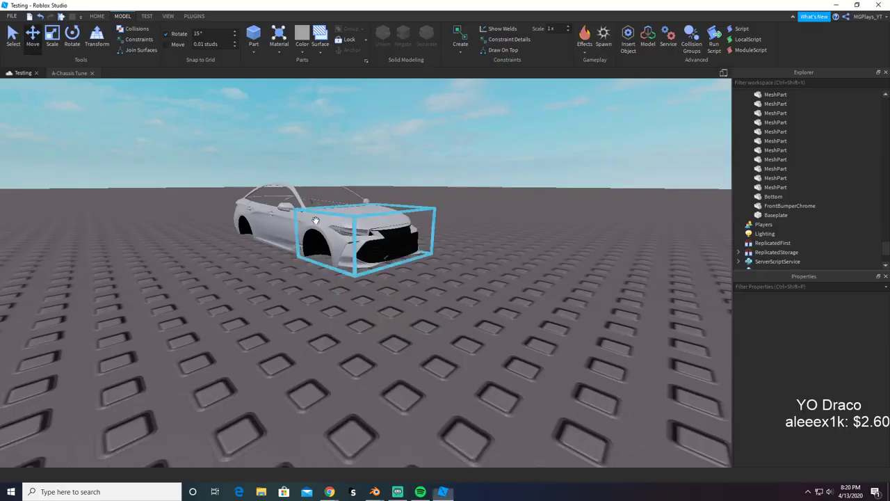
key(s)
key(d)
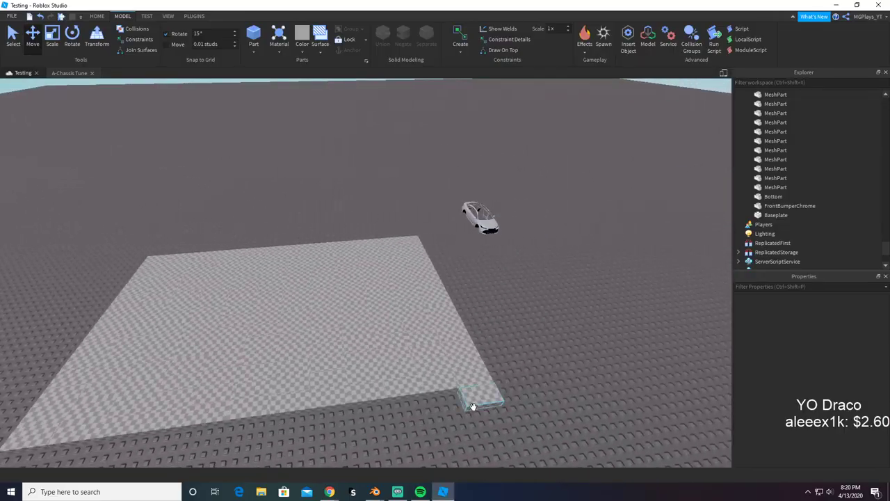
click(473, 404)
click(767, 179)
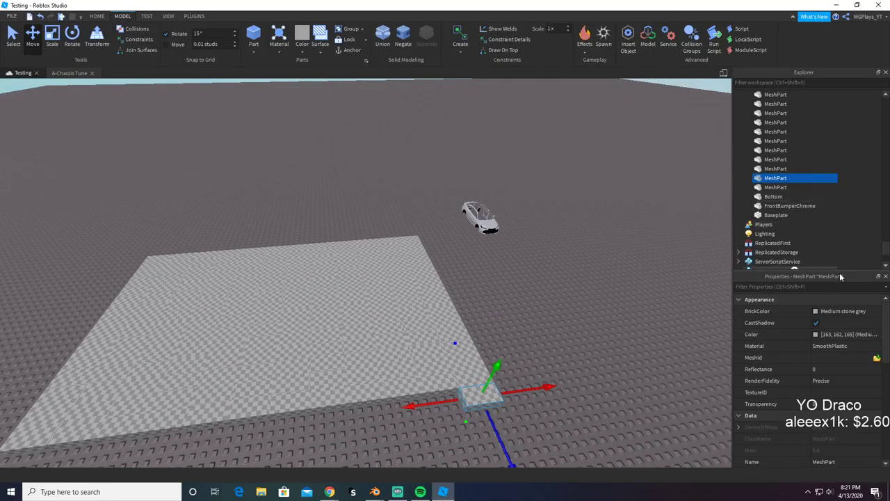
key(ctrl+v)
click(850, 313)
click(849, 312)
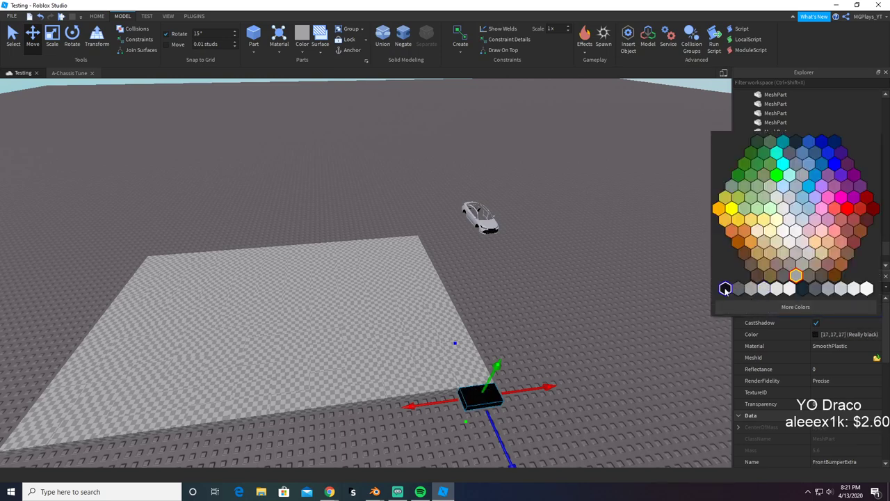
click(730, 288)
Step: Load the FrontBumperExtra mesh file into the part, move it to its given location, and check the front bumper
click(860, 356)
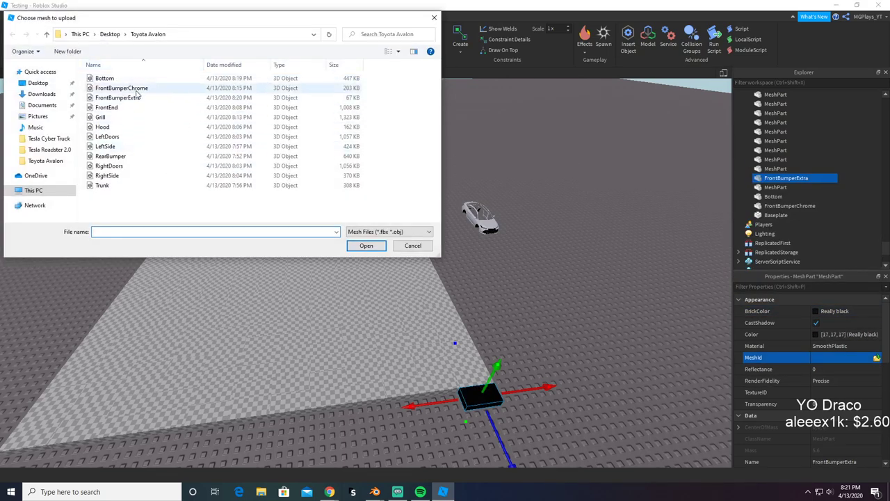
double_click(135, 98)
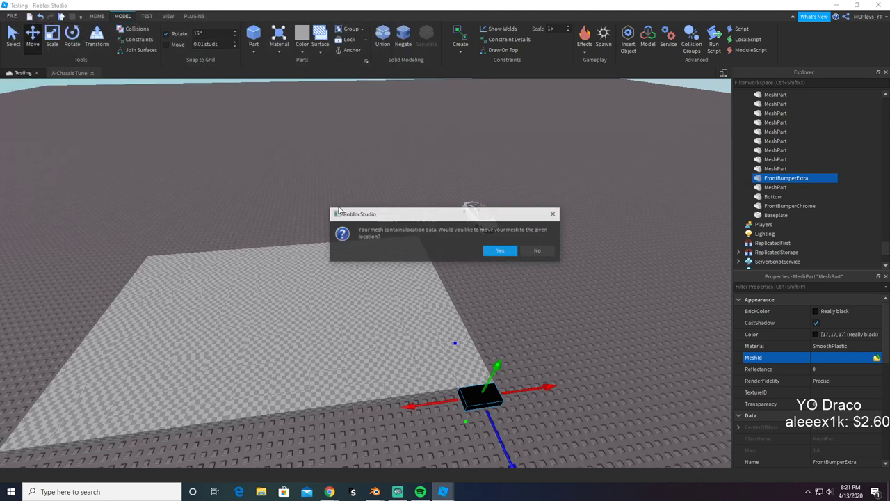
click(494, 252)
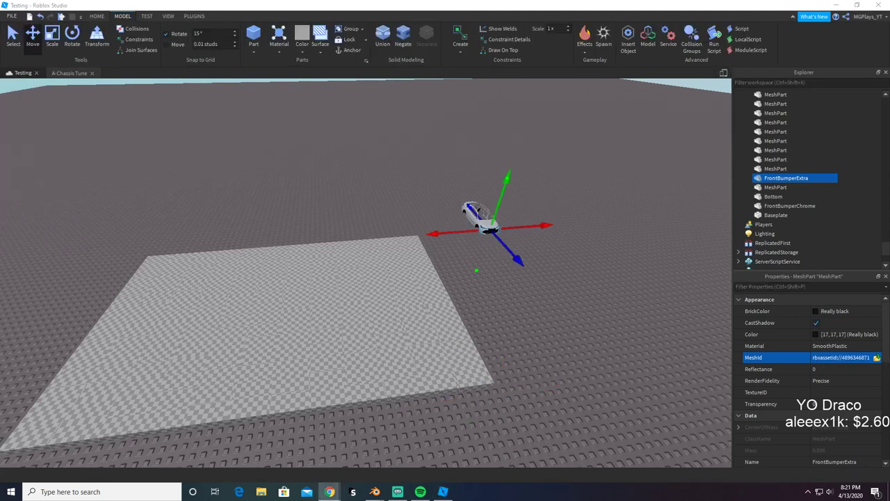
key(f)
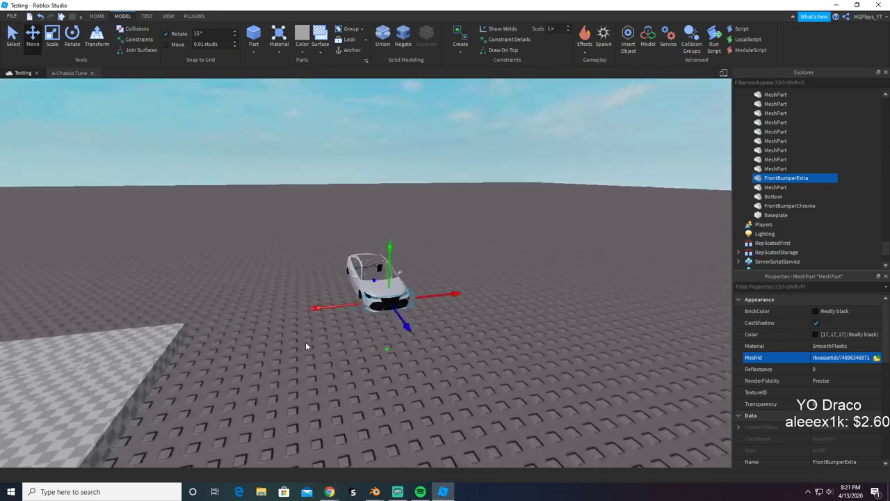
right_drag(306, 342, 306, 342)
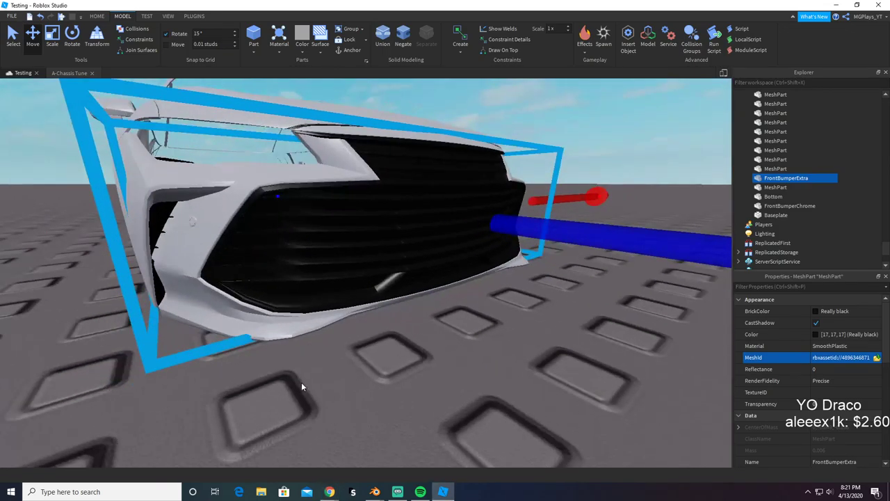
click(299, 390)
right_drag(299, 390, 300, 394)
Step: Switch to the Blender scene with the car and delete the exported bumper vents and thin strip
key(alt+Tab)
key(alt+Tab)
key(alt+Tab)
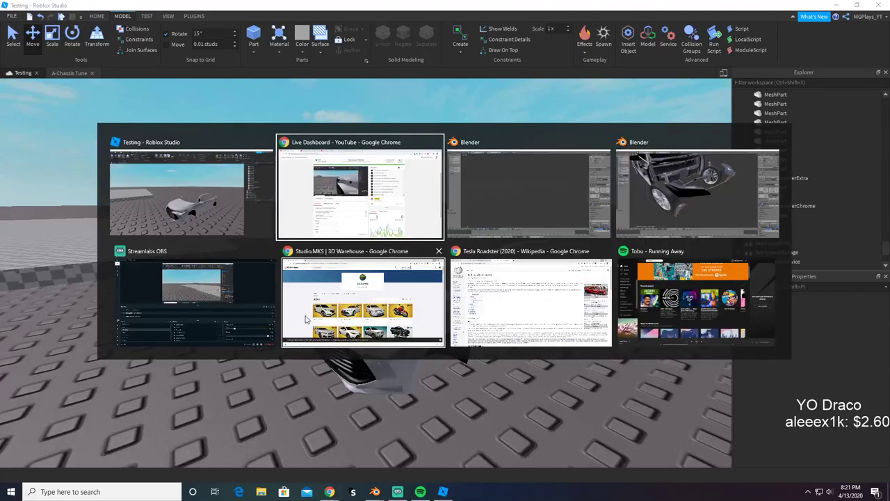
key(Delete)
key(Return)
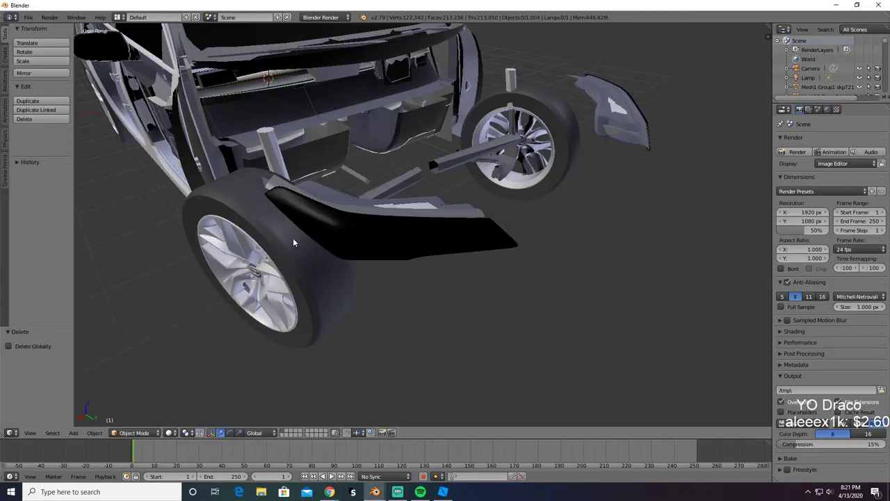
Step: Select the glass covers of both headlights and delete them from the car
right_click(373, 241)
middle_drag(372, 242, 338, 239)
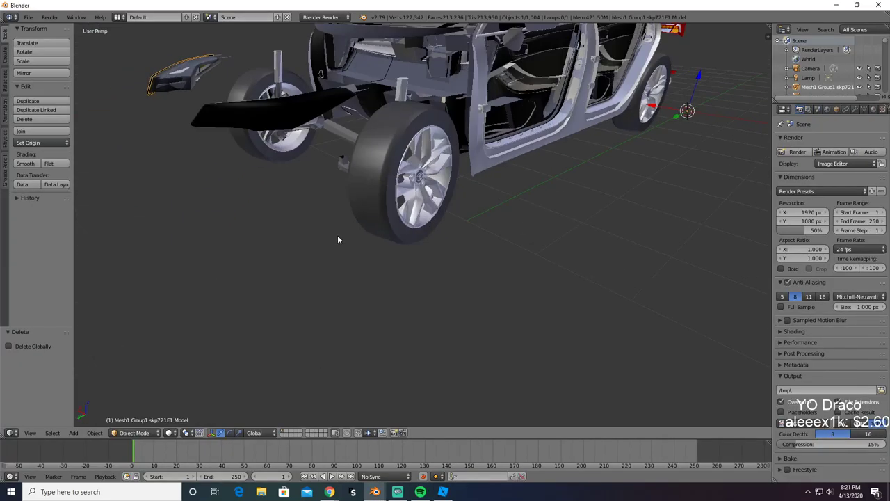
right_click(288, 104)
key(x)
click(286, 117)
Step: Examine the parts inside the uncovered headlight from several angles
middle_drag(287, 122, 347, 157)
scroll(401, 136, up, 3)
right_click(442, 79)
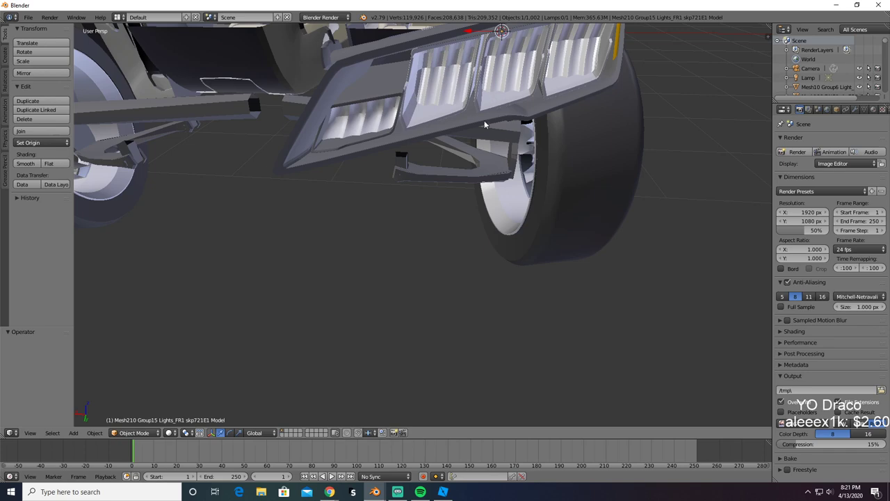
middle_drag(440, 82, 405, 115)
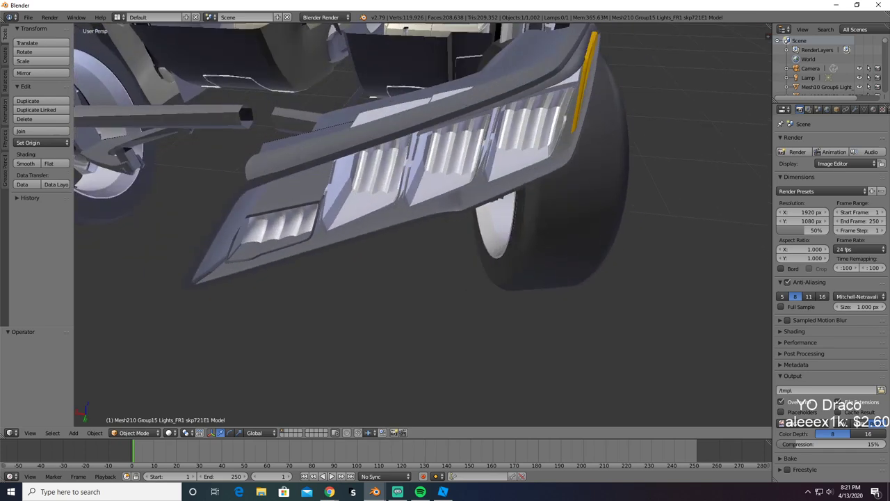
key(alt+Tab)
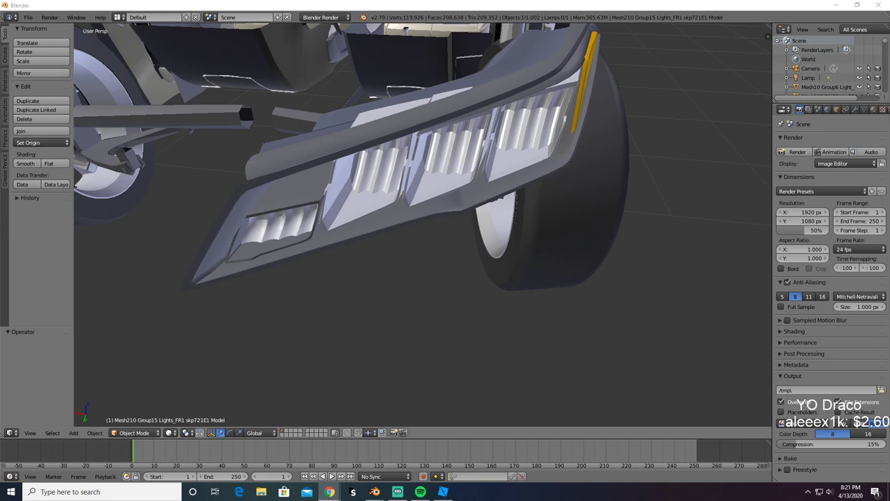
middle_drag(222, 325, 218, 327)
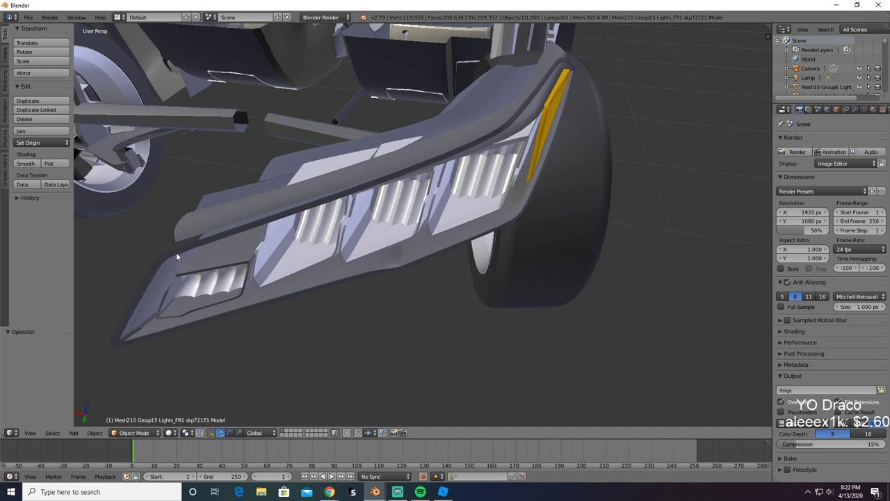
key(alt+Tab)
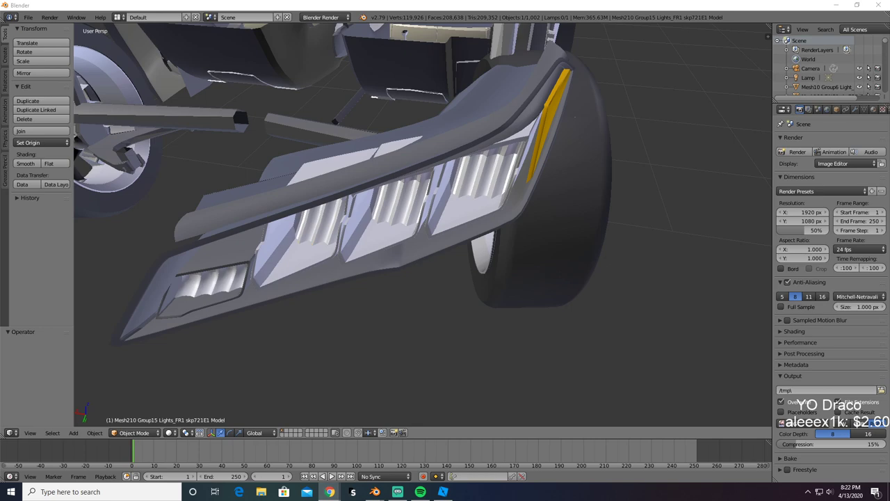
middle_drag(372, 302, 445, 160)
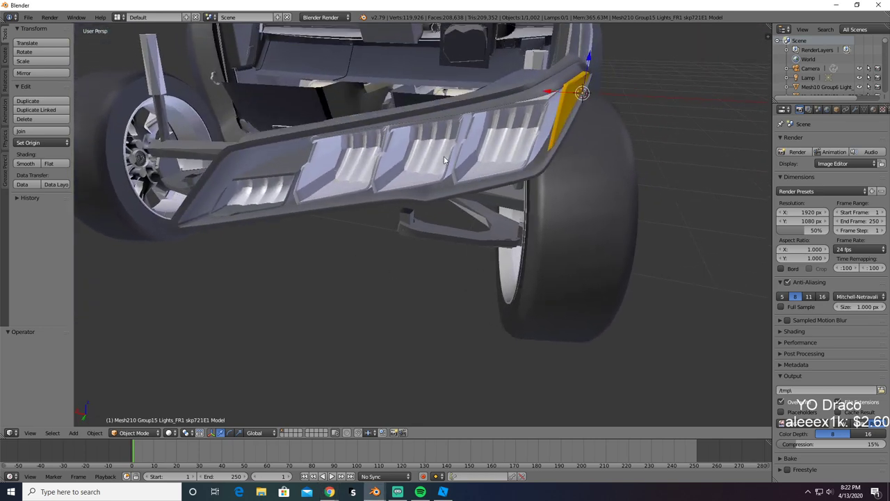
Step: Try deleting the ribbed reflector inserts inside one headlight, undoing each trial deletion
right_click(445, 160)
key(x)
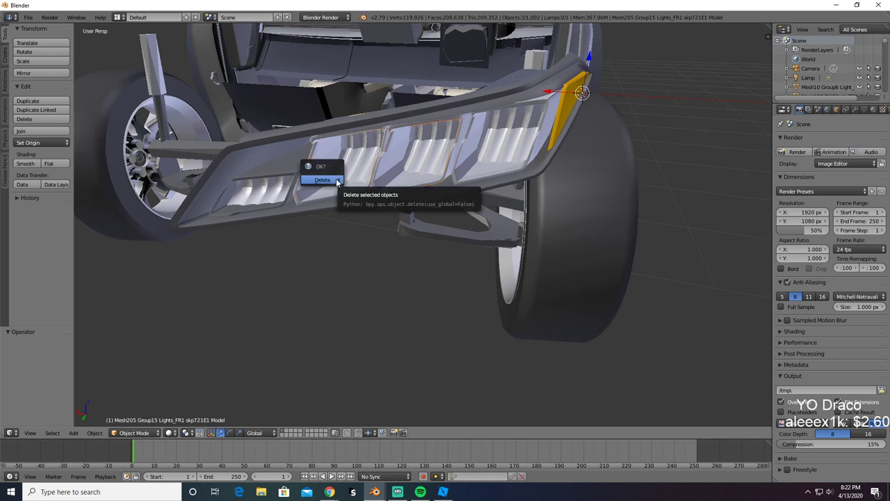
click(337, 182)
key(ctrl+z)
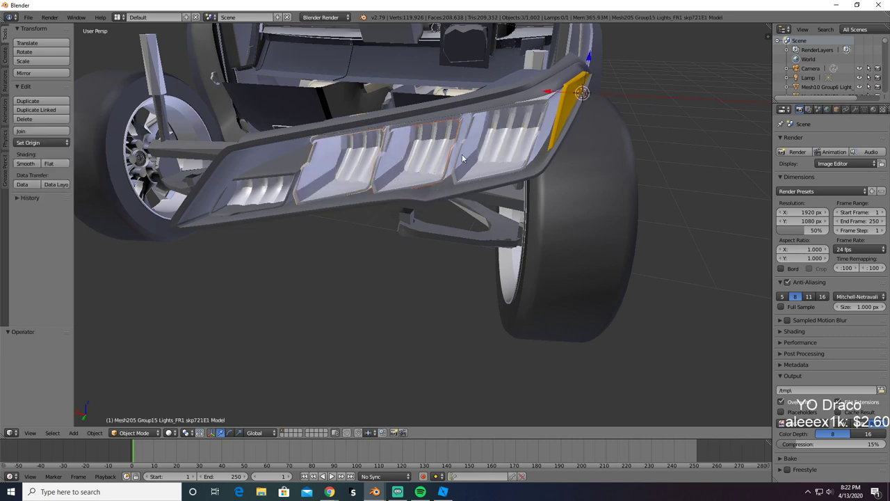
right_click(362, 161)
key(x)
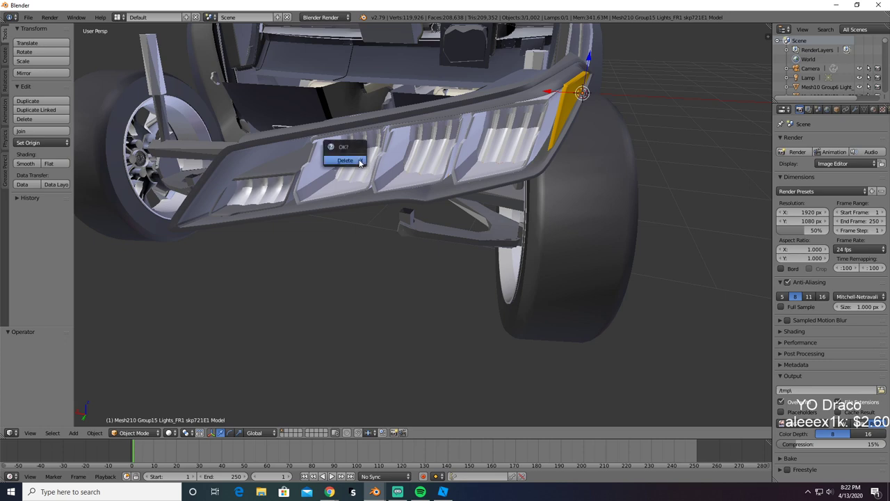
click(346, 160)
key(ctrl+z)
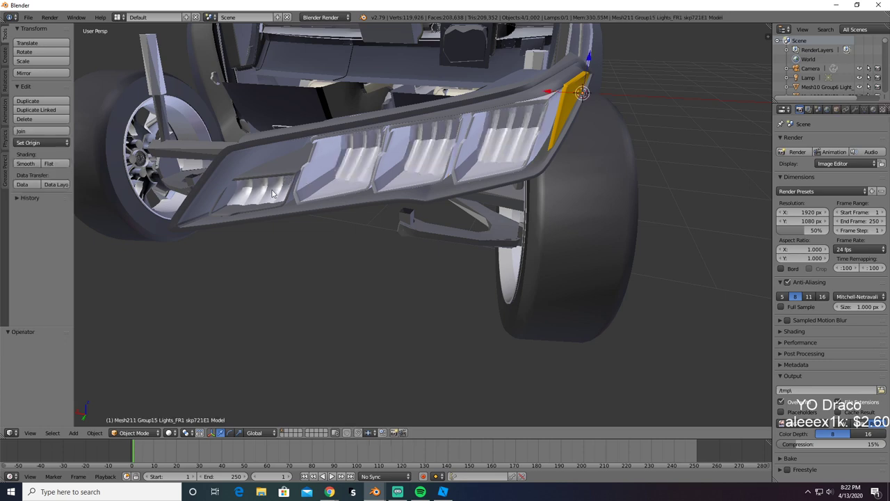
Step: Check the selection of all four ribbed inserts with repeated trial deletions, undoing each one
key(x)
click(278, 191)
key(ctrl+z)
key(x)
click(278, 191)
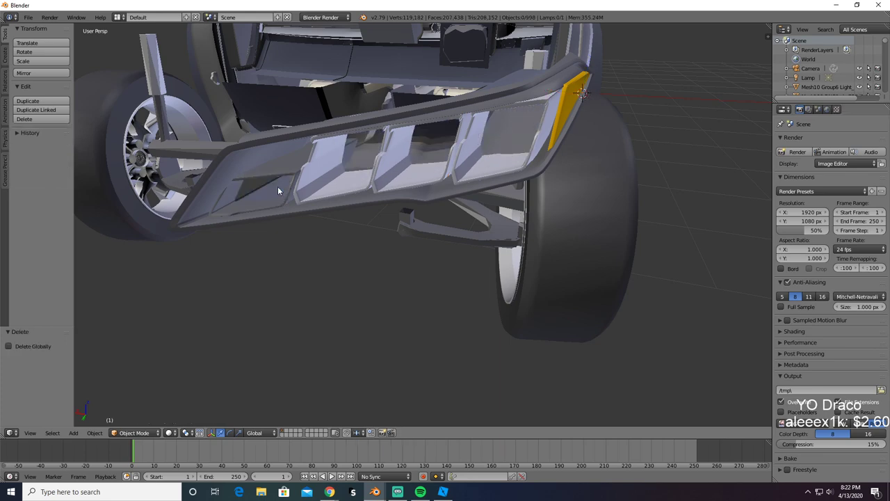
key(ctrl+z)
middle_drag(278, 190, 305, 190)
middle_drag(369, 179, 415, 171)
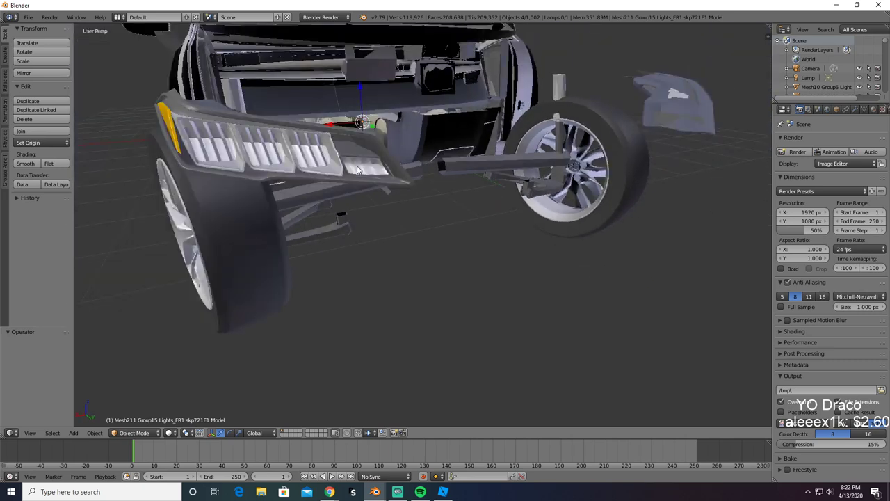
Step: Undo back to before the headlight glass covers were deleted, restoring both covers and their selection
key(ctrl+z)
key(ctrl+z)
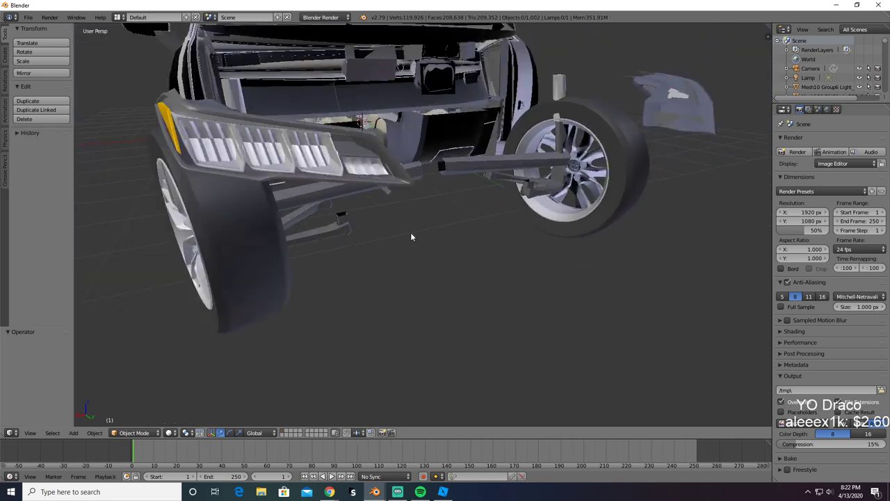
mouse_move(410, 232)
middle_down()
mouse_move(377, 235)
mouse_move(395, 229)
middle_up()
key(ctrl+z)
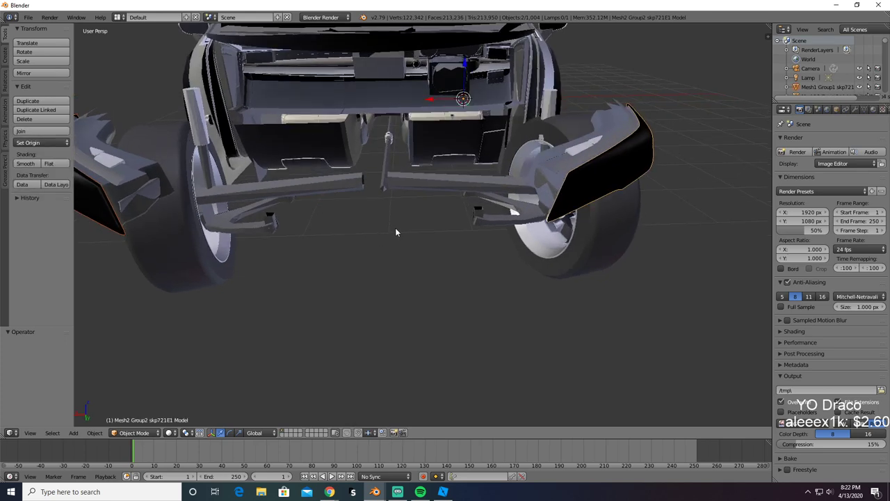
Step: Copy both headlight glass covers into the other, empty Blender scene
key(ctrl+c)
key(alt+Tab)
key(alt+Tab)
key(alt+Tab)
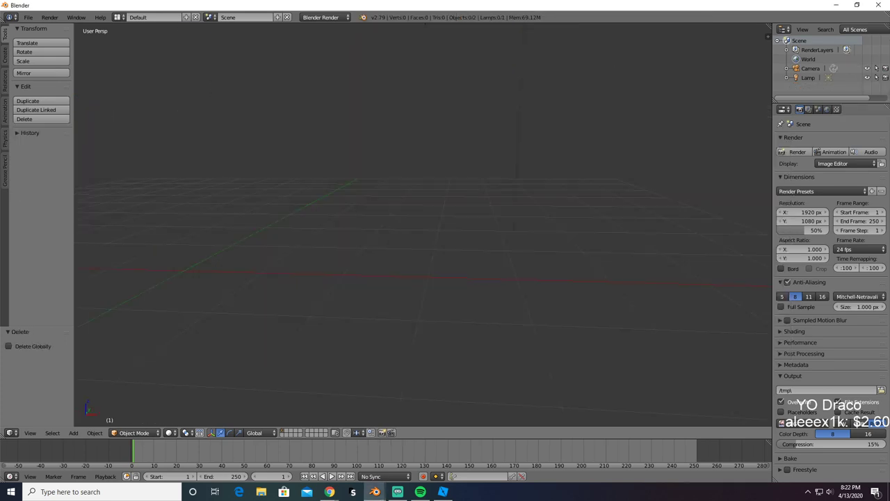
key(alt+Tab)
key(alt+Tab)
key(ctrl+v)
middle_drag(356, 253, 143, 278)
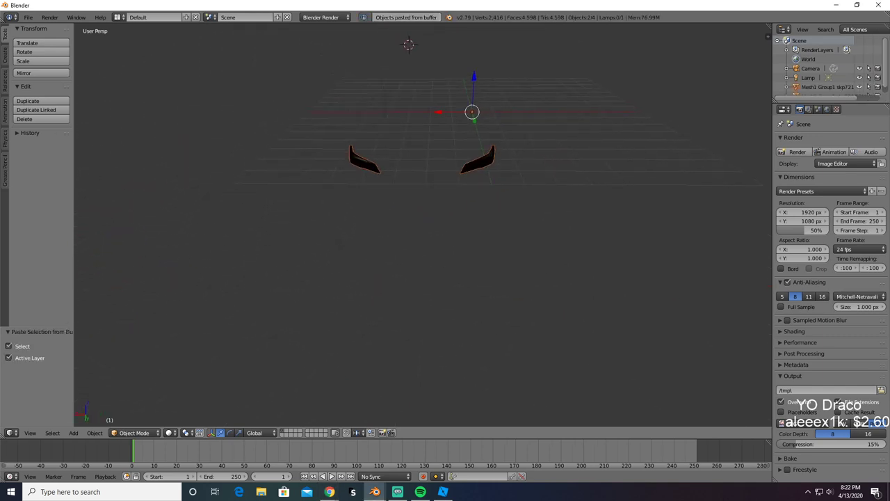
Step: Export the pasted glass covers as a Wavefront OBJ named HeadLightGlass in the Toyota Avalon folder and clear the scene
click(28, 17)
mouse_move(89, 205)
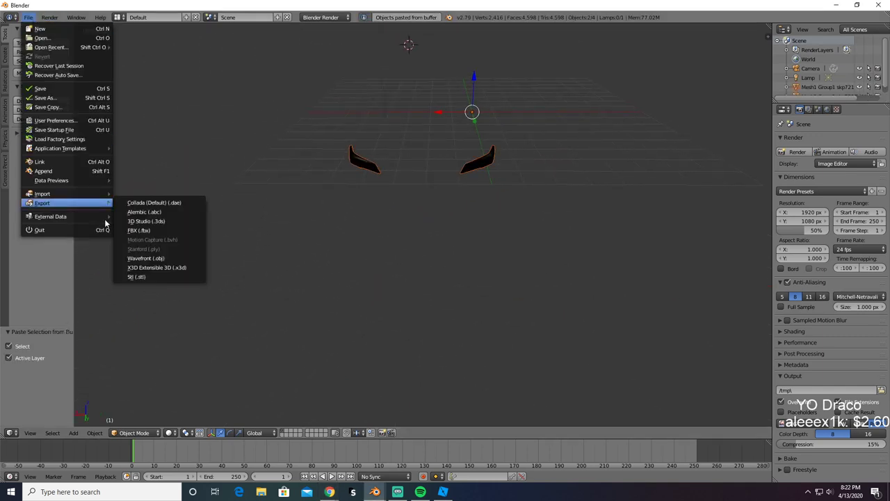
click(147, 258)
click(235, 52)
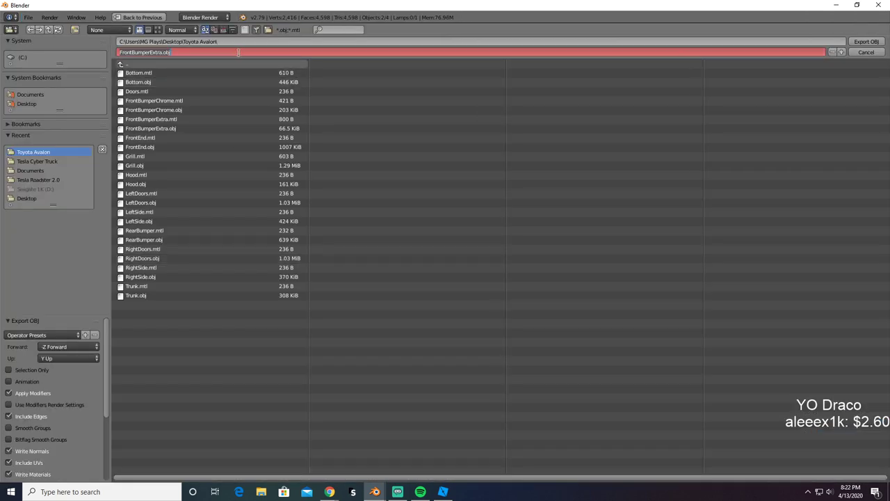
text(HeadLightGlass)
key(Return)
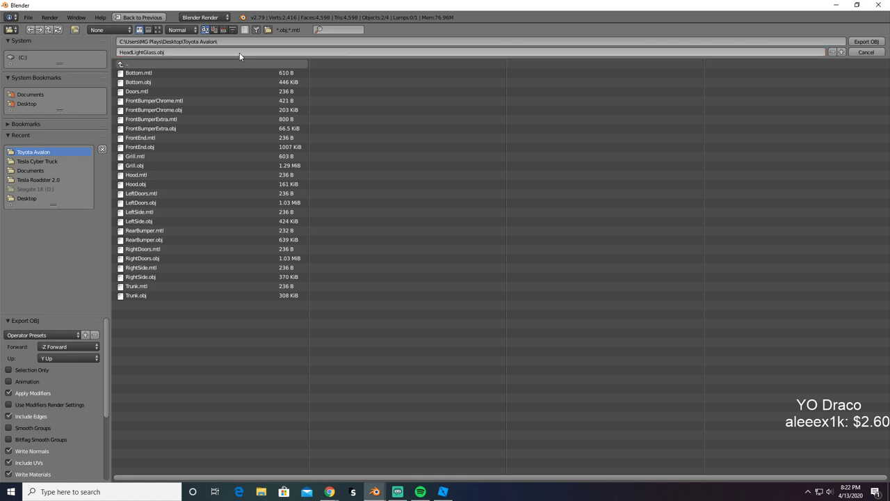
key(Return)
key(x)
click(240, 54)
Step: Return to the car scene, remove the exported glass covers, and select the four ribbed reflector inserts of one headlight
key(alt+Tab)
key(alt+Tab)
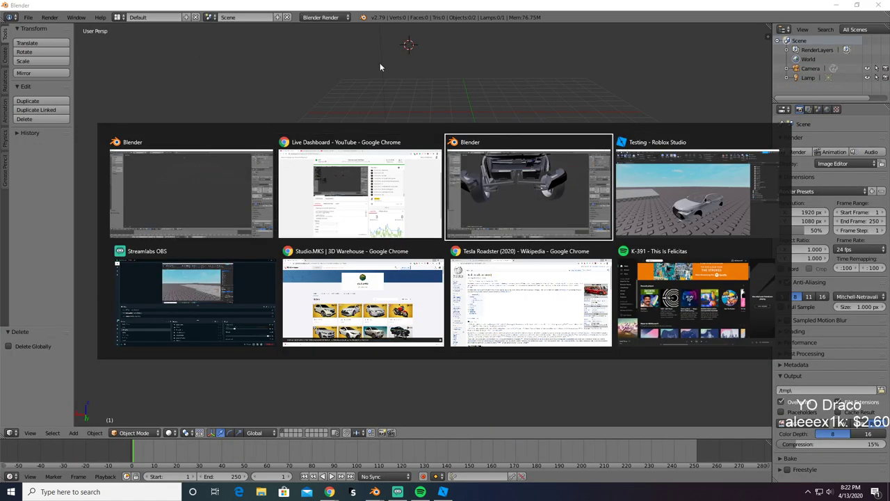
middle_drag(383, 173, 364, 172)
right_click(402, 168)
shift+right_click(445, 159)
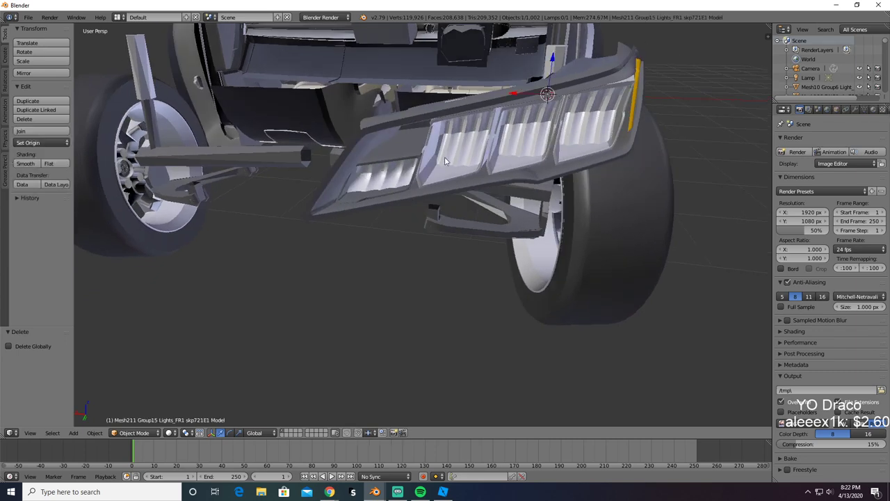
shift+right_click(540, 136)
shift+right_click(580, 134)
Step: Verify the headlight's reflector insert selection with a trial deletion and undo that deletion
key(x)
click(554, 165)
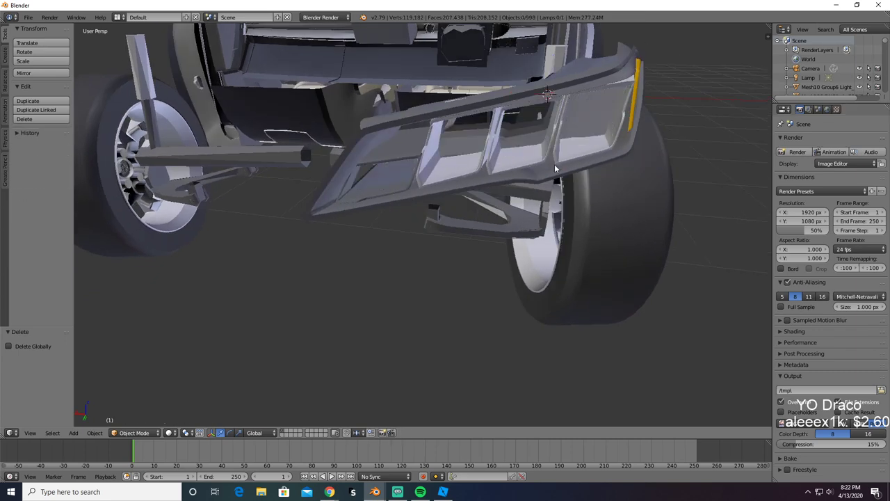
key(ctrl+z)
middle_drag(532, 188, 575, 186)
scroll(570, 188, down, 2)
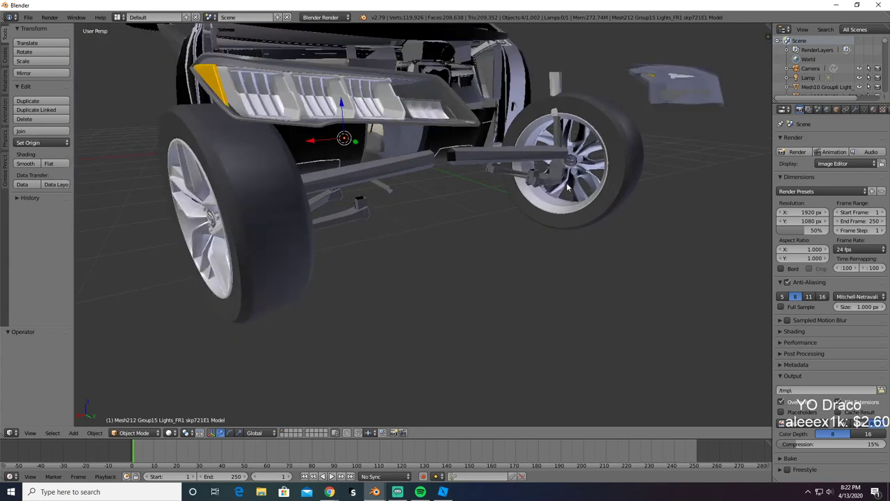
Step: Add the ribbed inserts of the other headlight to the selection and copy both headlights' inserts into the other, empty Blender scene
shift+right_click(427, 116)
shift+right_click(368, 97)
shift+right_click(308, 91)
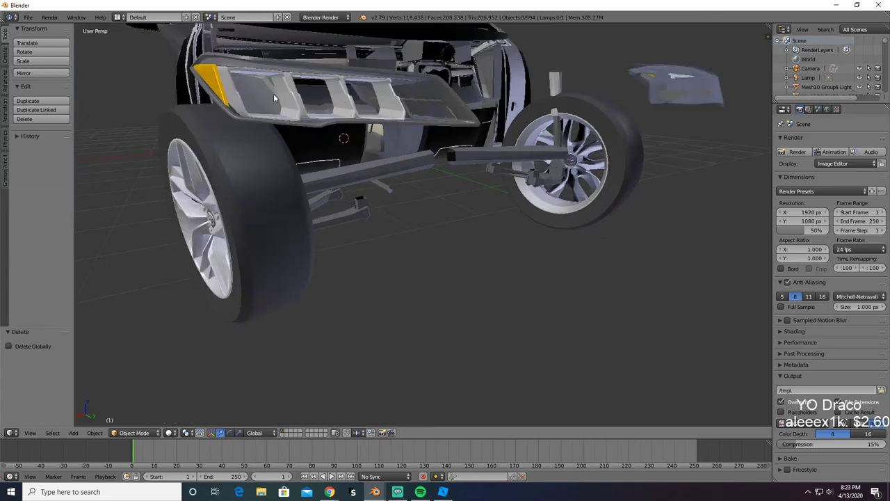
key(ctrl+c)
key(alt+Tab)
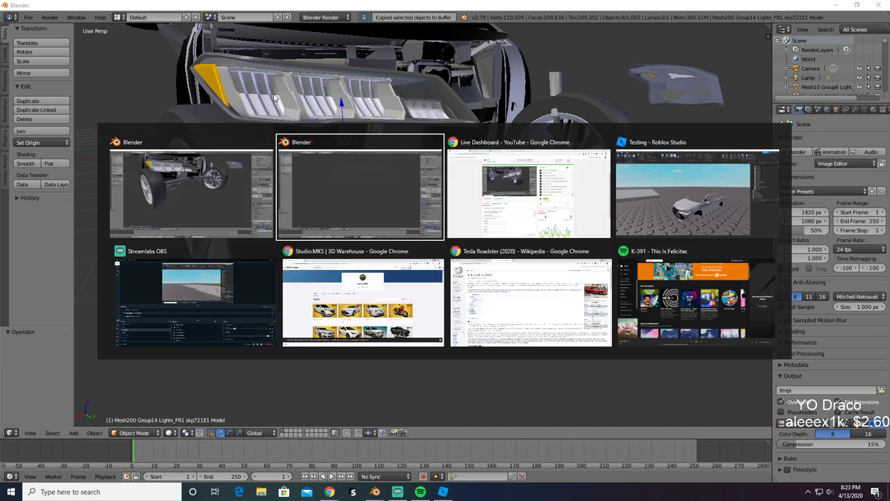
key(ctrl+v)
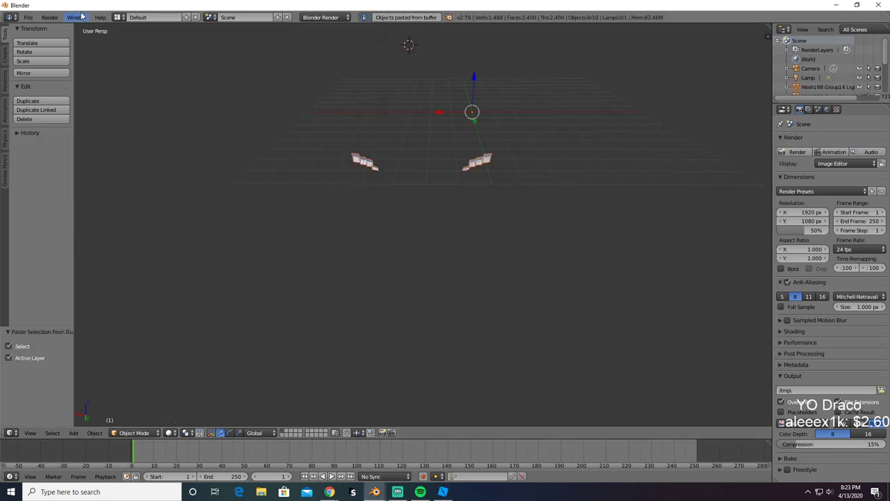
Step: Export the pasted ribbed inserts as a Wavefront OBJ named HeadLights in the Toyota Avalon folder and clear the scene
click(26, 18)
mouse_move(55, 206)
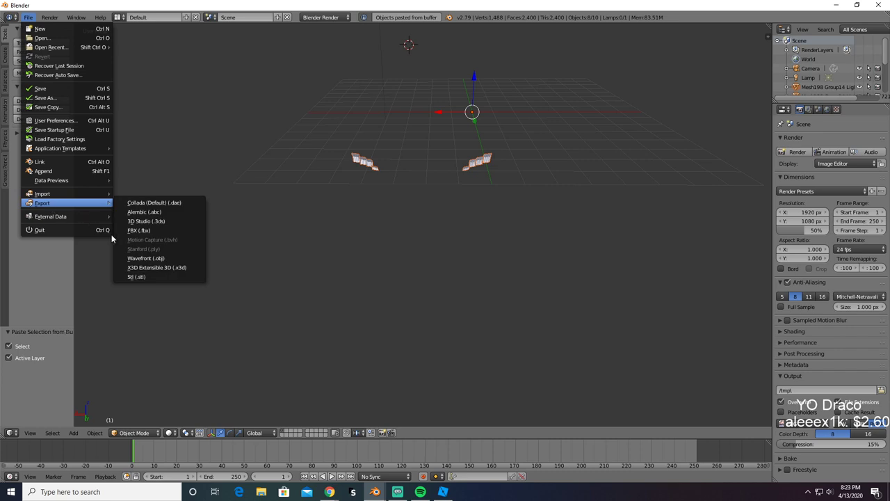
click(146, 258)
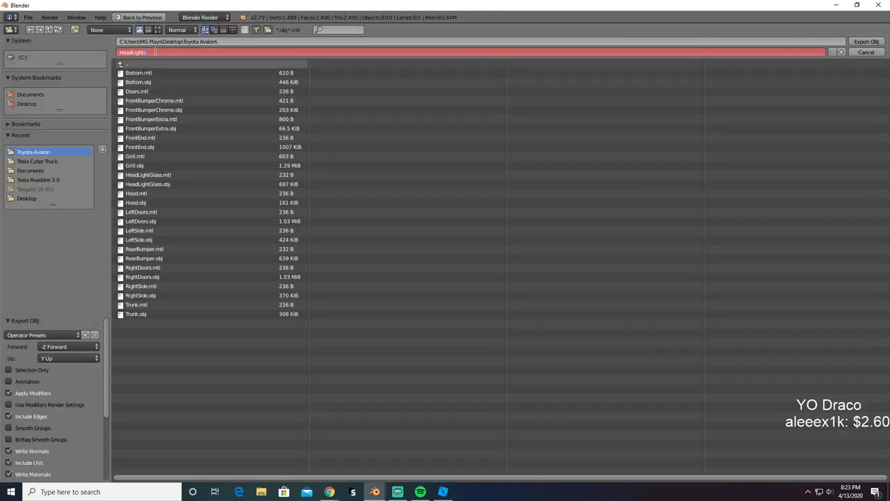
key(Return)
key(Return)
key(x)
click(156, 53)
Step: Return to the car scene and delete the exported ribbed inserts from both headlights
key(alt+Tab)
key(x)
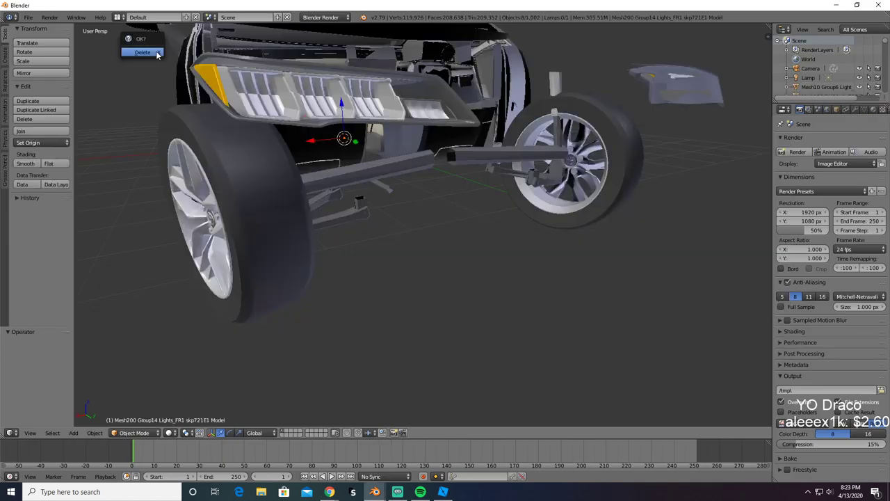
click(156, 52)
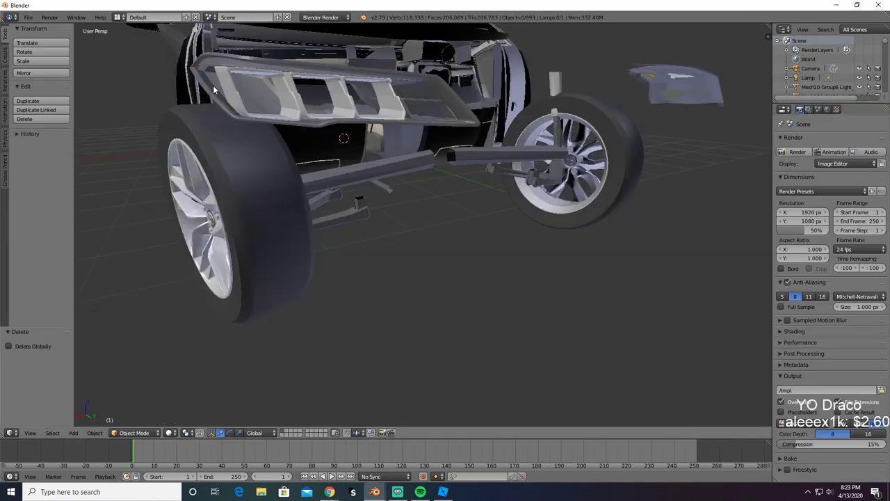
Step: Undo the trial deletion, select the amber side reflectors of both headlights and copy them into the empty Blender scene
key(ctrl+z)
middle_drag(365, 116, 276, 123)
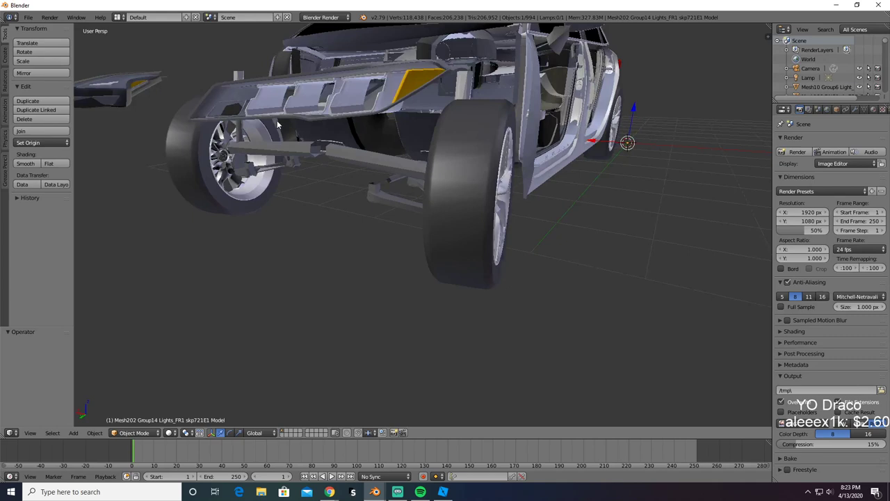
shift+right_click(407, 89)
key(ctrl+c)
key(alt+Tab)
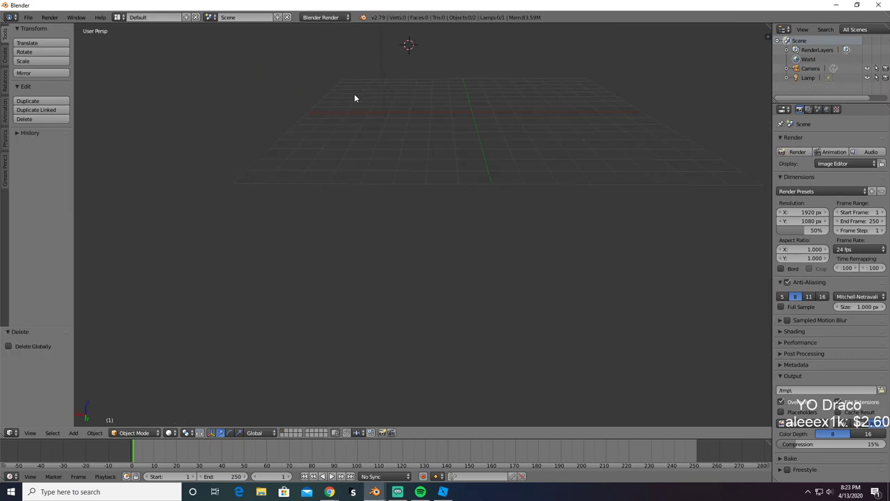
key(ctrl+v)
Step: Export the pasted amber reflectors as a Wavefront OBJ named HeadLightReflector in the Toyota Avalon folder and clear the scene
click(28, 17)
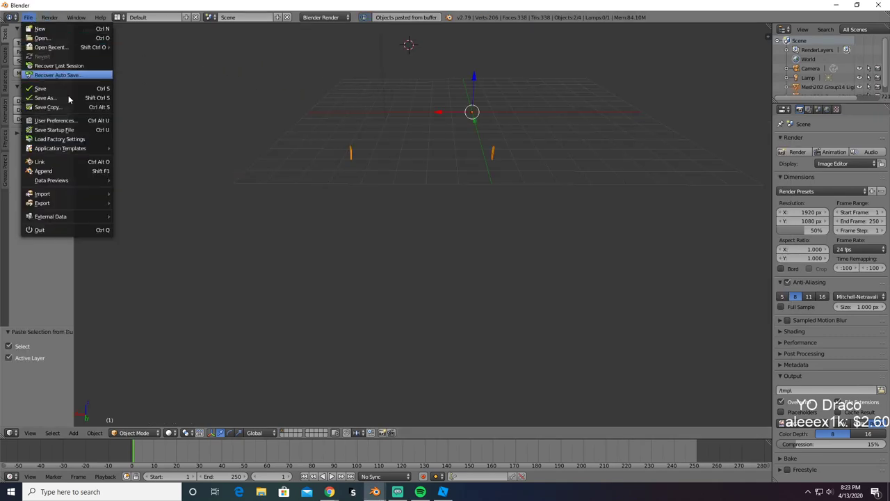
mouse_move(64, 209)
click(167, 267)
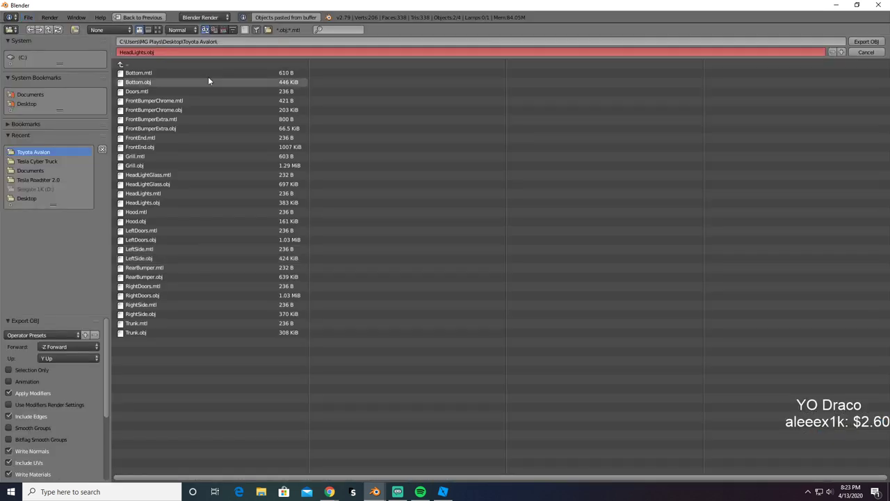
click(202, 52)
text(Front)
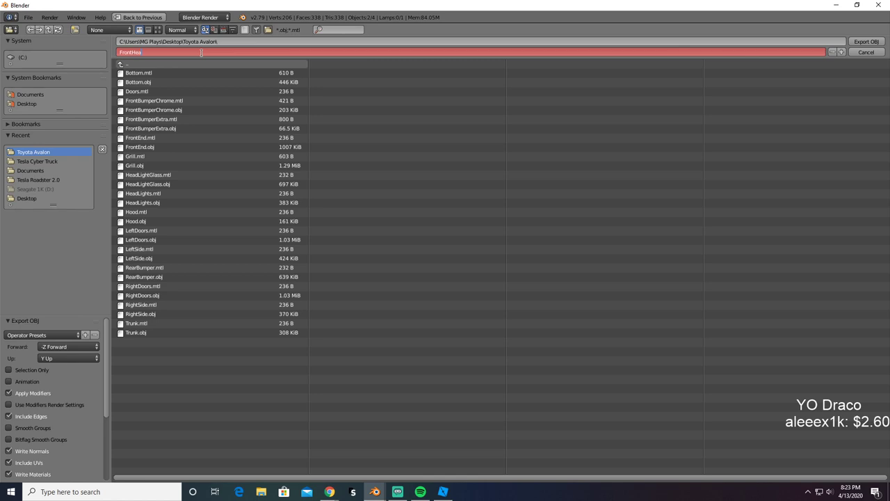
text(HeadLightReflector)
key(Return)
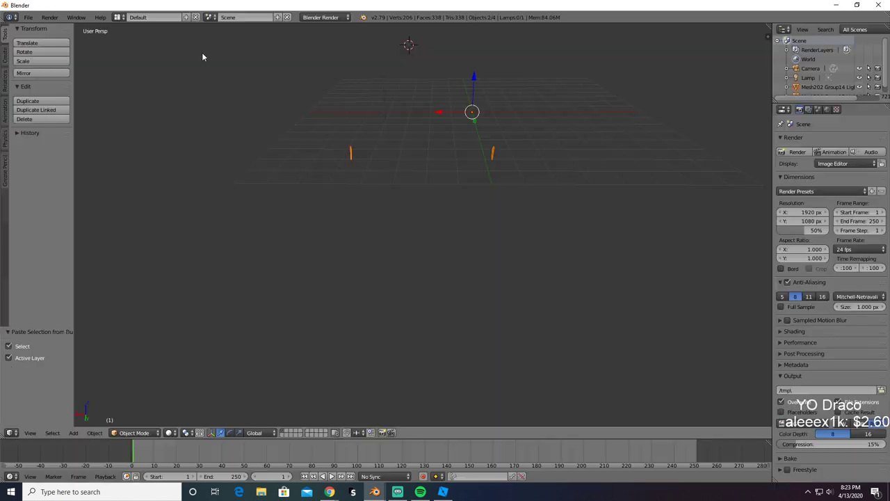
key(Delete)
Step: Return to the car scene, delete the exported amber reflectors, and select the three light-coloured frame inserts of one headlight
key(alt+Tab)
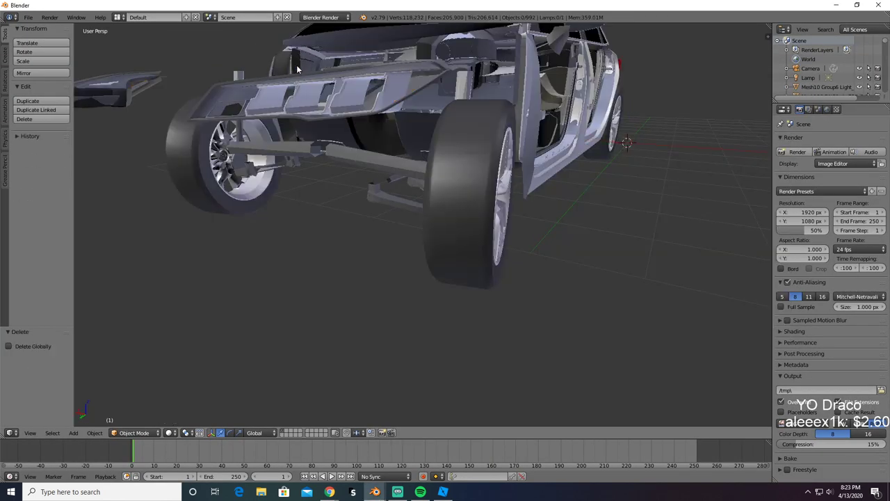
middle_drag(300, 66, 357, 154)
right_click(357, 154)
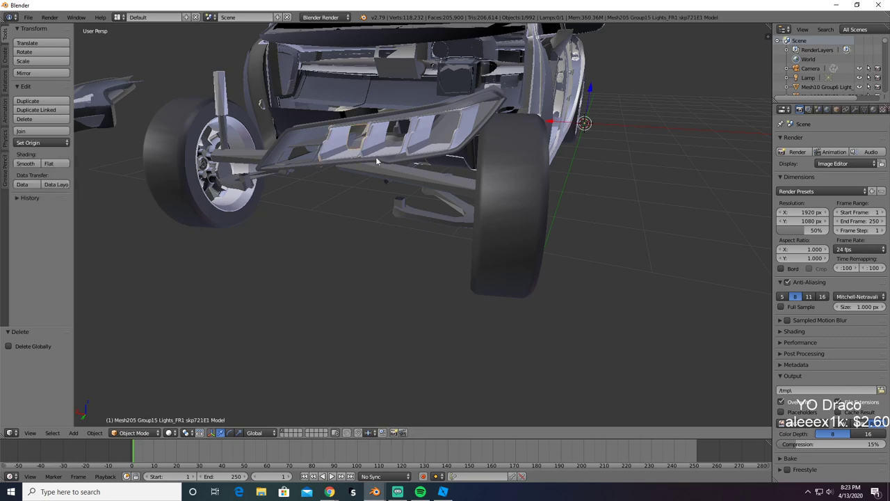
Step: Test the frame insert selection with a trial deletion, check Toyota Avalon 2020 headlight photos in Chrome, and undo the deletion
key(Delete)
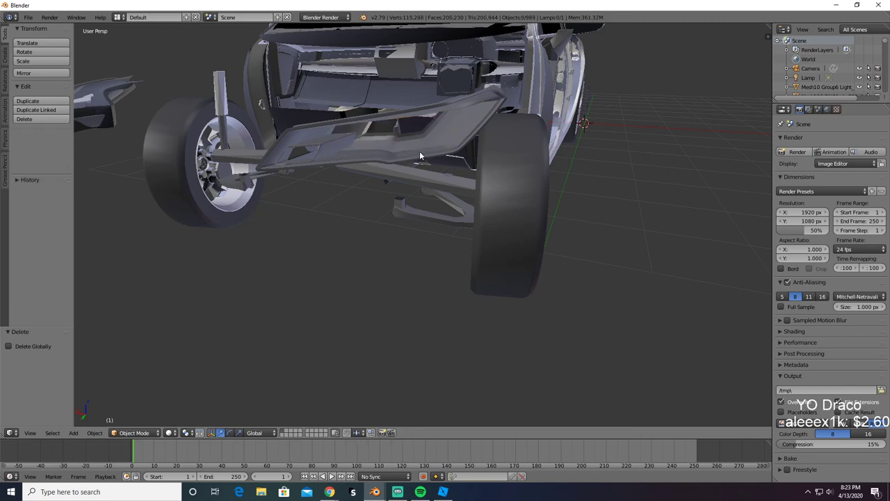
middle_drag(419, 151, 483, 160)
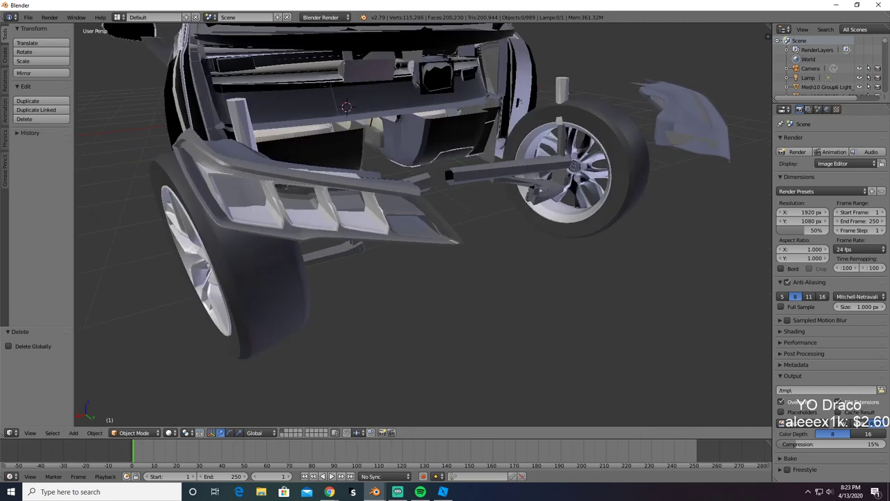
key(alt+Tab)
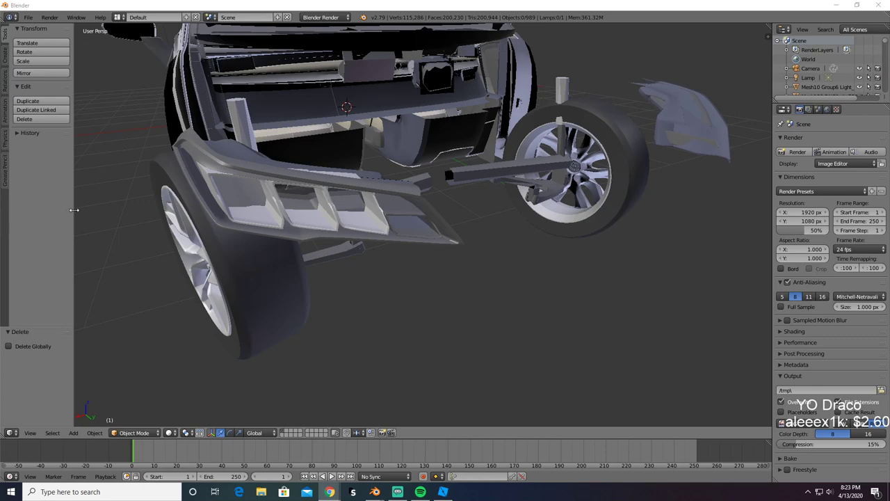
mouse_move(202, 243)
middle_down()
mouse_move(163, 242)
mouse_move(206, 240)
middle_up()
key(ctrl+z)
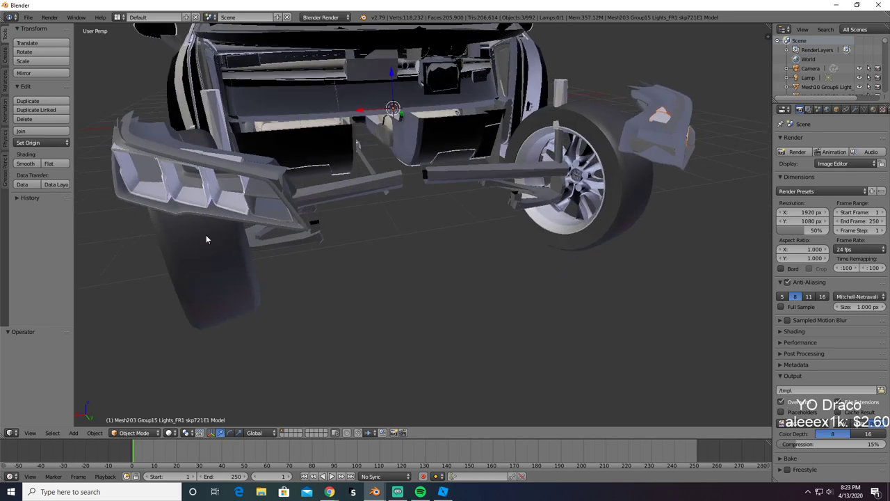
Step: Check the selection of both headlights' frame inserts with an undone trial deletion and copy all six into the empty Blender scene
key(Delete)
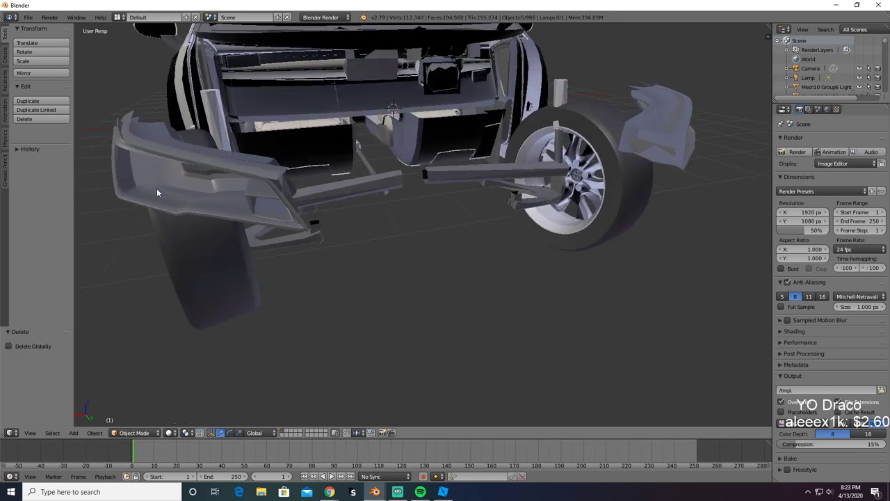
key(ctrl+z)
key(ctrl+c)
key(alt+Tab)
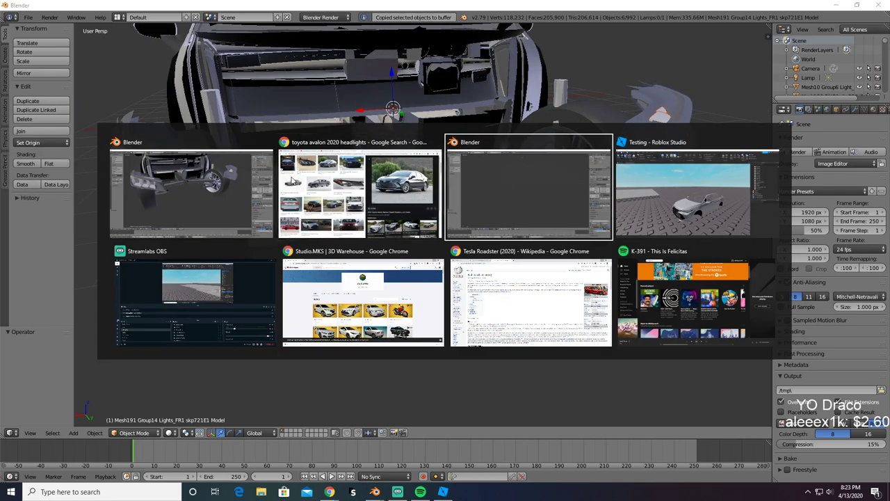
key(ctrl+v)
Step: Export the pasted frame inserts as a Wavefront OBJ named HeadLightChrome in the Toyota Avalon folder and clear the scene
click(28, 17)
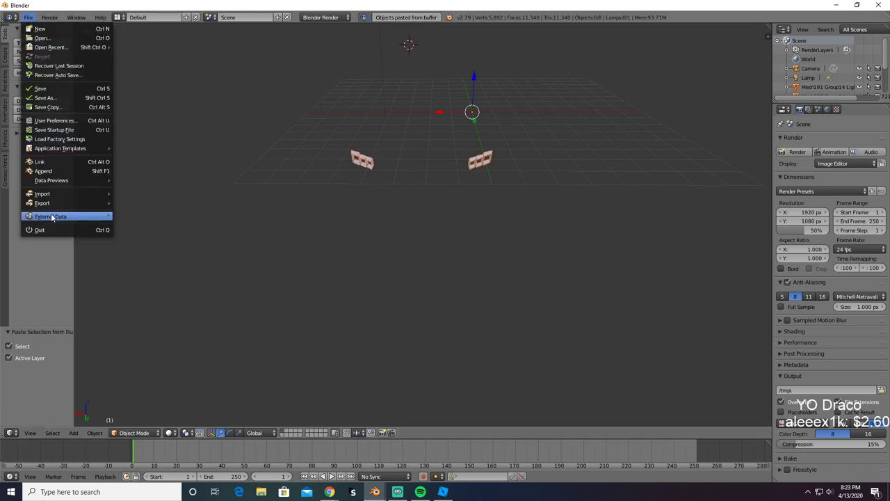
mouse_move(53, 202)
click(139, 257)
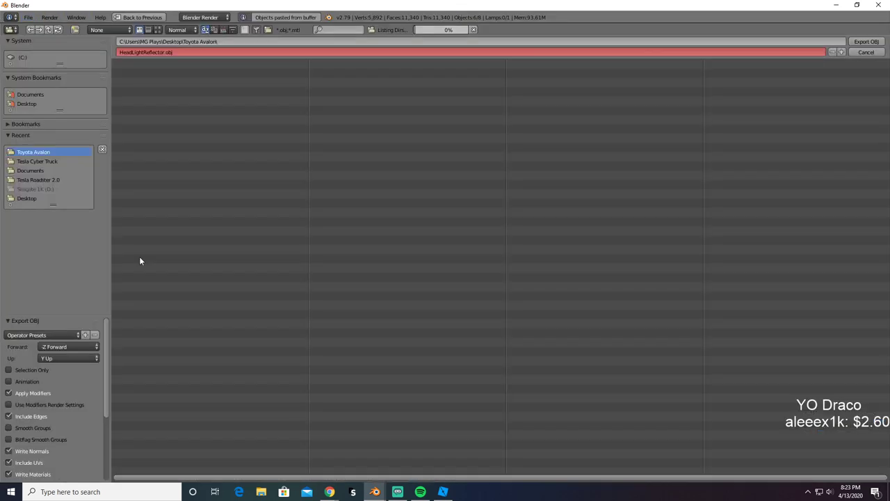
click(153, 53)
text(HeadL)
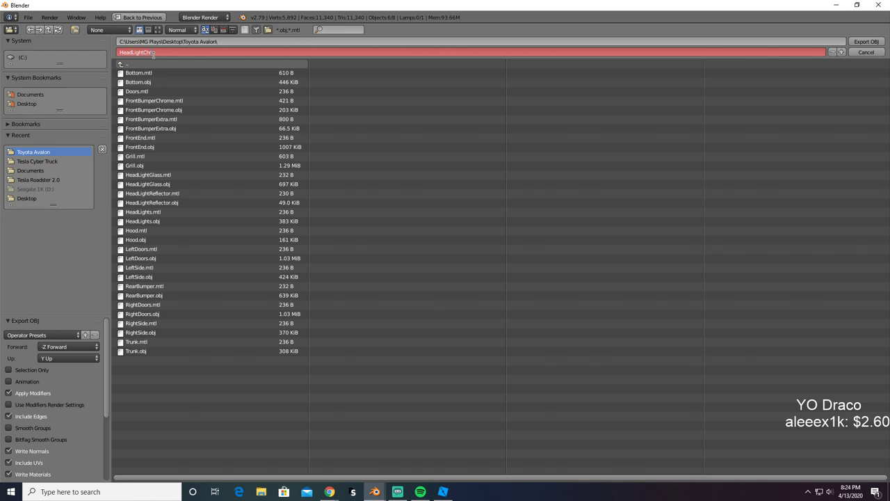
text(ightChrome)
key(Return)
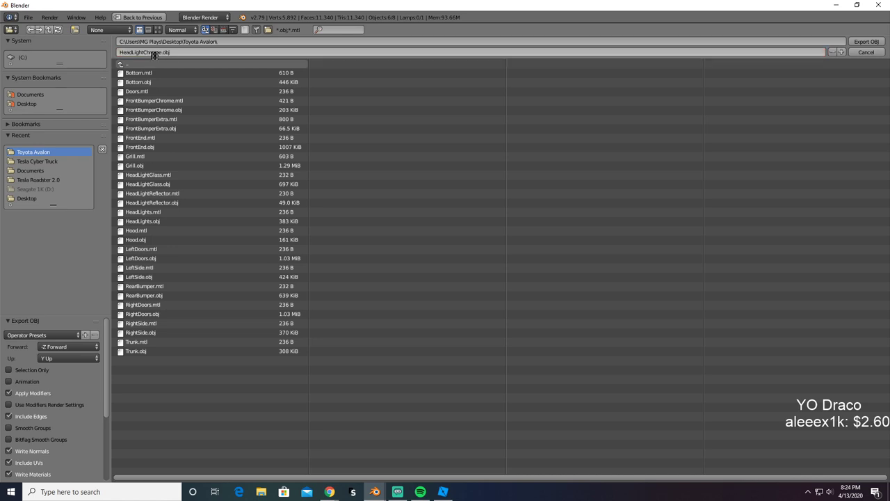
scroll(360, 267, up, 5)
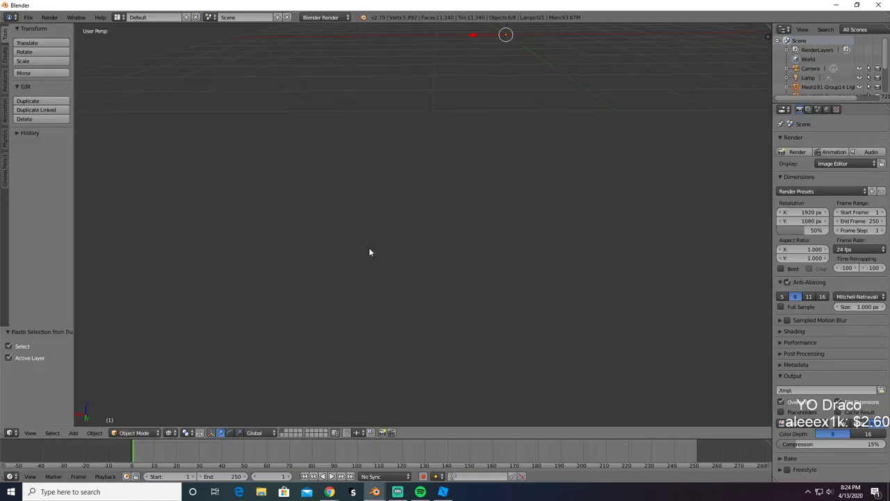
mouse_move(442, 206)
middle_down()
mouse_move(472, 190)
mouse_move(466, 201)
middle_up()
key(z)
key(Delete)
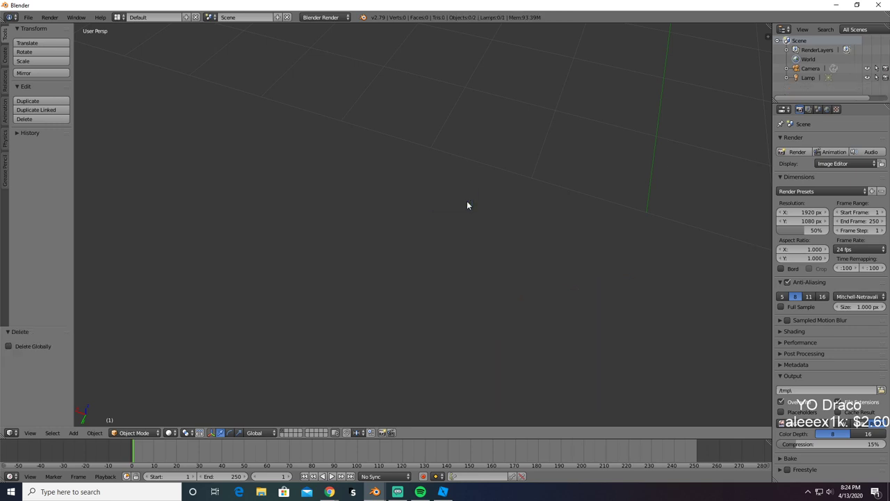
Step: Return to the car scene and delete the six exported frame inserts from both headlights
key(alt+Tab)
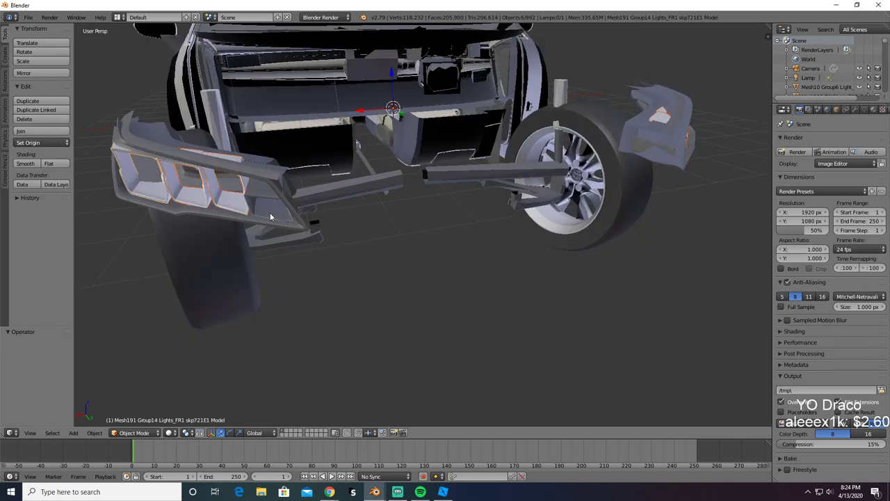
right_click(271, 217)
right_click(271, 217)
right_click(271, 217)
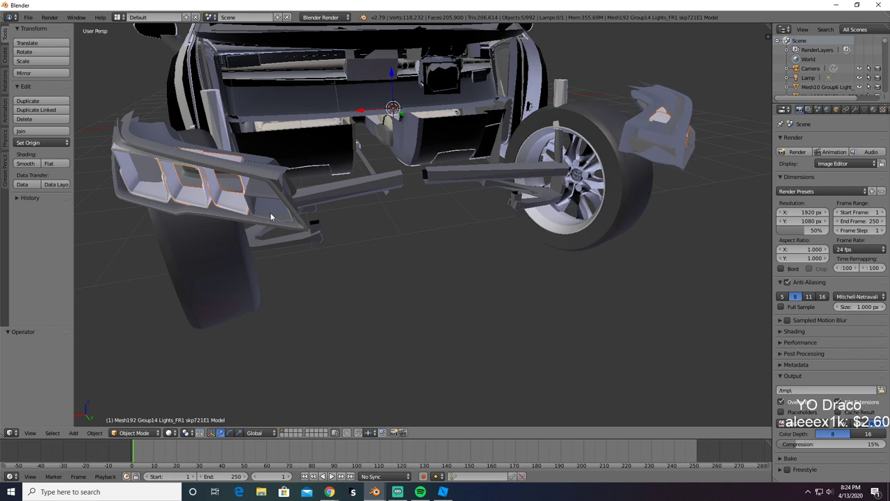
key(x)
click(145, 197)
Step: Select the two main housing parts of one headlight, testing the selection with a trial deletion that is undone
right_click(145, 200)
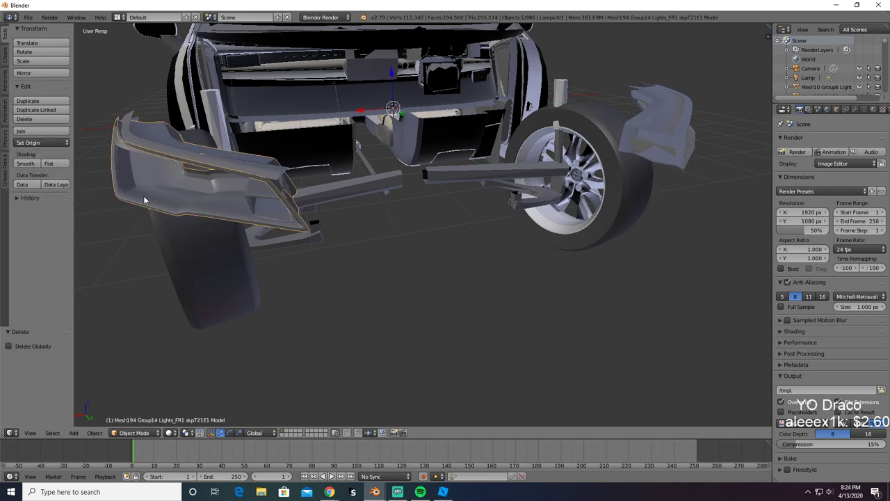
key(x)
click(258, 198)
right_click(265, 180)
key(x)
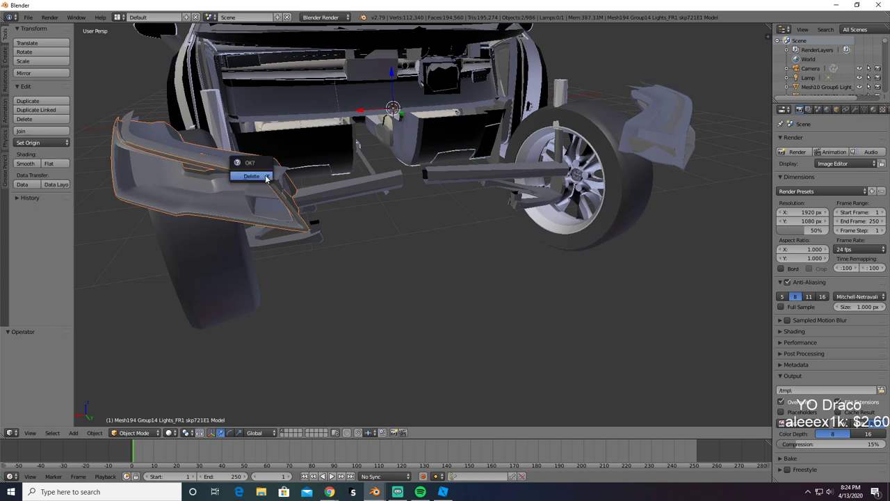
click(264, 173)
key(ctrl+z)
Step: Add the two pieces at the headlight's upper outer corner to the selection and try deleting all four housing parts
shift+right_click(126, 125)
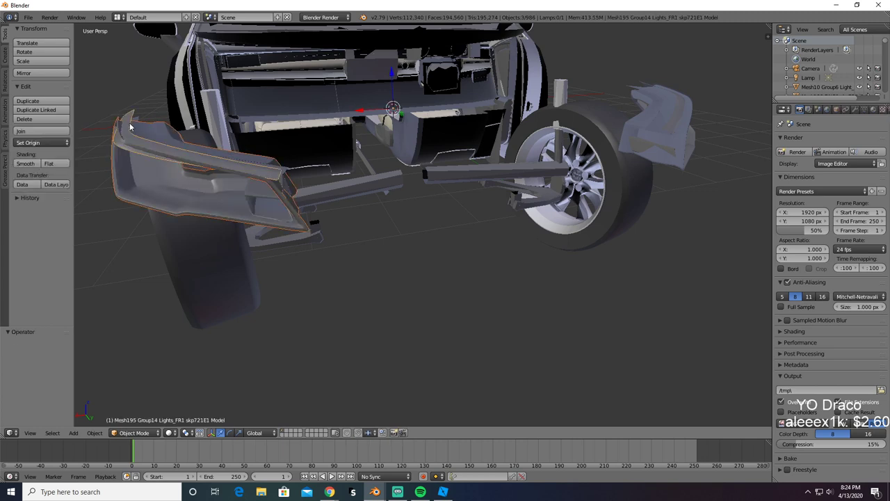
shift+right_click(136, 120)
shift+right_click(138, 119)
key(x)
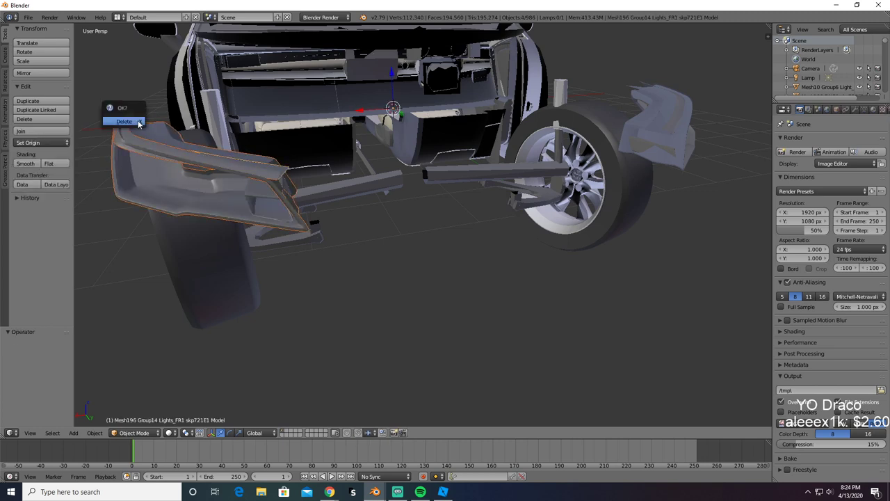
click(133, 119)
Step: Undo the trial deletion and add the opposite headlight's four housing parts to the selection
middle_drag(402, 129, 342, 212)
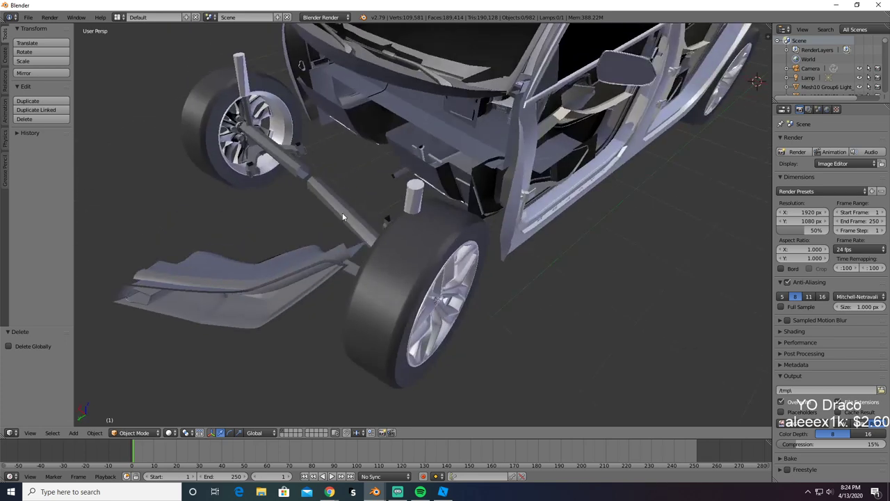
key(ctrl+z)
shift+right_click(355, 255)
shift+right_click(356, 255)
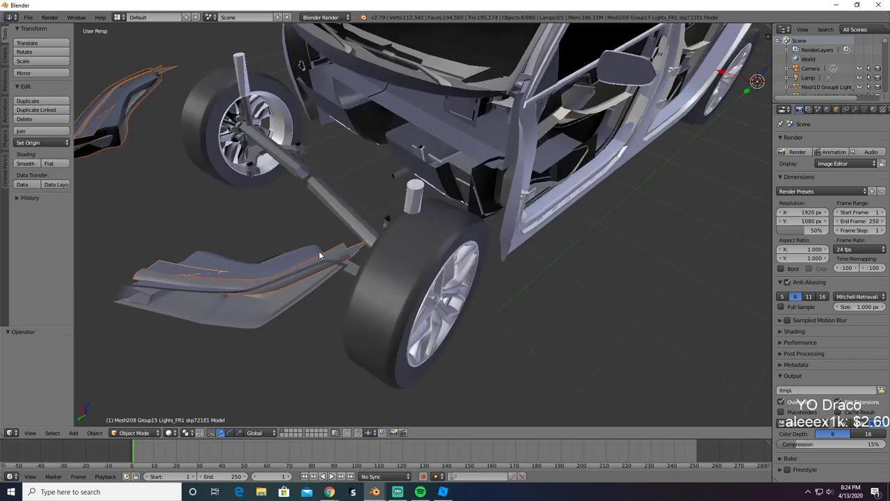
shift+right_click(300, 276)
middle_drag(300, 276, 308, 227)
shift+right_click(308, 226)
Step: Test the eight-part selection with a trial deletion that is undone, and copy the housing parts into the empty Blender scene
key(x)
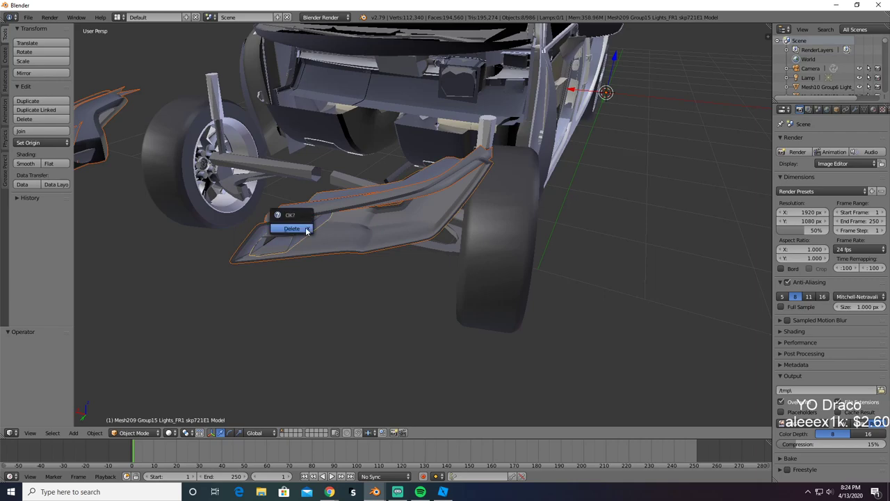
click(305, 226)
key(ctrl+z)
key(ctrl+c)
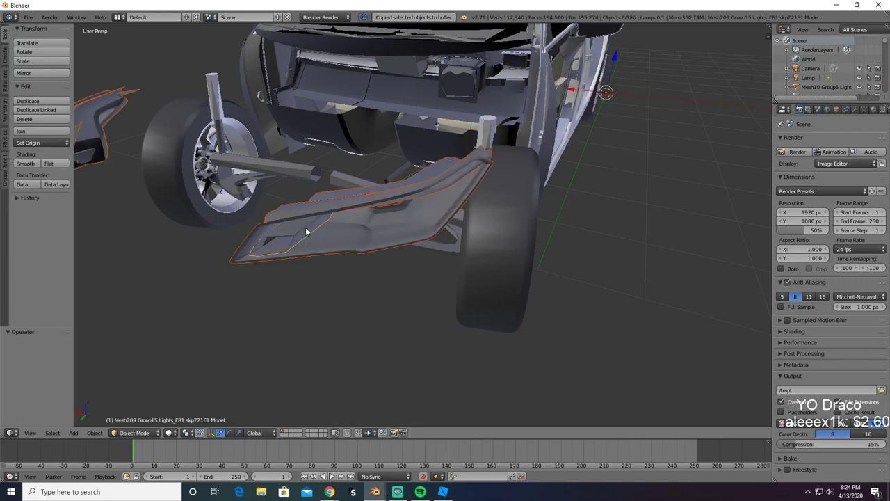
key(alt+Tab)
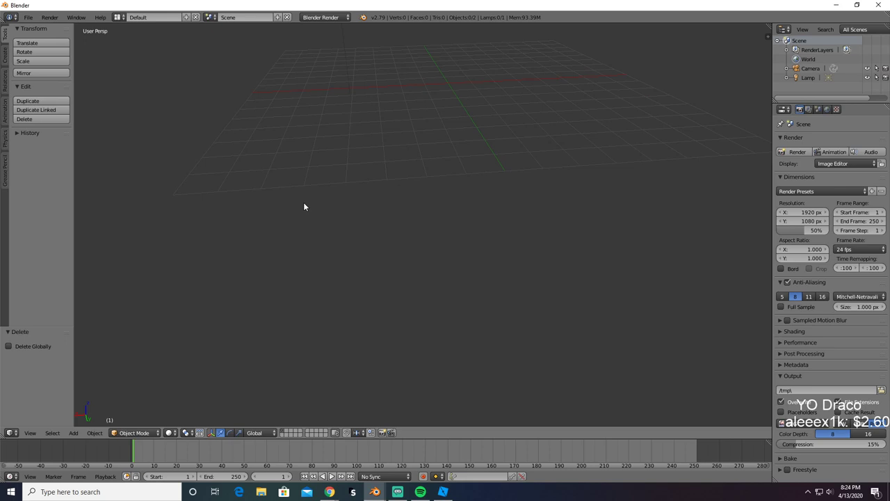
key(ctrl+v)
Step: Export the pasted headlight housings as a Wavefront OBJ named HeadLightShell in the Toyota Avalon folder
click(28, 17)
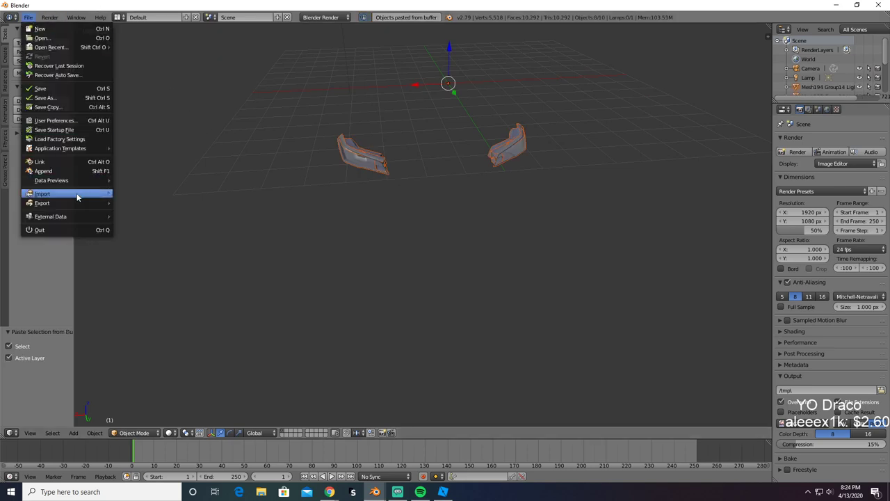
mouse_move(82, 203)
click(142, 258)
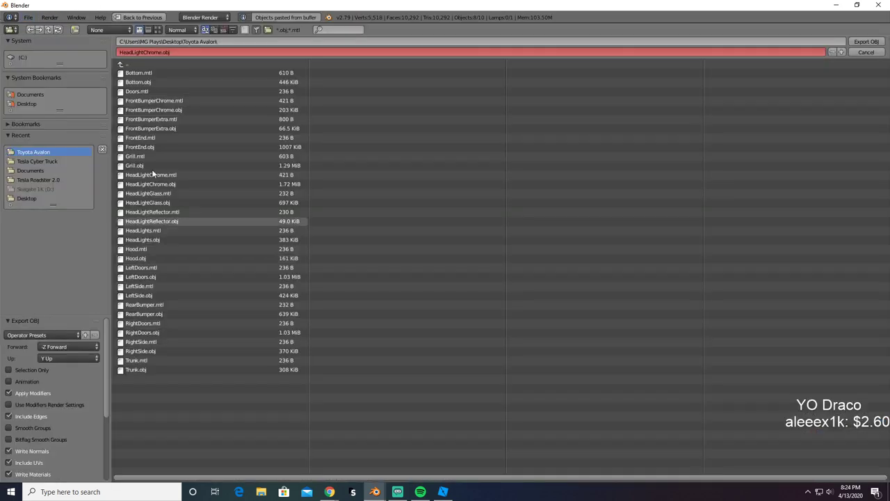
click(161, 54)
text(HeadLight)
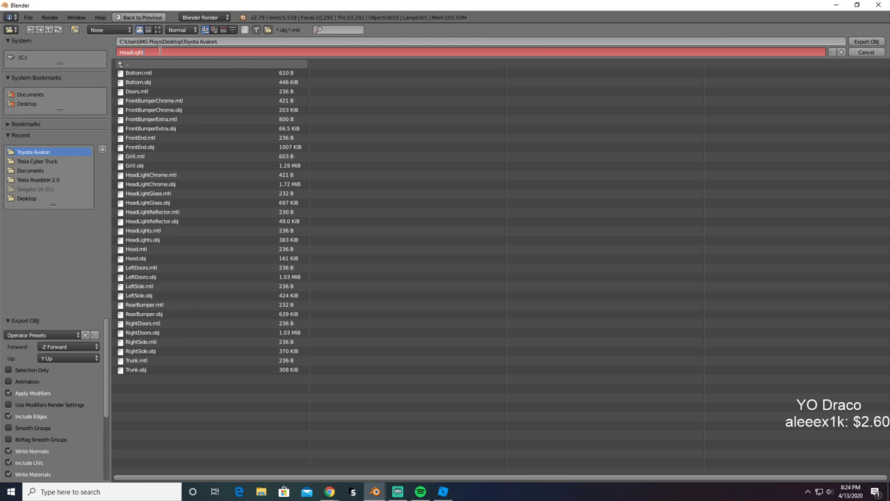
text(Shell)
key(Return)
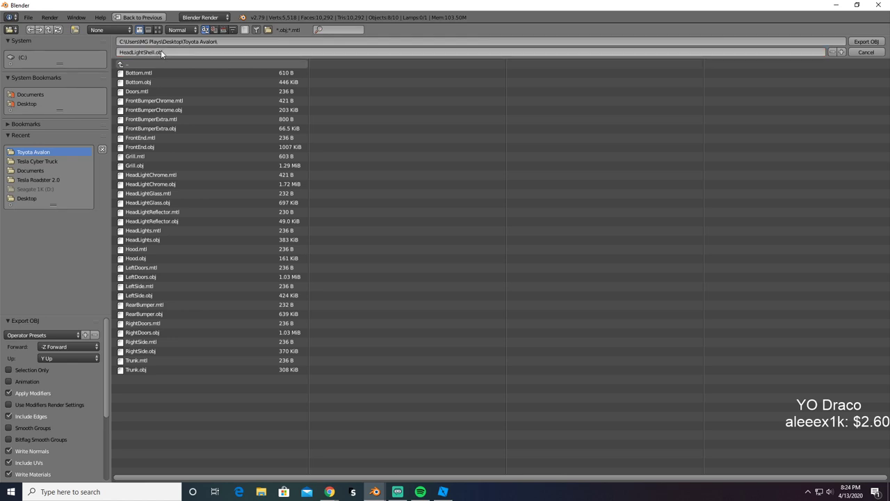
Step: Delete all the exported headlight housing parts from the export scene
key(z)
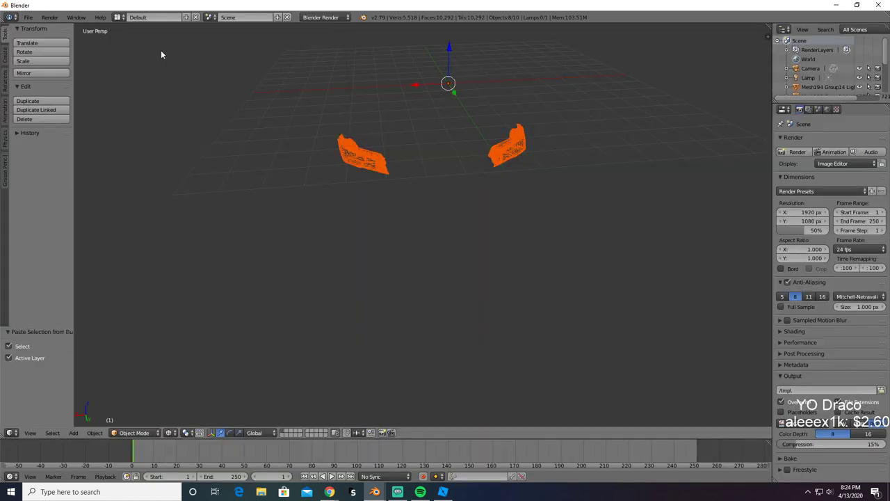
key(x)
click(223, 111)
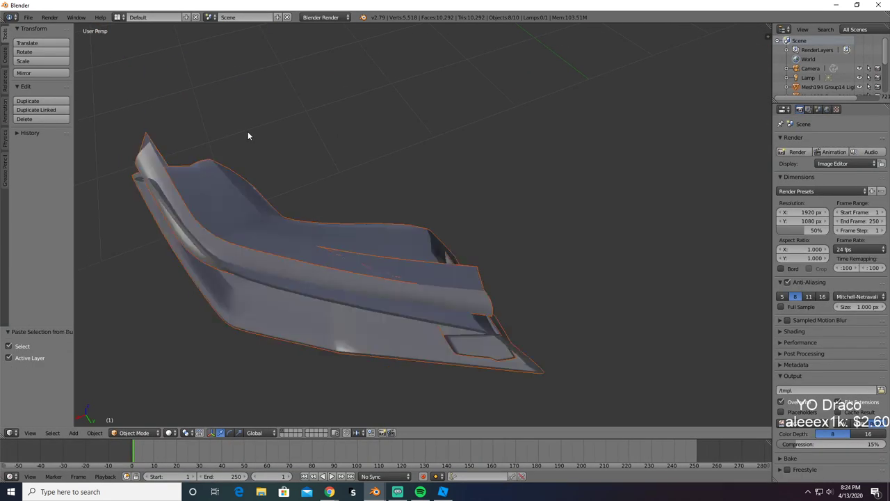
key(x)
click(233, 133)
Step: Switch to Roblox Studio, select the spare MeshPart at the near corner of the block platform, and colour it Really black
key(alt+Tab)
key(alt+Tab)
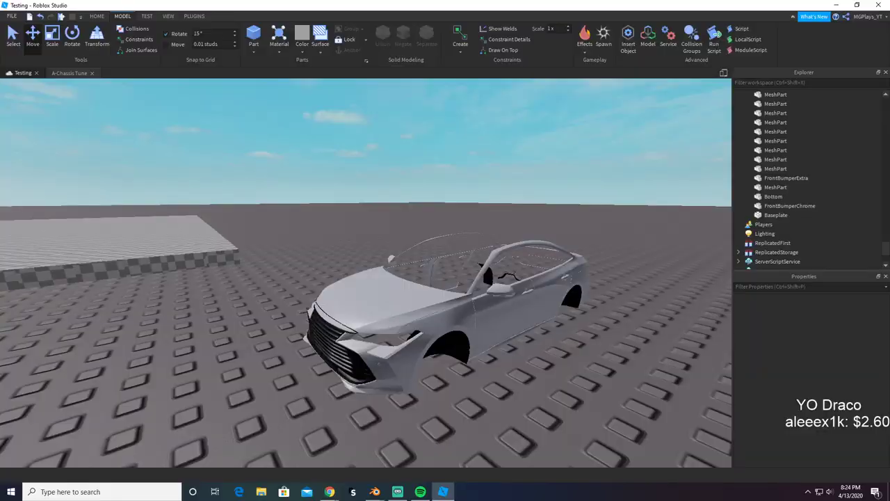
key(alt+Tab)
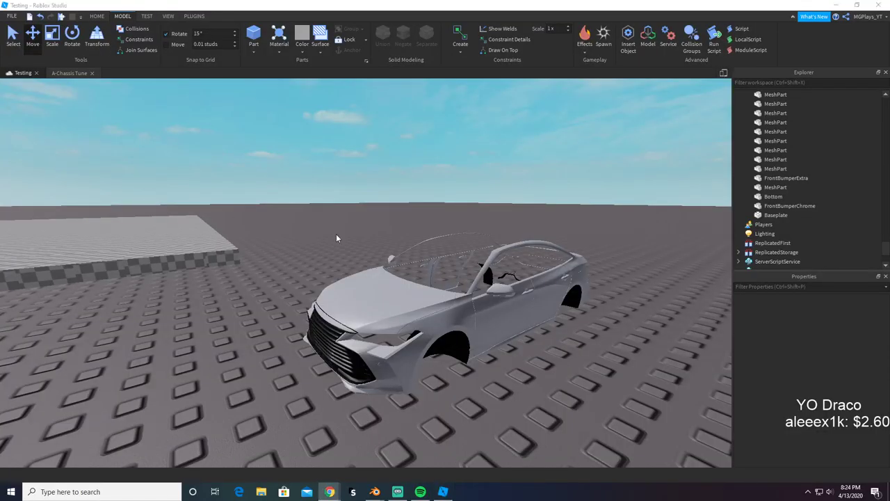
key(w)
right_drag(500, 269, 499, 269)
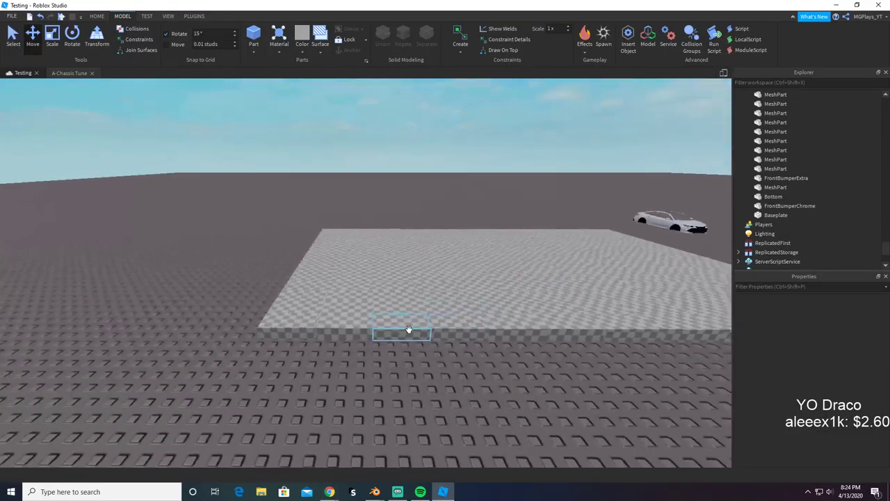
key(a)
click(335, 326)
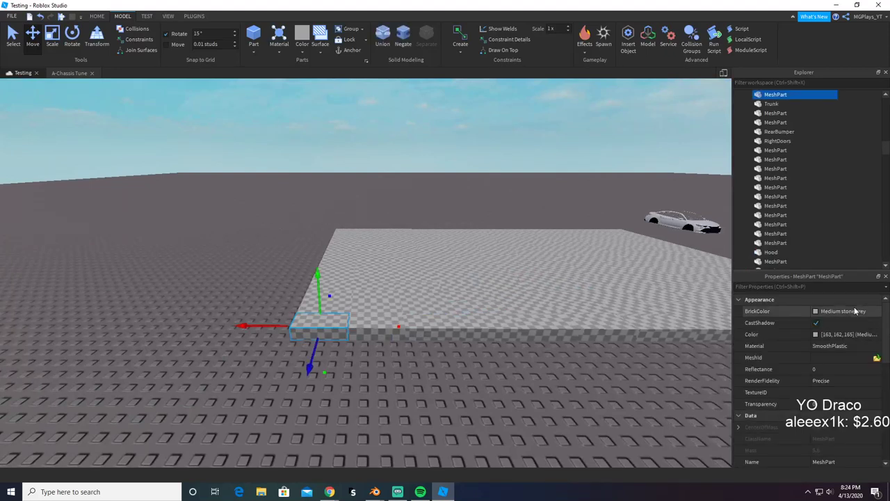
key(alt+Tab)
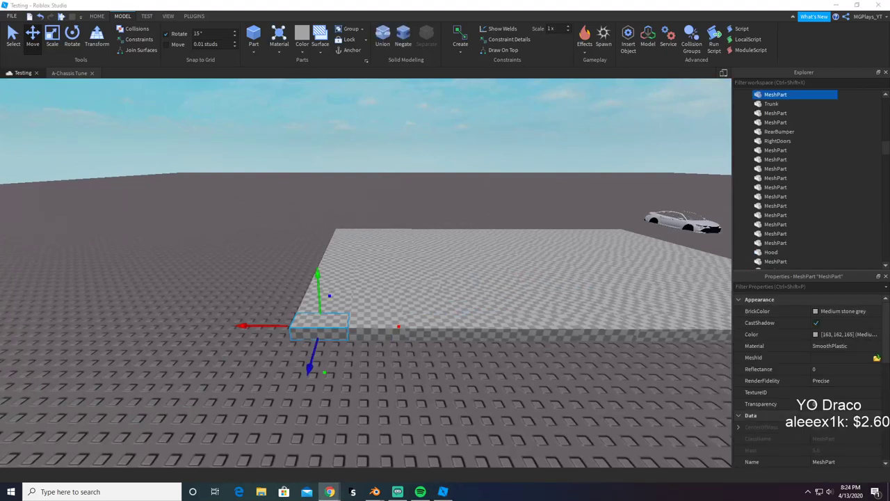
click(843, 311)
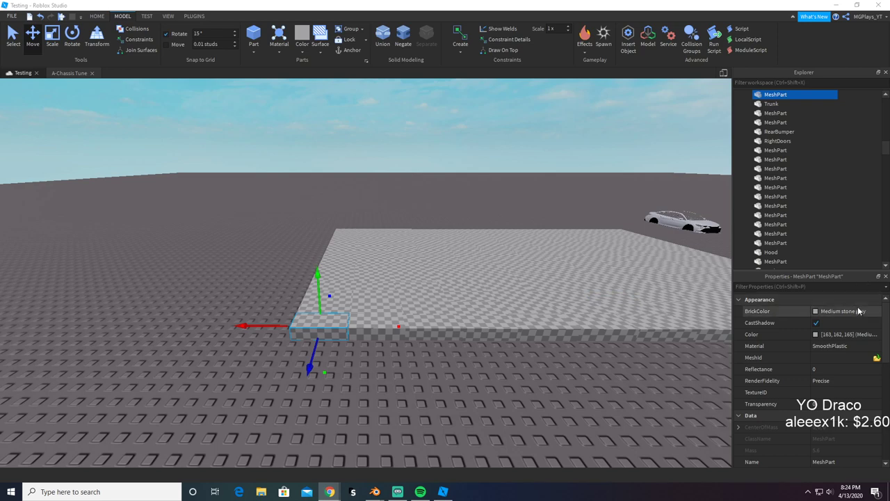
click(810, 302)
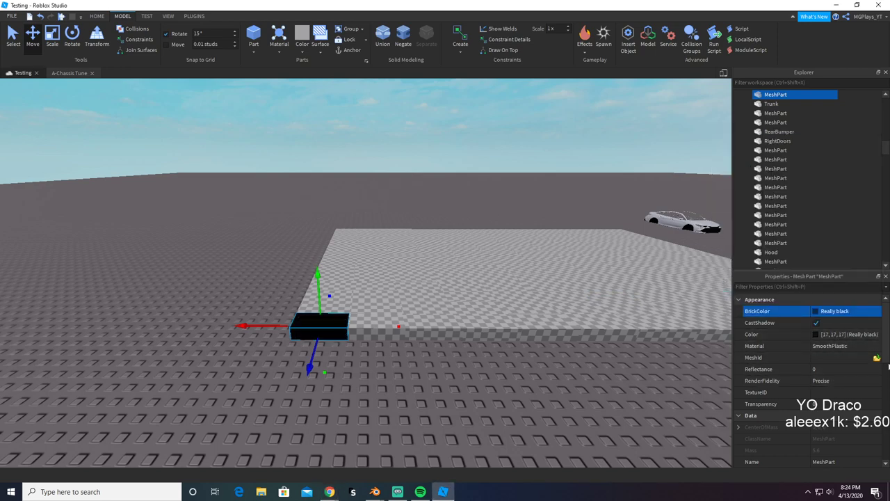
Step: Try to load HeadLightShell.obj from the Toyota Avalon folder as the black MeshPart's mesh
click(876, 357)
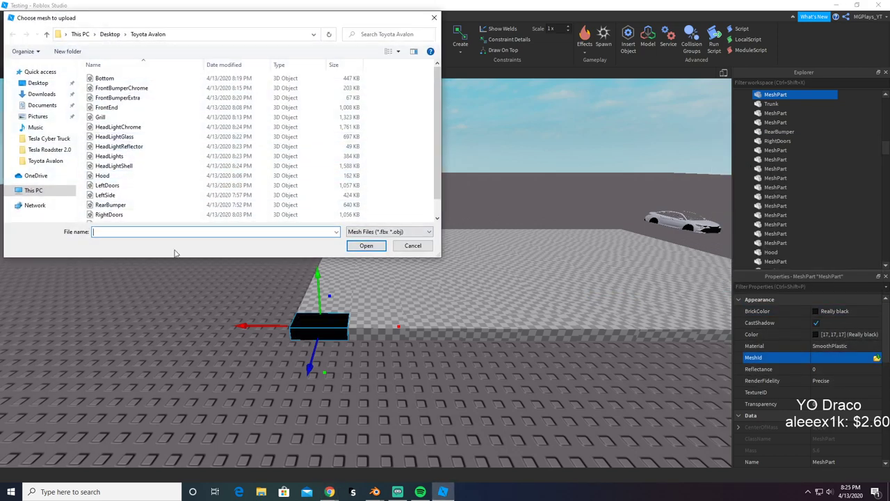
text(head)
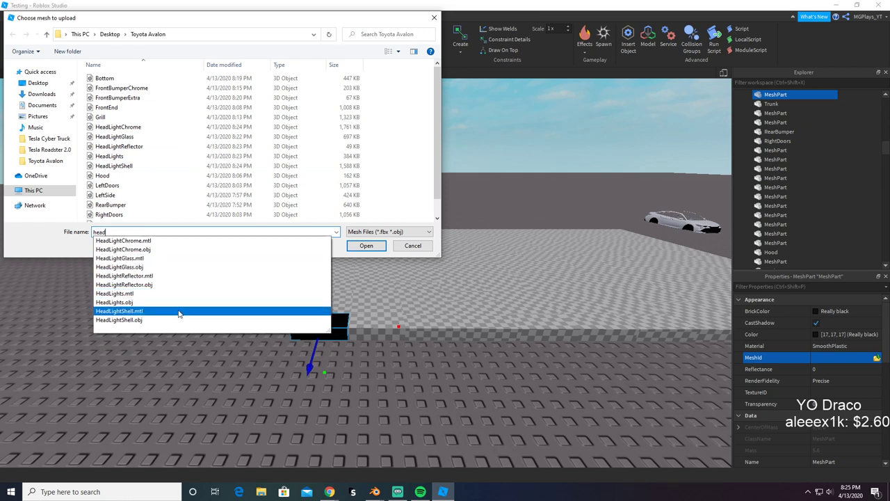
click(144, 320)
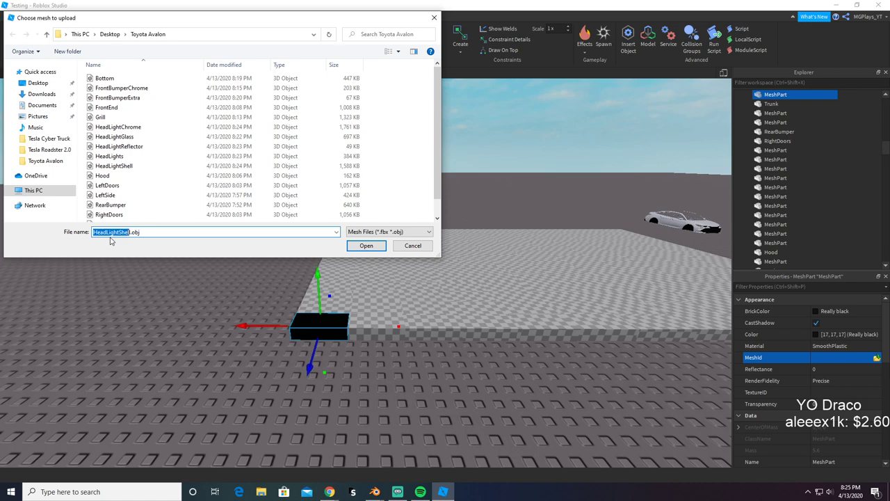
key(Return)
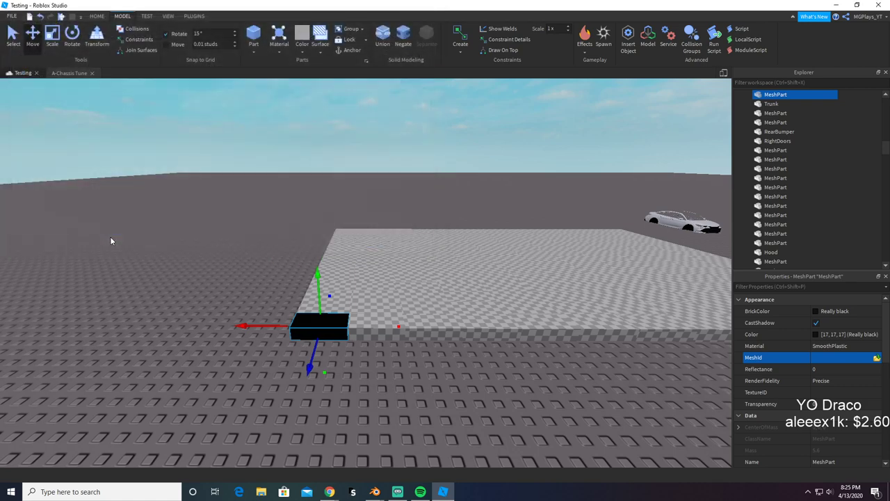
key(Return)
Step: Return to Blender's export scene, restore the cleared headlight housings, and delete the four Group14 parts of one headlight
key(alt+Tab)
key(alt+Tab)
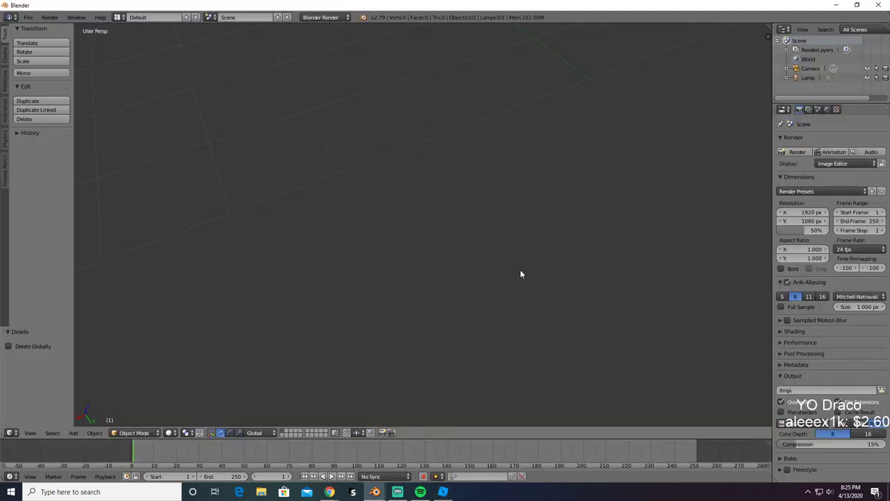
key(ctrl+z)
mouse_move(460, 239)
middle_down()
mouse_move(472, 228)
mouse_move(447, 222)
mouse_move(456, 235)
middle_up()
right_click(338, 79)
middle_drag(338, 79, 343, 271)
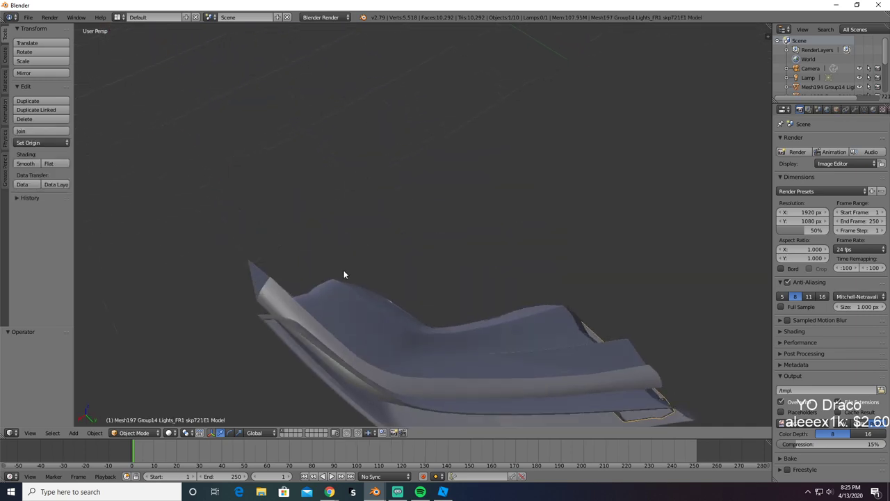
shift+right_click(348, 300)
shift+right_click(260, 280)
shift+right_click(271, 300)
key(x)
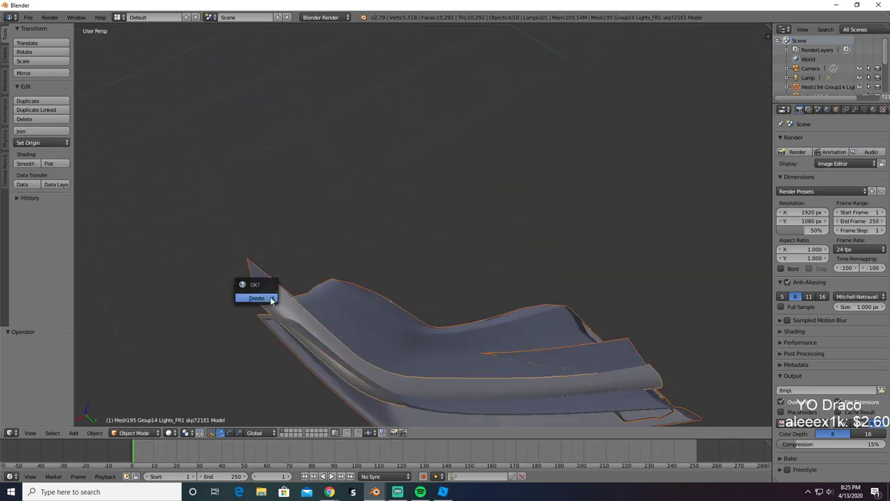
click(257, 298)
Step: Export the remaining headlight housing as a Wavefront OBJ named HeadLightShell1 in the Toyota Avalon folder
click(27, 16)
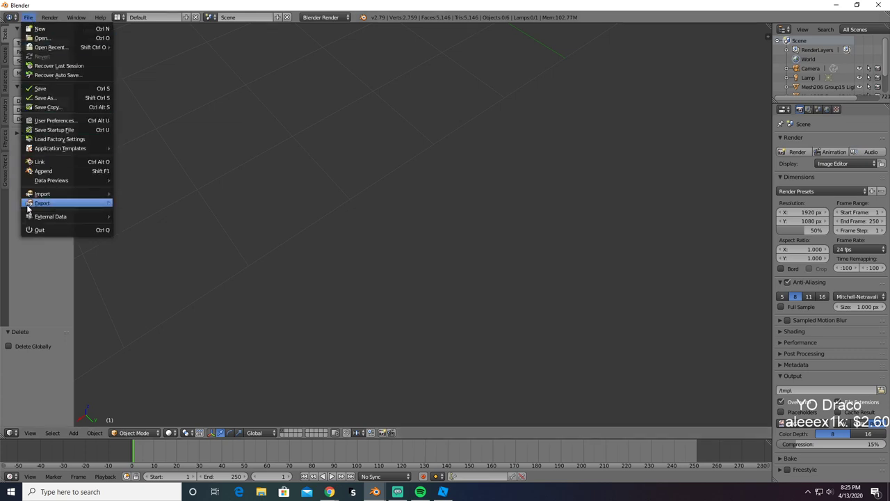
mouse_move(46, 207)
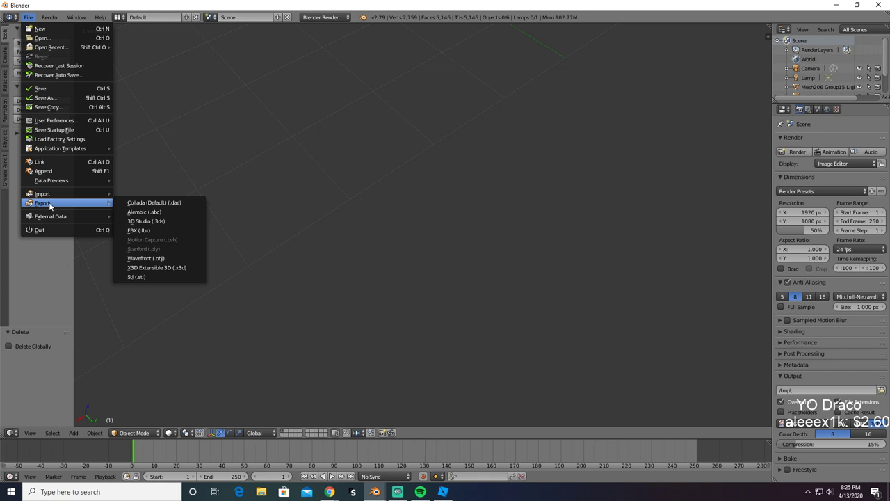
click(159, 260)
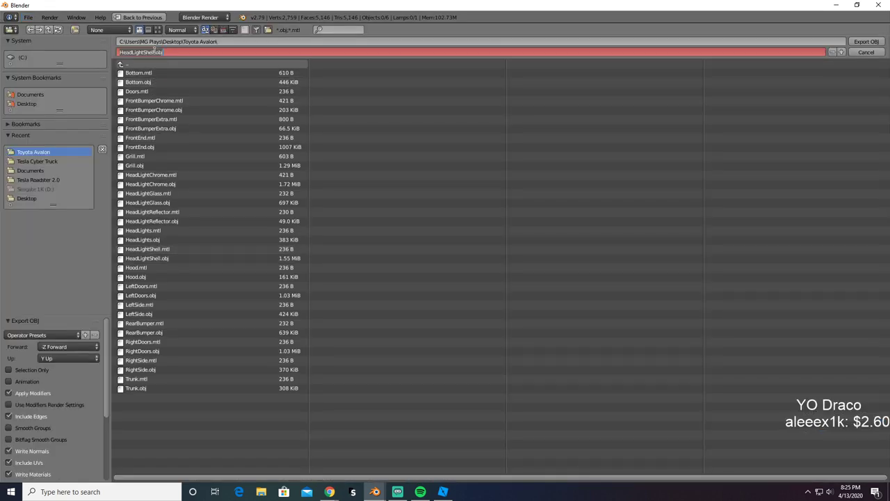
text(1)
key(Return)
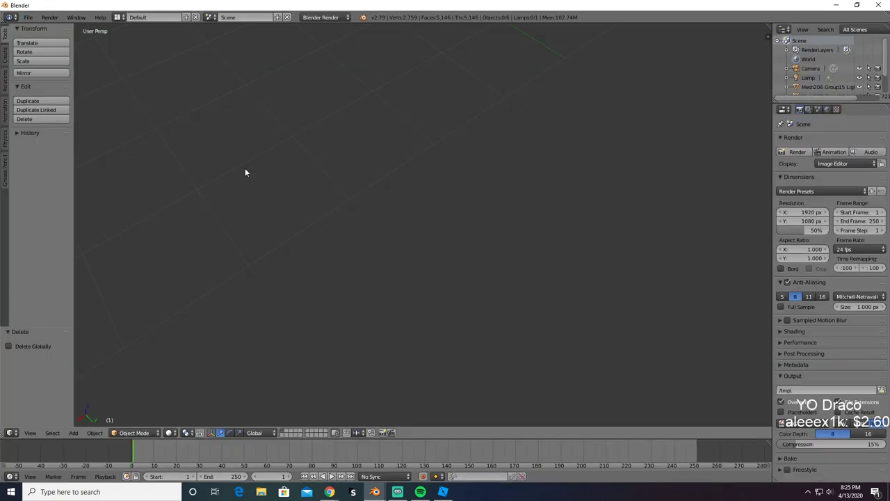
Step: Restore the deleted Group14 housing and delete the four Group15 parts of the opposite headlight instead
key(ctrl+z)
middle_drag(598, 138, 320, 151)
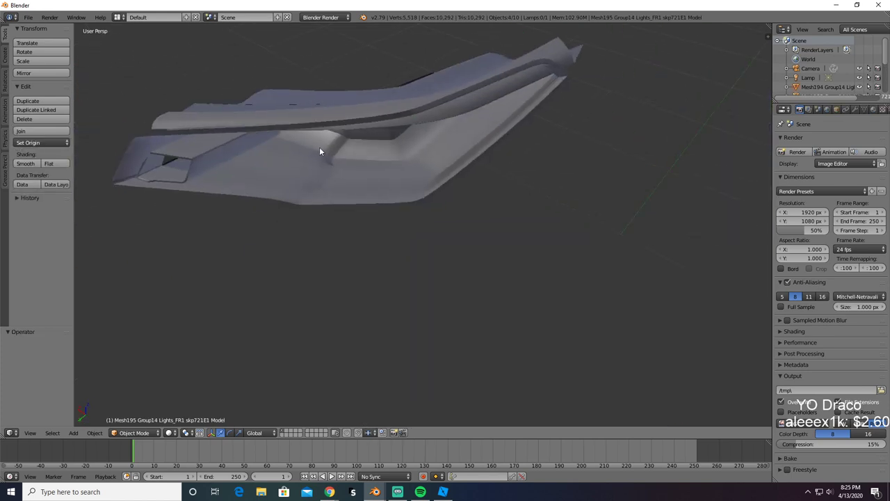
right_click(241, 109)
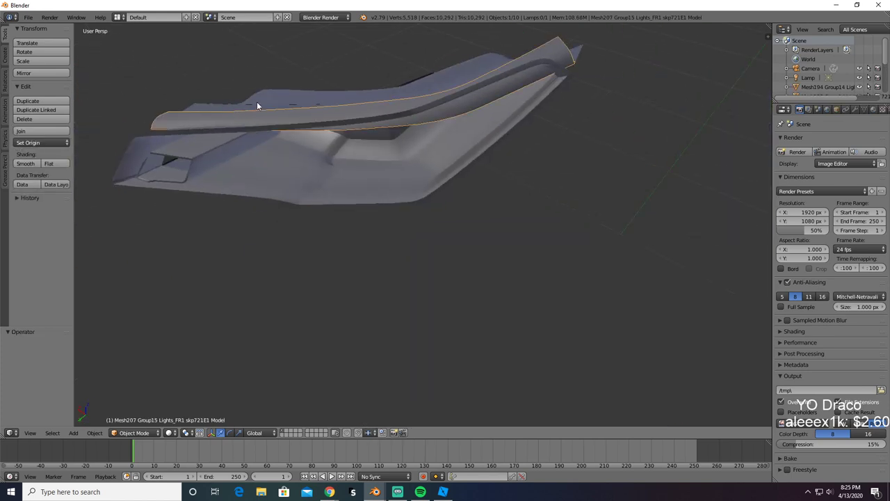
shift+right_click(202, 153)
shift+right_click(486, 75)
shift+right_click(576, 54)
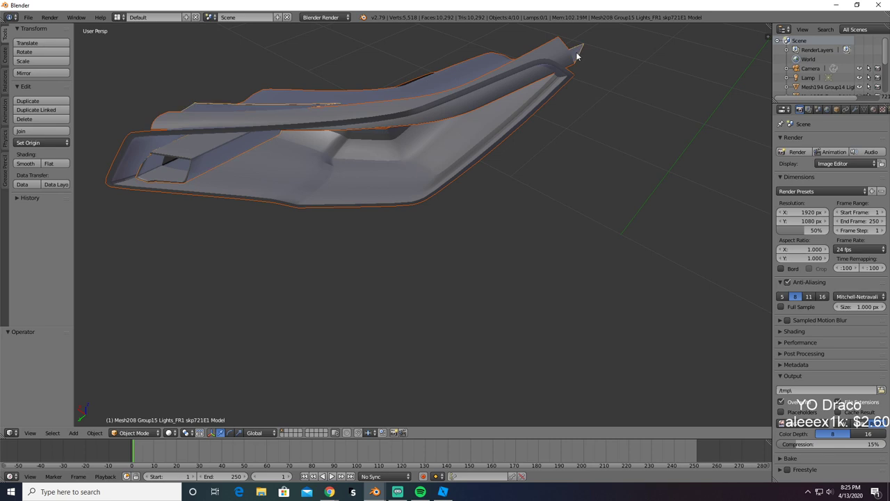
key(x)
click(576, 52)
Step: Export the remaining Group14 housing as a Wavefront OBJ named HeadLightShell2 in the Toyota Avalon folder
scroll(575, 55, down, 10)
middle_drag(574, 57, 564, 112)
scroll(559, 96, up, 5)
click(29, 18)
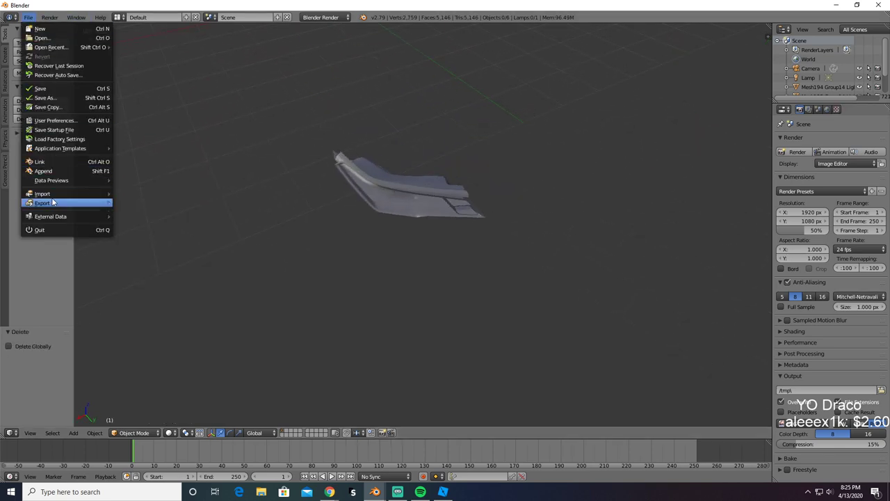
mouse_move(53, 202)
click(151, 263)
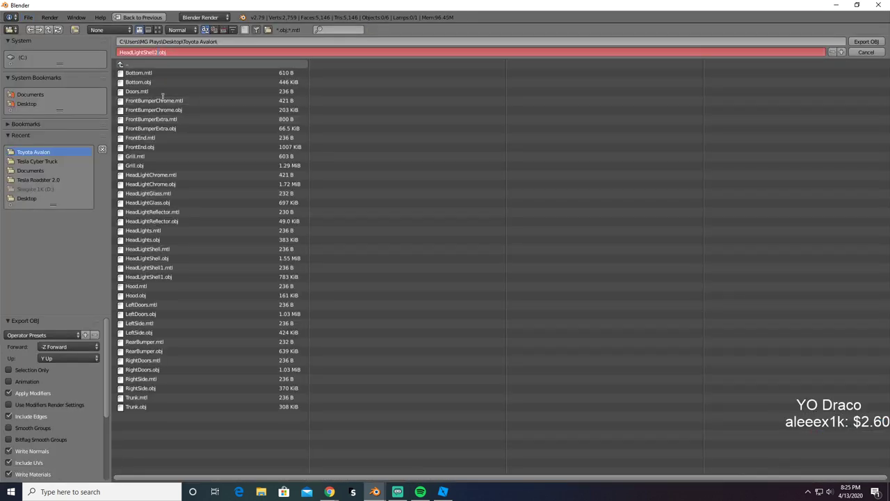
key(Return)
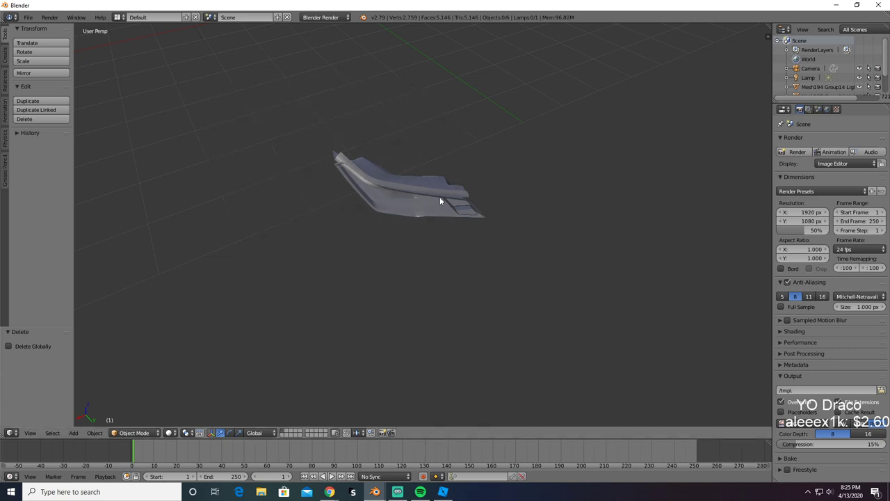
Step: Delete all the remaining Group14 headlight housing parts from the Blender scene
right_click(334, 155)
shift+right_click(346, 164)
shift+right_click(358, 163)
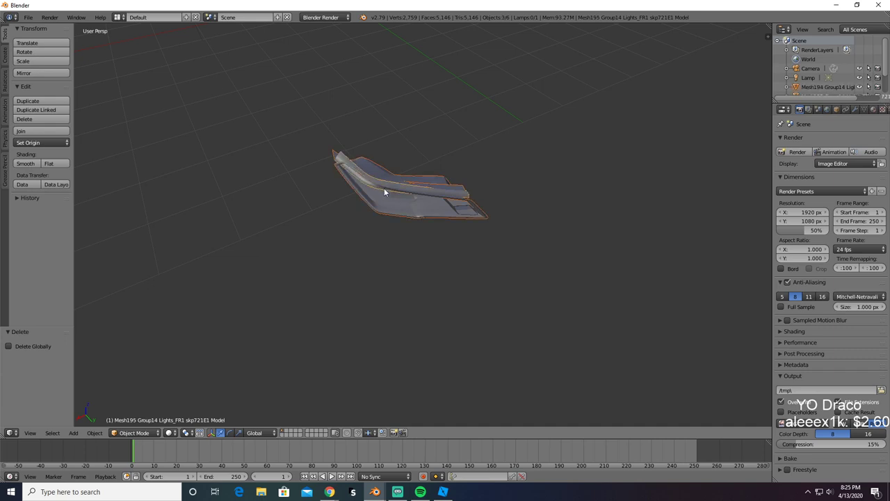
key(Delete)
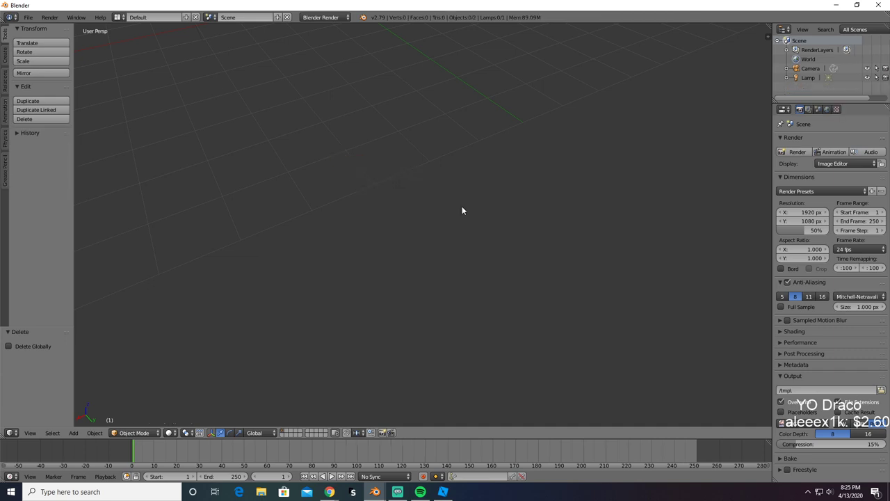
Step: Switch to Roblox Studio and rename the black placeholder mesh part HeadLightShell1
key(alt+Tab)
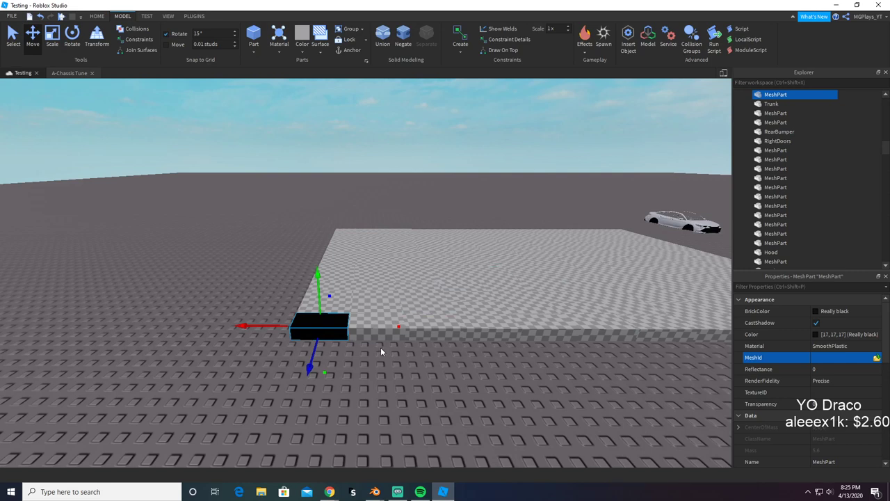
ctrl+click(384, 340)
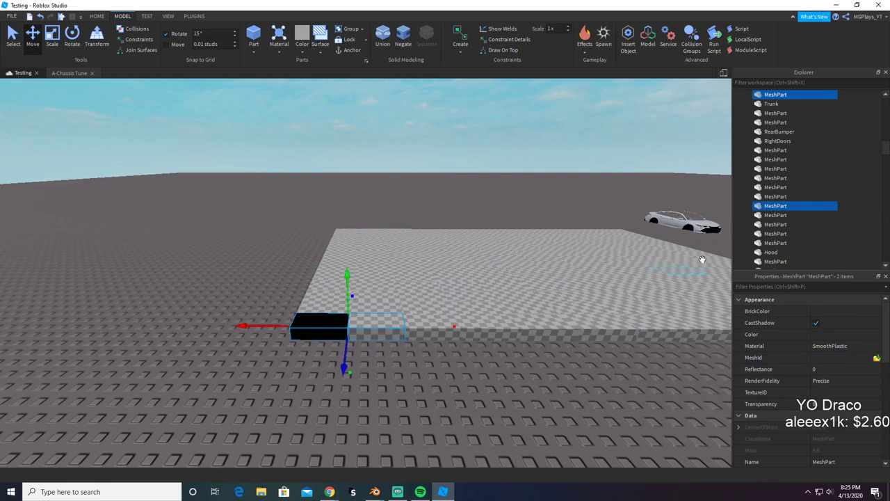
right_click(779, 95)
click(771, 98)
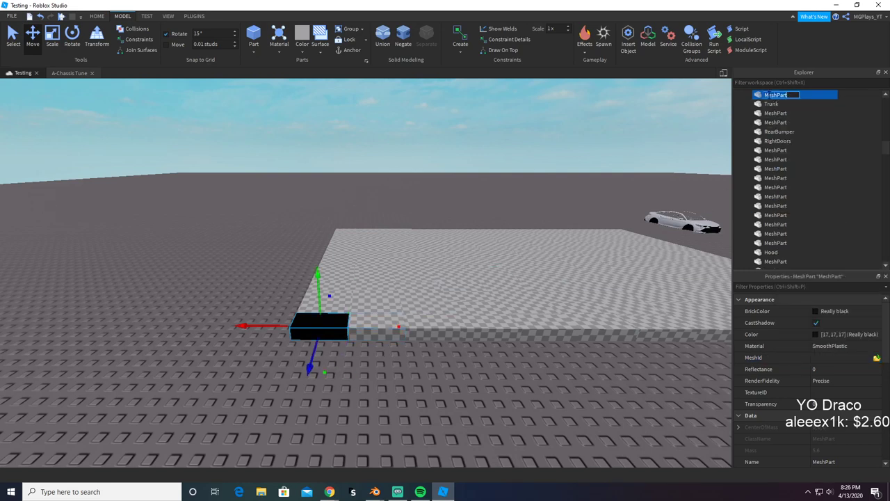
text(HeadLightShell)
text(1)
key(Return)
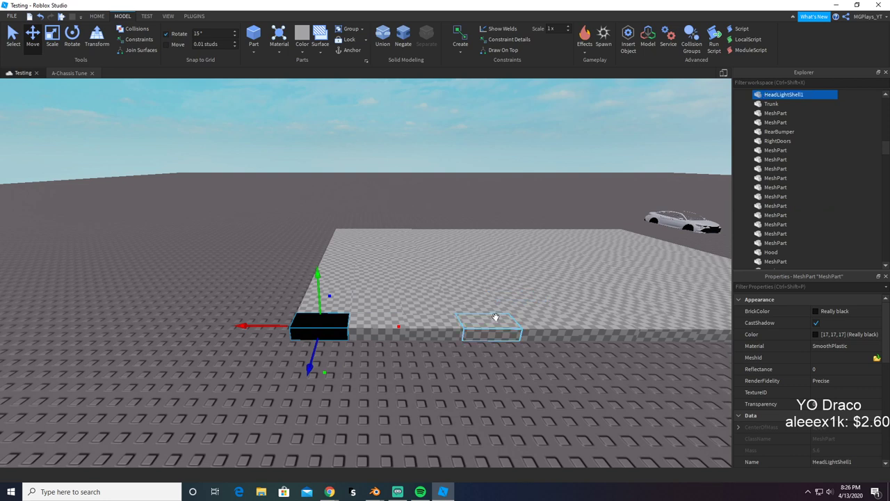
Step: Colour the neighbouring placeholder mesh part Really black and rename it HeadLightShell2
click(389, 336)
click(836, 314)
click(835, 316)
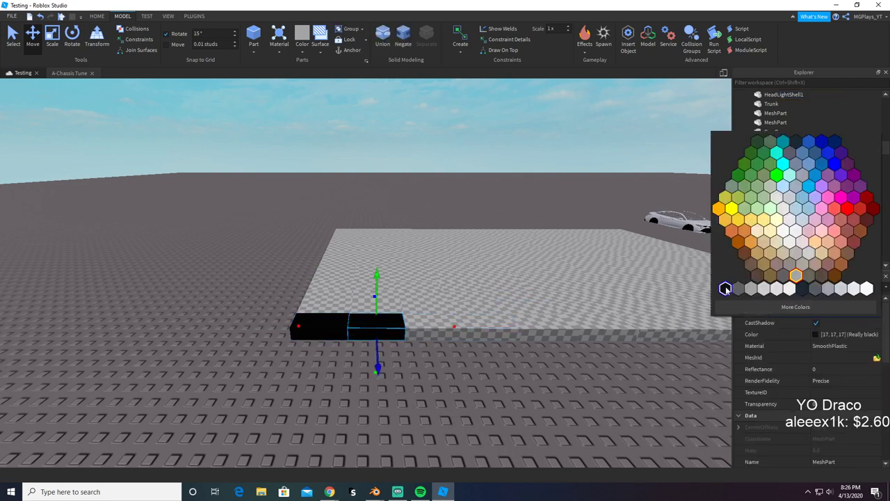
click(725, 288)
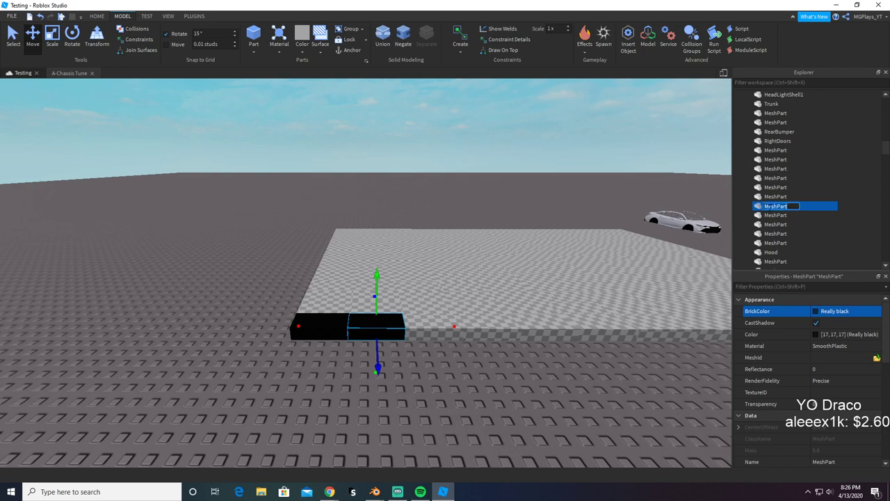
text(2)
key(Return)
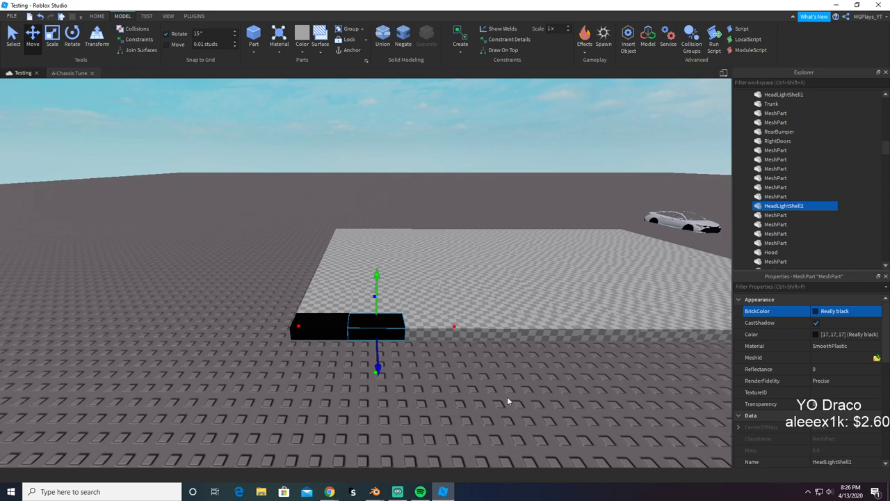
Step: Load the HeadLightShell1 mesh file into the HeadLightShell1 part and move it to the file's stored location
click(278, 314)
click(299, 324)
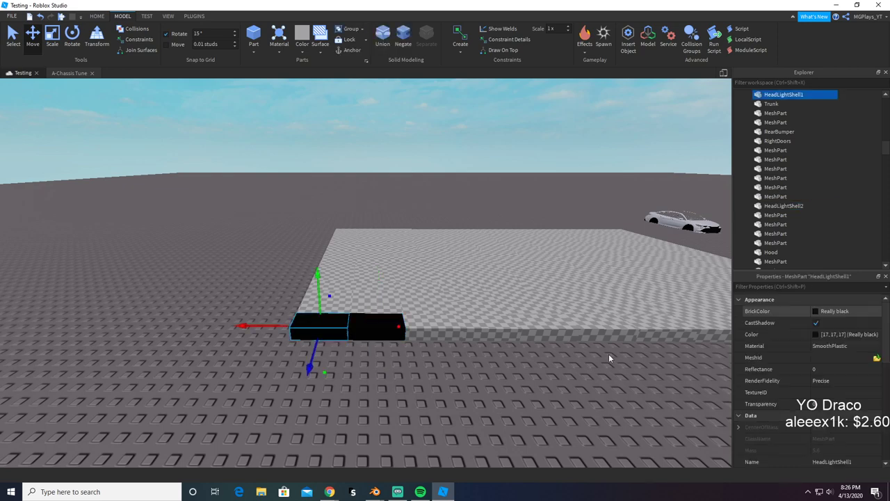
click(876, 359)
click(138, 176)
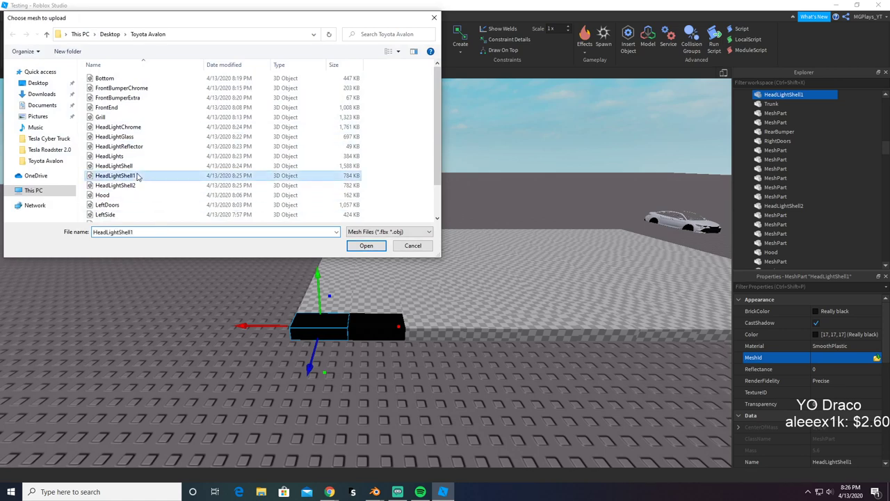
double_click(137, 176)
click(502, 250)
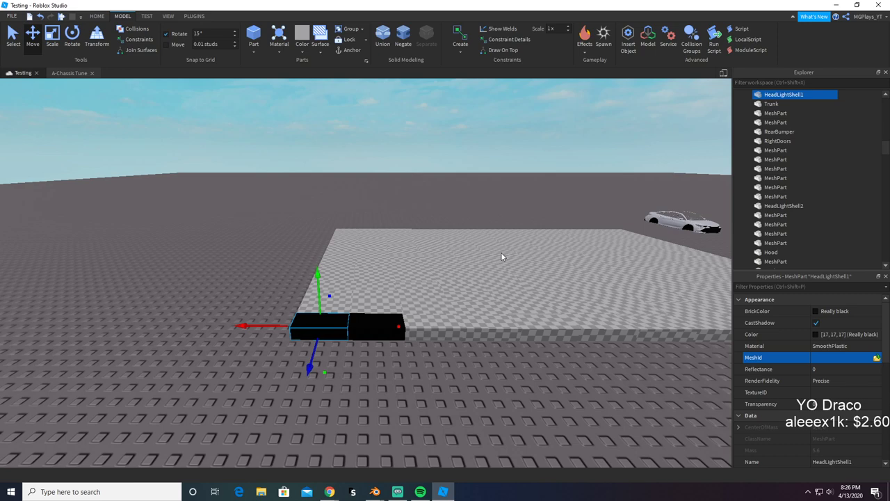
Step: Load the HeadLightShell2 mesh file into the HeadLightShell2 part and move it to the file's stored location
click(453, 379)
click(396, 332)
click(876, 356)
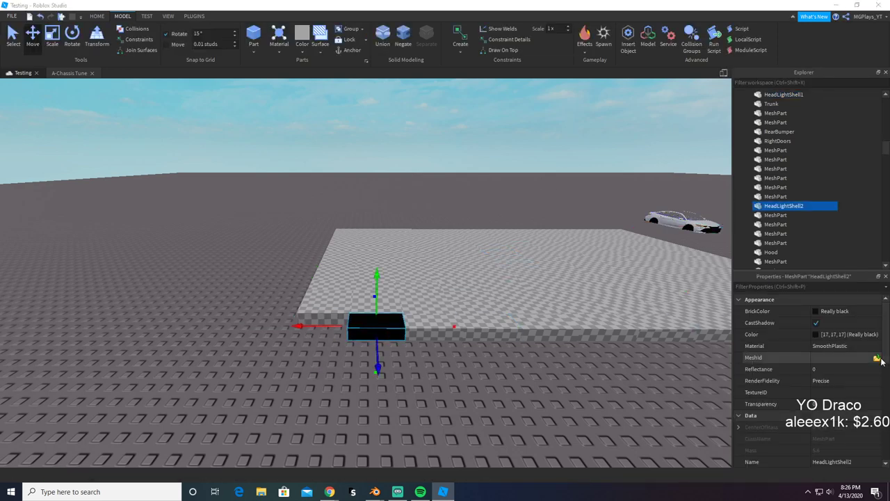
click(118, 183)
click(356, 240)
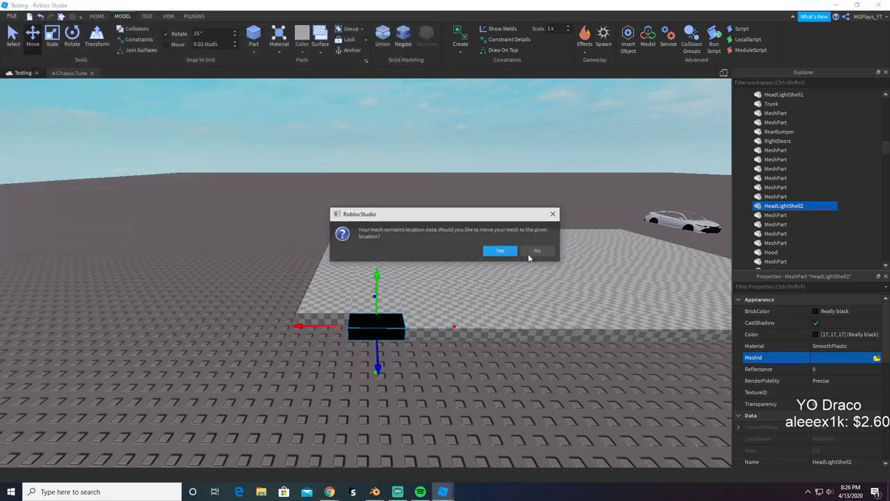
click(501, 250)
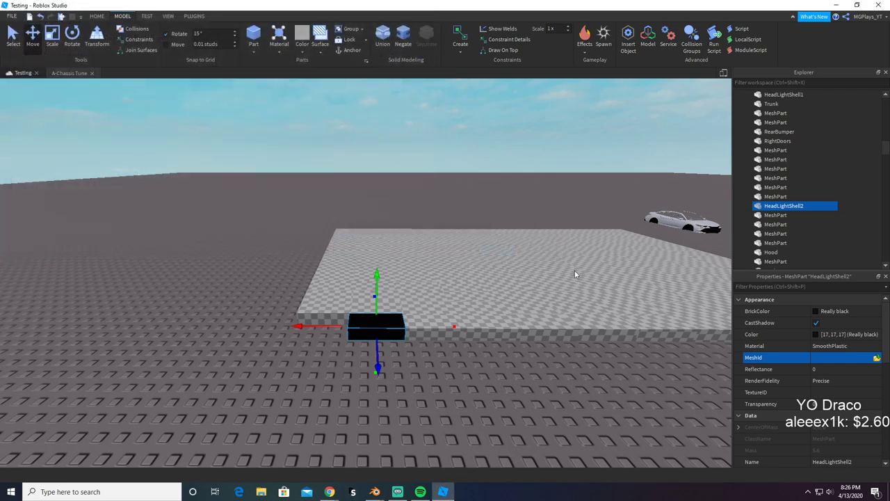
Step: Load HeadLights.obj into the next grey placeholder mesh part and move it to the file's stored location
click(609, 261)
right_drag(611, 261, 618, 260)
key(w)
click(611, 261)
key(w)
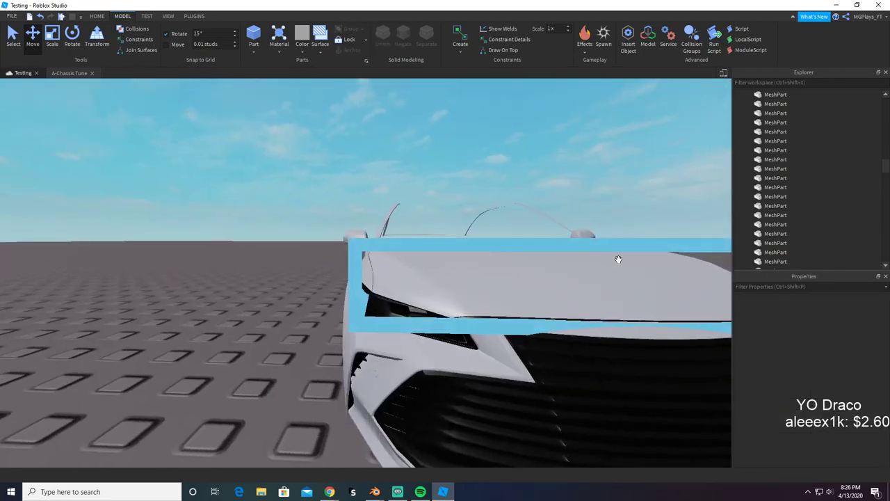
key(s)
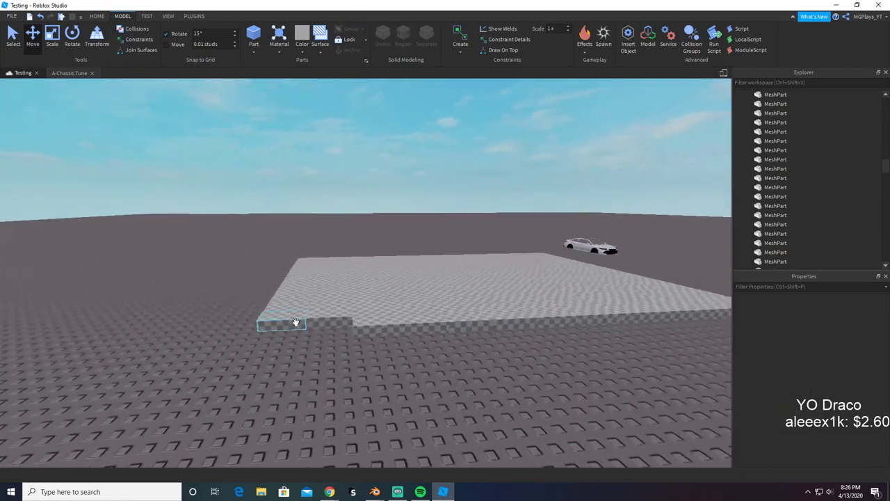
click(365, 327)
click(779, 357)
click(876, 357)
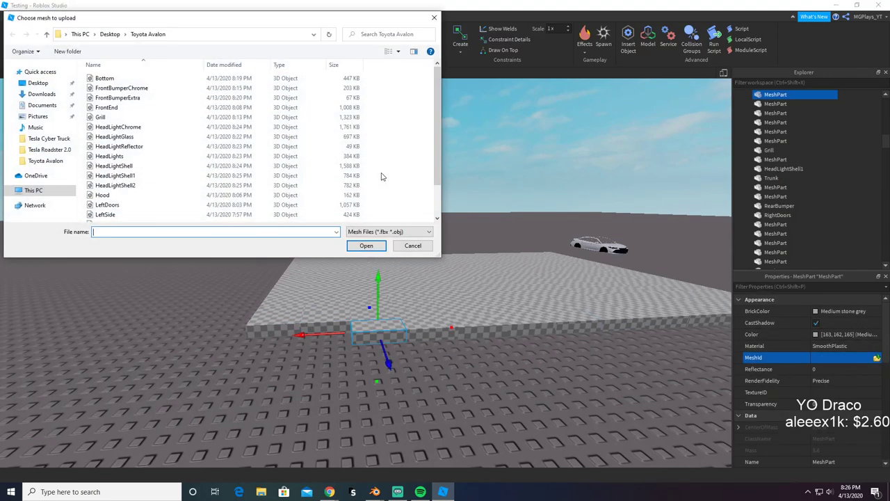
text(head)
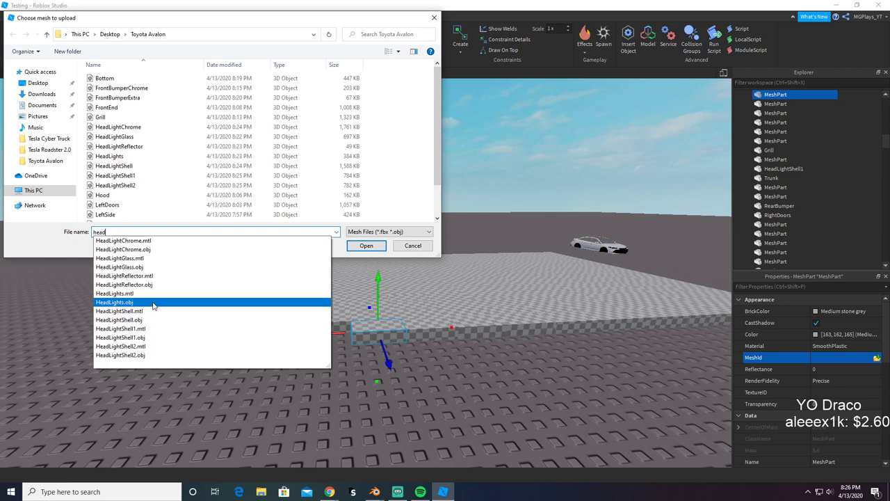
click(363, 246)
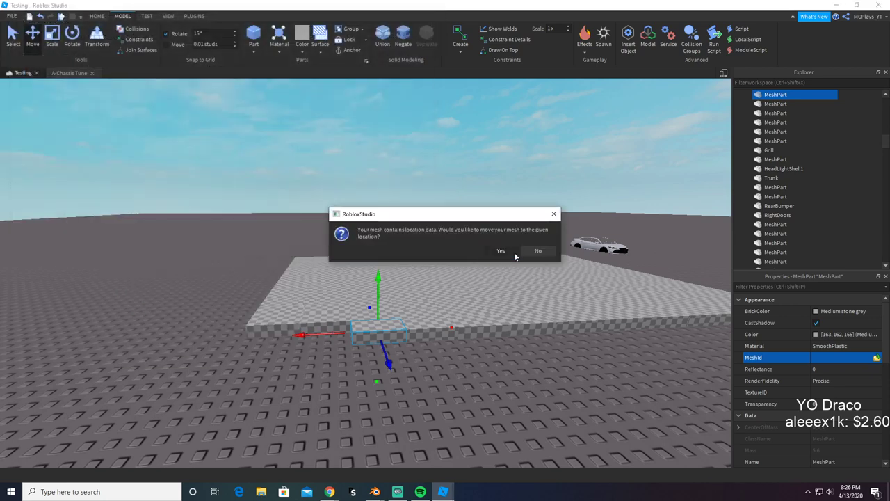
click(512, 253)
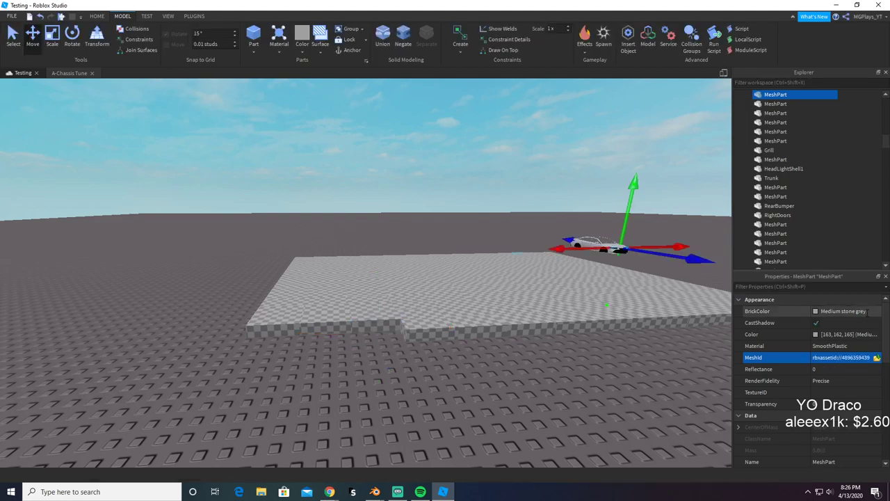
Step: Set the newly loaded headlight mesh's colour to Institutional white and its material to Neon
key(f)
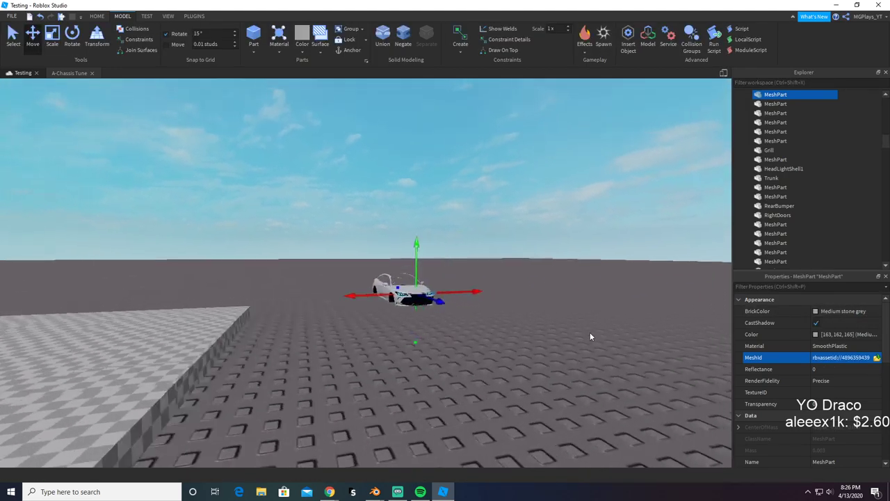
scroll(590, 333, up, 5)
scroll(590, 334, down, 2)
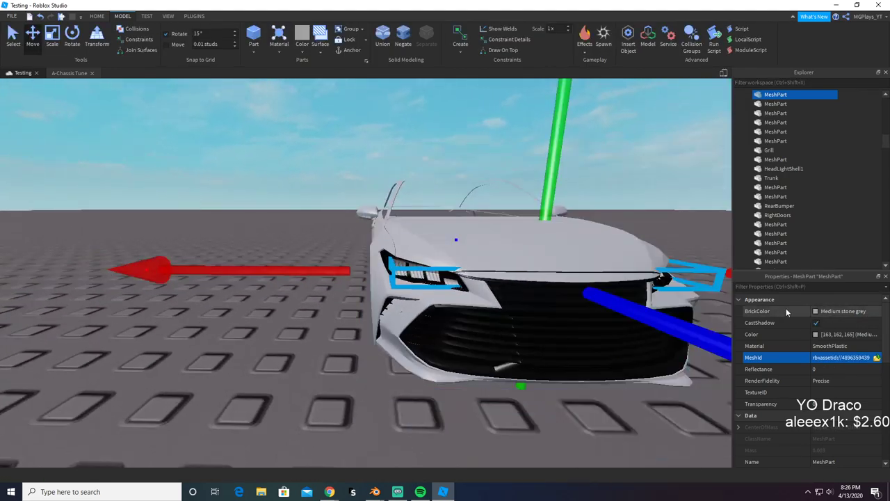
click(815, 312)
click(870, 294)
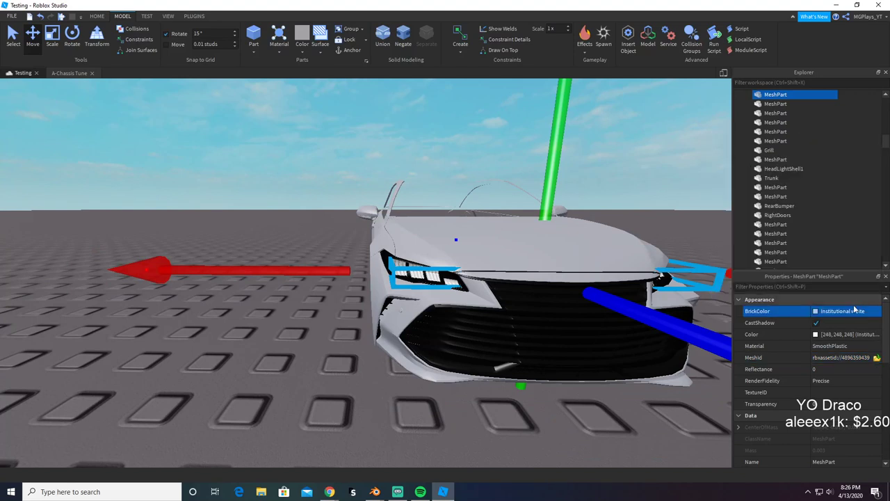
click(835, 345)
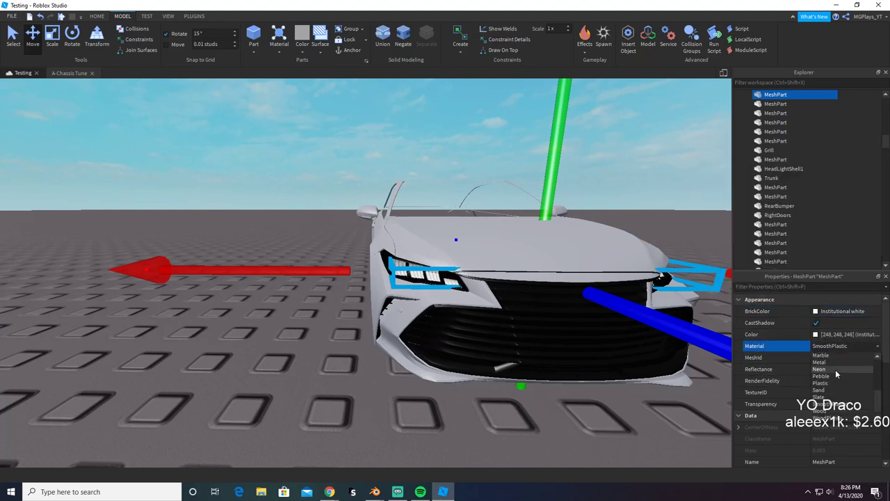
click(828, 369)
Step: Inspect the neon headlights on the car from several distances and angles
key(d)
right_drag(456, 333, 453, 394)
click(452, 394)
key(s)
key(a)
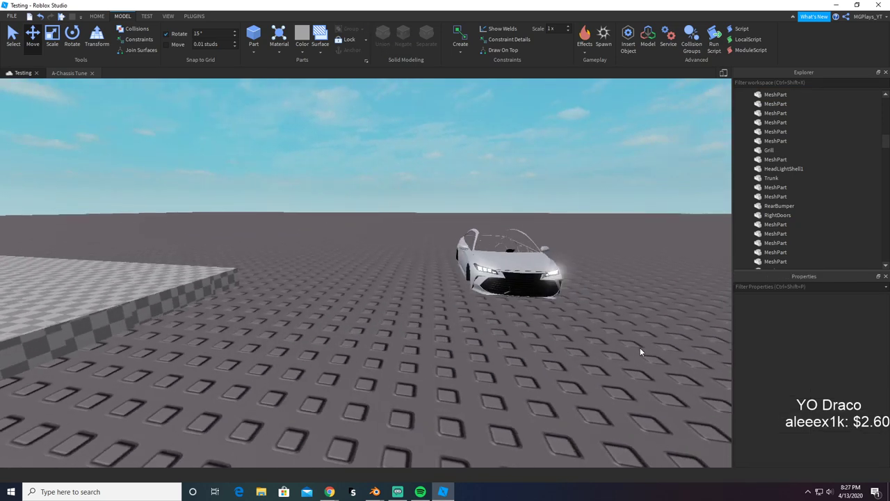
key(s)
right_drag(396, 330, 395, 329)
key(a)
right_drag(351, 386, 350, 387)
key(w)
key(a)
click(302, 395)
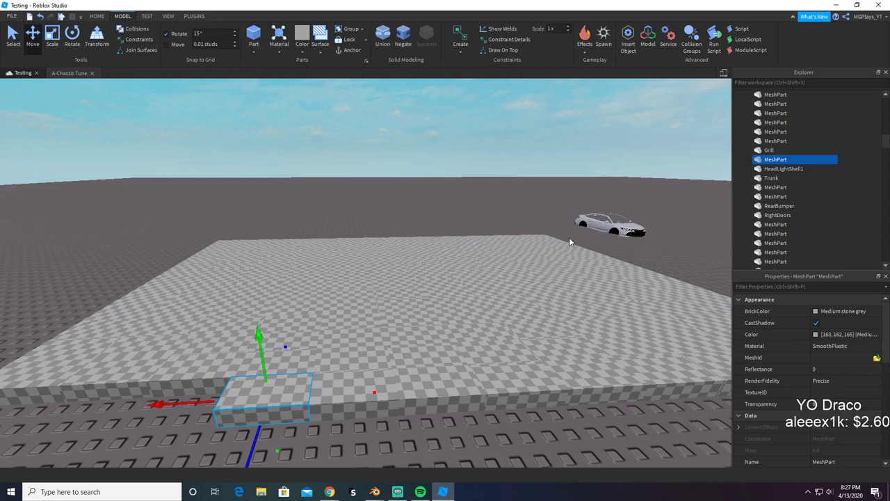
key(w)
right_drag(571, 237, 570, 237)
key(w)
key(d)
Step: Reselect the neon headlight mesh on the car and rename it HeadLights
key(ctrl+z)
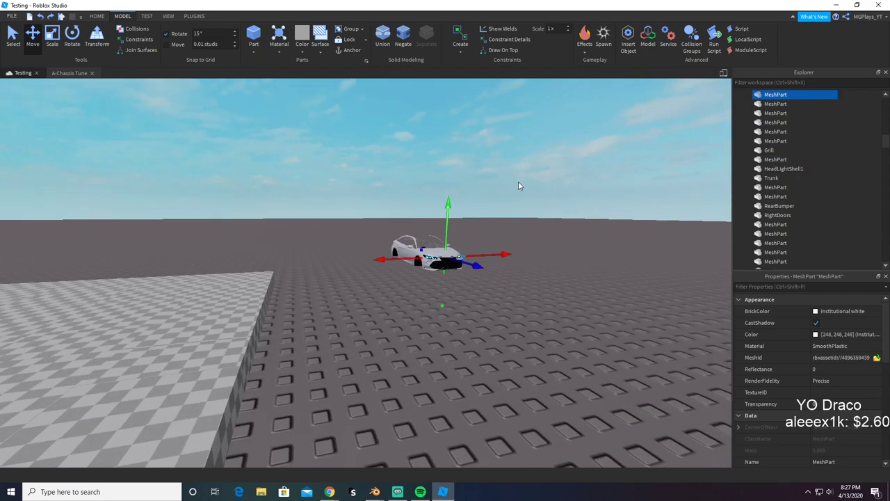
scroll(518, 182, up, 5)
key(ctrl+z)
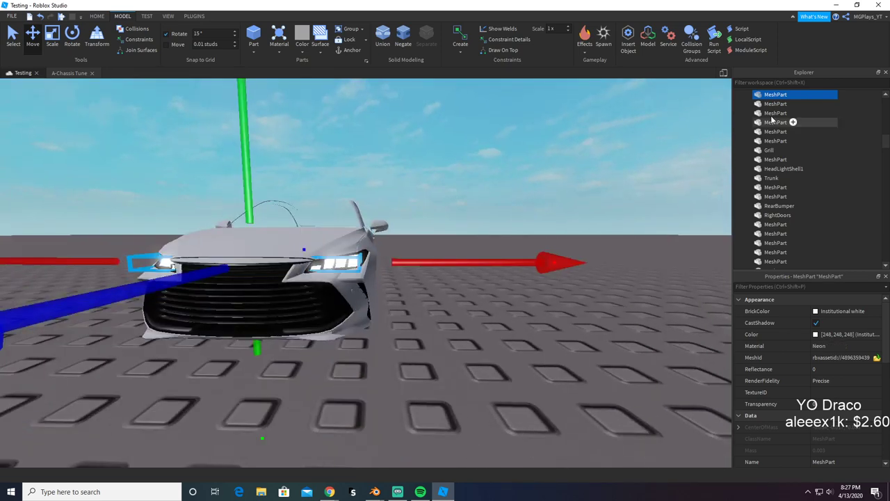
key(F2)
text(Head)
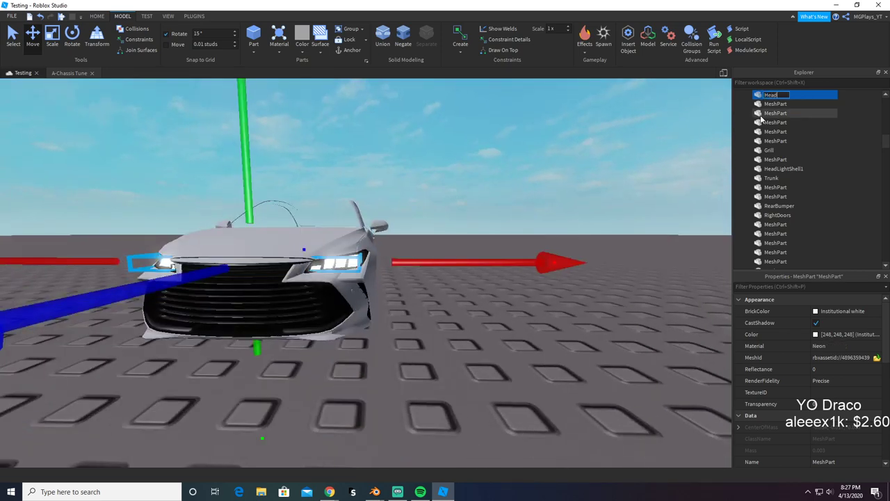
text(Lights)
key(Return)
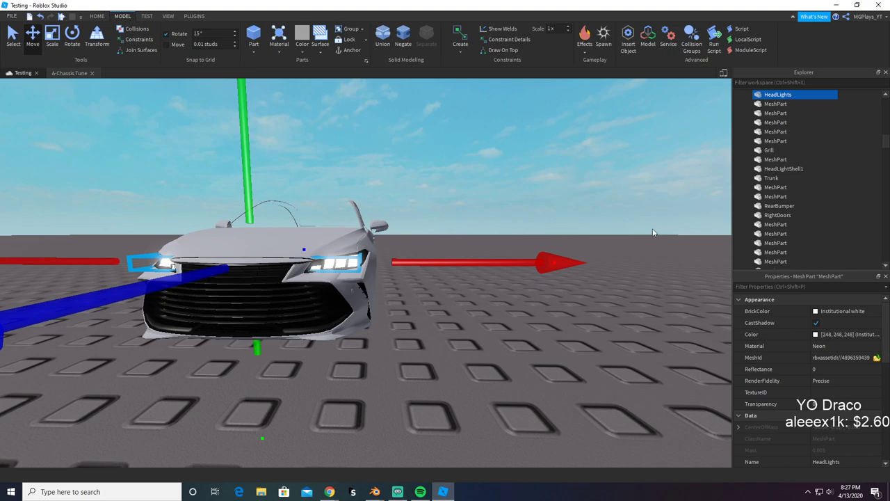
Step: Try to load HeadLightChrome.obj into the next grey placeholder mesh part, repeating the attempt once
scroll(652, 228, down, 10)
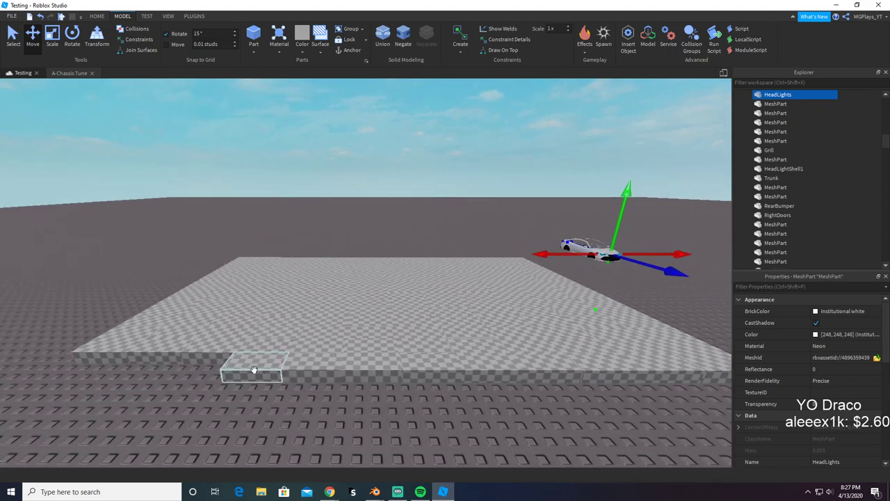
click(254, 369)
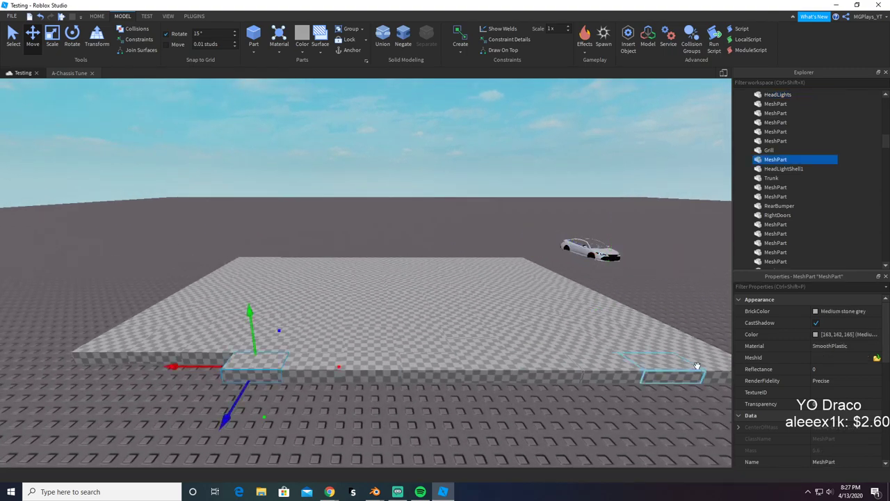
click(876, 359)
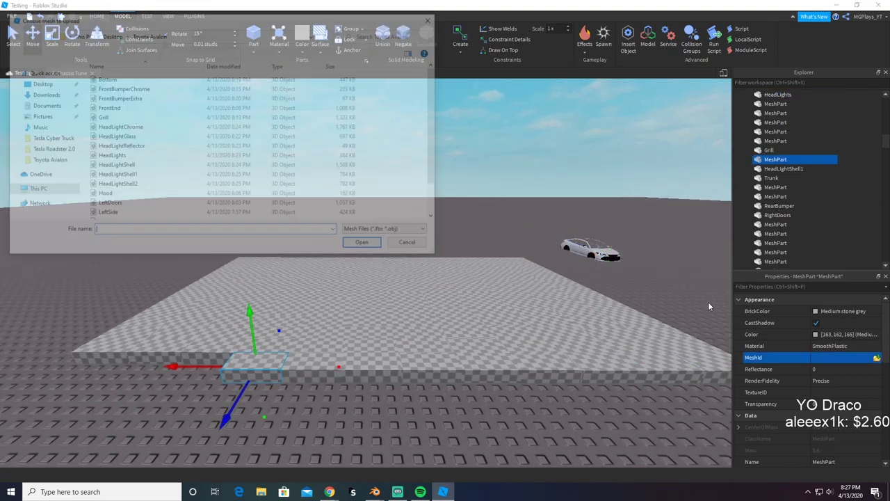
text(head)
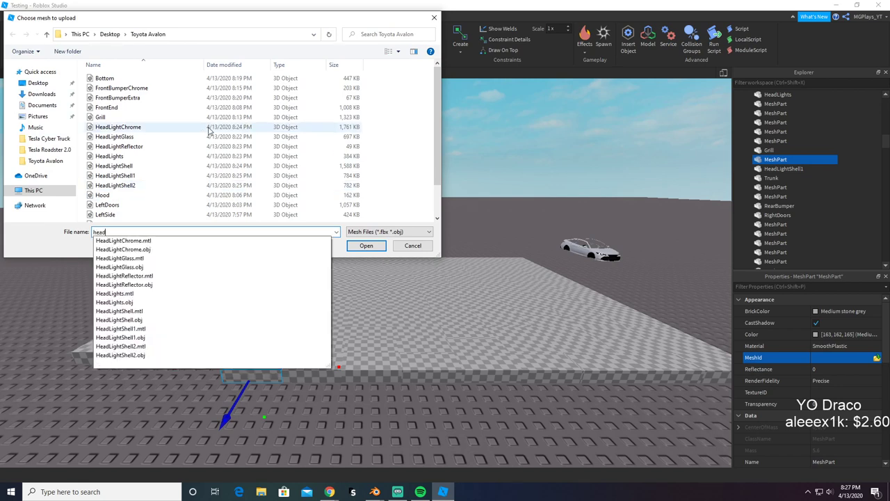
click(164, 250)
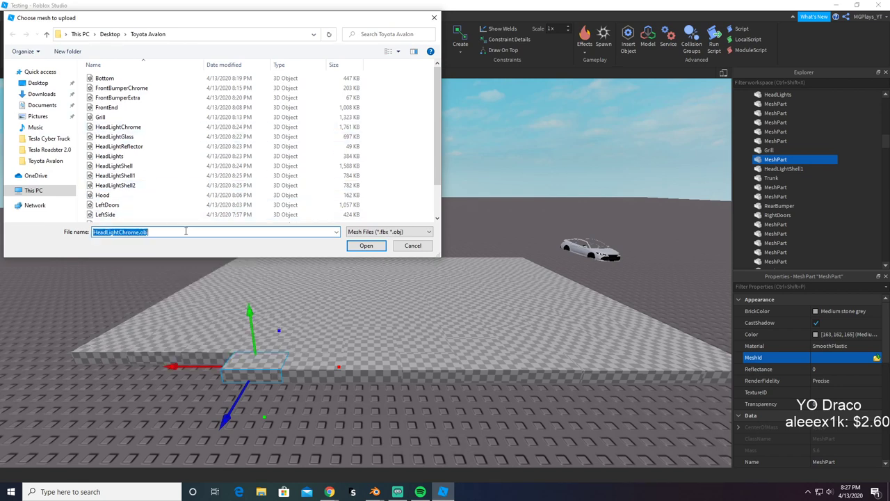
click(144, 233)
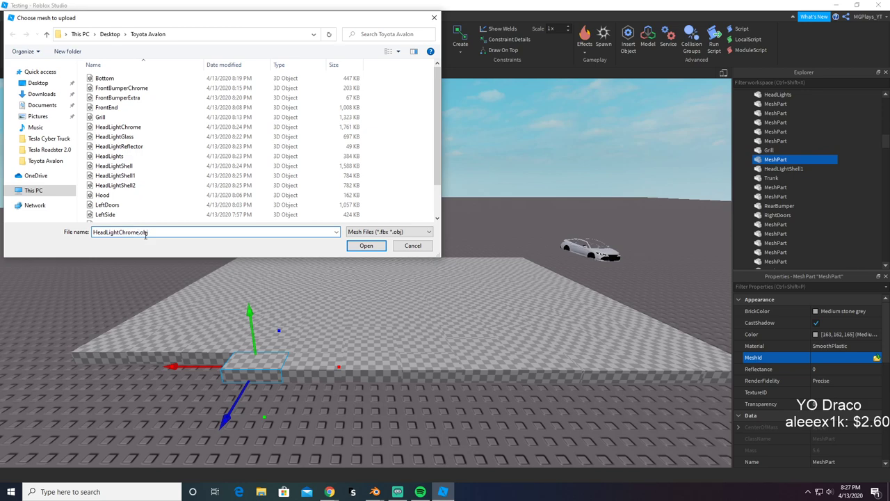
key(Return)
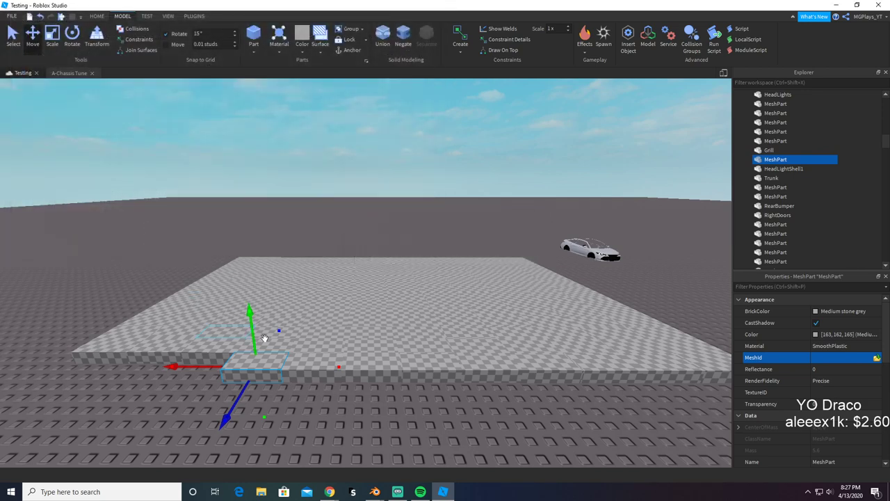
click(876, 358)
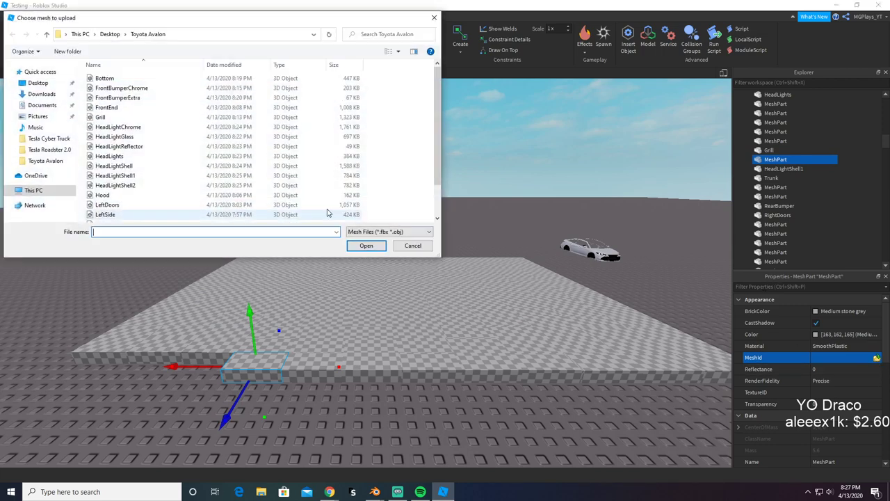
text(head)
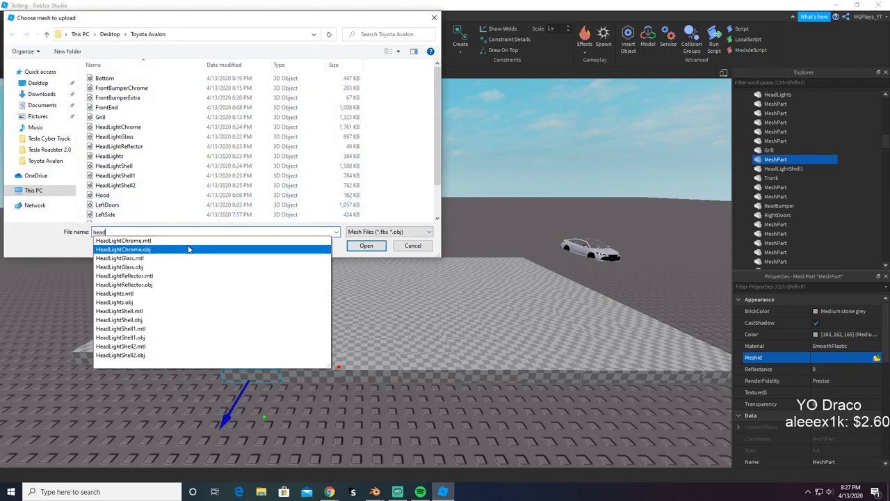
click(189, 248)
click(369, 246)
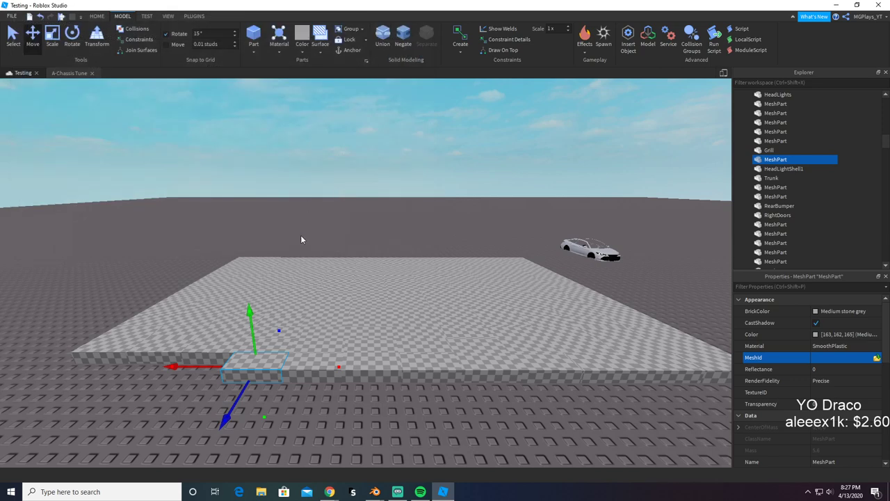
click(523, 256)
Step: Switch to the Blender window that holds the separated headlight parts
key(alt+Tab)
key(alt+Tab)
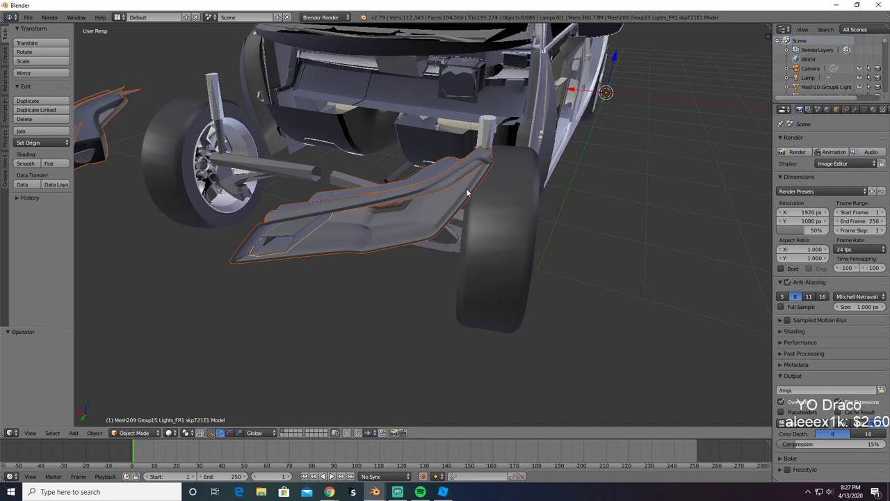
key(Delete)
key(alt+Tab)
click(467, 193)
key(ctrl+v)
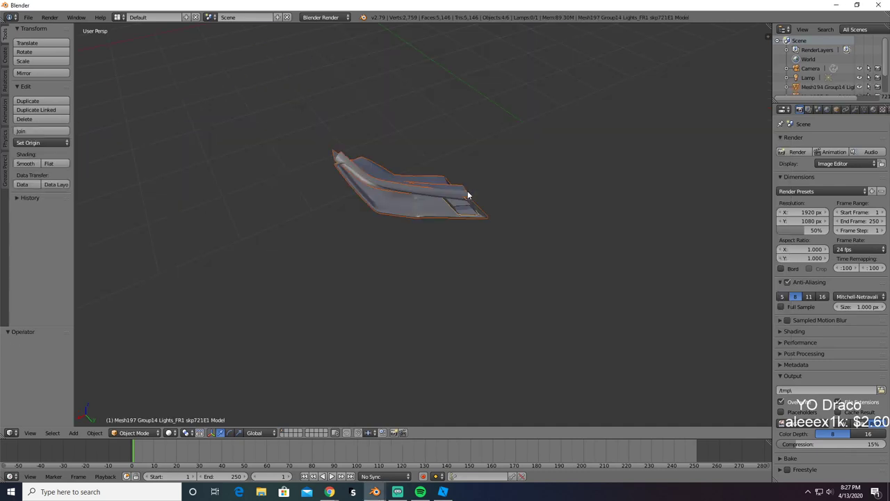
Step: Undo the headlight shell edits and earlier deletions back to the chrome pieces of both headlights
scroll(414, 161, down, 5)
middle_drag(416, 167, 428, 185)
key(a)
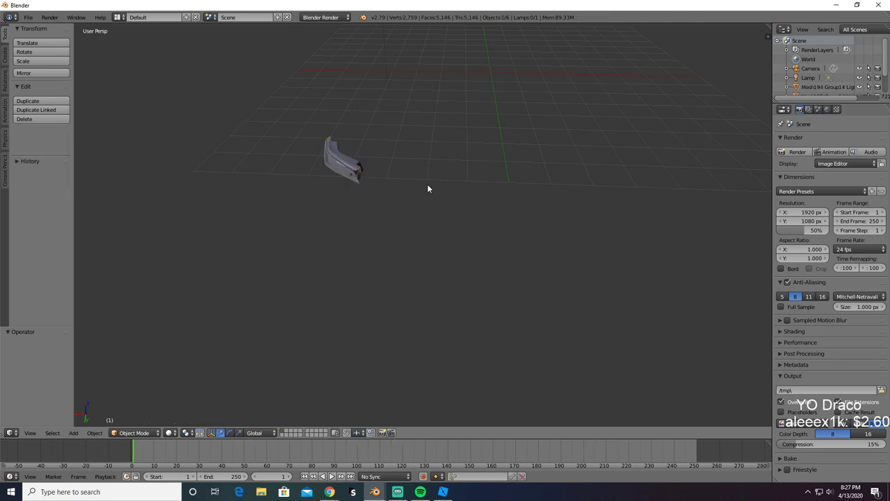
key(ctrl+v)
key(a)
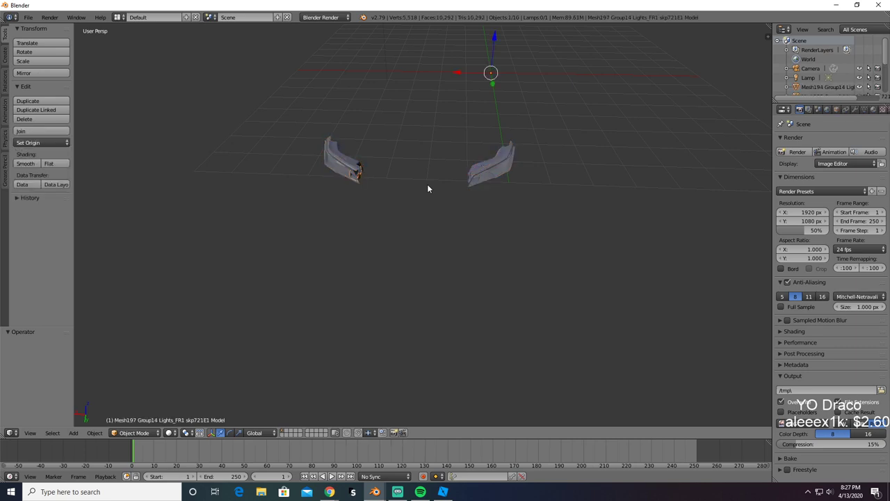
key(Delete)
key(ctrl+v)
scroll(427, 188, up, 2)
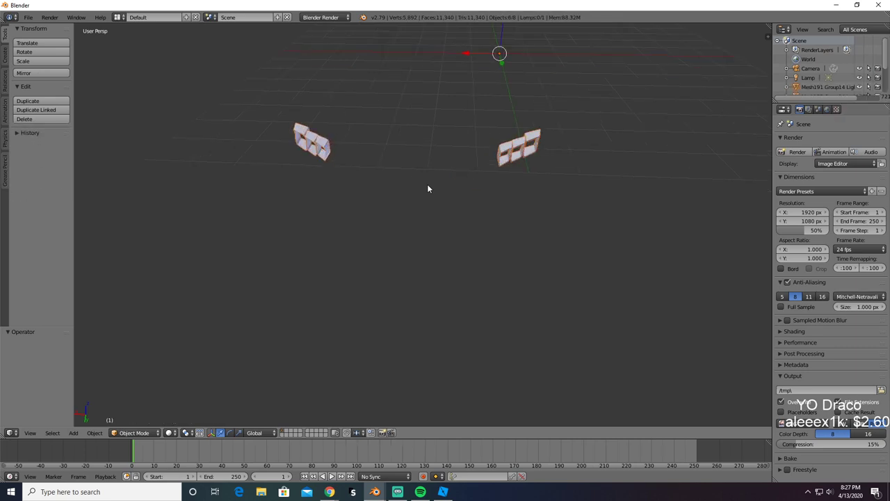
Step: Delete the nearer headlight's three chrome frames, keeping only the chrome of the opposite headlight
middle_drag(427, 188, 467, 204)
scroll(416, 215, up, 2)
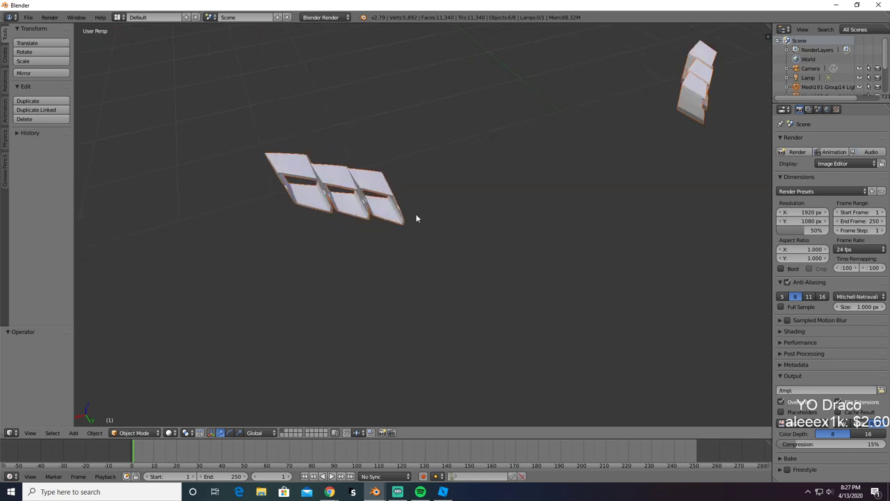
key(z)
scroll(361, 245, up, 2)
mouse_move(416, 215)
middle_down()
mouse_move(361, 245)
mouse_move(388, 235)
mouse_move(398, 249)
middle_up()
key(z)
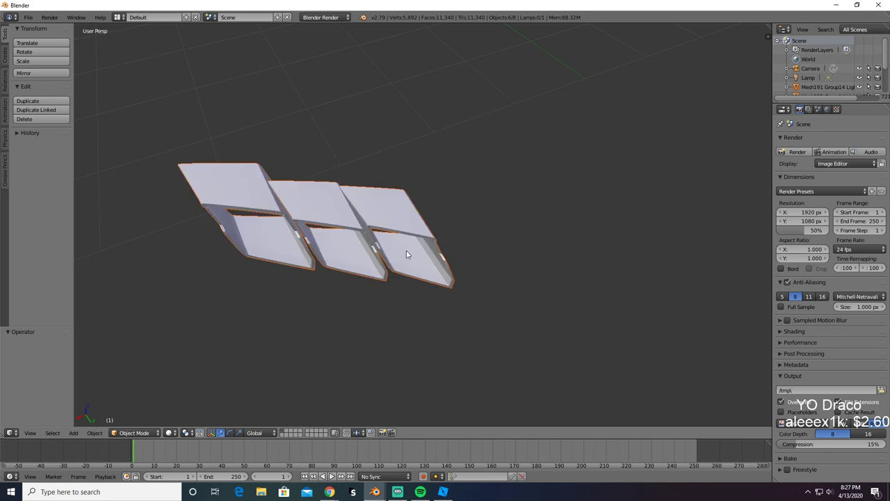
right_click(406, 251)
shift+right_click(365, 249)
shift+right_click(277, 246)
key(x)
click(259, 244)
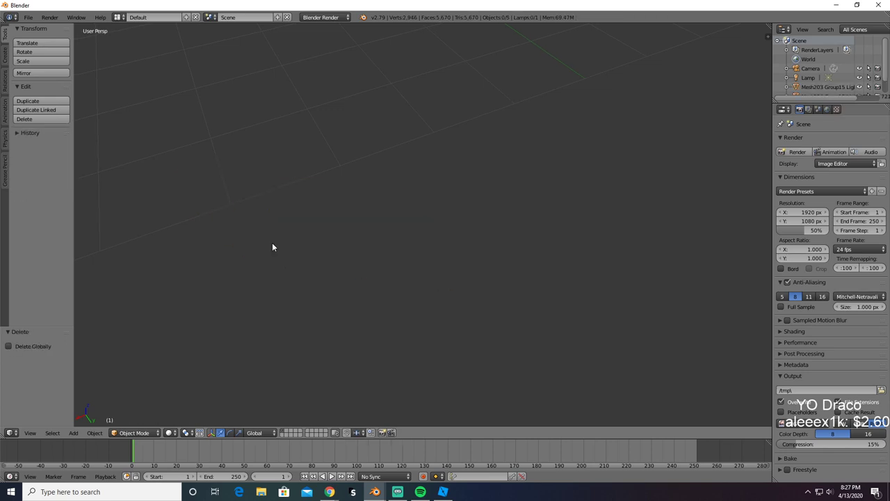
Step: Start a Wavefront OBJ export of the remaining headlight chrome into the Toyota Avalon folder, picking FrontBumperChrome.obj as the file name
click(28, 17)
mouse_move(67, 202)
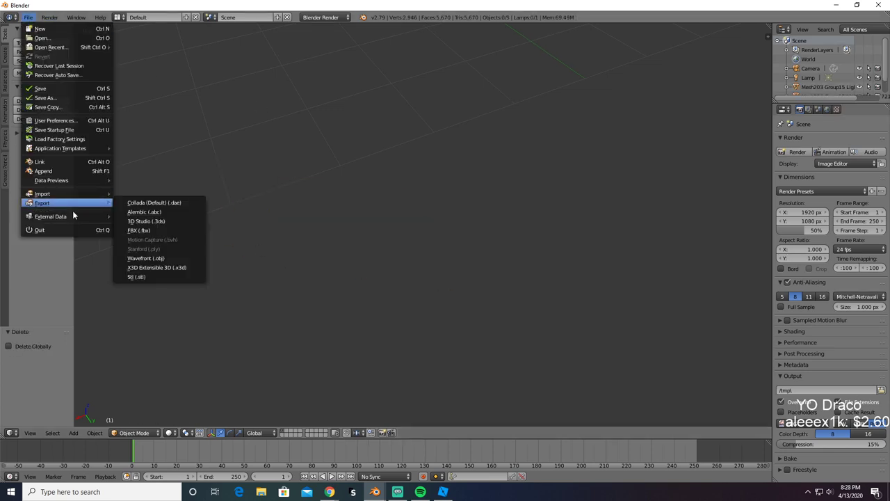
click(166, 259)
click(159, 53)
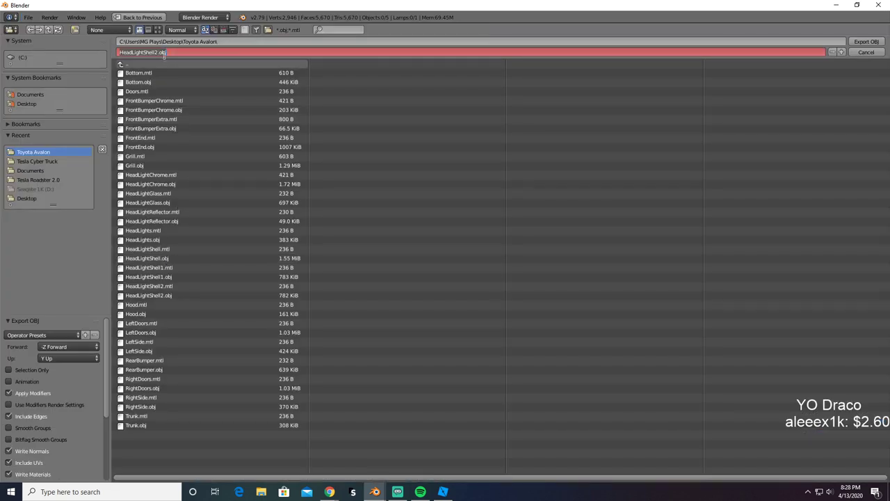
click(186, 114)
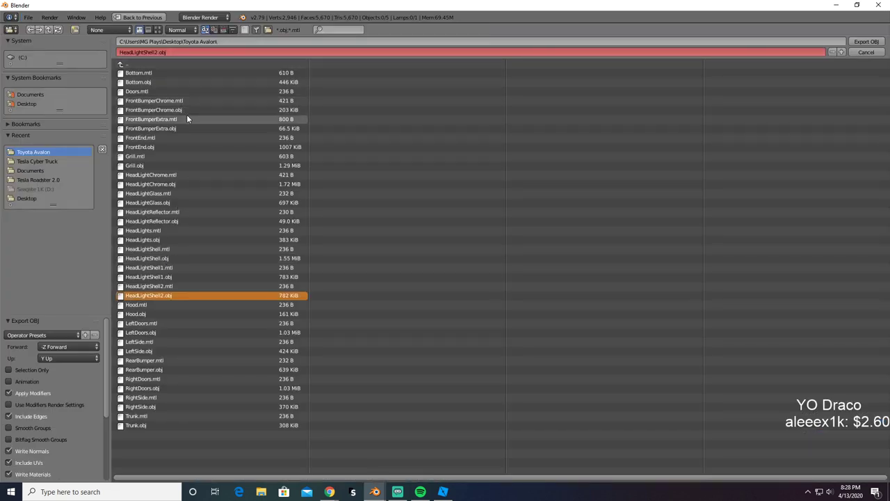
click(185, 112)
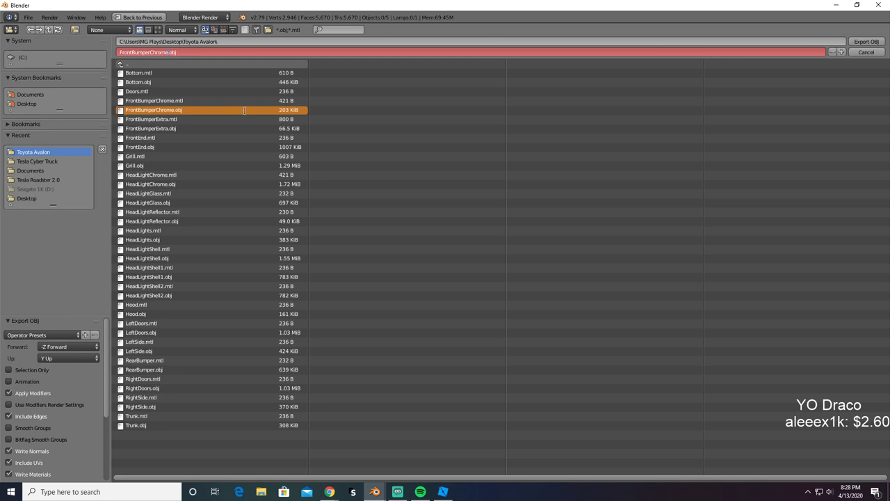
Step: Export the remaining headlight chrome as FrontBumperChrome1.obj in the Toyota Avalon folder and undo the last deletion
key(Return)
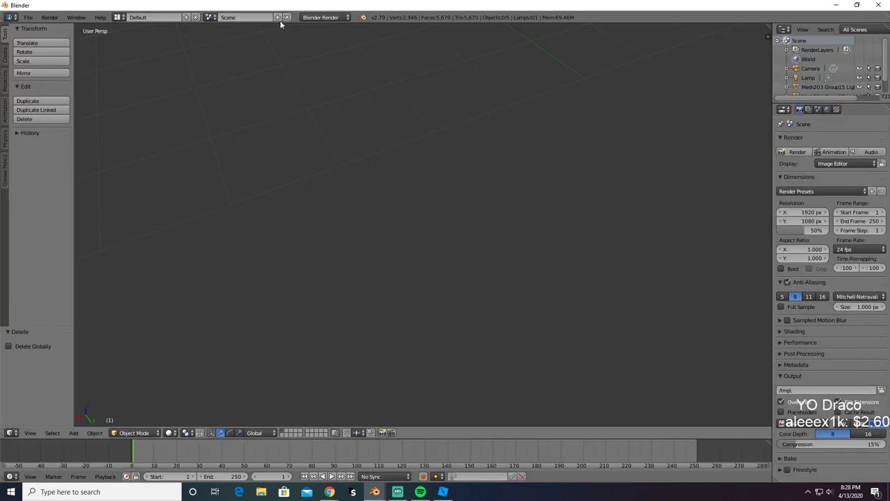
scroll(497, 190, down, 3)
key(ctrl+z)
middle_drag(498, 194, 464, 192)
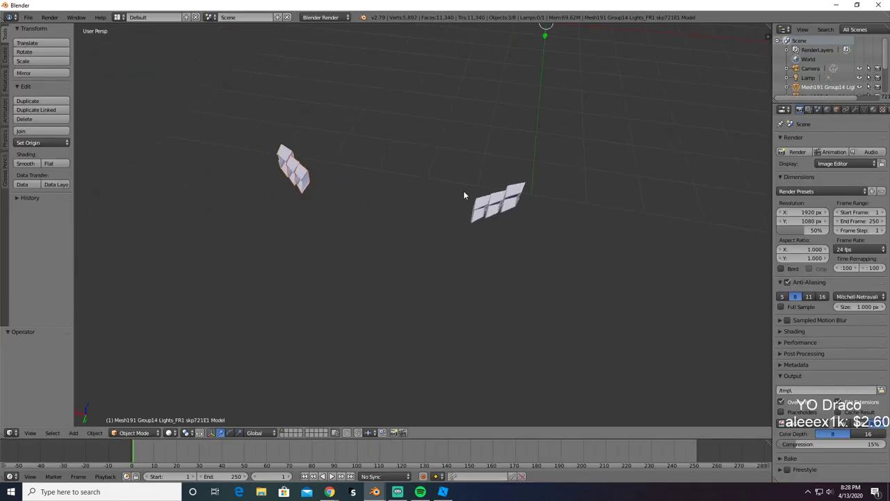
Step: Delete the already exported headlight's chrome pieces and export the opposite headlight's chrome as FrontBumperChrome2.obj in Wavefront format
right_click(494, 209)
key(x)
click(545, 228)
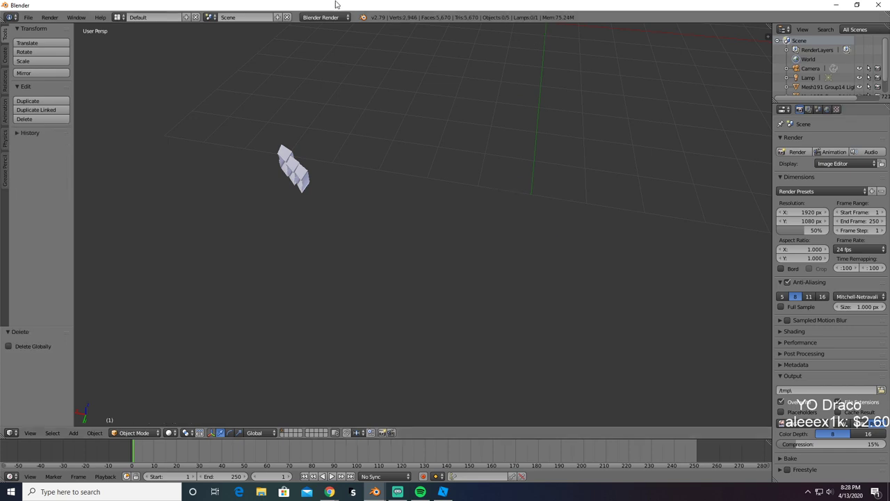
click(34, 19)
mouse_move(82, 203)
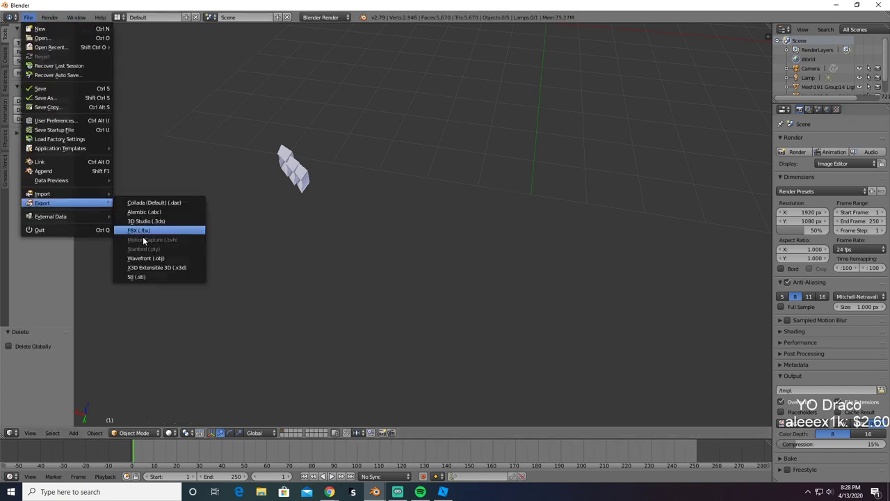
click(159, 259)
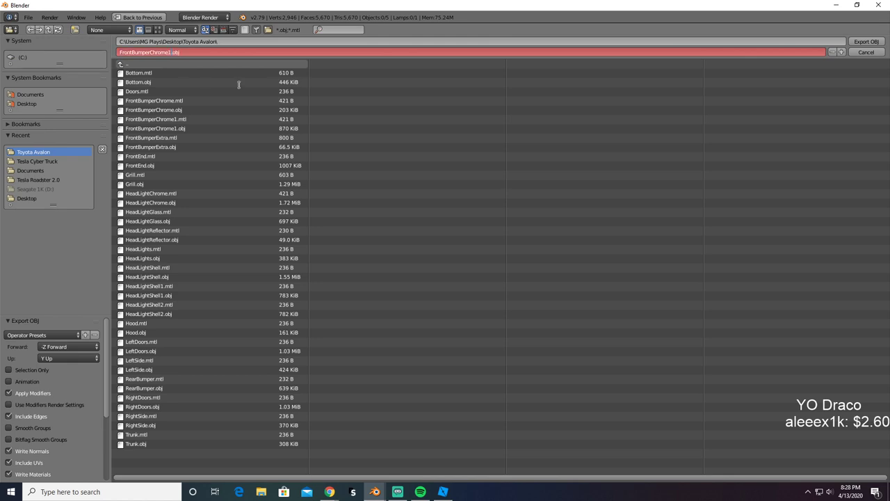
key(Return)
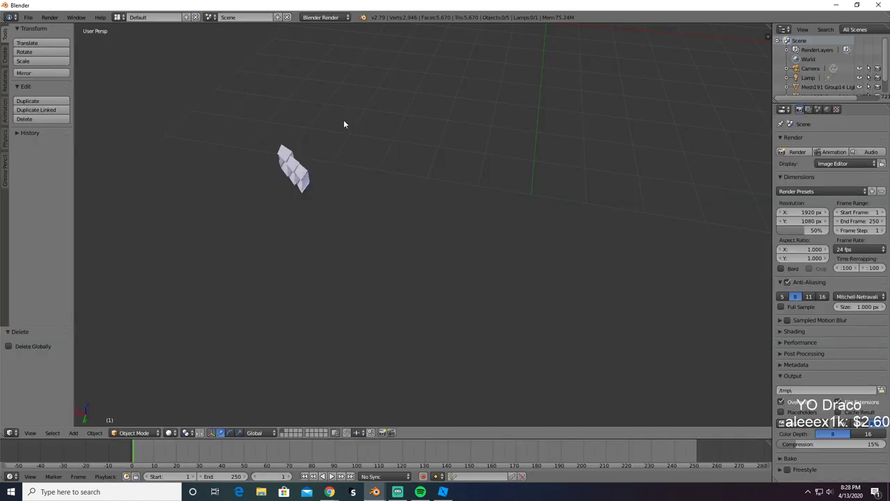
Step: Delete the remaining headlight chrome pieces from the scene
right_click(289, 163)
shift+right_click(294, 171)
shift+right_click(299, 181)
key(x)
click(299, 183)
Step: Switch to Roblox Studio and rename the MeshPart listed between Grill and HeadLightShell1 as HeadLightChrome1
key(alt+Tab)
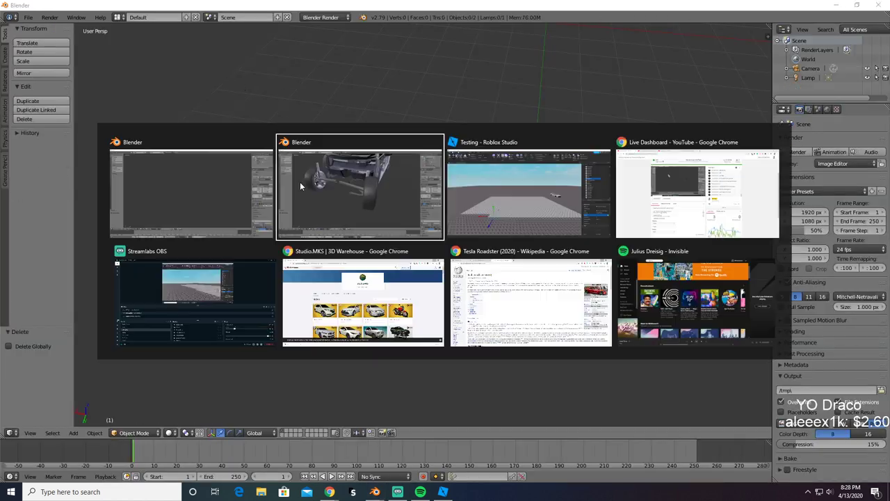
key(alt+Tab)
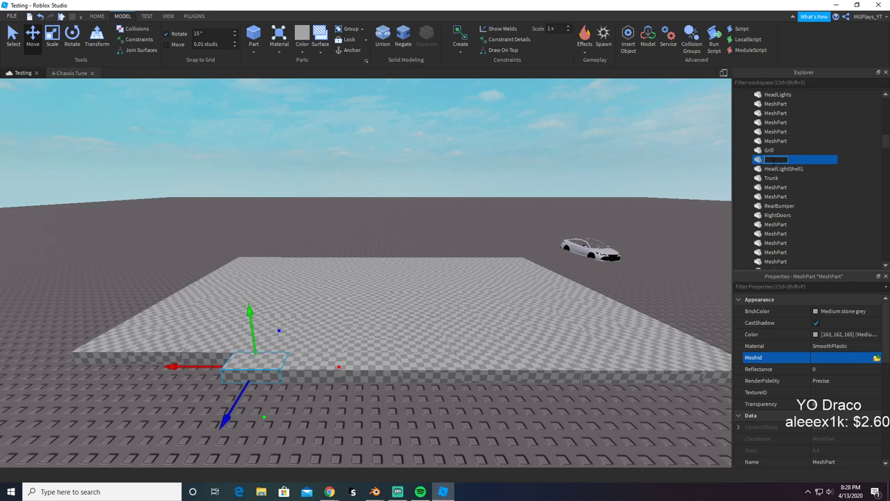
text(HeadLightChrome)
text(1)
key(Return)
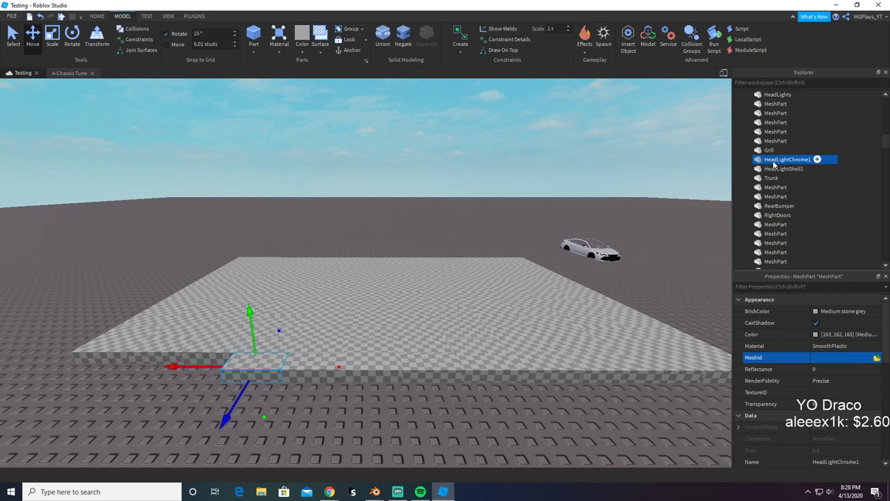
Step: Rename the blank MeshPart beside HeadLightChrome1 in the viewport as HeadLightChrome2
click(298, 376)
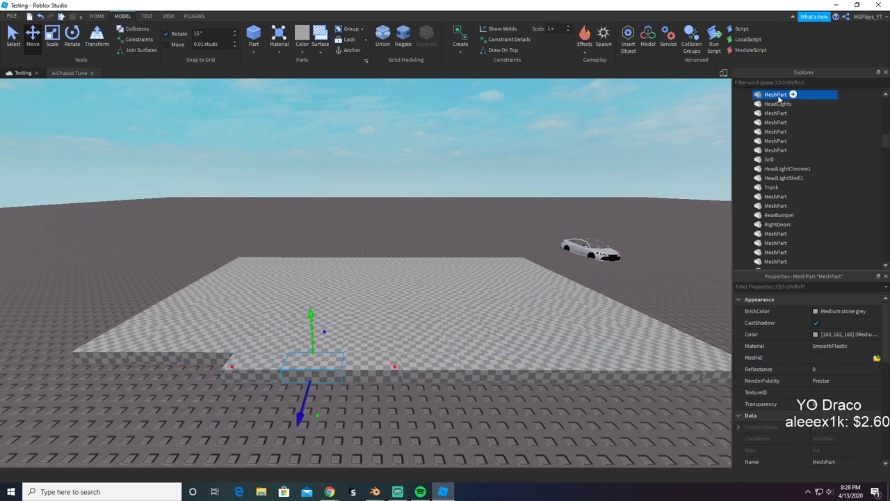
double_click(779, 99)
text(HeadLightChrome)
text(2)
key(Return)
Step: Open the mesh file chooser for HeadLightChrome1's MeshId and look for file names starting with "head"
click(253, 385)
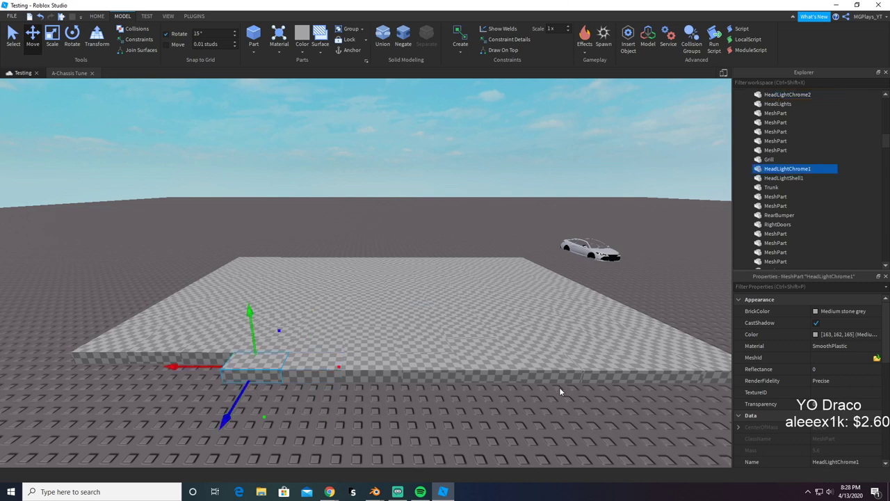
click(875, 358)
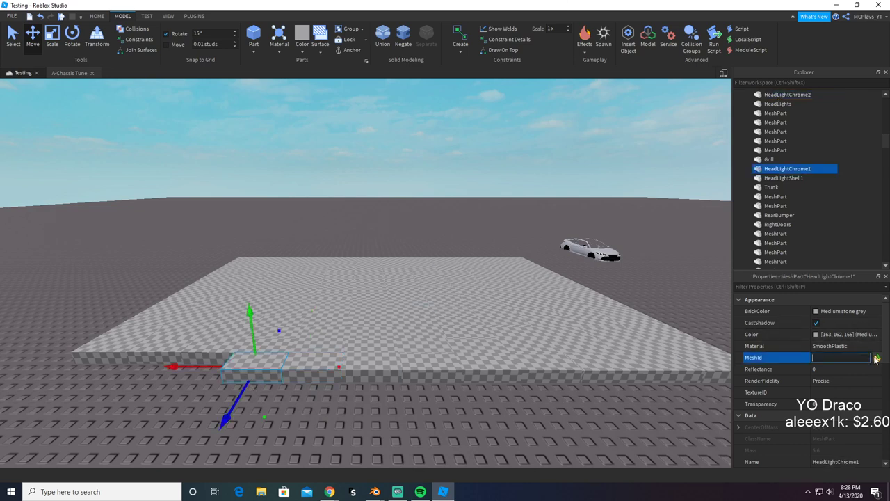
text(head)
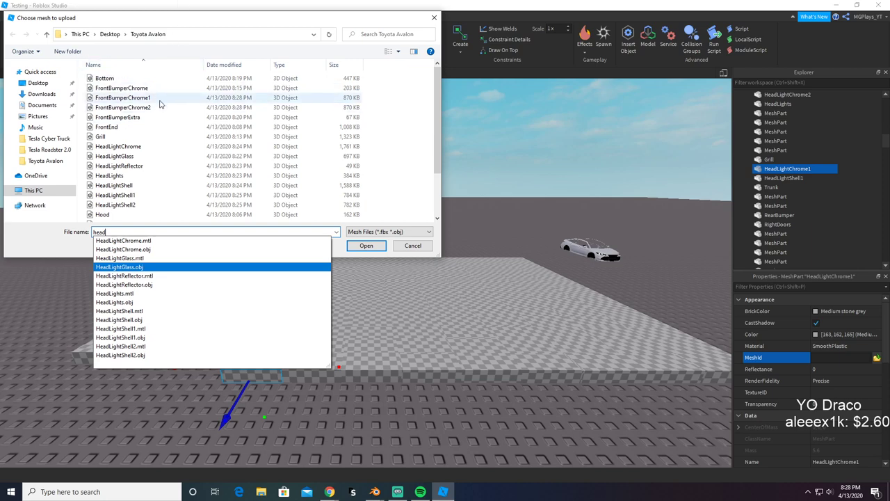
scroll(159, 103, down, 2)
scroll(159, 103, up, 3)
Step: Switch to Blender, undo the last deletion and open the Wavefront export file list to check the exported names
key(alt+Tab)
key(alt+Tab)
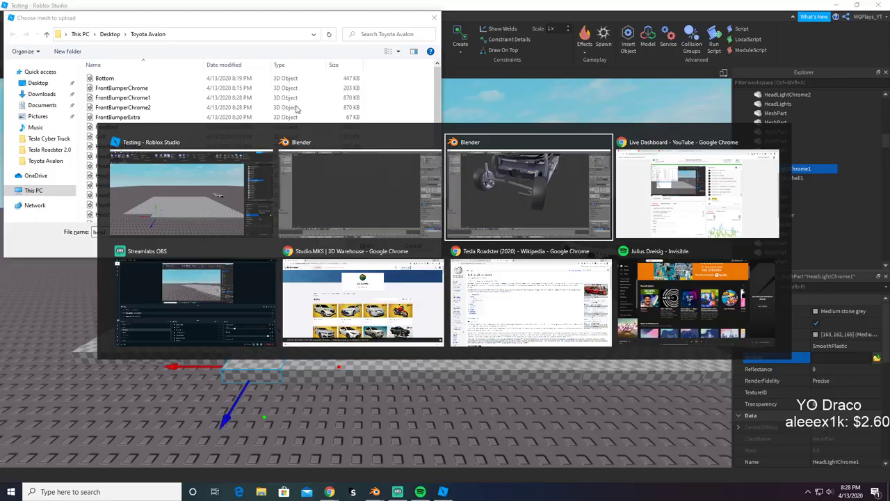
key(alt+Tab)
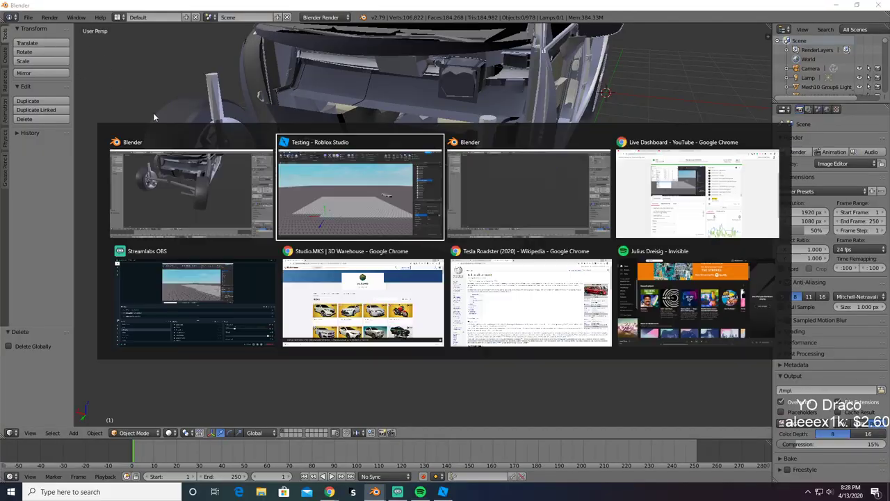
key(alt+Tab)
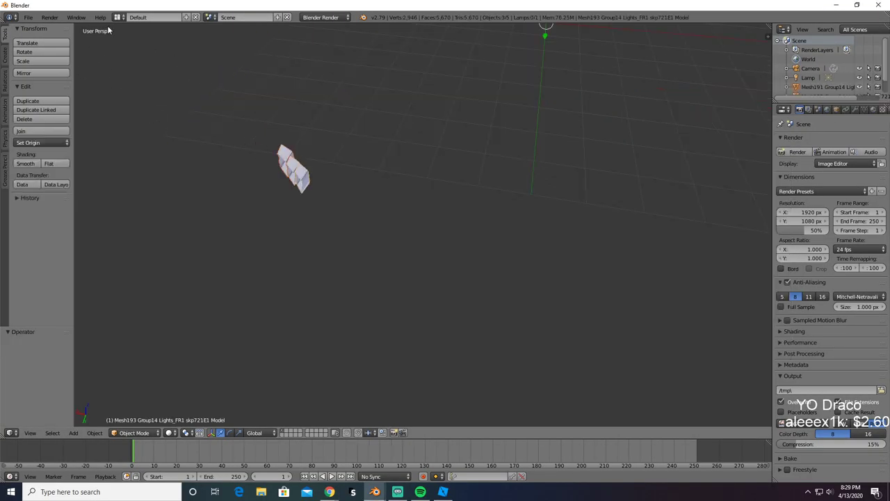
click(31, 17)
mouse_move(65, 202)
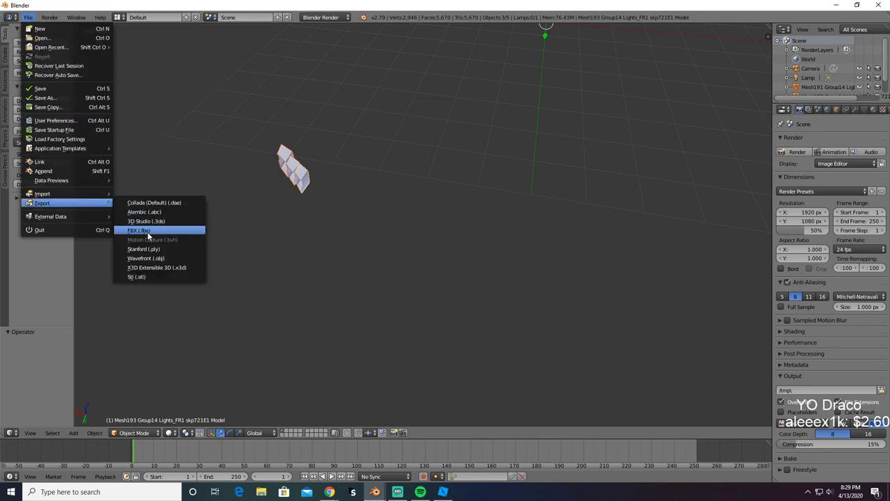
click(179, 260)
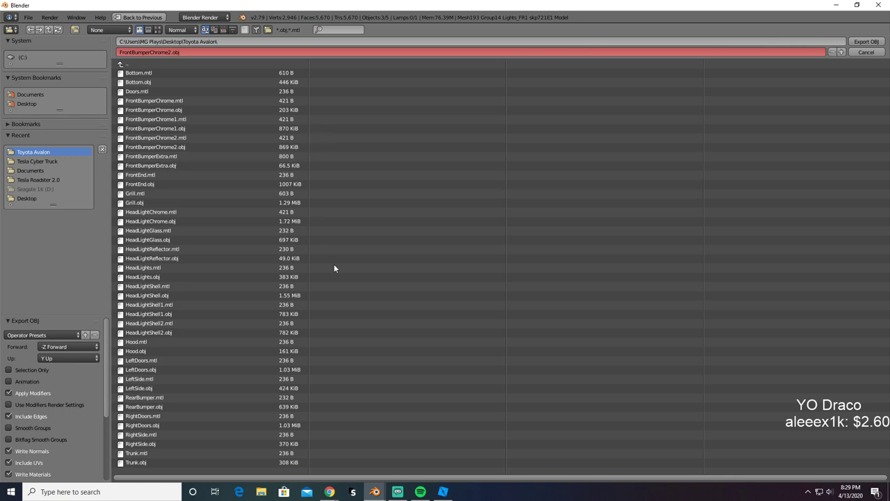
key(alt+Tab)
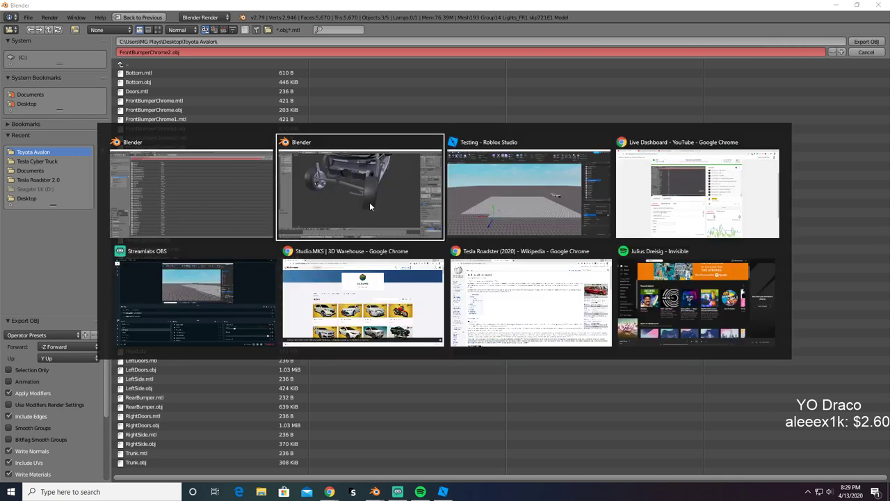
key(alt+Tab)
key(alt+Tab)
key(alt+Tab)
key(alt+Tab)
key(alt+Tab)
key(alt+Tab)
key(alt+Tab)
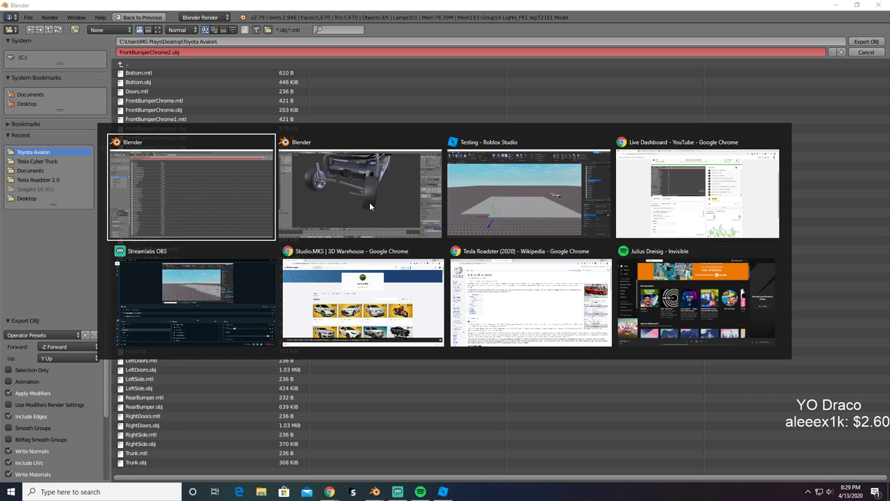
key(alt+Tab)
key(alt+Tab)
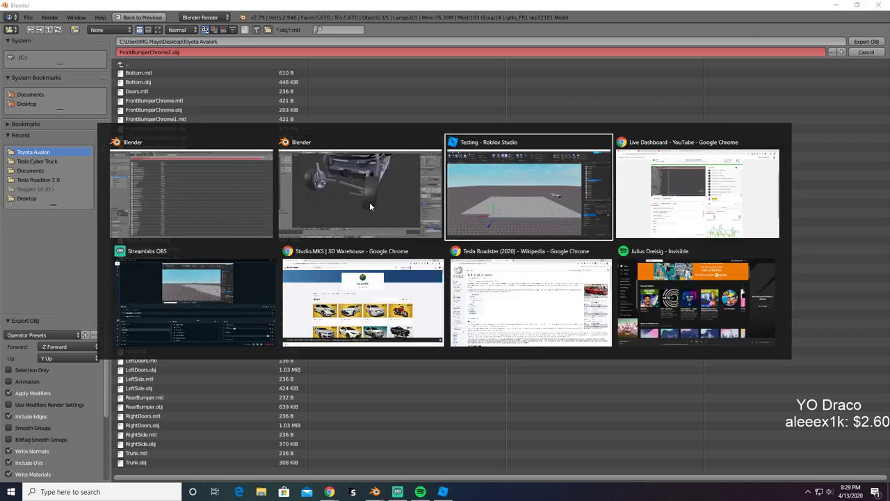
key(alt+Tab)
key(alt+Tab)
key(alt+Tab)
key(alt+Tab)
key(alt+Tab)
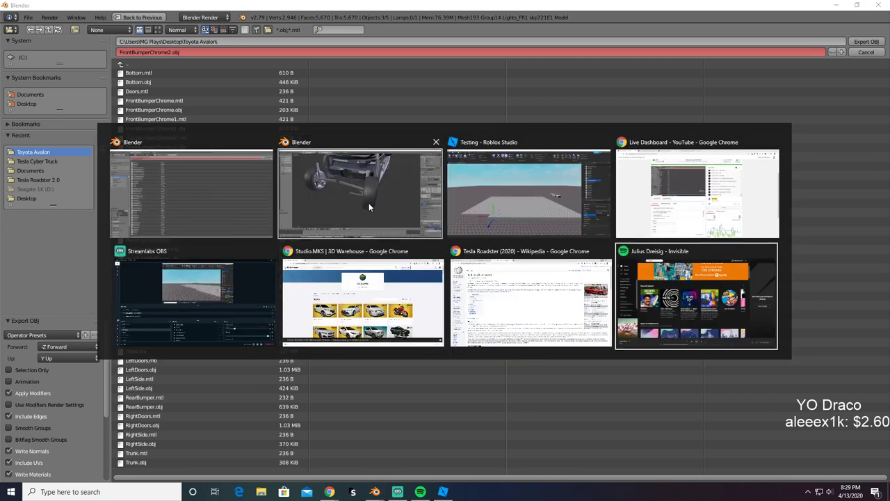
Step: Switch to Roblox Studio and load the FrontBumperChrome1 mesh into HeadLightChrome1, accepting the move to its stored location
key(alt+Tab)
key(alt+Tab)
key(alt+Tab)
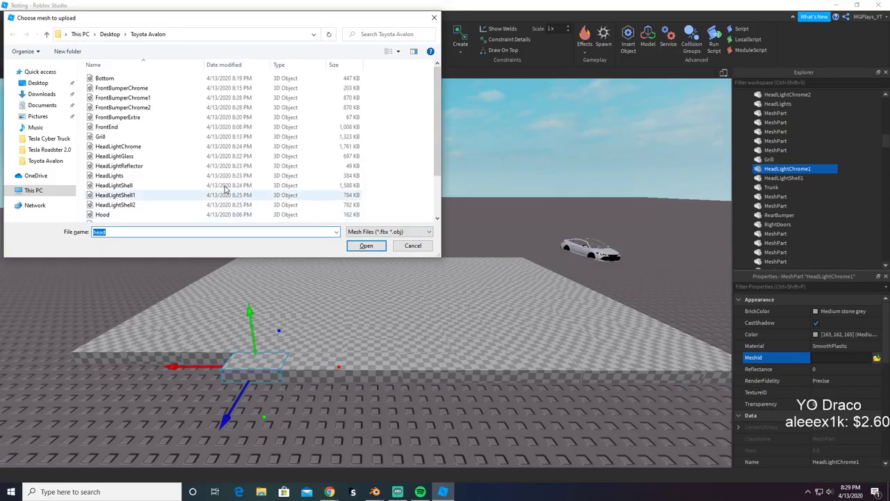
double_click(142, 102)
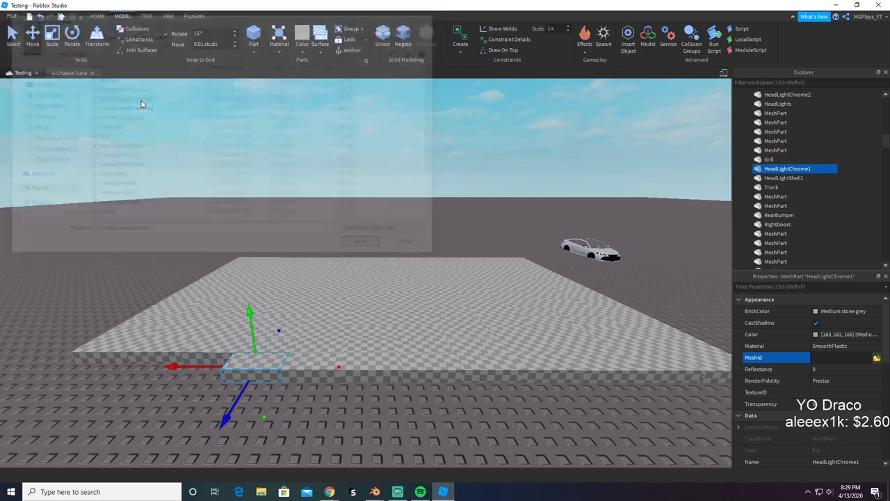
click(501, 251)
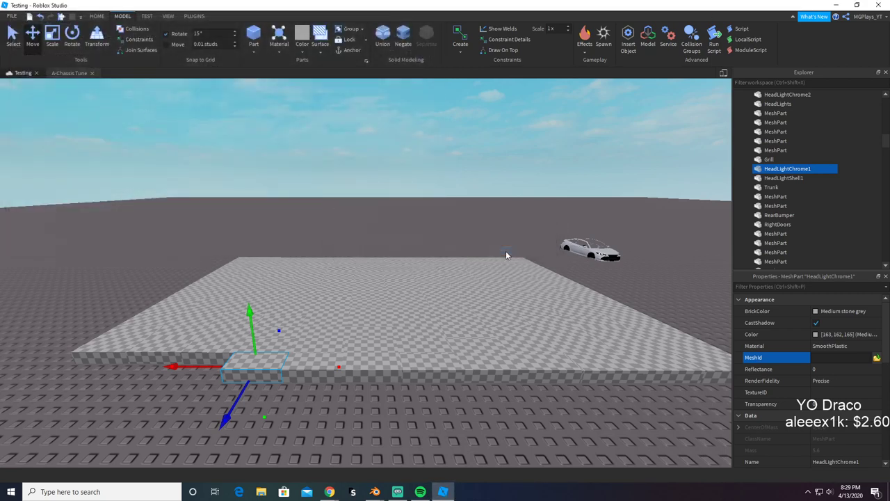
Step: Set the reflectance of the HeadLightChrome1 mesh on the car's front end to 0.5
click(343, 385)
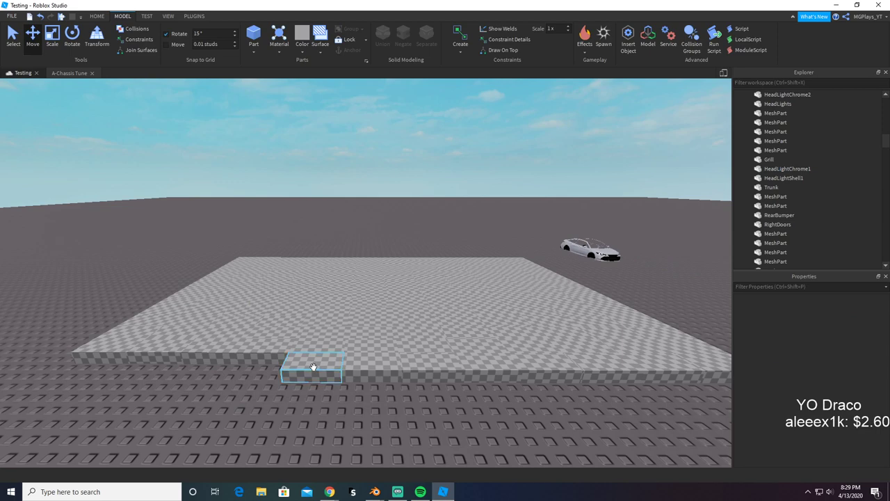
click(313, 367)
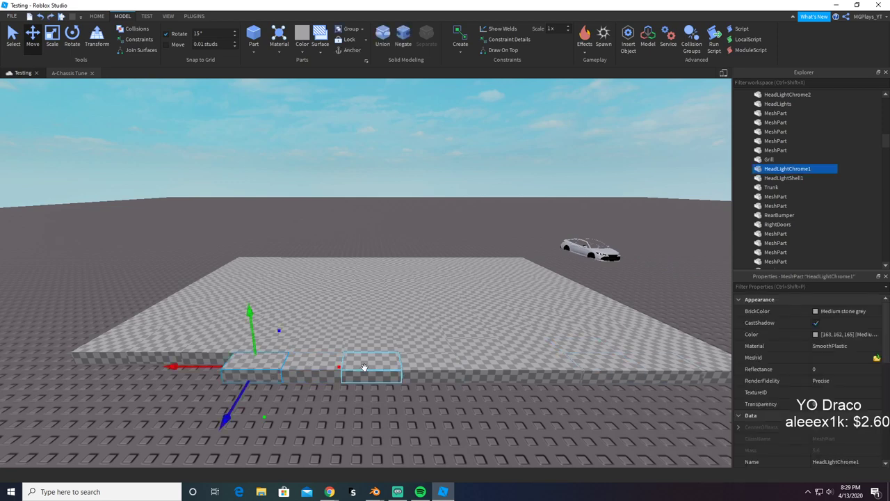
right_drag(366, 366, 397, 322)
key(w)
key(d)
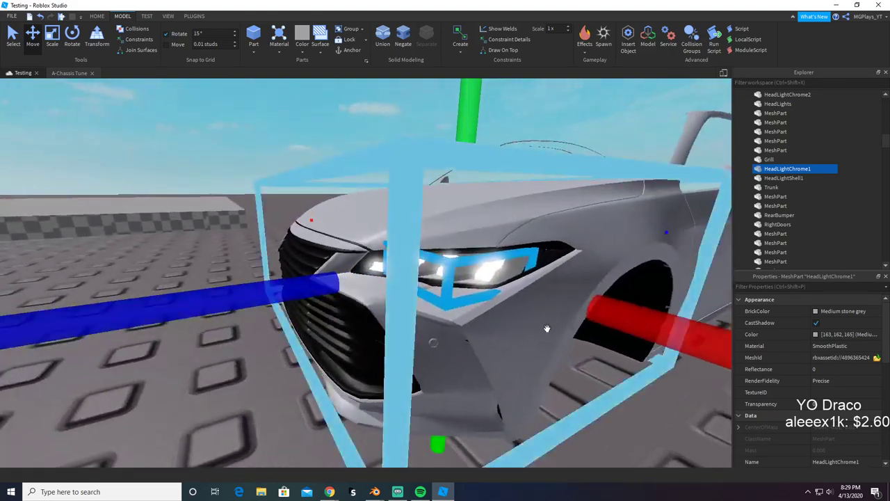
click(821, 370)
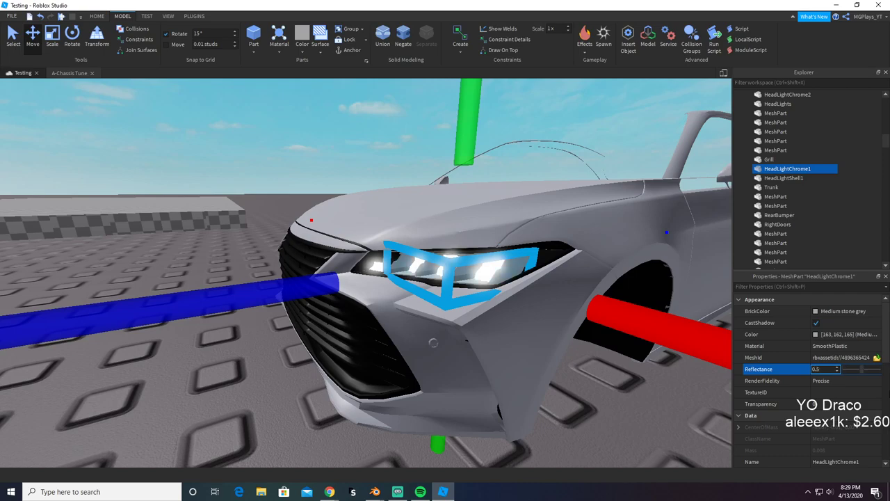
Step: Set the reflectance of the HeadLightChrome2 part to 0.5
scroll(430, 298, down, 10)
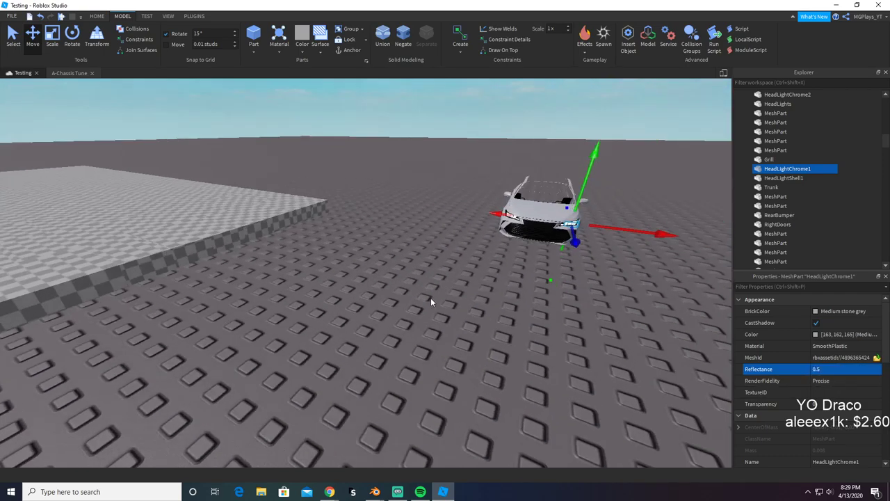
scroll(428, 298, down, 5)
right_drag(421, 299, 419, 300)
click(295, 329)
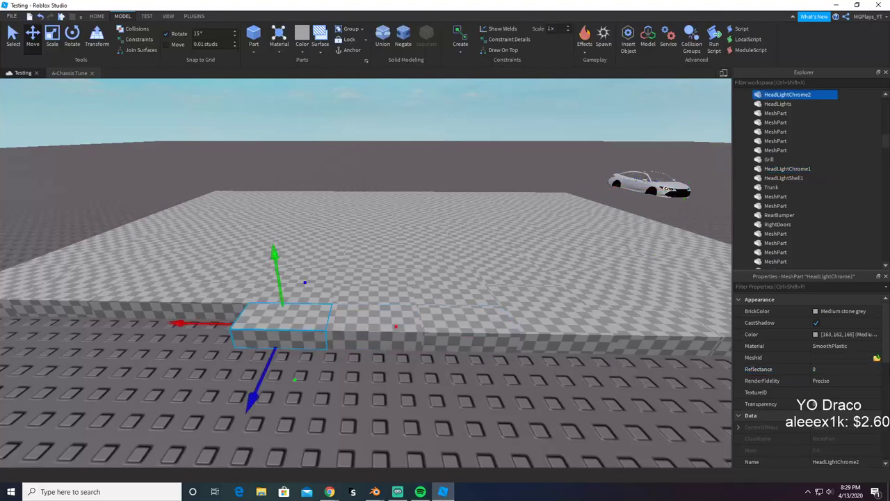
click(841, 357)
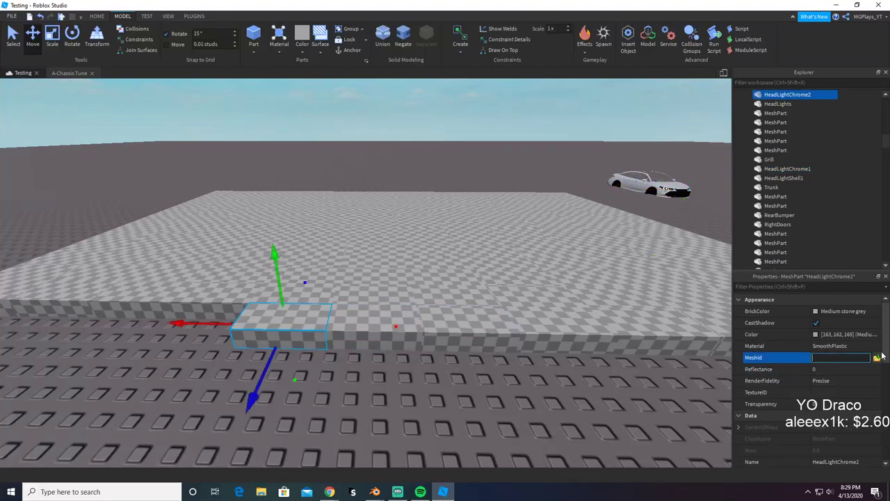
click(823, 369)
text(0.5)
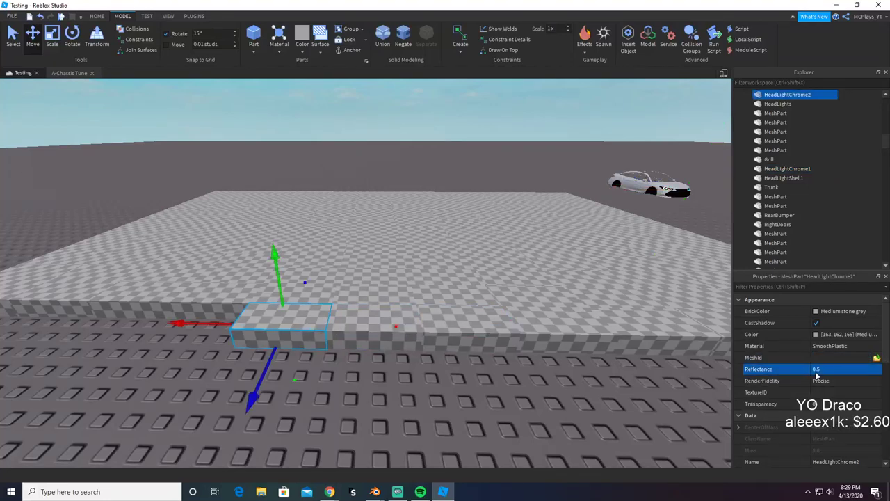
key(Return)
Step: Load the FrontBumperChrome2 mesh into HeadLightChrome2, accepting the move to its stored location
click(878, 358)
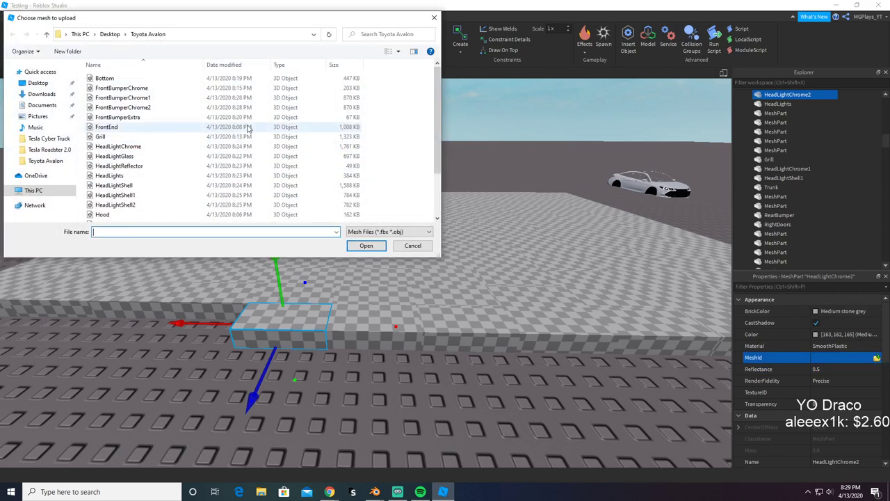
double_click(194, 110)
click(500, 250)
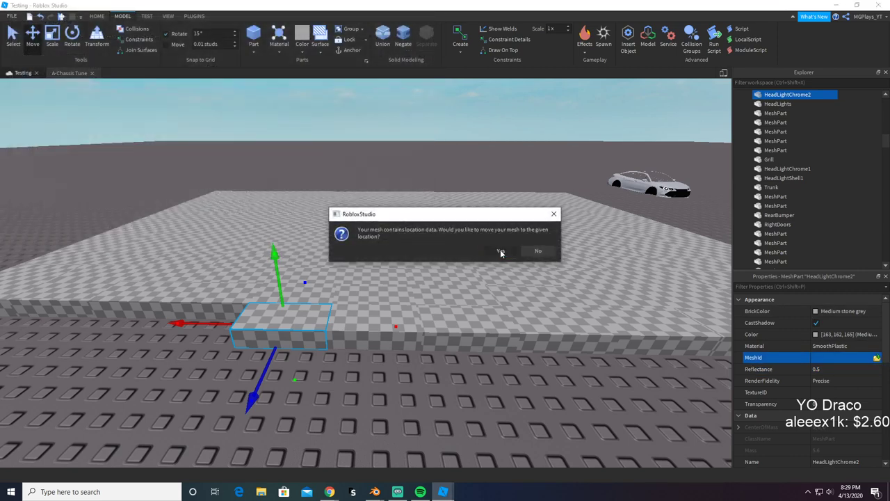
Step: Accept moving the HeadLightChrome2 mesh to its stored location and check how it sits on the car
click(538, 250)
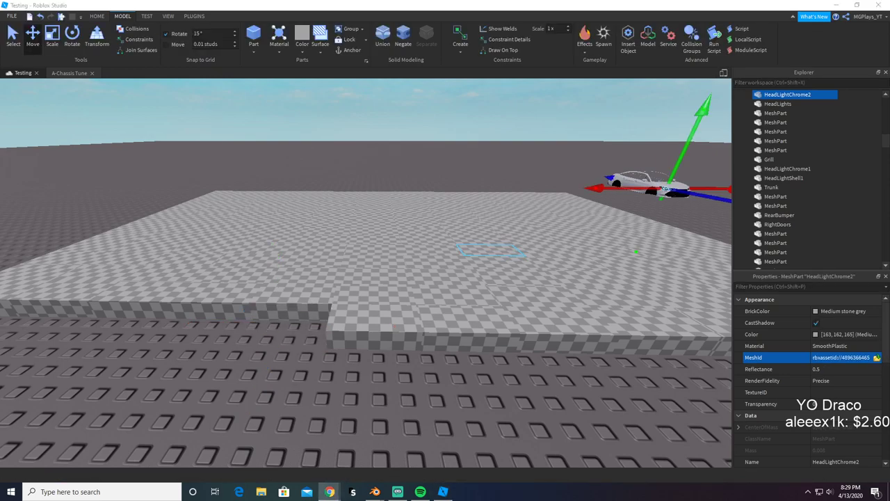
key(w)
right_drag(489, 336, 509, 297)
click(509, 297)
key(w)
key(s)
key(s)
key(a)
Step: Set the brick color of the blank mesh part at the front corner of the checkered grid to Neon orange
click(296, 358)
click(872, 315)
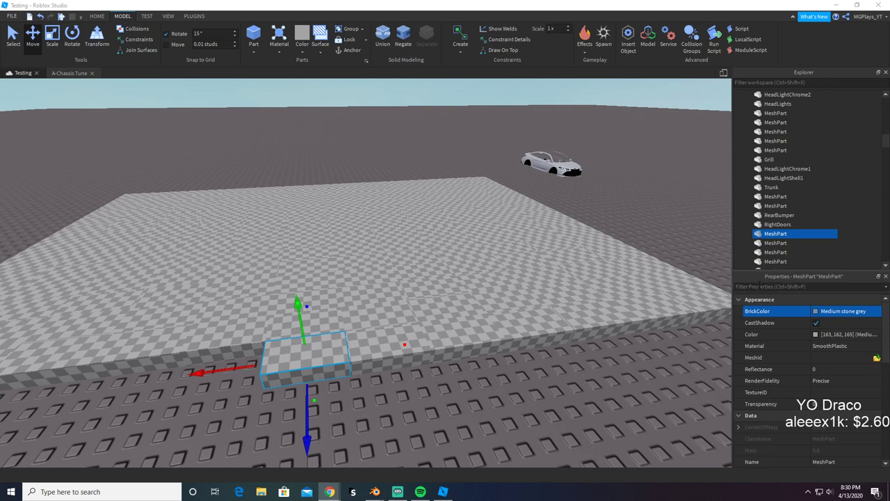
click(835, 311)
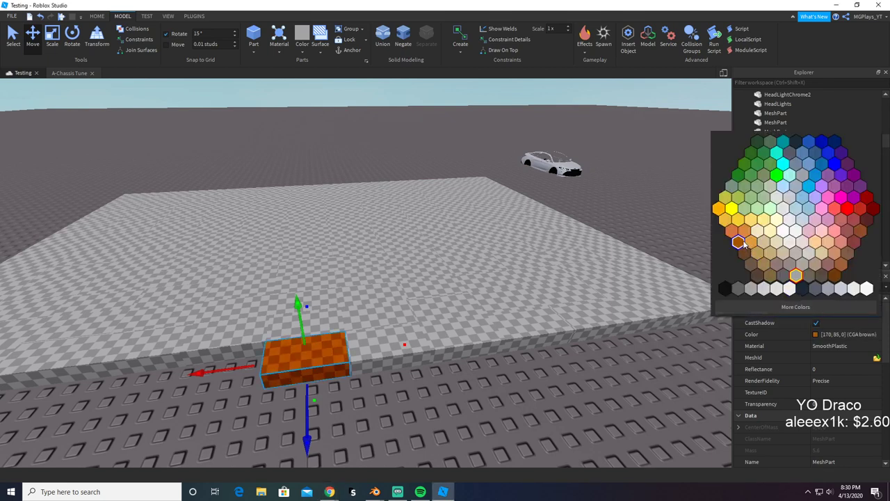
click(740, 242)
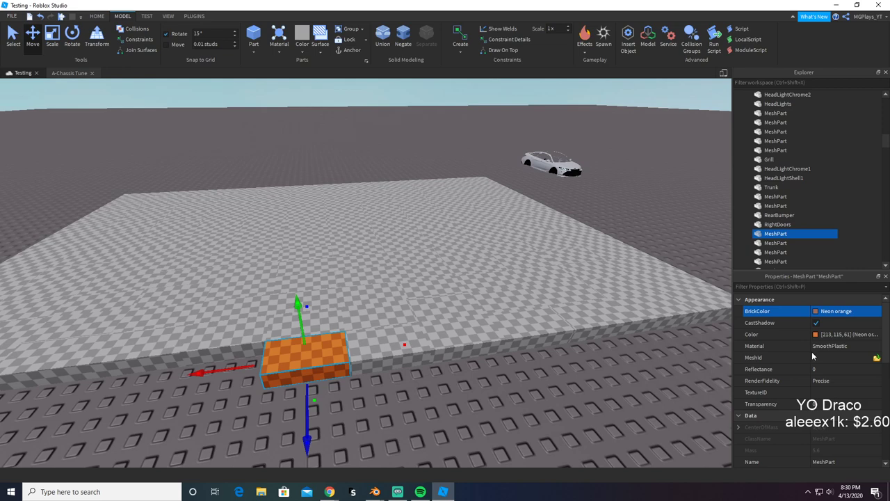
Step: Load HeadLightReflector.obj from the Toyota Avalon folder into the orange mesh part, accepting the move to its stored location
click(876, 358)
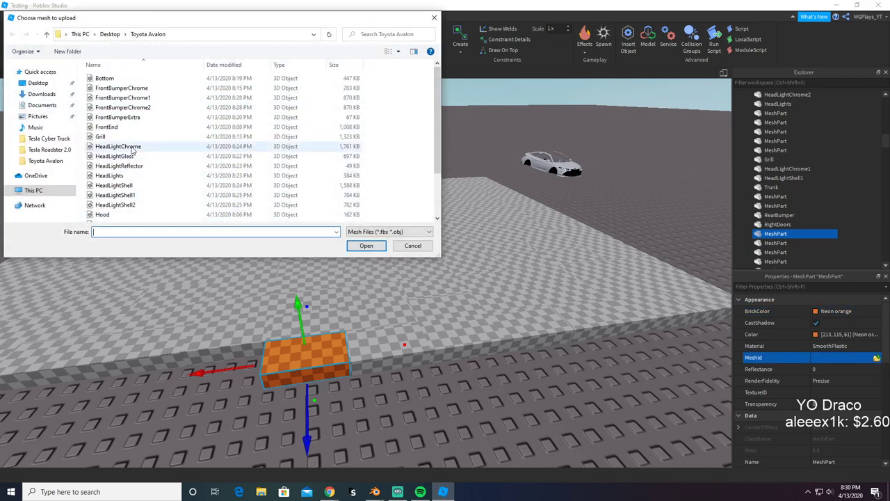
text(head)
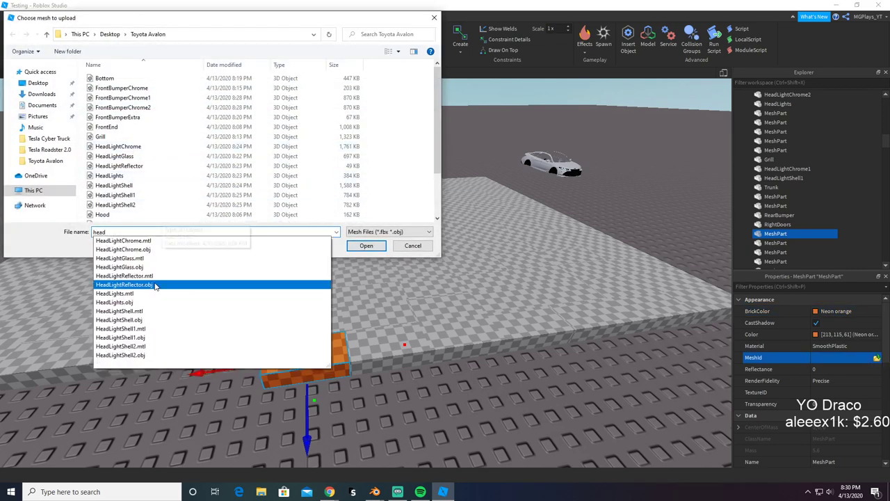
click(155, 285)
click(365, 246)
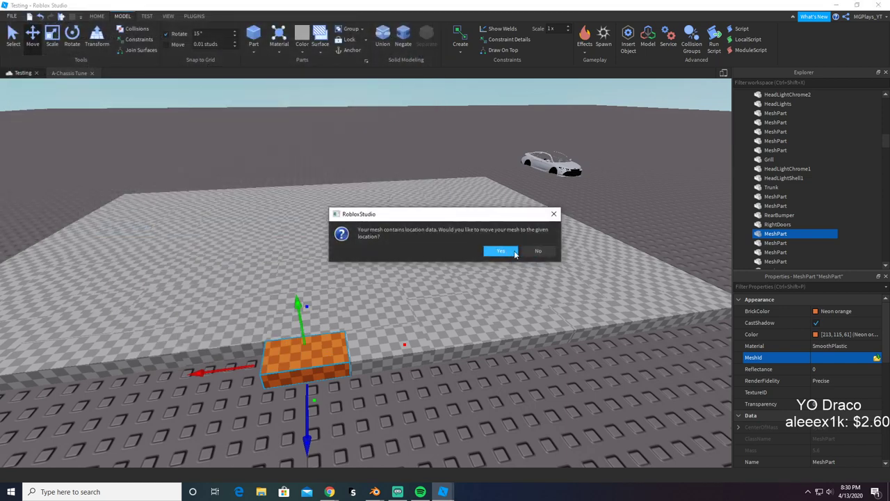
click(511, 252)
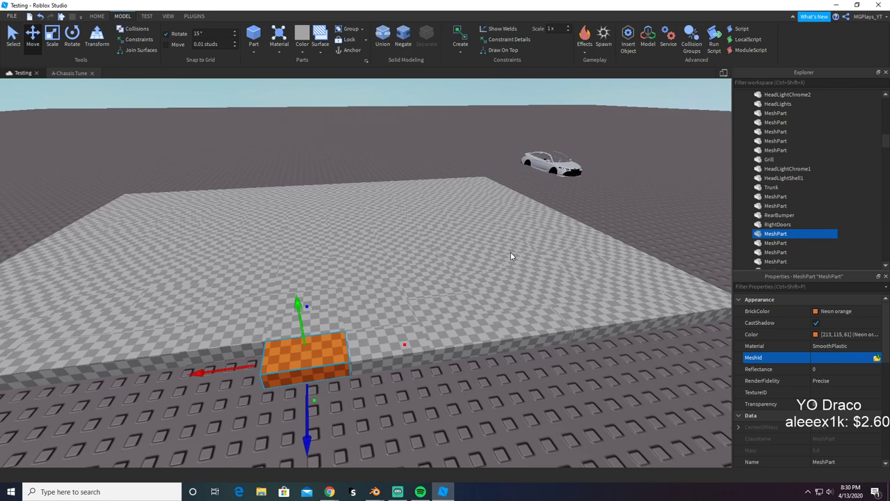
Step: Examine the properties of the headlight trim and glass on the red Tesla Roadster, and collapse the Vehicles folder
right_drag(511, 249, 512, 248)
key(w)
key(w)
key(d)
key(s)
right_drag(278, 402, 280, 401)
click(279, 401)
scroll(279, 401, up, 3)
scroll(418, 277, up, 8)
right_drag(416, 276, 415, 276)
scroll(397, 304, up, 2)
scroll(397, 304, up, 2)
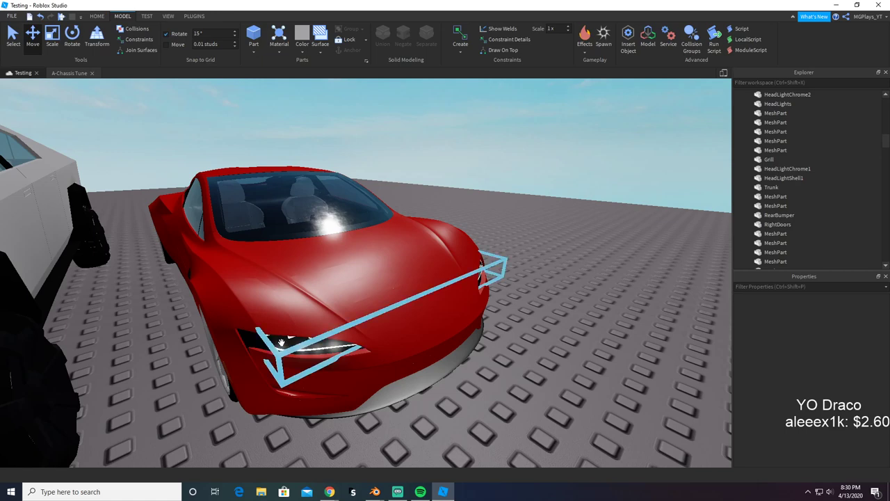
click(292, 365)
scroll(299, 347, up, 3)
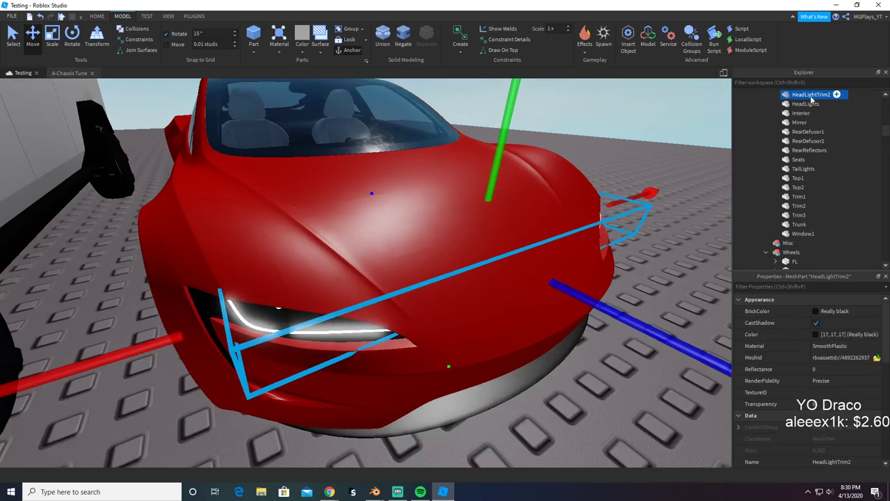
scroll(806, 180, up, 5)
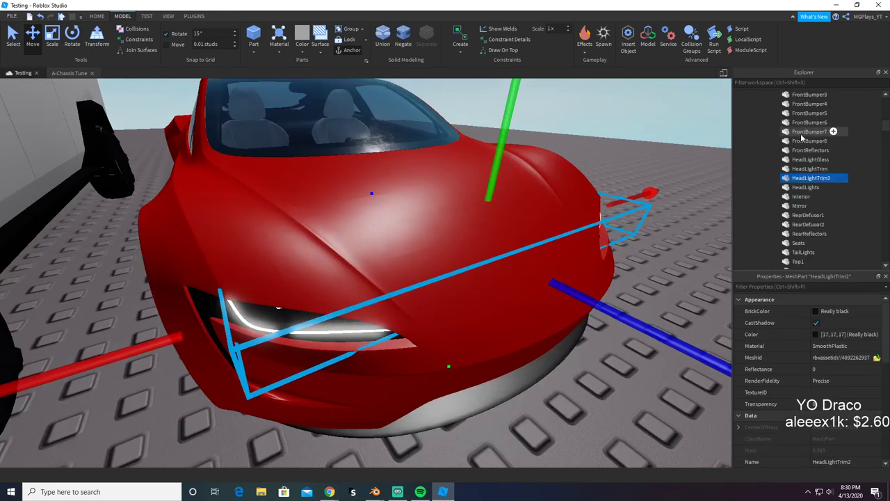
scroll(806, 196, up, 5)
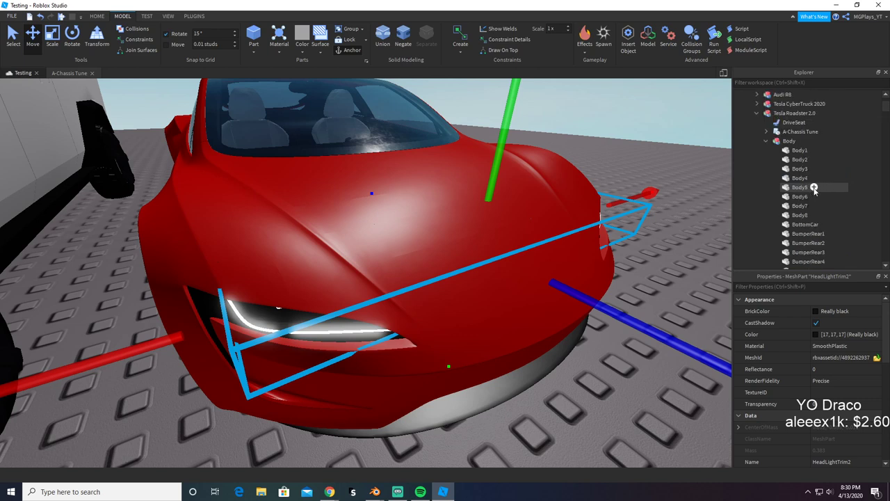
scroll(814, 194, down, 7)
scroll(815, 198, down, 4)
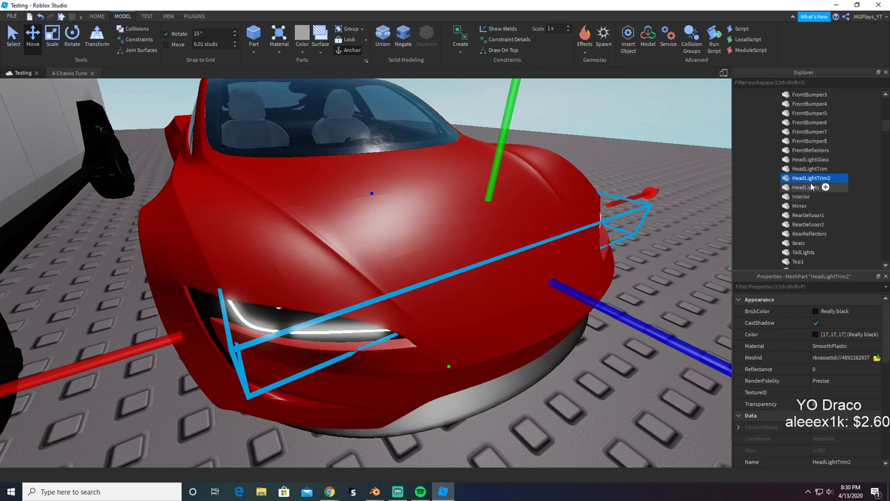
click(809, 161)
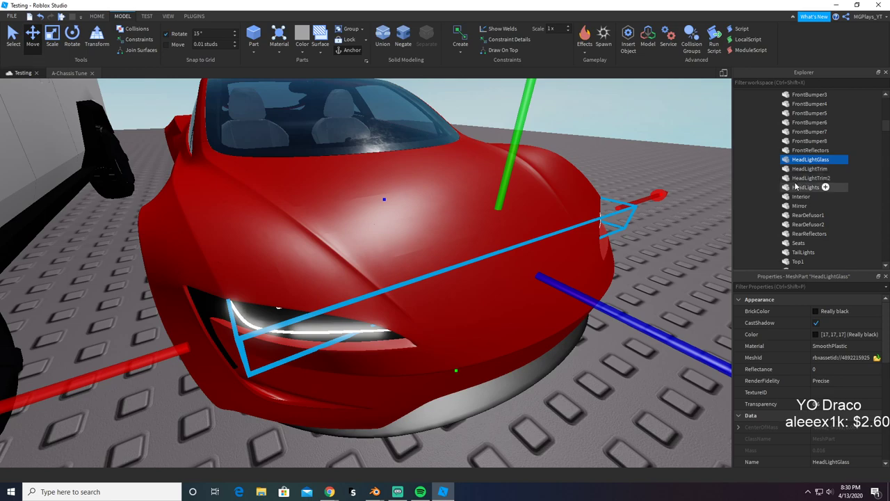
scroll(800, 174, up, 10)
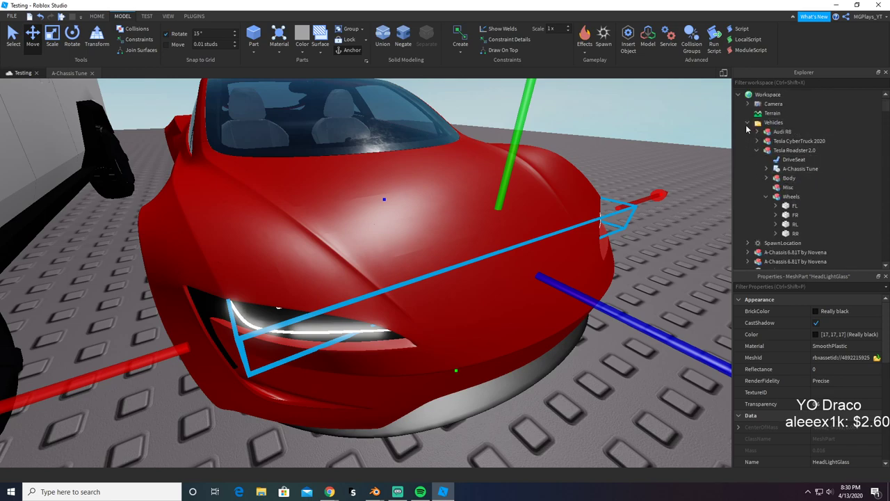
click(748, 122)
Step: Try a Really black color with partial transparency on the blank mesh part at the corner of the checkered grid
right_drag(521, 218, 531, 217)
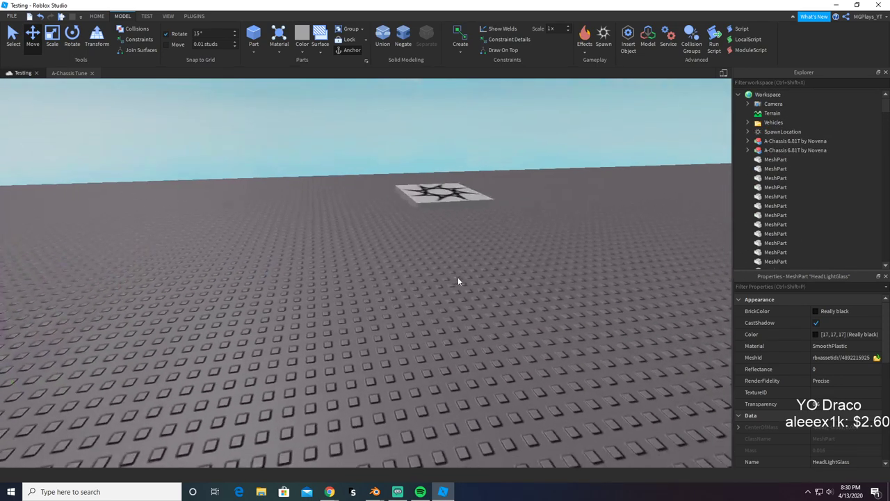
click(473, 278)
right_drag(473, 278, 478, 258)
scroll(479, 258, up, 6)
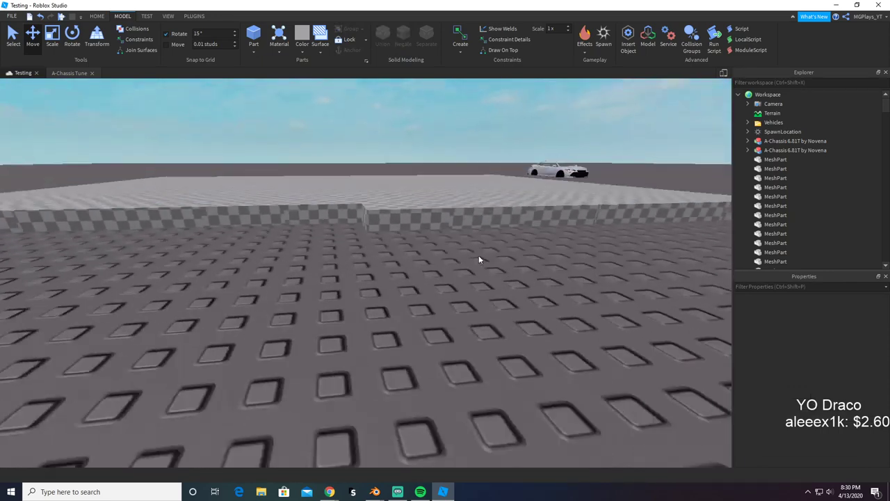
click(385, 230)
click(841, 310)
click(730, 291)
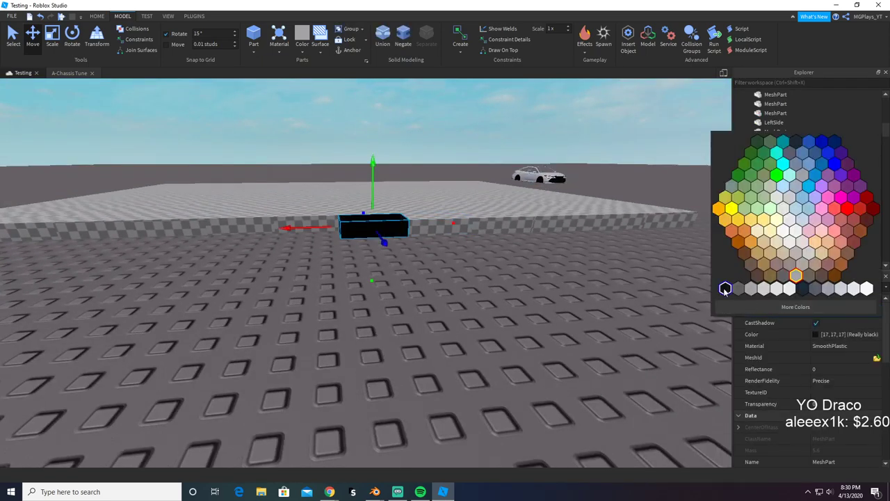
click(827, 406)
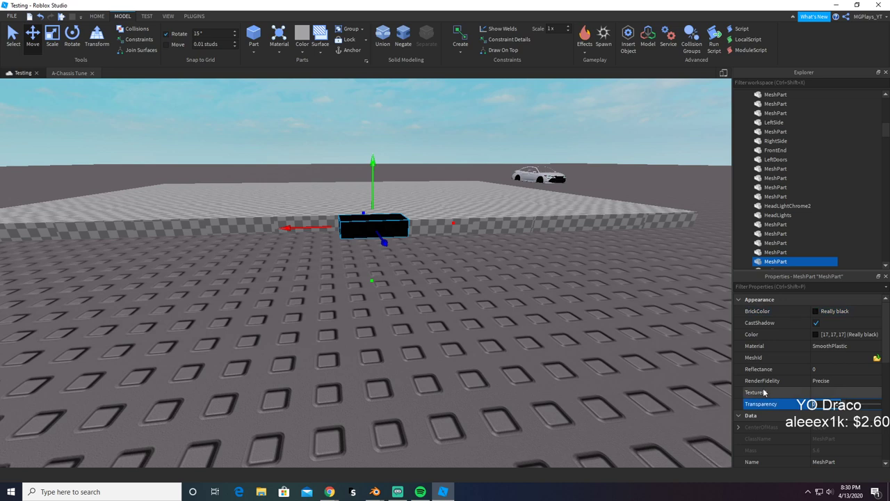
key(Return)
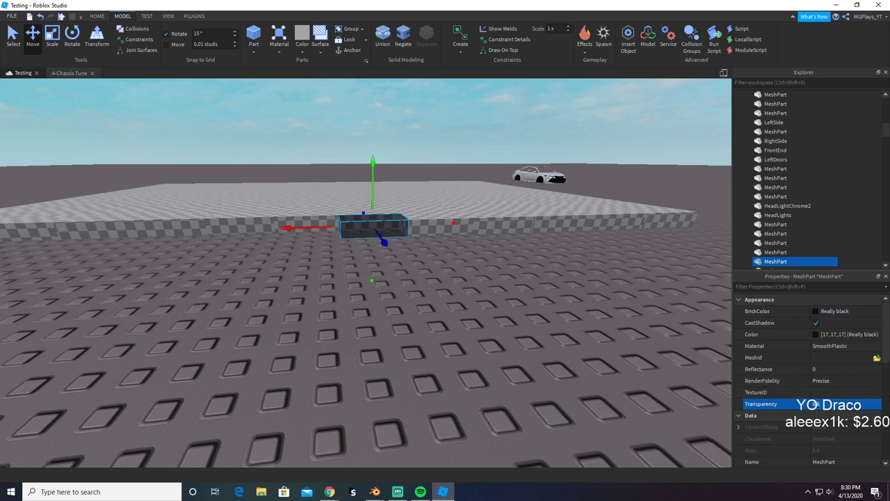
Step: Rename the orange reflector mesh part in the Avalon's headlight to HeadLightReflectors
mouse_move(774, 263)
key(w)
right_drag(578, 284, 579, 282)
key(w)
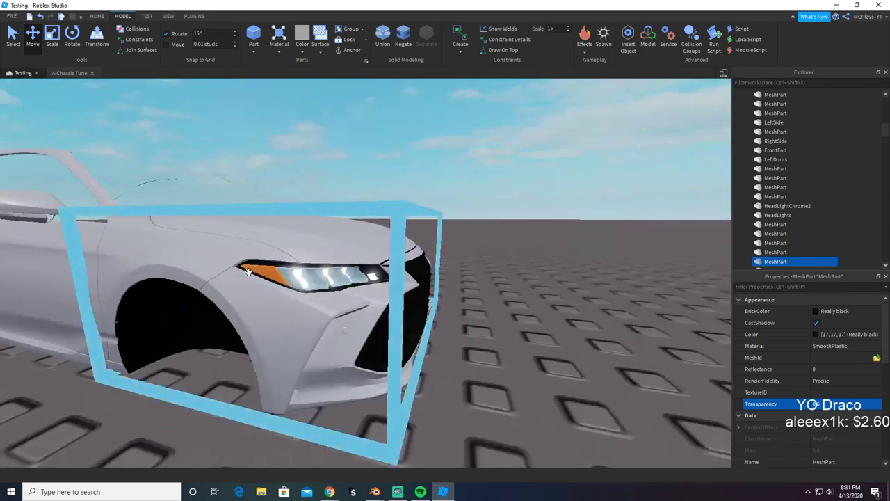
click(324, 281)
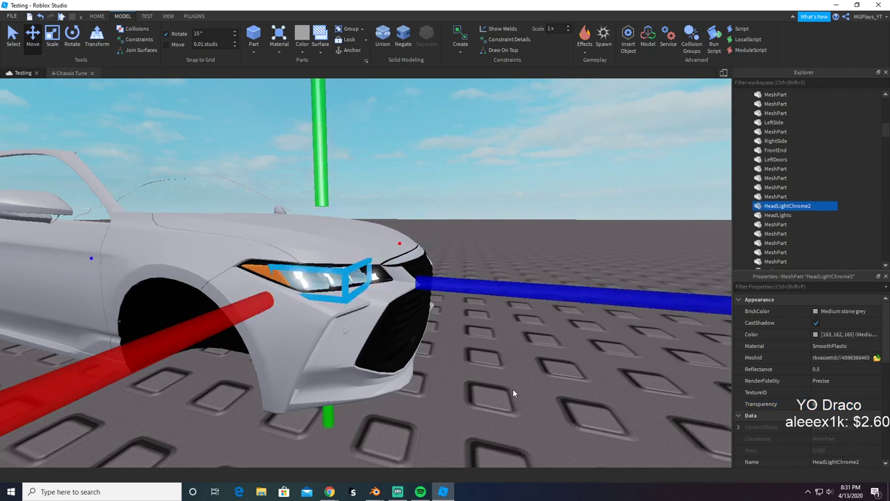
right_drag(512, 388, 544, 373)
click(544, 373)
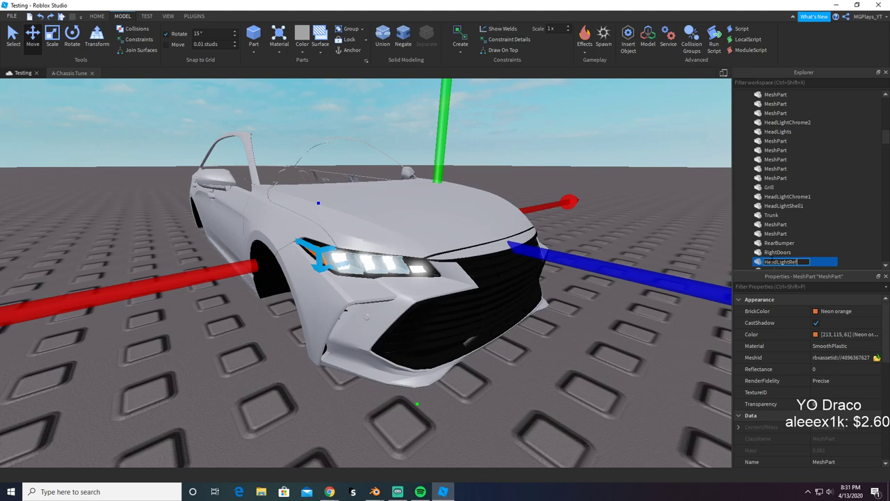
text(ors)
key(Return)
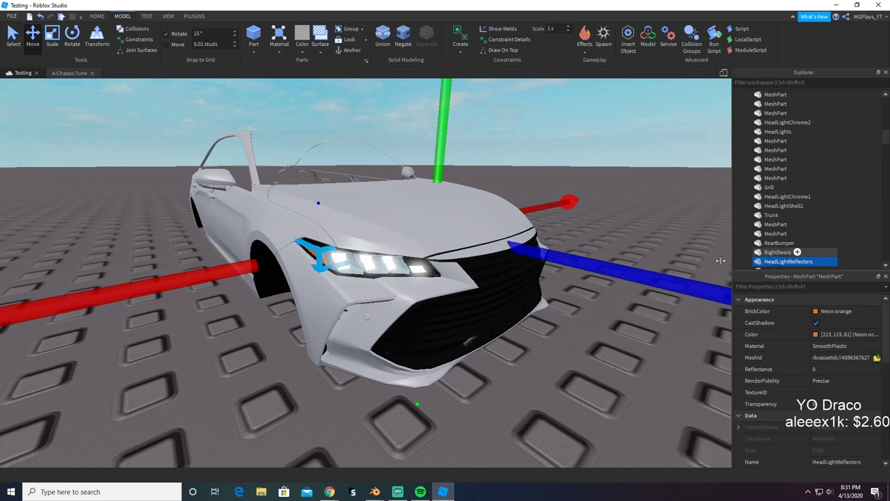
Step: Rename the blank mesh part at the front corner of the checkered grid to HeadLightGlass
key(s)
right_drag(583, 305, 532, 340)
key(a)
key(s)
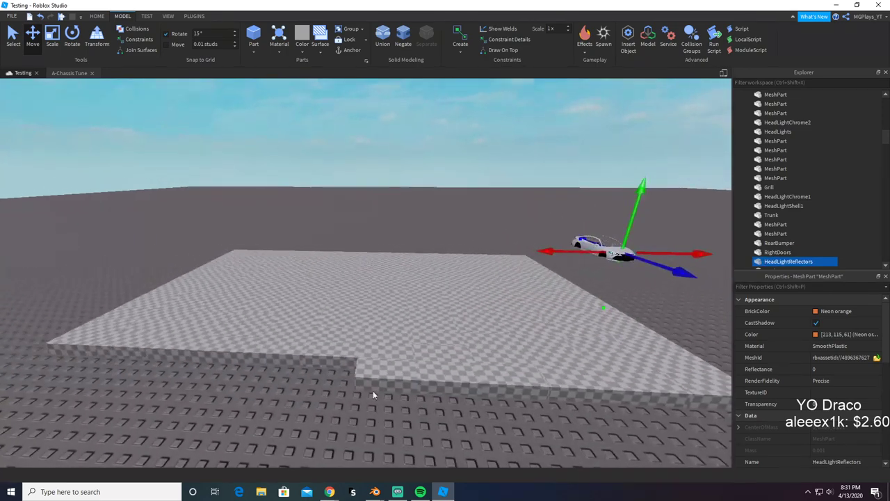
click(385, 377)
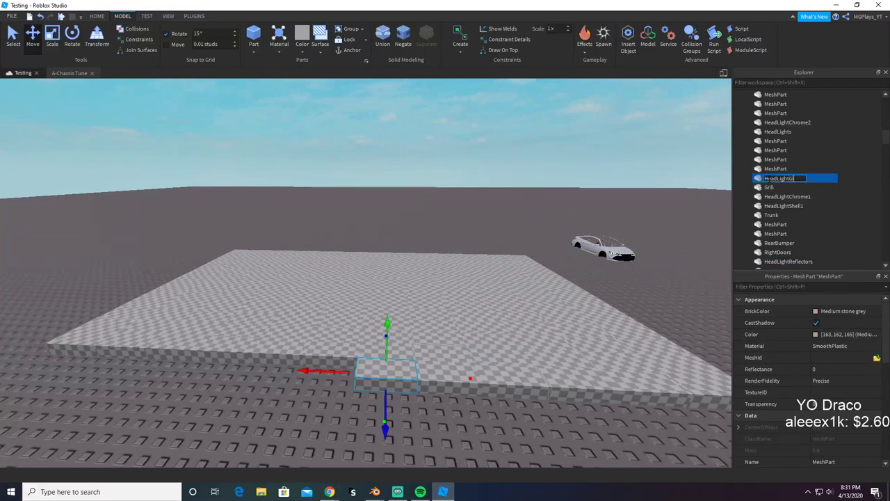
key(Return)
Step: Set the HeadLightGlass part's brick color to Really black and make the part partly transparent
click(864, 310)
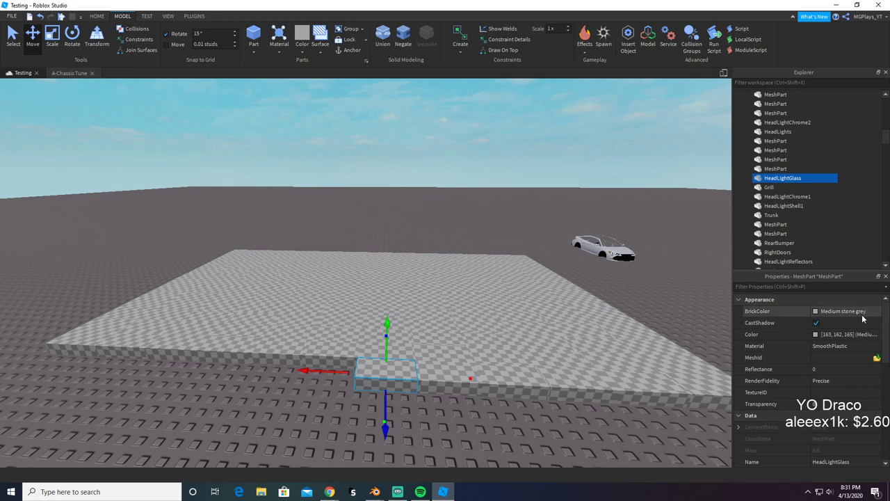
click(724, 285)
click(826, 405)
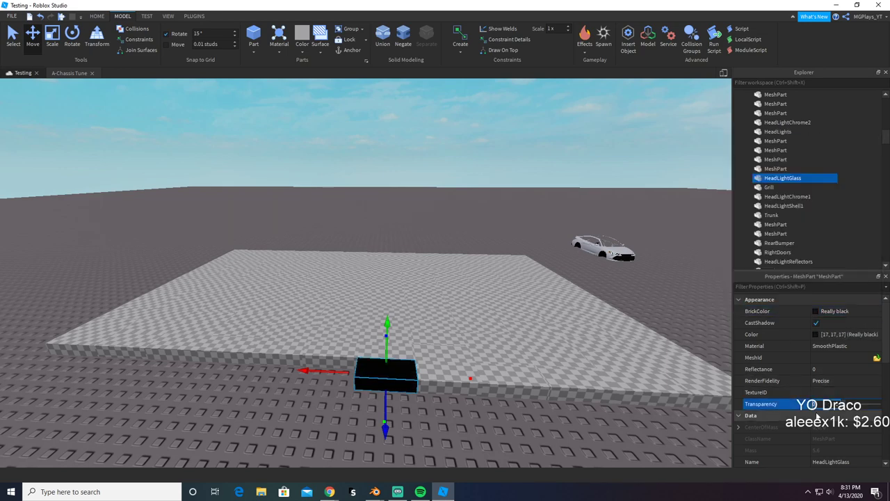
Step: Load the HeadLightGlass.obj mesh into the HeadLightGlass part, accepting the move to its stored location
click(876, 357)
text(head)
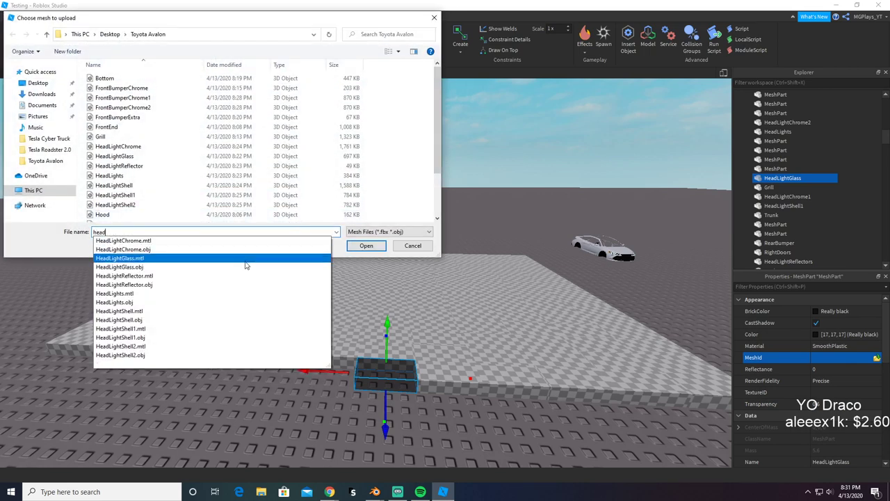
click(200, 268)
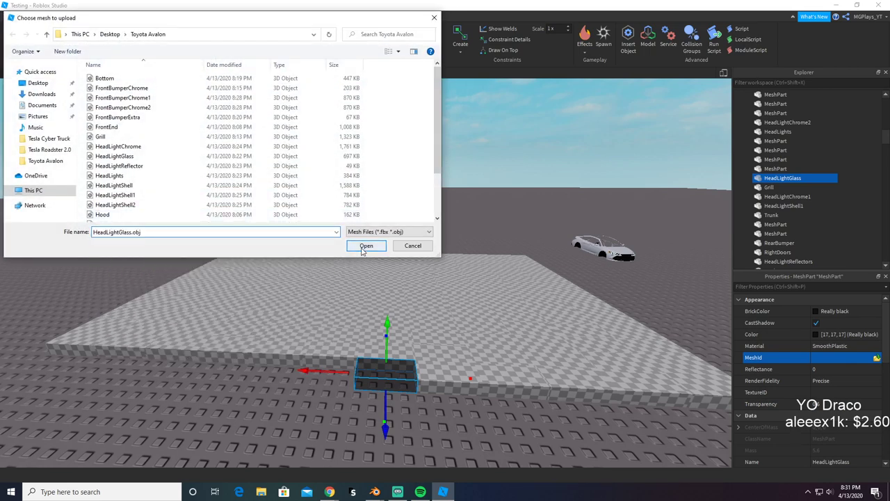
click(365, 246)
click(499, 251)
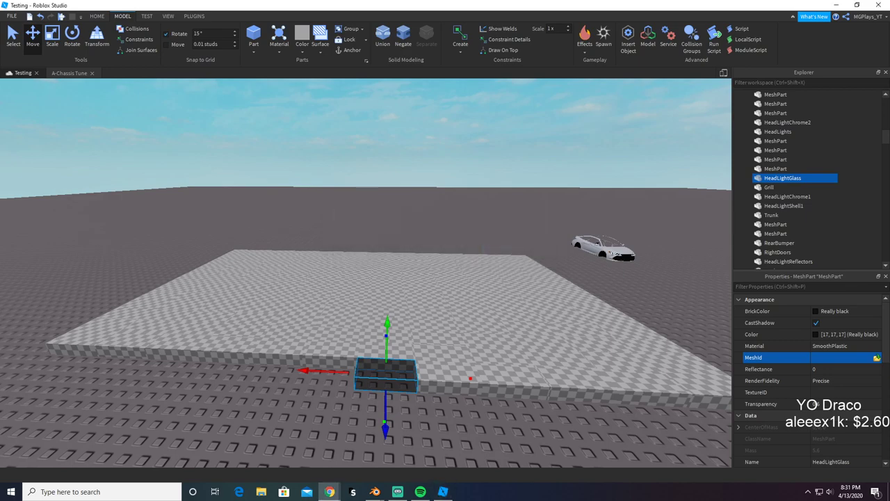
Step: Inspect the Avalon's front end and assembled headlights from close up and from a distance
right_drag(414, 264, 418, 272)
key(w)
key(w)
key(w)
right_drag(423, 376, 414, 374)
key(a)
key(s)
click(542, 139)
key(w)
right_drag(542, 139, 543, 139)
key(d)
key(d)
key(a)
key(w)
key(d)
key(w)
key(a)
key(d)
key(s)
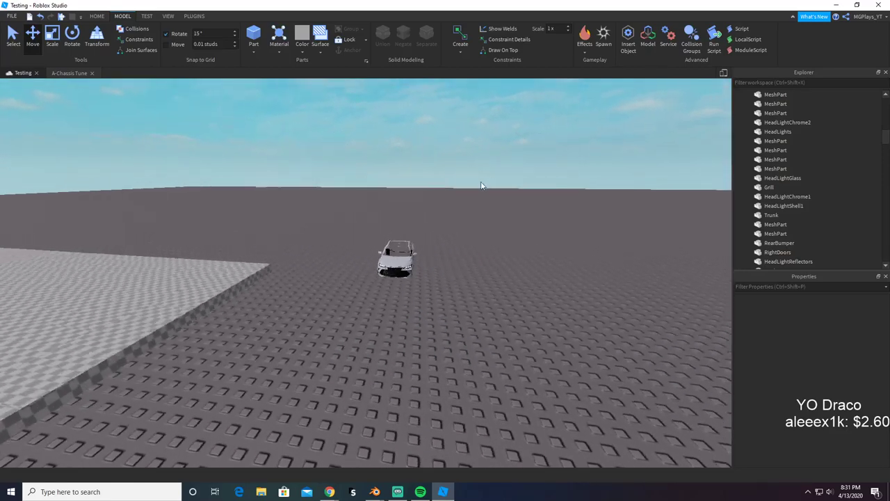
right_drag(483, 186, 481, 181)
key(w)
key(w)
right_drag(585, 186, 585, 187)
key(w)
right_drag(497, 218, 498, 218)
key(e)
key(w)
key(w)
scroll(497, 217, down, 10)
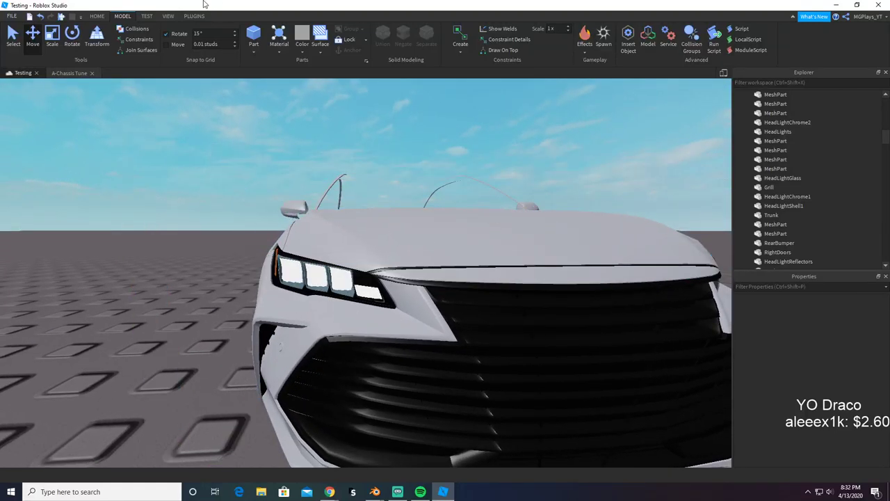
scroll(546, 338, down, 10)
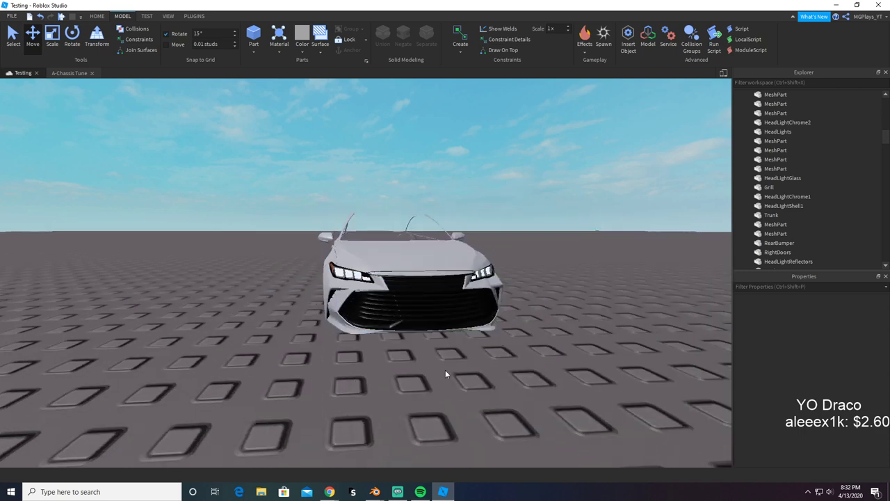
Step: Switch to the Blender export scene, cancel the pending OBJ export and delete the leftover headlight parts
key(alt+Tab)
key(alt+Tab)
key(alt+Tab)
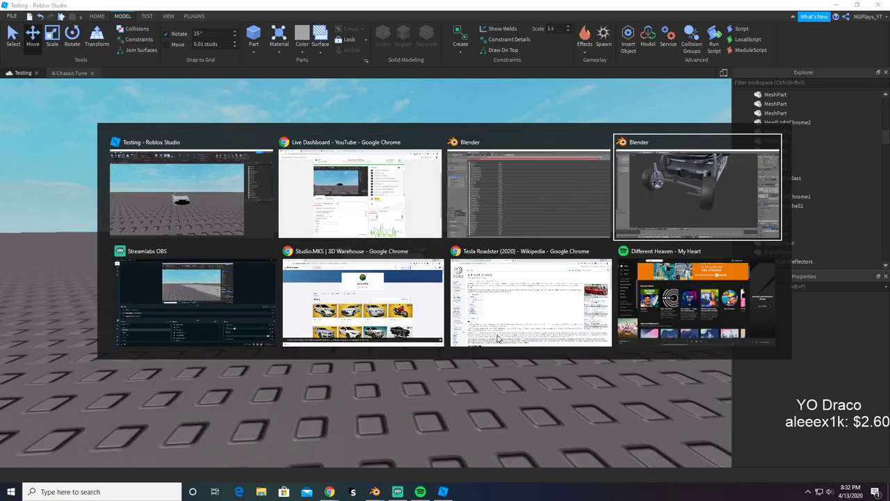
key(alt+Tab)
key(alt+Tab)
key(alt+Tab)
key(alt+Tab)
key(alt+Tab)
key(alt+Tab)
key(alt+Tab)
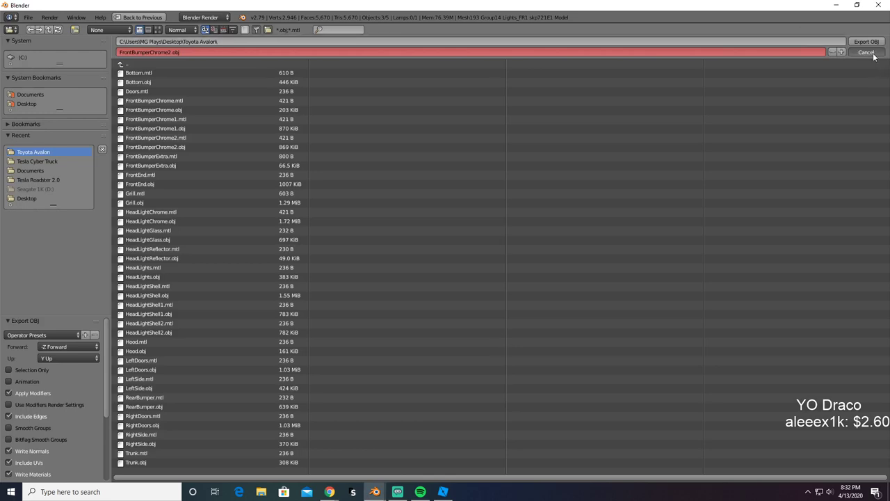
click(866, 52)
key(x)
click(617, 206)
Step: Switch to the Blender window with the full Avalon model and select the front door's window glass
key(alt+Tab)
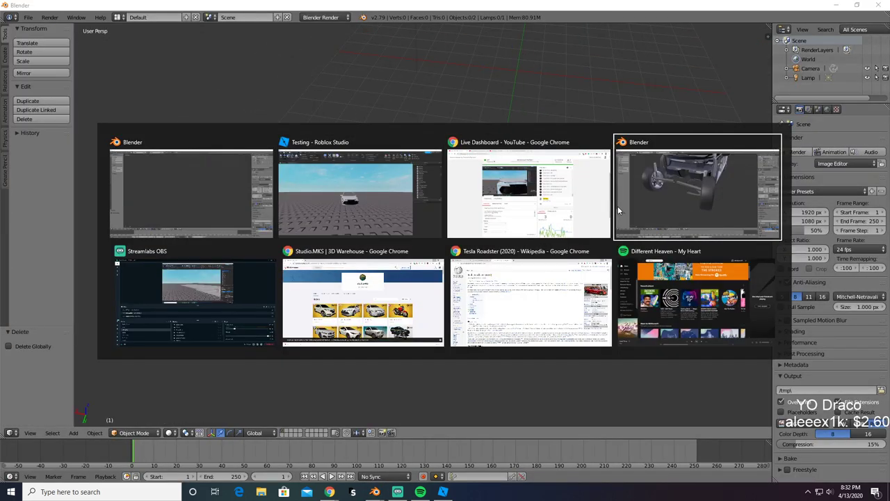
click(617, 206)
scroll(617, 207, down, 2)
middle_drag(599, 213, 513, 212)
right_click(516, 135)
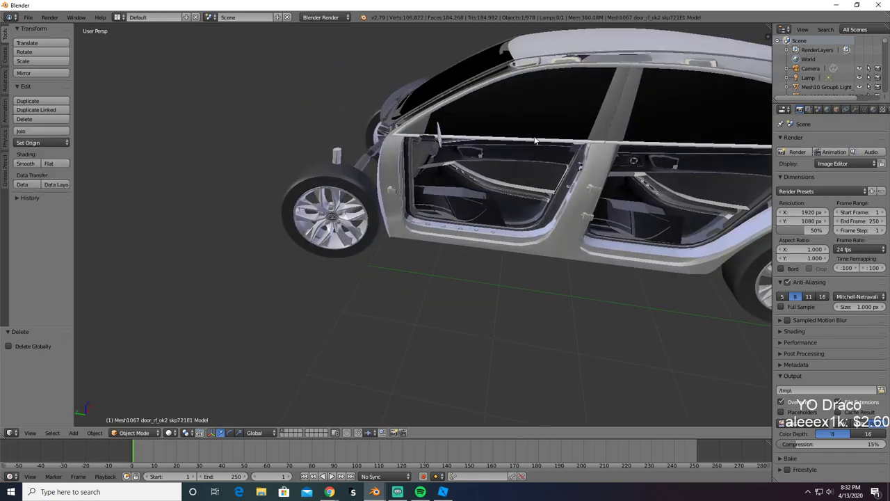
middle_drag(568, 173, 413, 164)
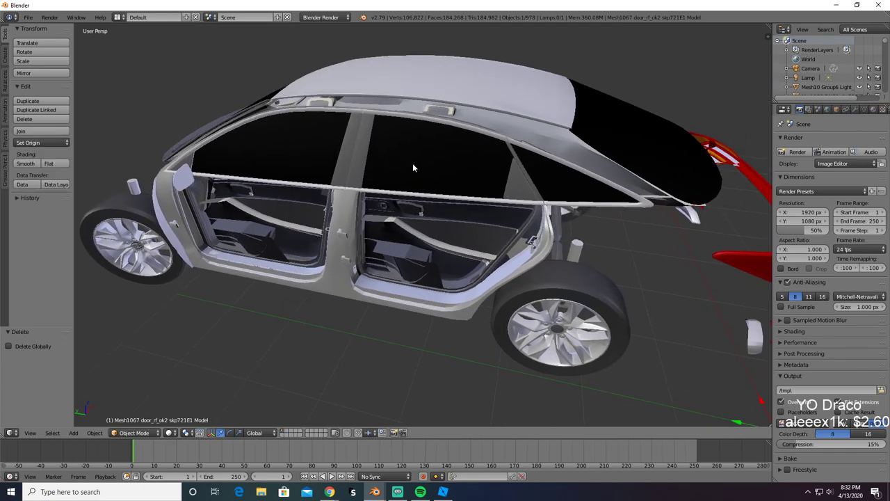
Step: Try deleting the rear quarter window glass, and undo the deletion
right_click(549, 174)
key(x)
click(546, 219)
key(ctrl+z)
Step: Select all eight window panes of the car, including the windshield, rear window and side glass
middle_drag(582, 179, 429, 249)
shift+right_click(548, 230)
shift+right_click(324, 254)
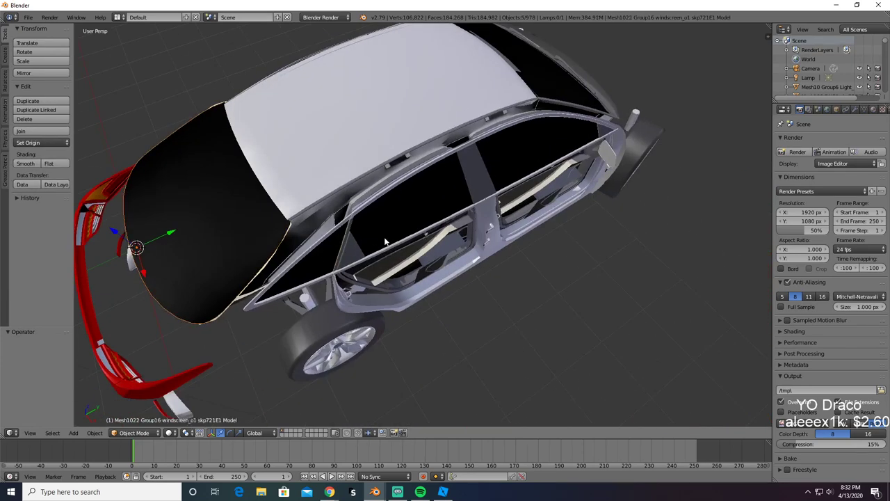
shift+right_click(391, 233)
middle_drag(534, 136, 497, 139)
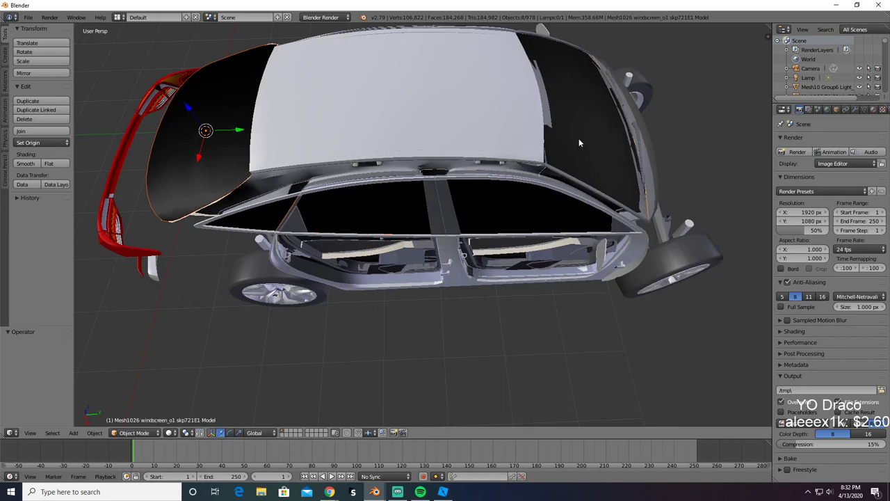
Step: Try deleting the eight selected window panes from the full car, and undo the deletion
key(Delete)
scroll(577, 146, up, 2)
middle_drag(546, 155, 606, 118)
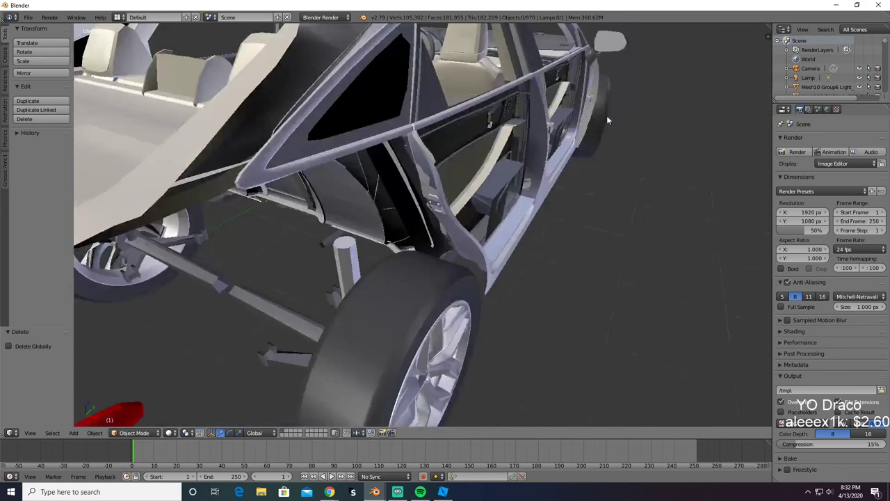
scroll(607, 118, down, 2)
scroll(605, 120, up, 2)
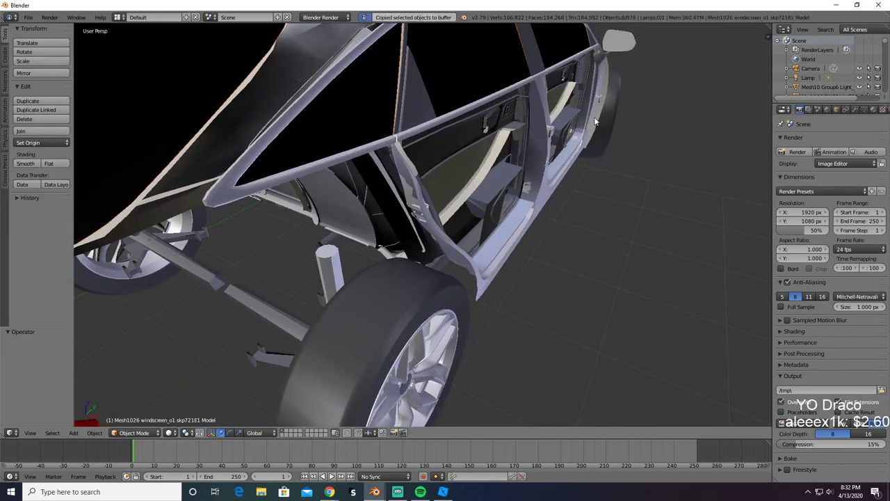
Step: Copy the selected window panes from the full car and paste them into the empty Blender export scene
key(alt+Tab)
key(ctrl+v)
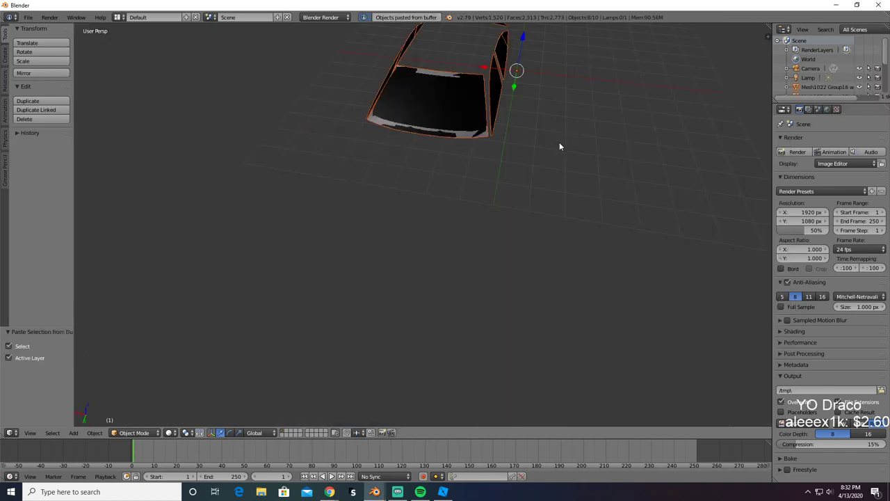
scroll(559, 141, up, 3)
middle_drag(559, 142, 440, 162)
scroll(445, 159, up, 3)
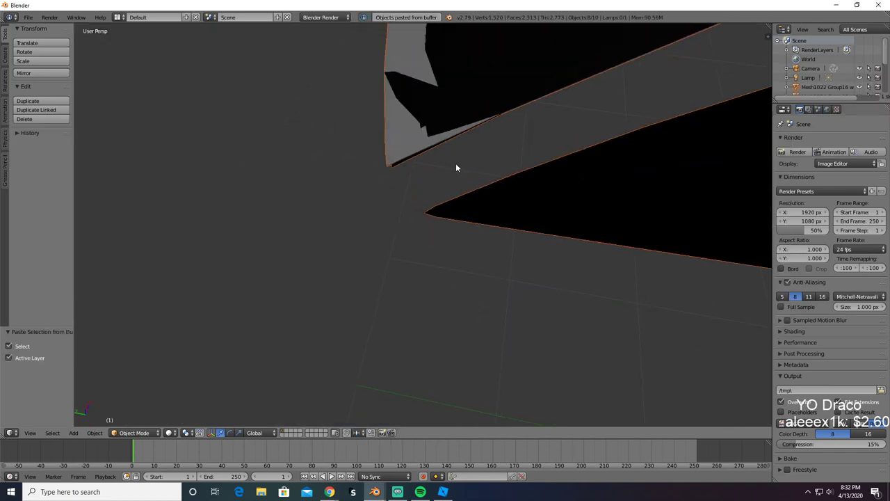
scroll(452, 172, up, 3)
Step: Try deleting the windshield from the pasted panes, and undo the deletion
right_click(367, 209)
key(x)
click(333, 216)
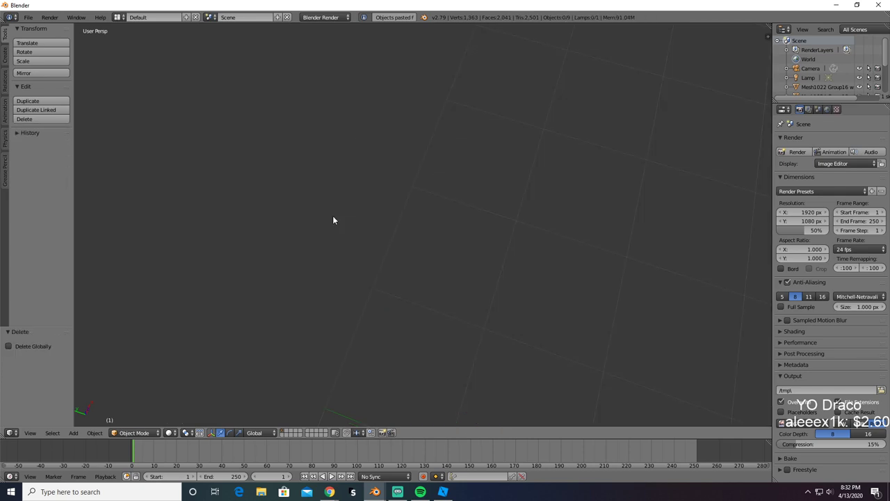
key(ctrl+z)
middle_drag(358, 247, 345, 219)
scroll(345, 221, down, 3)
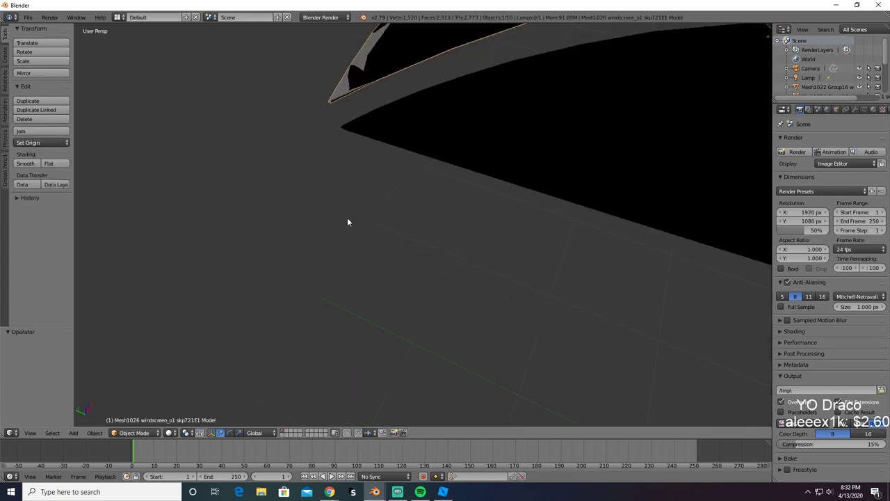
Step: Switch back to the full car model and delete the copied window panes from it
key(alt+Tab)
key(x)
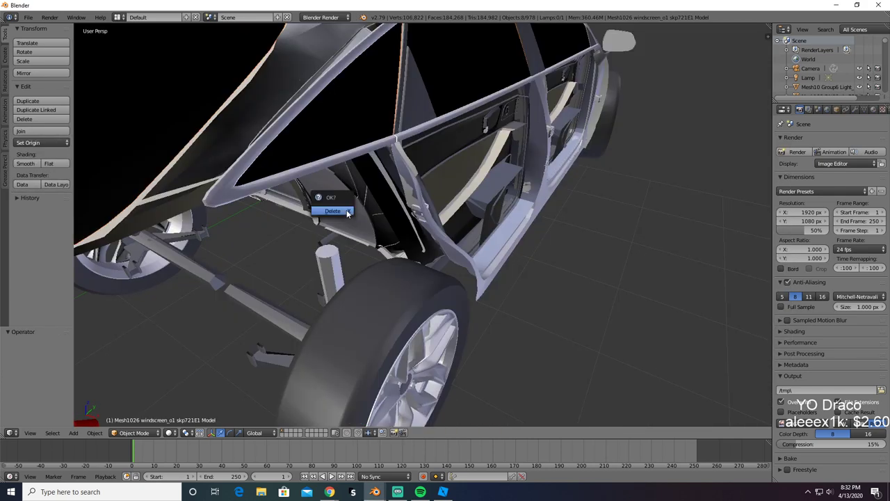
click(346, 209)
middle_drag(347, 209, 321, 179)
key(ctrl+z)
key(ctrl+shift+z)
Step: Try deleting the trim piece below the rear quarter window, and undo the deletion
right_click(324, 177)
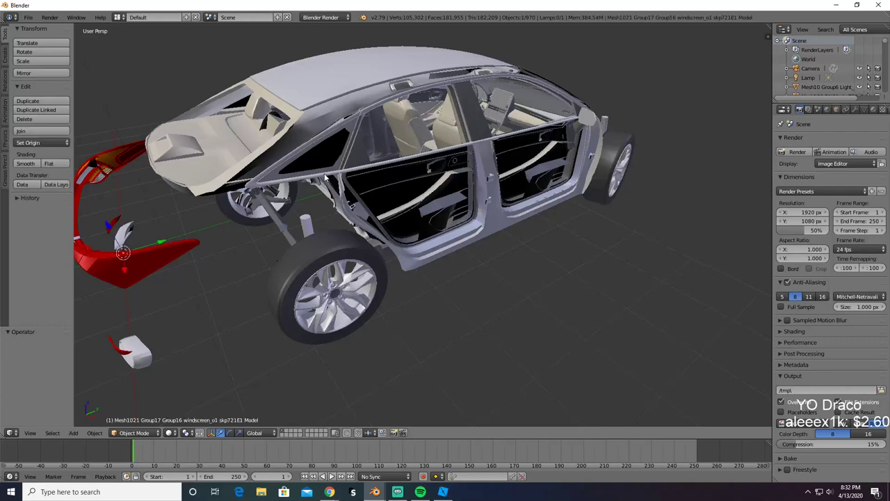
key(x)
click(315, 175)
key(ctrl+z)
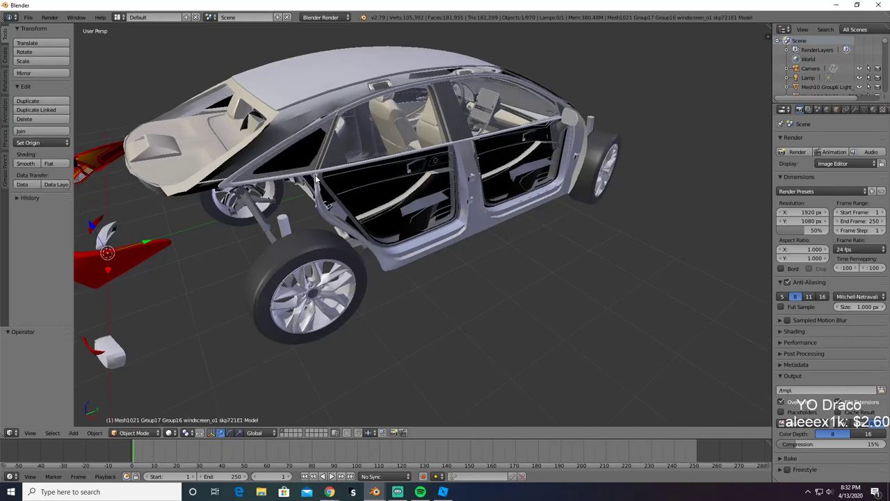
Step: Return to the export scene and select the windshield, rear window and all side window panes
key(alt+Tab)
scroll(314, 177, down, 5)
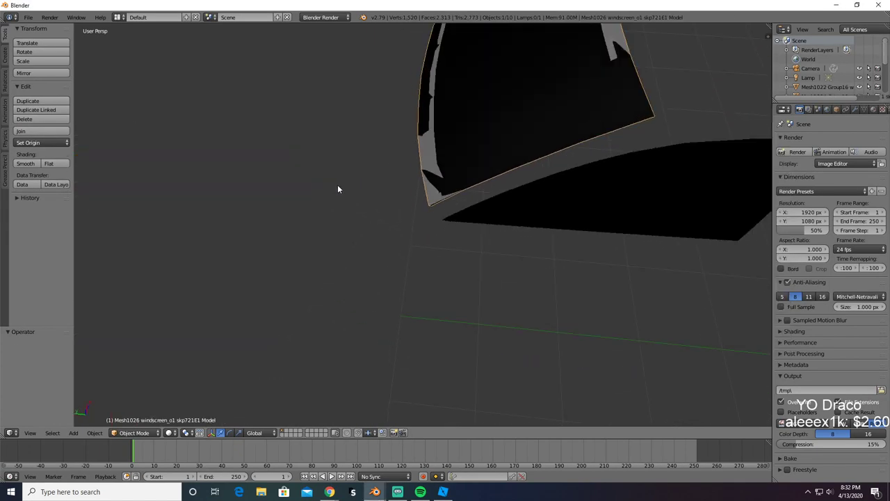
scroll(406, 184, down, 3)
shift+right_click(498, 217)
shift+right_click(560, 224)
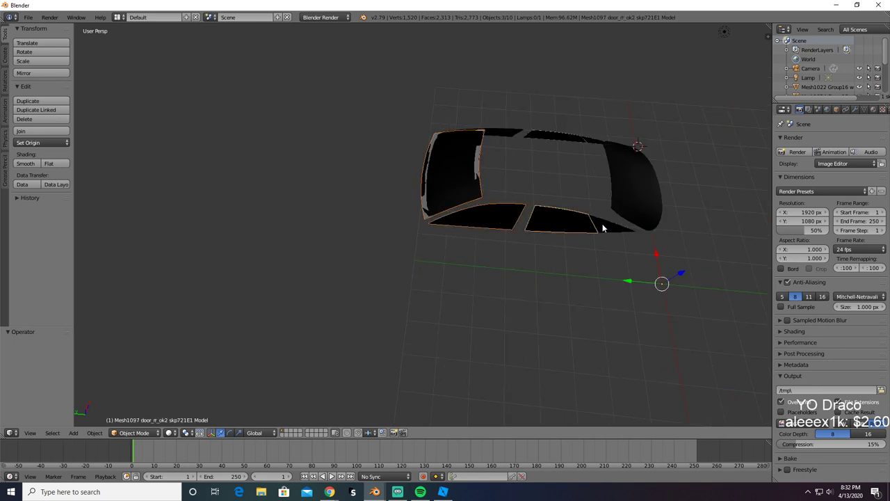
shift+right_click(603, 224)
shift+right_click(622, 192)
shift+right_click(581, 139)
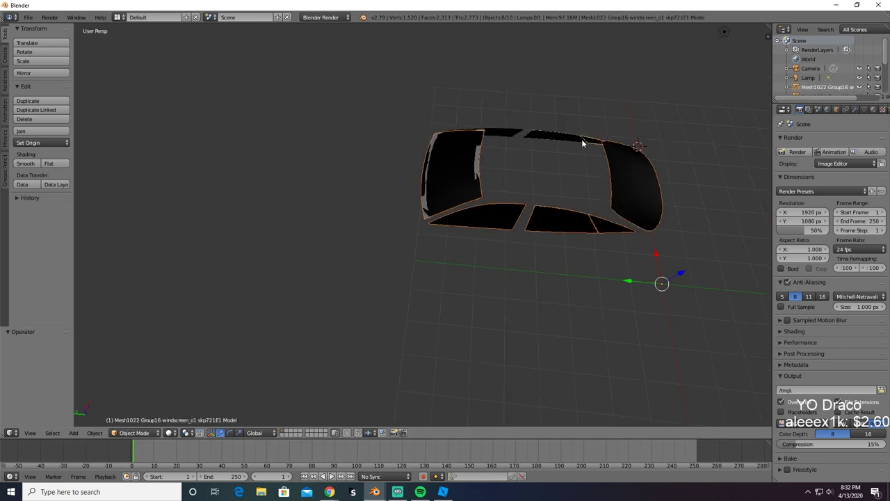
shift+right_click(517, 130)
Step: Export the window panes as a Wavefront OBJ named Windows to the Toyota Avalon folder
click(22, 16)
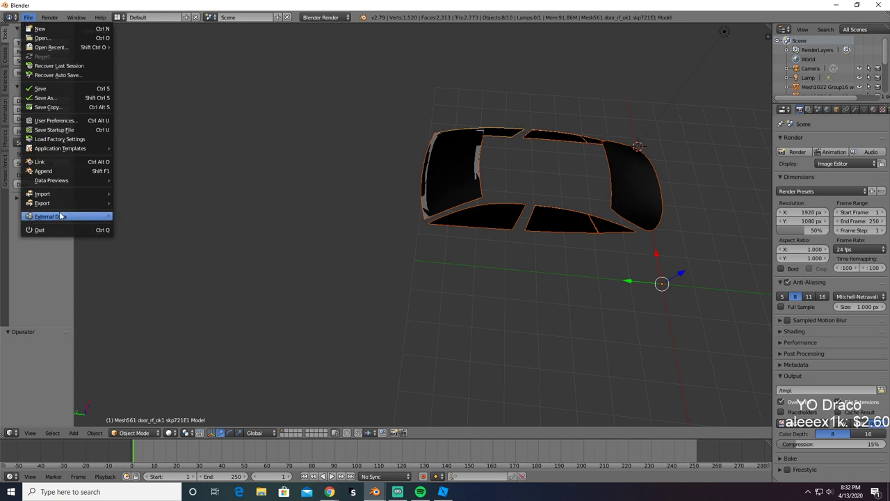
mouse_move(57, 206)
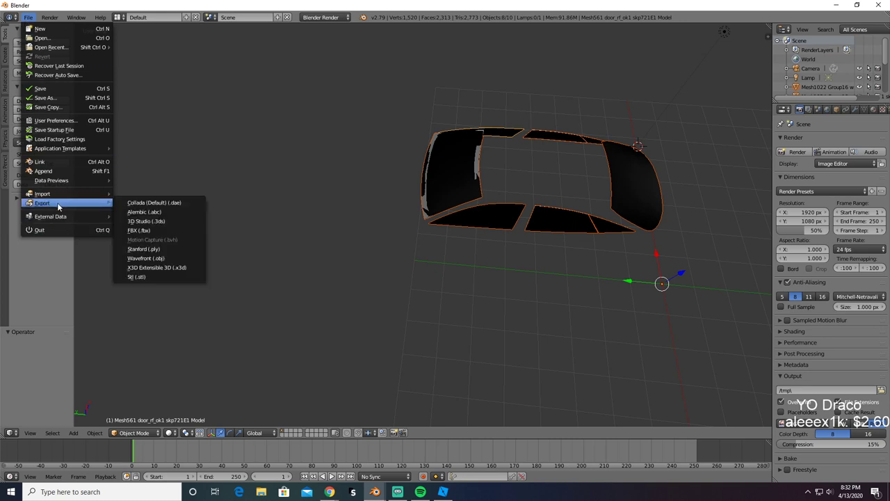
click(169, 257)
text(Windows)
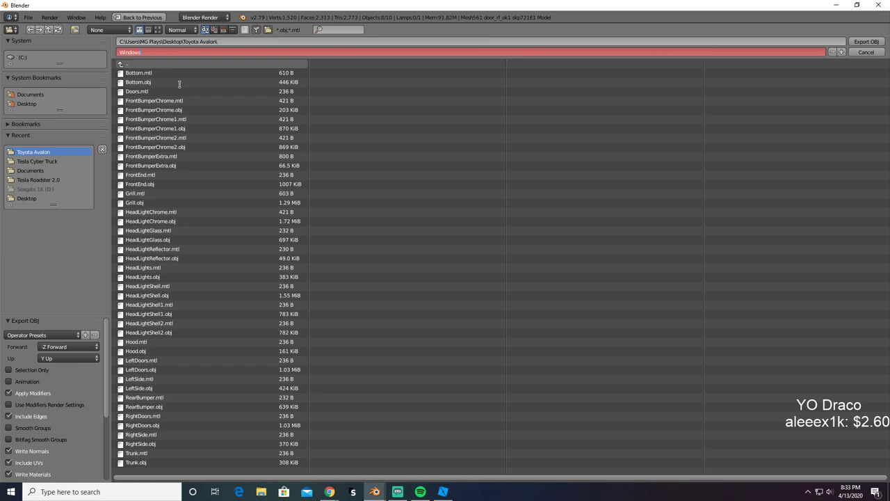
key(Return)
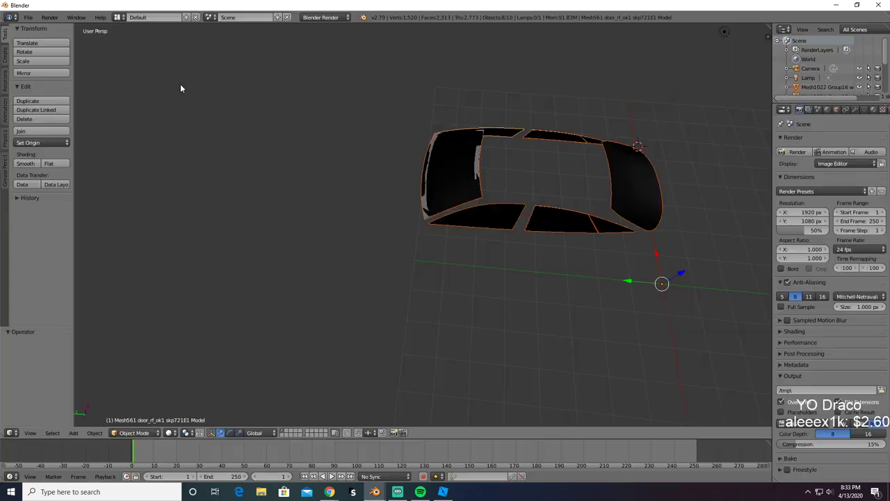
Step: Delete the exported window panes from the export scene and switch to Roblox Studio
key(Delete)
key(alt+Tab)
key(alt+Tab)
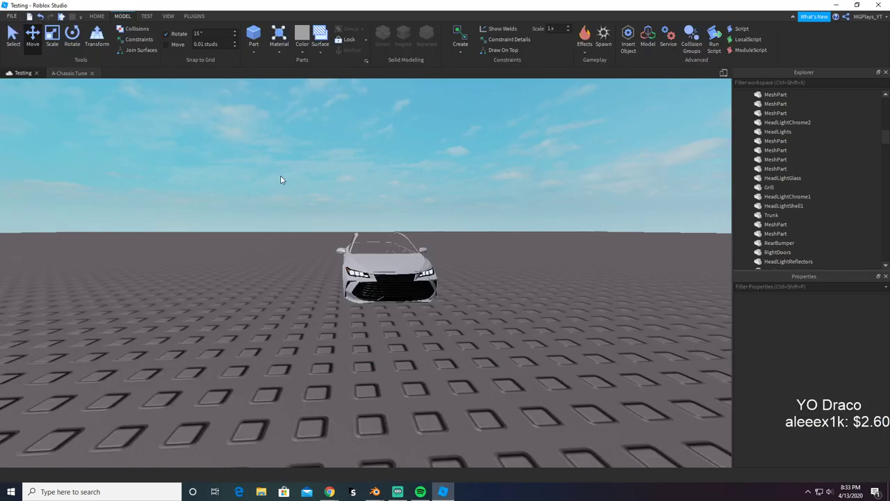
Step: Rename the next blank mesh part along the front edge of the checkered grid to Windows
right_drag(280, 176, 280, 174)
scroll(279, 174, down, 4)
scroll(417, 286, up, 2)
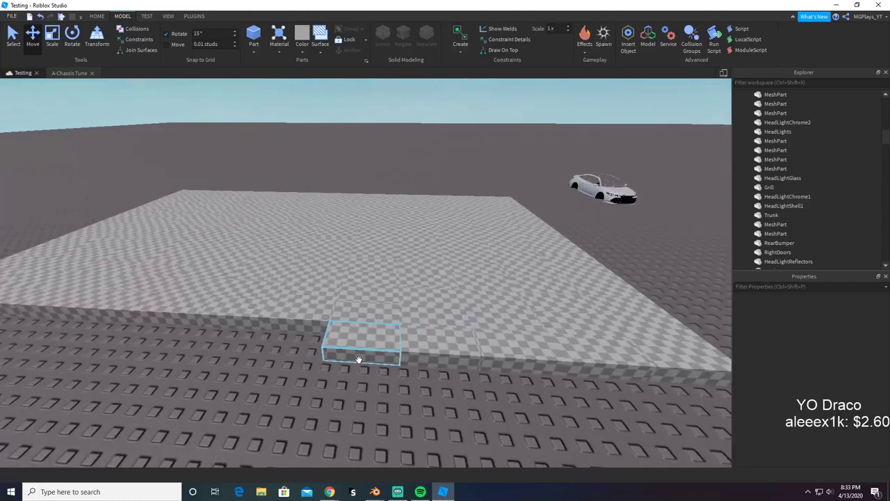
click(359, 357)
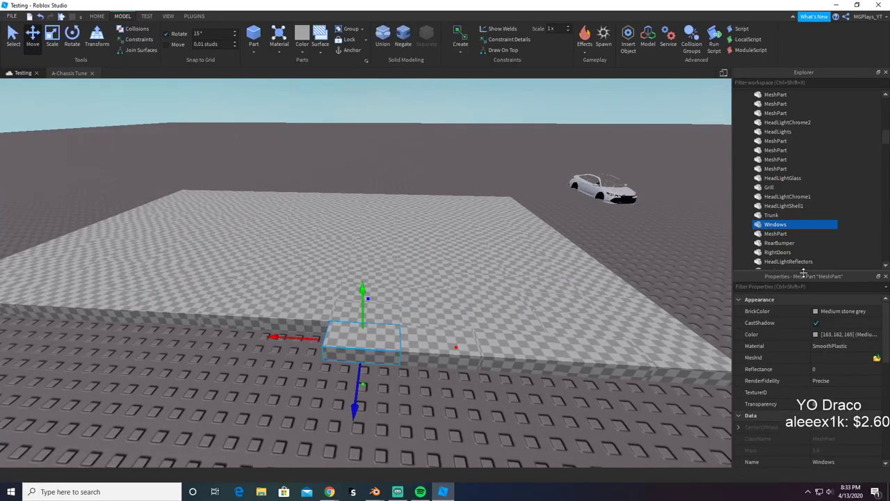
Step: Give the Windows part the brick color Really black, partial transparency and the Glass material
click(842, 311)
click(842, 313)
click(812, 404)
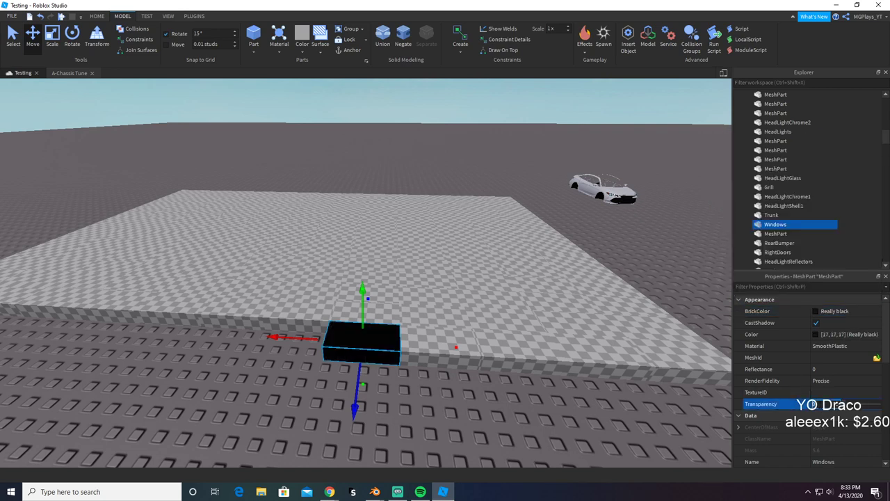
key(Return)
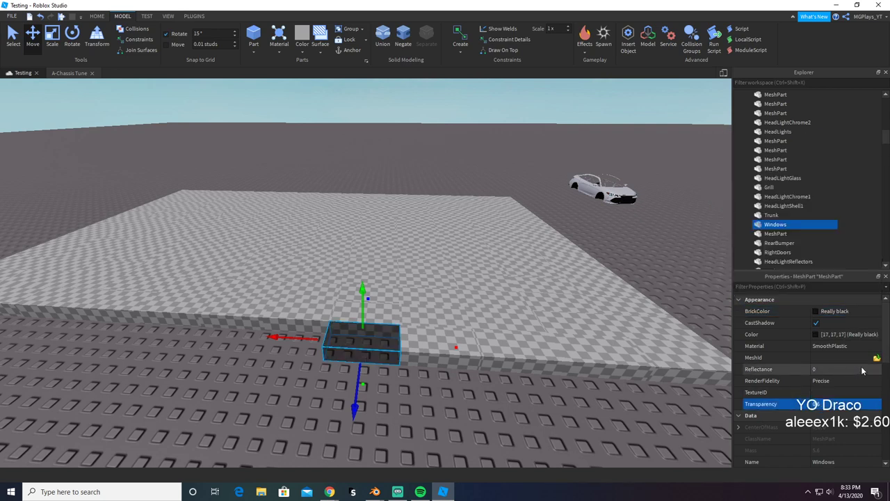
click(845, 346)
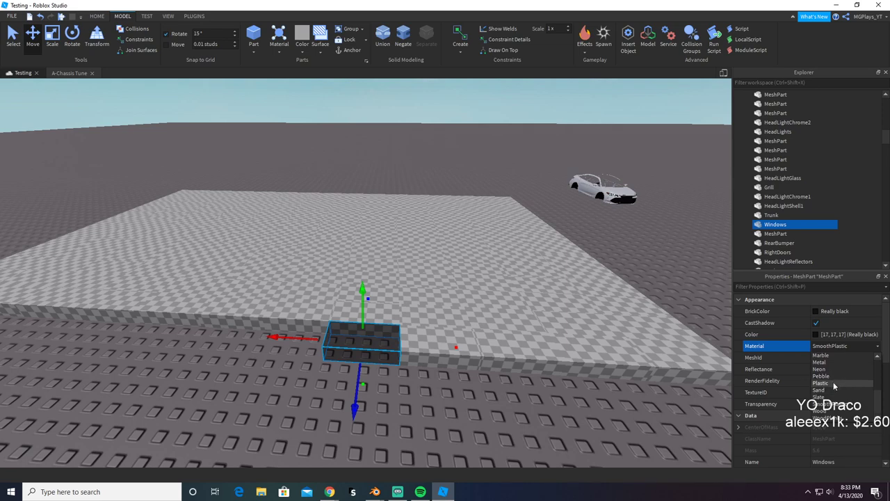
scroll(853, 381, up, 4)
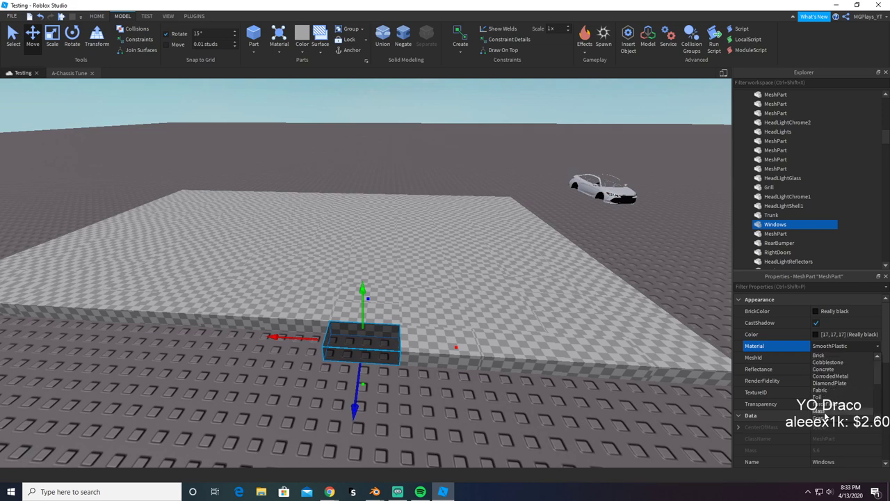
click(821, 411)
Step: Load the Windows.obj mesh into the Windows part, accepting the move to its stored location
click(826, 357)
text(w)
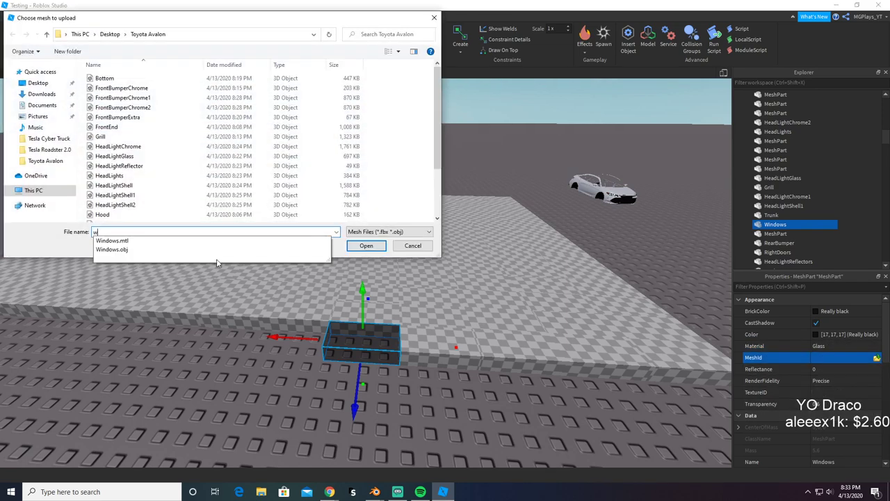
click(366, 245)
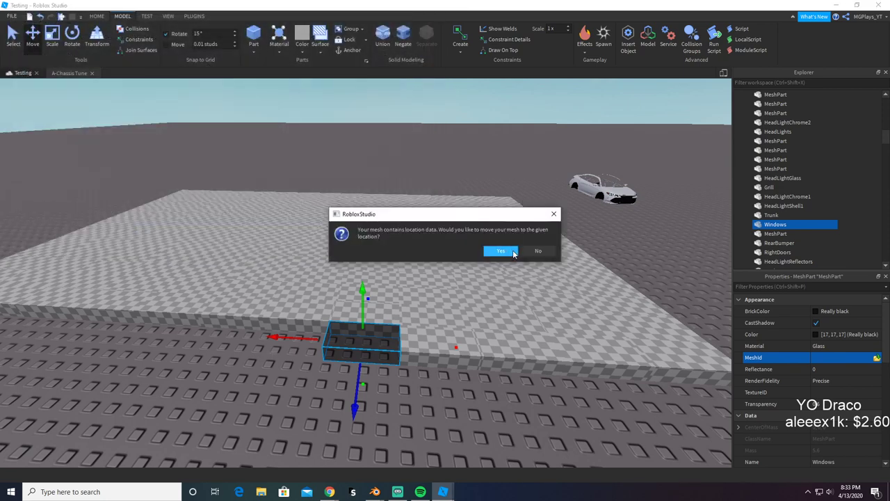
click(513, 253)
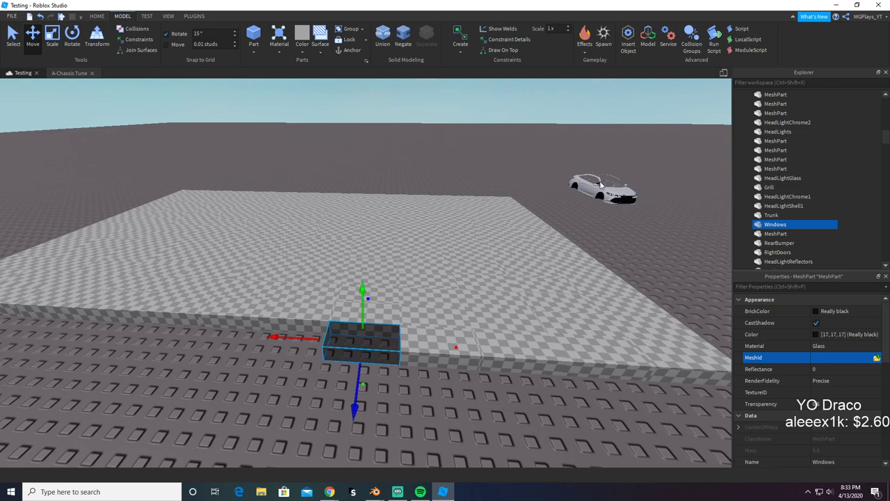
Step: Inspect the Avalon's newly placed window glass from close up along the car's side
key(f)
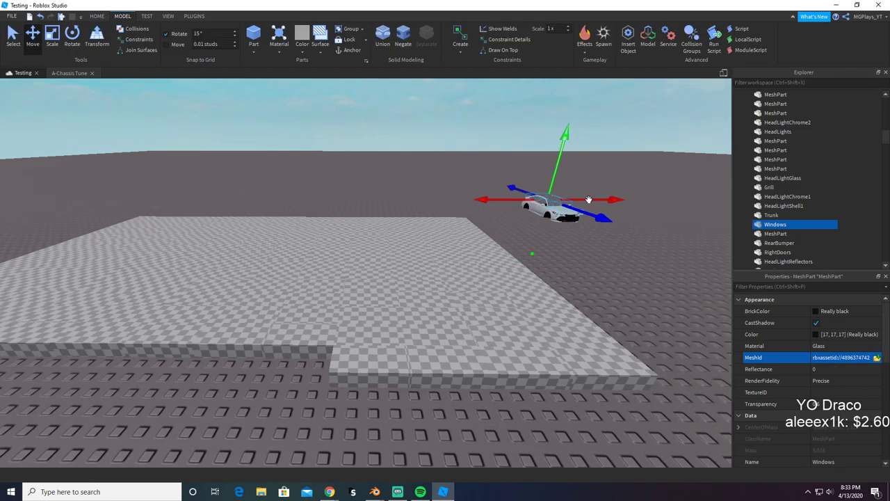
key(w)
right_drag(590, 203, 589, 203)
click(589, 204)
key(a)
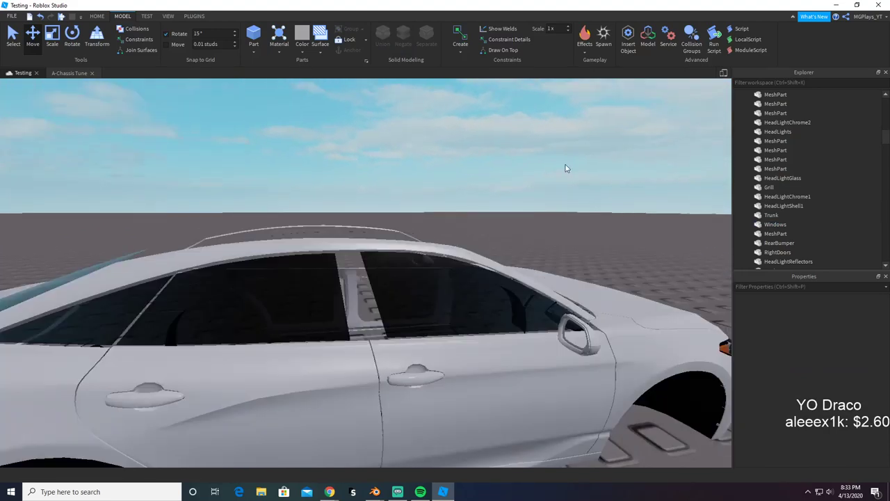
Step: Switch to Blender and examine the Avalon's remaining body shell along its right side and roof
key(alt+Tab)
middle_drag(534, 256, 459, 255)
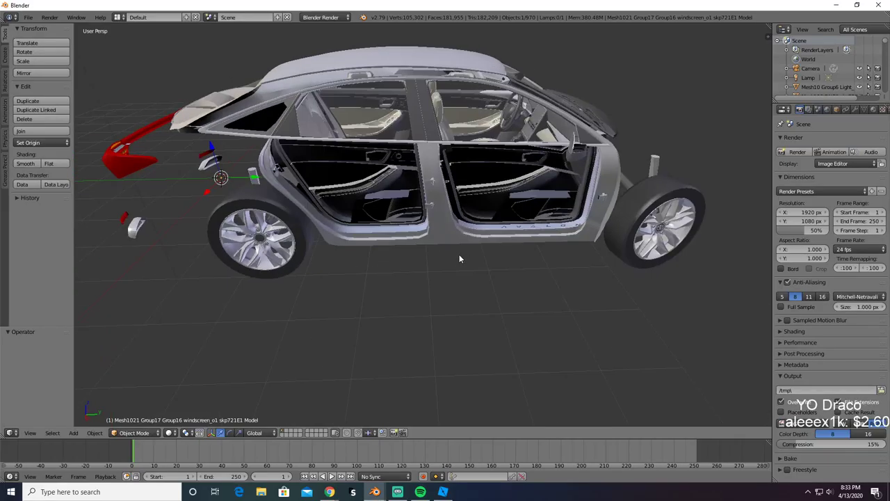
scroll(408, 143, up, 4)
middle_drag(408, 143, 402, 203)
scroll(379, 184, down, 3)
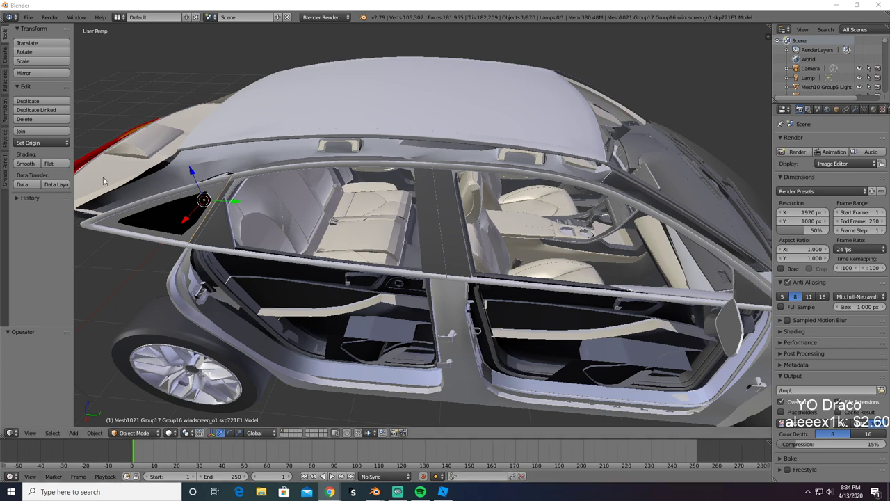
Step: Try deleting the trim pieces around the right rear quarter window
key(x)
click(198, 268)
right_click(214, 220)
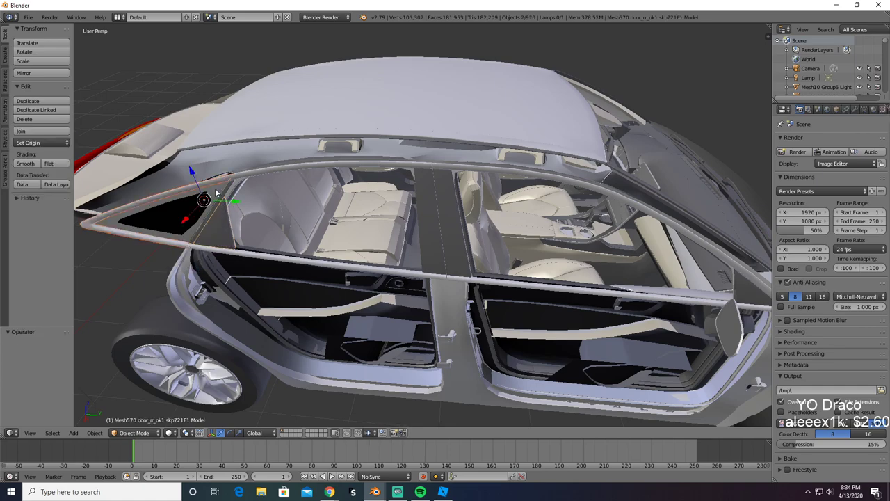
shift+right_click(216, 193)
key(x)
click(221, 221)
scroll(219, 222, up, 2)
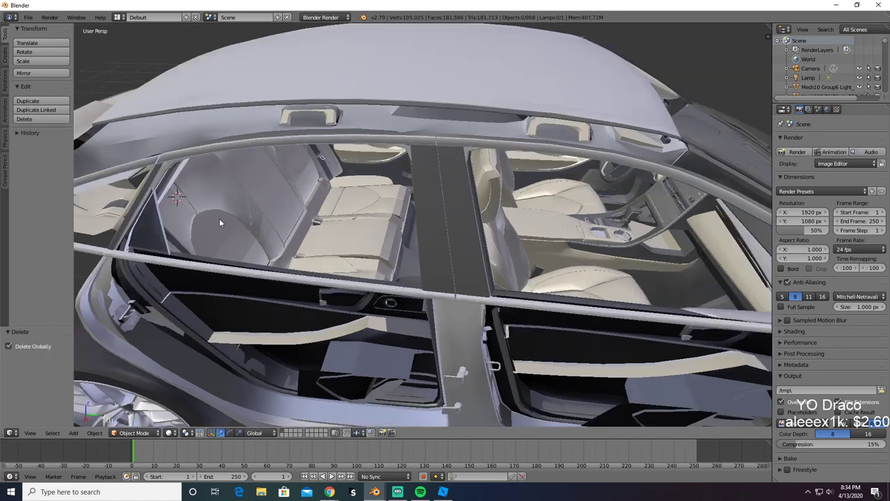
scroll(219, 209, down, 6)
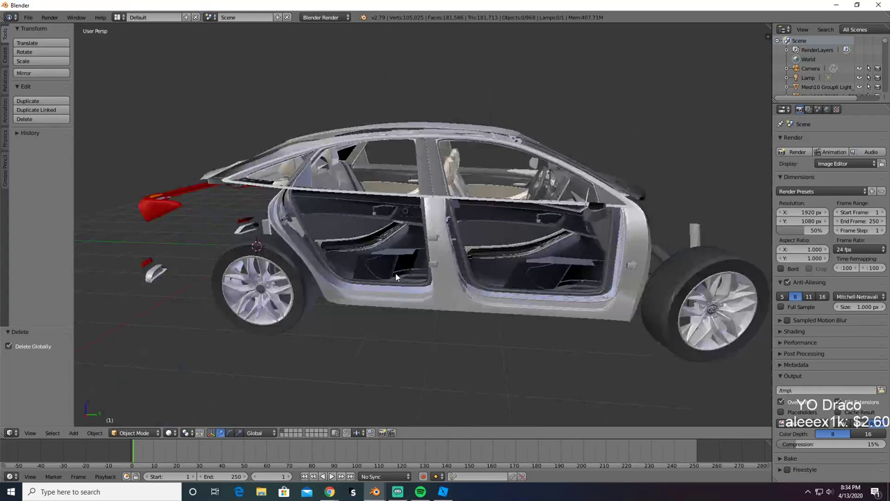
Step: Select the outer body frame around the door openings on both sides of the car, checking each by a trial deletion
scroll(459, 300, up, 1)
right_click(460, 303)
key(x)
click(439, 323)
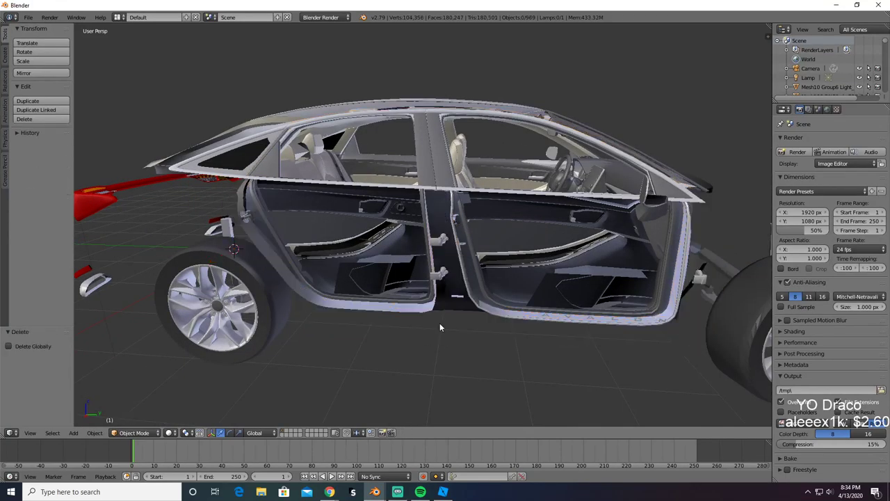
key(ctrl+z)
middle_drag(441, 323, 238, 375)
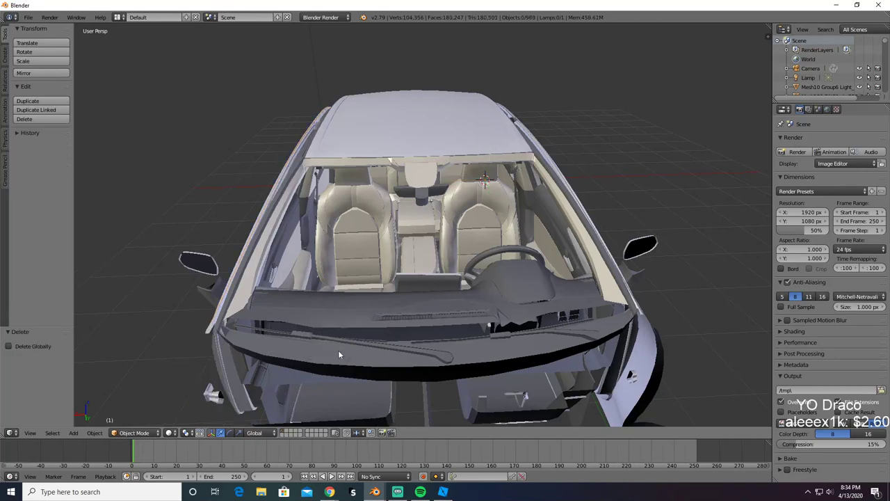
middle_drag(338, 350, 289, 341)
right_click(292, 348)
key(Delete)
key(ctrl+z)
scroll(451, 332, up, 2)
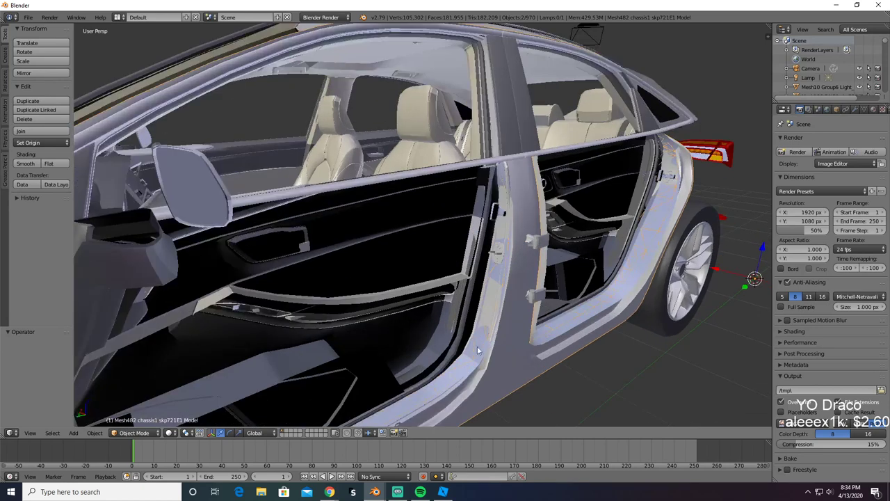
Step: Add the left side's inner door frame pieces to the selection, checking them by trial deletions that are undone
shift+right_click(471, 359)
key(x)
click(462, 365)
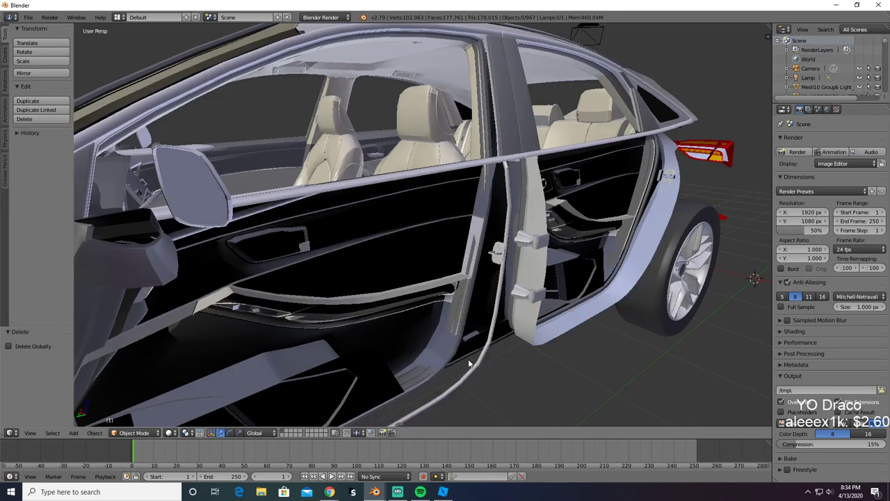
middle_drag(468, 363, 461, 354)
key(ctrl+z)
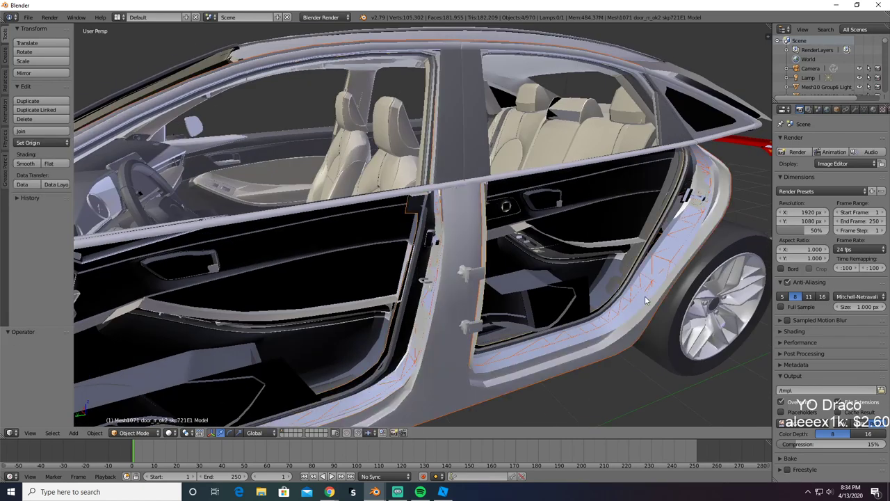
key(Delete)
middle_drag(639, 296, 354, 312)
key(ctrl+z)
Step: Add the right side's rear and front door frame pieces to the selection, checking them by trial deletions that are undone
shift+right_click(586, 340)
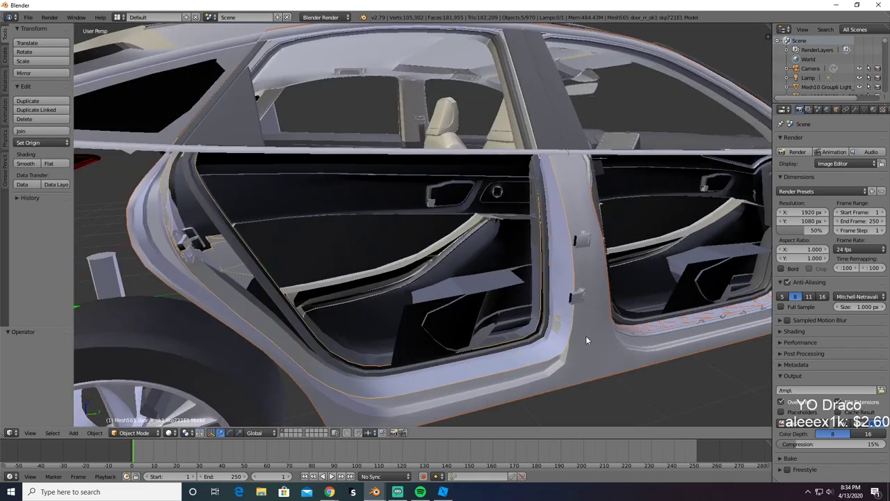
shift+right_click(699, 319)
key(Delete)
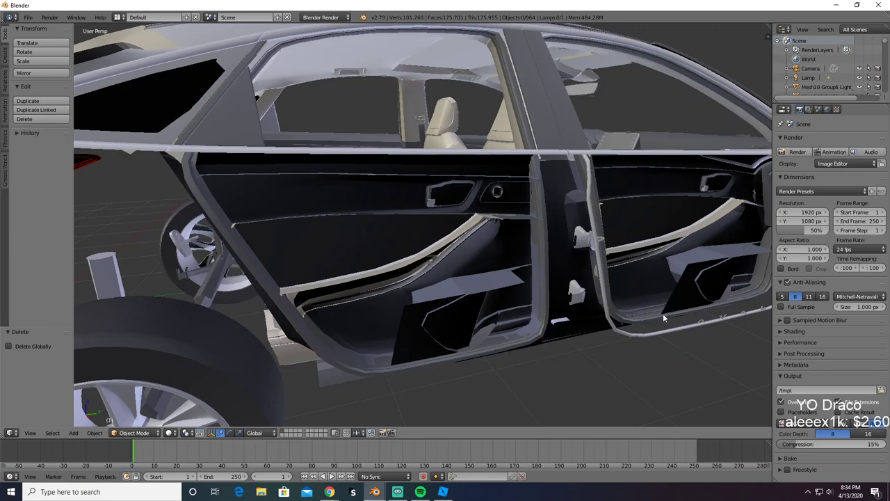
key(ctrl+z)
key(z)
key(z)
scroll(639, 307, down, 3)
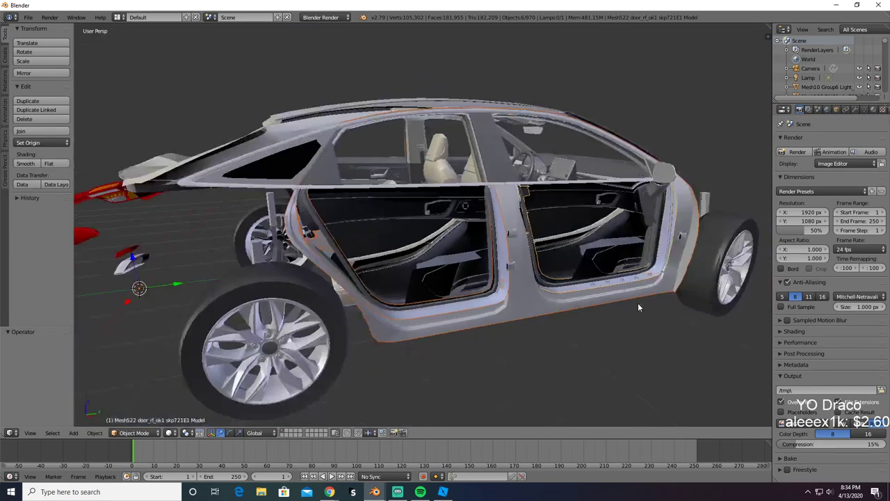
key(x)
click(520, 403)
key(ctrl+z)
Step: Include the roof panel in the selection, then copy the selected body parts and delete them from the car scene
middle_drag(365, 304, 322, 159)
shift+right_click(322, 160)
key(x)
click(306, 158)
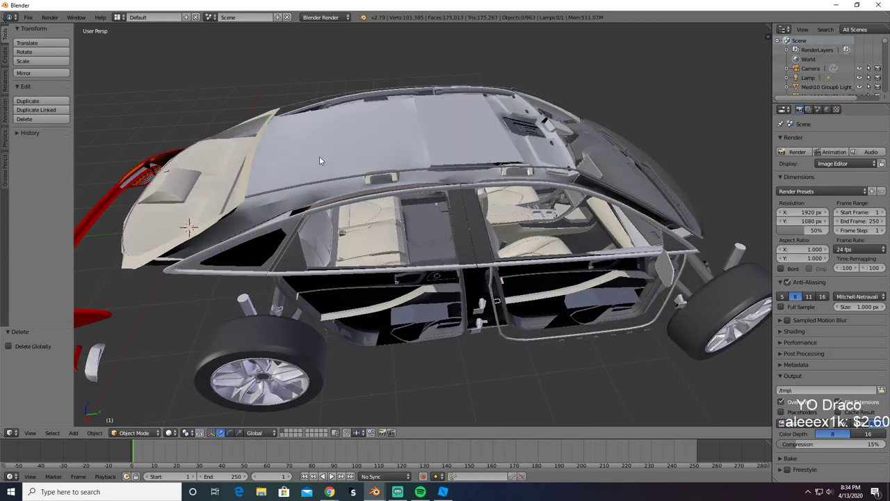
key(ctrl+z)
key(ctrl+c)
key(x)
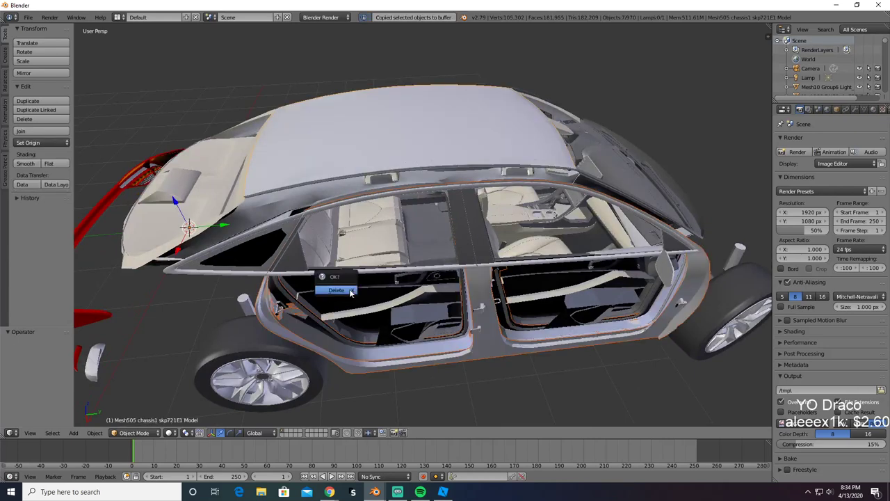
Step: Paste the copied body parts into the other Blender window's empty scene and export them as Roof.obj in the Toyota Avalon folder
key(alt+Tab)
key(alt+Tab)
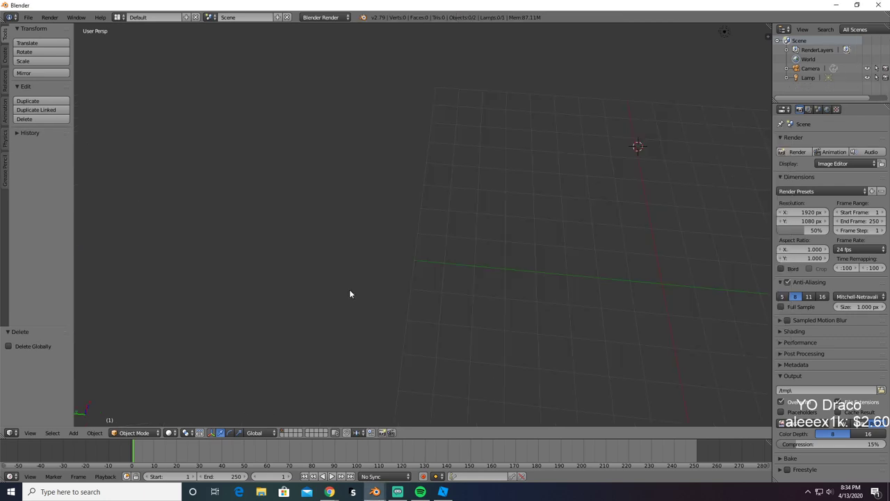
key(ctrl+v)
middle_drag(350, 287, 275, 247)
click(27, 18)
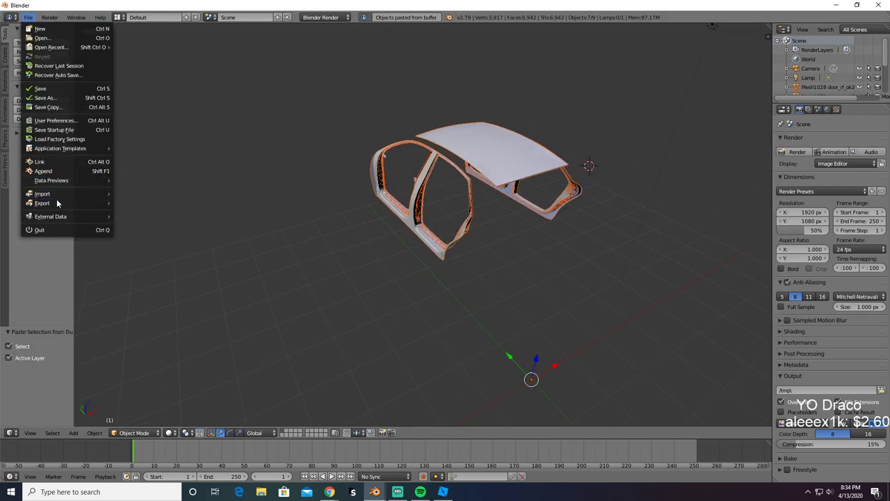
mouse_move(58, 203)
click(179, 258)
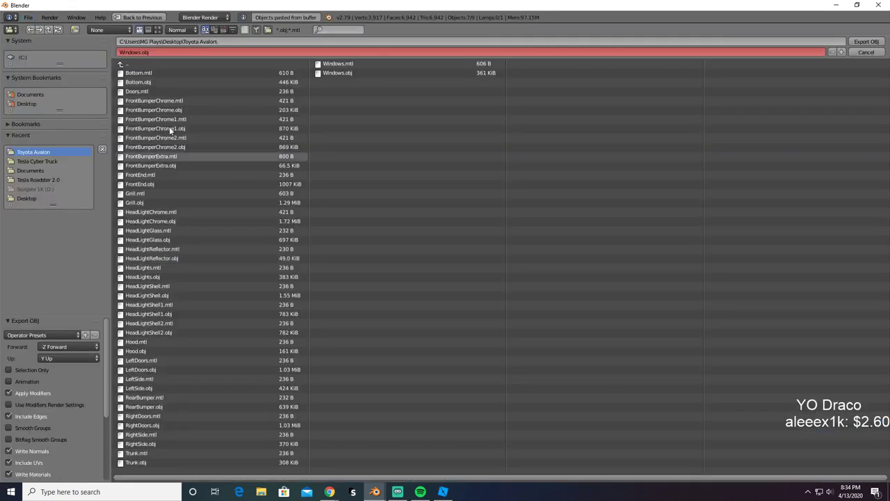
click(163, 51)
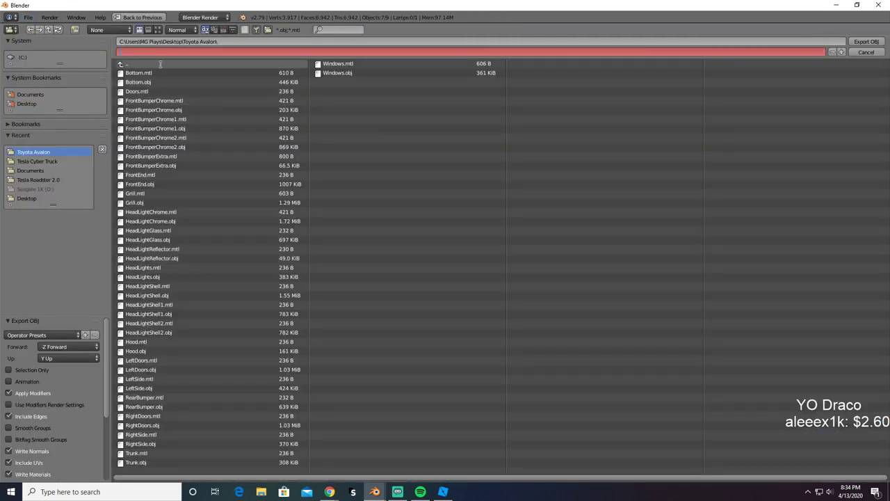
key(Return)
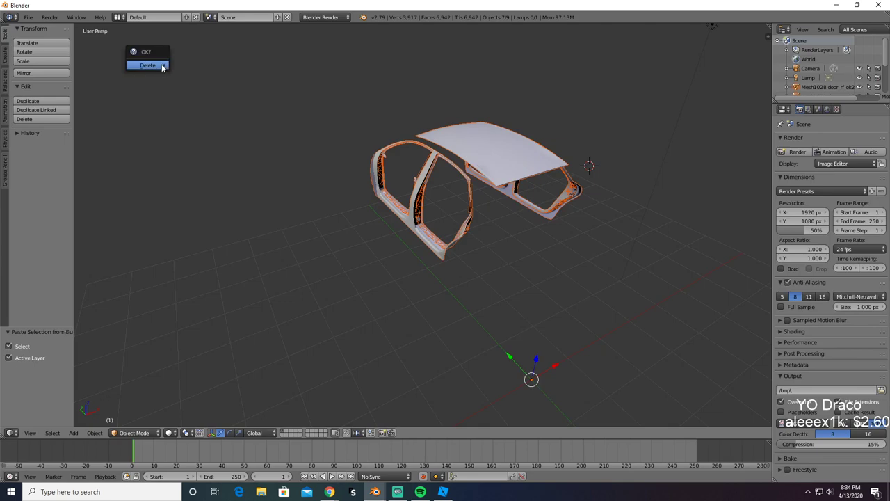
Step: Switch to Roblox Studio, rename the next blank mesh part along the checkered grid's front edge Roof and give it the brick color Fossil
key(alt+Tab)
key(alt+Tab)
key(alt+Tab)
key(alt+Tab)
key(alt+Tab)
key(alt+Tab)
key(alt+Tab)
key(alt+Tab)
key(alt+Tab)
key(alt+Tab)
key(alt+Tab)
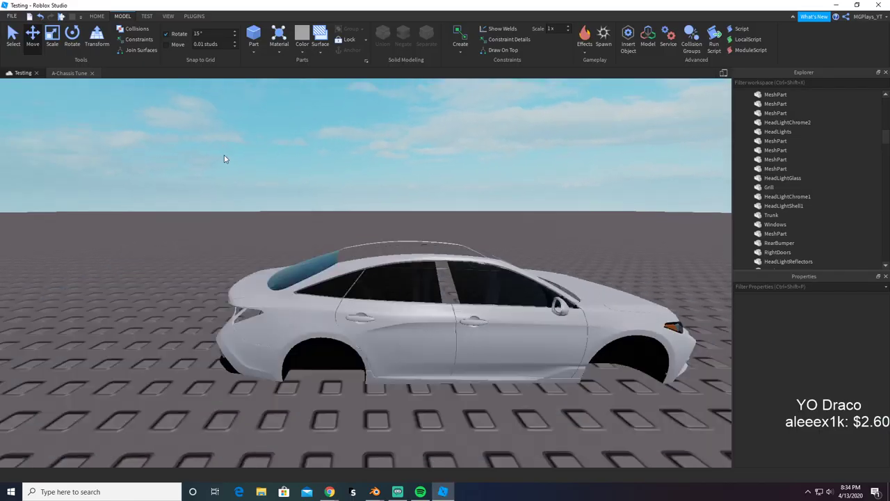
right_drag(224, 158, 227, 155)
key(w)
click(350, 368)
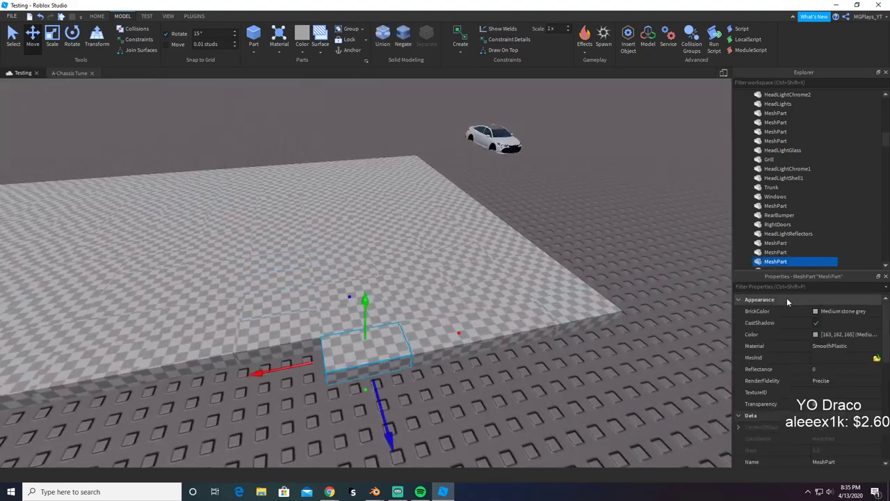
click(836, 311)
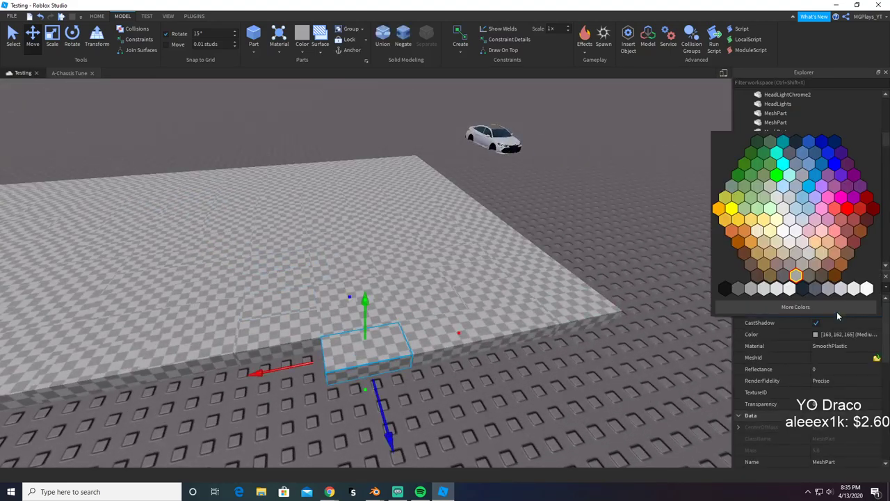
Step: Load the Roof.obj mesh into the Roof part, accepting the move to its stored location
click(872, 360)
click(876, 358)
text(Roof)
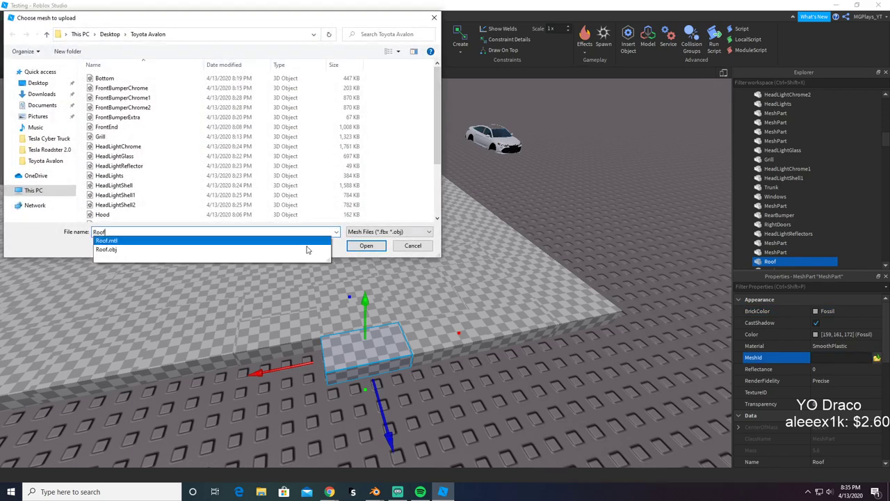
click(356, 247)
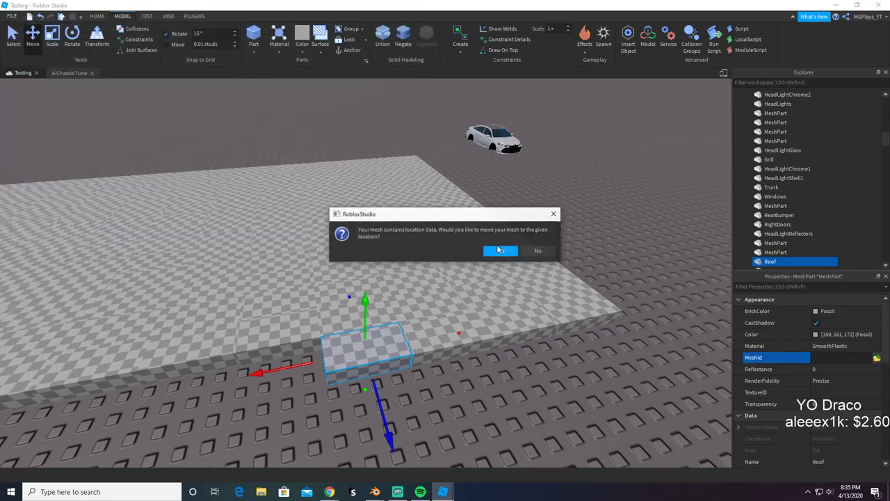
click(536, 245)
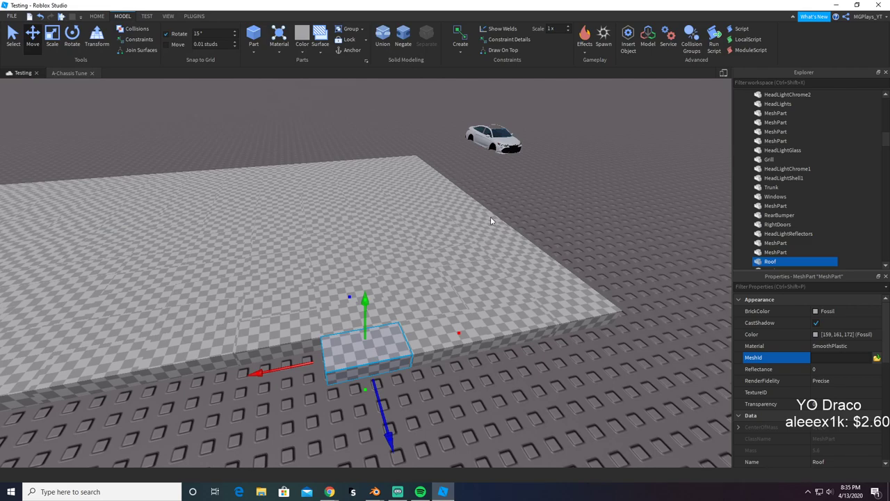
Step: Fly over to the Avalon and inspect the newly placed roof and door frames from the side
right_drag(589, 201, 590, 199)
click(591, 198)
key(w)
key(a)
right_drag(515, 279, 515, 278)
key(w)
key(d)
key(d)
key(w)
key(w)
key(s)
key(w)
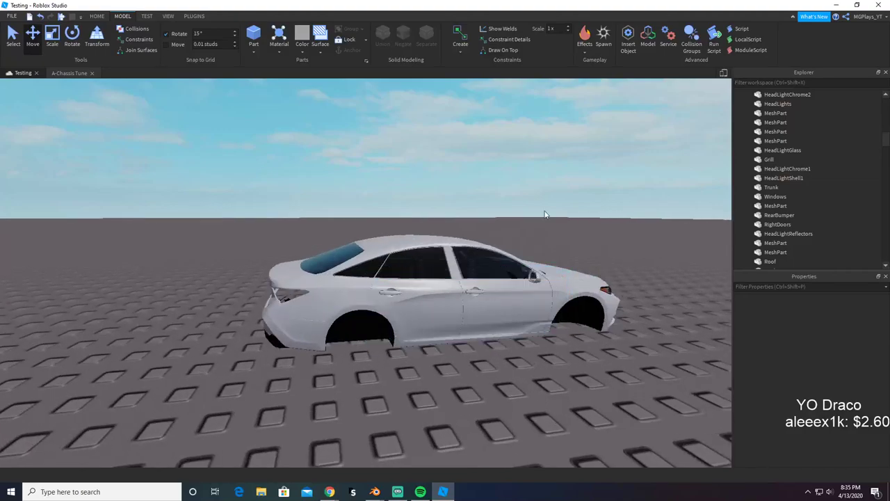
Step: Switch to Blender and select the trim strips below the right rear door window and around the quarter window, checking by a trial deletion
key(alt+Tab)
middle_drag(514, 266, 504, 208)
scroll(397, 236, up, 3)
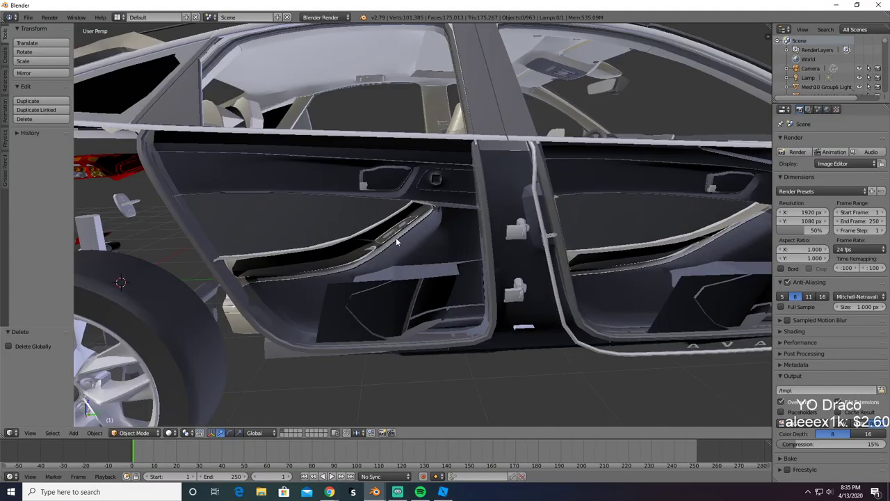
middle_drag(395, 238, 429, 261)
right_click(420, 266)
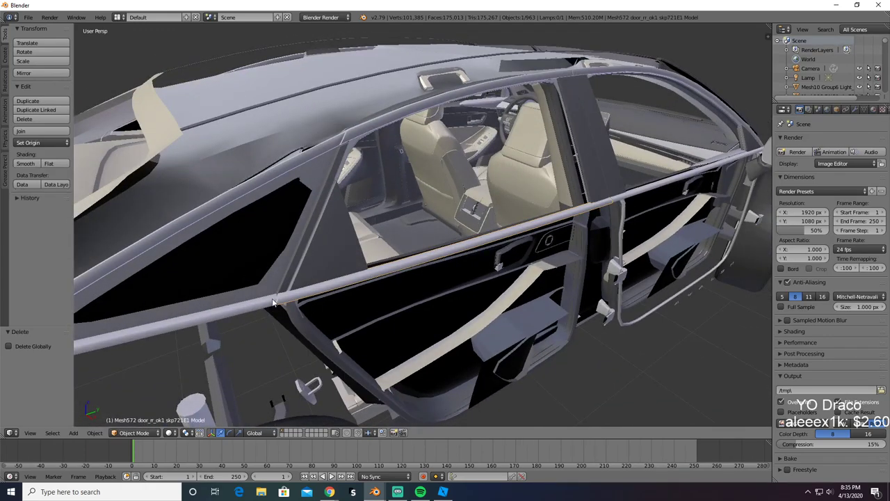
key(Delete)
key(ctrl+z)
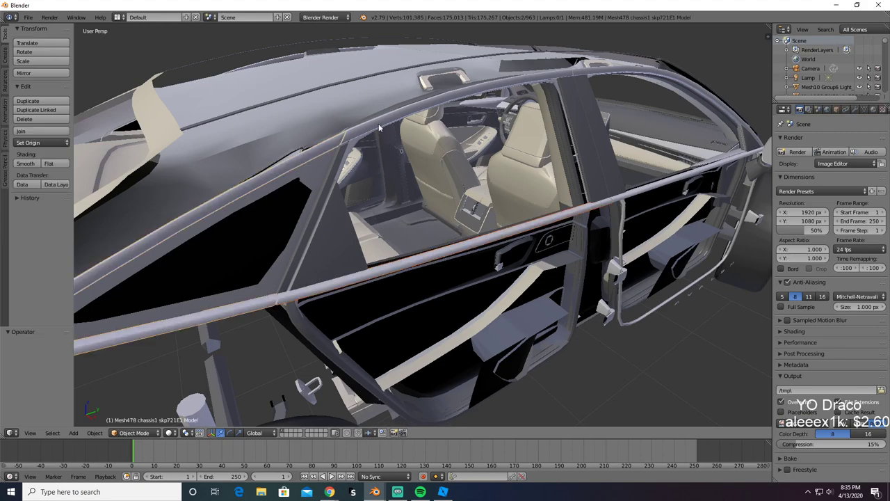
Step: Add the right side's remaining window trim strips and the left front door's lower trim to the selection, undoing a trial deletion
shift+right_click(378, 122)
middle_drag(510, 160, 483, 152)
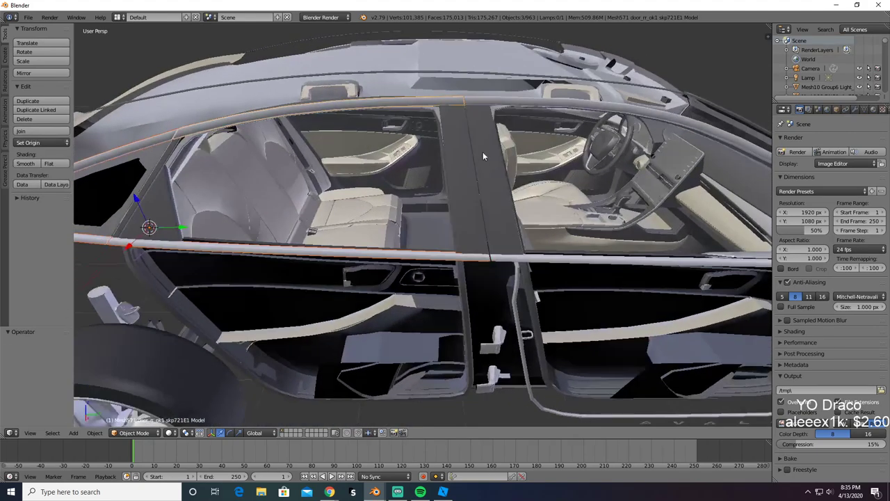
shift+right_click(502, 102)
middle_drag(581, 174, 417, 297)
key(x)
click(495, 263)
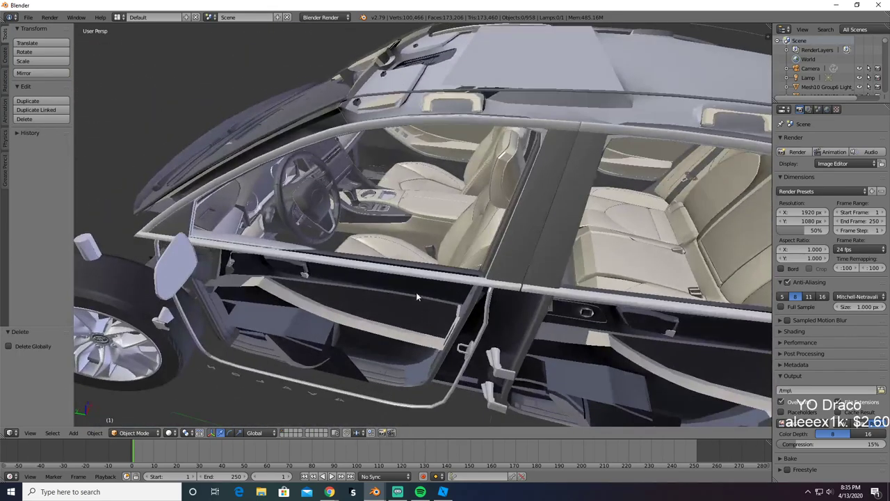
key(ctrl+z)
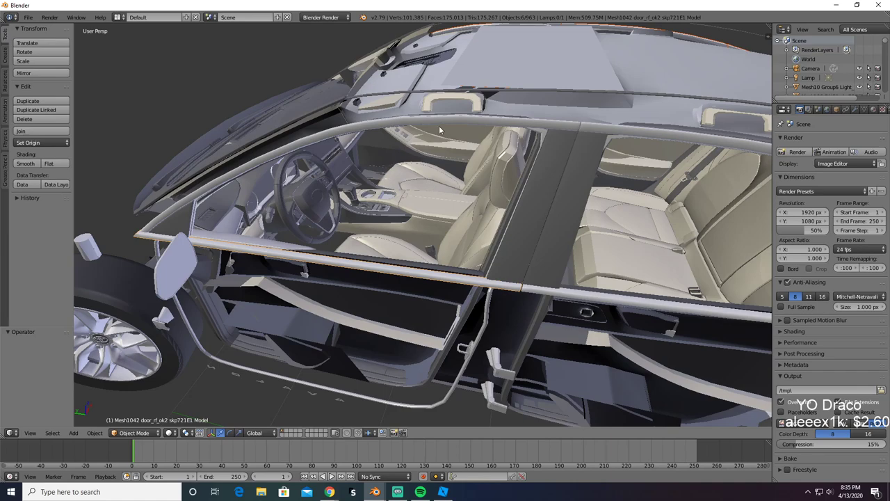
Step: Add the left side's remaining window and quarter window trim strips to the selection, undo a trial deletion and copy all selected trim
shift+right_click(439, 125)
shift+right_click(662, 137)
middle_drag(619, 299, 567, 208)
shift+right_click(614, 168)
key(x)
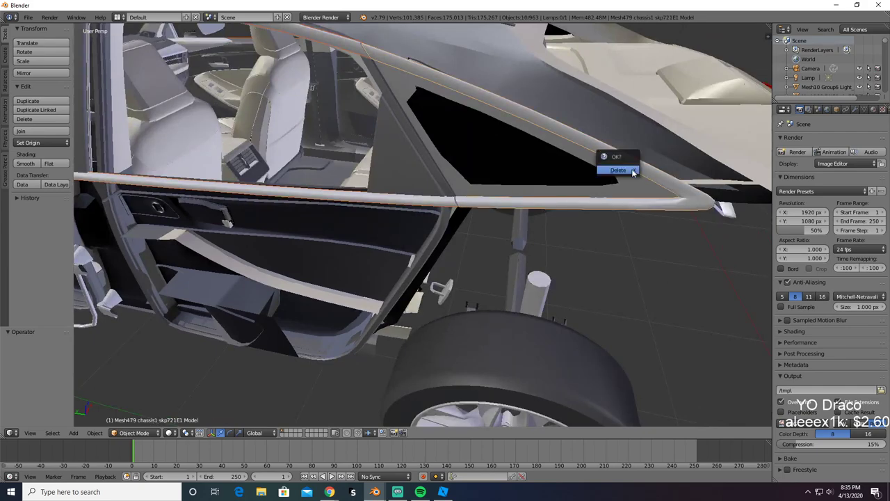
click(633, 171)
scroll(632, 168, down, 6)
middle_drag(614, 173, 526, 228)
key(ctrl+z)
key(ctrl+c)
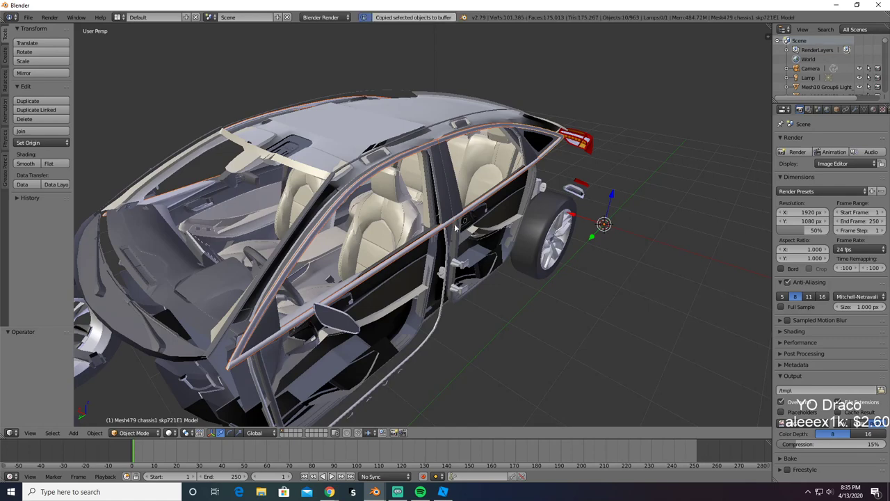
Step: Paste the copied window trim into the other Blender window and export it as WindowChrome.obj in the Toyota Avalon folder
key(alt+Tab)
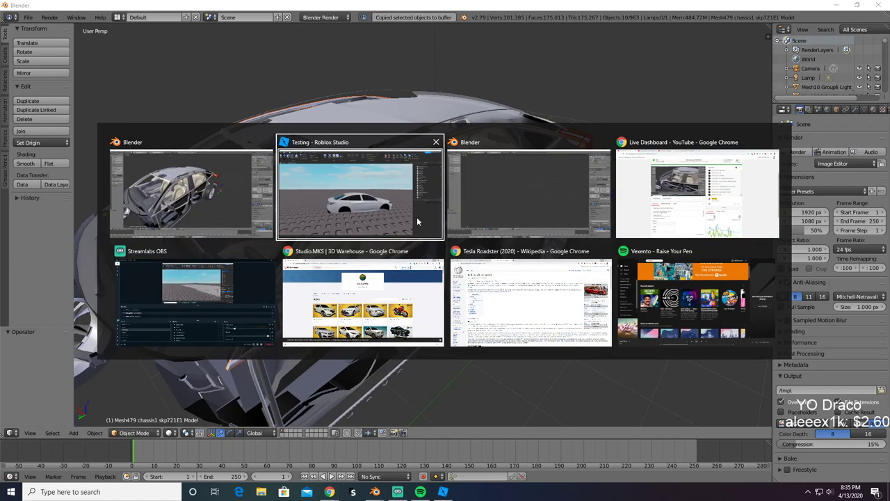
key(alt+Tab)
key(ctrl+v)
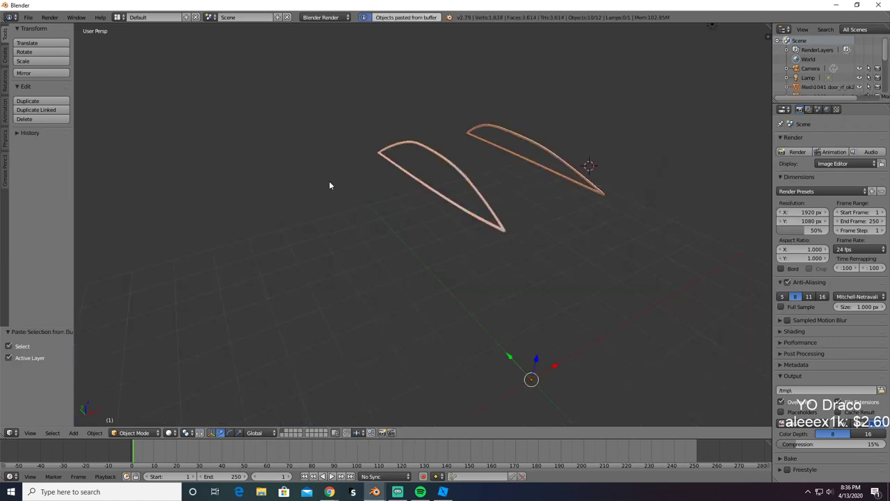
click(28, 16)
mouse_move(45, 195)
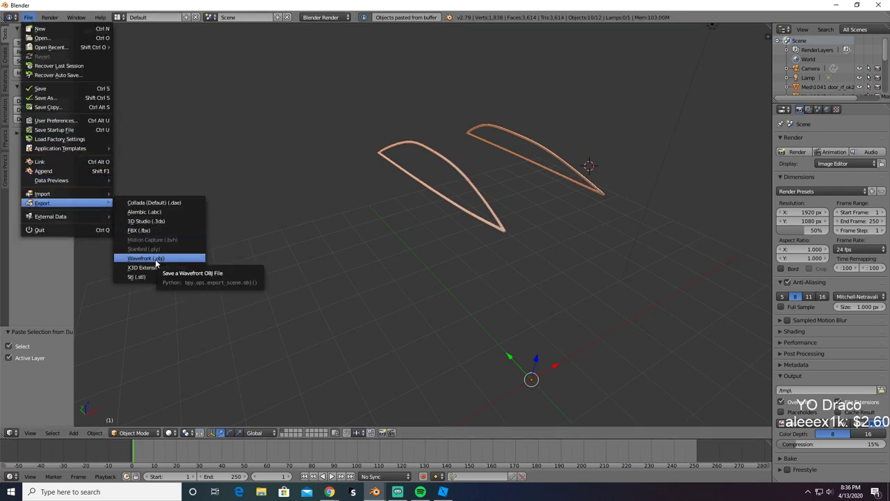
click(149, 258)
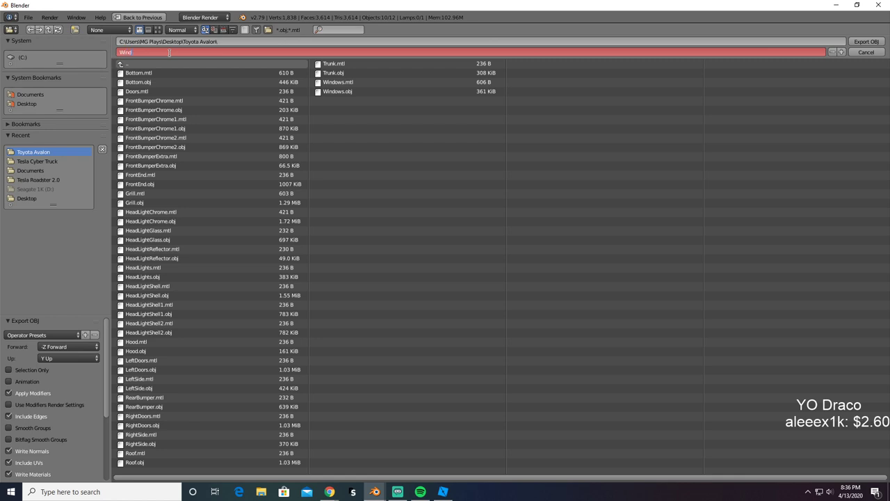
click(169, 53)
text(WindowChrome)
key(Return)
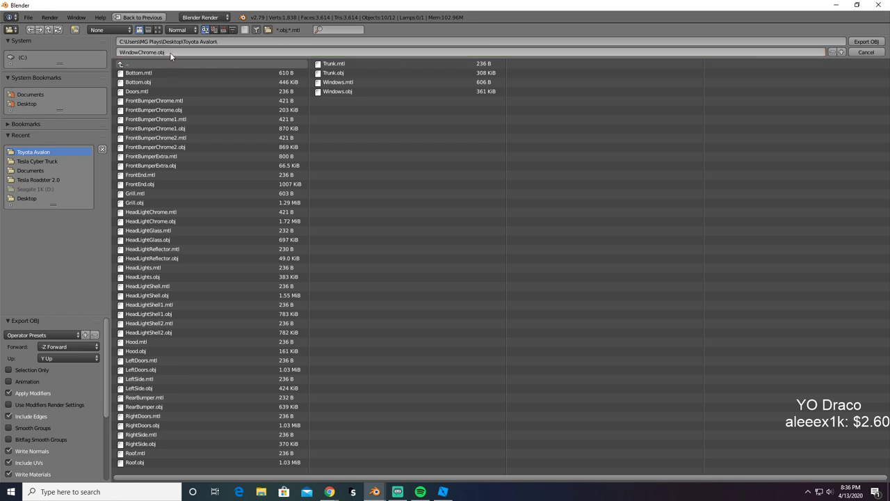
Step: Switch to Roblox Studio, rename the spare mesh part at the slab's corner WindowChrome and set its reflectance to 0.6
key(alt+Tab)
key(alt+Tab)
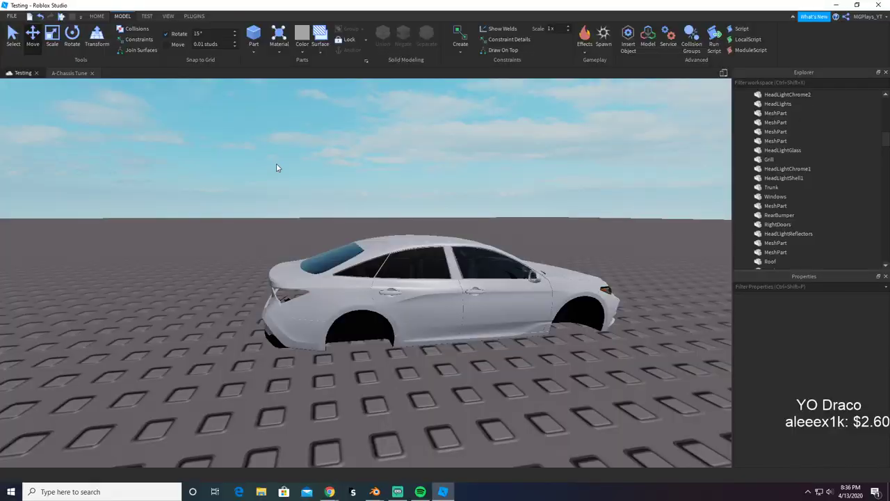
right_drag(277, 164, 279, 167)
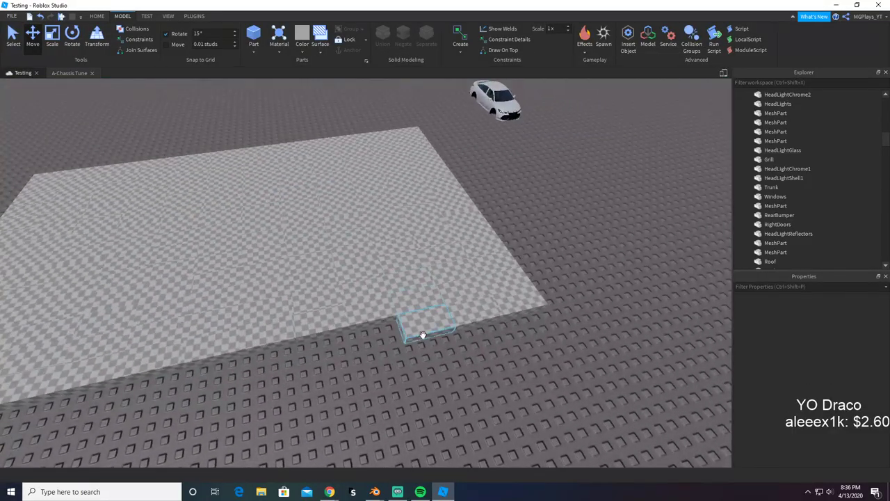
click(422, 334)
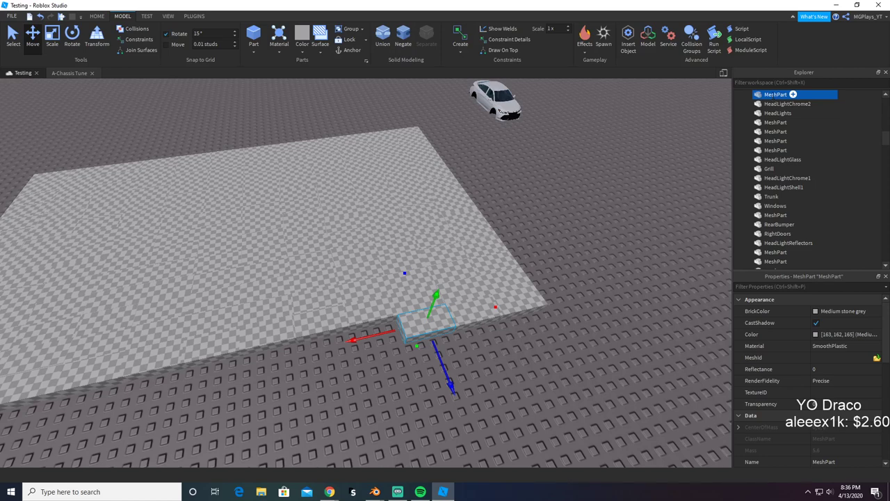
text(WindowChrome)
key(Return)
key(XF86AudioNext)
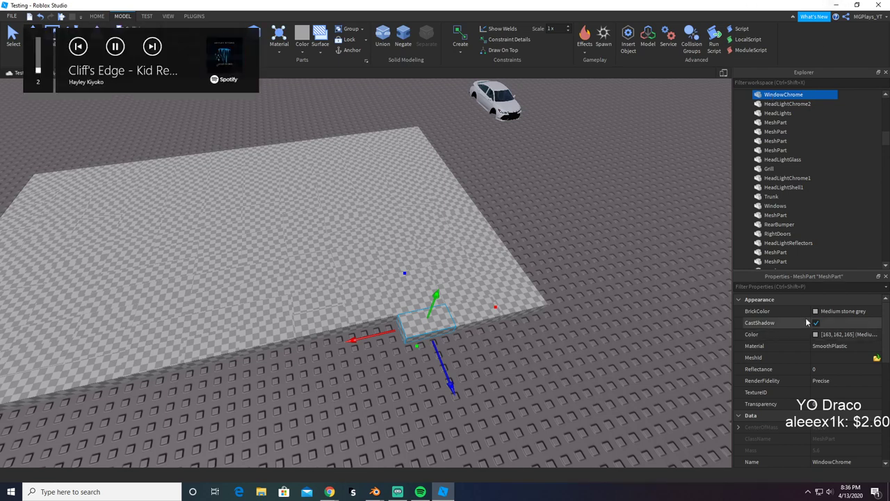
click(842, 374)
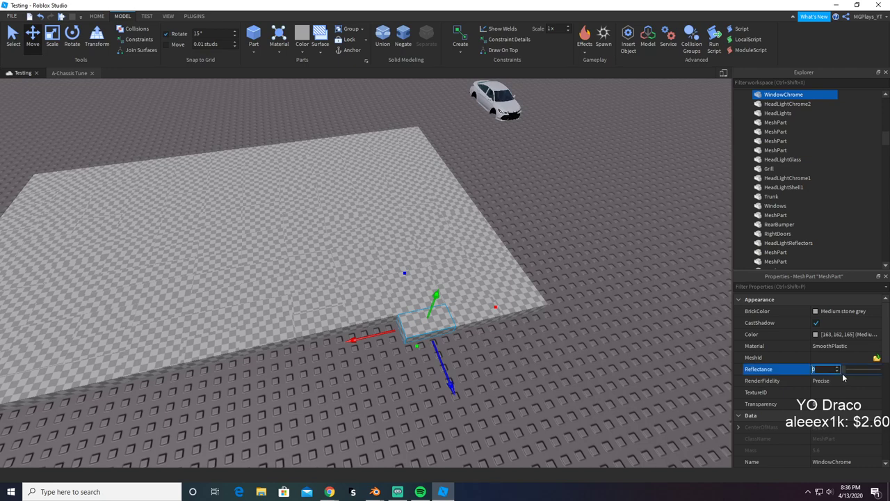
text(0.6)
key(Return)
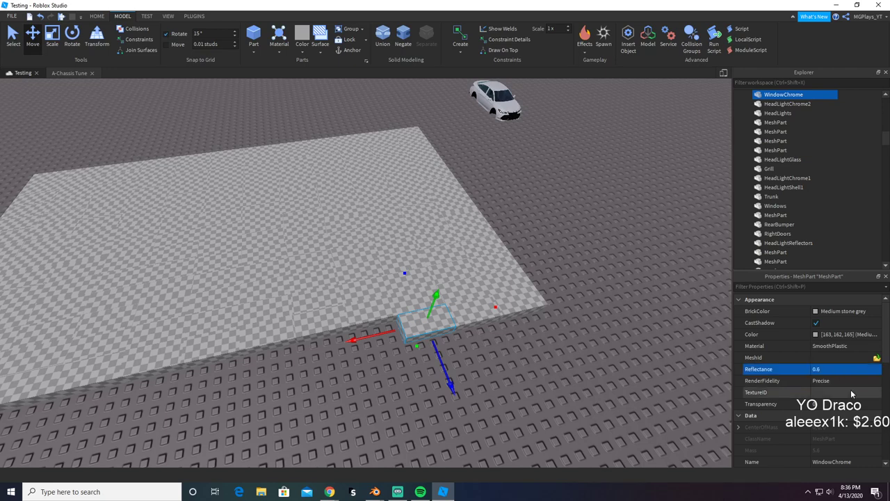
Step: Load WindowChrome.obj as the WindowChrome part's mesh and place it at the imported position on the car
click(876, 357)
text(w)
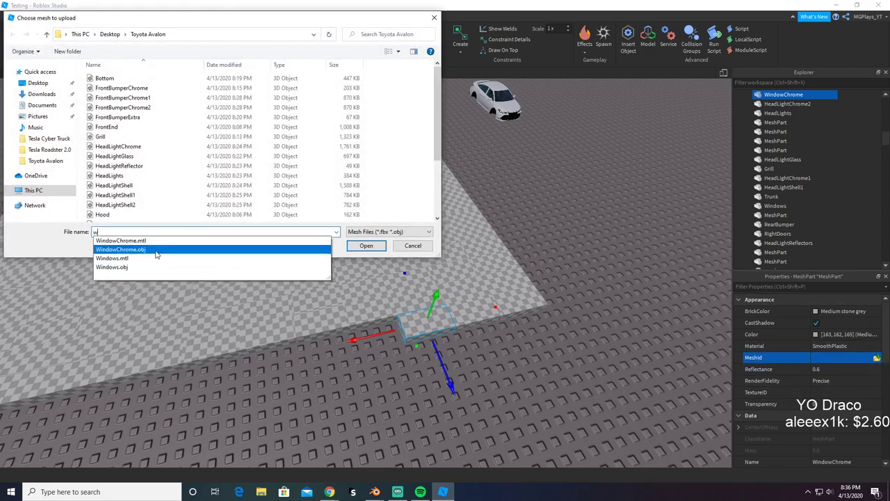
click(174, 267)
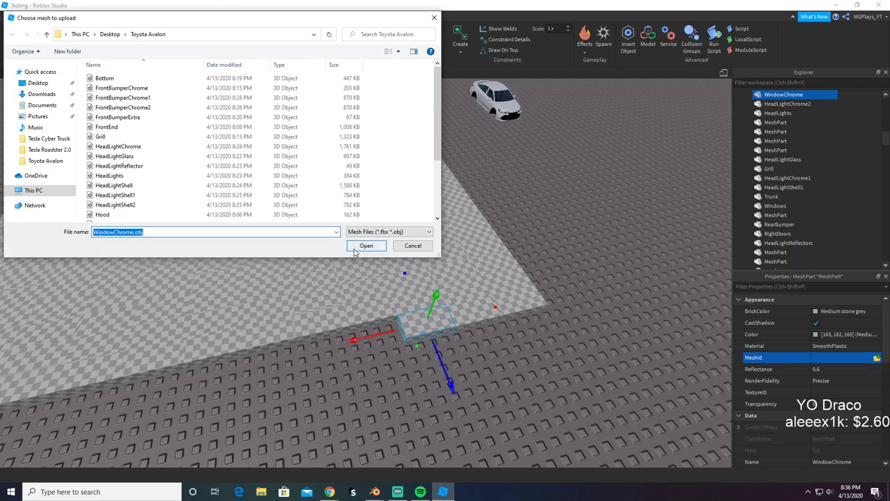
click(366, 246)
click(491, 253)
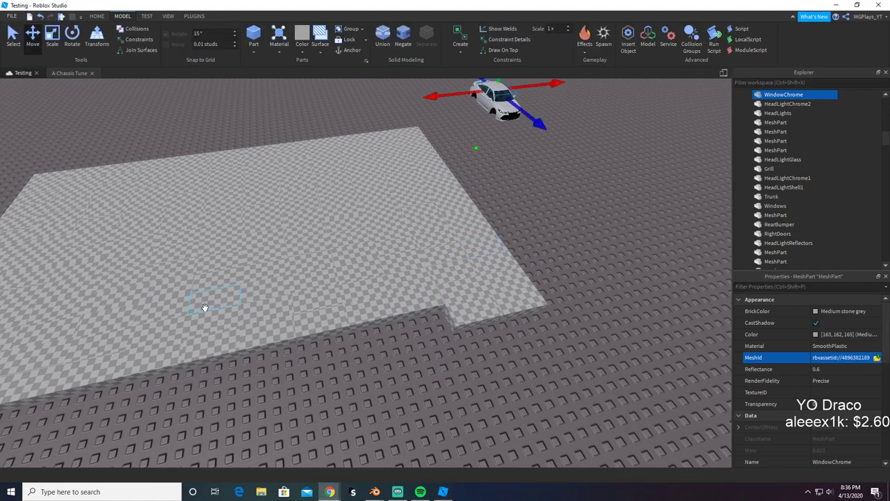
Step: Inspect the window trim along the Avalon's side windows up close and from farther away
key(f)
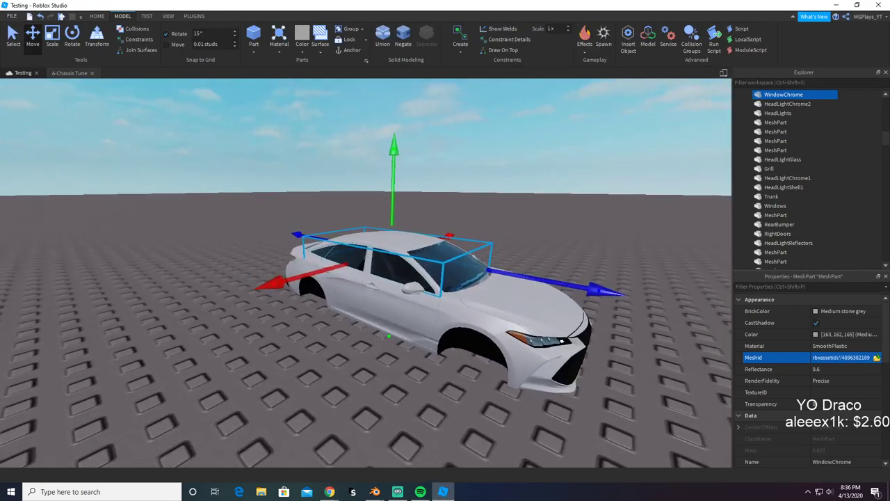
key(alt+Tab)
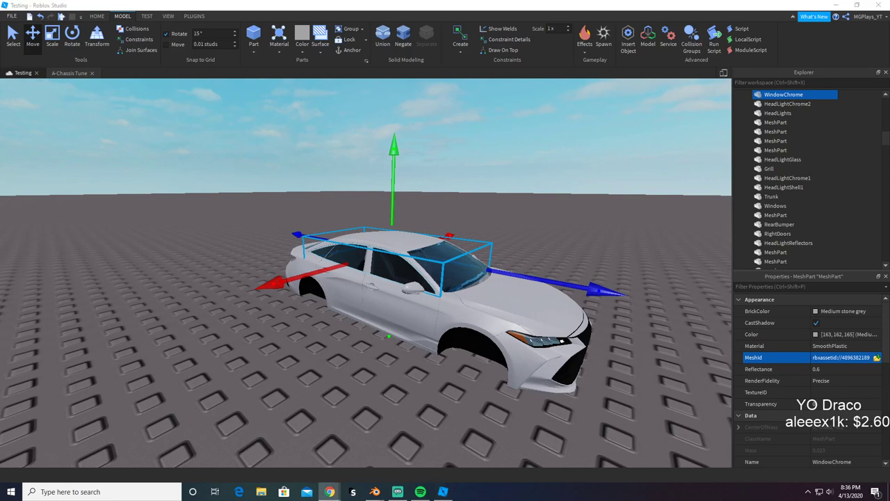
click(337, 388)
scroll(336, 388, up, 5)
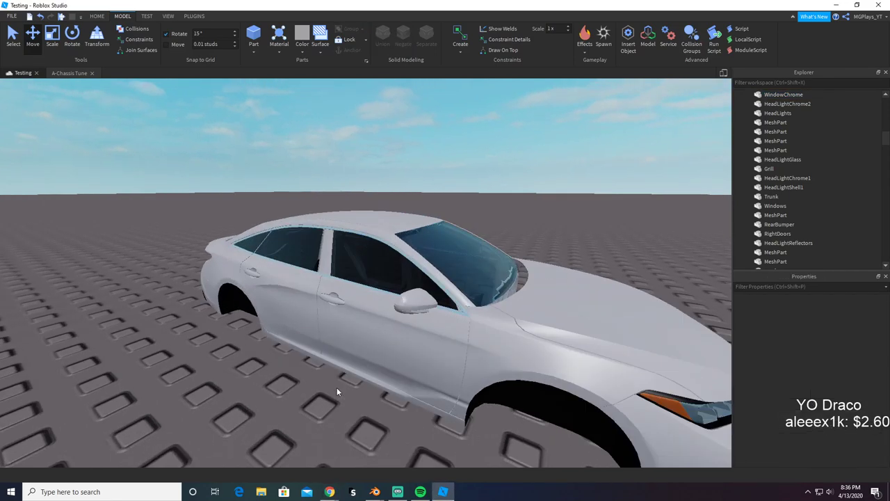
right_drag(337, 387, 336, 388)
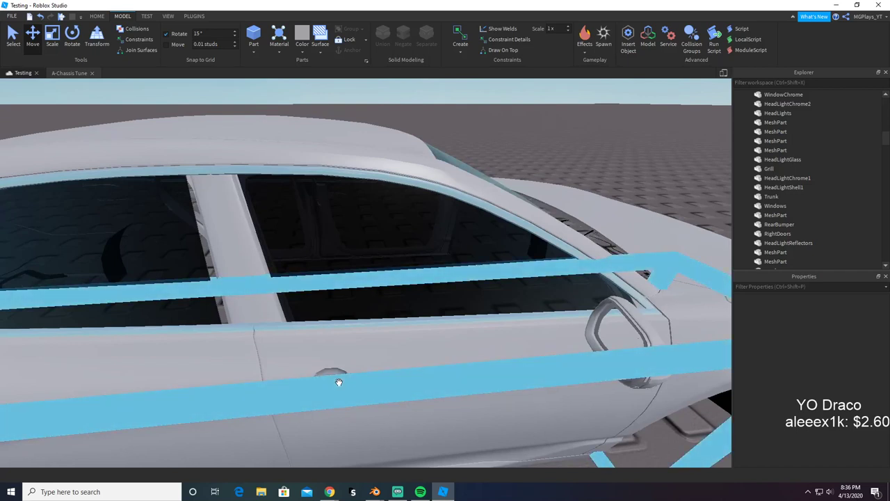
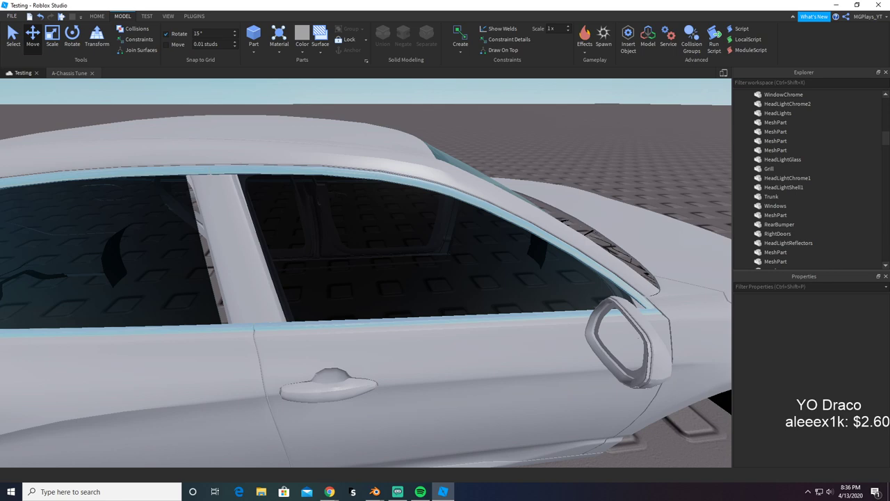
click(243, 271)
scroll(243, 272, down, 8)
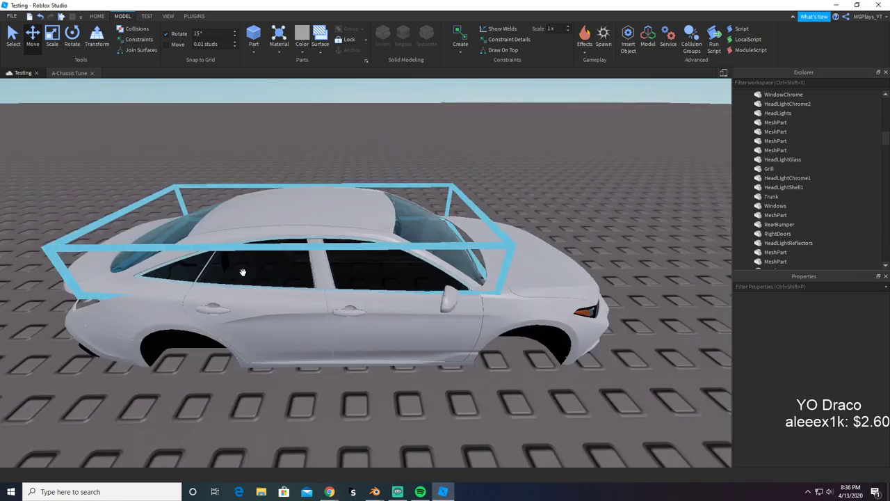
right_drag(254, 357, 256, 356)
scroll(255, 356, up, 6)
scroll(256, 357, down, 6)
scroll(265, 387, down, 4)
scroll(265, 387, up, 4)
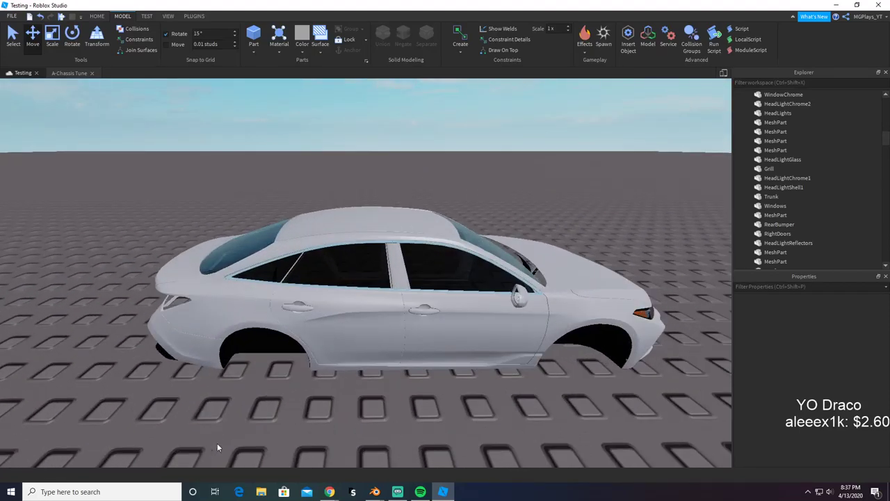
right_drag(255, 399, 253, 399)
scroll(254, 399, down, 4)
Step: Switch to the Blender car scene and select the driver's-side center pillar covers and roof strip, undoing the trial deletions
key(alt+Tab)
key(alt+Tab)
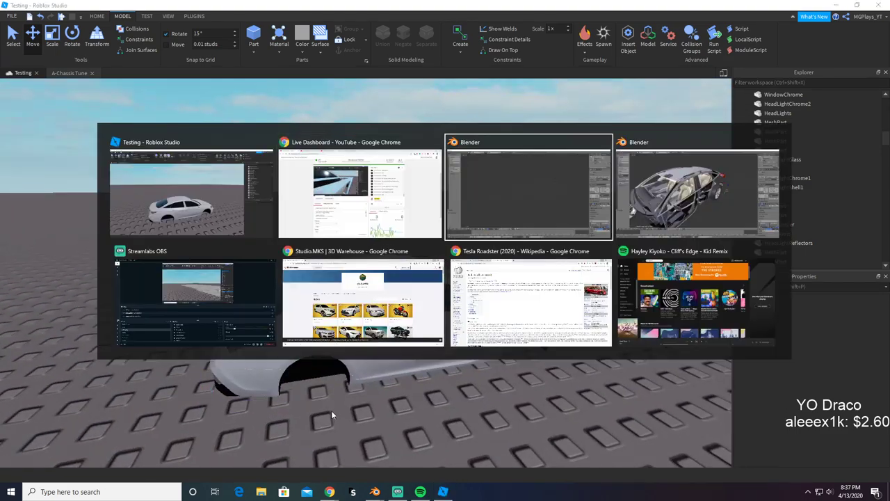
middle_drag(436, 305, 409, 314)
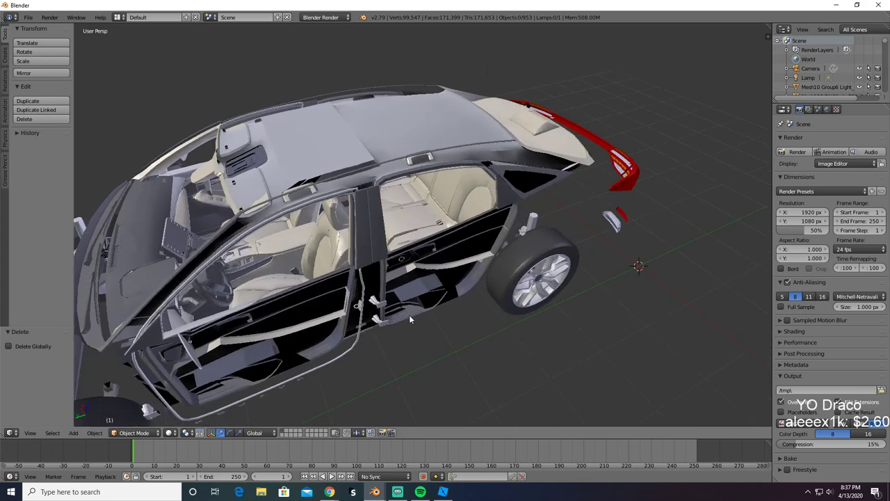
scroll(387, 279, up, 3)
right_click(298, 226)
shift+right_click(322, 236)
key(x)
click(322, 240)
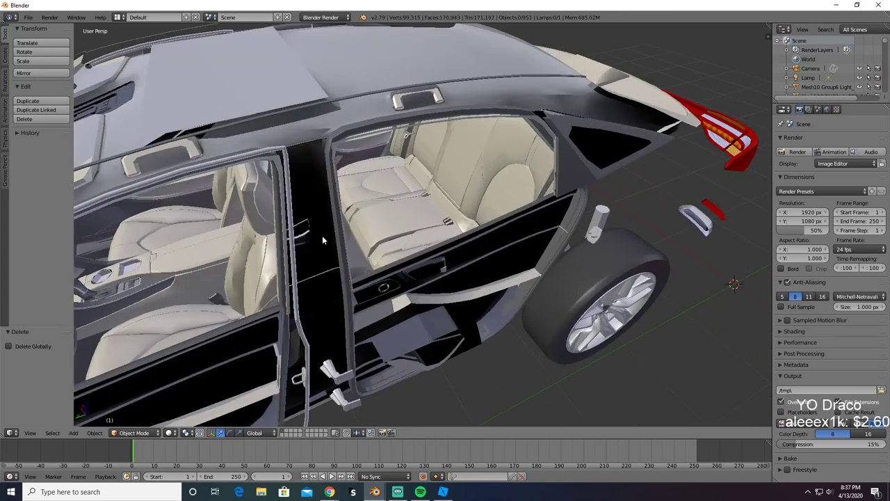
key(ctrl+z)
shift+right_click(297, 109)
key(Delete)
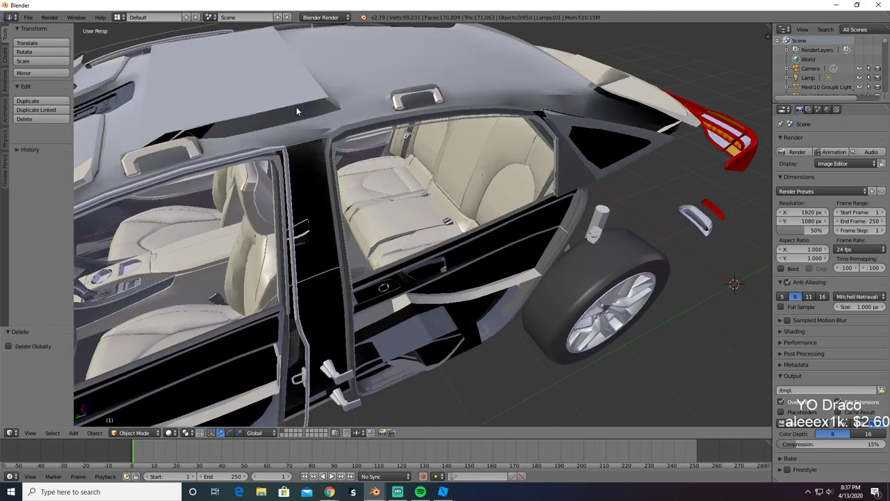
key(ctrl+z)
Step: Add the driver's-side quarter window panel and adjoining rear door trim to the selection, undoing the trial deletions
middle_drag(410, 149, 485, 185)
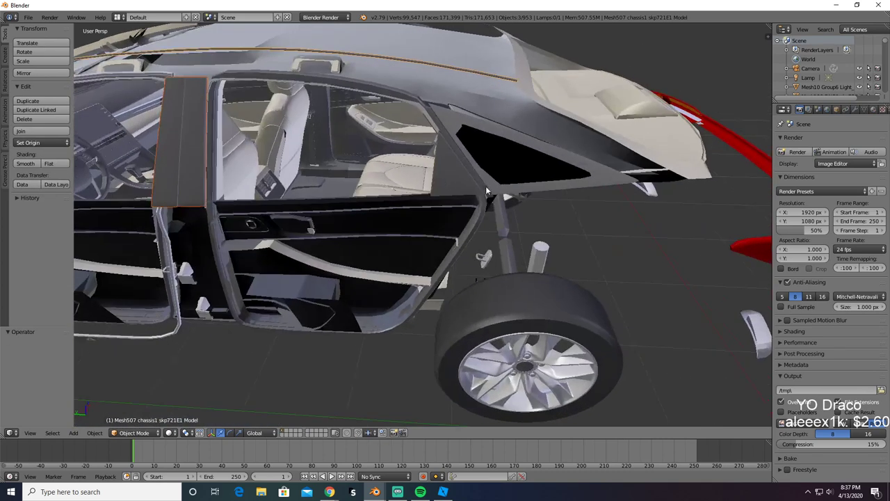
shift+right_click(485, 177)
key(x)
click(486, 188)
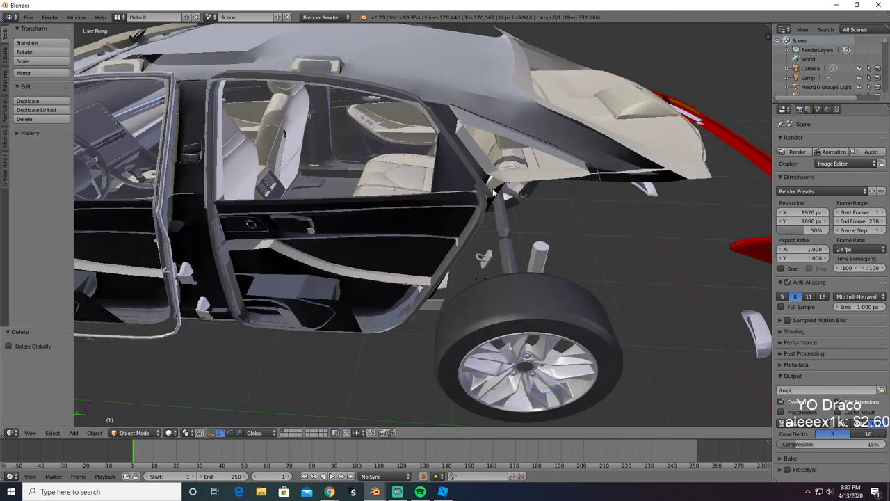
key(ctrl+z)
shift+right_click(484, 187)
key(Delete)
middle_drag(473, 195, 425, 174)
key(ctrl+z)
scroll(417, 195, down, 3)
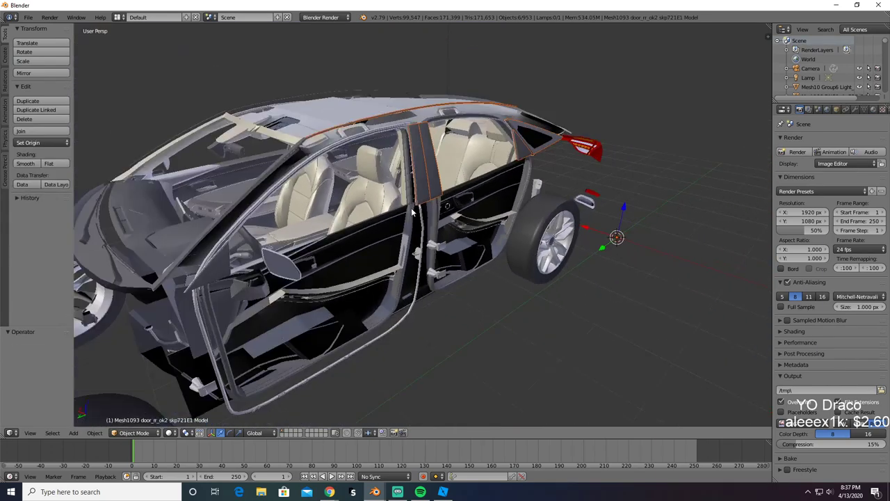
Step: Add the driver's-side mirror corner trim and the cowl panel below the windshield to the selection, undoing the trial deletions
middle_drag(403, 240, 422, 235)
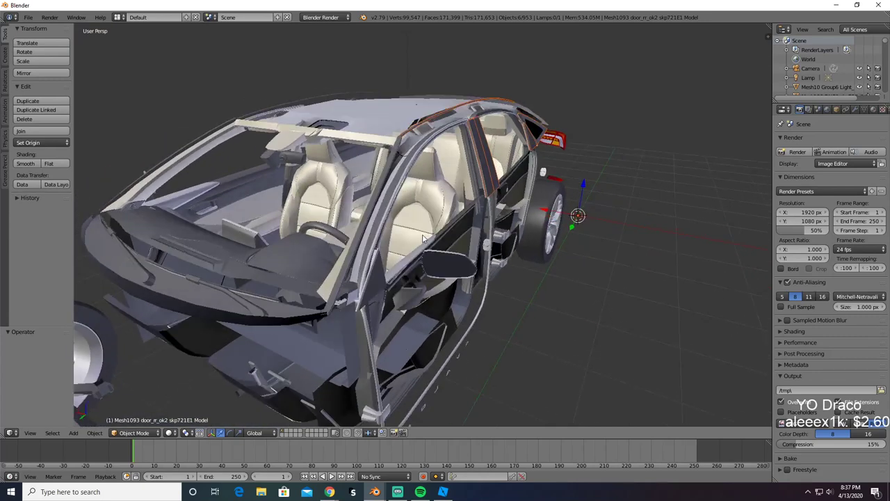
click(368, 280)
key(ctrl+z)
shift+right_click(216, 305)
key(x)
click(231, 305)
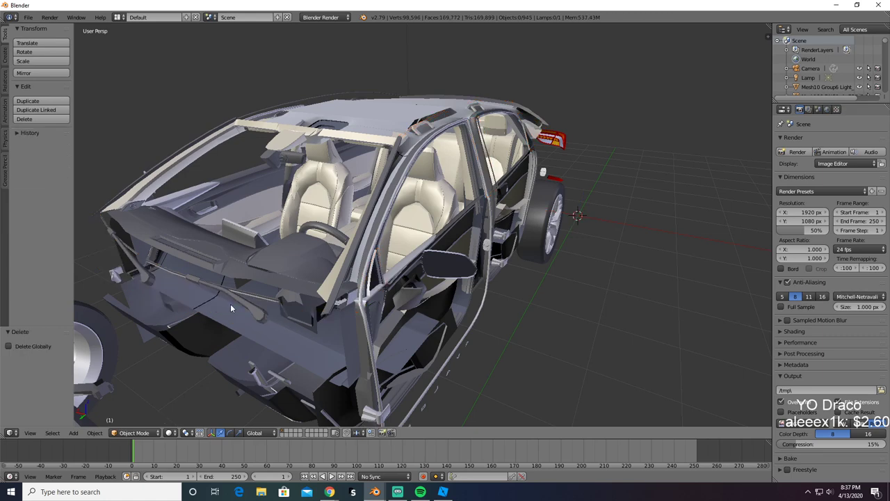
key(ctrl+z)
Step: Add the small cowl piece and the driver's-side wiper arm to the selection, undoing the trial deletions
scroll(234, 303, up, 2)
middle_drag(233, 304, 424, 255)
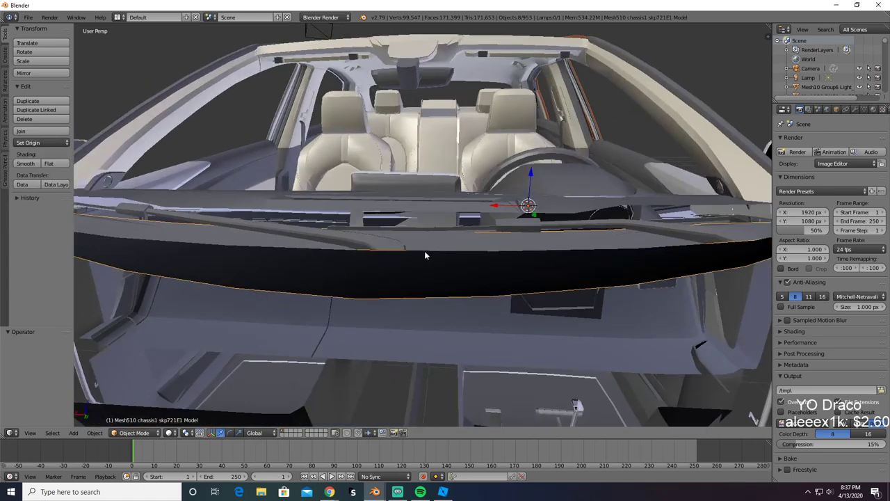
shift+right_click(556, 229)
key(x)
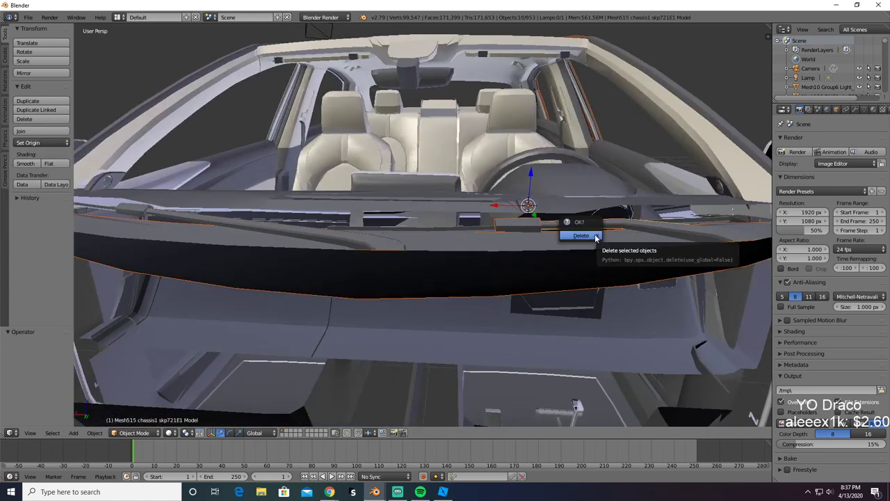
click(580, 235)
middle_drag(595, 237, 564, 248)
key(ctrl+z)
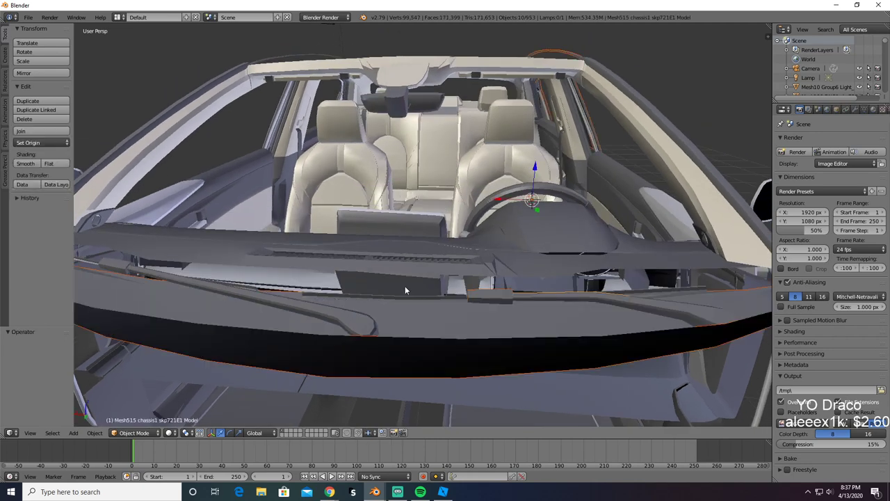
key(x)
click(363, 300)
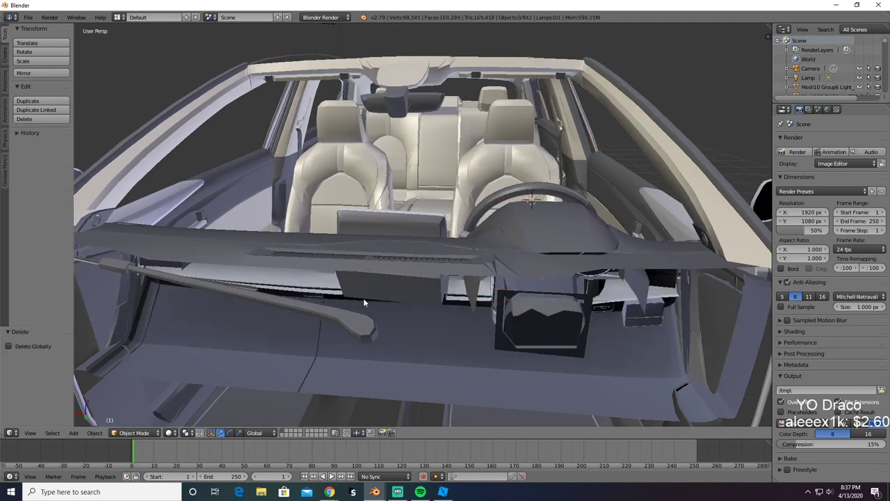
key(ctrl+z)
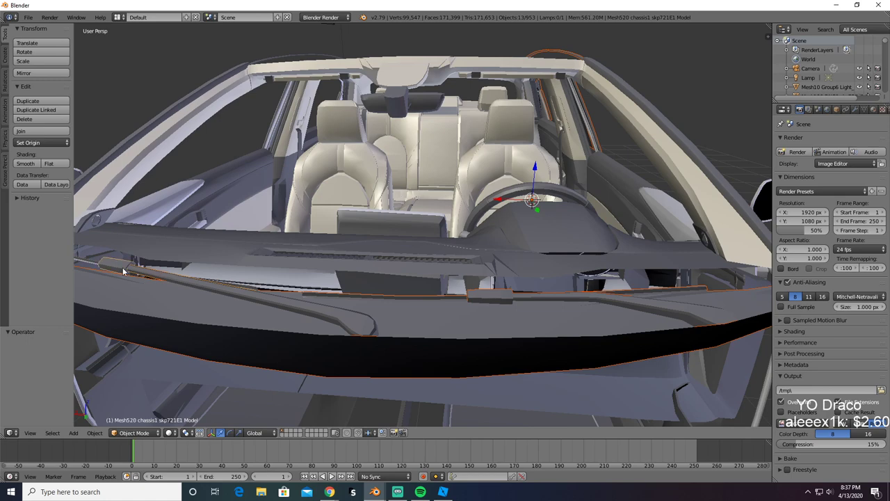
Step: Add the passenger-side wiper arm and its base trim to the selection, undo the trial deletions, and check the selection in wireframe
key(x)
click(85, 263)
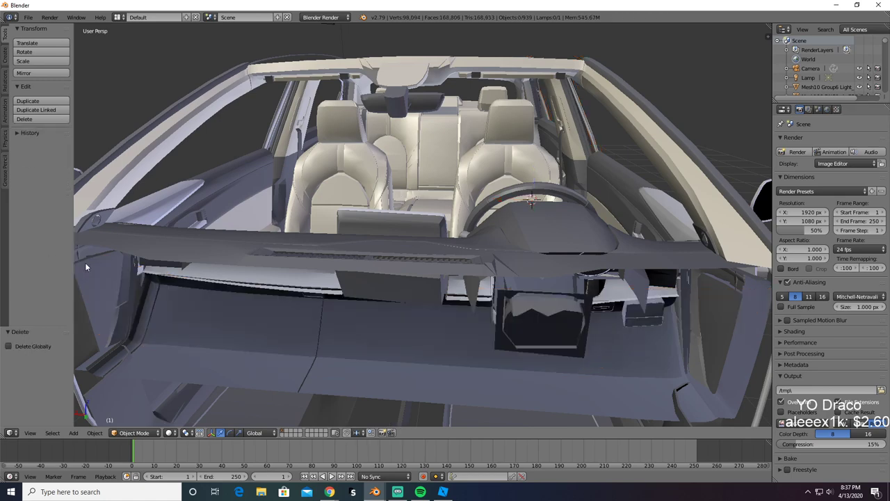
scroll(397, 310, down, 4)
middle_drag(397, 310, 352, 333)
key(ctrl+z)
key(x)
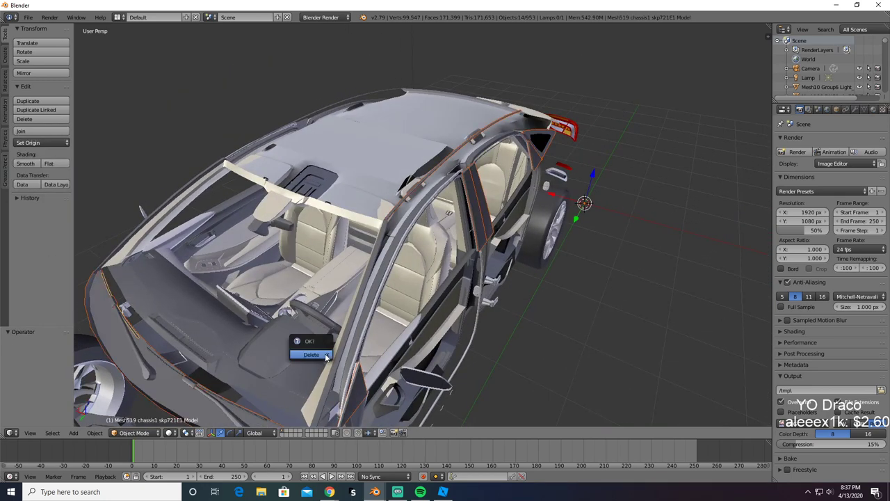
click(325, 353)
key(ctrl+z)
key(z)
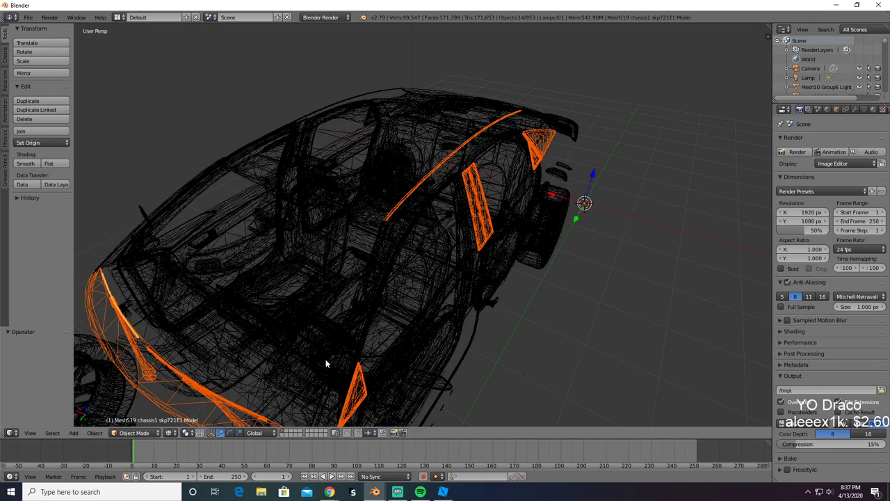
key(z)
Step: Add the passenger-side mirror corner trim, center pillar covers and roof strip to the selection, trial-deleting to check coverage
middle_drag(305, 348, 519, 361)
shift+right_click(546, 385)
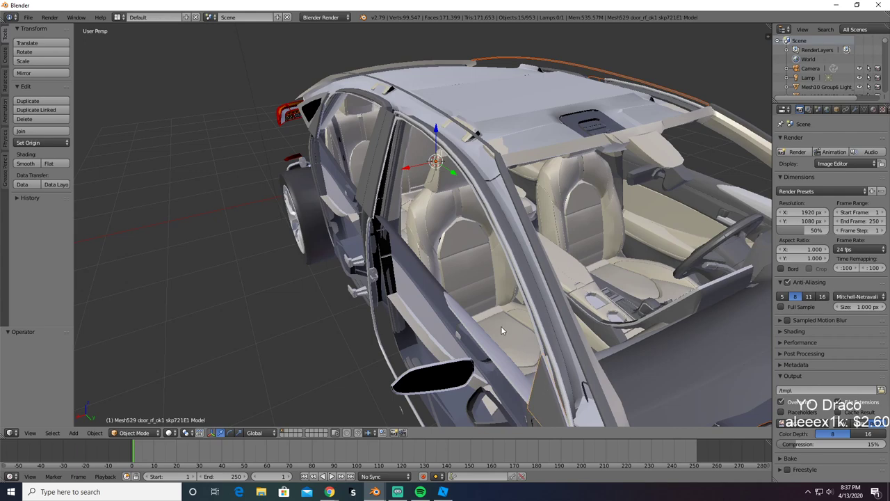
middle_drag(502, 330, 565, 328)
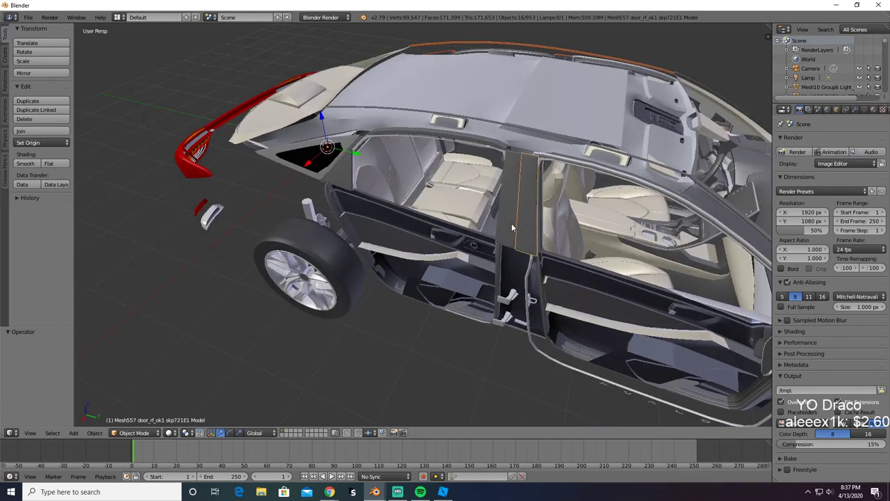
key(x)
click(469, 202)
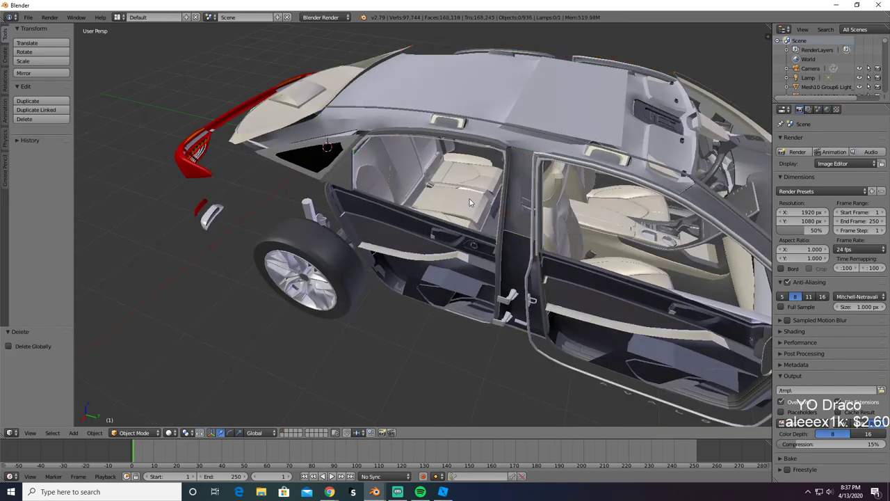
key(ctrl+z)
key(x)
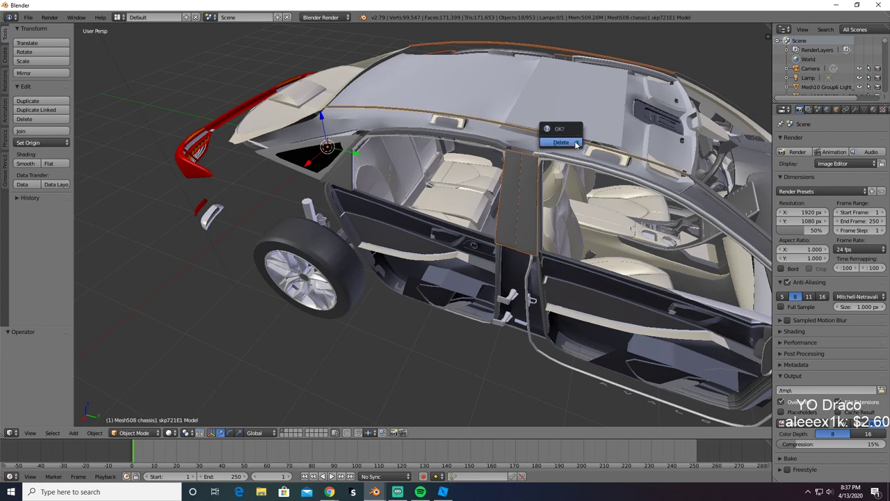
click(575, 145)
Step: Add the passenger-side quarter window panel pieces to the selection and delete the selected trim parts
middle_drag(565, 184, 389, 171)
key(ctrl+z)
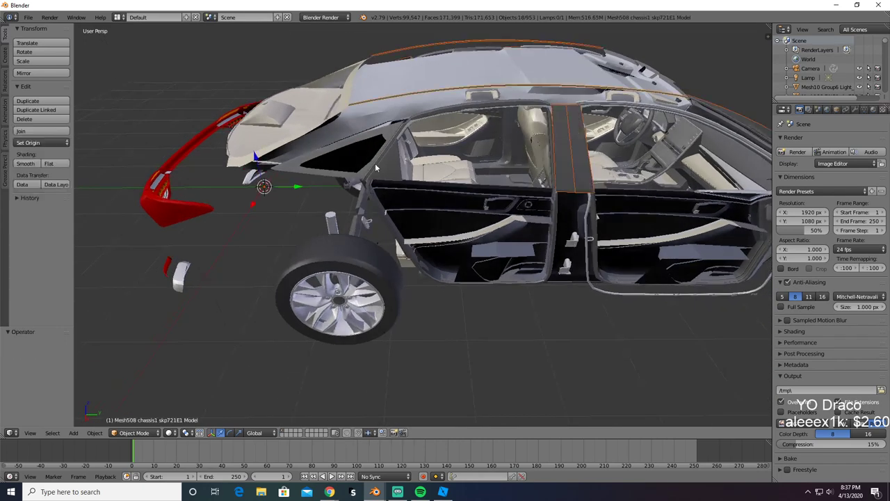
key(x)
click(292, 166)
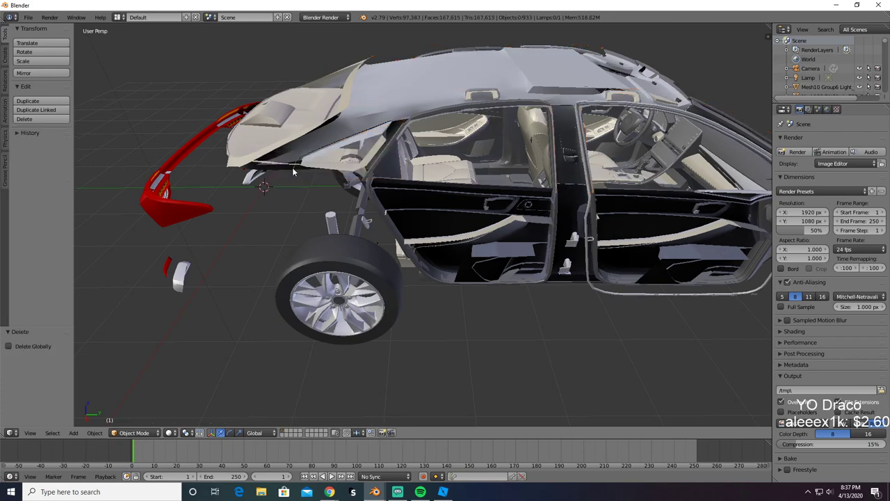
middle_drag(292, 167, 377, 183)
key(ctrl+z)
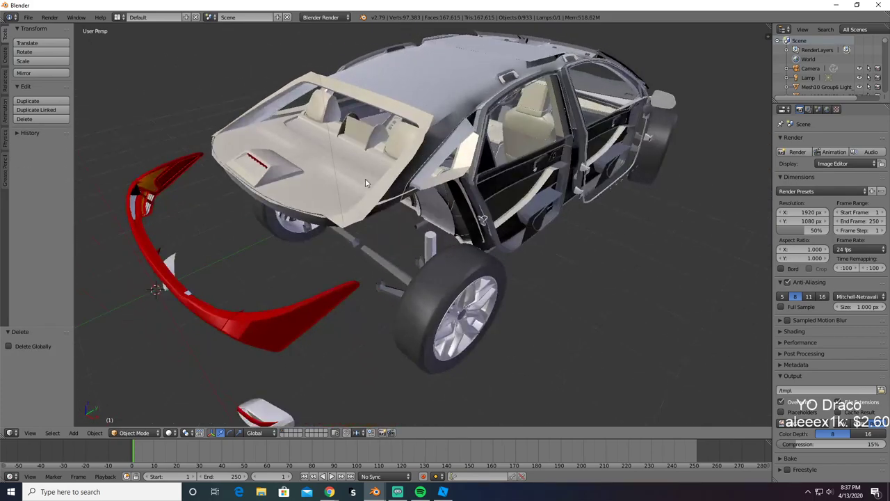
key(x)
middle_drag(514, 264, 352, 268)
key(Delete)
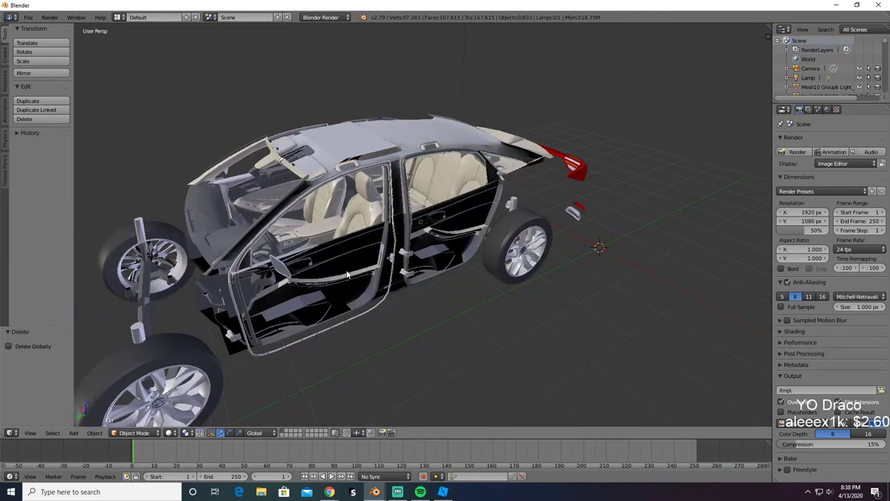
Step: Switch to Roblox Studio and inspect the side windows and rear quarter of the Avalon
key(alt+Tab)
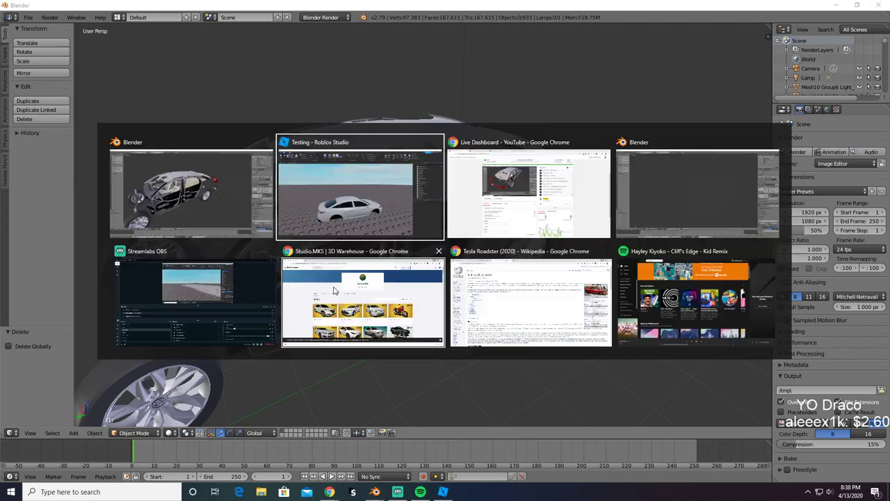
scroll(333, 287, up, 6)
right_drag(333, 288, 333, 287)
scroll(333, 287, down, 5)
key(alt+Tab)
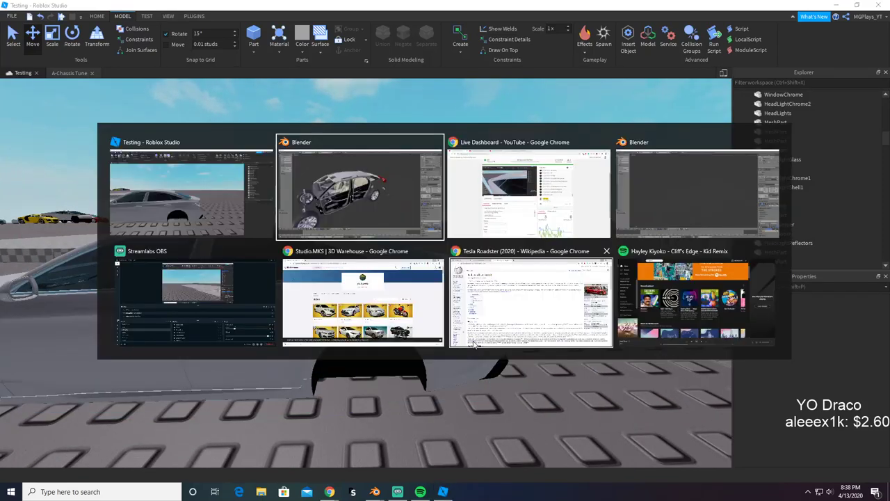
key(alt+Tab)
key(alt+Tab)
key(ctrl+v)
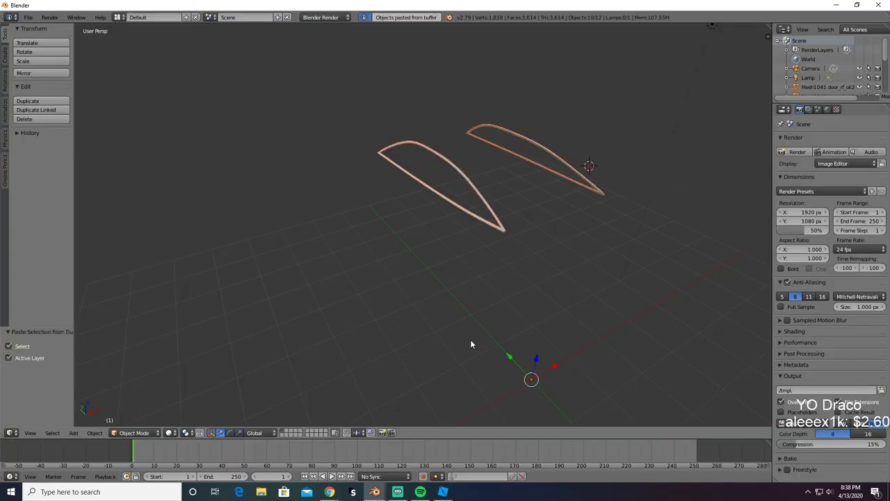
key(x)
click(451, 339)
Step: Return to the Blender car scene, copy the selected trim parts and delete them from the car
key(alt+Tab)
key(alt+Tab)
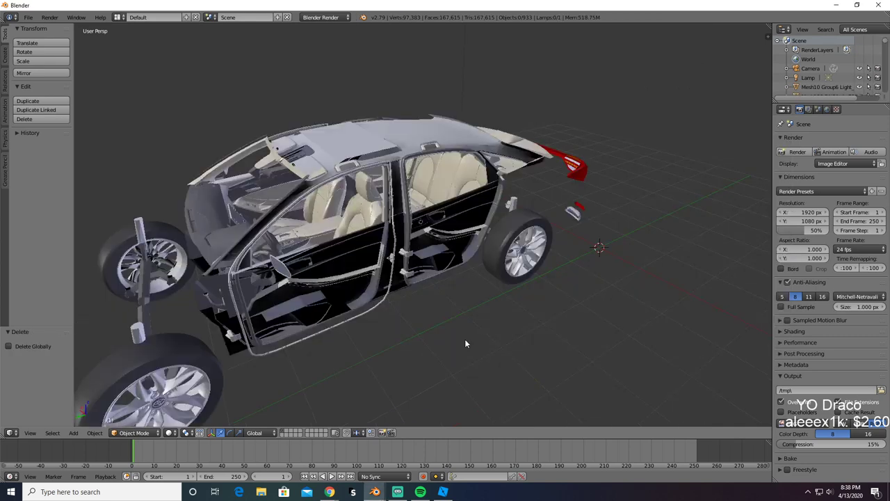
key(ctrl+c)
key(x)
click(465, 343)
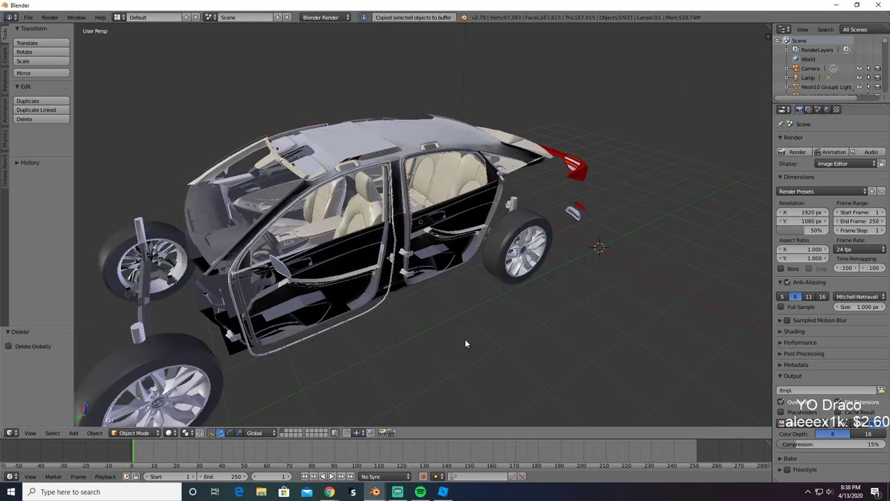
Step: Switch to the empty Blender scene and paste the copied trim parts
key(alt+Tab)
key(alt+Tab)
key(alt+Tab)
key(alt+Tab)
key(alt+Tab)
key(alt+Tab)
key(alt+Tab)
key(alt+Tab)
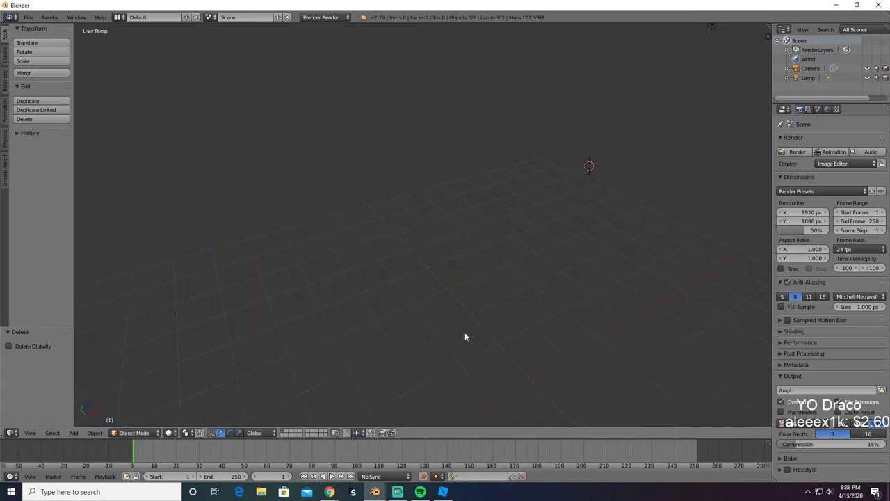
key(ctrl+v)
Step: Export the trim parts as Trim1.obj into the Toyota Avalon folder
click(28, 16)
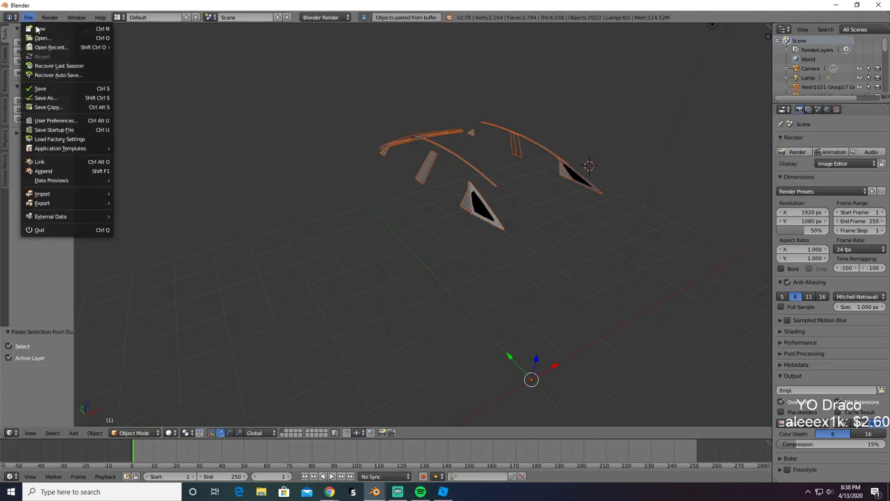
mouse_move(61, 205)
click(139, 258)
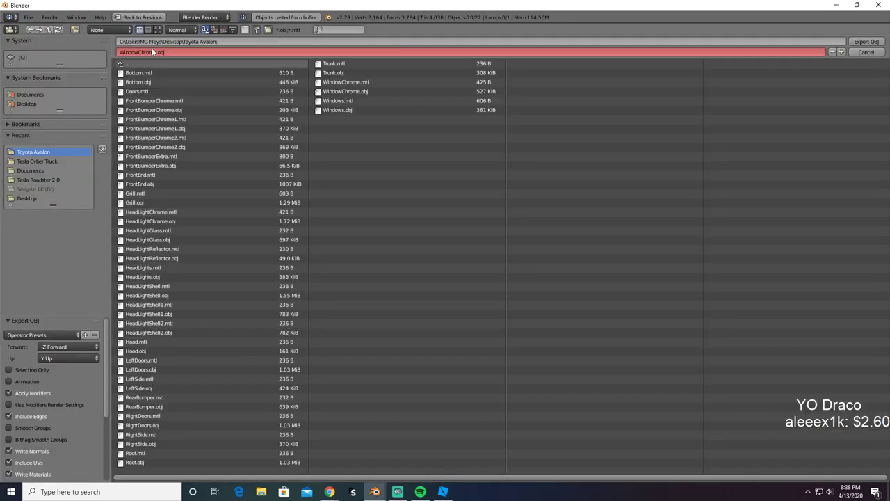
click(153, 52)
text(Trim1)
key(Return)
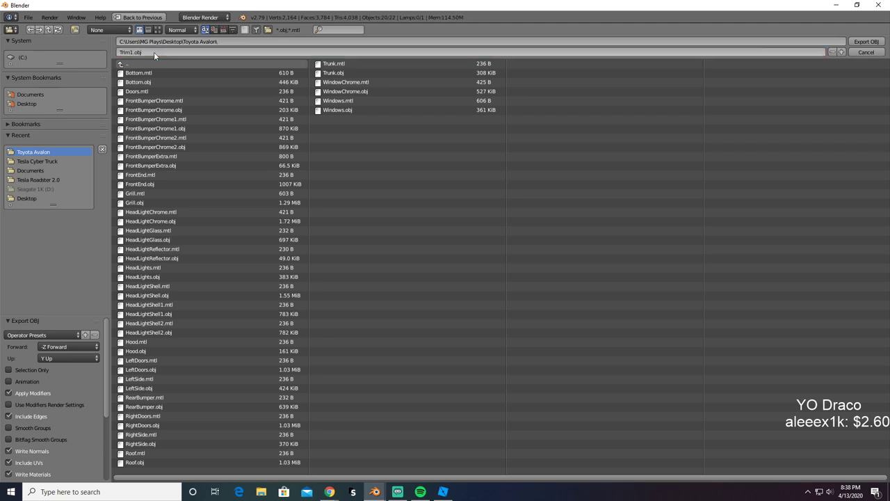
Step: Switch to Roblox Studio, select the blank mesh part at the edge of the checkered block, and color it Really black
key(alt+Tab)
key(Tab)
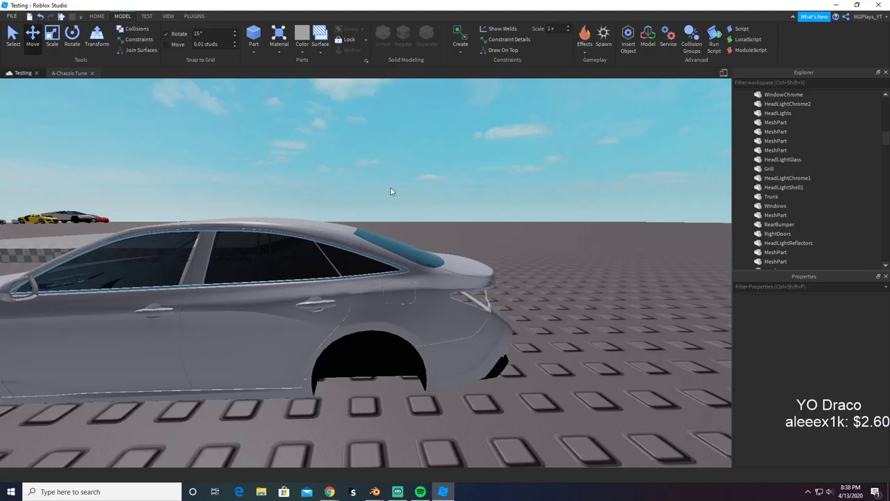
key(s)
key(a)
right_drag(390, 191, 390, 191)
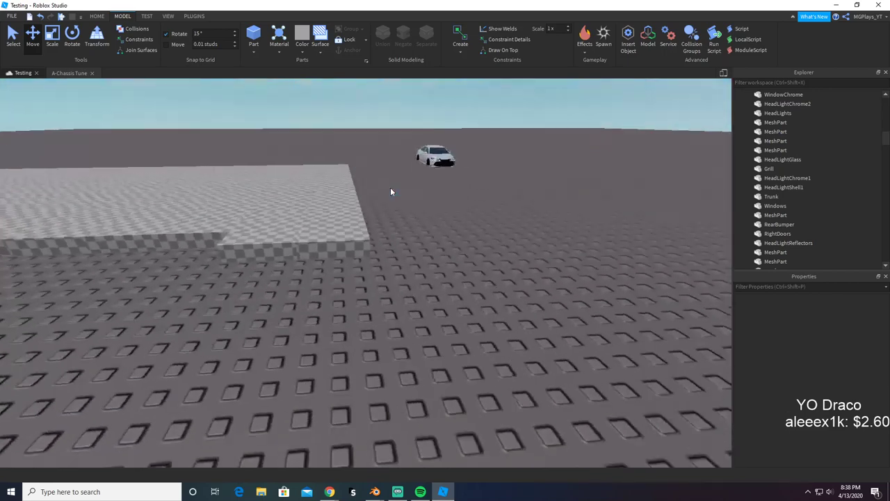
click(319, 248)
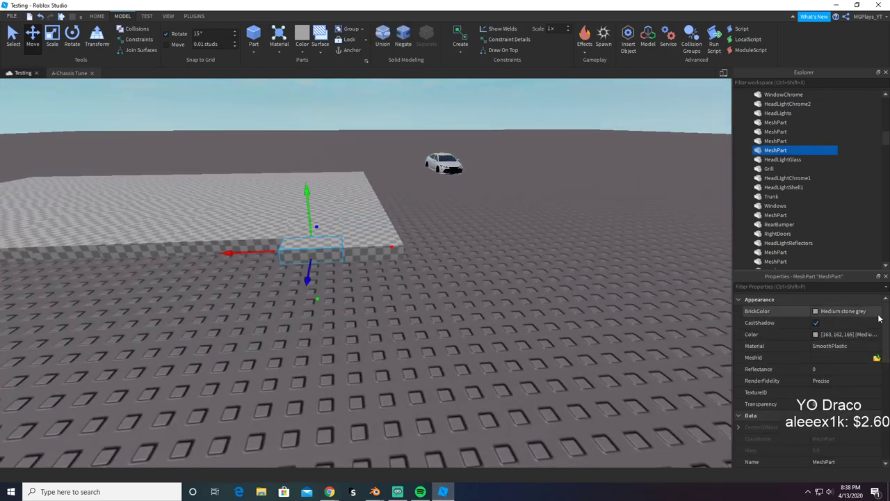
click(879, 318)
click(859, 287)
Step: Load Trim1.obj as the black part's mesh, move it to the file's stored location, and rename the part Trim1
click(876, 357)
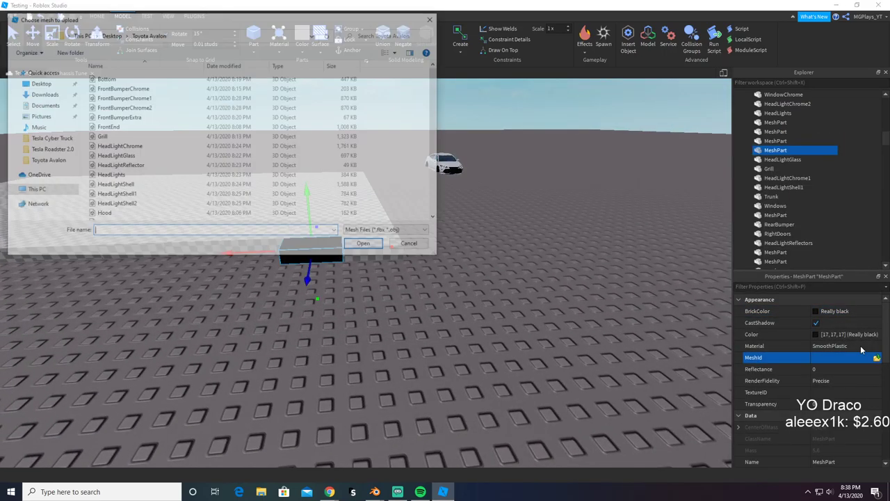
text(tr)
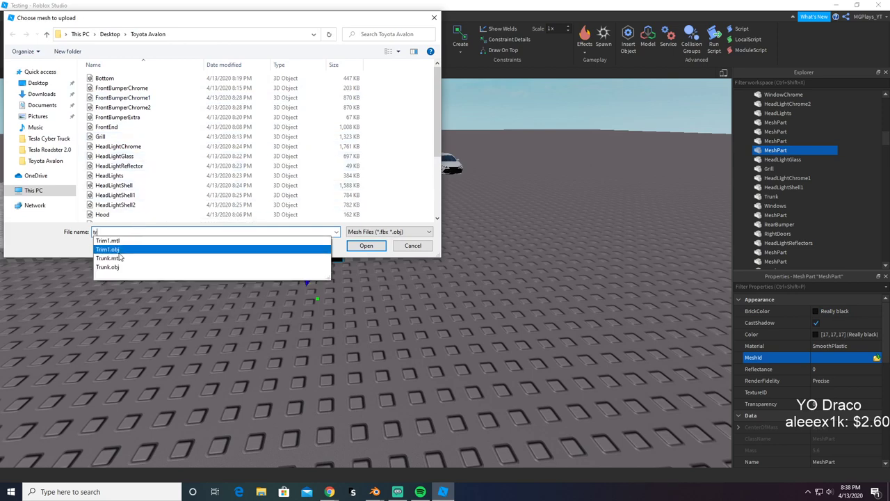
click(108, 267)
click(355, 250)
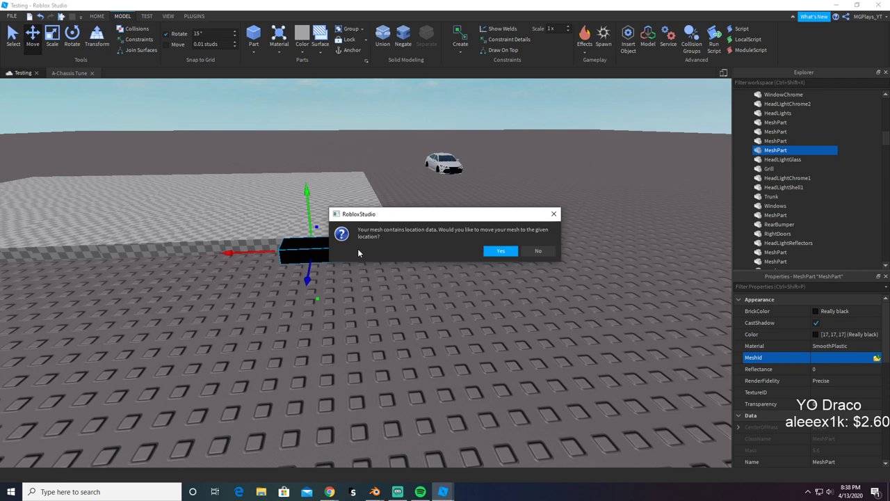
click(515, 253)
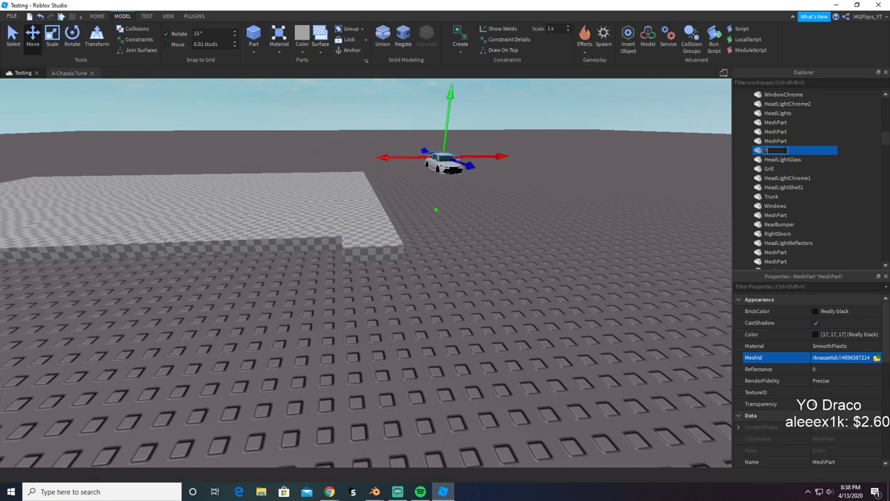
click(598, 249)
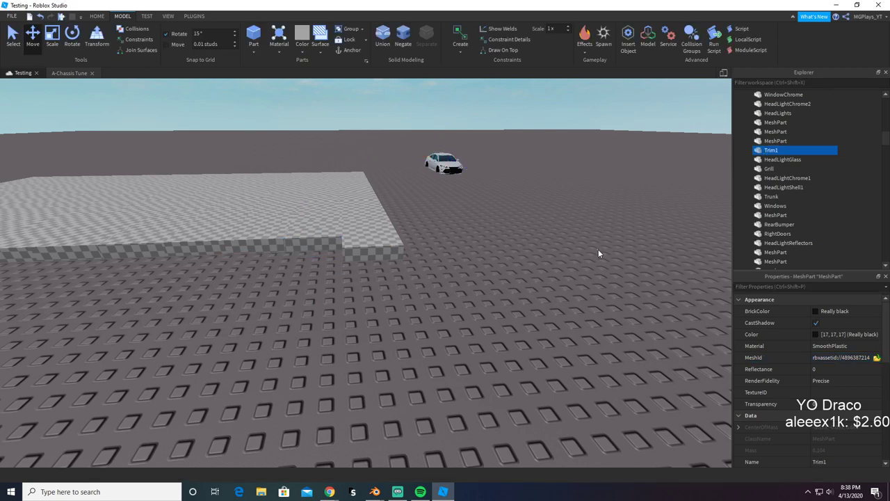
Step: Inspect the black trim around the Avalon's roof, side windows and windshield from above
right_drag(599, 170, 600, 169)
key(w)
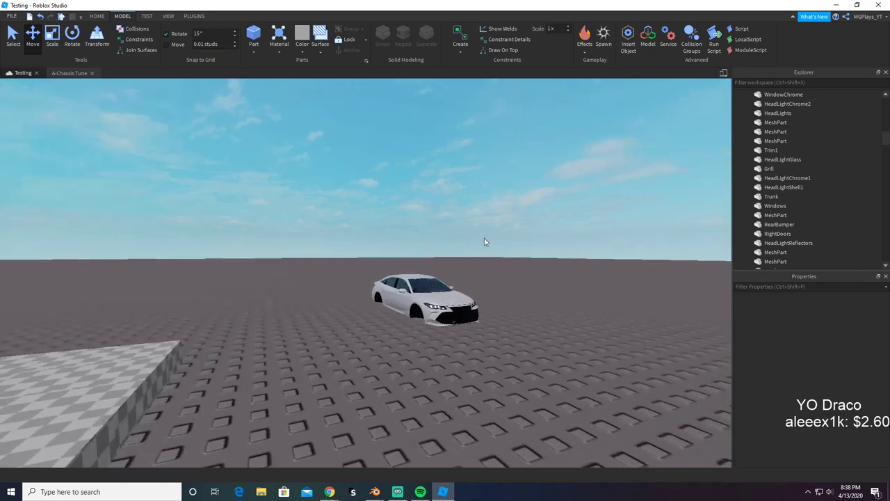
right_drag(444, 251, 440, 252)
key(d)
key(w)
key(s)
key(d)
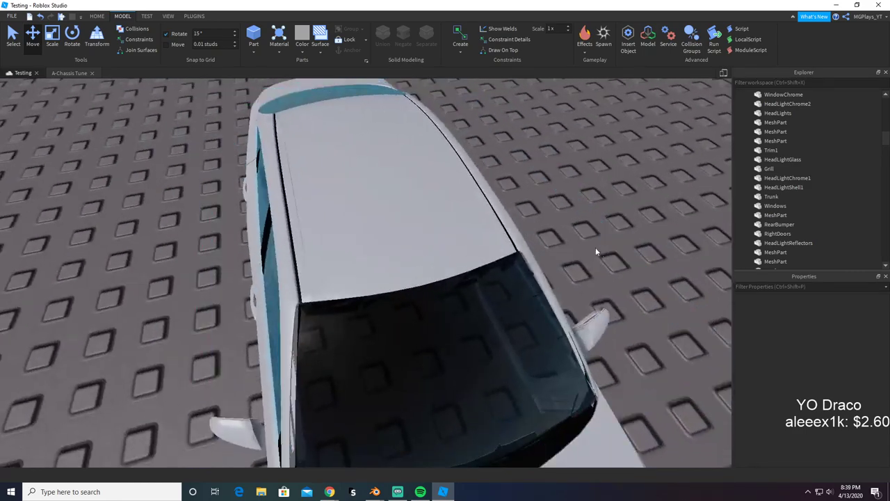
Step: Inspect the black trim and window chrome along the side windows of the Avalon
right_drag(599, 251, 599, 251)
key(a)
key(w)
click(599, 251)
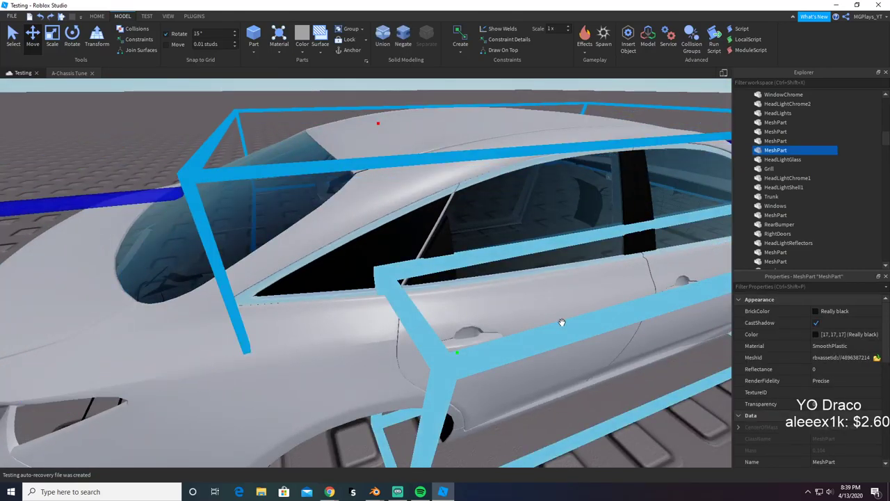
right_drag(557, 402, 553, 410)
key(Delete)
click(653, 408)
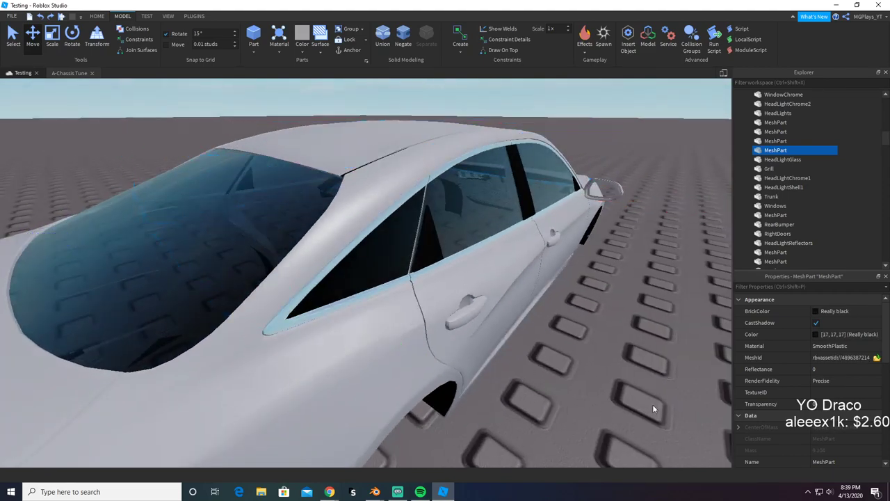
right_drag(522, 355, 521, 352)
key(w)
key(s)
scroll(438, 383, up, 10)
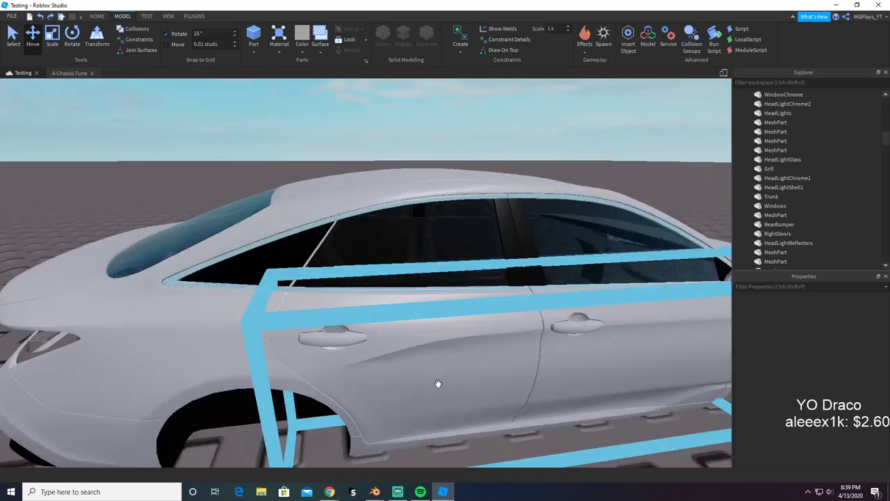
Step: Inspect the Avalon's body from a distance, moving around from the front side to the rear bumper
key(d)
right_drag(468, 360, 468, 360)
key(w)
scroll(468, 360, down, 3)
scroll(357, 364, down, 5)
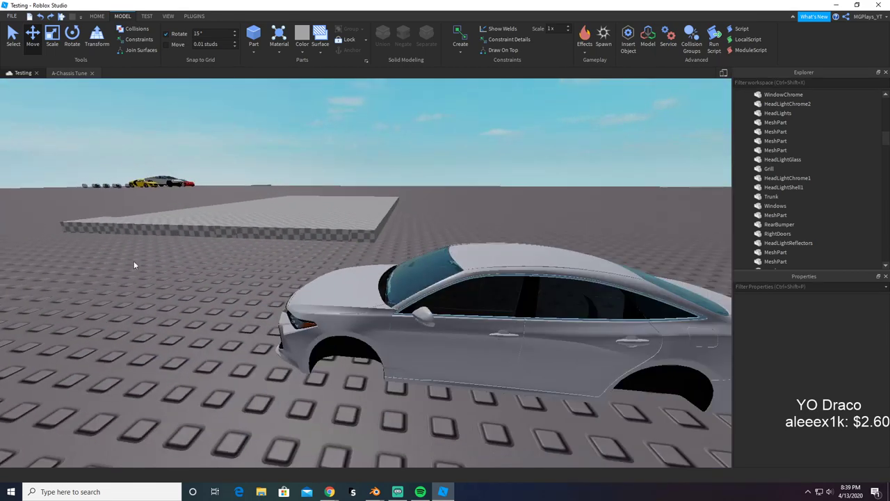
key(d)
right_drag(161, 345, 162, 357)
scroll(162, 357, up, 2)
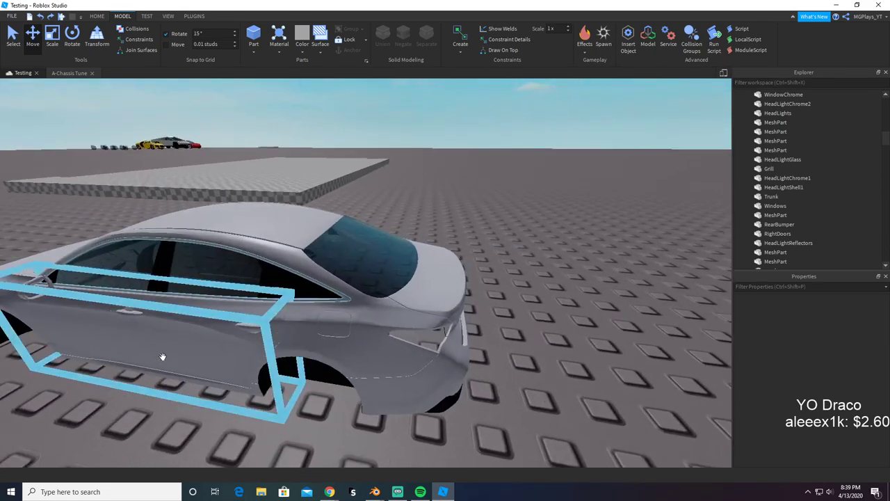
scroll(357, 332, up, 3)
scroll(360, 332, down, 5)
right_drag(363, 337, 368, 340)
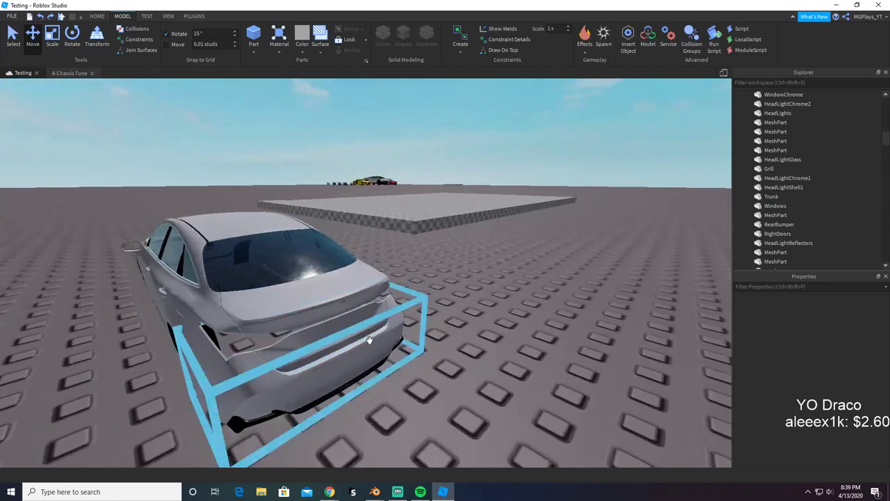
scroll(372, 340, up, 2)
Step: Switch to the Blender car model and select the outer and inner red glass sections of one tail light
key(alt+Tab)
middle_drag(407, 310, 371, 281)
scroll(302, 294, up, 3)
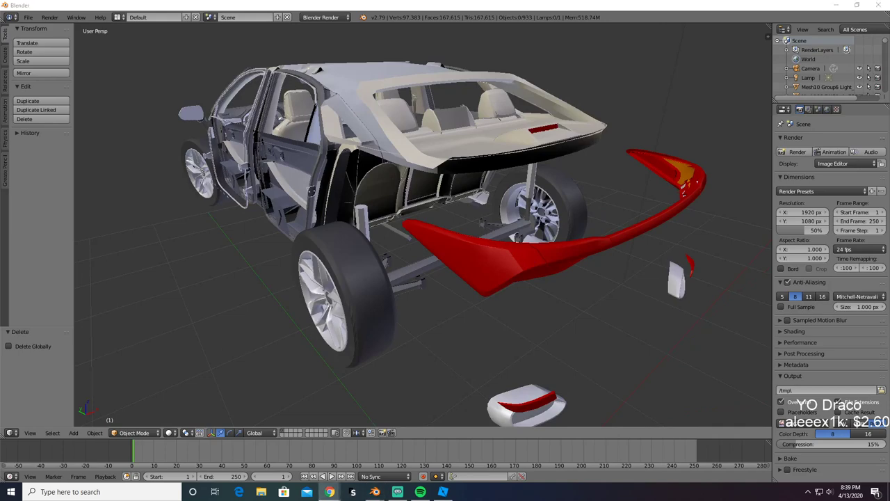
middle_drag(295, 312, 271, 293)
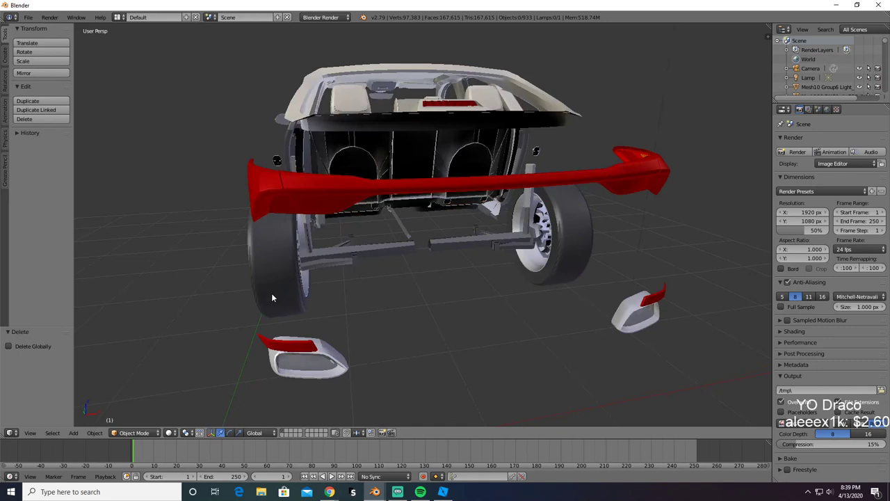
right_click(266, 186)
key(x)
click(266, 186)
key(ctrl+z)
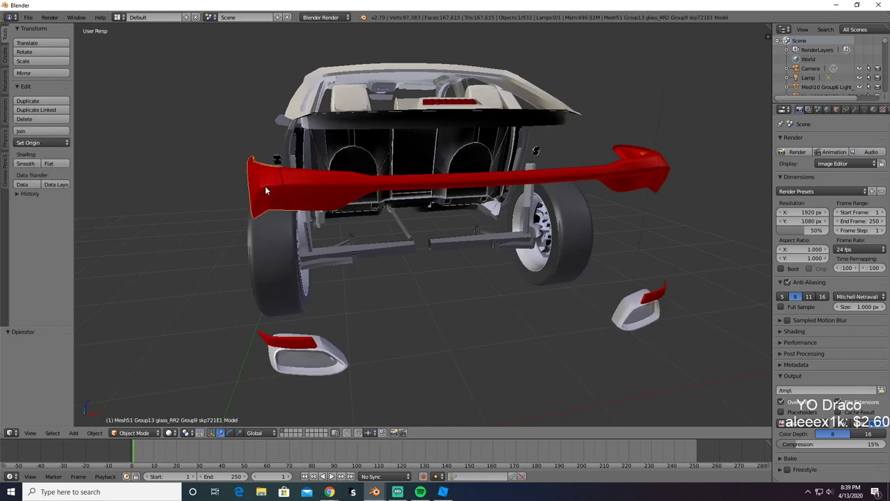
click(326, 187)
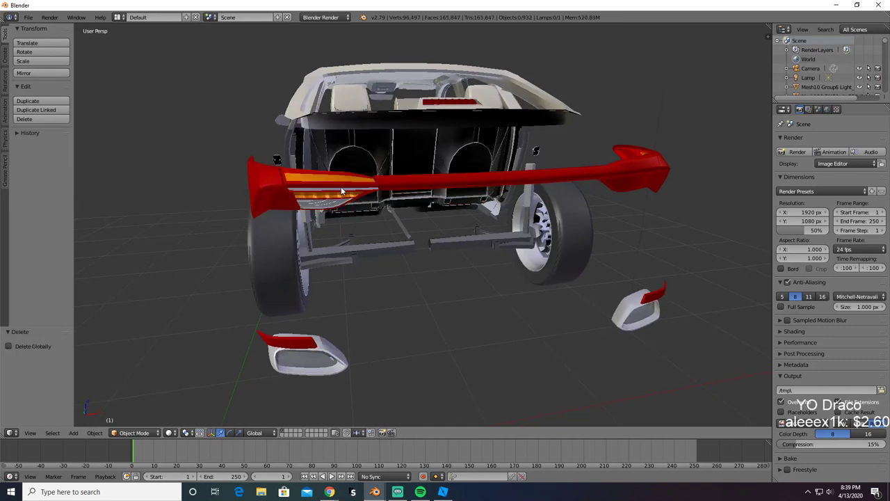
key(ctrl+z)
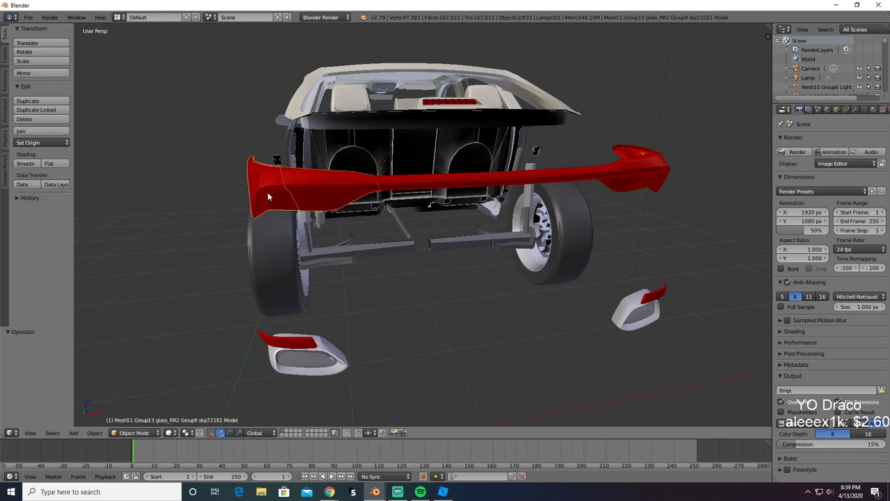
Step: Add the red glass center bar and the opposite tail light's glass sections to the selection
key(x)
click(393, 208)
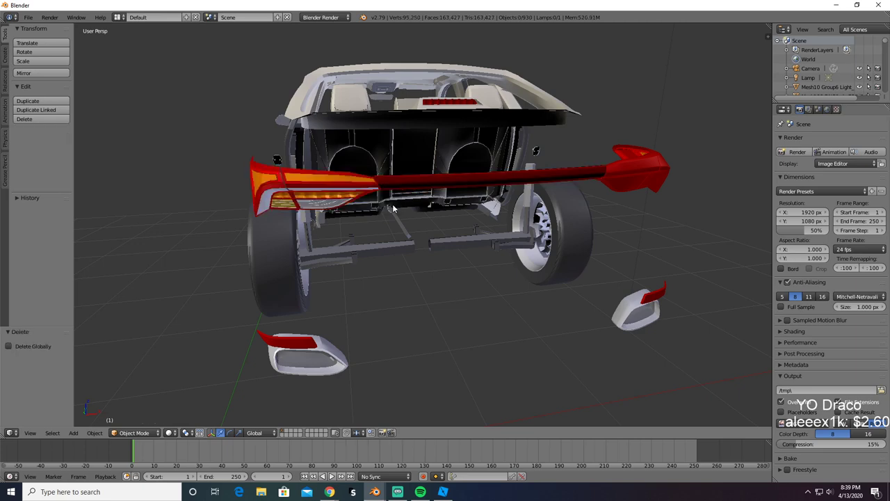
key(ctrl+z)
middle_drag(394, 207, 399, 170)
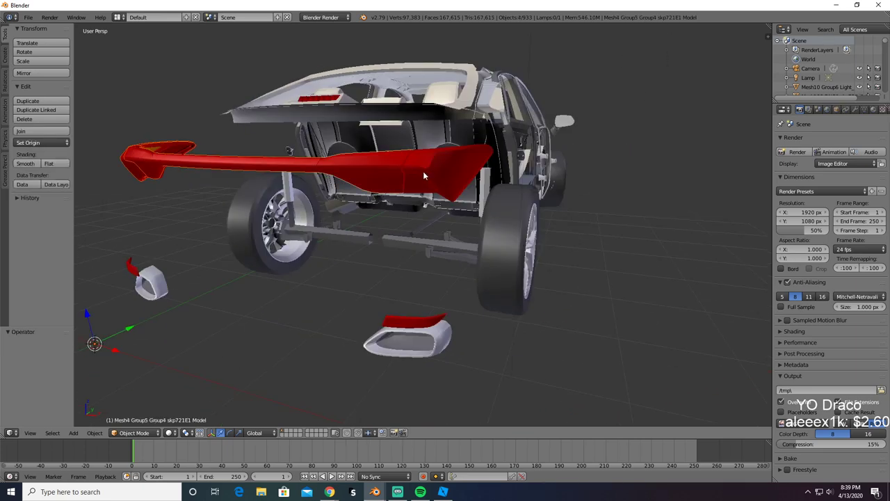
shift+right_click(425, 173)
key(x)
click(426, 173)
key(ctrl+z)
Step: Copy the selected tail light glass pieces into the empty Blender scene
key(ctrl+c)
key(alt+Tab)
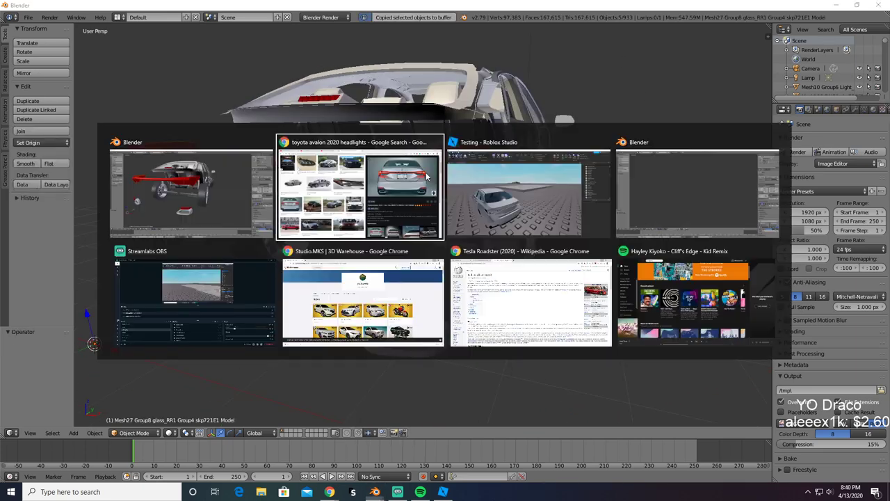
key(Tab)
key(Tab)
key(ctrl+v)
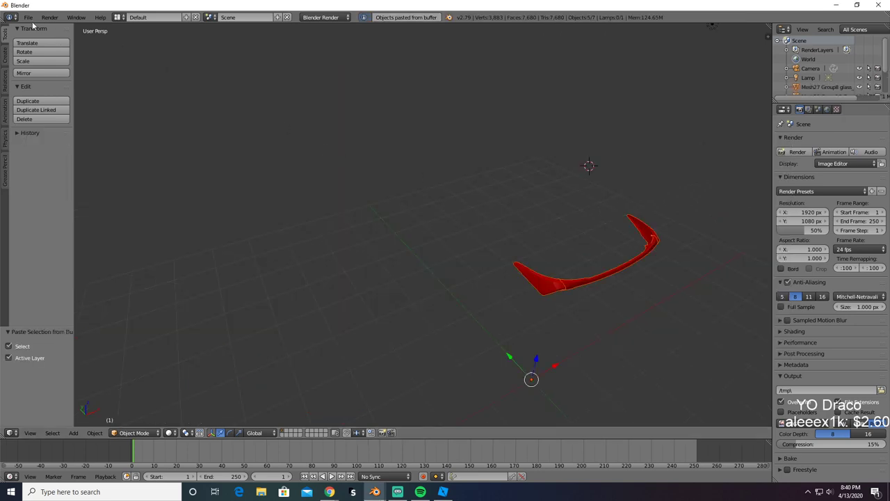
Step: Export the glass pieces as TailLightGlass.obj into the Toyota Avalon folder and clear them from the export scene
click(27, 17)
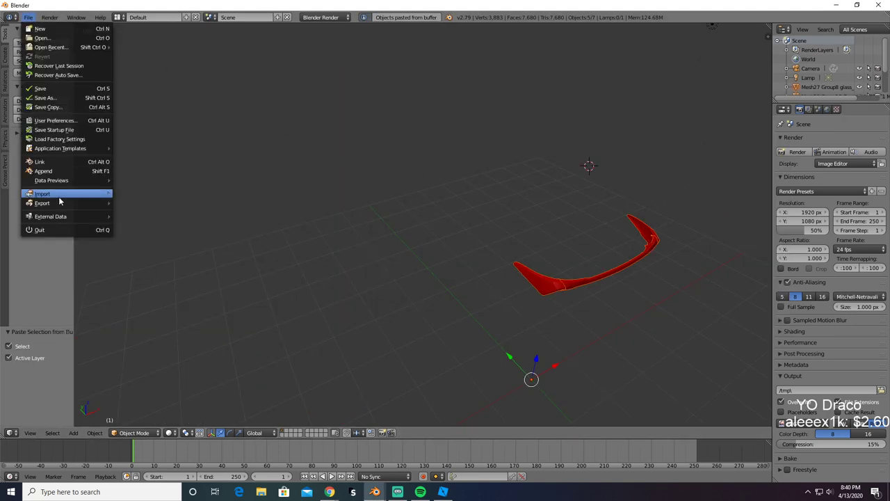
mouse_move(58, 204)
click(142, 258)
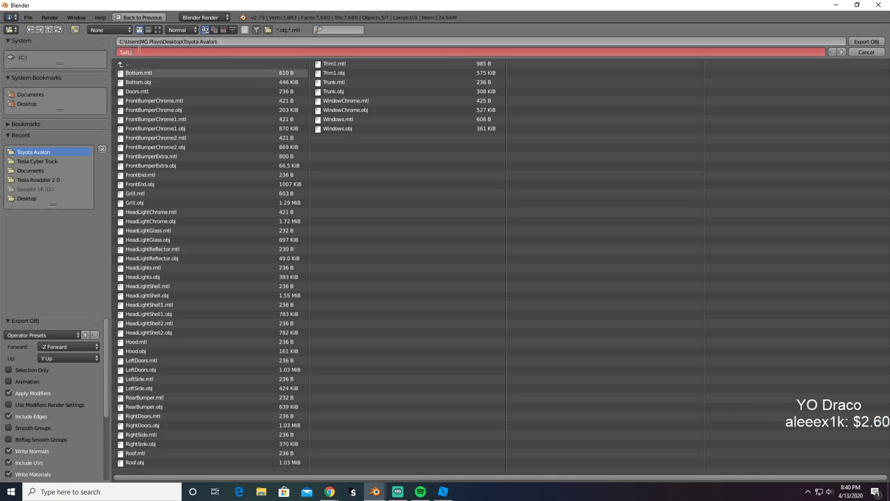
key(Return)
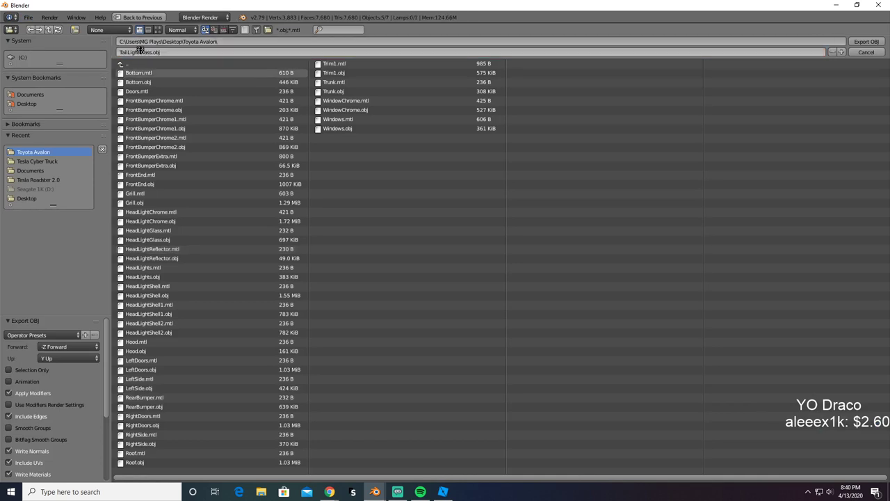
key(Delete)
Step: Switch to Roblox Studio, color the blank mesh part at the checkered block's edge Really black, and rename it TailLightGlass
key(alt+Tab)
key(alt+Tab)
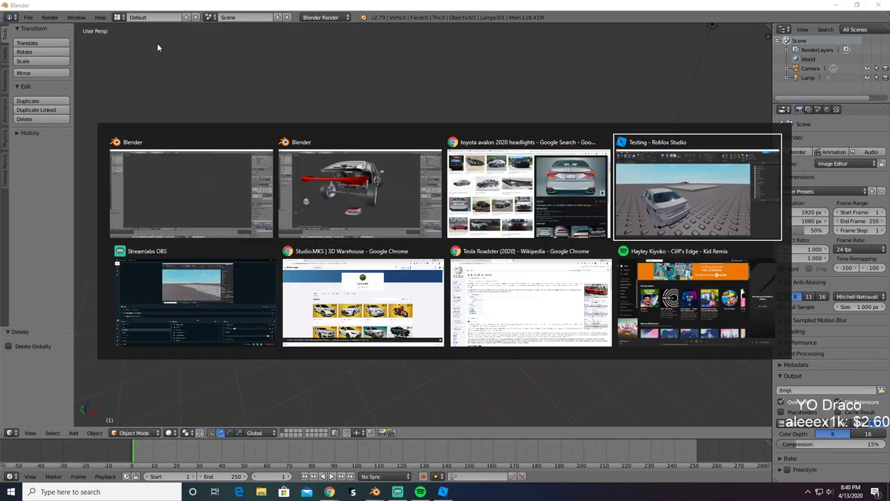
scroll(226, 123, down, 3)
key(w)
right_drag(226, 124, 227, 125)
key(w)
click(302, 268)
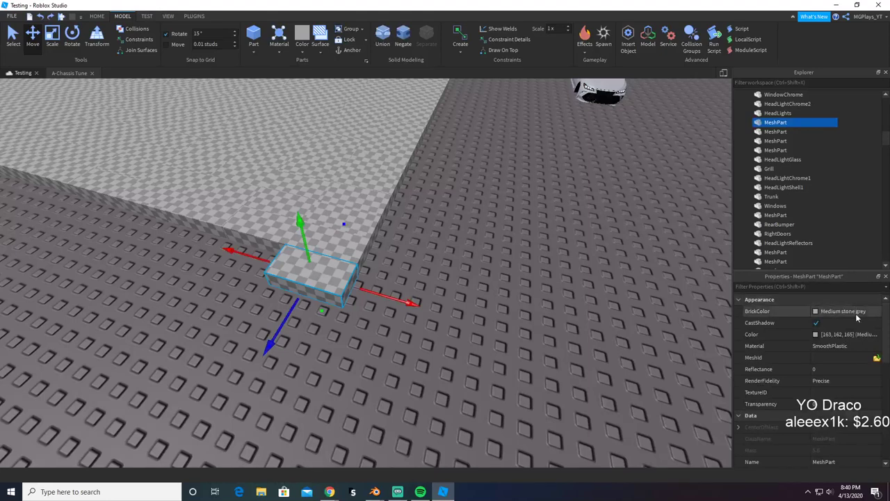
click(834, 311)
click(736, 284)
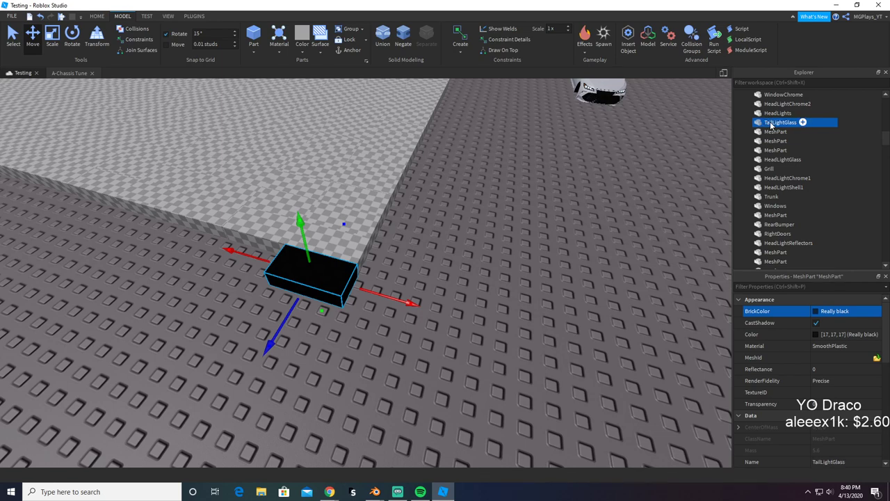
Step: Set the TailLightGlass part's transparency to 0.6
click(845, 348)
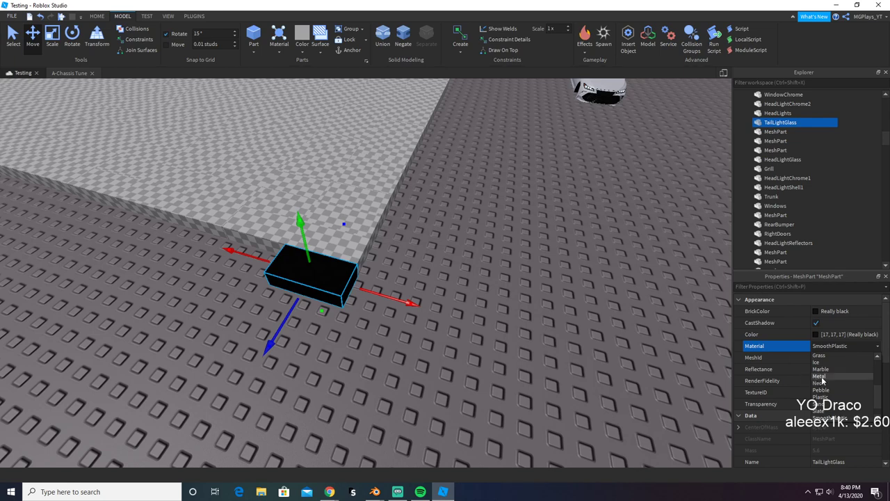
click(800, 348)
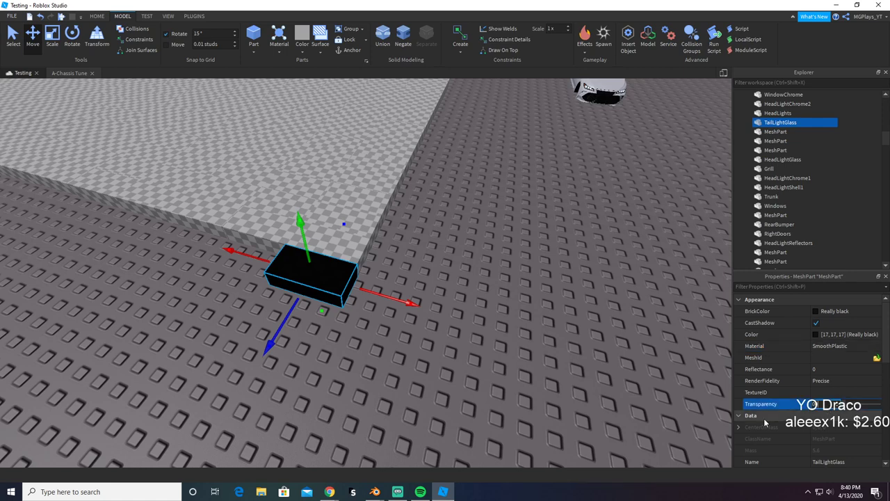
text(.6)
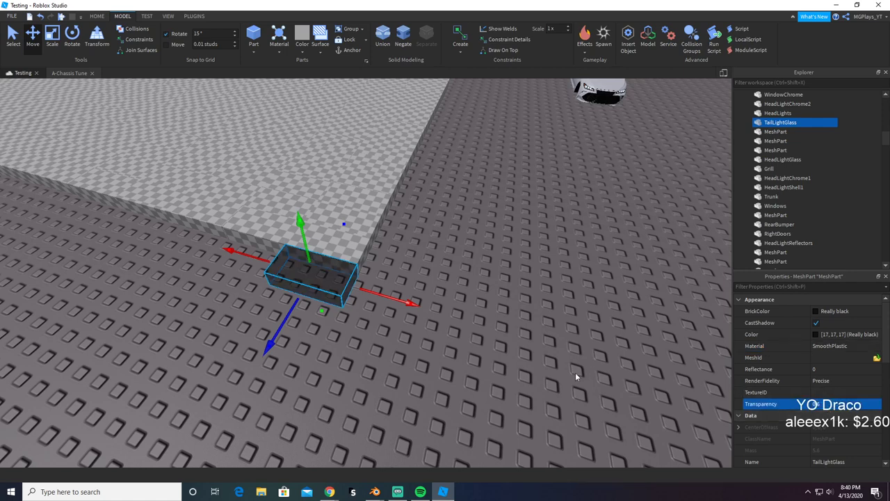
Step: Load TailLightGlass.obj as the part's mesh, place it at the file's stored location, and check it on the car's rear
click(876, 358)
text(t)
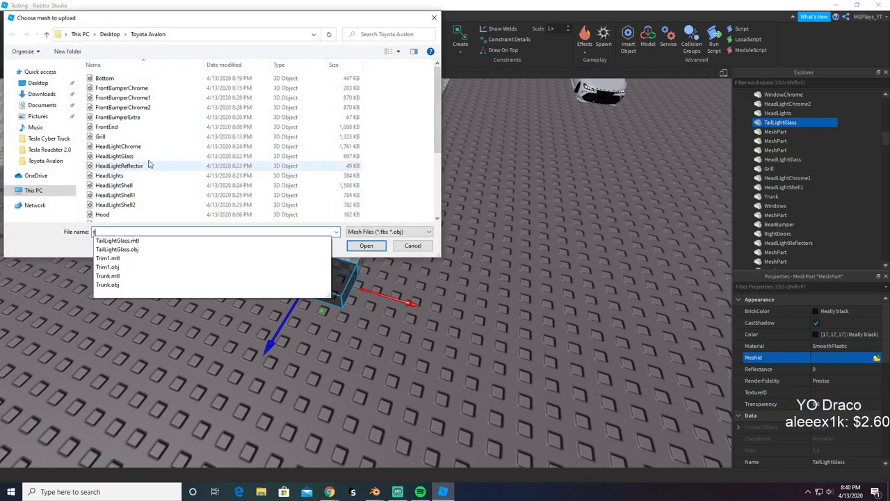
click(143, 249)
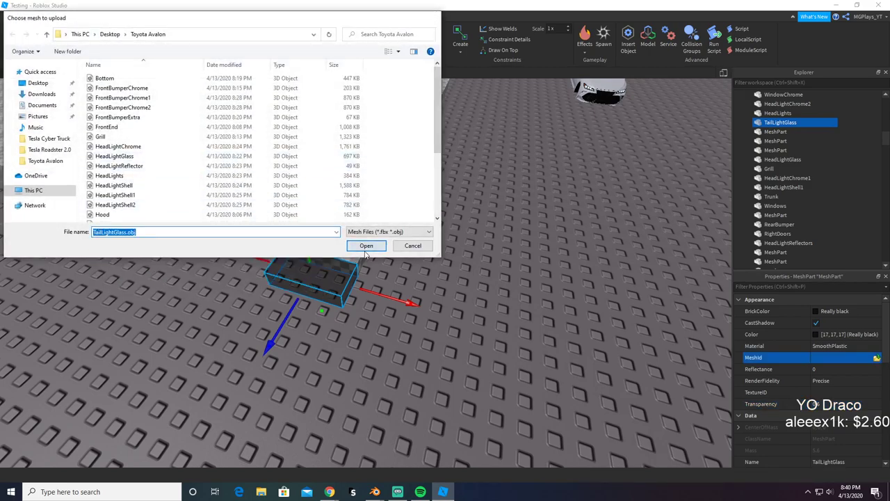
click(365, 245)
click(501, 251)
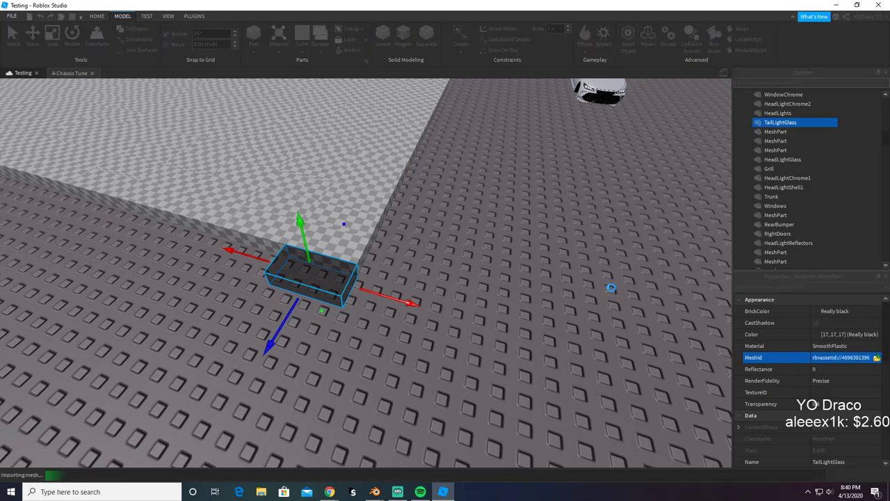
key(f)
right_drag(614, 280, 613, 280)
click(527, 219)
key(a)
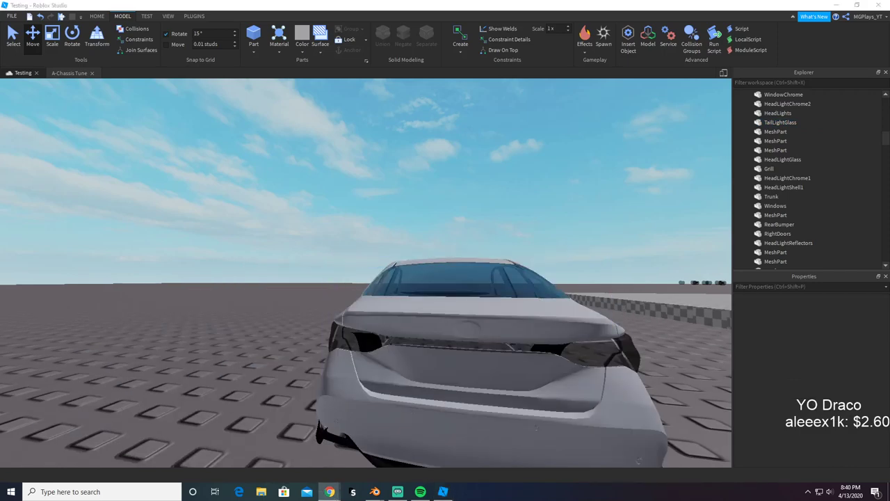
scroll(363, 260, down, 5)
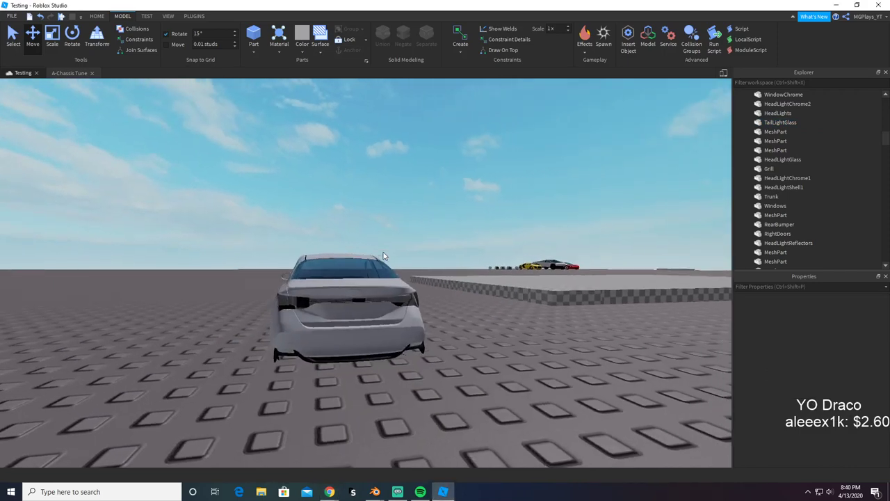
Step: Switch back to the Blender car model and delete the exported tail light glass pieces
key(alt+Tab)
key(alt+Tab)
key(alt+Tab)
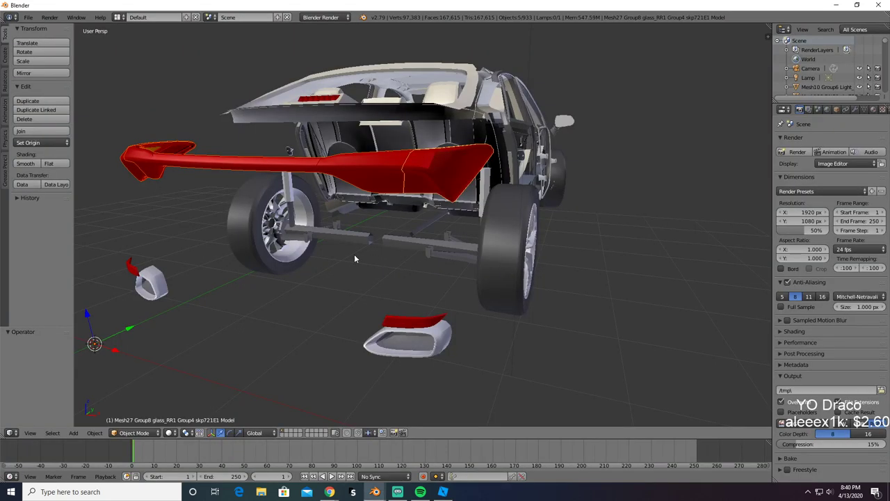
key(x)
click(353, 254)
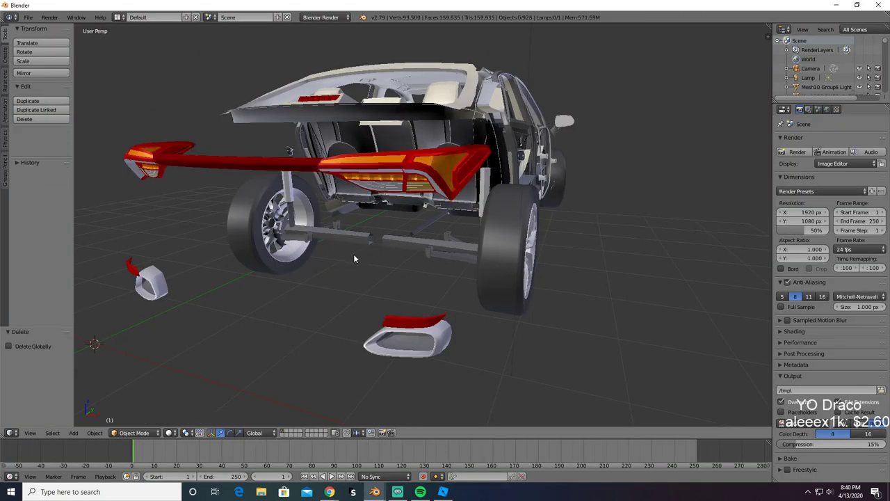
Step: Select the red brake light strip on the shelf behind the rear seats
middle_drag(361, 254, 433, 299)
scroll(417, 278, up, 6)
scroll(417, 278, down, 3)
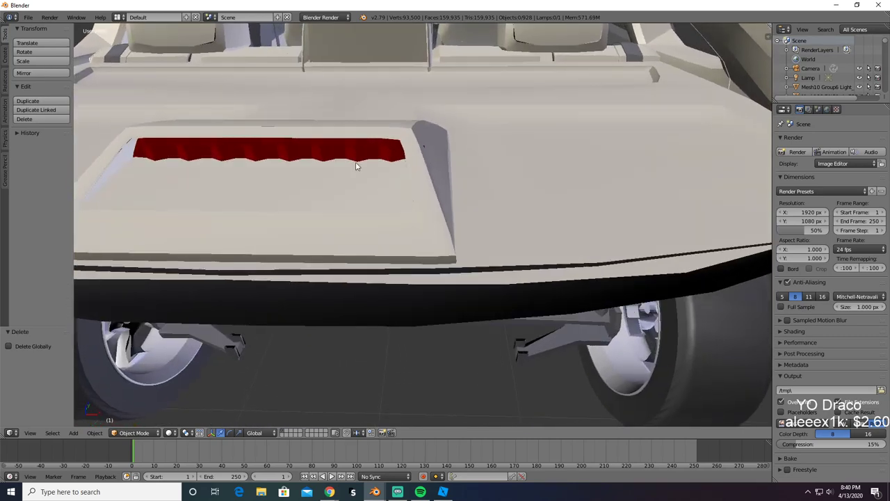
right_click(354, 160)
click(273, 147)
key(ctrl+z)
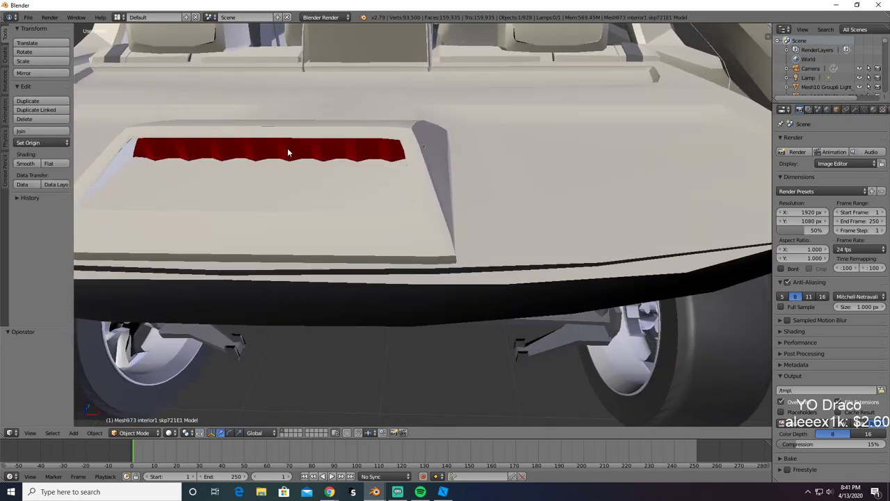
Step: Try to add the red light bar between the tail lights to the selection, and undo the last few actions
middle_drag(287, 147, 319, 195)
scroll(319, 195, down, 3)
right_click(308, 260)
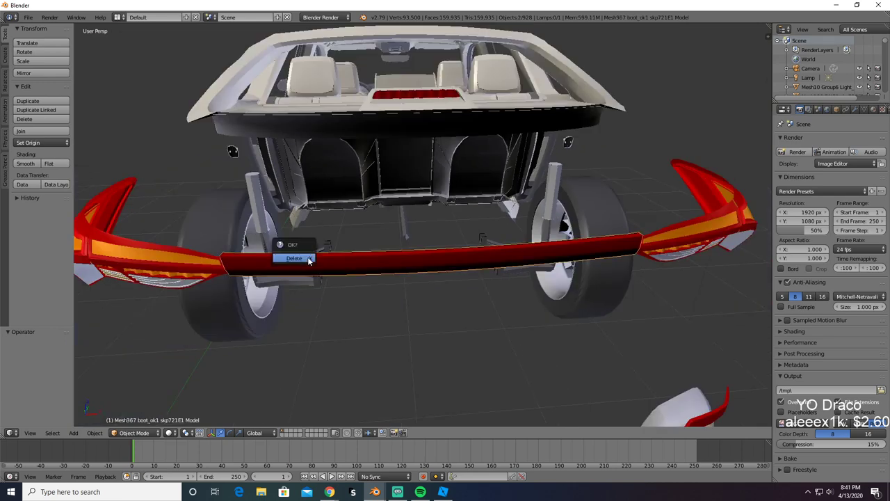
middle_drag(341, 276, 373, 268)
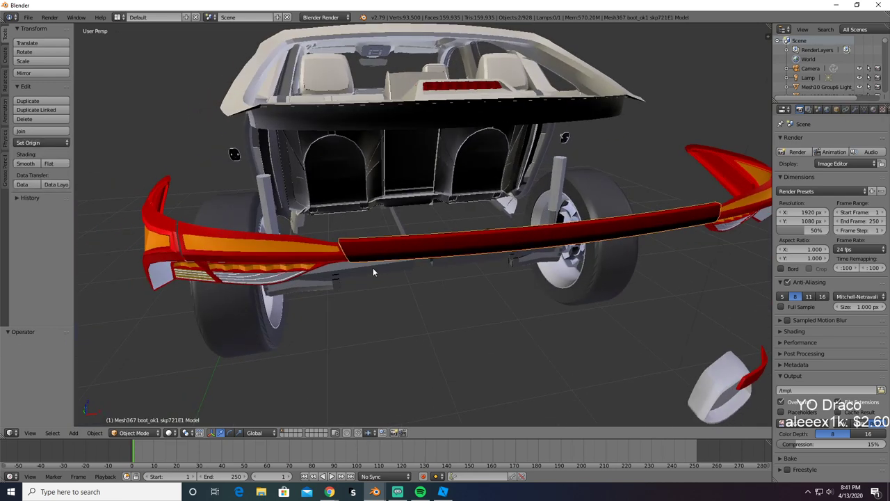
key(ctrl+z)
key(ctrl+z)
key(ctrl+z)
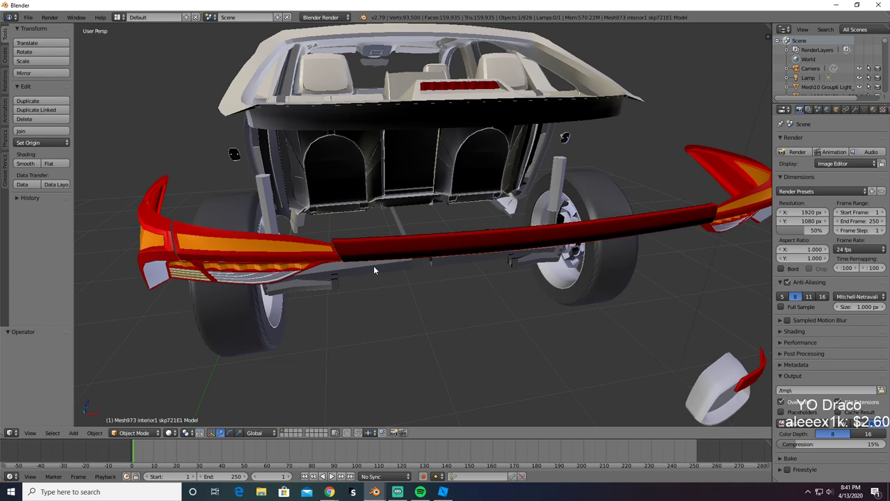
Step: Delete the restored tail light glass pieces again, leaving the lamp housings in the scene
key(x)
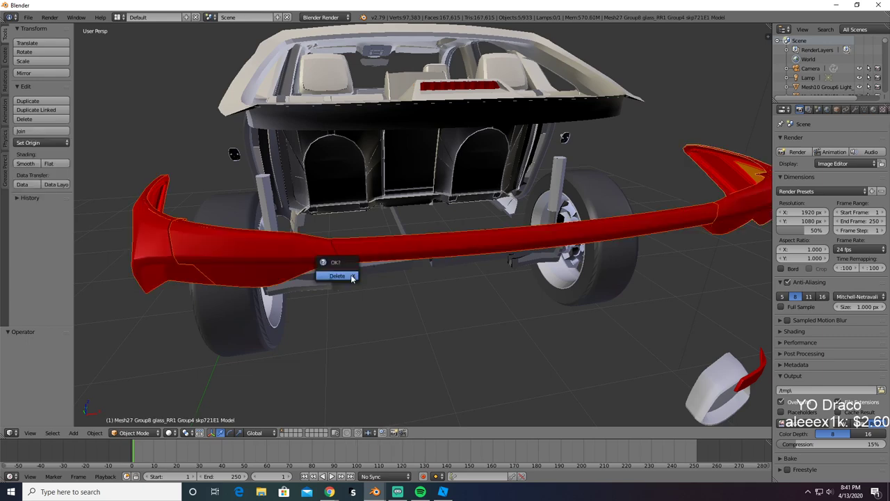
click(351, 274)
middle_drag(350, 274, 374, 170)
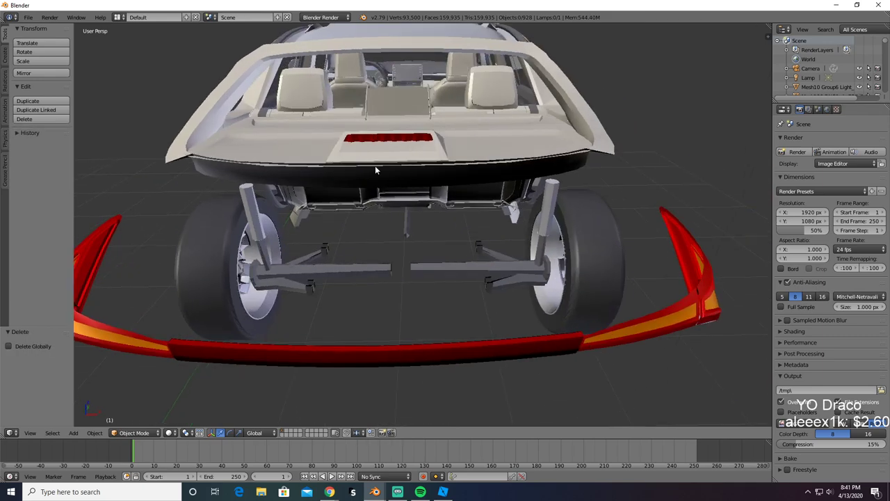
Step: Select the rear shelf's brake light strip and the left tail light's outer corner surround, checking with trial deletions that are undone
right_click(378, 144)
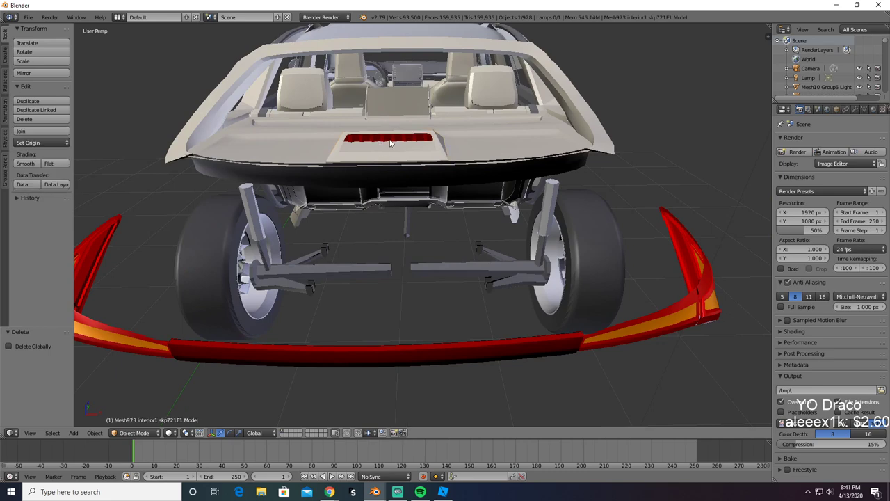
key(x)
click(415, 174)
key(ctrl+z)
middle_drag(416, 175, 466, 152)
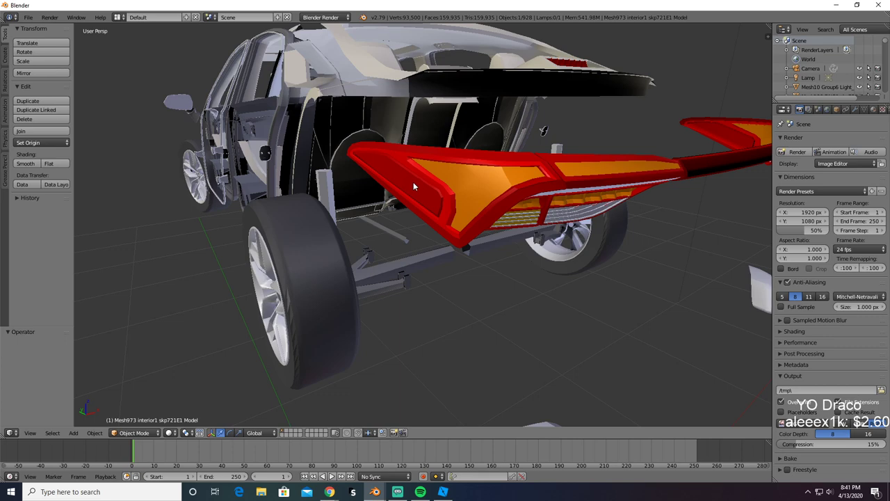
shift+right_click(450, 208)
click(399, 230)
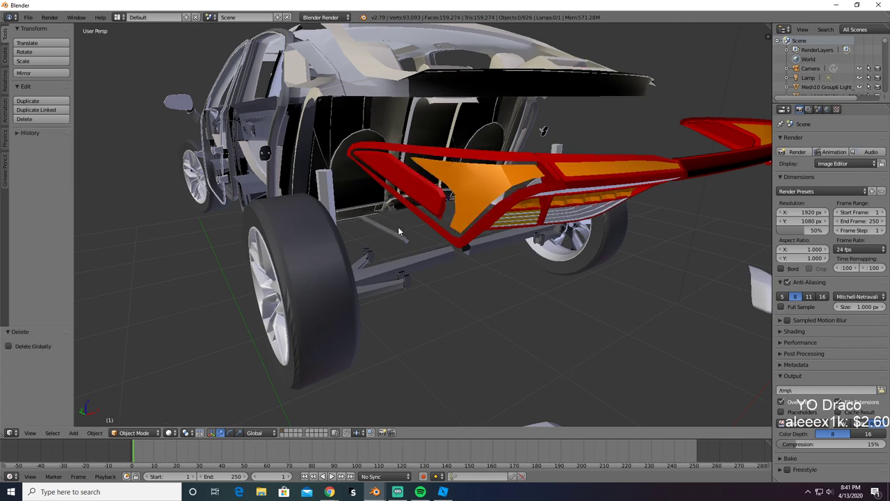
middle_drag(392, 230, 384, 236)
key(ctrl+z)
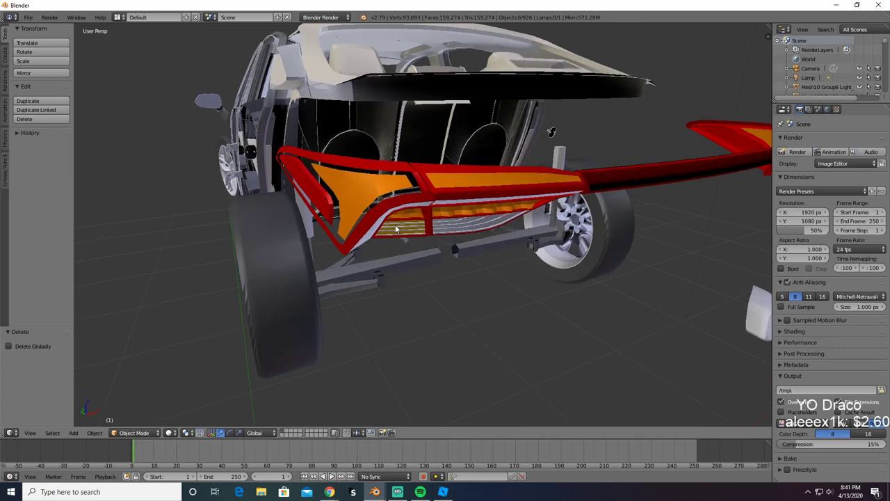
Step: Add the adjoining red frame piece of the left tail light to the selection, checking it with a trial deletion and undo
shift+right_click(436, 200)
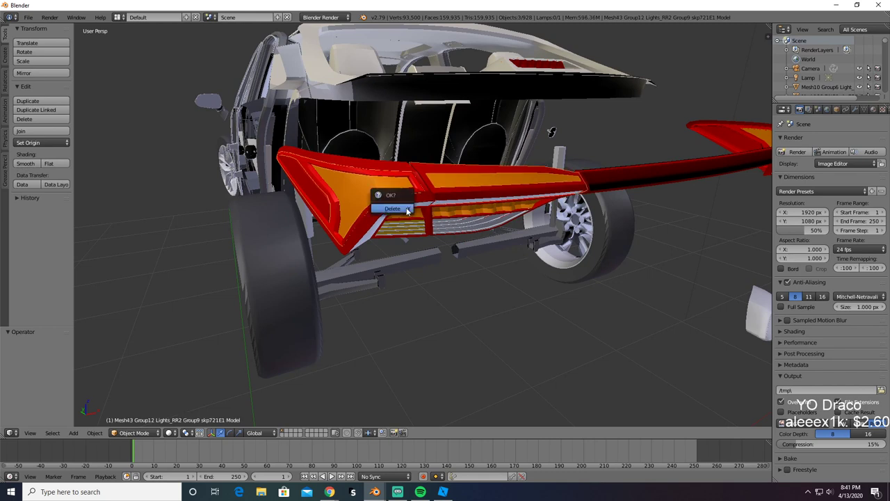
click(392, 208)
key(ctrl+z)
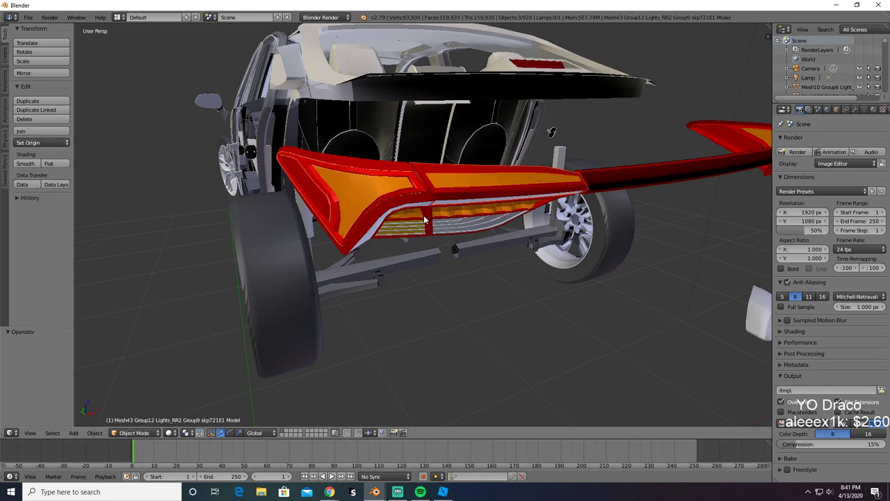
middle_drag(419, 230, 408, 221)
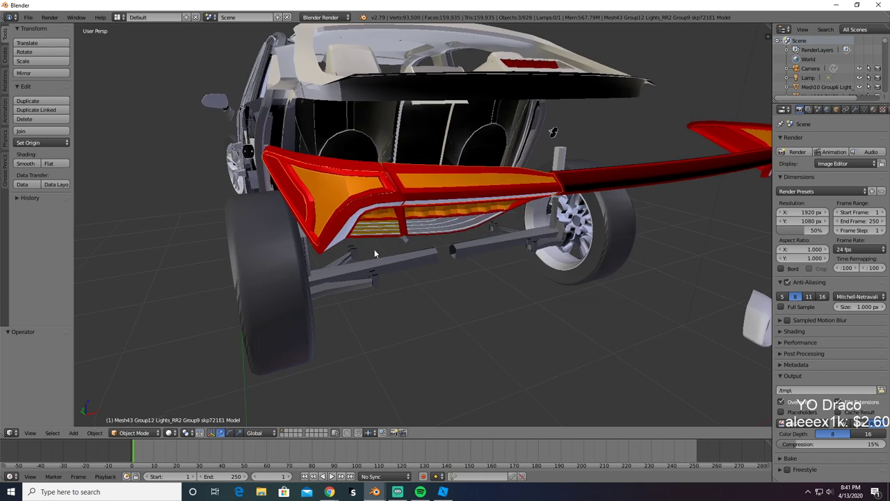
key(x)
click(374, 249)
key(ctrl+z)
Step: Add the remaining upper red frame pieces of the left tail light to the selection and trial-delete the set
shift+right_click(390, 201)
key(x)
click(390, 200)
key(ctrl+z)
shift+right_click(376, 177)
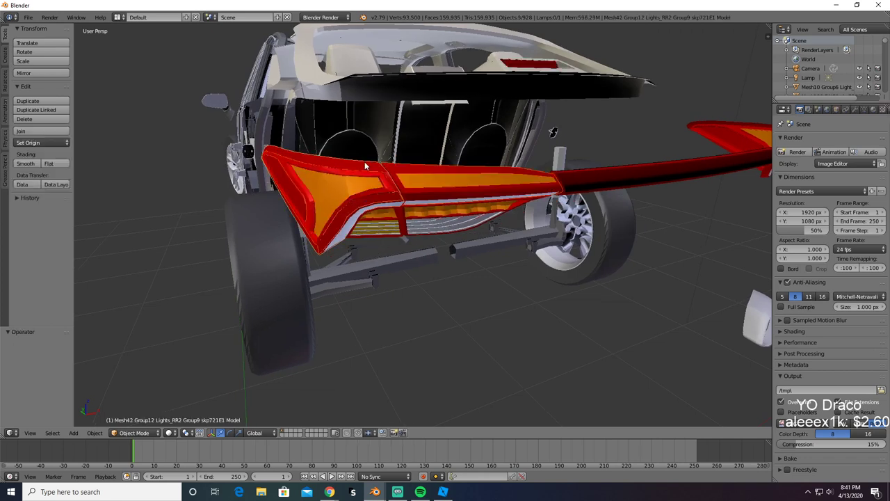
key(Delete)
Step: Add the left tail light's outer red reflector strip to the selection and undo the trial deletions
middle_drag(370, 169, 420, 208)
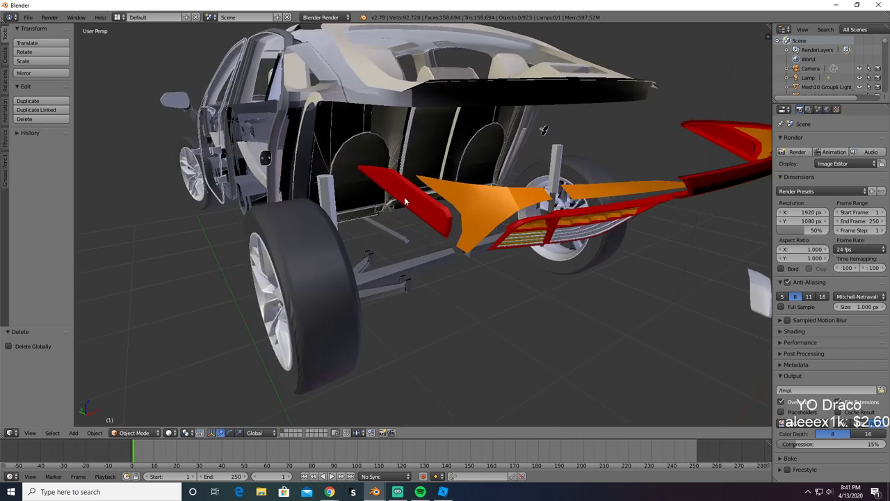
right_click(420, 208)
key(x)
click(423, 210)
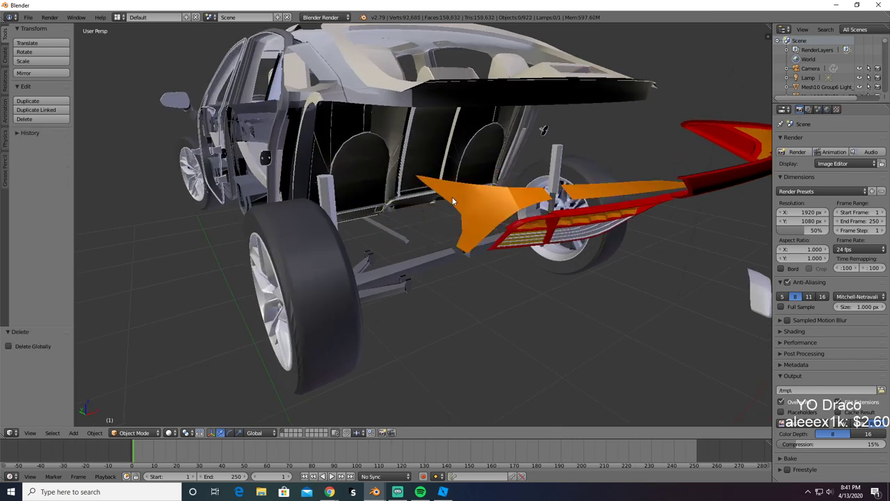
middle_drag(458, 246, 411, 238)
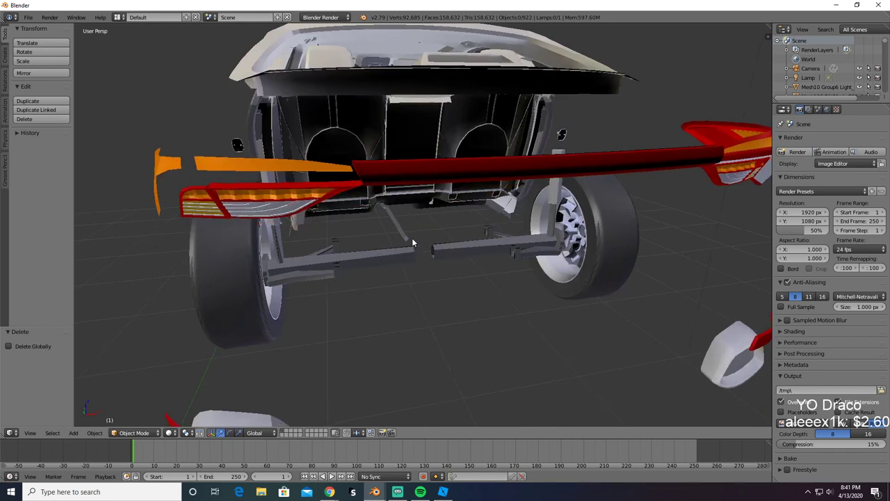
key(ctrl+z)
key(ctrl+z)
key(ctrl+z)
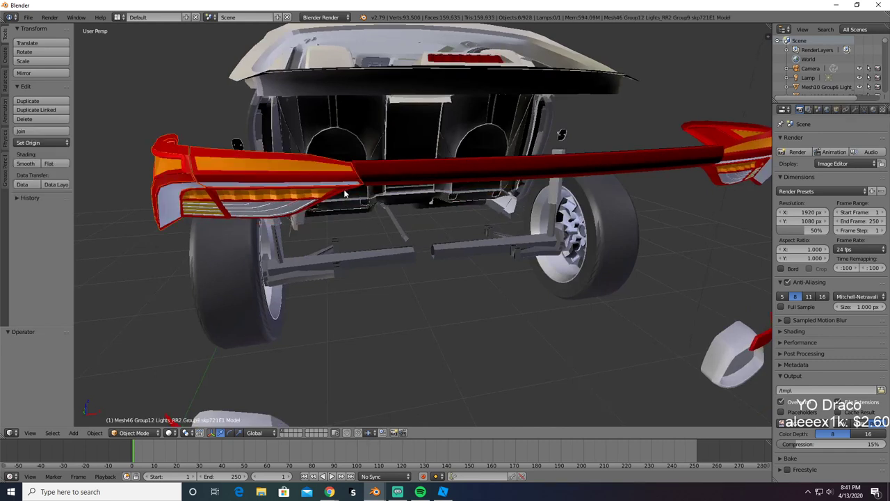
Step: Add the lower red frames around the left tail light's ribbed inserts to the selection, undoing each trial deletion
shift+right_click(345, 193)
key(x)
click(332, 212)
key(ctrl+z)
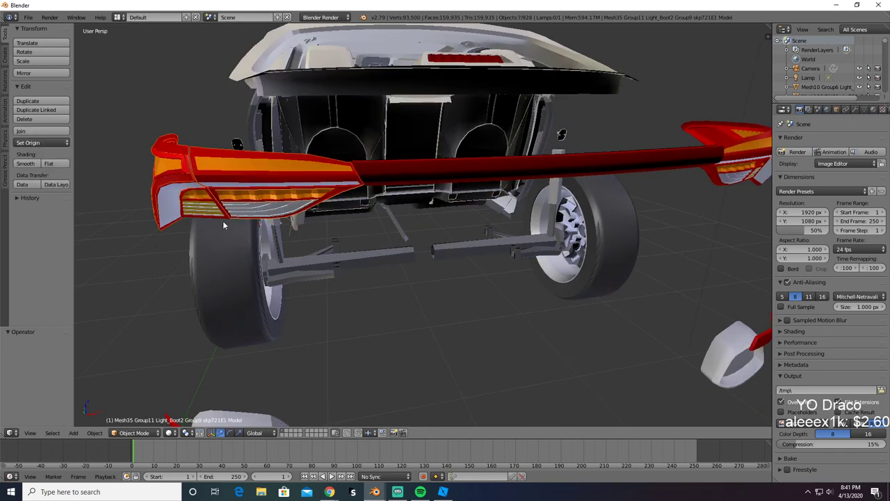
key(Delete)
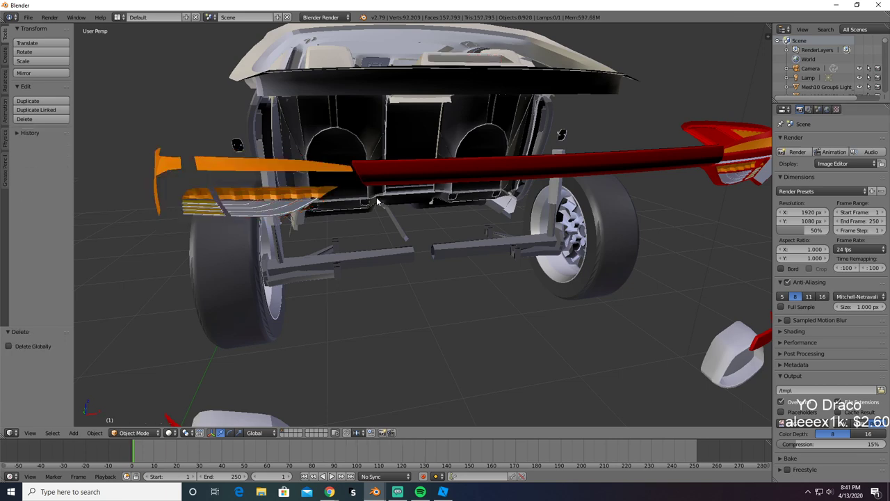
key(ctrl+z)
Step: Add both pieces of the light bar between the tail lights to the selection, undoing the trial deletions
shift+right_click(381, 181)
key(x)
click(380, 181)
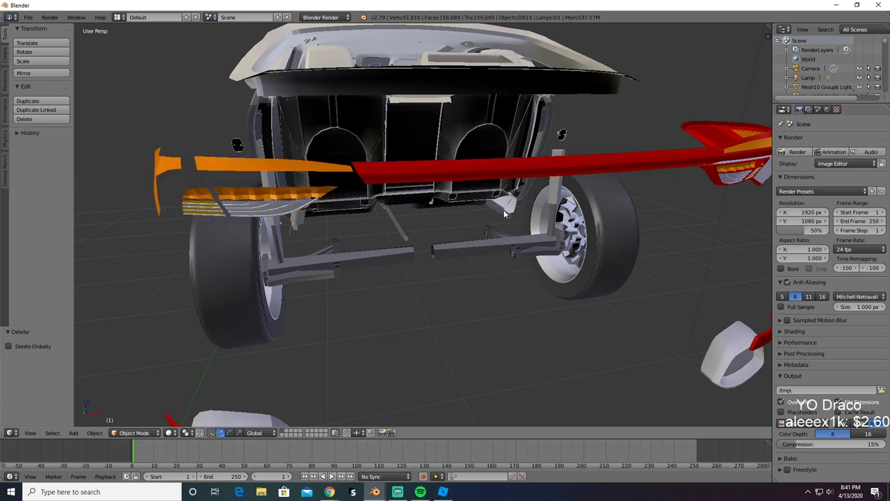
key(ctrl+z)
middle_drag(508, 216, 389, 240)
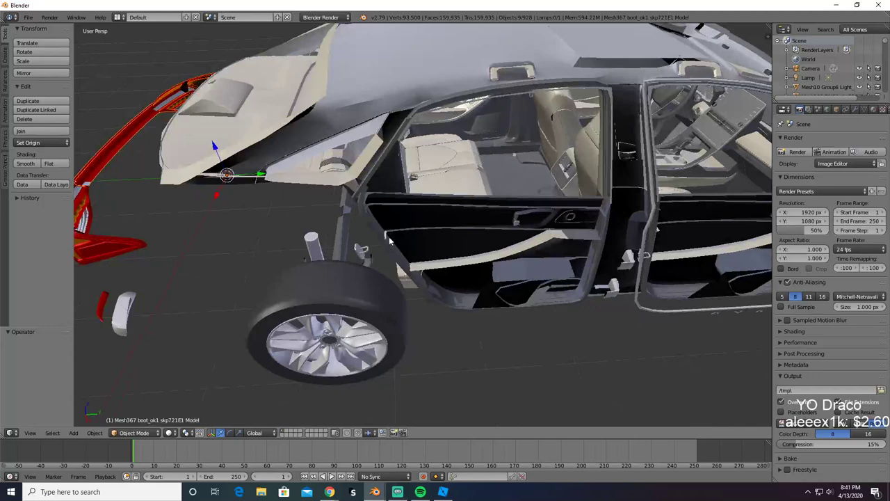
key(x)
click(114, 144)
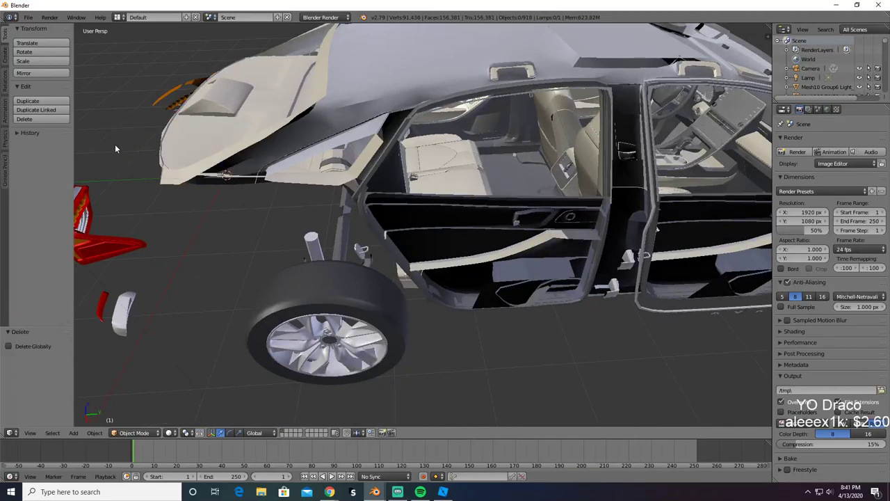
middle_drag(116, 149, 219, 160)
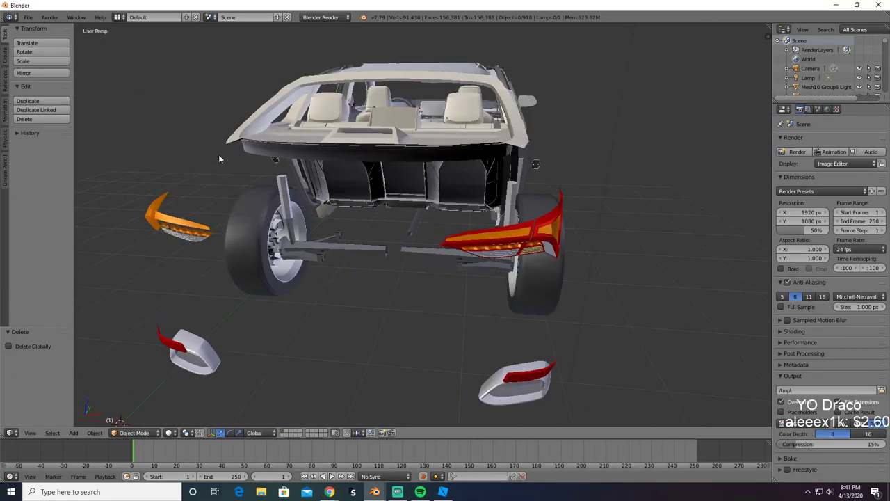
key(ctrl+z)
Step: Add the upper red shell pieces of the right tail light's inner section to the selection, undoing the trial deletion
scroll(400, 214, up, 4)
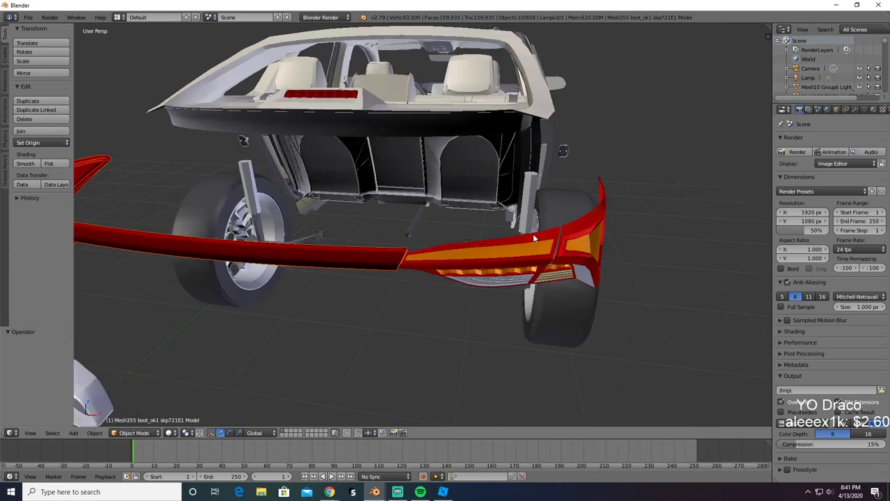
right_click(560, 233)
key(x)
click(586, 262)
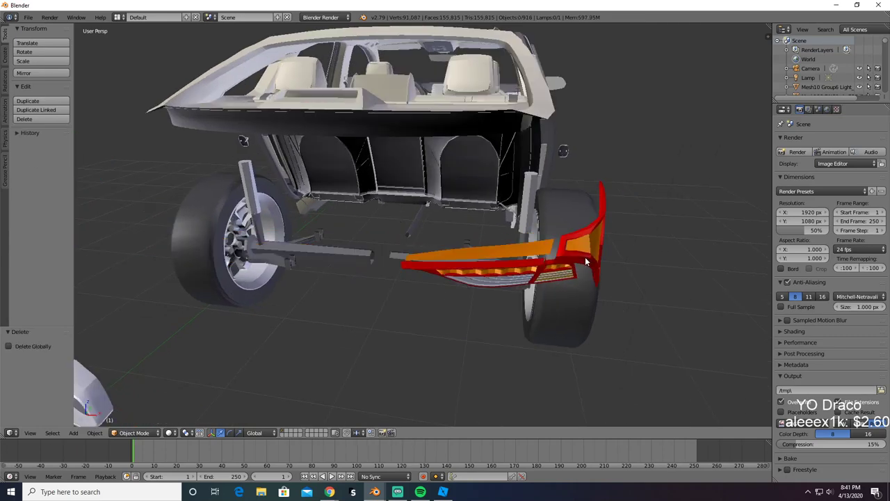
scroll(586, 261, up, 3)
key(ctrl+z)
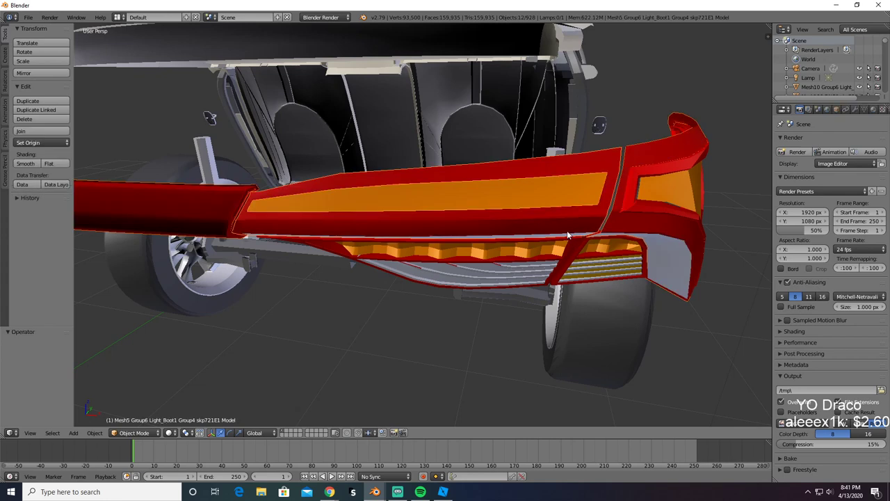
Step: Add the lower red frame pieces of the right tail light to the selection, undoing each trial deletion
shift+right_click(571, 252)
key(x)
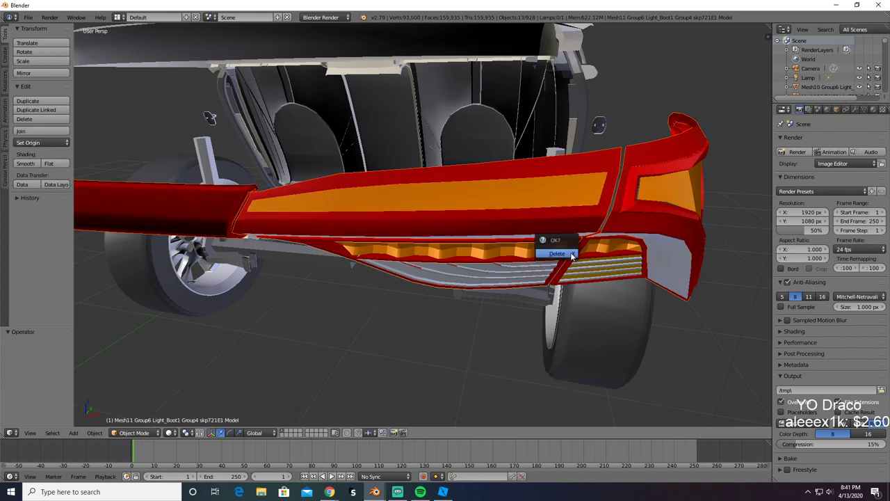
click(572, 254)
key(ctrl+z)
shift+right_click(578, 256)
key(x)
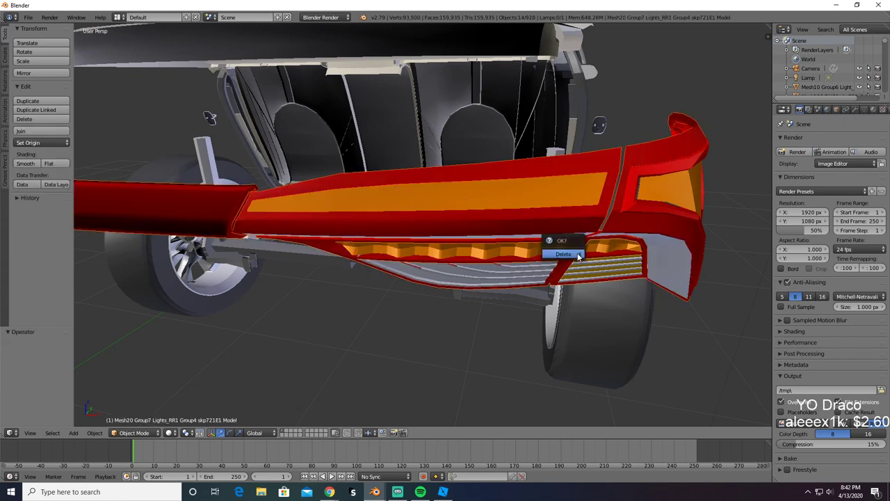
click(579, 257)
scroll(563, 263, down, 4)
key(ctrl+z)
Step: Add the right tail light's remaining outer red pieces to the selection, verify the full set by trial deletion, and undo it
middle_drag(602, 269, 574, 269)
shift+right_click(387, 237)
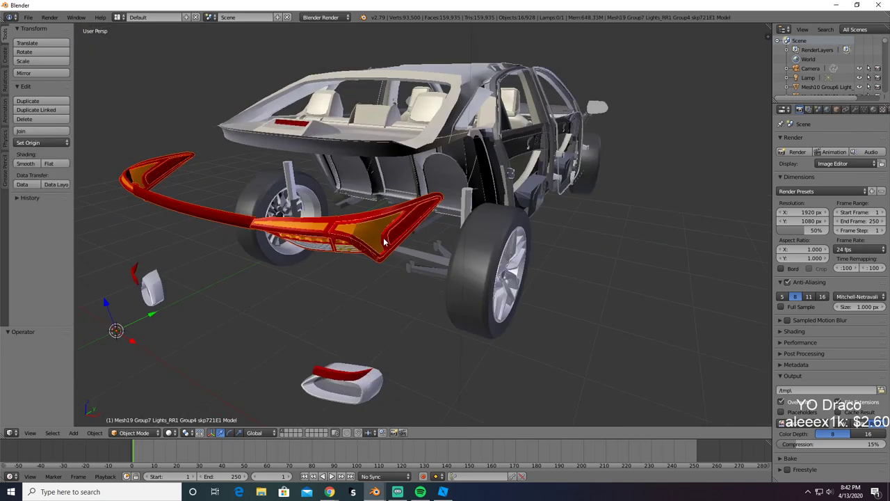
key(x)
click(386, 240)
key(ctrl+z)
key(x)
click(375, 255)
middle_drag(374, 255, 417, 254)
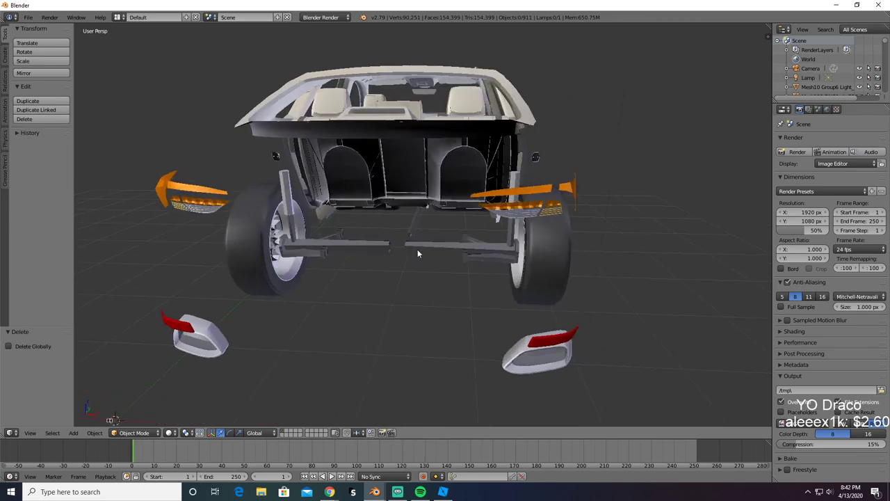
key(ctrl+z)
Step: Copy the selected brake light and tail light pieces and paste them into the separate Blender export scene
key(ctrl+c)
key(z)
key(z)
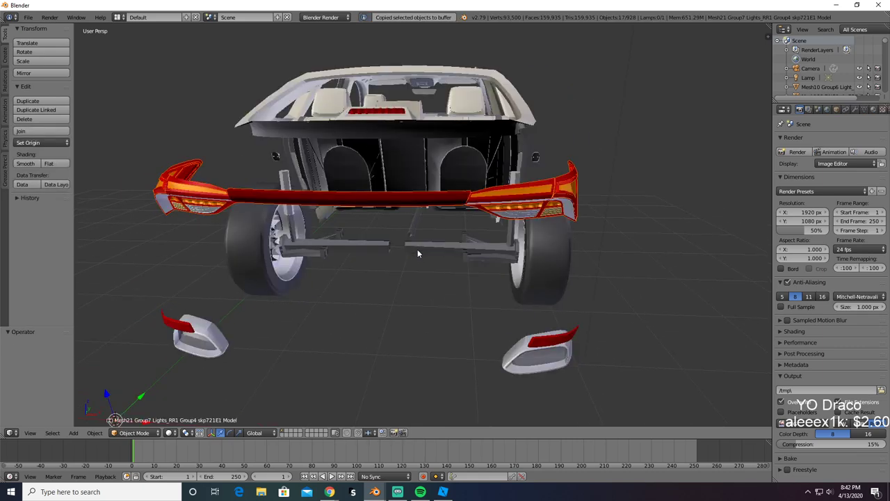
key(alt+Tab)
key(Tab)
key(Tab)
key(ctrl+v)
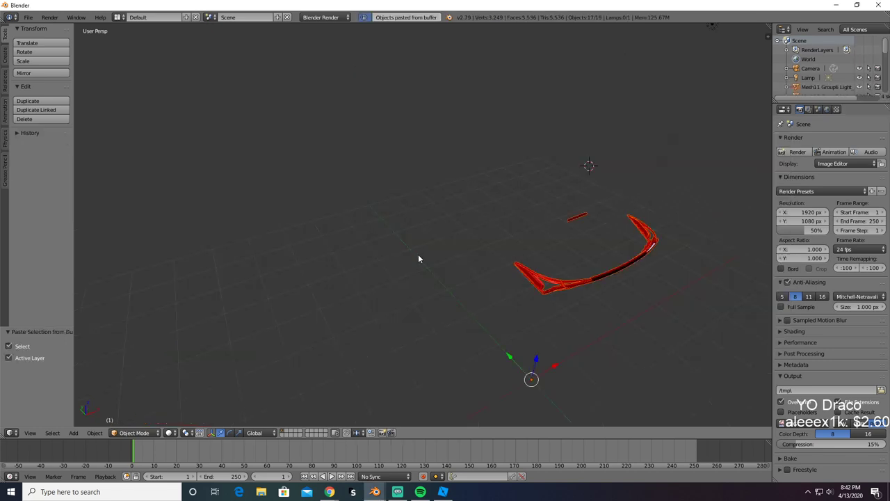
middle_drag(418, 254, 483, 286)
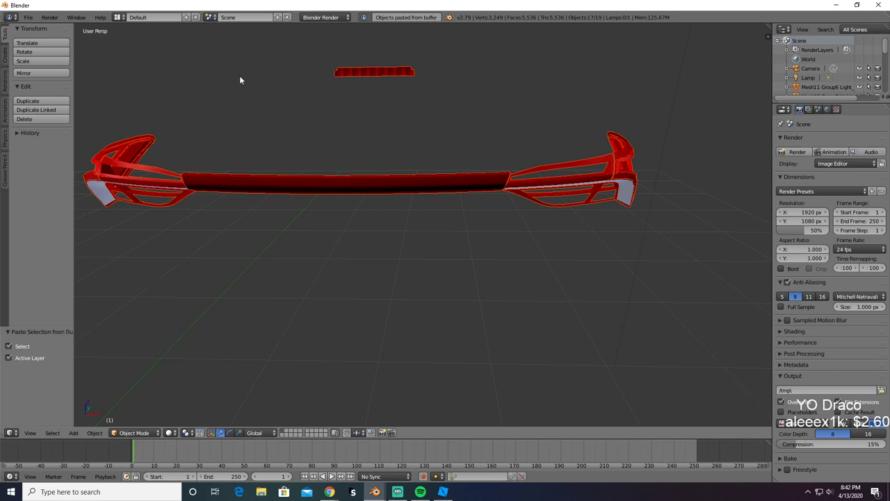
Step: Export the pasted red tail light pieces as TailLight.obj to the Toyota Avalon folder, and clear them from the export scene
click(29, 17)
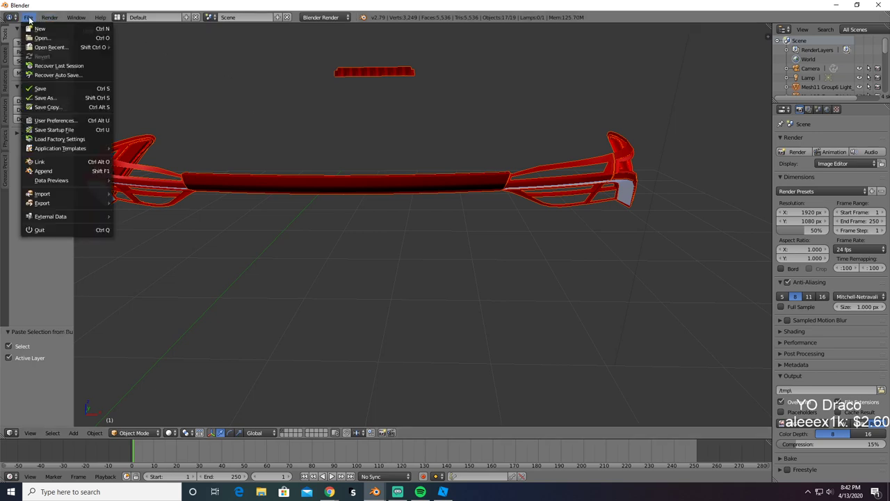
mouse_move(62, 203)
click(144, 258)
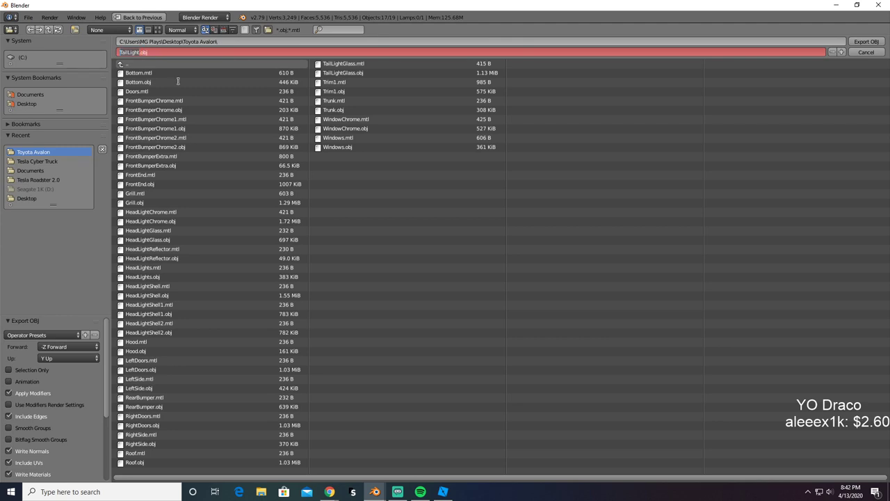
key(Return)
key(Delete)
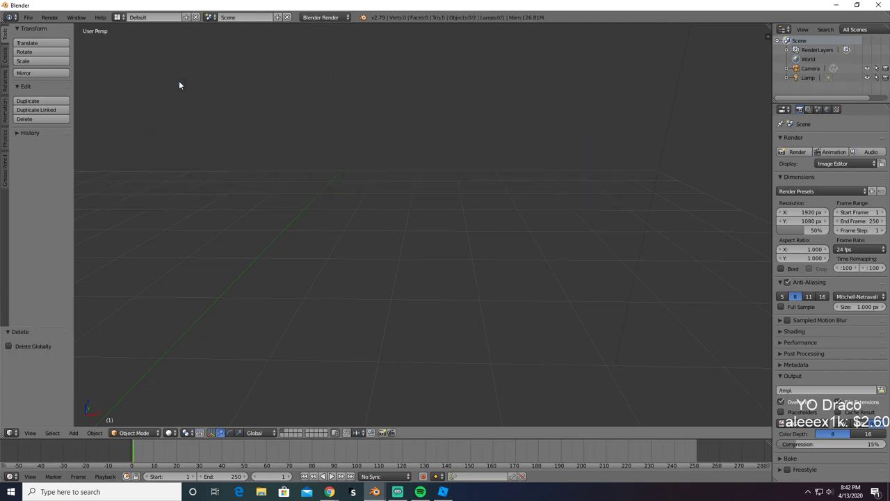
Step: Switch to Roblox Studio, colour an unused mesh part Really red, rename it TailLight, and set its material to Neon
key(alt+Tab)
key(alt+Tab)
key(w)
right_drag(427, 247, 427, 246)
click(317, 326)
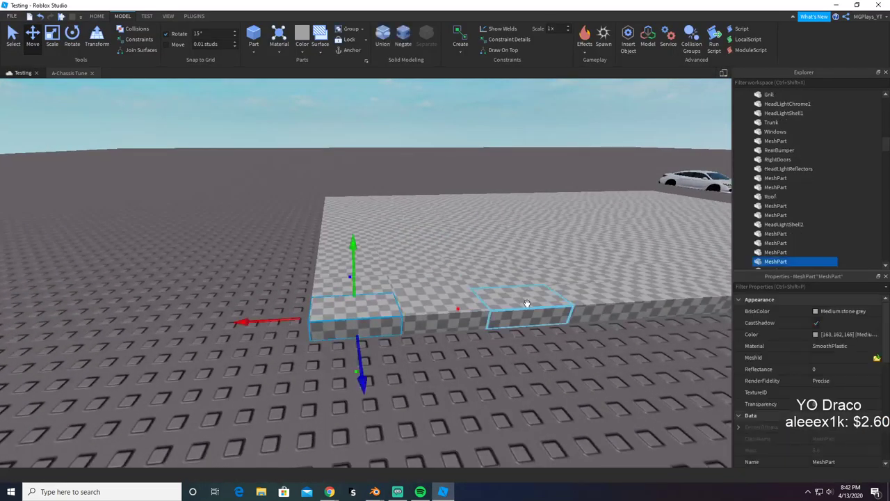
click(863, 310)
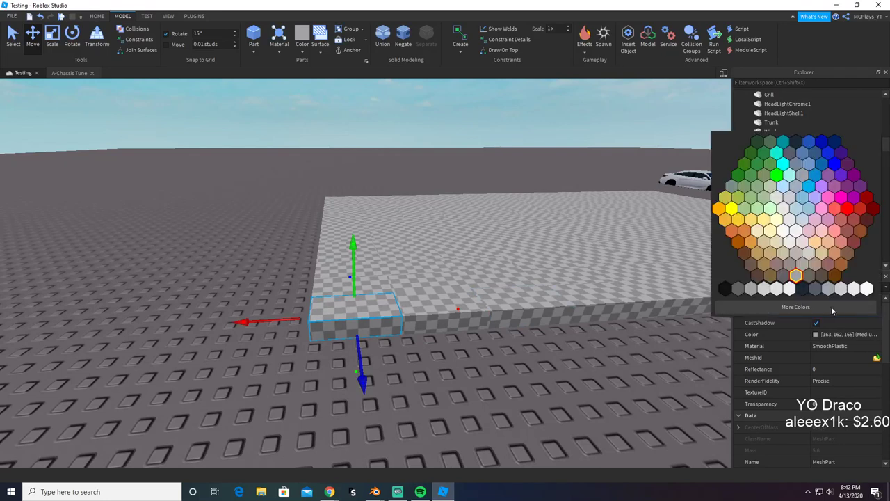
click(845, 207)
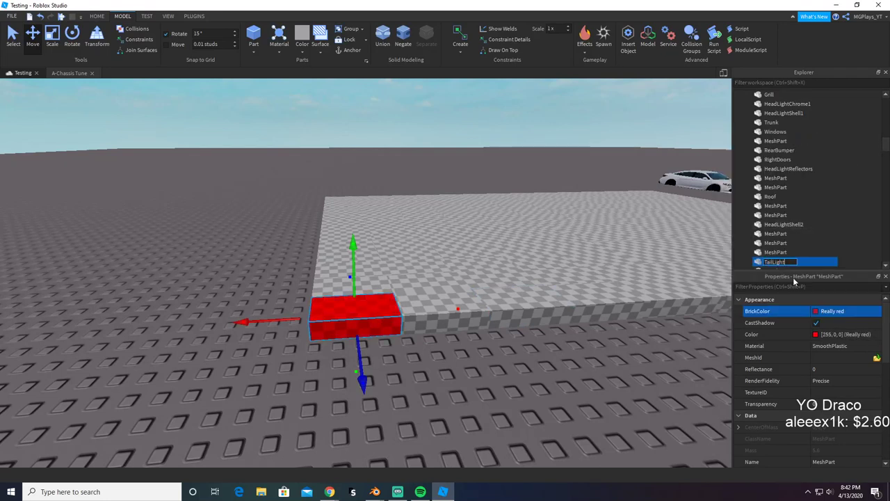
key(Return)
click(837, 345)
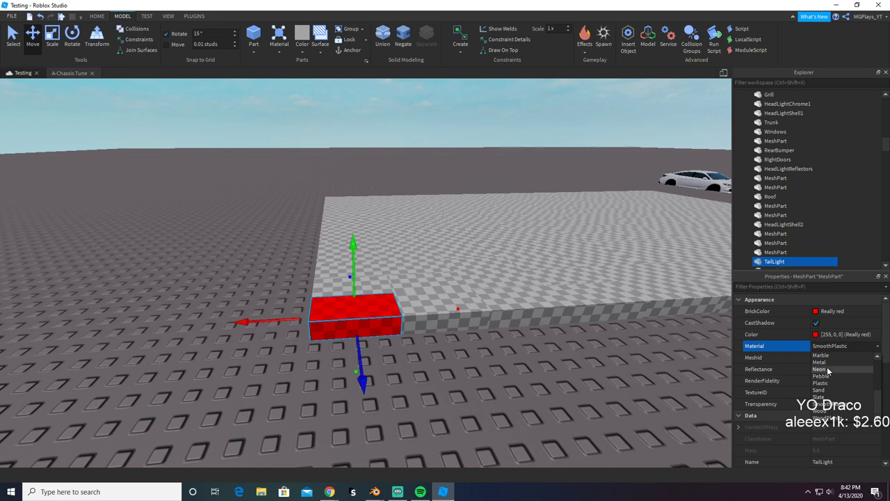
click(820, 369)
Step: Load TailLight.obj as the TailLight part's mesh, move it to its stored location, and check its fit on the car's rear
click(876, 357)
text(tra)
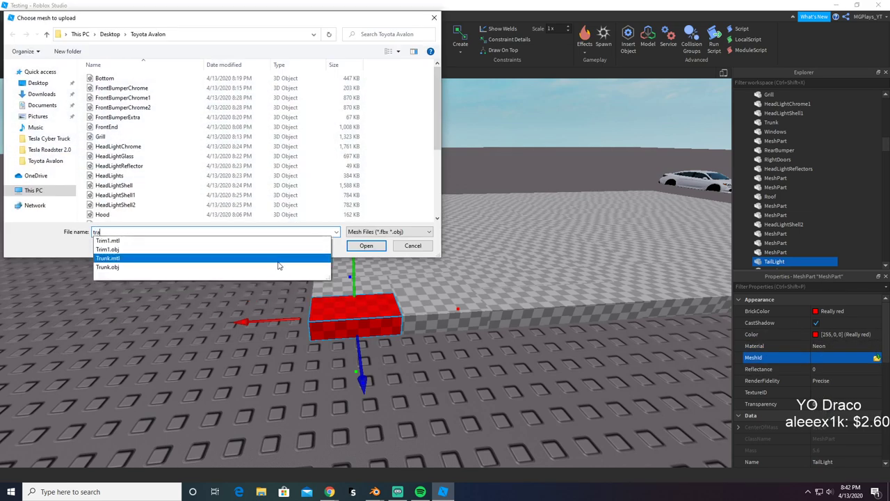
key(BackSpace)
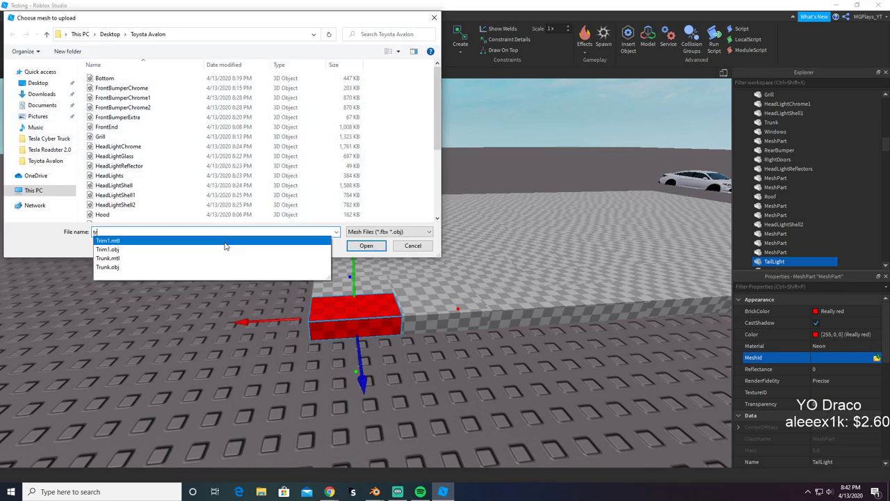
key(BackSpace)
text(a)
click(216, 251)
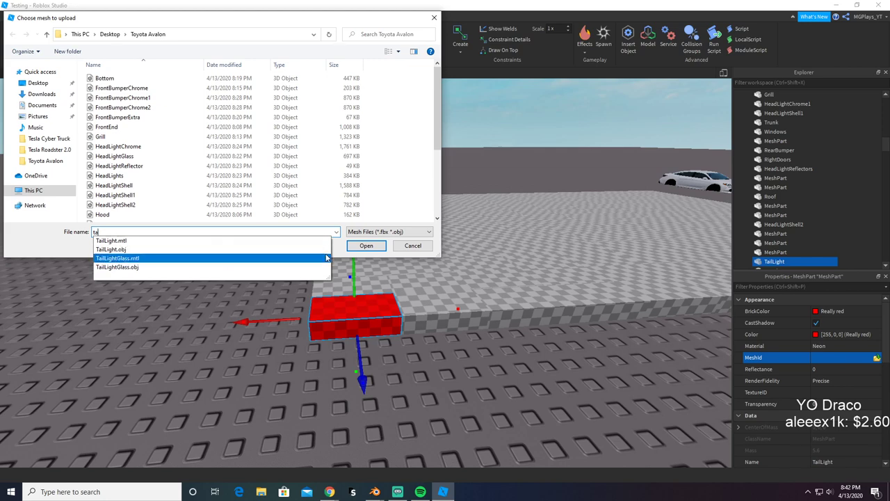
click(365, 245)
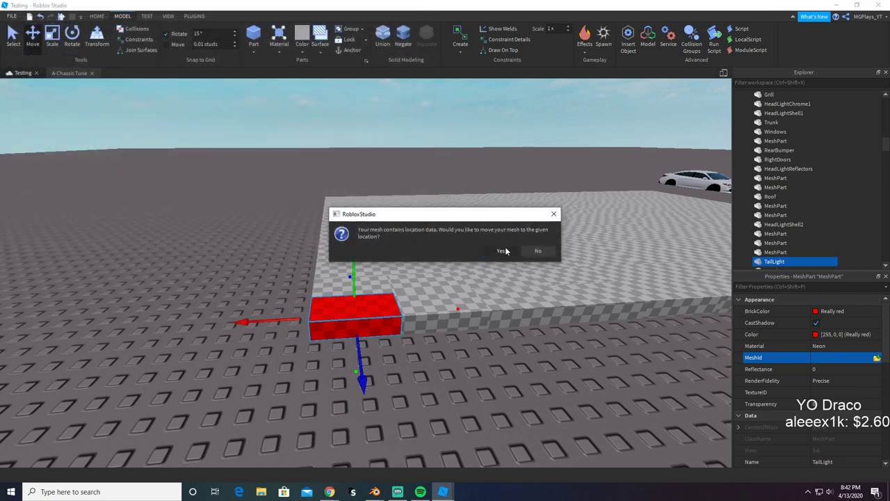
click(501, 249)
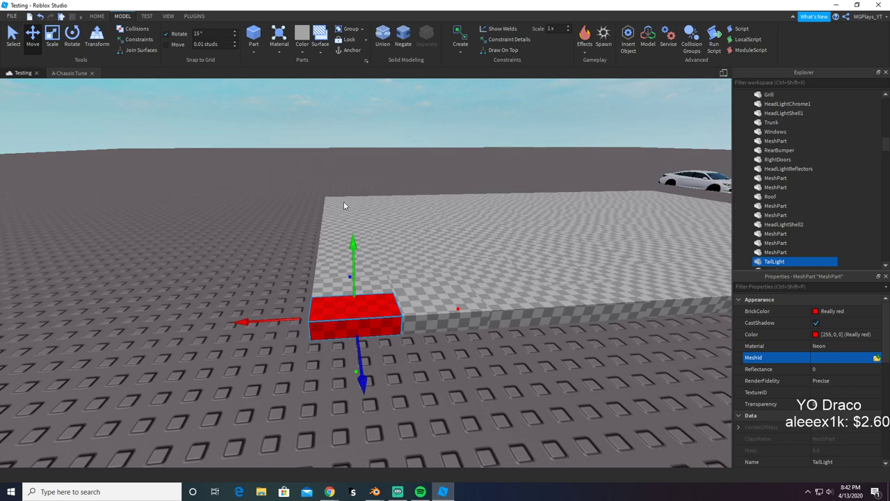
key(f)
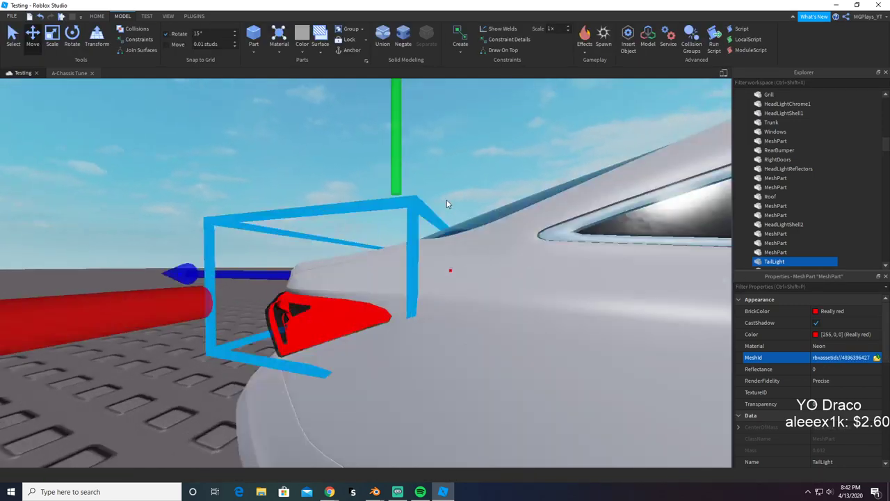
right_drag(447, 201, 446, 200)
scroll(447, 202, down, 5)
click(447, 204)
scroll(447, 203, up, 4)
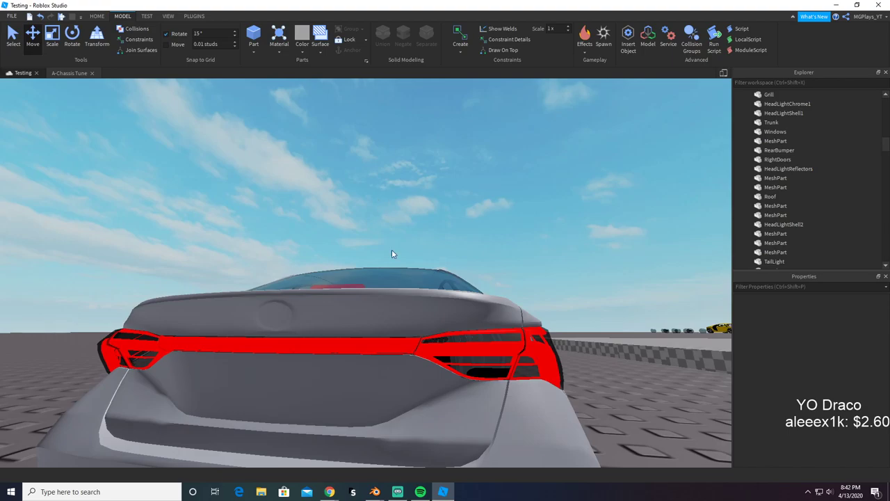
Step: Switch back to the Blender car model and delete the red tail light pieces already exported
key(alt+Tab)
key(alt+Tab)
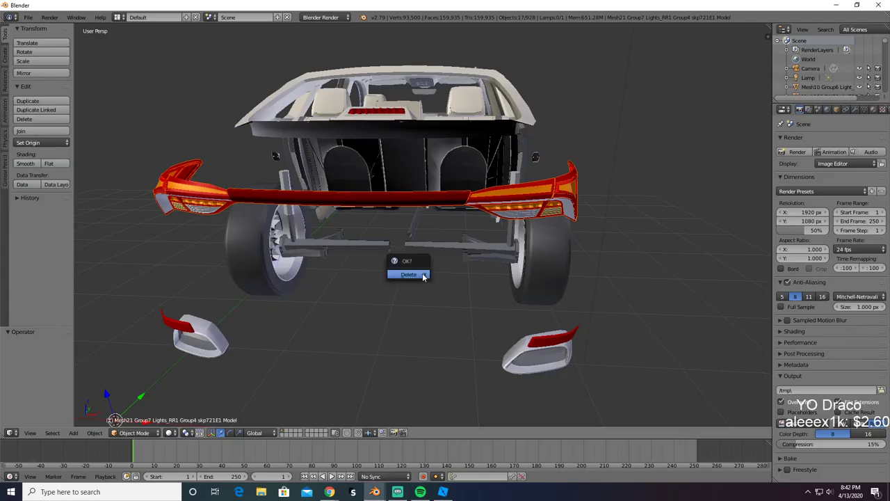
click(422, 275)
Step: Select the four orange upper tail light pieces on both sides of the car, verify the set by trial deletion, and undo it
middle_drag(424, 248, 434, 223)
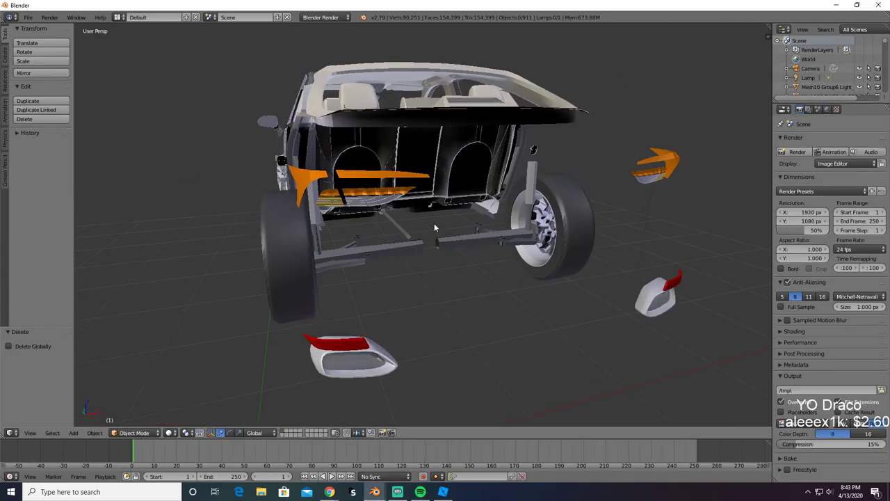
scroll(432, 226, up, 5)
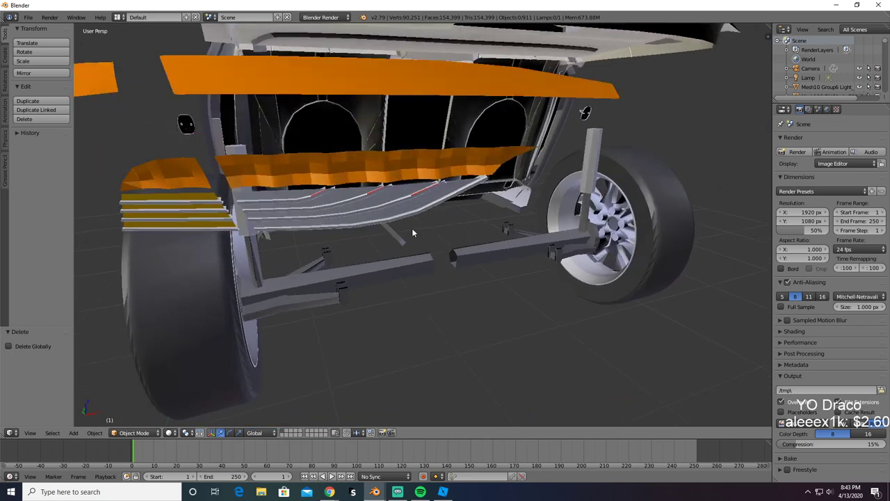
scroll(380, 226, down, 3)
right_click(292, 176)
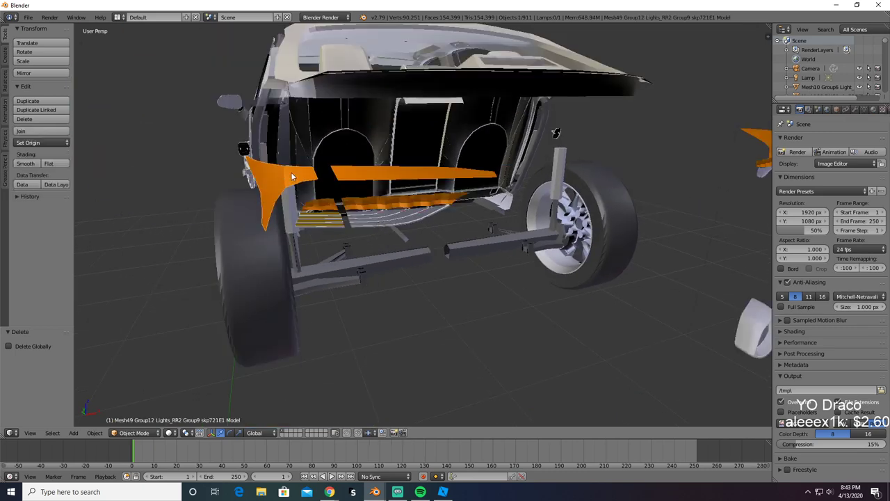
right_click(356, 170)
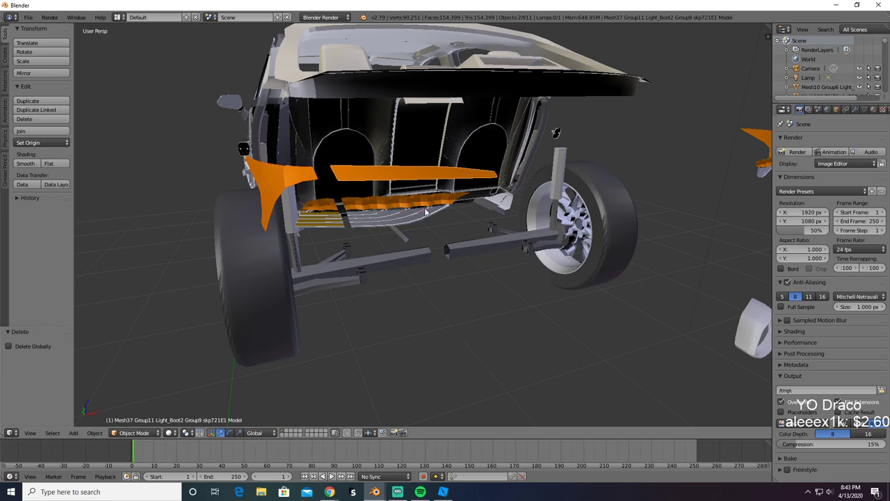
middle_drag(472, 218, 416, 207)
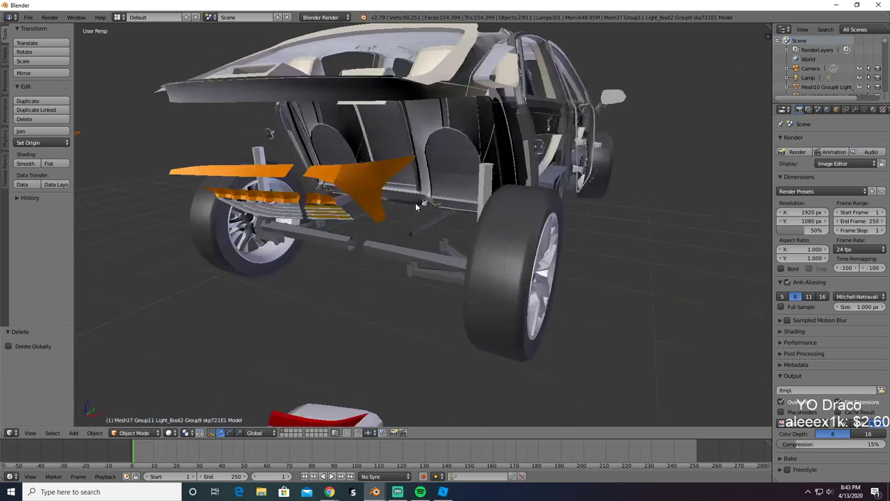
right_click(277, 173)
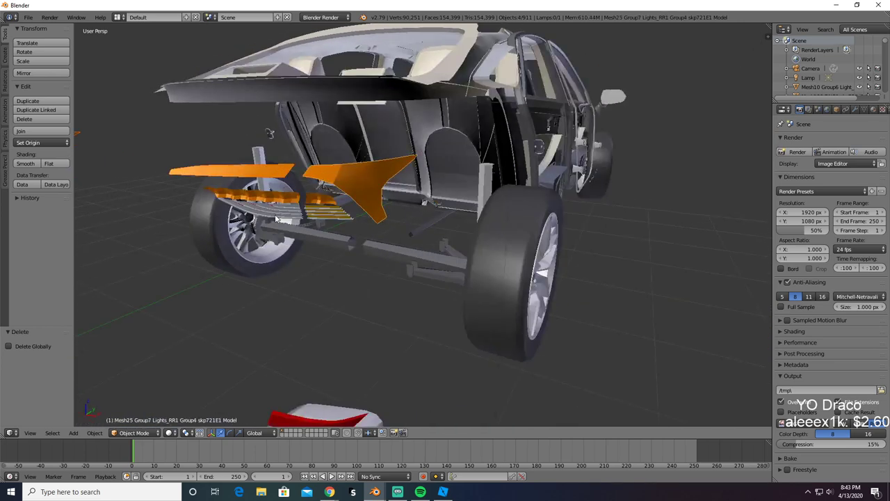
key(Delete)
key(ctrl+z)
Step: Copy the four selected orange tail light pieces and paste them into the separate Blender export scene
key(ctrl+c)
key(alt+Tab)
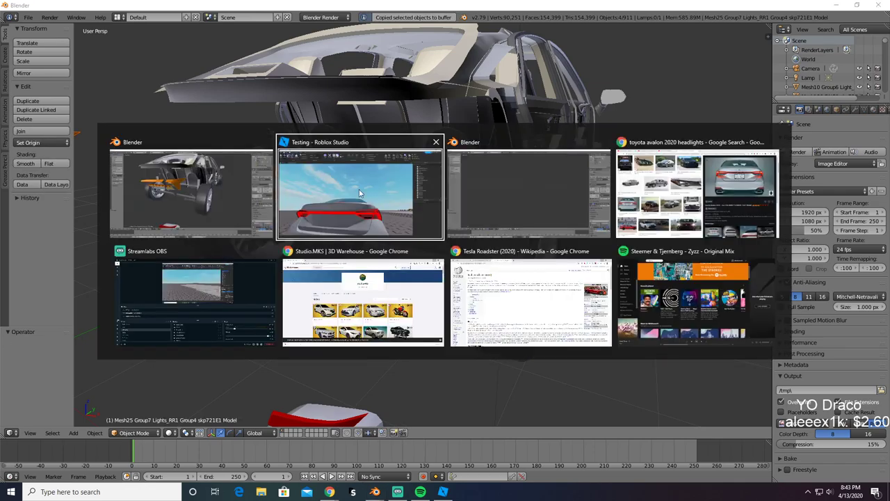
key(alt+Tab)
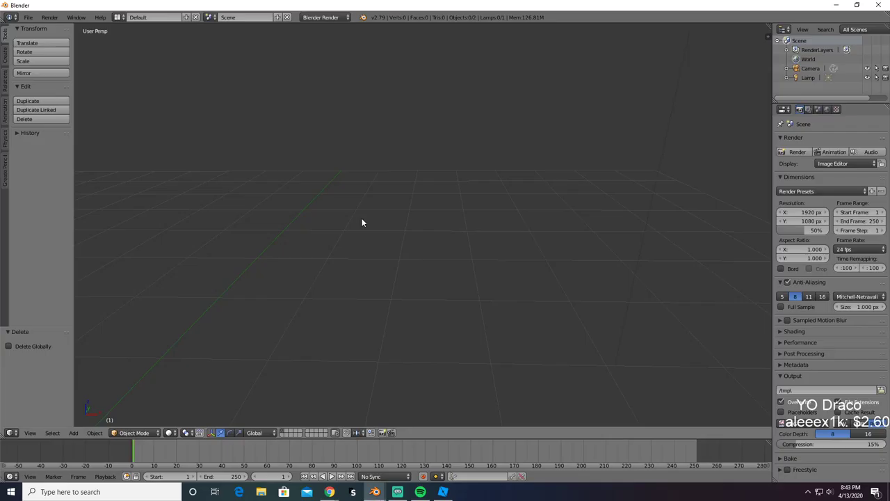
key(ctrl+v)
Step: Export the orange tail light pieces as an OBJ file to the Toyota Avalon folder, and clear them from the export scene
click(27, 17)
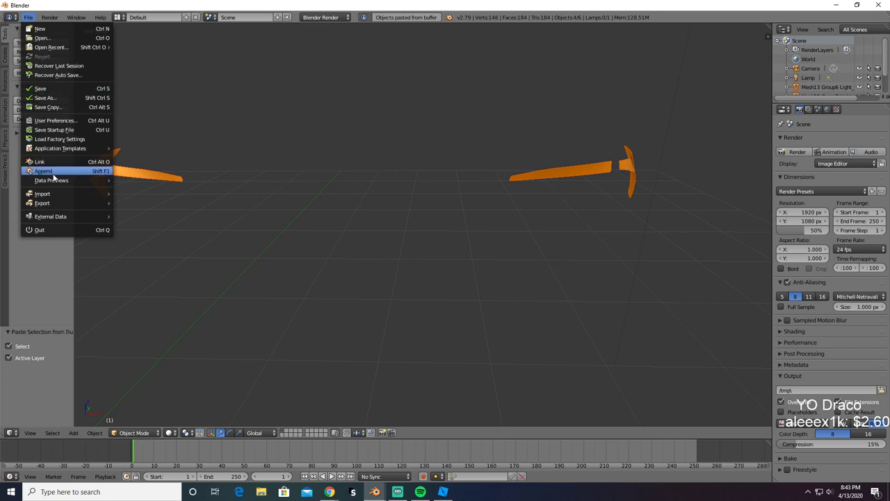
mouse_move(55, 203)
click(158, 255)
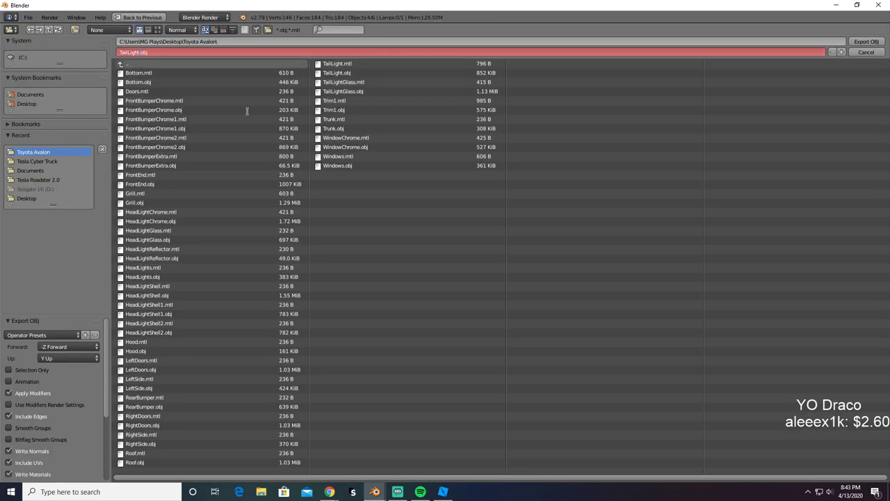
key(Return)
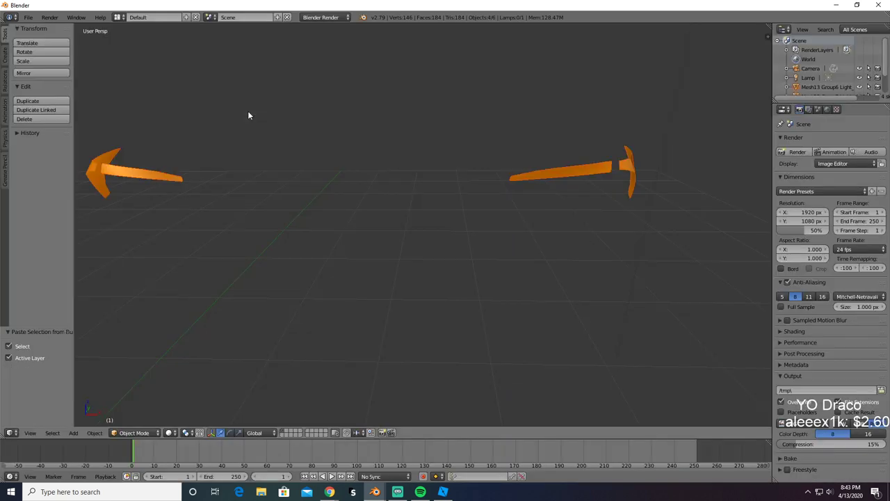
click(249, 113)
Step: Switch to Roblox Studio and select another unused mesh part at the edge of the checkered platform
key(alt+Tab)
key(alt+Tab)
key(alt+Tab)
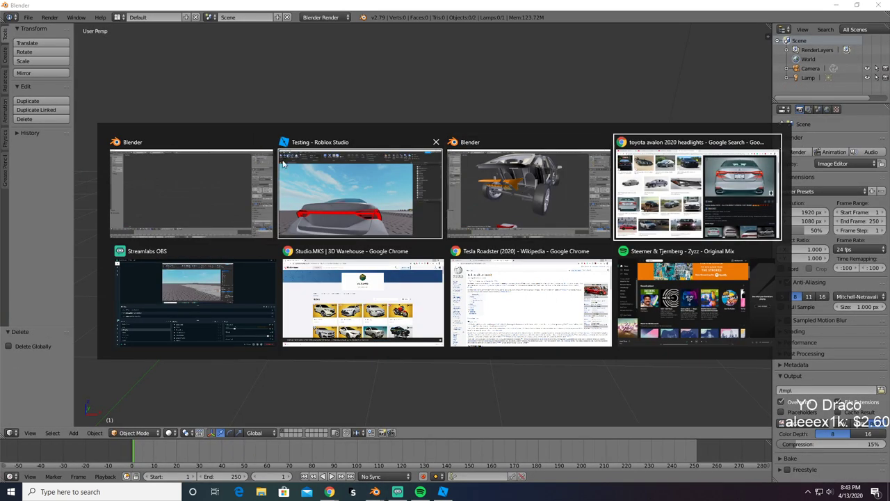
key(alt+Tab)
key(alt+Tab)
key(alt+Tab)
key(alt+Tab)
key(alt+Tab)
key(alt+Tab)
key(w)
right_drag(417, 276, 416, 276)
key(s)
click(451, 362)
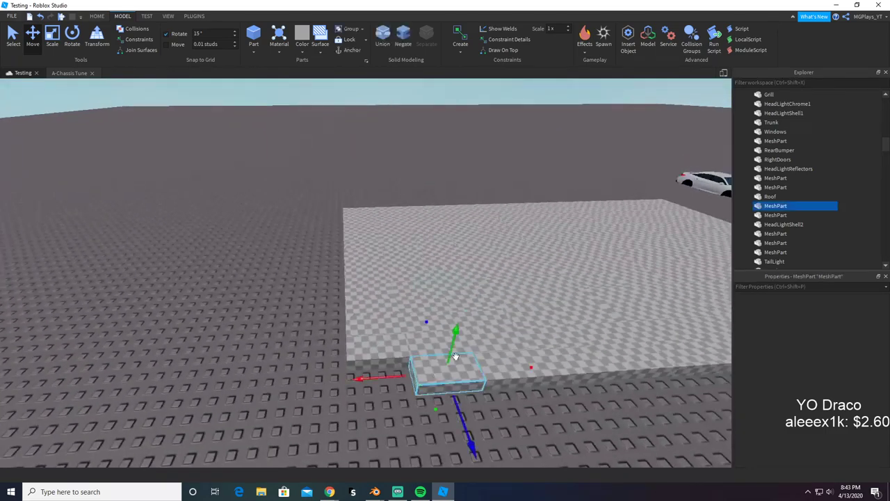
Step: Try Really red on the selected mesh part, and replace it with a custom orange-red colour of RGB 191, 44, 0
click(838, 311)
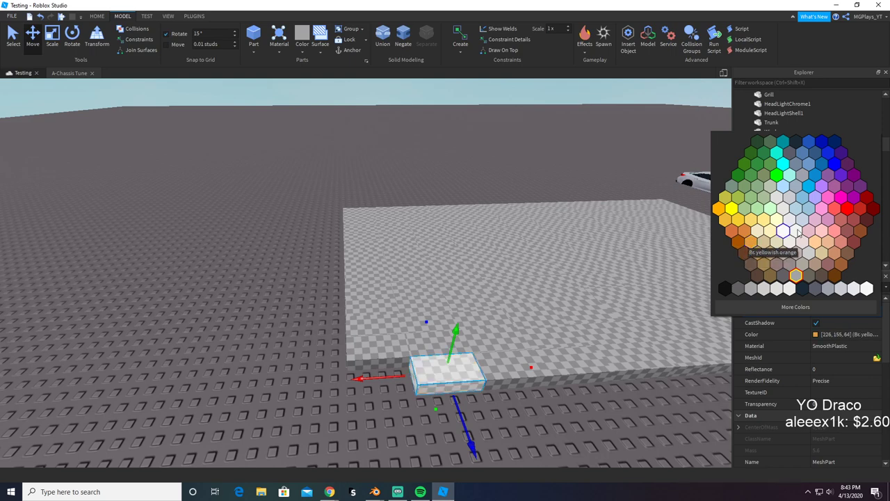
click(850, 211)
click(847, 313)
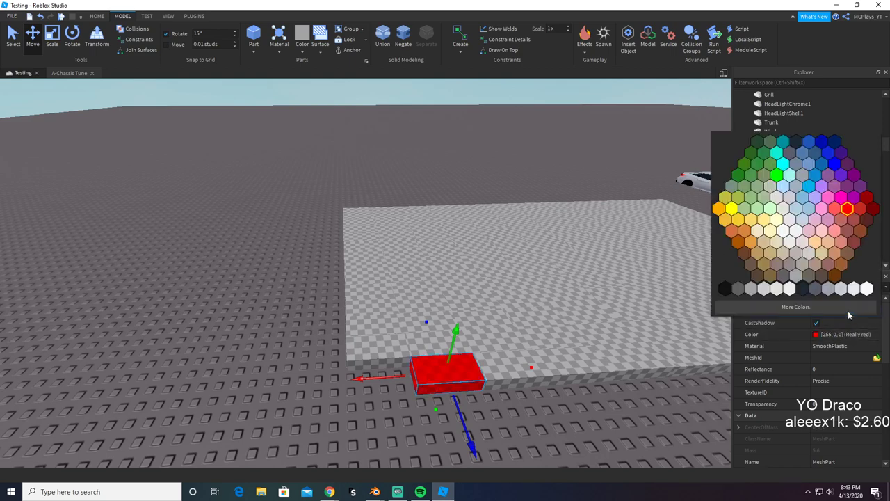
click(816, 307)
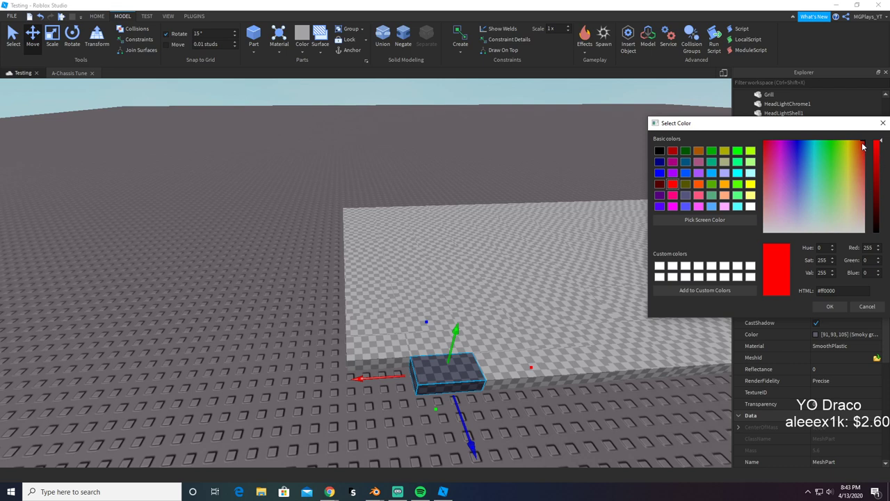
drag(862, 146, 885, 165)
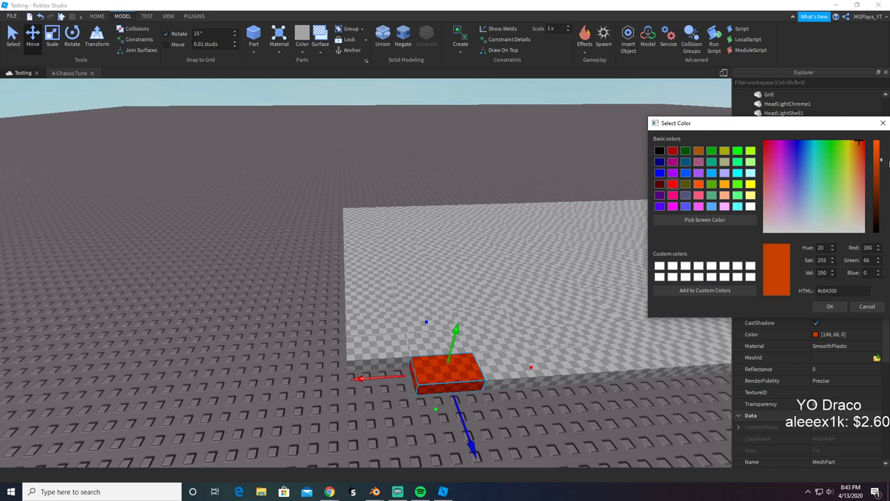
drag(861, 144, 862, 123)
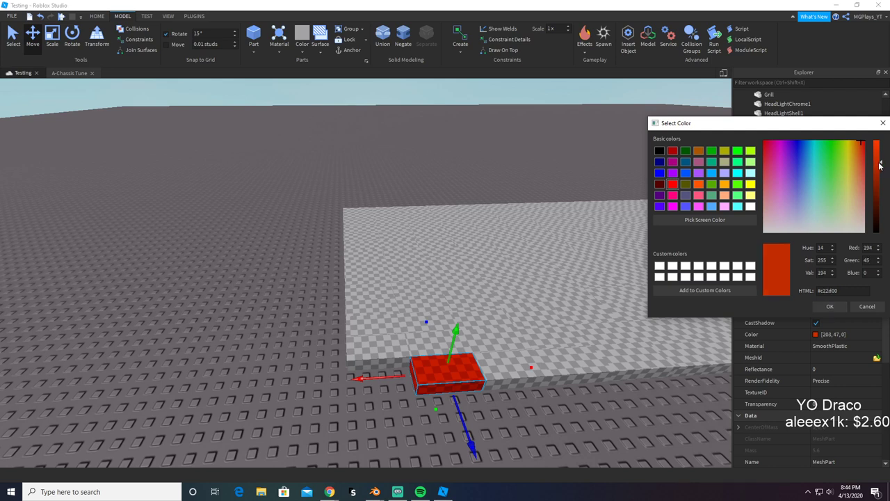
click(832, 306)
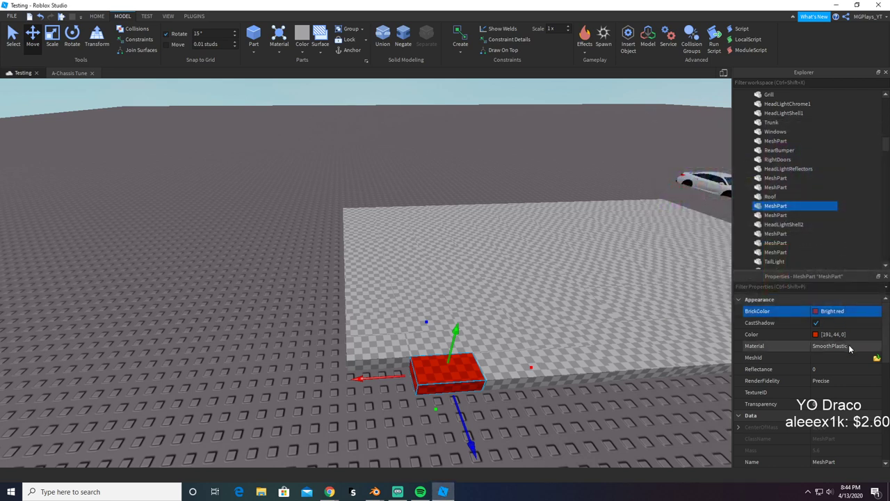
mouse_move(773, 207)
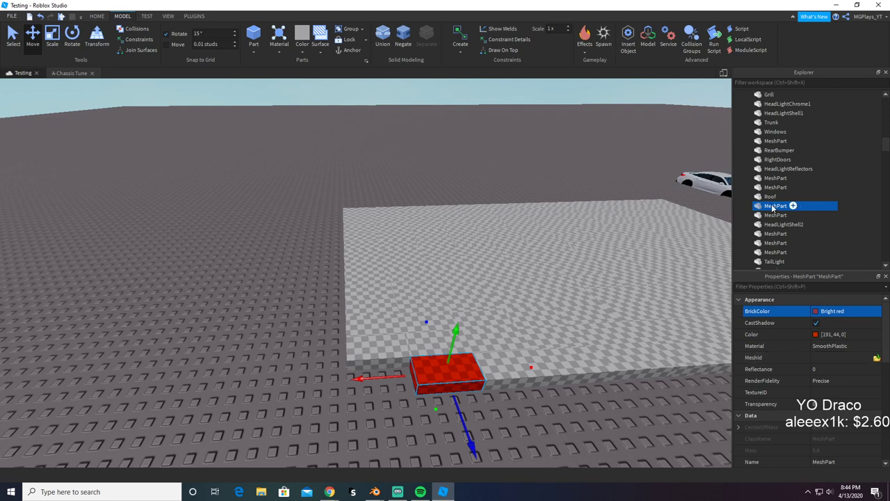
Step: Rename the selected orange-red mesh part as TailLightExtra
text(TailLight2)
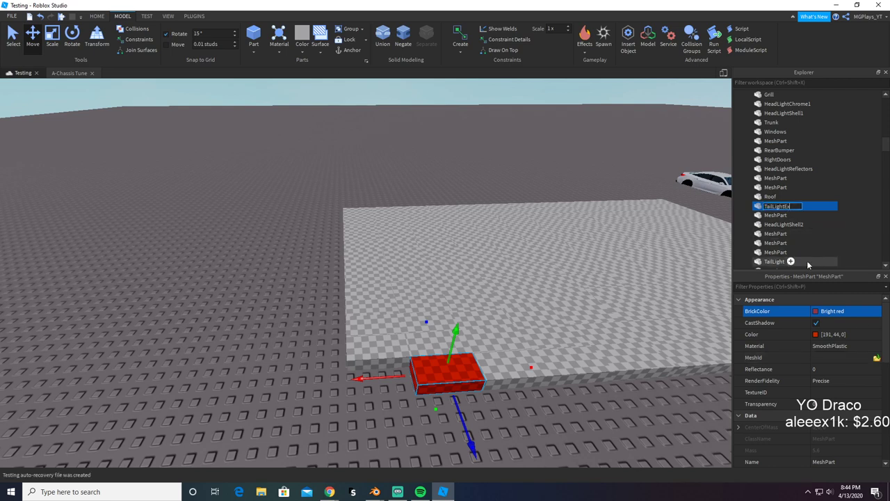
text(xtra)
key(Return)
Step: Load the TailLightextra.obj mesh into the TailLightExtra part, and move it to the location stored in the file
click(876, 357)
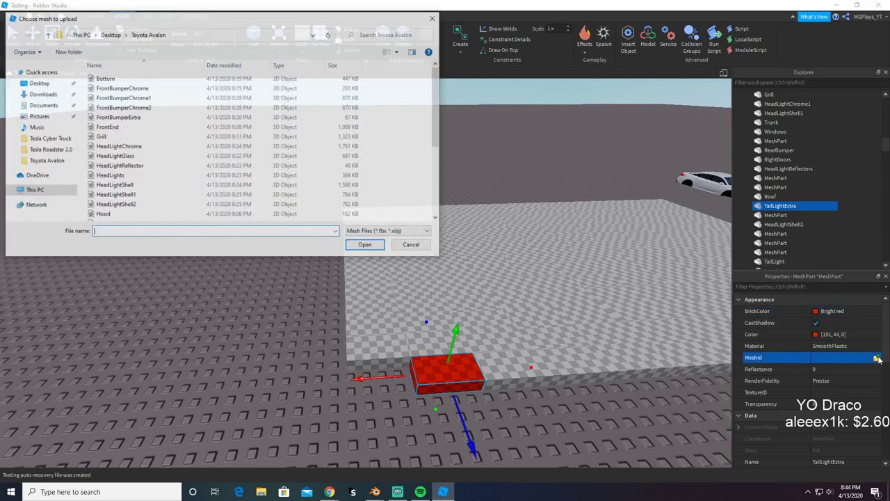
text(tr)
key(BackSpace)
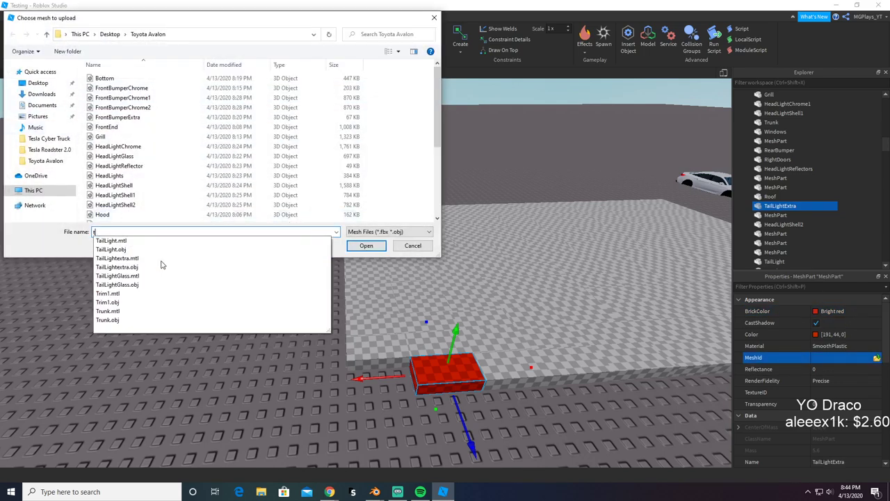
text(ail)
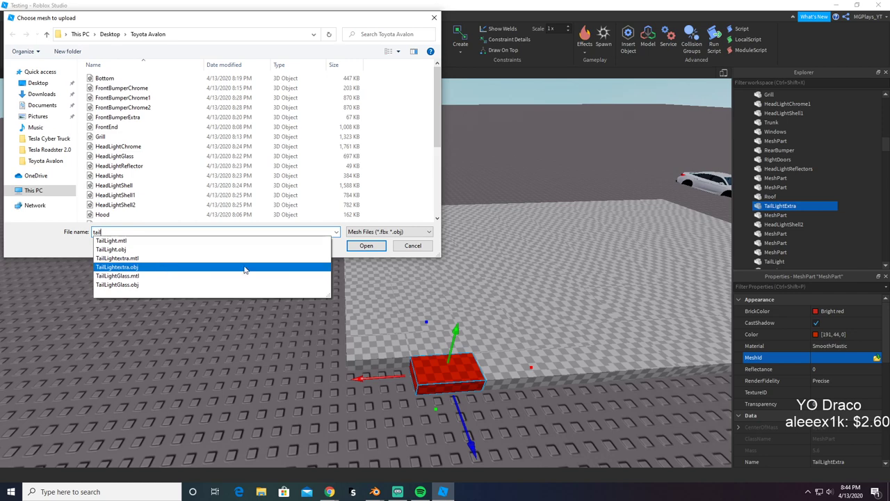
click(160, 267)
click(365, 245)
click(500, 250)
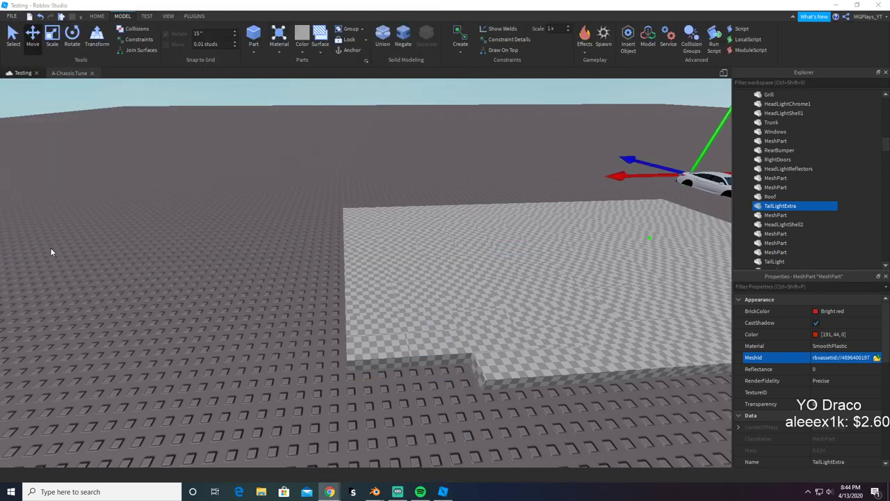
Step: Try the Neon material on the TailLightExtra part at the car's rear, and undo the change
key(f)
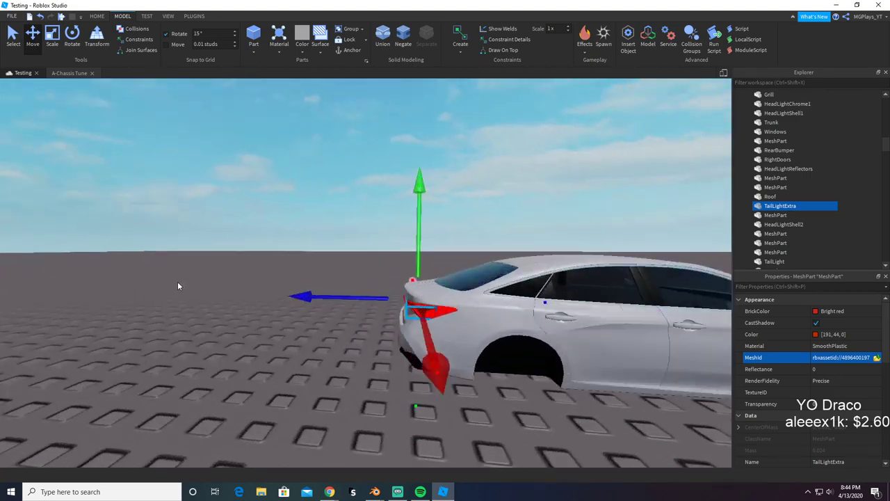
right_drag(178, 281, 264, 293)
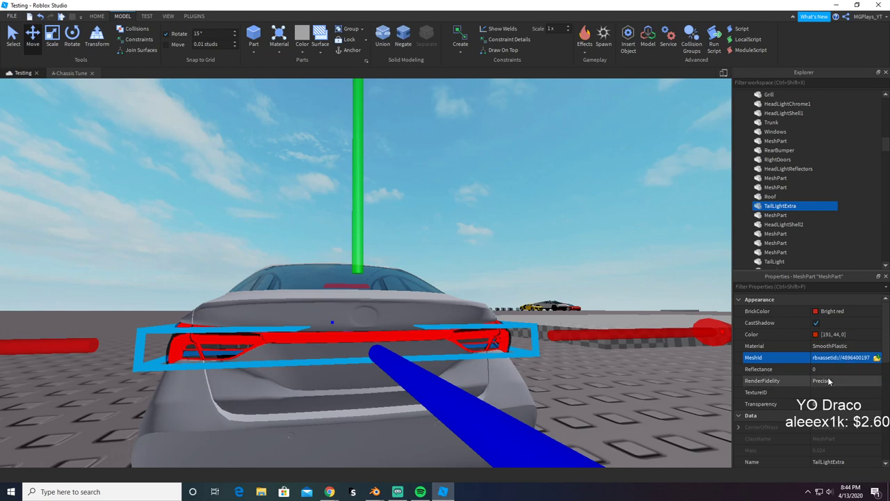
click(834, 345)
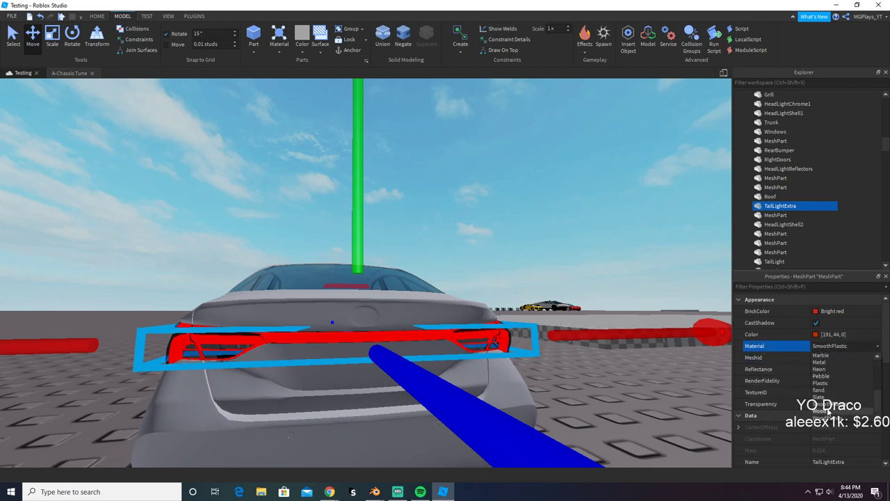
click(819, 368)
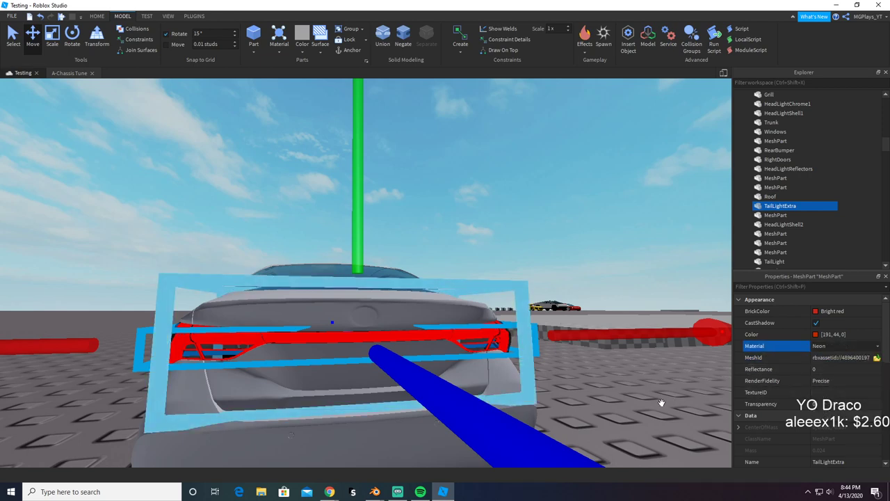
right_drag(661, 394, 662, 396)
key(ctrl+z)
click(482, 221)
right_drag(483, 222, 483, 223)
Step: Switch to the Blender window with the car model and select the three backup light pieces on one side of the rear
key(alt+Tab)
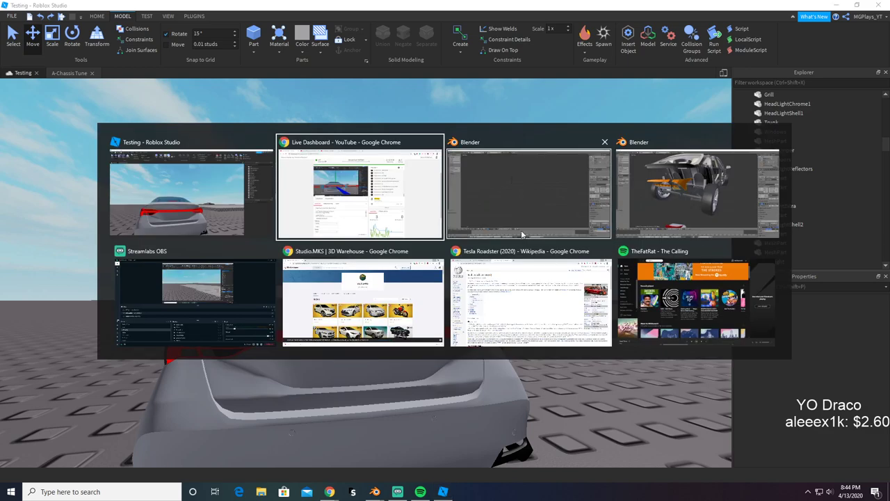
key(alt+Tab)
key(alt+Tab)
middle_drag(484, 241, 516, 235)
scroll(515, 235, up, 1)
right_click(505, 144)
shift+right_click(545, 148)
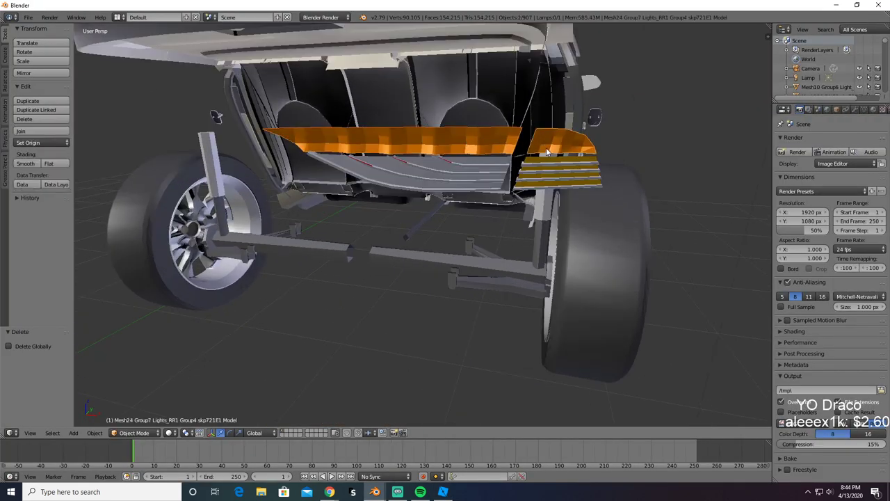
shift+right_click(547, 158)
Step: Try deleting the three selected backup light pieces, and undo the deletion
key(x)
click(523, 195)
key(ctrl+z)
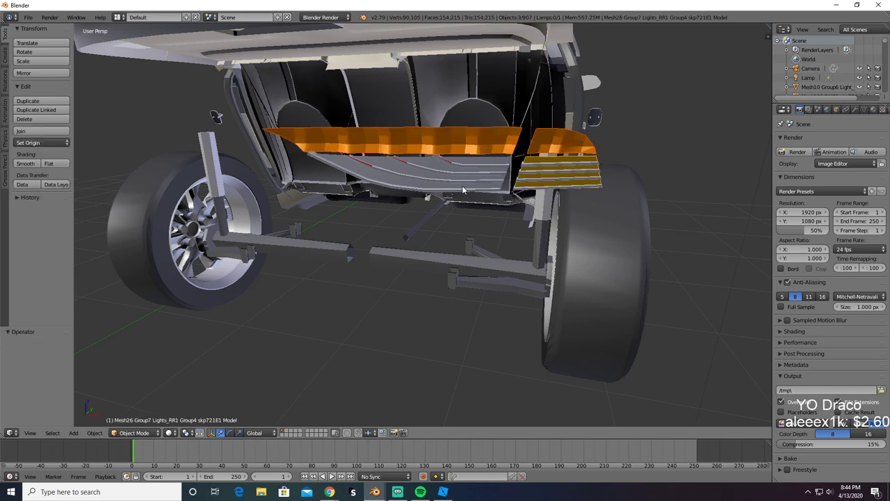
Step: Add the matching backup light pieces on the opposite side of the rear to the selection
middle_drag(463, 189, 497, 190)
shift+right_click(559, 96)
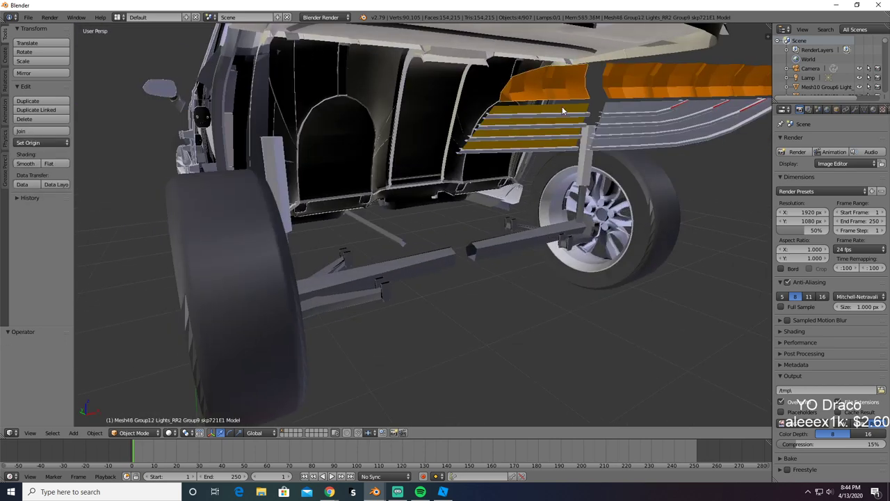
shift+right_click(619, 85)
Step: Try deleting the selected backup light pieces on both sides of the car, and undo the deletion
key(x)
scroll(609, 107, down, 3)
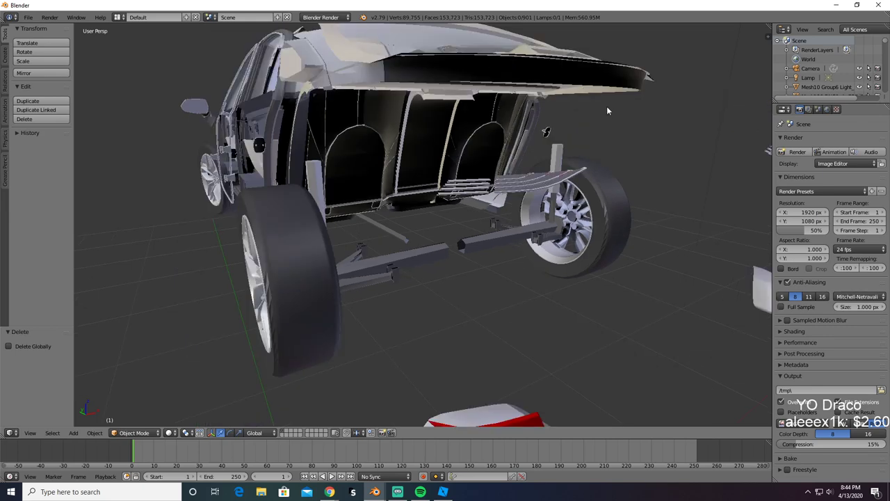
middle_drag(608, 108, 570, 119)
key(ctrl+z)
Step: Copy the six selected backup light pieces and paste them into the separate Blender export scene
key(ctrl+c)
key(alt+Tab)
key(alt+Tab)
key(alt+Tab)
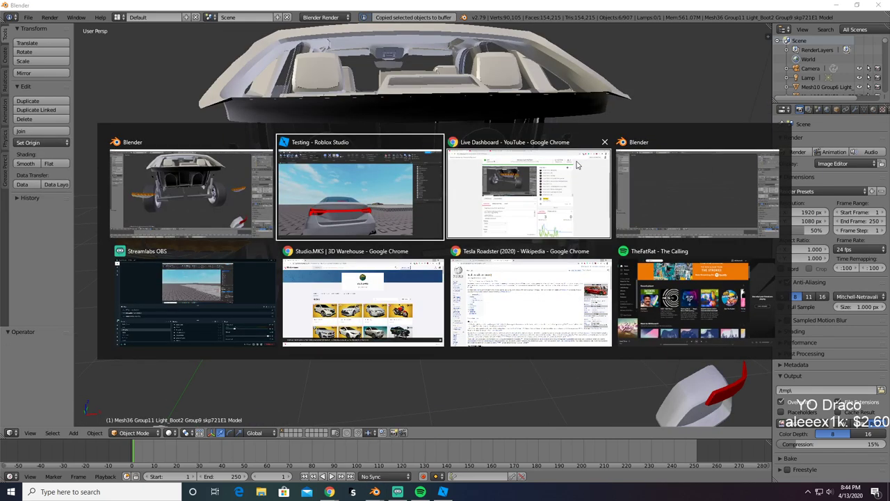
key(ctrl+v)
Step: Export the backup light pieces as Backup.obj to the Toyota Avalon folder, and clear them from the export scene
click(28, 16)
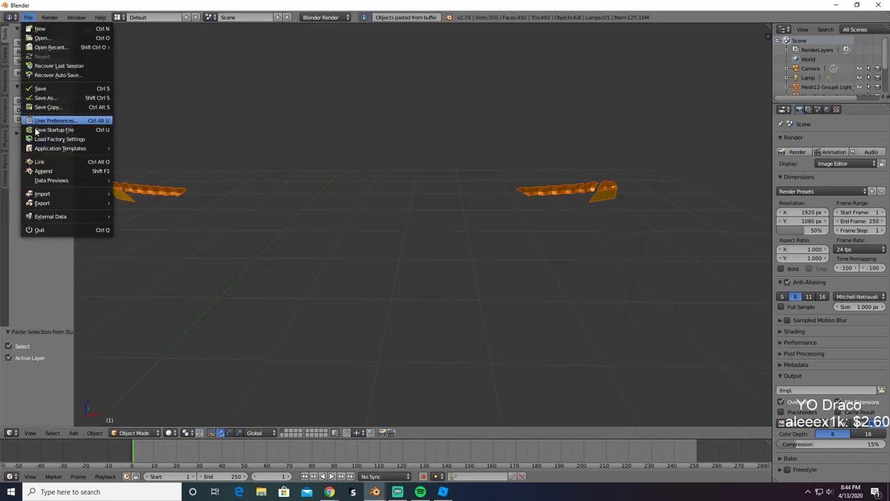
mouse_move(54, 207)
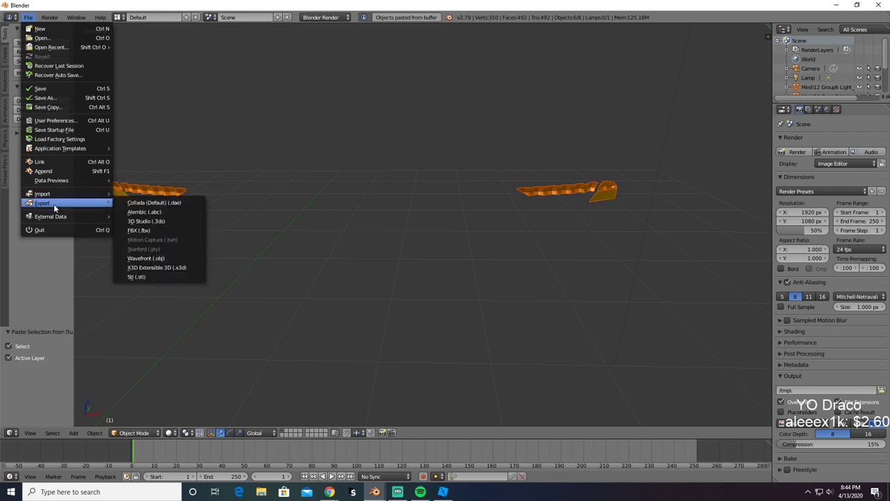
click(145, 257)
click(168, 52)
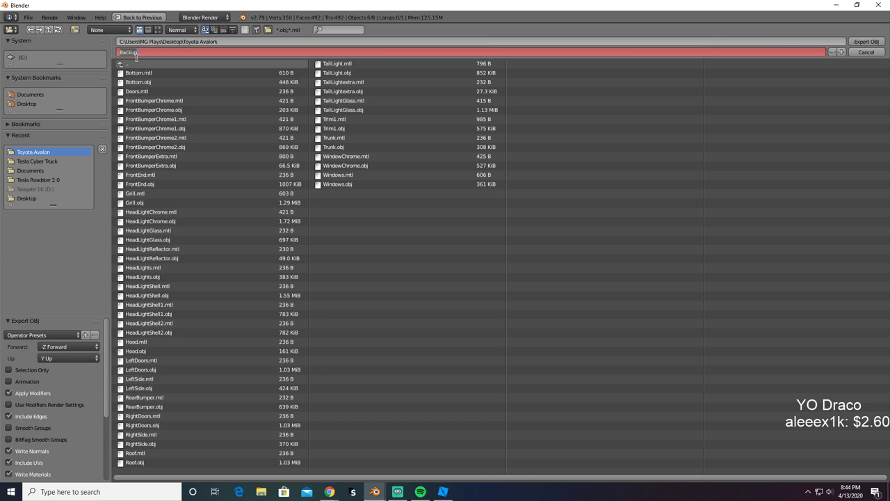
key(Return)
Step: Switch to Roblox Studio and select an unused grey mesh part at the edge of the checkered platform
key(alt+Tab)
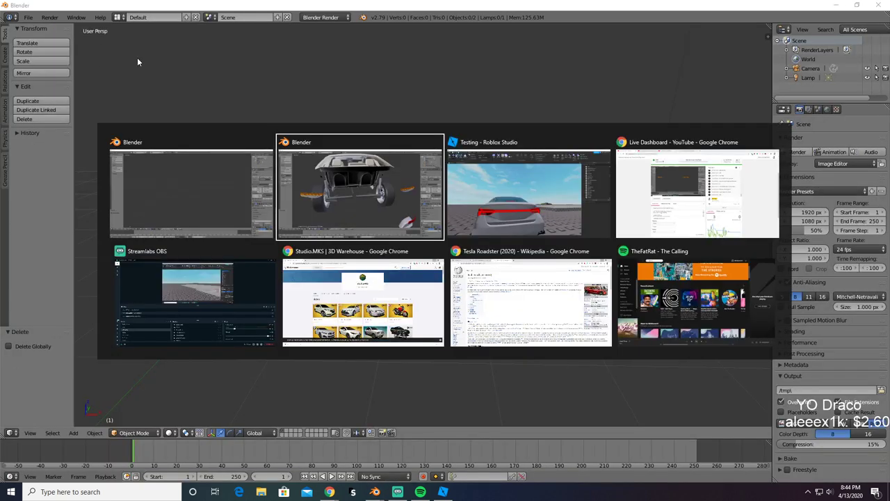
key(alt+Tab)
key(w)
right_drag(413, 191, 414, 191)
key(a)
click(289, 288)
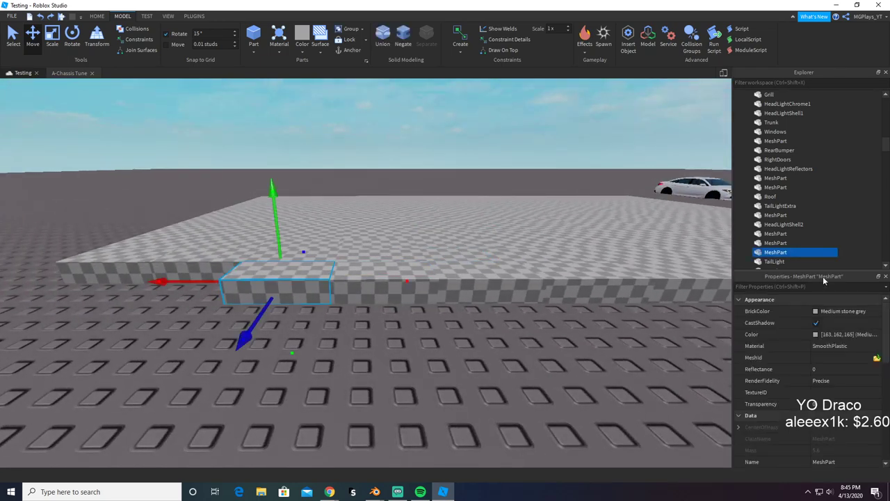
Step: Rename the selected mesh part as Backup, and style it in Institutional white with the Neon material
click(851, 311)
click(866, 288)
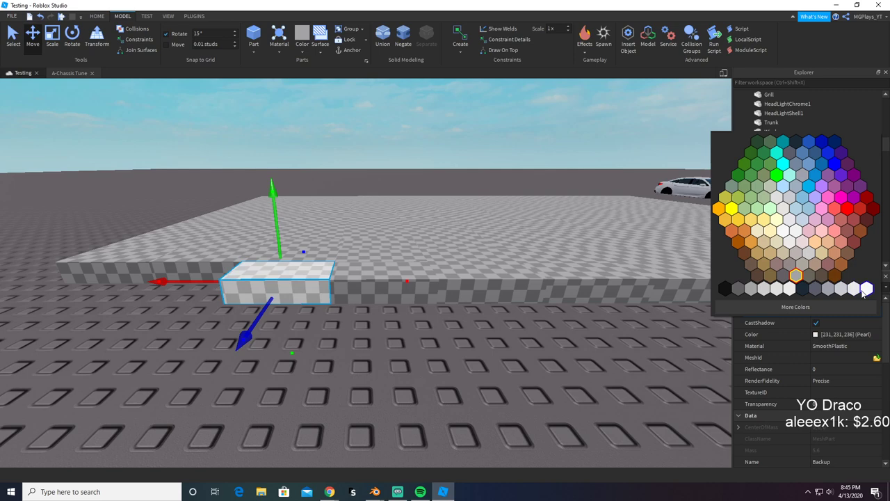
click(849, 346)
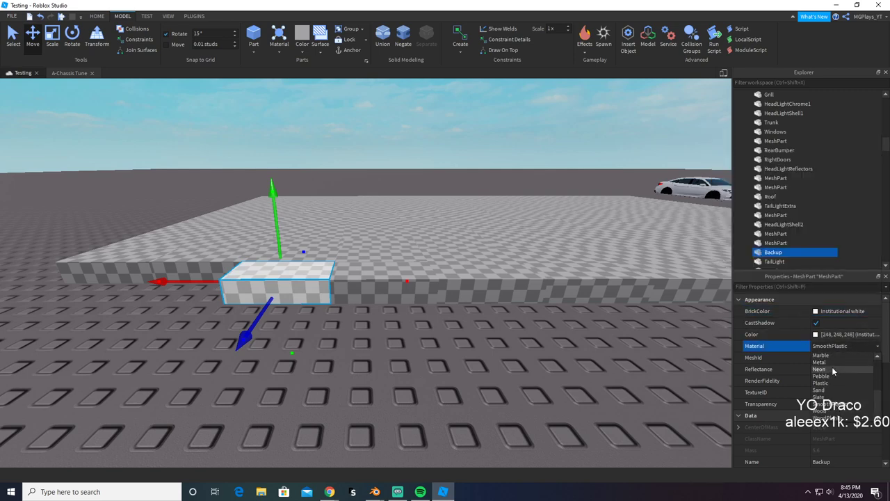
click(831, 367)
Step: Load the Backup.obj mesh into the Backup part, and move it to the location stored in the file
click(841, 357)
click(876, 357)
text(ba)
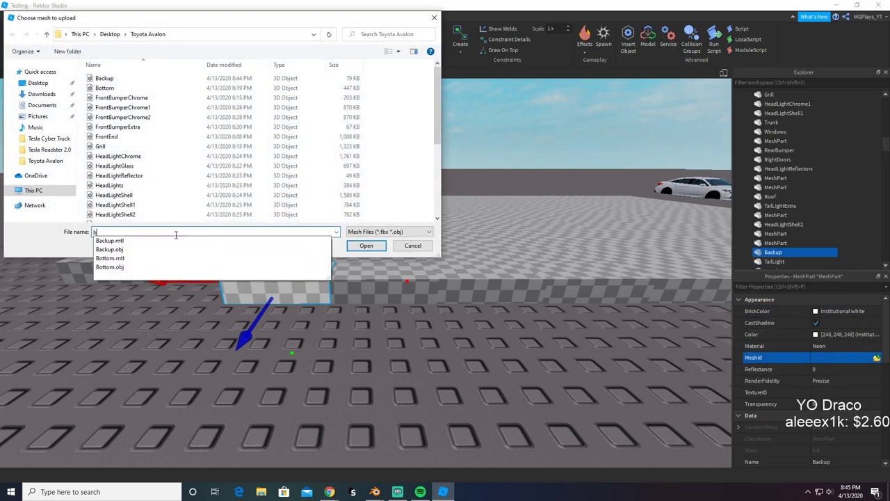
click(366, 245)
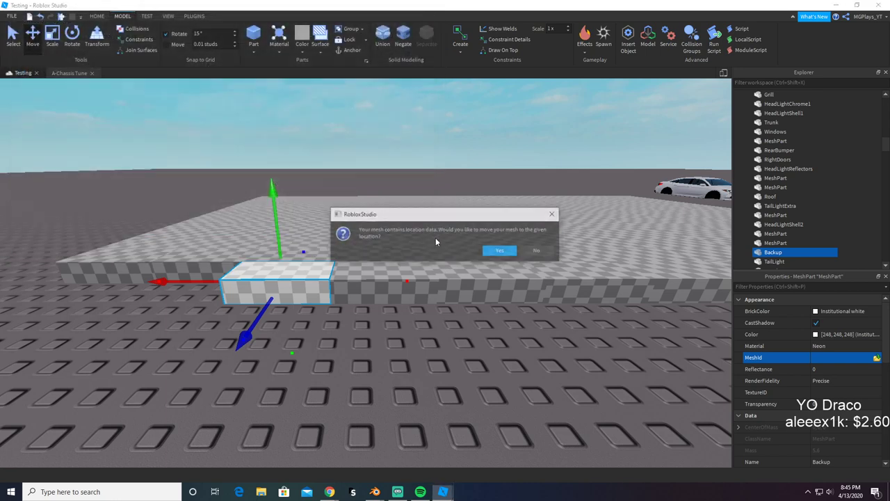
click(501, 248)
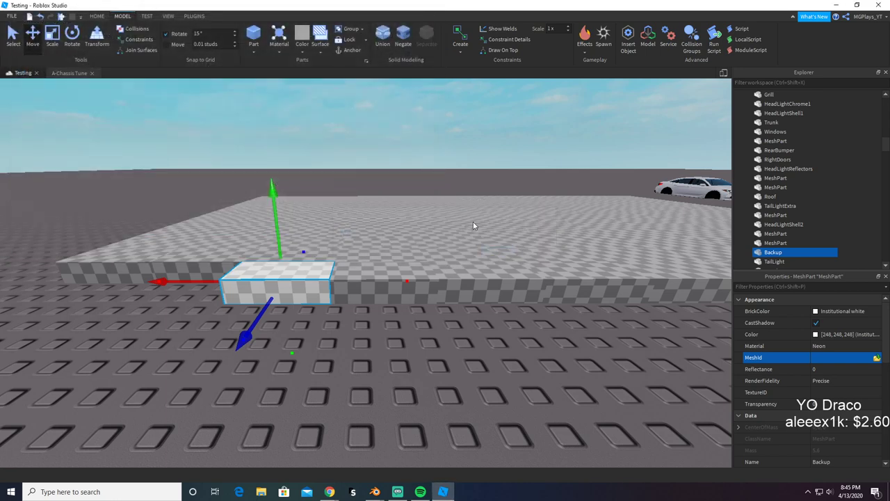
Step: Examine the white backup lights fitted at the rear of the car
key(f)
key(w)
right_drag(504, 243, 503, 241)
key(s)
click(504, 242)
key(w)
key(s)
key(w)
Step: Switch to the Blender window with the car model and delete the already exported backup light pieces
key(alt+Tab)
key(alt+Tab)
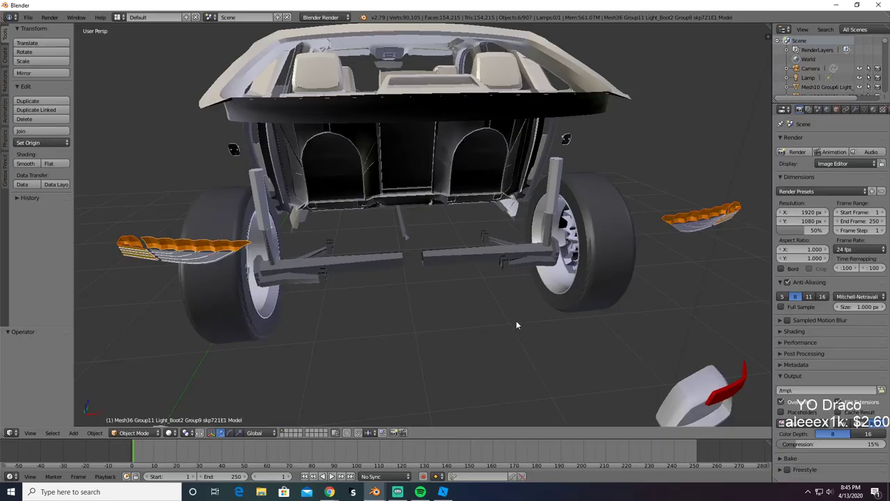
middle_drag(540, 300, 541, 273)
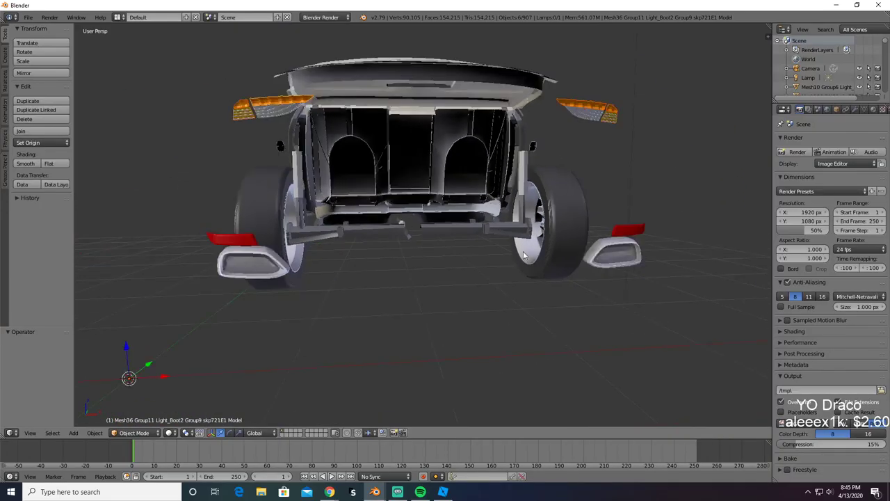
scroll(410, 248, up, 2)
mouse_move(410, 249)
middle_down()
mouse_move(418, 254)
mouse_move(406, 250)
middle_up()
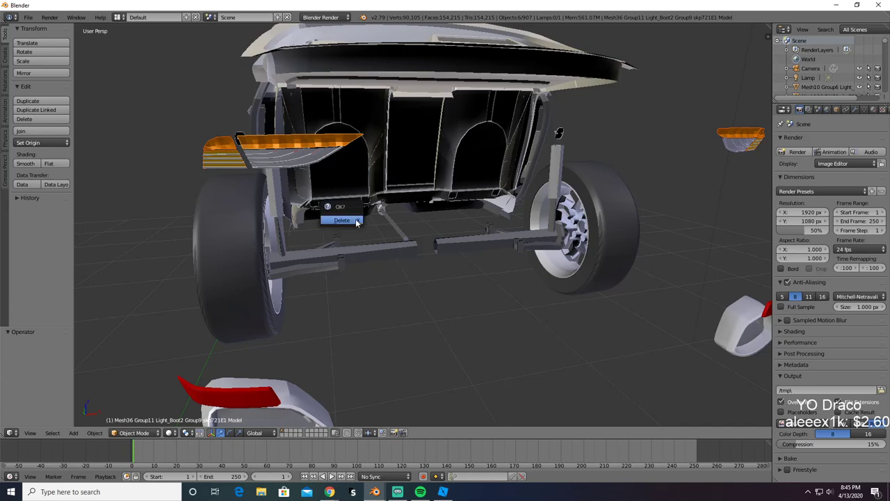
click(355, 220)
Step: Try deleting one thin strip of the remaining tail light insert, and undo the deletion
middle_drag(335, 186, 354, 190)
right_click(406, 174)
key(x)
click(407, 180)
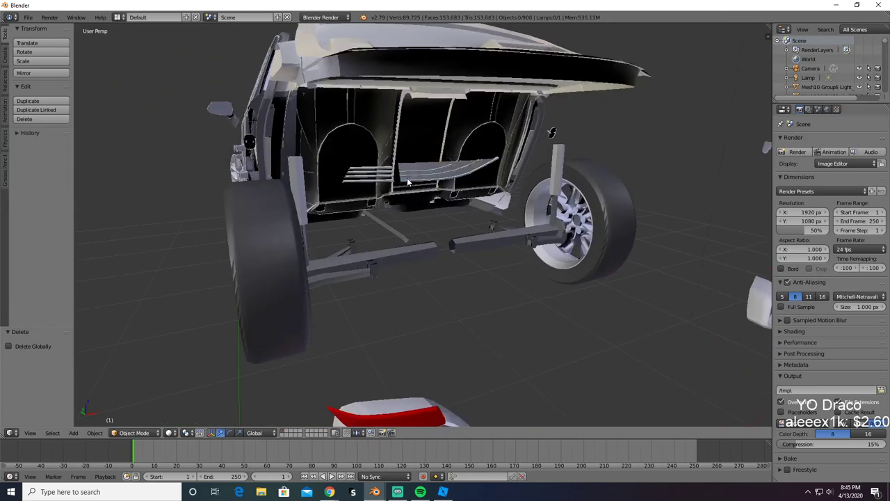
scroll(407, 180, up, 2)
scroll(407, 180, down, 1)
middle_drag(408, 181, 409, 184)
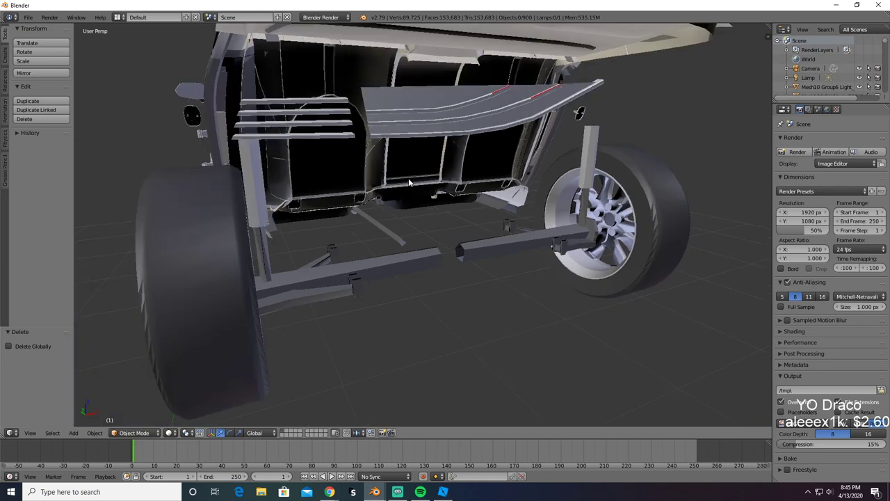
key(ctrl+z)
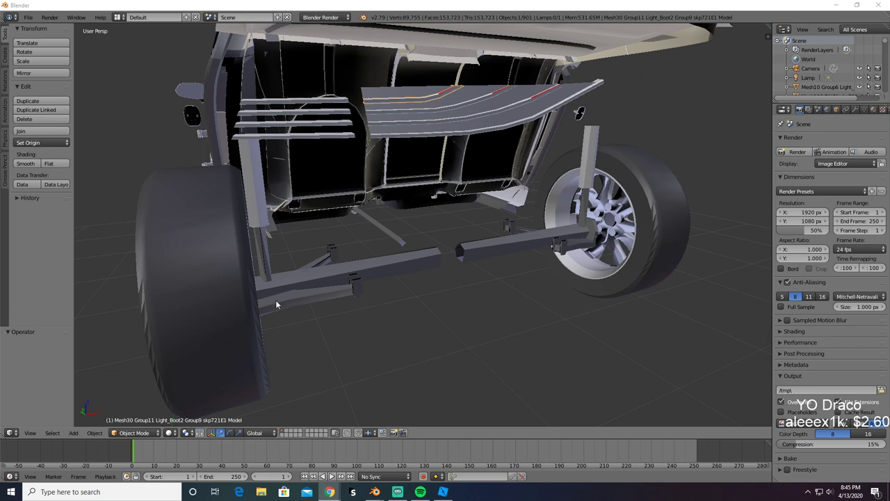
click(304, 301)
key(ctrl+z)
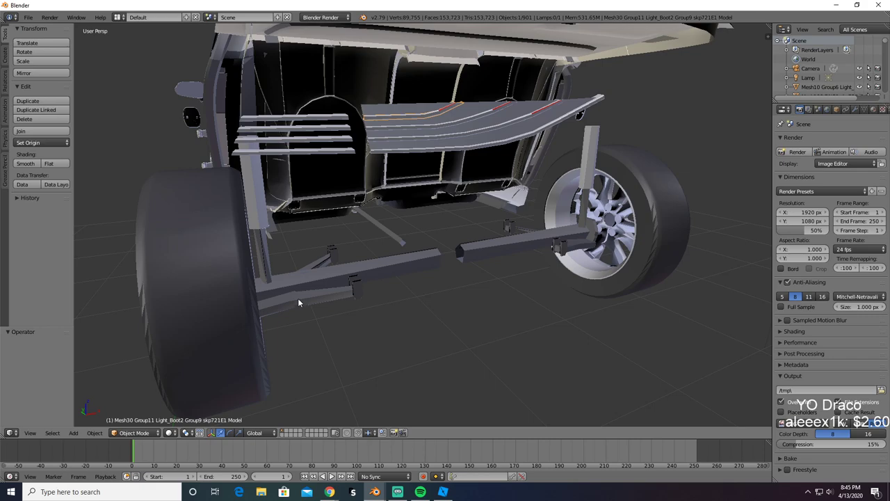
Step: Switch to Roblox Studio and inspect the tail lights and backup lights from both sides of the car's rear
key(alt+Tab)
key(alt+Tab)
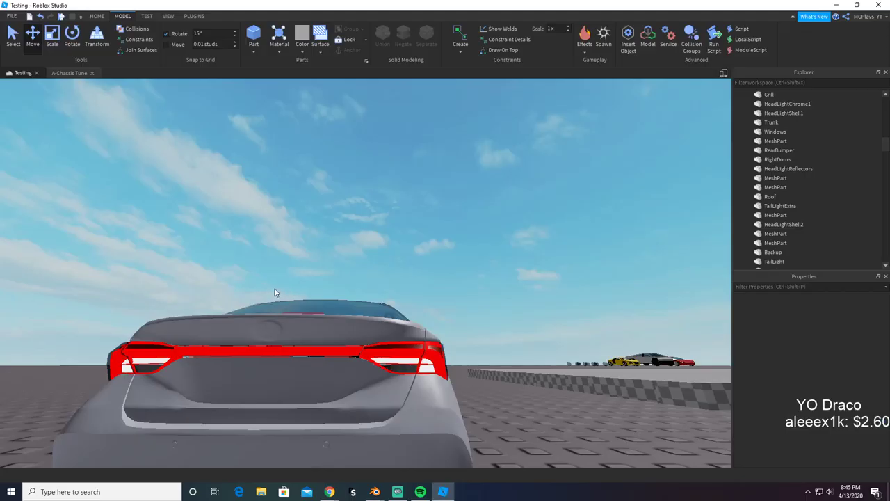
key(a)
right_drag(297, 323, 296, 322)
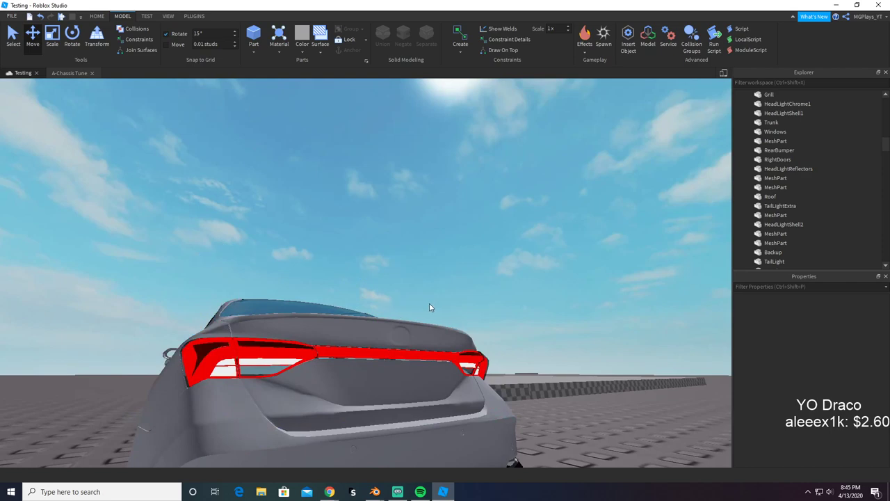
key(d)
right_drag(429, 303, 429, 303)
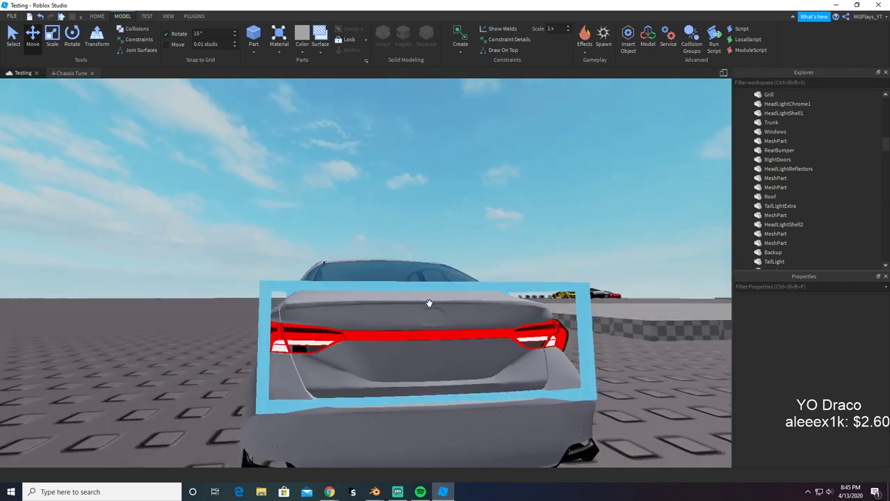
Step: Switch to the Blender car model, add the tail light strips on one side to the selection, try deleting them, and undo it
key(alt+Tab)
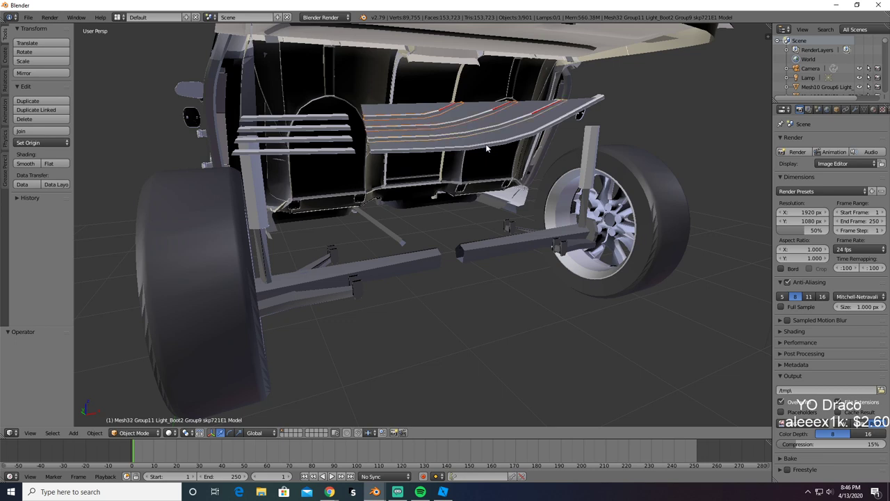
right_click(337, 144)
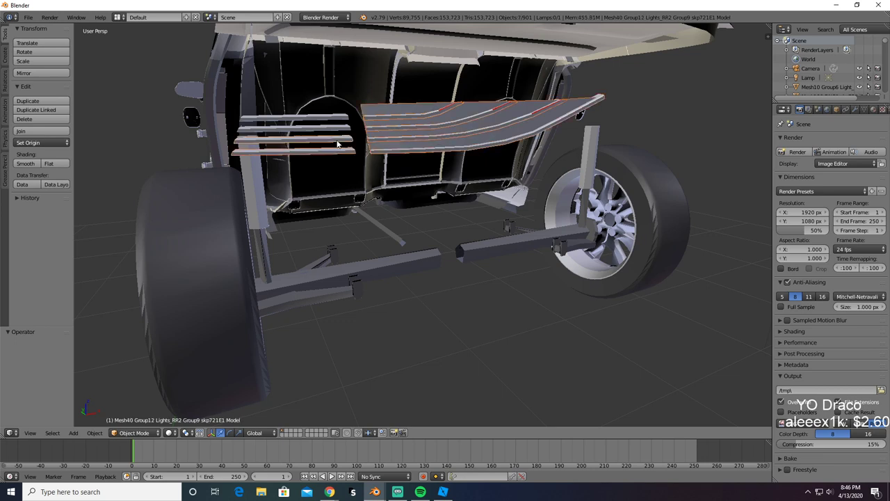
key(x)
click(334, 120)
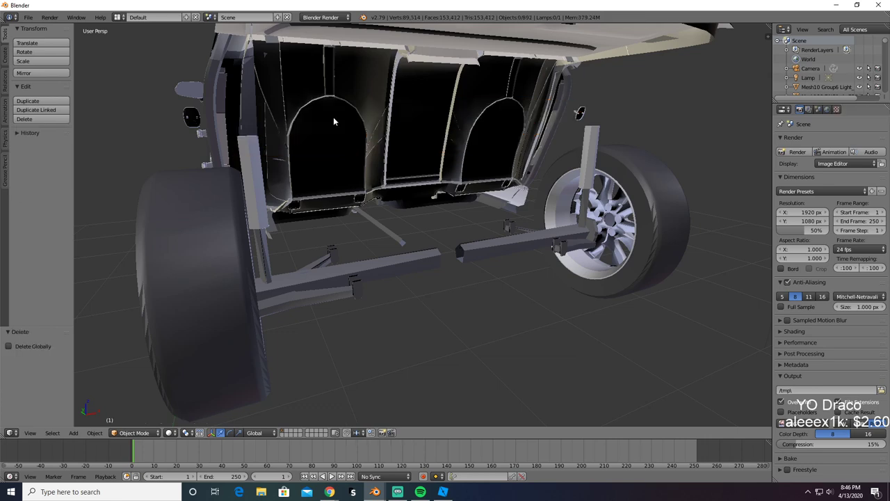
middle_drag(471, 190, 428, 190)
key(ctrl+z)
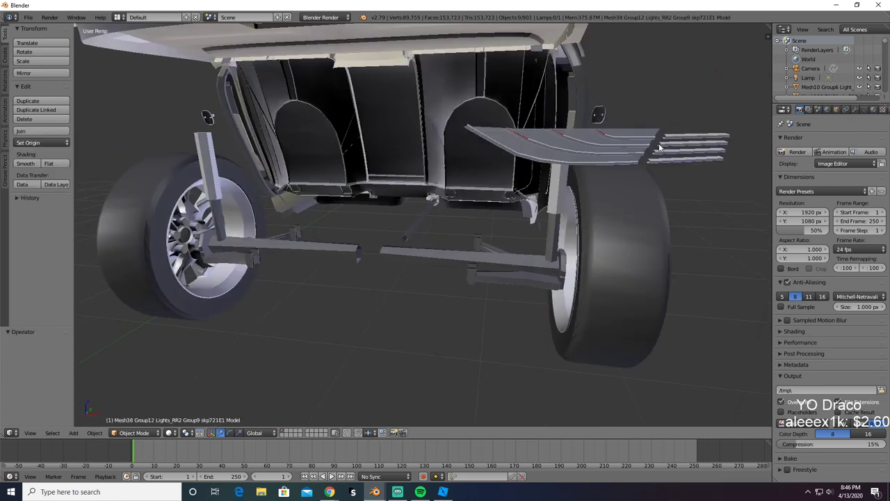
Step: Add the tail light strips on the opposite side to the selection, try deleting the whole selection, and undo the deletion
shift+right_click(671, 142)
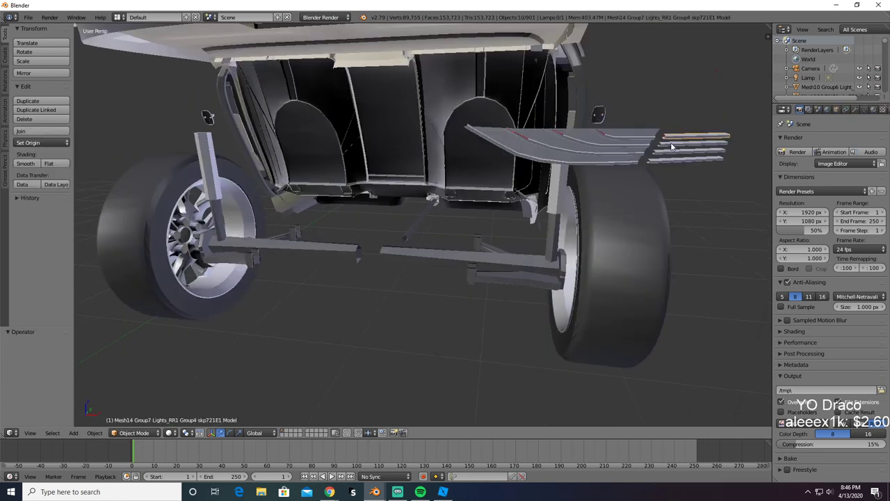
shift+right_click(627, 164)
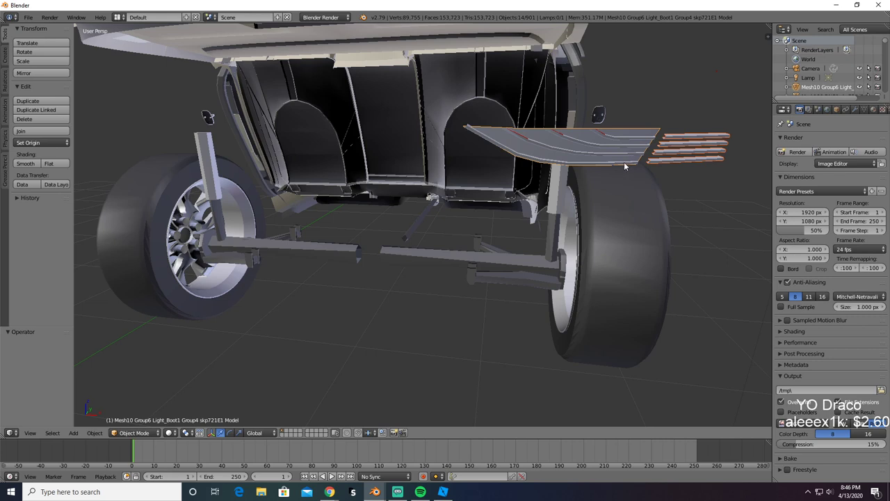
shift+right_click(624, 160)
shift+right_click(623, 146)
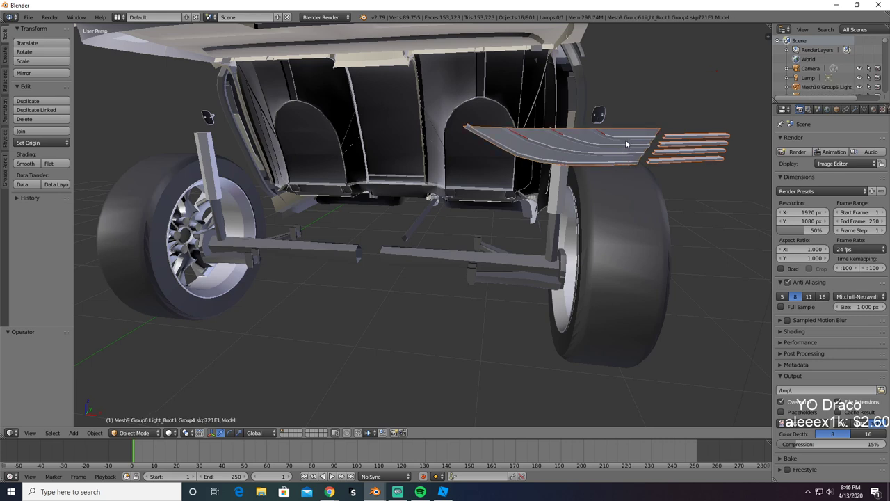
key(x)
click(630, 139)
key(ctrl+z)
key(x)
click(638, 155)
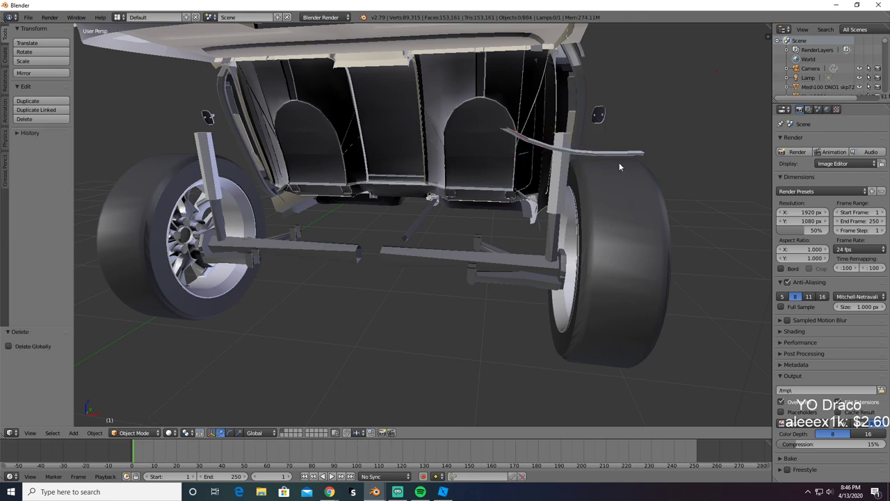
middle_drag(618, 162, 573, 190)
key(ctrl+z)
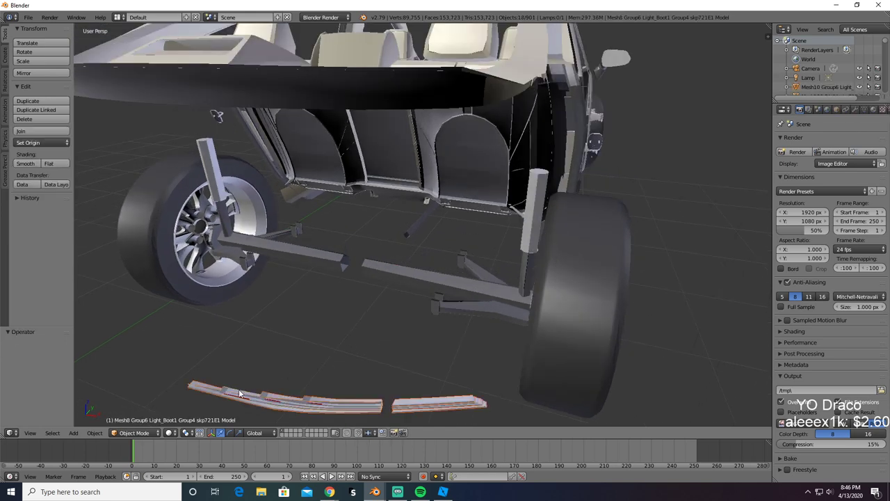
Step: Check the full strip selection with a trial deletion, undo it, then copy the strips into the empty Blender scene
key(x)
click(230, 390)
middle_drag(231, 390, 285, 324)
key(ctrl+z)
key(ctrl+c)
key(alt+Tab)
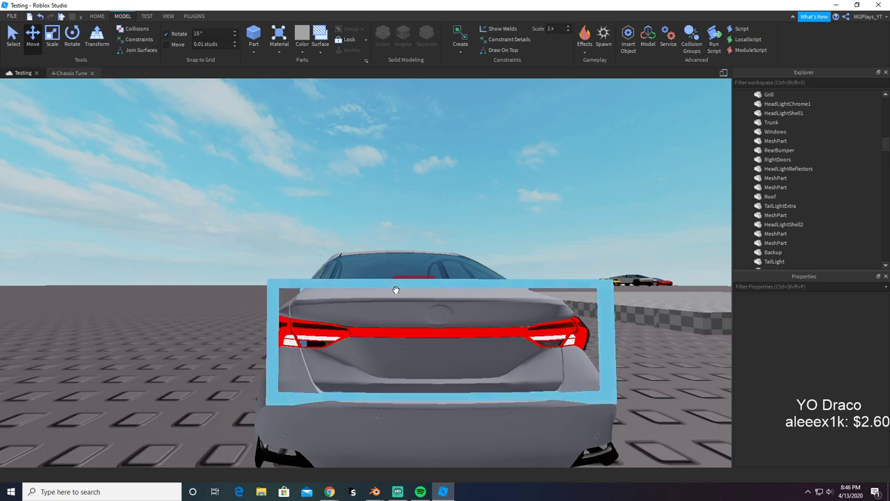
key(alt+Tab)
key(ctrl+v)
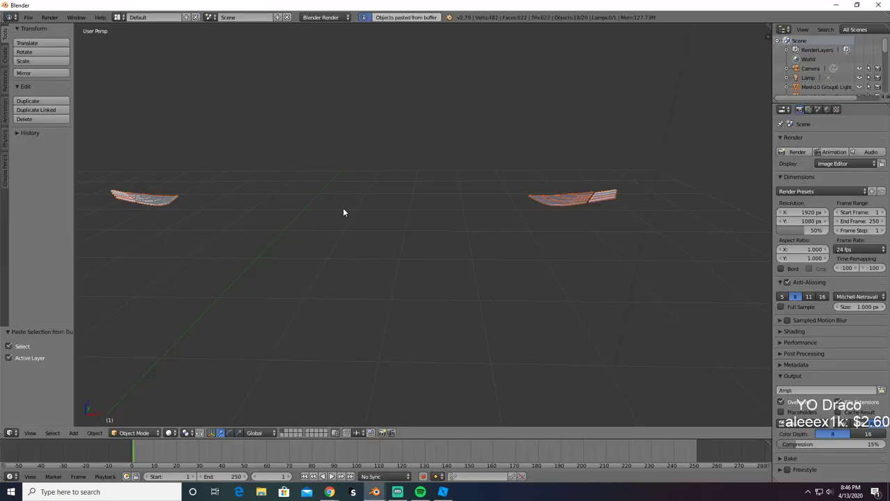
Step: Export the pasted strips as an OBJ file named TailLightChrome in the Toyota Avalon folder and clear the scene
click(28, 17)
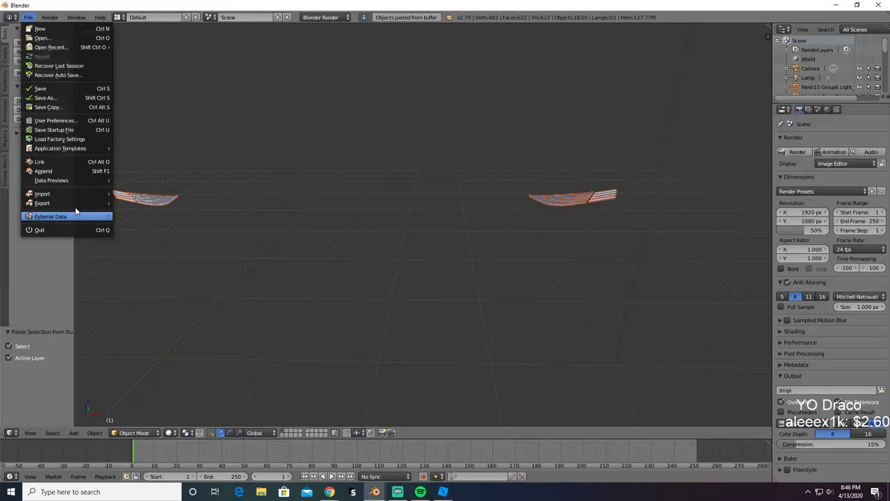
mouse_move(41, 202)
click(143, 256)
click(124, 52)
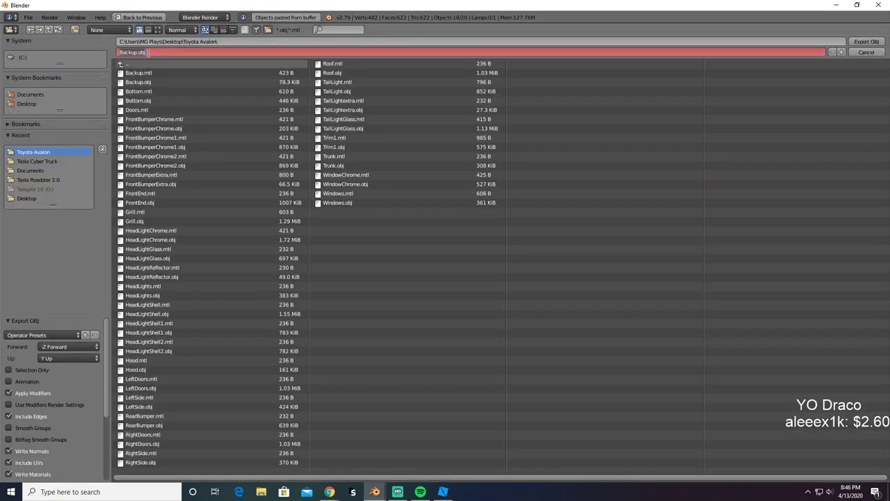
text(TailLightChrome)
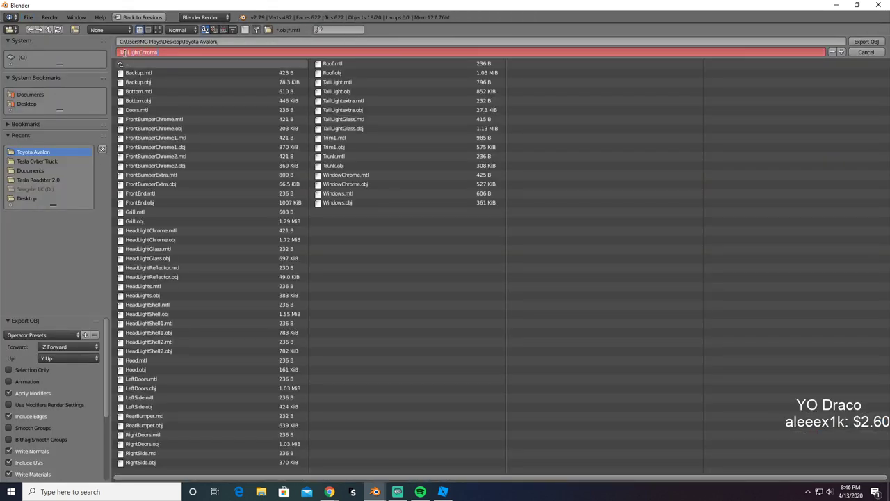
key(Return)
key(Delete)
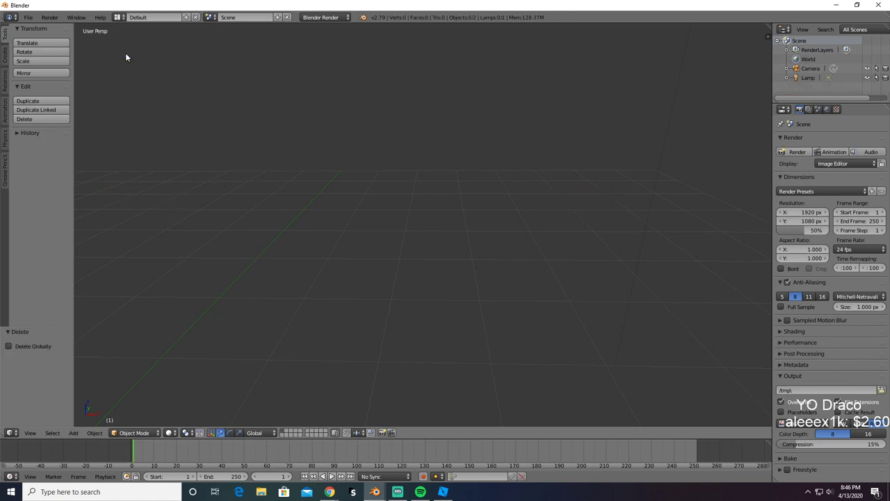
Step: Switch to Roblox Studio, rename a spare mesh part beside the platform TailLightChrome, and set its reflectance to 0.6
key(alt+Tab)
key(alt+Tab)
key(alt+Tab)
key(alt+Tab)
key(alt+Tab)
key(alt+Tab)
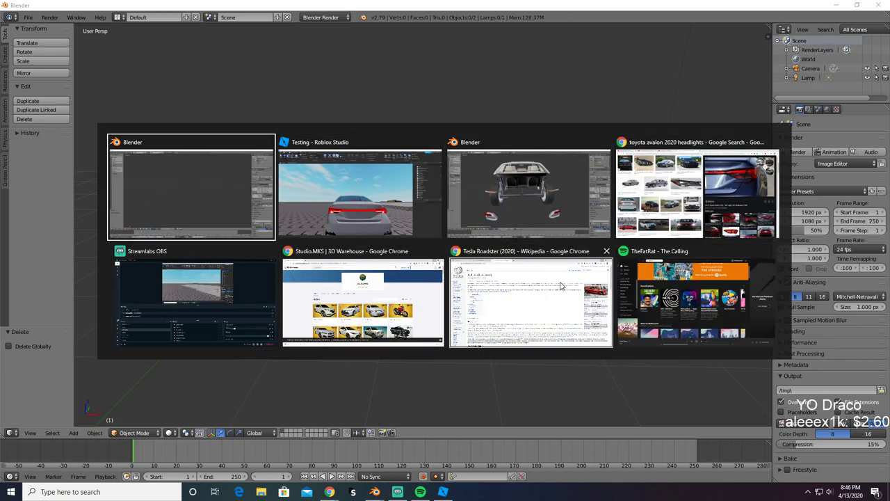
key(w)
right_drag(523, 292, 523, 292)
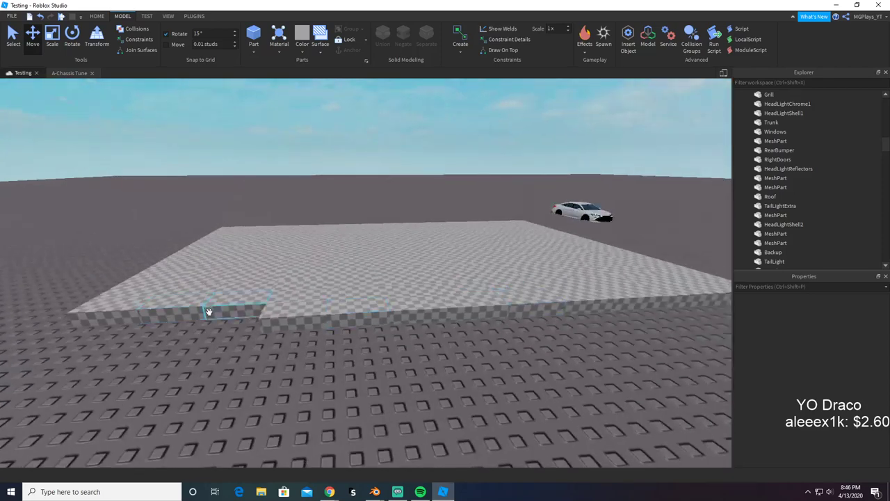
click(309, 307)
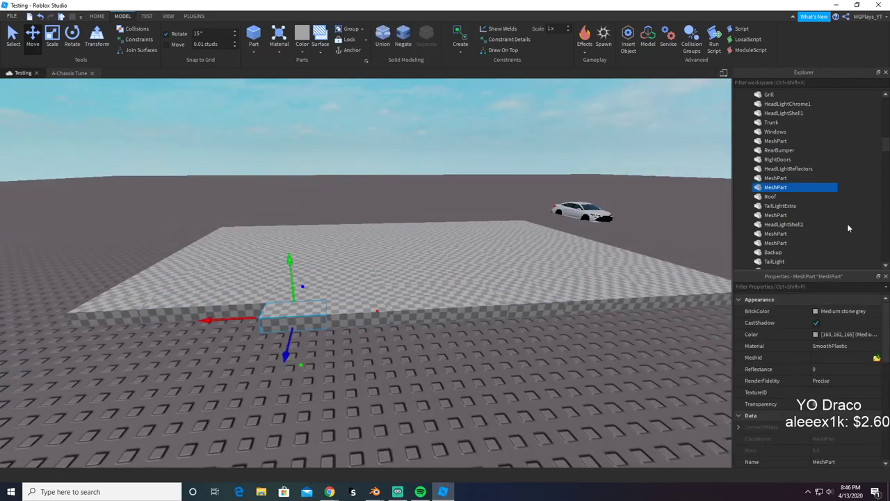
key(F2)
text(TailLightChrome)
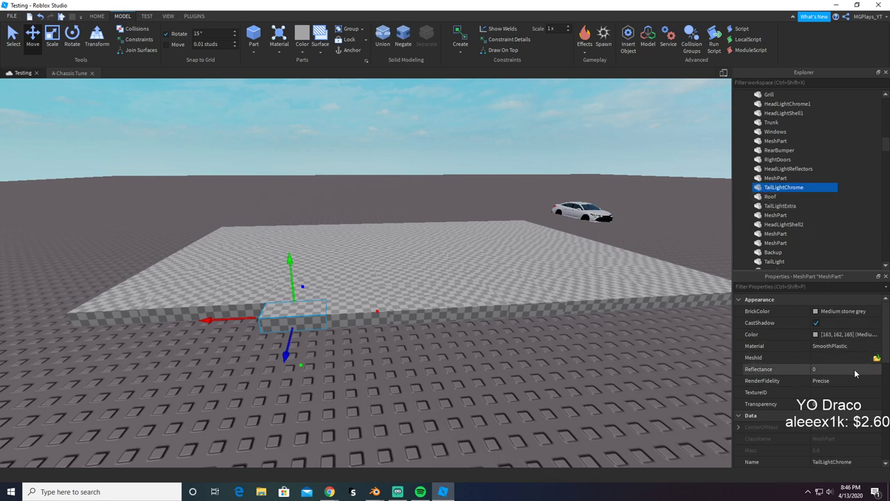
click(824, 369)
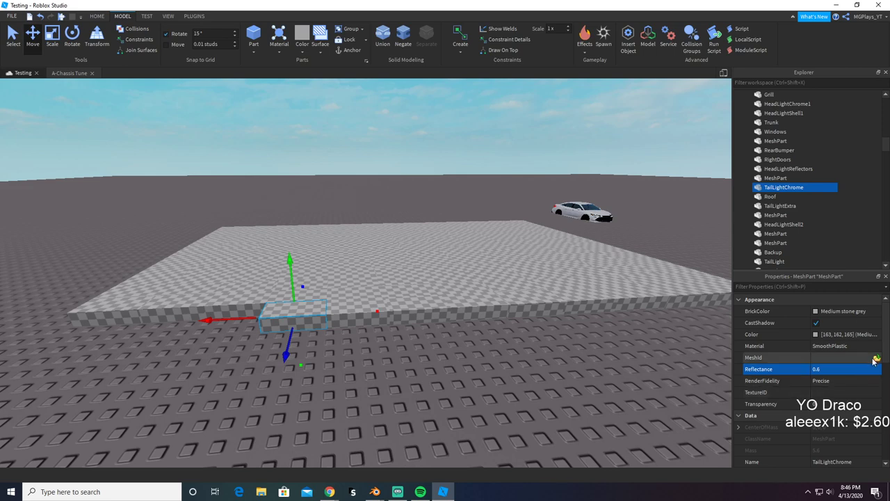
Step: Load TailLightChrome.obj as the TailLightChrome part's mesh and accept moving it to the file's stored location
click(842, 357)
click(880, 357)
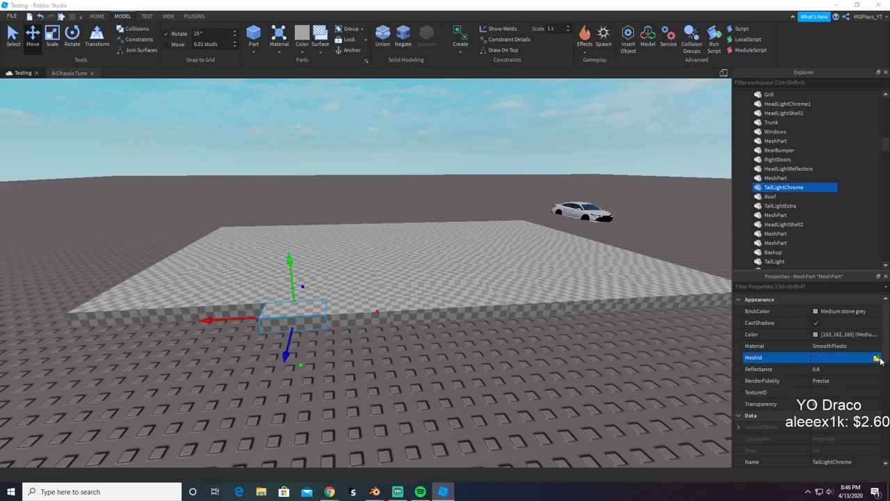
click(876, 358)
text(ta)
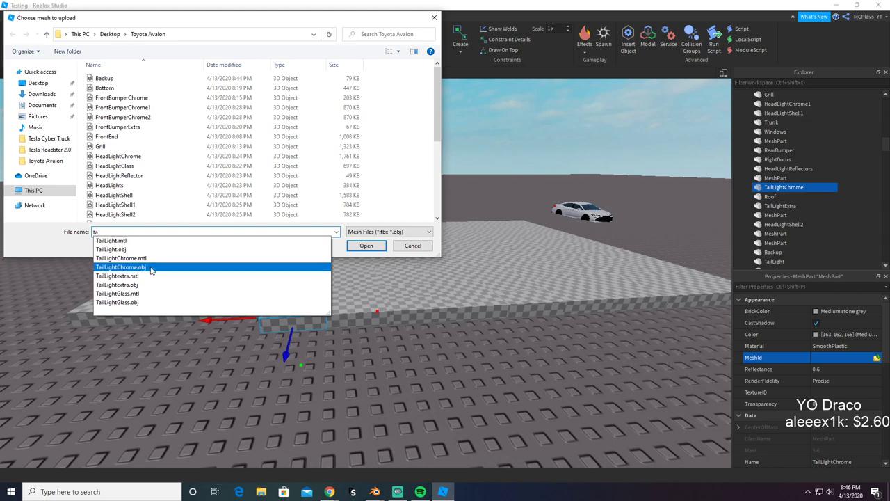
click(151, 269)
click(369, 246)
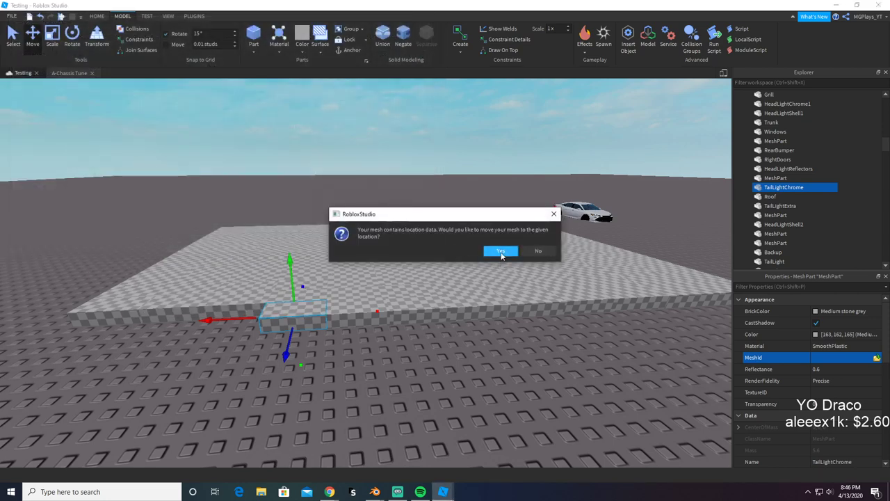
click(502, 253)
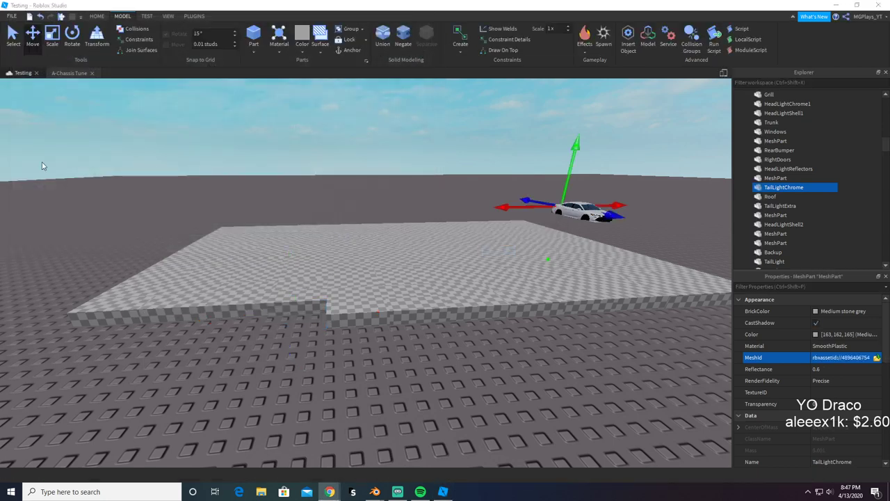
Step: Examine the chrome strips fitted in the tail lights at the rear of the car
right_drag(492, 207, 480, 202)
key(w)
click(492, 206)
key(a)
key(w)
key(s)
key(d)
key(a)
key(w)
key(s)
Step: Switch to the Blender window with the car model and delete the already exported tail light chrome strips
key(alt+Tab)
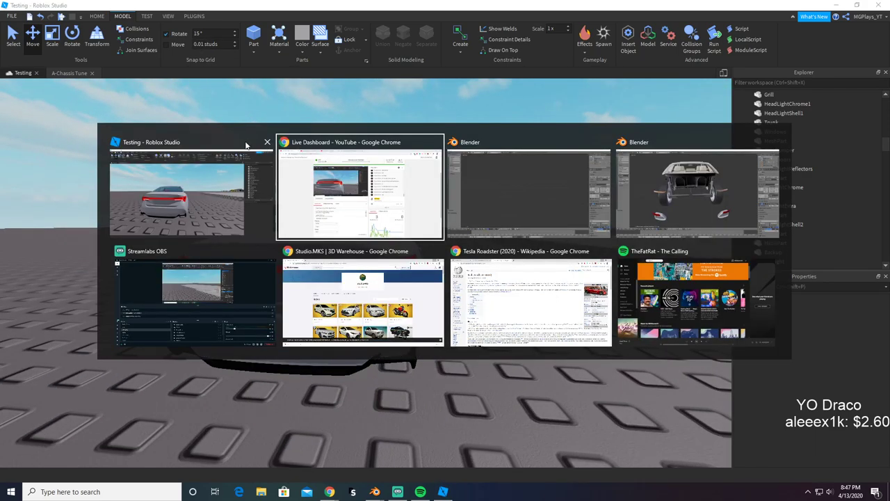
key(alt+Tab)
key(alt+Tab)
key(x)
click(126, 189)
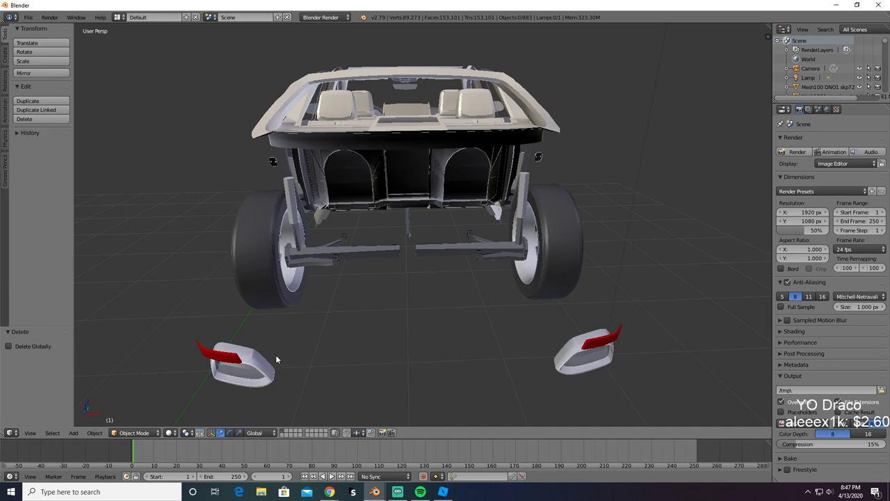
Step: Select both red rear bumper reflectors, check the selection with an undone deletion, and copy them into the empty Blender scene
right_click(225, 362)
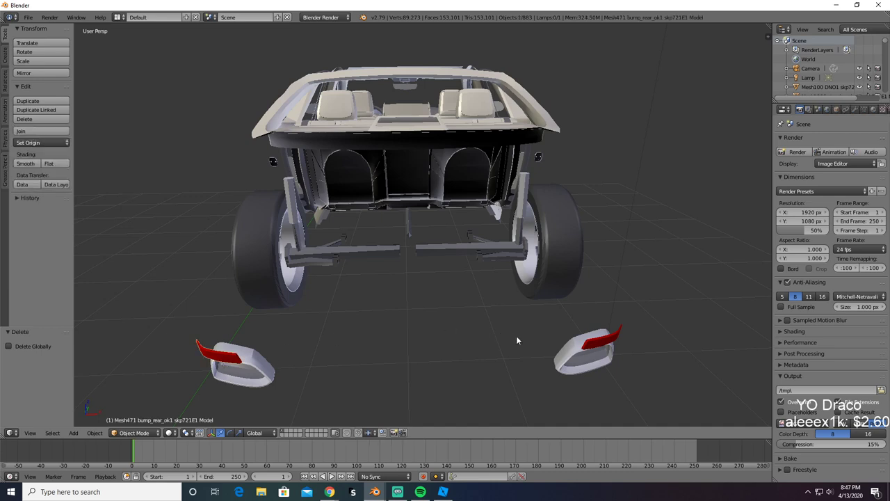
key(x)
click(592, 356)
key(ctrl+z)
key(ctrl+c)
key(alt+Tab)
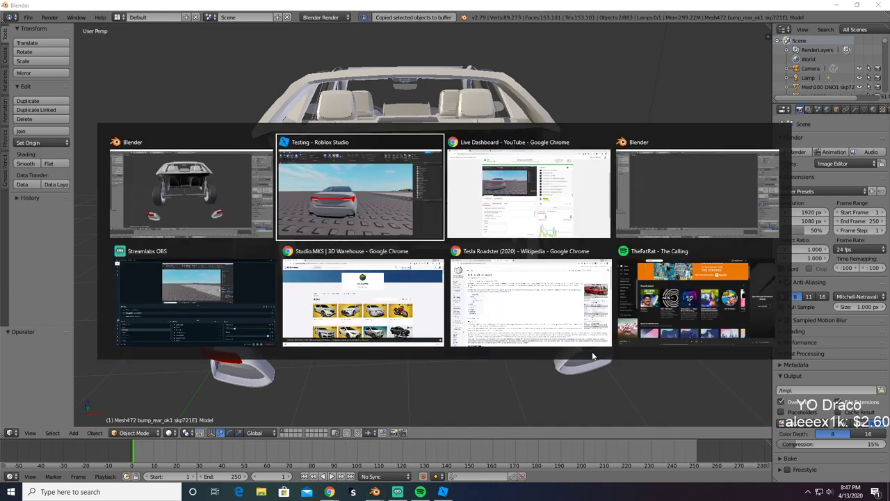
key(alt+Tab)
key(alt+Tab)
key(ctrl+v)
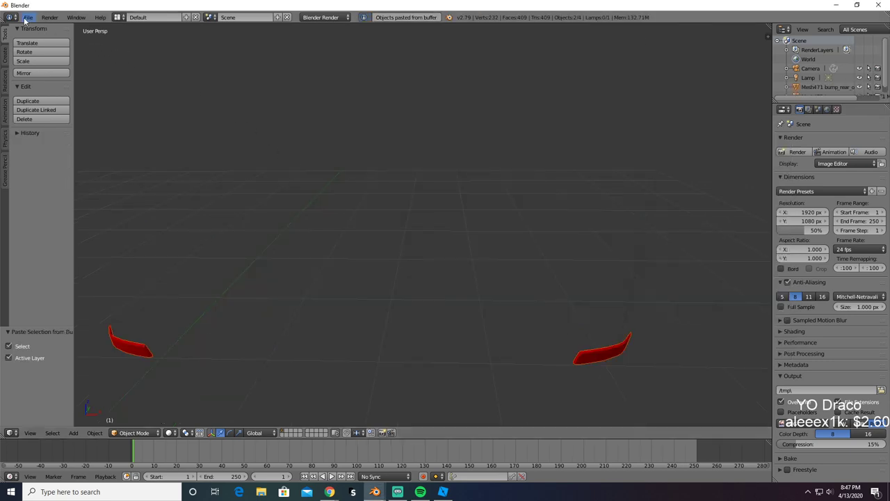
Step: Export the pasted reflectors as an OBJ file named RearBumperReflectors in the Toyota Avalon folder
click(28, 17)
mouse_move(44, 202)
click(146, 258)
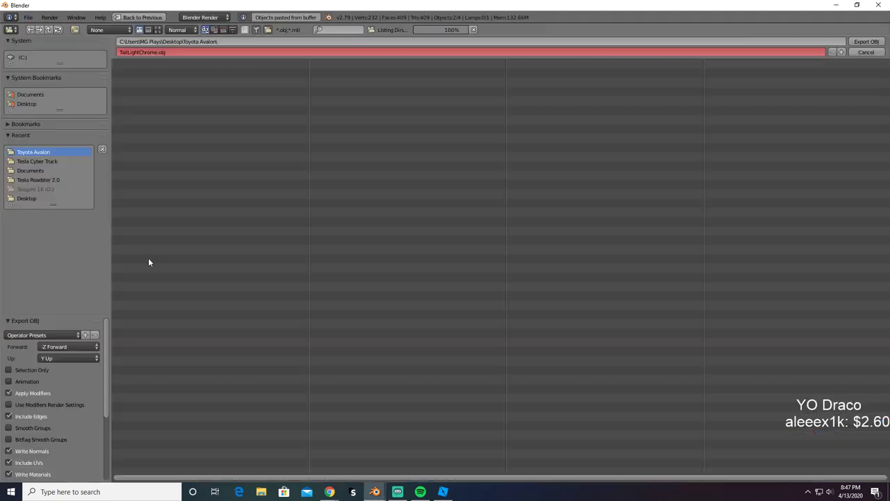
text(RearB)
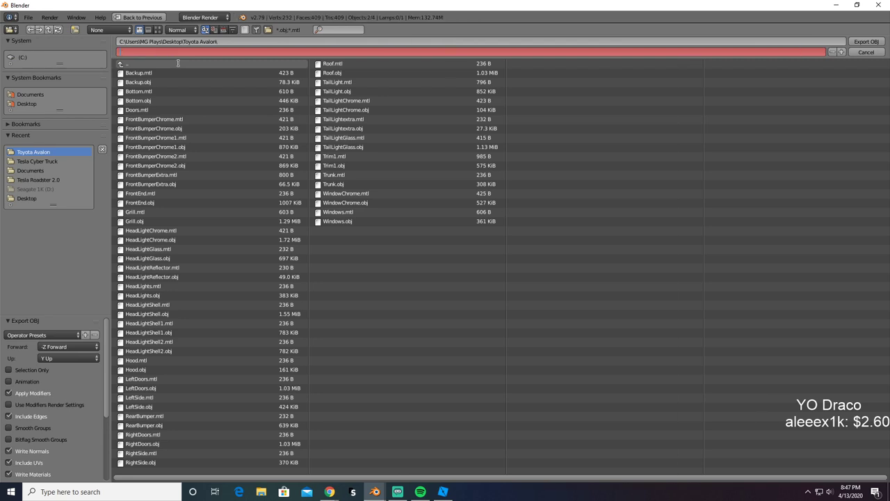
key(Return)
Step: Switch to Roblox Studio, colour a spare mesh part Really red, and rename it RearBumperReflectors
key(alt+Tab)
key(alt+Tab)
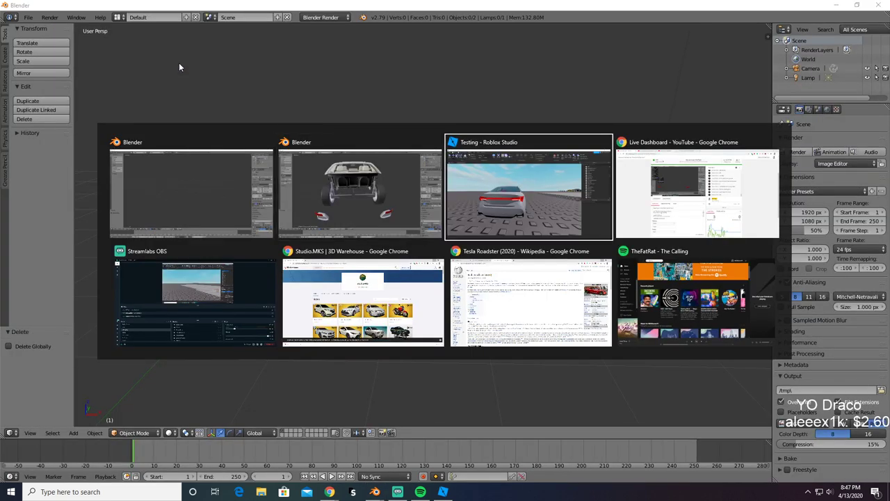
key(w)
right_drag(320, 210, 321, 210)
scroll(419, 351, down, 2)
click(447, 361)
click(858, 311)
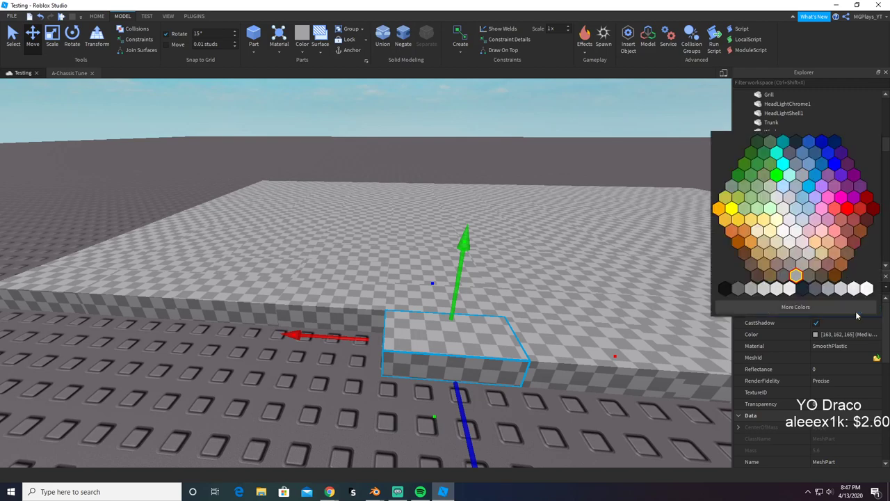
click(849, 213)
click(780, 234)
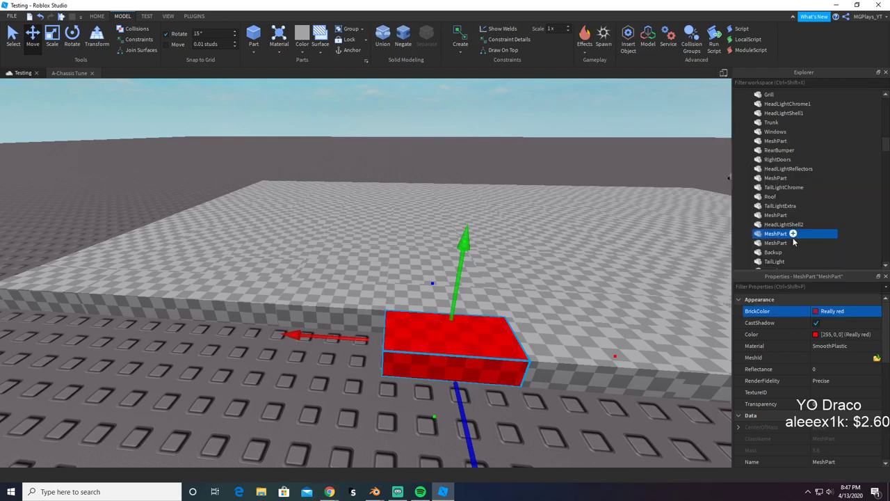
key(ctrl+v)
Step: Load RearBumperReflectors.obj as the mesh of the red part, accept its placement on the car, and focus on it
click(876, 357)
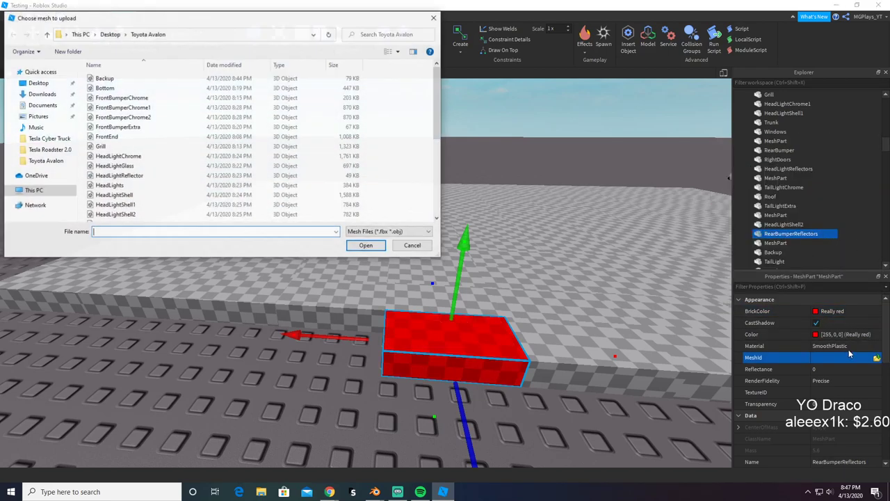
text(rea)
click(173, 269)
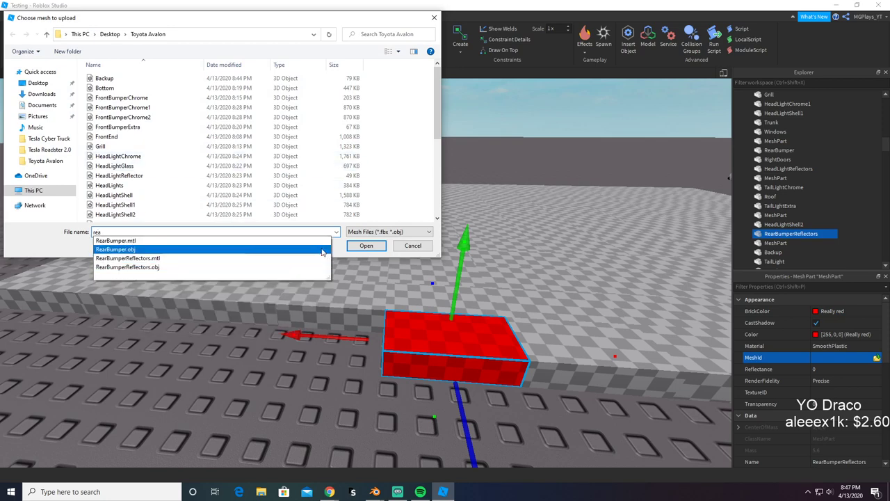
click(354, 248)
click(505, 252)
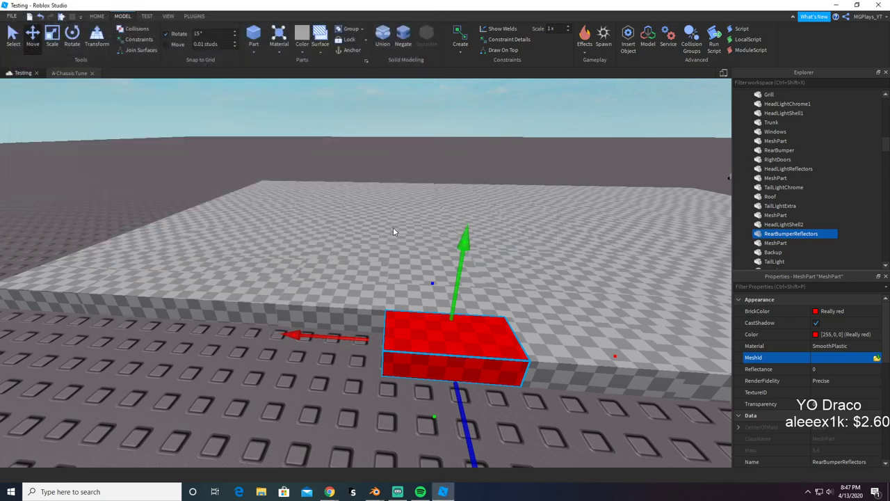
key(w)
right_drag(475, 258, 483, 234)
key(f)
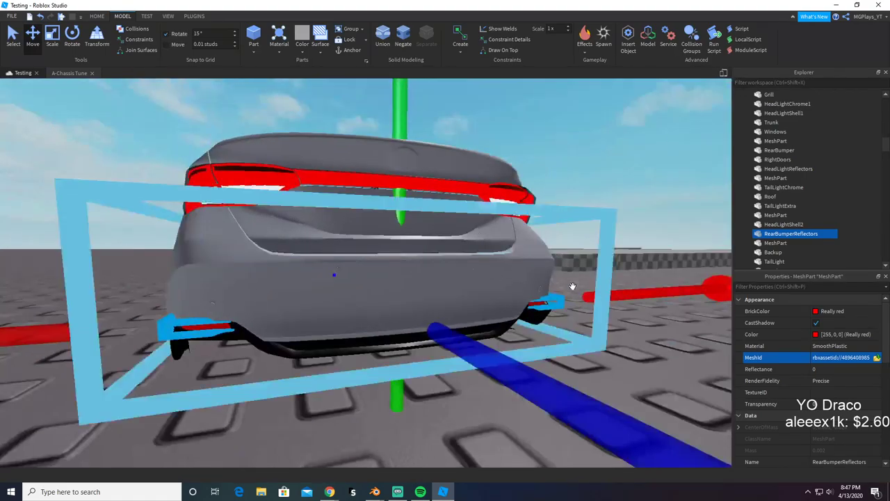
Step: Set the rear bumper reflectors' reflectance to 0.1 and check them on the back of the car
click(826, 369)
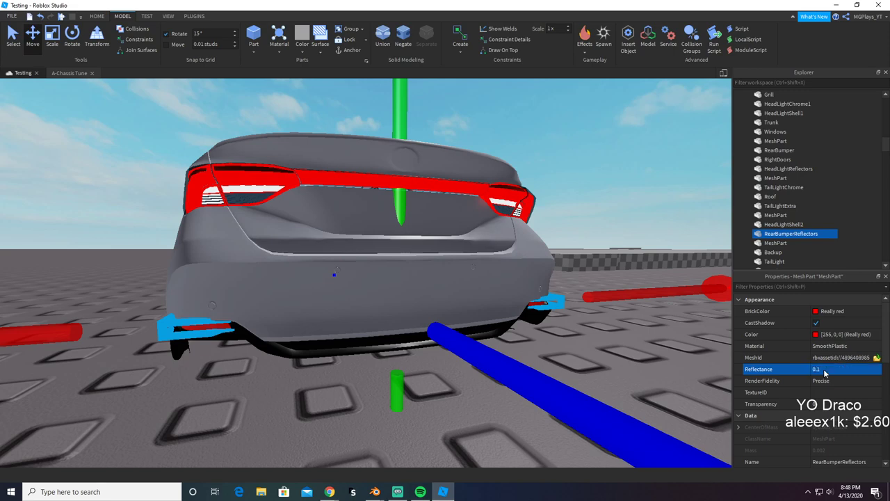
click(693, 166)
right_drag(693, 166, 685, 160)
key(ctrl+z)
click(639, 167)
right_drag(639, 168, 639, 169)
scroll(638, 167, down, 5)
Step: Switch to the Blender window with the car model and delete the already exported red reflectors
key(alt+Tab)
key(alt+Tab)
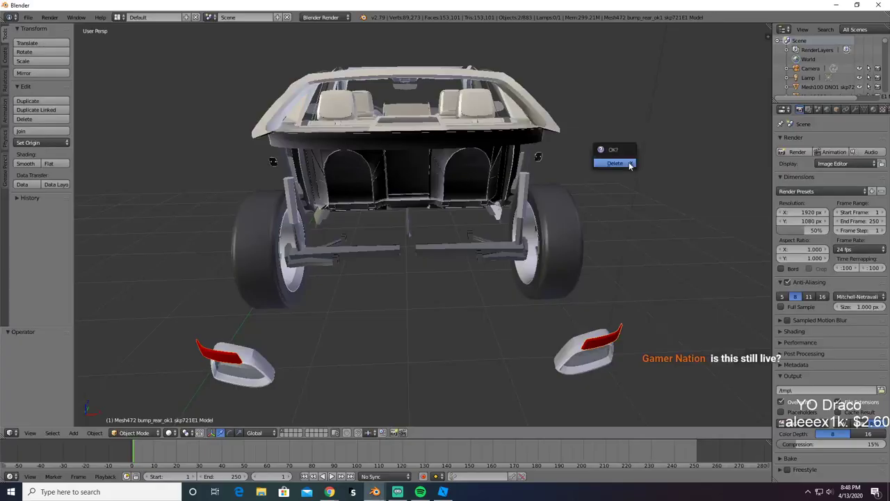
Step: Select both exhaust tips, check the selection with an undone deletion, and copy them into the empty Blender scene
right_click(591, 351)
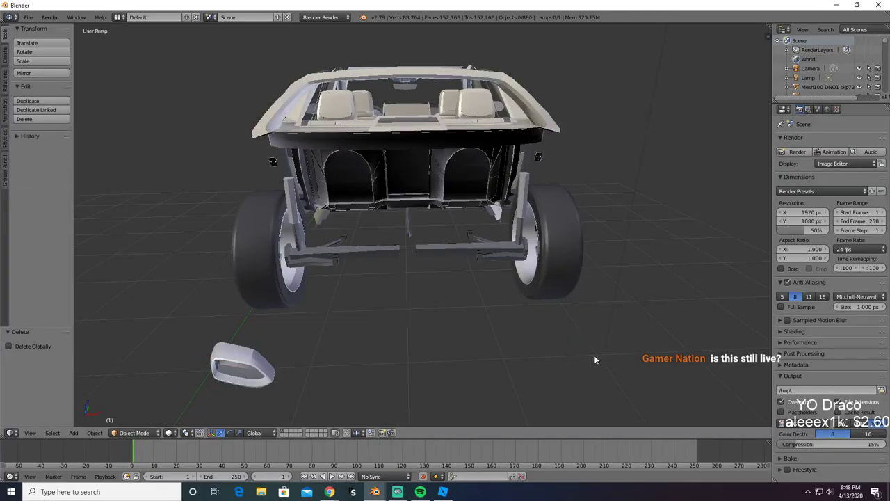
shift+right_click(258, 380)
key(x)
click(258, 380)
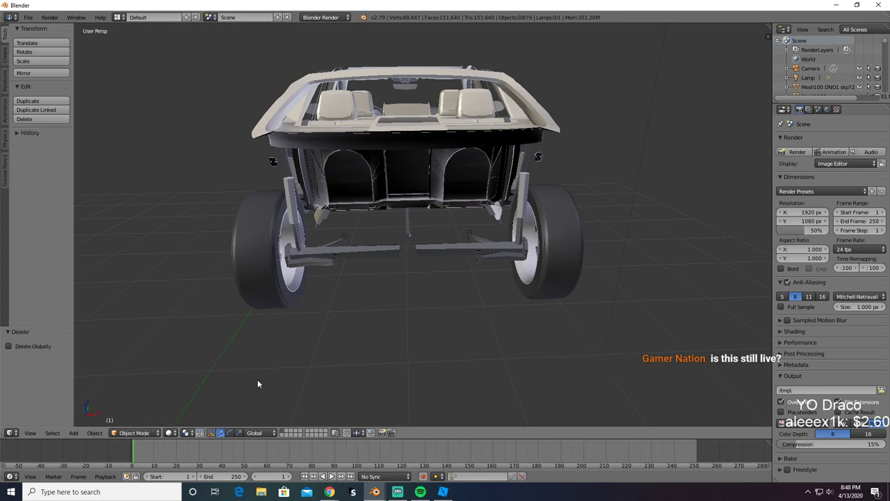
key(ctrl+z)
key(ctrl+c)
key(alt+Tab)
key(alt+Tab)
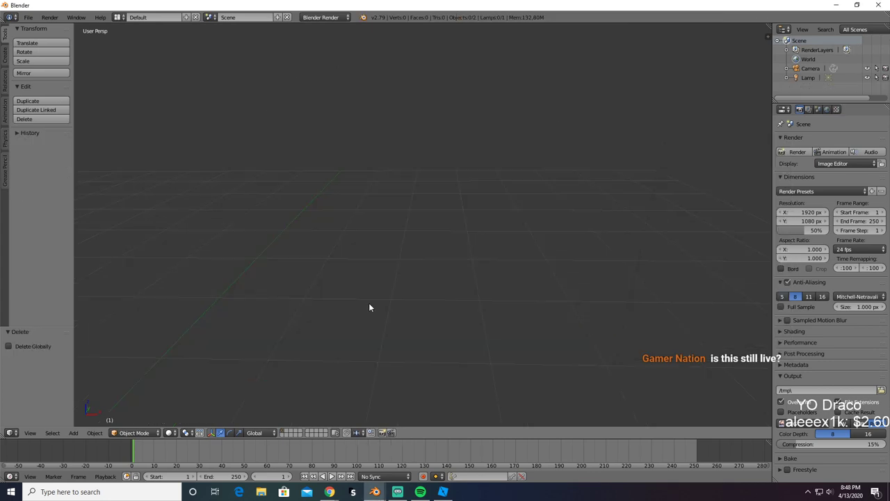
key(ctrl+v)
Step: Export the pasted exhaust tips as an OBJ file named Exhuast in the Toyota Avalon folder and clear them from the scene
click(28, 17)
mouse_move(49, 203)
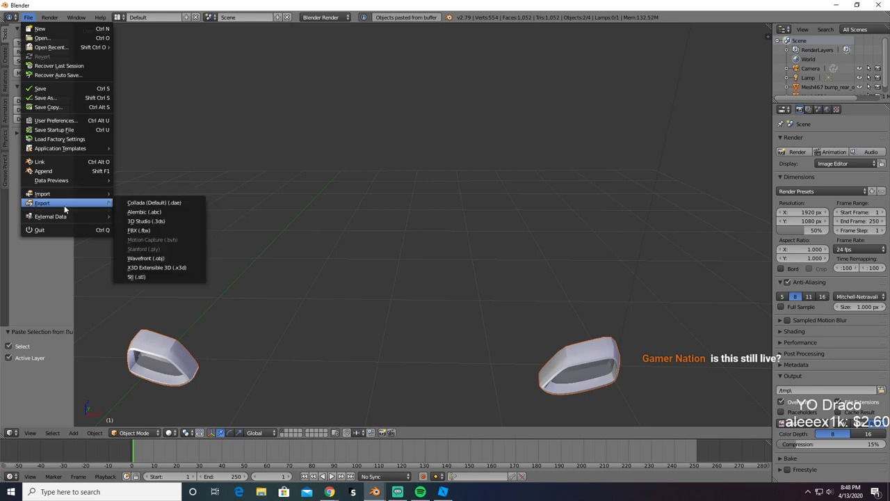
click(156, 259)
click(139, 51)
text(m)
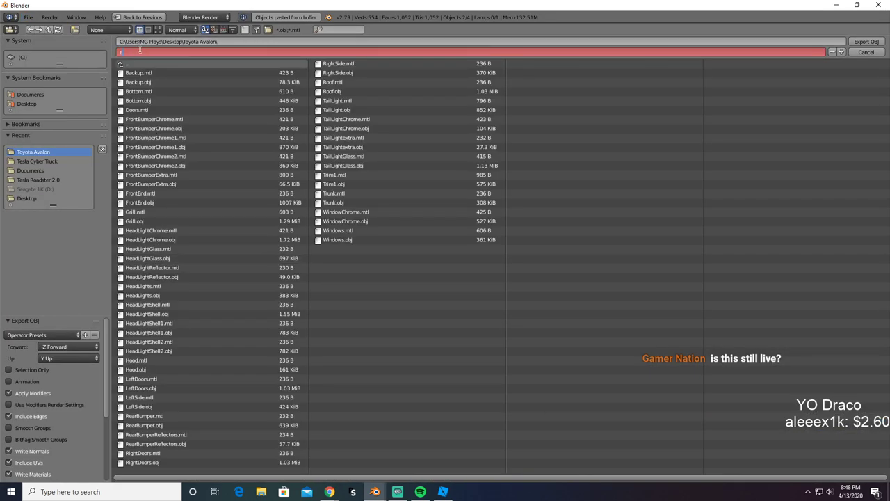
text(x)
key(BackSpace)
key(BackSpace)
text(Exh)
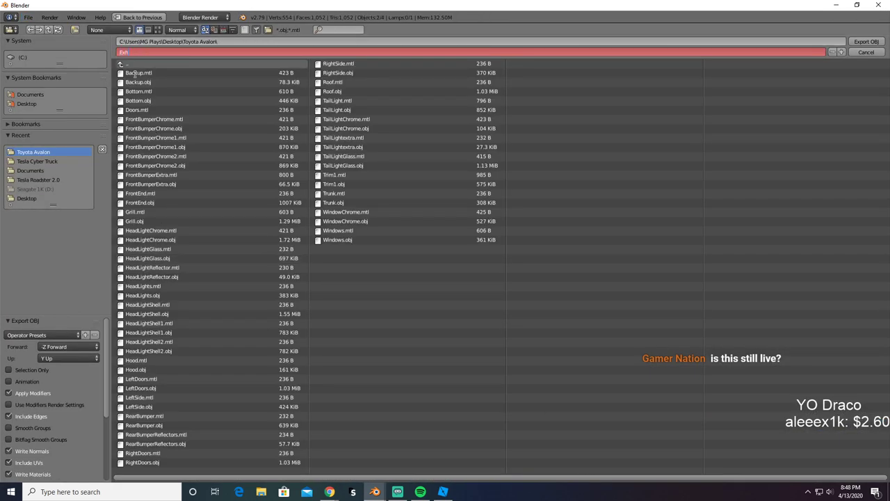
text(aust)
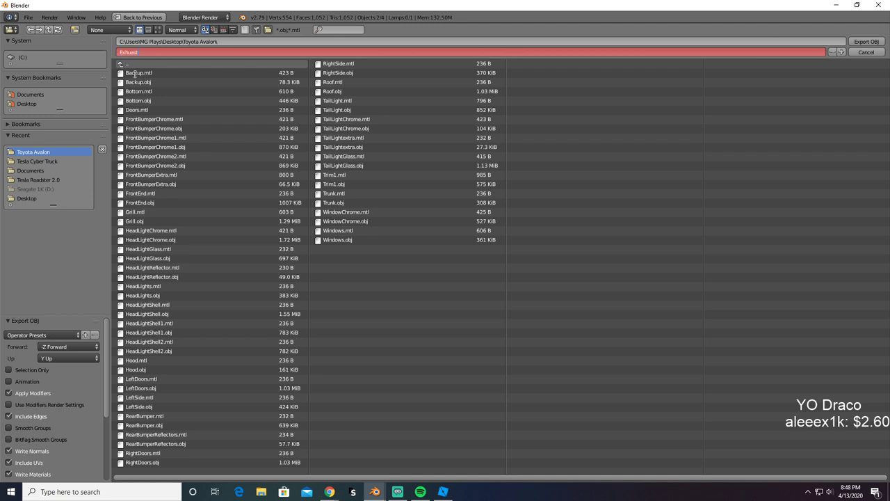
key(Return)
key(Delete)
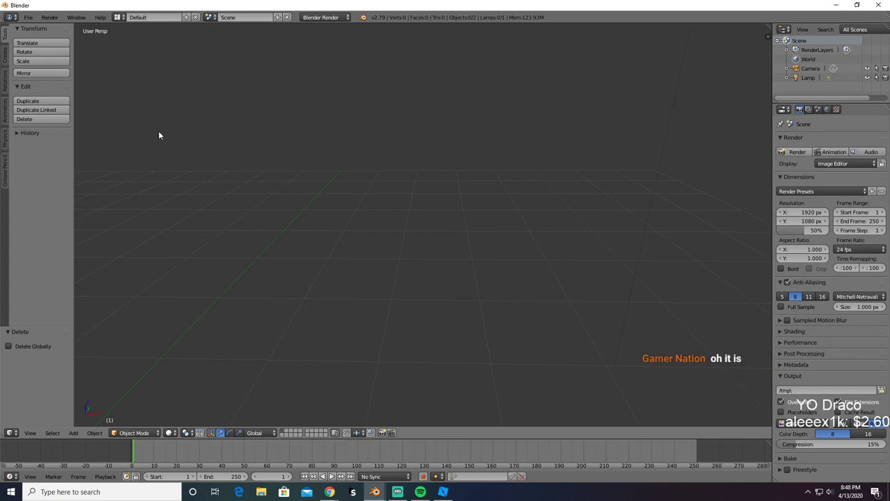
Step: Switch to Roblox Studio, select a spare grey mesh part, and rename it Exhuast
key(alt+Tab)
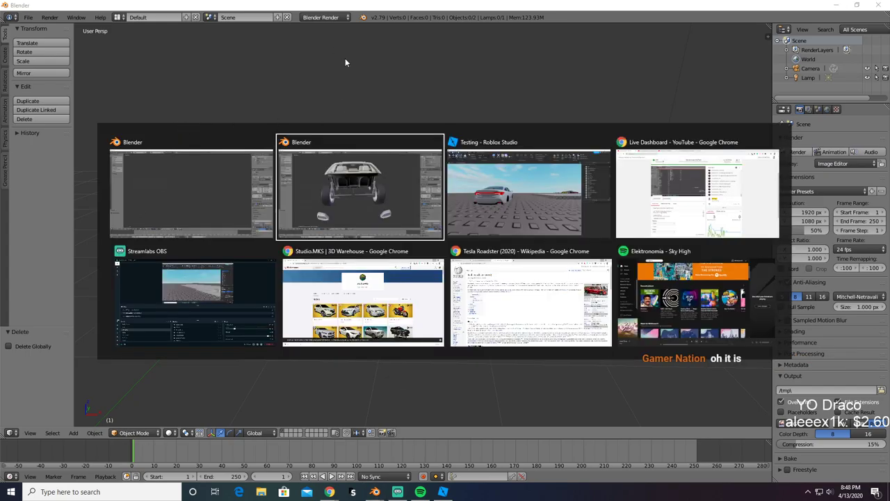
key(alt+Tab)
key(w)
right_drag(349, 165, 349, 165)
click(315, 345)
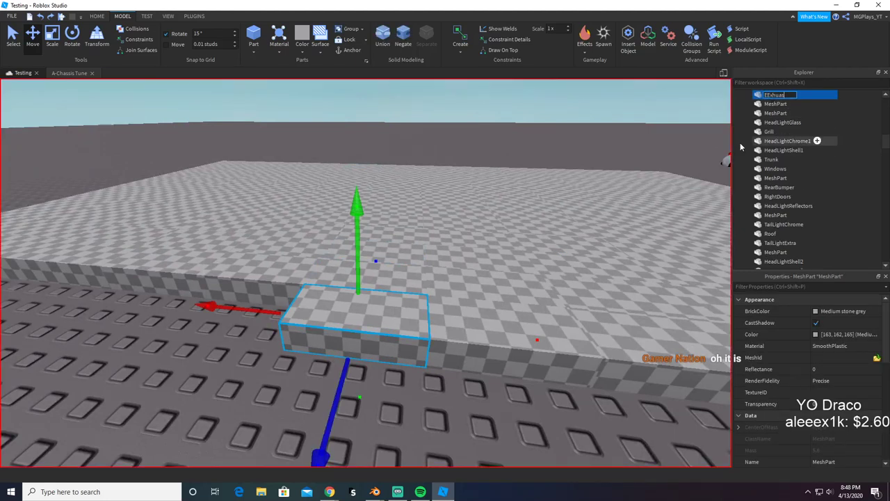
key(Return)
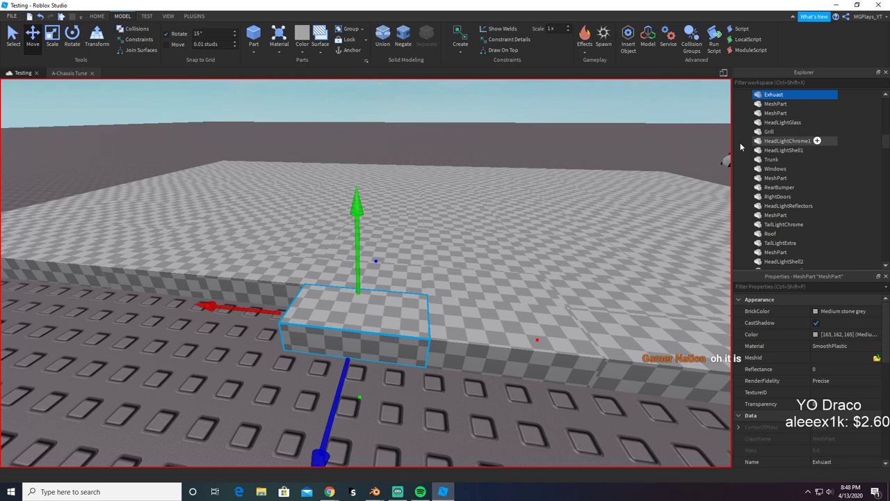
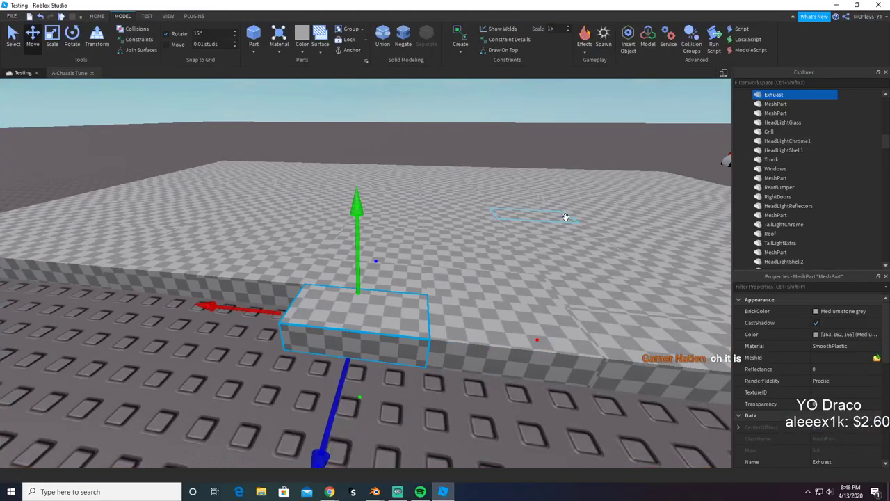
right_drag(564, 216, 689, 254)
scroll(689, 254, down, 2)
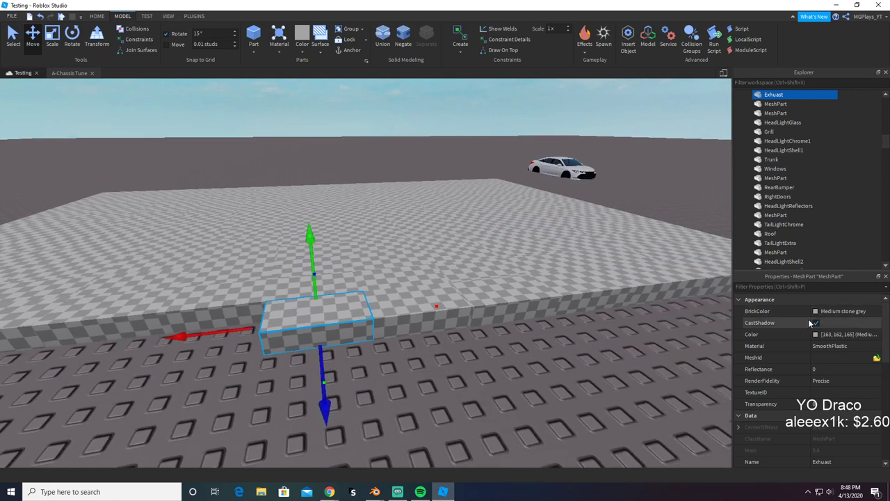
Step: Set the Exhuast part's reflectance to 0.6 and load Exhuast.obj from the Toyota Avalon folder as its mesh
click(830, 369)
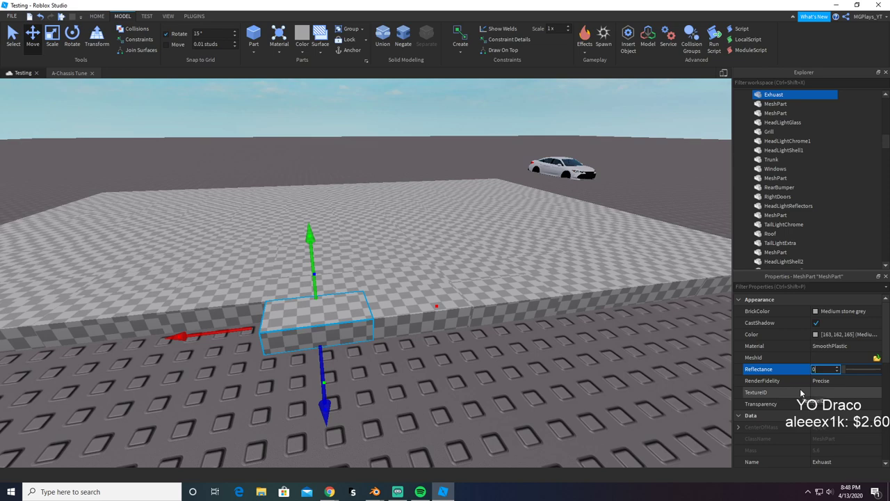
text(.6)
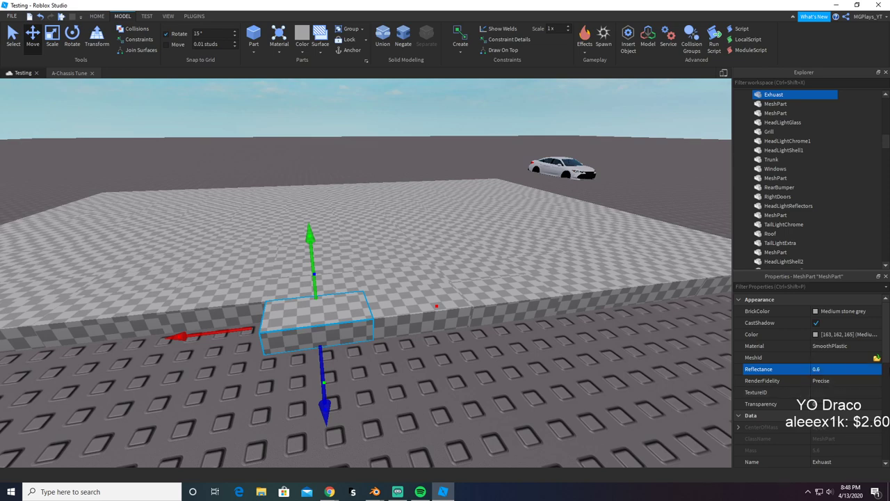
click(878, 361)
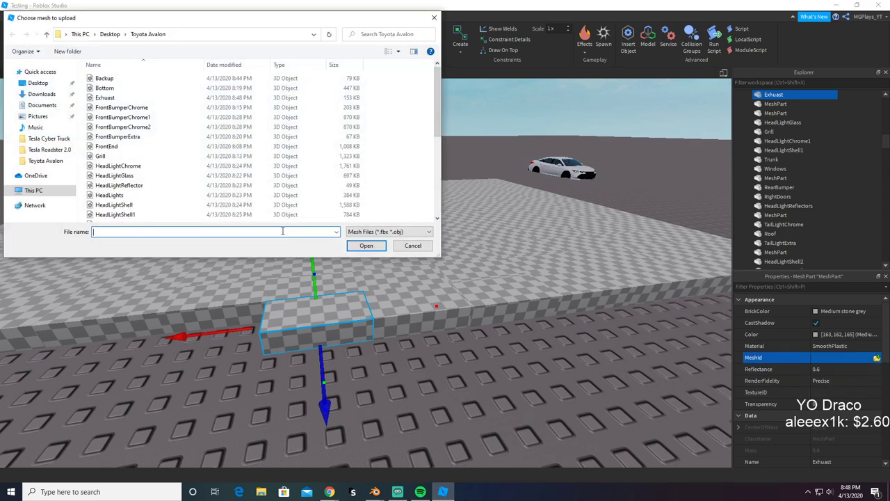
text(ex)
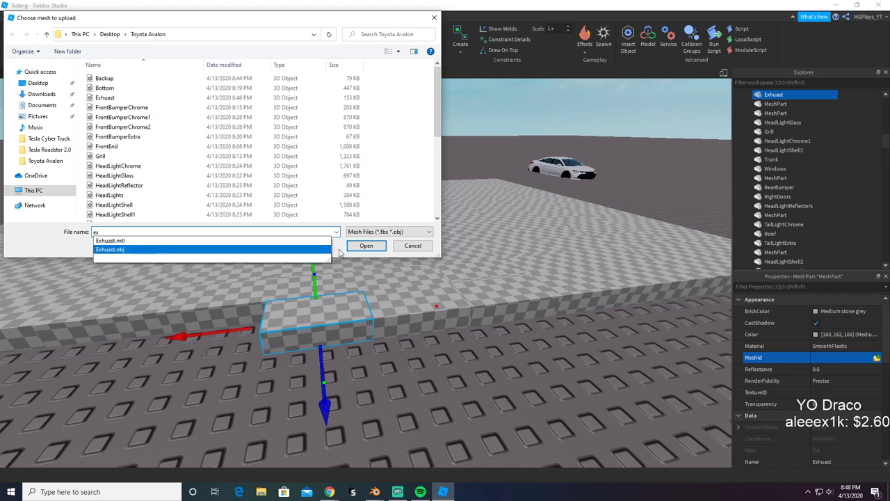
click(328, 250)
click(369, 247)
click(513, 251)
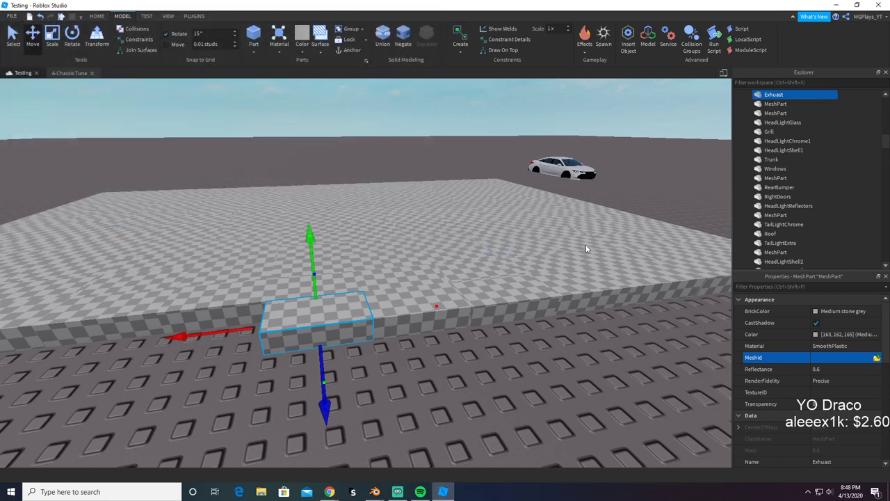
Step: Move in on the car in the Roblox scene and examine its exterior
right_drag(551, 202, 550, 203)
click(550, 202)
key(w)
key(w)
key(d)
key(d)
key(s)
key(w)
Step: Switch to Blender and delete the two selected exhaust tips behind the car
key(alt+Tab)
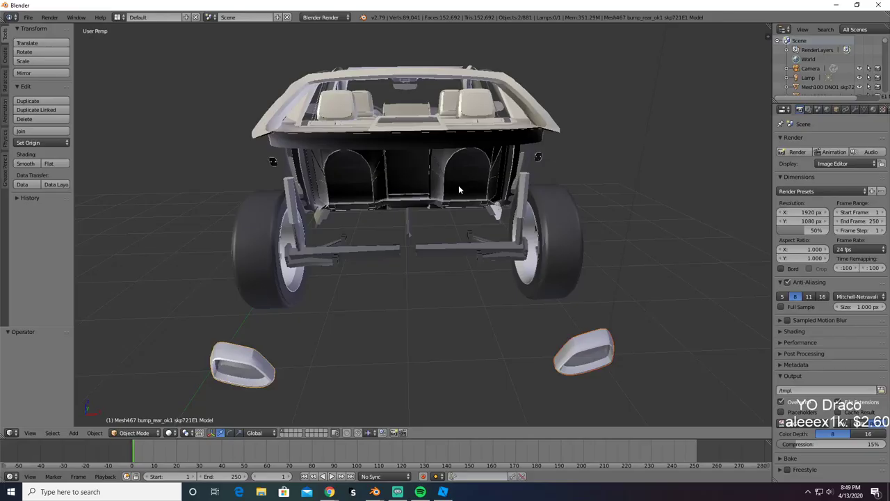
key(x)
click(448, 187)
Step: Select the rear shelf insert and the adjoining shelf and roof liner pieces, checking the selection with a deletion that is undone
middle_drag(359, 149, 472, 218)
right_click(341, 200)
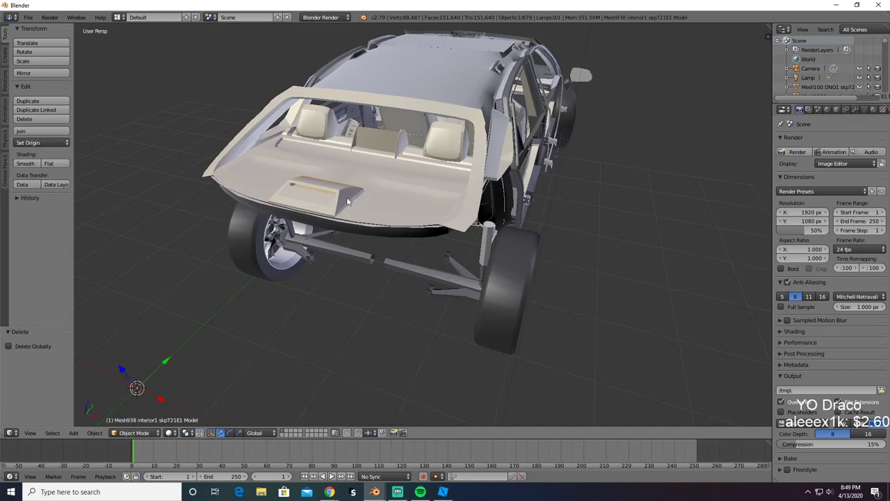
key(x)
click(347, 198)
key(ctrl+z)
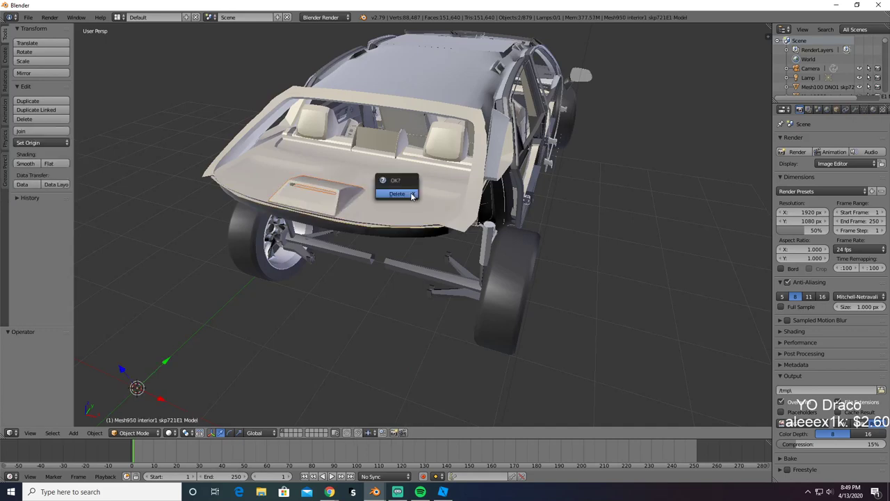
shift+right_click(478, 194)
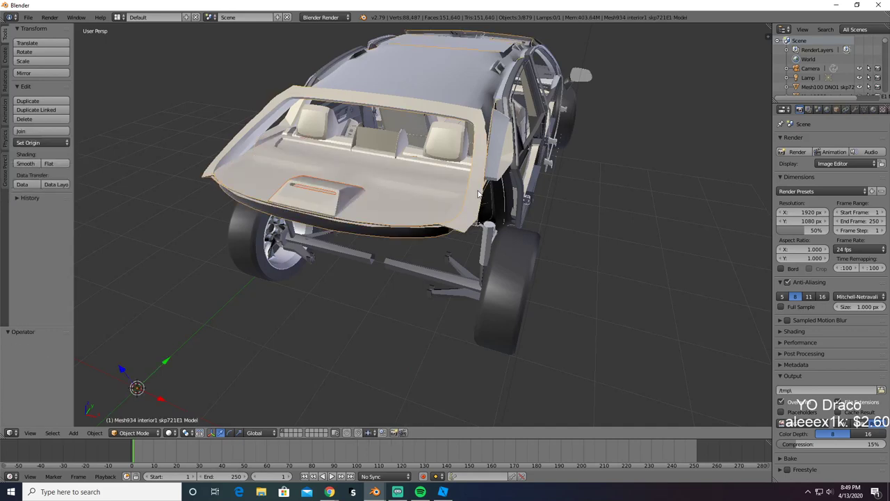
key(x)
click(478, 195)
middle_drag(478, 196, 499, 199)
key(ctrl+z)
key(ctrl+z)
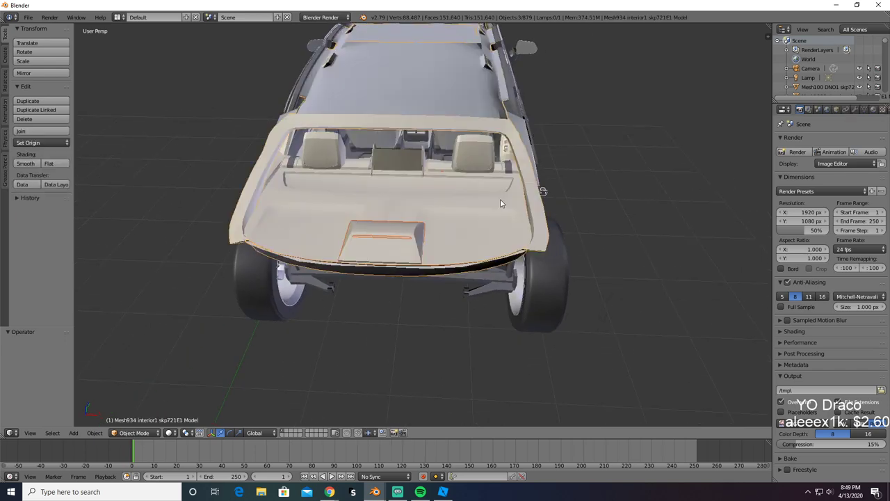
Step: Copy the three selected shelf and roof liner pieces into the second Blender scene and delete the originals from the car scene
key(ctrl+c)
key(alt+Tab)
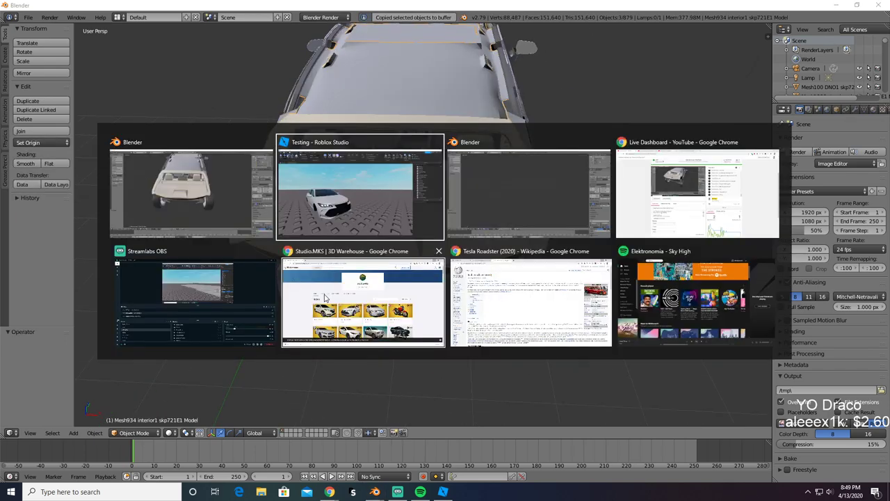
key(alt+Tab)
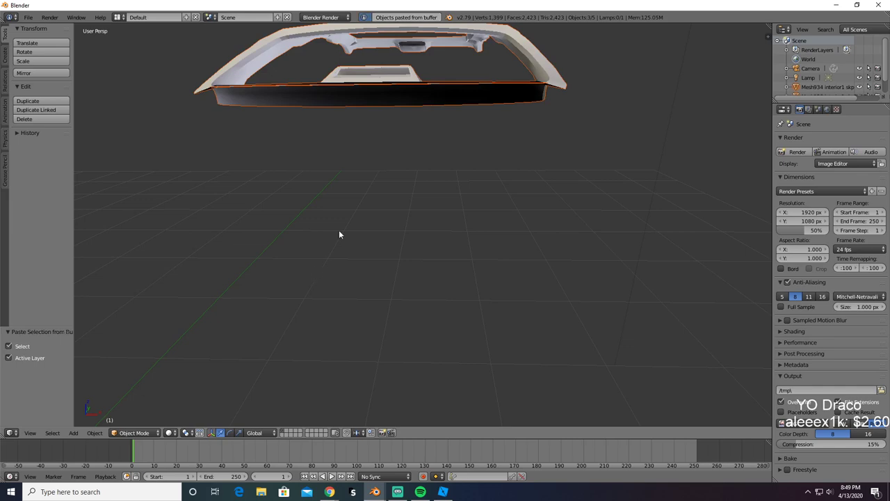
key(ctrl+v)
key(z)
middle_drag(322, 240, 304, 248)
key(z)
key(alt+Tab)
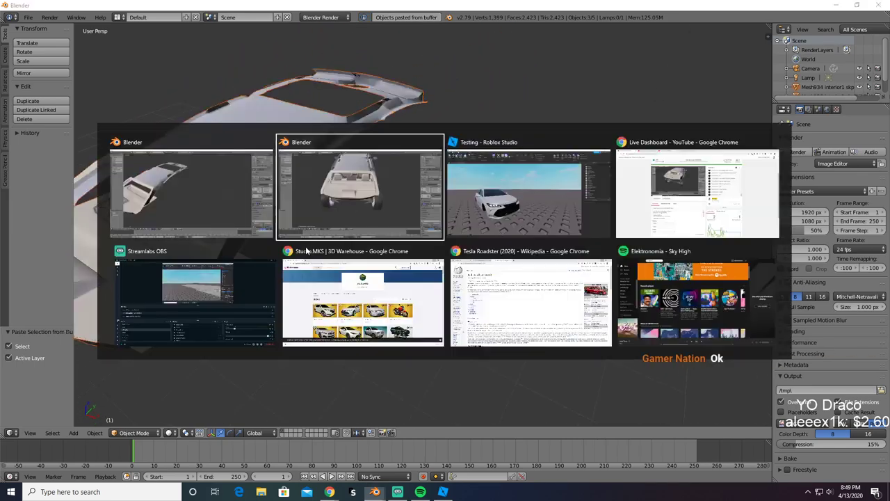
key(x)
click(201, 276)
Step: Select the overhead cover and the rear-view mirror pieces near the windshield, checking the selection with a deletion that is undone
middle_drag(368, 171, 290, 110)
right_click(290, 109)
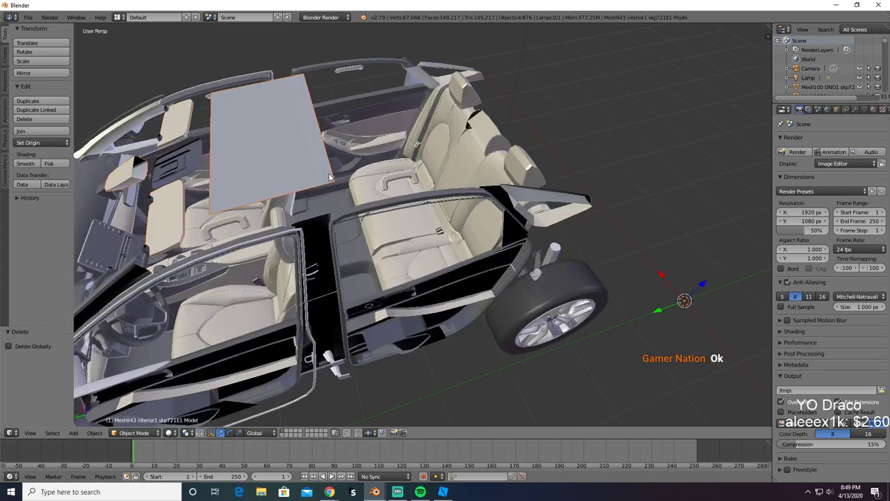
middle_drag(339, 180, 232, 127)
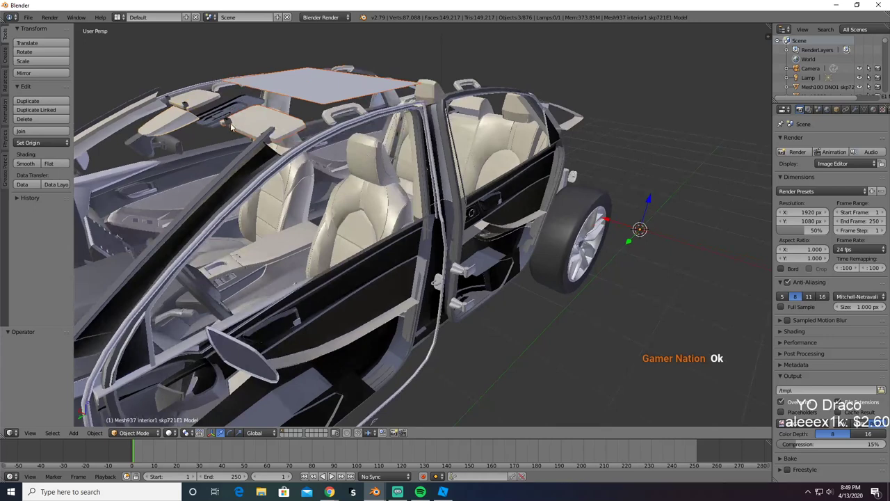
right_click(176, 114)
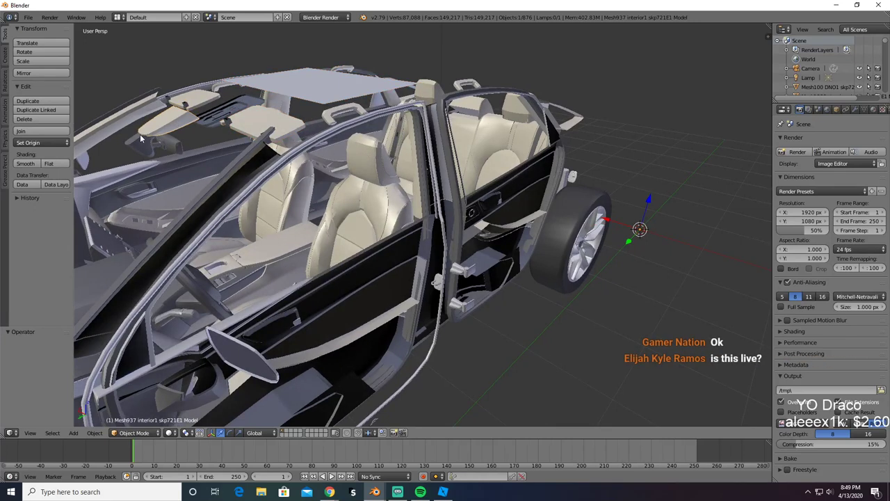
shift+right_click(153, 142)
shift+right_click(155, 148)
shift+right_click(167, 146)
key(x)
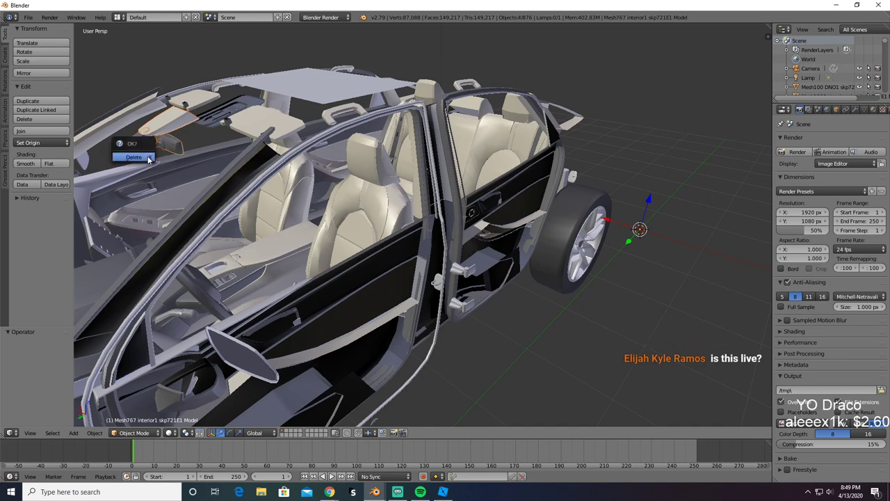
click(149, 158)
key(ctrl+z)
Step: Copy the selected rear-view mirror pieces into the second Blender scene and delete the originals from the car scene
key(ctrl+c)
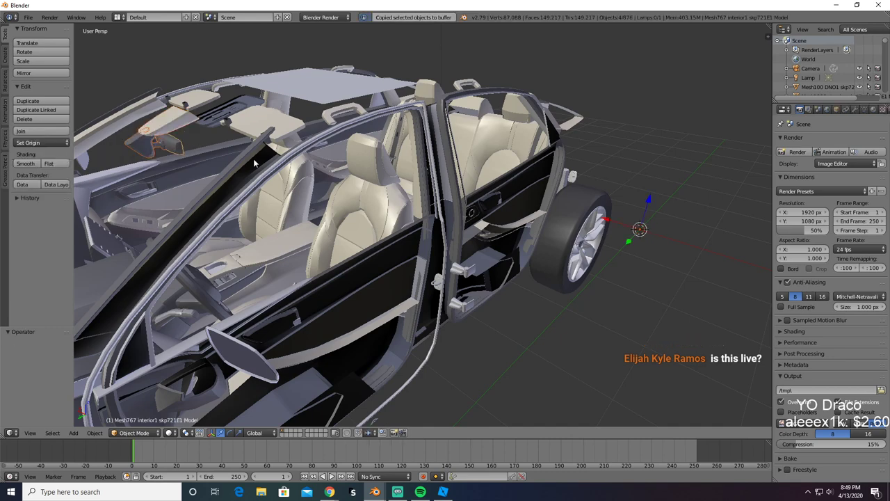
key(alt+Tab)
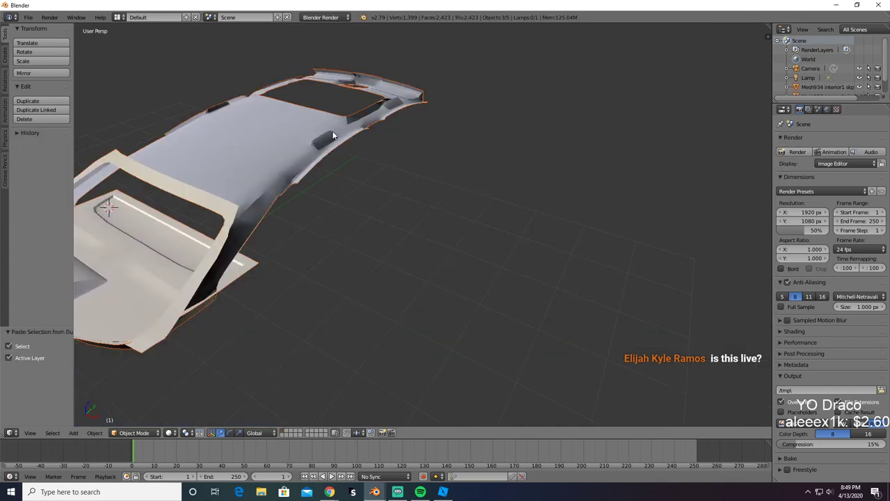
key(ctrl+v)
middle_drag(373, 170, 417, 159)
key(alt+Tab)
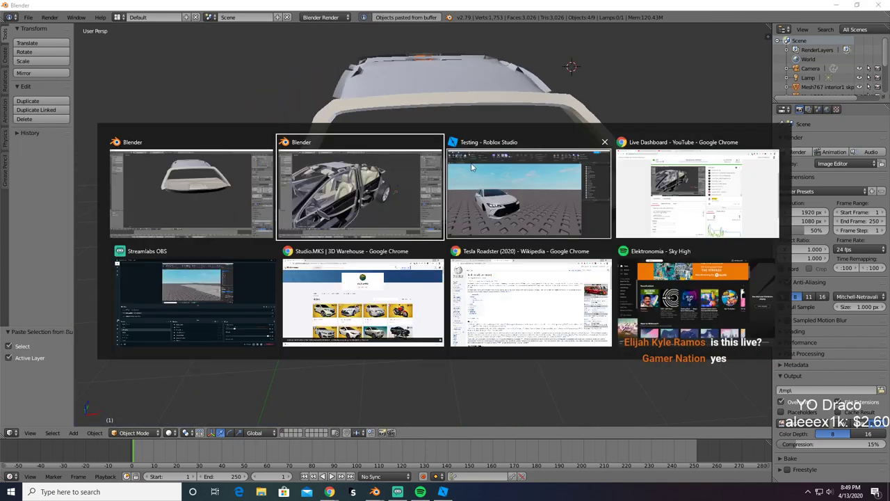
key(Delete)
Step: Try to delete the front seat's backrest side piece and undo the deletion
right_click(394, 206)
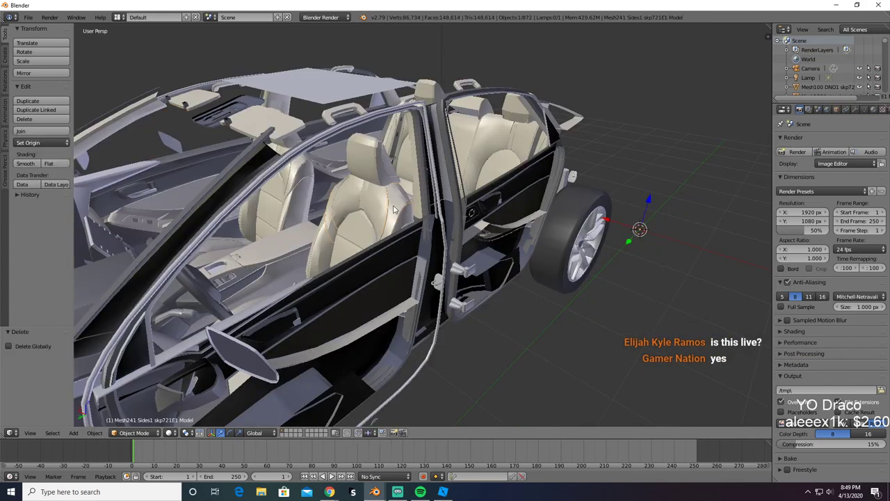
middle_drag(394, 205, 482, 207)
key(x)
click(483, 208)
key(ctrl+z)
Step: Examine the front and rear seats in both wireframe and solid shading
scroll(483, 206, up, 3)
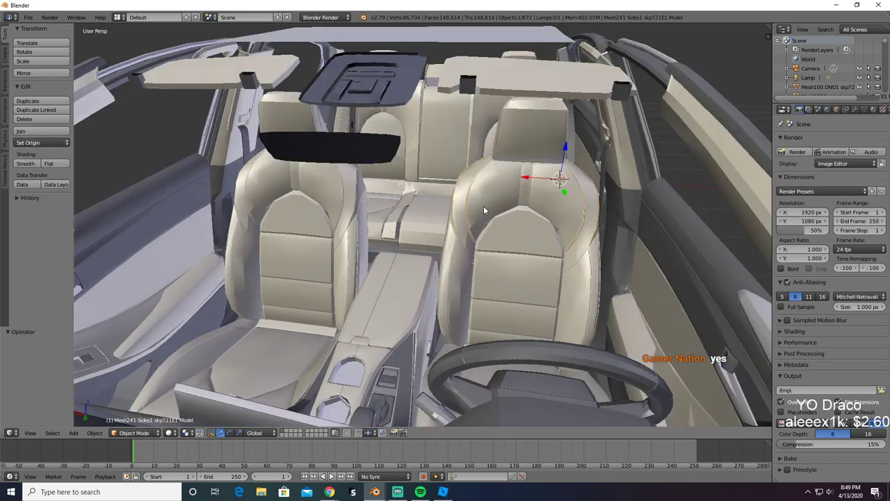
key(z)
key(z)
middle_drag(468, 293, 483, 300)
right_click(526, 418)
key(z)
key(z)
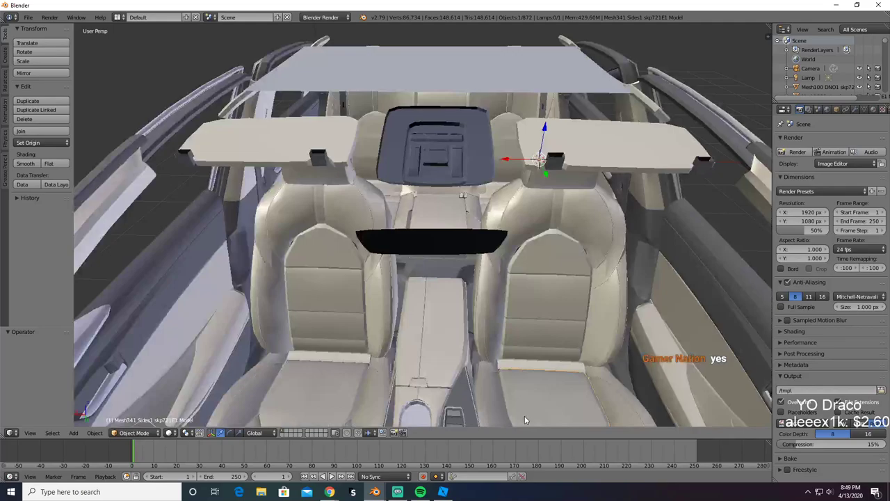
middle_drag(525, 415, 344, 416)
scroll(347, 338, up, 4)
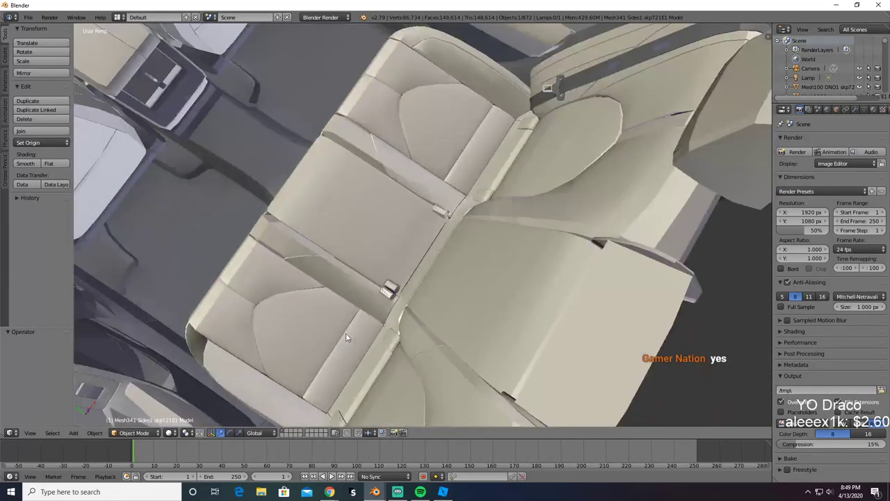
Step: Select the cabin floor piece beneath the seats, checking it with a deletion that is undone
middle_drag(339, 292, 346, 215)
right_click(453, 194)
key(x)
click(438, 220)
key(ctrl+z)
Step: Copy the cabin floor into the second Blender scene and check the pasted mesh in wireframe and solid shading
key(ctrl+c)
key(alt+Tab)
key(alt+Tab)
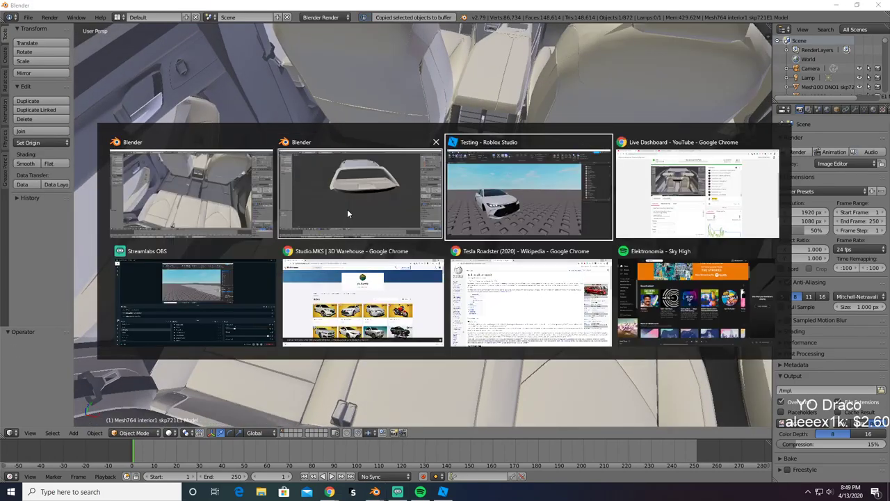
key(alt+Tab)
key(alt+Tab)
key(alt+Tab)
key(alt+Tab)
key(alt+Tab)
key(alt+Tab)
key(alt+Tab)
key(alt+Tab)
key(alt+Tab)
key(alt+Tab)
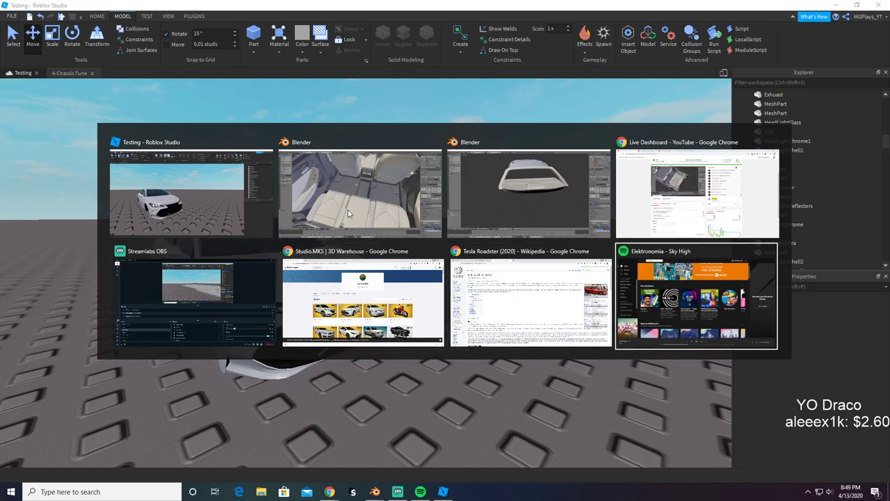
key(ctrl+v)
middle_drag(435, 252, 470, 276)
key(z)
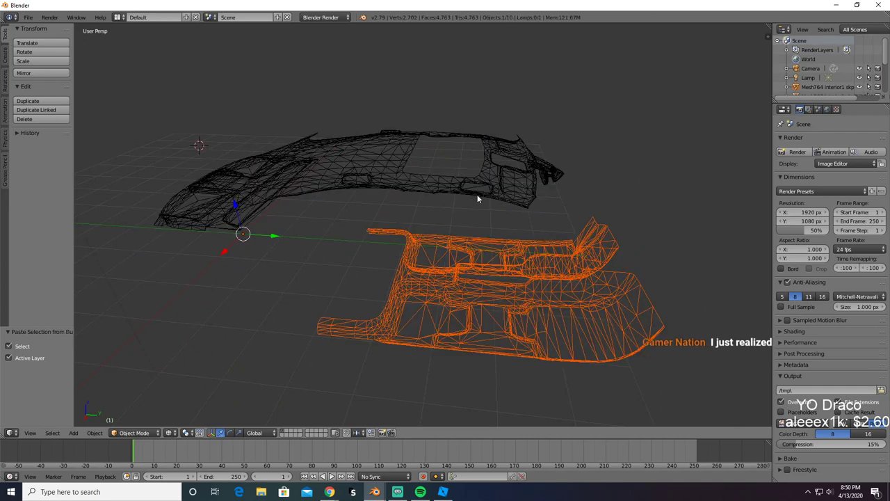
key(z)
key(z)
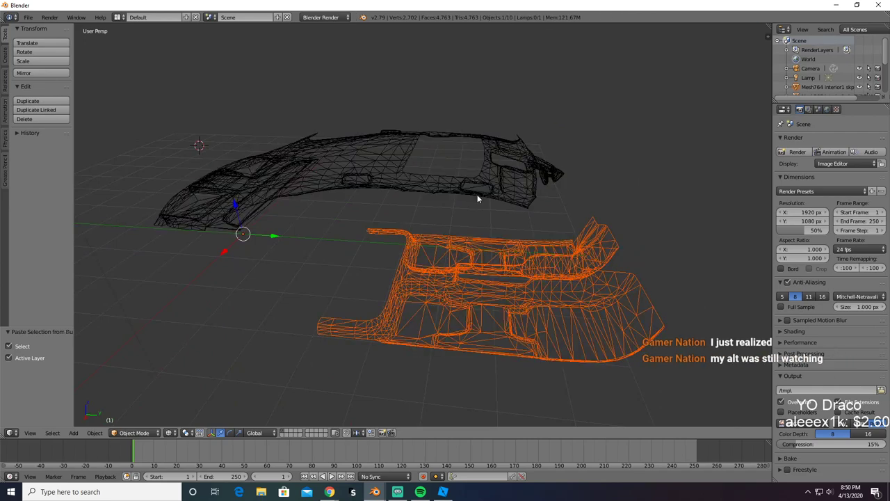
key(z)
Step: Return to the car scene and delete the original cabin floor piece
key(alt+Tab)
click(477, 198)
key(x)
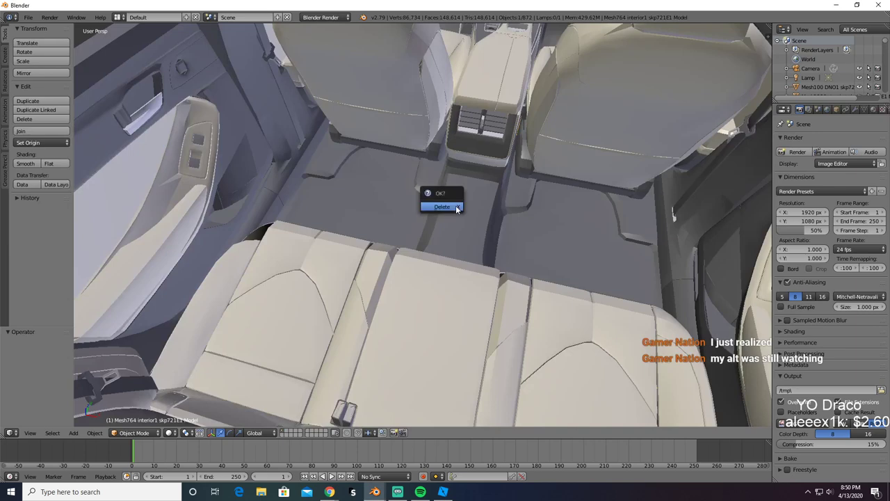
click(455, 205)
Step: Try to delete the lower pocket trim piece on the rear door's inner panel
right_click(268, 163)
key(x)
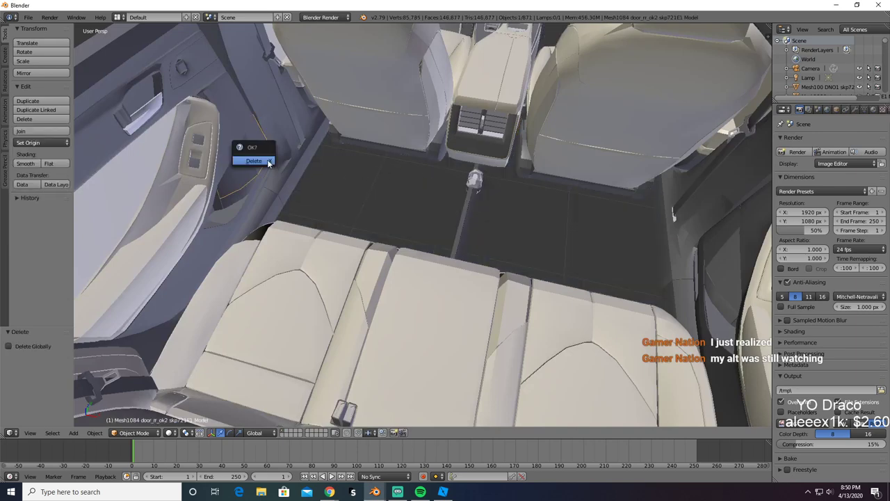
click(269, 163)
right_click(268, 163)
Step: Delete the small window switch pieces from the rear door's armrest
scroll(270, 164, down, 2)
middle_drag(341, 186, 354, 212)
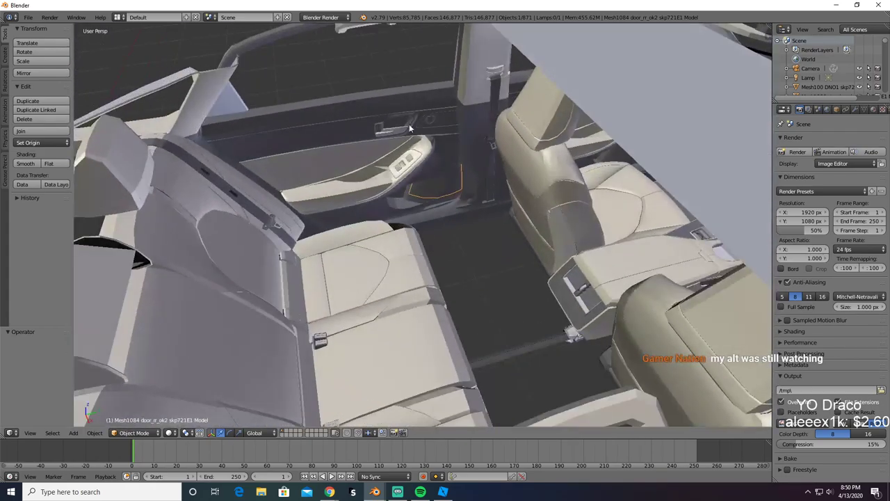
scroll(473, 209, up, 3)
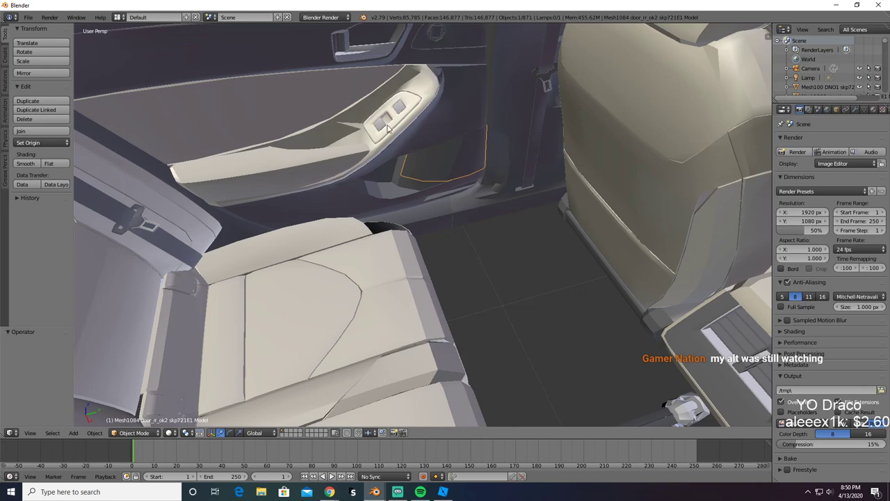
key(Delete)
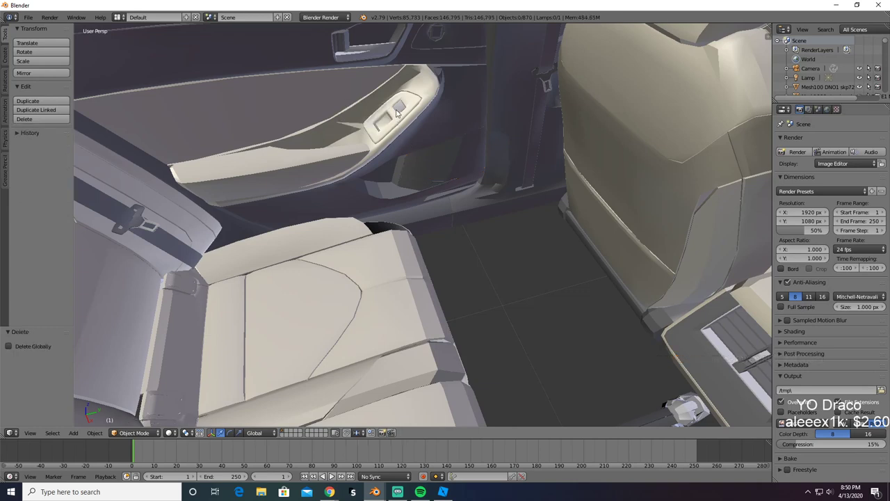
right_click(398, 111)
key(x)
click(395, 109)
Step: Delete the inner door handle pieces from the rear door panel
right_click(370, 58)
key(x)
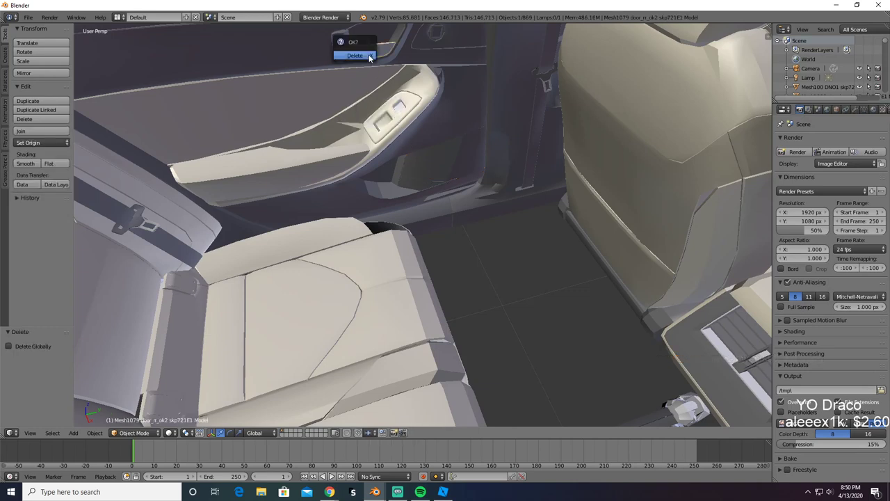
click(369, 57)
right_click(343, 47)
key(x)
click(344, 32)
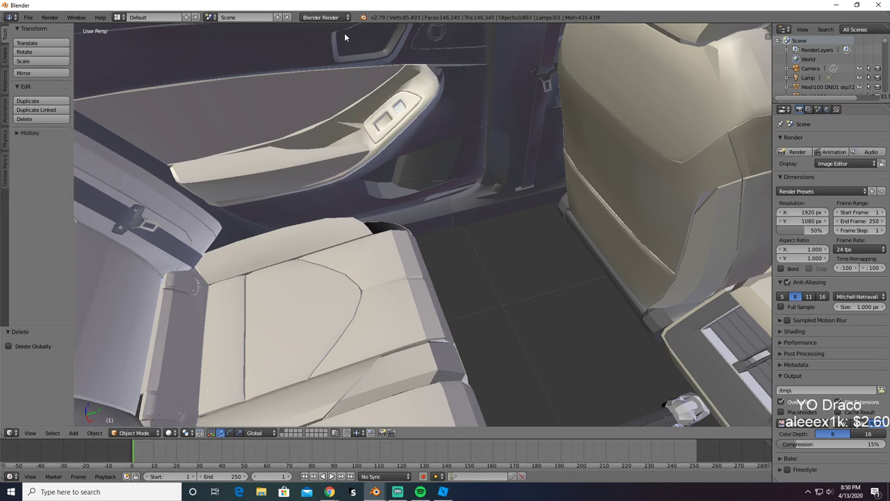
Step: Try to delete the centre pillar trim and the lower pocket panel of the rear door
middle_drag(402, 142, 554, 40)
right_click(545, 105)
click(530, 103)
key(ctrl+z)
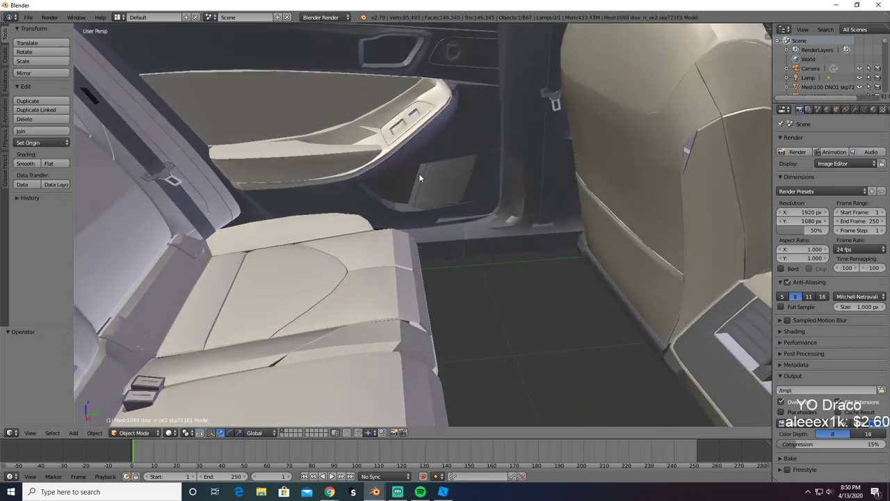
key(x)
click(431, 184)
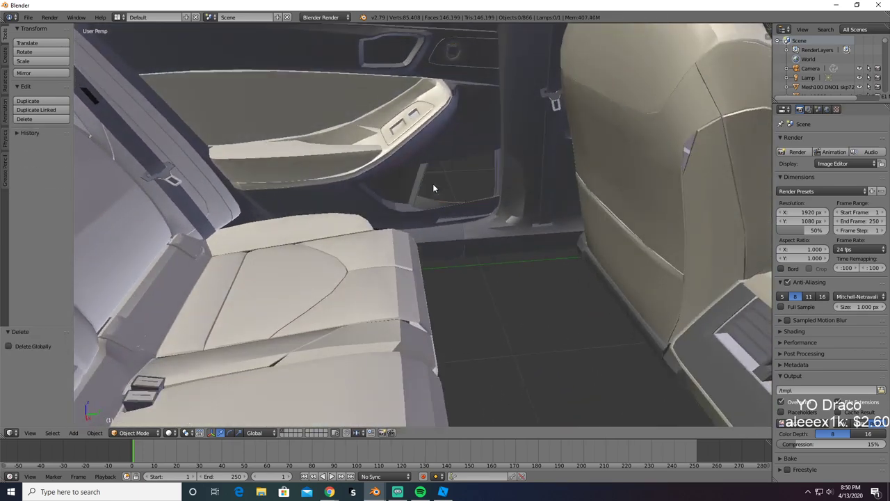
key(ctrl+z)
Step: Select the two sill trim pieces beside the rear footwell, checking each one with a trial deletion
right_click(473, 249)
key(x)
click(475, 244)
key(ctrl+z)
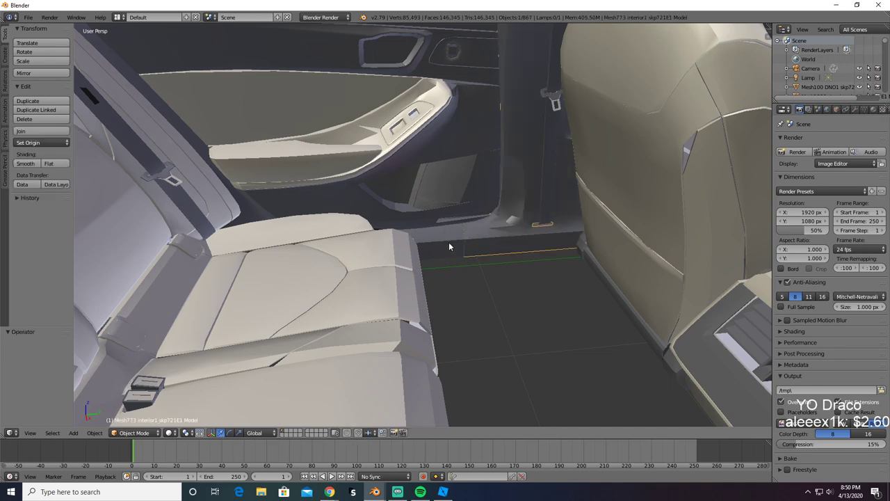
shift+right_click(446, 244)
key(x)
click(440, 247)
key(ctrl+z)
scroll(439, 246, down, 4)
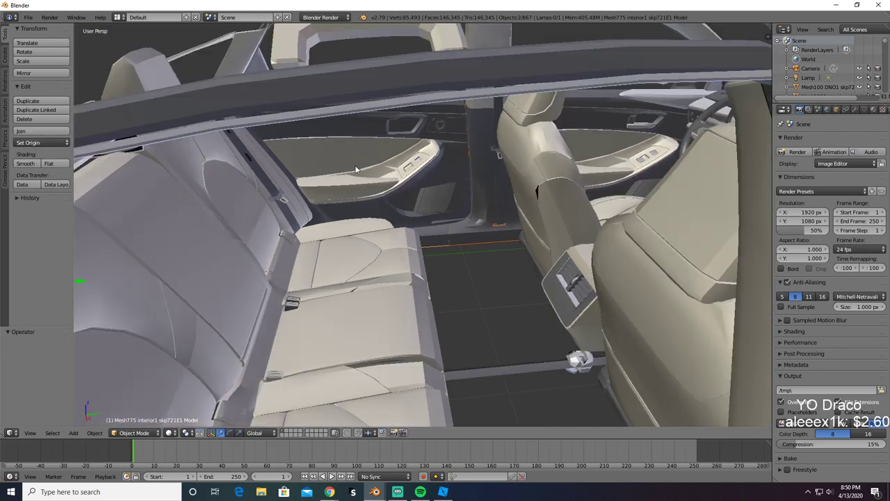
Step: Add two inner trim pieces of the rear door to the selection, checking each with a trial deletion
middle_drag(355, 169, 321, 187)
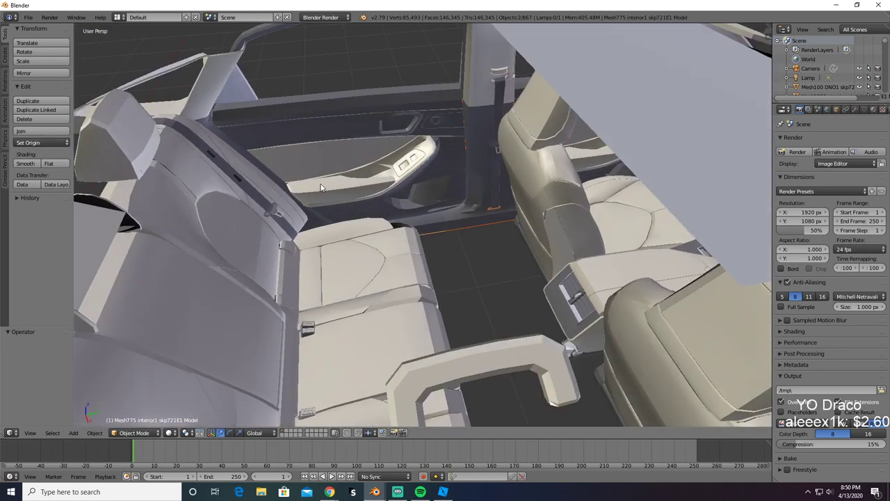
key(x)
click(221, 133)
key(ctrl+z)
shift+right_click(254, 137)
key(x)
click(257, 137)
key(ctrl+z)
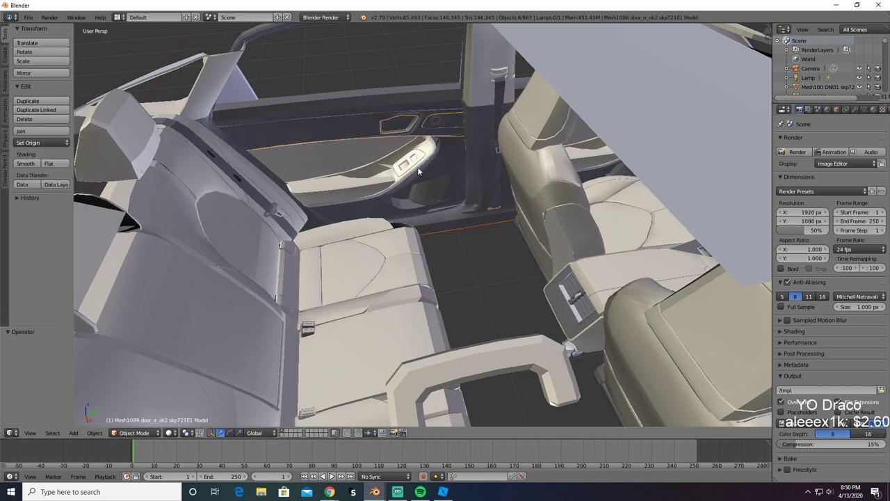
Step: Add the rear door's armrest and its two insert panels to the selection, checking them with trial deletions
shift+right_click(428, 165)
key(x)
click(436, 164)
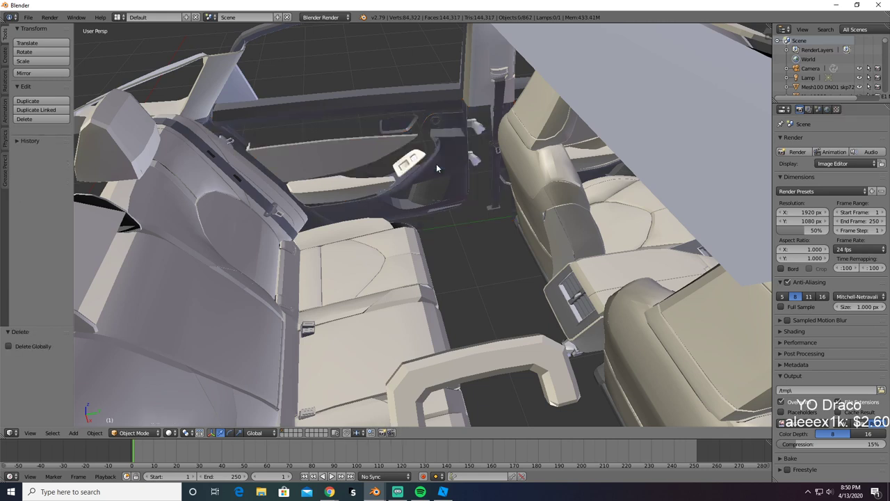
key(ctrl+z)
shift+right_click(361, 156)
shift+right_click(354, 183)
key(x)
click(353, 183)
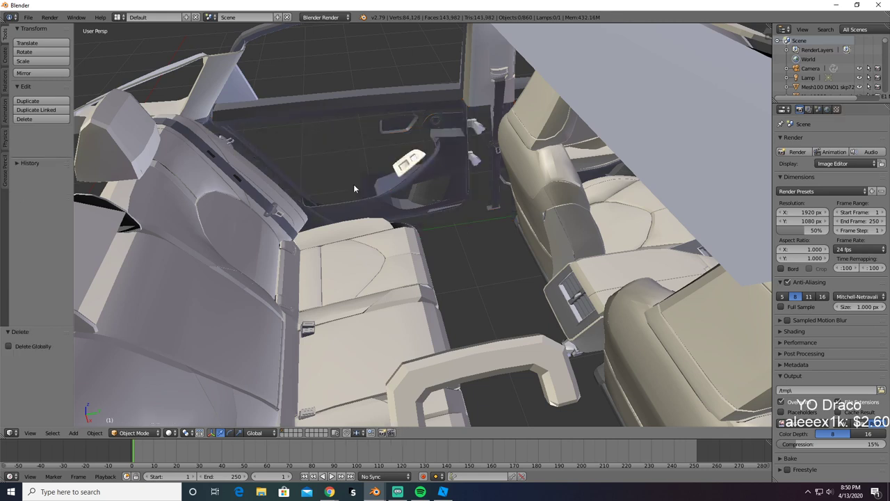
key(ctrl+z)
Step: Add the window switch panel and the remaining armrest trim to the selection, checking them with trial deletions
key(x)
click(408, 160)
key(ctrl+z)
key(x)
click(443, 156)
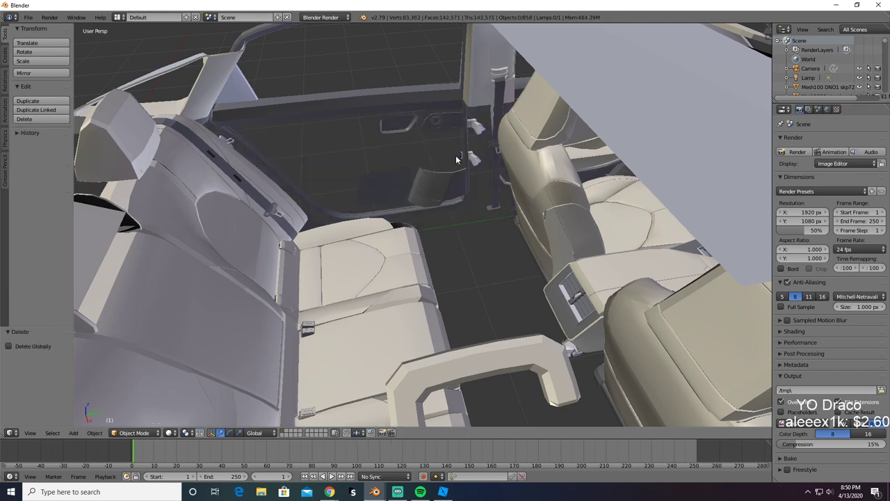
key(ctrl+z)
Step: Add the rear door's lower pocket pieces to the selection, checking each with a trial deletion
key(x)
click(442, 184)
key(ctrl+z)
shift+right_click(425, 200)
key(x)
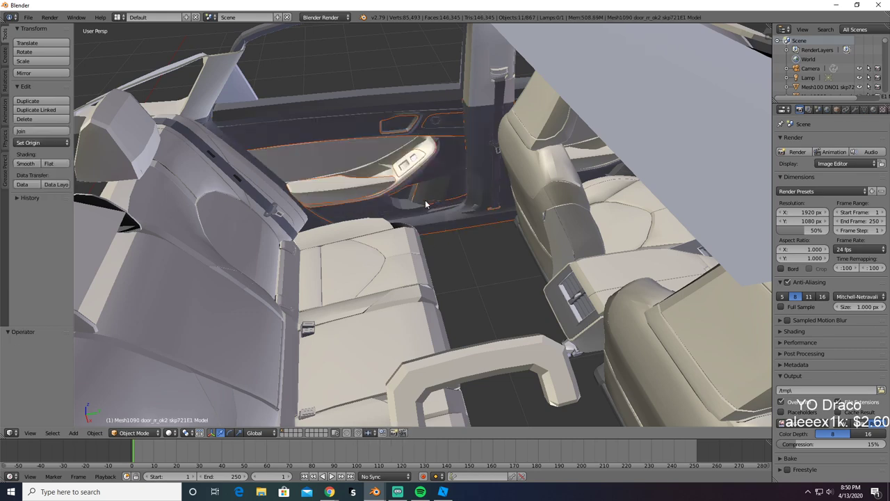
click(421, 198)
key(ctrl+z)
key(x)
click(412, 194)
key(ctrl+z)
Step: Add the rear door's upper panel and the trim beside the handle to the selection, checking with trial deletions
key(x)
click(449, 123)
key(ctrl+z)
shift+right_click(324, 111)
key(x)
click(324, 111)
key(ctrl+z)
Step: Add the inner door handle surround pieces to the selection, checking them with trial deletions
key(x)
click(406, 126)
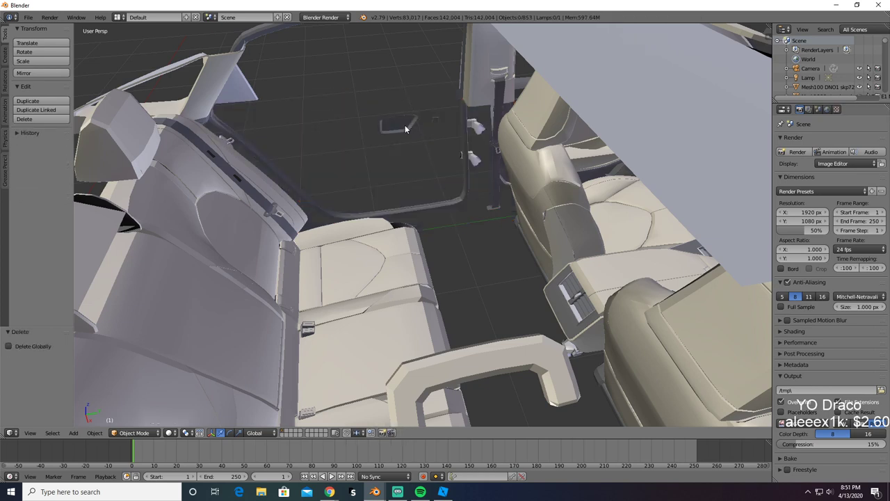
key(ctrl+z)
key(x)
click(405, 127)
key(ctrl+z)
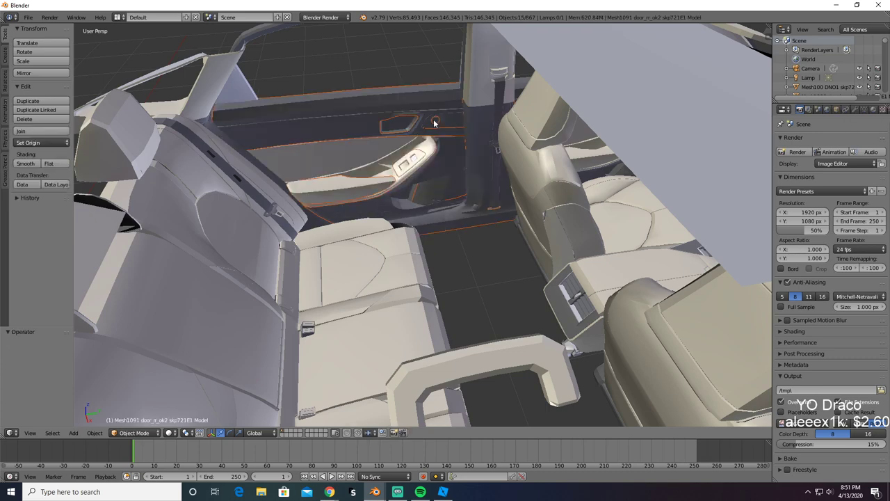
Step: Add the small round trim beside the door handle to the selection and check the whole set with a trial deletion
key(x)
click(435, 119)
key(ctrl+z)
key(z)
key(z)
key(x)
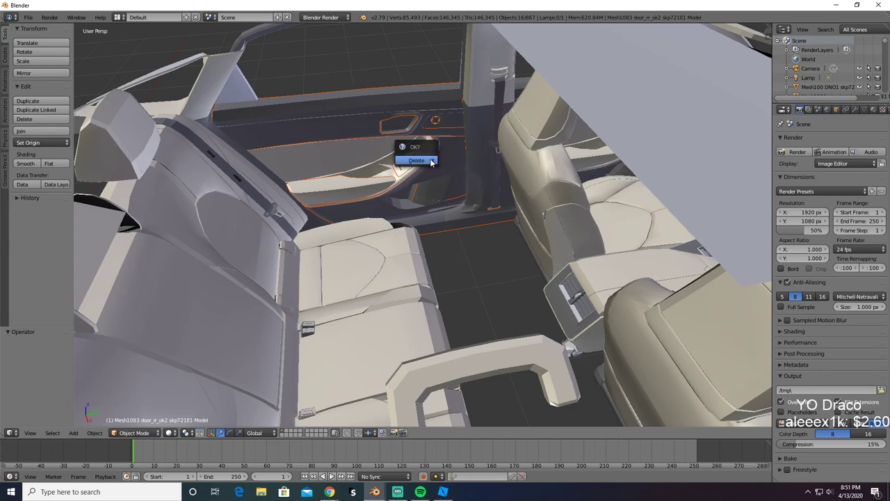
click(430, 157)
key(ctrl+z)
Step: Copy the selected door trim pieces into the separate Blender scene holding the roof and floor, and group them there
scroll(449, 148, down, 5)
key(ctrl+c)
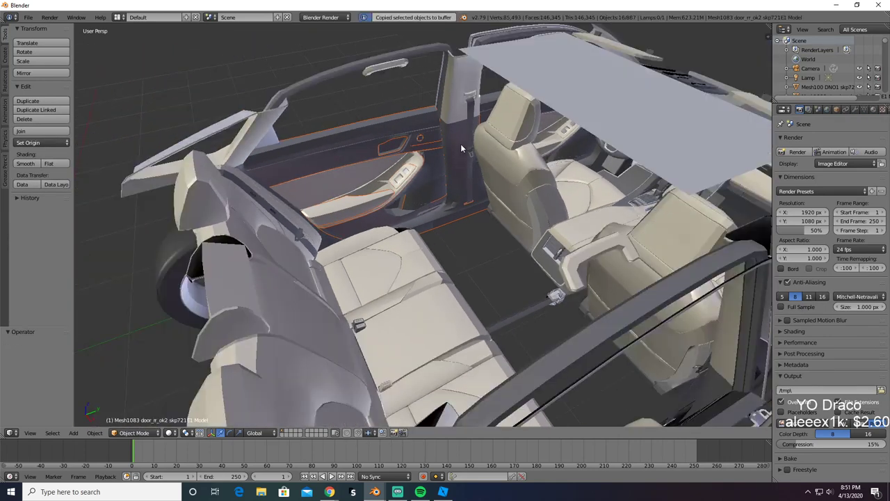
key(alt+Tab)
key(ctrl+v)
mouse_move(460, 144)
middle_down()
mouse_move(477, 168)
mouse_move(462, 176)
middle_up()
key(z)
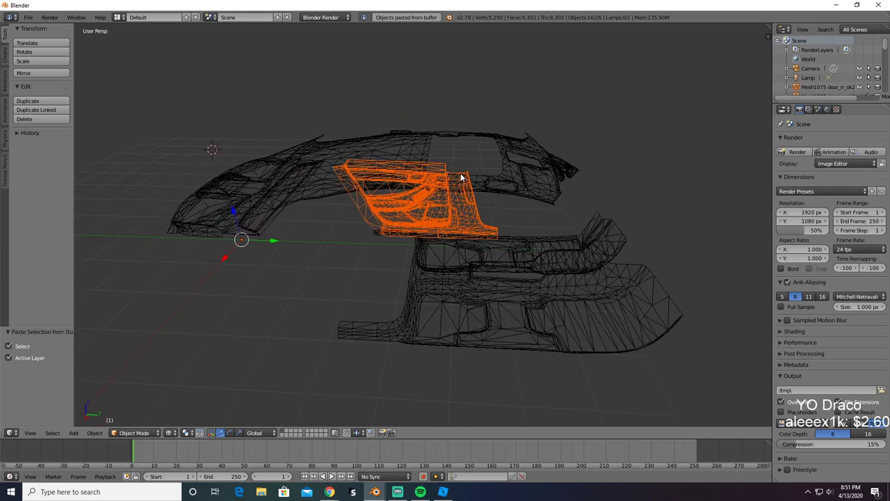
key(z)
scroll(459, 176, down, 2)
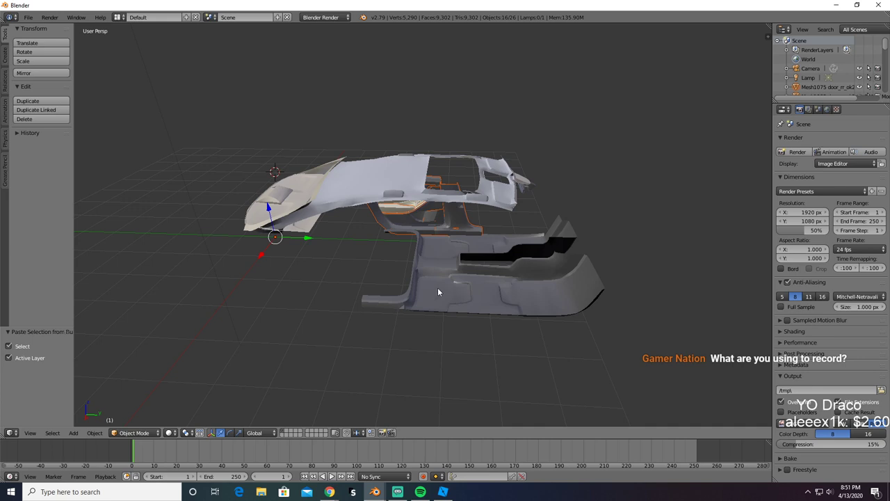
key(ctrl+g)
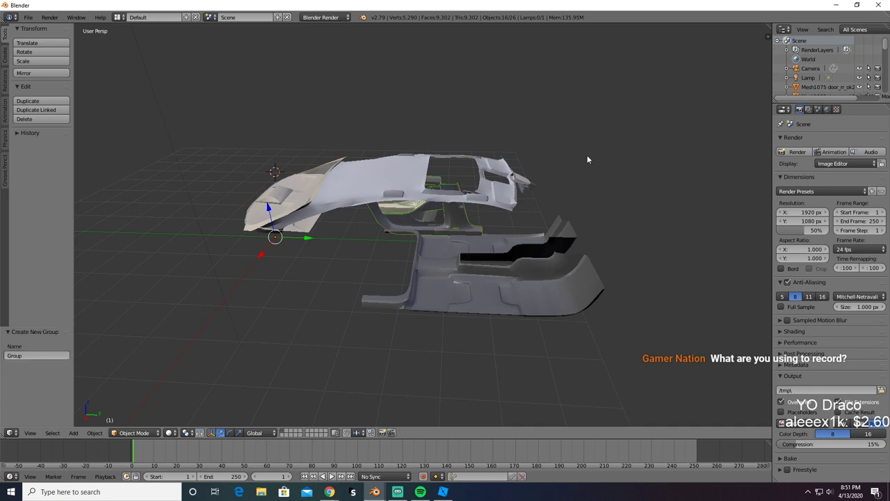
Step: Try to delete all the meshes collected in this scene
mouse_move(583, 151)
ctrl+mouse_down()
mouse_move(313, 115)
mouse_move(256, 288)
mouse_move(562, 330)
mouse_move(616, 298)
mouse_move(612, 292)
ctrl+mouse_up()
key(x)
click(566, 263)
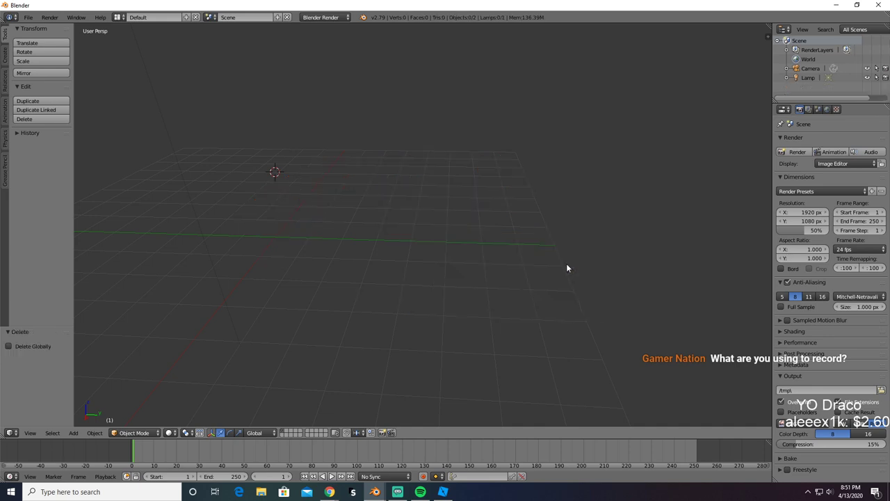
key(ctrl+z)
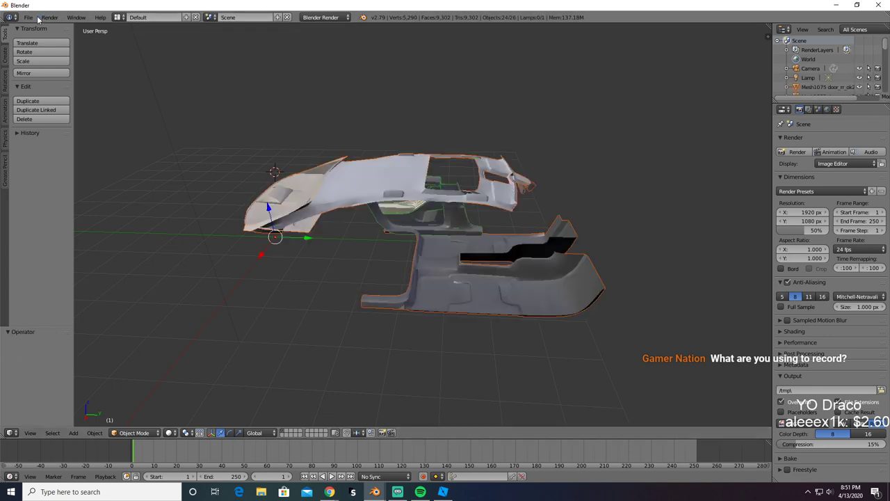
Step: Export the collected interior meshes as a Wavefront OBJ named Interior1 in the Toyota Avalon folder
click(29, 17)
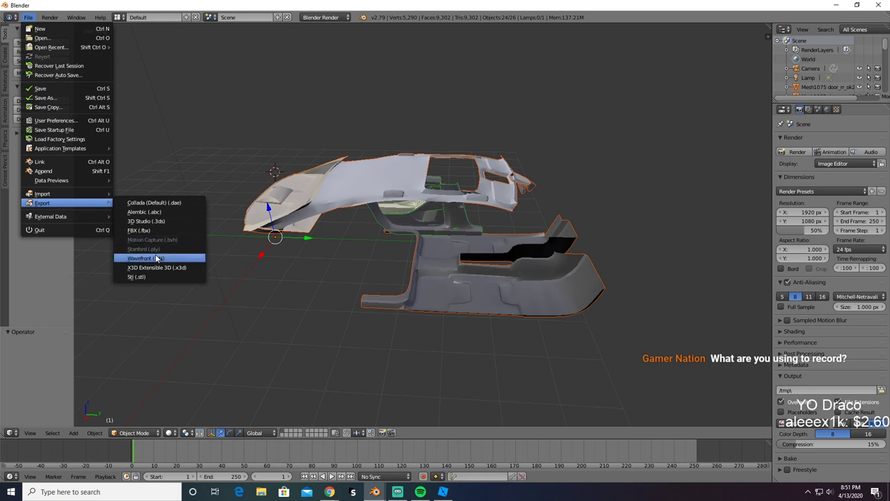
click(145, 257)
click(169, 50)
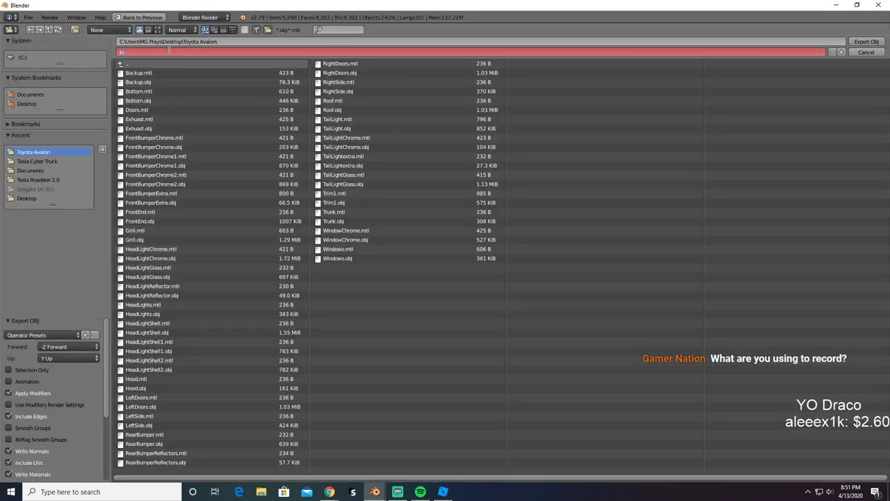
text(Interior1)
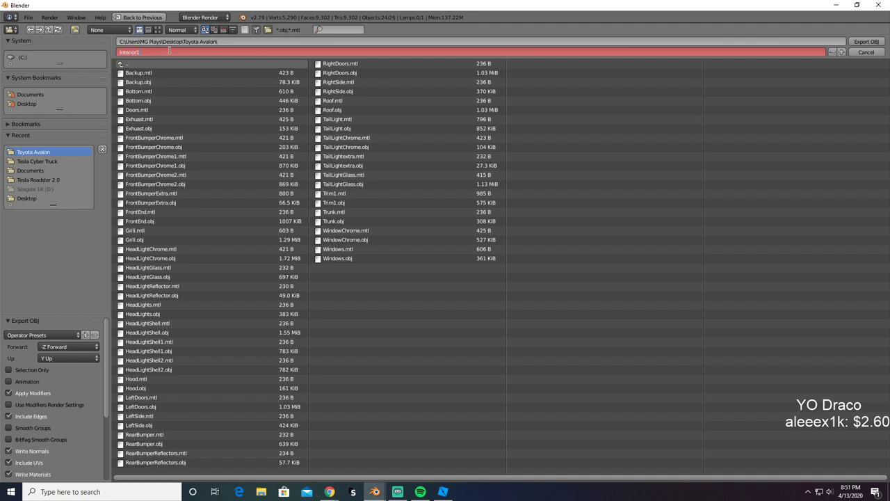
key(Return)
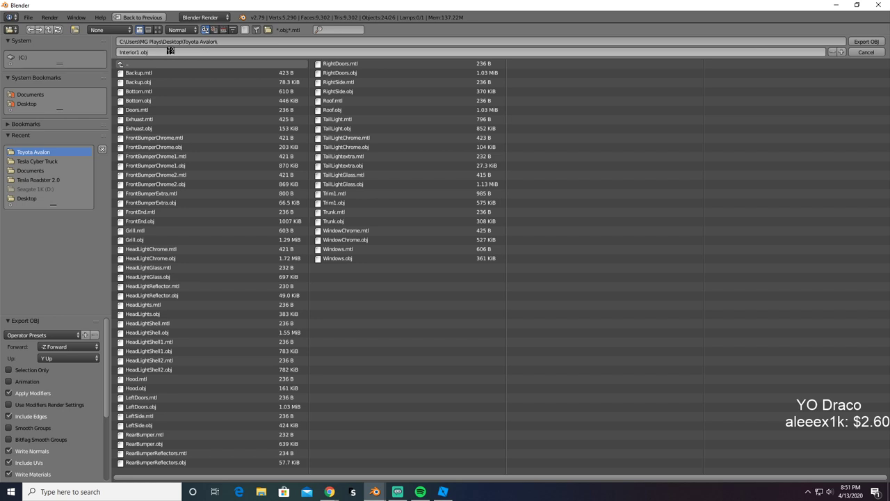
key(Delete)
key(Return)
Step: Switch to Roblox Studio and set the BrickColor of the spare mesh block at the array's edge to Really black
key(alt+Tab)
key(alt+Tab)
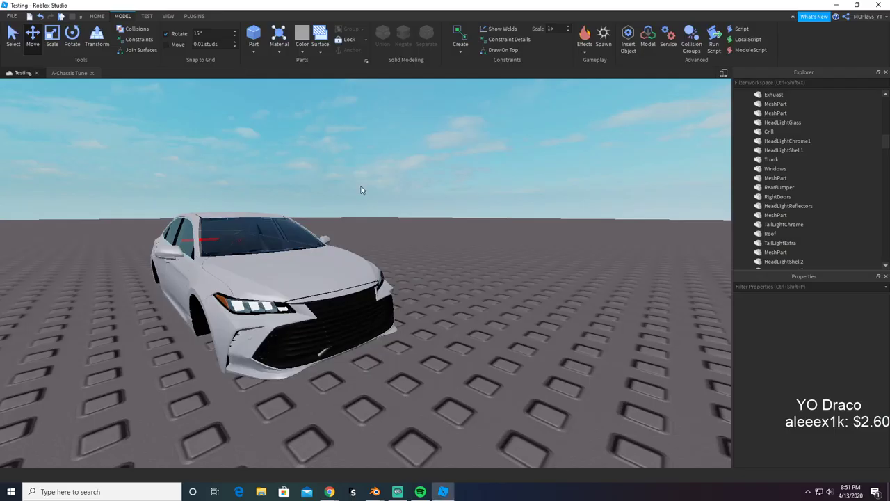
key(s)
right_drag(360, 187, 360, 186)
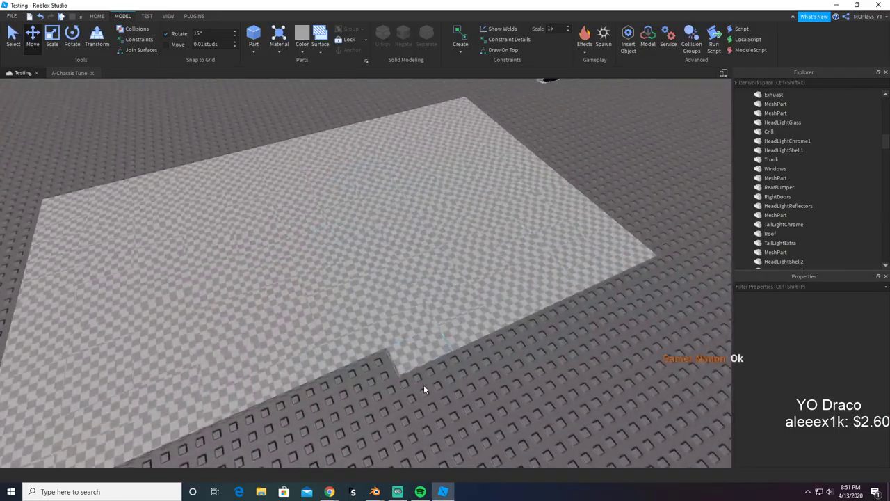
click(423, 357)
click(860, 311)
click(730, 289)
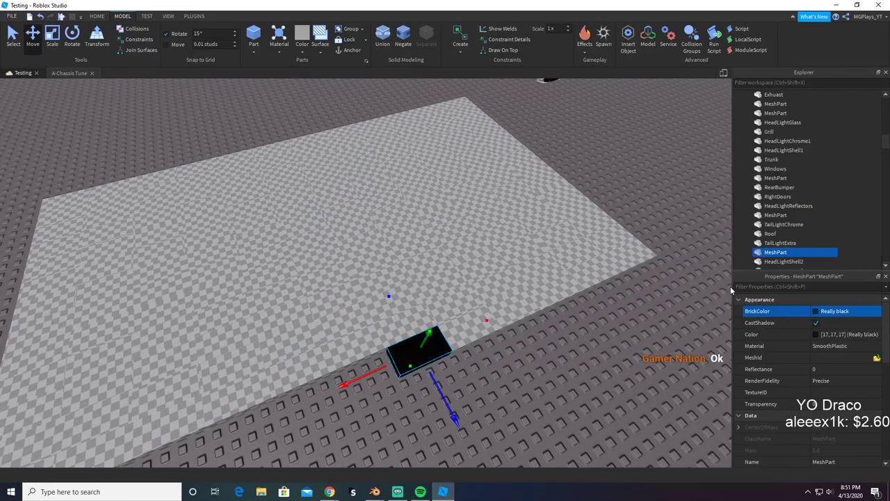
Step: Load Interior1.obj as the black block's mesh and accept the import prompt
click(876, 358)
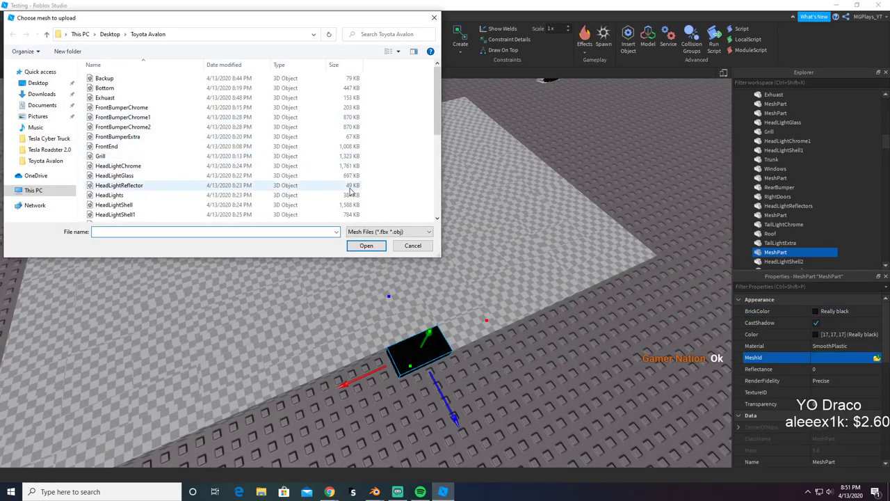
text(in)
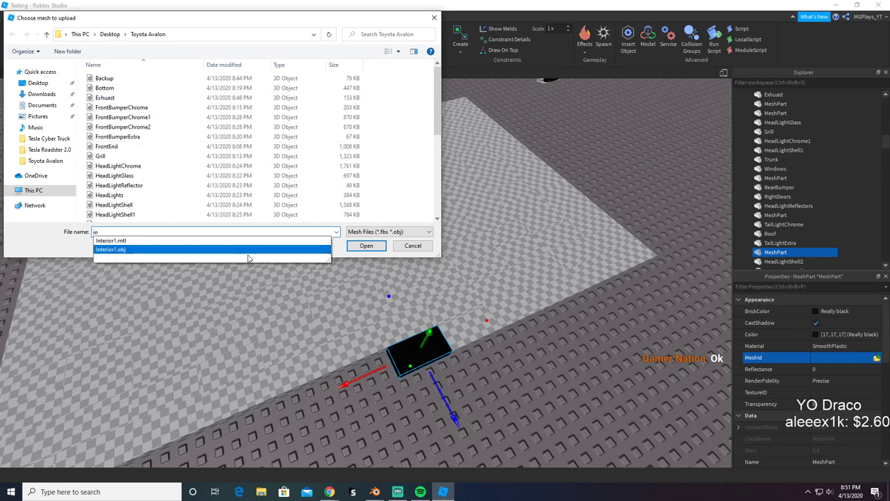
click(278, 250)
click(361, 249)
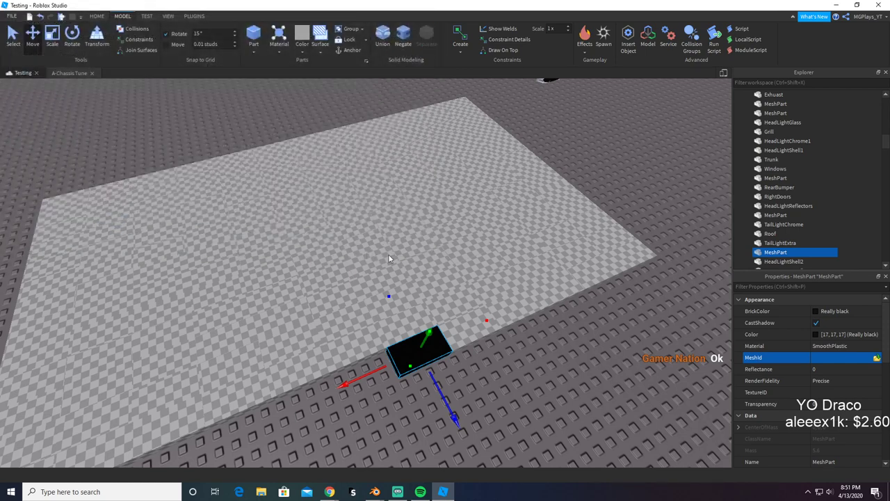
click(500, 253)
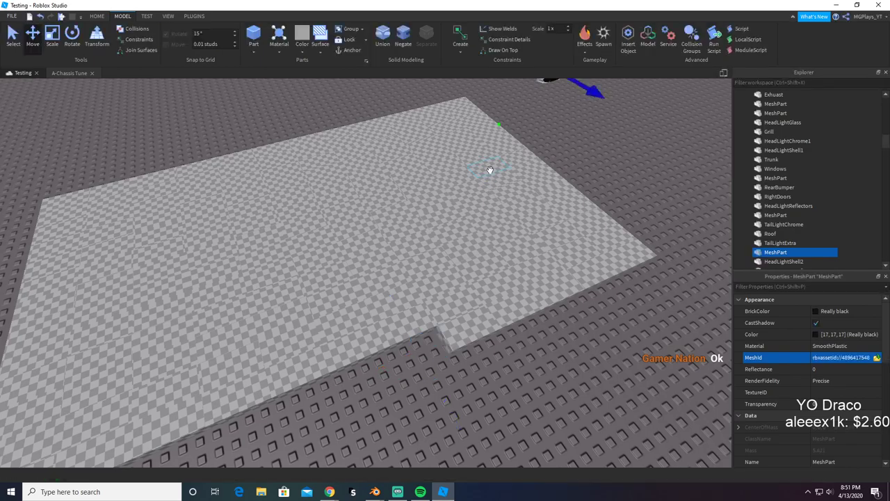
Step: Check the imported interior inside the car and rename its mesh part as Interior1
mouse_move(496, 184)
right_down()
mouse_move(502, 194)
mouse_move(489, 187)
right_up()
key(w)
scroll(489, 184, up, 6)
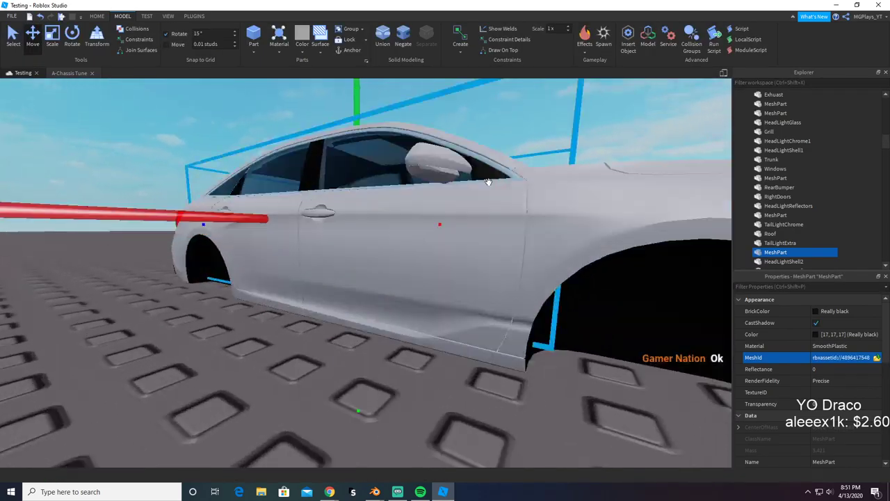
scroll(494, 184, down, 2)
scroll(644, 211, up, 2)
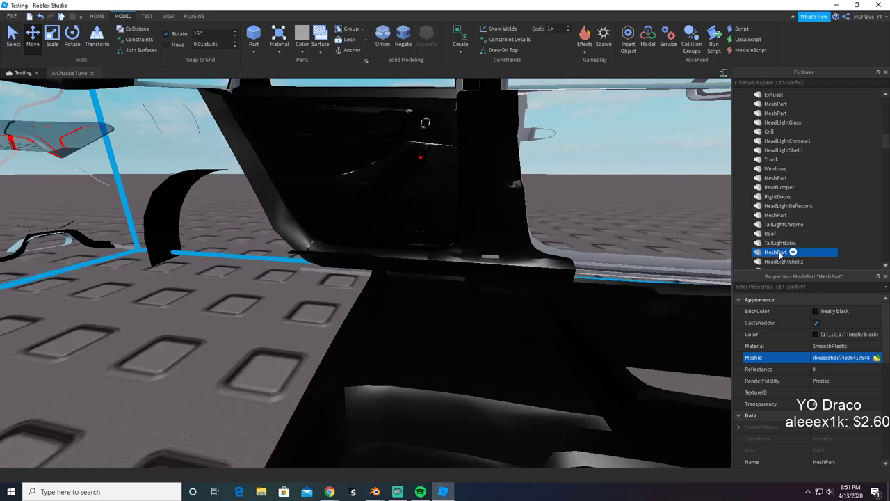
key(Return)
scroll(502, 266, up, 10)
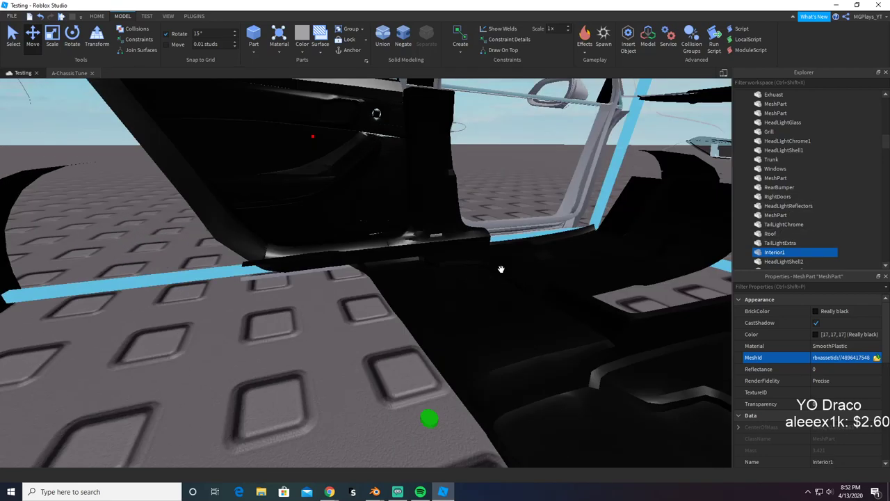
key(f)
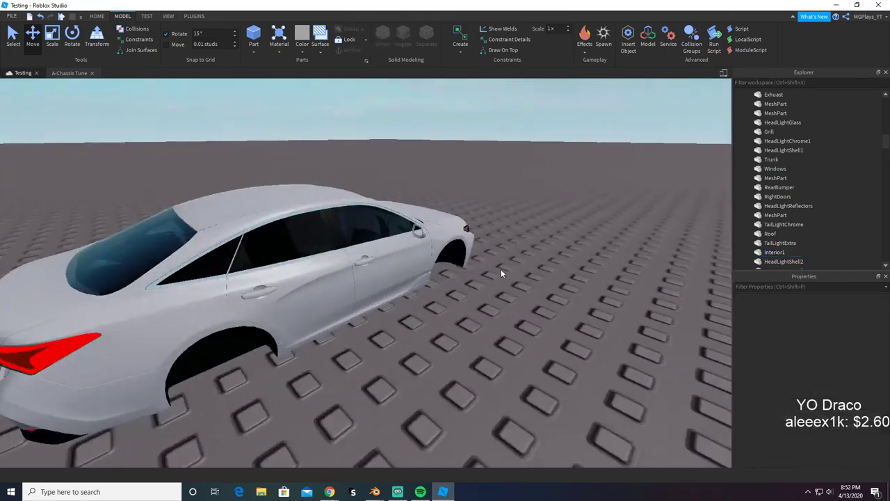
Step: Switch back to the full car scene in Blender
key(alt+Tab)
key(alt+Tab)
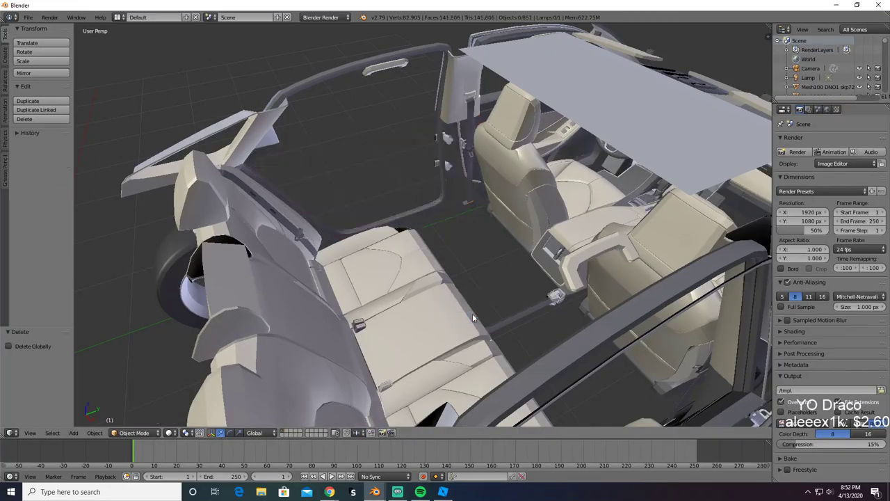
Step: Compare the Blender cabin with the imported car interior in Roblox Studio and return to Blender
middle_drag(393, 182, 252, 133)
key(alt+Tab)
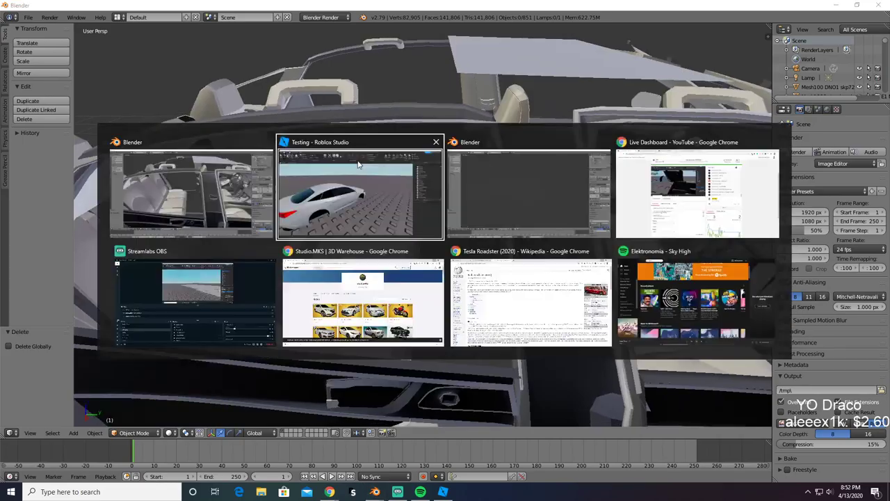
right_drag(252, 132, 251, 129)
key(w)
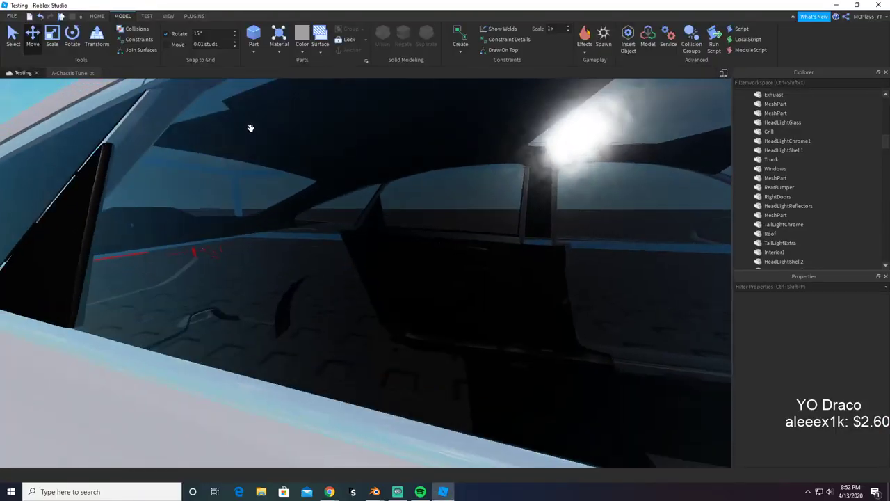
key(alt+Tab)
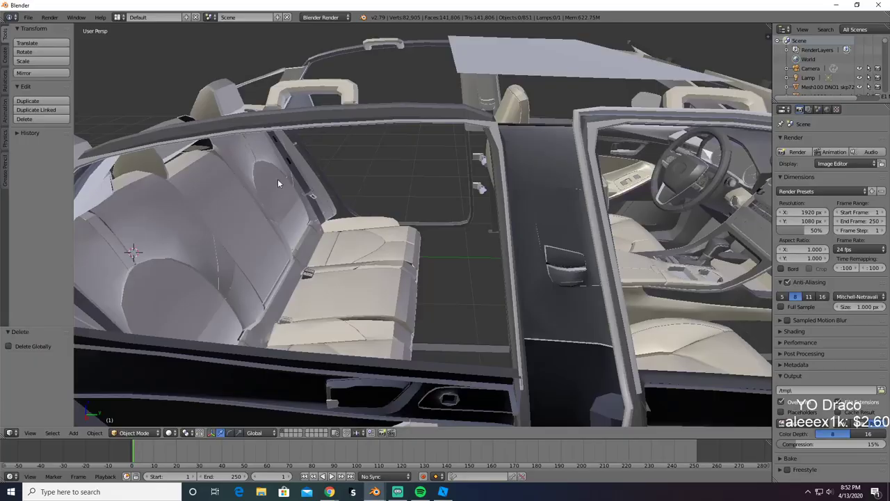
Step: Try deleting the driver-side rear pillar trim and undo the deletion
middle_drag(260, 150, 272, 169)
right_click(246, 132)
key(x)
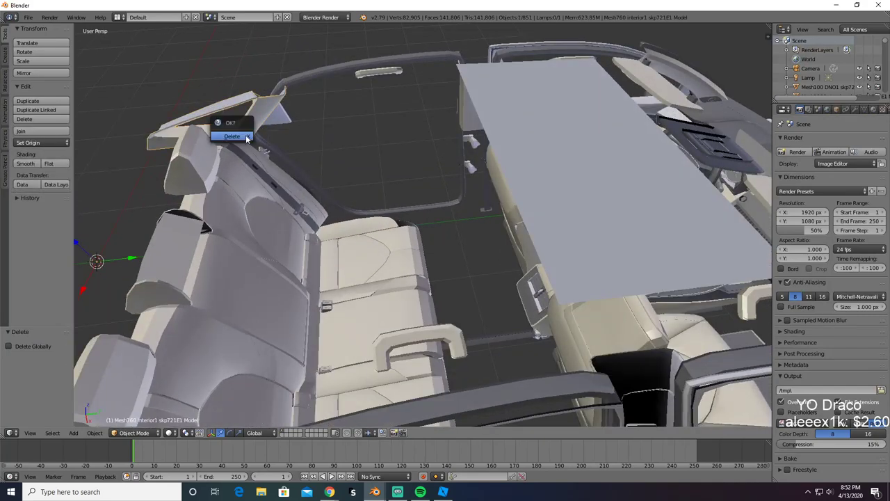
click(246, 135)
key(ctrl+z)
Step: Inspect the imported door and pillar trim in Roblox Studio again and return to the full car scene in Blender
middle_drag(308, 136, 445, 149)
key(alt+Tab)
right_drag(451, 154, 452, 155)
key(alt+Tab)
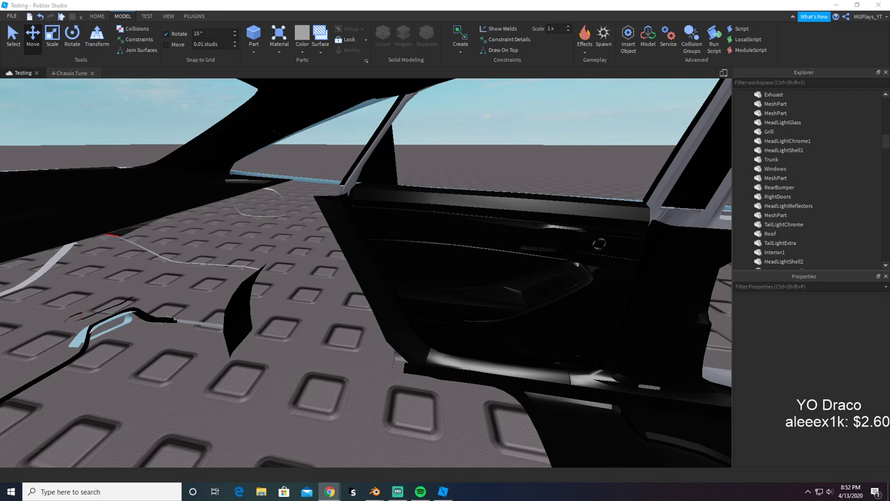
right_drag(399, 249, 410, 251)
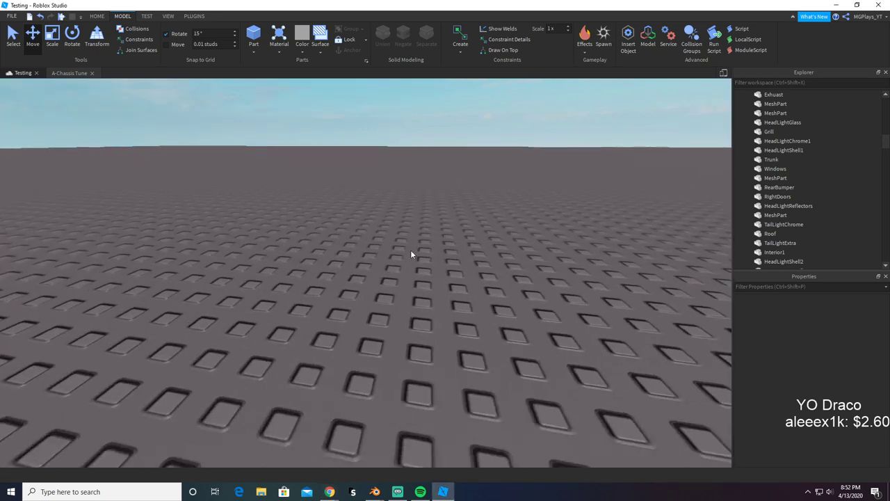
scroll(410, 250, down, 4)
key(alt+Tab)
key(Tab)
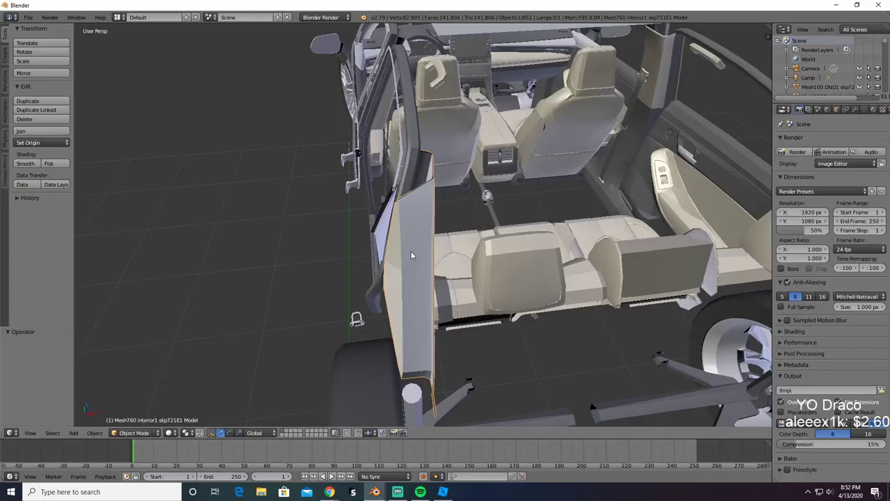
key(g)
click(353, 206)
middle_drag(349, 207, 274, 191)
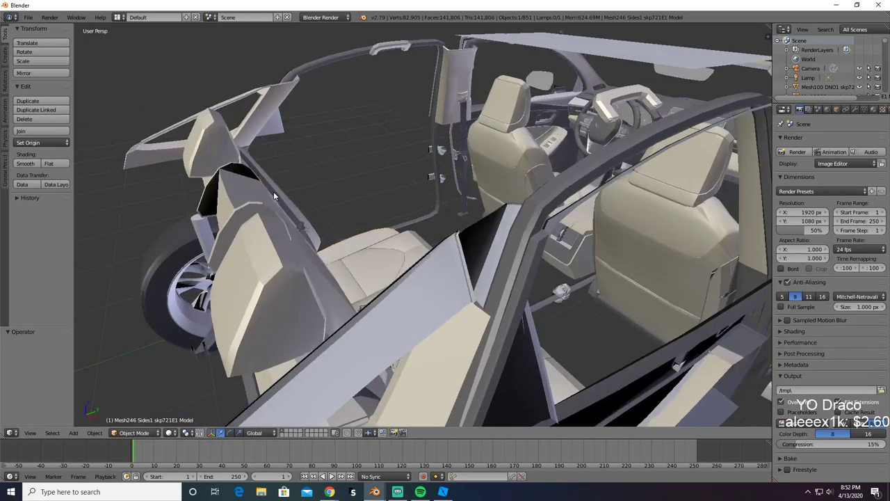
right_click(274, 191)
key(a)
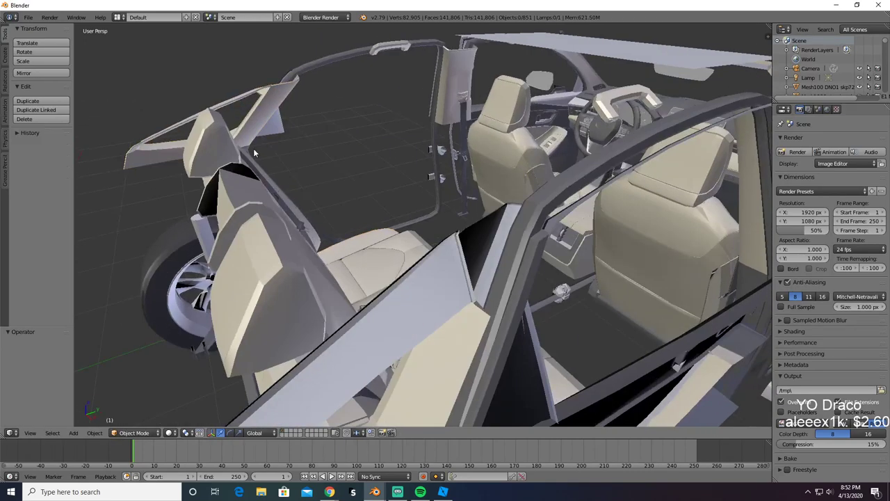
Step: Select the driver-side rear pillar trim and centre pillar trim, restoring both after trial deletions
right_click(229, 142)
key(Delete)
key(ctrl+z)
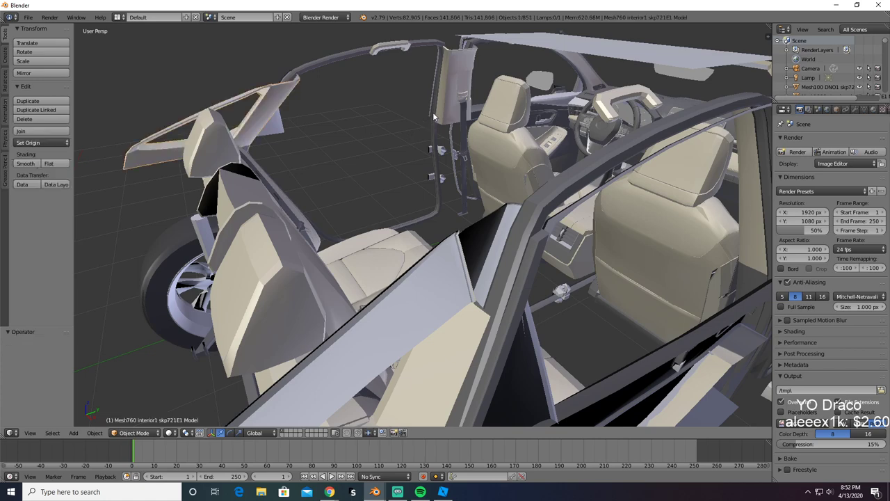
shift+right_click(461, 72)
key(x)
click(457, 81)
key(ctrl+z)
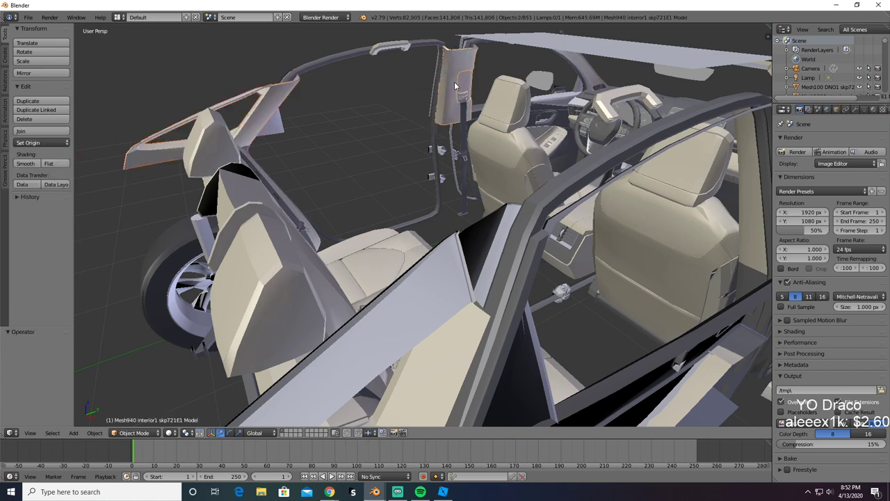
Step: Include the inset piece on the driver-side centre pillar in the selection and undo the trial deletions
key(Delete)
scroll(450, 97, up, 10)
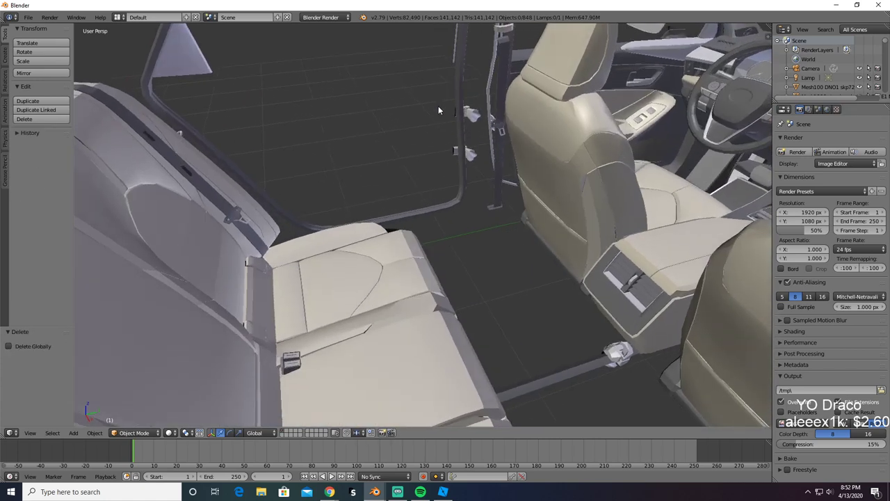
scroll(378, 132, down, 10)
key(ctrl+z)
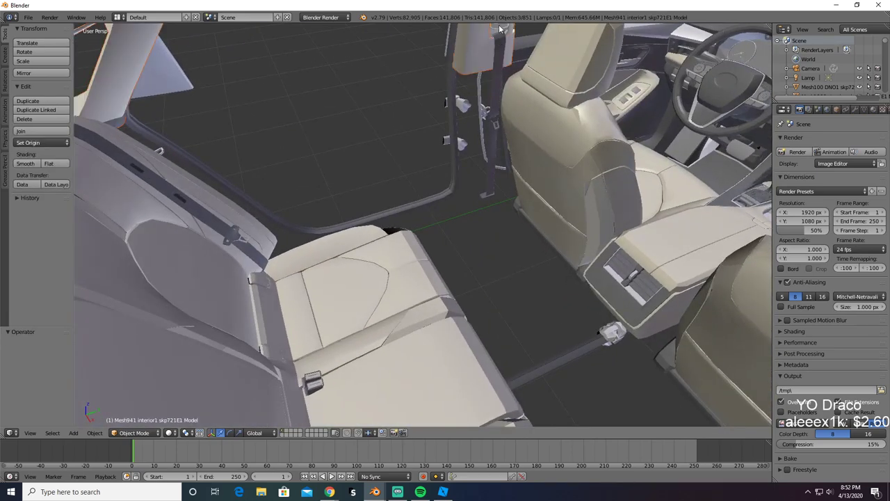
key(x)
click(472, 42)
middle_drag(472, 45, 438, 102)
key(ctrl+z)
Step: Add the driver-side front door's upper trim, dark panel and handle surround to the selection, undoing the trial deletion
scroll(361, 194, up, 4)
scroll(436, 150, up, 2)
shift+right_click(430, 67)
shift+right_click(466, 107)
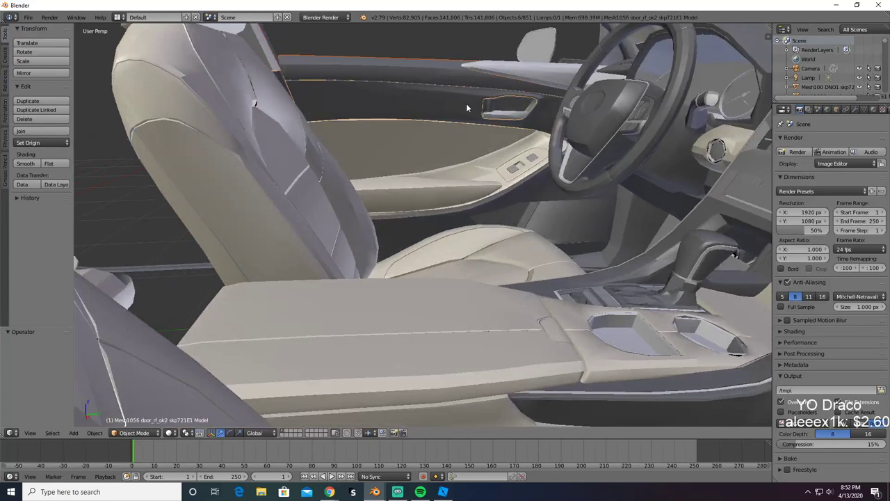
shift+right_click(506, 106)
key(x)
click(485, 126)
key(ctrl+z)
Step: Add the driver-side front door's armrest and switch panel pieces to the selection, restoring them after trial deletions
shift+right_click(462, 185)
alt+shift+right_click(481, 171)
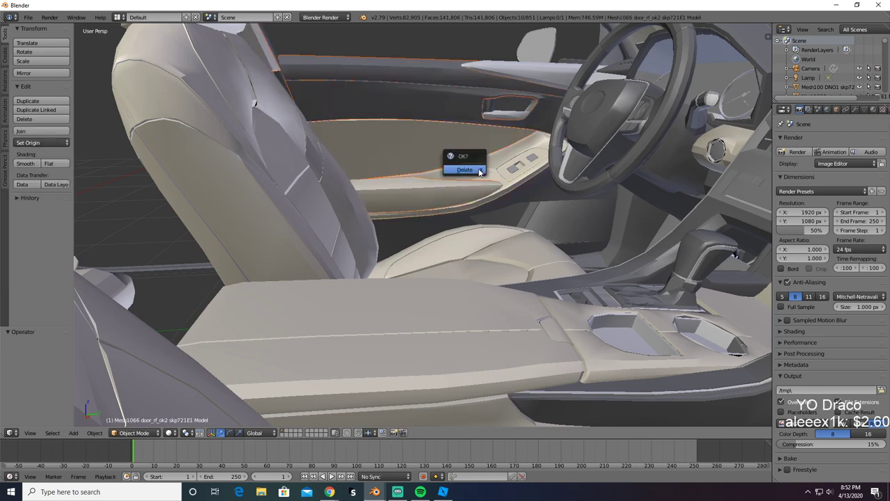
click(478, 168)
shift+right_click(526, 173)
key(x)
click(525, 169)
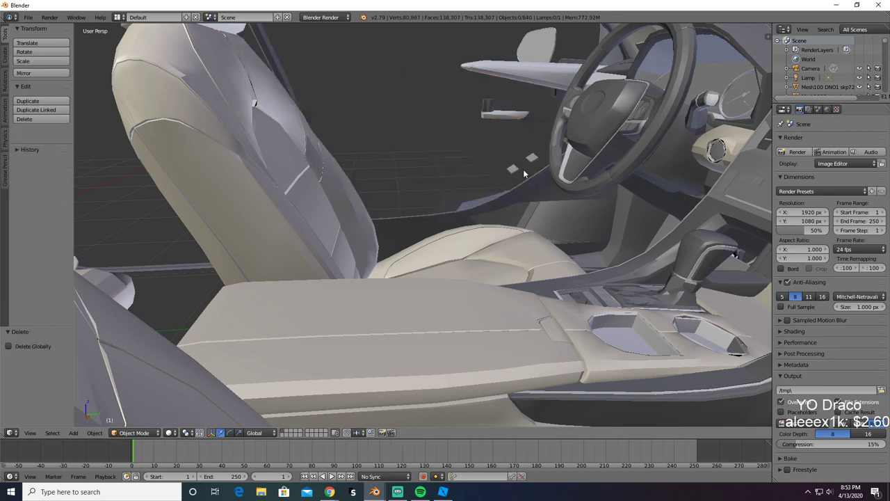
key(ctrl+z)
mouse_move(525, 170)
middle_down()
mouse_move(519, 187)
mouse_move(510, 178)
middle_up()
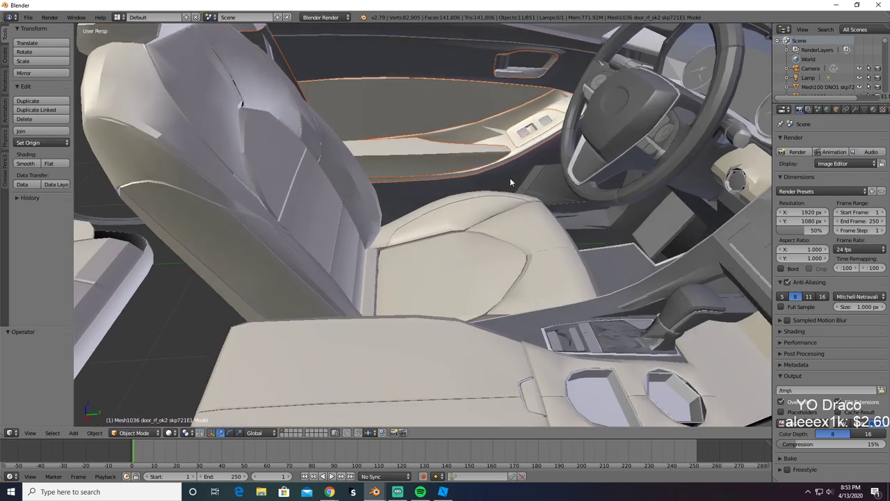
Step: Add the lower panels of the driver-side front door to the selection and undo the trial deletion
shift+right_click(547, 184)
shift+right_click(517, 163)
key(x)
click(516, 164)
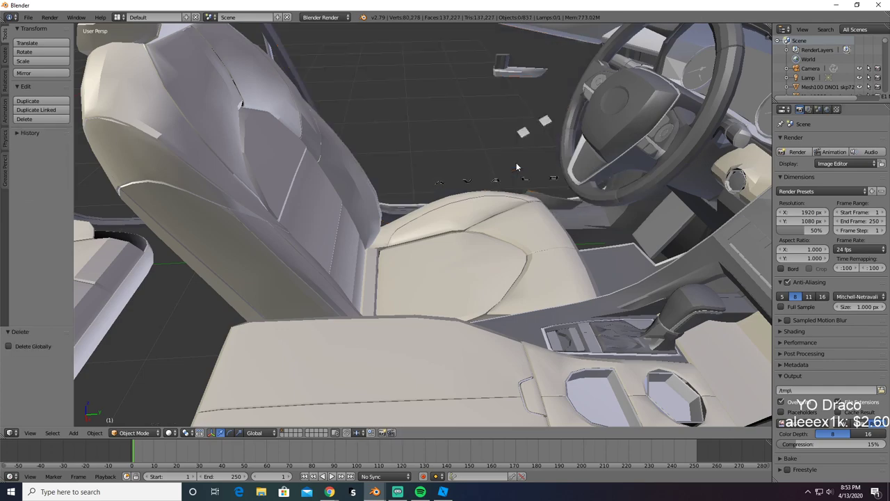
middle_drag(515, 163, 532, 139)
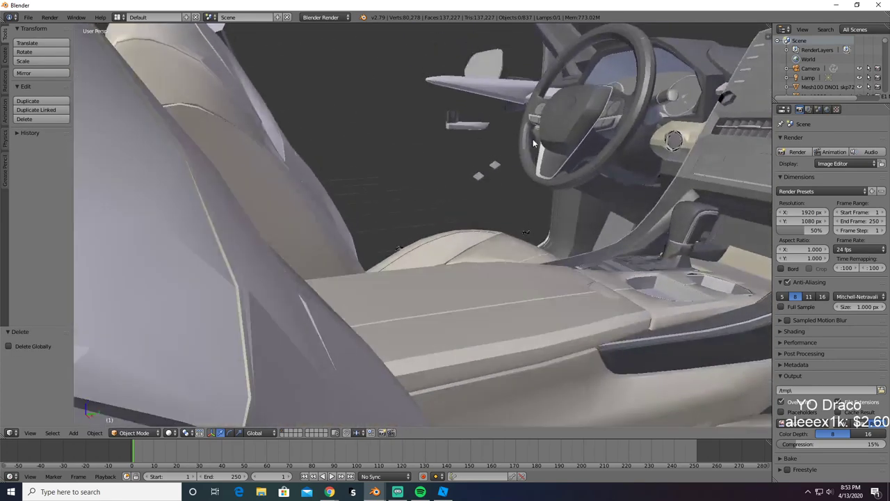
key(ctrl+z)
Step: Add the driver-side footwell side panel and the front door's window ledge to the selection, undoing the trial deletions
shift+right_click(581, 212)
key(x)
click(581, 212)
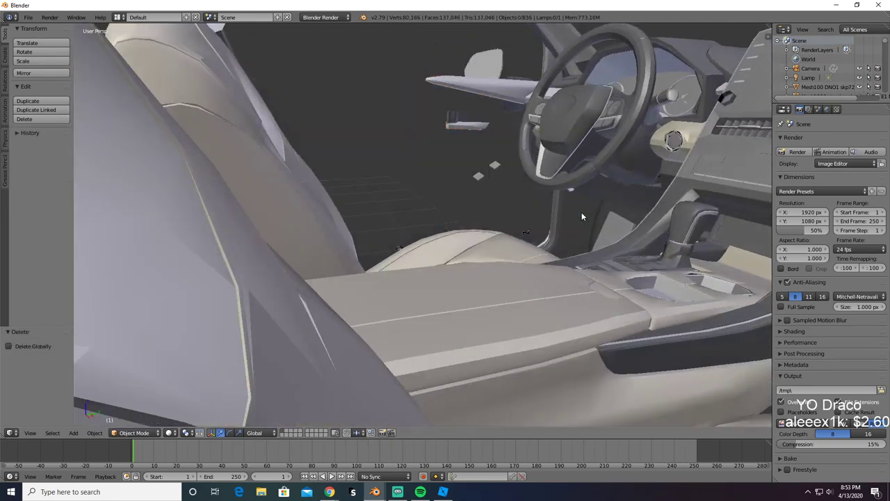
middle_drag(582, 213, 617, 276)
scroll(569, 241, down, 4)
scroll(608, 296, down, 2)
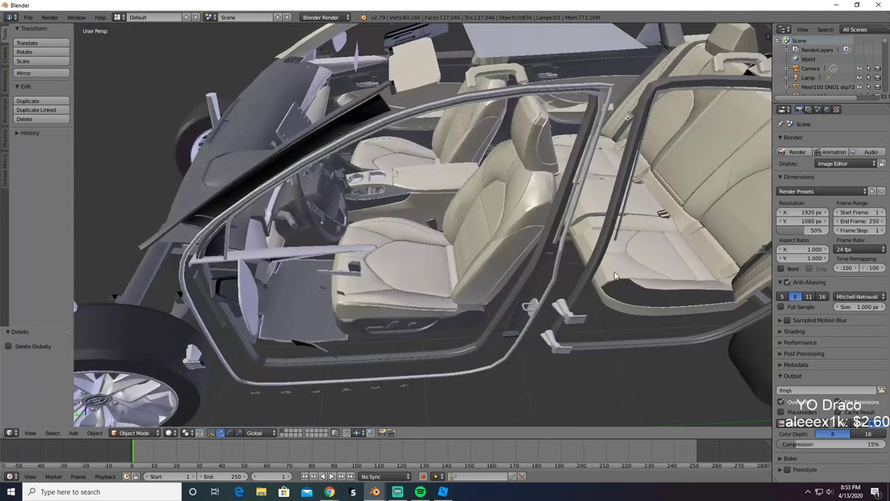
key(ctrl+z)
key(x)
click(292, 260)
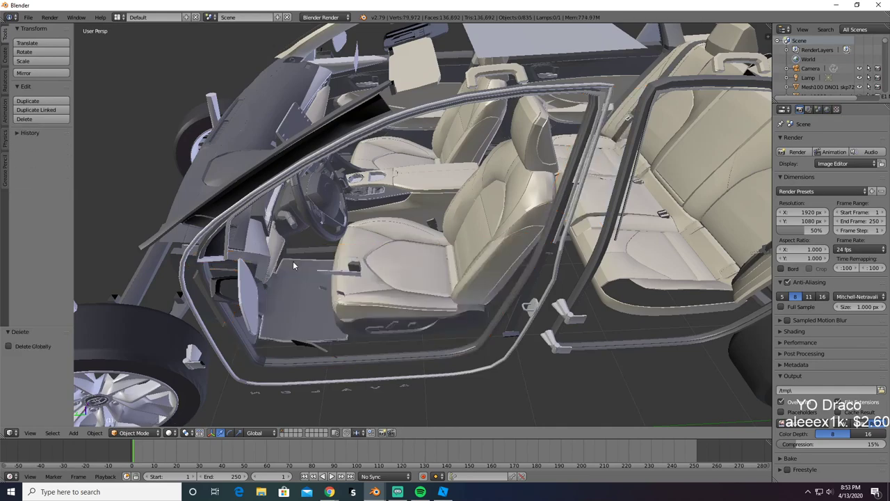
key(ctrl+z)
Step: Check the selected door and pillar pieces with trial deletions and wireframe display, undoing each deletion
mouse_move(270, 260)
middle_down()
mouse_move(245, 266)
mouse_move(341, 238)
mouse_move(303, 254)
mouse_move(213, 241)
mouse_move(97, 242)
mouse_move(204, 234)
middle_up()
key(x)
click(245, 267)
key(ctrl+z)
key(z)
key(z)
key(Delete)
key(ctrl+z)
Step: Copy the selected driver-side door and pillar trim pieces and delete them from the full car scene
key(ctrl+c)
key(x)
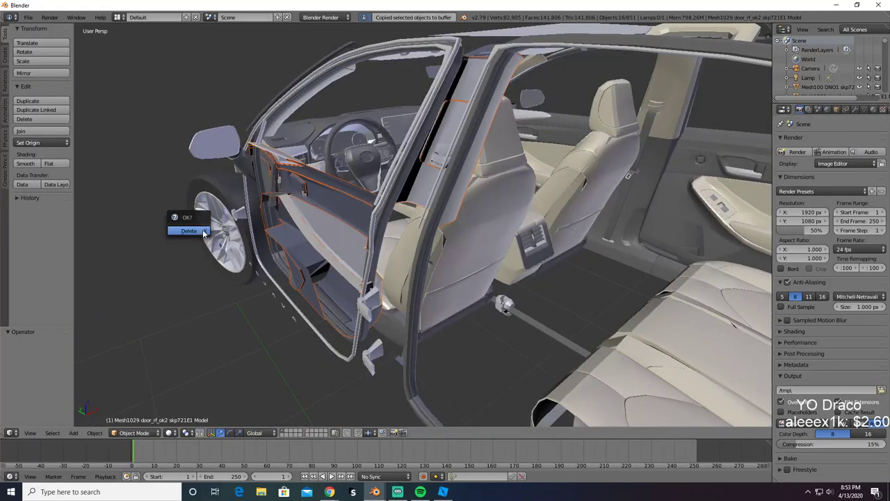
click(203, 234)
Step: Switch to the empty Blender scene and paste the copied door and pillar trim pieces
key(alt+Tab)
key(Tab)
key(Tab)
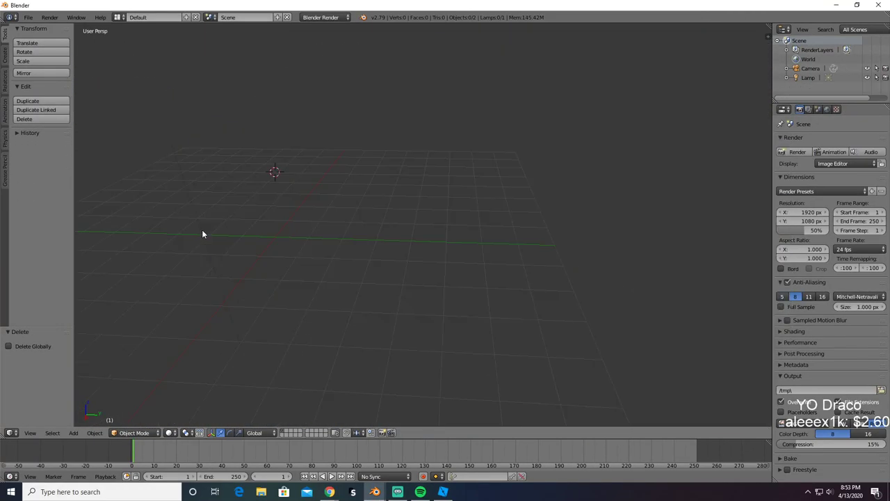
key(ctrl+v)
middle_drag(263, 223, 281, 220)
Step: Switch back to the Blender window with the full car scene
key(alt+Tab)
key(Tab)
key(Tab)
key(Tab)
key(Tab)
key(Tab)
key(Tab)
key(Tab)
key(Tab)
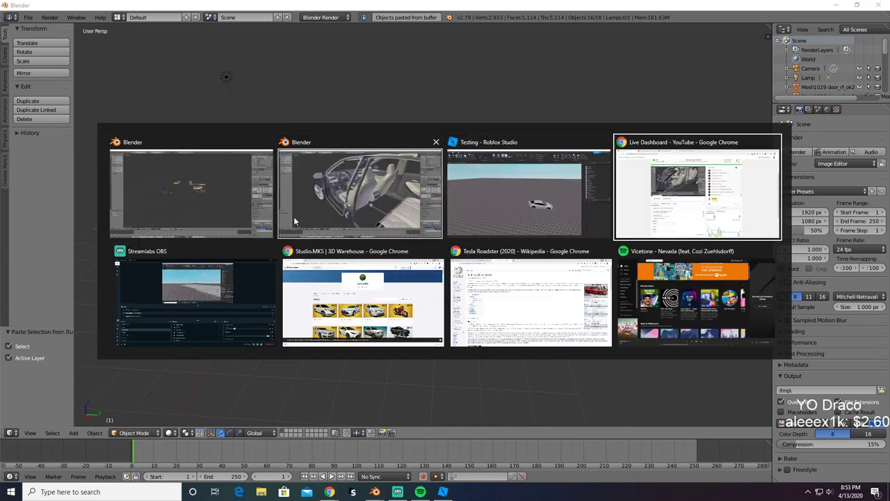
key(x)
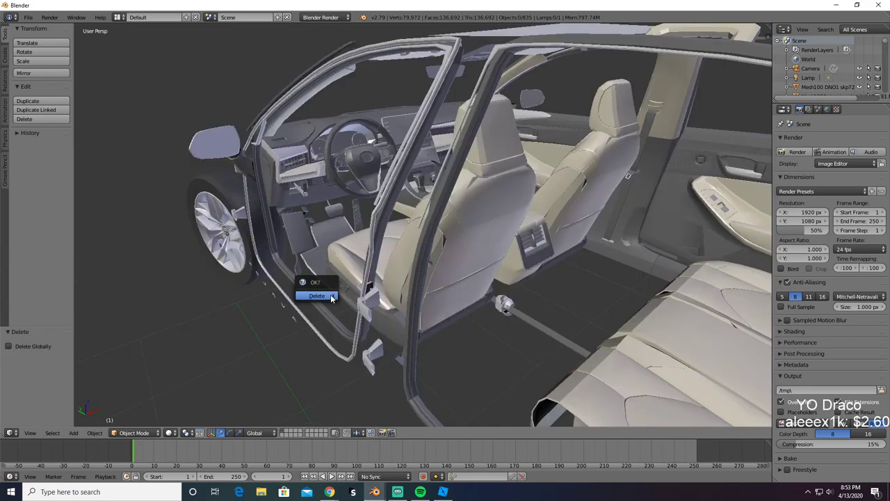
Step: Select the passenger-side rear pillar trim and the rear door's upper trim and lower panels, undoing the trial deletion
middle_drag(487, 231, 643, 176)
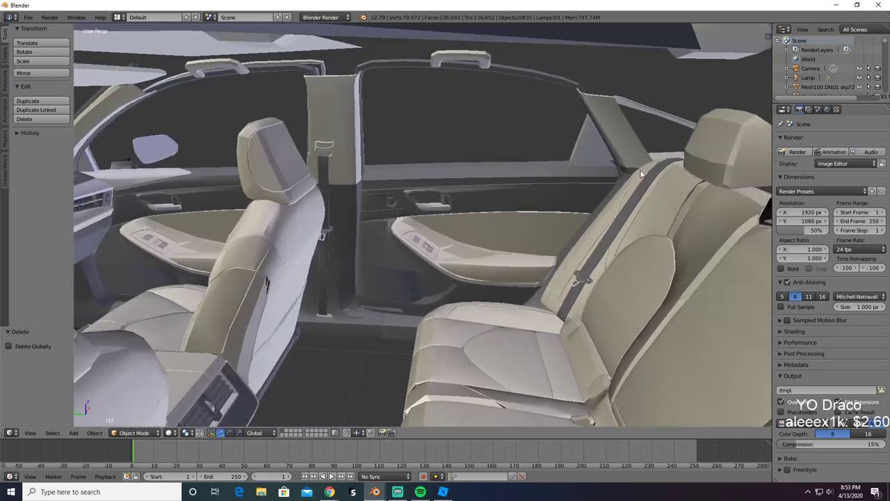
right_click(634, 156)
right_click(559, 168)
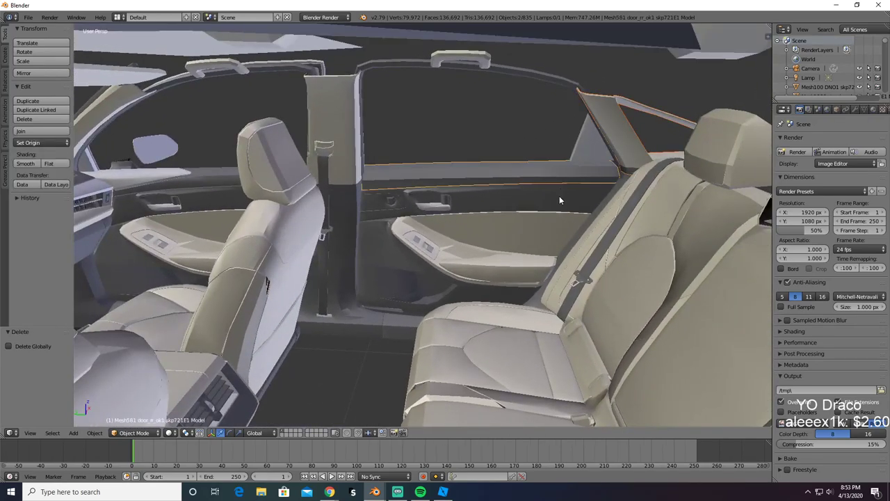
right_click(389, 202)
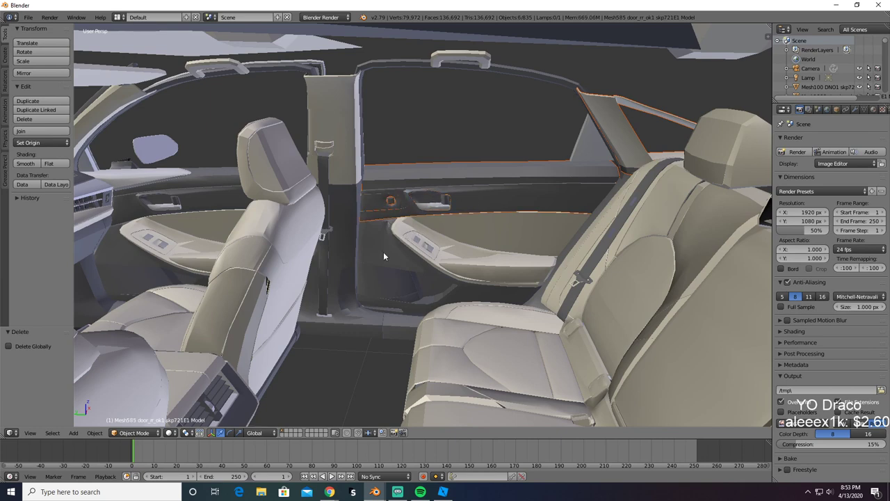
shift+right_click(411, 269)
key(x)
click(411, 296)
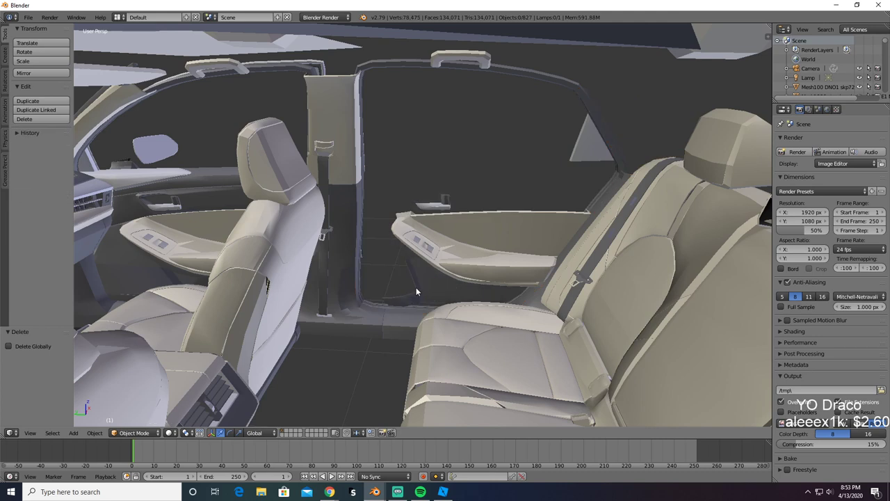
key(ctrl+z)
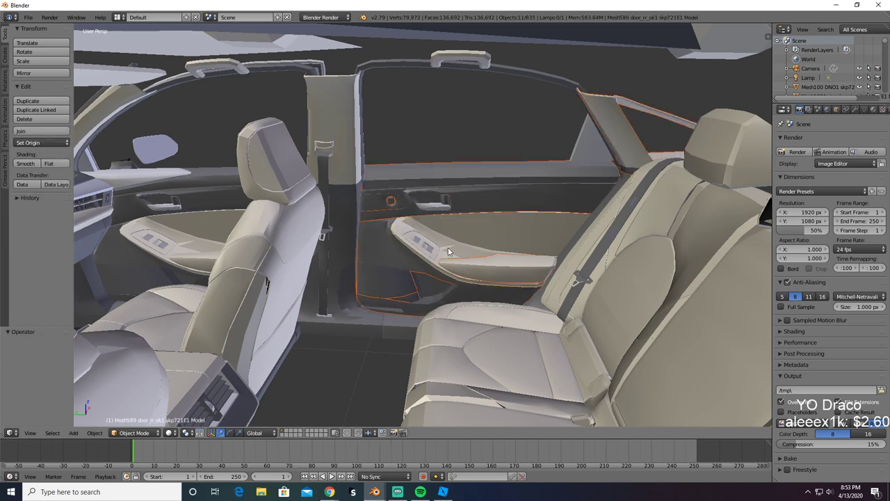
Step: Add the passenger-side rear door's armrest and insert panel to the selection and undo the trial deletion
scroll(398, 255, up, 3)
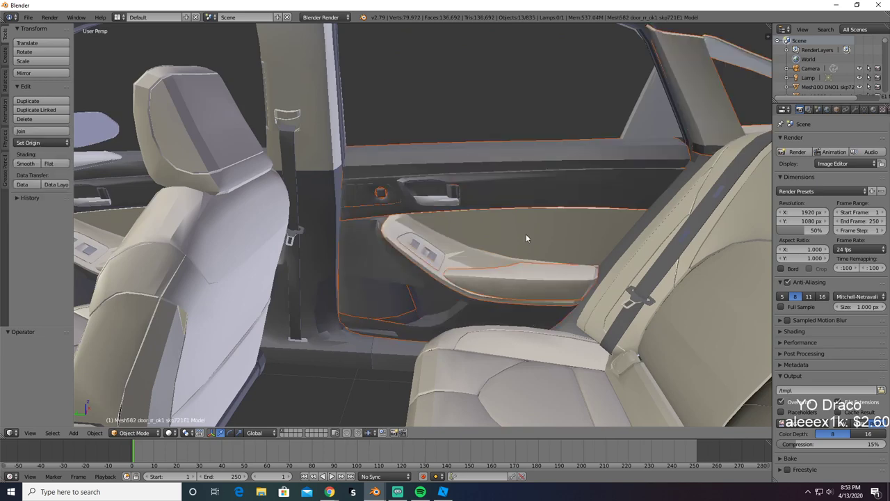
key(x)
click(520, 236)
middle_drag(550, 222, 452, 299)
key(ctrl+z)
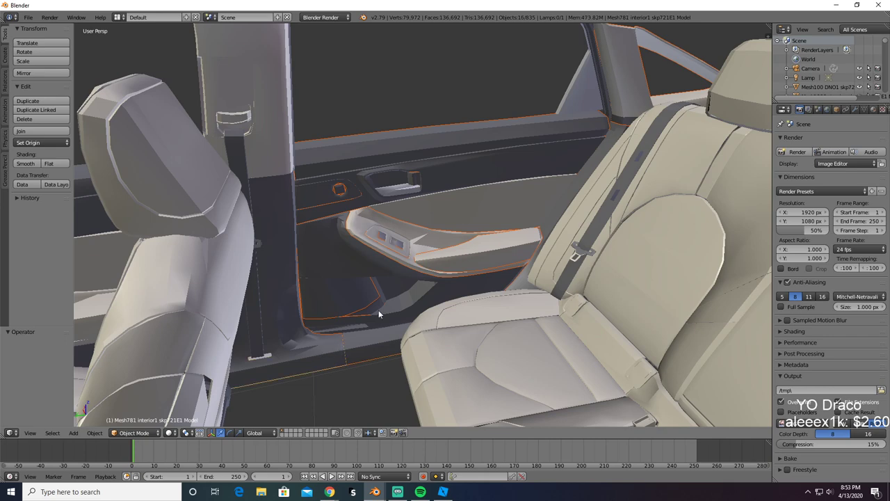
Step: Add the passenger-side rear door's window corner trim and upper centre-pillar trim to the selection, undoing the trial deletions
key(x)
click(550, 229)
key(ctrl+z)
key(x)
click(603, 138)
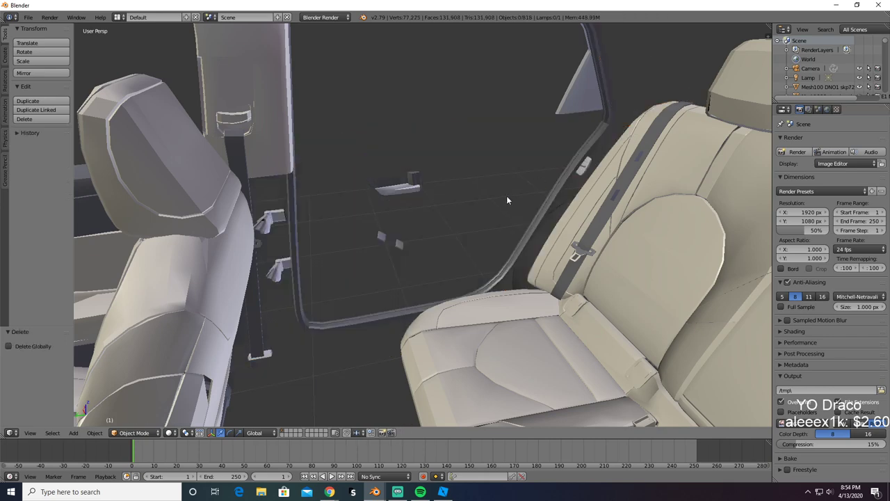
middle_drag(506, 195, 472, 156)
key(ctrl+z)
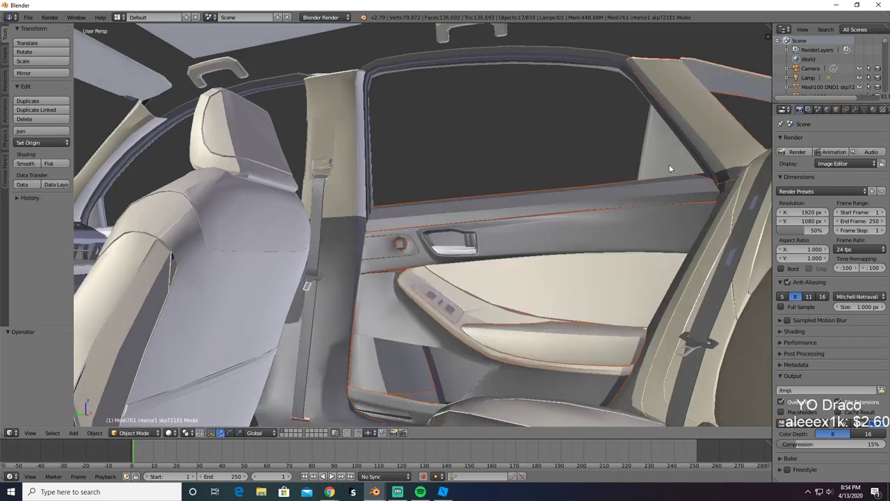
shift+right_click(668, 164)
shift+right_click(347, 173)
key(x)
click(341, 176)
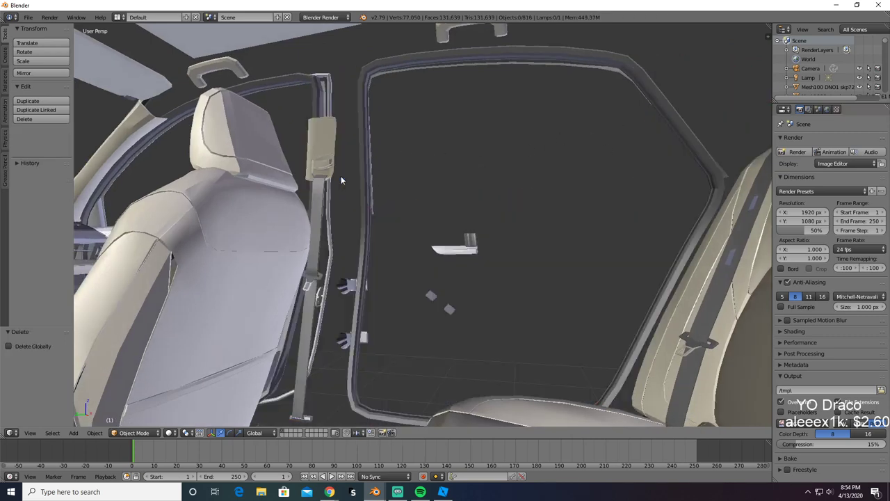
key(ctrl+z)
Step: Add the centre pillar's seat belt cover and belt guide pieces to the selection and undo the trial deletion
shift+right_click(318, 165)
shift+right_click(326, 142)
key(x)
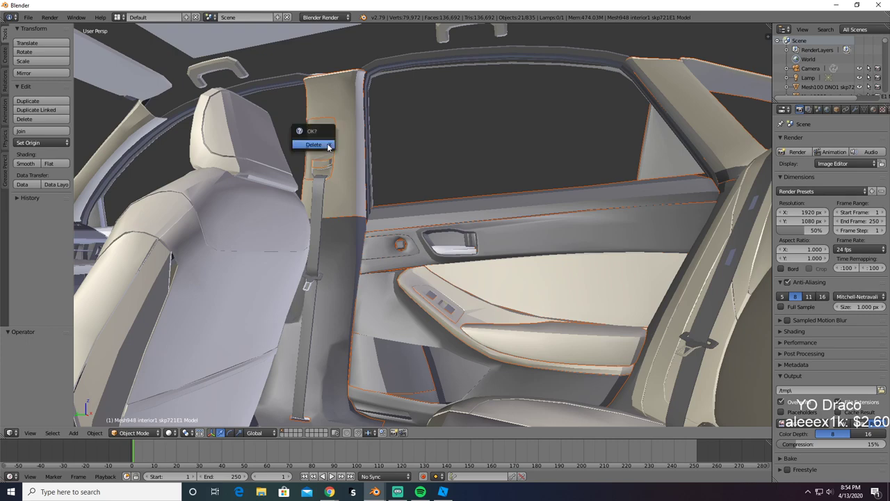
click(327, 145)
key(ctrl+z)
Step: Copy the selected rear door and pillar trim into the separate Blender trim scene, and delete the originals from the full car scene
middle_drag(372, 200, 317, 243)
key(ctrl+c)
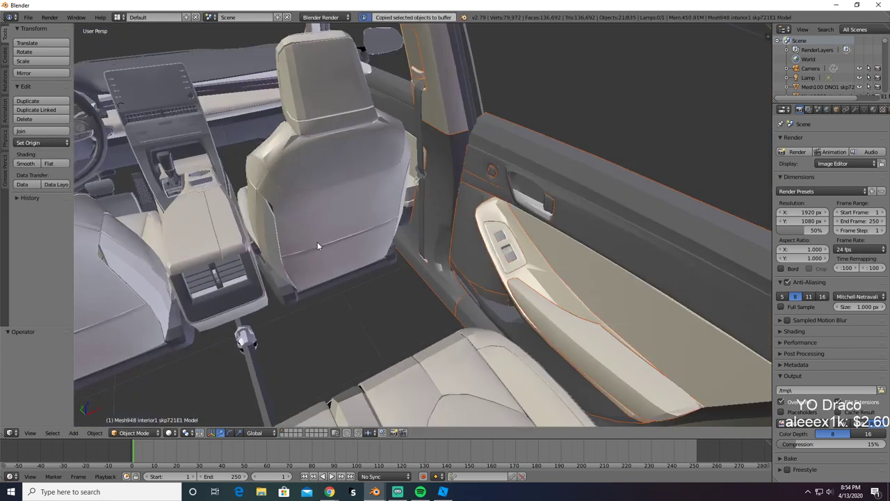
key(alt+Tab)
key(ctrl+v)
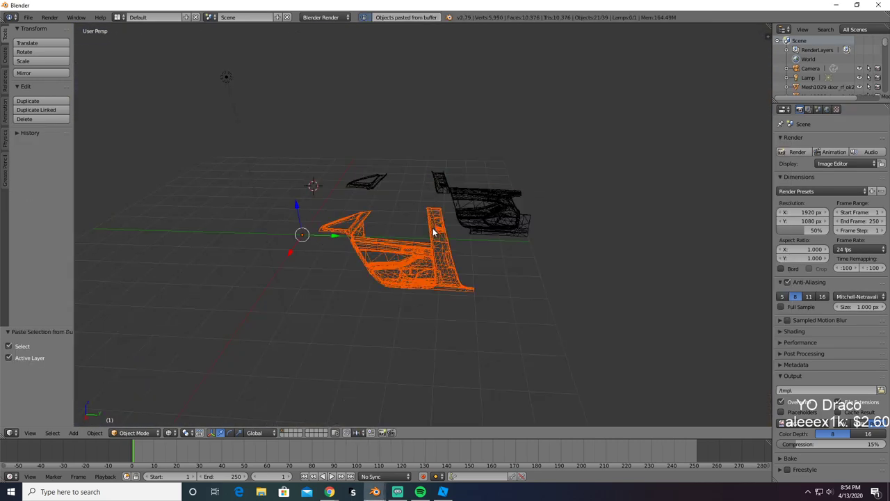
scroll(432, 232, up, 4)
key(alt+Tab)
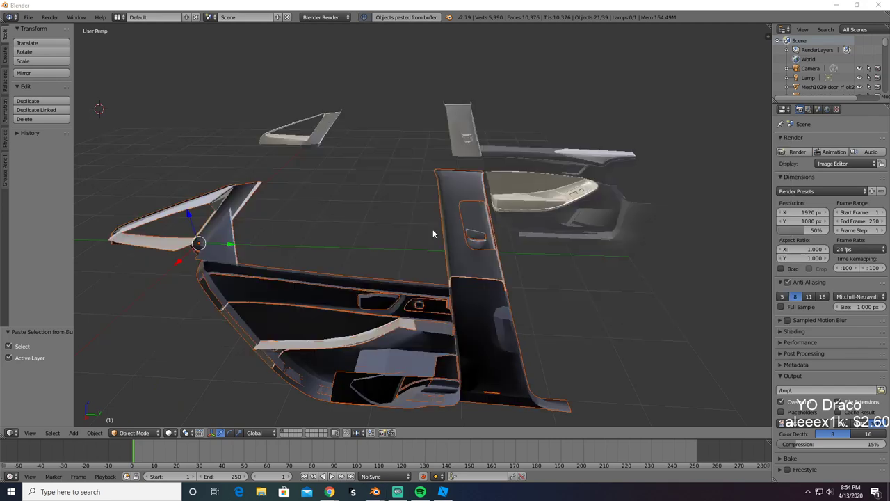
key(Delete)
Step: Select the passenger-side front door's upper trim, window corner trim, armrest pieces and window switch panel
middle_drag(430, 234, 503, 219)
shift+middle_drag(307, 267, 771, 235)
middle_drag(438, 232, 398, 227)
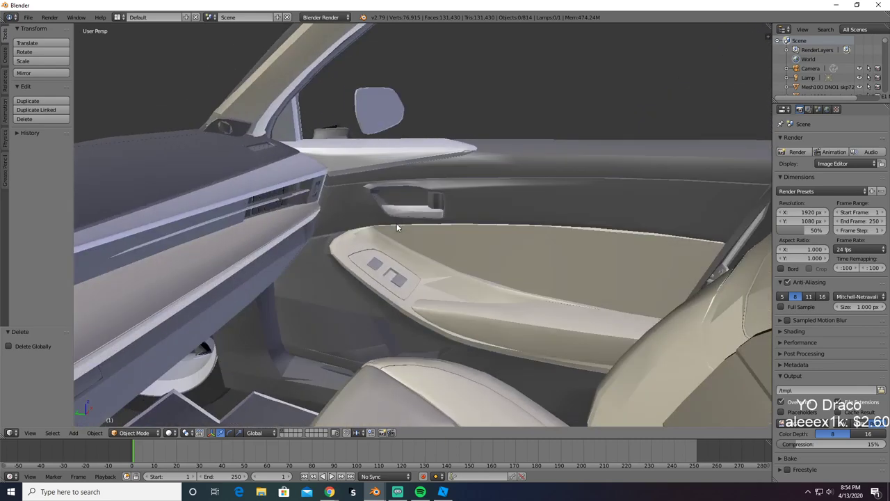
right_click(395, 156)
shift+right_click(294, 137)
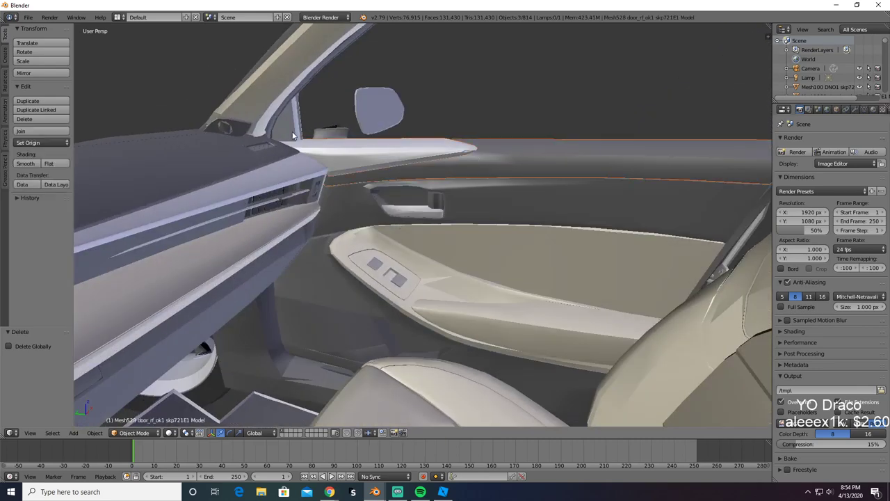
shift+right_click(480, 308)
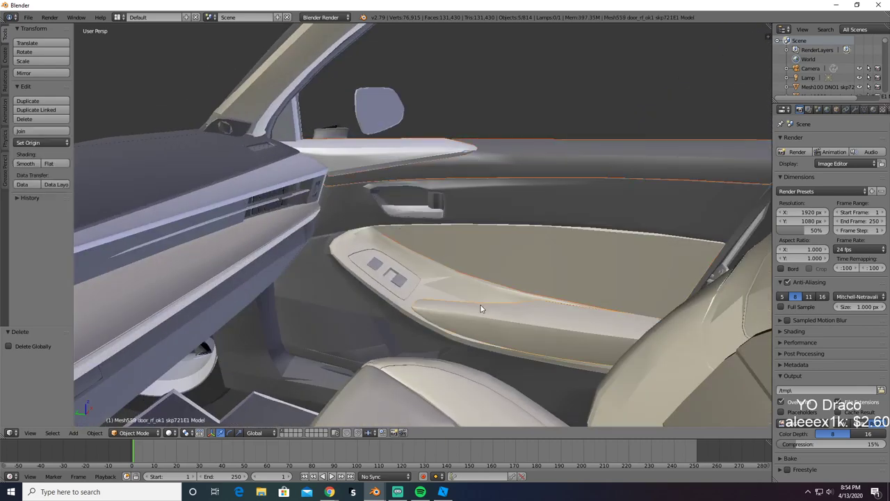
shift+right_click(427, 299)
shift+right_click(408, 285)
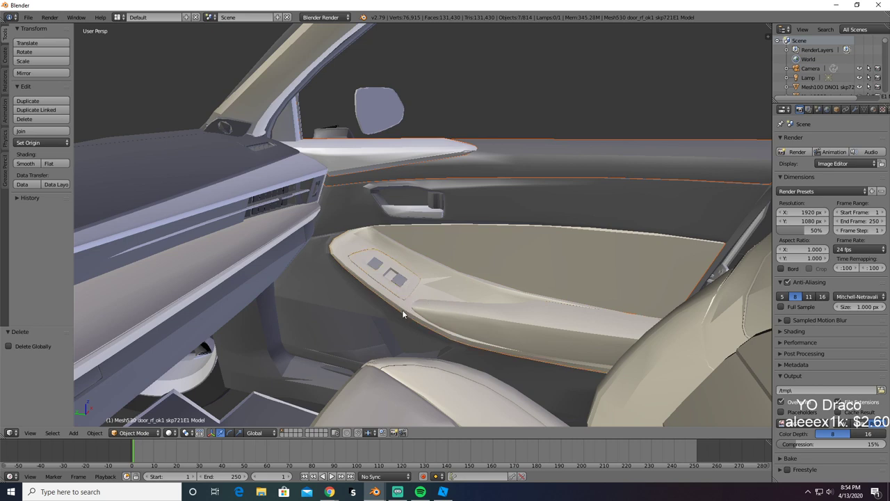
Step: Add the front door's main lower panel and the dark panel around the handle to the selection, undoing the trial deletion
shift+right_click(341, 289)
shift+right_click(332, 216)
key(x)
click(276, 239)
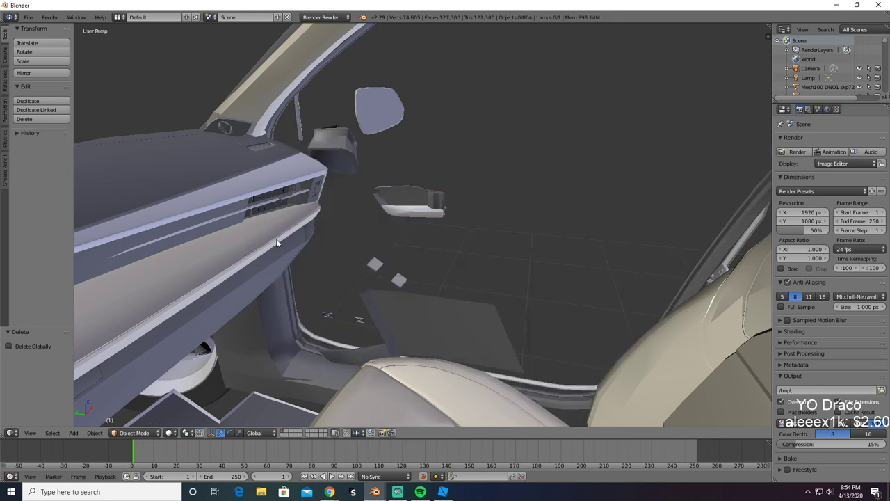
key(ctrl+z)
Step: Add the front door's inner handle surround and the footwell side trim to the selection, undoing each trial deletion
shift+right_click(410, 194)
key(x)
click(411, 194)
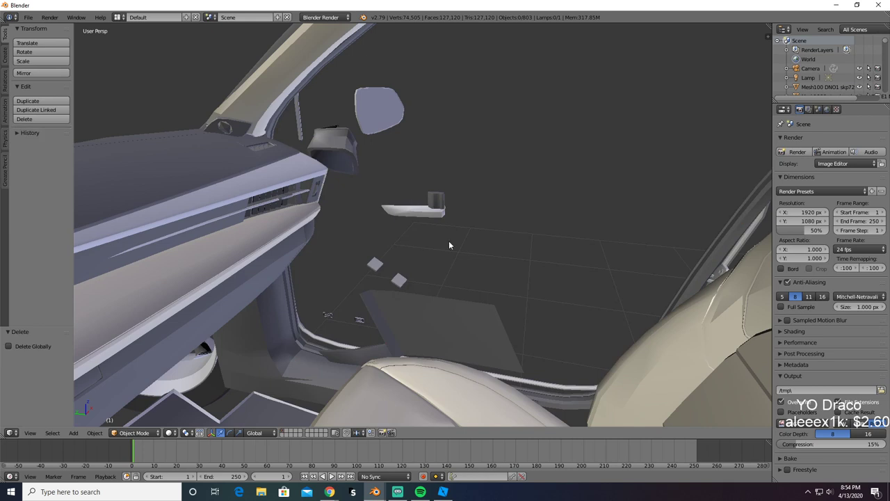
key(ctrl+z)
shift+right_click(314, 378)
key(x)
click(313, 378)
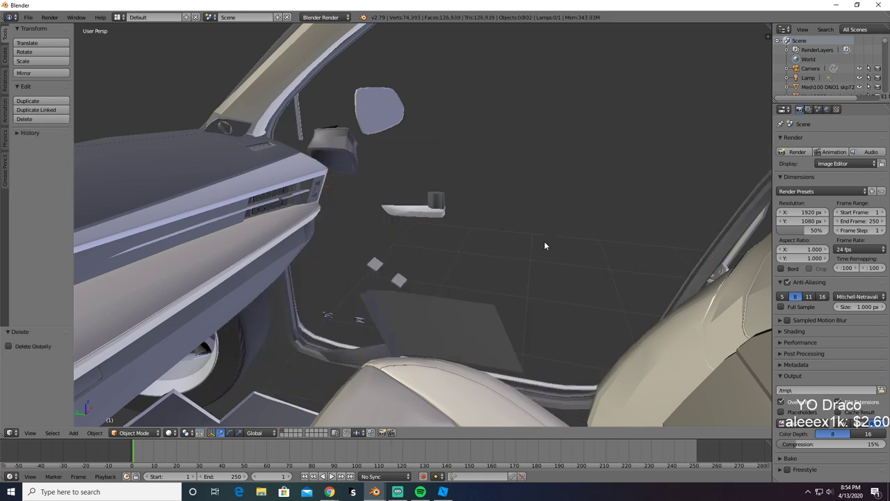
key(ctrl+z)
Step: Add the flat panel low on the passenger-side front door to the selection and undo the trial deletion
shift+right_click(408, 345)
key(x)
click(398, 350)
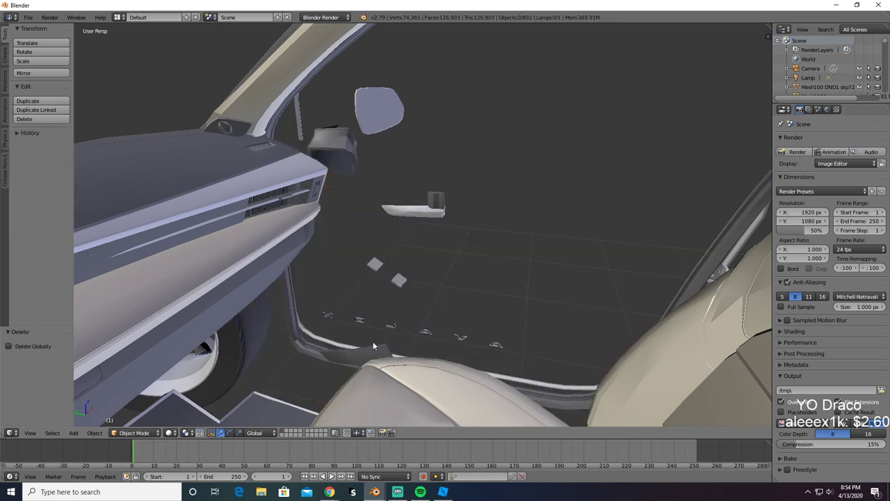
key(ctrl+z)
Step: Add the trim piece at the front door opening's lower front corner to the selection, undoing the trial deletions
shift+right_click(309, 356)
key(x)
click(338, 360)
key(ctrl+z)
shift+right_click(341, 357)
key(x)
click(355, 352)
middle_drag(357, 350, 593, 332)
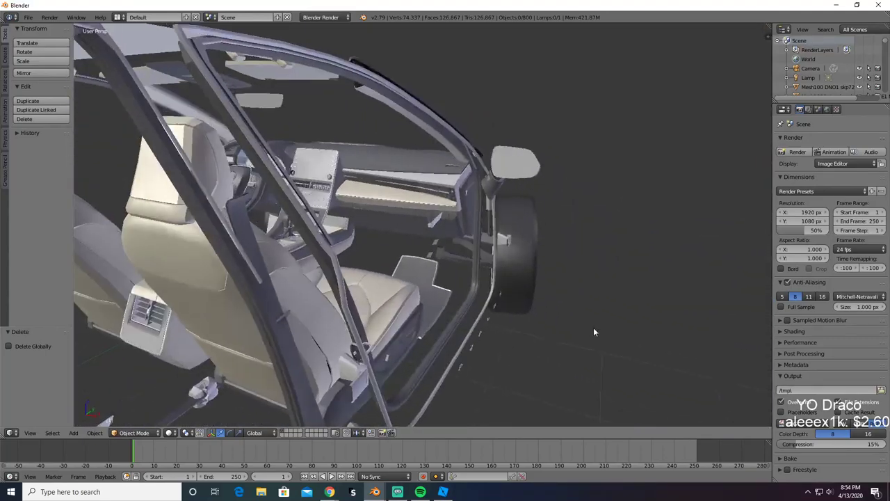
key(ctrl+z)
Step: Copy the selected passenger-side front door trim and paste it into the separate Blender trim scene
key(ctrl+c)
key(alt+Tab)
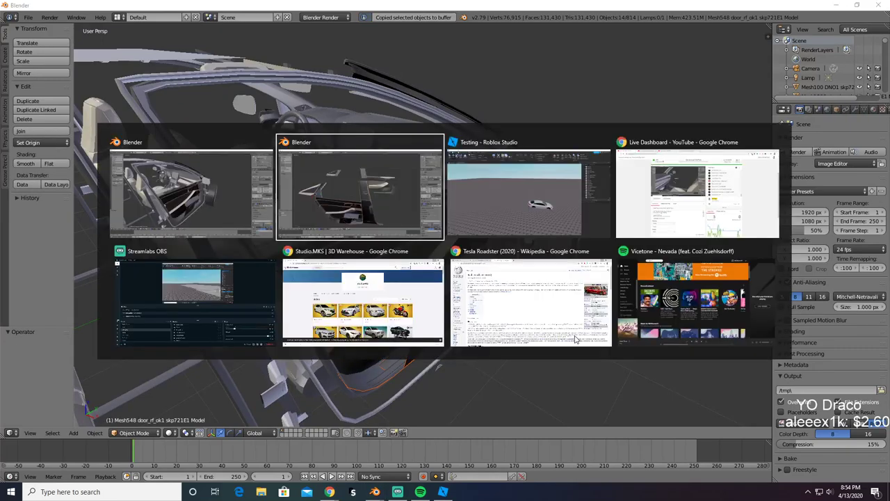
key(ctrl+v)
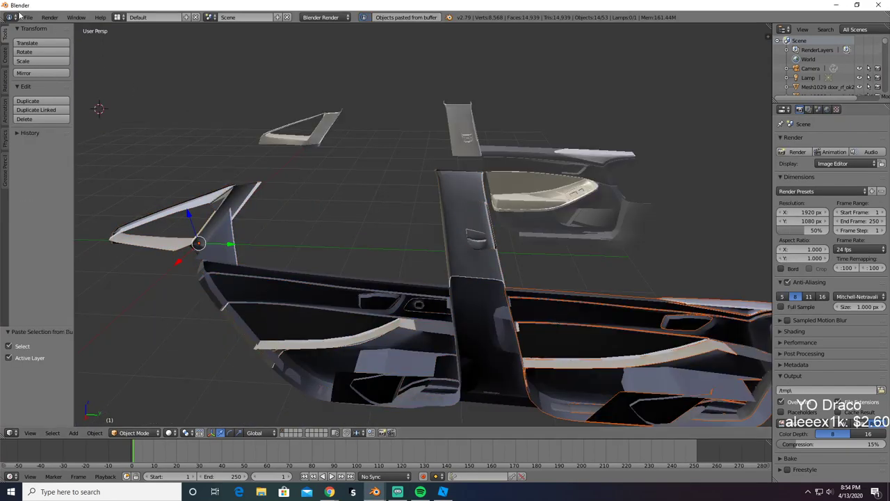
Step: Export the trim scene as a Wavefront OBJ named Interior2.obj in the Toyota Avalon folder
click(27, 17)
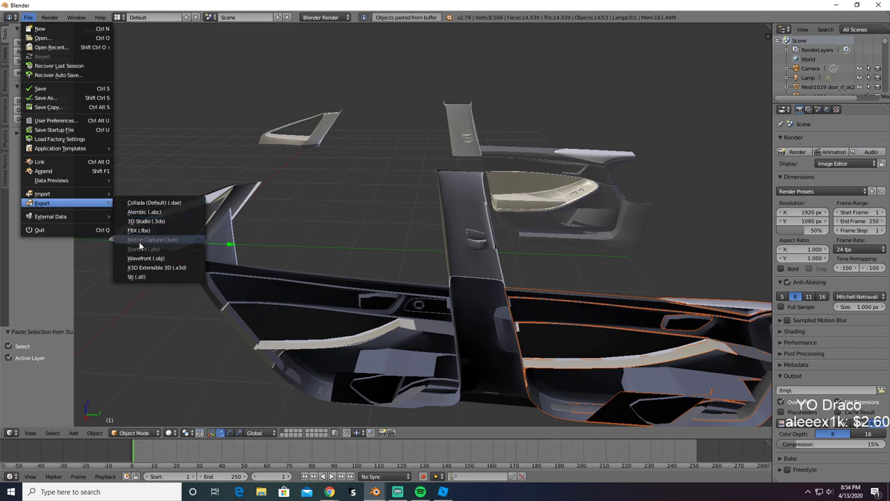
click(145, 258)
key(BackSpace)
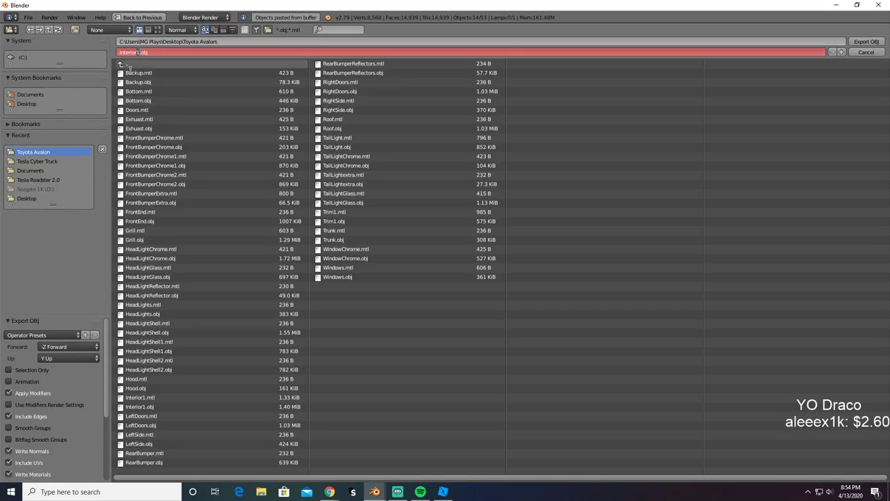
text(2)
key(Return)
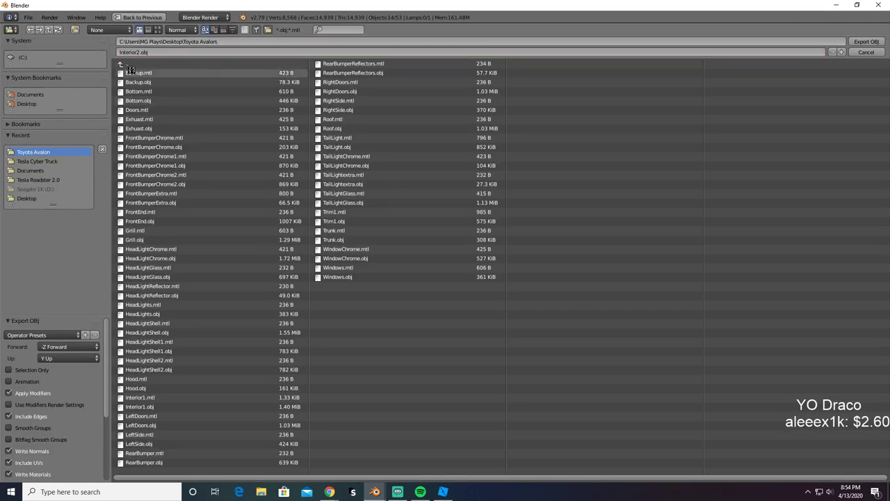
Step: Switch to Roblox Studio, set the blank MeshPart's BrickColor to Really black and rename the part Interior2
key(alt+Tab)
key(alt+Tab)
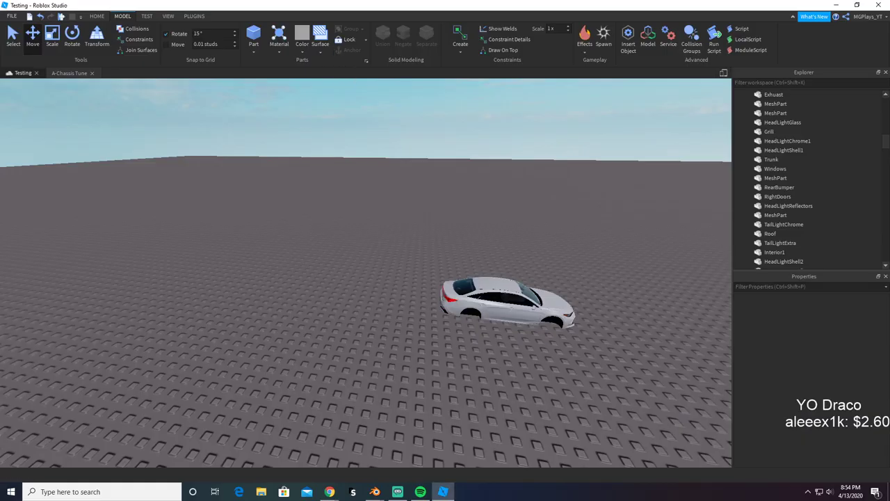
key(alt+Tab)
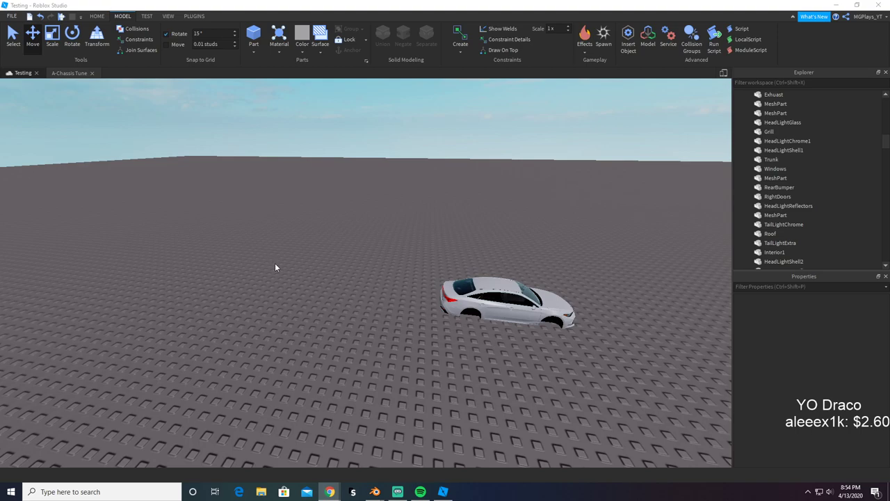
right_drag(317, 282, 321, 285)
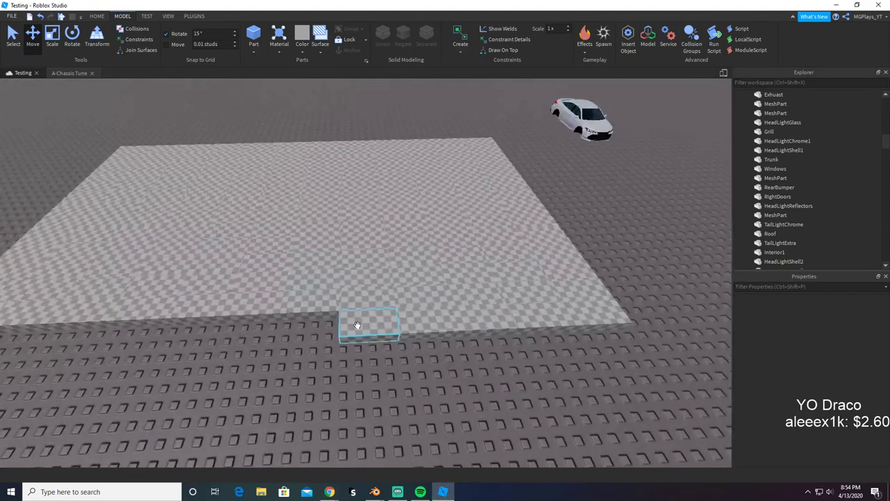
click(357, 325)
click(870, 321)
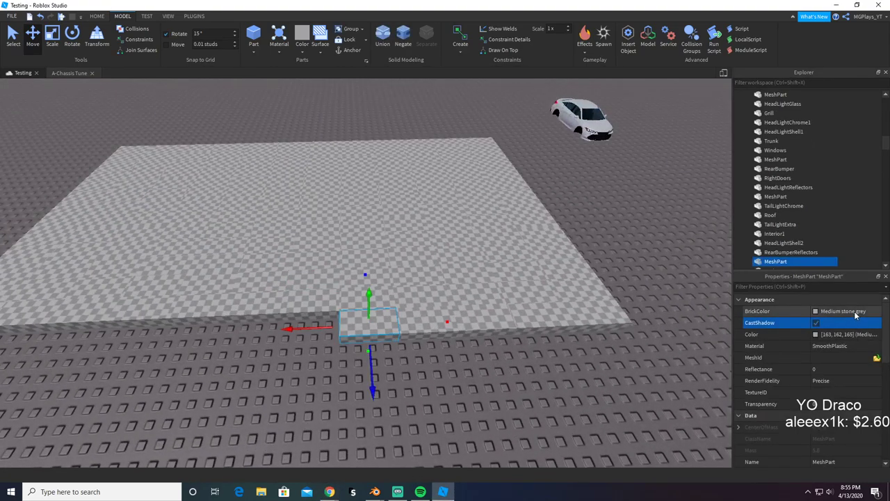
click(856, 315)
click(799, 289)
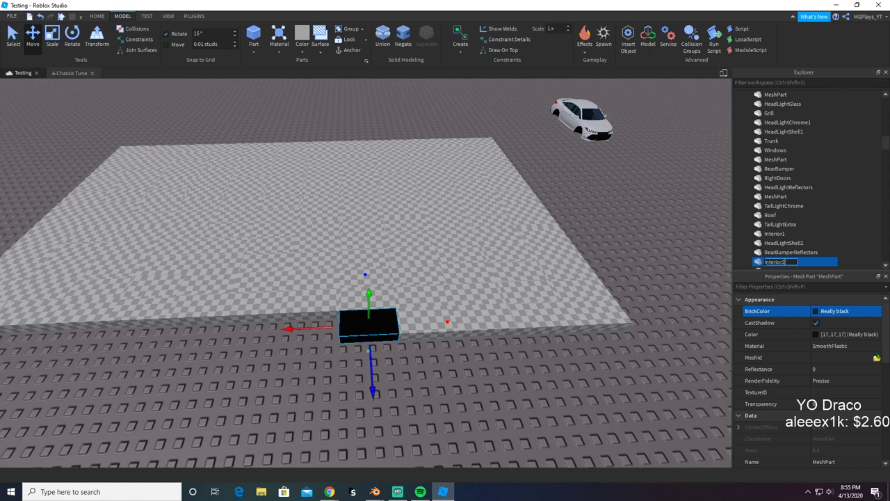
key(Return)
Step: Try to load Interior2.obj as the mesh of the Interior2 part
click(862, 358)
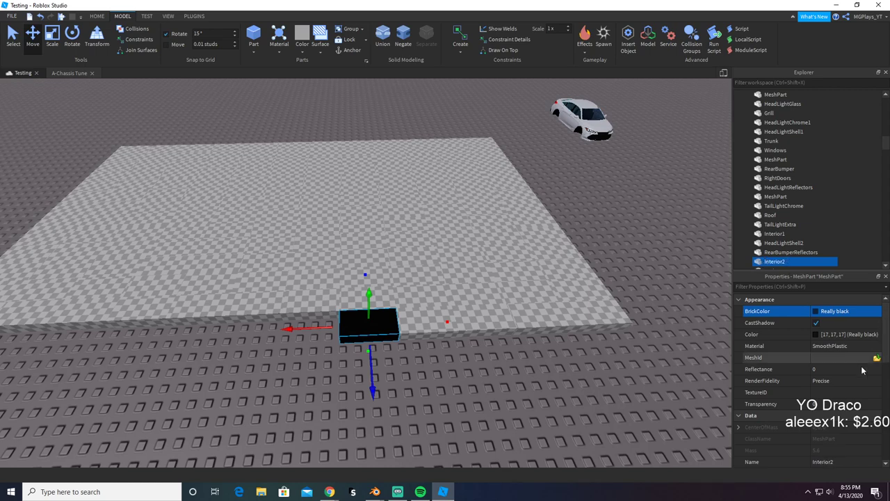
click(876, 358)
text(in)
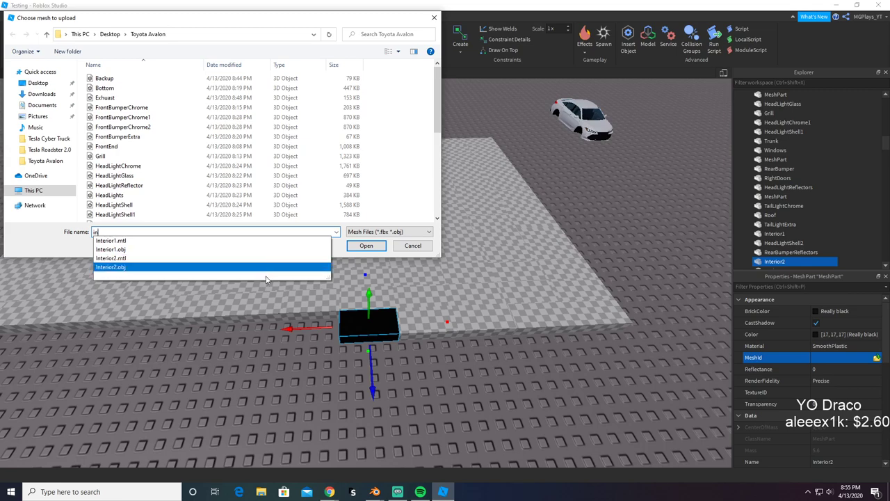
click(365, 247)
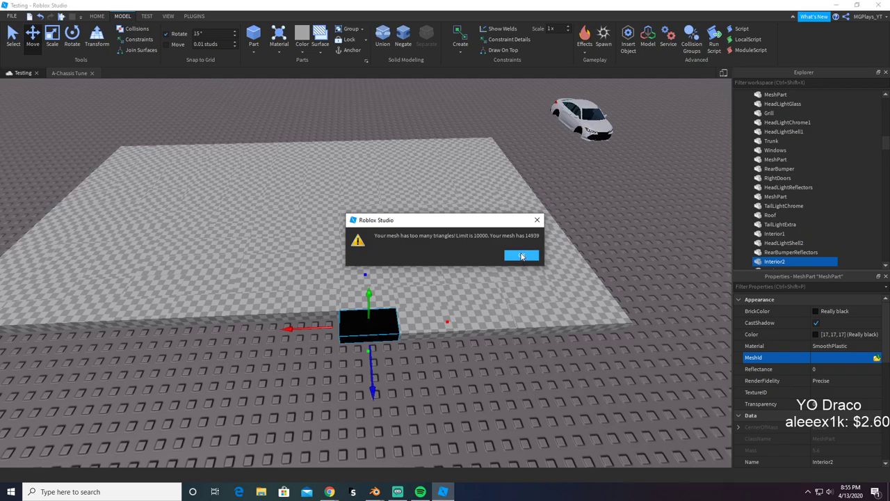
click(520, 256)
Step: Switch back to the Blender trim scene, undo the front door trim paste and export the remaining pieces as a Wavefront OBJ
key(alt+Tab)
key(alt+Tab)
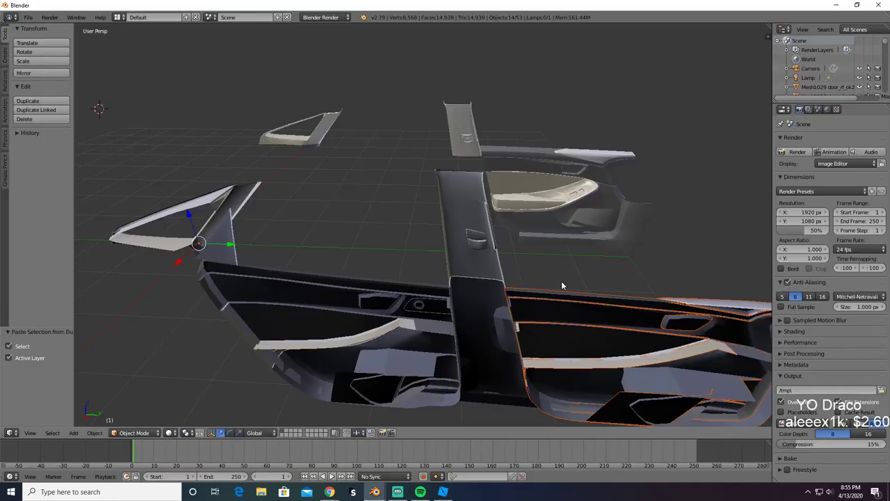
key(ctrl+z)
scroll(552, 286, down, 2)
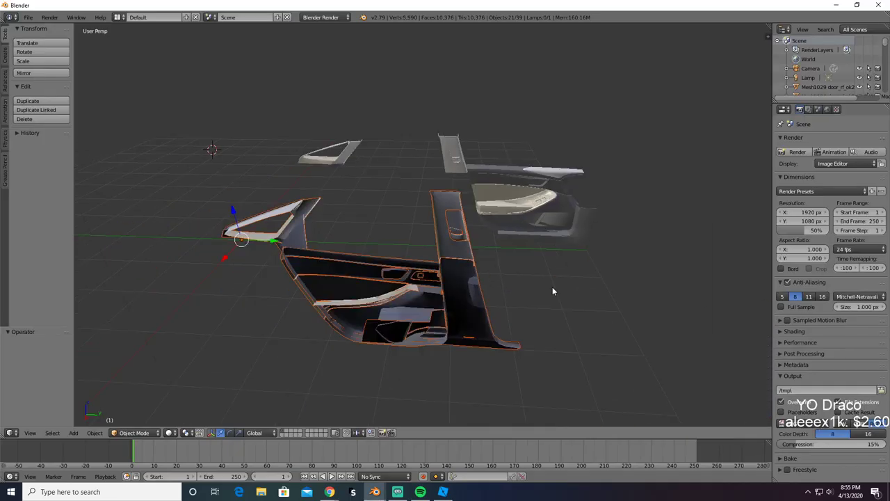
click(28, 17)
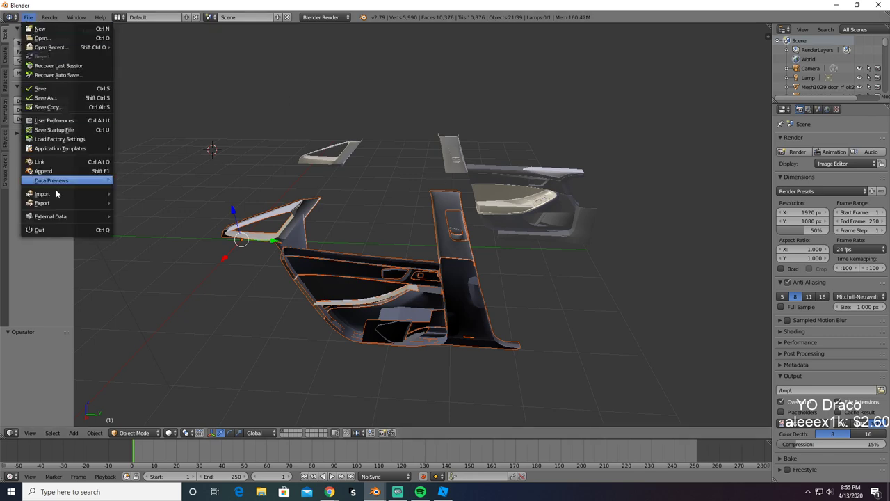
mouse_move(59, 203)
click(145, 258)
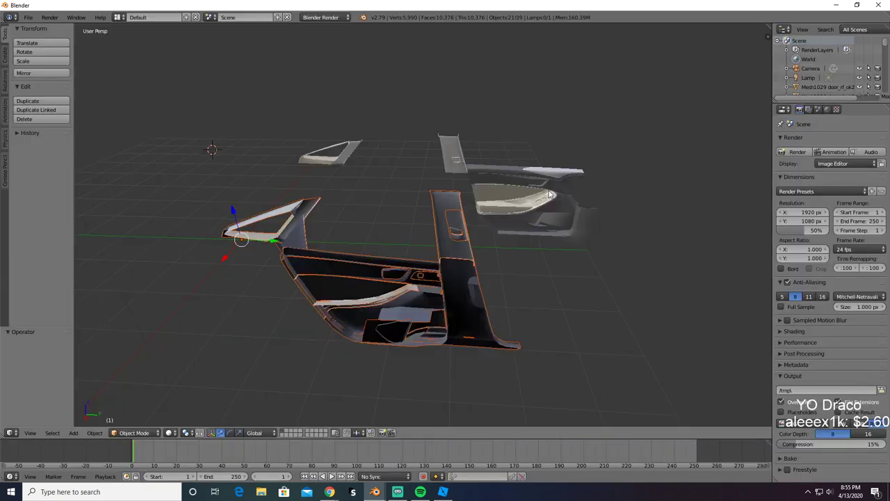
Step: Restore the pasted front door trim, then move it to the clipboard by copying and deleting it from the trim scene
key(ctrl+z)
key(ctrl+z)
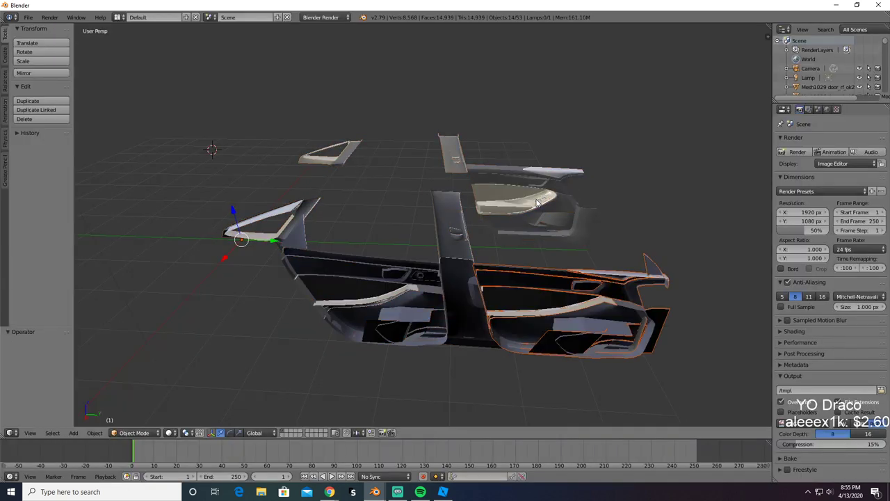
key(ctrl+c)
key(x)
click(451, 287)
scroll(455, 282, down, 2)
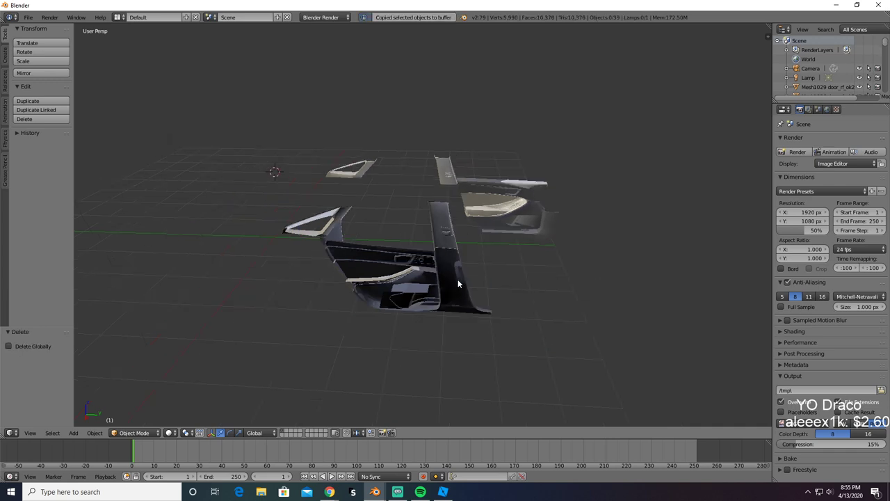
Step: Replace the remaining interior pieces in the trim scene with the copied front door trim and export it as Interior3.obj
mouse_move(552, 193)
ctrl+mouse_down()
mouse_move(119, 151)
mouse_move(653, 297)
mouse_move(635, 242)
ctrl+mouse_up()
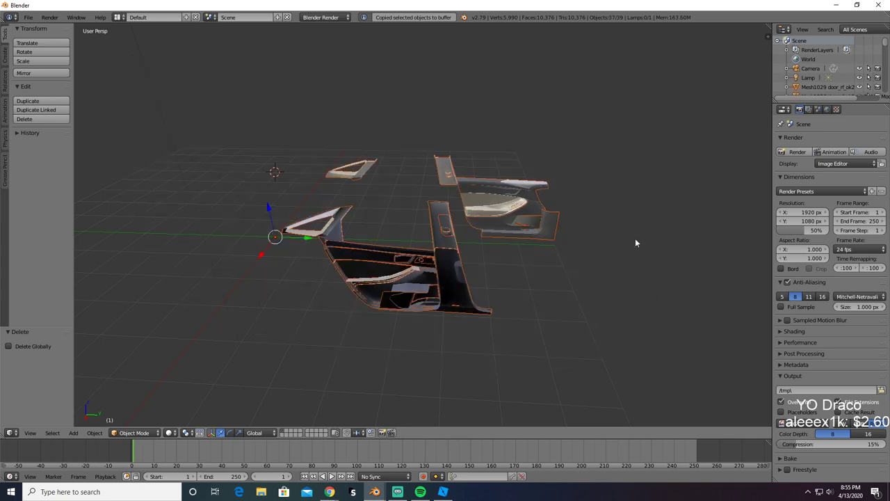
click(618, 246)
key(ctrl+v)
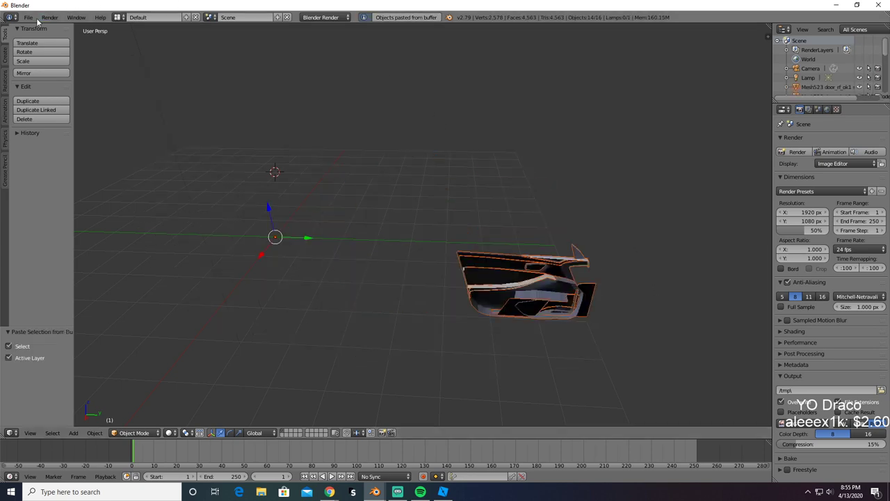
click(28, 18)
mouse_move(62, 203)
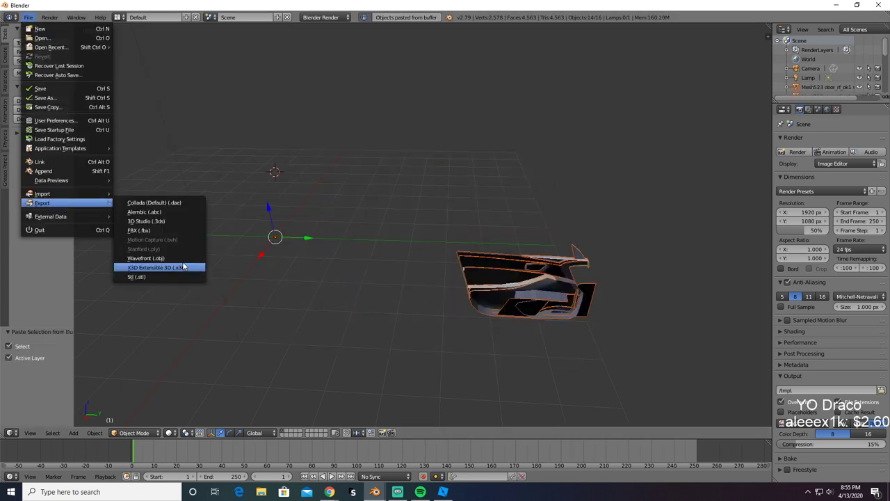
click(180, 267)
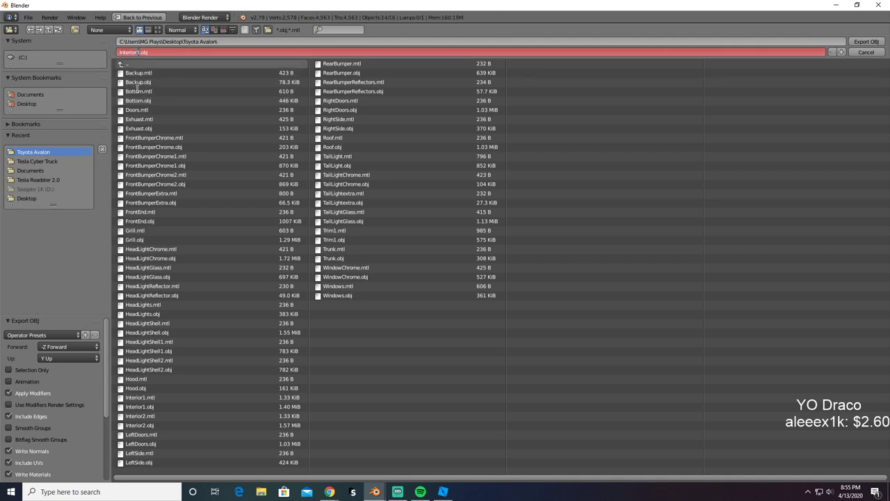
key(Return)
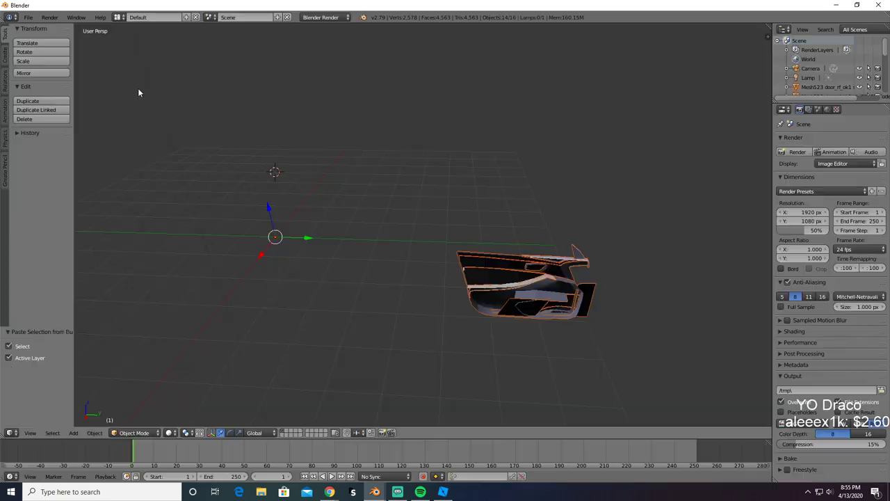
key(Delete)
Step: Switch to Roblox Studio and set the BrickColor of the blank MeshPart beside Interior2 to Really black
key(alt+Tab)
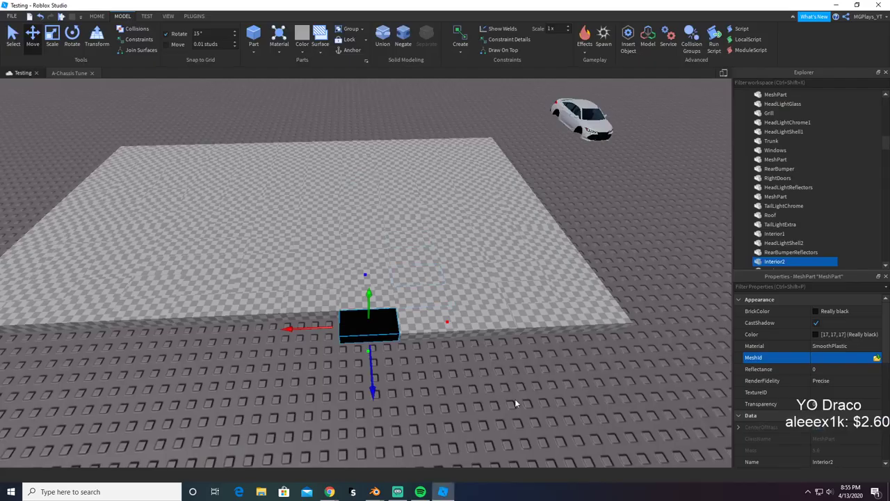
click(448, 348)
click(424, 323)
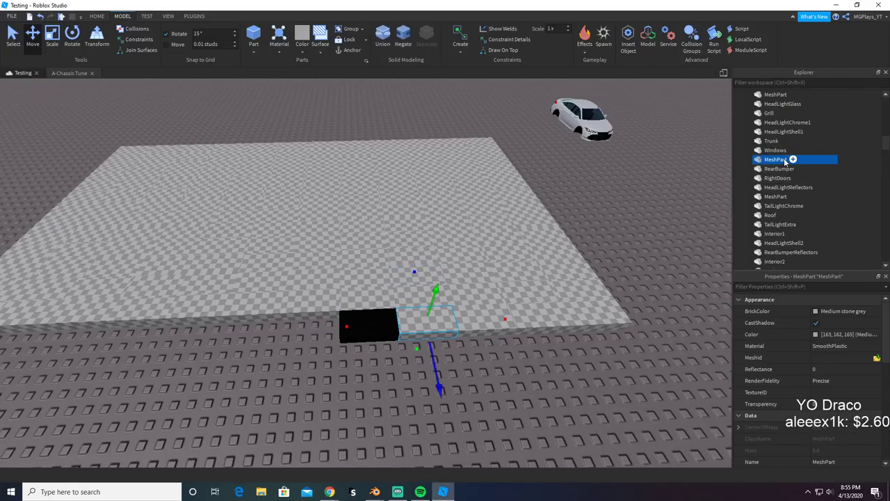
click(841, 311)
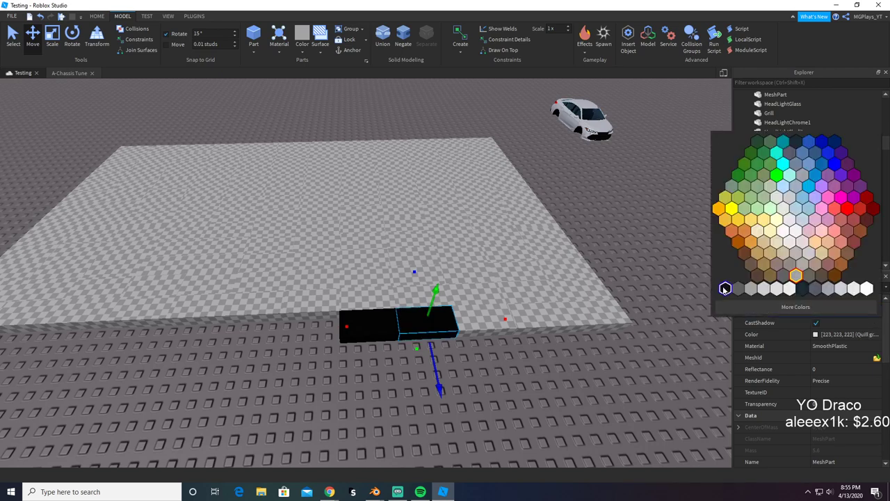
click(723, 286)
click(482, 371)
Step: Try to load the re-exported Interior2.obj as the mesh of the Interior2 part
click(365, 326)
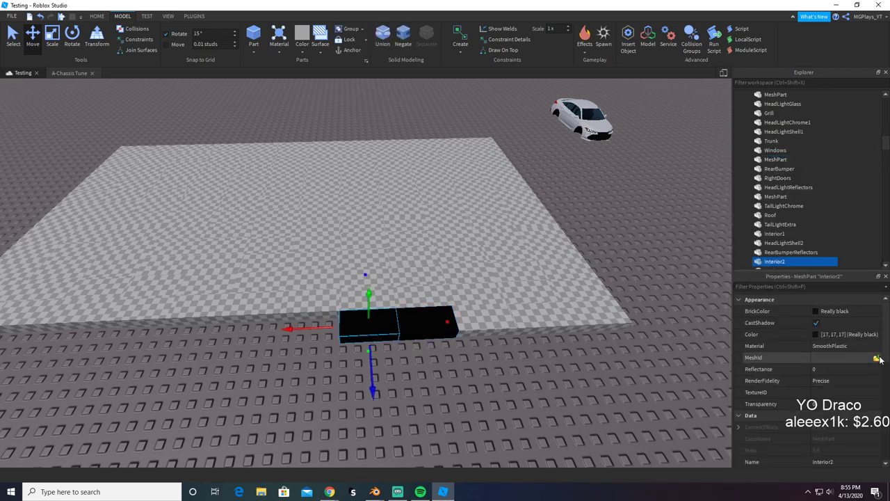
click(877, 357)
text(i)
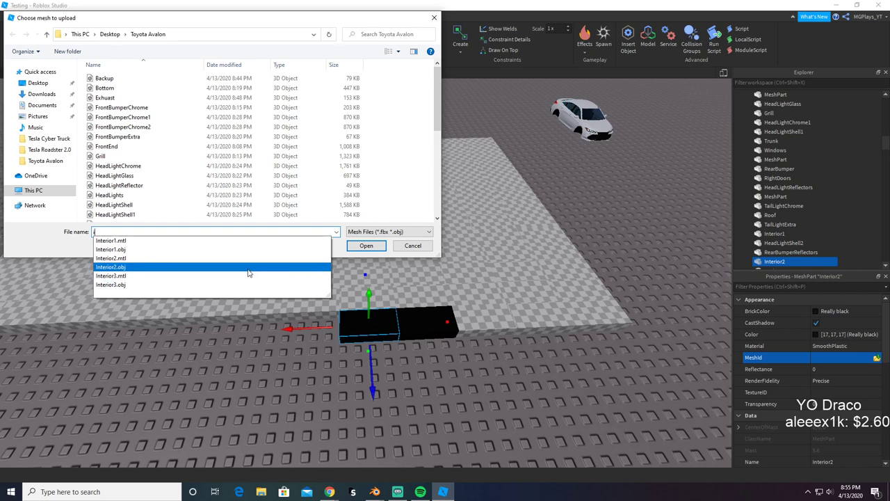
click(279, 267)
click(368, 248)
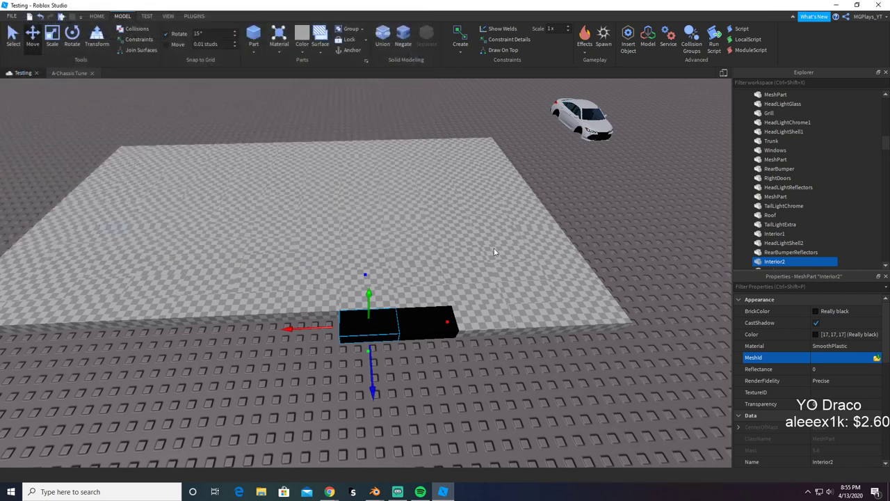
click(520, 256)
click(440, 344)
click(392, 335)
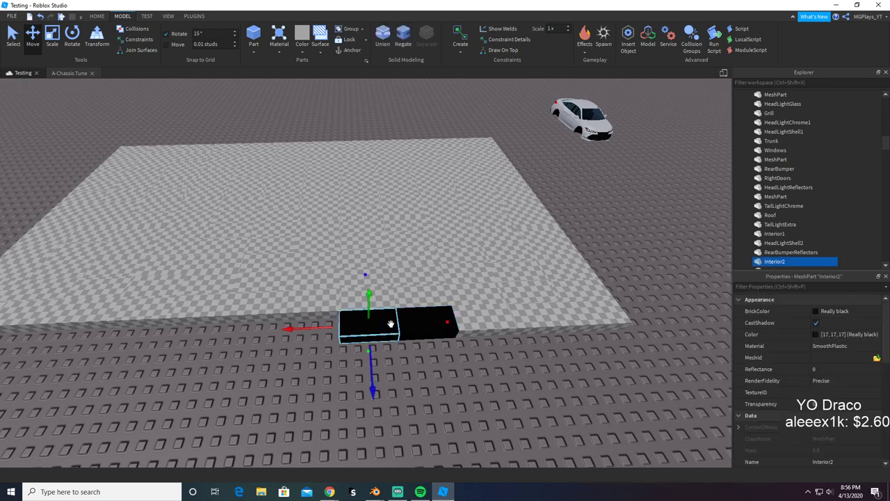
Step: Switch to the Blender trim scene, delete the near-side door and pillar trim, and export the far-side pieces as Interior2.obj
key(alt+Tab)
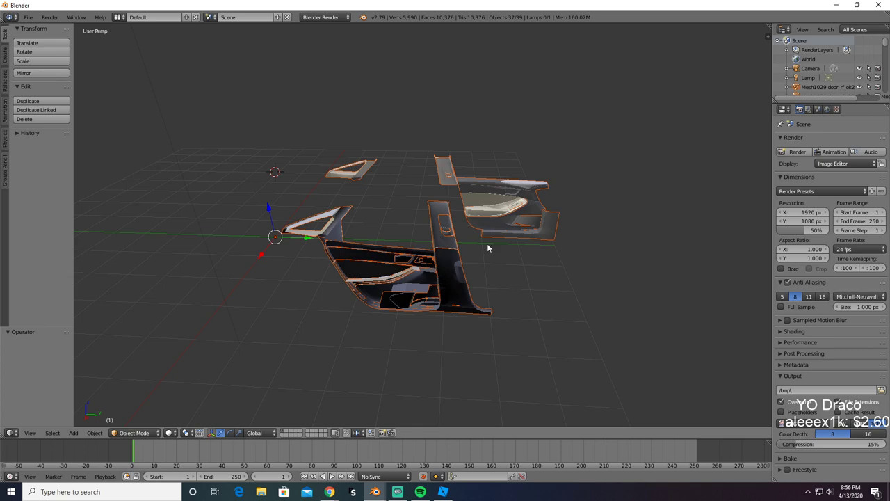
mouse_move(488, 248)
middle_down()
mouse_move(479, 251)
mouse_move(492, 249)
middle_up()
key(Delete)
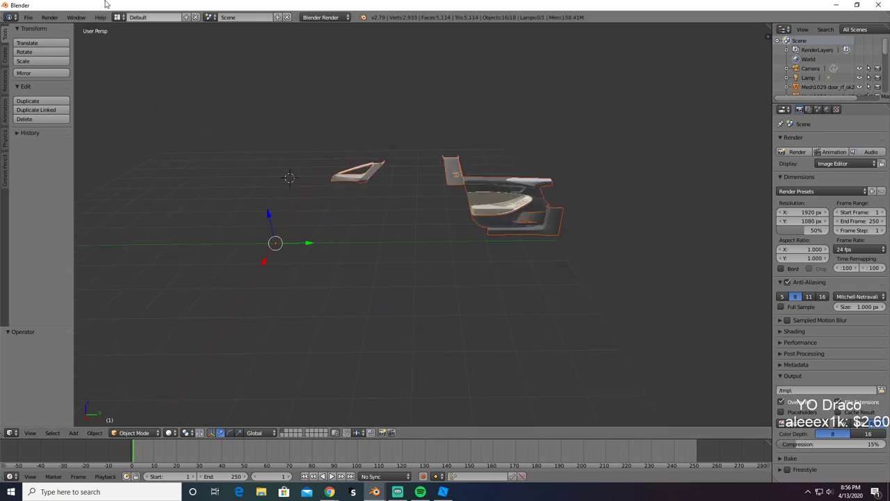
click(27, 17)
mouse_move(80, 203)
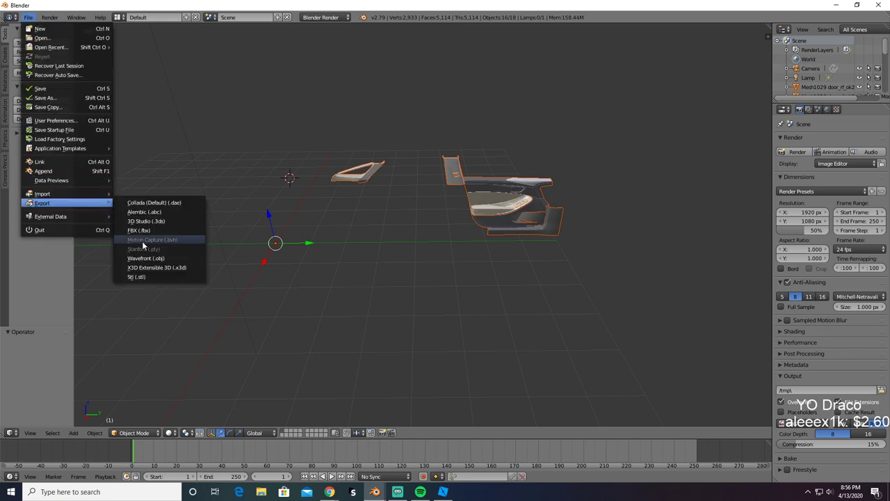
click(152, 259)
click(138, 53)
click(137, 52)
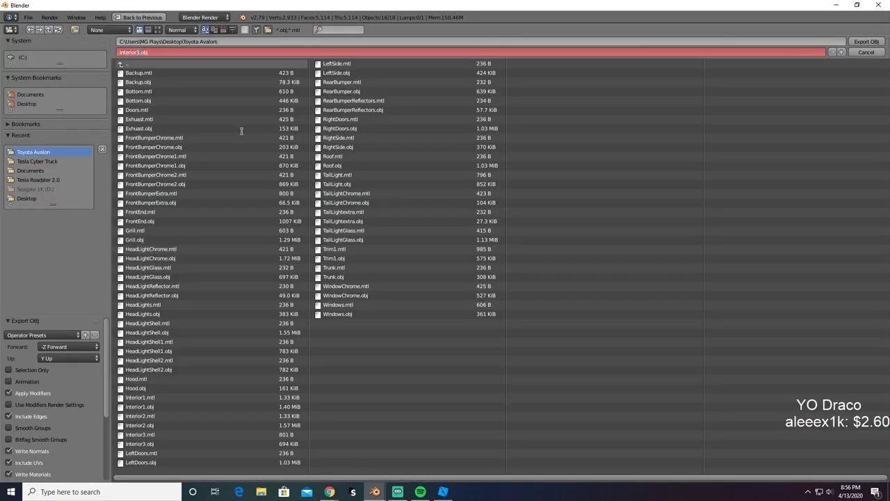
key(Return)
key(Return)
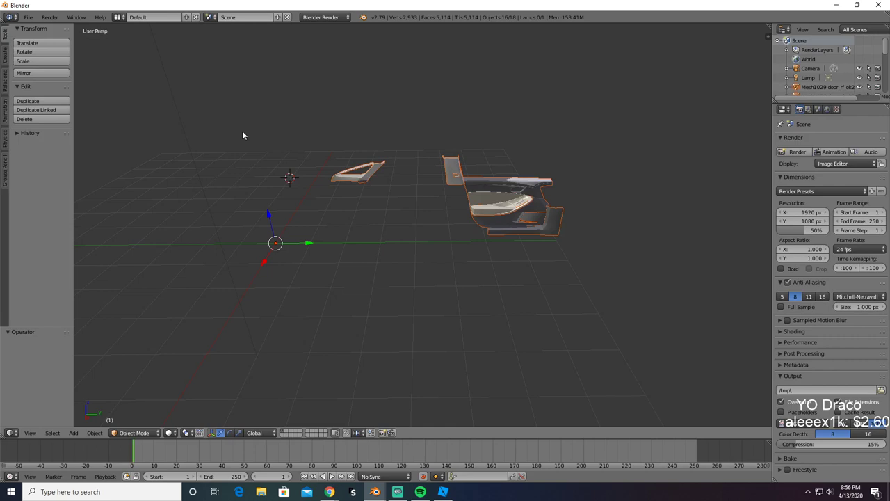
Step: Restore the near-side trim and delete all far-side pieces: door panel, pillar, window triangle, armrest switch panel and handle
middle_drag(440, 200, 435, 210)
mouse_move(455, 153)
ctrl+mouse_down()
mouse_move(342, 115)
mouse_move(384, 233)
mouse_move(619, 267)
mouse_move(619, 248)
ctrl+mouse_up()
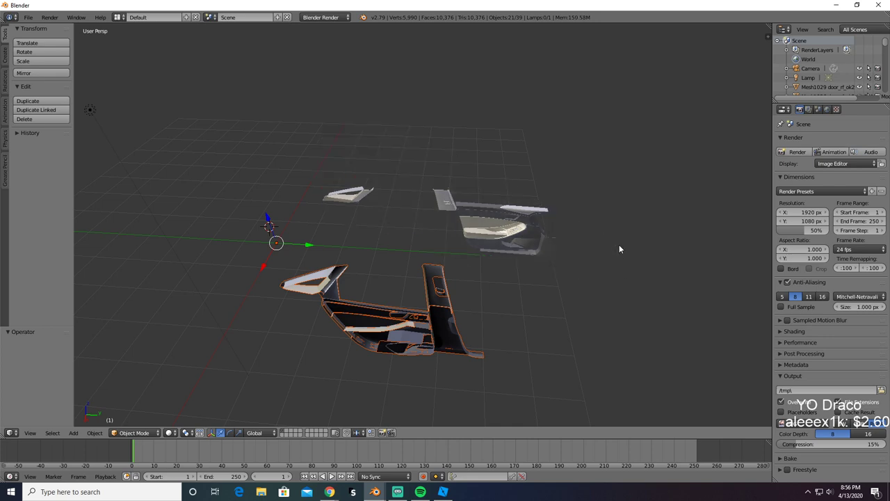
right_click(549, 249)
scroll(551, 246, up, 2)
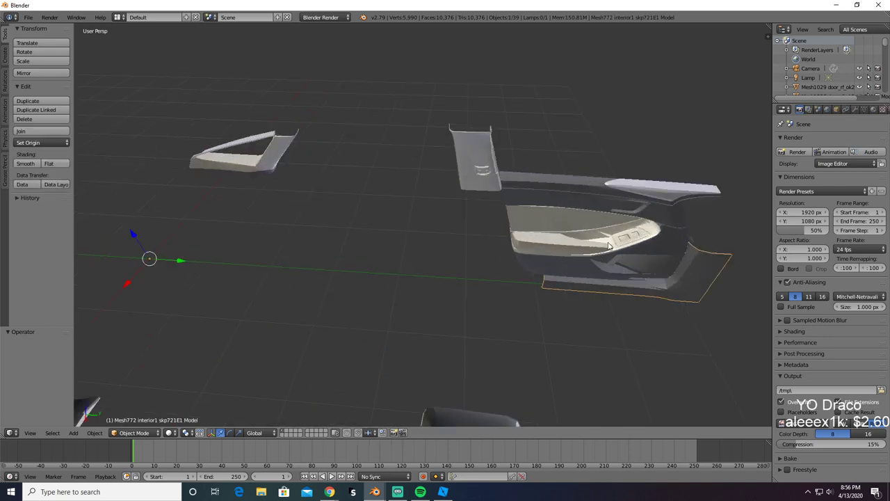
shift+right_click(653, 264)
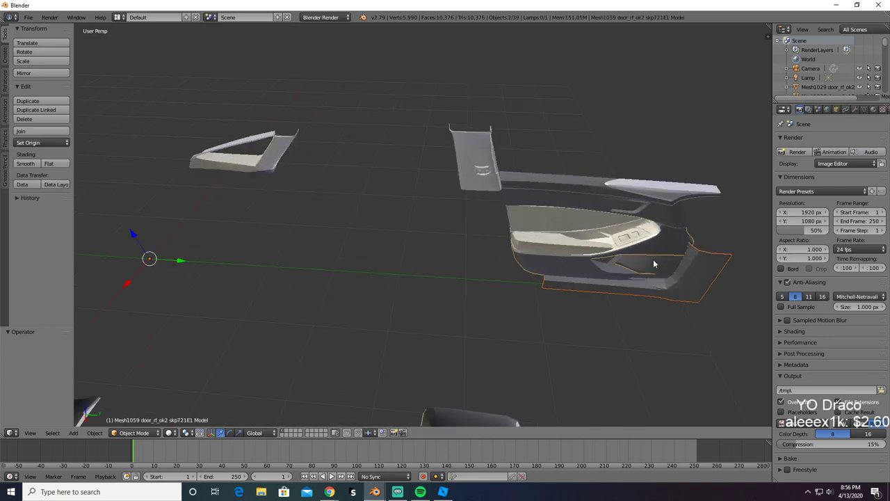
shift+right_click(592, 254)
shift+right_click(629, 186)
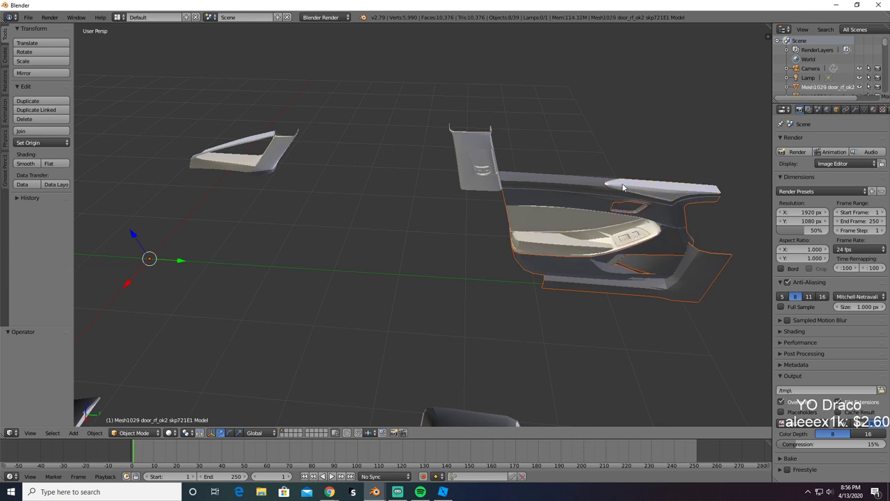
shift+right_click(547, 186)
shift+right_click(497, 171)
shift+right_click(479, 176)
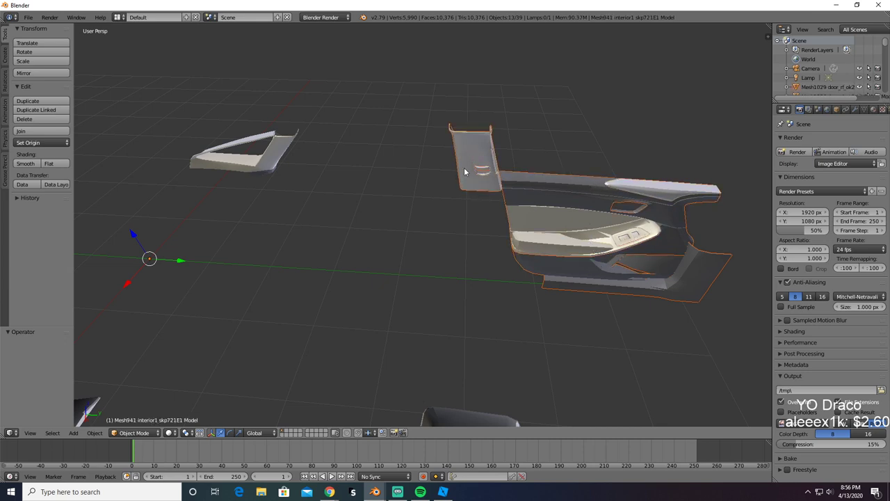
shift+right_click(276, 161)
key(x)
click(257, 197)
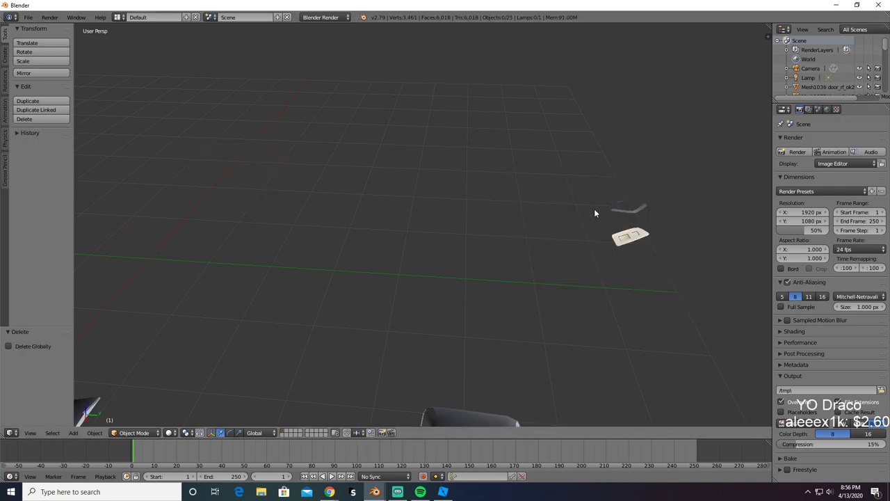
right_click(646, 239)
key(Delete)
key(Home)
Step: Export the remaining near-side door and pillar trim as Interior3.obj in the Toyota Avalon folder
click(36, 20)
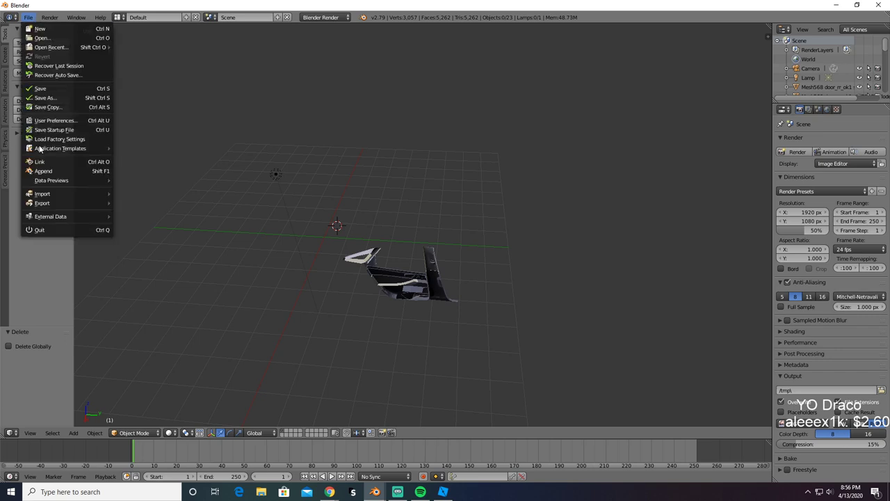
mouse_move(45, 208)
click(146, 260)
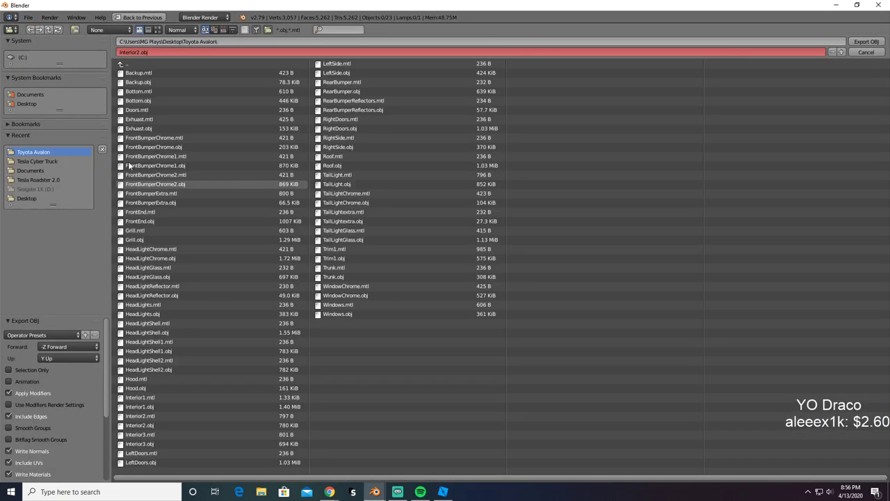
click(137, 53)
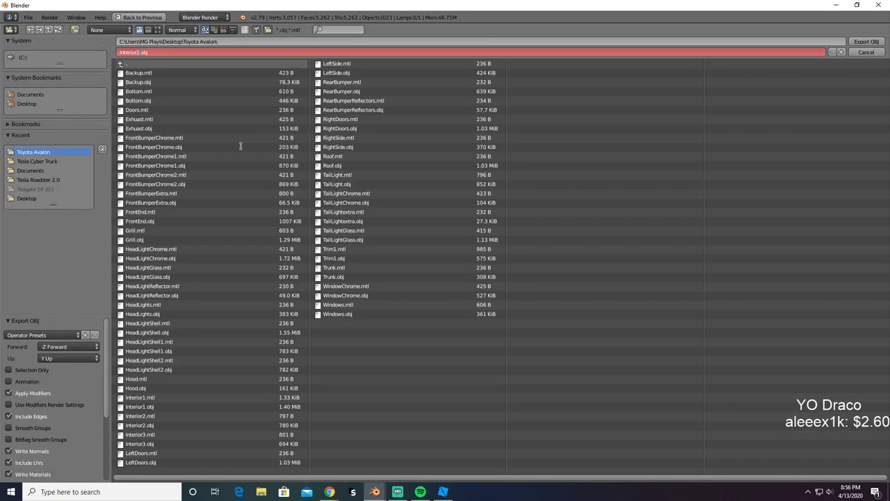
key(Return)
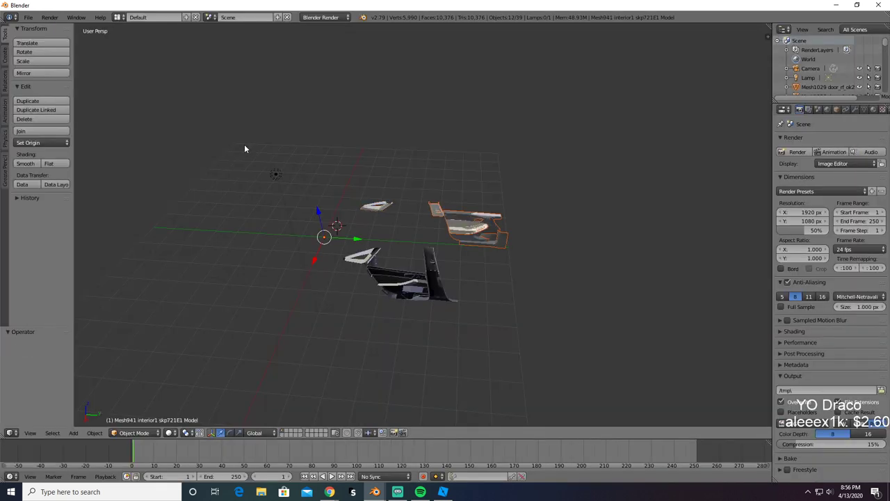
Step: Paste the clipboard objects into the trim scene, and undo the paste along with the preceding piece selections
key(ctrl+v)
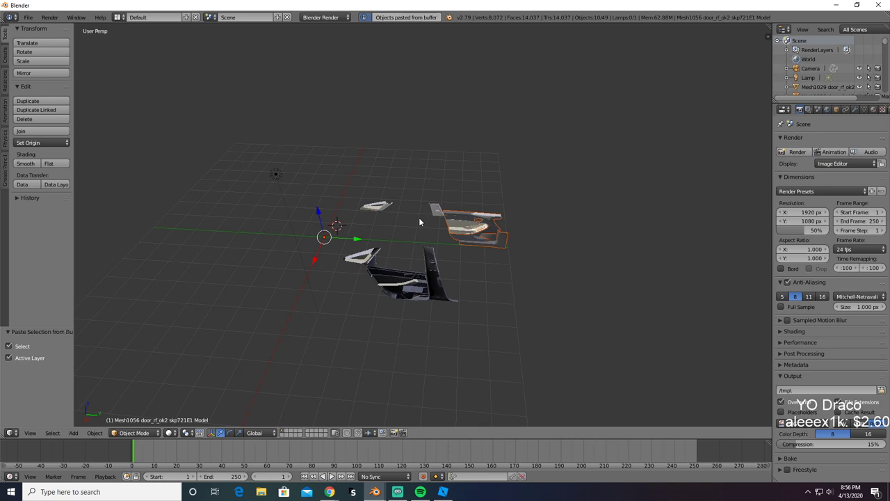
key(ctrl+z)
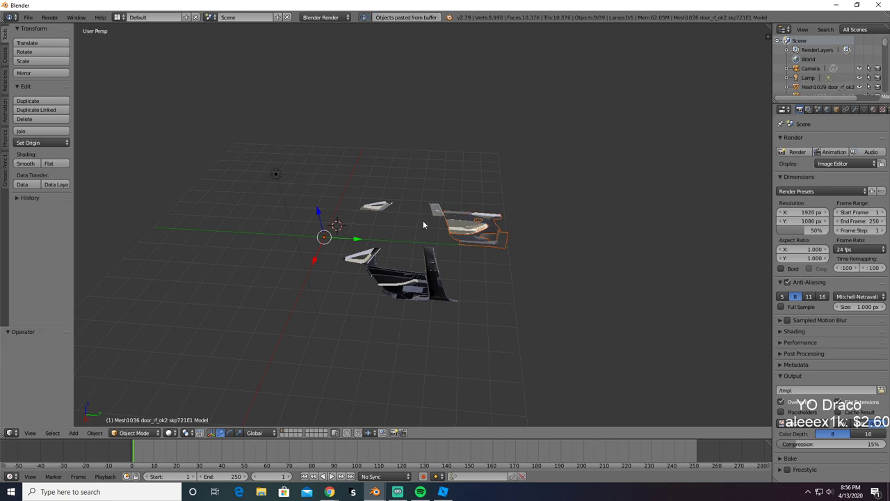
key(ctrl+z)
key(ctrl+z)
key(ctrl+z)
key(ctrl+z)
key(ctrl+z)
key(ctrl+z)
key(ctrl+z)
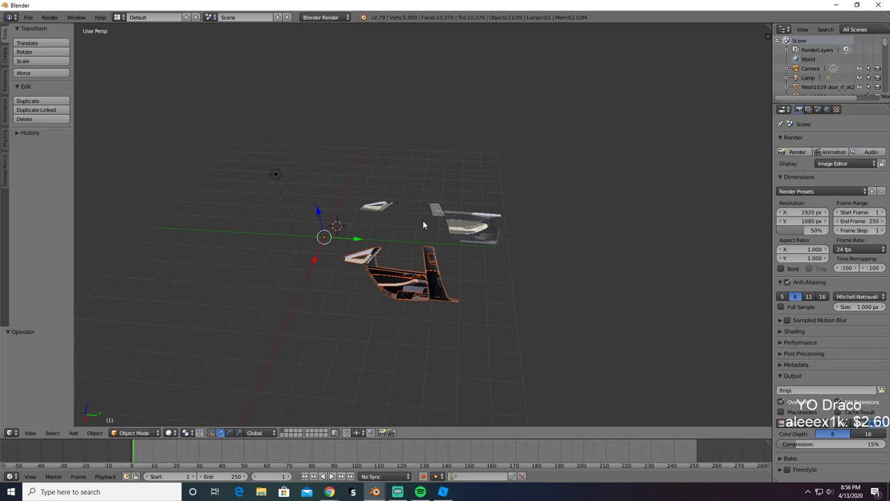
key(ctrl+z)
Step: Copy the front door trim from the full car scene in the other Blender window and replace everything in the trim scene with it
key(alt+Tab)
key(alt+Tab)
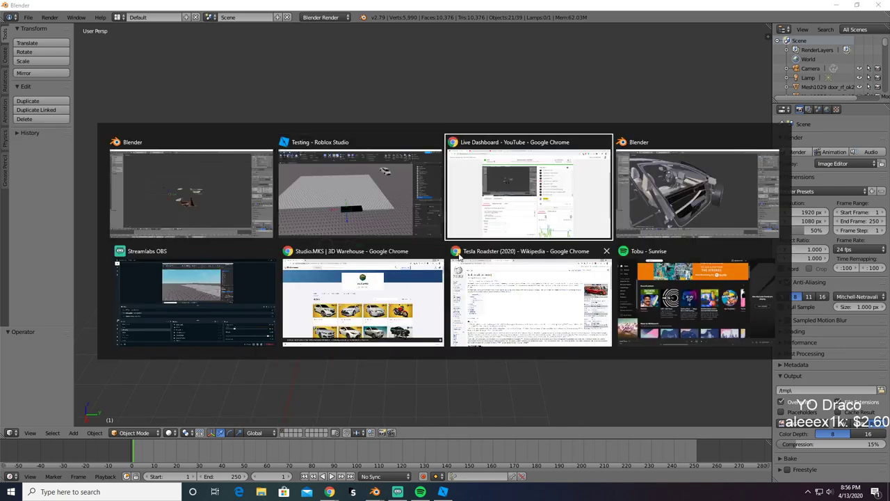
key(alt+Tab)
key(alt+Tab)
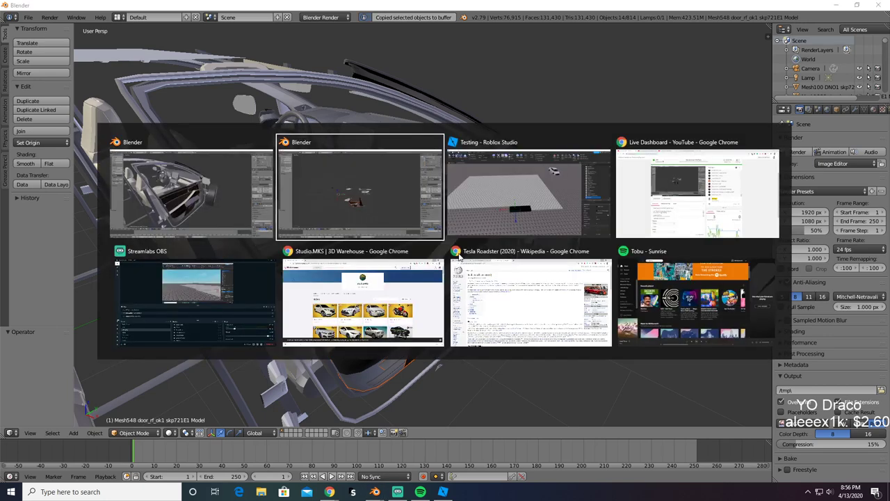
mouse_move(196, 164)
ctrl+mouse_down()
mouse_move(687, 312)
mouse_move(633, 257)
ctrl+mouse_up()
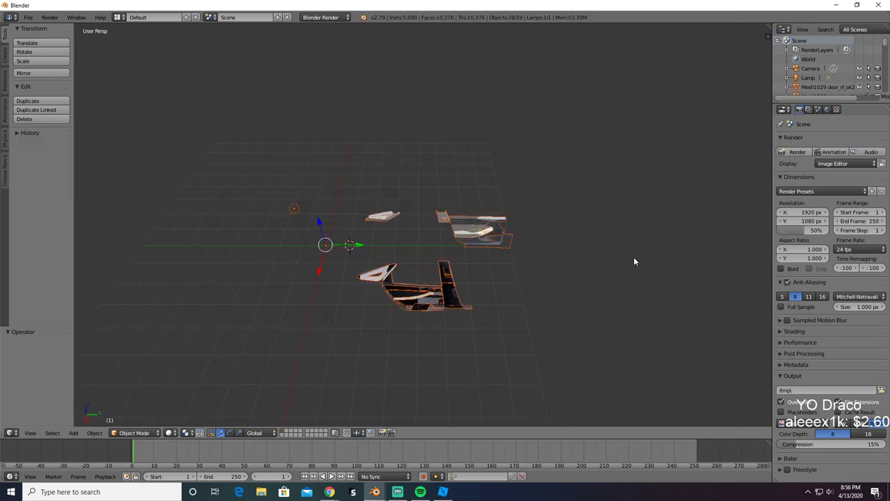
key(x)
click(633, 258)
key(ctrl+v)
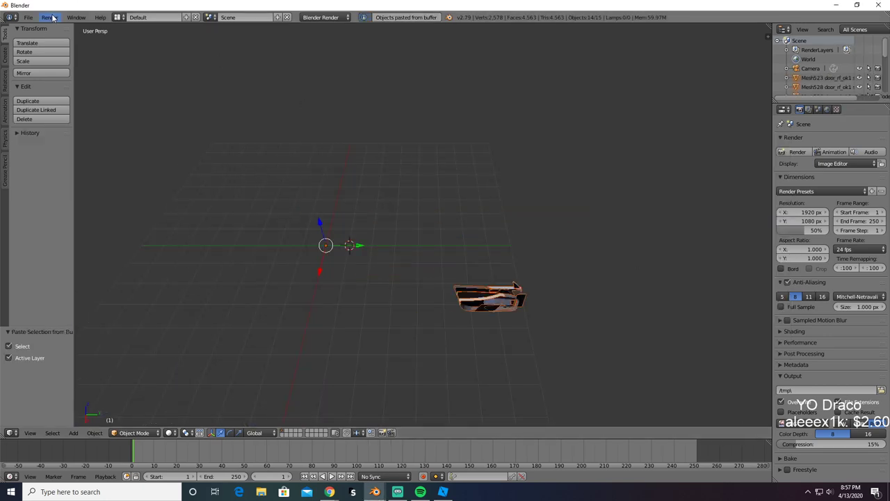
Step: Export the front door trim as Interior4.obj in the Toyota Avalon folder, and delete the exported objects from the trim scene
click(28, 17)
mouse_move(46, 205)
click(129, 258)
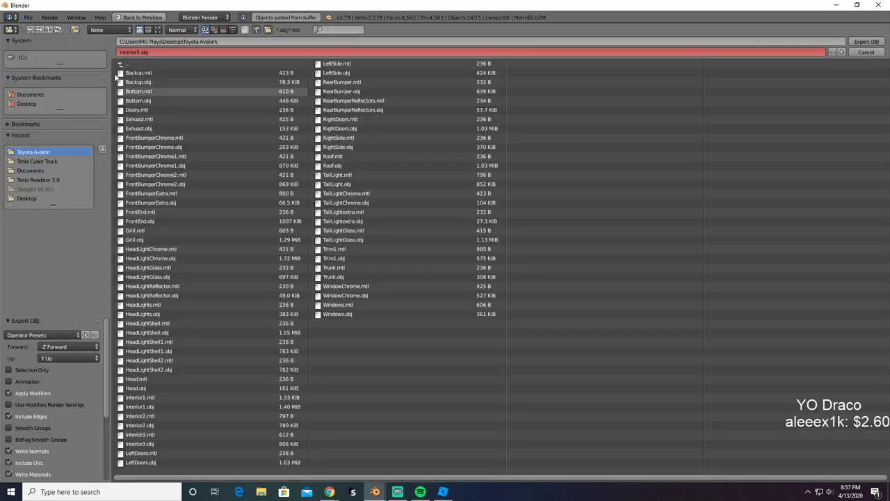
click(140, 54)
click(140, 53)
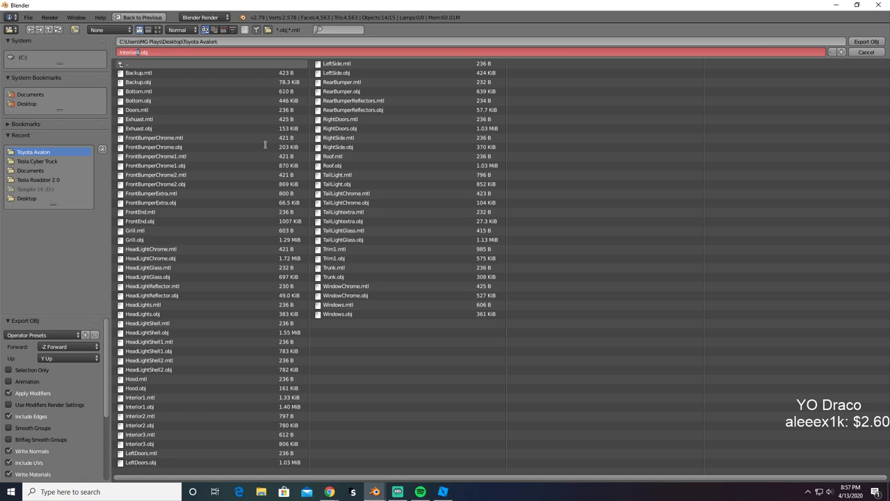
key(Return)
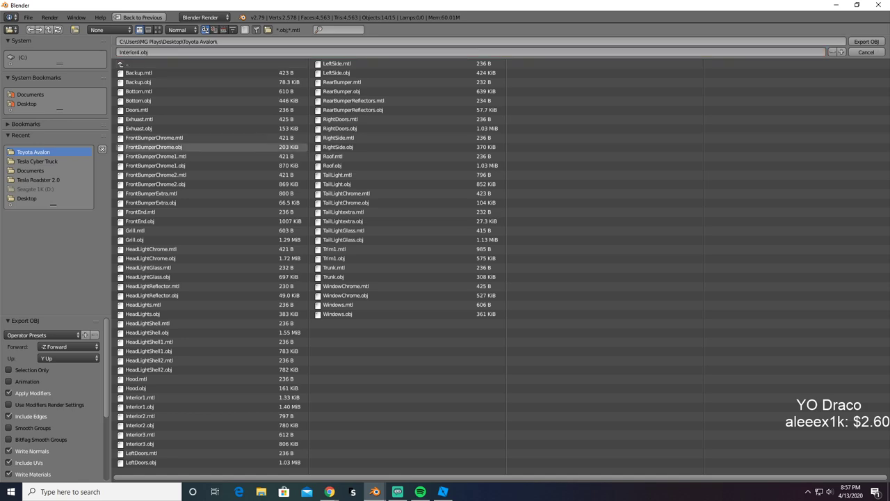
key(x)
click(267, 145)
Step: In Roblox Studio, colour the grey MeshPart at the end of the black row Really black and rename it Interior4
key(alt+Tab)
key(alt+Tab)
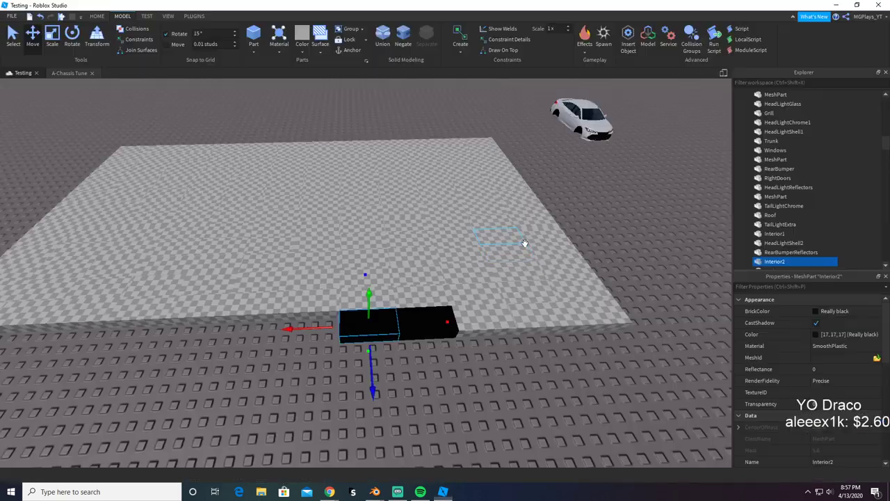
click(487, 318)
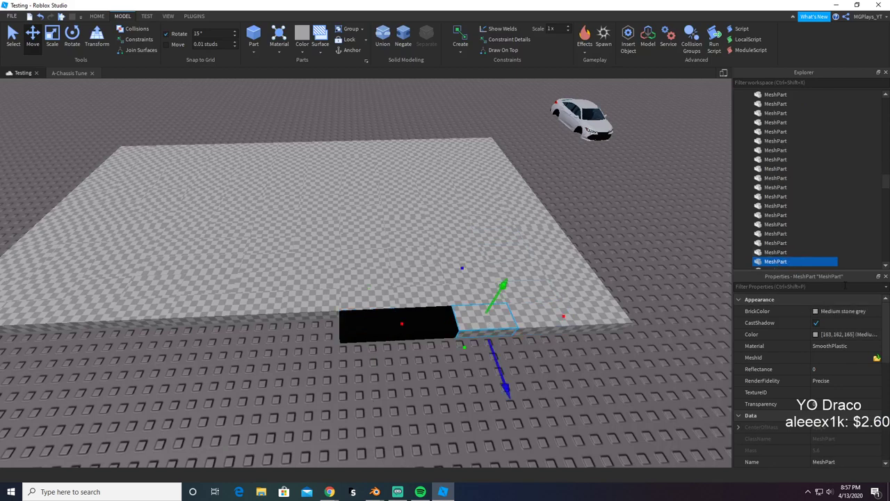
click(834, 310)
click(730, 288)
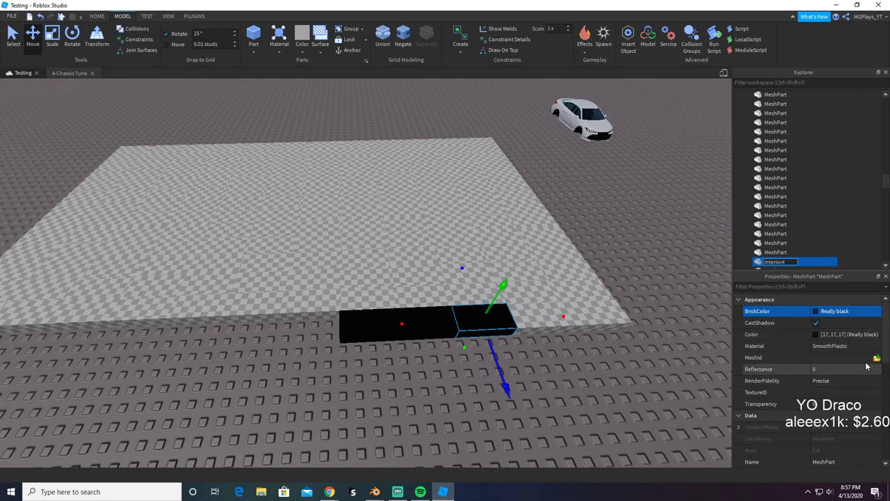
click(588, 397)
Step: Load Interior2.obj as the mesh of the Interior2 part and accept moving it to the file's stored location
click(369, 334)
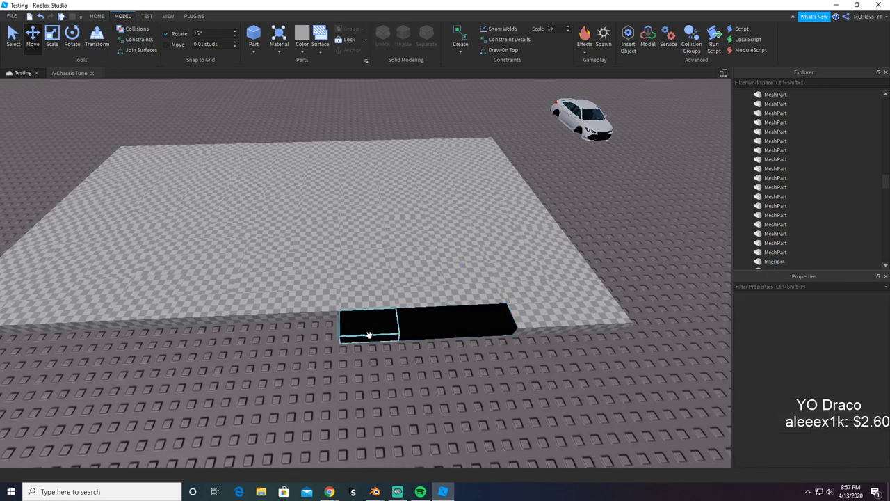
click(876, 361)
click(876, 359)
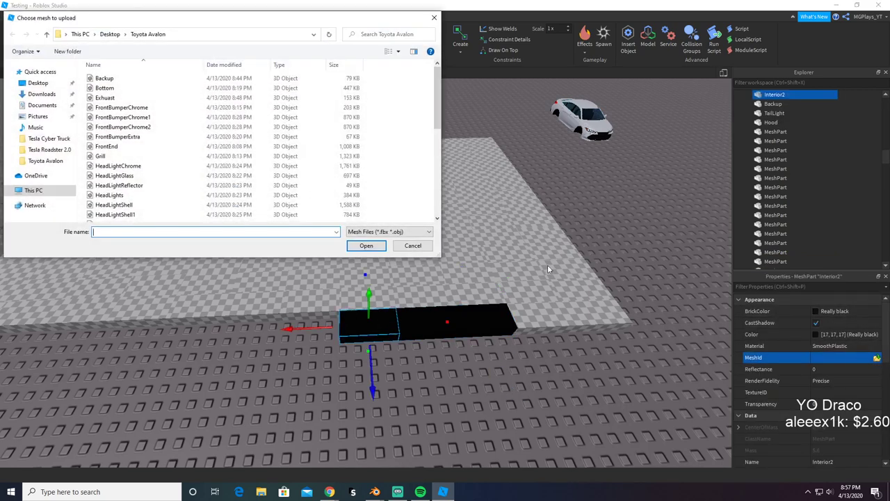
text(i)
click(179, 269)
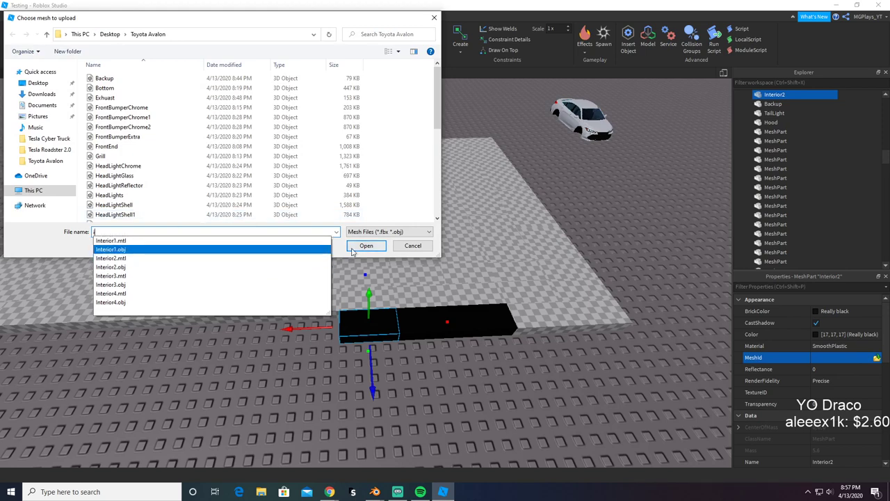
click(371, 249)
click(507, 251)
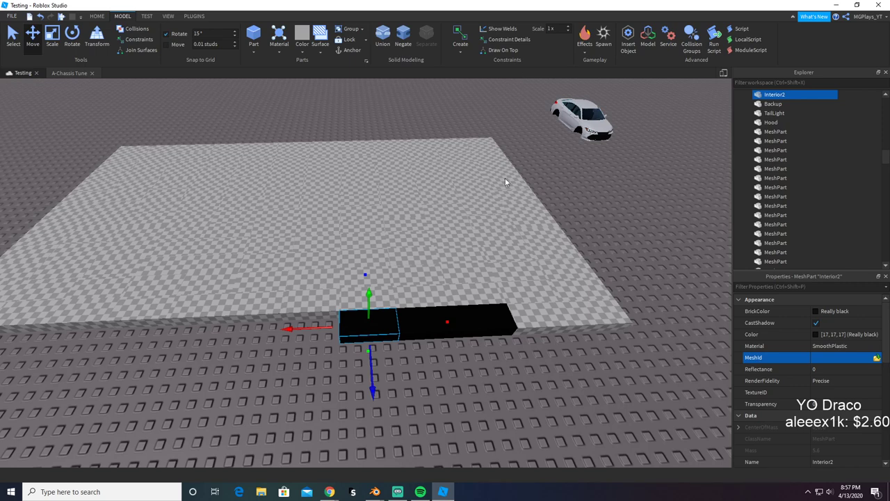
Step: Load Interior3.obj into the next black MeshPart at its stored location, and rename the part Interior3
click(428, 343)
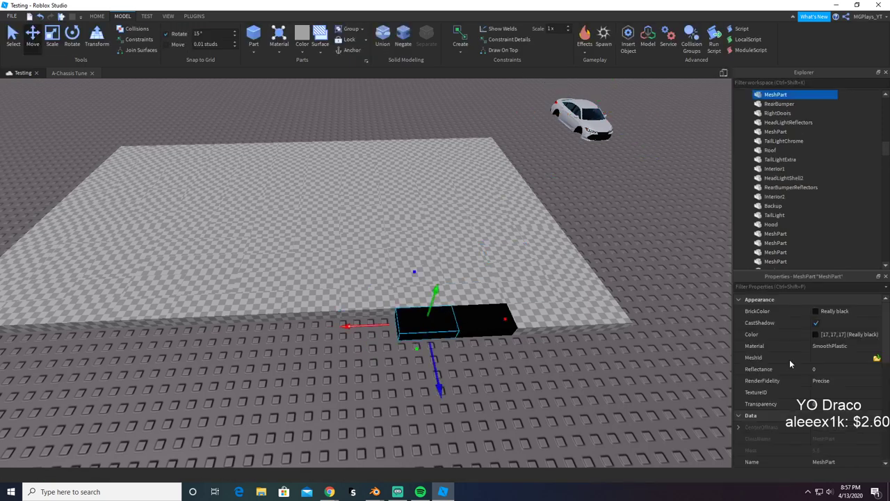
click(876, 357)
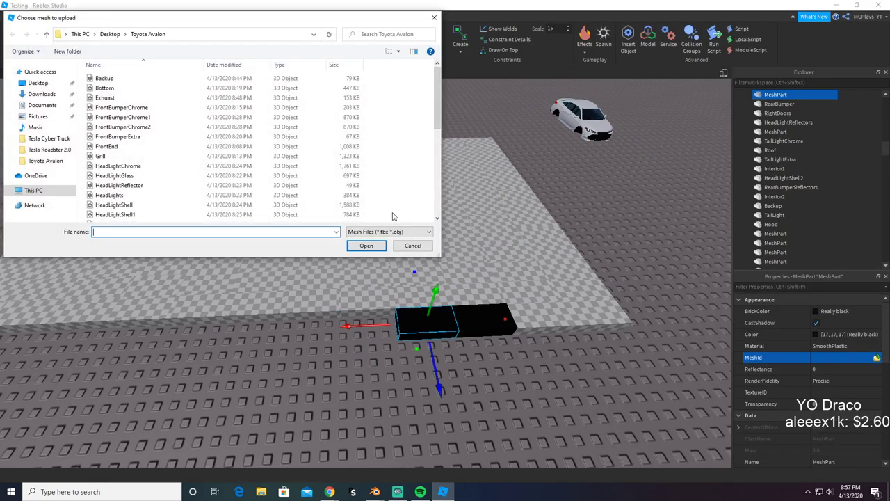
text(i)
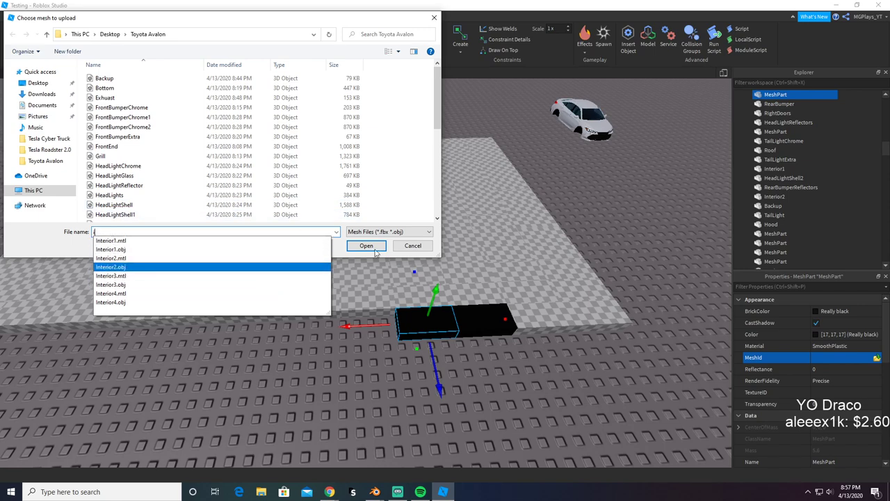
click(378, 249)
click(499, 250)
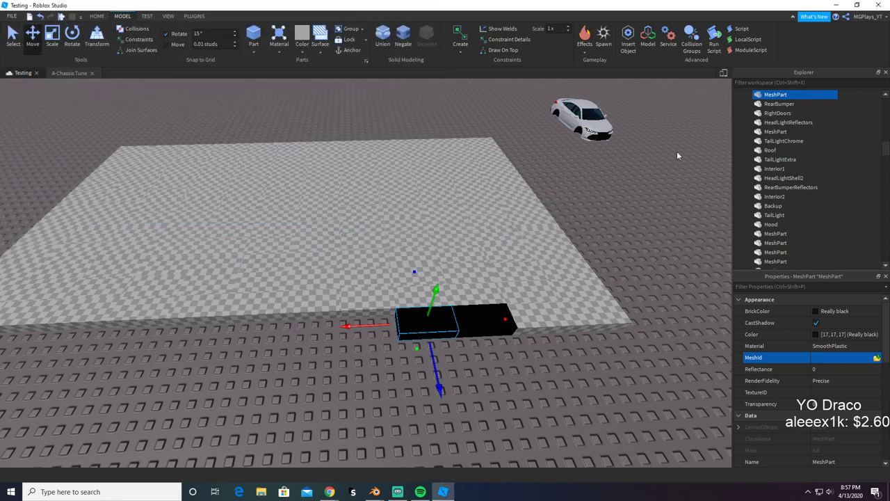
click(776, 94)
text(Interior4)
key(Return)
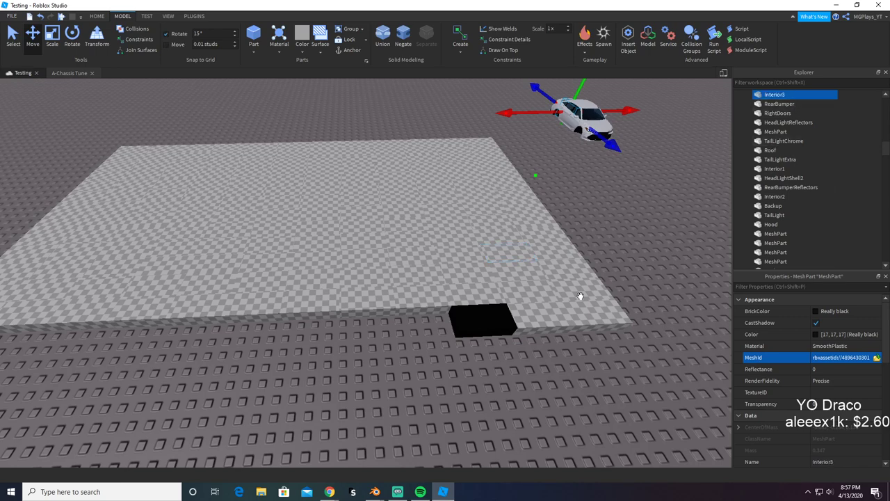
Step: Load Interior4.obj as the mesh of the Interior4 part and accept moving it to the file's stored location
click(489, 319)
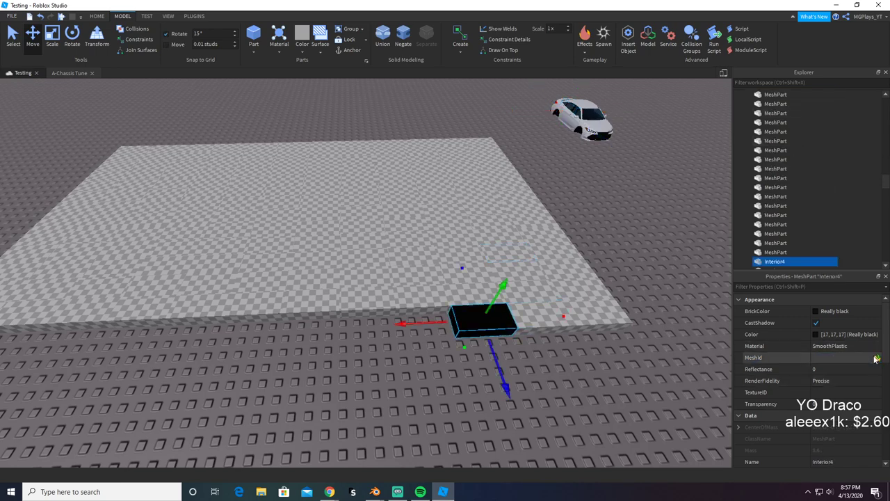
click(876, 358)
text(i)
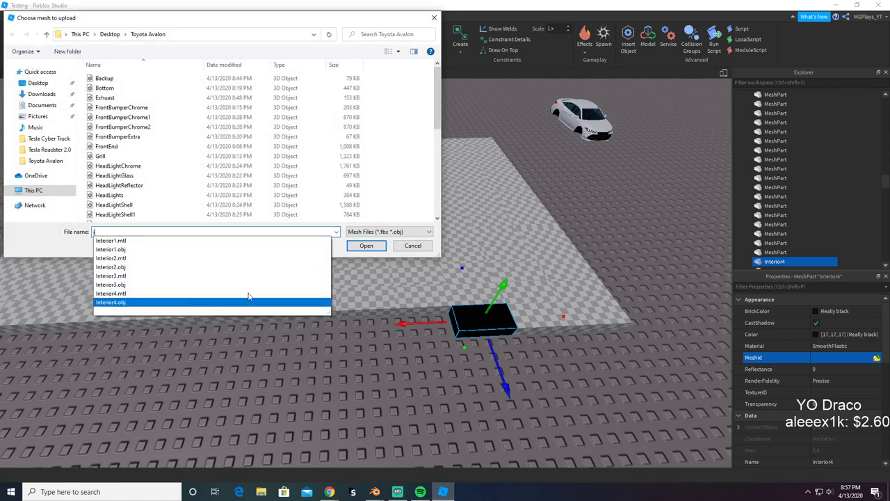
click(248, 300)
key(Return)
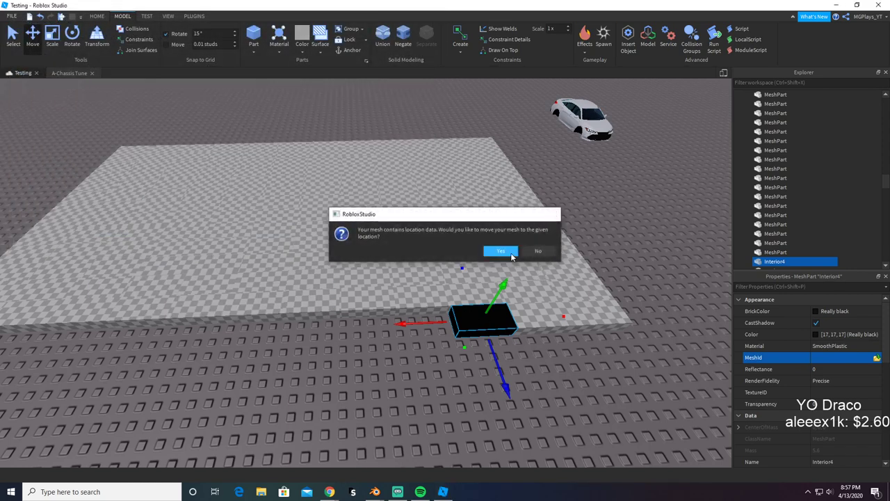
click(502, 251)
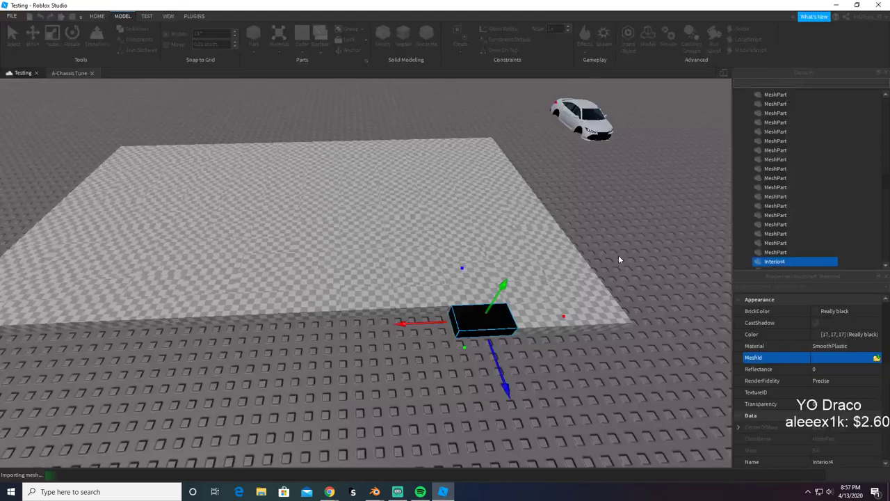
Step: Fly into the assembled car and examine how the imported door and pillar trim fits in the cabin
click(619, 254)
right_drag(621, 255, 623, 255)
key(w)
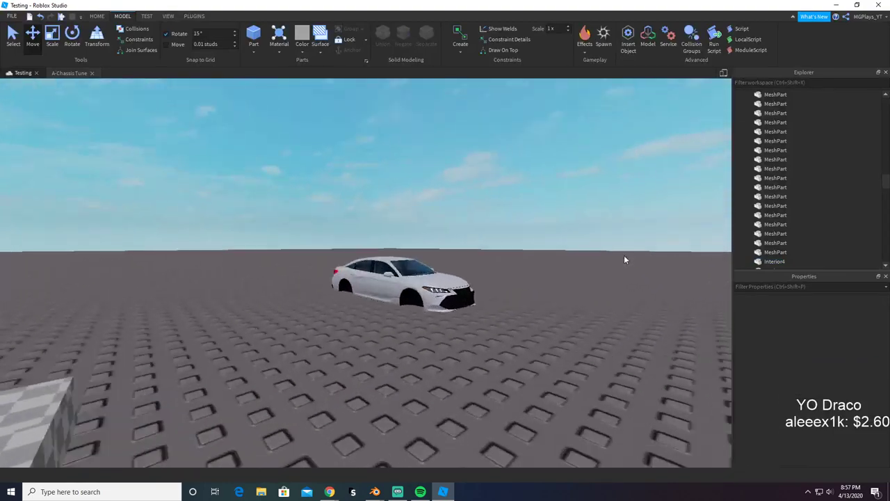
right_drag(453, 367, 454, 367)
key(d)
key(a)
key(s)
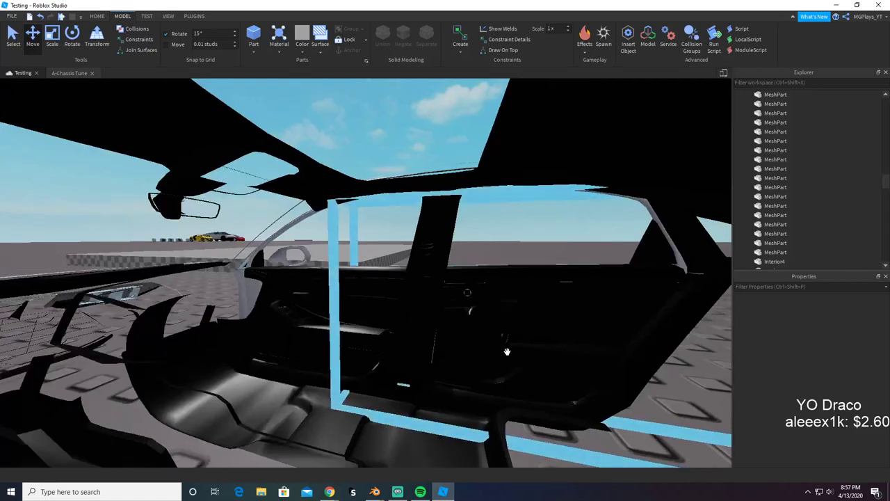
key(d)
right_drag(506, 351, 506, 352)
key(w)
right_drag(299, 342, 299, 340)
key(w)
right_drag(231, 298, 230, 296)
key(s)
key(w)
Step: Switch to the full car scene in Blender and delete the selected front door trim
key(alt+Tab)
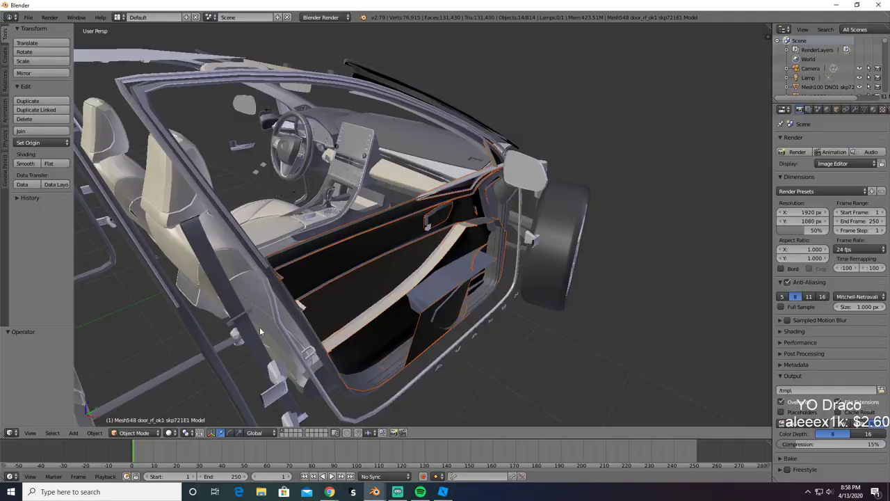
key(x)
click(348, 340)
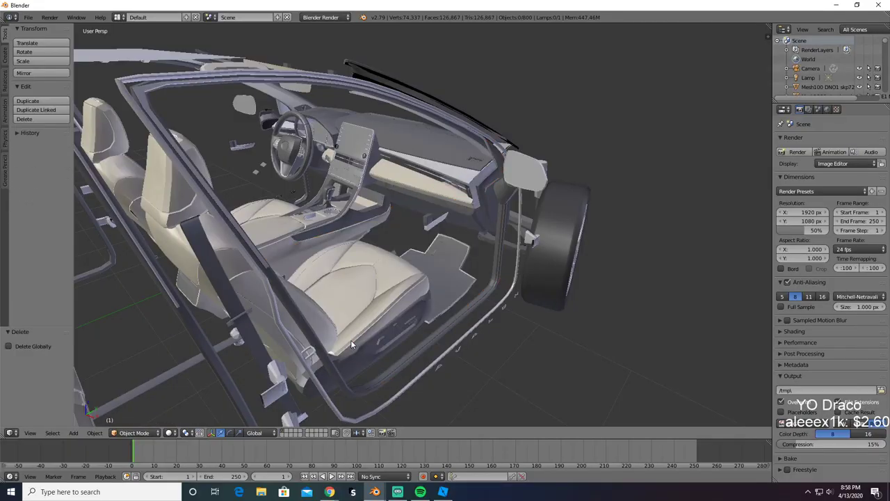
Step: Select the rear panel of the center console between the front seats, deleting and restoring it to check the selection
middle_drag(350, 340, 305, 338)
middle_drag(302, 309, 432, 206)
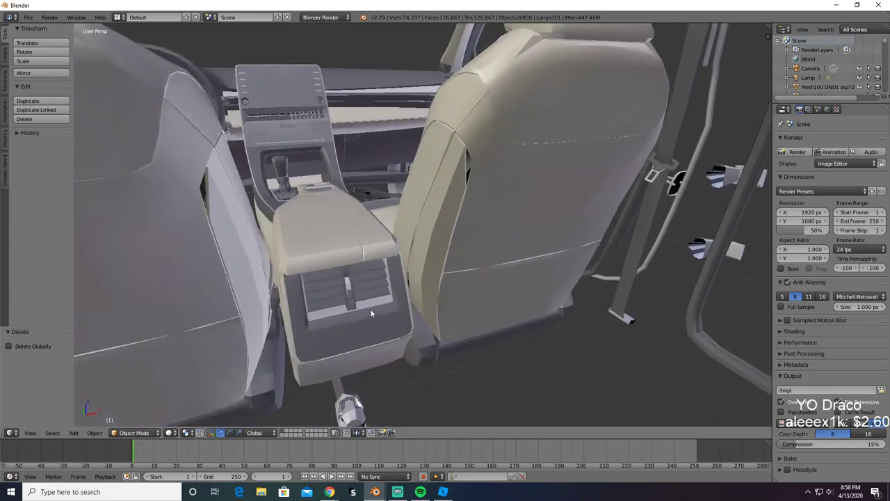
right_click(362, 321)
key(x)
click(333, 351)
key(ctrl+z)
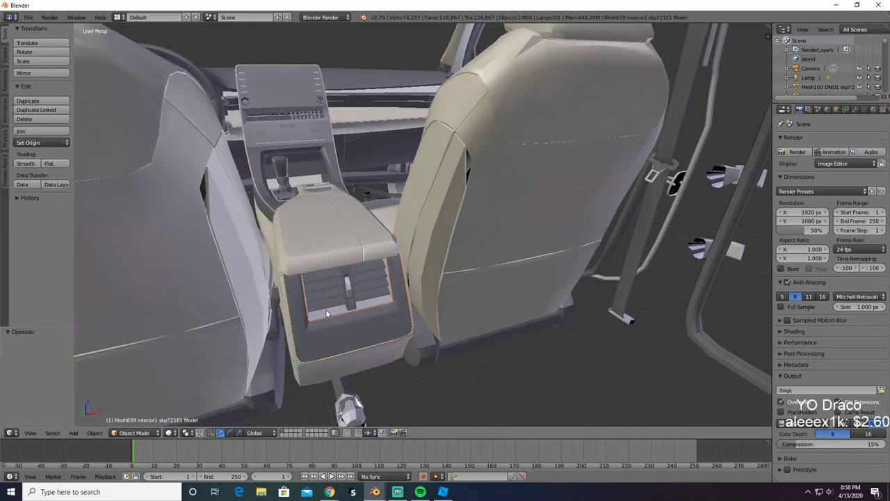
Step: Add the rear air vent's slats and slider to the selection and delete the selected console pieces
alt+shift+right_click(325, 308)
click(281, 344)
shift+right_click(362, 280)
shift+right_click(367, 297)
shift+right_click(351, 299)
shift+right_click(351, 304)
key(x)
click(280, 360)
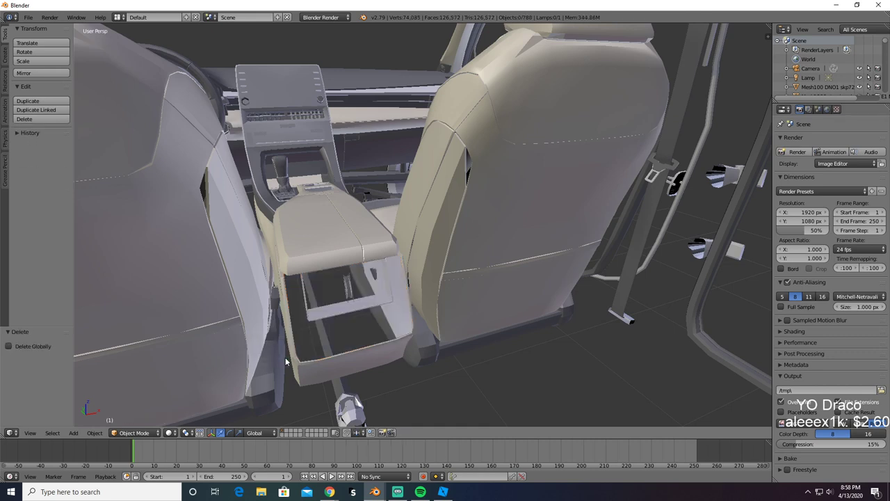
Step: Restore the rear console pieces, add the rear vent frame to the selection, and delete them together
key(ctrl+z)
shift+right_click(377, 301)
key(x)
click(364, 340)
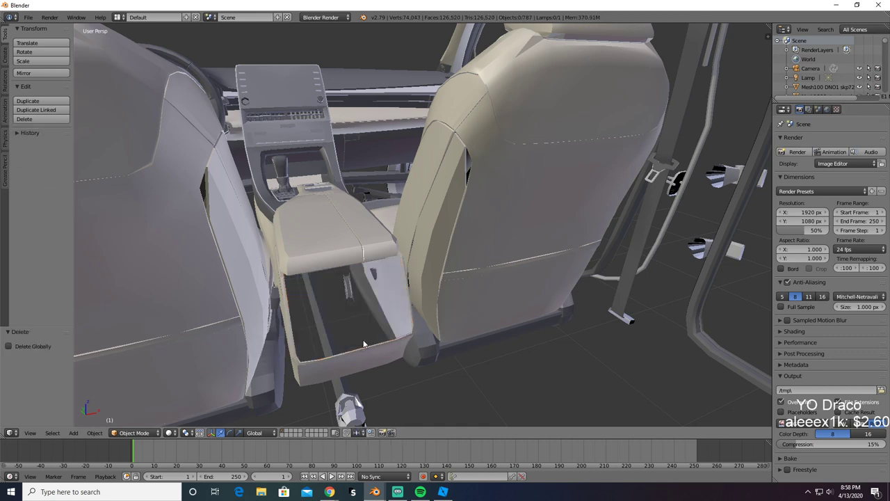
Step: Try deleting the dark side trim of the center console beside the shifter, and undo the deletion
middle_drag(365, 342, 440, 352)
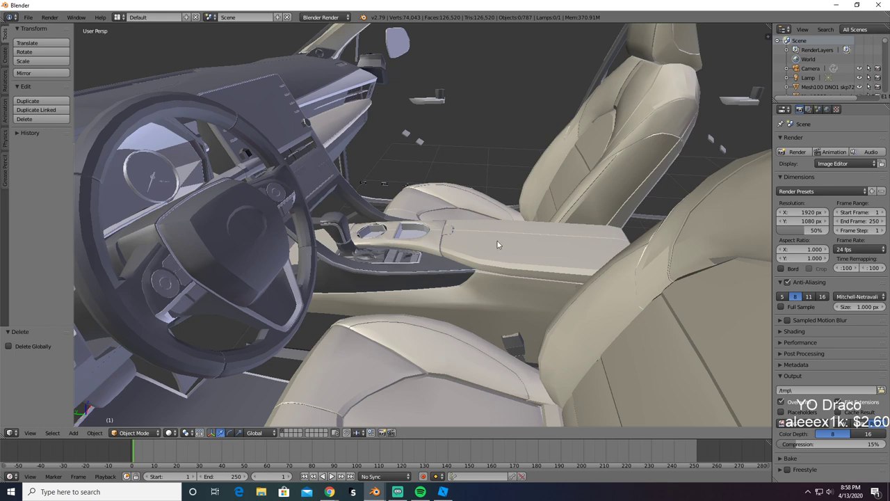
right_click(413, 274)
key(x)
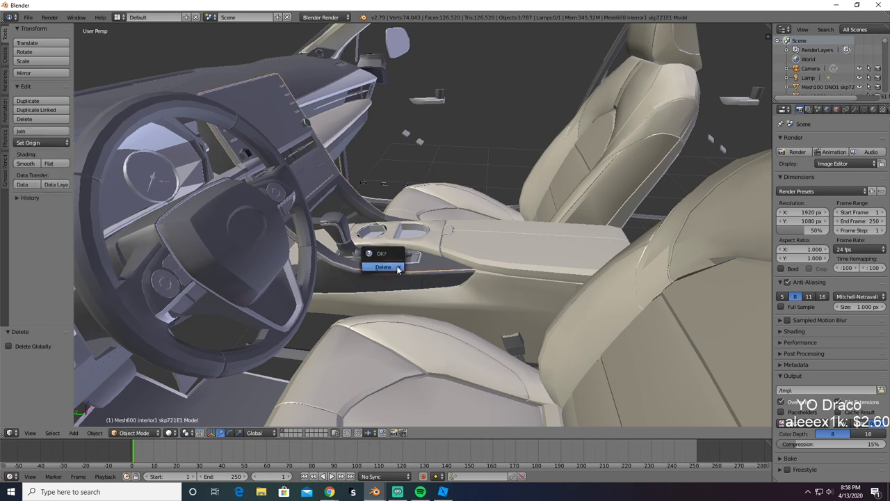
click(397, 267)
key(ctrl+z)
key(ctrl+z)
key(ctrl+z)
Step: Restore the deleted rear console pieces, add the armrest lid and cup-holder surround to the selection, and delete them all
middle_drag(397, 267, 334, 265)
key(x)
click(339, 317)
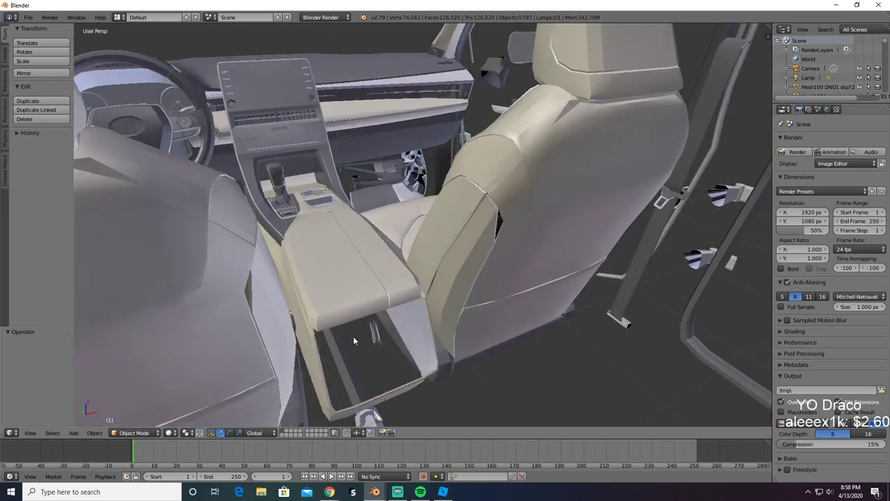
key(ctrl+z)
middle_drag(372, 339, 478, 240)
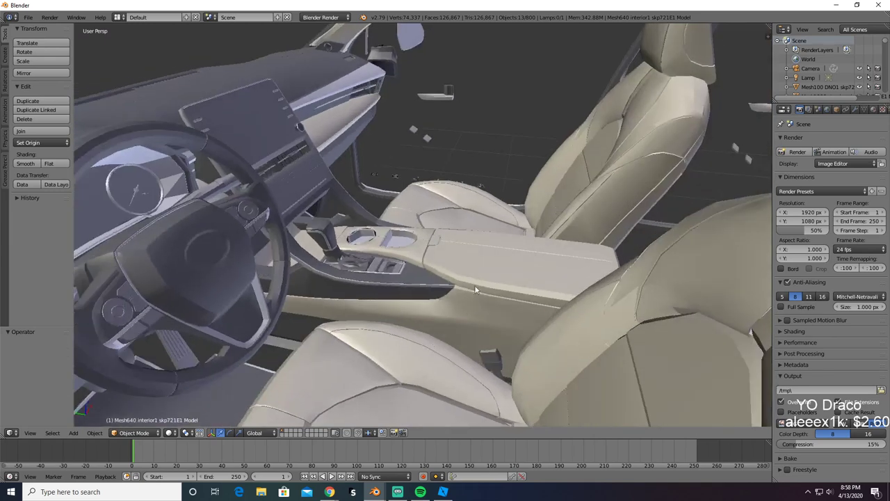
shift+right_click(478, 240)
key(x)
click(422, 285)
key(ctrl+z)
shift+right_click(424, 243)
key(x)
click(410, 241)
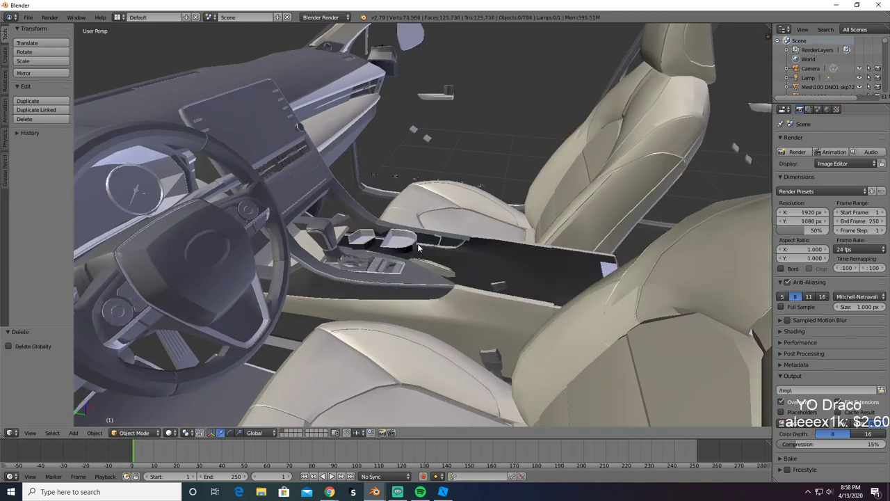
Step: Restore the console pieces, add both cup holders and the beige lower console body to the selection, and delete the whole selection
key(ctrl+z)
shift+right_click(394, 239)
shift+right_click(376, 237)
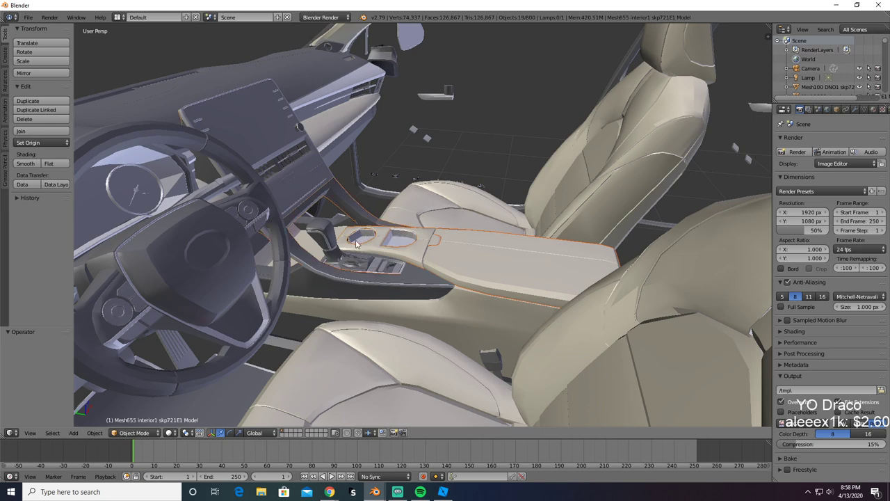
key(x)
click(356, 243)
key(ctrl+z)
key(x)
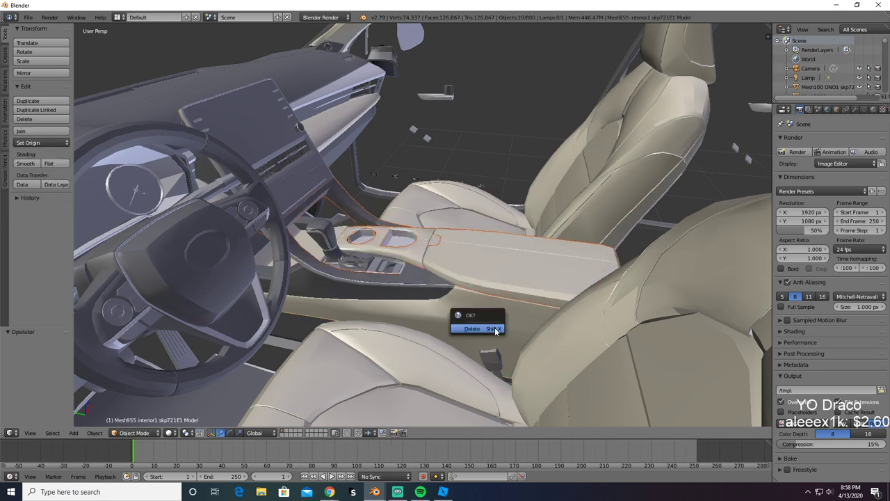
click(494, 329)
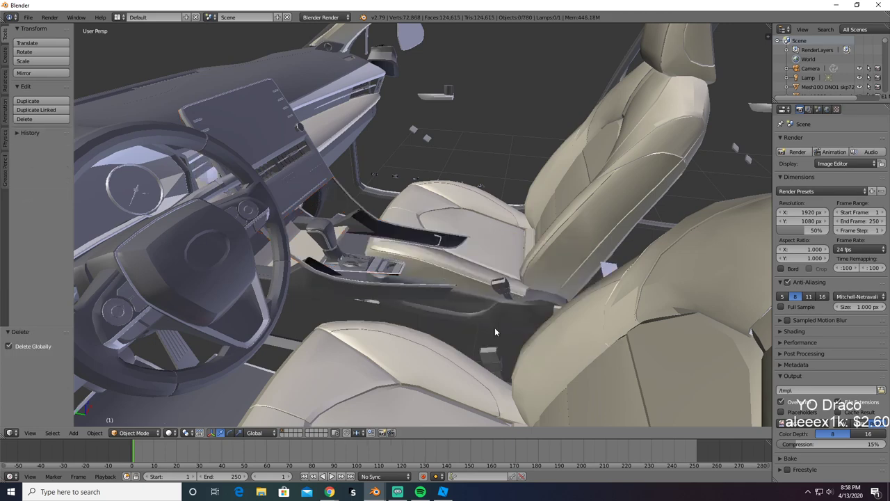
Step: Restore the console pieces, add the side trim below the shifter to the selection, and delete them together
key(ctrl+z)
shift+right_click(431, 295)
key(x)
click(428, 315)
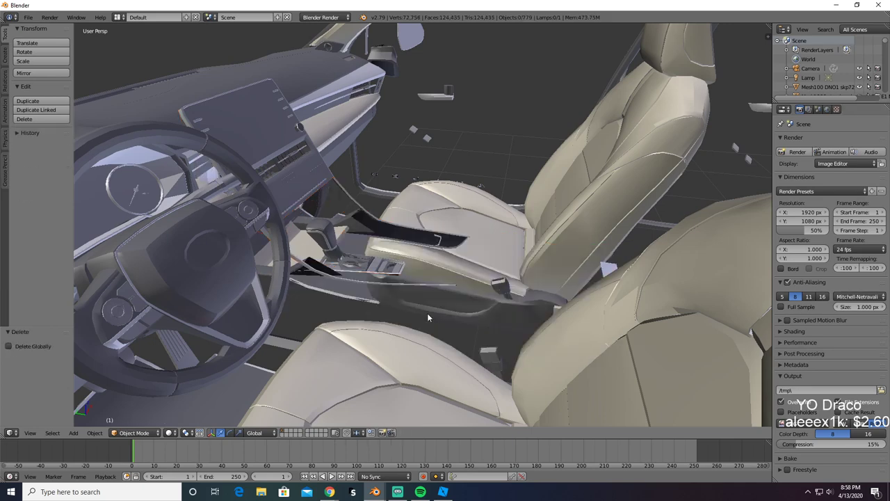
middle_drag(419, 318, 406, 337)
scroll(384, 328, up, 1)
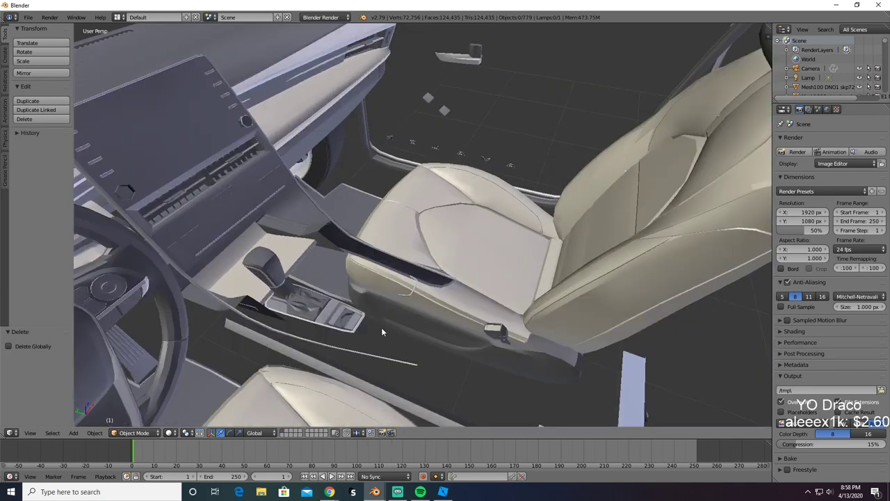
Step: Restore the console pieces, add the beige storage tray around the shifter's base to the selection, and delete them all
key(ctrl+z)
shift+right_click(282, 255)
key(x)
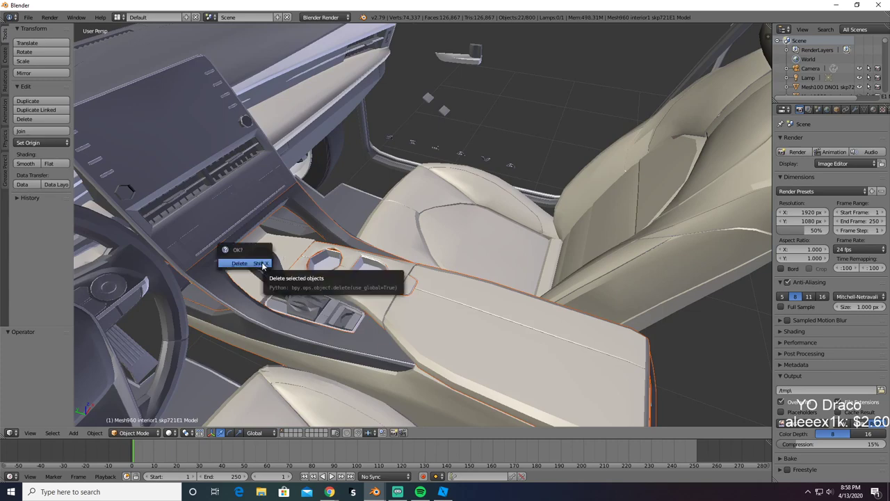
click(252, 261)
Step: Restore the console selection and delete it once more to check for leftover pieces around the shifter
key(ctrl+z)
middle_drag(321, 284, 306, 266)
key(x)
click(327, 246)
scroll(306, 267, down, 2)
scroll(333, 274, up, 1)
middle_drag(417, 237, 433, 224)
Step: Restore the console pieces, add the dark wedge beside the storage tray to the selection, and delete the selection
key(ctrl+z)
shift+right_click(430, 84)
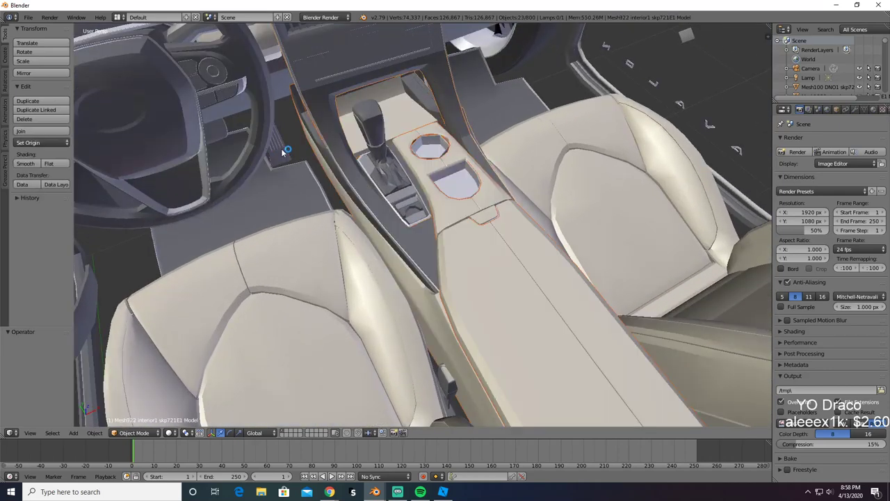
key(x)
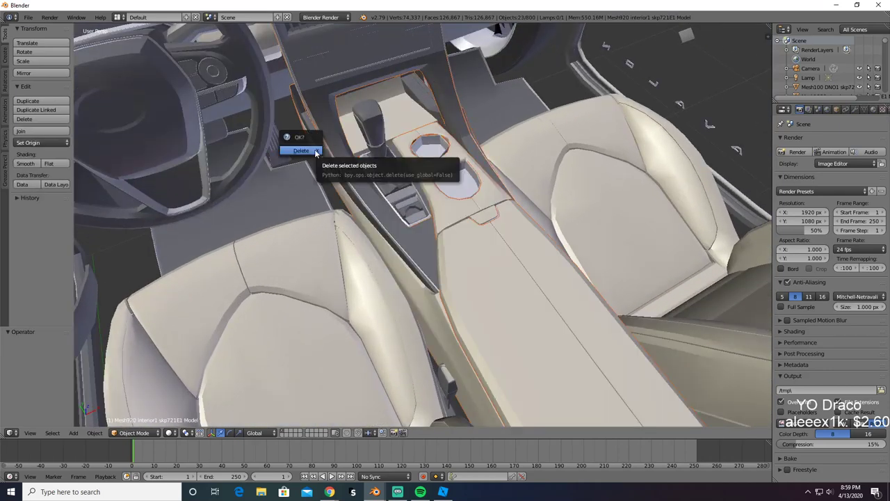
click(315, 149)
middle_drag(314, 149, 365, 131)
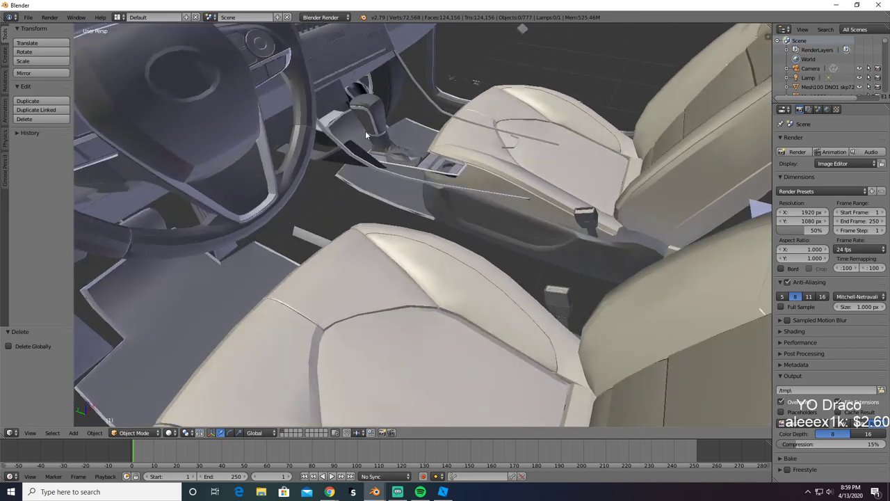
Step: Restore the console pieces, check the extended selection in wireframe, and delete it again in solid shading
key(ctrl+z)
key(x)
click(318, 152)
middle_drag(327, 146, 267, 149)
key(ctrl+z)
key(z)
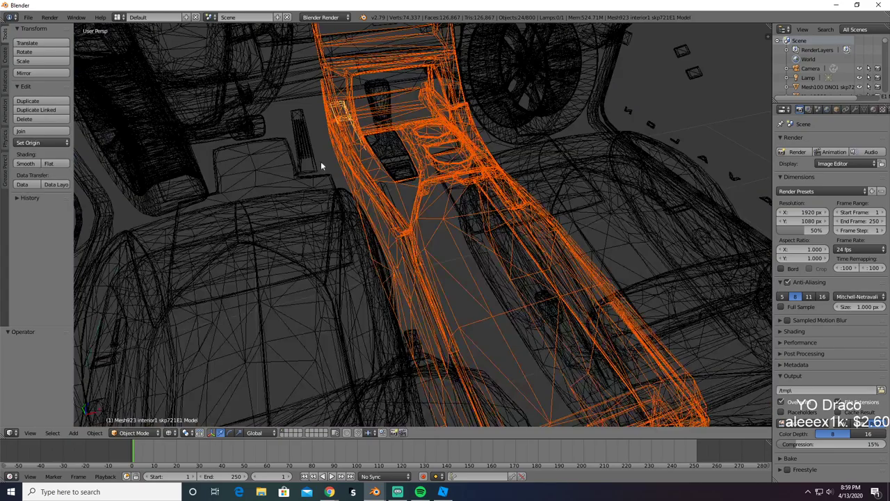
middle_drag(324, 163, 291, 182)
key(z)
key(x)
click(416, 179)
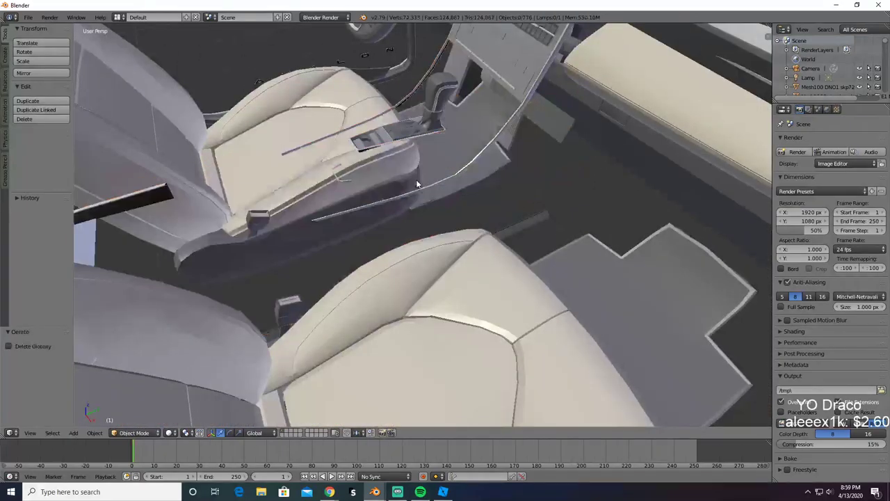
middle_drag(416, 180, 446, 211)
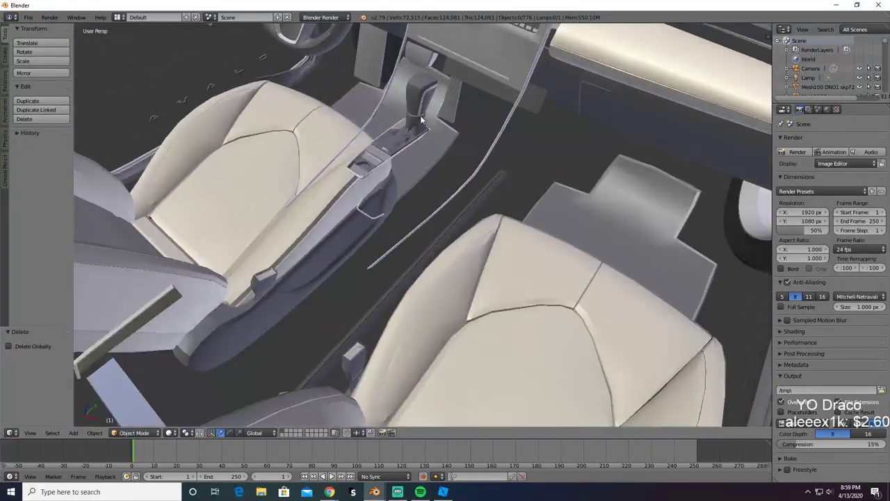
Step: Restore the console pieces, add the gear shifter knob to the selection, and delete them together
key(ctrl+z)
shift+right_click(415, 102)
key(x)
click(420, 102)
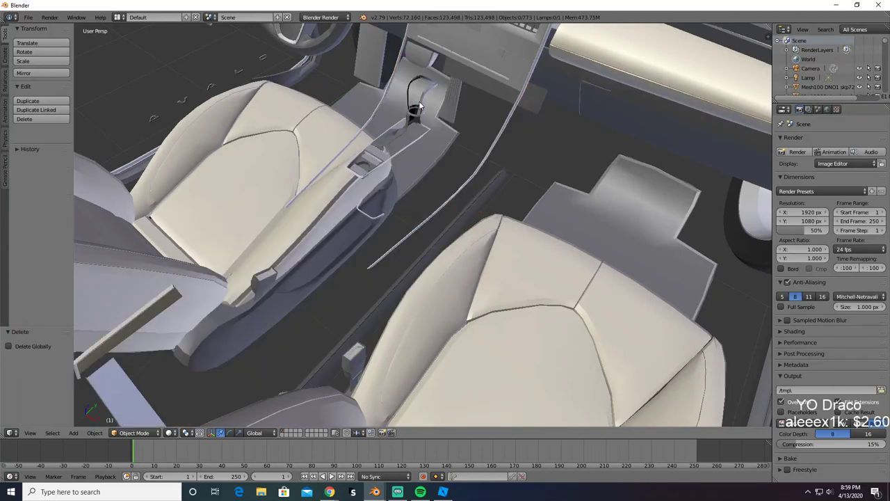
scroll(418, 102, up, 3)
Step: Restore the console with its gear shifter knob and delete the selection again to expose the remaining shifter parts
key(ctrl+z)
scroll(416, 47, down, 2)
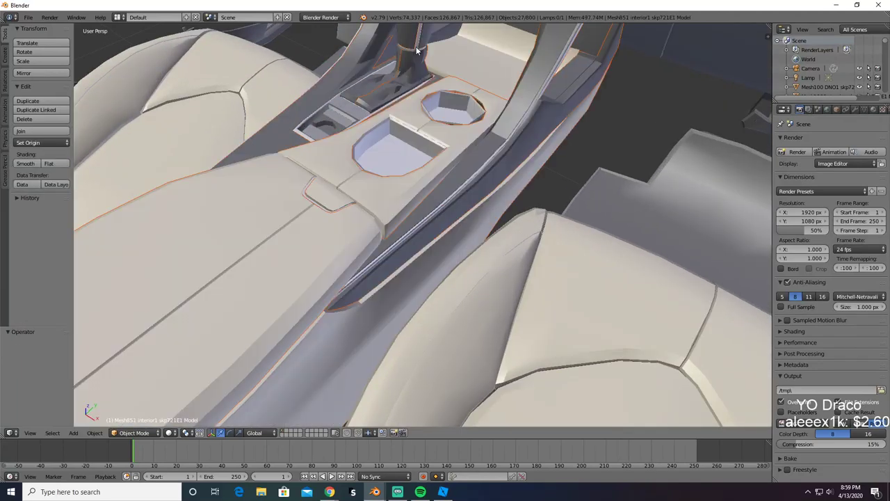
key(x)
click(416, 46)
middle_drag(416, 47, 355, 92)
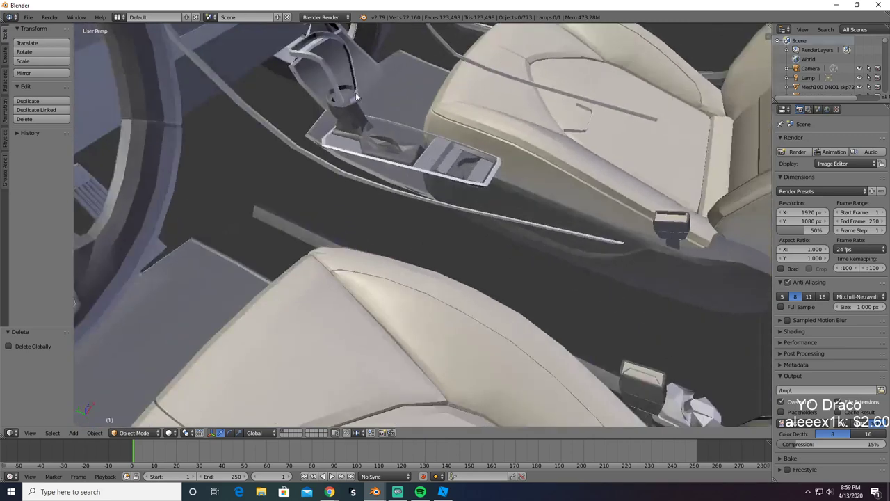
Step: Restore the console pieces, add the remaining shifter trim and boot to the selection, and delete the whole selection
key(ctrl+z)
key(x)
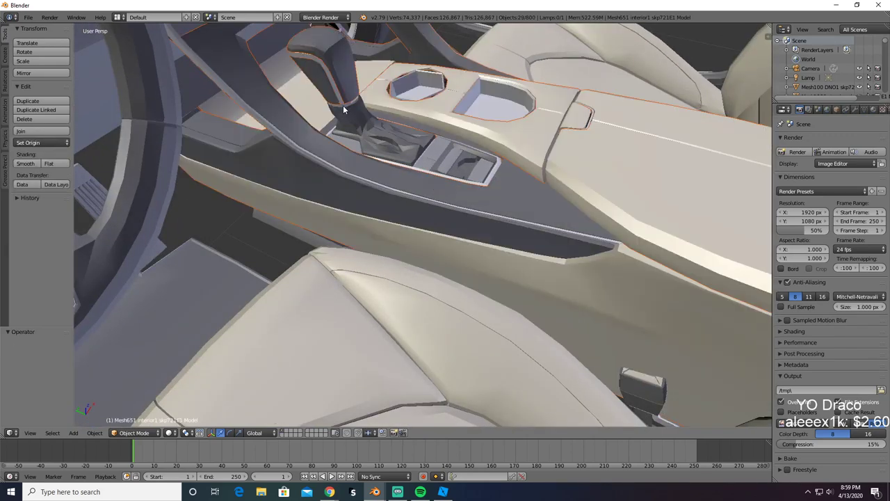
key(x)
click(306, 126)
key(ctrl+z)
key(x)
click(337, 125)
middle_drag(337, 125, 344, 196)
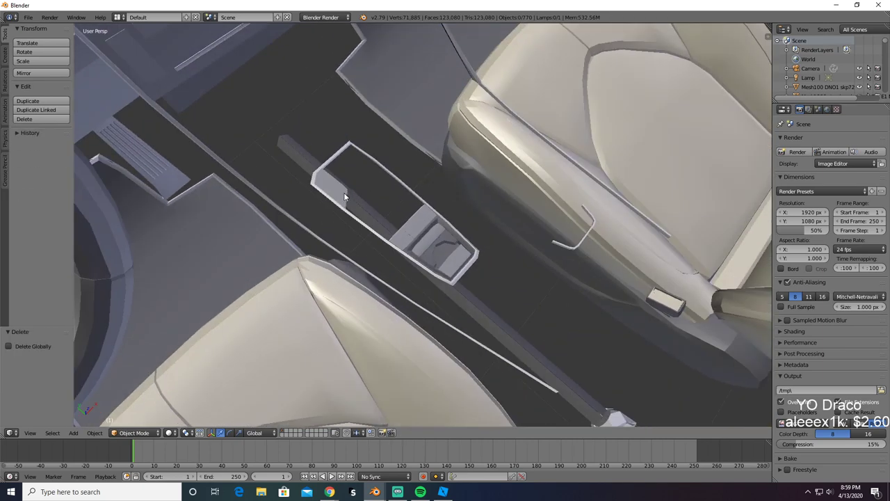
Step: Restore the console pieces, add the control panel and frame behind the shifter to the selection, and delete them all
key(ctrl+z)
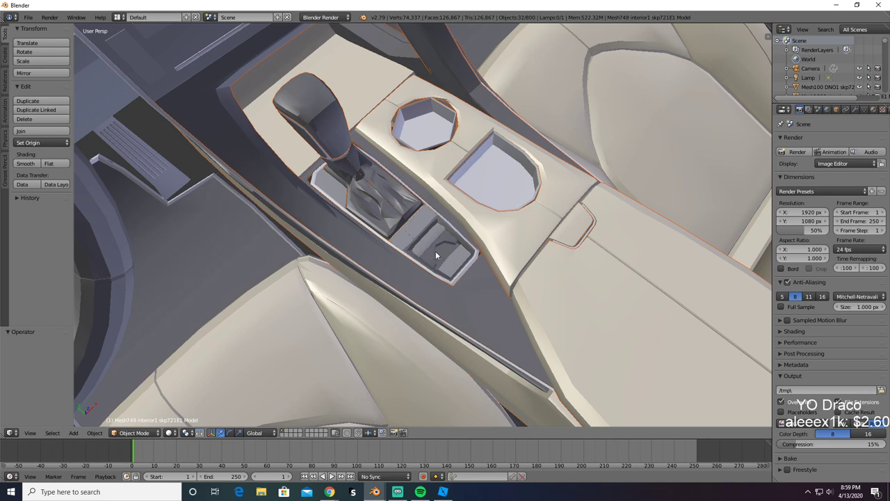
key(Delete)
key(ctrl+z)
shift+right_click(433, 251)
shift+right_click(435, 249)
key(x)
click(437, 258)
scroll(441, 250, up, 3)
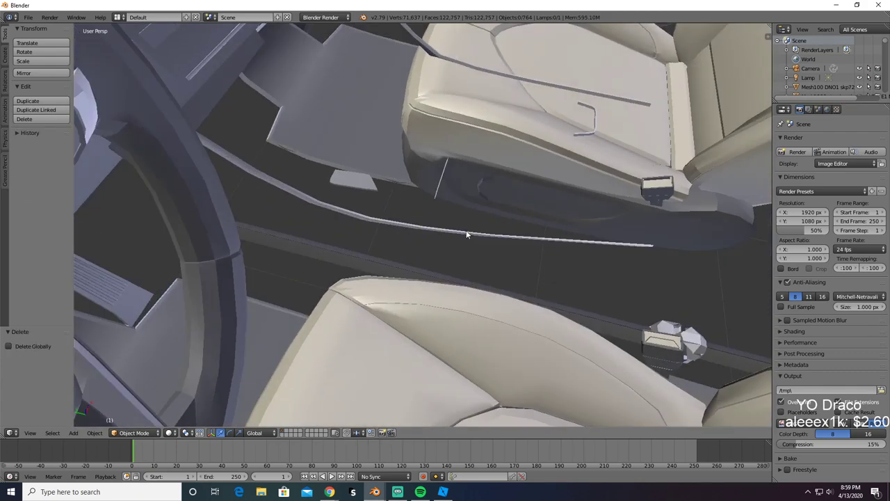
Step: Restore the console pieces, add the long thin trim strips along both console sides to the selection, and delete them
key(ctrl+z)
shift+right_click(352, 215)
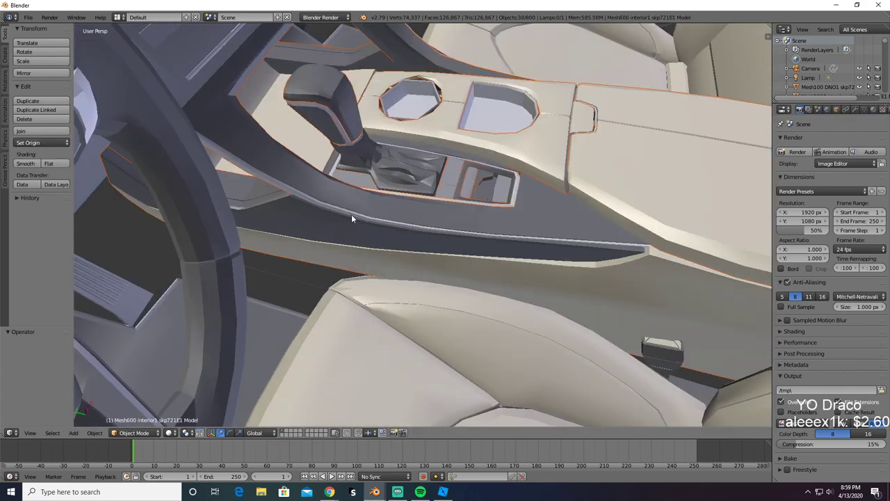
middle_drag(399, 194, 398, 229)
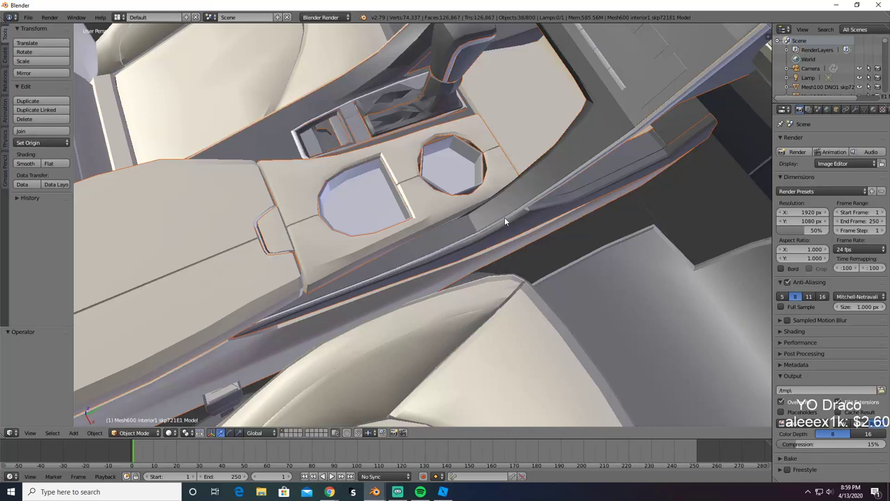
key(x)
click(518, 206)
scroll(394, 231, up, 4)
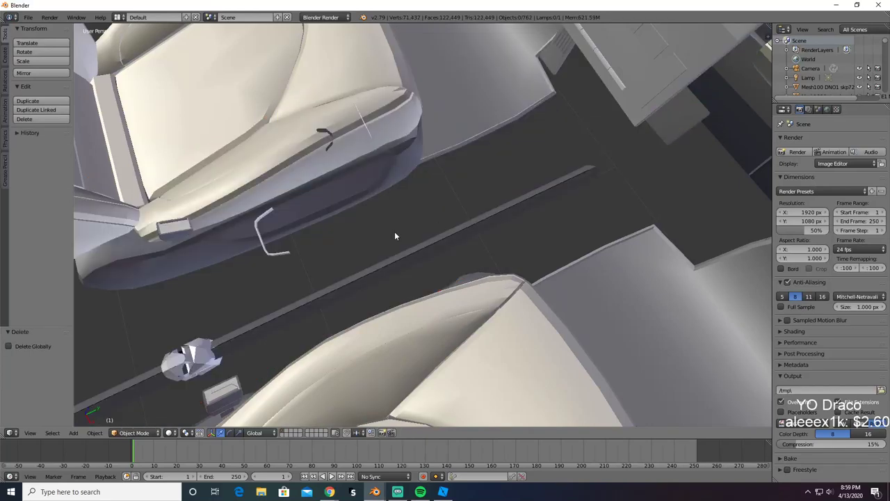
Step: Restore the console pieces, add the armrest latch trim to the selection, and delete the selection
key(ctrl+z)
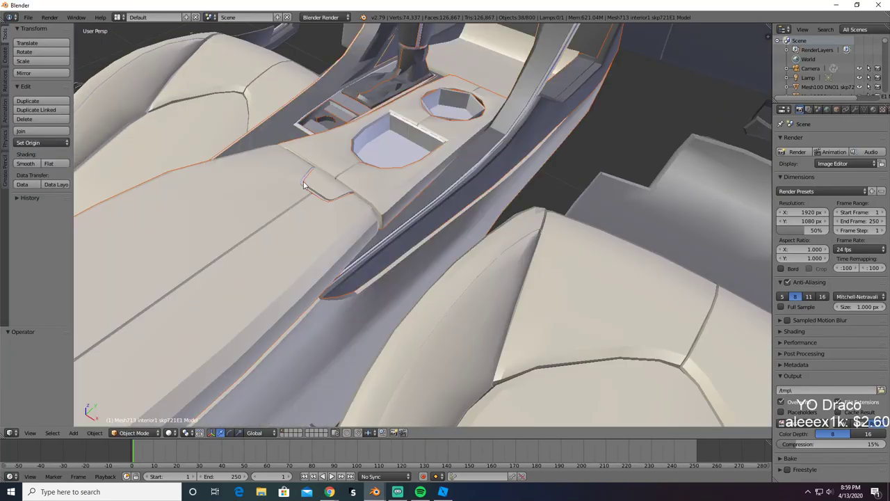
key(x)
click(302, 179)
middle_drag(302, 179, 387, 199)
Step: Restore the complete center console selection, copy it to the buffer, and delete it from the car model
key(ctrl+z)
key(z)
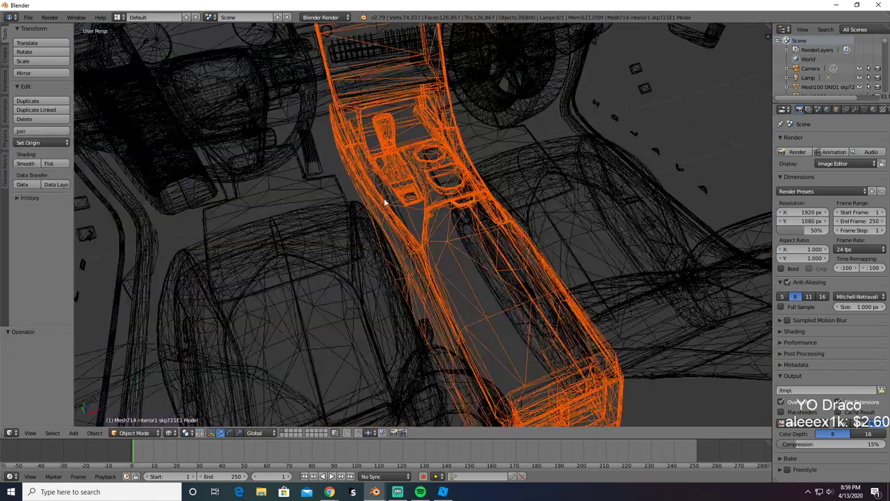
key(z)
key(ctrl+c)
key(x)
click(381, 212)
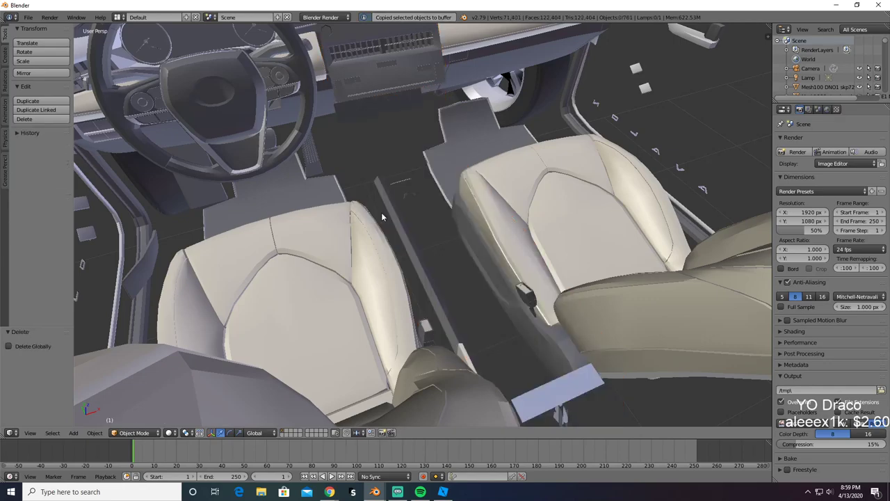
middle_drag(381, 212, 311, 226)
Step: Paste the center console into the empty scene of the other Blender window and export it as Interior5.obj
key(alt+Tab)
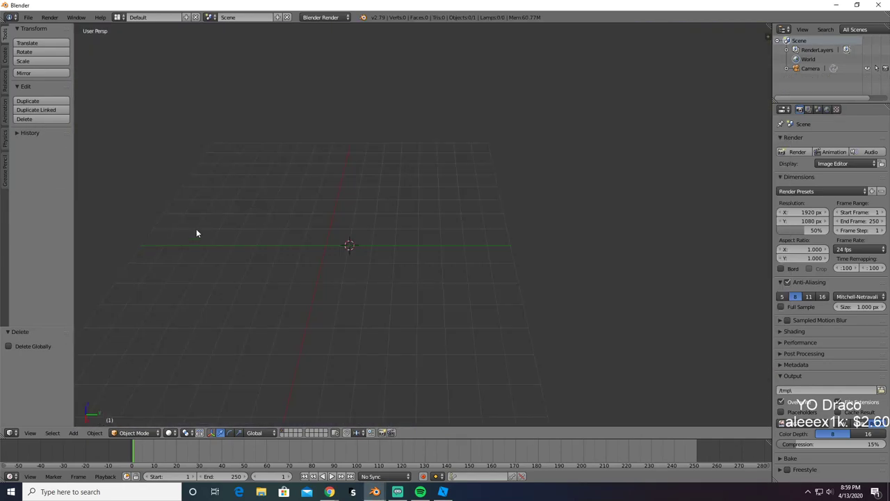
key(ctrl+v)
click(32, 17)
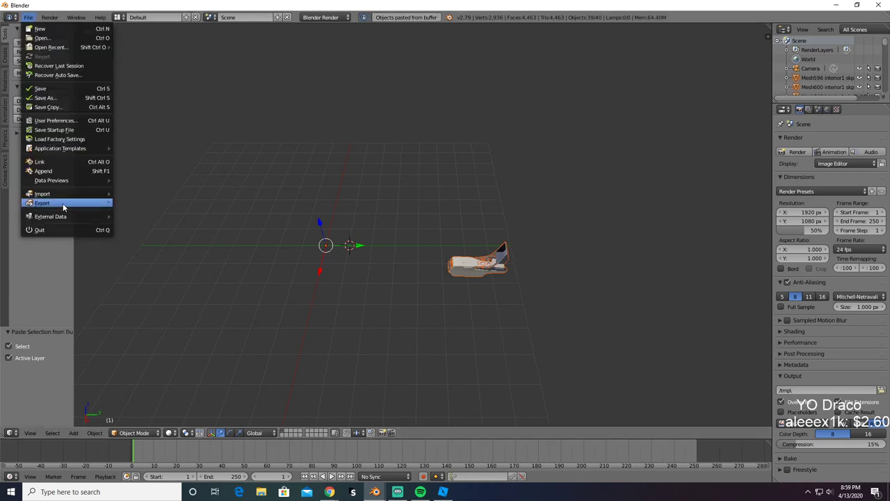
mouse_move(63, 205)
click(160, 257)
click(139, 53)
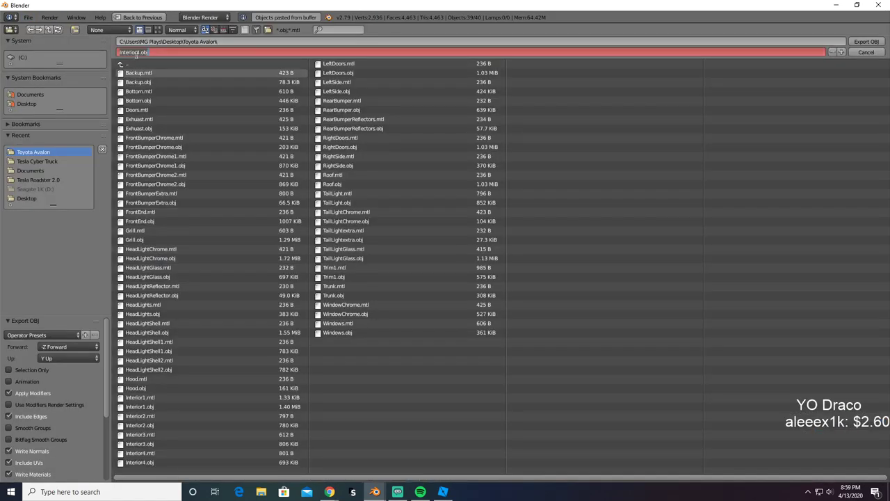
click(141, 53)
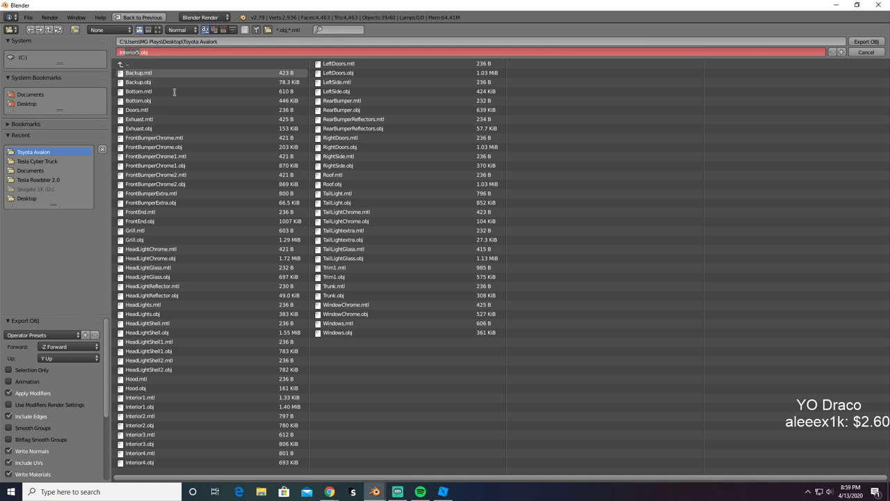
key(Return)
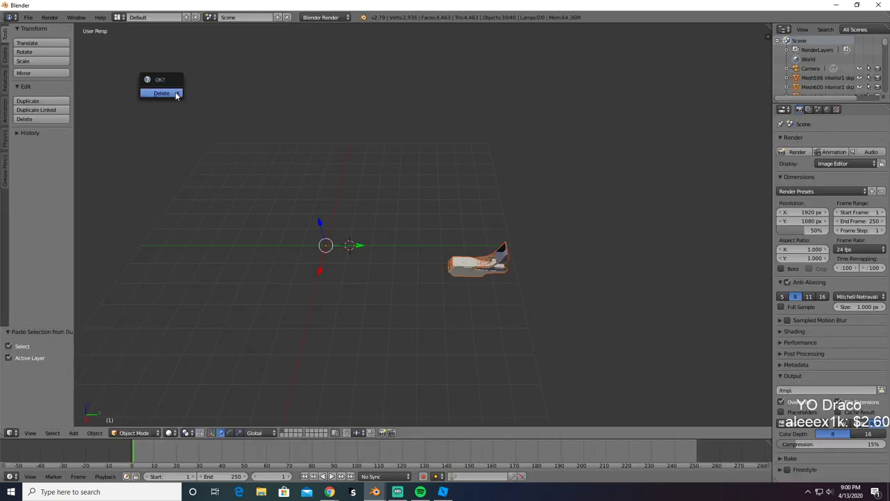
Step: Switch to Roblox Studio, select the next blank MeshPart block, and rename it Interior5
key(alt+Tab)
key(alt+Tab)
key(s)
right_drag(302, 167, 299, 178)
key(a)
click(278, 259)
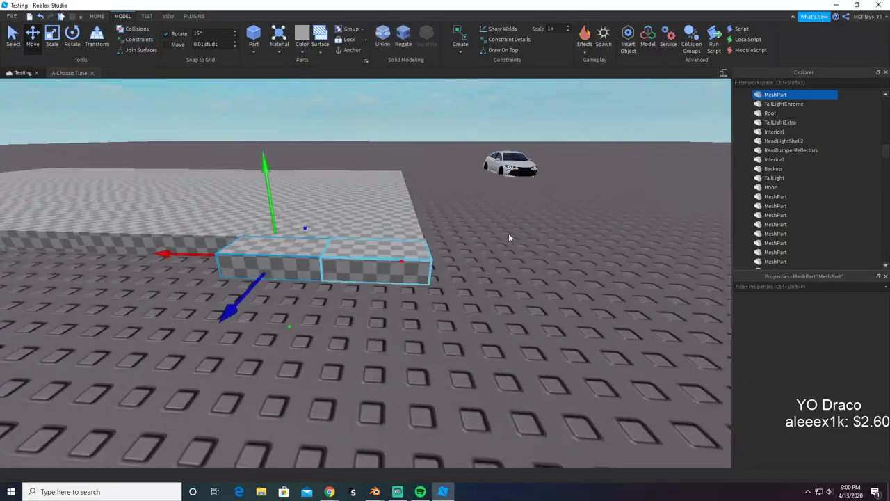
double_click(777, 99)
key(ctrl+v)
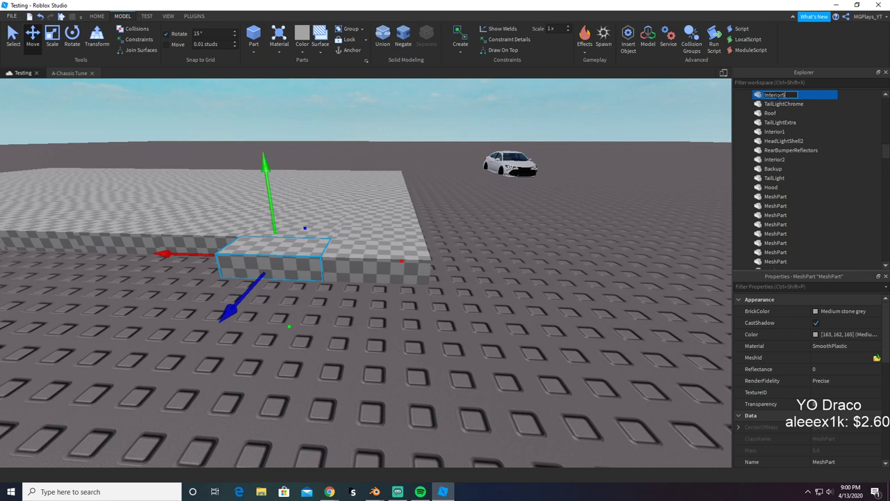
Step: Set the Interior5 part's BrickColor to Really black
click(834, 311)
click(732, 288)
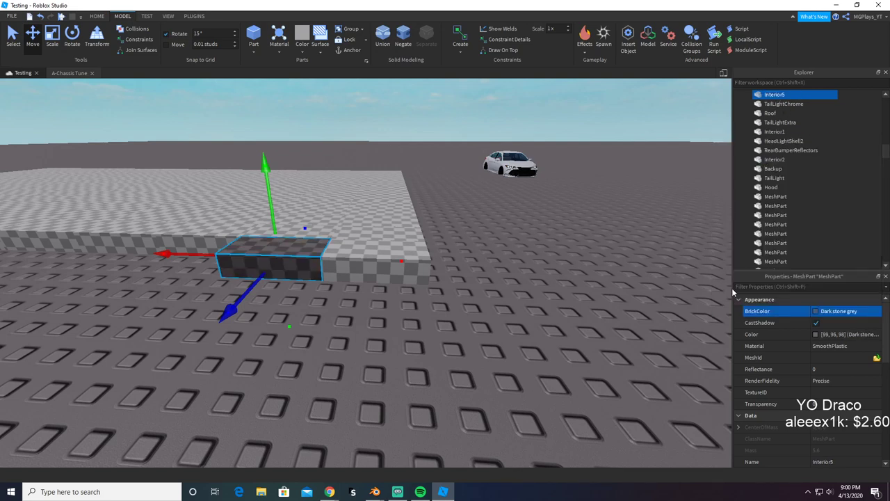
click(839, 313)
click(723, 292)
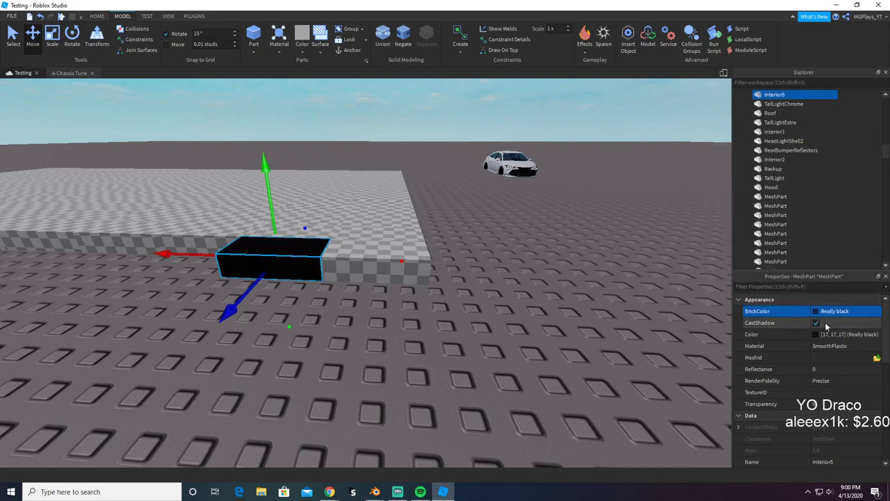
Step: Load Interior5.obj as the Interior5 part's mesh and accept moving it to the location stored in the file
click(876, 357)
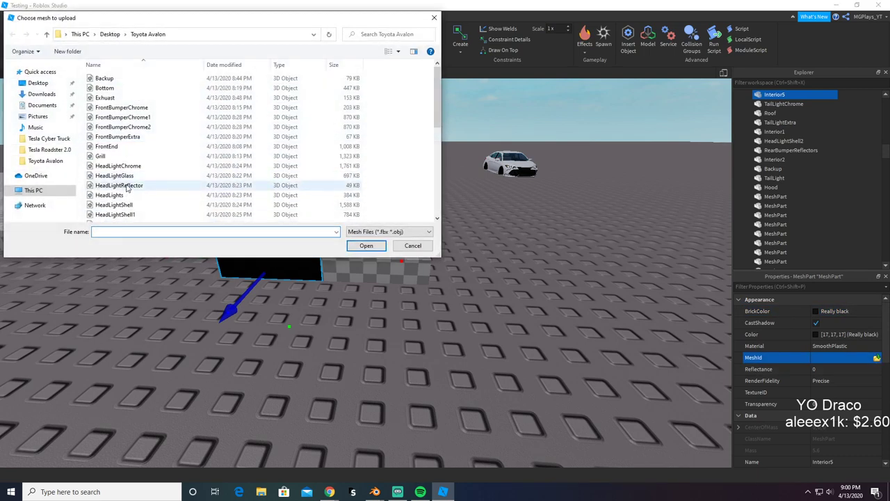
text(i)
click(159, 320)
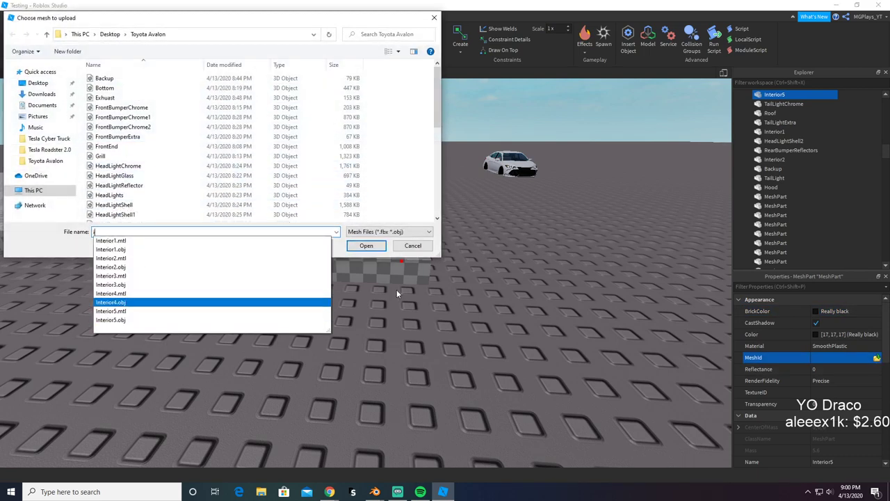
click(379, 249)
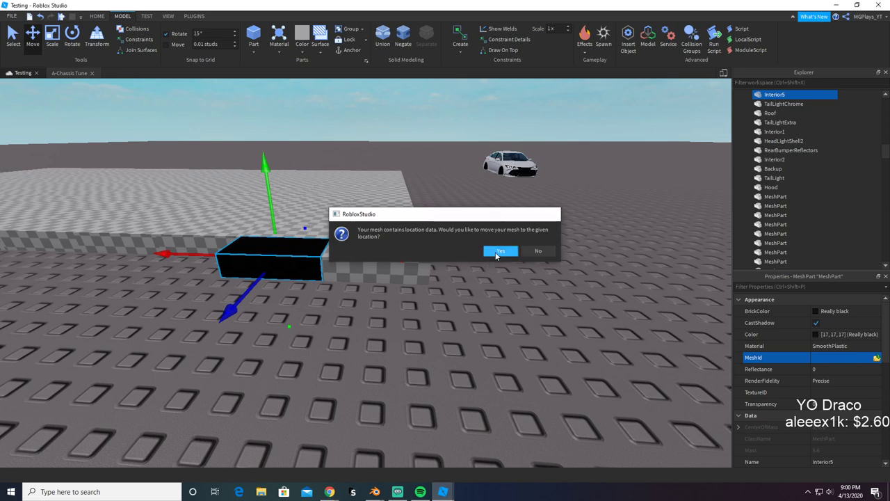
click(495, 252)
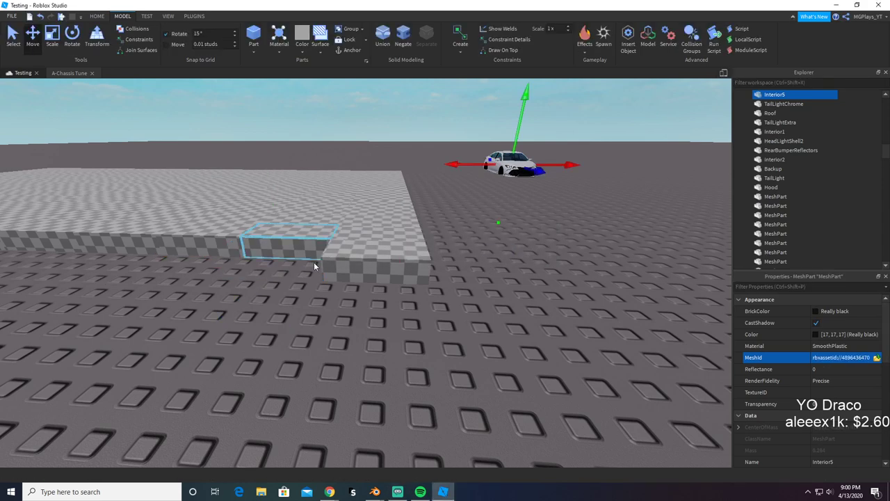
Step: Focus on the Interior5 part and examine how the center console sits inside the car's cabin
key(f)
scroll(512, 235, up, 5)
right_drag(511, 235, 512, 235)
scroll(512, 235, down, 2)
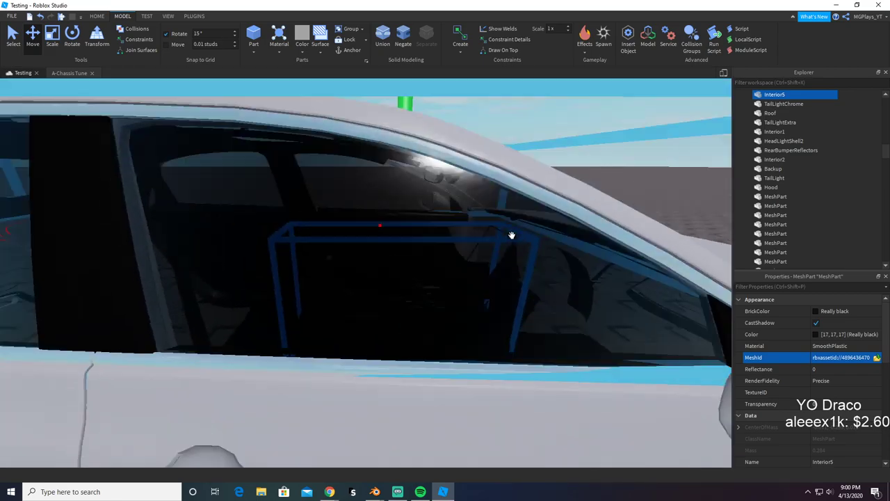
scroll(512, 235, up, 3)
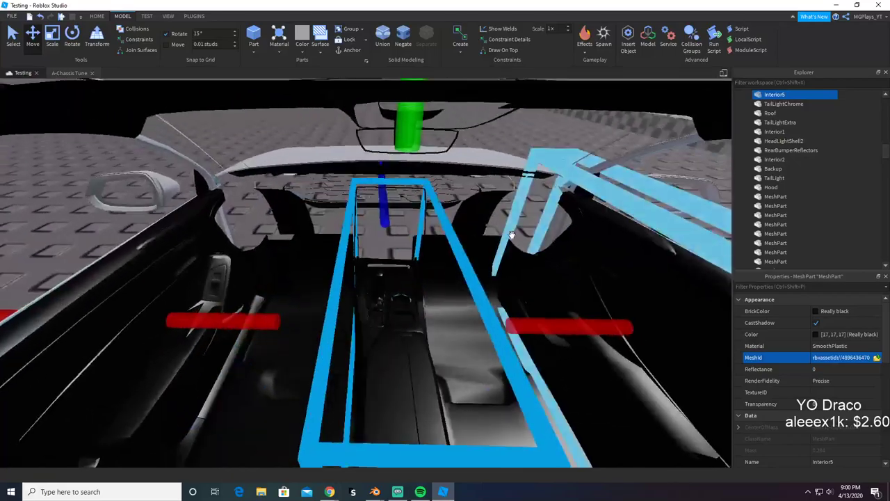
scroll(177, 304, down, 5)
click(407, 295)
Step: Switch to Blender, select the dashboard's large top panel, delete it as a test, and undo the deletion
key(alt+Tab)
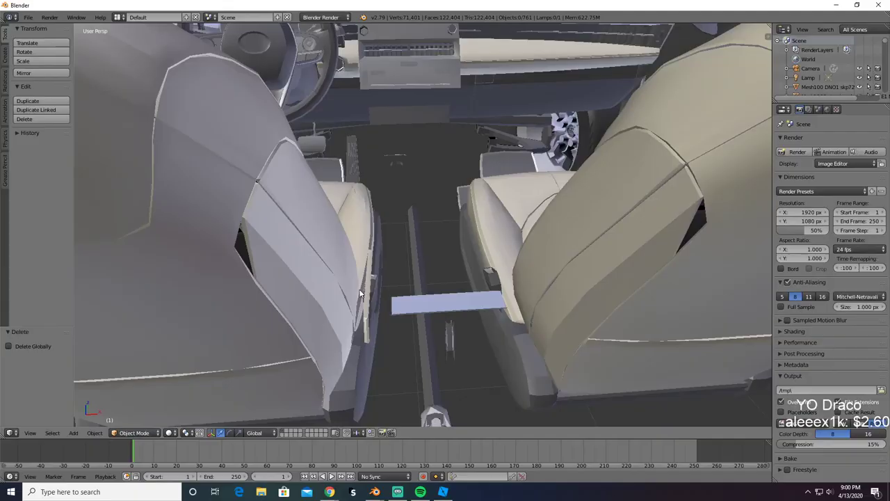
key(x)
click(360, 292)
scroll(360, 292, down, 2)
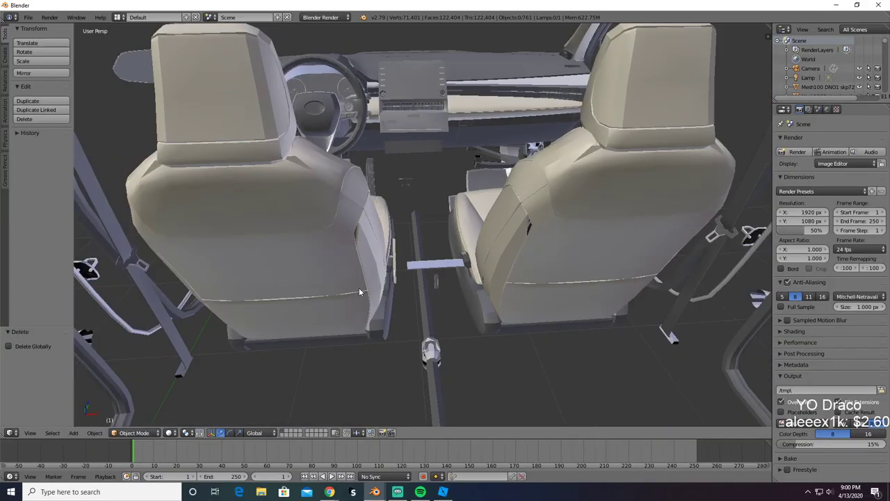
middle_drag(367, 111, 367, 212)
scroll(408, 216, up, 3)
right_click(646, 136)
key(x)
click(639, 154)
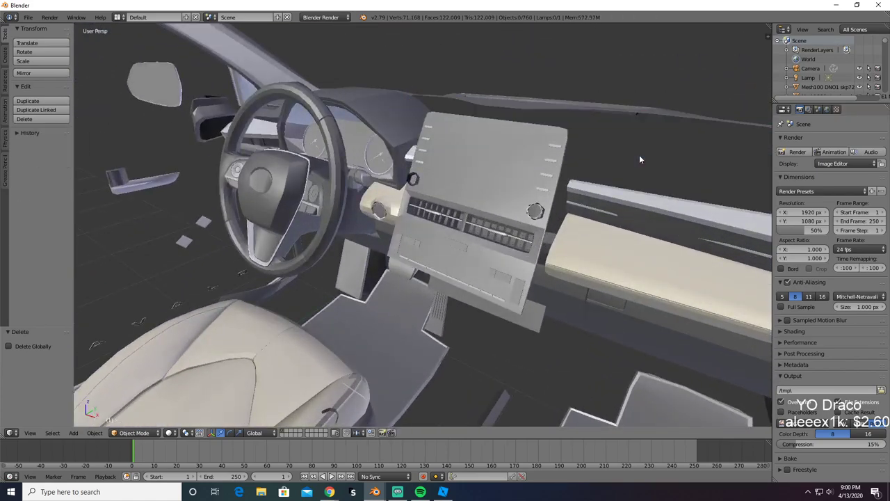
scroll(639, 154, down, 2)
middle_drag(629, 166, 495, 220)
scroll(495, 220, up, 2)
key(ctrl+z)
Step: Add the small passenger-side vent pieces on the dashboard top to the selection, checking it with trial deletions that are undone
shift+right_click(613, 219)
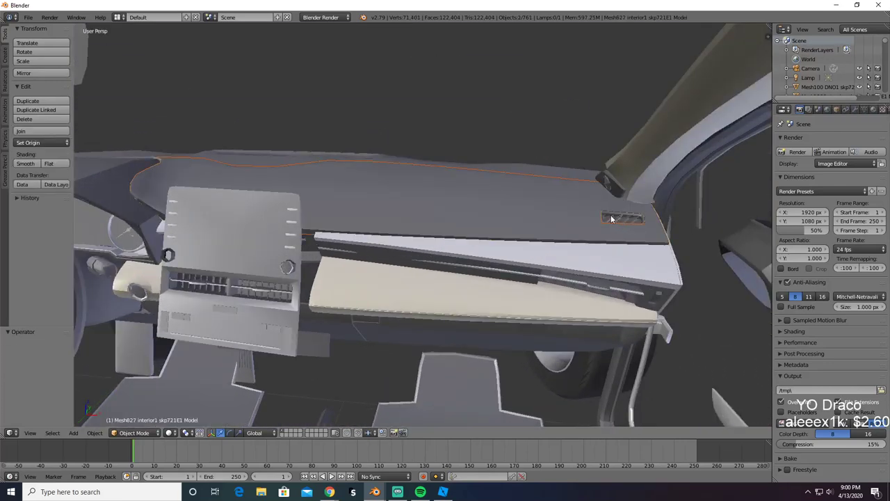
right_click(609, 216)
key(Delete)
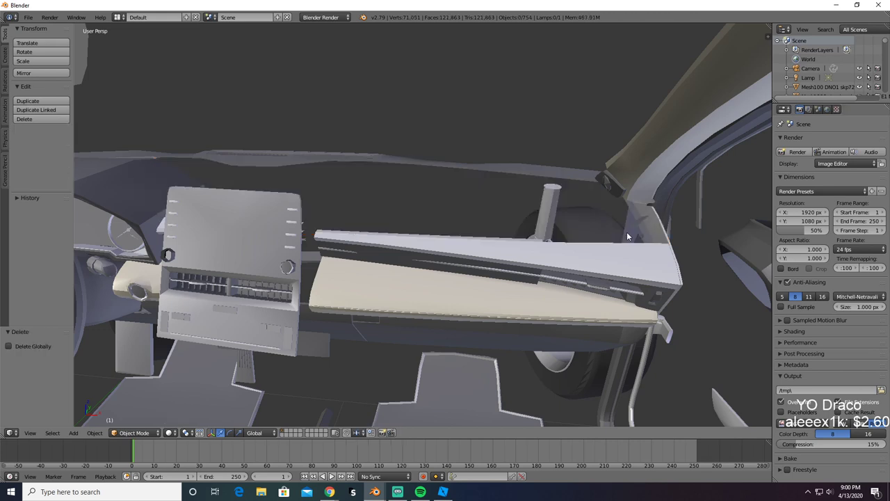
key(ctrl+z)
shift+right_click(640, 222)
key(x)
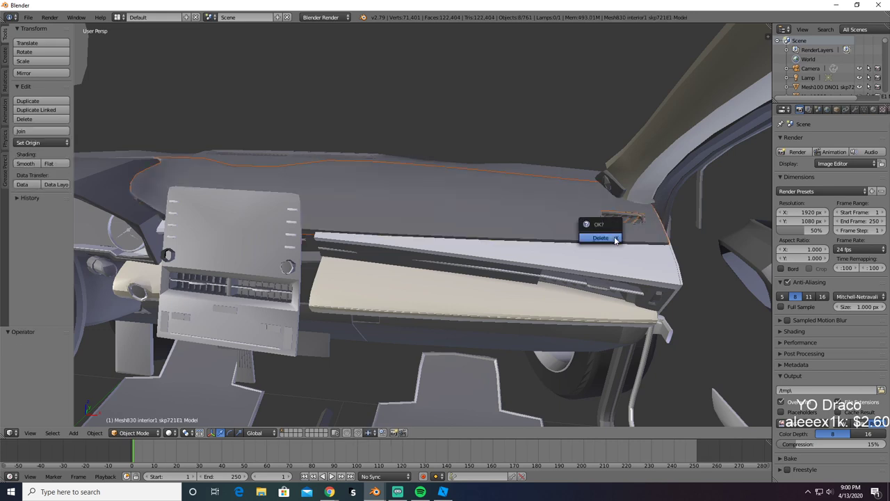
click(616, 240)
key(ctrl+z)
Step: Add the long light trim strip on the passenger side of the dashboard to the selection, then delete and restore everything selected
shift+right_click(626, 265)
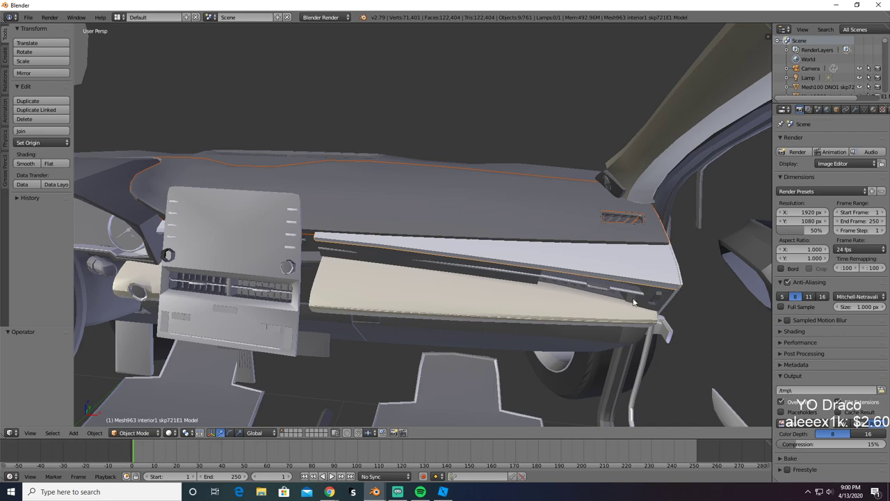
key(x)
click(567, 313)
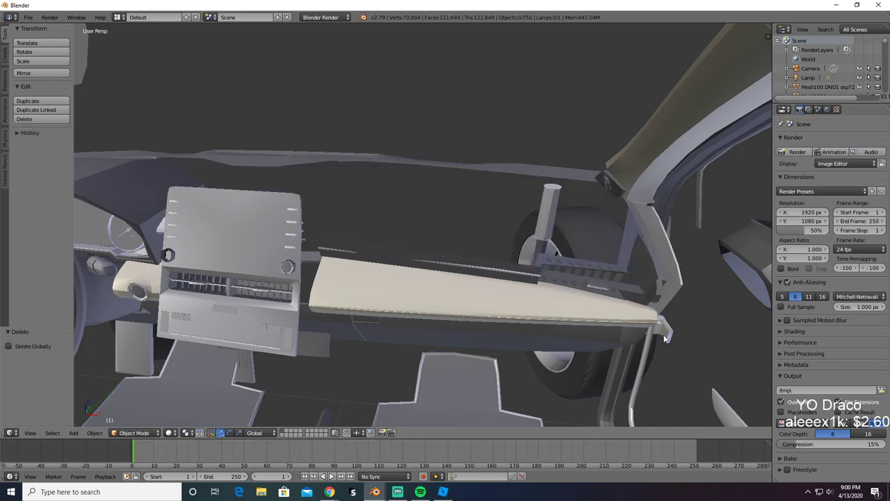
scroll(664, 339, up, 2)
middle_drag(665, 335, 596, 278)
key(ctrl+z)
Step: Add the beige dashboard pad and the glovebox panels below it to the selection, testing the deletion and undoing it
shift+right_click(353, 300)
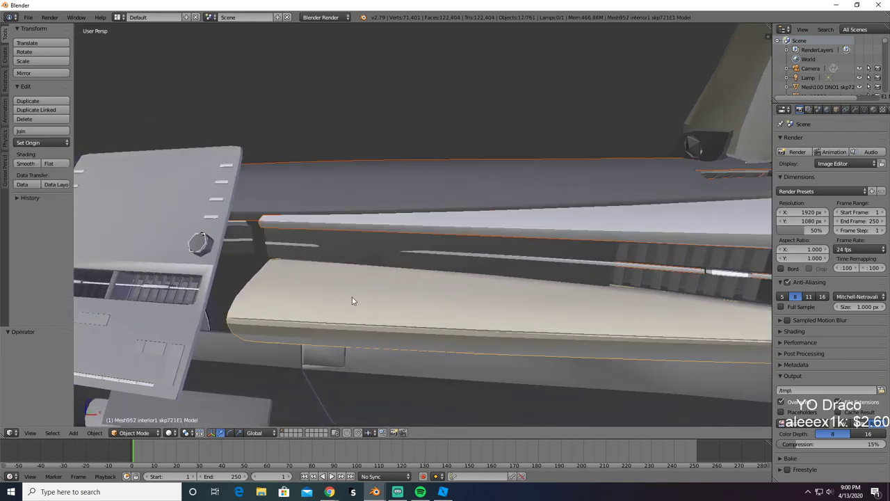
key(x)
click(224, 408)
key(ctrl+z)
key(x)
click(228, 366)
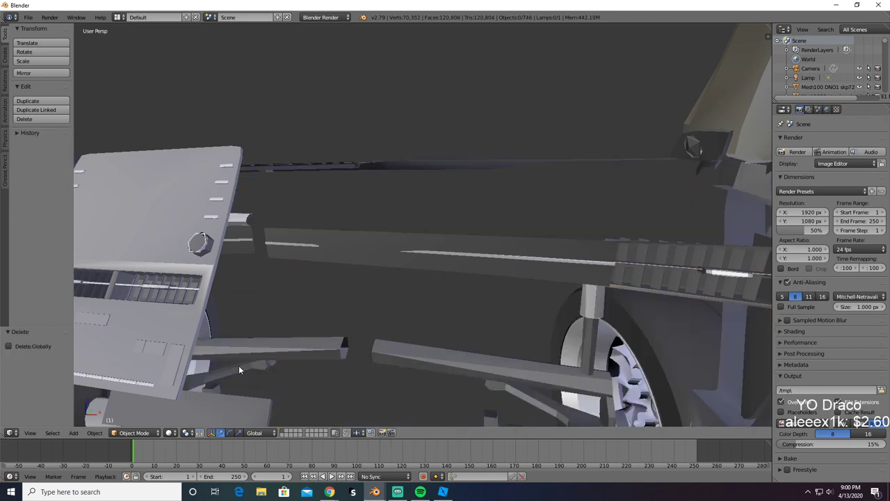
middle_drag(238, 365, 501, 317)
key(ctrl+z)
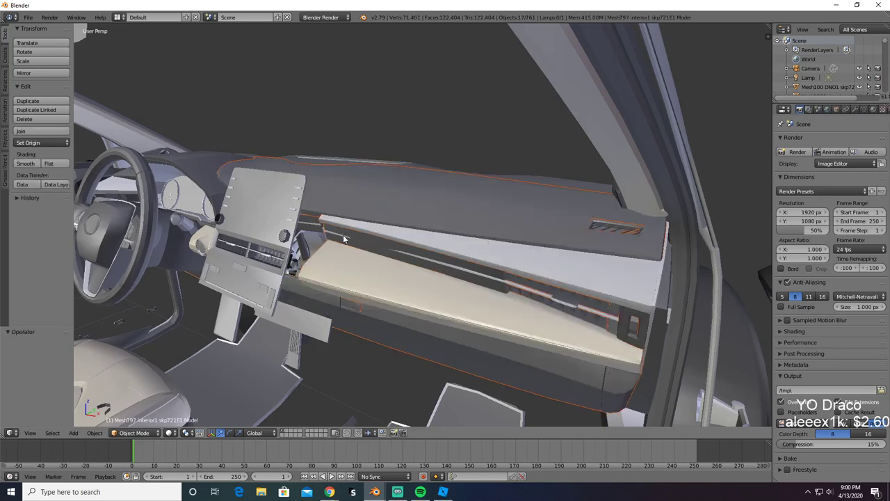
Step: Extend the selection with the dark trim panel behind the beige pad, testing it with a deletion that is undone
key(x)
click(327, 244)
mouse_move(592, 293)
middle_down()
mouse_move(570, 271)
mouse_move(567, 281)
mouse_move(605, 290)
middle_up()
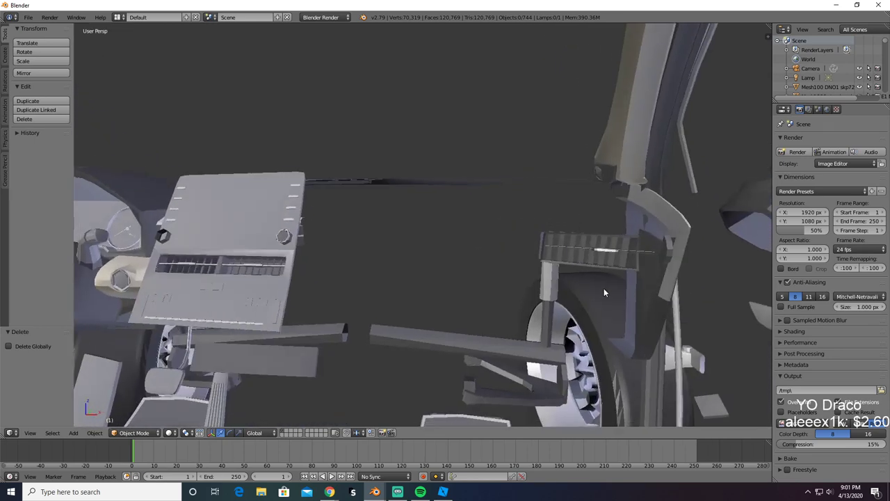
key(ctrl+z)
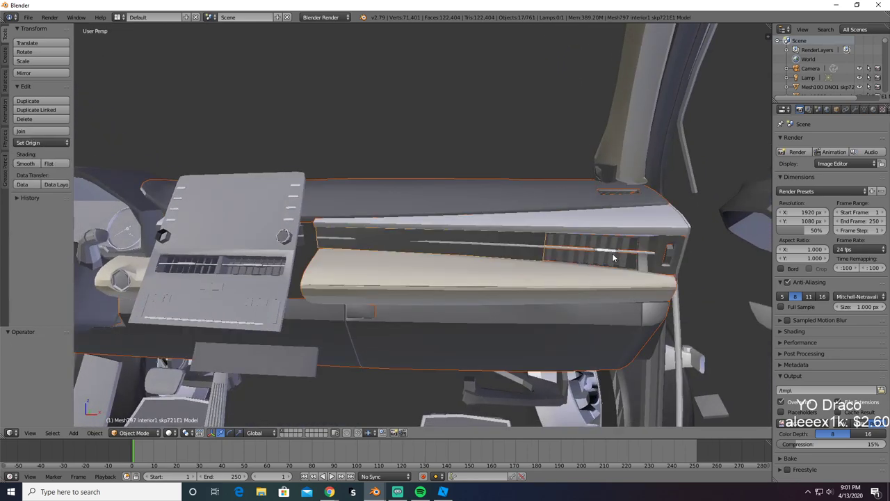
Step: Add the slats of the passenger-side front air vent to the selection, then trial-delete the selected pieces and restore them
shift+right_click(615, 257)
shift+right_click(622, 260)
key(x)
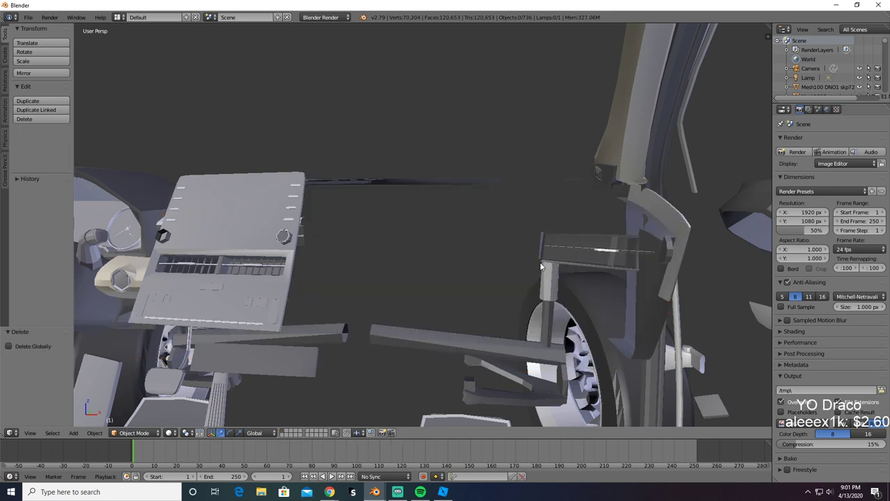
click(562, 261)
middle_drag(561, 261, 517, 263)
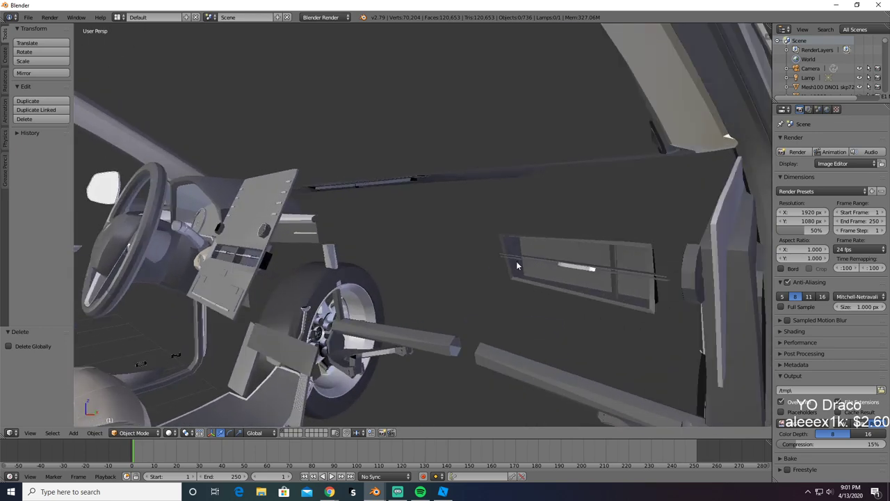
key(ctrl+z)
Step: Add the housing pieces of the passenger-side front vent to the selection, delete the set as a test, and undo
shift+right_click(610, 260)
shift+right_click(623, 259)
key(x)
click(573, 290)
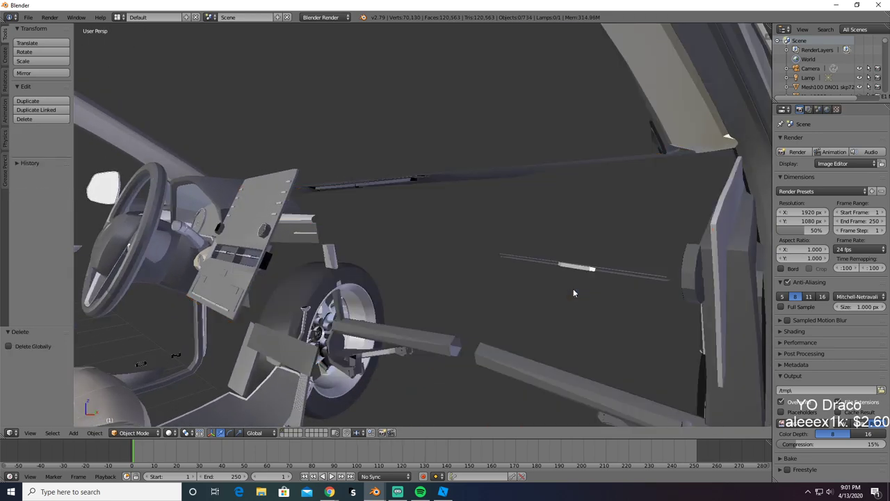
key(ctrl+z)
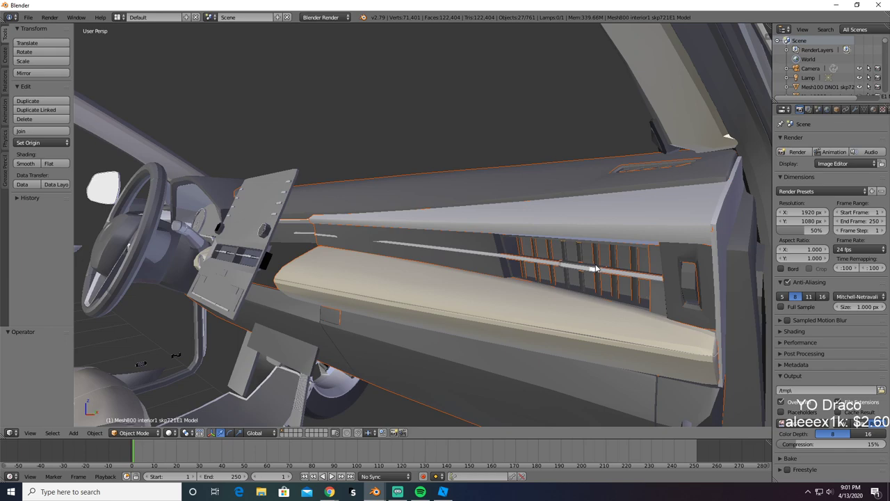
Step: Add a thin horizontal bar of the passenger-side vent to the selection, using trial deletions and undoing each one
key(x)
click(486, 351)
middle_drag(523, 355, 633, 316)
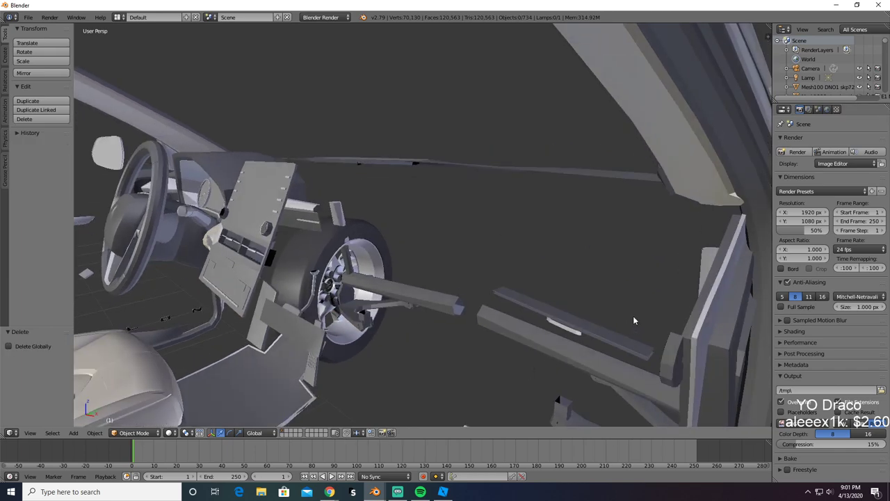
key(ctrl+z)
key(x)
click(593, 342)
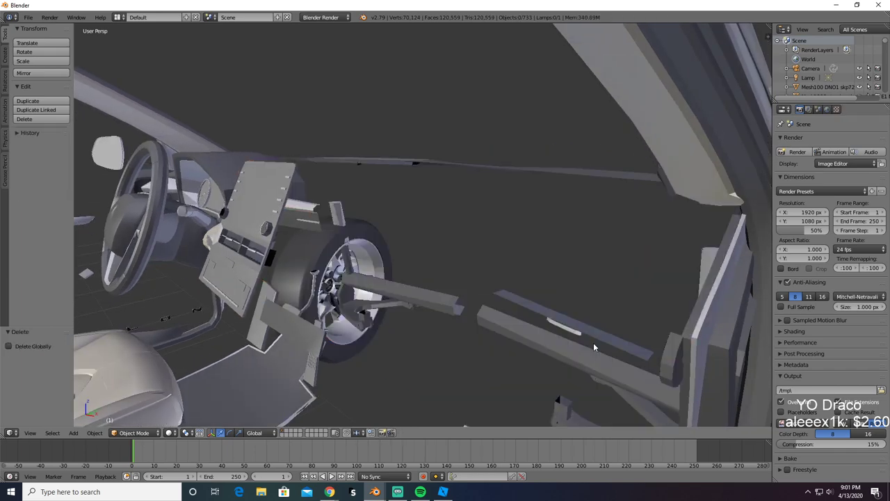
key(ctrl+z)
Step: Add the trim at the dashboard's passenger-door end and an adjoining door piece to the selection, undoing the trial deletions
middle_drag(554, 321, 674, 299)
key(x)
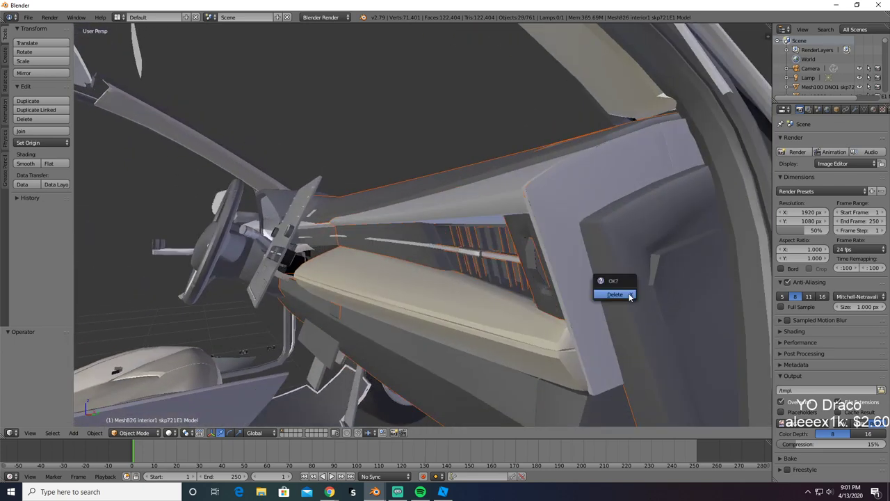
click(629, 296)
key(ctrl+z)
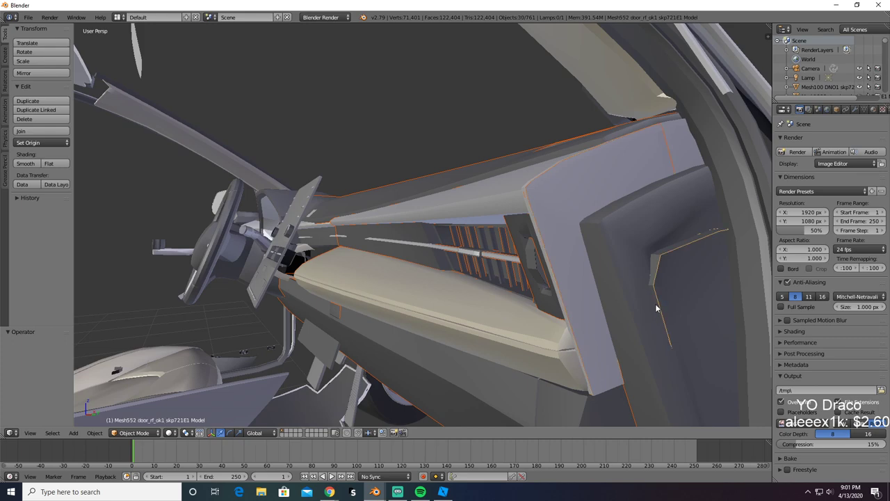
key(x)
click(629, 309)
middle_drag(586, 261, 596, 263)
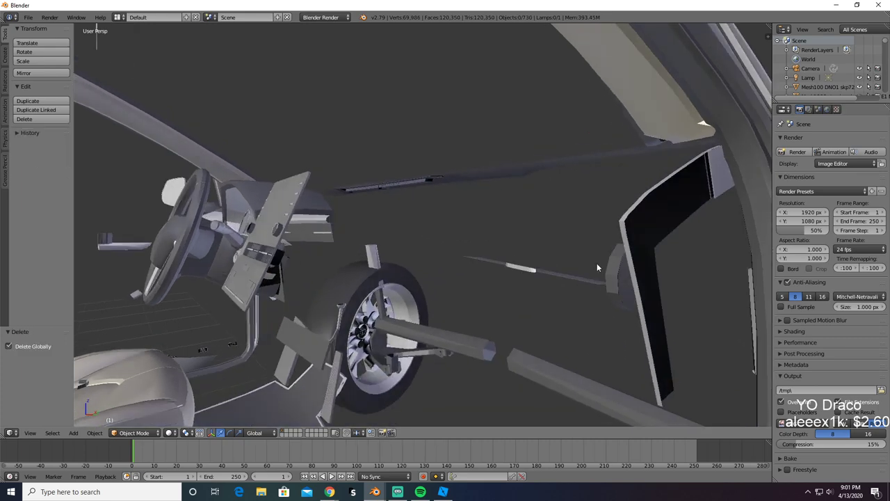
key(ctrl+z)
key(ctrl+shift+z)
key(ctrl+z)
Step: Add the light side panel at the passenger end of the dashboard to the selection, testing the deletion and restoring the parts
shift+right_click(624, 221)
key(x)
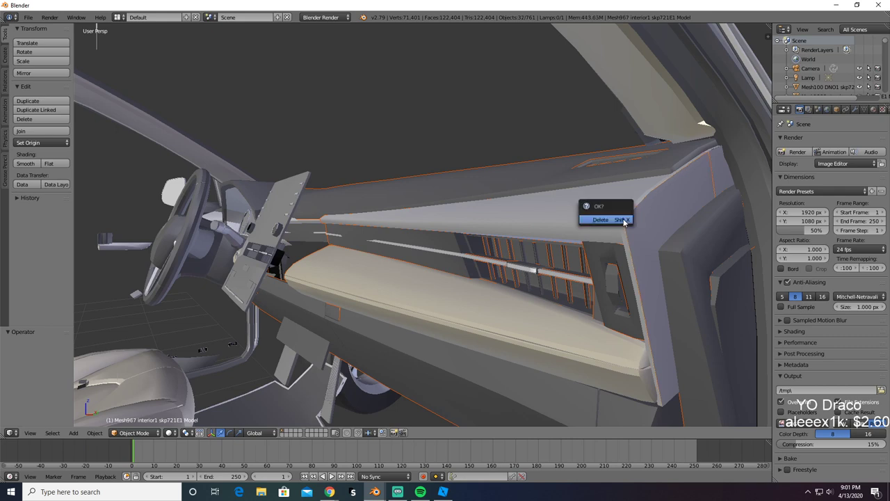
click(623, 219)
key(ctrl+z)
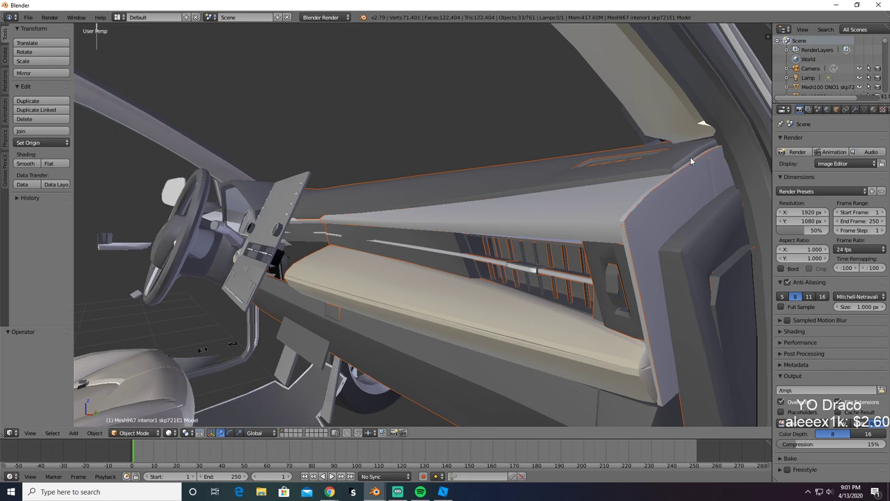
key(Delete)
key(ctrl+z)
Step: Examine the dashboard for unselected pieces from other angles and in wireframe, undoing each trial deletion
middle_drag(698, 159, 724, 314)
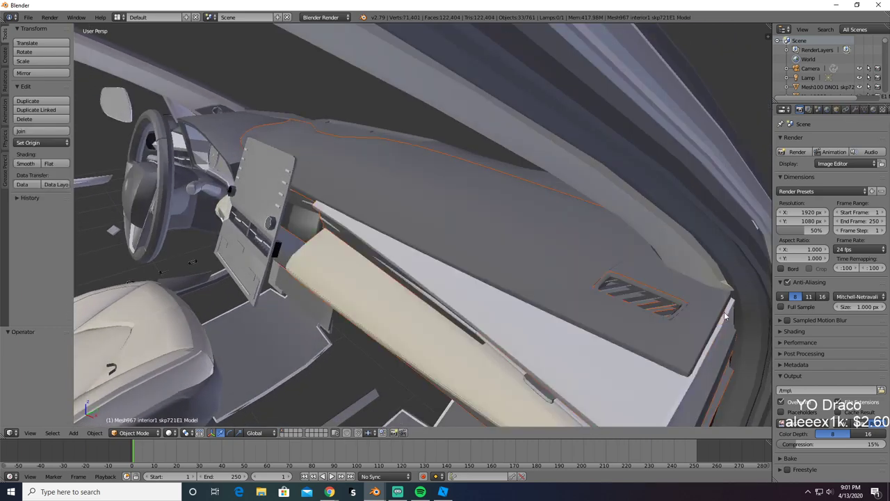
key(x)
click(716, 315)
key(ctrl+z)
middle_drag(576, 363, 615, 346)
key(z)
key(z)
middle_drag(461, 351, 551, 385)
key(x)
click(521, 364)
key(ctrl+z)
Step: Add the center stack's main panel to the dashboard selection, delete the selected parts as a test, and undo
scroll(443, 327, up, 2)
shift+right_click(430, 318)
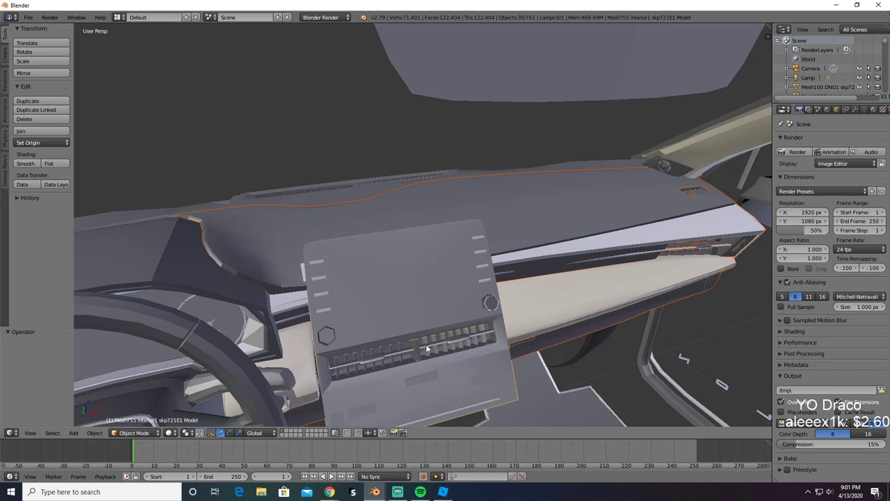
key(x)
click(429, 381)
key(ctrl+z)
Step: Add the slats of both center air vents to the selection, then trial-delete the selected dashboard parts and restore them
mouse_move(429, 381)
middle_down()
mouse_move(445, 365)
mouse_move(420, 373)
middle_up()
shift+right_click(407, 377)
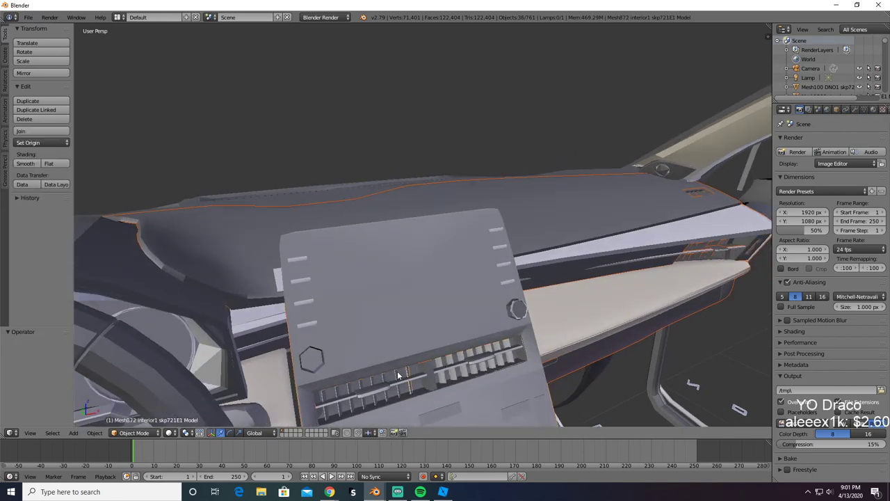
shift+right_click(372, 382)
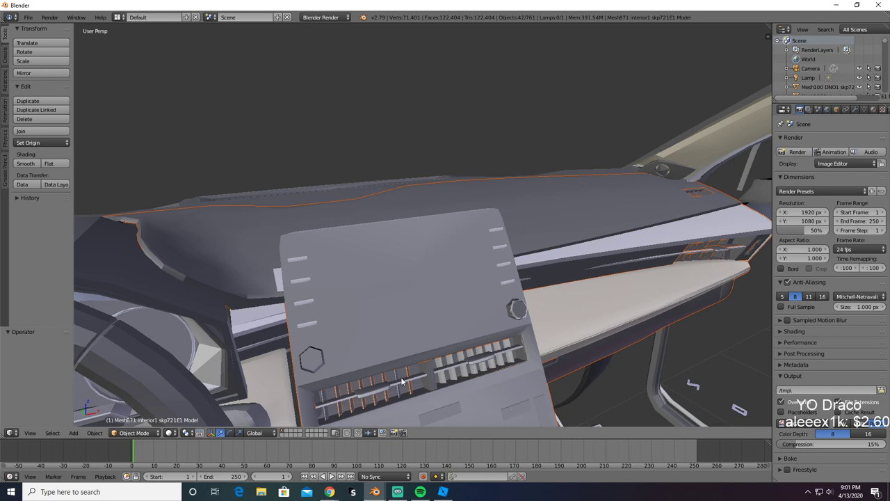
shift+right_click(473, 355)
shift+right_click(485, 351)
shift+right_click(492, 351)
key(x)
click(523, 364)
key(ctrl+z)
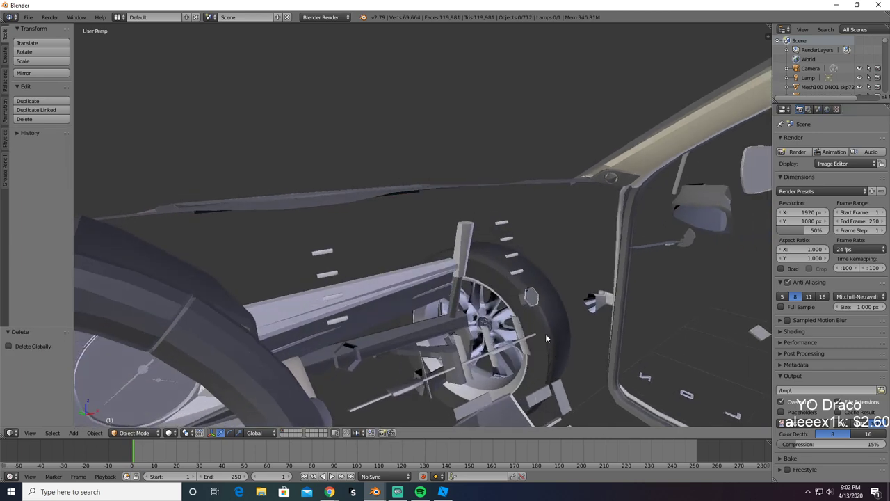
key(ctrl+z)
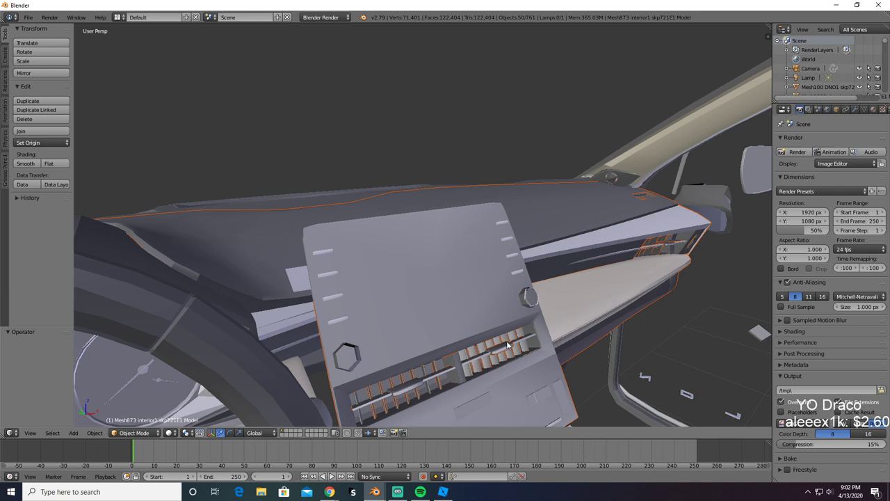
Step: Add further missed slats in the center vents to the selection, checking with trial deletions that are undone
key(x)
click(420, 392)
key(ctrl+z)
key(x)
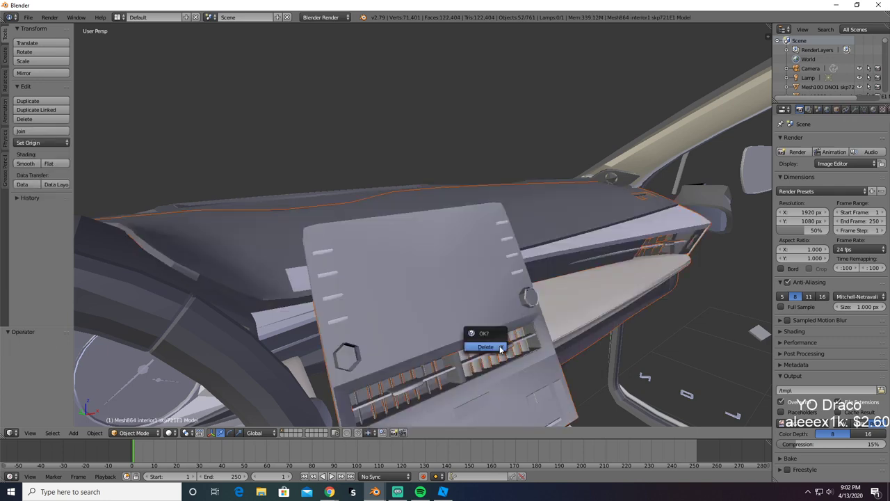
click(500, 348)
middle_drag(501, 352, 422, 360)
key(ctrl+z)
Step: Add the missed center vent pieces to the dashboard selection, test the selection by deleting it, and undo
shift+right_click(369, 359)
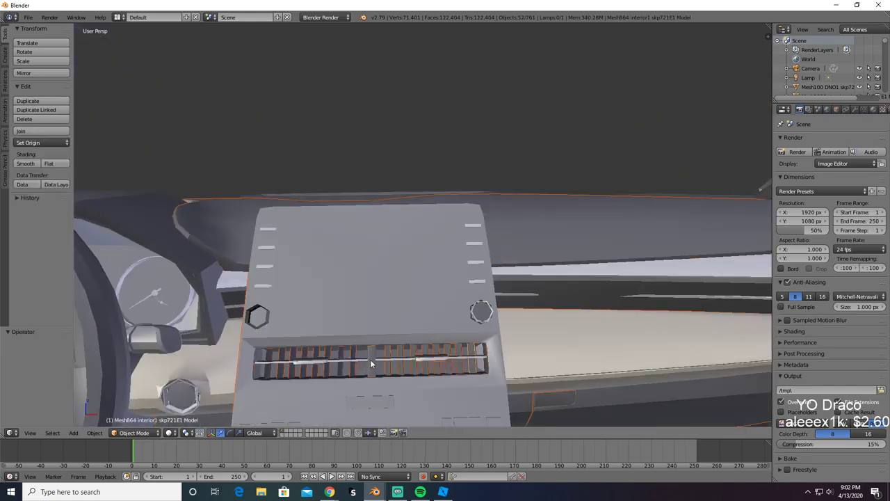
shift+right_click(341, 353)
key(x)
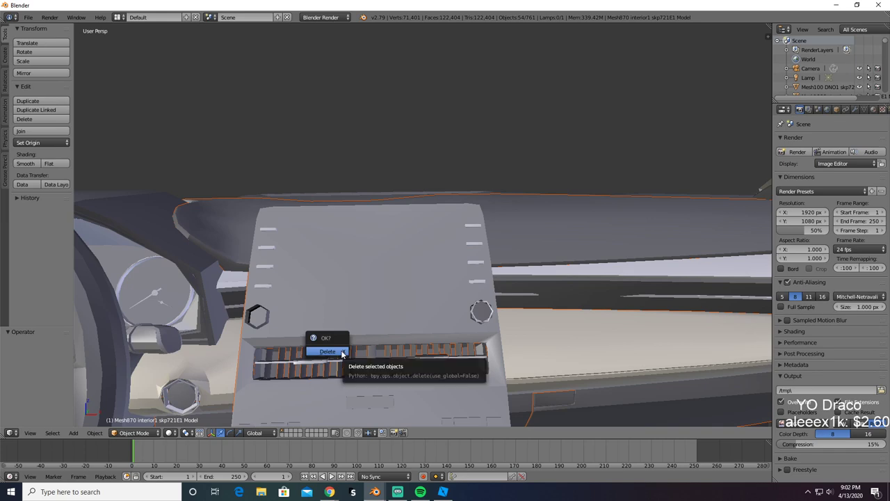
click(341, 351)
middle_drag(341, 349, 339, 374)
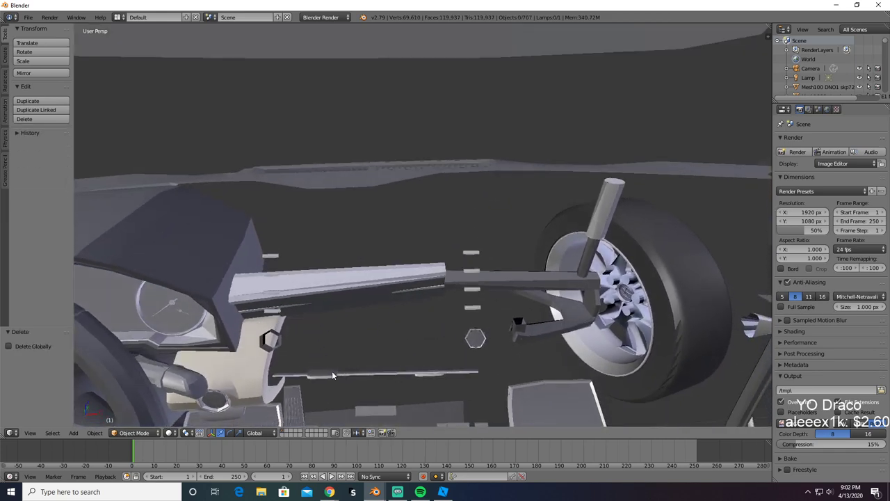
key(ctrl+z)
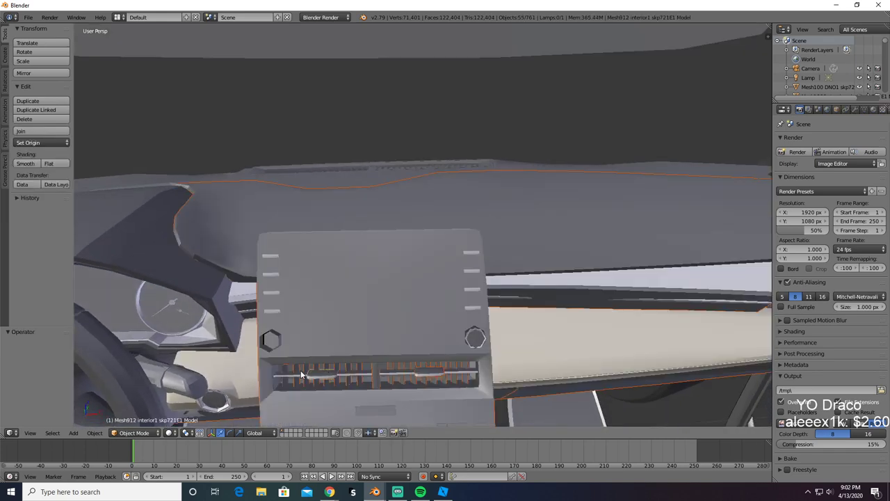
Step: Add the horizontal bars across the center vents to the selection, checking with trial deletions that are undone
key(x)
click(321, 380)
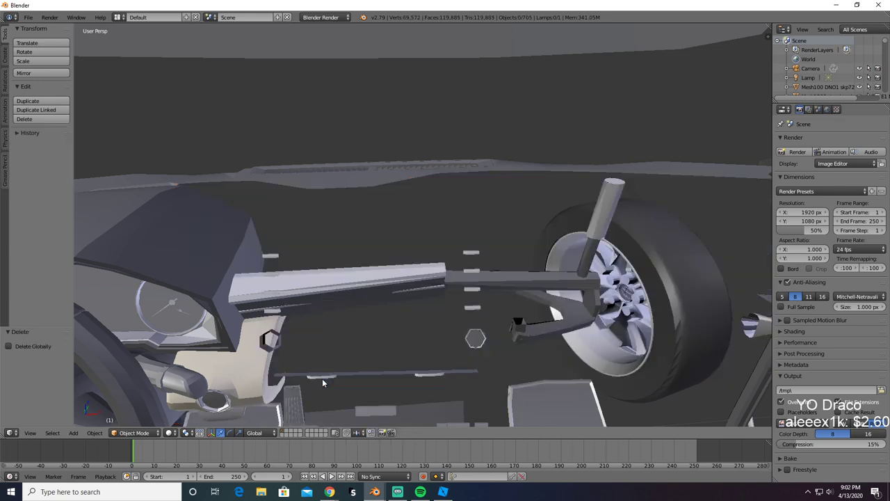
key(ctrl+z)
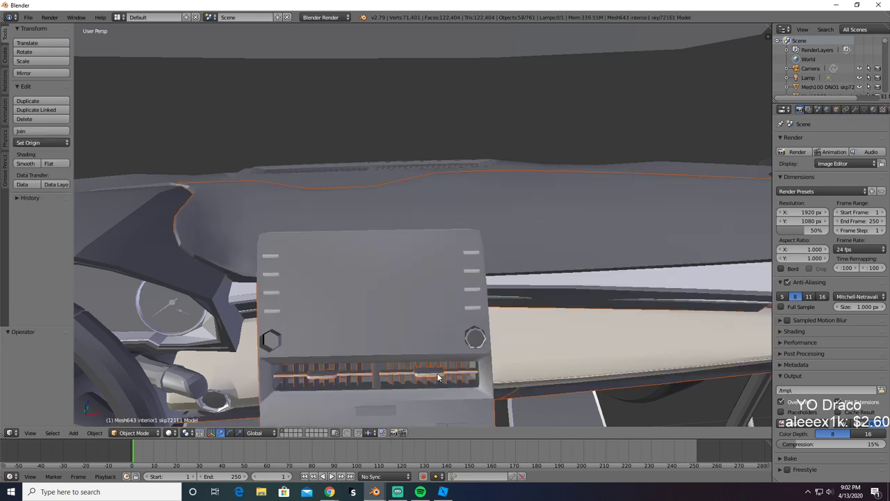
key(x)
click(407, 385)
key(ctrl+z)
Step: Add the remaining small piece of the center vents to the selection, then trial-delete the selected parts and restore them
shift+right_click(342, 369)
shift+right_click(342, 369)
shift+right_click(314, 375)
key(x)
click(314, 377)
middle_drag(309, 390, 340, 361)
scroll(340, 361, down, 1)
key(ctrl+z)
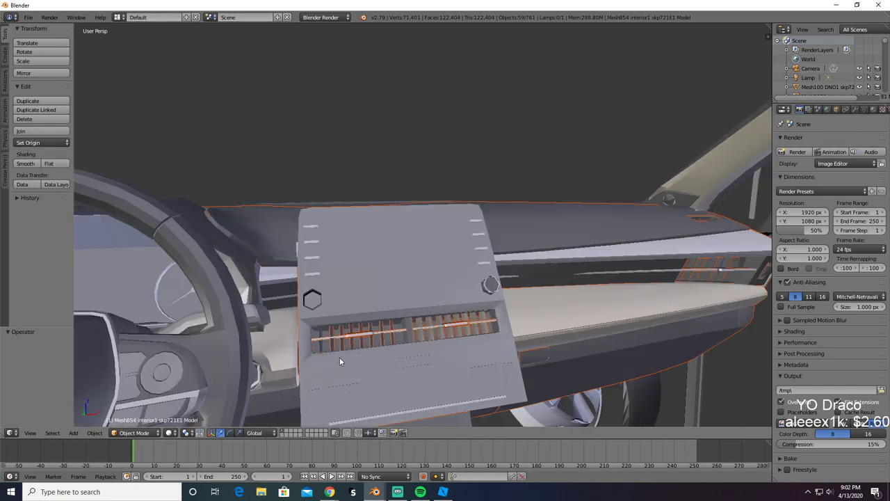
Step: Add the missed trim pieces between the steering wheel and center stack to the selection, undoing each trial deletion
scroll(340, 357, down, 3)
key(x)
click(340, 355)
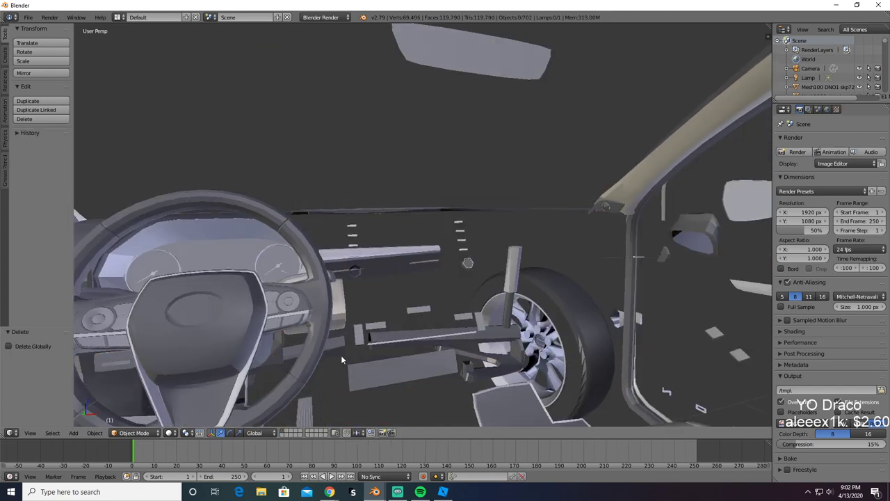
middle_drag(341, 356, 321, 279)
key(ctrl+z)
scroll(322, 308, down, 3)
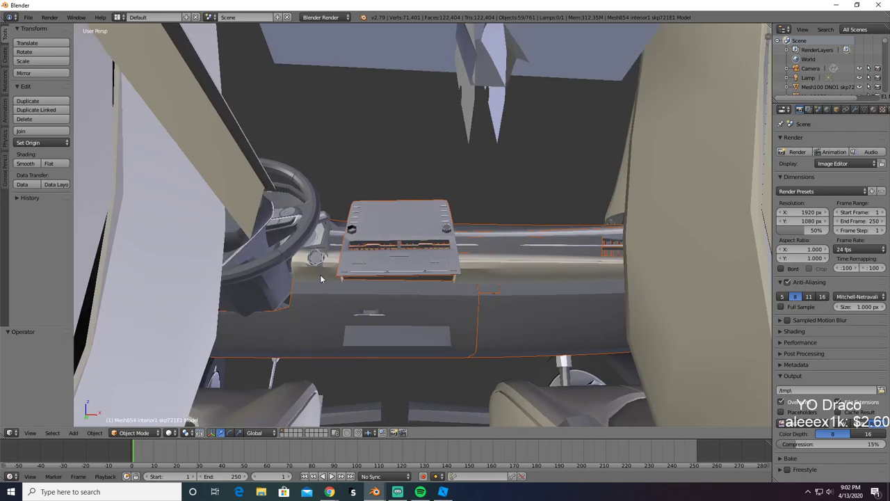
key(x)
click(306, 277)
key(ctrl+z)
key(x)
click(309, 263)
key(ctrl+z)
Step: Add the lower driver-side switch panel pieces to the dashboard selection, undoing each trial deletion
middle_drag(309, 263, 447, 354)
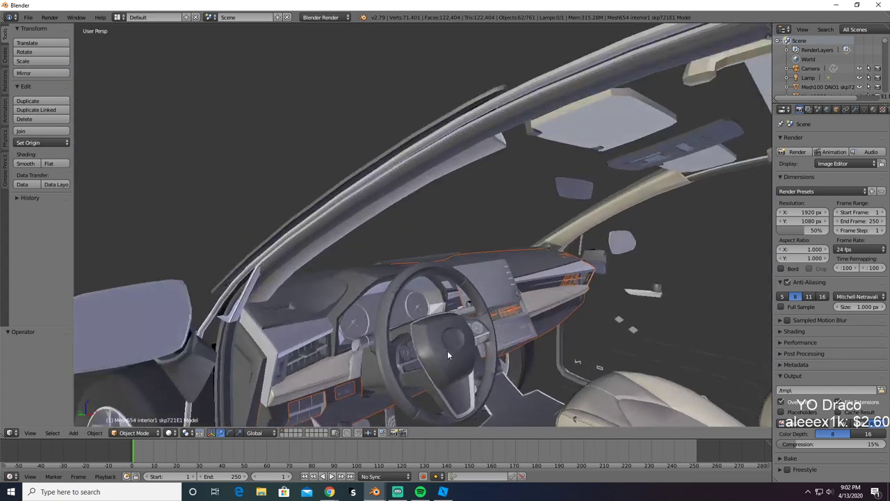
key(x)
click(329, 371)
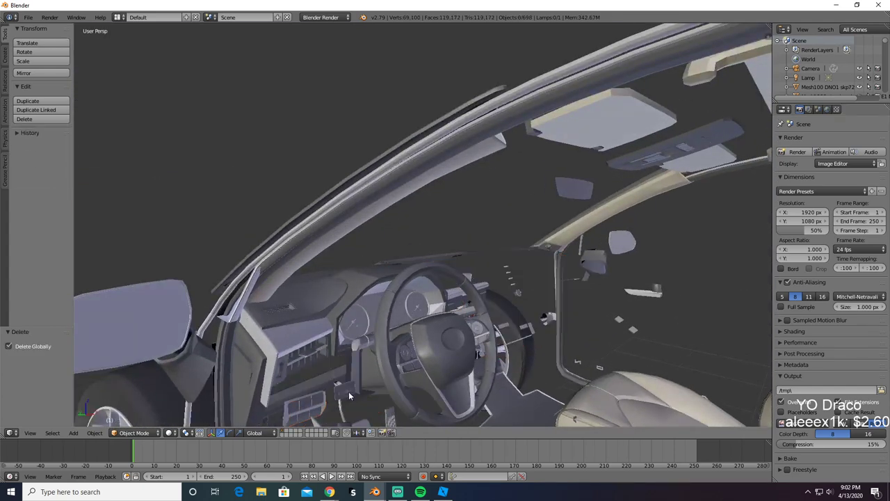
key(ctrl+z)
shift+right_click(304, 414)
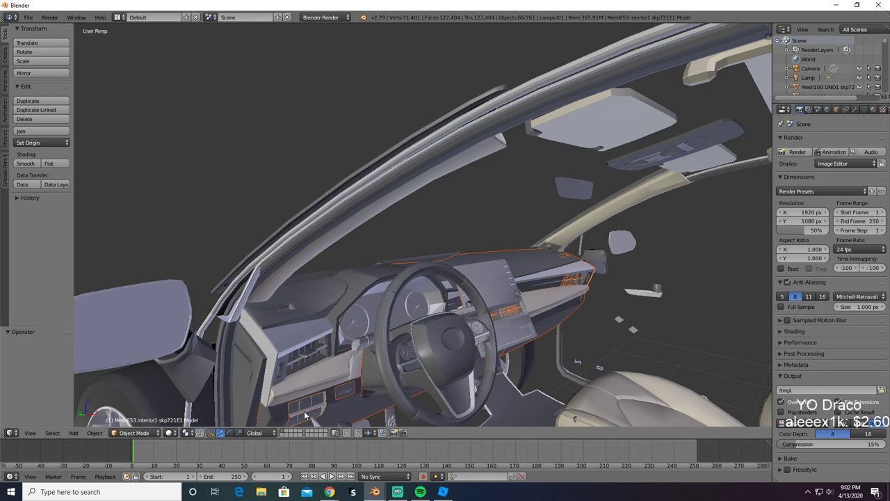
key(x)
click(297, 425)
key(ctrl+z)
Step: Add the leftover parts around the lower driver-side switch panel to the selection, trial-delete the selected parts, and undo
shift+right_click(304, 421)
key(x)
click(322, 398)
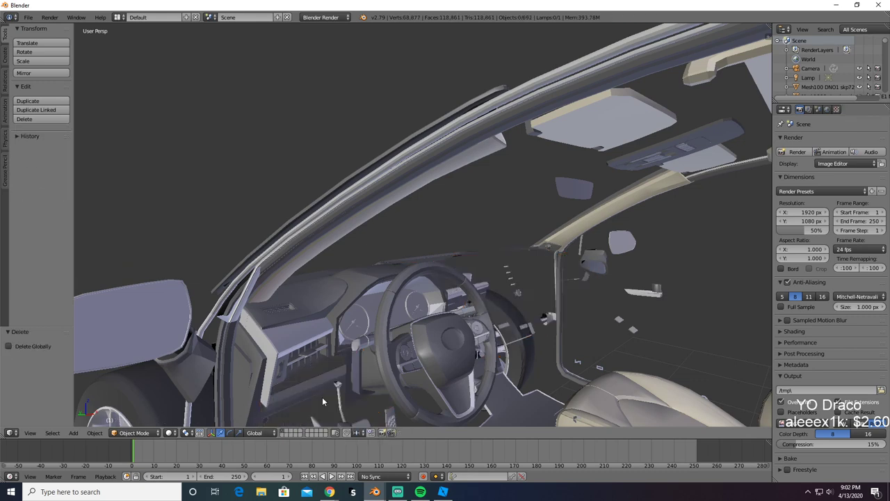
middle_drag(324, 395, 305, 407)
key(ctrl+z)
Step: Add the instrument hood and upper driver-side dashboard panels to the selection, checking in wireframe and with trial deletions that are undone
key(z)
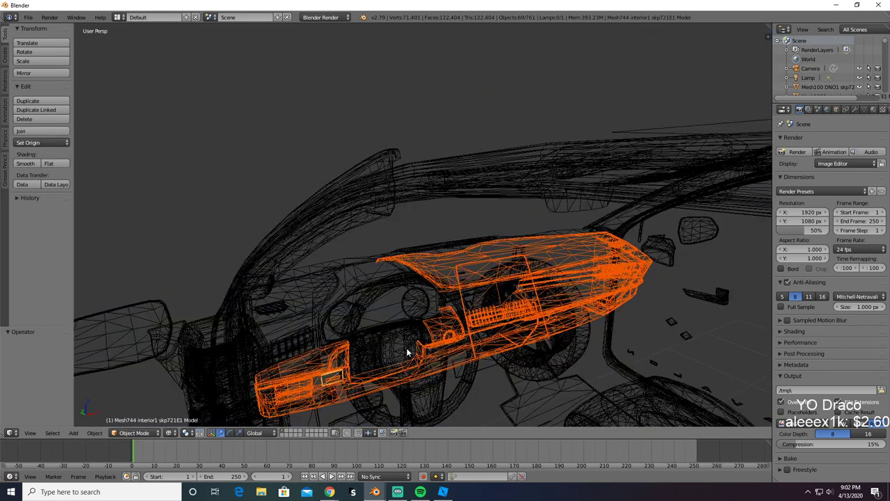
key(z)
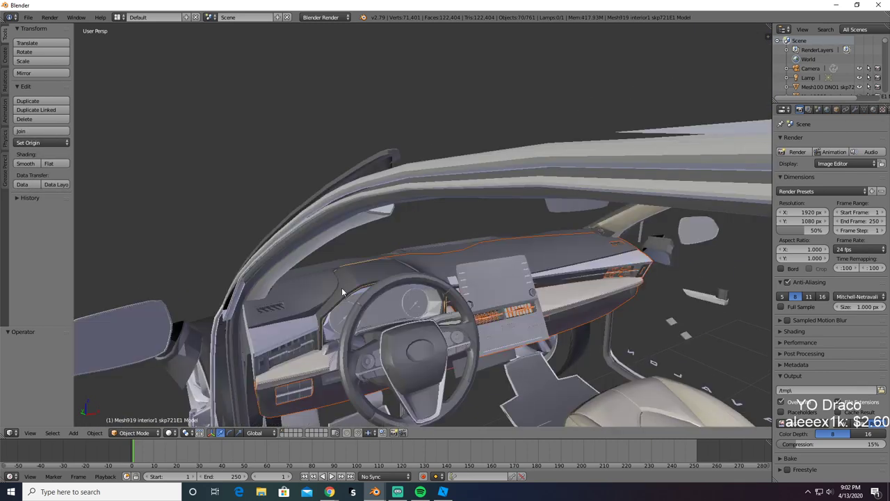
key(Delete)
key(ctrl+z)
key(x)
click(217, 391)
middle_drag(433, 359, 463, 340)
key(ctrl+z)
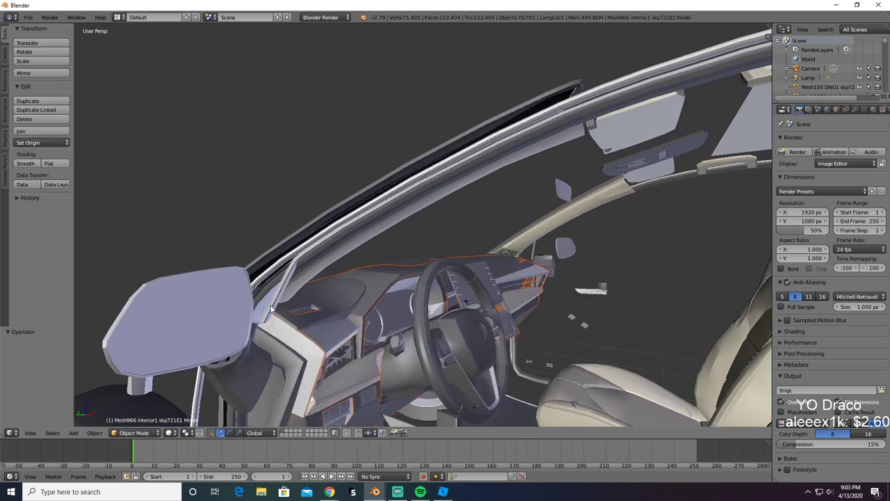
Step: Add the panels at the dashboard's driver-side end and the adjoining door piece to the selection, then undo a trial deletion
shift+right_click(271, 309)
shift+right_click(287, 376)
shift+right_click(276, 394)
middle_drag(276, 394, 267, 432)
click(267, 432)
key(x)
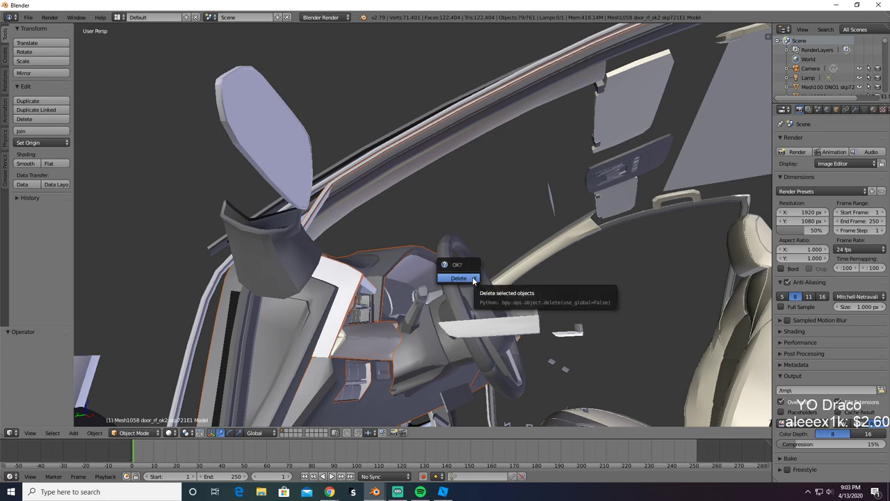
click(459, 279)
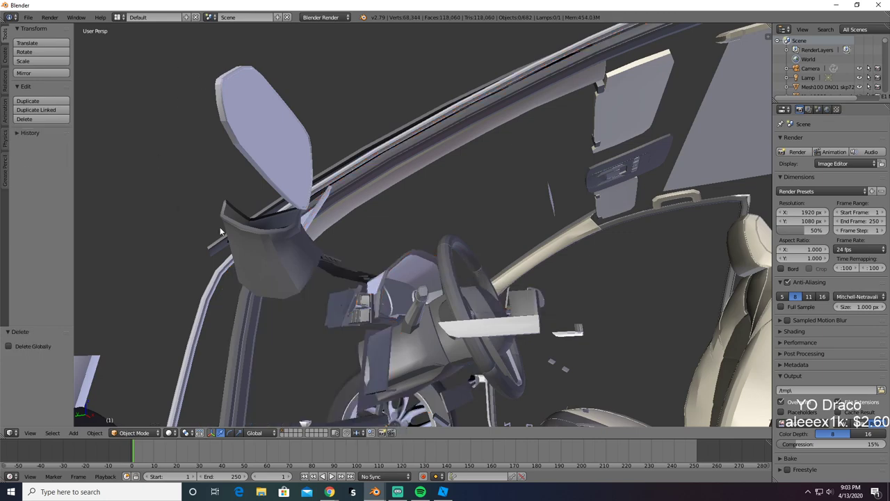
key(ctrl+z)
Step: Add the missed piece at the instrument cluster to the selection, trial-delete the selected parts, and restore them
middle_drag(220, 231, 379, 296)
key(x)
click(364, 313)
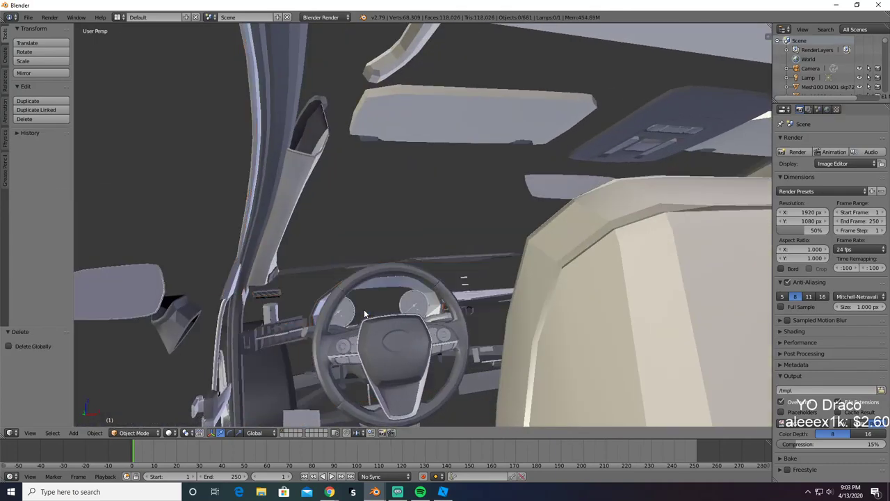
key(ctrl+z)
middle_drag(376, 253, 405, 321)
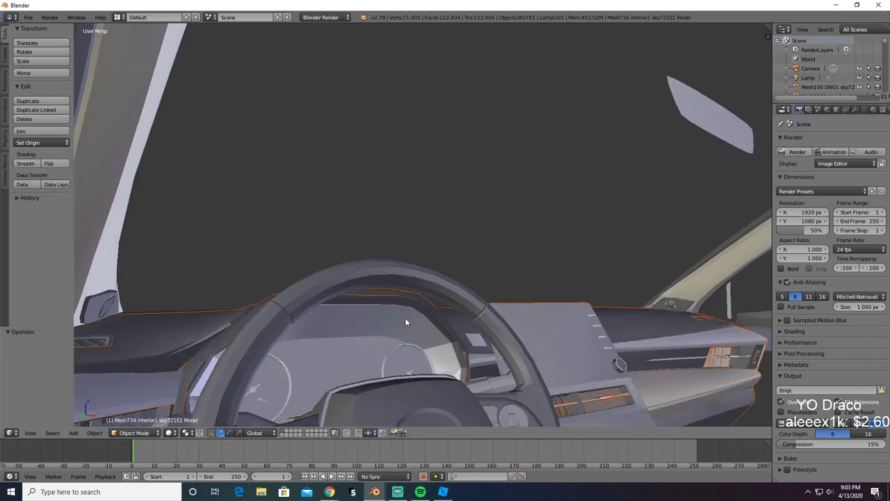
Step: Add both gauge faces and the cluster backing to the selection, checking with trial deletions that are undone
shift+right_click(399, 359)
key(x)
click(388, 376)
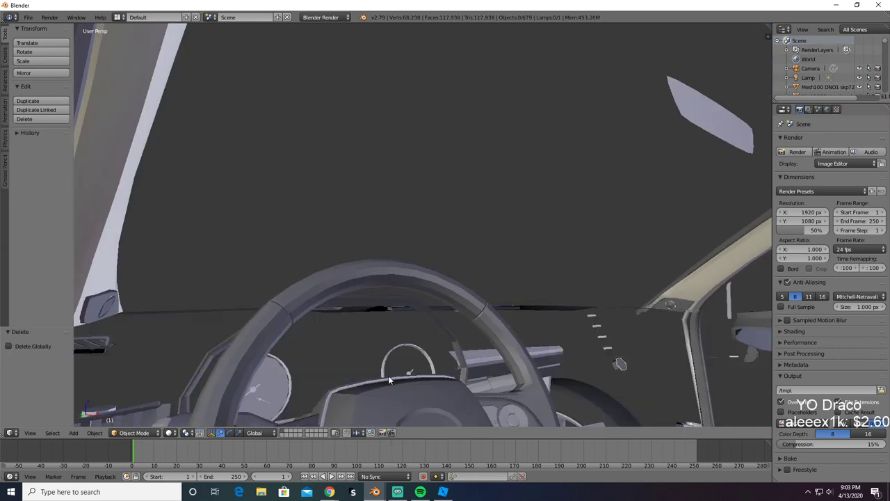
key(ctrl+z)
key(x)
click(280, 381)
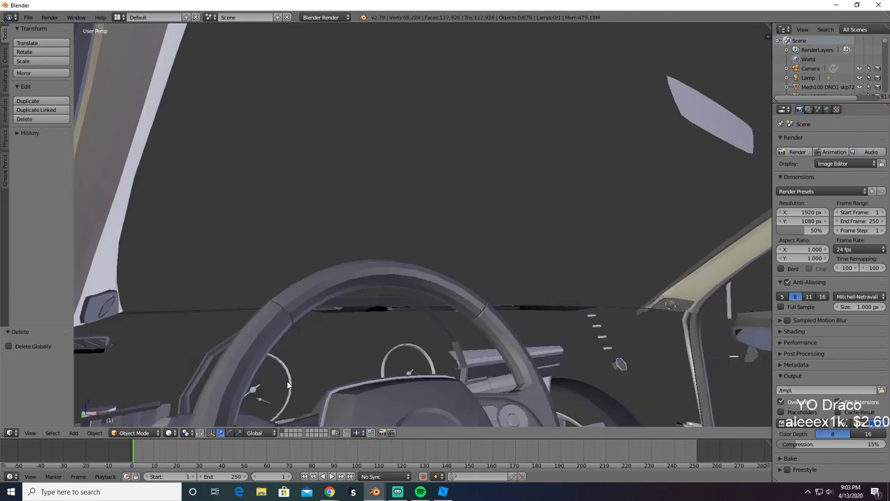
middle_drag(289, 387, 315, 369)
key(ctrl+z)
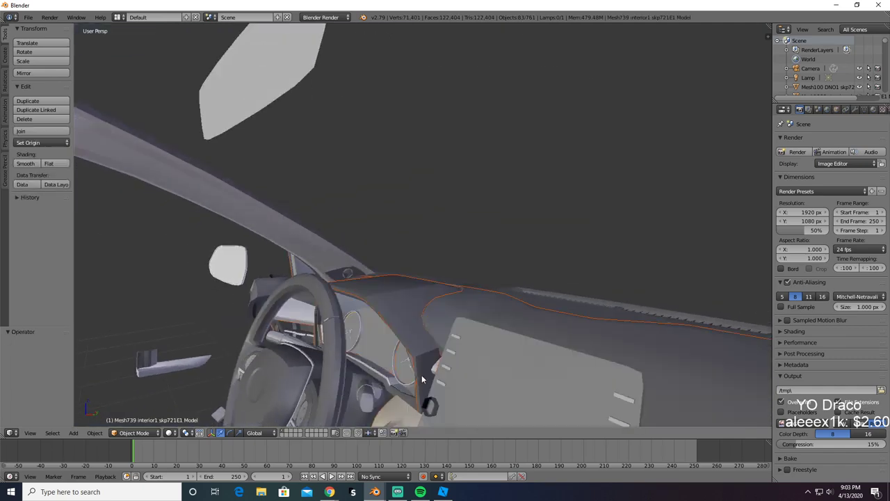
Step: Add the trim pieces around the instrument cluster to the selection, undoing each trial deletion
key(x)
click(408, 399)
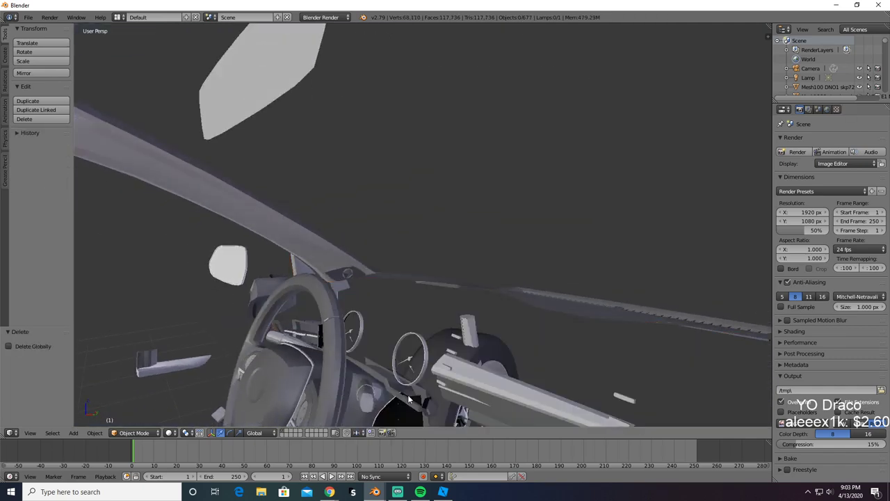
key(ctrl+z)
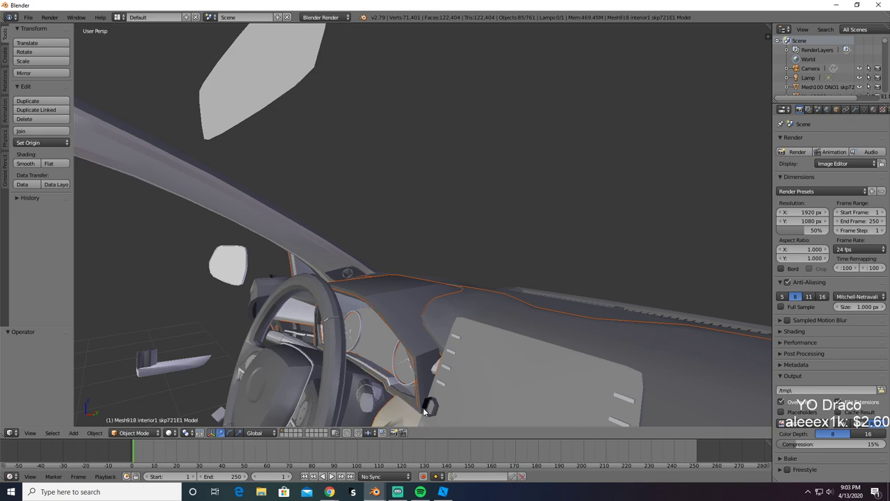
key(x)
click(403, 416)
key(ctrl+z)
middle_drag(403, 416, 457, 348)
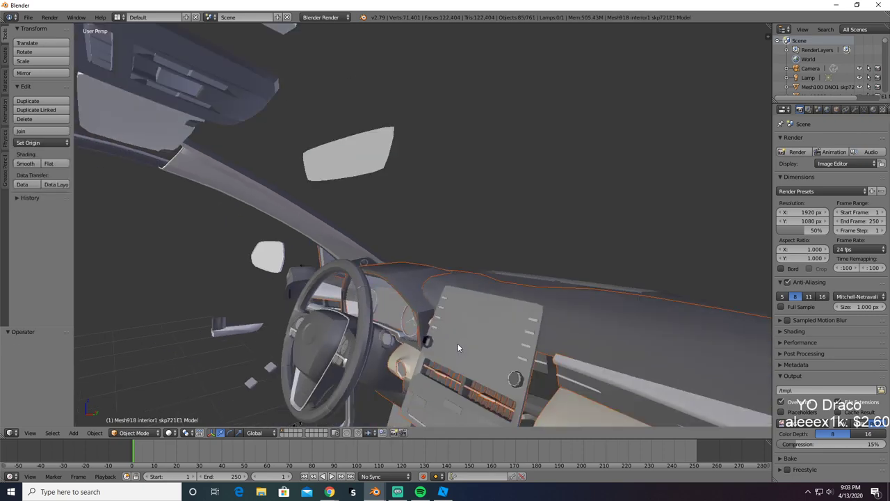
Step: Examine the dashboard selection for missed pieces in wireframe and with a trial deletion that is undone
key(x)
key(Escape)
key(z)
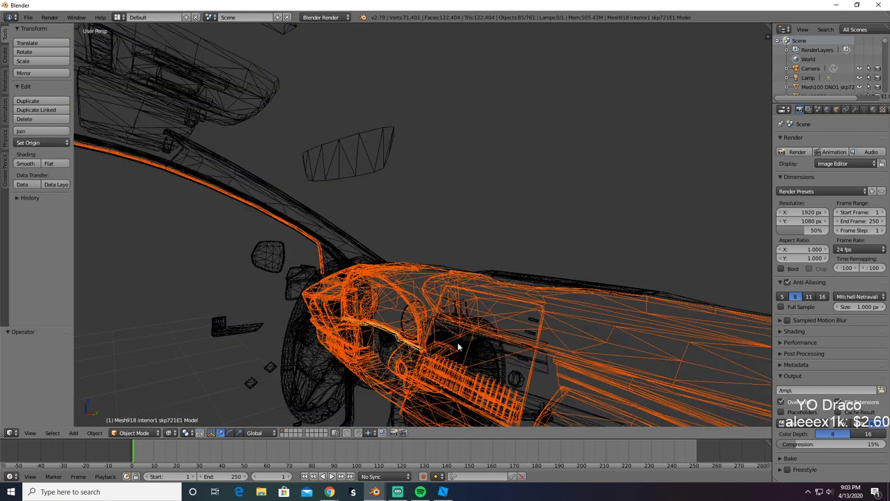
scroll(634, 276, down, 2)
key(z)
key(x)
click(520, 314)
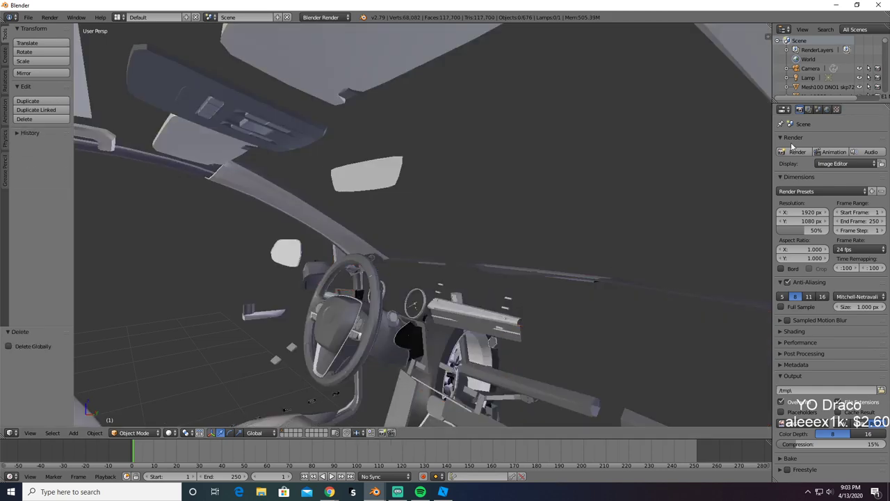
key(ctrl+z)
Step: Add the panel beneath the steering column to the selection, trial-delete the selected parts, and undo
key(x)
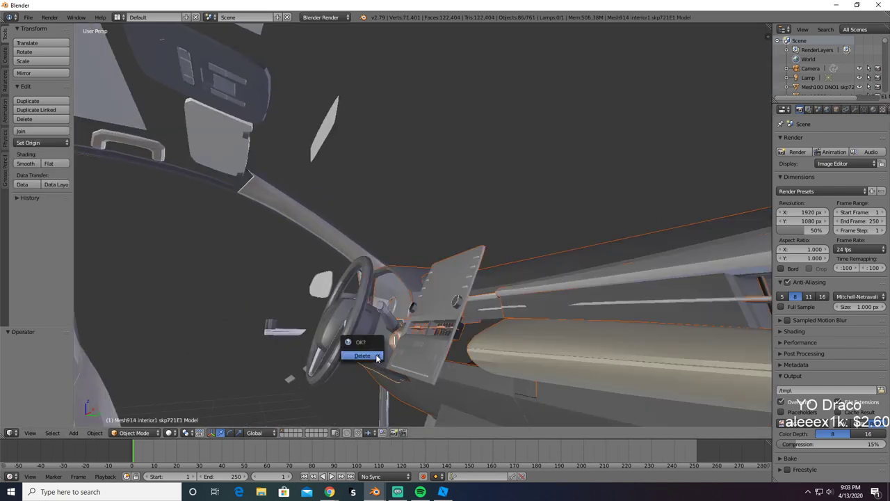
click(377, 357)
middle_drag(378, 356, 543, 376)
key(ctrl+z)
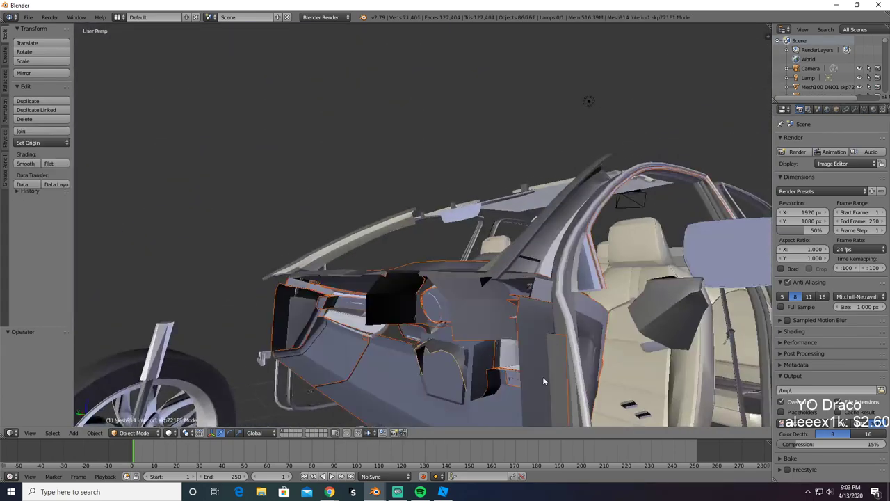
Step: Add the missed panels on the back of the dashboard near the steering column to the selection, undoing the trial deletions
shift+right_click(459, 377)
key(x)
click(454, 381)
key(ctrl+z)
shift+right_click(484, 374)
key(x)
click(483, 375)
middle_drag(484, 379, 406, 289)
key(ctrl+z)
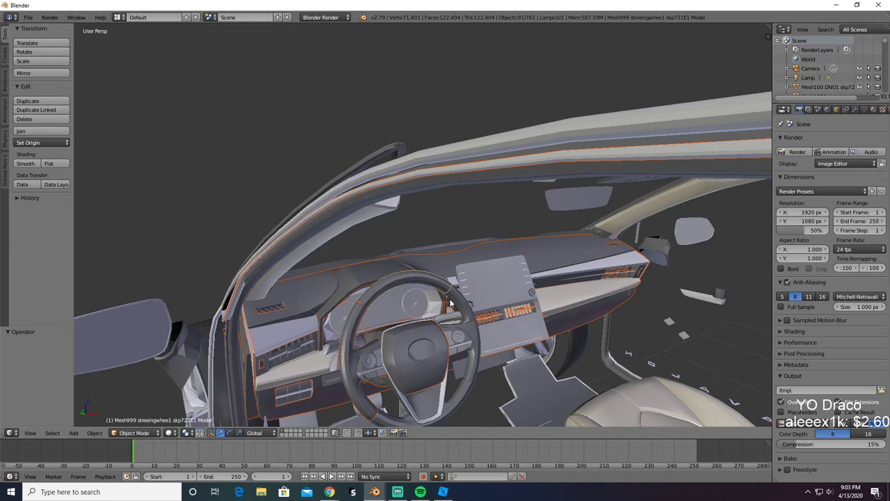
Step: Add the steering wheel's rim and center cover to the selection, trial-delete the selected parts, and undo
shift+right_click(463, 316)
shift+right_click(463, 399)
key(x)
click(454, 403)
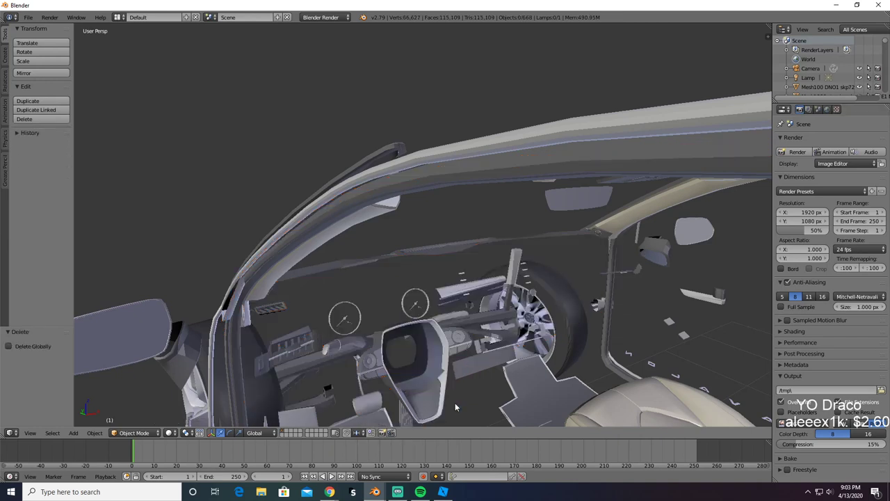
key(ctrl+z)
Step: Add further steering wheel trim parts to the selection, check with an undone trial deletion, and copy all selected objects
shift+right_click(451, 412)
shift+right_click(440, 403)
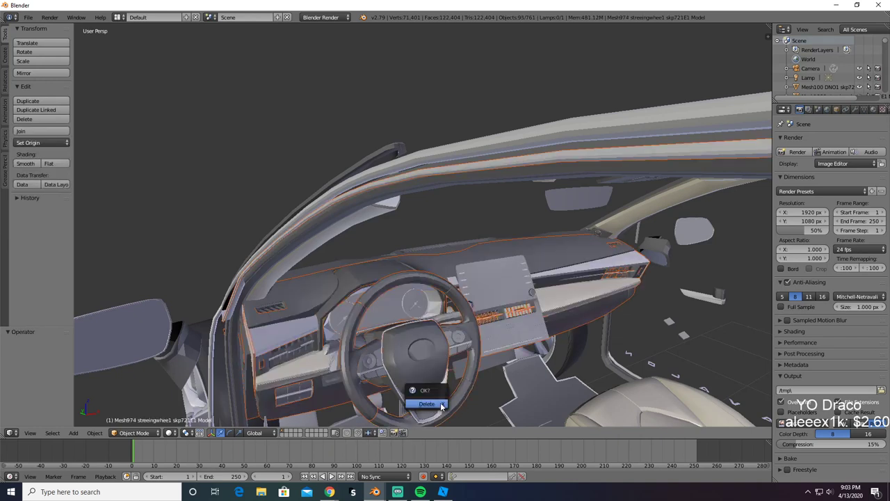
shift+right_click(381, 343)
middle_drag(381, 343, 495, 339)
key(x)
click(462, 366)
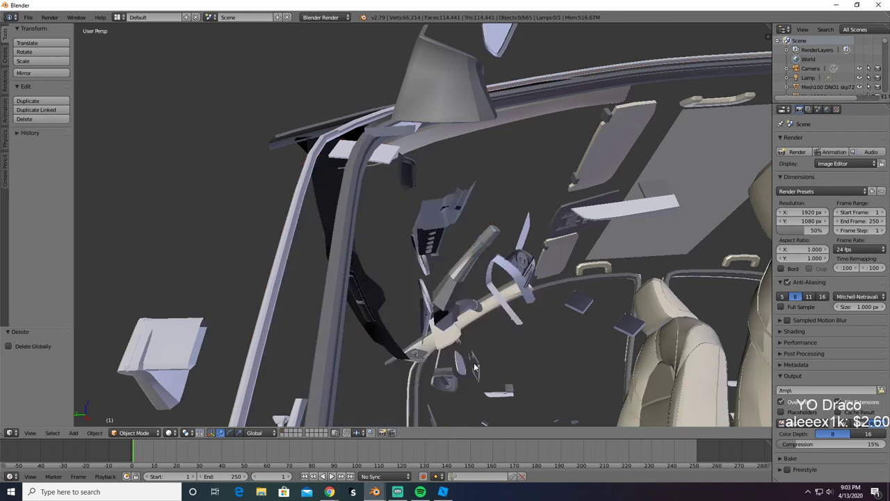
middle_drag(462, 366, 472, 407)
key(ctrl+z)
key(ctrl+c)
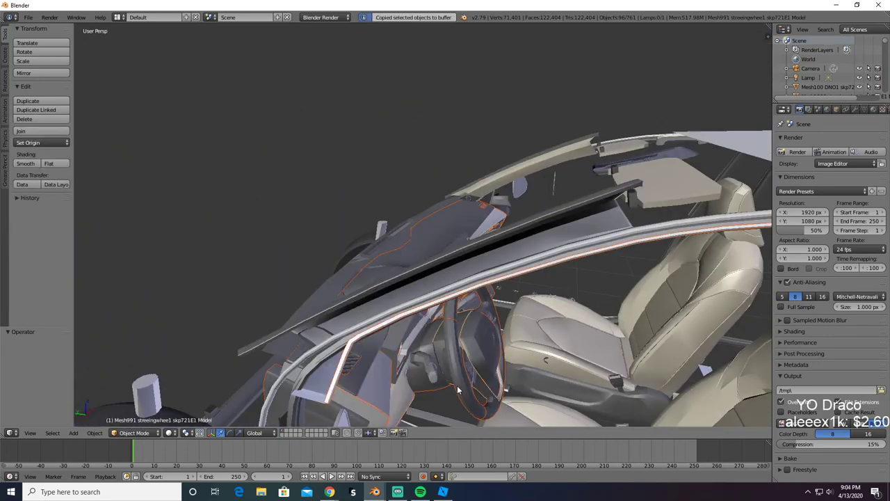
Step: Paste the copied dashboard and steering wheel parts into the separate empty Blender scene
key(alt+Tab)
key(alt+Tab)
key(alt+Tab)
key(ctrl+v)
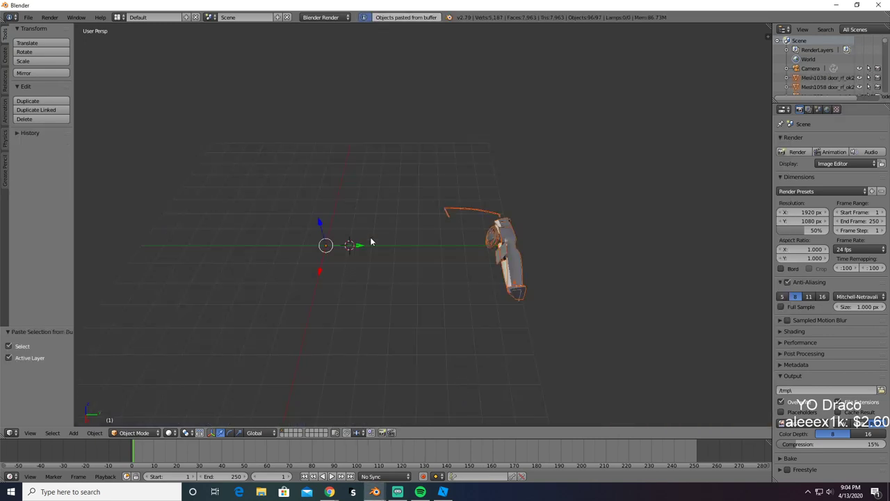
middle_drag(543, 221, 417, 228)
scroll(383, 214, up, 5)
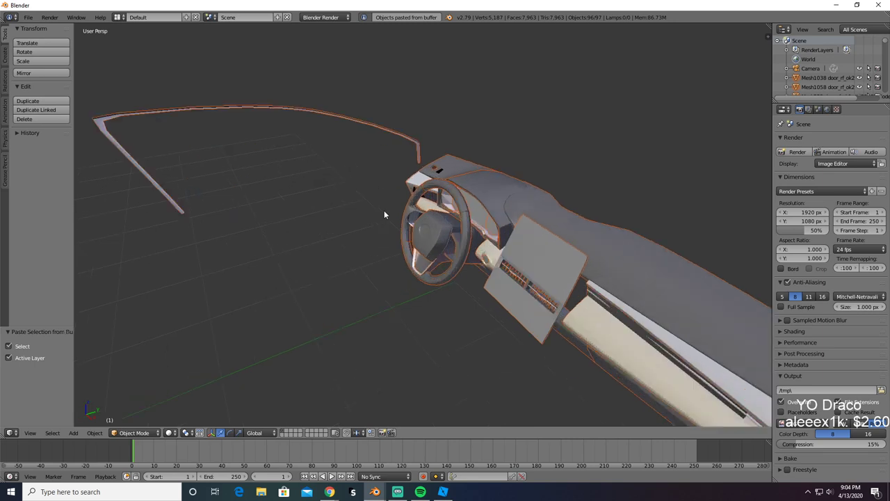
Step: Delete the stray curved door frame trim from the pasted dashboard parts
right_click(385, 102)
key(x)
click(383, 102)
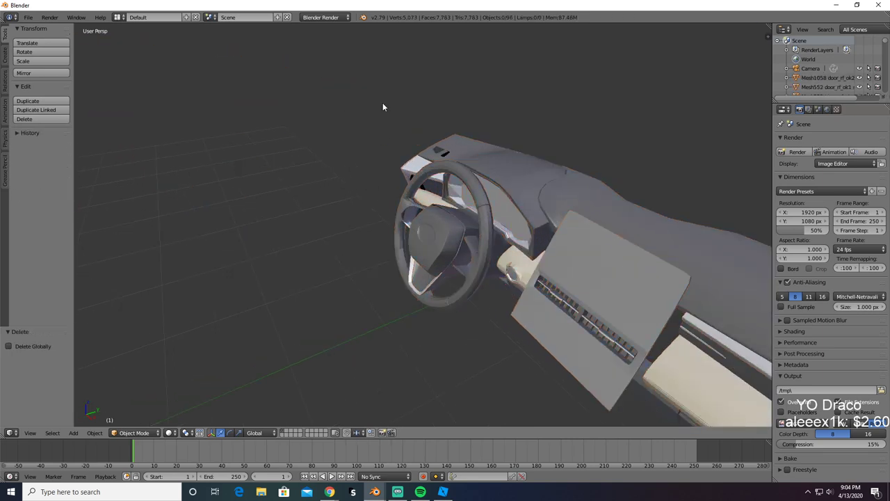
middle_drag(383, 102, 307, 177)
mouse_move(307, 177)
ctrl+mouse_down()
mouse_move(167, 205)
mouse_move(417, 241)
mouse_move(427, 217)
ctrl+mouse_up()
scroll(438, 203, down, 5)
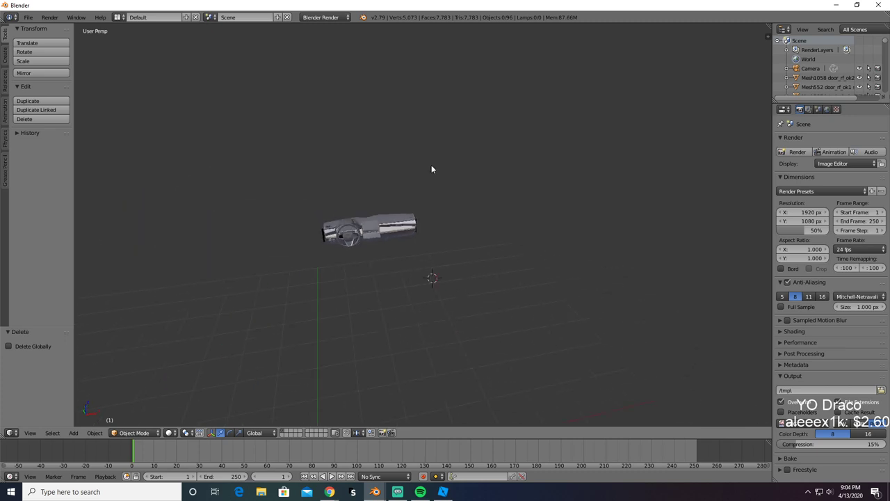
mouse_move(431, 165)
ctrl+mouse_down()
mouse_move(483, 296)
mouse_move(470, 205)
ctrl+mouse_up()
Step: Export the dashboard and steering wheel as Wavefront file Interior6.obj in the Toyota Avalon folder
click(28, 17)
mouse_move(63, 202)
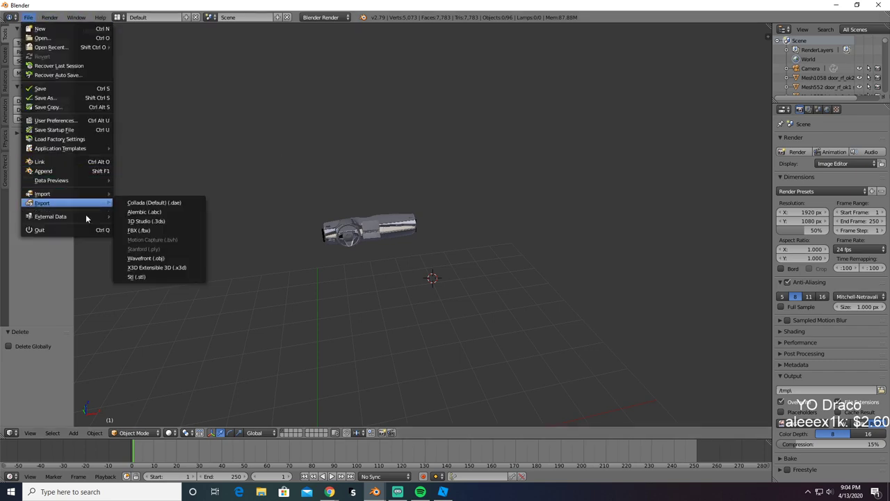
click(145, 258)
click(138, 54)
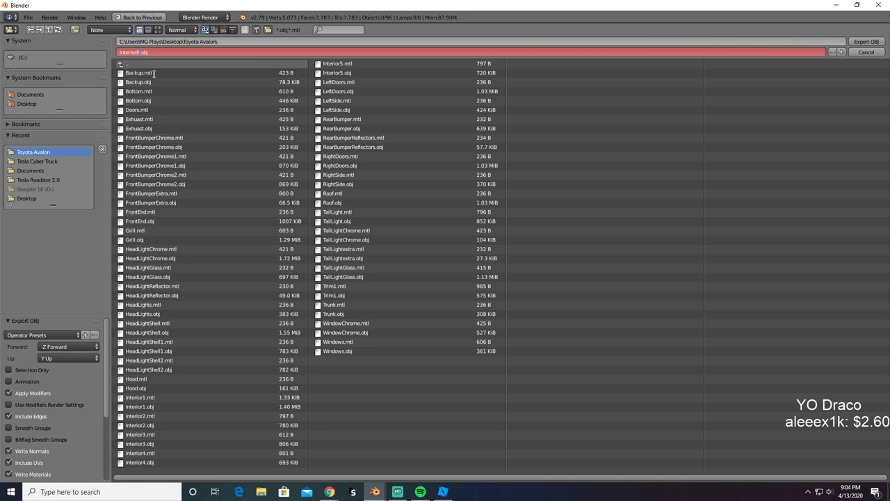
key(Return)
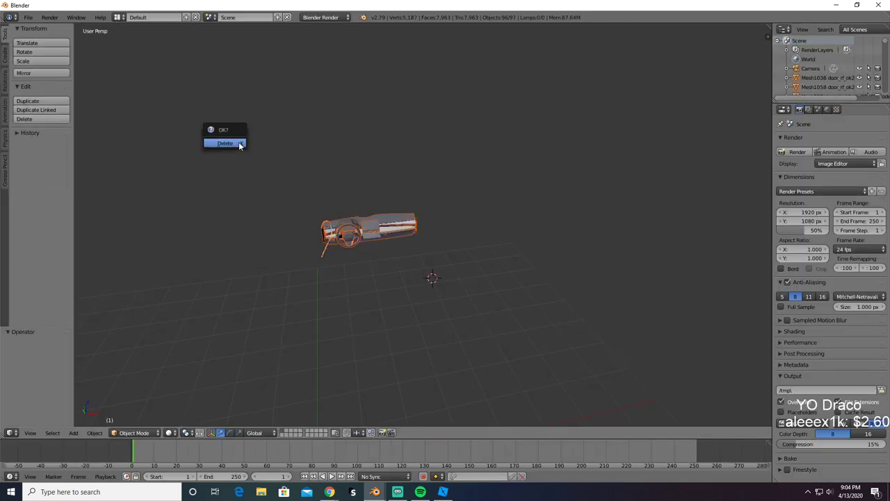
Step: In Roblox Studio, load Interior6.obj into the blank MeshPart at the platform's corner and move it to its stored location
key(alt+Tab)
key(Tab)
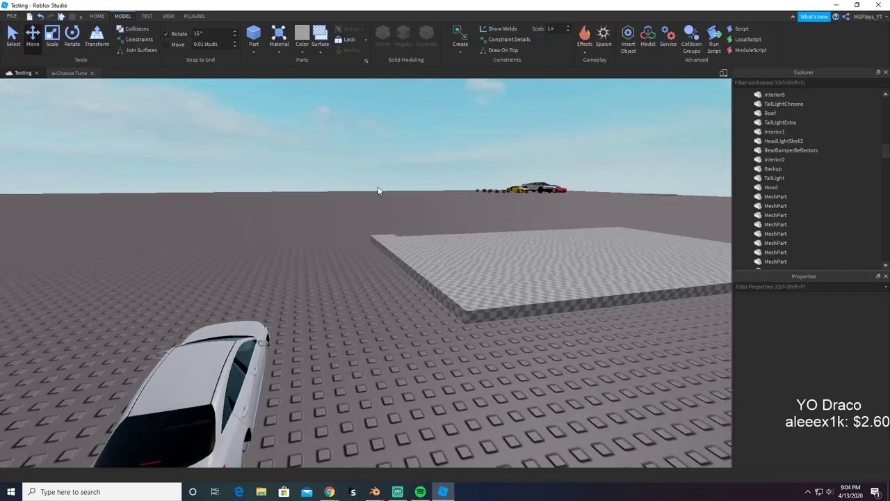
right_drag(377, 186, 382, 192)
click(353, 344)
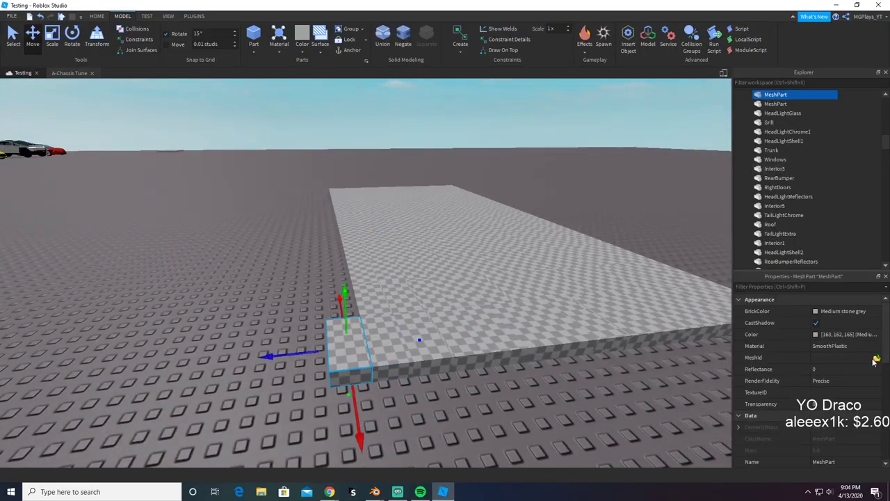
click(876, 358)
text(i)
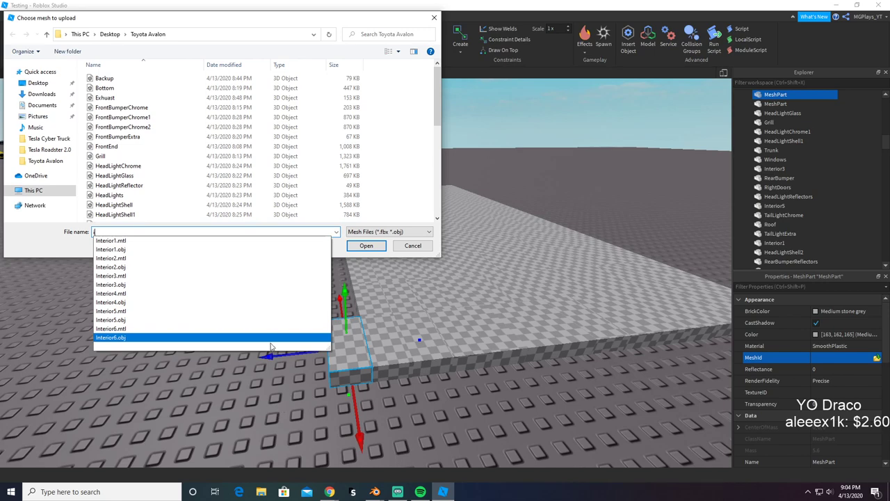
key(Return)
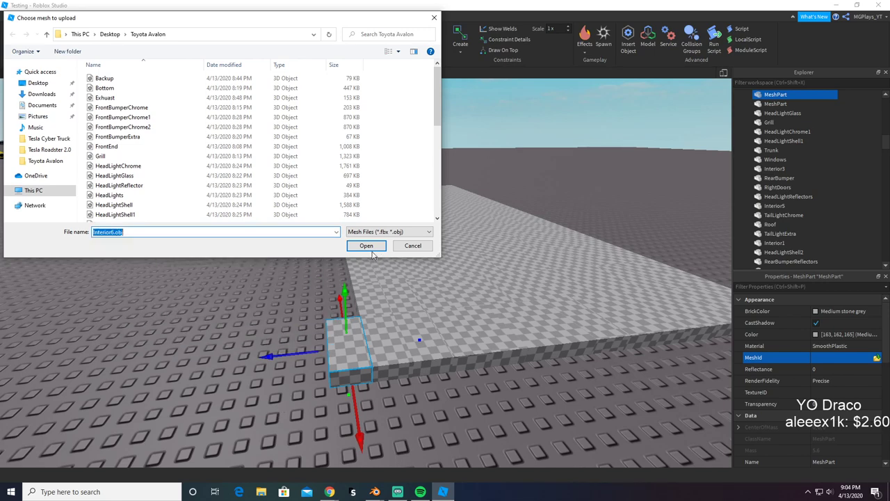
click(366, 246)
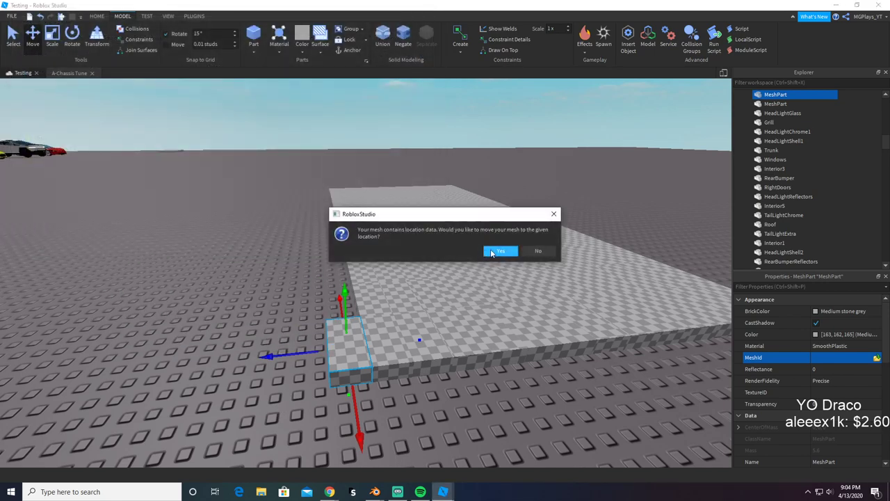
click(486, 251)
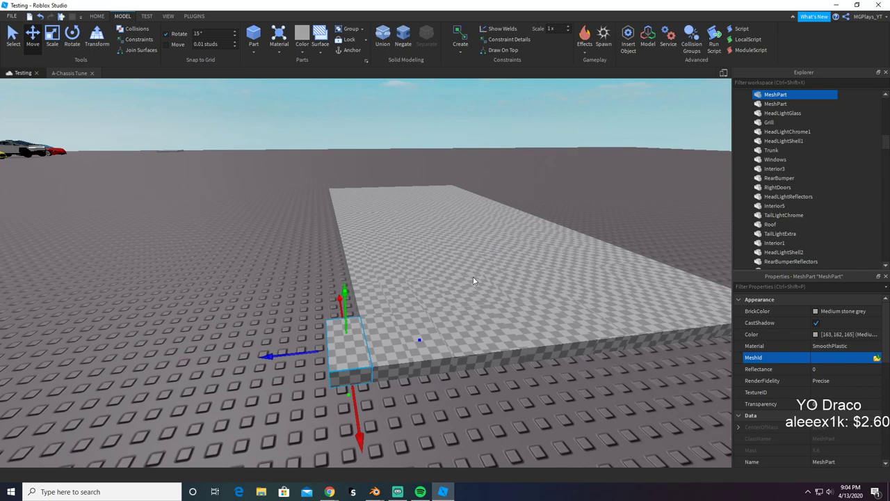
Step: Color the imported dashboard mesh Really black and rename it Interior6
right_drag(462, 315, 441, 326)
key(w)
key(w)
right_drag(441, 326, 441, 324)
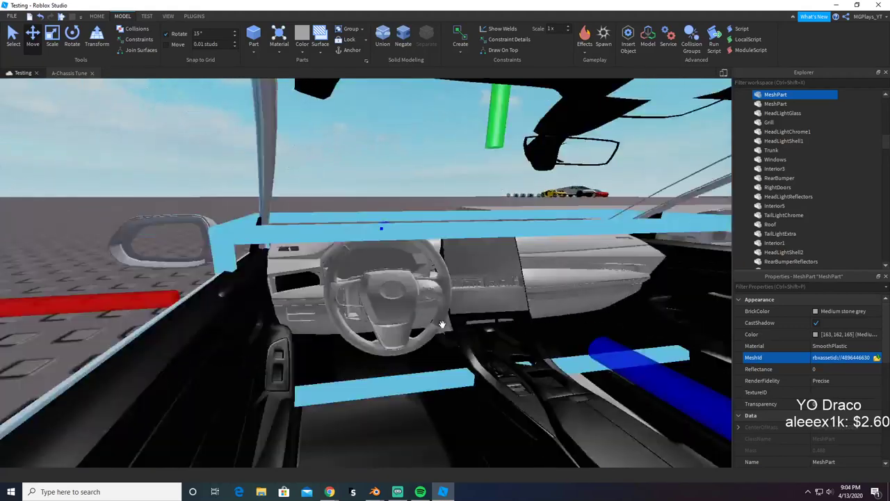
click(831, 312)
click(725, 288)
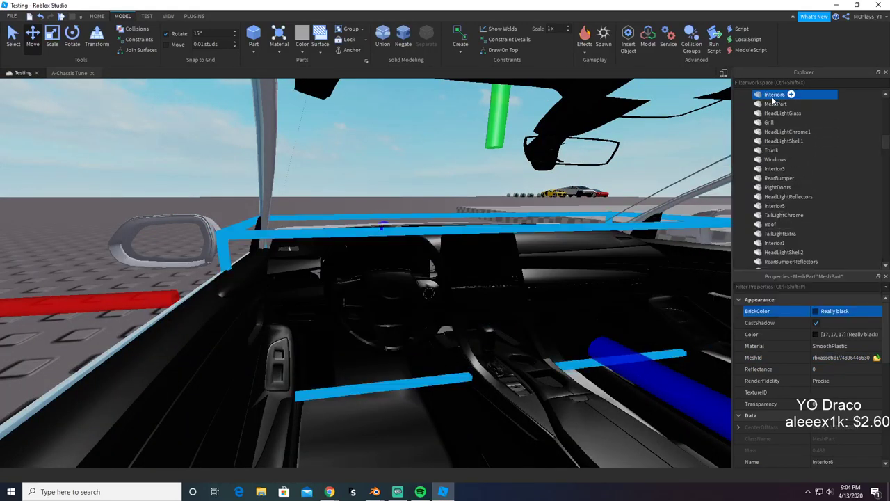
Step: Inspect the car interior around the imported dashboard for missing parts
key(d)
right_drag(675, 263, 678, 264)
scroll(677, 262, down, 4)
click(677, 255)
scroll(671, 210, down, 2)
scroll(667, 216, up, 6)
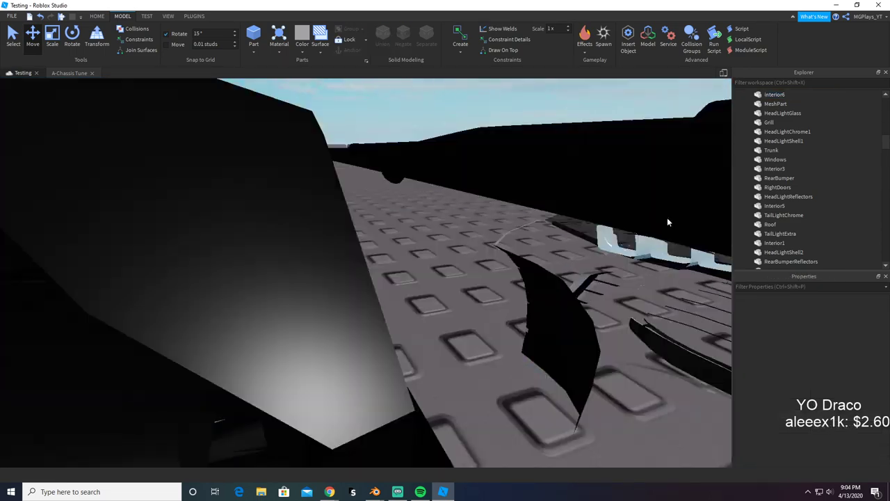
right_drag(666, 217, 666, 219)
Step: Switch to the full car in Blender, select the long panel at the windshield base, trial-delete it, and undo
key(alt+Tab)
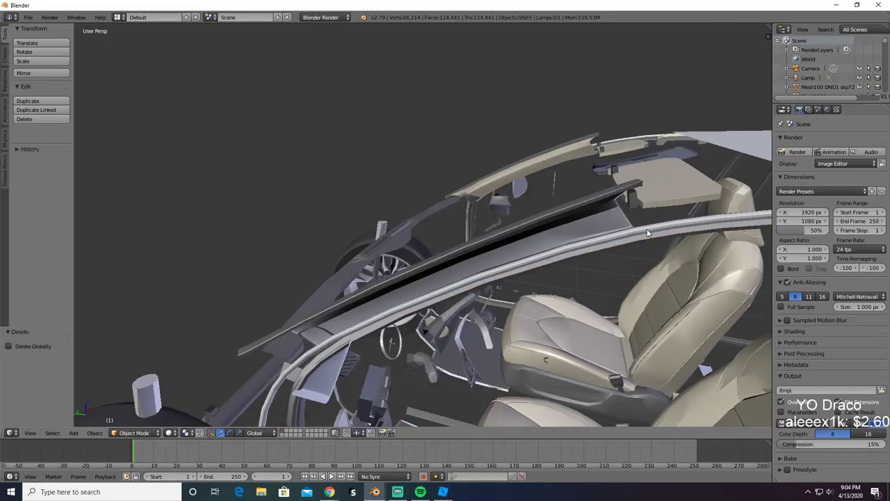
middle_drag(567, 226, 459, 300)
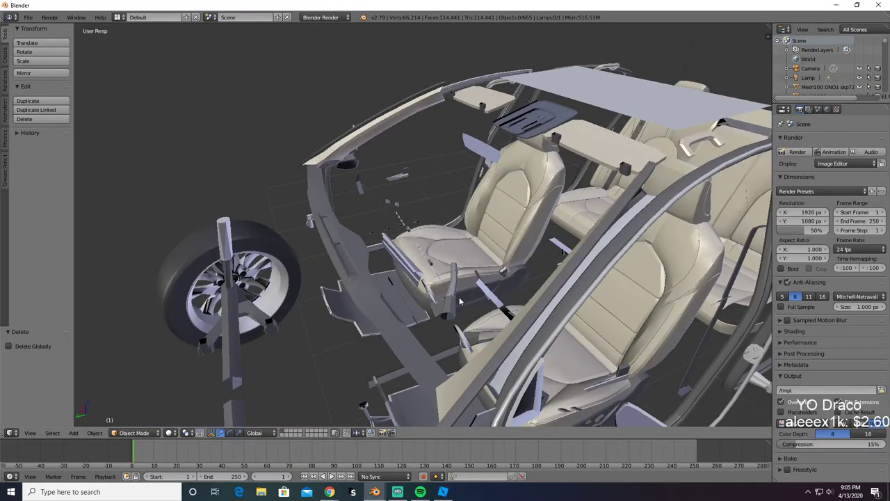
right_click(395, 324)
key(x)
key(Return)
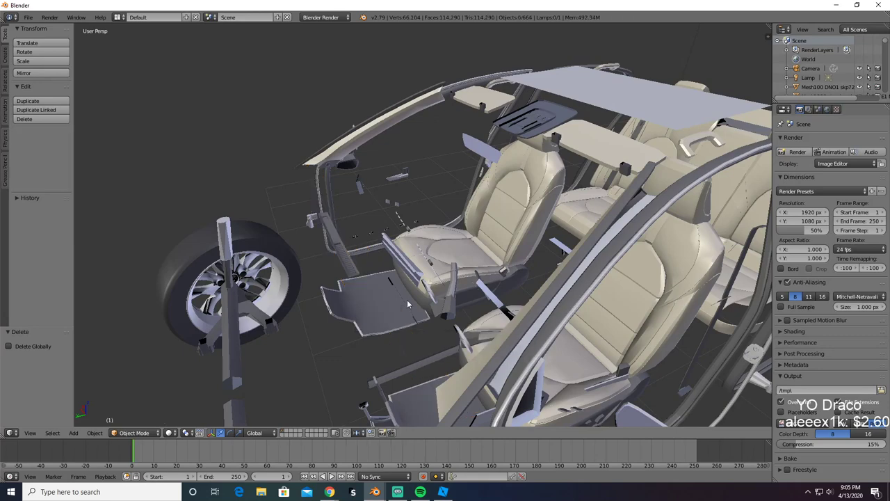
scroll(409, 288, up, 2)
key(ctrl+z)
Step: Add the panel's vent grille and the windshield pillar trims to the selection, checking with undone trial deletions
shift+right_click(315, 130)
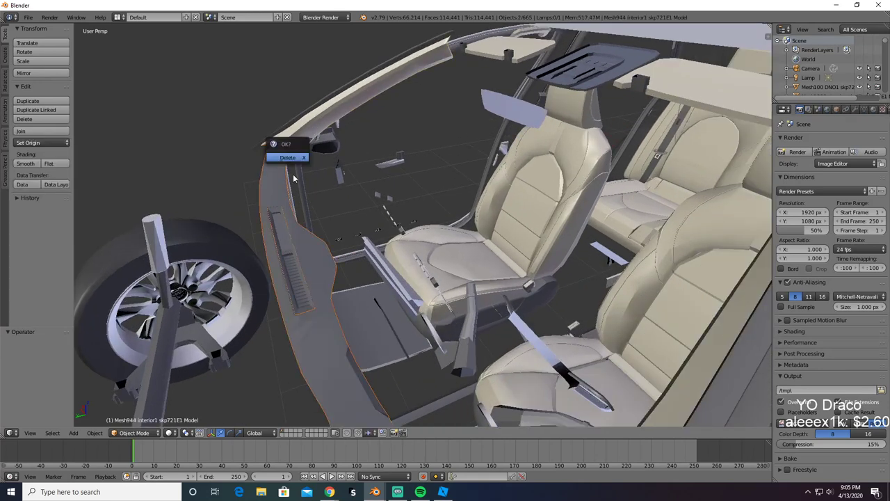
key(Return)
key(ctrl+z)
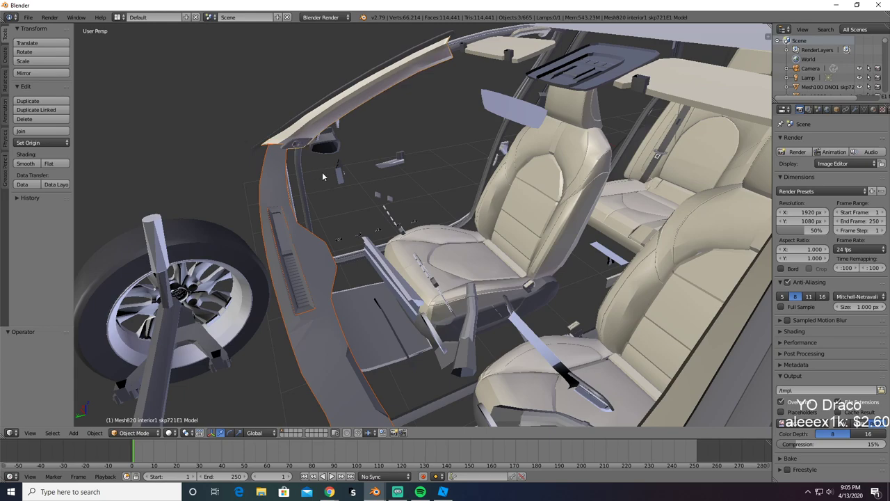
middle_drag(322, 177, 449, 184)
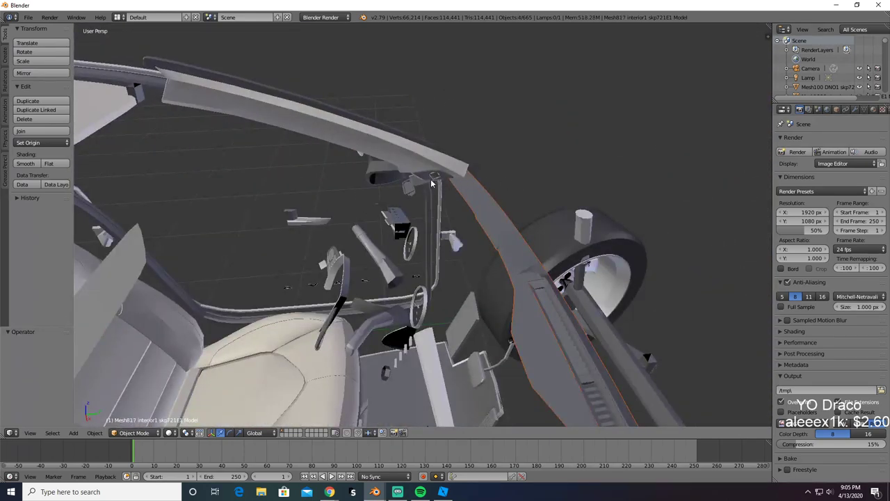
key(x)
click(424, 165)
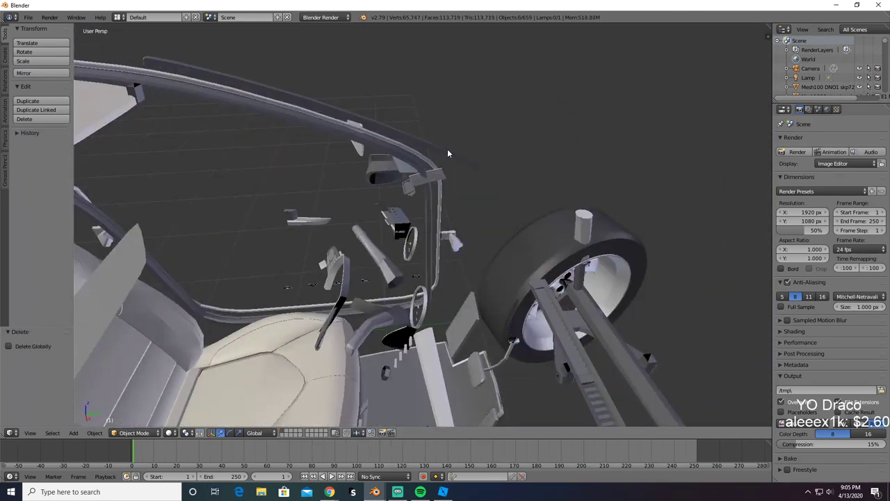
mouse_move(447, 154)
middle_down()
mouse_move(519, 67)
mouse_move(453, 149)
middle_up()
key(ctrl+z)
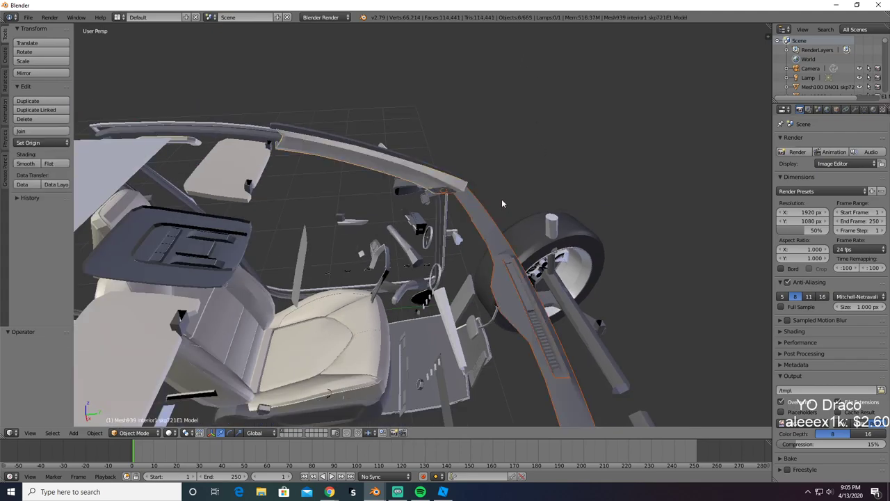
Step: Add the brake pedal, accelerator and footrest to the selection, trial-delete the selected parts, and undo
middle_drag(502, 200, 563, 283)
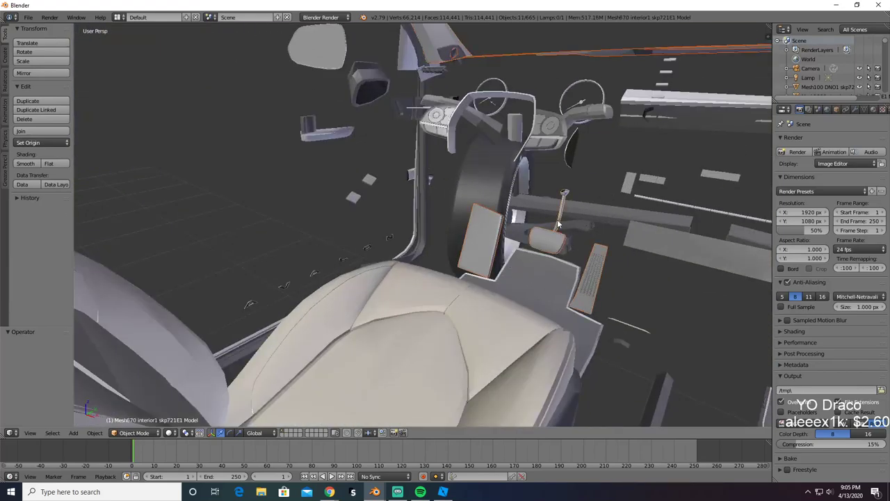
click(447, 245)
middle_drag(616, 313, 566, 292)
key(ctrl+z)
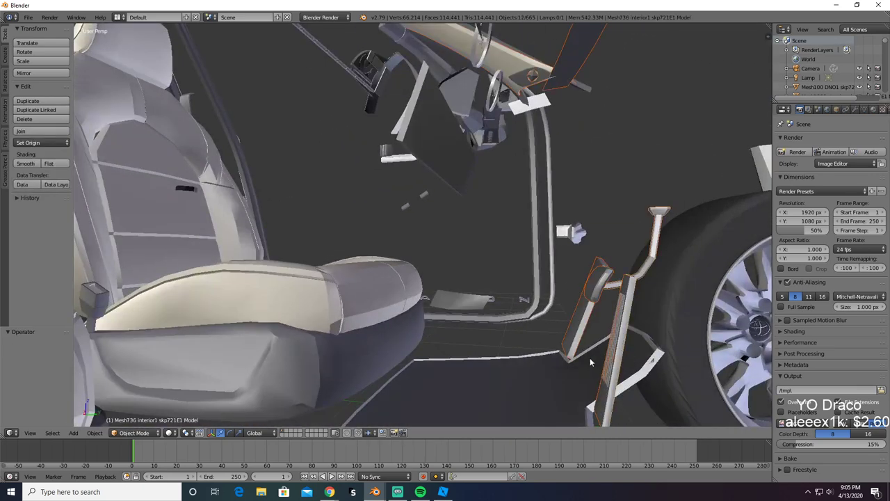
key(Delete)
middle_drag(589, 358, 332, 354)
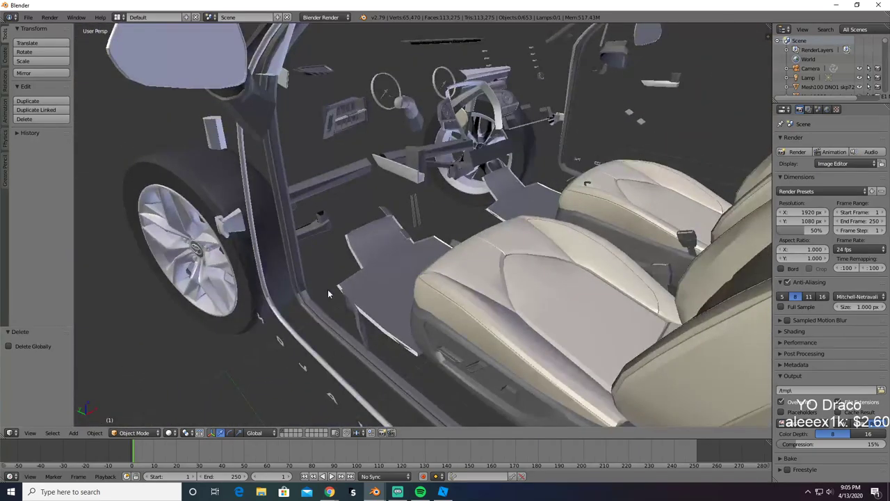
key(ctrl+z)
Step: Add the small curved panel beside the driver's door sill to the selection and compare with the car in Roblox Studio
key(Delete)
middle_drag(357, 322, 338, 313)
scroll(337, 314, up, 3)
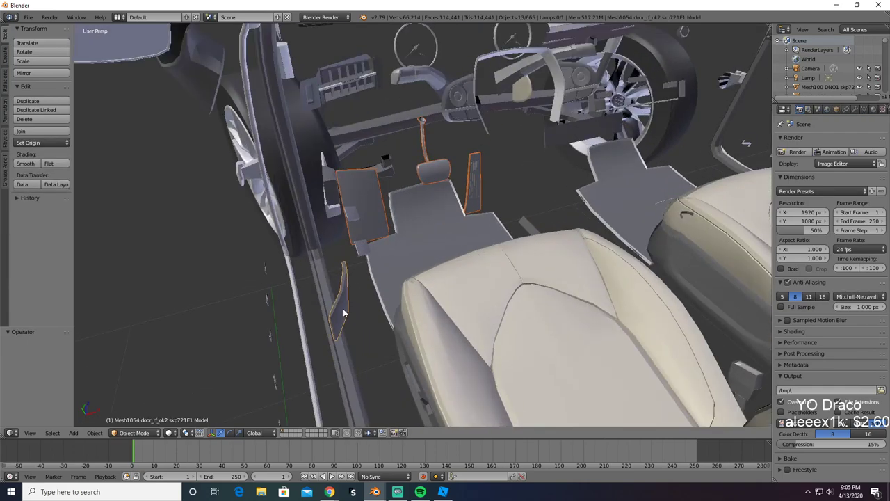
key(alt+Tab)
key(w)
right_drag(355, 306, 355, 307)
key(alt+Tab)
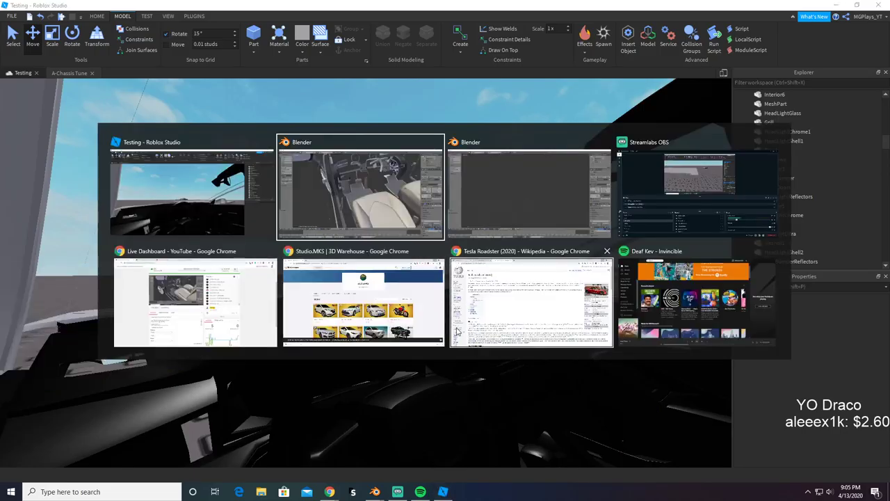
Step: Add the slats of the driver's side air vent to the selection, undoing the trial deletion
middle_drag(397, 176, 381, 211)
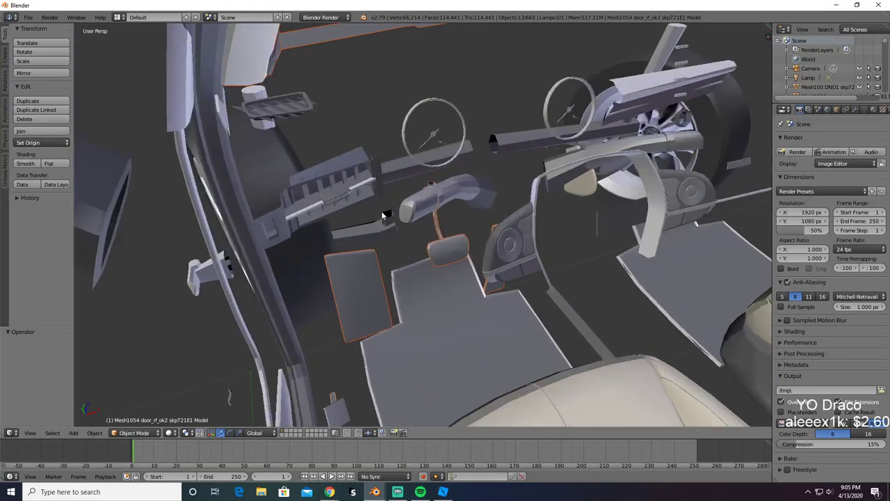
scroll(376, 210, up, 4)
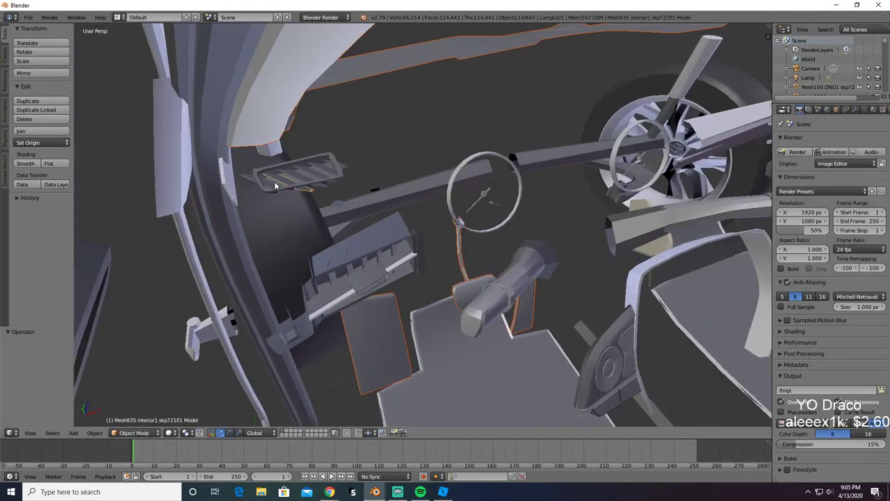
right_click(270, 184)
shift+right_click(298, 176)
shift+right_click(317, 170)
click(300, 175)
key(ctrl+z)
Step: Add the driver's side vent housing and the lower dash switch panel parts to the selection, undoing each trial deletion
middle_drag(504, 256, 457, 208)
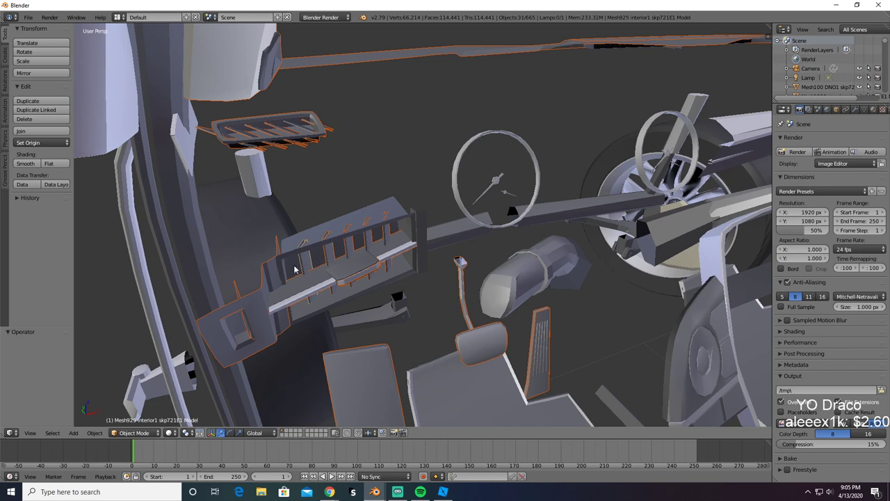
click(245, 260)
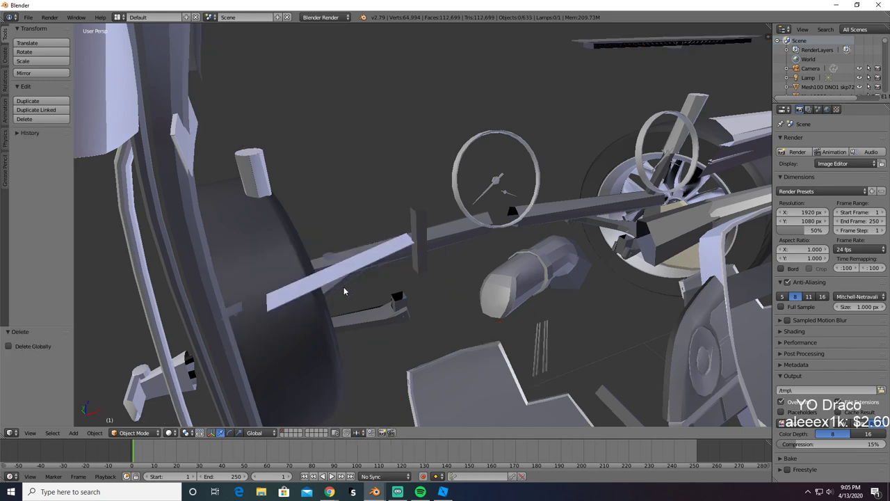
key(ctrl+z)
key(Delete)
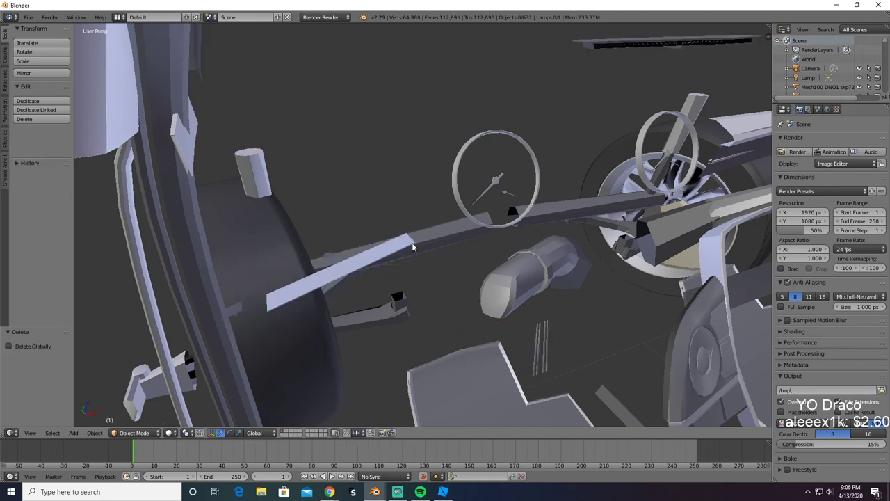
middle_drag(411, 249, 253, 234)
key(ctrl+z)
click(300, 177)
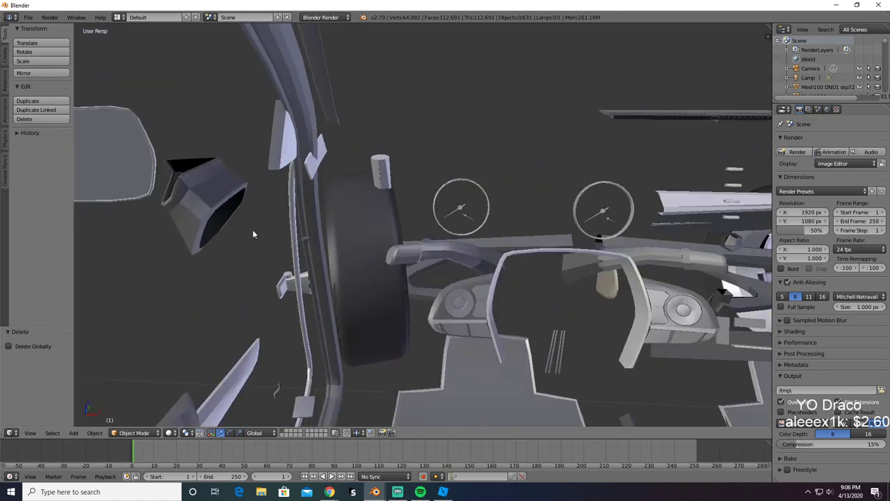
key(ctrl+z)
Step: Compare the selected dashboard parts with the dashboard of the car in Roblox Studio
middle_drag(390, 276, 148, 211)
middle_drag(287, 210, 318, 227)
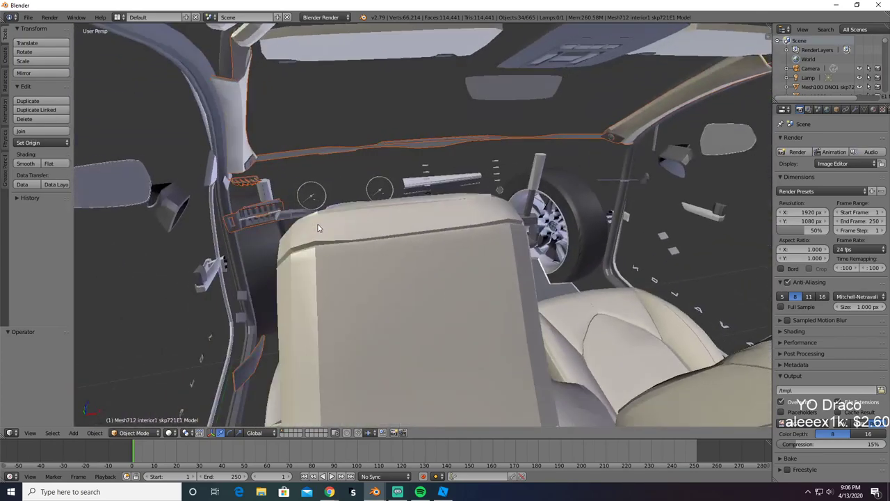
key(alt+Tab)
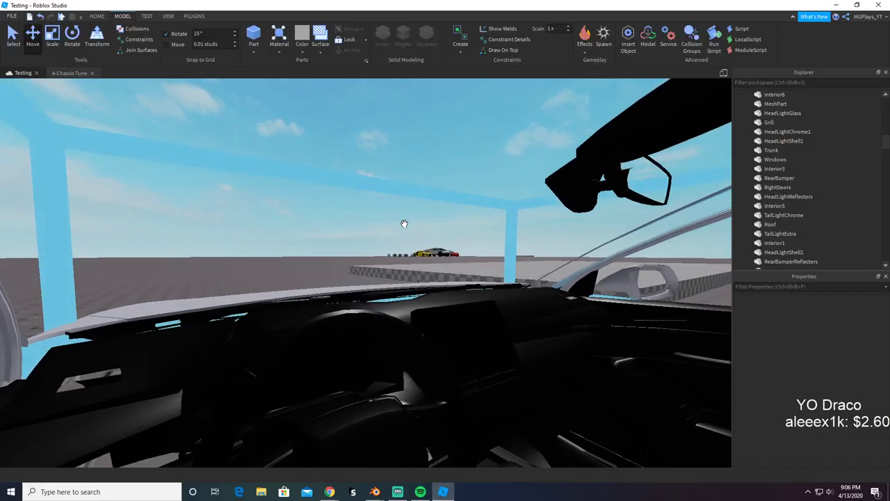
right_drag(381, 269, 381, 267)
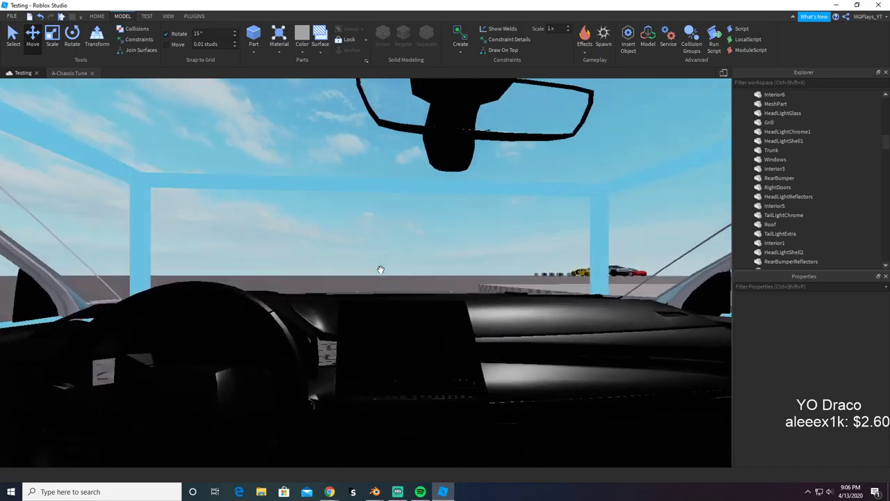
key(alt+Tab)
mouse_move(388, 286)
middle_down()
mouse_move(369, 283)
mouse_move(386, 294)
middle_up()
scroll(369, 283, up, 3)
key(alt+Tab)
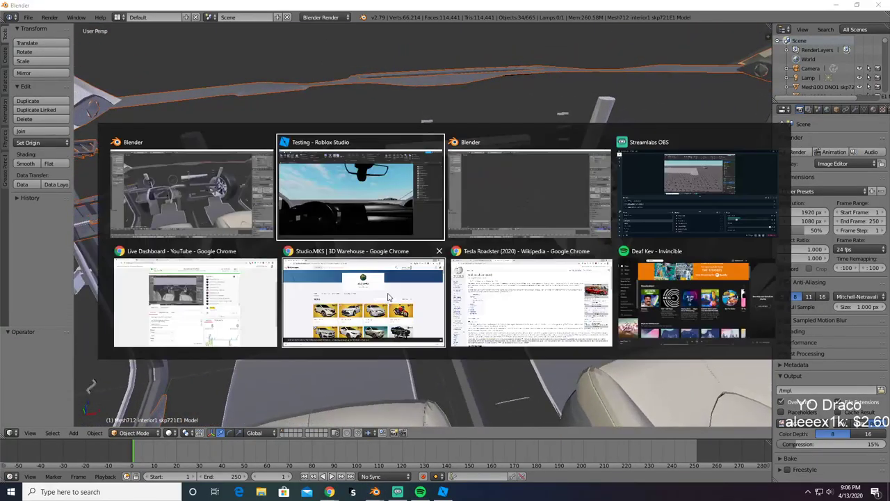
right_drag(386, 294, 387, 293)
key(alt+Tab)
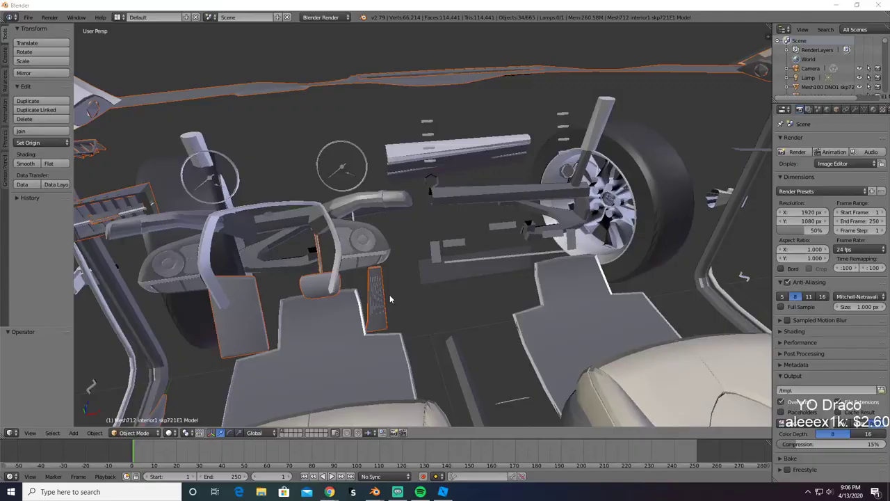
Step: Add the long passenger-side dash panels to the selection in Blender, undoing the trial deletion
middle_drag(389, 295, 399, 249)
key(x)
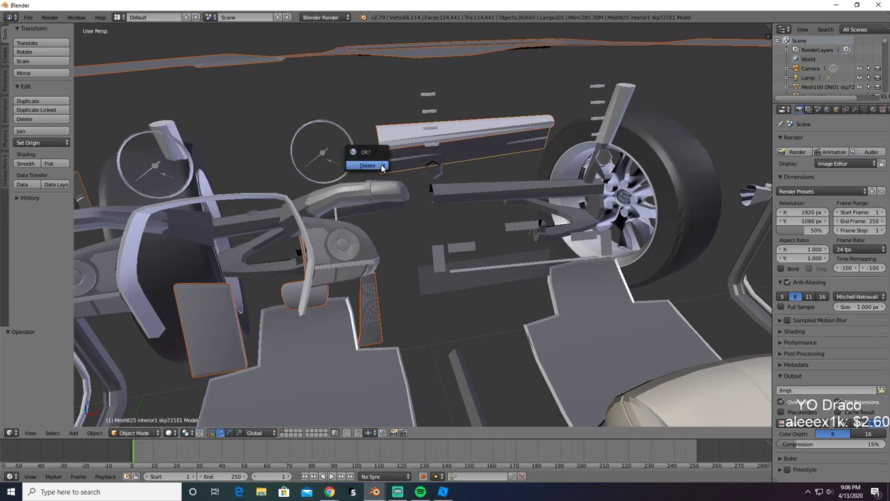
click(381, 164)
key(ctrl+z)
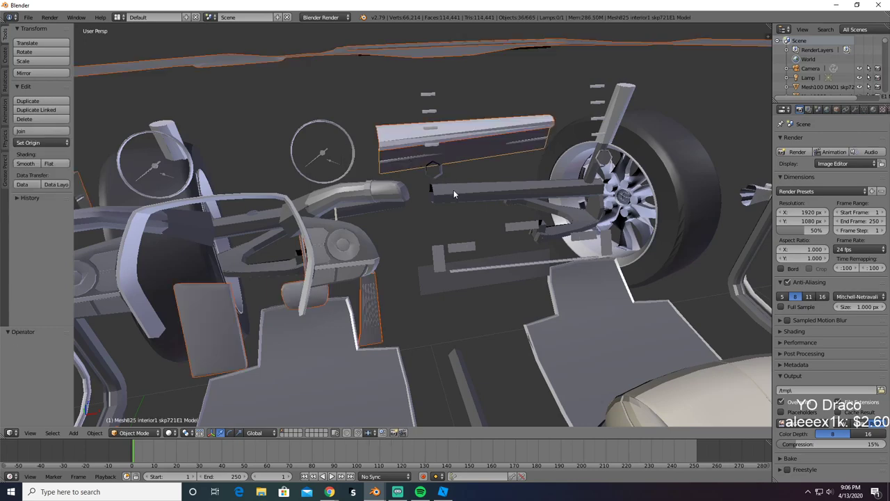
Step: Add the flat lower panel ahead of the passenger floor mat to the selection, undoing the trial deletion
middle_drag(453, 190, 493, 310)
key(a)
key(ctrl+z)
scroll(477, 275, down, 4)
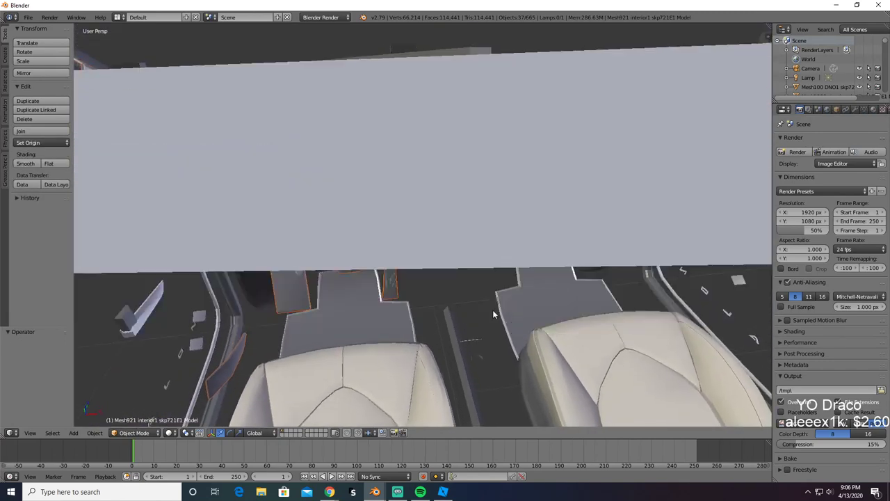
key(Delete)
key(ctrl+z)
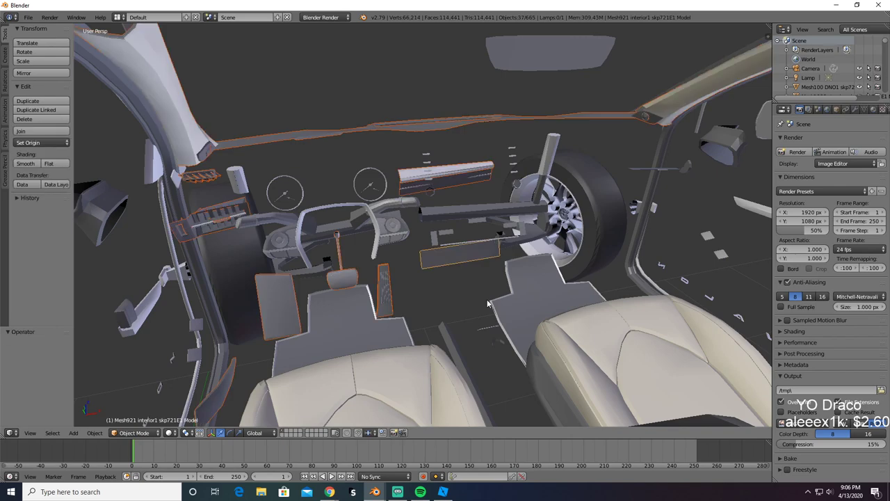
Step: Move the selected interior parts out of the full car model into the empty scene of the other Blender window
key(ctrl+c)
key(Delete)
key(alt+Tab)
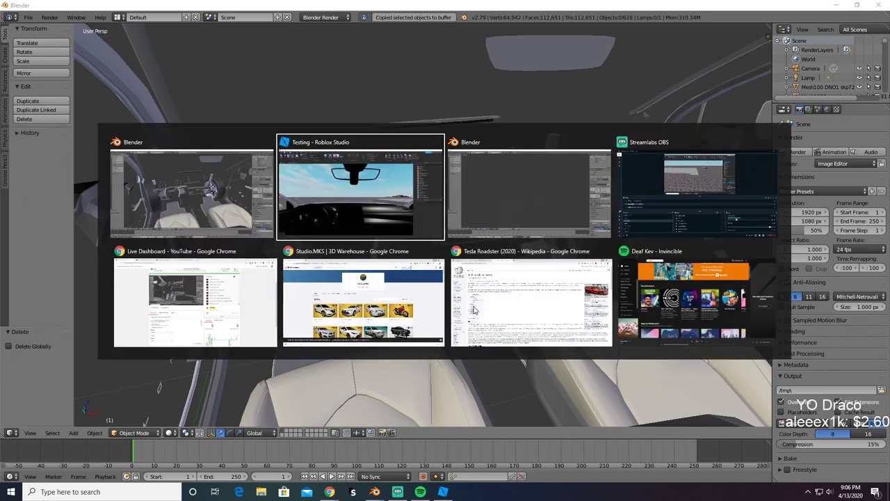
key(alt+Tab)
key(ctrl+v)
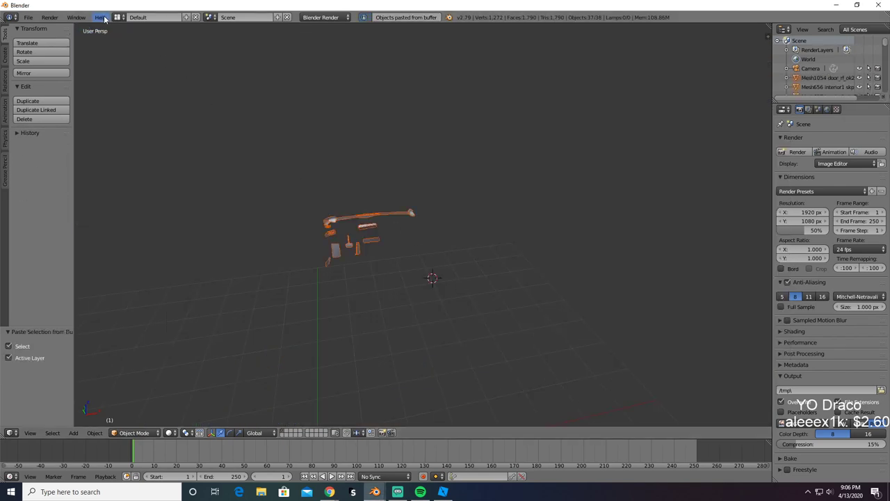
Step: Export the pasted parts as Interior7.obj to the Toyota Avalon folder and clear the scene
click(28, 17)
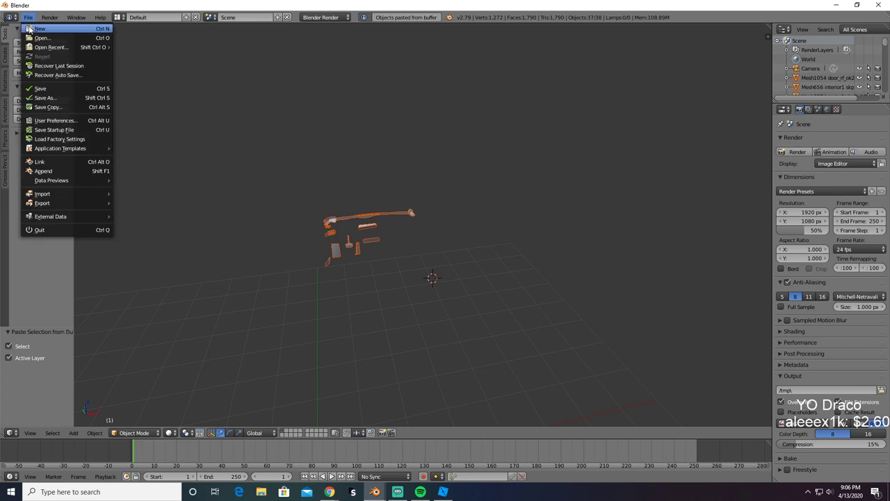
mouse_move(28, 45)
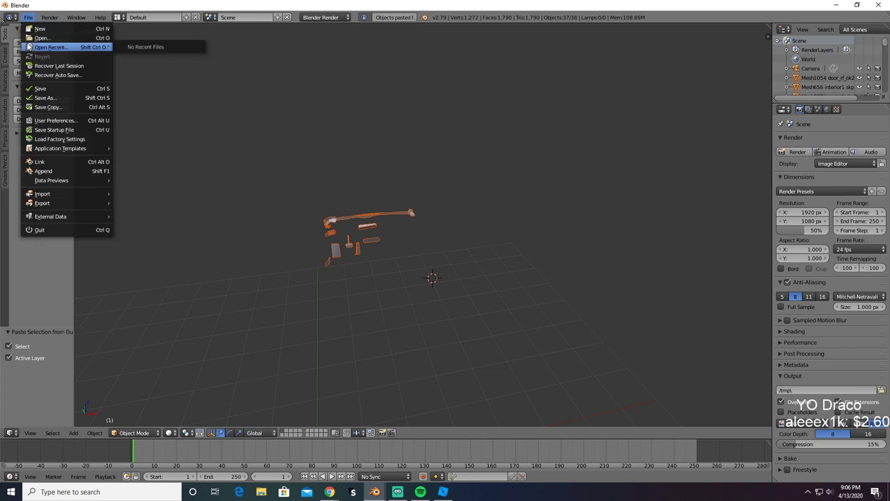
mouse_move(59, 198)
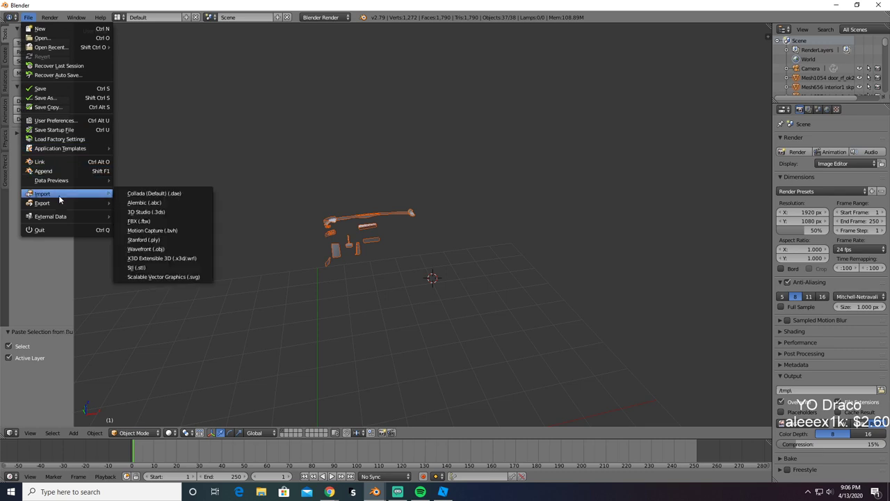
click(154, 257)
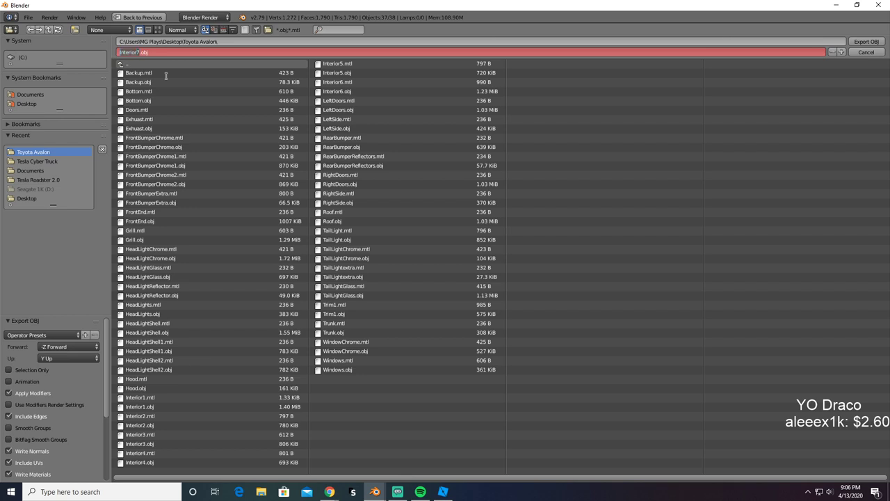
key(Return)
key(Delete)
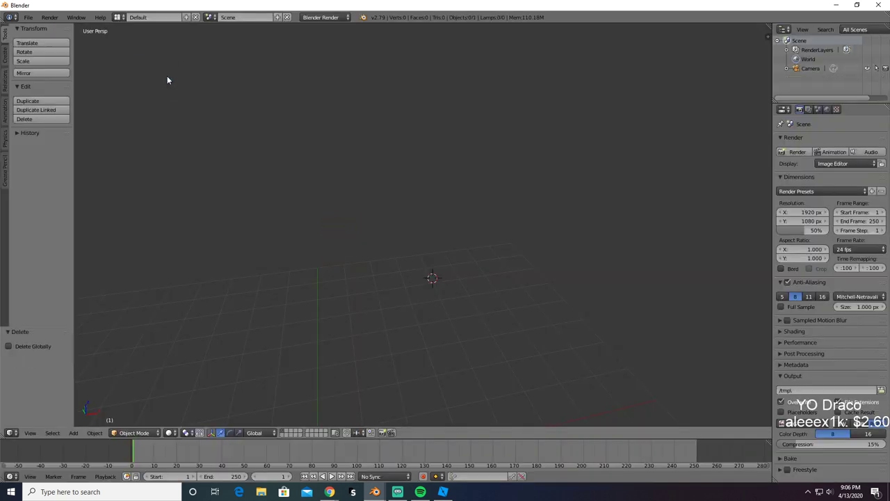
Step: Switch to Roblox Studio, name the placeholder MeshPart at the platform's corner Interior7, and set its BrickColor to Really black
key(alt+Tab)
key(alt+Tab)
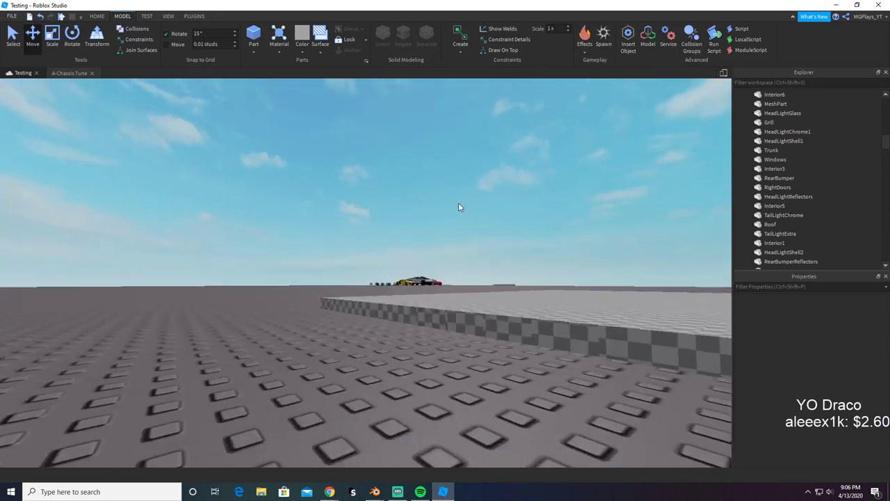
right_drag(459, 207, 458, 204)
key(a)
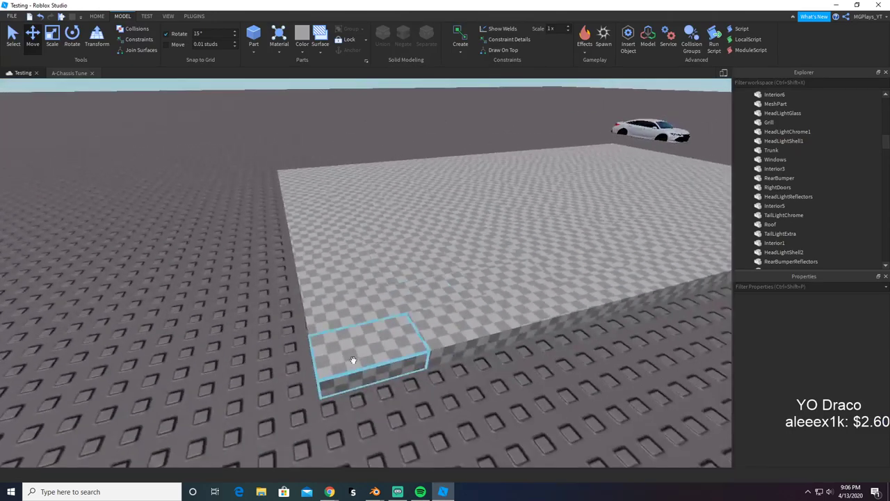
click(353, 360)
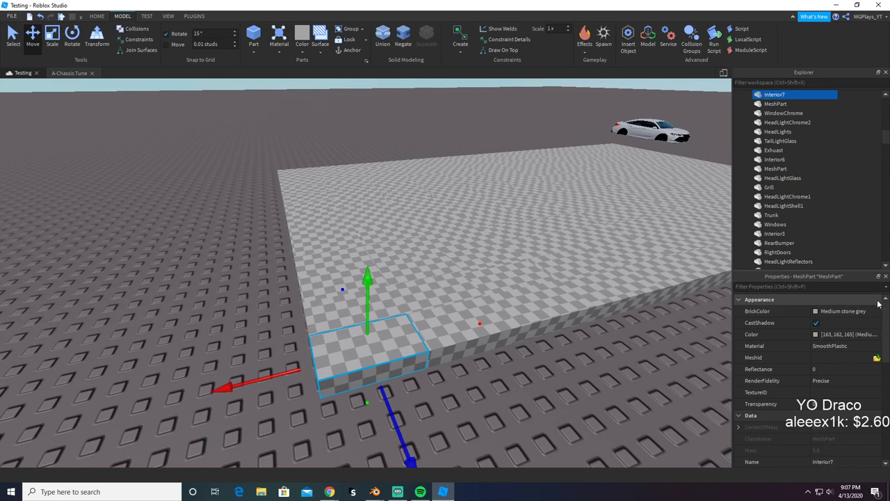
click(837, 310)
click(762, 288)
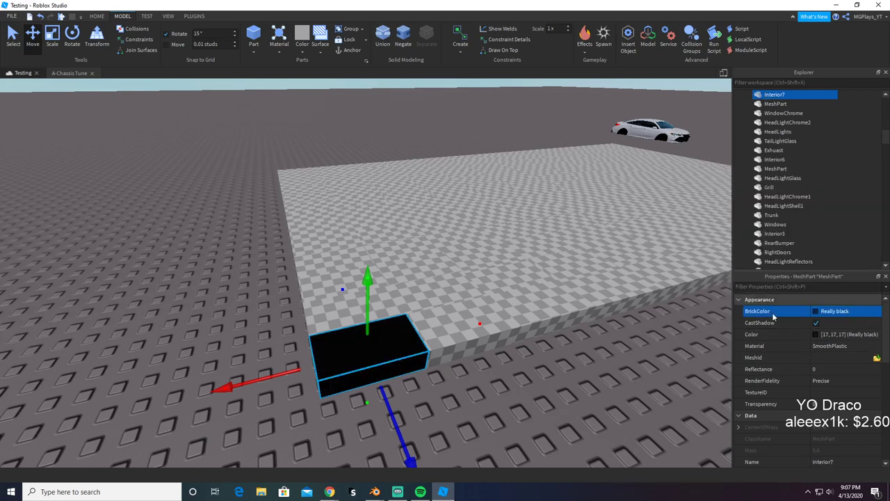
Step: Load Interior7.obj as the Interior7 part's mesh and move it to the location stored in the file
click(876, 359)
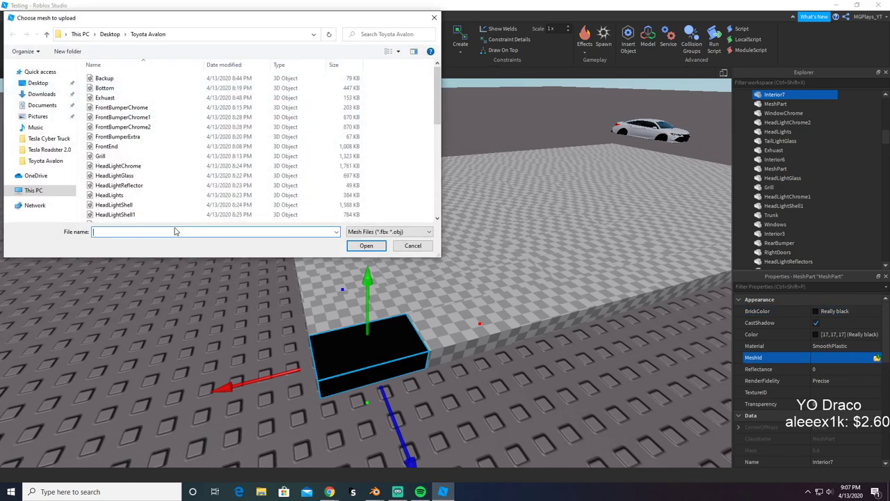
text(i)
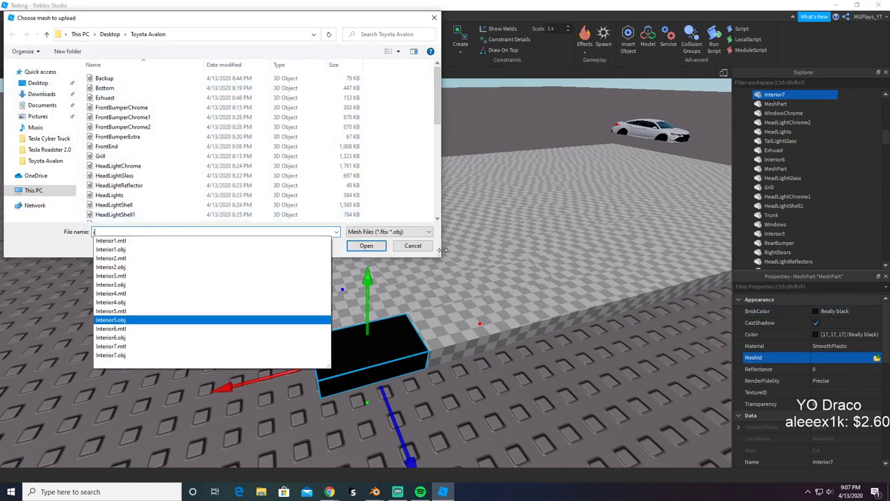
click(148, 357)
click(366, 245)
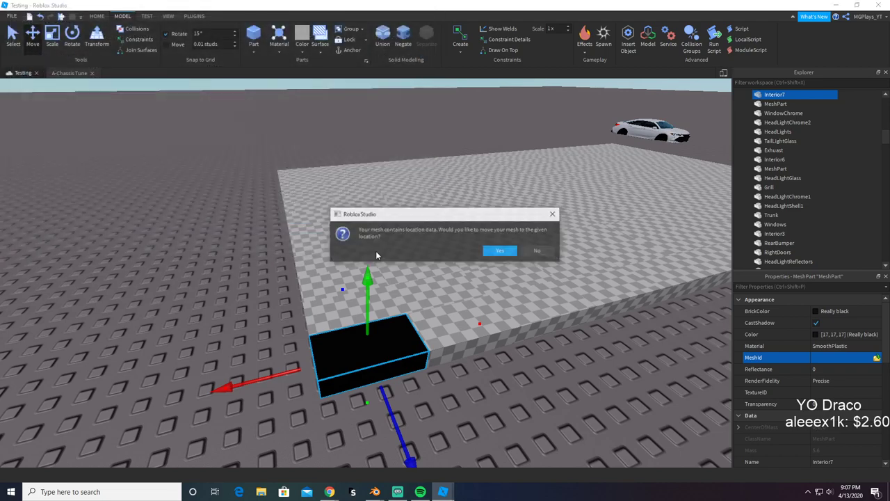
click(498, 252)
Step: Inspect the imported Interior7 part inside the car's cabin, checking the dashboard, pillars and doors
key(f)
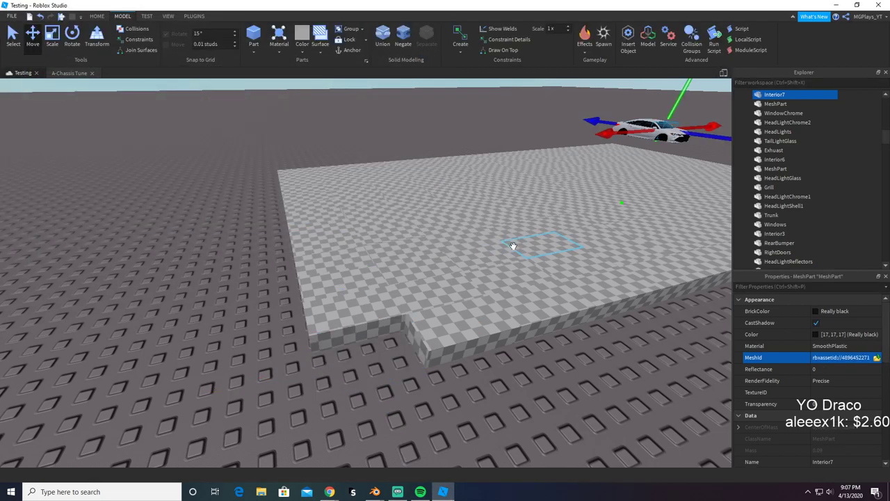
scroll(511, 247, up, 6)
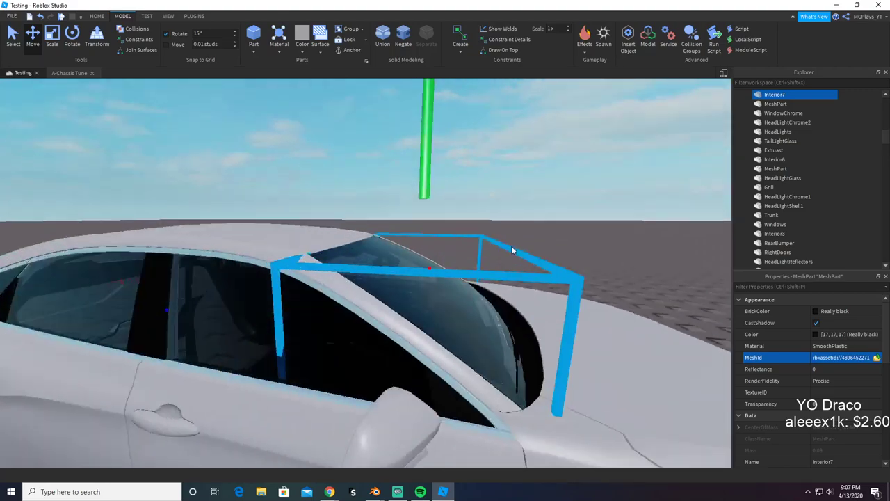
right_drag(511, 246, 511, 246)
scroll(511, 245, up, 1)
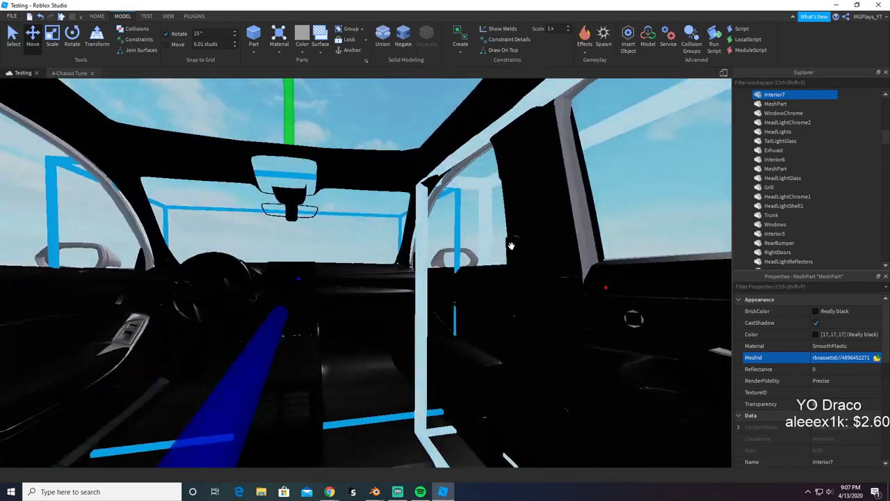
scroll(511, 245, up, 1)
scroll(511, 245, down, 1)
scroll(511, 246, down, 2)
scroll(511, 246, up, 1)
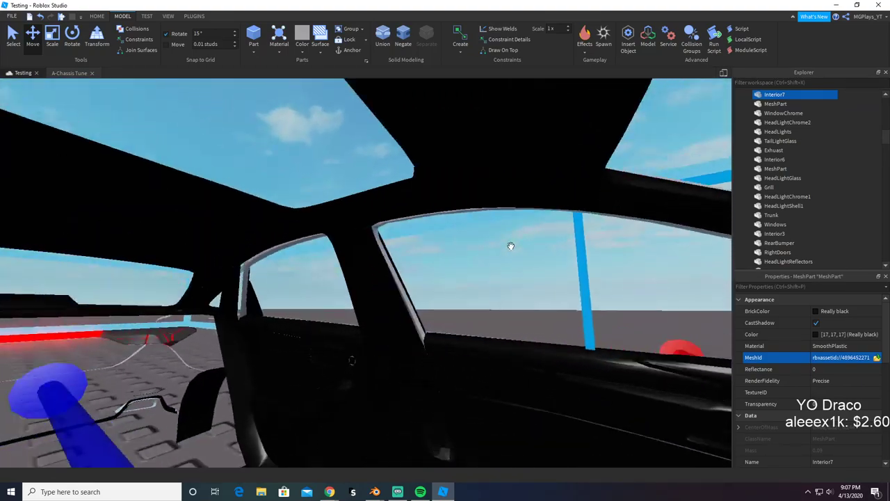
Step: Switch to Blender, select the chassis frame trims around the door windows, and restore them after a trial deletion
key(alt+Tab)
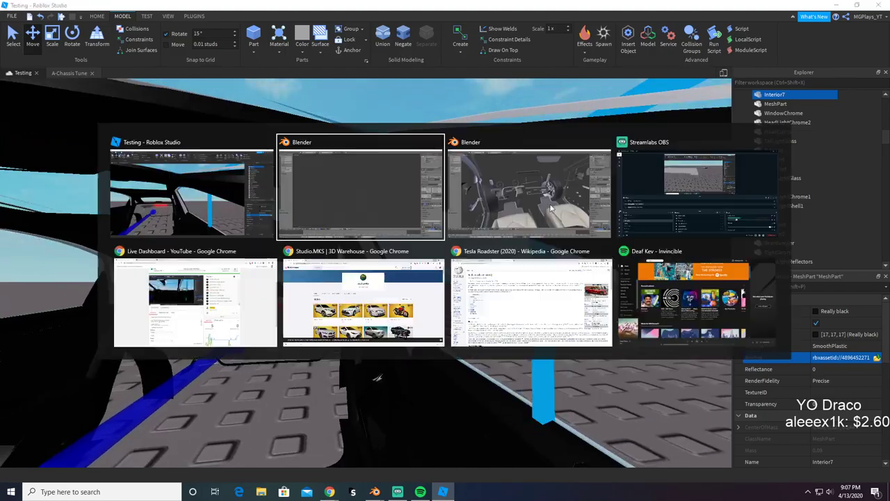
scroll(519, 273, down, 4)
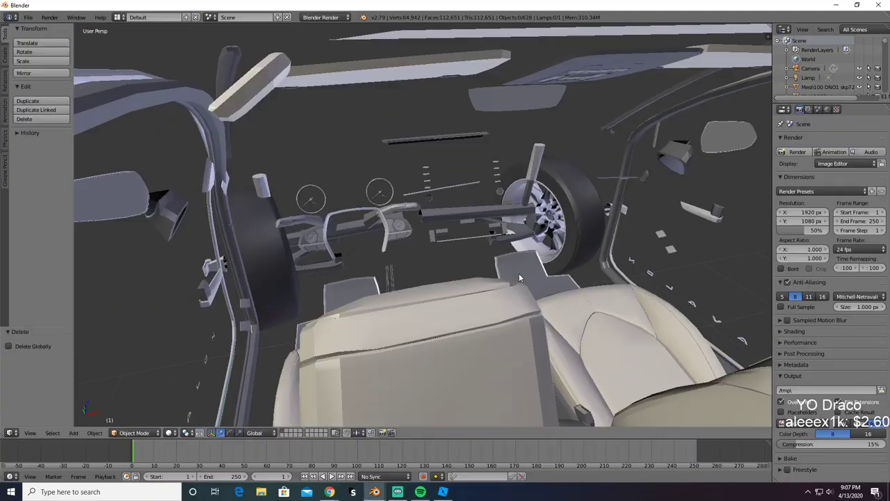
middle_drag(518, 273, 487, 272)
right_click(403, 321)
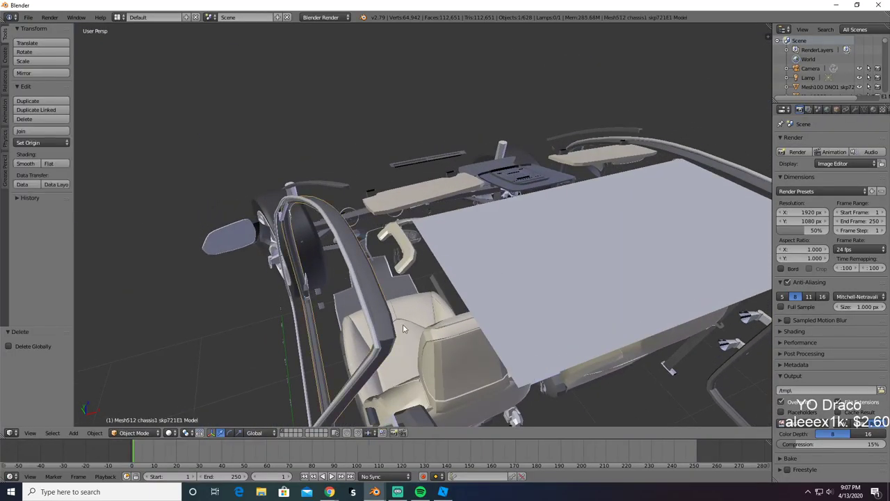
key(x)
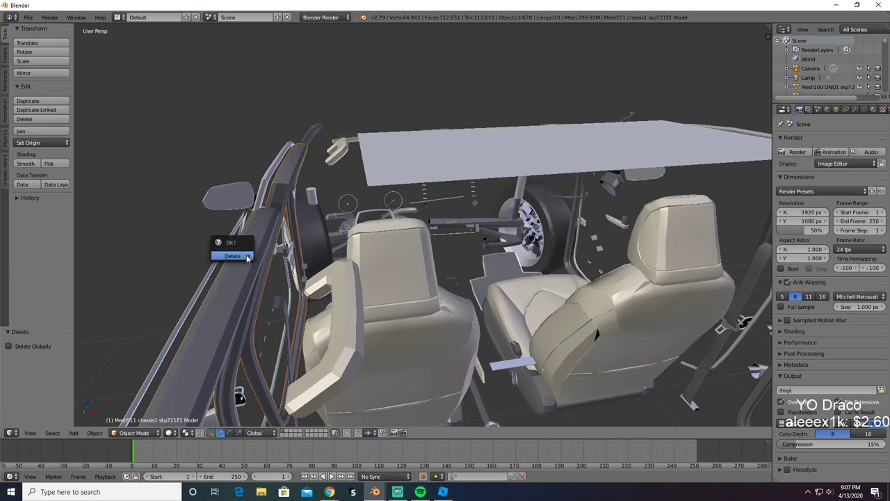
click(246, 257)
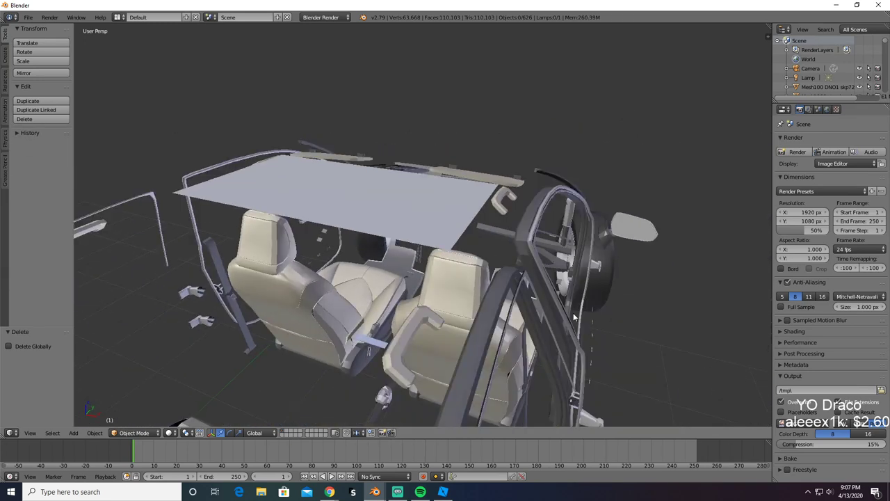
key(ctrl+z)
Step: Try deleting the four selected window frame trims to check what they cover, and undo the deletion
key(x)
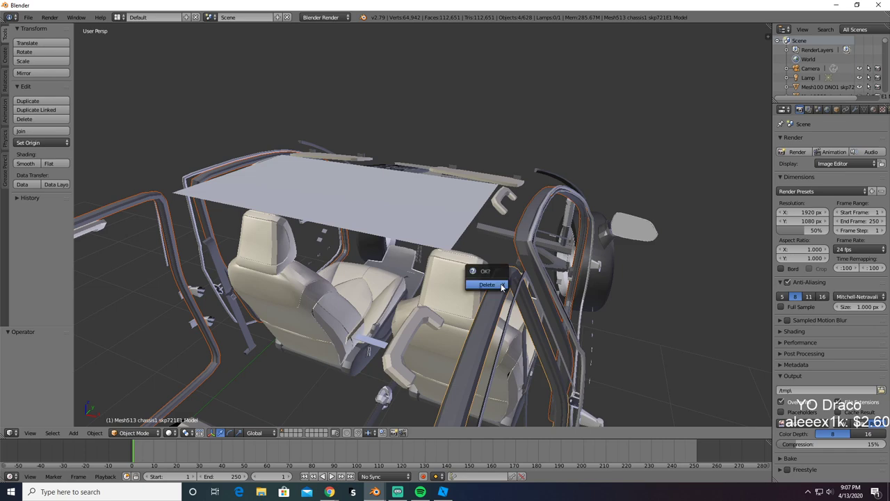
click(500, 282)
key(ctrl+z)
middle_drag(519, 238, 616, 222)
key(x)
click(478, 288)
scroll(478, 288, up, 5)
scroll(637, 228, down, 3)
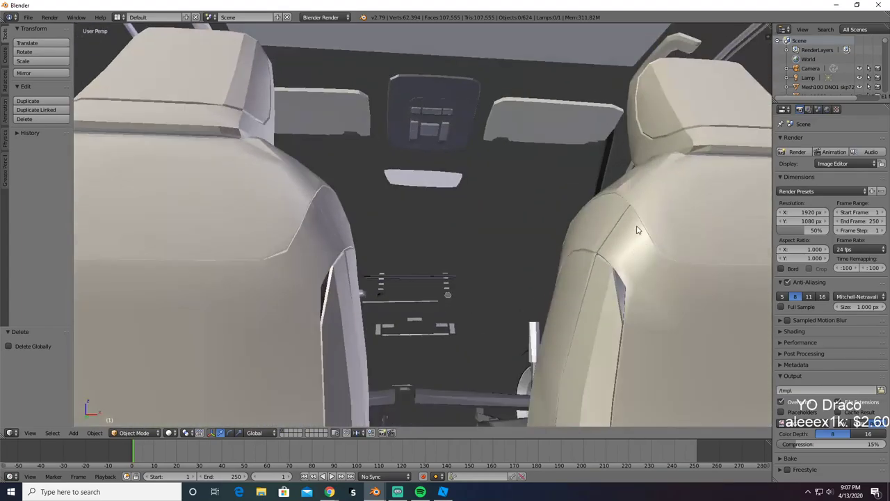
key(ctrl+z)
Step: Check the cabin in Roblox Studio and add the overhead console panel and its buttons to the Blender selection
key(alt+Tab)
right_drag(627, 241, 626, 241)
key(alt+Tab)
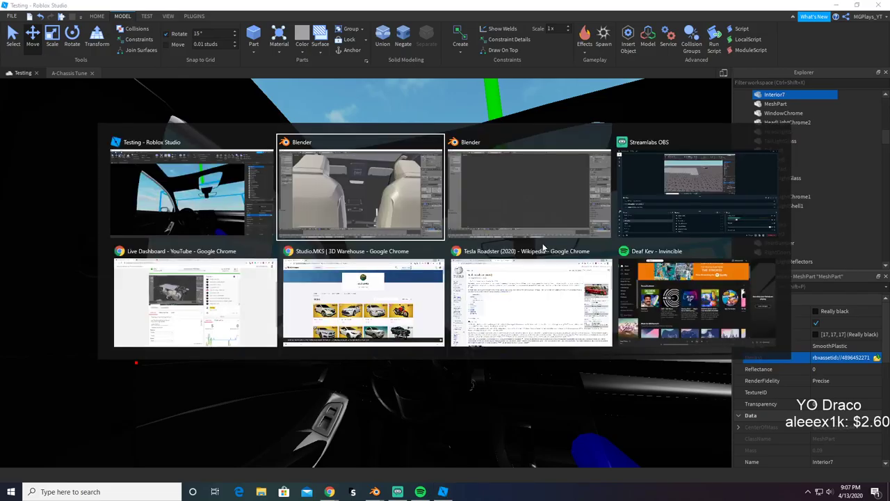
shift+right_click(405, 101)
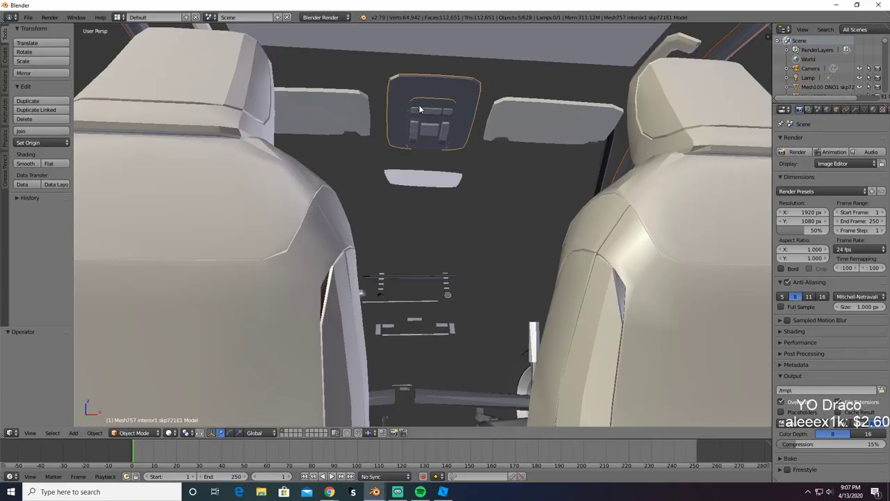
scroll(397, 175, up, 3)
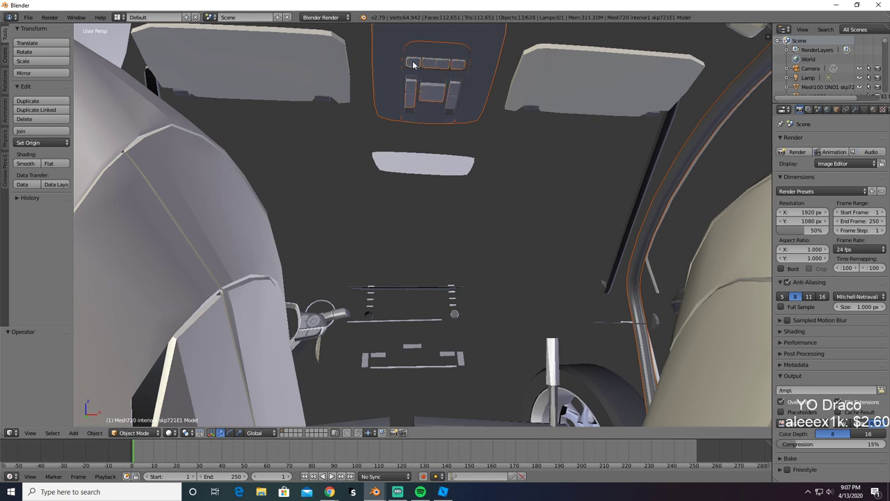
key(h)
Step: Compare the windshield area in Roblox Studio and add the flat roof panel above the seats to the Blender selection
key(alt+Tab)
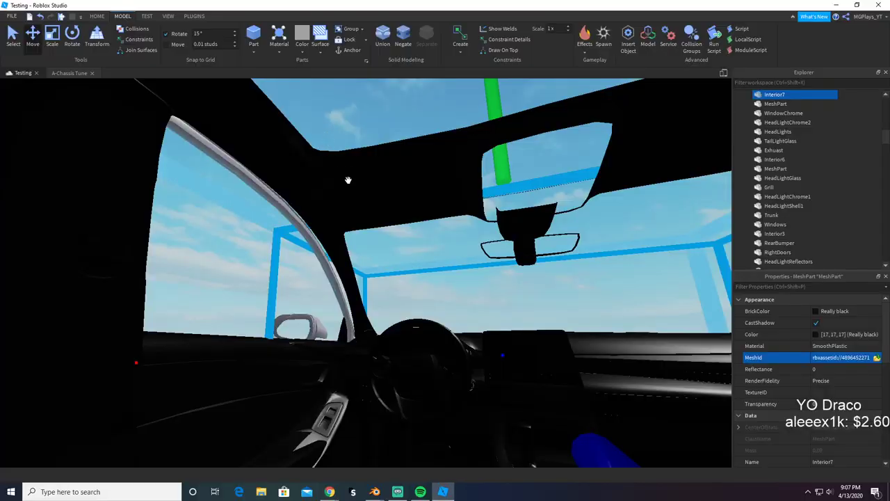
right_drag(348, 181, 348, 183)
key(alt+Tab)
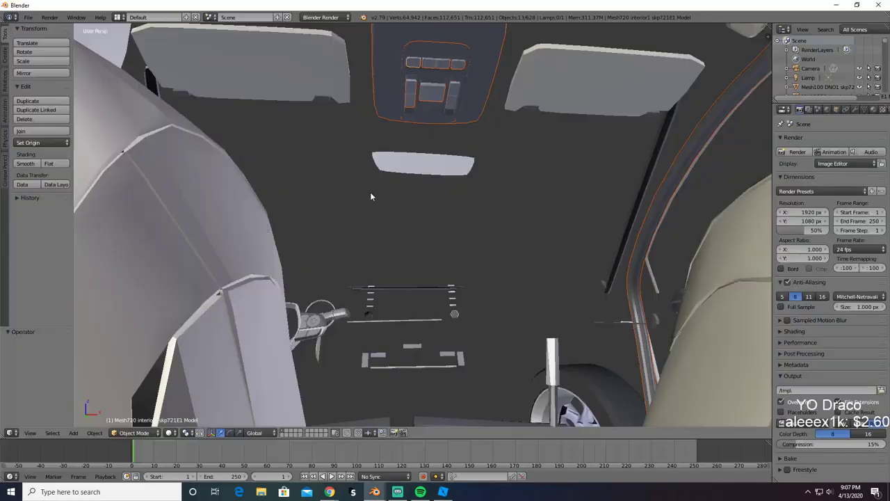
middle_drag(371, 197, 380, 86)
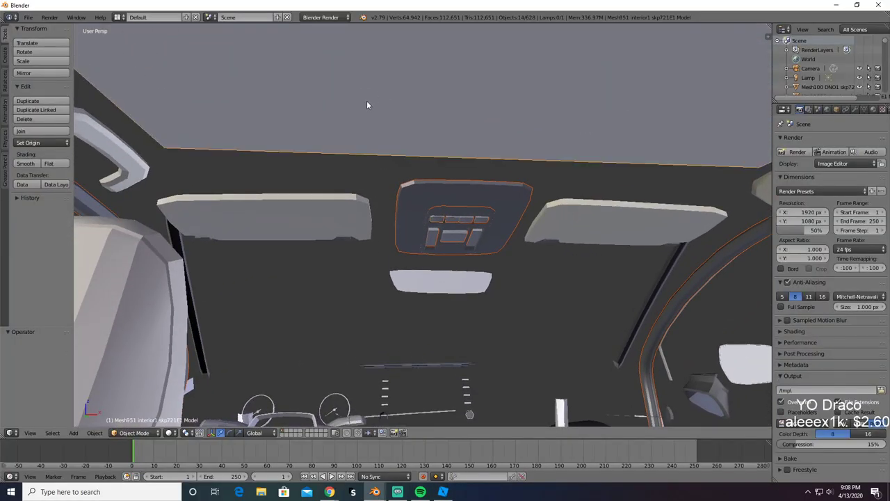
Step: Try deleting the selected frame trims, overhead console and roof panel, and undo the deletion
key(Delete)
scroll(335, 170, down, 8)
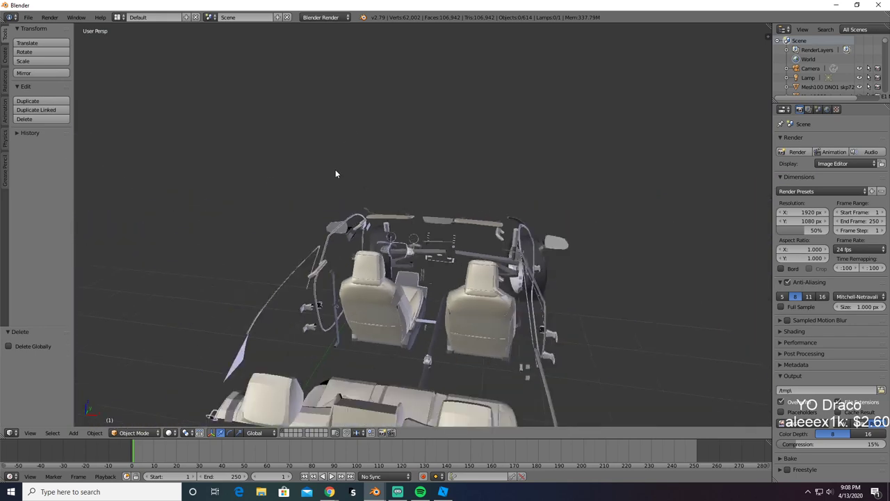
key(ctrl+z)
Step: Copy the selected frame trims, overhead console and roof panel and paste them into the empty second Blender scene
key(ctrl+c)
middle_drag(339, 201, 359, 188)
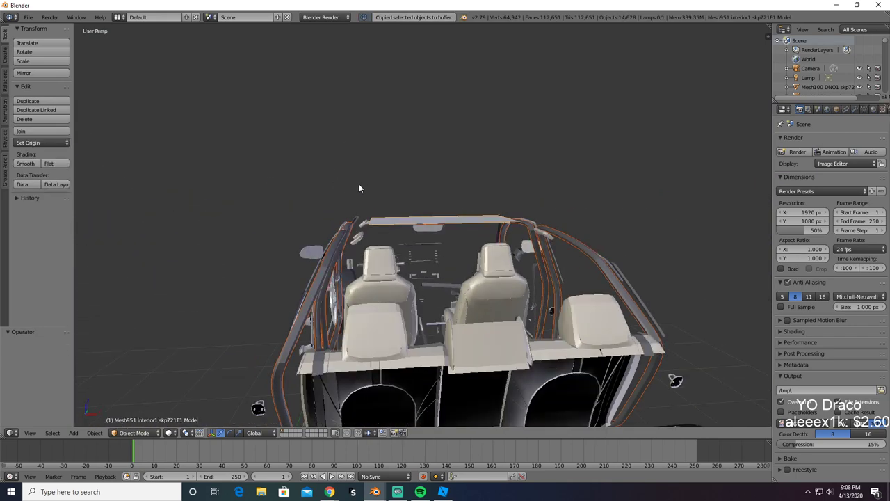
key(alt+Tab)
key(alt+Tab)
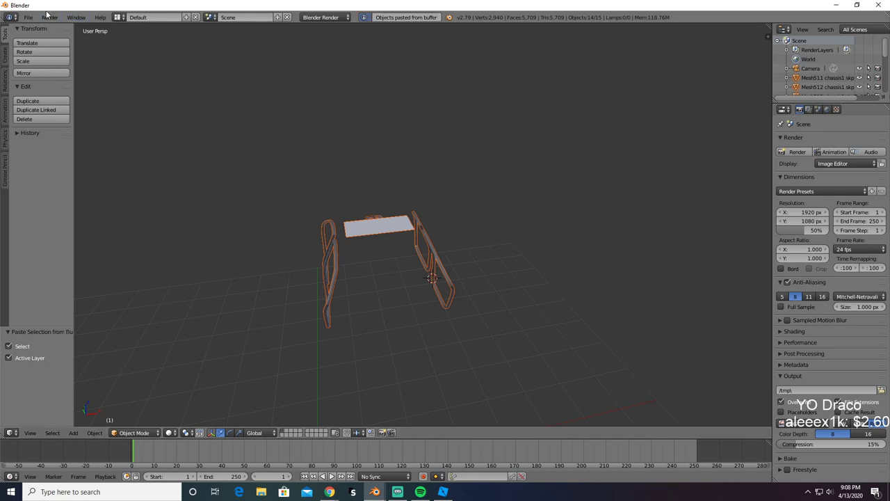
Step: Export the pasted parts as Interior8.obj to the Toyota Avalon folder
click(28, 16)
mouse_move(56, 207)
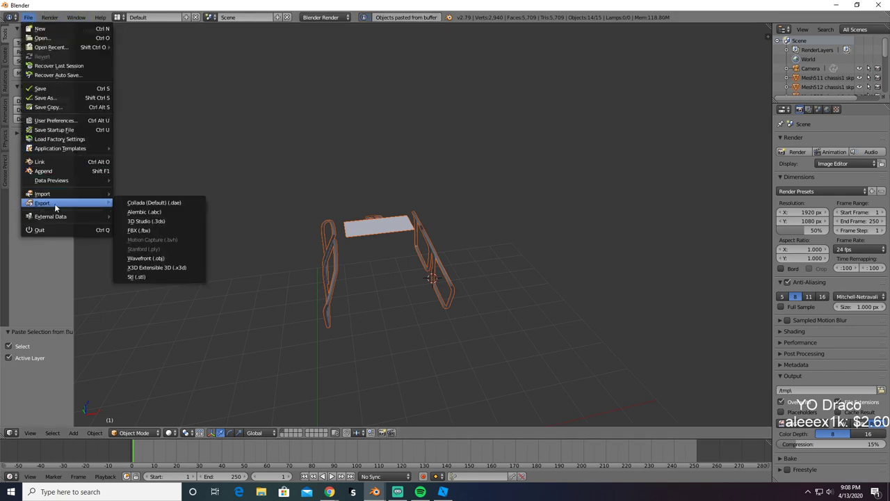
click(149, 259)
click(143, 53)
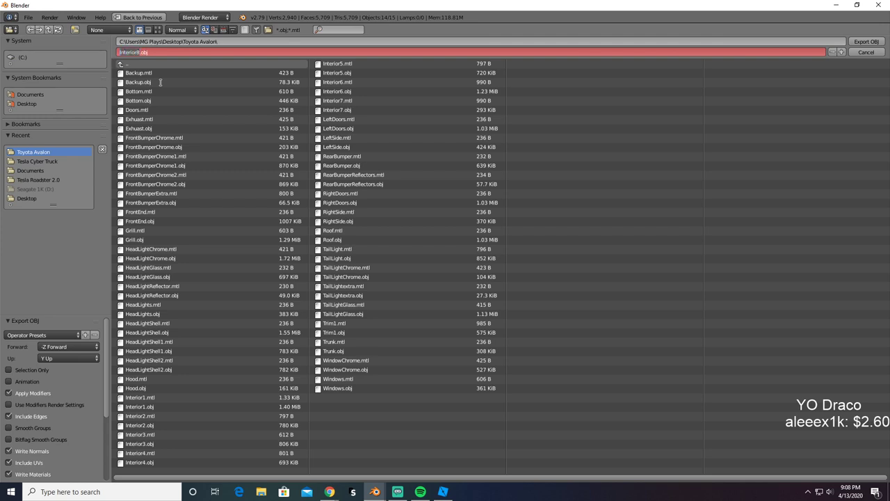
key(Return)
key(Return)
Step: Switch to Roblox Studio and locate the placeholder MeshPart at the platform's corner
key(alt+Tab)
key(alt+Tab)
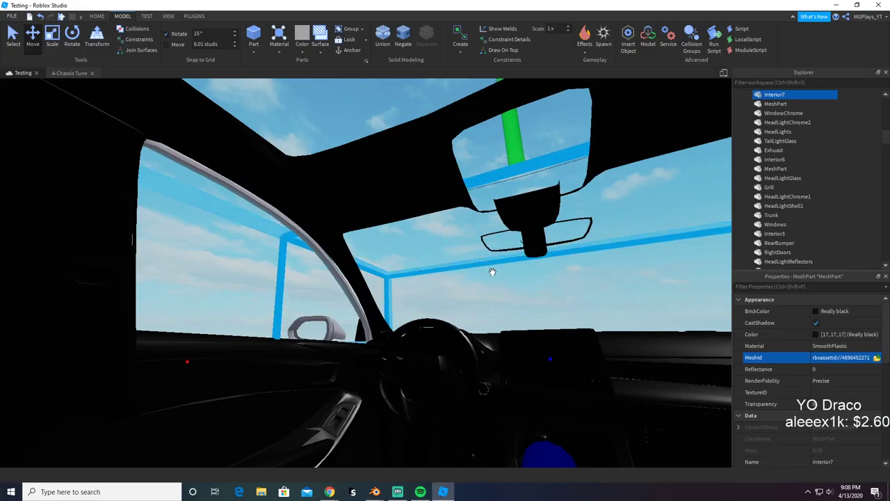
scroll(492, 272, down, 6)
right_drag(492, 272, 492, 272)
scroll(515, 278, down, 5)
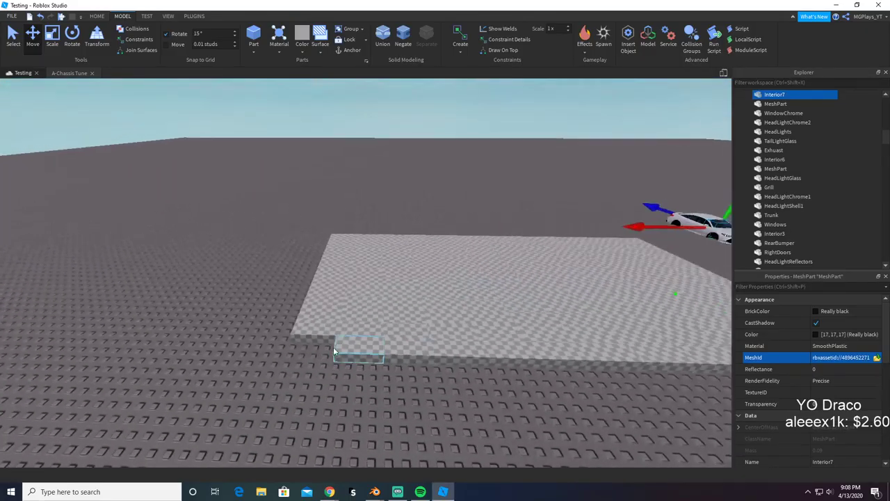
Step: Rename the blank mesh part at the edge of the checkered platform as Interior8 and colour it Really black
click(365, 345)
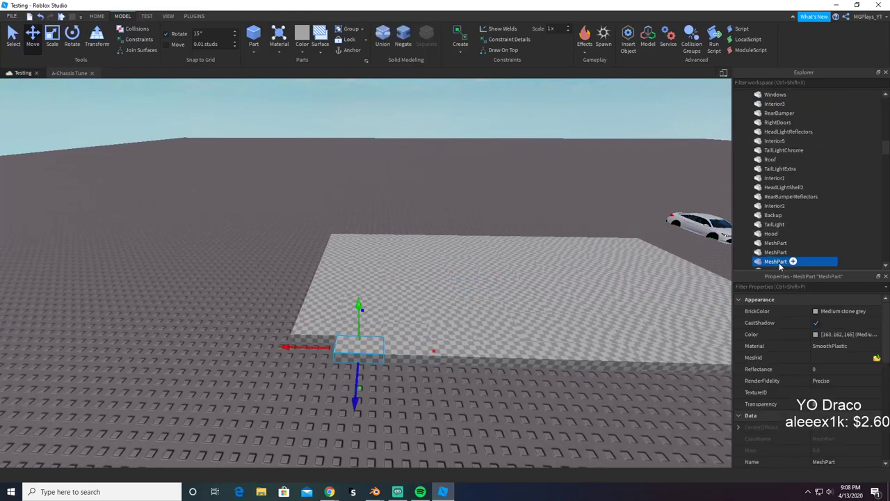
double_click(779, 264)
key(ctrl+v)
text(8)
click(832, 313)
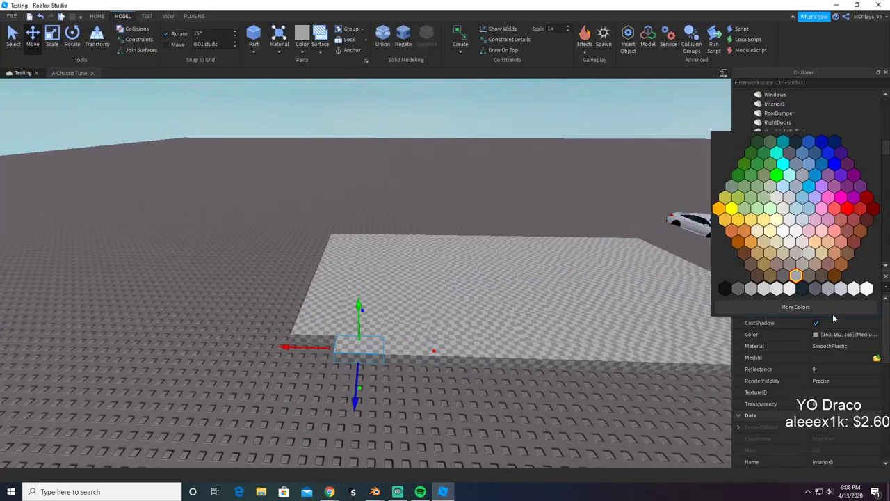
click(724, 288)
Step: Load Interior8.obj from the Toyota Avalon folder as the mesh of the Interior8 part
click(876, 358)
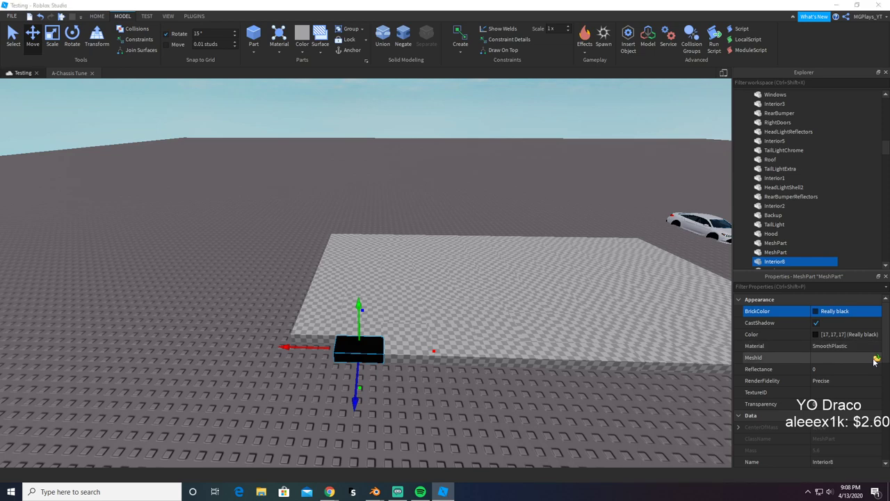
text(i)
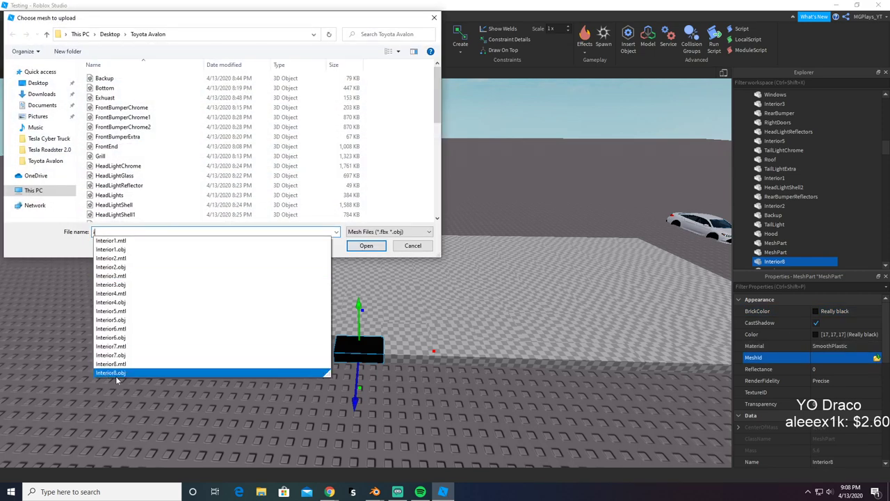
click(116, 374)
click(366, 249)
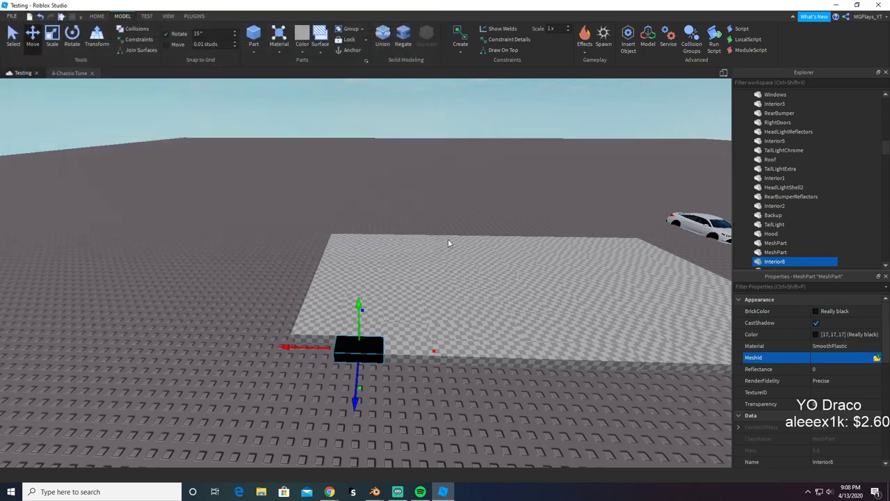
click(538, 251)
Step: Examine the car up close and inside the cabin to check the imported interior parts
right_drag(548, 331, 549, 331)
key(w)
click(549, 331)
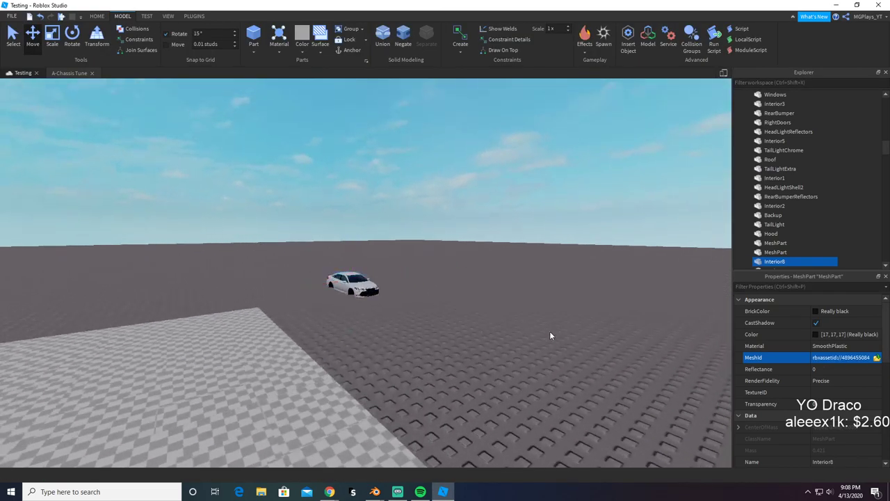
key(w)
right_drag(399, 313, 393, 315)
key(s)
scroll(107, 378, down, 3)
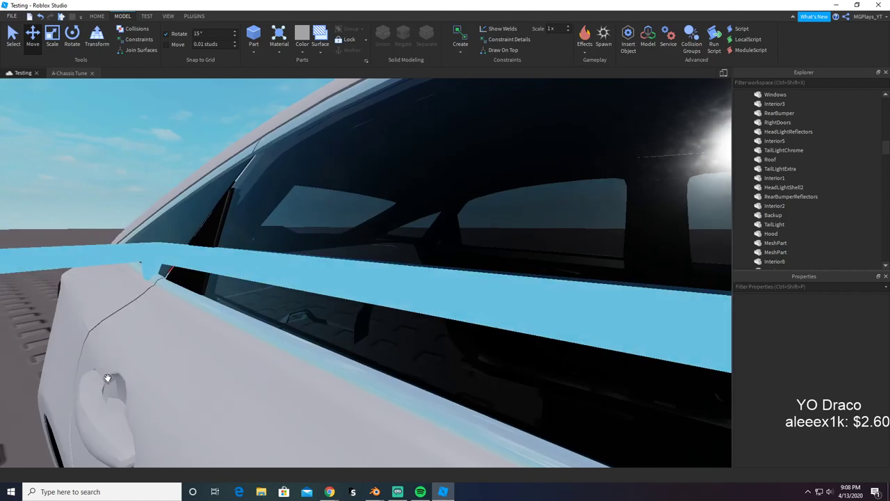
scroll(107, 378, up, 3)
right_drag(107, 377, 328, 254)
Step: Switch to the Blender window with the car interior and delete the selected trim around the door openings
key(alt+Tab)
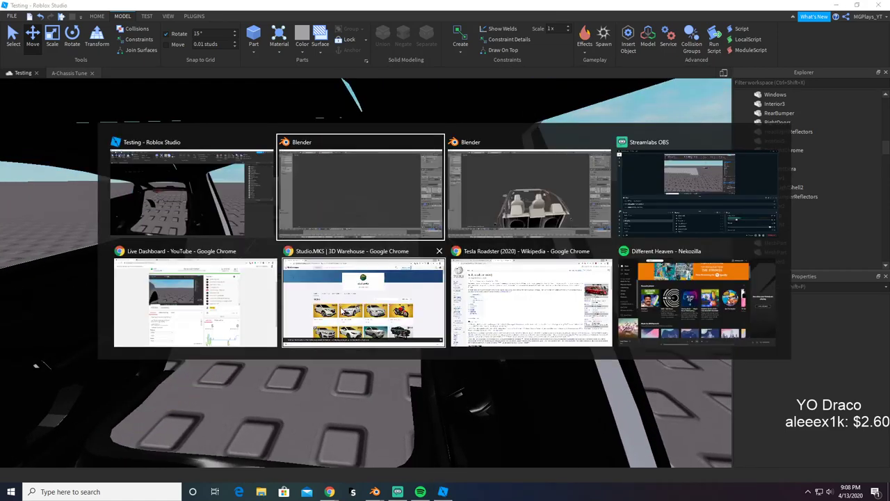
middle_drag(445, 299, 550, 310)
key(x)
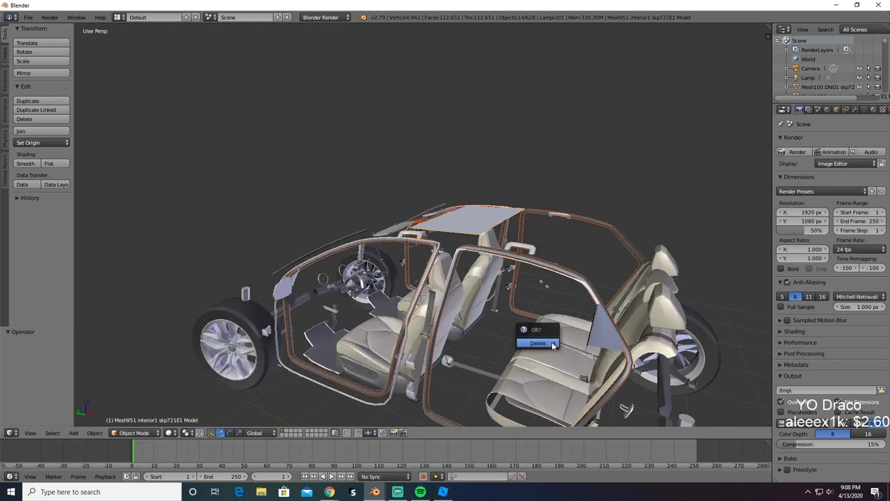
click(552, 342)
Step: Select the rear seat's central backrest panels, checking the selection with trial deletions and undoing each one
middle_drag(551, 341, 428, 285)
right_click(474, 282)
key(x)
click(482, 289)
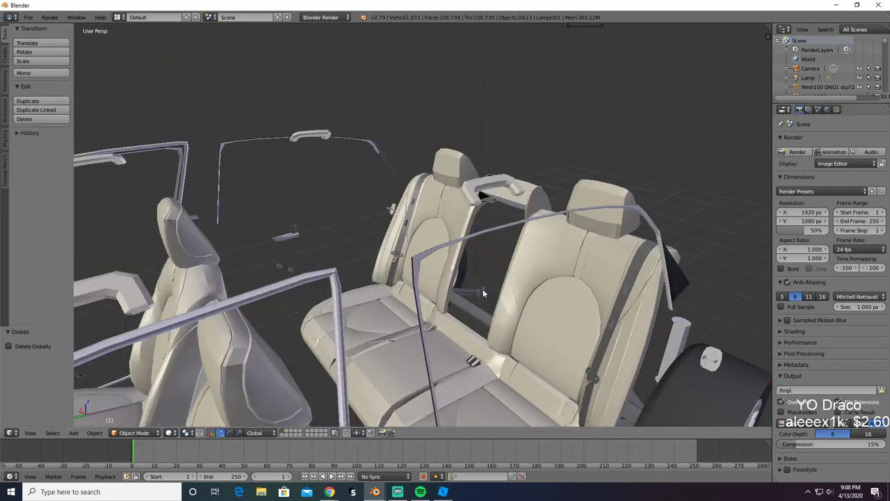
key(ctrl+z)
shift+right_click(549, 278)
key(x)
click(537, 264)
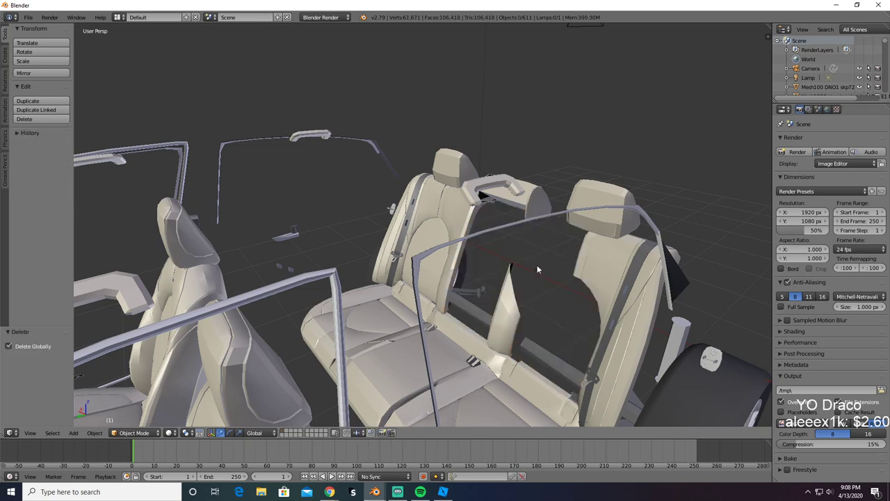
key(ctrl+z)
shift+right_click(494, 324)
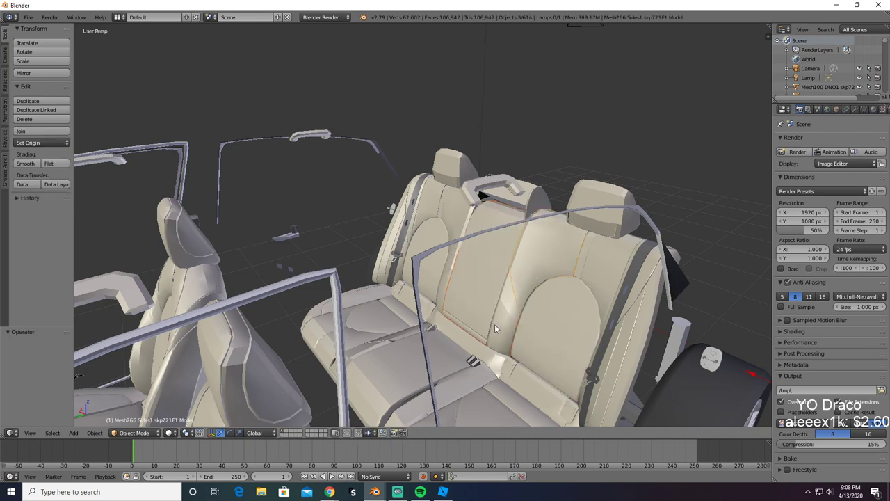
key(x)
click(583, 270)
key(ctrl+z)
Step: Add one outer headrest and its adjoining backrest panels to the rear seat selection, undoing each trial deletion
shift+right_click(607, 191)
key(x)
click(607, 192)
key(ctrl+z)
key(x)
click(631, 220)
middle_drag(631, 218, 352, 193)
key(ctrl+z)
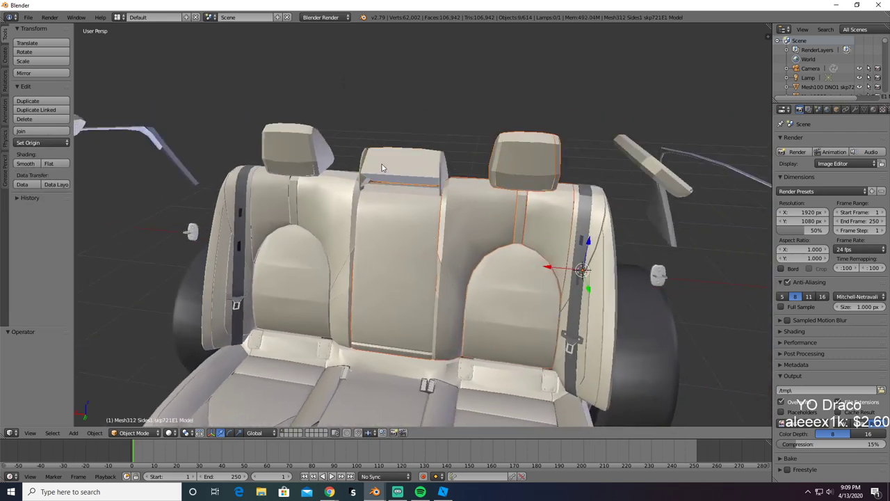
Step: Extend the rear seat selection with the centre headrest and the opposite backrest panels, undoing each trial deletion
shift+right_click(395, 177)
key(x)
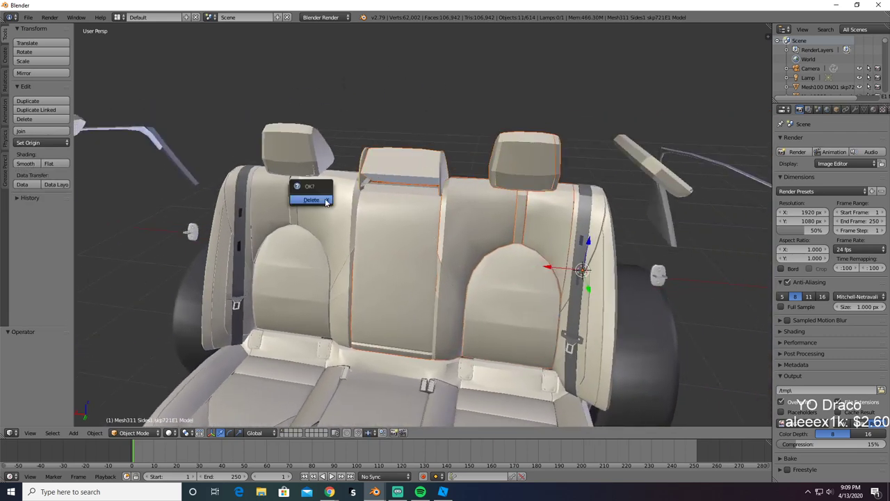
click(326, 203)
key(ctrl+z)
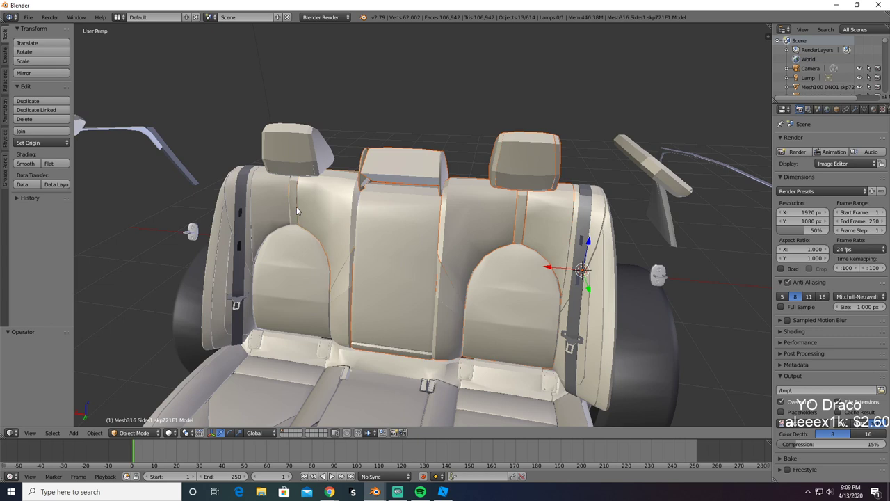
key(x)
click(238, 242)
key(ctrl+z)
key(x)
click(212, 262)
key(ctrl+z)
Step: Add the opposite side's remaining backrest pieces to the rear seat selection, testing by deleting and undoing
shift+right_click(291, 335)
key(x)
click(289, 350)
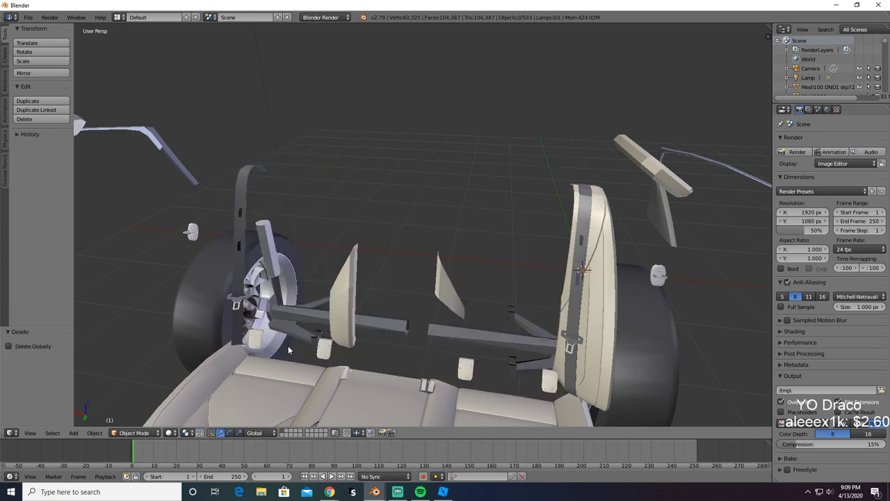
key(ctrl+z)
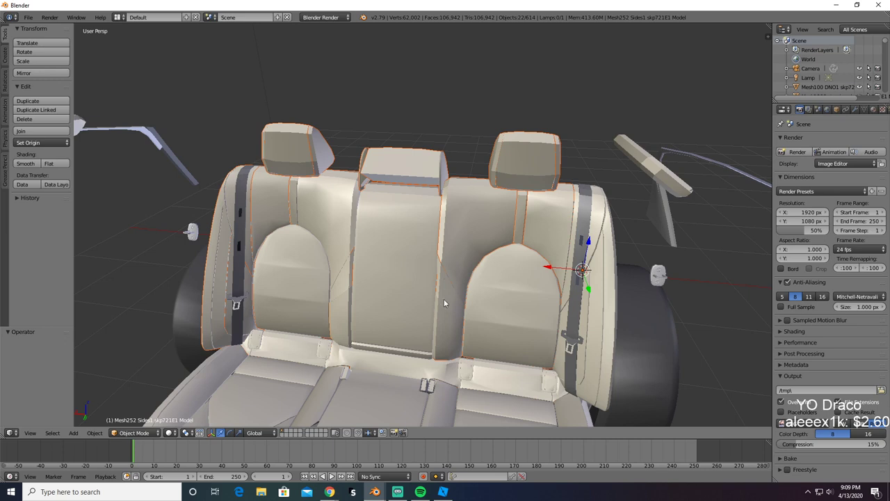
key(x)
click(447, 298)
key(ctrl+z)
Step: Add the remaining side bolster pieces next to the seat belt to the rear seat selection, undoing each trial deletion
shift+right_click(558, 317)
shift+right_click(611, 325)
key(x)
click(604, 320)
key(ctrl+z)
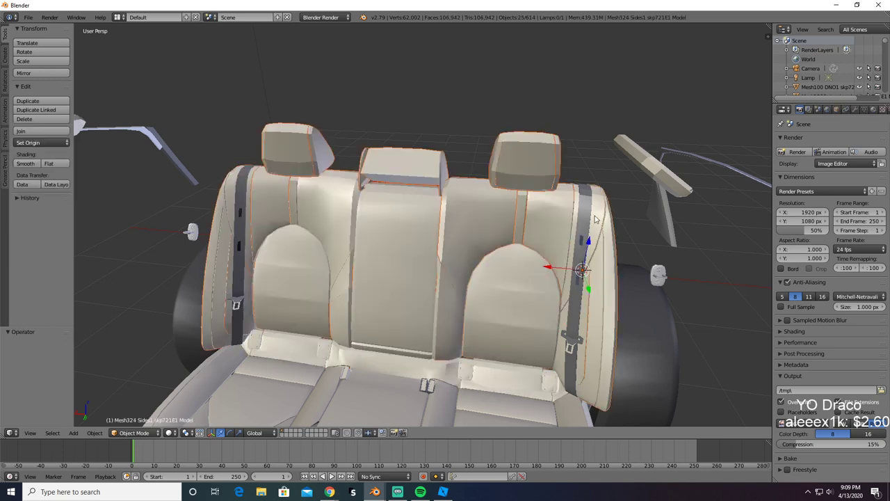
shift+right_click(564, 319)
key(x)
click(564, 318)
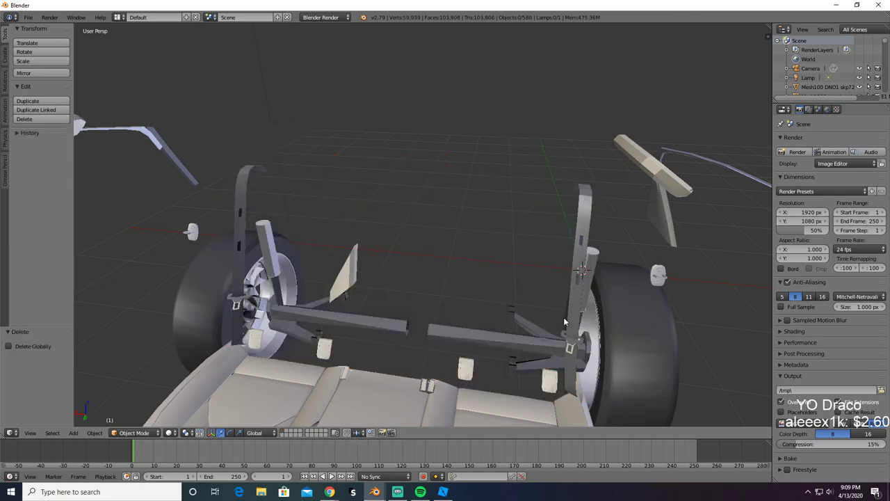
key(ctrl+z)
Step: Add the small cover patches below the backrest to the selection and check the selected pieces in wireframe
scroll(521, 362, up, 8)
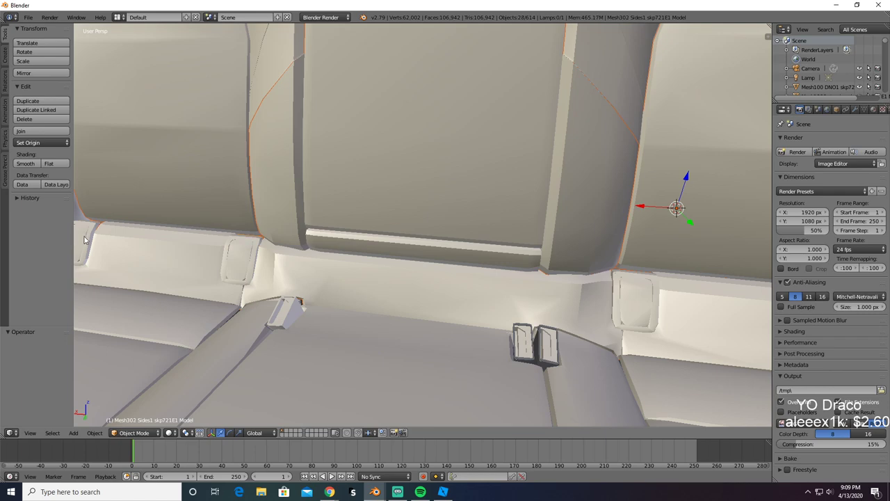
scroll(634, 303, down, 8)
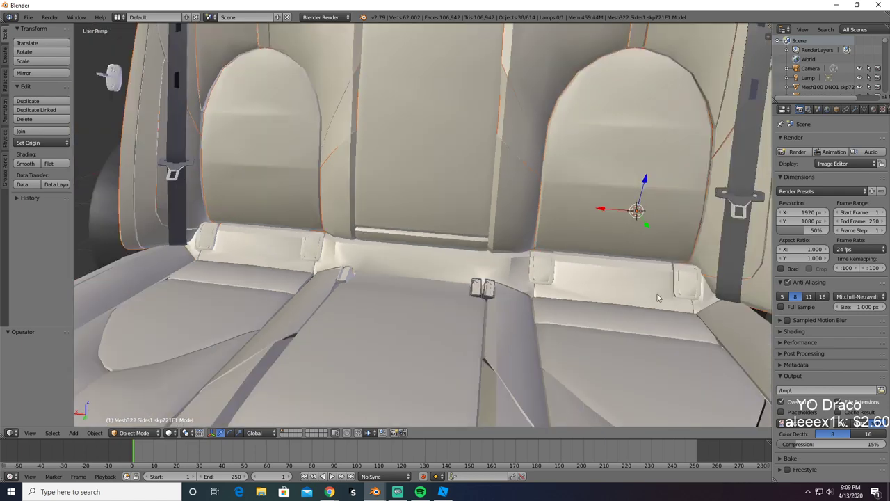
key(x)
click(658, 298)
key(ctrl+z)
scroll(272, 299, down, 2)
key(z)
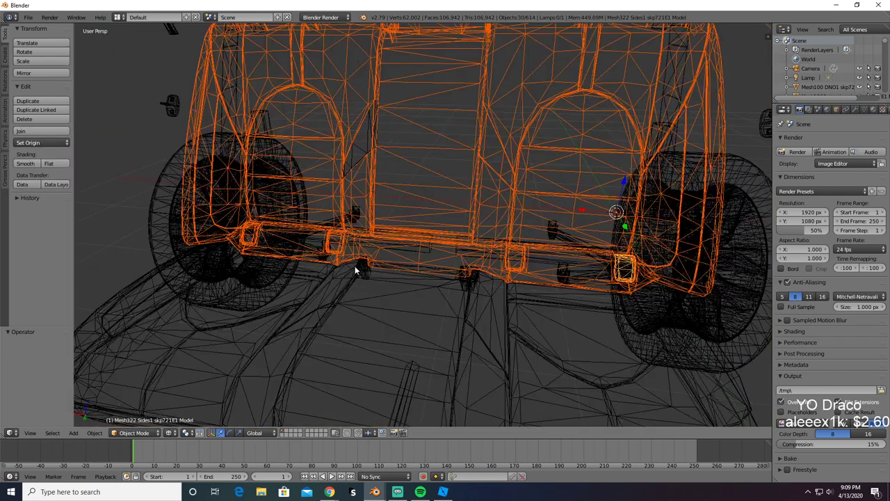
key(z)
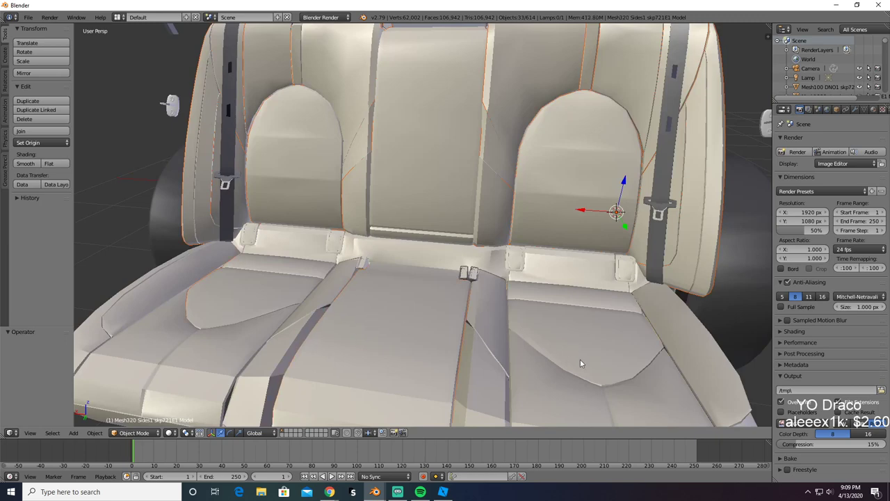
Step: Add the seat cushion panels and a front base piece to the rear seat selection, undoing each trial deletion
key(x)
click(581, 360)
key(ctrl+z)
mouse_move(352, 317)
middle_down()
mouse_move(369, 320)
mouse_move(362, 313)
middle_up()
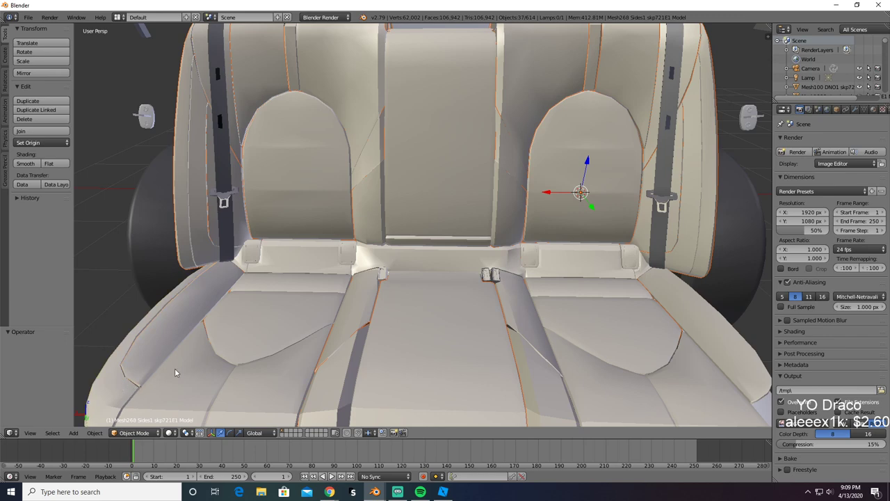
middle_drag(175, 372, 198, 292)
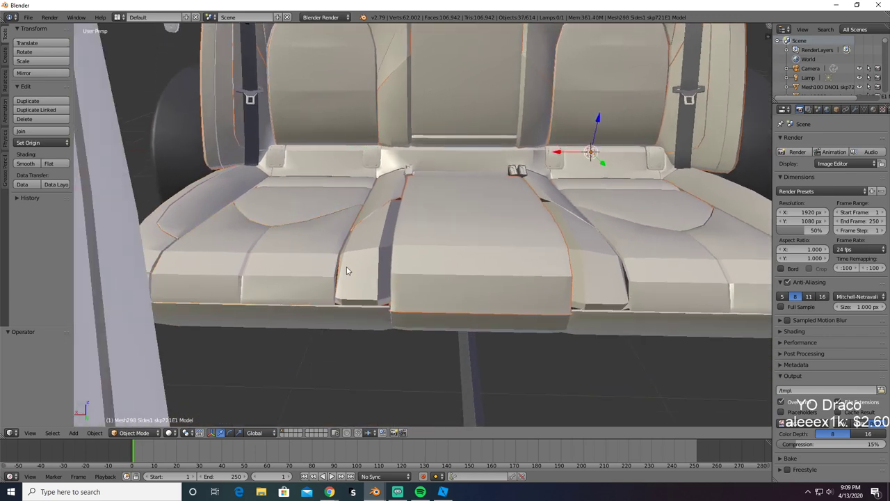
key(x)
click(317, 330)
key(ctrl+z)
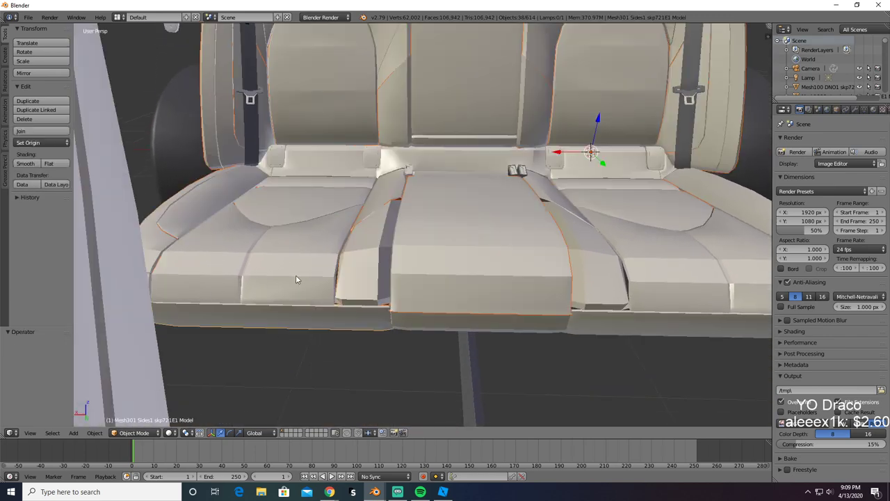
Step: Add more lower base and cushion pieces to the rear seat selection, checking with trial deletions that are undone
key(x)
click(292, 273)
key(ctrl+z)
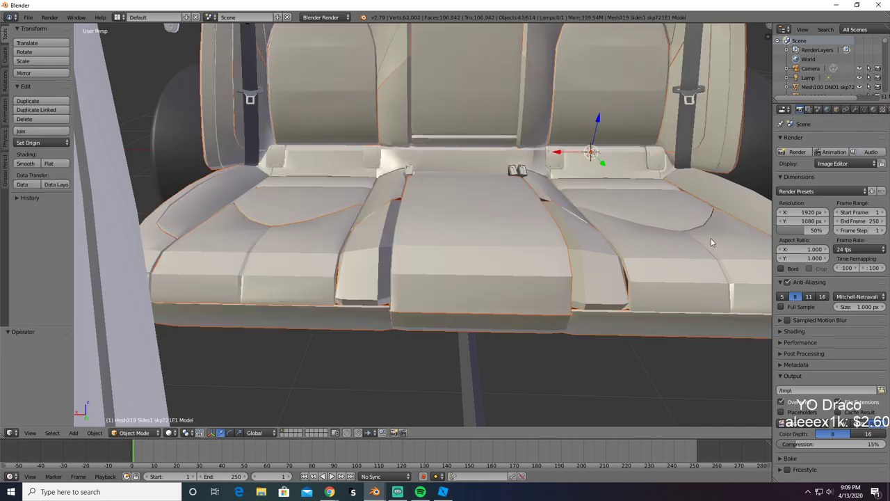
shift+middle_drag(696, 246, 582, 262)
click(609, 245)
key(ctrl+z)
Step: Add the last outer cushion pieces and verify the complete rear seat selection by deleting it and undoing
shift+right_click(505, 286)
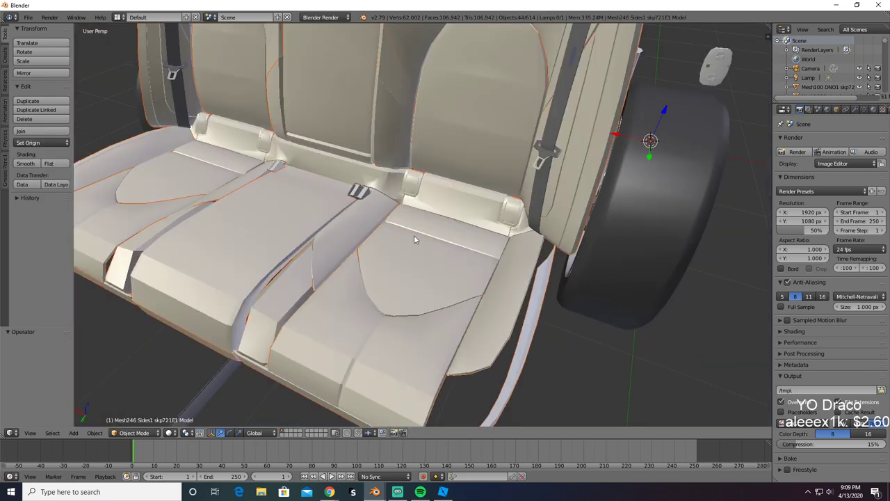
key(x)
click(326, 249)
middle_drag(326, 247, 376, 208)
scroll(280, 220, down, 5)
key(ctrl+z)
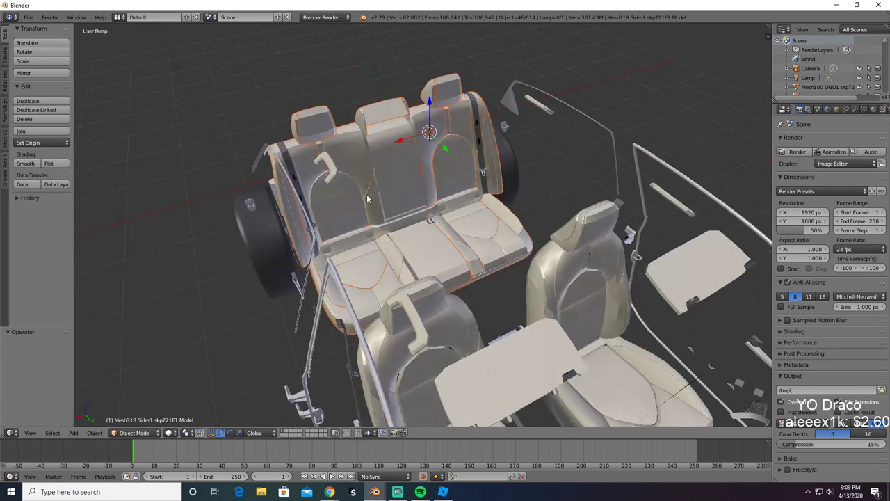
key(x)
click(368, 199)
key(ctrl+z)
Step: Copy the selected rear seat pieces, delete them from the car scene, and paste them into the other Blender window
key(ctrl+c)
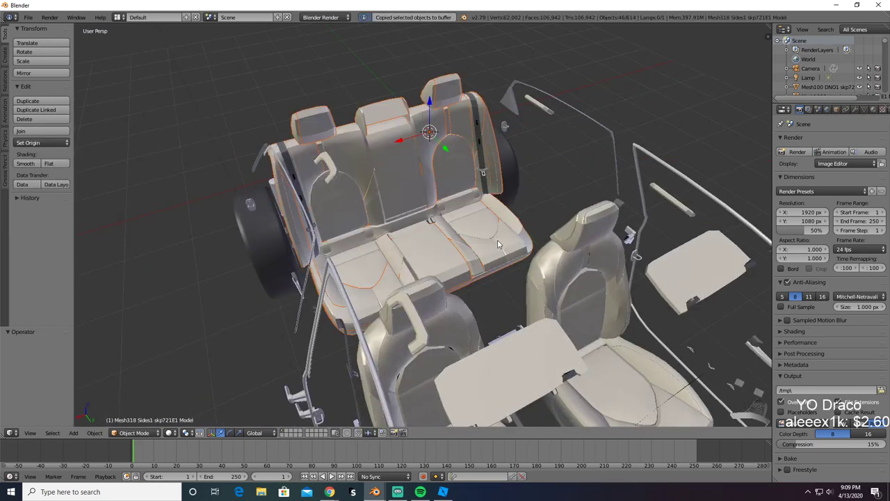
key(x)
click(498, 235)
key(alt+Tab)
key(ctrl+v)
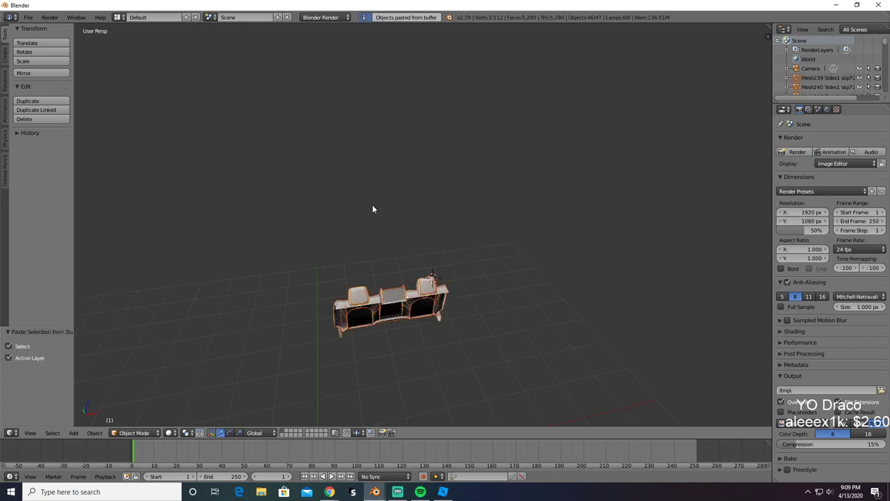
key(x)
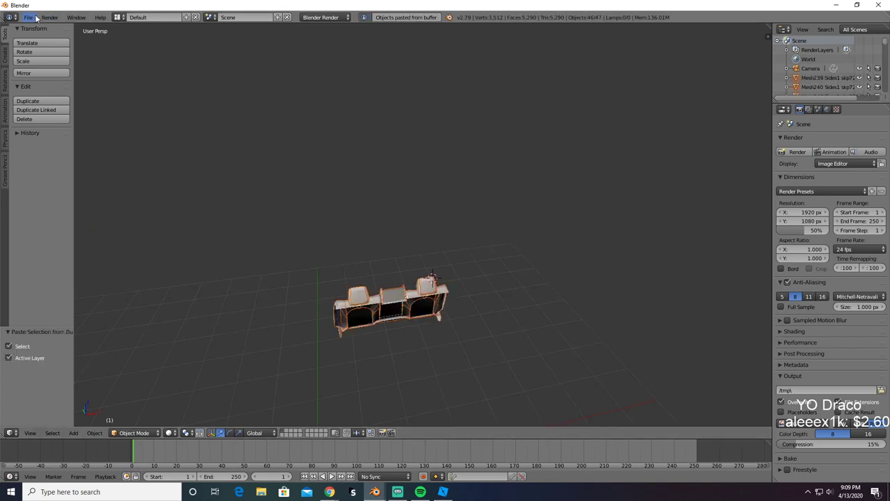
Step: Export the pasted rear seats as an OBJ file named RearSeats in the Toyota Avalon folder
click(36, 18)
mouse_move(89, 204)
click(144, 260)
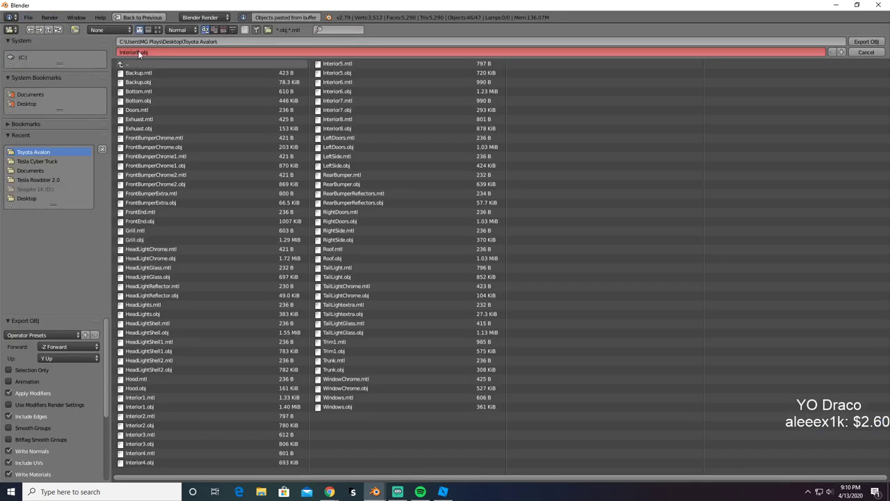
click(139, 54)
text(BackSeats)
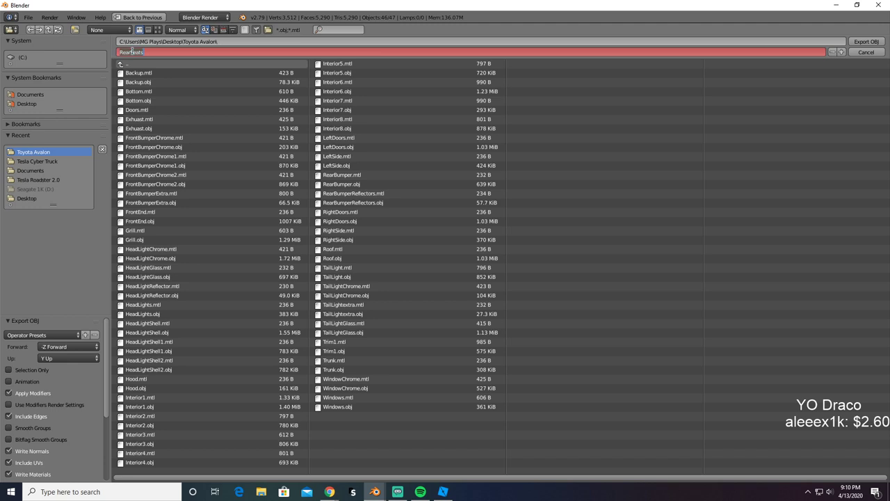
key(Return)
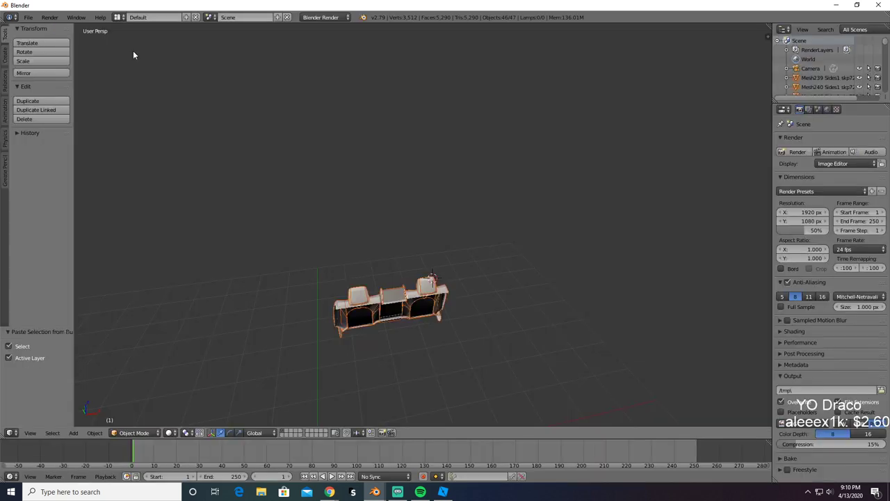
Step: Delete the exported rear seats from the Blender export scene and switch to Roblox Studio
key(Delete)
key(Return)
key(alt+Tab)
key(alt+Tab)
Step: Select a spare grey MeshPart beside the checkered platform, name it RearSeats and colour it Really black
key(s)
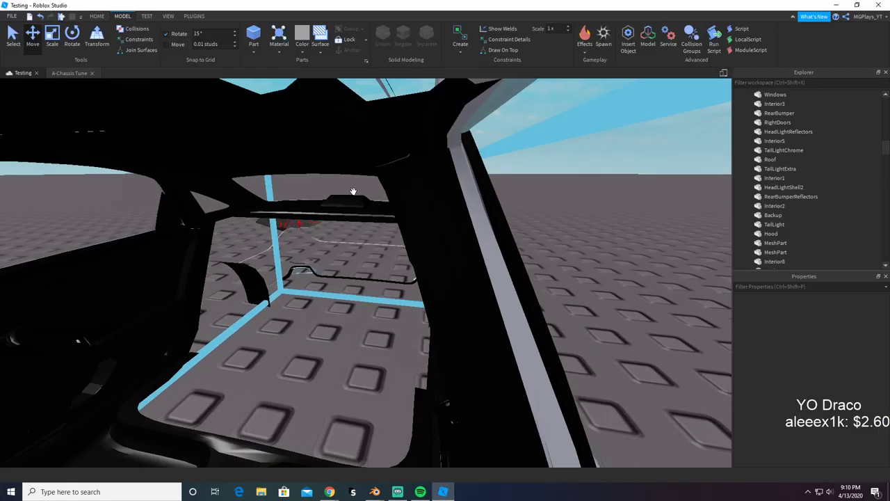
right_drag(353, 193, 353, 194)
key(w)
key(s)
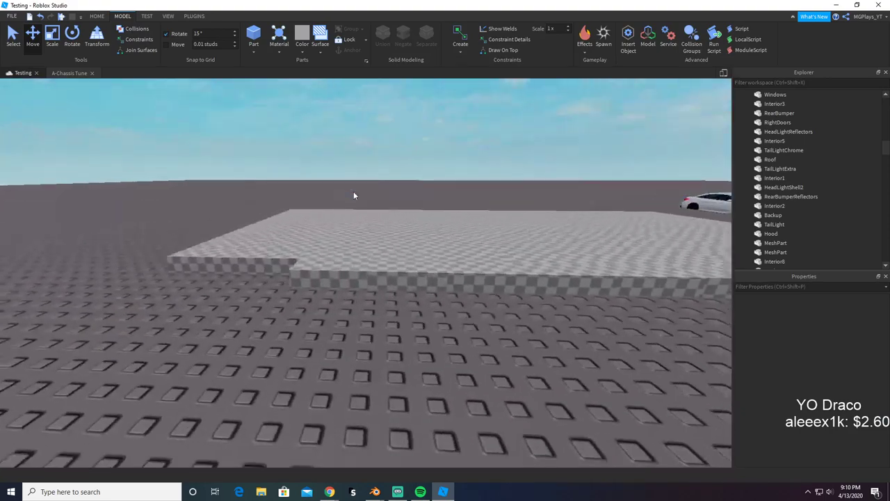
click(346, 277)
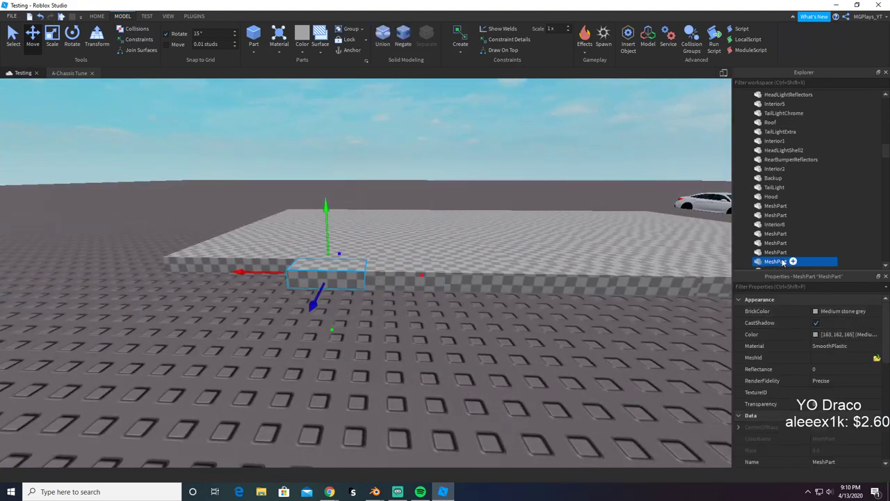
click(843, 311)
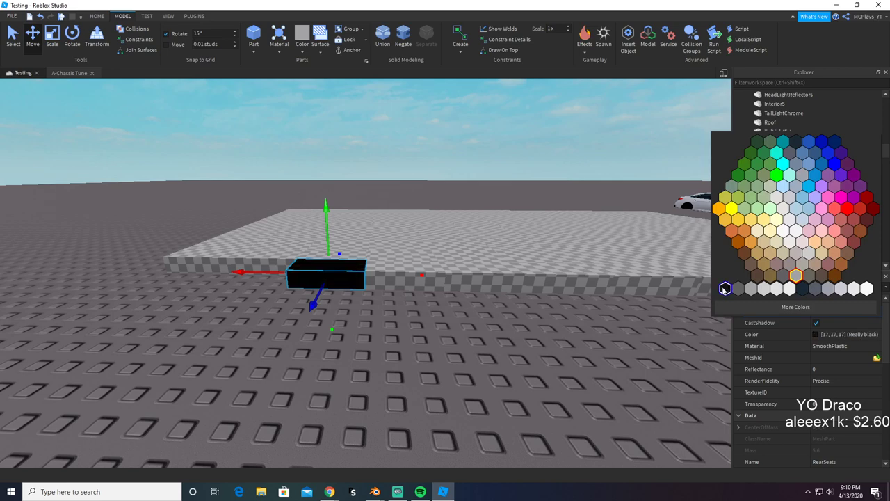
click(724, 288)
Step: Load RearSeats.obj from the Toyota Avalon folder as the mesh of the RearSeats part
click(876, 357)
text(rear)
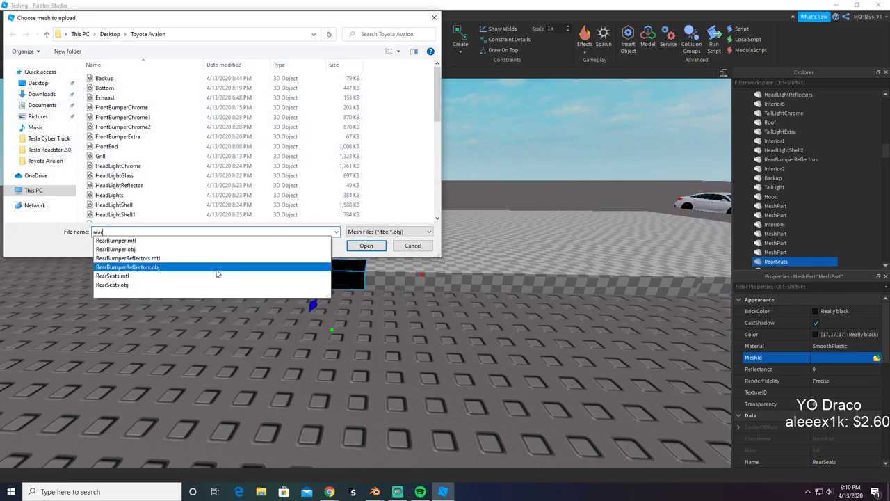
click(309, 285)
click(366, 246)
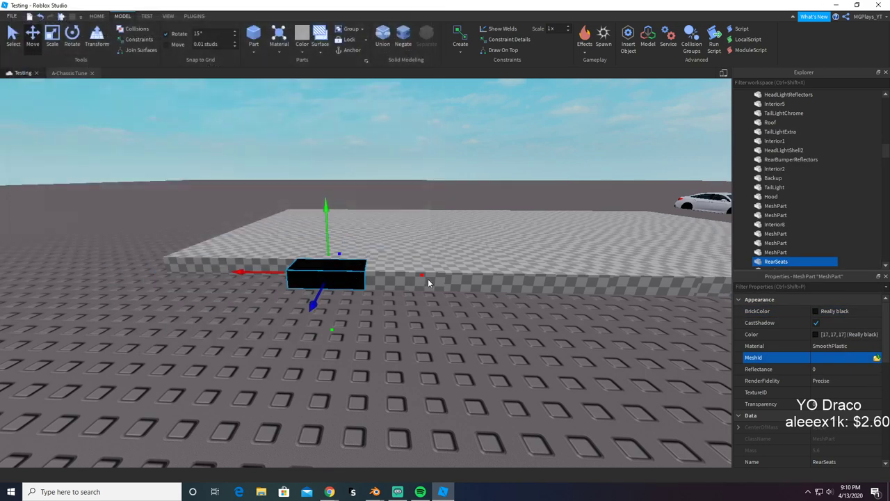
Step: Inspect the car with its imported rear seats from behind and through the rear window
click(500, 251)
scroll(455, 232, up, 5)
right_drag(450, 242, 460, 202)
click(462, 210)
scroll(462, 207, up, 4)
scroll(461, 202, up, 4)
scroll(461, 202, down, 3)
scroll(460, 202, up, 4)
scroll(460, 203, down, 4)
scroll(460, 202, up, 4)
scroll(460, 202, down, 8)
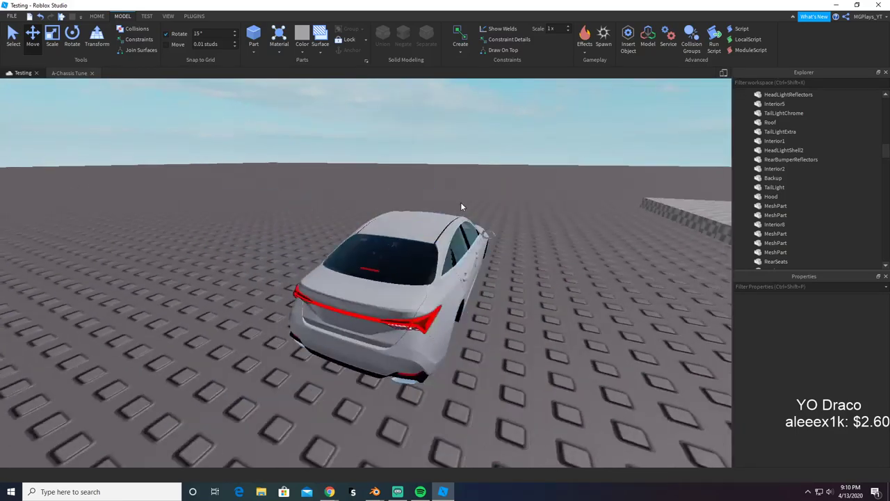
scroll(460, 201, up, 8)
Step: Compare with the remaining Blender parts and examine the Roblox car's cabin, front and side
key(alt+Tab)
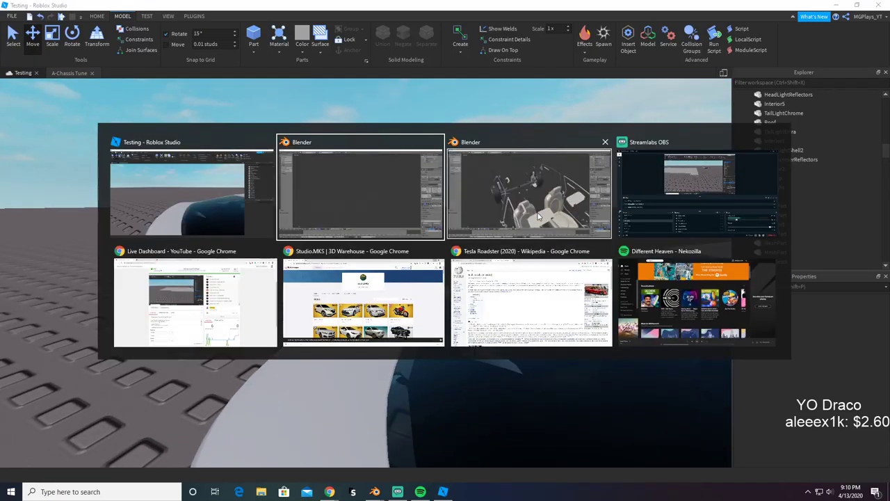
middle_drag(509, 226, 614, 237)
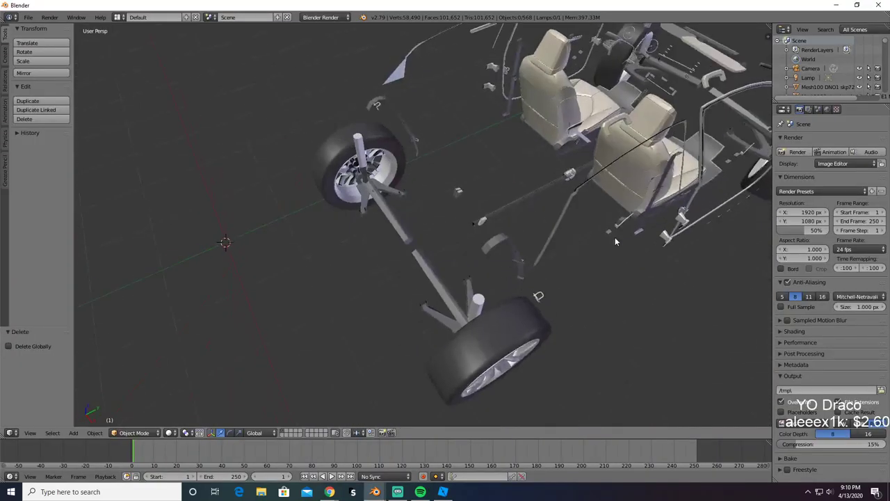
key(alt+Tab)
right_drag(575, 294, 568, 299)
scroll(568, 299, down, 8)
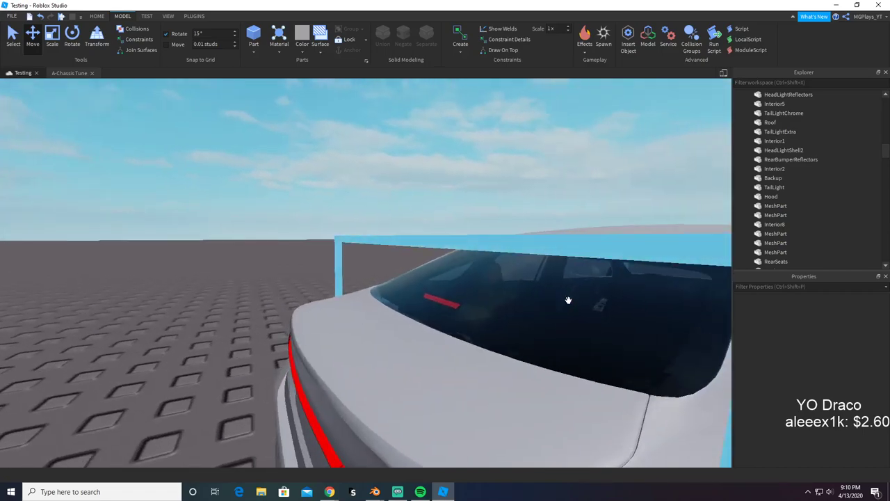
scroll(568, 299, up, 5)
scroll(568, 300, up, 5)
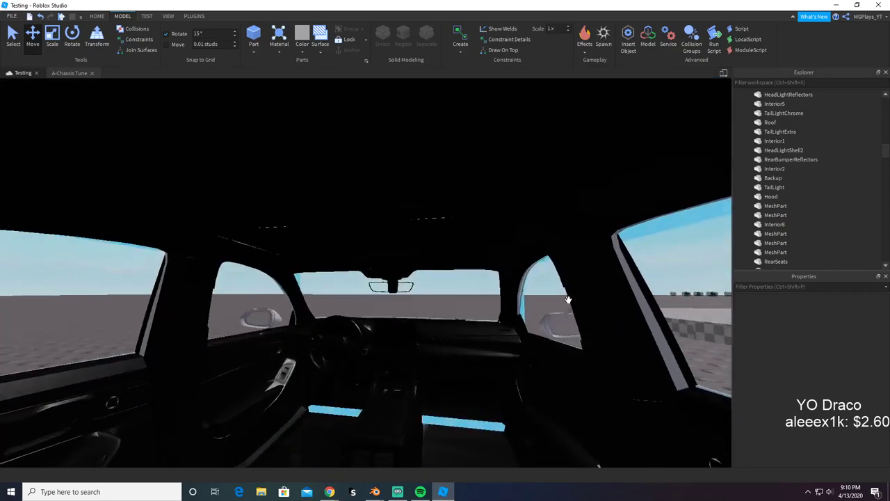
key(d)
right_drag(568, 299, 570, 304)
key(a)
key(w)
scroll(568, 299, down, 5)
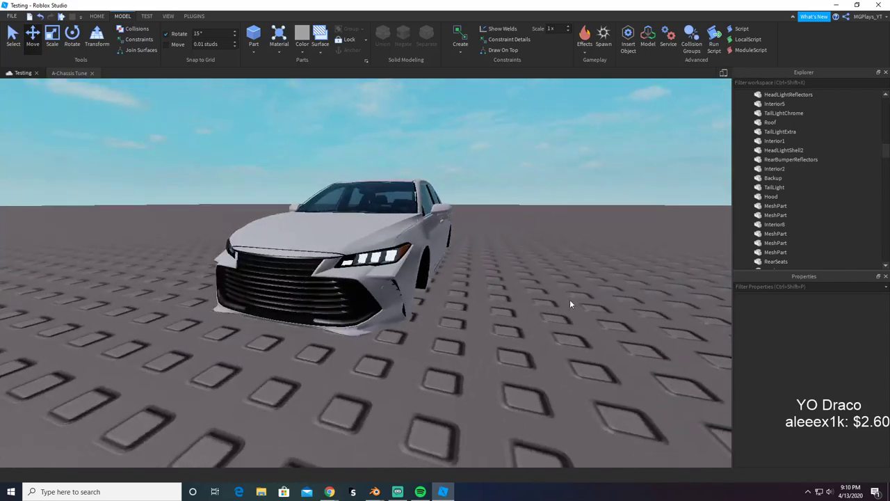
key(d)
right_drag(469, 236, 468, 241)
key(w)
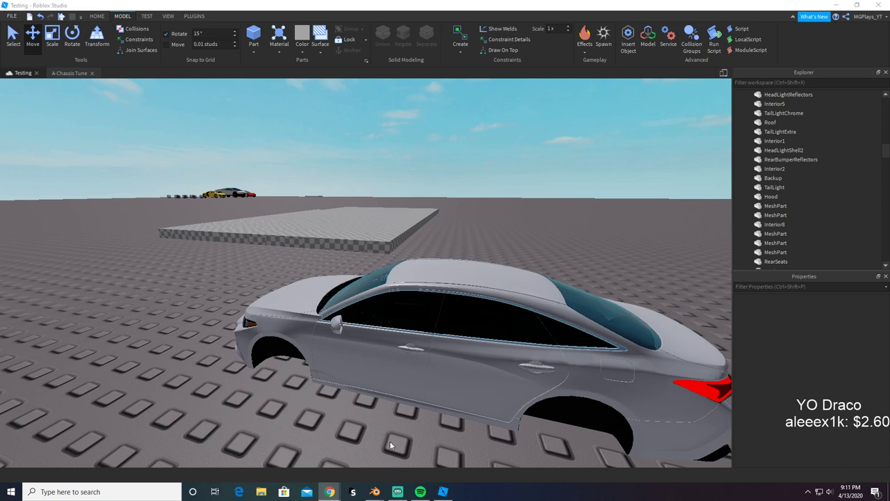
right_drag(390, 445, 386, 428)
Step: Switch to the Blender car scene and start selecting the front passenger seat's cushion pieces, undoing a trial deletion
key(alt+Tab)
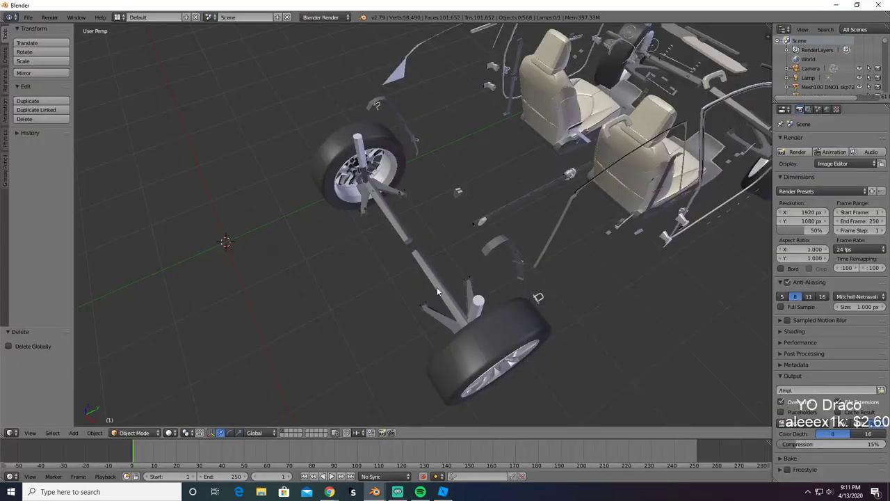
middle_drag(556, 295, 368, 232)
scroll(399, 222, up, 4)
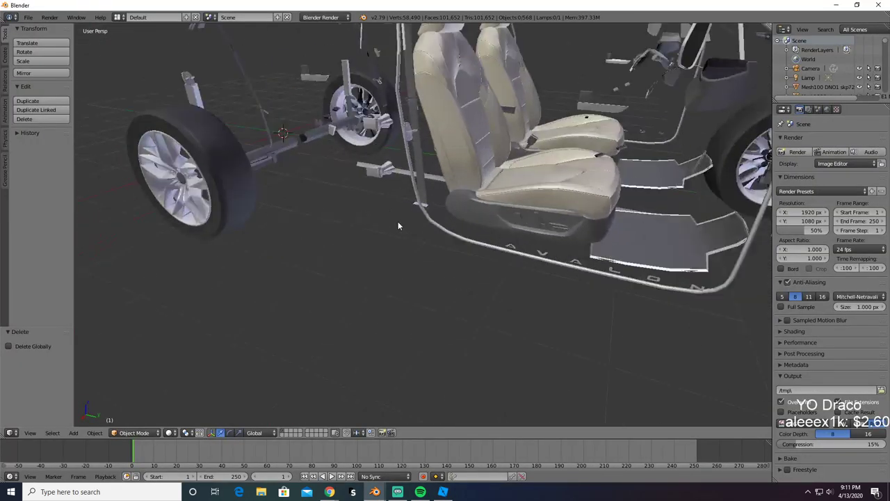
middle_drag(426, 224, 433, 290)
right_click(474, 216)
key(x)
click(485, 225)
key(ctrl+z)
shift+right_click(453, 285)
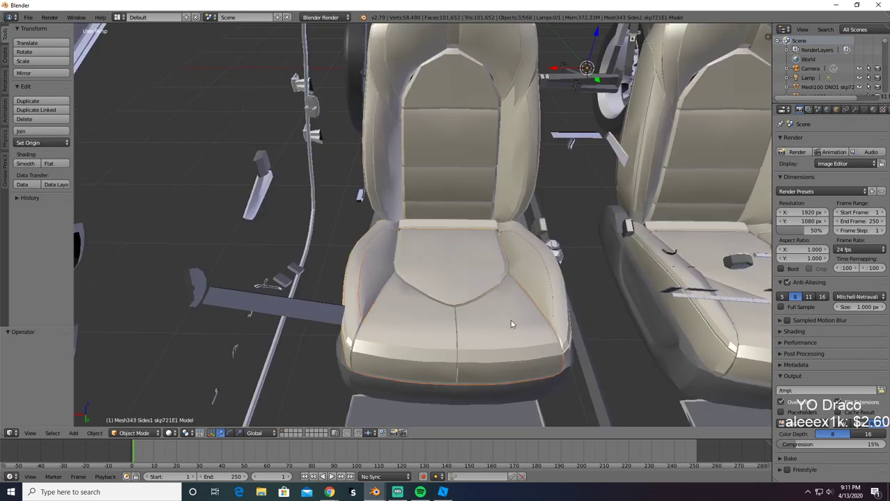
Step: Add more cushion and backrest centre pieces to the passenger seat selection, undoing each trial deletion
alt+shift+right_click(470, 299)
click(471, 302)
click(386, 212)
key(ctrl+z)
shift+right_click(390, 75)
key(x)
click(365, 79)
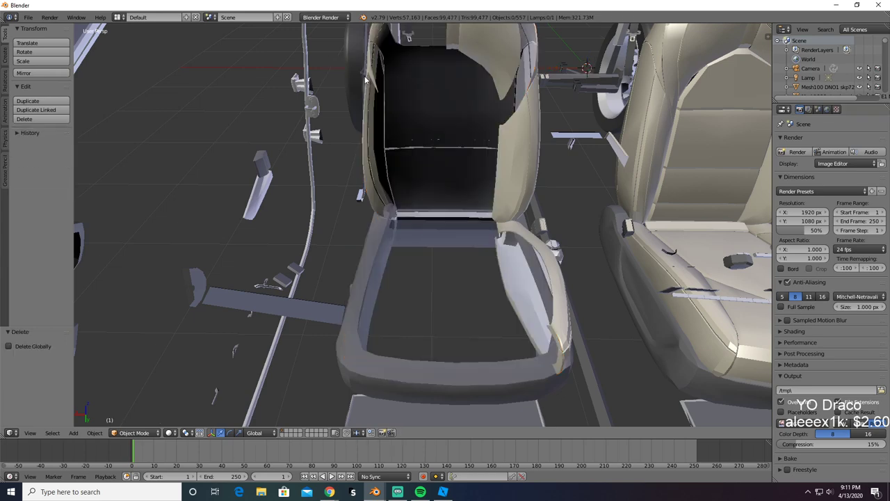
middle_drag(382, 75, 482, 88)
key(ctrl+z)
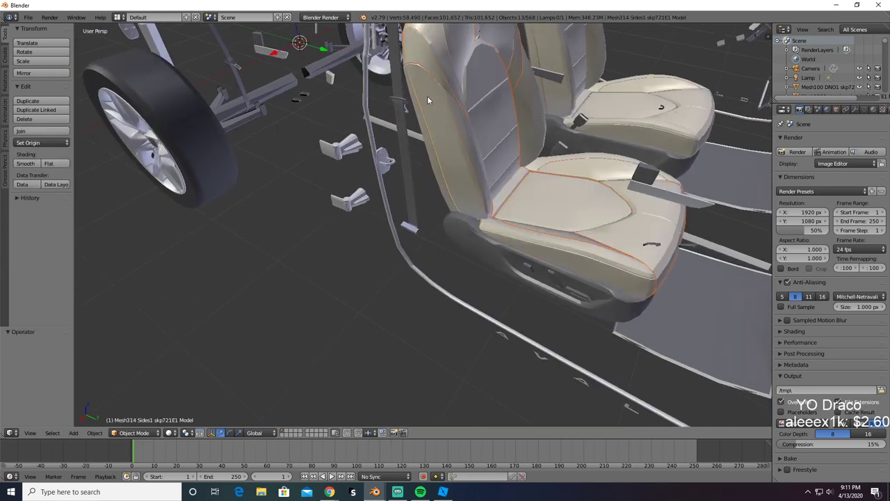
Step: Add the outer backrest side and the dark lower base to the passenger seat selection, undoing the trial deletions
key(x)
click(427, 98)
key(ctrl+z)
shift+right_click(434, 150)
shift+right_click(547, 267)
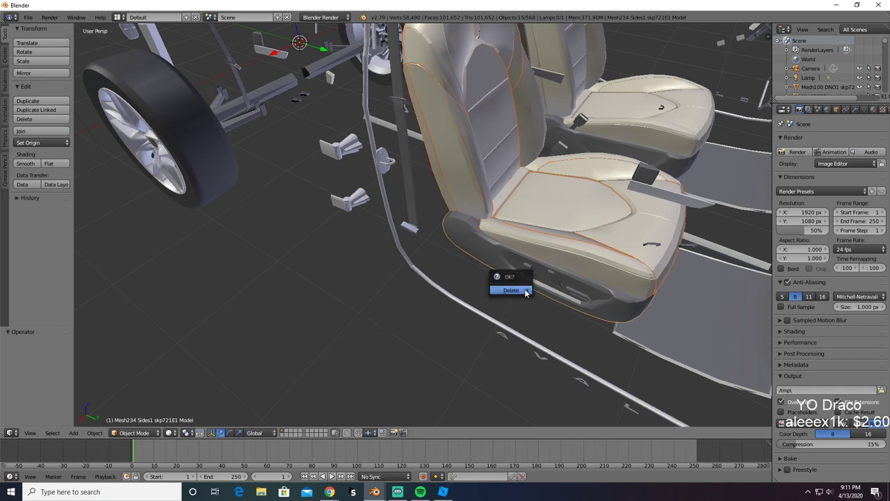
click(511, 290)
key(ctrl+z)
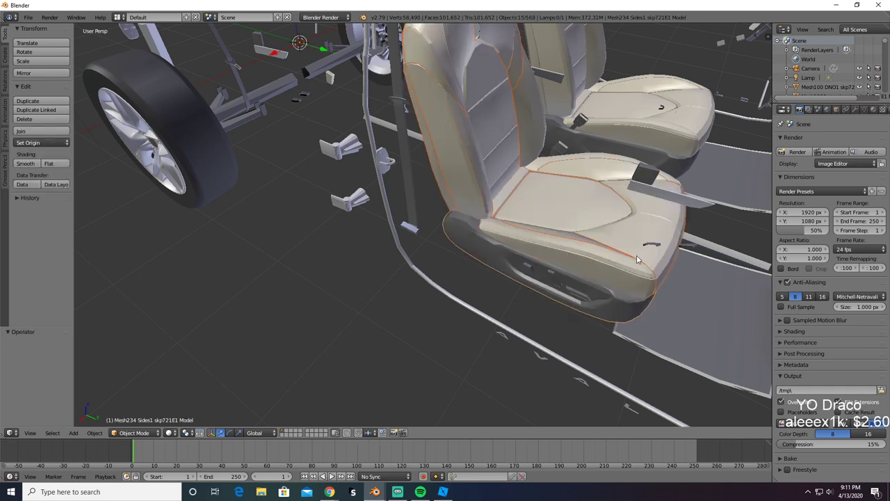
Step: Add the inner side pieces of the cushion and base to the passenger seat selection, undoing the trial deletions
key(Delete)
middle_drag(637, 259, 556, 264)
middle_drag(556, 266, 434, 281)
key(ctrl+z)
shift+right_click(324, 269)
shift+right_click(314, 277)
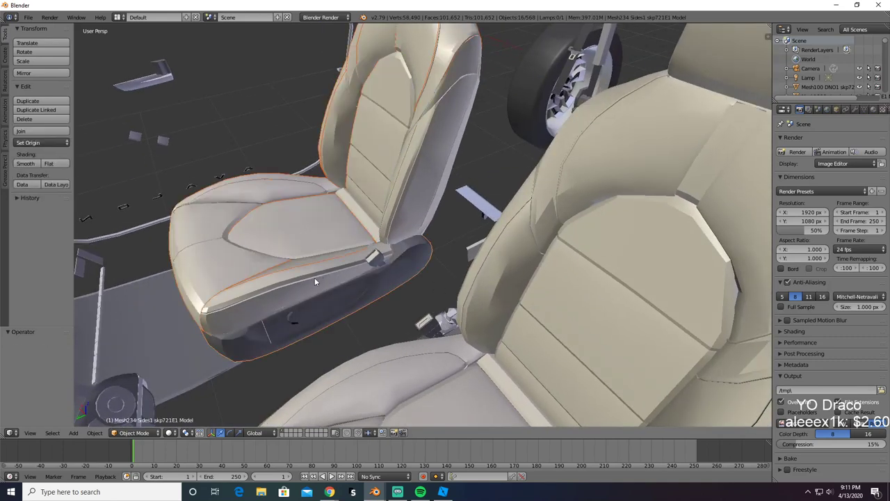
key(x)
click(314, 277)
key(ctrl+z)
Step: Add the remaining upper and inner backrest pieces to the passenger seat selection, checking with hiding and undone trial deletions
key(x)
click(390, 203)
middle_drag(389, 203, 417, 213)
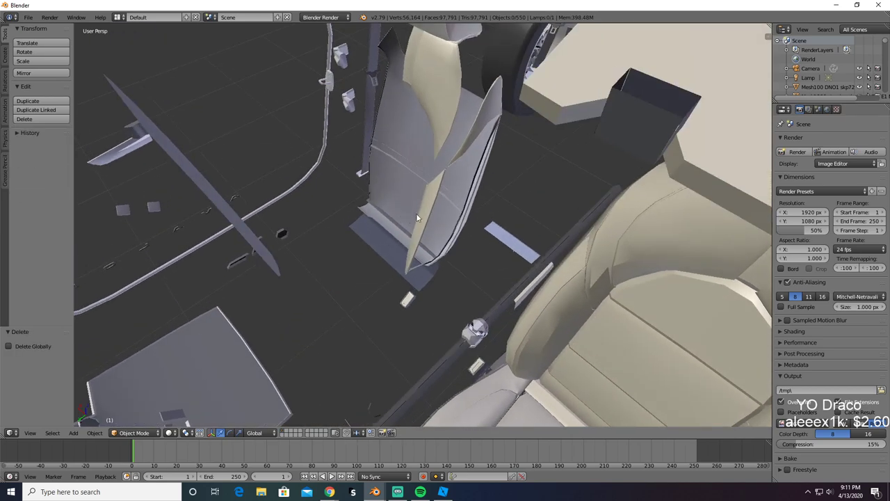
key(ctrl+z)
shift+right_click(455, 104)
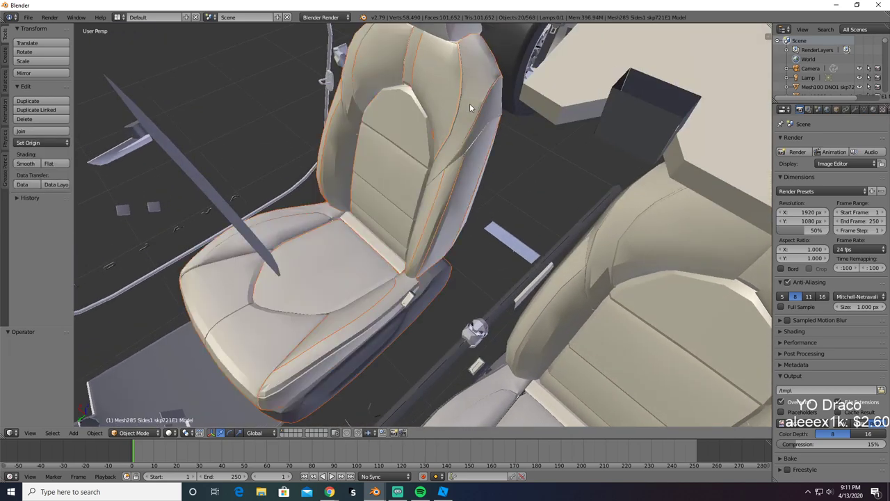
key(h)
key(alt+h)
key(Delete)
middle_drag(473, 123, 343, 111)
key(ctrl+z)
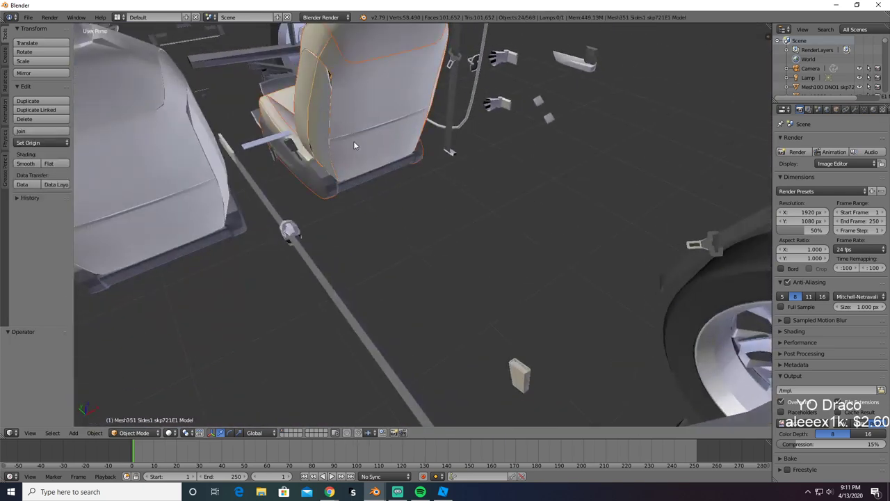
Step: Undo a trial deletion and add the rear backrest panel and lower rear crosspiece to the passenger seat selection
key(x)
click(349, 144)
middle_drag(515, 168, 546, 229)
key(ctrl+z)
middle_drag(441, 258, 401, 240)
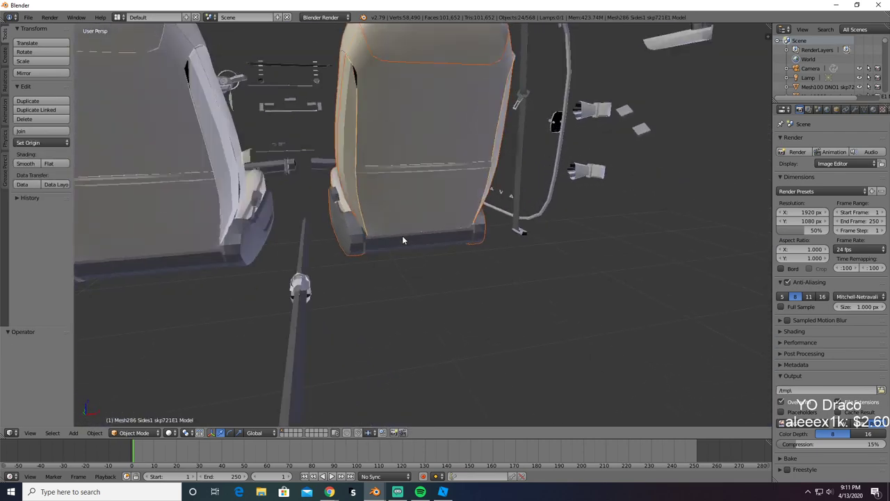
shift+right_click(403, 237)
shift+right_click(410, 169)
Step: Complete the passenger seat selection with the headrest, undoing the trial deletions used to find missing pieces
middle_drag(413, 177, 492, 151)
key(x)
click(448, 130)
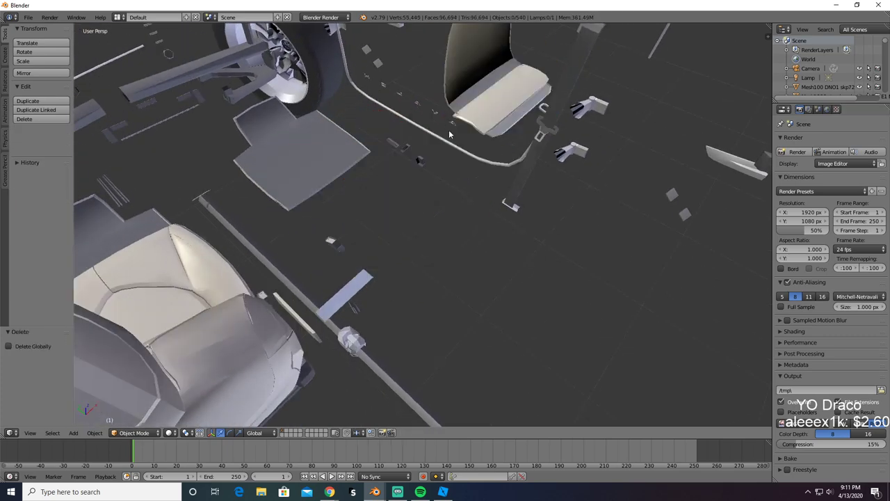
middle_drag(449, 131, 573, 66)
key(ctrl+z)
key(Delete)
key(ctrl+z)
key(x)
click(437, 33)
middle_drag(485, 72, 473, 159)
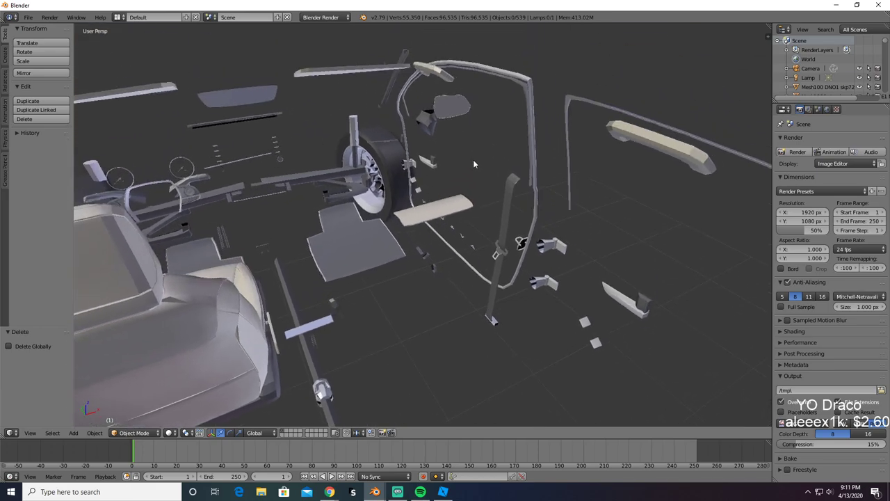
key(ctrl+z)
Step: Check the passenger seat selection in wireframe and solid views and with a trial deletion that is undone
key(z)
scroll(478, 236, up, 3)
scroll(479, 236, up, 3)
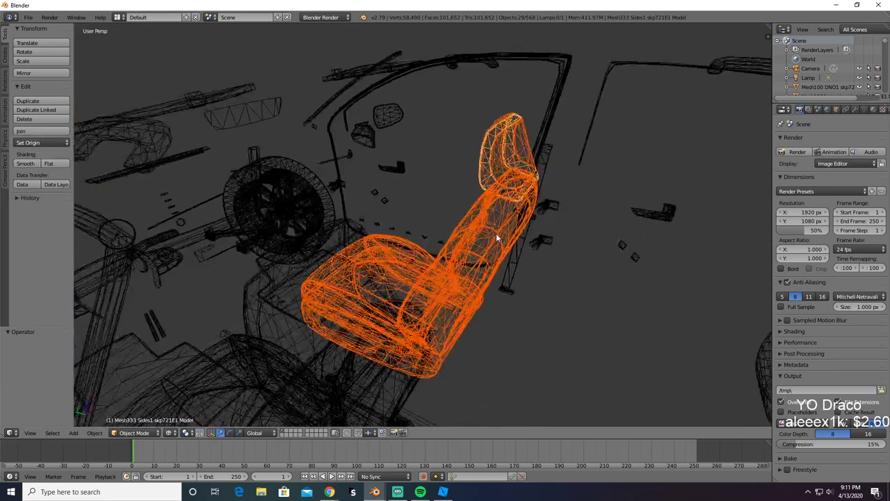
key(z)
middle_drag(498, 233, 524, 225)
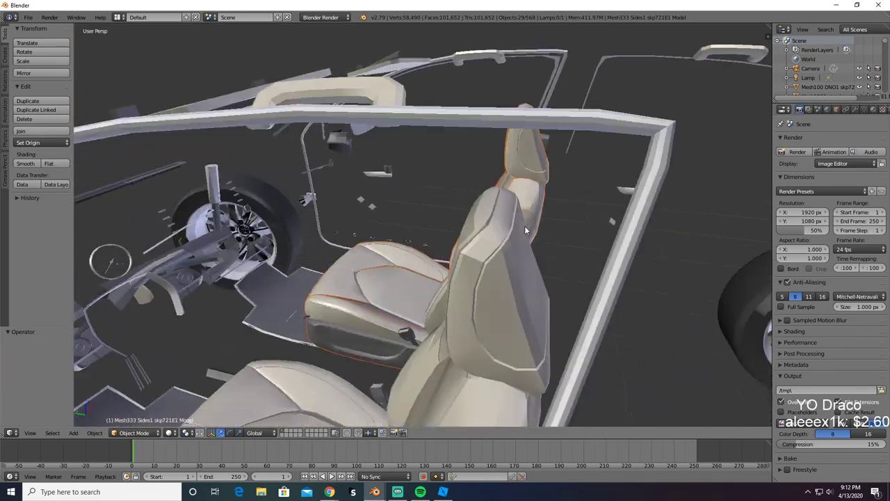
scroll(547, 210, up, 3)
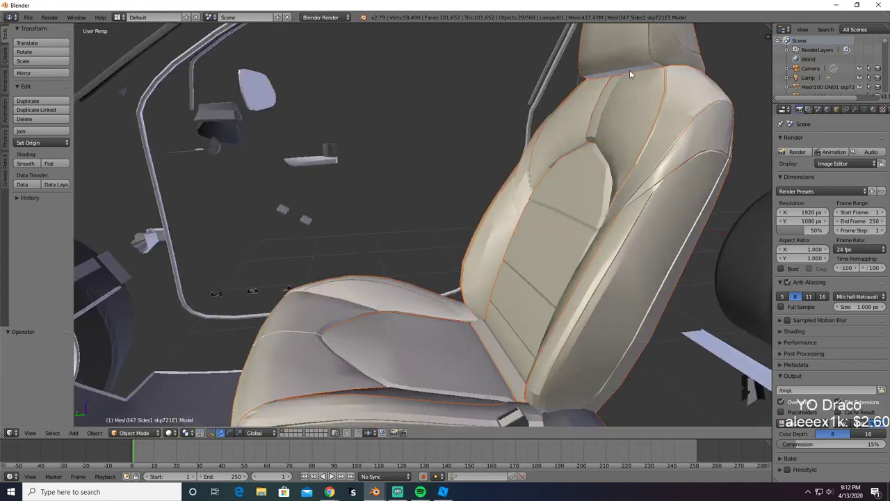
key(Delete)
key(ctrl+z)
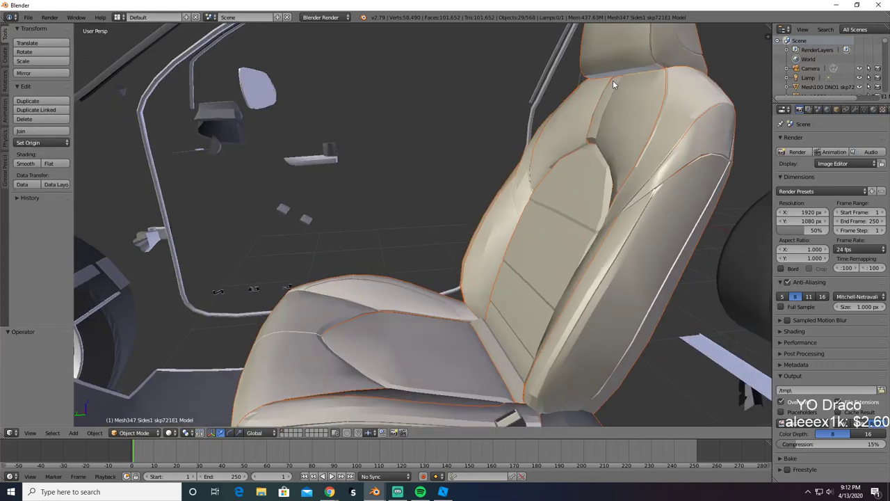
middle_drag(612, 80, 623, 96)
Step: Copy the selected passenger seat pieces and paste them into the other Blender window
key(ctrl+c)
key(alt+Tab)
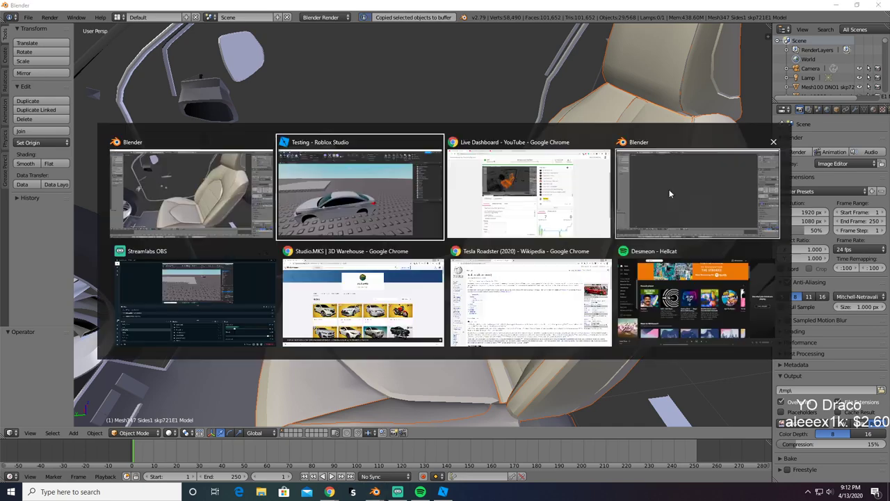
key(alt+Tab)
key(alt+Tab)
key(ctrl+v)
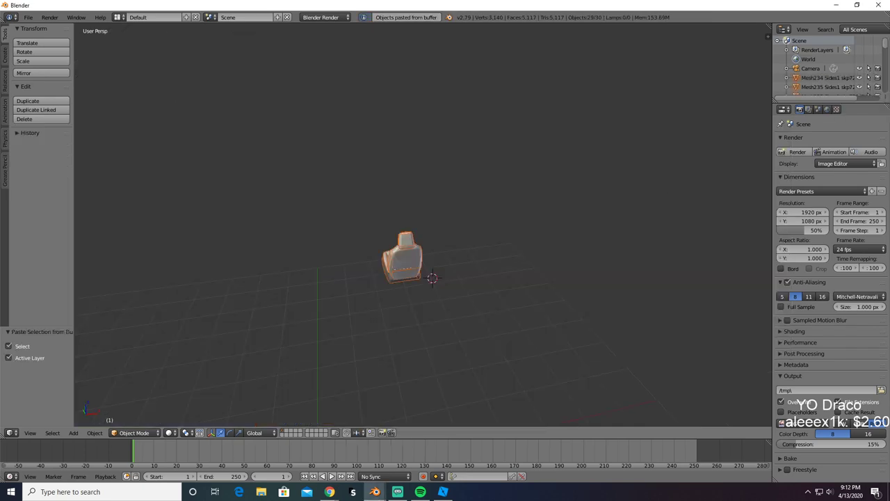
Step: Export the pasted passenger seat as SeatPassanger.obj into the Toyota Avalon folder
click(27, 17)
mouse_move(56, 203)
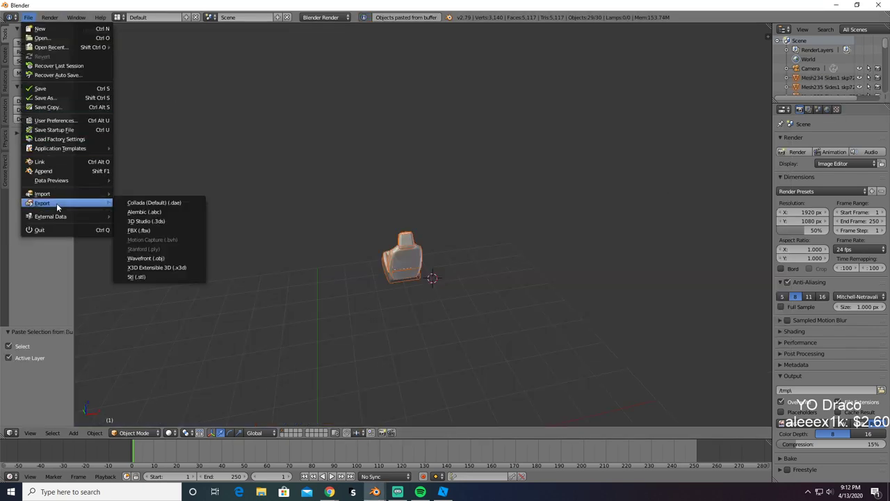
click(146, 259)
click(137, 52)
text(SeatPass)
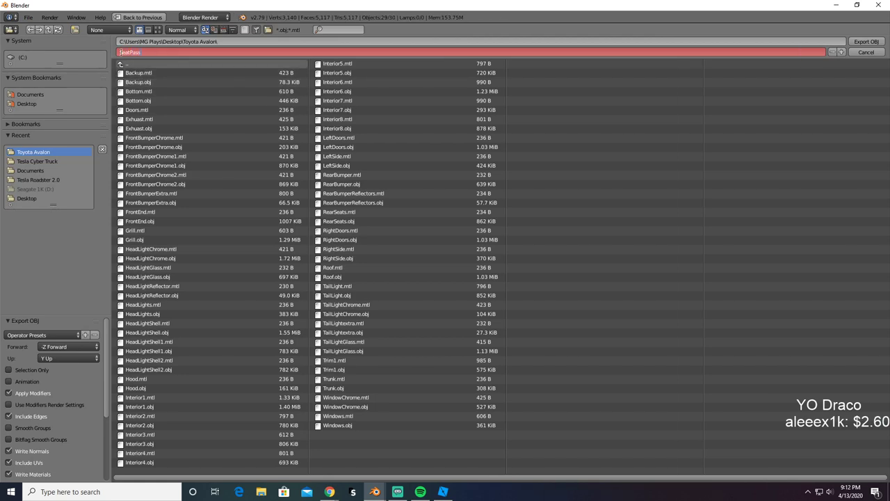
key(Return)
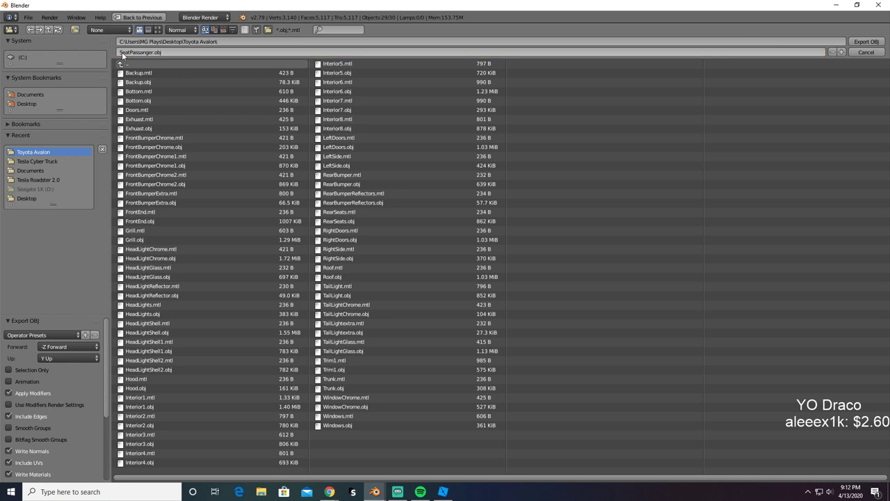
key(Return)
Step: Switch to Roblox Studio, rename an unused mesh part SeatPassanger and colour it Really black
key(alt+Tab)
key(alt+Tab)
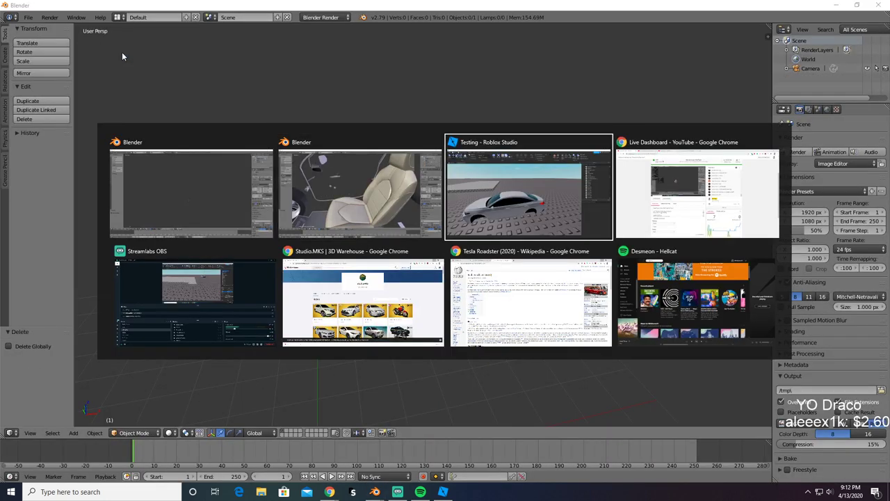
key(w)
right_drag(320, 160, 326, 166)
key(s)
click(356, 348)
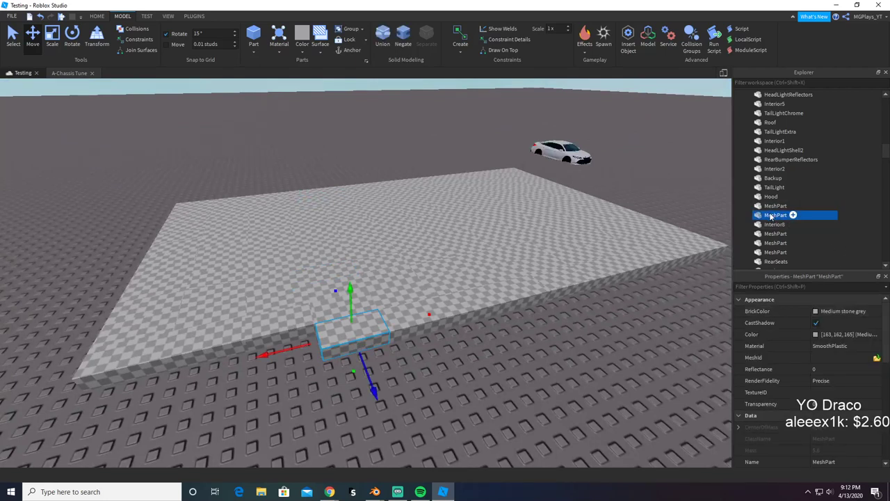
click(838, 311)
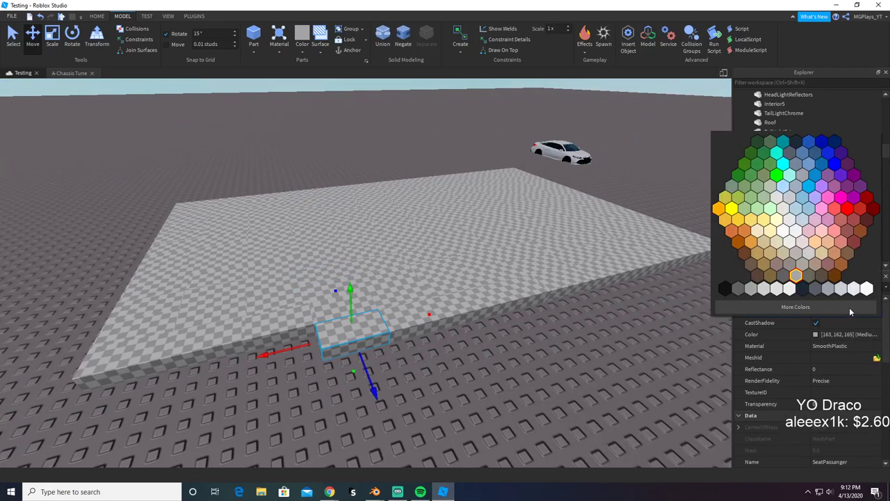
click(838, 311)
click(785, 308)
Step: Load SeatPassanger.obj as the part's mesh at its stored location and view the seat inside the car
click(876, 357)
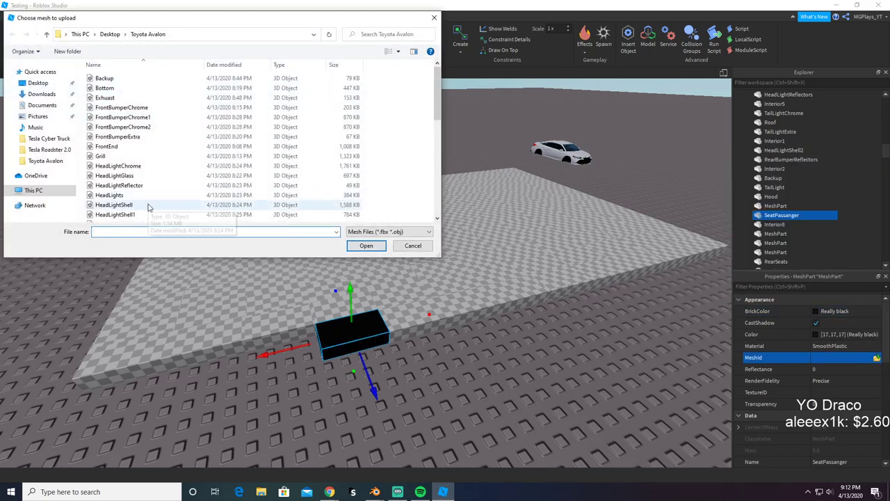
text(sea)
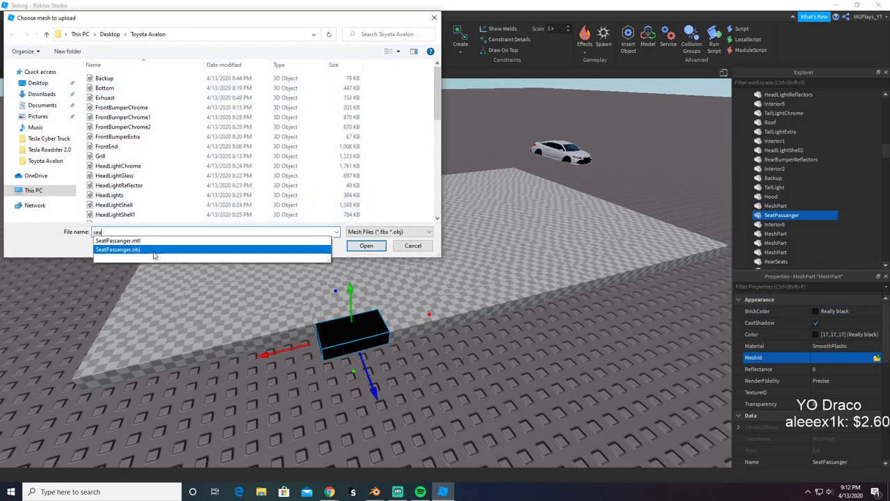
click(161, 250)
click(366, 245)
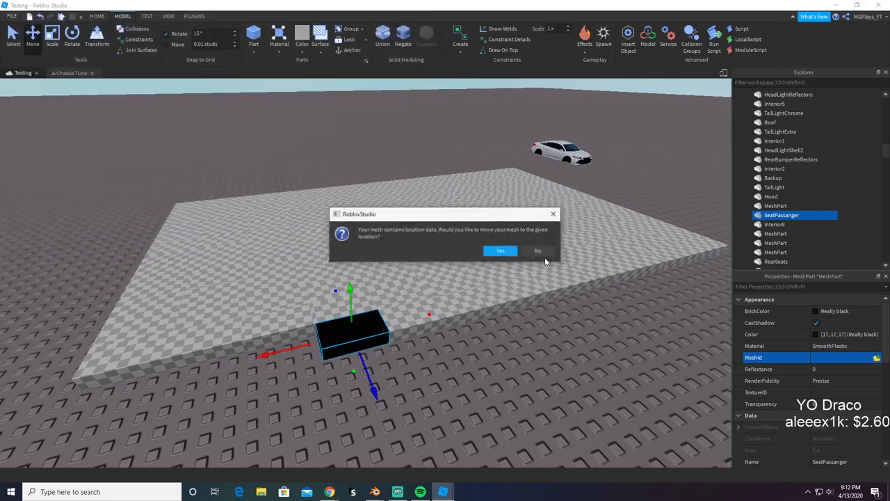
click(515, 254)
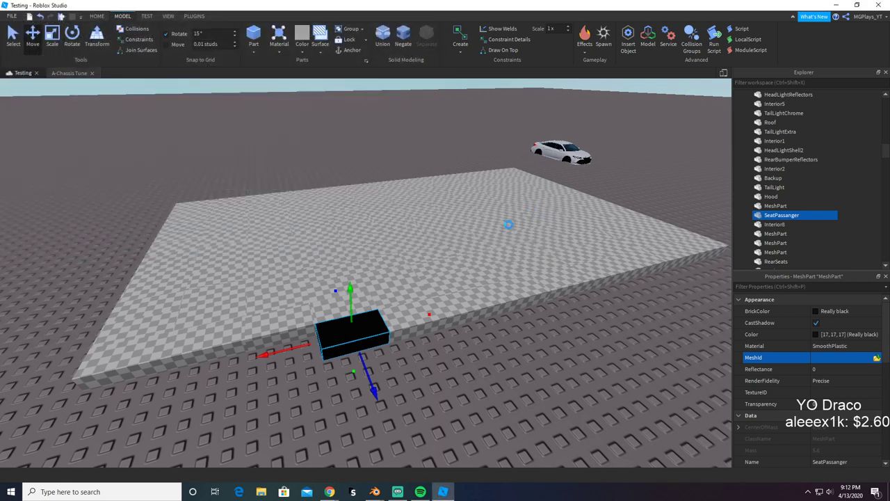
key(f)
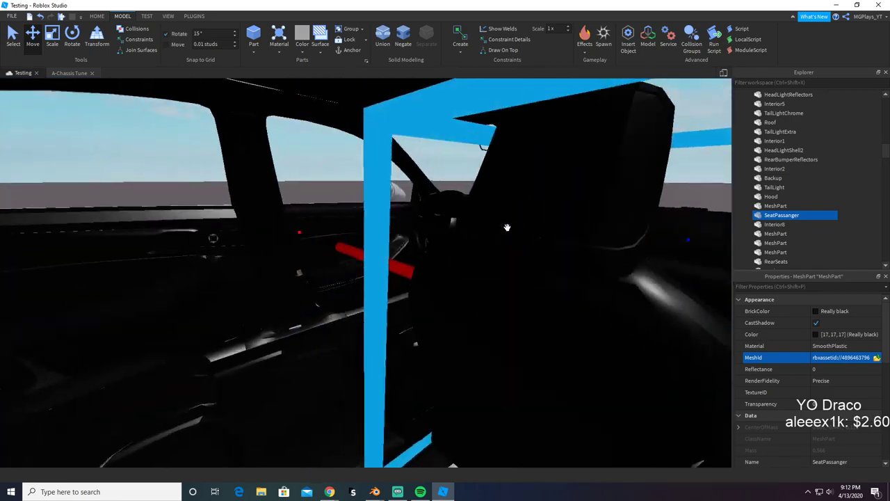
right_drag(507, 227, 506, 227)
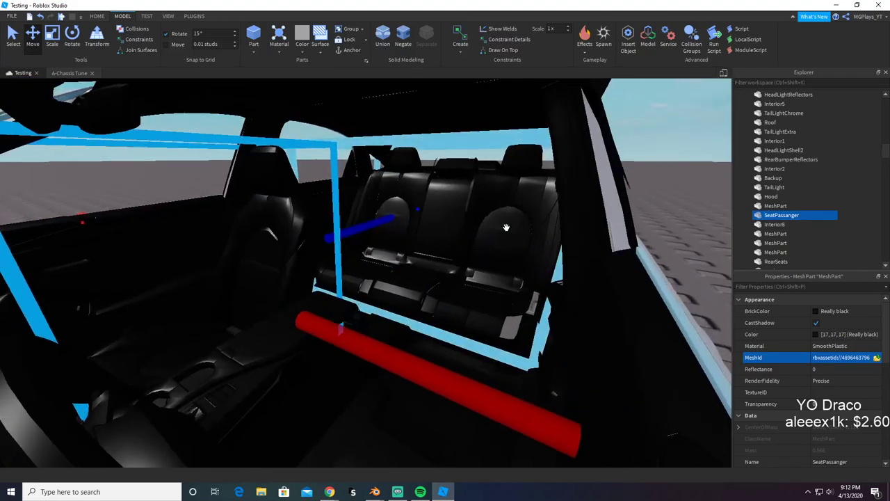
Step: Switch to the Blender window with the full car and delete the selected passenger seat pieces
key(alt+Tab)
key(alt+Tab)
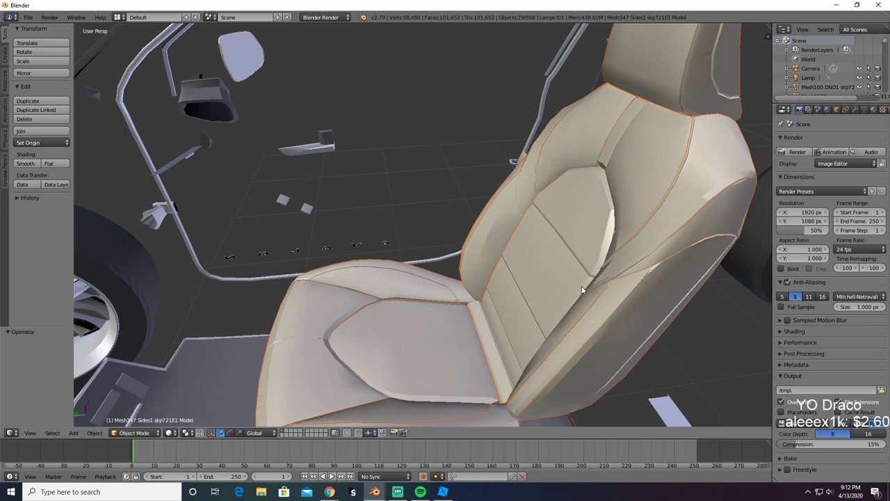
key(XF86AudioNext)
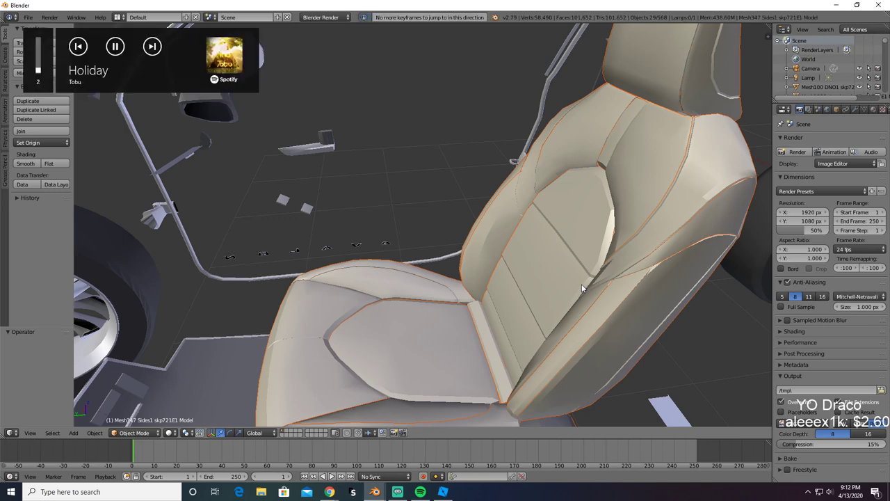
right_click(582, 285)
scroll(654, 263, down, 6)
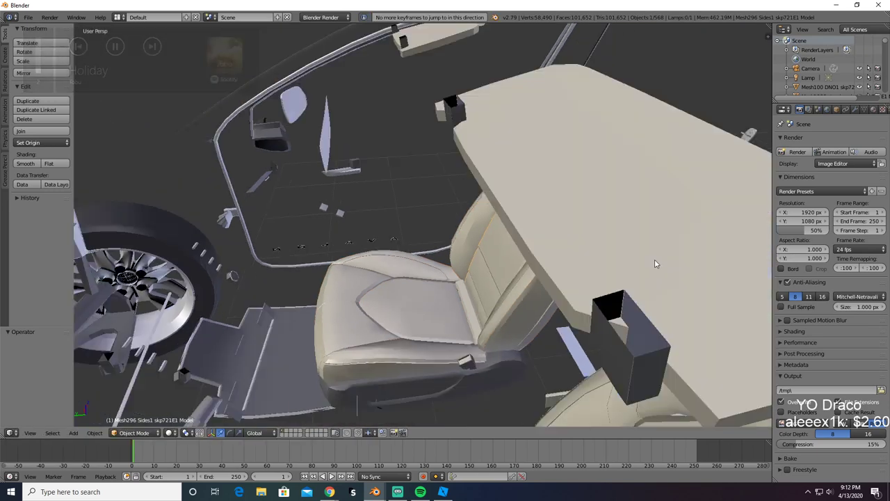
key(x)
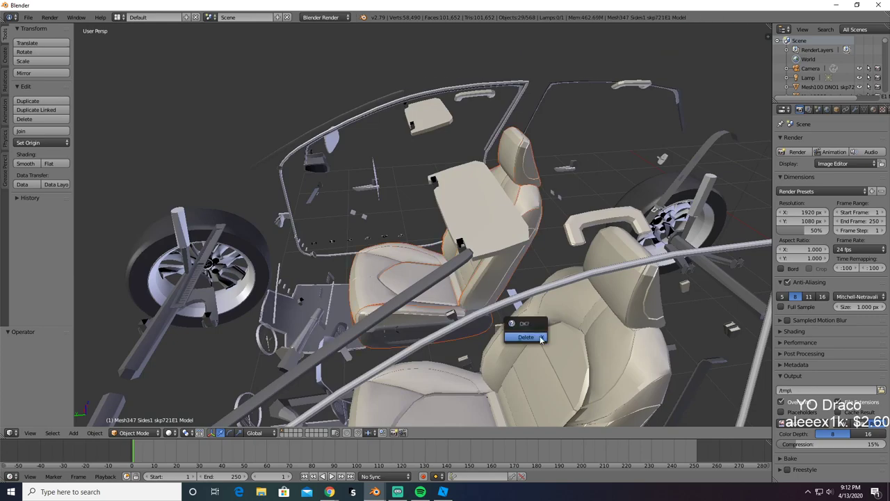
click(540, 339)
Step: Select the remaining front seat's lower trim and main cushion pieces, undoing a trial deletion used to find missing parts
middle_drag(540, 340, 464, 318)
scroll(508, 287, up, 3)
scroll(509, 288, down, 2)
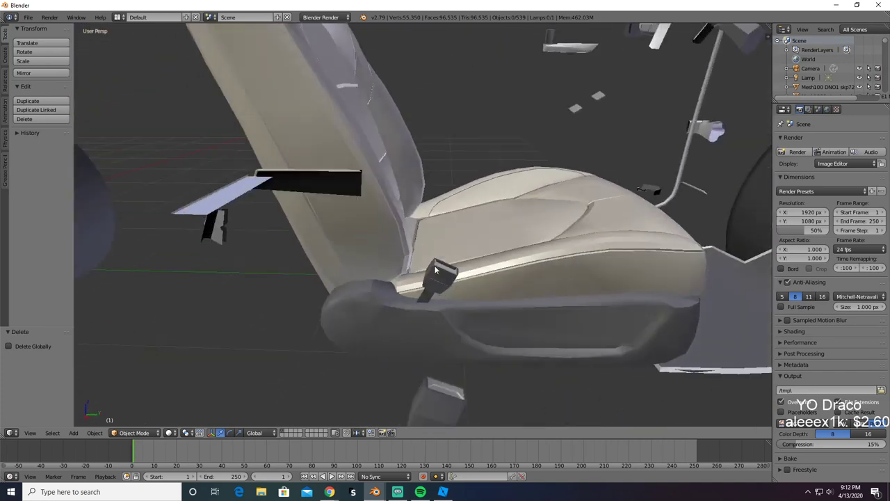
right_click(465, 317)
middle_drag(498, 265, 525, 323)
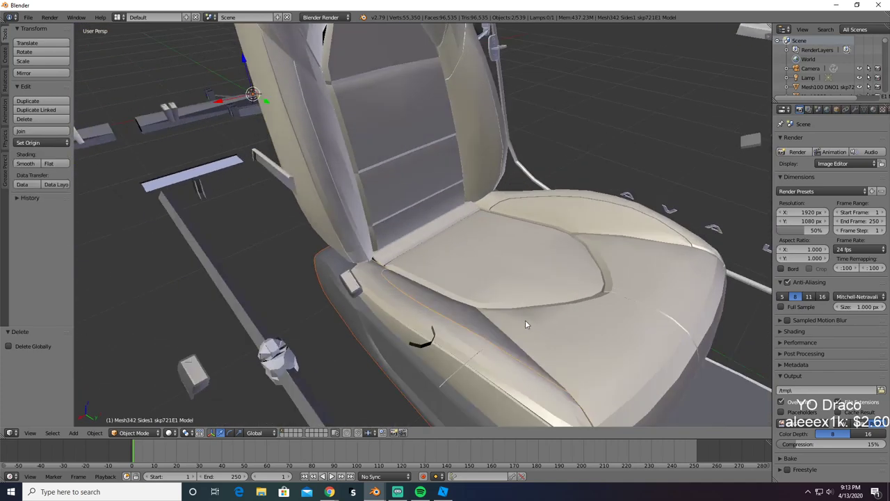
key(x)
click(520, 271)
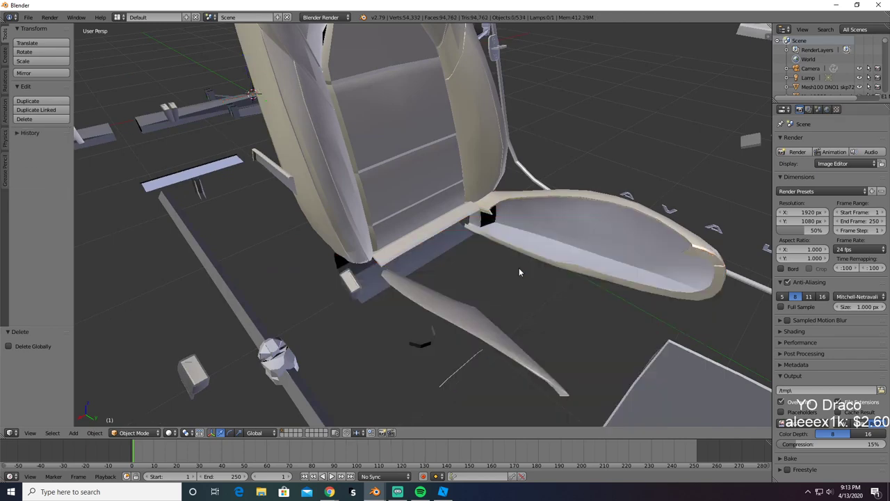
key(ctrl+z)
Step: Add the strip behind the cushion and the cushion's side bolsters to the seat selection, undoing the trial deletions
middle_drag(547, 265, 476, 264)
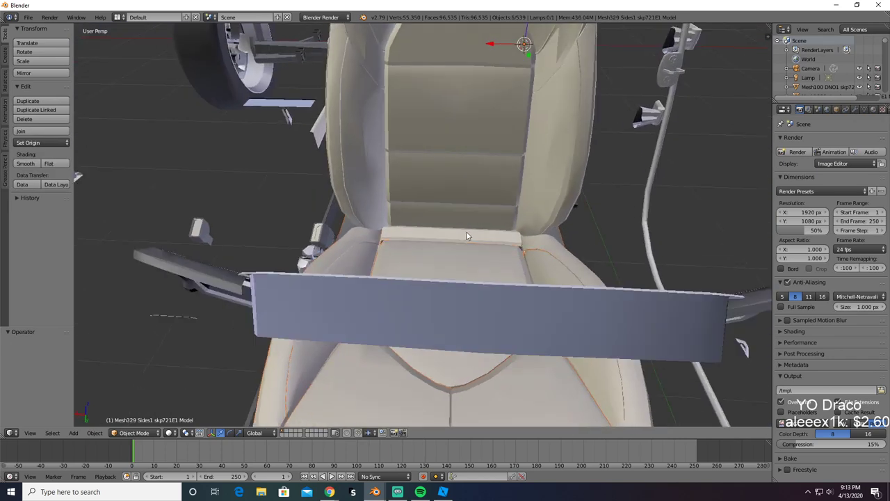
key(x)
click(460, 234)
middle_drag(459, 235, 410, 219)
key(ctrl+z)
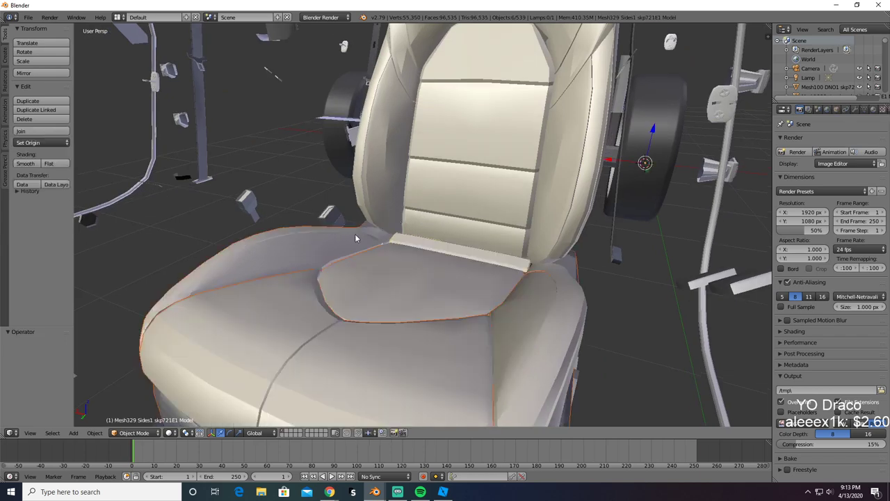
key(x)
click(520, 300)
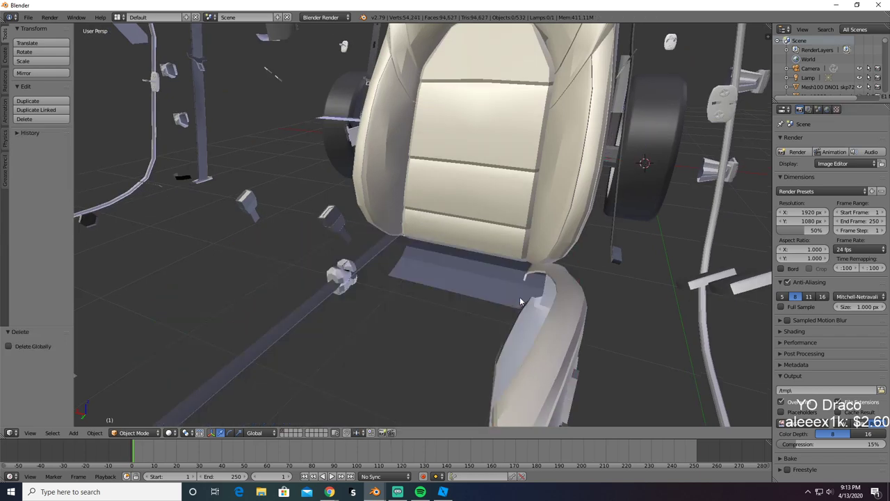
middle_drag(520, 300, 396, 304)
key(ctrl+z)
key(x)
click(480, 316)
key(ctrl+z)
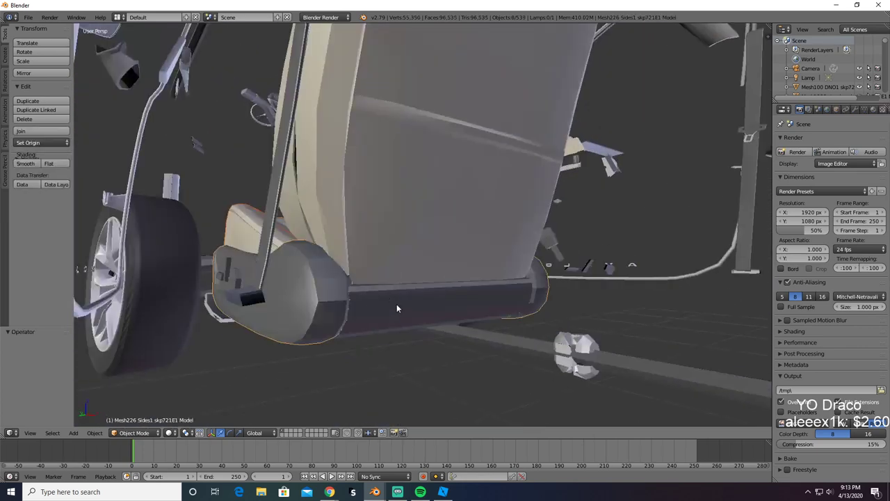
Step: Add the rear backrest panels, their horizontal strip and the lower rear crosspiece to the selection, undoing the trial deletions
key(x)
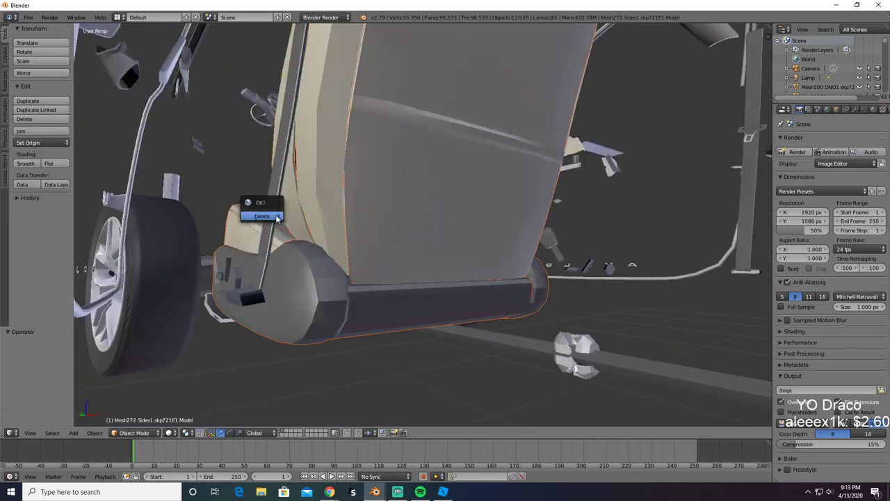
click(276, 218)
middle_drag(276, 217, 260, 235)
key(ctrl+z)
shift+right_click(356, 206)
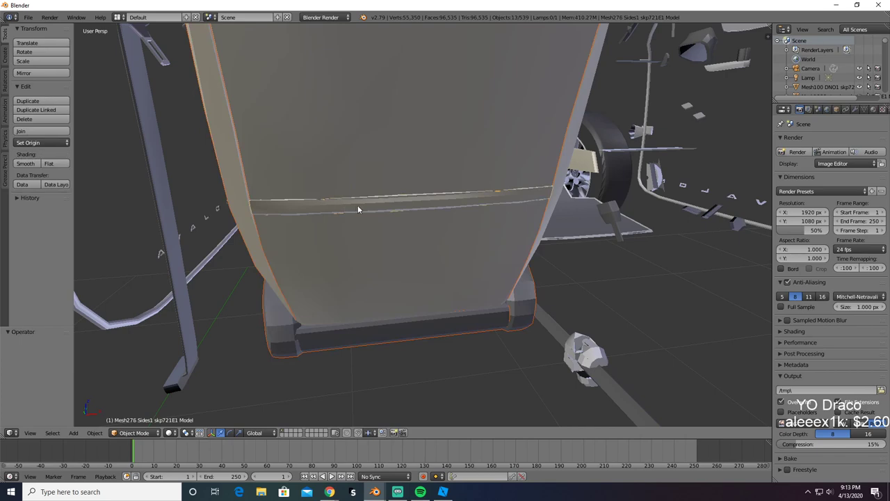
scroll(359, 207, down, 5)
key(x)
middle_drag(378, 162, 460, 91)
click(399, 194)
key(ctrl+z)
Step: Add the headrest's rear pieces and the upper backrest piece to the seat selection, undoing the trial deletions
key(x)
click(334, 94)
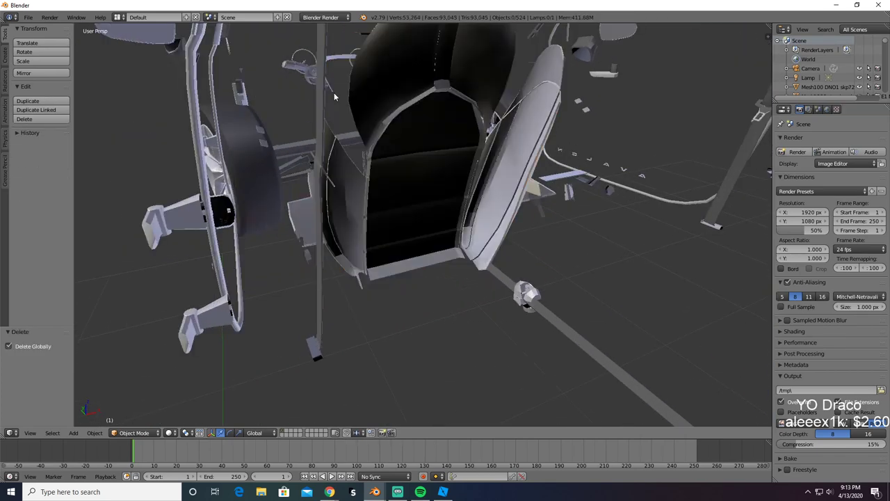
middle_drag(409, 78, 394, 101)
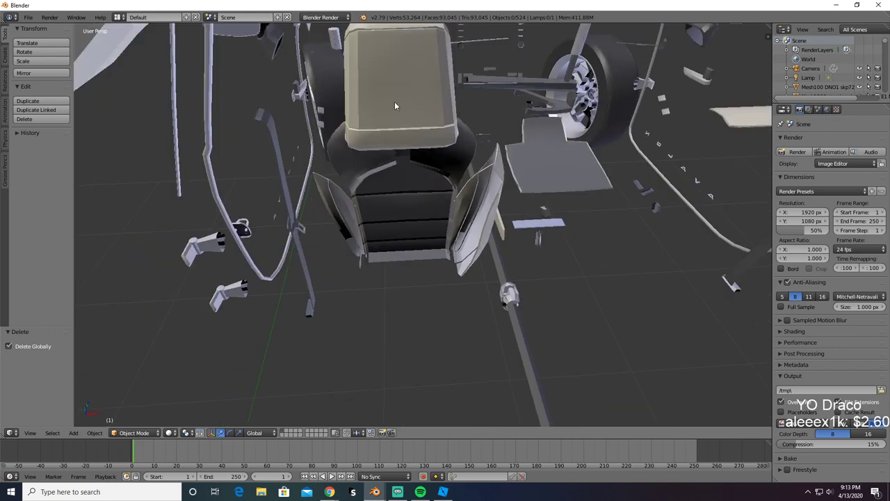
key(ctrl+z)
key(Delete)
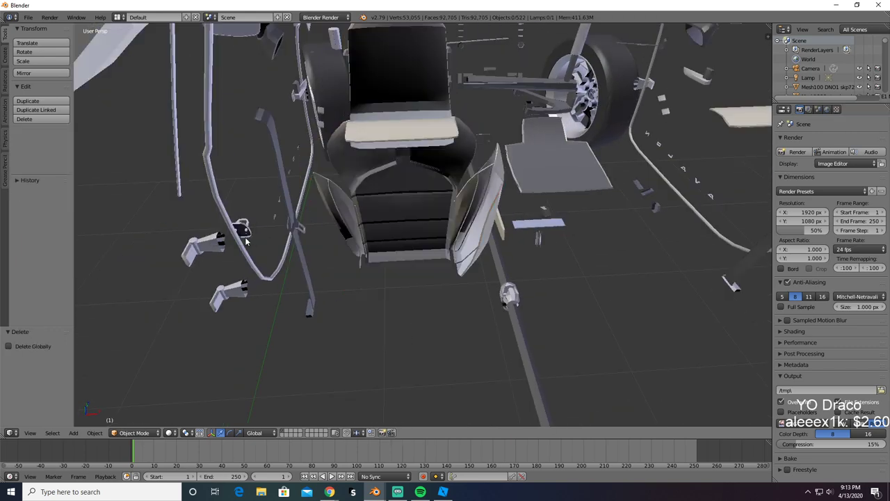
middle_drag(461, 145, 506, 139)
key(ctrl+z)
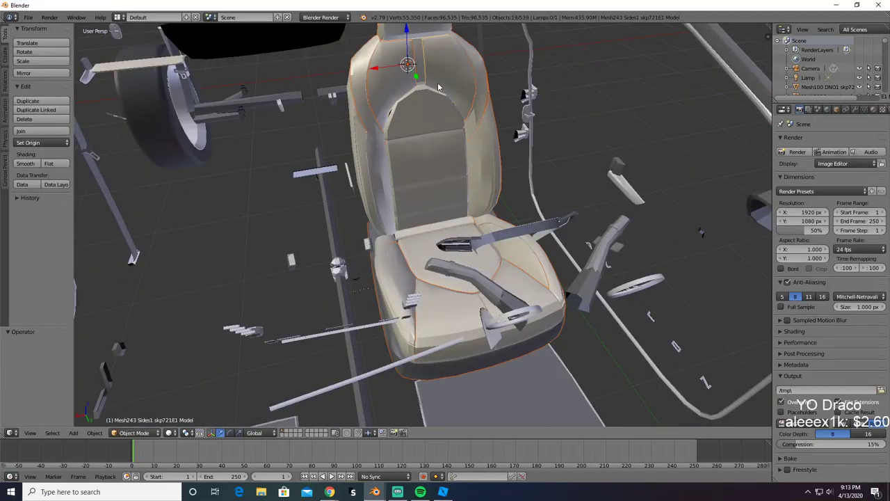
Step: Add the front backrest and remaining headrest pieces to the seat selection, undoing a trial deletion
shift+right_click(364, 159)
shift+middle_drag(397, 137, 397, 212)
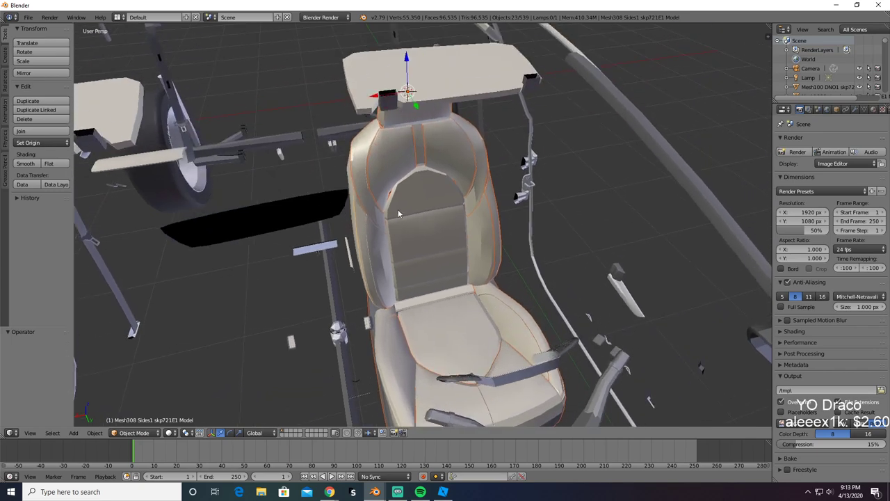
key(x)
click(409, 121)
middle_drag(409, 120, 431, 107)
key(ctrl+z)
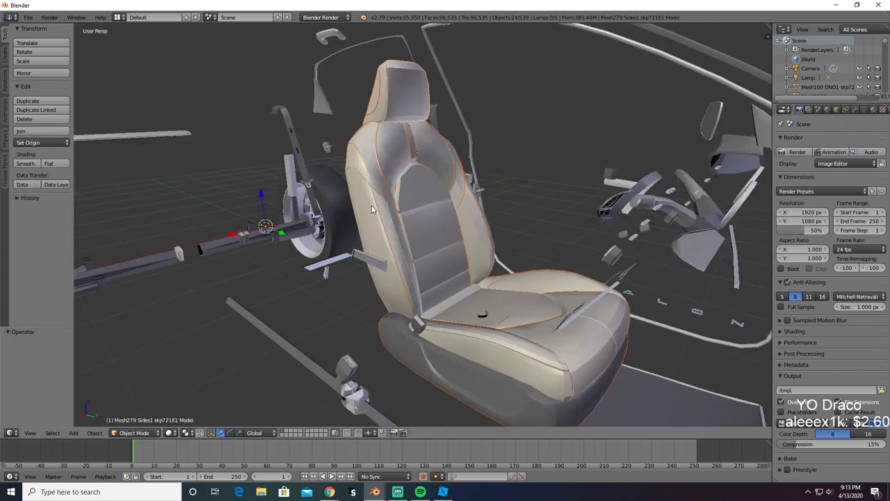
Step: Add the outer side pieces of the backrest and cushion to the seat selection, undoing the trial deletions
key(Delete)
key(ctrl+z)
key(Delete)
middle_drag(328, 196, 381, 193)
key(ctrl+z)
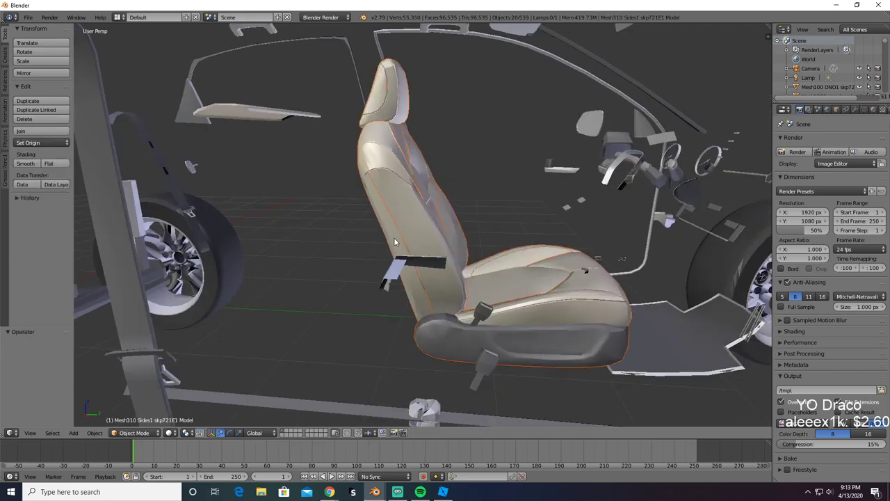
click(377, 250)
middle_drag(447, 201, 369, 231)
key(ctrl+z)
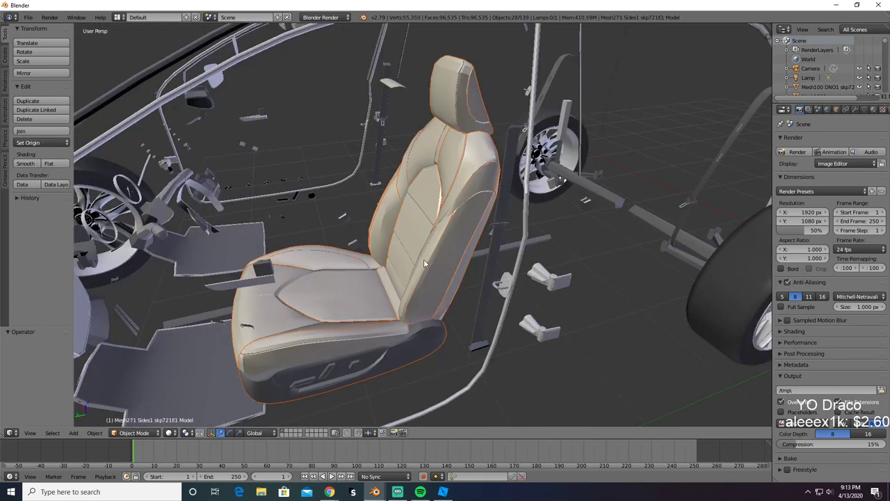
Step: Add the last missing seat piece after undoing the trial deletions and copy the complete front seat selection
click(412, 264)
middle_drag(483, 215, 451, 141)
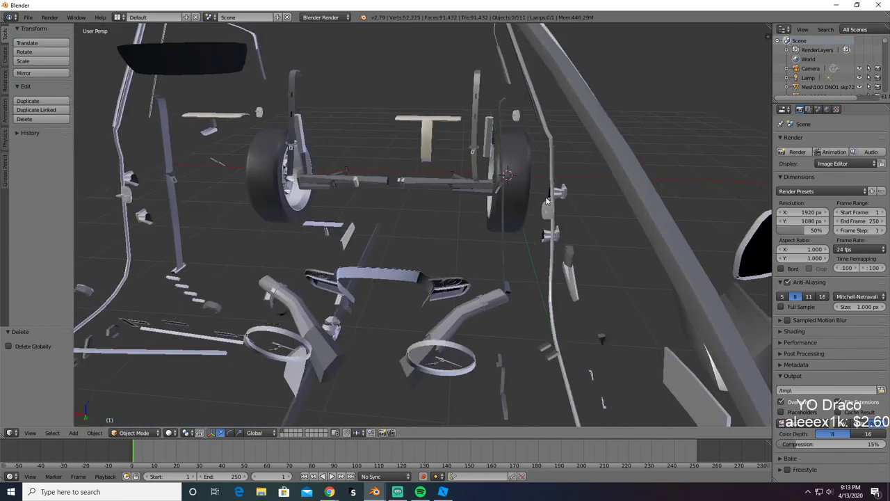
key(ctrl+z)
key(x)
click(426, 137)
middle_drag(425, 143, 362, 114)
key(ctrl+z)
key(ctrl+c)
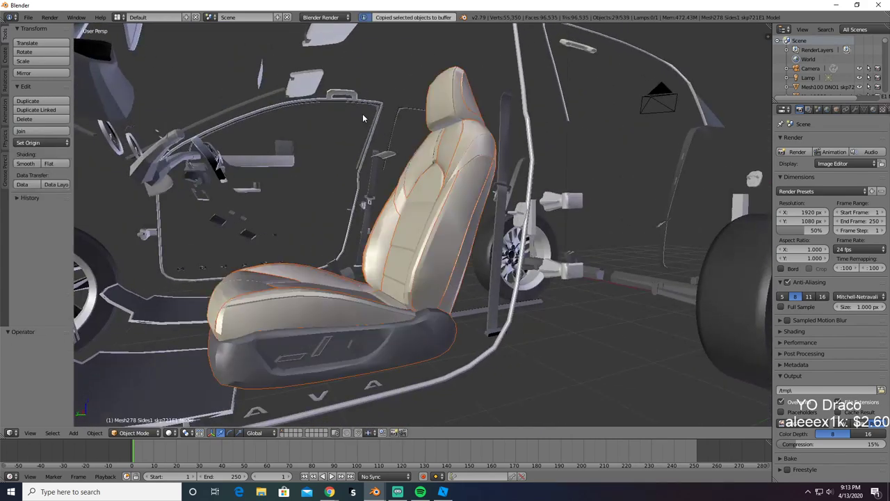
Step: Paste the copied front seat into the empty export scene and export it as a Wavefront OBJ named SeatDriver
key(alt+Tab)
key(alt+Tab)
key(ctrl+v)
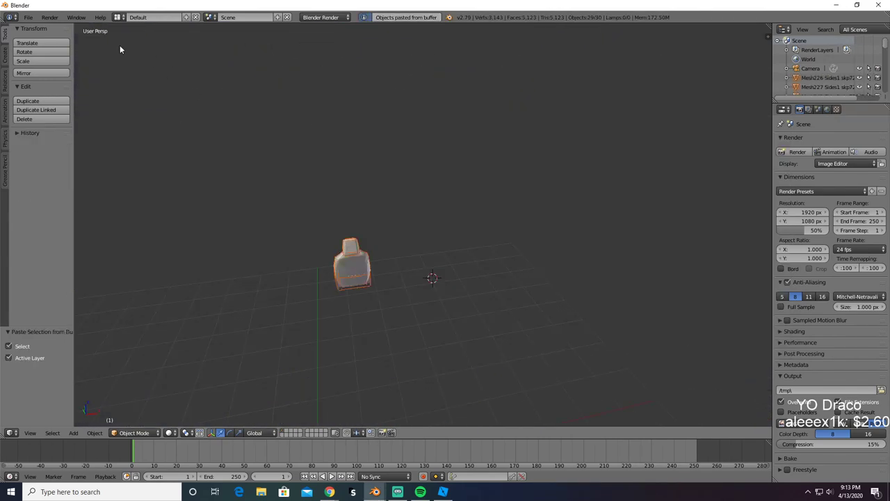
click(28, 16)
mouse_move(65, 209)
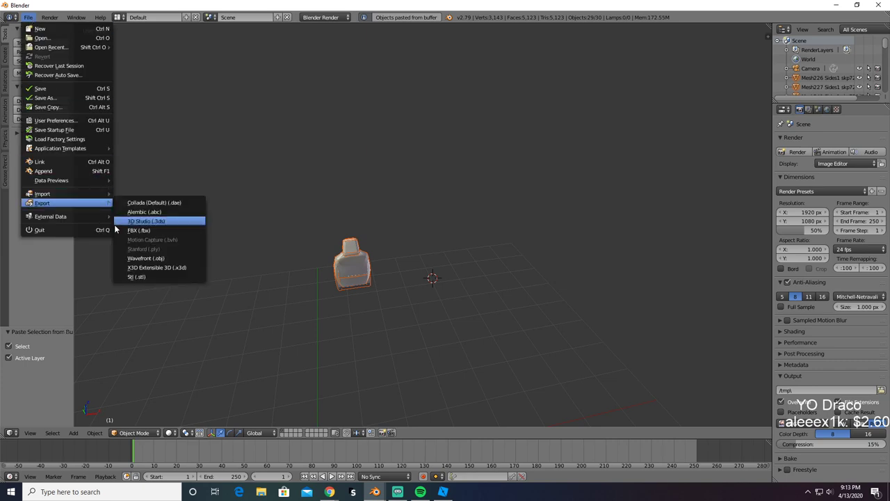
click(146, 255)
click(204, 49)
text(Se)
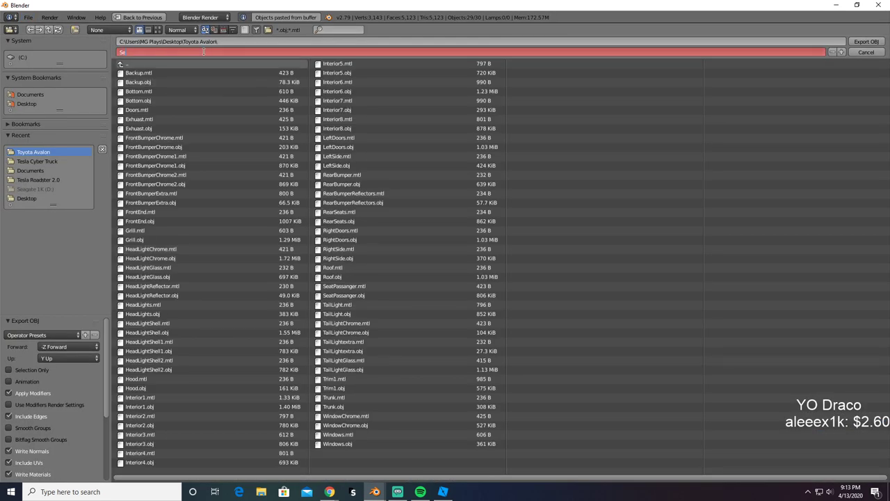
text(atDriver)
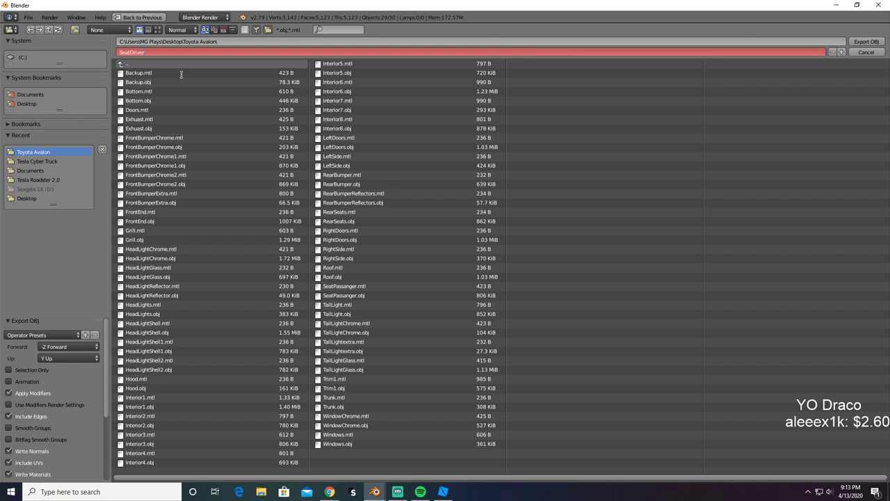
key(Return)
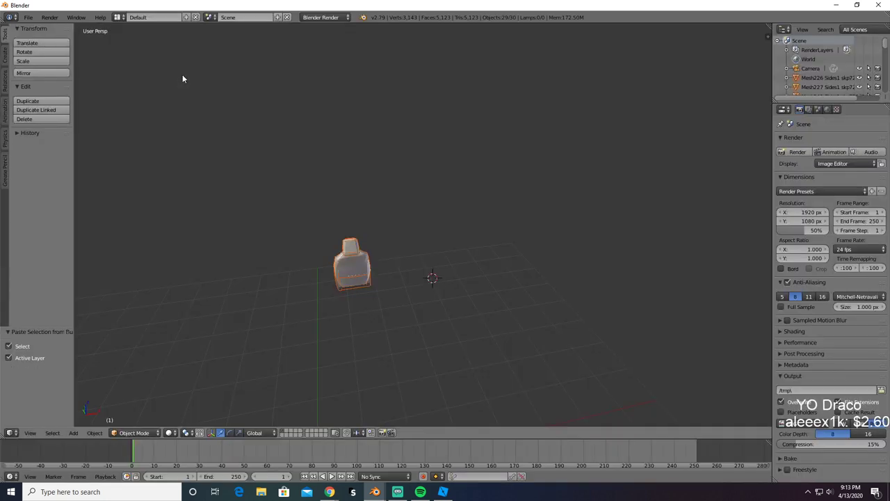
Step: Delete the exported driver seat from the export scene and from the car model scene
key(Delete)
key(alt+Tab)
key(alt+Tab)
key(alt+Tab)
key(alt+Tab)
key(alt+Tab)
key(alt+Tab)
key(alt+Tab)
key(alt+Tab)
key(alt+Tab)
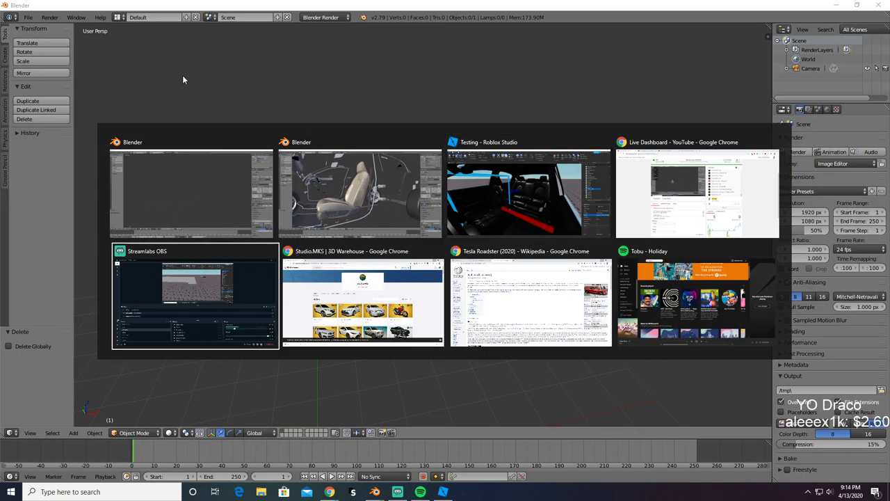
key(x)
Step: Switch to Roblox Studio and rename the unused mesh part below RearSeats' neighbouring blank parts as SeatDriver
key(alt+Tab)
key(alt+Tab)
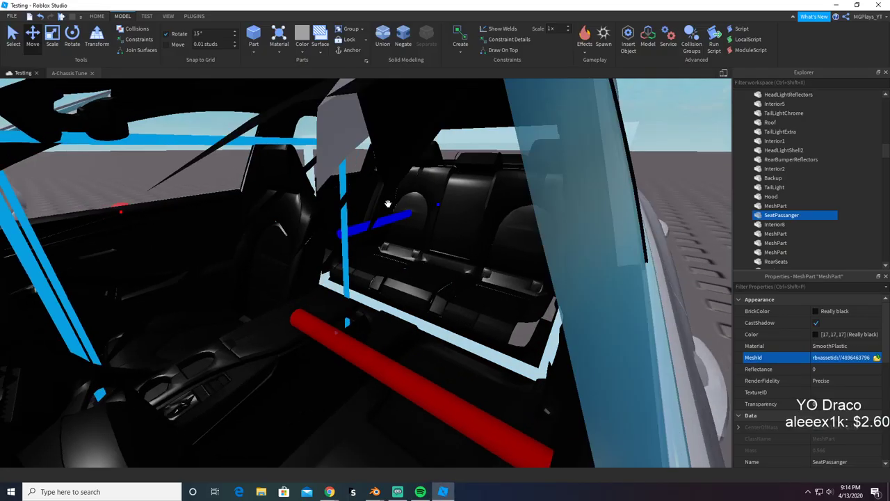
key(w)
right_drag(388, 204, 388, 204)
click(392, 298)
click(793, 251)
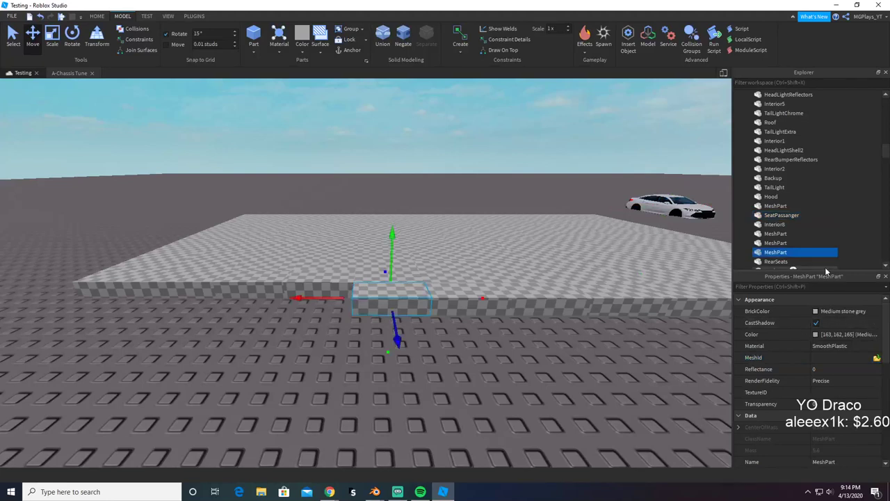
key(Return)
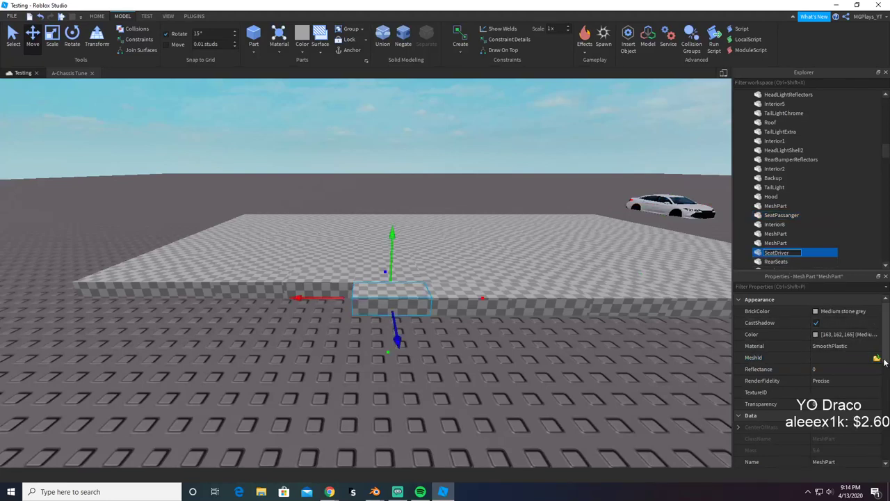
Step: Set the SeatDriver part's BrickColor to Really black
click(844, 311)
click(748, 288)
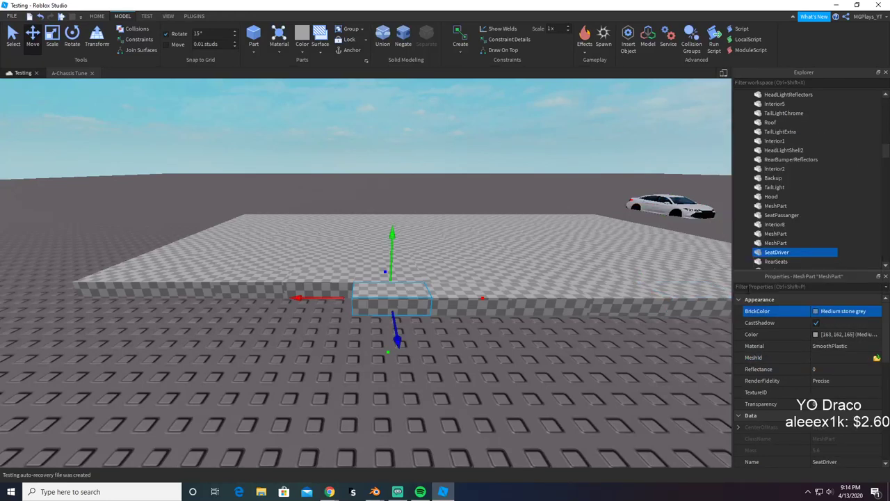
click(815, 311)
click(730, 289)
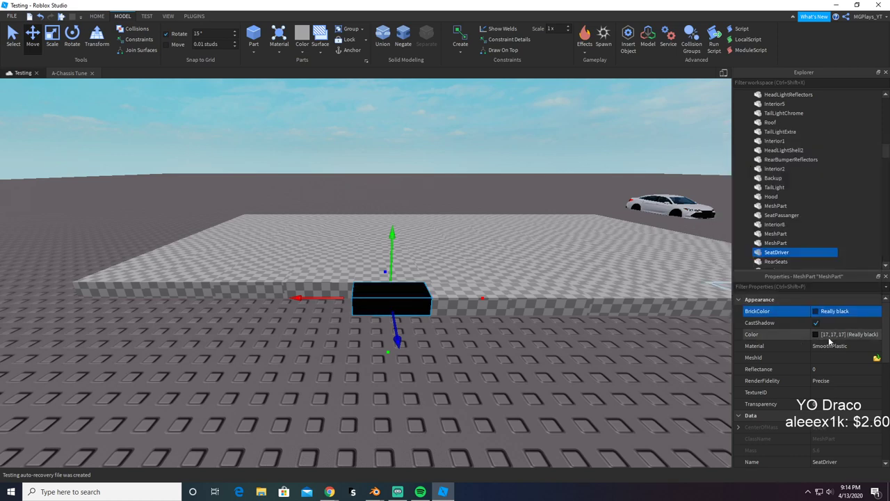
Step: Load SeatDriver.obj from the Toyota Avalon folder as the SeatDriver part's mesh
click(876, 357)
text(sea)
click(146, 251)
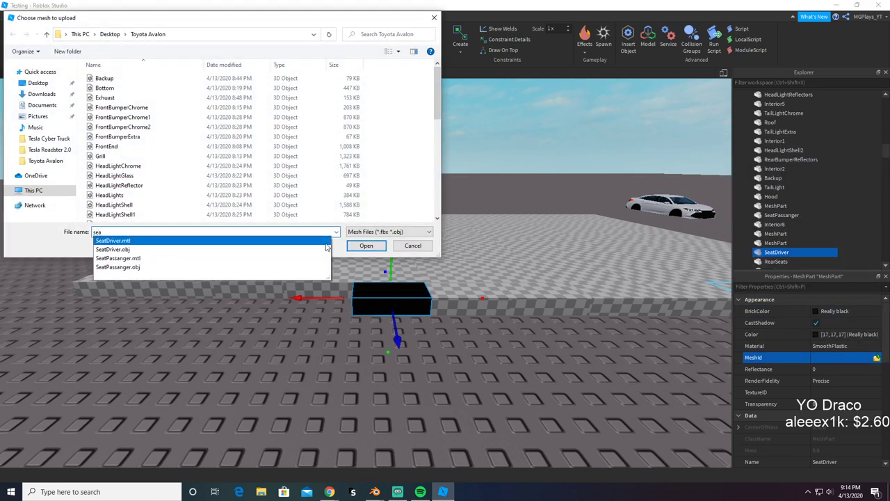
click(365, 246)
click(502, 250)
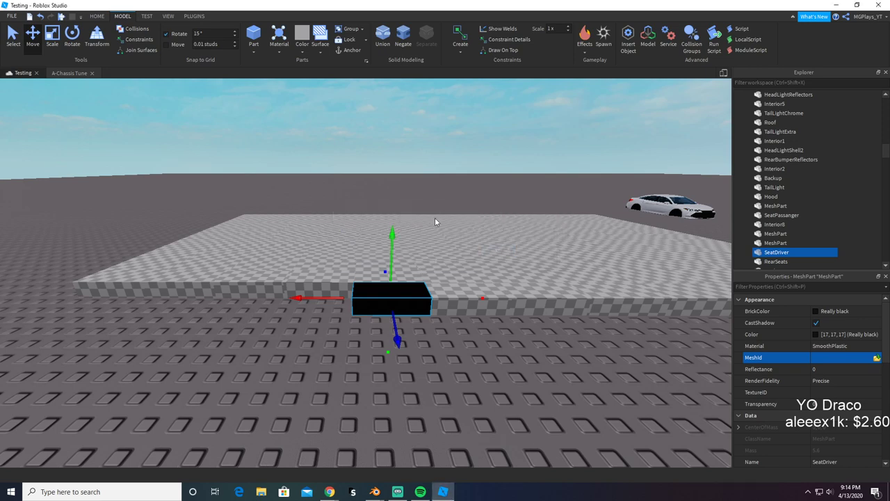
Step: Inspect the imported driver seat in the car and view the assembled body from outside
key(s)
key(d)
key(w)
right_drag(448, 307, 449, 307)
click(448, 307)
key(w)
key(s)
key(s)
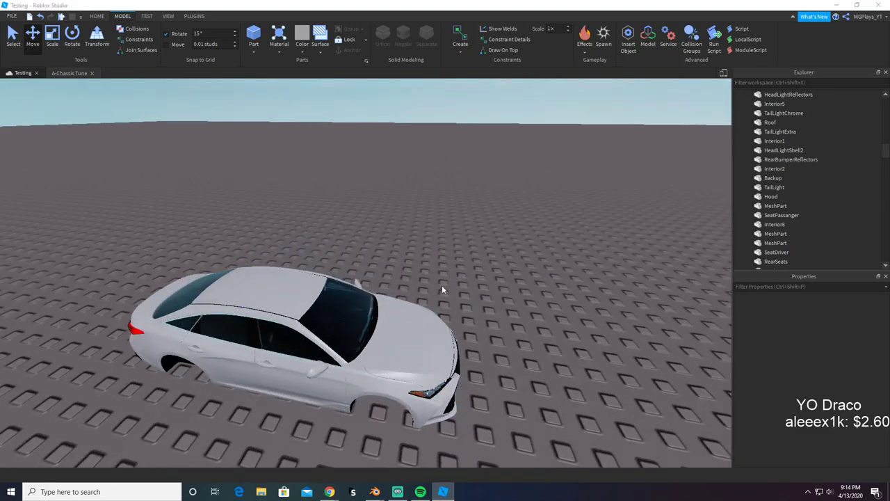
Step: Switch to the car model in Blender and copy the left rear tire, undoing the trial deletion
key(alt+Tab)
middle_drag(478, 272, 340, 221)
right_click(345, 186)
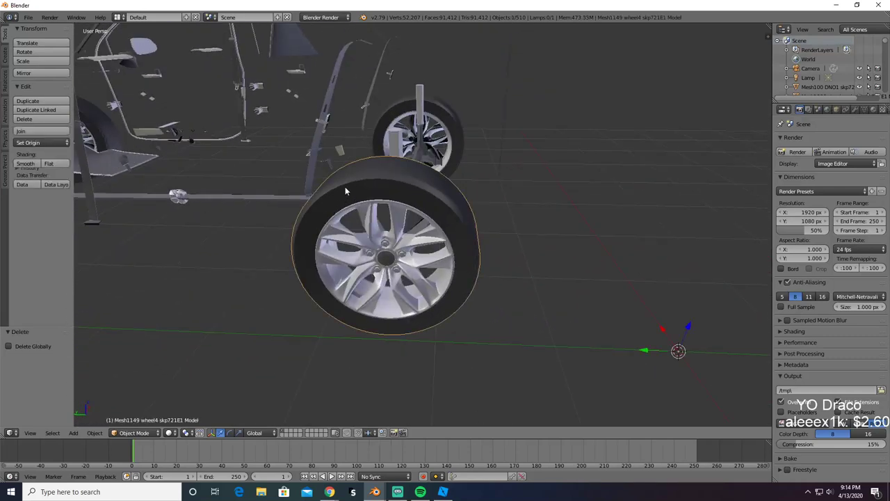
key(x)
click(313, 205)
middle_drag(351, 162, 485, 169)
key(ctrl+z)
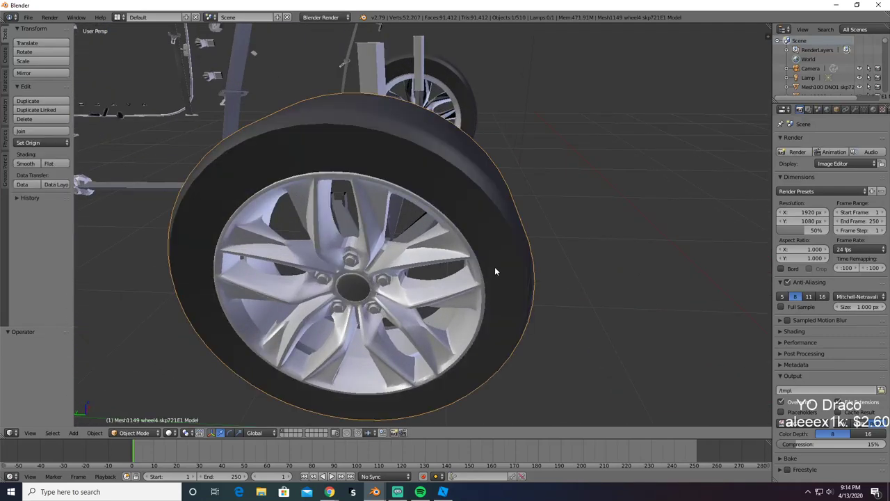
middle_drag(495, 267, 480, 235)
key(ctrl+c)
Step: Switch to the empty export scene and export it as a Wavefront OBJ named TireRL
key(alt+Tab)
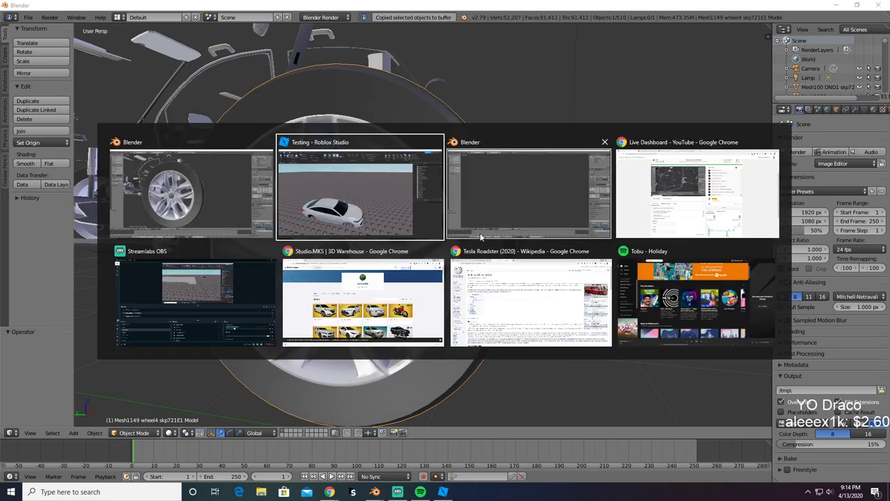
click(480, 232)
click(29, 17)
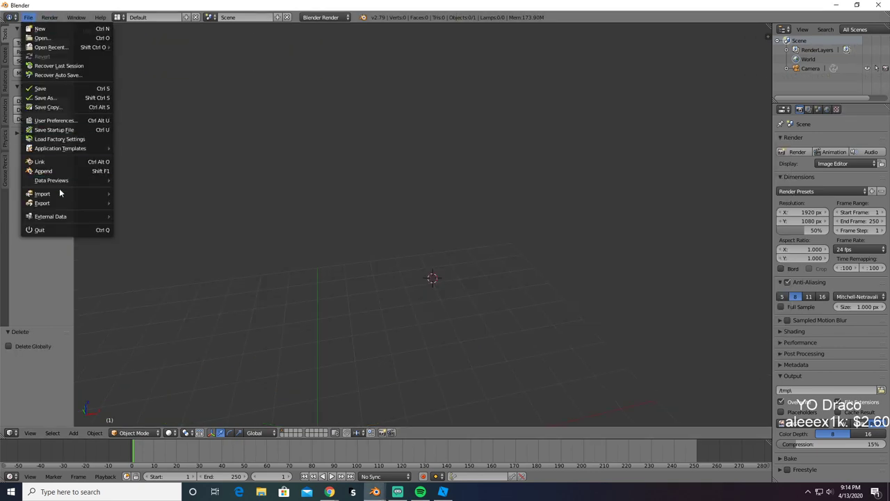
mouse_move(61, 203)
click(155, 52)
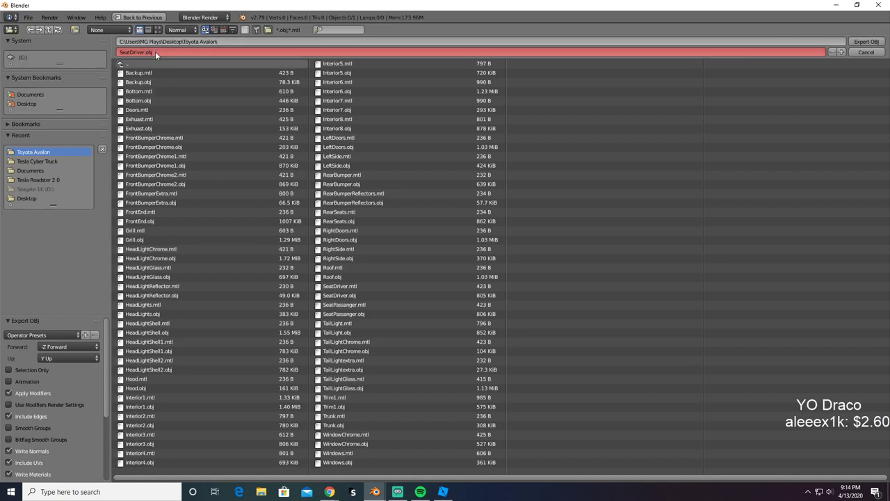
text(Tire)
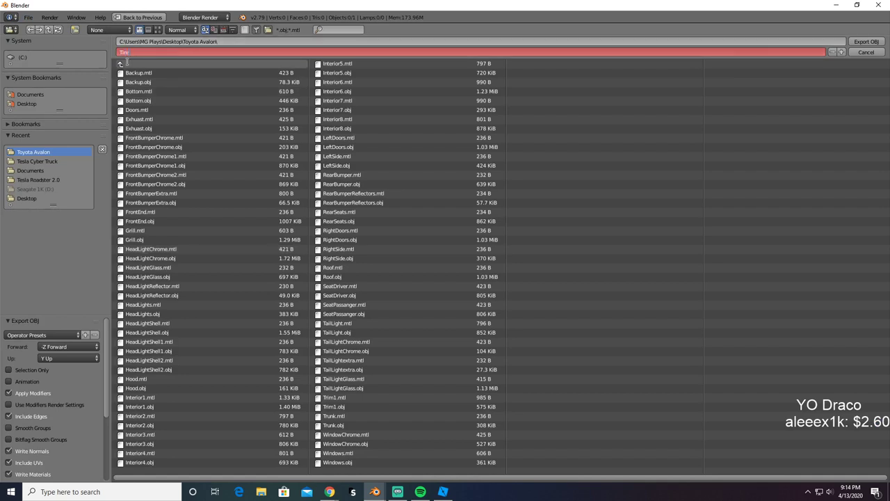
text(FL)
key(Return)
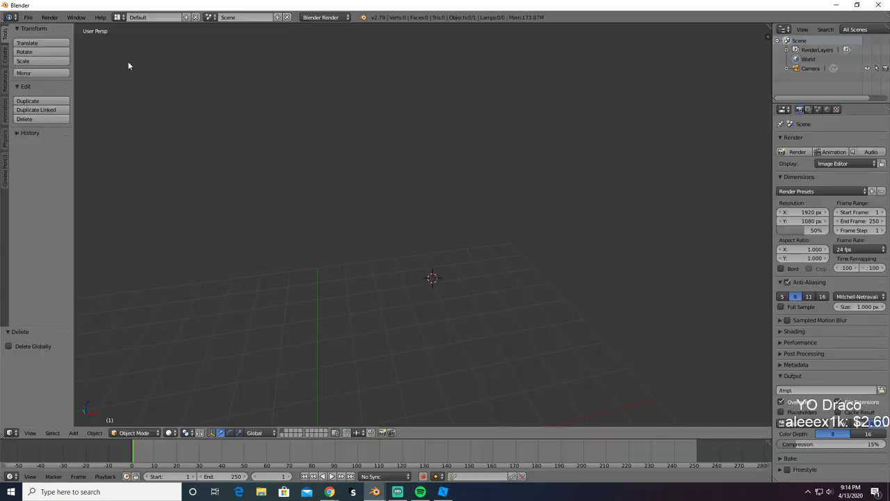
Step: Paste the copied tire into the export scene and export it again as OBJ over TireRL
scroll(342, 449, down, 4)
scroll(342, 308, down, 10)
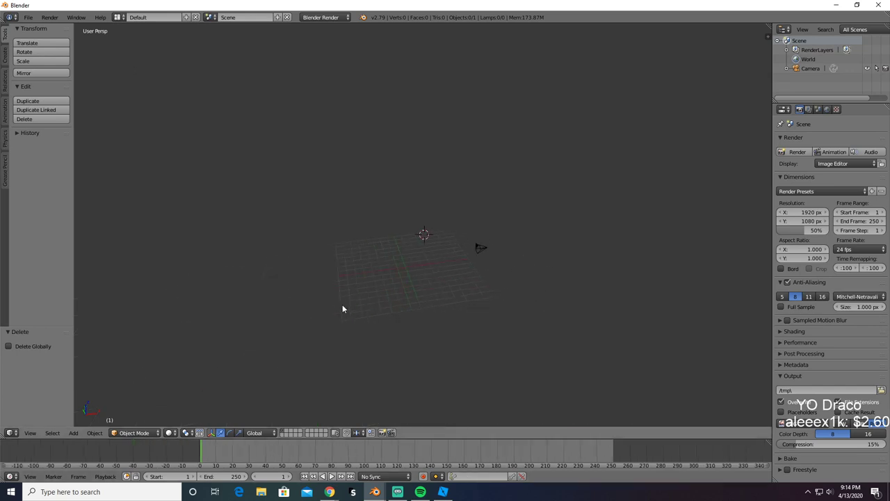
scroll(342, 304, up, 5)
key(ctrl+v)
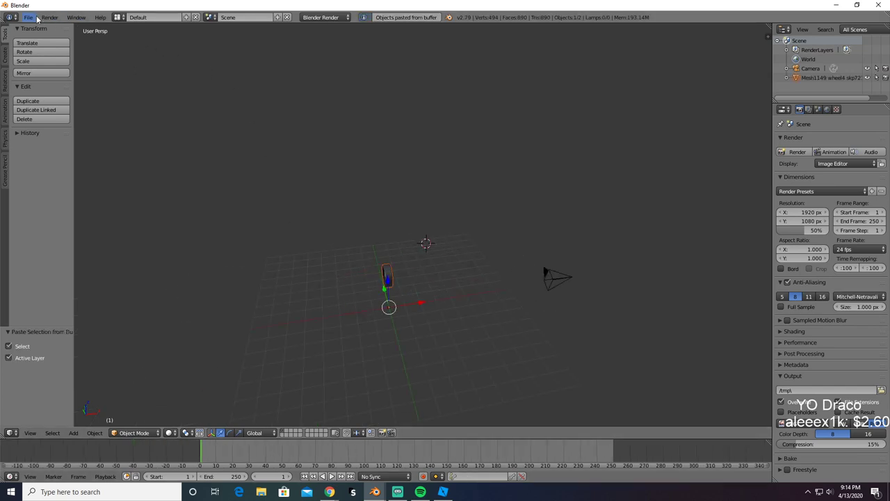
click(28, 17)
mouse_move(68, 202)
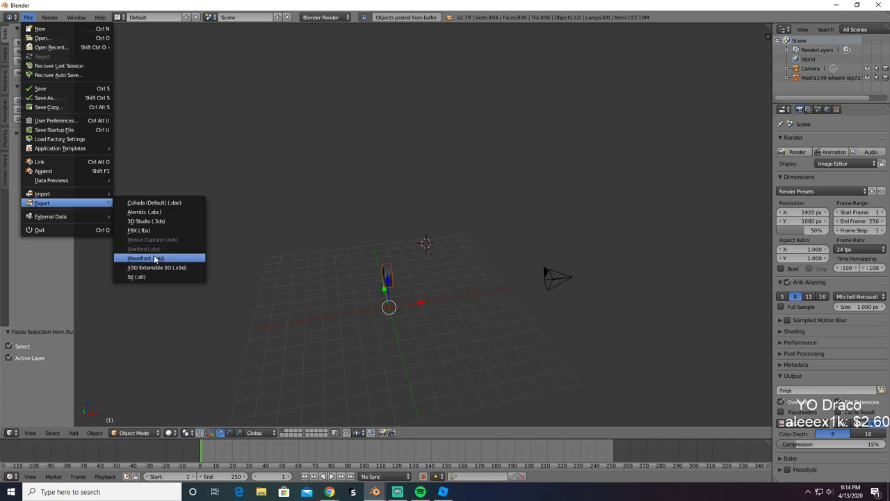
click(153, 254)
click(862, 42)
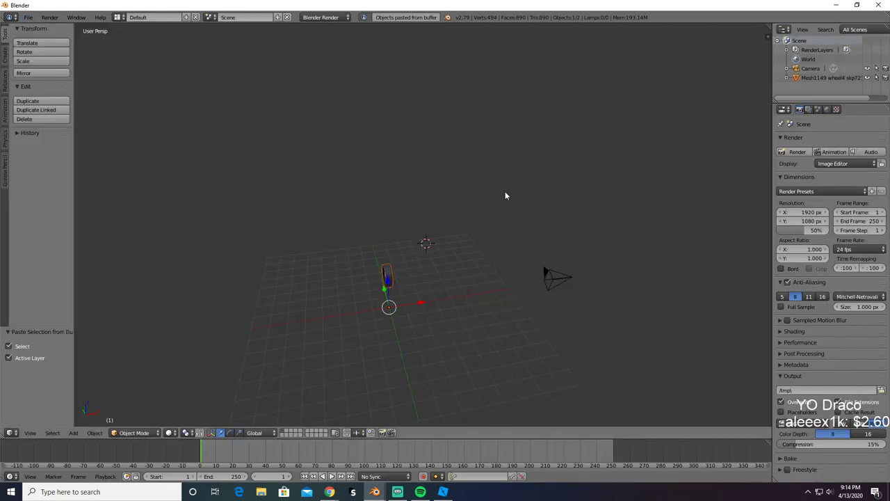
Step: Delete the exported tire from both scenes and copy the opposite rear tire from the car model
key(x)
click(493, 220)
key(alt+Tab)
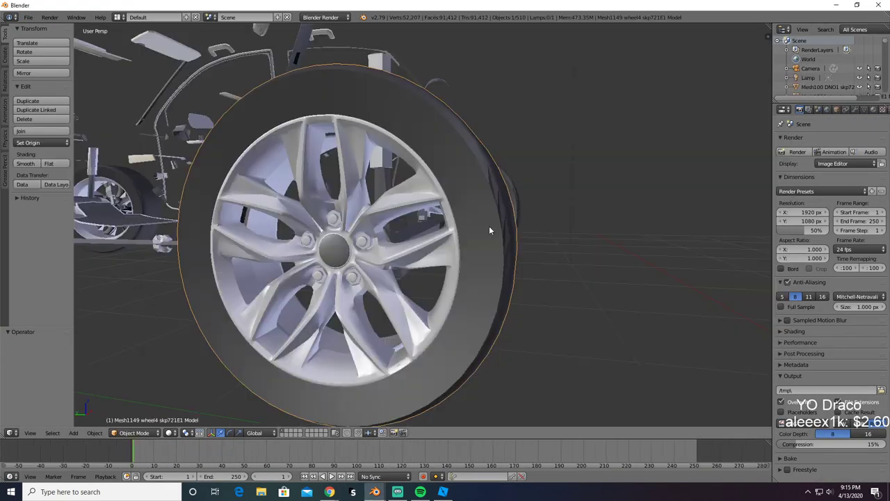
middle_drag(526, 258, 647, 230)
right_click(655, 225)
key(ctrl+c)
key(alt+Tab)
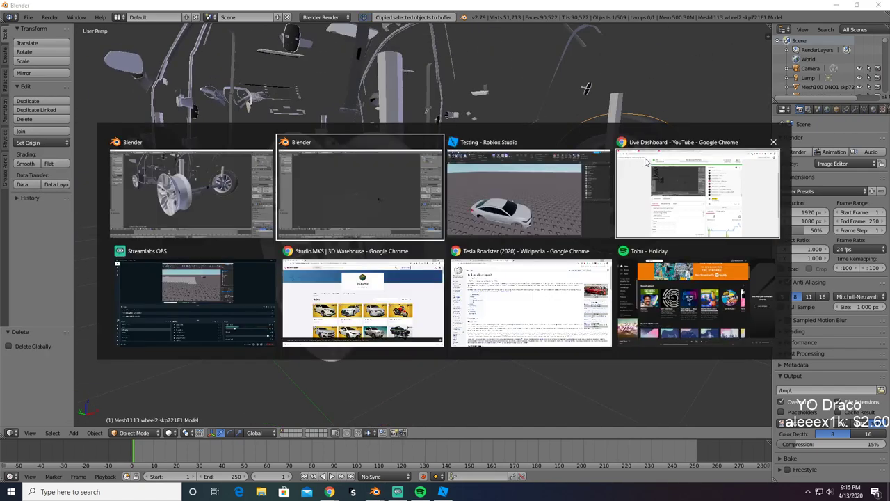
Step: Paste the opposite rear tire into the export scene and export it as a Wavefront OBJ
key(ctrl+v)
click(28, 17)
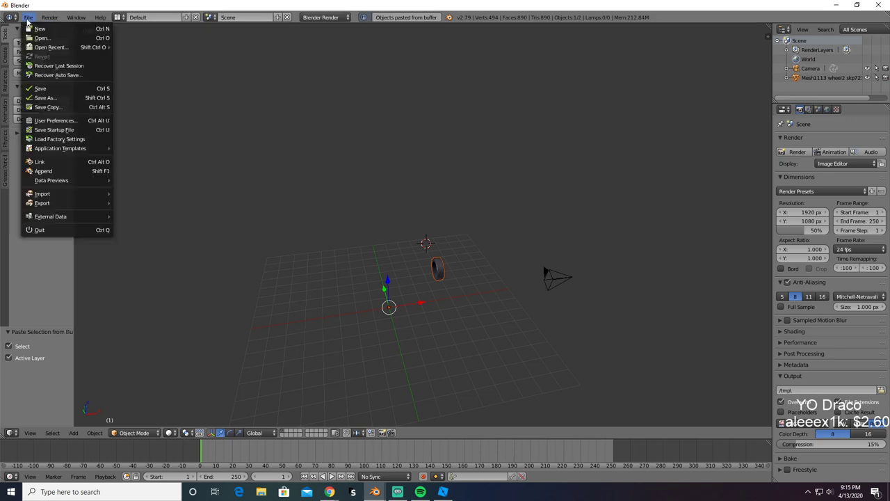
mouse_move(63, 202)
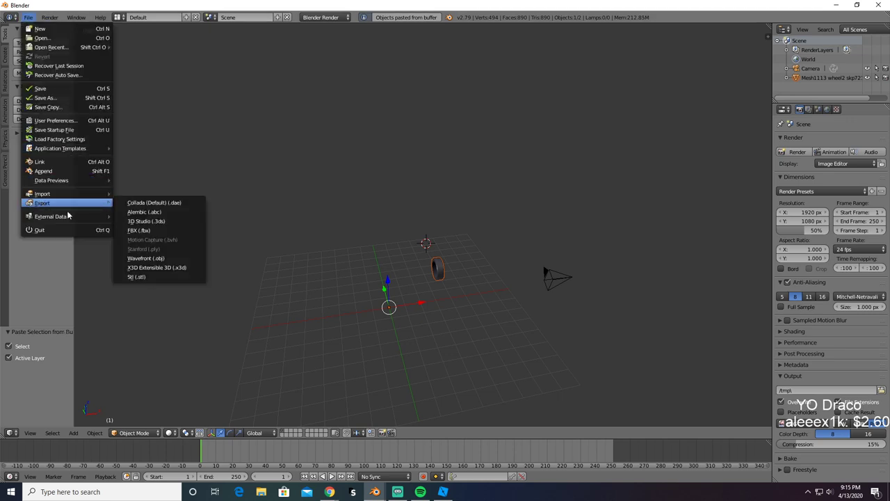
click(28, 16)
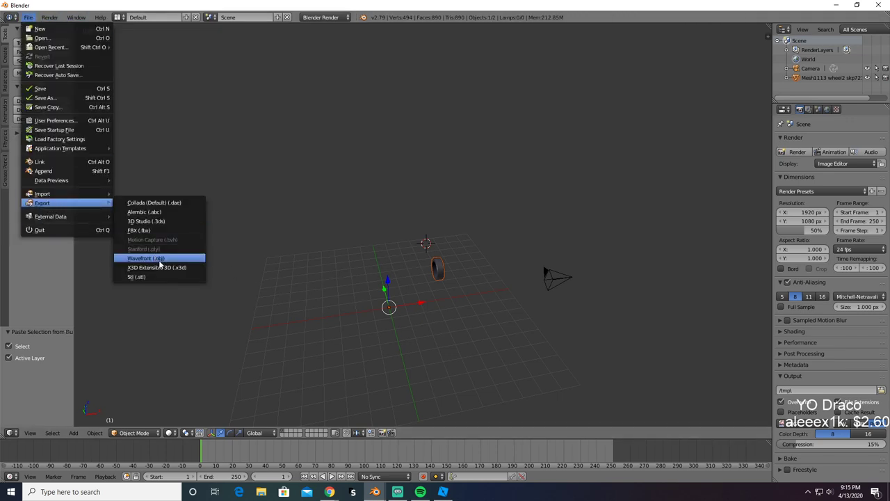
click(184, 261)
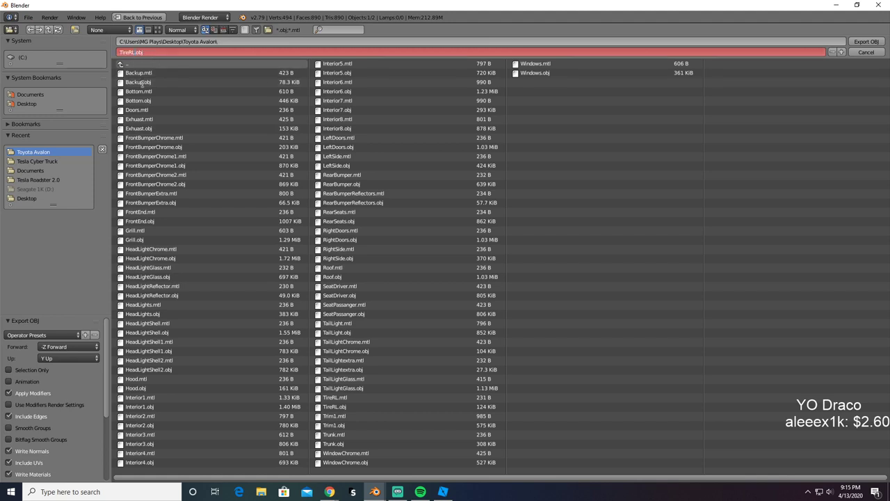
key(Return)
Step: Delete the exported opposite rear tire from the car model scene
key(alt+Tab)
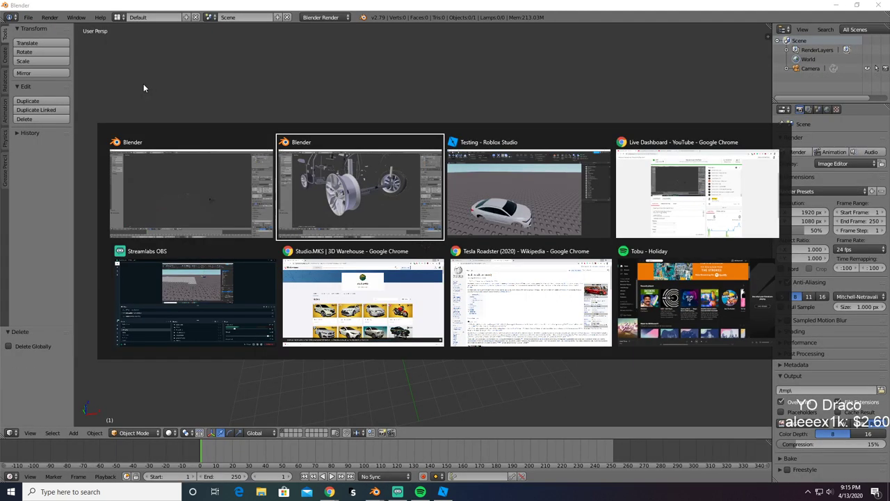
key(x)
click(324, 185)
Step: Select the left rear wheel's rim pieces, undoing the trial deletions
middle_drag(320, 183, 362, 266)
key(x)
click(387, 198)
key(ctrl+z)
key(x)
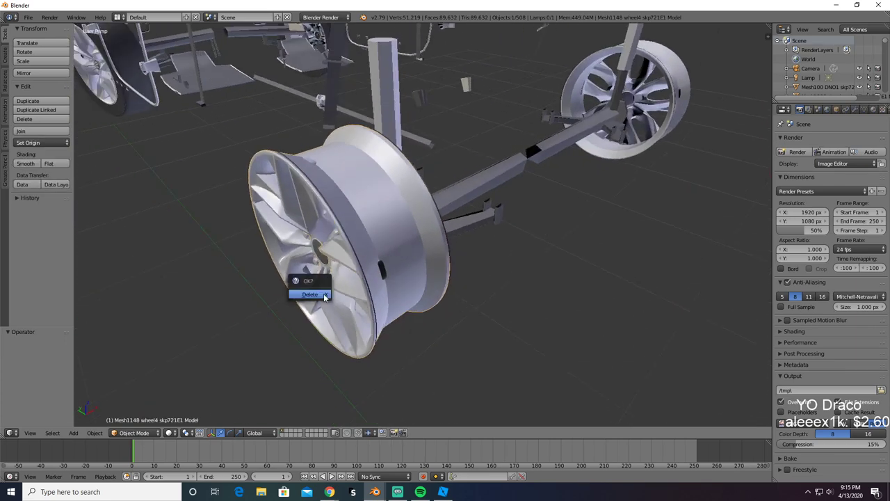
click(310, 294)
middle_drag(323, 293, 400, 272)
key(ctrl+z)
Step: Select the rear wheel's rim together with its lug nuts, undoing the trial deletion
right_click(372, 239)
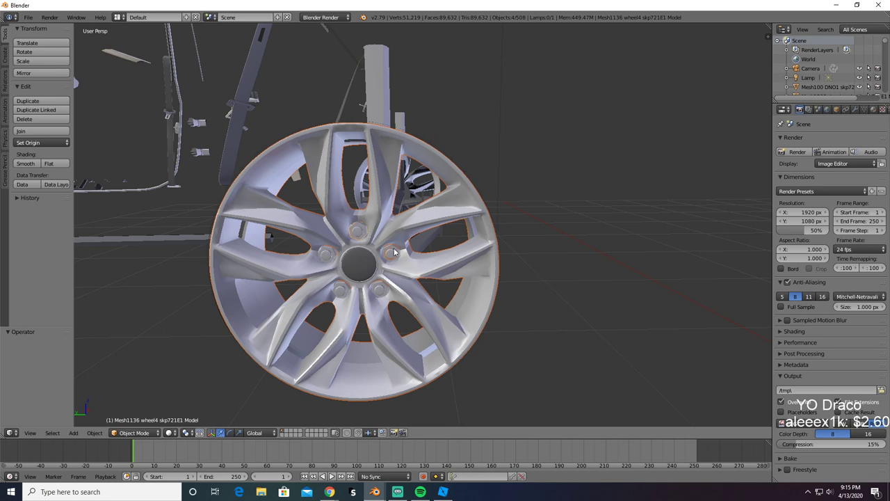
shift+right_click(350, 289)
shift+right_click(349, 289)
shift+right_click(325, 255)
key(x)
click(320, 259)
key(ctrl+z)
Step: Add the centre cap and the missed lug nut pieces to the rim selection, undoing the trial deletions
shift+right_click(359, 271)
key(h)
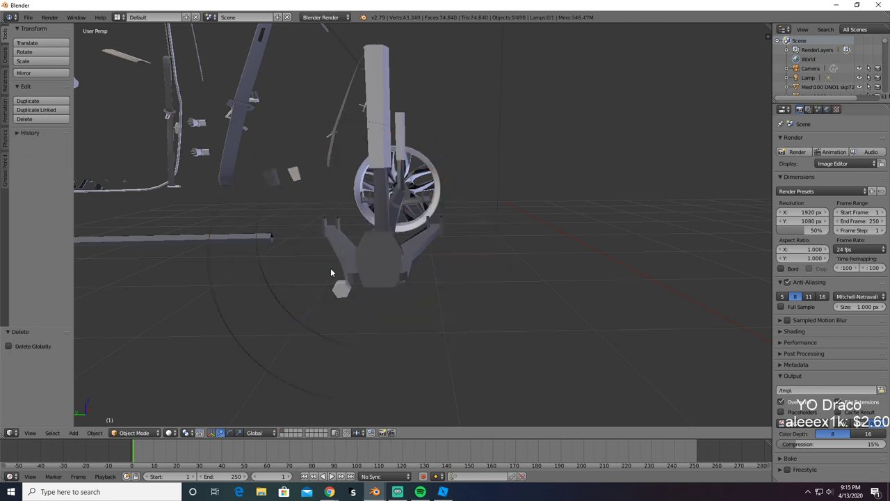
key(alt+h)
key(x)
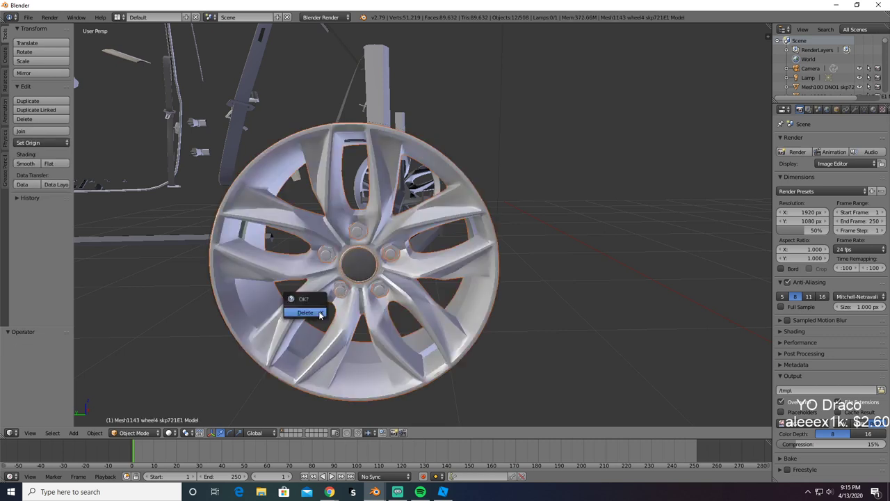
click(320, 315)
middle_drag(338, 313, 351, 294)
key(ctrl+z)
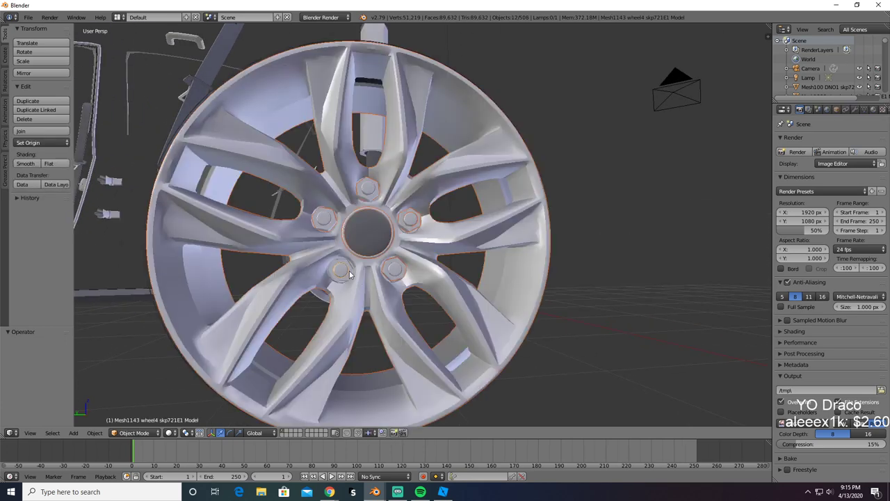
Step: Test-delete the complete rim selection, undo the deletion and copy all its pieces
key(x)
click(256, 305)
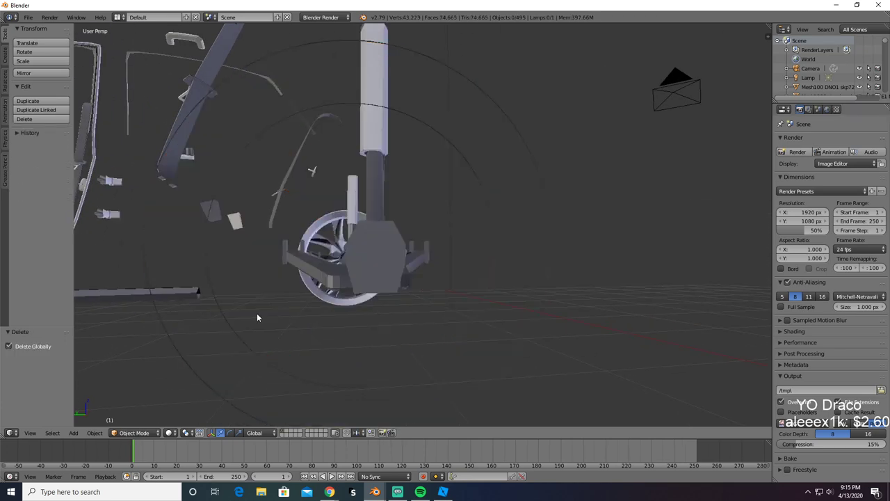
middle_drag(257, 313, 207, 332)
key(ctrl+z)
key(ctrl+c)
Step: Switch to the empty export scene in the other Blender window and paste the copied rim pieces
key(alt+Tab)
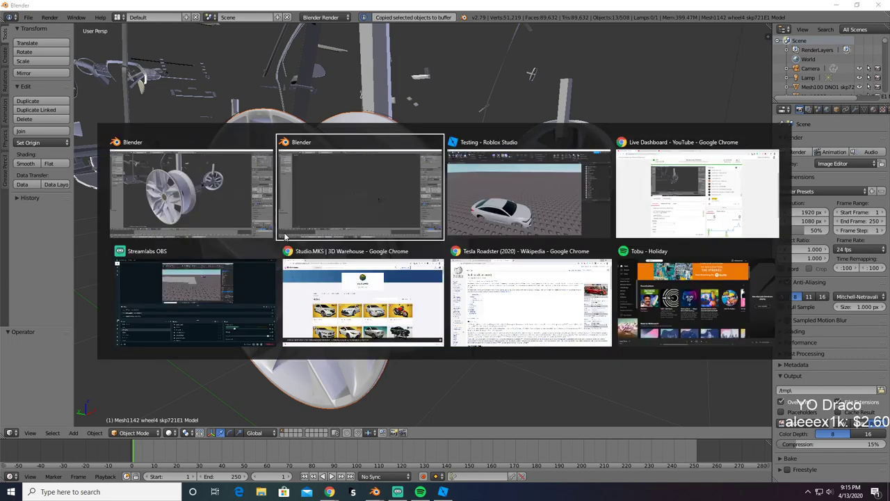
key(alt+Tab)
key(alt+Tab)
key(alt+Tab)
key(alt+Tab)
key(alt+Tab)
key(alt+Tab)
key(alt+Tab)
key(alt+Tab)
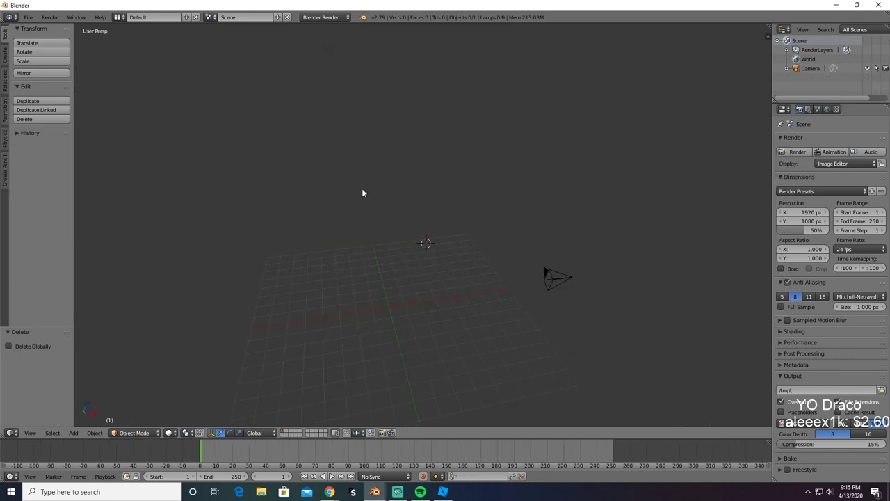
key(ctrl+v)
scroll(367, 328, up, 7)
mouse_move(341, 369)
shift+middle_down()
mouse_move(534, 267)
mouse_move(572, 219)
mouse_move(310, 322)
mouse_move(338, 321)
mouse_move(438, 235)
mouse_move(452, 208)
shift+middle_up()
key(z)
scroll(452, 208, up, 6)
middle_drag(391, 250, 430, 249)
key(z)
scroll(429, 244, down, 3)
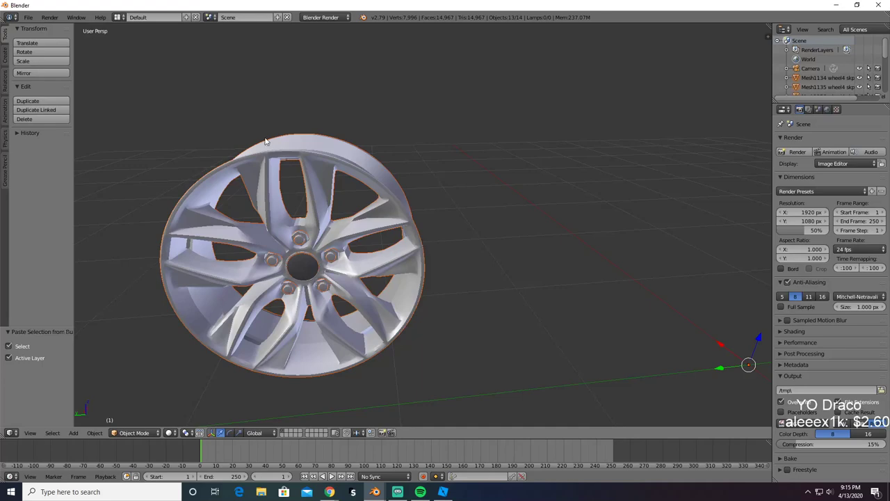
Step: Export the pasted rim as a Wavefront OBJ named RimRL in the Toyota Avalon folder
click(28, 18)
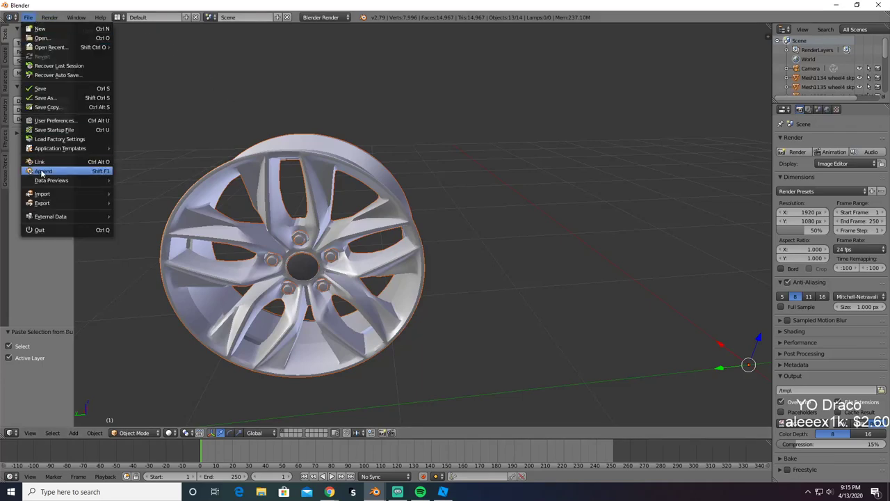
mouse_move(48, 201)
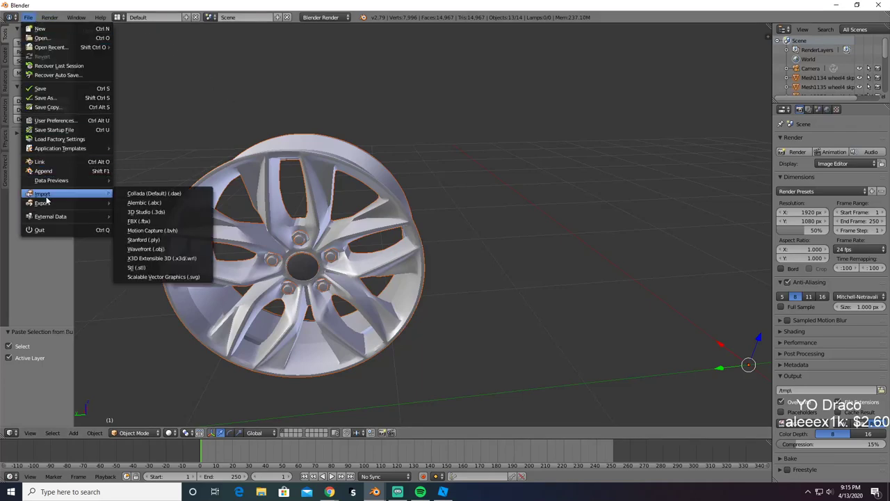
click(145, 258)
click(154, 53)
text(FL)
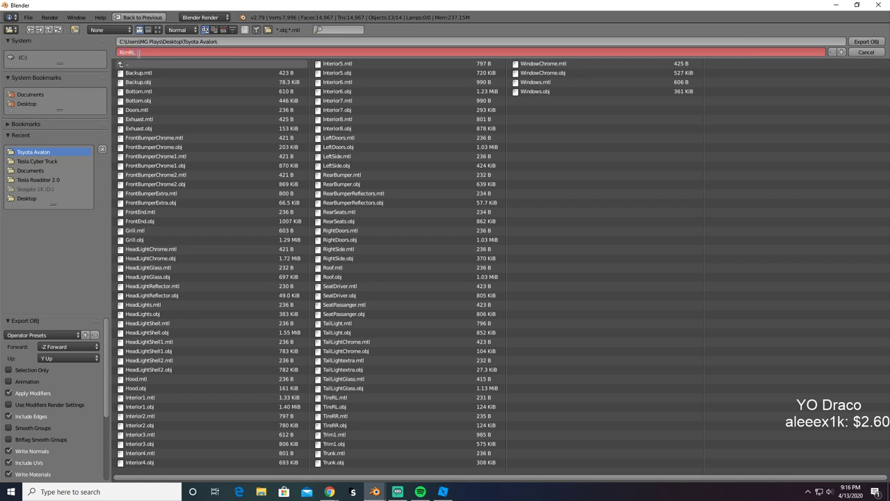
key(Return)
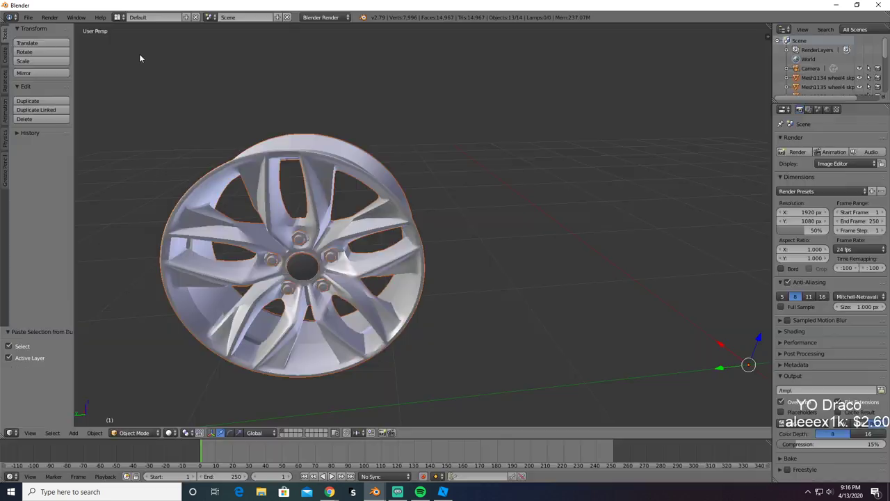
Step: Switch to Roblox Studio and try to load RimRL.obj as the mesh of the blank mesh part beside the car
key(alt+Tab)
key(alt+Tab)
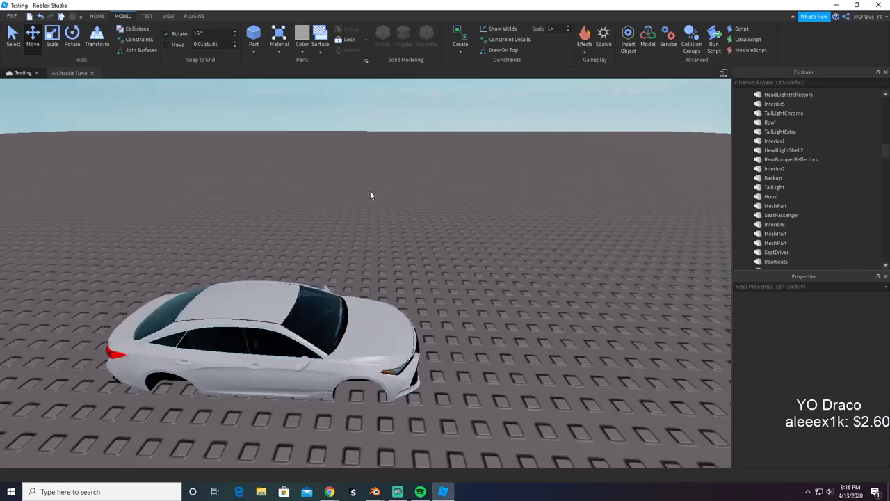
key(s)
right_drag(370, 195, 370, 195)
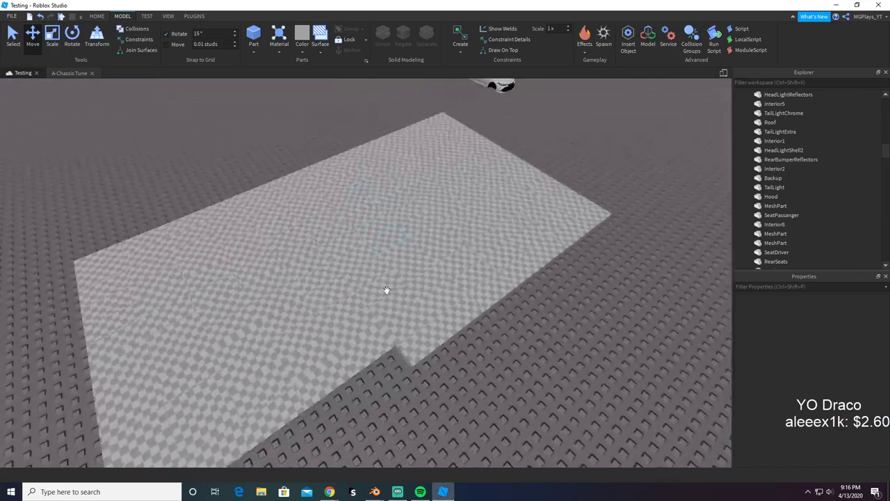
click(432, 358)
click(875, 358)
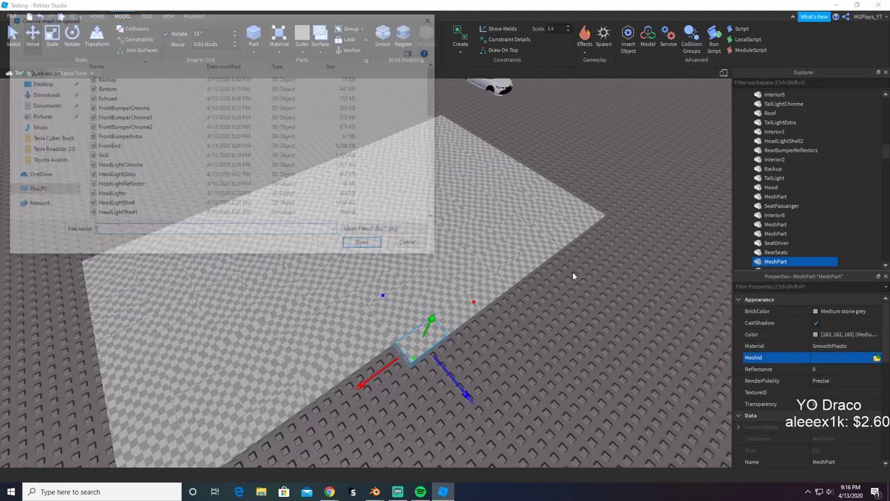
text(rim)
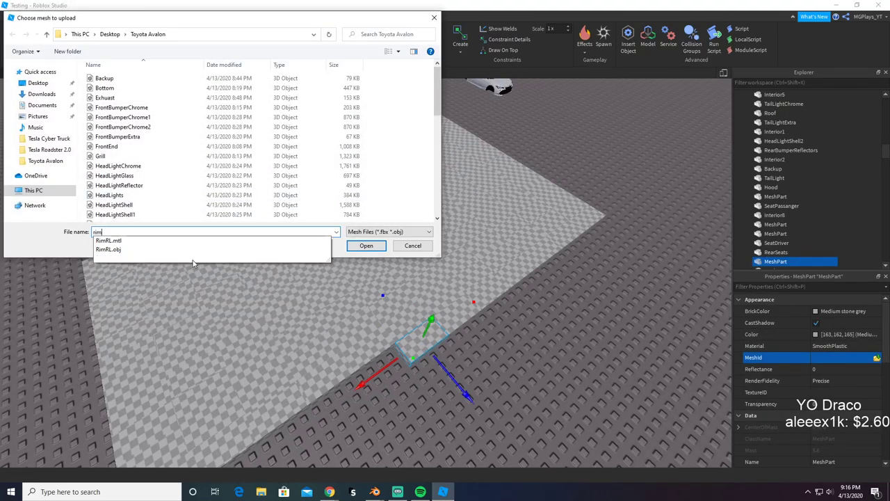
click(212, 251)
click(366, 246)
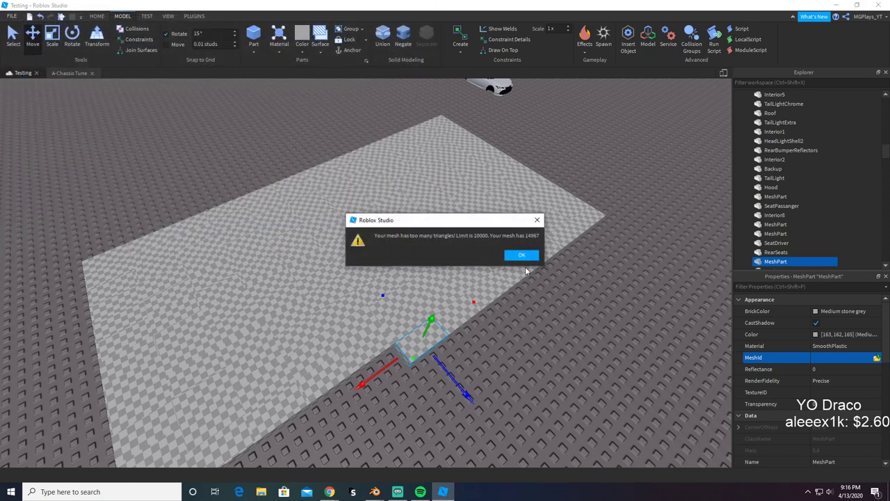
click(522, 254)
Step: Return to Blender's export scene and select all rim pieces from Mesh1134 to Mesh1148, undoing the trial move
key(alt+Tab)
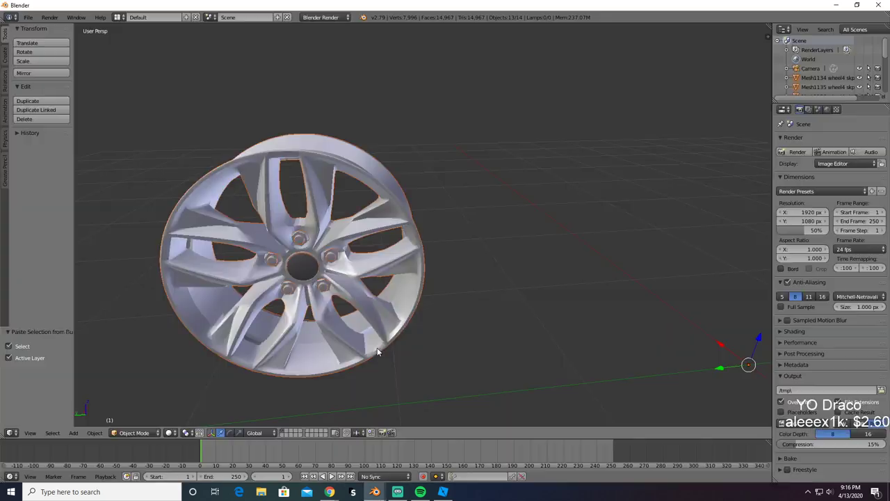
middle_drag(370, 315, 398, 280)
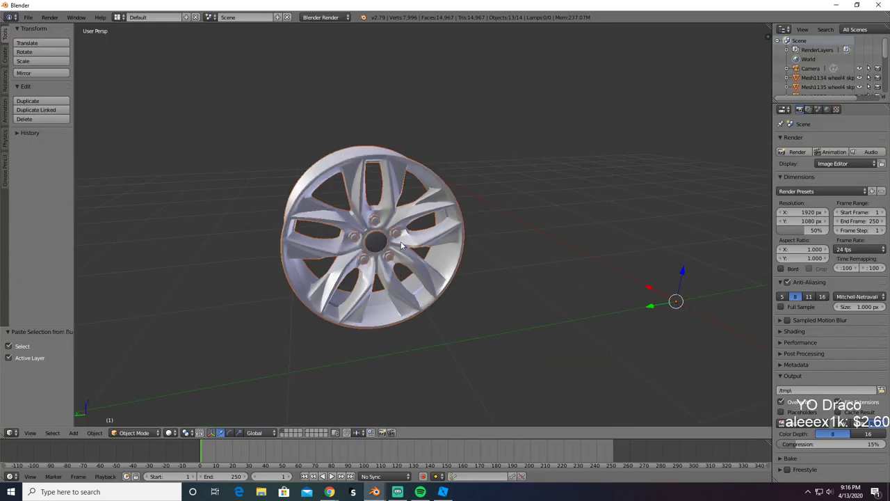
mouse_move(418, 122)
ctrl+mouse_down()
mouse_move(243, 238)
mouse_move(423, 320)
mouse_move(501, 316)
ctrl+mouse_up()
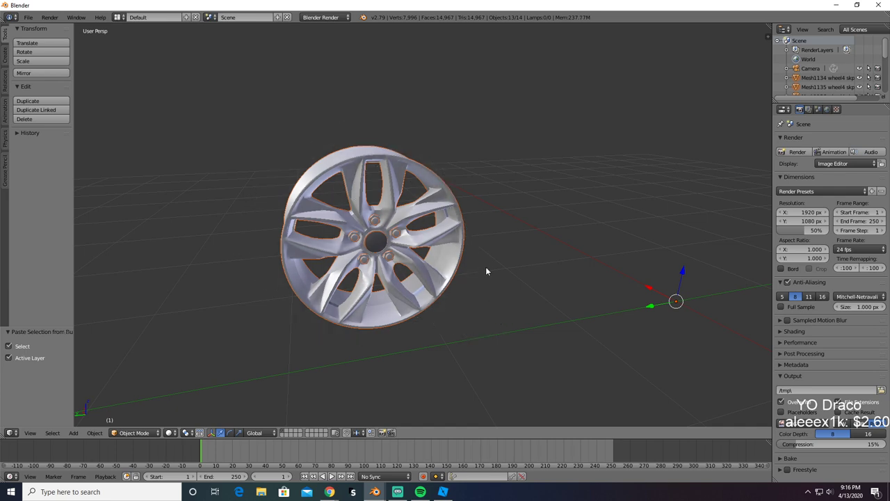
click(808, 78)
scroll(841, 64, down, 2)
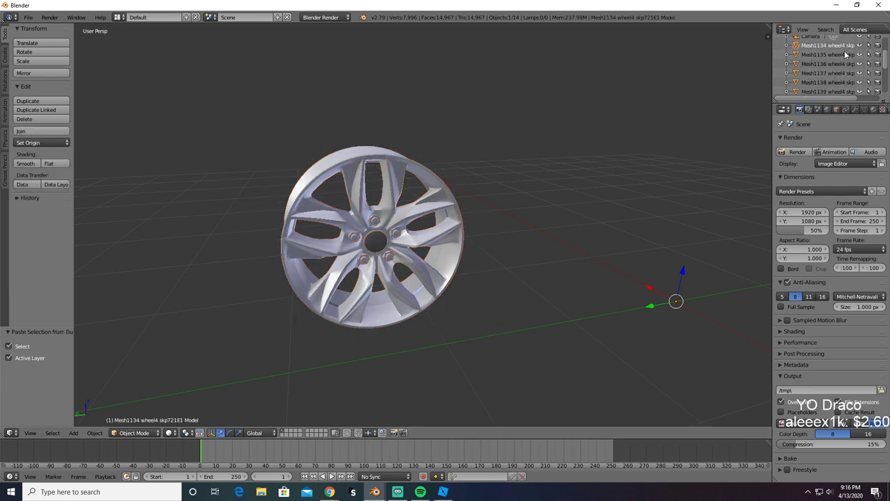
ctrl+click(845, 54)
ctrl+click(845, 64)
ctrl+click(844, 72)
ctrl+click(843, 82)
ctrl+click(842, 91)
scroll(843, 89, down, 3)
ctrl+click(840, 69)
ctrl+click(843, 77)
ctrl+click(845, 87)
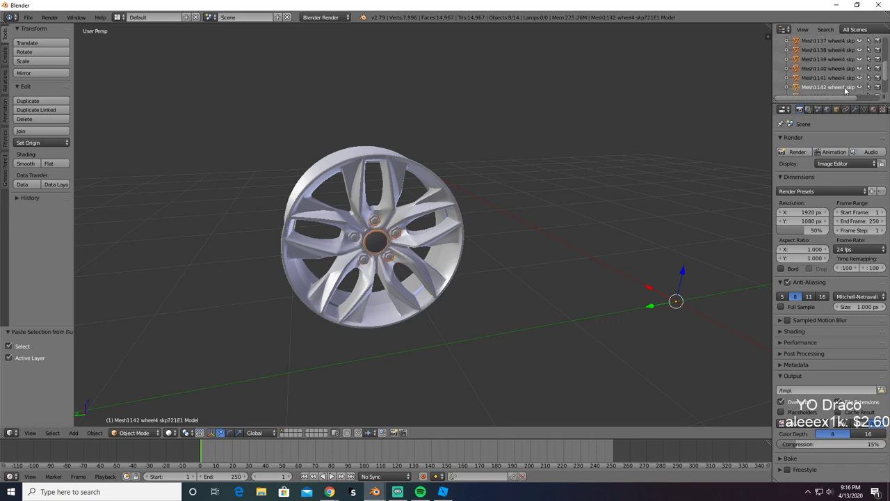
scroll(845, 91, down, 2)
ctrl+click(843, 62)
ctrl+click(842, 71)
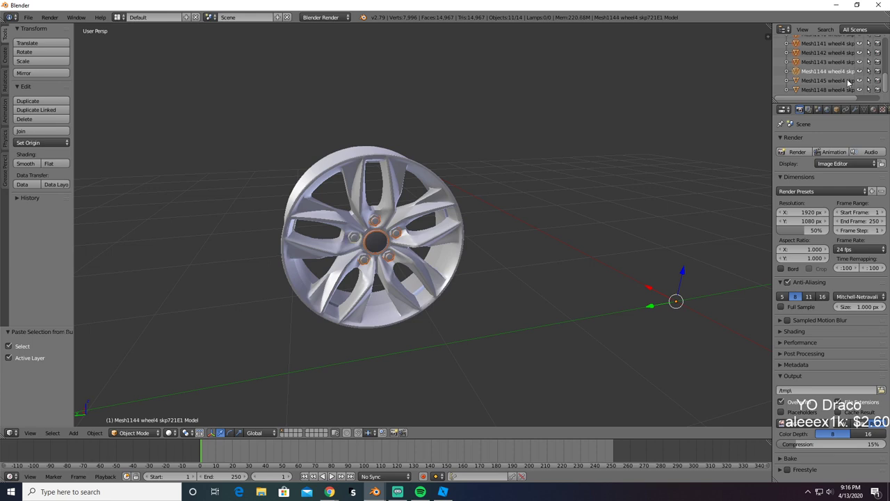
ctrl+click(843, 80)
ctrl+click(843, 90)
drag(682, 269, 713, 151)
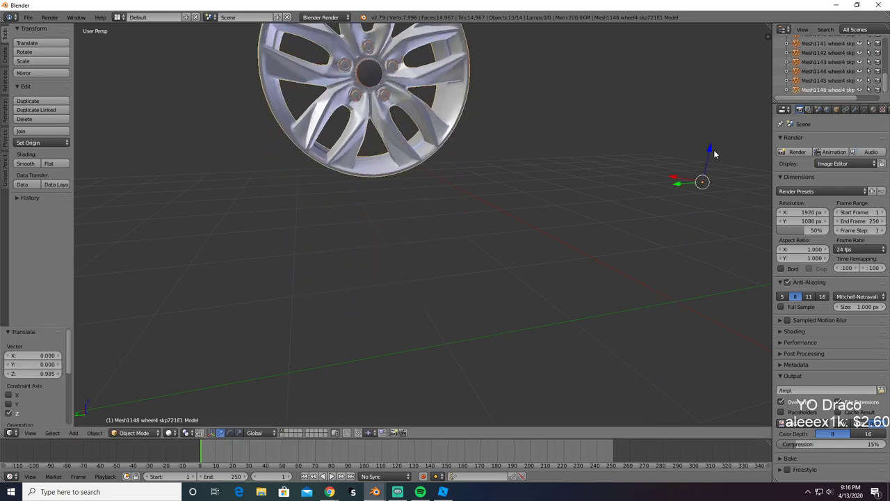
key(ctrl+z)
Step: Select one vertical half of the rim's mesh in wireframe and separate it into its own object
key(Tab)
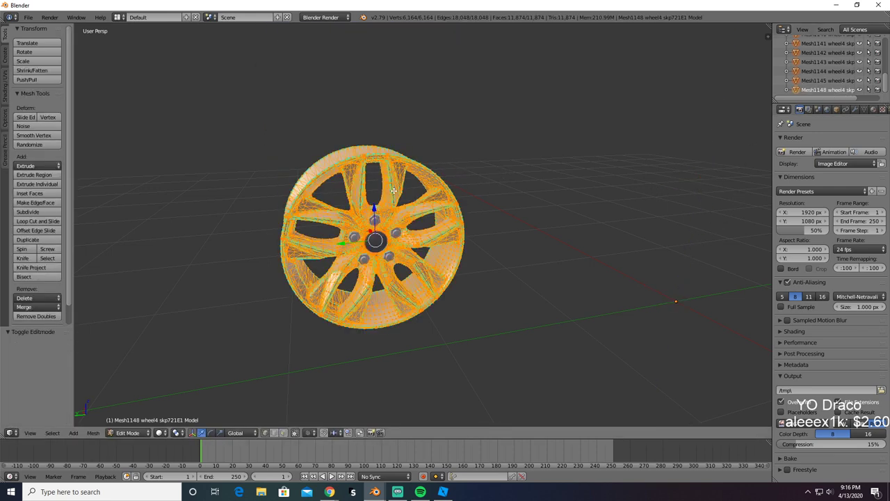
key(z)
scroll(415, 160, down, 2)
middle_drag(416, 160, 402, 167)
right_click(383, 198)
scroll(382, 197, up, 2)
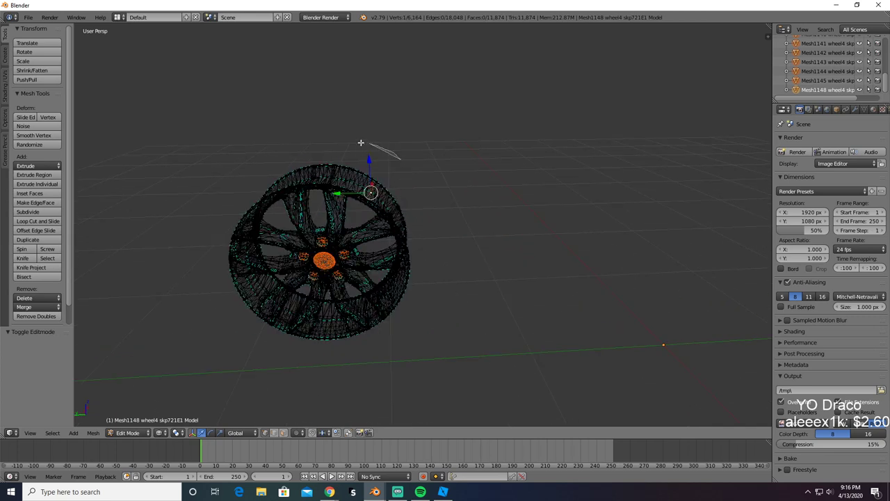
mouse_move(361, 142)
ctrl+mouse_down()
mouse_move(310, 182)
mouse_move(313, 316)
mouse_move(359, 365)
mouse_move(434, 334)
ctrl+mouse_up()
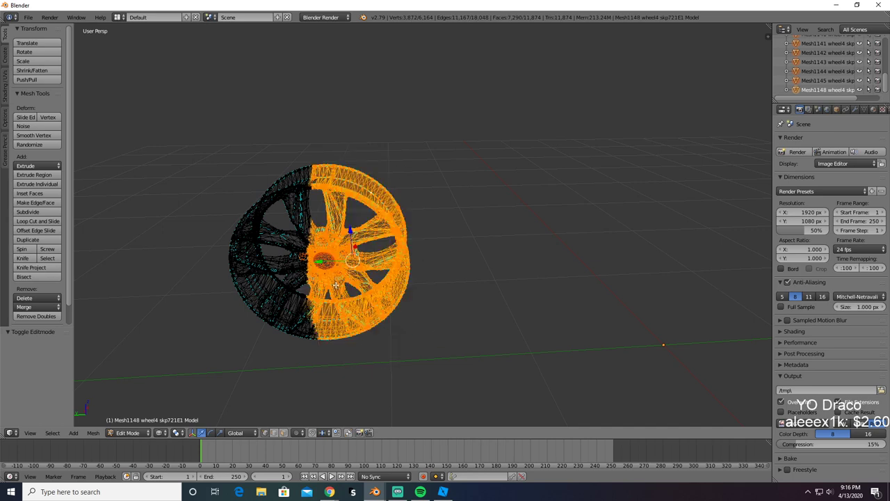
key(x)
click(336, 285)
key(Tab)
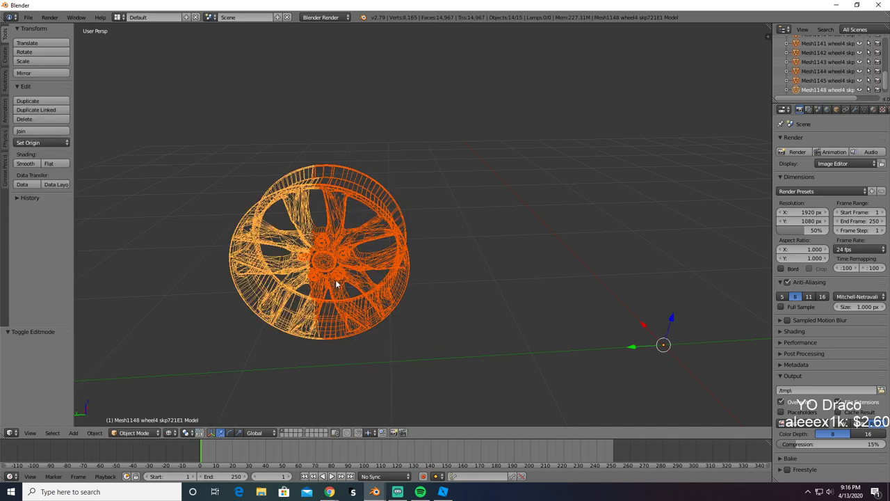
Step: Delete the separated half of the rim, keeping the other half and the lug nuts
key(z)
key(x)
click(330, 277)
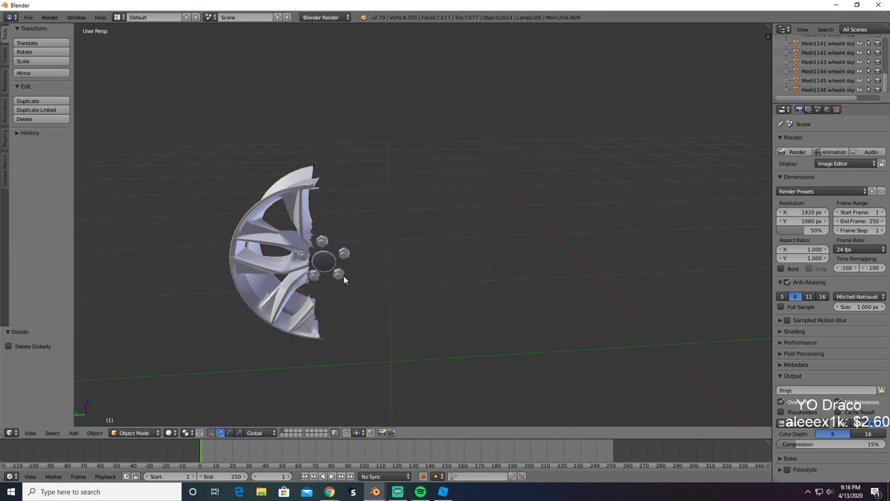
Step: Export the remaining half rim with its lug nuts and centre cap as a Wavefront OBJ
click(28, 17)
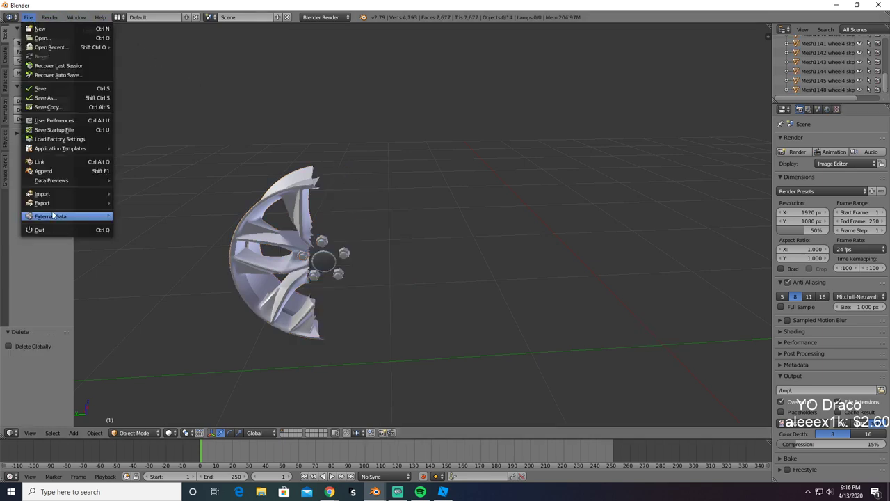
mouse_move(51, 204)
click(151, 259)
click(137, 53)
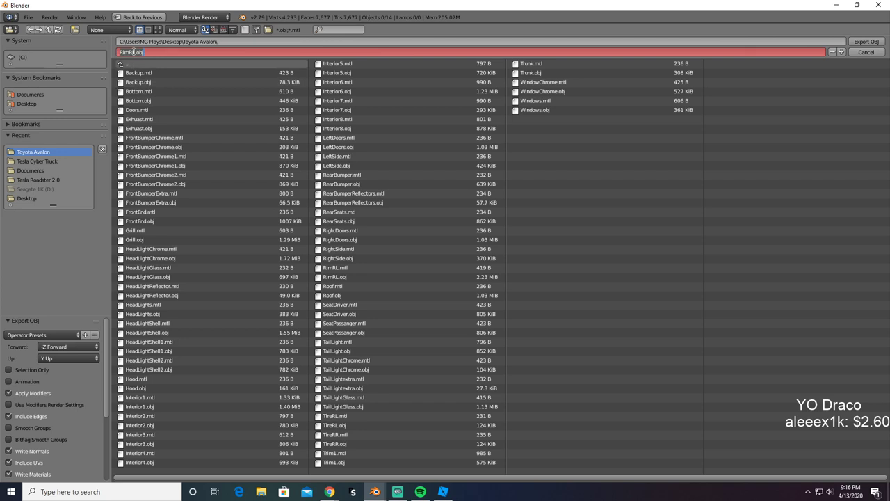
click(137, 52)
key(Return)
key(Return)
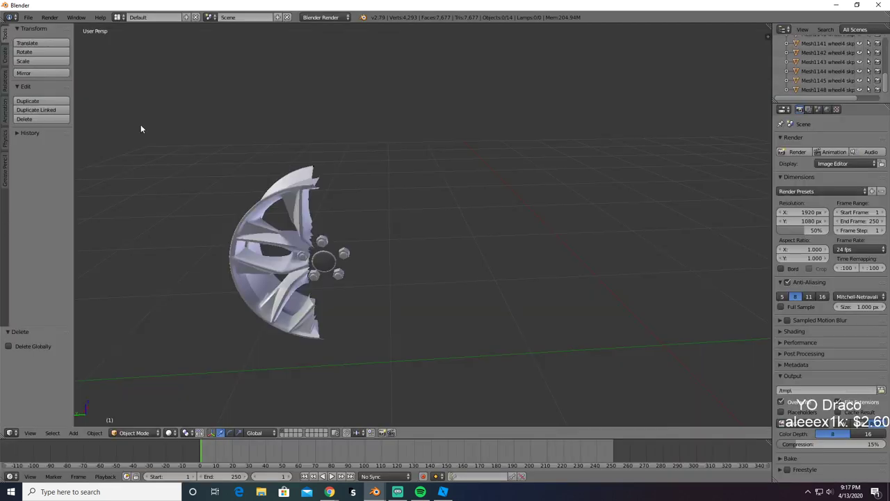
Step: Select the other half of the restored rim together with the lug-nut pieces around its hub, and delete them
right_click(294, 230)
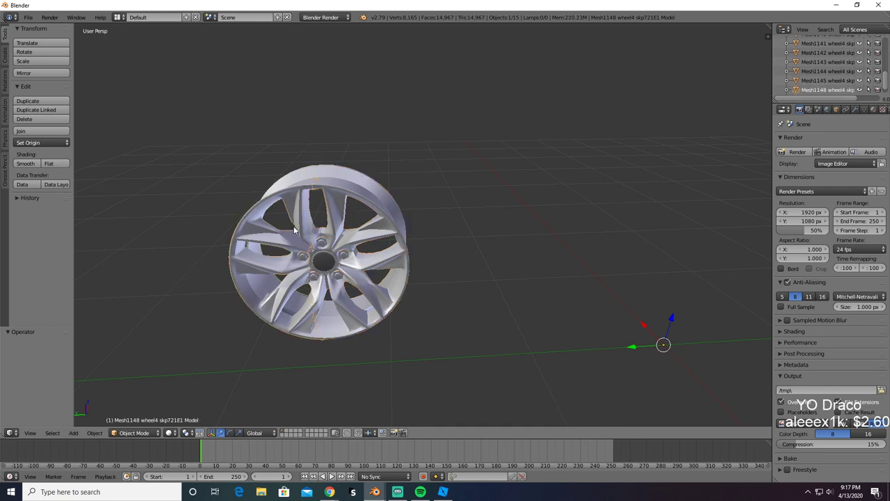
scroll(306, 238, up, 4)
middle_drag(324, 244, 341, 217)
shift+right_click(340, 199)
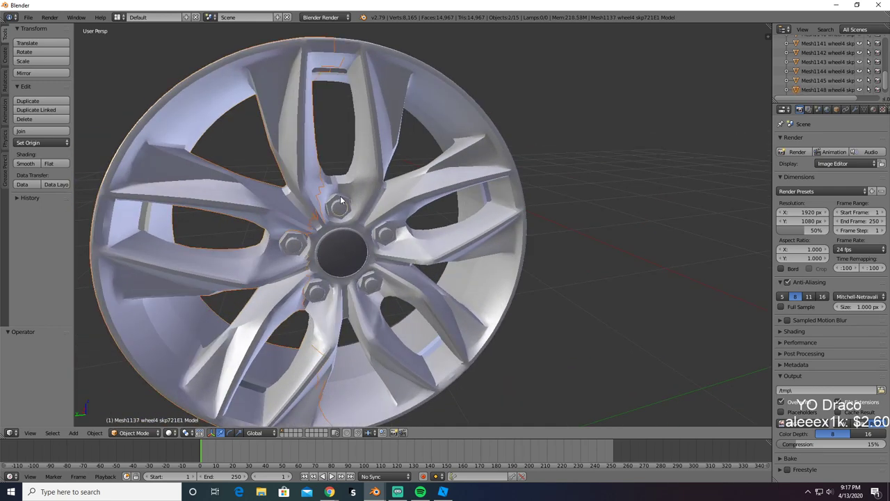
shift+right_click(294, 250)
shift+right_click(305, 241)
shift+right_click(316, 285)
shift+right_click(333, 297)
shift+right_click(366, 288)
shift+right_click(375, 277)
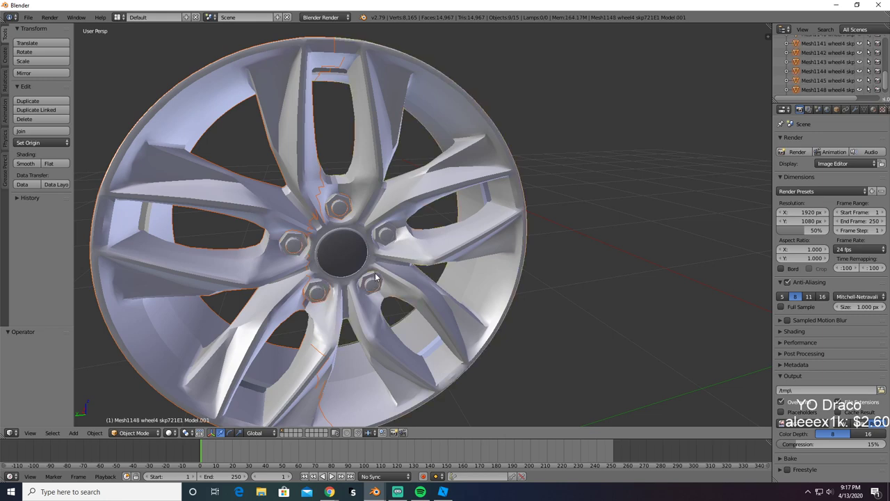
shift+right_click(381, 238)
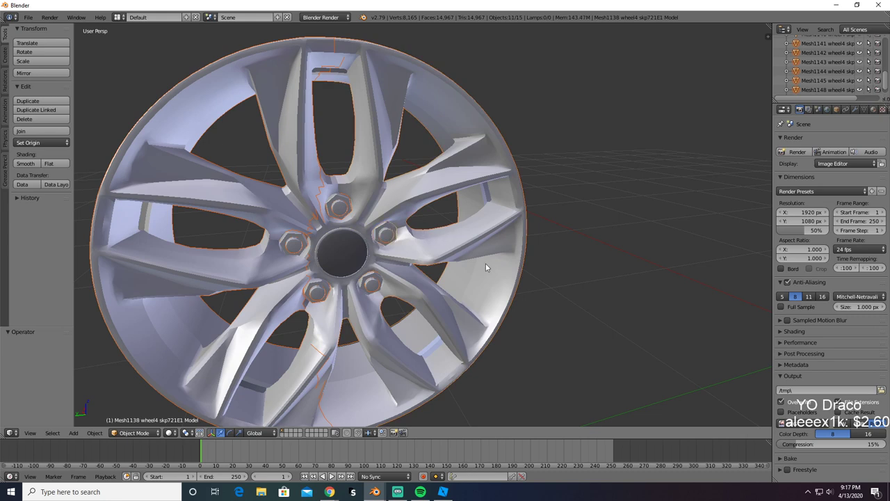
key(ctrl+z)
key(ctrl+z)
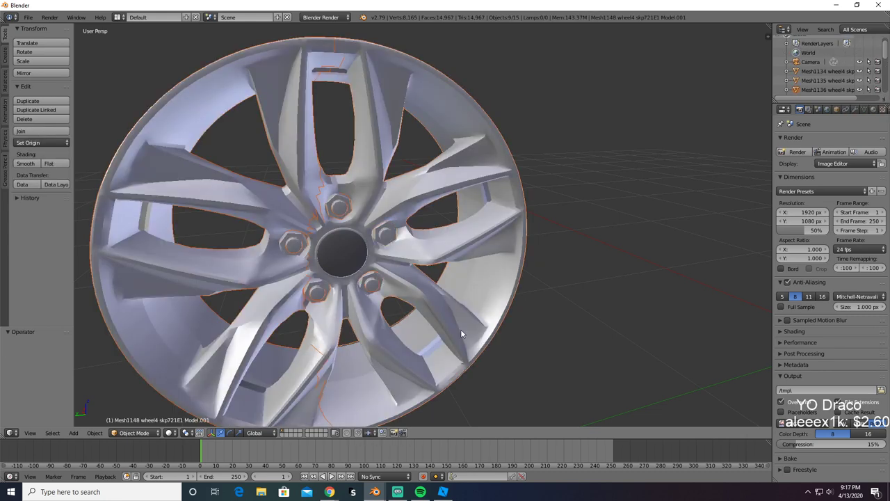
key(x)
click(390, 347)
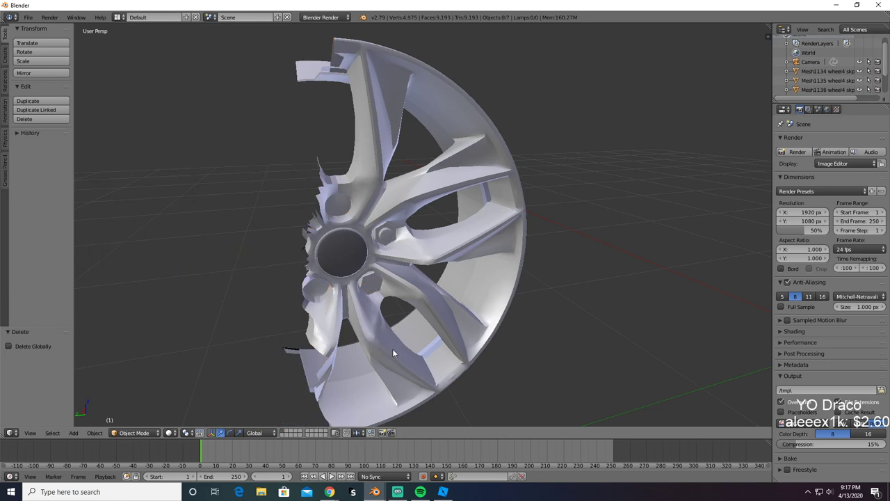
Step: Delete the centre-cap pieces from the remaining half rim
right_click(343, 246)
key(x)
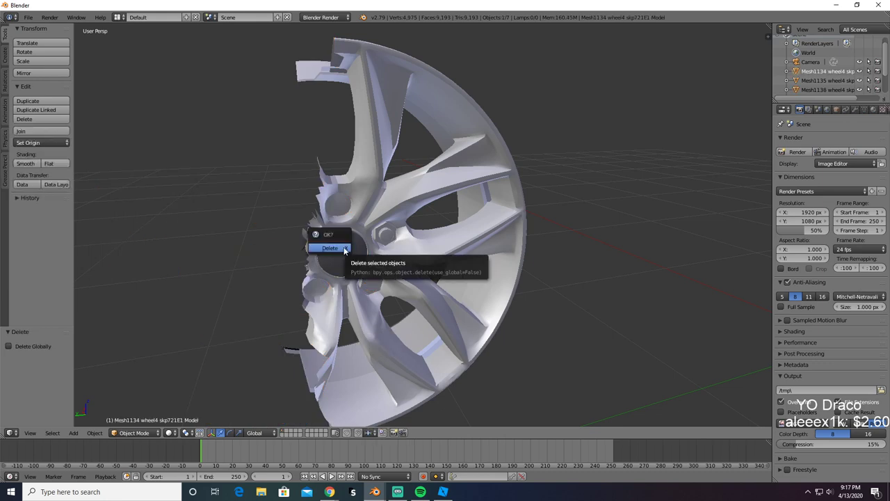
click(344, 248)
right_click(342, 229)
key(Delete)
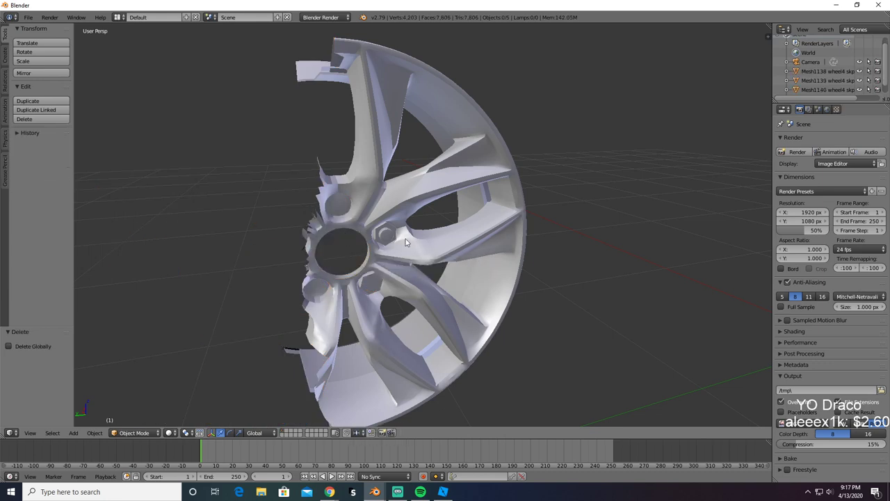
Step: Delete the remaining lug-nut pieces so only the half rim's own mesh is left
right_click(388, 237)
key(x)
click(387, 238)
right_click(388, 234)
key(x)
click(386, 234)
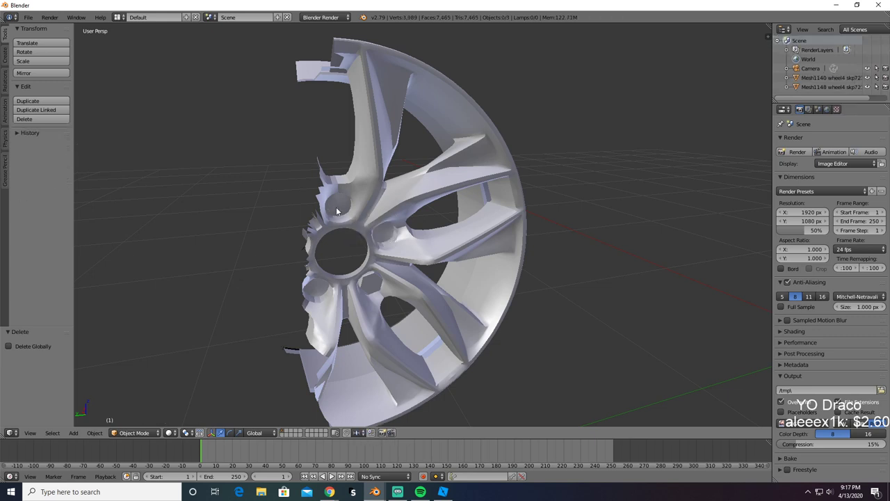
right_click(373, 287)
key(x)
click(371, 280)
Step: Export the remaining bare half rim as a Wavefront OBJ into the Toyota Avalon folder
scroll(371, 281, down, 3)
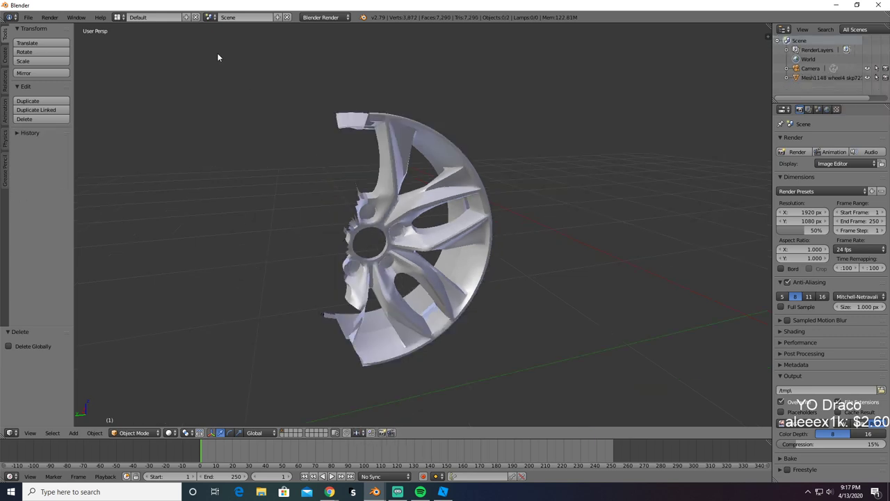
click(30, 17)
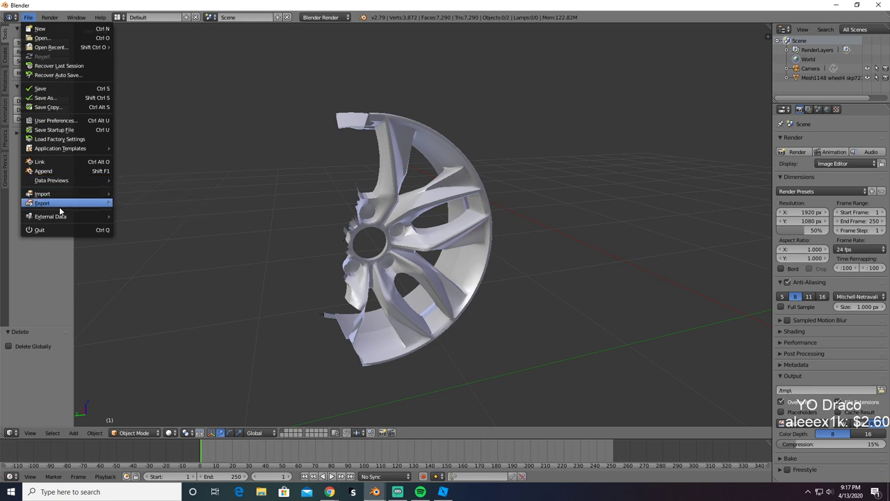
mouse_move(64, 204)
click(145, 258)
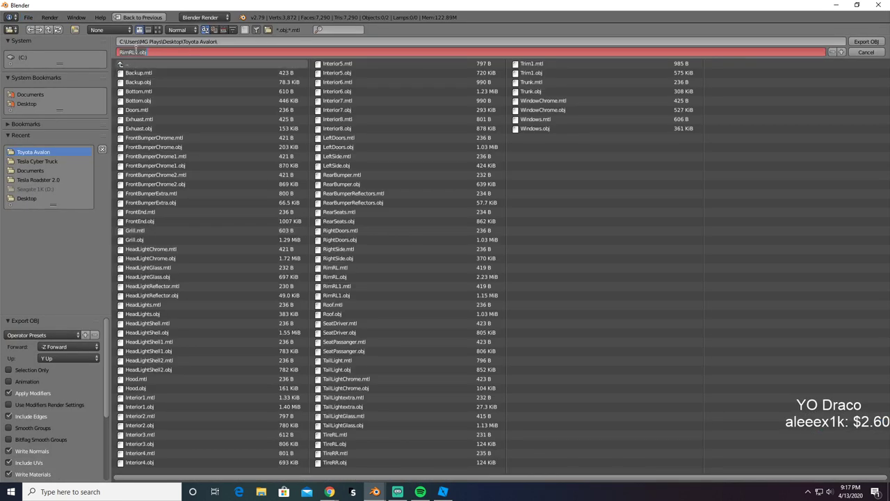
click(135, 51)
text(1)
key(Return)
key(Return)
Step: Delete the exported half rim from the scene
right_click(445, 229)
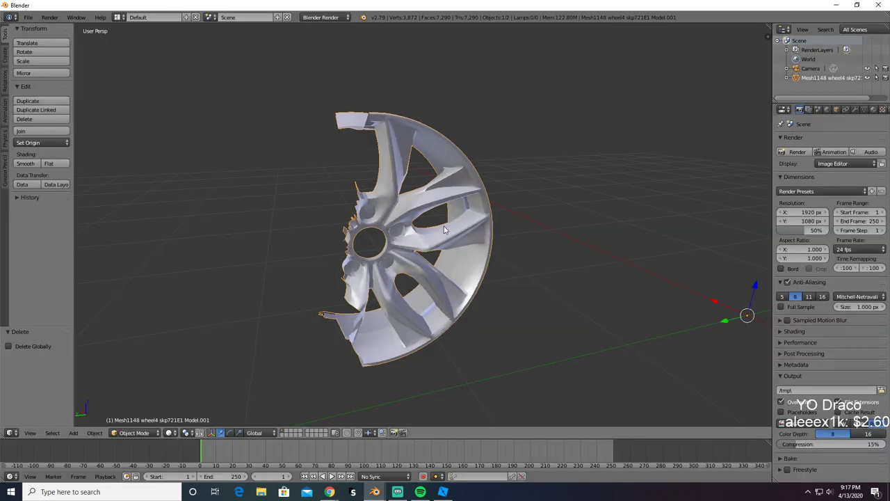
key(x)
click(444, 225)
Step: Switch to Roblox Studio and rename the placeholder MeshPart at the front edge of the grid as Tire
key(alt+Tab)
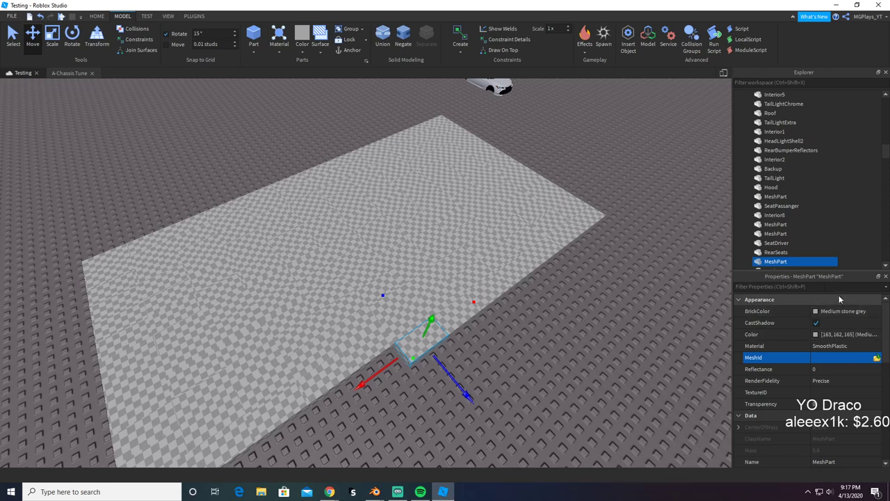
scroll(777, 263, down, 10)
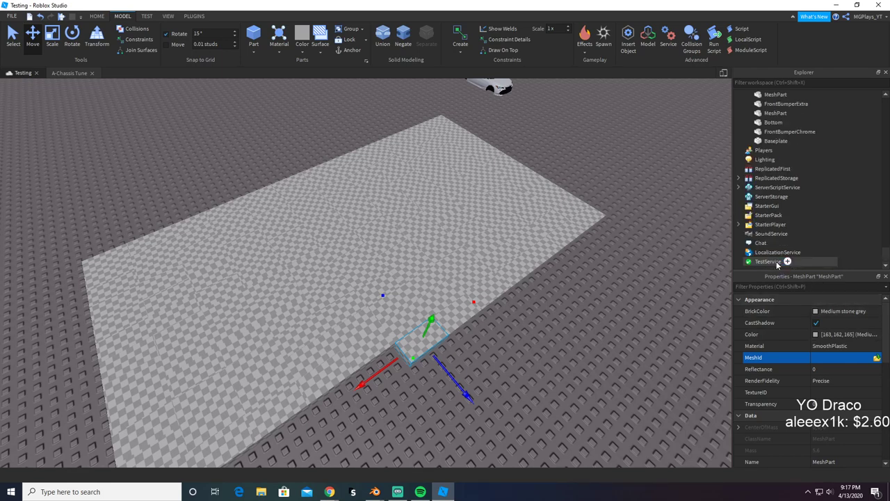
scroll(817, 147, up, 10)
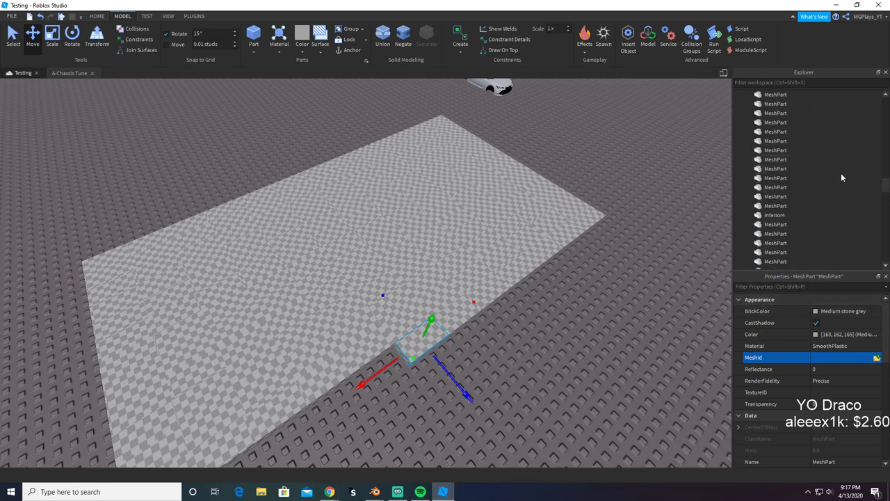
scroll(840, 174, up, 9)
click(446, 343)
click(421, 342)
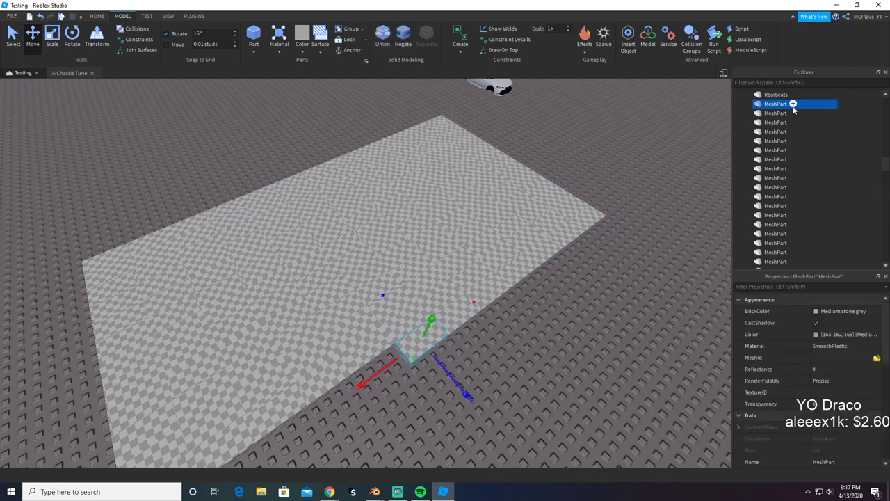
key(F2)
text(Tire)
key(Return)
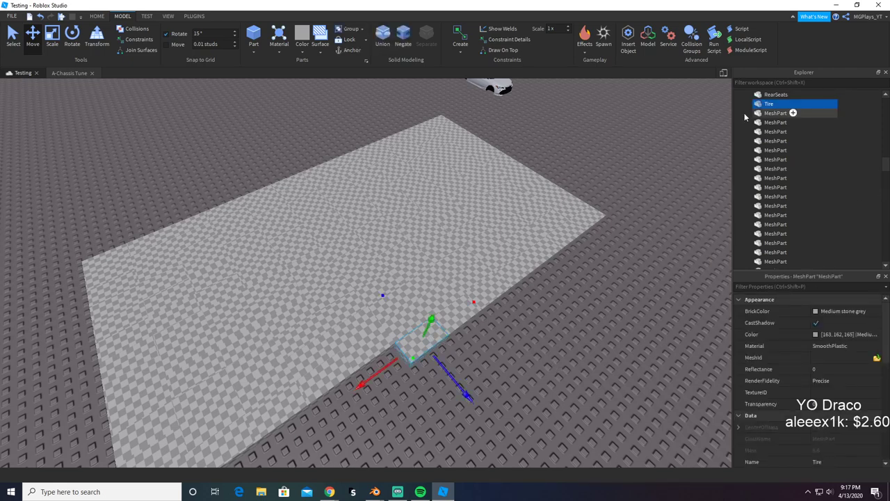
Step: Give the Tire part the Really black colour and the Concrete material
click(847, 313)
click(716, 292)
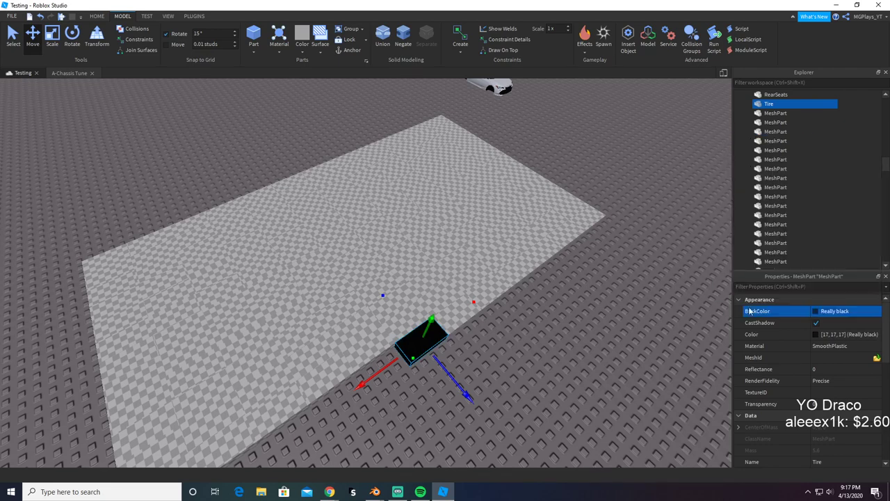
click(835, 350)
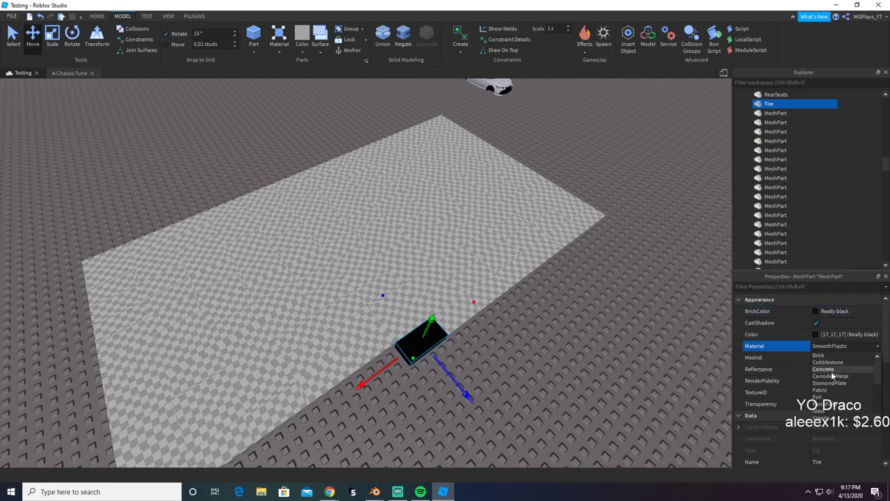
click(833, 376)
Step: Rename the MeshPart next to the black tire part as Tire, and make it Really black with the Concrete material
click(513, 328)
click(456, 318)
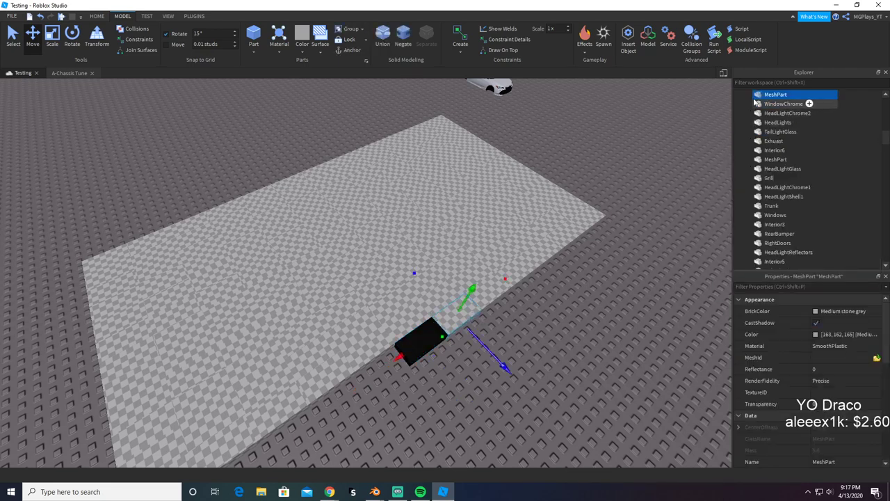
double_click(771, 95)
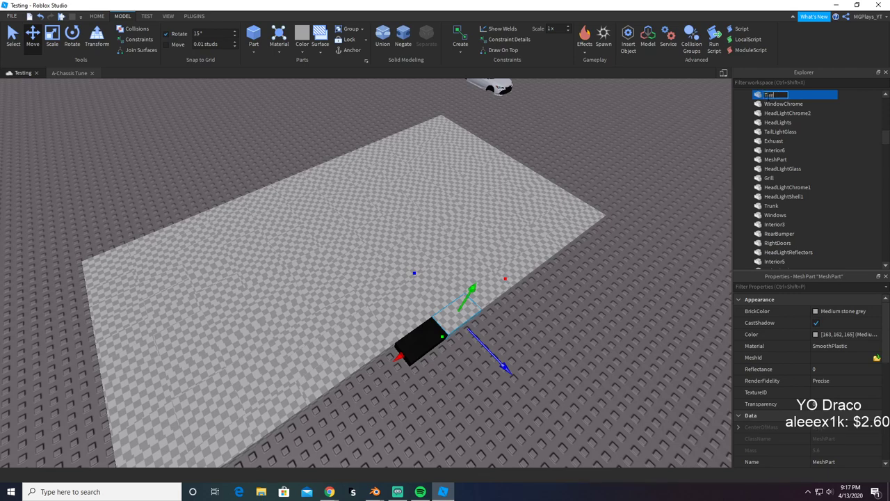
text(Tire)
key(Return)
click(806, 311)
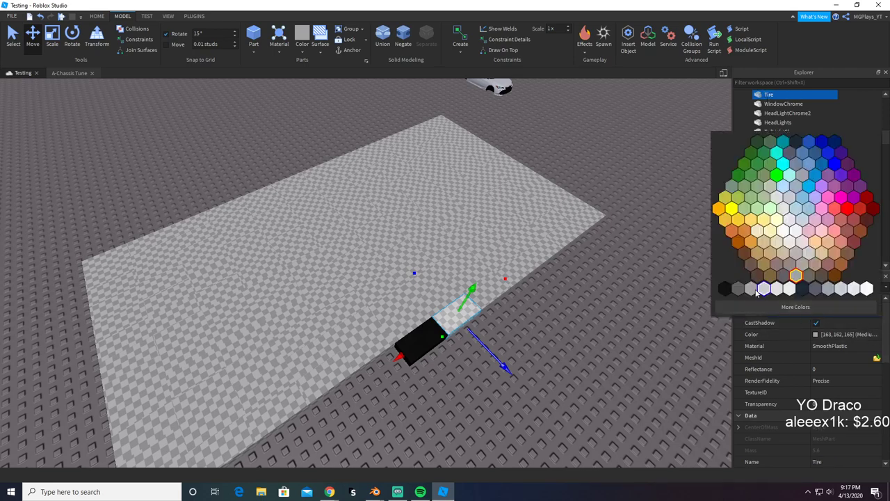
click(719, 288)
click(837, 347)
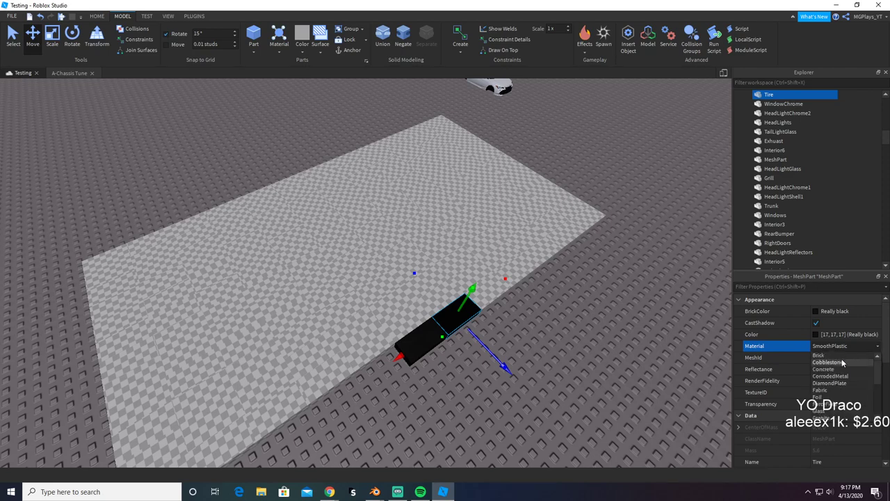
click(838, 369)
Step: Rename the MeshPart beside the two black tire parts as Rim
right_drag(526, 440, 473, 440)
key(d)
click(453, 407)
click(443, 384)
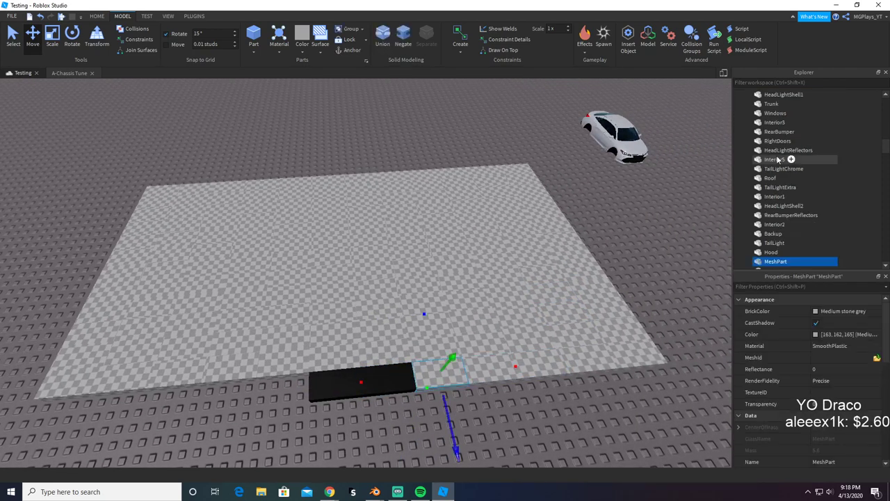
double_click(781, 260)
text(Rim)
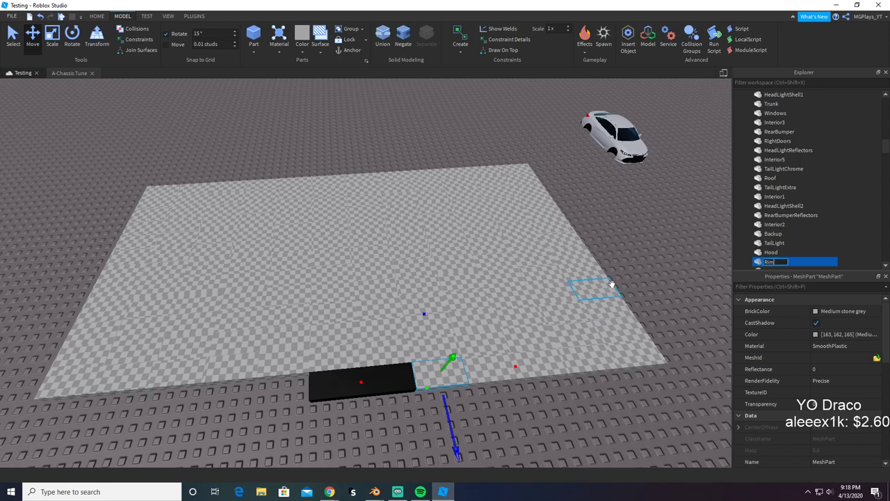
key(Return)
Step: Load TireRL.obj as the mesh of the first Tire part, moving it to the location stored in the file
click(342, 393)
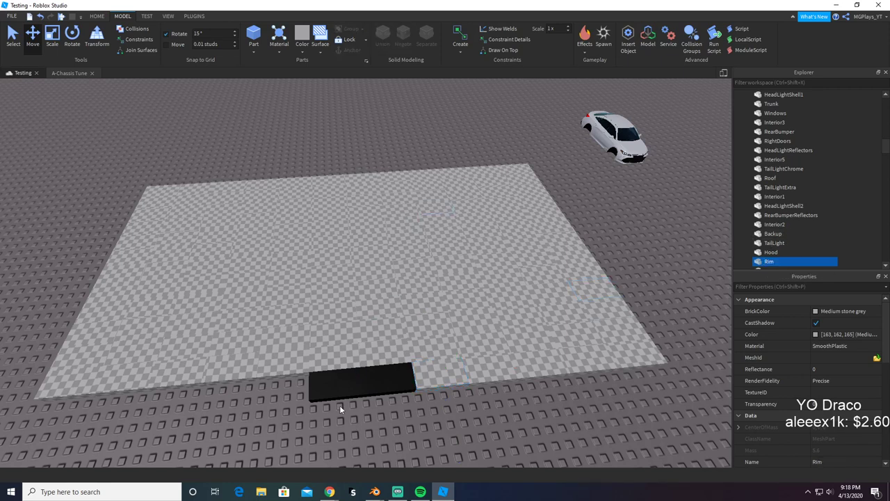
click(878, 358)
text(tr)
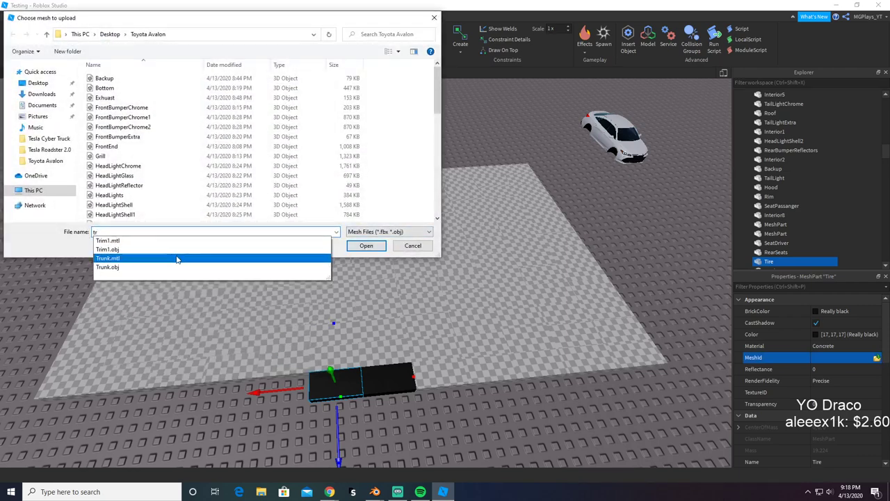
text(i)
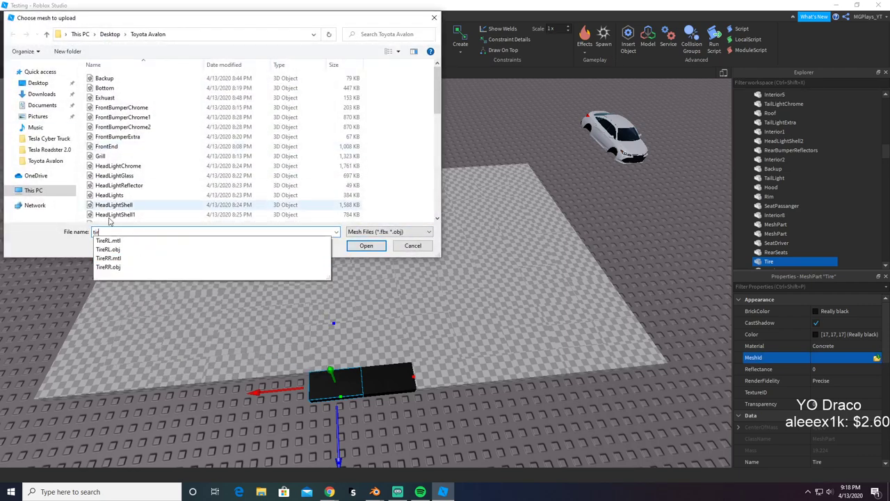
click(143, 250)
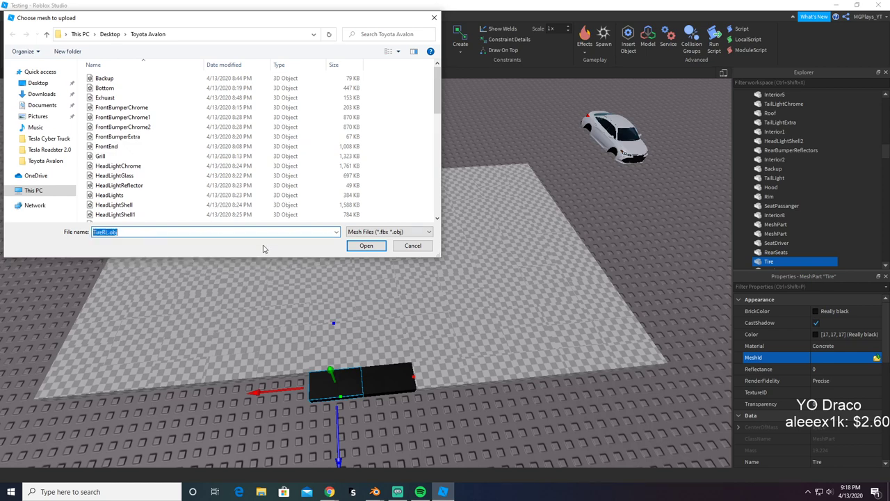
click(363, 246)
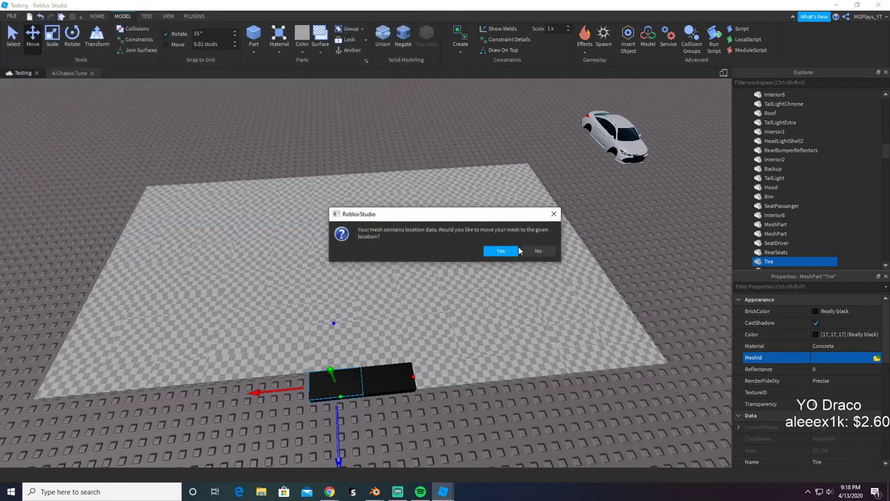
click(509, 250)
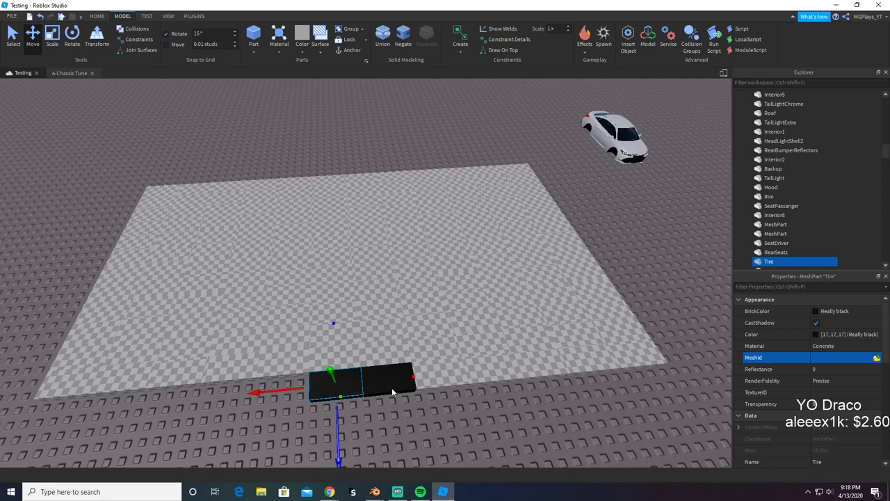
Step: Load TireRR.obj as the mesh of the second Tire part, moving it to its stored location
click(879, 358)
text(t)
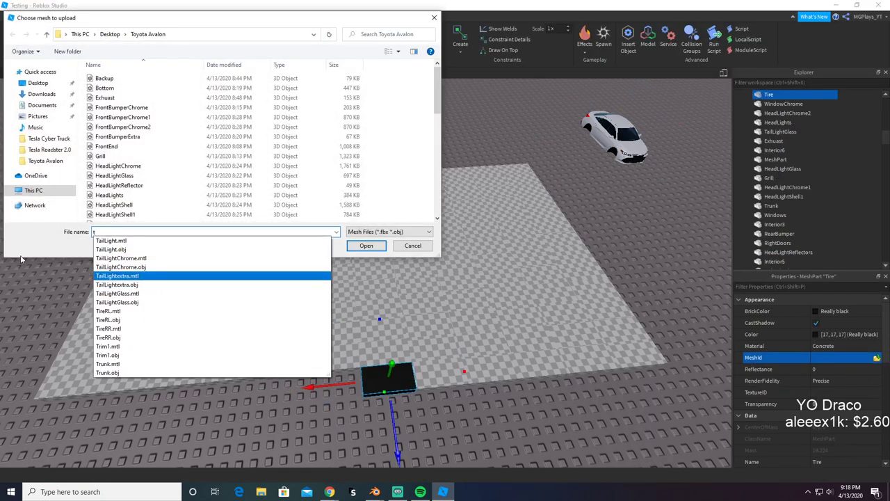
text(ir)
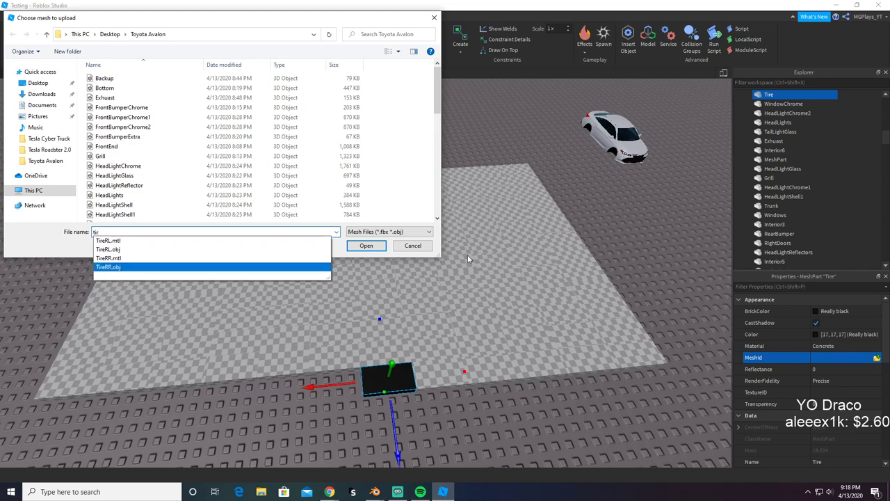
click(123, 270)
click(383, 246)
click(504, 246)
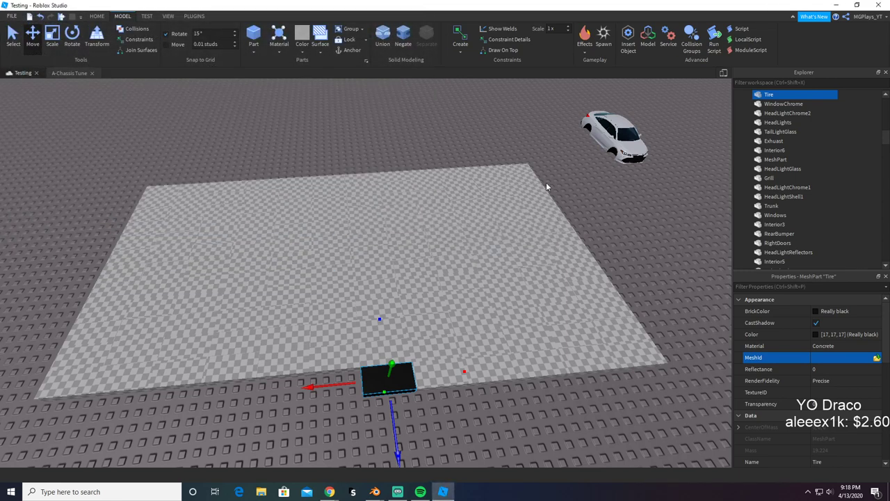
Step: Rename the MeshPart called Rim at the edge of the grey part grid as Rim1
click(602, 227)
key(d)
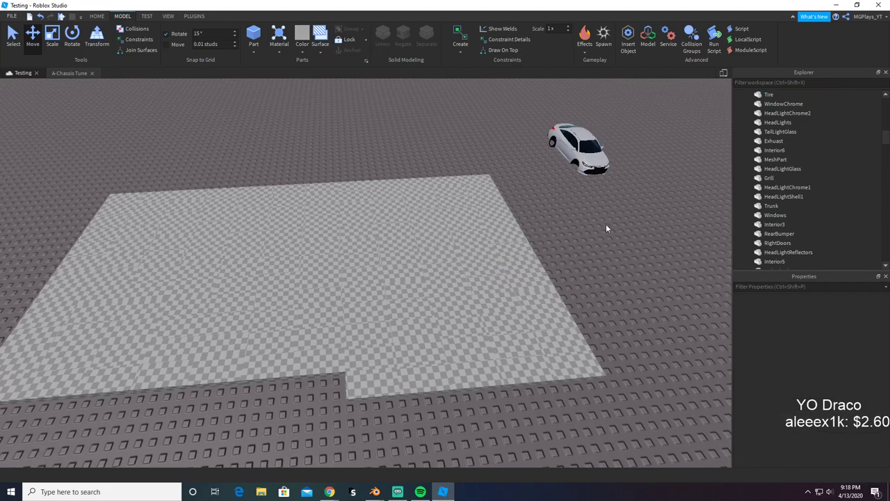
key(w)
right_drag(605, 224, 606, 225)
key(s)
key(a)
click(305, 348)
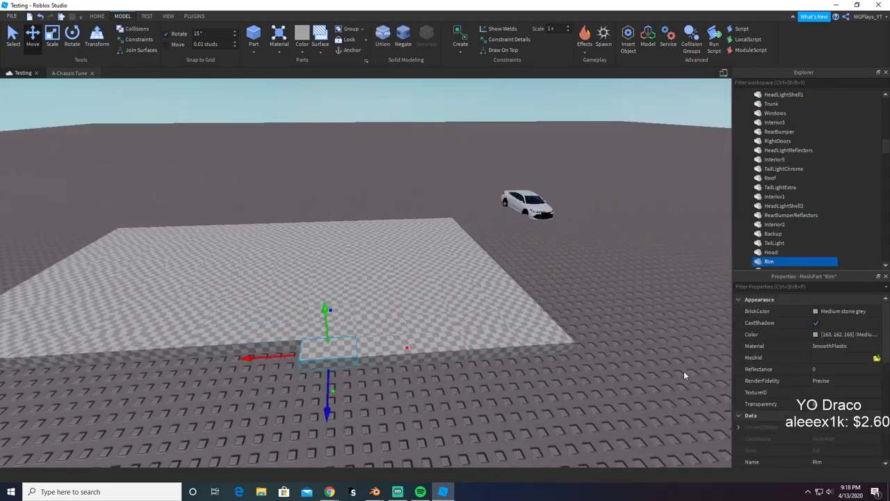
click(388, 371)
click(328, 351)
key(F2)
key(End)
text(1)
key(Return)
Step: Rename the unnamed MeshPart next to Rim1 as Rim2
click(415, 352)
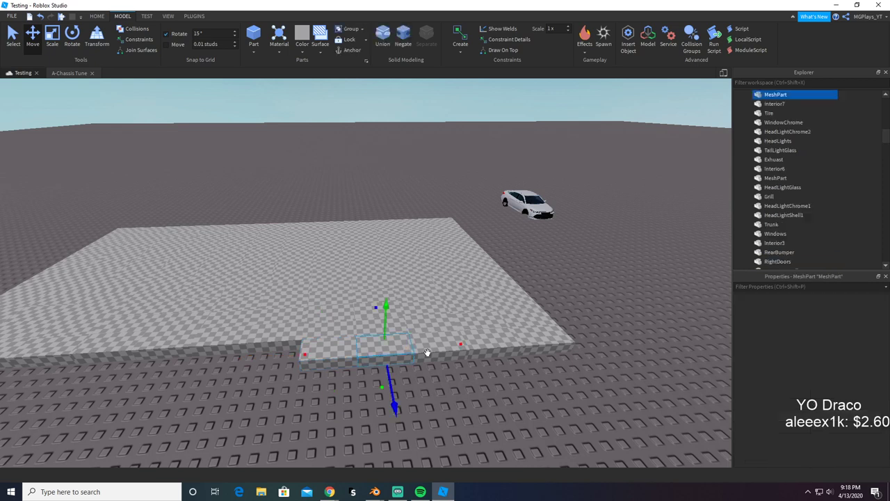
key(F2)
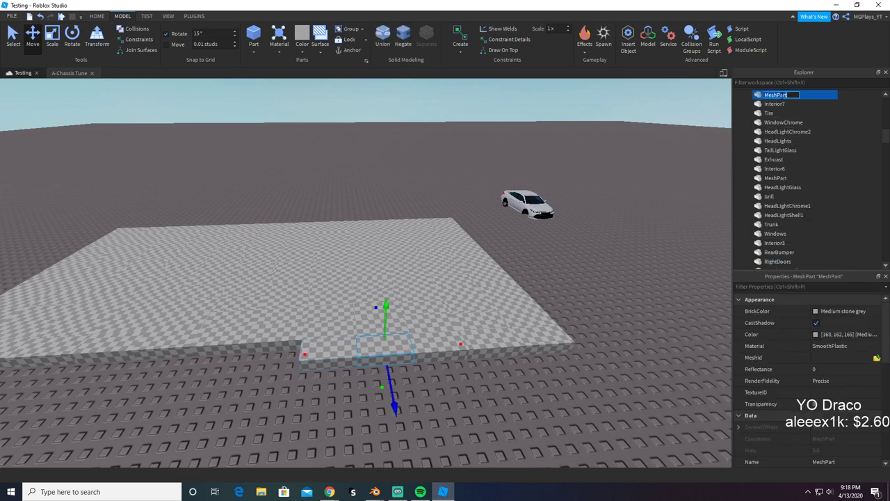
text(Rim2)
key(Return)
Step: Load RimRL1.obj as the mesh of the Rim1 part, moving it to the location stored in the file
click(358, 358)
click(876, 357)
text(r)
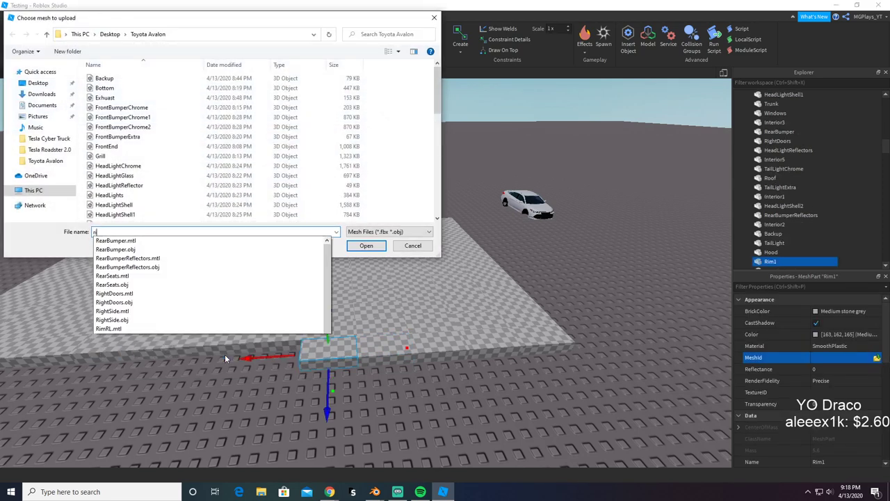
text(im)
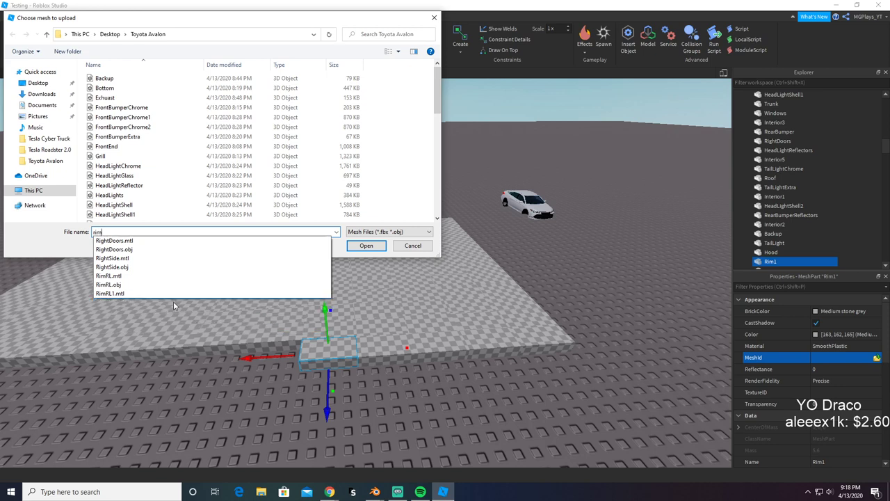
scroll(132, 269, down, 2)
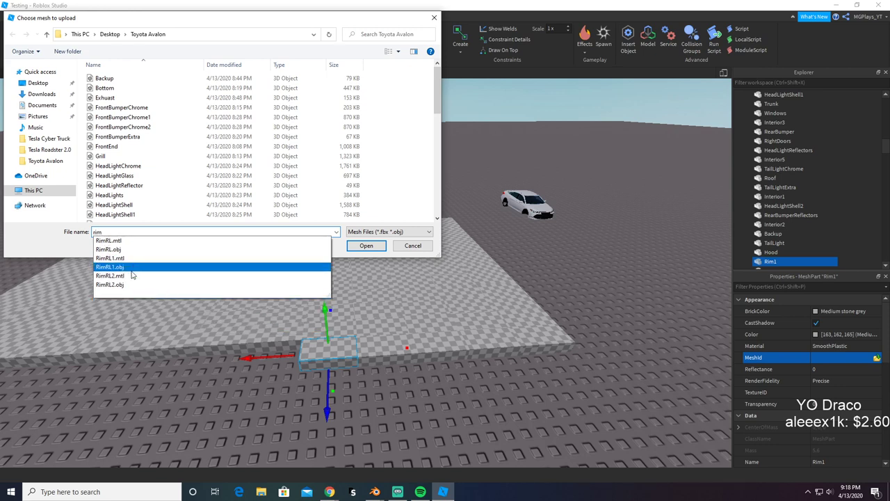
click(139, 268)
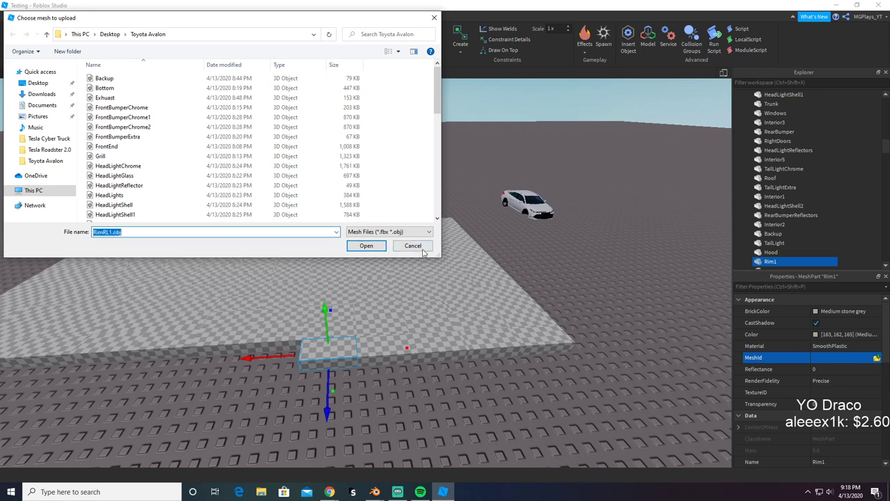
click(374, 249)
click(496, 250)
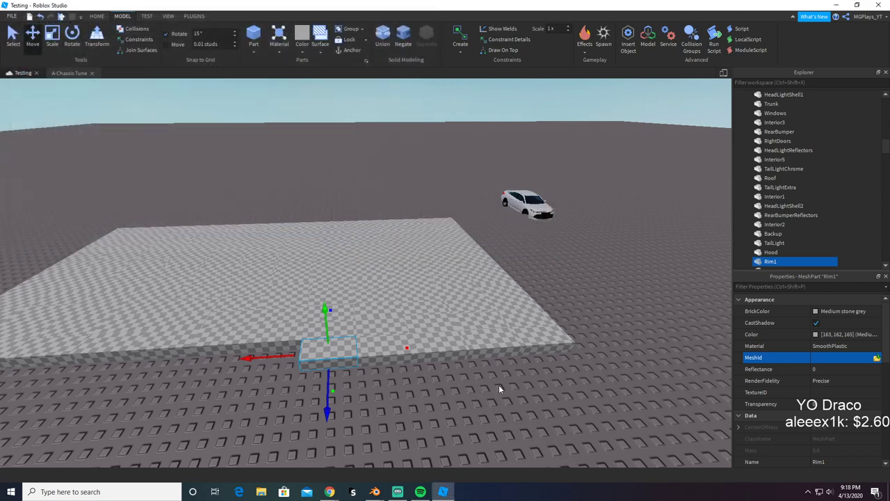
Step: Load RimRL2.obj as the mesh of the Rim2 part, moving it to its stored location
click(385, 347)
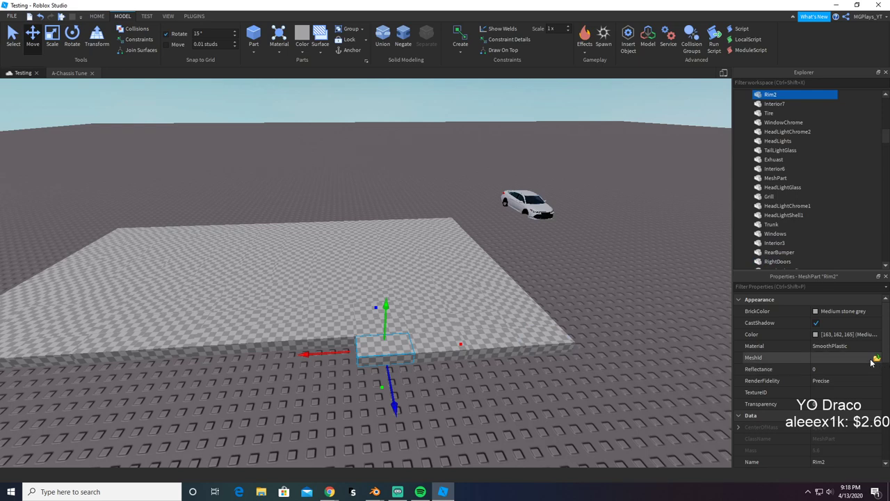
click(876, 358)
text(rim)
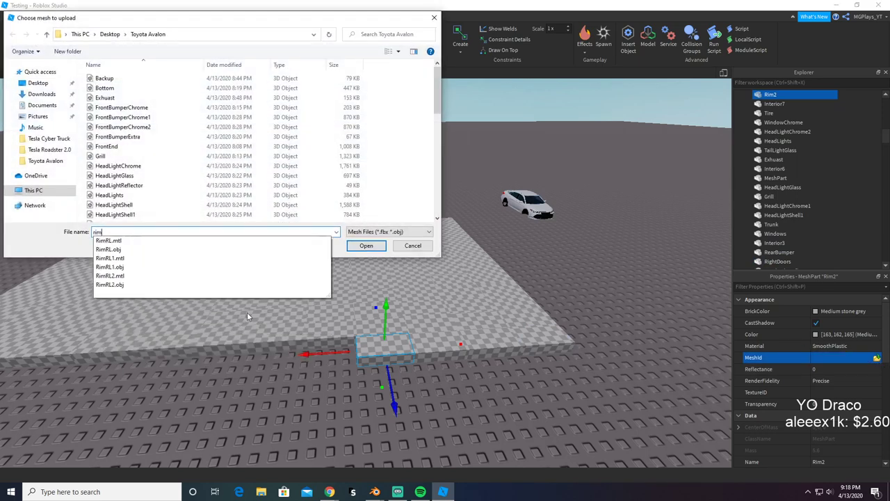
click(252, 285)
click(366, 245)
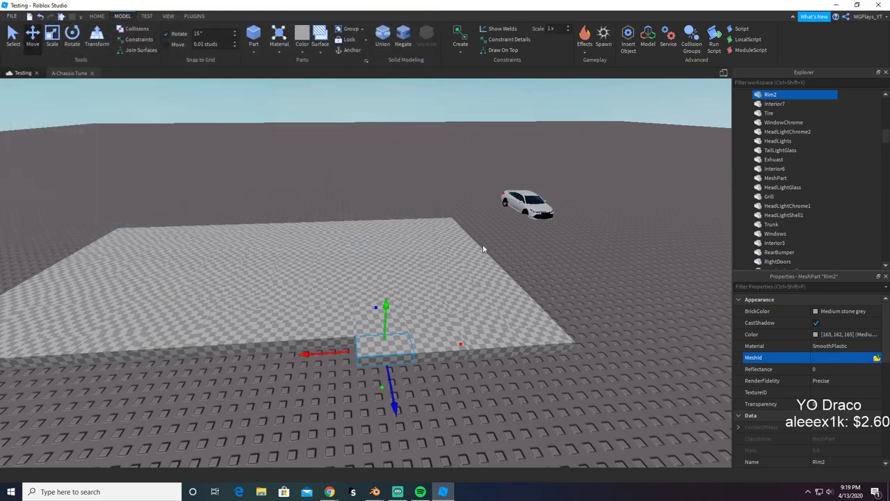
click(498, 249)
Step: Examine the imported car from the rear and the side to check its rear wheels
click(629, 277)
key(w)
right_drag(629, 277, 629, 276)
key(d)
key(w)
right_drag(552, 248, 550, 245)
key(s)
key(w)
right_drag(632, 256, 633, 254)
scroll(632, 255, up, 5)
scroll(632, 255, down, 8)
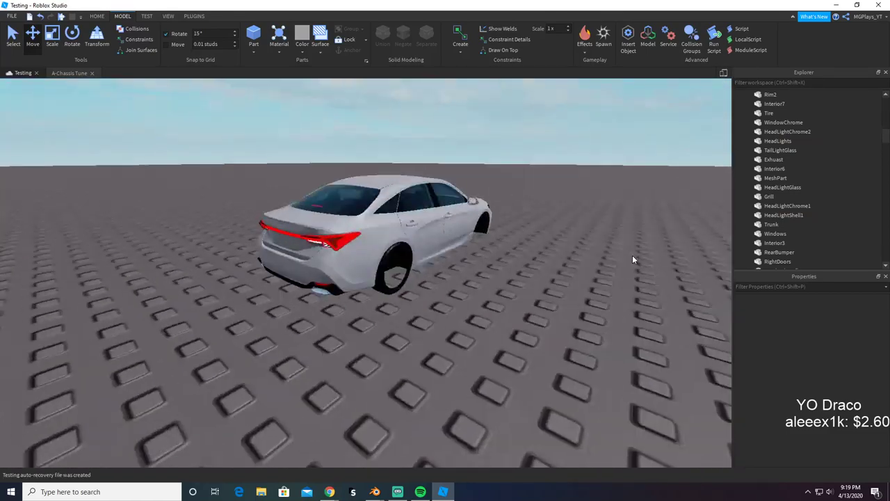
key(a)
right_drag(534, 292, 535, 292)
key(w)
key(d)
key(d)
key(a)
key(s)
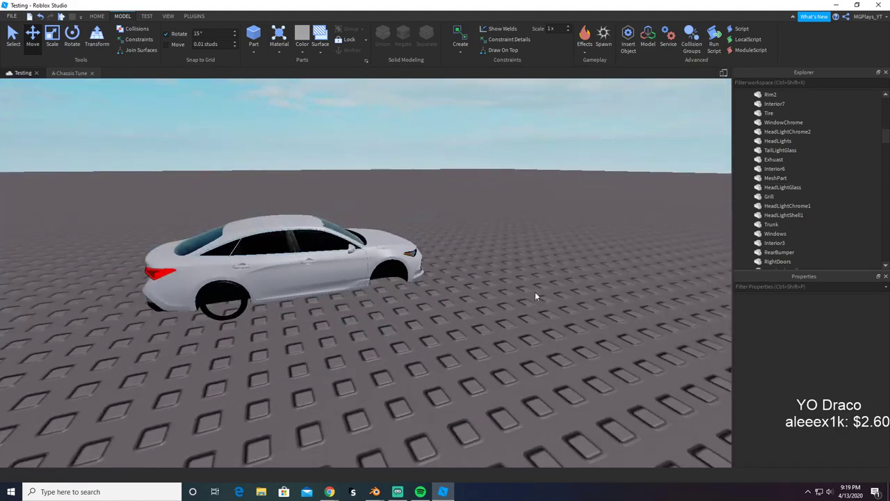
Step: Compare the car's rear wheels in Roblox Studio with the remaining wheel parts in the Blender model
key(alt+Tab)
key(alt+Tab)
click(411, 387)
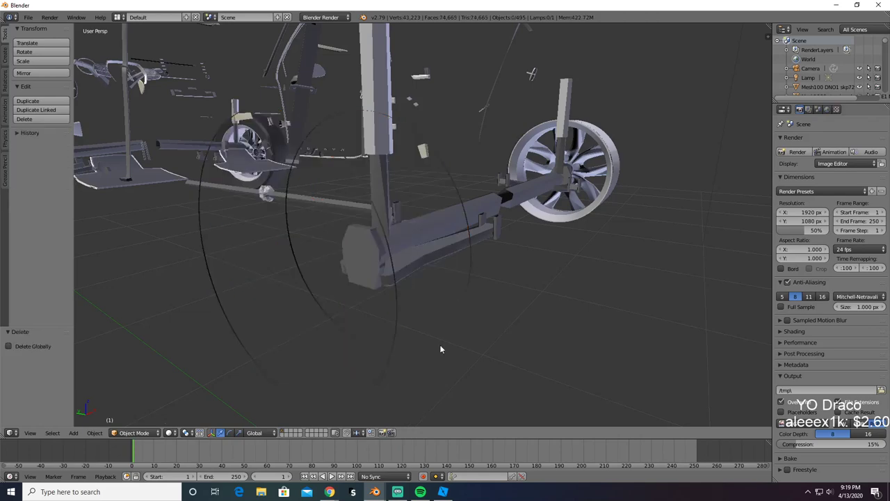
middle_drag(503, 288, 446, 283)
key(alt+Tab)
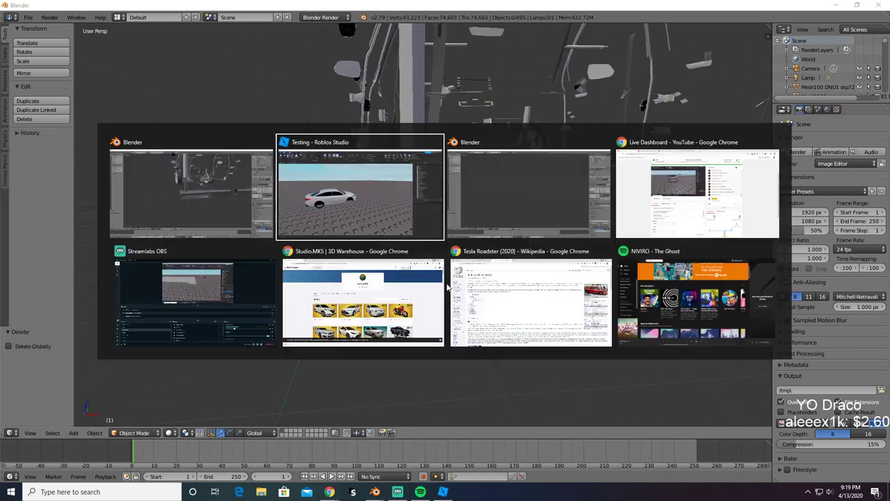
key(a)
right_drag(429, 291, 429, 292)
key(w)
key(s)
key(alt+Tab)
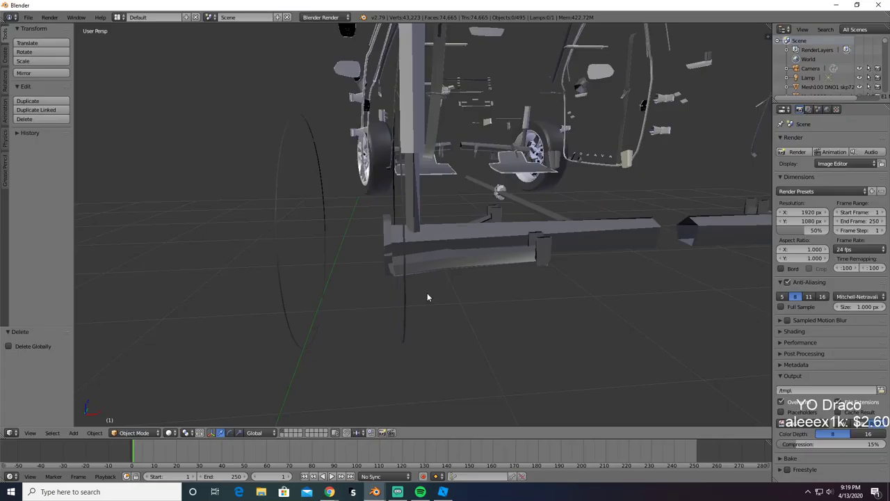
Step: Select the remaining rear rim in Blender together with its centre cap and five lug nuts
click(707, 154)
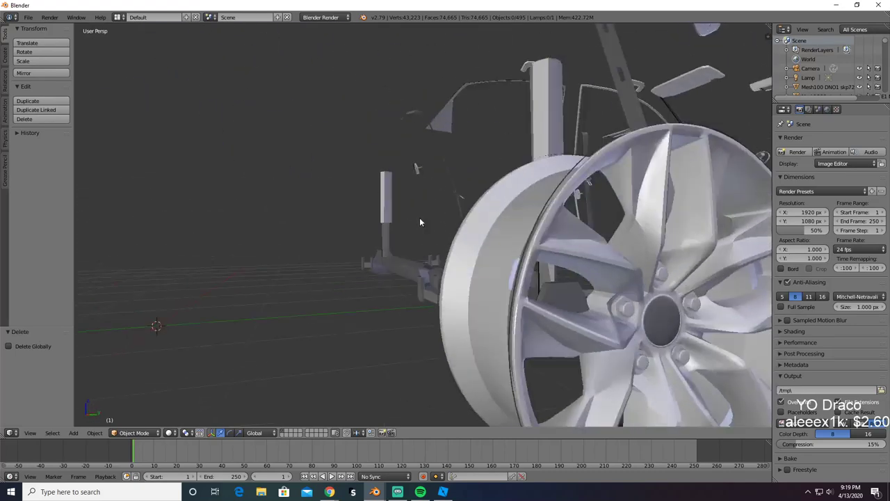
middle_drag(484, 254, 454, 252)
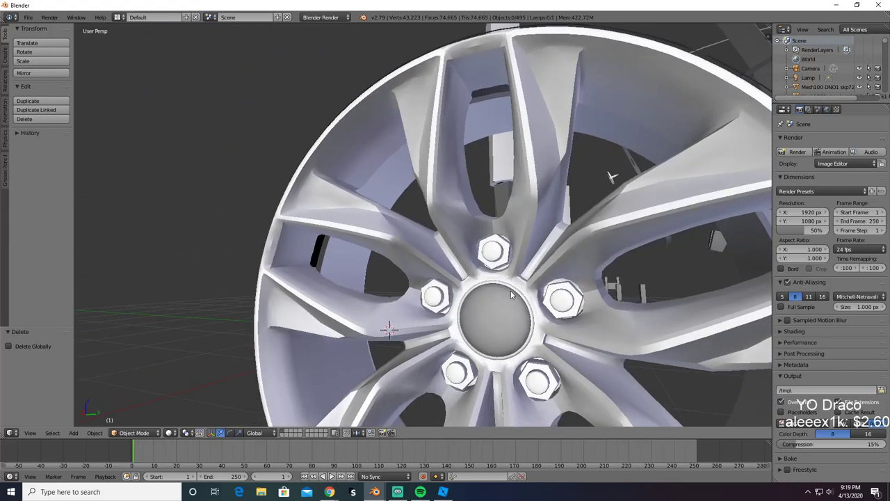
right_click(505, 311)
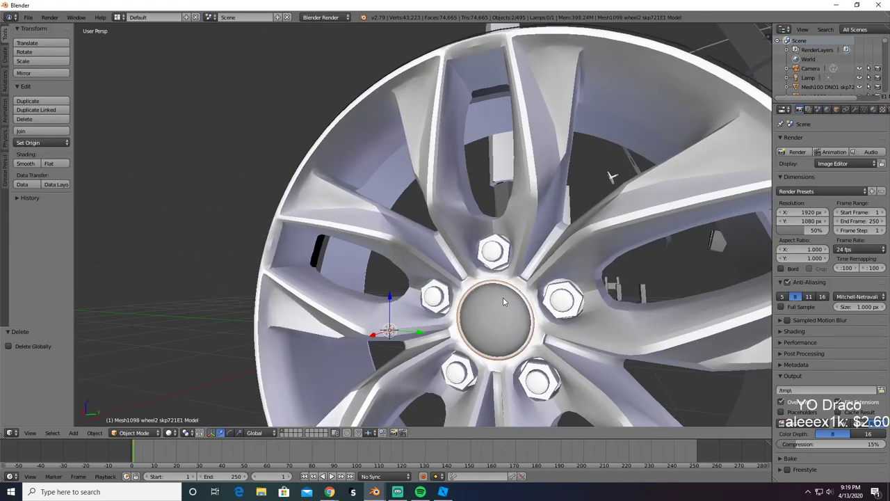
shift+right_click(571, 294)
shift+right_click(541, 376)
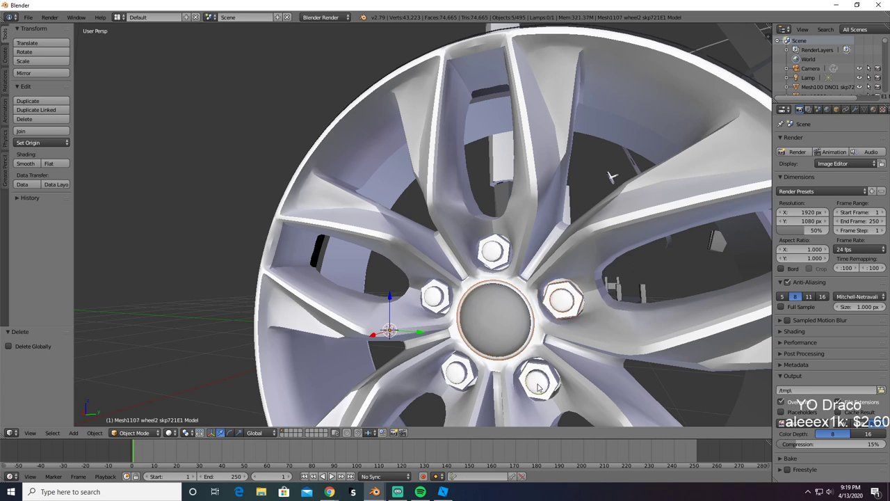
shift+right_click(453, 375)
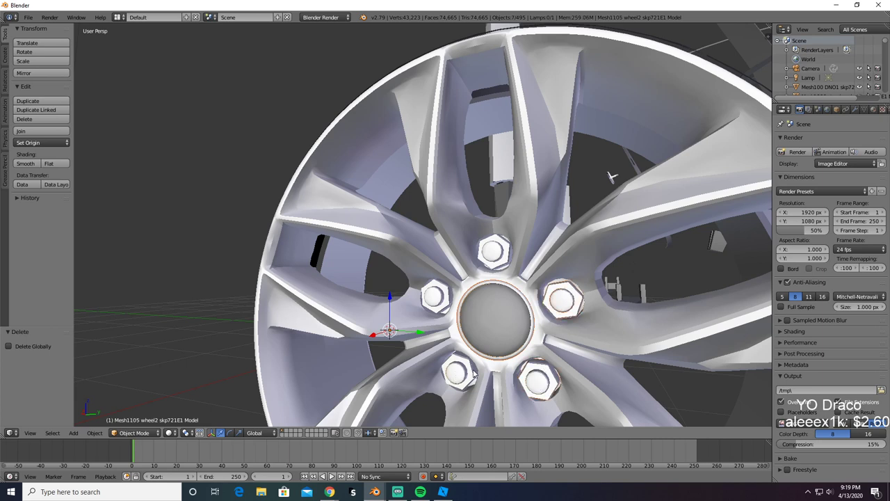
shift+right_click(449, 301)
key(x)
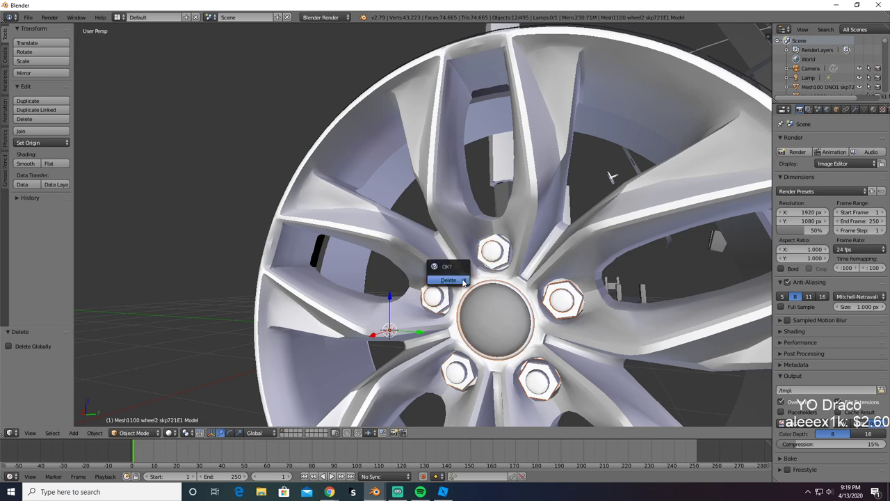
click(464, 280)
key(ctrl+z)
shift+right_click(531, 233)
Step: Try deleting the selected rim, centre cap and lug nuts to check the selection, and undo the deletion
key(x)
click(531, 233)
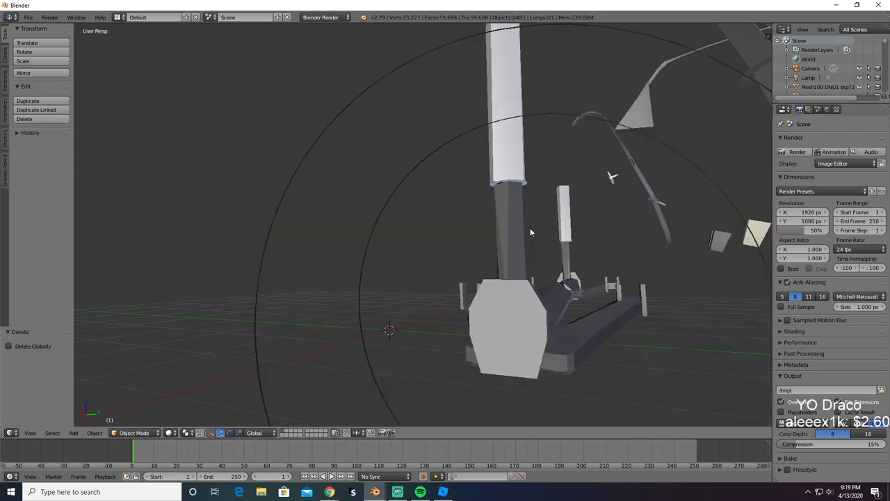
scroll(531, 234, down, 4)
middle_drag(535, 250, 575, 280)
key(ctrl+z)
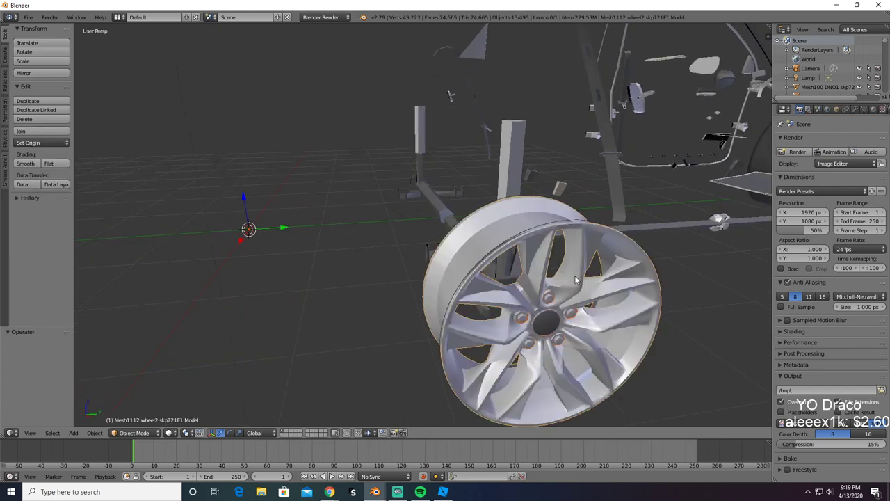
Step: Copy the selected rim parts and paste them into the empty scene of the other Blender window
key(ctrl+c)
key(alt+Tab)
key(alt+Tab)
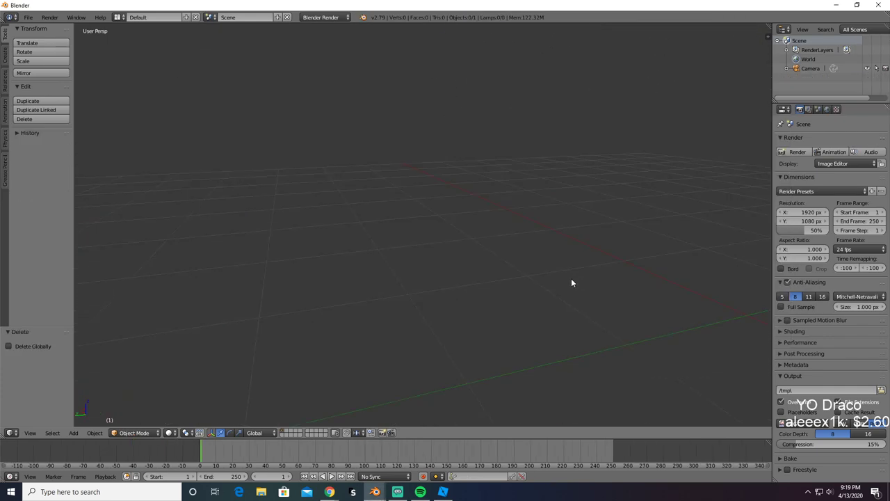
key(ctrl+v)
mouse_move(517, 264)
middle_down()
mouse_move(575, 242)
mouse_move(596, 249)
mouse_move(536, 252)
mouse_move(547, 265)
mouse_move(528, 265)
middle_up()
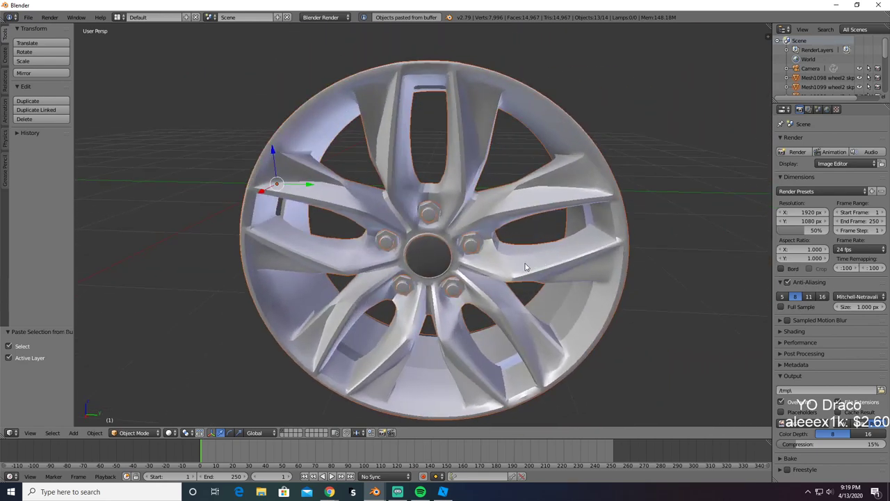
Step: Select the five lug nuts and the centre cap of the pasted wheel, leaving the rim itself out of the selection
right_click(472, 245)
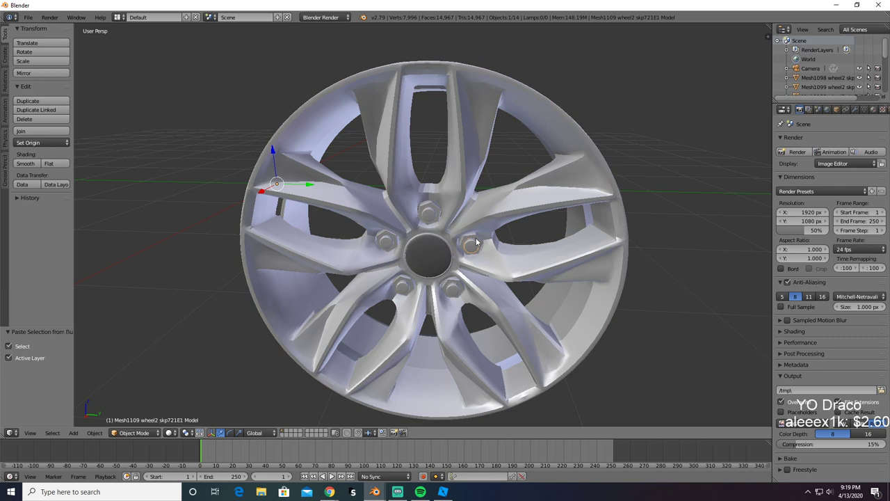
shift+right_click(457, 281)
key(ctrl+z)
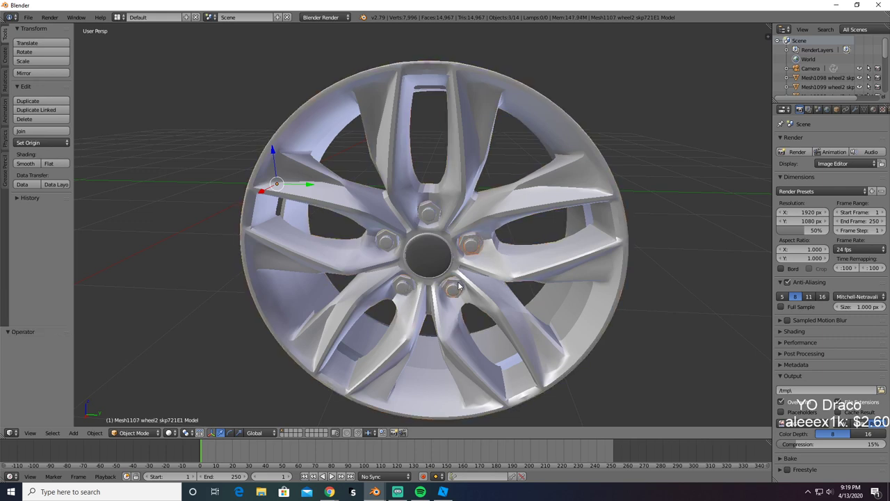
shift+right_click(457, 284)
key(ctrl+z)
middle_drag(462, 305, 466, 282)
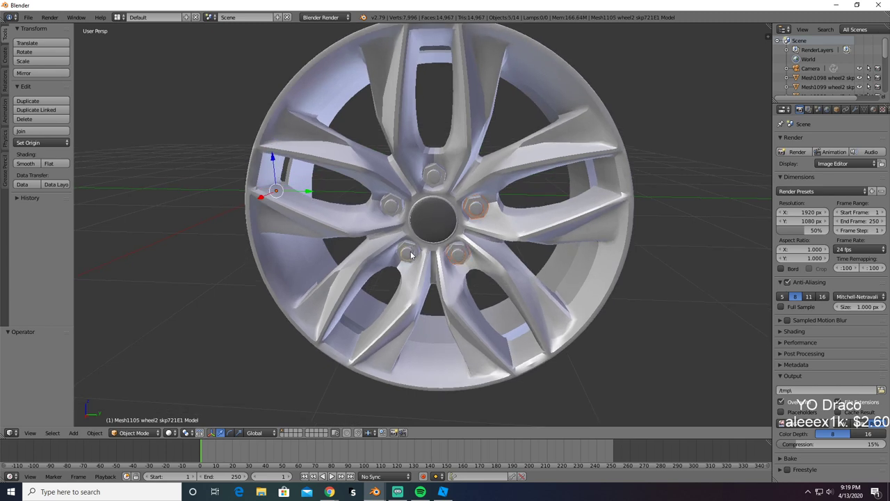
shift+right_click(431, 172)
shift+right_click(431, 201)
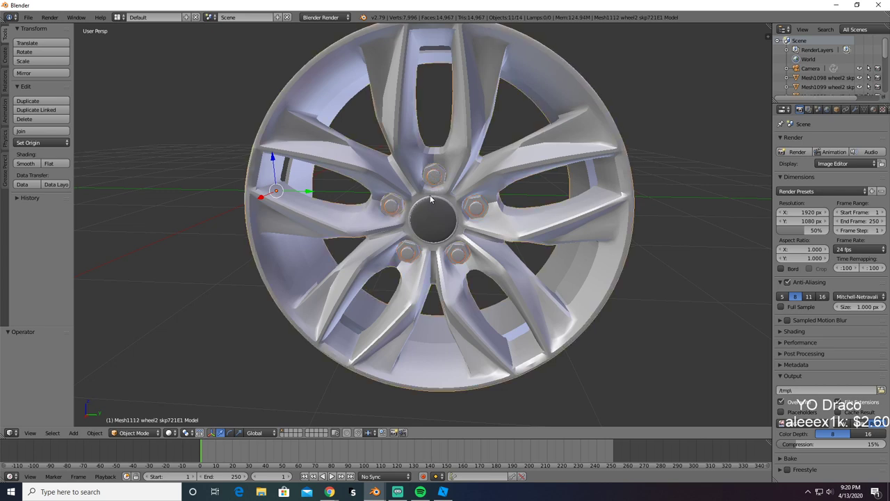
shift+right_click(431, 201)
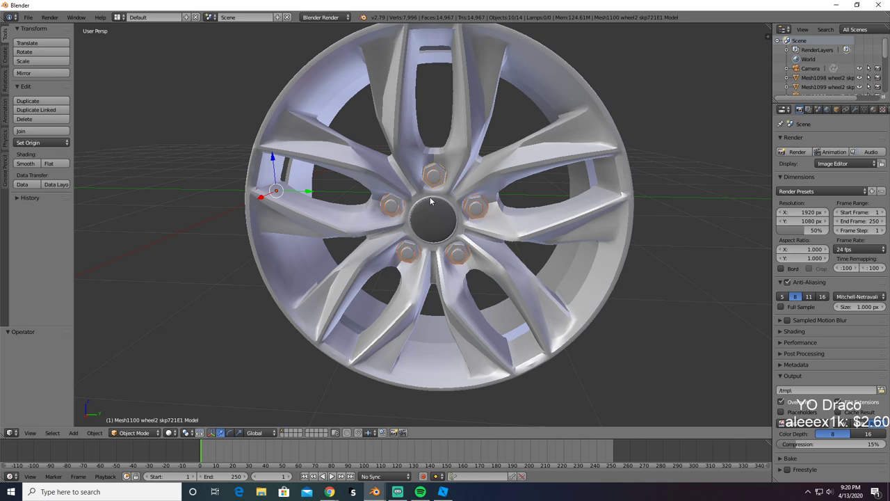
shift+right_click(431, 201)
shift+right_click(431, 213)
Step: Copy the lug nuts and centre cap to the buffer, and delete them from the scene
key(x)
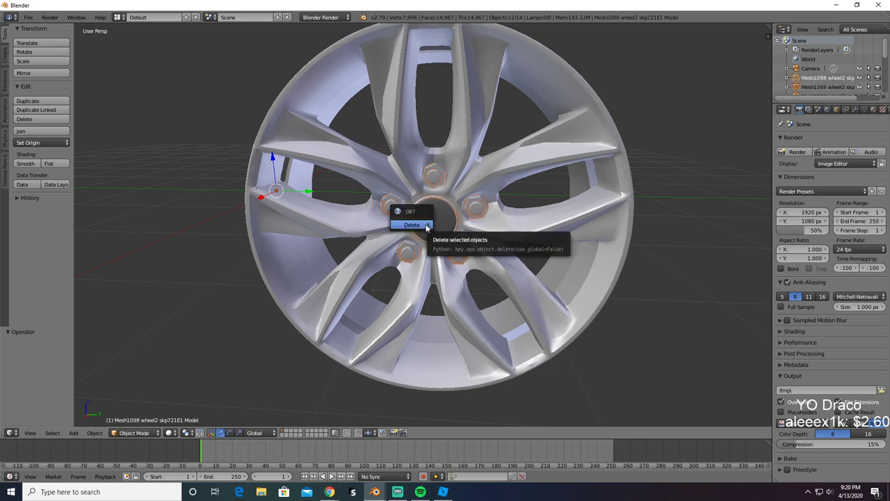
click(427, 226)
key(ctrl+z)
key(ctrl+c)
key(x)
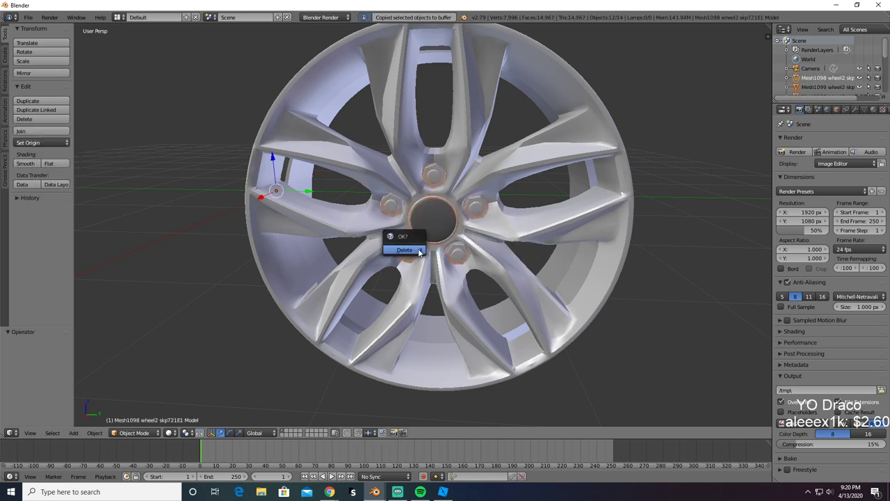
click(419, 251)
mouse_move(437, 248)
middle_down()
mouse_move(447, 252)
mouse_move(436, 254)
middle_up()
scroll(450, 249, down, 3)
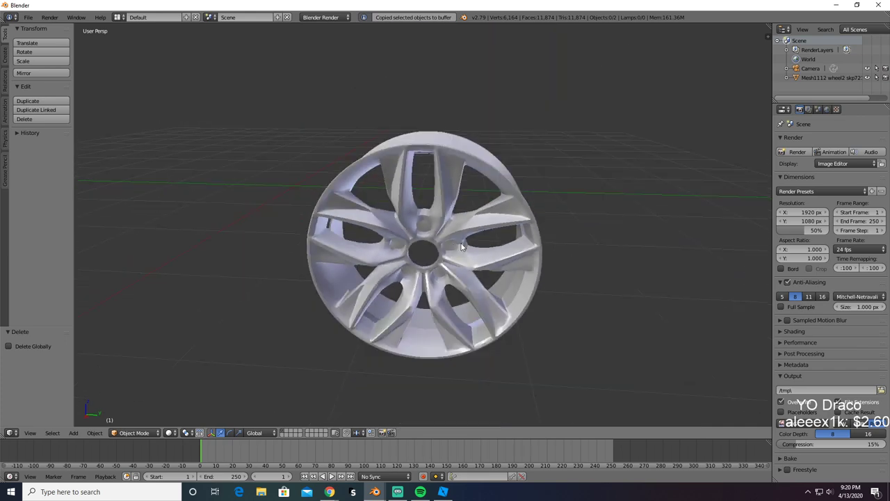
Step: Separate one half of the rim mesh into its own object
right_click(461, 246)
key(Tab)
key(z)
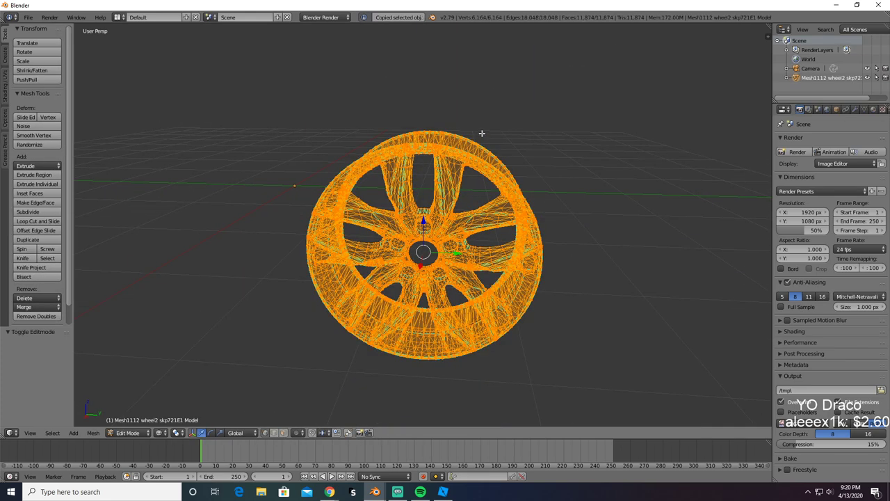
right_click(470, 159)
key(l)
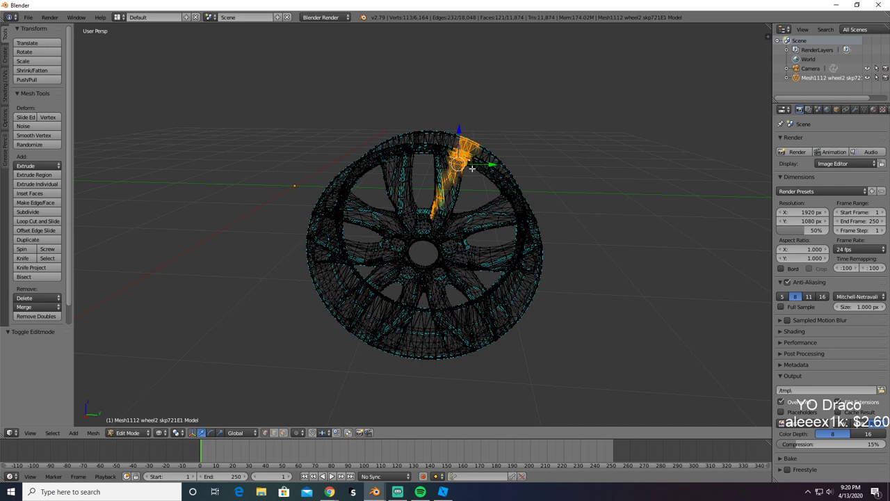
key(ctrl+z)
mouse_move(454, 101)
ctrl+mouse_down()
mouse_move(420, 249)
mouse_move(424, 358)
mouse_move(530, 380)
mouse_move(586, 235)
ctrl+mouse_up()
key(p)
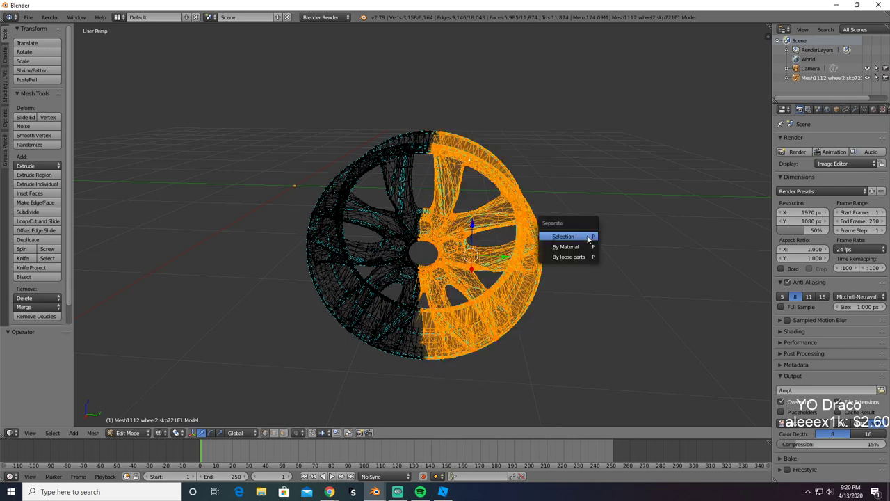
click(587, 235)
key(Tab)
key(z)
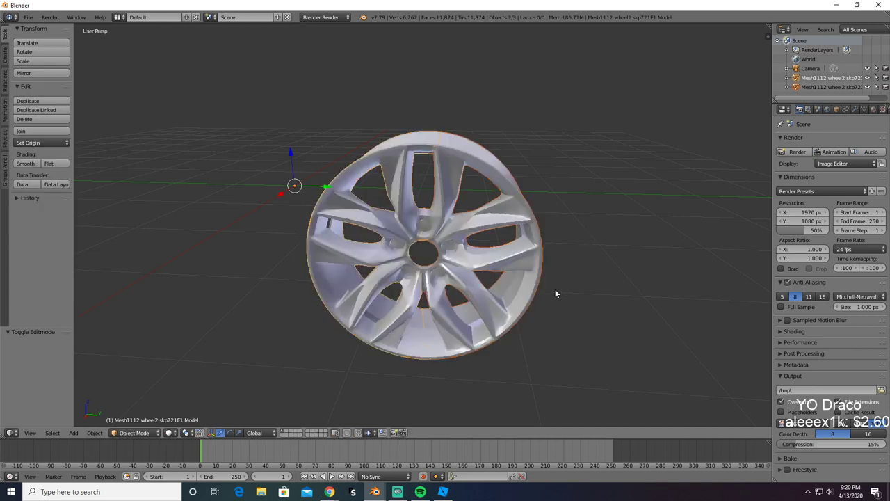
Step: Delete the separated rim half and paste the lug nuts and centre cap from the buffer
right_click(480, 279)
key(x)
click(479, 278)
key(ctrl+v)
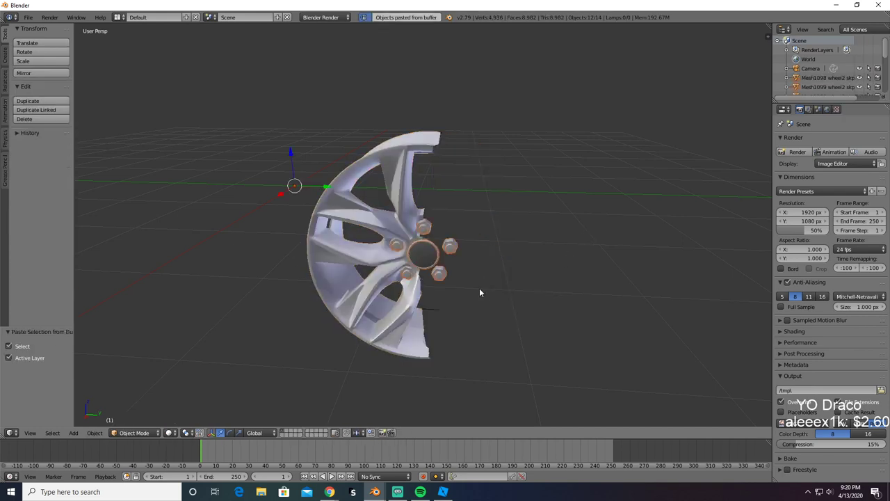
Step: Export the remaining half rim with its lug nuts and centre cap as RimRR1.obj into the Toyota Avalon folder
click(28, 17)
mouse_move(41, 200)
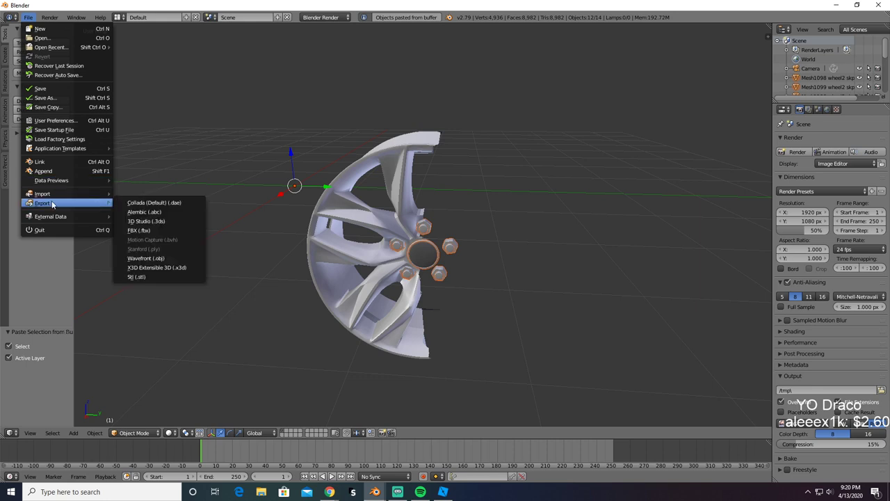
click(160, 268)
click(134, 52)
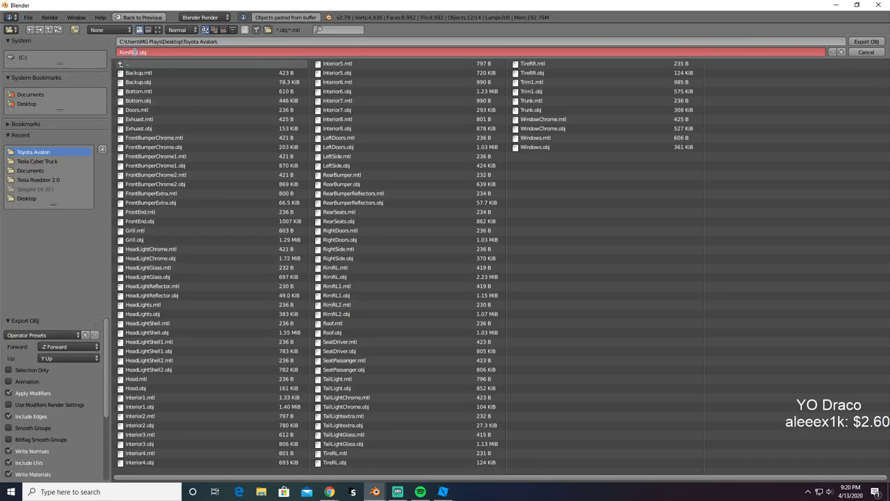
key(BackSpace)
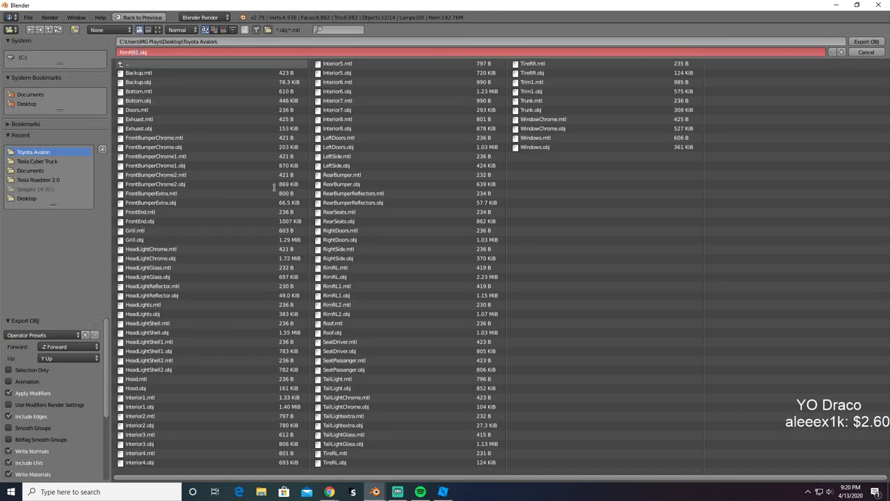
key(Return)
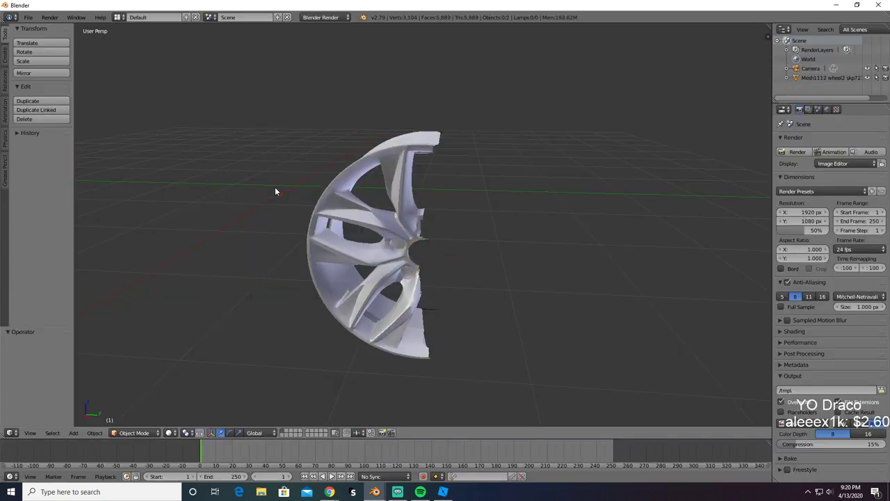
Step: Restore the removed rim half by undoing back to both halves, and delete the half already exported
right_click(392, 232)
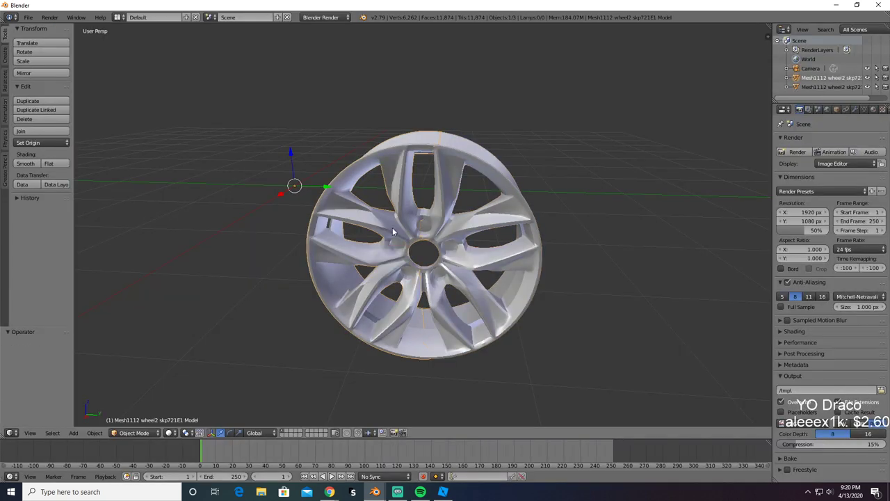
key(x)
click(393, 231)
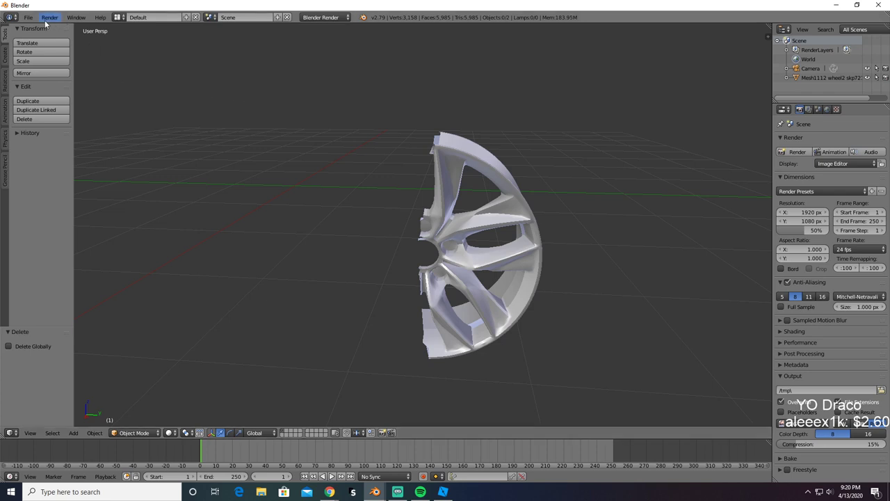
Step: Export the second rim half as RimRR2.obj into the Toyota Avalon folder
click(28, 18)
mouse_move(43, 202)
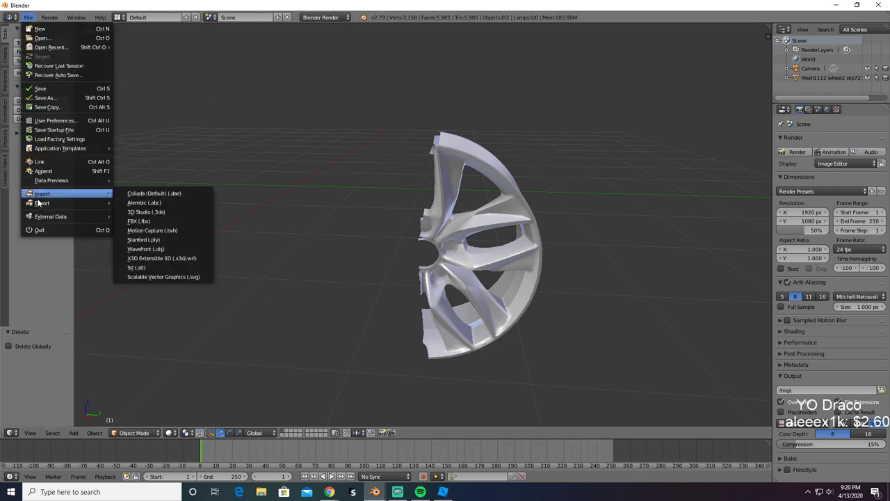
click(146, 258)
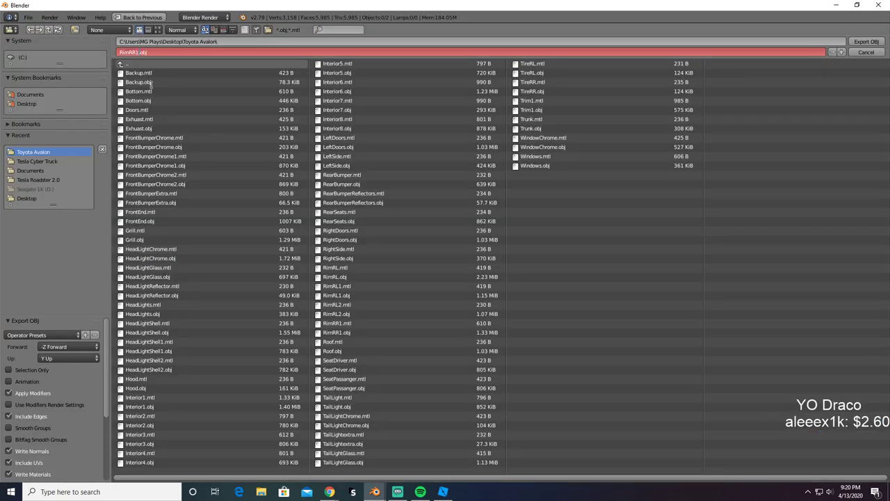
key(Return)
key(Return)
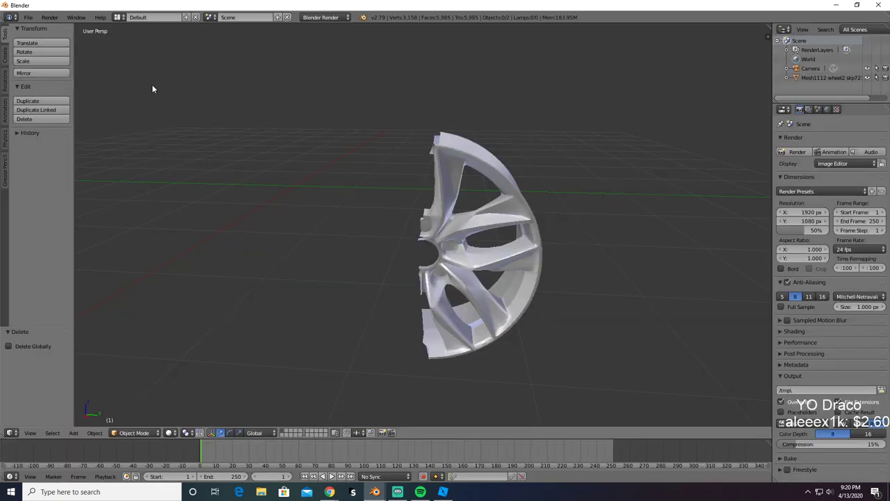
Step: Delete the exported second rim half to clear the scene
right_click(428, 222)
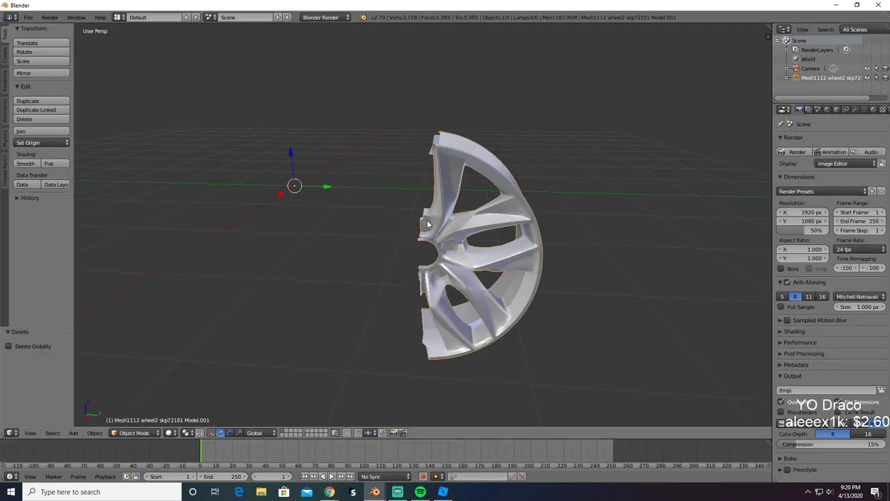
key(x)
click(427, 221)
Step: Switch to Roblox Studio and rename the spare mesh block at the near corner of the grid as Rim1
key(alt+Tab)
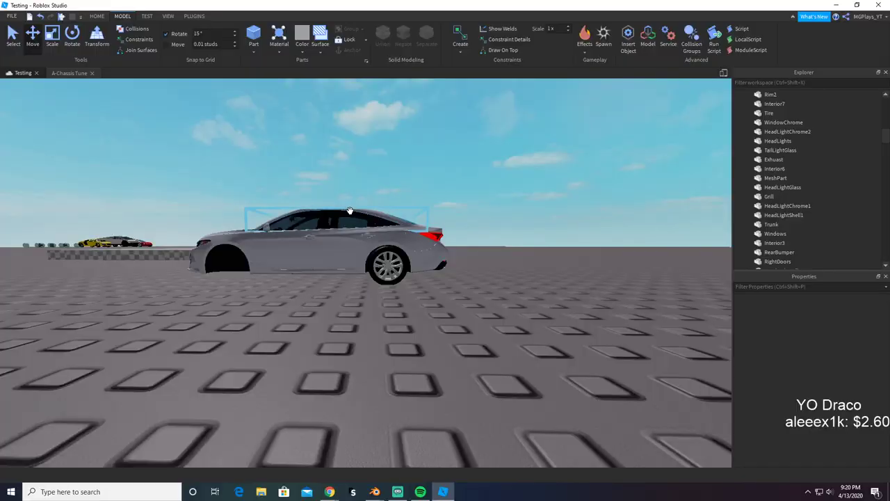
key(w)
right_drag(350, 211, 349, 210)
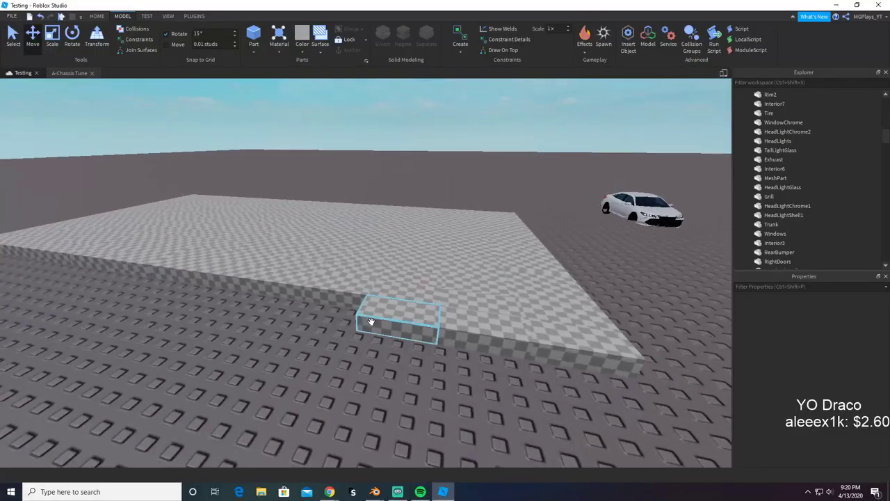
click(371, 321)
key(F2)
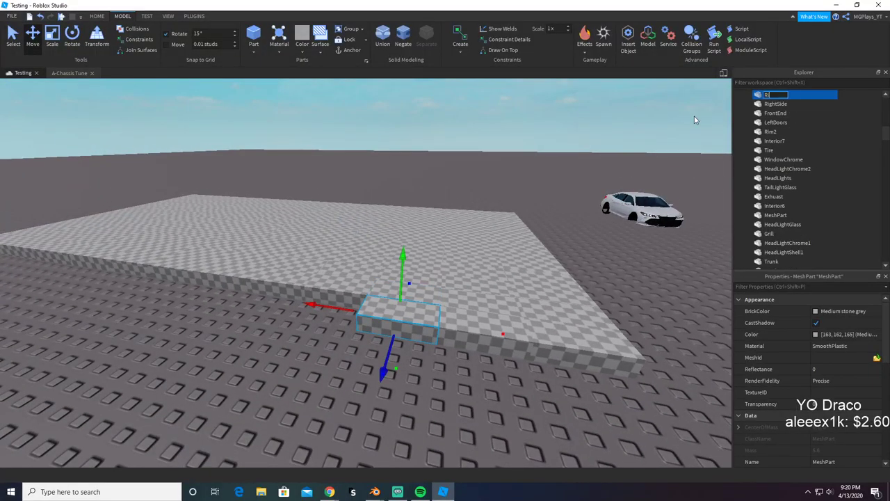
text(Rim1)
key(Return)
Step: Rename the mesh block next to Rim1 as Rim2 and clear the selection
click(519, 343)
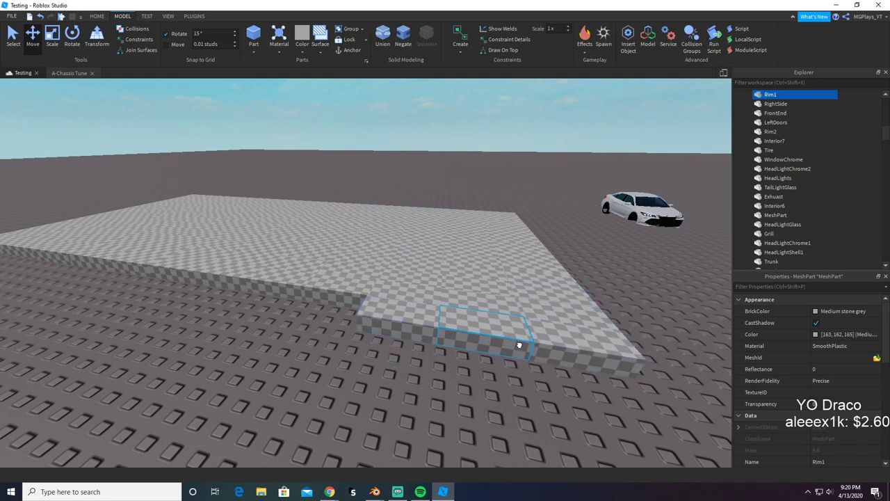
key(F2)
text(R)
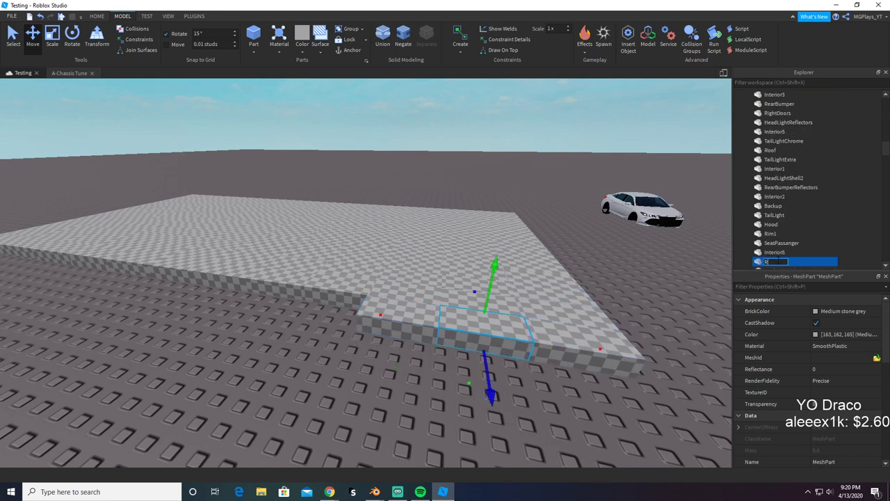
text(im2)
key(Return)
right_drag(384, 382, 376, 357)
click(376, 358)
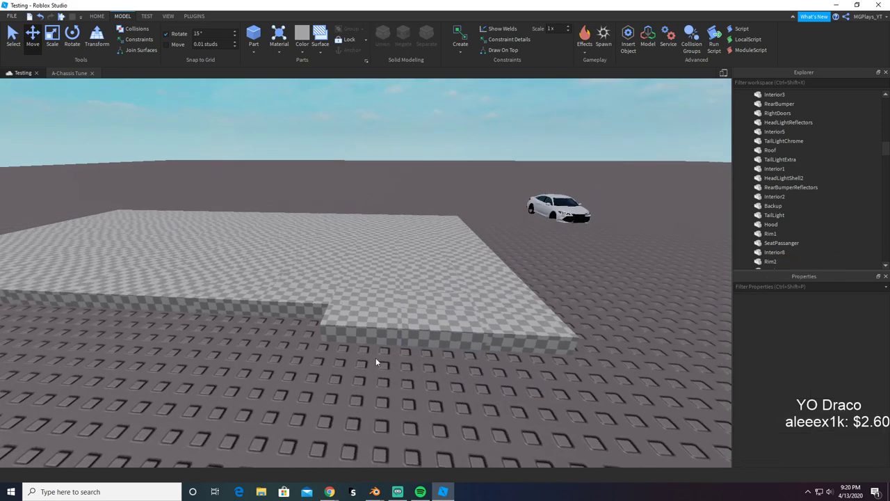
Step: Load RimRR1.obj as the mesh of the new Rim1 part and move it to the location stored in the file
click(377, 325)
click(877, 358)
click(877, 358)
text(rim)
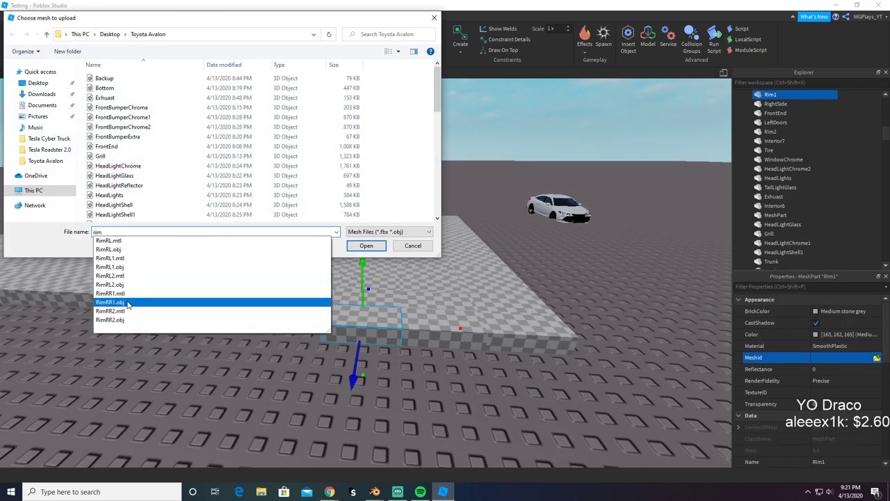
click(112, 249)
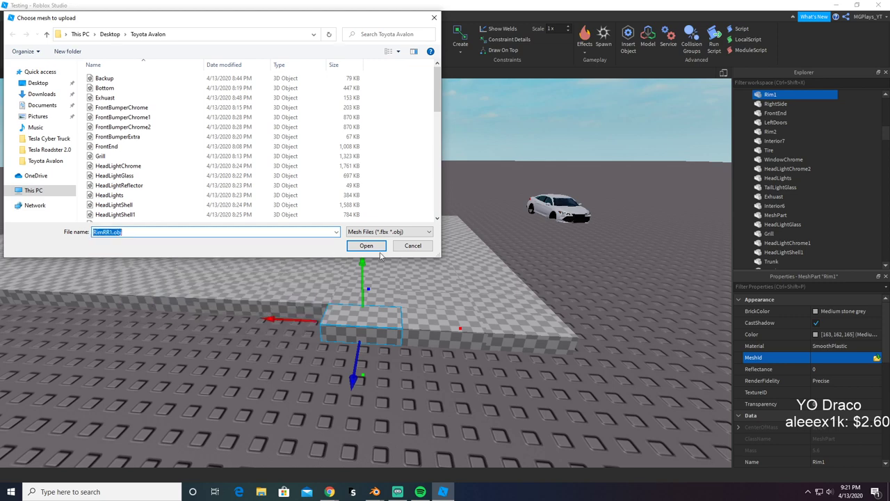
click(365, 245)
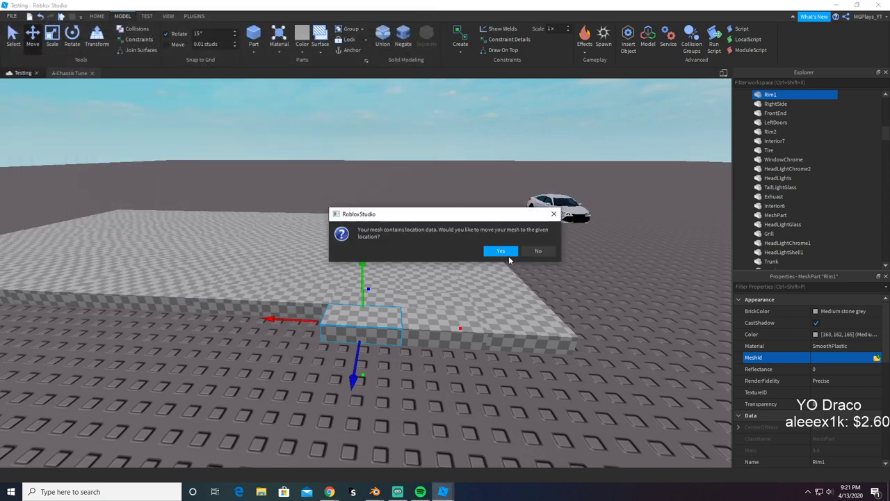
click(495, 253)
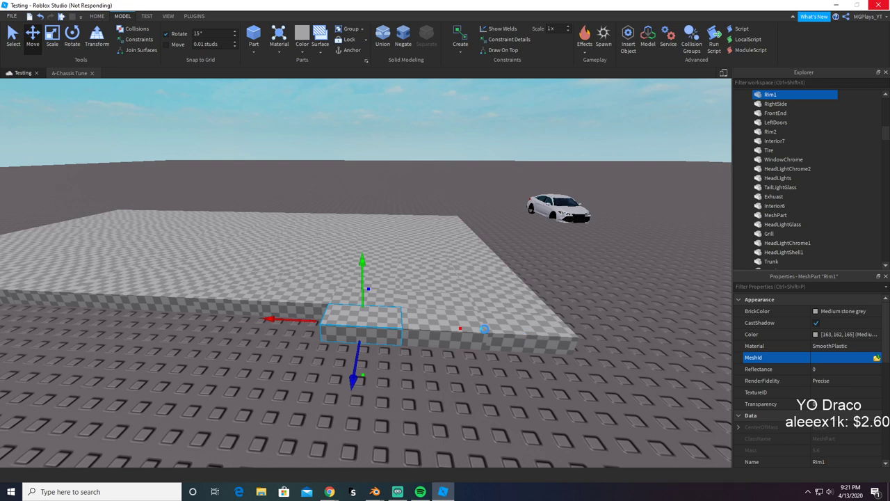
Step: Load RimRR2.obj as the mesh of the new Rim2 part and move it to the location stored in the file
click(468, 337)
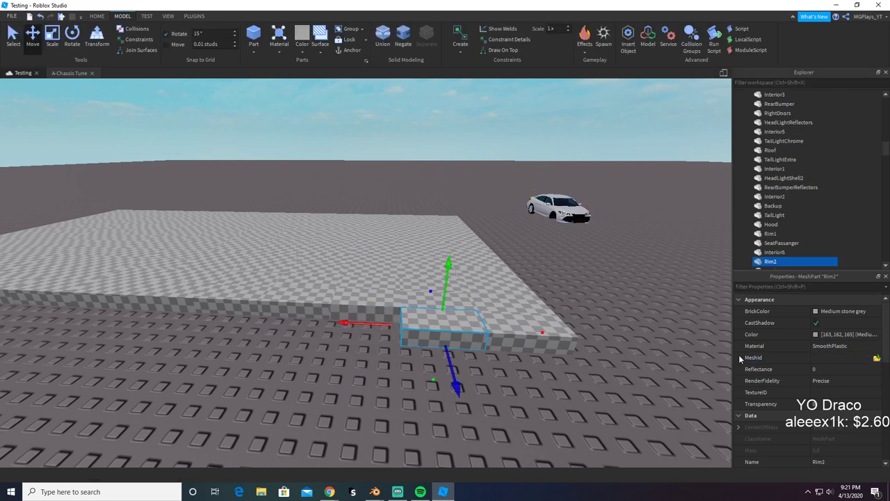
click(876, 358)
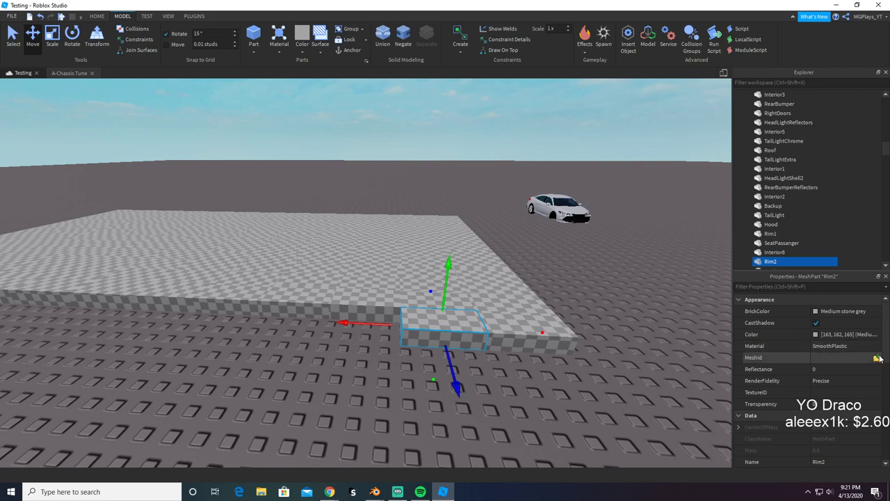
text(rim)
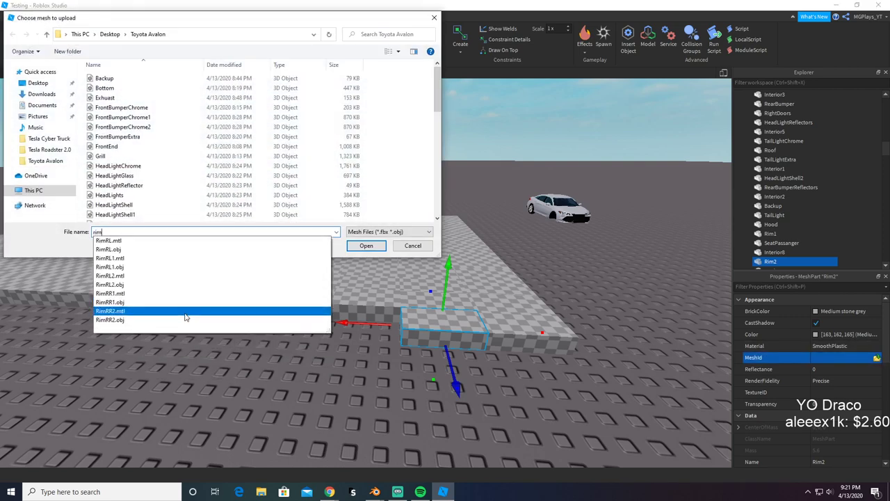
click(200, 321)
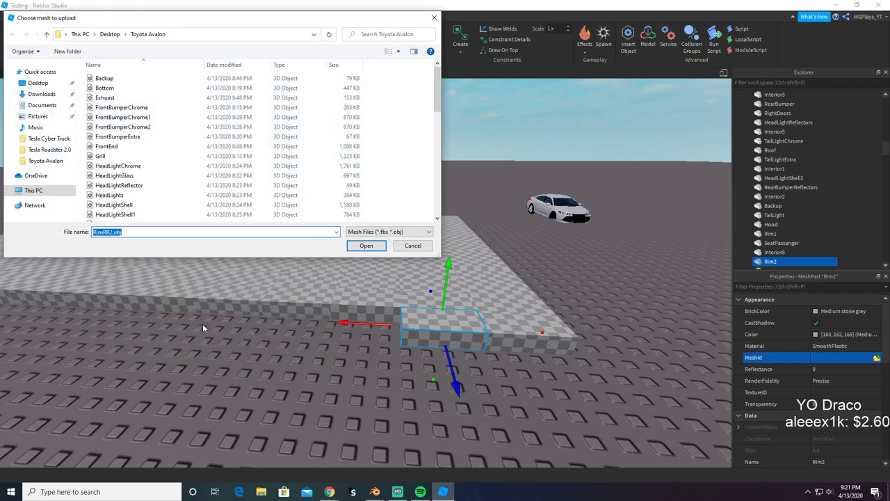
click(369, 245)
click(497, 250)
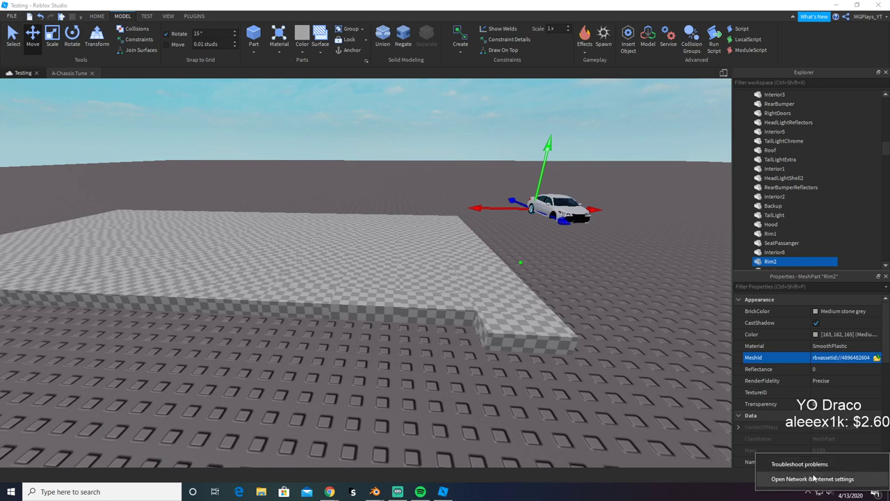
Step: Open the network and internet settings, and examine the side of the car with the newly imported rear rim
click(812, 479)
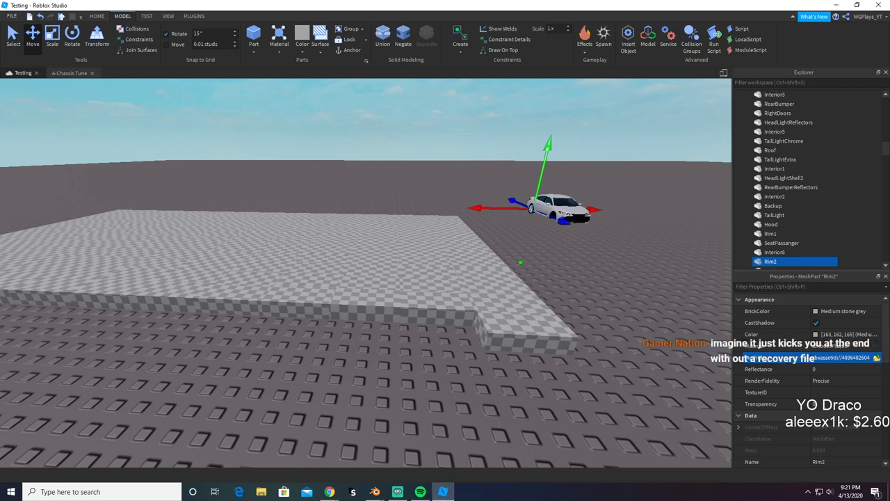
click(233, 352)
right_drag(233, 352, 233, 351)
key(w)
key(w)
key(a)
key(w)
key(d)
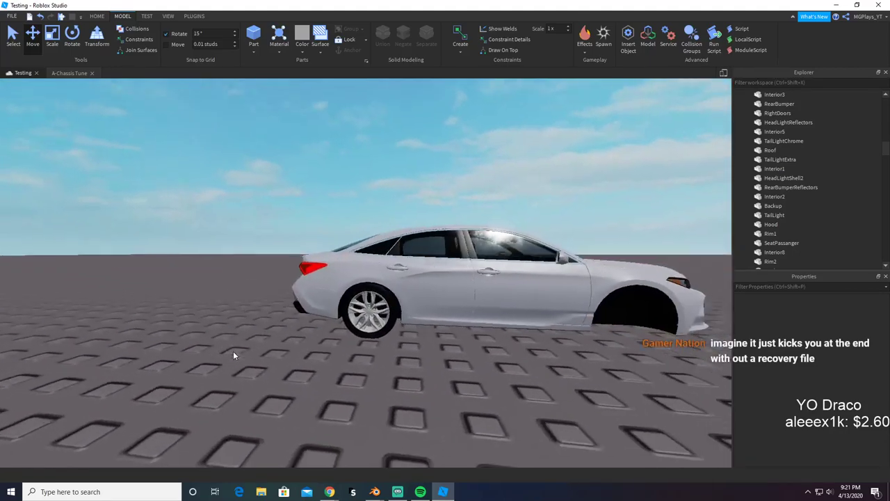
key(s)
Step: Switch to the Blender window with the full car and delete the selected rear rim parts already exported
key(alt+Tab)
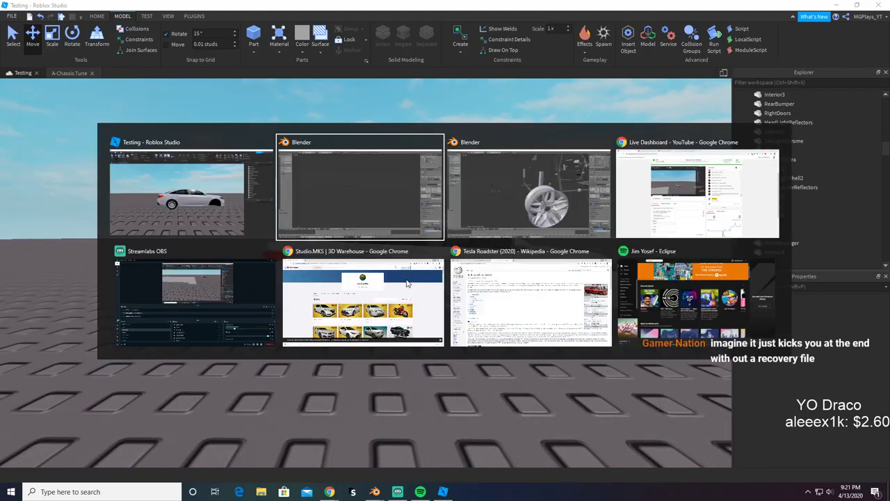
key(Delete)
middle_drag(364, 285, 332, 281)
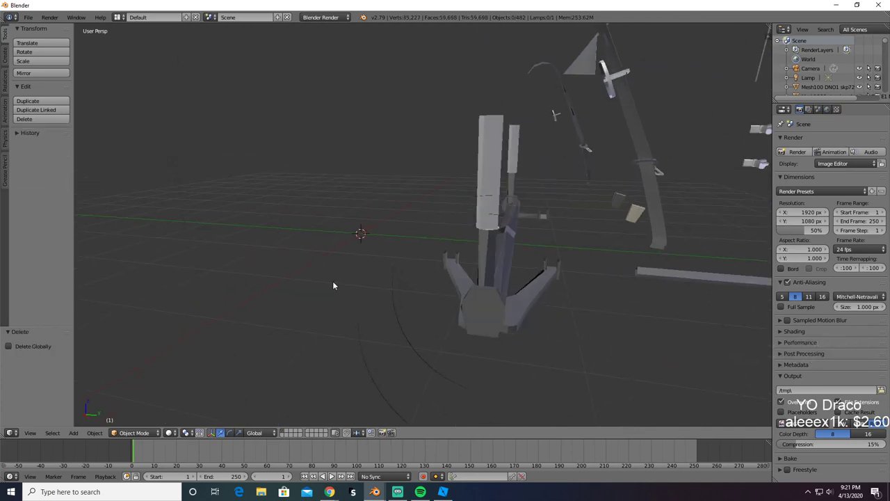
Step: Select the glass of the interior rear-view mirror and of one side mirror in the full-car scene
scroll(333, 280, down, 6)
middle_drag(458, 275, 598, 128)
scroll(407, 283, down, 4)
scroll(308, 314, up, 8)
right_click(566, 88)
shift+middle_drag(413, 160, 565, 196)
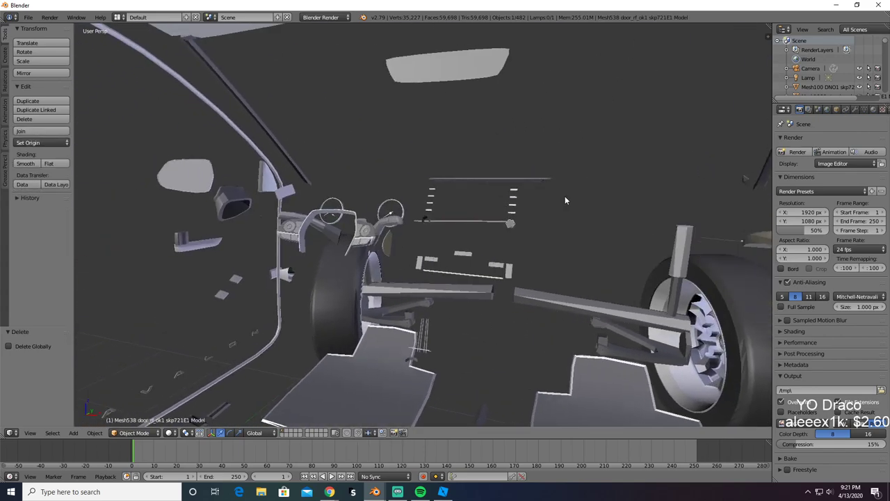
click(181, 185)
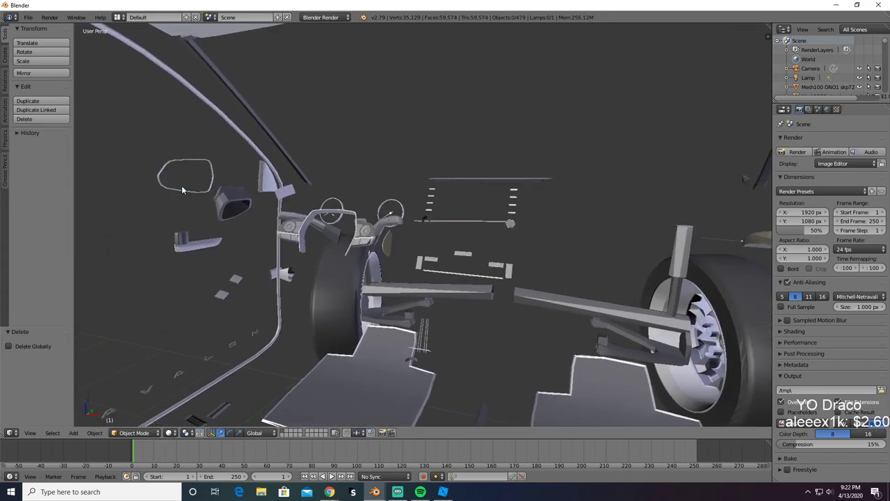
key(ctrl+z)
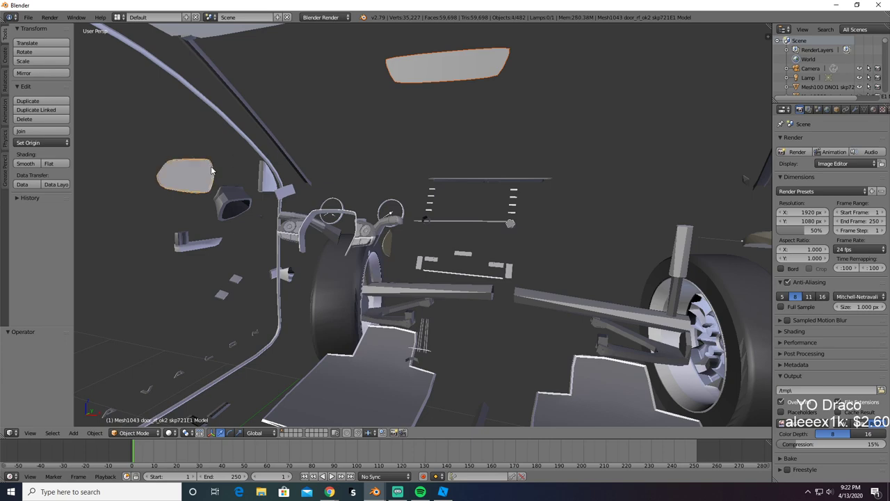
key(x)
click(202, 173)
key(ctrl+z)
Step: Add the opposite side mirror's glass to the selection, copy all the mirror glass and switch to the empty Blender window
middle_drag(530, 246, 262, 218)
click(274, 98)
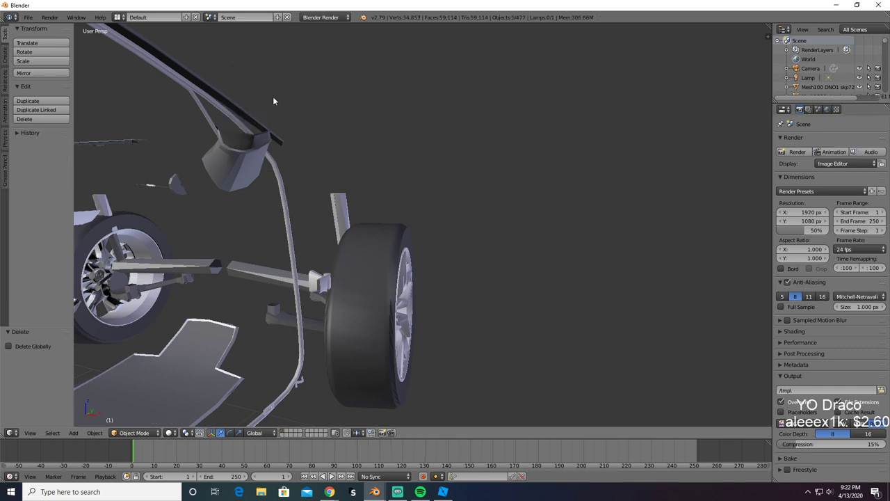
key(ctrl+z)
key(ctrl+c)
middle_drag(269, 159, 300, 176)
key(alt+Tab)
key(Tab)
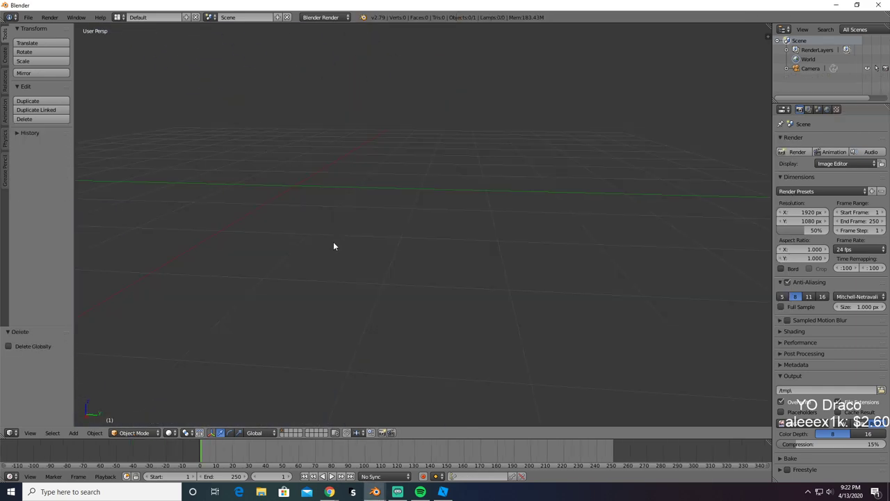
Step: Check the car's side mirror in Roblox Studio, return to the empty Blender window and paste the copied mirror glass
key(alt+Tab)
scroll(372, 241, up, 5)
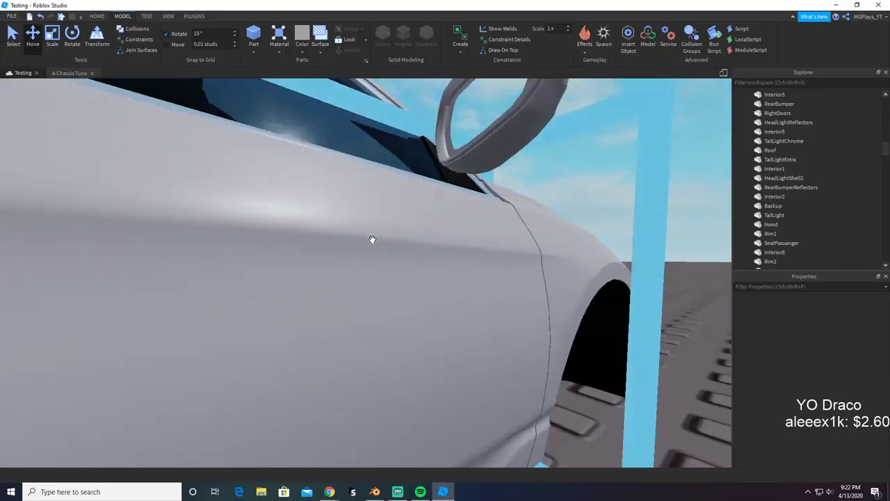
right_drag(372, 240, 373, 239)
key(a)
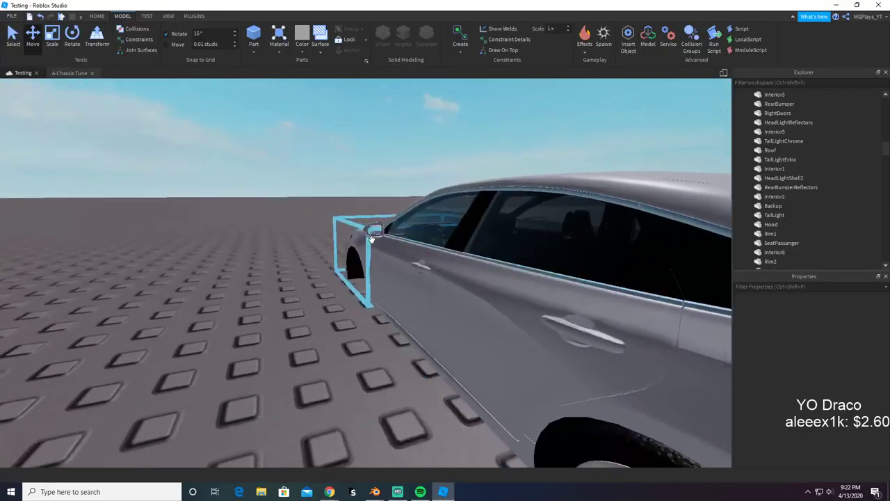
key(alt+Tab)
key(alt+Tab)
key(alt+Tab)
key(alt+Tab)
key(Tab)
key(Tab)
key(Tab)
key(Tab)
key(Tab)
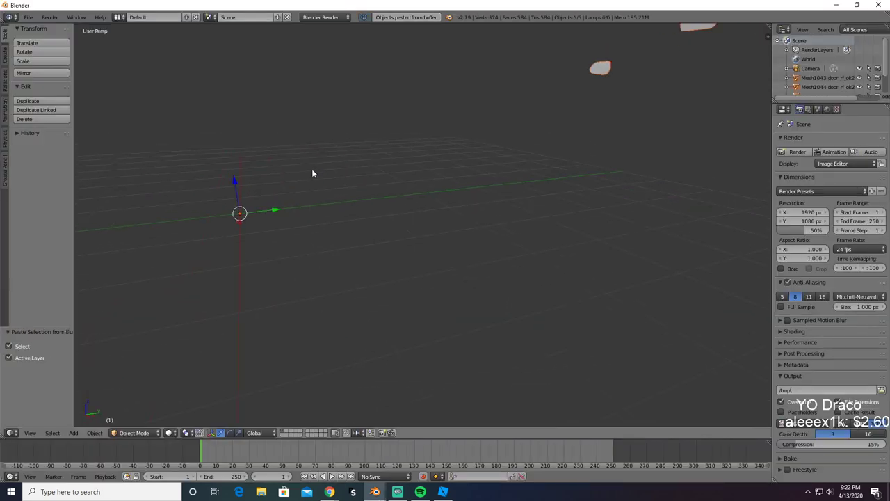
Step: Export the pasted mirror glass as Mirrors.obj in the Toyota Avalon folder
click(28, 17)
mouse_move(55, 203)
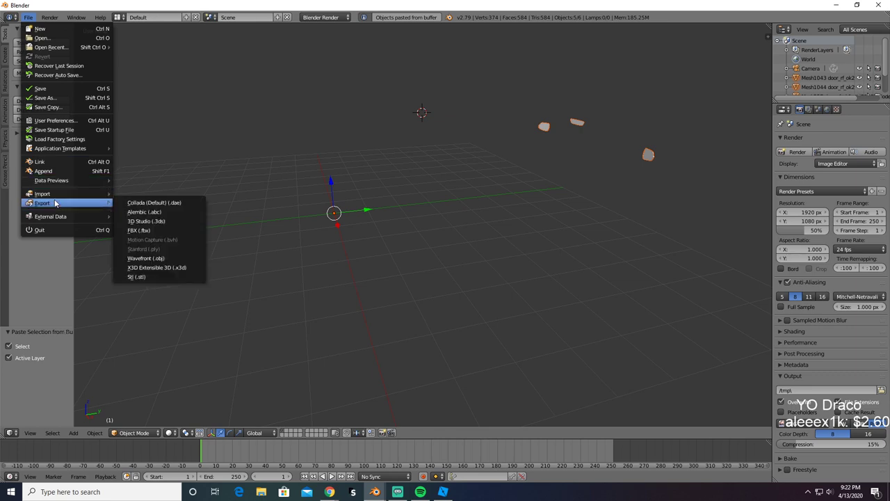
click(145, 258)
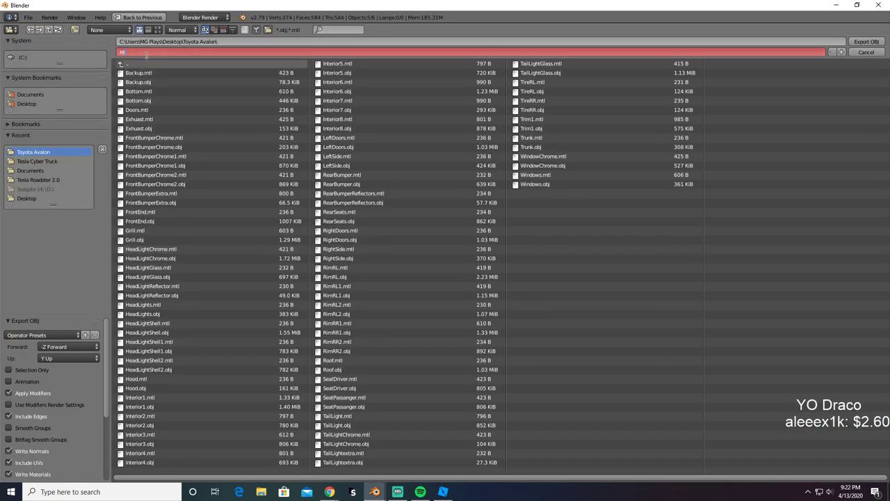
key(Return)
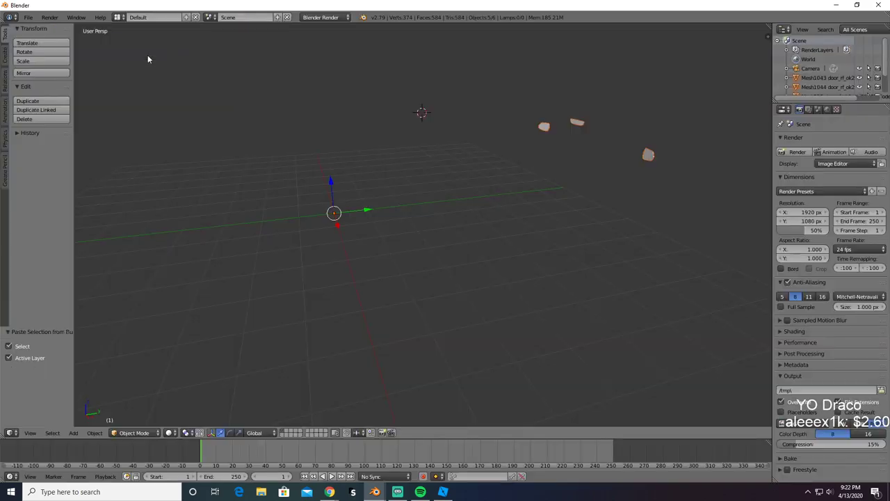
Step: Switch to the full-car Blender window, select the trim piece of both side mirrors and copy the two pieces
key(alt+Tab)
key(alt+Tab)
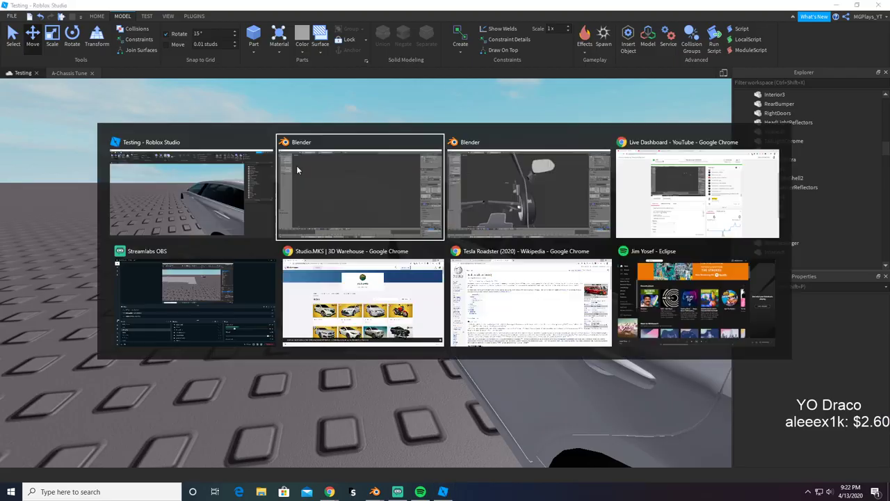
key(alt+Tab)
right_click(455, 160)
key(x)
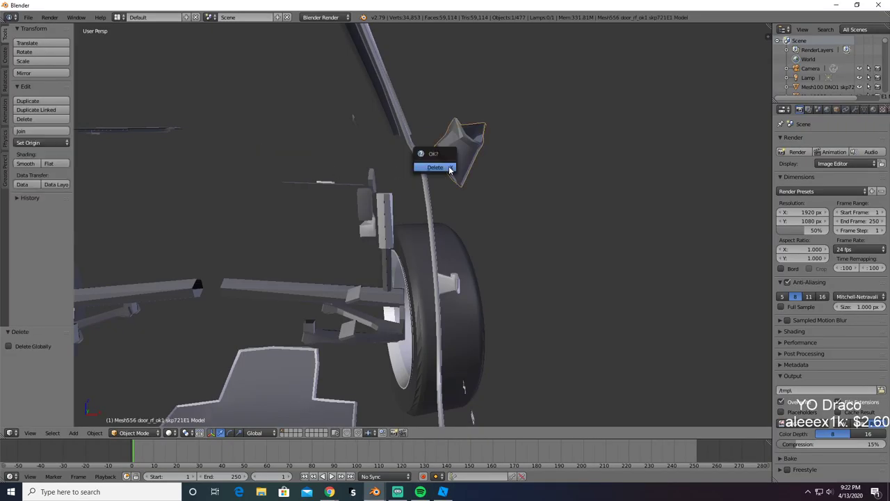
click(448, 171)
key(ctrl+z)
middle_drag(448, 166, 251, 178)
key(Delete)
key(ctrl+z)
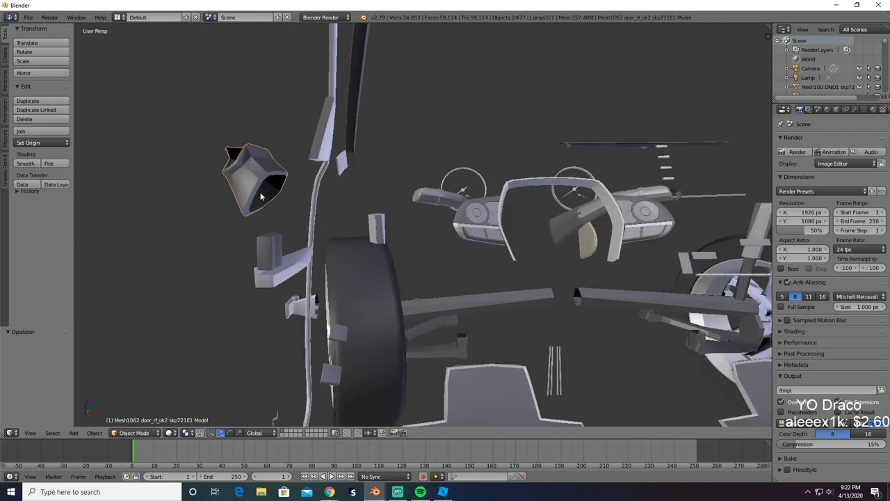
key(ctrl+c)
Step: Paste the mirror trim pieces into the other Blender window and export them as Trim2.obj in the Toyota Avalon folder
key(alt+Tab)
key(alt+Tab)
key(ctrl+v)
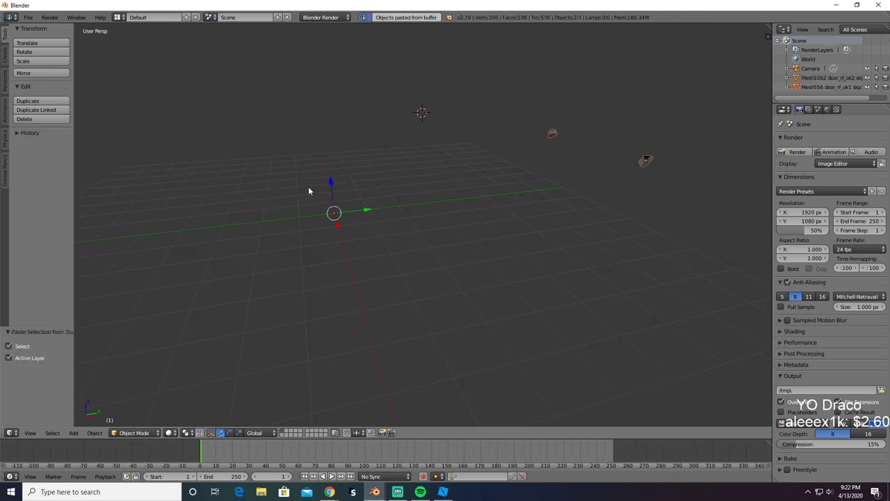
click(29, 18)
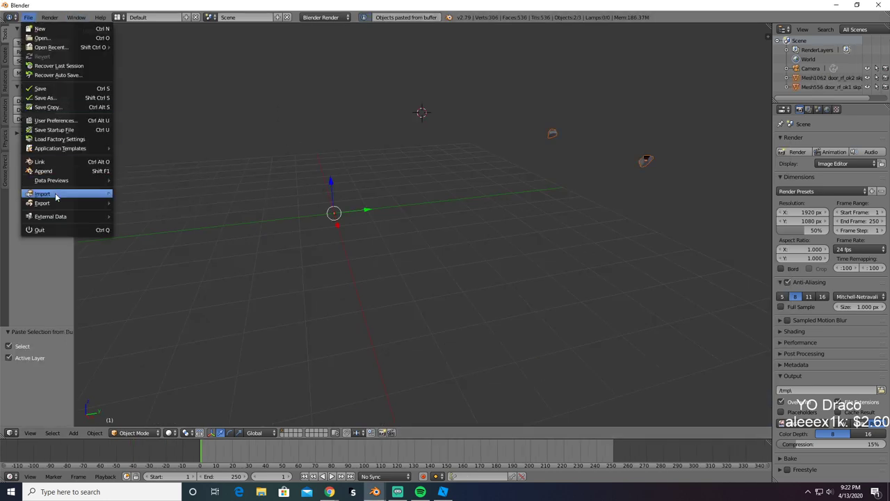
mouse_move(58, 206)
click(143, 258)
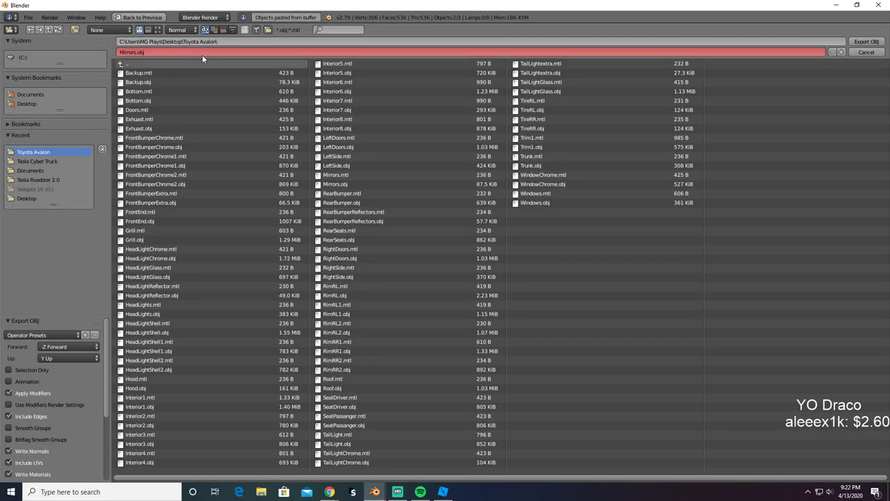
key(Return)
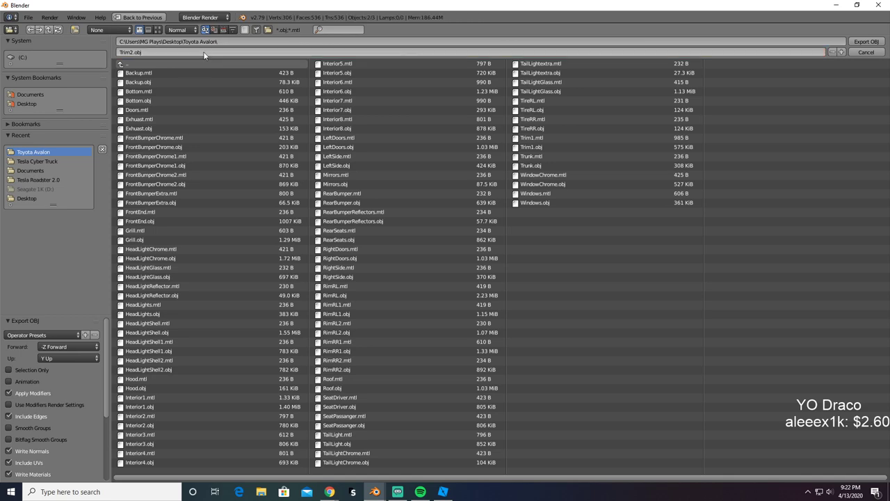
Step: Switch to Roblox Studio, name a spare mesh part Mirrors and give it the BrickColor Baby blue and a reflectance of 1
key(alt+Tab)
key(alt+Tab)
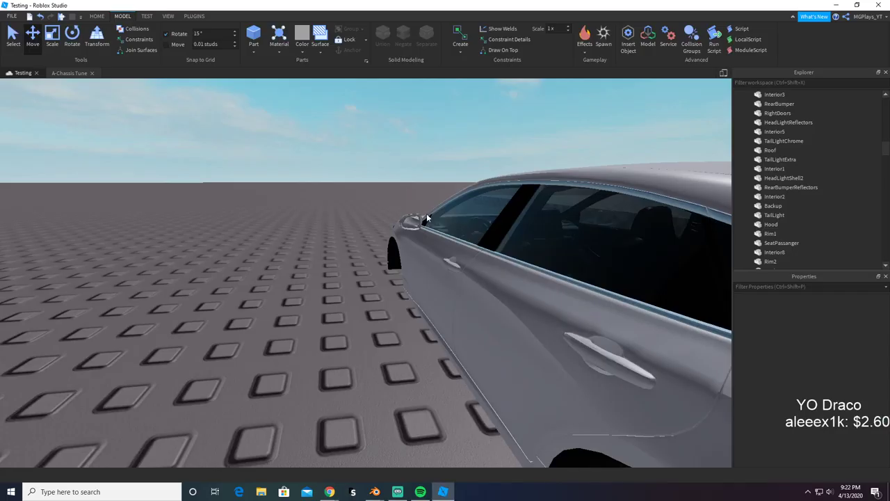
key(s)
right_drag(426, 218, 426, 219)
click(443, 286)
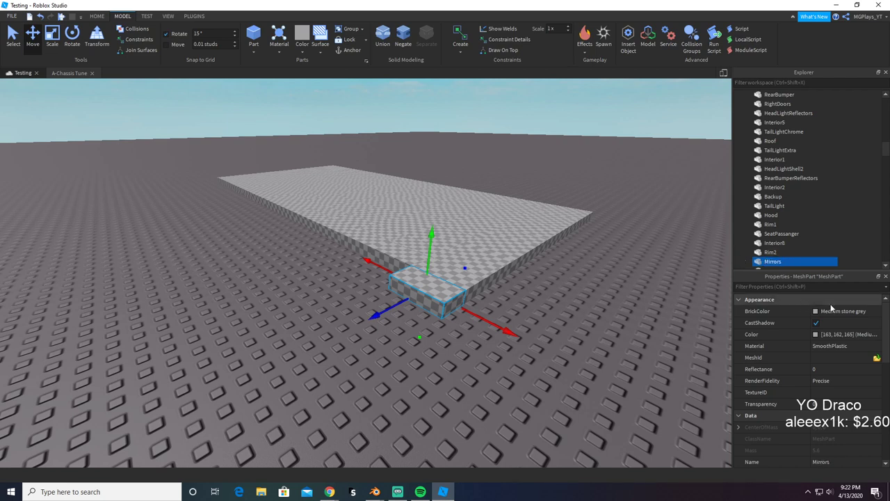
click(833, 311)
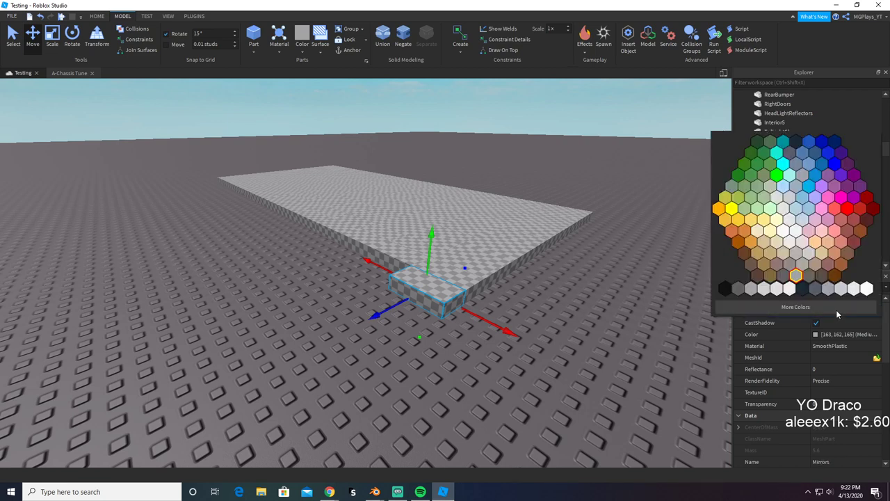
click(809, 209)
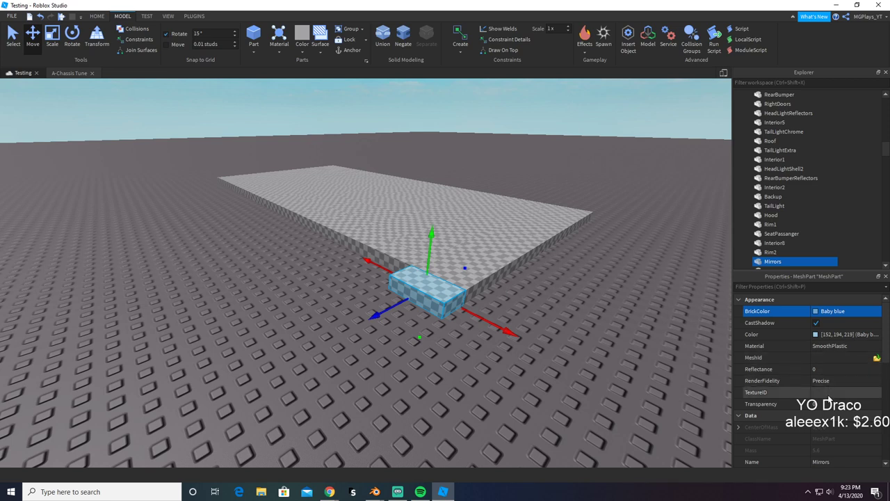
click(830, 372)
click(843, 346)
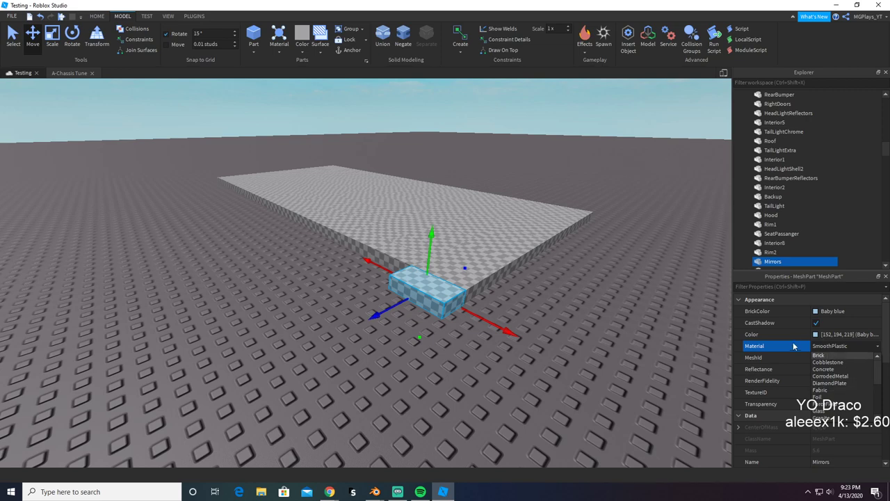
click(794, 346)
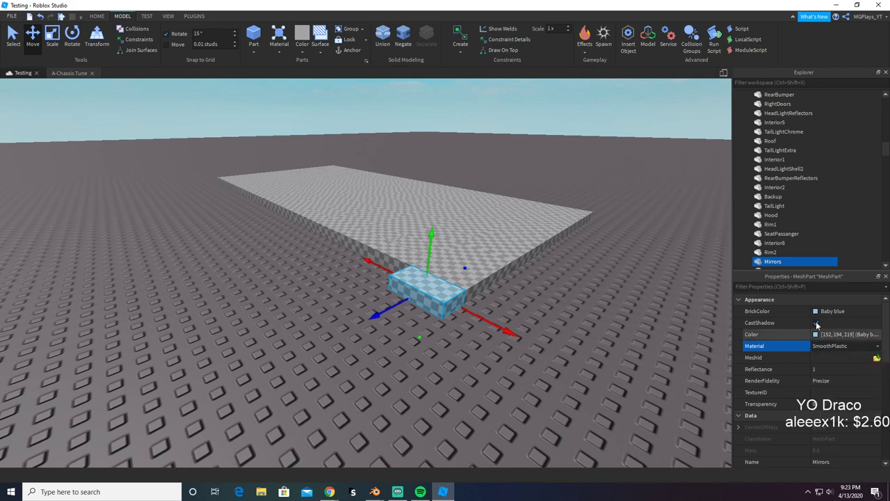
Step: Load Mirrors.obj as the mesh of the Mirrors part and move it to the location stored in the file
click(876, 357)
text(mir)
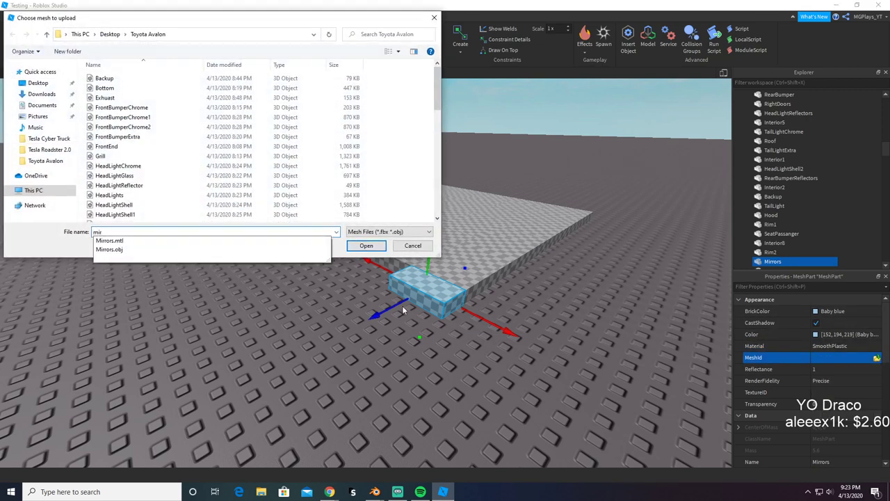
click(365, 246)
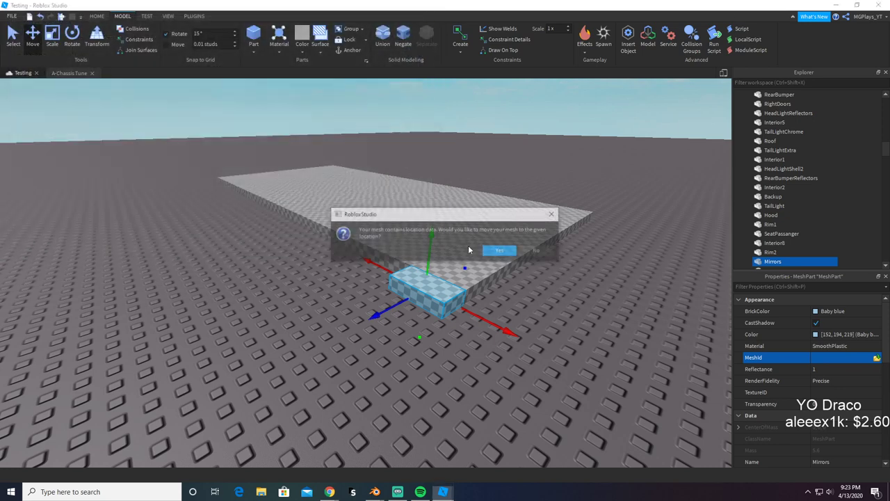
click(510, 251)
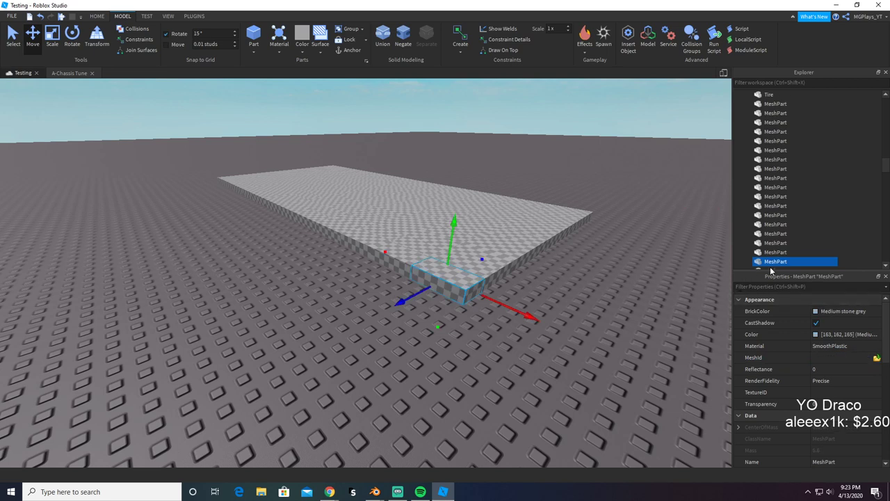
Step: Rename the next spare mesh part Trim2 and set its BrickColor to Really black
key(F2)
text(Trim2)
key(Return)
click(844, 312)
click(730, 298)
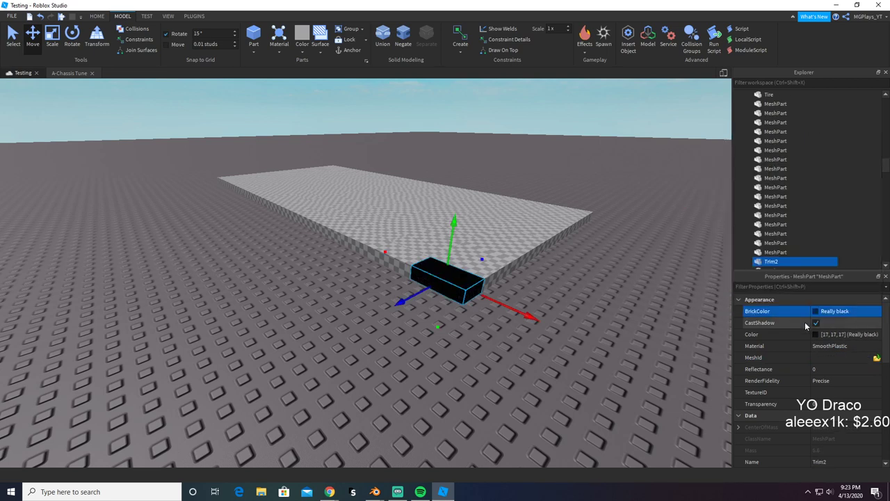
Step: Load Trim2.obj as the mesh of the Trim2 part and move it to the location stored in the file
click(876, 357)
text(tr)
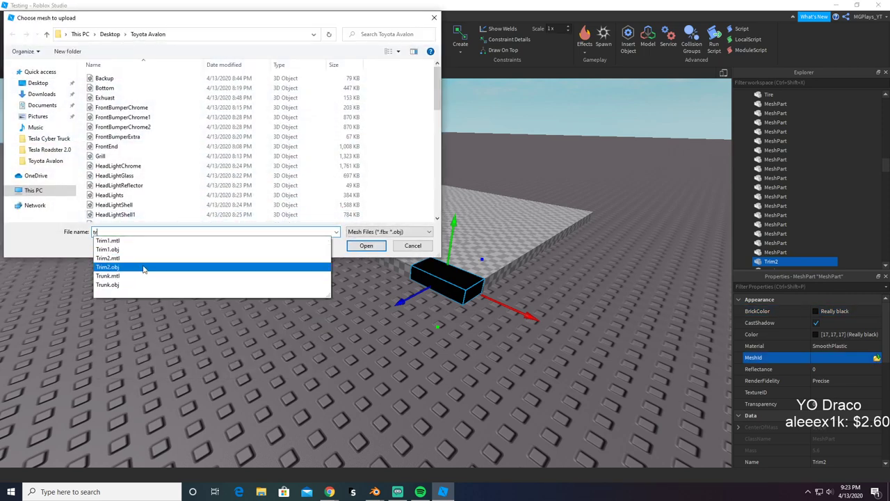
click(144, 268)
click(376, 246)
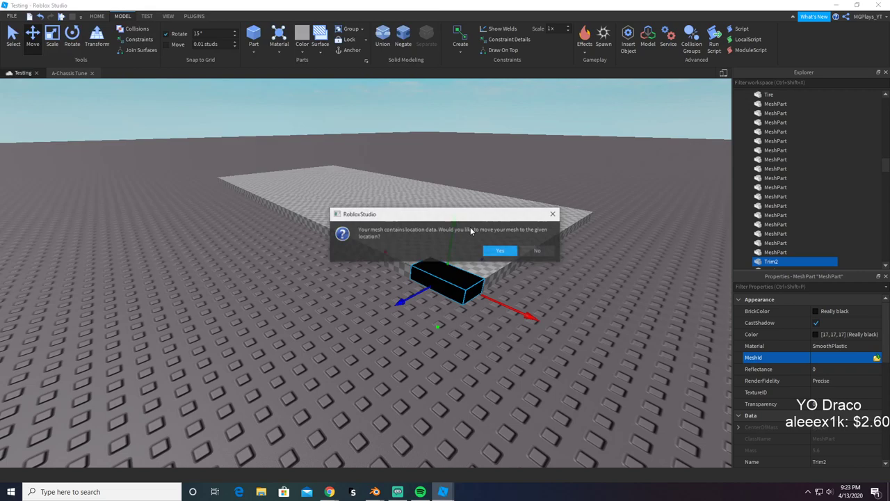
click(502, 251)
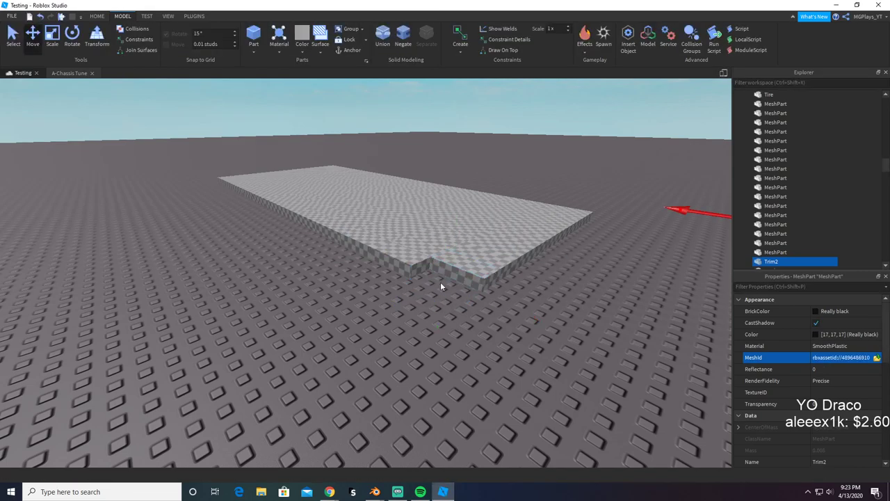
Step: Examine the right side of the assembled car, including the newly imported side mirror, its black trim and the rear wheel
click(514, 352)
right_drag(514, 353, 514, 353)
key(w)
key(w)
key(w)
key(s)
key(w)
key(s)
key(s)
key(w)
key(w)
key(s)
key(d)
key(d)
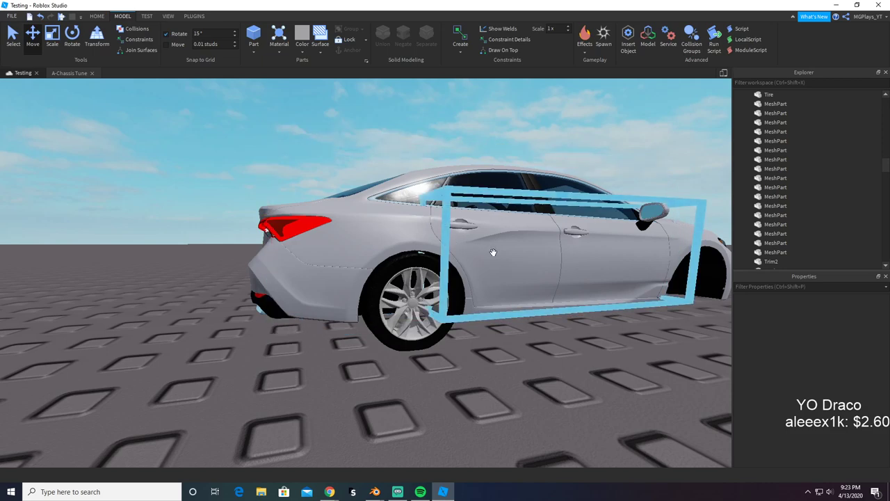
key(d)
right_drag(493, 253, 493, 253)
click(493, 253)
key(s)
click(422, 326)
right_drag(421, 327, 421, 327)
key(w)
scroll(422, 326, up, 4)
Step: Set the BrickColor of the RightDoors part to Medium stone grey
click(515, 264)
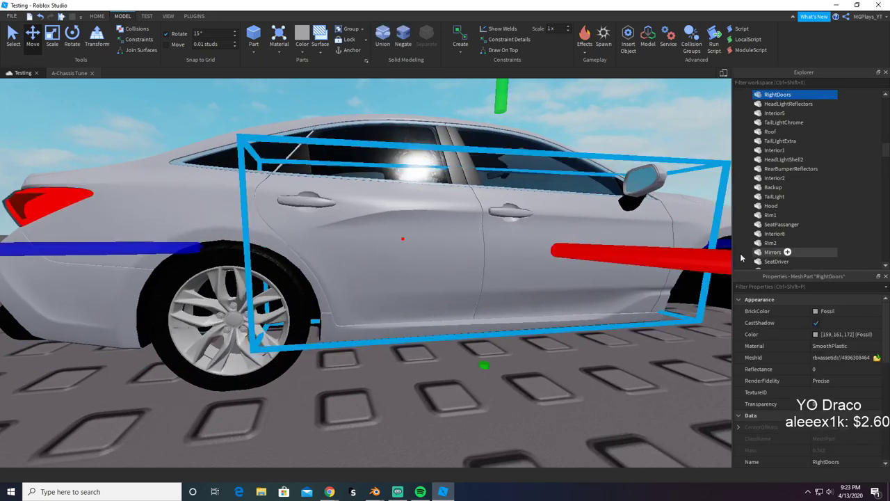
click(827, 334)
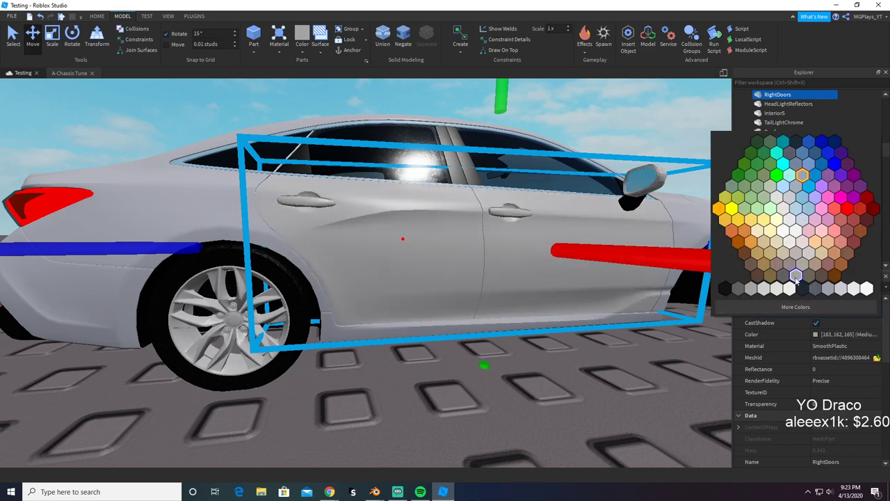
click(796, 277)
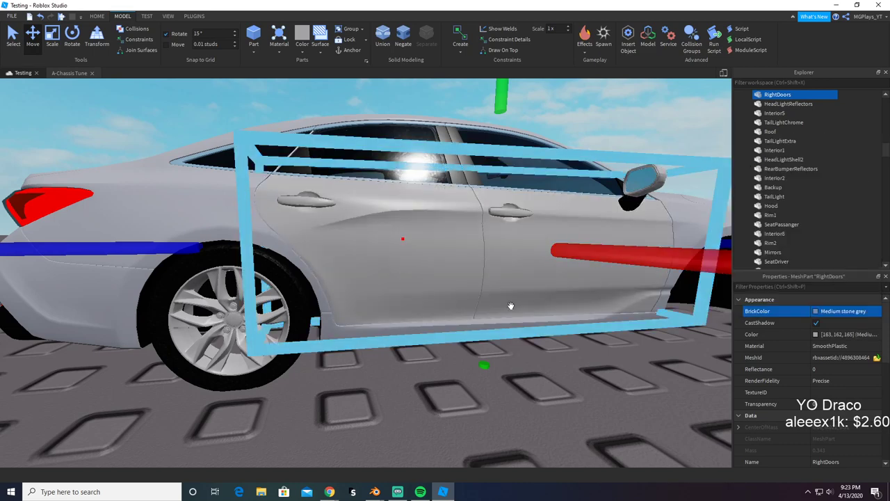
Step: Set the BrickColor of the RightSide part to Medium stone grey
scroll(490, 306, down, 5)
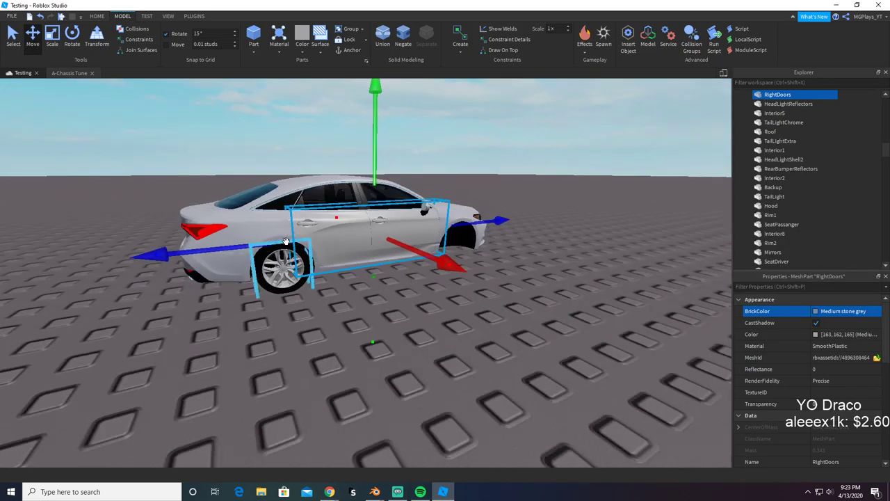
click(285, 240)
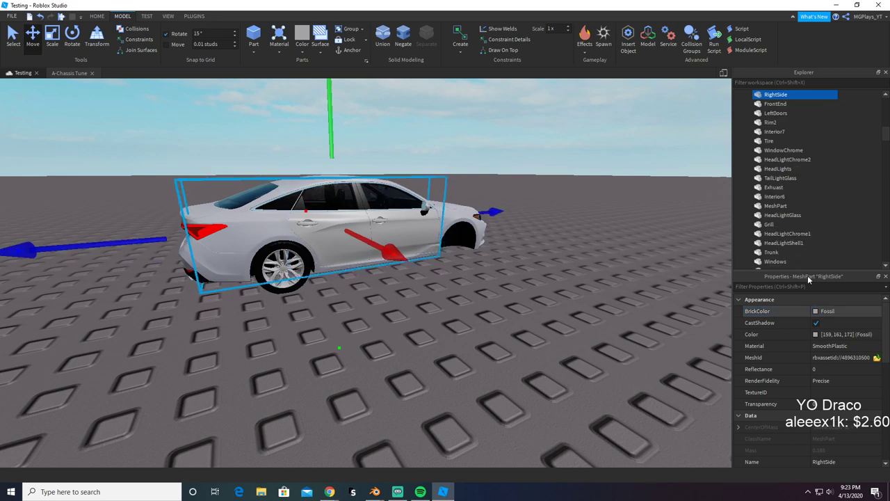
click(834, 311)
click(528, 346)
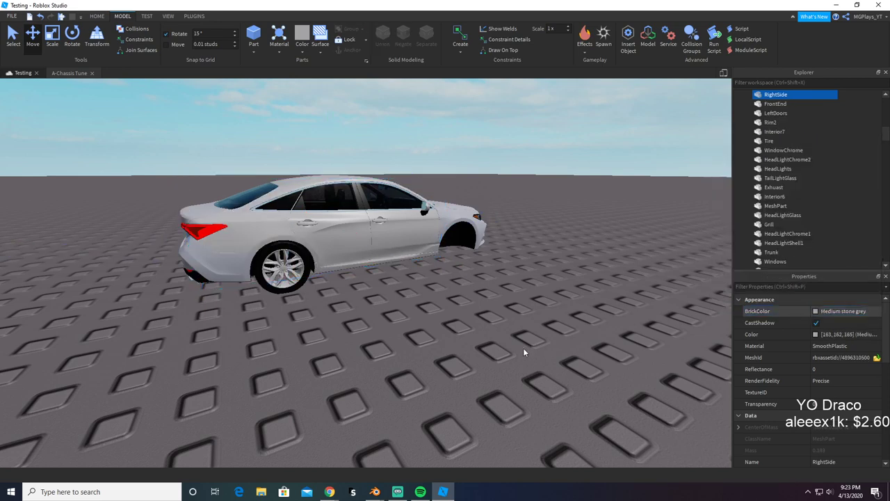
Step: Undo the Medium stone grey BrickColor changes on the RightSide and RightDoors parts
scroll(518, 345, up, 5)
right_drag(515, 343, 515, 343)
key(ctrl+z)
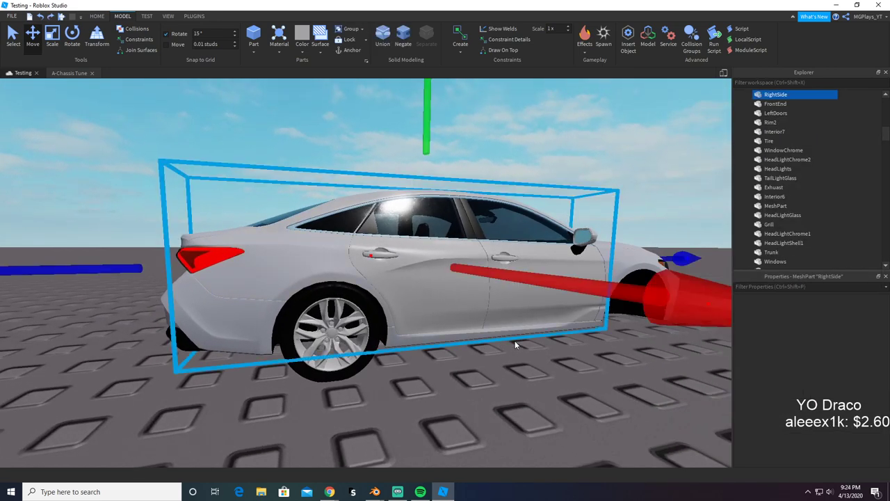
key(ctrl+z)
right_click(483, 404)
click(496, 412)
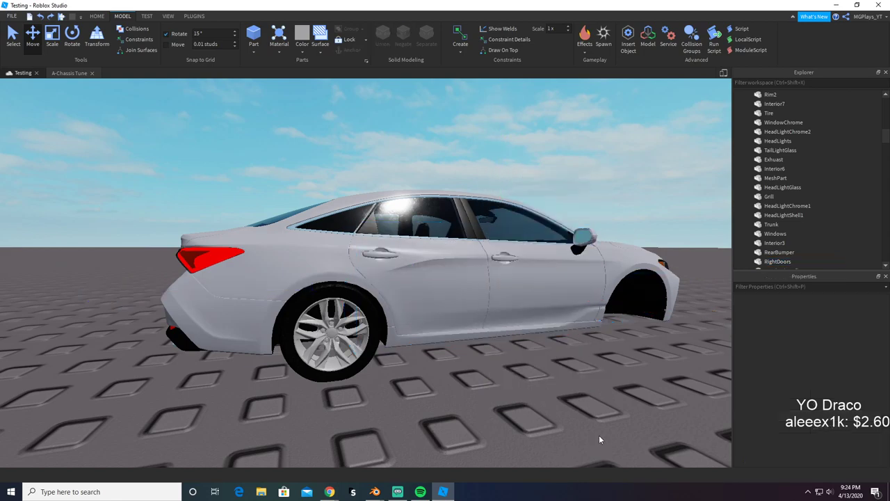
right_drag(600, 403, 600, 403)
key(d)
key(a)
key(d)
key(alt+Tab)
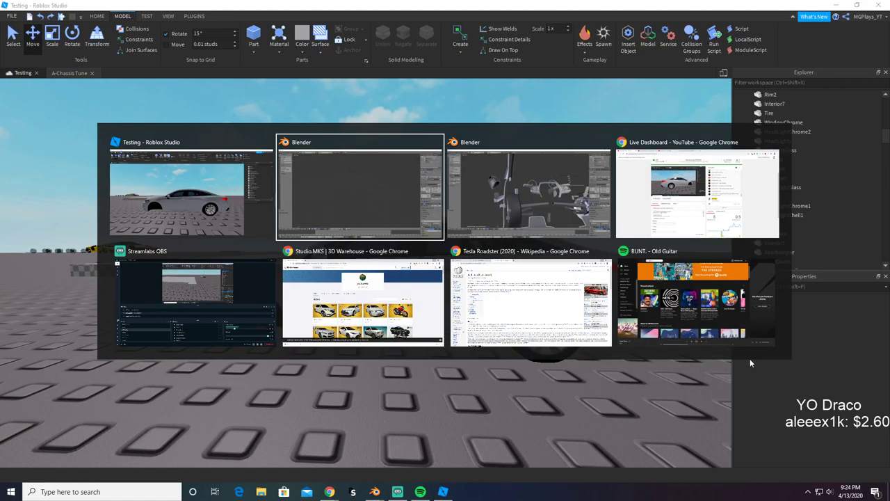
key(alt+Tab)
key(alt+Tab)
key(alt+Tab)
key(alt+Tab)
key(alt+Tab)
key(alt+Tab)
key(alt+Tab)
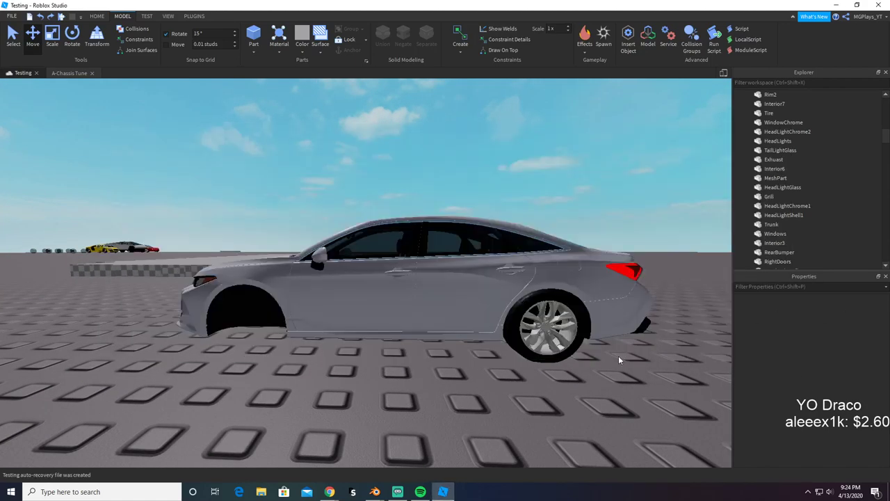
Step: Select the entire grid of unused spare mesh parts on the baseplate beside the car and delete it
right_drag(582, 367, 583, 367)
scroll(582, 367, up, 3)
click(387, 356)
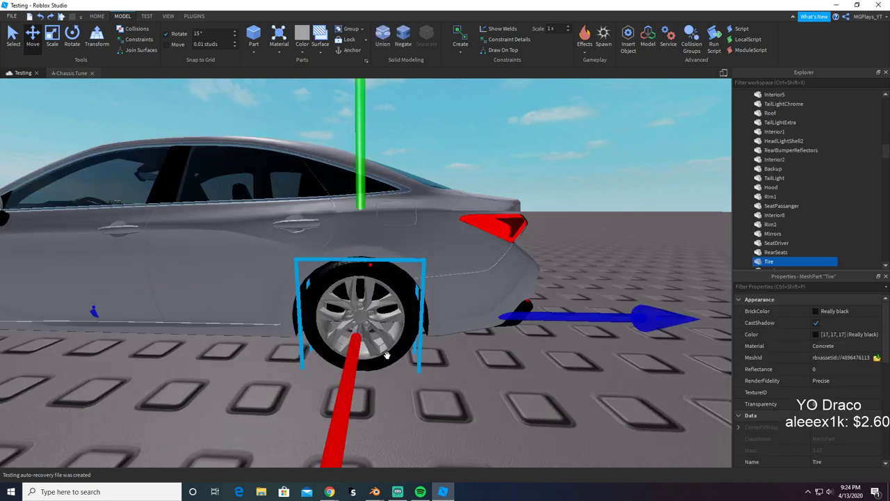
scroll(824, 241, down, 2)
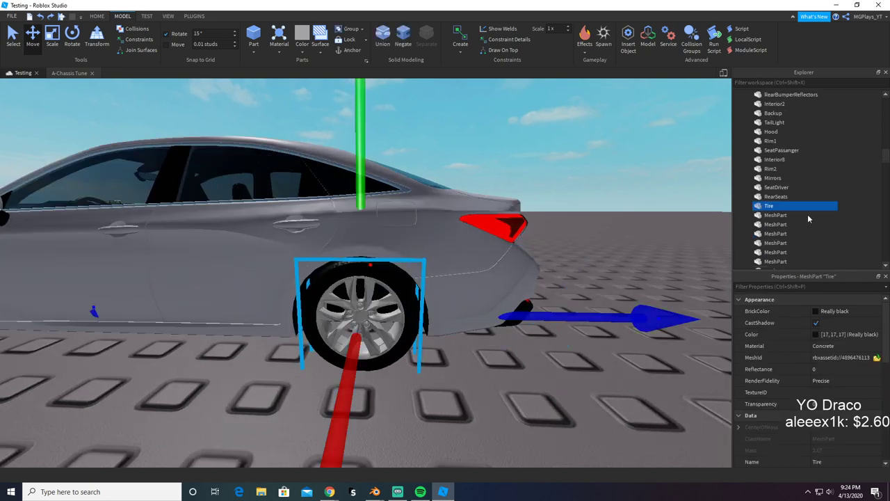
right_drag(576, 262, 564, 300)
scroll(563, 300, down, 8)
click(199, 131)
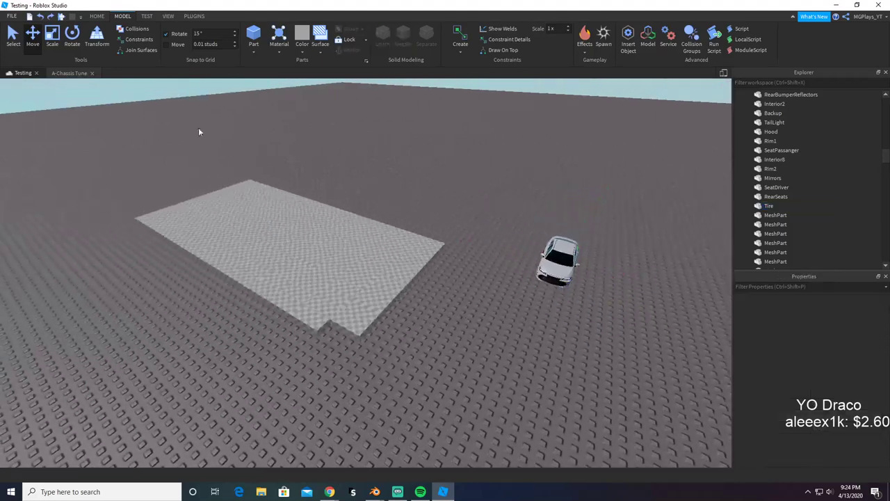
drag(99, 175, 451, 382)
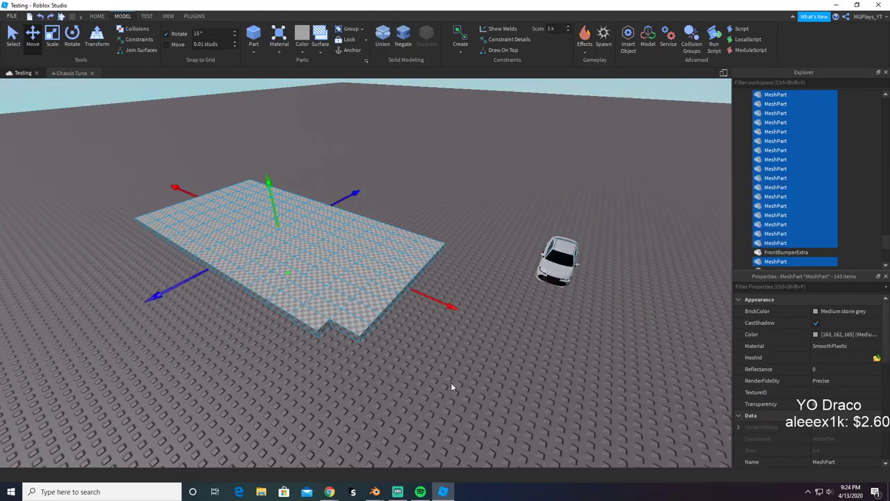
key(Delete)
Step: Search the Explorer for leftover "mesh" parts, clear the filter and look through the workspace's part list
key(w)
key(d)
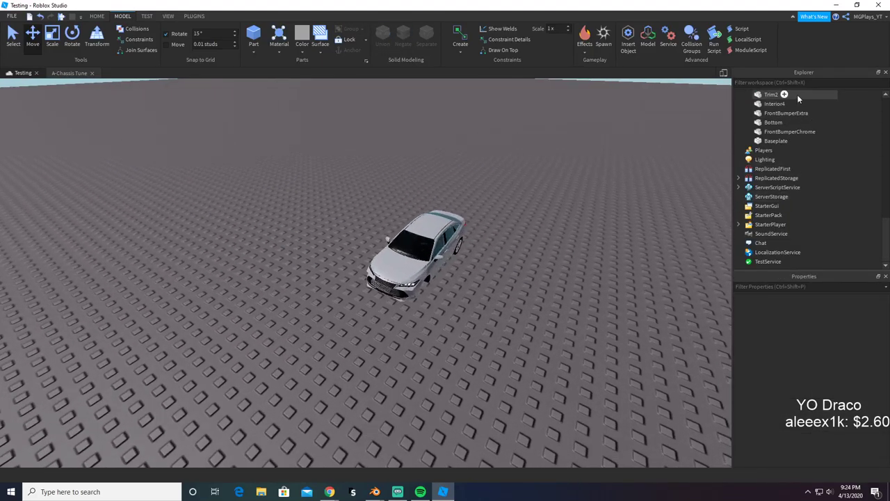
scroll(794, 142, up, 5)
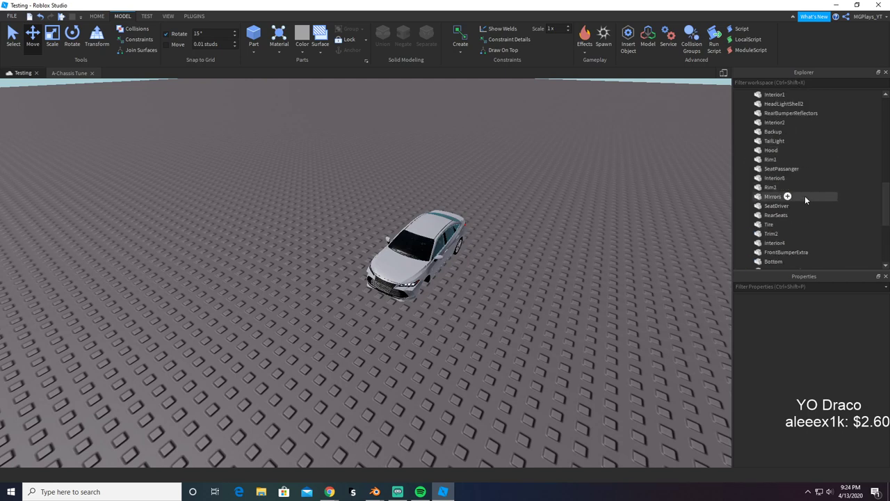
scroll(805, 195, up, 6)
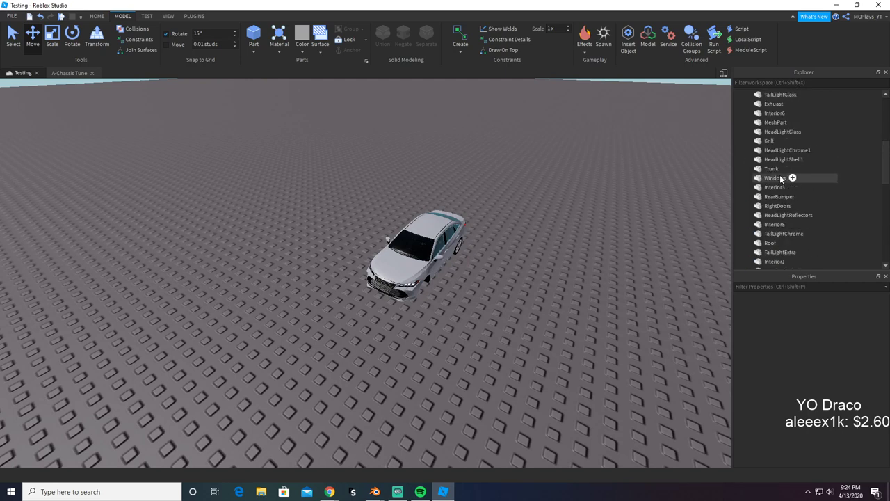
scroll(780, 178, up, 4)
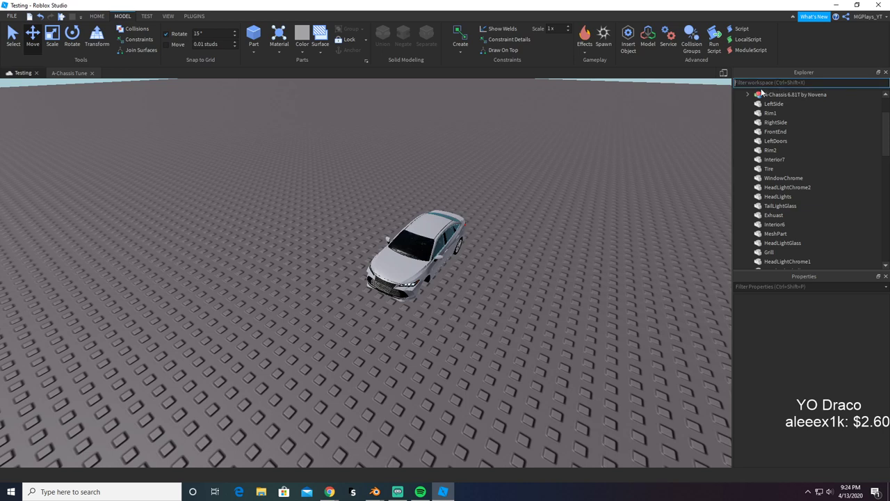
text(mesh)
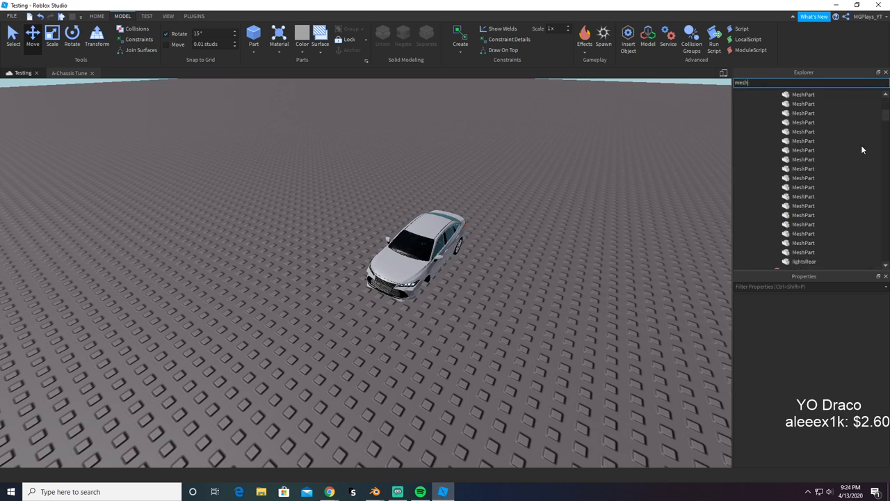
scroll(860, 146, up, 10)
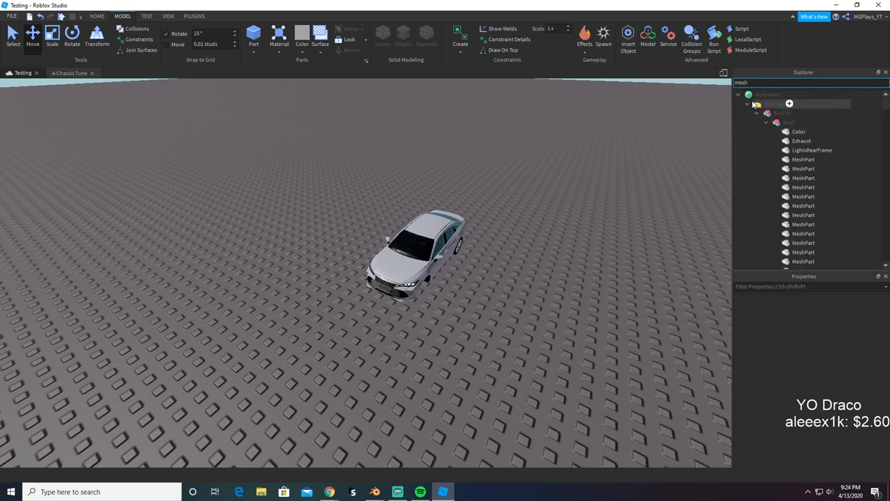
key(BackSpace)
key(BackSpace)
key(BackSpace)
key(BackSpace)
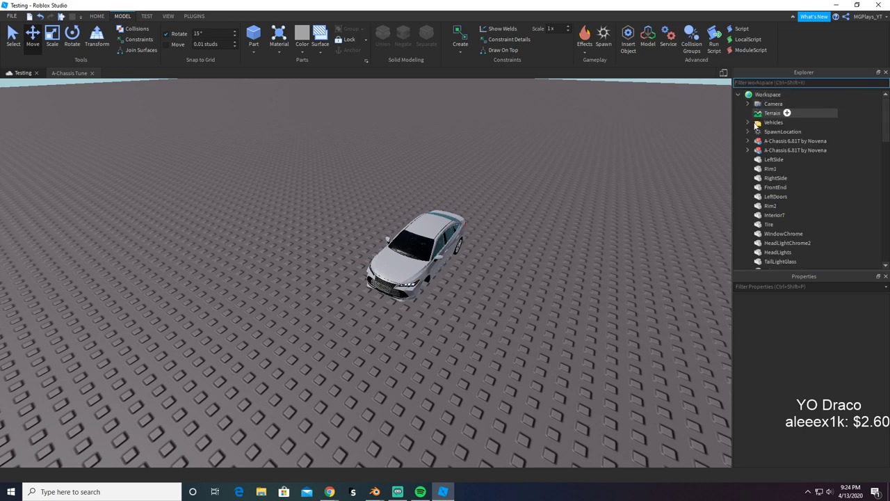
scroll(757, 132, down, 3)
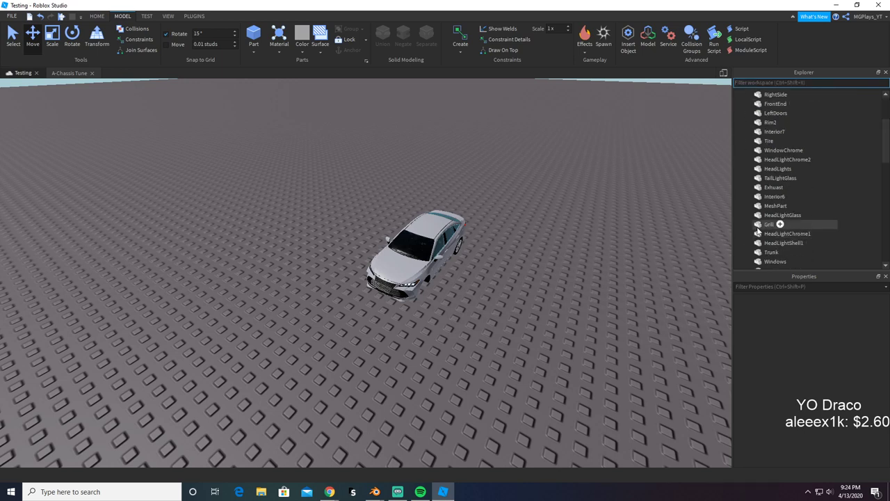
scroll(758, 231, down, 9)
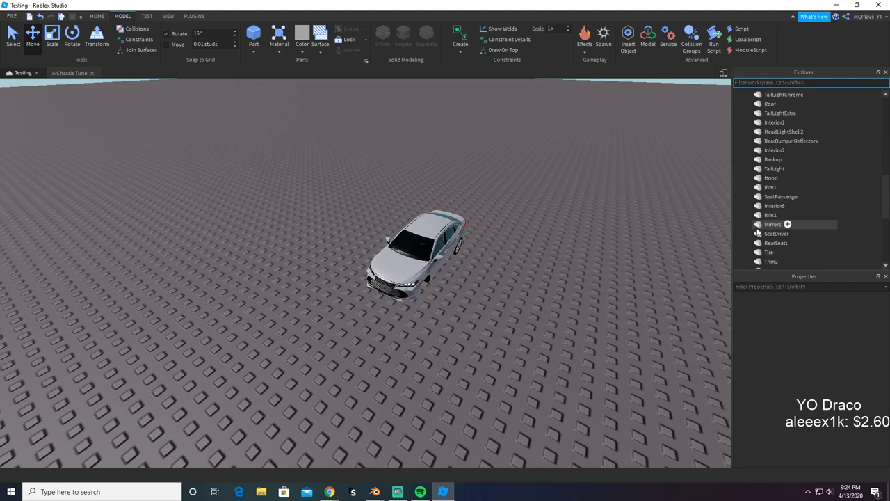
scroll(758, 231, down, 5)
scroll(556, 301, up, 5)
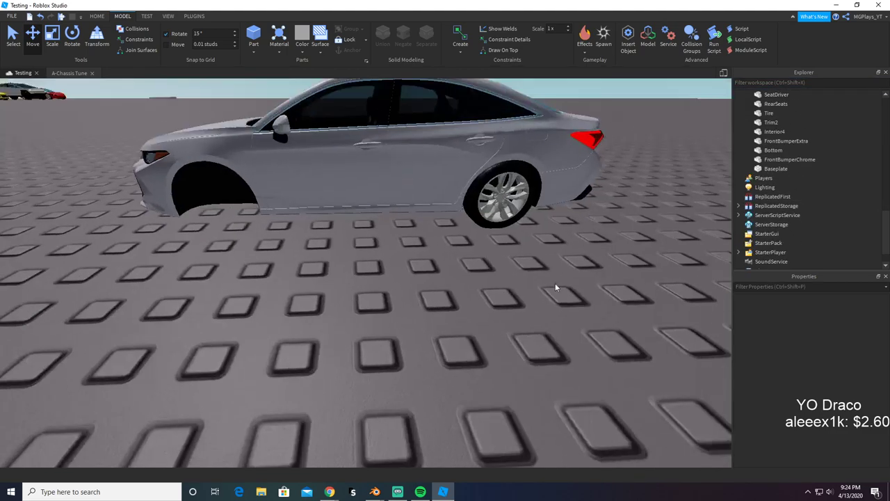
Step: Search the Explorer for "tire" and clear the filter again
right_drag(604, 229, 605, 231)
key(w)
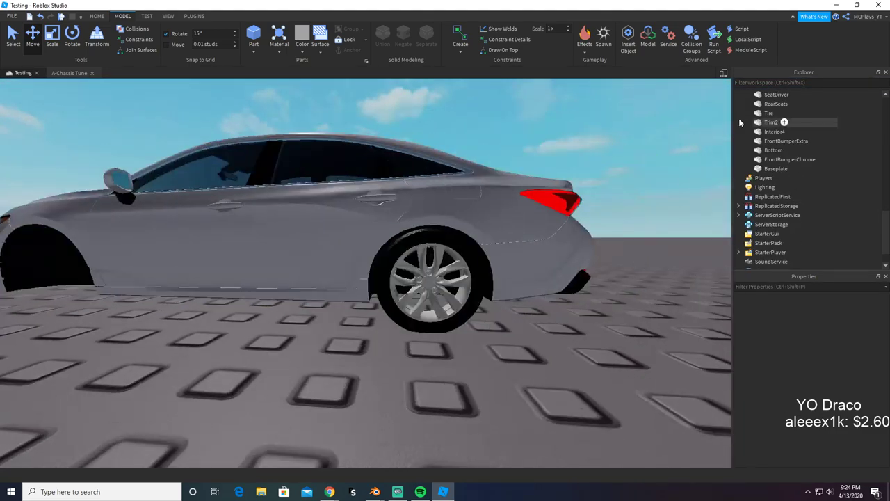
text(tire)
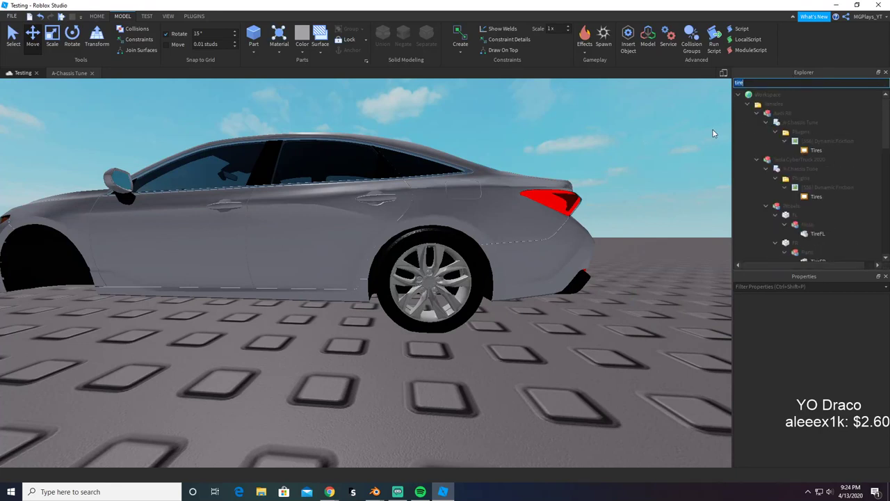
key(BackSpace)
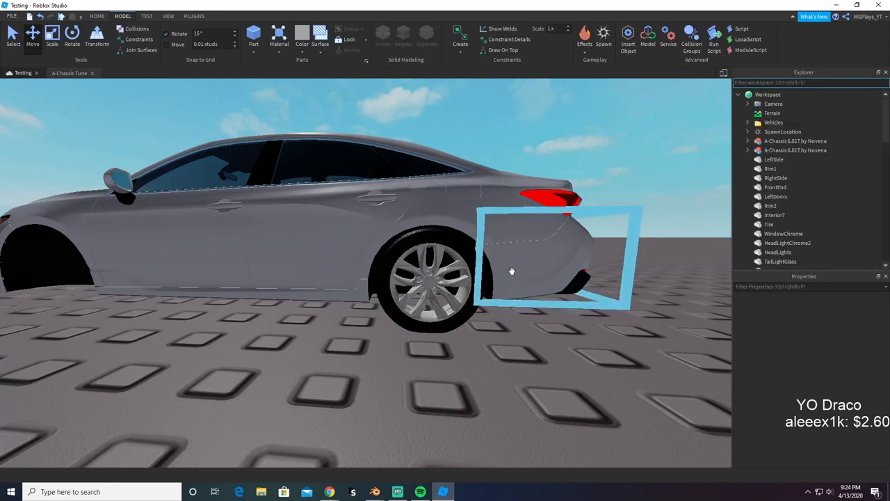
Step: Select the car's left rear Tire and add a Rim2 part of the same wheel to the selection
click(449, 291)
scroll(476, 273, up, 4)
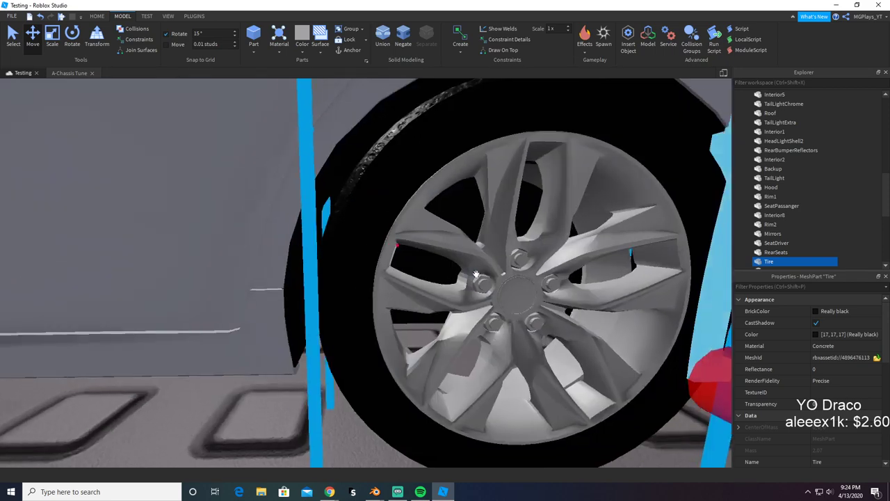
scroll(476, 276, down, 5)
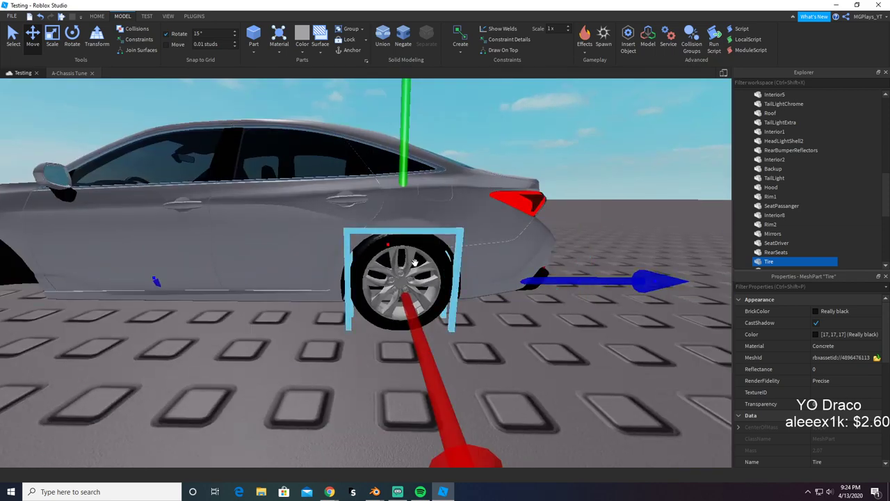
scroll(415, 263, up, 3)
scroll(415, 263, down, 3)
scroll(416, 263, up, 3)
right_drag(415, 263, 416, 263)
scroll(416, 262, up, 3)
scroll(416, 263, up, 3)
scroll(415, 262, up, 1)
ctrl+click(569, 306)
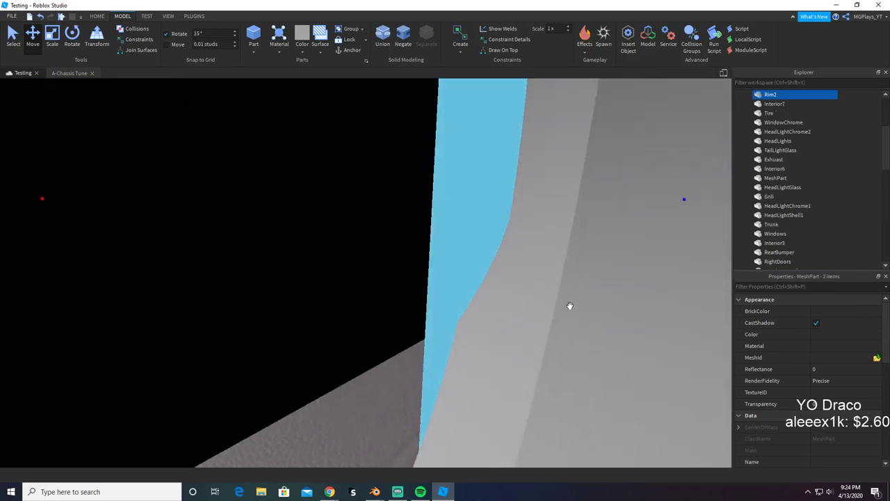
Step: Inspect the selected rear wheel parts, try moving them away from the rest of the wheel, and undo the move
scroll(569, 306, down, 4)
scroll(286, 307, up, 5)
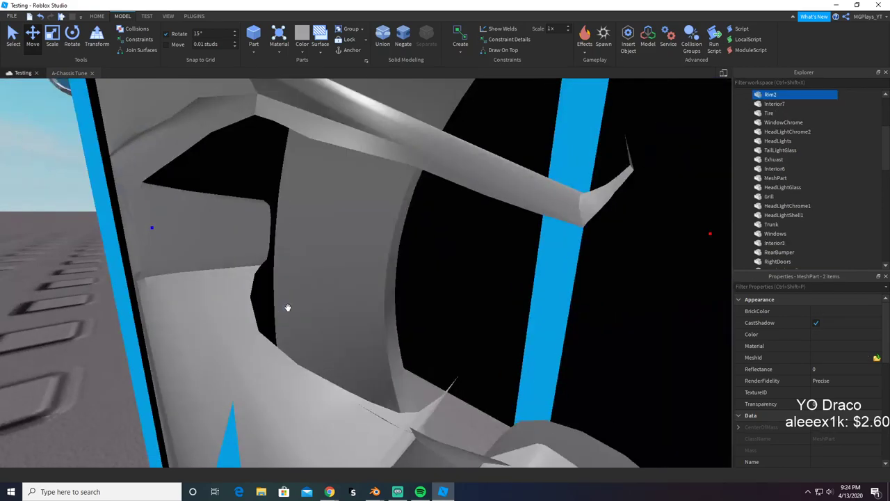
scroll(196, 336, down, 8)
scroll(206, 333, up, 4)
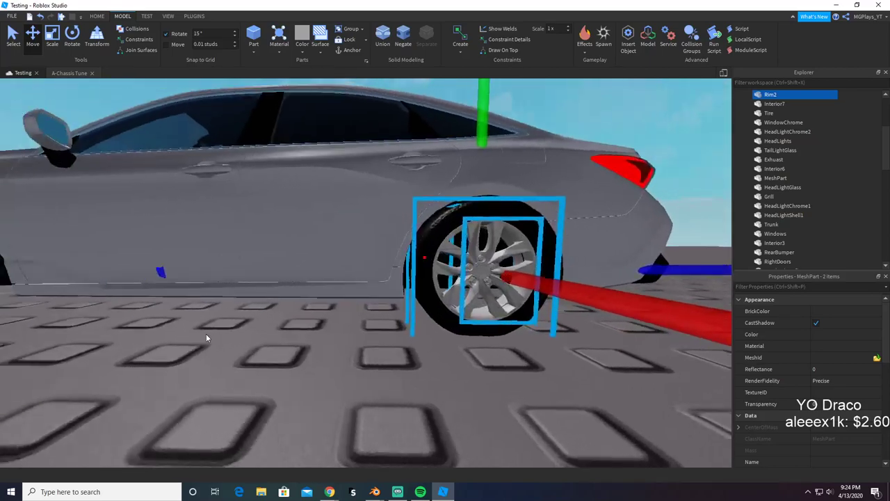
scroll(206, 333, up, 5)
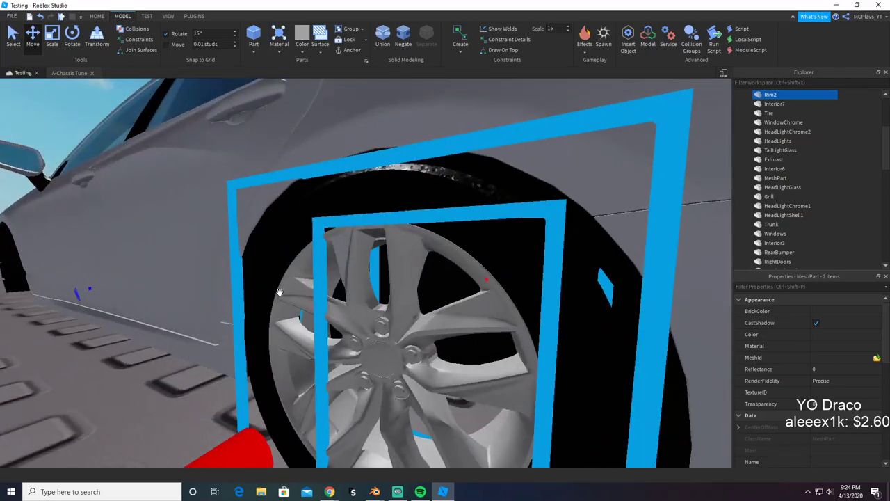
scroll(279, 293, down, 10)
right_drag(372, 322, 379, 327)
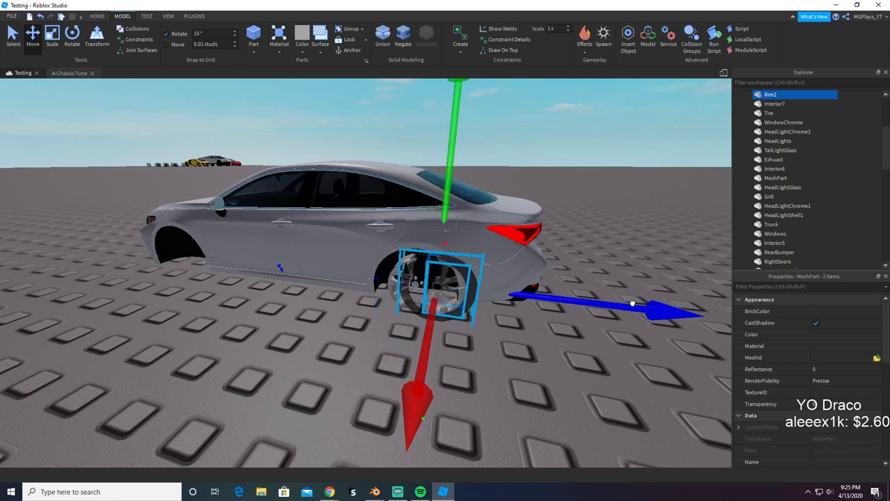
scroll(524, 312, up, 8)
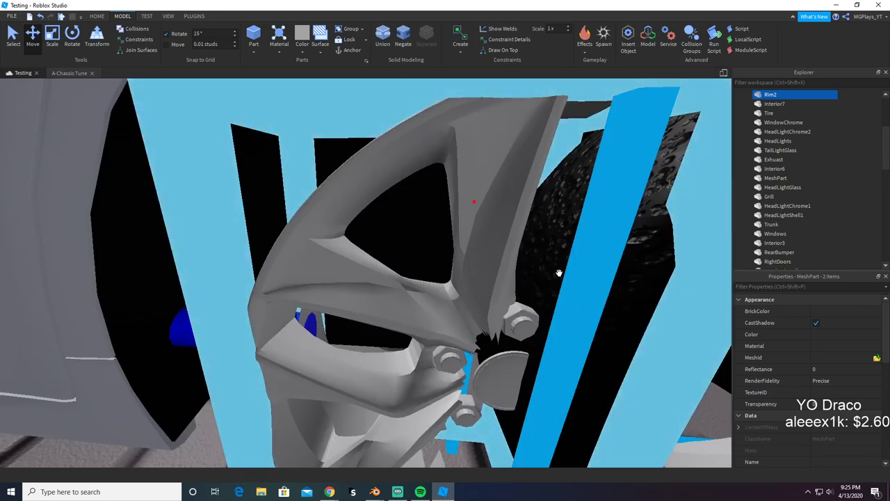
key(ctrl+z)
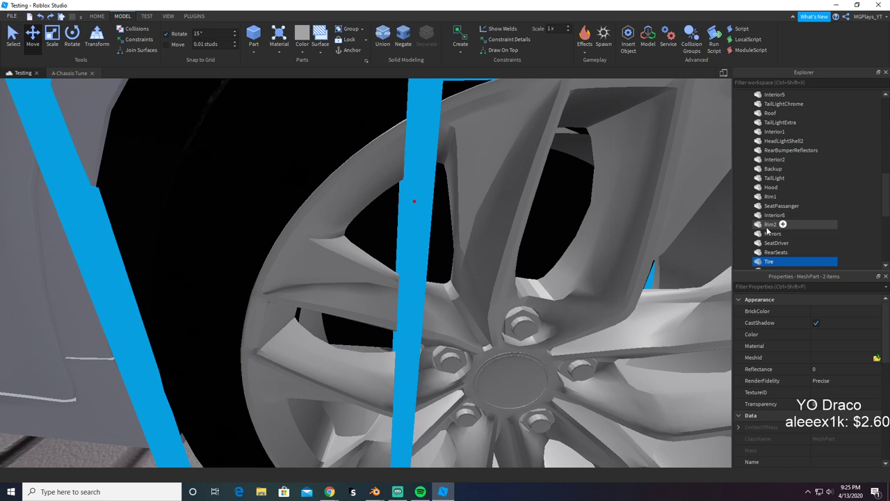
Step: Add the remaining Rim2 and Rim1 parts to the wheel selection, try moving the wheel toward the front wheel arch, and undo the move
scroll(768, 230, down, 2)
key(f)
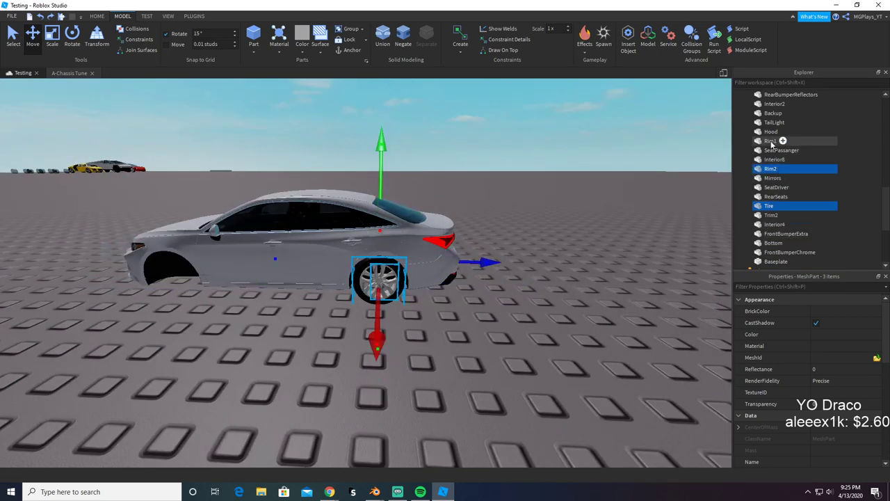
drag(478, 261, 163, 265)
key(a)
key(ctrl+z)
key(d)
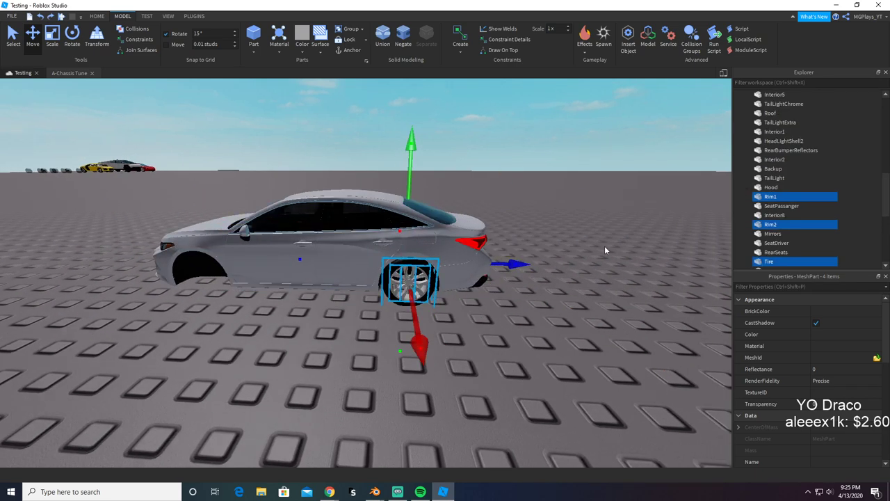
Step: Add the Rim1, Rim2 and Tire of the other rear wheel to the selected wheel parts
scroll(770, 173, up, 3)
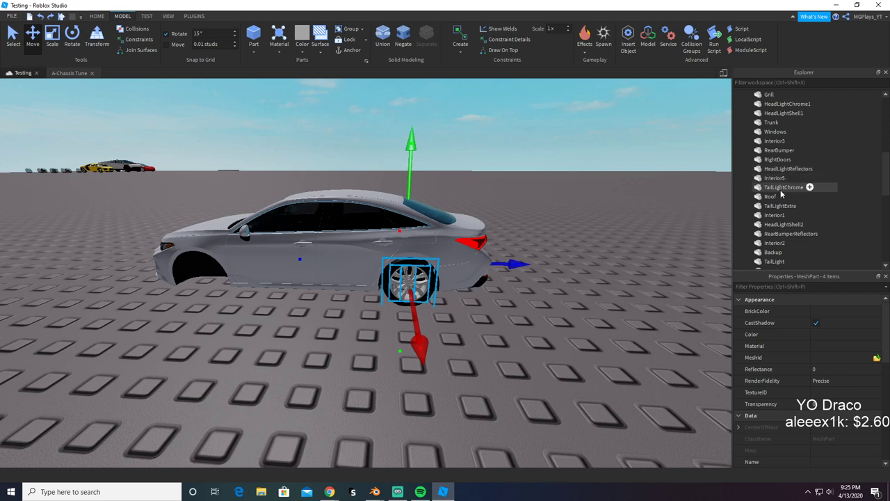
scroll(786, 212, up, 2)
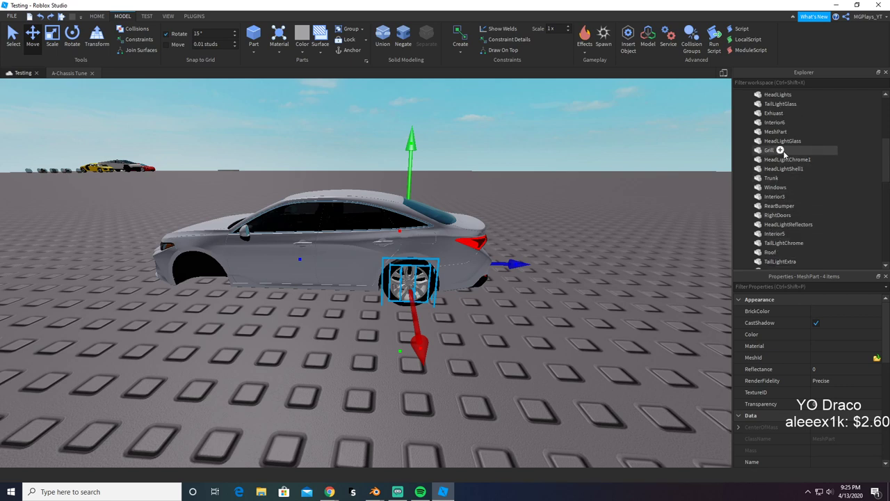
scroll(786, 178, up, 5)
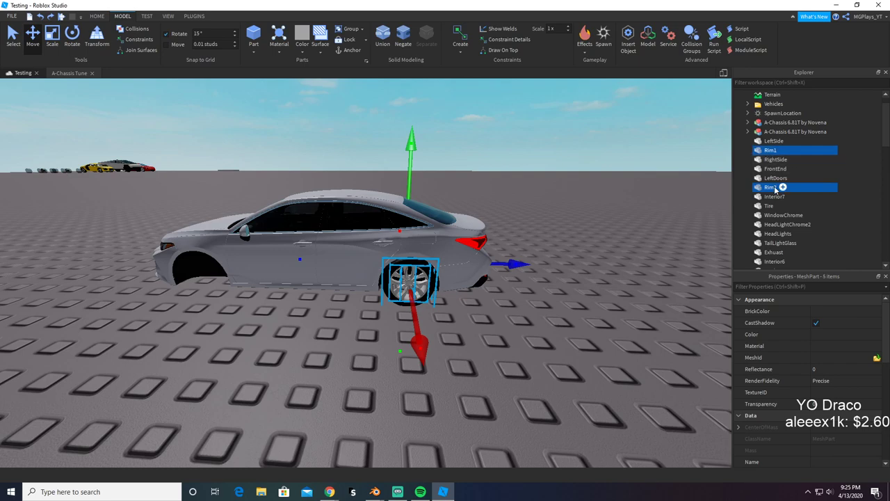
Step: Try moving both rear wheels forward toward the front wheel arches, and undo the move
key(a)
drag(509, 267, 305, 297)
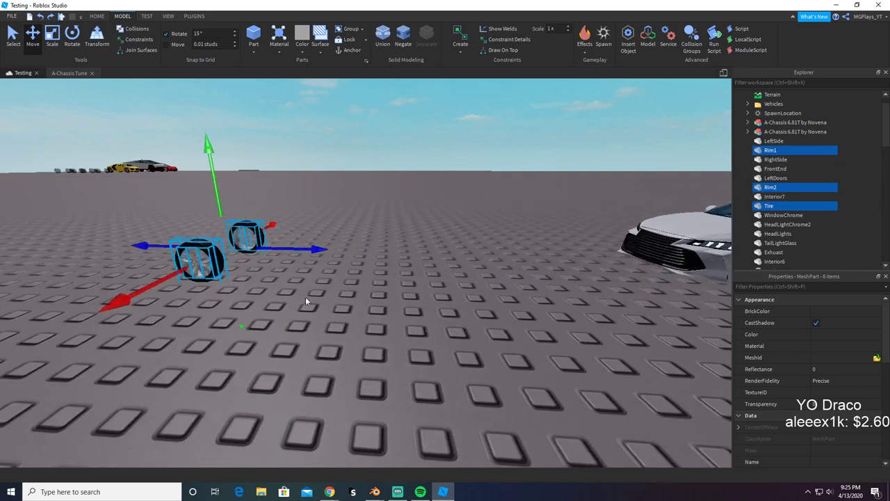
key(w)
right_drag(305, 297, 314, 298)
key(s)
key(ctrl+z)
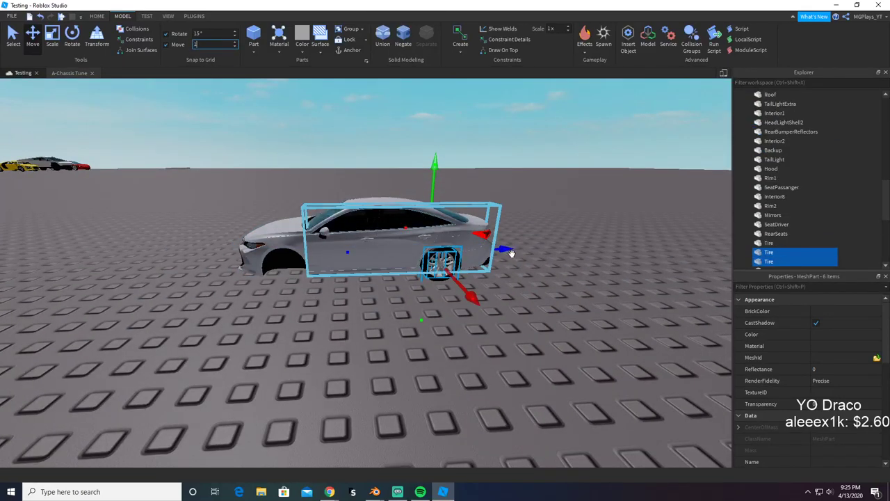
Step: Place copies of both rear wheels at the front arches with a 1-stud move snap, and align them using a 0.1-stud snap
scroll(364, 261, up, 5)
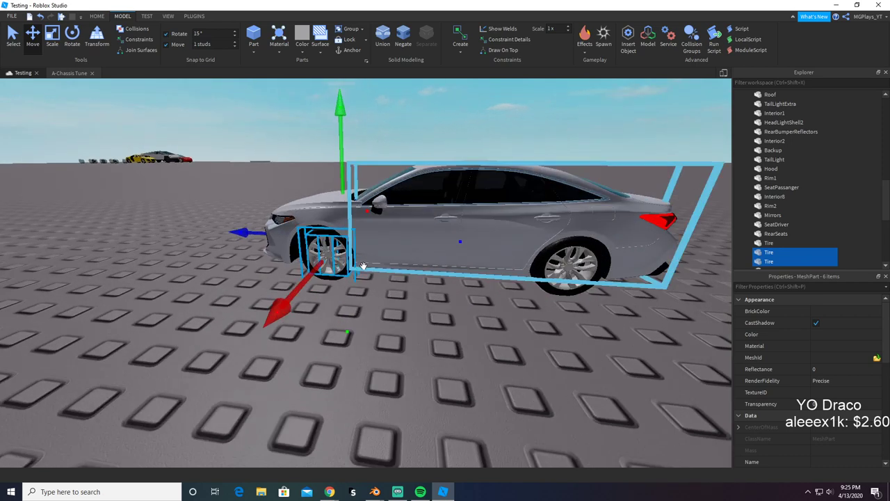
text(.1)
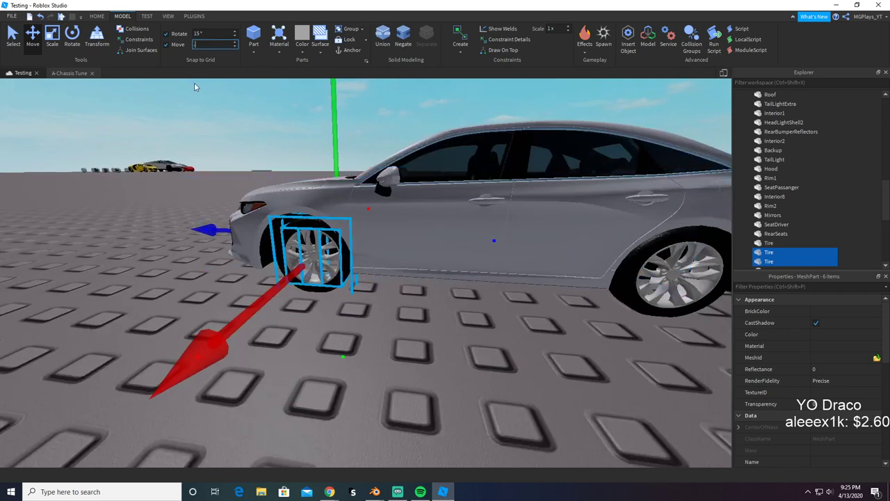
key(Return)
key(a)
right_drag(442, 248, 458, 247)
key(f)
scroll(538, 274, up, 4)
drag(593, 273, 574, 267)
right_drag(575, 274, 580, 272)
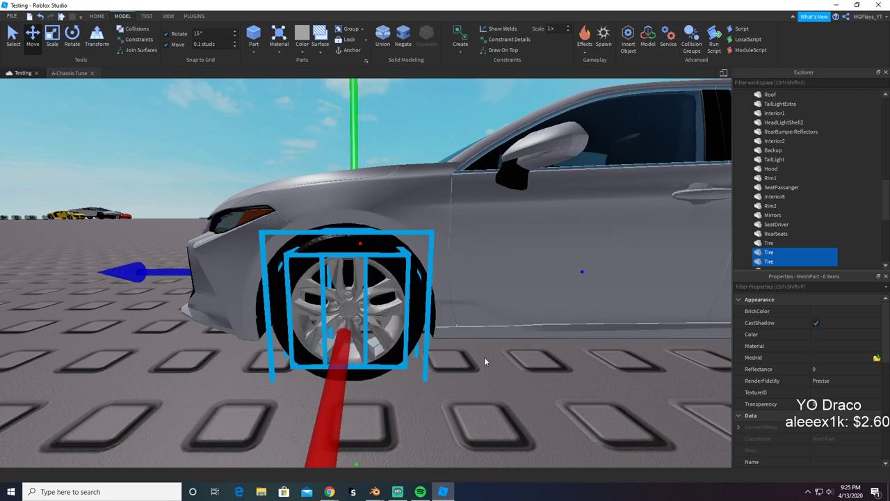
right_drag(483, 357, 485, 357)
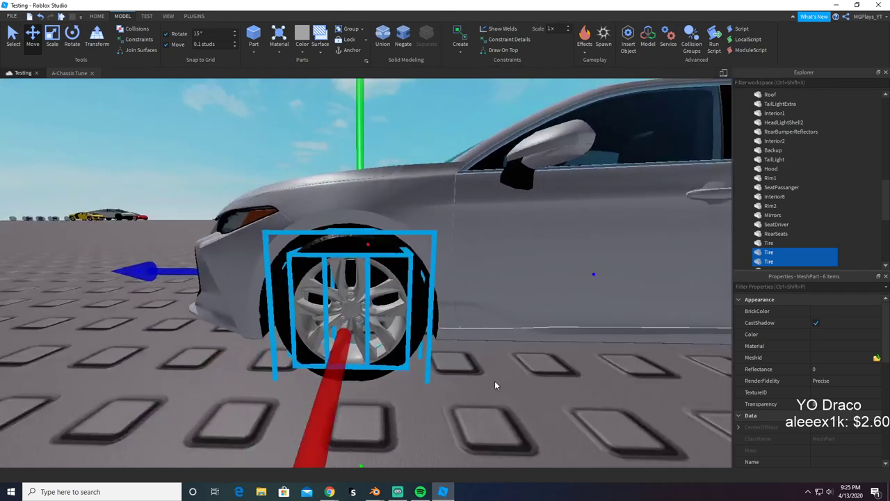
click(498, 402)
Step: Move the yellow Audi R8 model beside the white Avalon to compare their sizes
right_drag(498, 402, 498, 401)
key(w)
key(s)
right_drag(405, 418, 405, 420)
scroll(402, 410, down, 6)
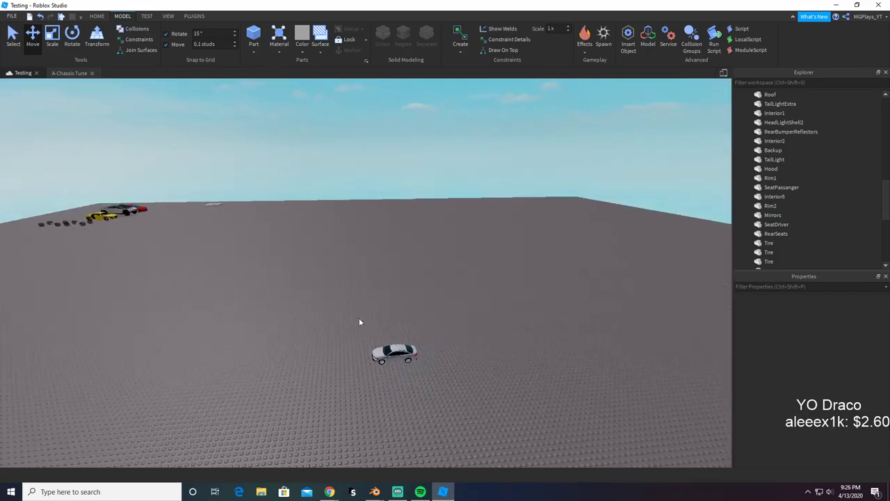
drag(103, 218, 362, 344)
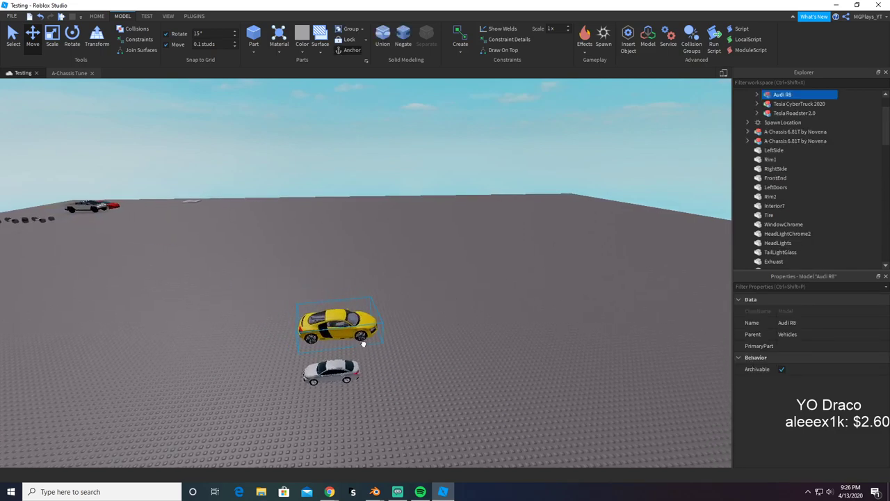
click(363, 406)
scroll(380, 423, up, 4)
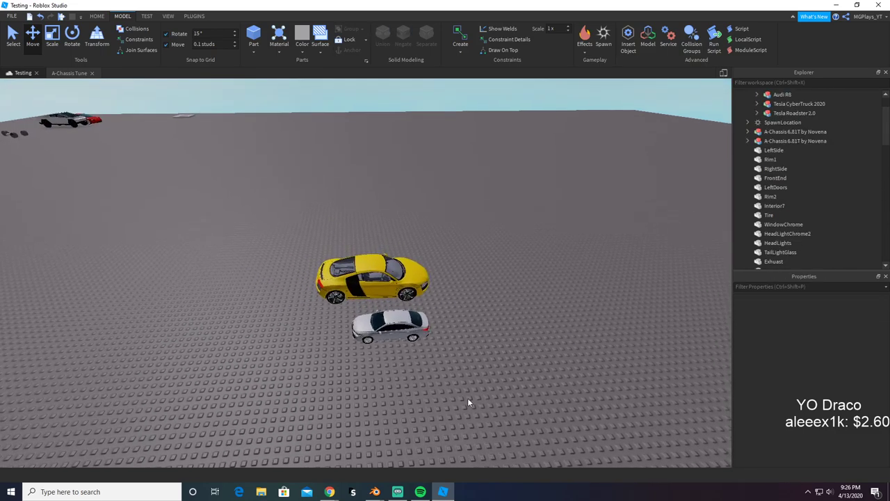
Step: Select all of the Avalon's mesh parts and scale them up together to about the size of the Audi R8
drag(471, 390, 252, 307)
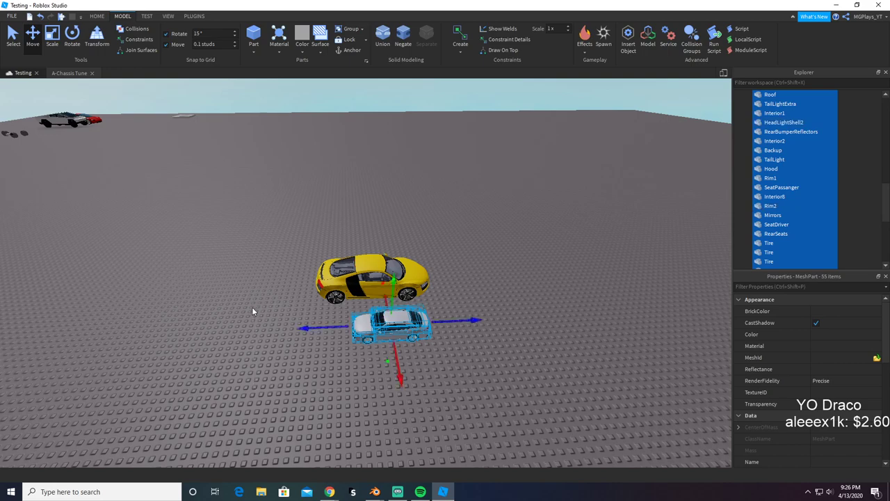
scroll(251, 306, up, 4)
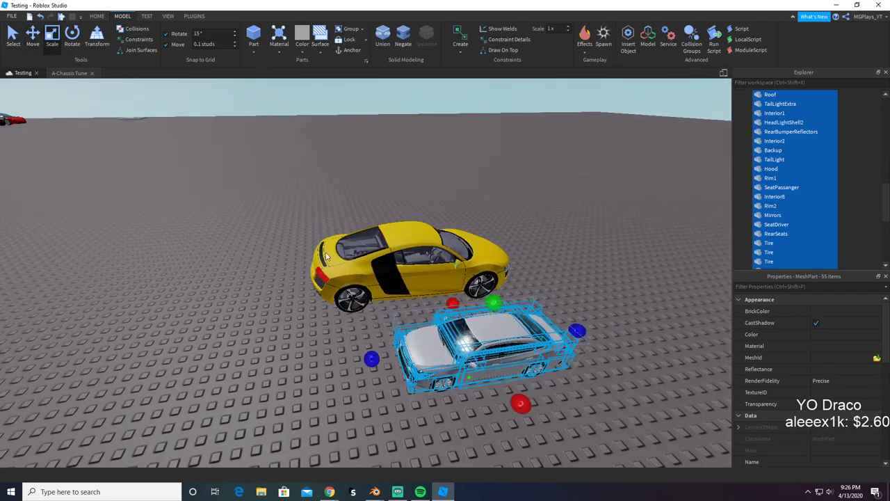
right_drag(327, 257, 337, 261)
drag(409, 309, 418, 279)
scroll(420, 279, up, 4)
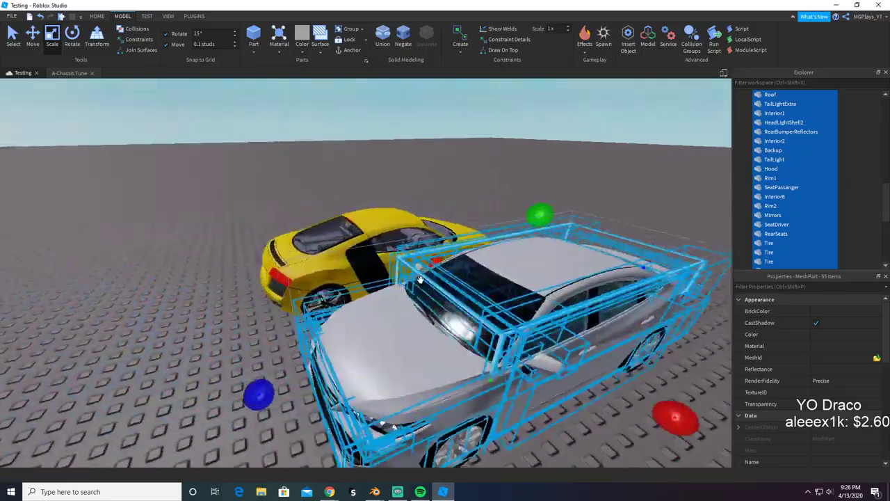
right_drag(420, 279, 419, 279)
scroll(419, 279, up, 4)
scroll(419, 278, down, 3)
Step: Group the Avalon's selected parts into one model and anchor it
drag(407, 279, 395, 264)
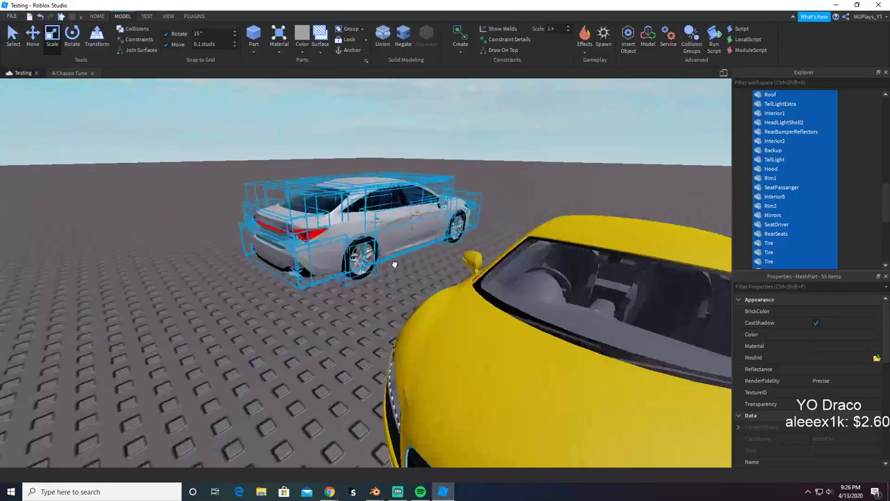
right_drag(394, 264, 394, 267)
key(ctrl+g)
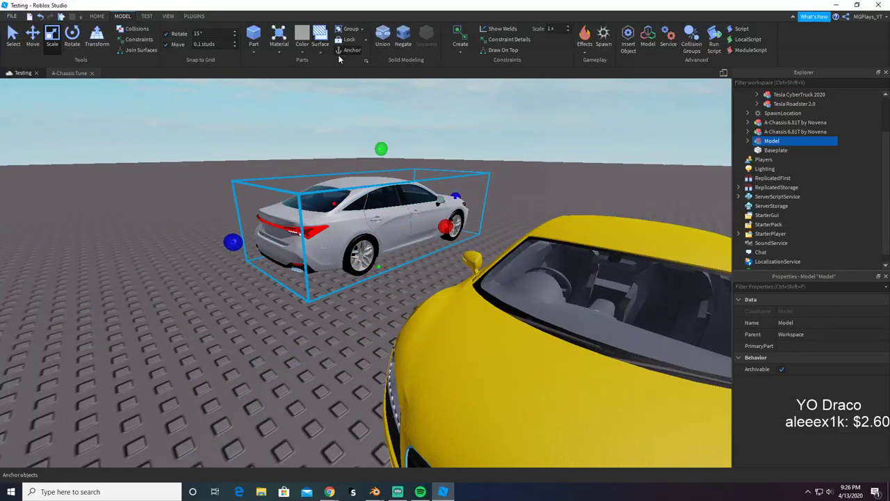
Step: Move the grouped Avalon model across the baseplate to stand beside the red Tesla Roadster
drag(326, 255, 347, 217)
scroll(352, 188, down, 4)
right_drag(352, 188, 352, 188)
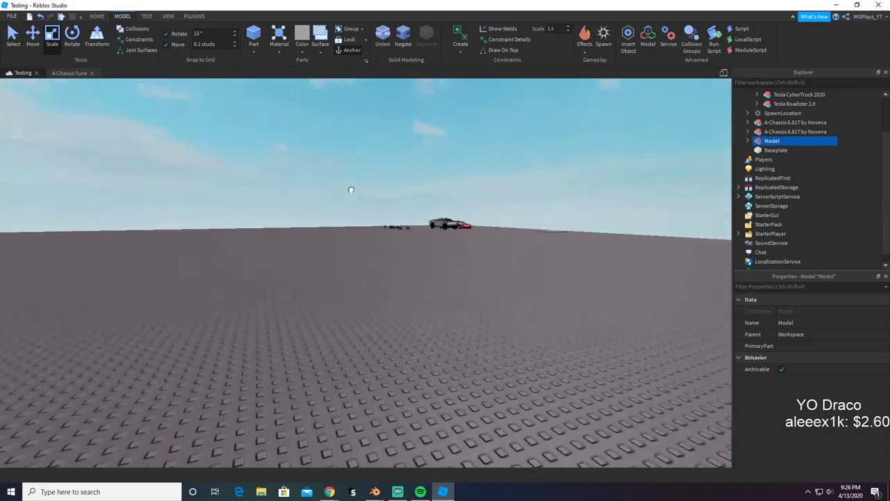
key(f)
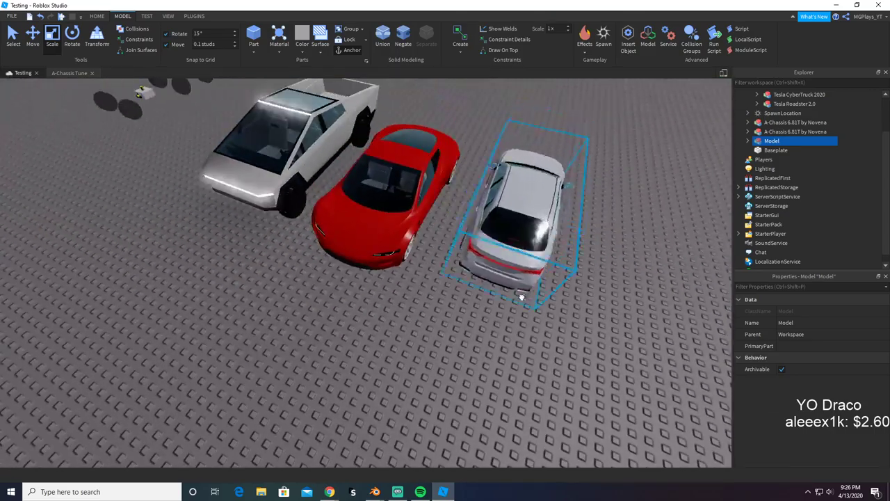
drag(521, 297, 506, 304)
right_drag(505, 304, 505, 304)
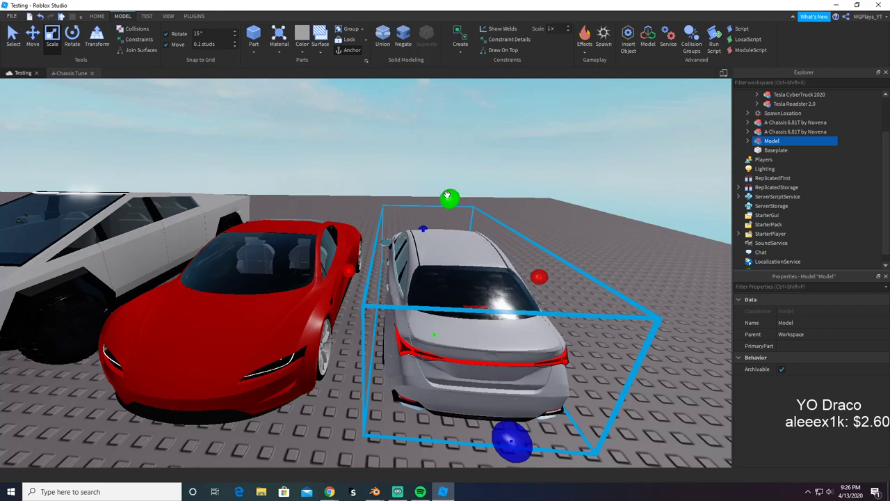
Step: Scale the Avalon model down slightly in proportion to the red Tesla Roadster beside it
drag(448, 197, 443, 221)
right_drag(288, 203, 284, 237)
key(w)
key(s)
key(d)
Step: Move the Avalon model to the other side of the Tesla CyberTruck and deselect it
drag(225, 270, 285, 415)
key(d)
right_drag(284, 416, 284, 412)
key(s)
key(d)
click(399, 403)
right_drag(398, 403, 400, 401)
key(s)
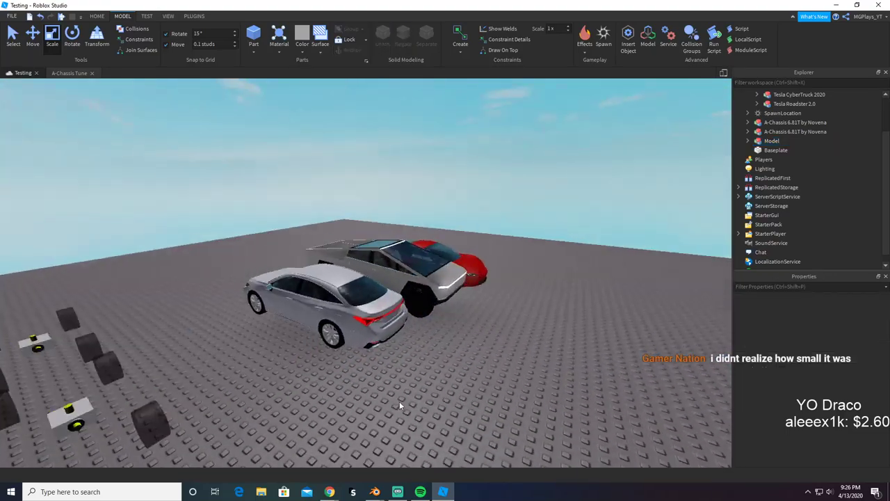
Step: Move the yellow Audi R8 back into the row of cars beside the Tesla Roadster and deselect it
right_drag(342, 342, 341, 342)
key(s)
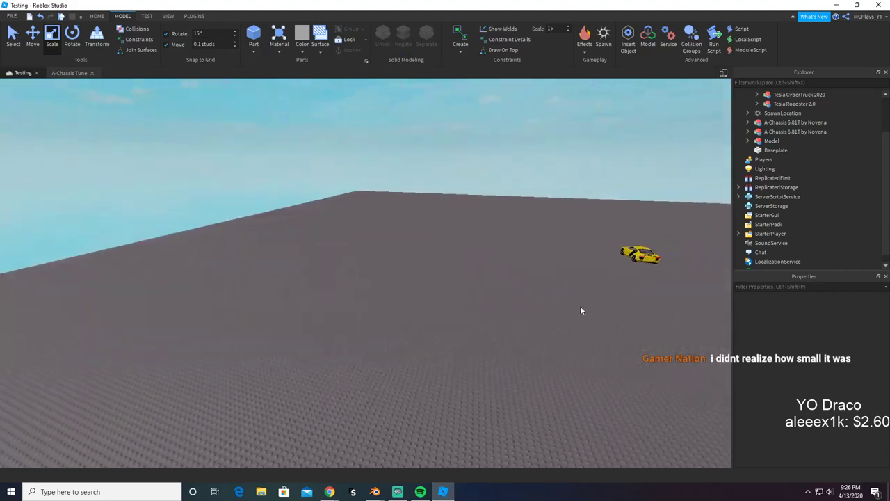
drag(609, 258, 420, 314)
right_drag(420, 312, 420, 313)
drag(420, 314, 284, 308)
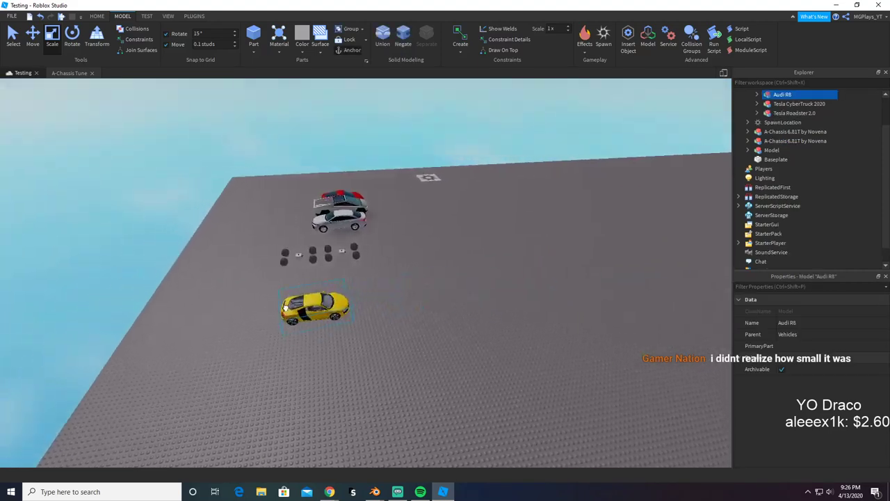
drag(351, 185, 328, 183)
click(399, 240)
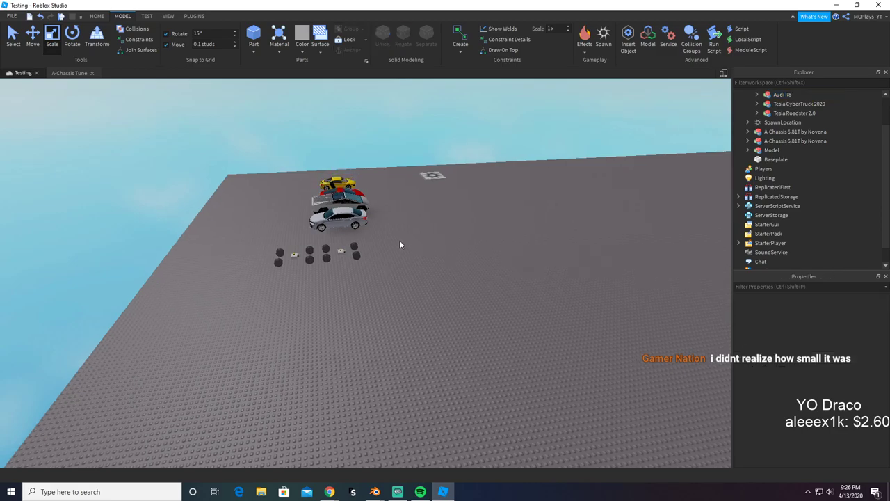
Step: Start a playtest, walk the character to the parked cars and get into the red Tesla Roadster
key(w)
right_drag(399, 241, 401, 241)
key(a)
key(a)
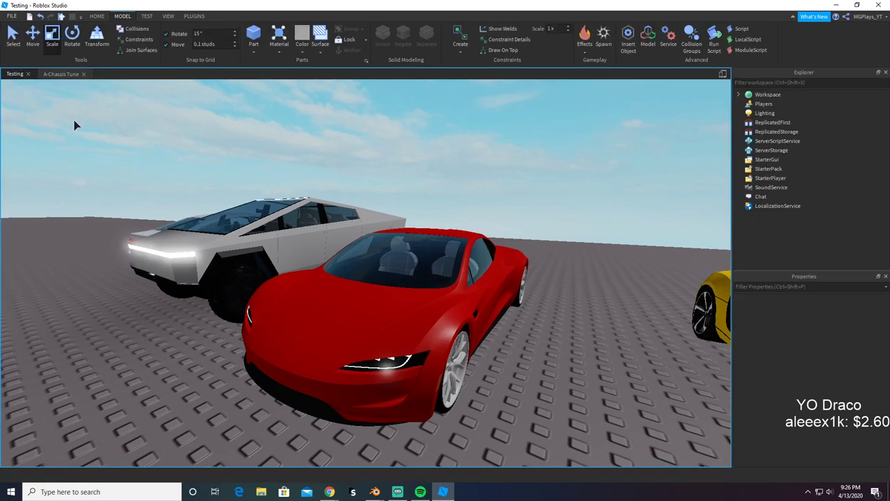
key(F5)
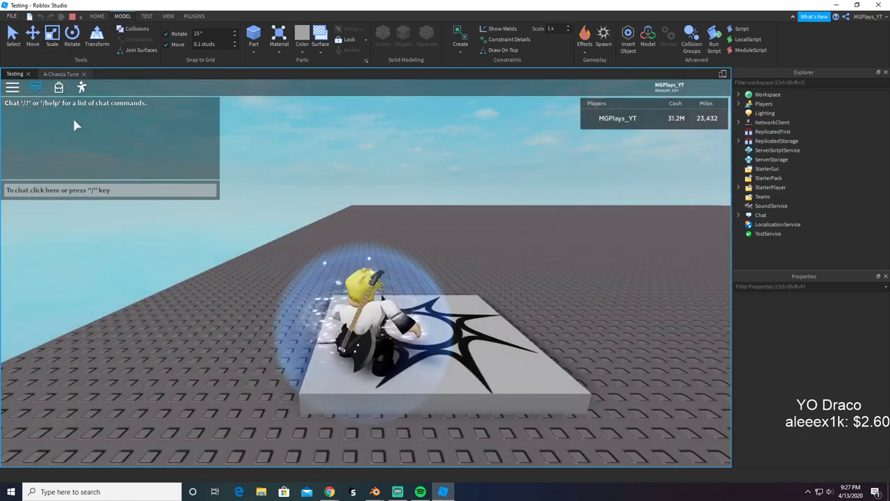
key(w)
right_drag(379, 248, 382, 248)
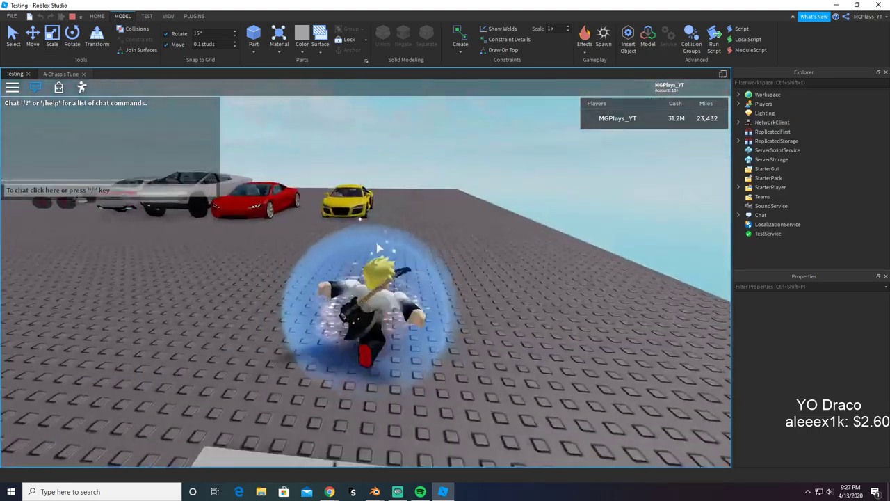
key(w)
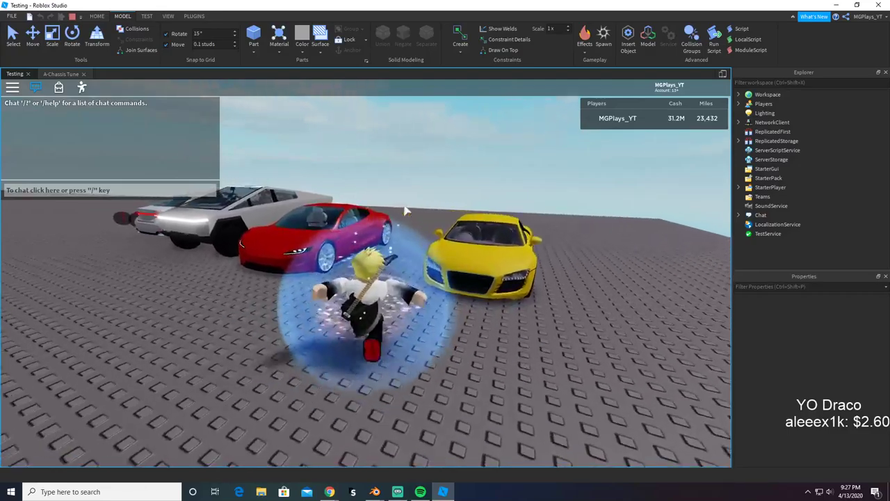
key(g)
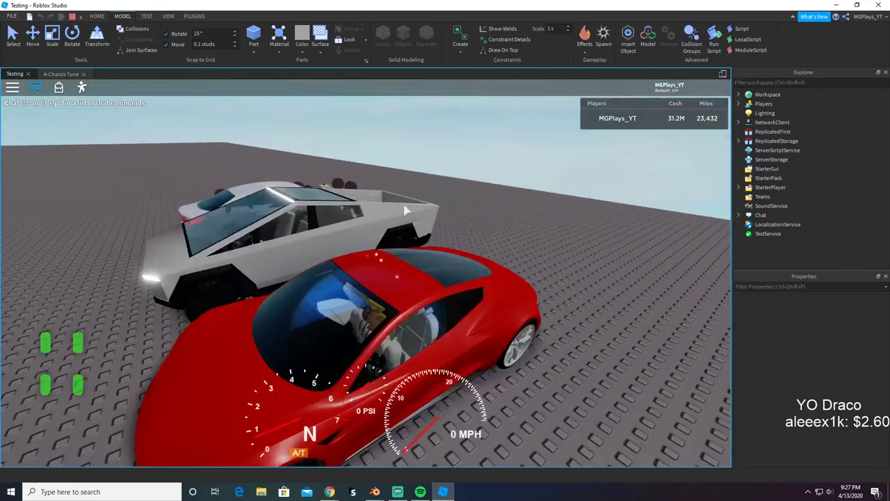
Step: Test-drive the red Tesla Roadster forward and in reverse across the baseplate
scroll(404, 205, down, 3)
right_drag(404, 204, 404, 205)
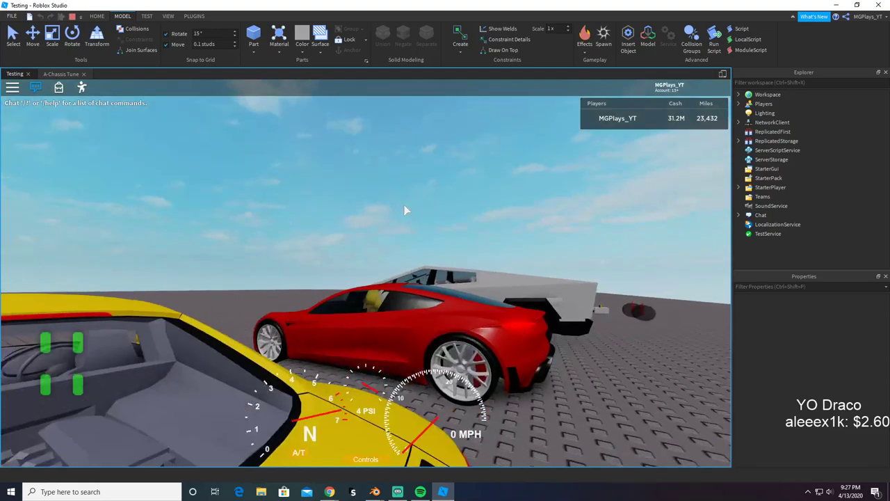
key(w)
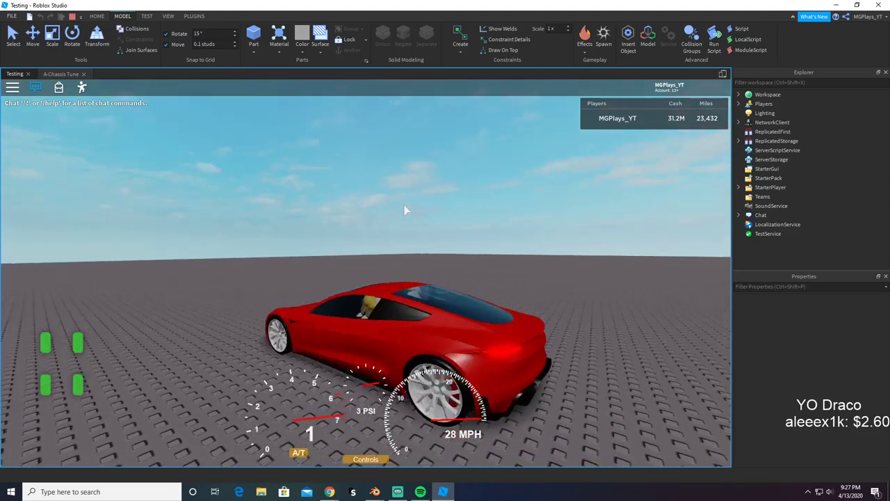
key(s)
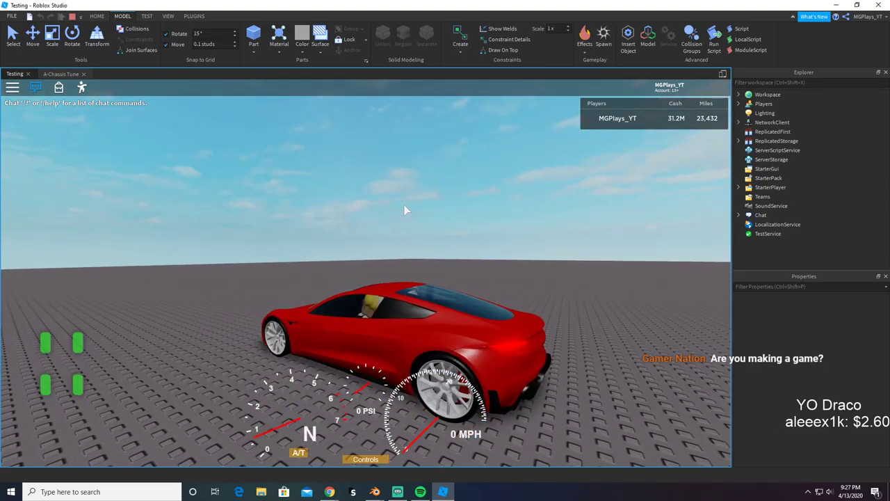
key(w)
right_drag(404, 204, 401, 204)
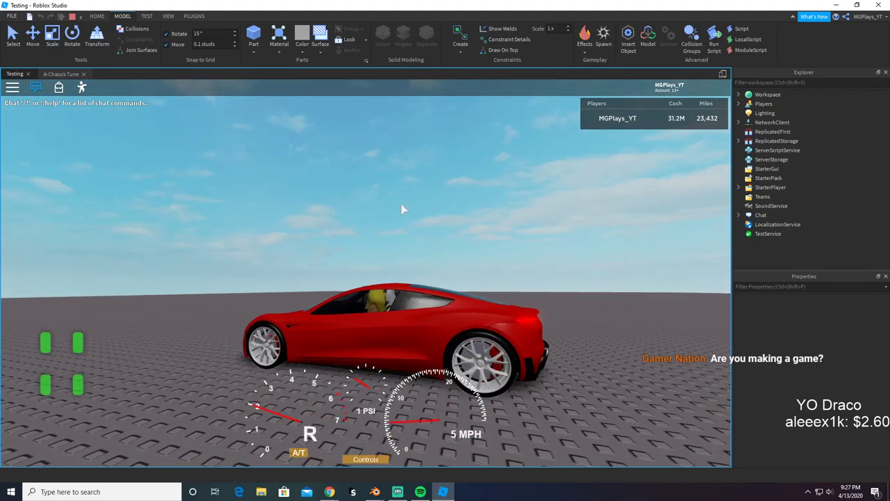
key(s)
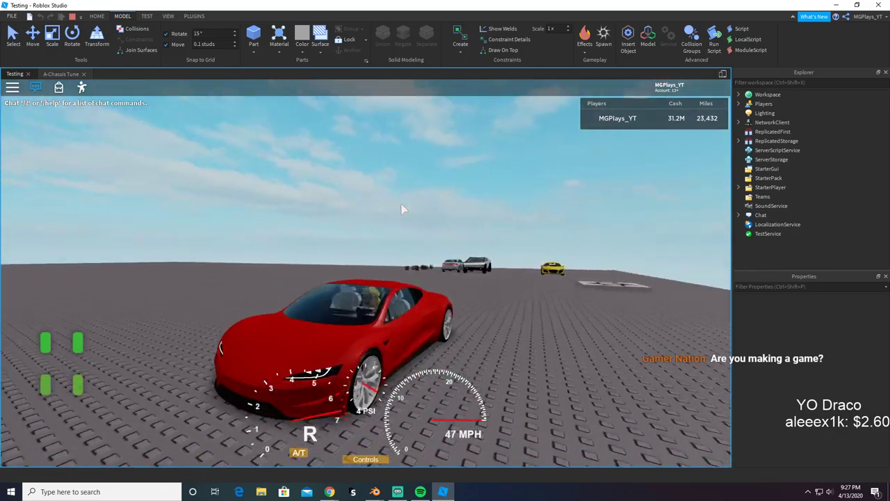
key(s)
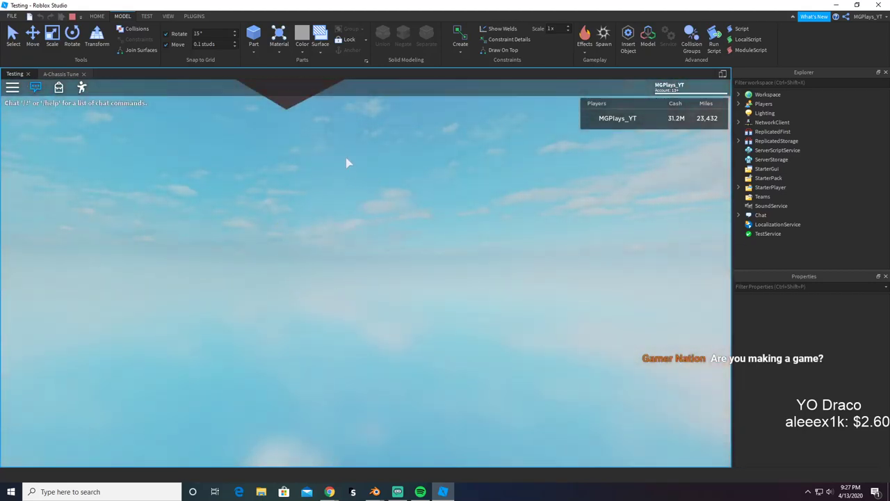
Step: Stop the playtest and quit Blender without saving its changes
click(75, 16)
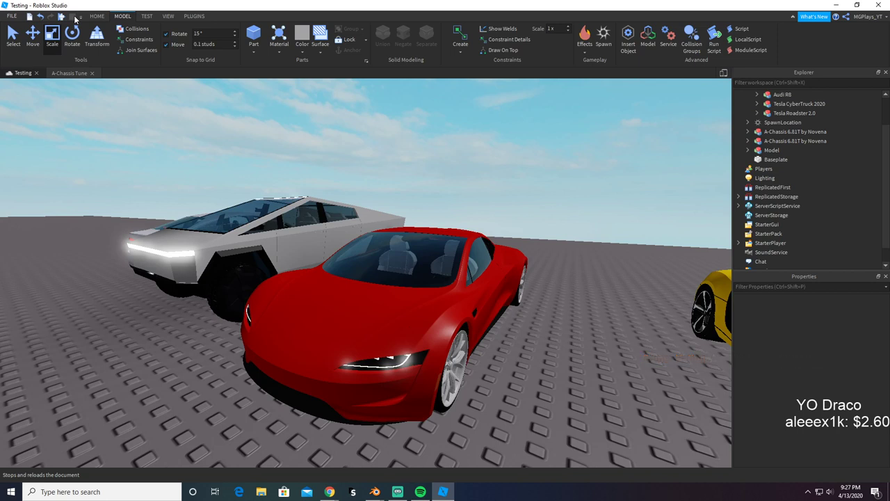
right_click(368, 493)
click(367, 476)
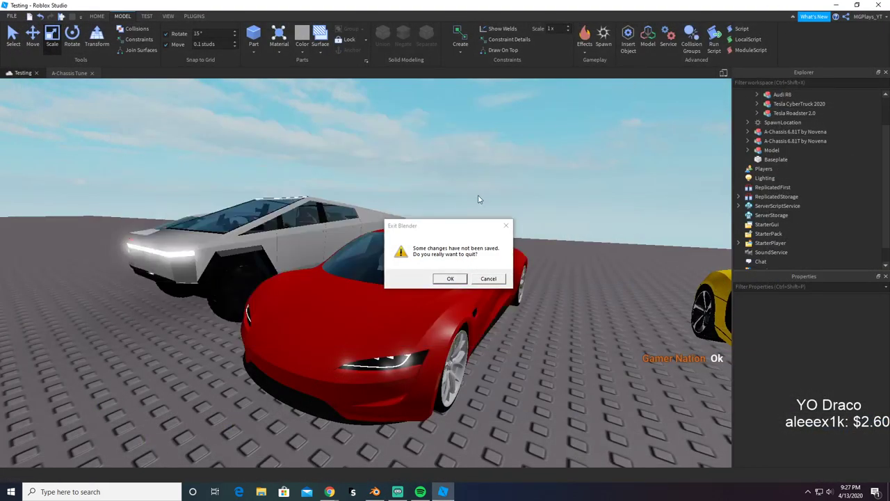
click(457, 279)
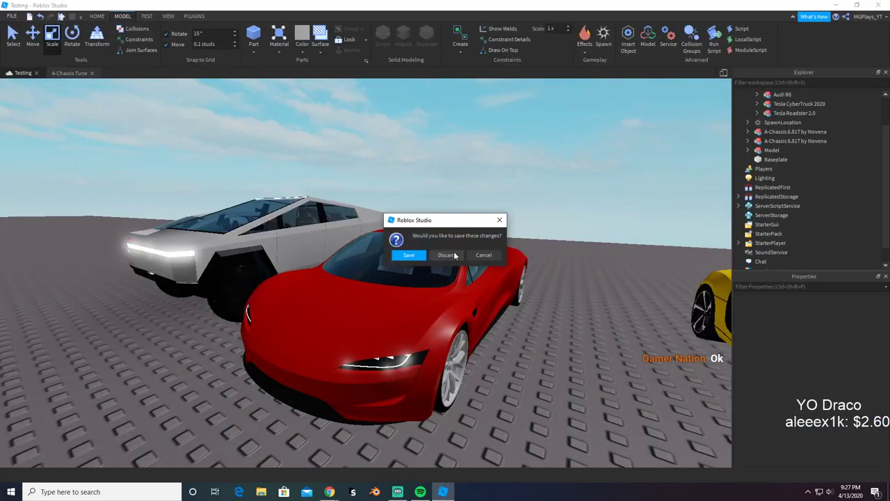
Step: Save the changes to the Testing place while closing Roblox Studio
click(409, 256)
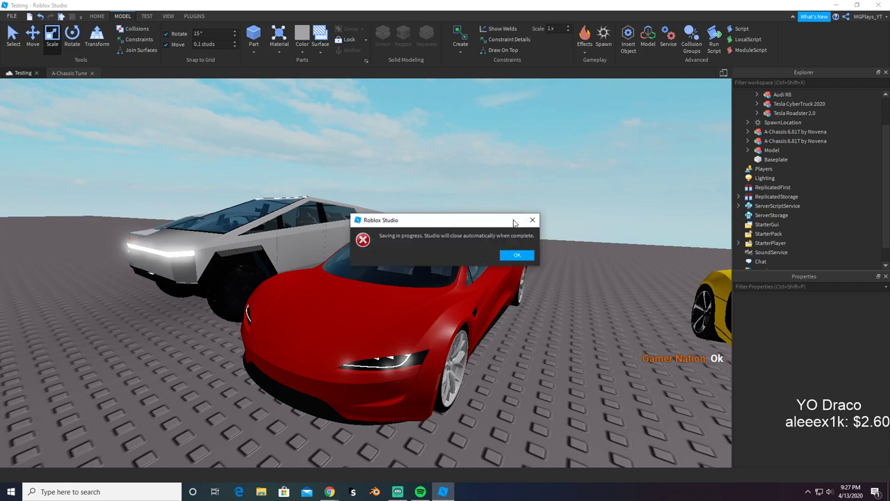
click(516, 256)
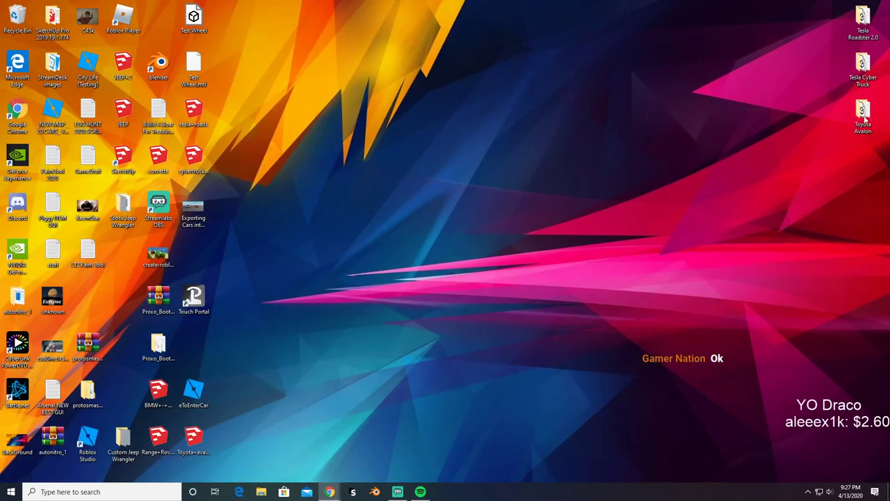
Step: Check the file size and contents of the Toyota Avalon folder on the desktop, then close its properties
right_click(861, 124)
click(808, 319)
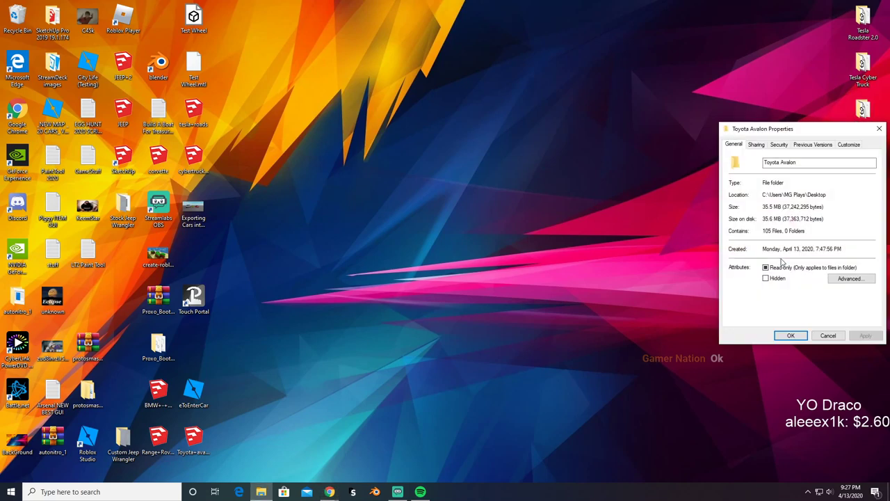
click(878, 129)
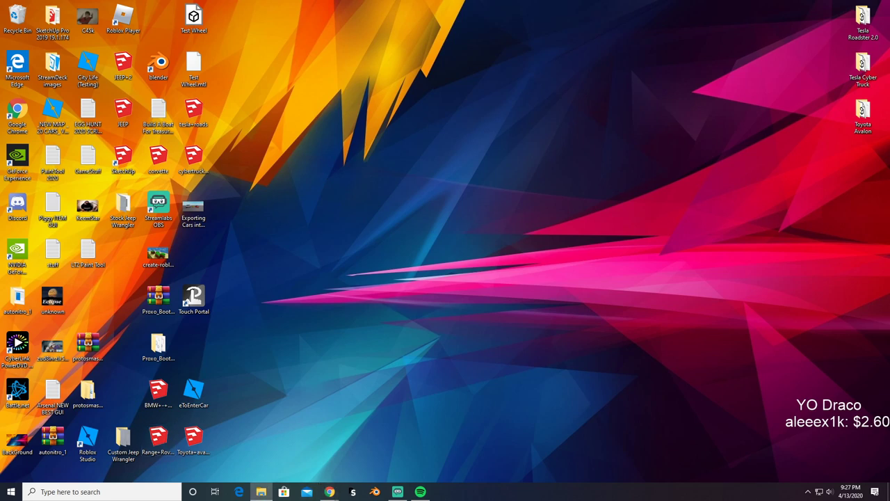
Step: Check the properties of the Toyota+avalon 3D object in the Documents folder and close File Explorer
drag(0, 97, 202, 0)
click(51, 88)
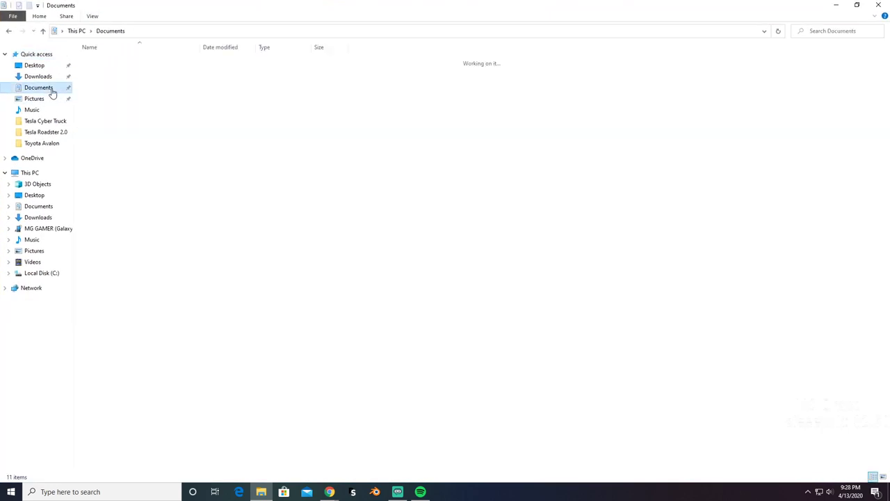
right_click(125, 158)
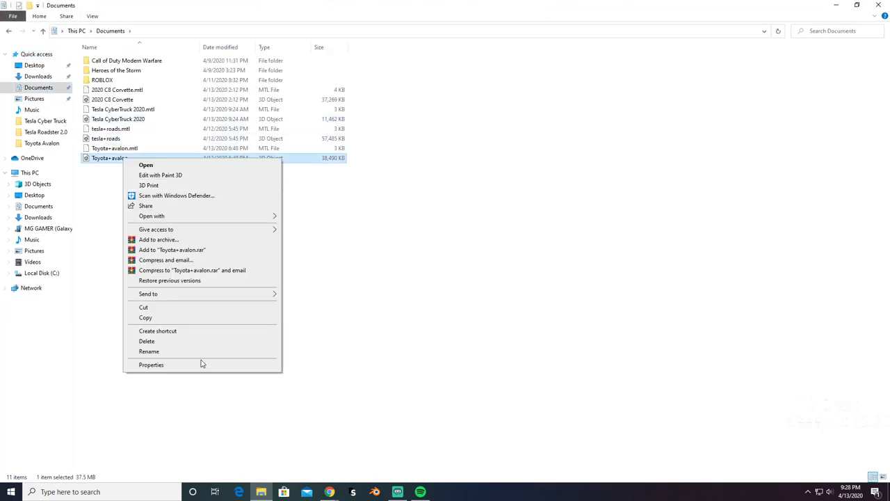
click(151, 364)
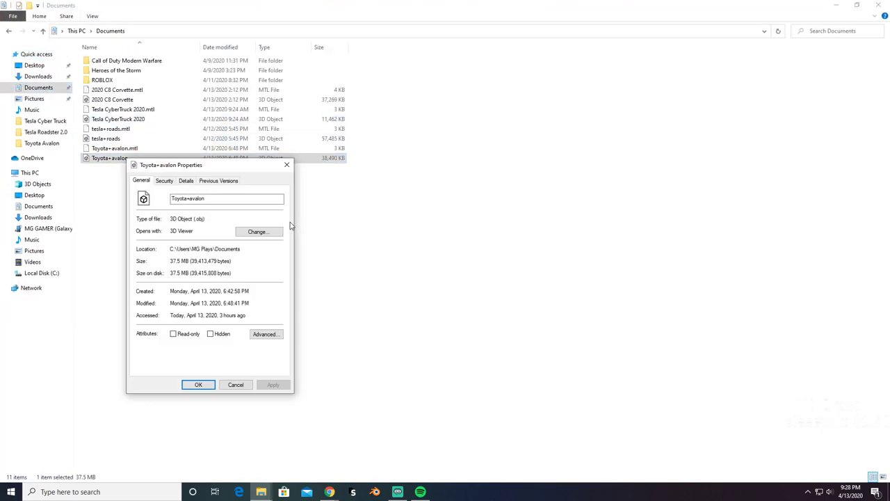
click(285, 166)
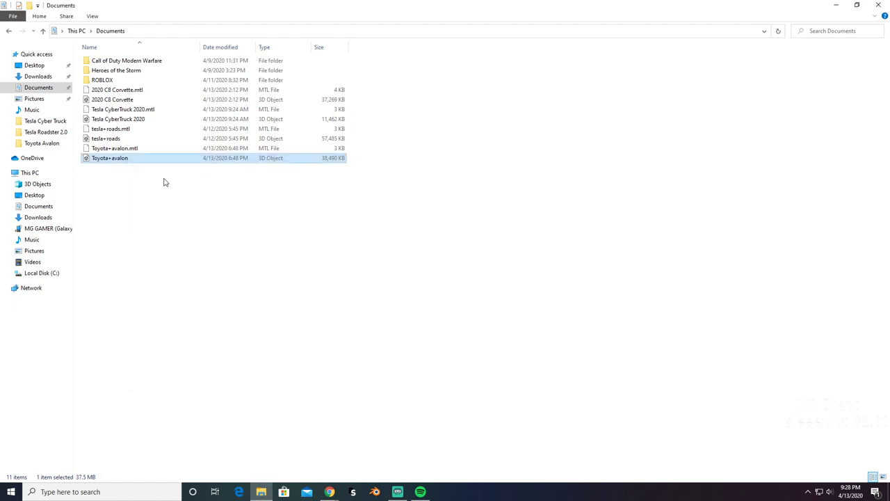
click(878, 6)
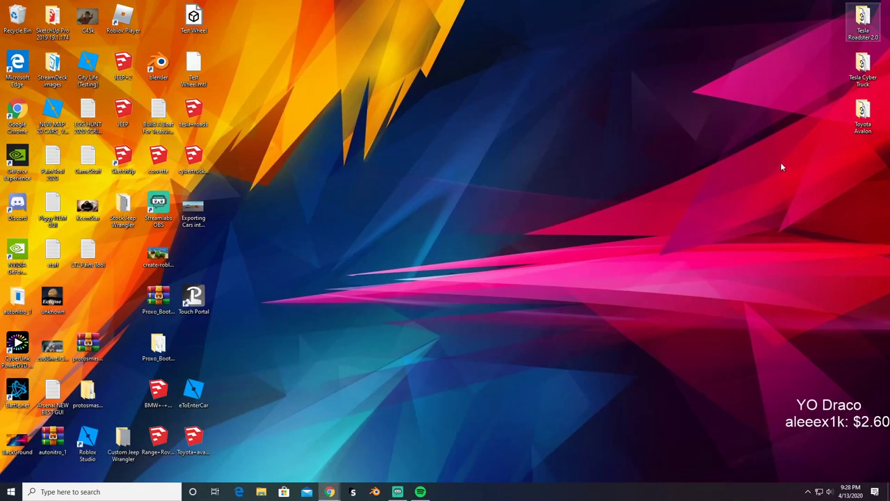
Step: Check the combined size of the Tesla Roadster 2.0, Tesla Cyber Truck and Toyota Avalon desktop folders
drag(869, 163, 863, 15)
right_click(862, 16)
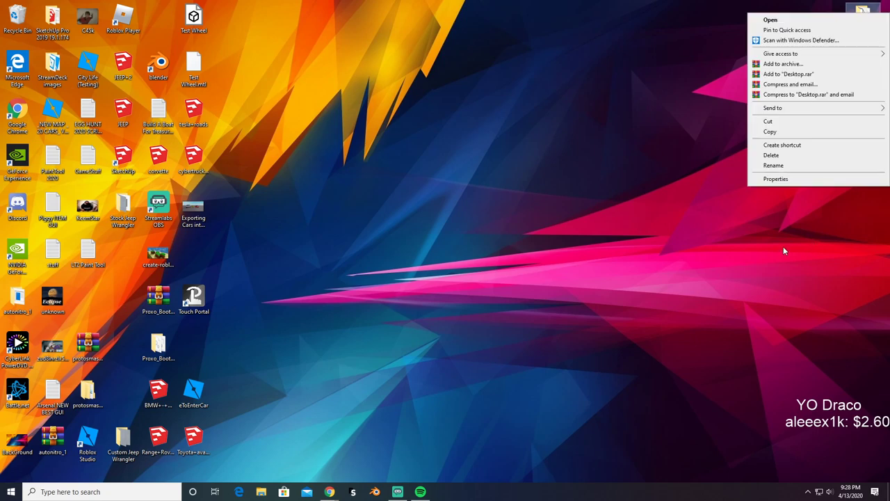
click(779, 178)
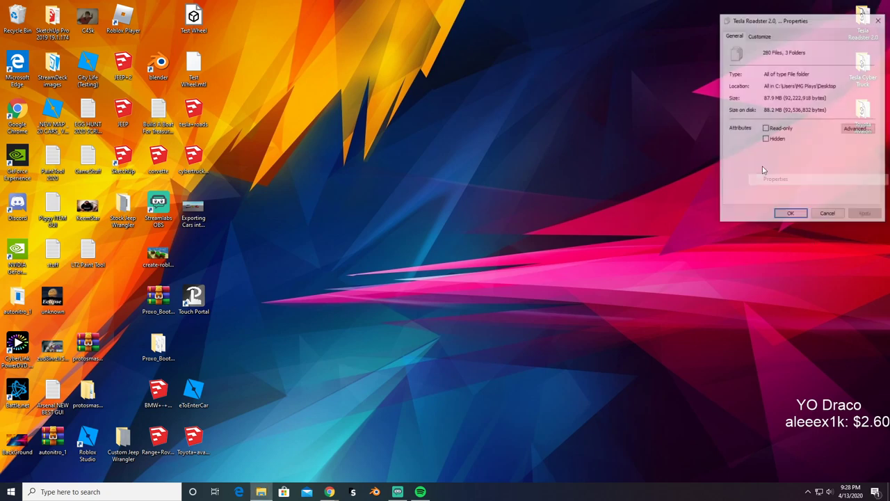
click(879, 20)
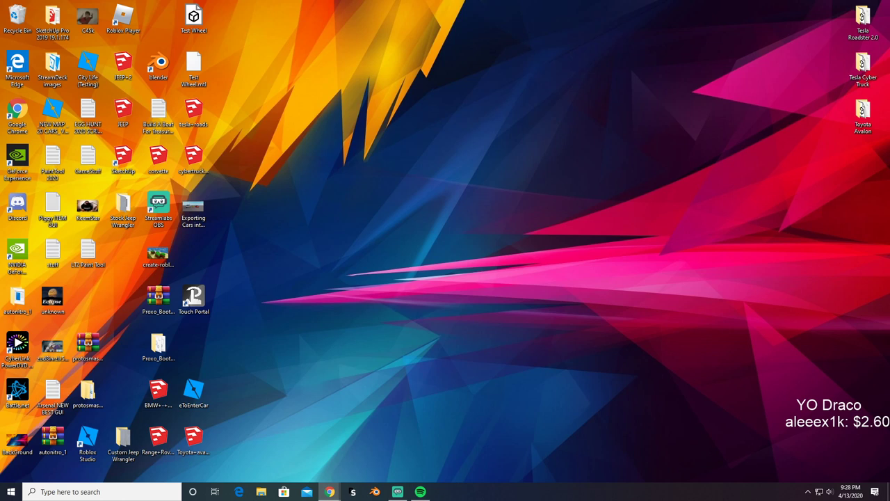
key(alt+Tab)
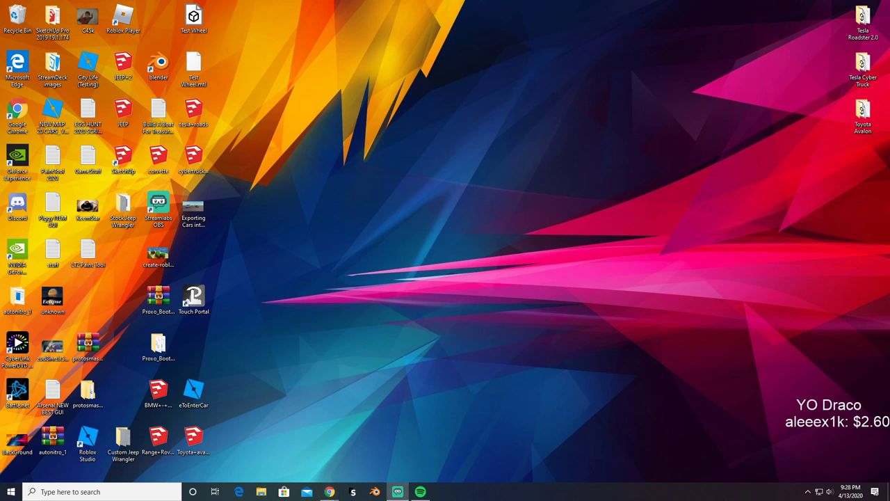